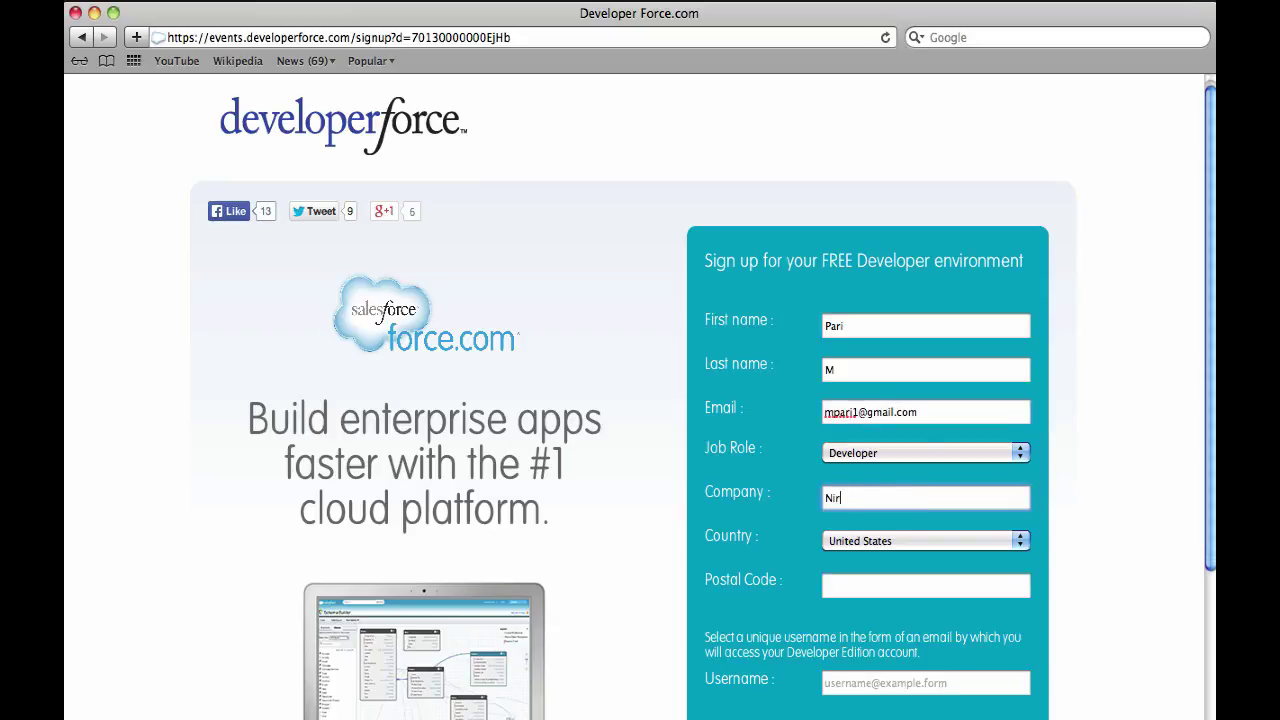
Step: Submit the Developer Edition sign-up form with the postal code and account username
left_click(871, 586)
type("94555")
left_click(894, 681)
scroll(481, 432, "down", 3)
key("Return")
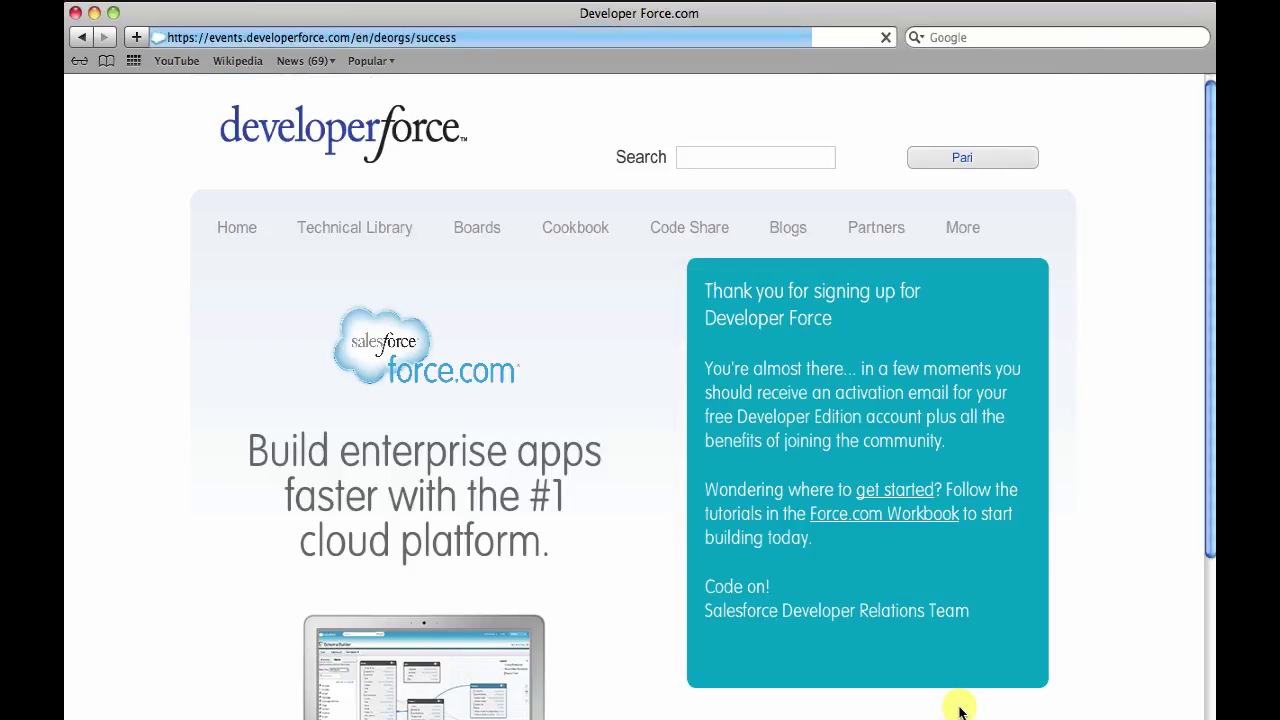
Step: Activate the account with a new password and an answer to the first-job city security question
left_click_drag(833, 450, 313, 430)
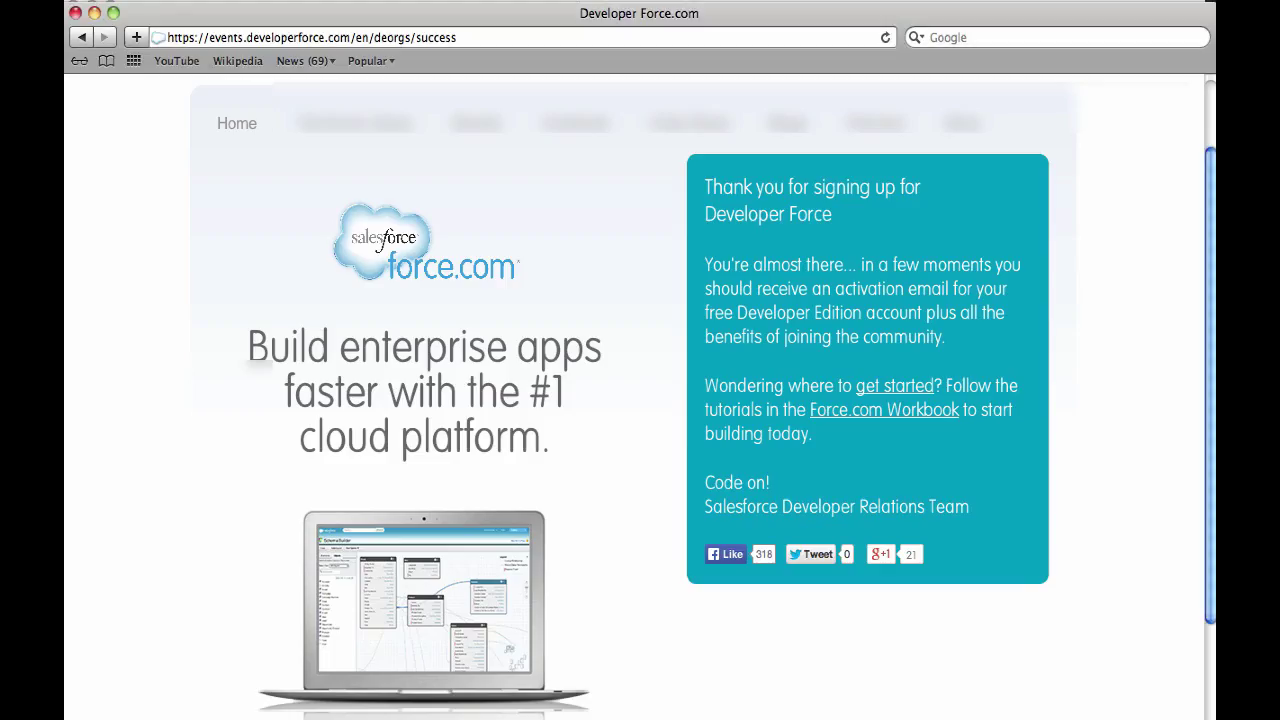
left_click(486, 37)
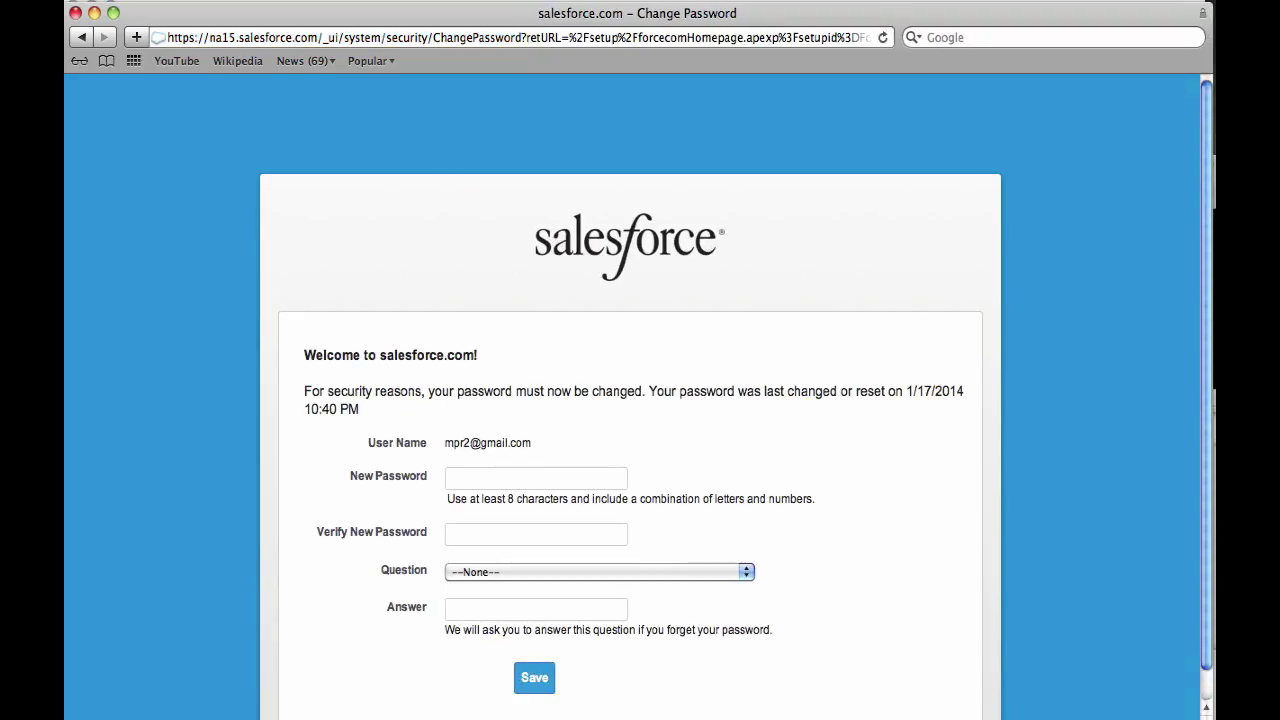
left_click(536, 477)
type("•••••••")
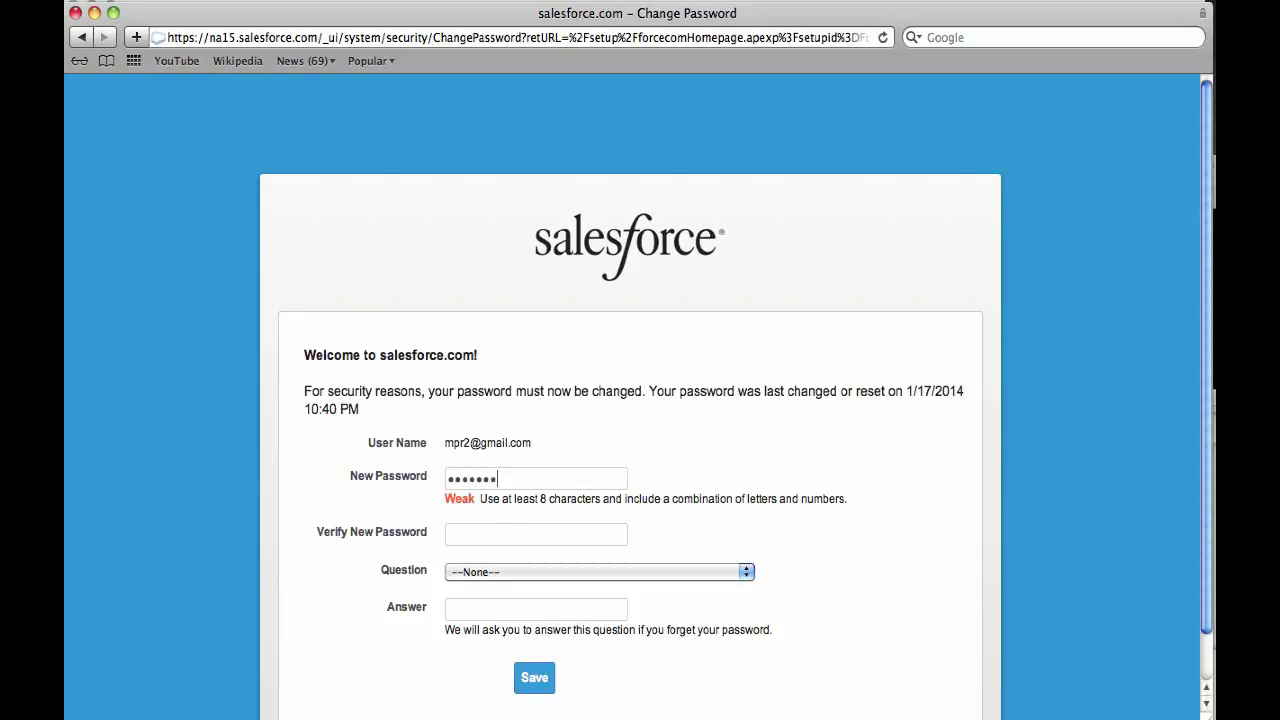
type("••")
key("Tab")
key("Tab")
key("space")
left_click(488, 634)
key("Tab")
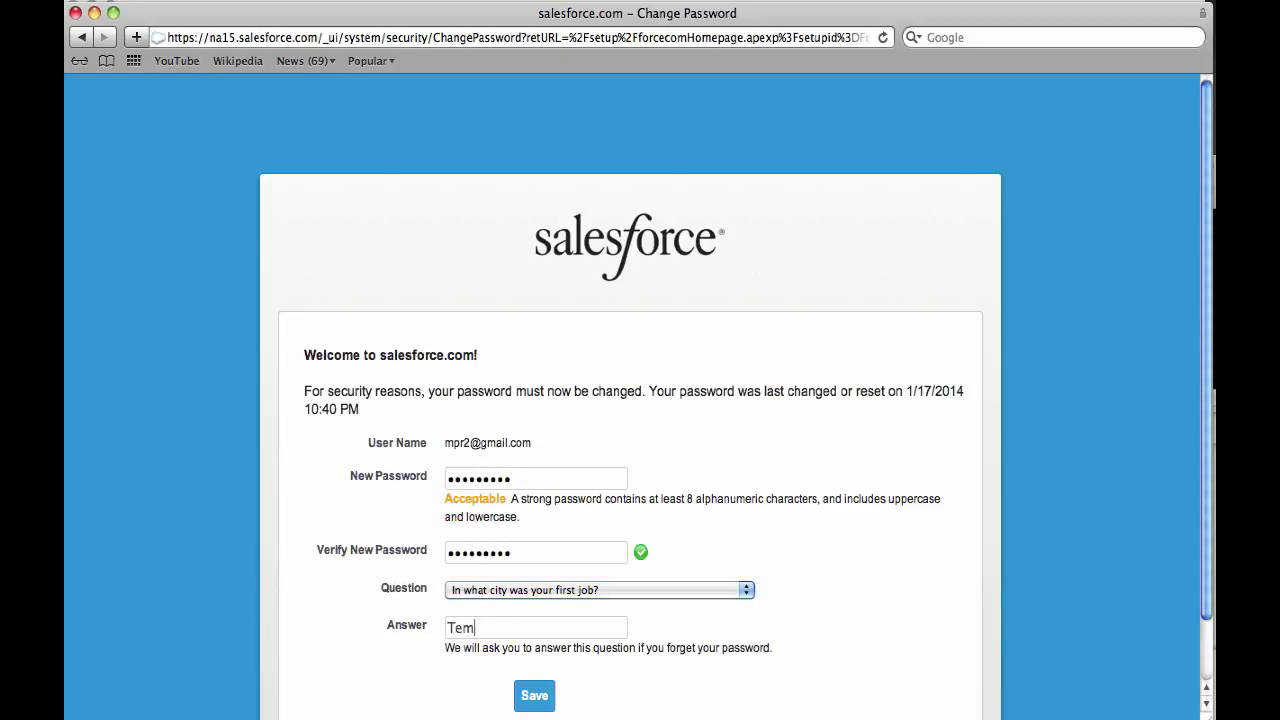
left_click(533, 697)
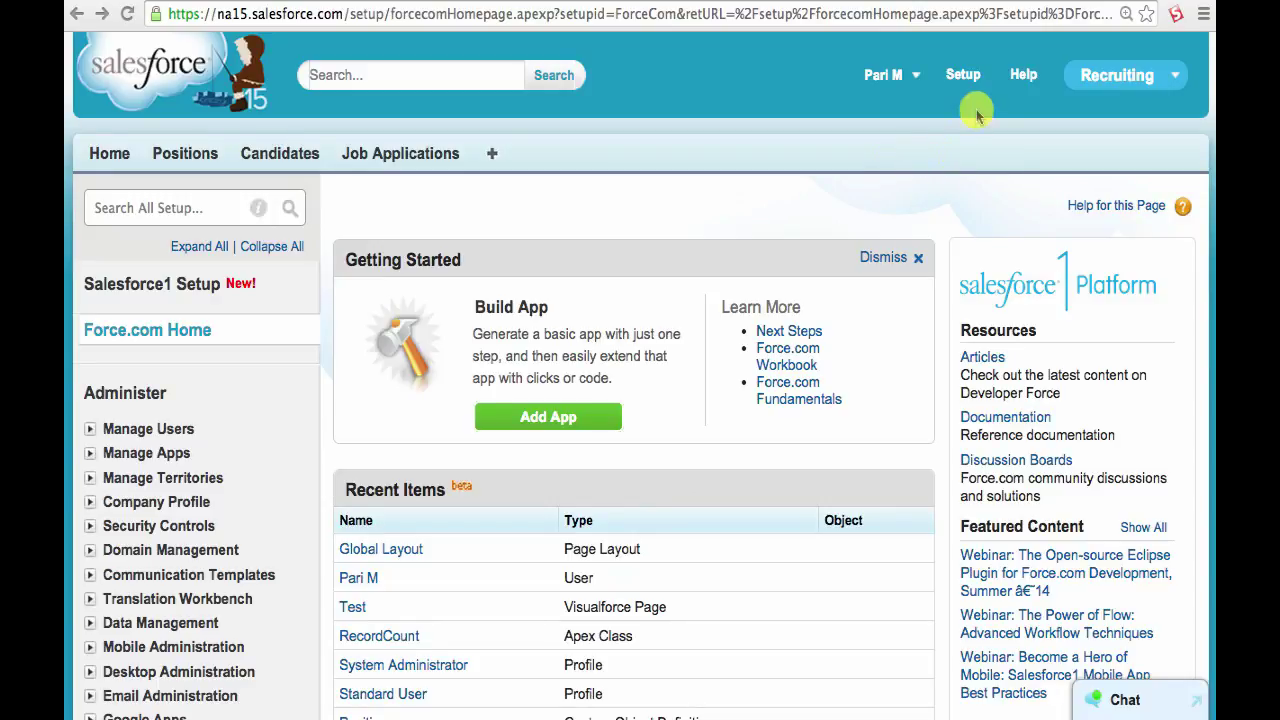
left_click(963, 78)
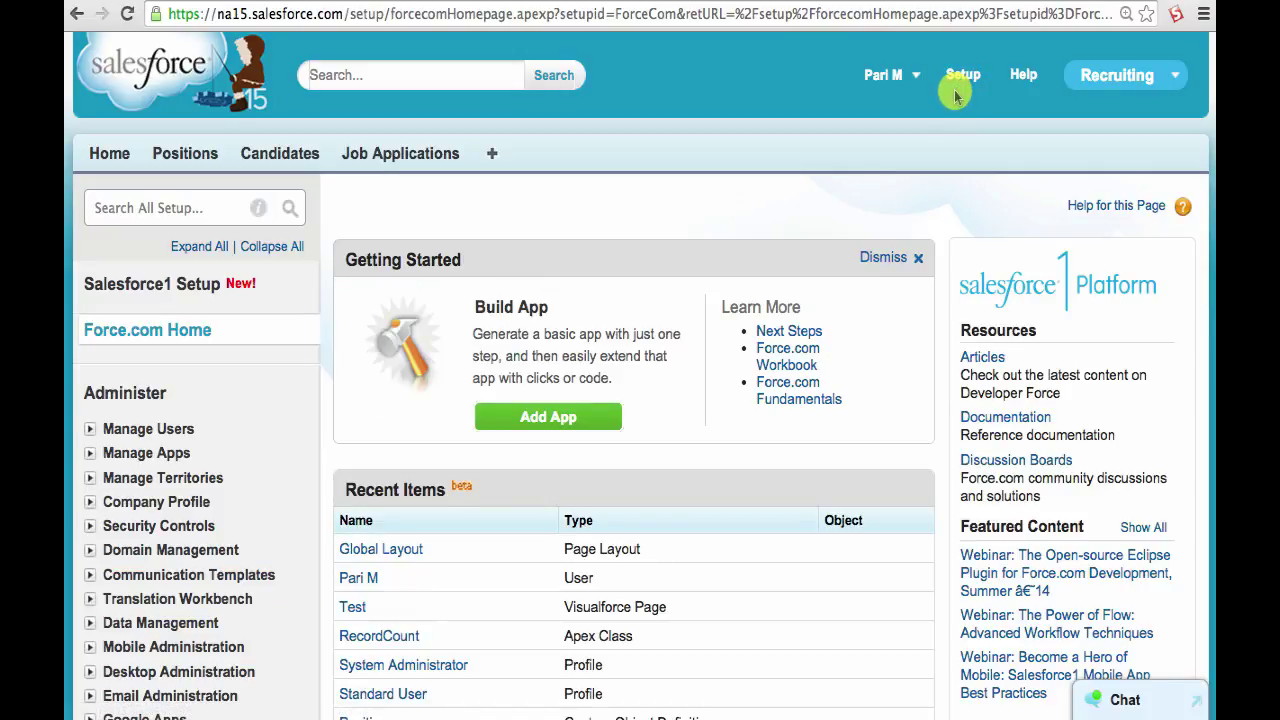
scroll(955, 95, "down", 2)
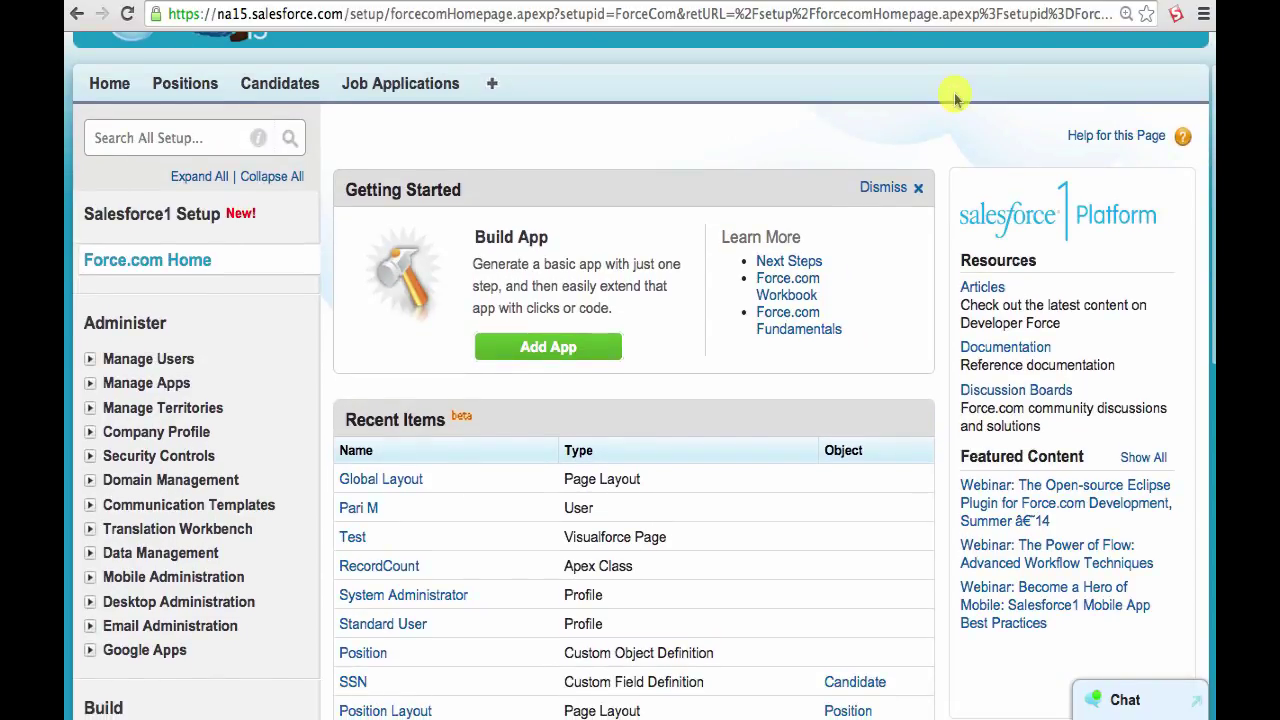
scroll(955, 97, "down", 2)
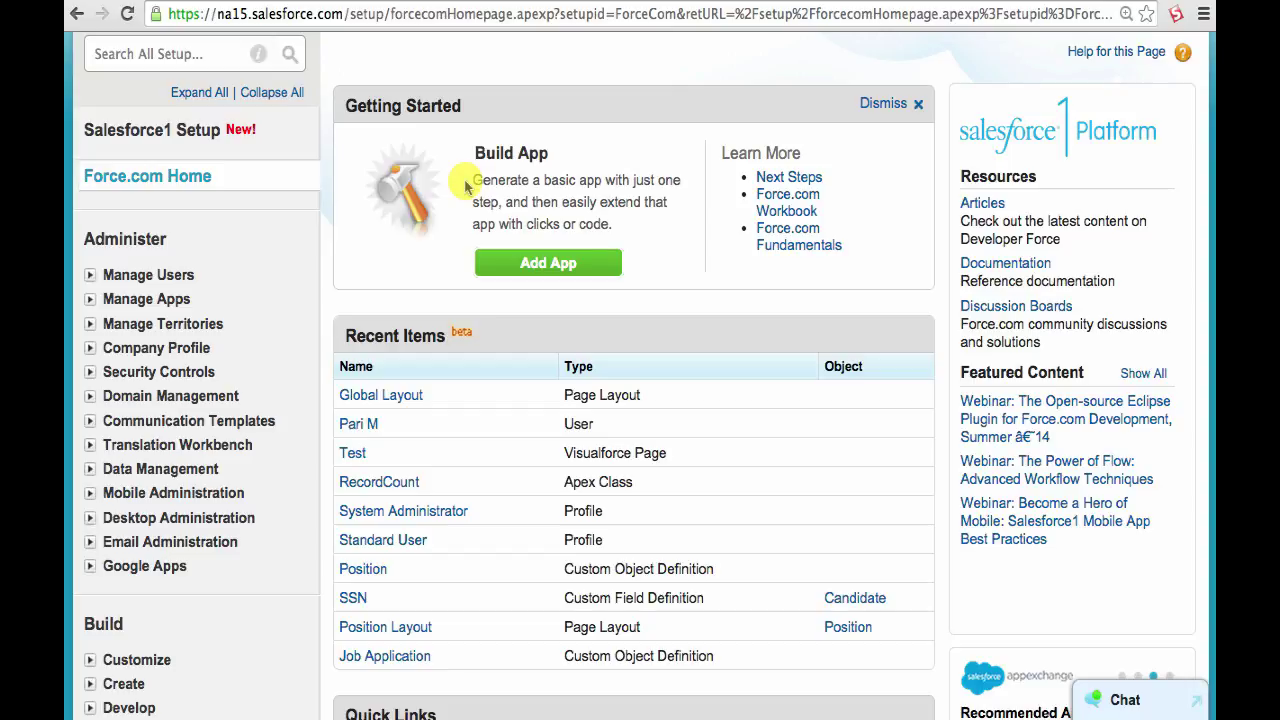
scroll(460, 190, "down", 3)
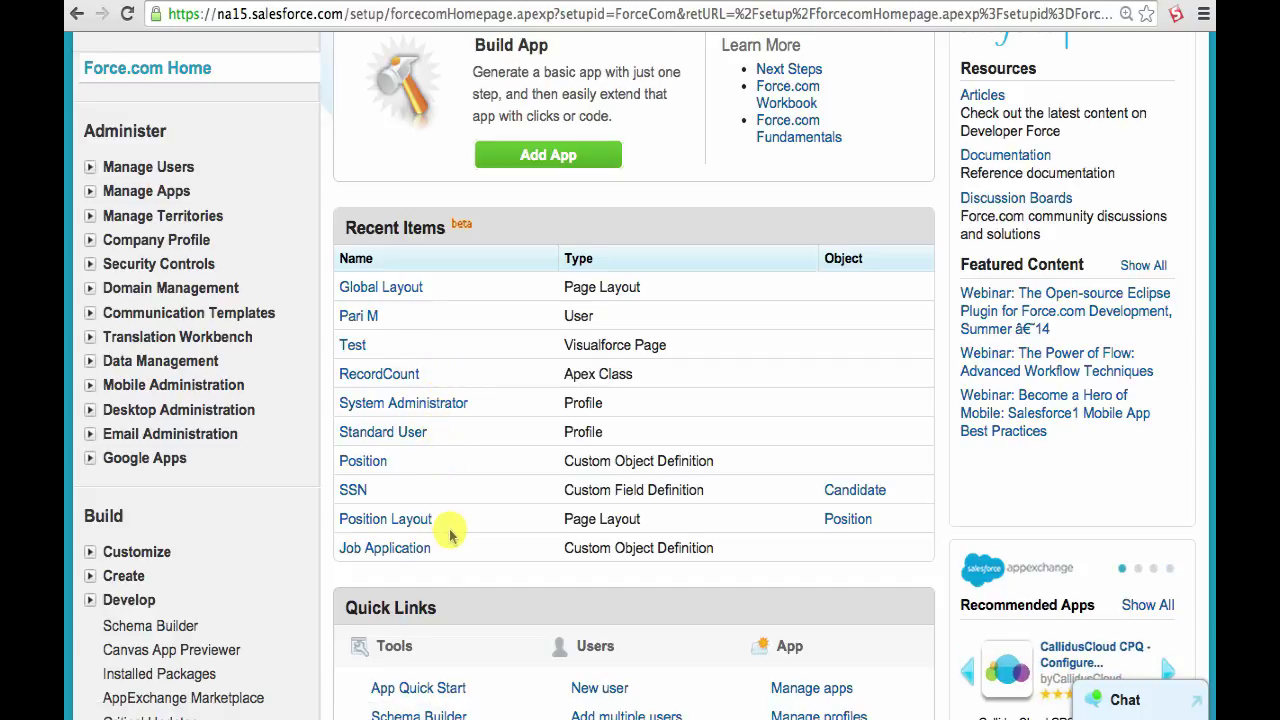
scroll(450, 535, "down", 5)
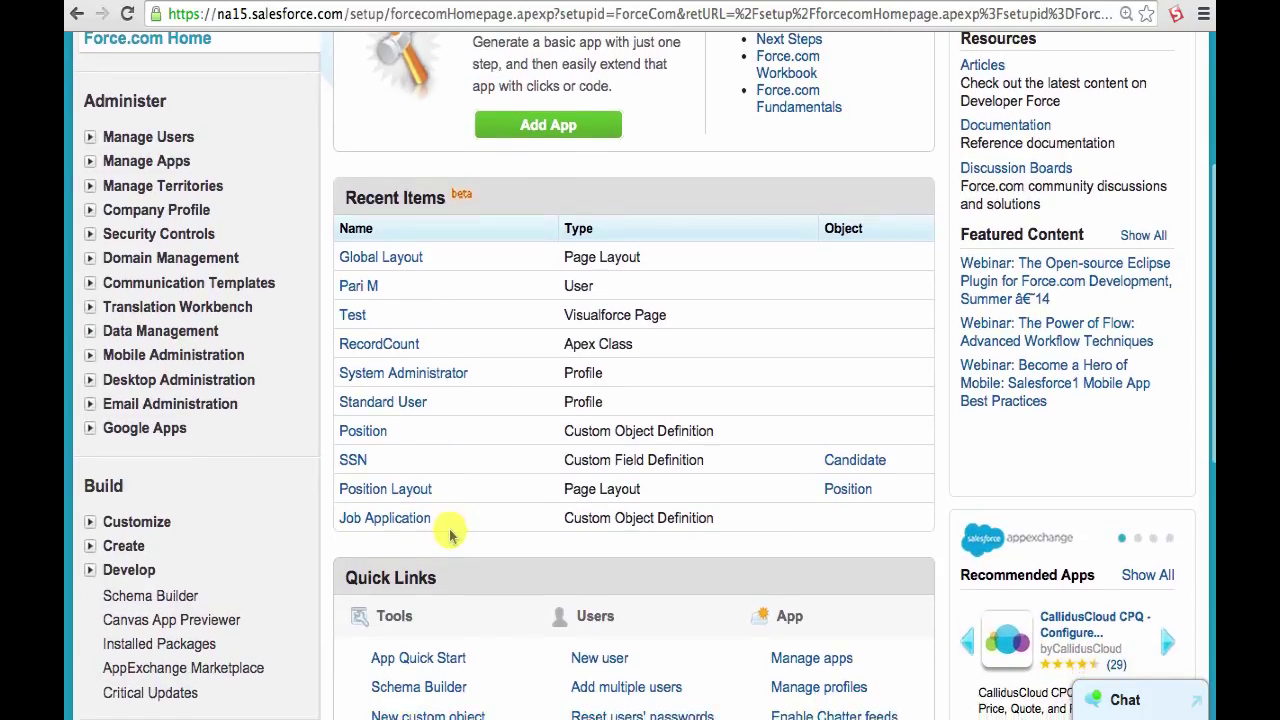
scroll(450, 535, "down", 7)
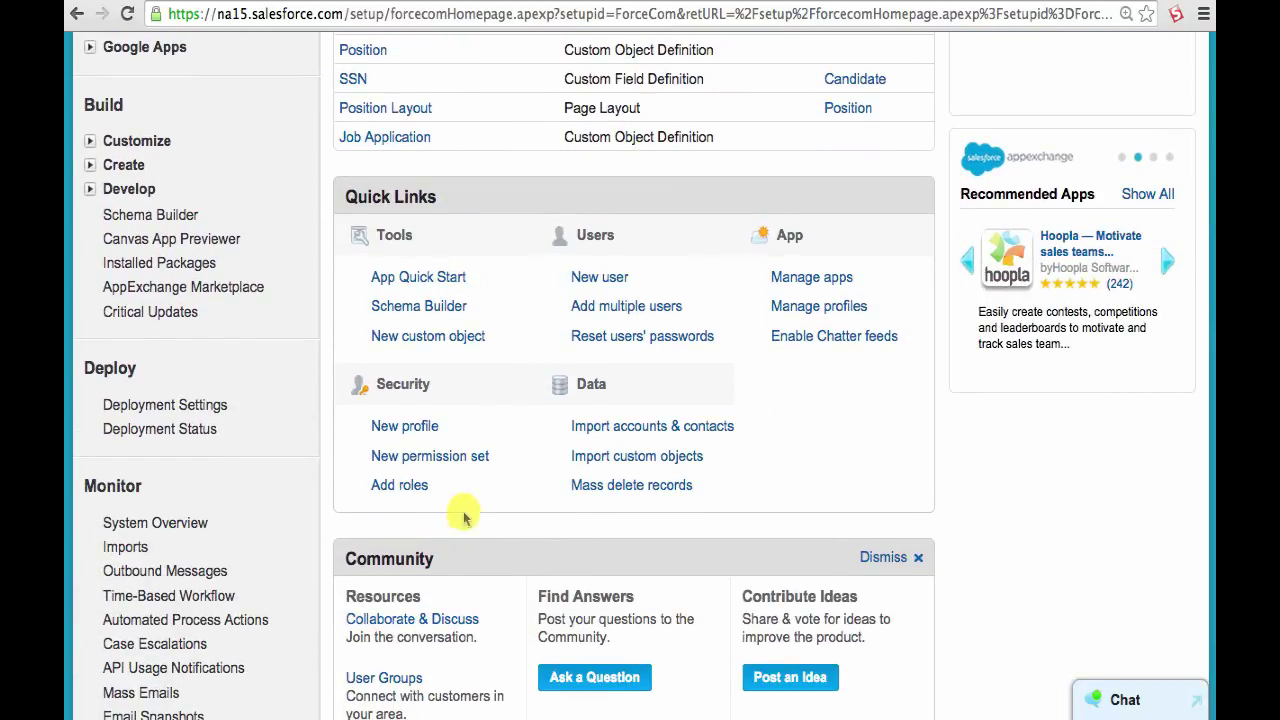
scroll(510, 410, "down", 1)
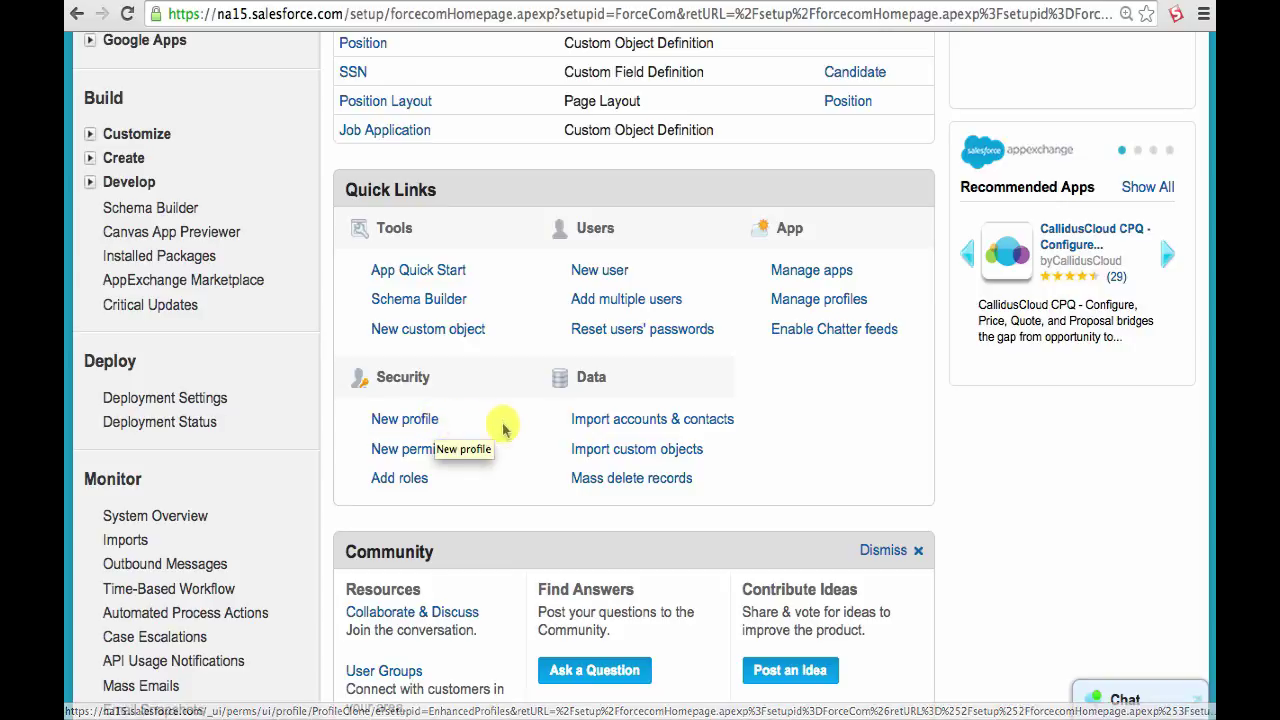
scroll(511, 428, "down", 1)
scroll(511, 428, "down", 1)
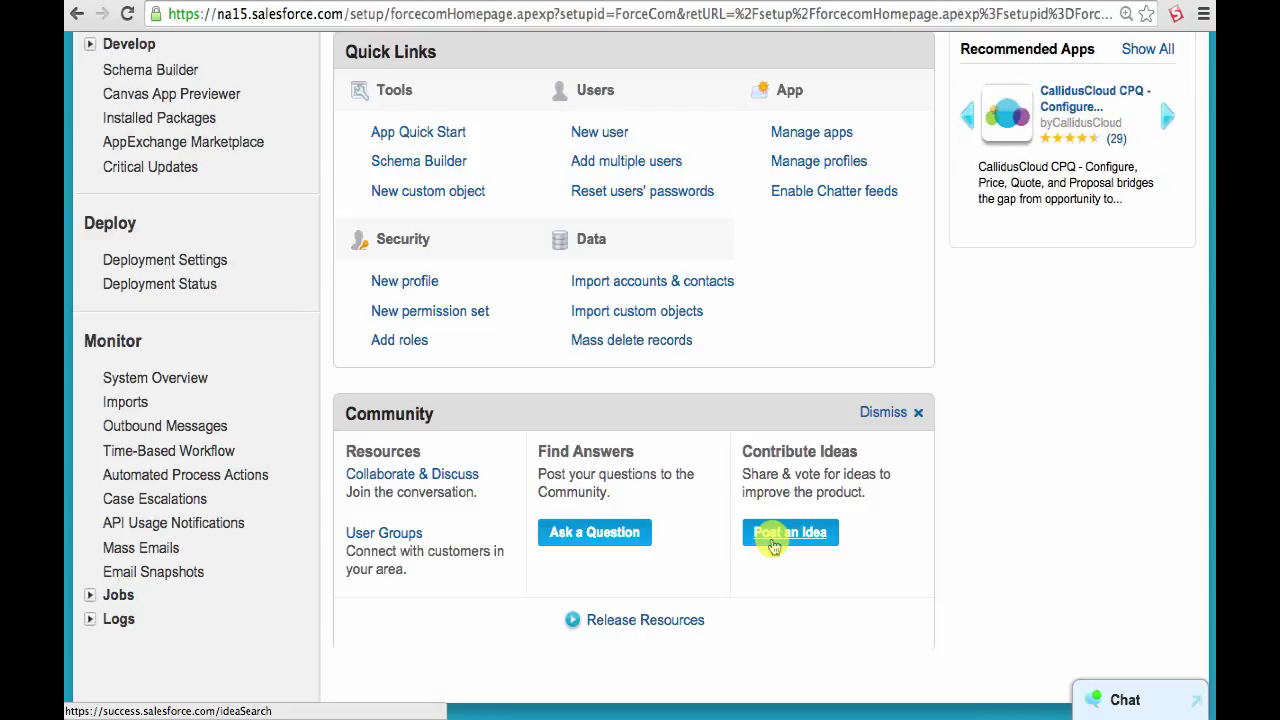
scroll(772, 543, "up", 10)
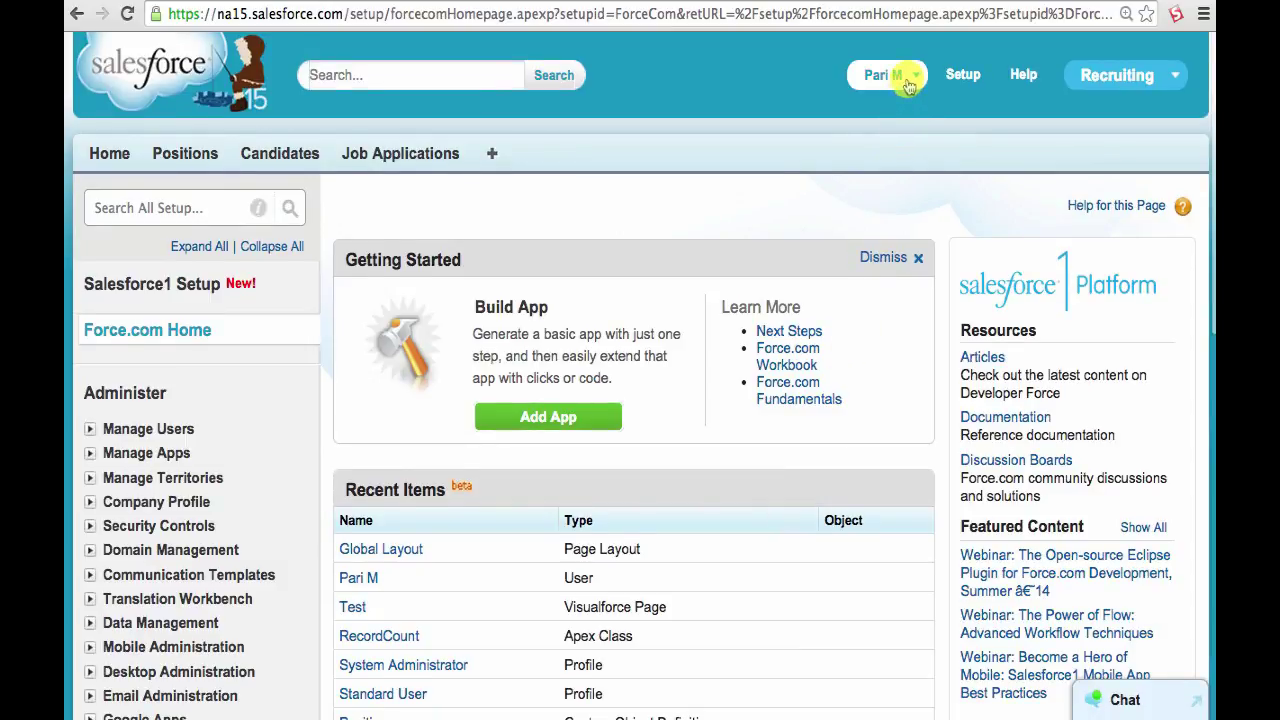
left_click(900, 78)
left_click(843, 160)
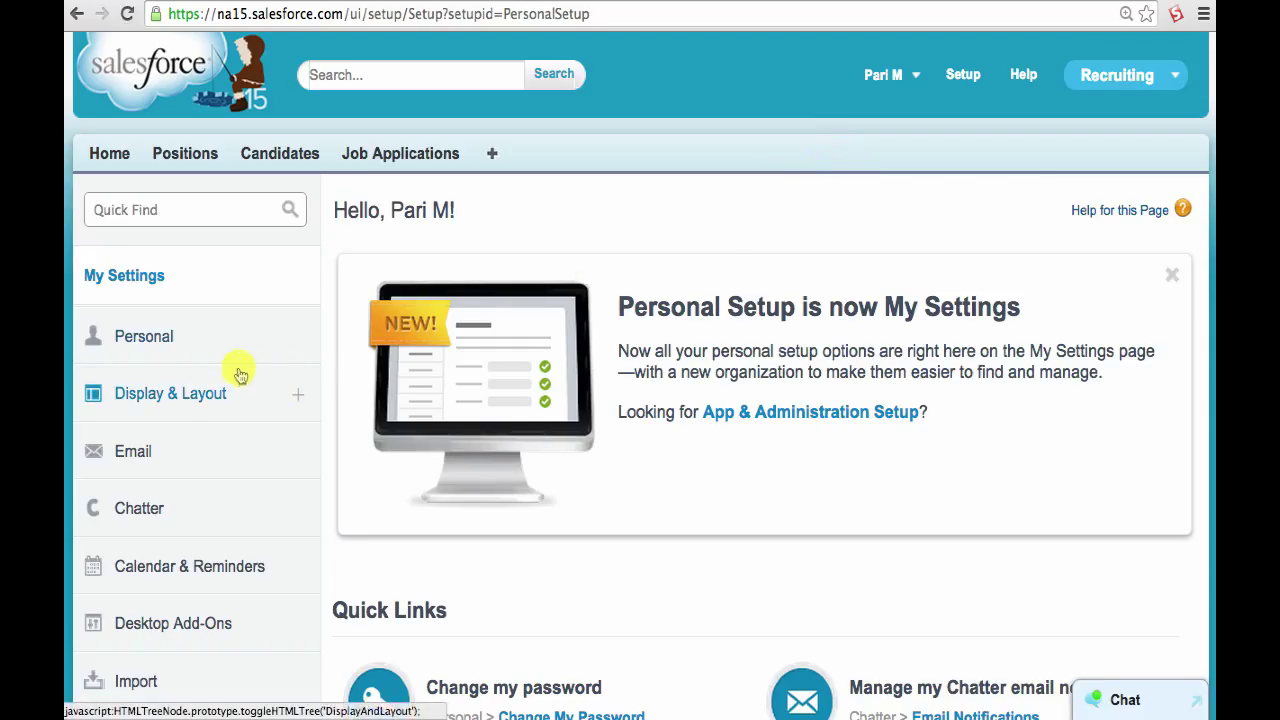
left_click(229, 347)
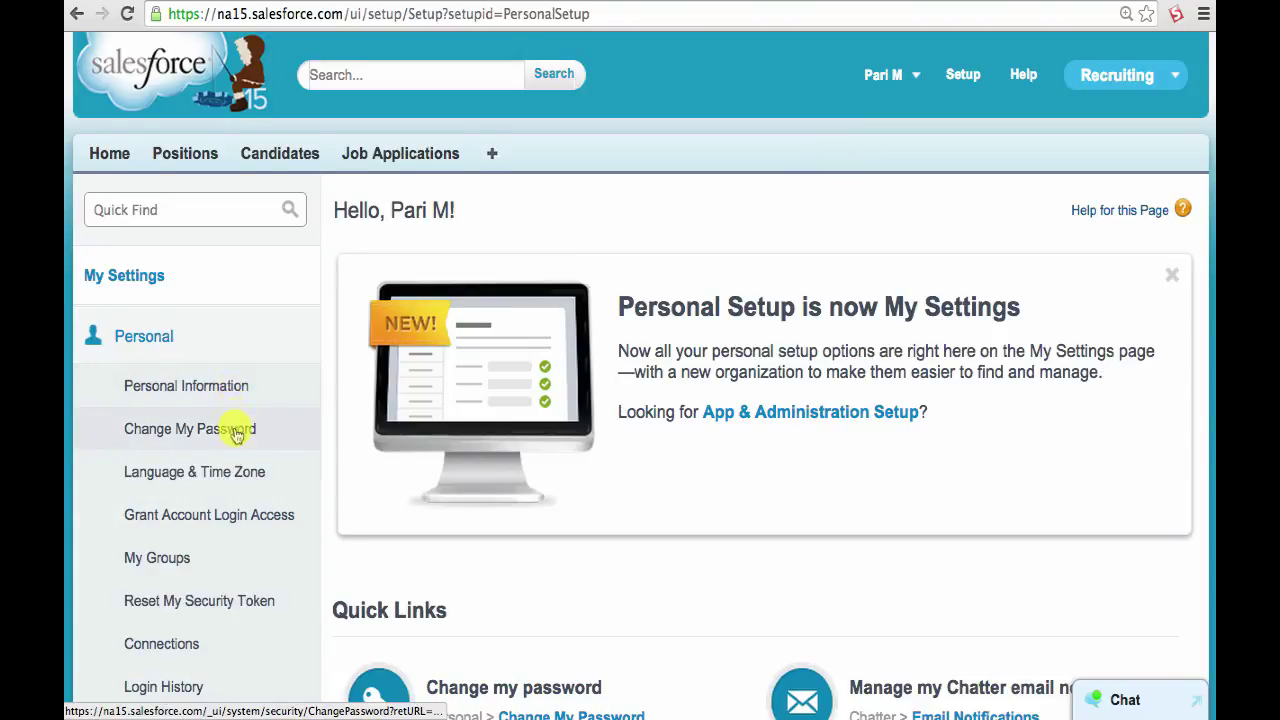
scroll(234, 429, "down", 5)
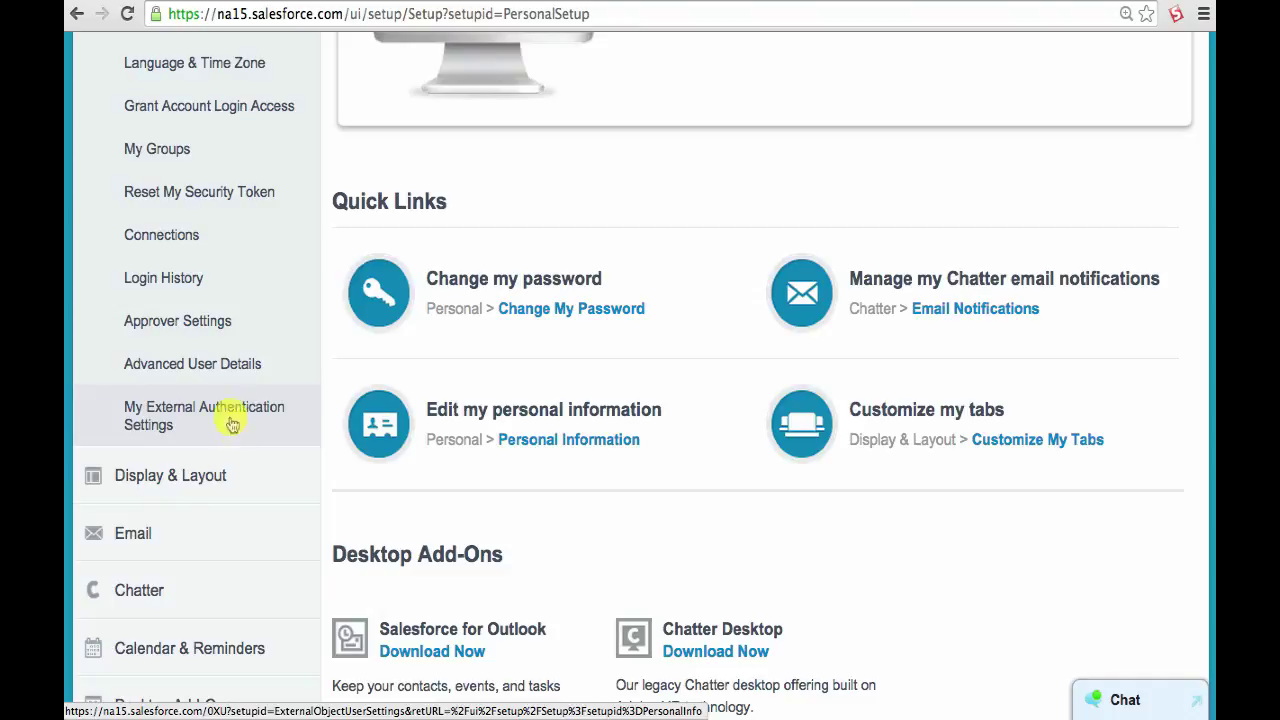
left_click(78, 15)
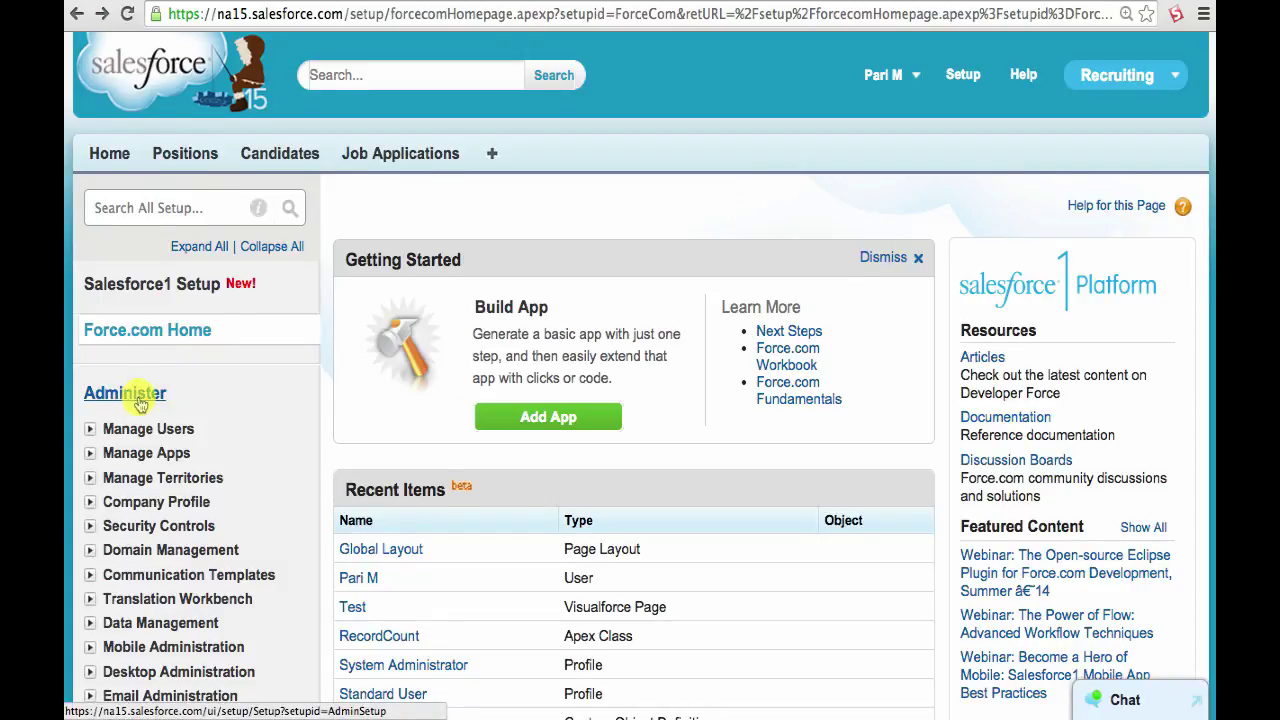
scroll(140, 403, "down", 5)
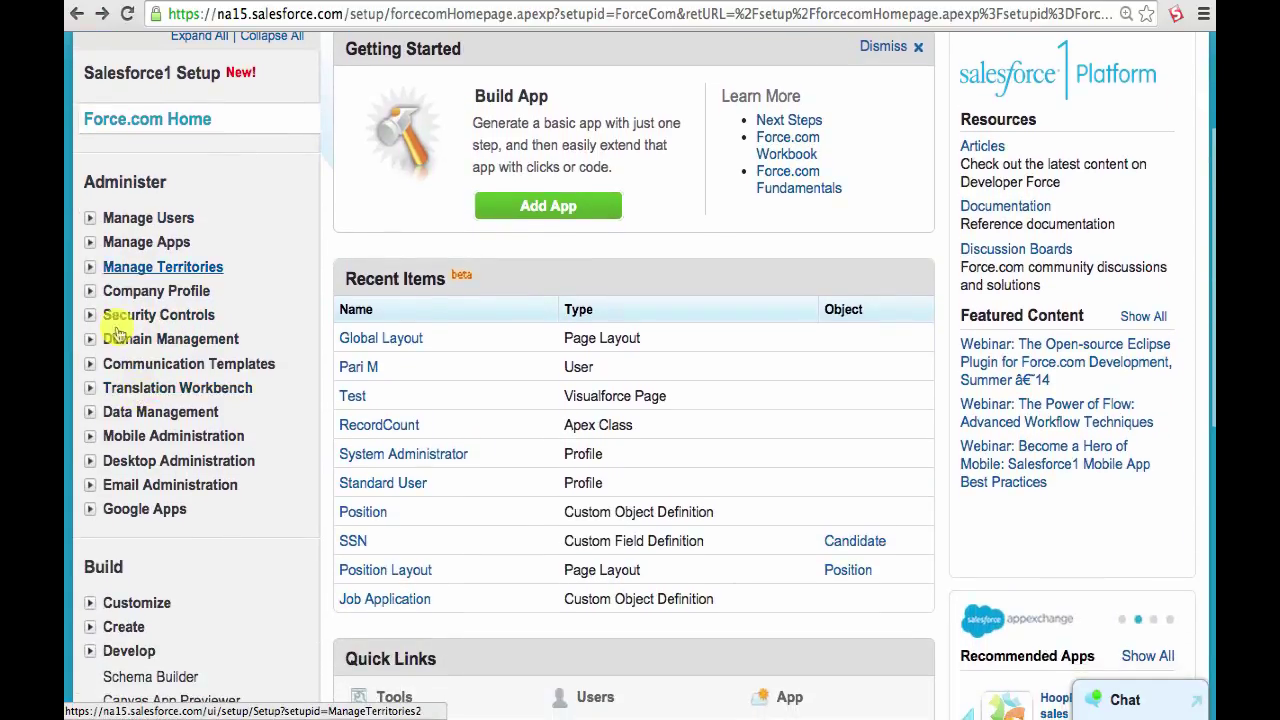
left_click(89, 220)
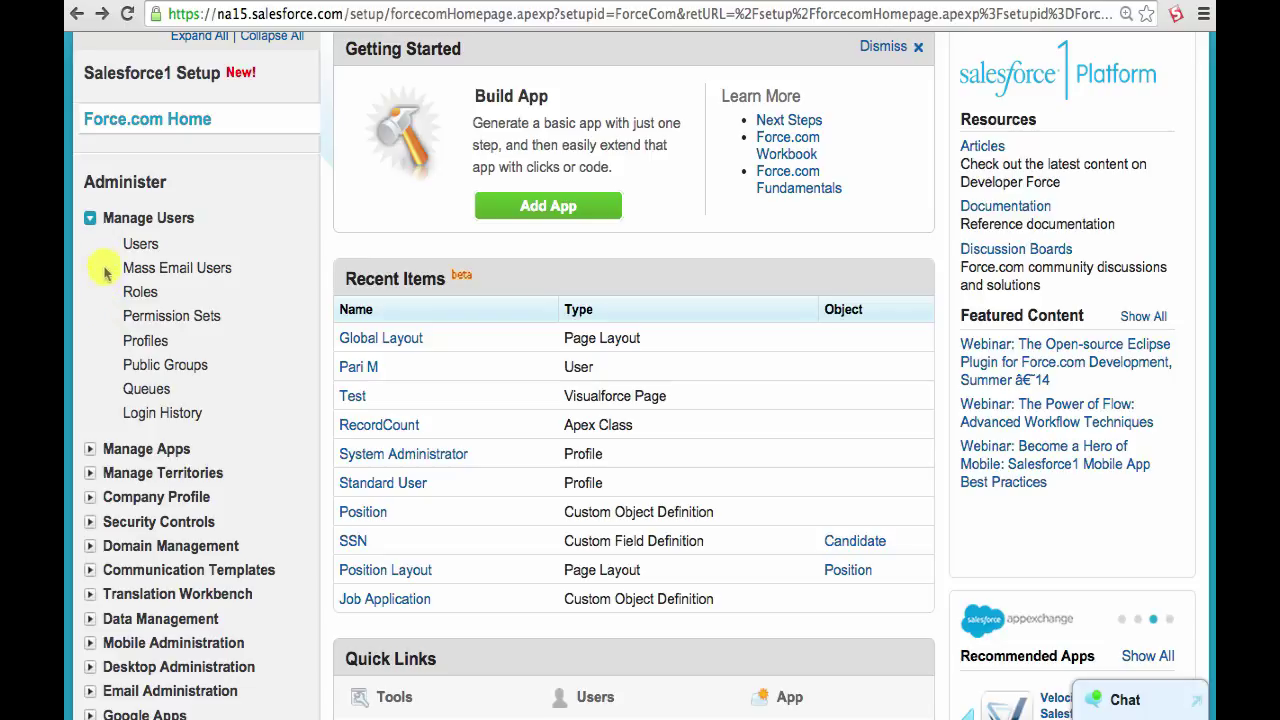
left_click(91, 221)
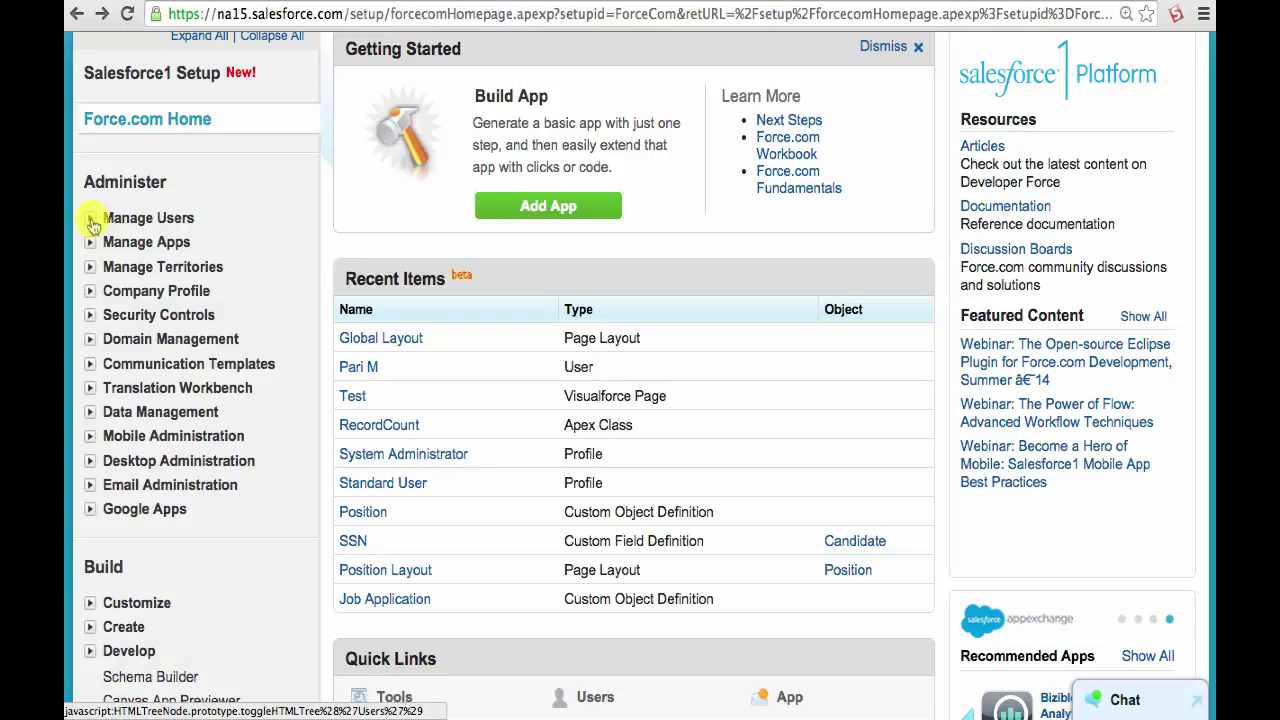
left_click(90, 316)
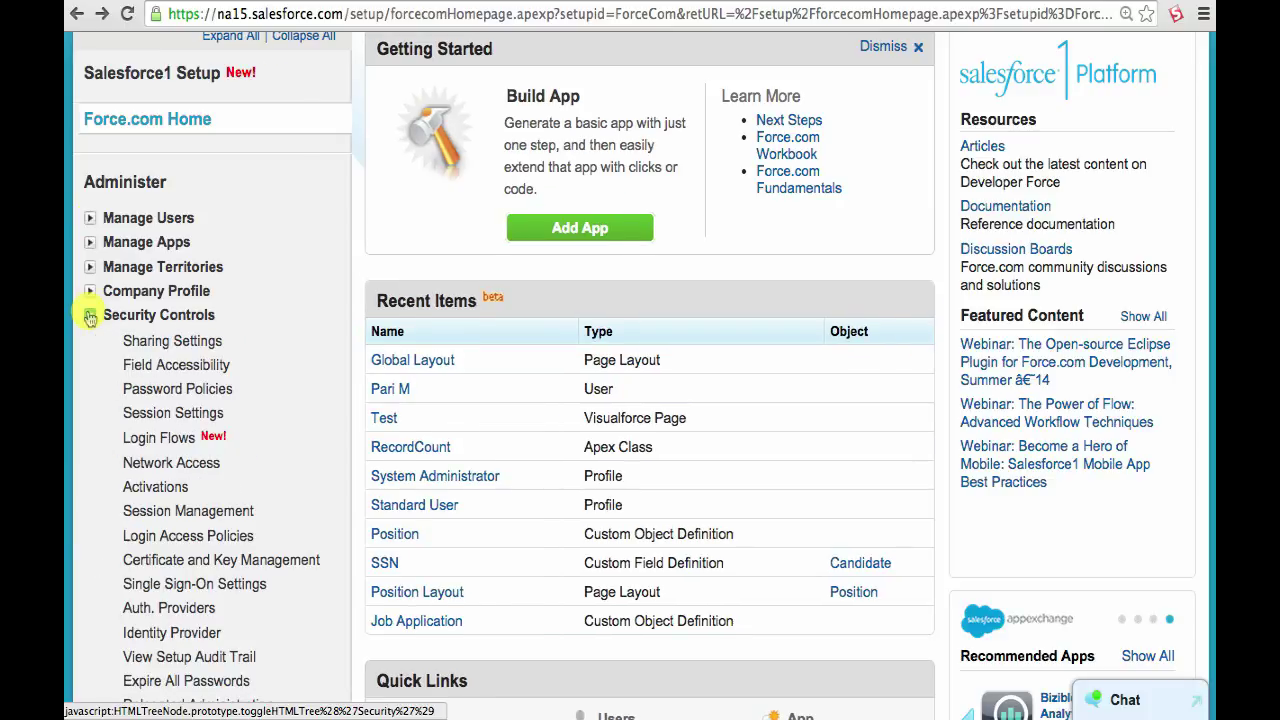
left_click(90, 316)
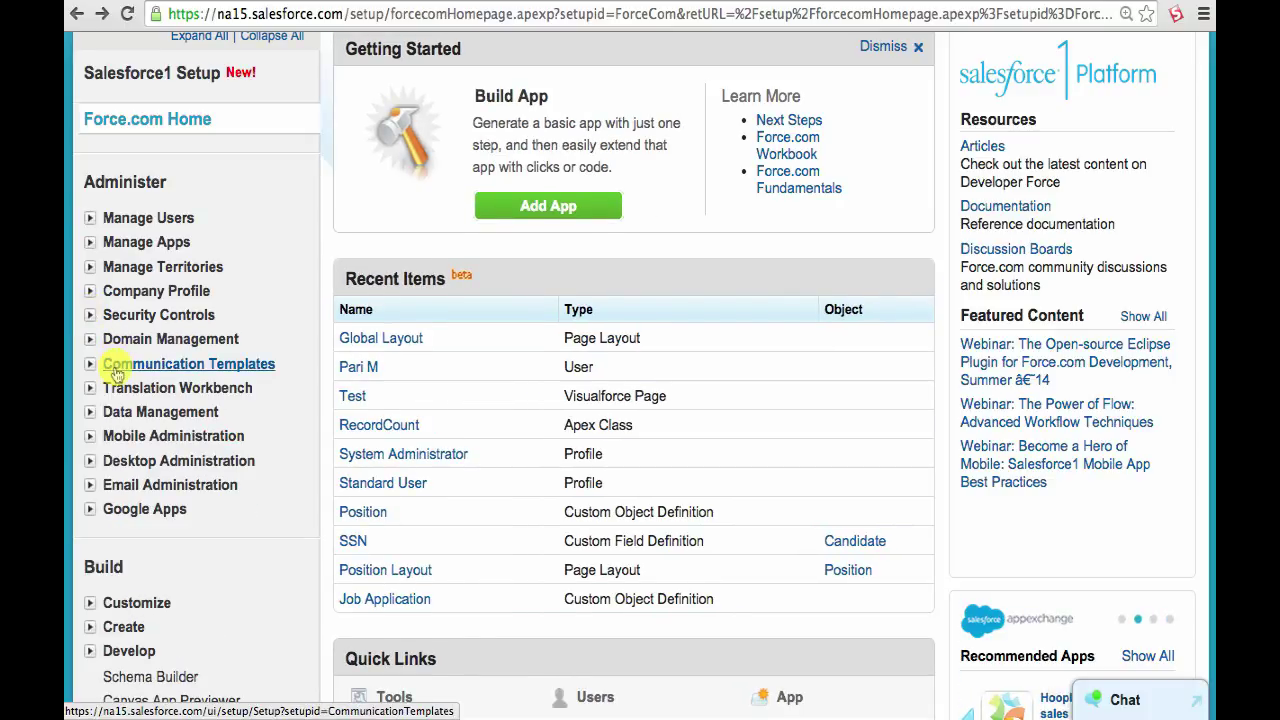
scroll(114, 370, "down", 2)
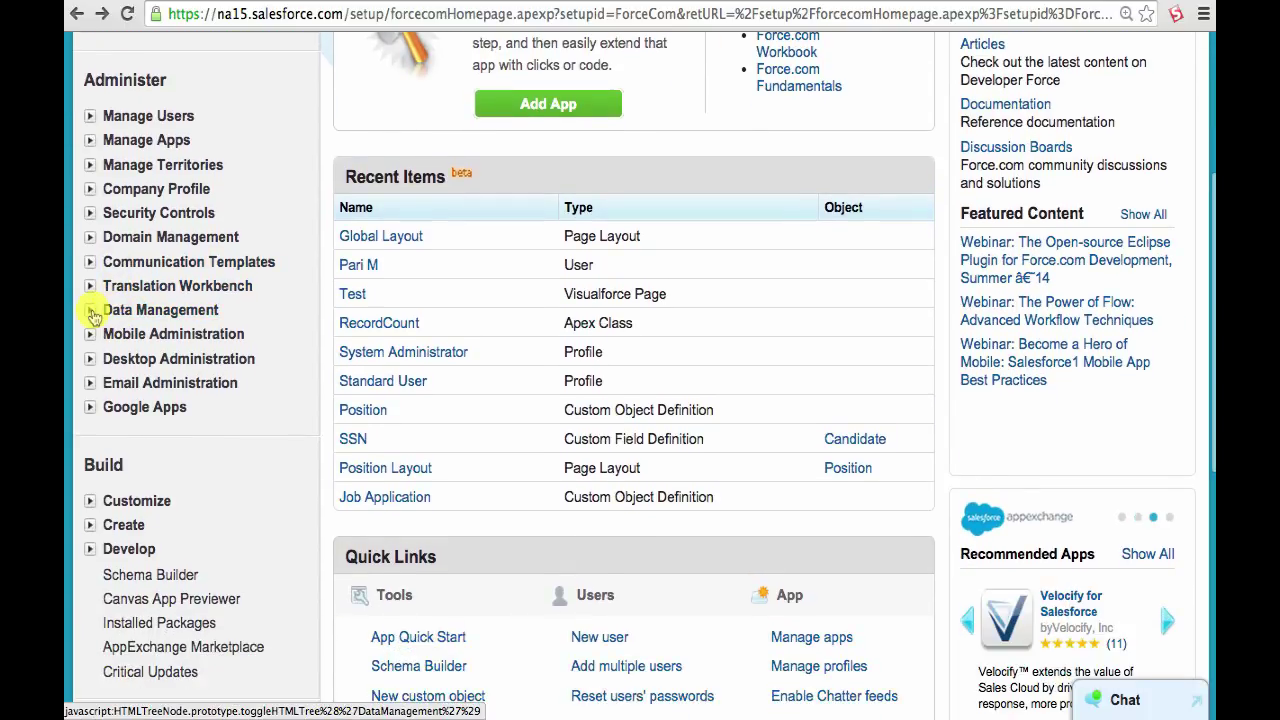
left_click(91, 311)
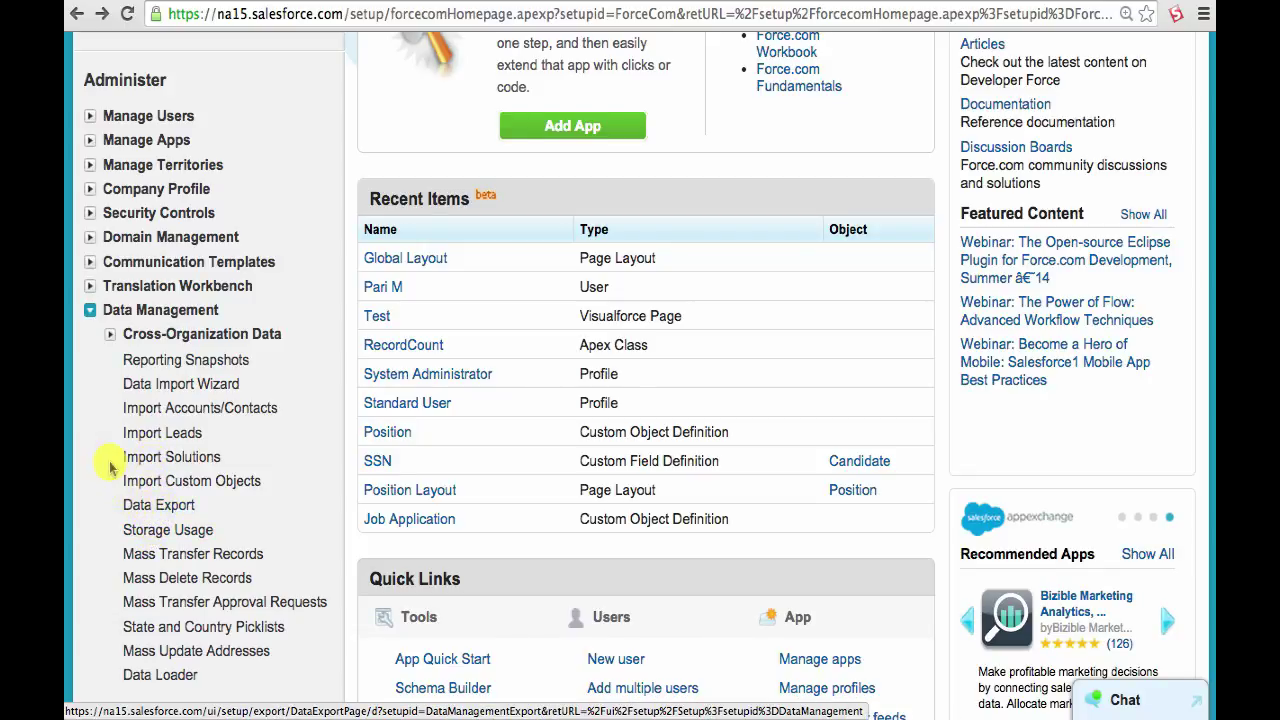
left_click(87, 313)
scroll(86, 315, "up", 1)
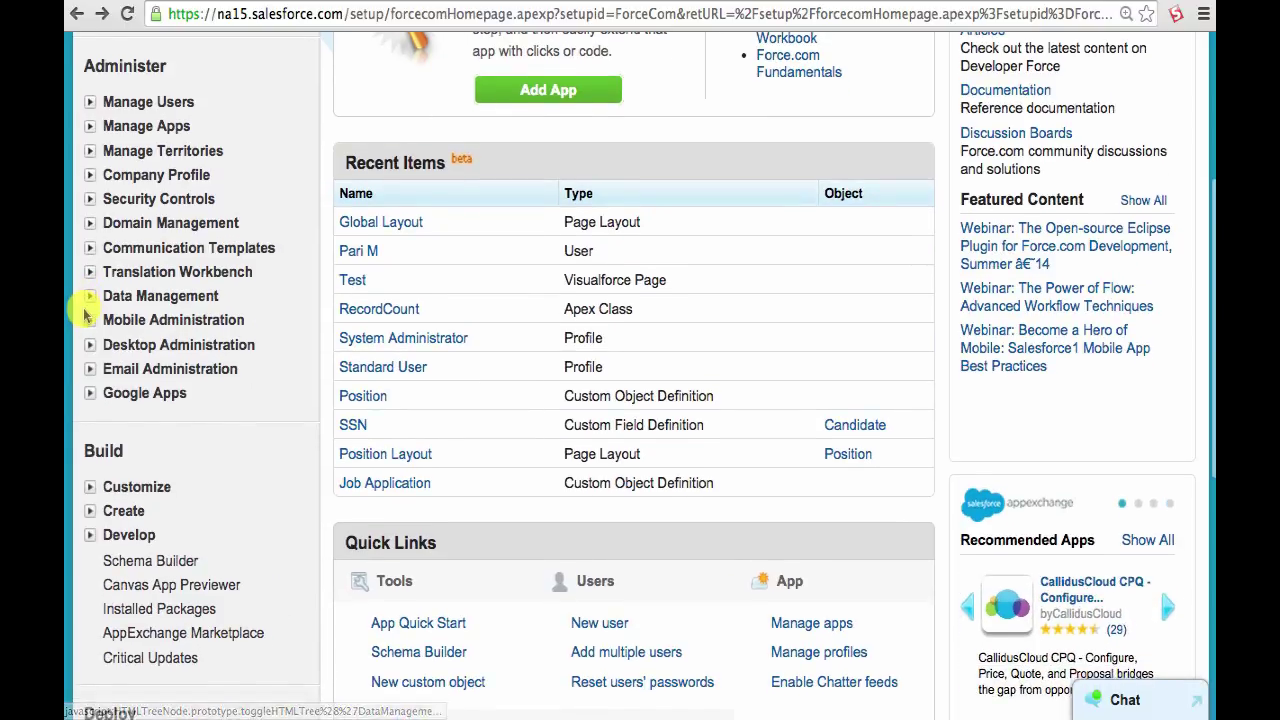
scroll(86, 315, "up", 5)
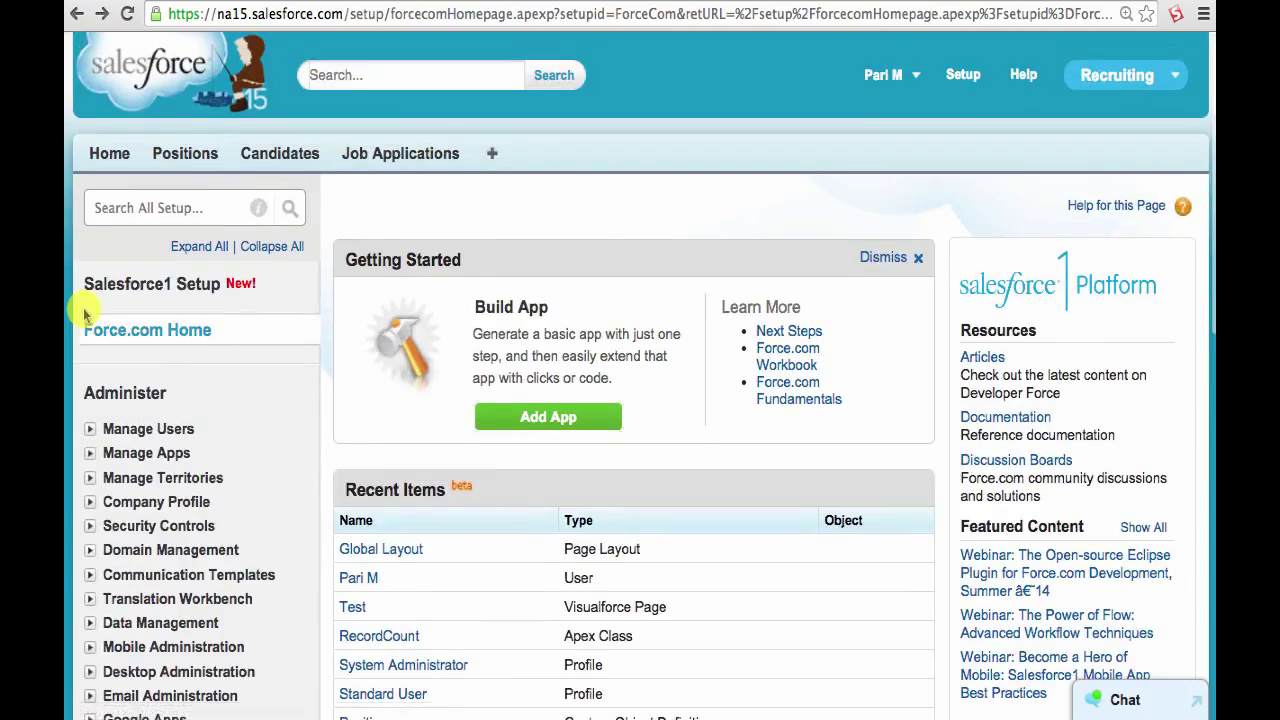
left_click(133, 205)
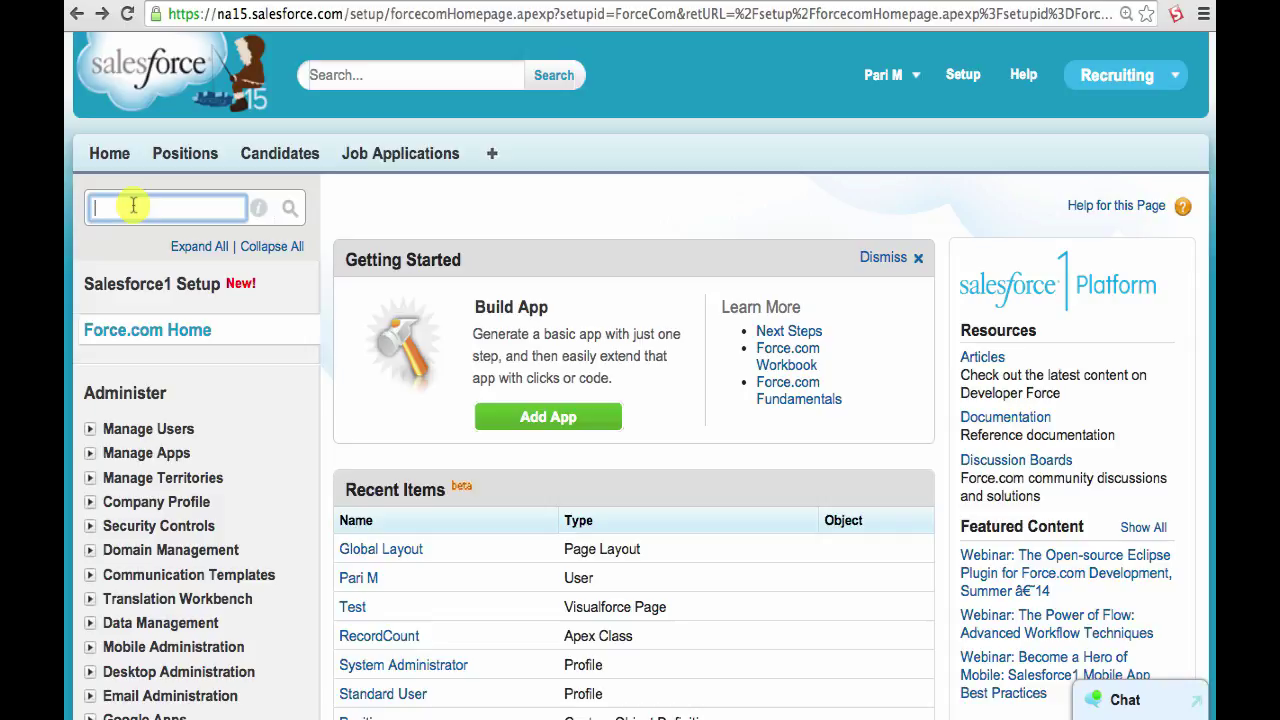
Step: Clear 'Imp' from the Quick Find box and scroll down to the Build section
type("Import")
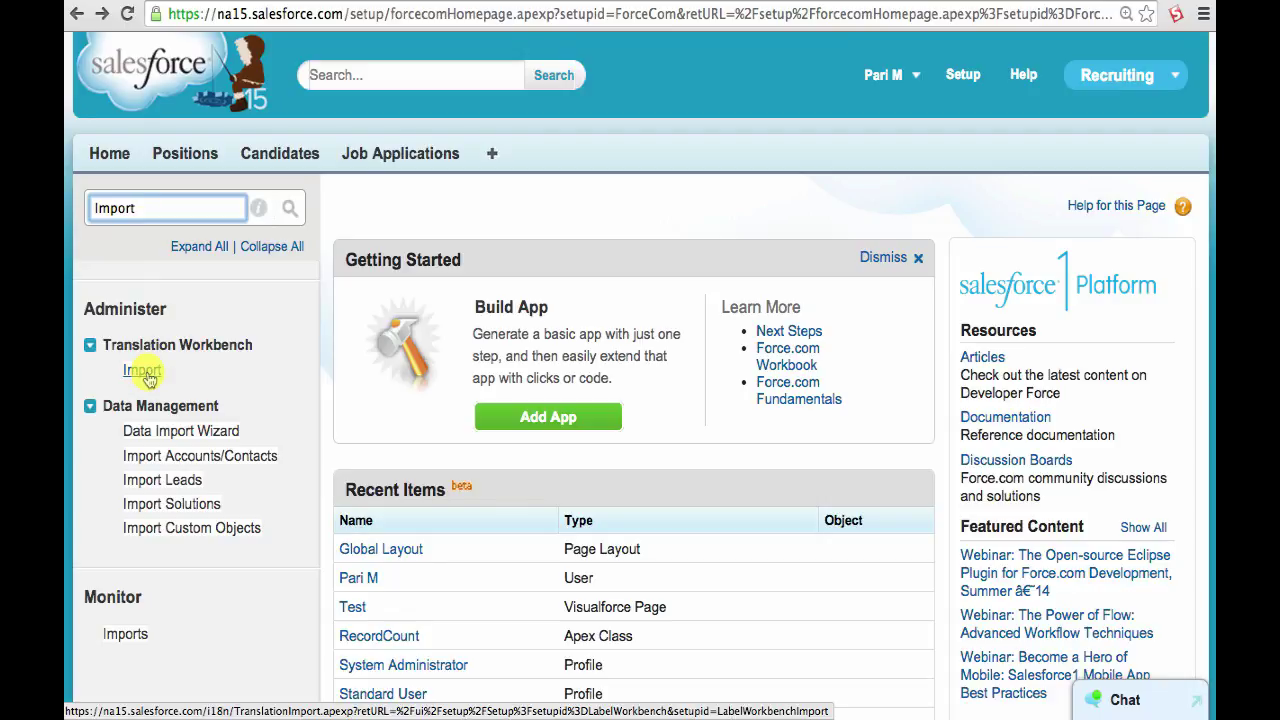
key("BackSpace")
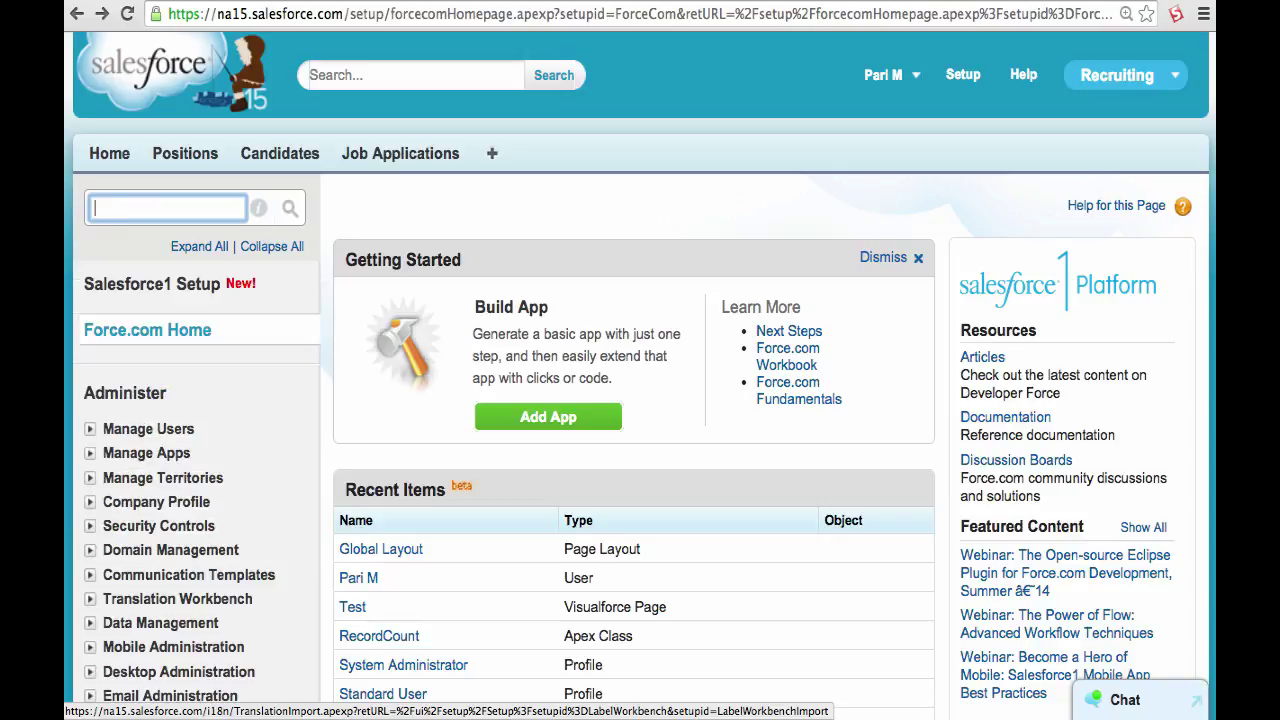
scroll(150, 378, "down", 3)
scroll(150, 378, "down", 2)
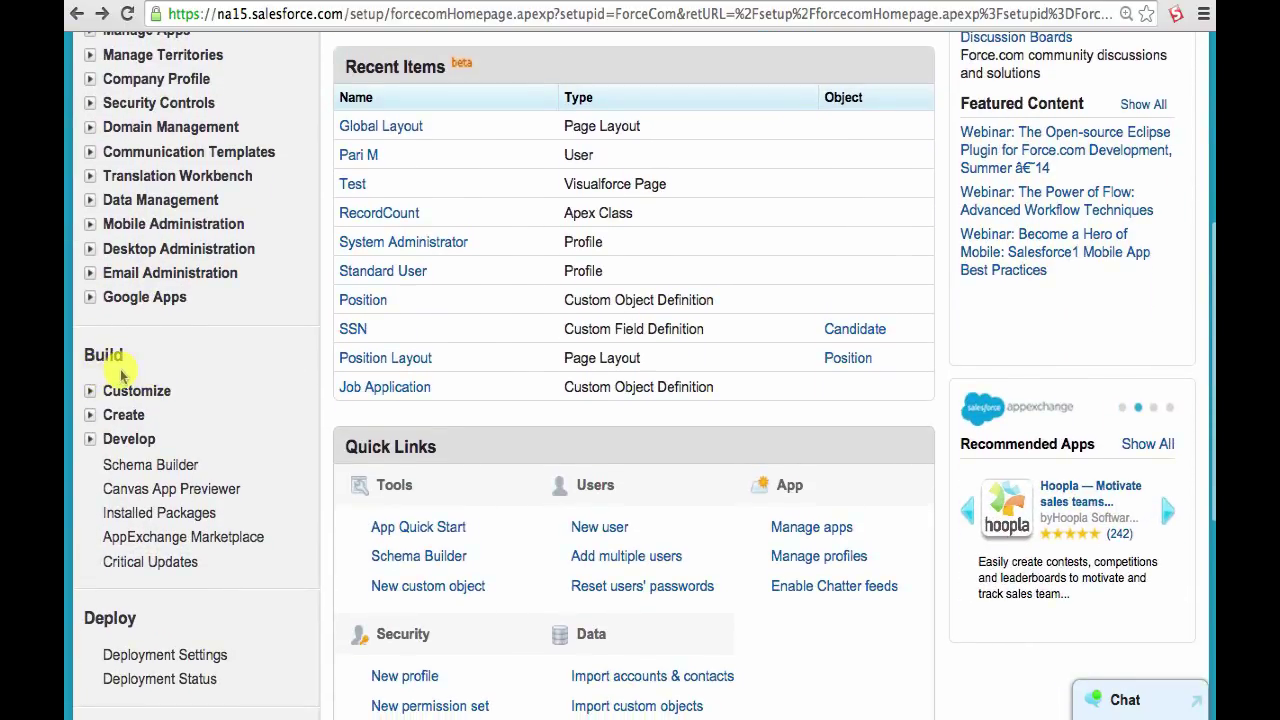
Step: Expand the Customize category and scroll through its settings
left_click(90, 392)
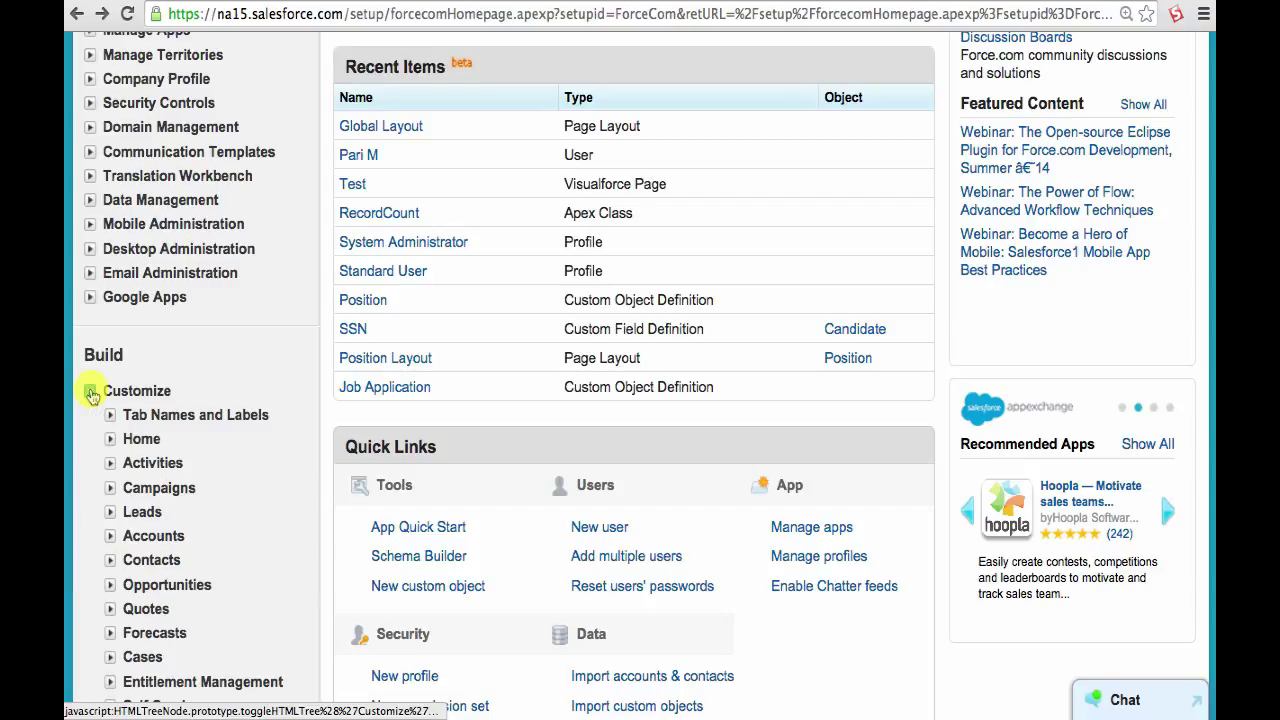
scroll(90, 395, "down", 5)
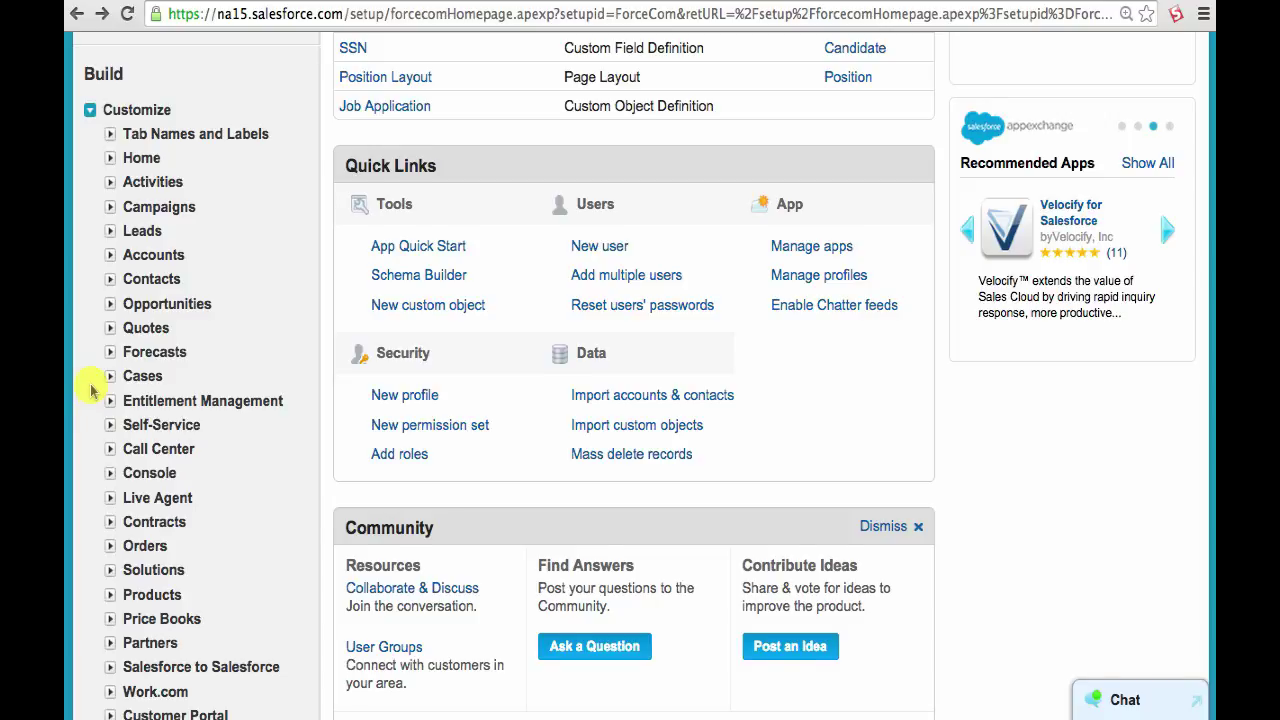
scroll(90, 390, "down", 4)
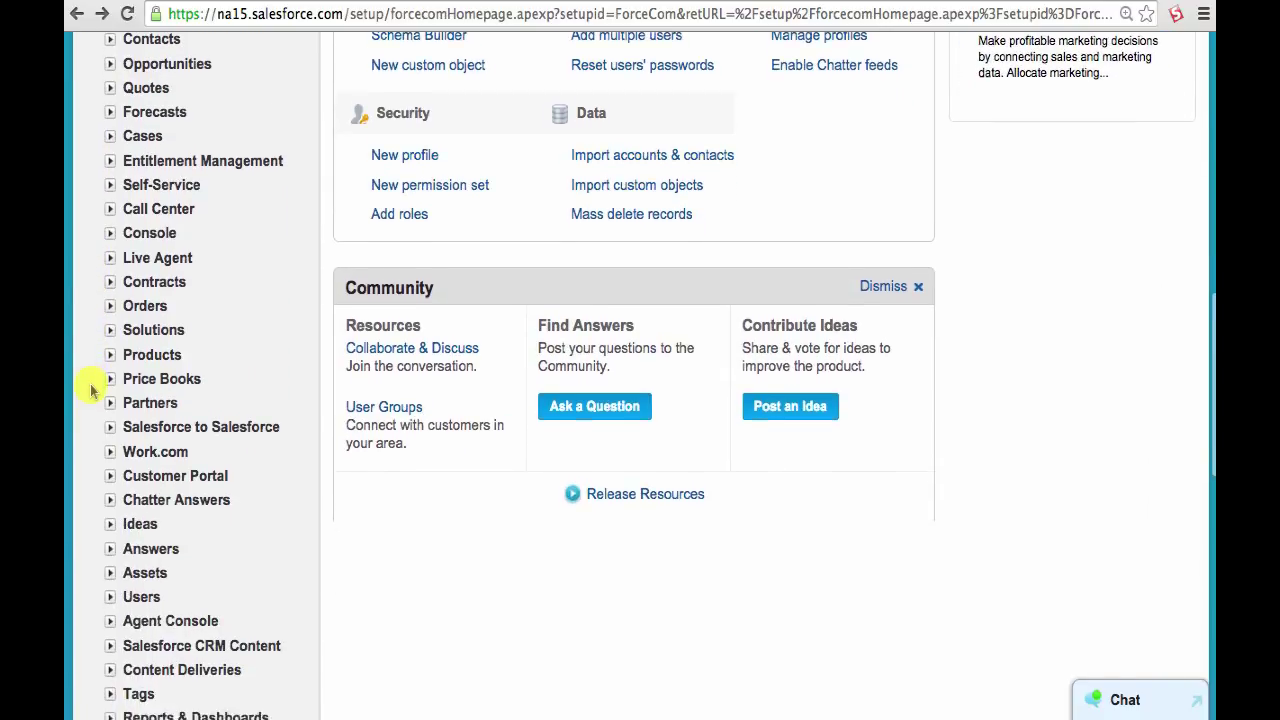
scroll(90, 391, "down", 3)
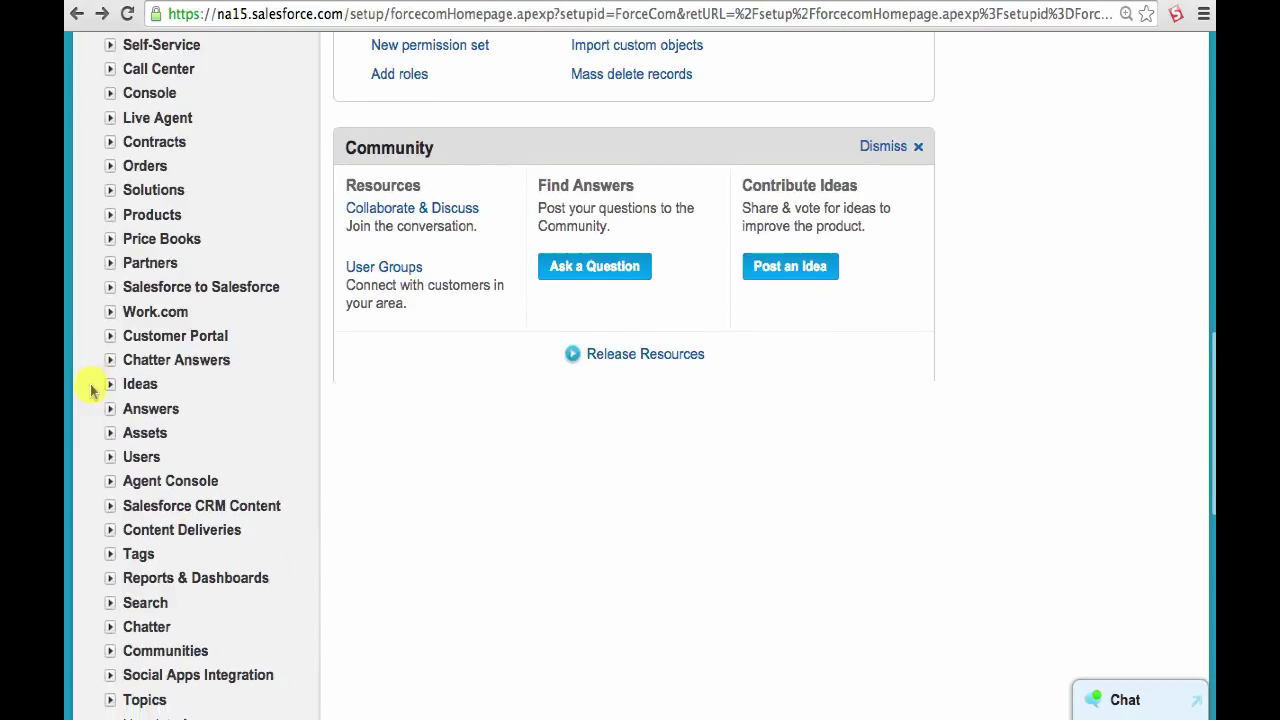
scroll(90, 391, "down", 3)
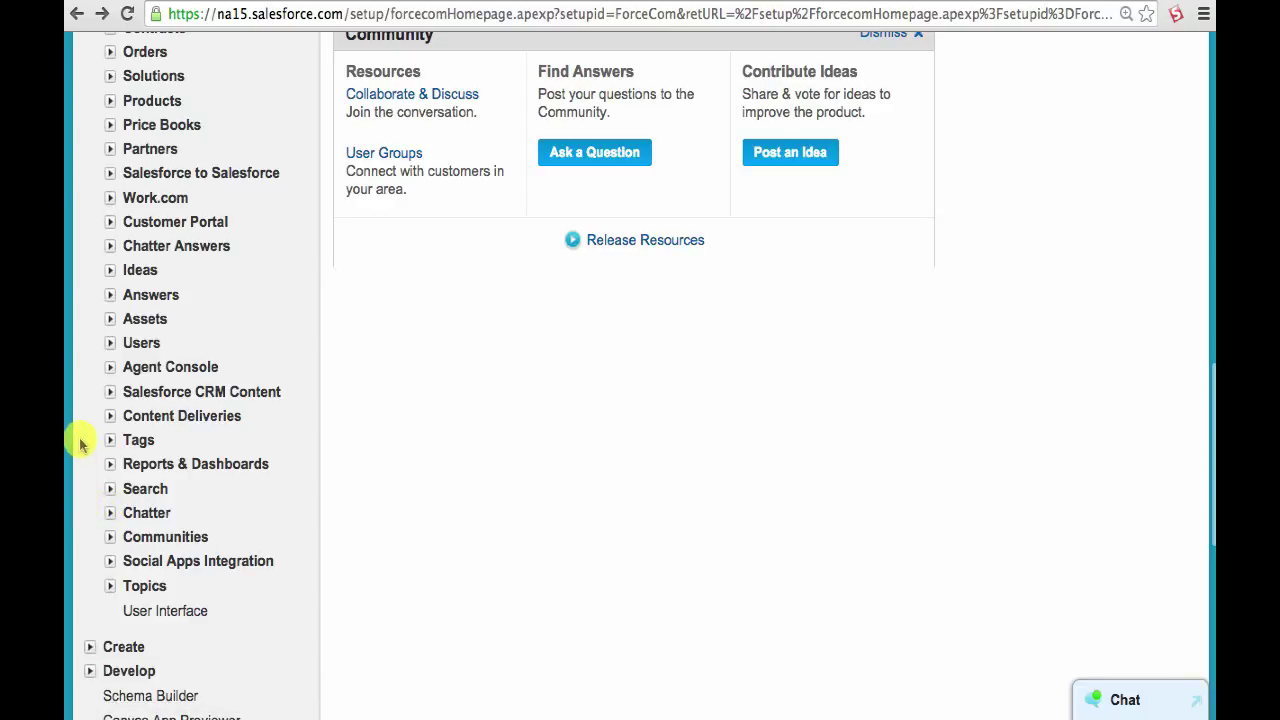
scroll(79, 437, "down", 7)
scroll(79, 437, "down", 1)
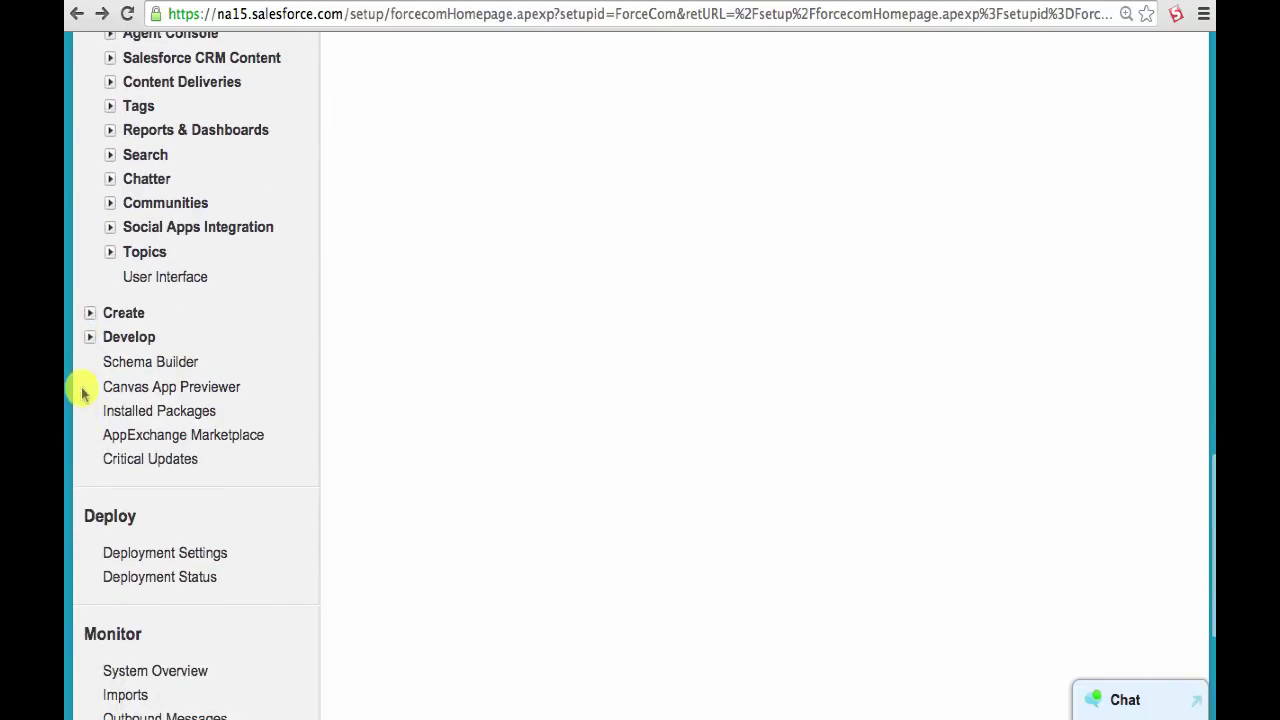
Step: Expand the Create and Workflow & Approvals categories to show their settings
left_click(90, 314)
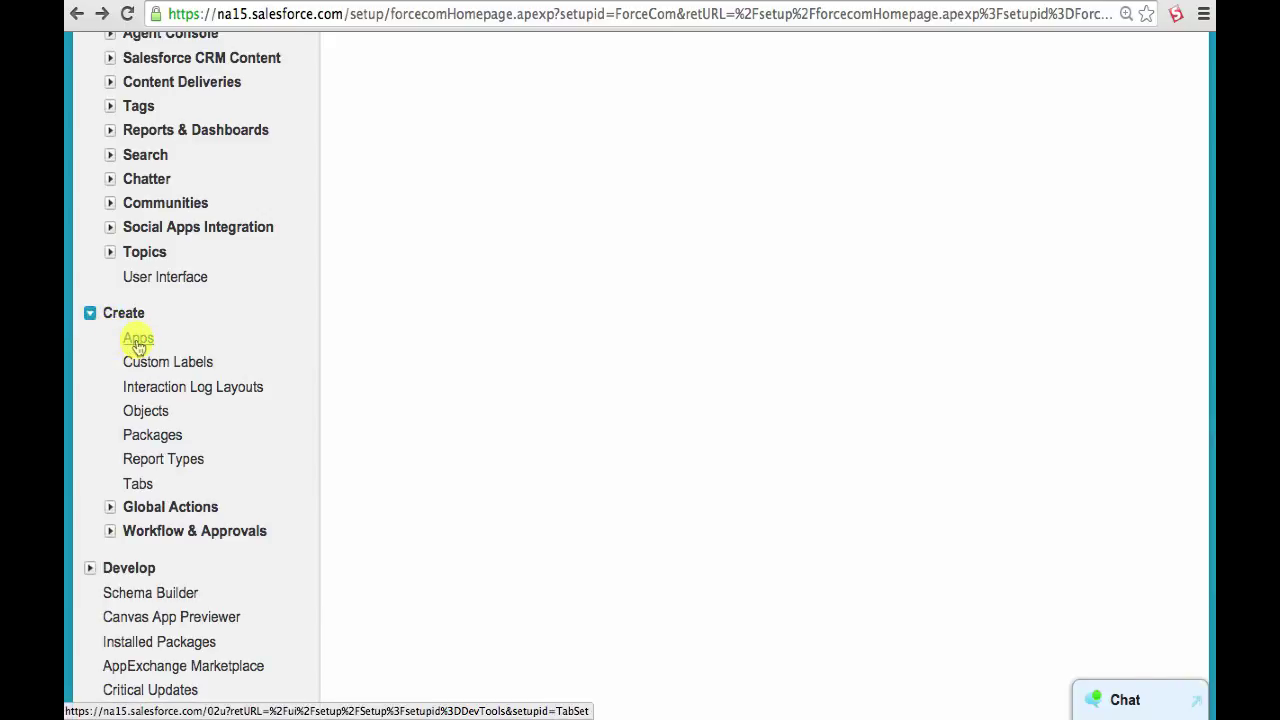
left_click(110, 531)
scroll(168, 455, "down", 4)
scroll(168, 455, "down", 2)
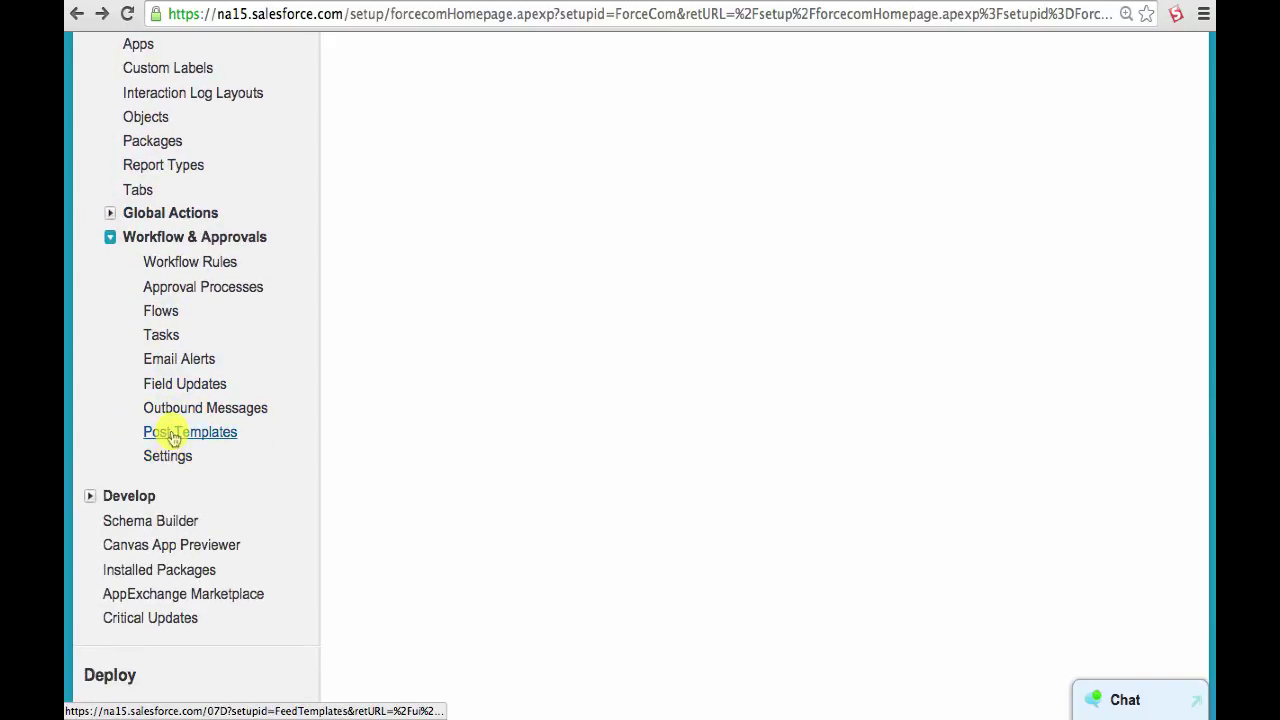
scroll(103, 432, "down", 3)
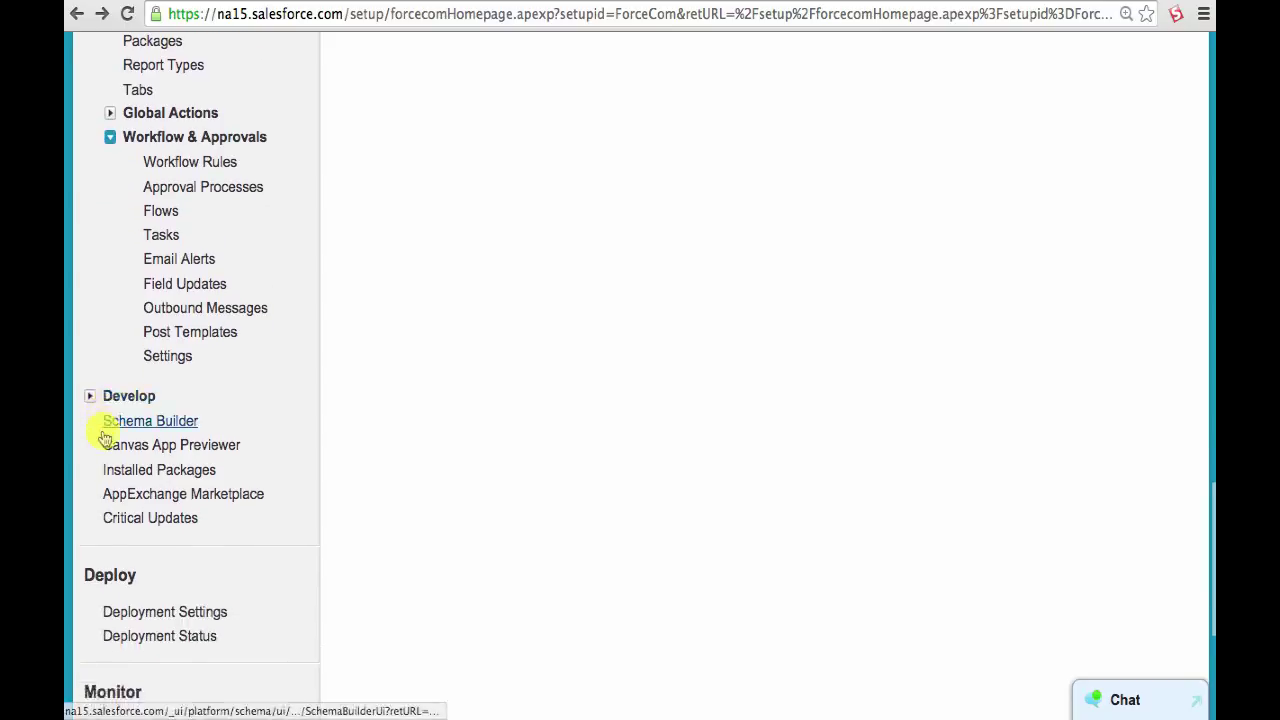
Step: Expand Develop and scroll down through the Deploy and Monitor settings
left_click(89, 360)
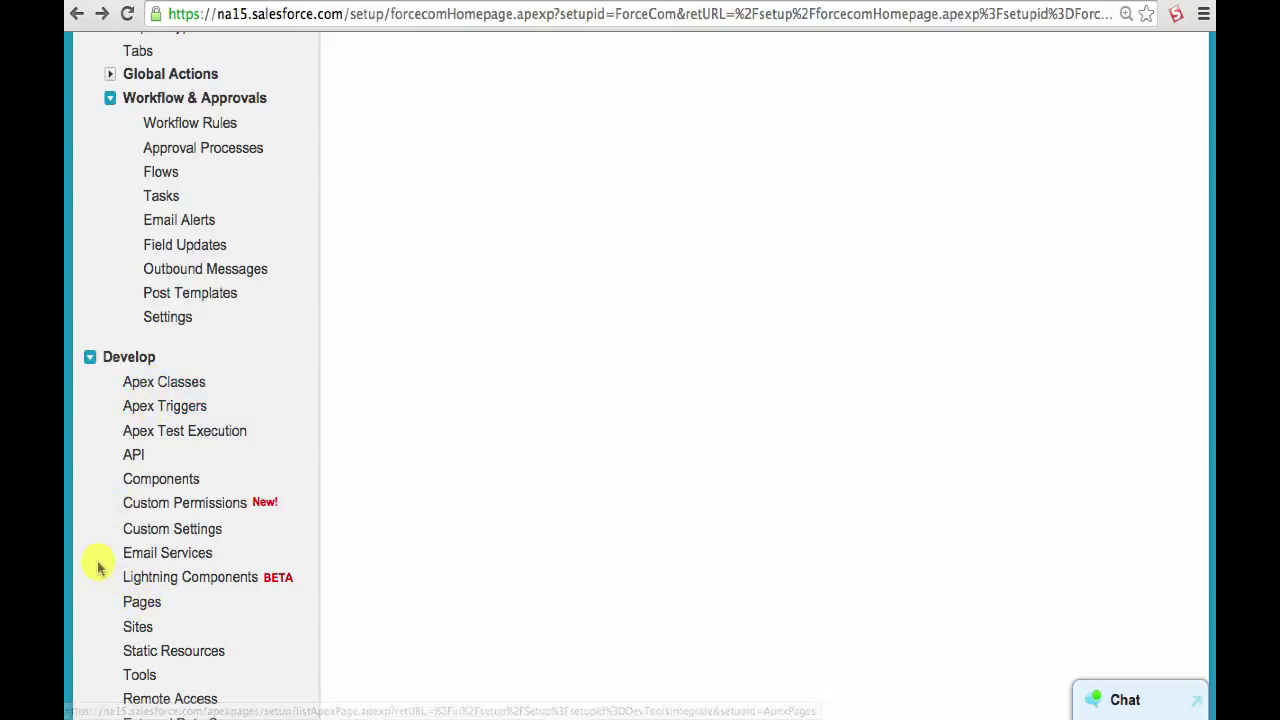
scroll(100, 565, "down", 8)
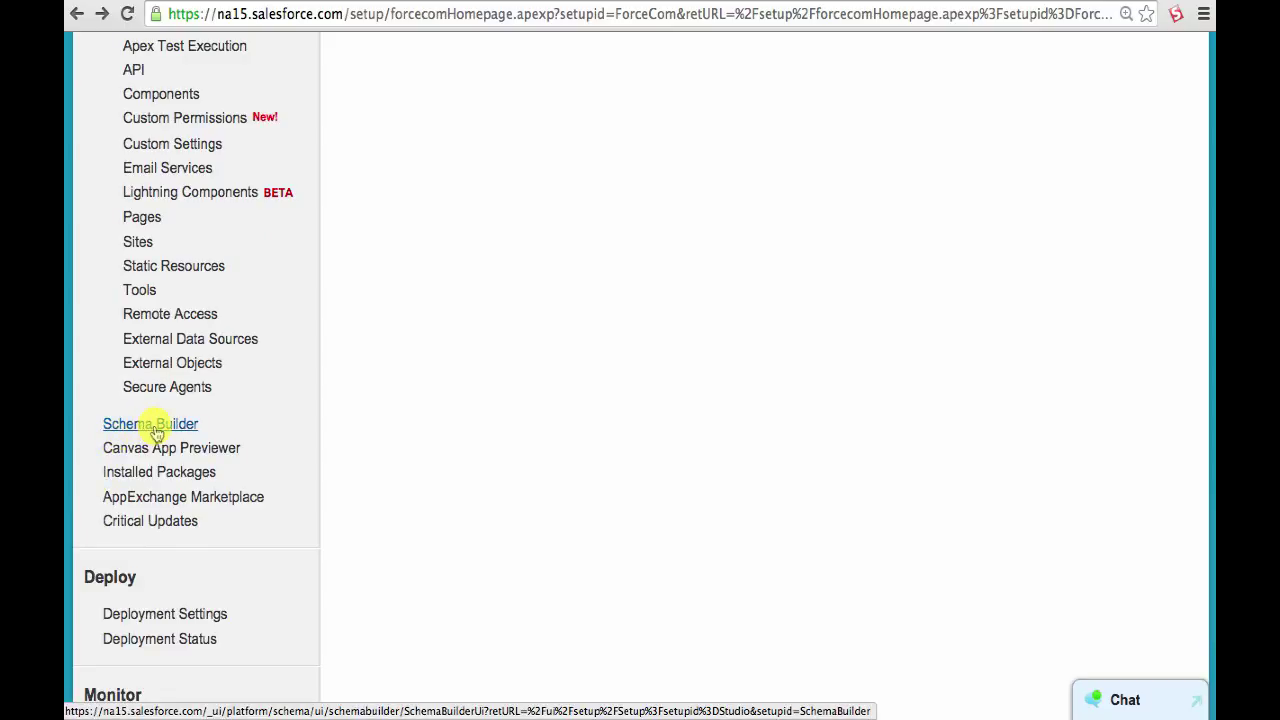
scroll(155, 432, "down", 2)
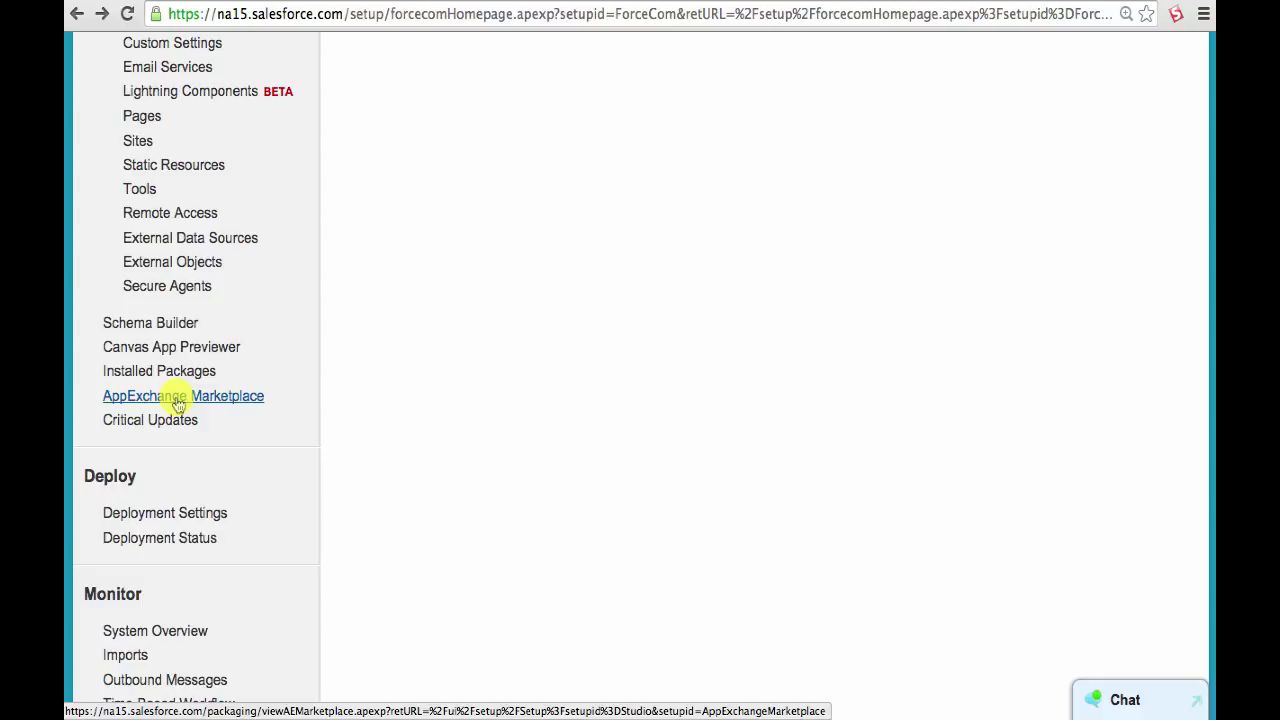
scroll(178, 403, "down", 3)
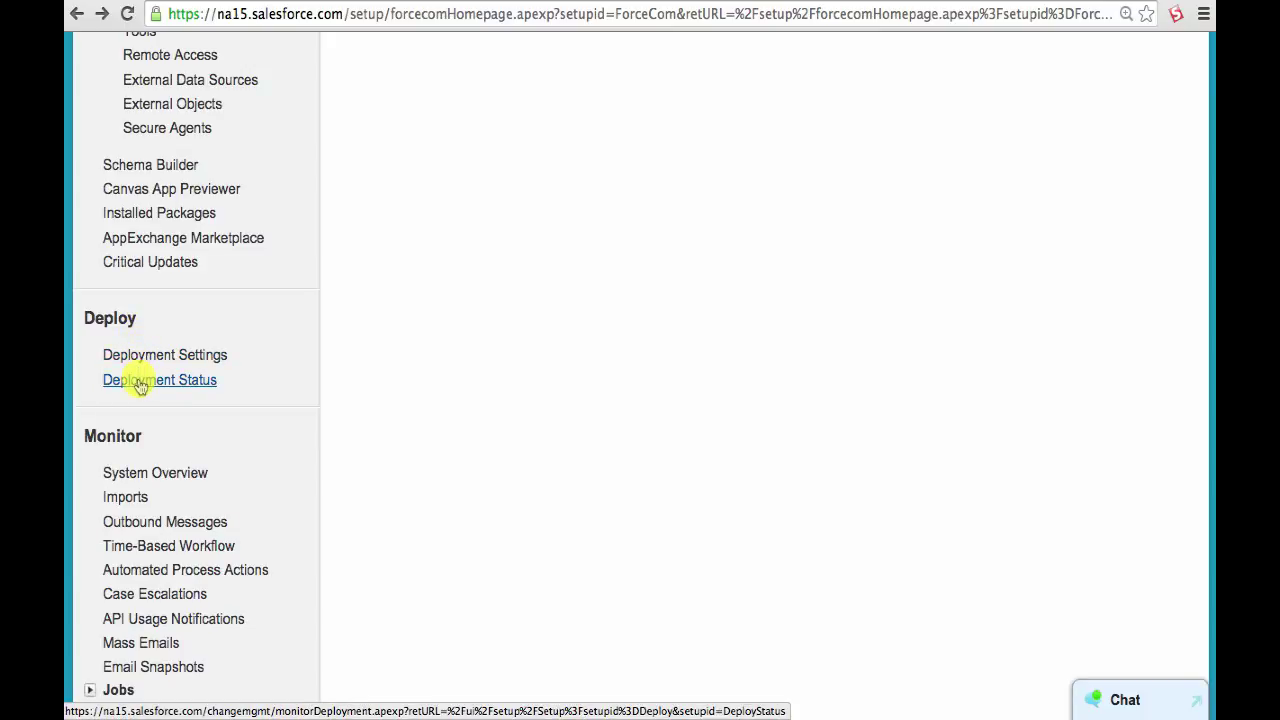
scroll(120, 402, "down", 2)
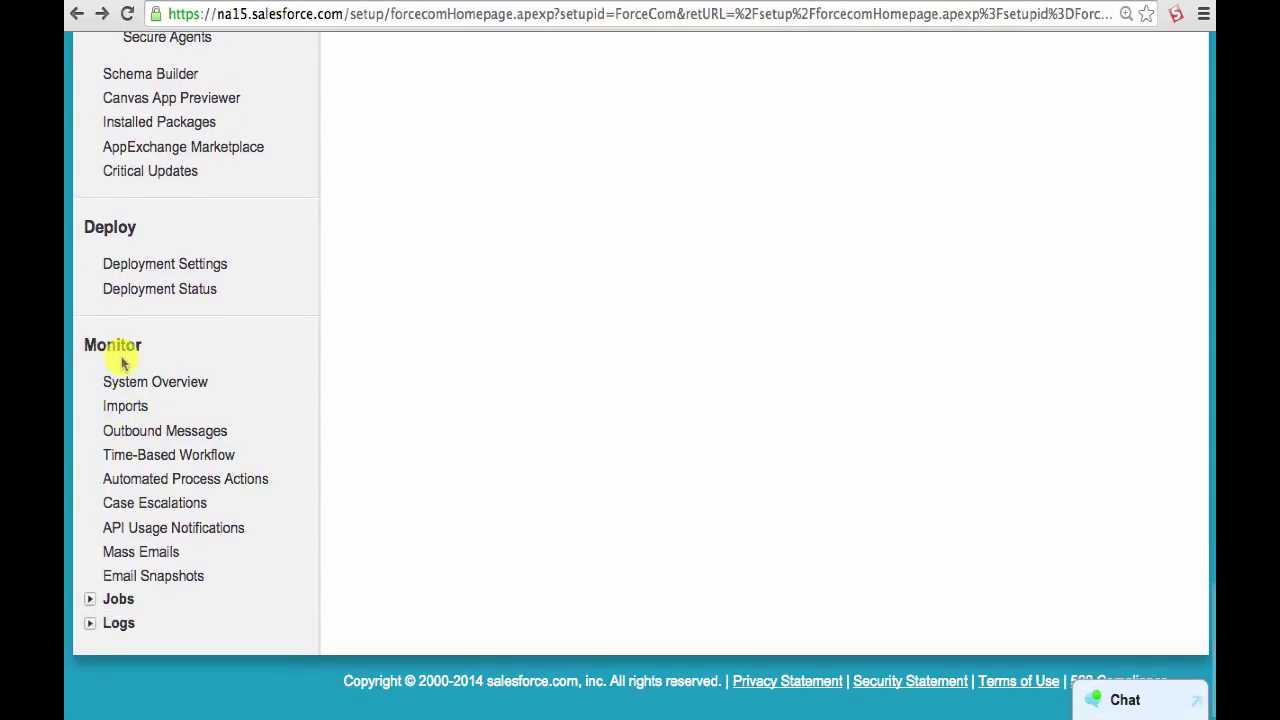
Step: Open Monitor > System Overview and review usage: 4 custom objects, 320 KB data storage
left_click(130, 386)
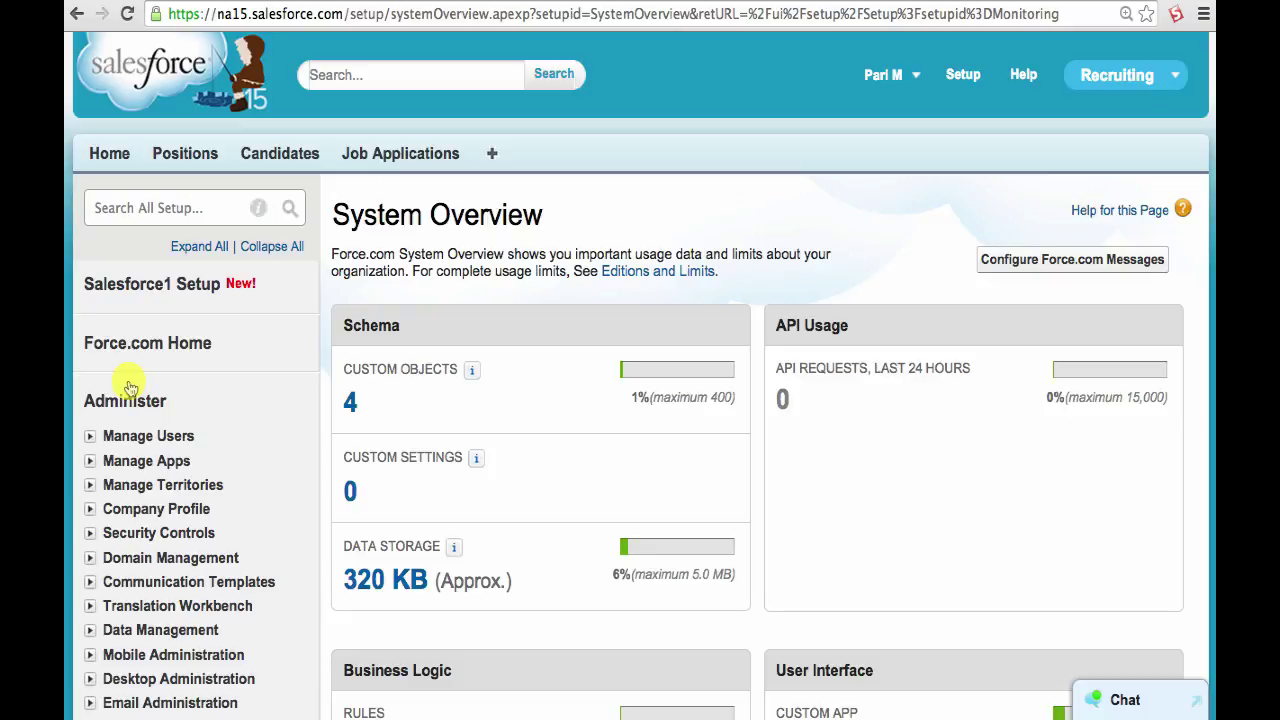
scroll(130, 386, "down", 3)
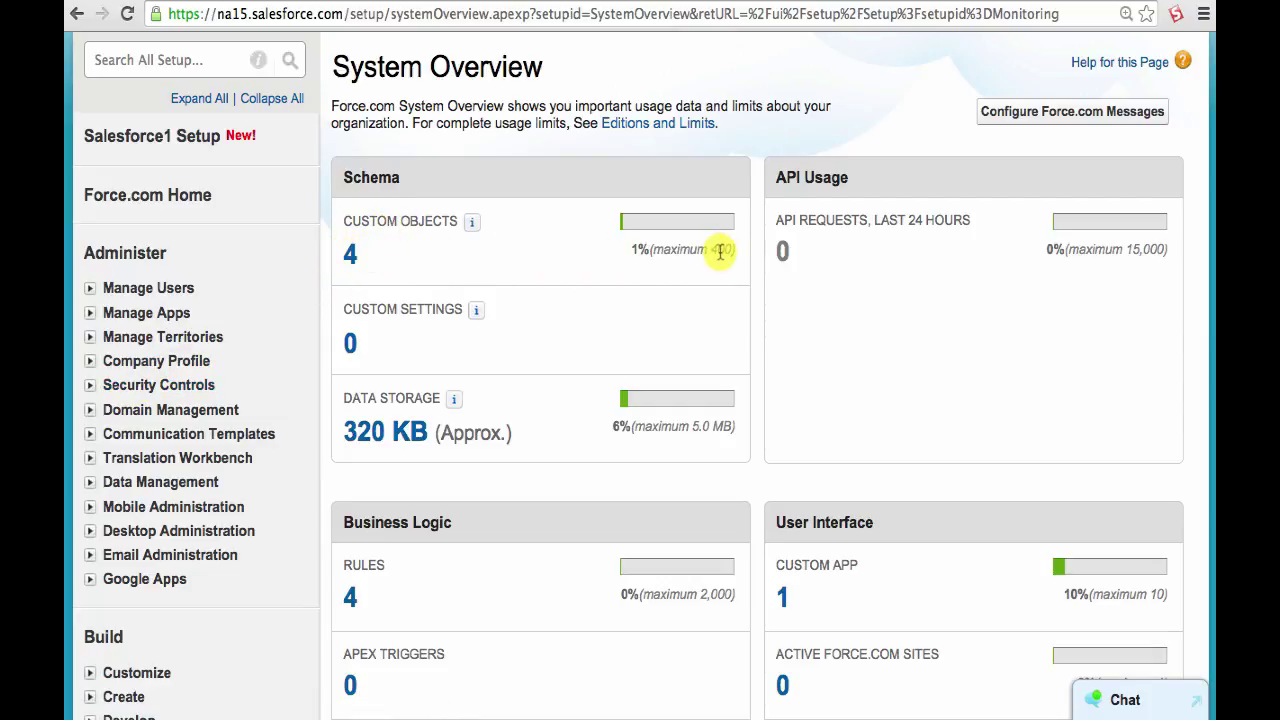
scroll(720, 252, "down", 3)
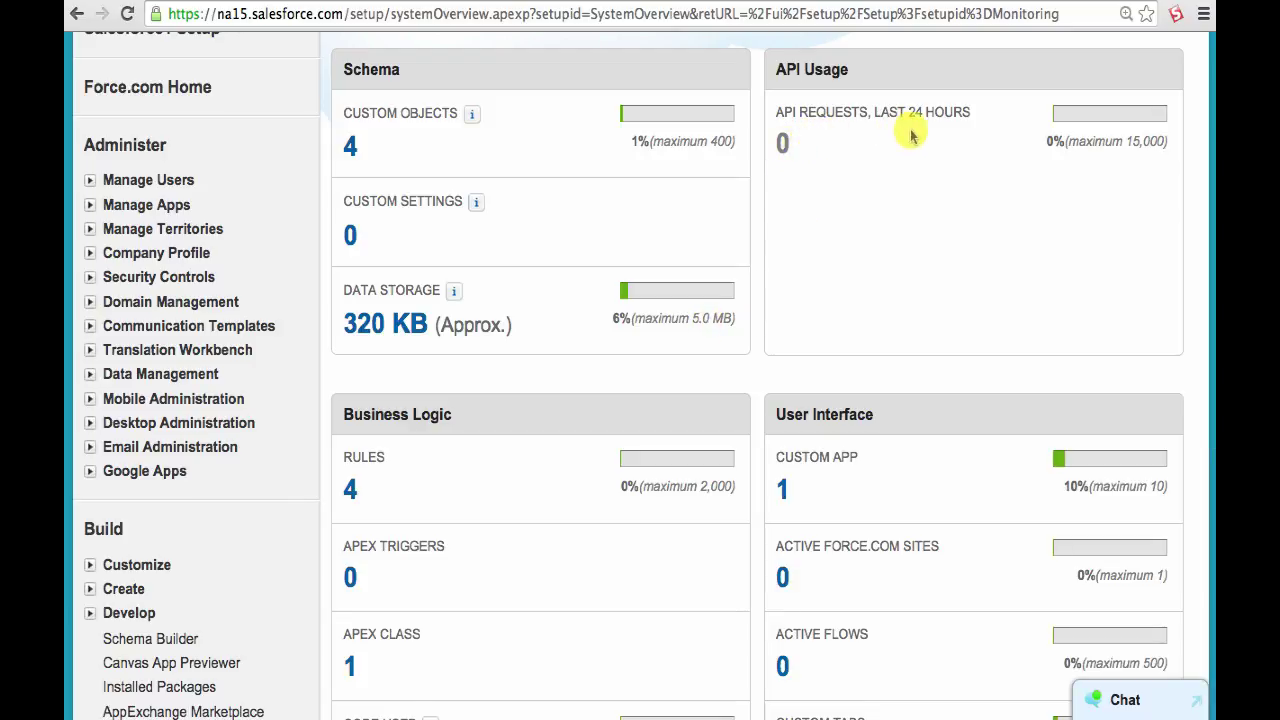
scroll(940, 185, "down", 4)
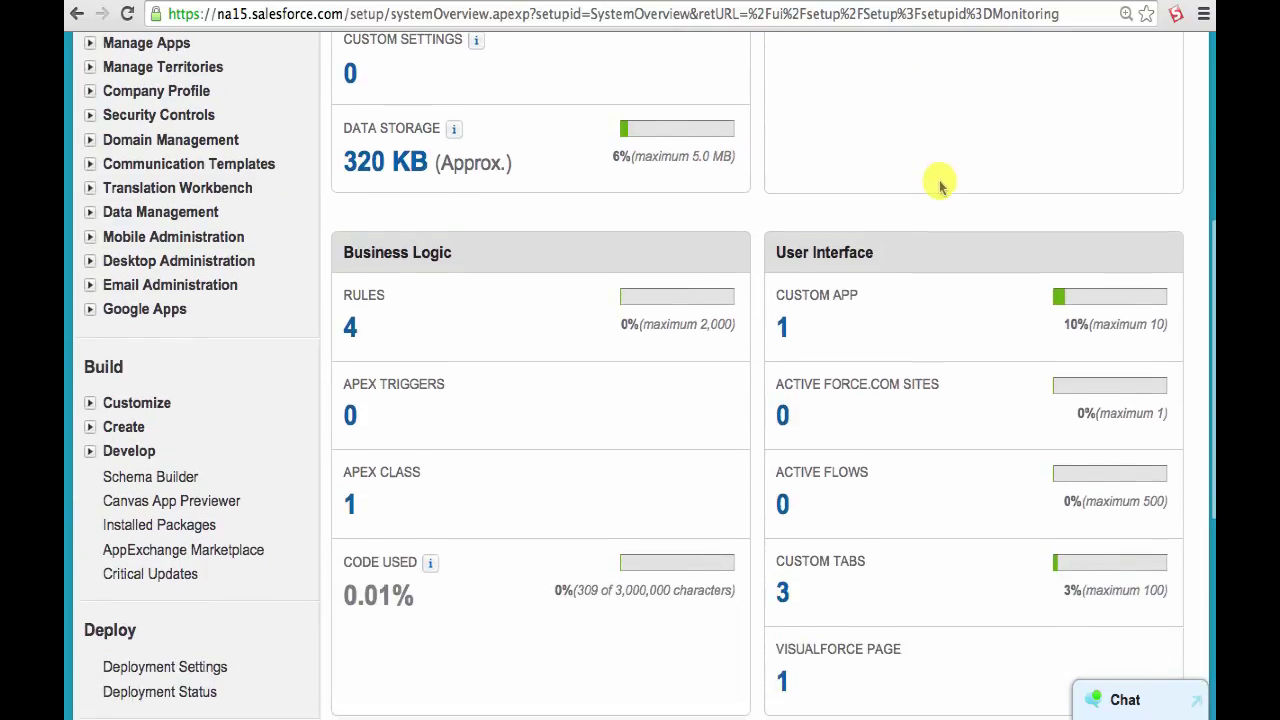
scroll(940, 185, "down", 1)
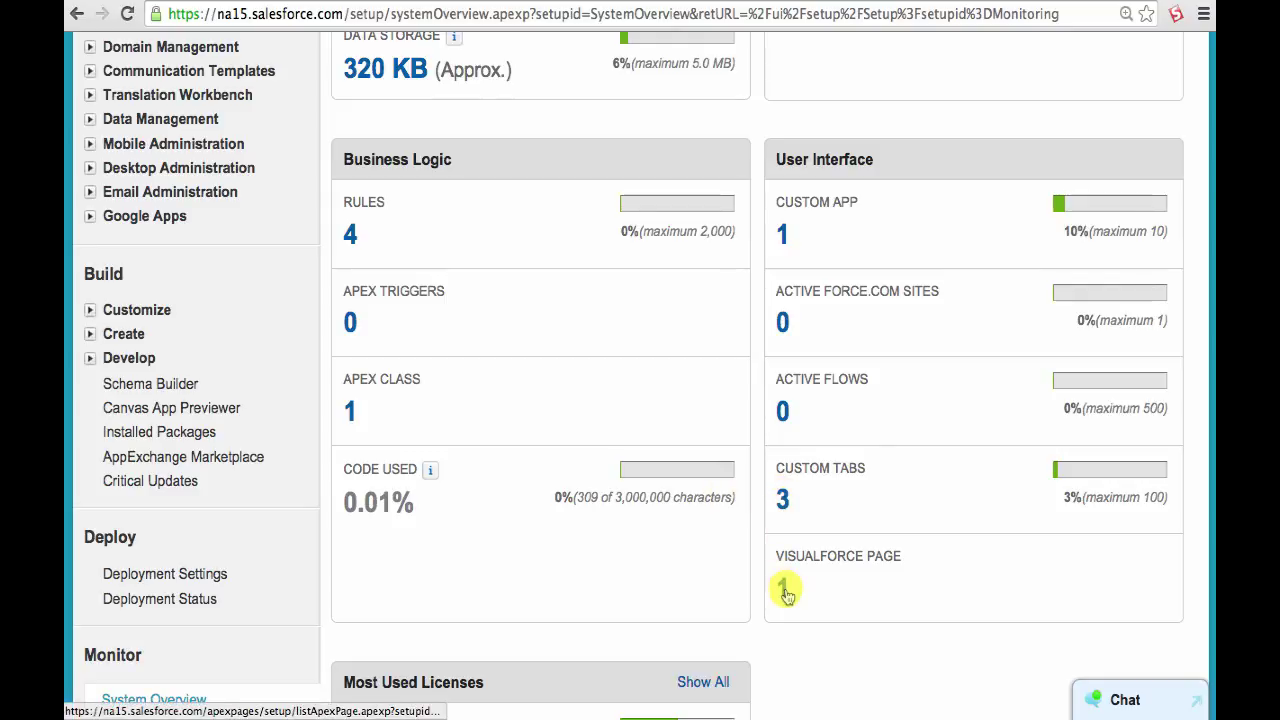
scroll(811, 578, "down", 1)
scroll(811, 578, "down", 5)
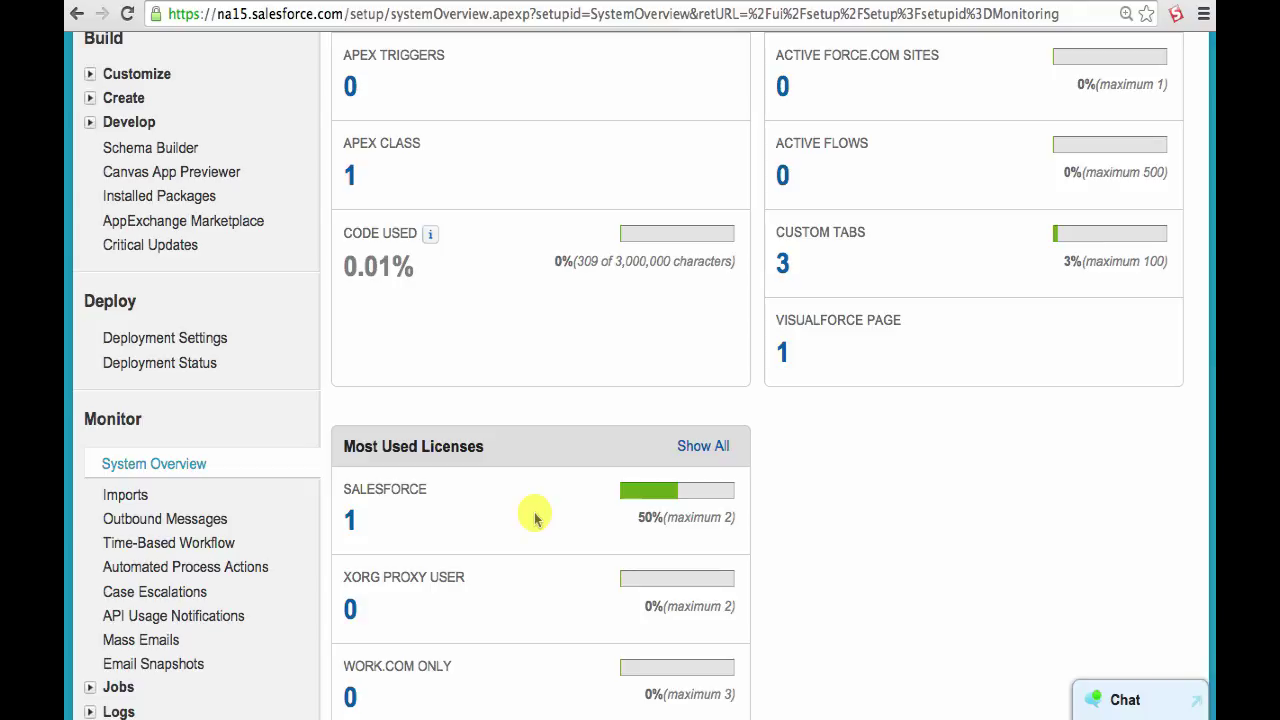
scroll(535, 517, "up", 15)
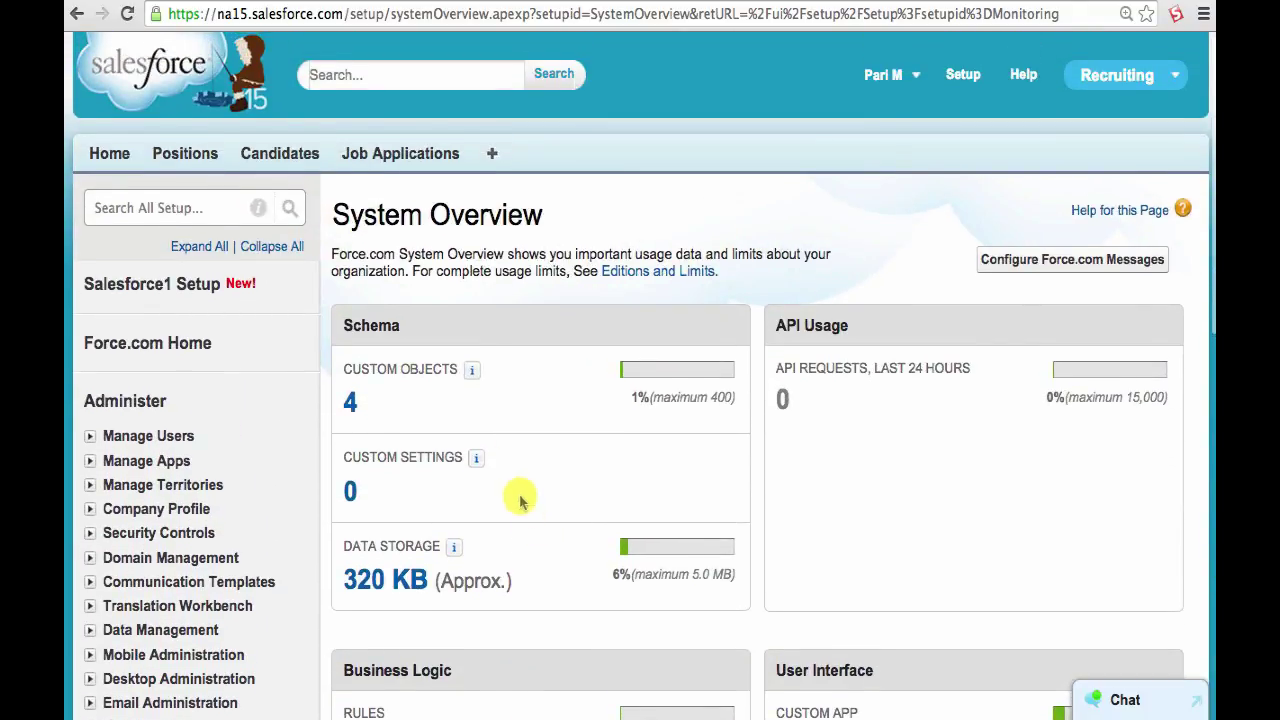
Step: View the Salesforce1 Setup page, go back, and scroll through the returned page
left_click(178, 285)
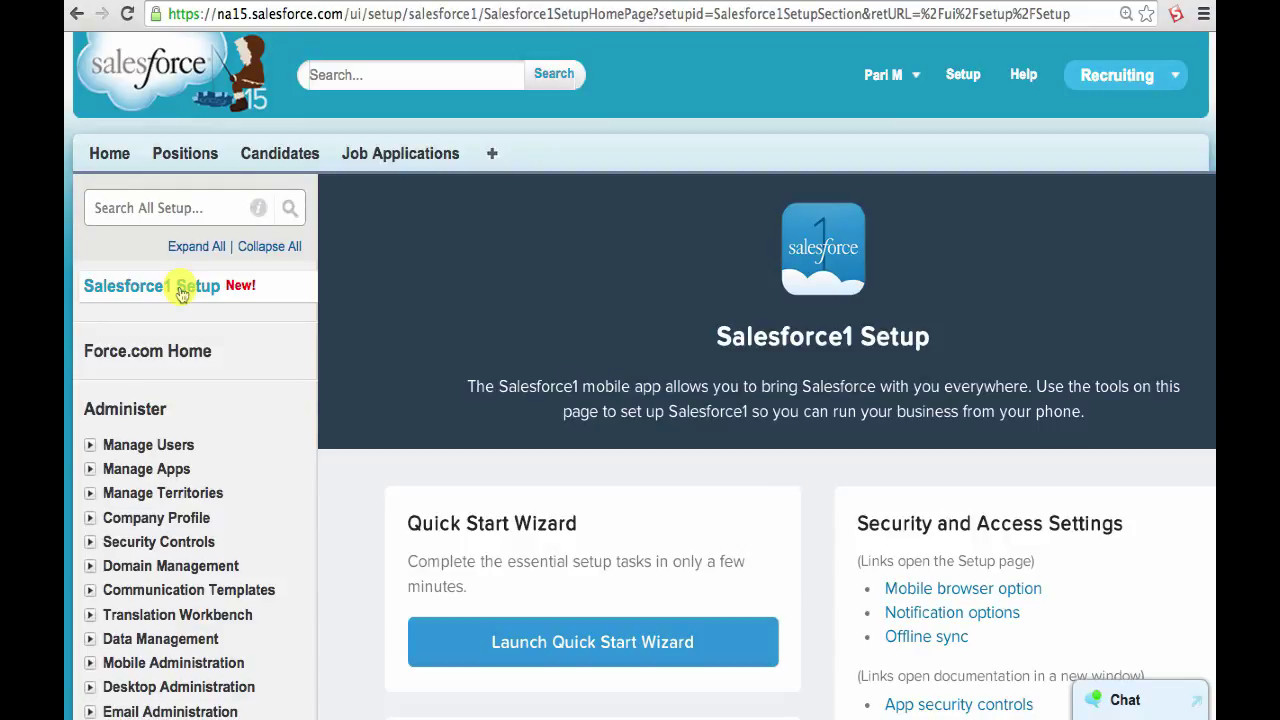
left_click(77, 13)
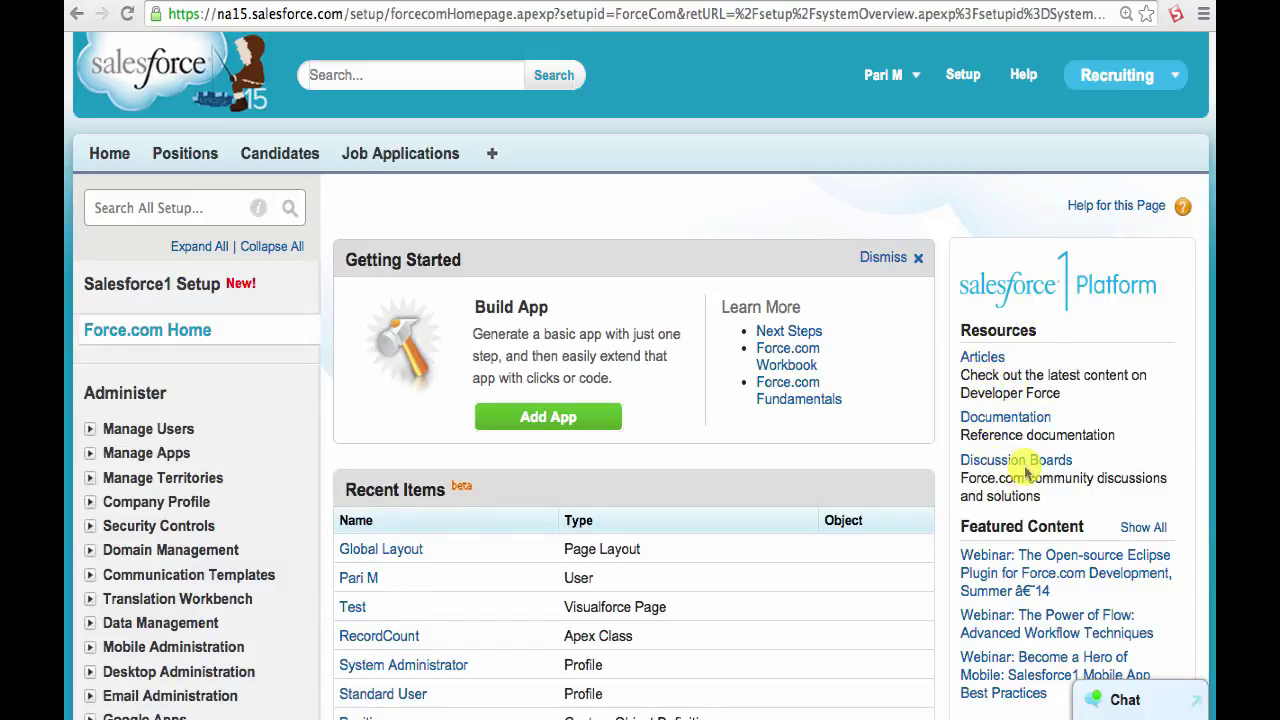
scroll(1030, 472, "down", 1)
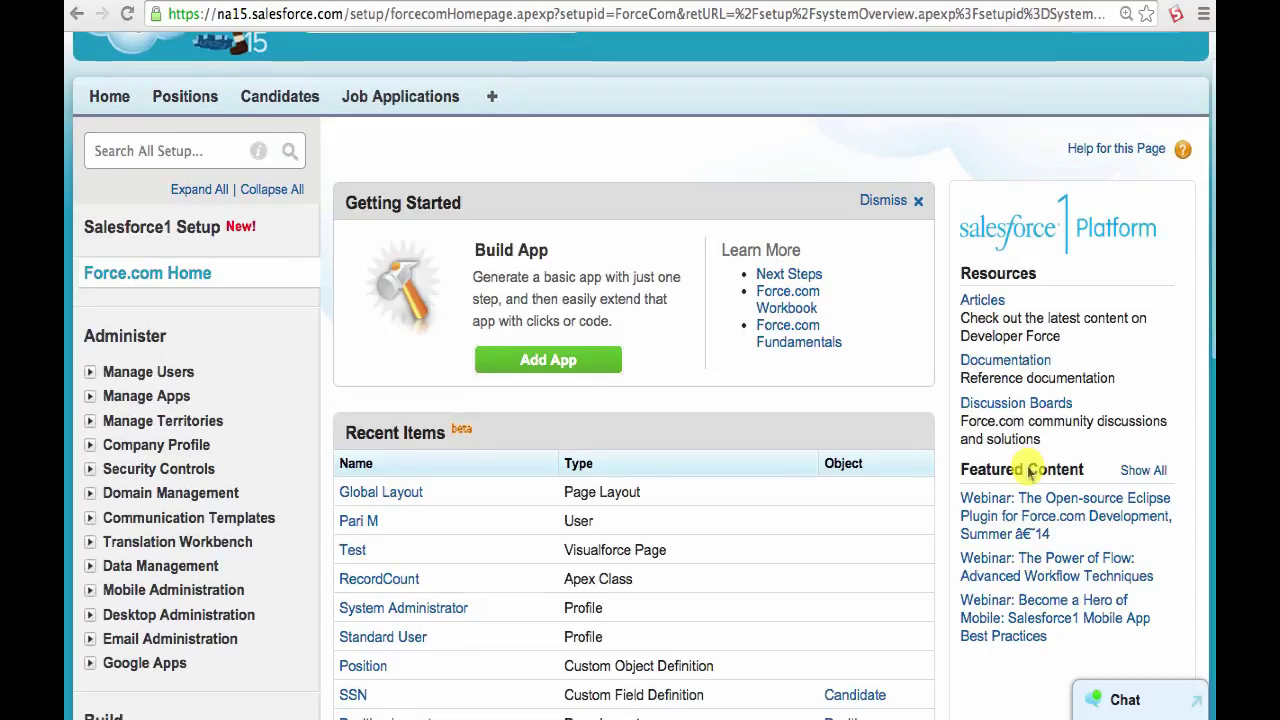
scroll(1030, 472, "down", 2)
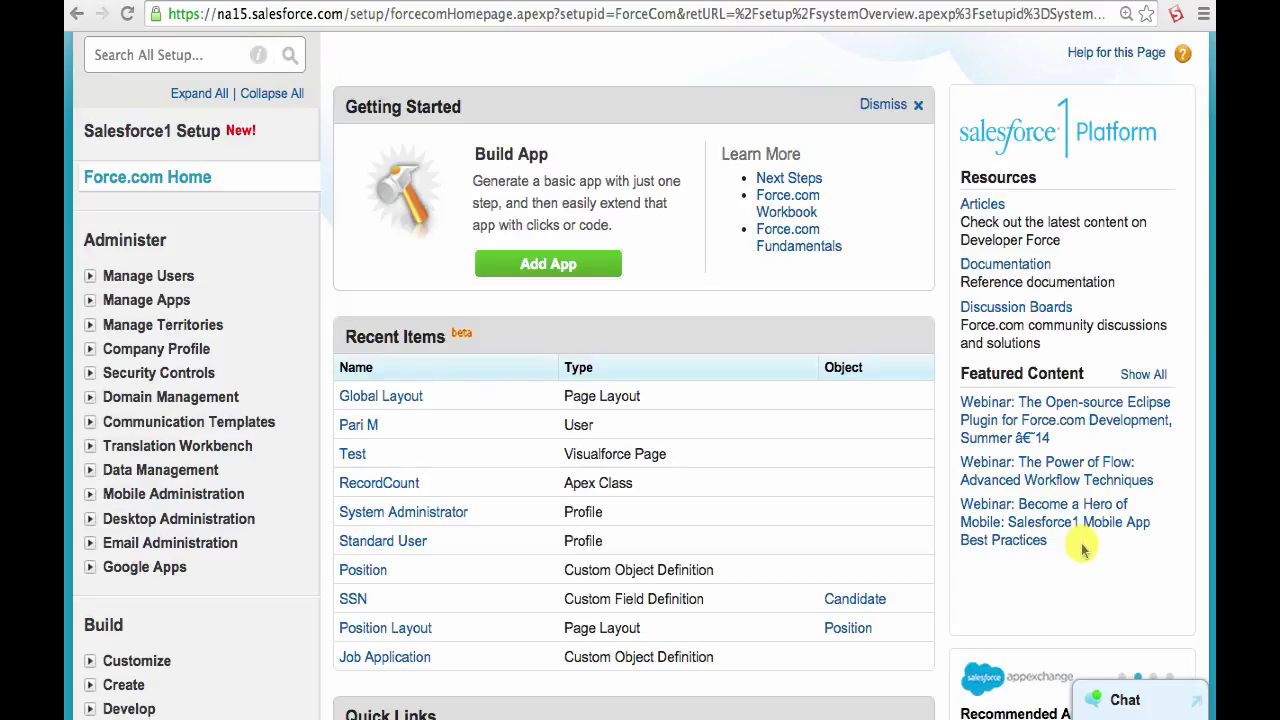
scroll(1083, 548, "down", 1)
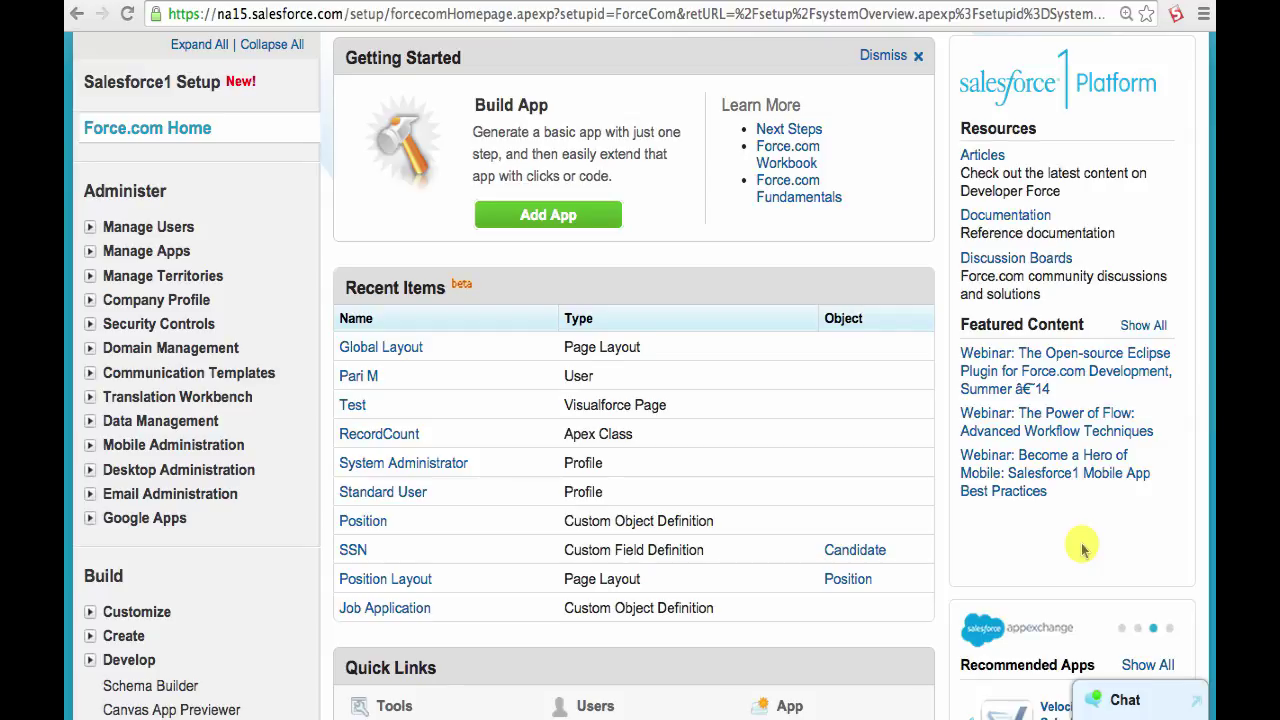
scroll(1083, 548, "up", 4)
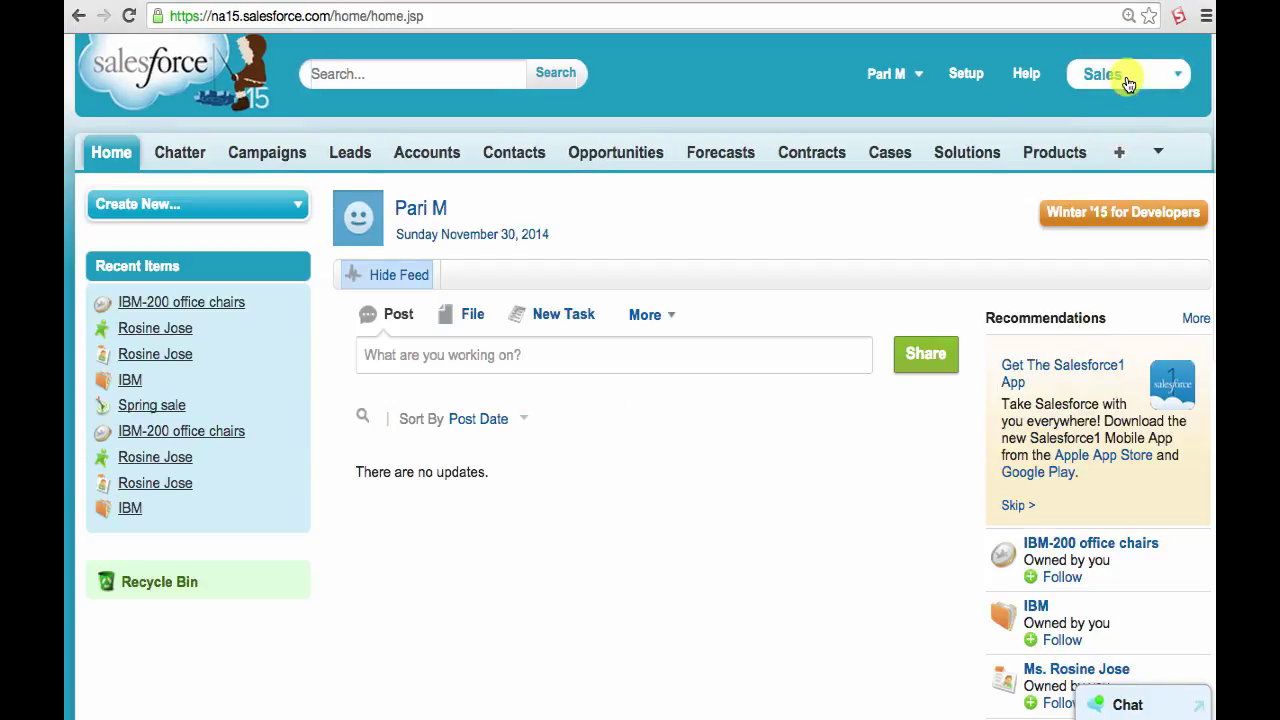
Step: Go to the Campaigns home page and start a new campaign
left_click(1124, 86)
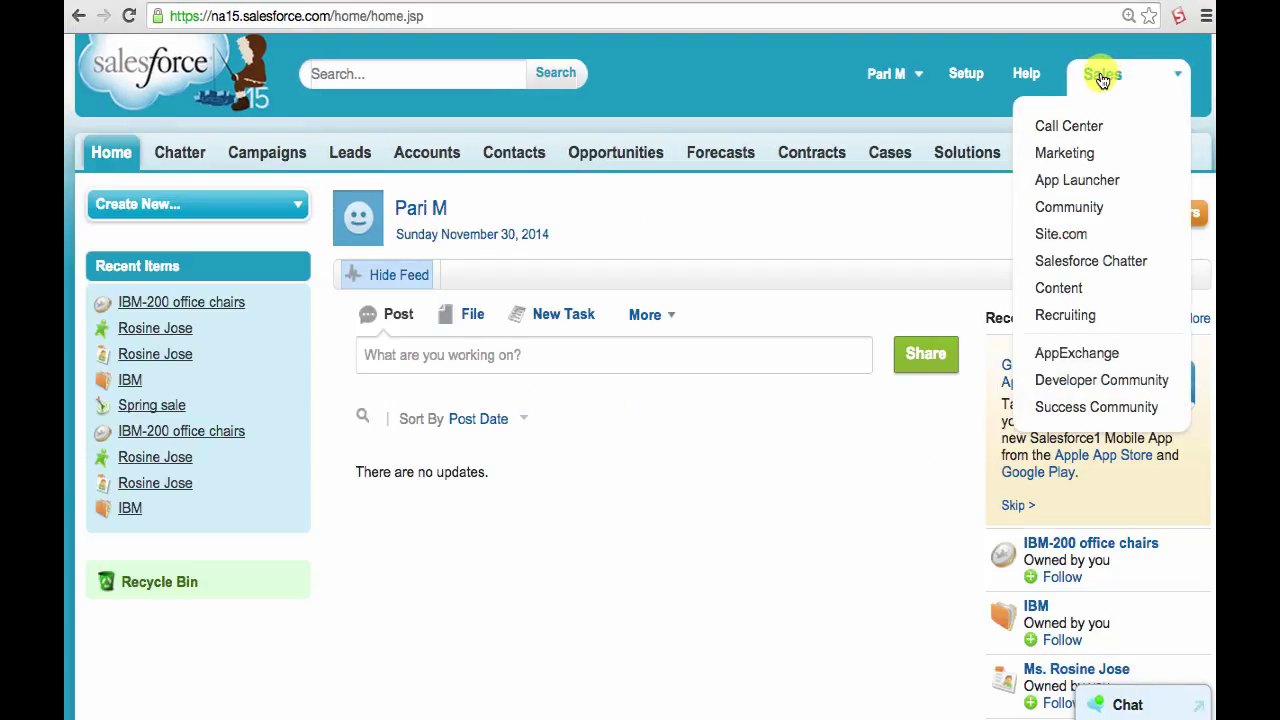
left_click(1101, 78)
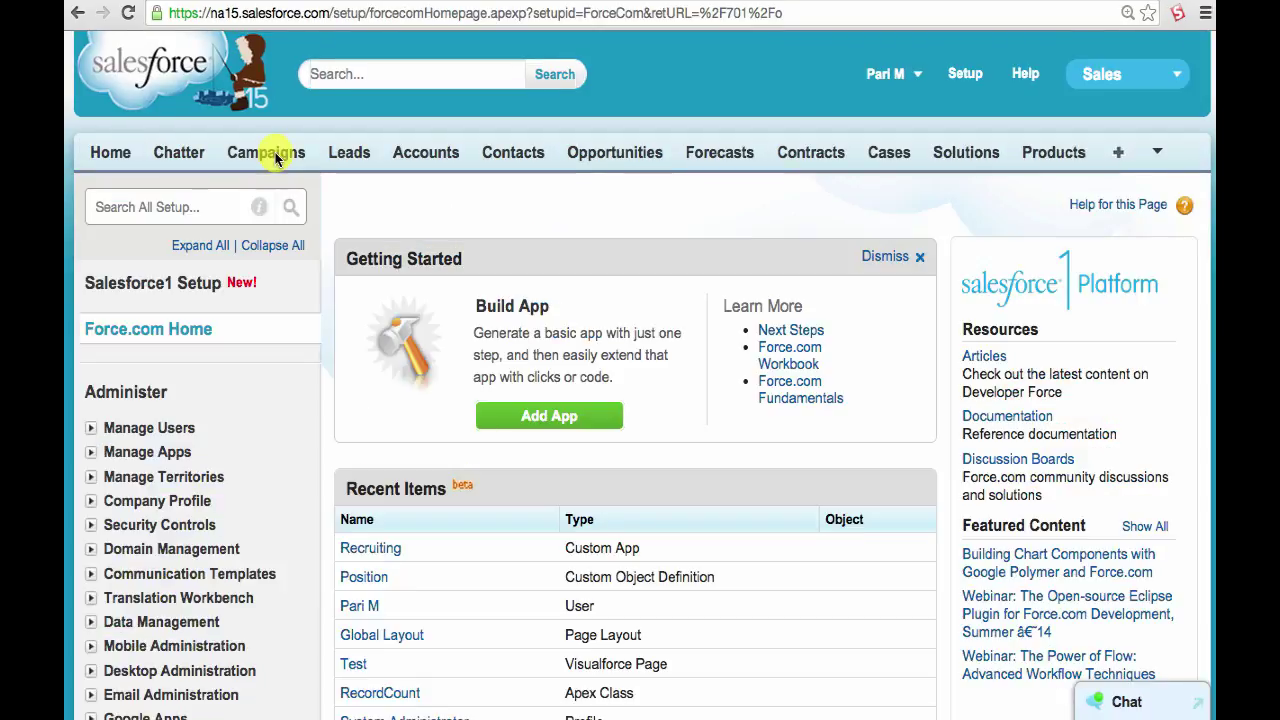
left_click(274, 156)
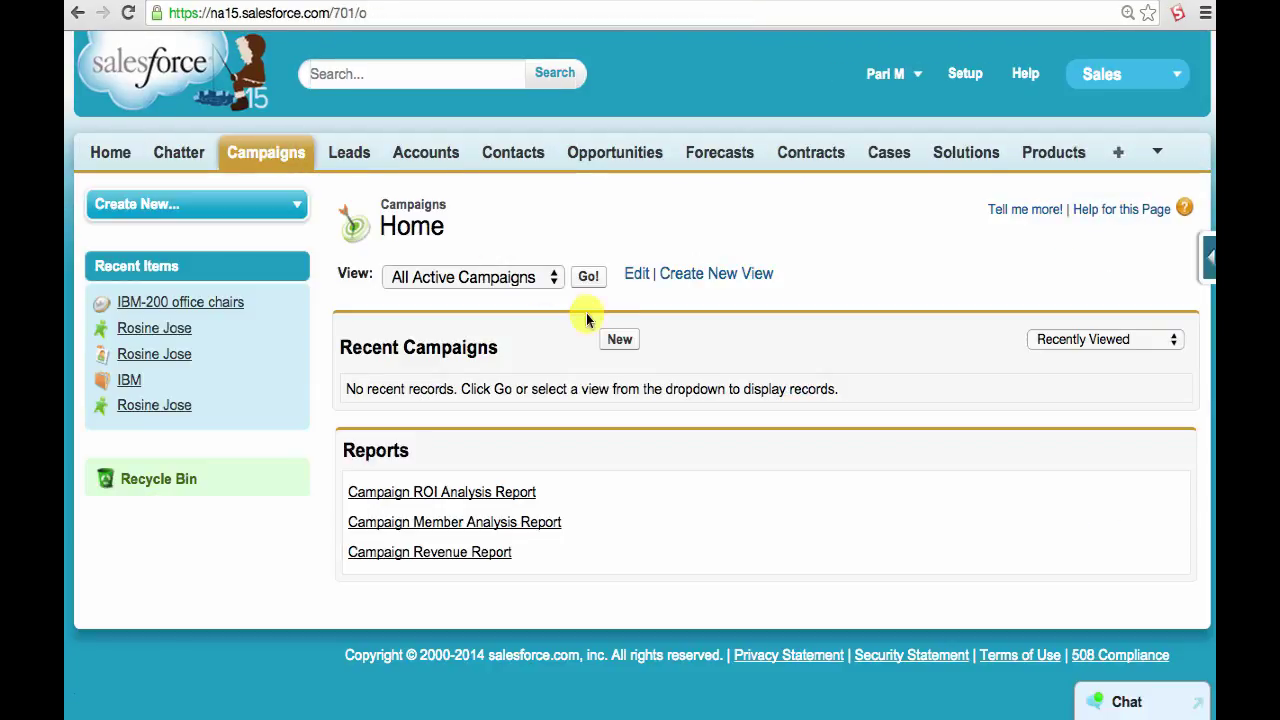
left_click(618, 339)
Step: Name the campaign Spring sale with type Banner Ads, then type 'Office furniture san francisco'
type("Spring sale")
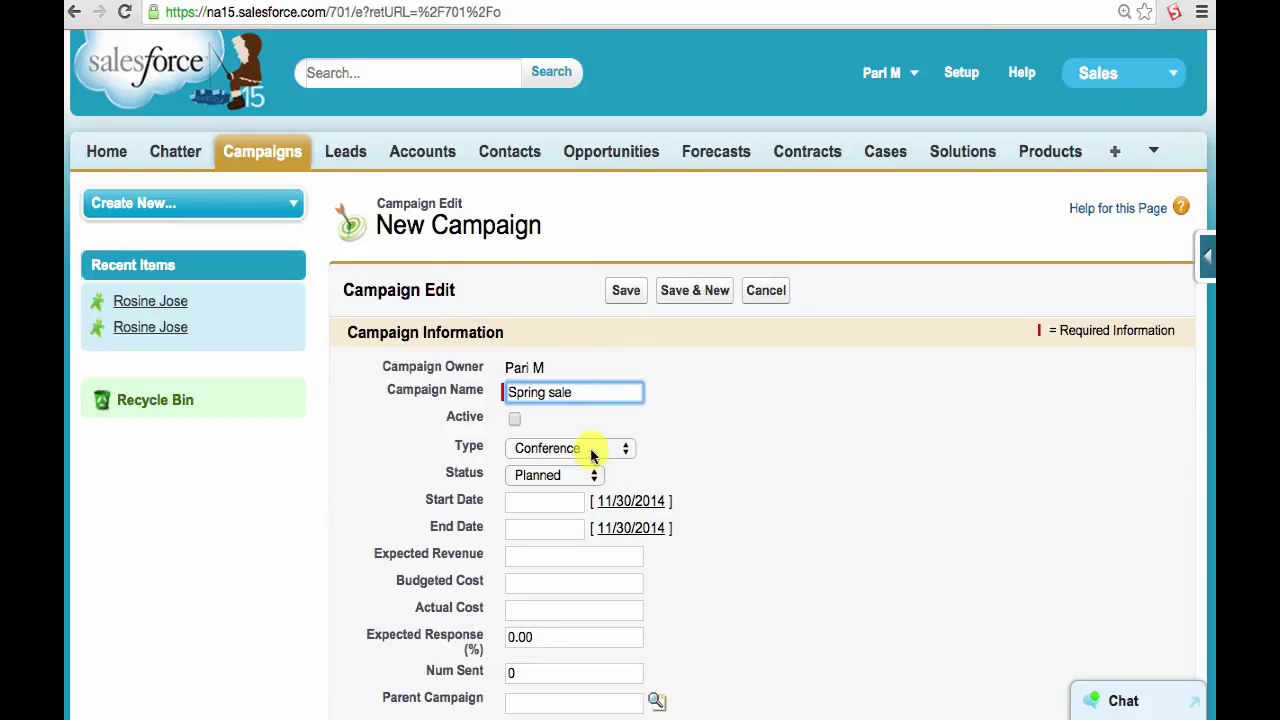
left_click(591, 452)
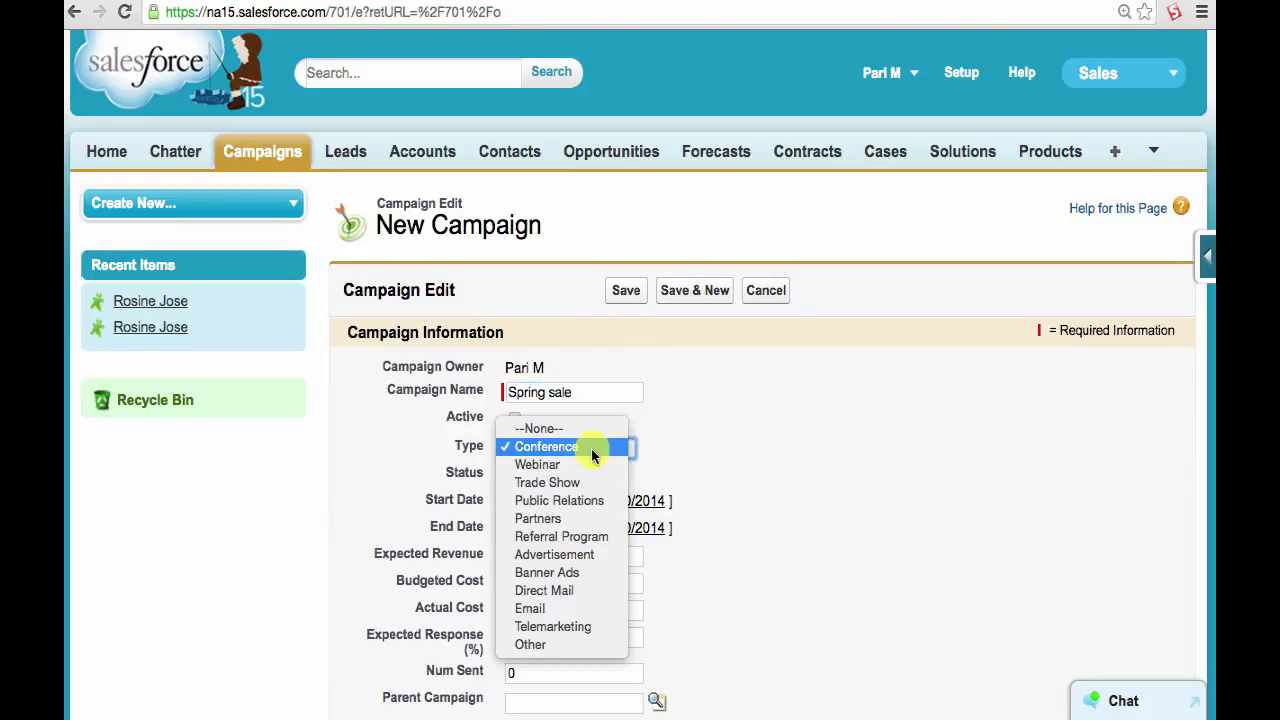
left_click(565, 573)
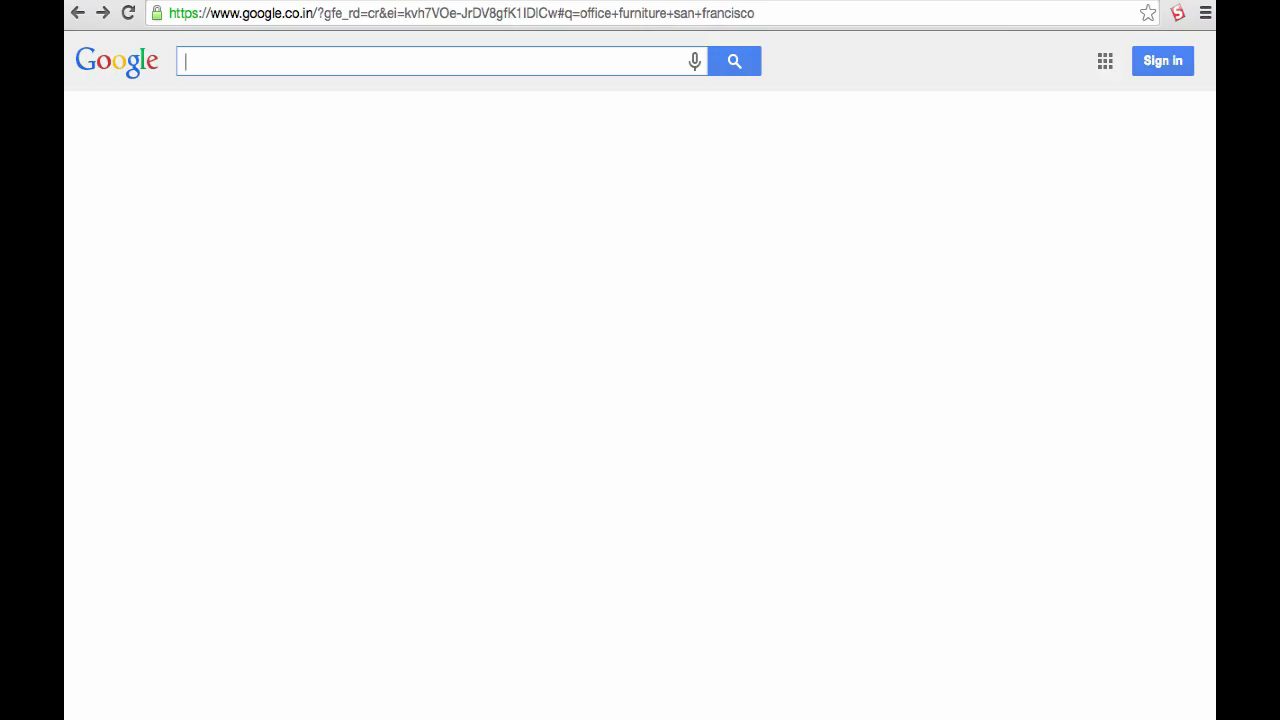
type("Office furni")
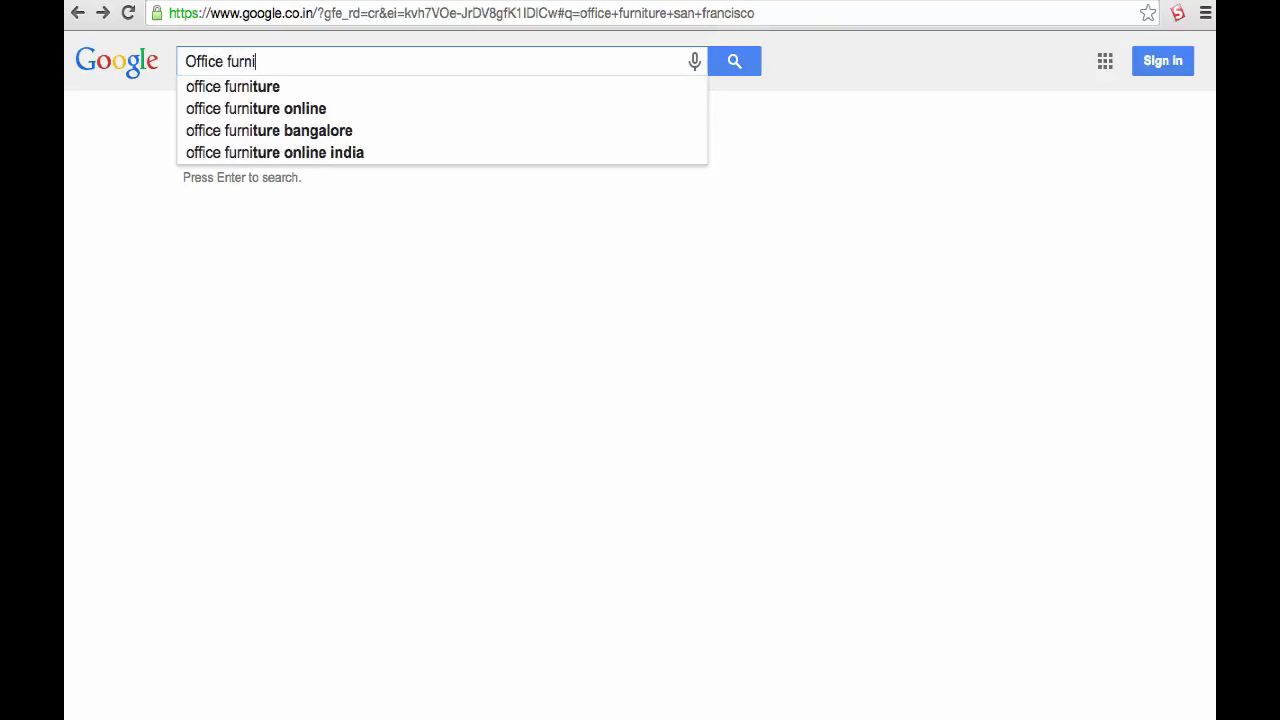
type("ture san francisco")
Step: Search Google for 'office furniture san francisco' and open the Move Loot Quality Used Furniture ad
key("Return")
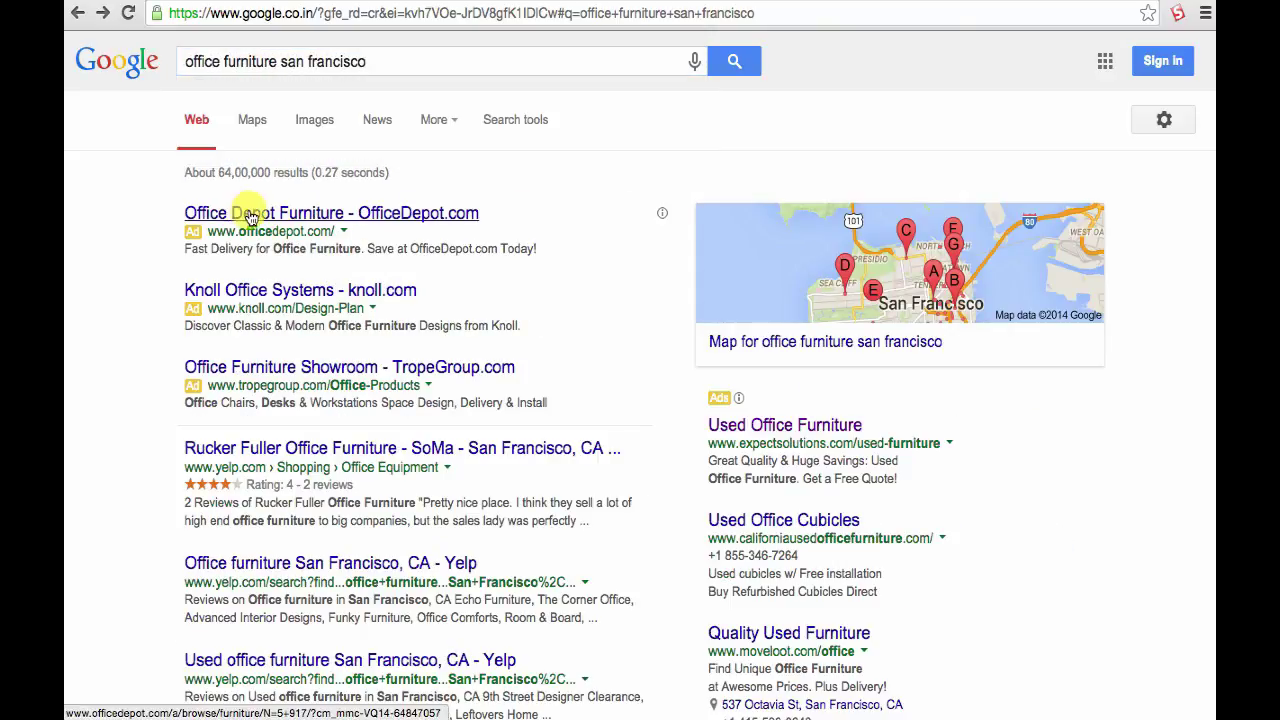
left_click(760, 634)
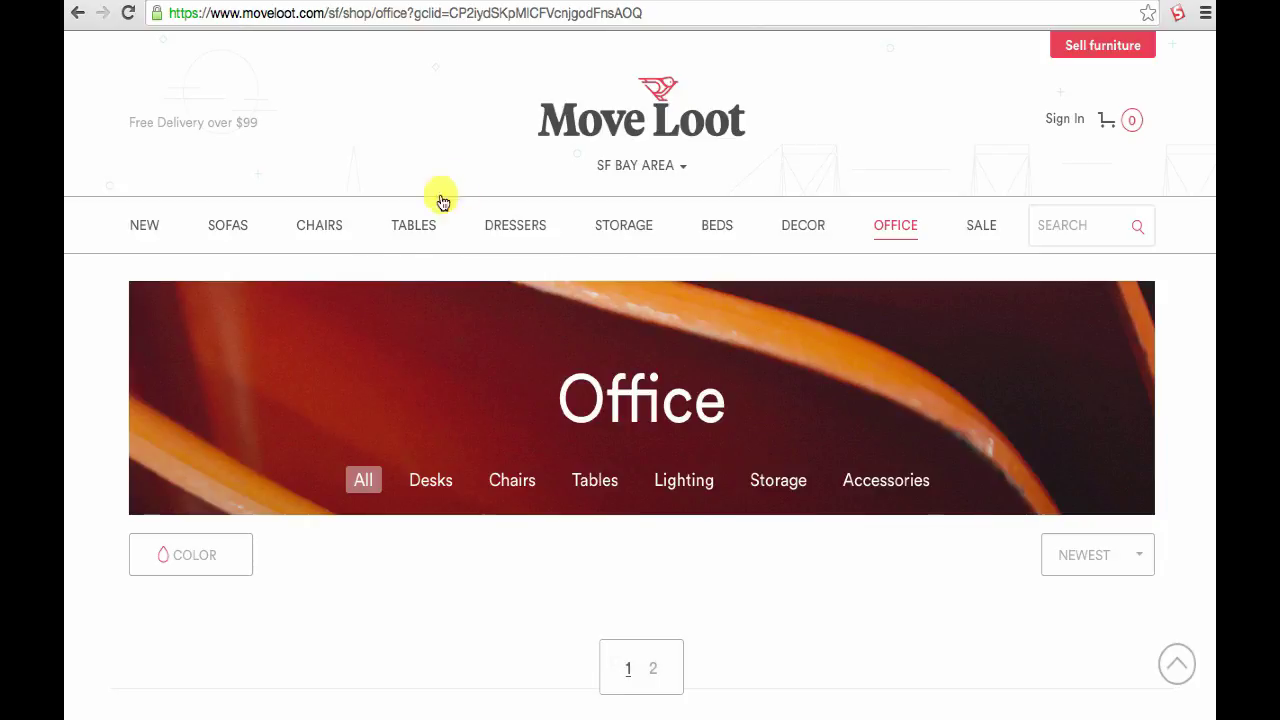
mouse_move(234, 235)
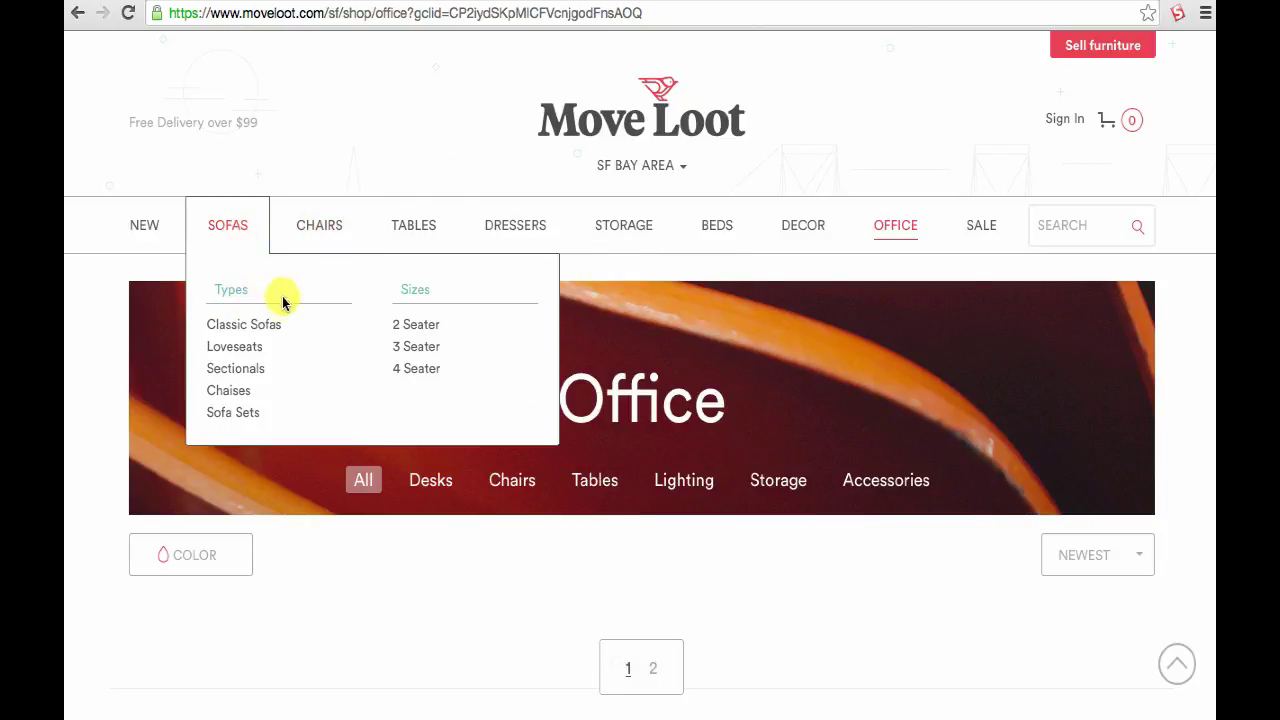
mouse_move(340, 245)
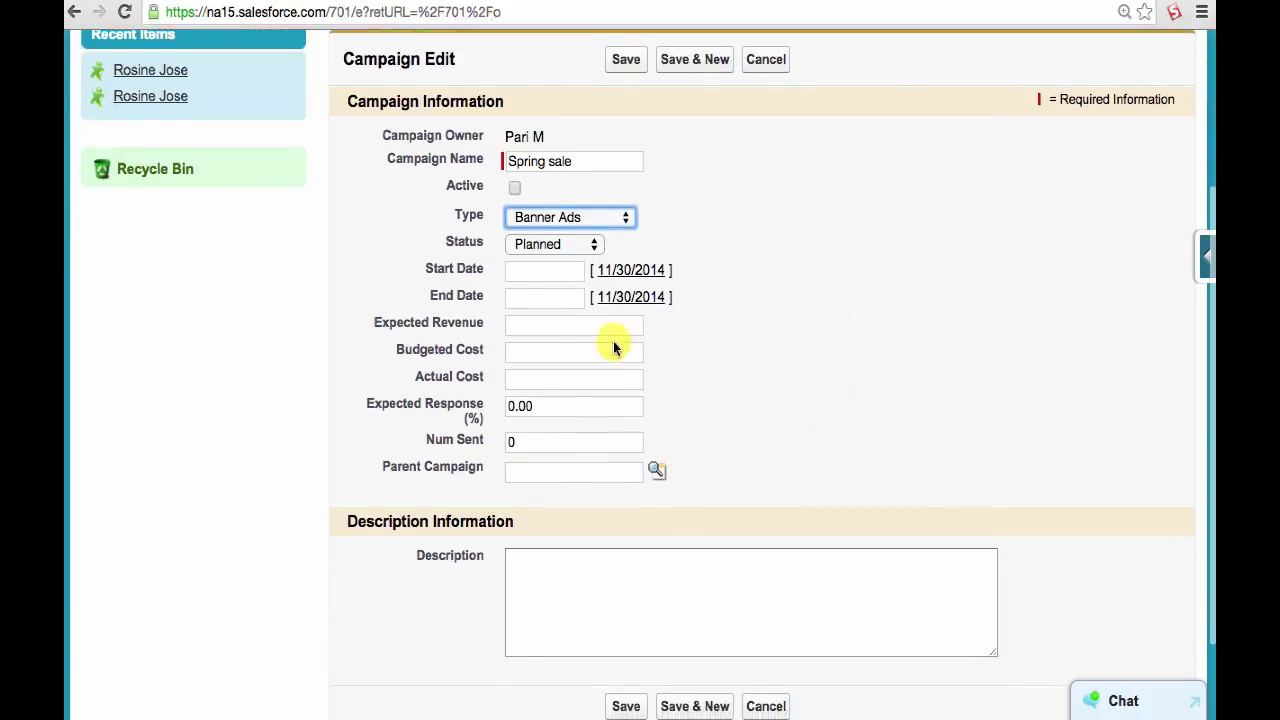
Step: Set the campaign to run from 12/1/2014 to 12/31/2014
left_click(548, 264)
left_click(620, 296)
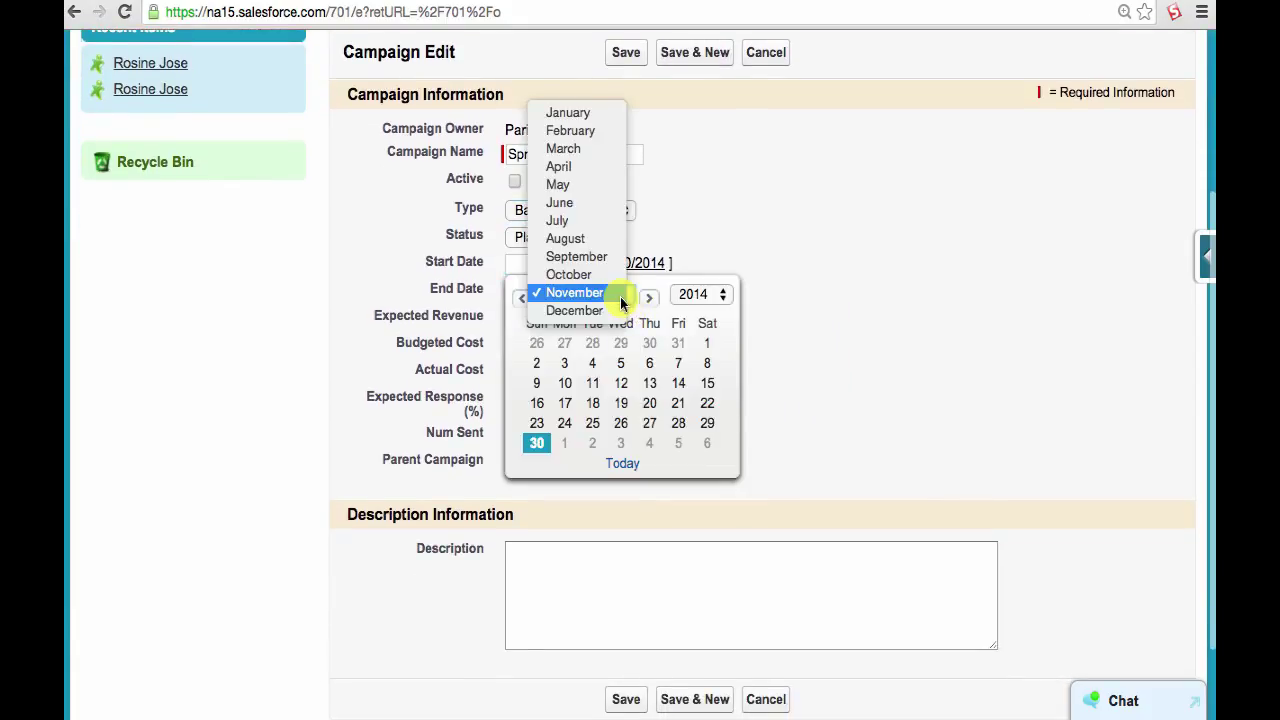
left_click(591, 311)
left_click(565, 345)
left_click(567, 295)
left_click(606, 322)
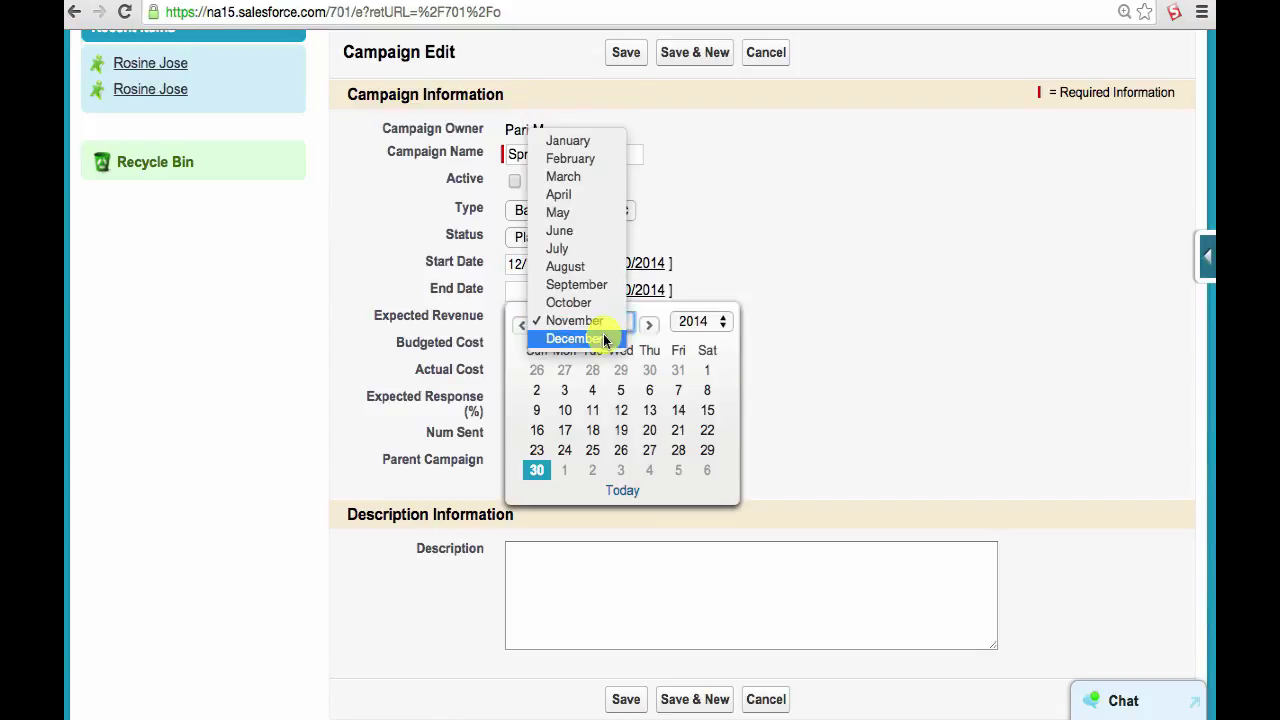
left_click(600, 337)
left_click(628, 452)
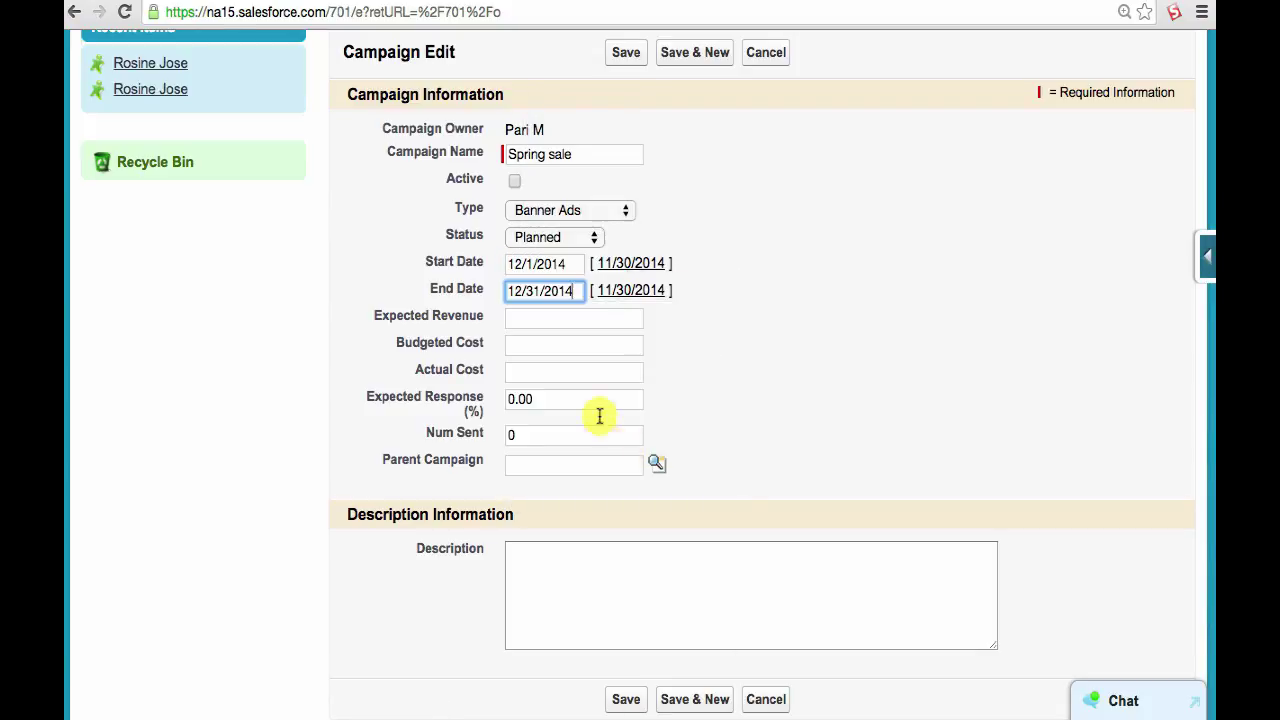
Step: Enter $500,000 expected revenue, $10,000 budget, 2.00% response, description 'Spring sales', and save
left_click(581, 317)
type("500000")
left_click(571, 345)
type("1")
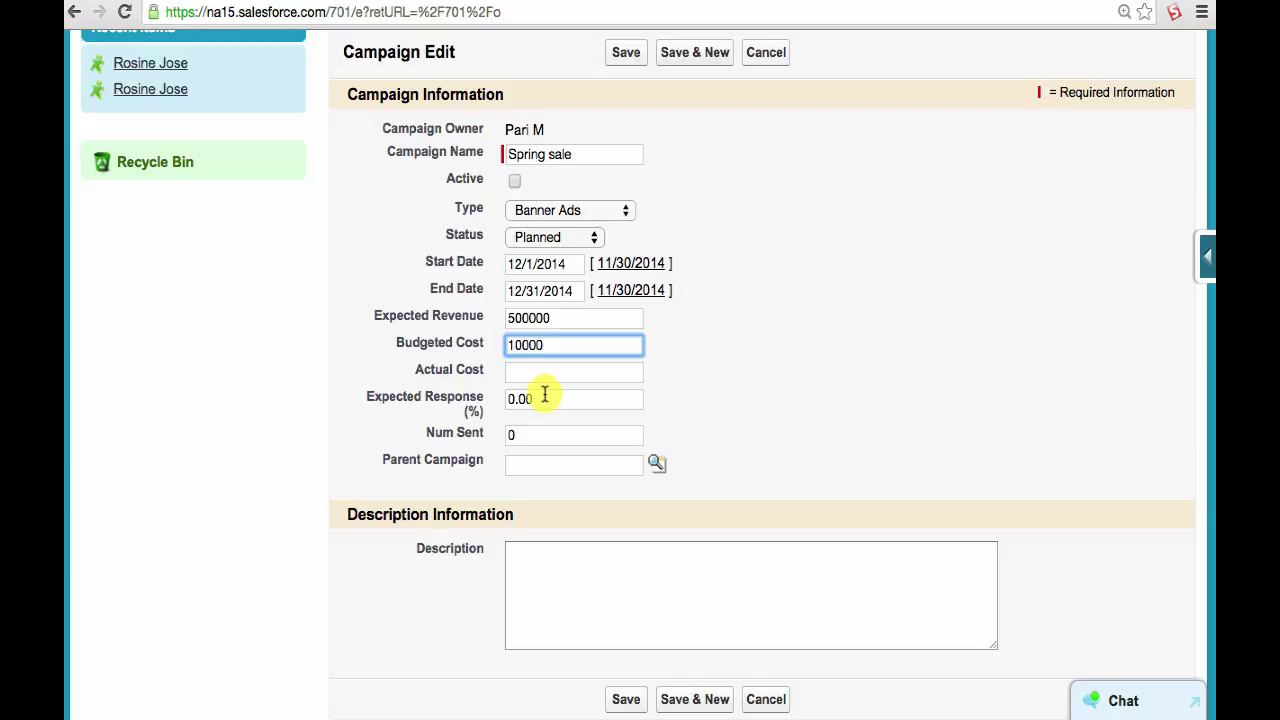
left_click(544, 396)
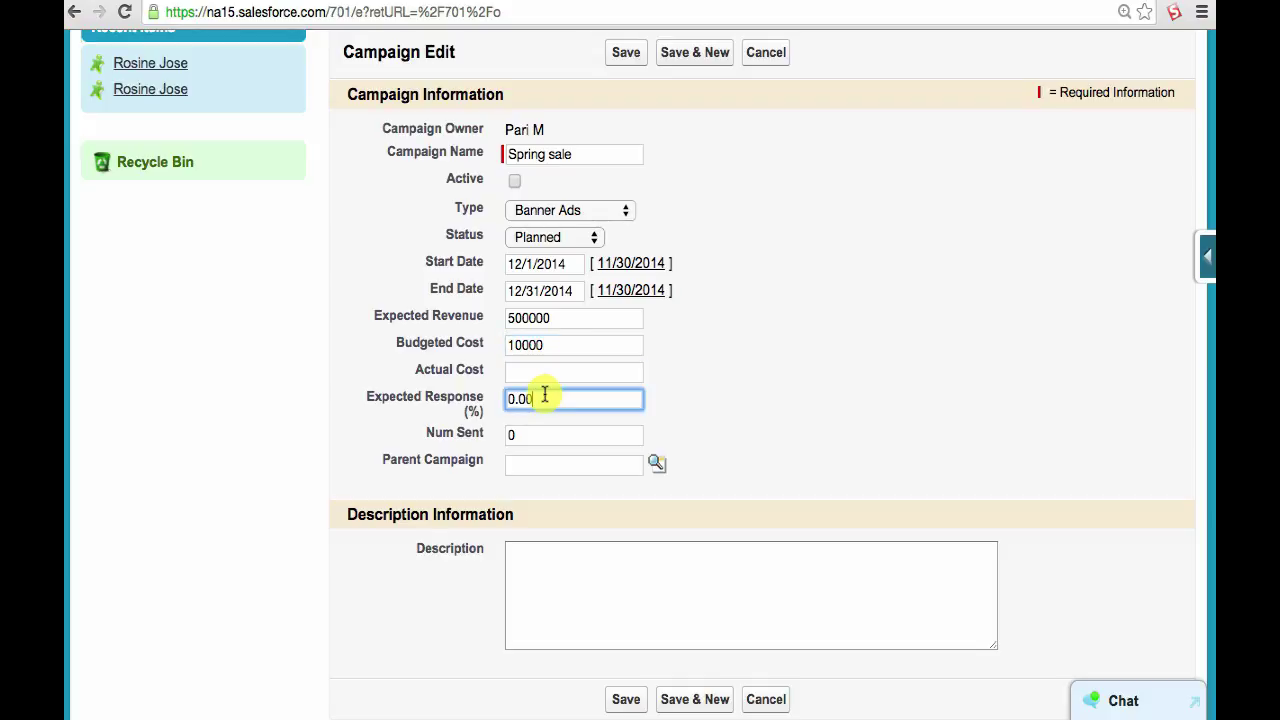
key("BackSpace")
key("BackSpace")
type("2.00")
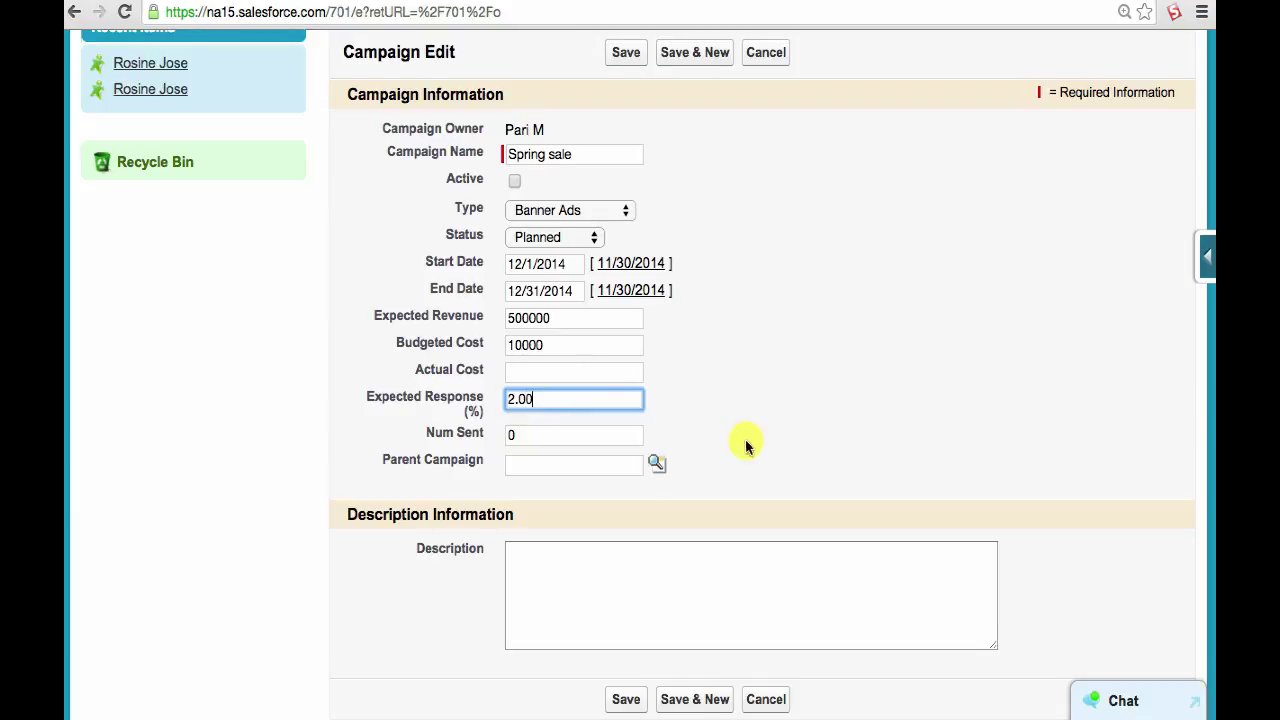
scroll(740, 438, "down", 2)
left_click(630, 467)
type("Spring sales")
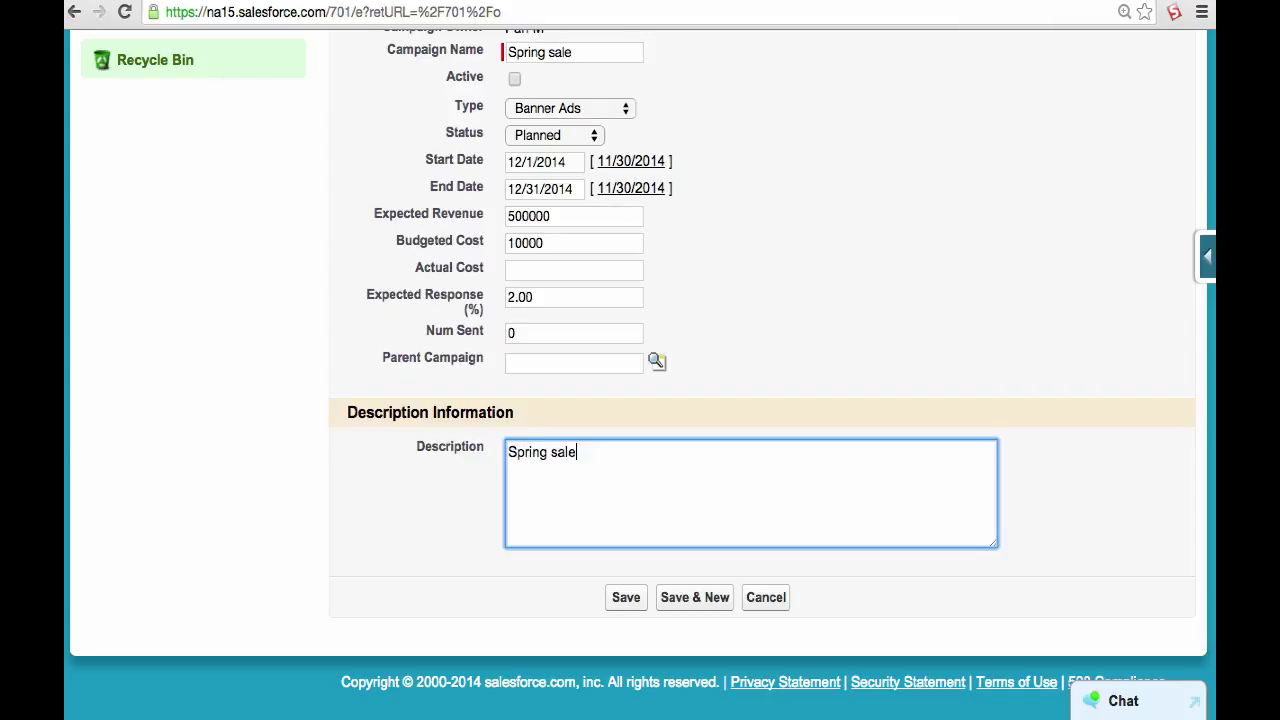
left_click(614, 599)
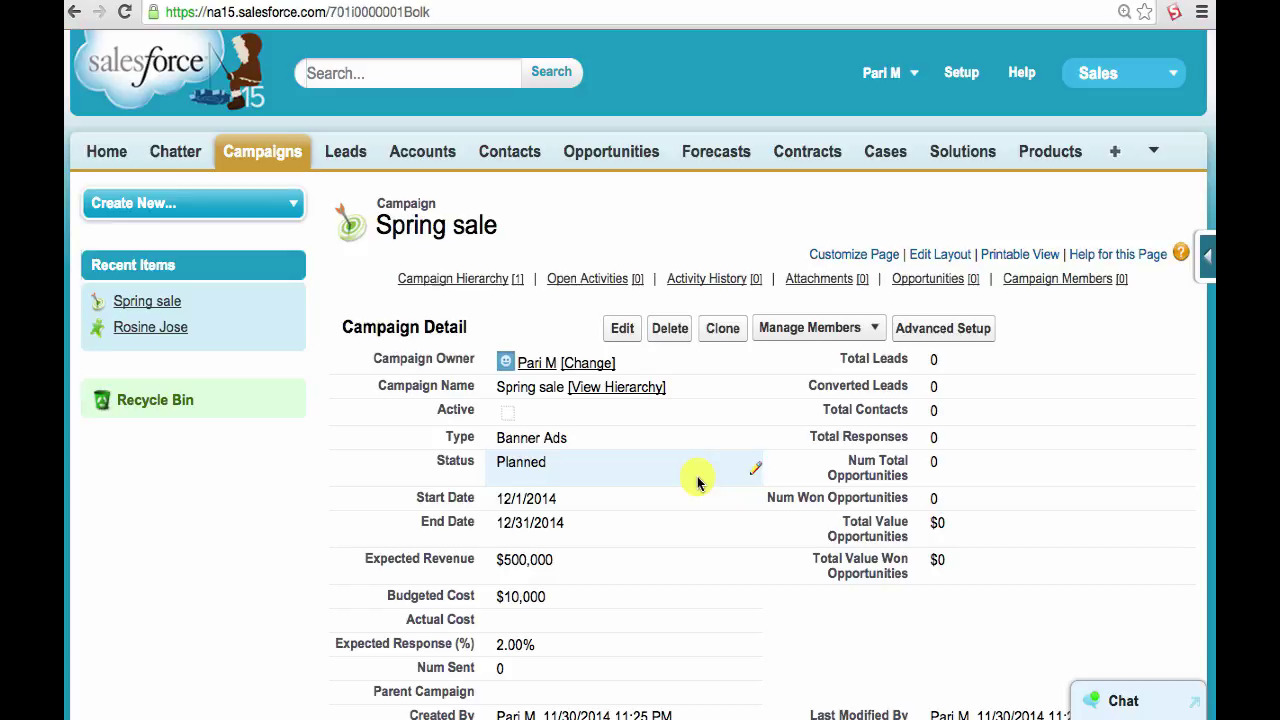
scroll(698, 483, "down", 1)
scroll(586, 323, "up", 1)
Step: Start a new lead with salutation Ms., the contact's first and last name, and company IBM
left_click(343, 151)
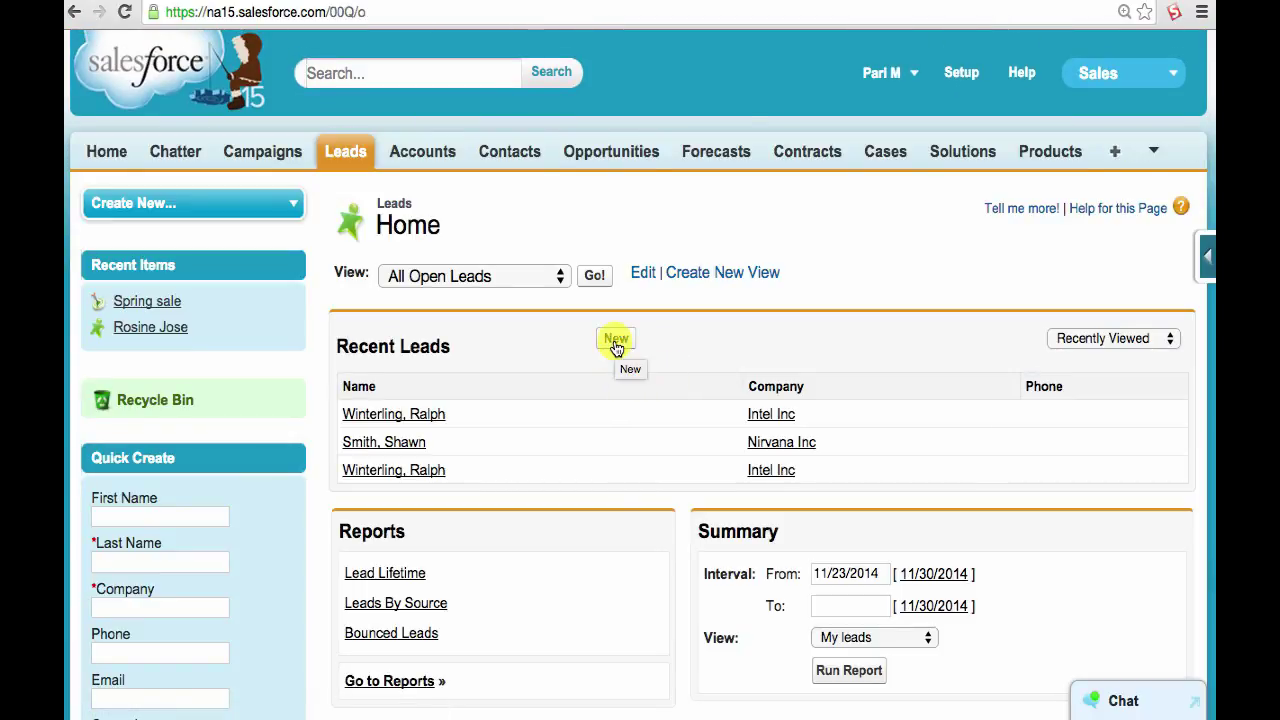
left_click(616, 342)
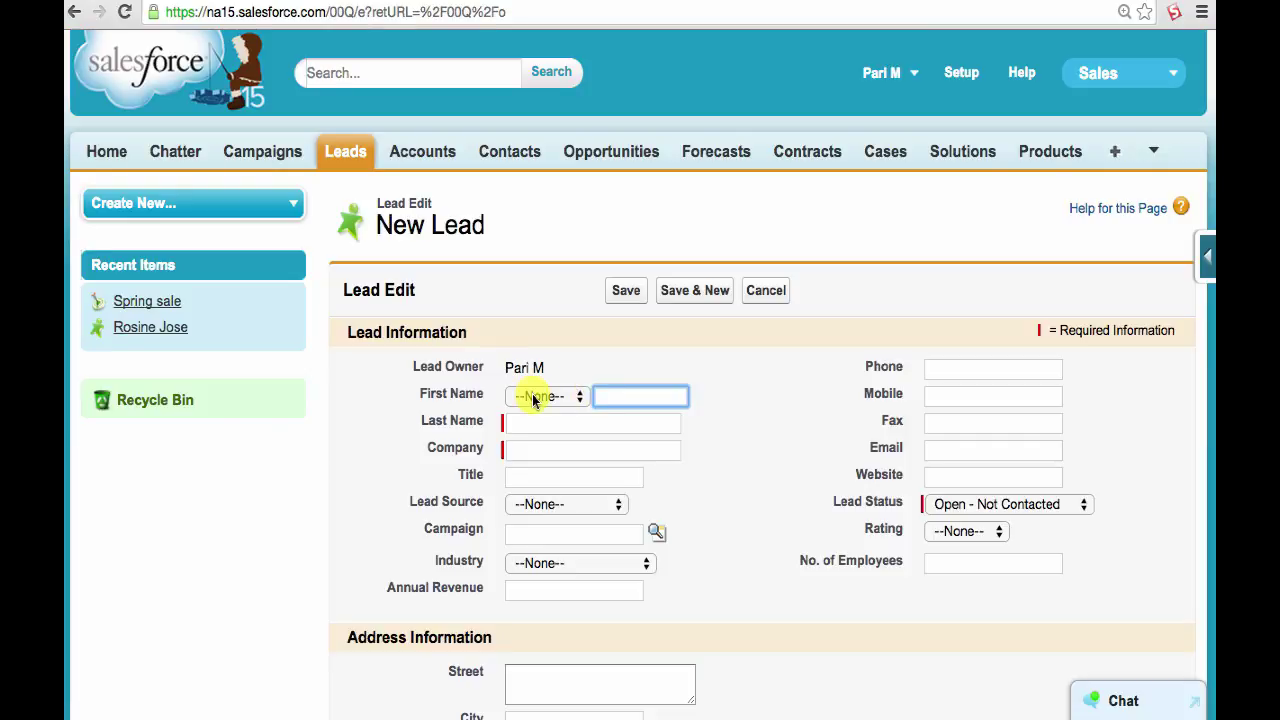
left_click(543, 396)
left_click(622, 405)
left_click(622, 397)
key("Tab")
left_click(590, 447)
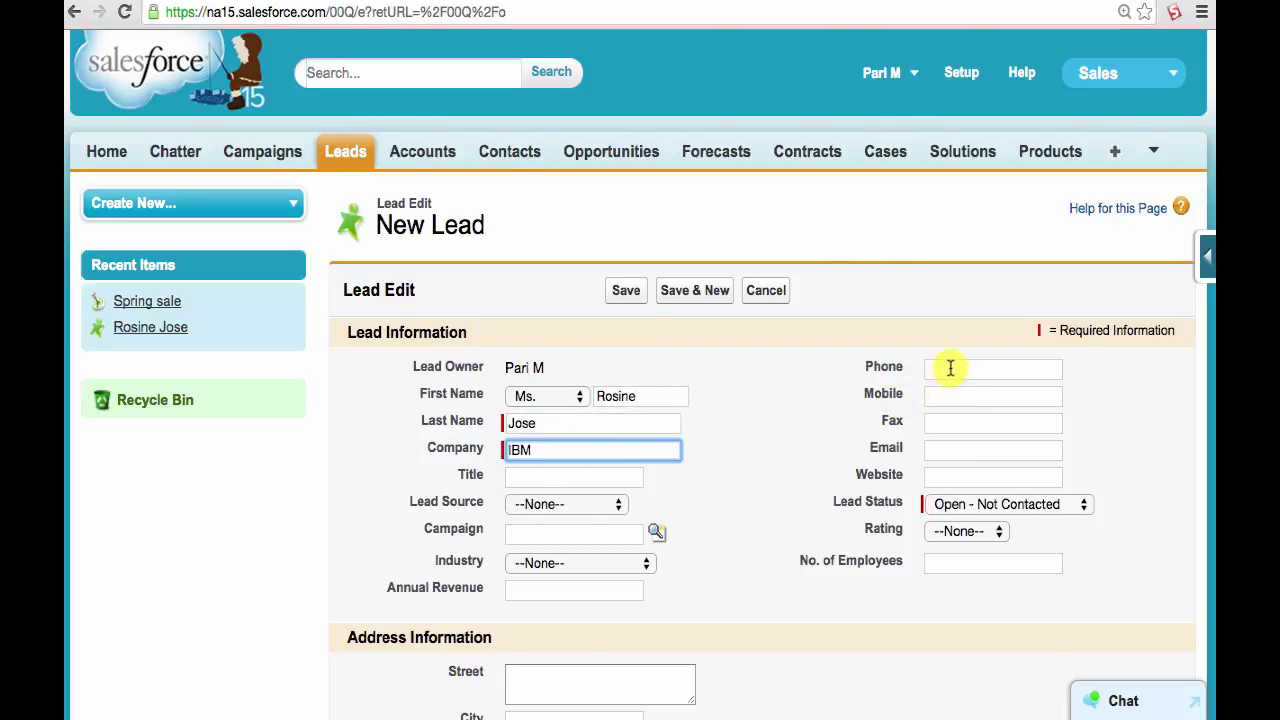
Step: Enter the lead's mobile number and email address
scroll(946, 366, "down", 5)
left_click(971, 139)
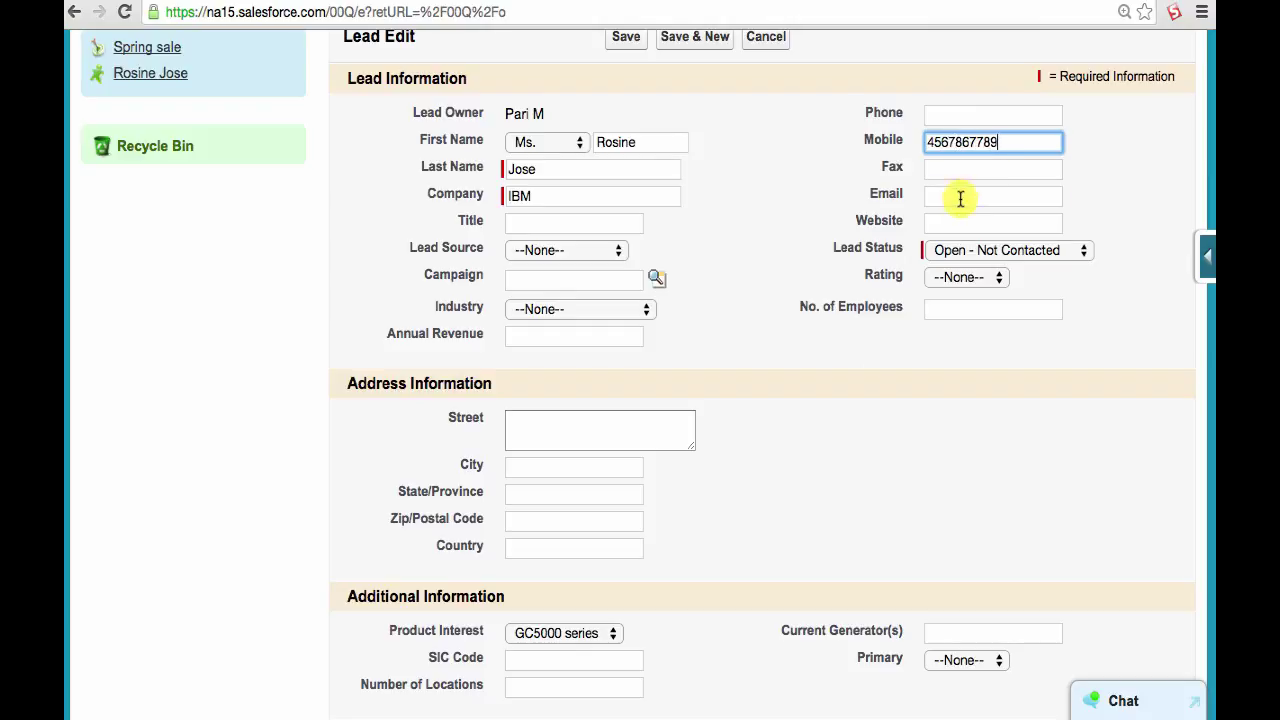
left_click(960, 197)
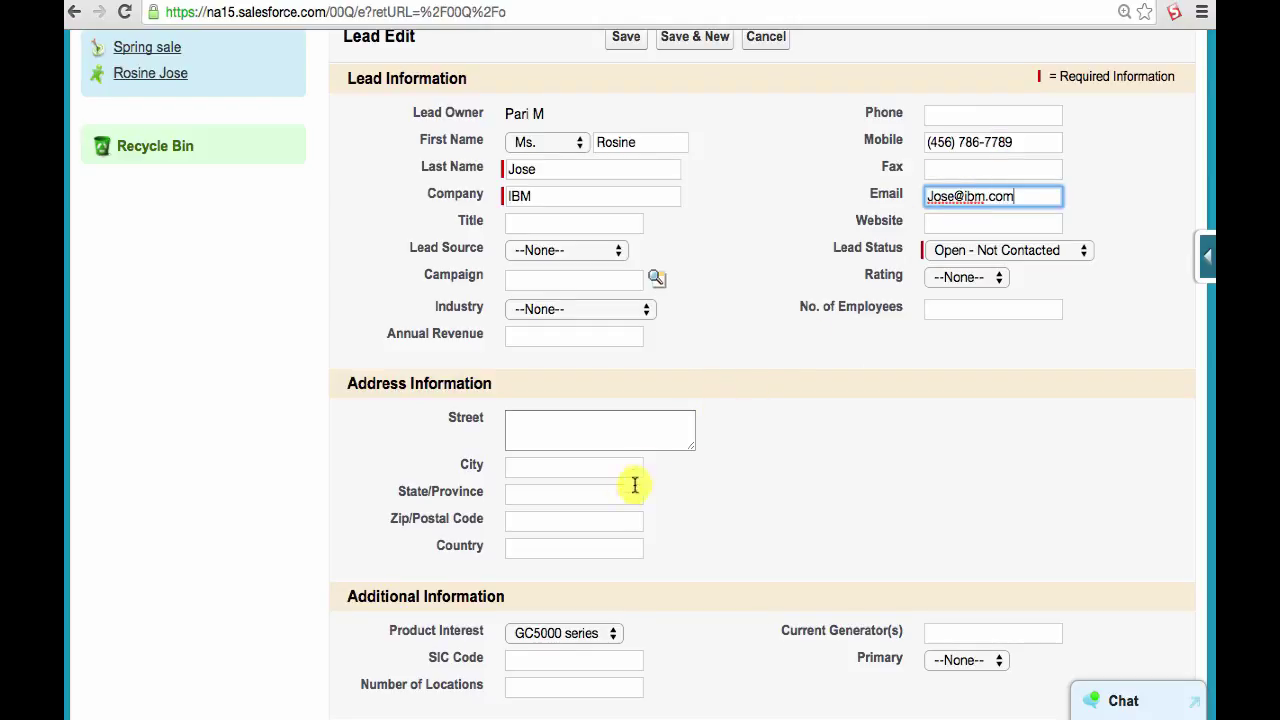
scroll(583, 617, "down", 1)
Step: Keep GC5000 series interest, add the 'contacted after 5:00 P.M' description, and save
left_click(591, 603)
left_click(605, 601)
scroll(615, 608, "down", 4)
left_click(628, 614)
type("Customer ")
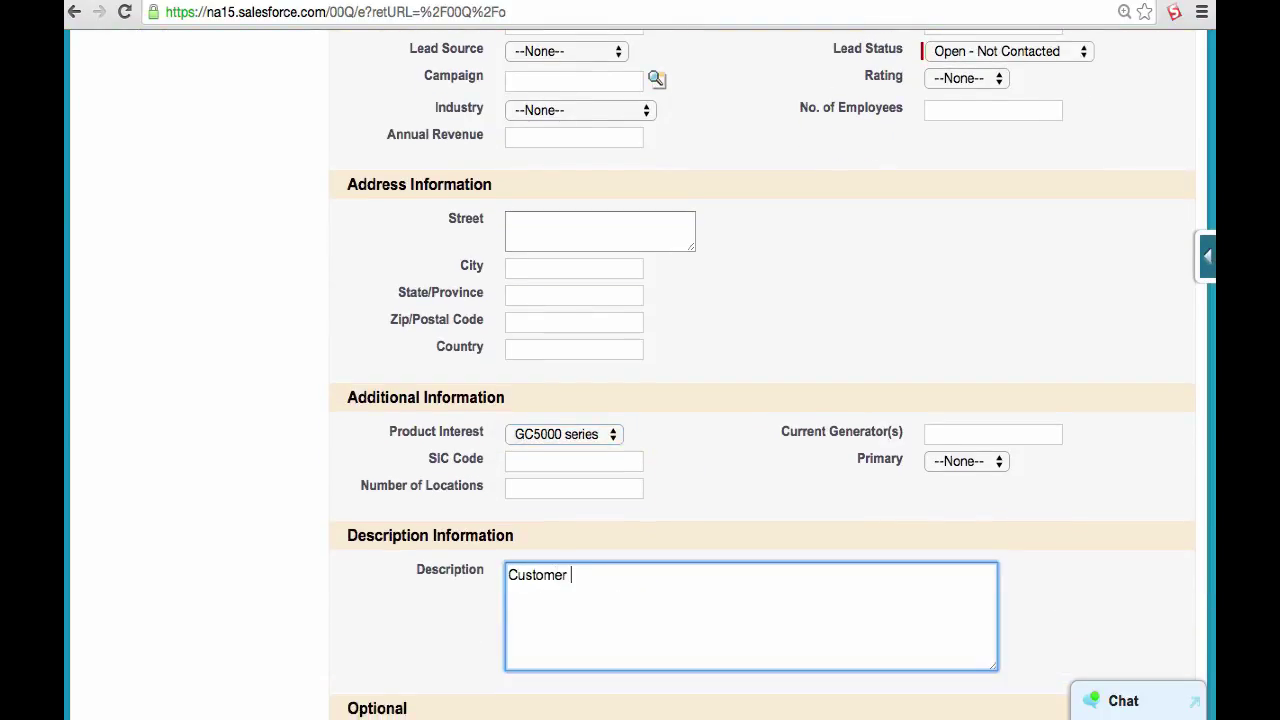
type("prefers to be contacted after")
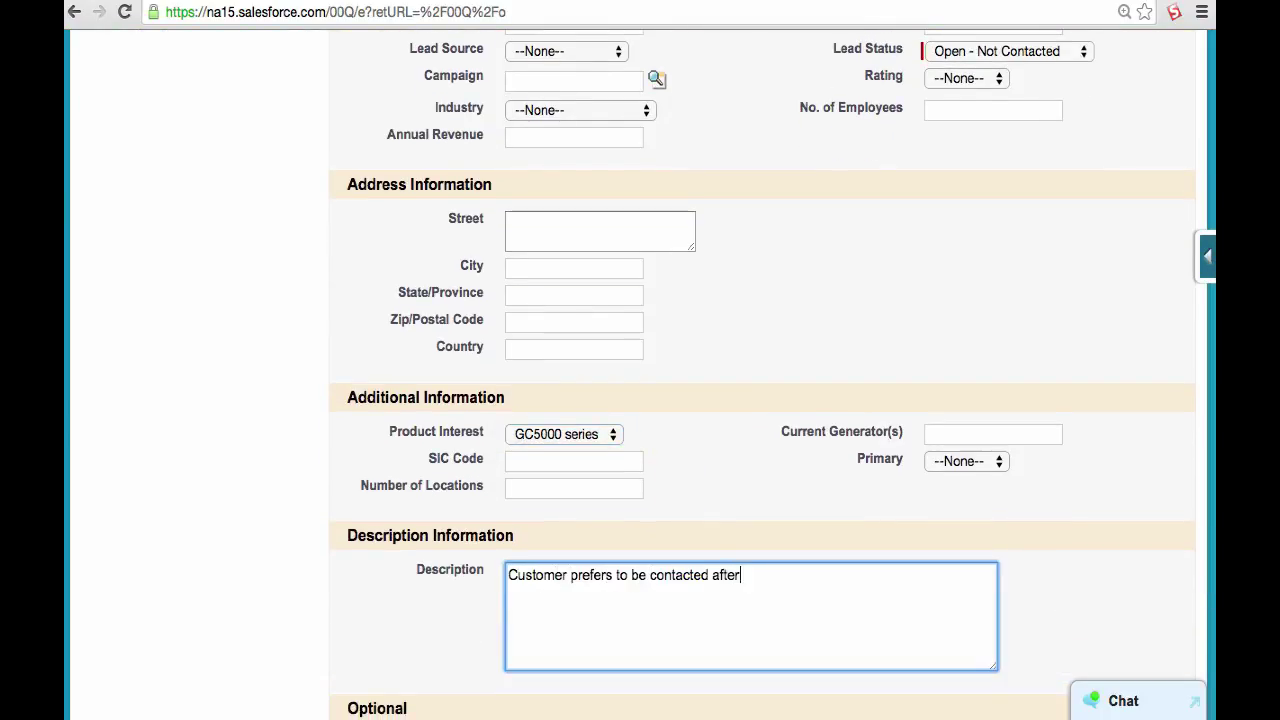
type(" 5:00 P.M")
scroll(529, 634, "down", 5)
left_click(634, 597)
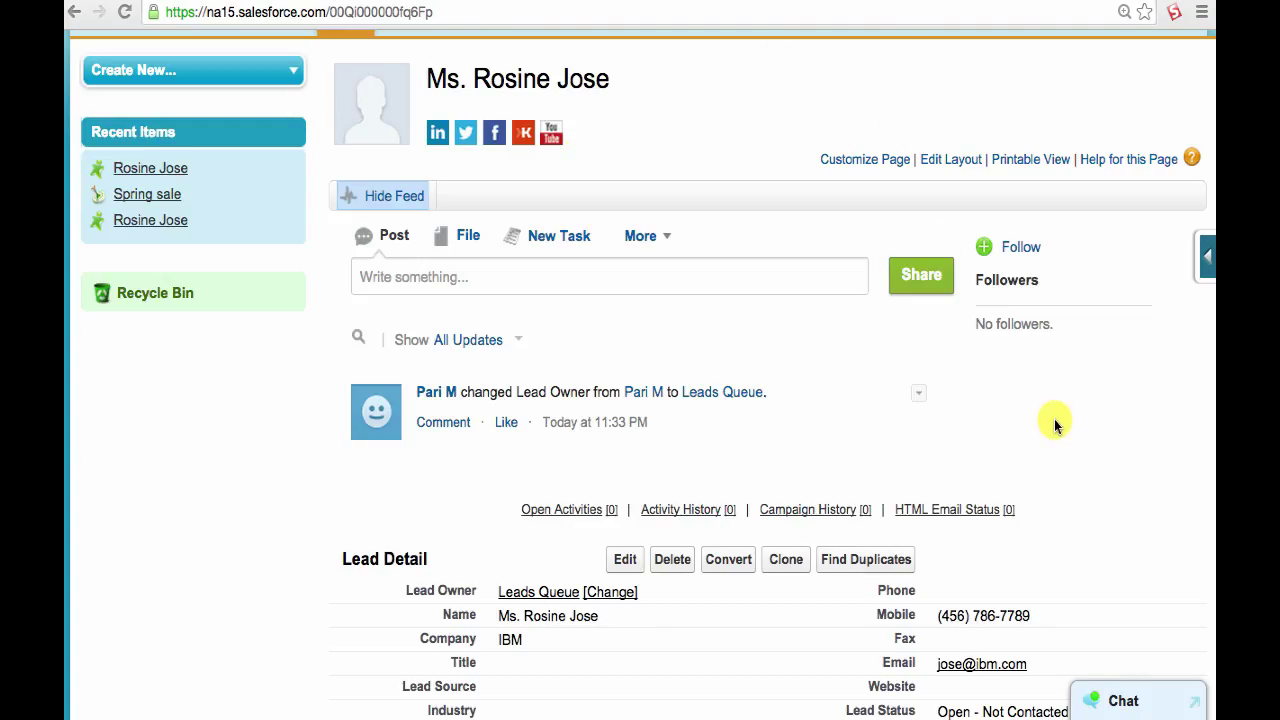
Step: Start converting the IBM lead, bringing up its Convert Lead page
scroll(1055, 425, "up", 1)
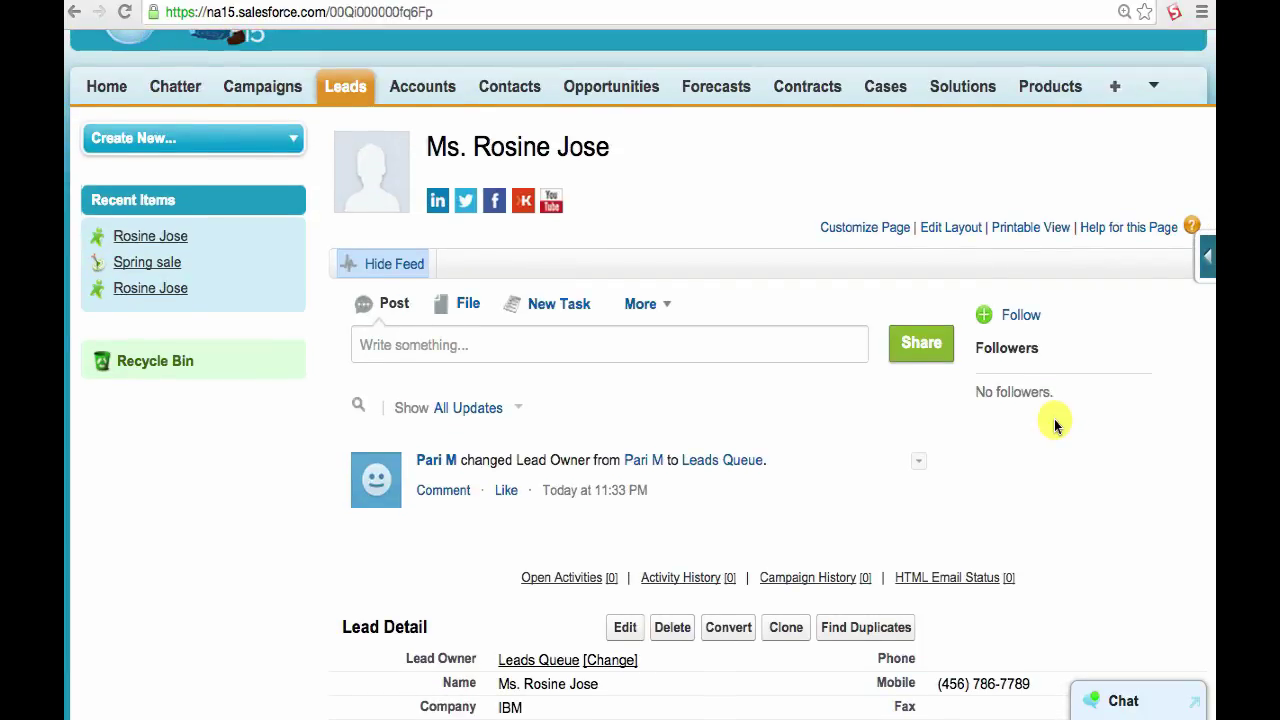
scroll(1055, 425, "down", 1)
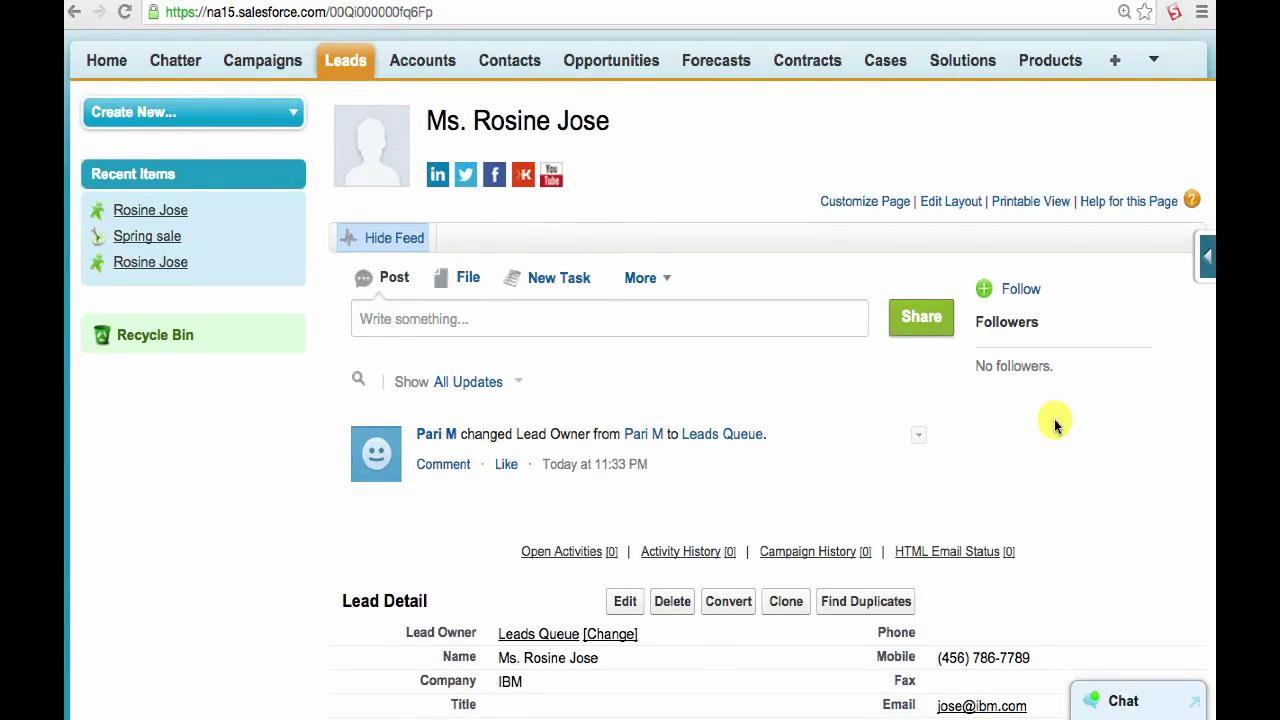
scroll(1055, 425, "down", 5)
scroll(1055, 425, "down", 3)
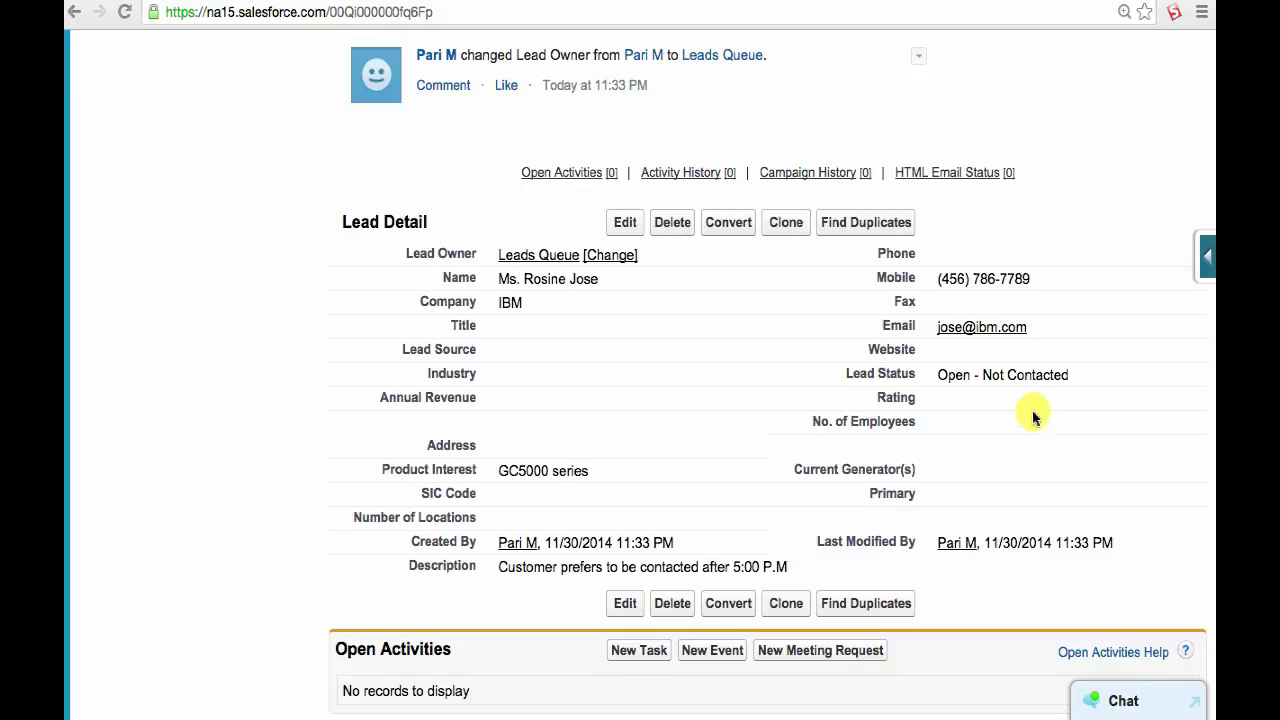
left_click(730, 223)
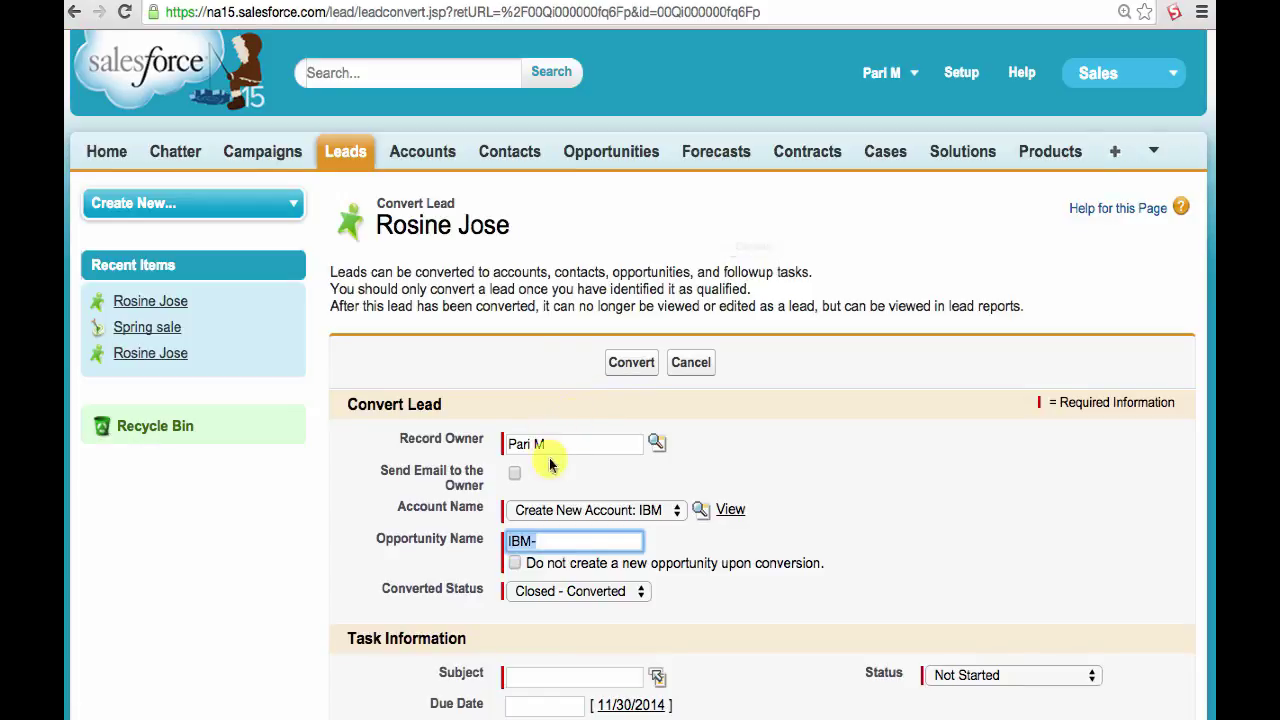
Step: Name the new opportunity 'IBM-200 office chairs' and convert the lead
left_click(573, 546)
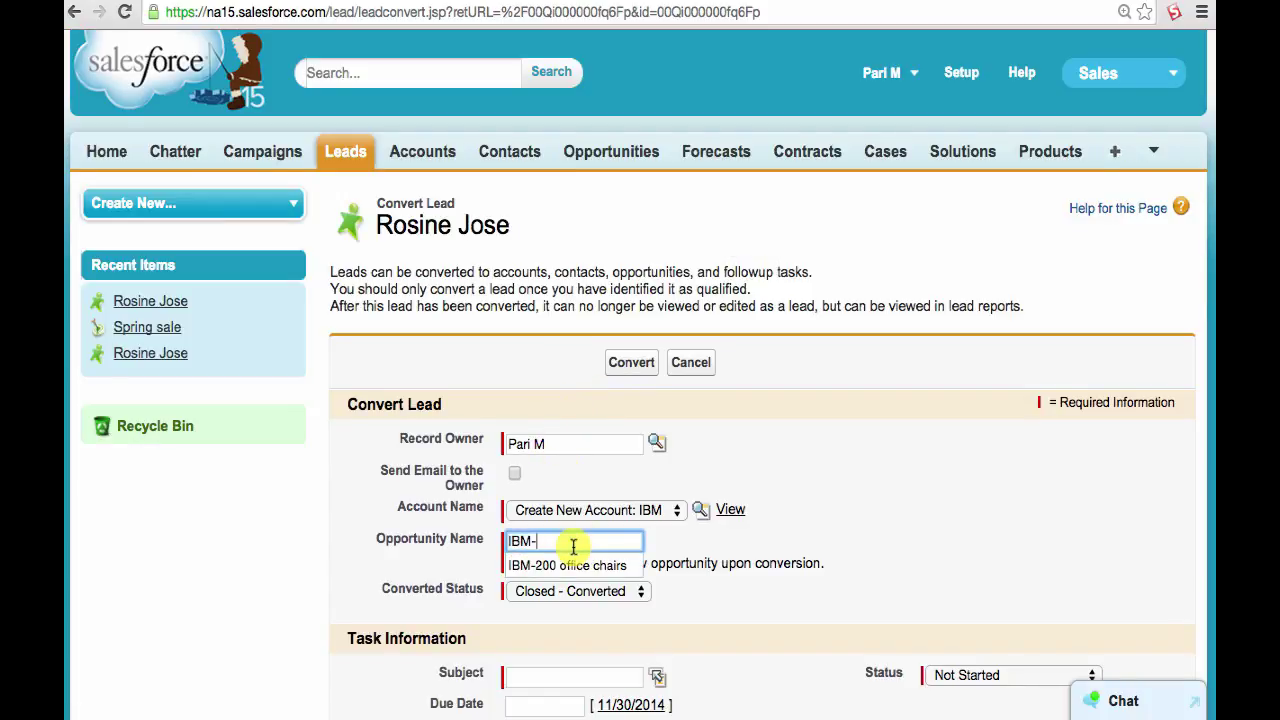
left_click(808, 538)
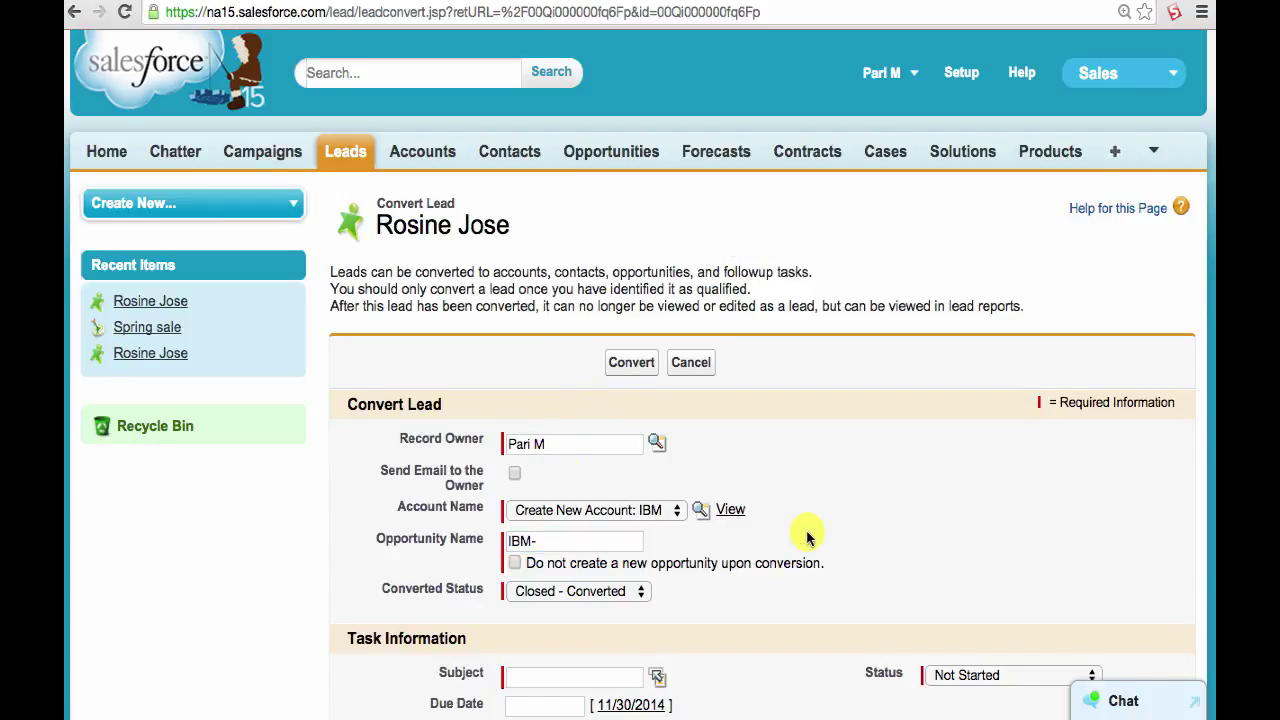
left_click(557, 540)
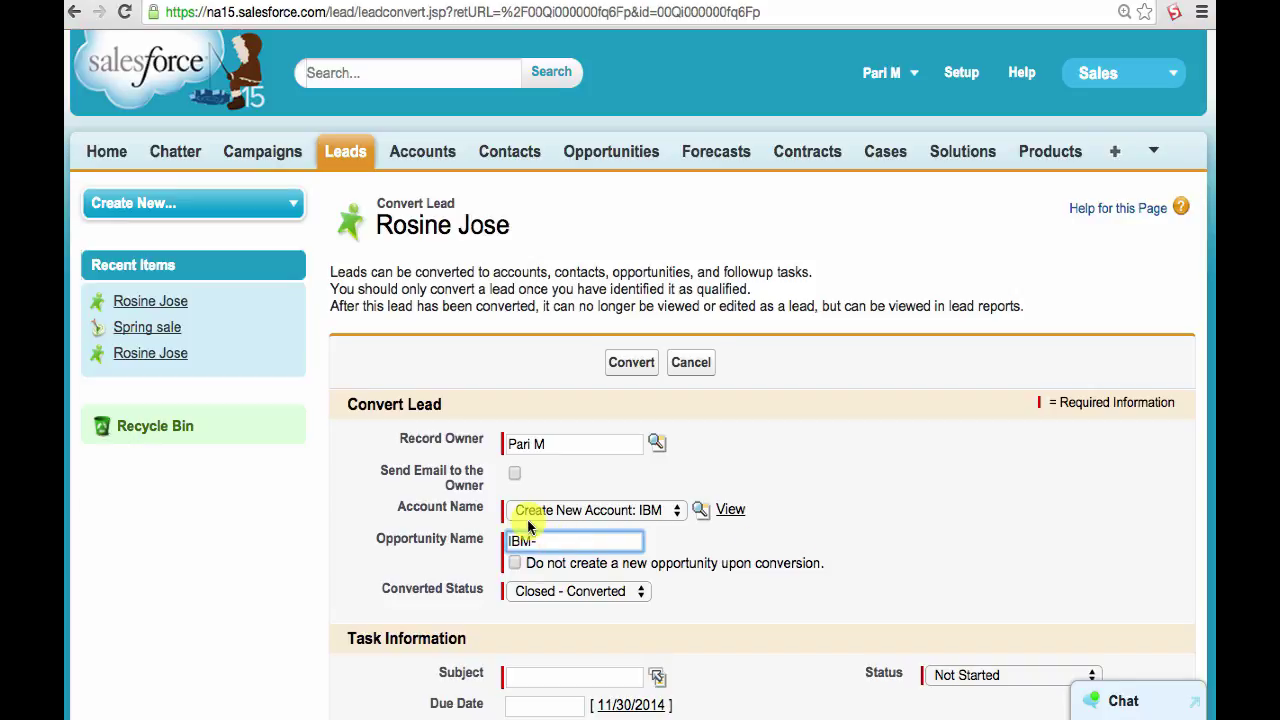
type("200 office ch")
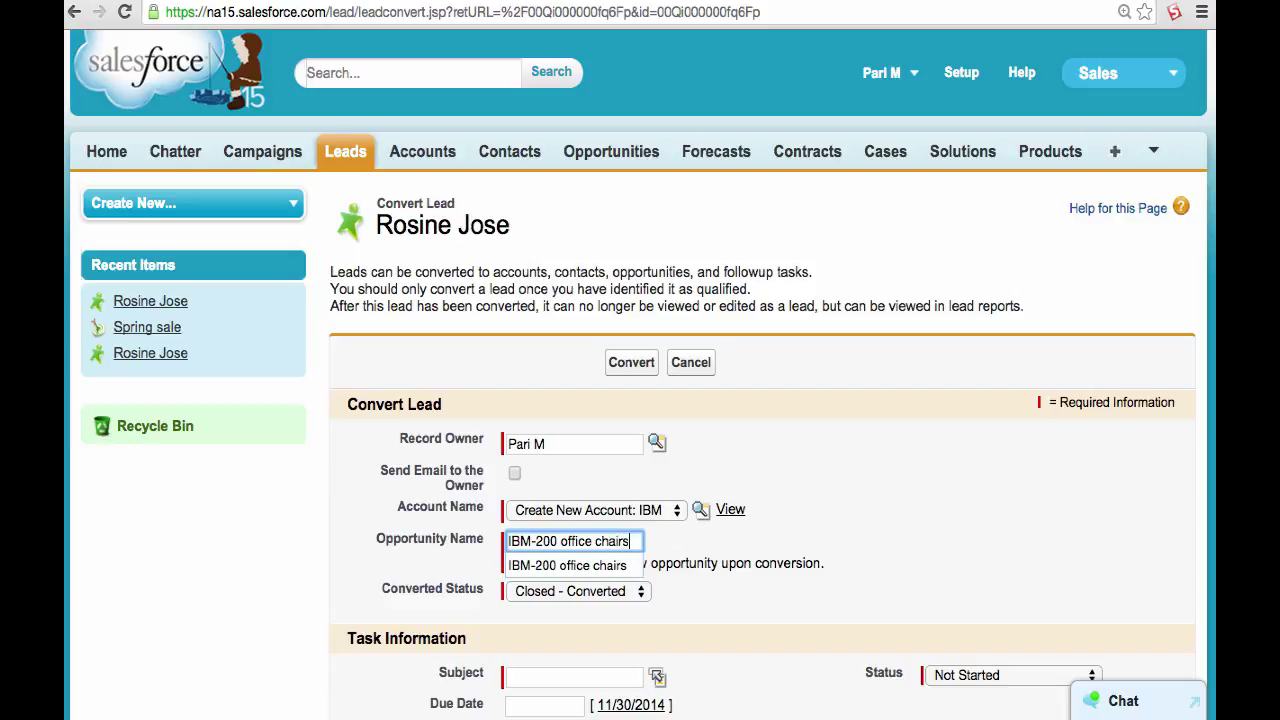
type("airs")
left_click(673, 546)
scroll(795, 529, "down", 5)
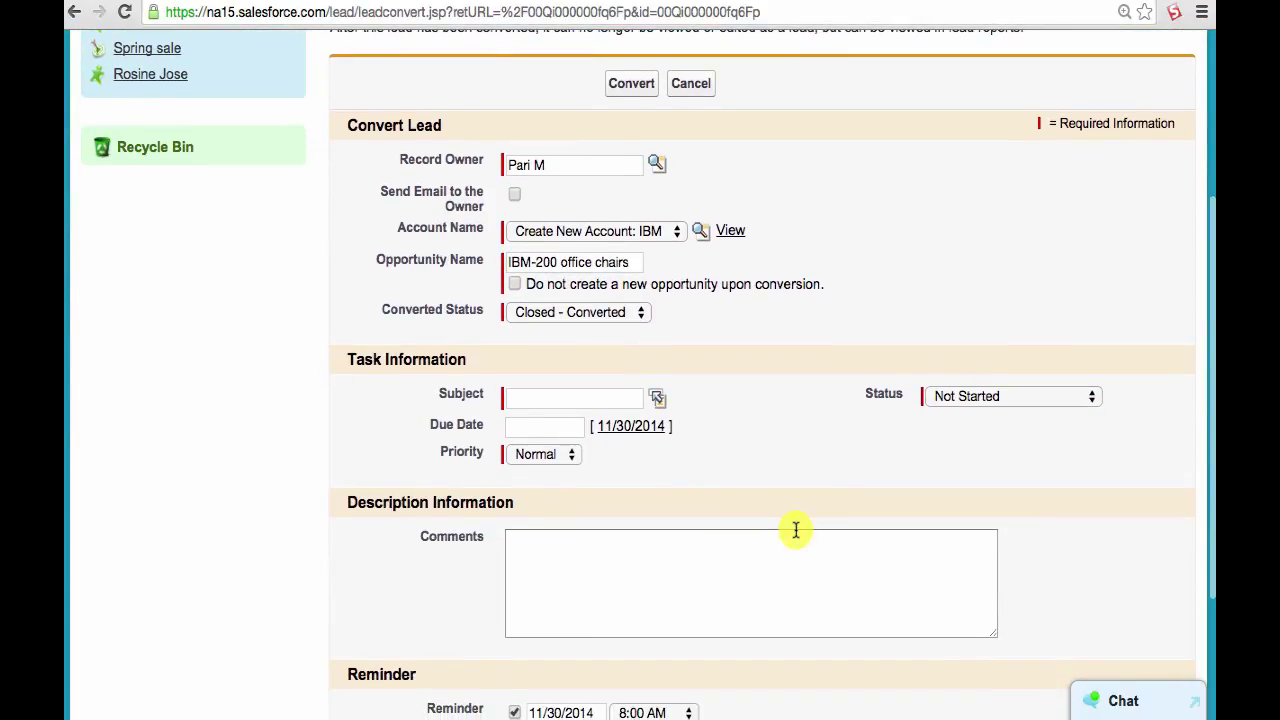
scroll(646, 426, "down", 3)
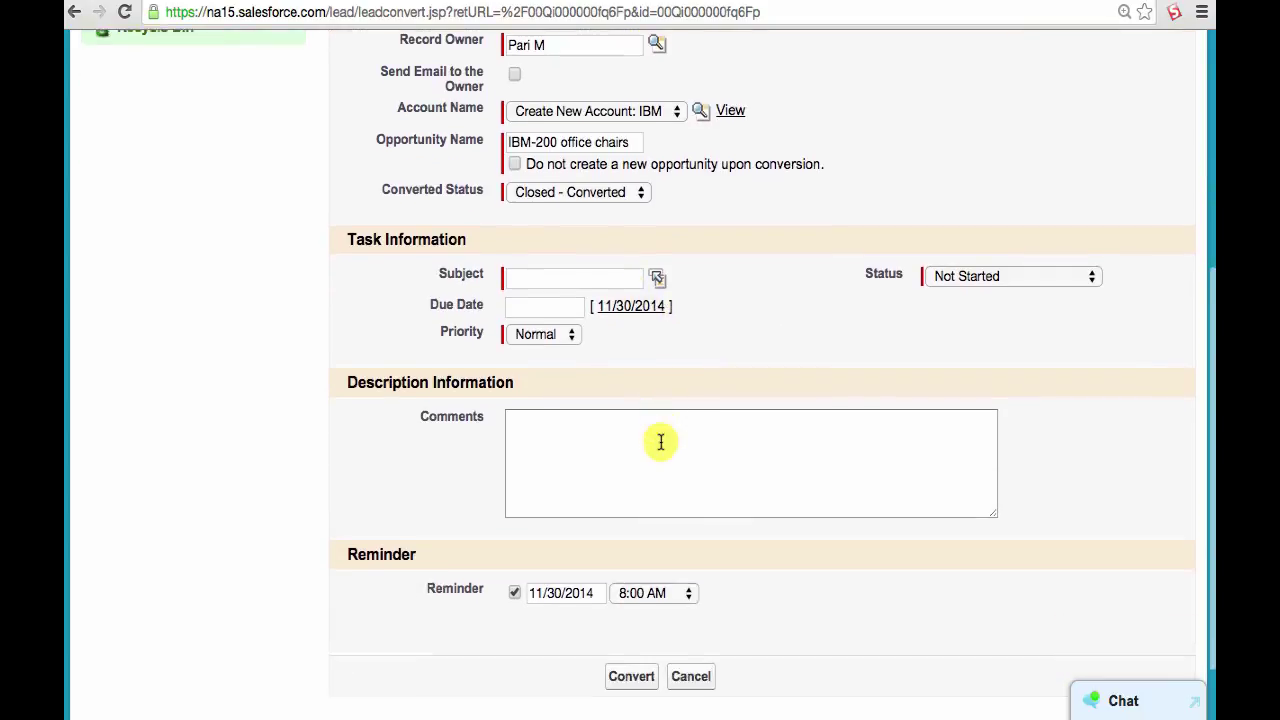
left_click(660, 440)
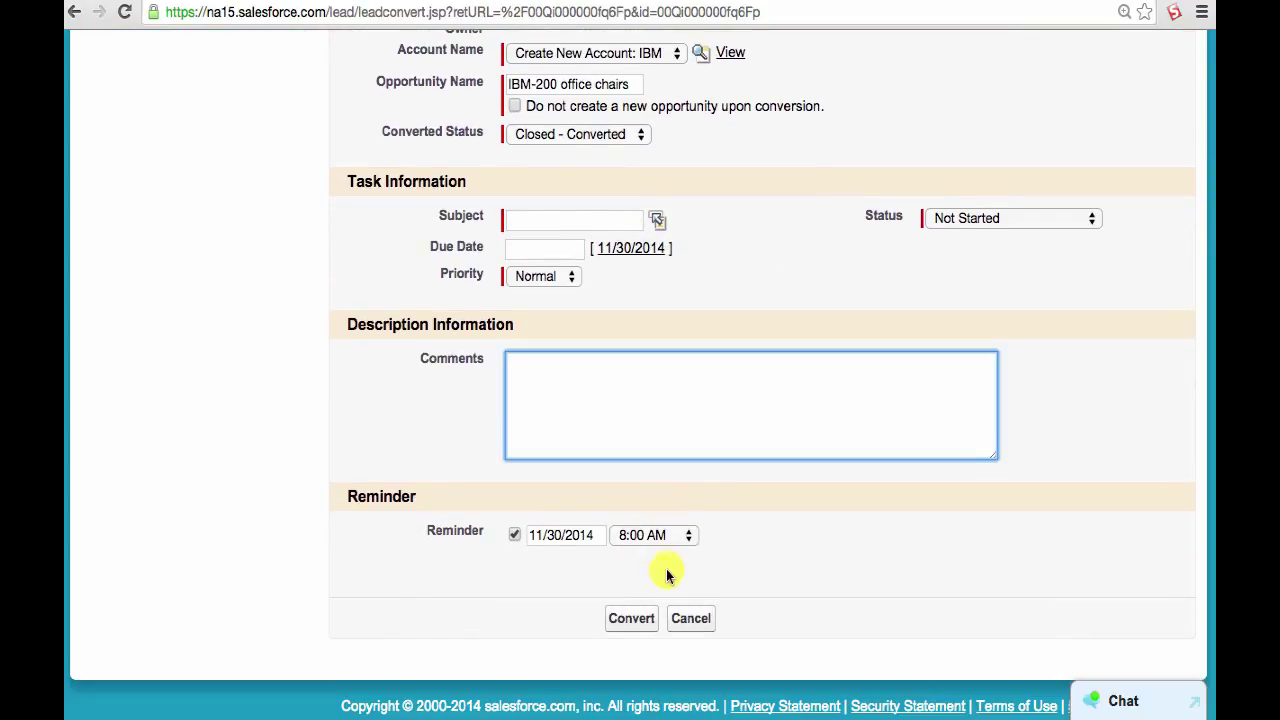
left_click(627, 618)
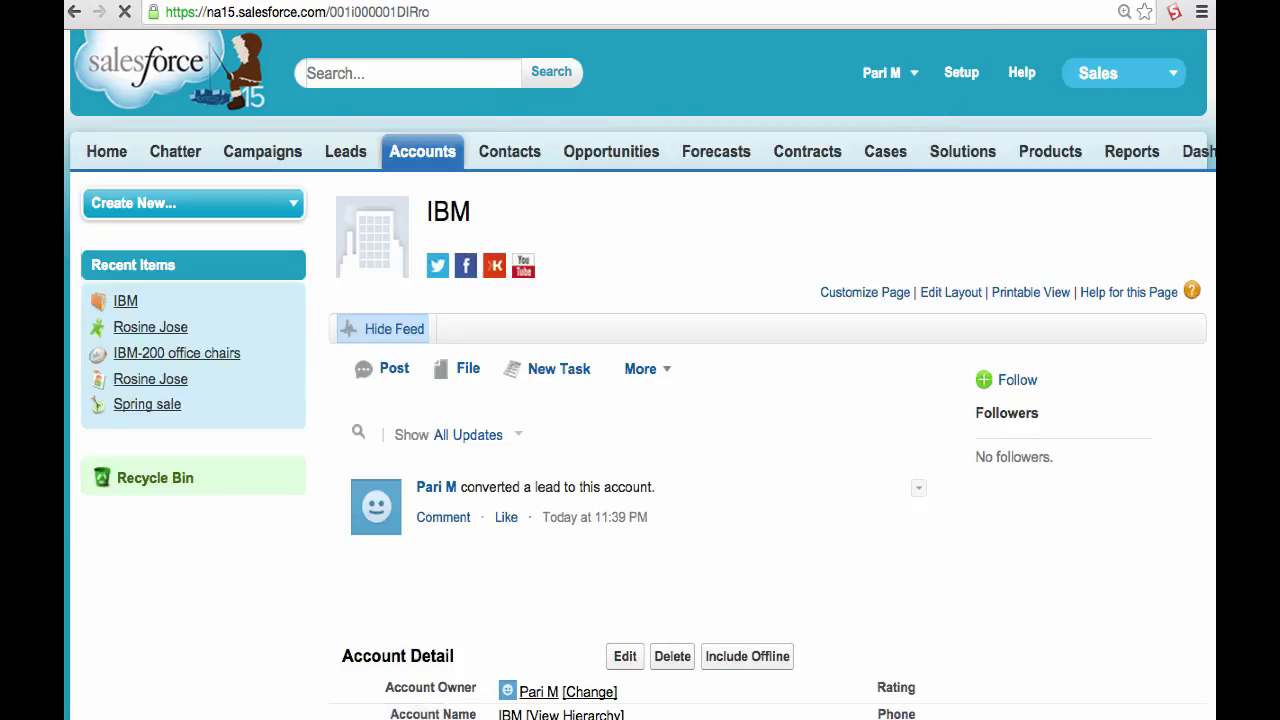
Step: Scroll the IBM account to its one contact and the IBM-200 office chairs opportunity
scroll(725, 475, "down", 5)
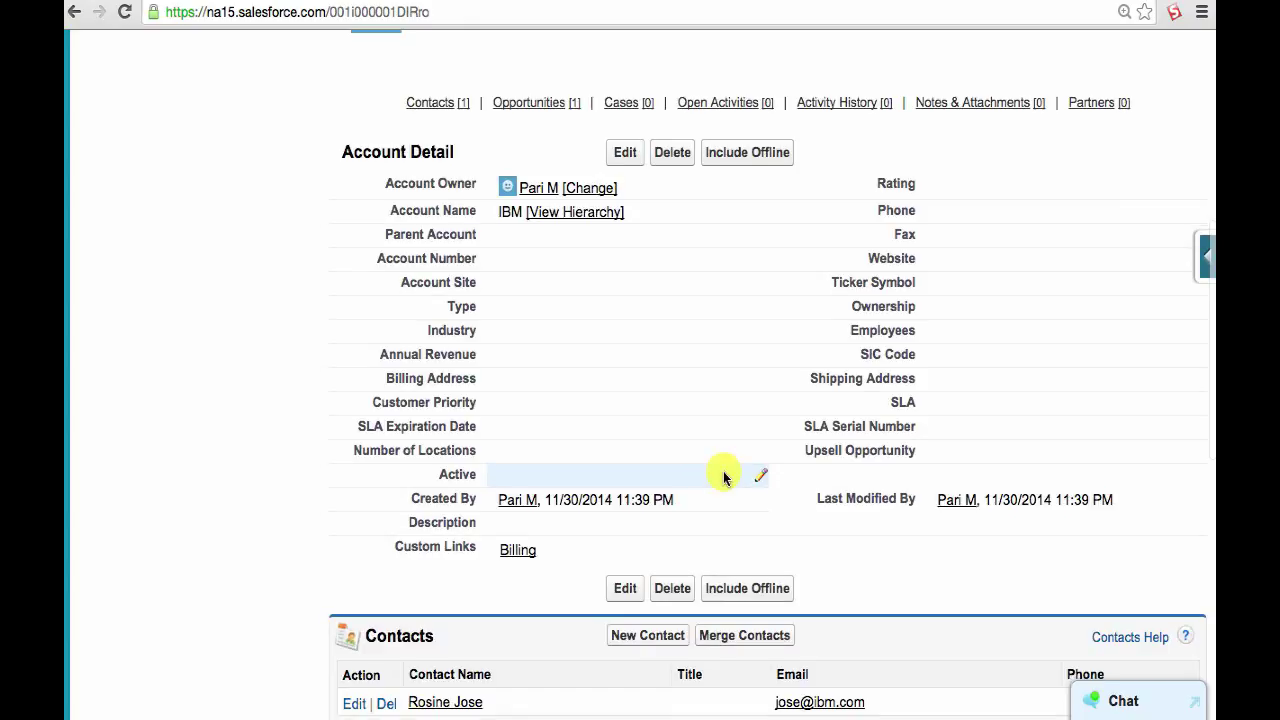
scroll(725, 475, "down", 3)
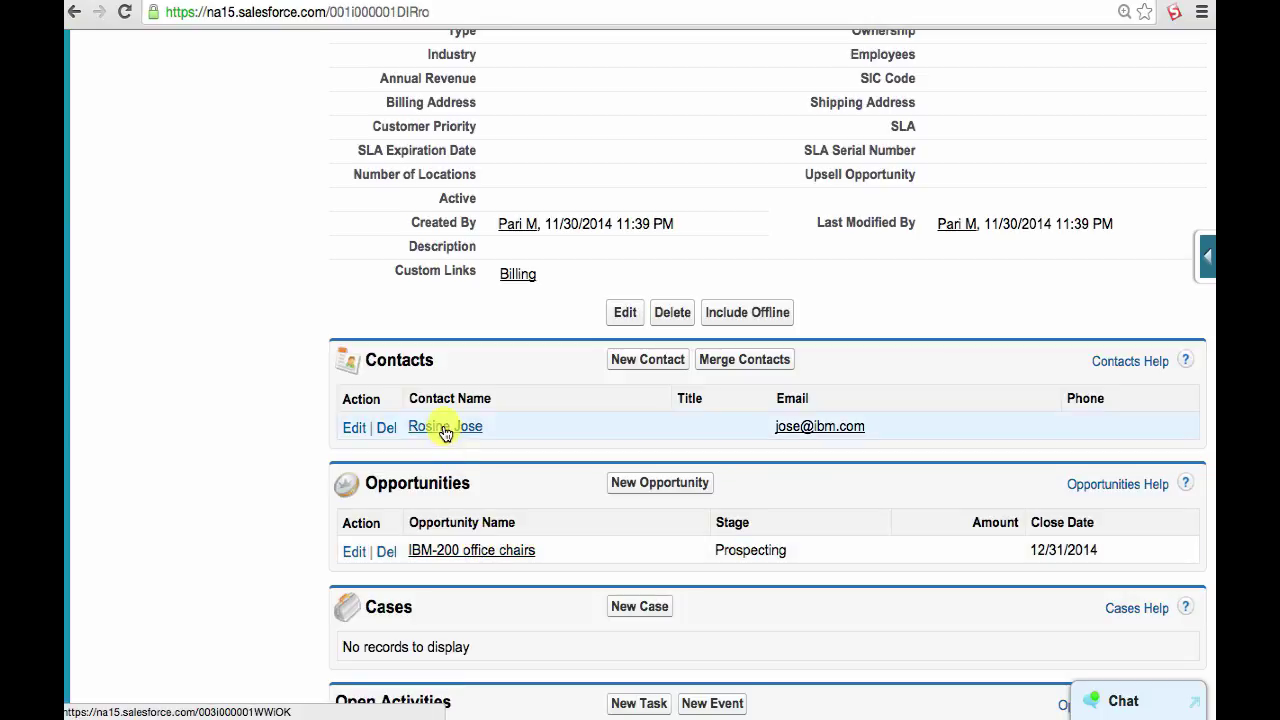
scroll(723, 474, "up", 3)
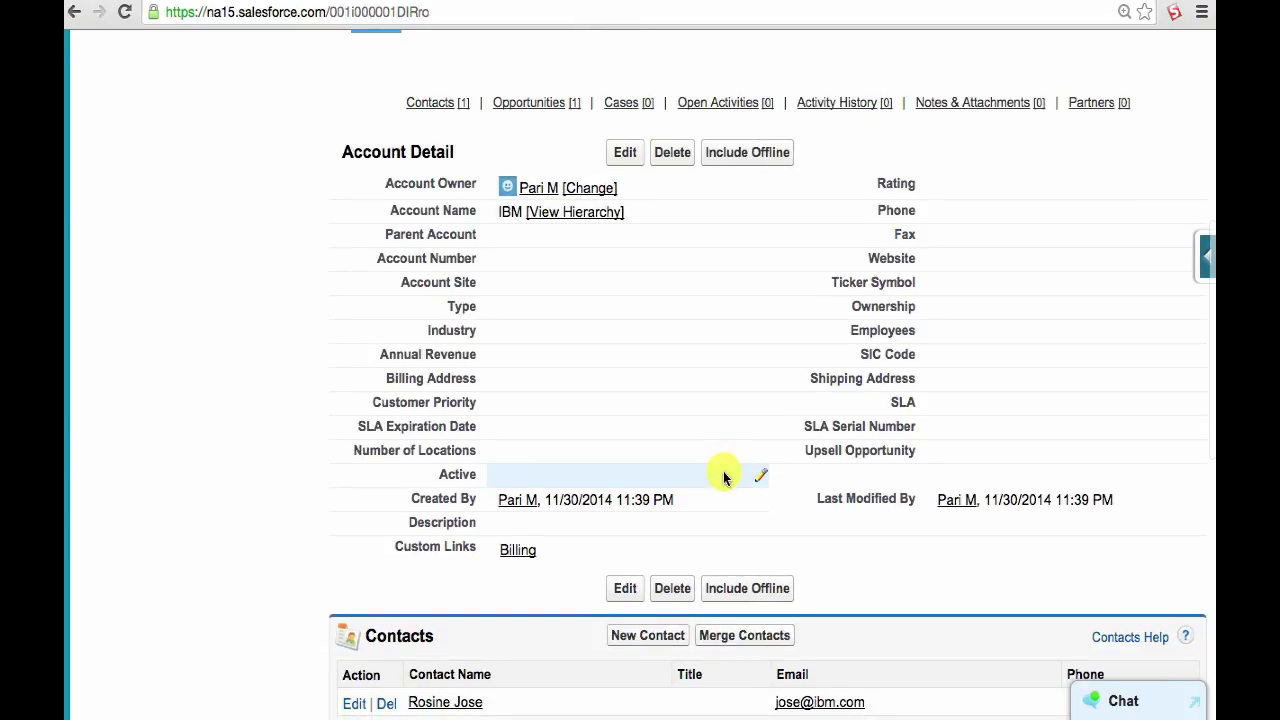
scroll(723, 474, "down", 3)
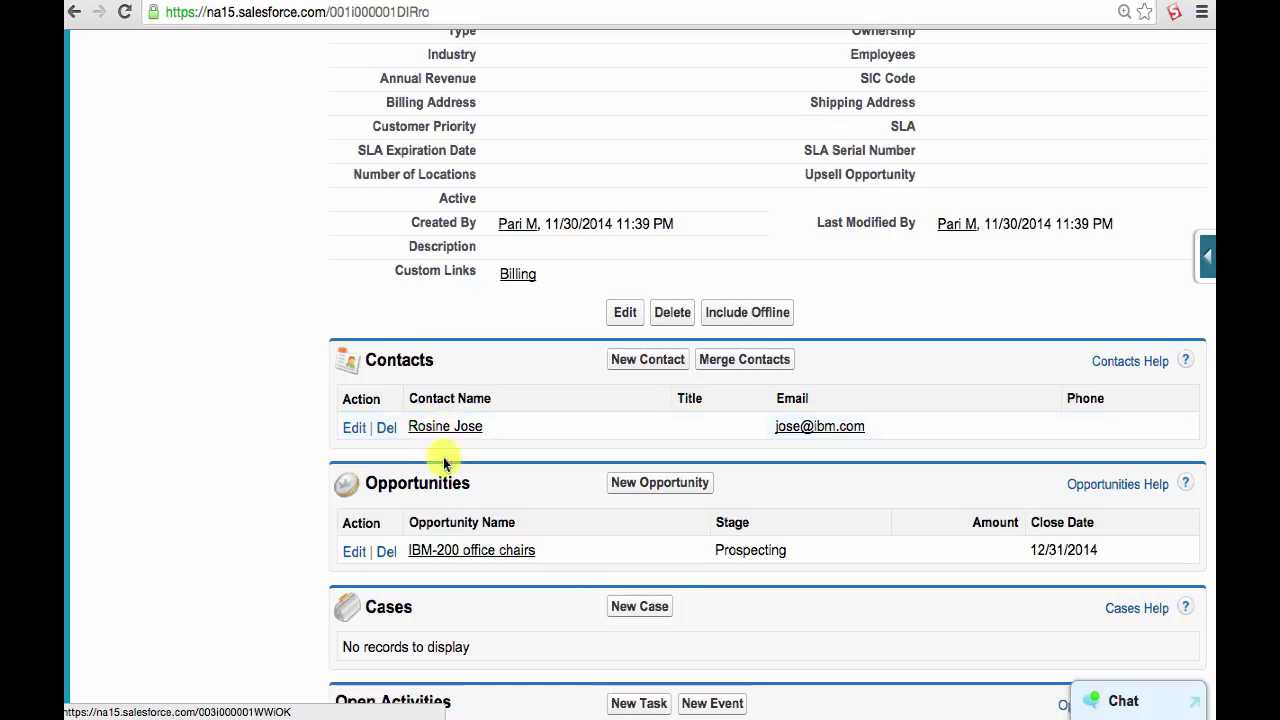
Step: Open the IBM-200 office chairs opportunity and review its Prospecting, 10% details and related lists
left_click(458, 551)
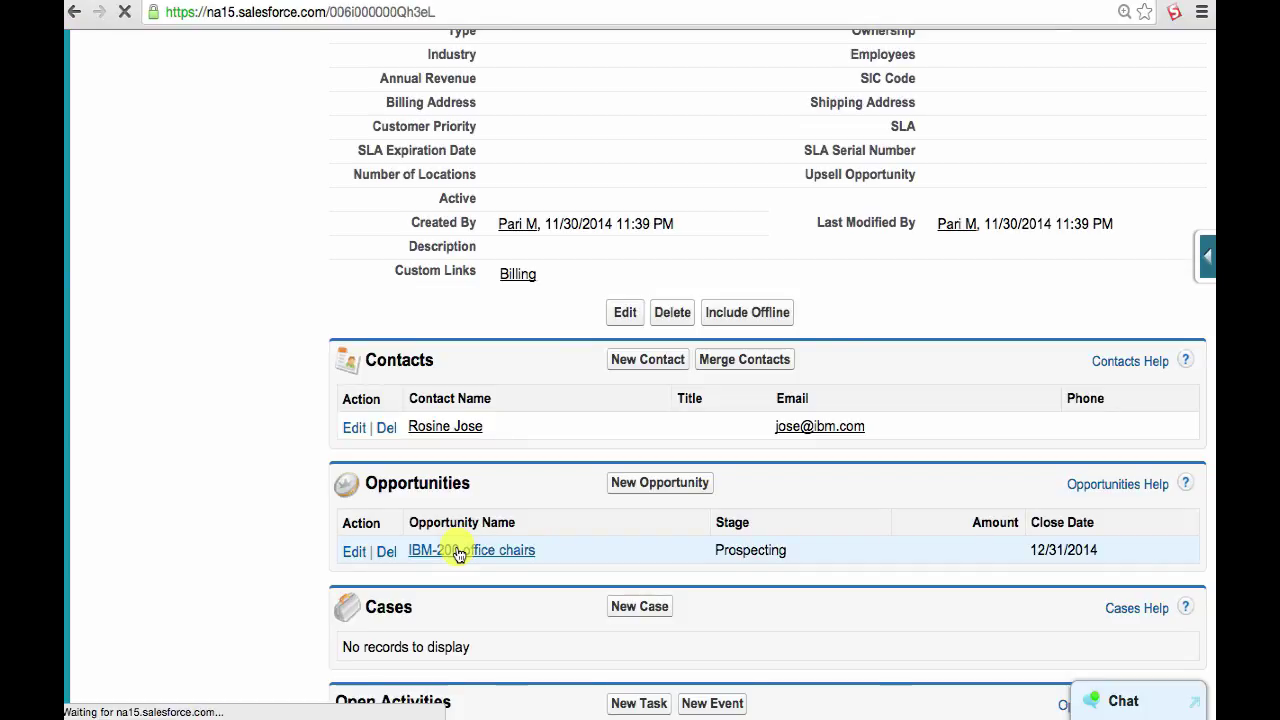
scroll(660, 569, "down", 3)
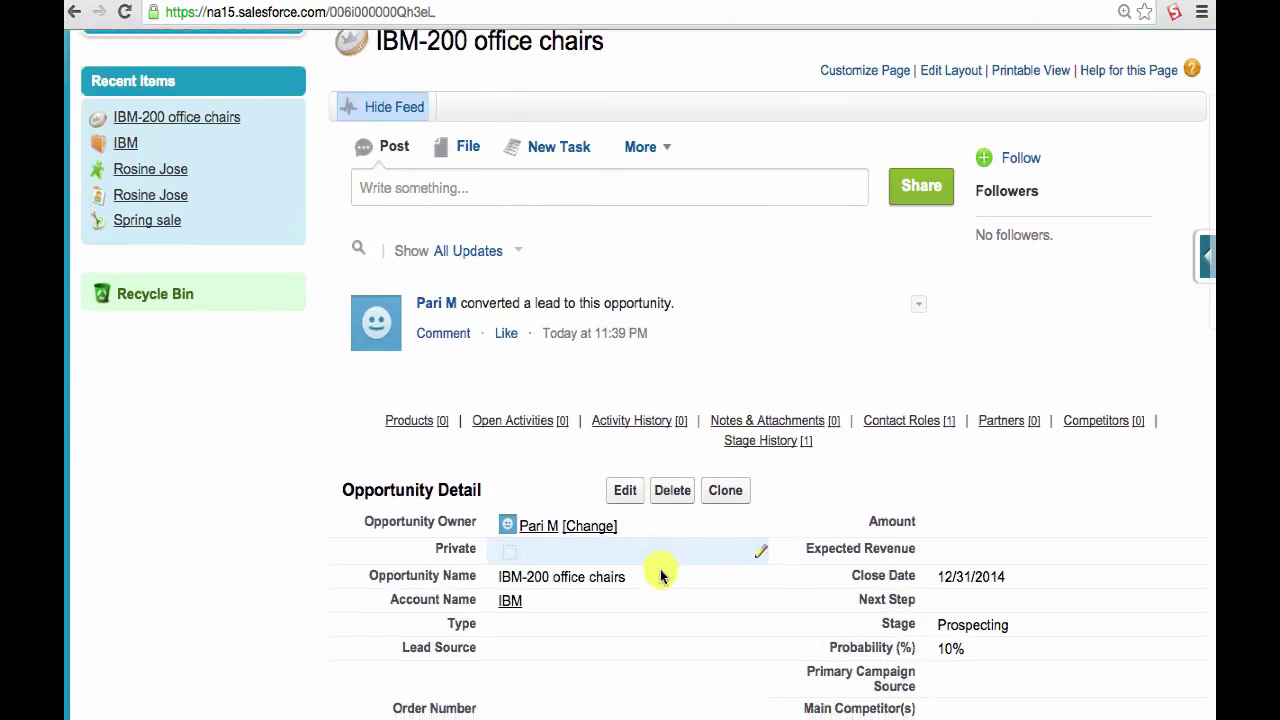
scroll(660, 573, "down", 3)
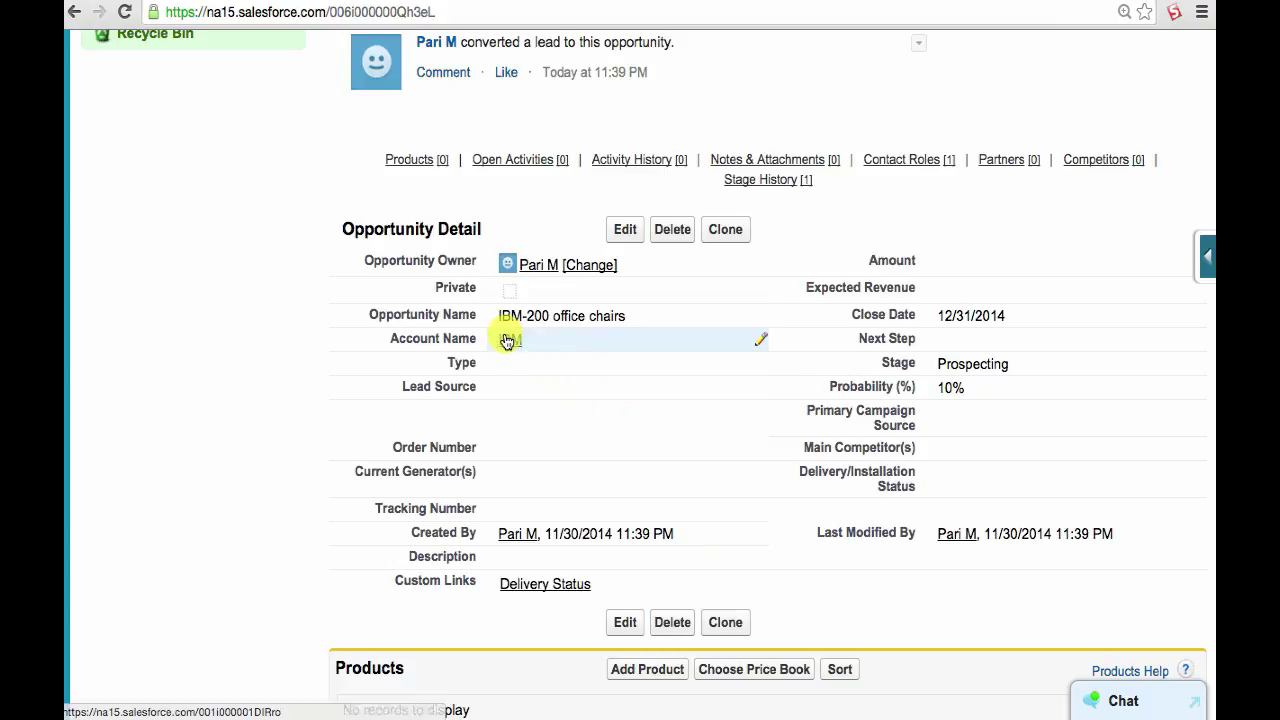
mouse_move(512, 342)
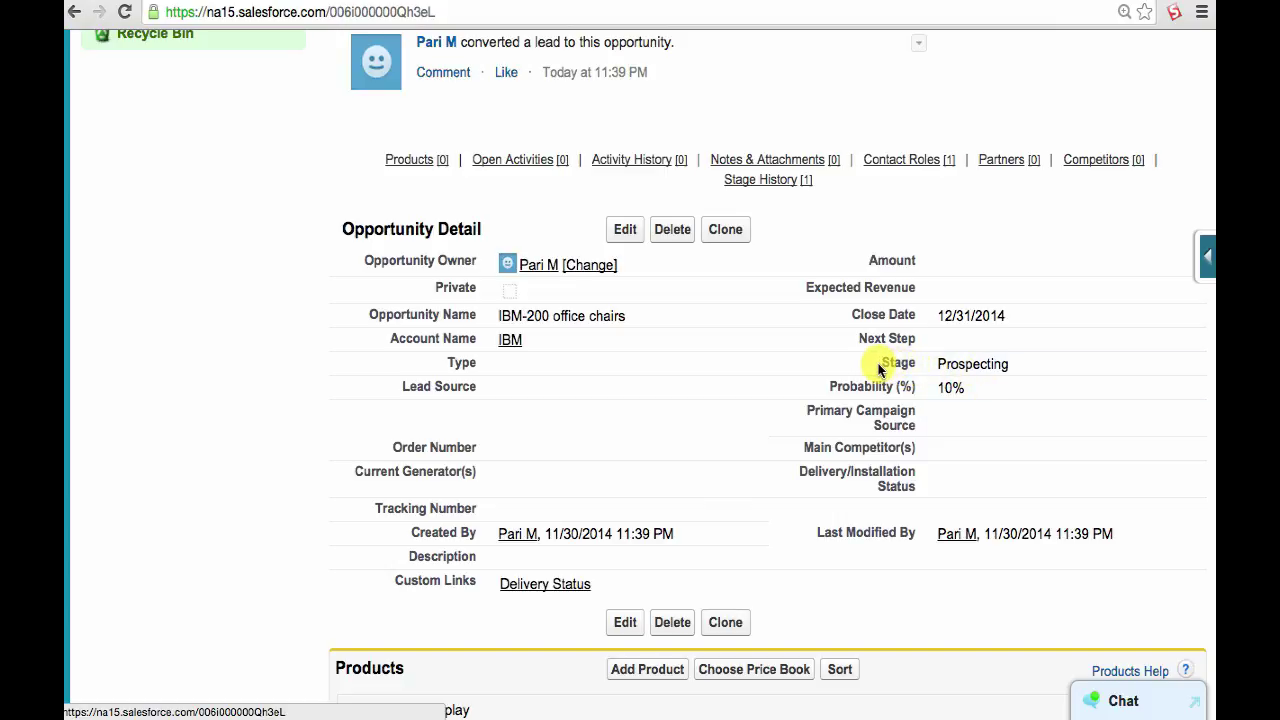
scroll(857, 563, "down", 5)
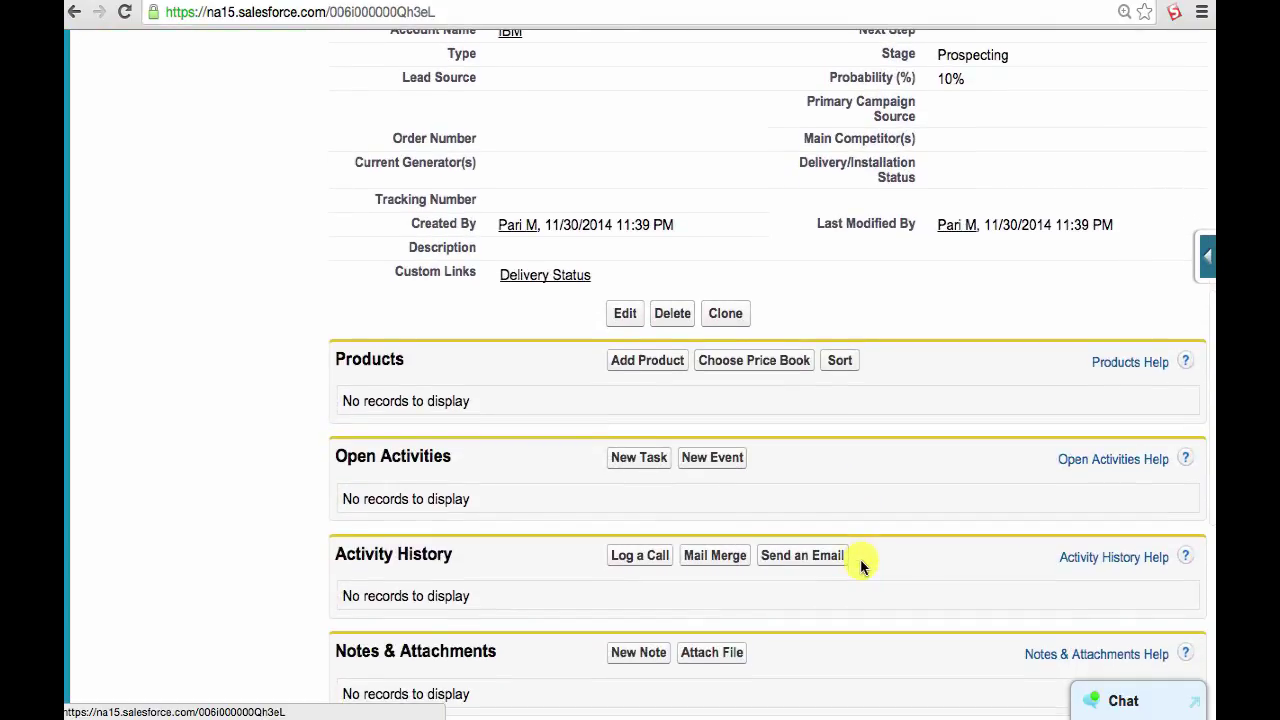
scroll(860, 562, "down", 2)
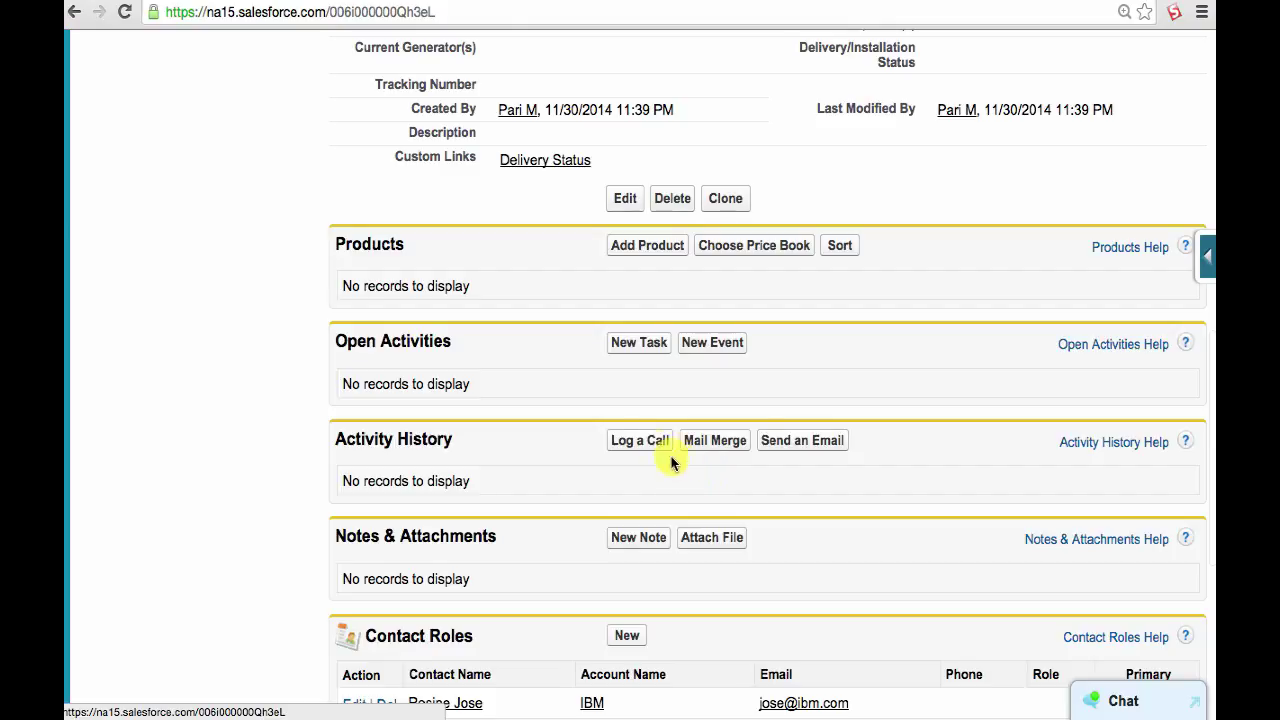
Step: Log a call with the comment 'Requested for a demo on 15th Dec' and save it
left_click(645, 442)
type("Reques")
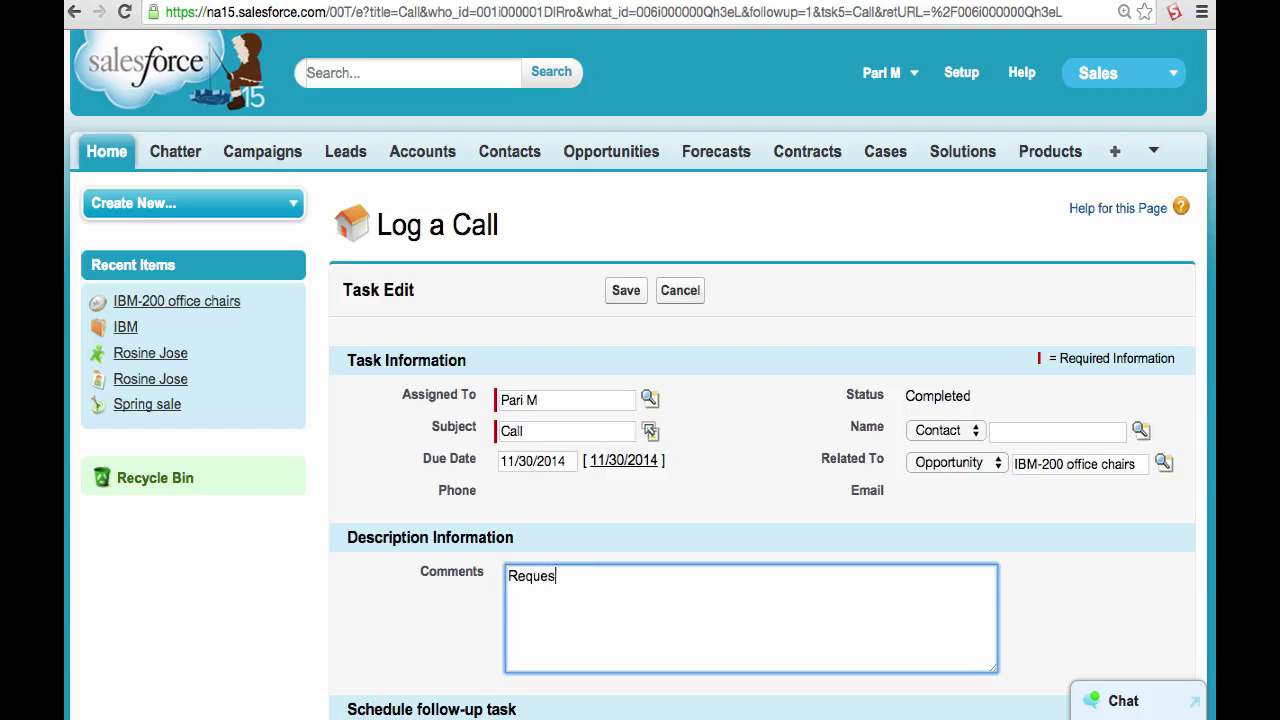
type("ted for a demo on 15th Dec")
scroll(820, 622, "down", 5)
scroll(820, 622, "down", 2)
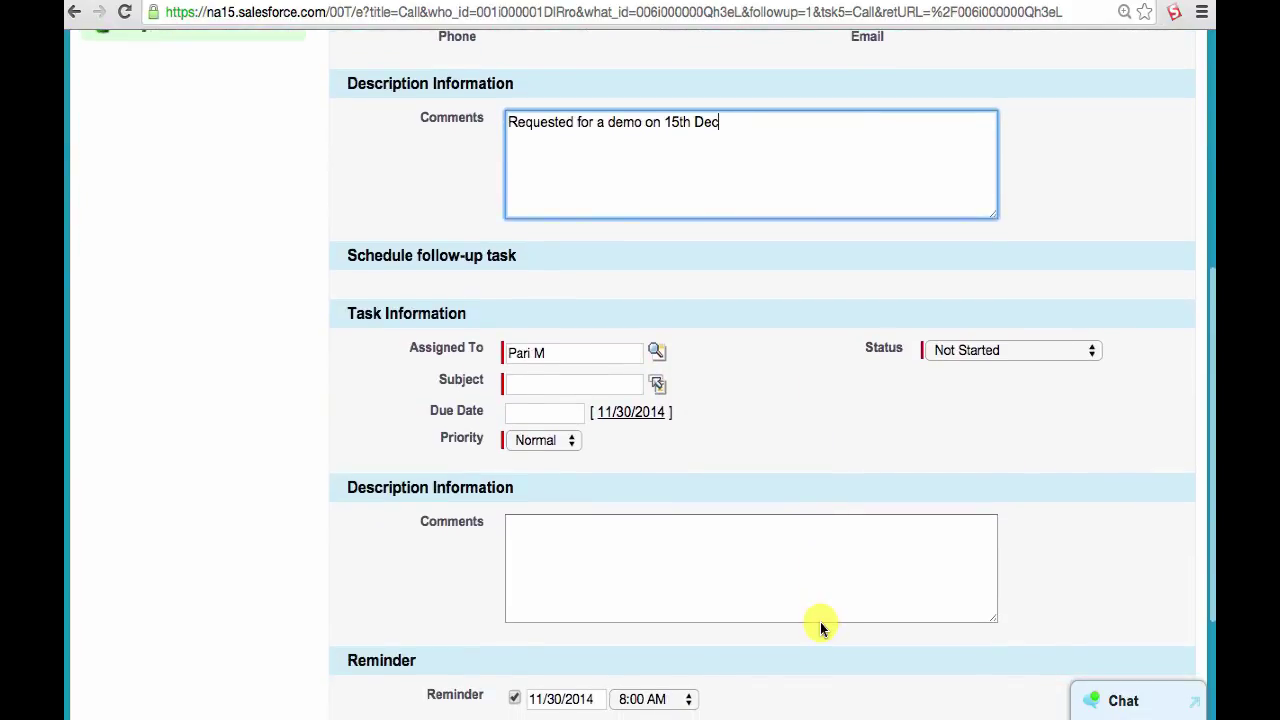
scroll(820, 622, "down", 3)
scroll(820, 622, "down", 1)
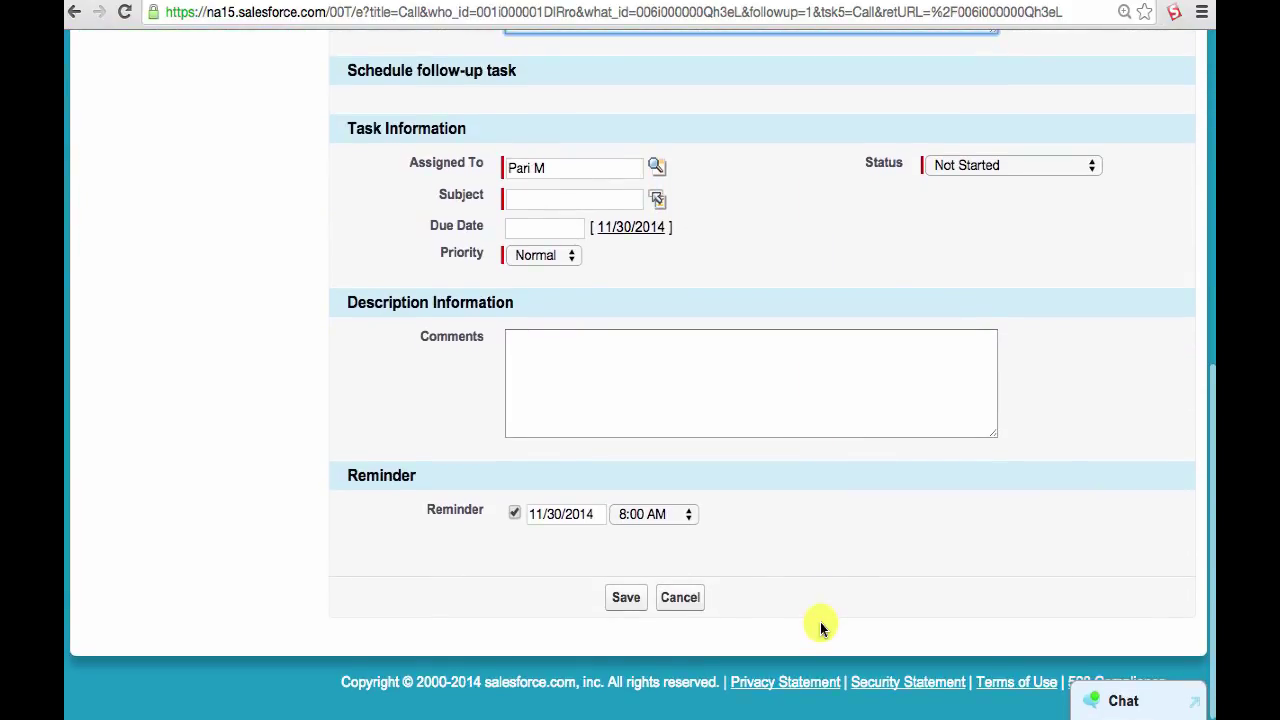
left_click(622, 599)
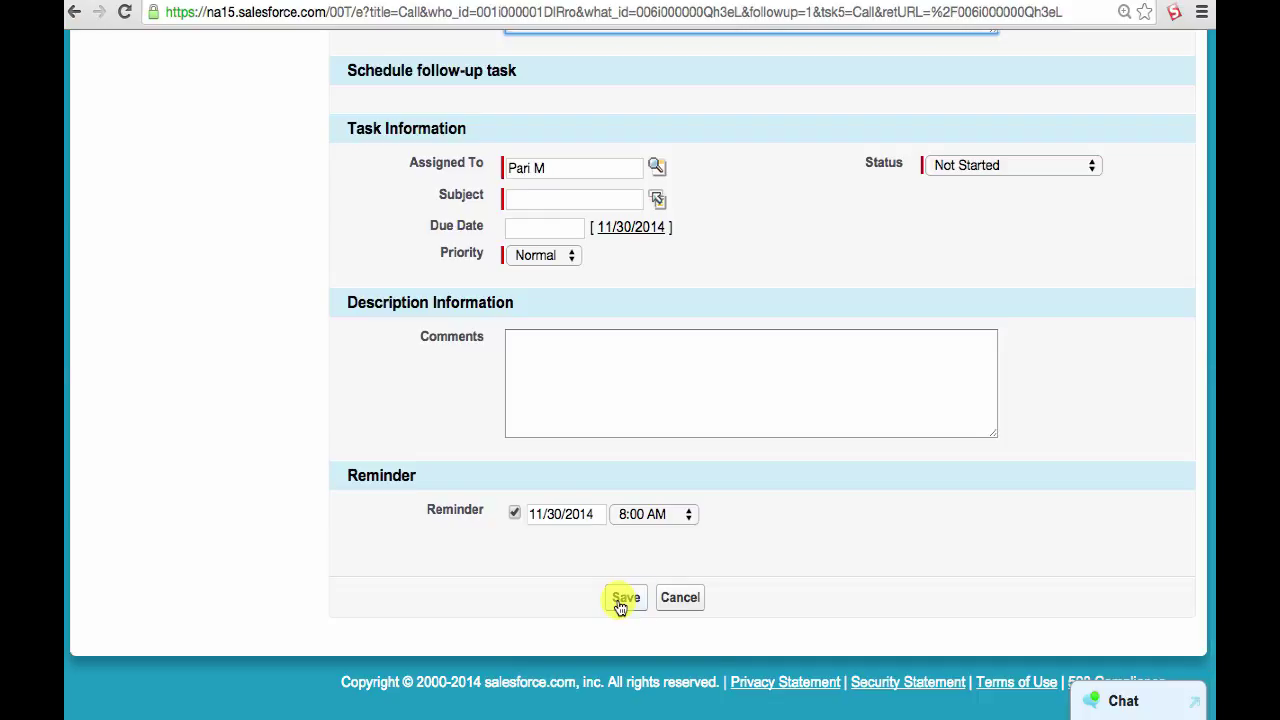
Step: Scroll the opportunity to check the completed call in Activity History
scroll(800, 213, "down", 5)
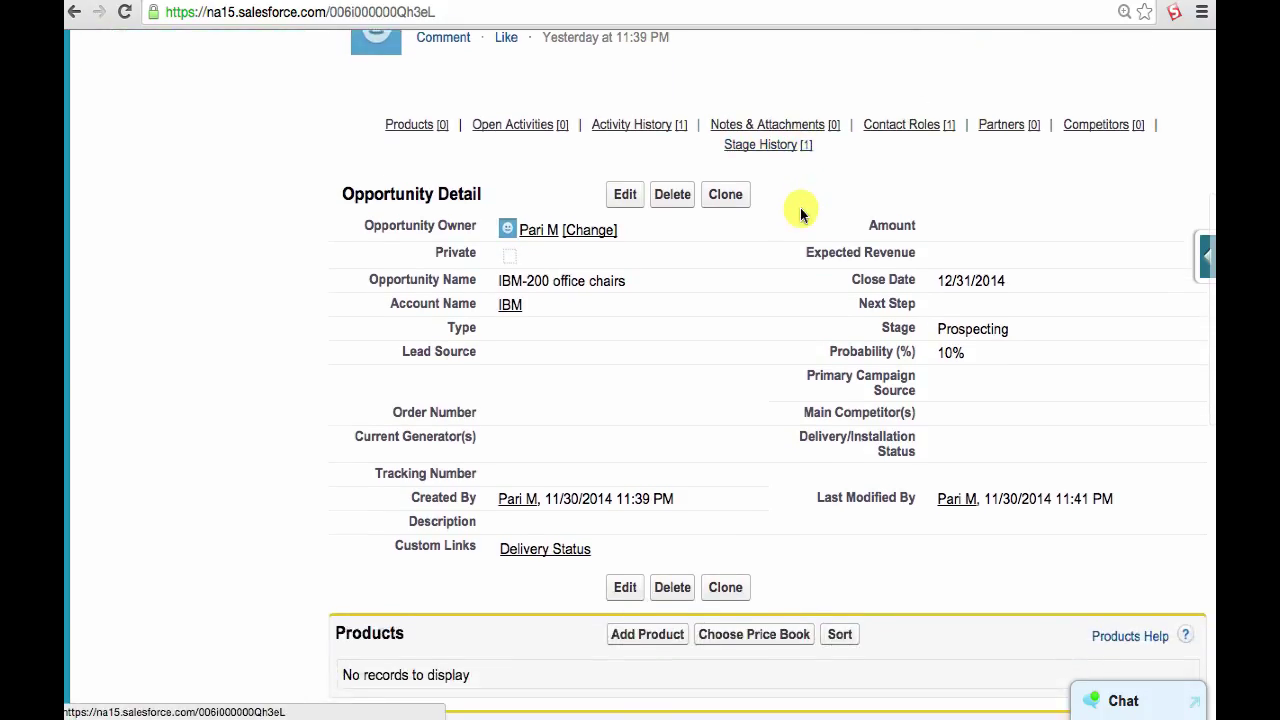
scroll(800, 213, "down", 3)
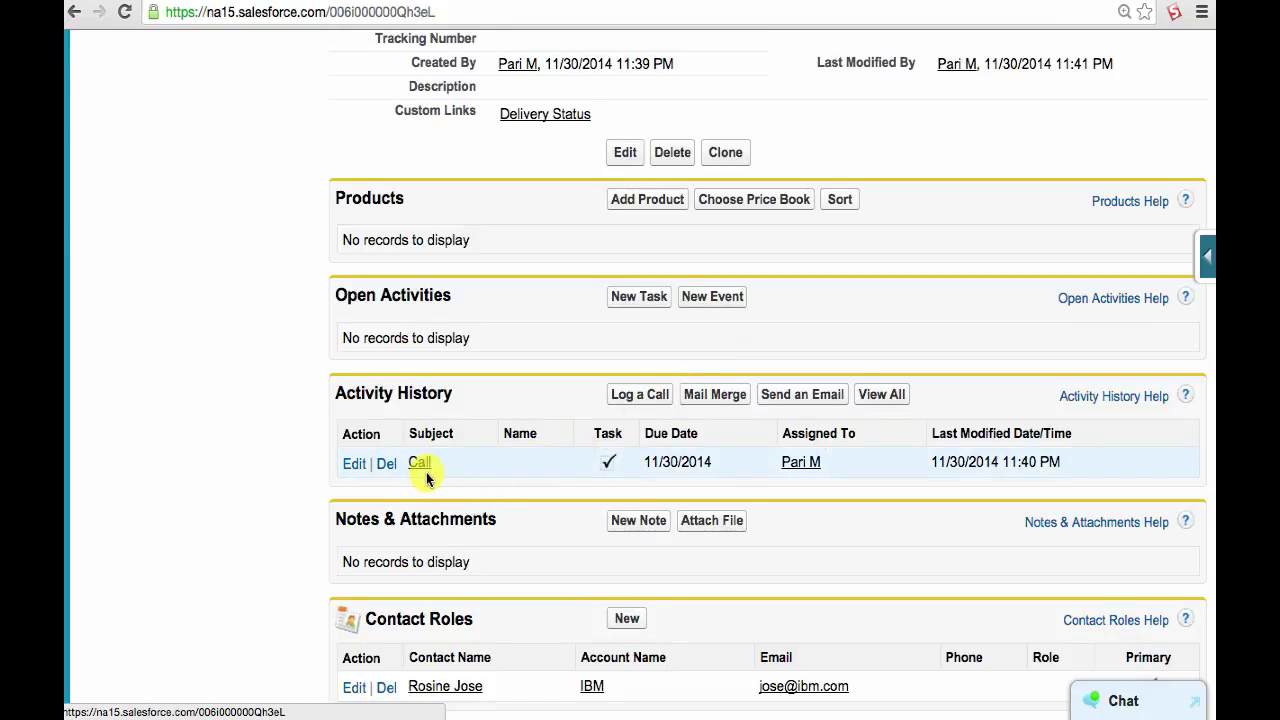
scroll(426, 472, "down", 6)
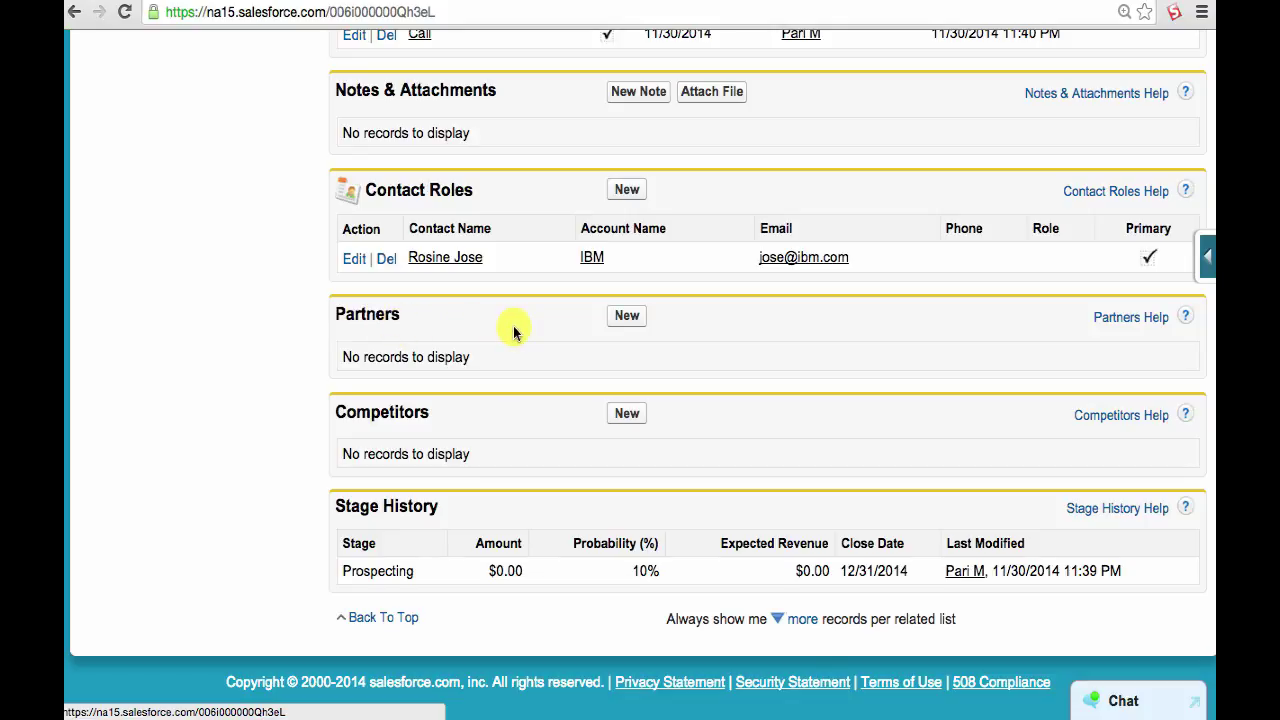
scroll(513, 328, "up", 2)
scroll(513, 330, "up", 1)
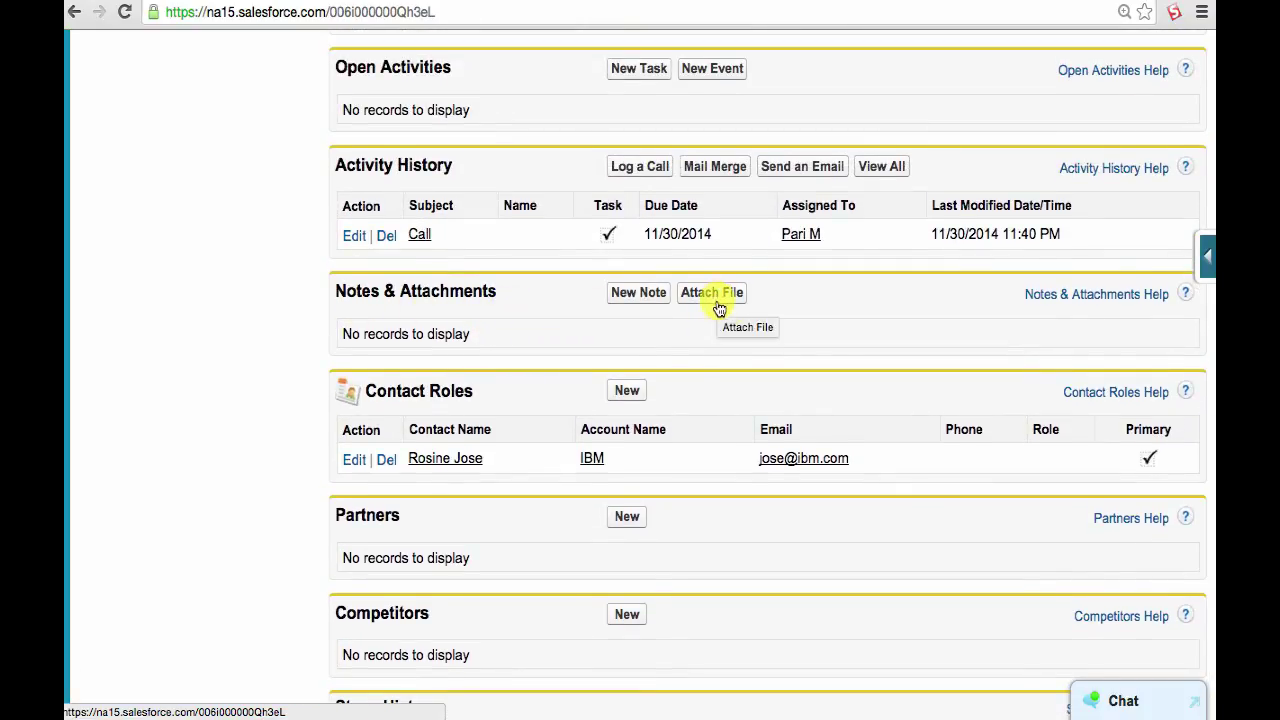
scroll(610, 448, "up", 8)
scroll(616, 447, "up", 4)
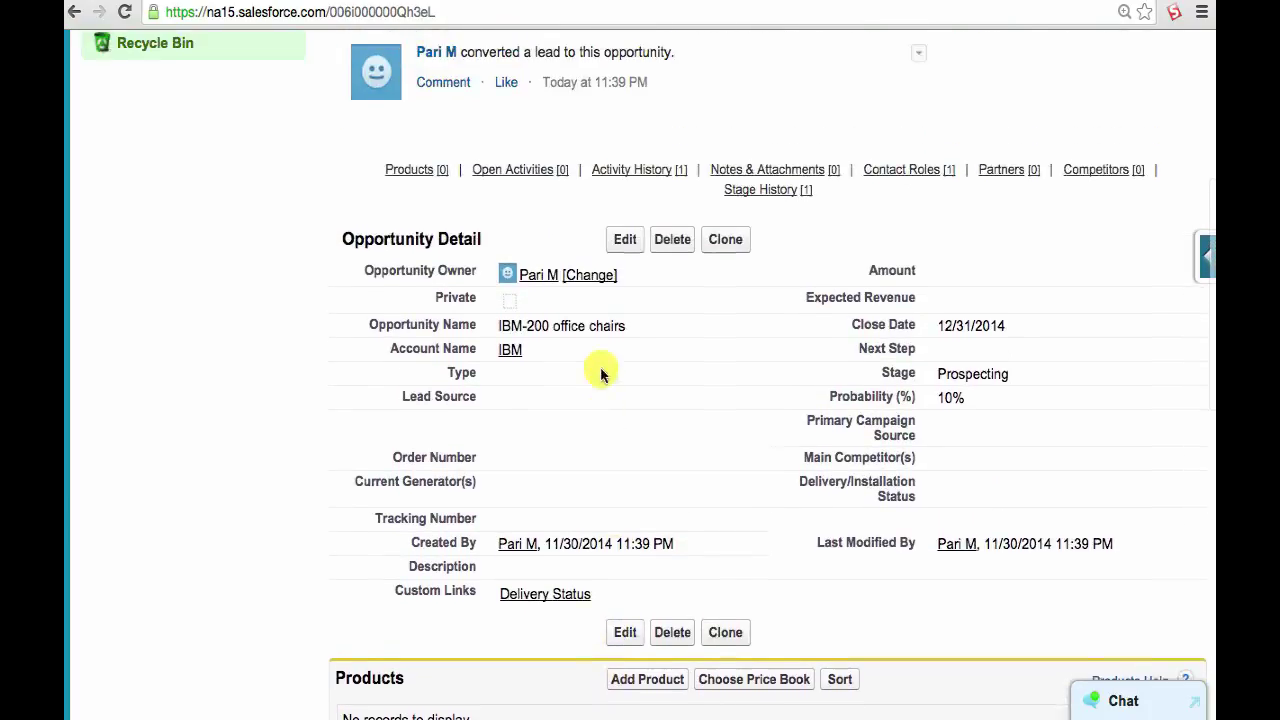
left_click(625, 302)
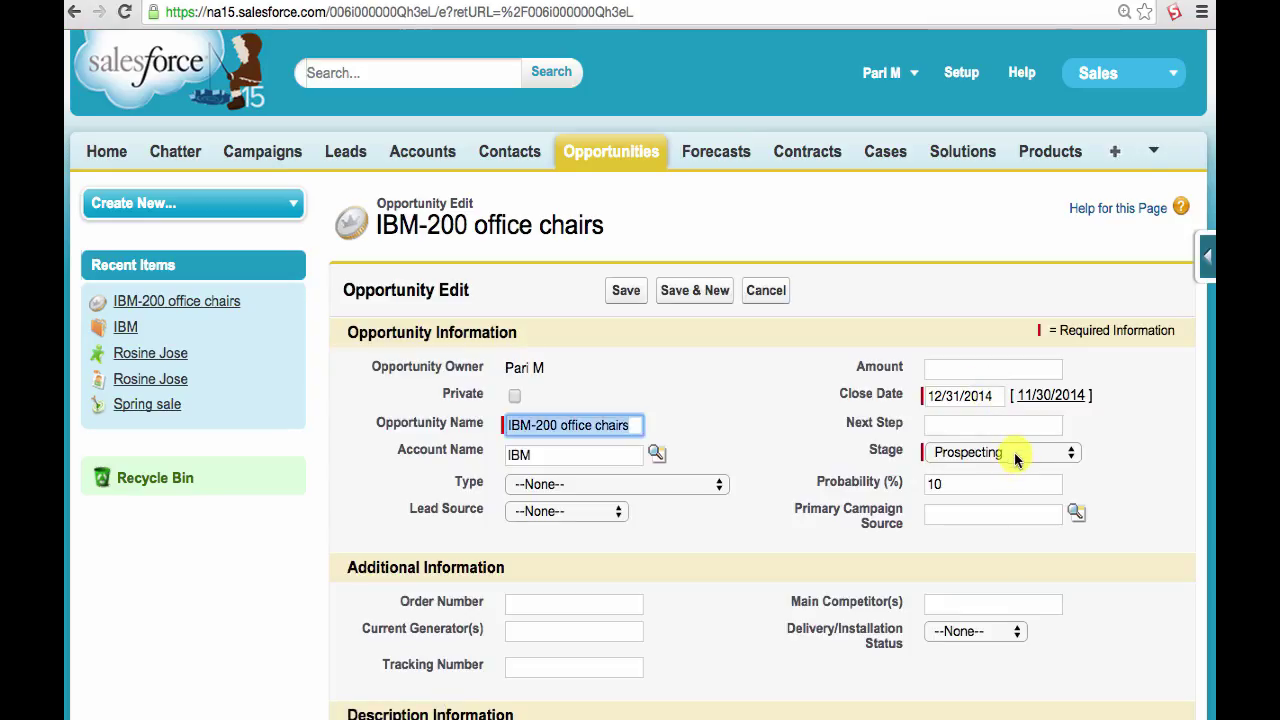
left_click(1017, 458)
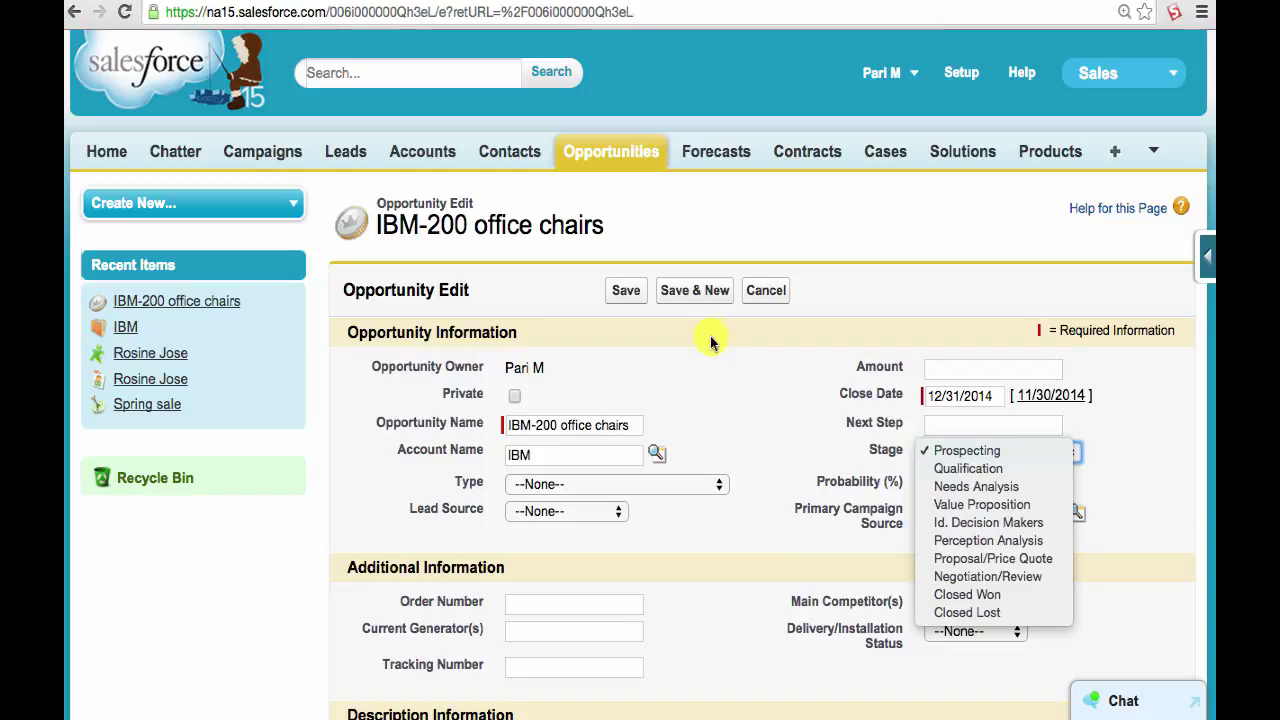
left_click(625, 290)
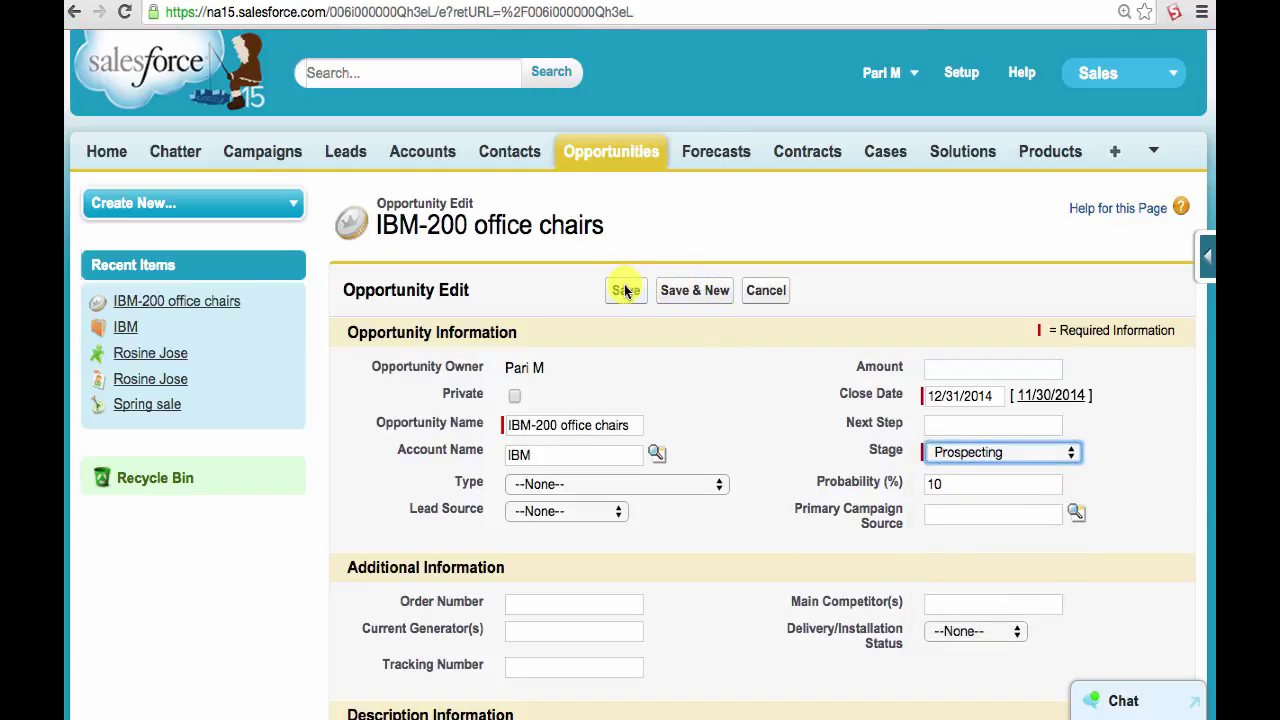
left_click(625, 290)
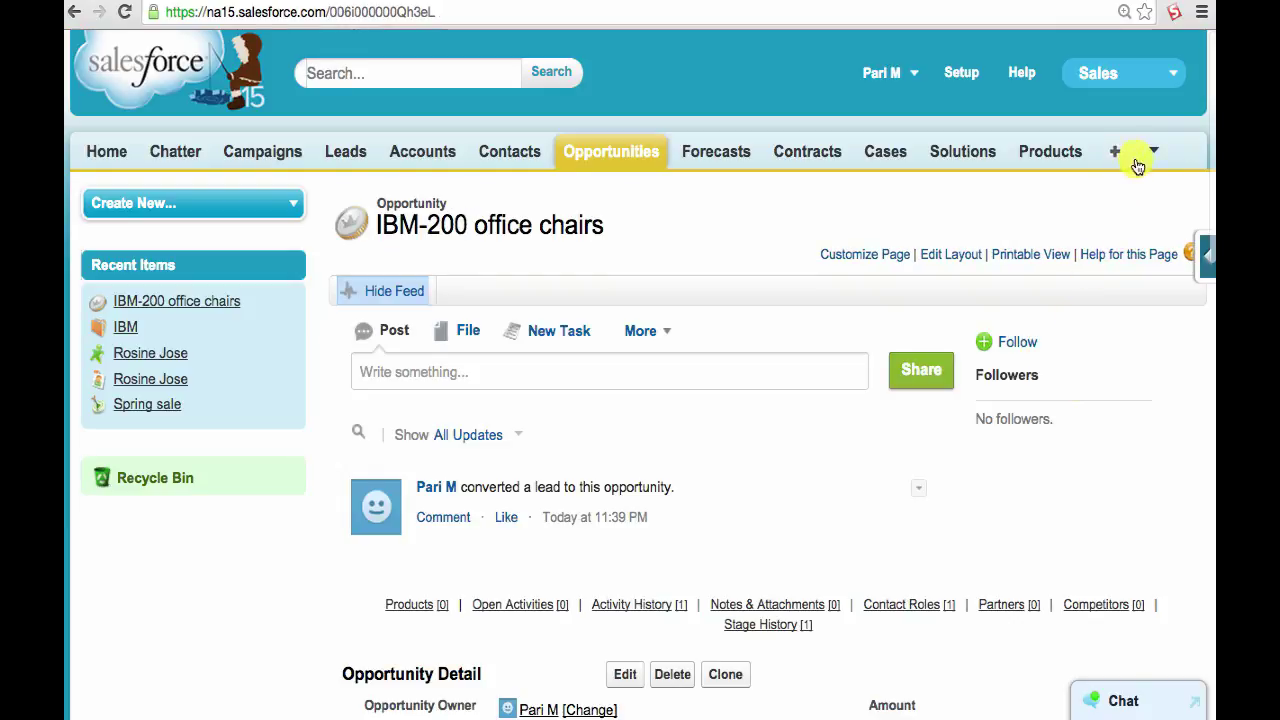
Step: Go to Setup and browse the Build > Customize options
left_click(1156, 151)
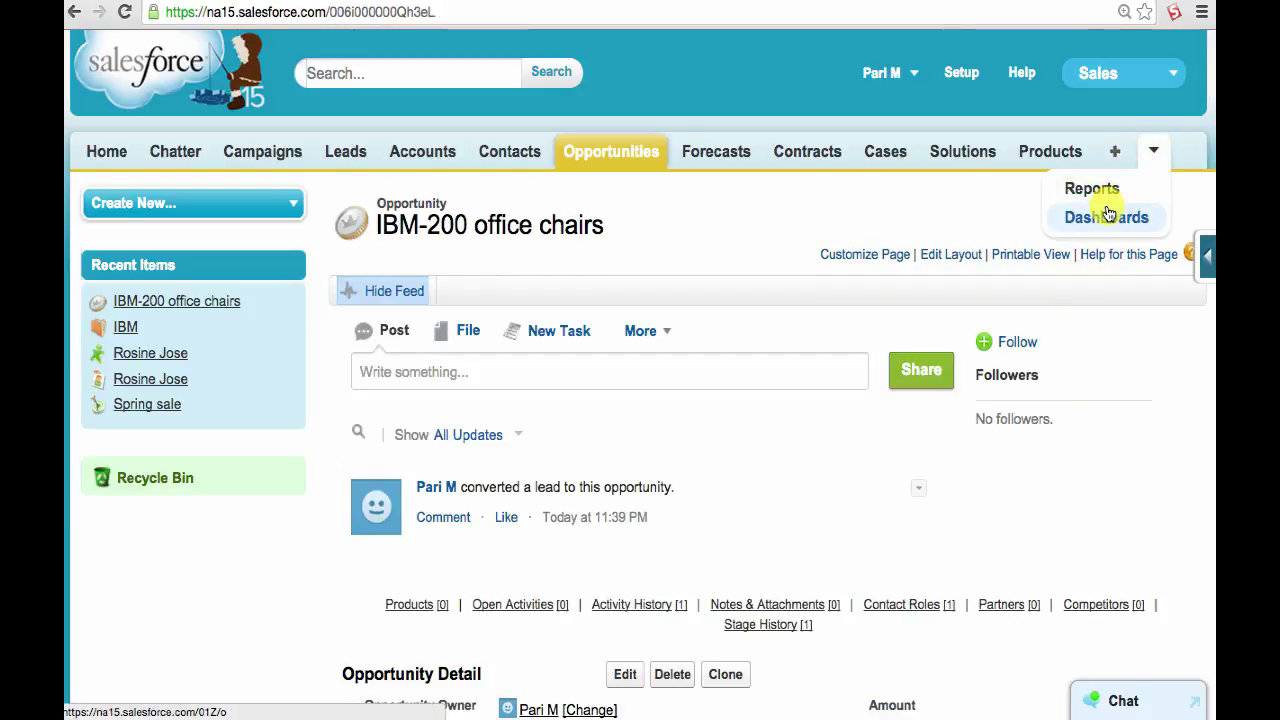
left_click(961, 74)
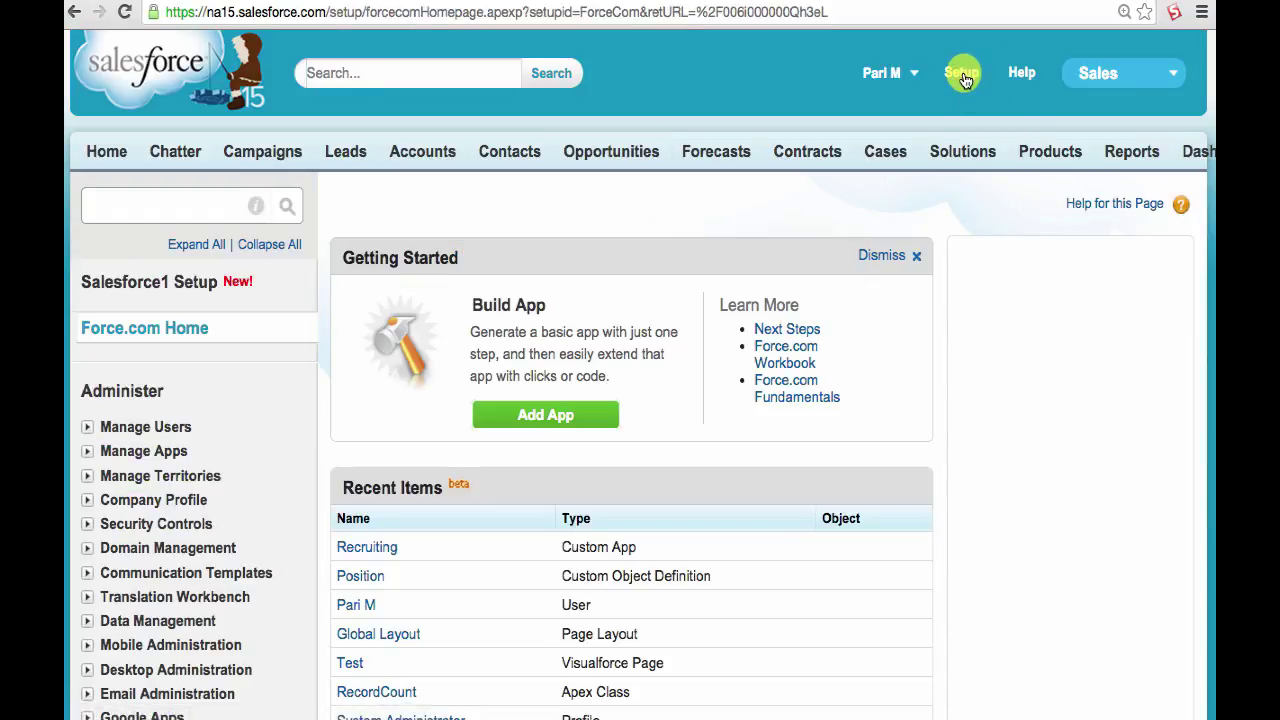
scroll(294, 462, "down", 3)
scroll(294, 462, "down", 3)
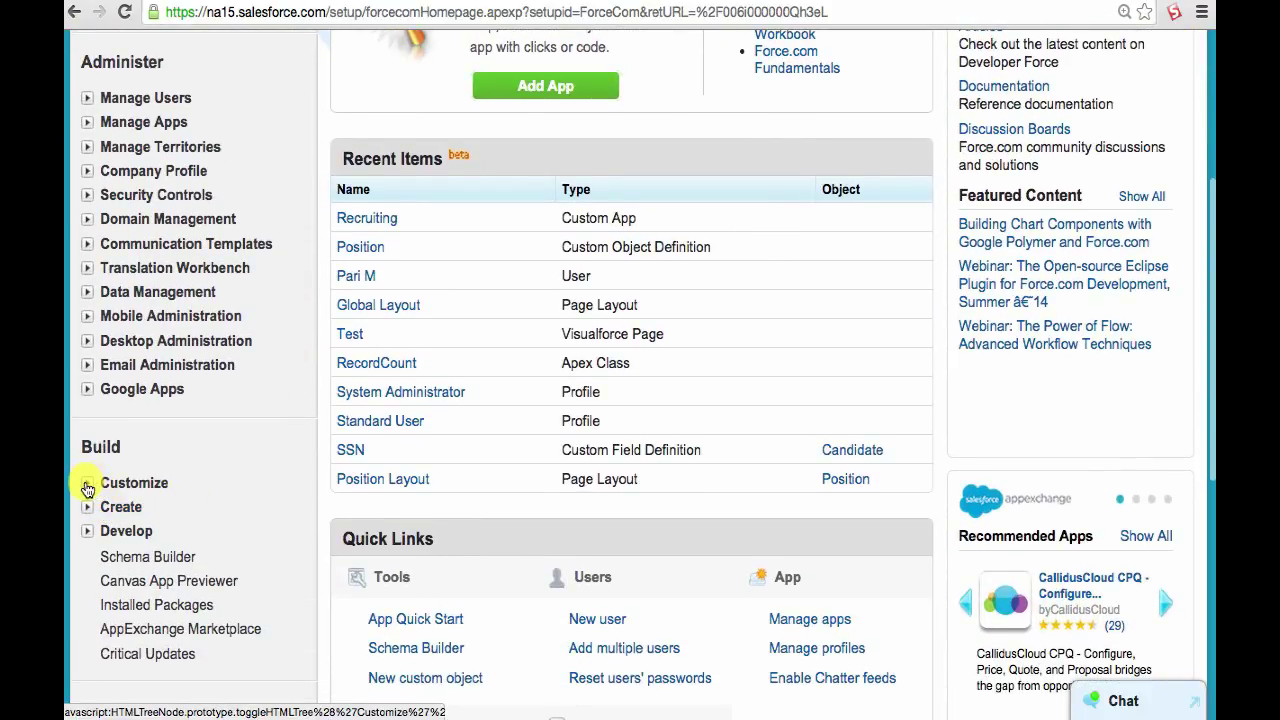
left_click(87, 488)
scroll(213, 518, "down", 4)
scroll(213, 520, "down", 6)
scroll(215, 530, "down", 6)
scroll(221, 536, "down", 3)
Step: Expand Build > Create and show the list of available apps
left_click(93, 568)
scroll(223, 571, "down", 4)
scroll(223, 571, "down", 1)
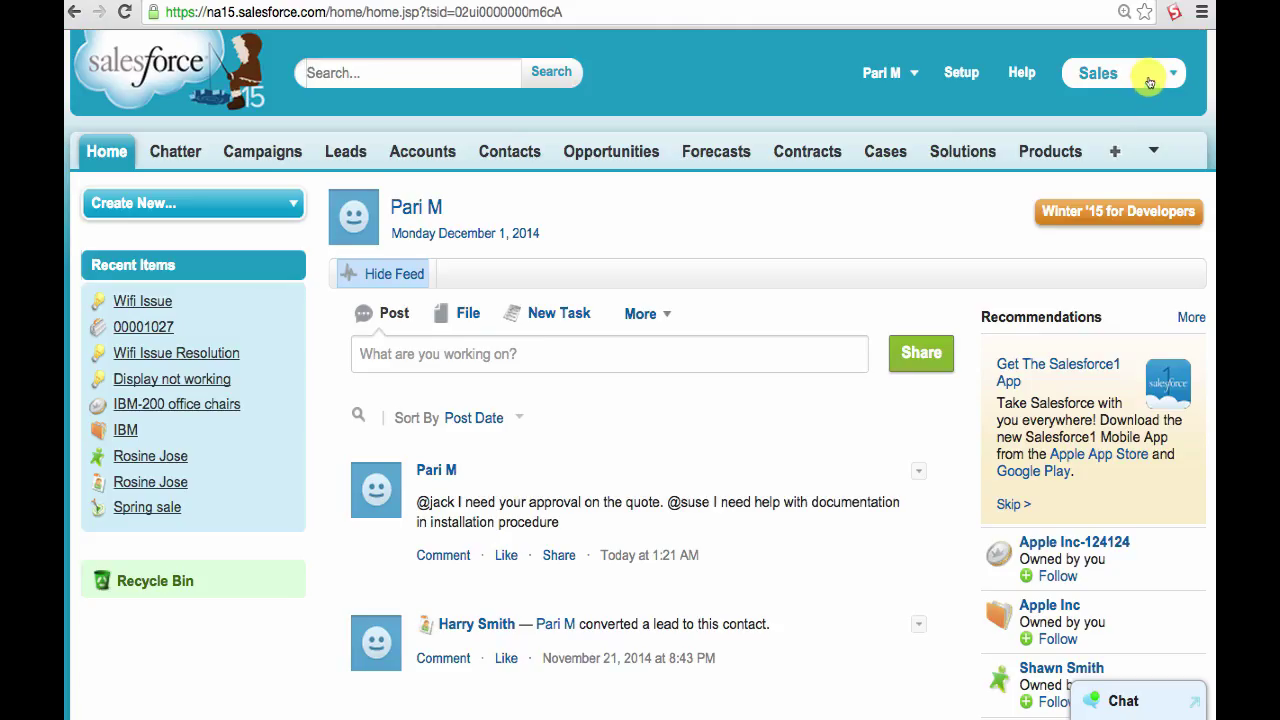
left_click(1150, 82)
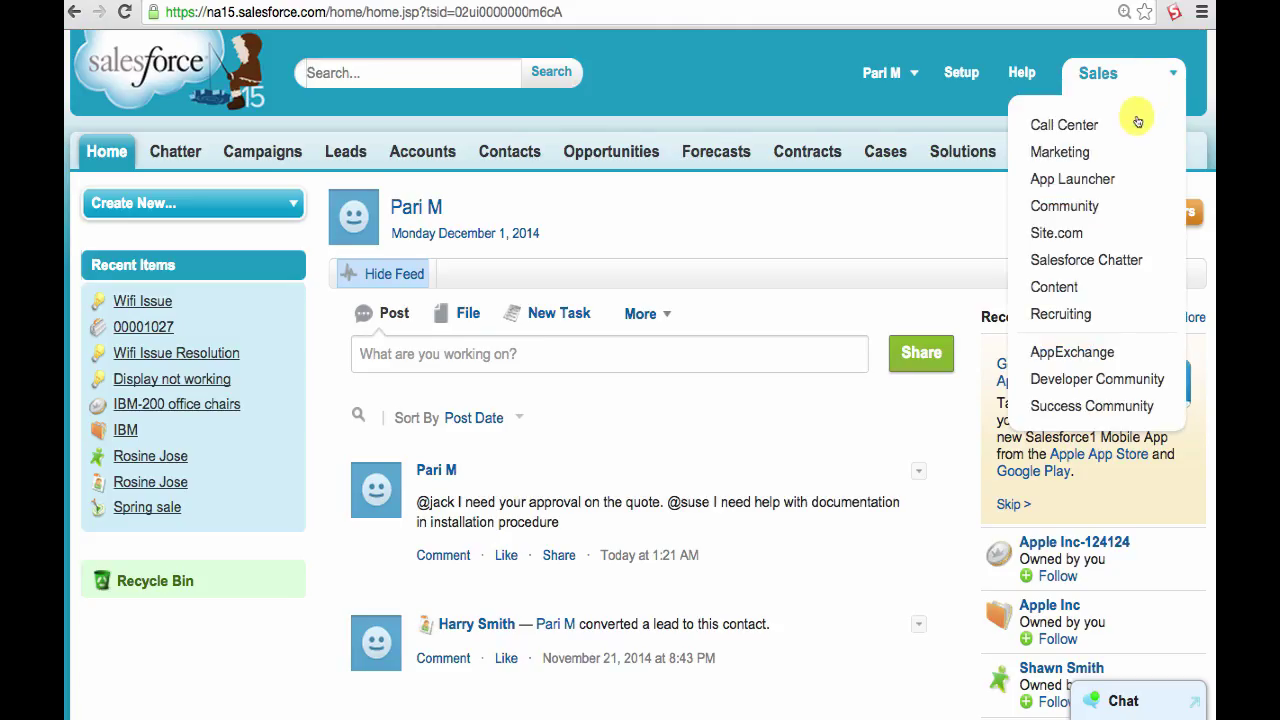
Step: Switch to the Call Center app and visit Cases and Solutions, ending on Cases Home
left_click(1134, 126)
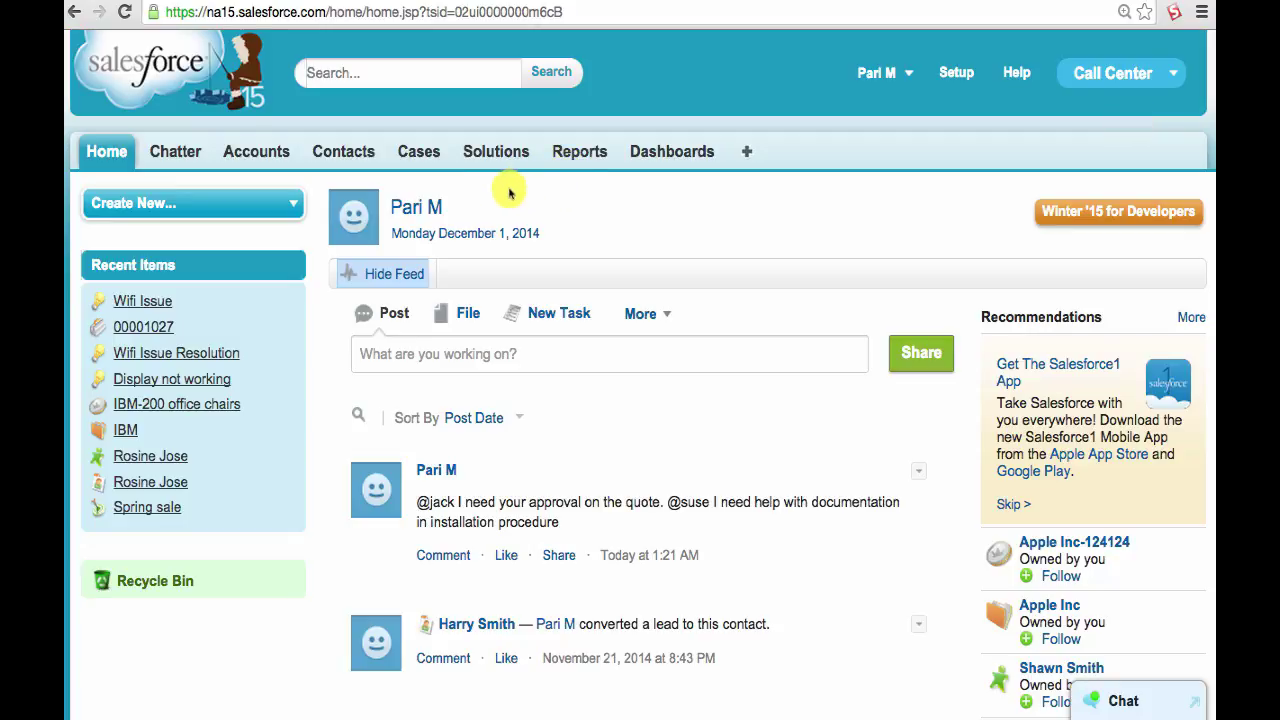
left_click(421, 158)
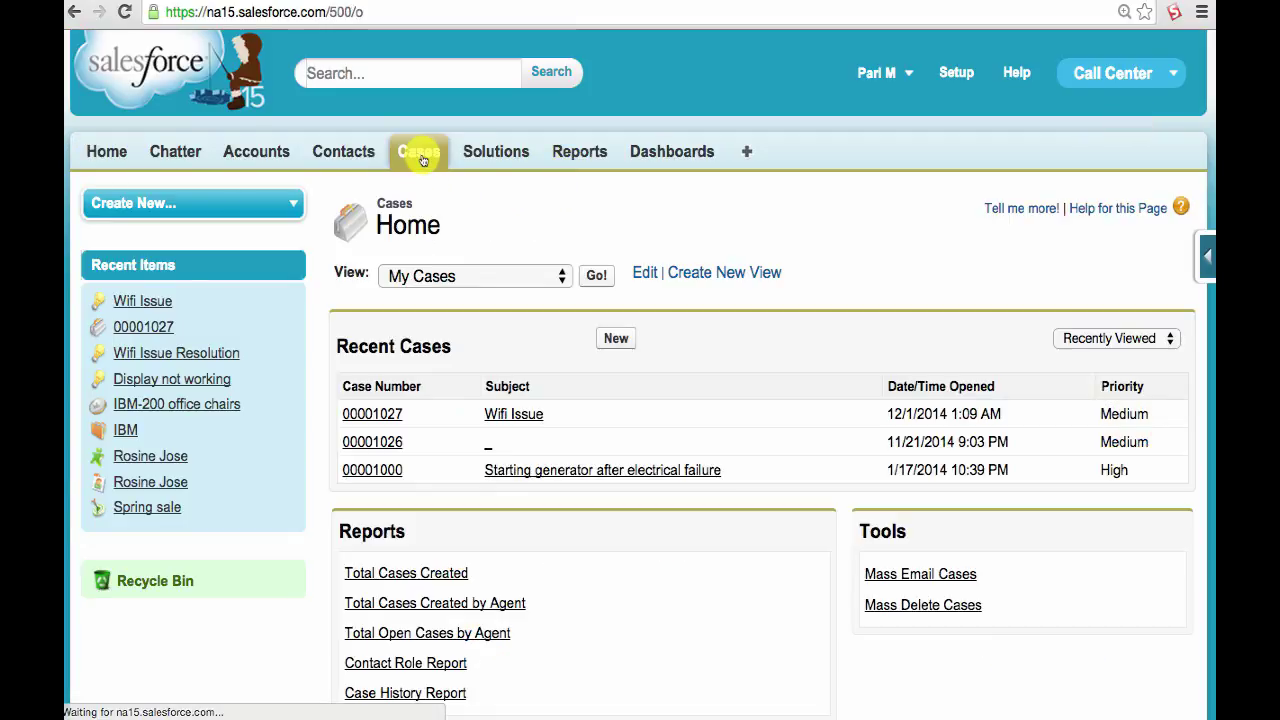
left_click(491, 153)
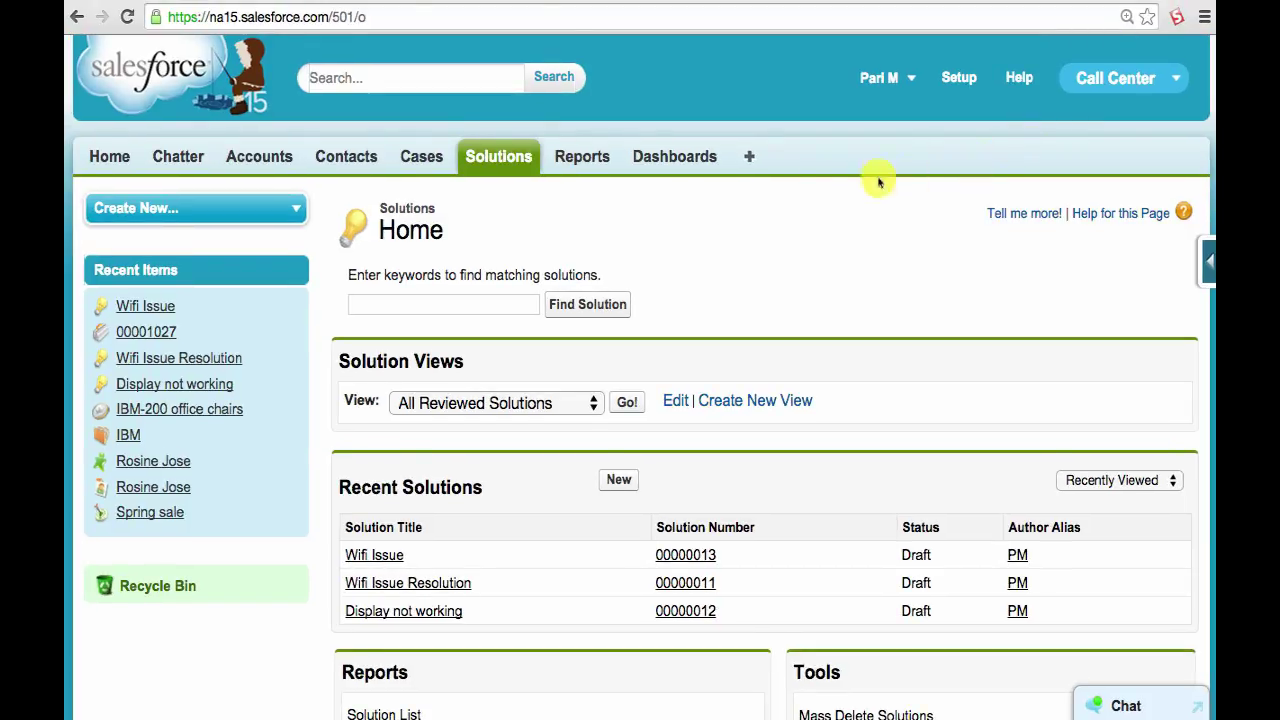
left_click(422, 158)
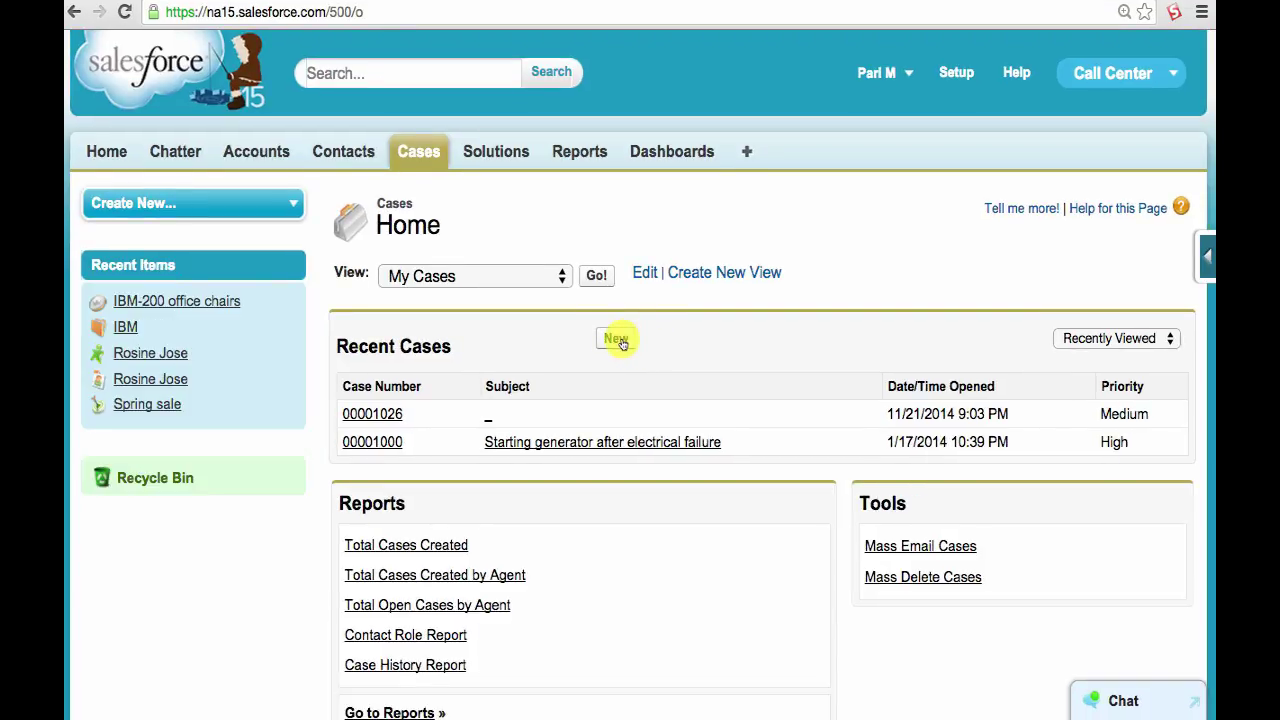
Step: Start a new case for the Intel Inc contact with Case Origin set to Phone
left_click(617, 339)
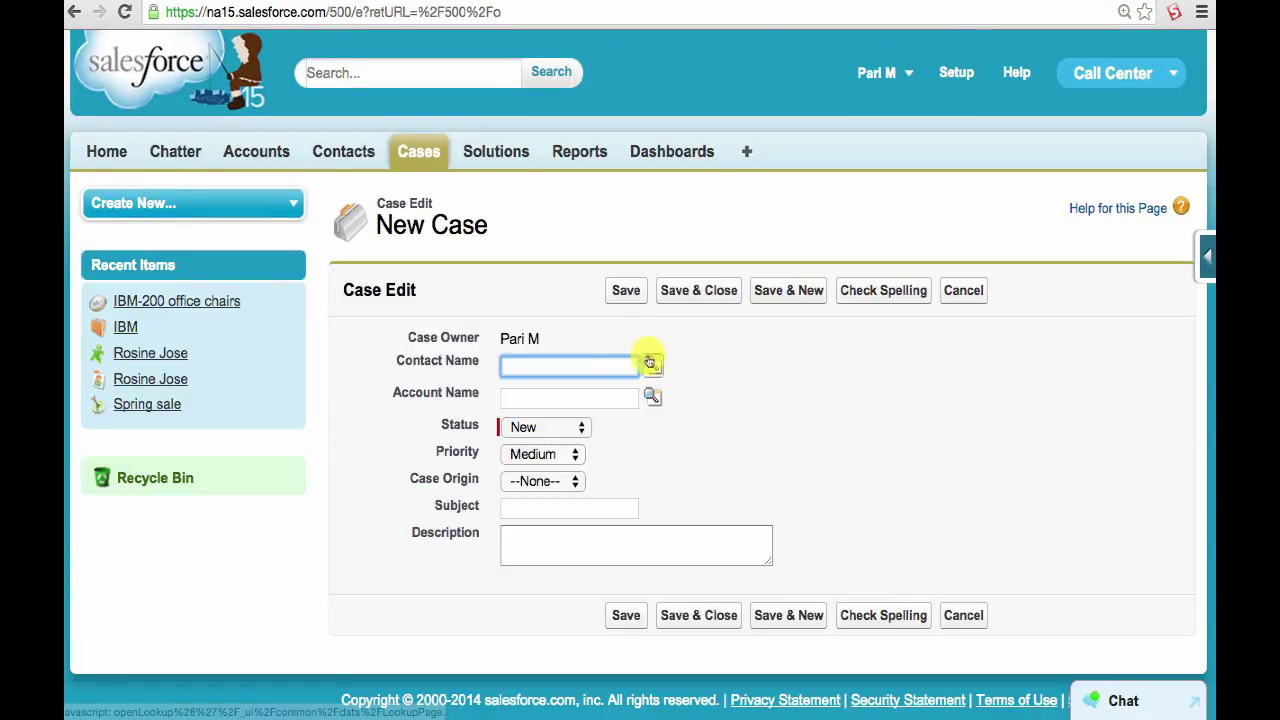
left_click(652, 364)
left_click(414, 498)
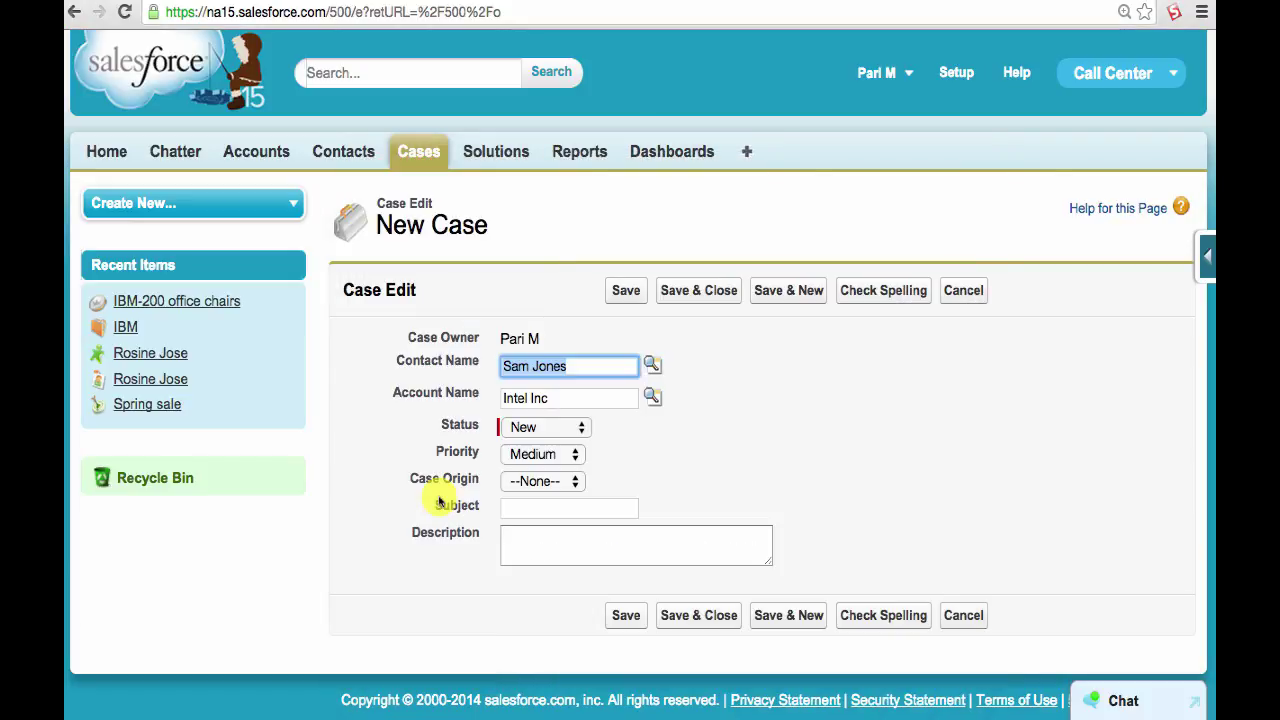
left_click(541, 481)
left_click(535, 497)
Step: Enter subject 'Wifi Issue' and description 'Unable to connect to Wifi', then go to Solutions
left_click(565, 508)
type("Wifi Issue")
key("Tab")
type("Unable to connect to Wifi")
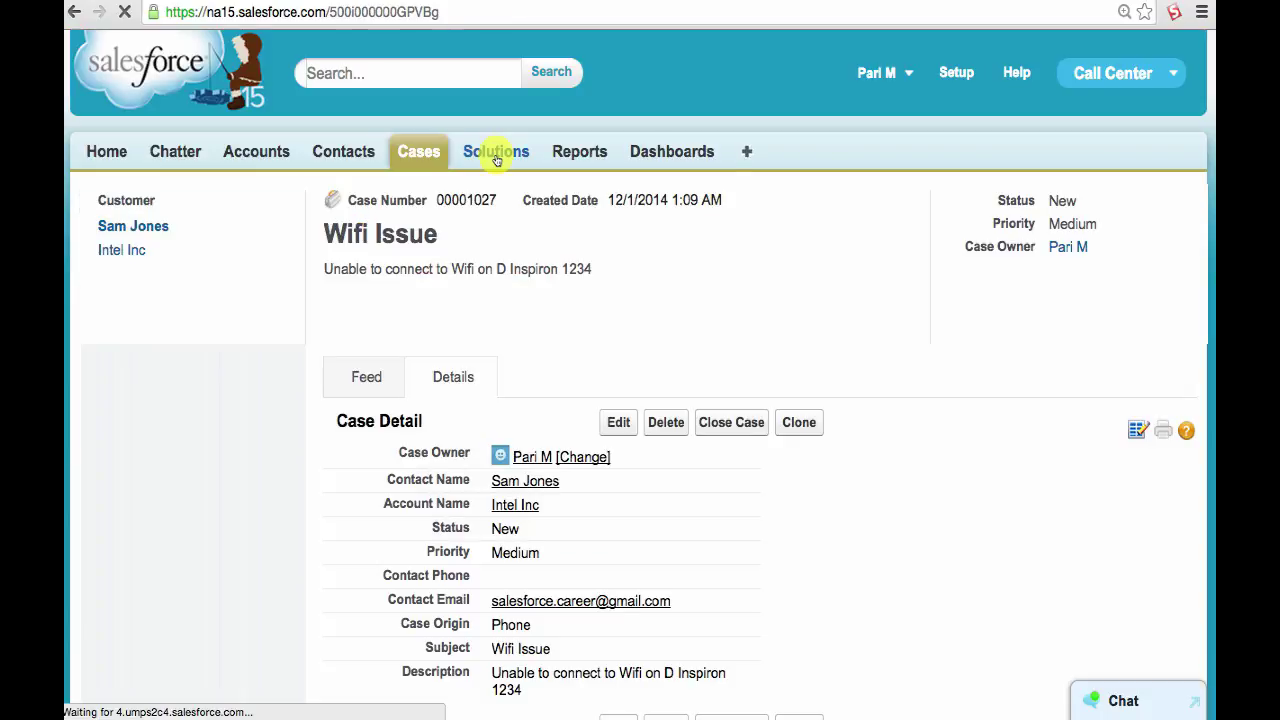
left_click(491, 151)
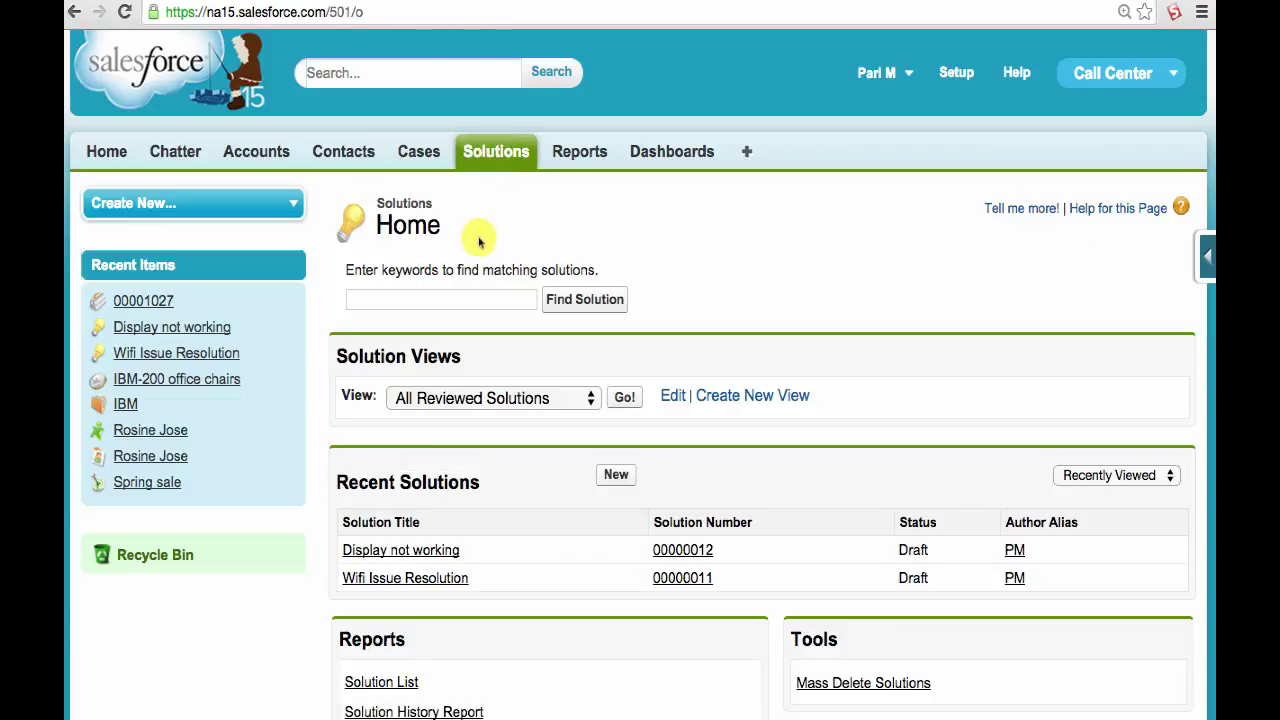
Step: Search solutions for 'wifi' and open the Wifi Issue Resolution solution
left_click(452, 299)
type("wifi")
left_click(584, 302)
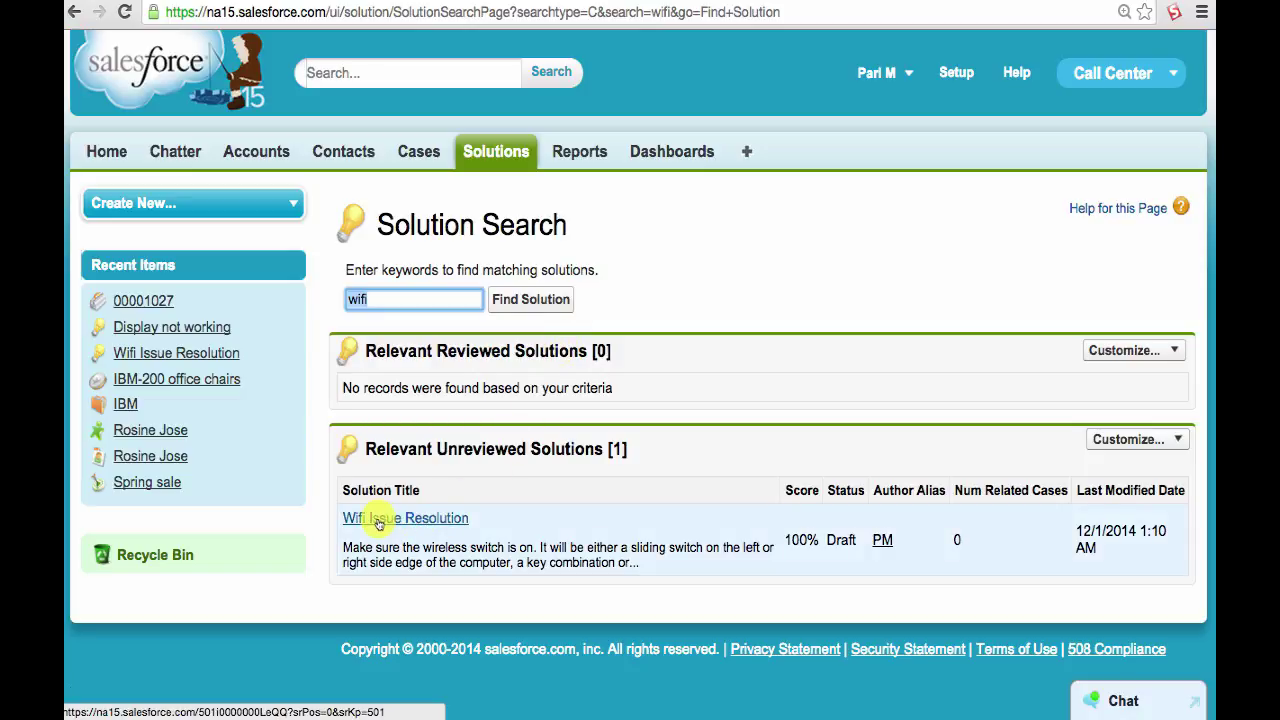
left_click(413, 520)
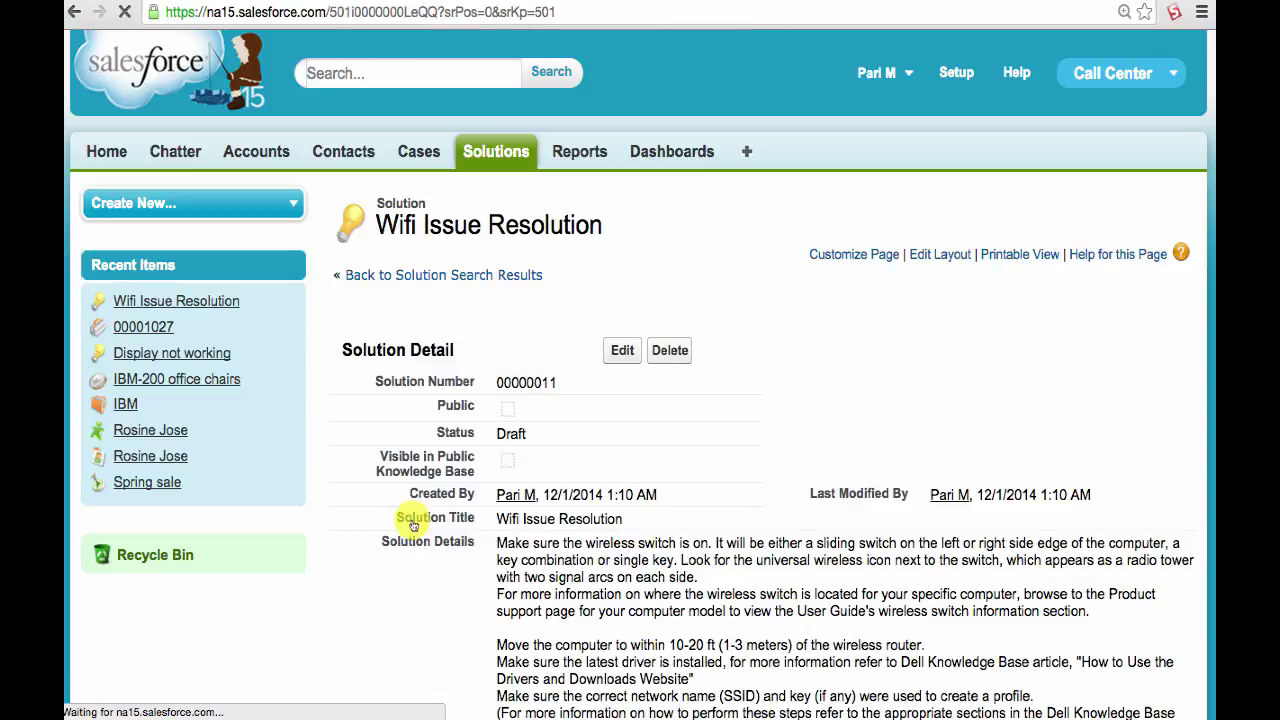
scroll(440, 540, "down", 5)
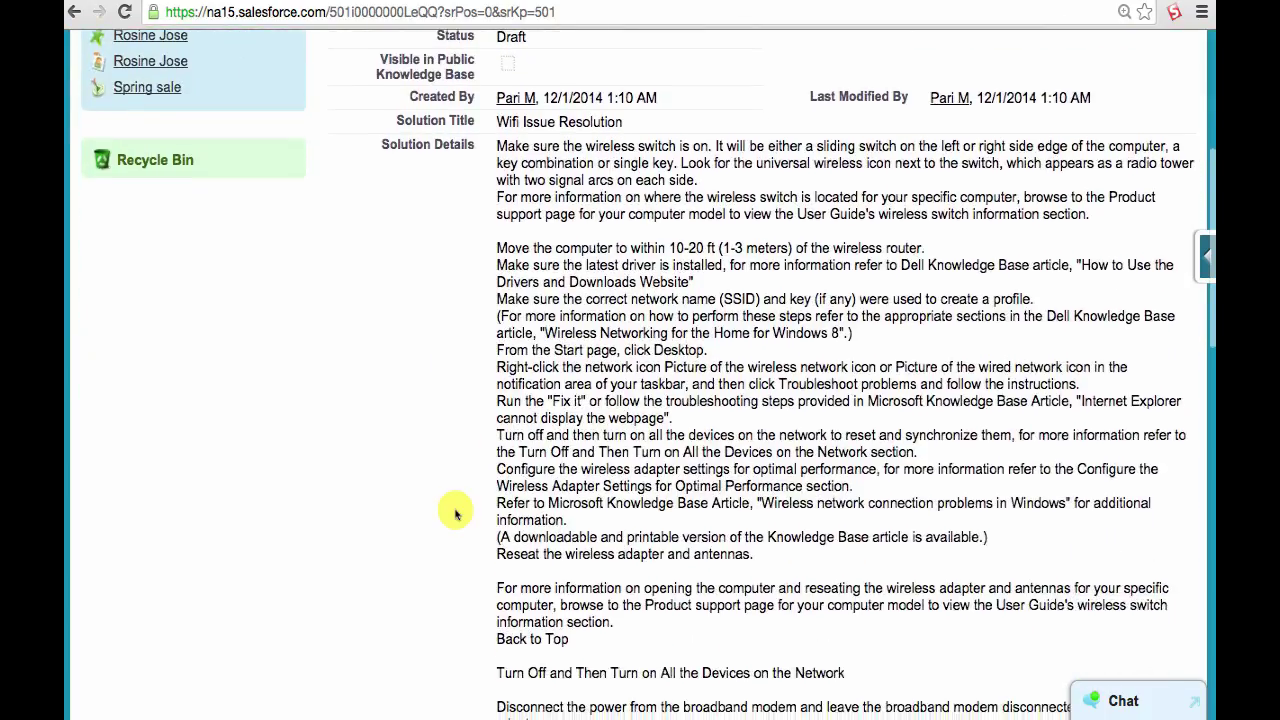
scroll(451, 508, "up", 5)
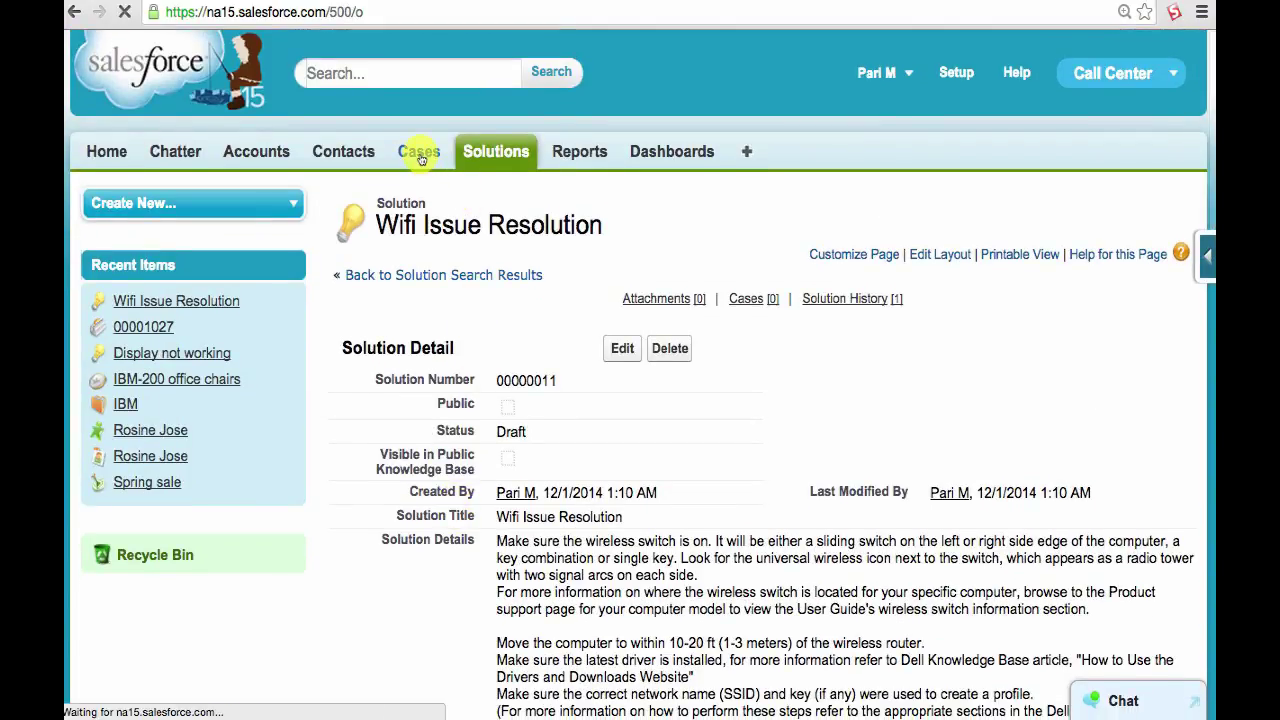
Step: Open the Wifi Issue case and set it to Closed with reason Equipment Complexity
left_click(420, 158)
left_click(519, 414)
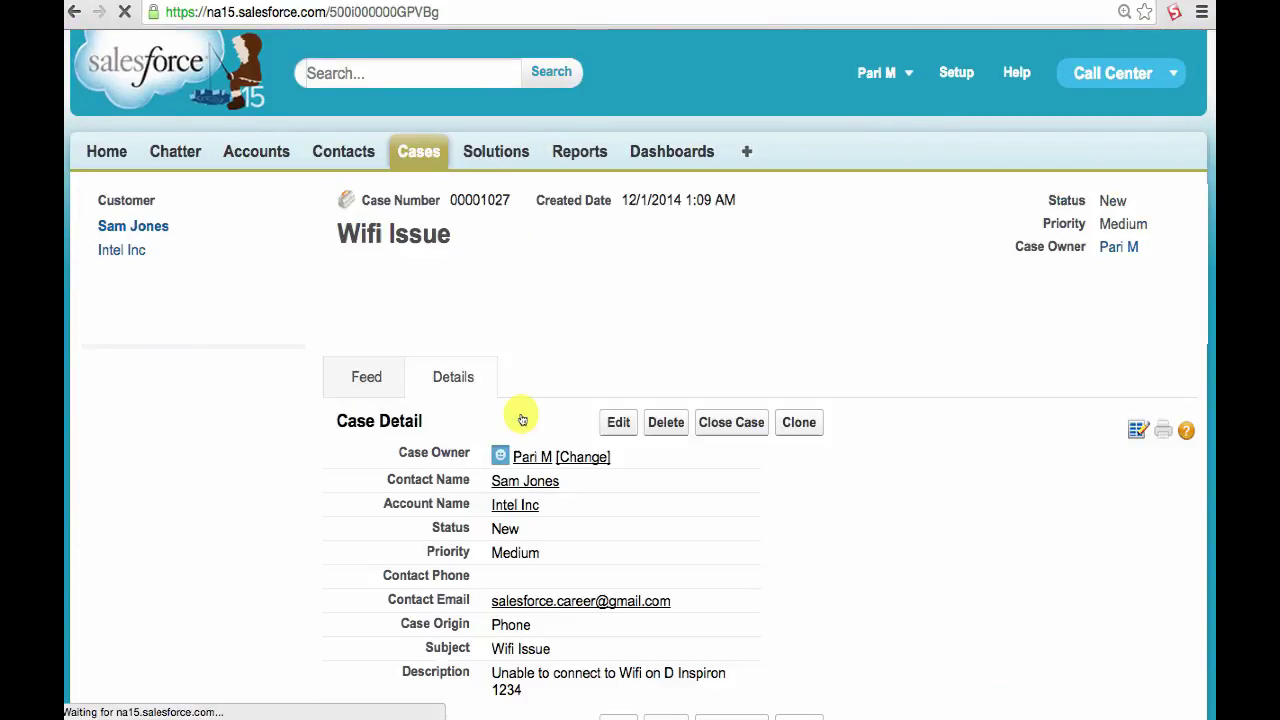
left_click(730, 422)
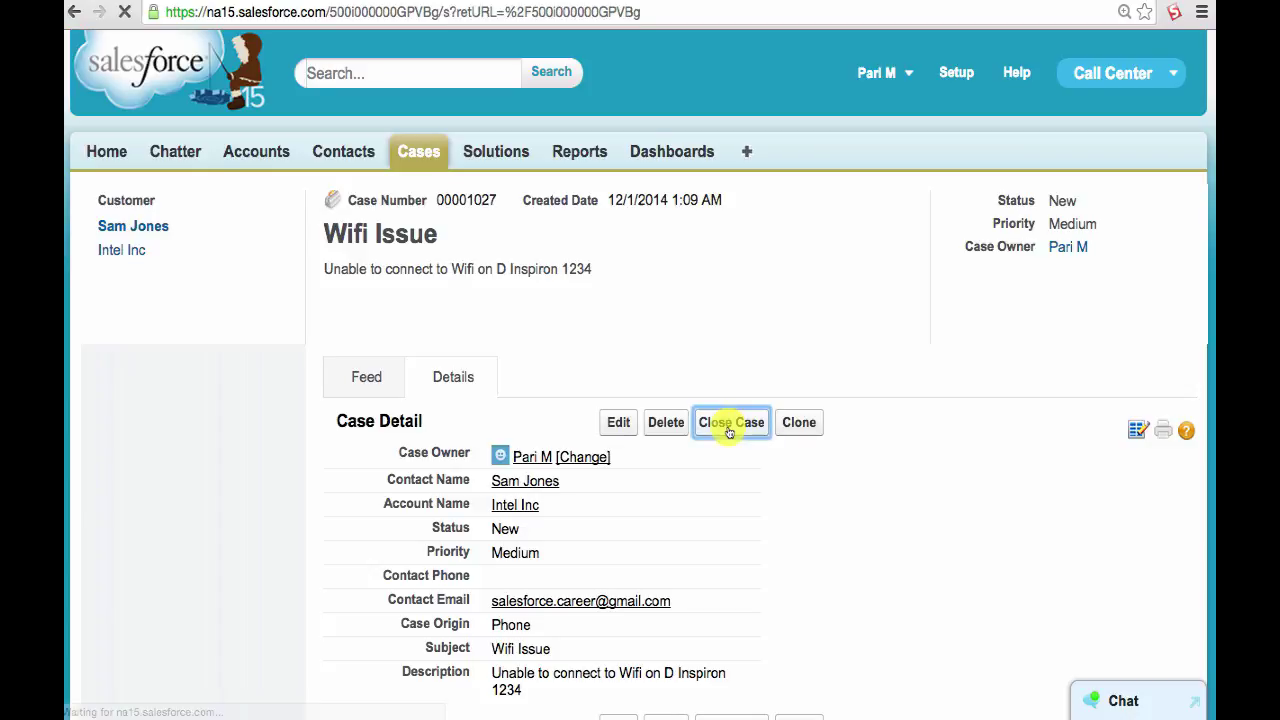
scroll(715, 430, "down", 2)
left_click(548, 267)
left_click(540, 283)
left_click(560, 293)
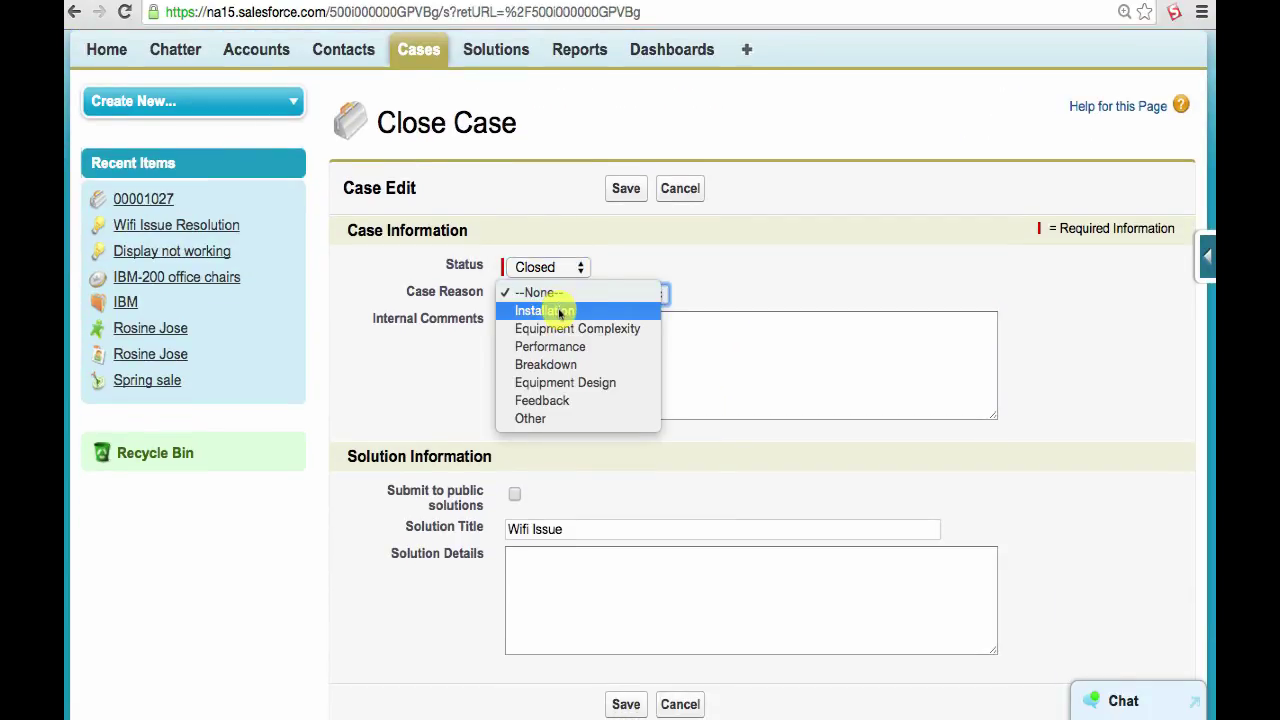
left_click(551, 328)
Step: Submit the public solution 'Reboot and install new friver' and save the closed case
scroll(551, 371, "down", 2)
left_click(514, 387)
left_click(544, 470)
type("Reb")
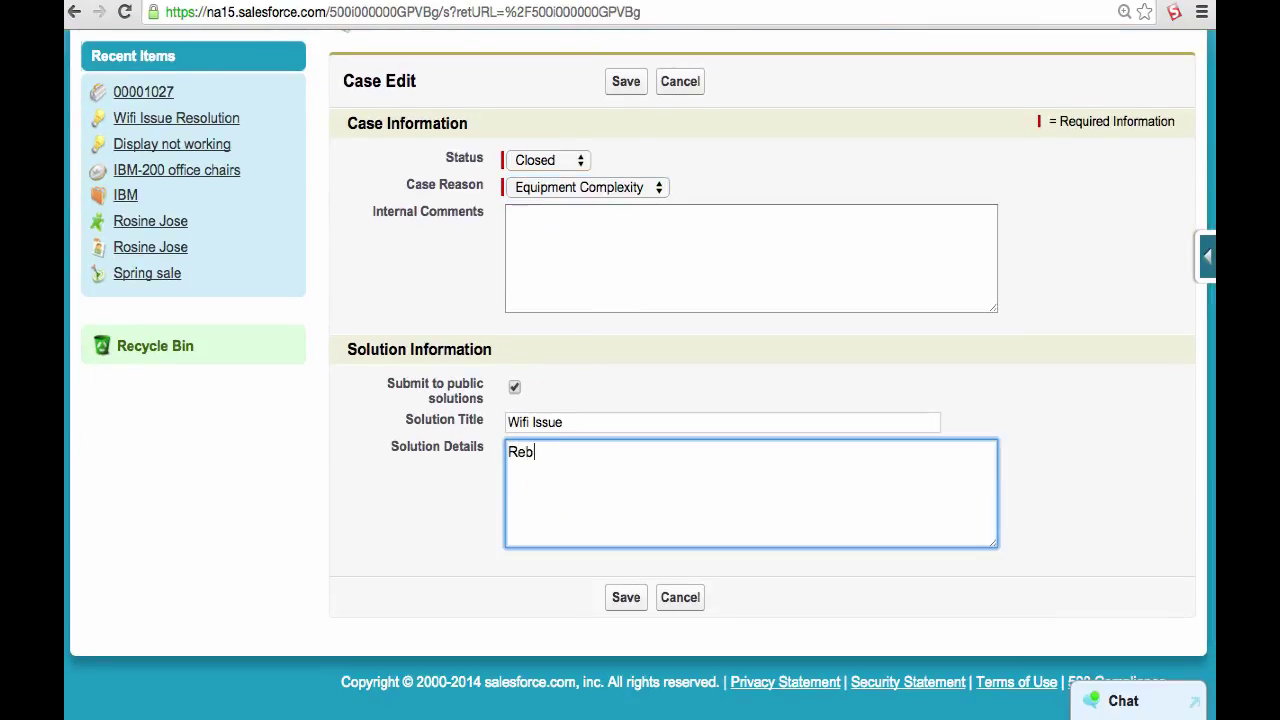
type("oot and install new friver")
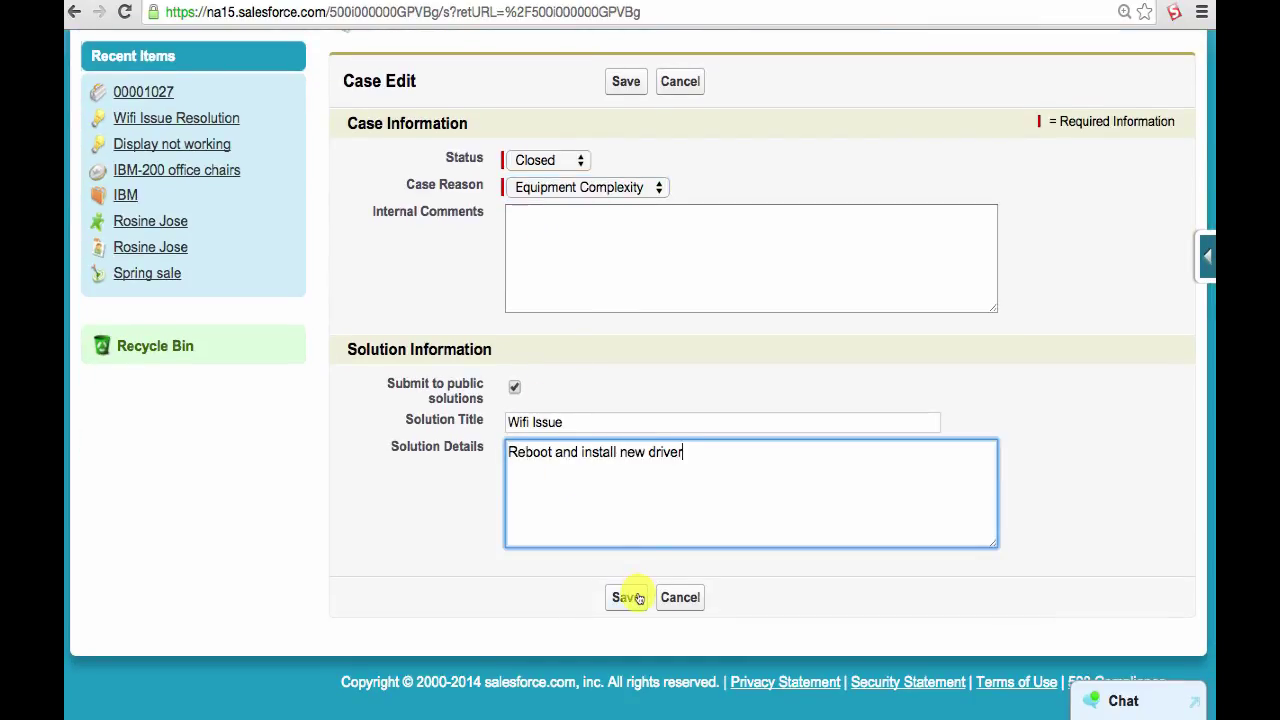
left_click(630, 598)
left_click(955, 60)
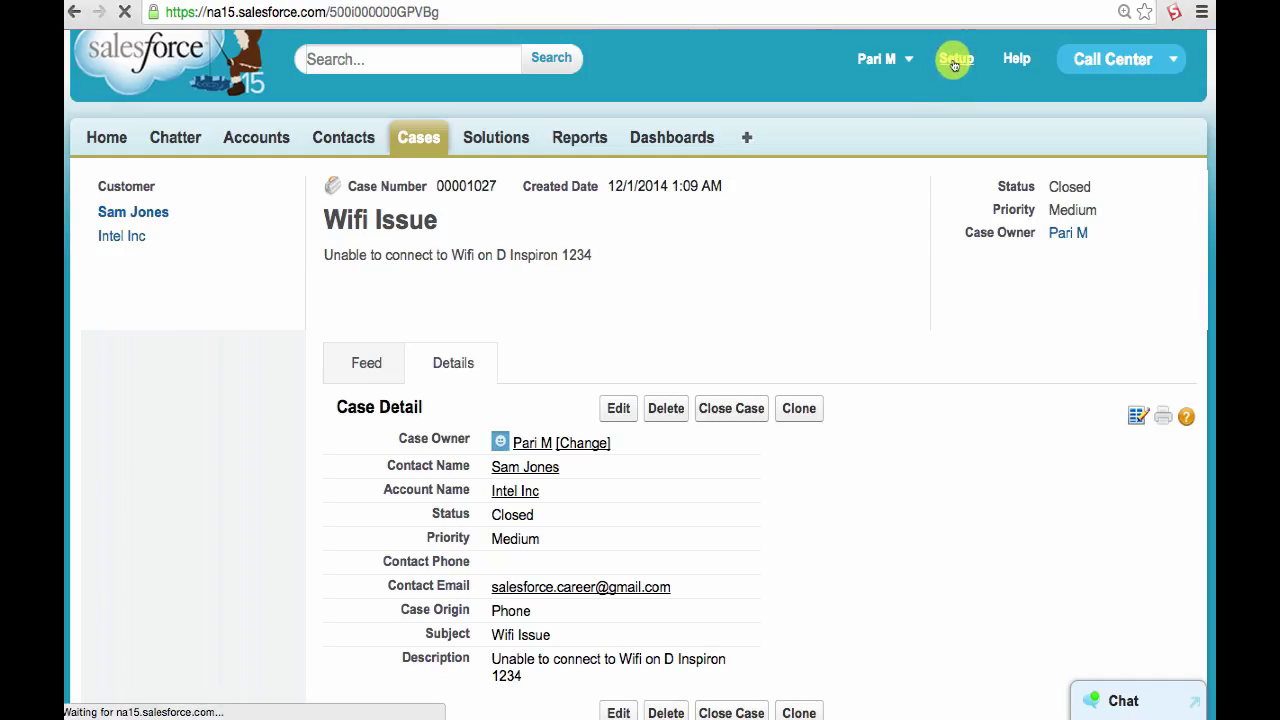
Step: Expand the Build > Create options in Salesforce Setup and look them over
scroll(910, 105, "down", 5)
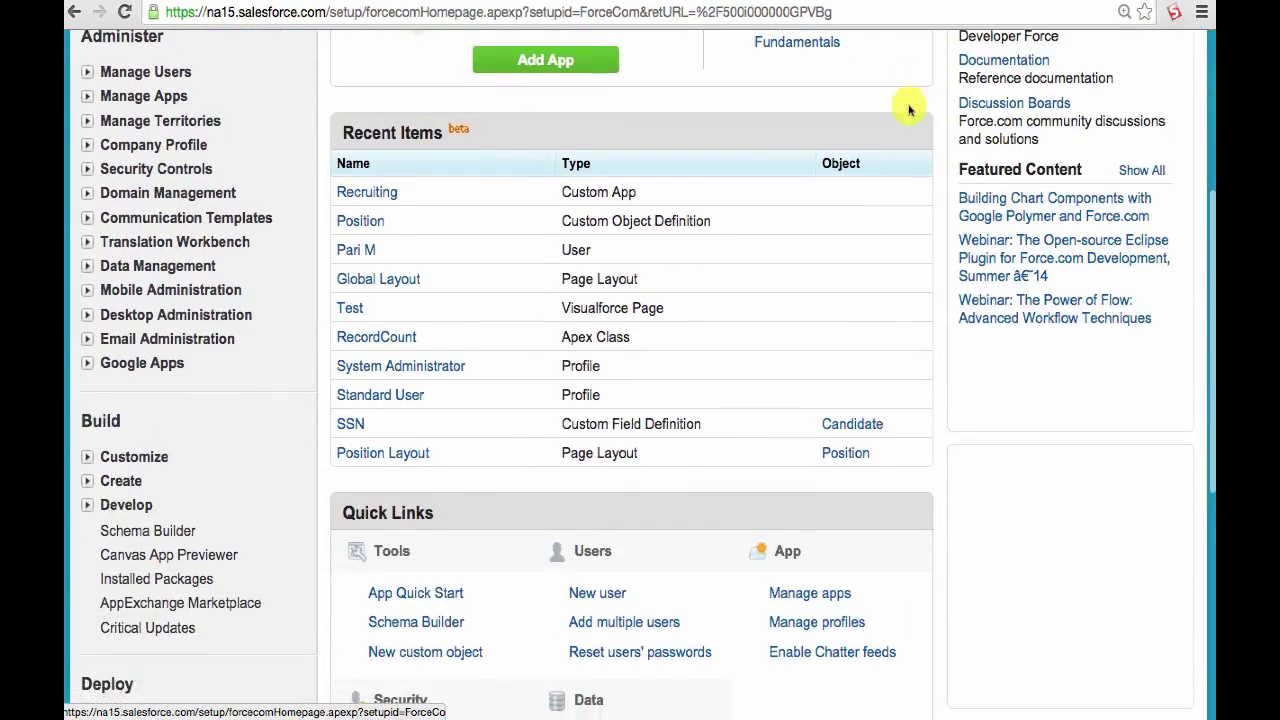
left_click(86, 470)
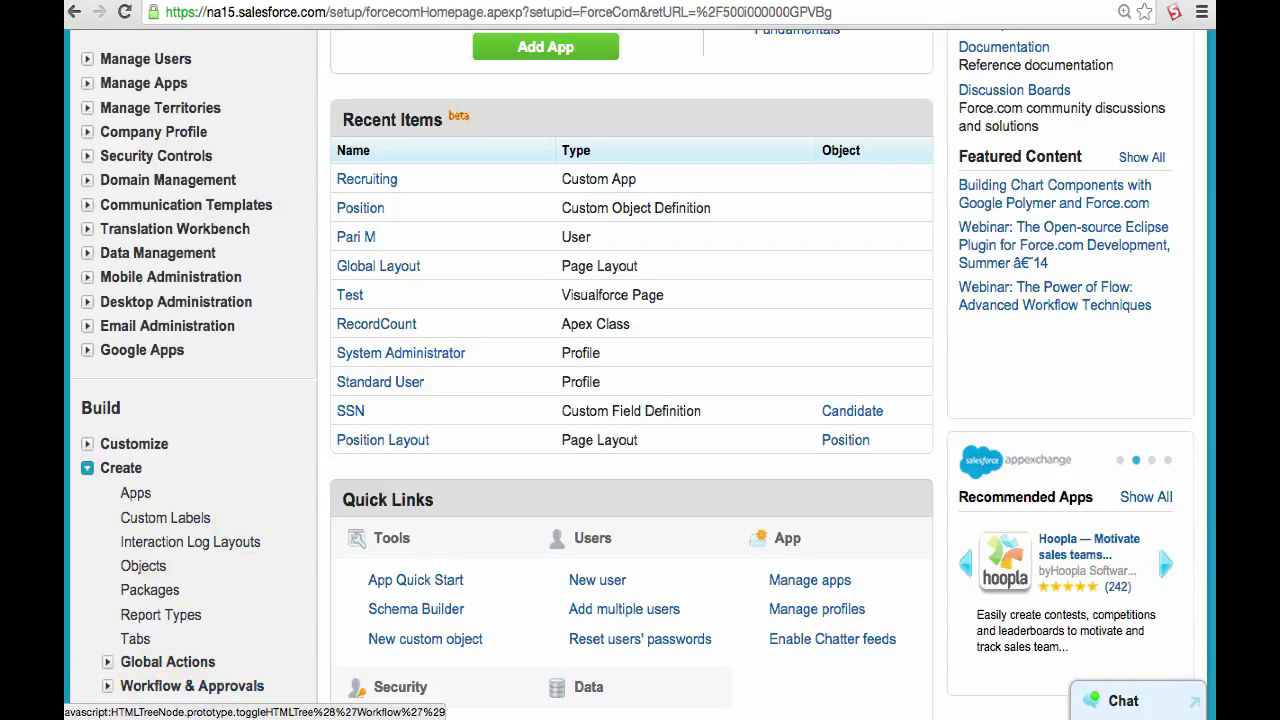
scroll(932, 77, "up", 4)
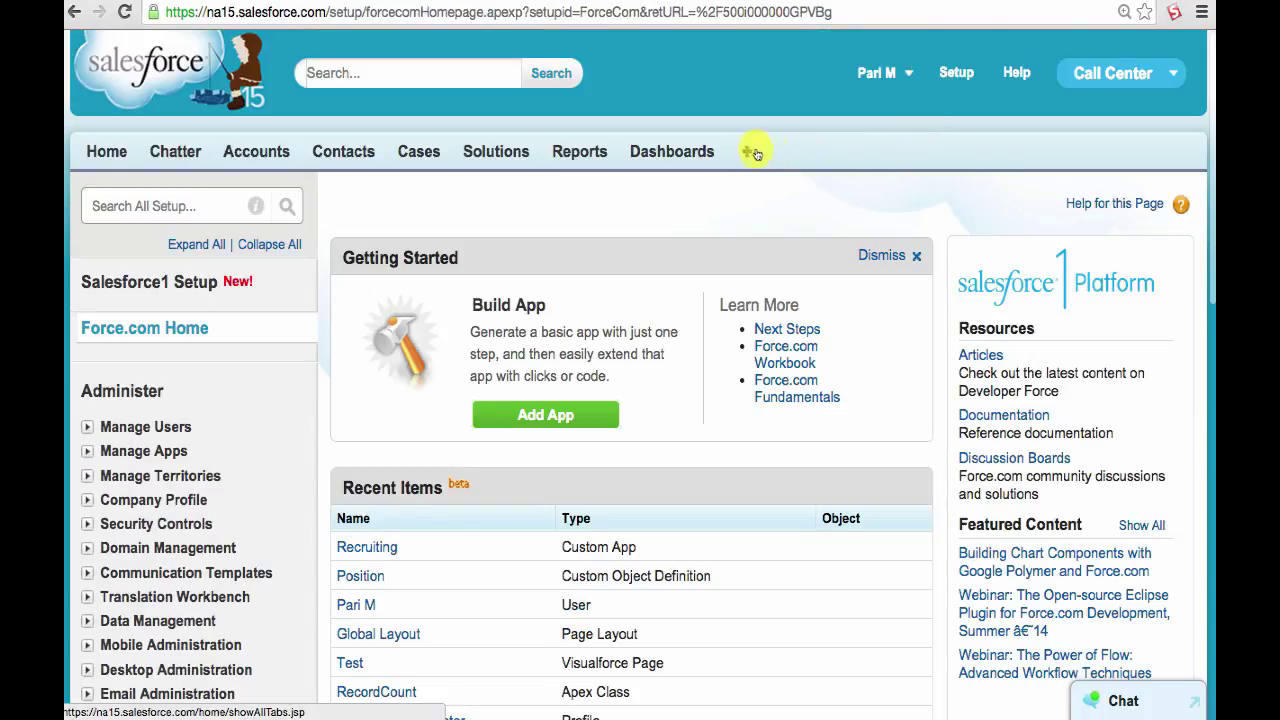
Step: Briefly view Reports & Dashboards, then go to the Chatter page
left_click(588, 161)
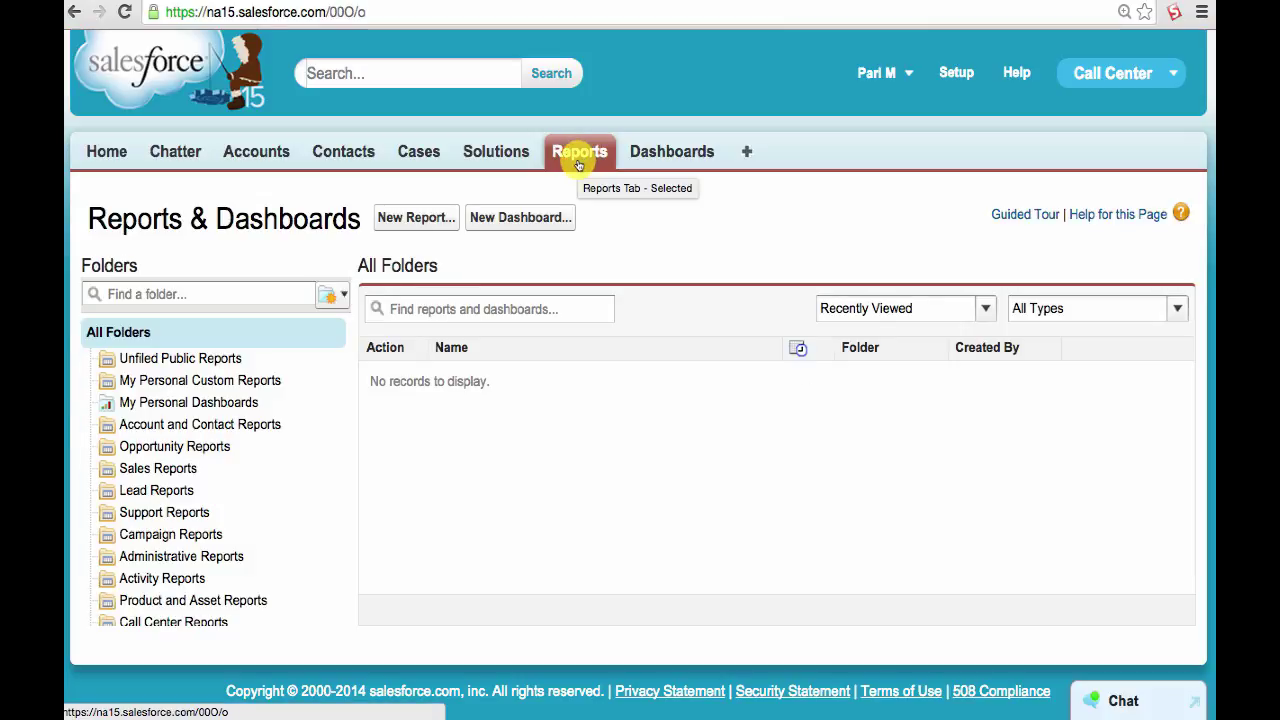
scroll(213, 470, "down", 1)
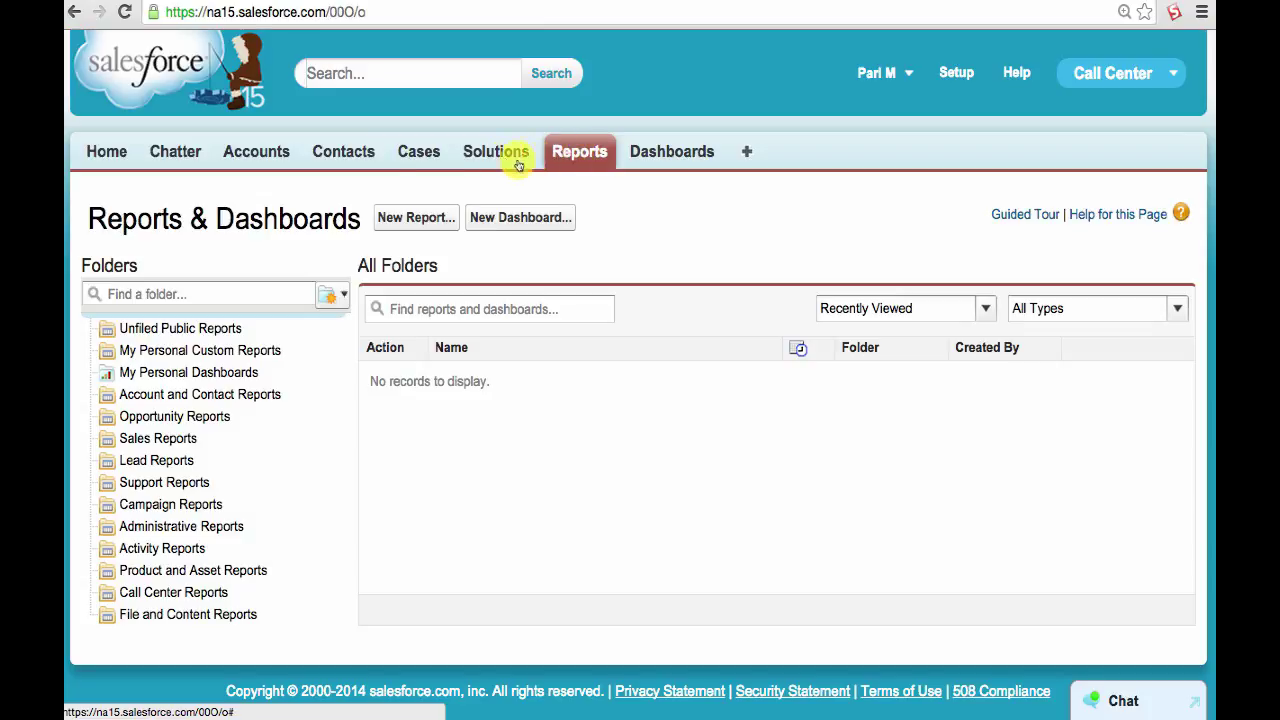
left_click(185, 157)
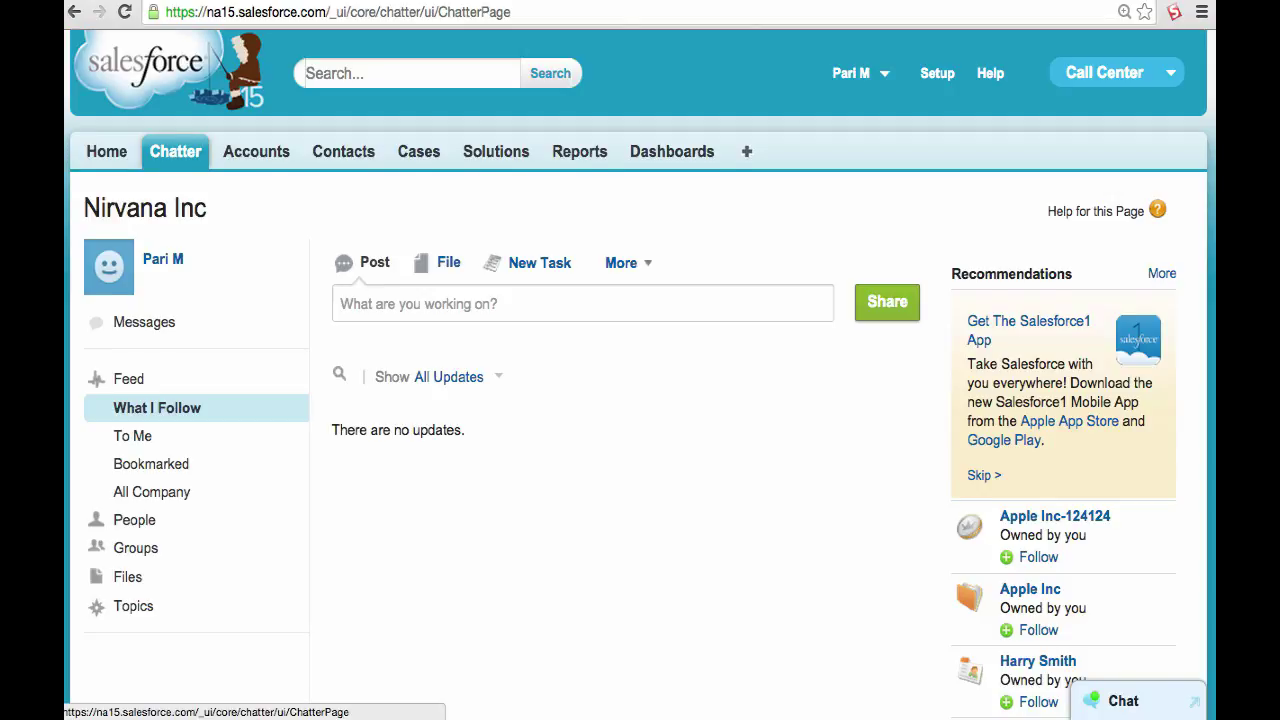
Step: Follow the first two recommended contacts and show the additional Chatter post types
scroll(417, 183, "down", 5)
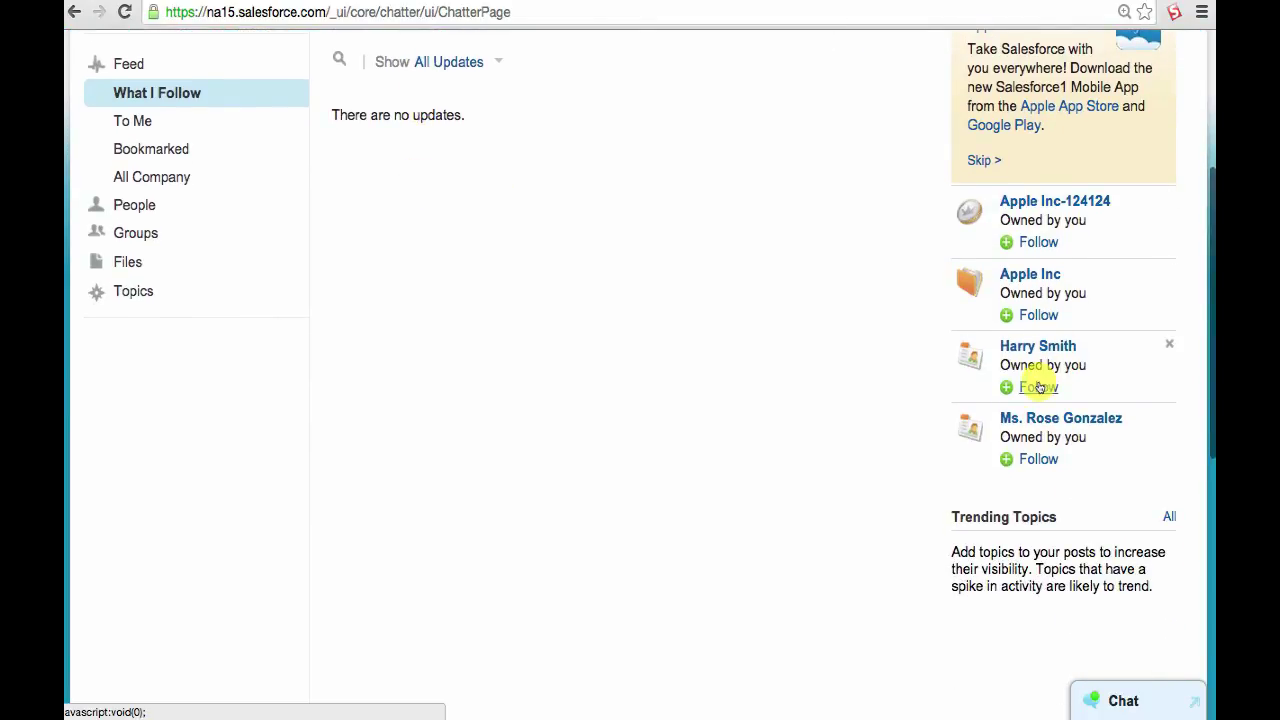
left_click(1038, 387)
left_click(1038, 459)
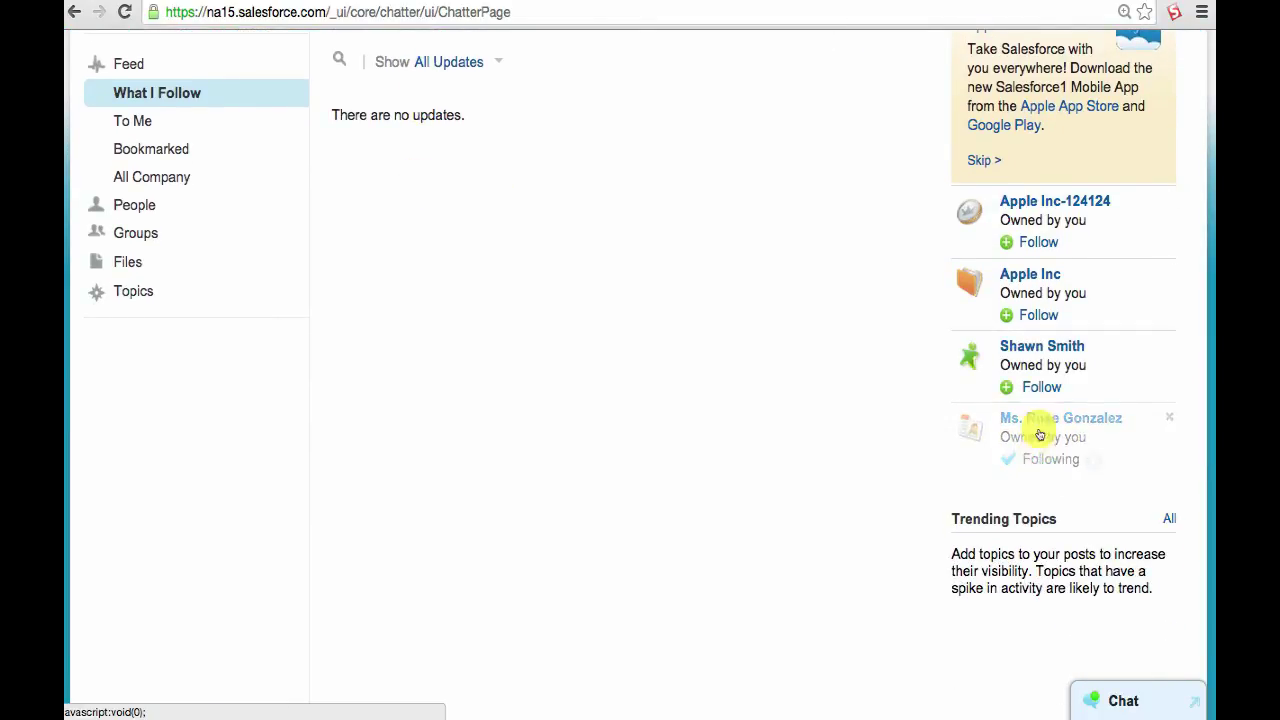
scroll(1091, 333, "up", 5)
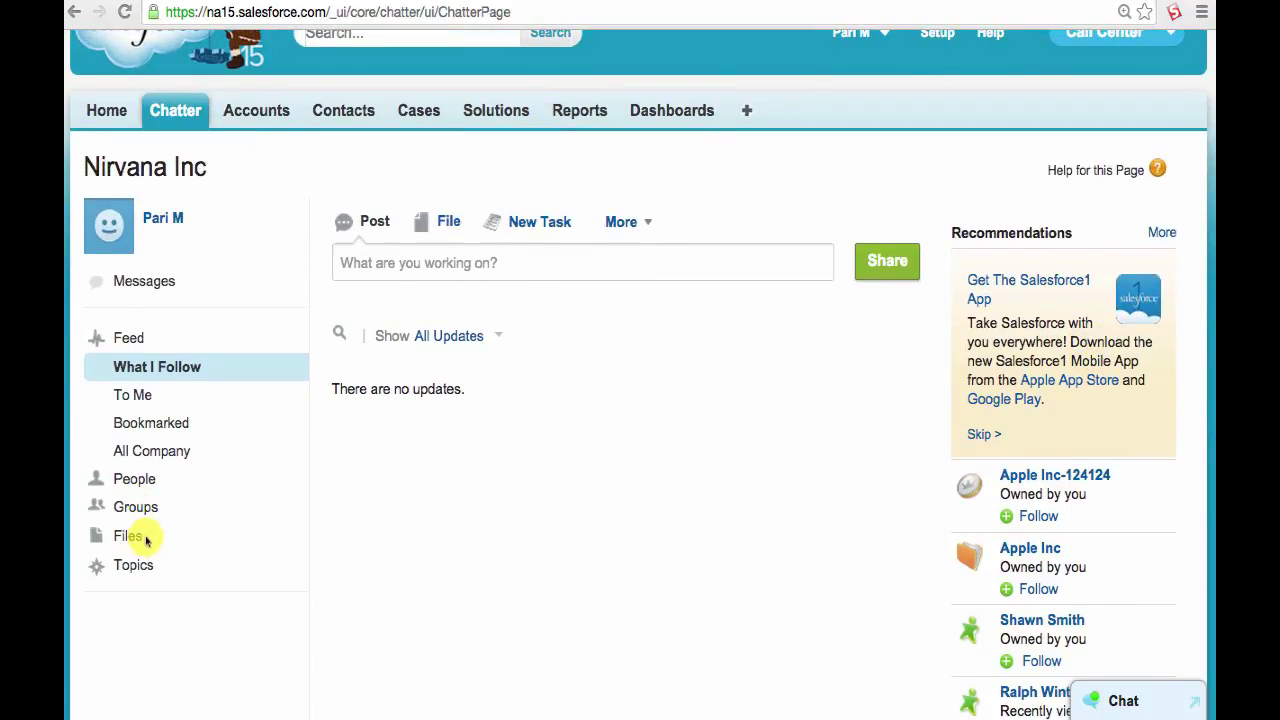
left_click(628, 222)
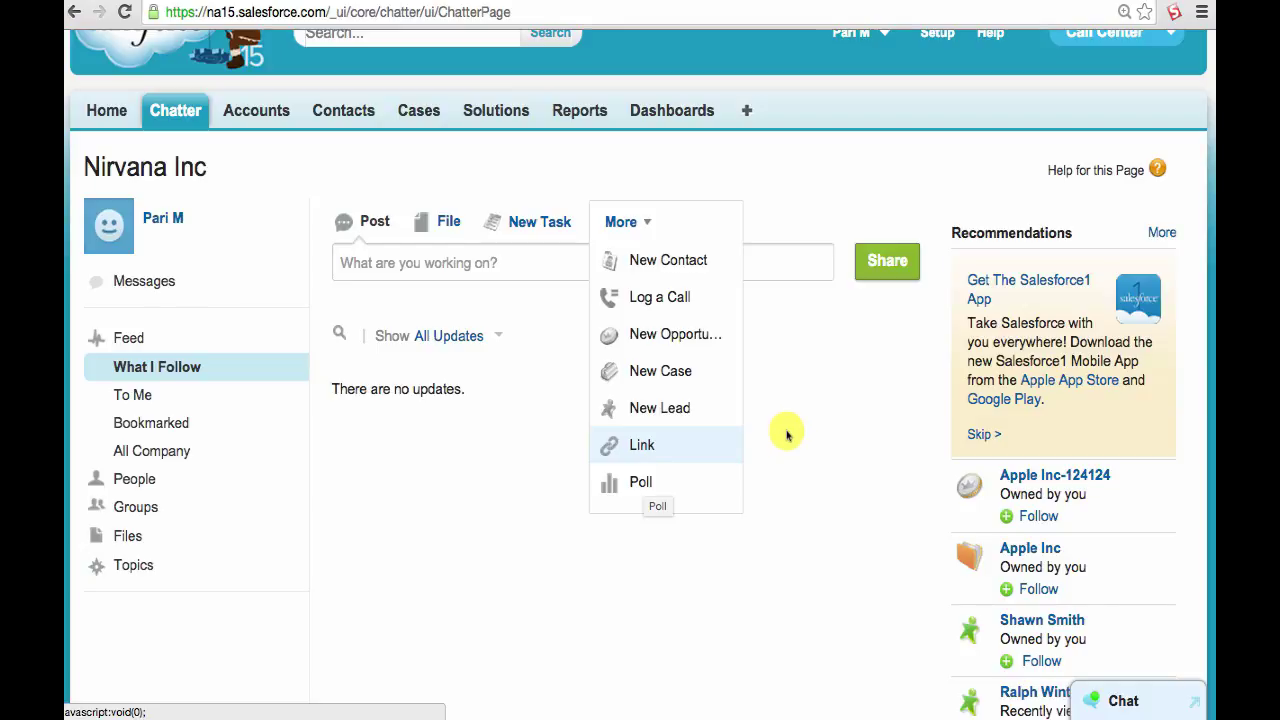
left_click(787, 435)
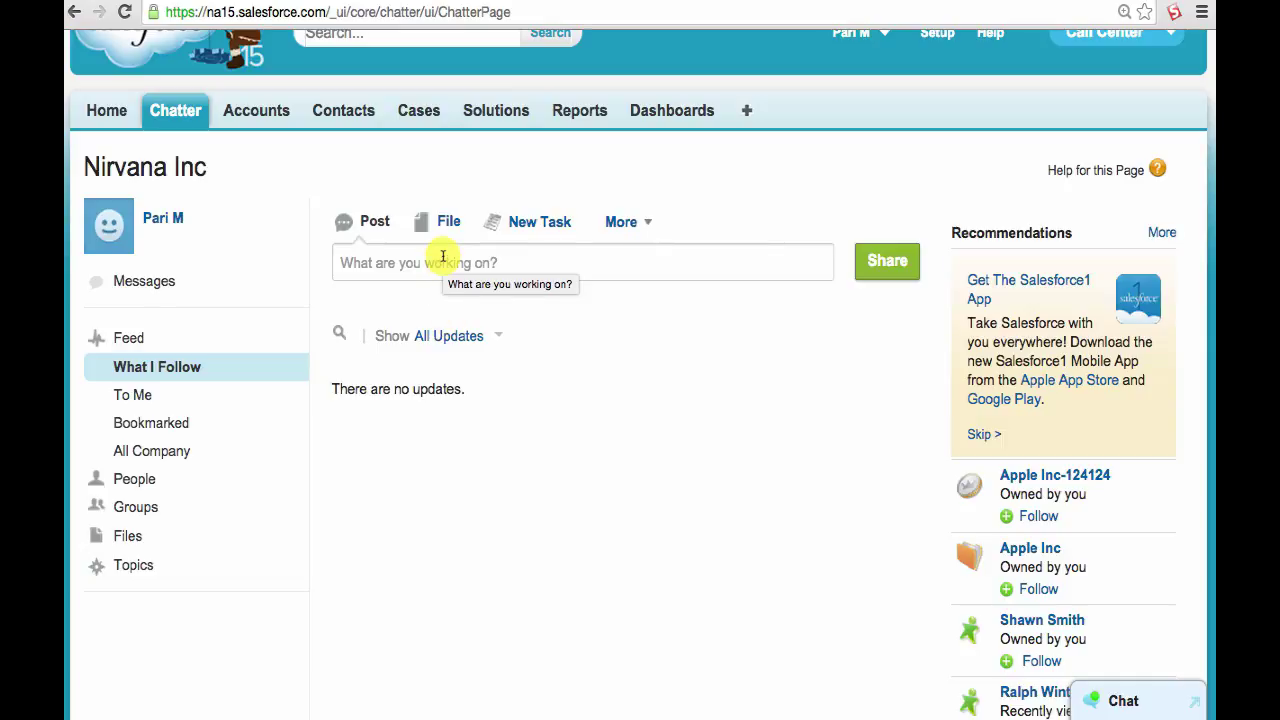
left_click(440, 266)
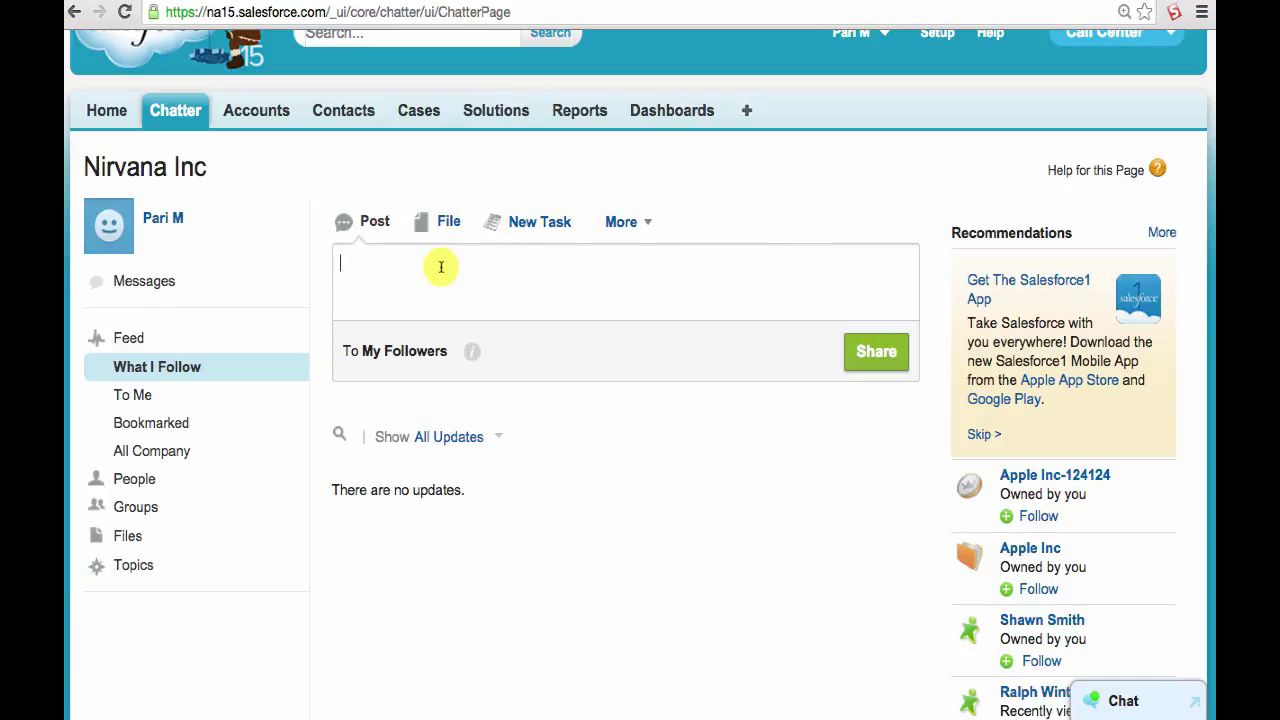
type("@jack I need you")
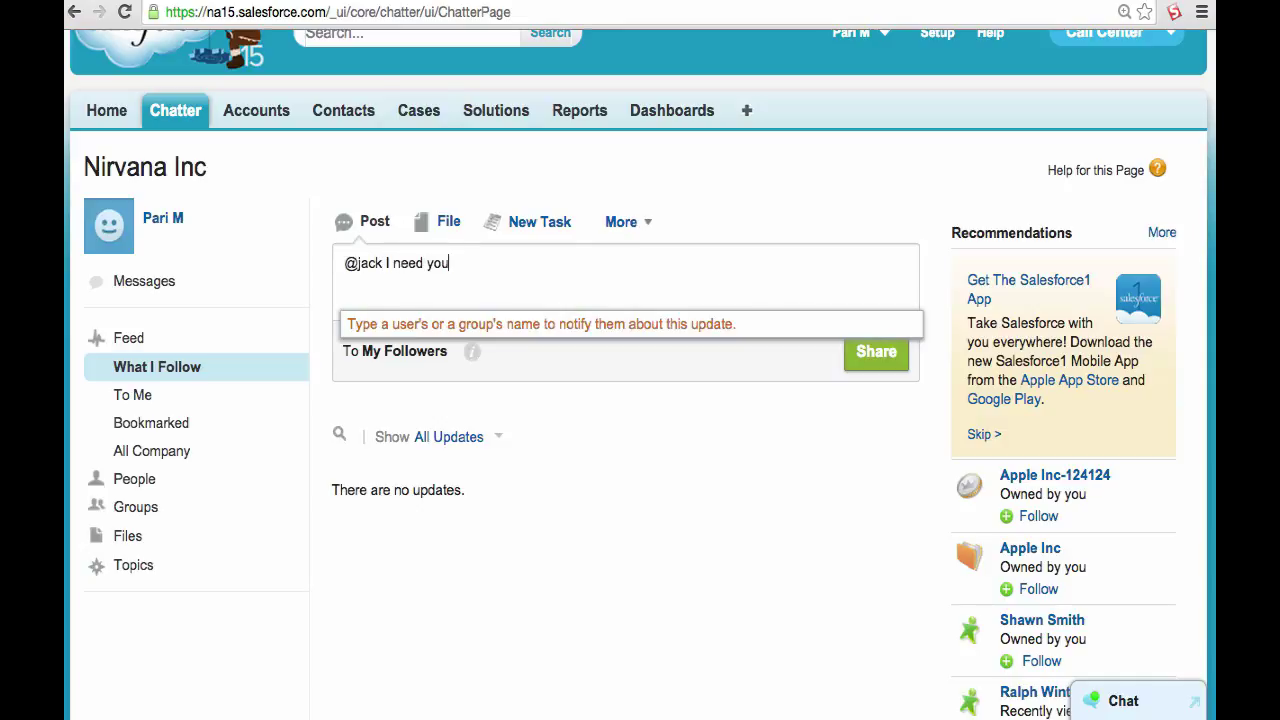
type("r approval on the quote. @su")
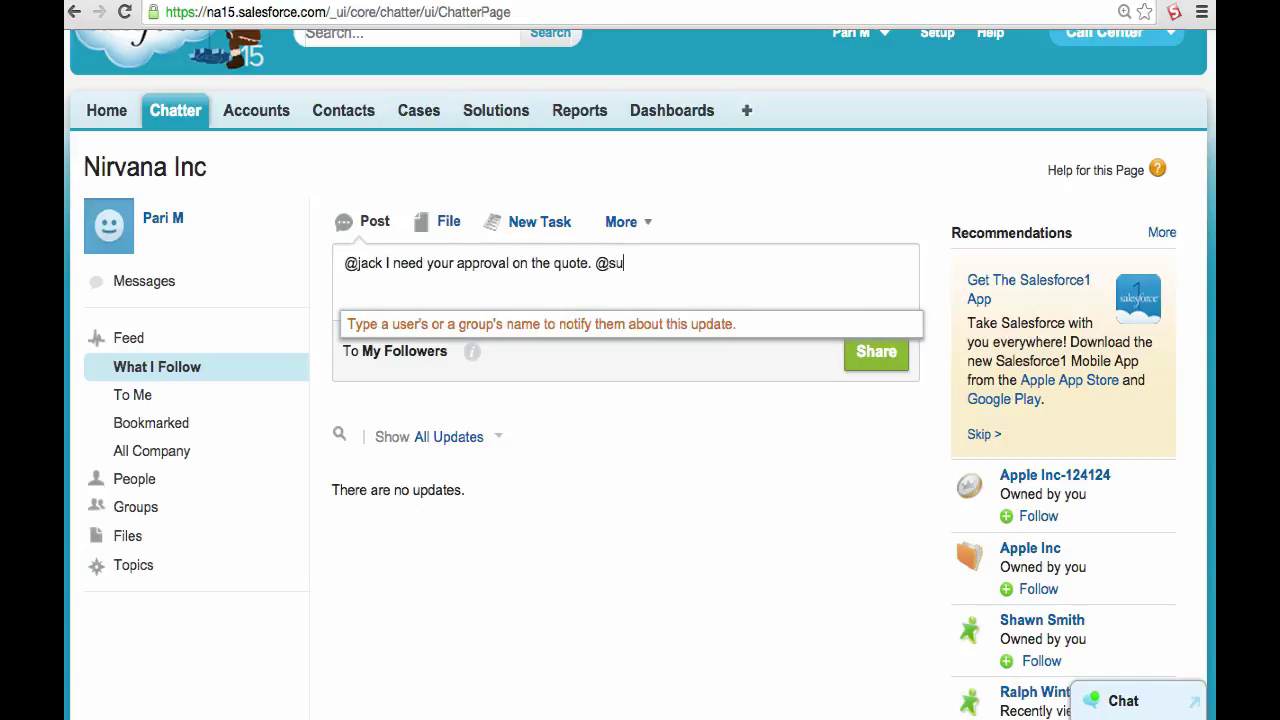
type("se I need help with document")
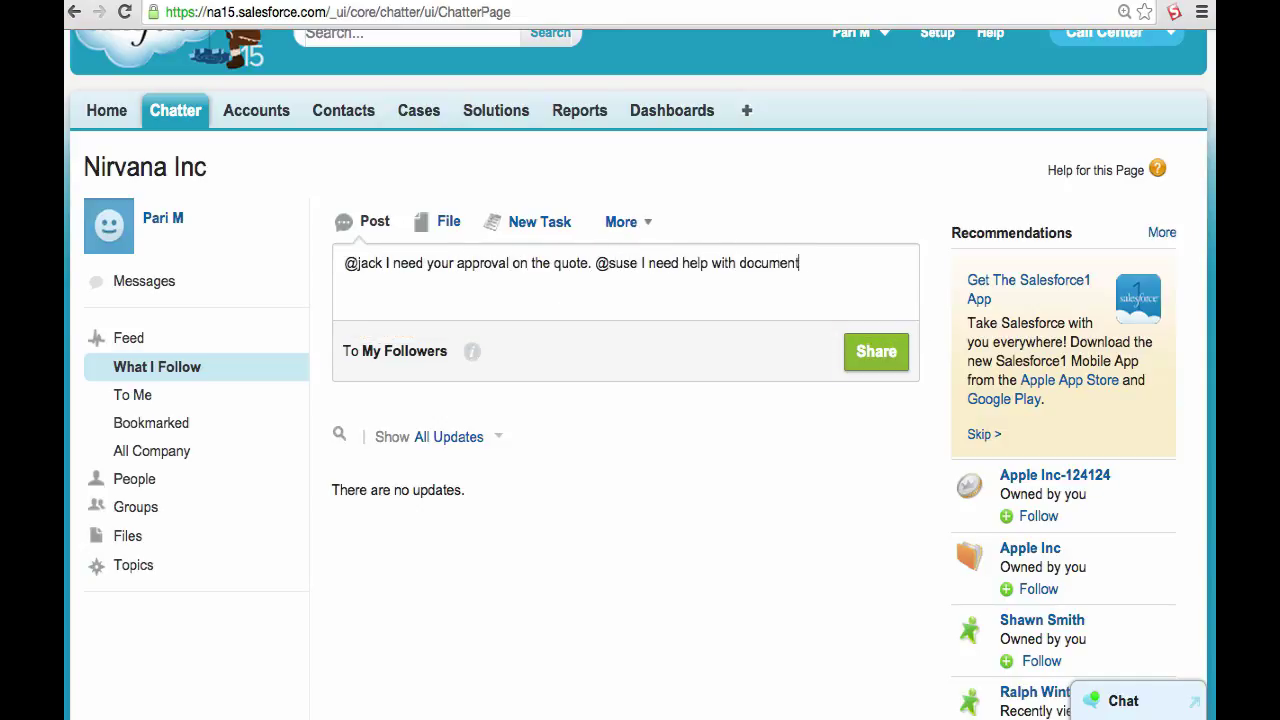
type("ation in tnstallation procedure")
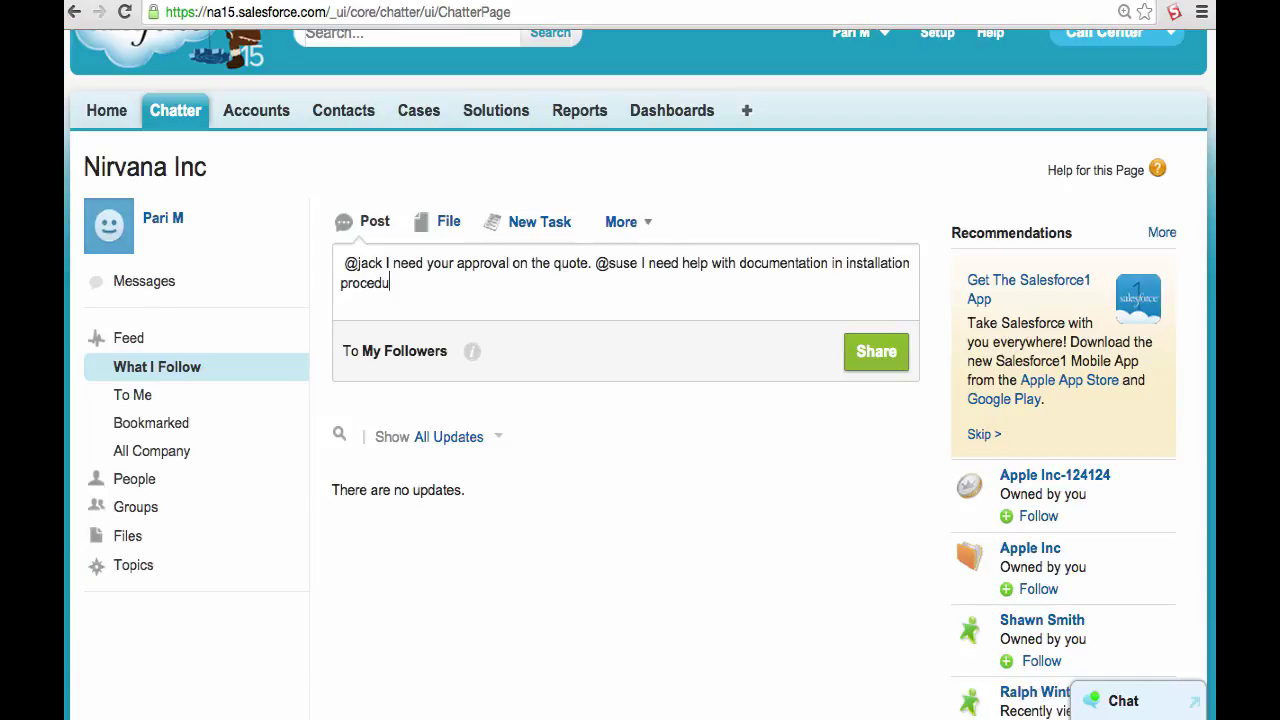
left_click(884, 352)
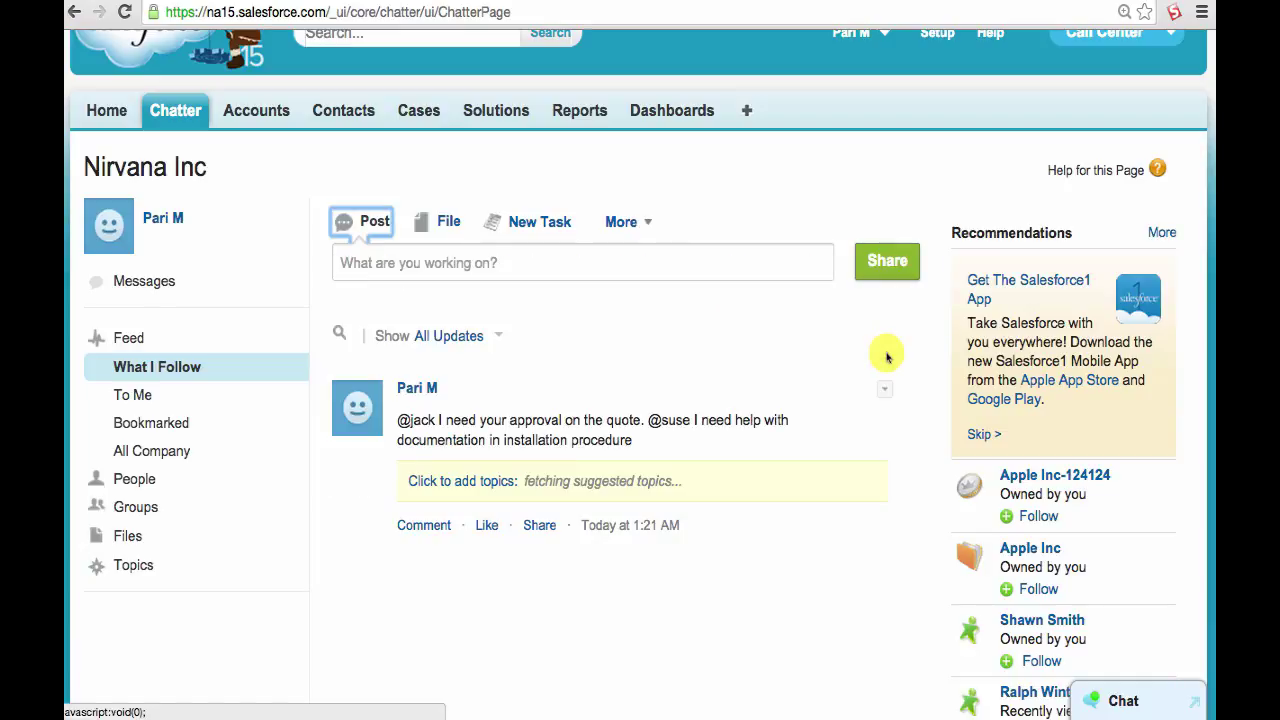
Step: Open a comment box under the new post and start a comment
scroll(884, 355, "down", 1)
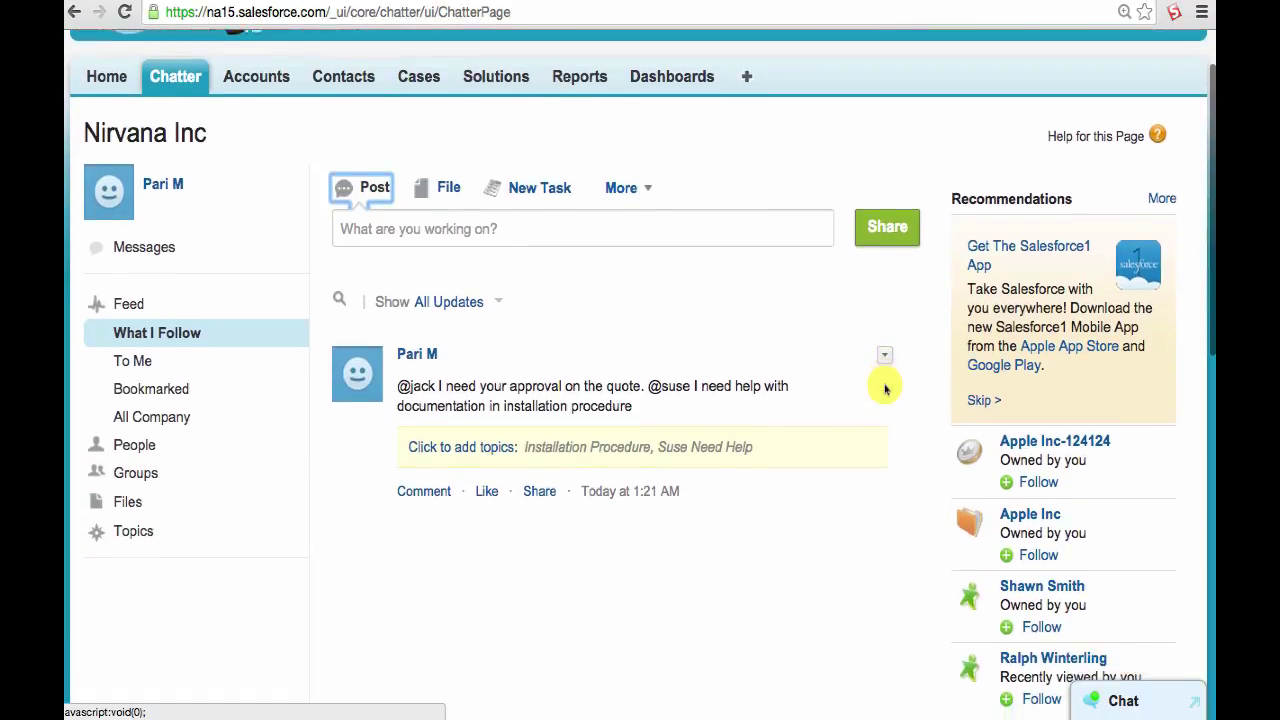
left_click(436, 469)
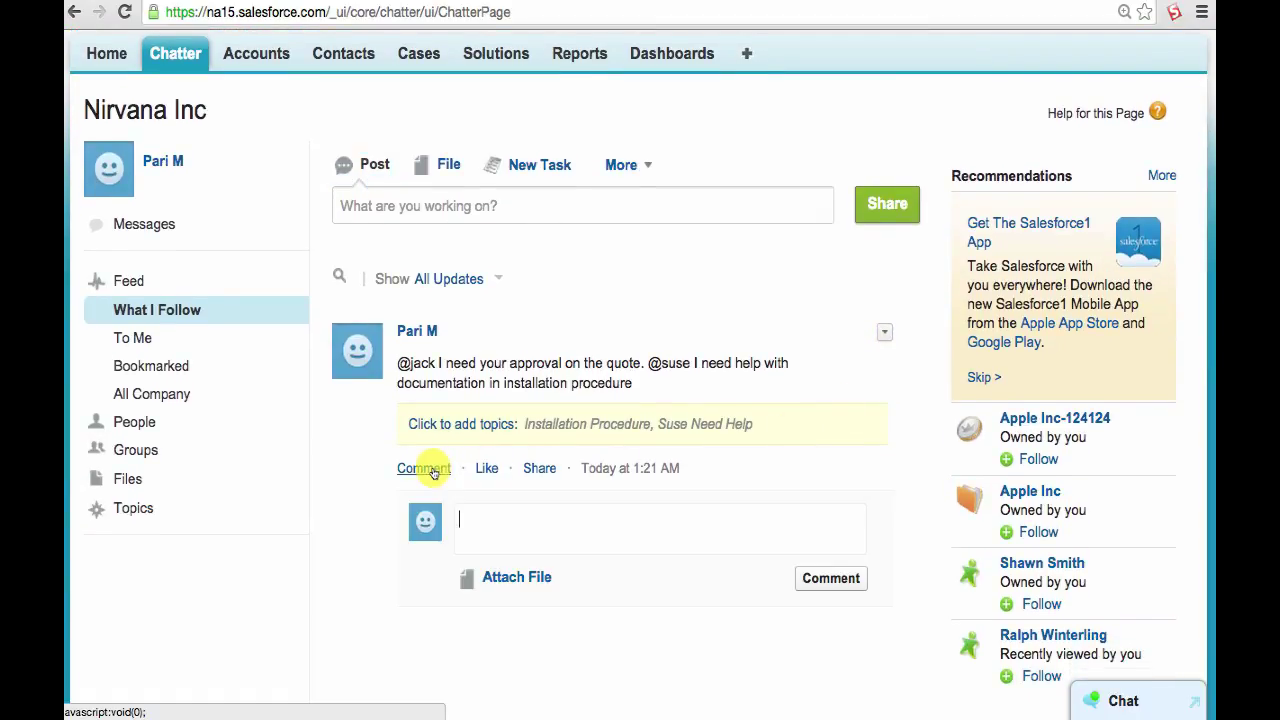
left_click(533, 530)
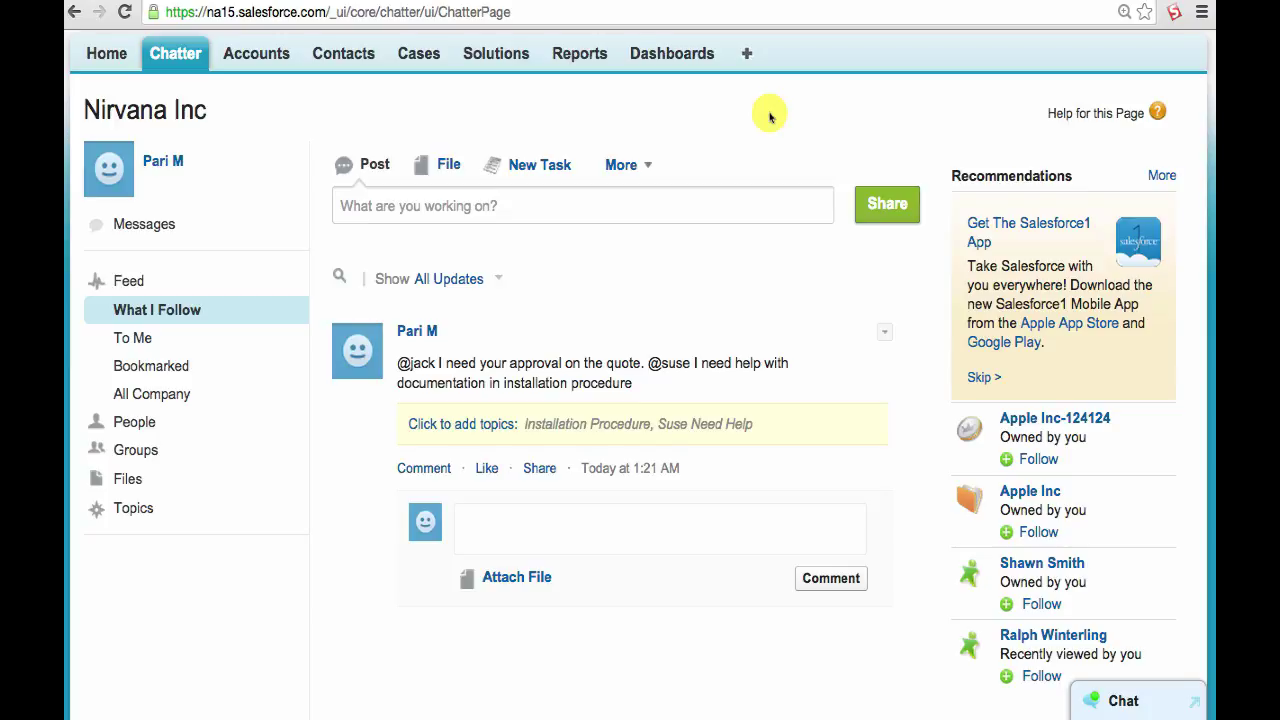
scroll(770, 117, "up", 1)
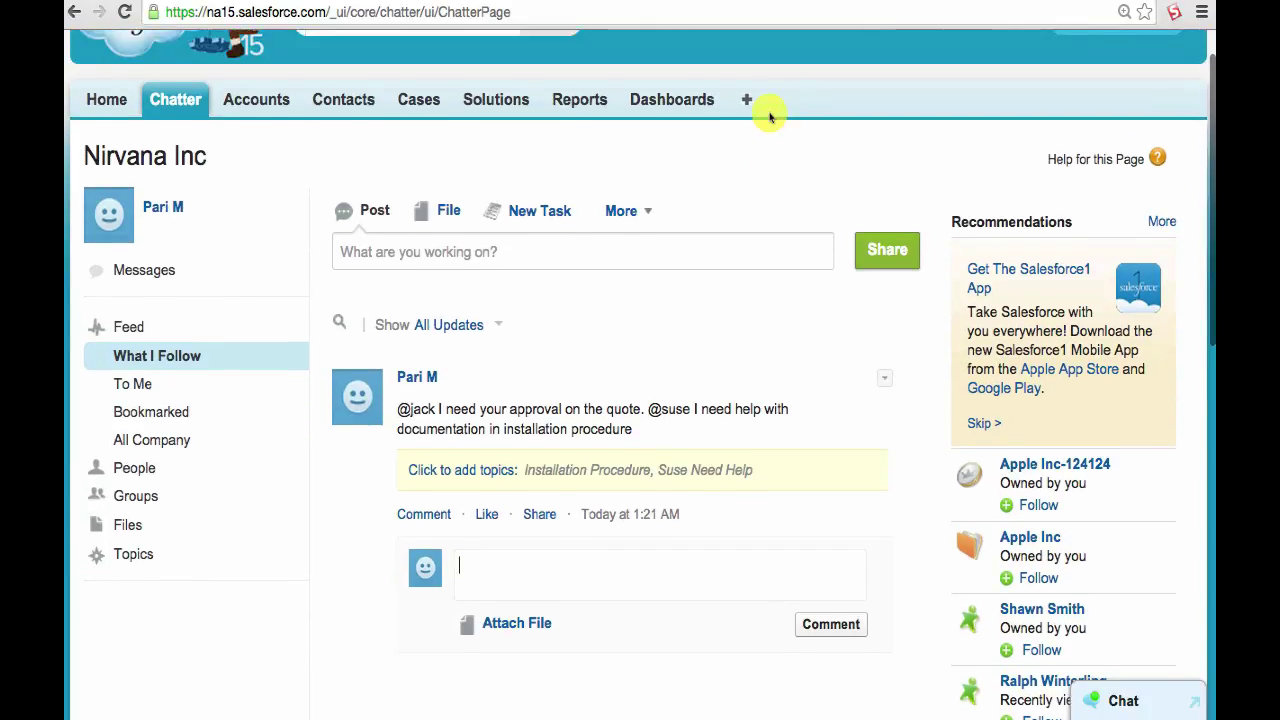
scroll(770, 117, "up", 2)
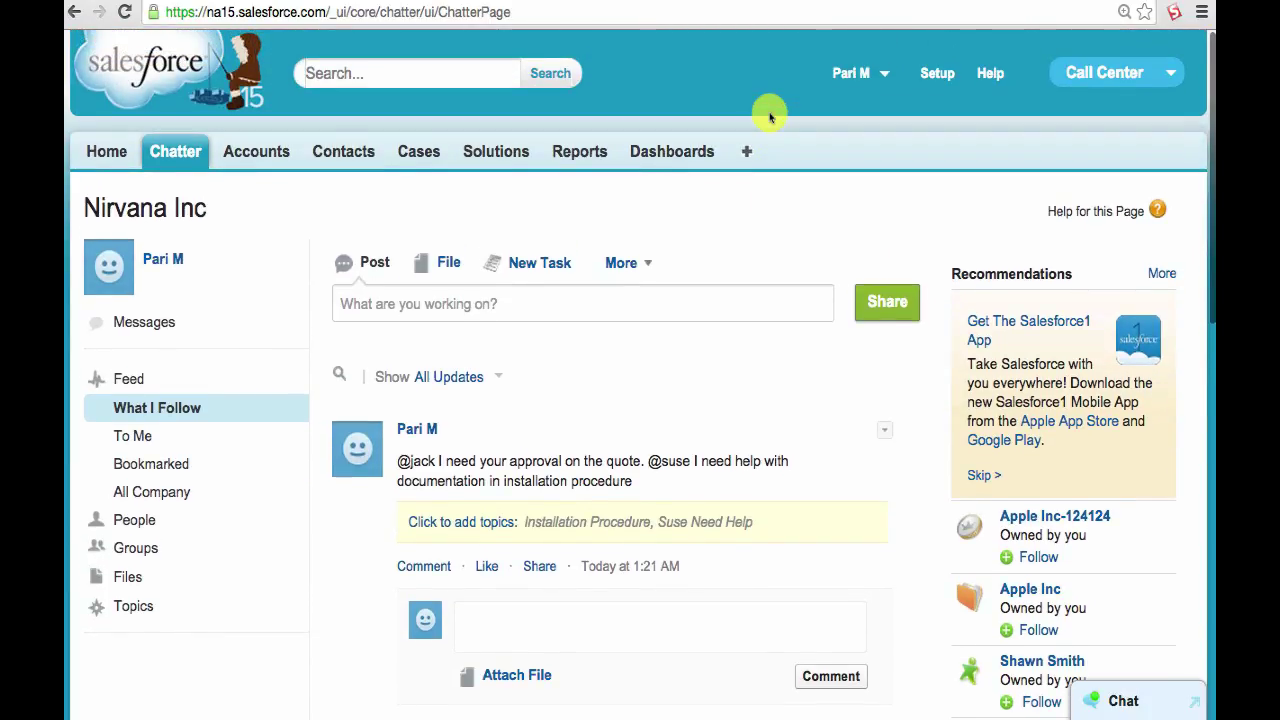
Step: Switch to the Marketing app and scroll through Coca-Cola's social pages and company details
left_click(1169, 78)
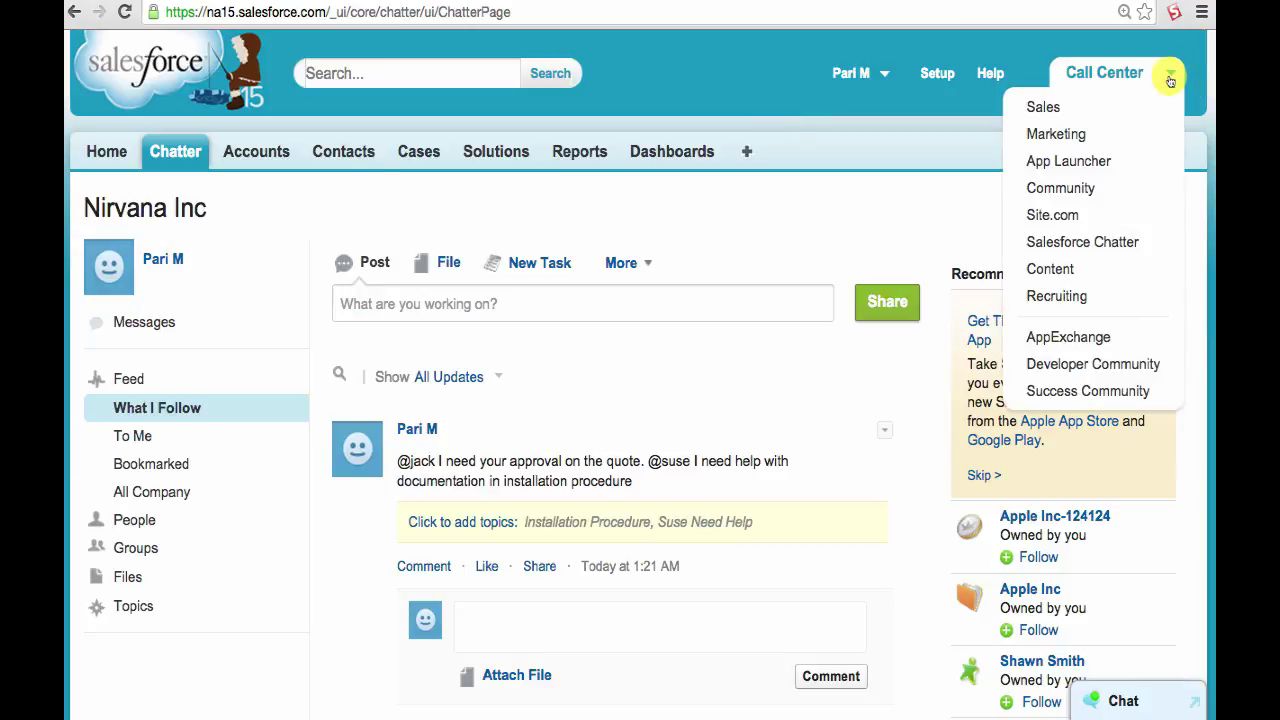
left_click(1074, 133)
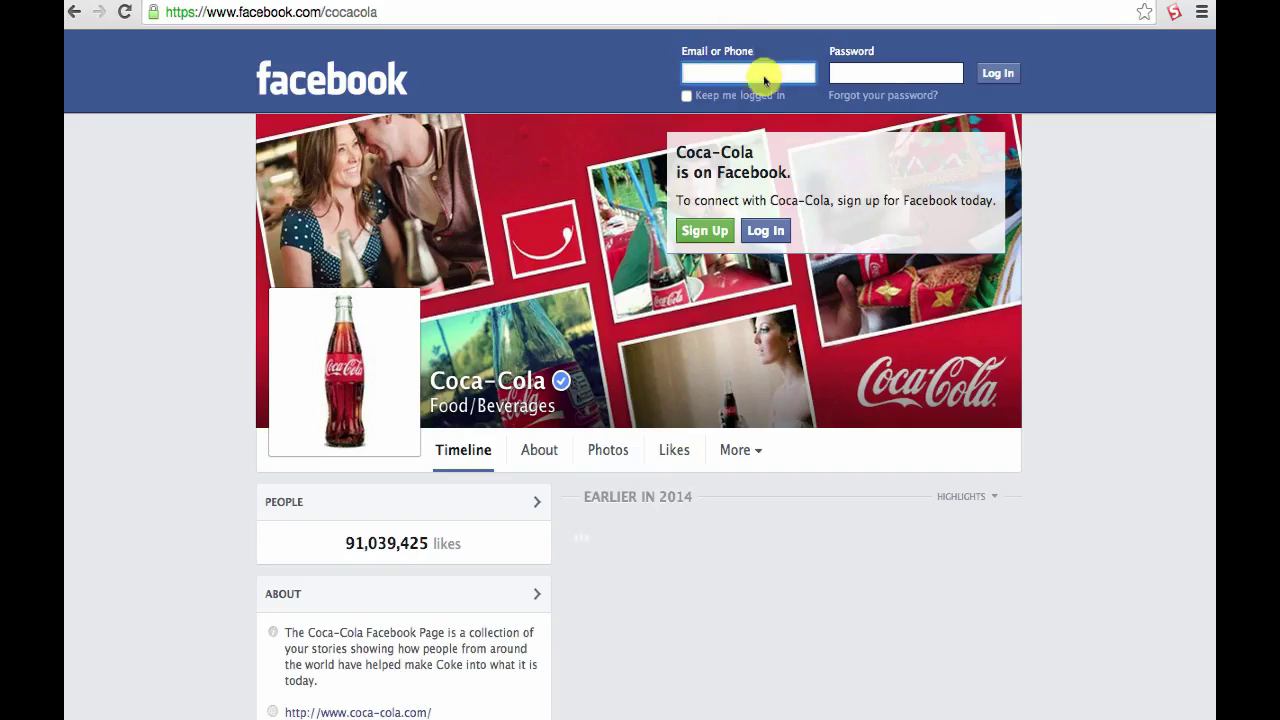
scroll(752, 318, "down", 2)
scroll(752, 318, "down", 4)
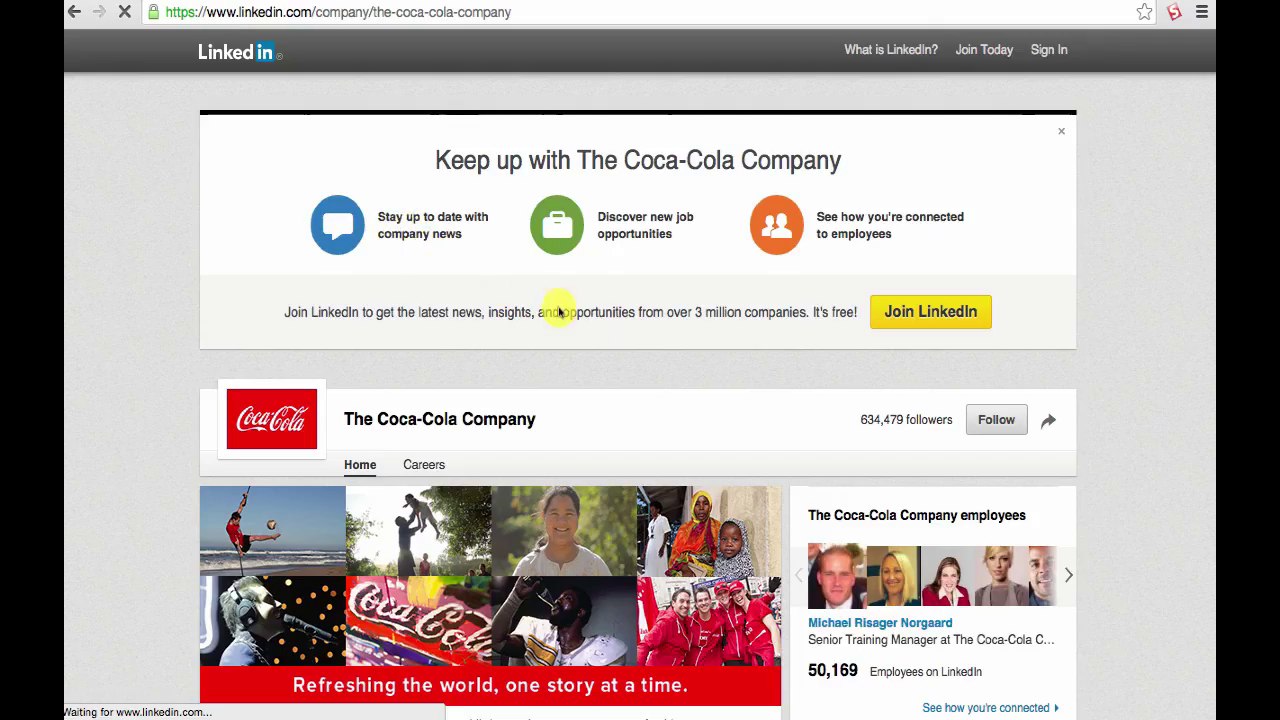
scroll(677, 322, "down", 10)
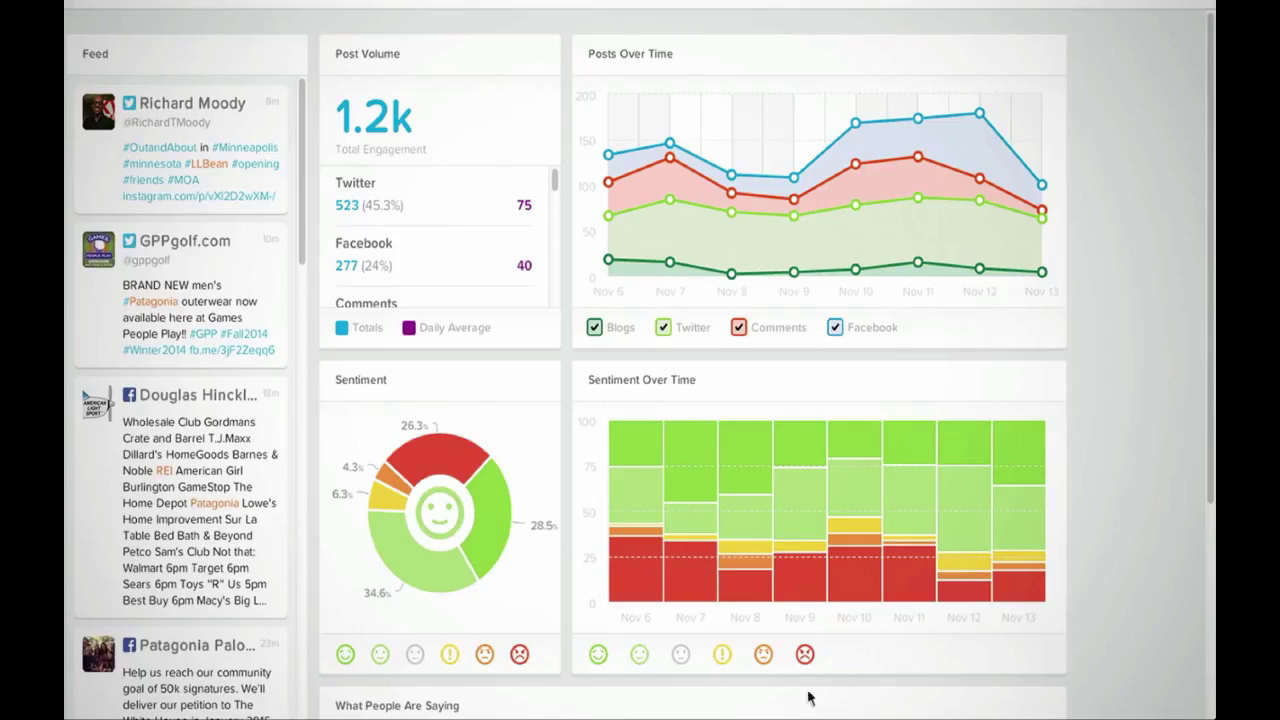
Step: Hide Positive and Somewhat Positive sentiment and Twitter from the dashboard charts
left_click(599, 656)
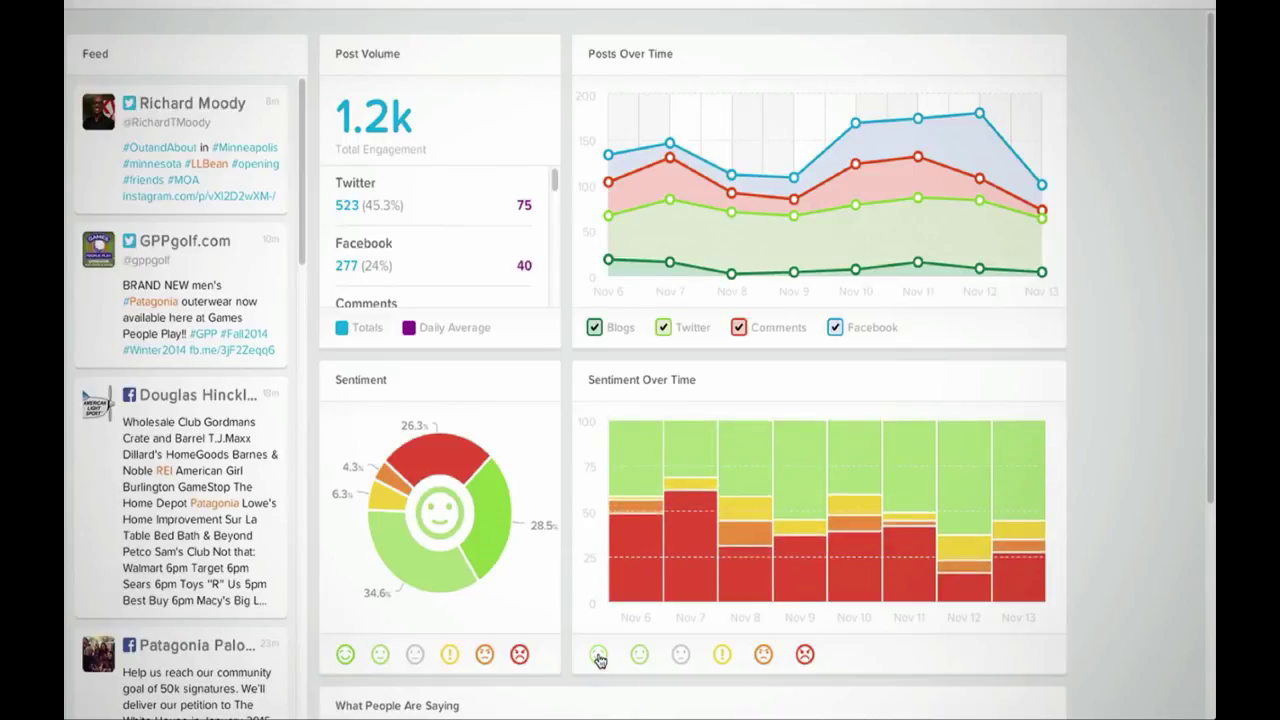
left_click(644, 658)
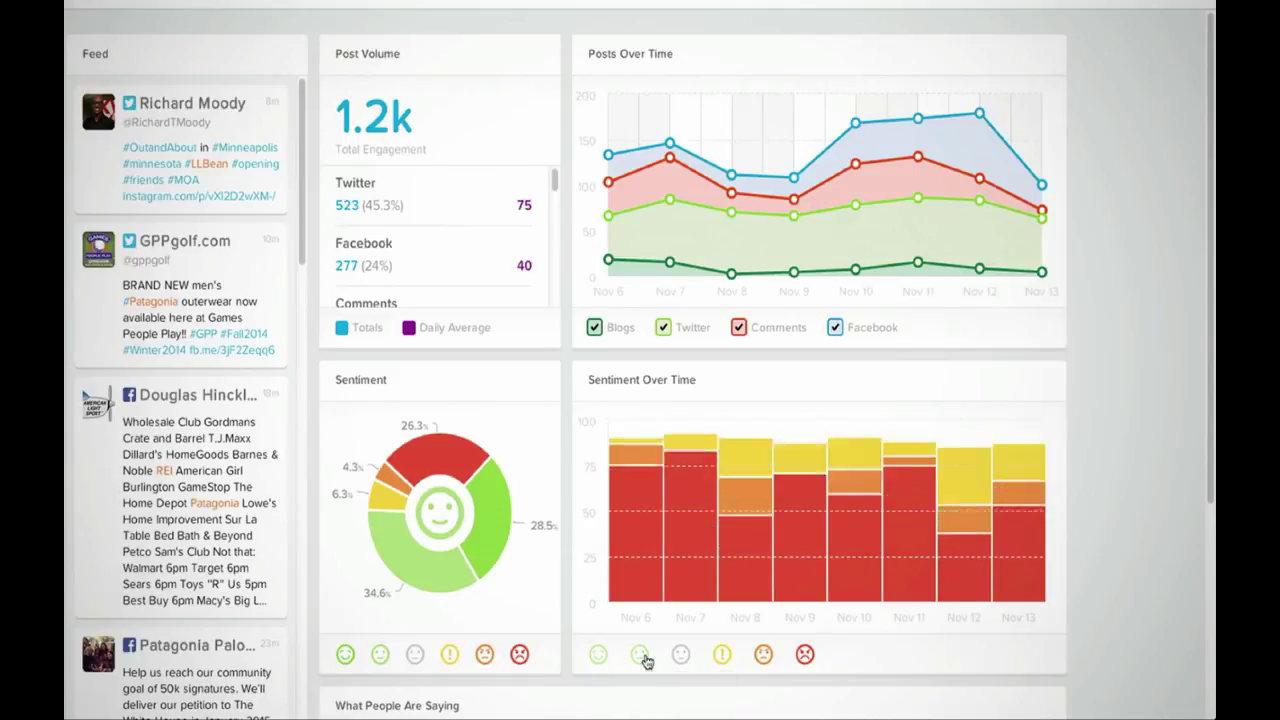
left_click(665, 332)
left_click_drag(1211, 395, 1211, 608)
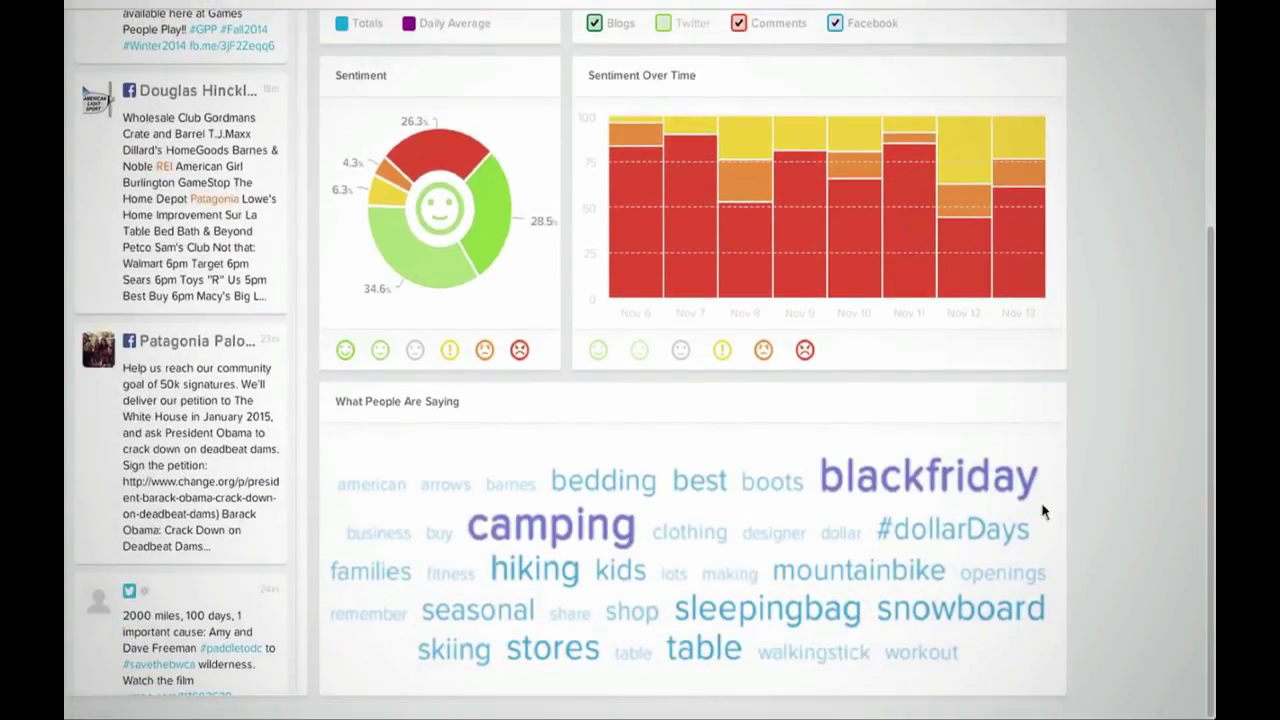
Step: Show fitness posts from the enlarged word cloud and draft a Facebook post with the pasted sale message
left_click(997, 446)
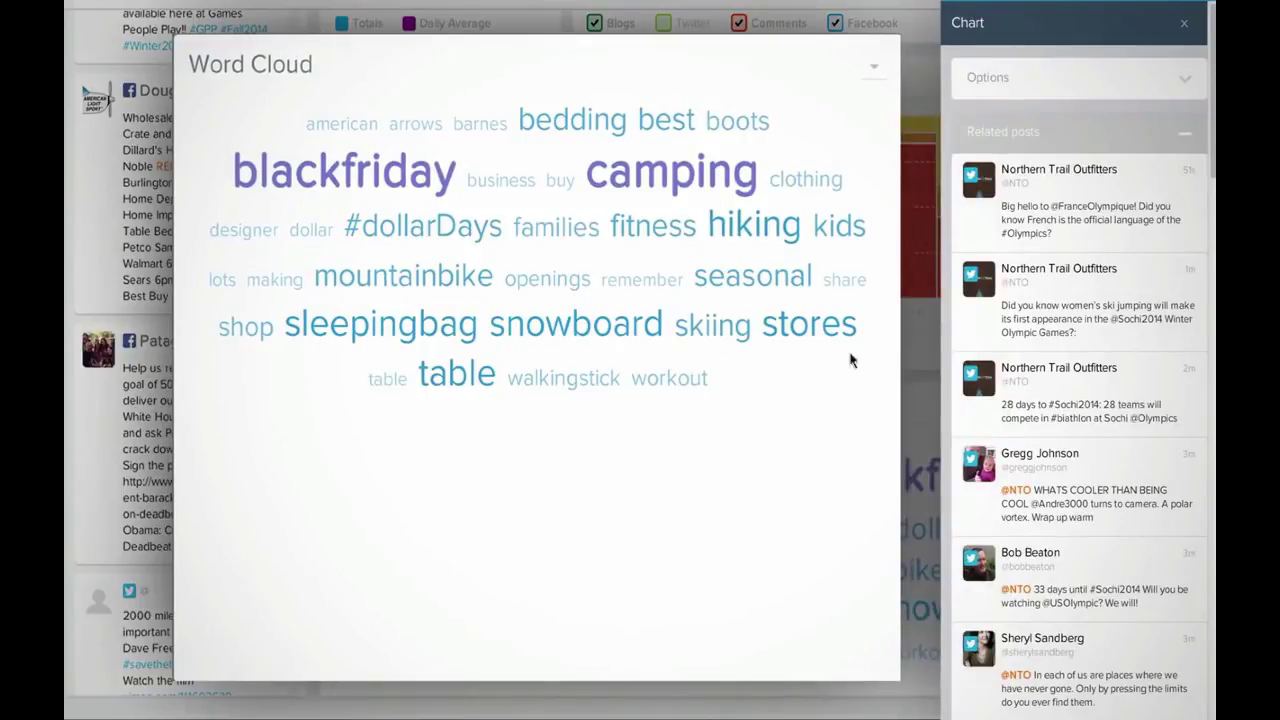
left_click(647, 232)
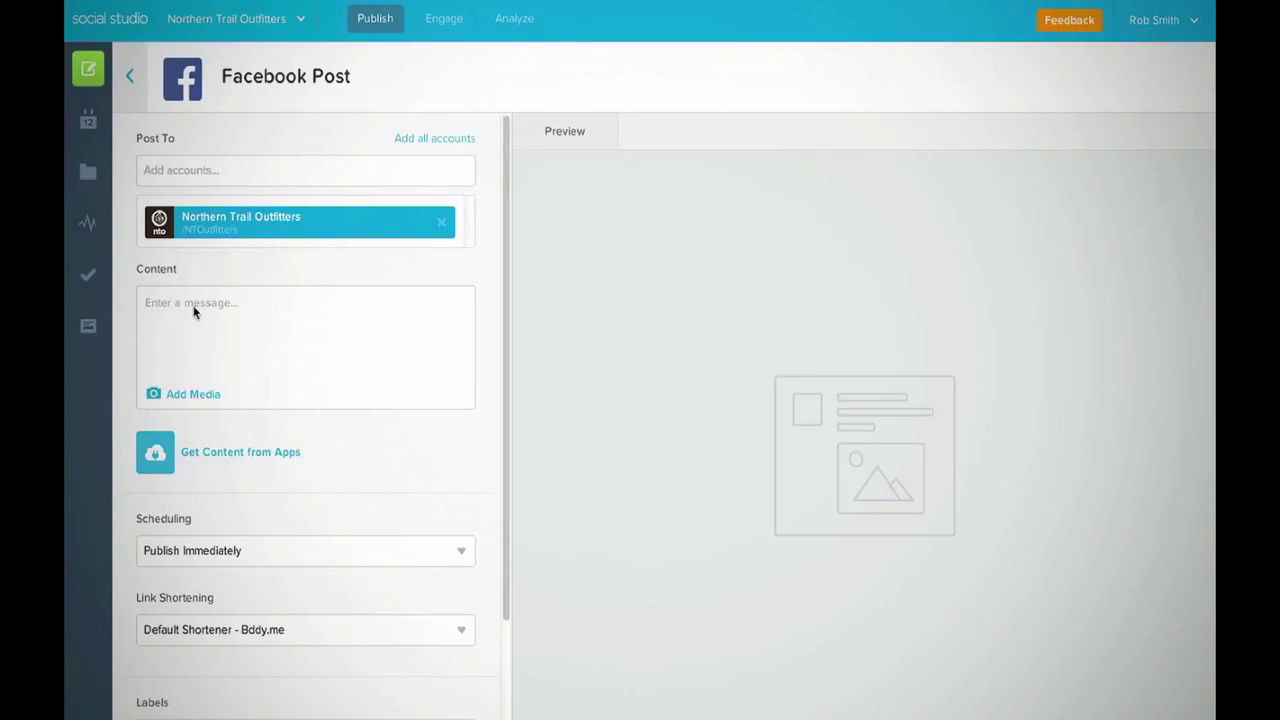
left_click(194, 311)
type("Save 20% in our big Fall sale!  Use SAVE20 during checkout.")
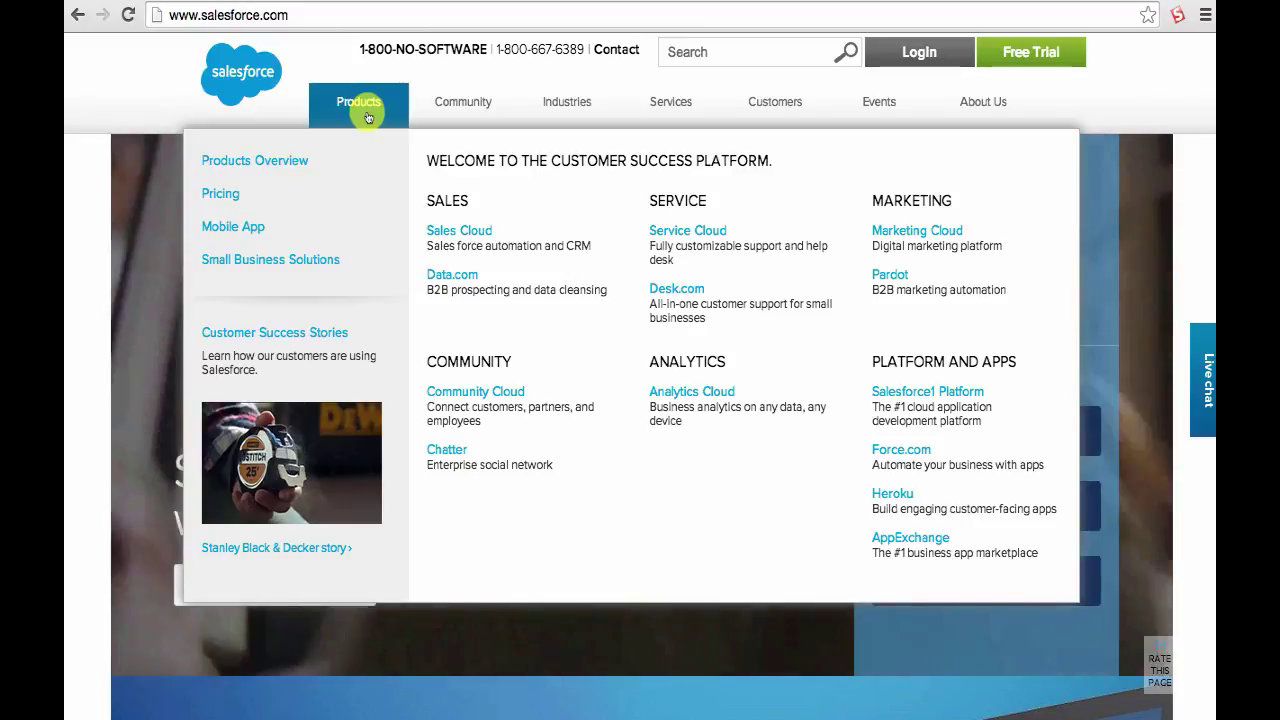
Step: Browse Salesforce pricing down to the Service Cloud editions and the $300 per user per month bundle
left_click(246, 195)
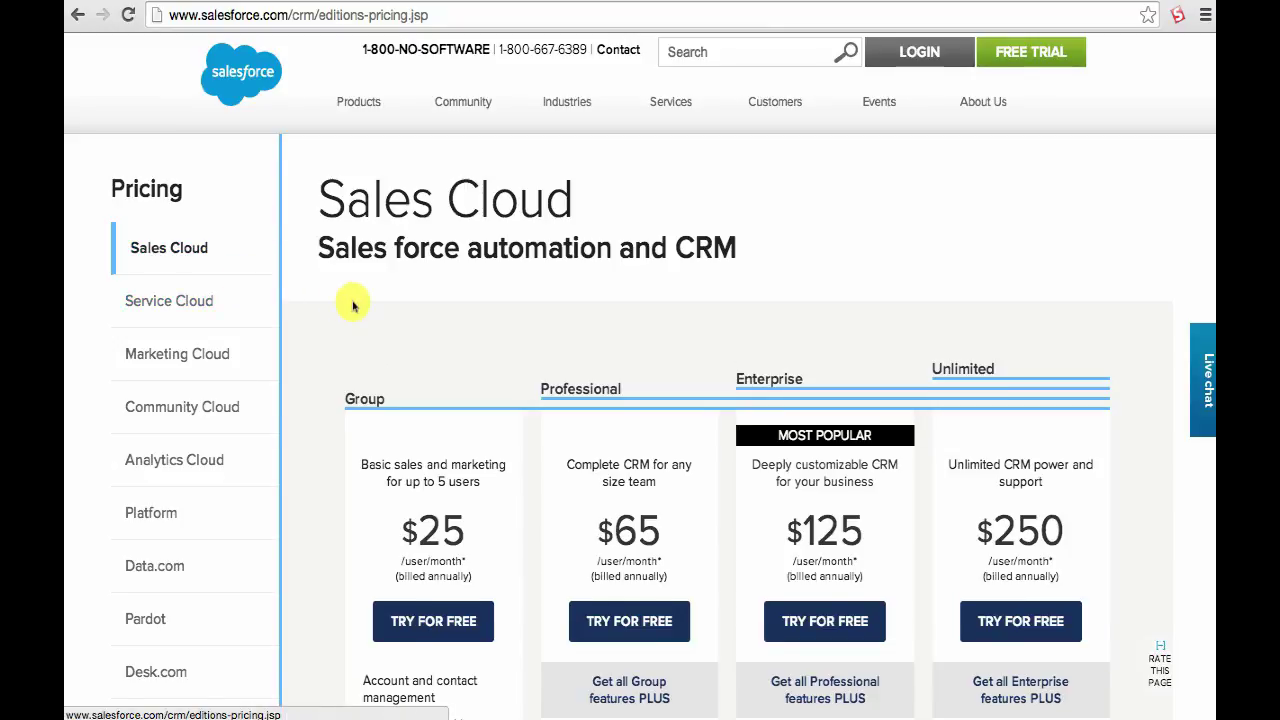
scroll(352, 304, "down", 3)
scroll(357, 300, "down", 10)
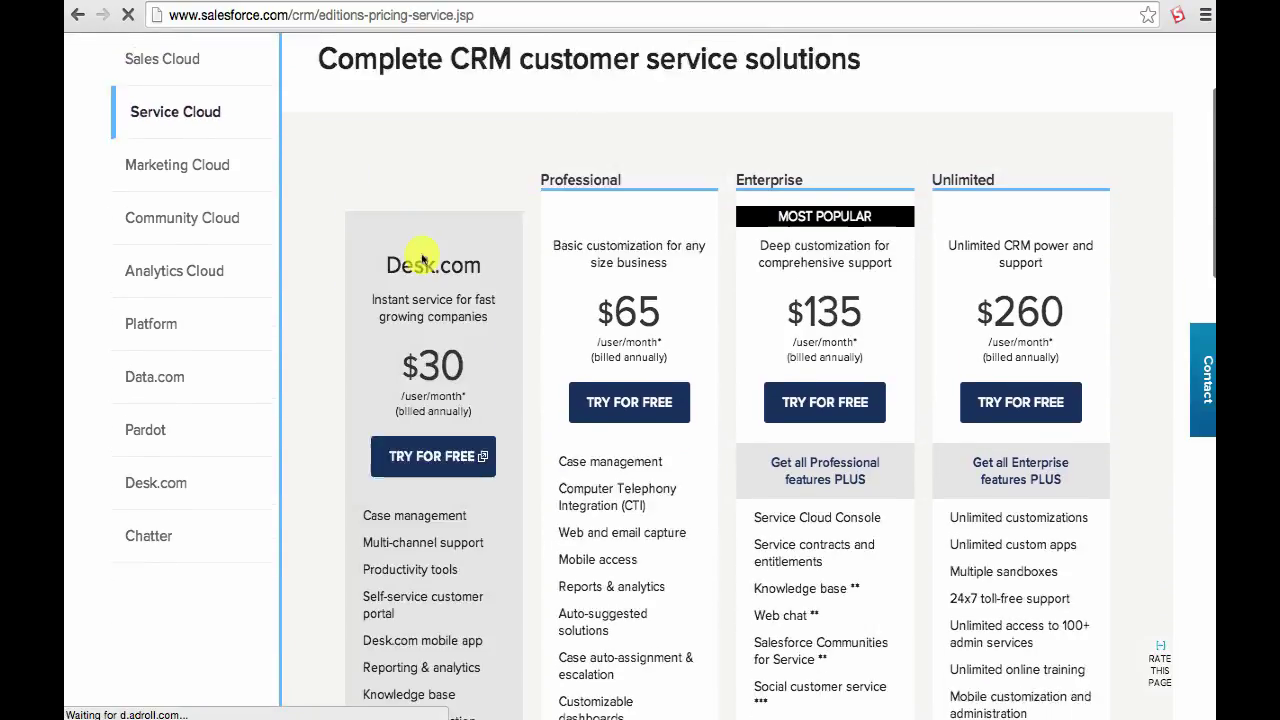
scroll(421, 256, "down", 5)
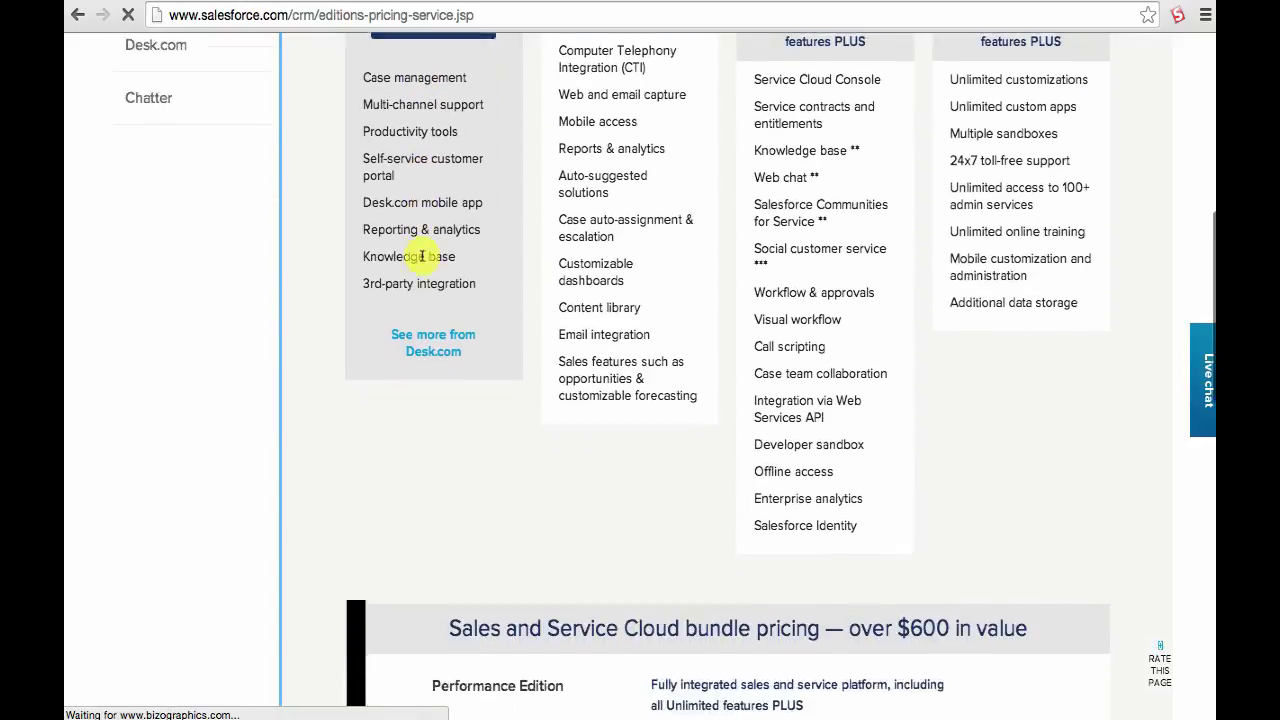
scroll(421, 260, "down", 4)
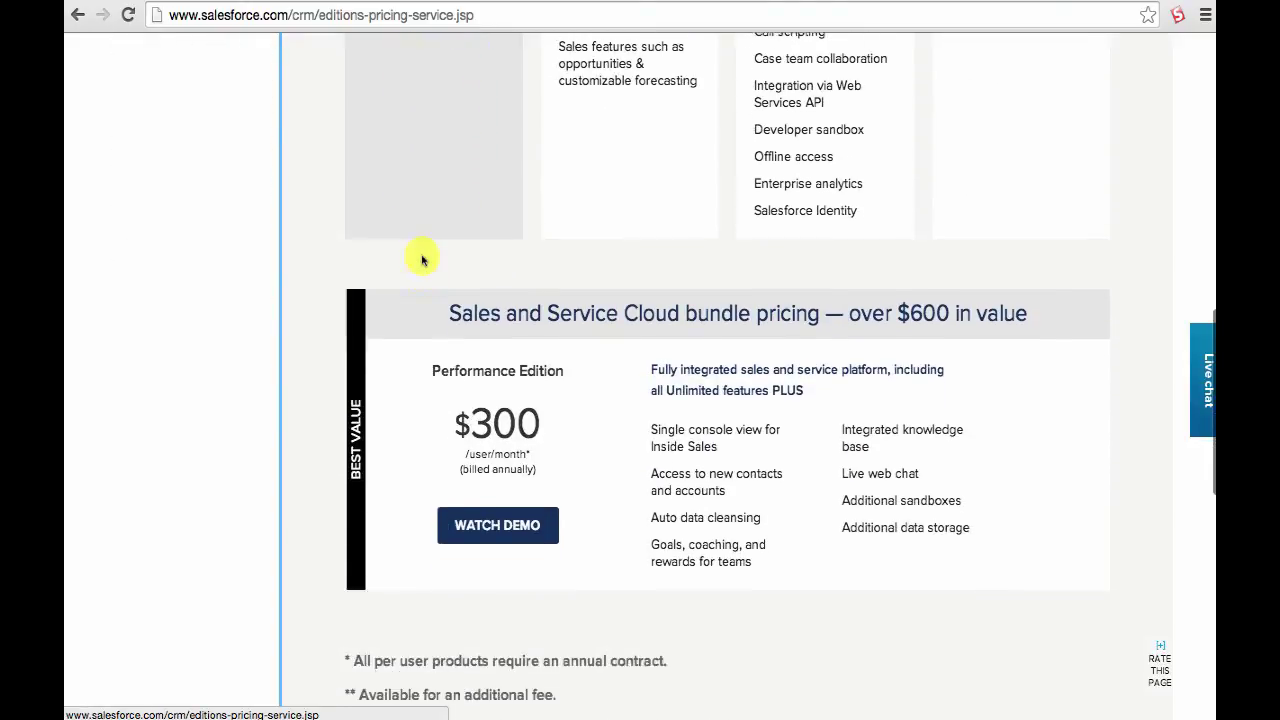
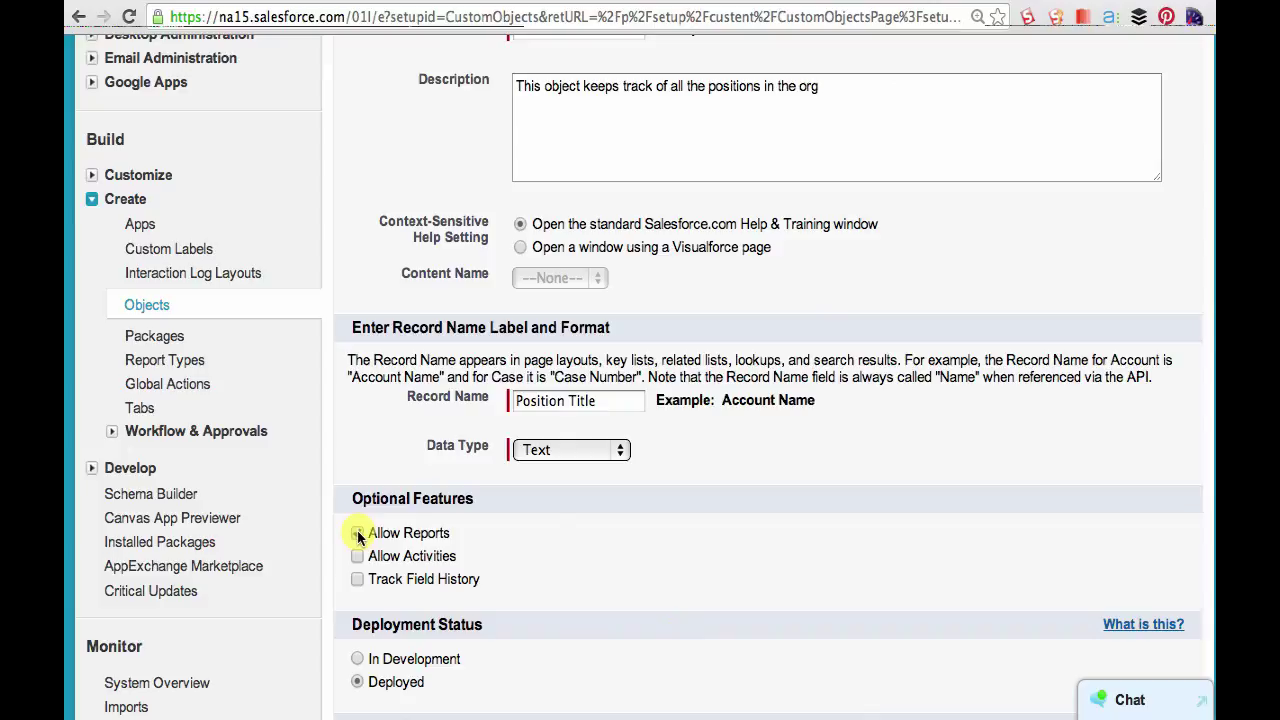
Step: Enable Allow Reports and Track Field History for the Position object
left_click(357, 533)
scroll(636, 520, "down", 2)
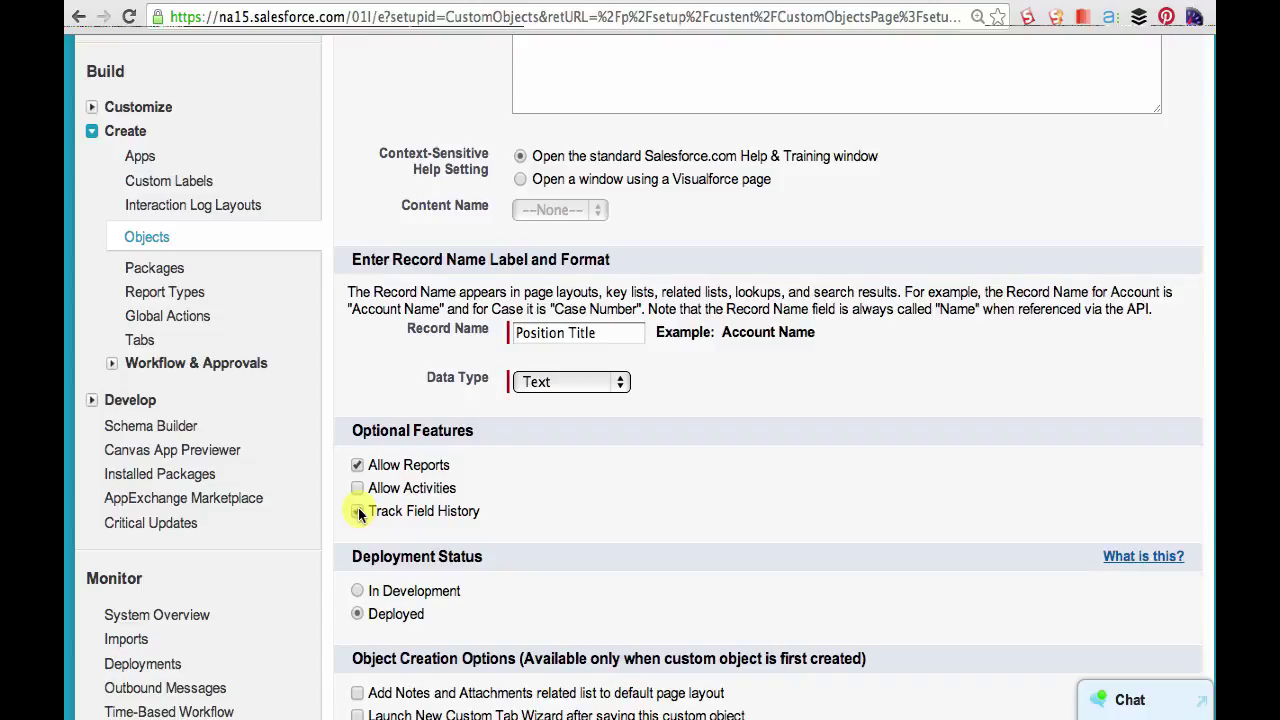
left_click(358, 512)
scroll(783, 515, "down", 1)
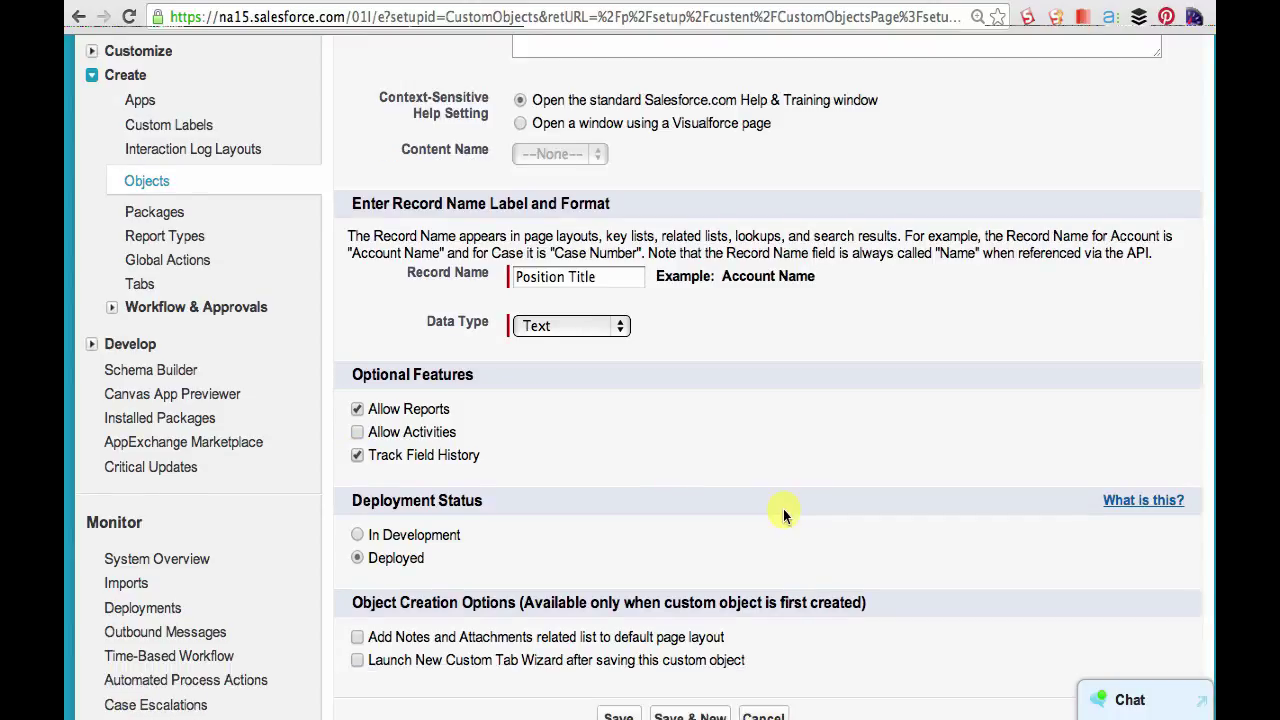
scroll(783, 515, "down", 1)
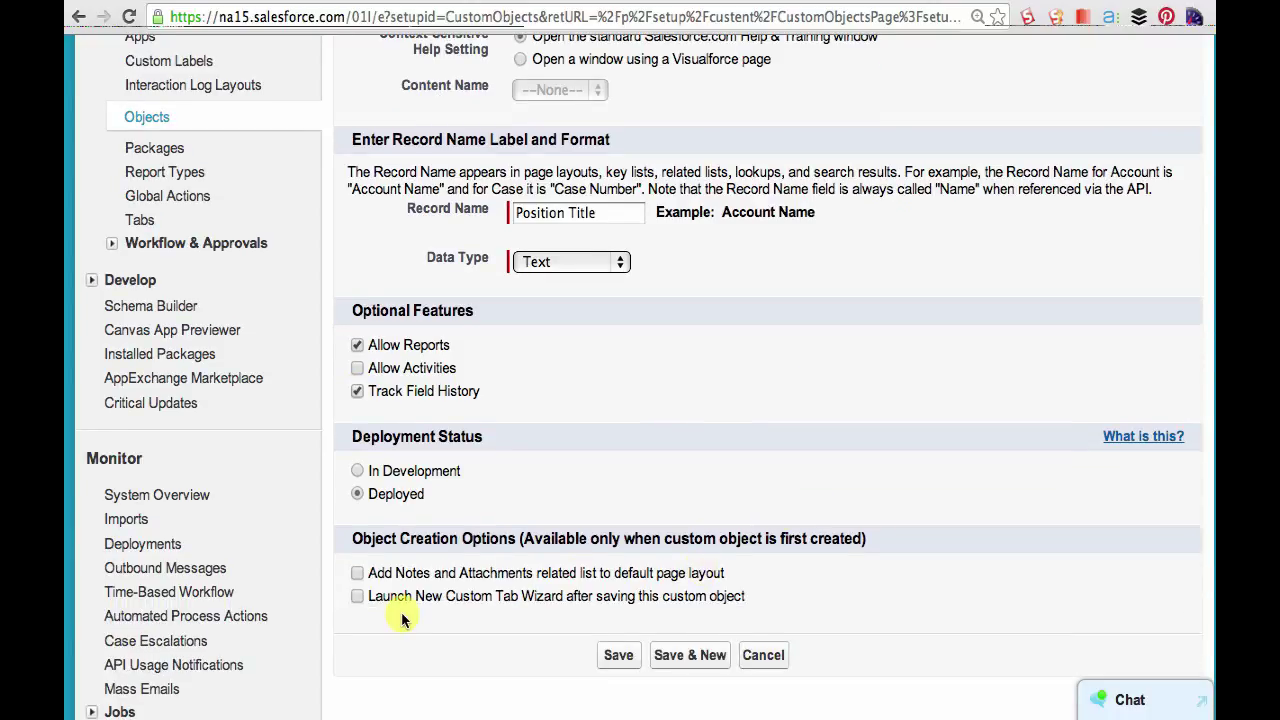
Step: Save the Position object settings and scroll through its detail page
left_click(619, 660)
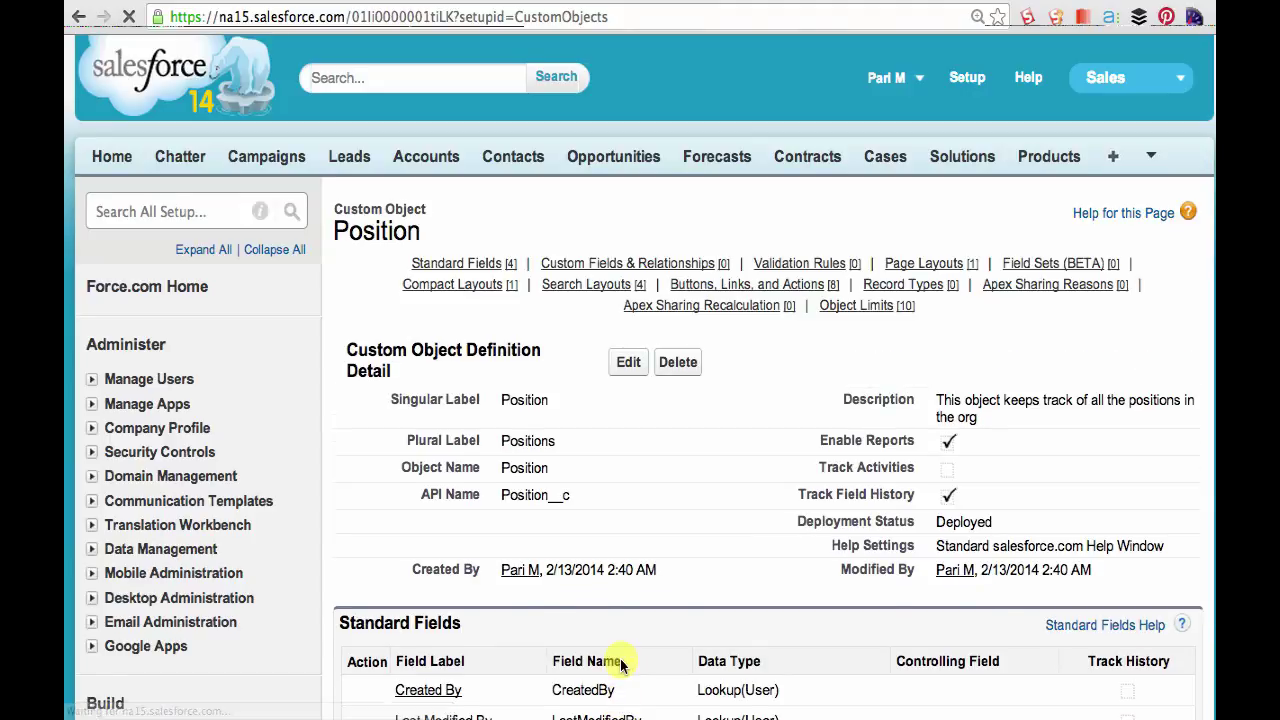
scroll(882, 494, "down", 3)
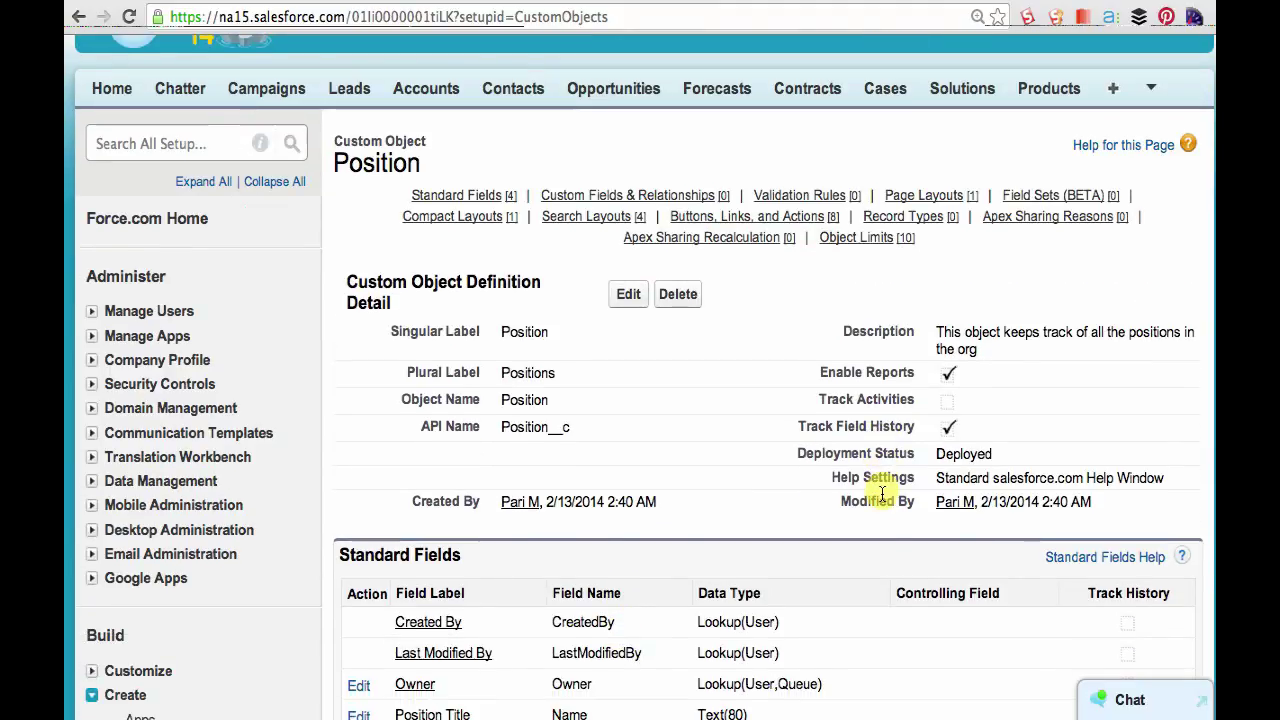
scroll(881, 492, "down", 2)
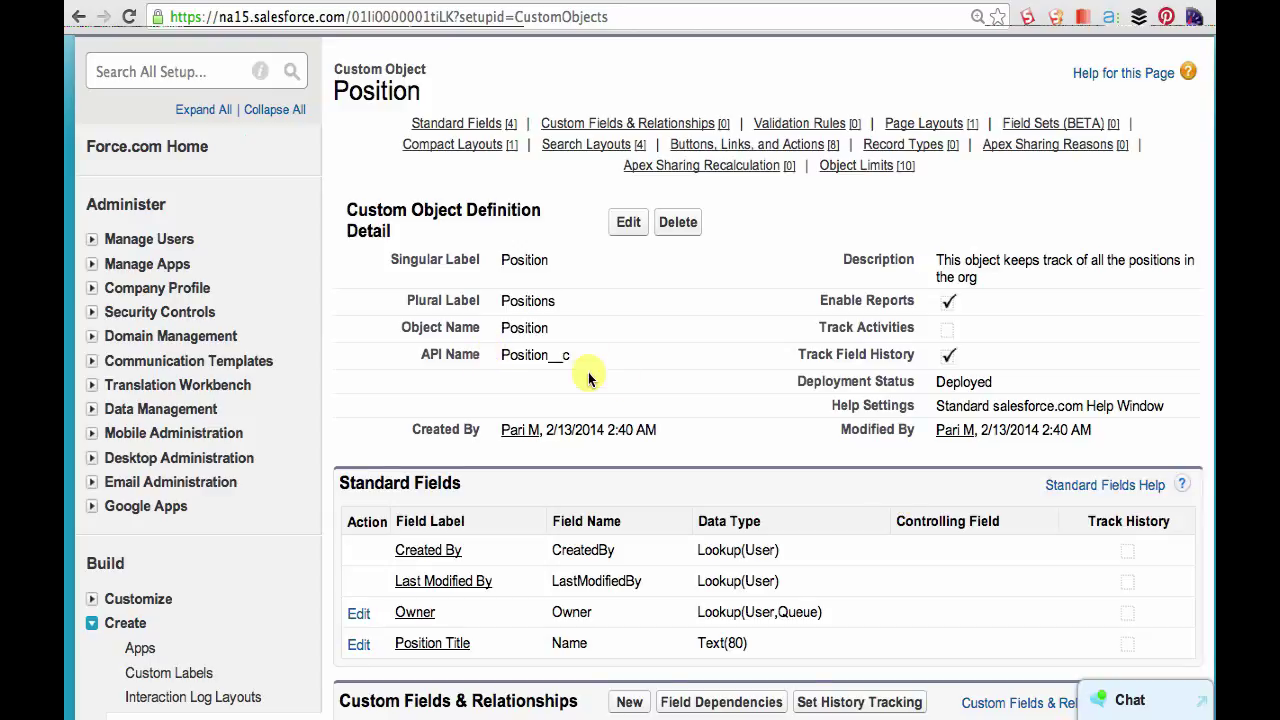
scroll(577, 413, "down", 1)
scroll(577, 413, "down", 1)
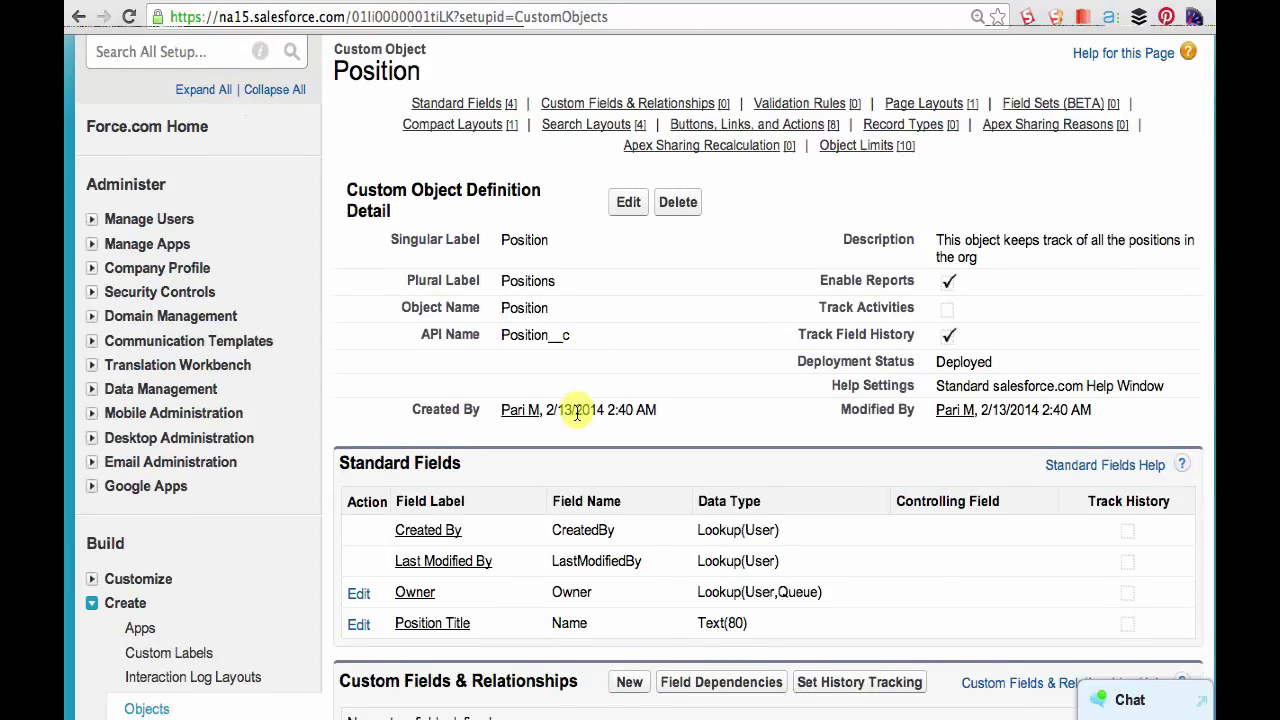
scroll(576, 410, "down", 1)
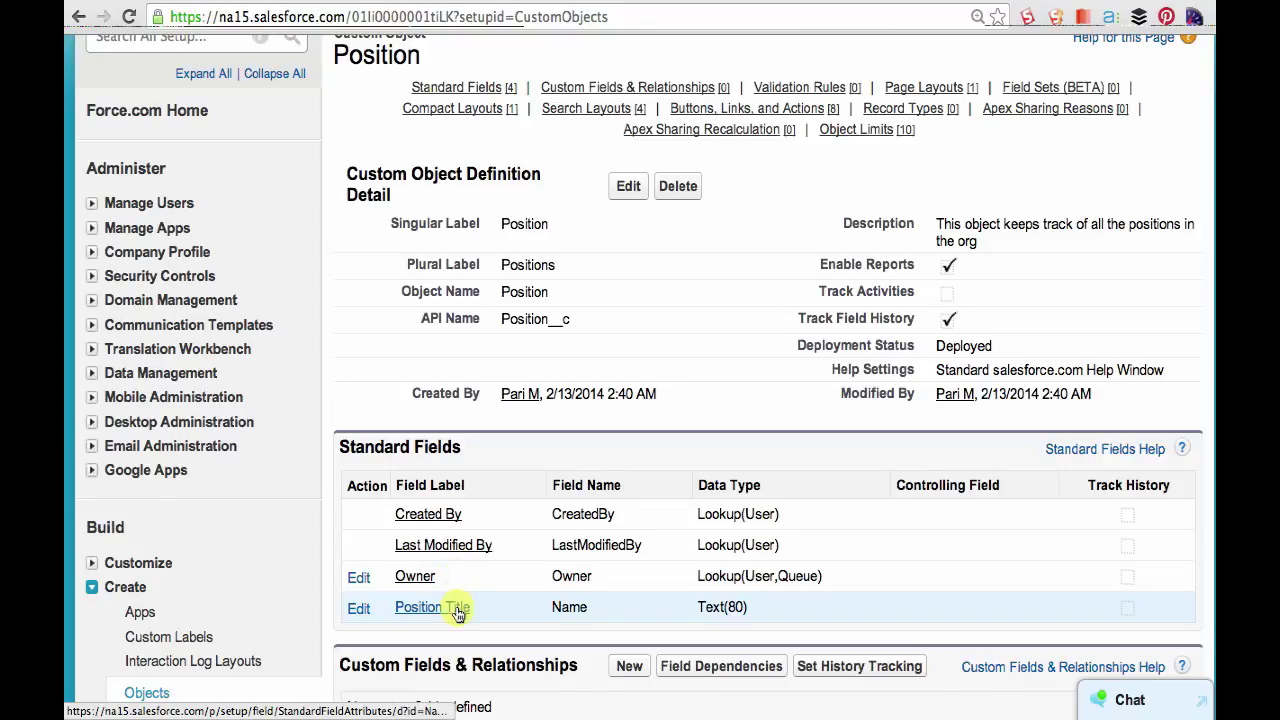
Step: Point out the API name Position__c, then scroll to Custom Fields & Relationships
scroll(510, 350, "up", 1)
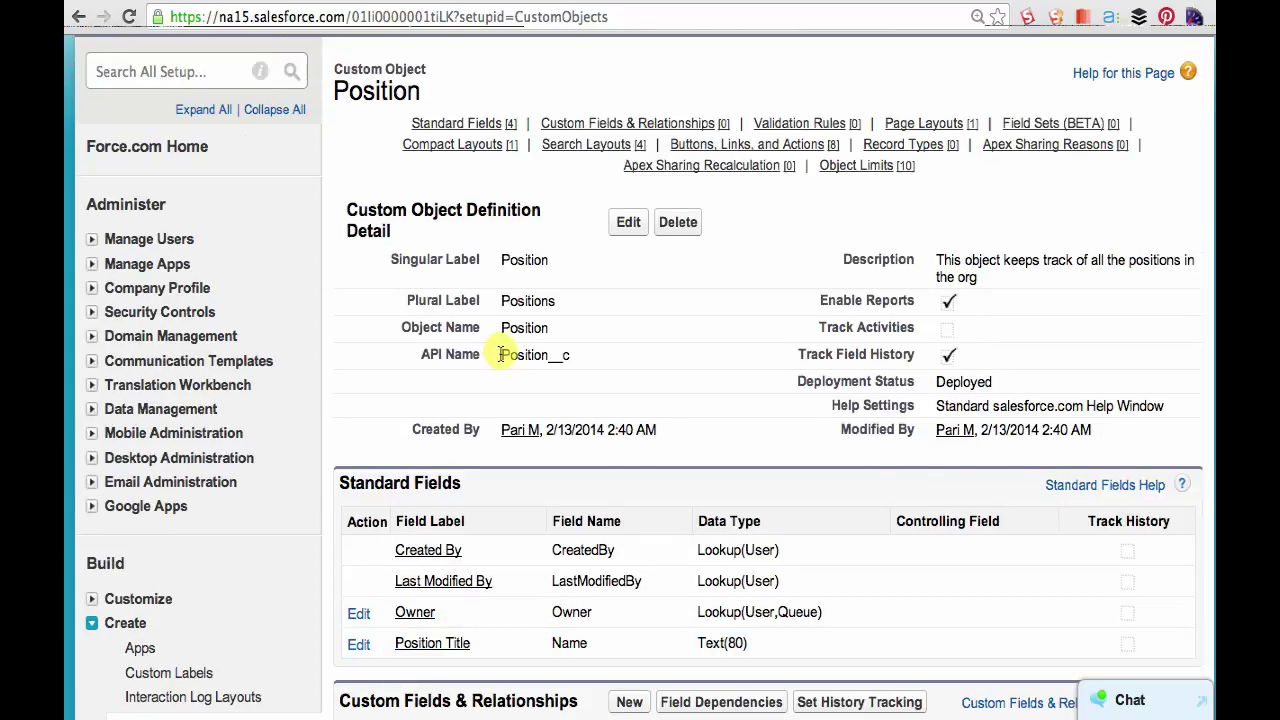
left_click_drag(500, 354, 569, 355)
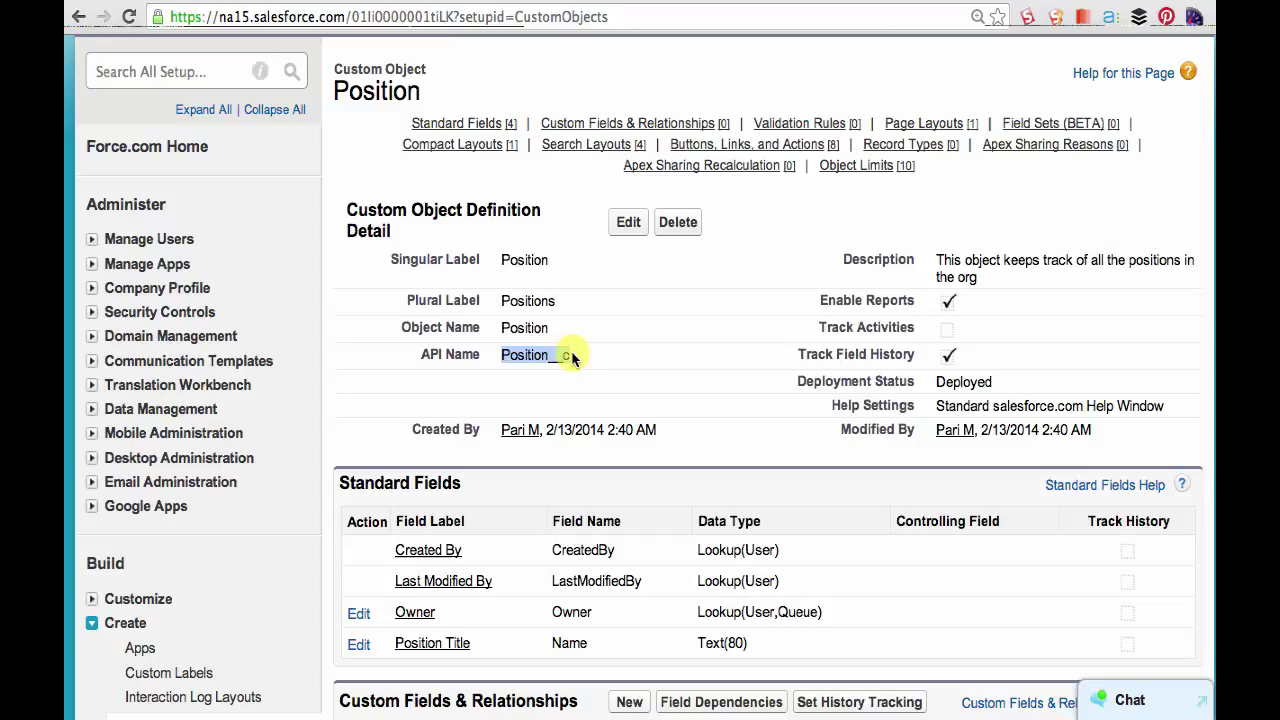
left_click(588, 360)
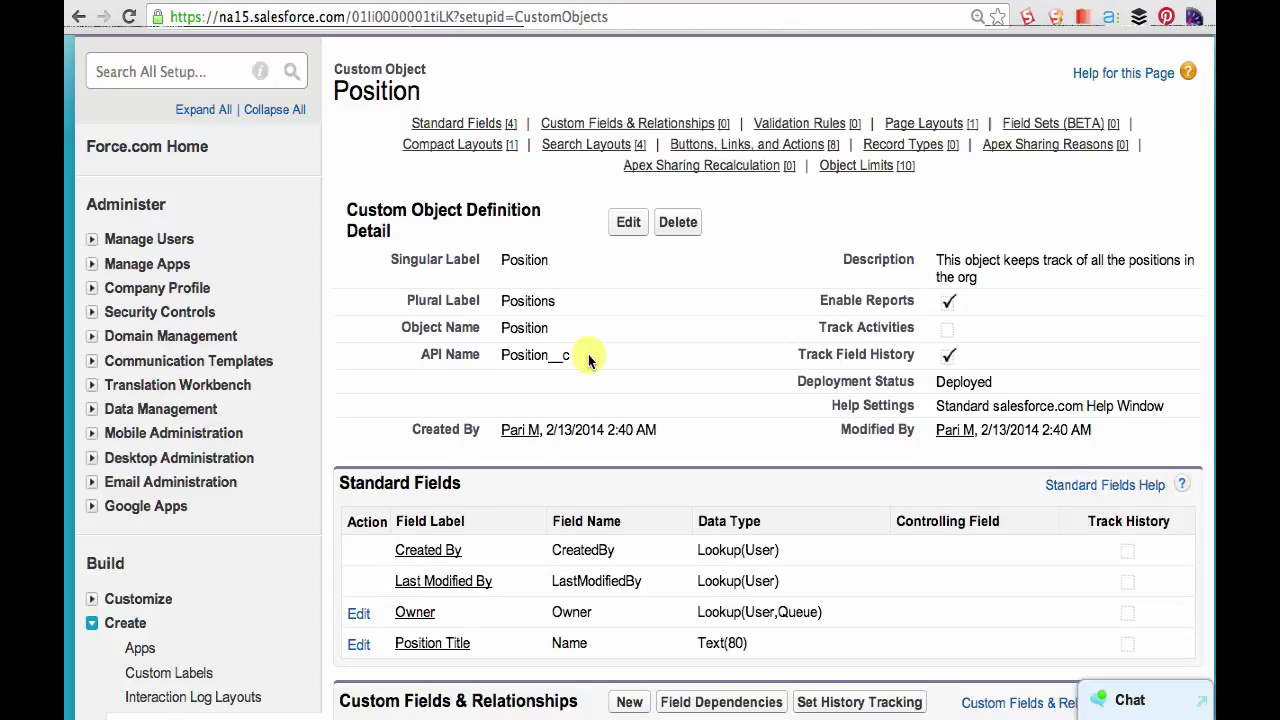
scroll(457, 600, "down", 2)
scroll(460, 600, "down", 2)
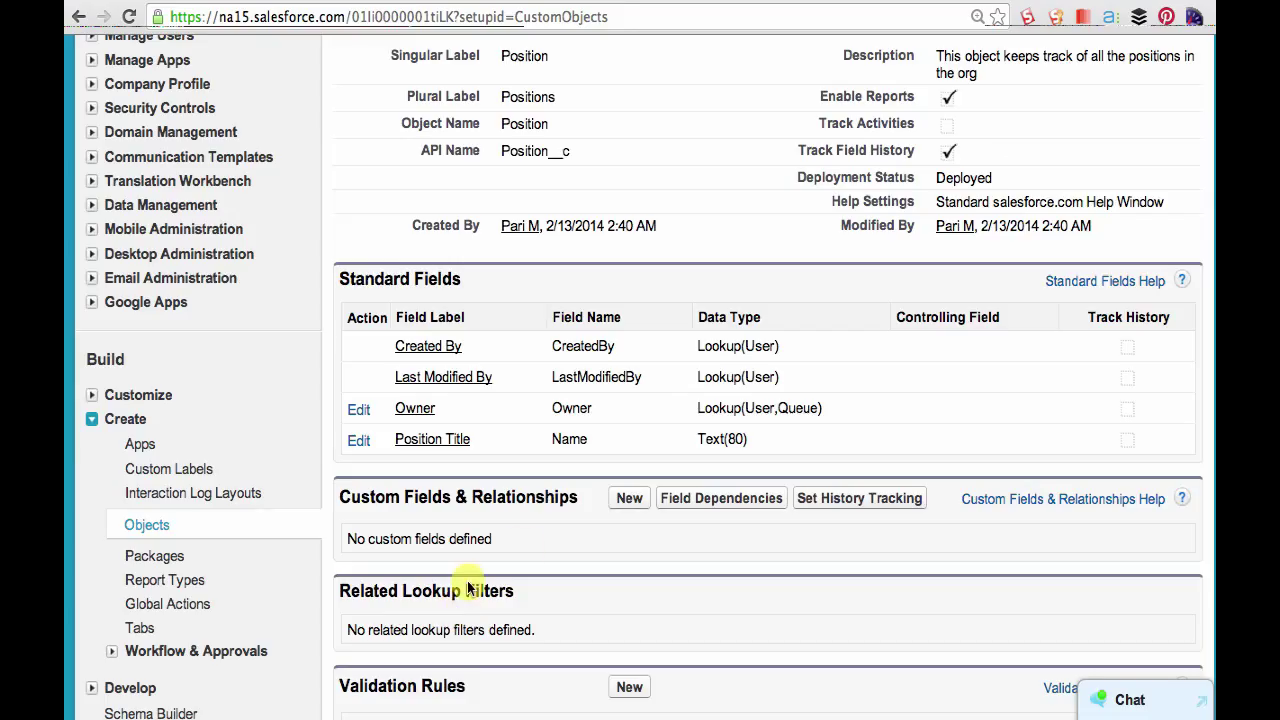
Step: Start a new Position custom field of type Text Area (Long)
left_click(620, 500)
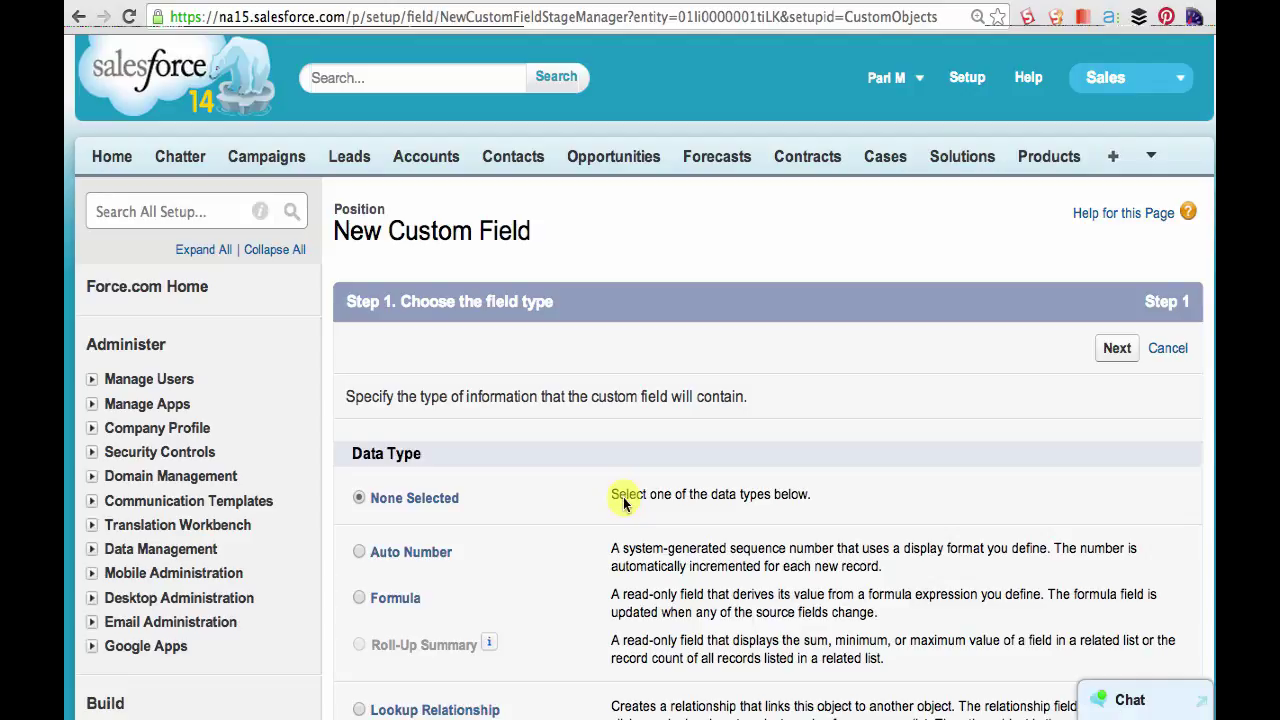
scroll(562, 485, "down", 10)
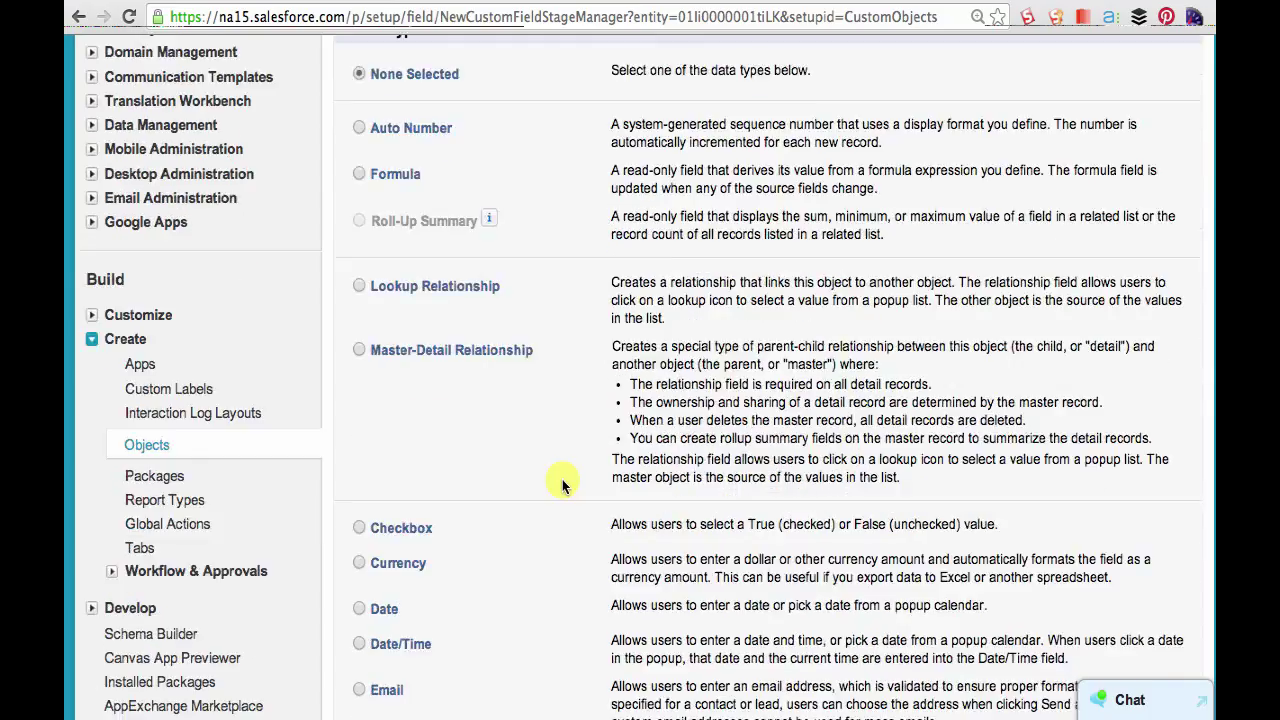
scroll(562, 485, "down", 10)
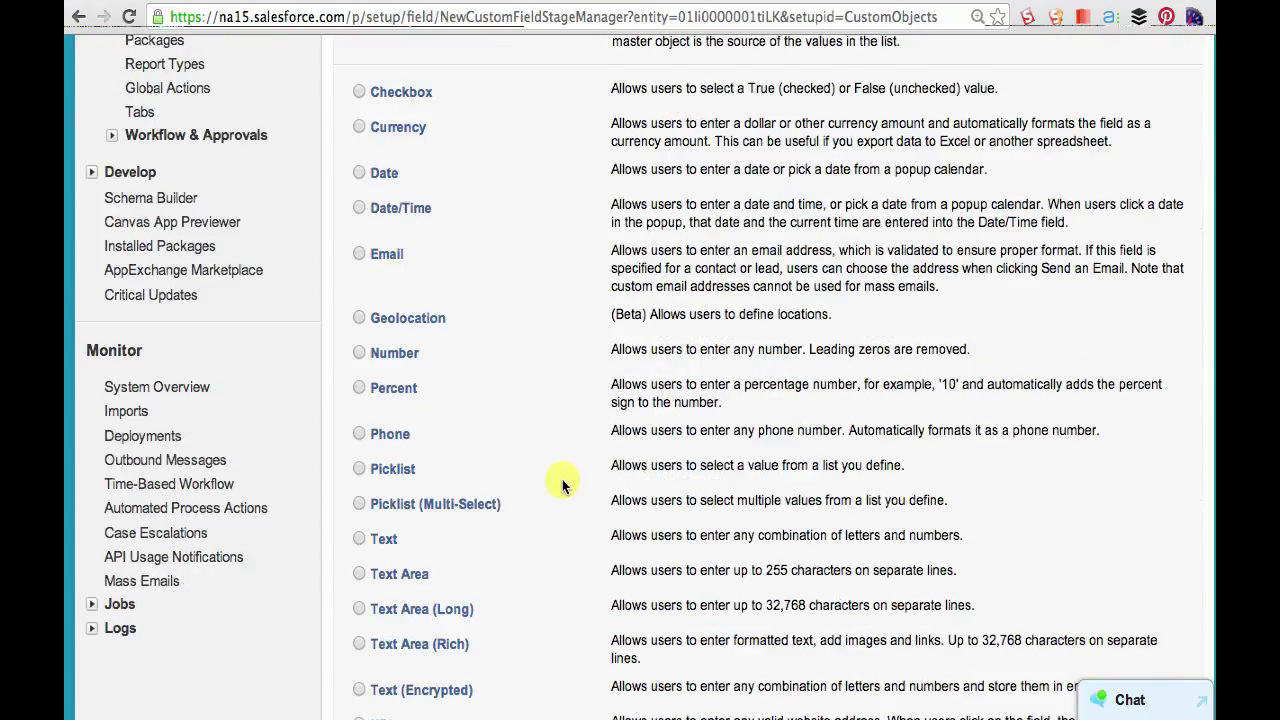
scroll(562, 485, "down", 1)
left_click(360, 557)
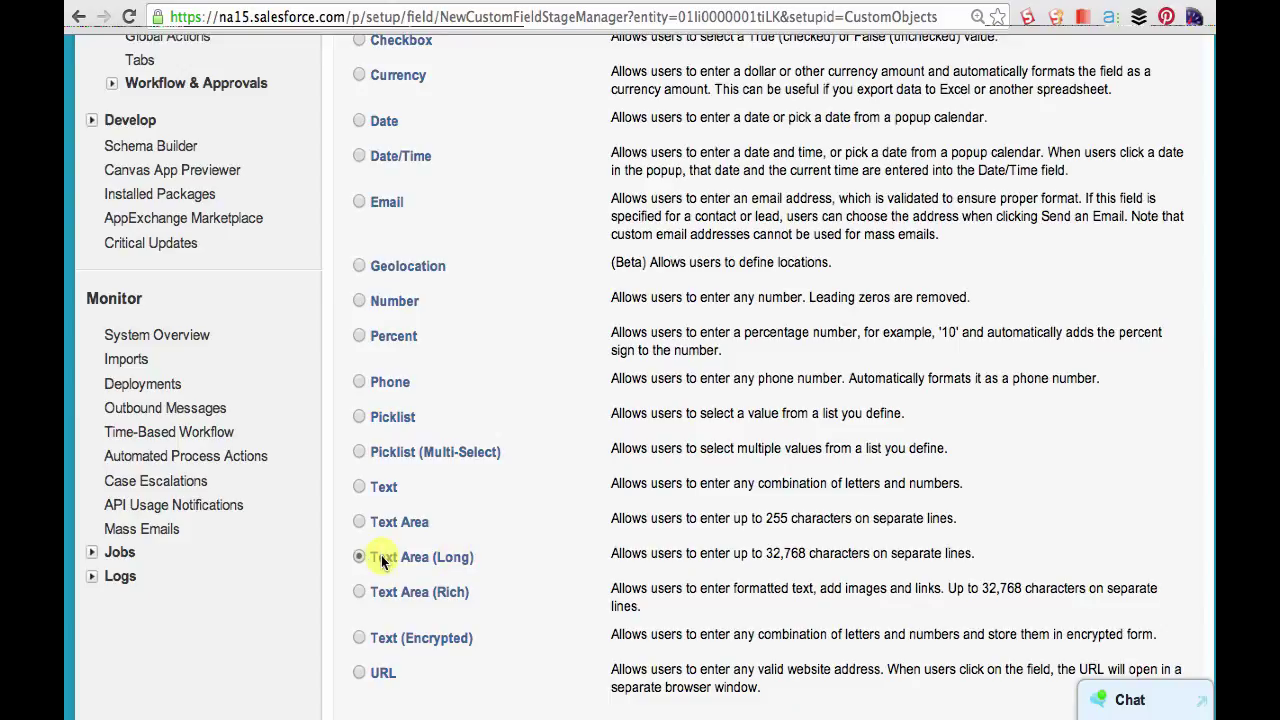
scroll(709, 550, "down", 2)
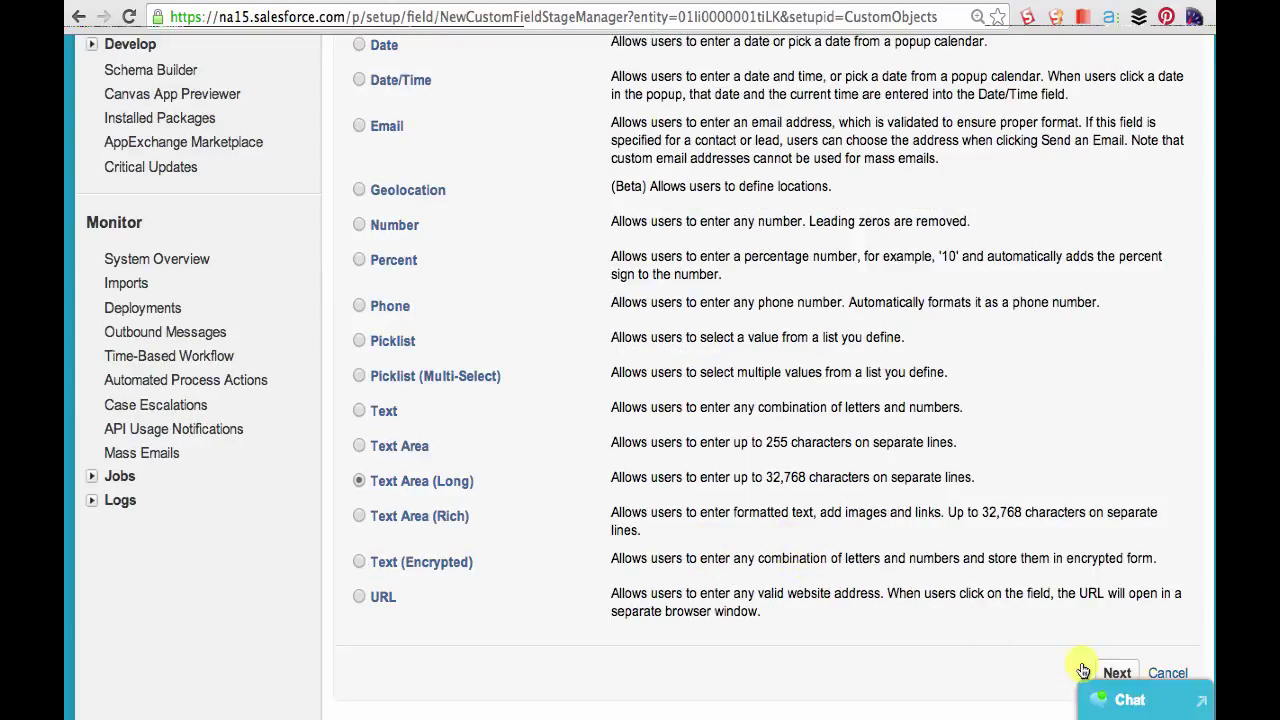
left_click(1115, 672)
Step: Label the field Job Responsibilities and continue to field-level security
type("Job Respo")
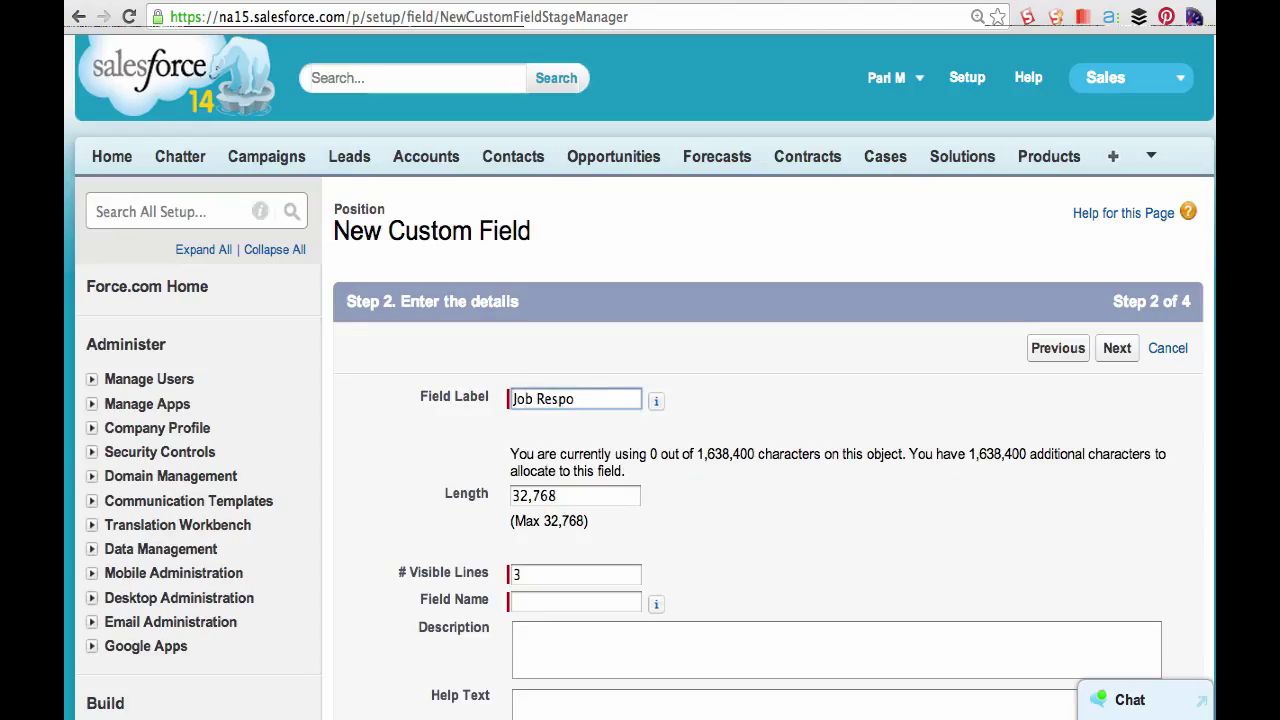
type("nsibilities")
key("Tab")
scroll(610, 405, "down", 2)
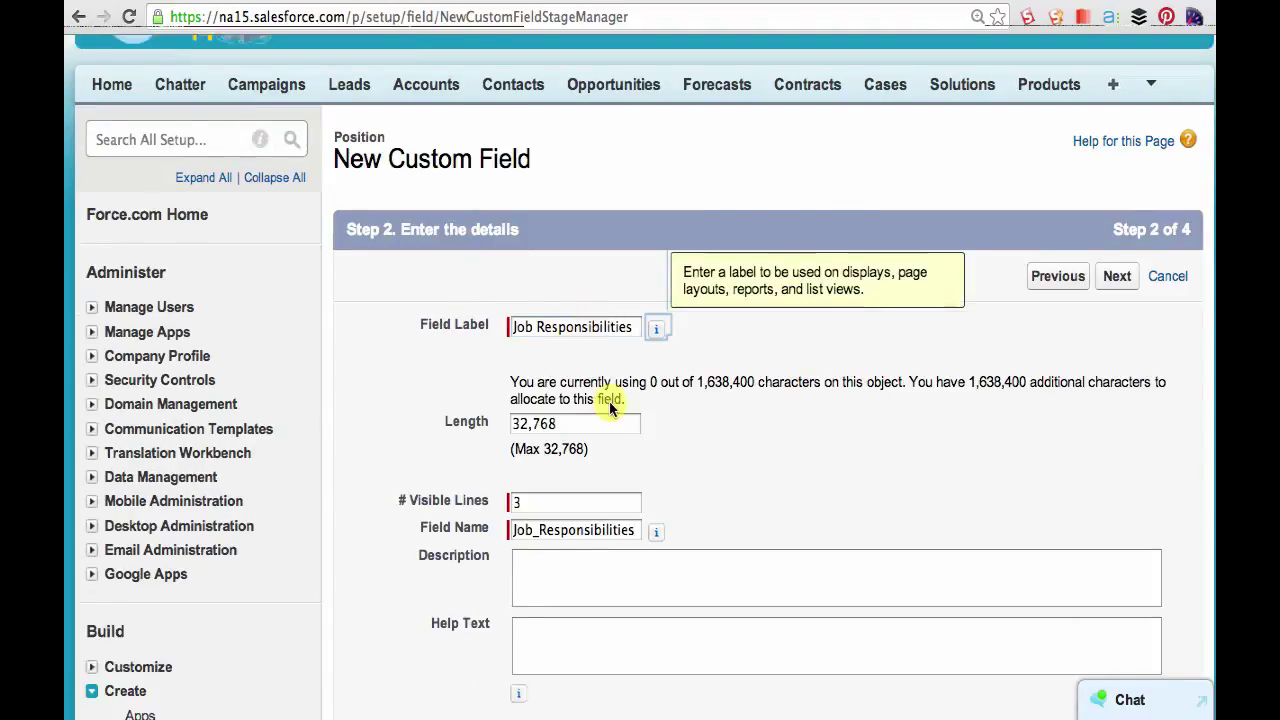
scroll(610, 405, "down", 3)
left_click(561, 527)
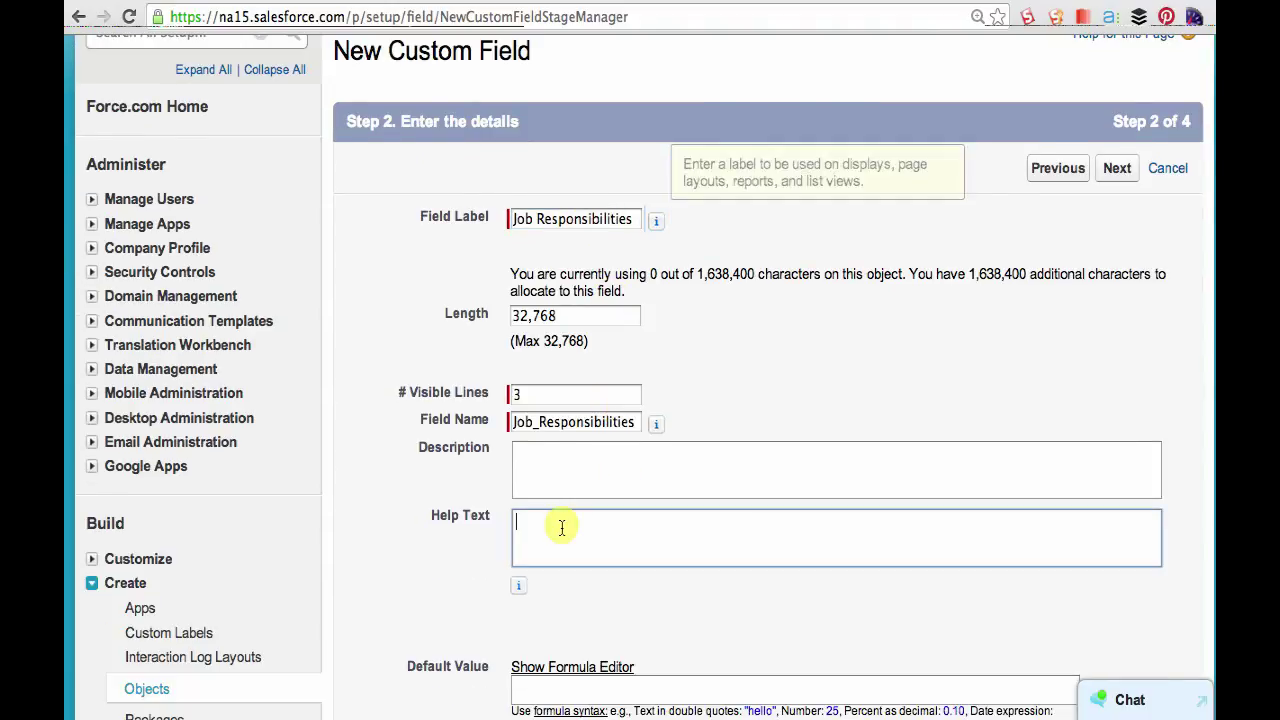
scroll(561, 527, "down", 3)
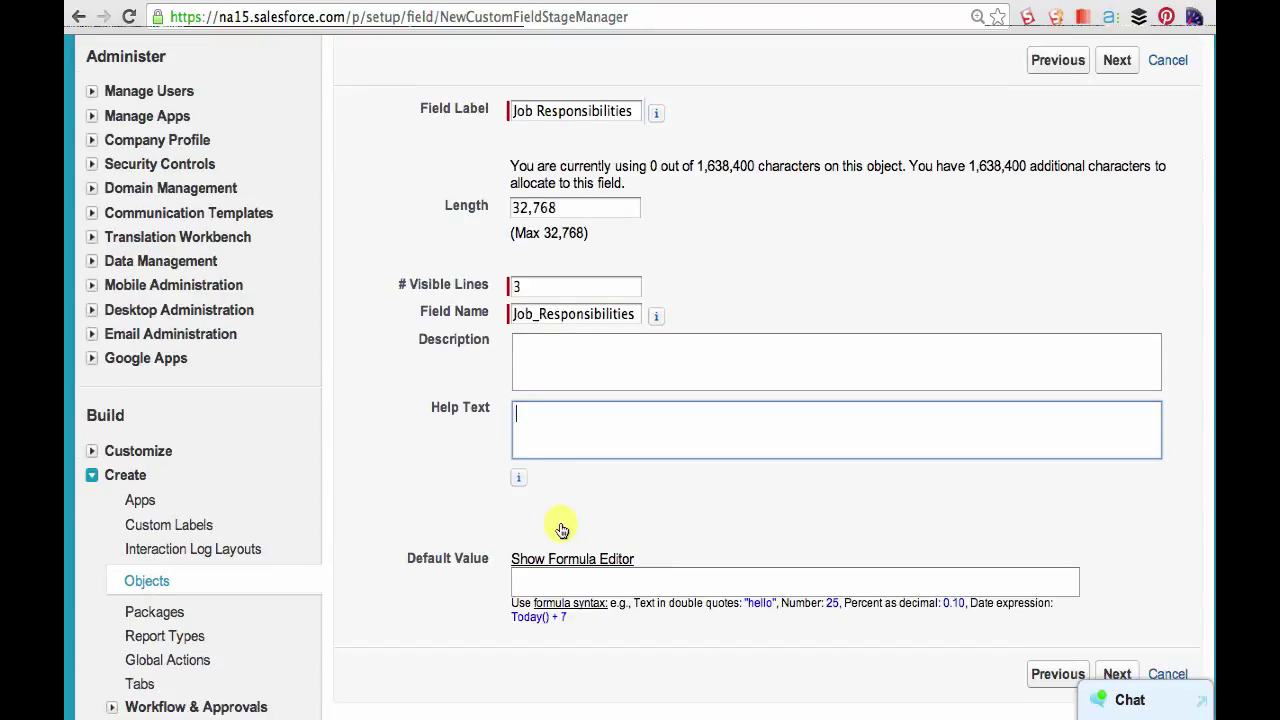
scroll(561, 527, "down", 1)
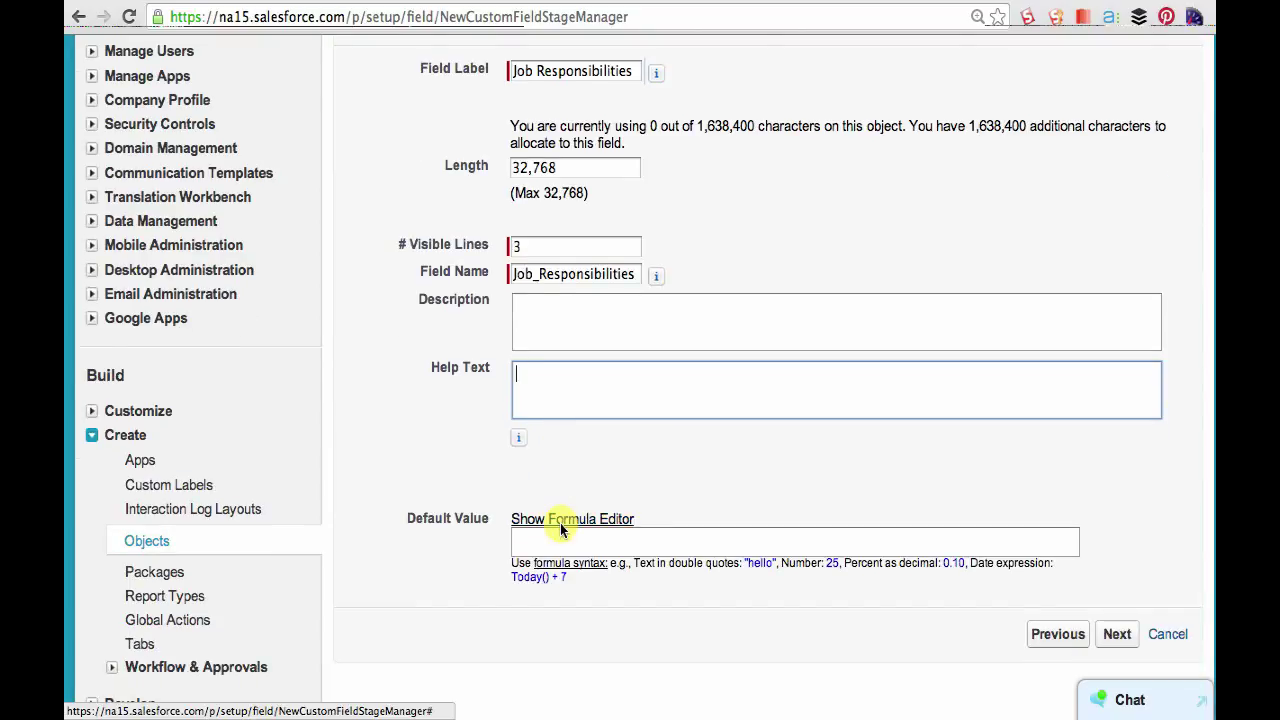
left_click(1116, 636)
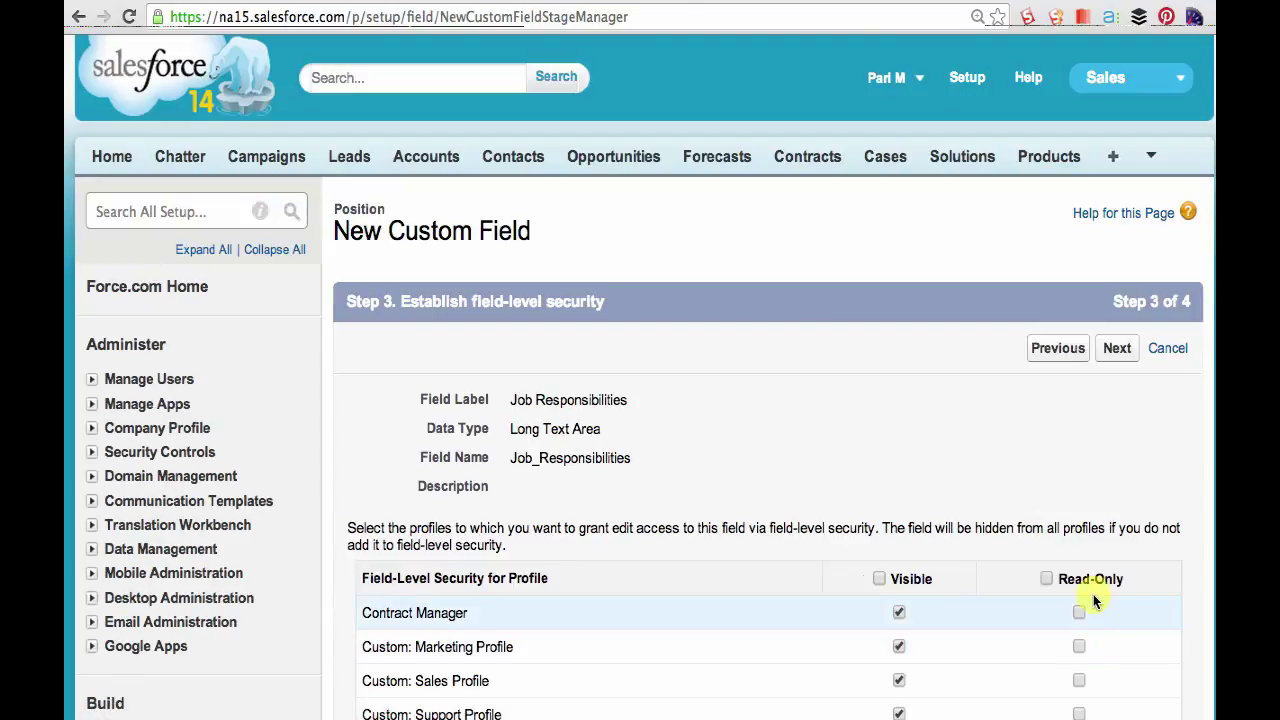
Step: Accept the field-level security defaults and keep Job Responsibilities on Position Layout
scroll(1092, 520, "down", 1)
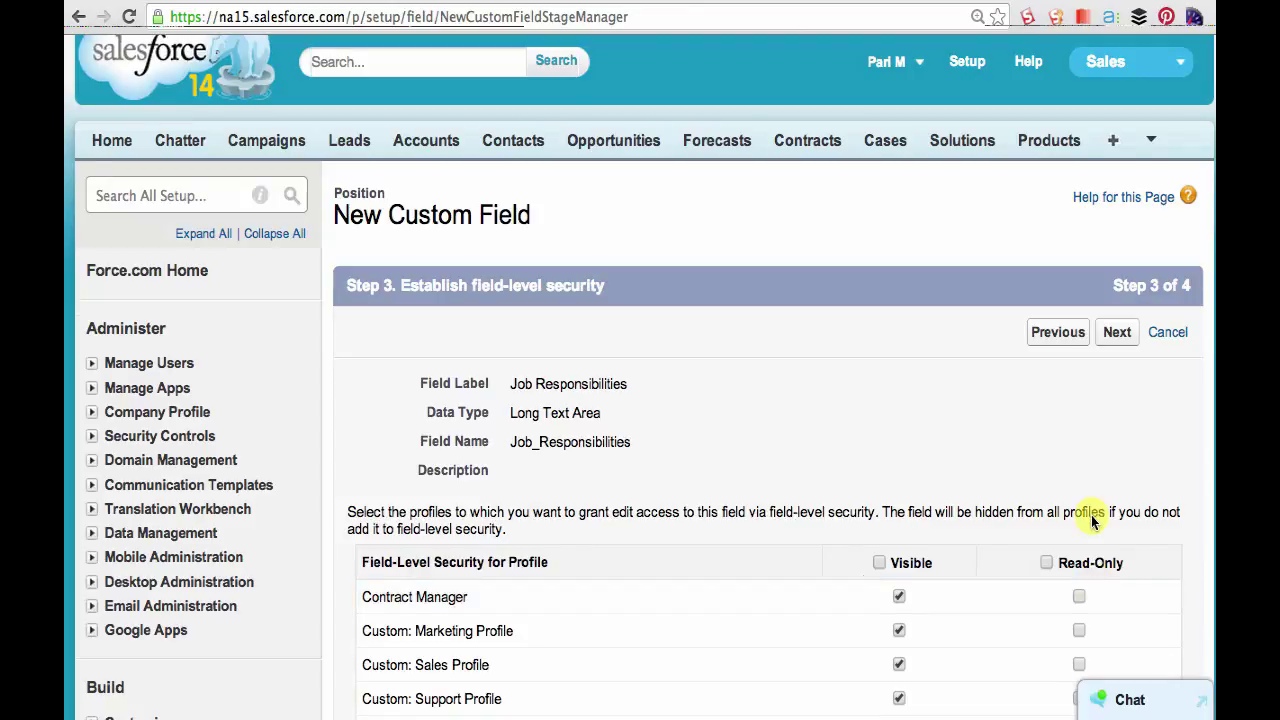
scroll(1092, 520, "down", 1)
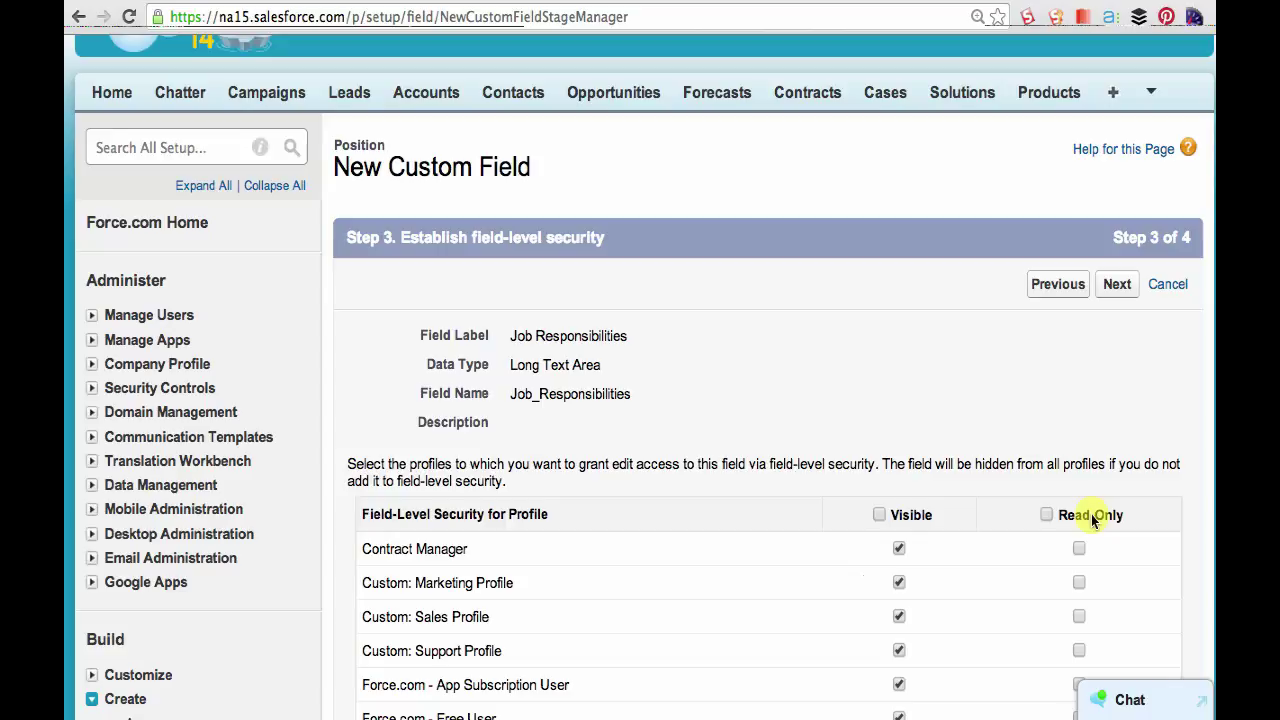
scroll(1092, 519, "down", 2)
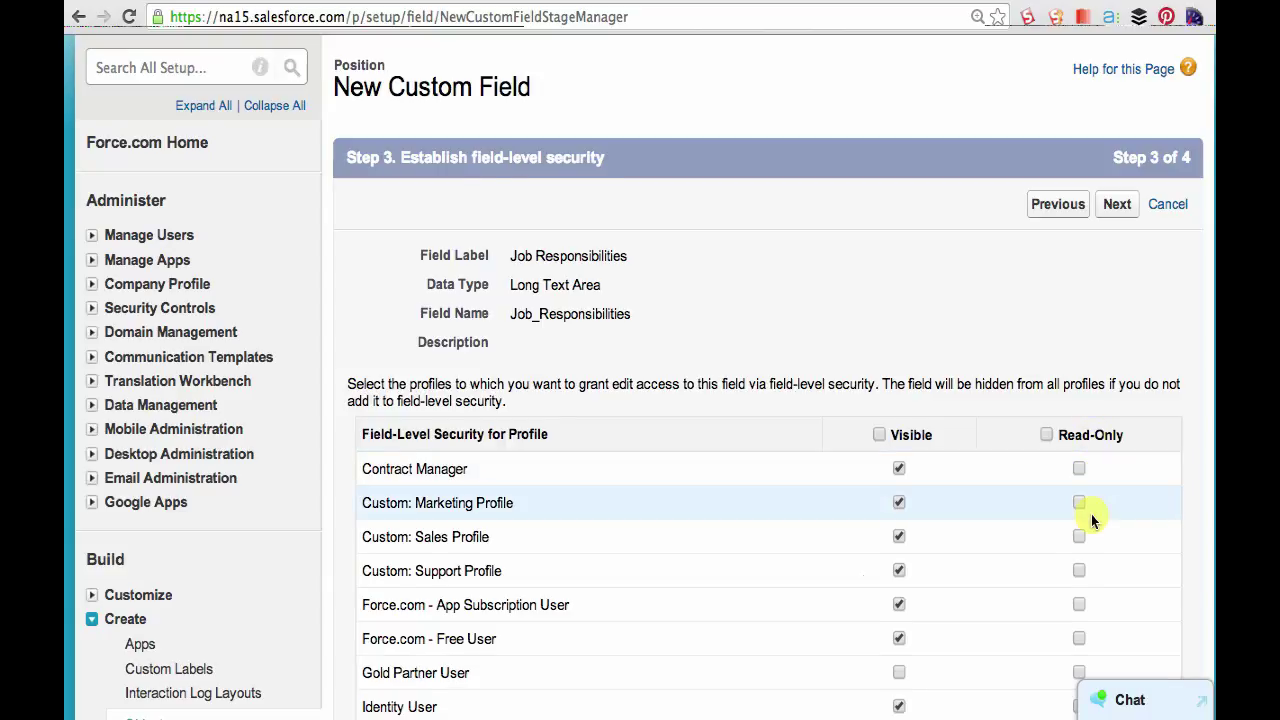
scroll(1091, 514, "down", 1)
scroll(1091, 514, "down", 1)
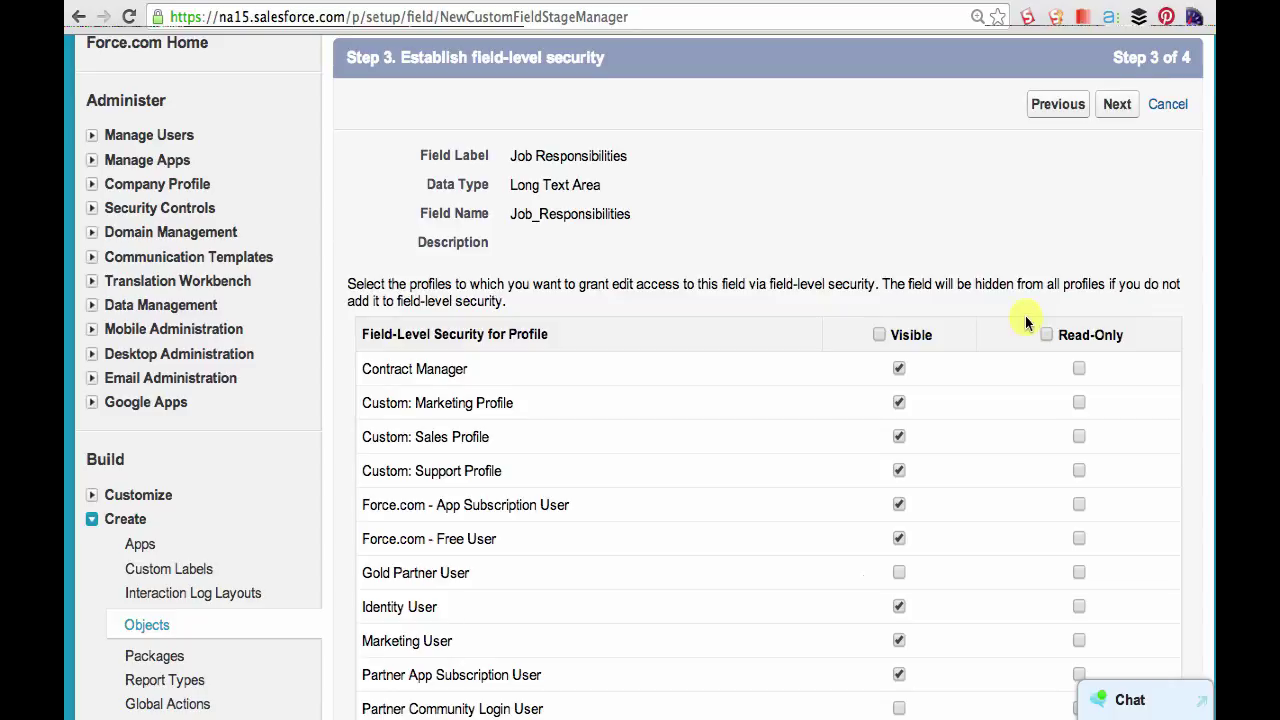
scroll(1027, 322, "down", 1)
scroll(1027, 322, "down", 2)
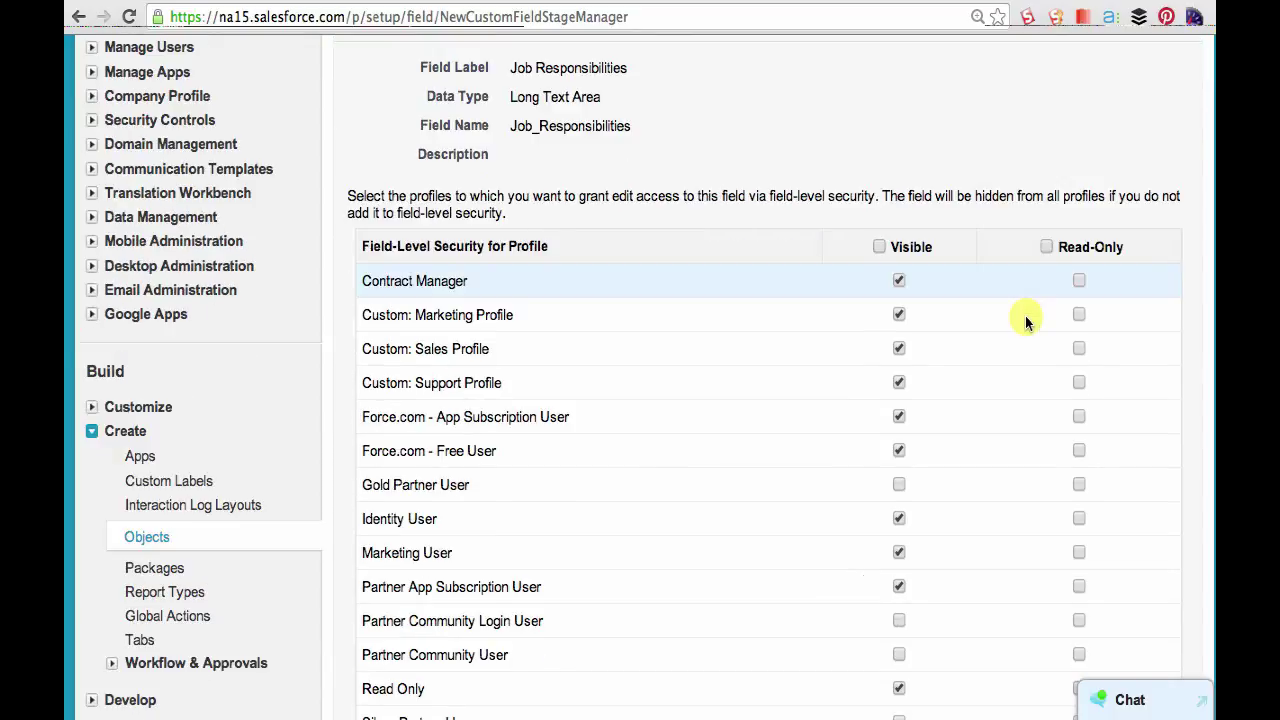
scroll(1022, 341, "down", 2)
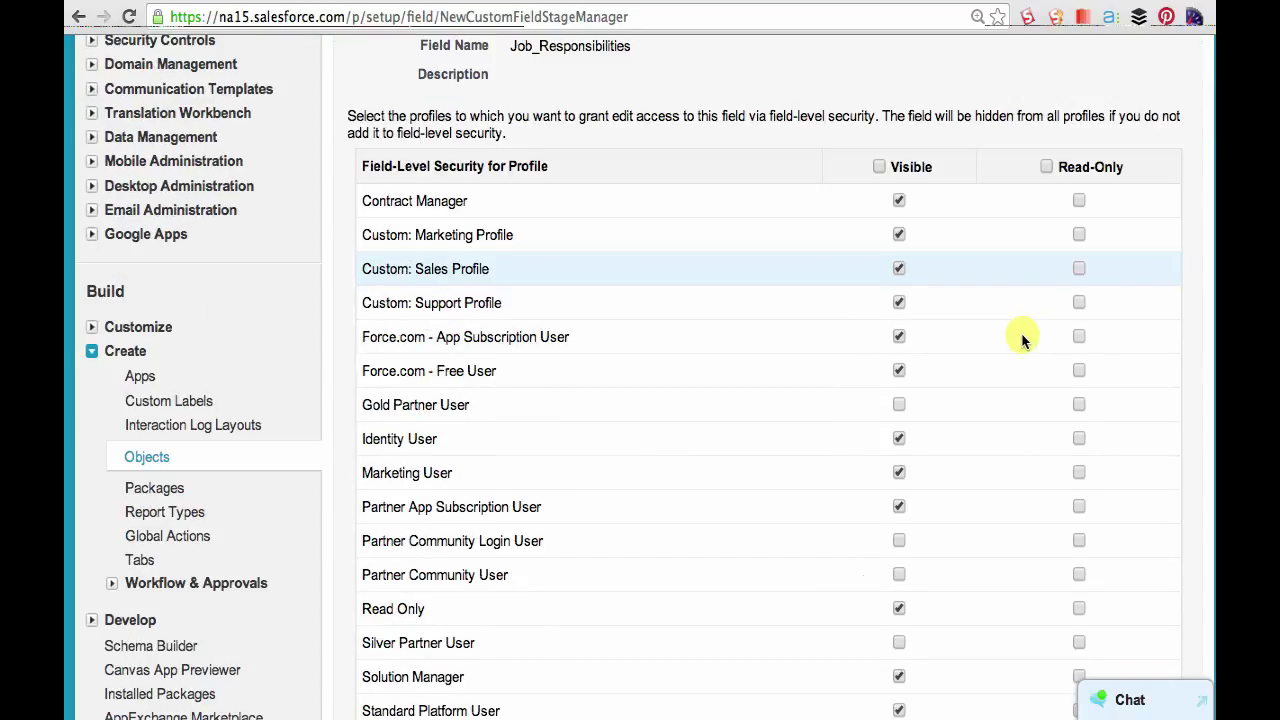
scroll(1021, 335, "down", 6)
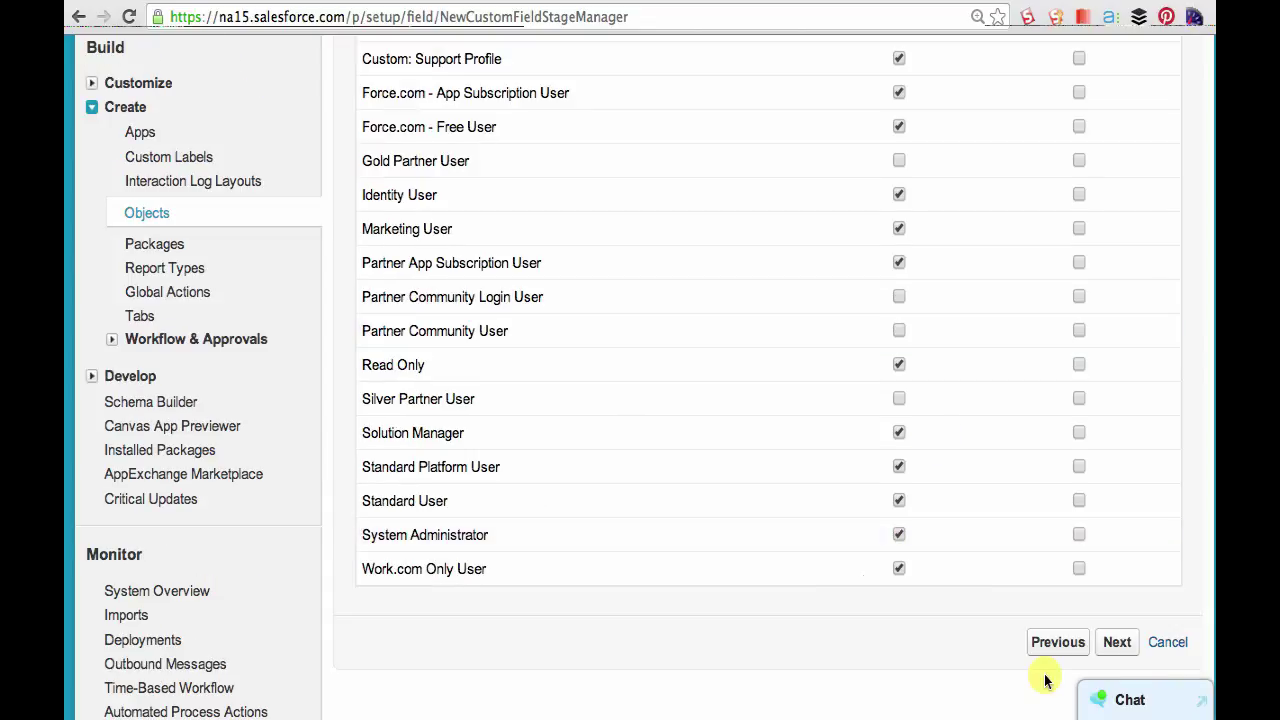
left_click(1117, 642)
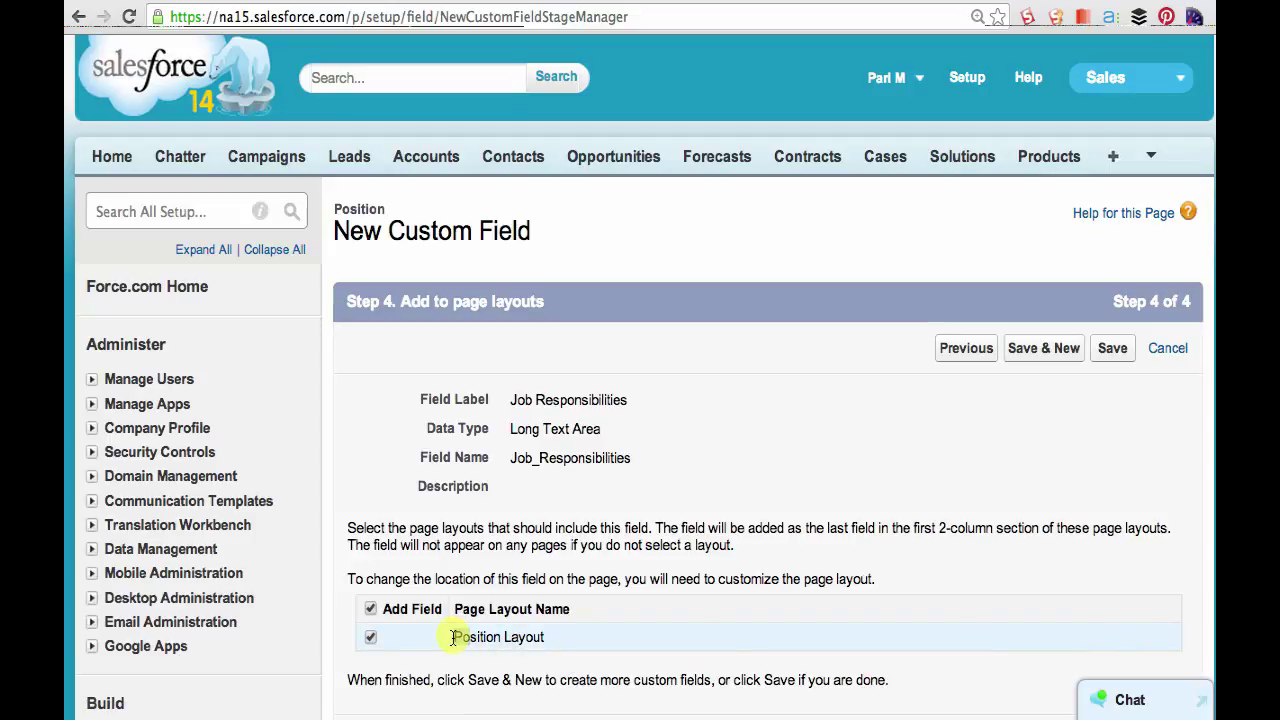
left_click_drag(455, 636, 552, 636)
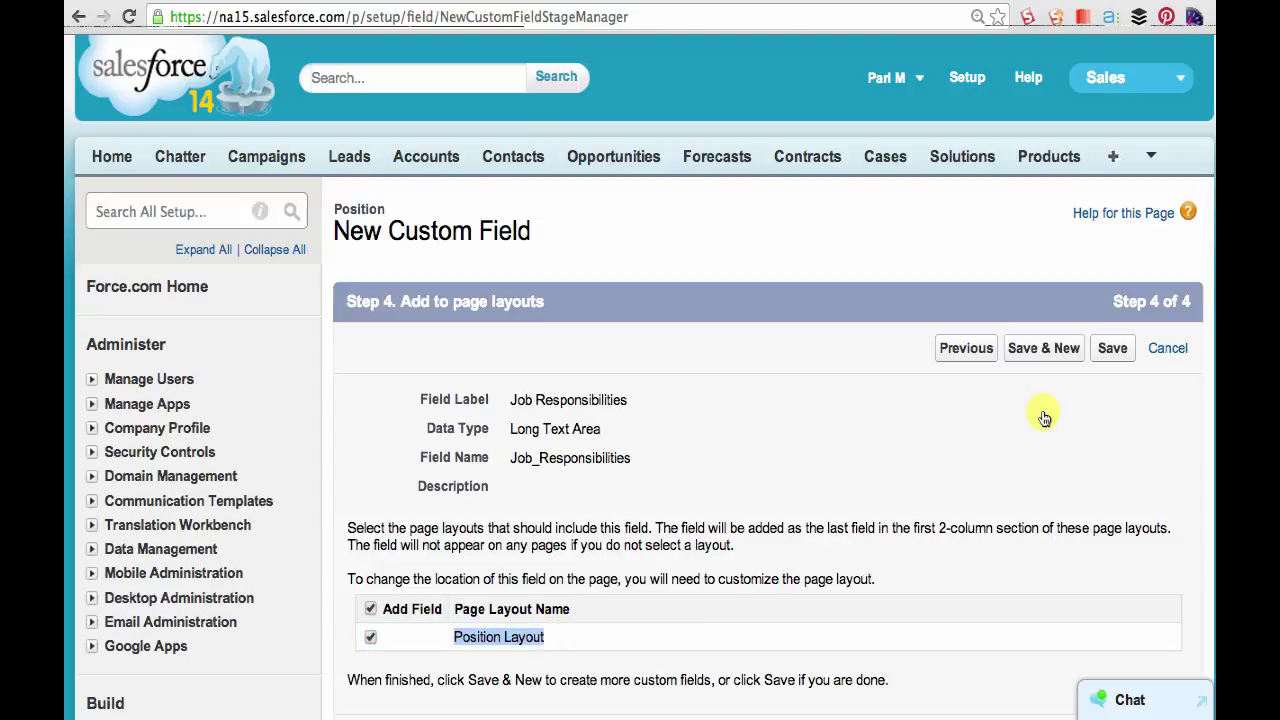
Step: Save Job Responsibilities and start a new Picklist field on Position
left_click(1059, 349)
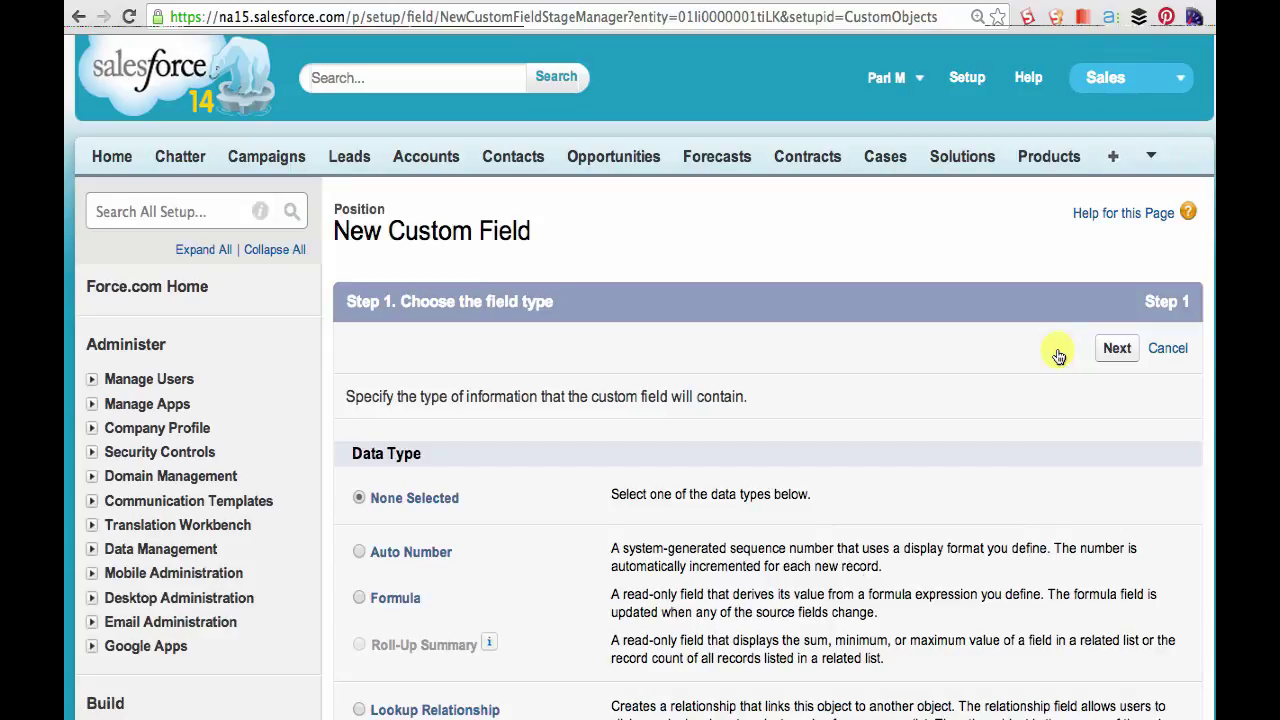
scroll(996, 424, "down", 1)
scroll(996, 417, "down", 5)
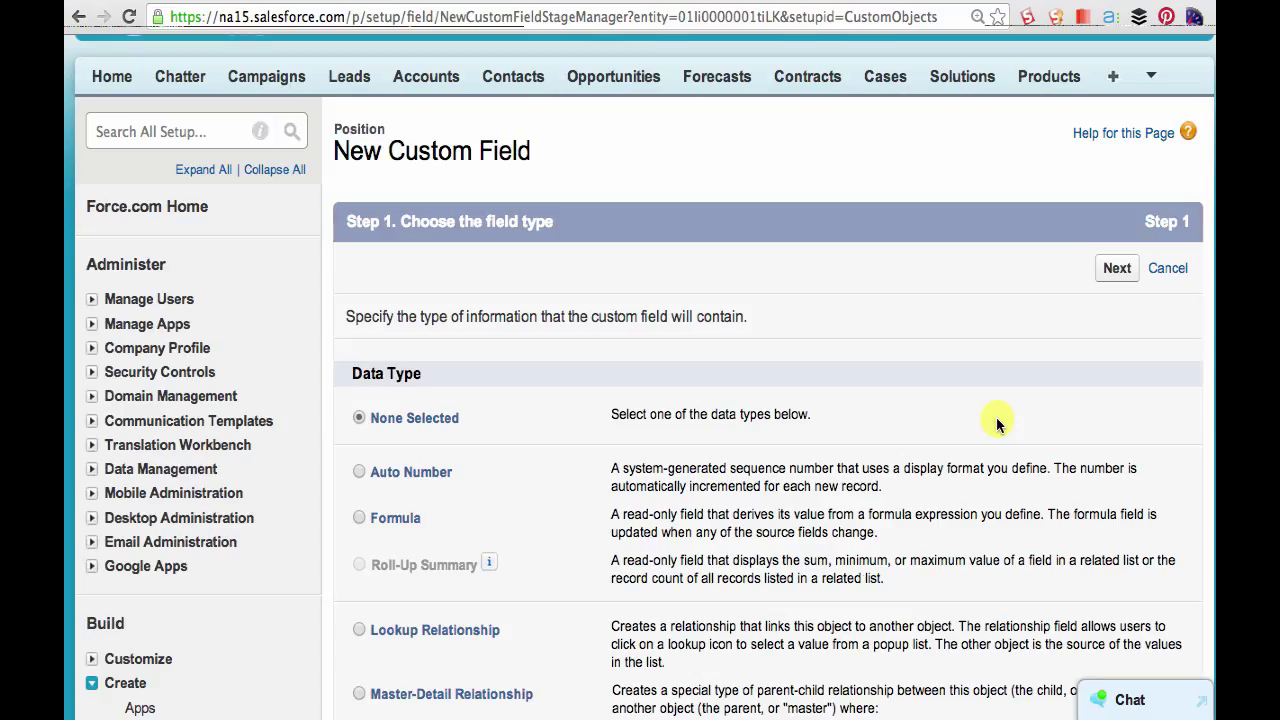
scroll(996, 420, "down", 3)
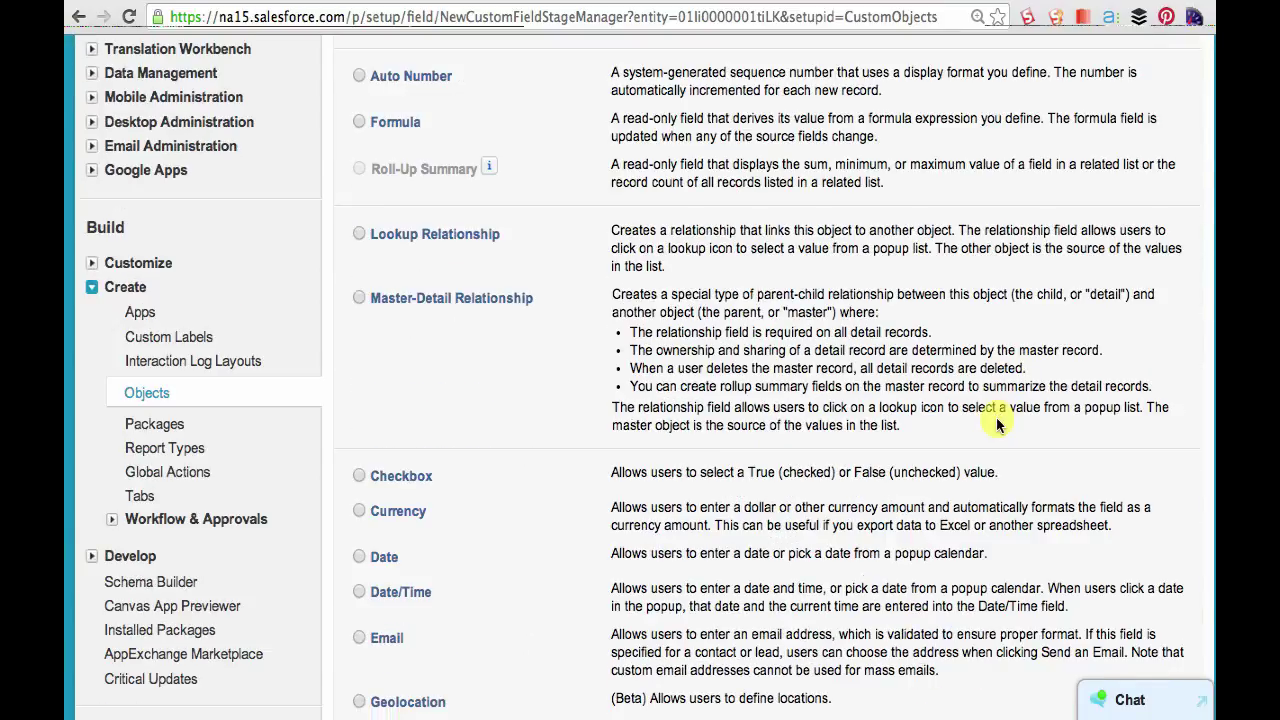
scroll(996, 420, "down", 2)
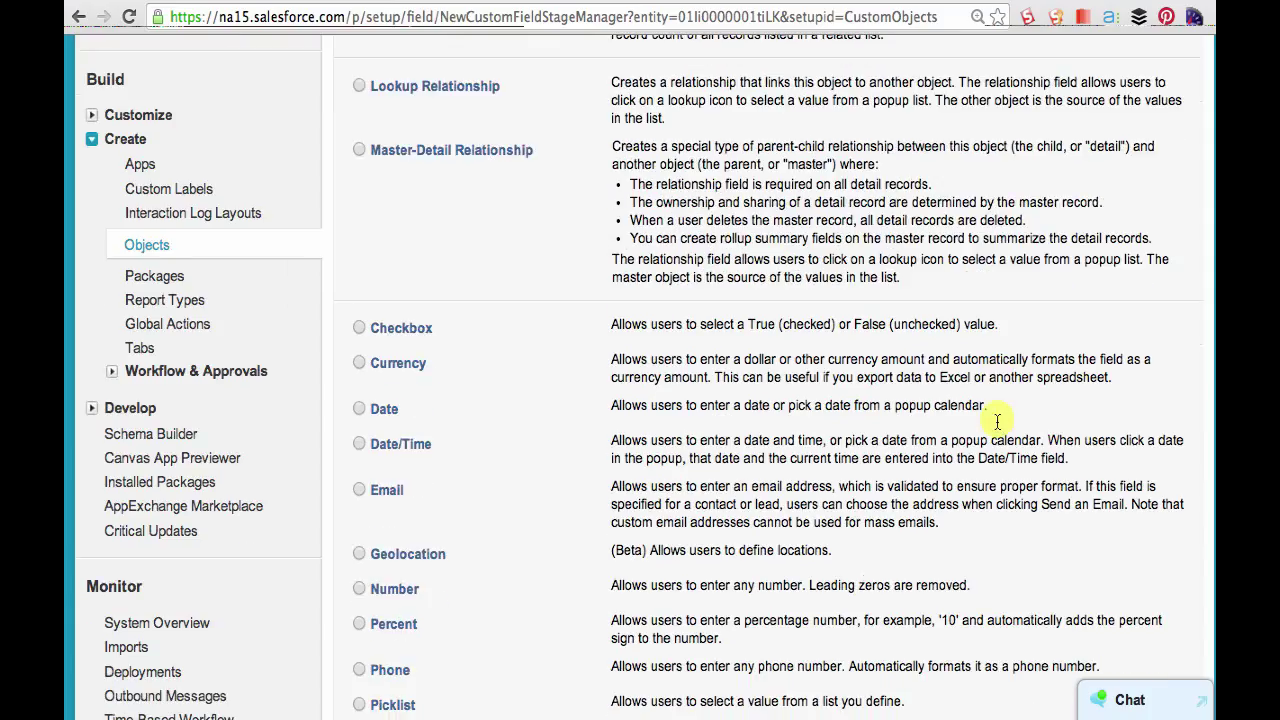
scroll(586, 610, "down", 1)
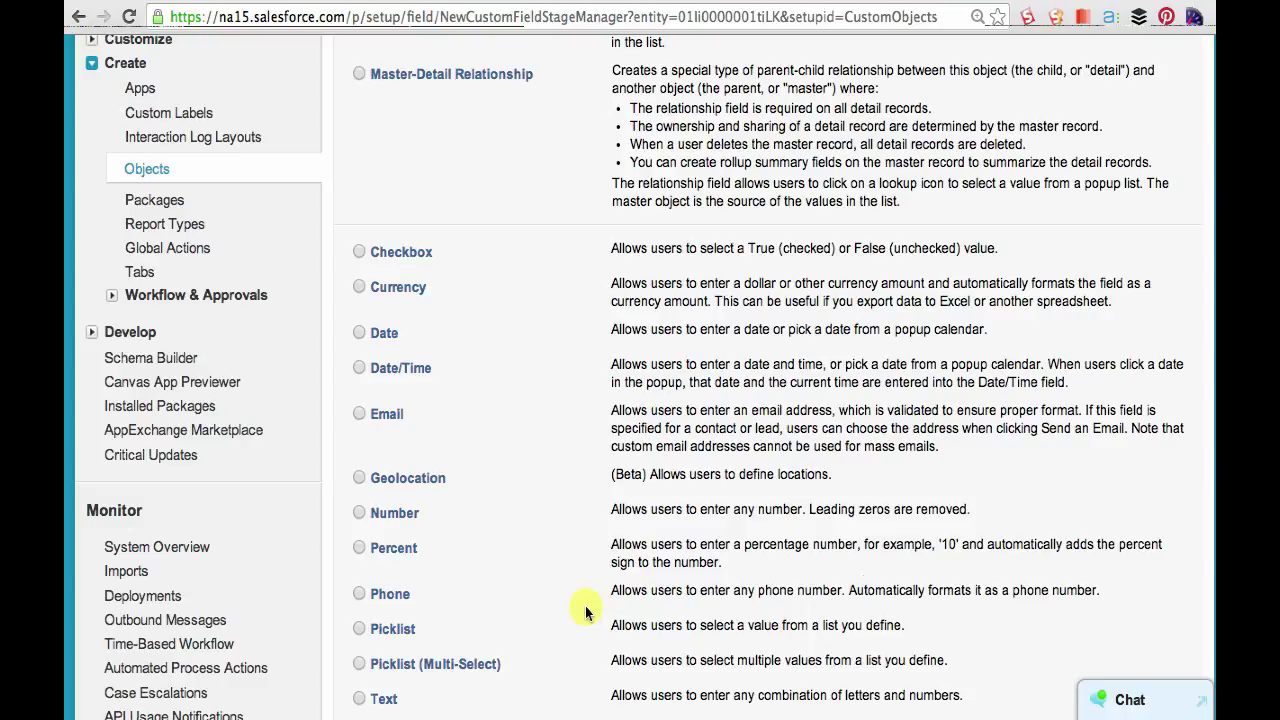
left_click(358, 629)
scroll(900, 540, "down", 2)
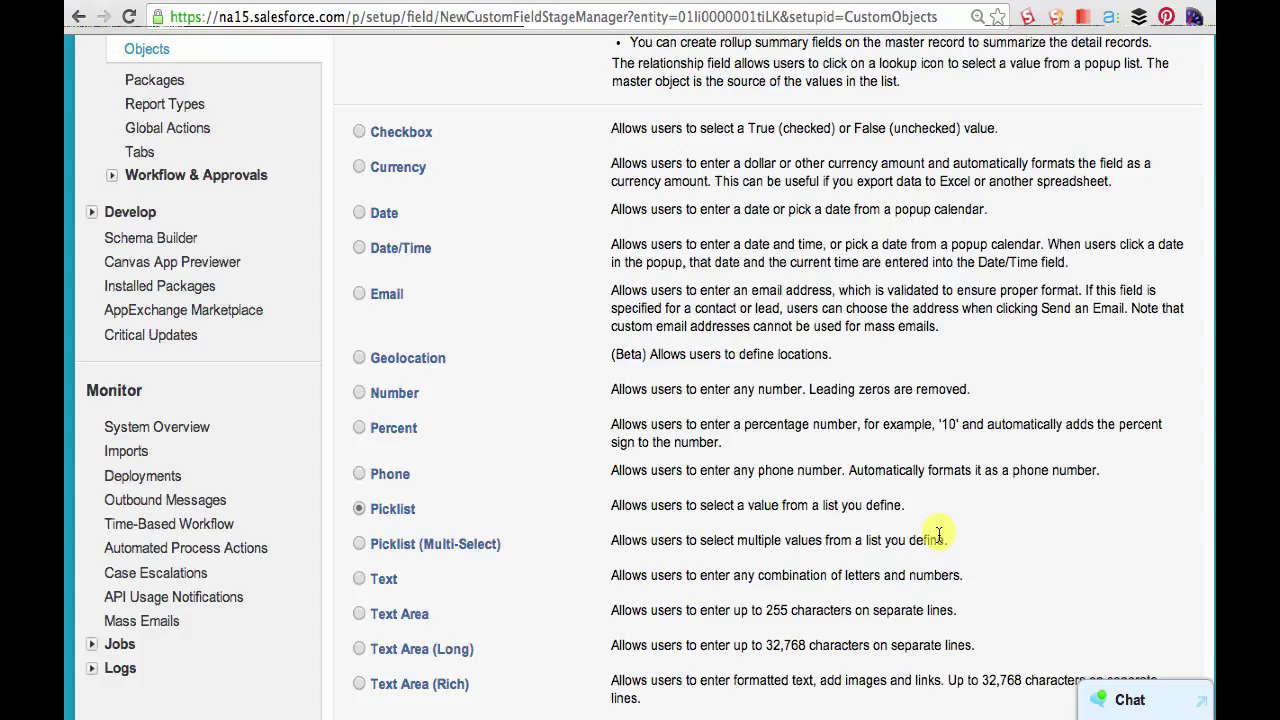
scroll(938, 537, "down", 3)
left_click(1108, 665)
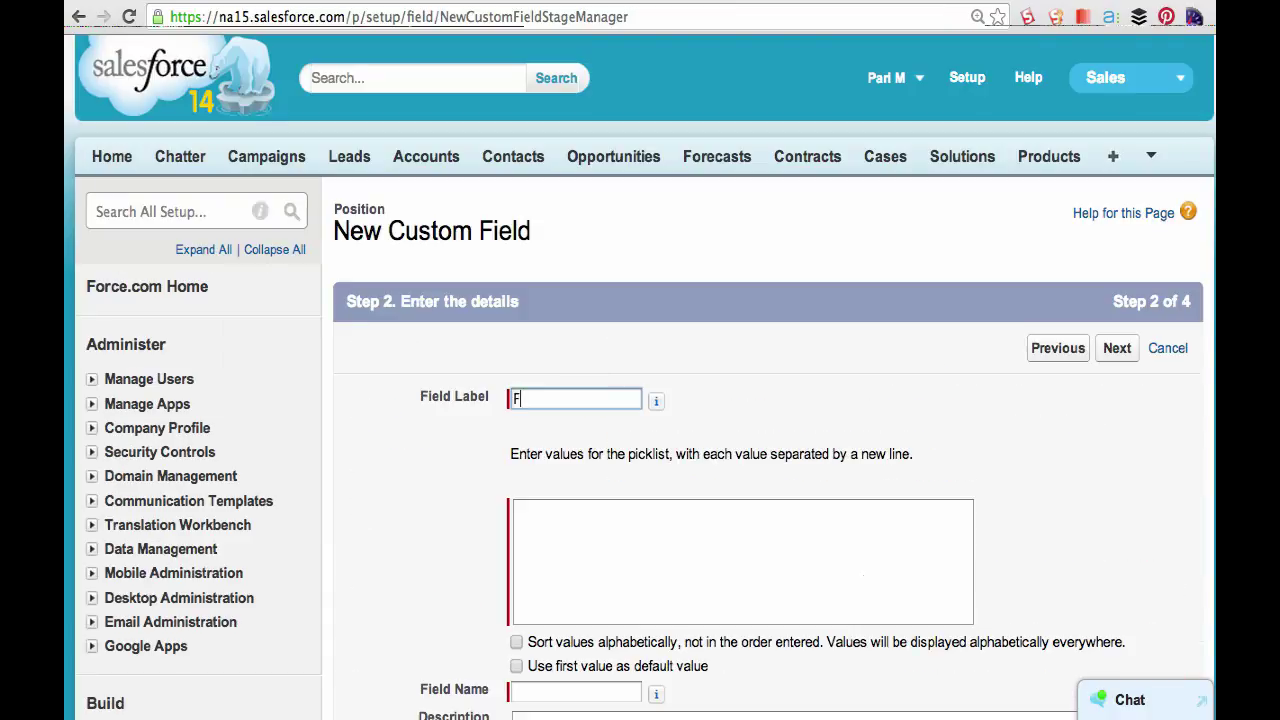
Step: Label the picklist Functional Area with values Sales, Marketing, IT and Misc
type("Functional Area")
left_click(563, 513)
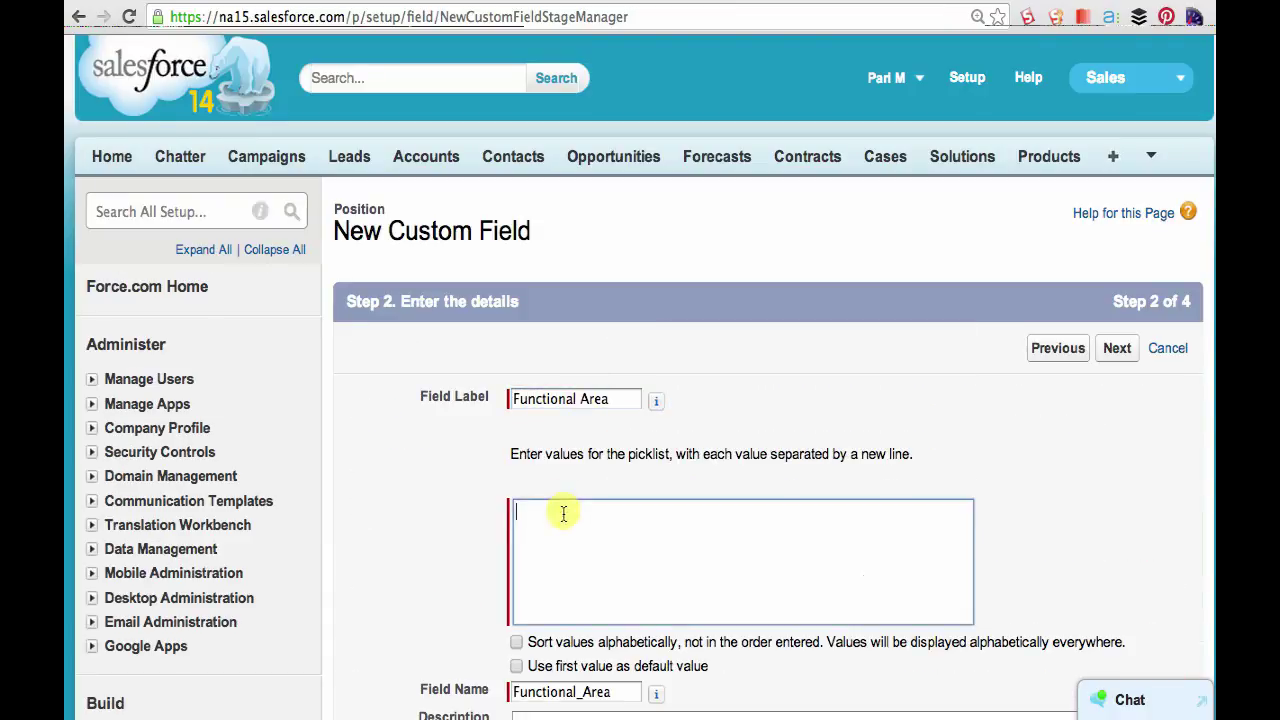
type("Sales")
key("Return")
type("Marketing")
key("Return")
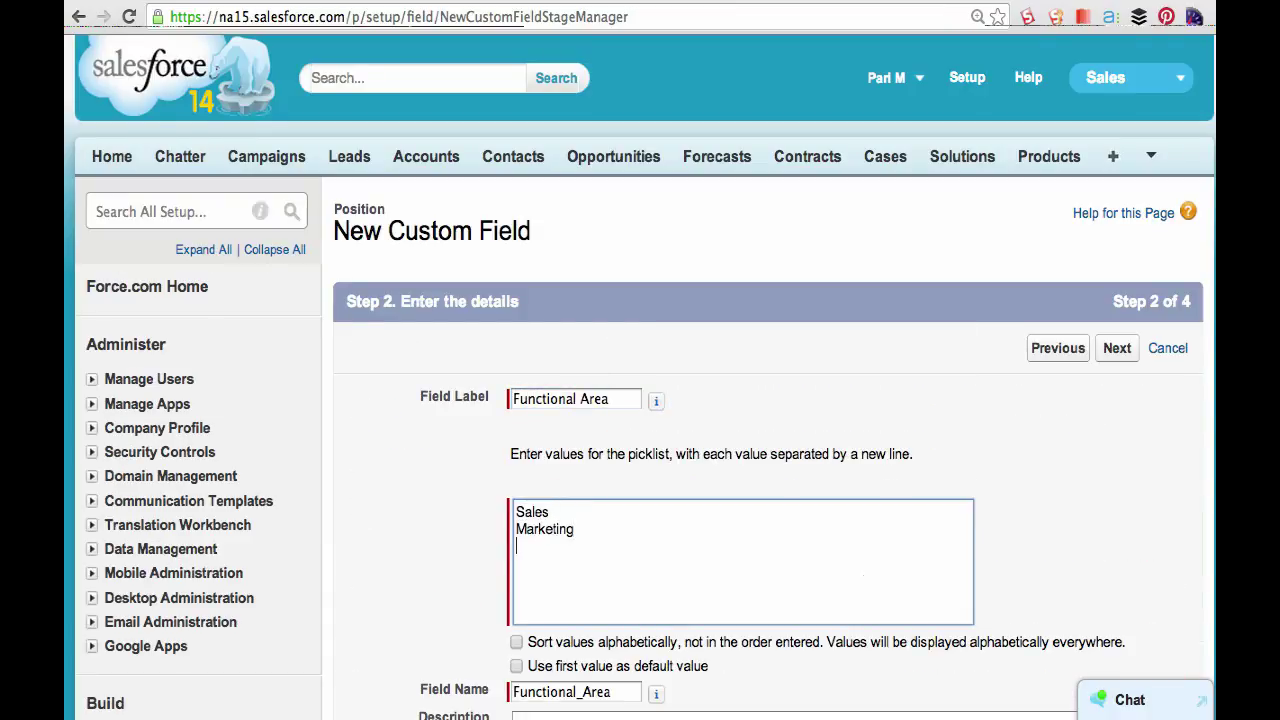
type("IT")
key("Return")
type("Misc")
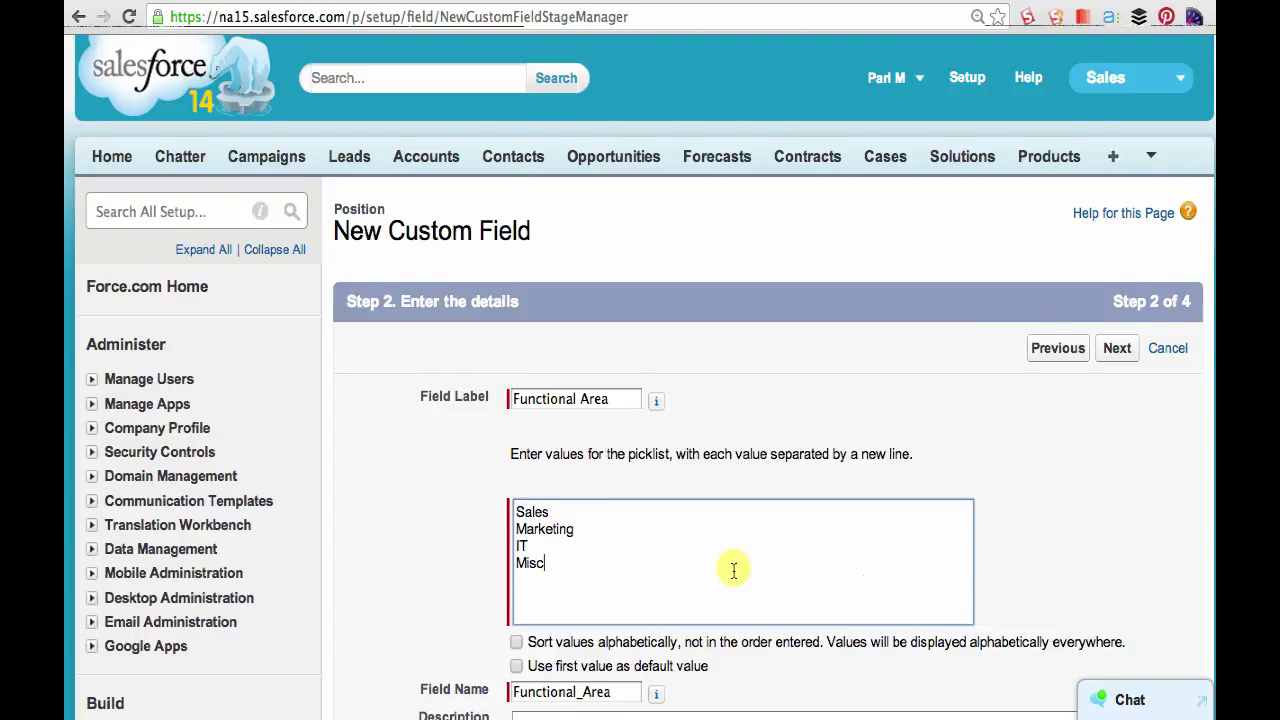
scroll(897, 563, "down", 5)
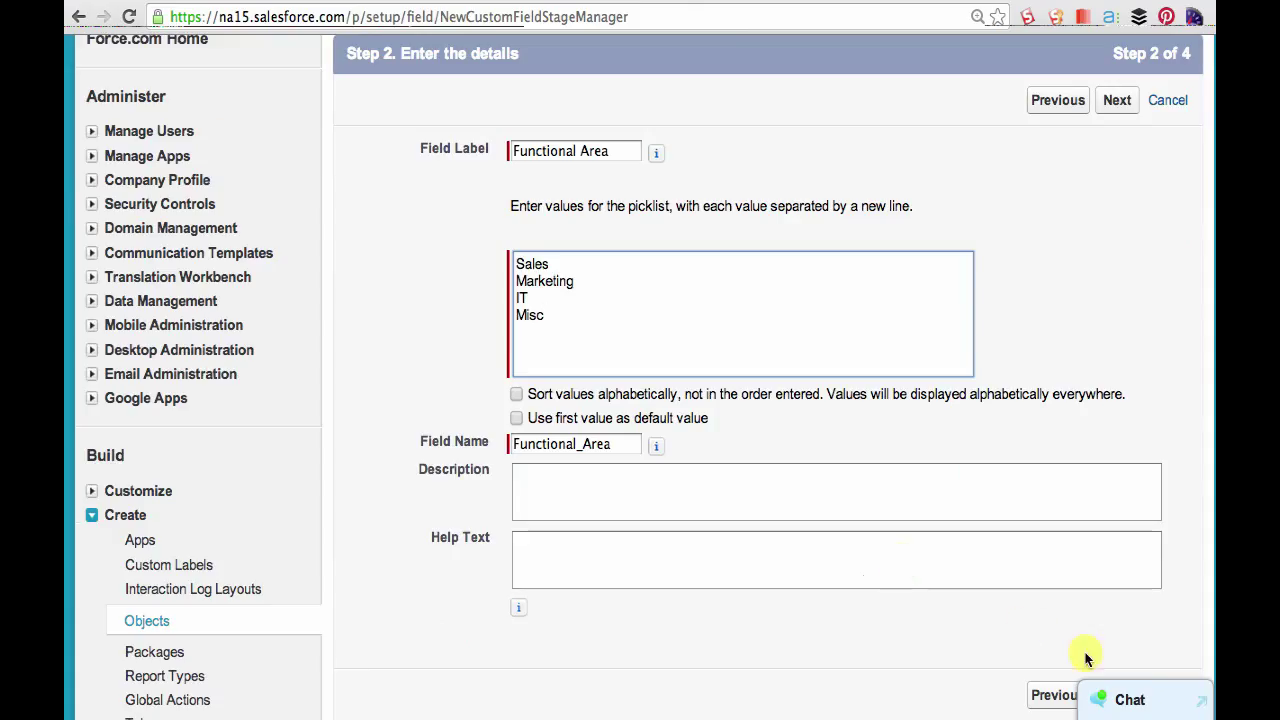
Step: Accept the security and layout defaults and save the Functional Area field
left_click(1110, 655)
scroll(929, 429, "down", 4)
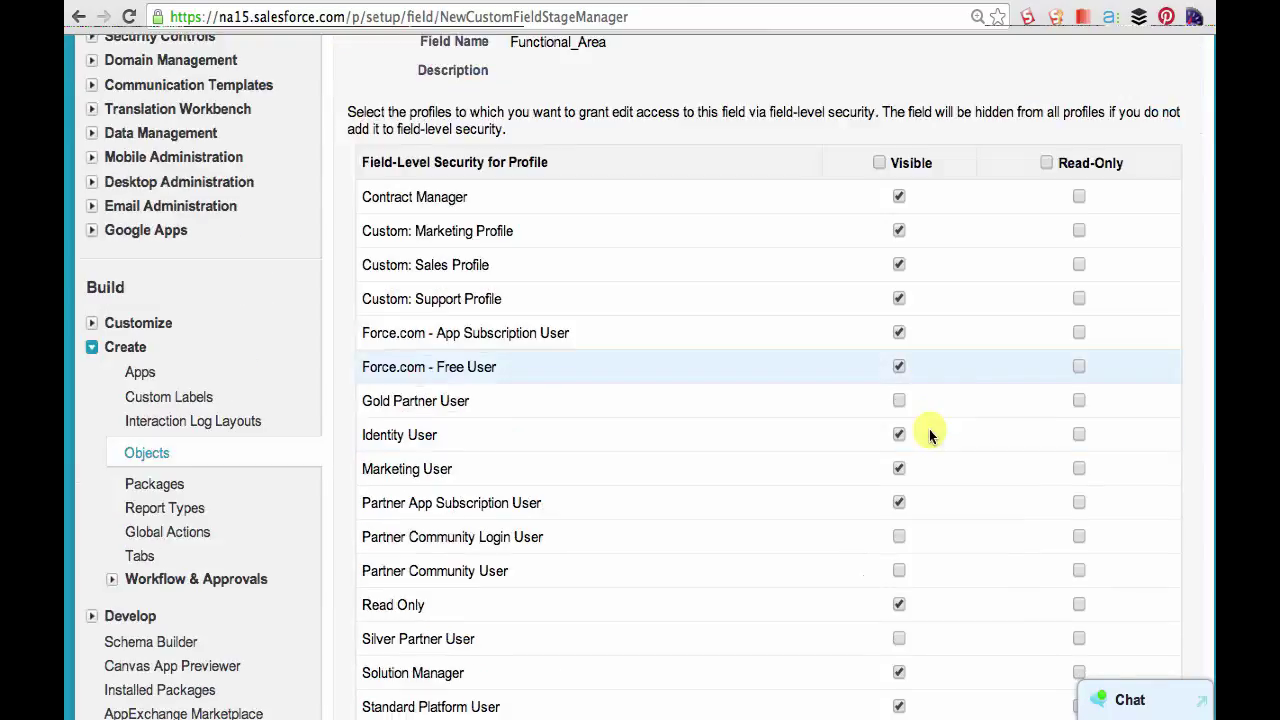
scroll(929, 430, "down", 7)
left_click(1114, 540)
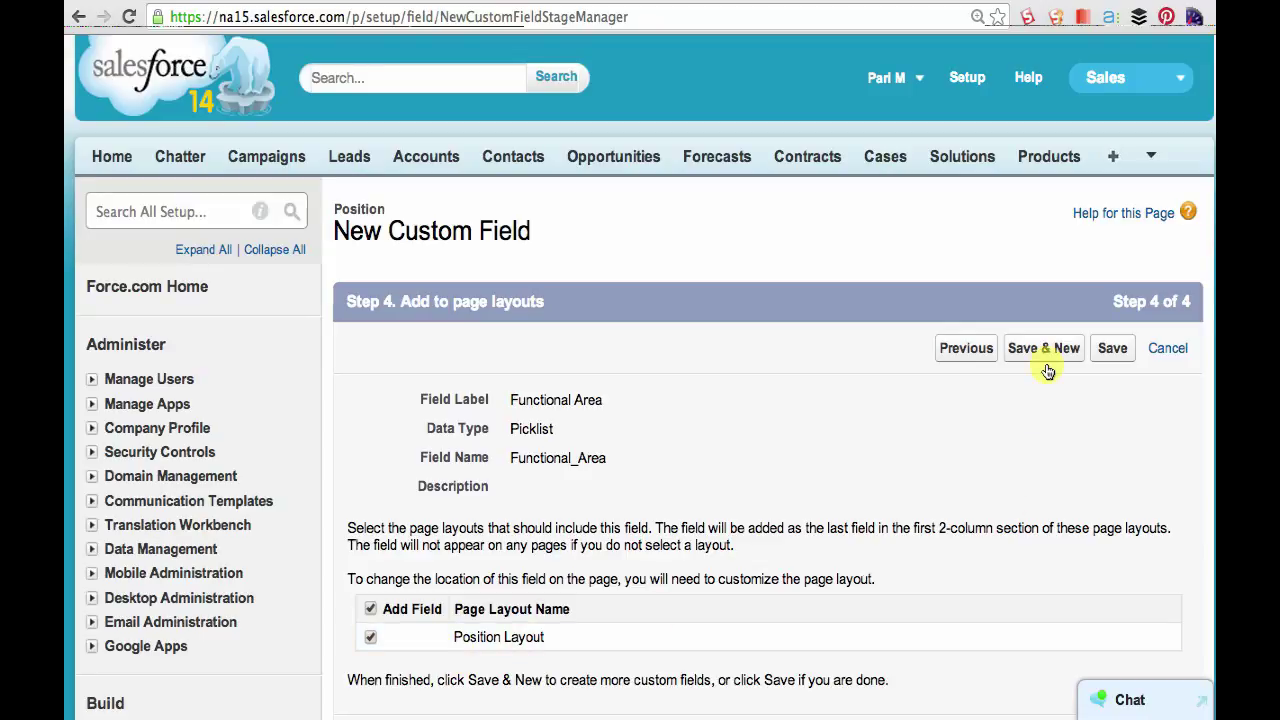
left_click(1112, 348)
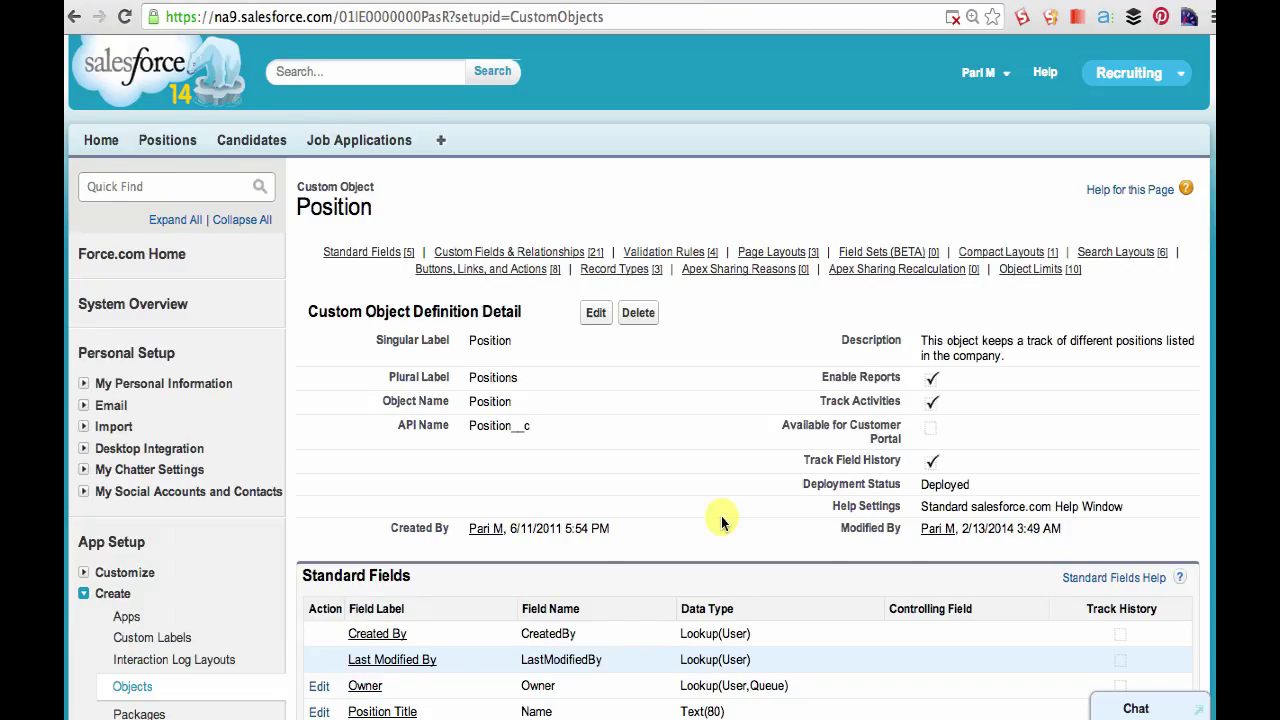
scroll(722, 520, "down", 4)
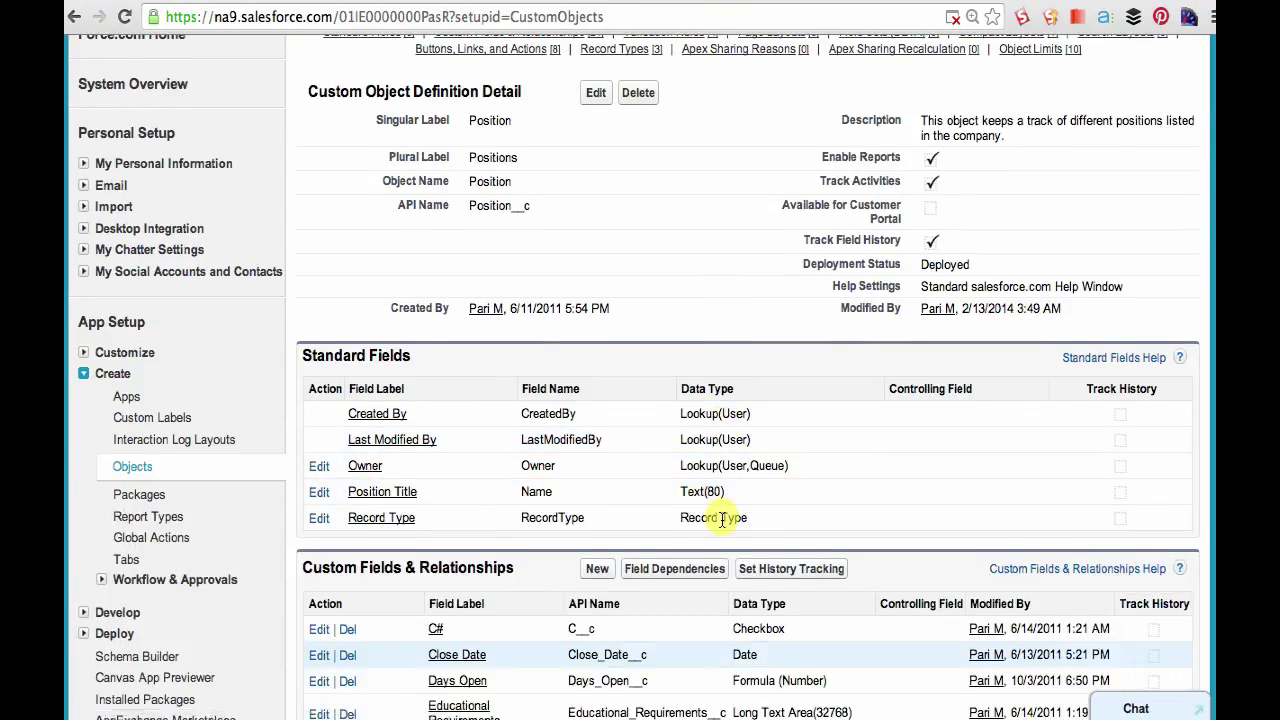
scroll(722, 520, "down", 3)
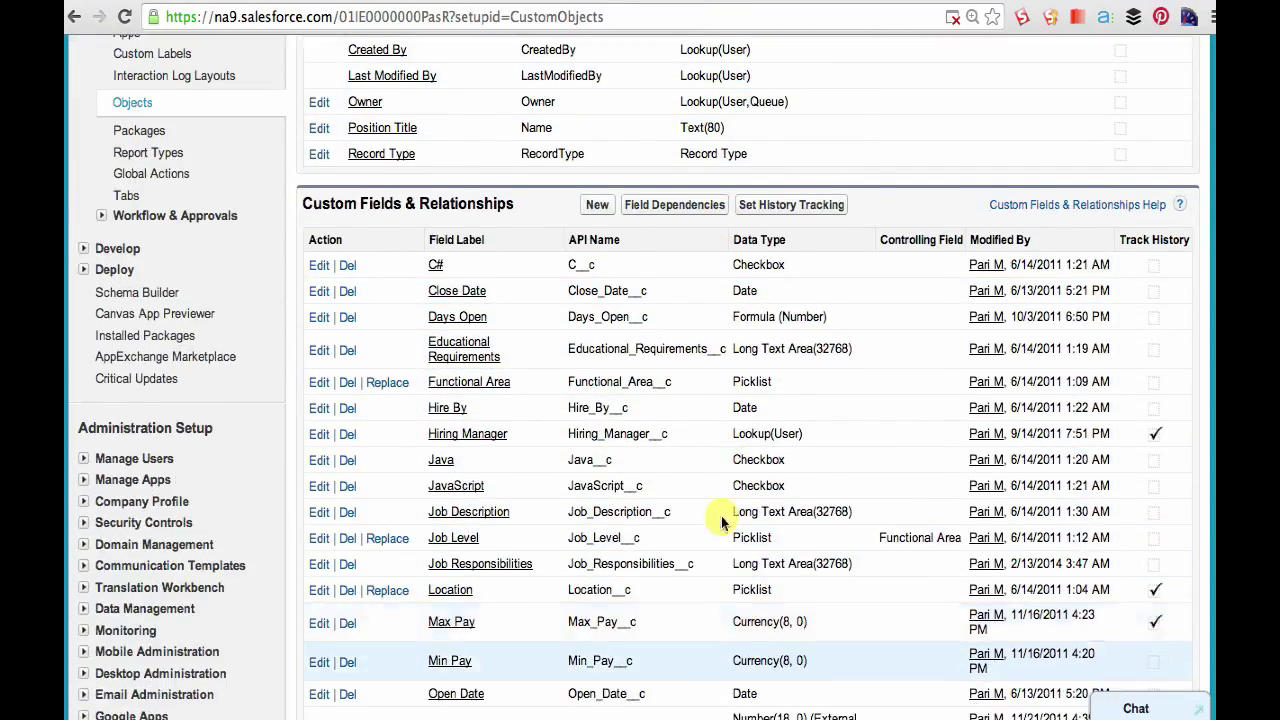
scroll(722, 520, "down", 1)
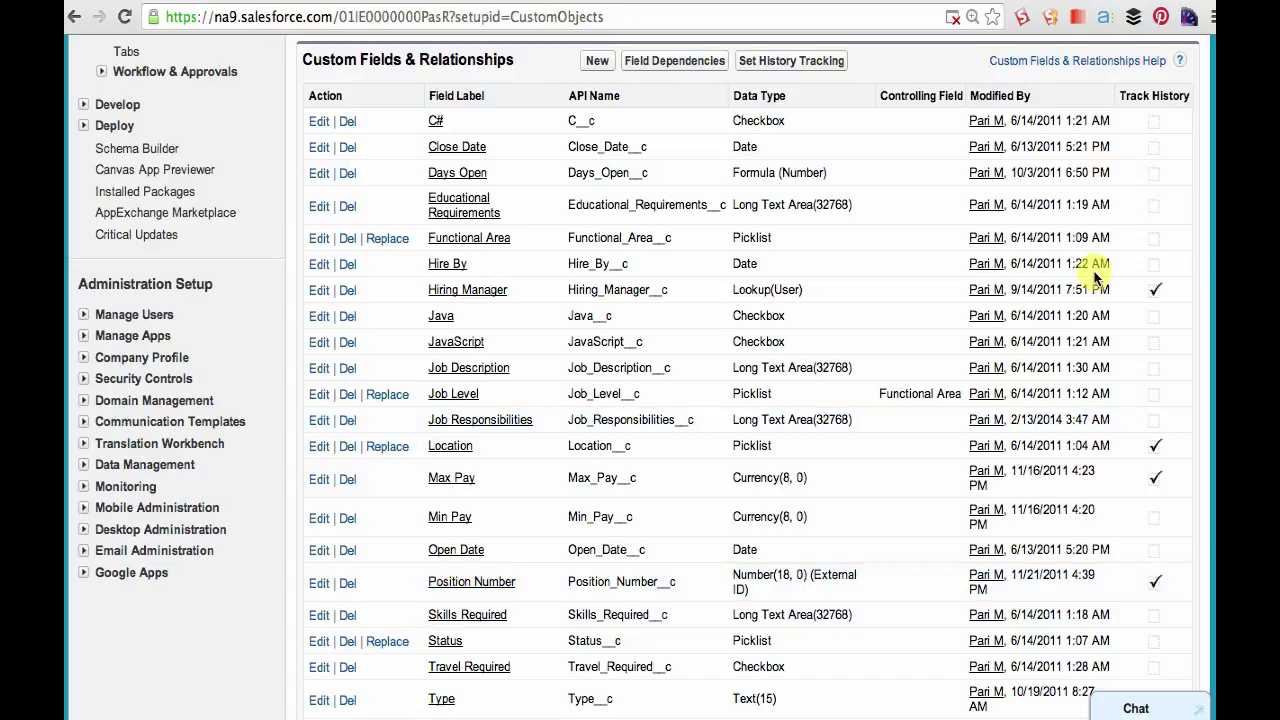
scroll(708, 634, "down", 1)
scroll(708, 634, "up", 1)
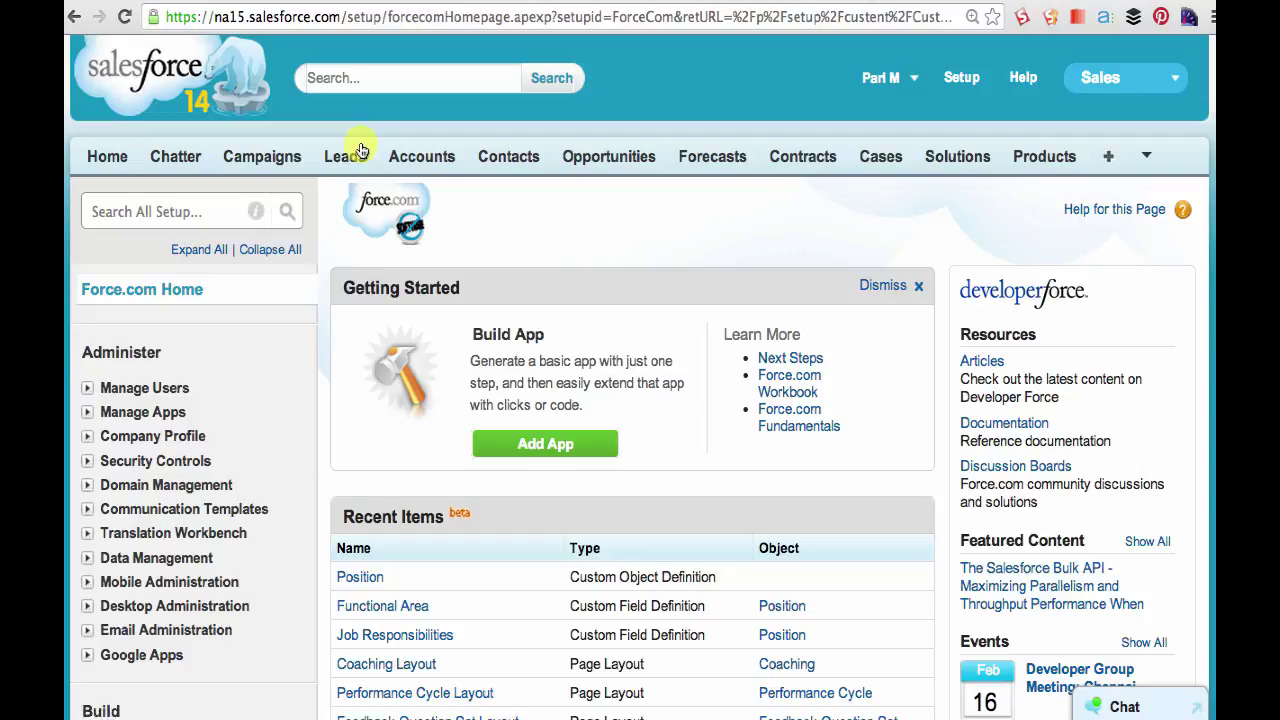
Step: After a brief stop at Leads, go to Setup's Build > Create > Tabs page
left_click(346, 158)
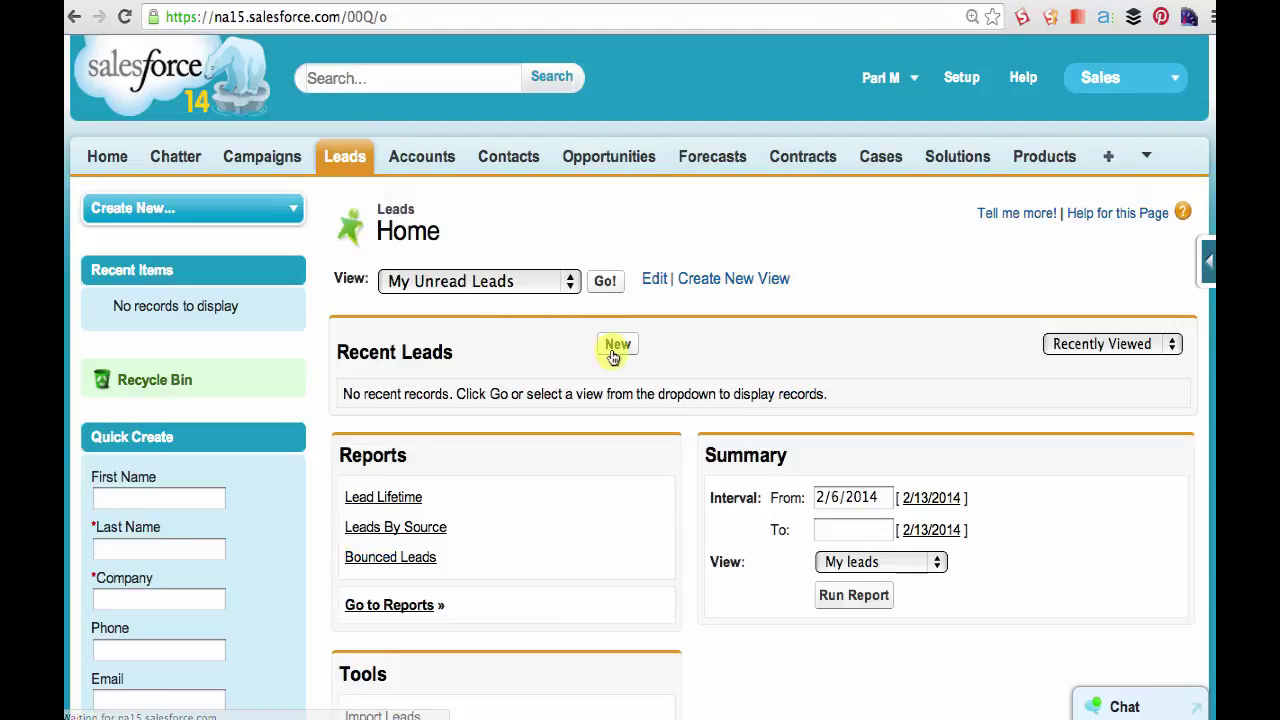
left_click(616, 346)
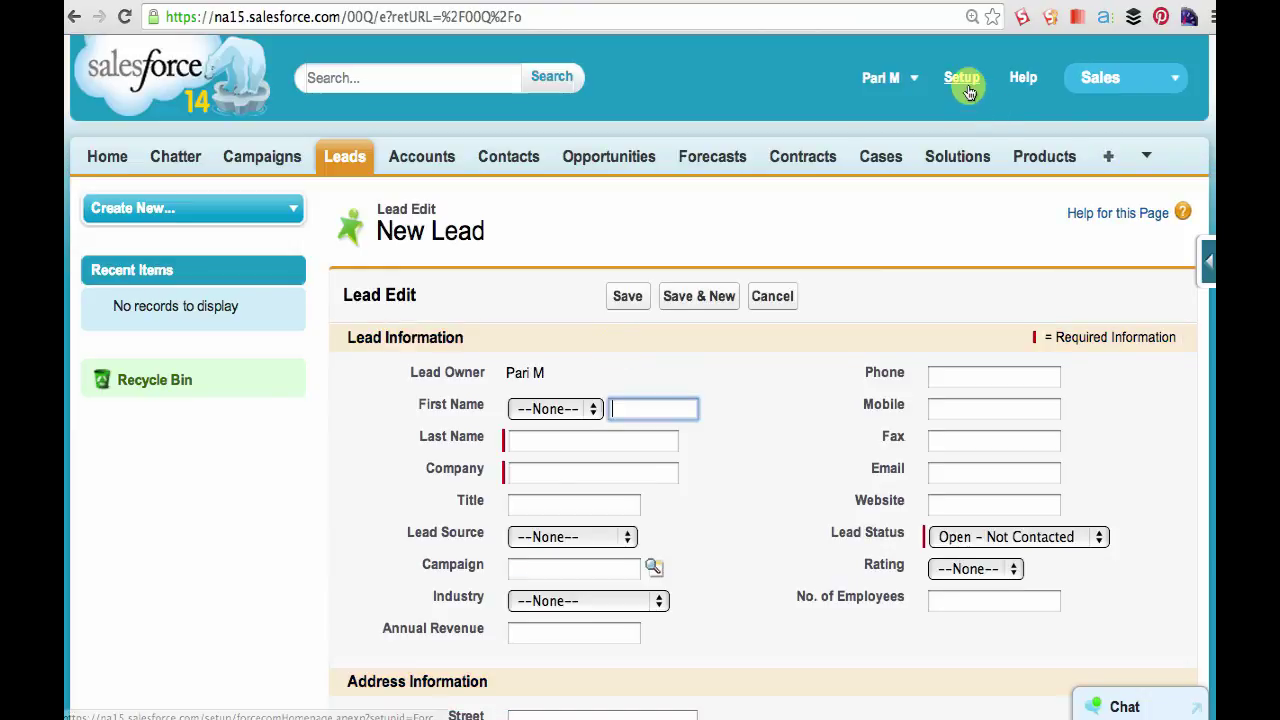
left_click(964, 84)
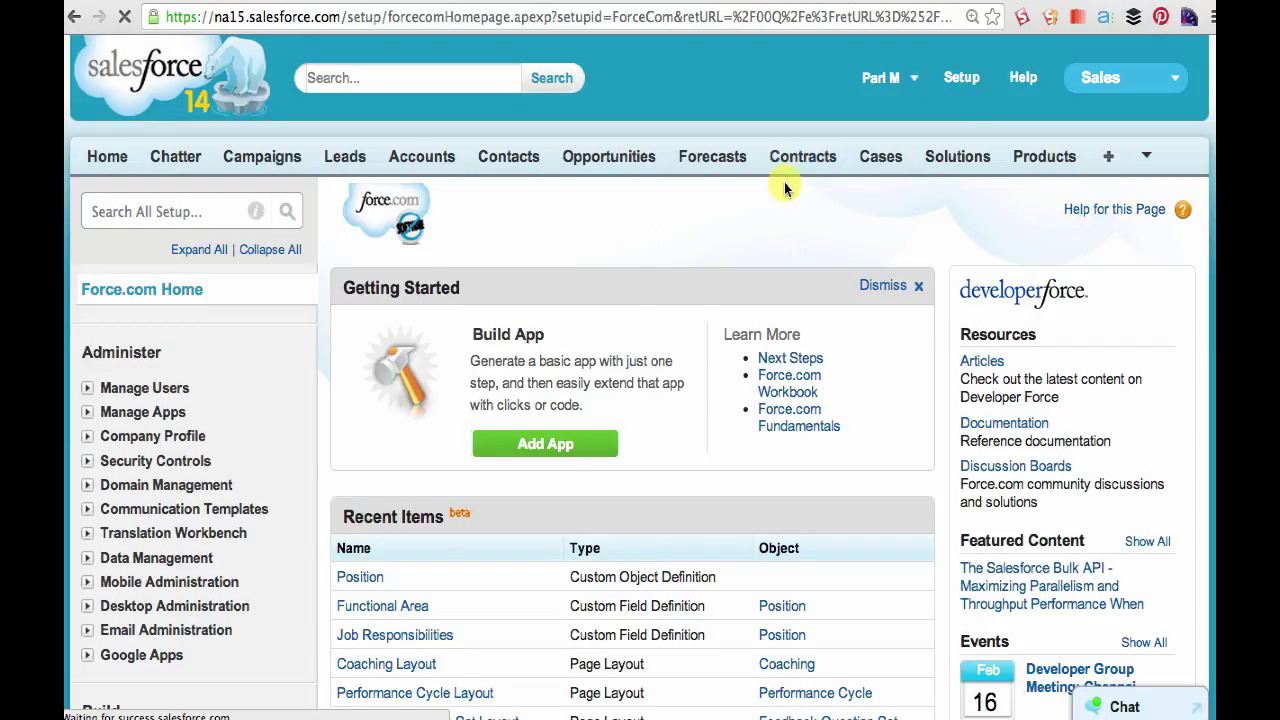
scroll(349, 540, "down", 5)
left_click(86, 492)
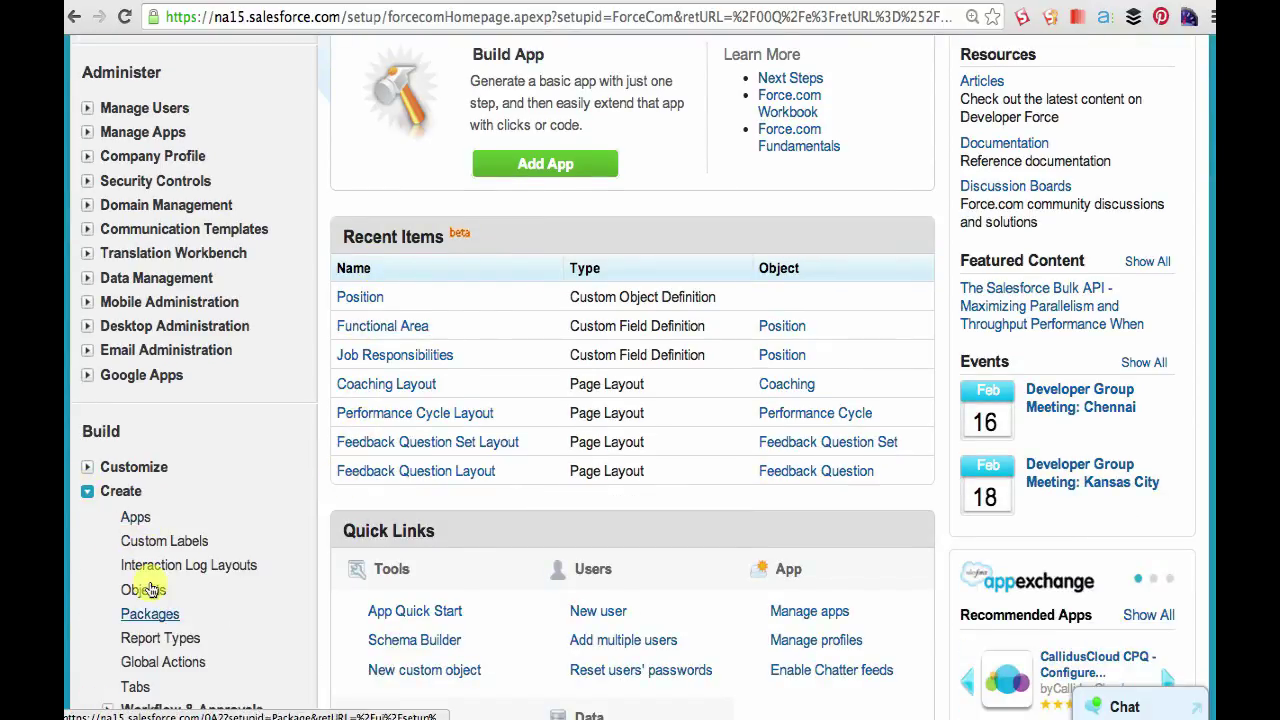
left_click(135, 687)
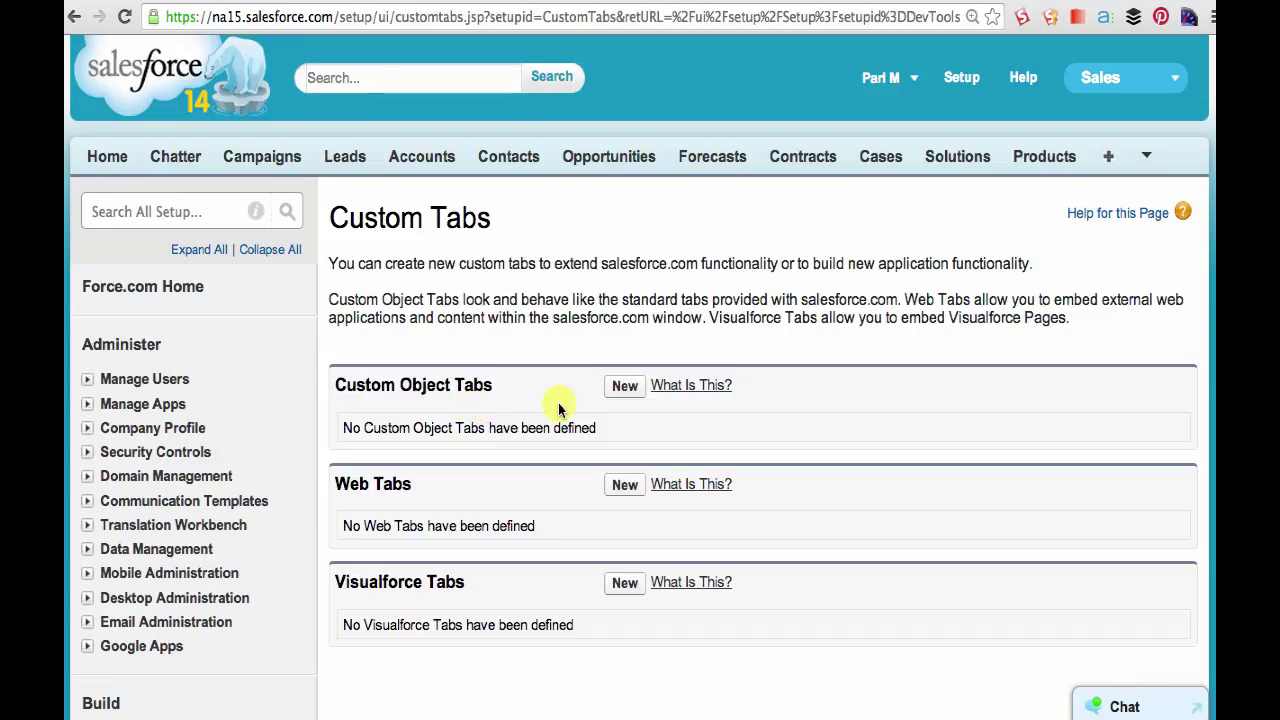
Step: Create a custom object tab for Position using the Books tab style
left_click(621, 389)
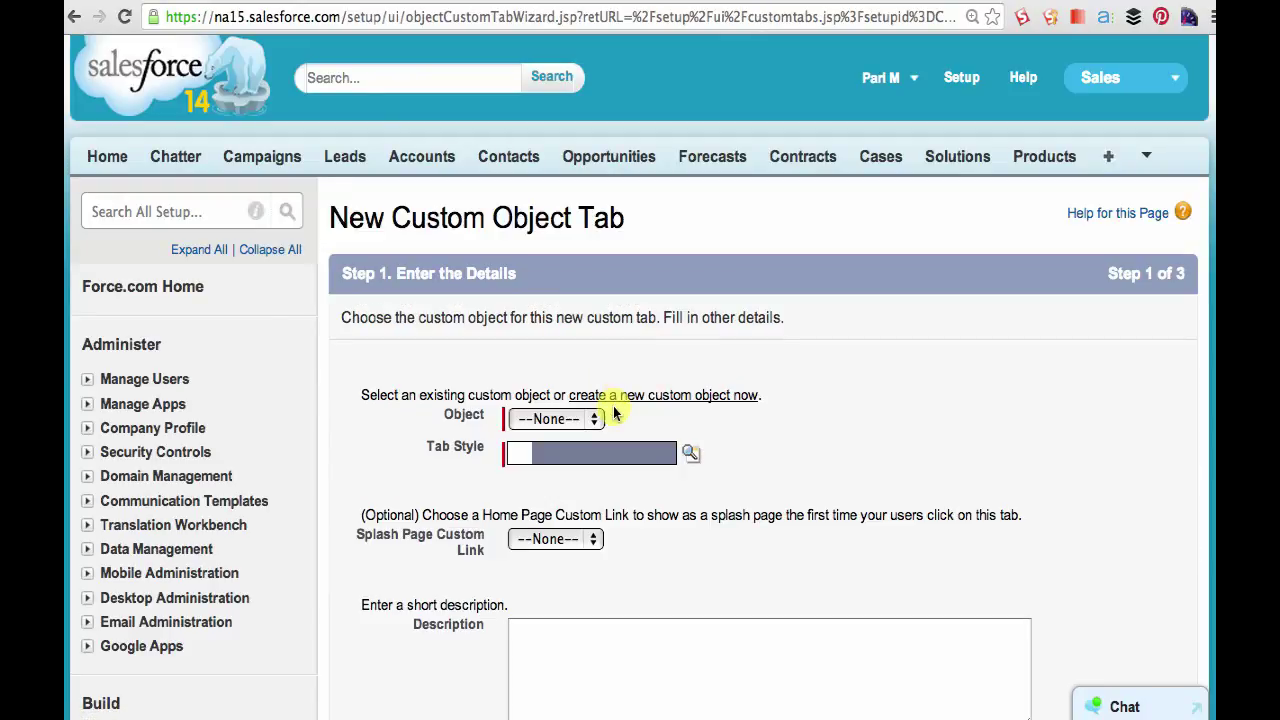
left_click(596, 418)
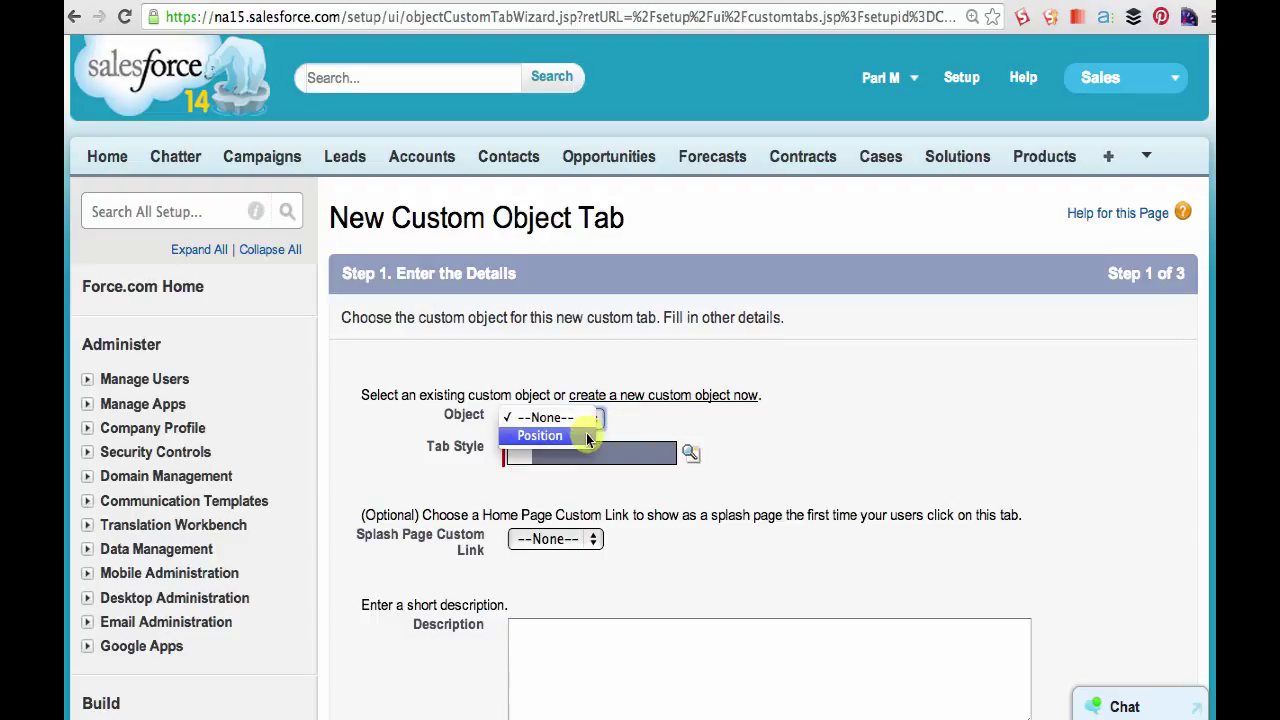
left_click(583, 443)
left_click(690, 453)
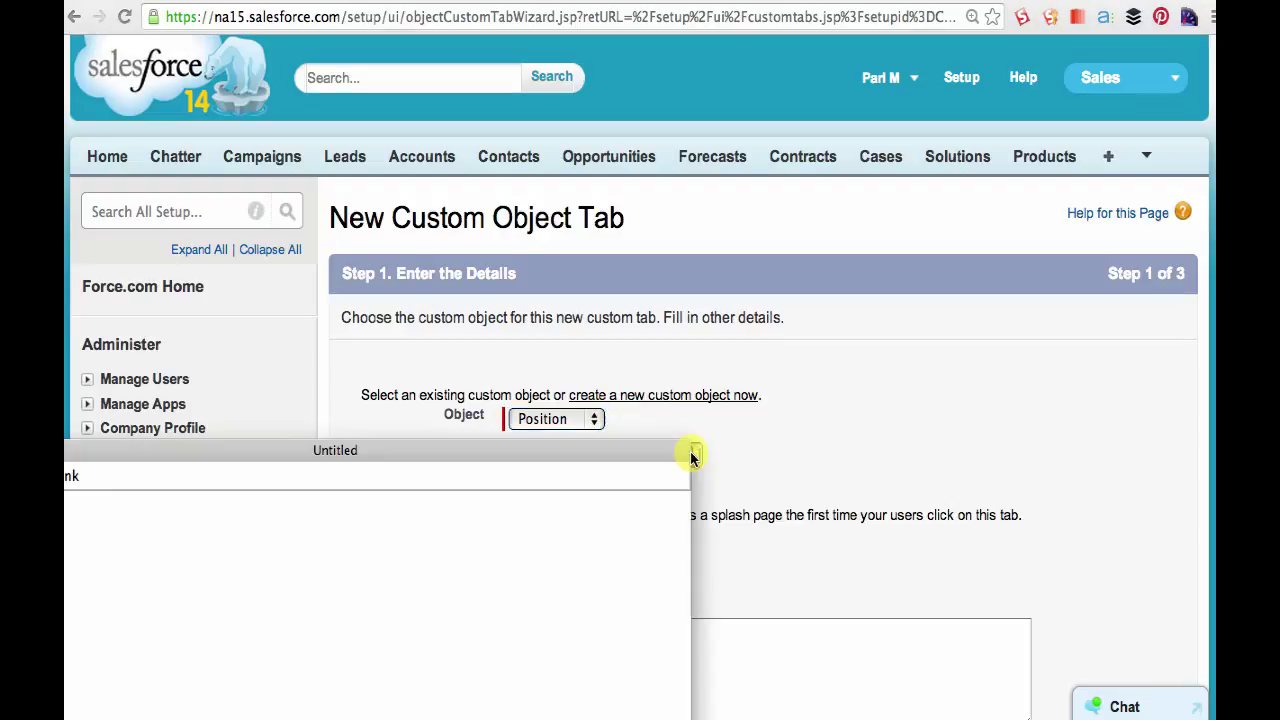
left_click(526, 641)
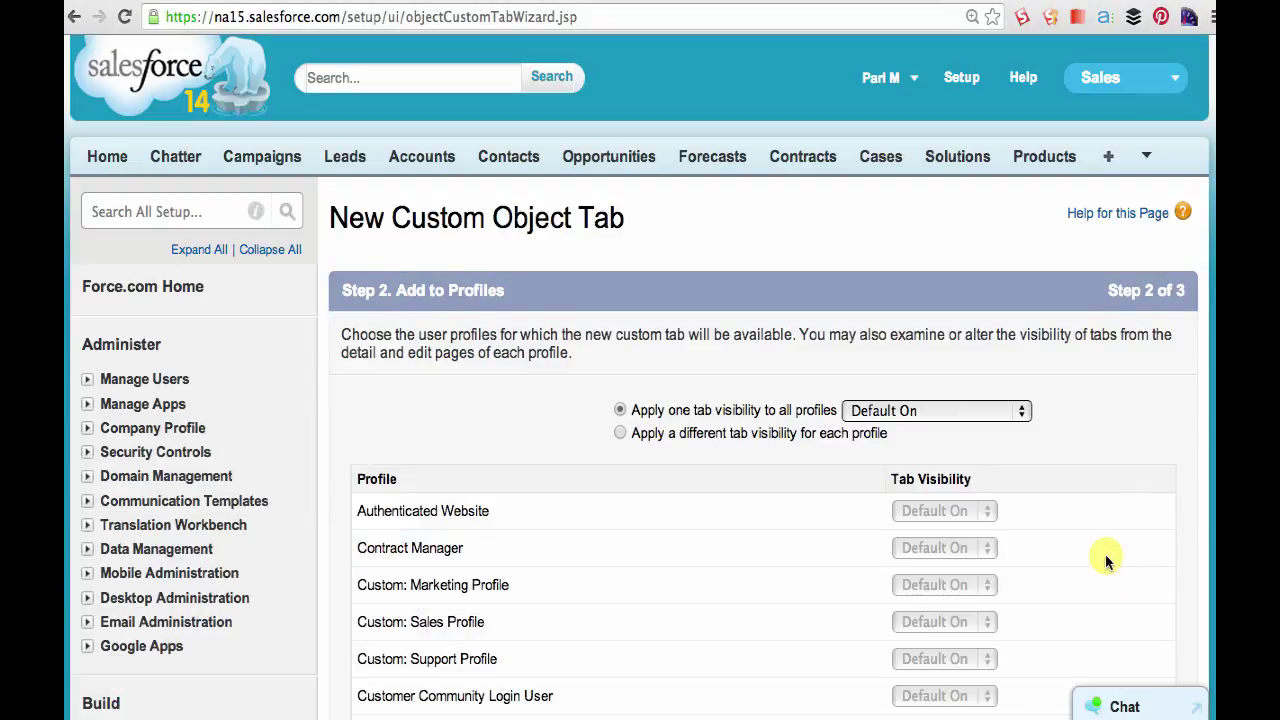
scroll(1110, 520, "down", 2)
scroll(1120, 472, "down", 5)
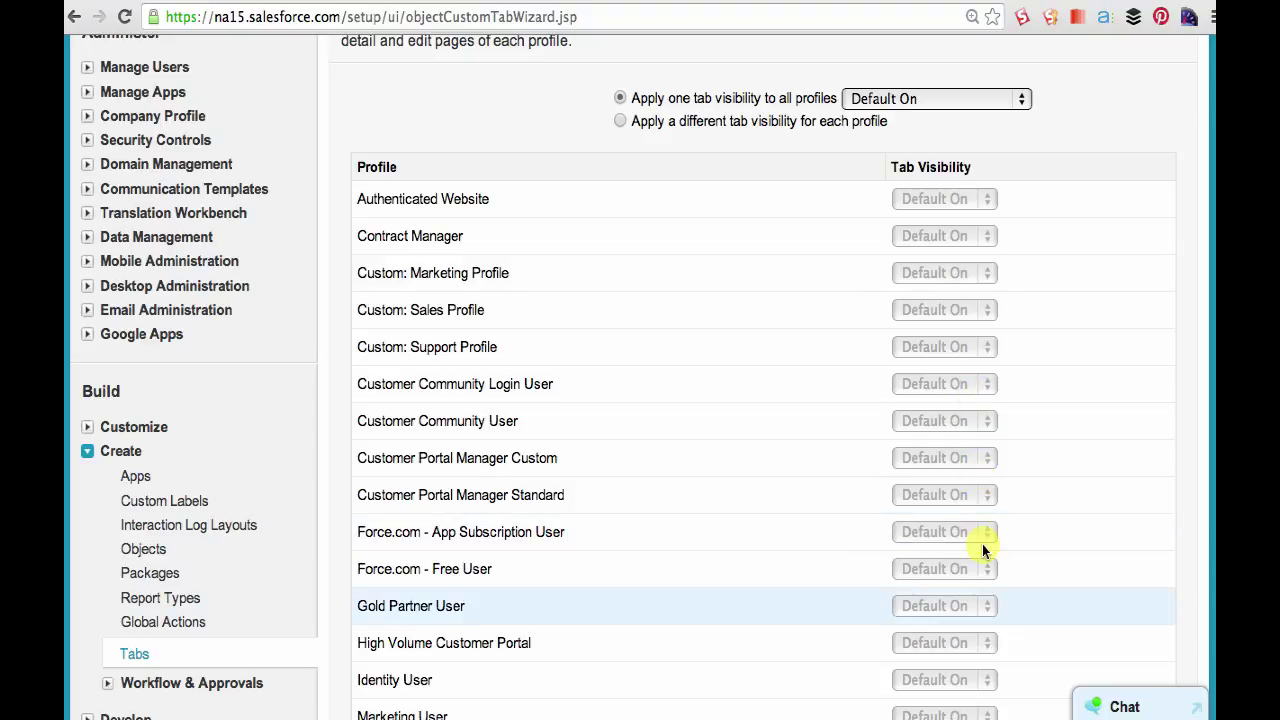
scroll(1114, 624, "down", 10)
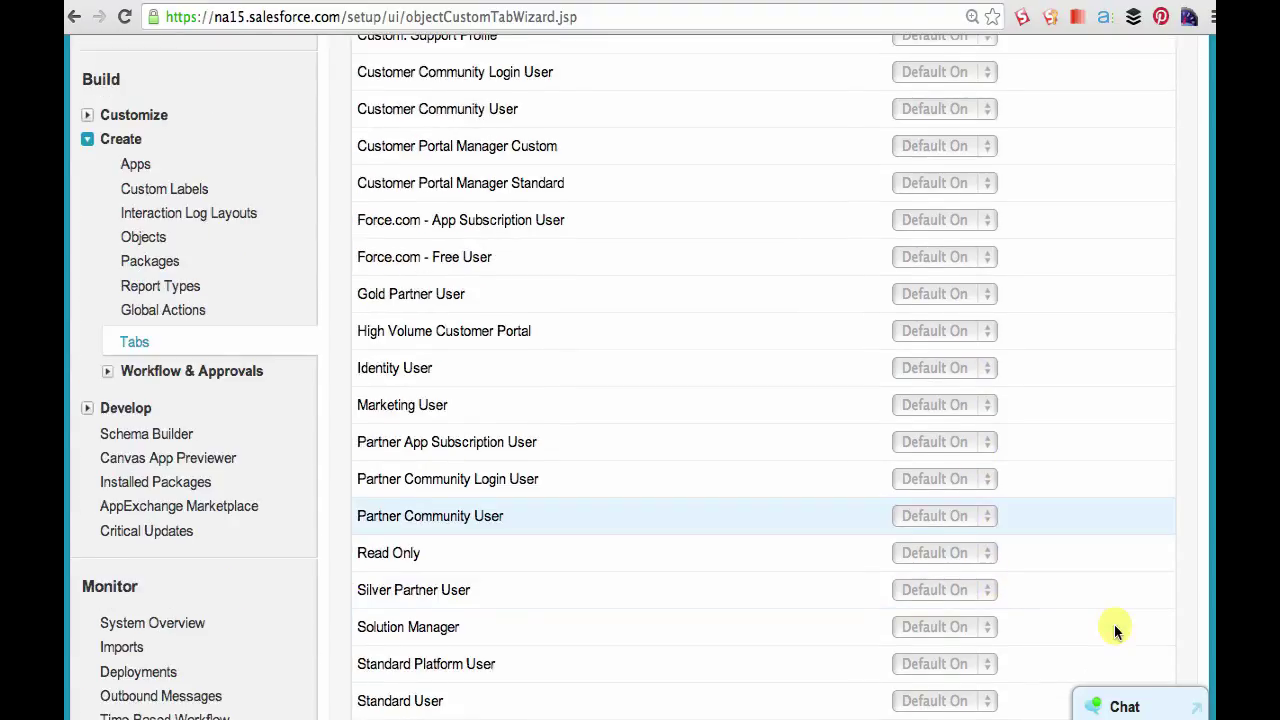
scroll(1114, 624, "down", 2)
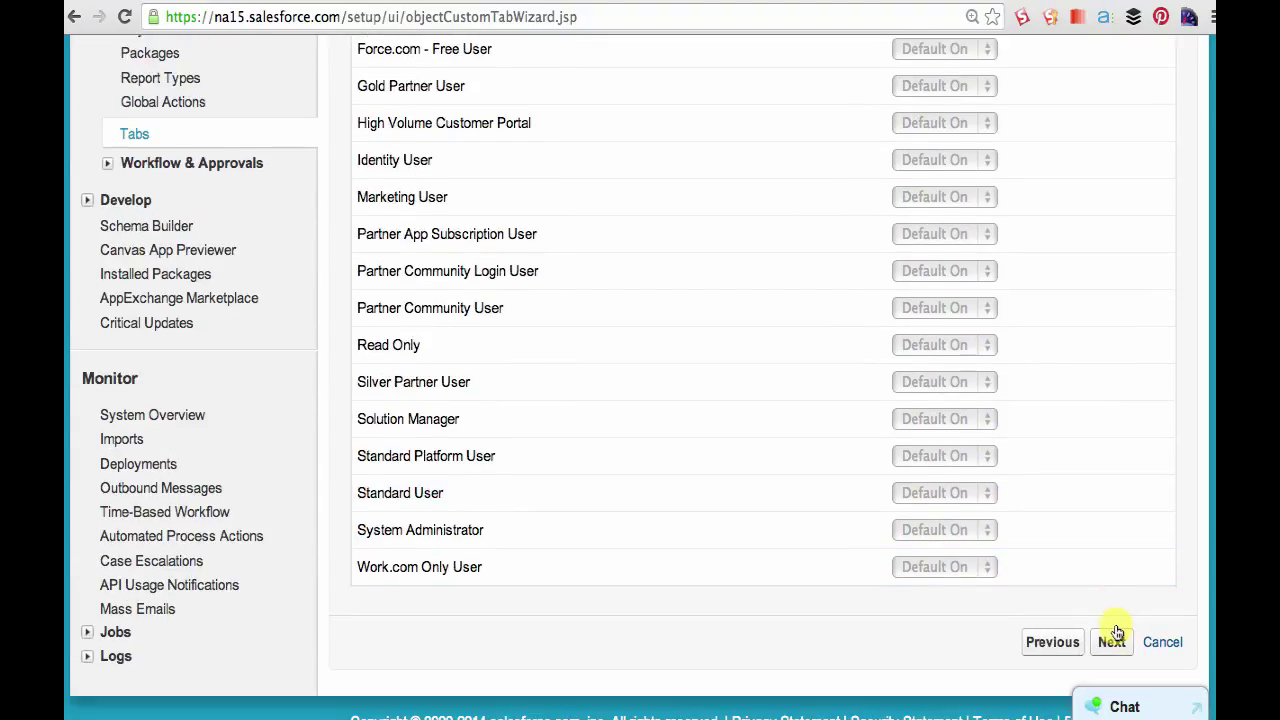
left_click(1114, 642)
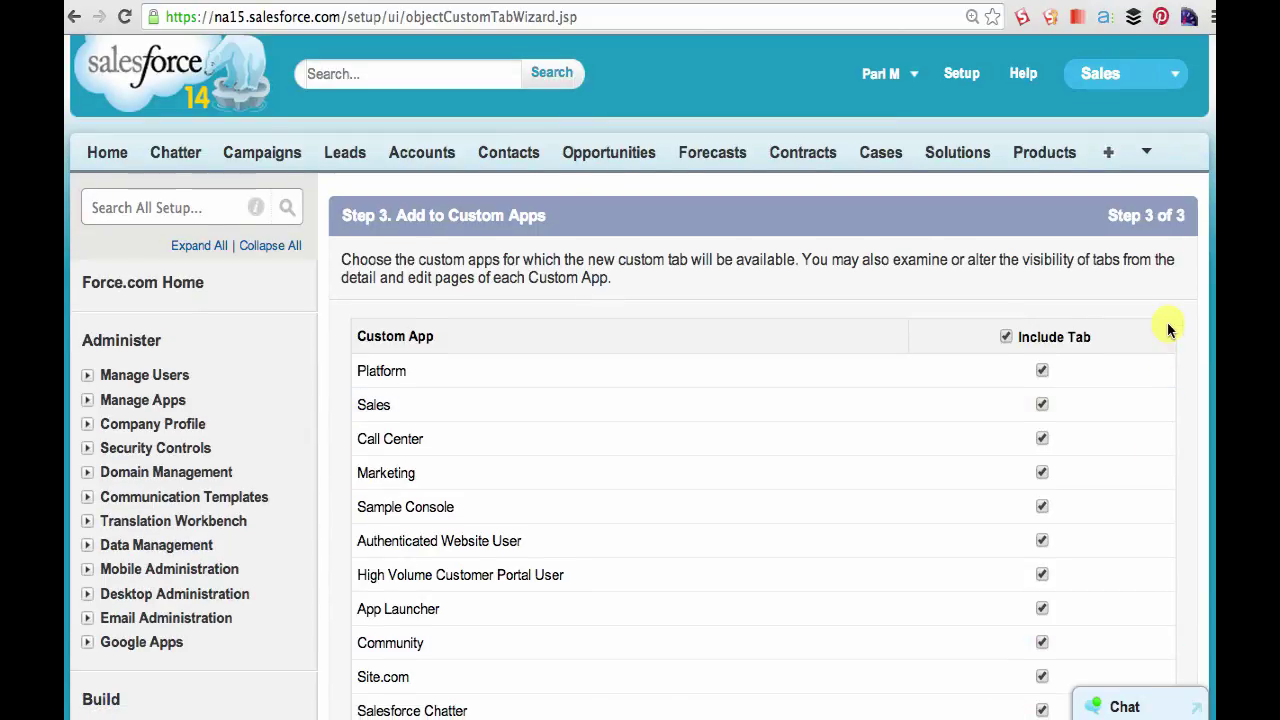
Step: Exclude the tab from all existing custom apps and save it
scroll(1165, 345, "down", 1)
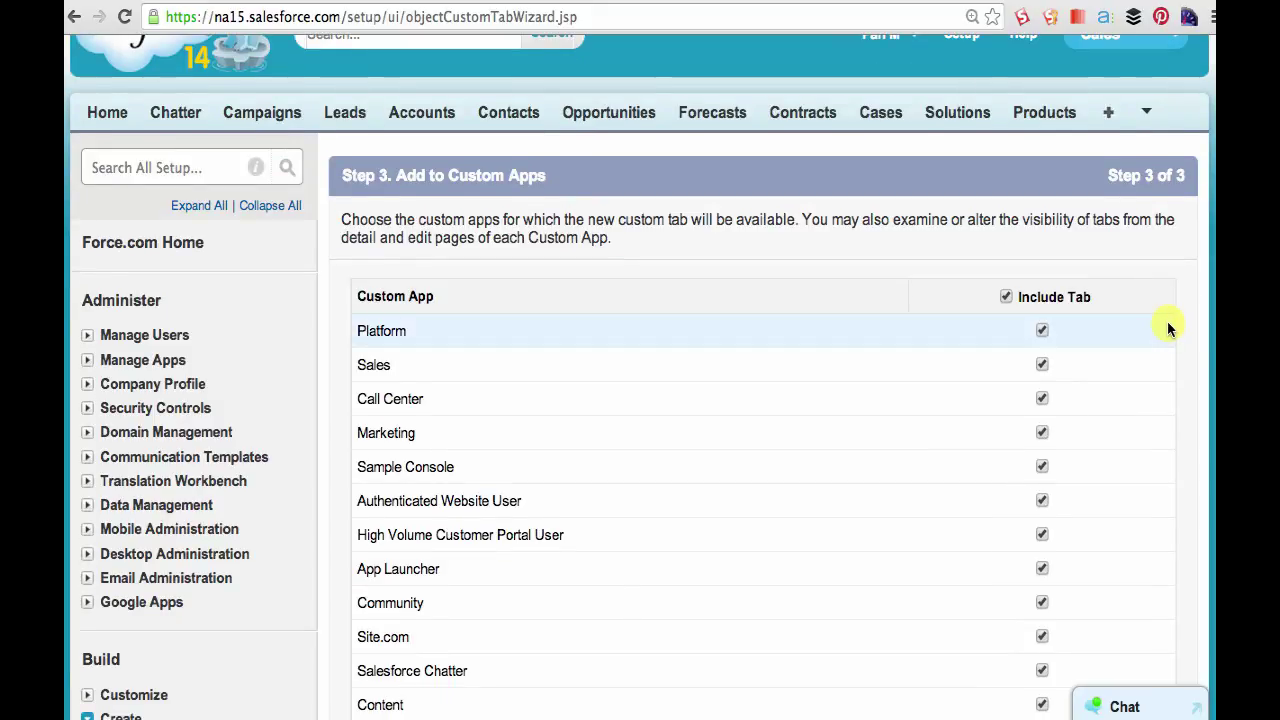
scroll(1168, 328, "down", 2)
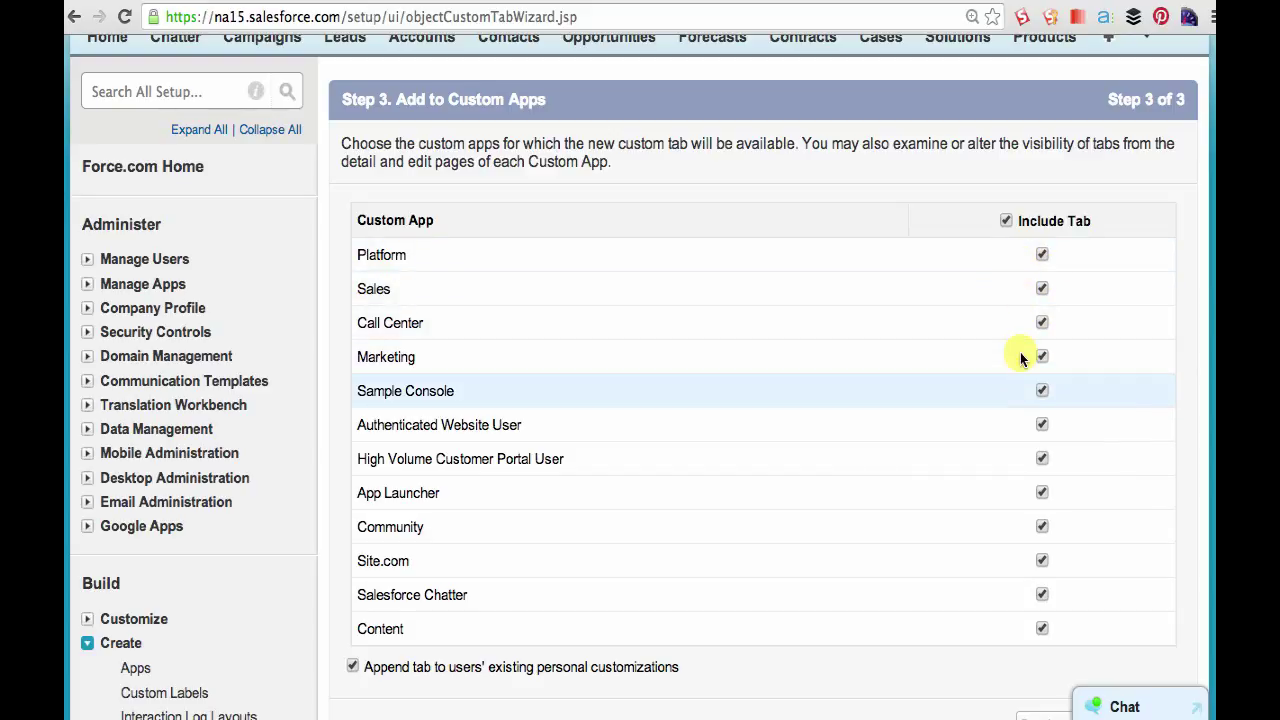
left_click(1006, 222)
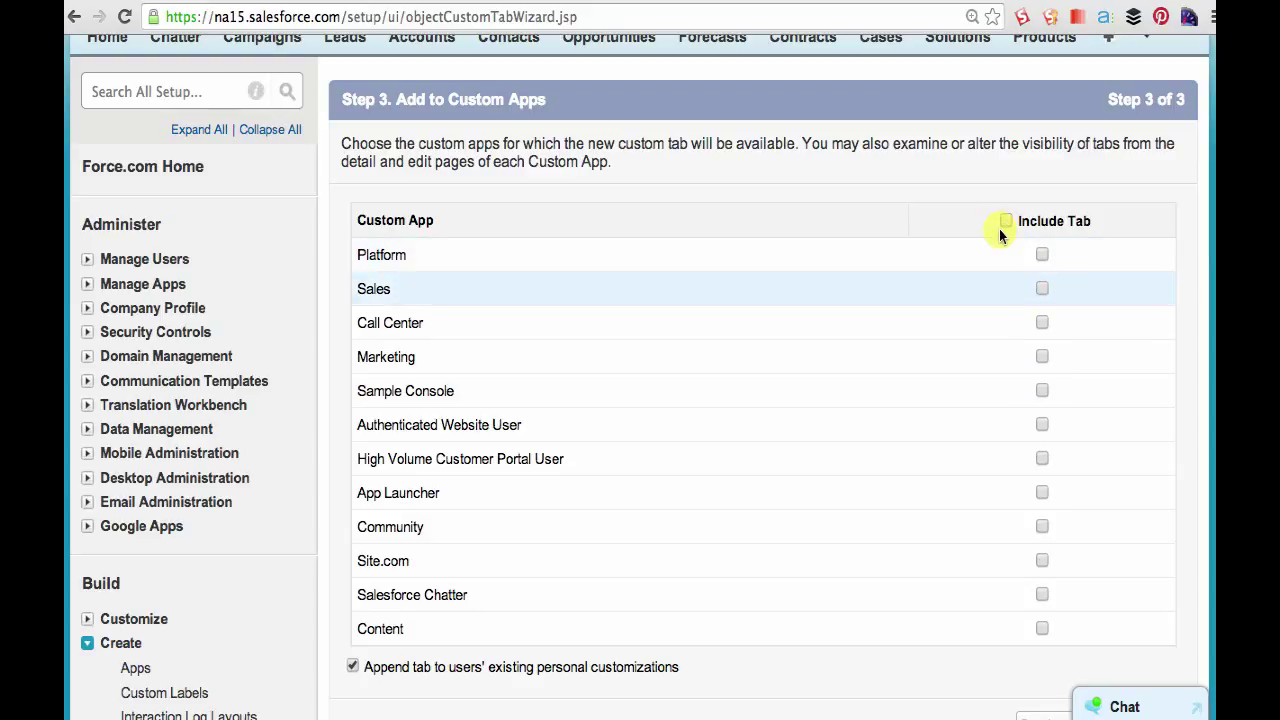
scroll(1156, 450, "down", 3)
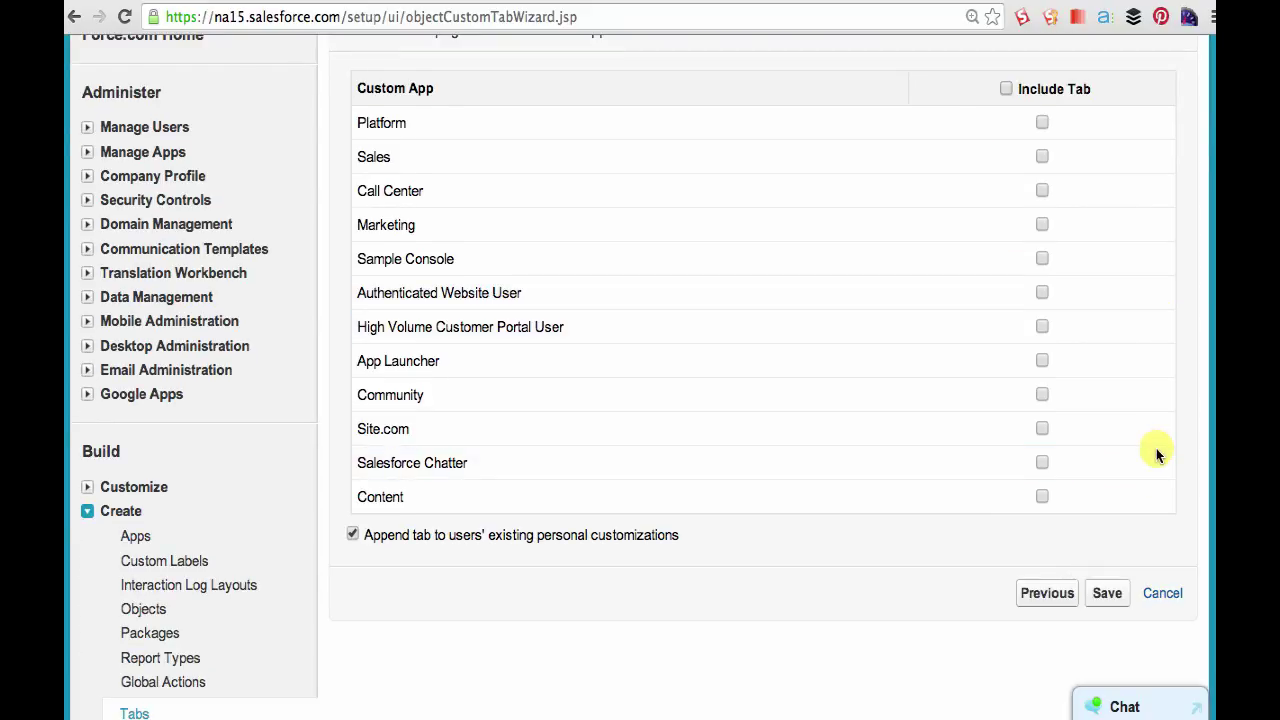
left_click(1107, 595)
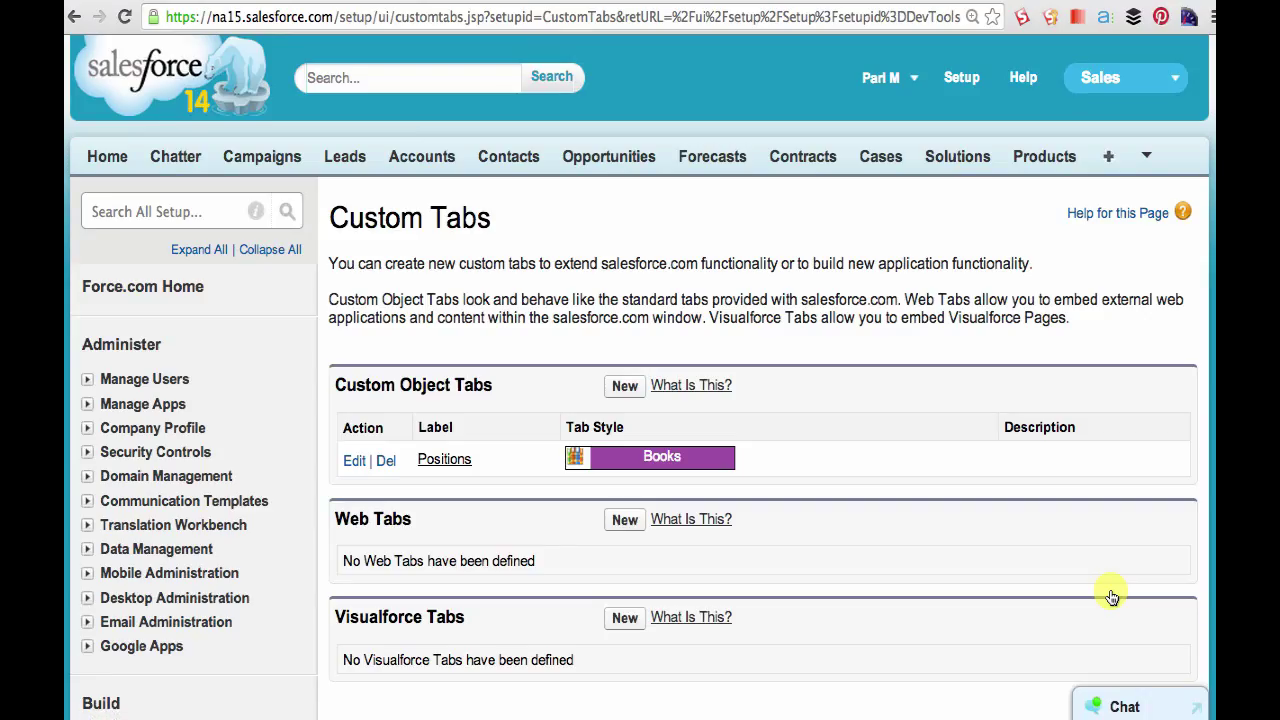
Step: Go to Setup's Apps list and start a new custom app
left_click(961, 80)
scroll(134, 551, "down", 3)
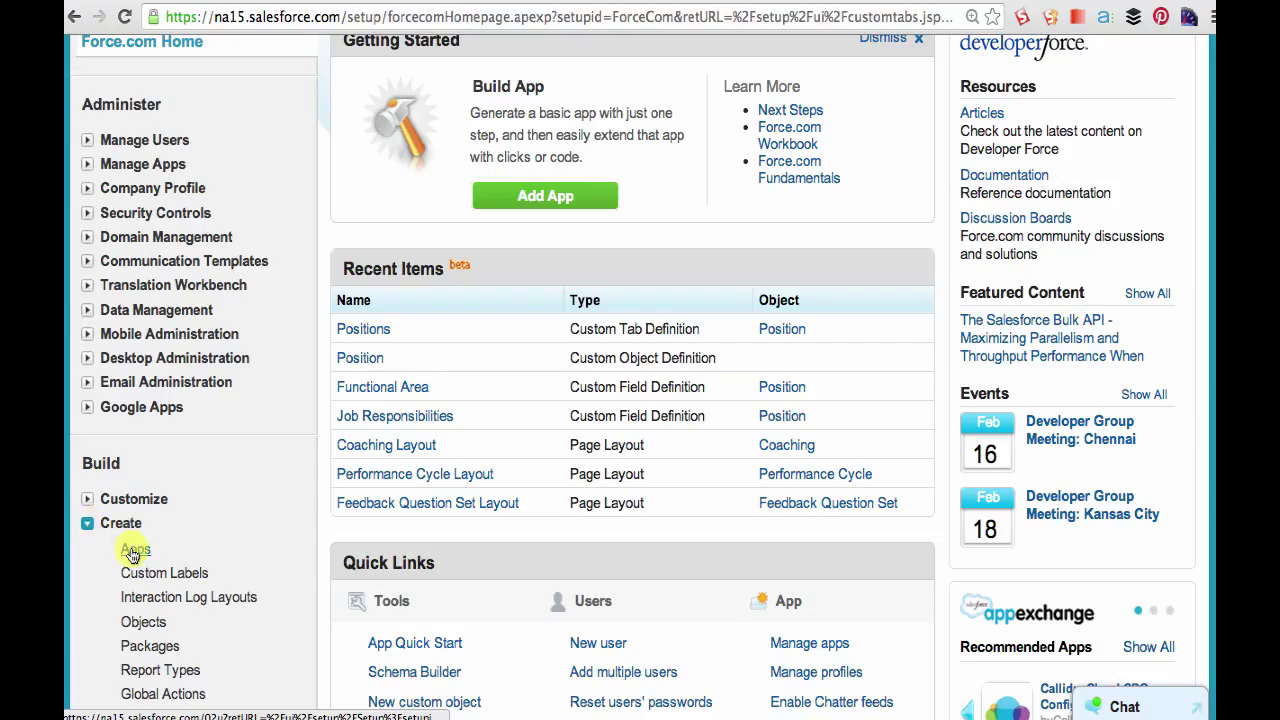
left_click(134, 551)
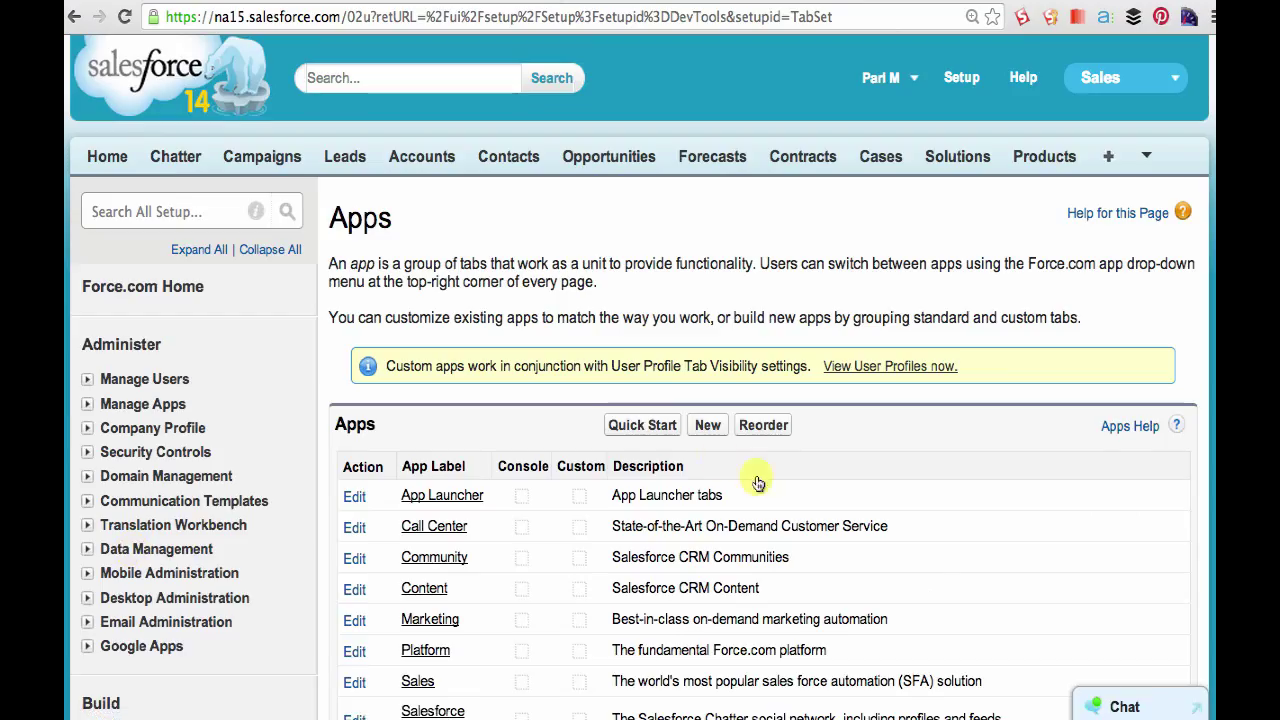
left_click(703, 424)
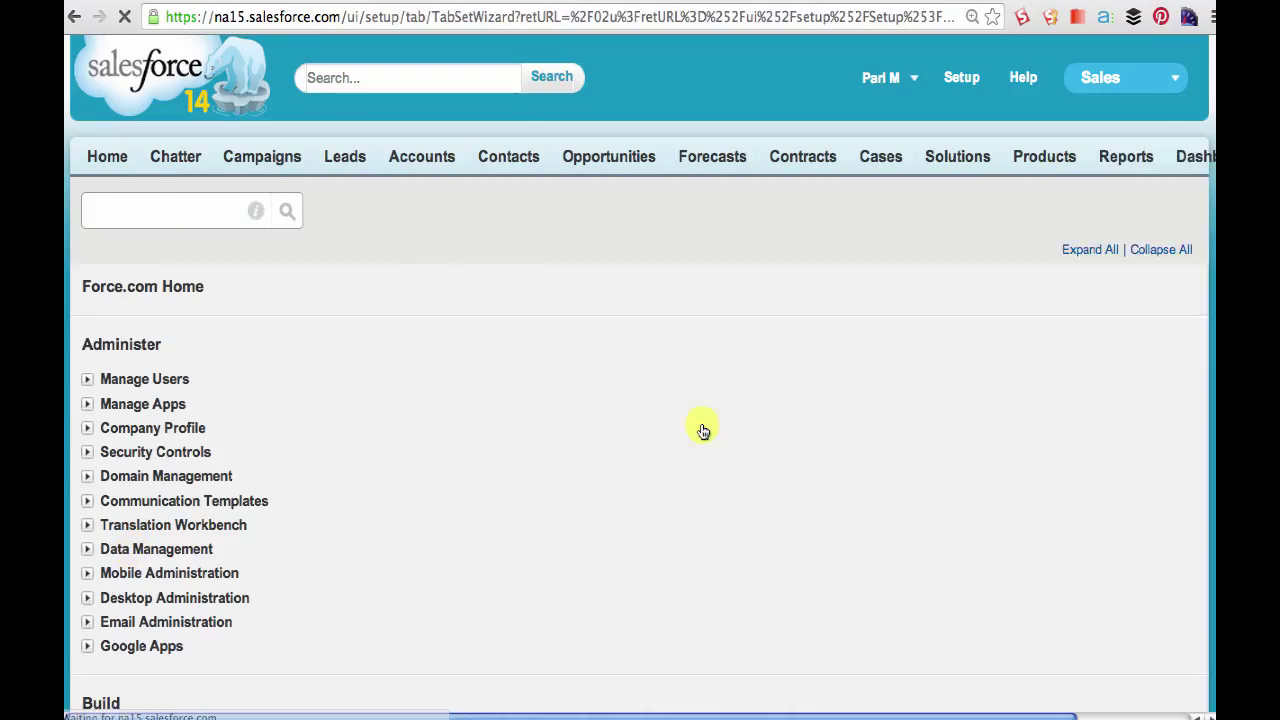
left_click(1112, 382)
Step: Name the app Recruiting with a description about managing the company's hiring process
left_click(677, 434)
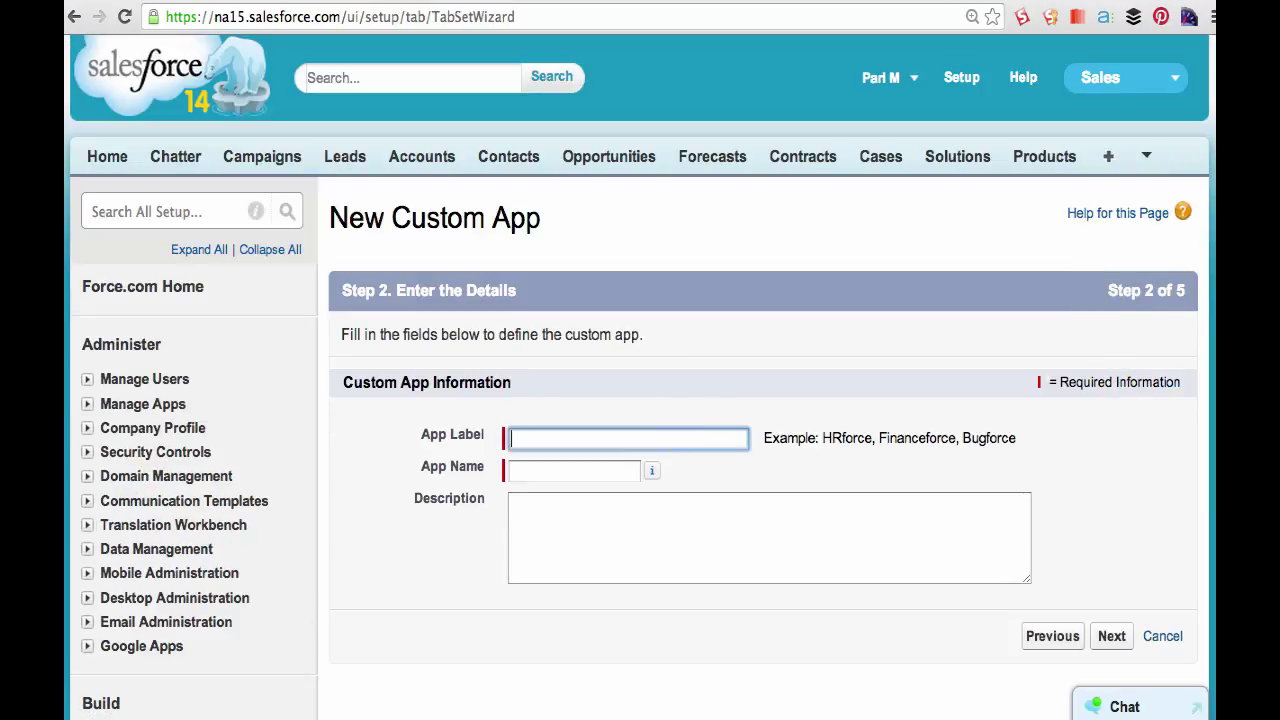
type("Recruiting")
key("Tab")
left_click(673, 523)
type("This application is used to ma")
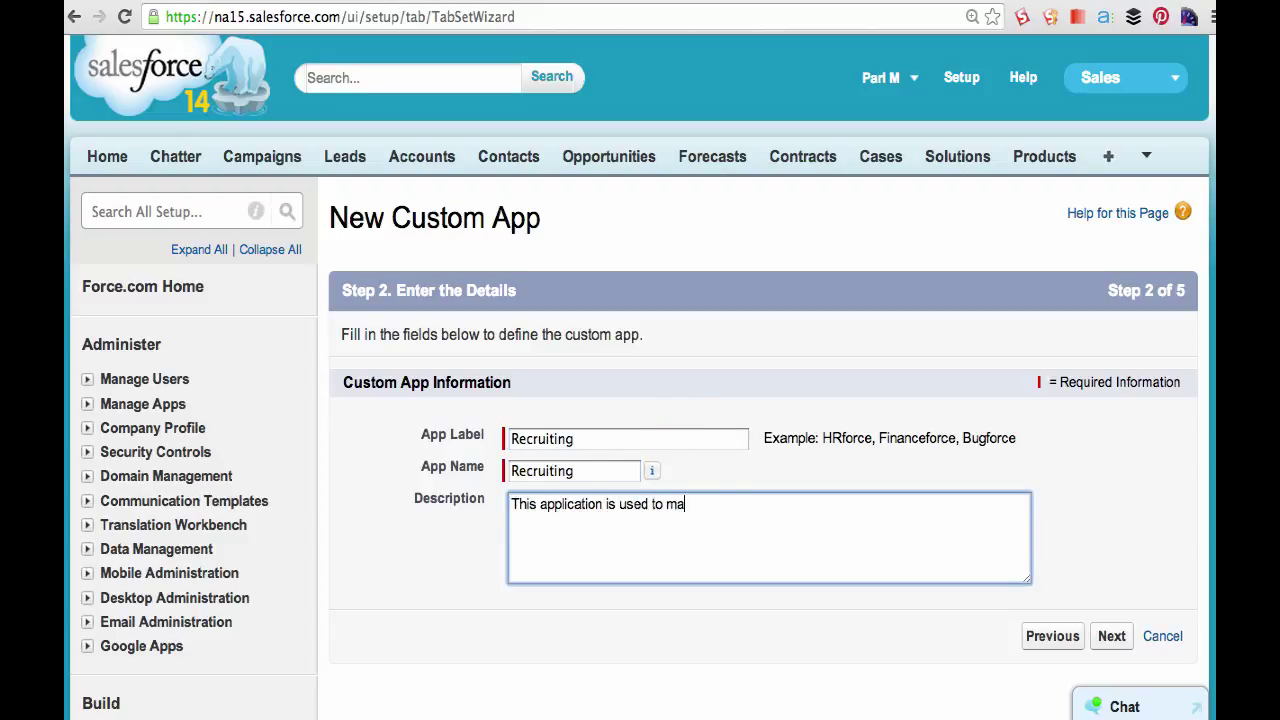
type(" in the company")
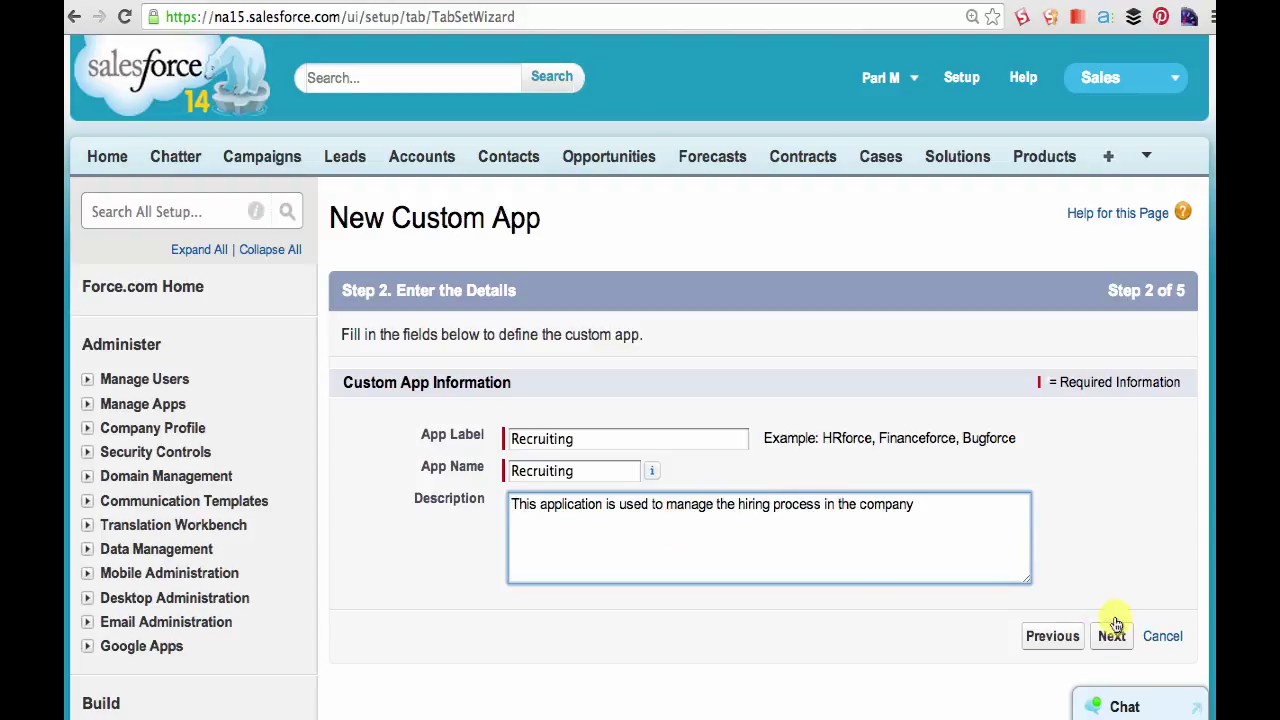
left_click(1110, 636)
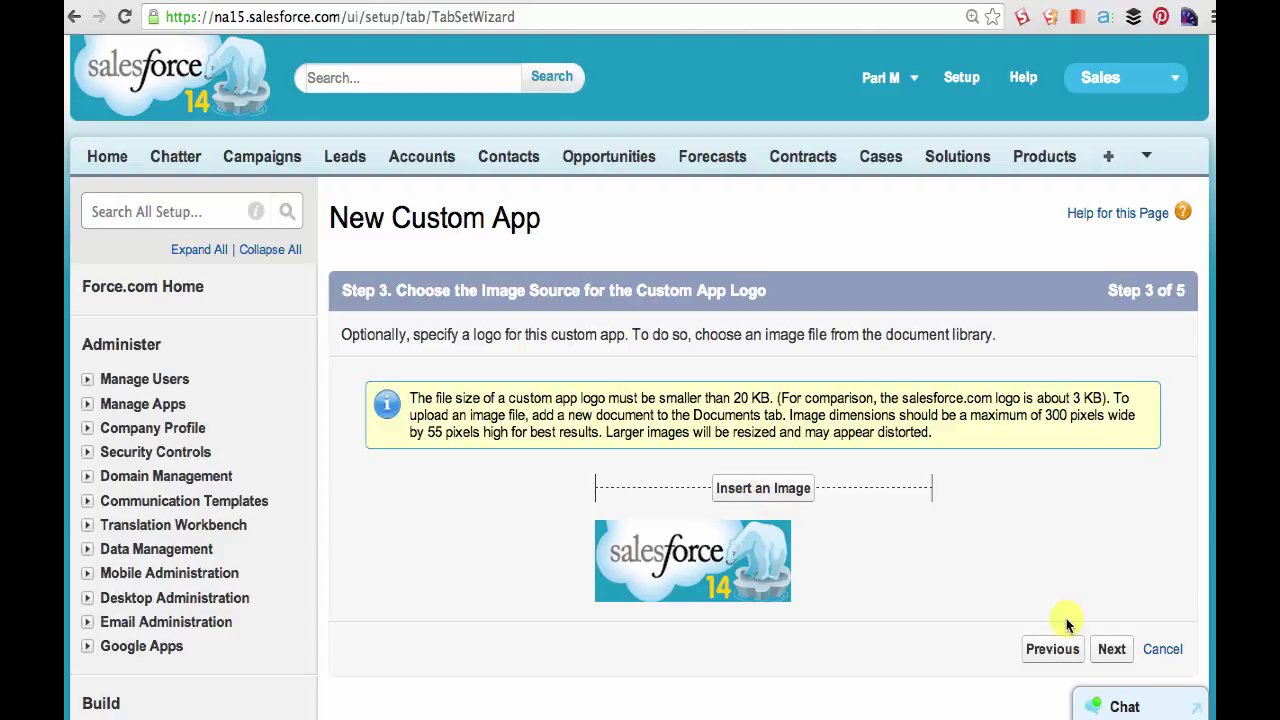
Step: Keep the default logo and add the Positions tab to the app
left_click(1113, 650)
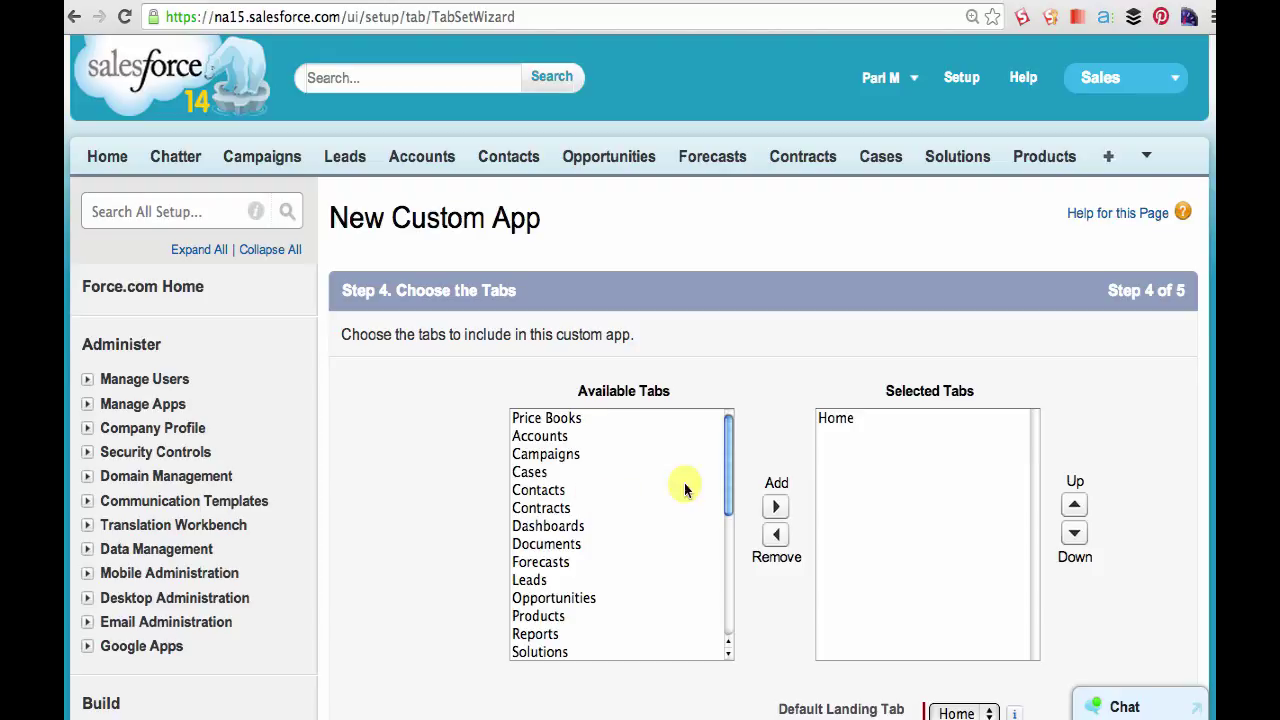
left_click_drag(726, 480, 728, 598)
left_click(563, 652)
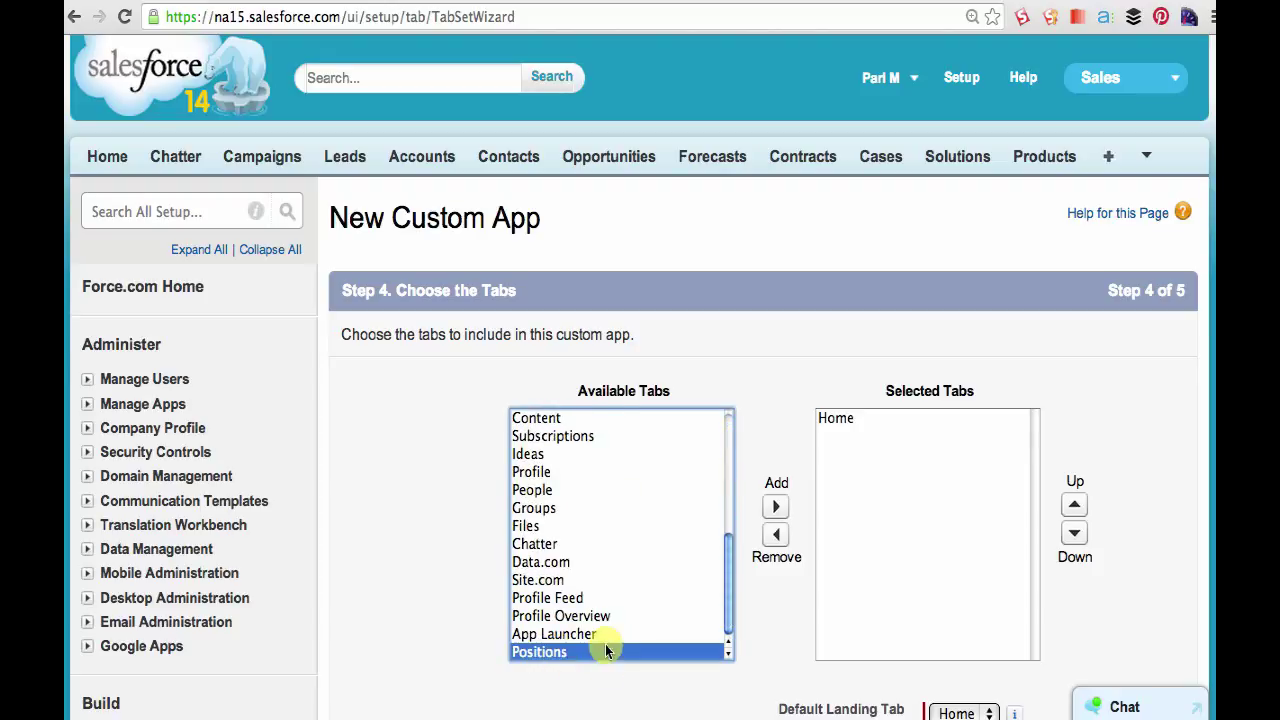
left_click(775, 507)
scroll(1186, 443, "down", 3)
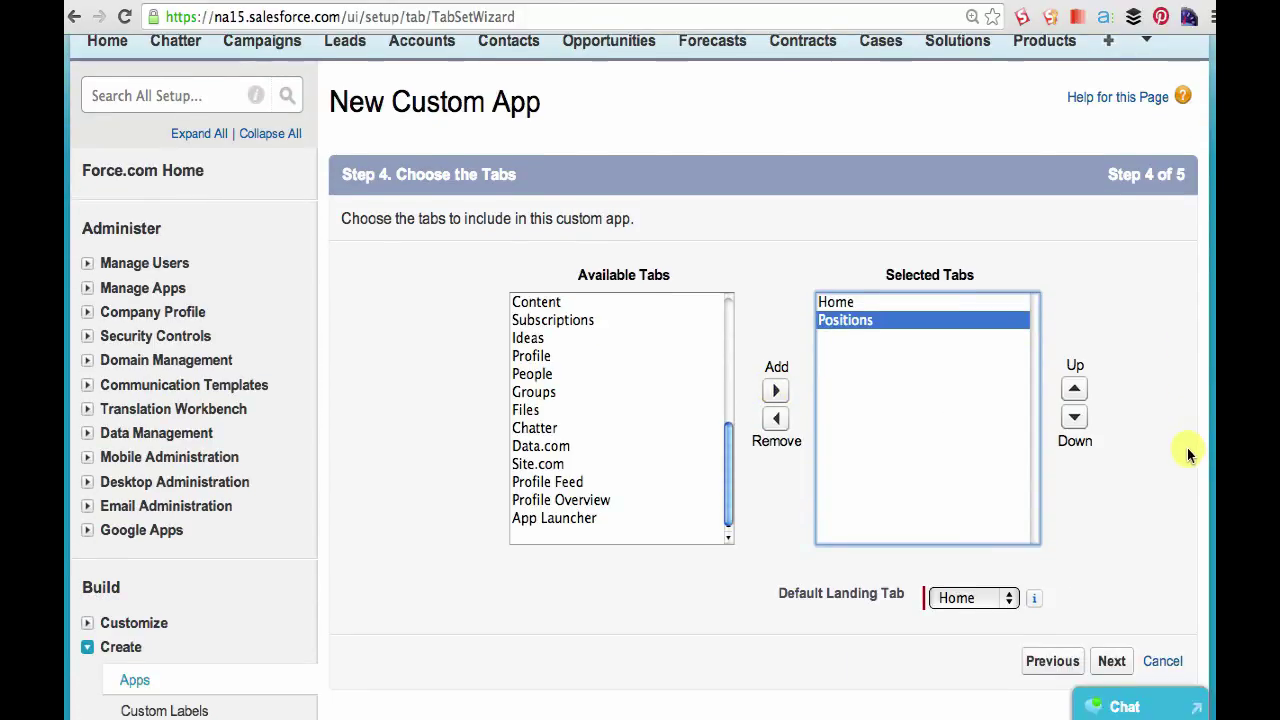
left_click(1108, 658)
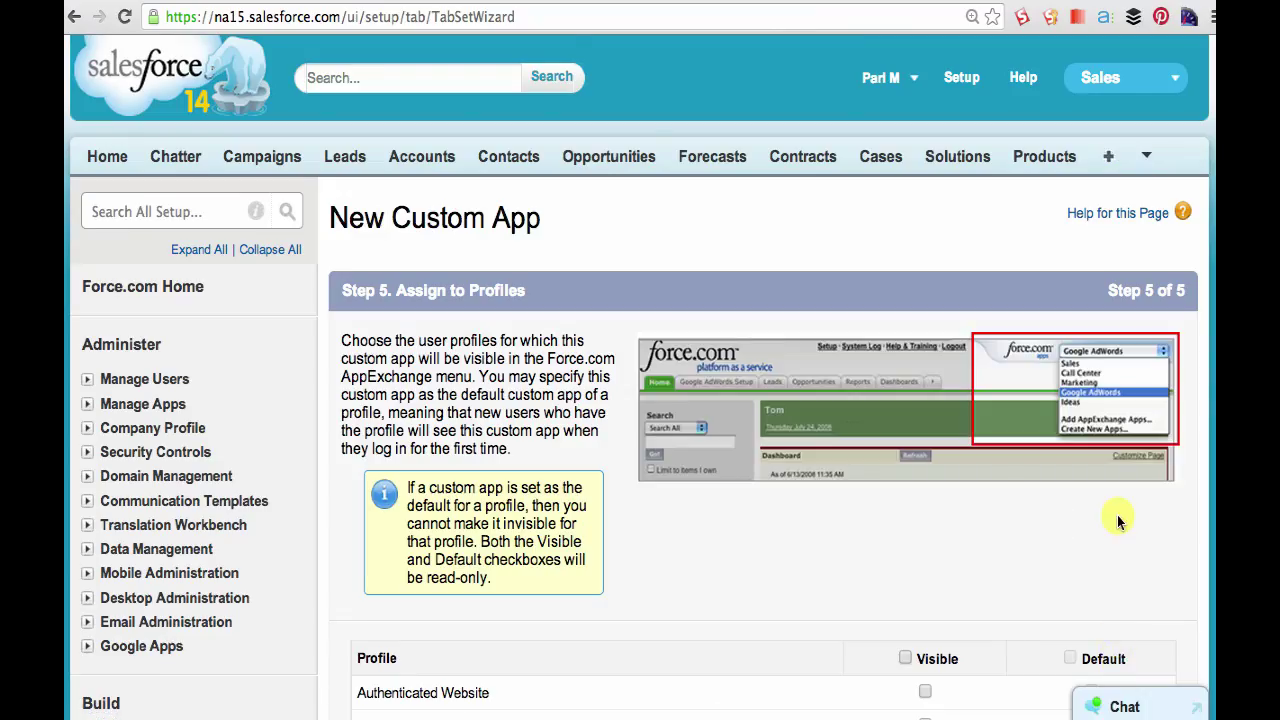
Step: Make the Recruiting app visible to all profiles and save it
scroll(1117, 515, "down", 3)
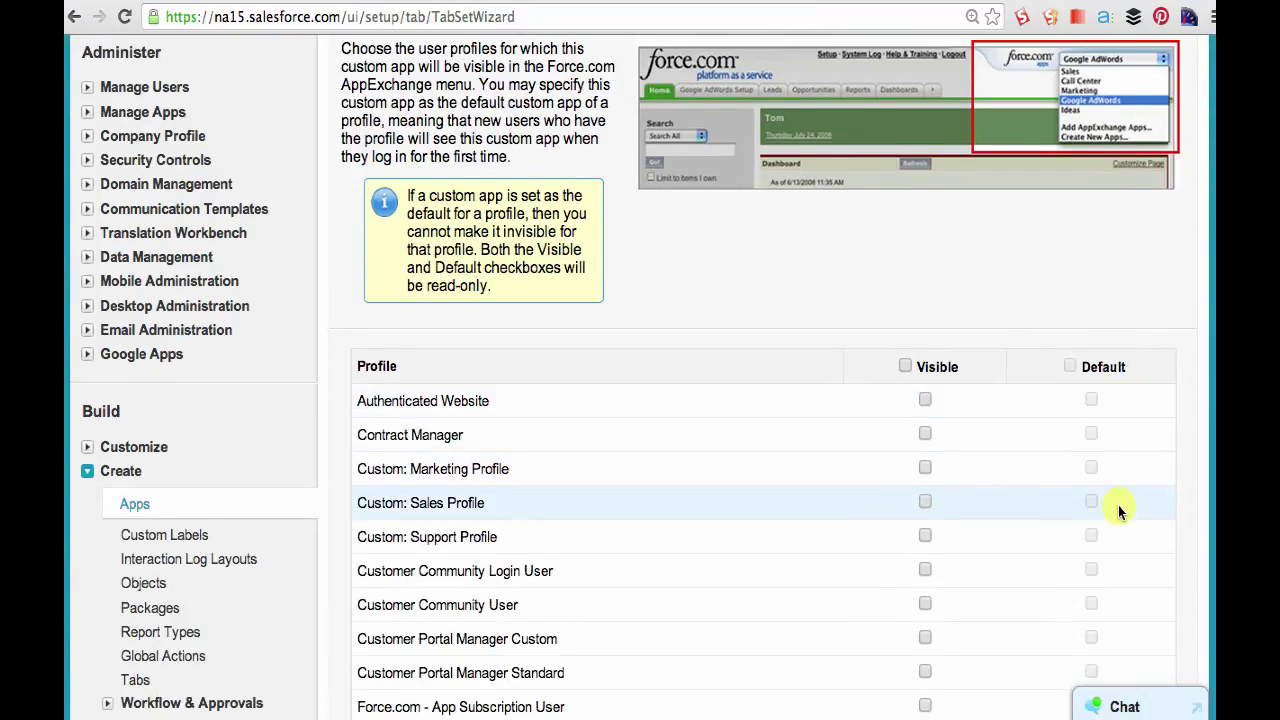
scroll(1118, 505, "down", 2)
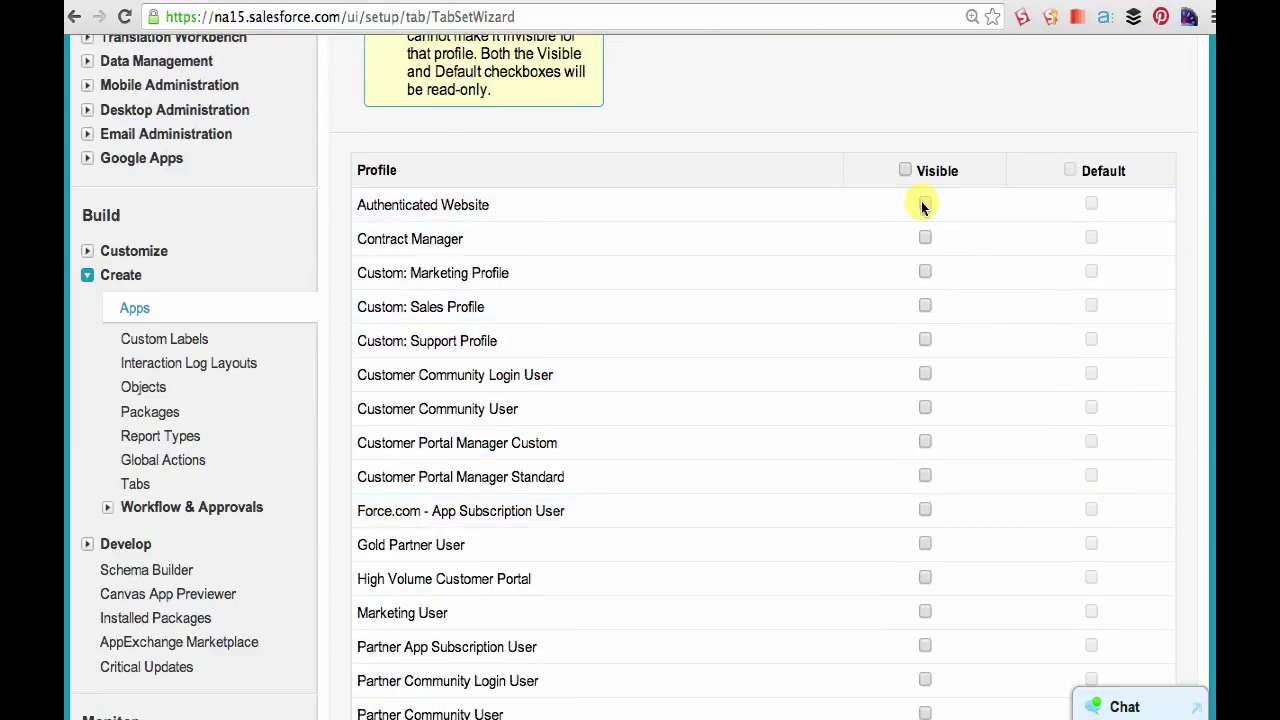
left_click(906, 170)
scroll(977, 471, "down", 4)
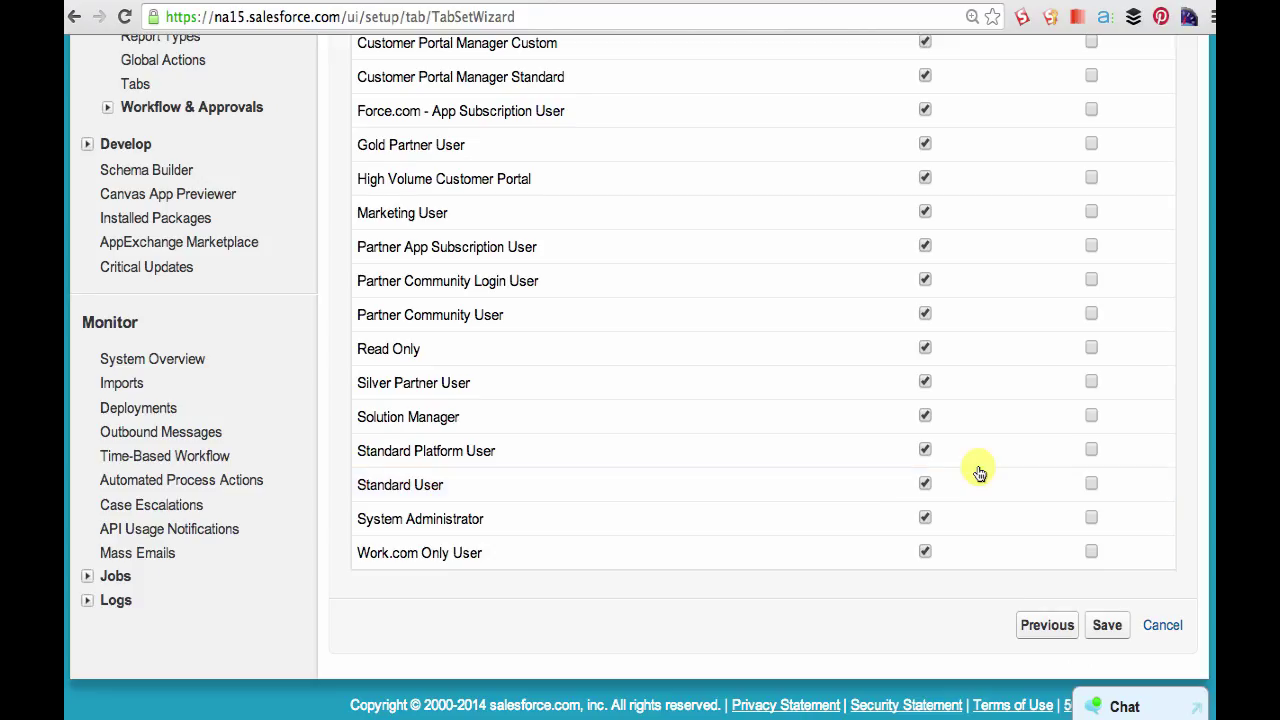
left_click(1105, 626)
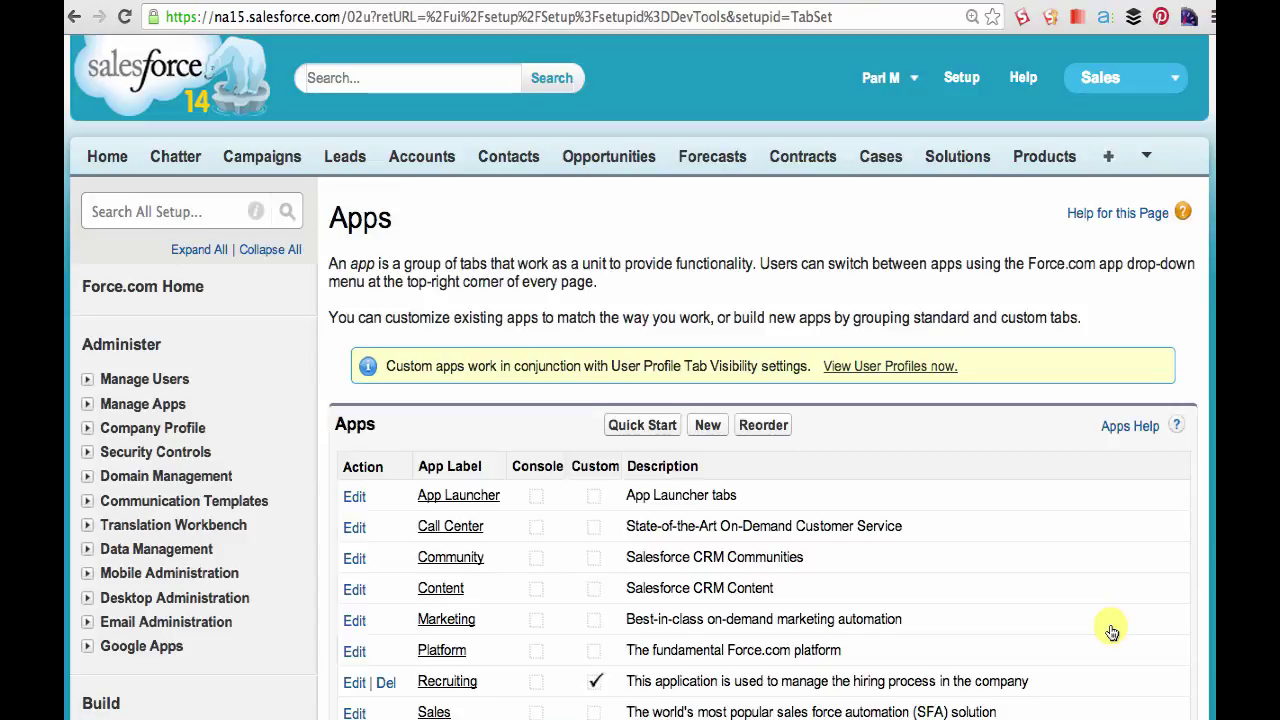
Step: Switch to the Recruiting app and open its Positions tab
left_click(1168, 89)
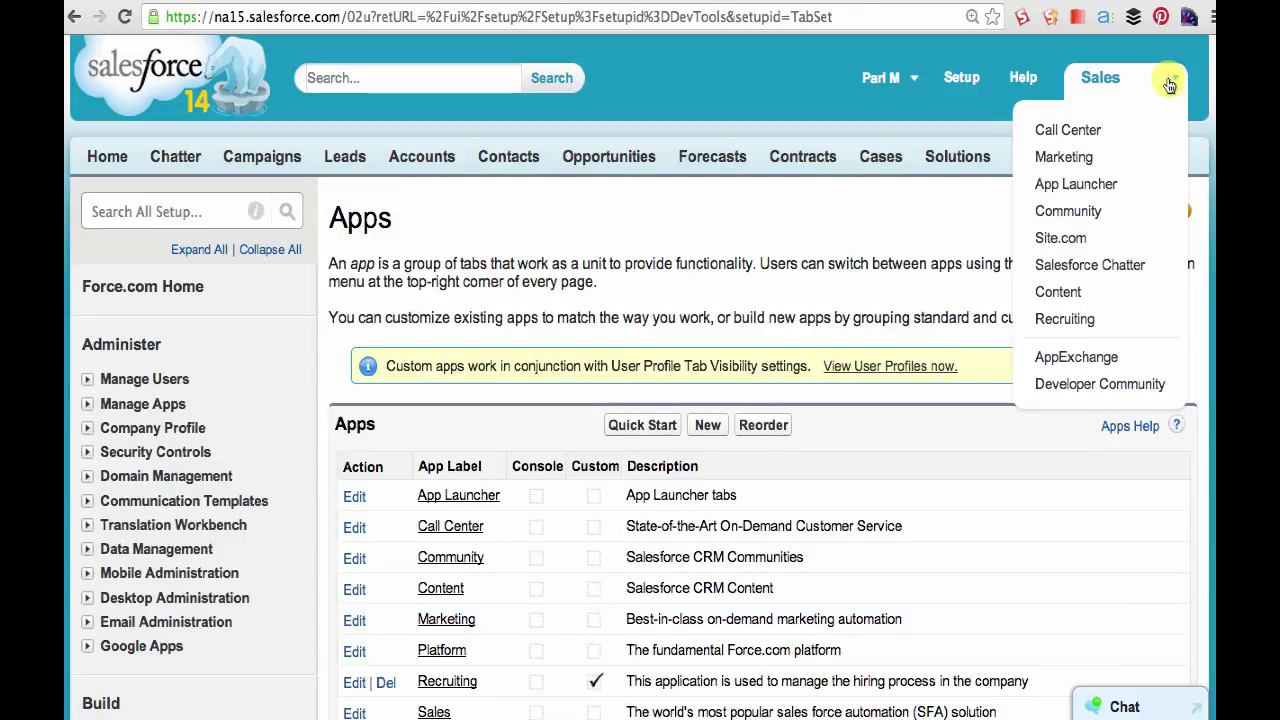
left_click(1077, 321)
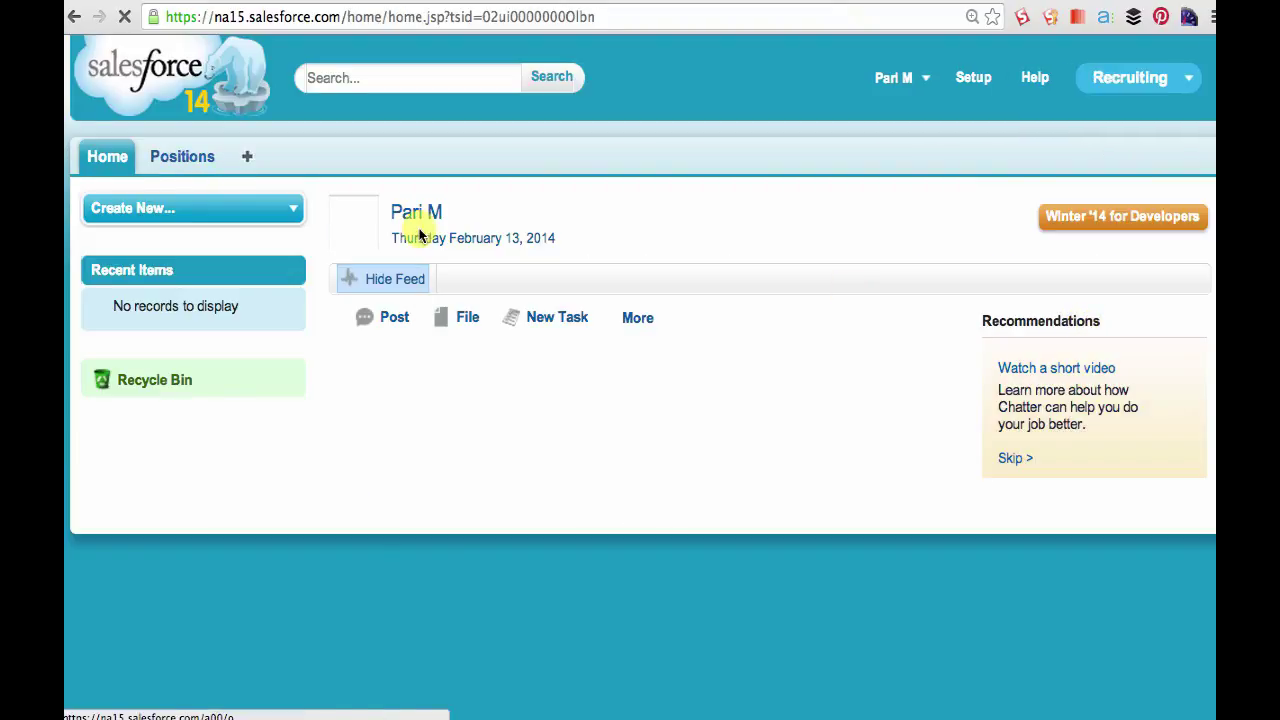
left_click(186, 164)
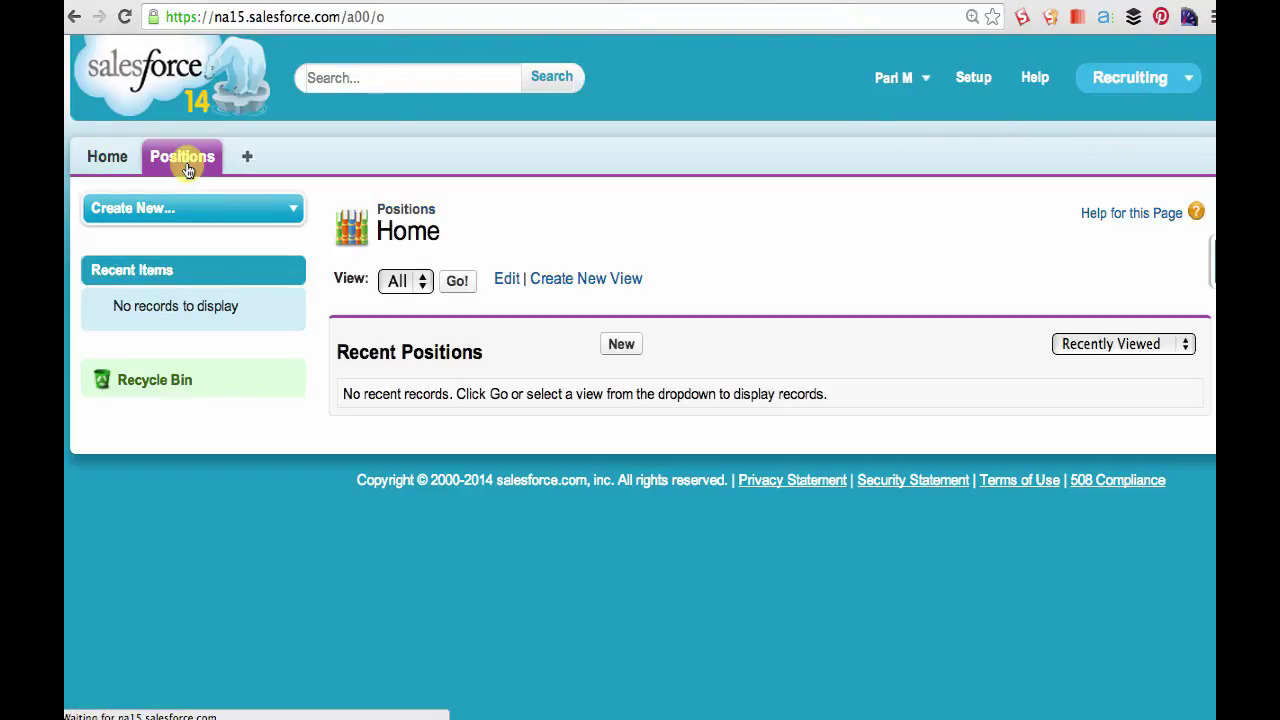
Step: Start a Marketing Intern position: Marketing, MK-100, Min Pay 35000, Max Pay 40000, Austin, TX
left_click(75, 17)
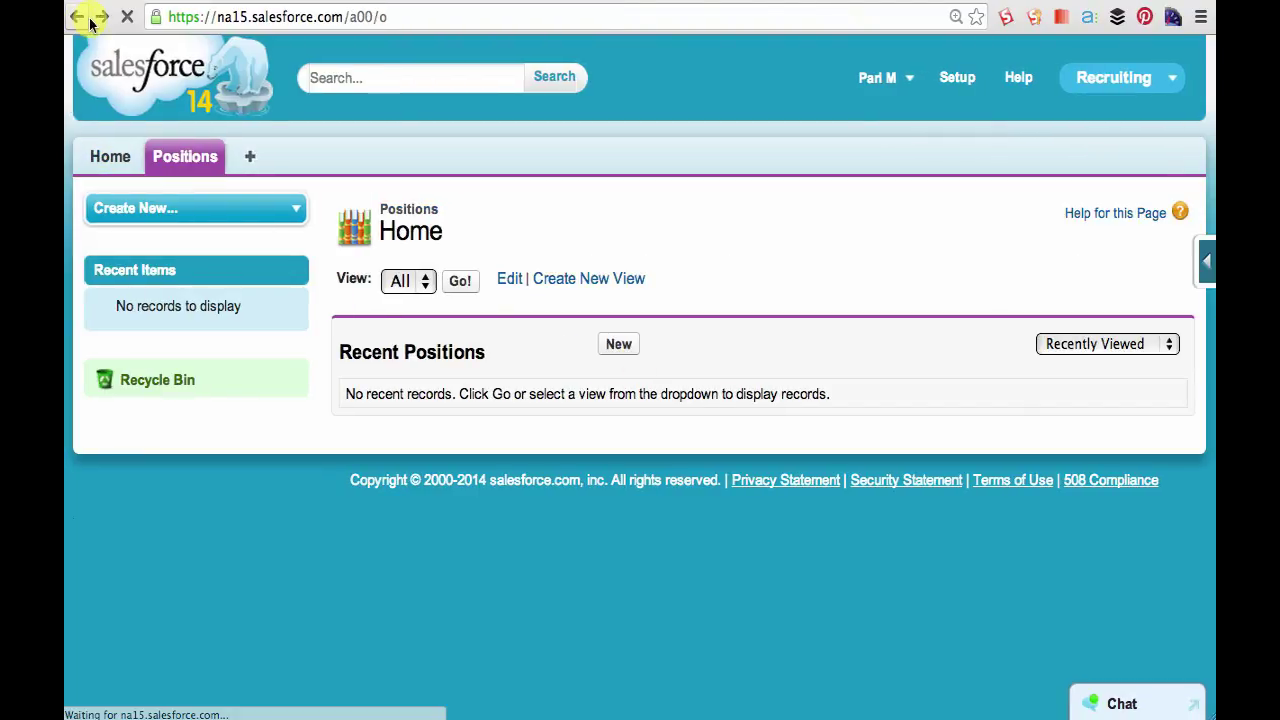
left_click(618, 344)
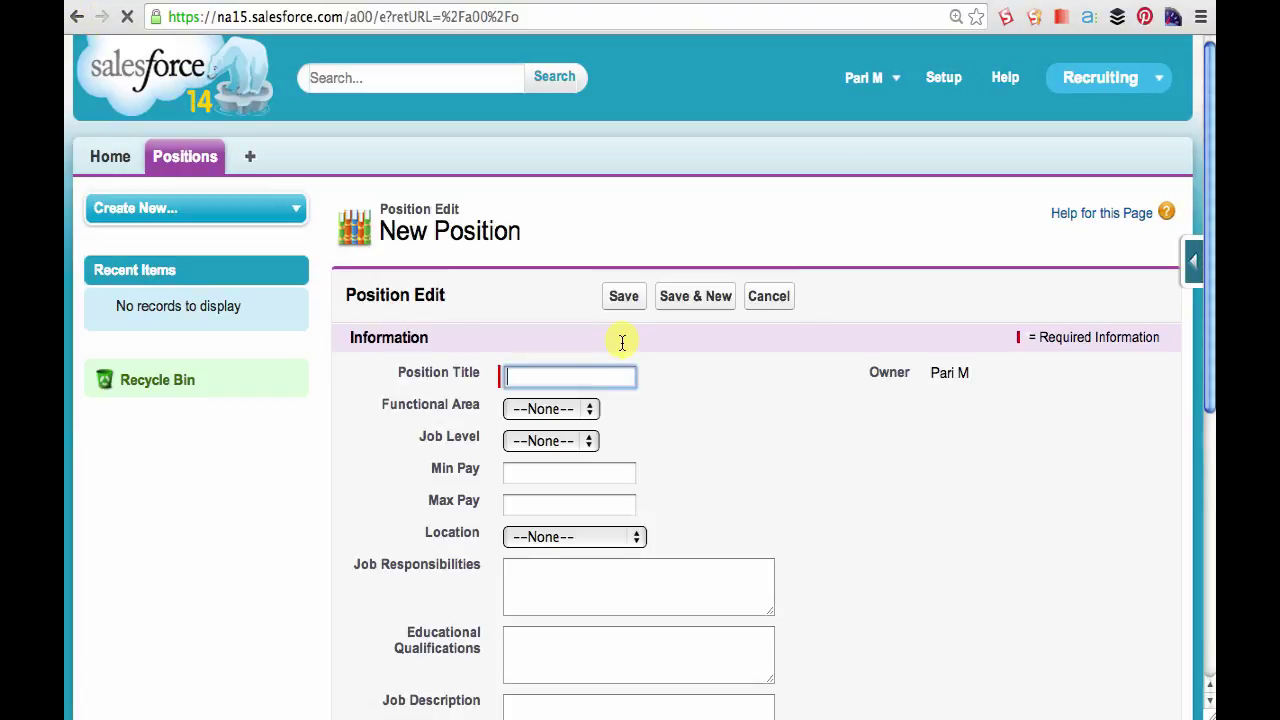
type("Marketin")
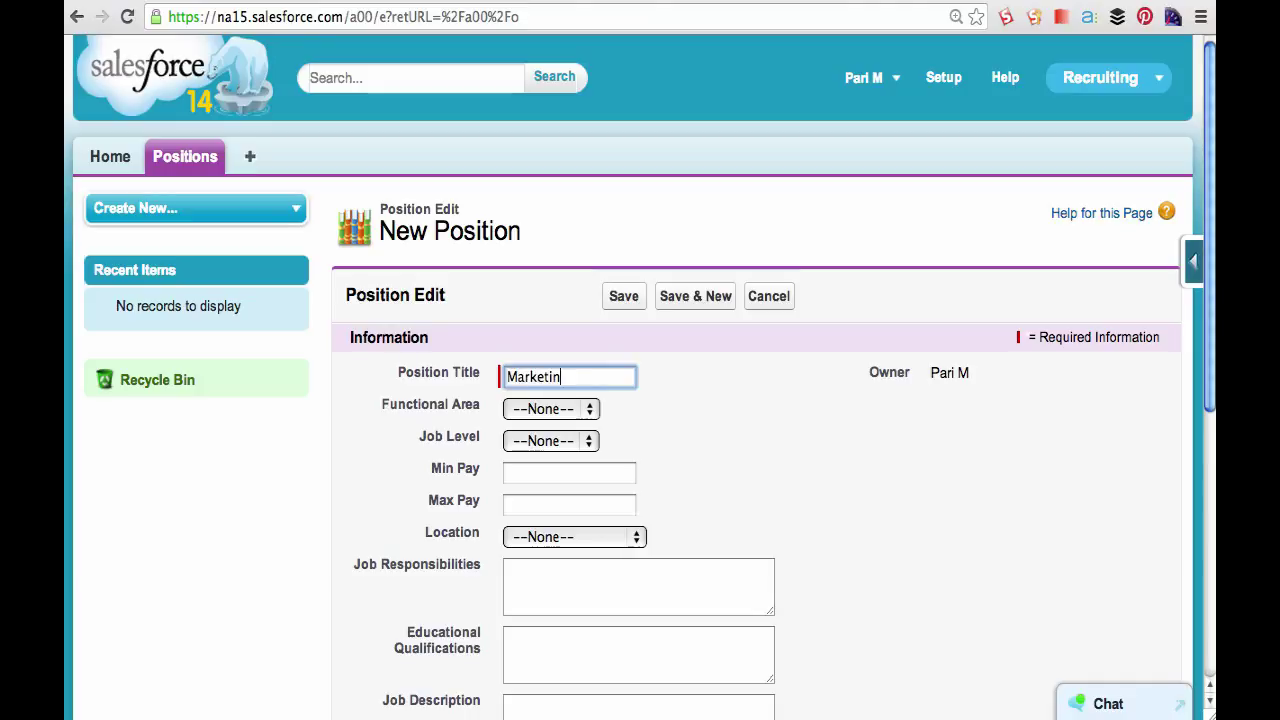
type("g Intern")
left_click(570, 408)
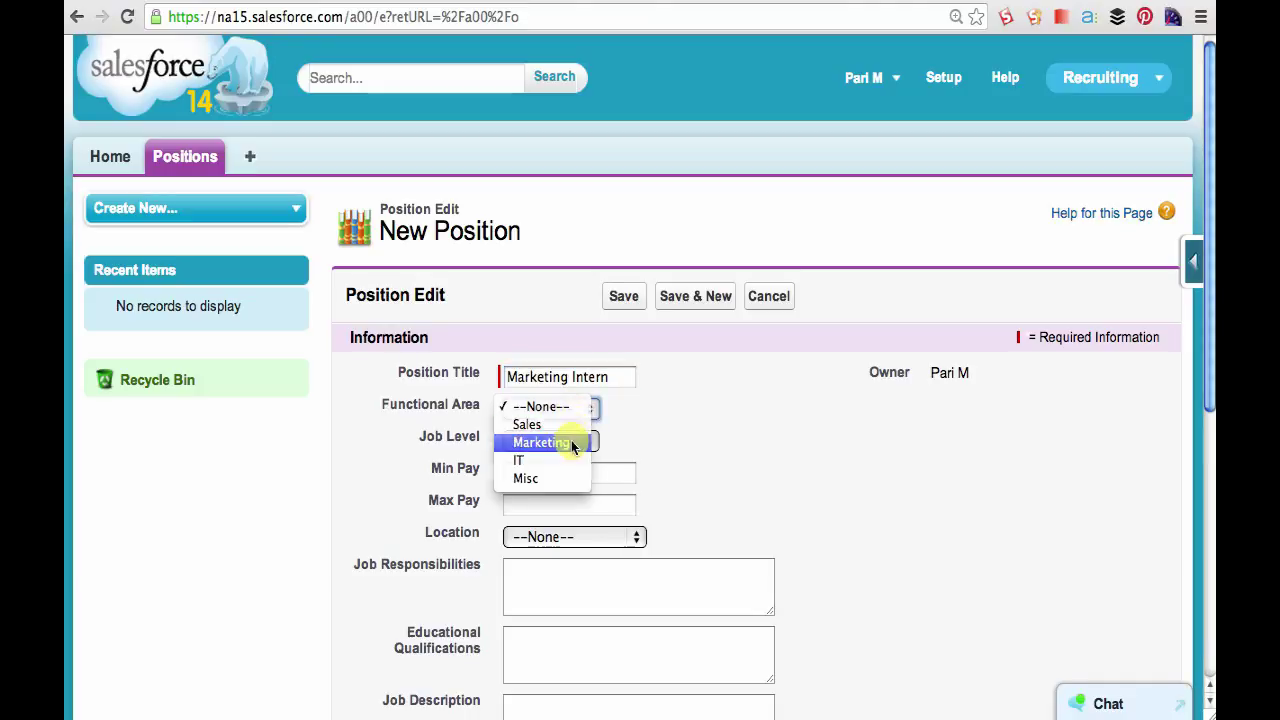
left_click(567, 442)
left_click(567, 442)
left_click(545, 510)
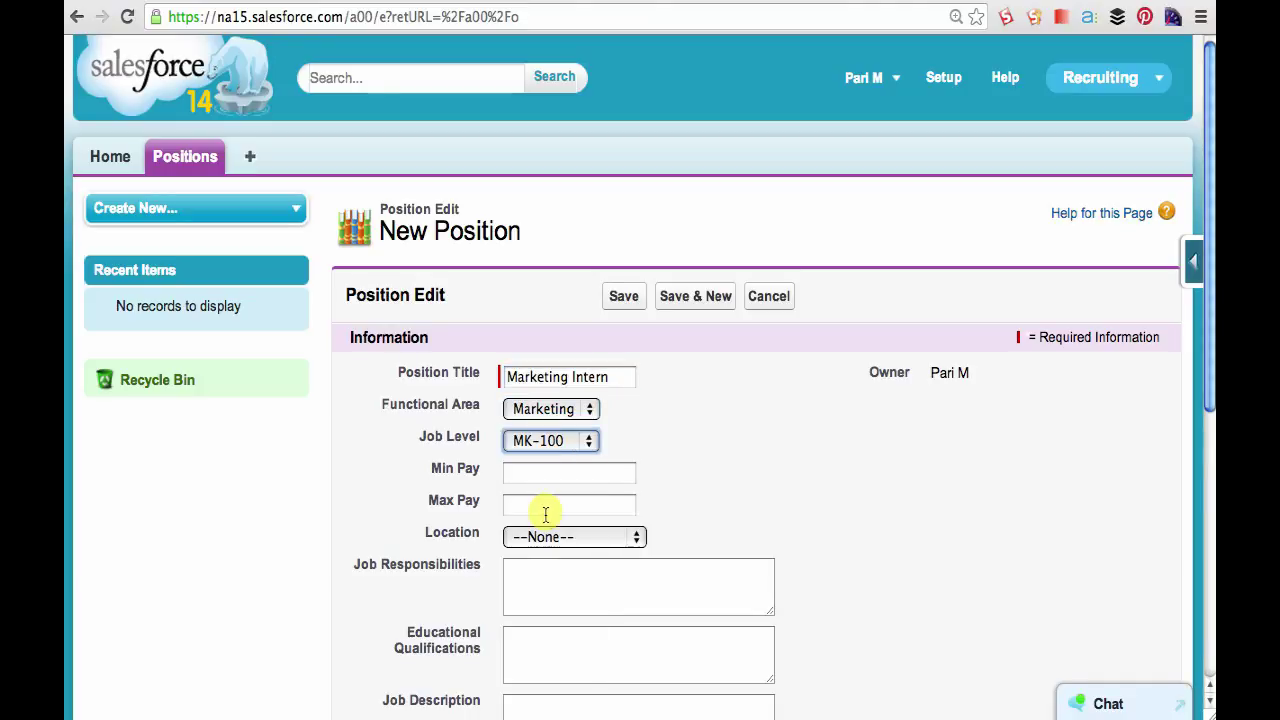
left_click(538, 478)
type("3500")
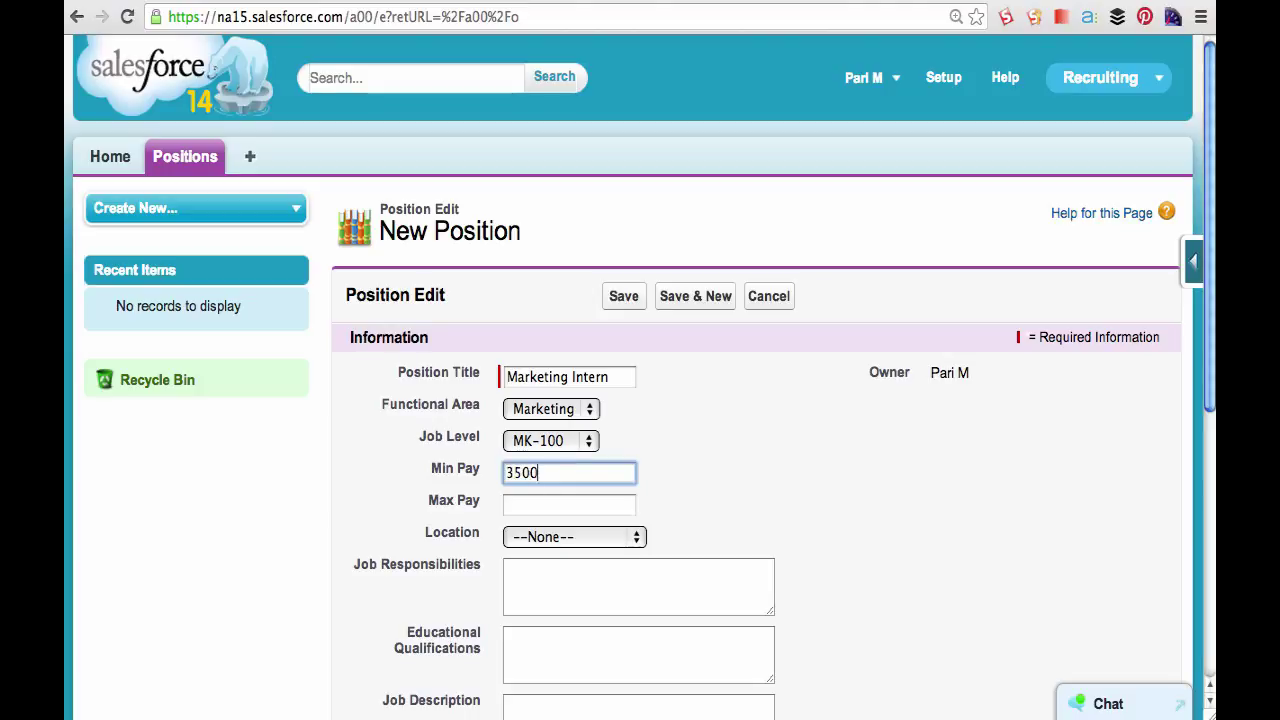
type("0")
key("Tab")
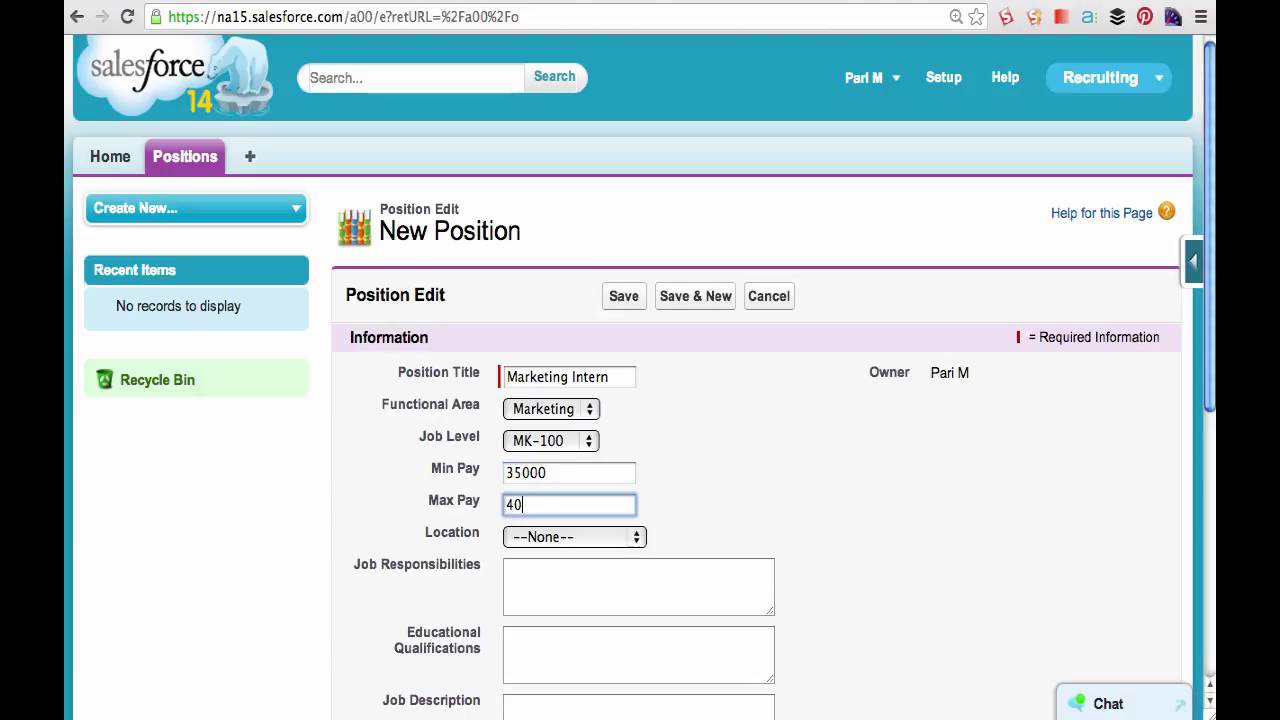
left_click(566, 540)
left_click(564, 572)
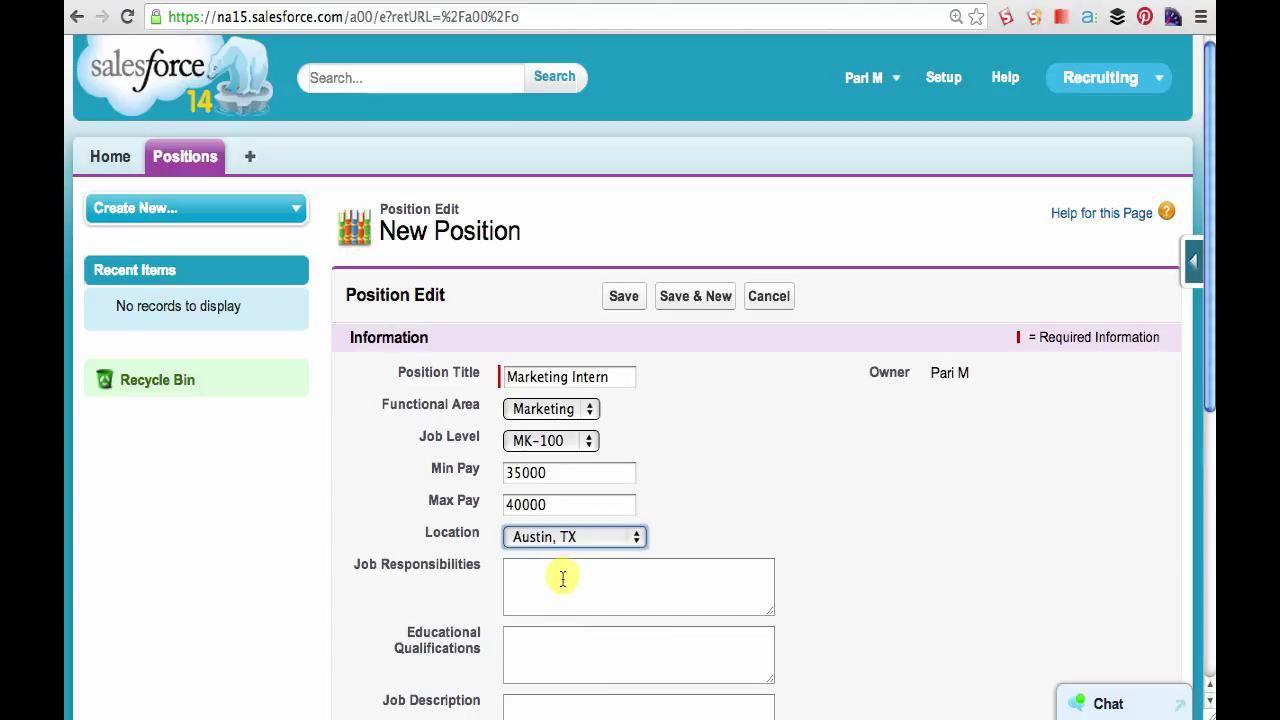
Step: Enter the job responsibilities and MBA marketing qualifications, then save the position
left_click(563, 578)
type("Work with designers, create content, Manage social media marketing strateg")
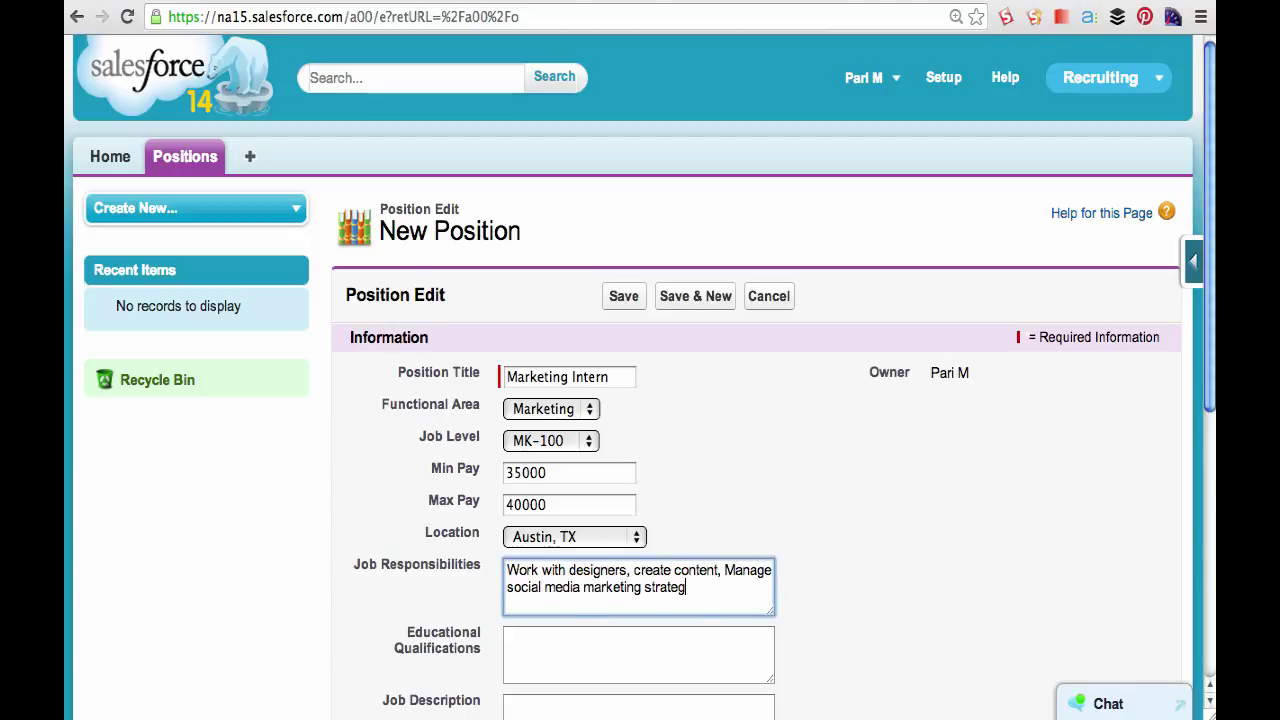
type("hin the company")
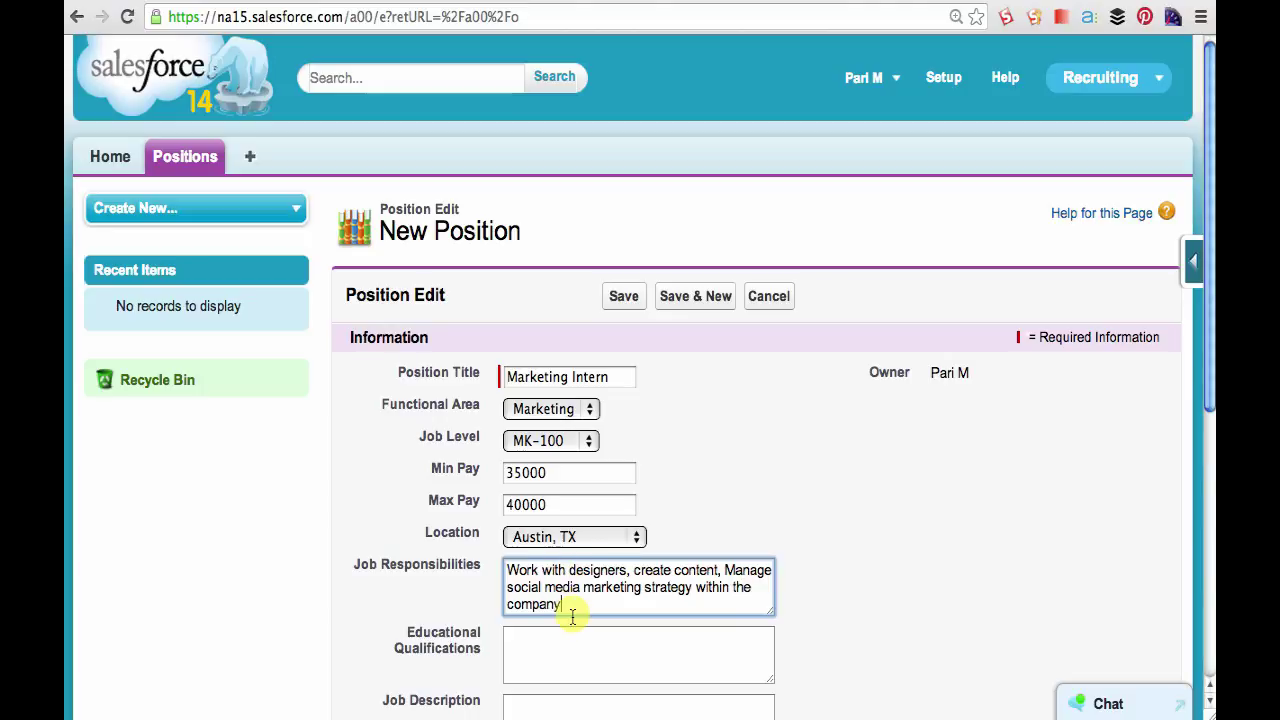
left_click(563, 631)
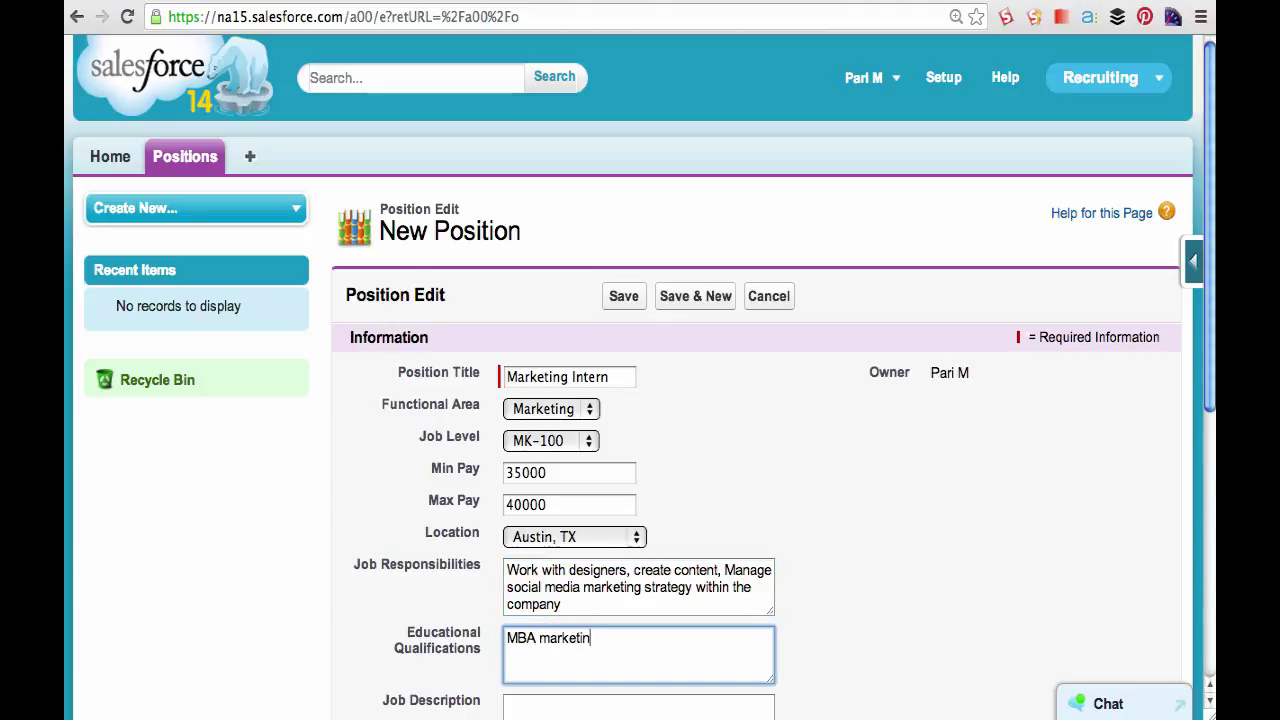
scroll(916, 493, "down", 5)
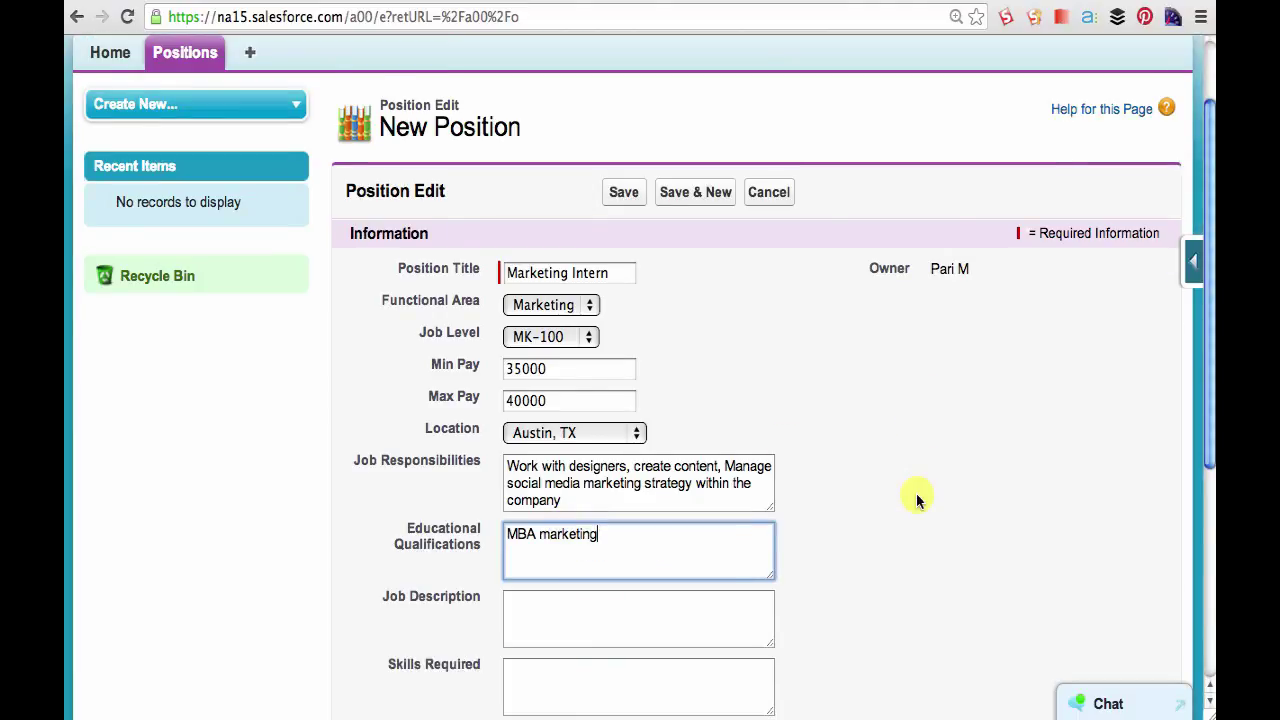
scroll(916, 493, "down", 2)
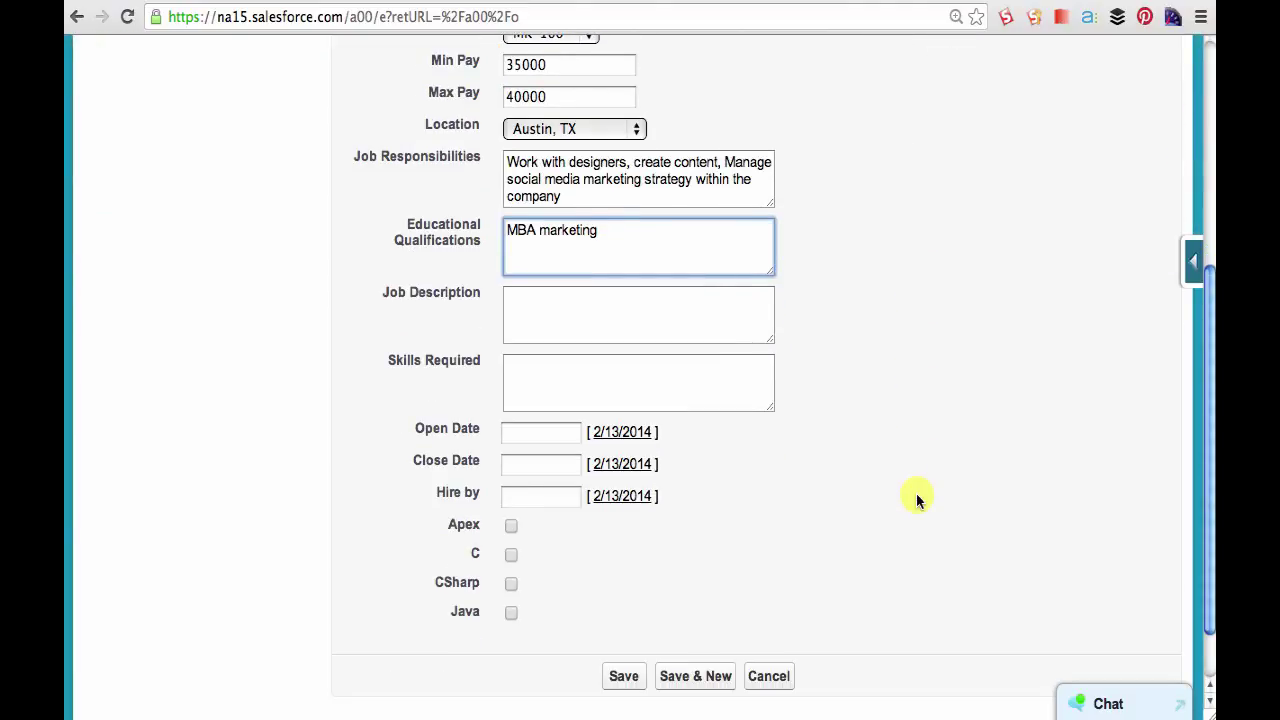
left_click(624, 679)
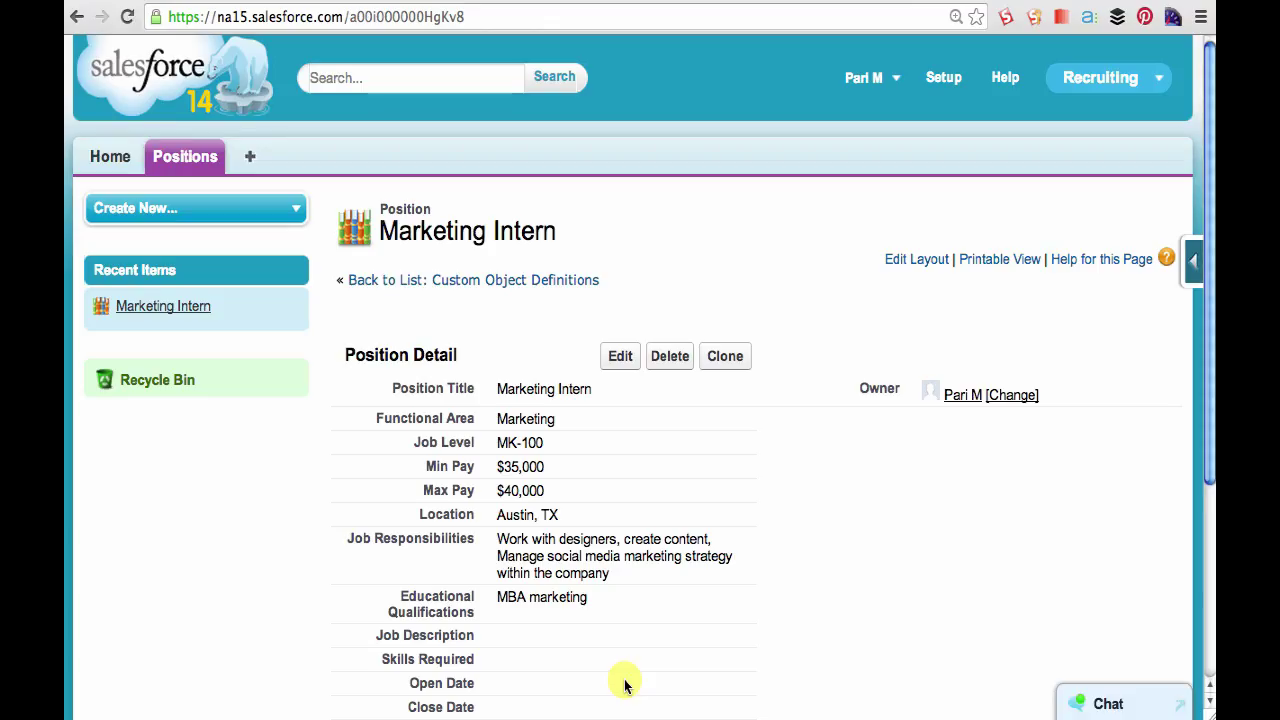
Step: Review the saved Marketing Intern record, then go to Edit Layout for Position
scroll(990, 480, "down", 2)
scroll(998, 476, "down", 3)
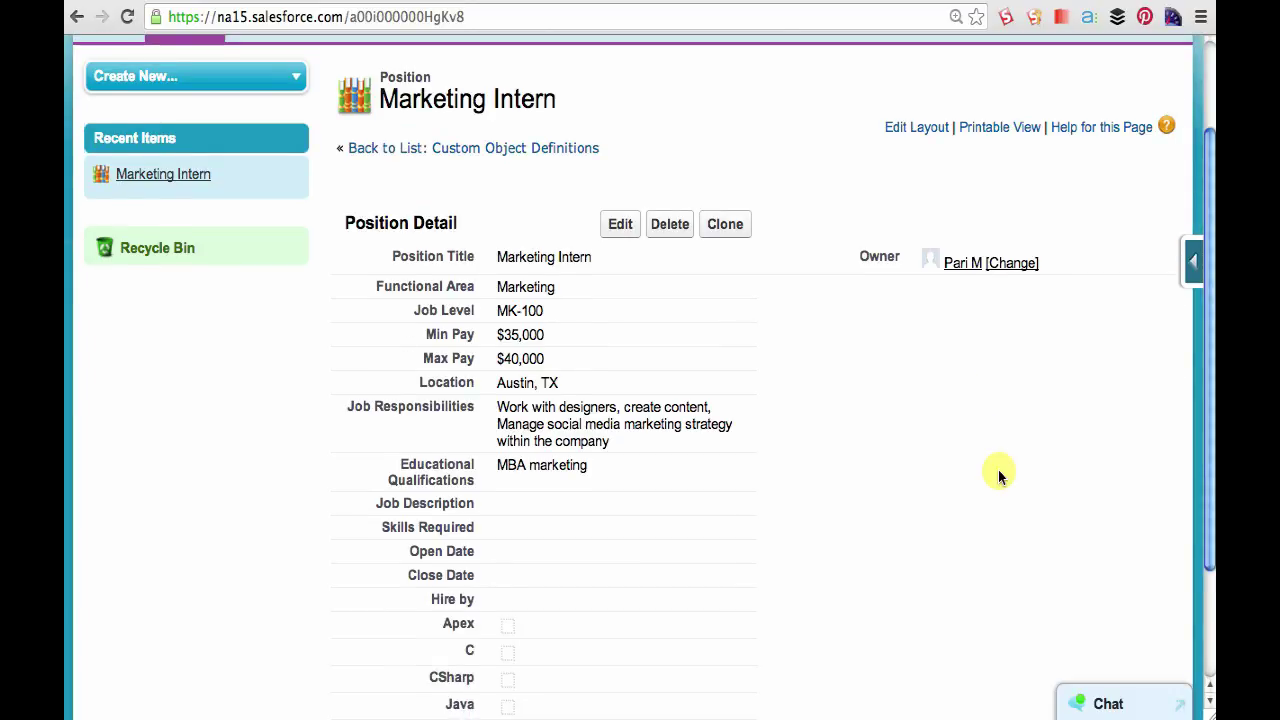
scroll(1000, 477, "up", 3)
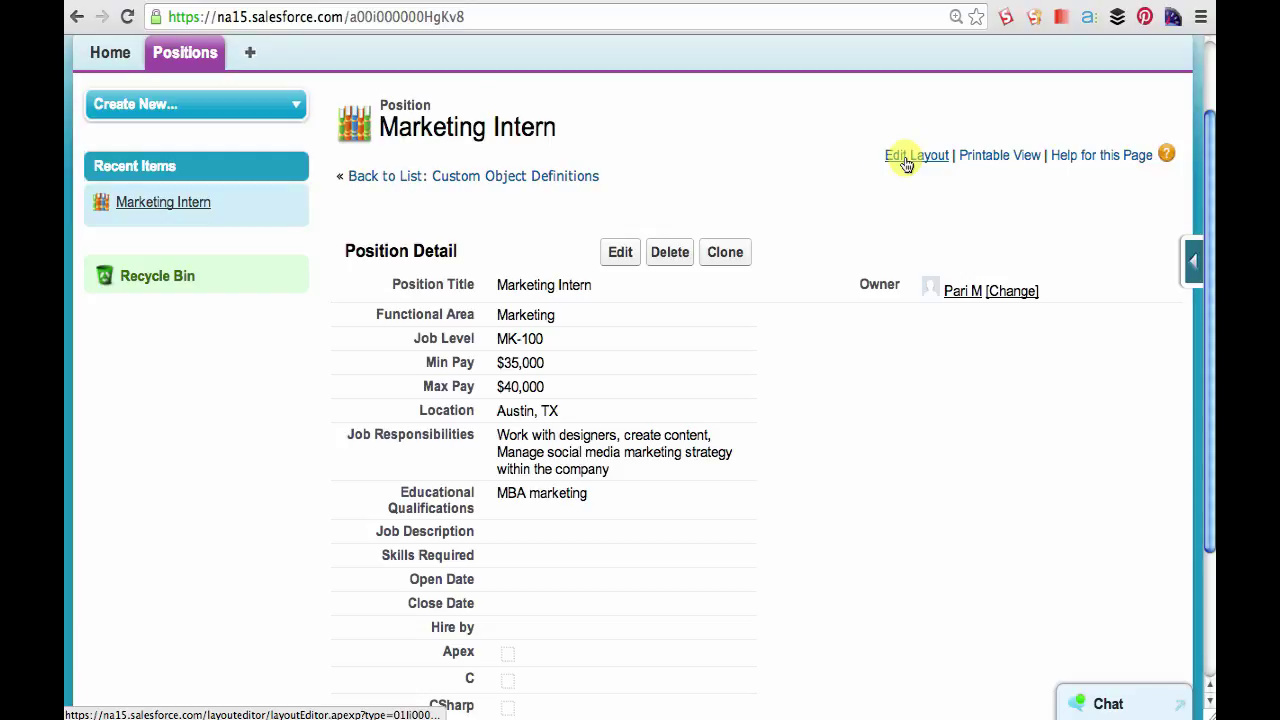
left_click(906, 160)
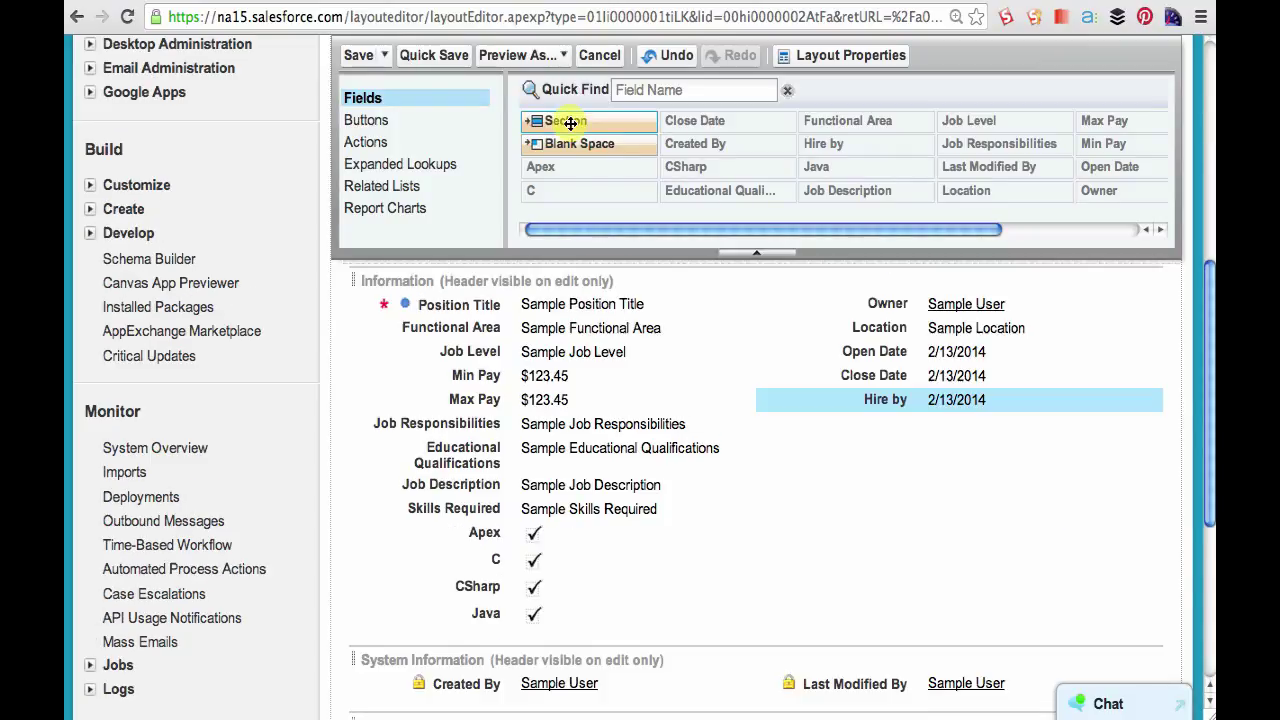
Step: Add a Compensation section with Min Pay and Max Pay side by side
left_click_drag(566, 121, 488, 620)
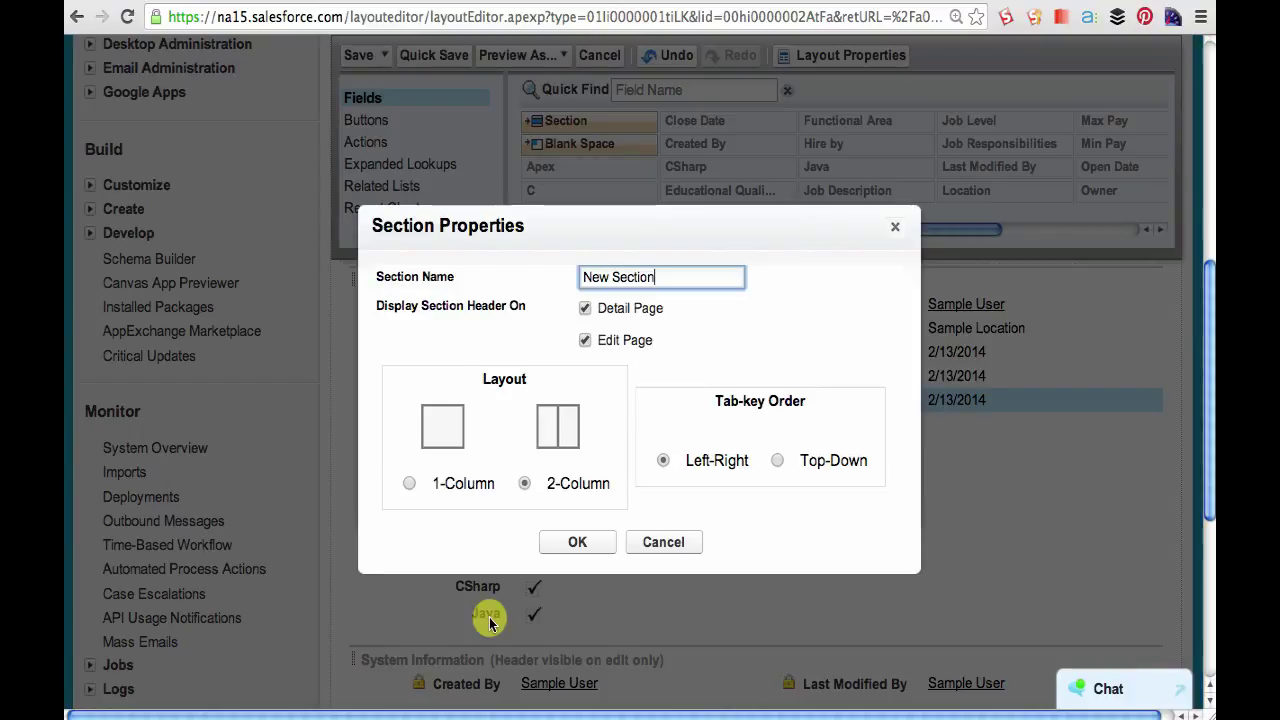
triple_click(586, 277)
type("Compensation")
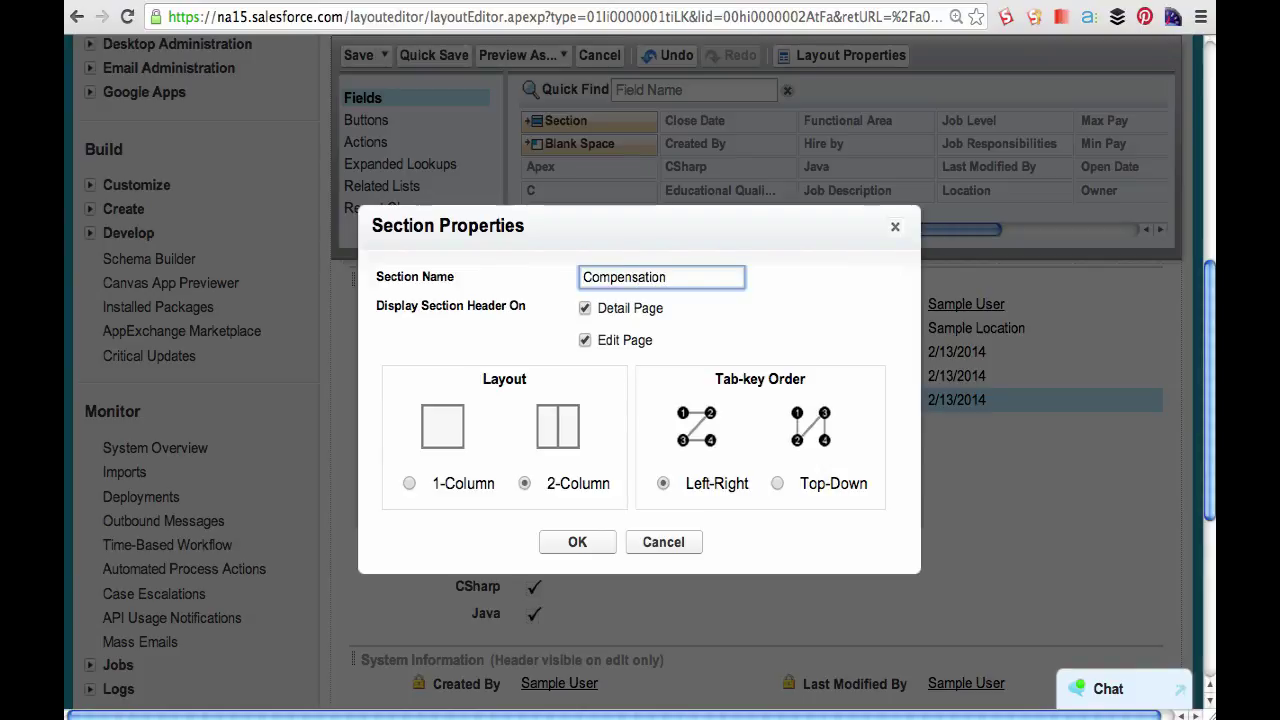
left_click(576, 542)
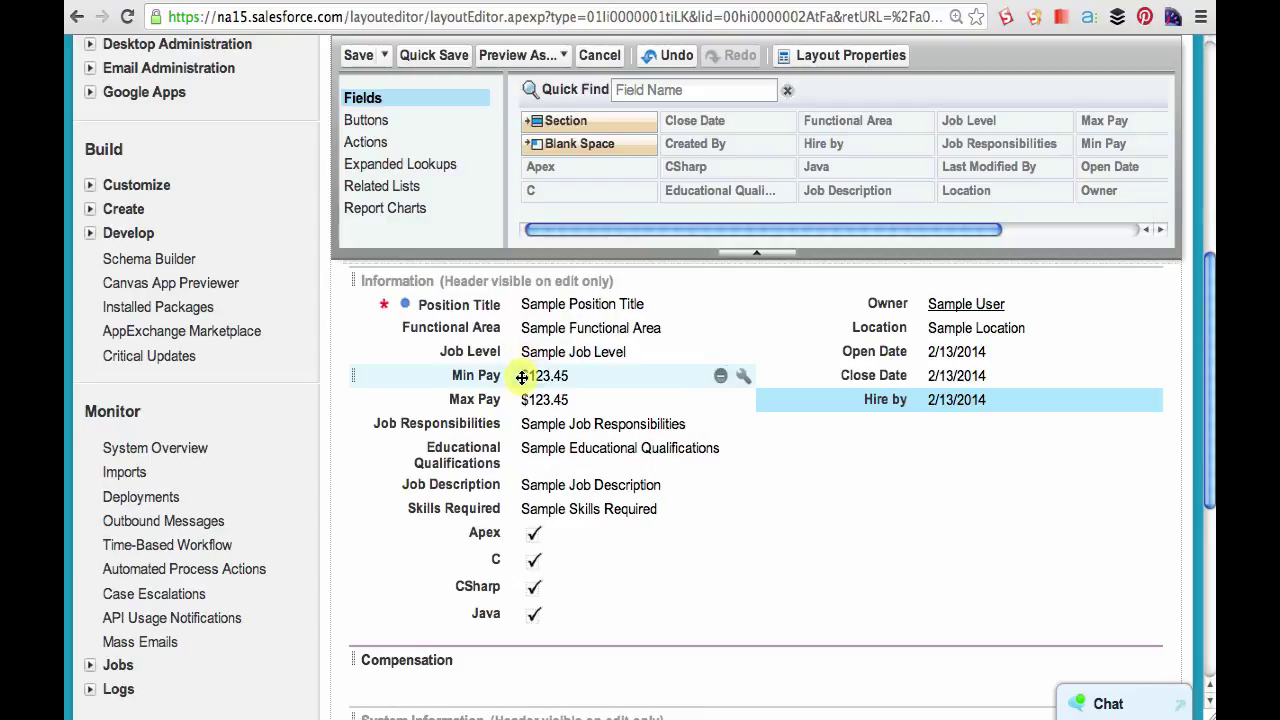
left_click_drag(523, 375, 491, 700)
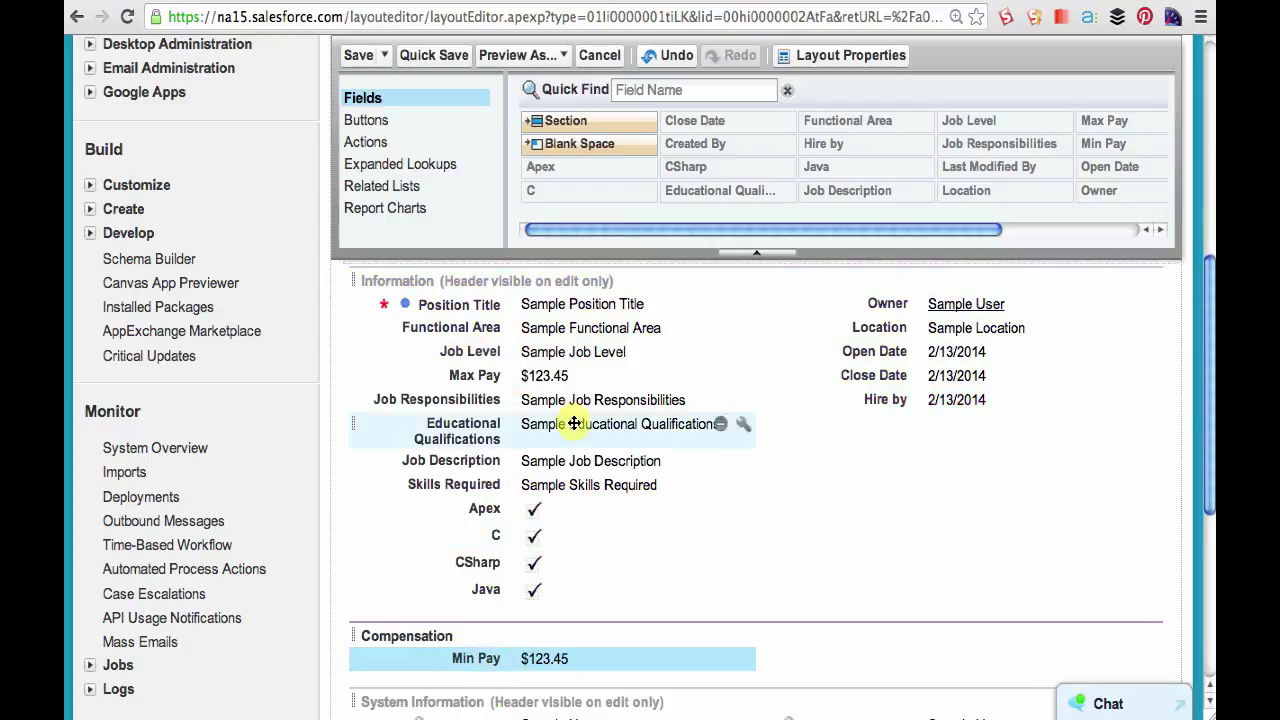
left_click_drag(578, 399, 821, 647)
Step: Add a single-column Job Details section with Job Description above Skills Required
scroll(807, 570, "down", 1)
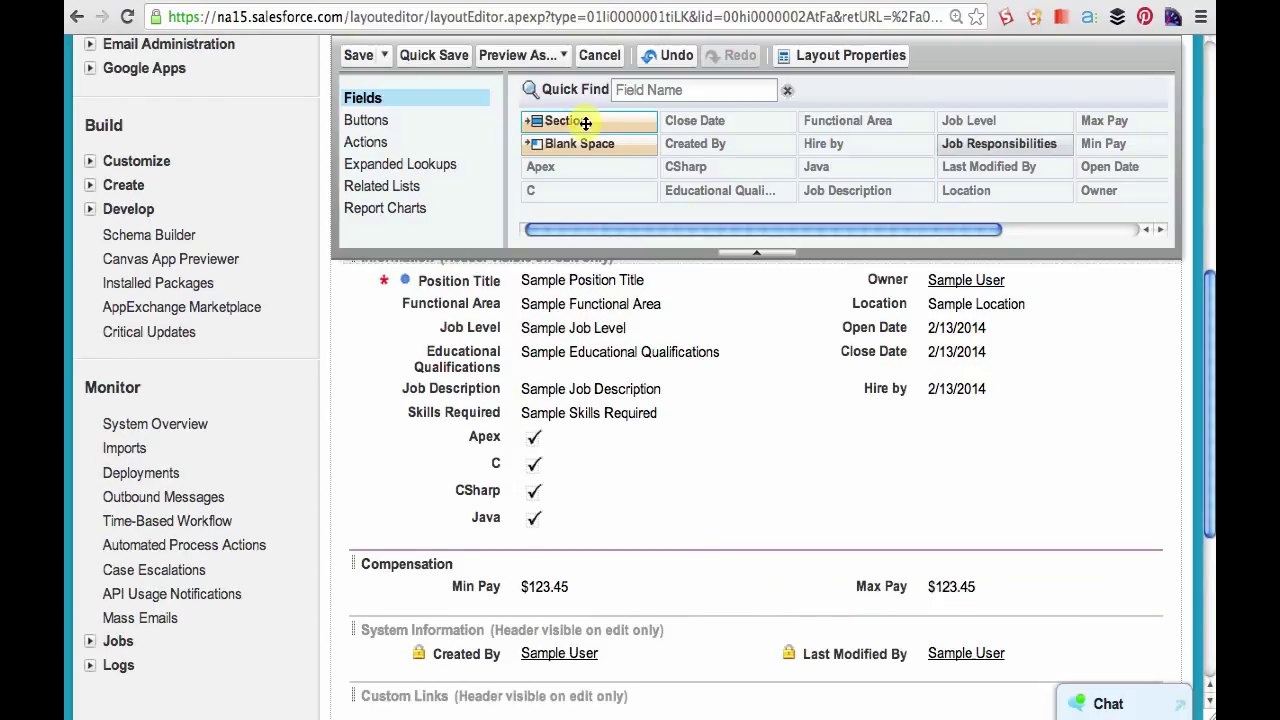
left_click_drag(568, 120, 569, 598)
type("Job Details")
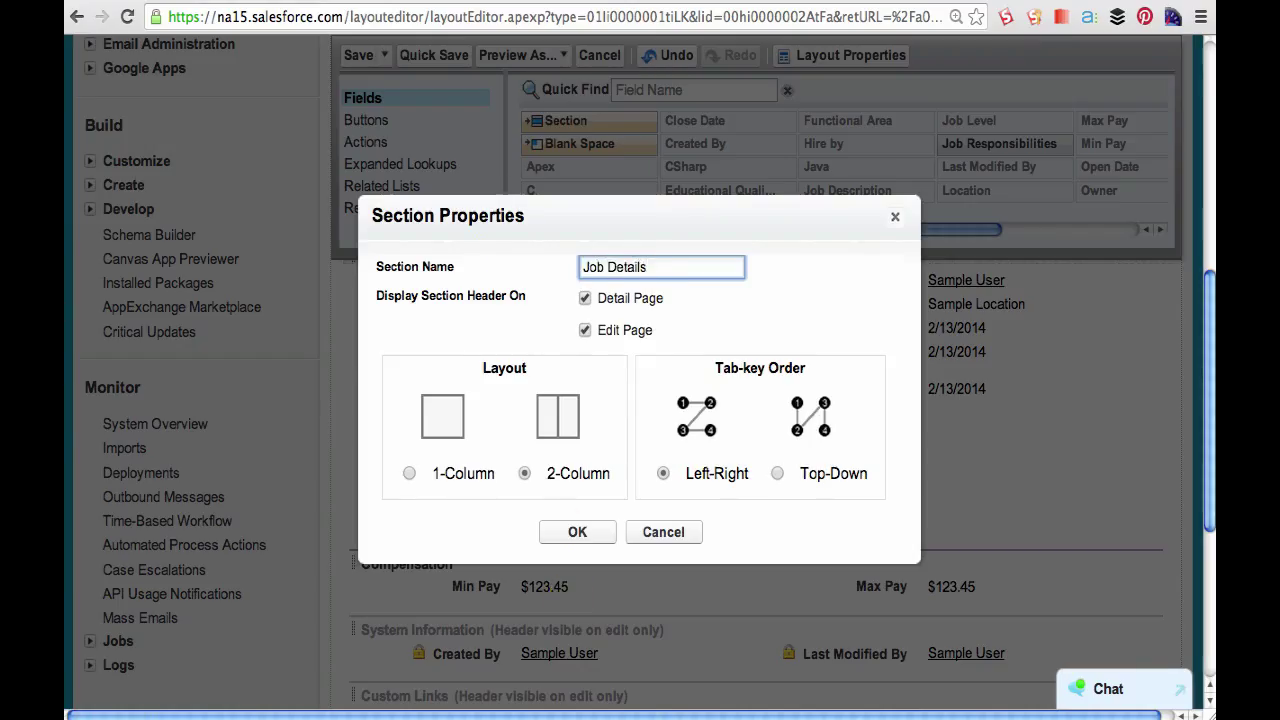
left_click(409, 473)
left_click(577, 532)
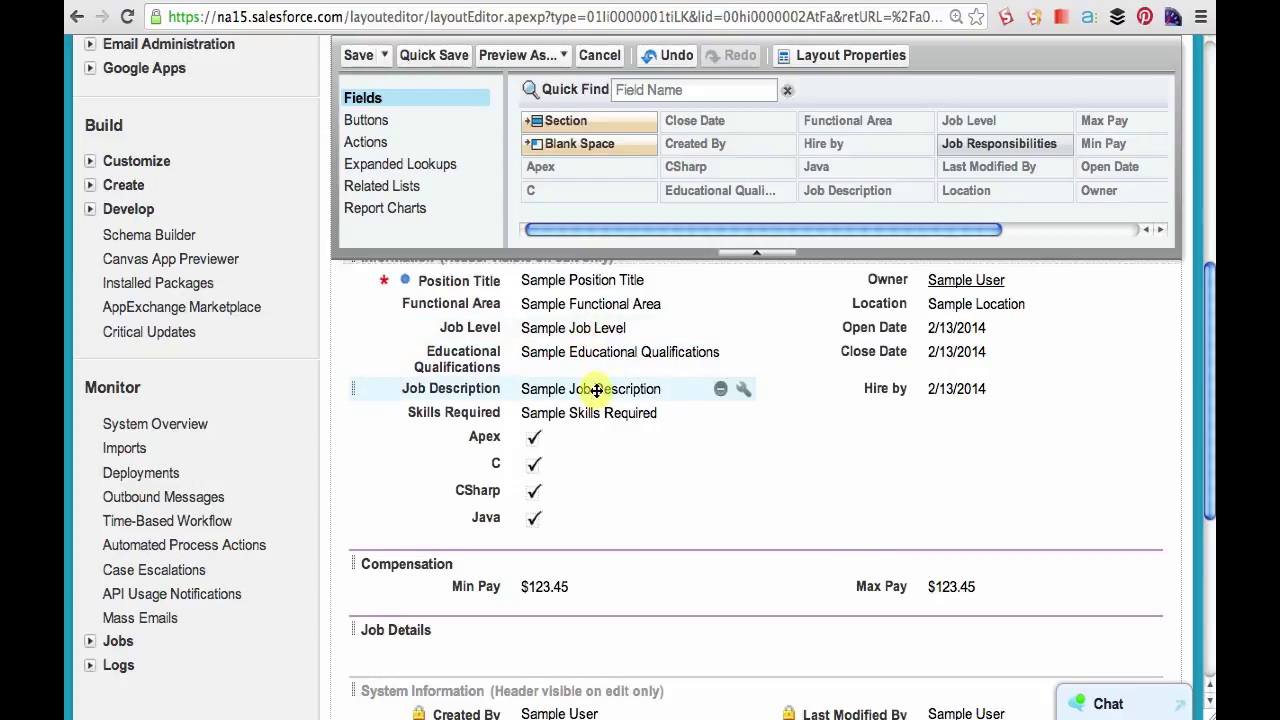
left_click_drag(583, 389, 591, 640)
left_click_drag(651, 400, 606, 630)
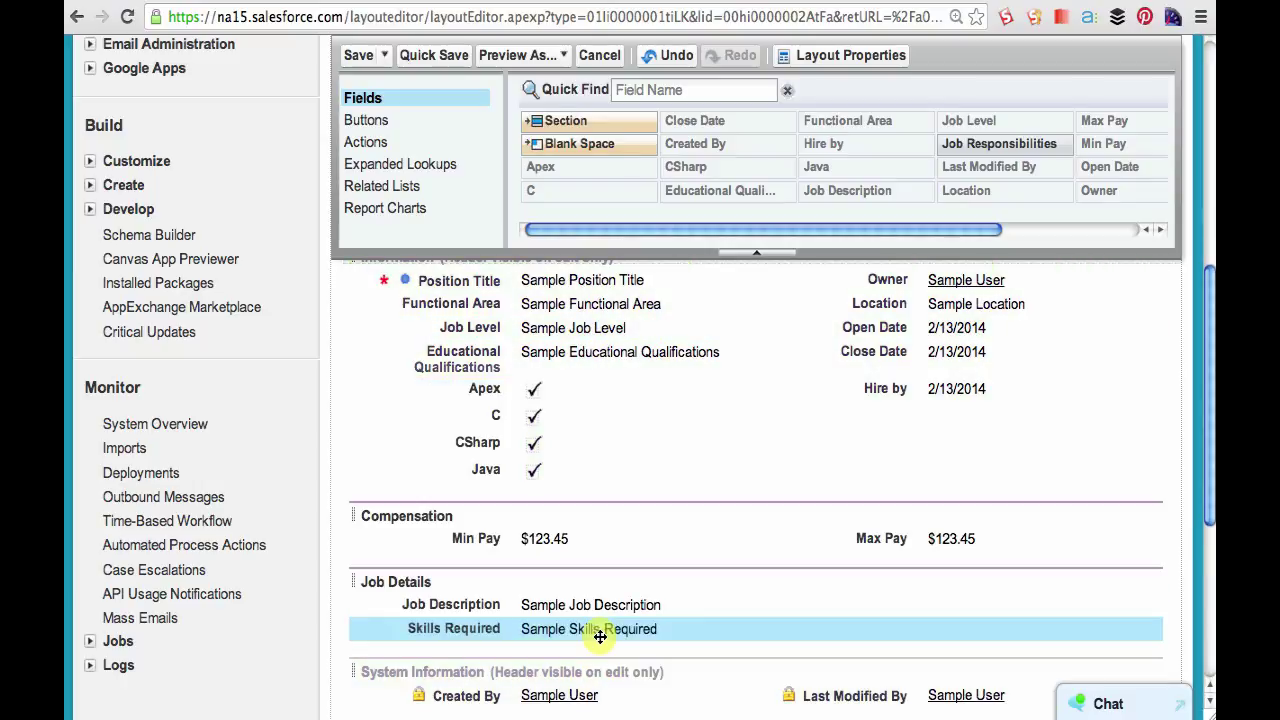
left_click_drag(586, 349, 574, 578)
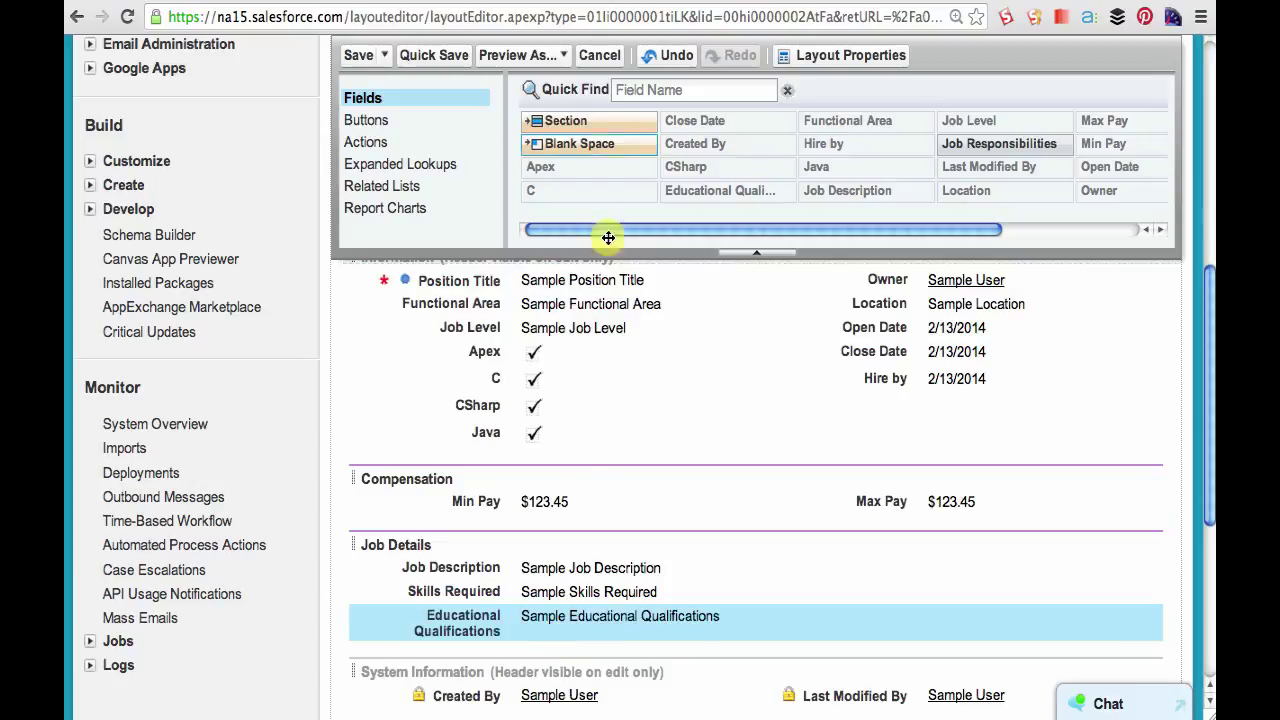
Step: Add a Programming Languages section holding C, CSharp and Java, then save the layout
left_click_drag(598, 121, 550, 594)
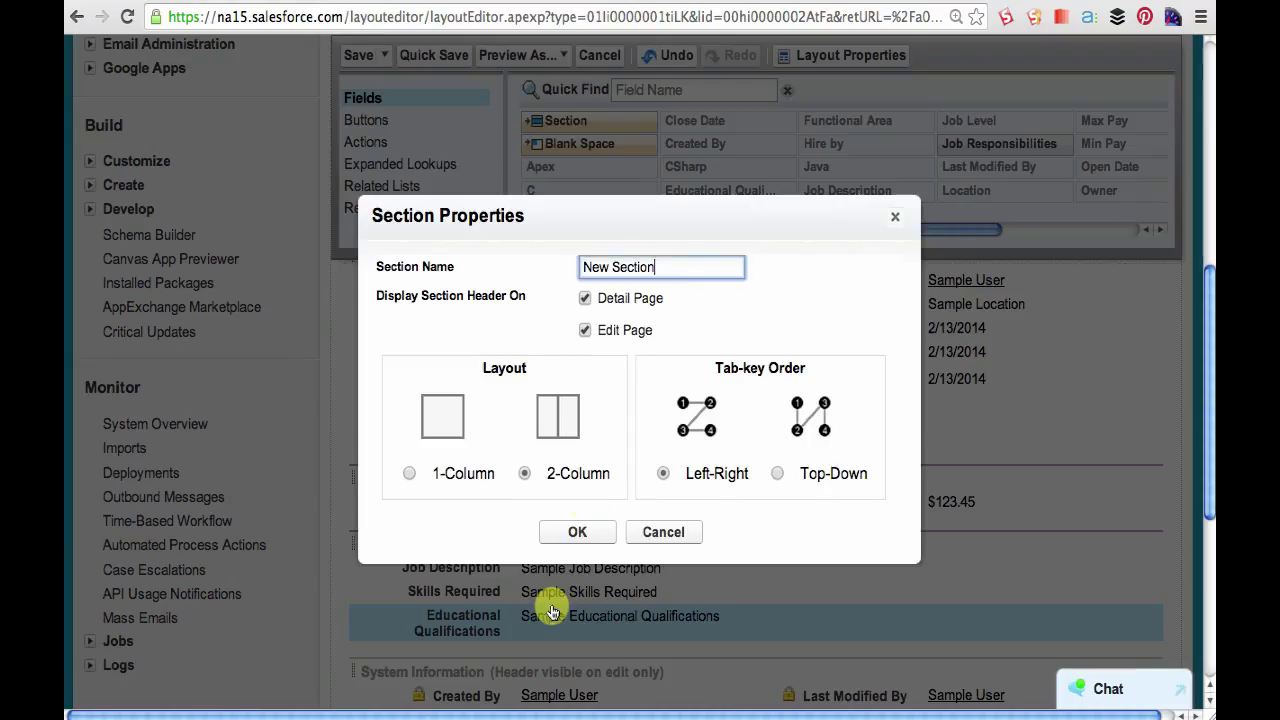
type("Programming Languages")
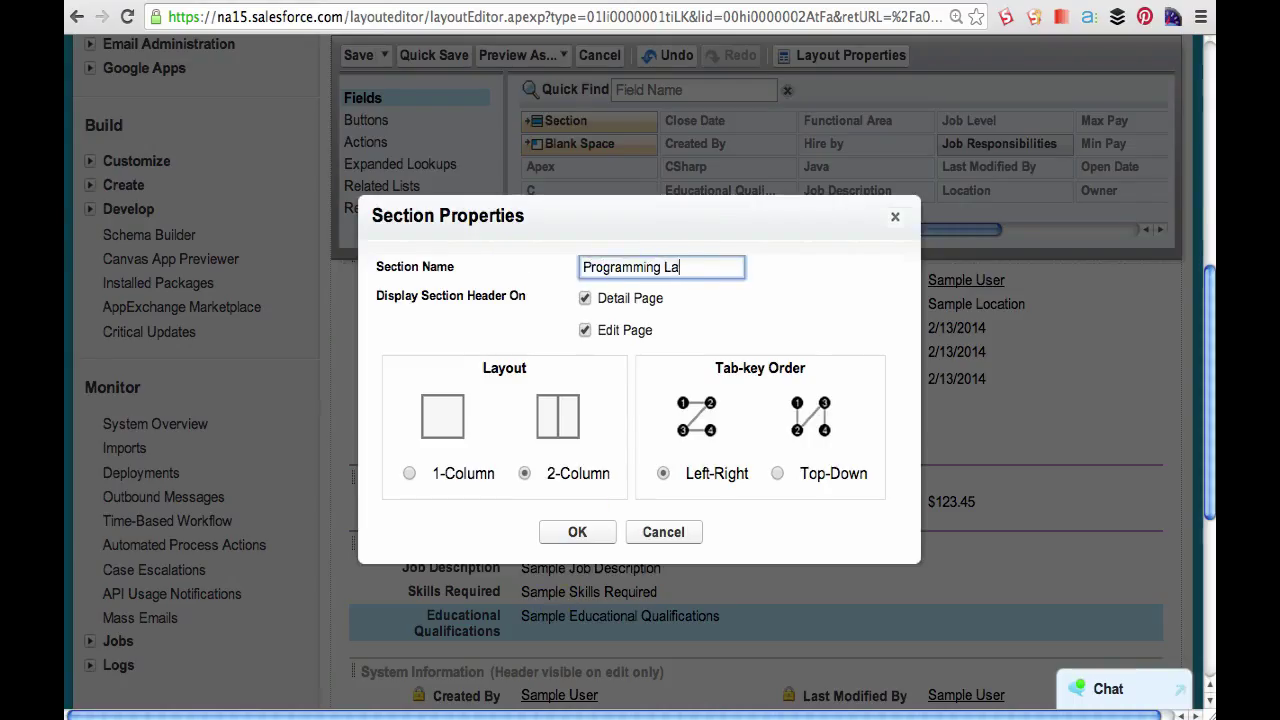
left_click(588, 538)
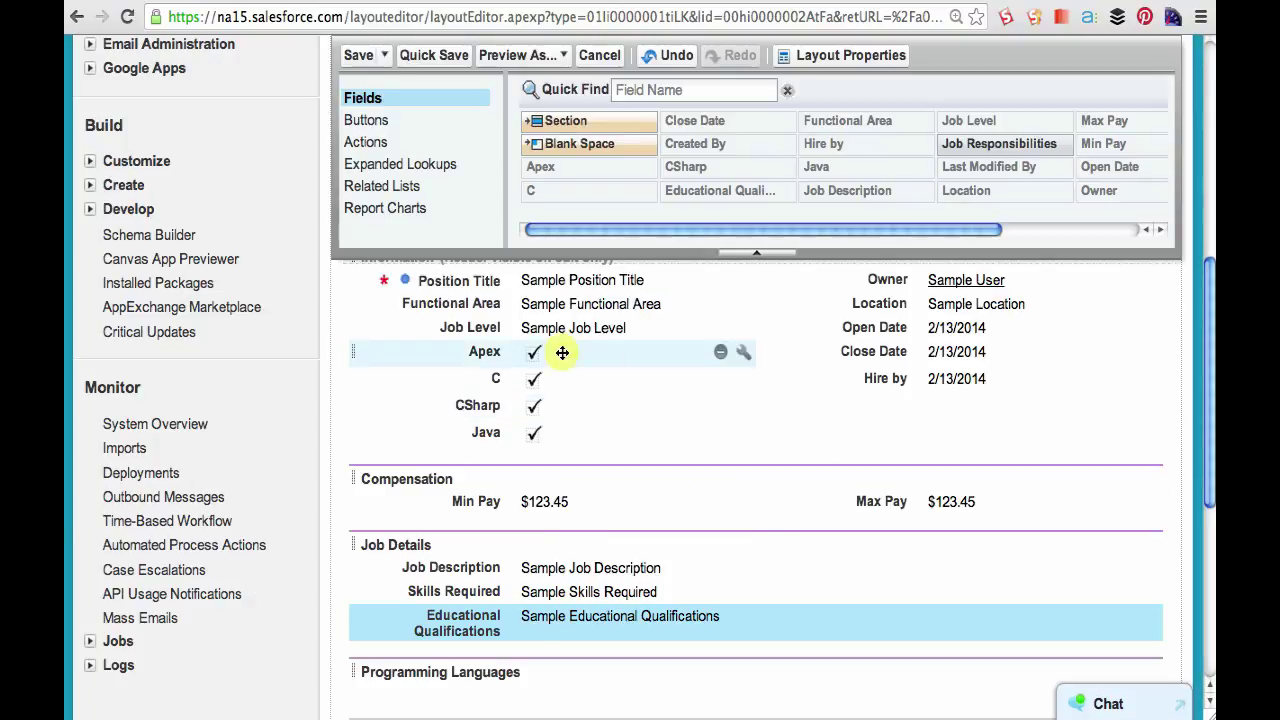
left_click_drag(560, 378, 492, 598)
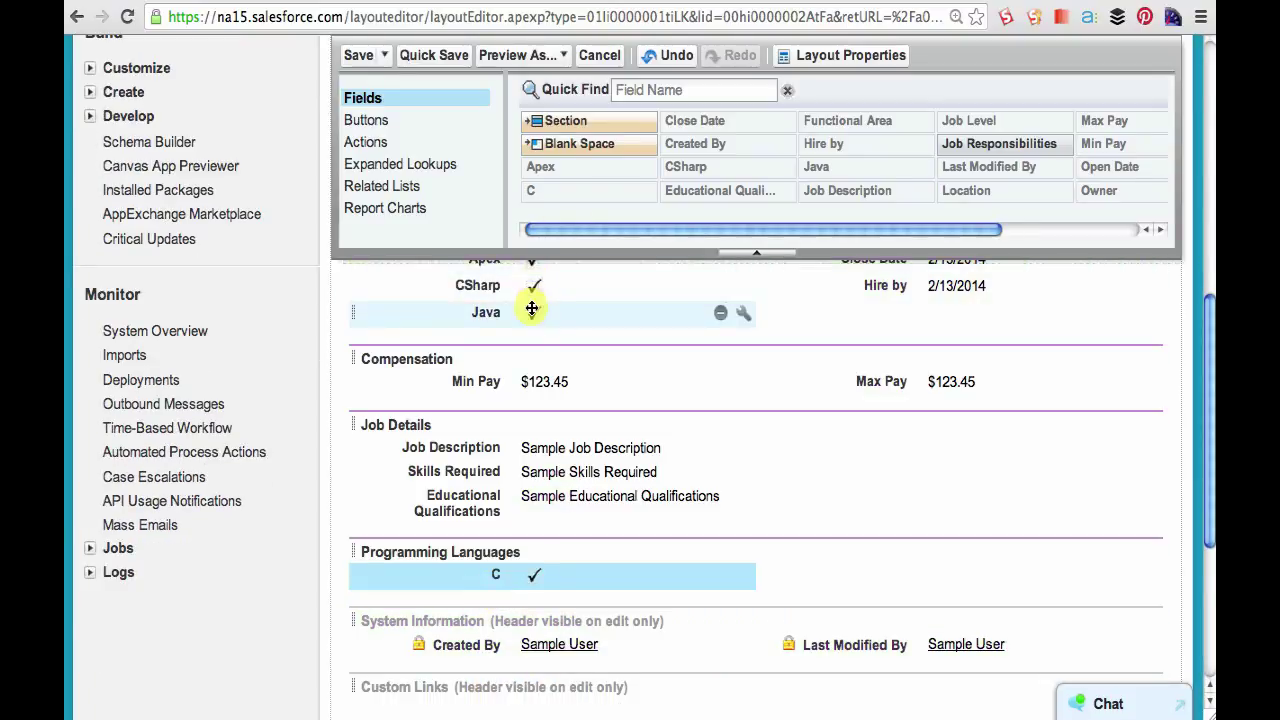
left_click_drag(537, 309, 890, 548)
left_click_drag(535, 280, 535, 550)
left_click_drag(540, 166, 880, 600)
scroll(557, 558, "up", 1)
scroll(557, 558, "up", 5)
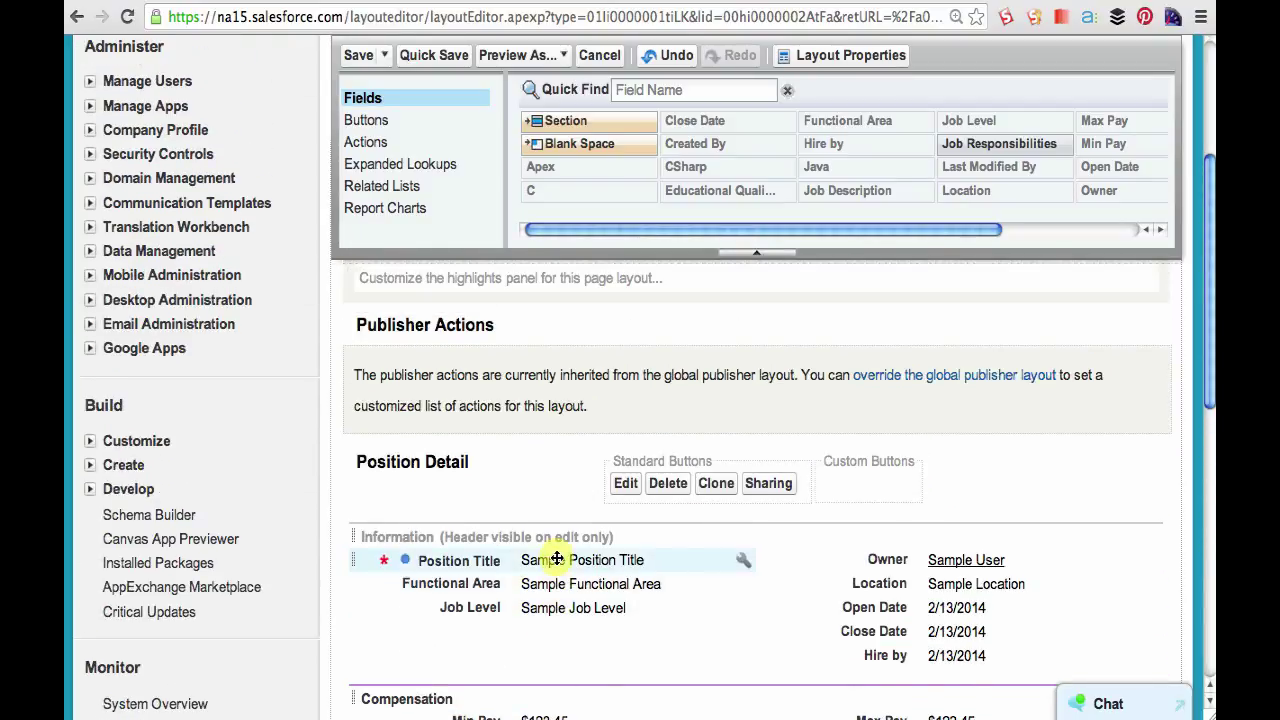
left_click(358, 57)
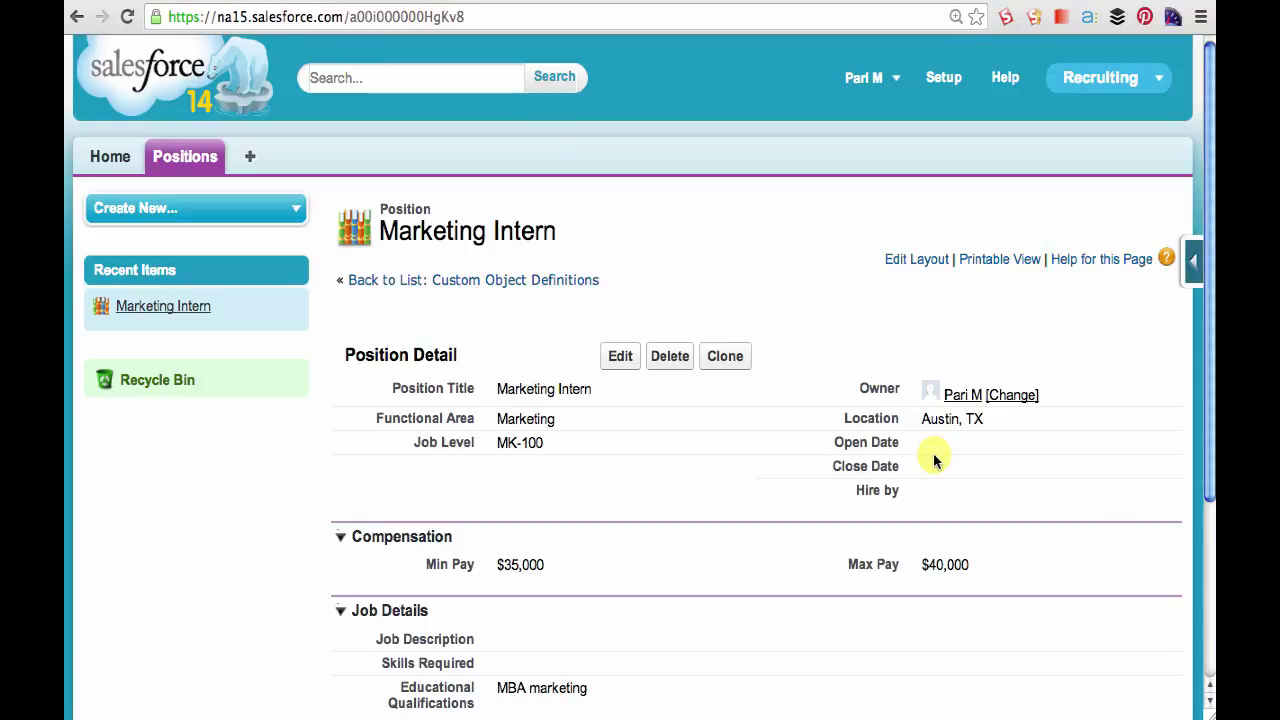
Step: Scroll down the Marketing Intern record to check the Compensation, Job Details and Programming Languages sections
scroll(1104, 505, "down", 1)
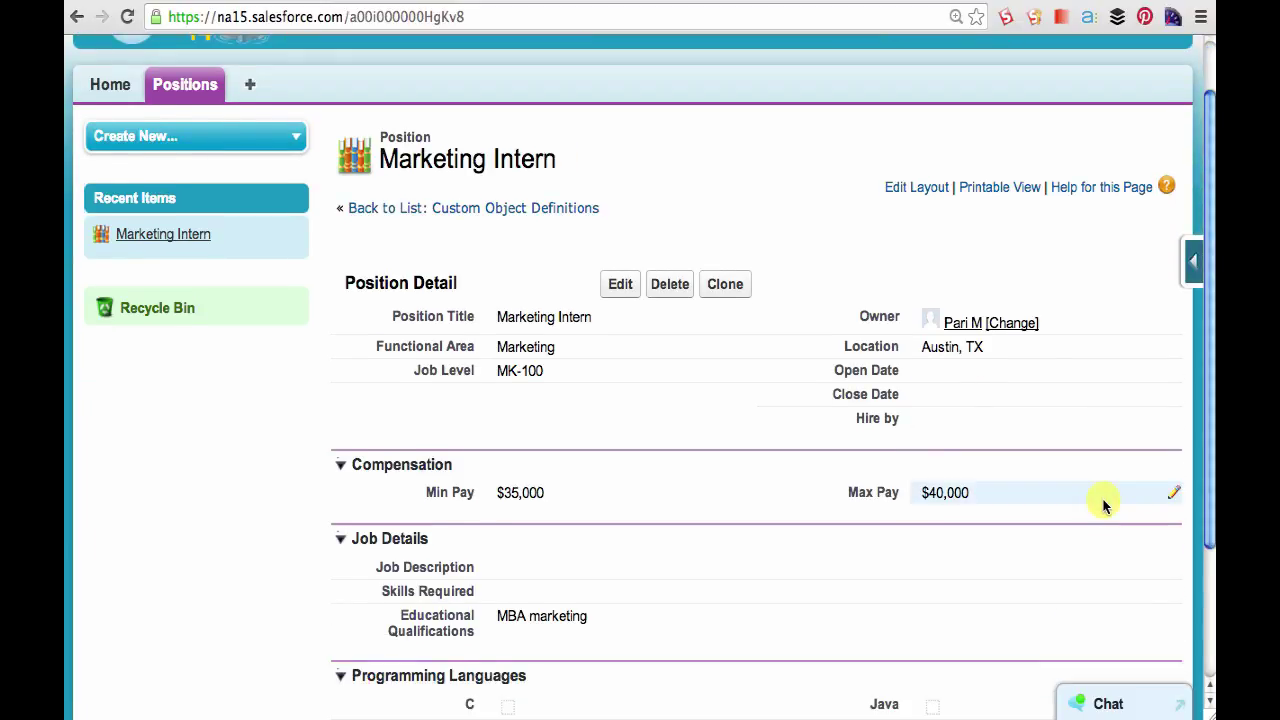
scroll(1104, 505, "down", 1)
scroll(1104, 505, "down", 3)
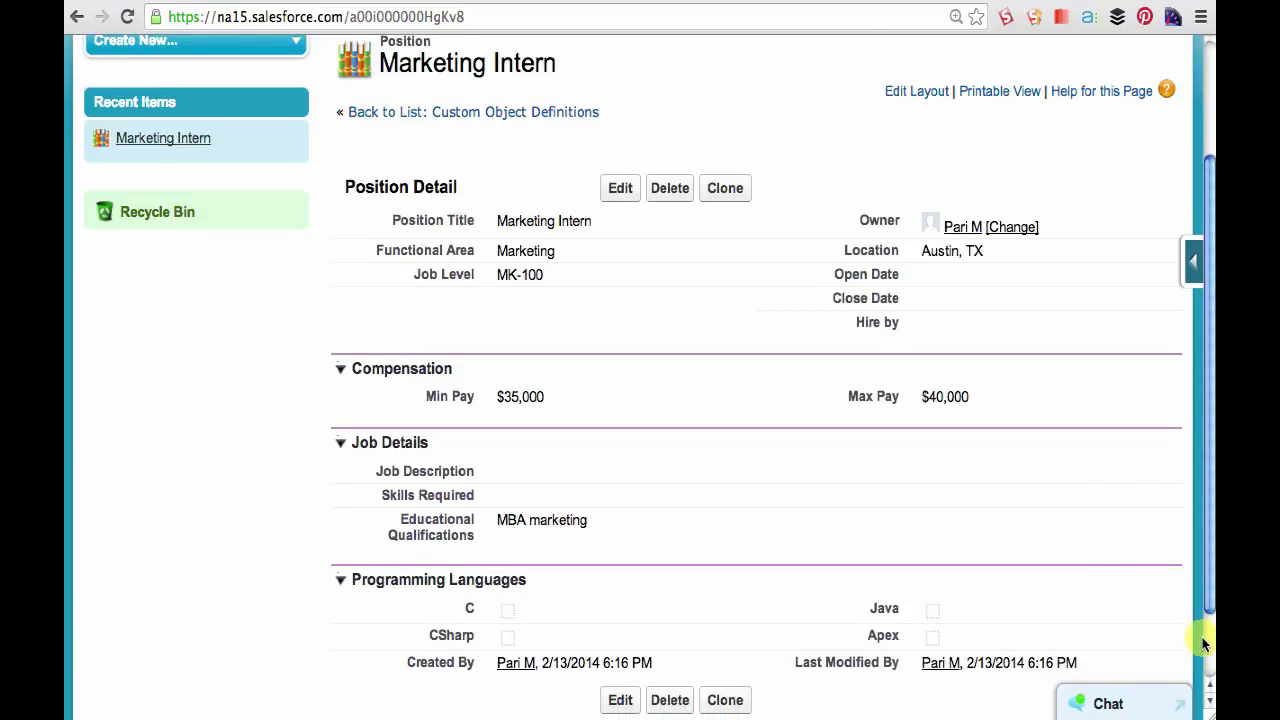
scroll(1146, 640, "down", 1)
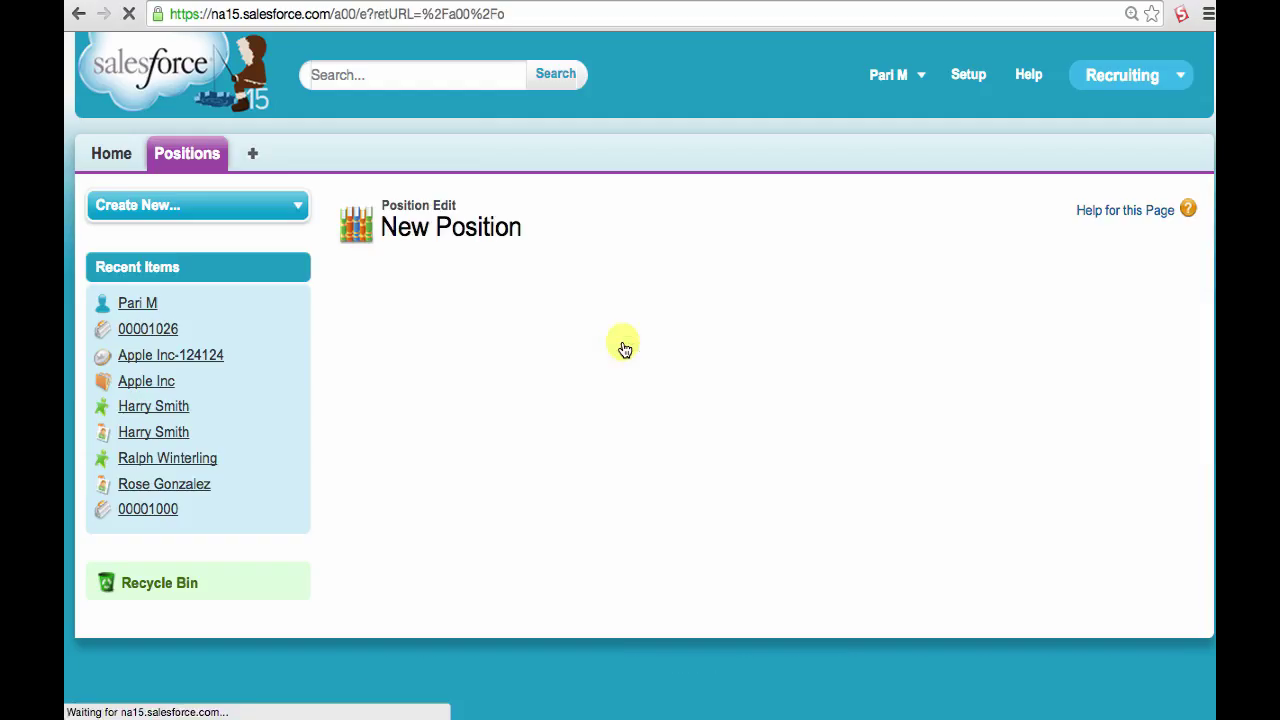
Step: Enter Position Title 'Marketing Manager', set Functional Area to Marketing, and expand the Job Level list
type("Marketing Manager")
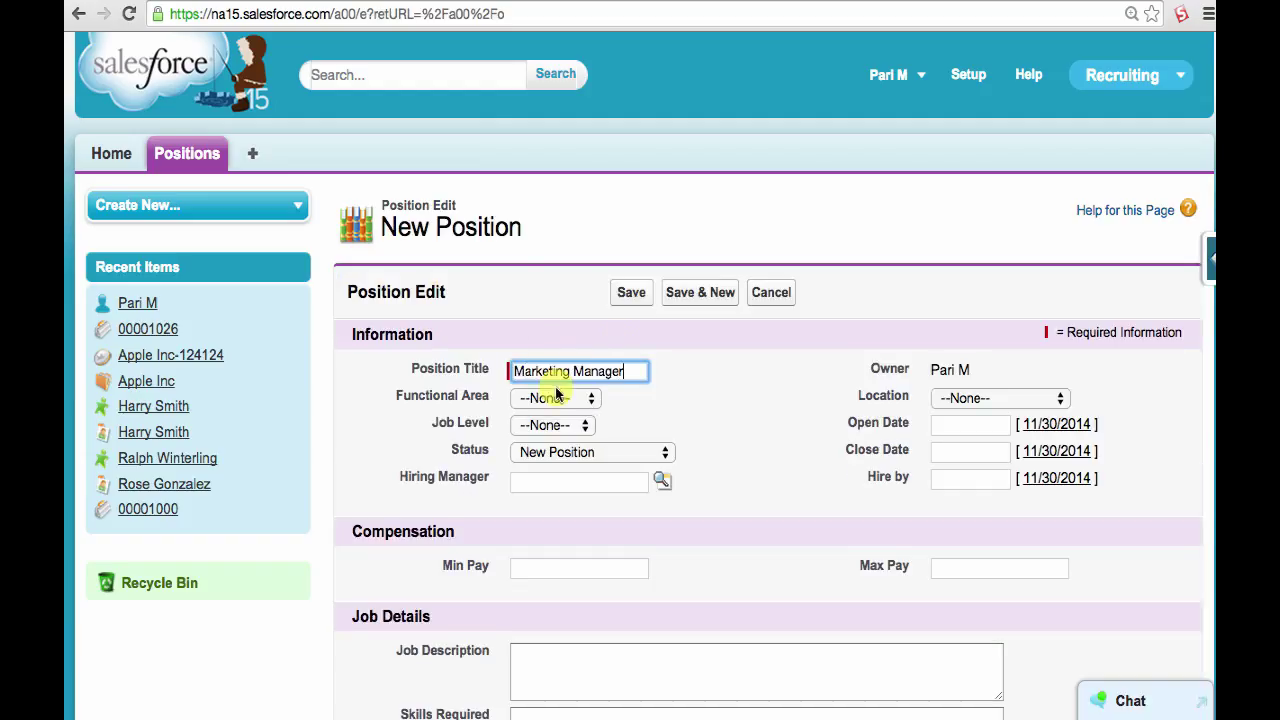
left_click(552, 398)
left_click(555, 432)
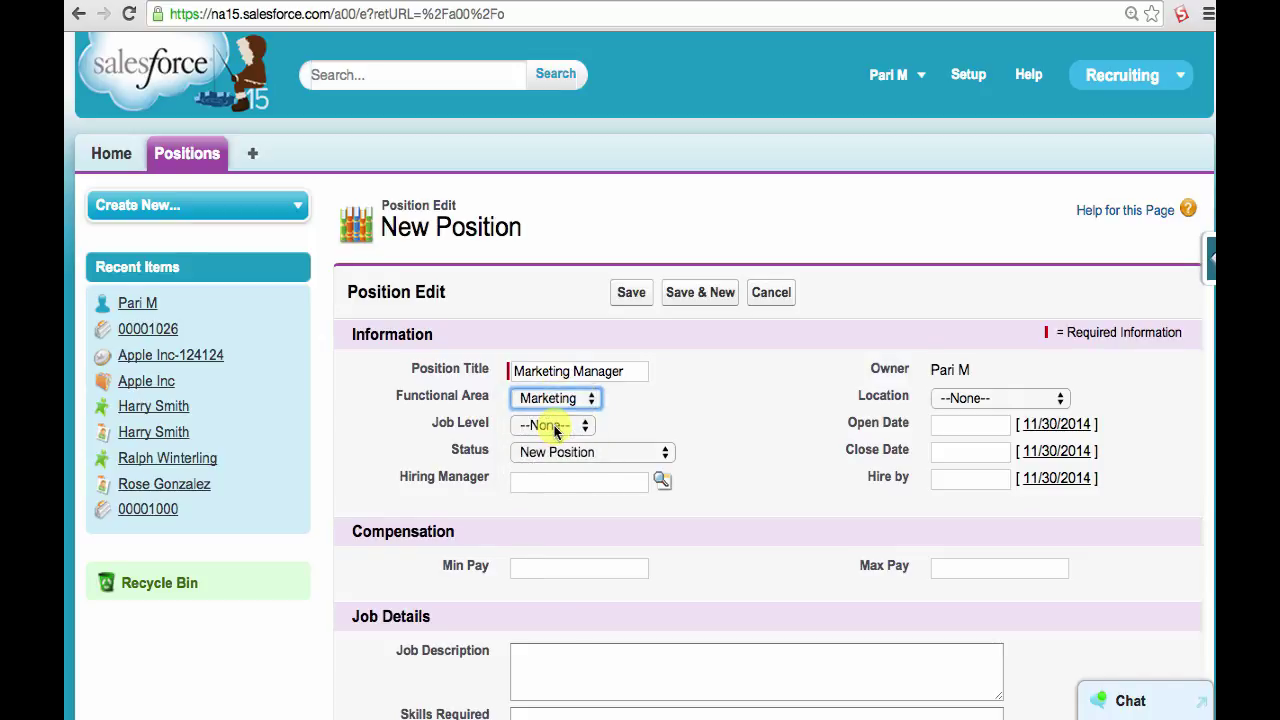
left_click(556, 428)
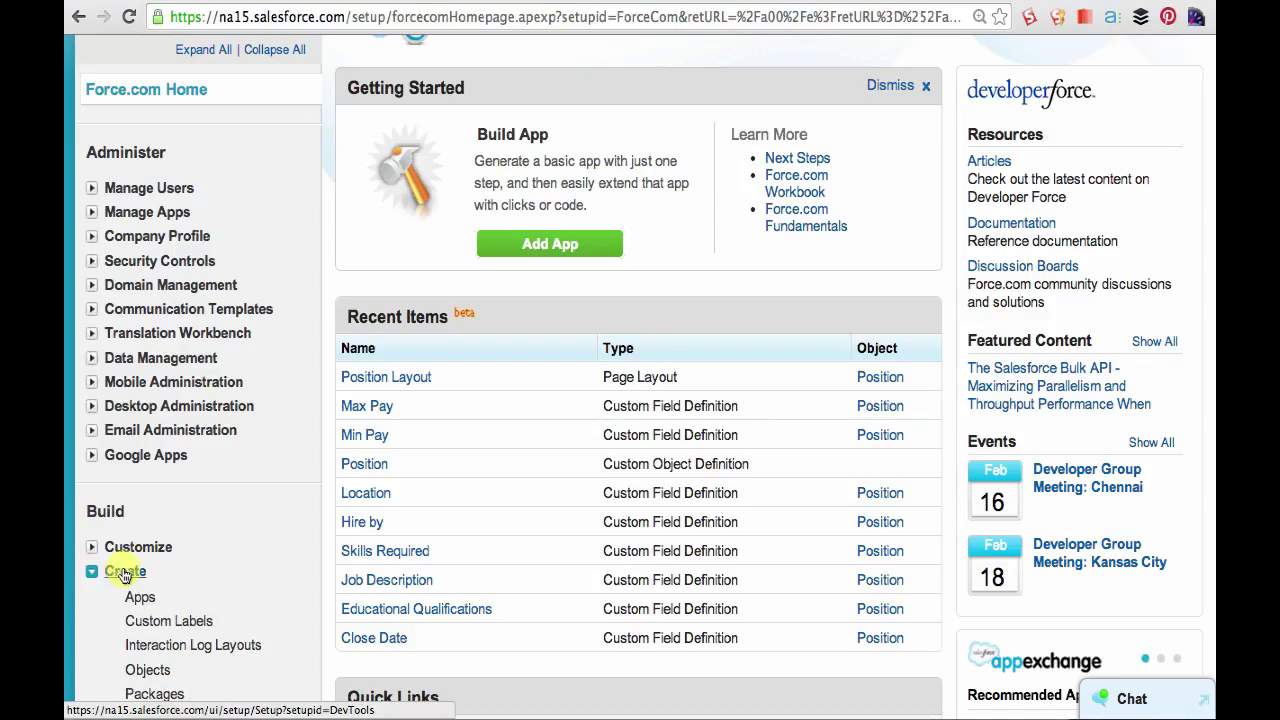
Step: Go to the Position object's Field Dependencies and begin a new field dependency
scroll(123, 573, "down", 1)
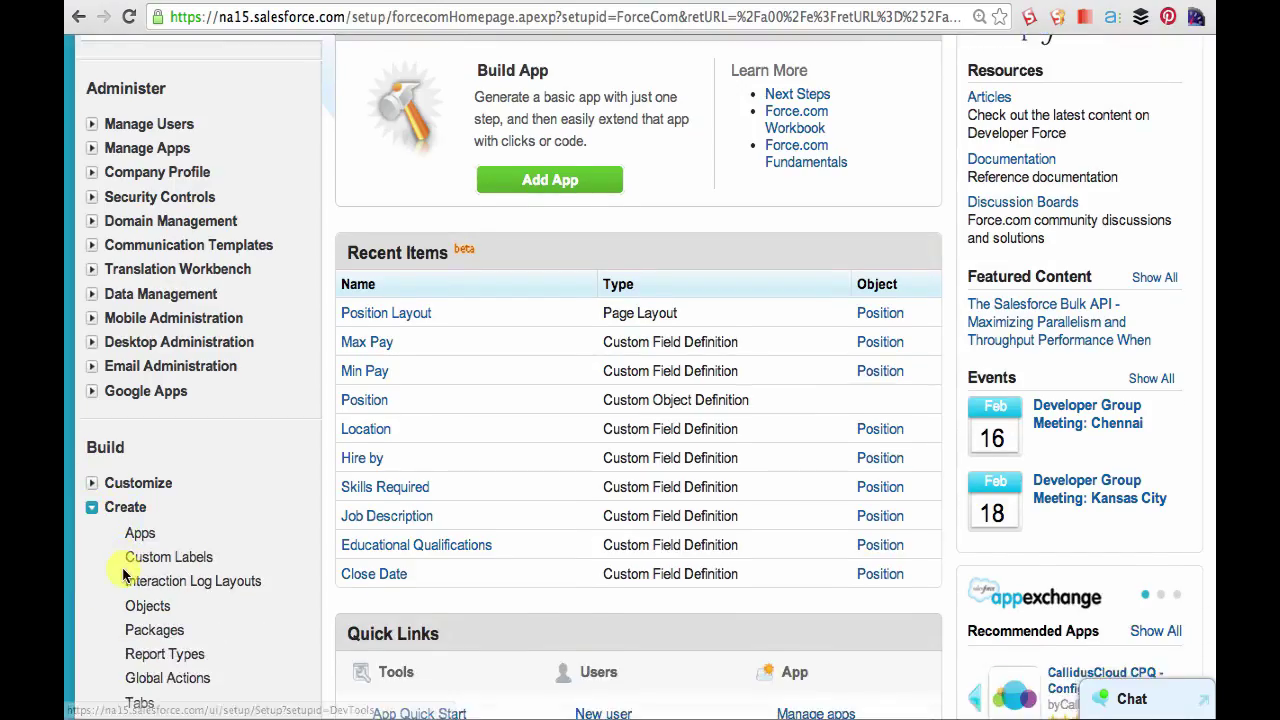
scroll(123, 573, "down", 1)
left_click(152, 575)
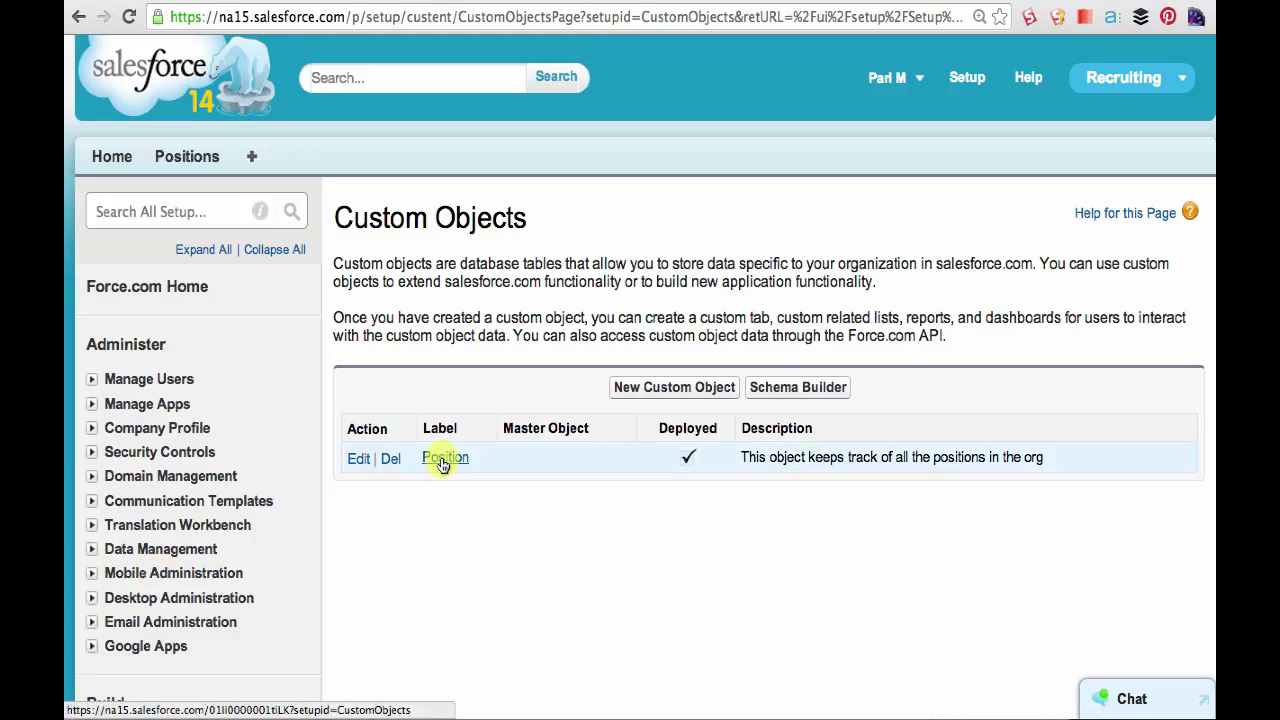
left_click(444, 460)
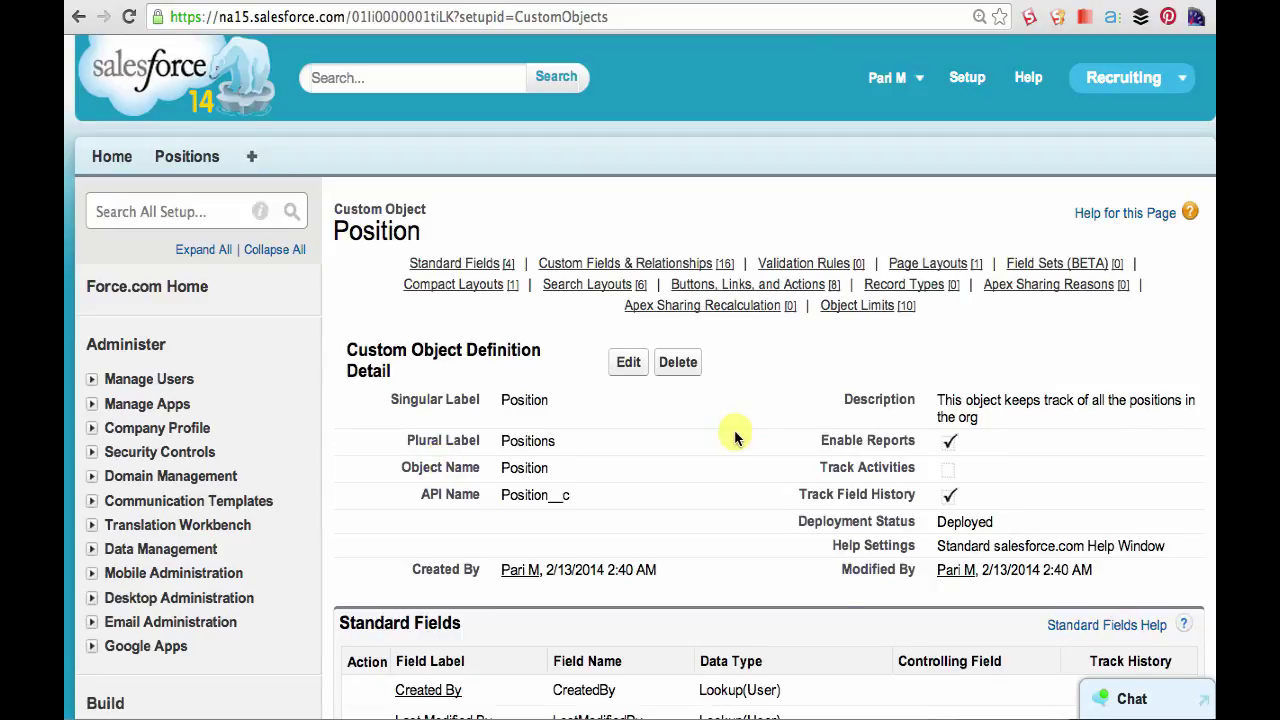
scroll(735, 437, "down", 5)
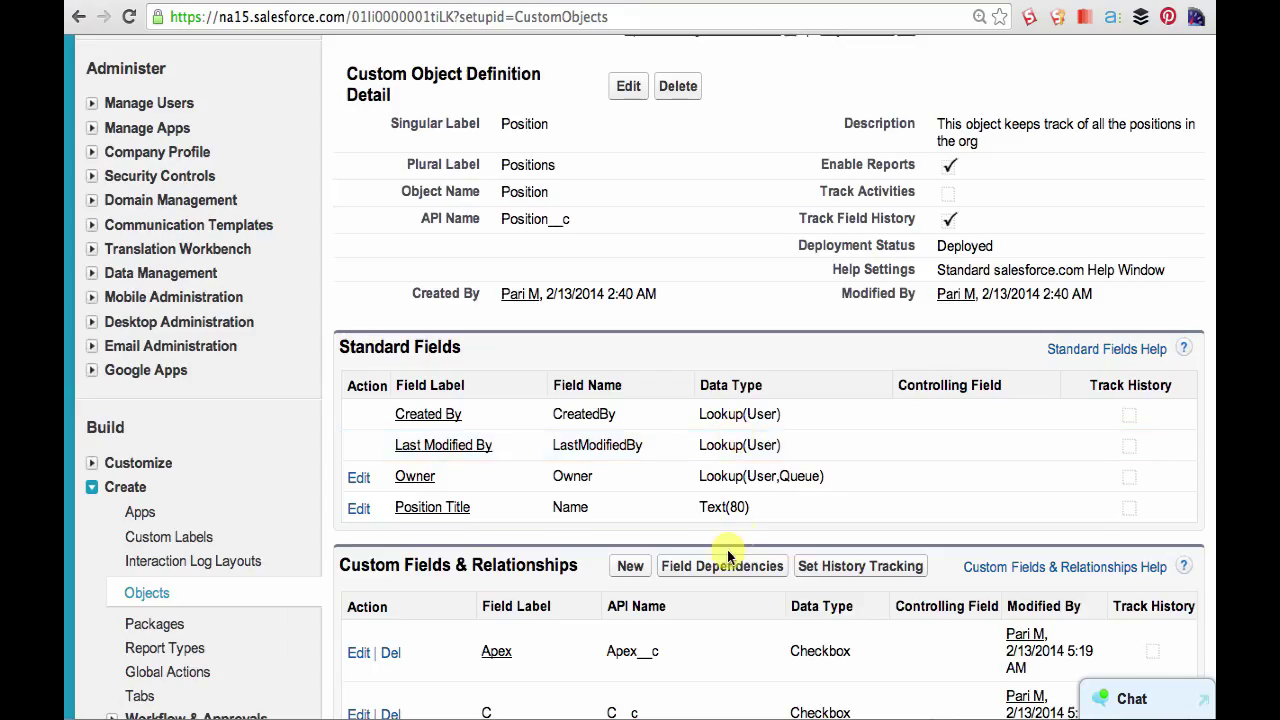
left_click(718, 569)
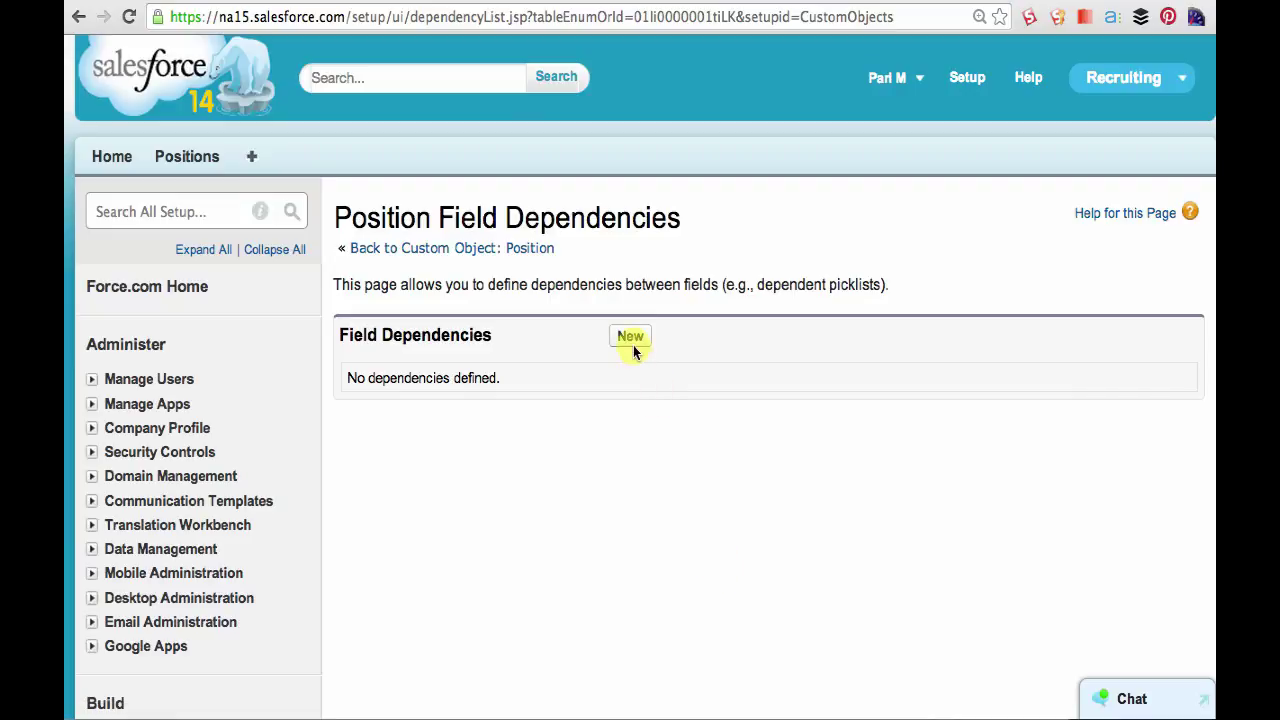
left_click(630, 338)
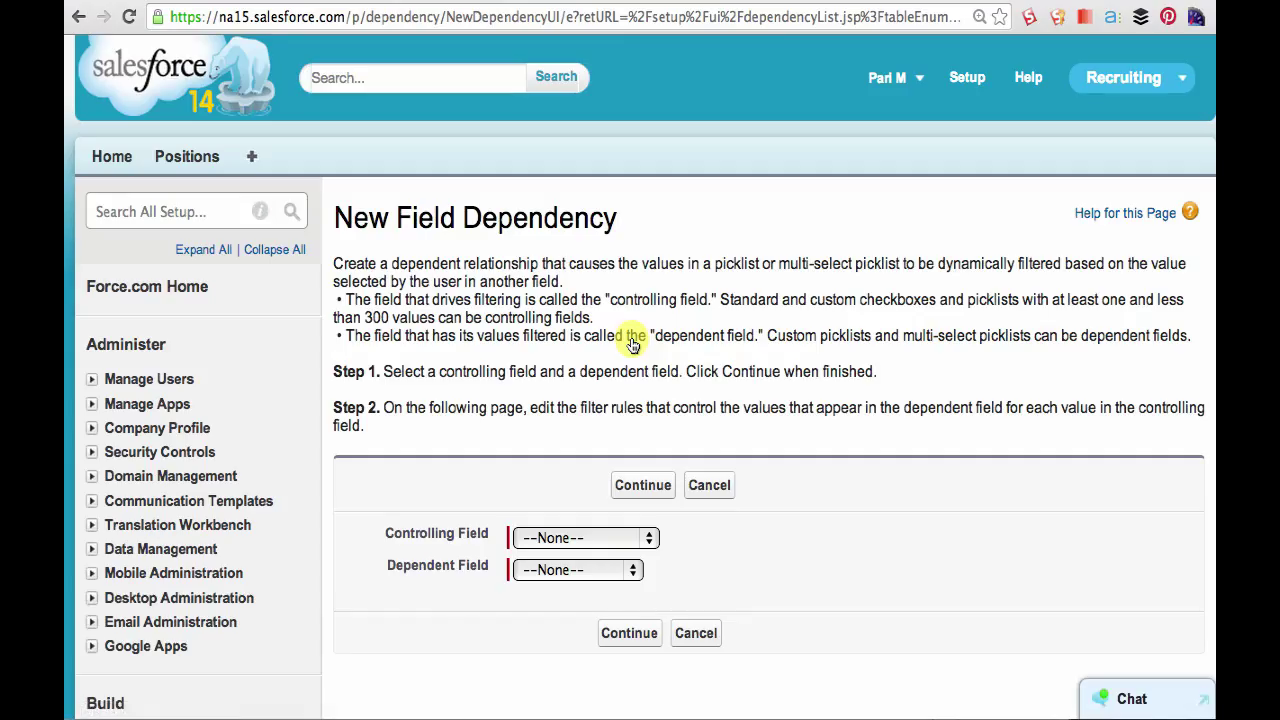
Step: Make Functional Area the controlling field and Job Level the dependent field
left_click(648, 538)
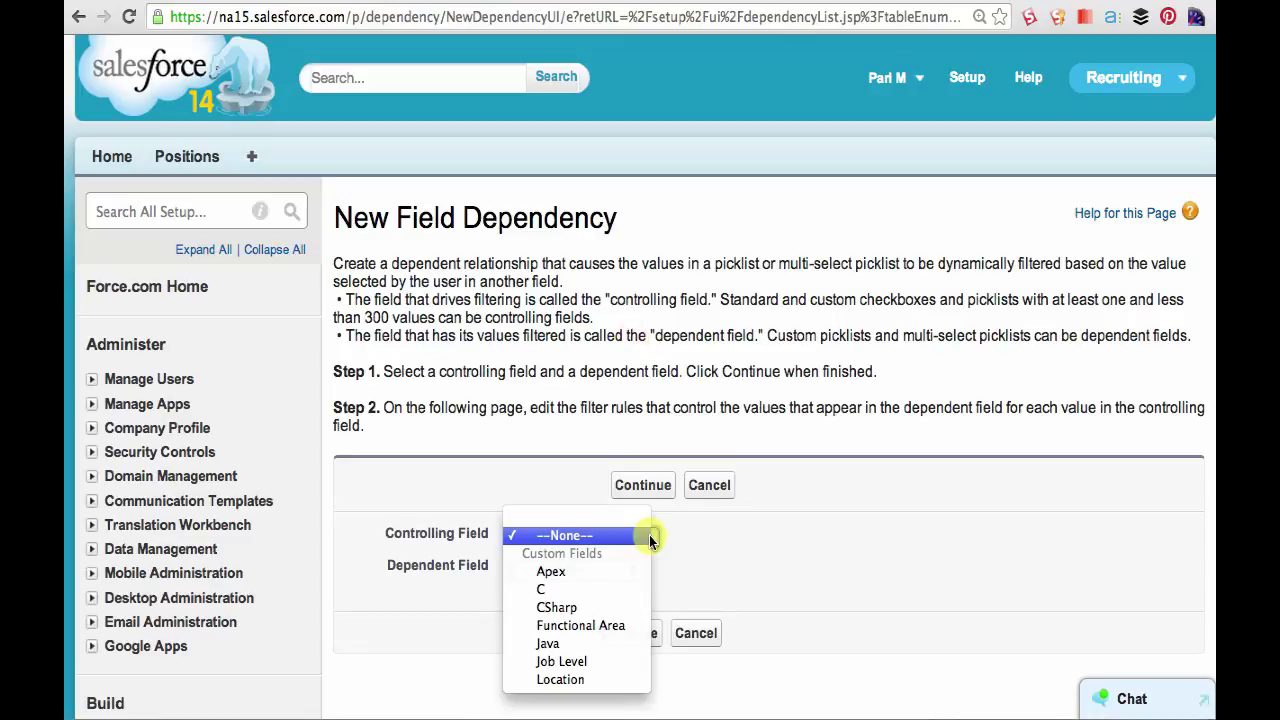
left_click(632, 626)
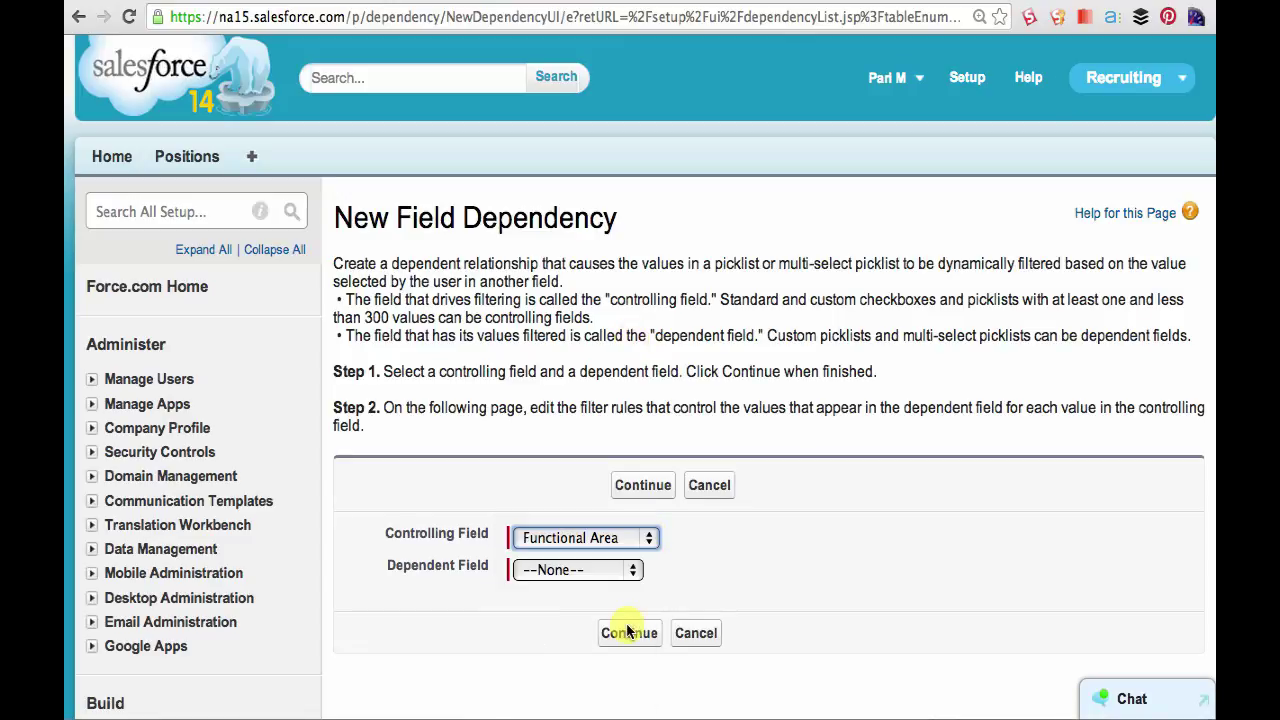
left_click(636, 568)
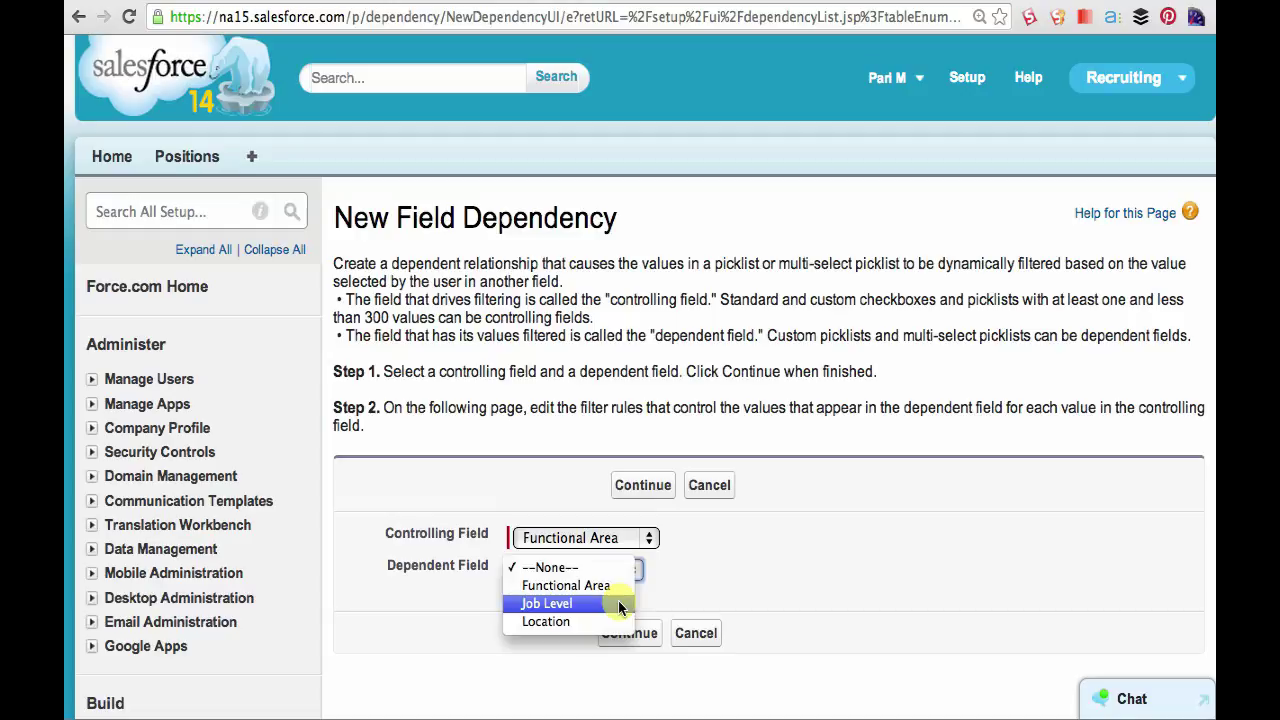
left_click(618, 603)
left_click(636, 634)
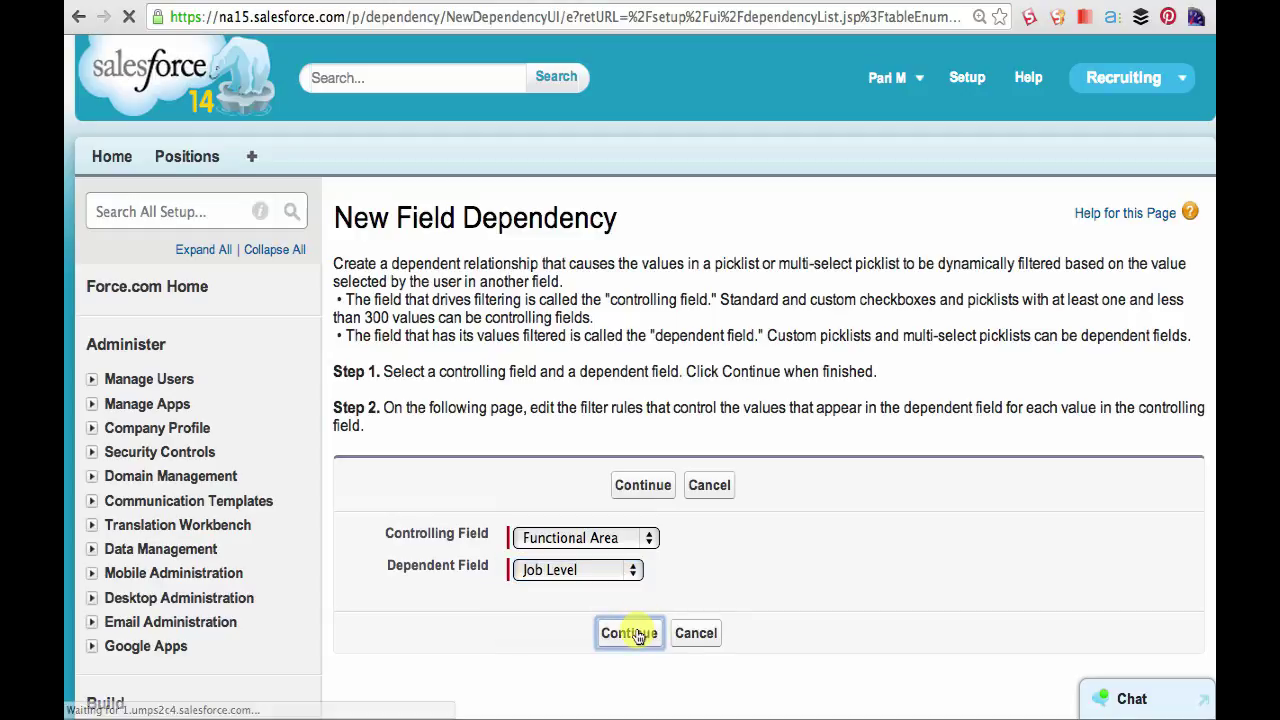
scroll(930, 378, "down", 3)
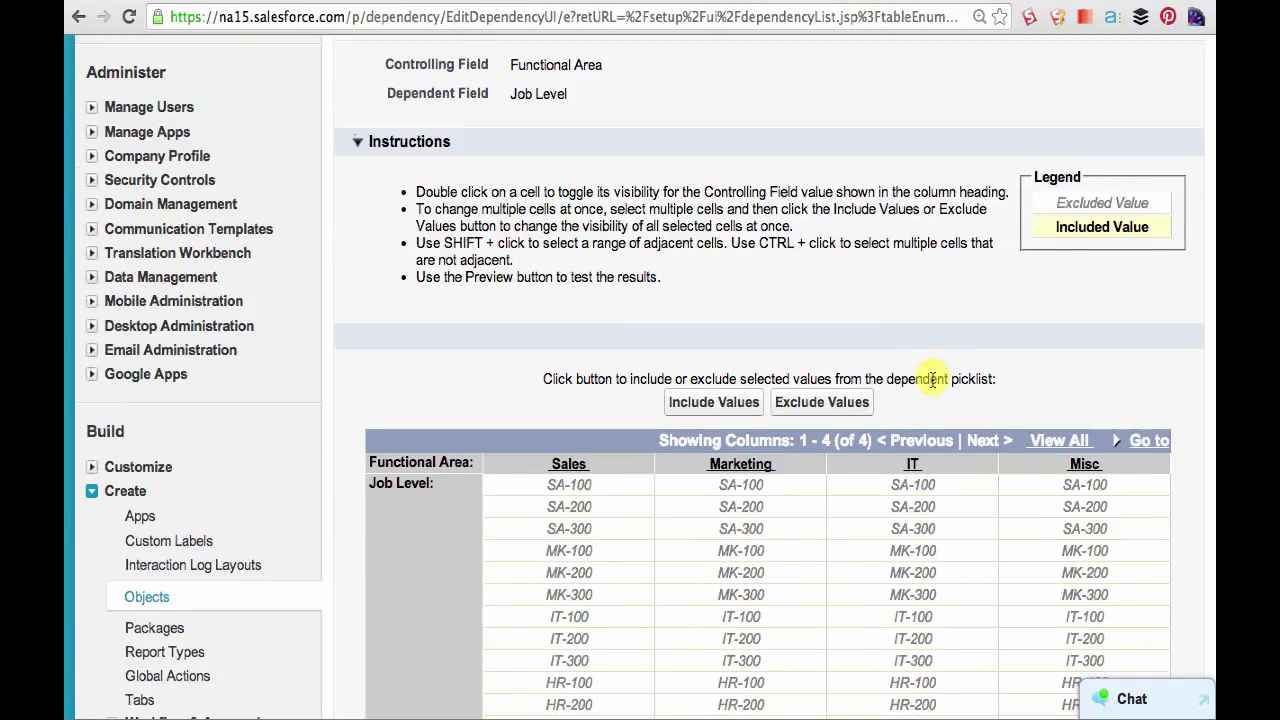
scroll(932, 378, "down", 3)
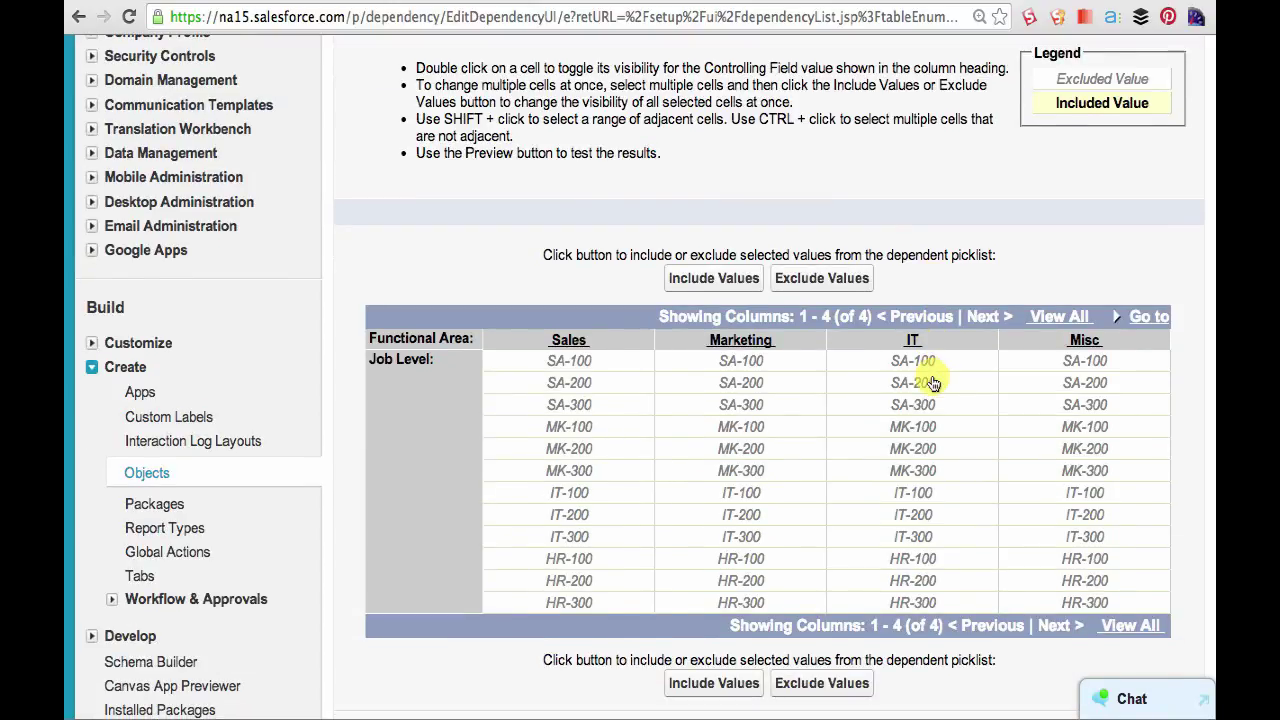
Step: Include SA-100 to SA-300 for Sales and MK-100 to MK-300 for Marketing
left_click(586, 358)
left_click(586, 378)
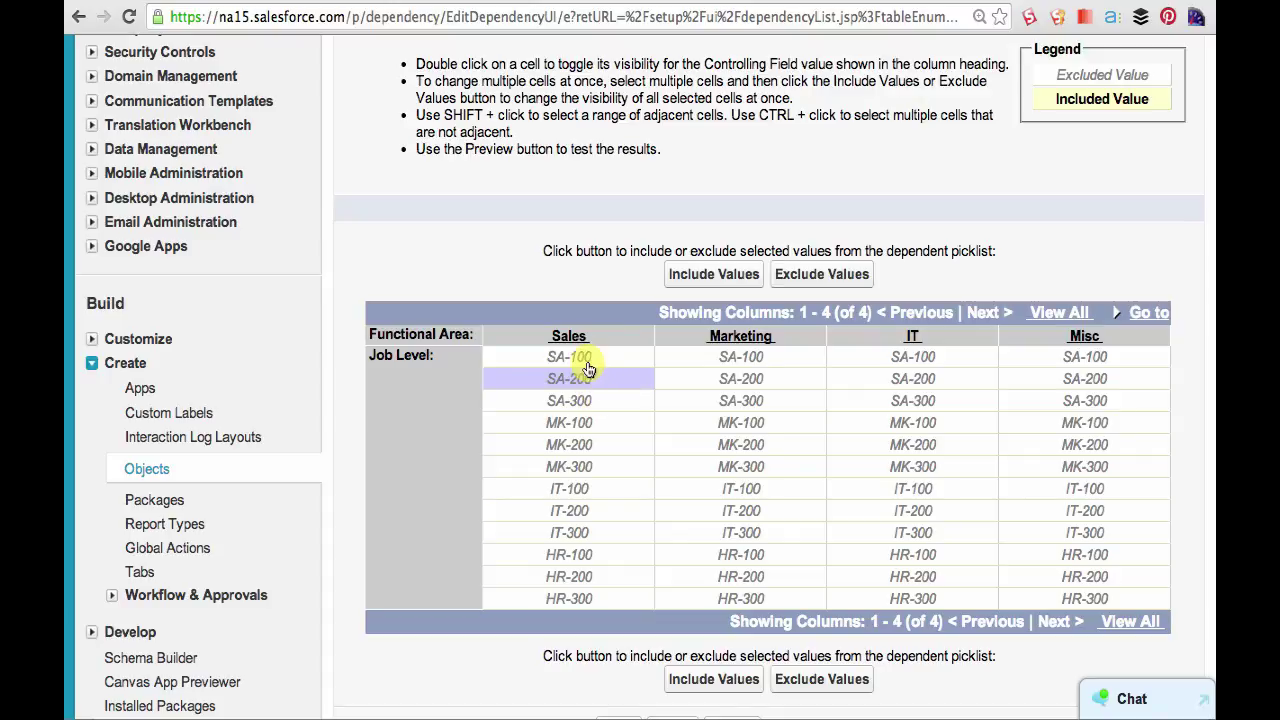
left_click(592, 356, "ctrl")
left_click(557, 399, "ctrl")
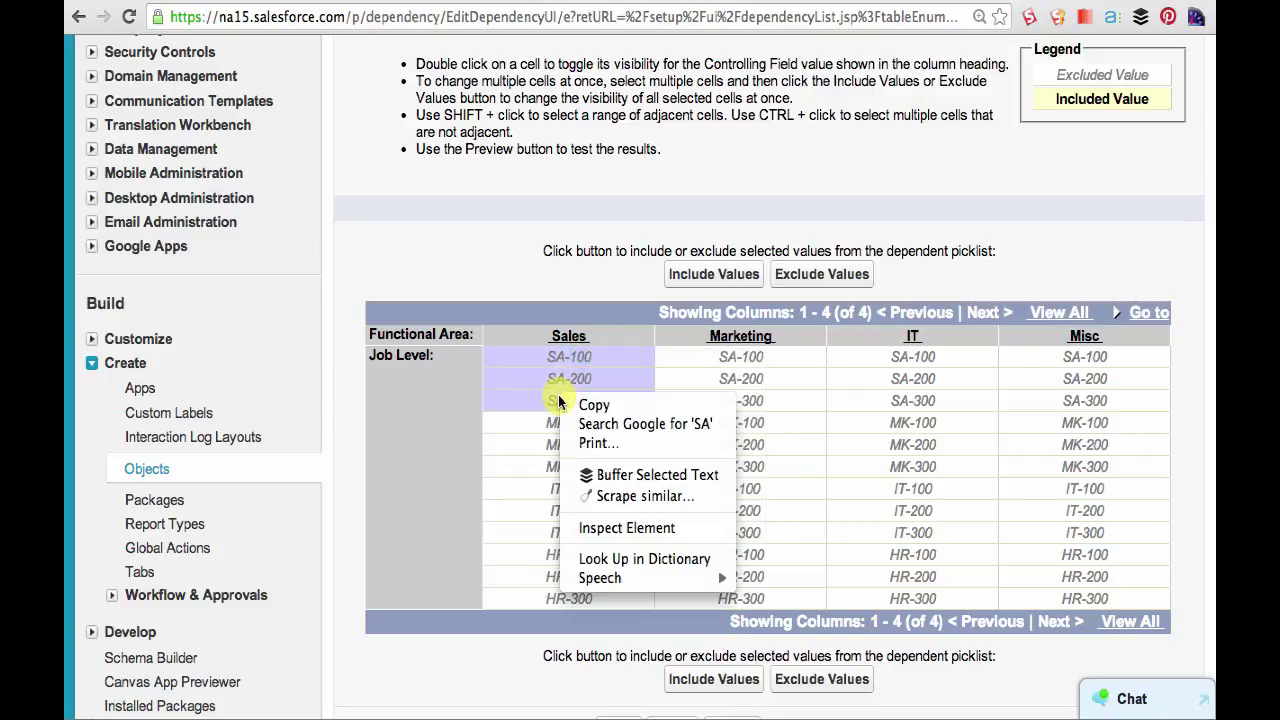
left_click(680, 276)
left_click(680, 276)
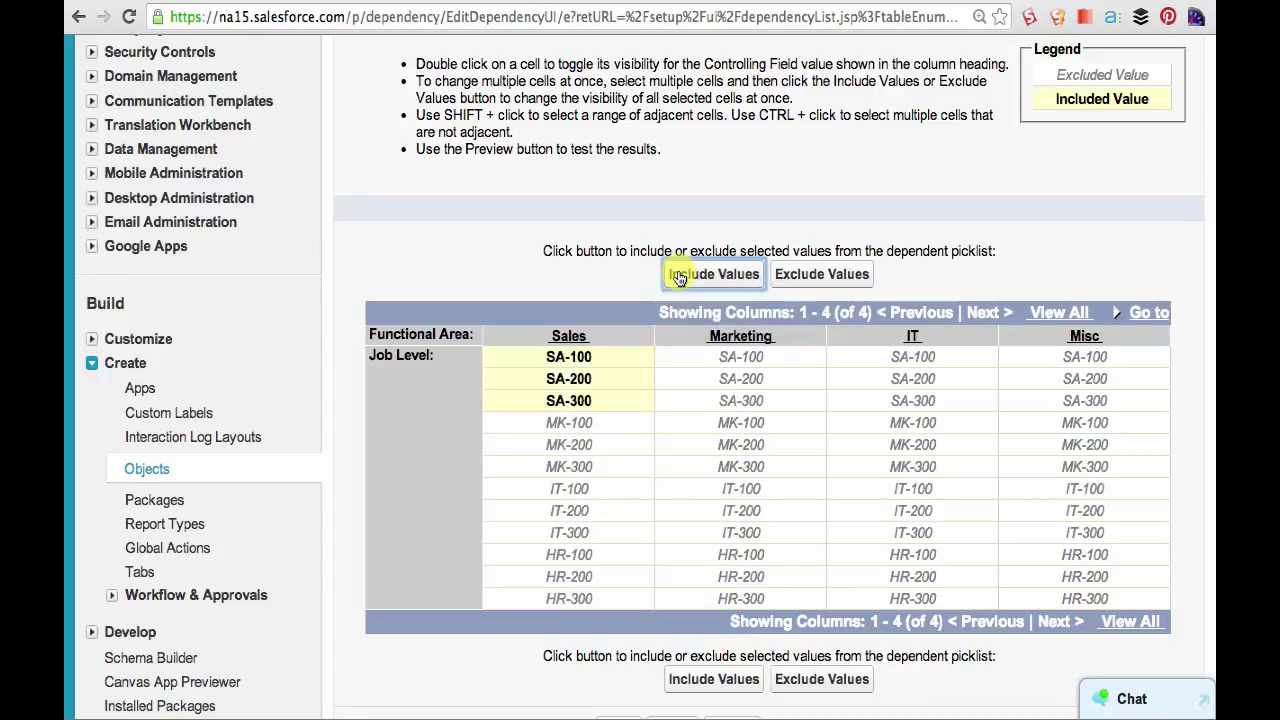
left_click(738, 422, "ctrl")
left_click(690, 442, "ctrl")
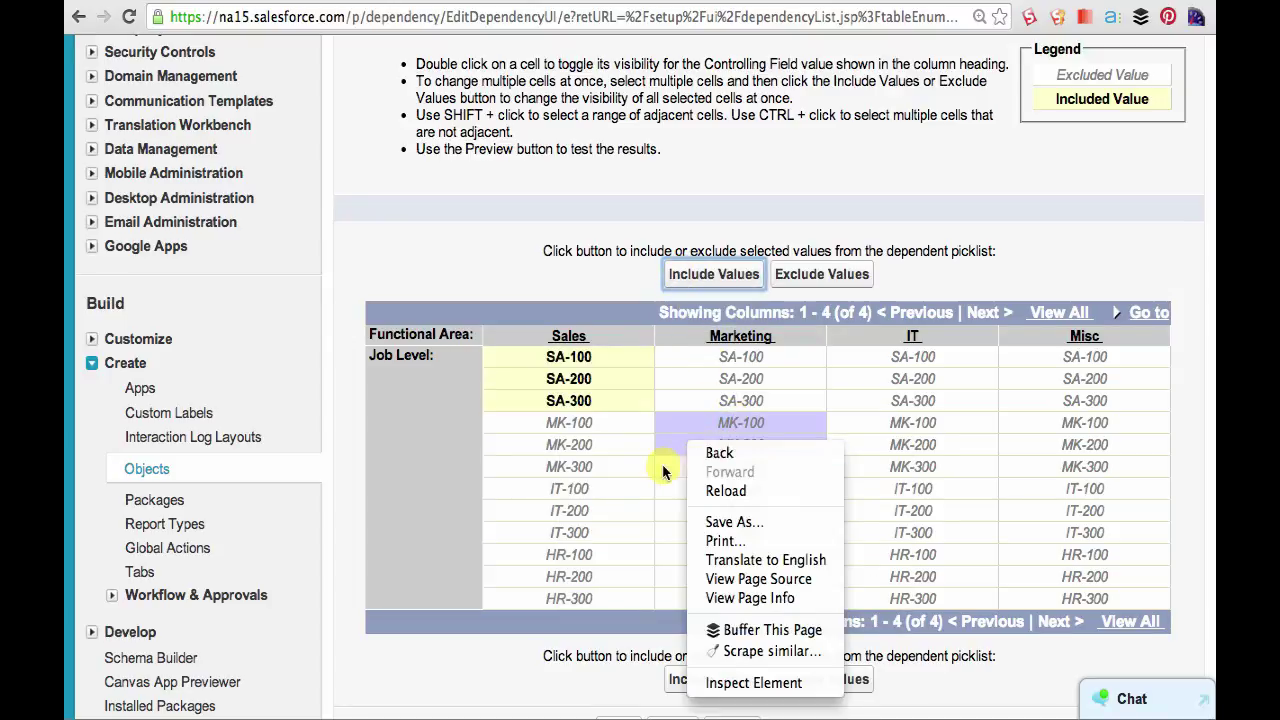
left_click(668, 466, "ctrl")
left_click(703, 279)
left_click(703, 279)
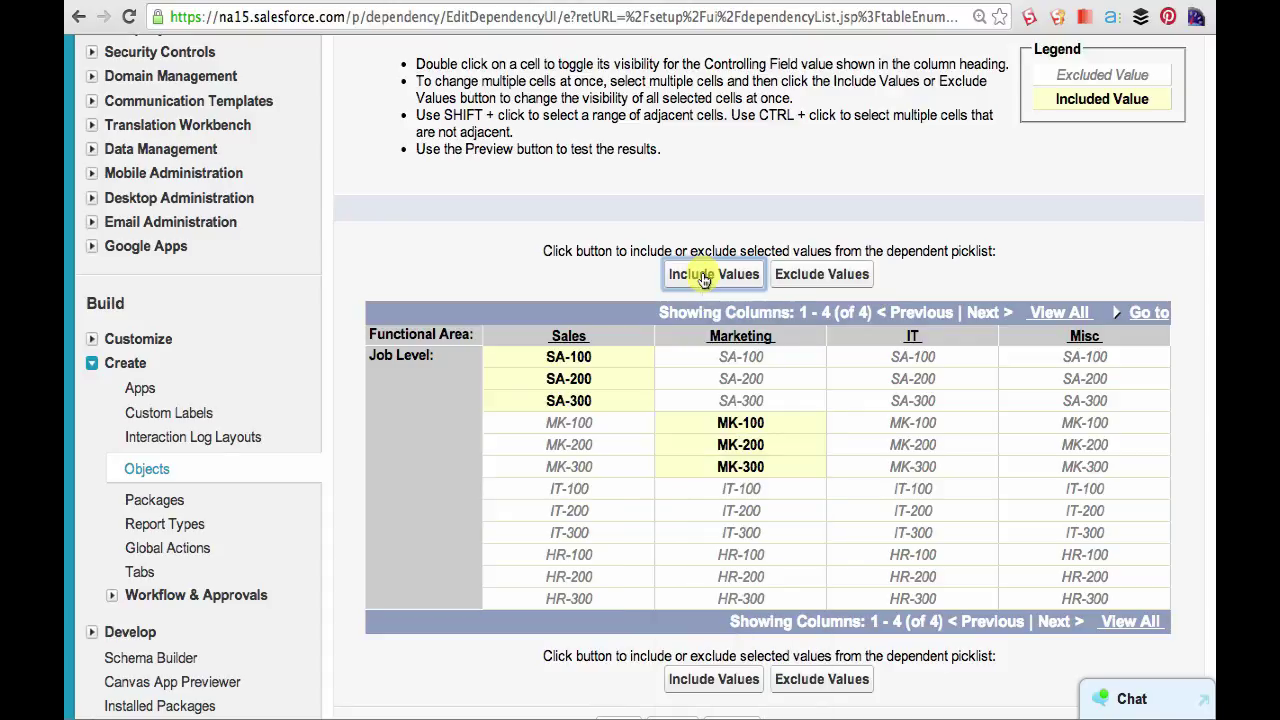
Step: Include IT-100 to IT-300 for IT and HR-100 to HR-300 for Misc, then save
left_click(893, 489, "ctrl")
left_click(887, 512, "ctrl")
left_click(863, 533, "ctrl")
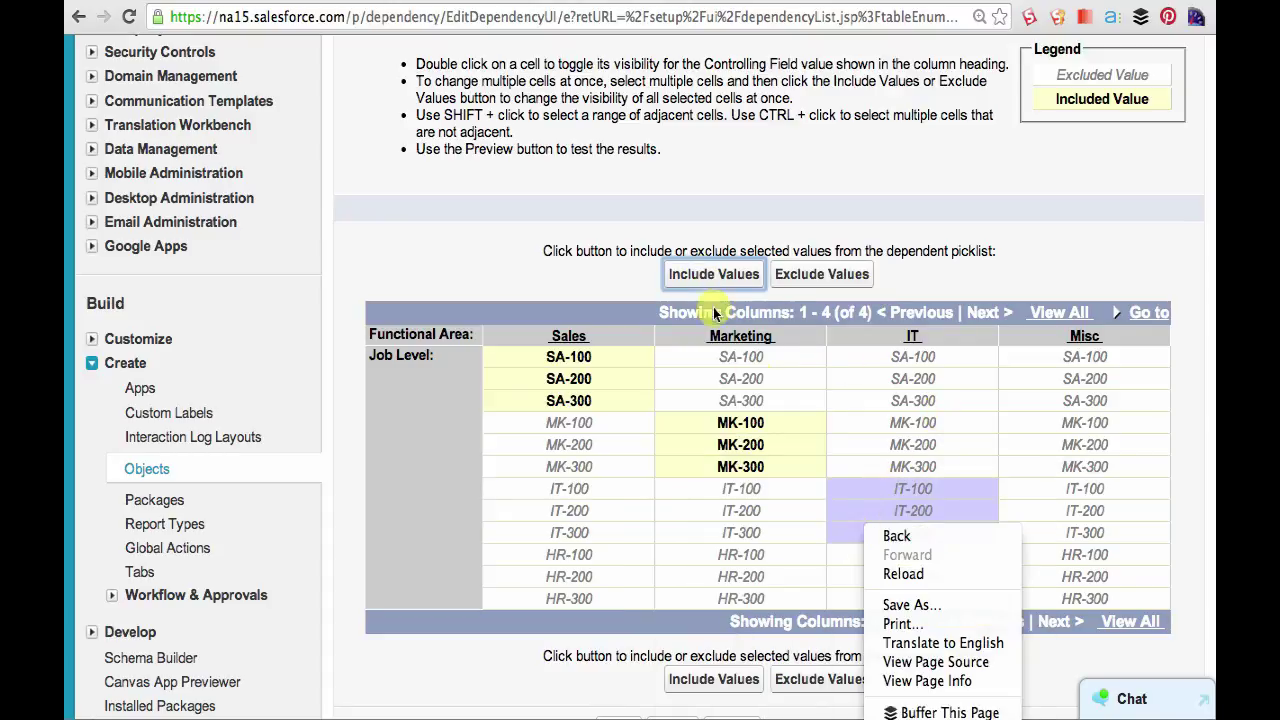
left_click(705, 275)
left_click(705, 275)
left_click(1082, 558)
left_click(1084, 571, "ctrl")
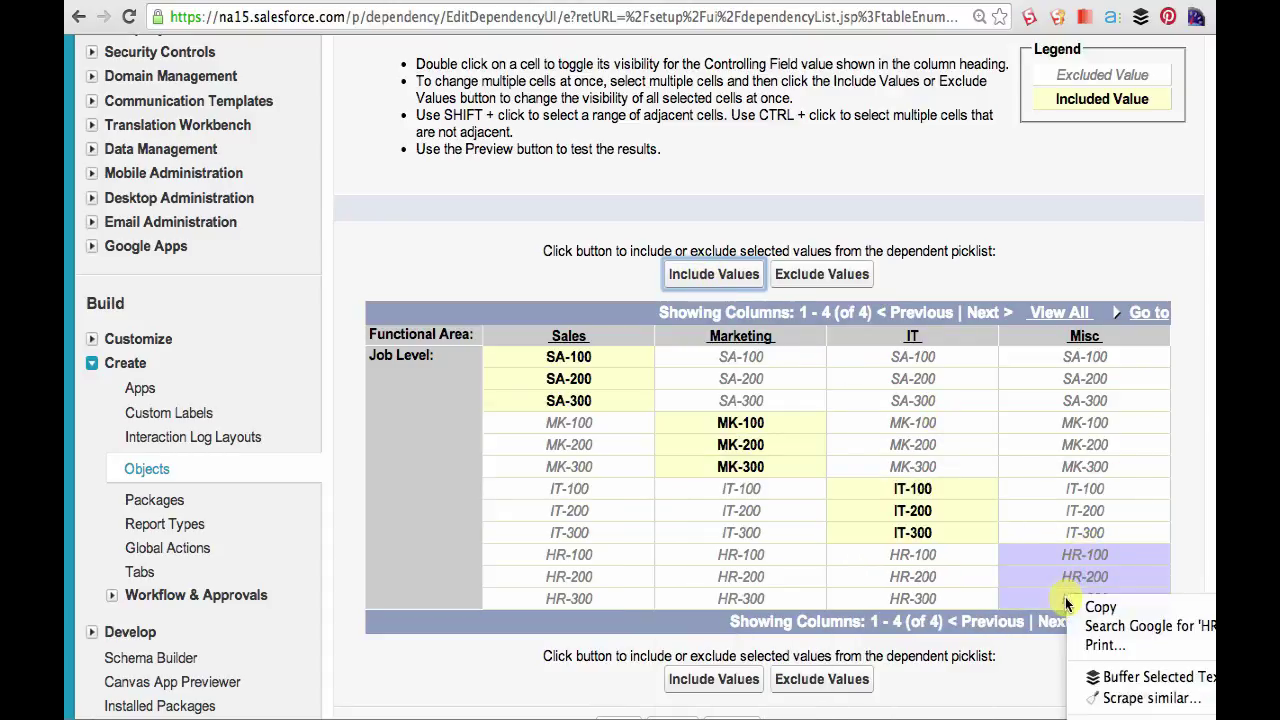
left_click(1066, 600, "shift")
left_click(714, 278)
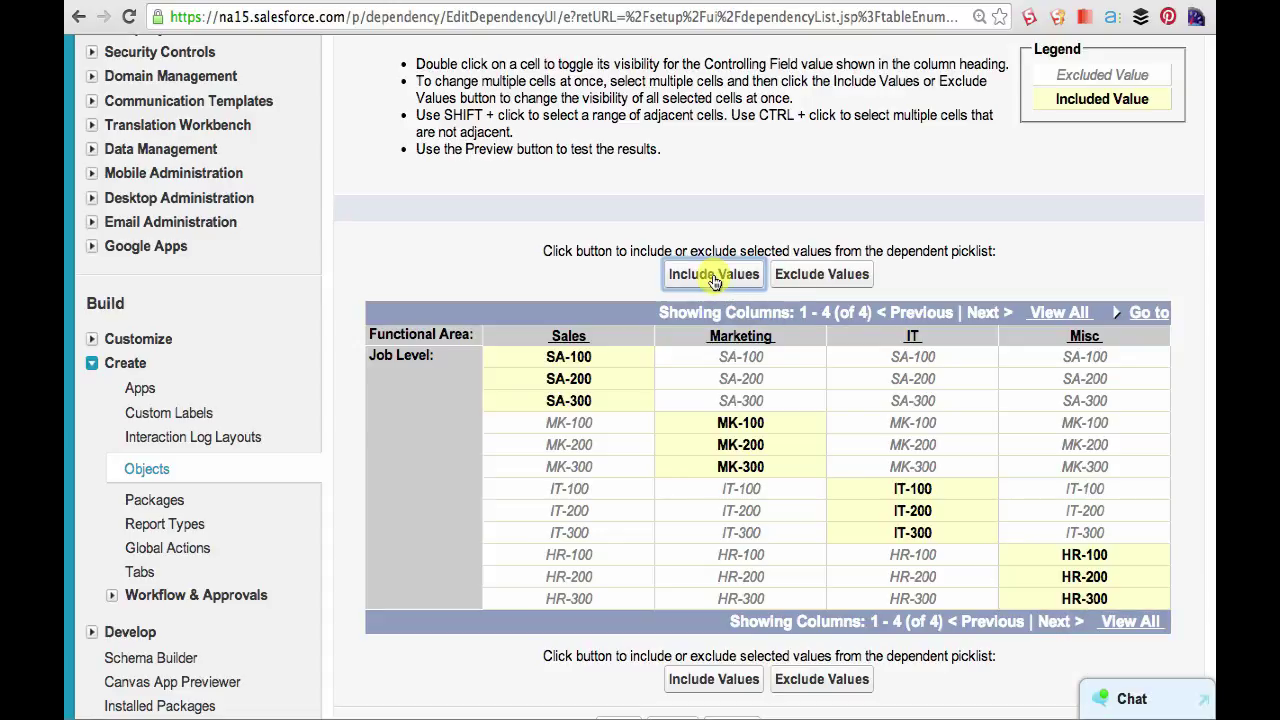
scroll(710, 683, "down", 1)
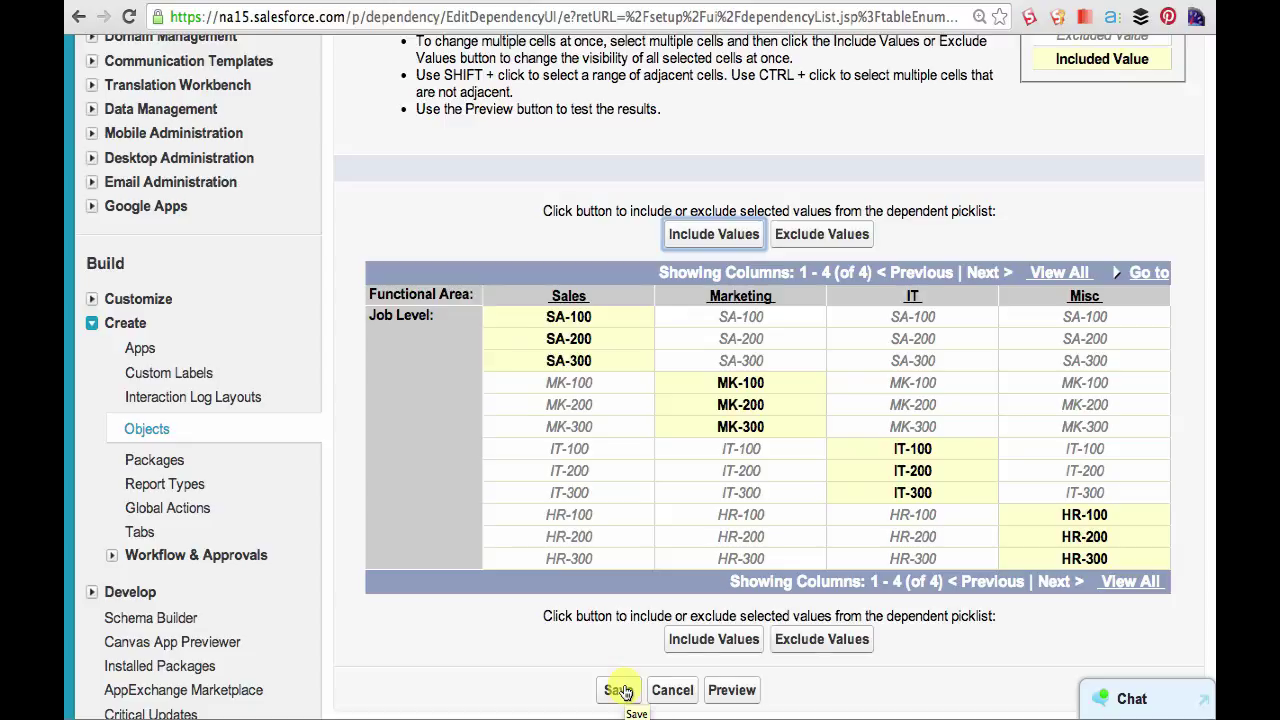
left_click(619, 690)
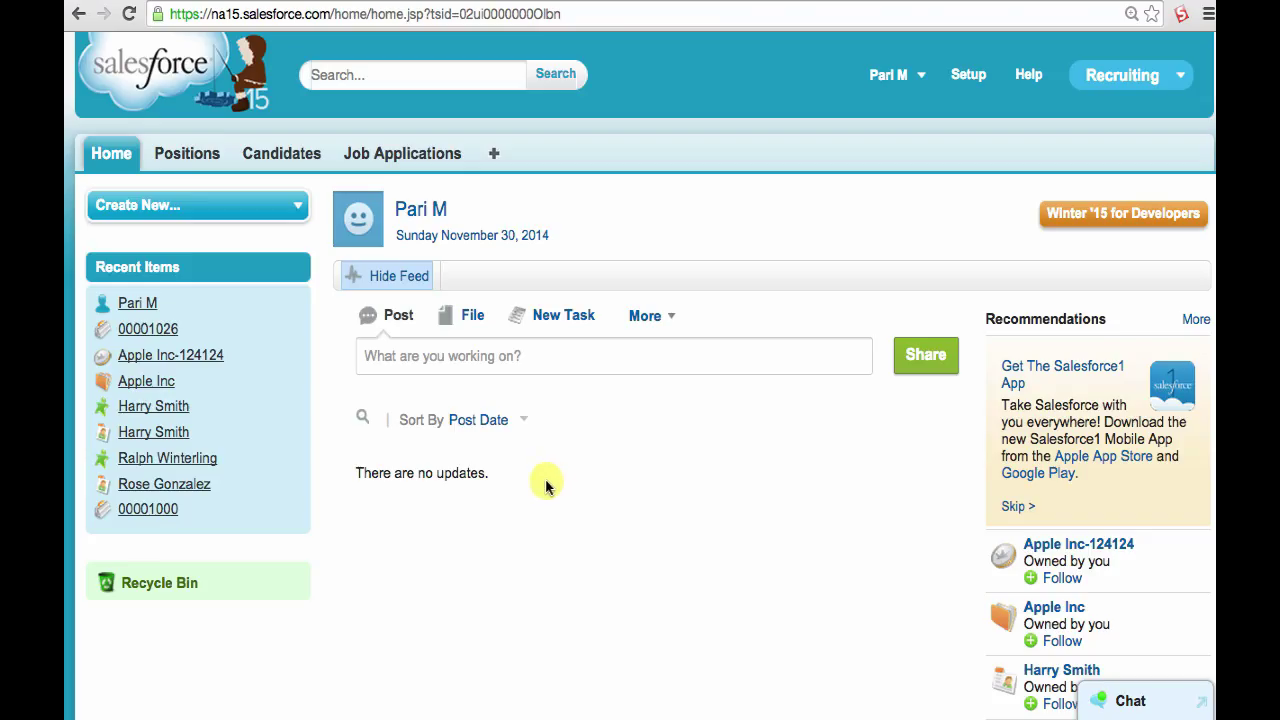
Step: Start a new Position and check the Job Level choices for Functional Area Marketing, then IT
left_click(187, 160)
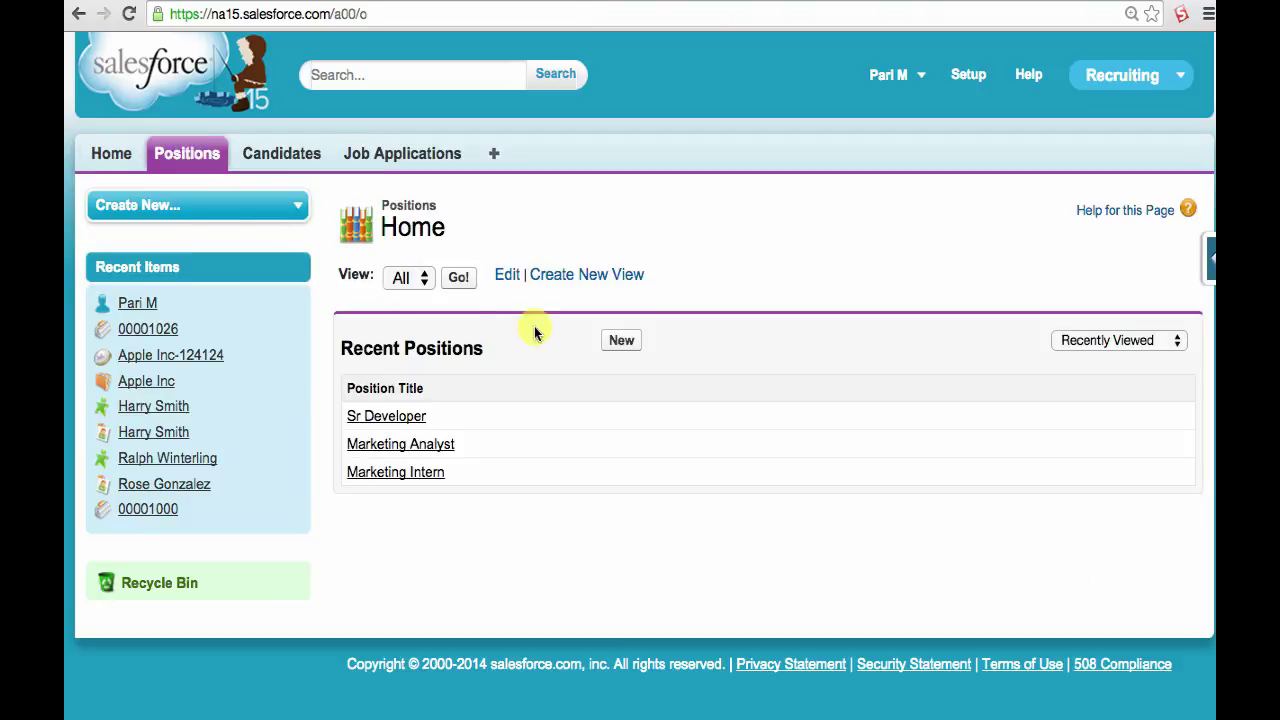
left_click(610, 342)
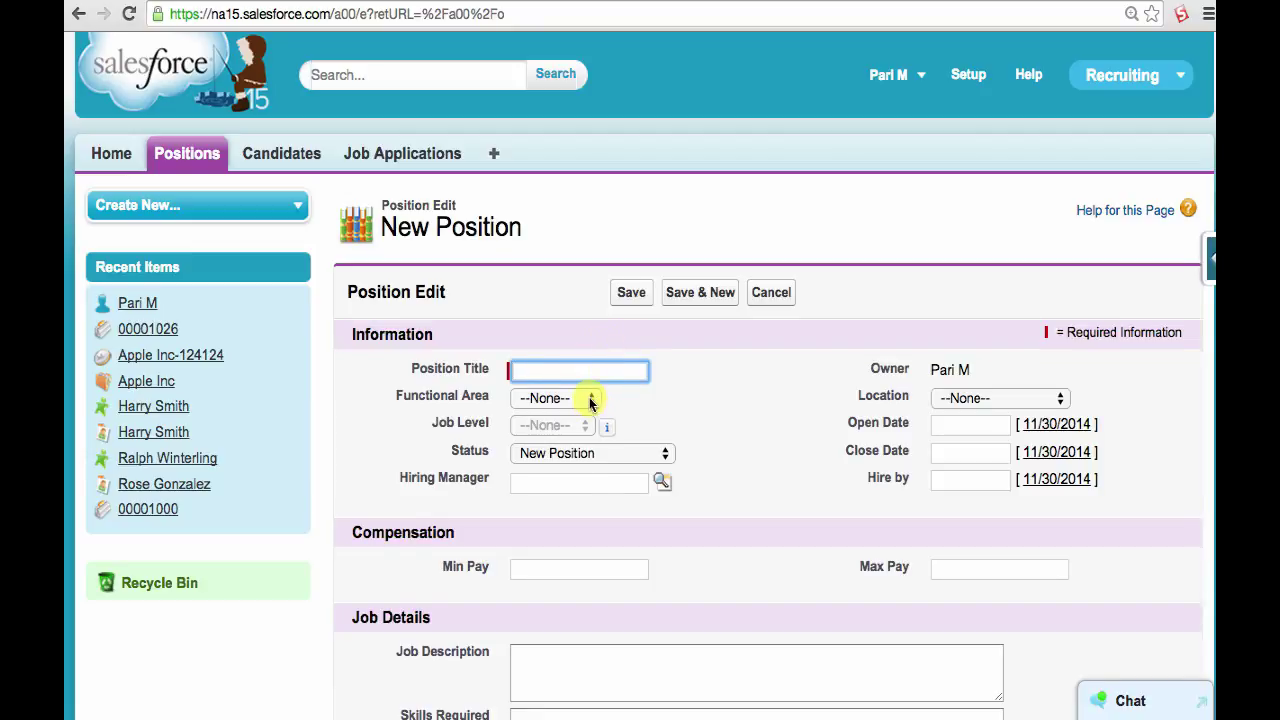
left_click(588, 400)
left_click(576, 432)
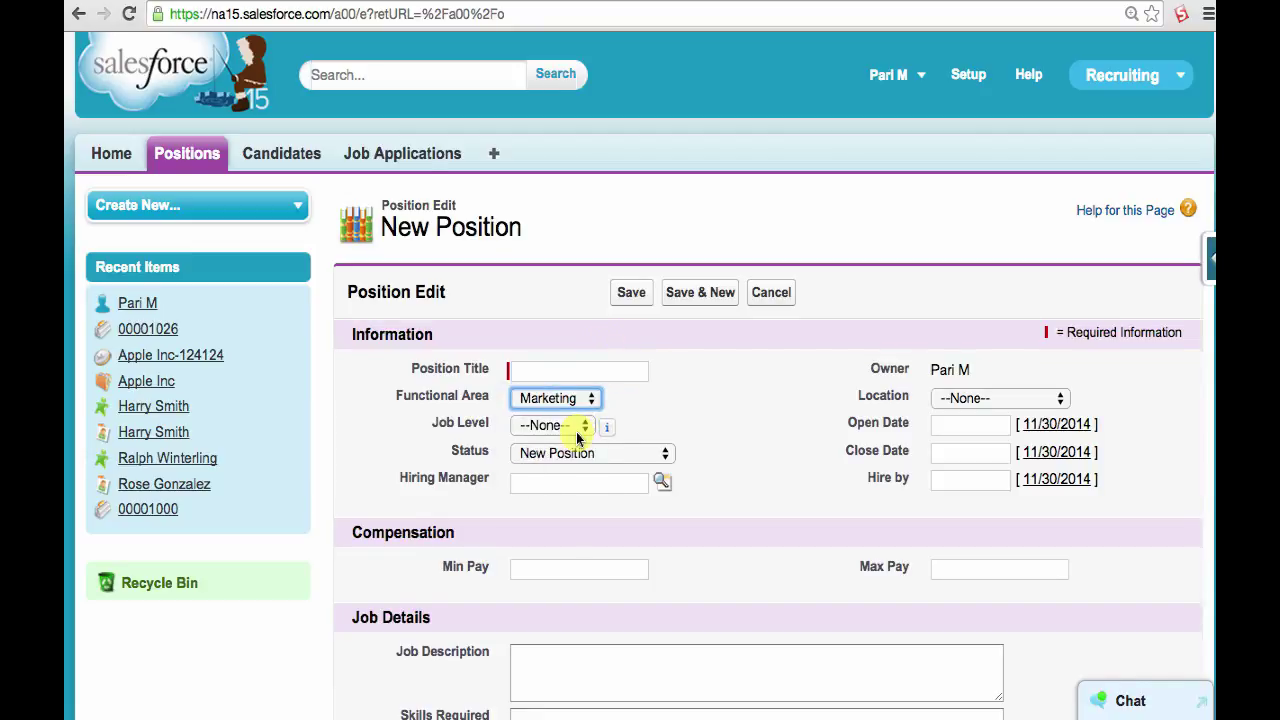
left_click(584, 428)
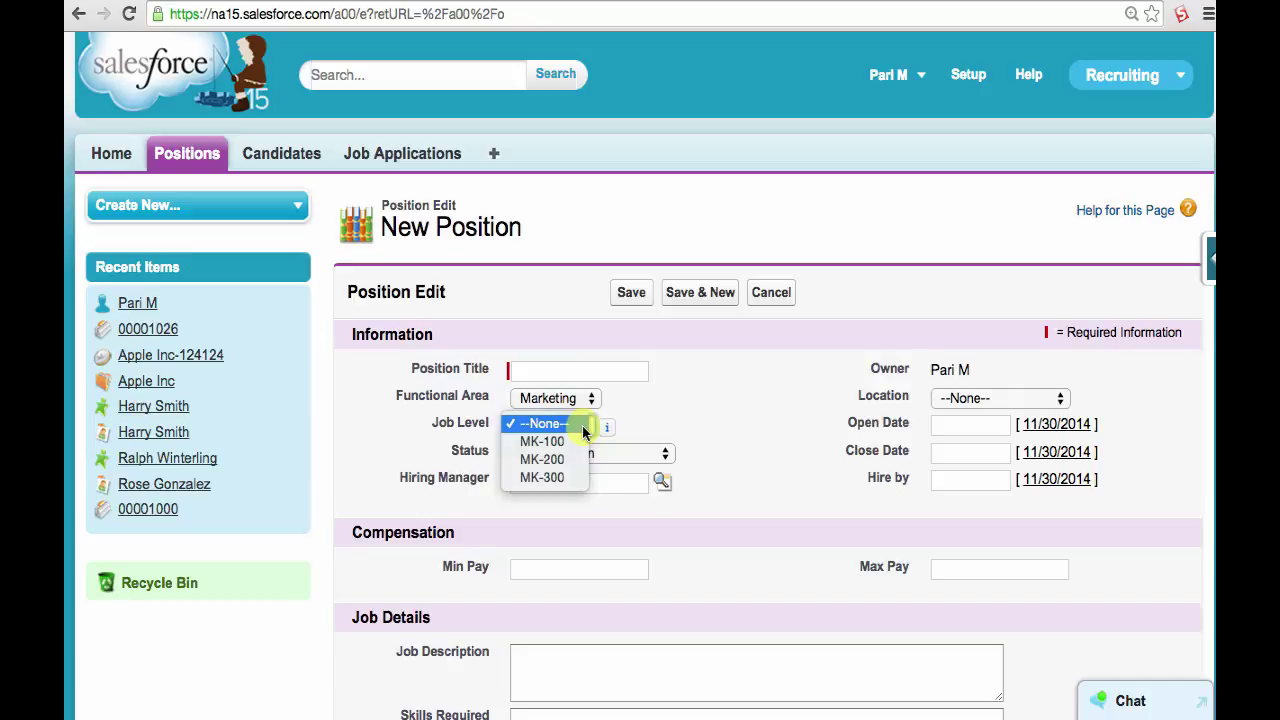
left_click(588, 399)
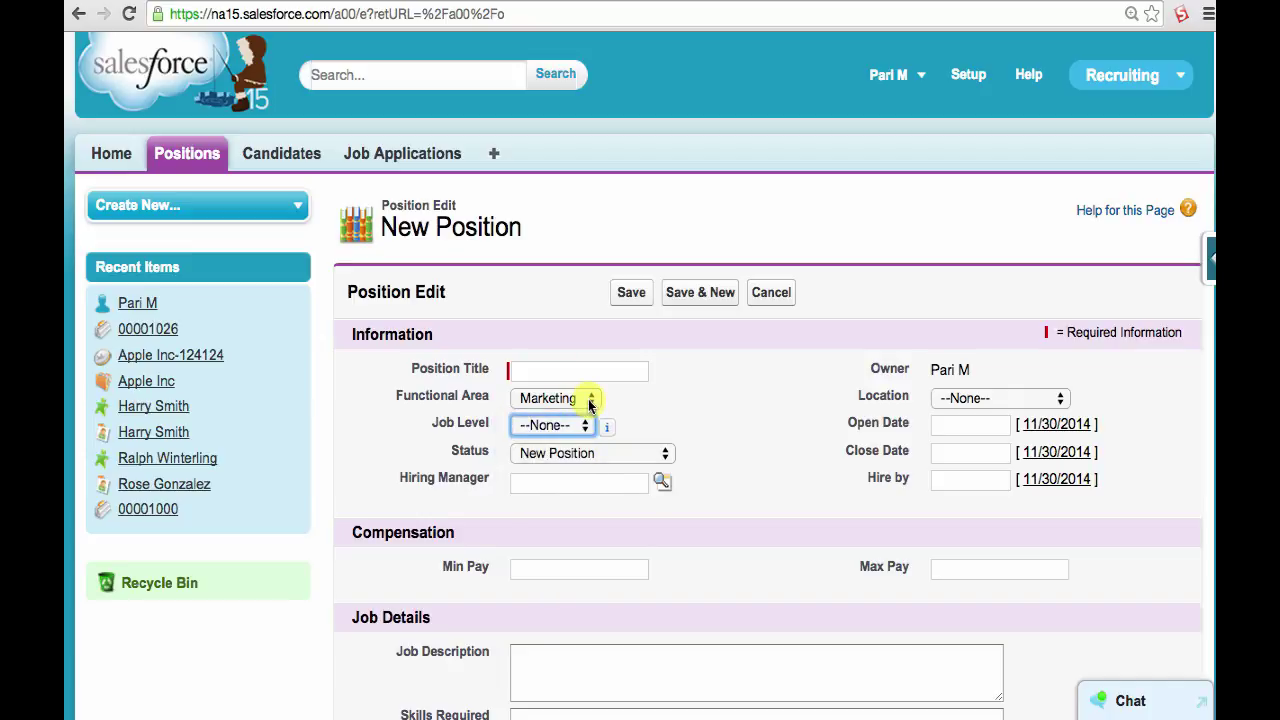
left_click(588, 399)
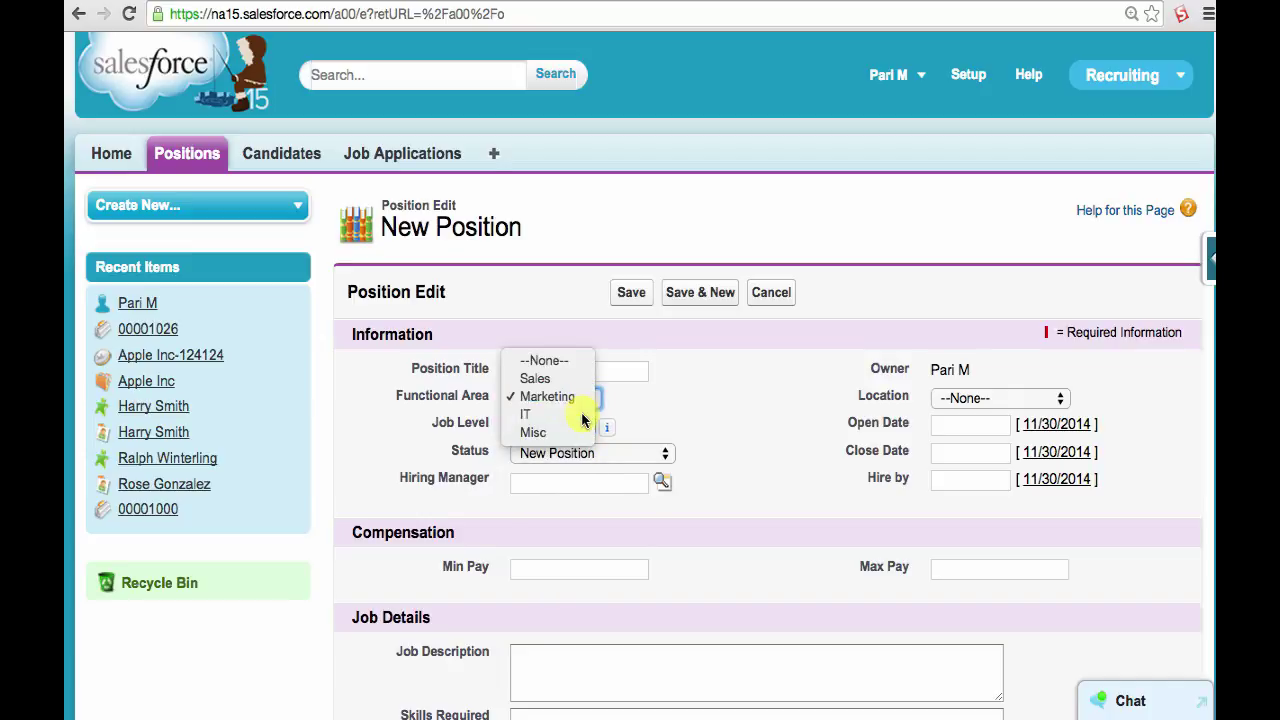
left_click(584, 415)
left_click(580, 426)
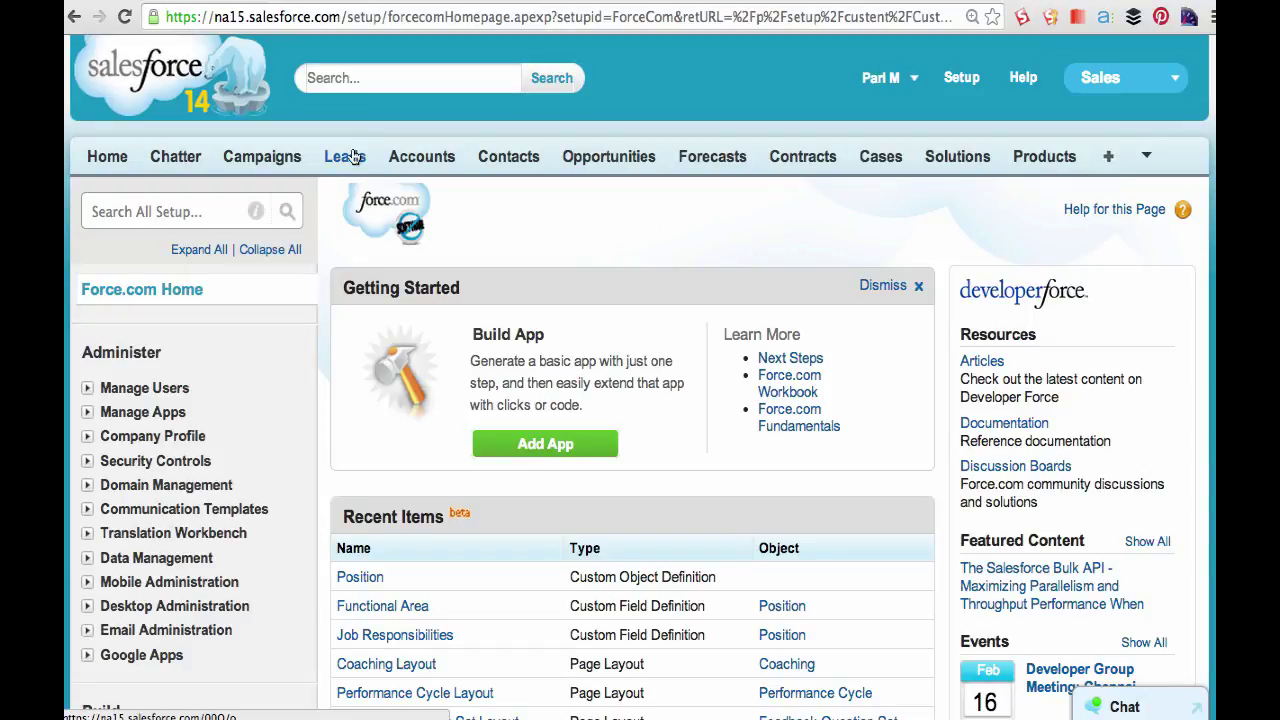
Step: Edit the Marketing Intern position from the Positions tab, placing the cursor in Min Pay
left_click(352, 160)
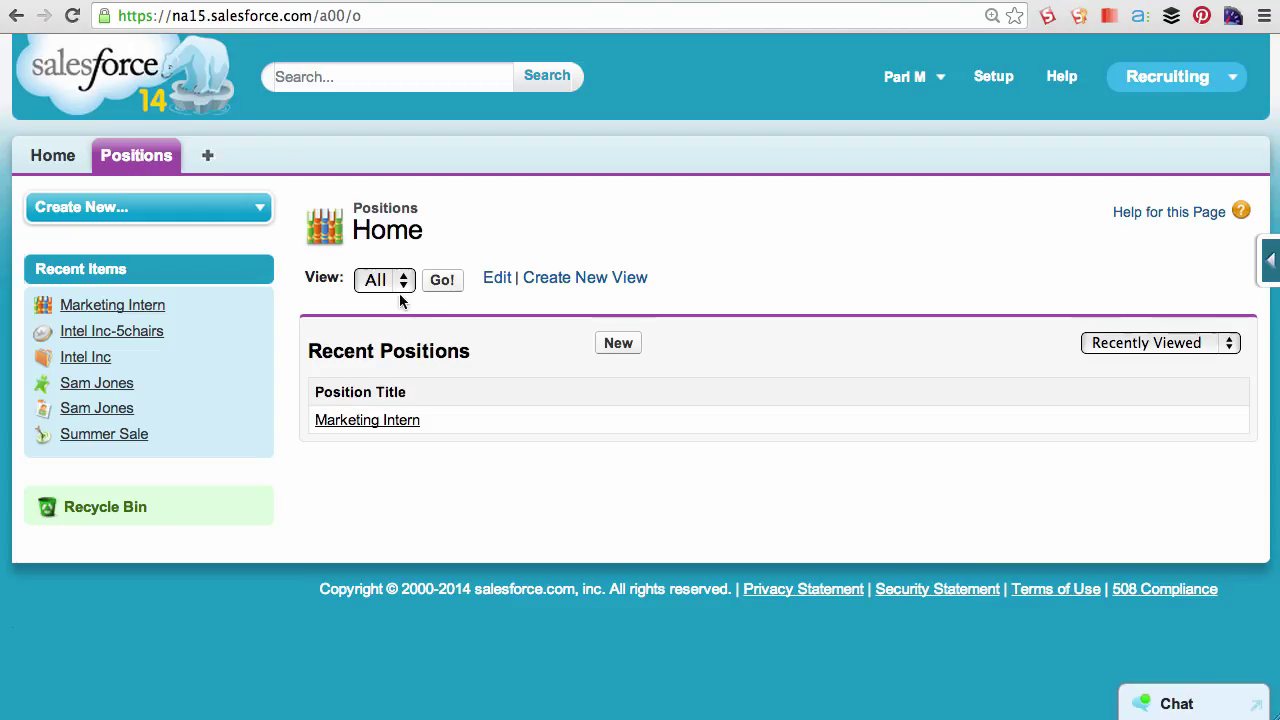
left_click(366, 425)
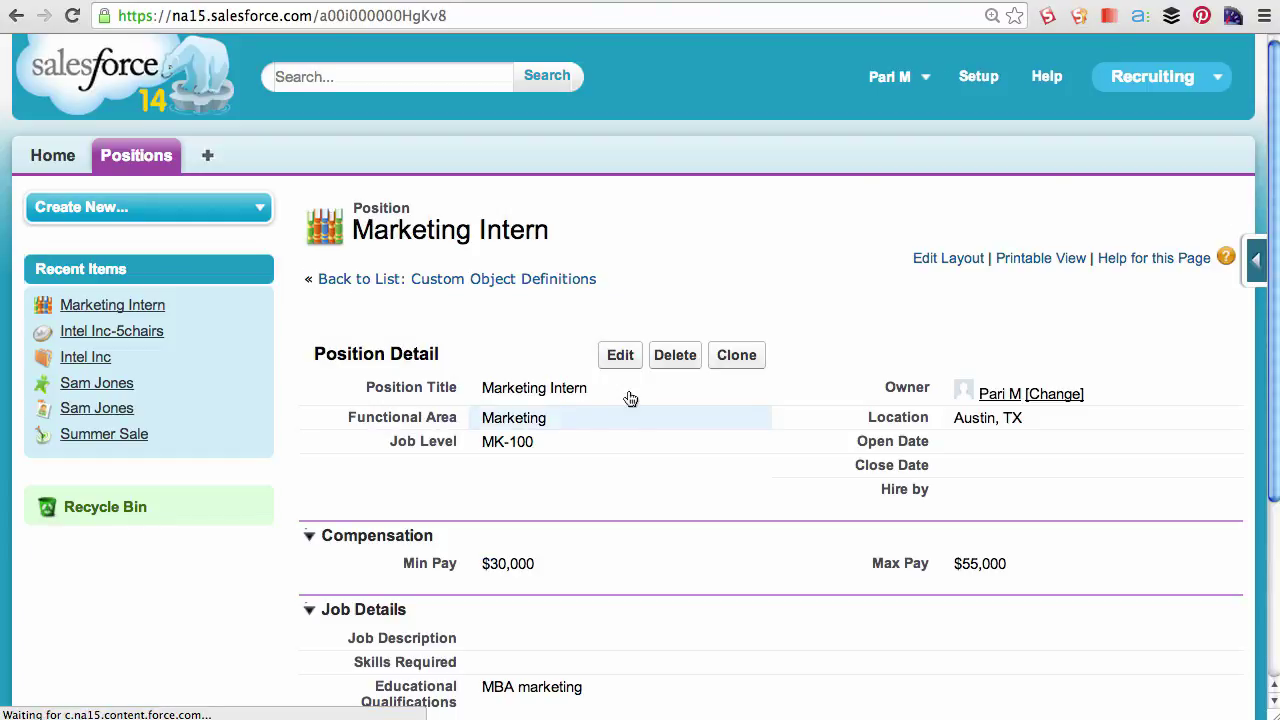
left_click(620, 360)
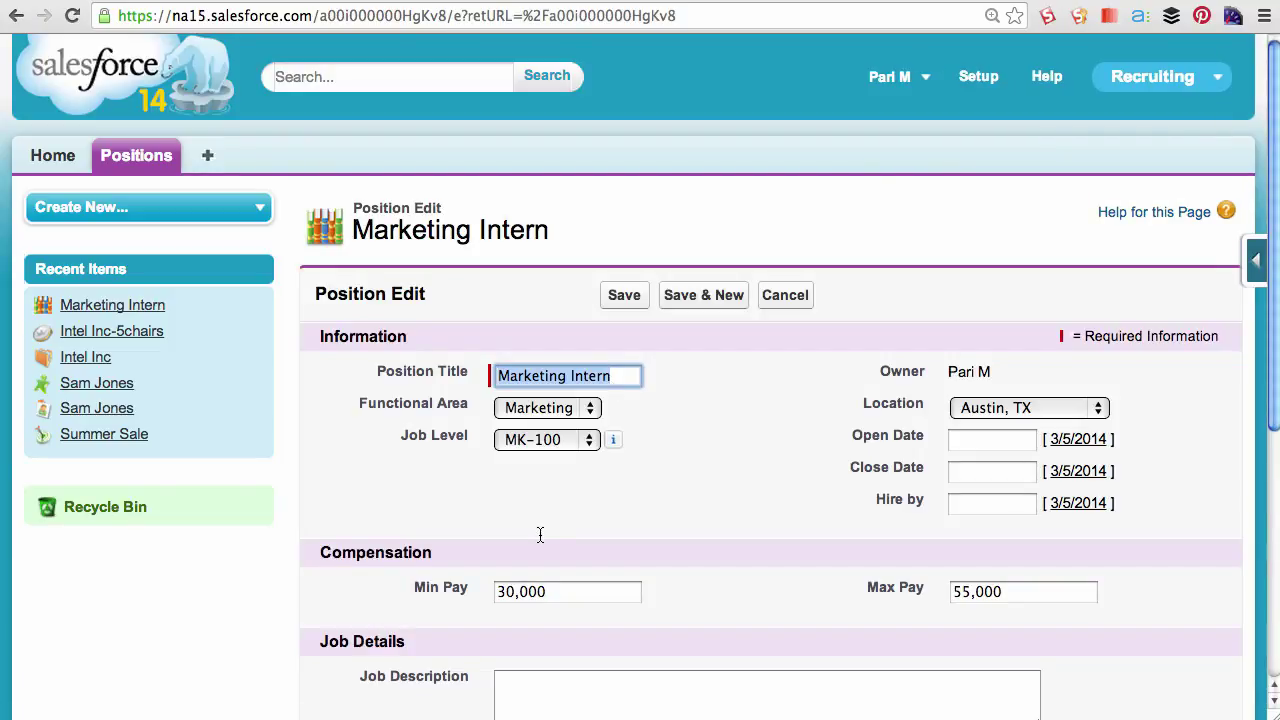
left_click(537, 591)
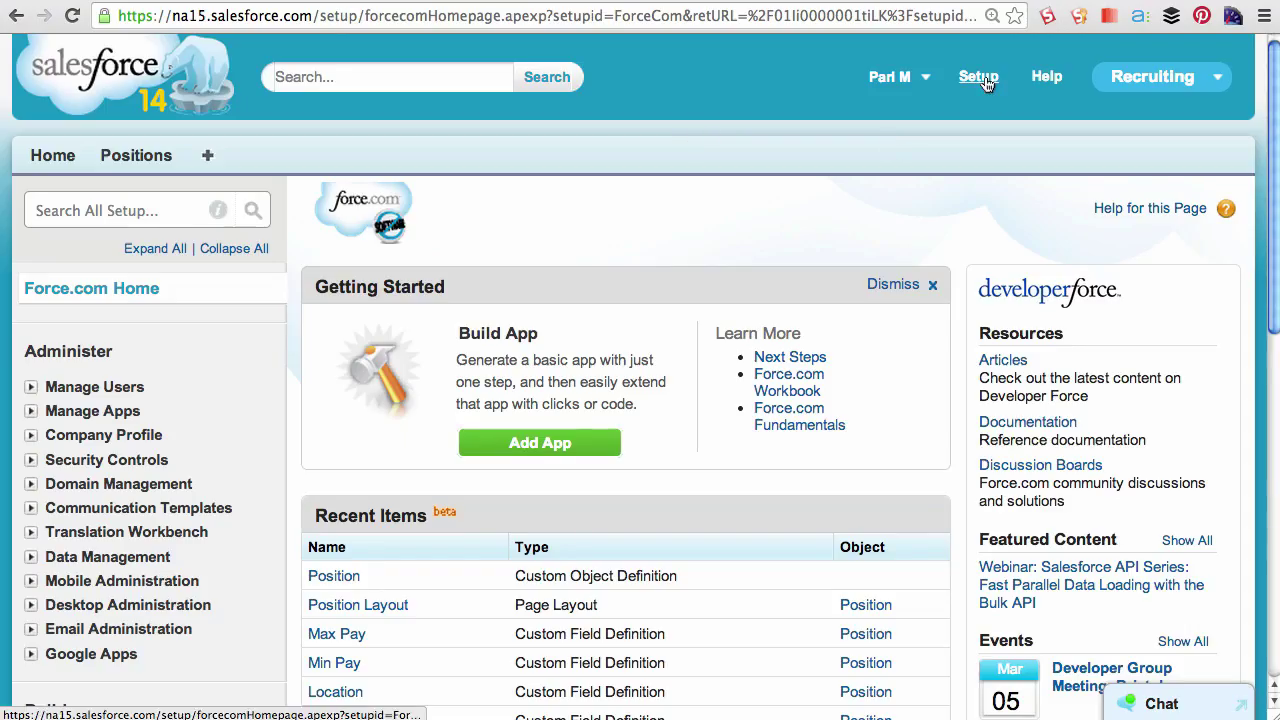
Step: From Setup, go to Create > Objects > Position and begin a new validation rule
left_click(982, 80)
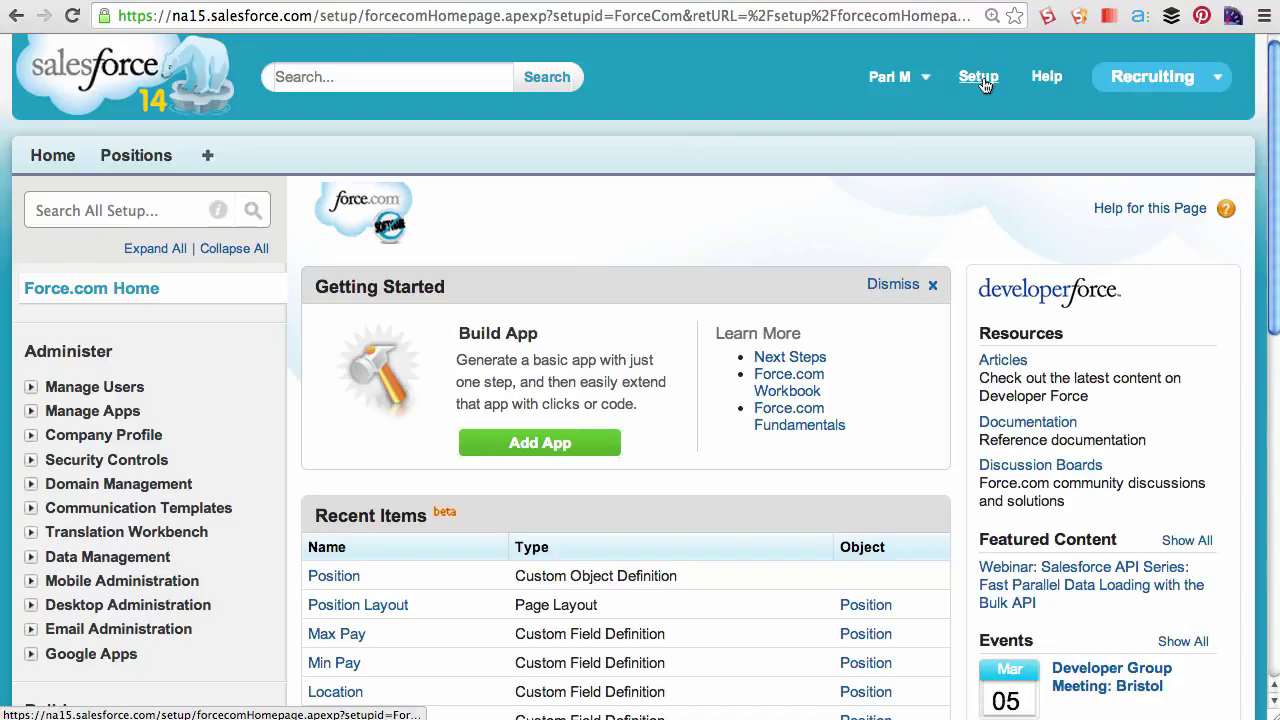
scroll(531, 323, "down", 4)
scroll(513, 327, "down", 4)
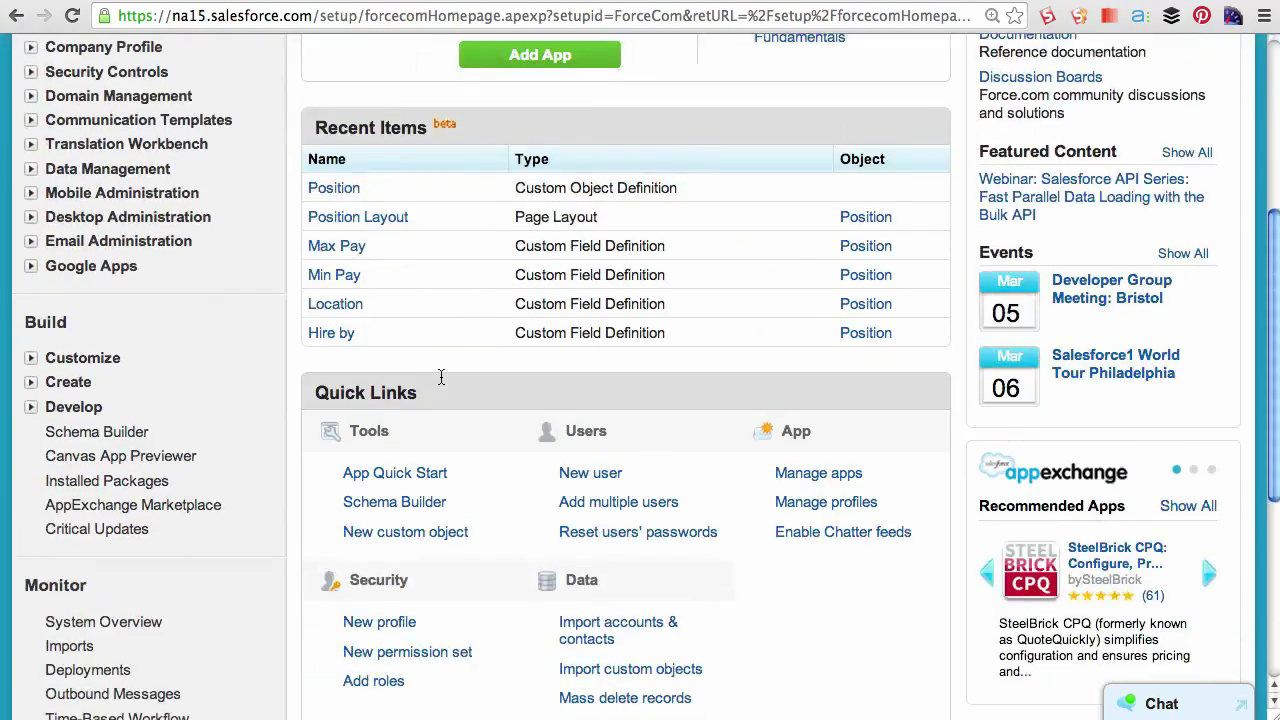
left_click(52, 383)
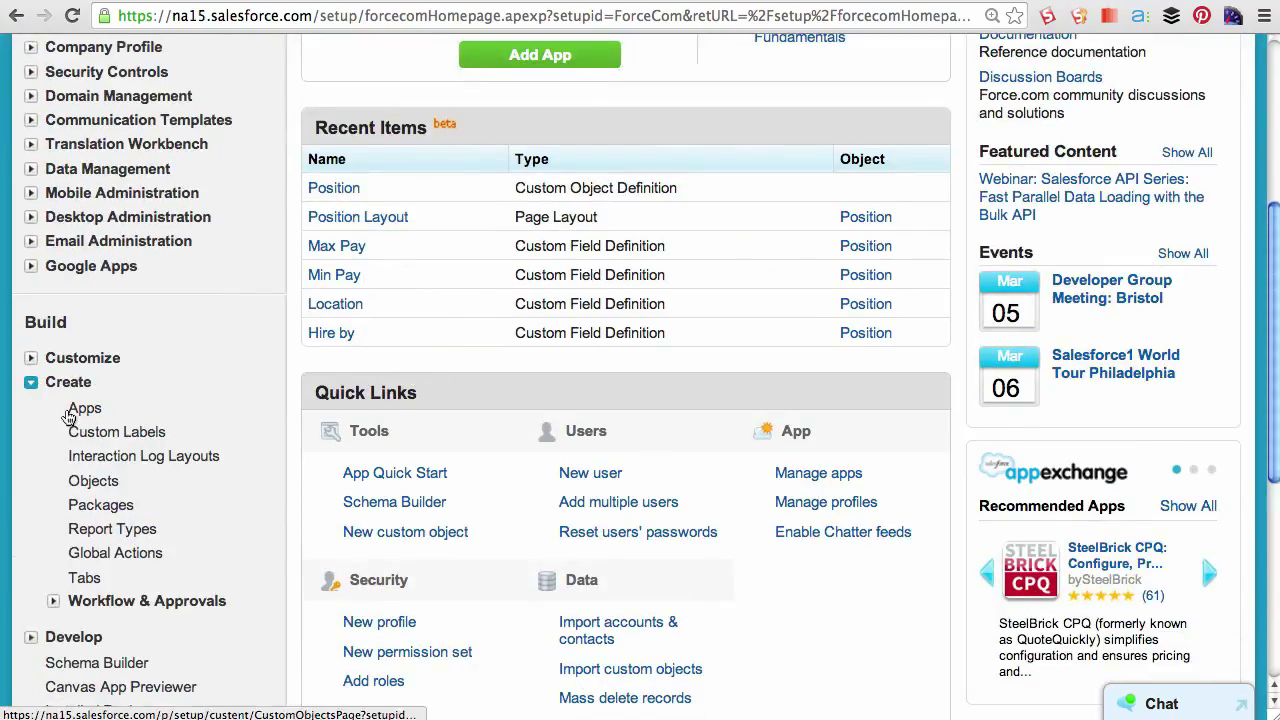
left_click(100, 487)
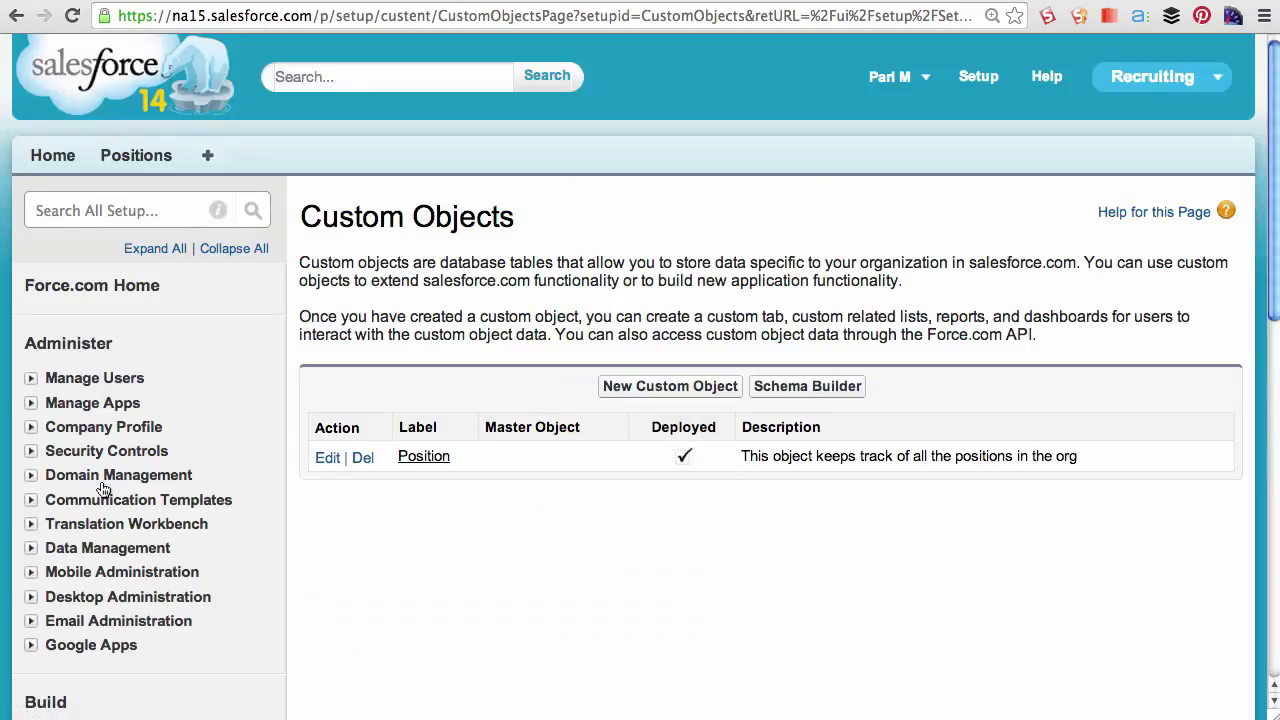
left_click(425, 459)
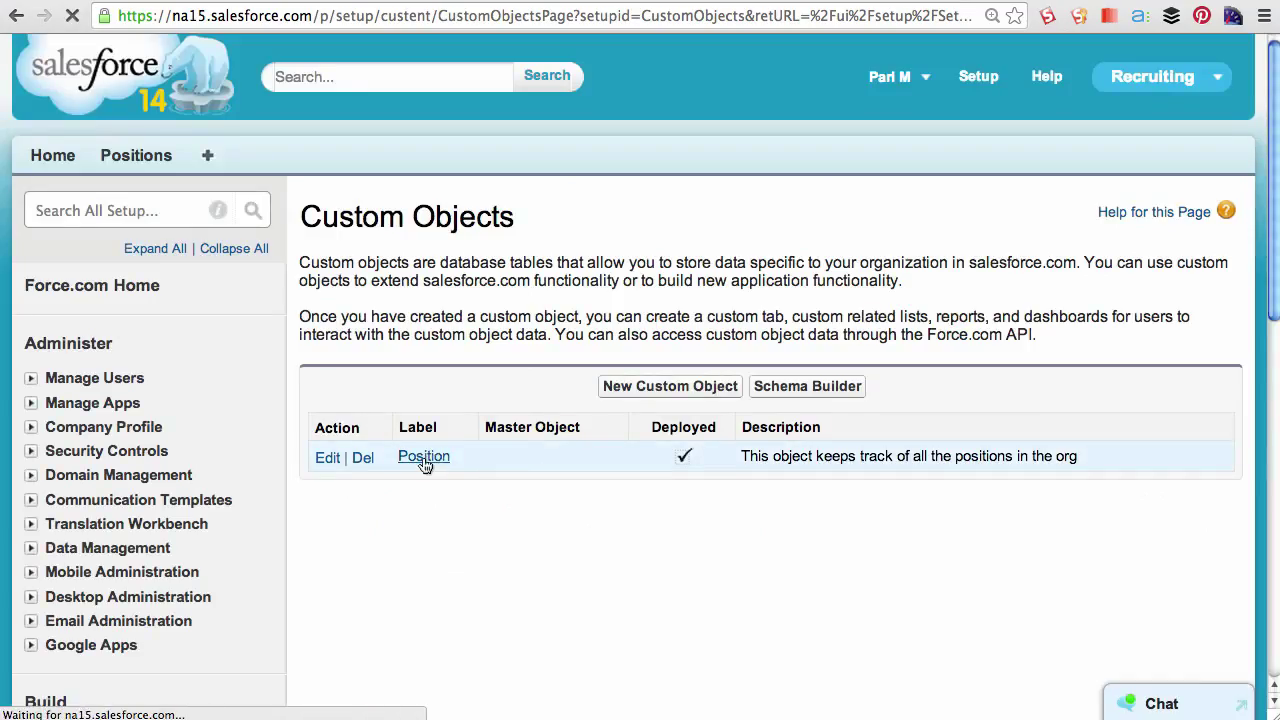
scroll(517, 470, "down", 10)
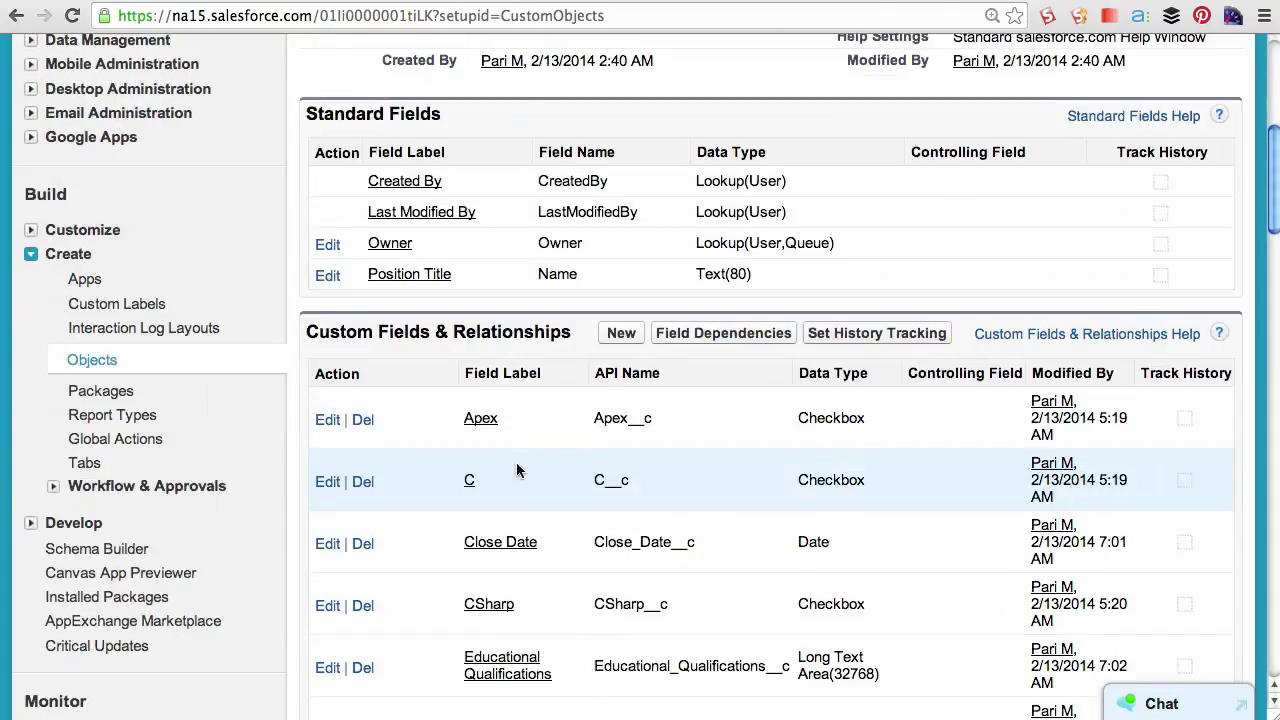
scroll(517, 470, "down", 10)
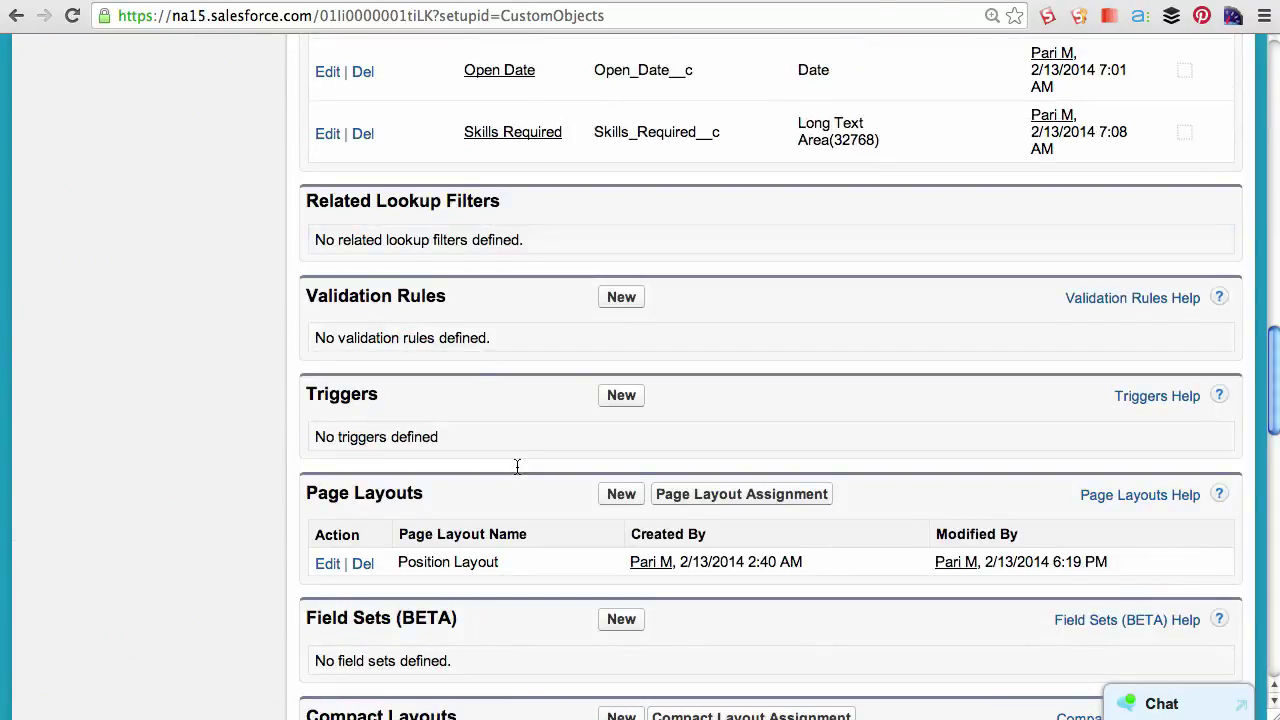
left_click(606, 299)
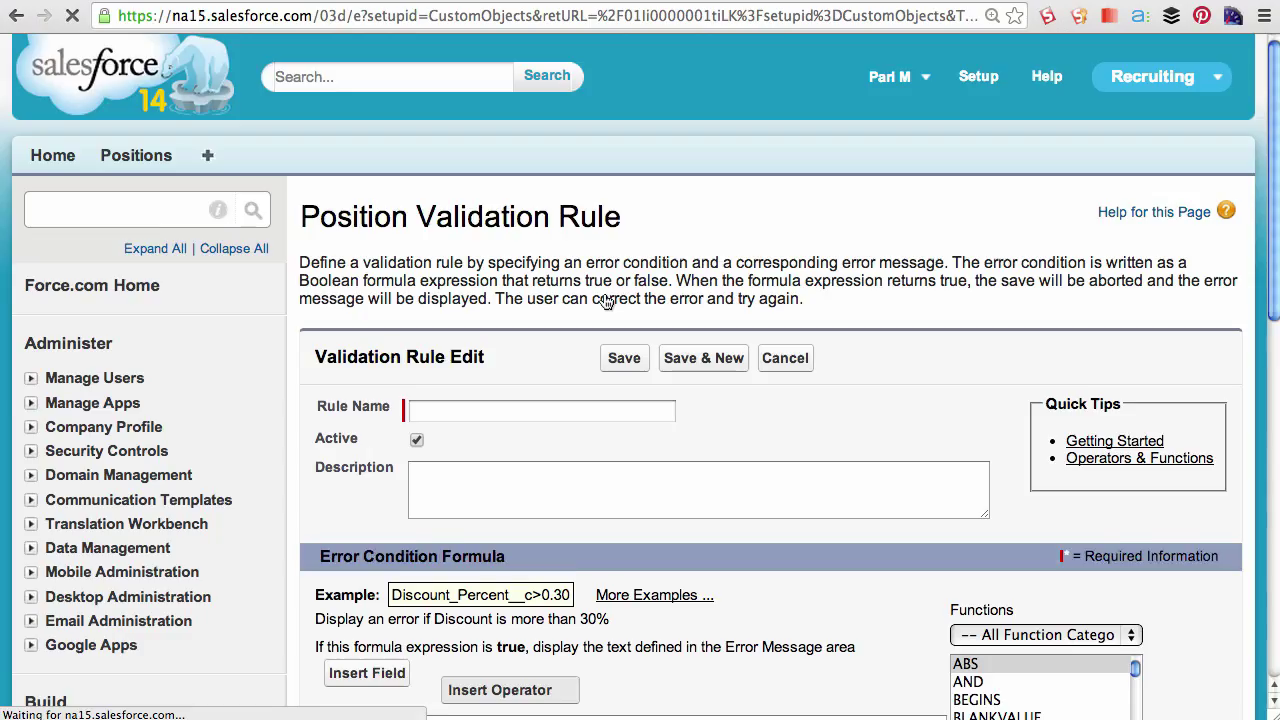
Step: Name the rule Min_Pay_Rule with a description about blocking saves when min pay is too low
left_click(513, 411)
type("Min Pay_Rule")
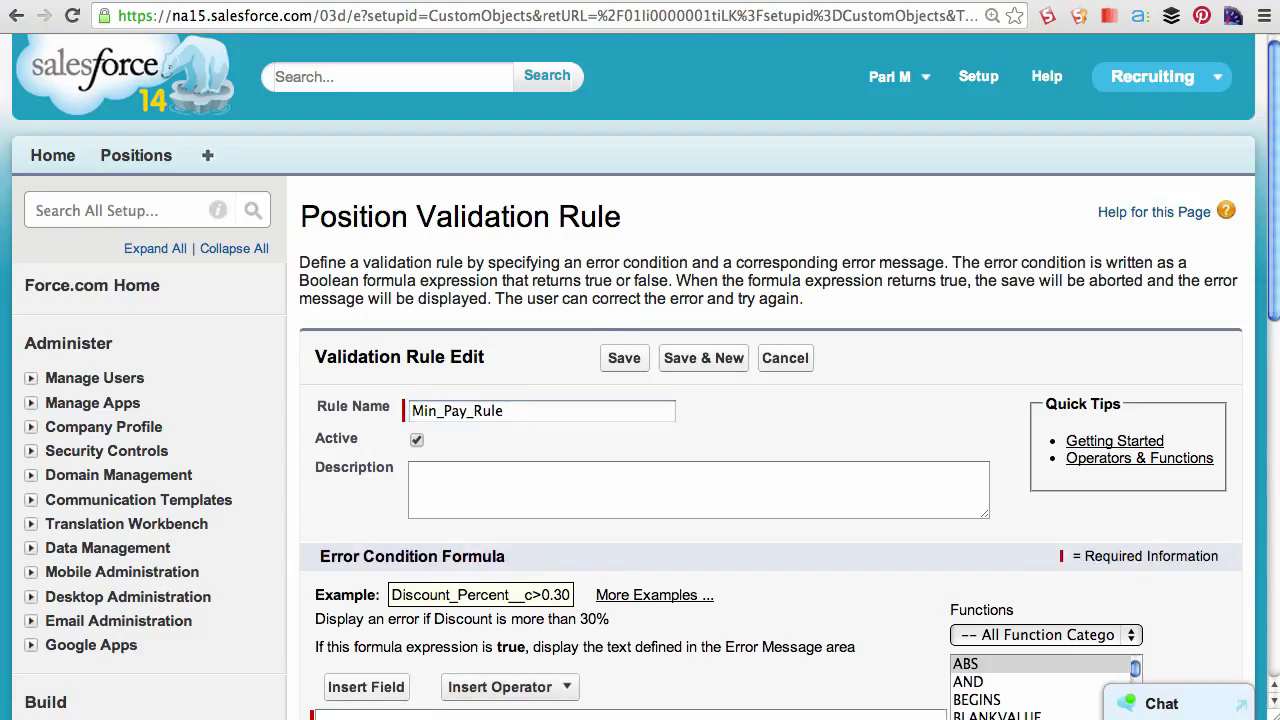
left_click(466, 483)
type("Prevent the user from saving ")
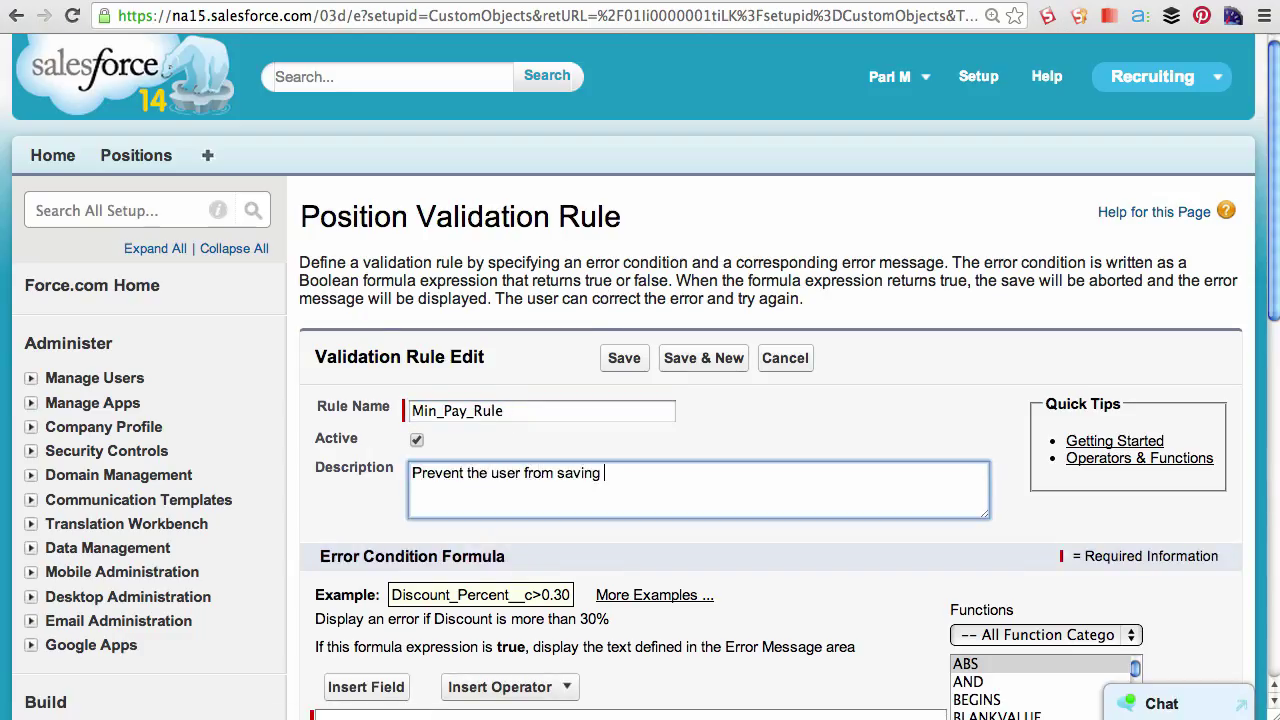
type("a record if the min pay is less than 20000")
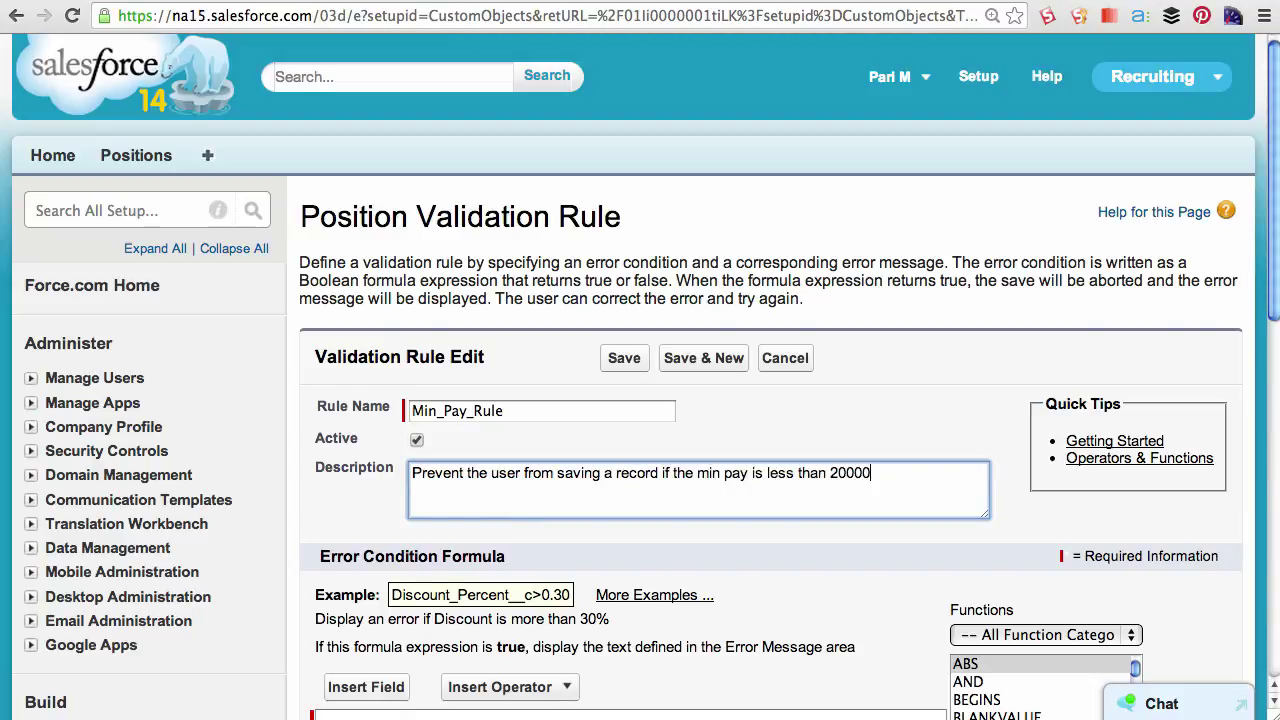
scroll(393, 506, "down", 3)
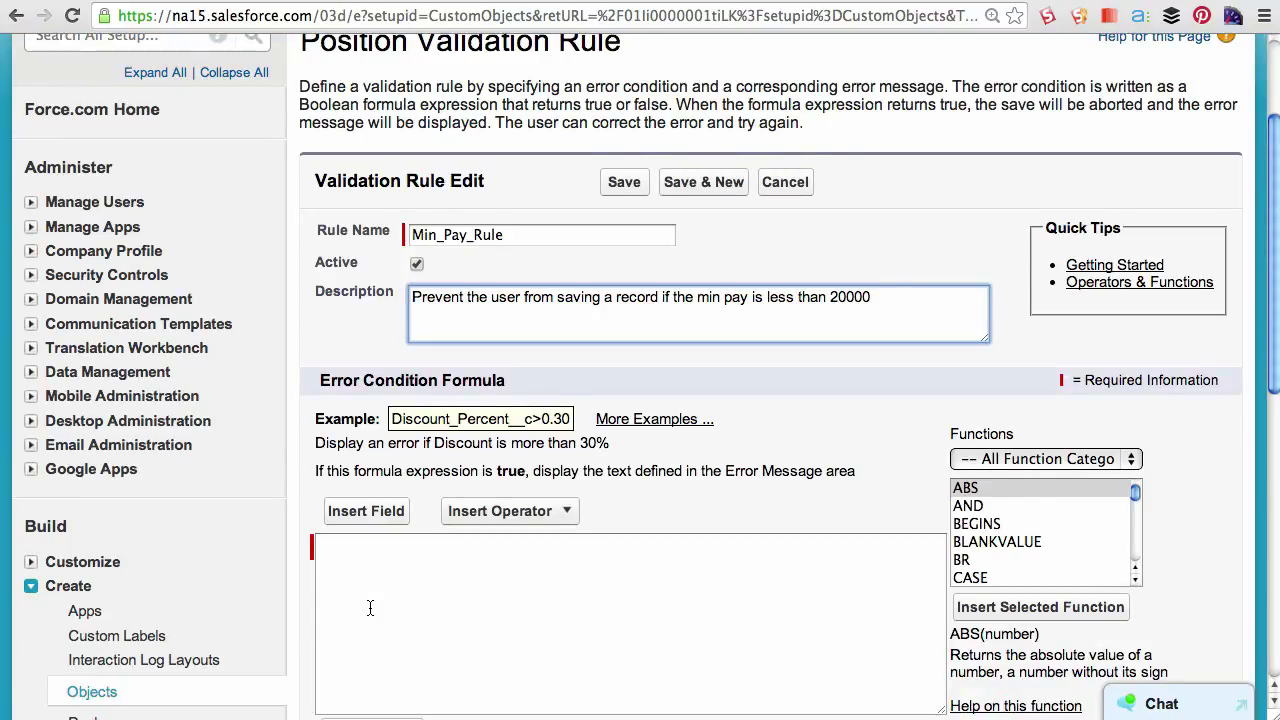
scroll(370, 608, "down", 1)
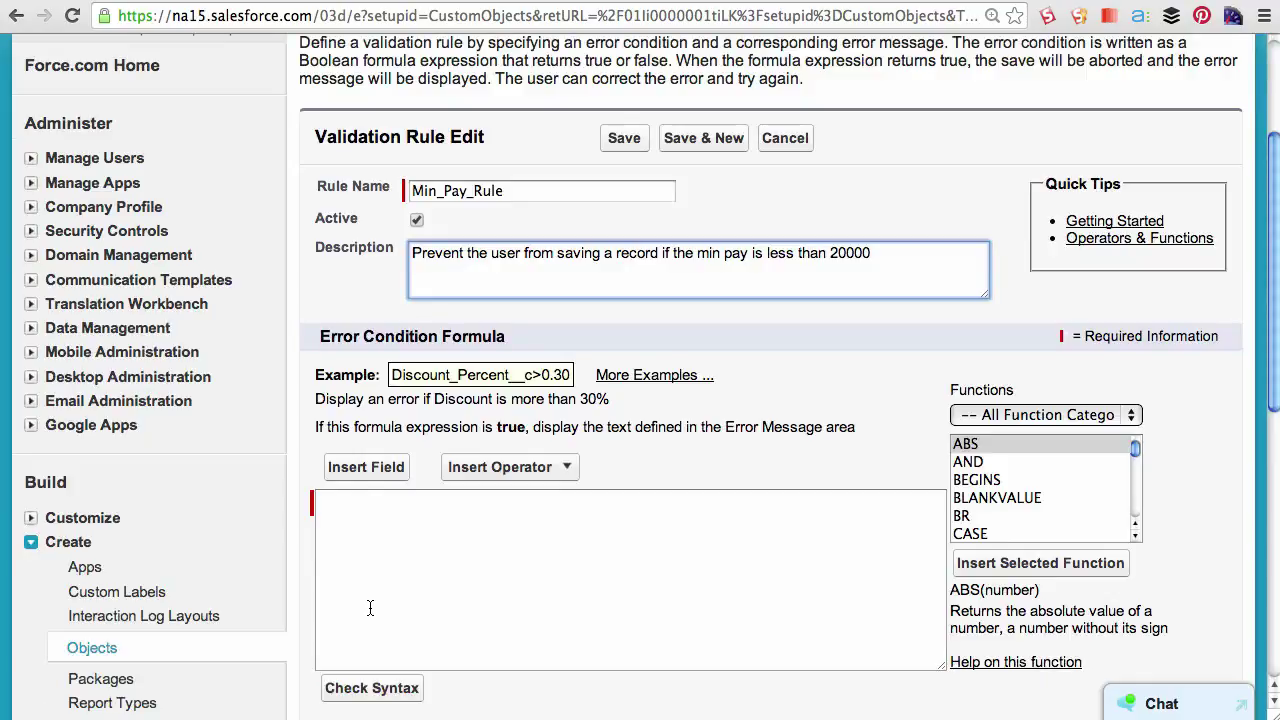
scroll(370, 608, "down", 1)
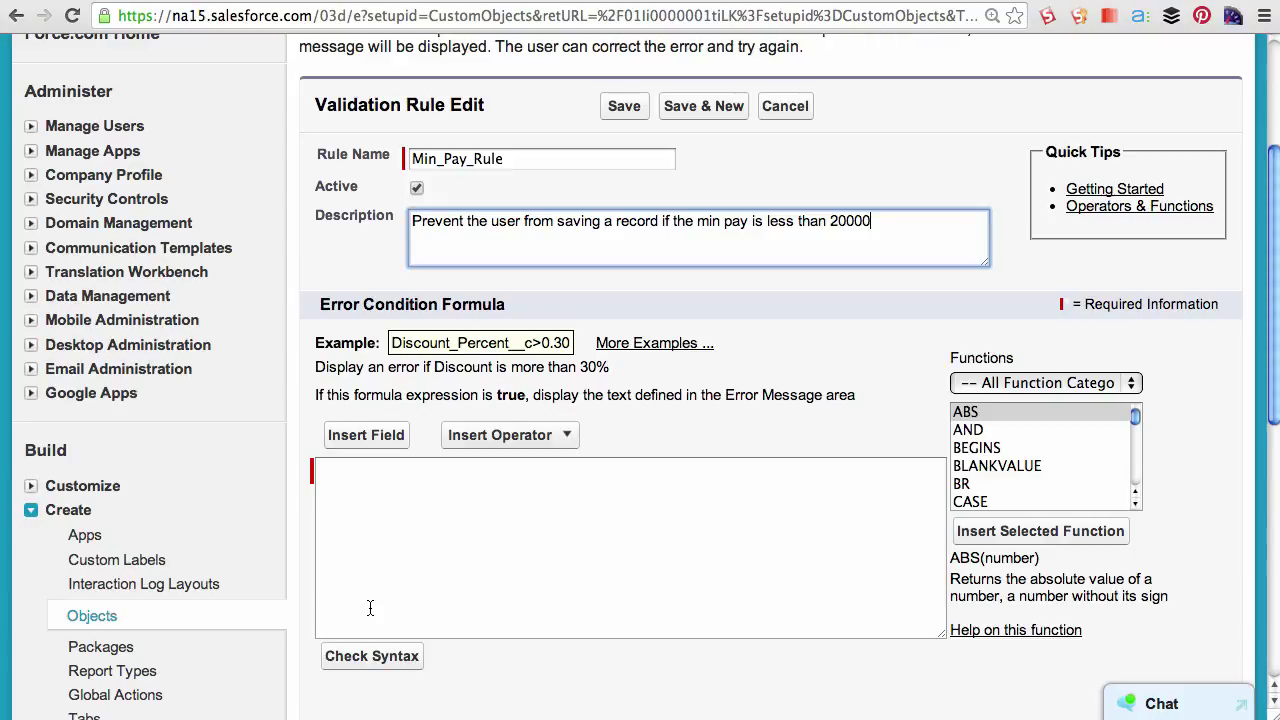
Step: Build the error condition formula Min_Pay__c < 20000
left_click(370, 608)
scroll(370, 608, "down", 1)
left_click(555, 395)
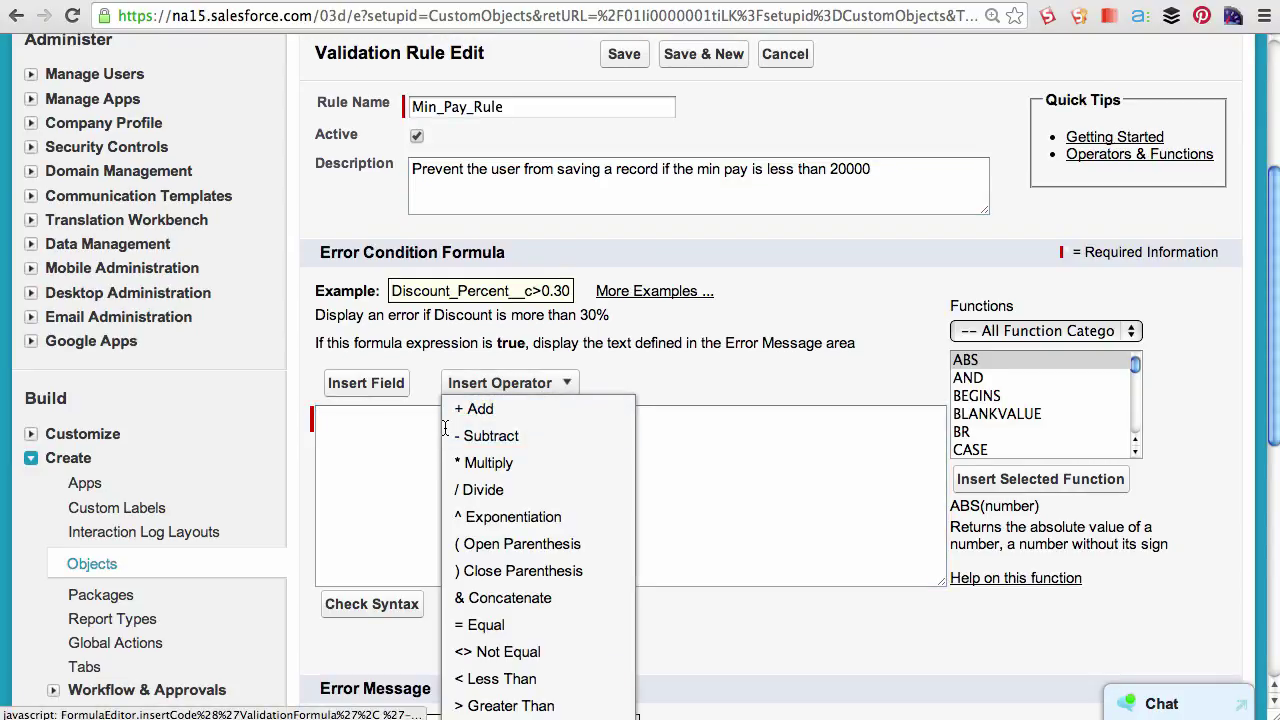
left_click(408, 442)
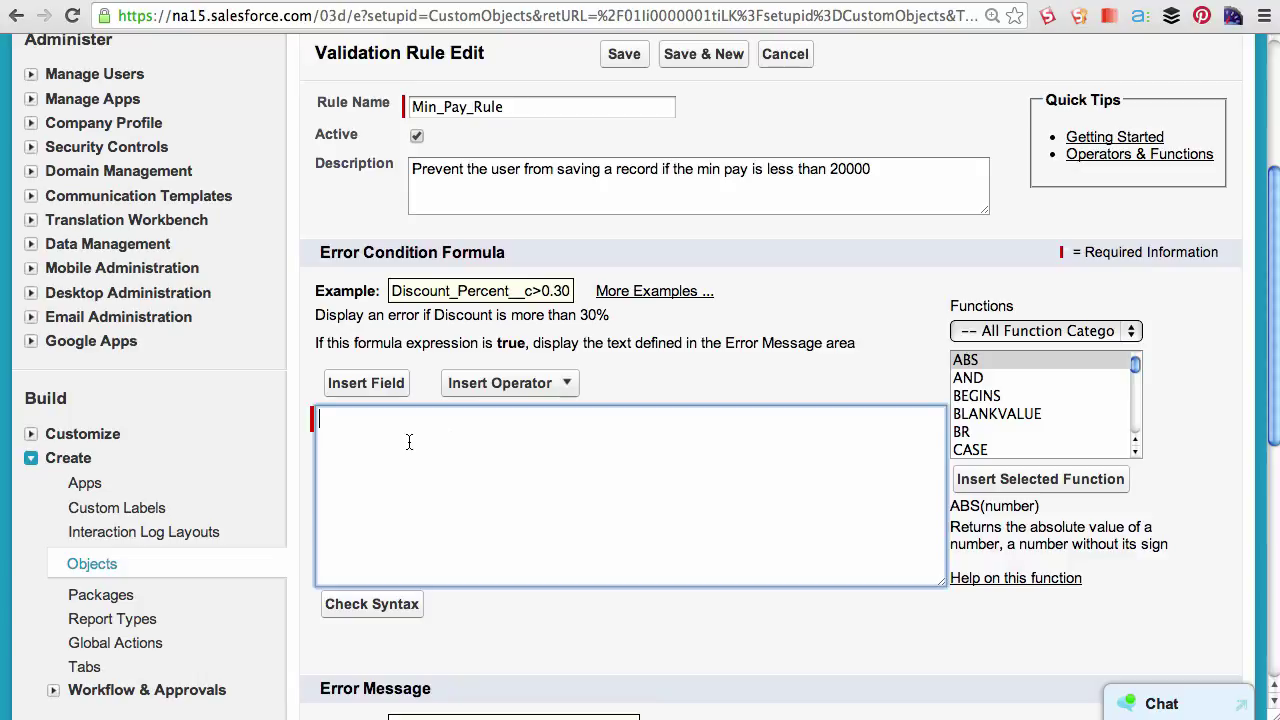
left_click(380, 397)
scroll(405, 385, "down", 4)
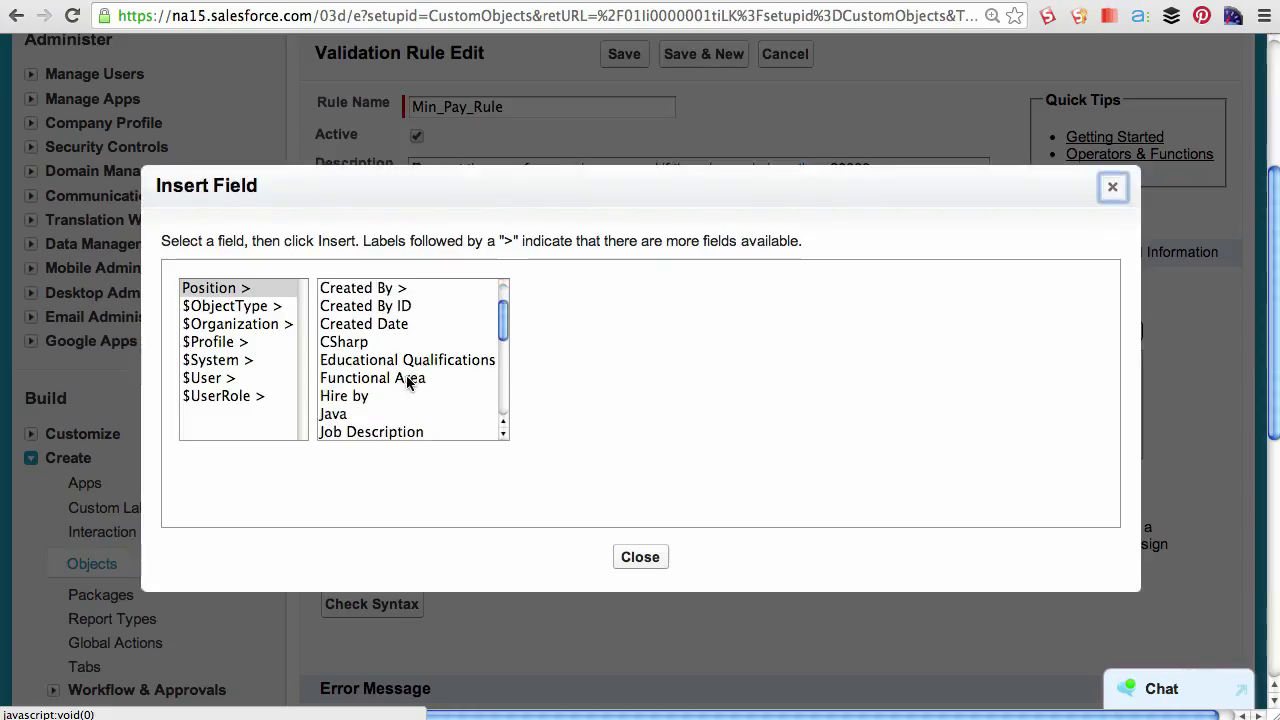
scroll(403, 387, "down", 1)
left_click(360, 413)
left_click(617, 411)
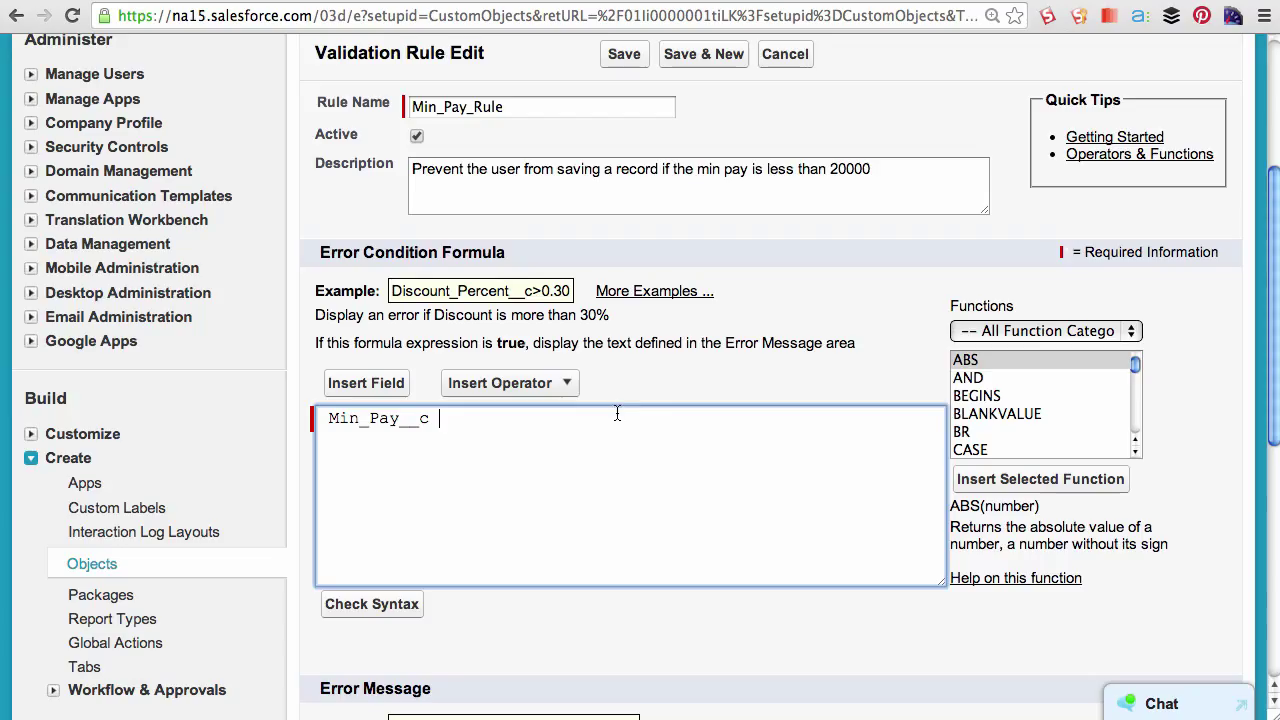
left_click(561, 404)
left_click(534, 678)
type("20000")
scroll(551, 478, "down", 1)
scroll(551, 478, "down", 3)
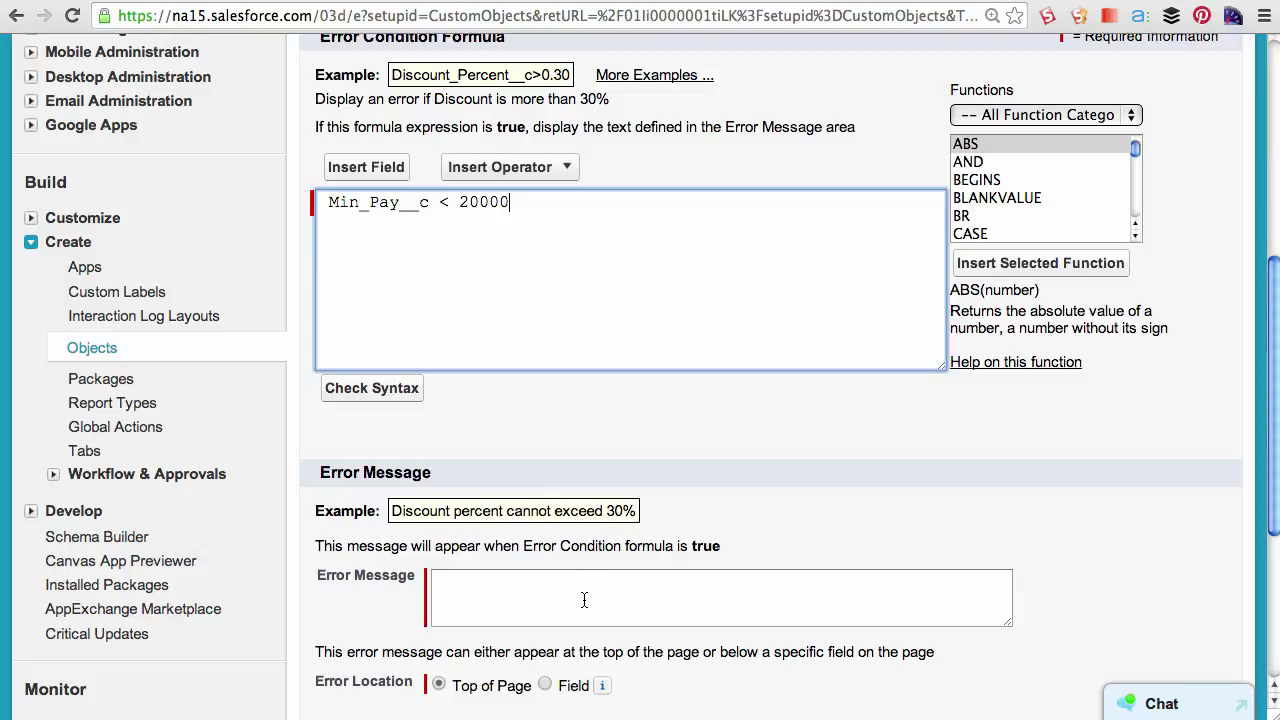
Step: Add error 'Please enter a value greater than or equal to 20000' at the Min Pay field and save
left_click(584, 600)
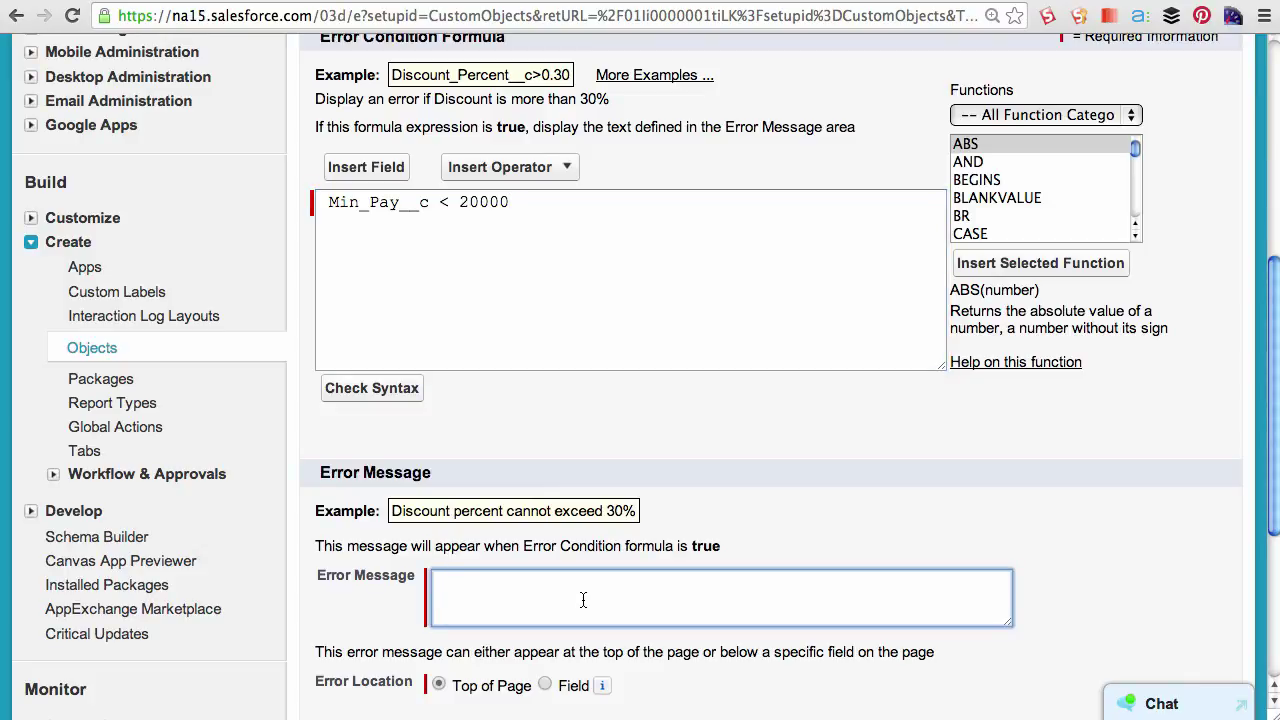
type("Please enter a value gr")
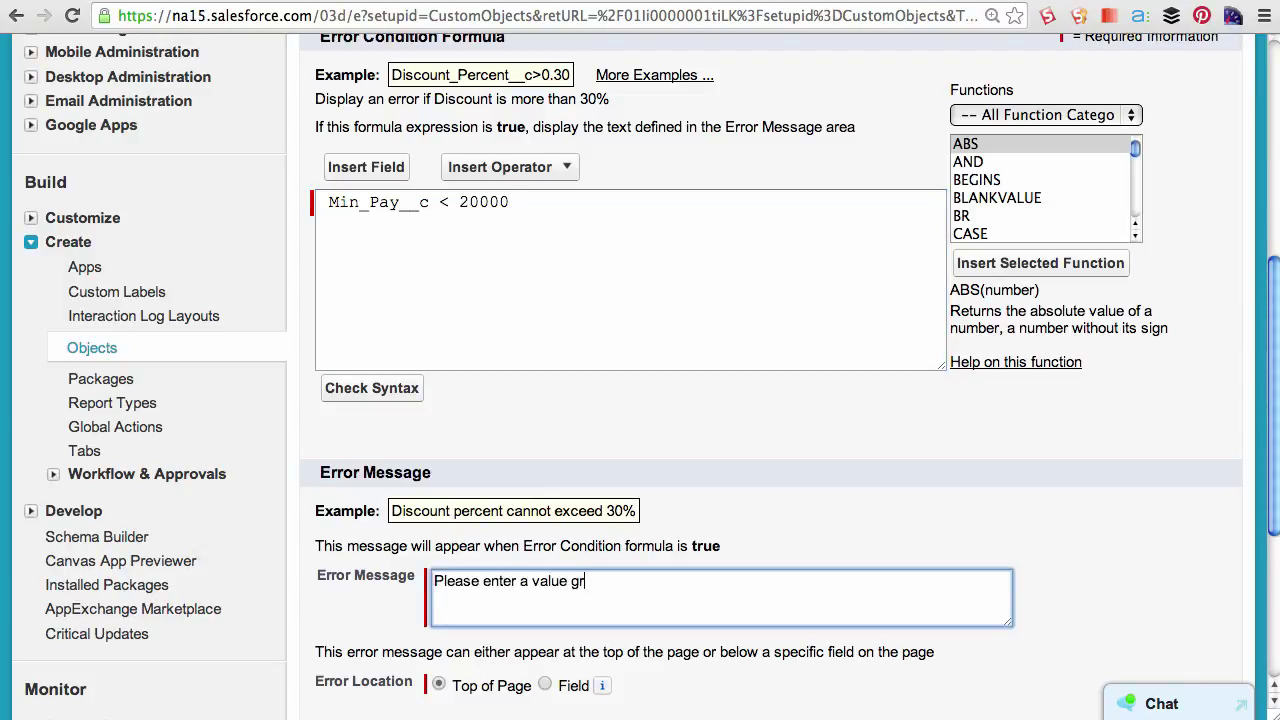
type("eater than or equal to 20000")
scroll(586, 620, "down", 3)
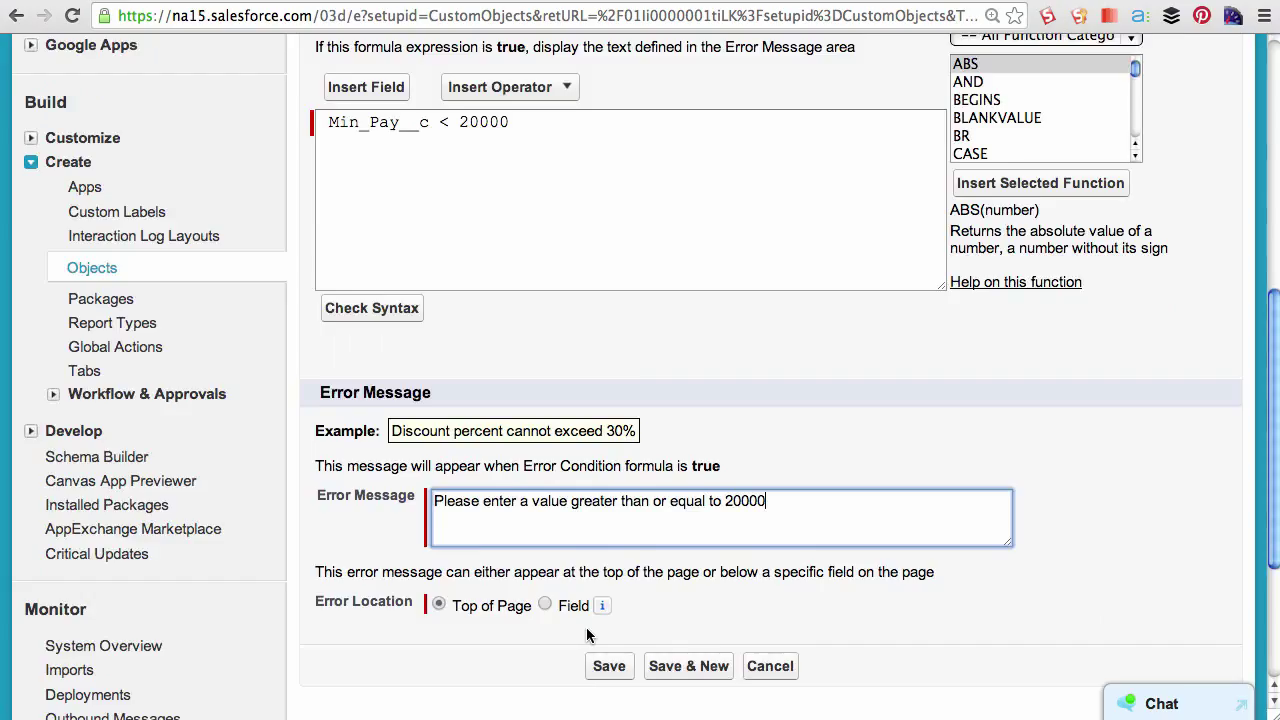
left_click(545, 566)
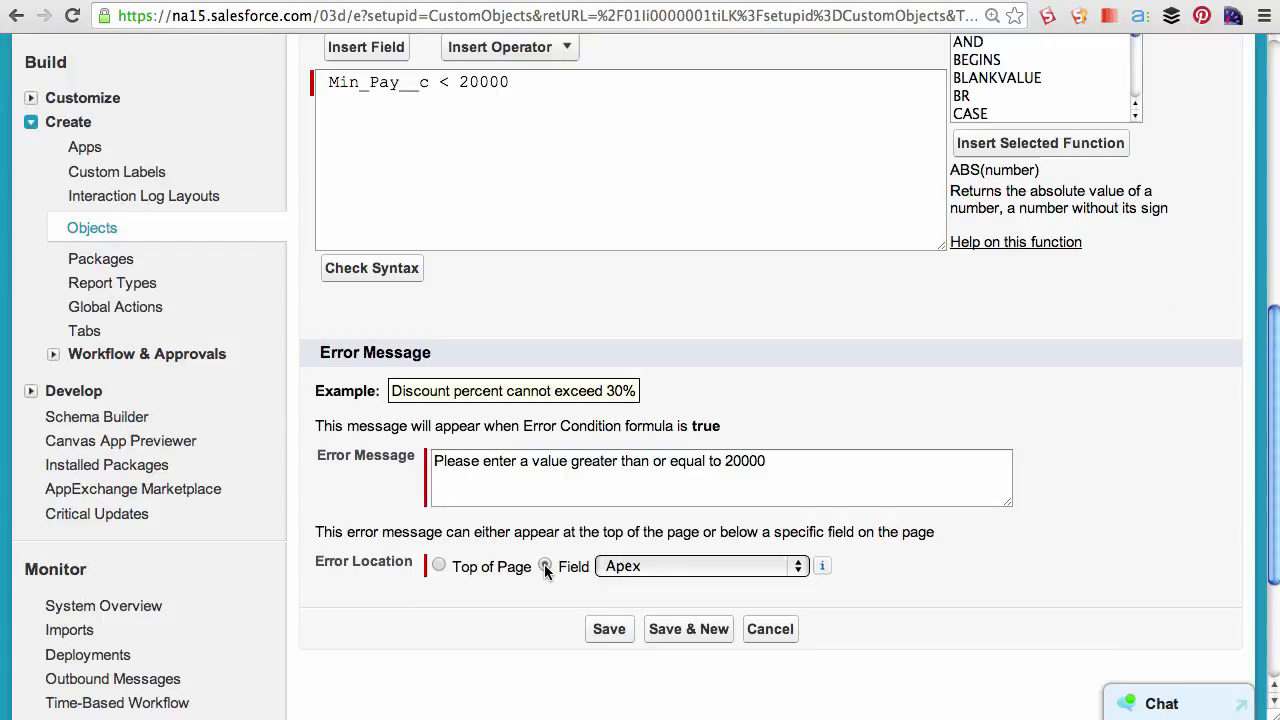
left_click(674, 567)
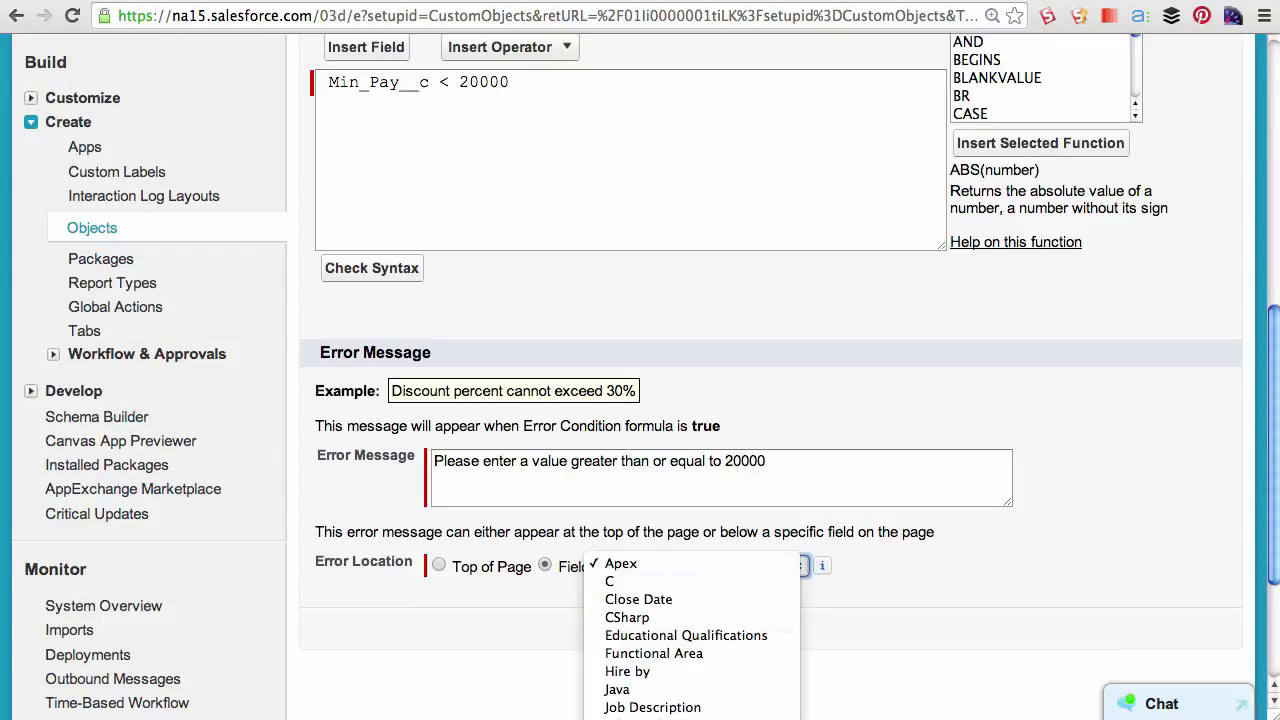
left_click(690, 600)
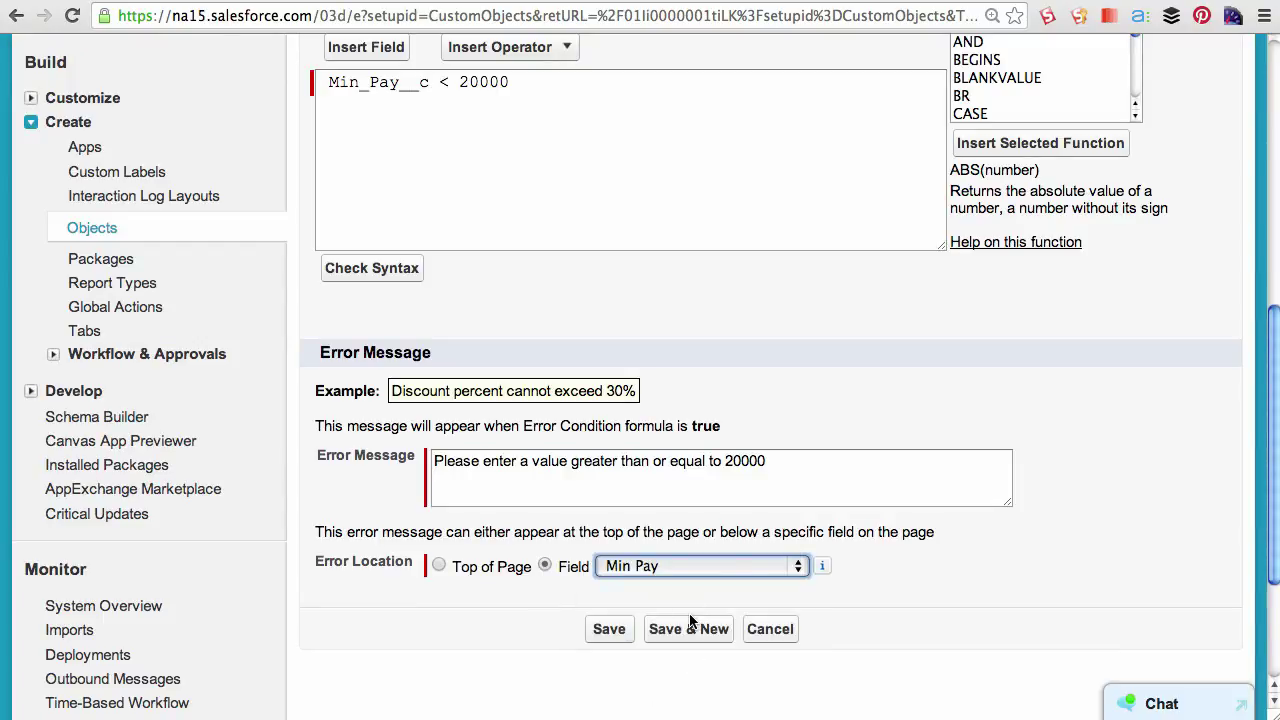
left_click(612, 630)
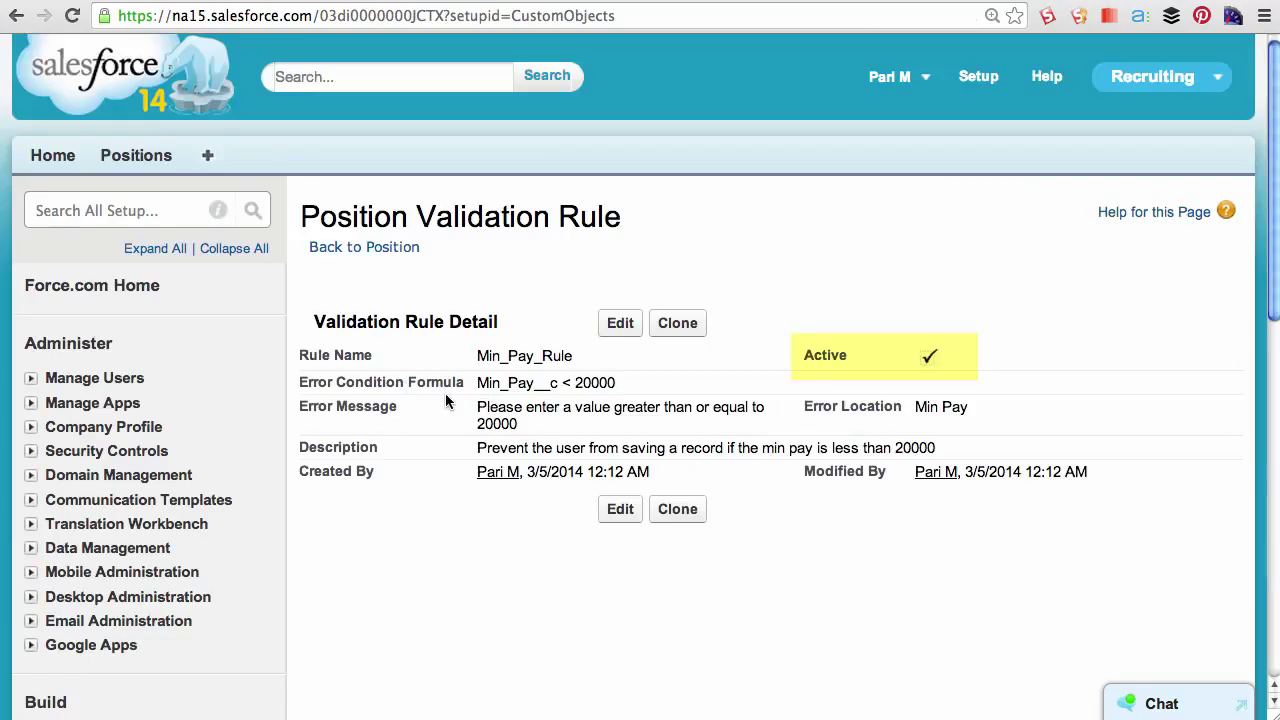
Step: Change the Marketing Intern Min Pay to 5000 and save to trigger the Min Pay rule error
left_click(143, 162)
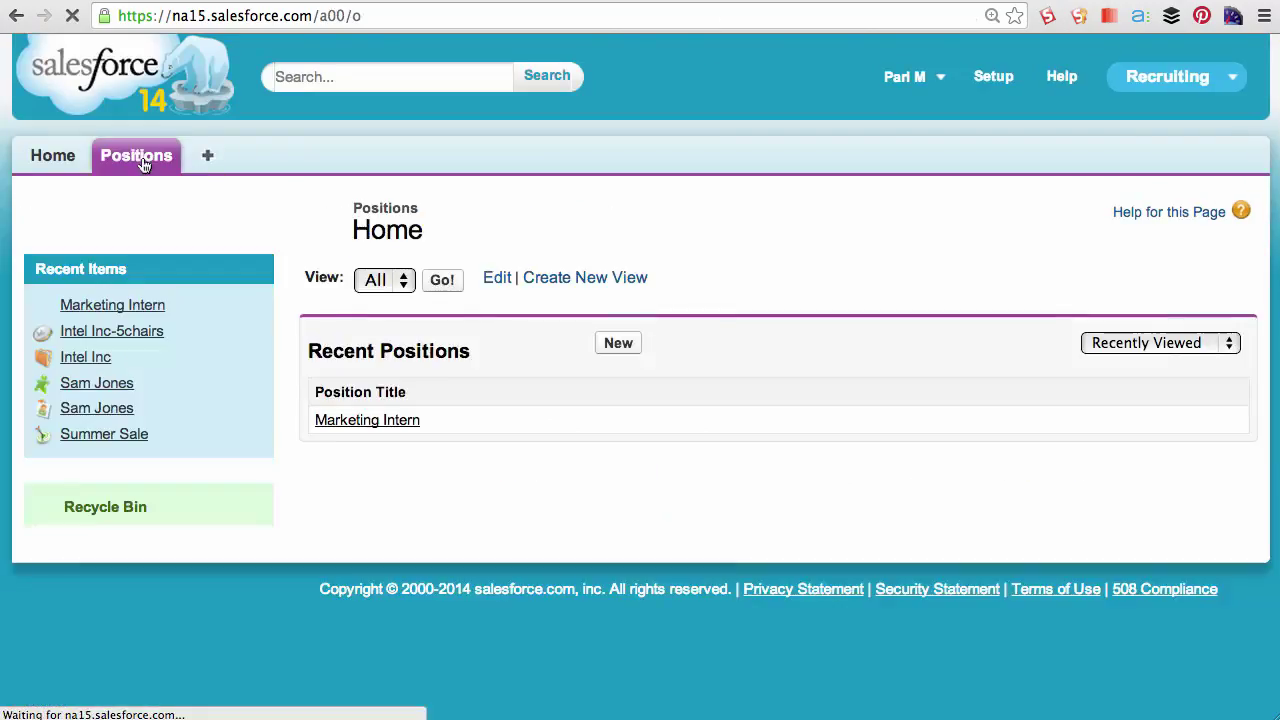
left_click(364, 429)
left_click(620, 357)
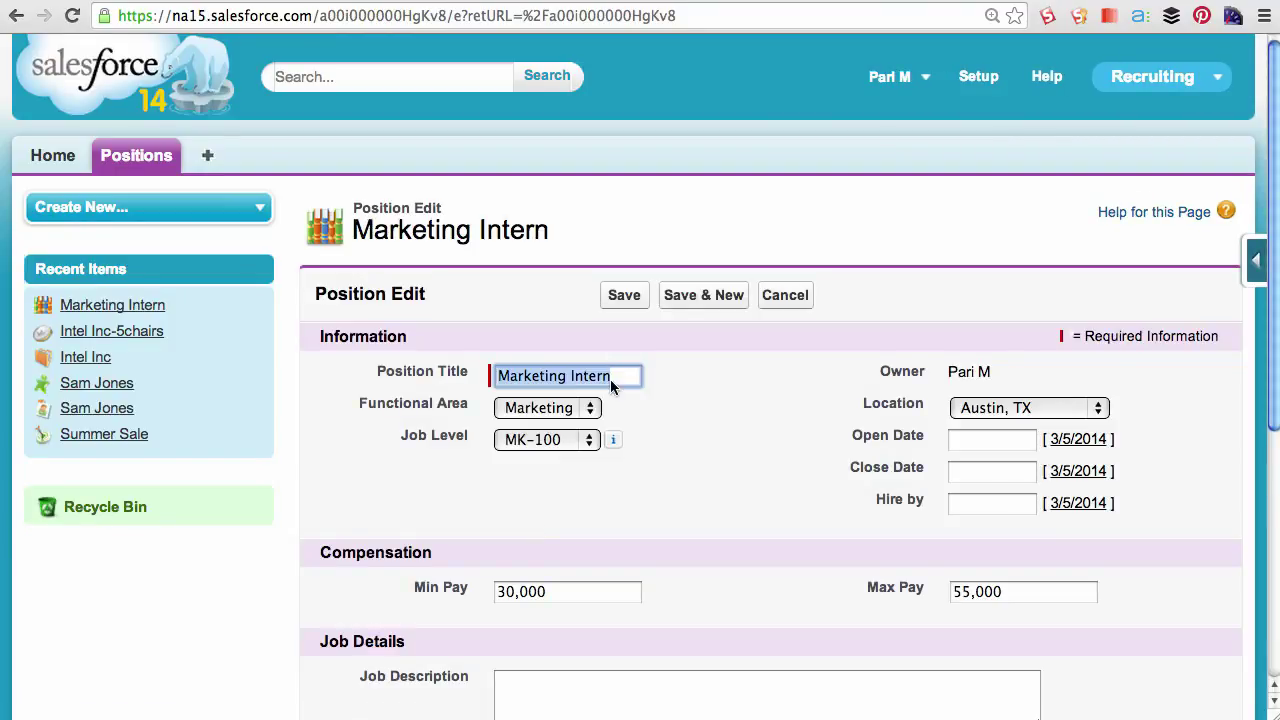
double_click(532, 591)
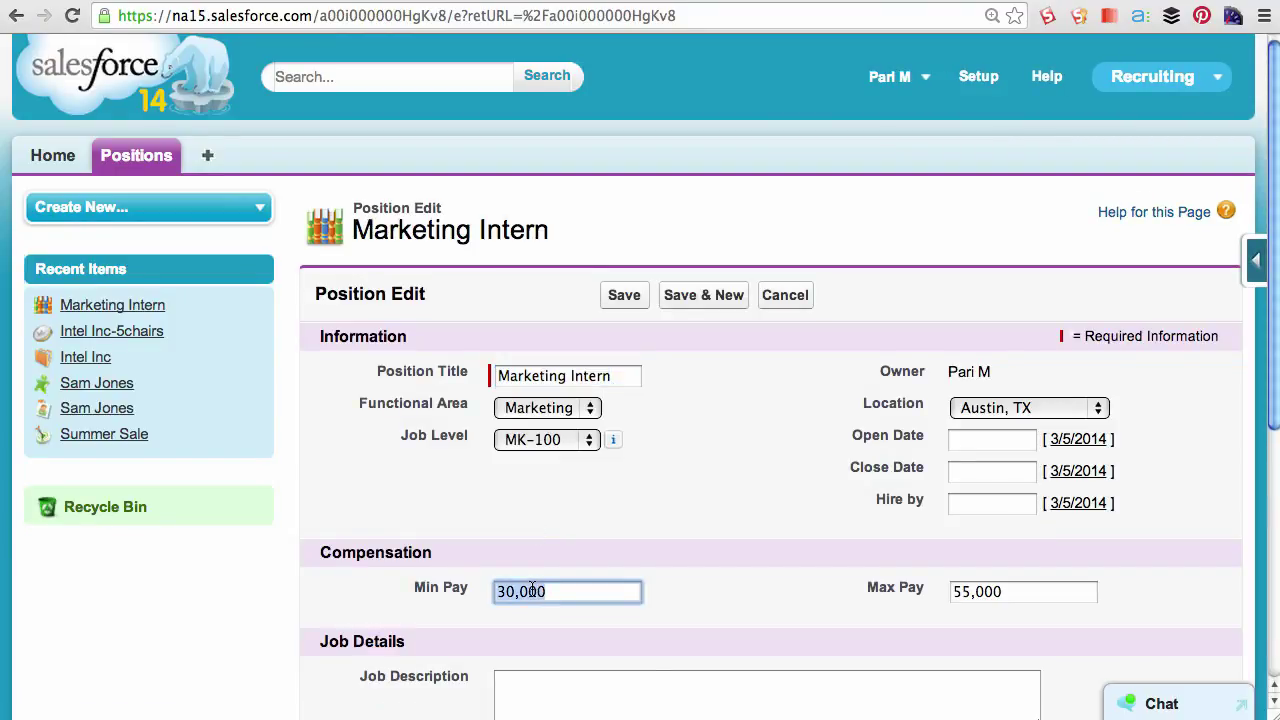
type("5000")
left_click(596, 485)
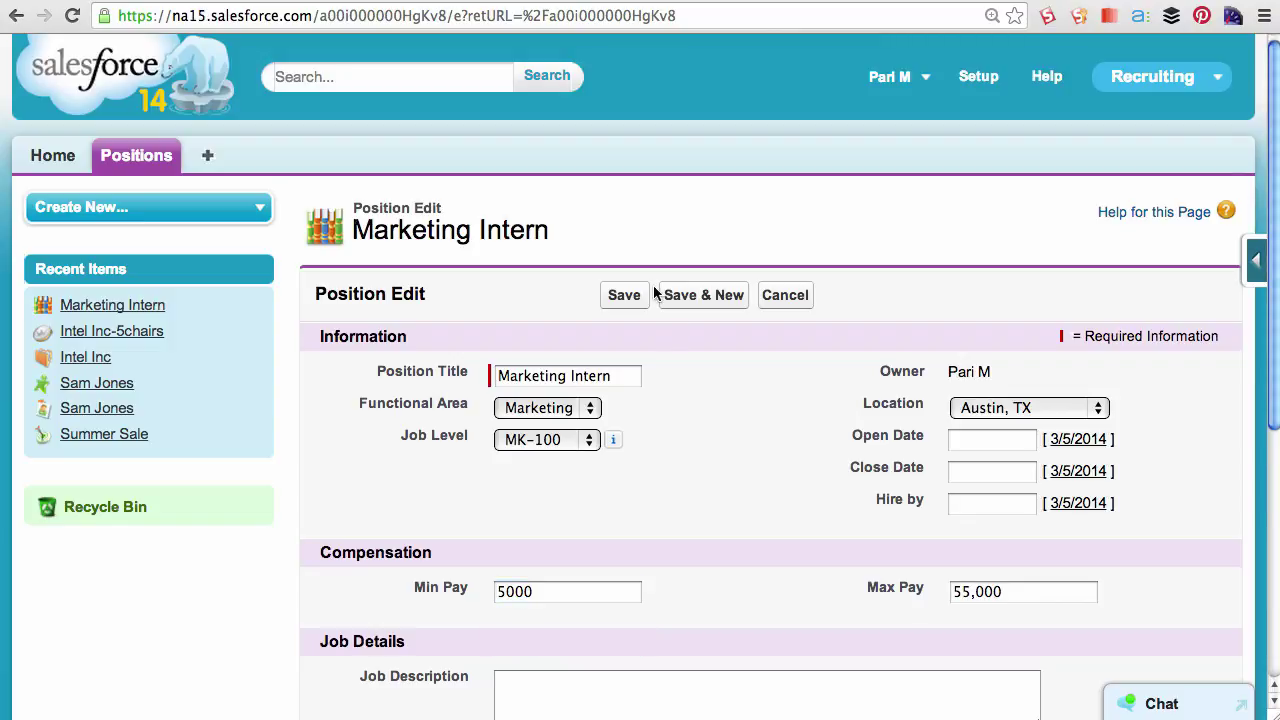
left_click(624, 295)
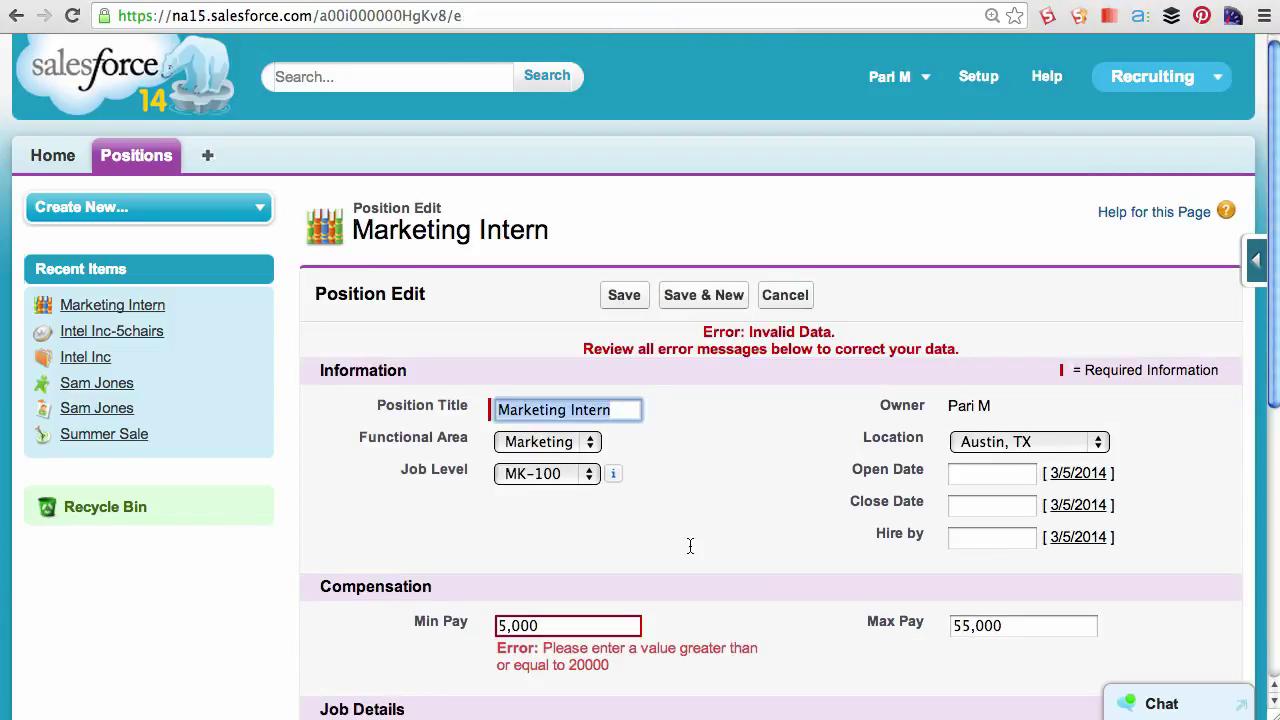
left_click_drag(544, 652, 632, 669)
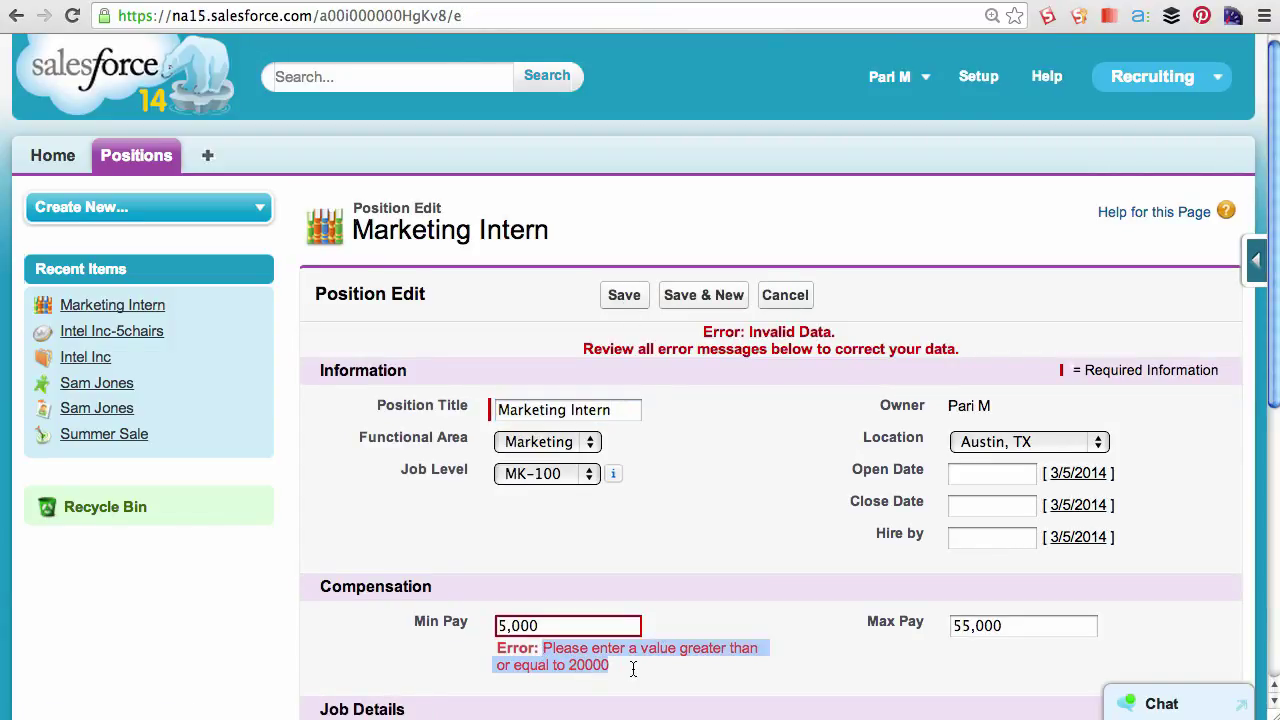
Step: Set Min Pay back to 30000 and save, confirming Max Pay $55,000 on the record
triple_click(600, 626)
key("BackSpace")
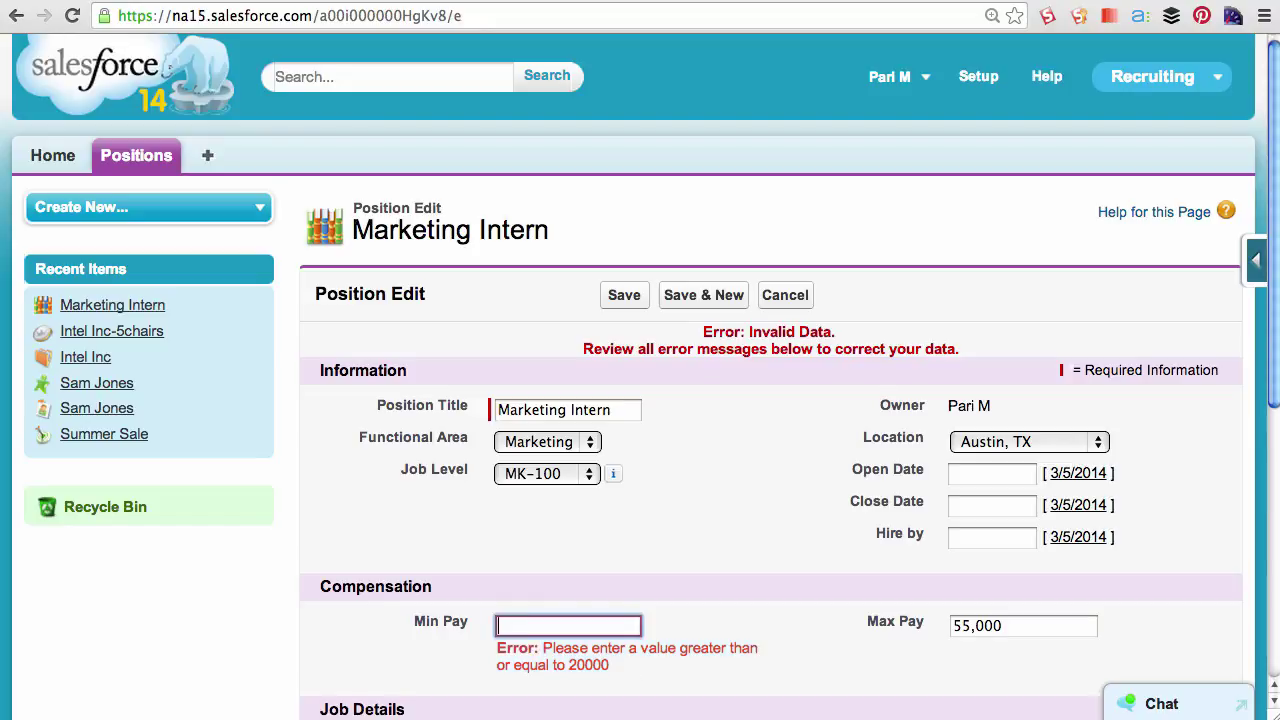
type("30")
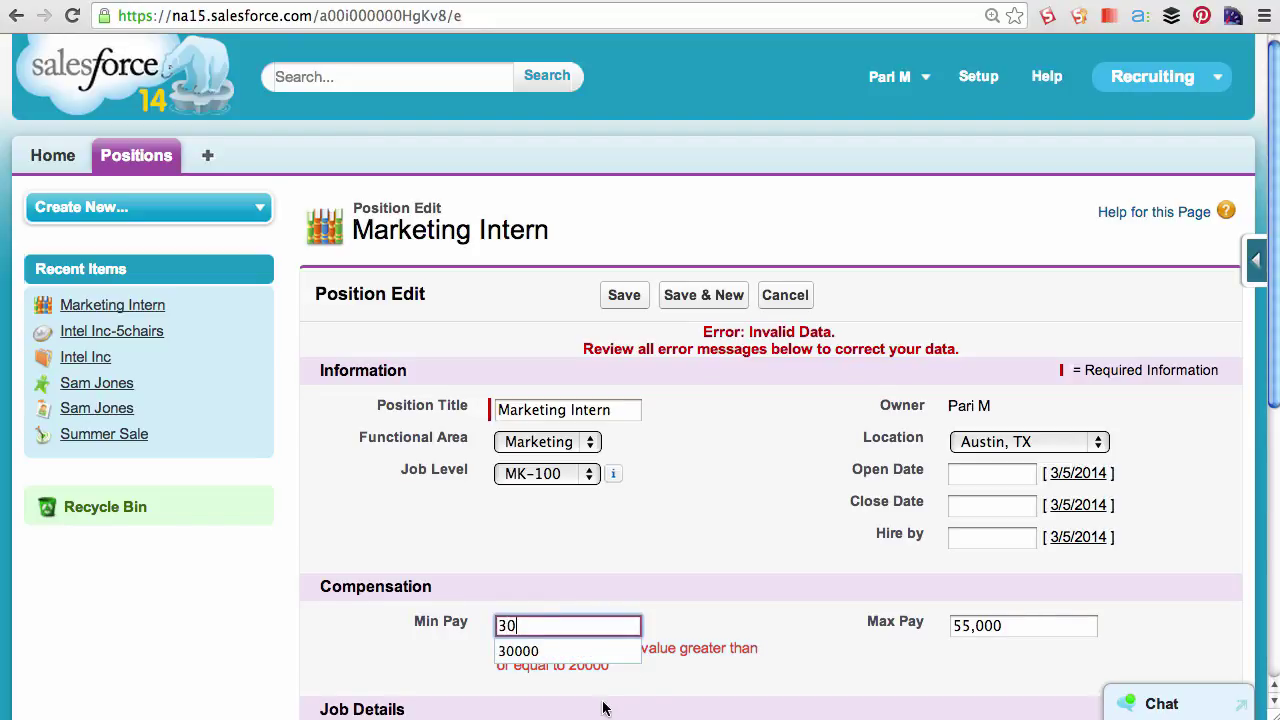
type("000")
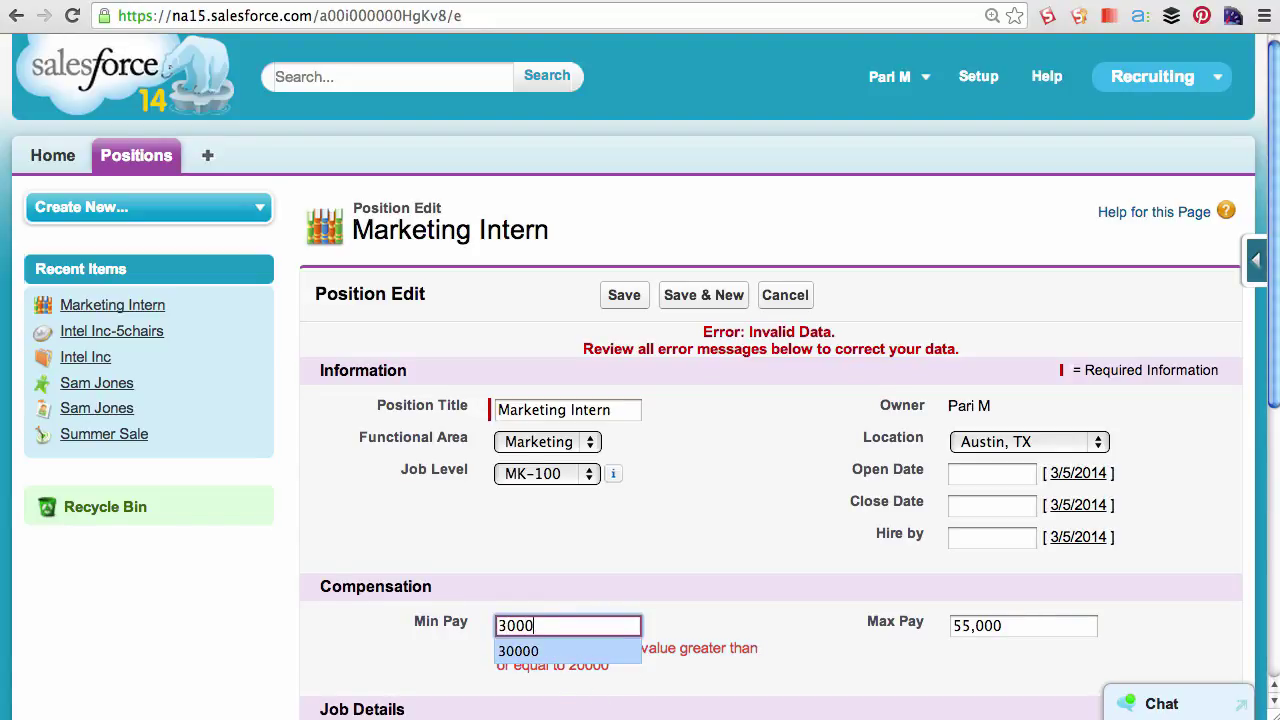
left_click(671, 511)
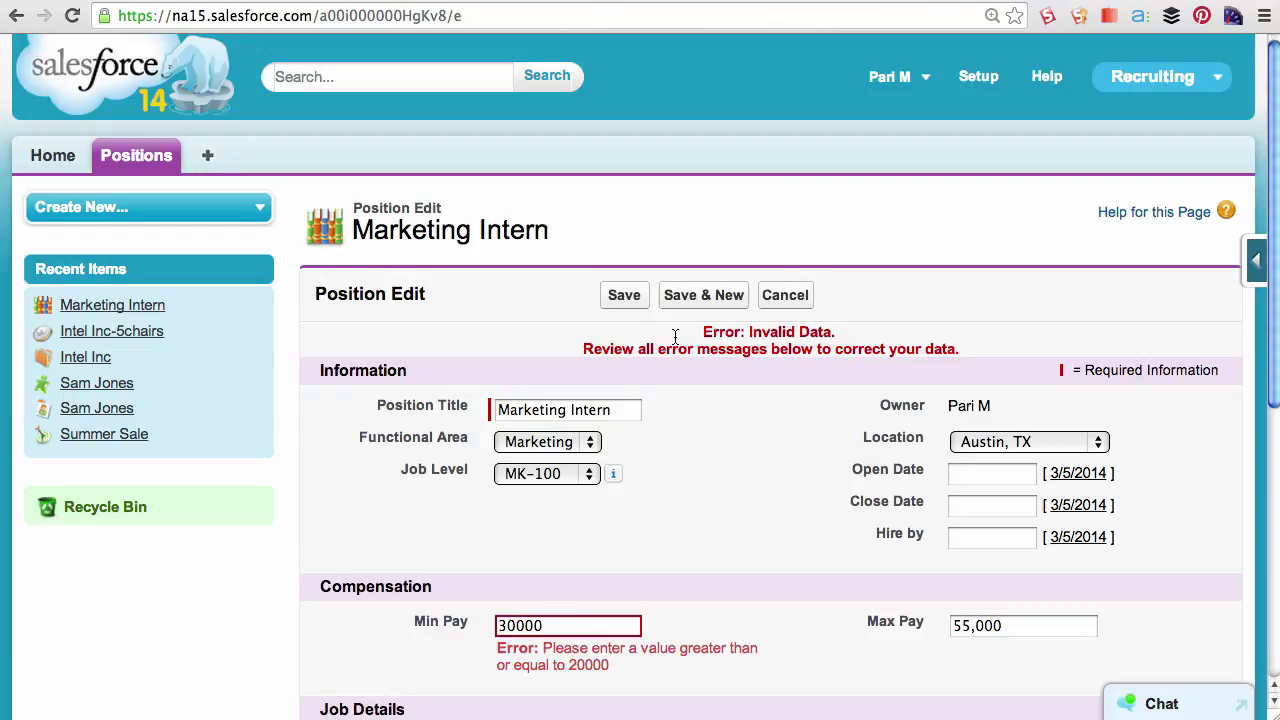
left_click(628, 300)
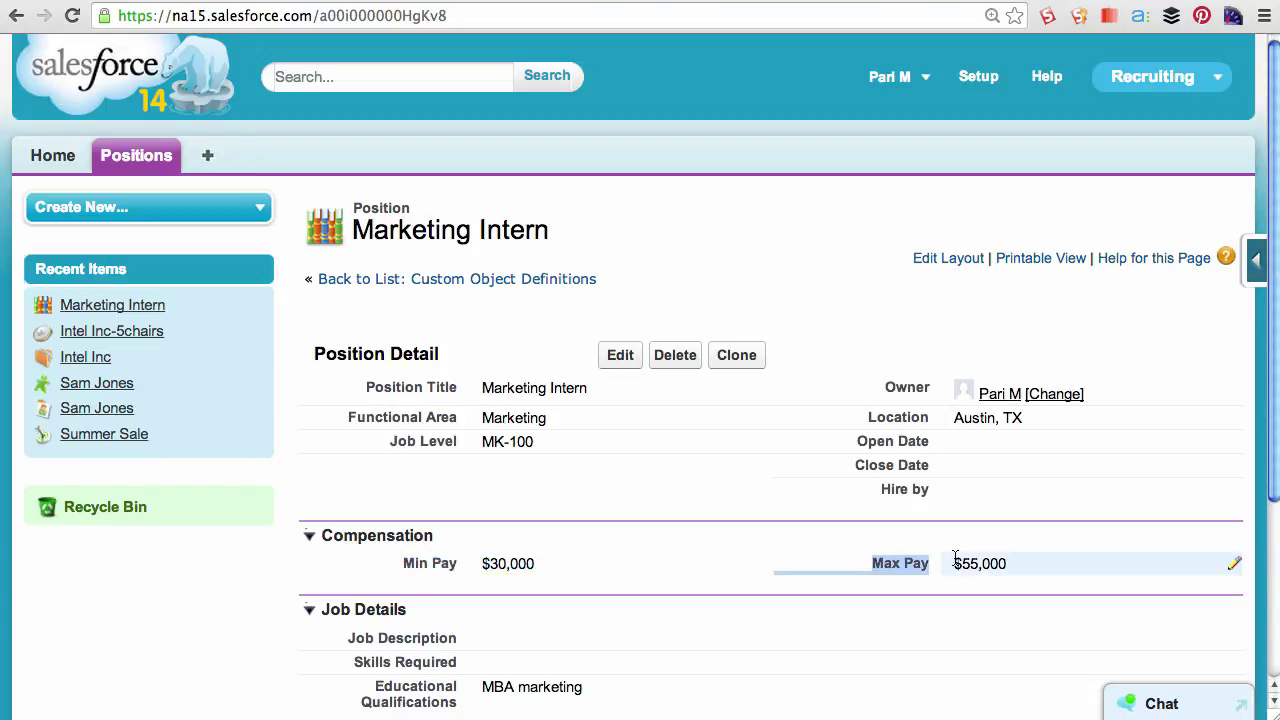
left_click_drag(986, 556, 1004, 560)
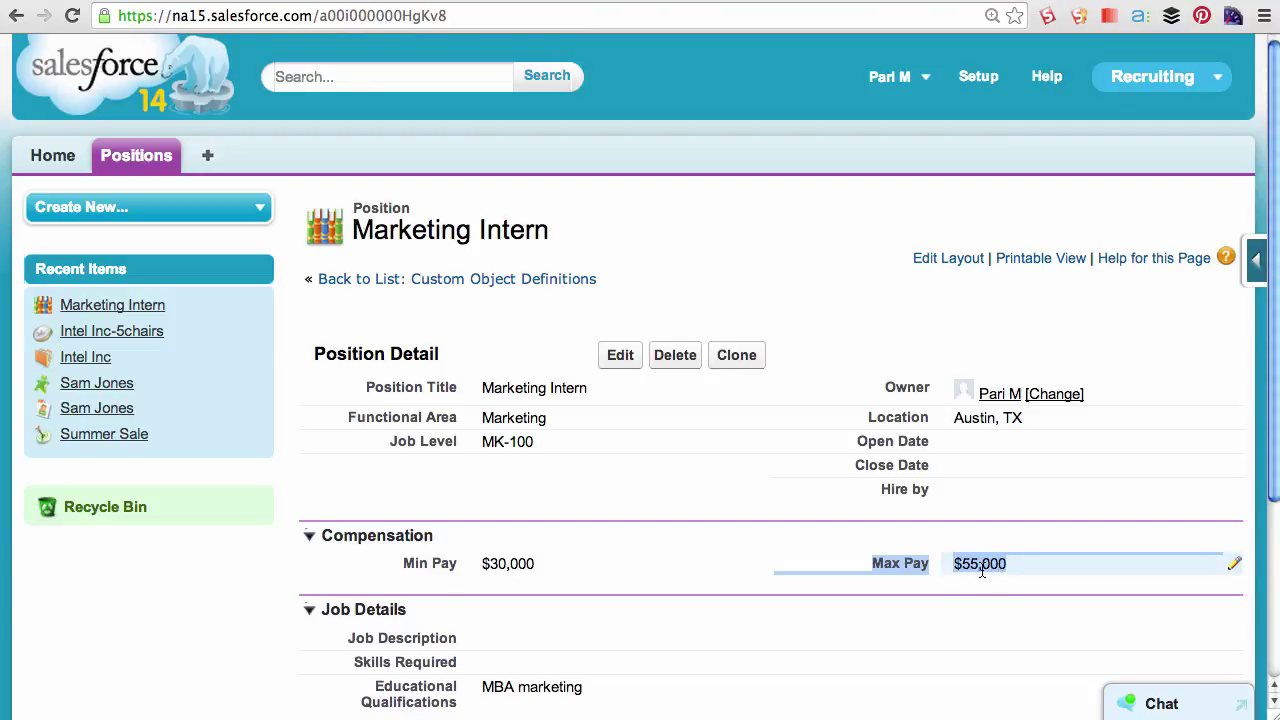
Step: Go through Setup > Create > Objects > Position and start a new validation rule
left_click(978, 77)
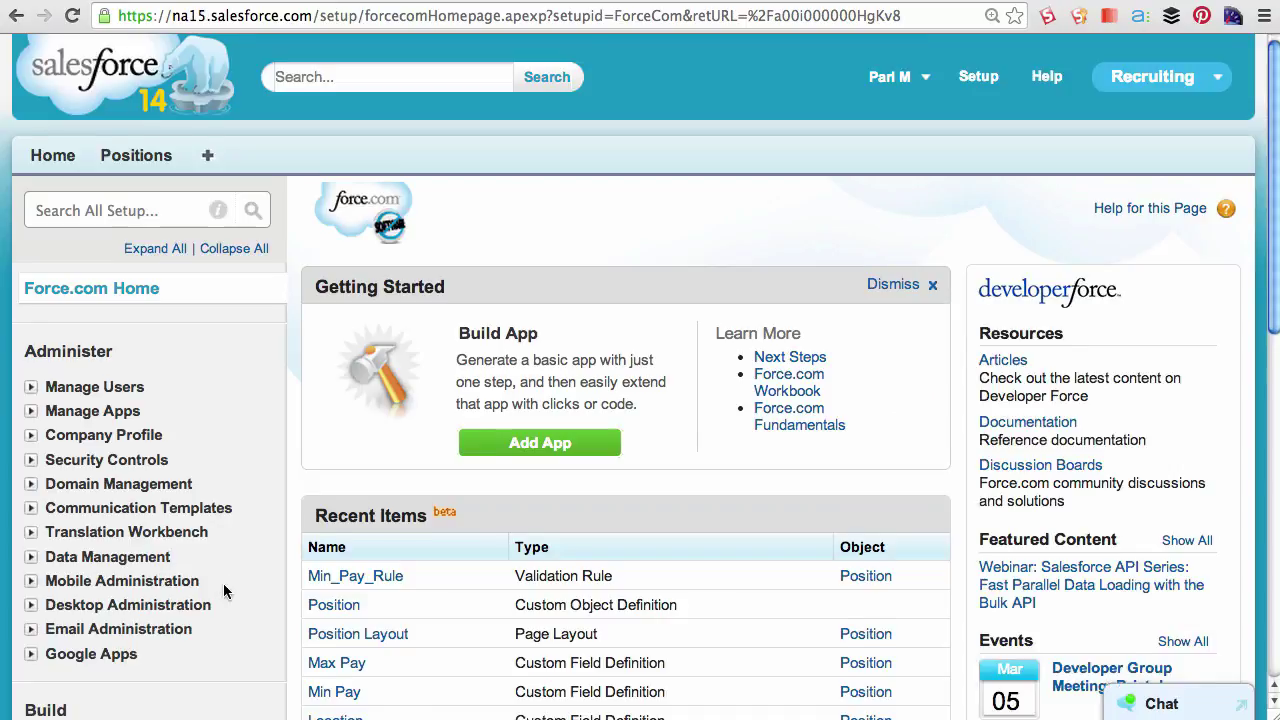
scroll(223, 586, "down", 3)
left_click(31, 590)
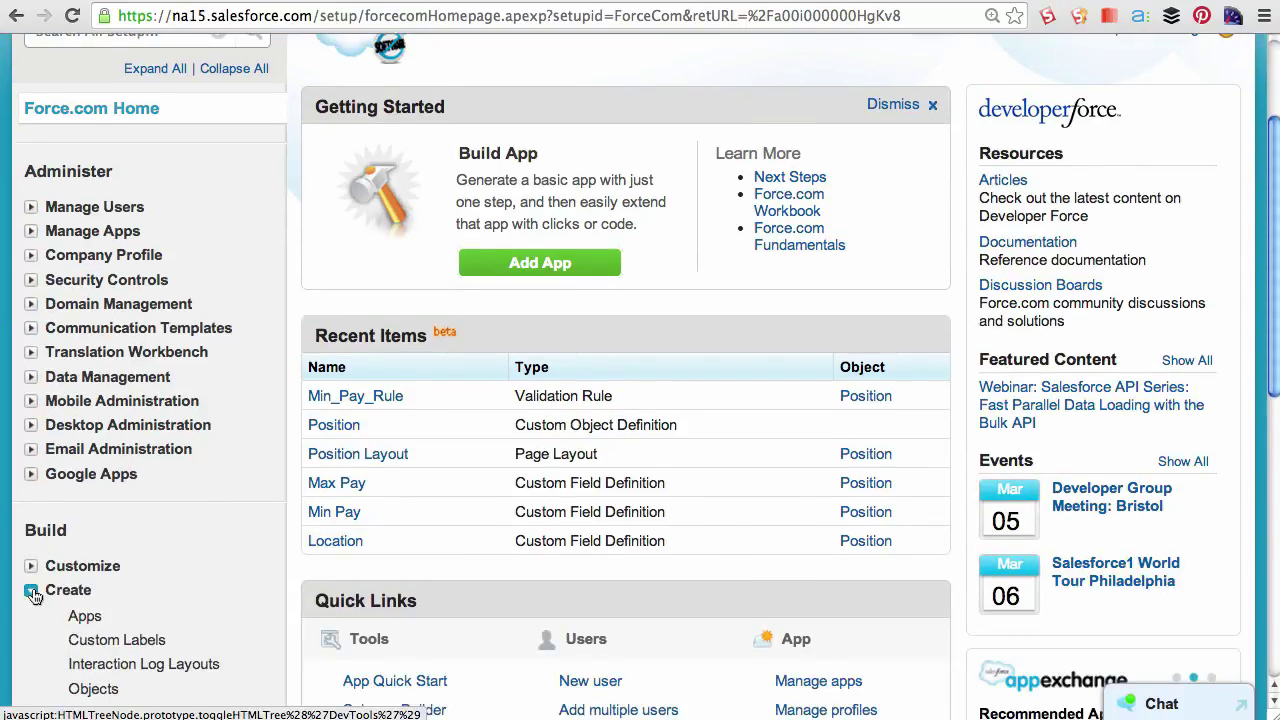
scroll(60, 590, "down", 2)
left_click(100, 583)
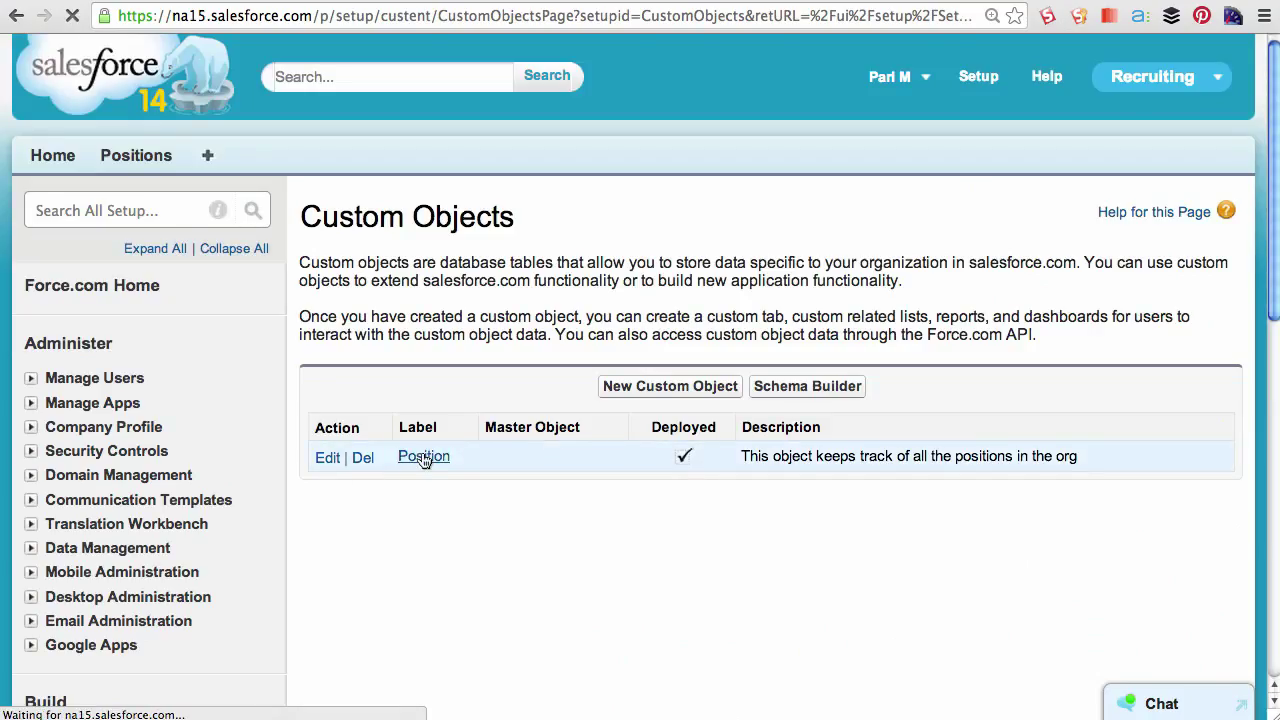
scroll(487, 496, "down", 6)
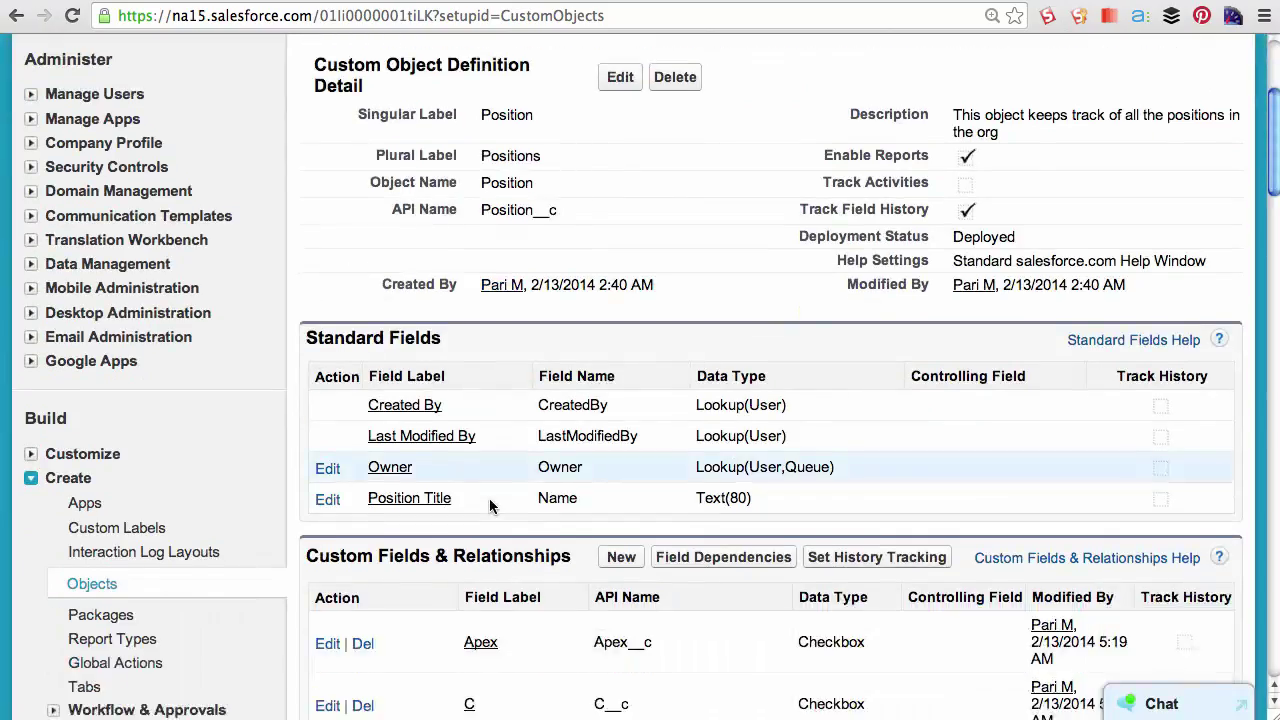
scroll(490, 505, "down", 20)
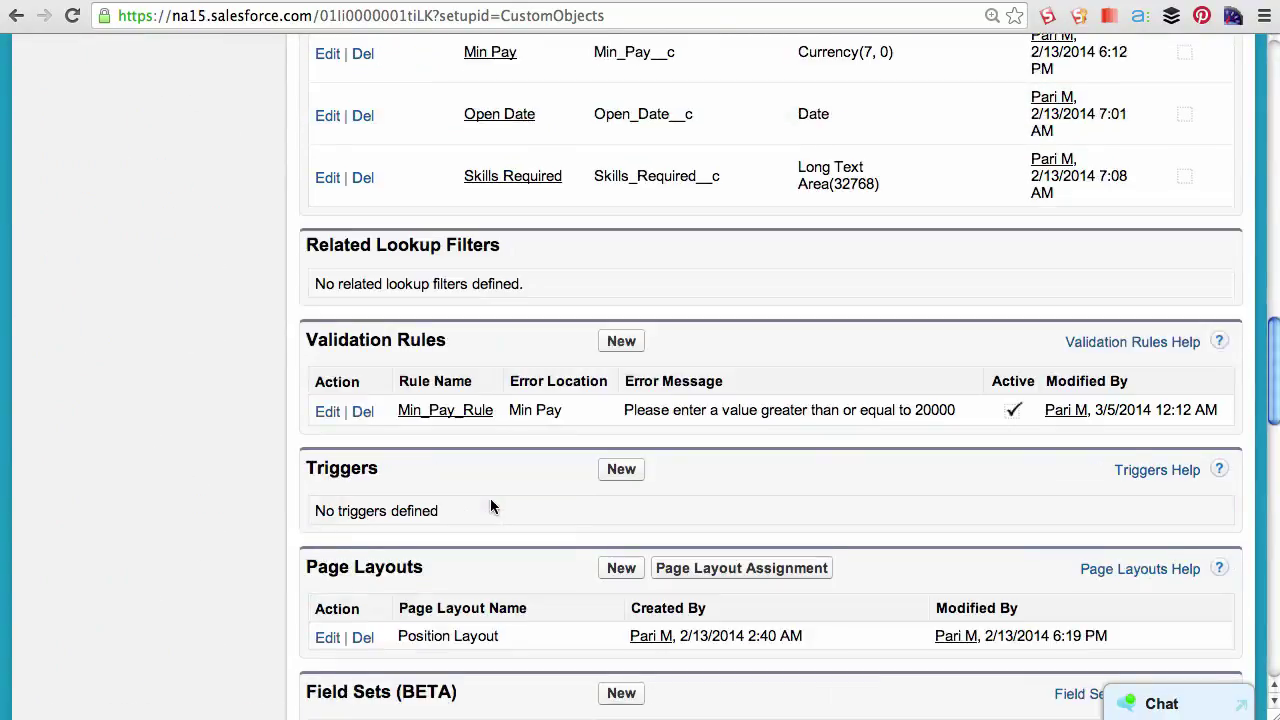
left_click(619, 345)
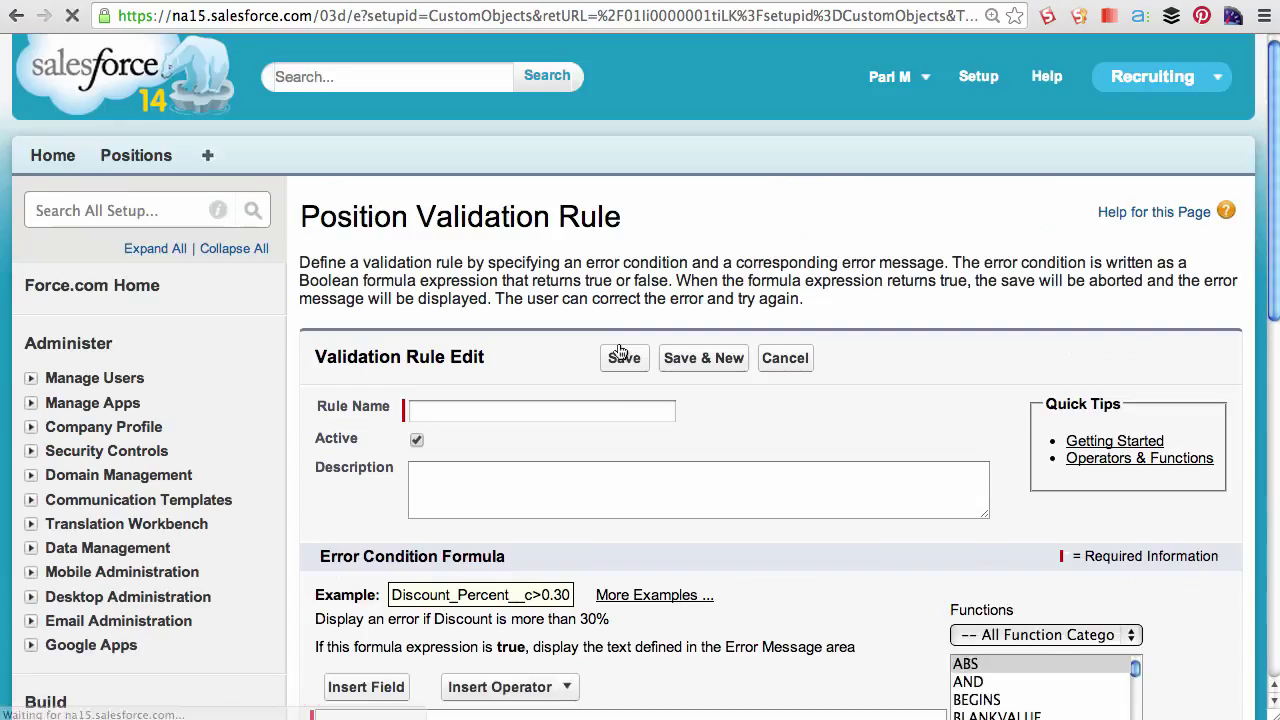
left_click(600, 409)
Step: Name the rule Max_Pay_Rule with description 'The Max Pay should be greater than or equal to Min Pay'
type("Max_Pay_Rule")
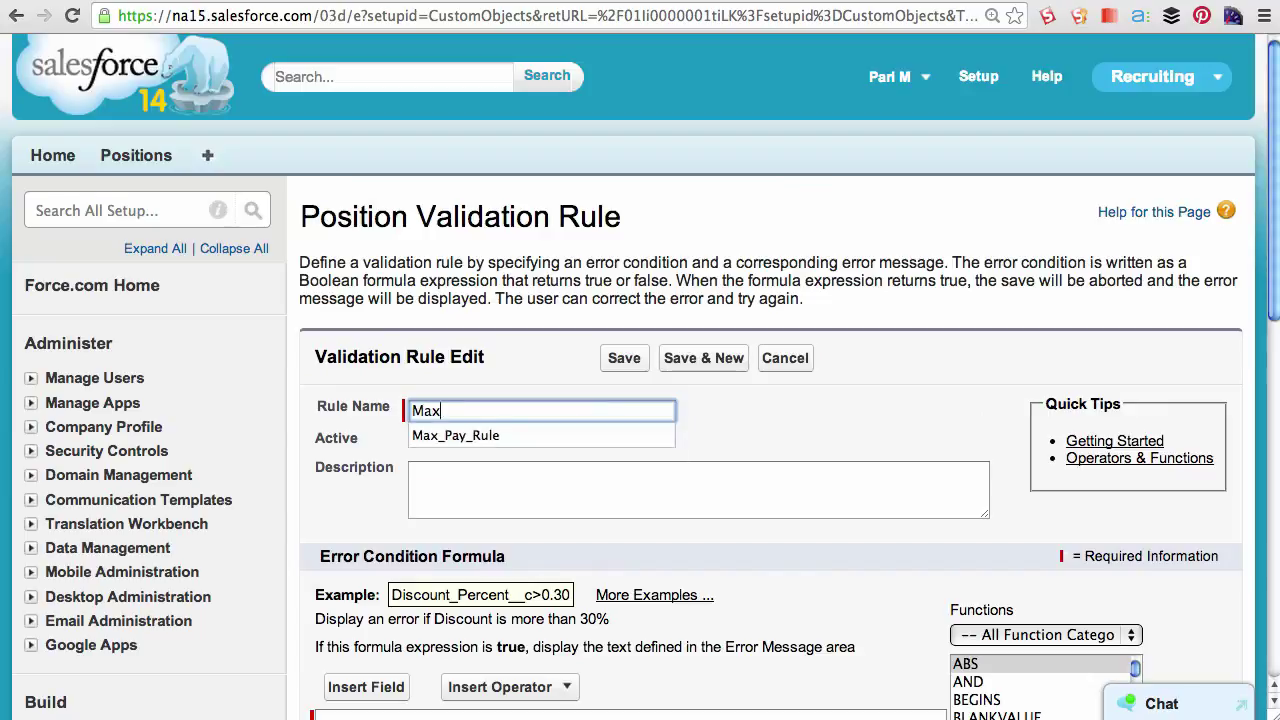
key("Tab")
type("The Max Pay should be greater than or equal to ")
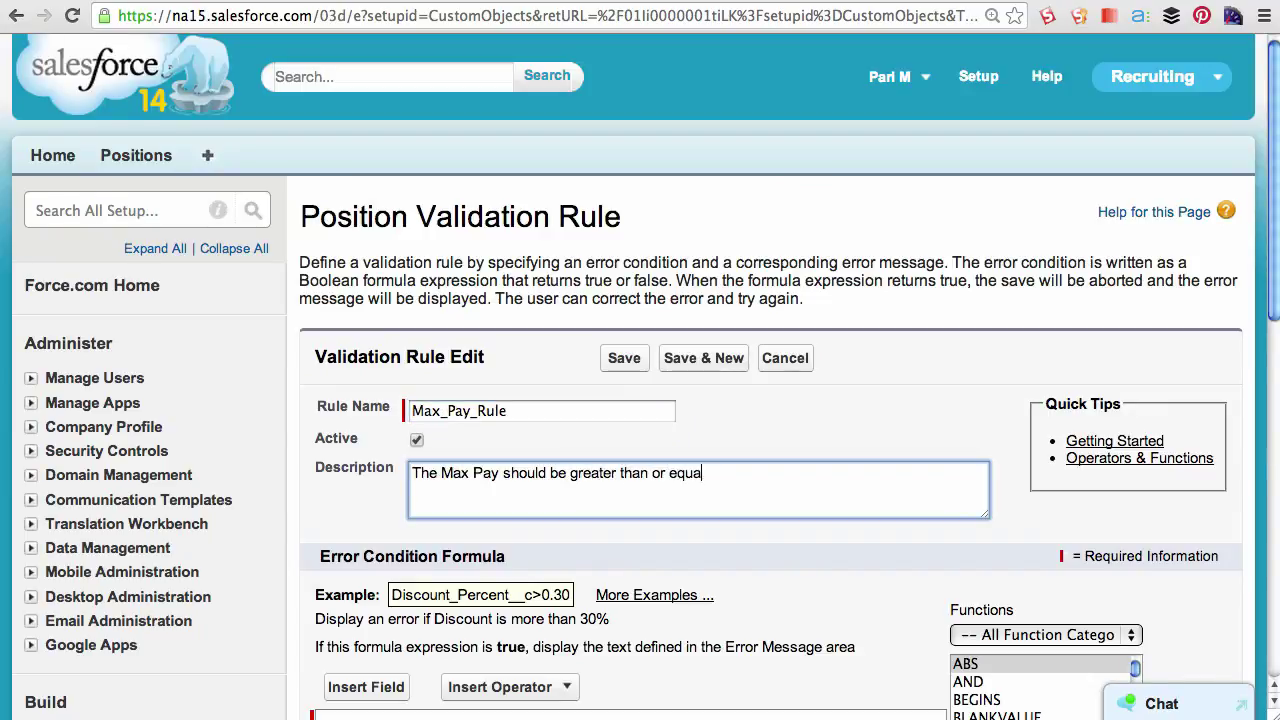
type("Min Pay")
key("Tab")
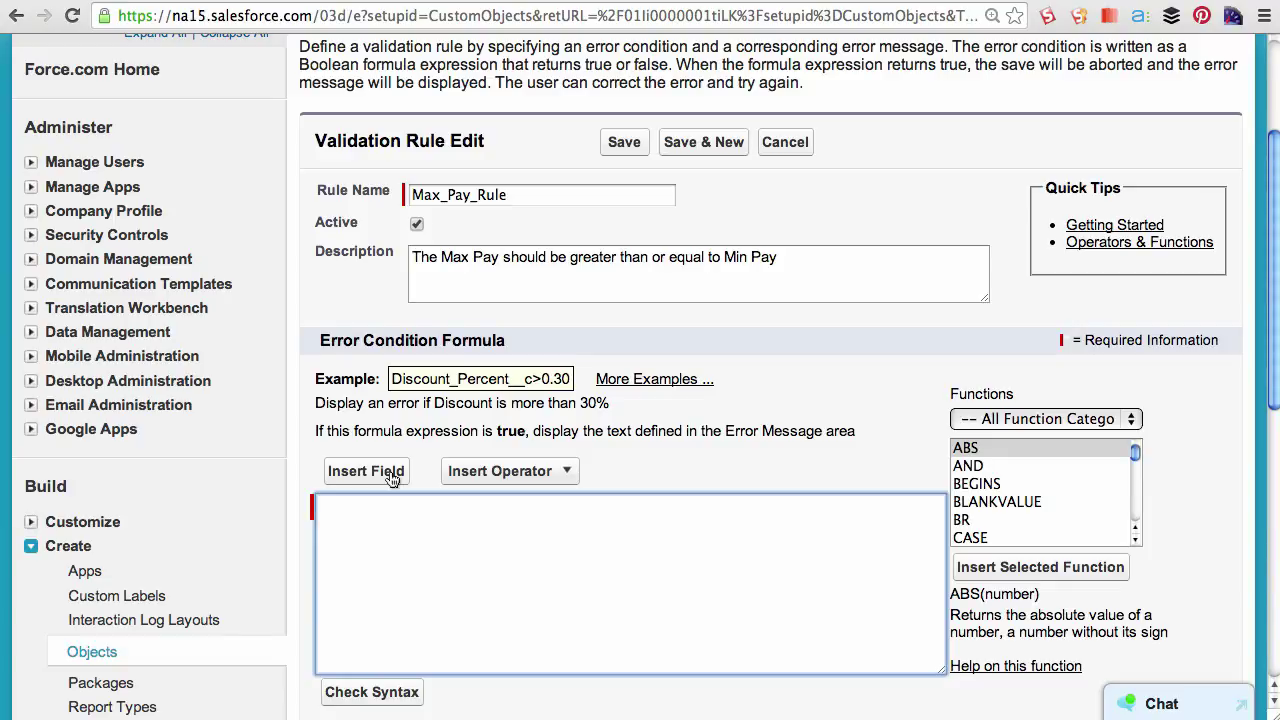
Step: Build the error condition formula Min_Pay__c > Max_Pay__c from the inserted fields
left_click(392, 478)
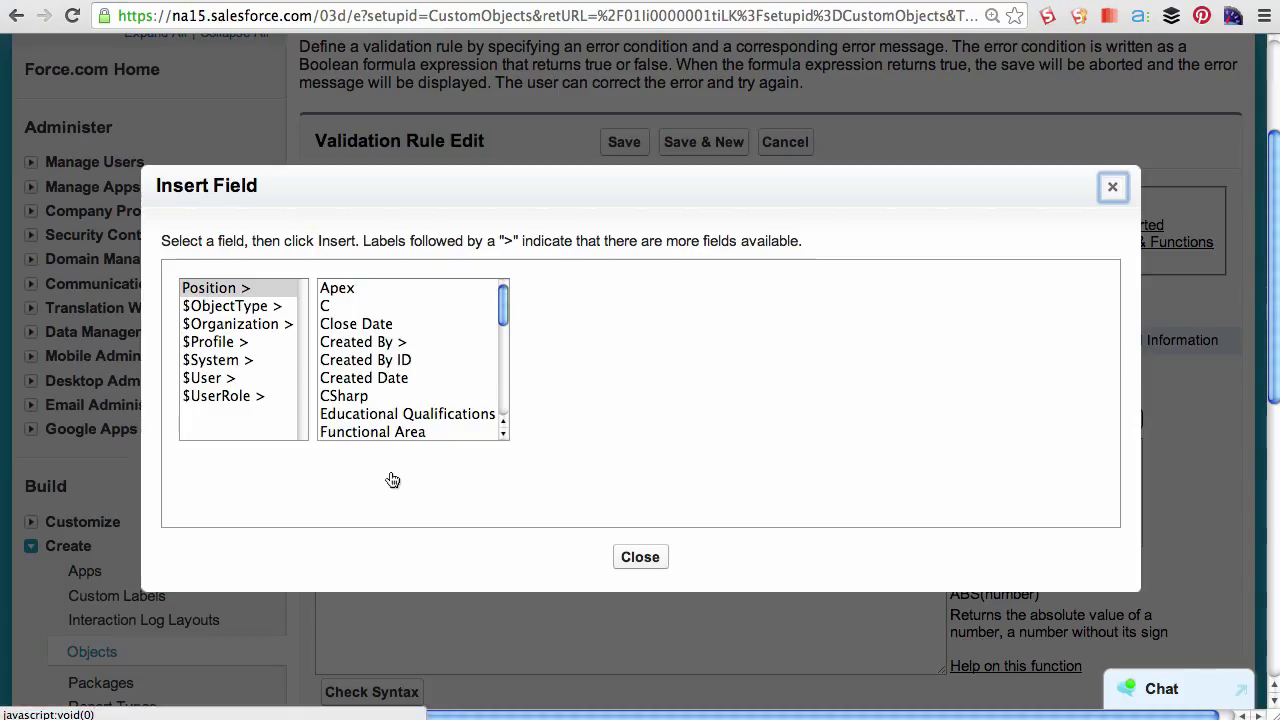
scroll(415, 370, "down", 5)
left_click(360, 306)
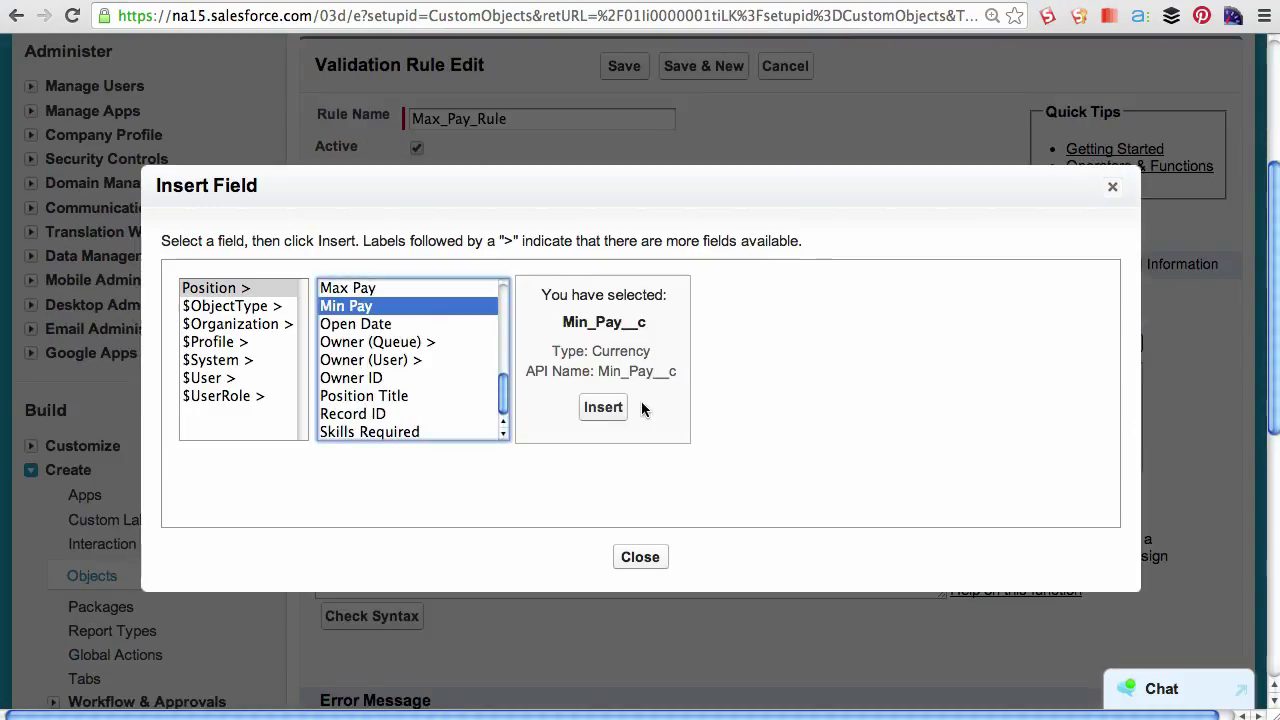
left_click(603, 405)
left_click(549, 404)
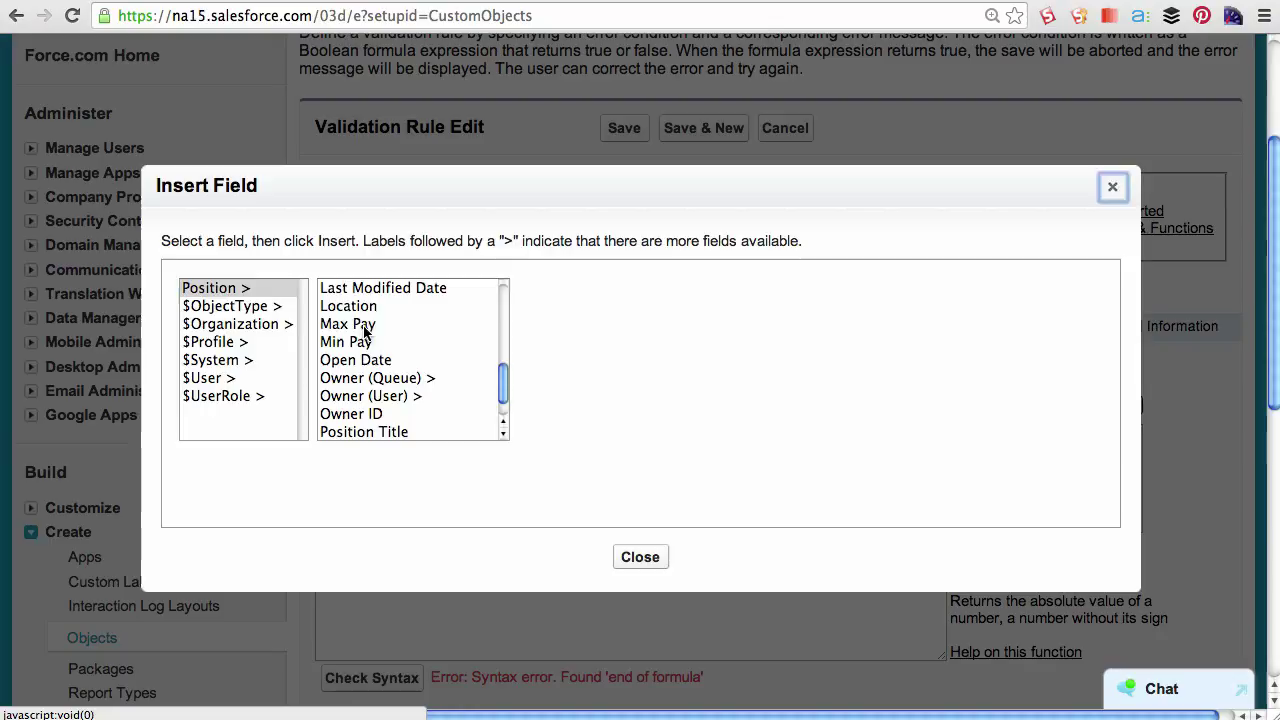
left_click(366, 325)
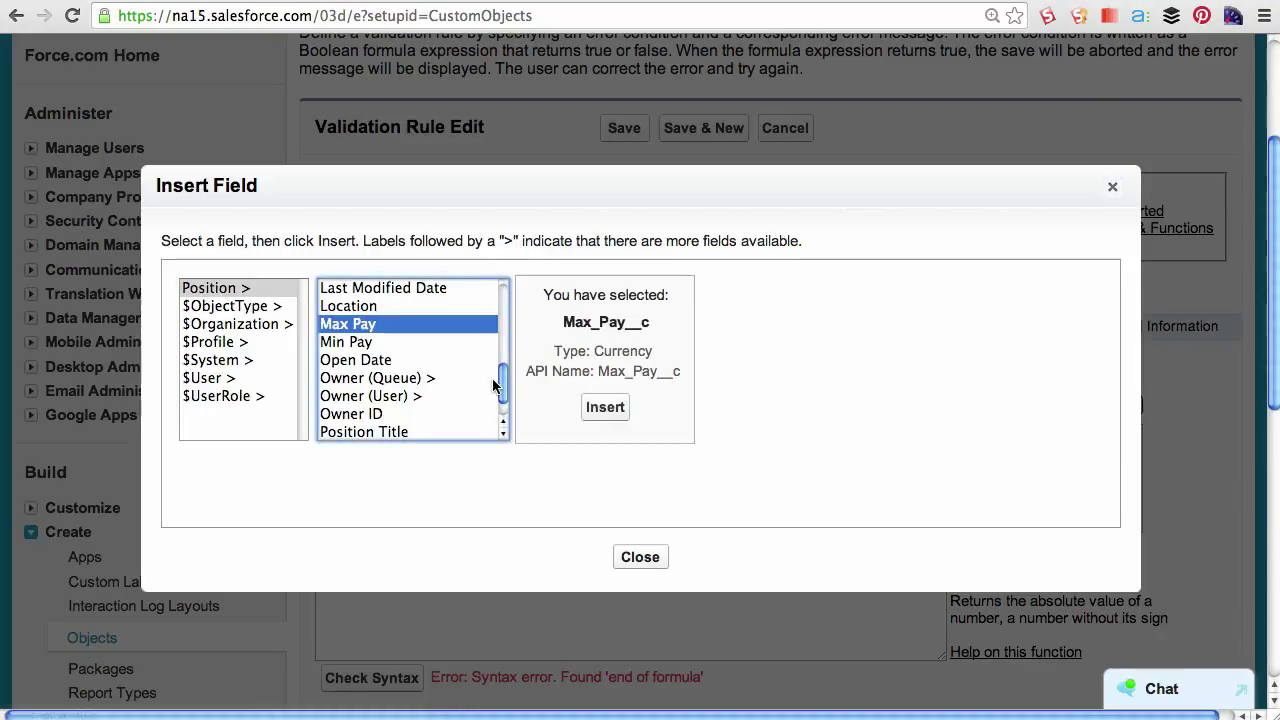
left_click(591, 406)
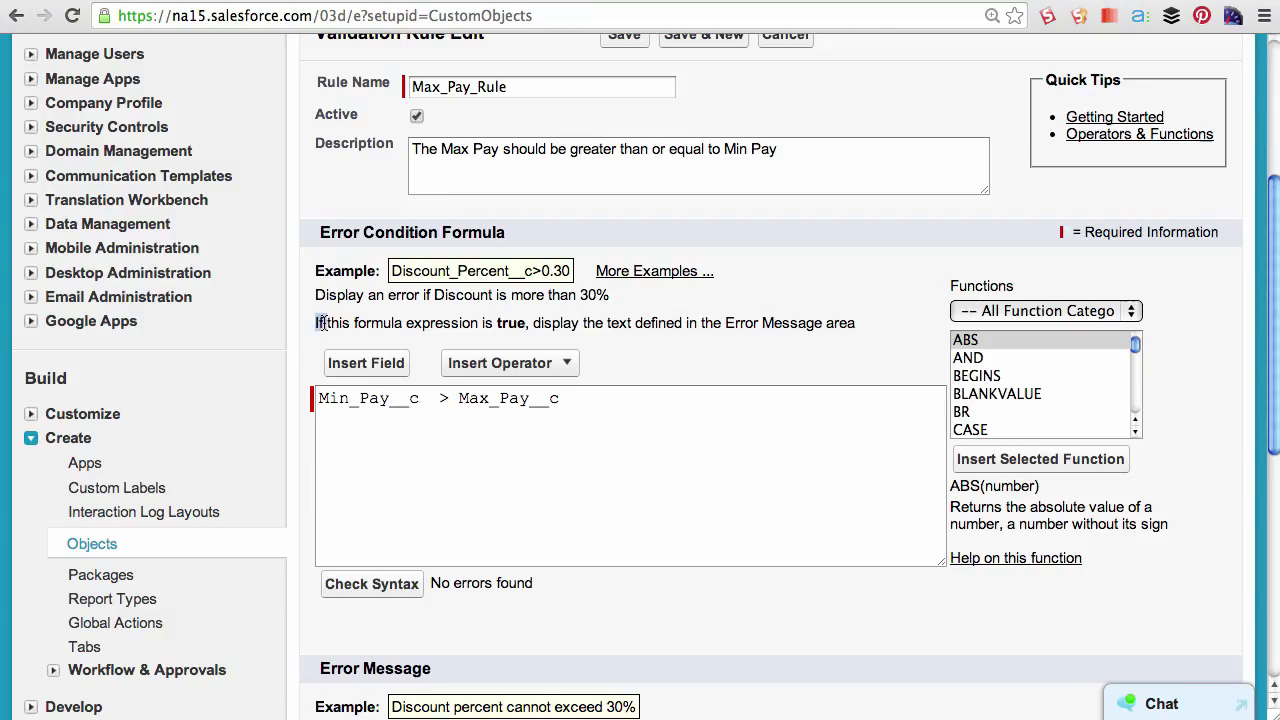
left_click_drag(320, 323, 620, 323)
left_click(747, 309)
left_click_drag(747, 309, 865, 326)
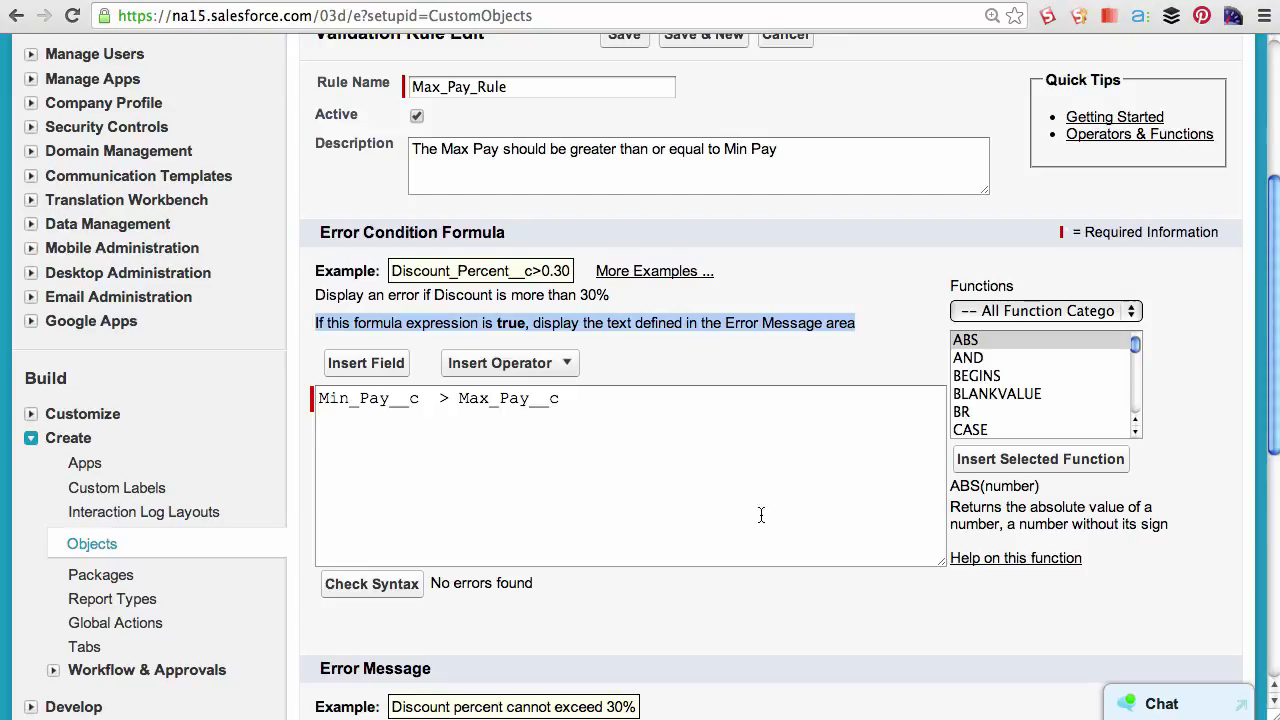
Step: Show 'The Max Pay cannot be less than Min Pay' at the Max Pay field and save the rule
scroll(761, 515, "down", 5)
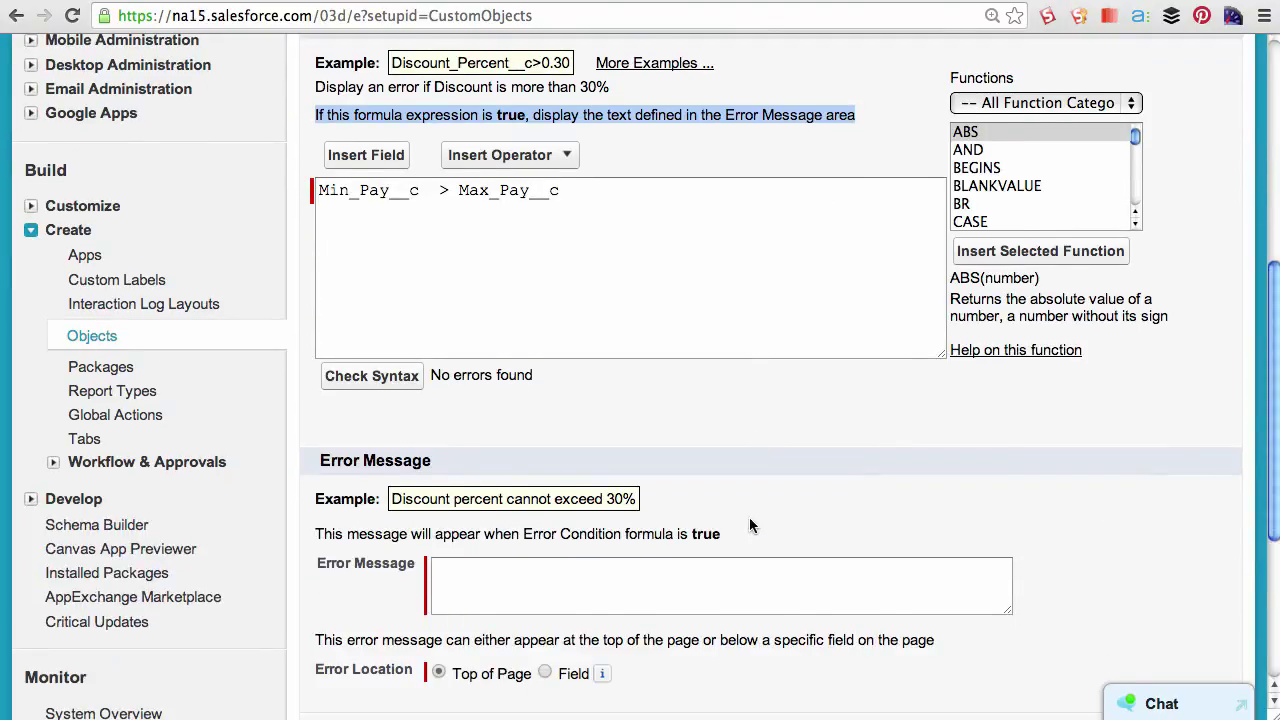
left_click(750, 585)
type("The Max Pay cannot be les")
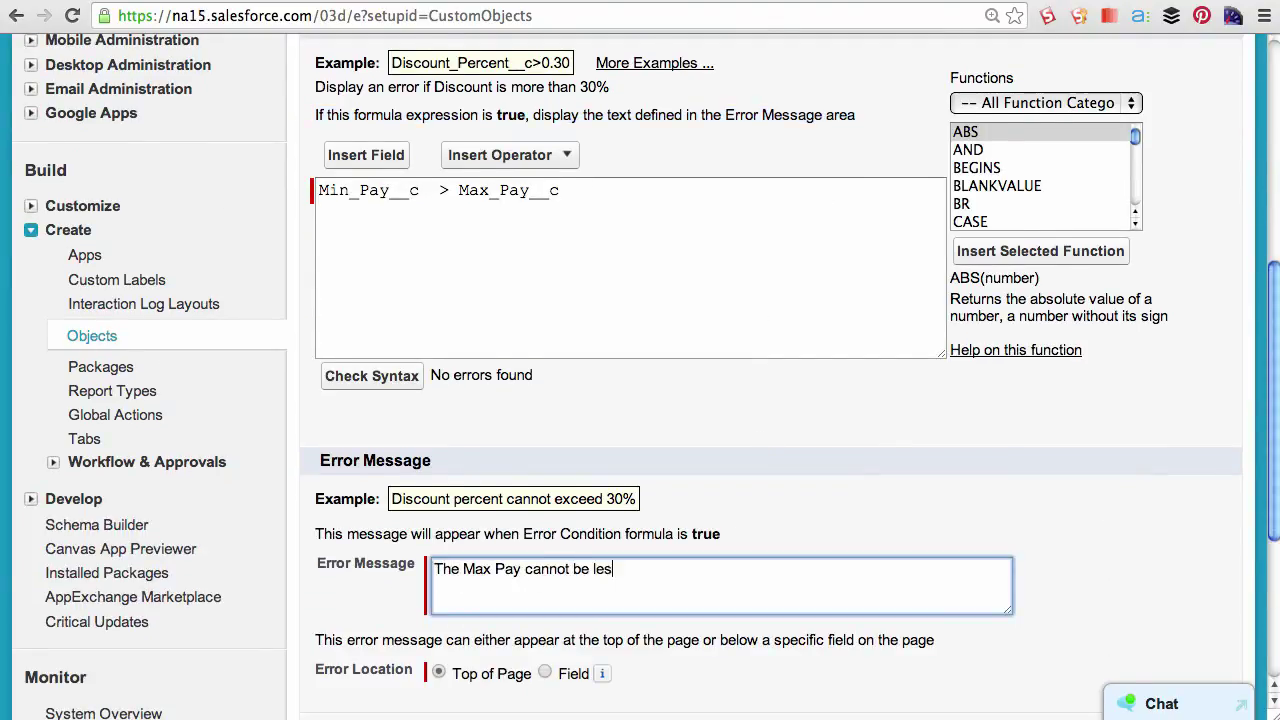
type("s than Min Pay")
scroll(545, 652, "down", 1)
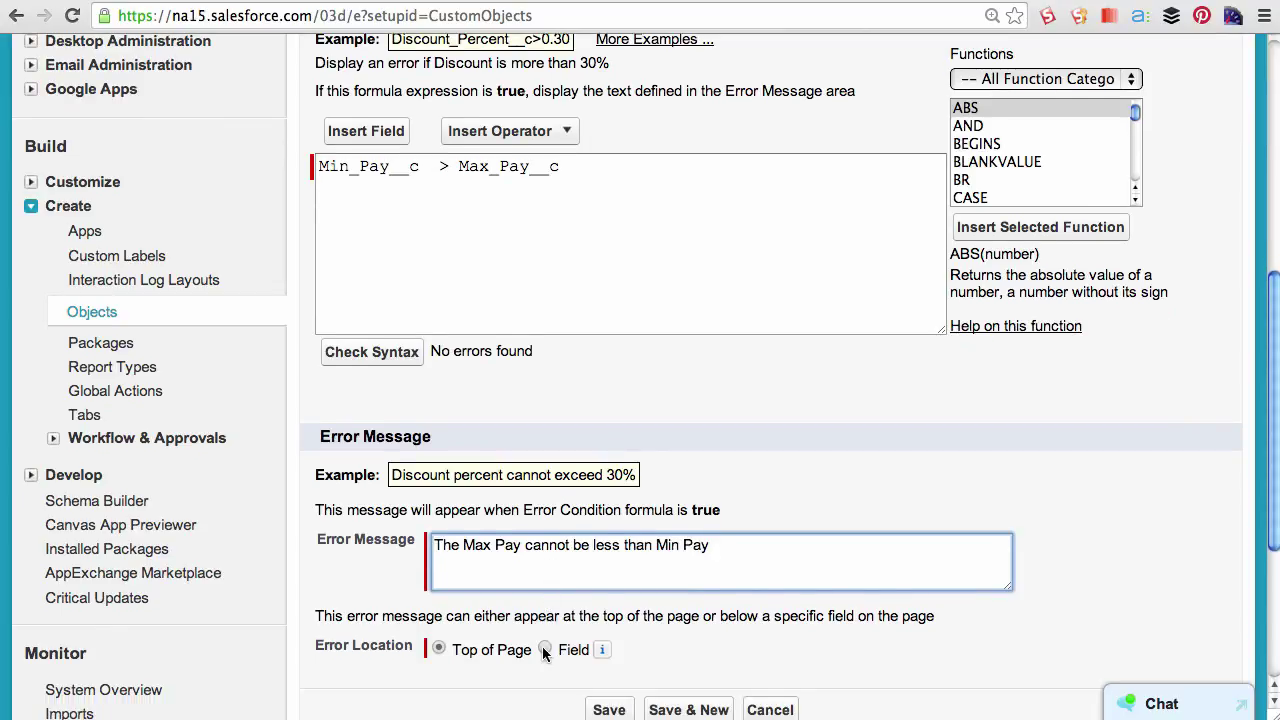
left_click(545, 651)
left_click(700, 652)
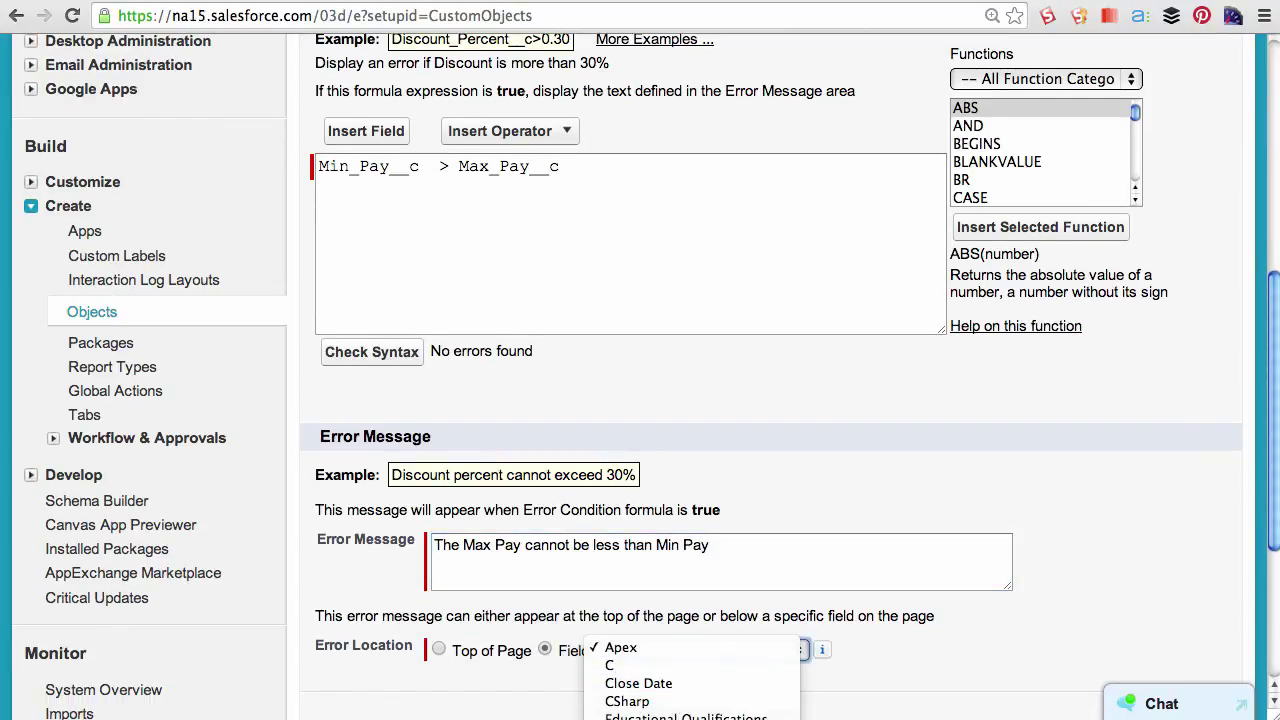
left_click(670, 700)
scroll(670, 705, "down", 1)
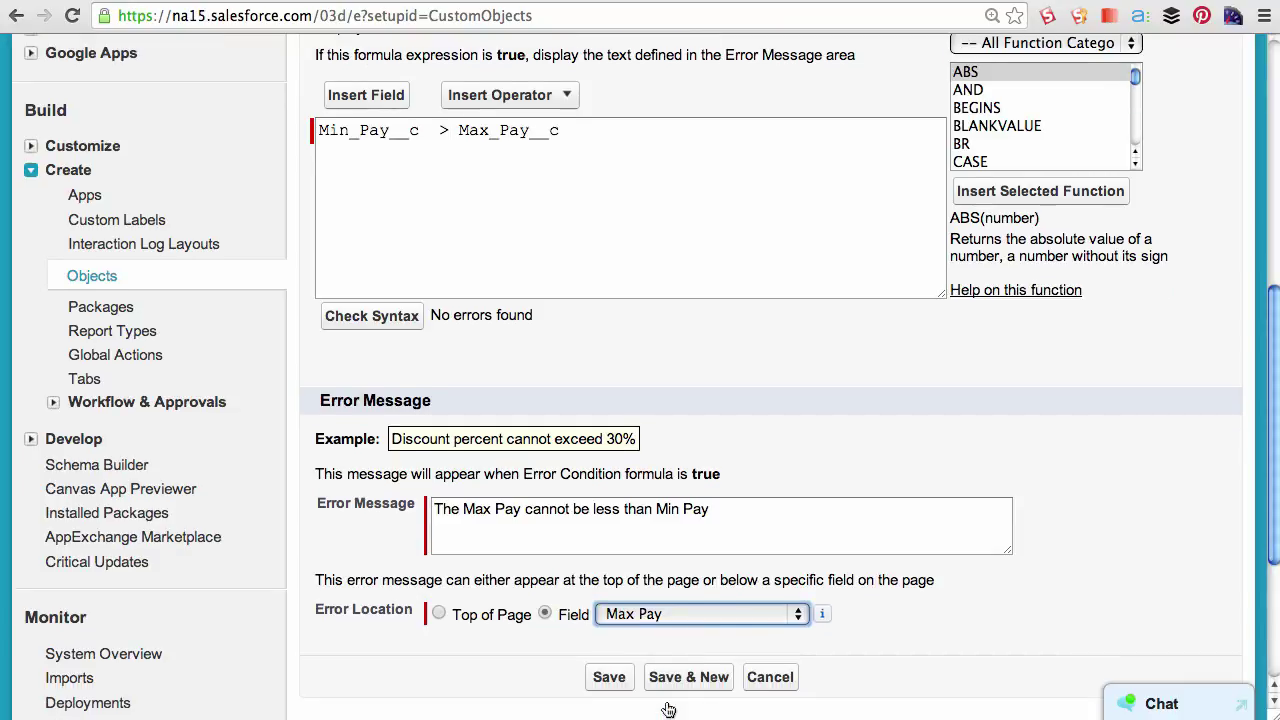
left_click(610, 679)
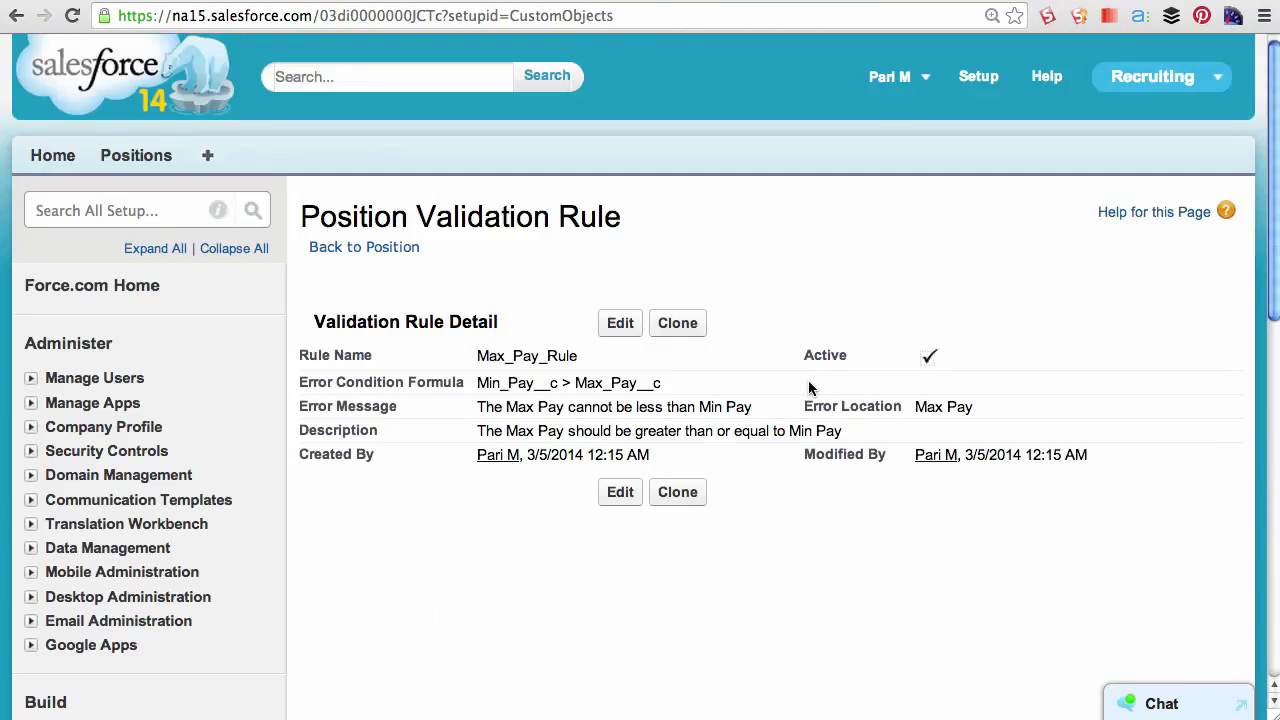
left_click_drag(806, 356, 946, 358)
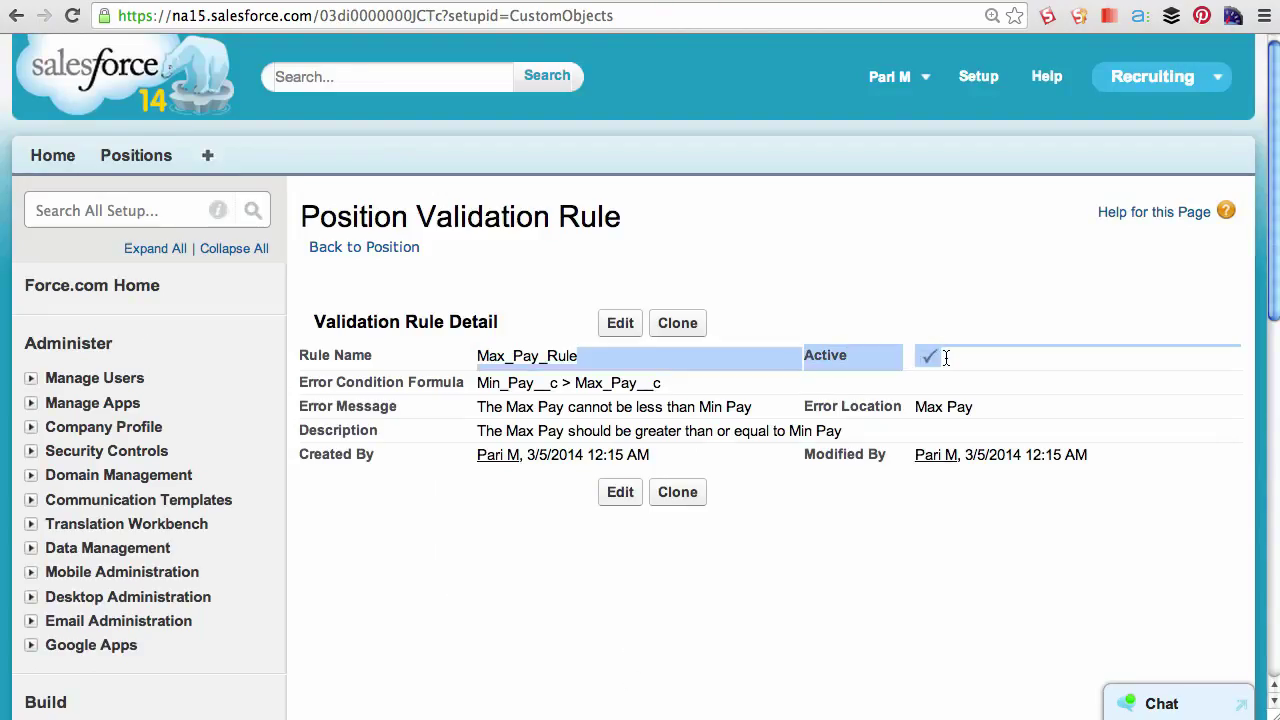
left_click(145, 160)
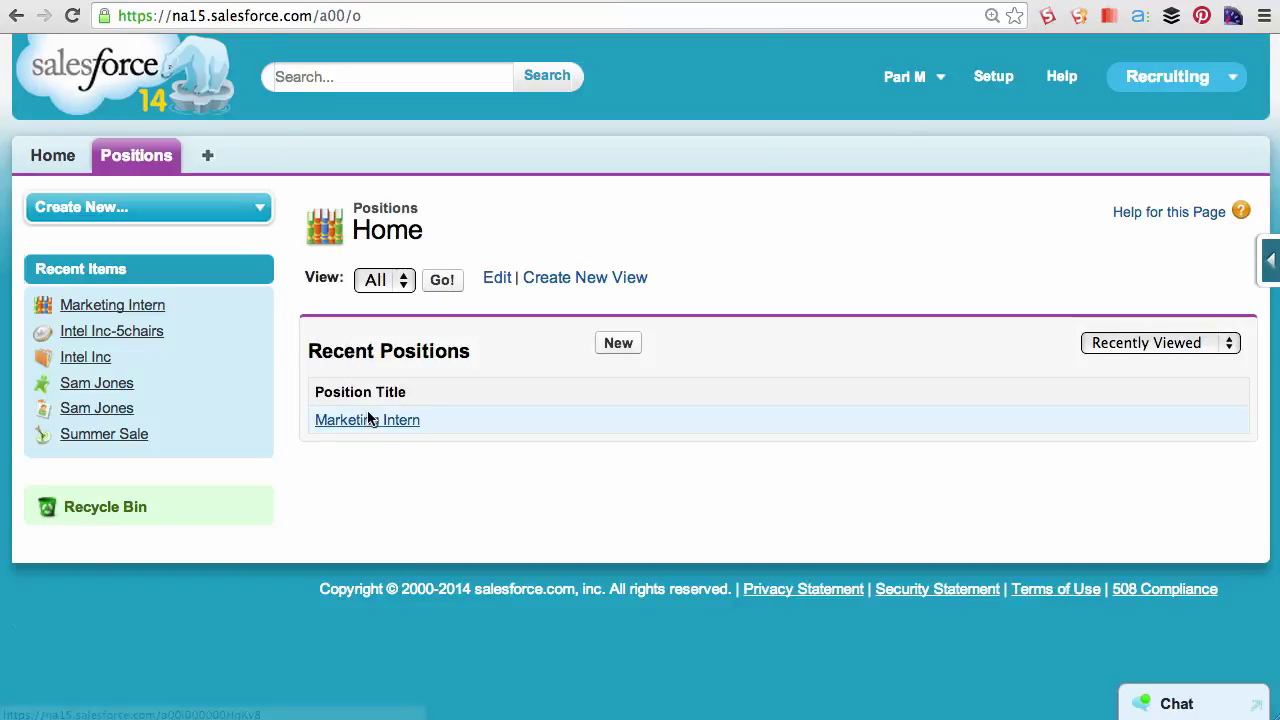
left_click(366, 421)
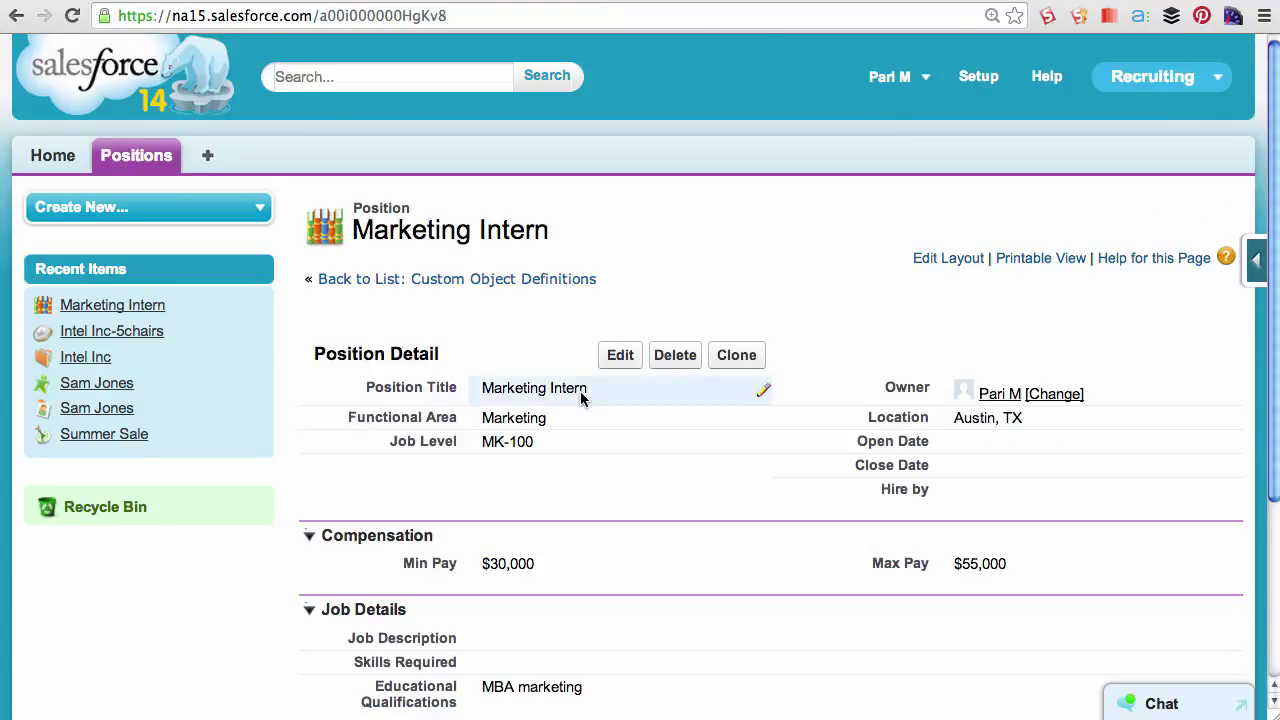
left_click(619, 356)
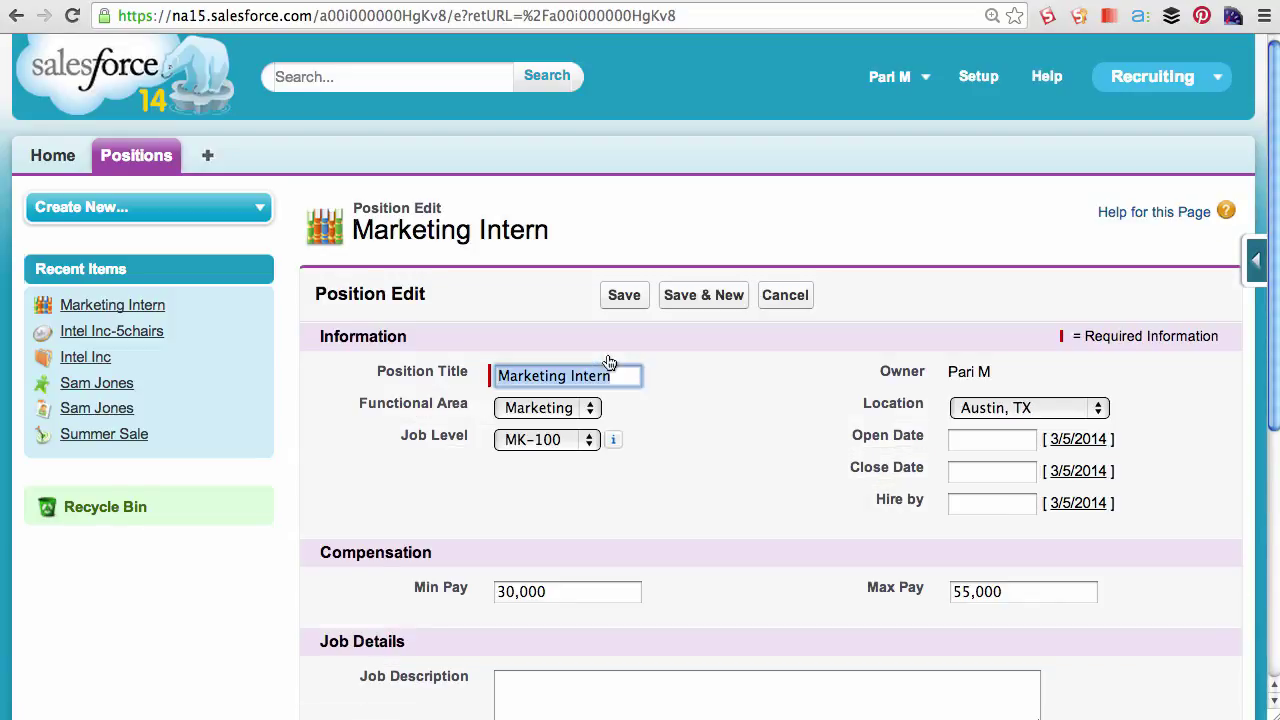
triple_click(1022, 591)
type("2500")
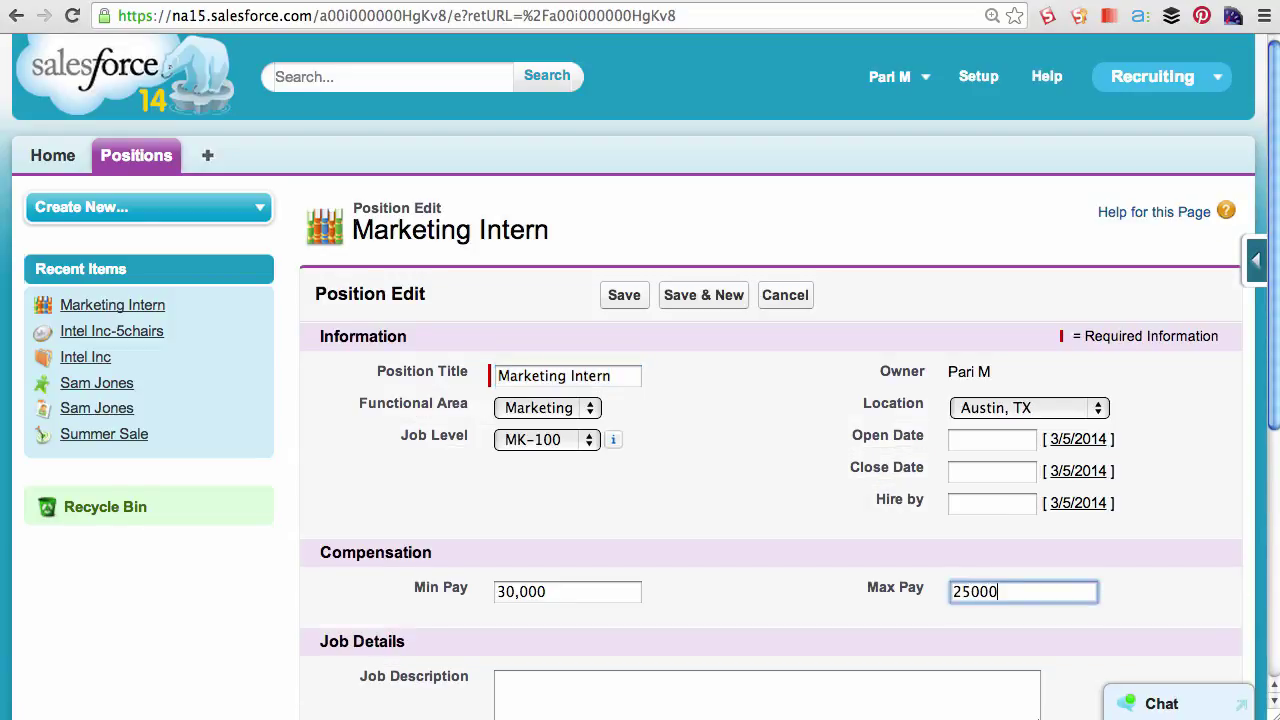
left_click(621, 295)
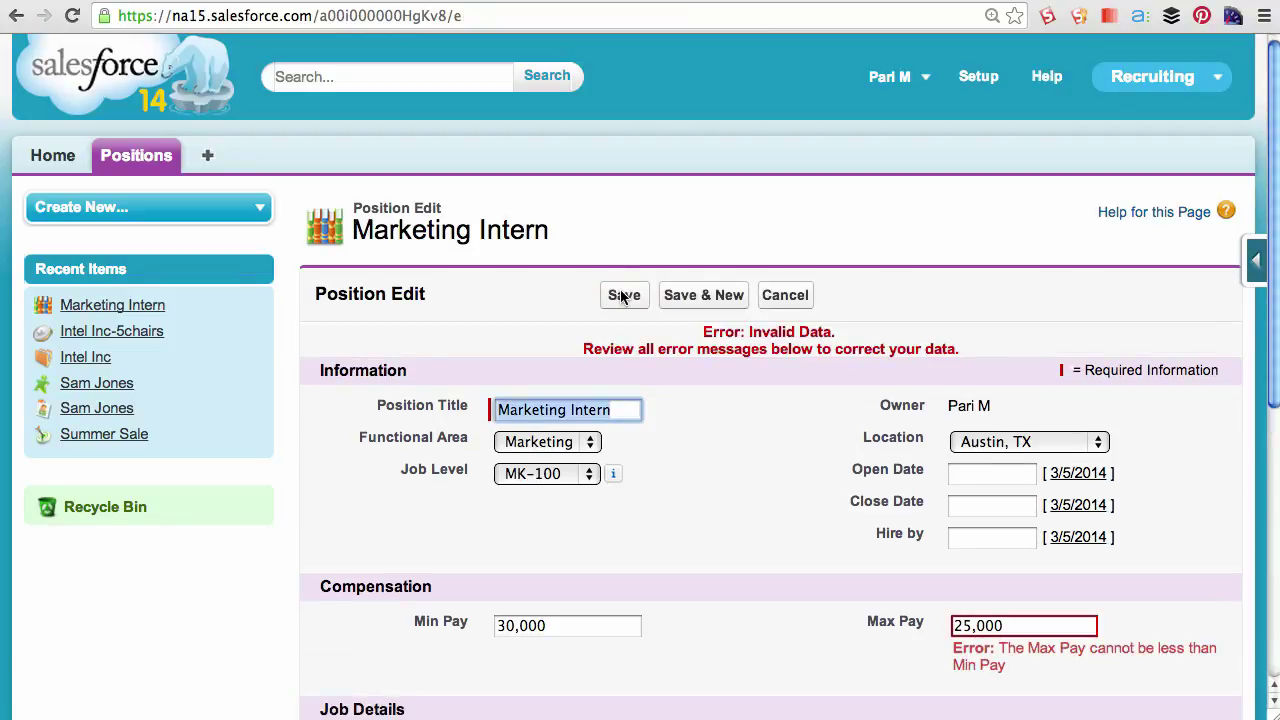
left_click_drag(998, 648, 1027, 673)
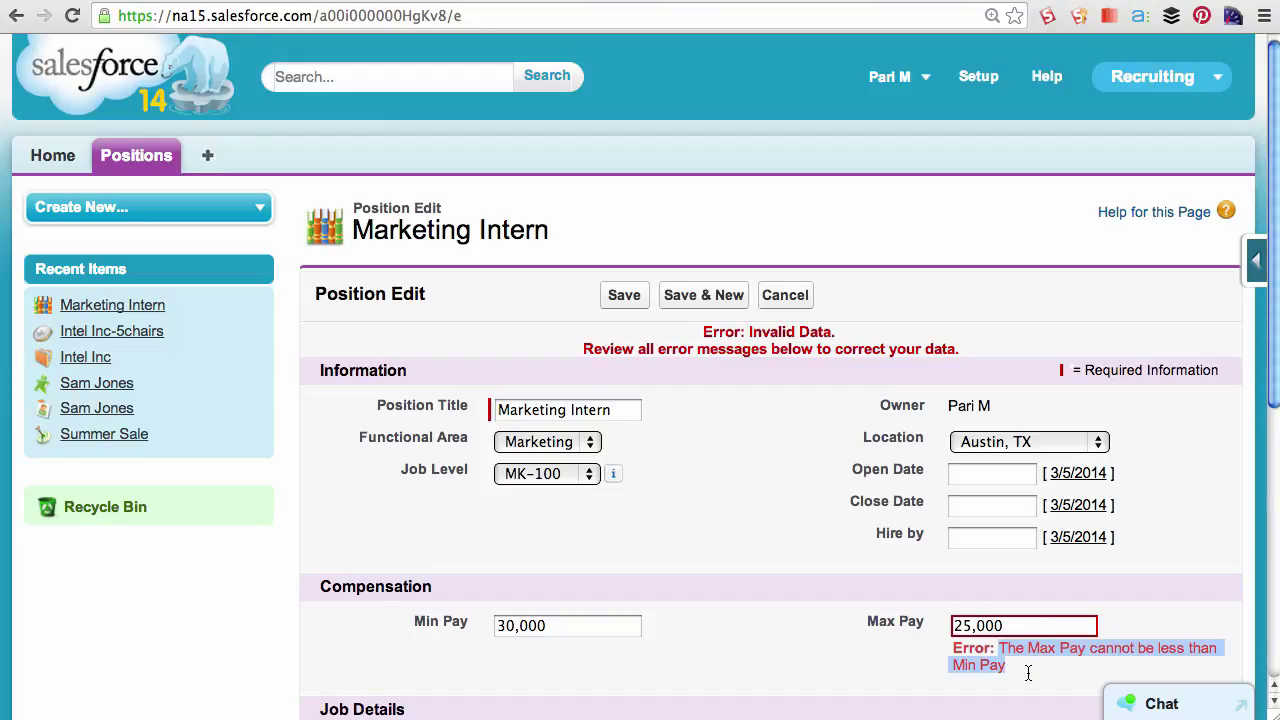
double_click(975, 625)
type("3")
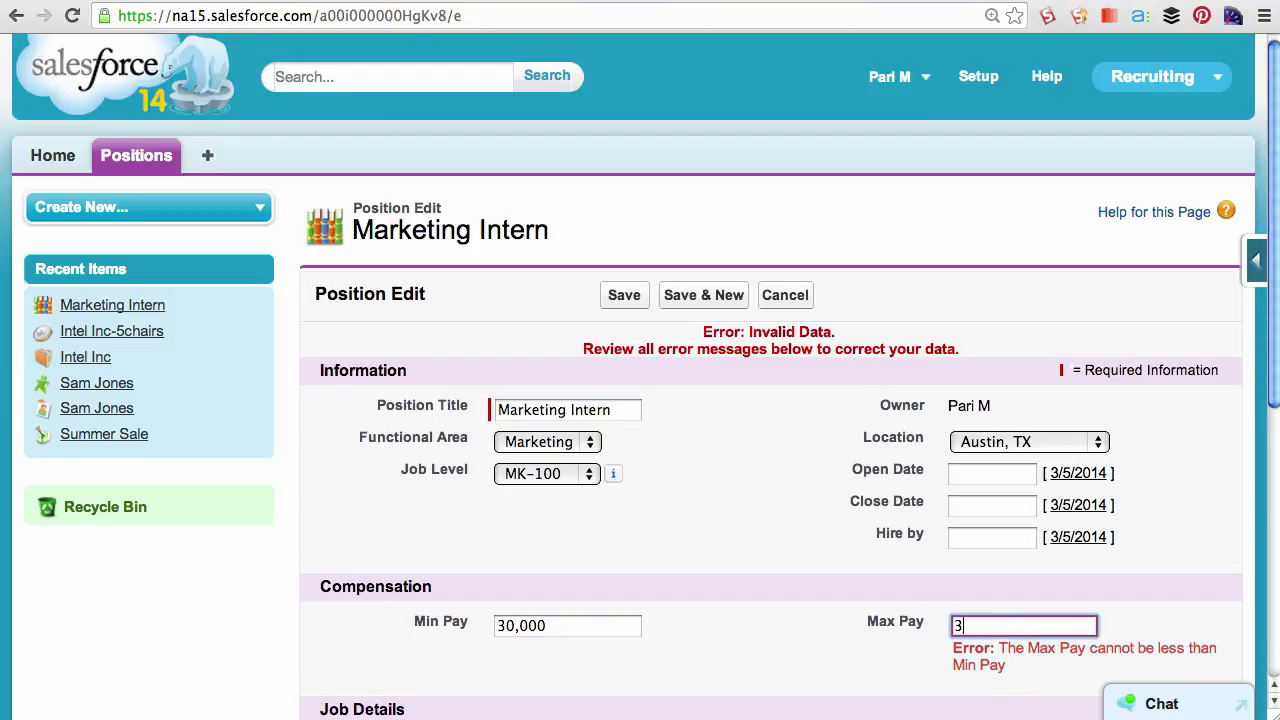
type("5,0000")
left_click(628, 293)
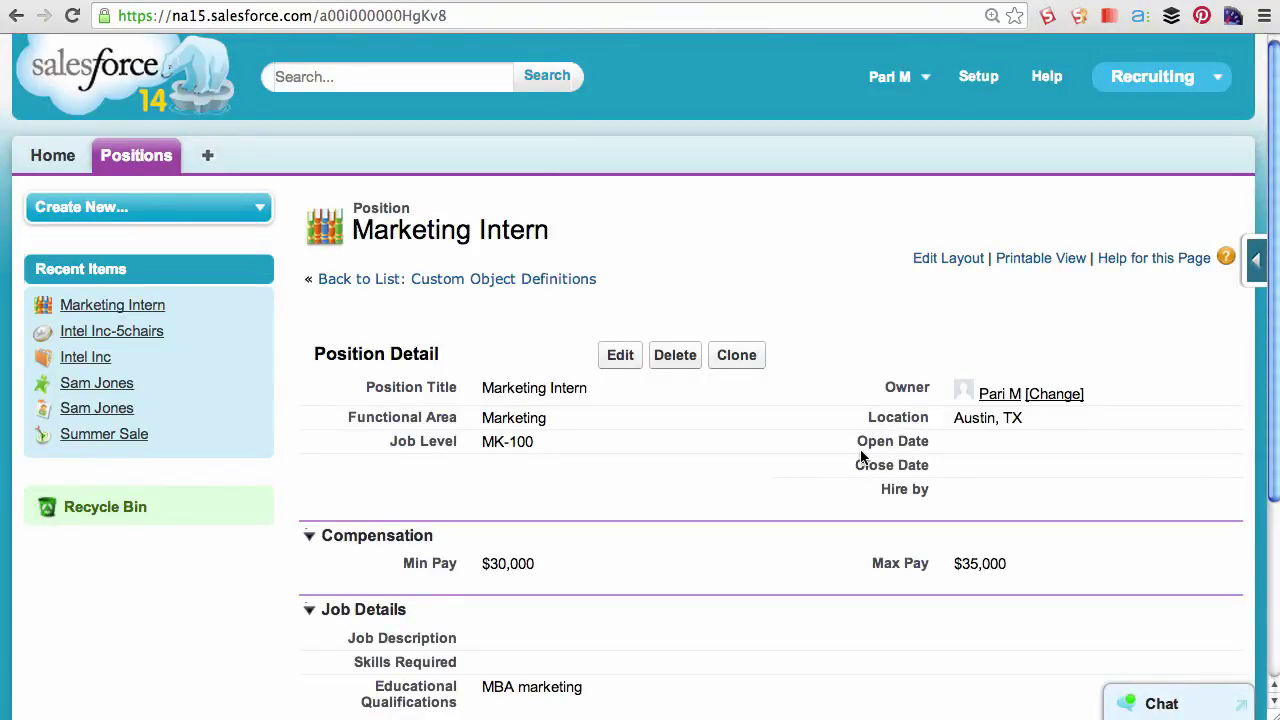
left_click_drag(857, 441, 929, 443)
Step: Name a new Position rule Open_Date_Rule, described 'The Open Date should be the current date or any date in the future'
left_click(980, 77)
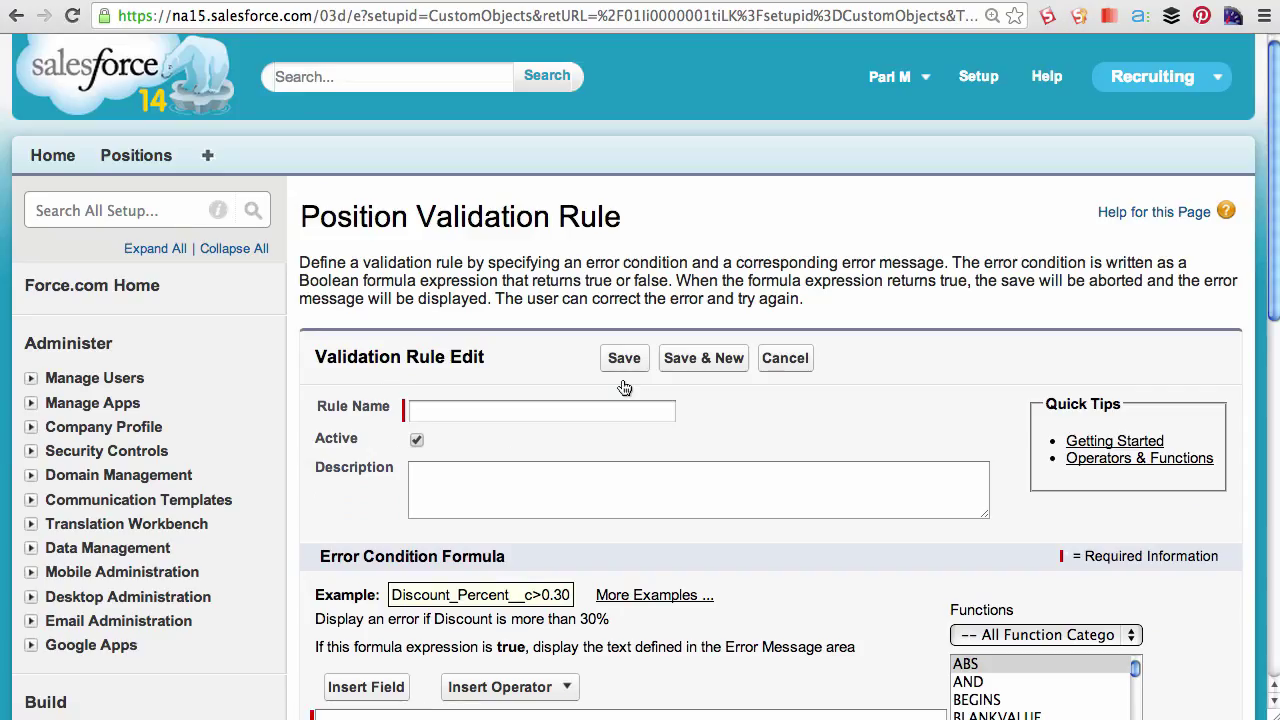
left_click(624, 410)
type("Open_Date_Rule")
key("Tab")
key("Tab")
type("The O")
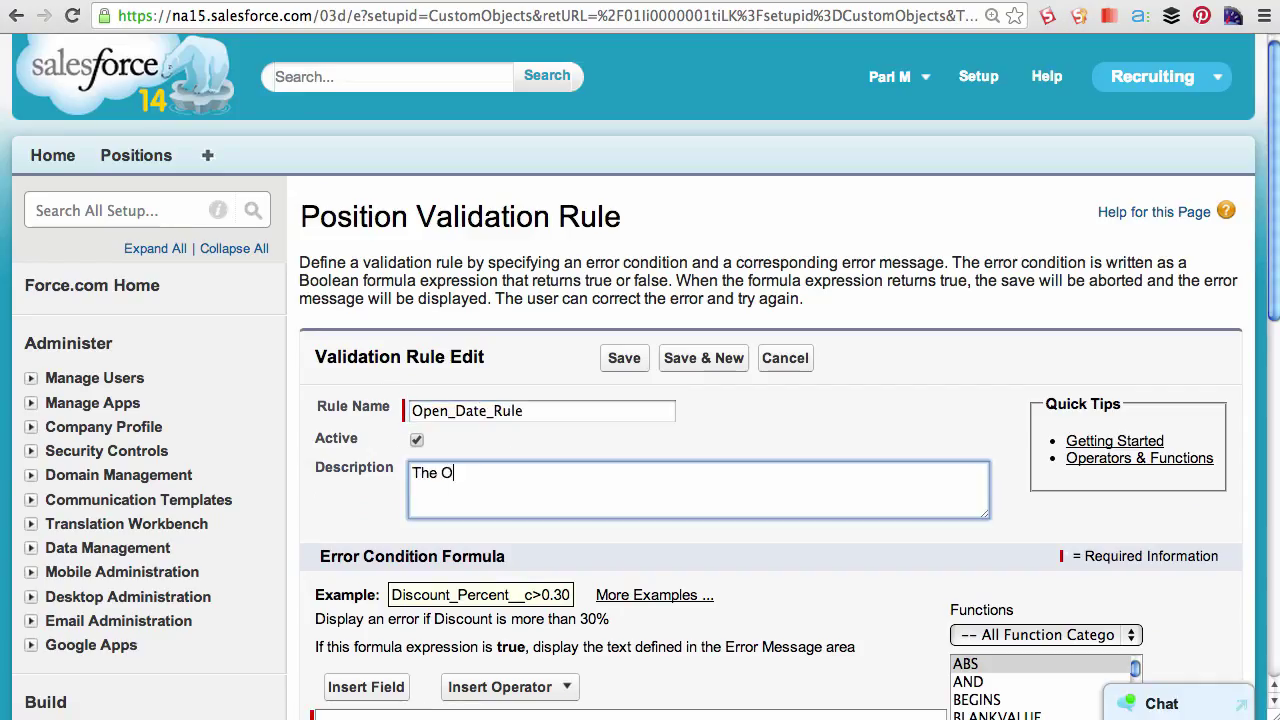
type("pen Date should be the current date or any date in the future")
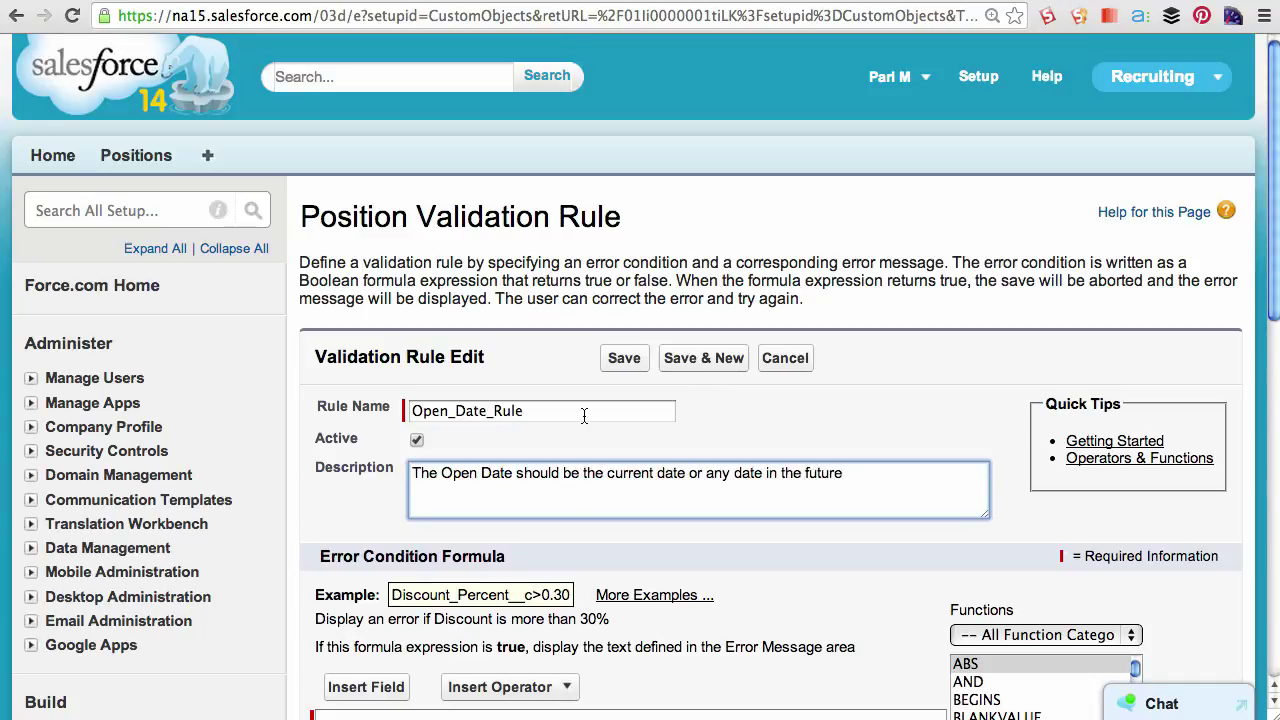
Step: Build the formula Open_Date__c < TODAY() using the Date & Time TODAY function
scroll(584, 415, "down", 3)
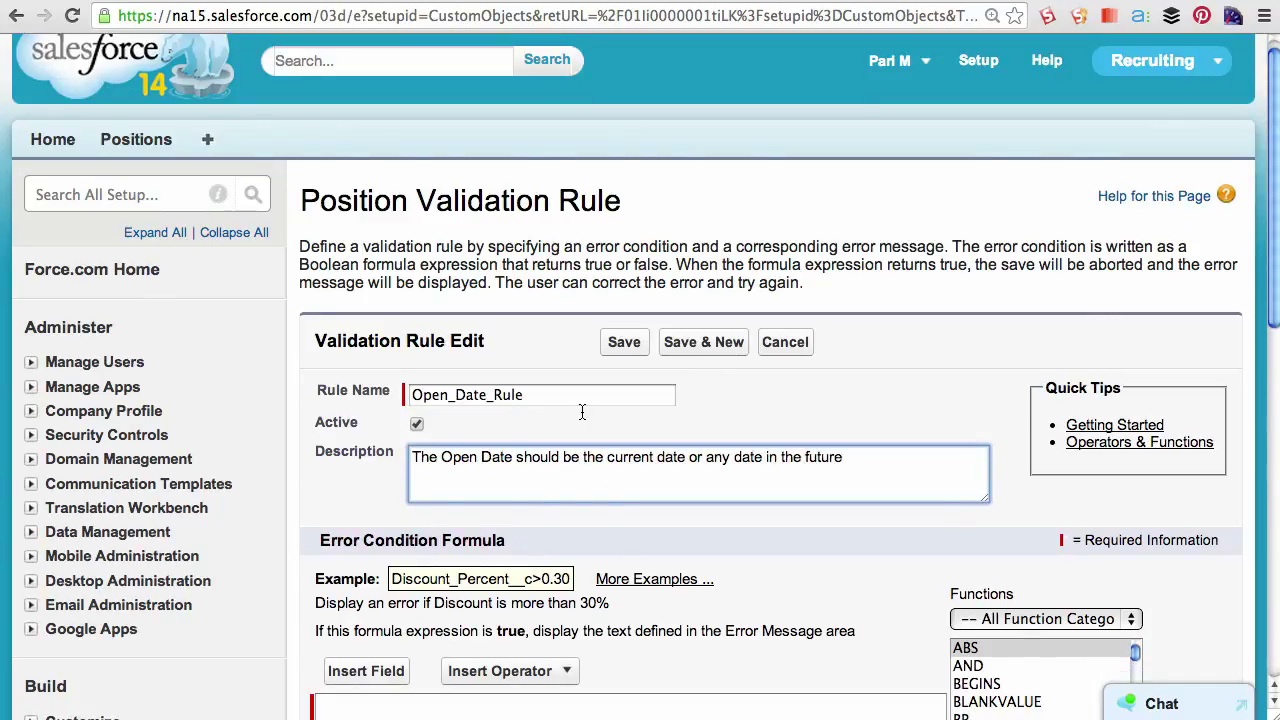
scroll(571, 425, "down", 6)
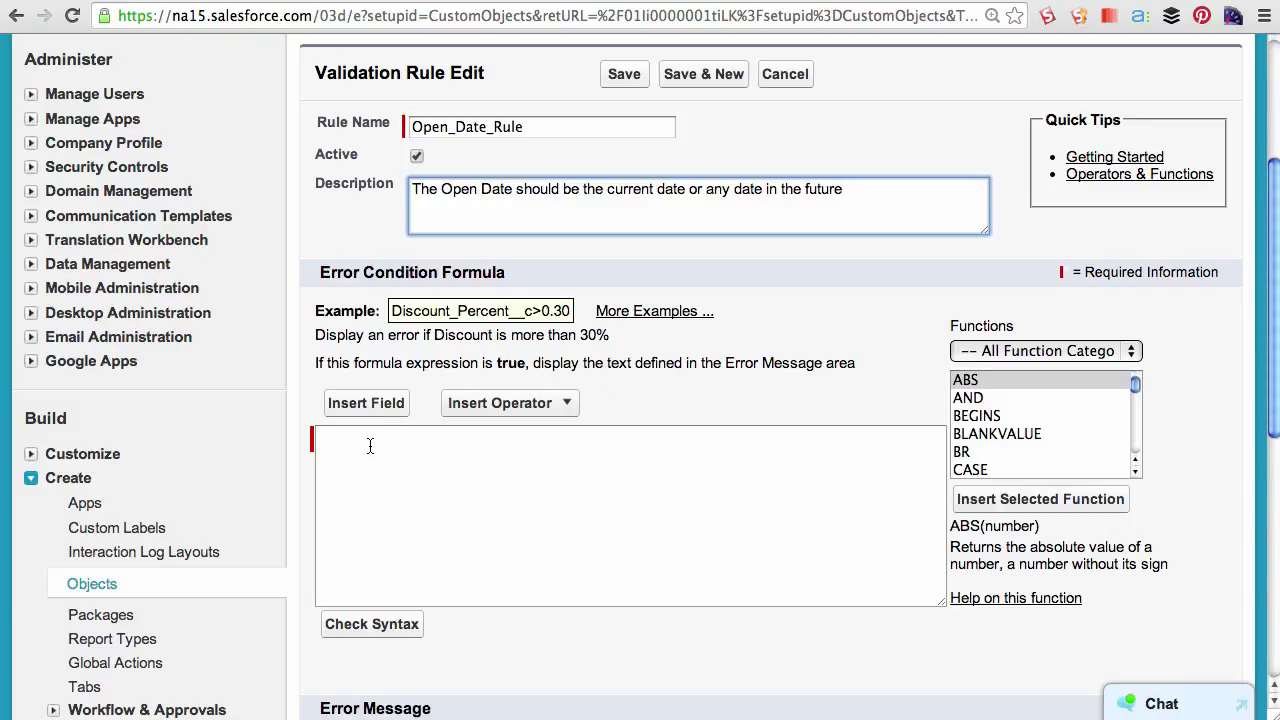
scroll(370, 446, "down", 6)
left_click(1078, 162)
left_click(1078, 162)
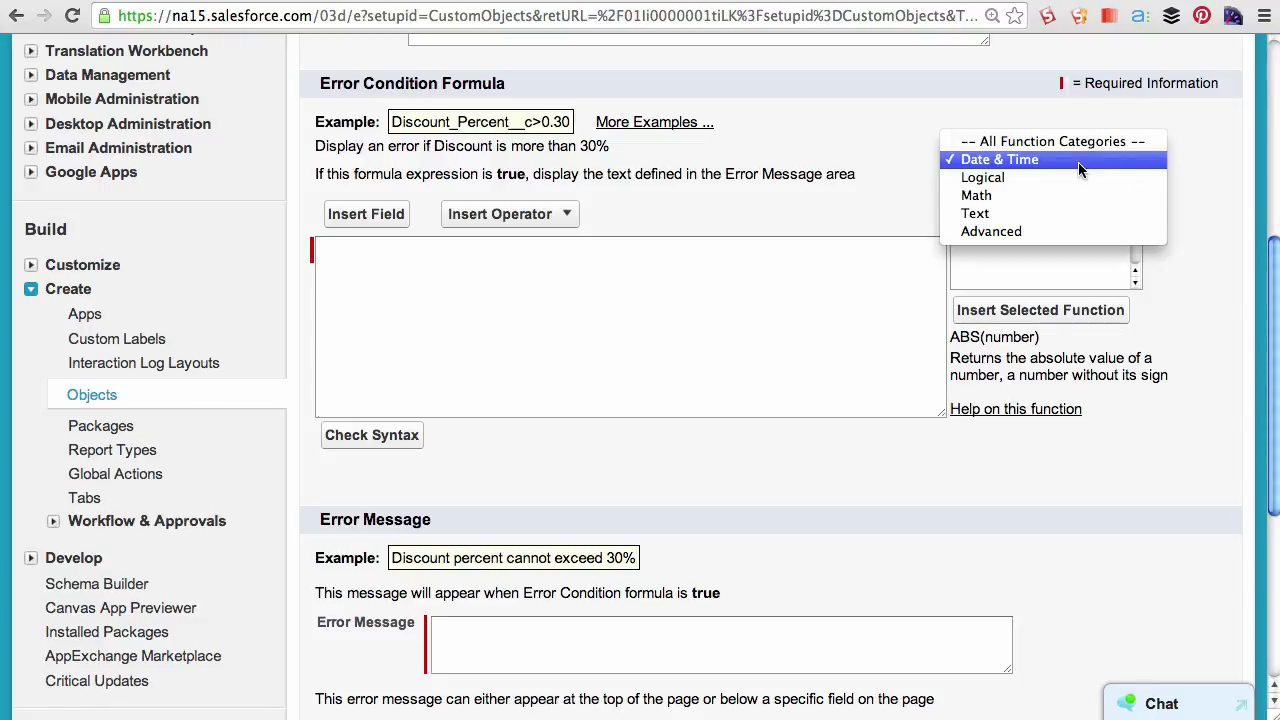
key("Down")
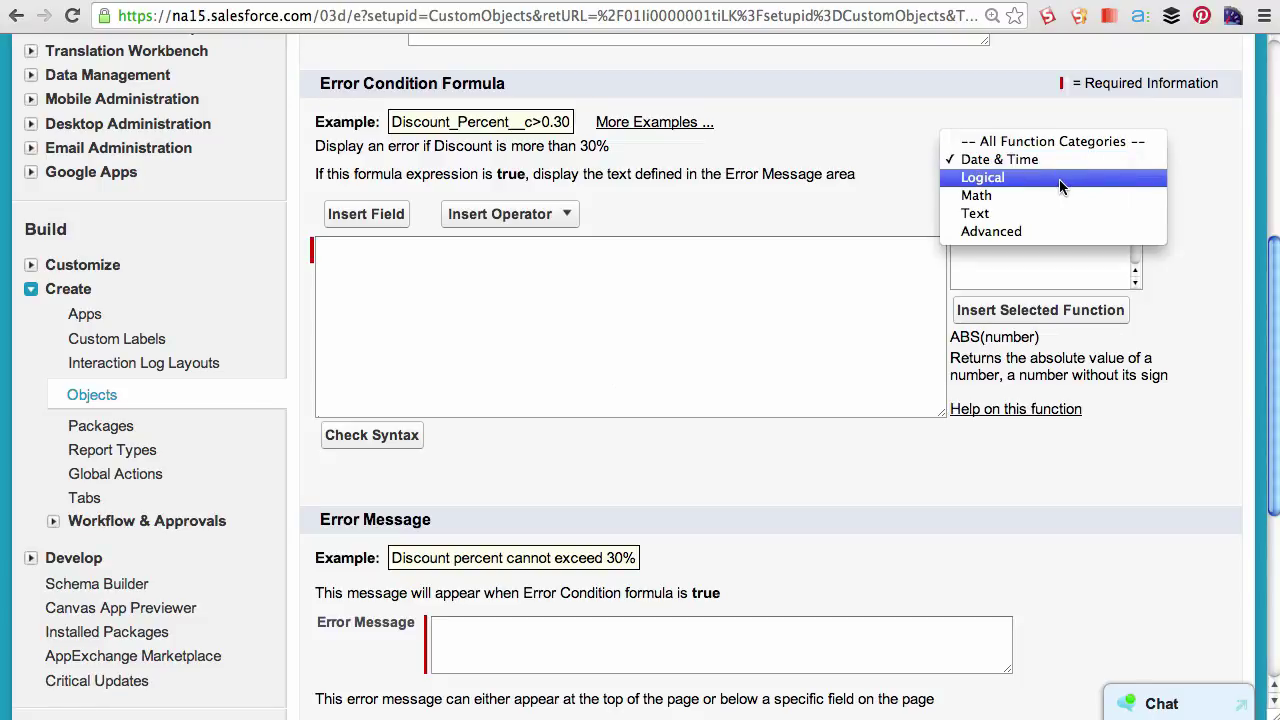
left_click(1059, 161)
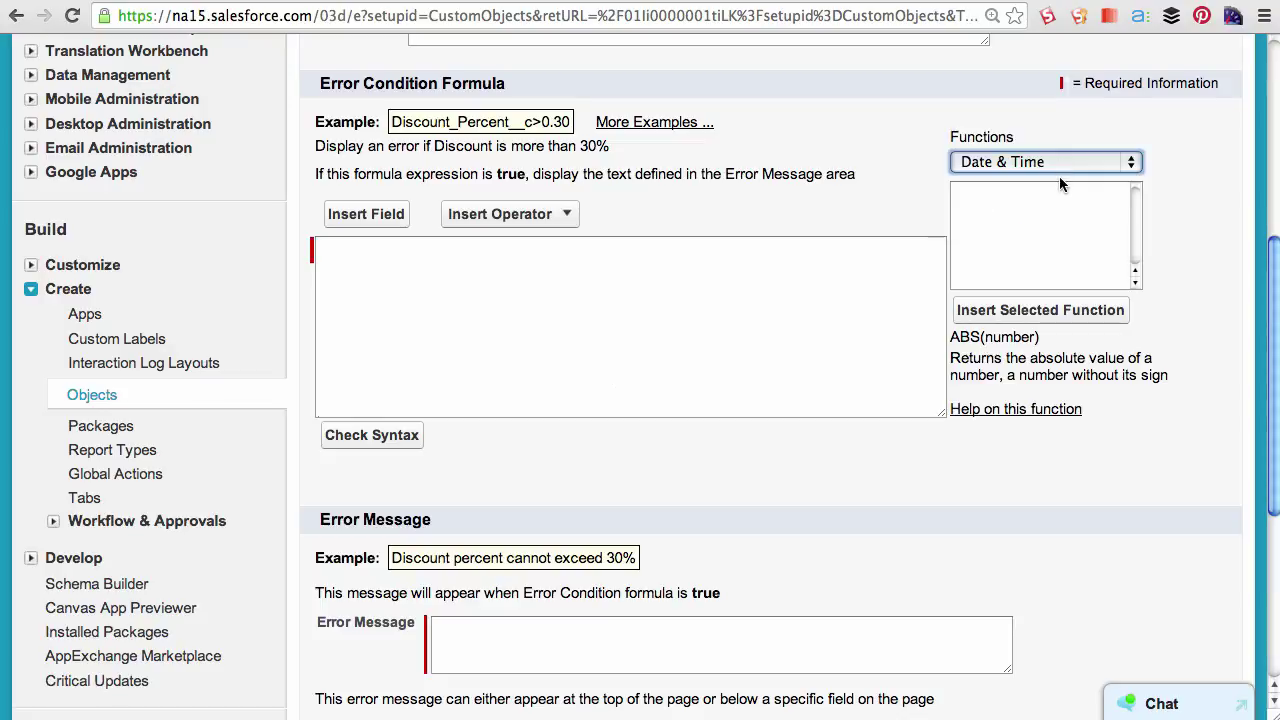
scroll(1059, 180, "down", 1)
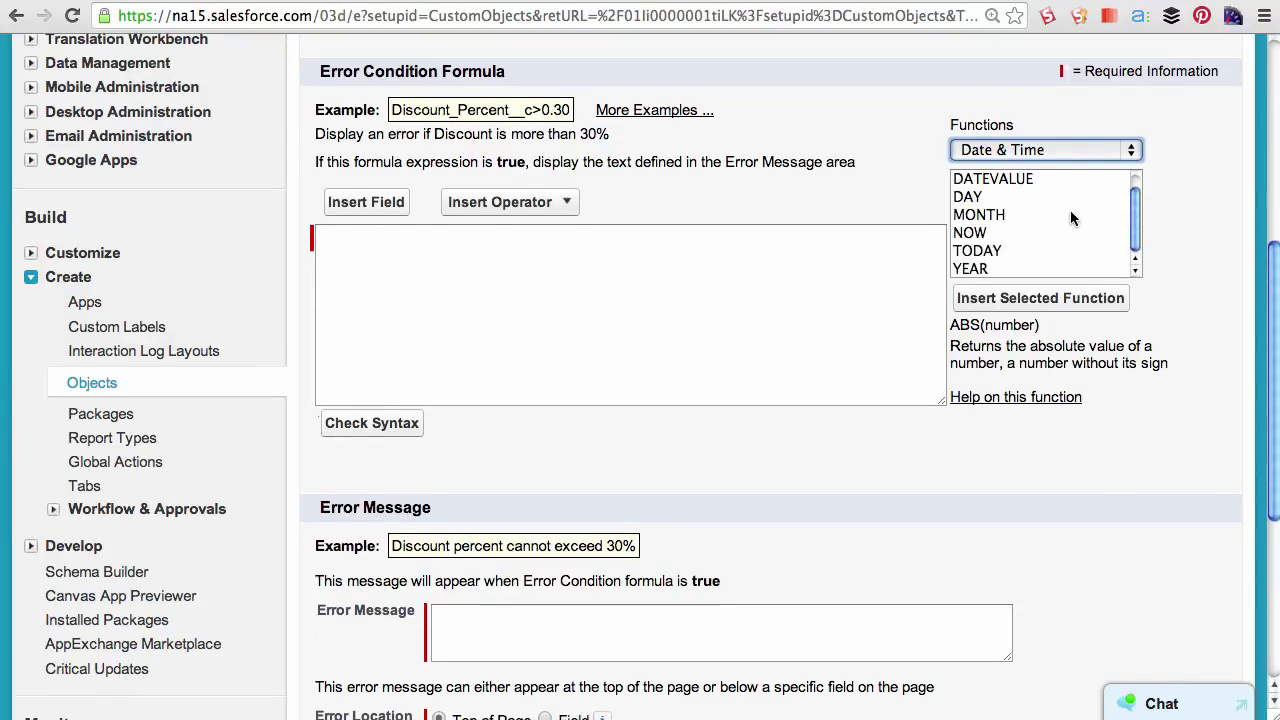
left_click(983, 252)
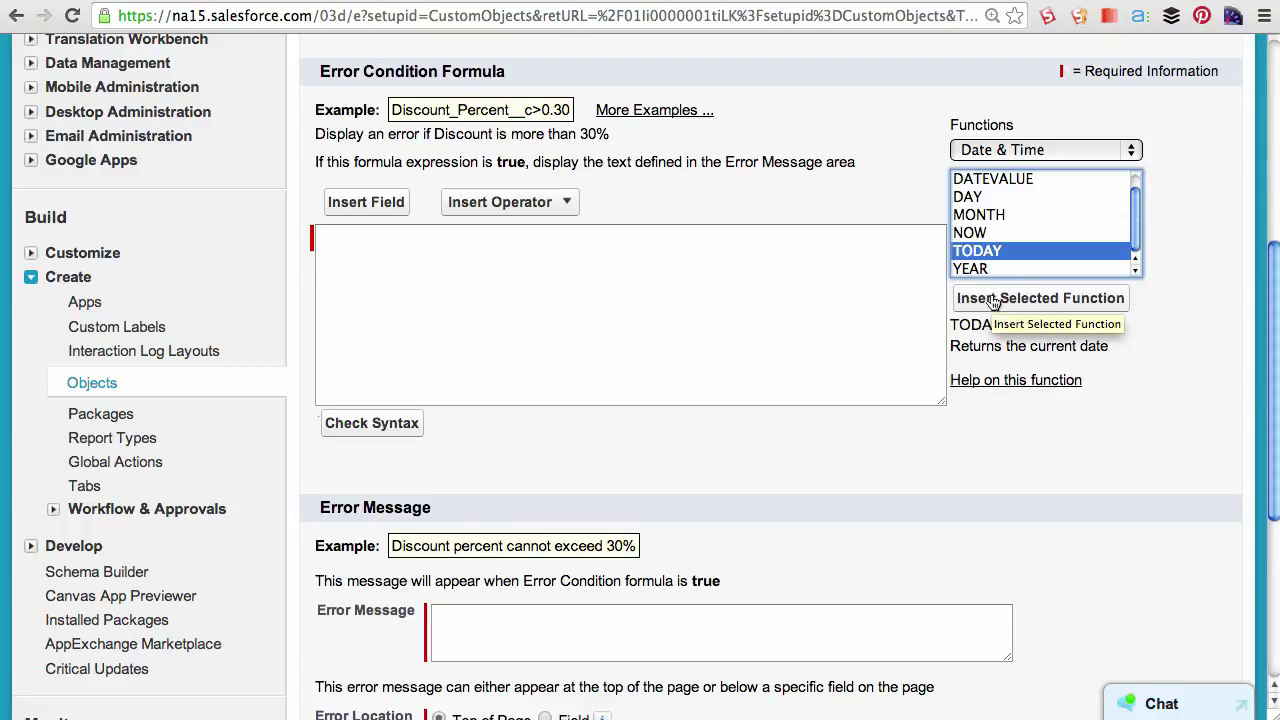
left_click(993, 299)
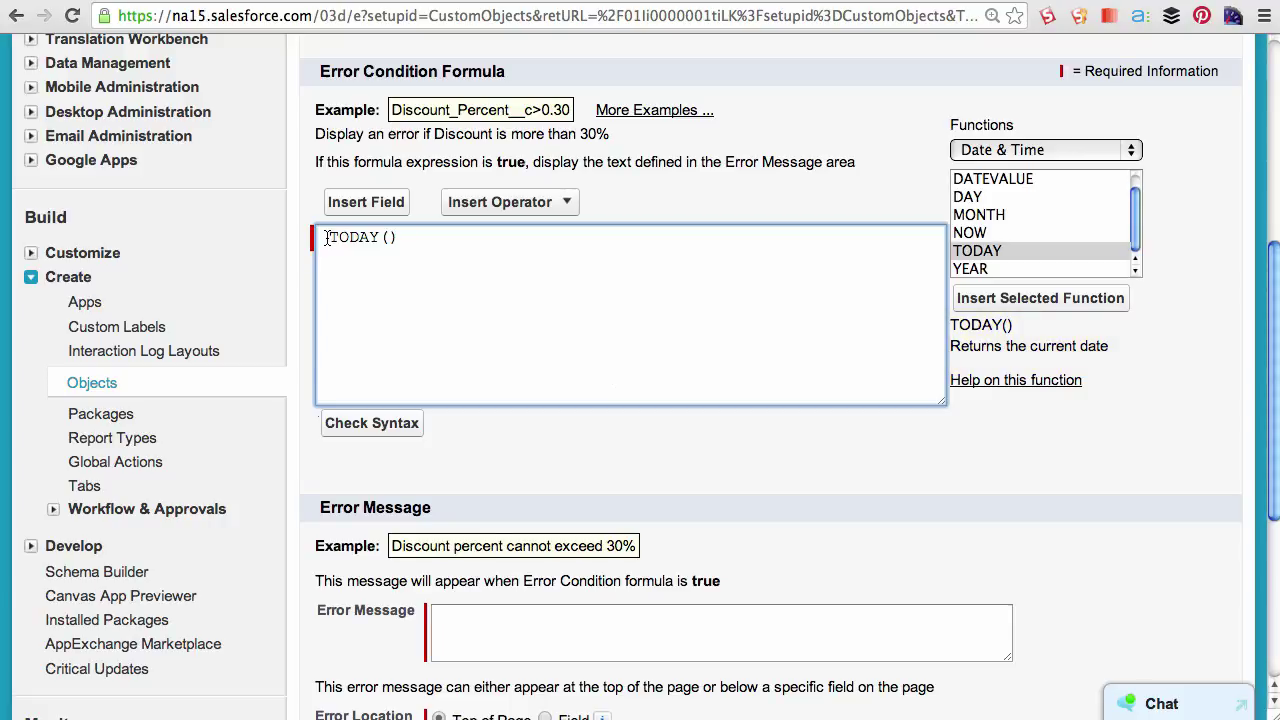
type("Open_Date__c  <")
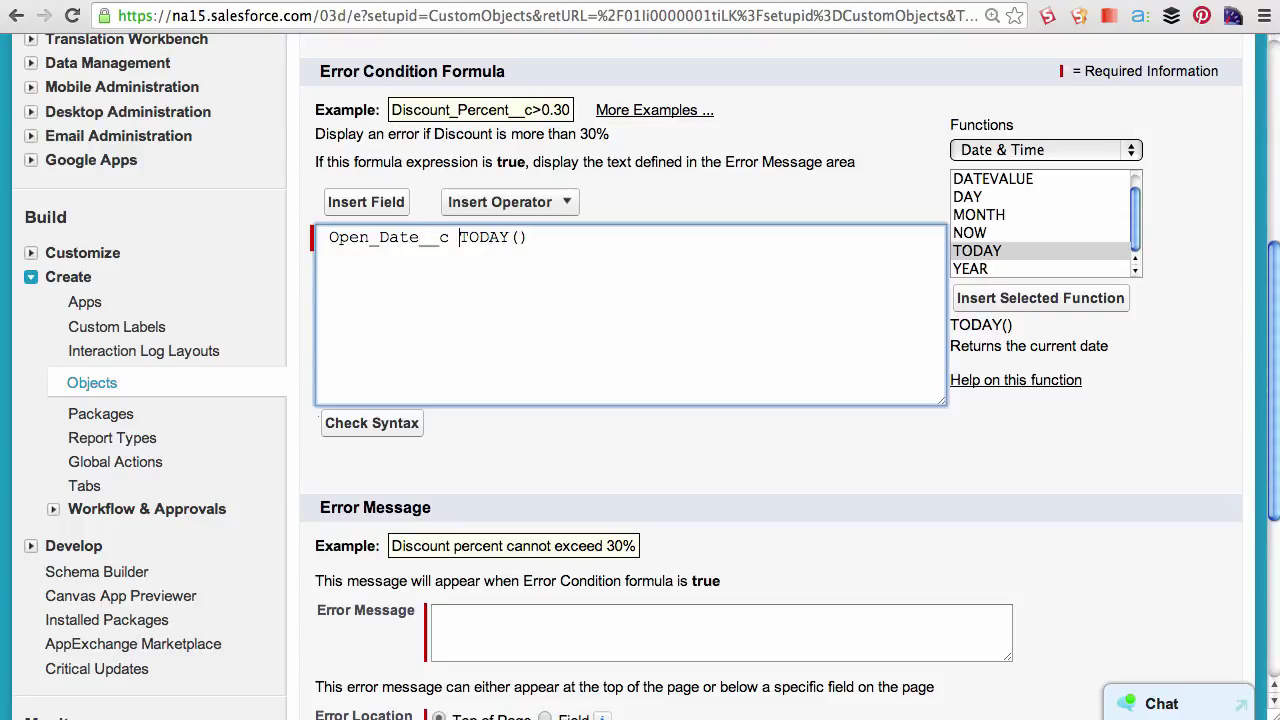
Step: Show 'Please enter current date or any date in the future' at the Open Date field and save
scroll(445, 590, "down", 1)
left_click(445, 580)
type("Please e")
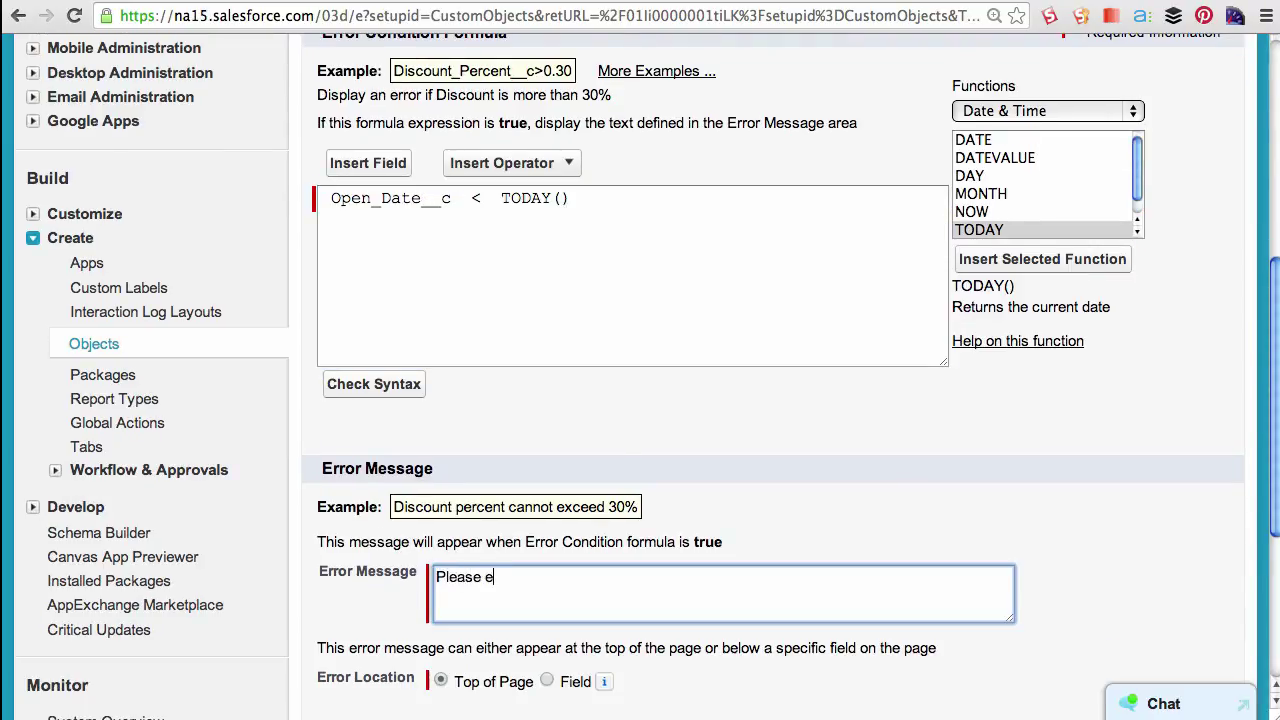
type("nter current date or any date in")
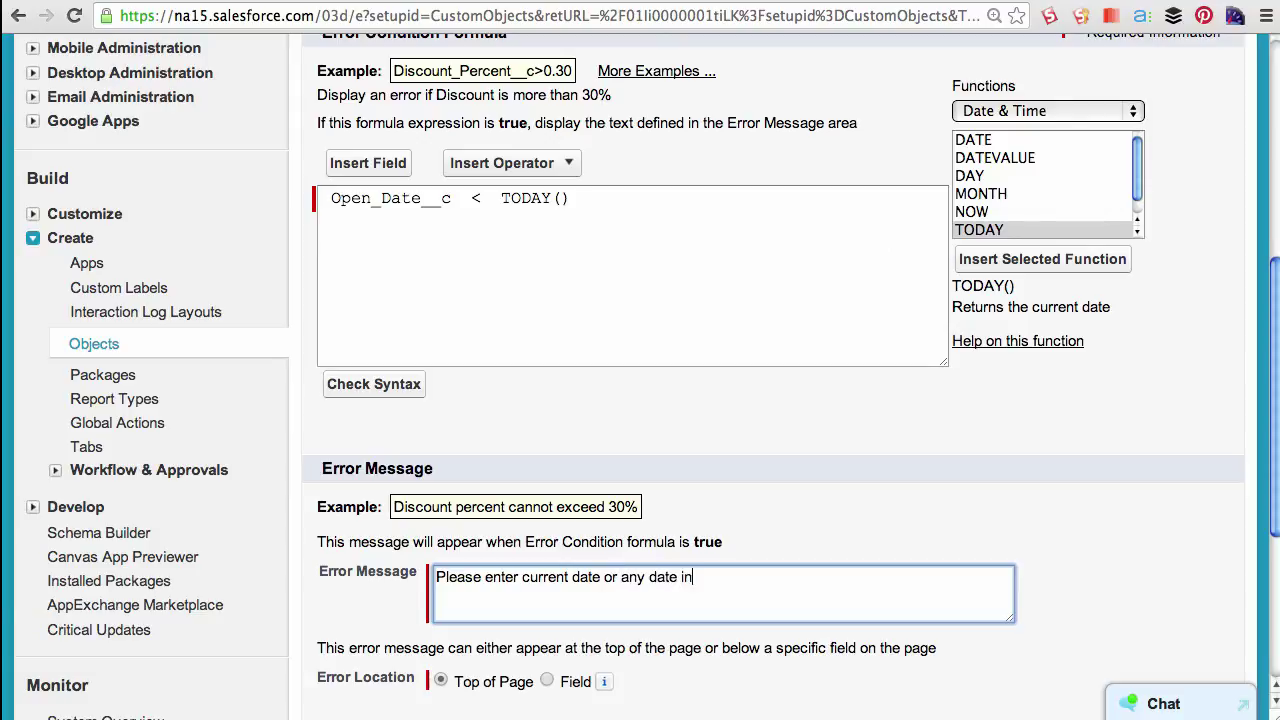
type(" the future")
scroll(548, 670, "down", 1)
left_click(547, 637)
left_click(700, 637)
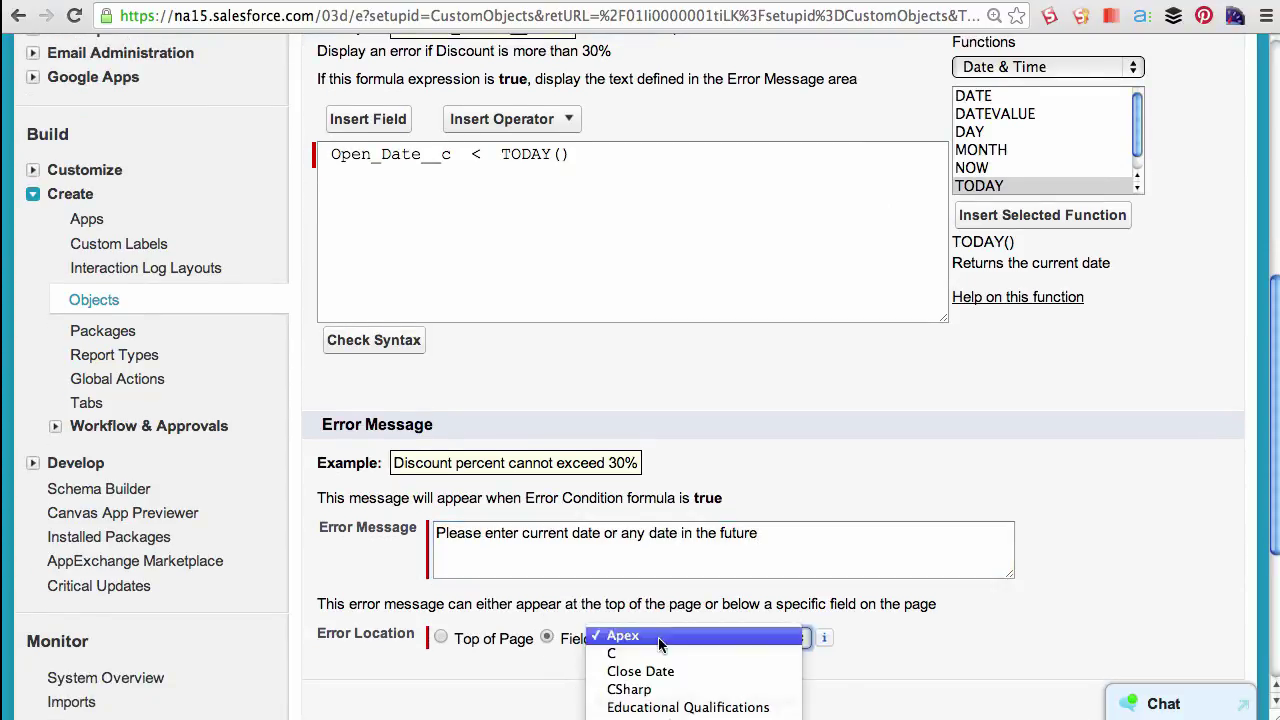
left_click(640, 716)
left_click(612, 701)
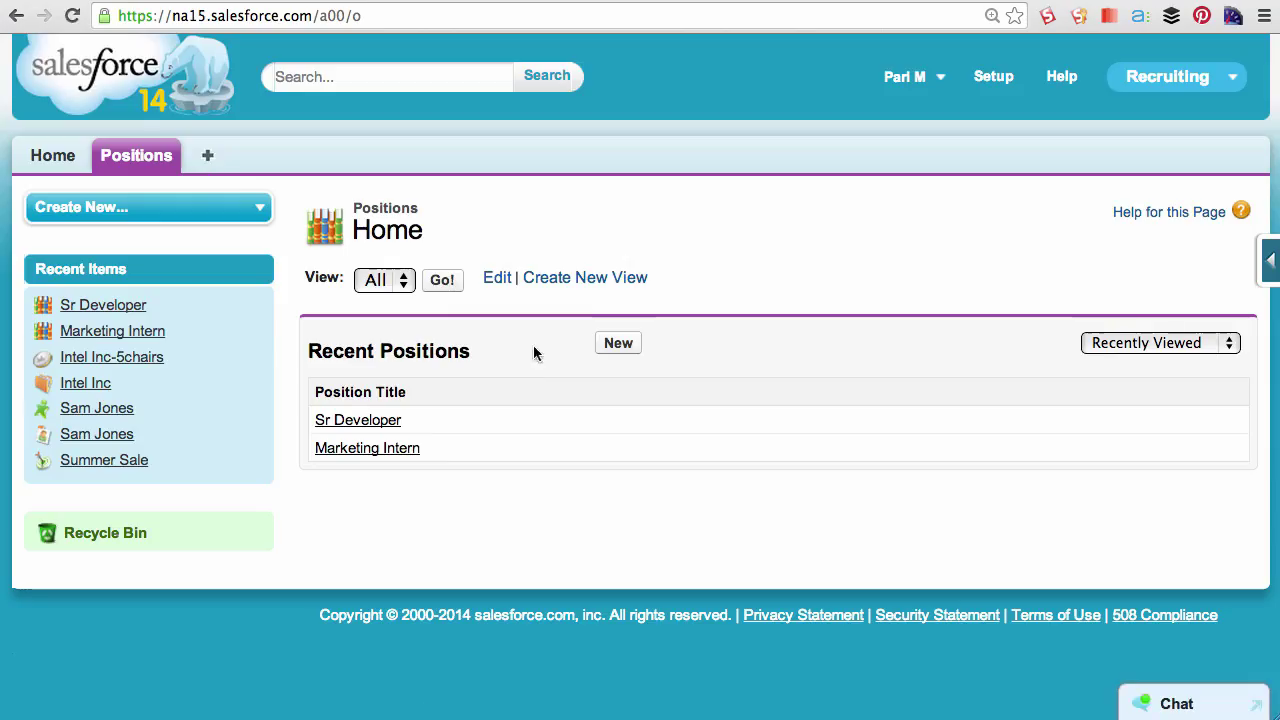
Step: Create a Marketing Analyst position (Marketing, MK-200) with Open Date 1/6/2014 and try saving
left_click(617, 340)
type("Ma")
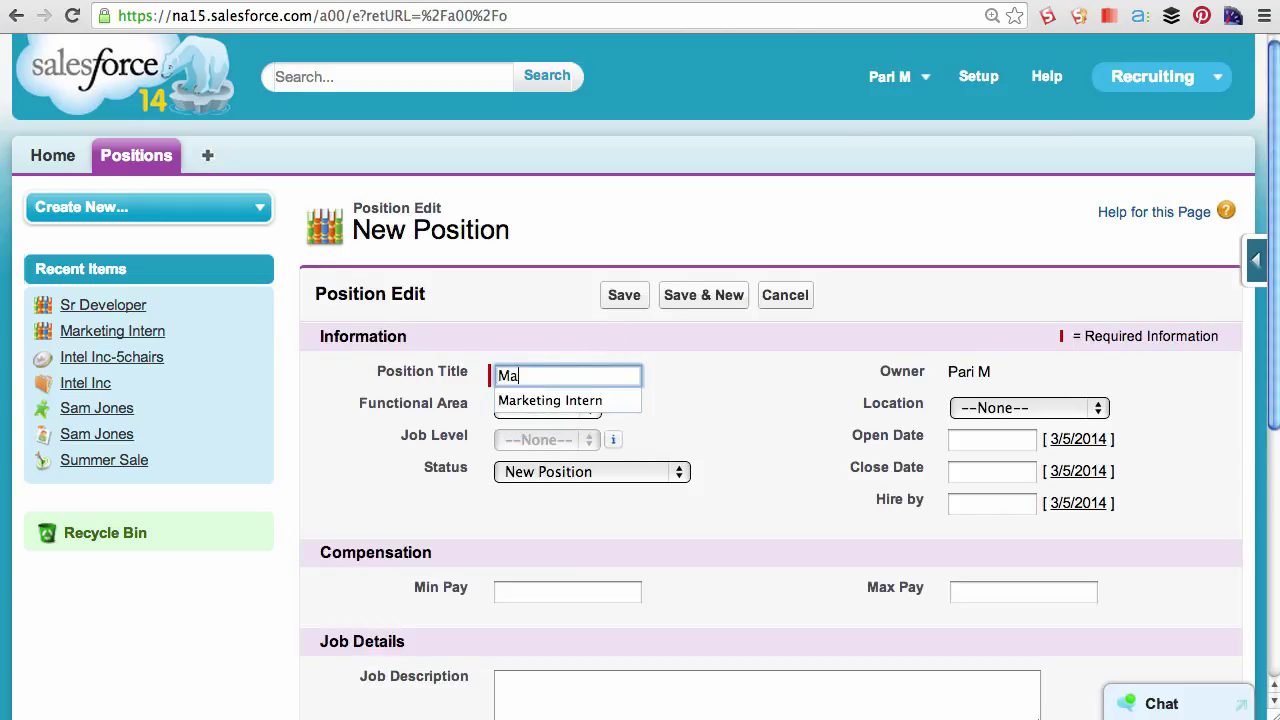
type("rketing Analyst")
key("Tab")
left_click(547, 407)
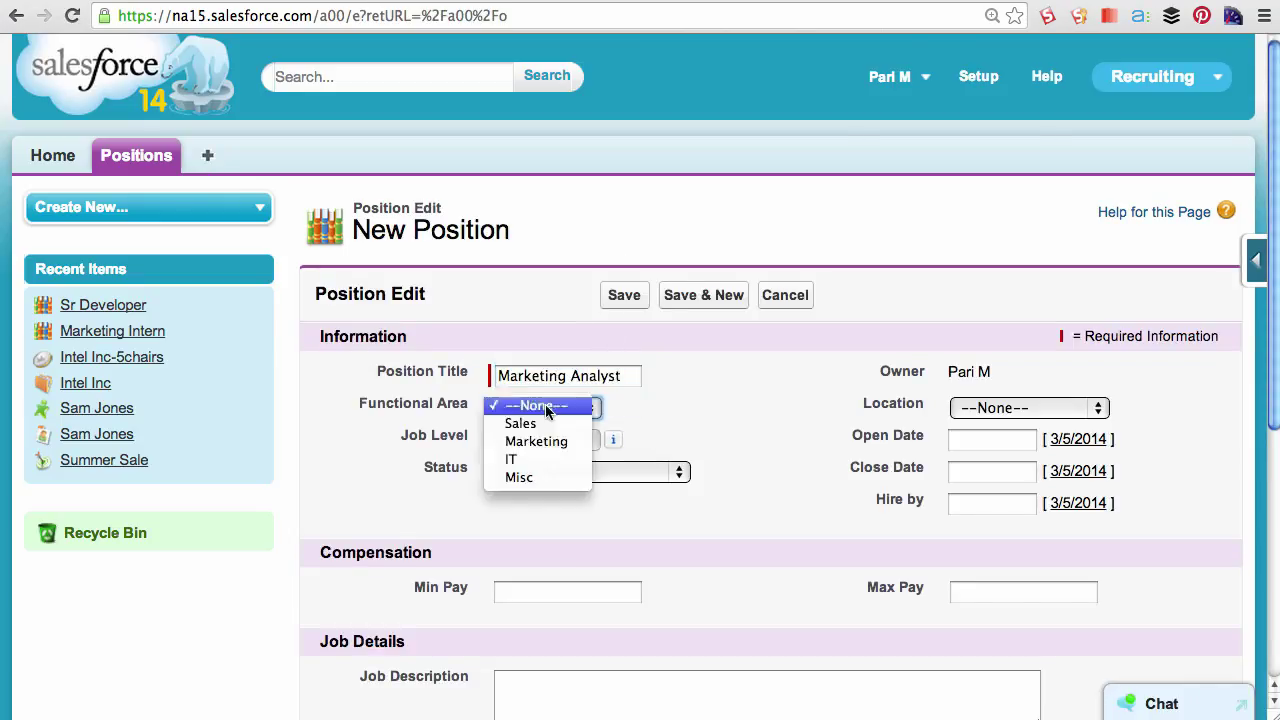
left_click(529, 440)
left_click(545, 439)
left_click(549, 472)
left_click(549, 472)
left_click(549, 472)
left_click(990, 439)
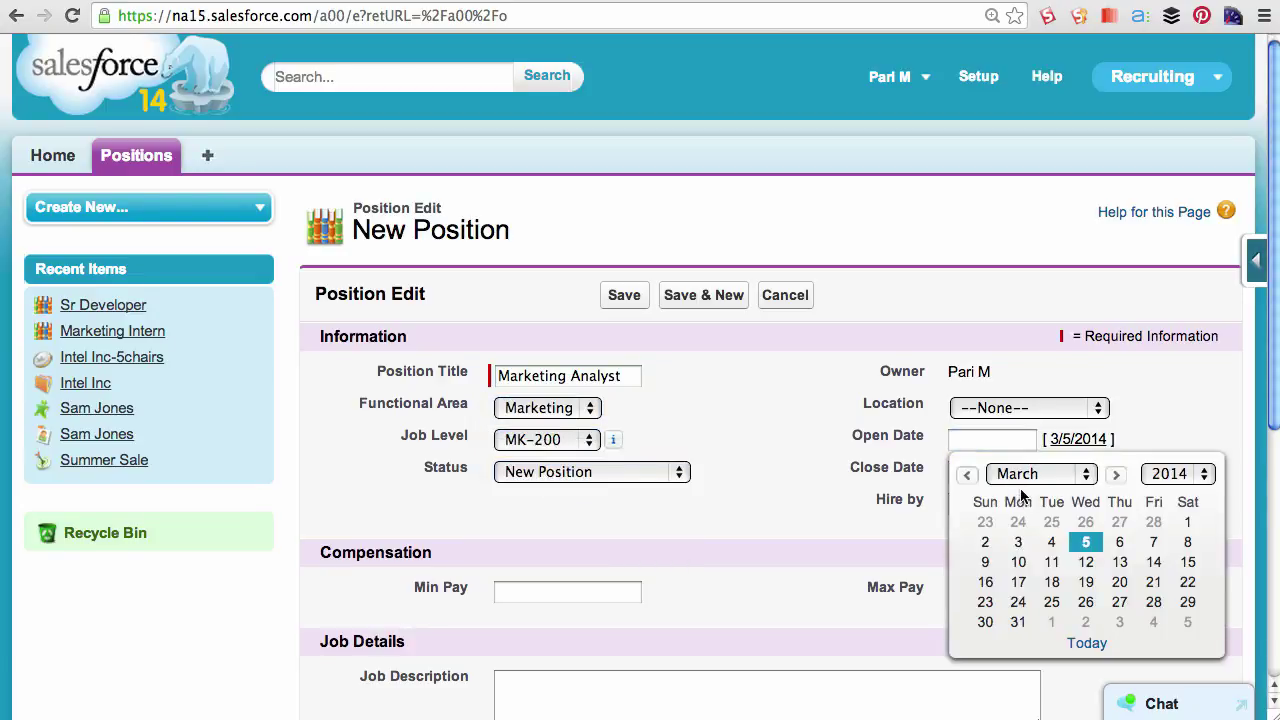
left_click(1025, 476)
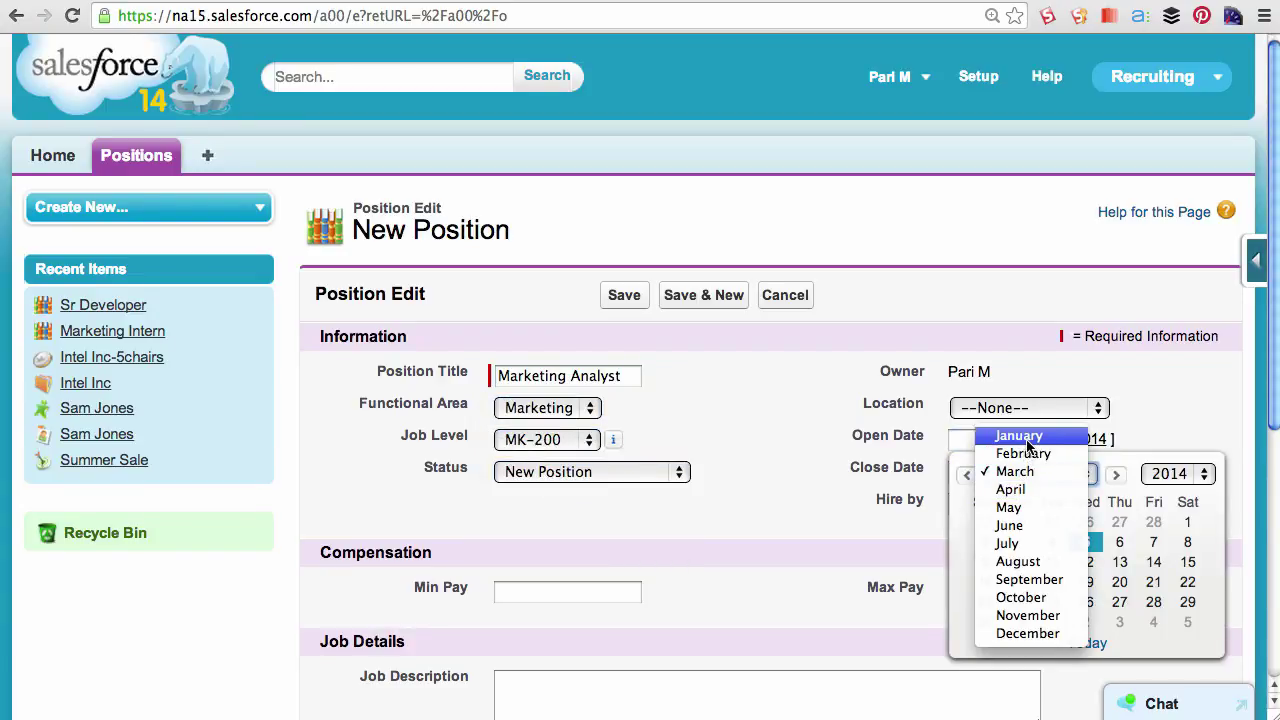
left_click(1027, 440)
left_click(1018, 542)
left_click(624, 295)
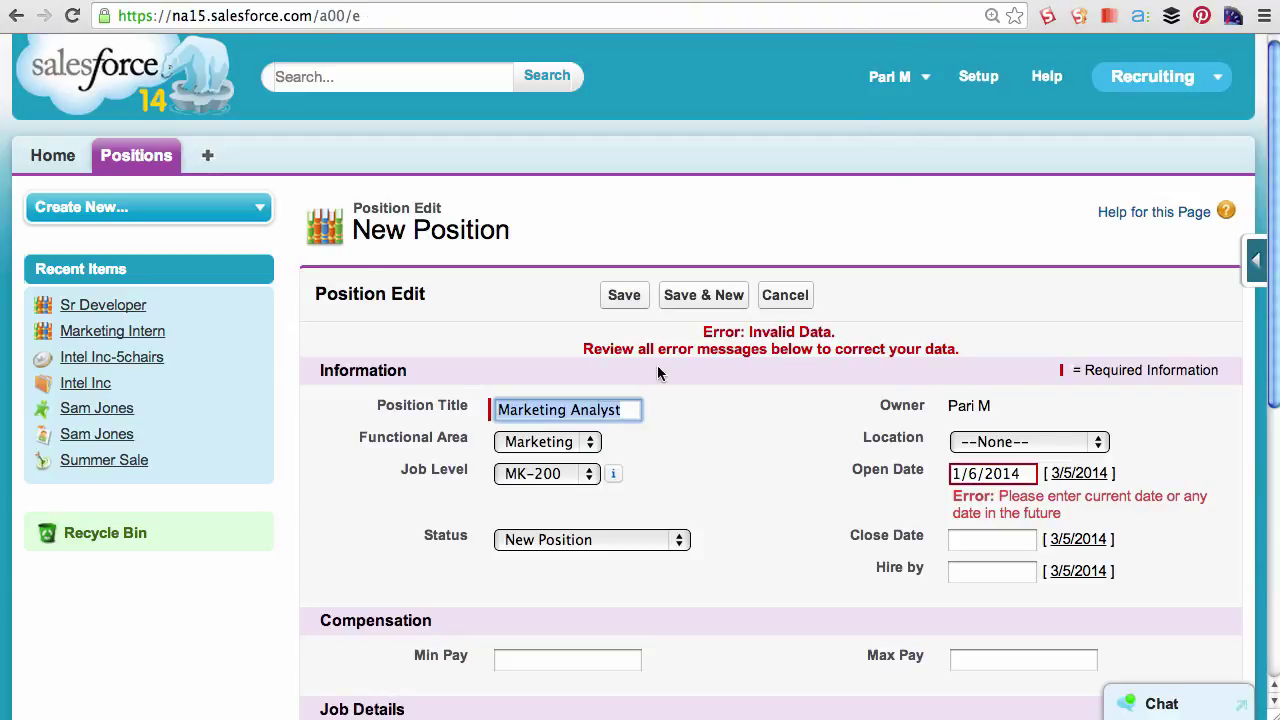
Step: After the Open Date error, change the Open Date to today (3/5/2014) and save
left_click_drag(997, 497, 1061, 514)
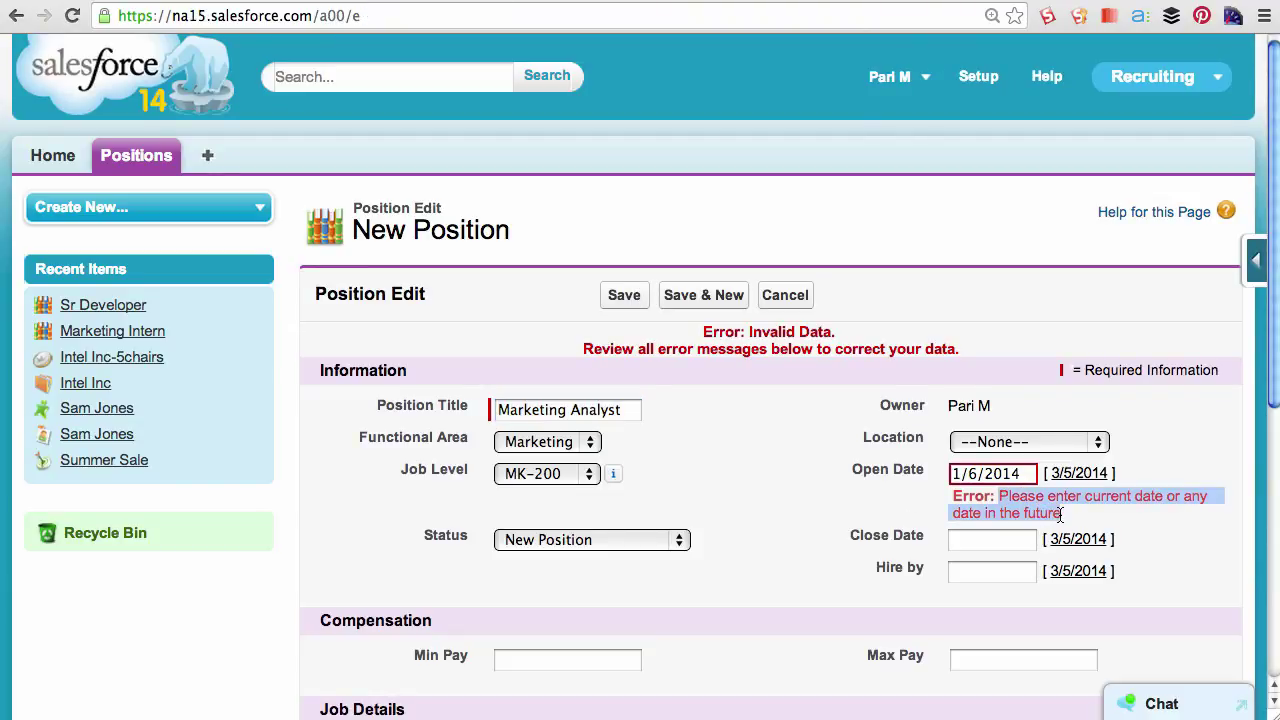
double_click(1021, 474)
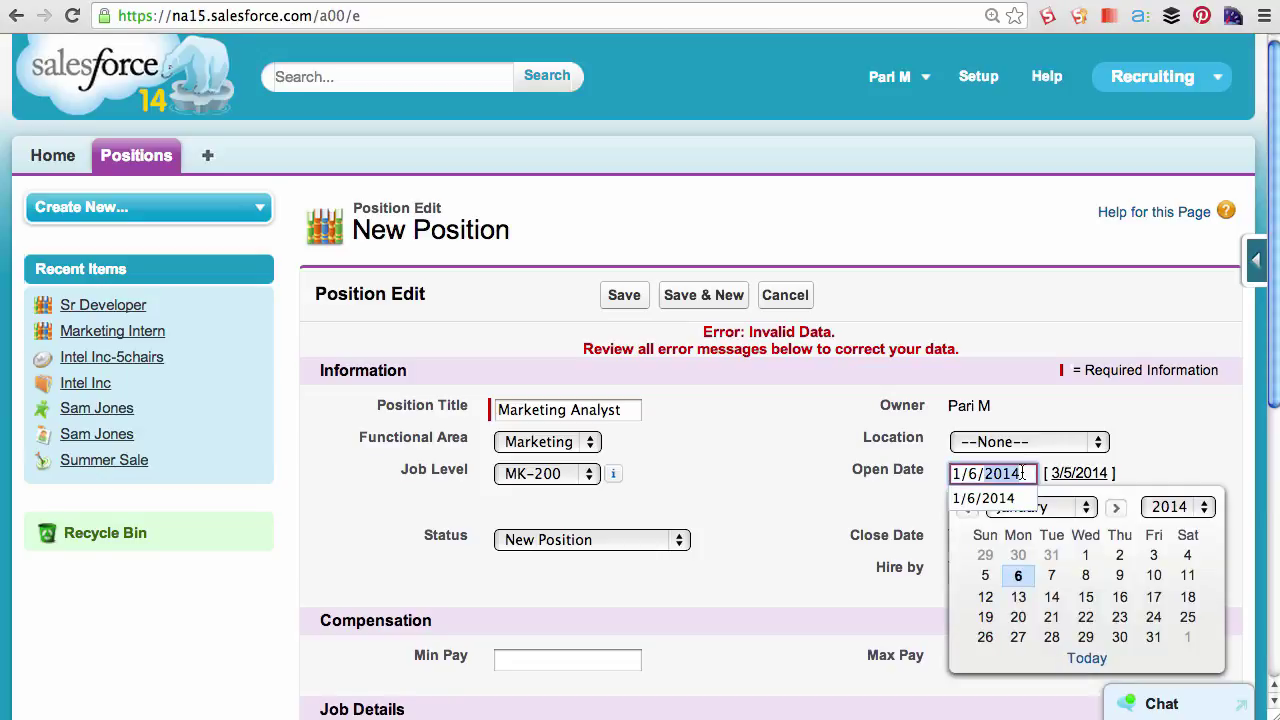
left_click(1086, 659)
left_click(633, 299)
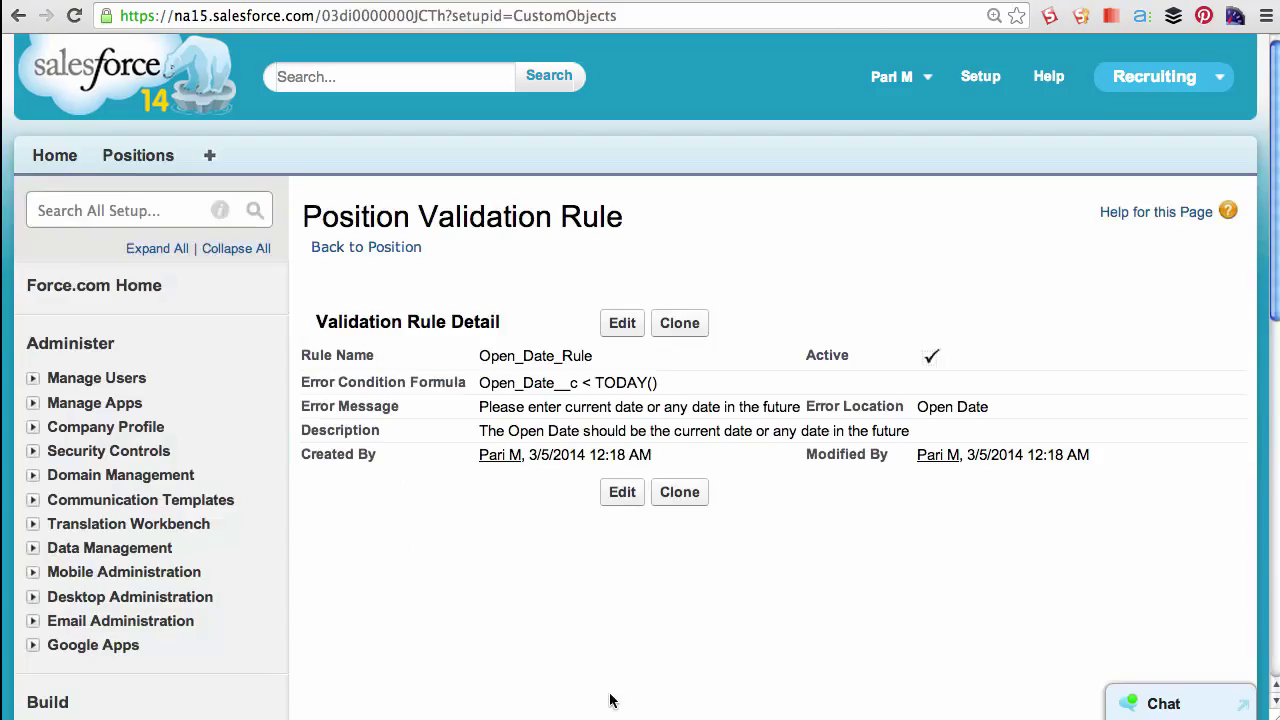
left_click(120, 160)
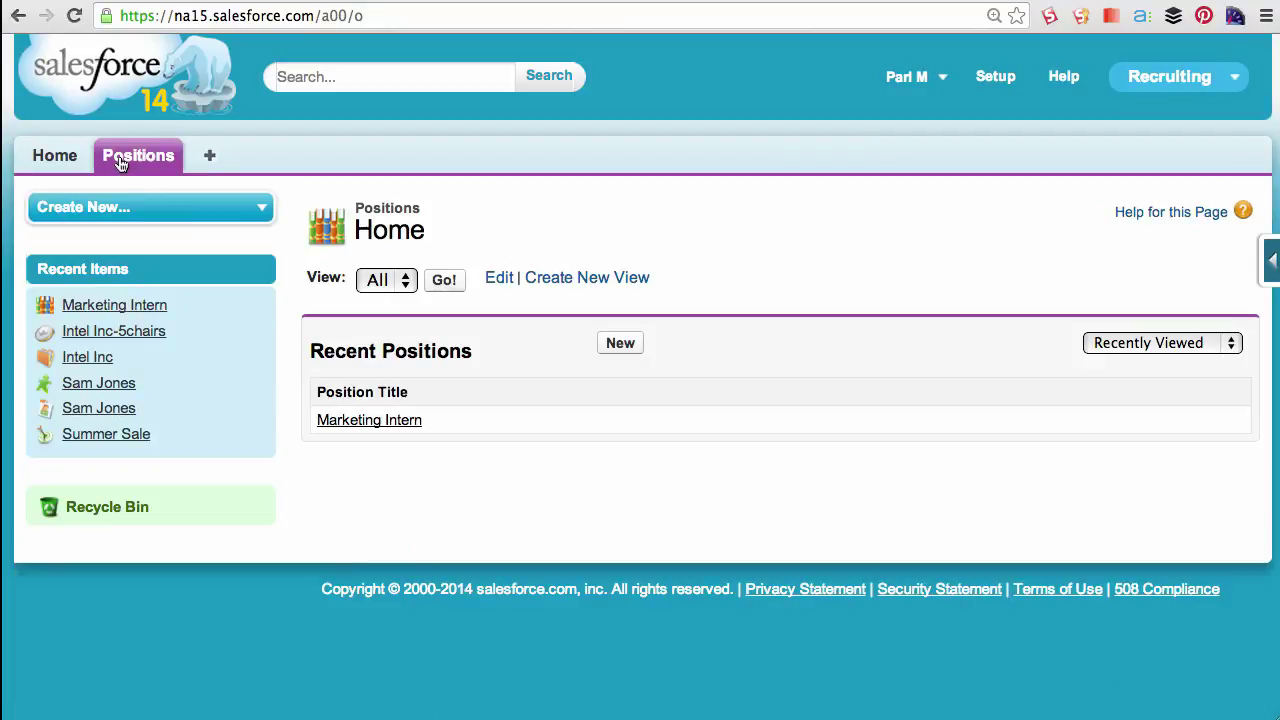
Step: Edit the Marketing Intern position, keeping Status New Position, and open the Close Date calendar
left_click(405, 424)
left_click(683, 472)
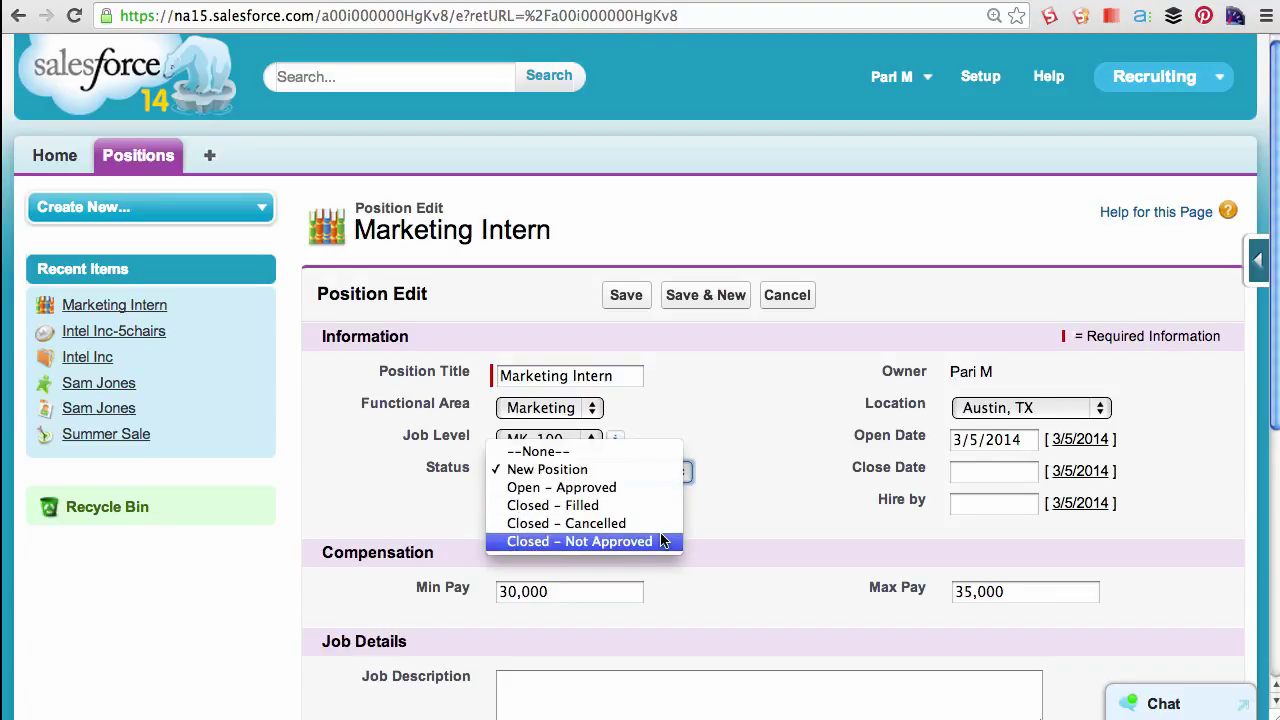
left_click(956, 473)
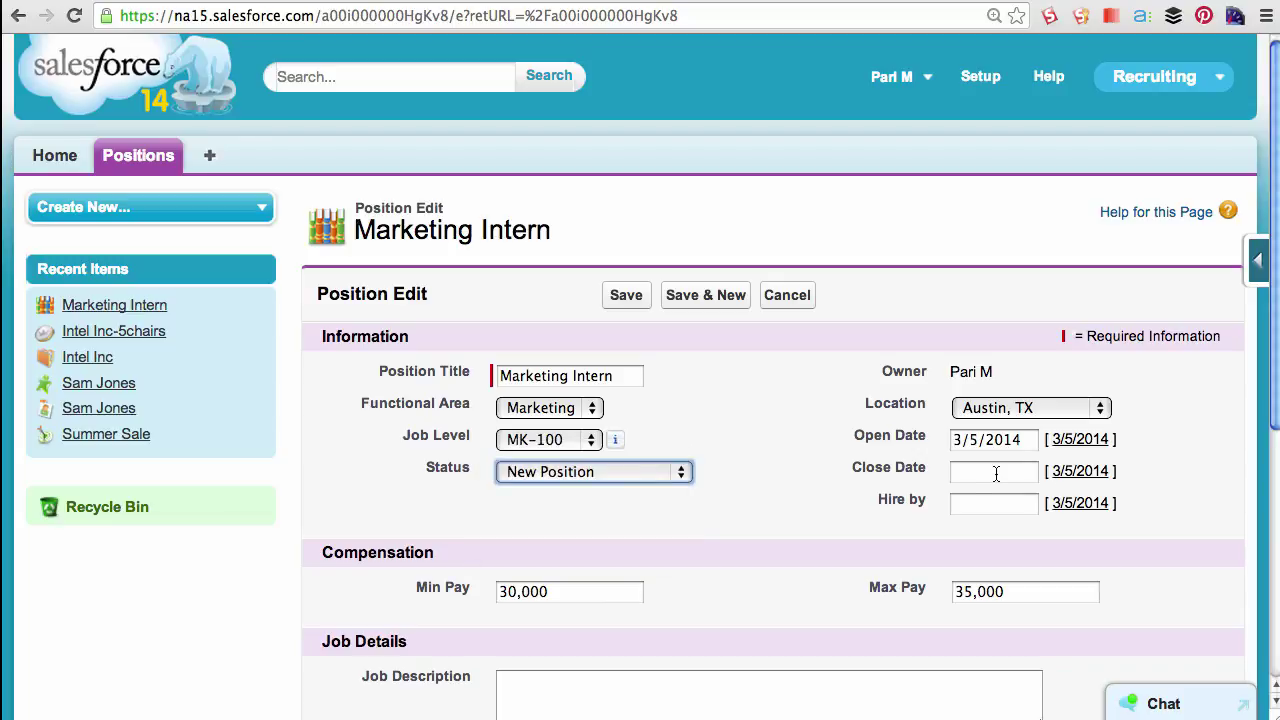
left_click(956, 472)
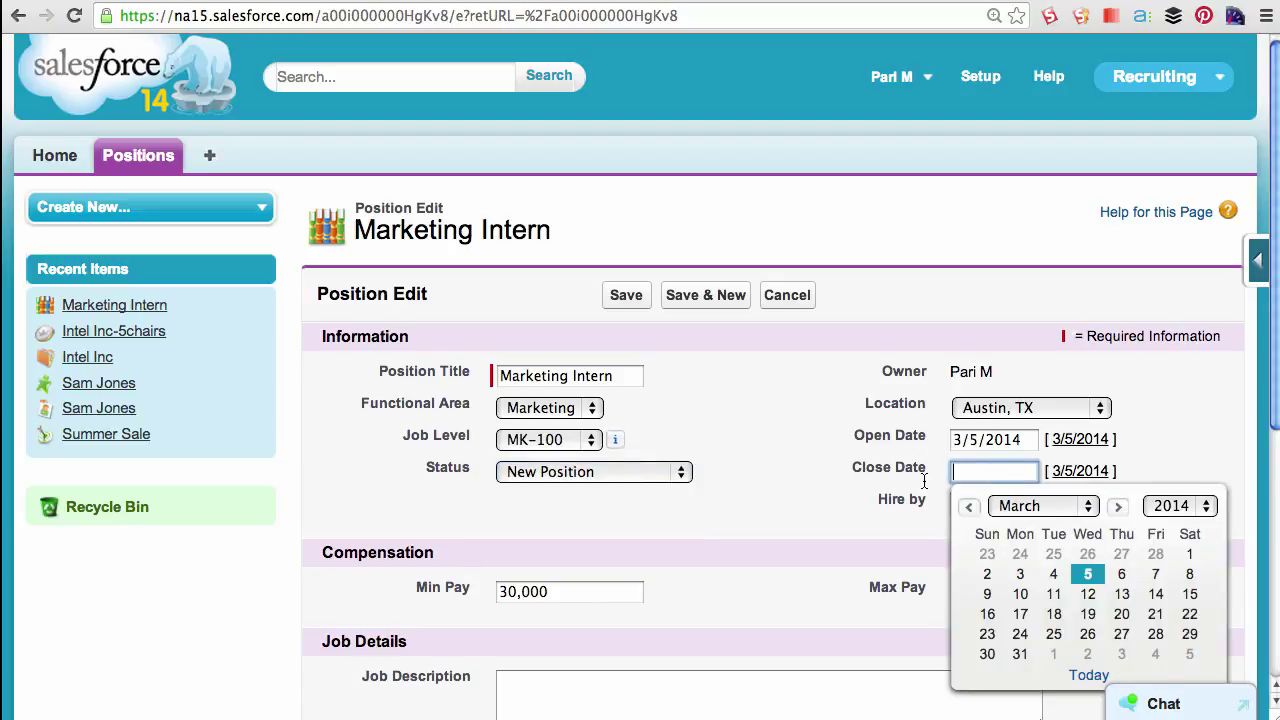
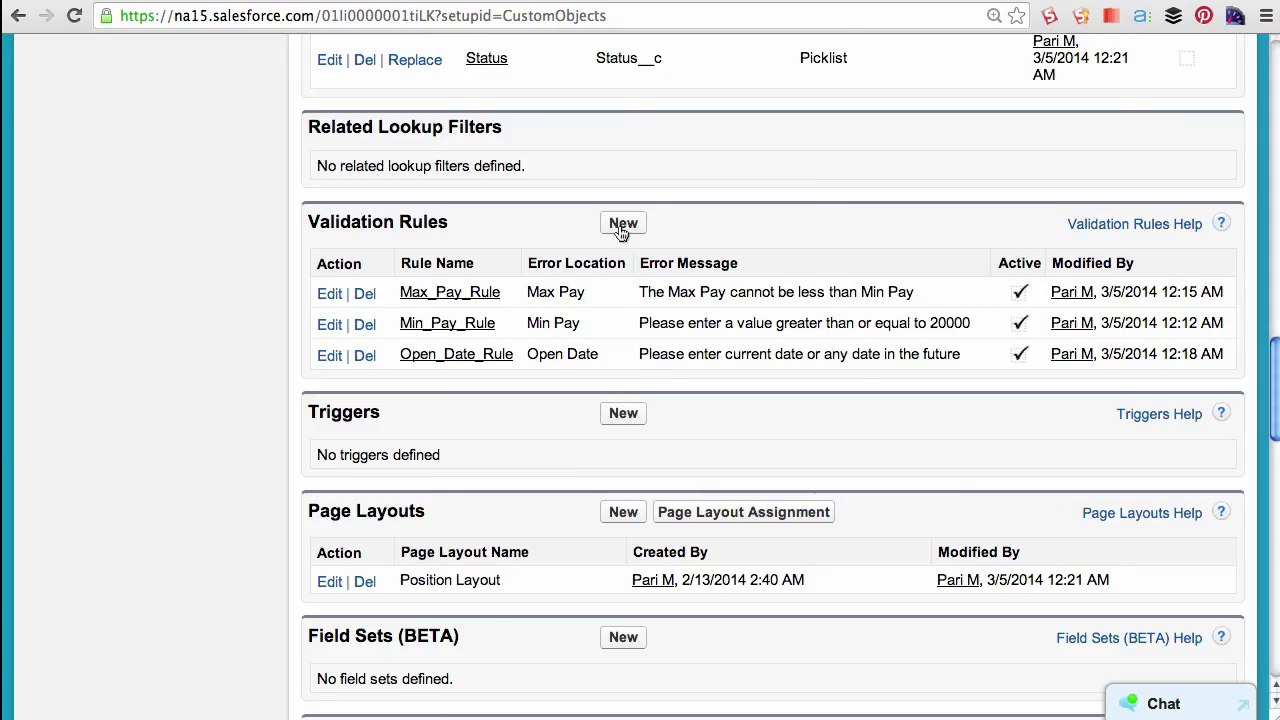
Step: Create a new Position validation rule named Close_Date_Rule
left_click(621, 228)
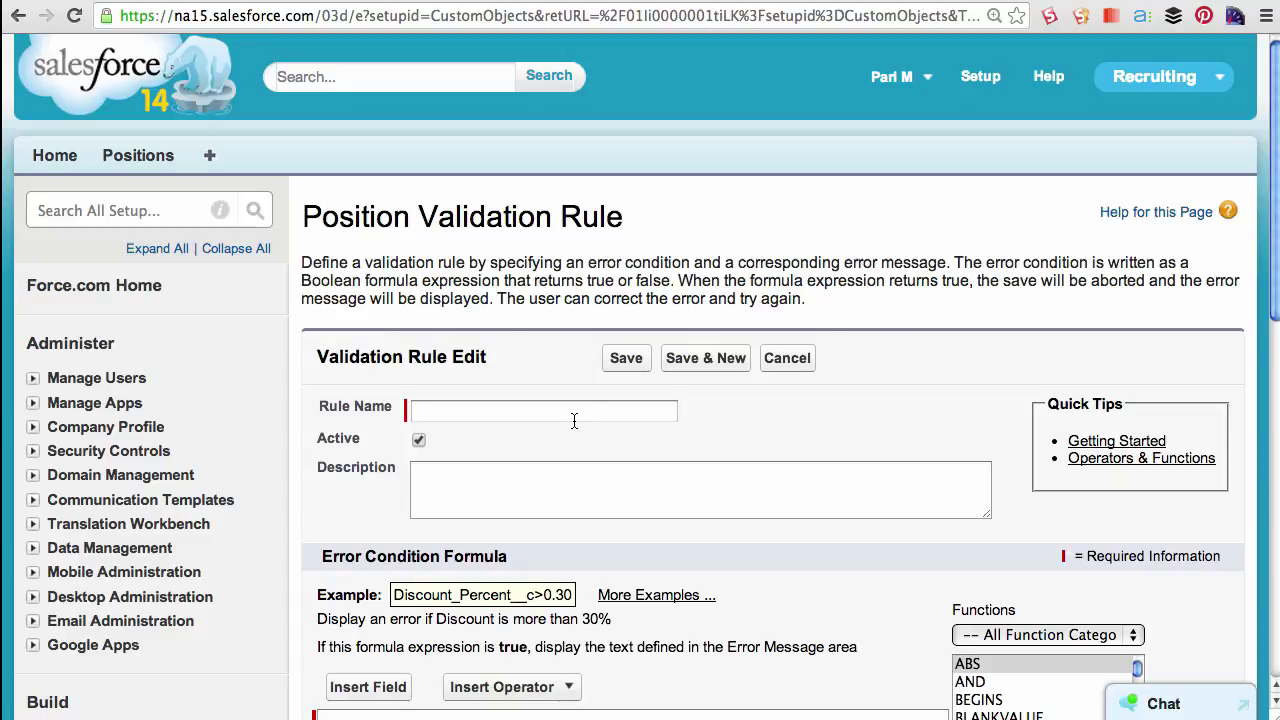
left_click(575, 412)
type("Close Dat")
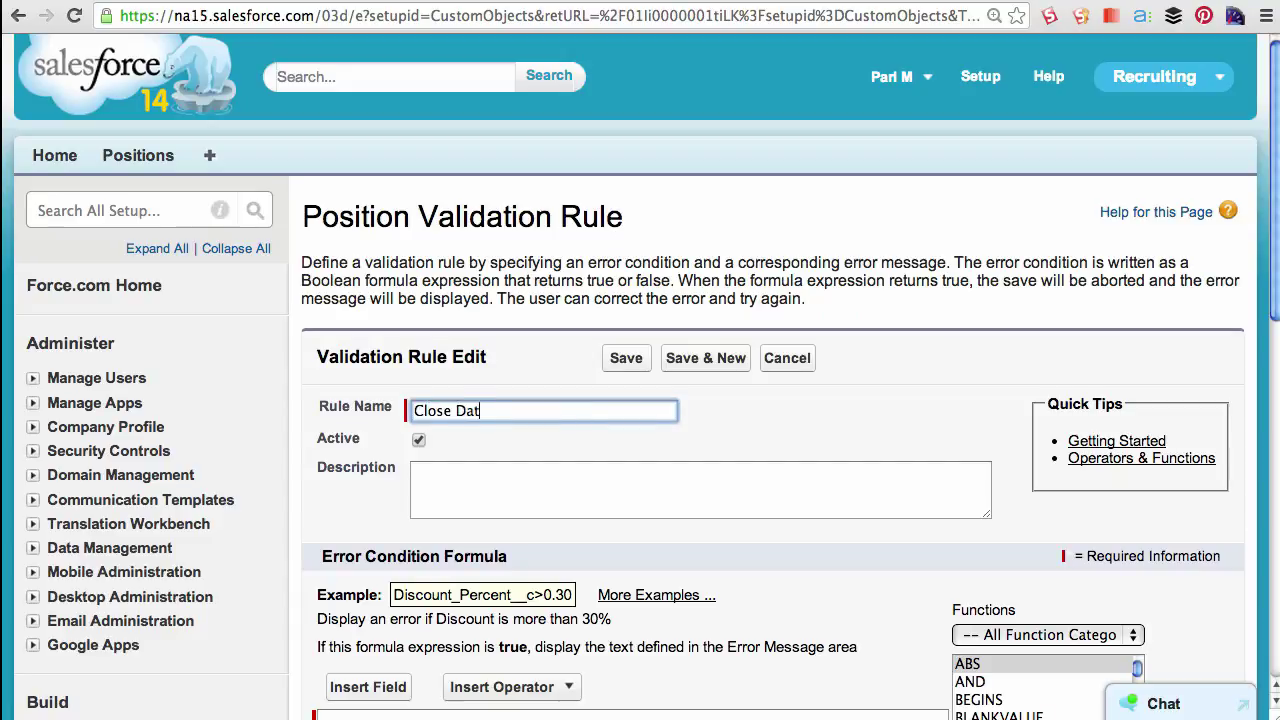
type("e Rule")
Step: Describe the rule as blocking positions with a closed Status and no close date
left_click(554, 489)
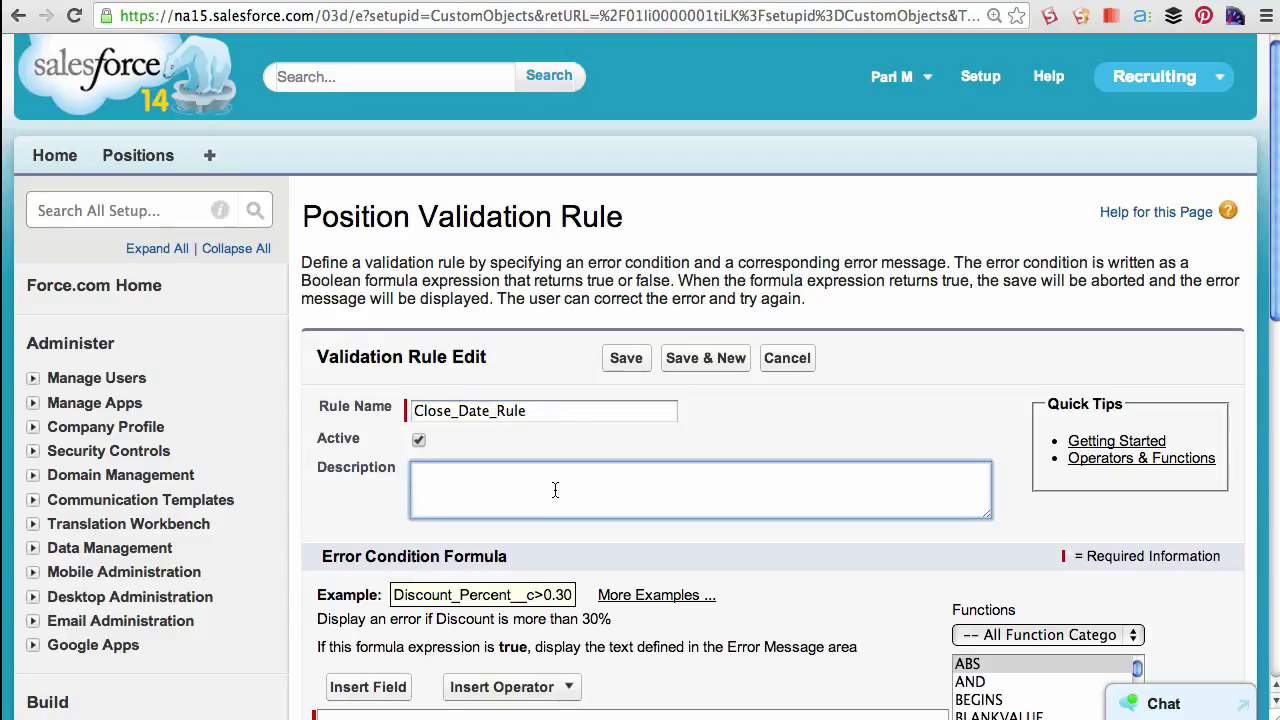
type("If the Status of the Position is ")
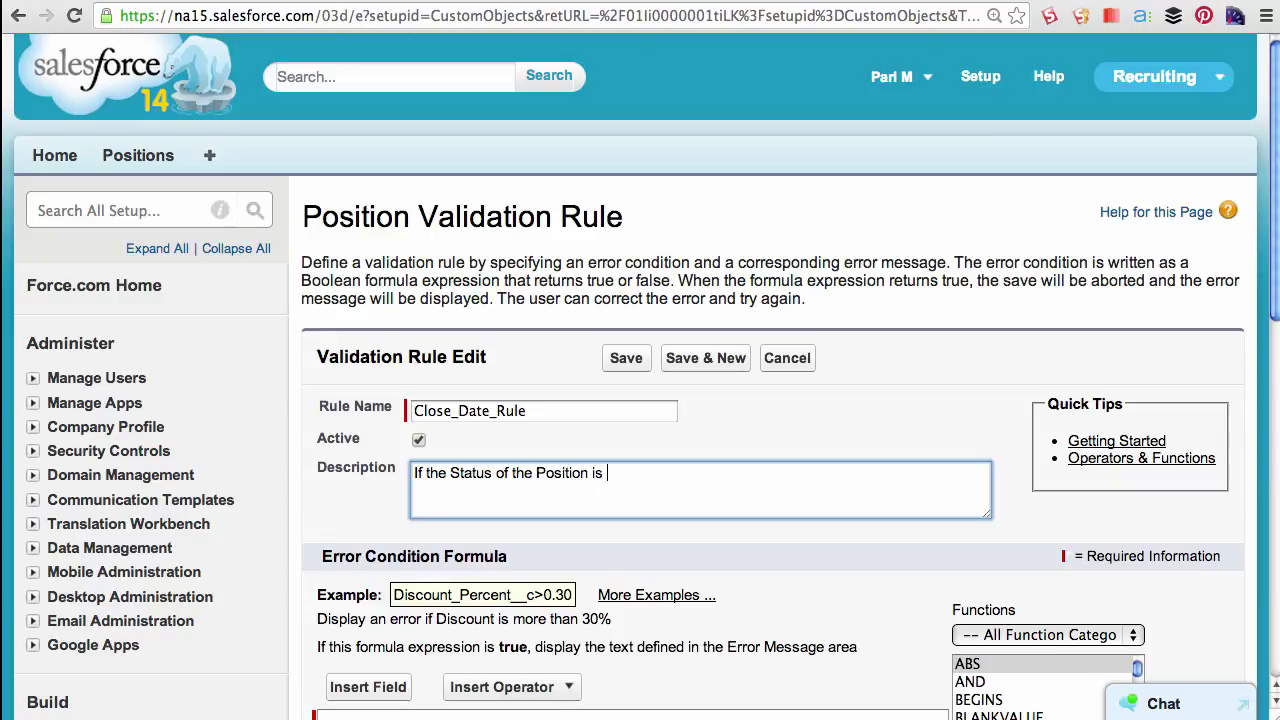
type("\"Closed - Filled\" or \"Closed - ")
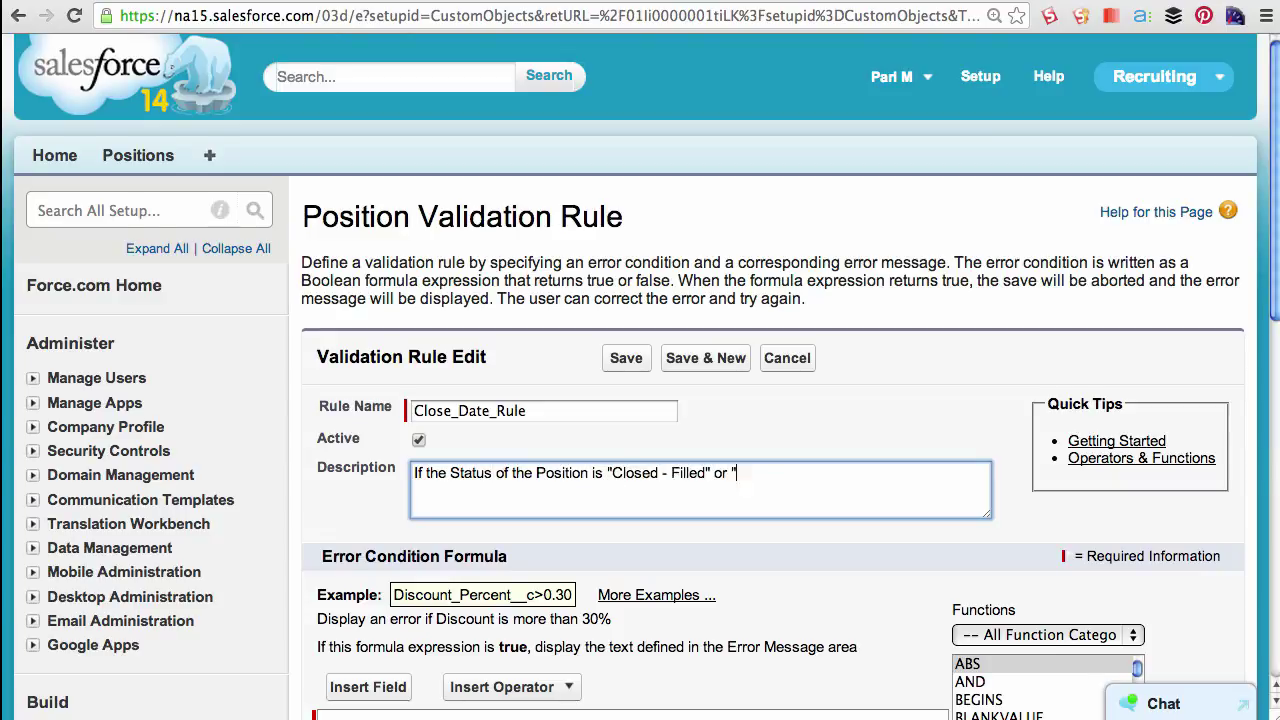
type("Cancelled\" or \"Closed - Not App")
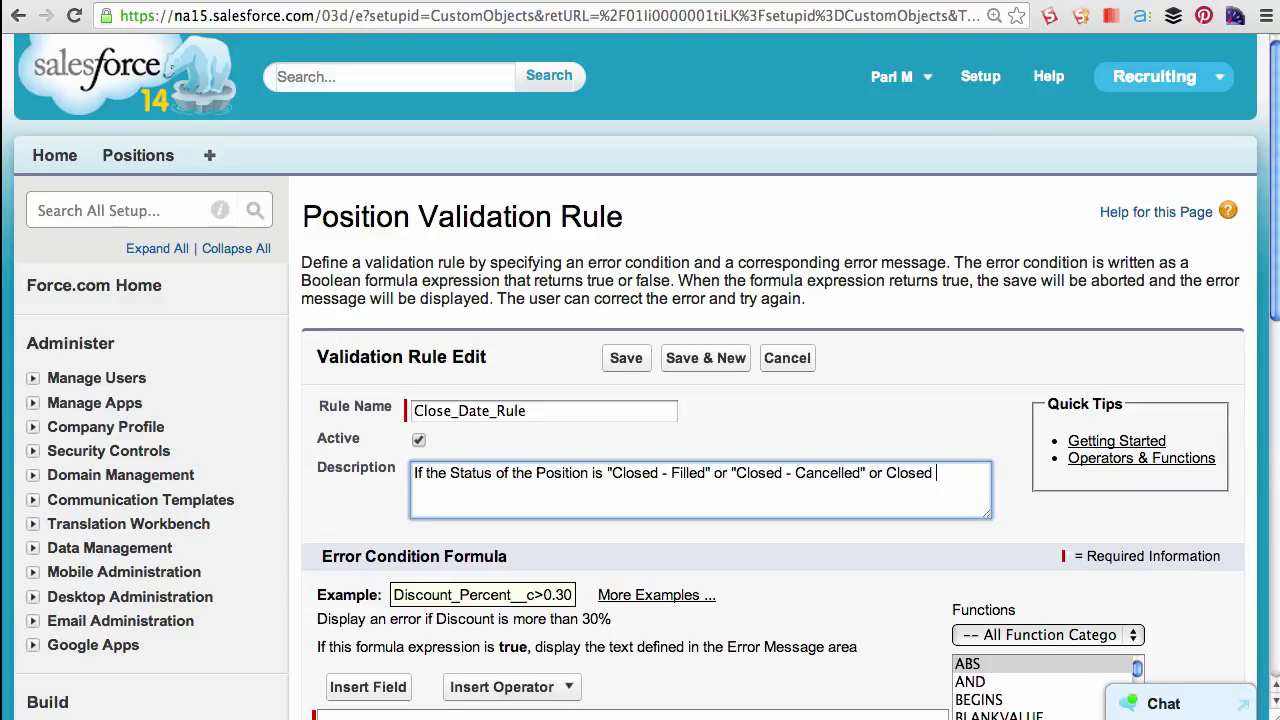
type("roved\"")
left_click(886, 473)
type("\"")
left_click(486, 490)
type("AND the closed date is")
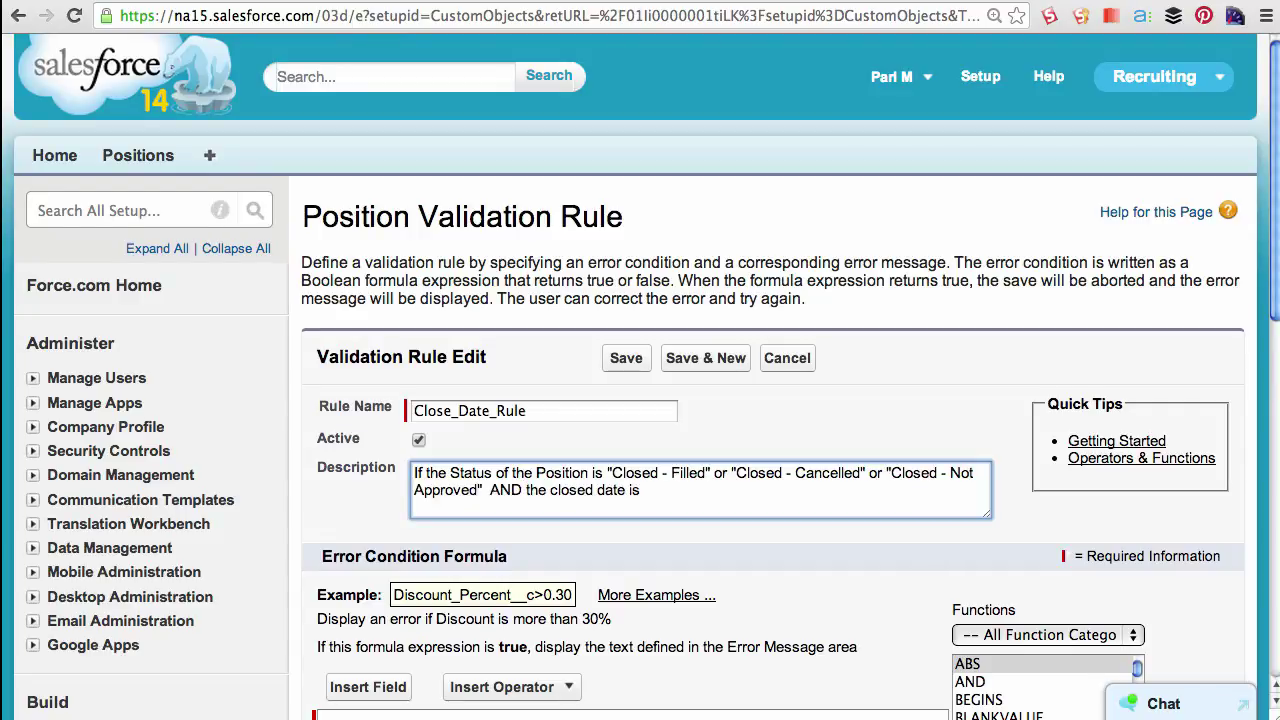
type(" not filled then pre")
key("Left")
key("Left")
key("Left")
key("Left")
key("Left")
key("Left")
key("Left")
key("Left")
key("Left")
type(",")
key("End")
type("vent the user from s")
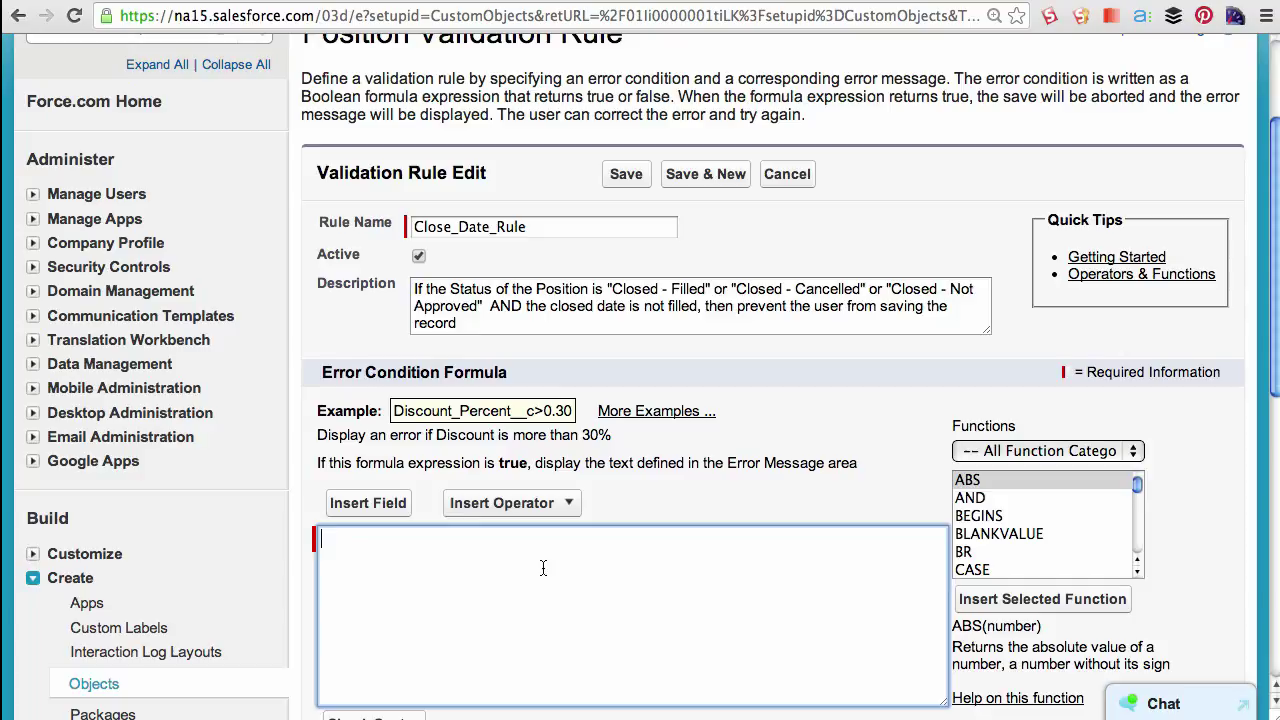
Step: Write Status__c conditions for Closed - Filled, Closed - Cancelled and Closed - Not Approved, joined with ||
type("Status__c = \"Closed - Filled")
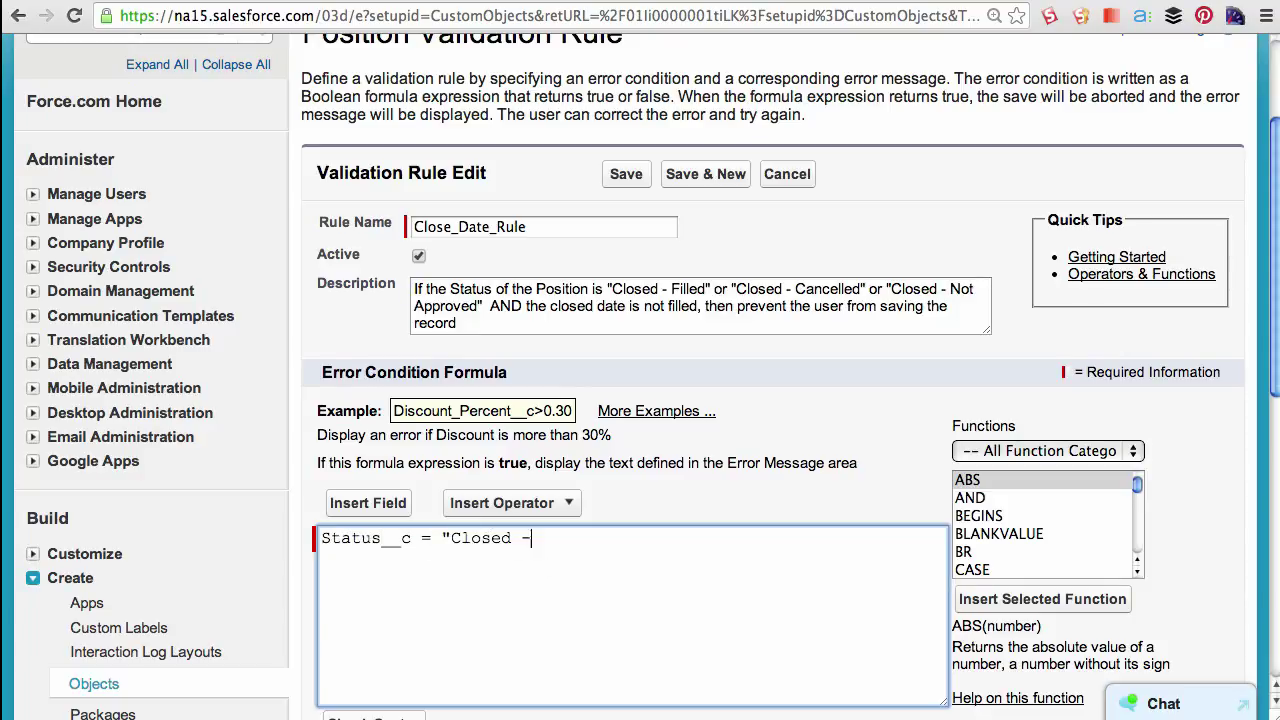
type("\"")
left_click(322, 538)
type("(")
left_click(510, 502)
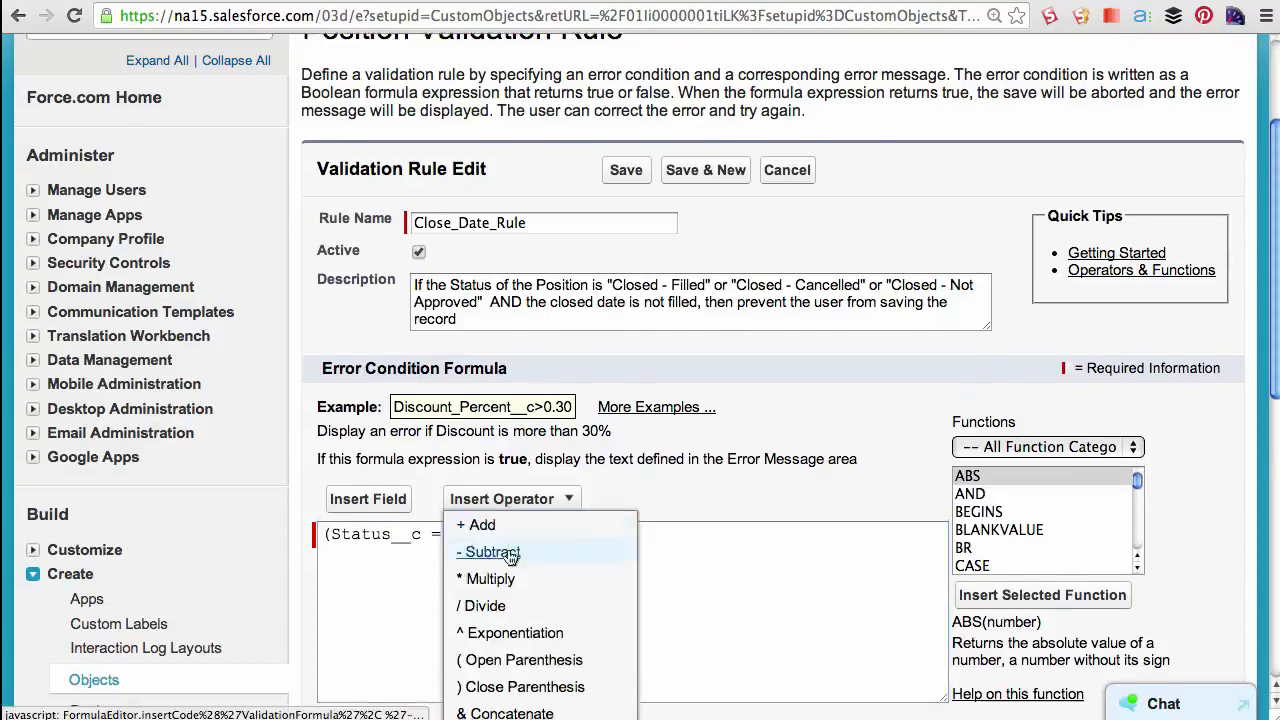
scroll(500, 600, "down", 5)
left_click(686, 281)
type(") || (Status__c ")
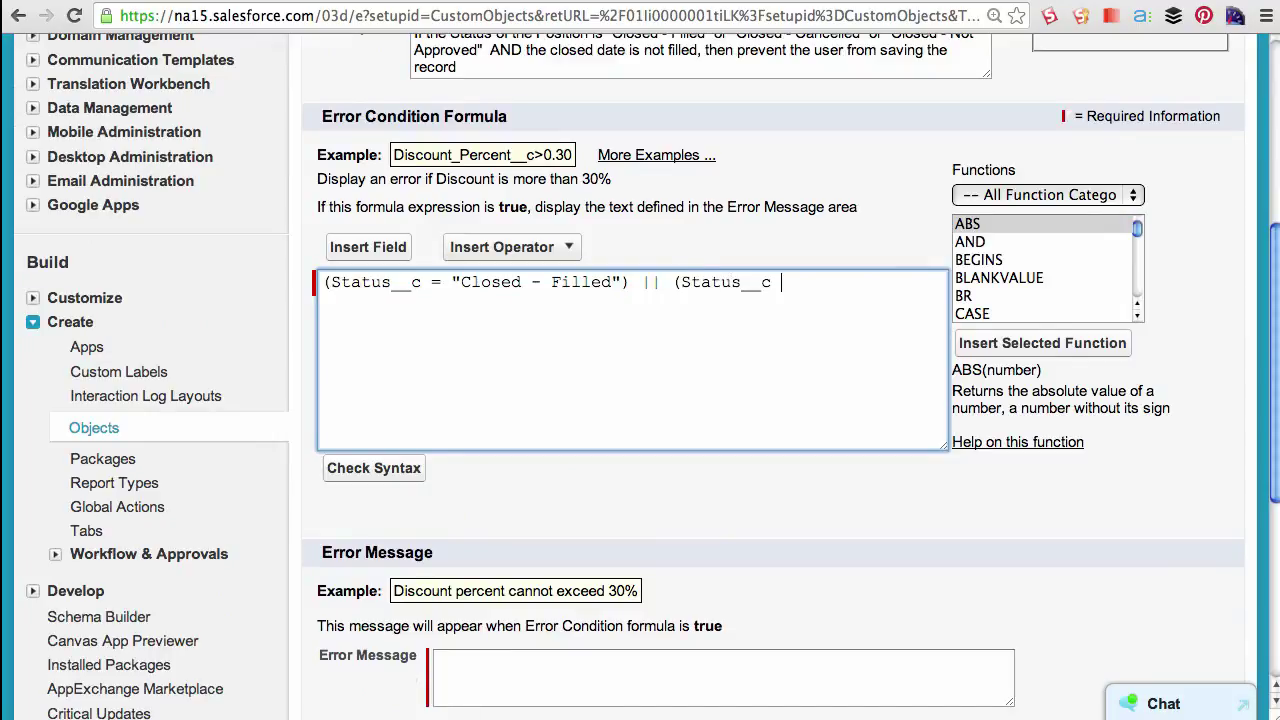
type("= \"Closed - Cancelled")
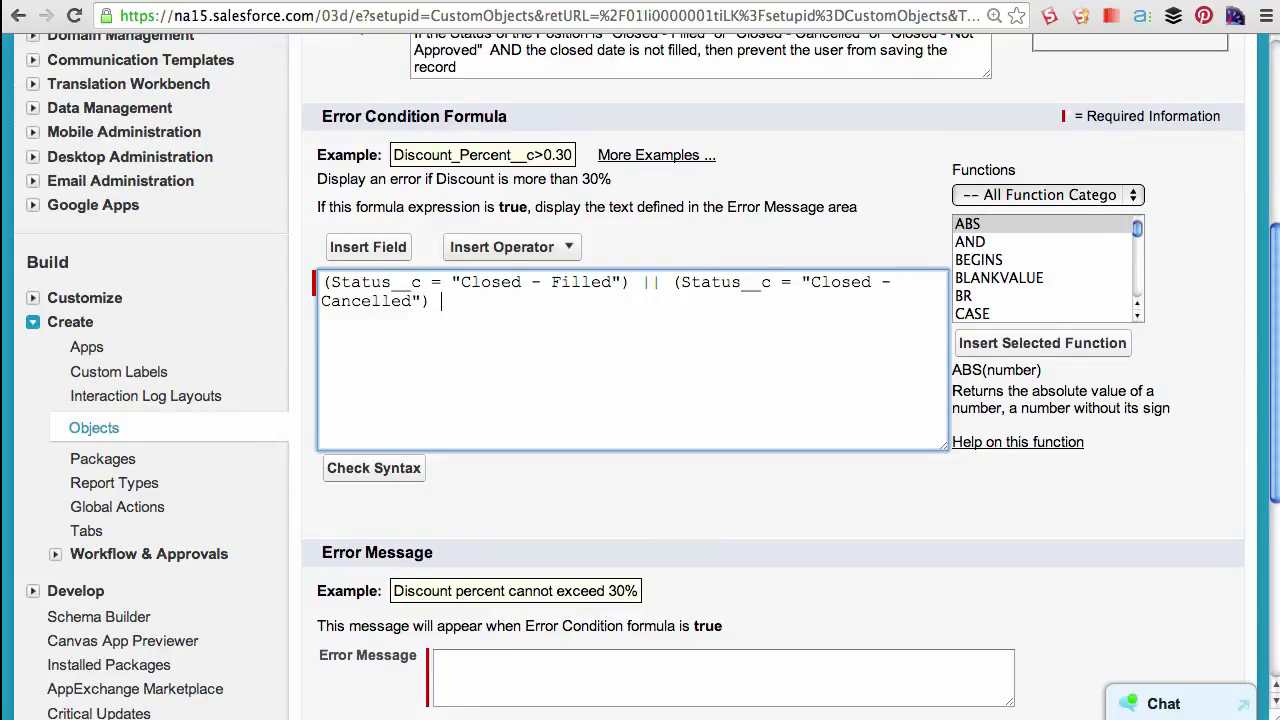
type("\") || (Status__c =\"Closed - Not Approved")
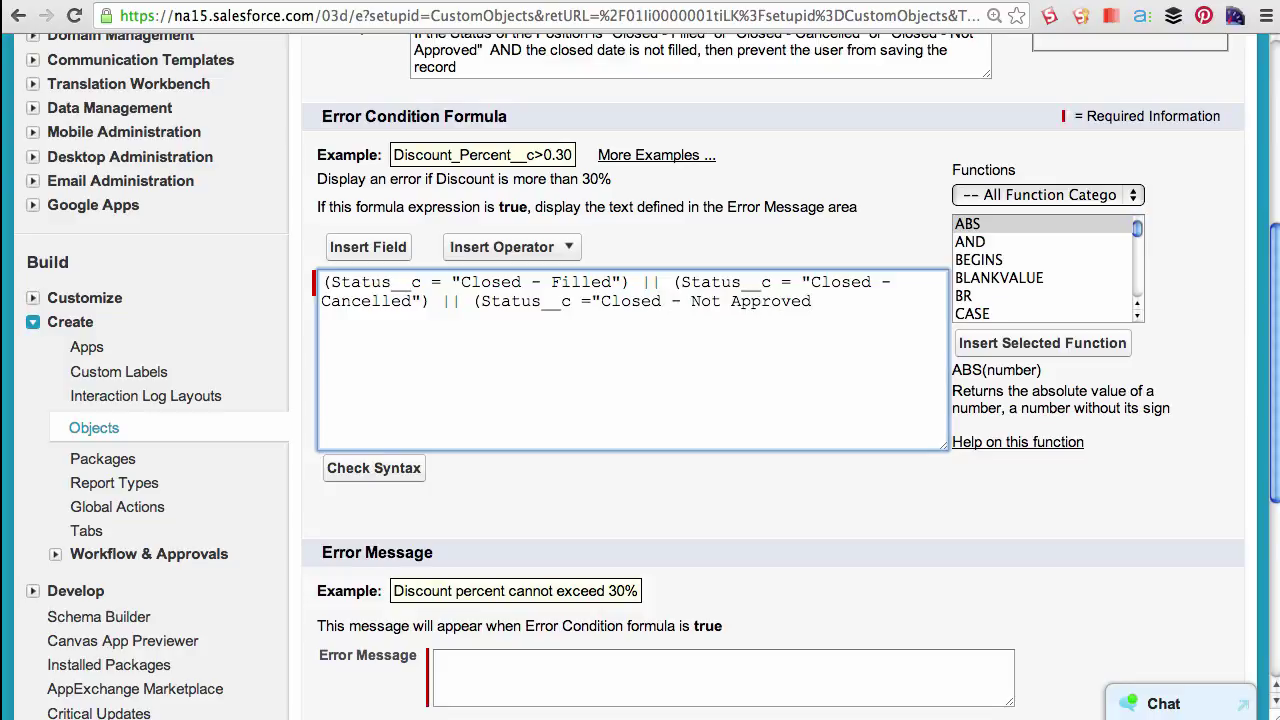
type("\")")
Step: Append && ISBLANK(Close_Date__c) to the formula using the Functions list
key("Return")
key("Return")
type("&&")
key("Return")
key("Return")
type("close date is blank")
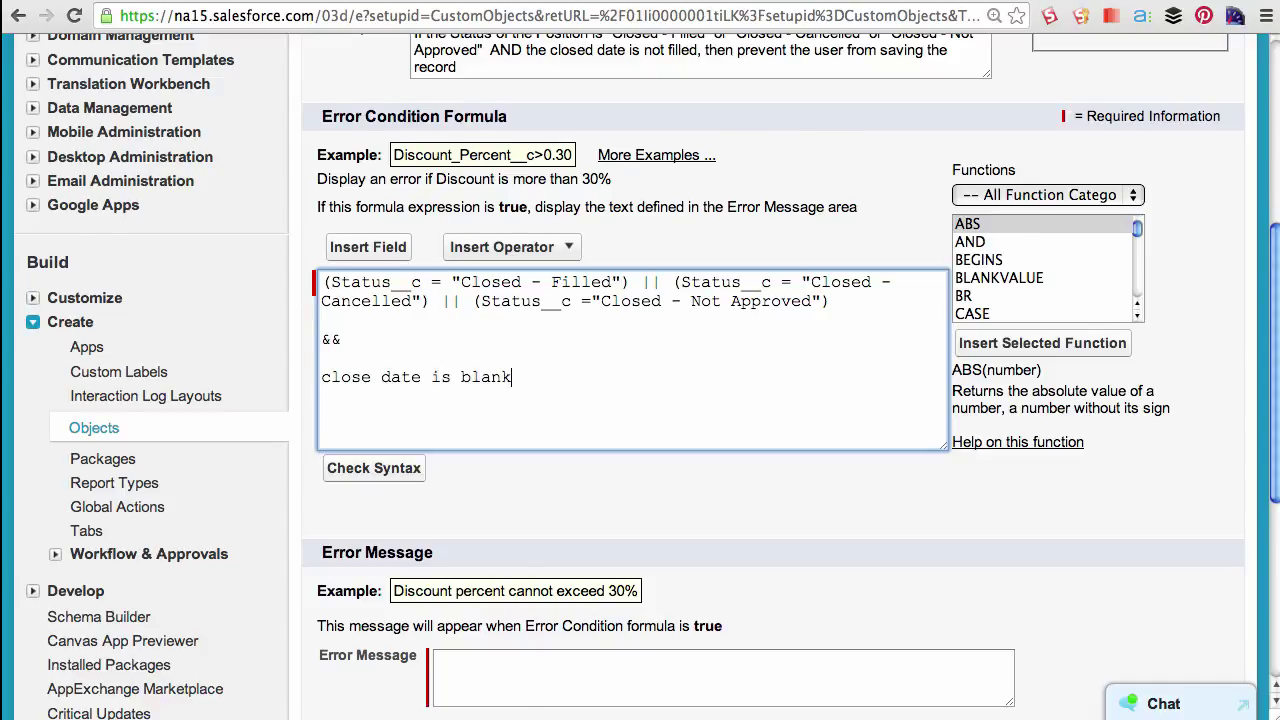
scroll(1070, 175, "down", 5)
scroll(1079, 183, "up", 3)
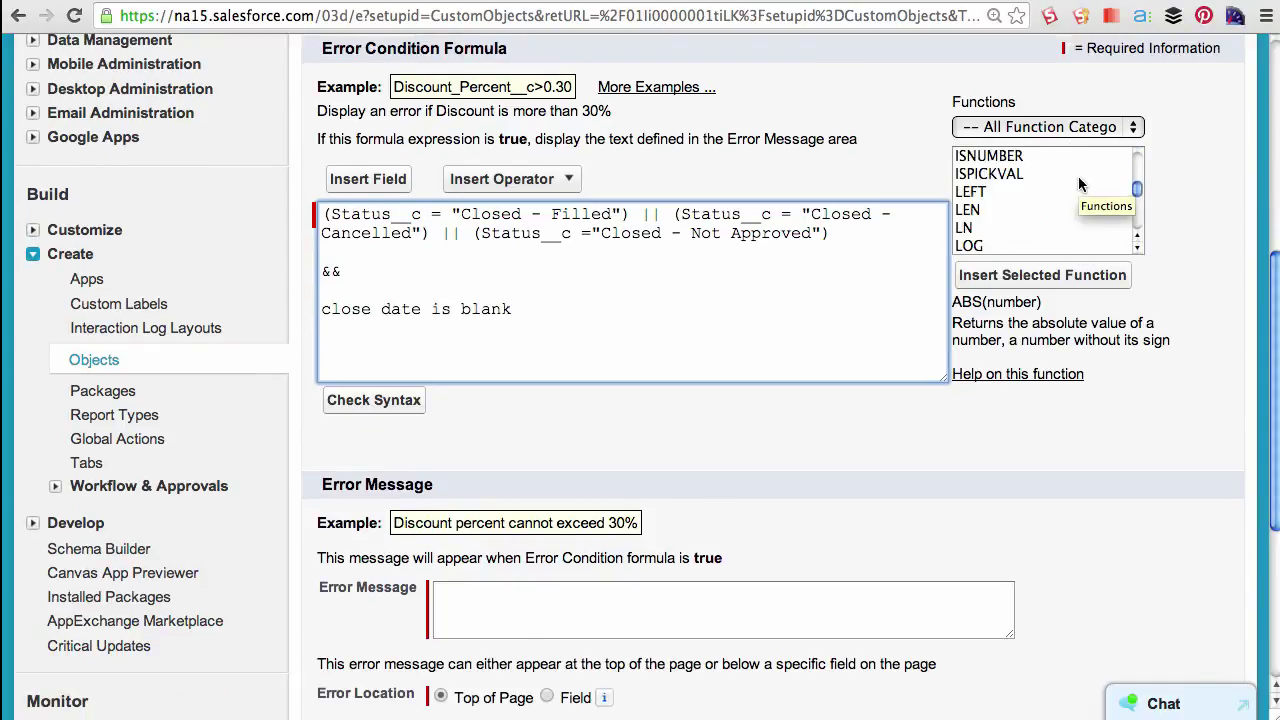
scroll(1079, 183, "up", 5)
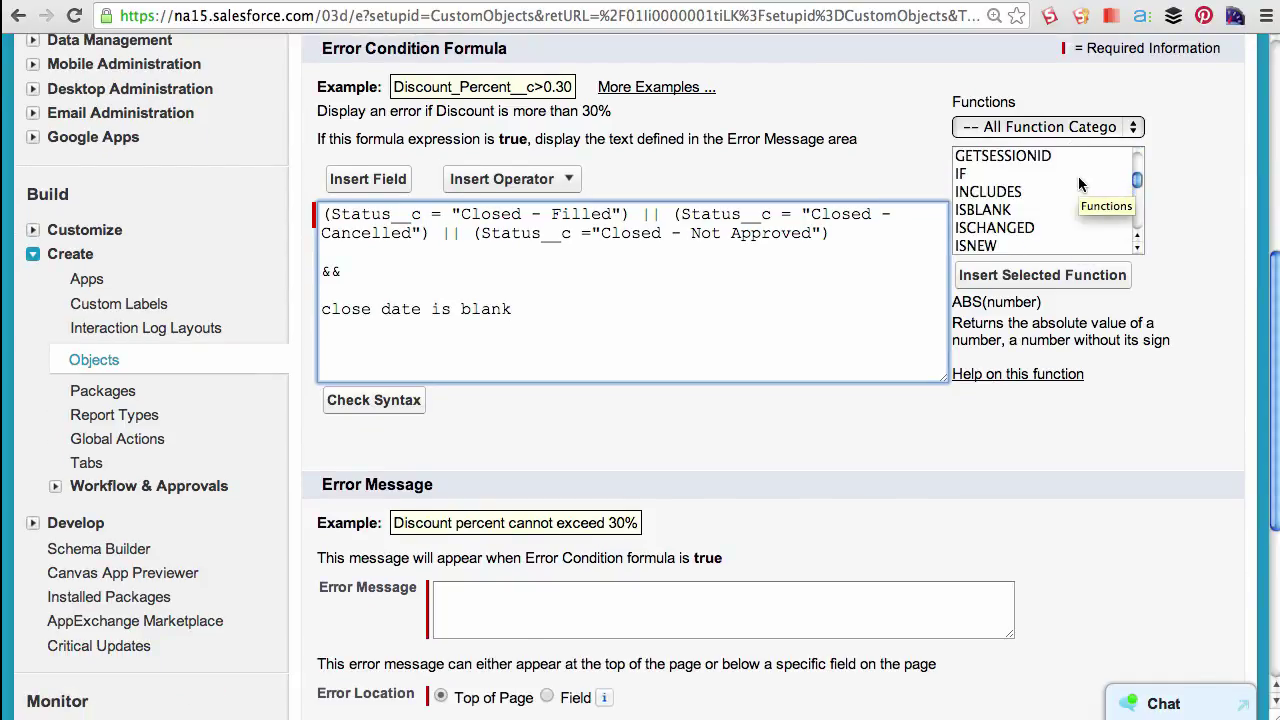
left_click(966, 210)
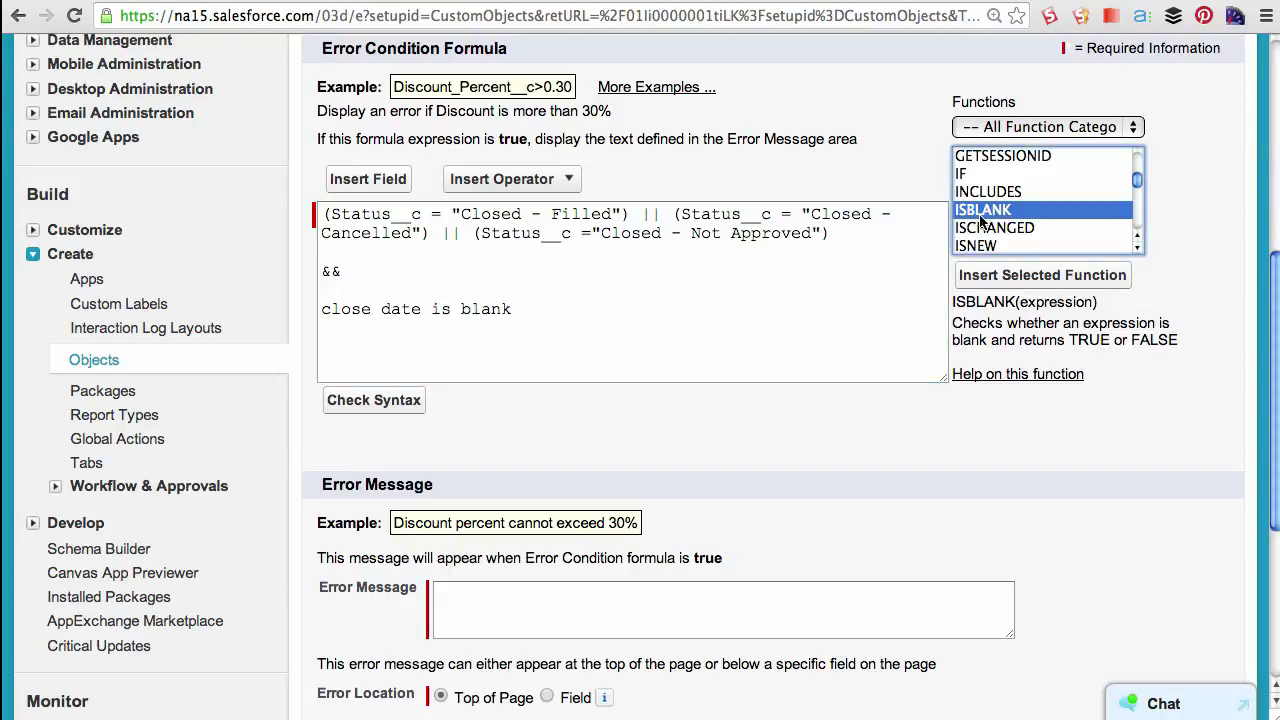
left_click(1010, 276)
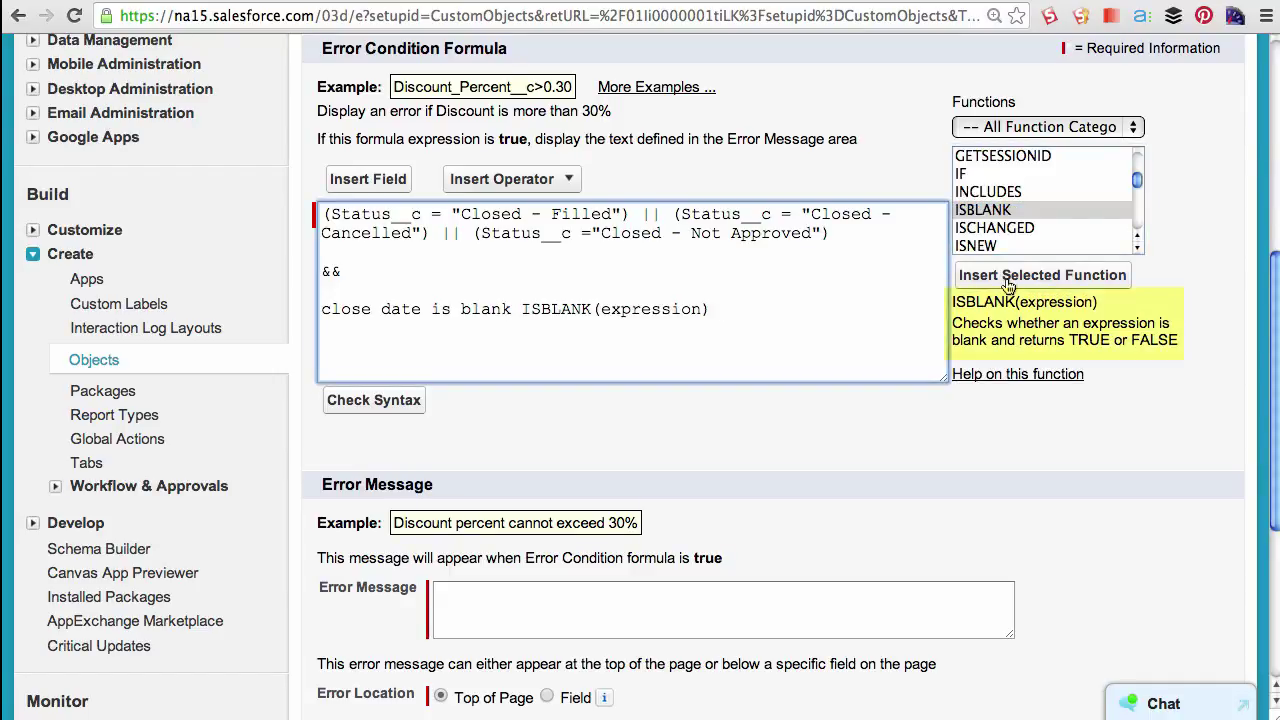
left_click_drag(519, 309, 322, 310)
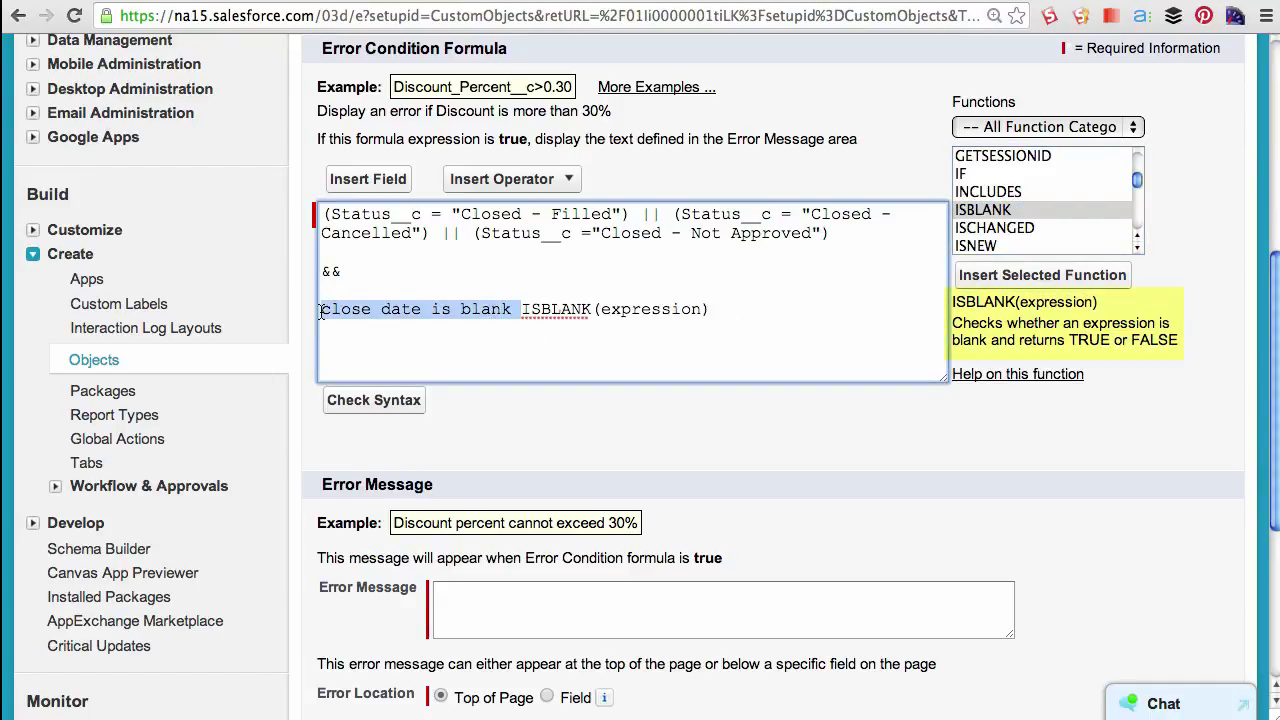
key("BackSpace")
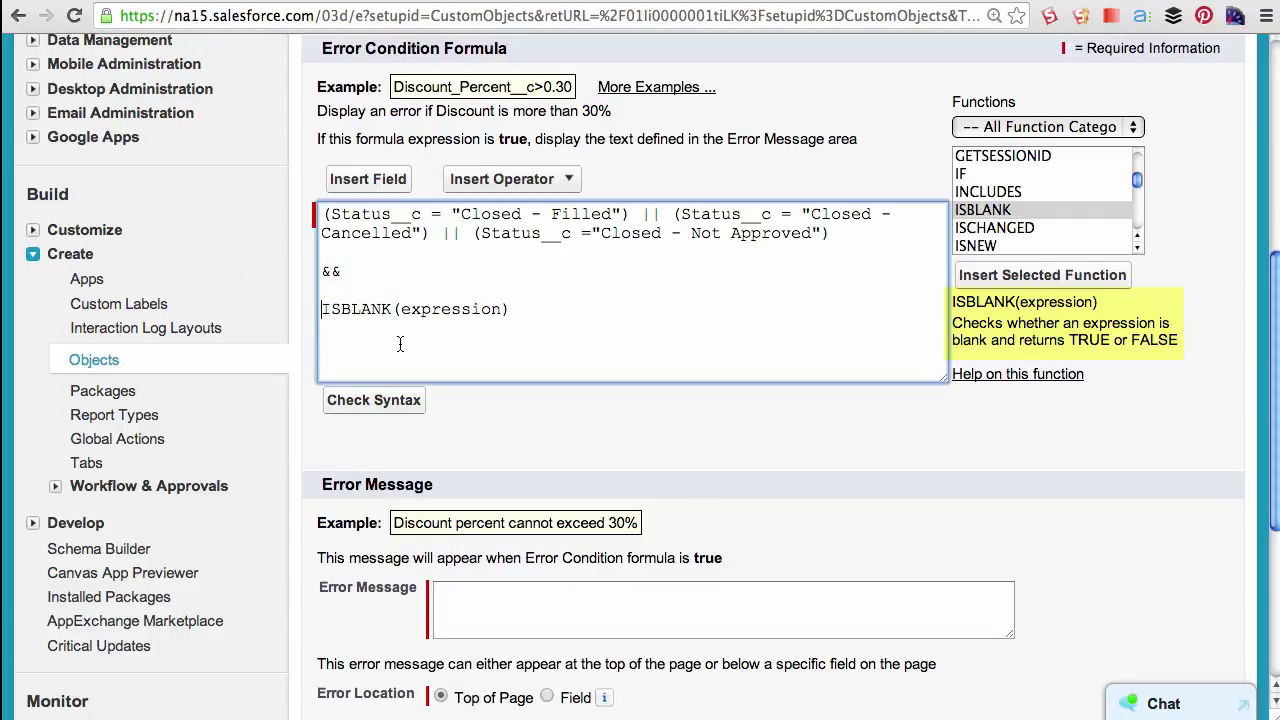
left_click_drag(501, 309, 405, 318)
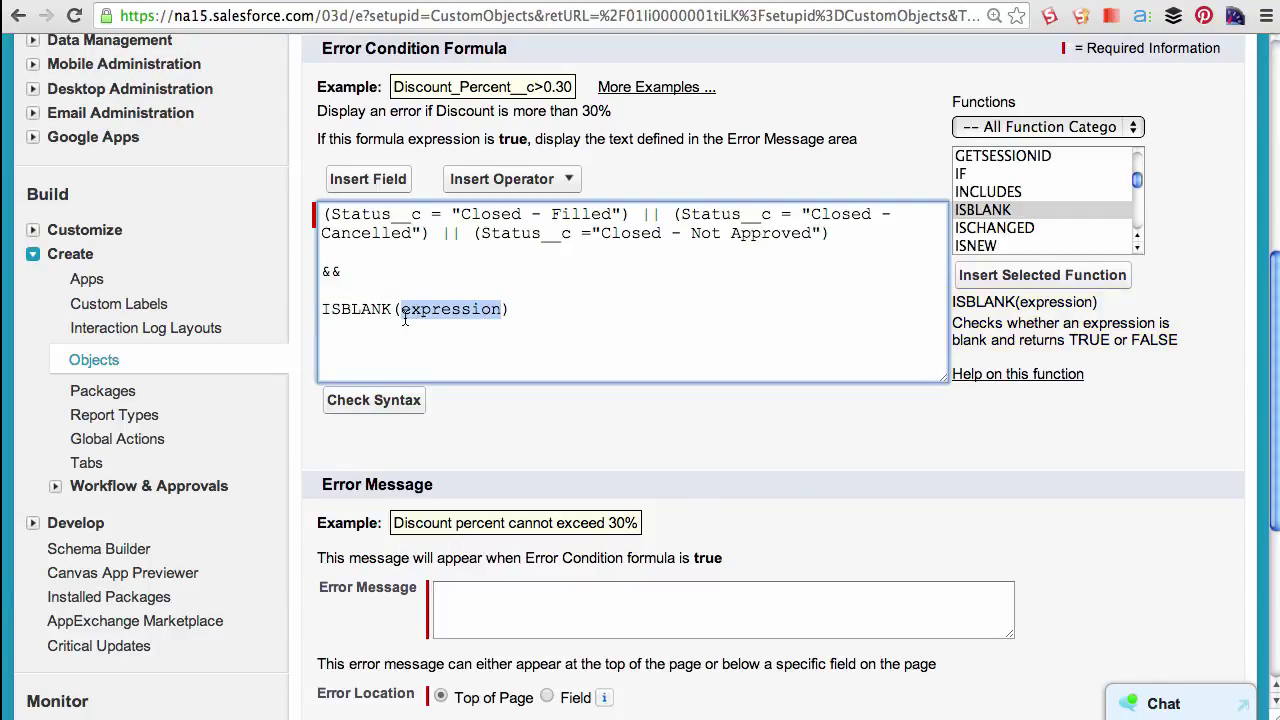
key("BackSpace")
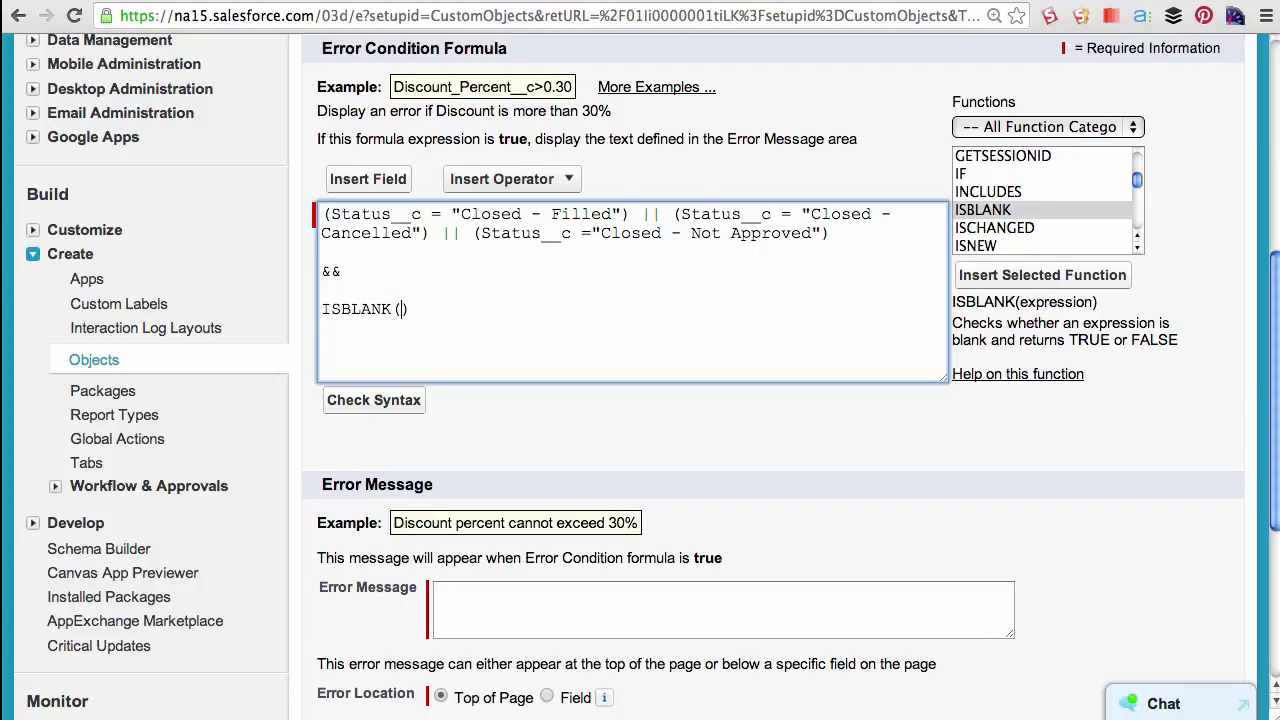
type("Close_Date__c")
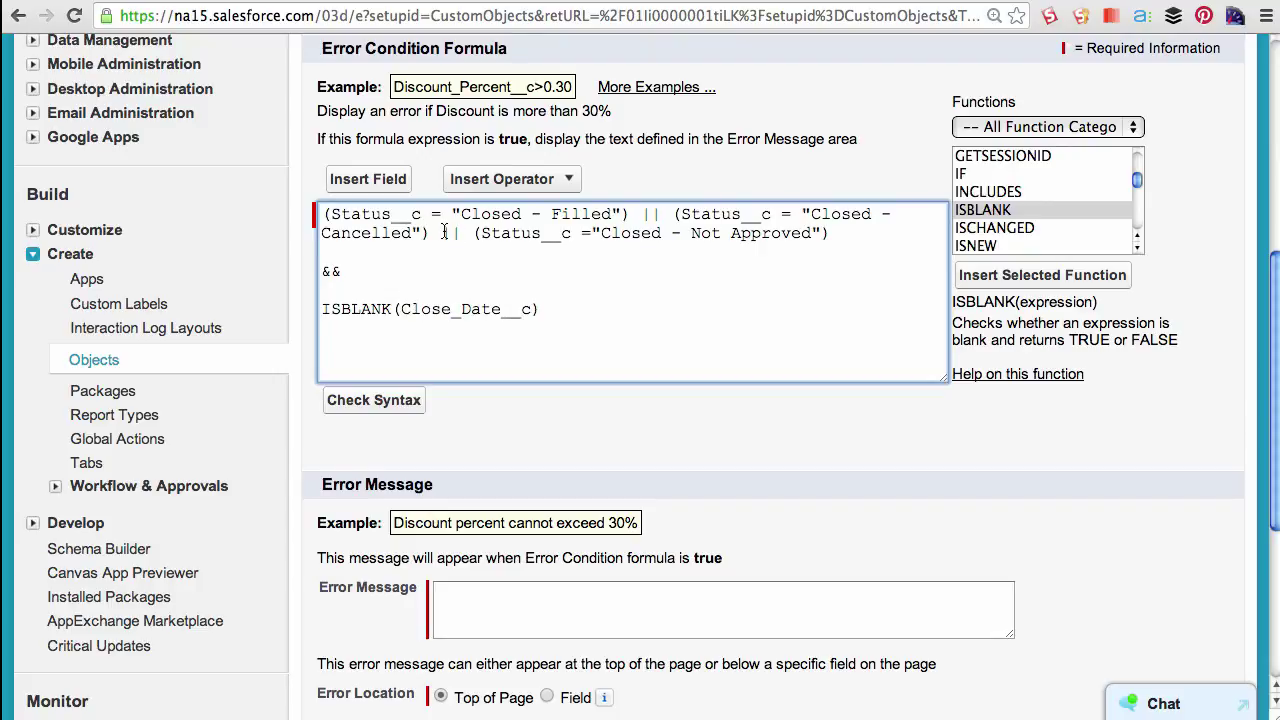
Step: Look up the ISPICKVAL function's usage for checking the Status picklist
left_click_drag(329, 215, 421, 214)
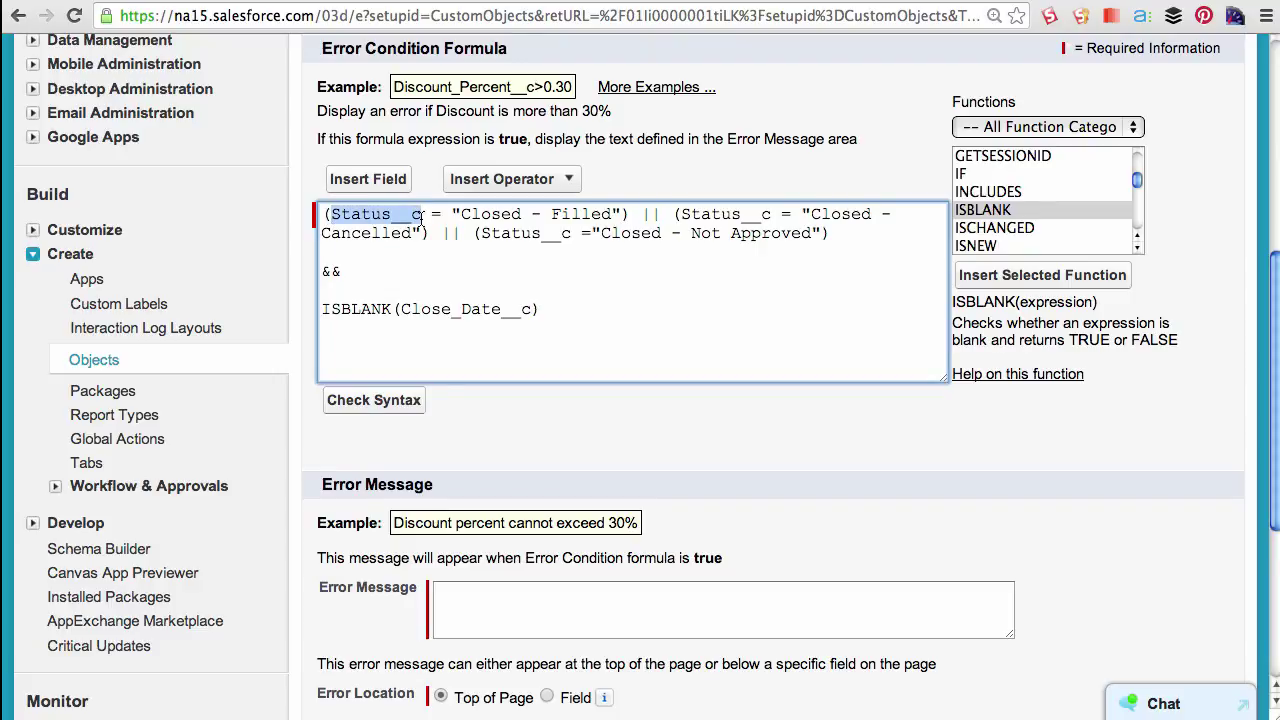
left_click(510, 276)
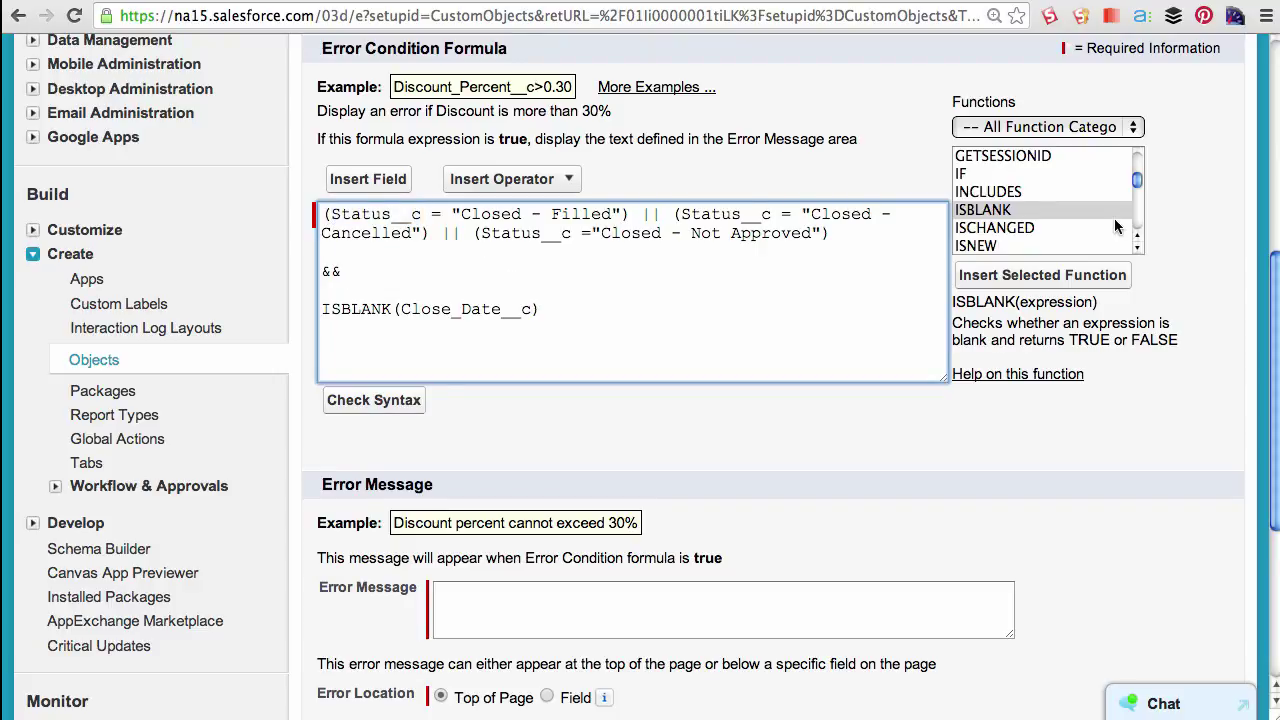
left_click_drag(1138, 182, 1138, 189)
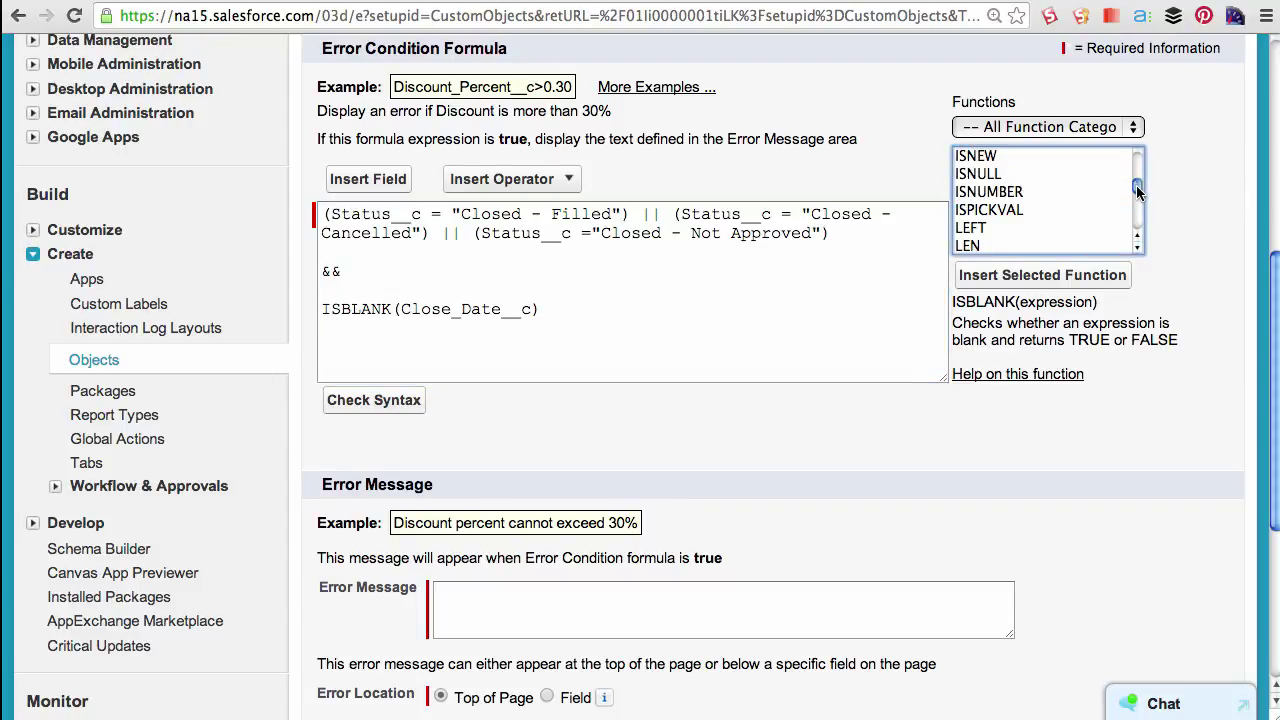
left_click(1010, 211)
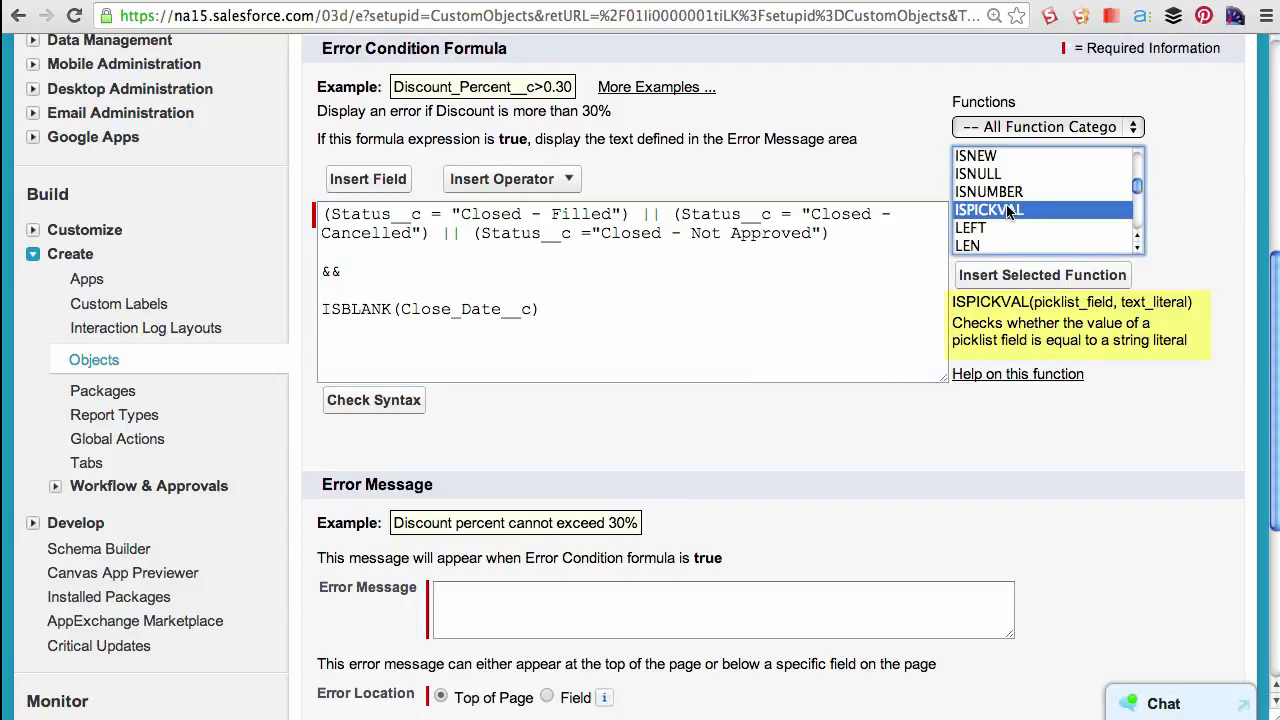
Step: Replace the Status conditions with ISPICKVAL(Status__c, "Closed - Filled")
left_click(958, 304)
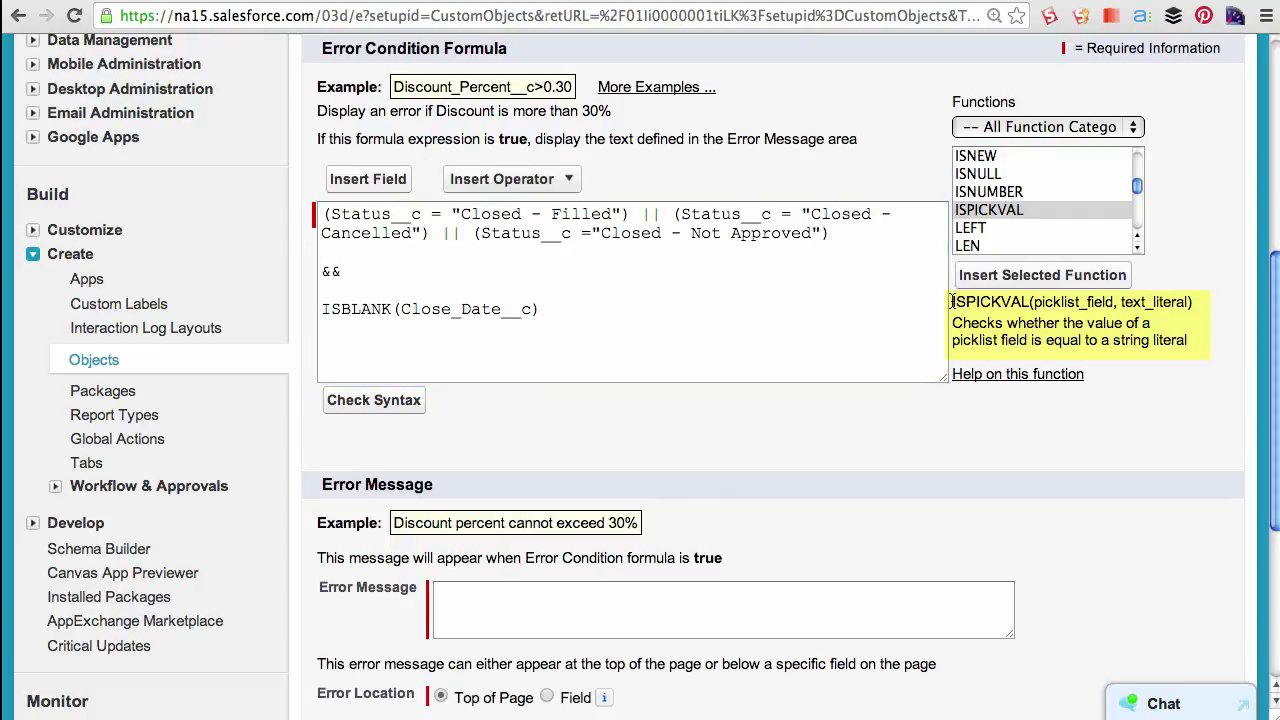
left_click_drag(952, 302, 1188, 302)
key("super+c")
left_click(450, 271)
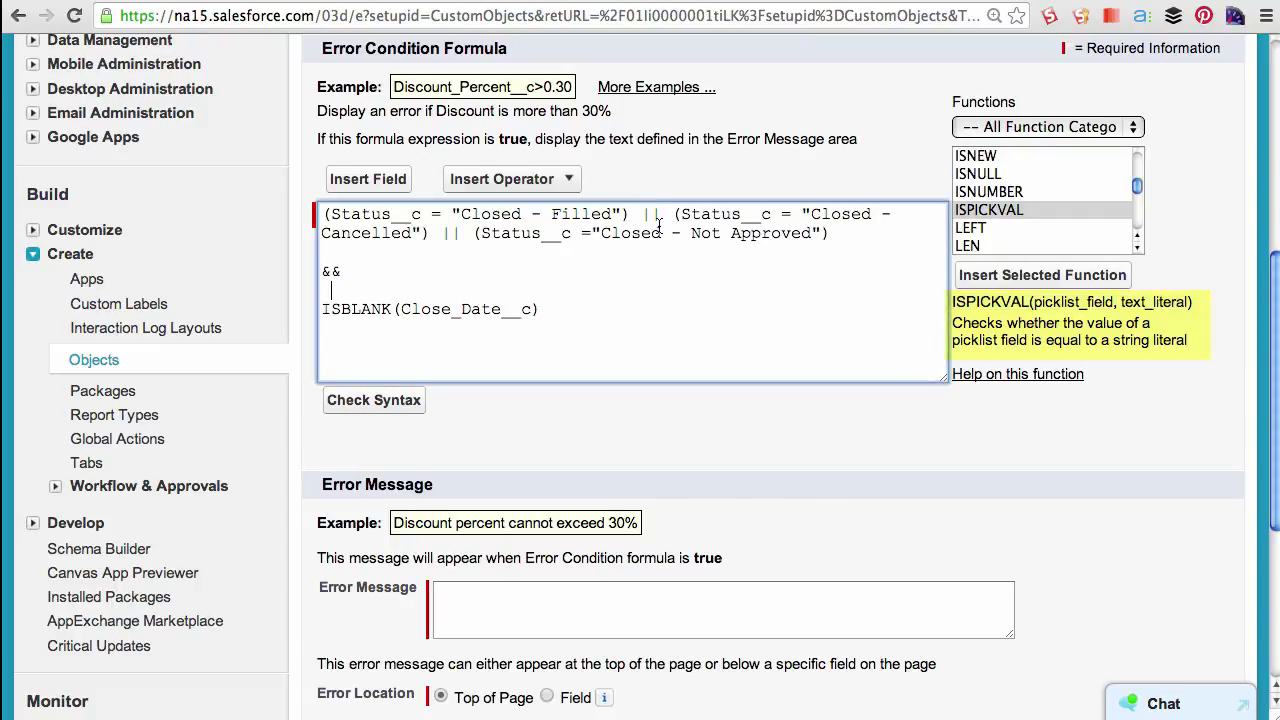
left_click_drag(896, 242, 231, 212)
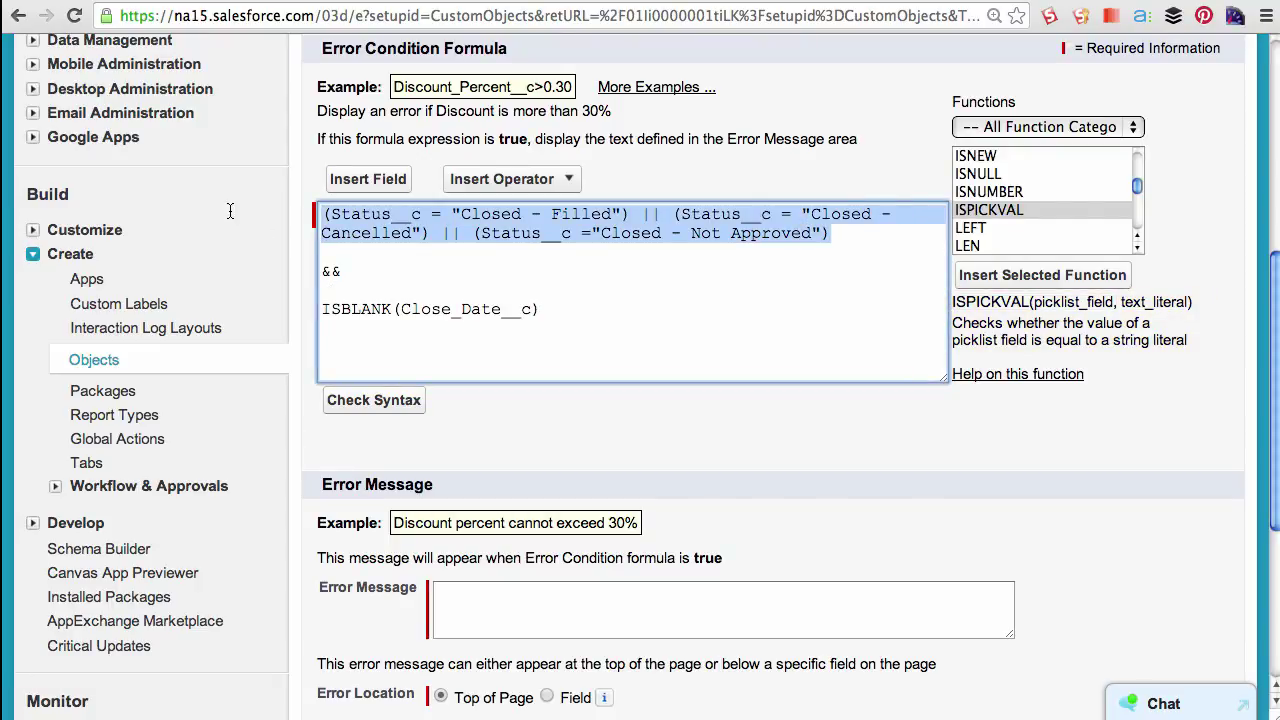
key("BackSpace")
key("super+v")
double_click(449, 214)
type("St")
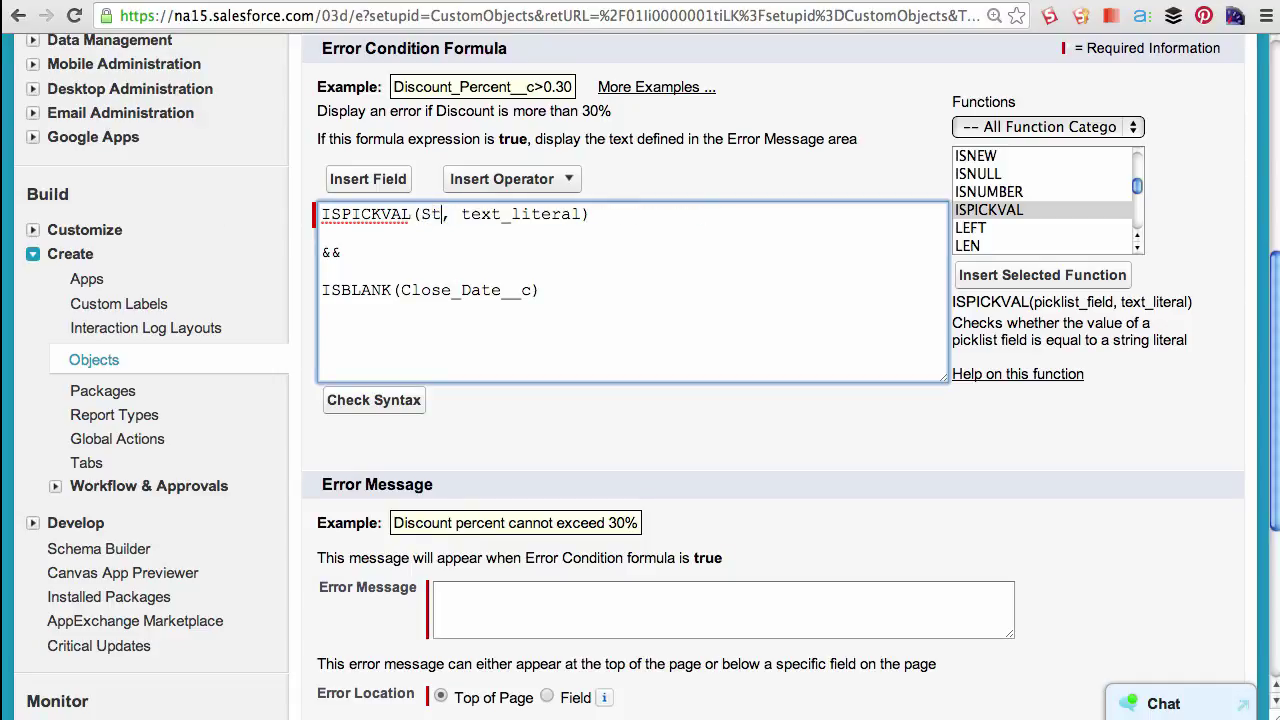
type("atus__c")
double_click(586, 214)
type("\"")
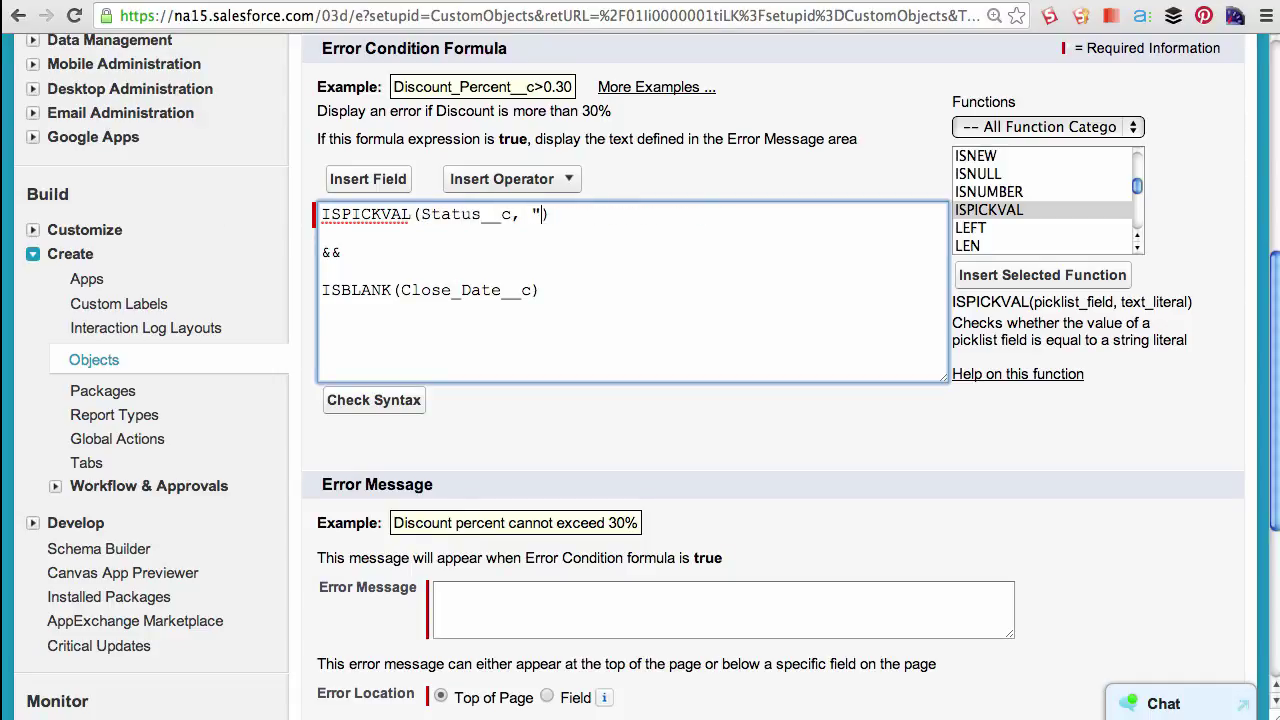
type("Closed - Filled\"")
Step: Add ISPICKVAL lines for Closed - Cancelled and Closed - Not Approved, joined with ||
key("End")
type("||")
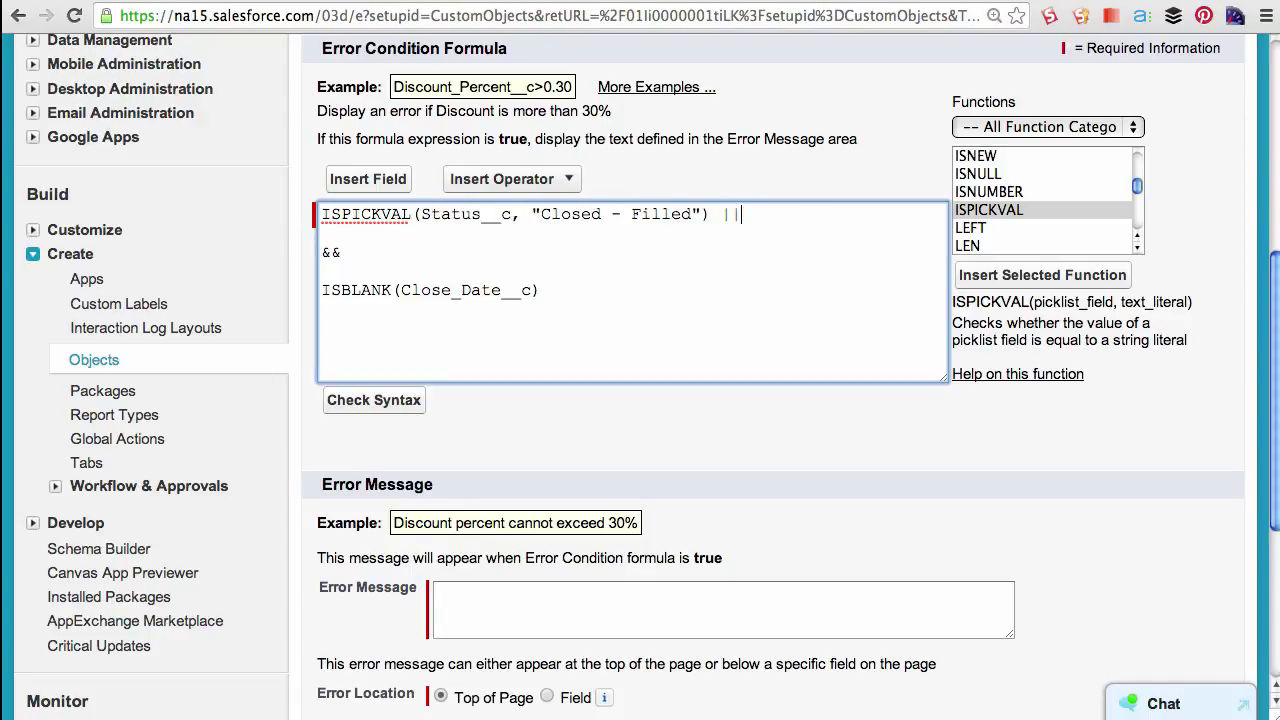
key("Return")
left_click_drag(714, 214, 282, 215)
key("ctrl+c")
left_click(340, 248)
key("ctrl+v")
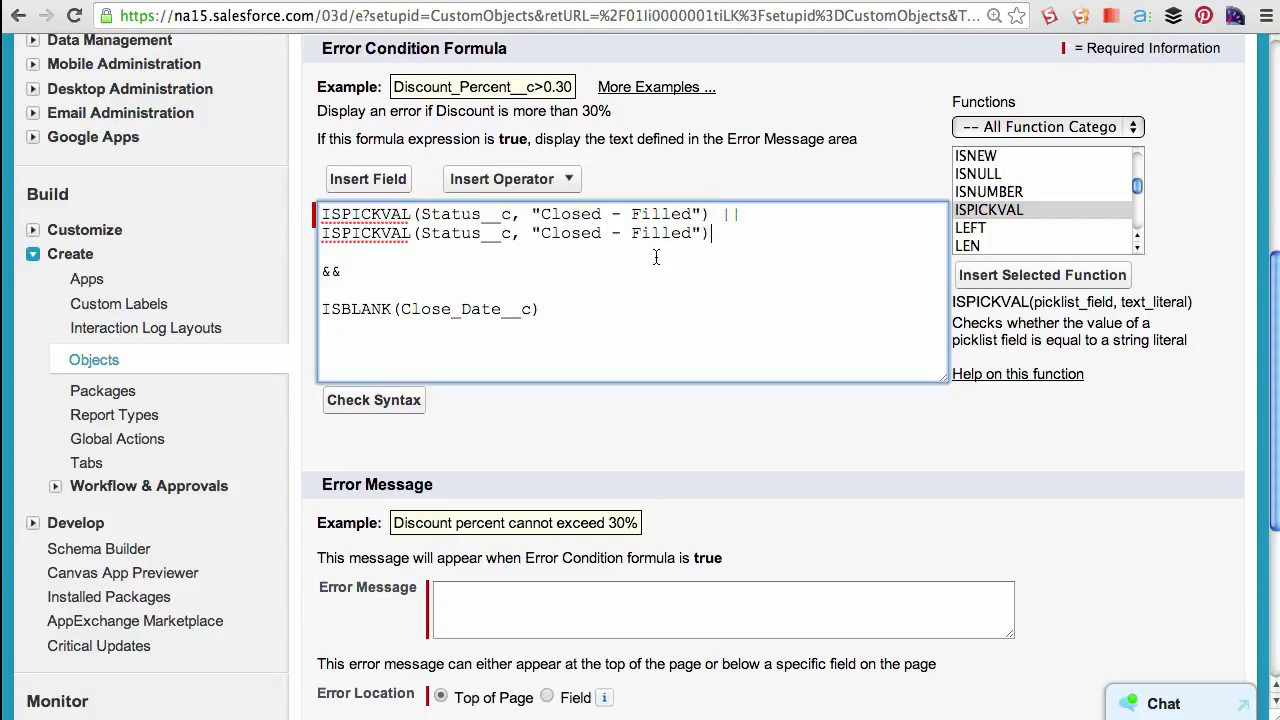
double_click(658, 233)
type("Cancelled")
key("End")
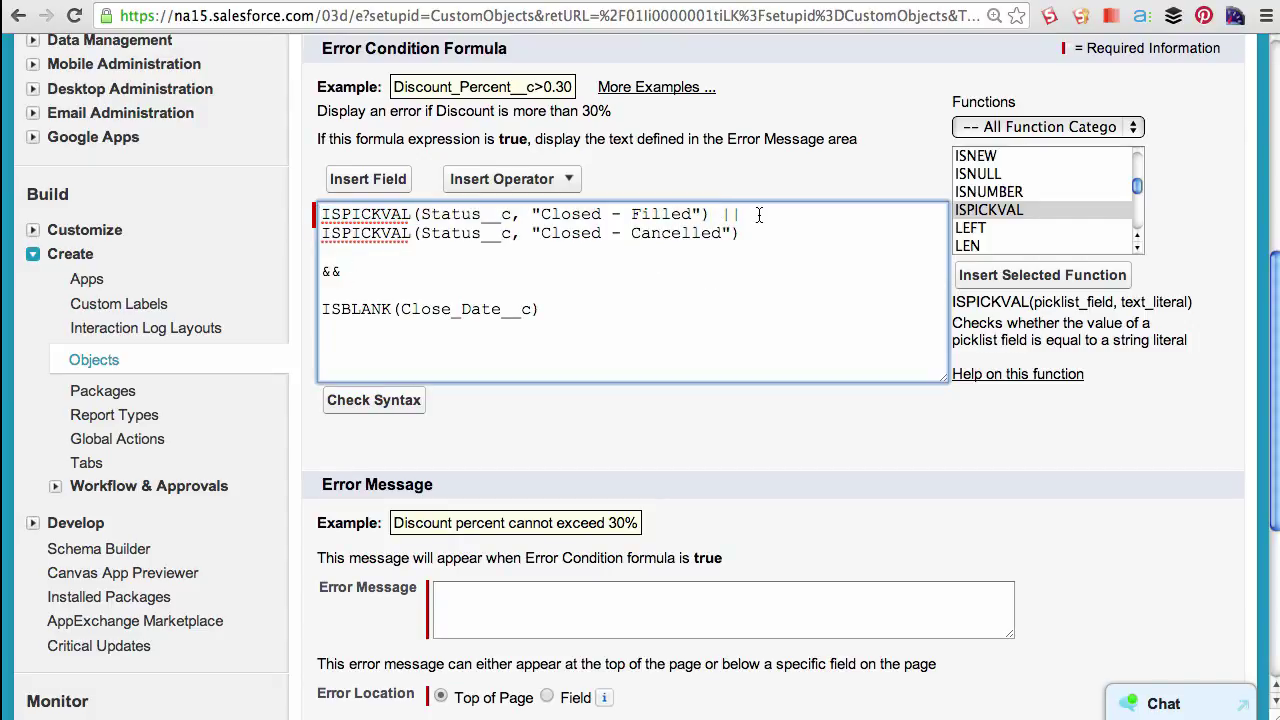
type("||")
key("Return")
key("ctrl+v")
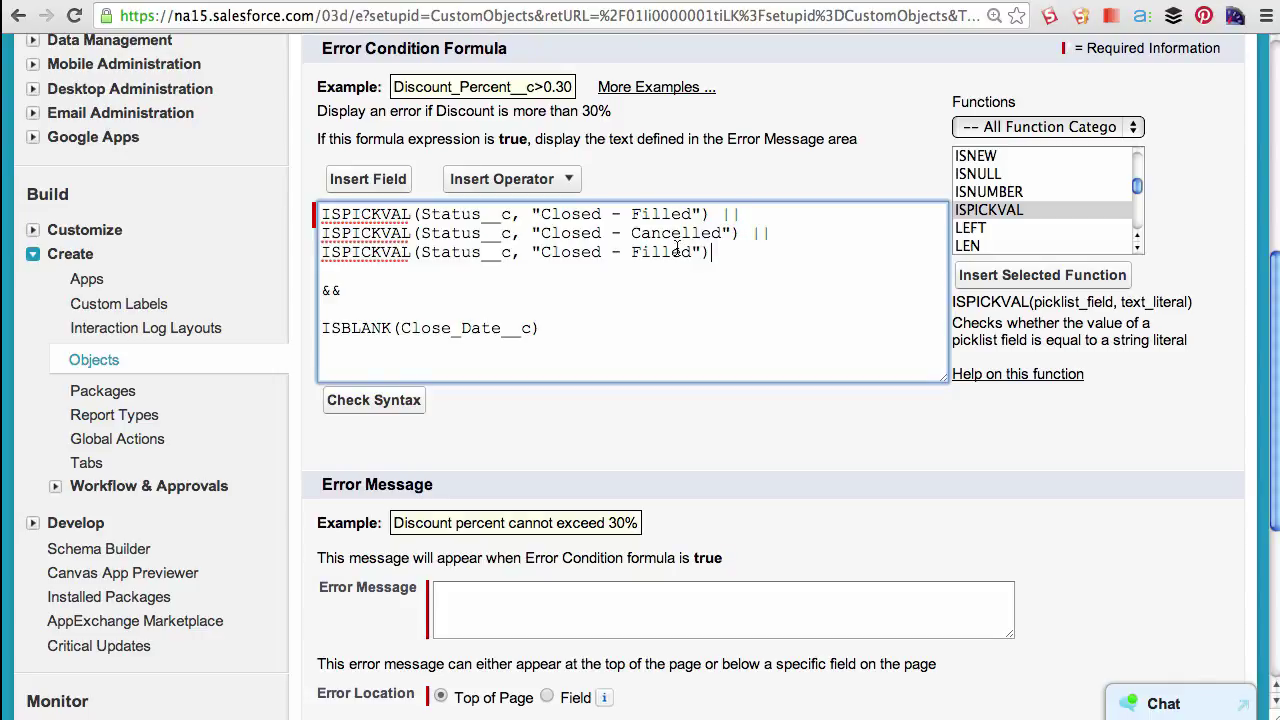
left_click_drag(692, 252, 633, 252)
type("Not Approved")
Step: Wrap the three ISPICKVAL conditions in OR( ) and remove the && operator
left_click(320, 214)
key("Return")
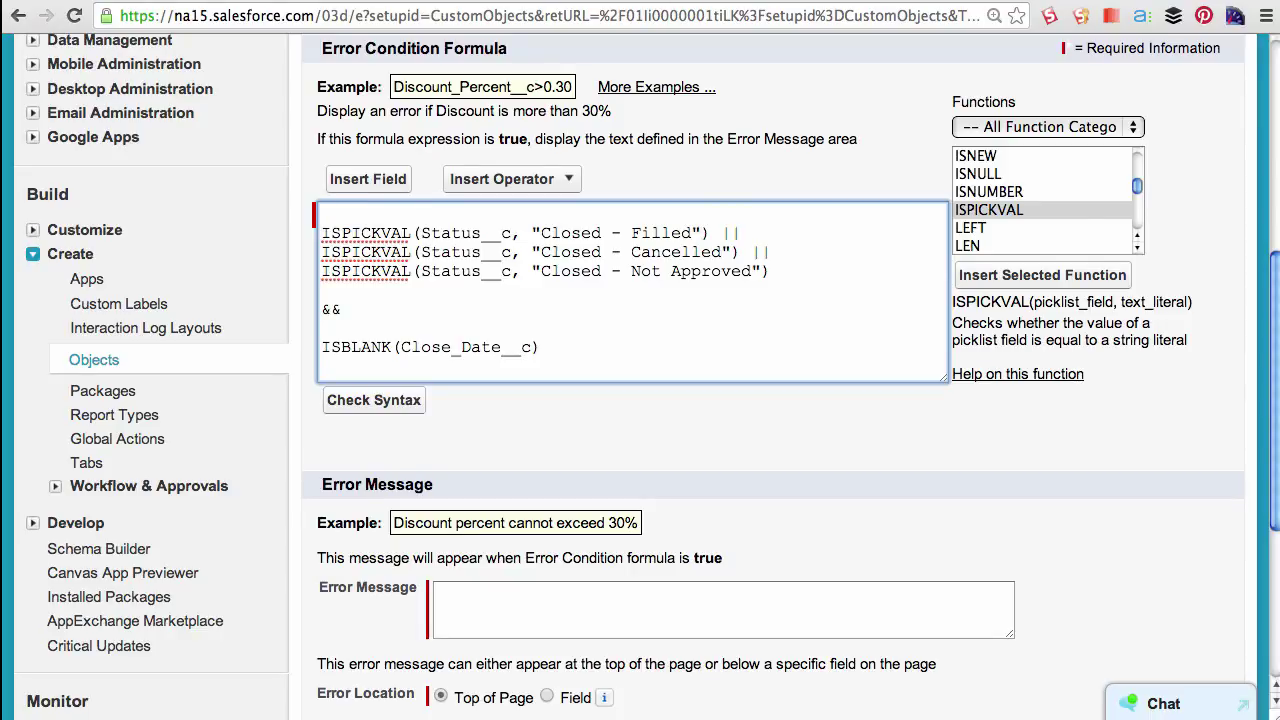
type("OR(")
key("BackSpace")
key("BackSpace")
key("BackSpace")
left_click(809, 290)
key("Return")
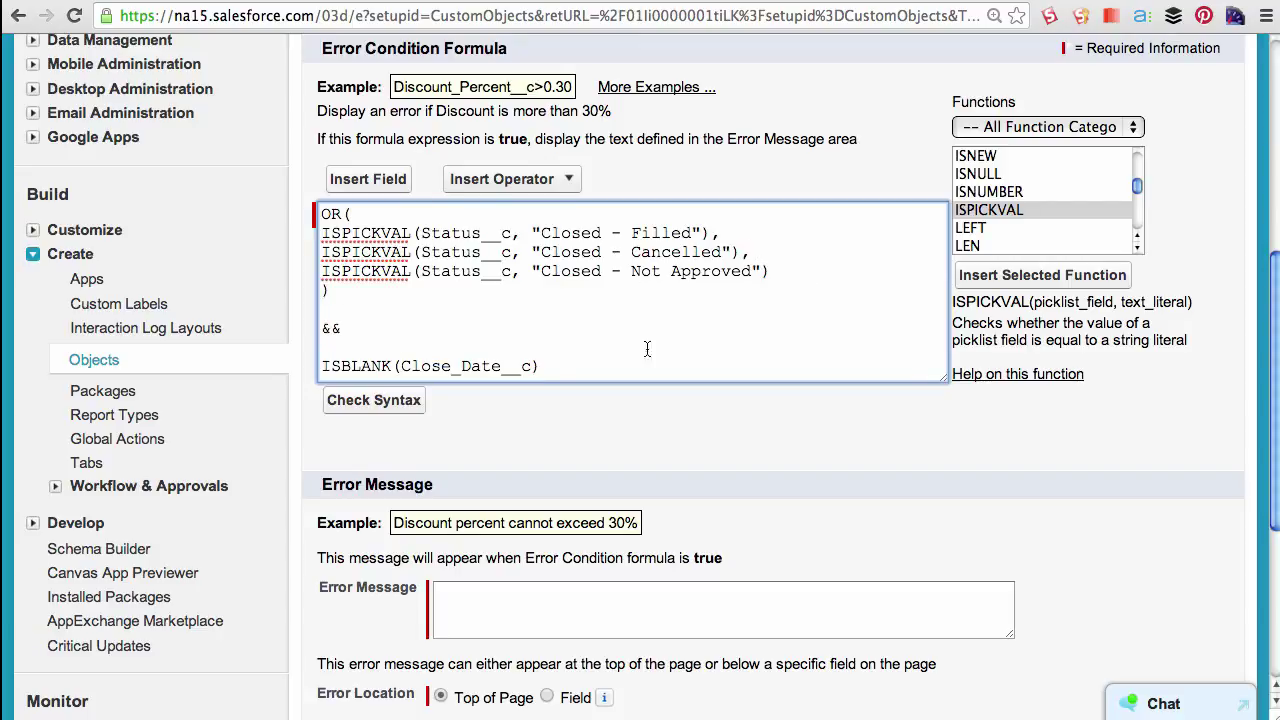
double_click(331, 328)
key("BackSpace")
Step: Enclose the OR group and ISBLANK check in AND and indent the inner lines
left_click(321, 214)
key("Return")
key("Return")
key("Up")
key("Up")
type("AND")
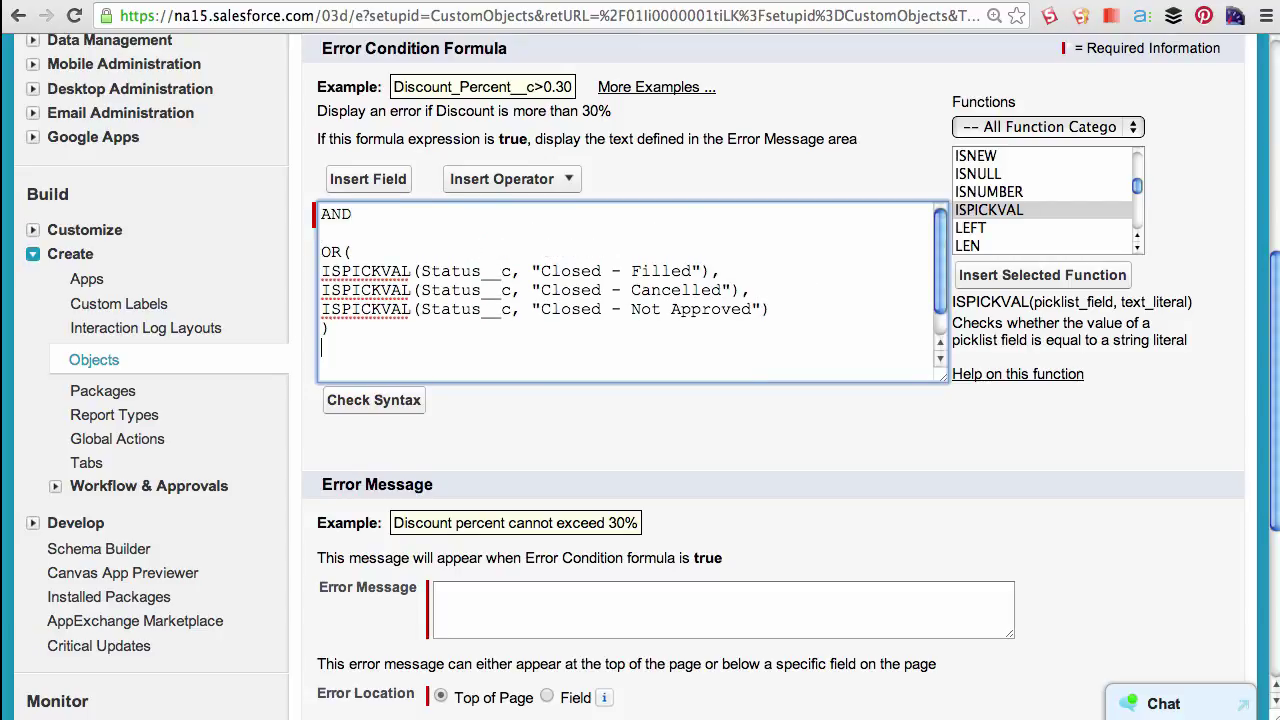
key("BackSpace")
key("Down")
key("Home")
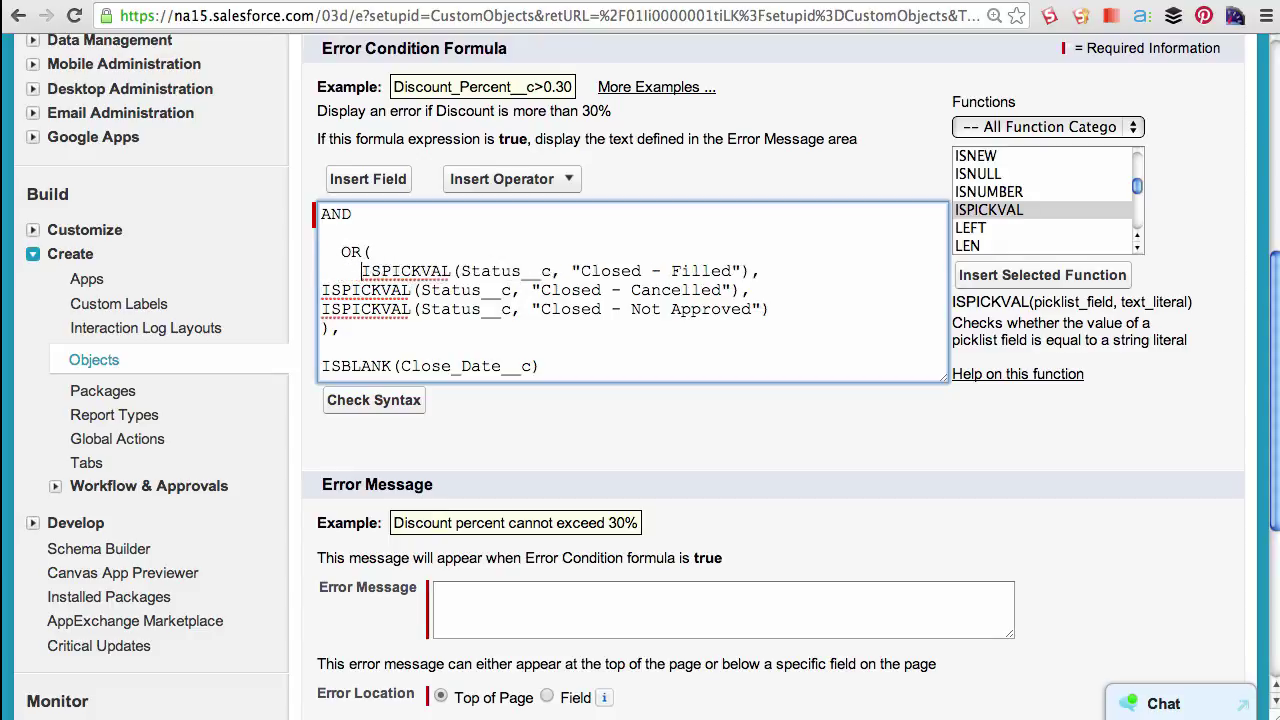
key("Down")
key("Home")
key("Down")
key("Home")
Step: Align the OR group's closing parenthesis and the third condition line
key("BackSpace")
key("Down")
key("Home")
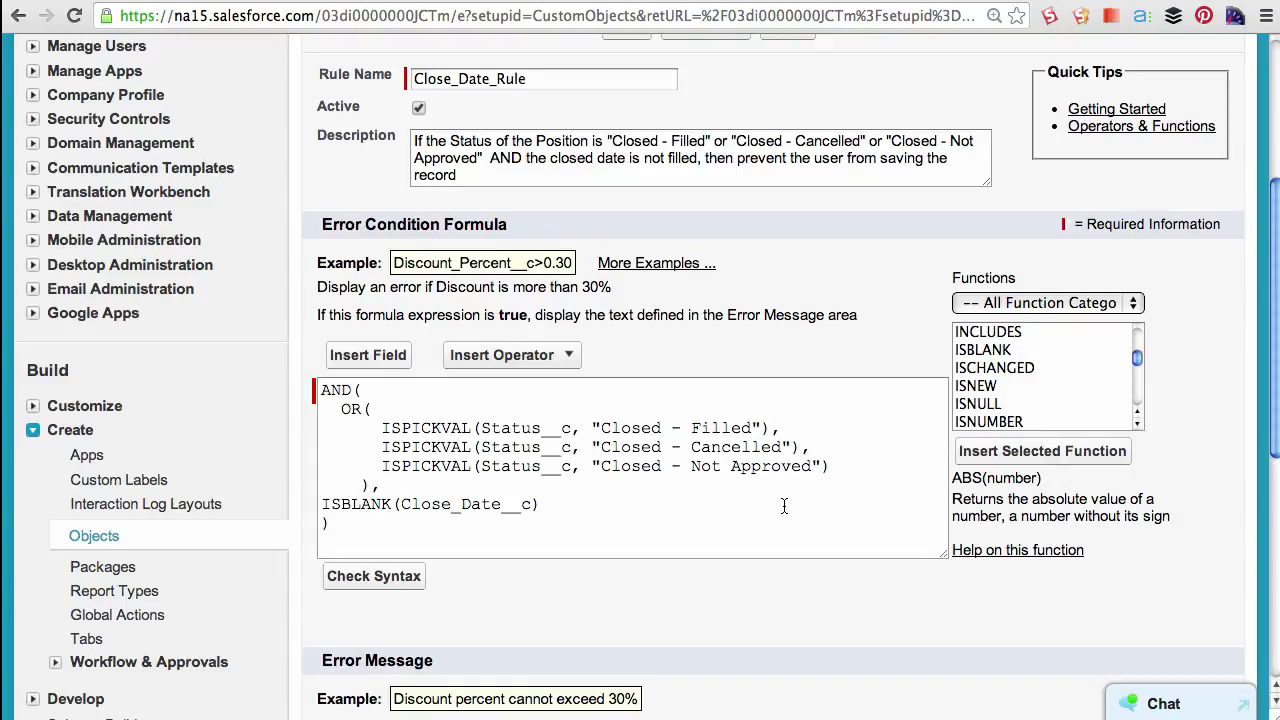
Step: Enter the error message 'Please fill in the close date' and save the rule
scroll(784, 506, "down", 5)
left_click(700, 470)
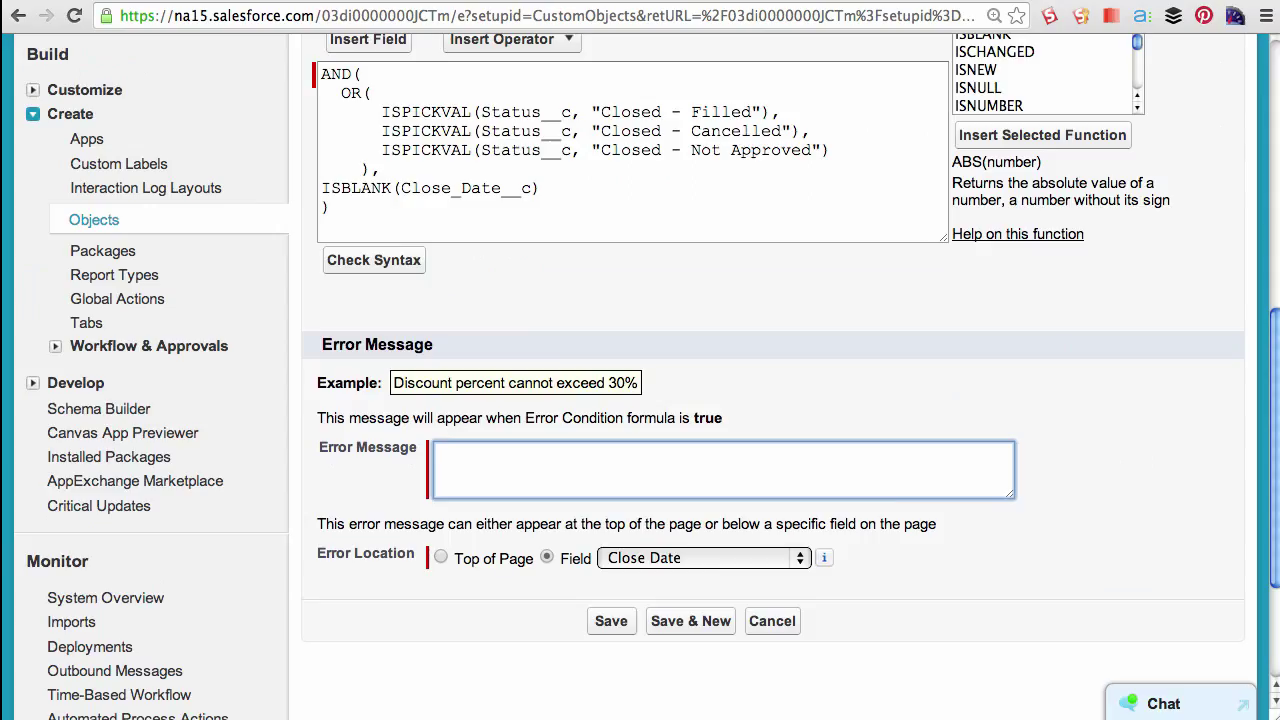
type("Please fill in the close date")
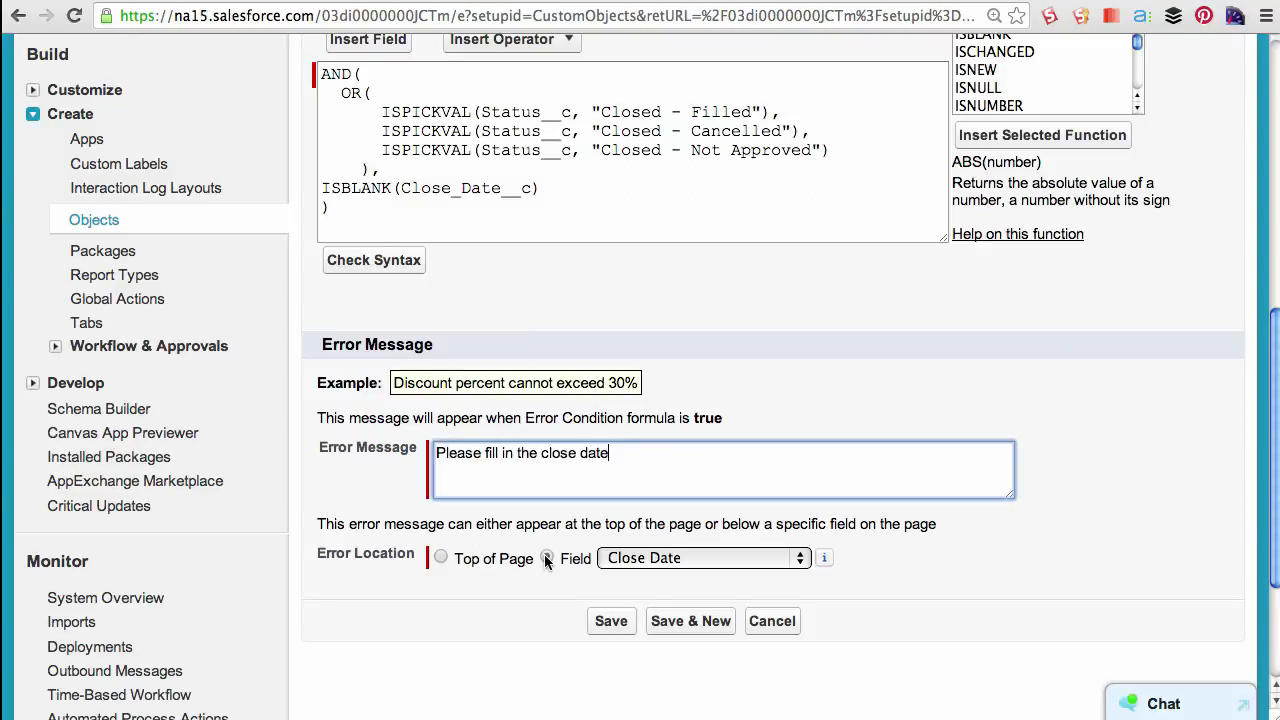
left_click(615, 621)
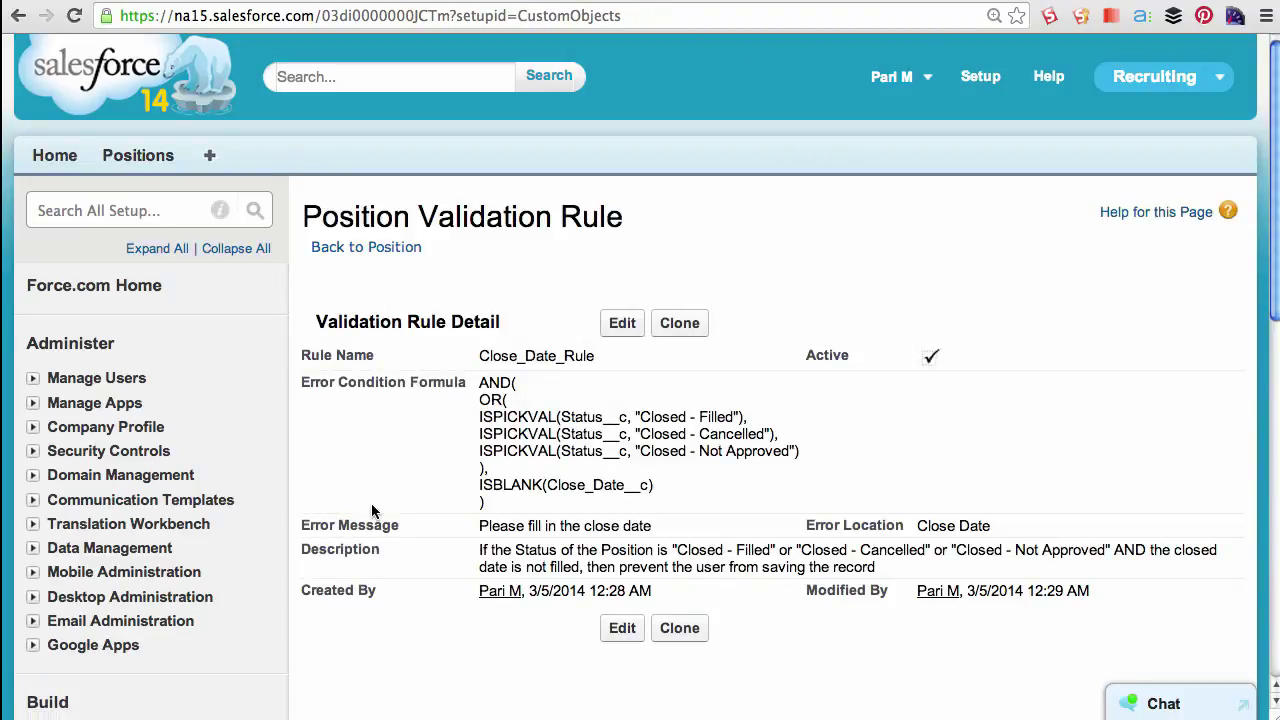
Step: Set the Marketing Analyst position's Status to Closed - Cancelled and save to test the rule
left_click(150, 160)
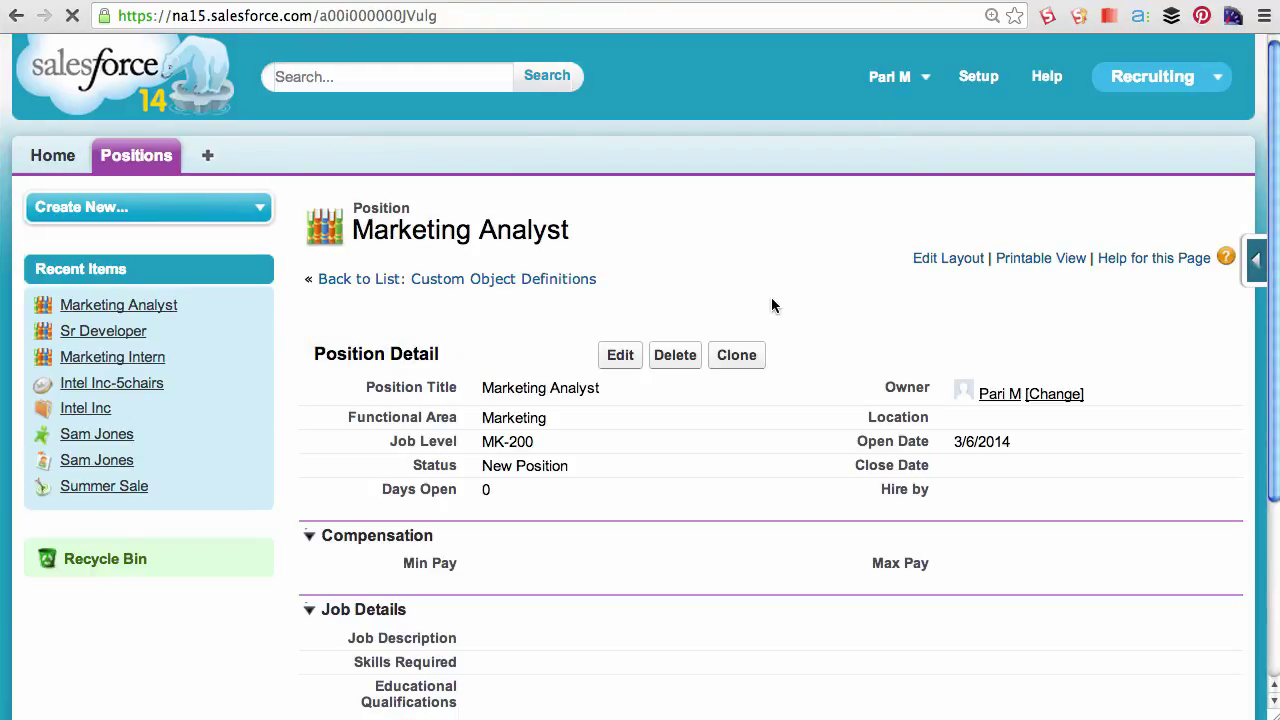
left_click(622, 357)
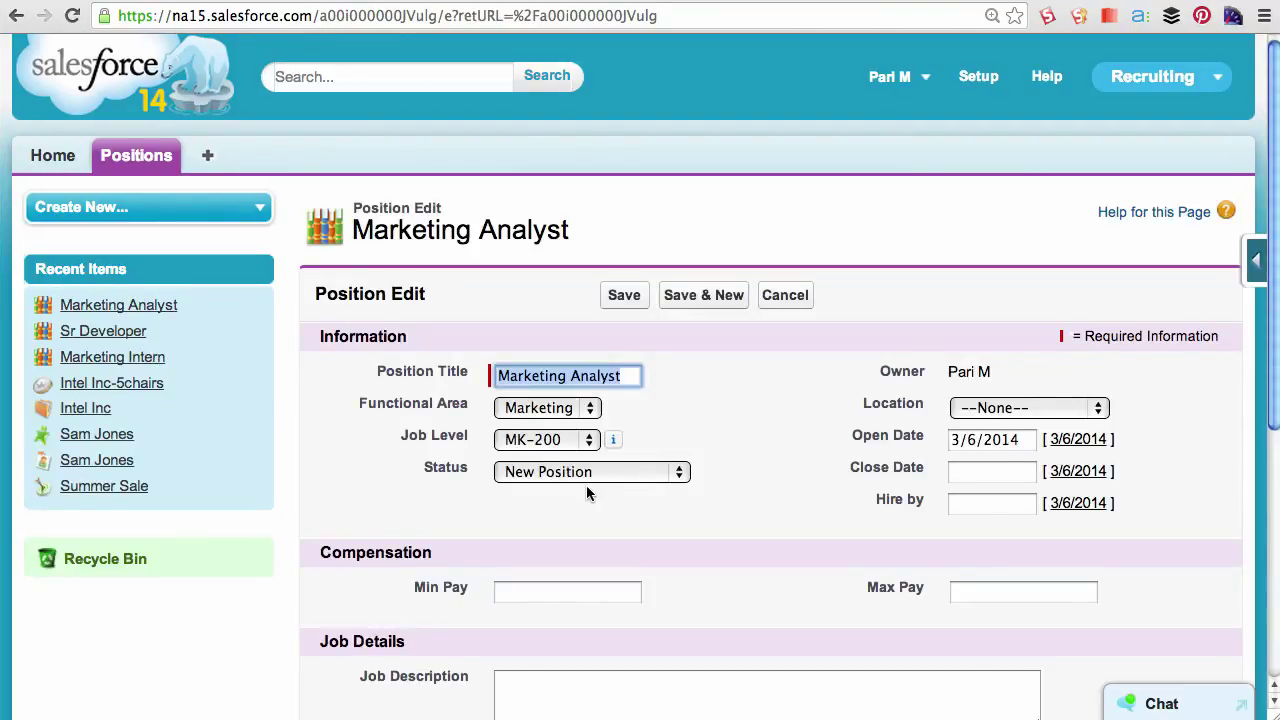
left_click(586, 474)
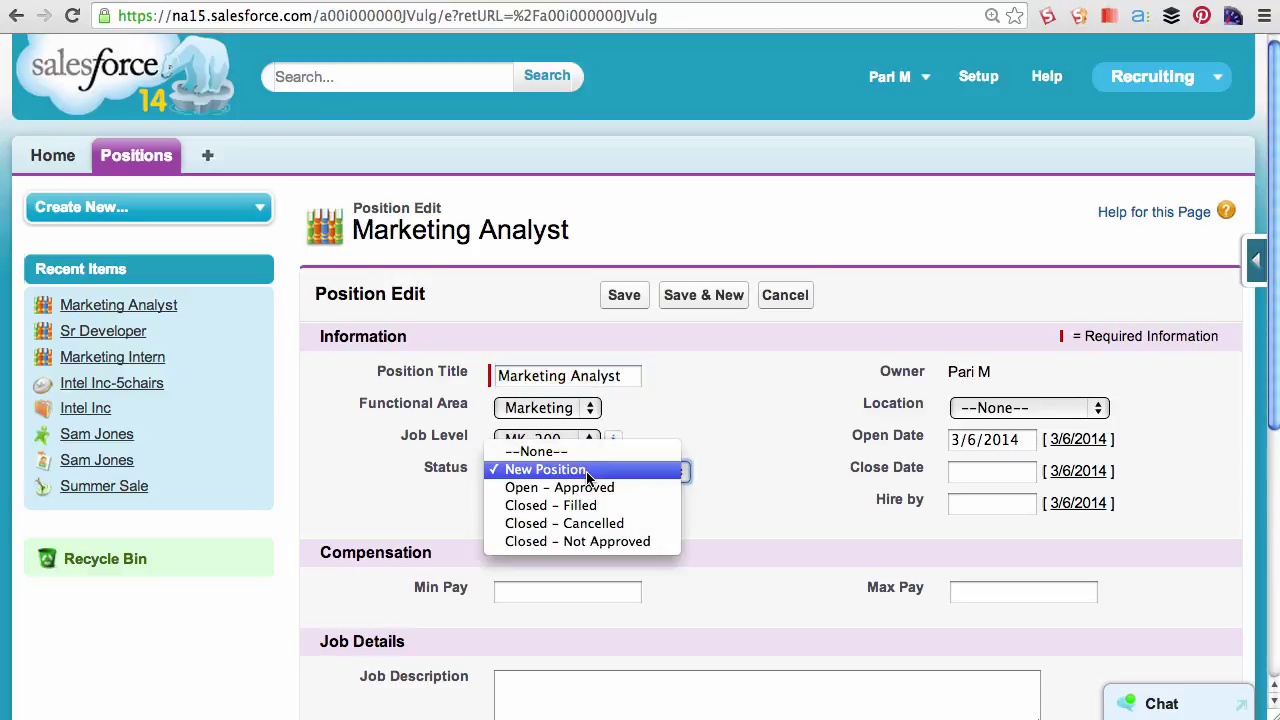
left_click(585, 524)
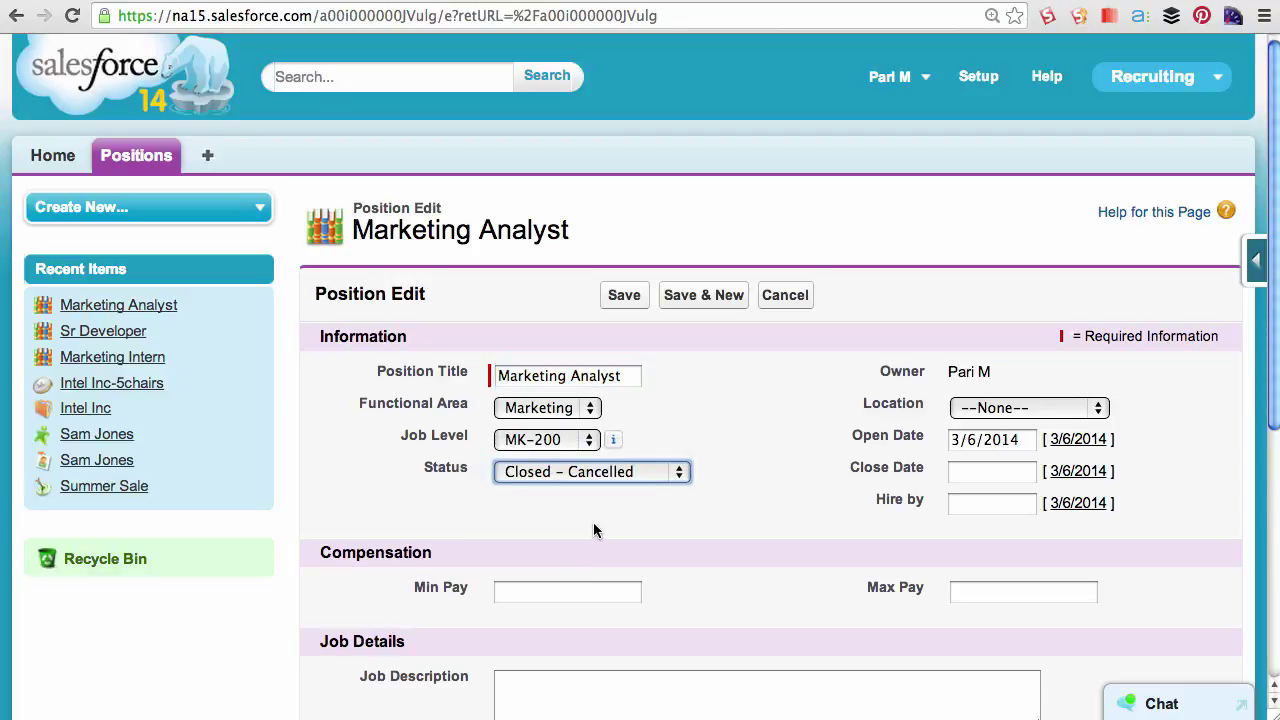
left_click(616, 296)
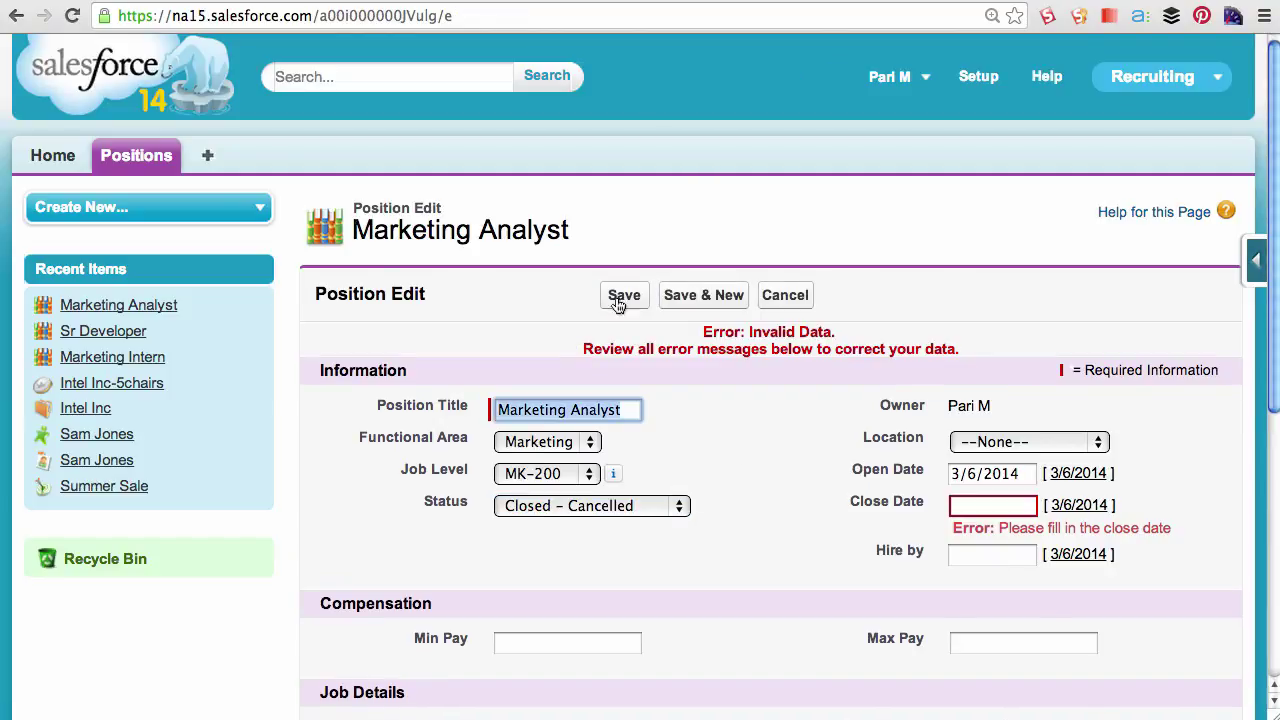
Step: After the rule's error appears, set Close Date to 3/21/2014 and save the position
left_click_drag(999, 530, 1166, 535)
left_click(987, 507)
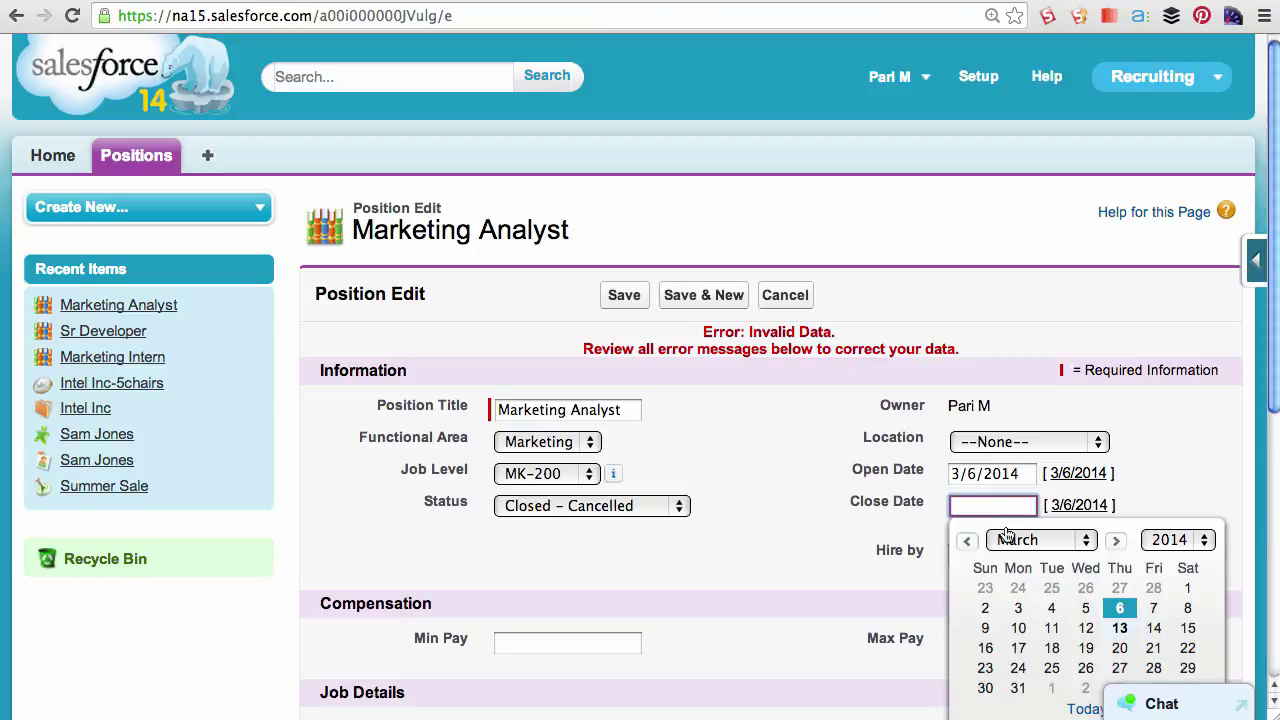
left_click(1153, 648)
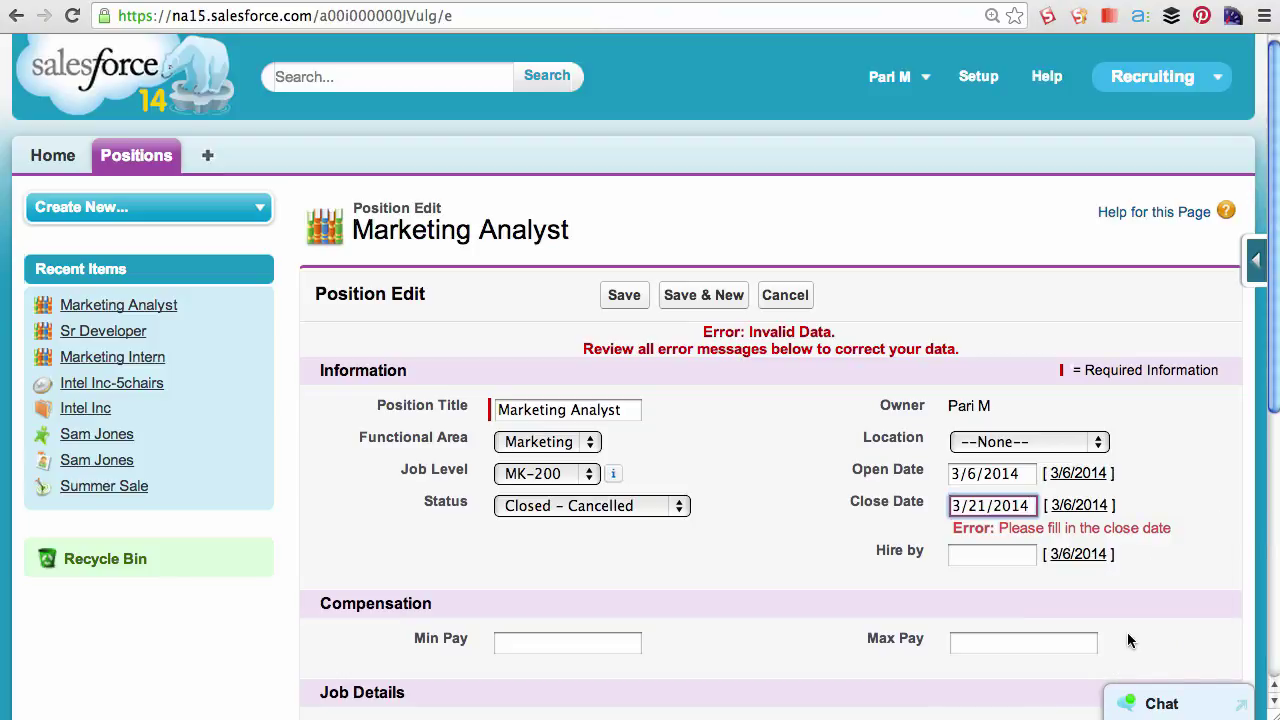
left_click(610, 298)
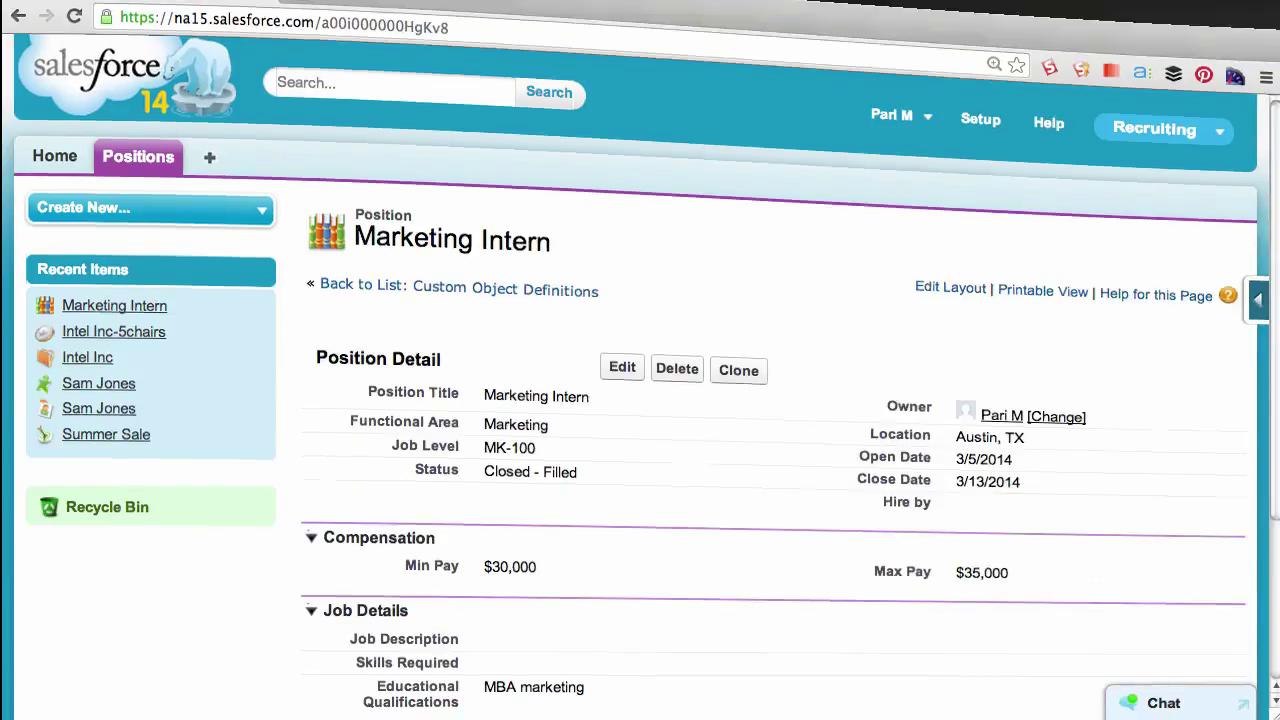
key("super+m")
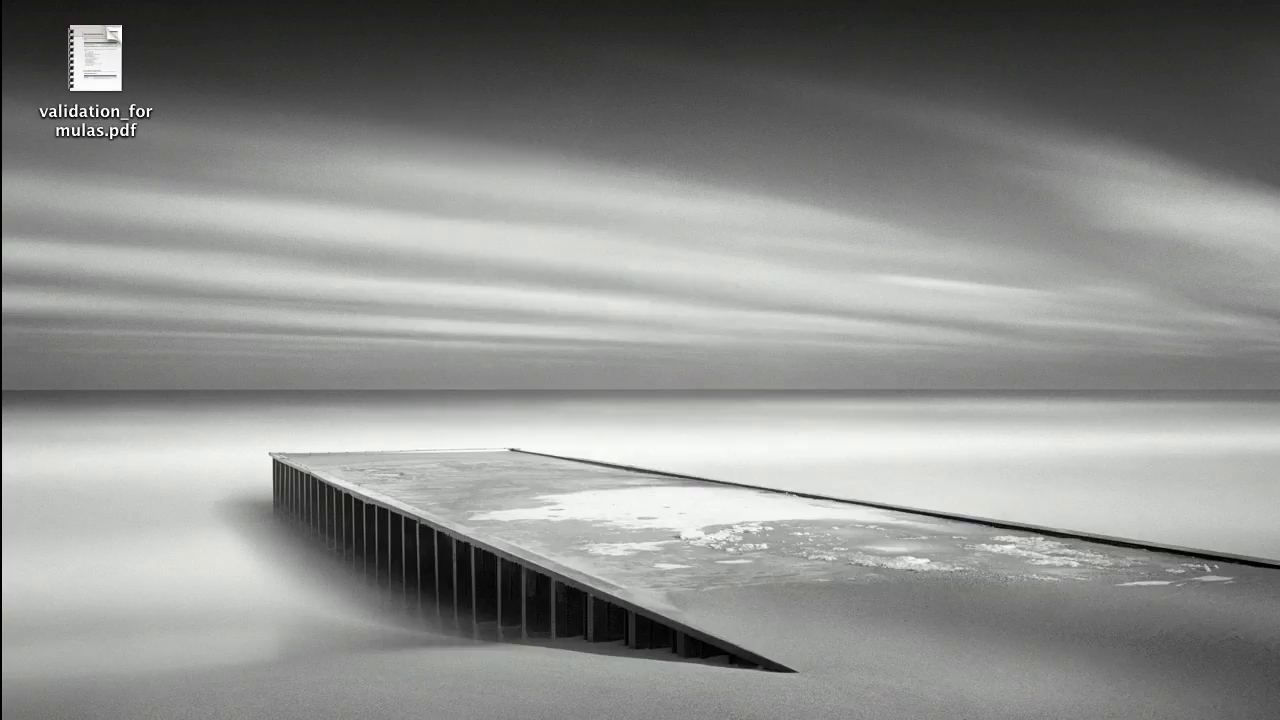
Step: Open validation_formulas.pdf and scroll down to the billing zip code sample formulas
mouse_move(97, 85)
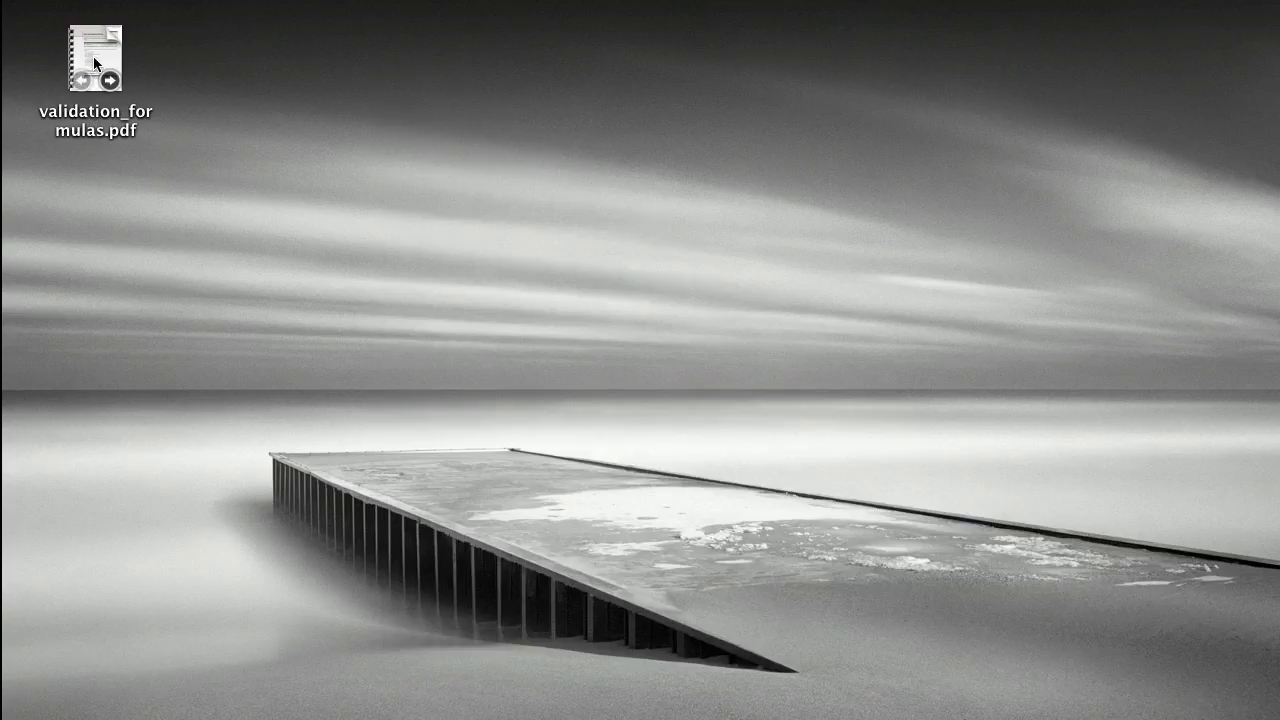
left_click(93, 58)
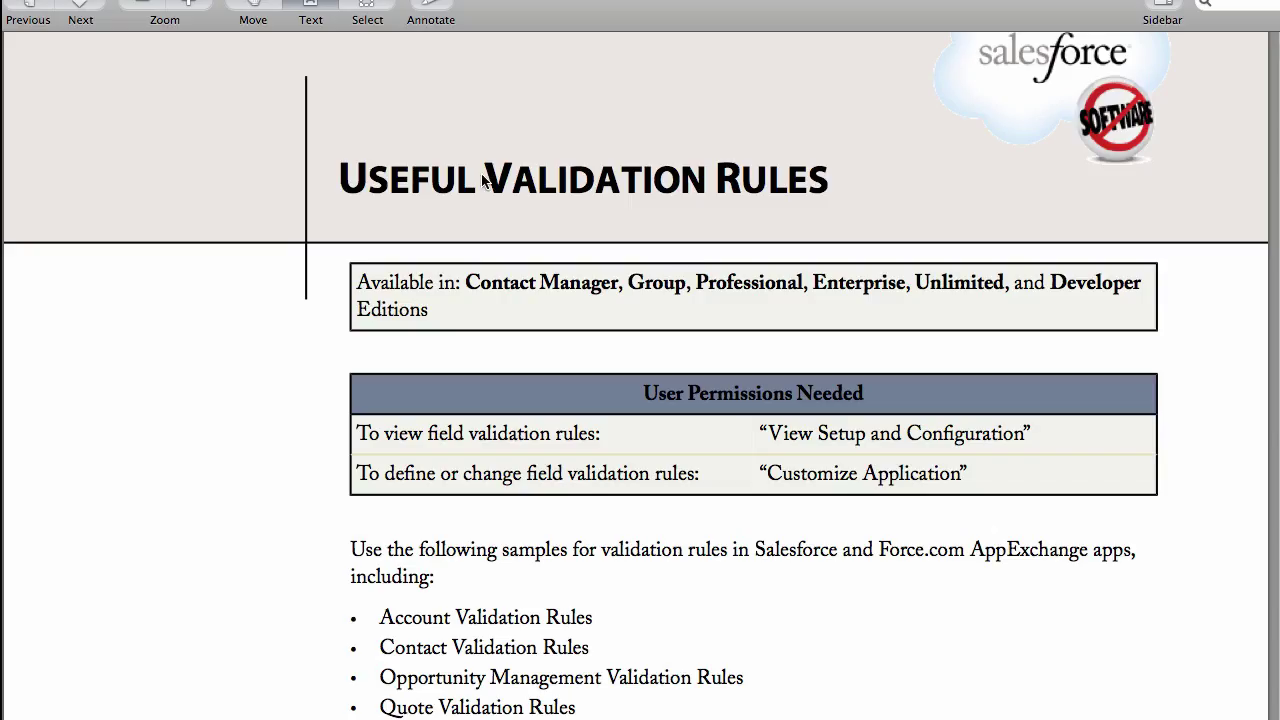
scroll(703, 245, "down", 5)
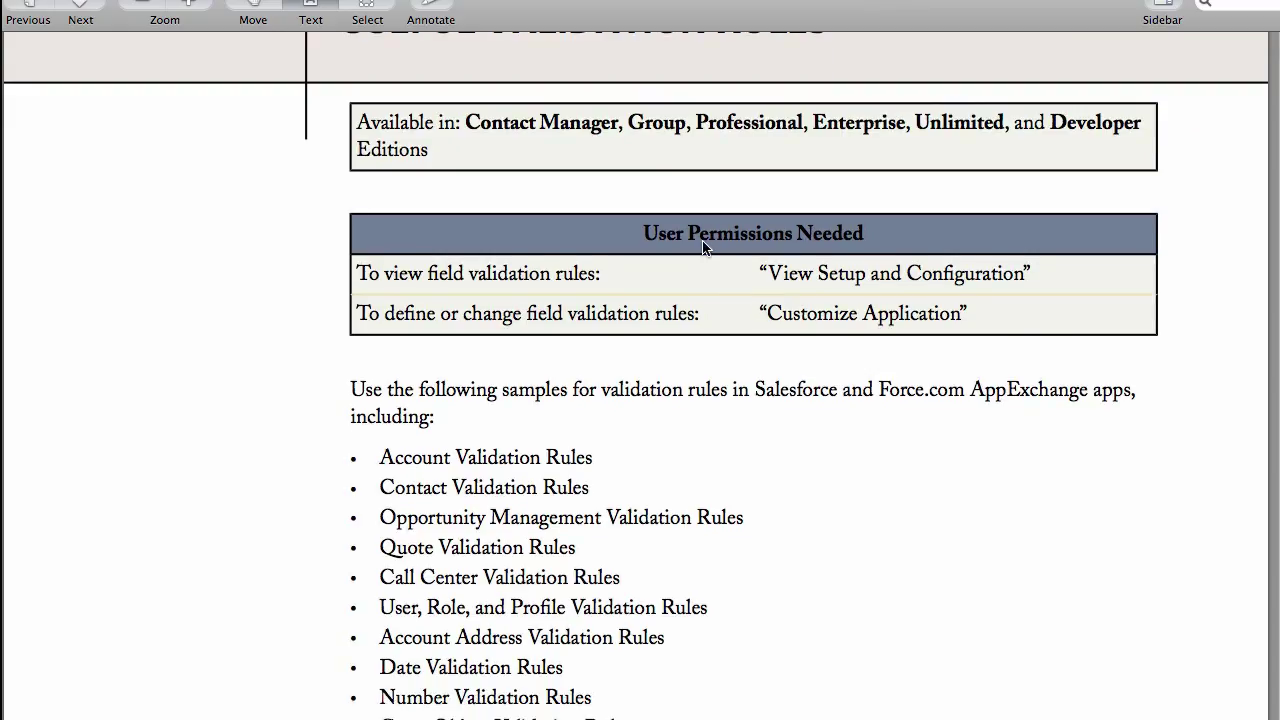
scroll(702, 248, "down", 4)
scroll(702, 248, "down", 8)
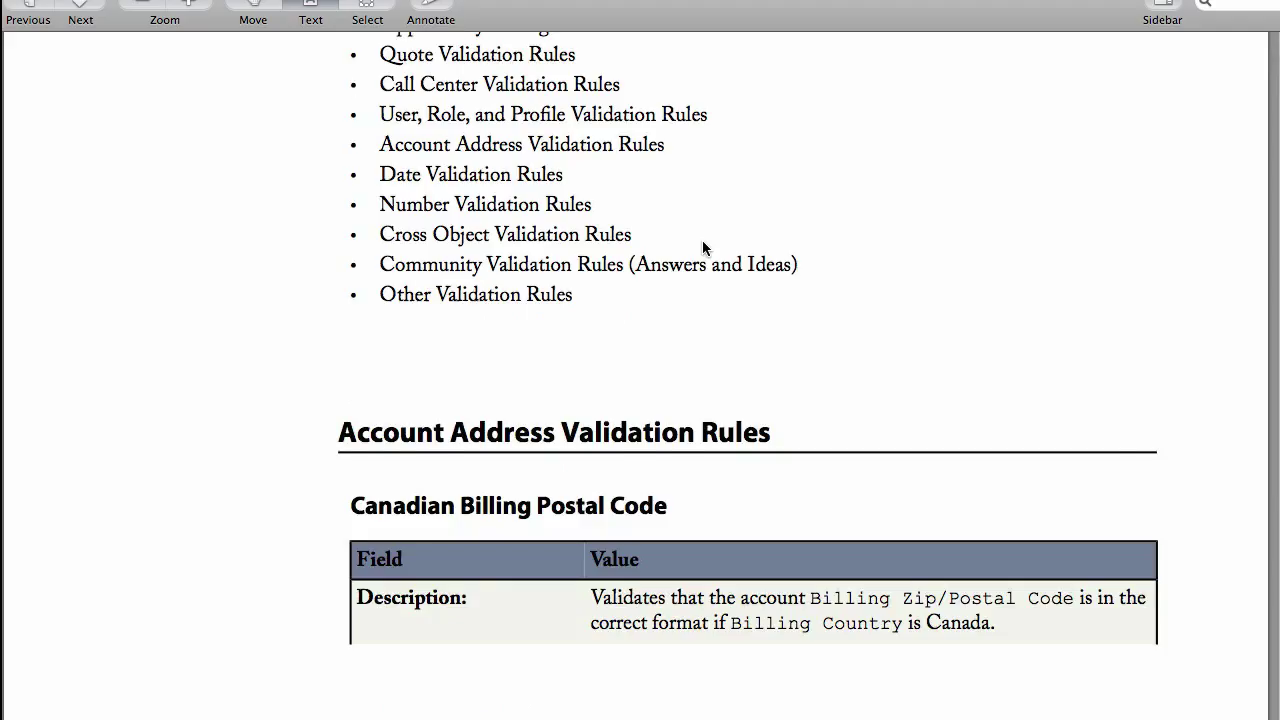
scroll(702, 248, "down", 6)
scroll(702, 248, "down", 8)
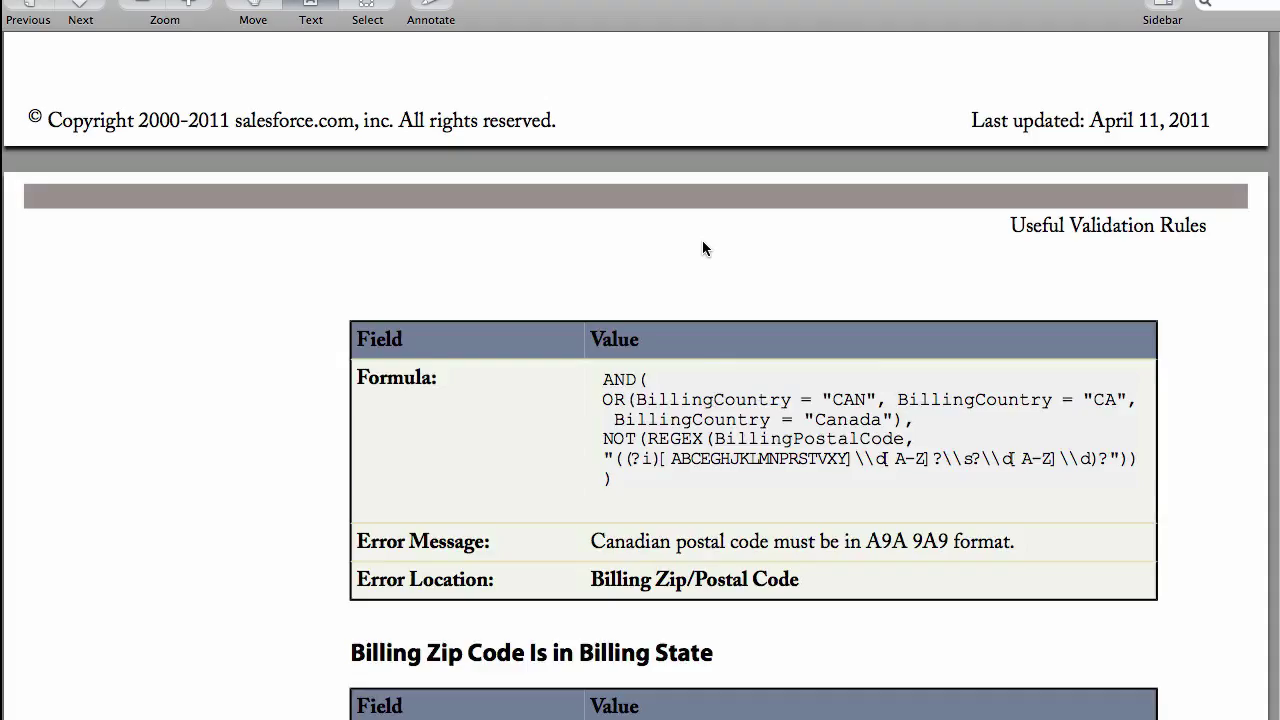
scroll(702, 248, "down", 6)
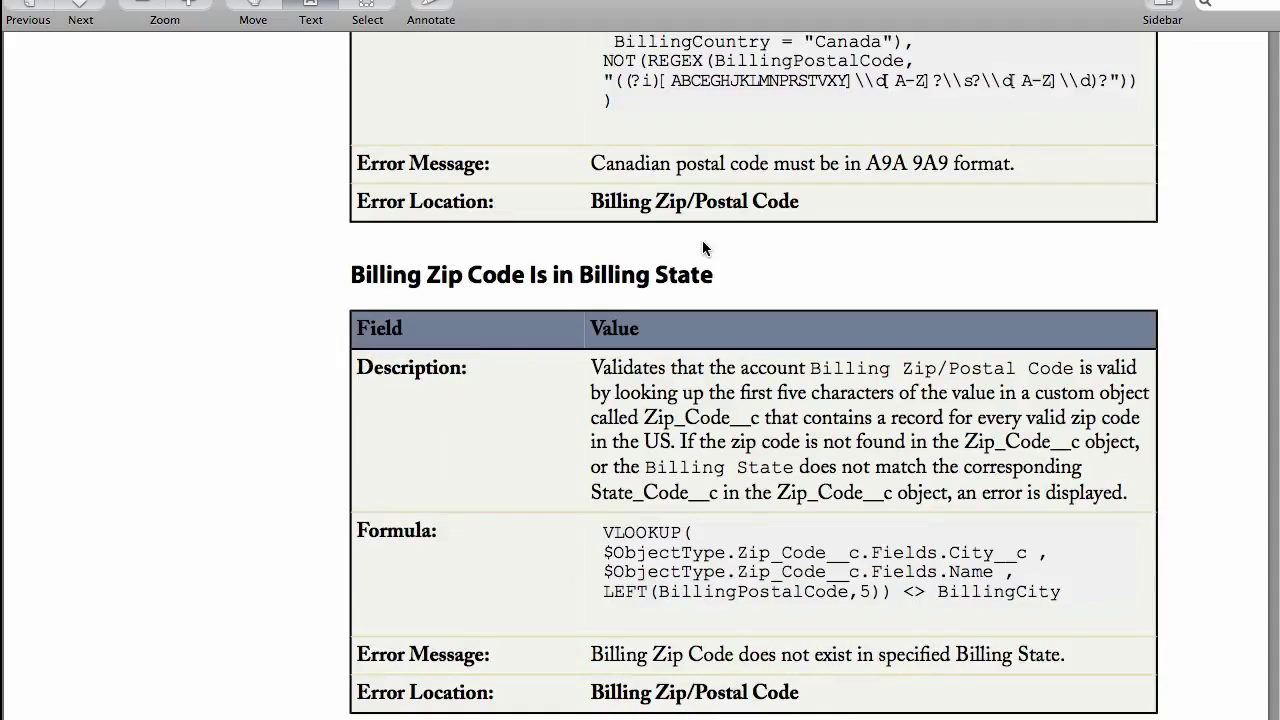
scroll(702, 248, "down", 6)
scroll(704, 247, "down", 6)
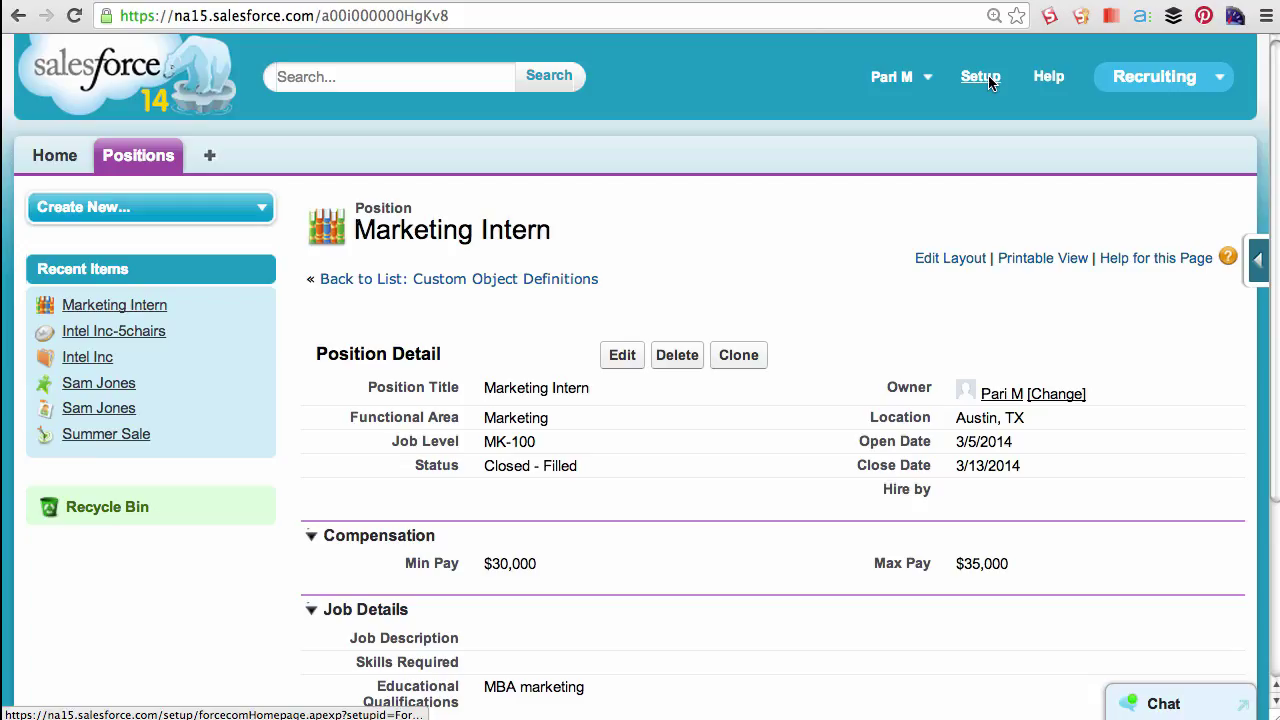
Step: Start a new Formula-type custom field on the Position object
left_click(981, 77)
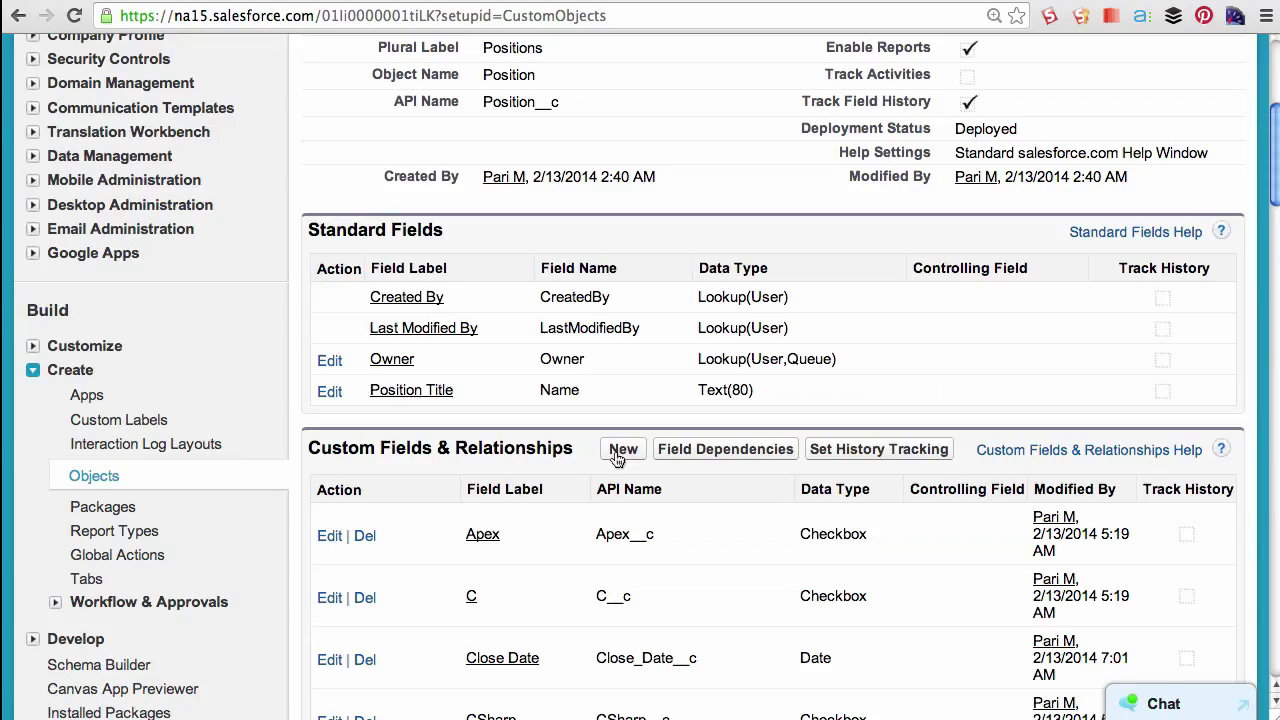
left_click(620, 452)
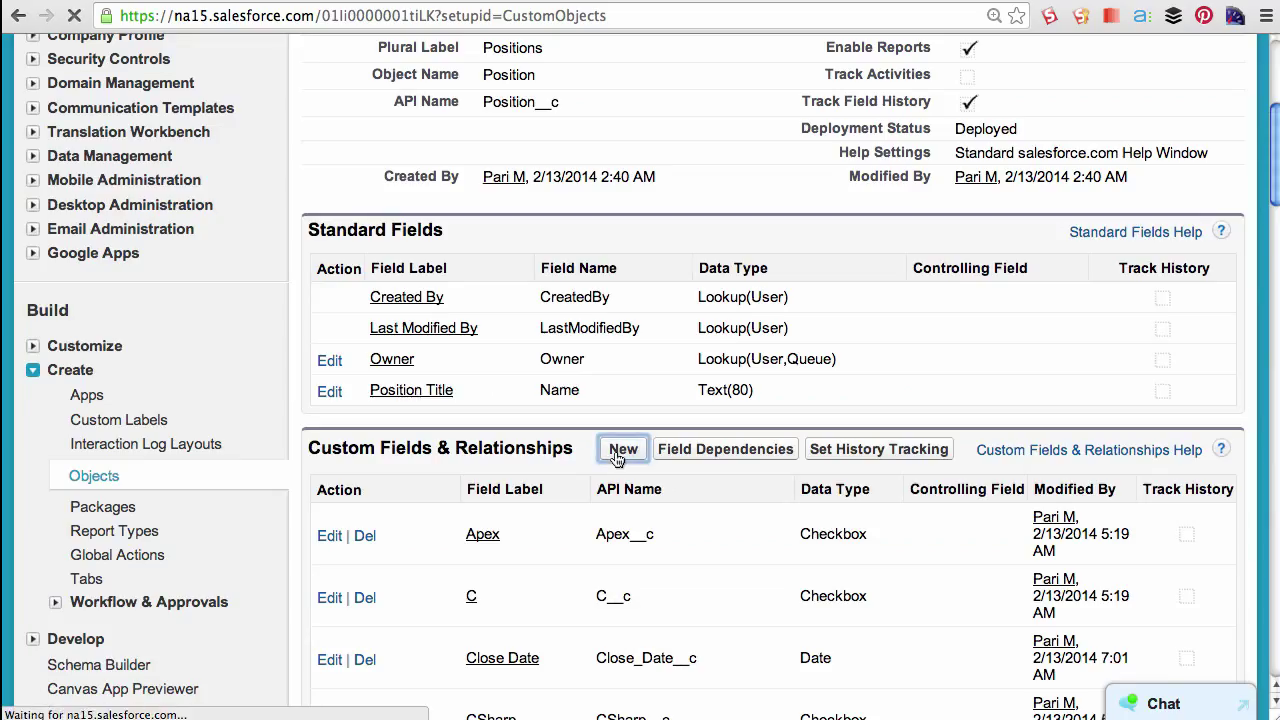
scroll(617, 459, "down", 3)
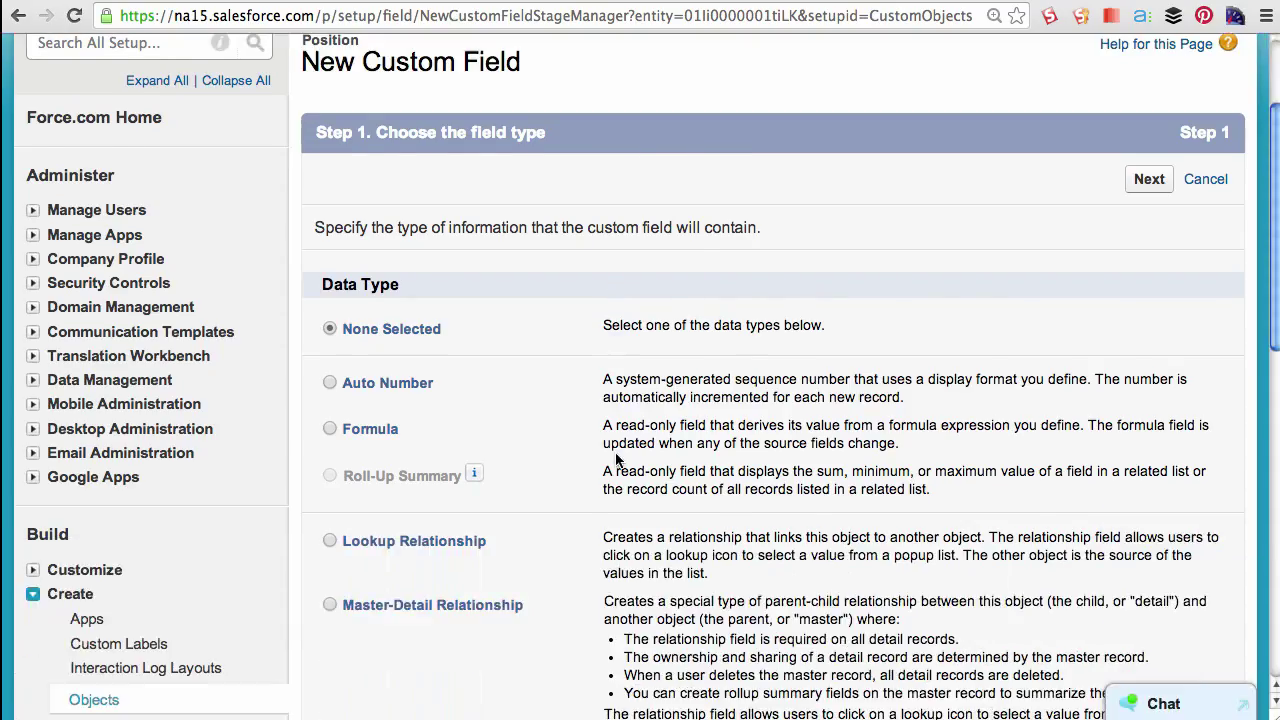
scroll(617, 459, "down", 3)
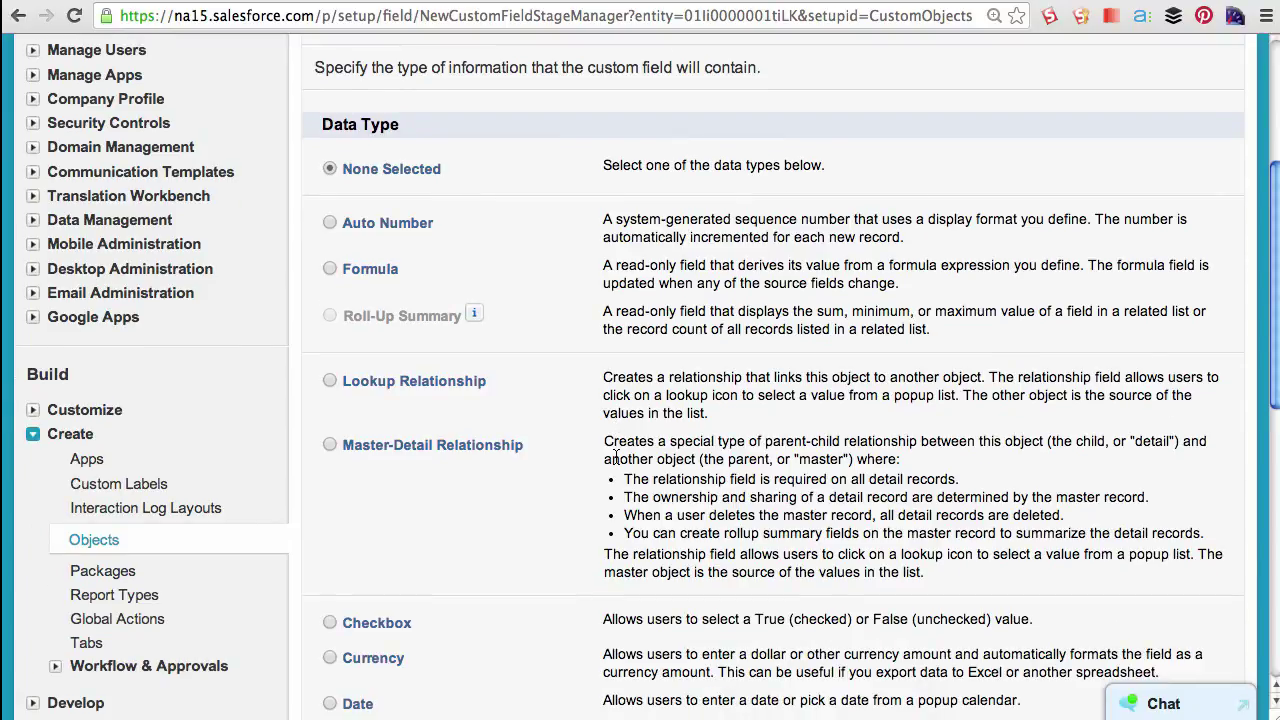
left_click(328, 269)
scroll(725, 425, "down", 14)
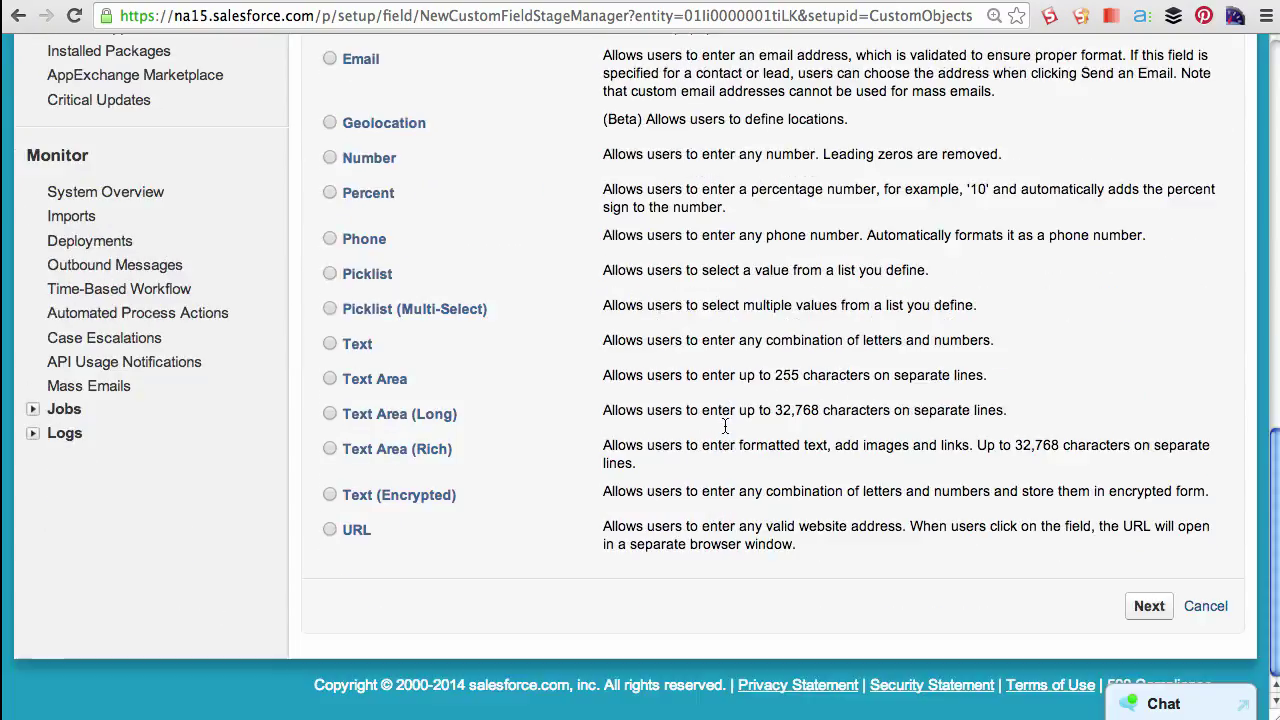
left_click(1149, 606)
Step: Label the field Days Open with a Number return type and 0 decimal places
left_click(574, 409)
type("Days Open")
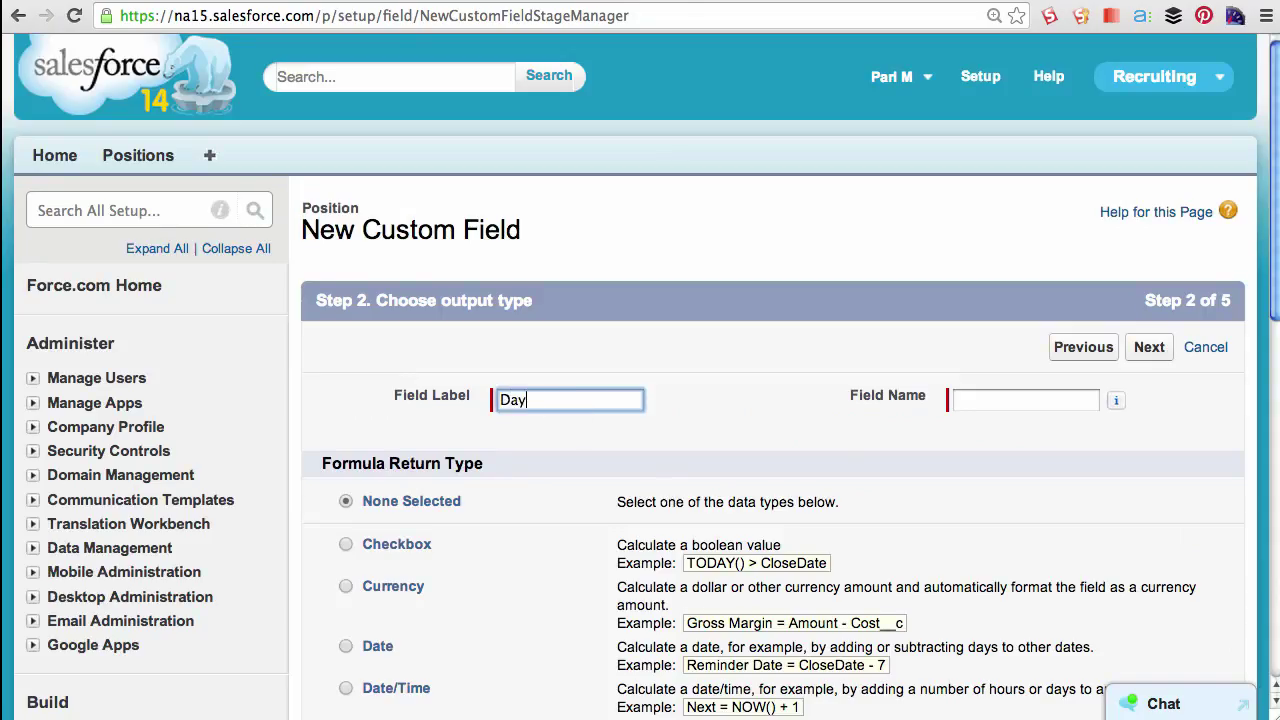
key("Tab")
scroll(568, 437, "down", 3)
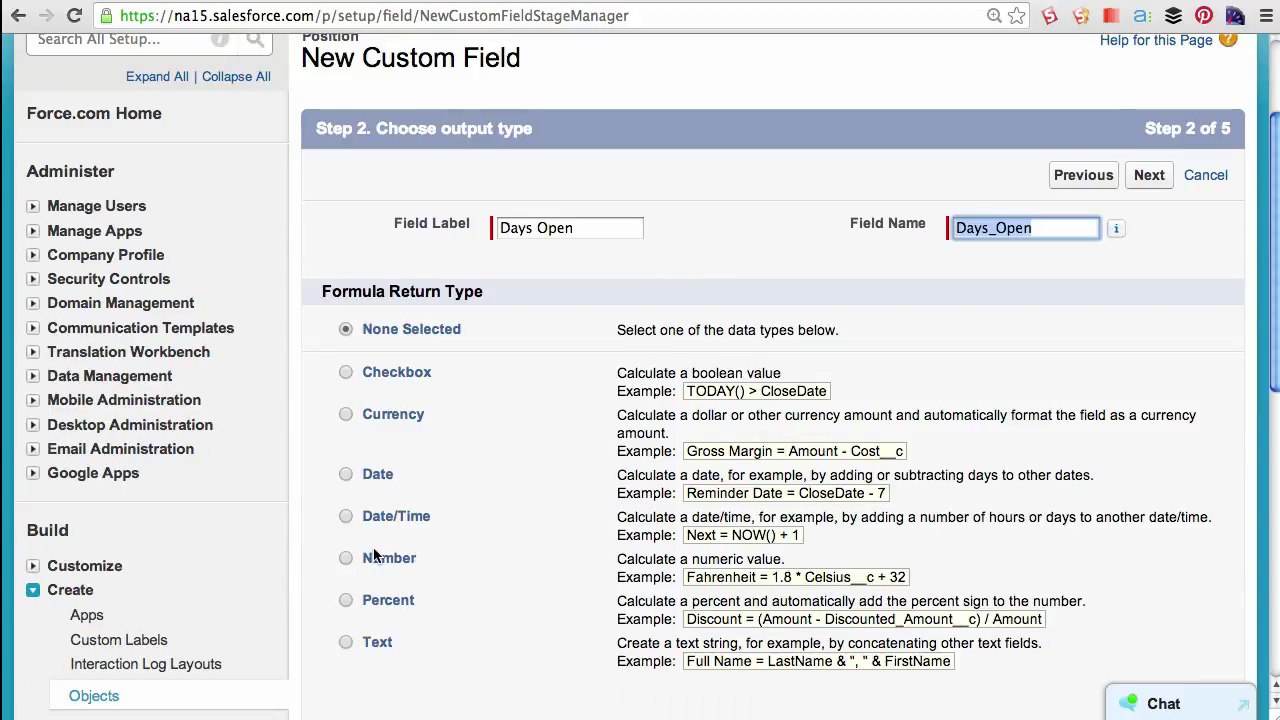
left_click(349, 559)
scroll(581, 543, "down", 4)
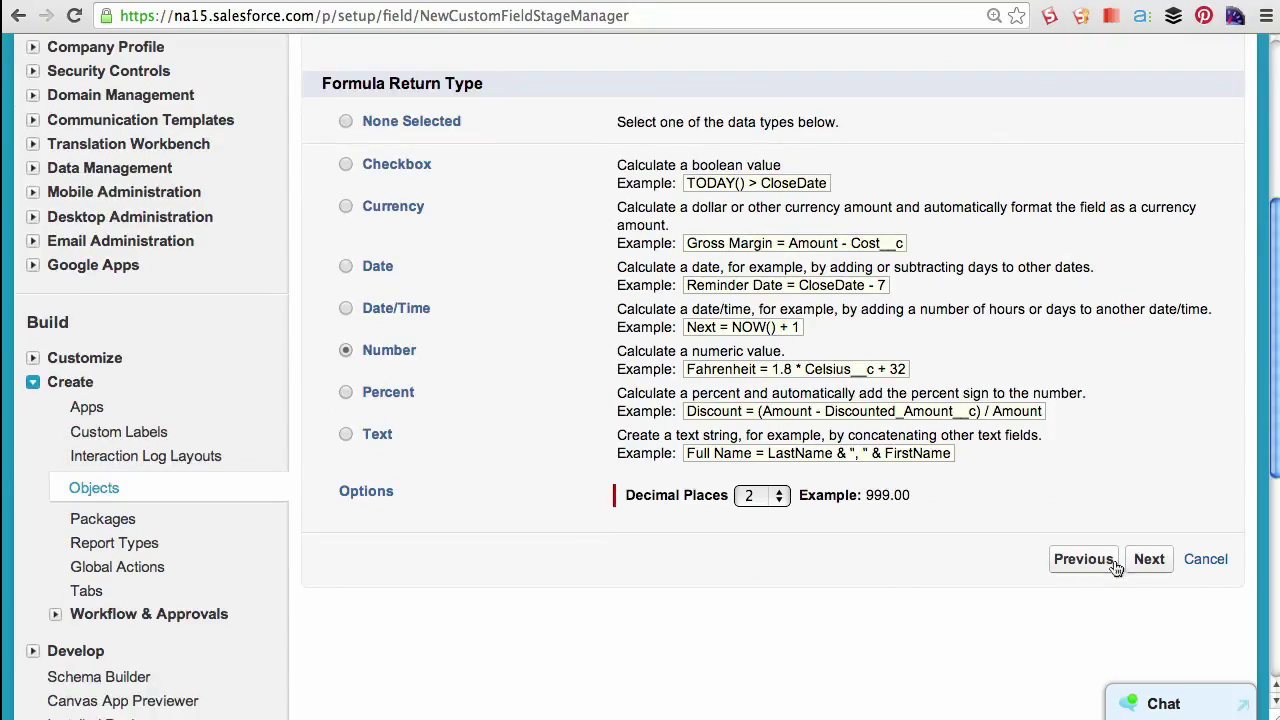
left_click(778, 496)
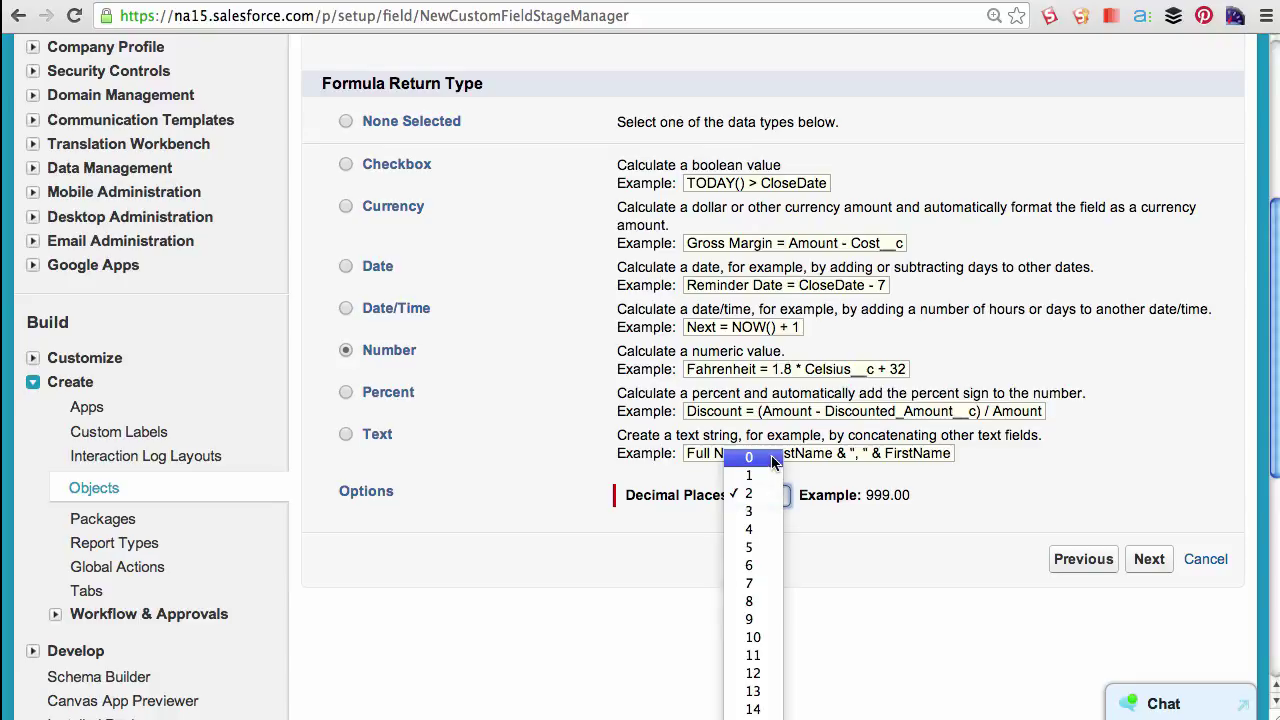
left_click(772, 458)
left_click(1160, 559)
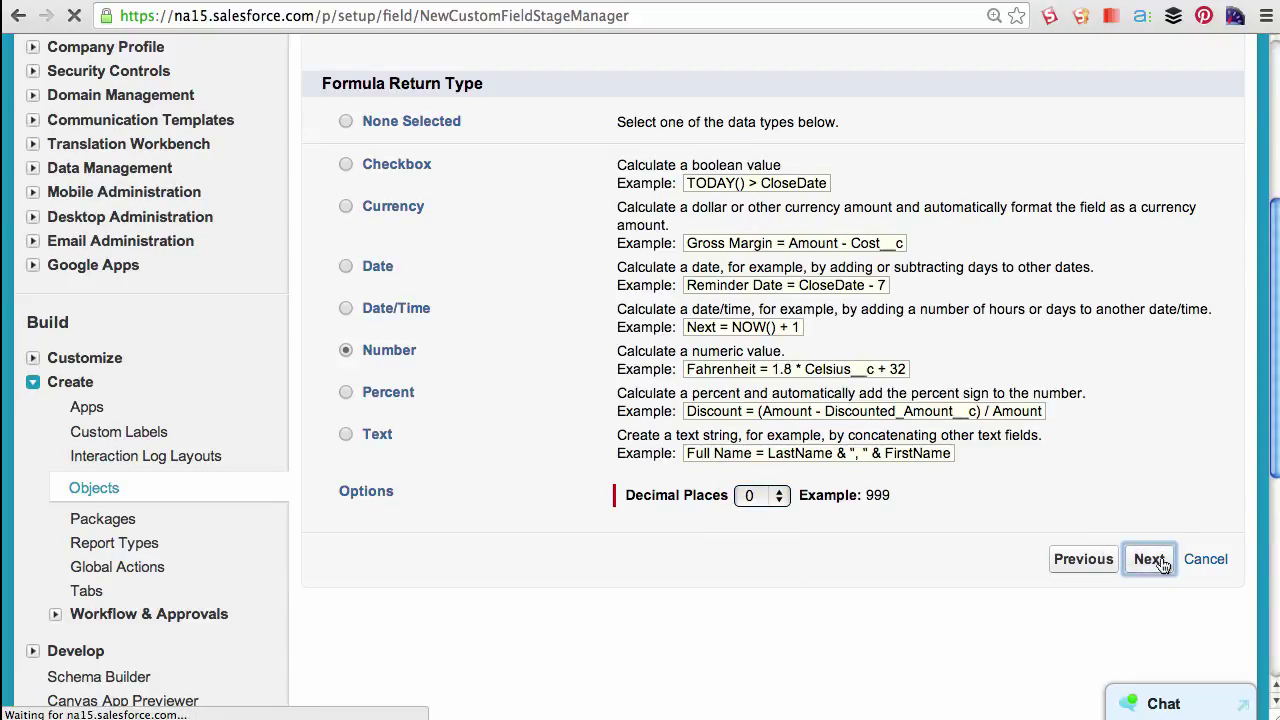
scroll(1085, 550, "down", 2)
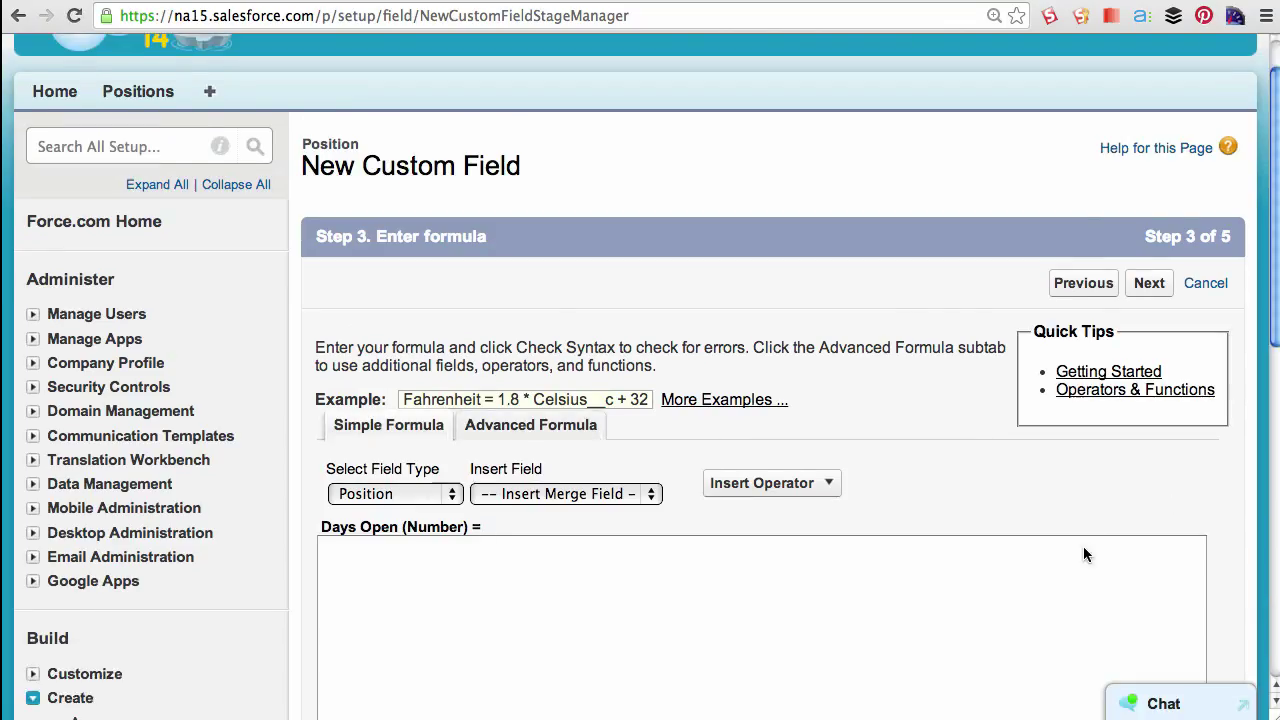
Step: Try Close_Date__c - Open_Date__c, then Today() - Open_Date__c, and select it to clear
scroll(1084, 551, "down", 1)
left_click(386, 471)
type("Cl")
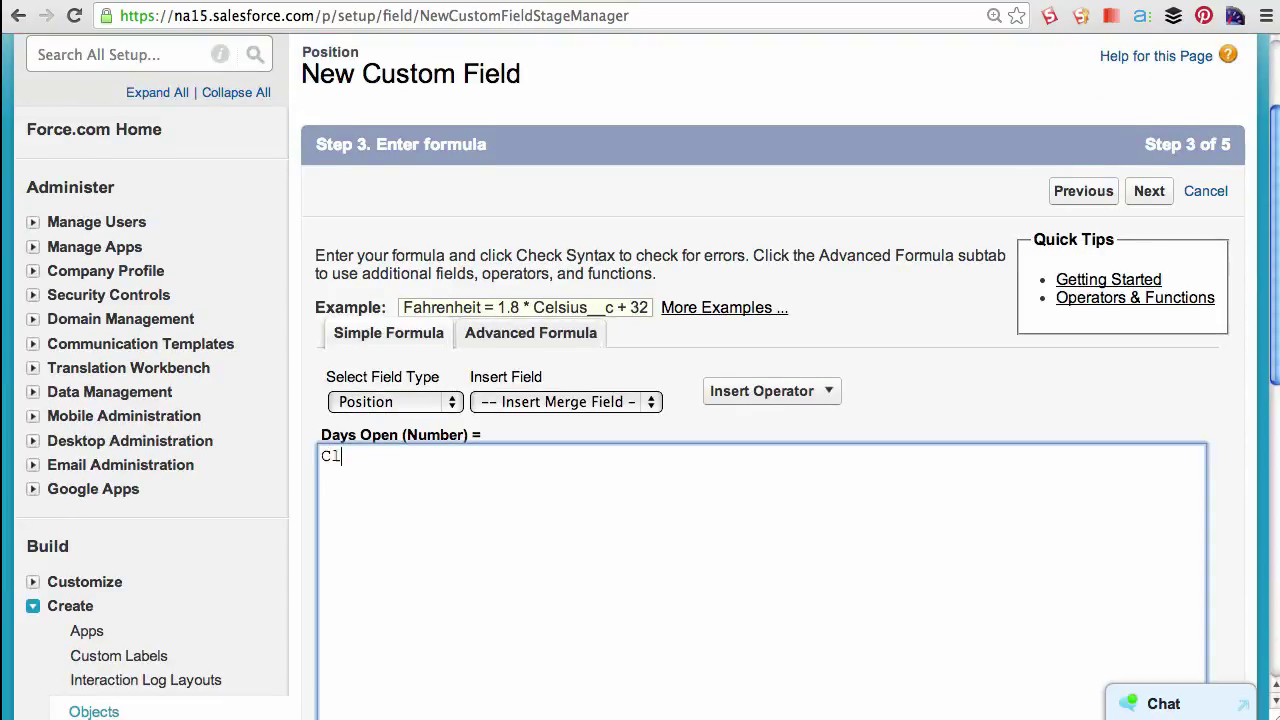
type("ose_Date__c - Open_Da")
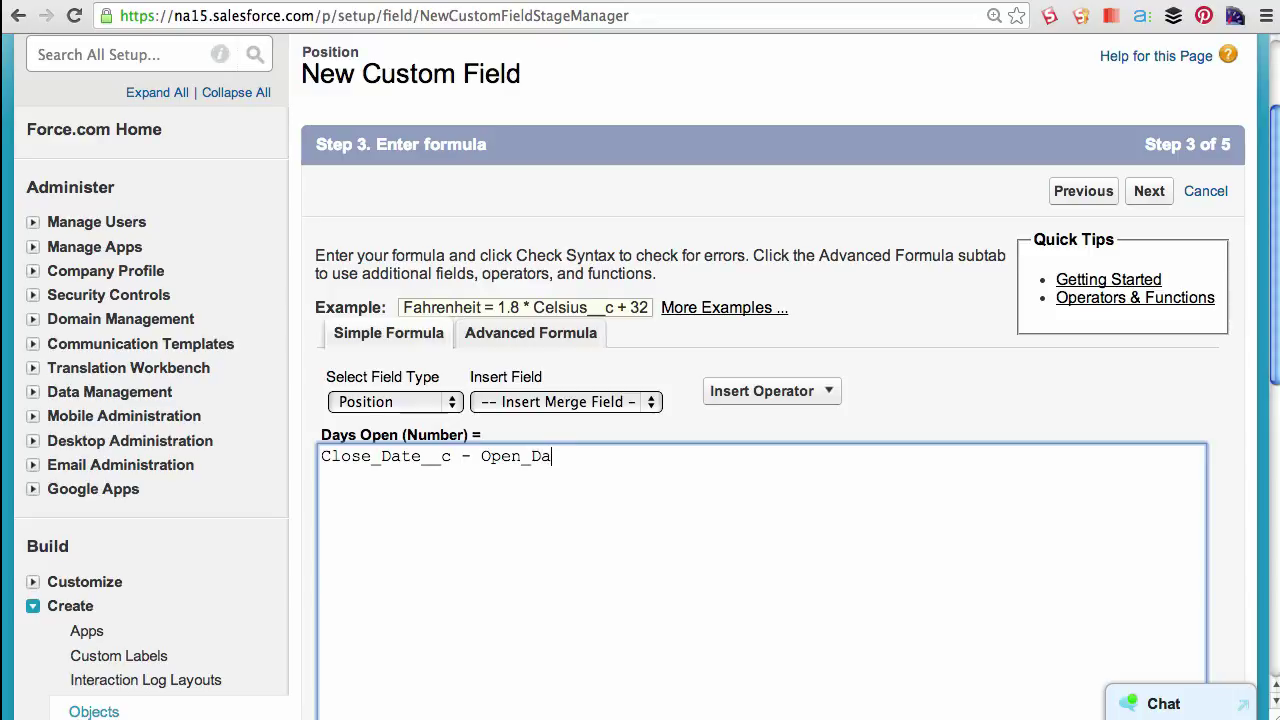
type("te__c")
left_click_drag(612, 457, 322, 452)
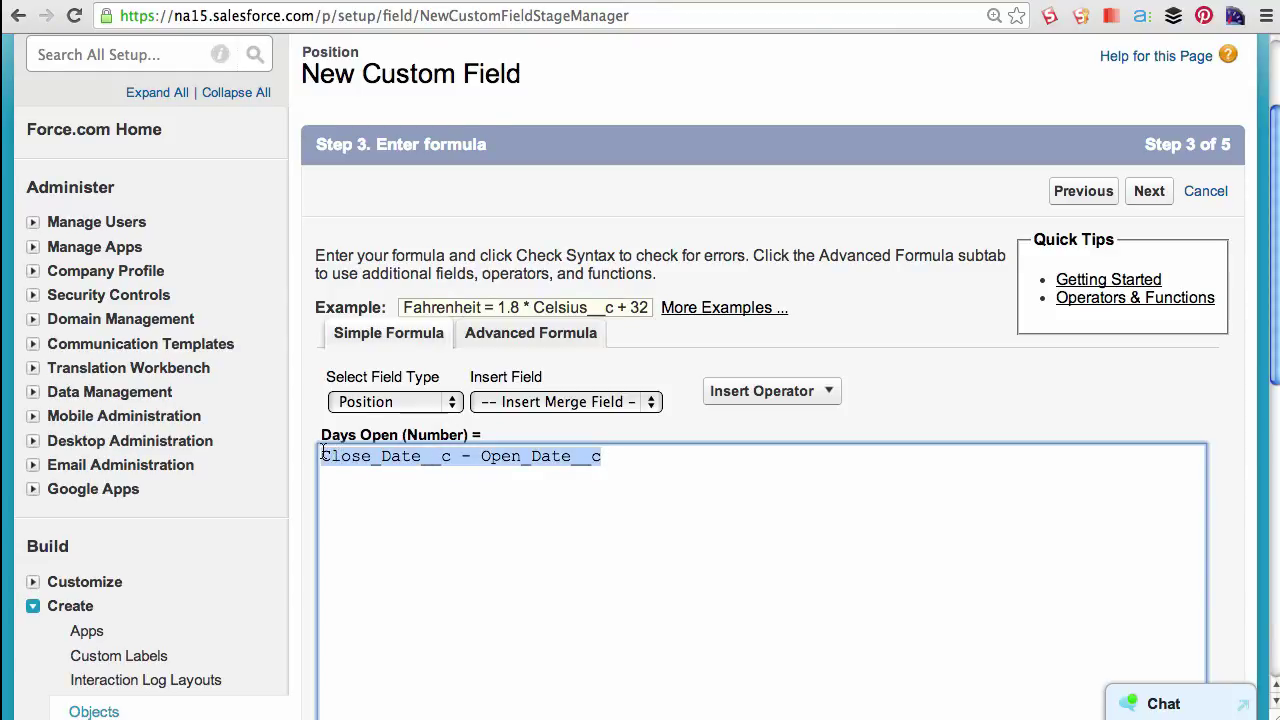
type("Today")
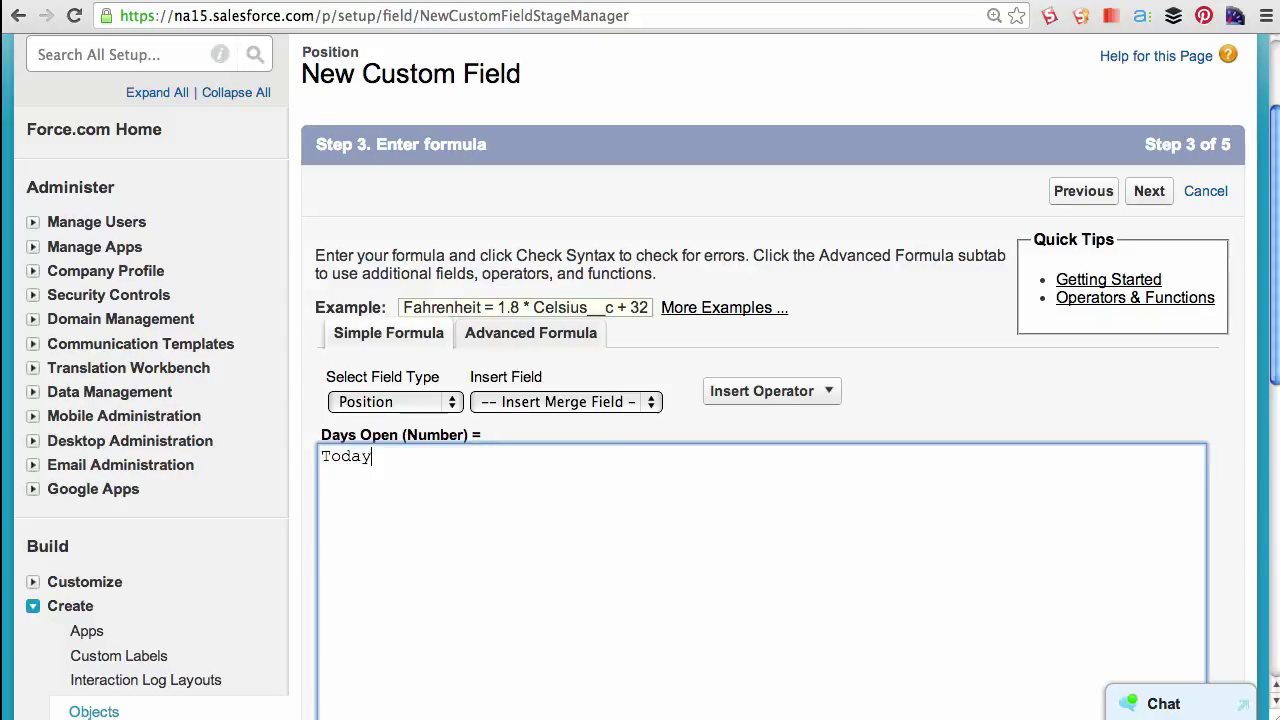
type("() - Open_Date__c")
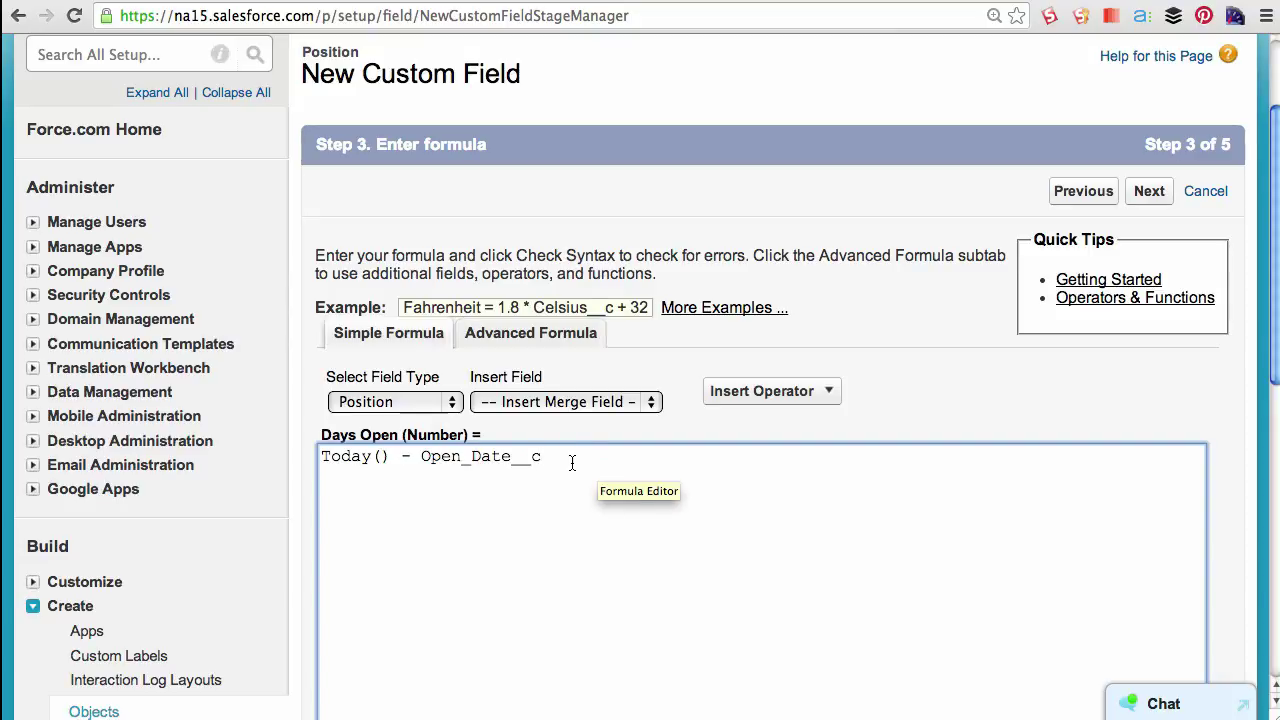
left_click_drag(568, 462, 280, 454)
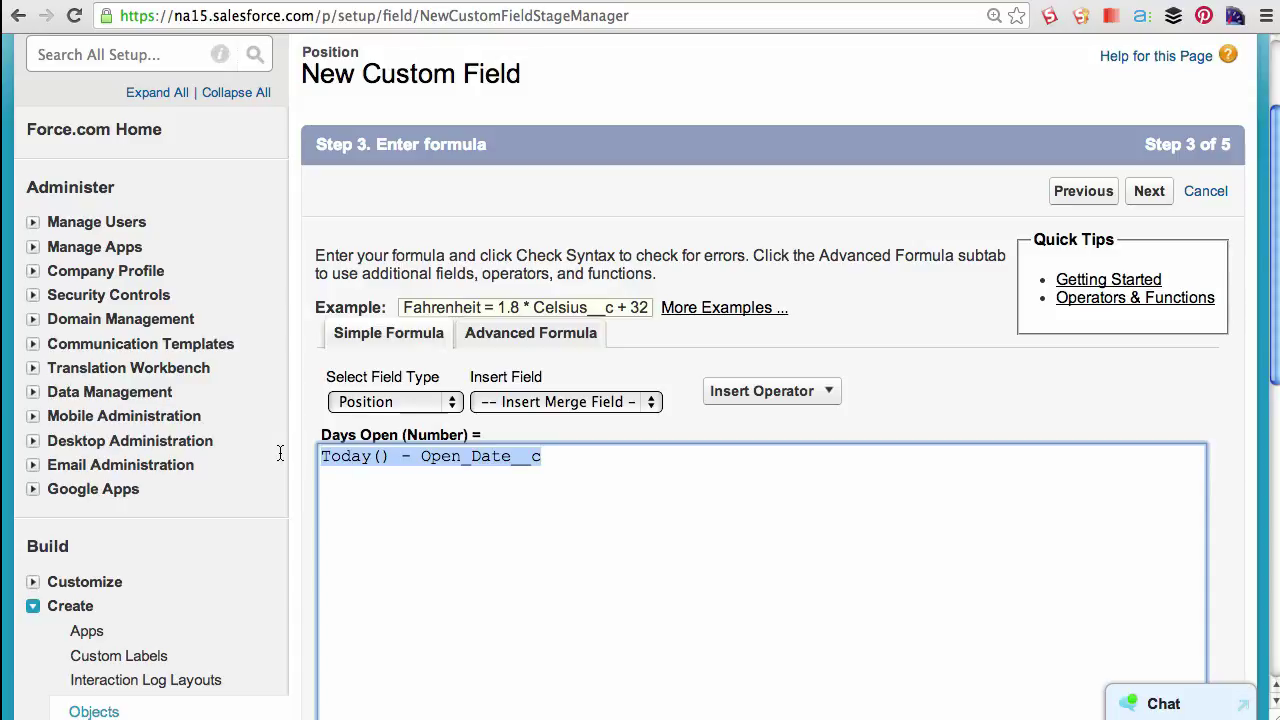
Step: Write the Days Open formula IF(ISBLANK(Close_Date__c), Today() - Open_Date__c, Close_Date__c - Open_Date__c)
key("Delete")
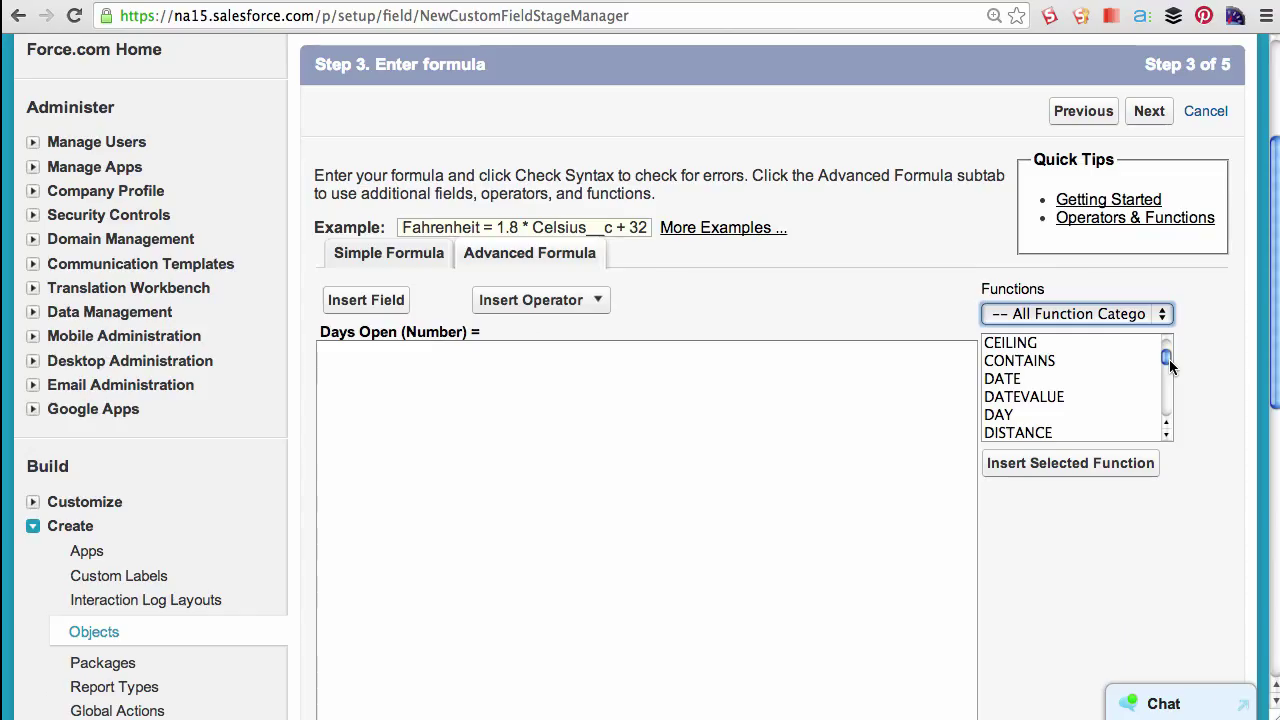
left_click_drag(1166, 350, 1168, 374)
left_click(1019, 397)
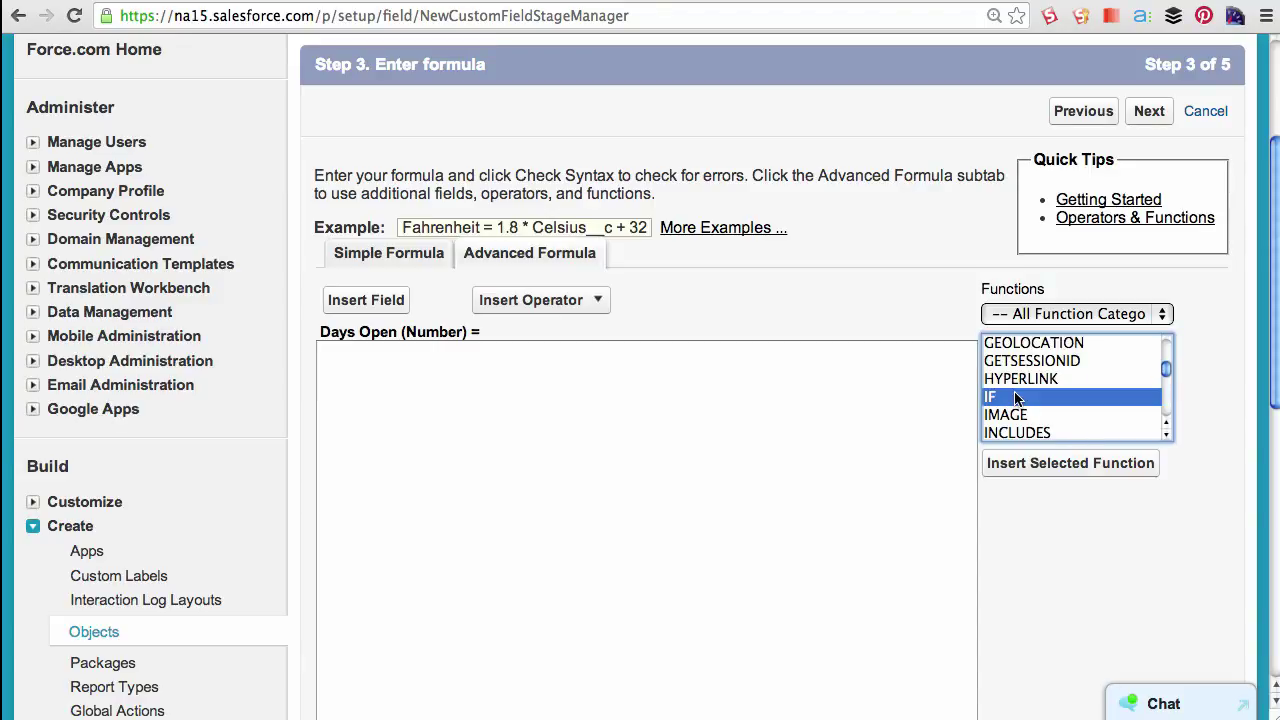
left_click(1019, 463)
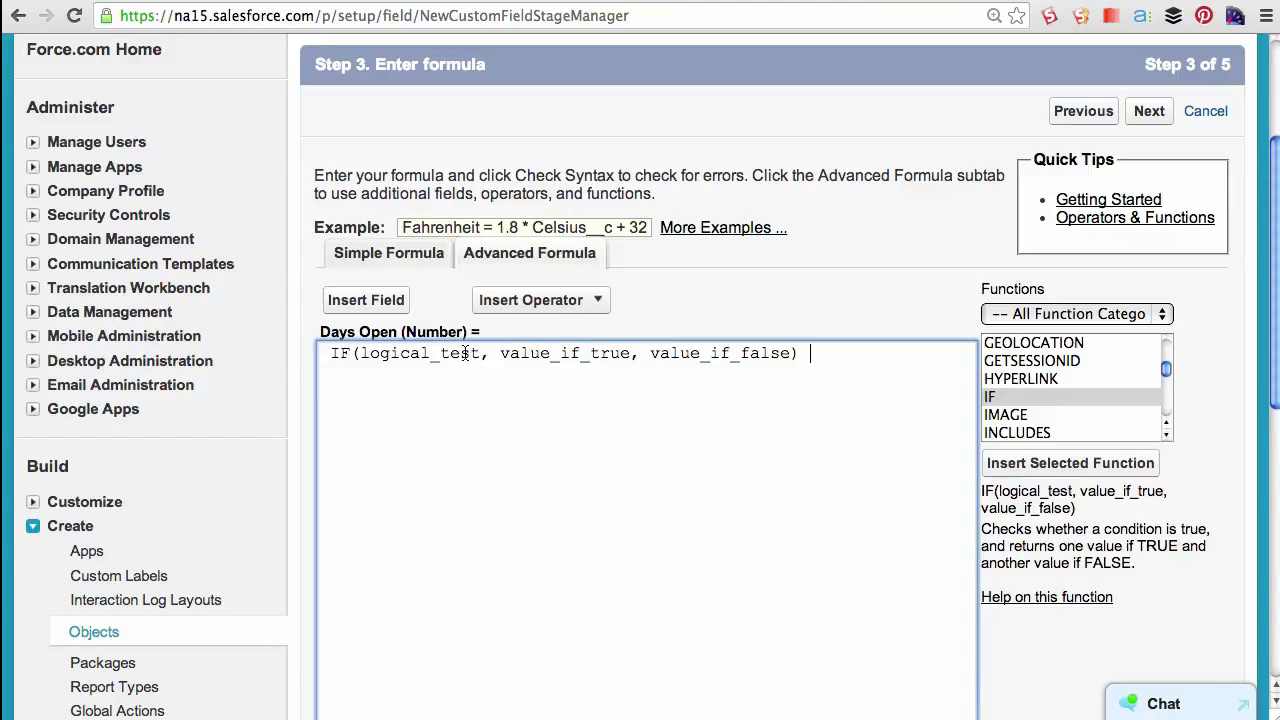
left_click_drag(477, 353, 361, 353)
type("ISBLANK(Close")
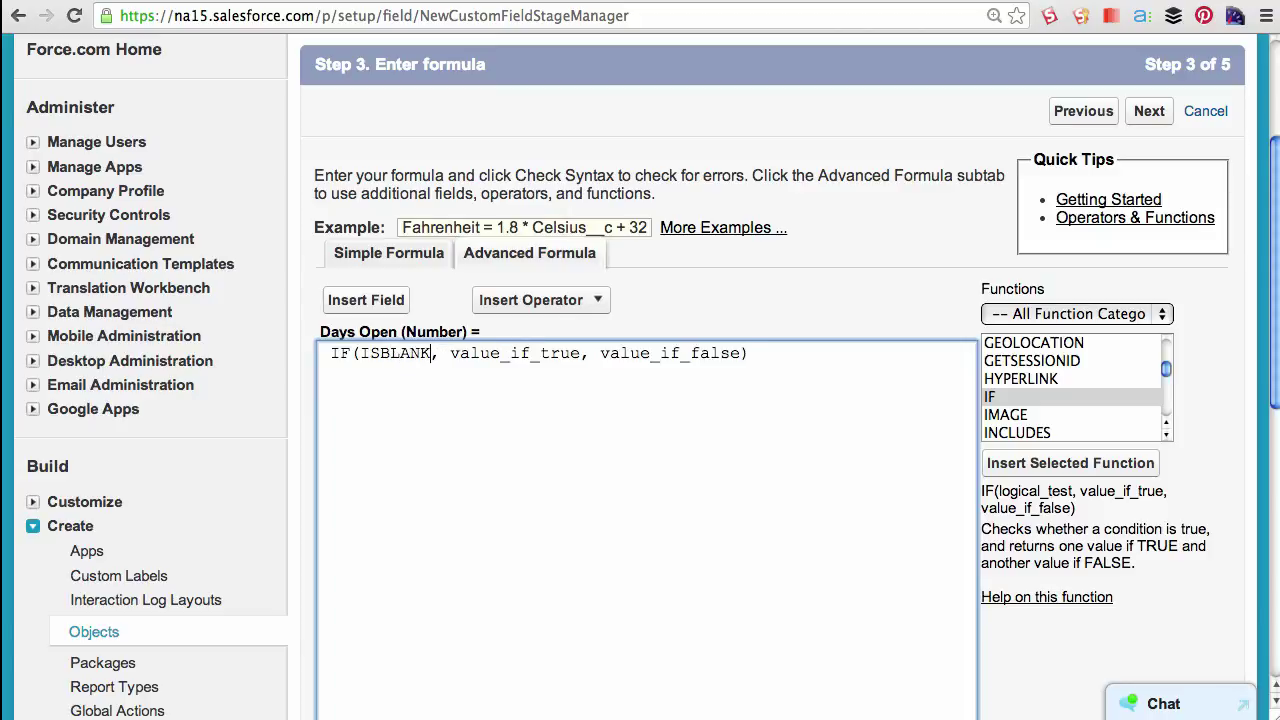
type("_Date__c")
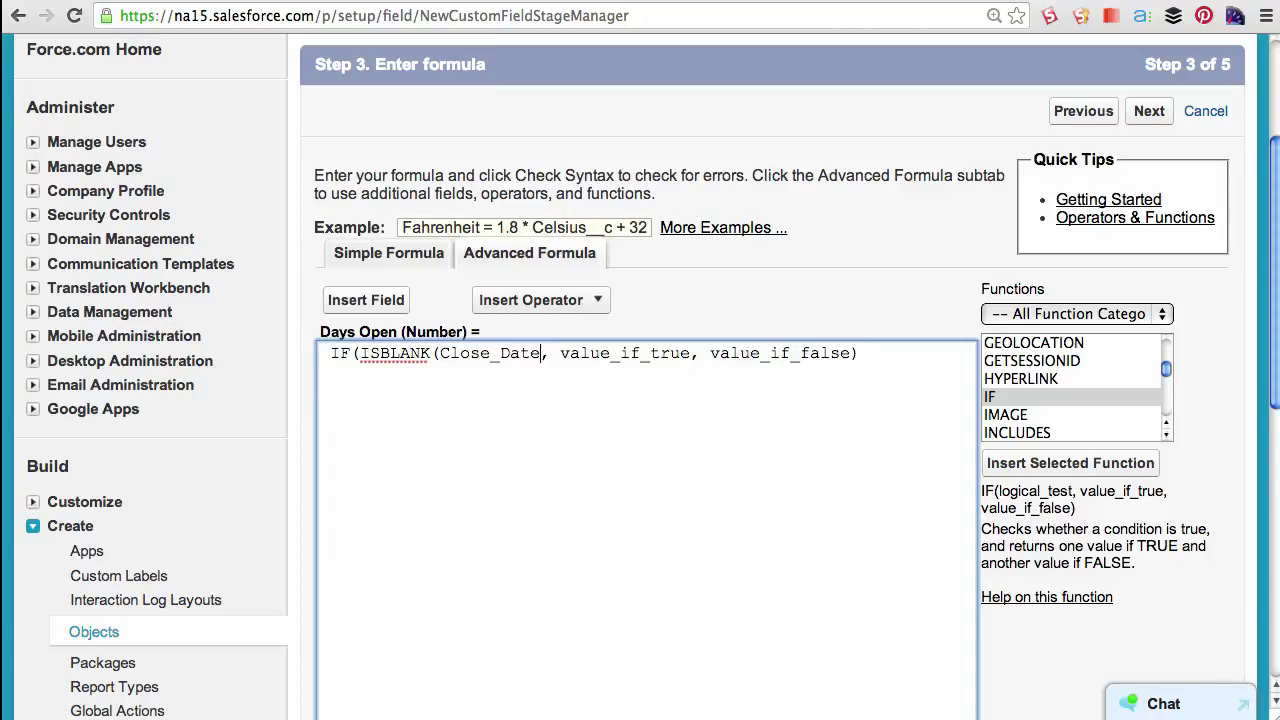
left_click_drag(720, 353, 593, 362)
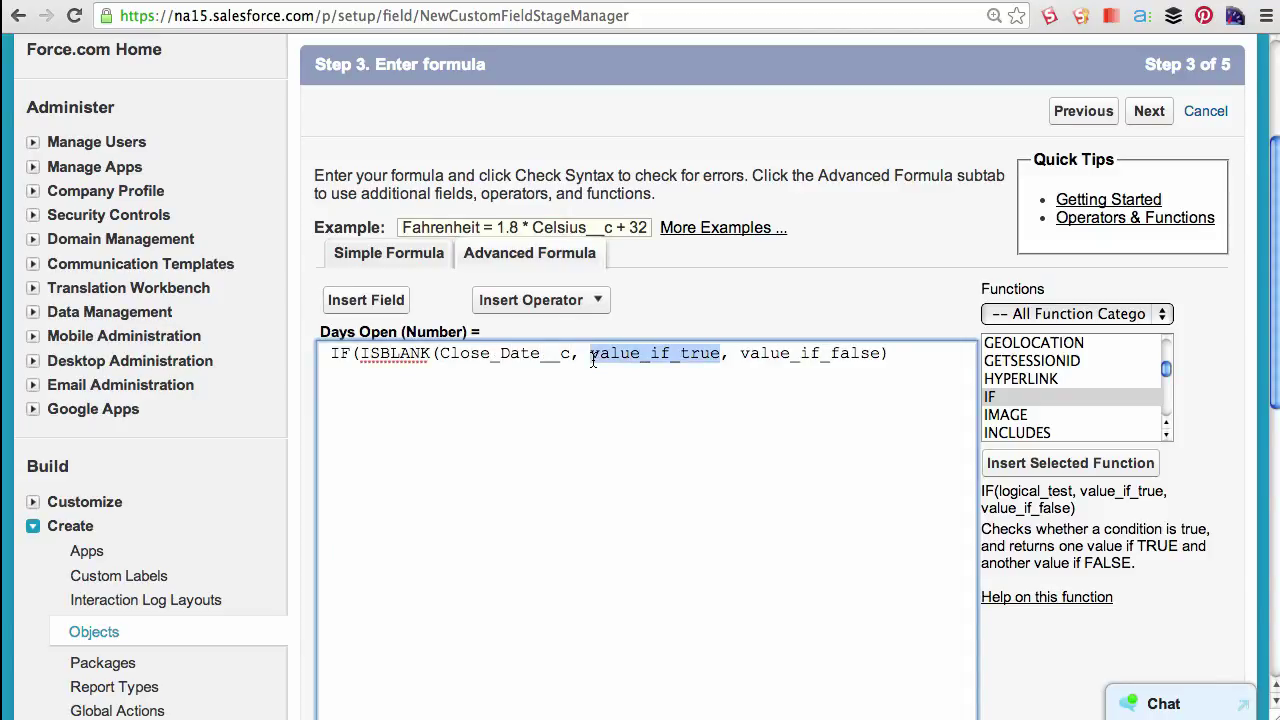
type("Today()")
type(" - Open_Date")
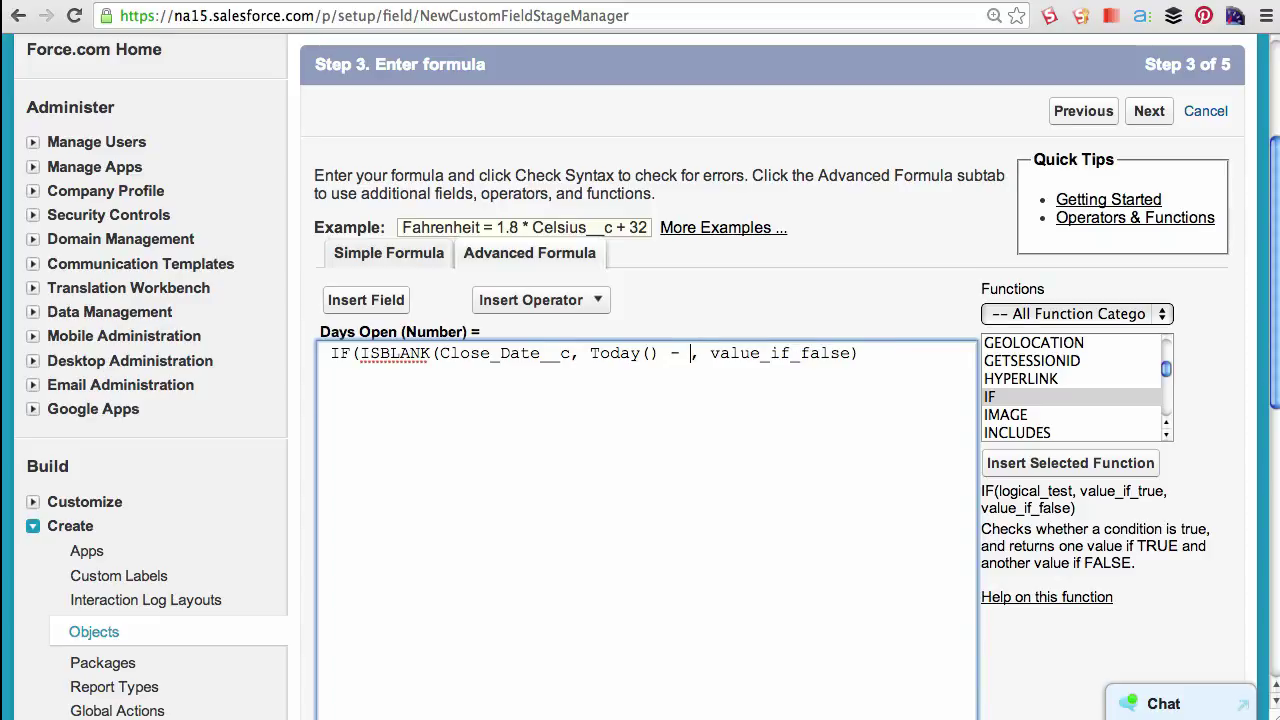
type("__c")
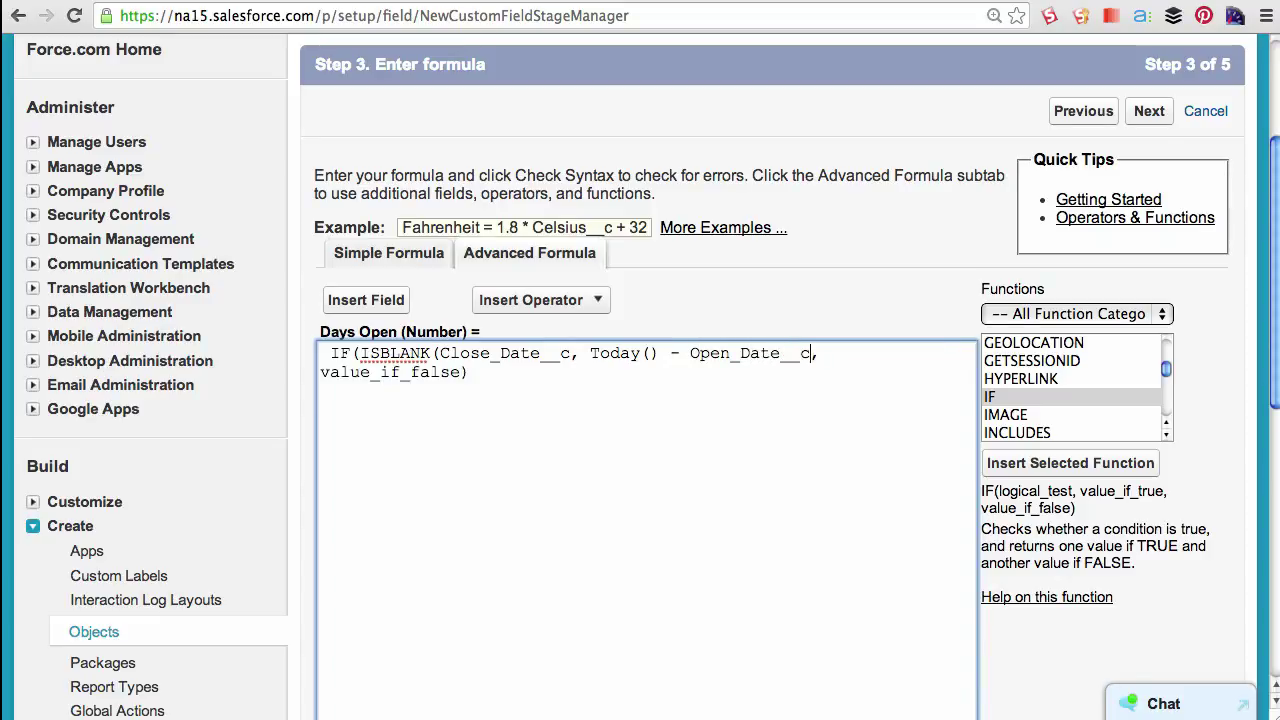
left_click_drag(461, 372, 320, 372)
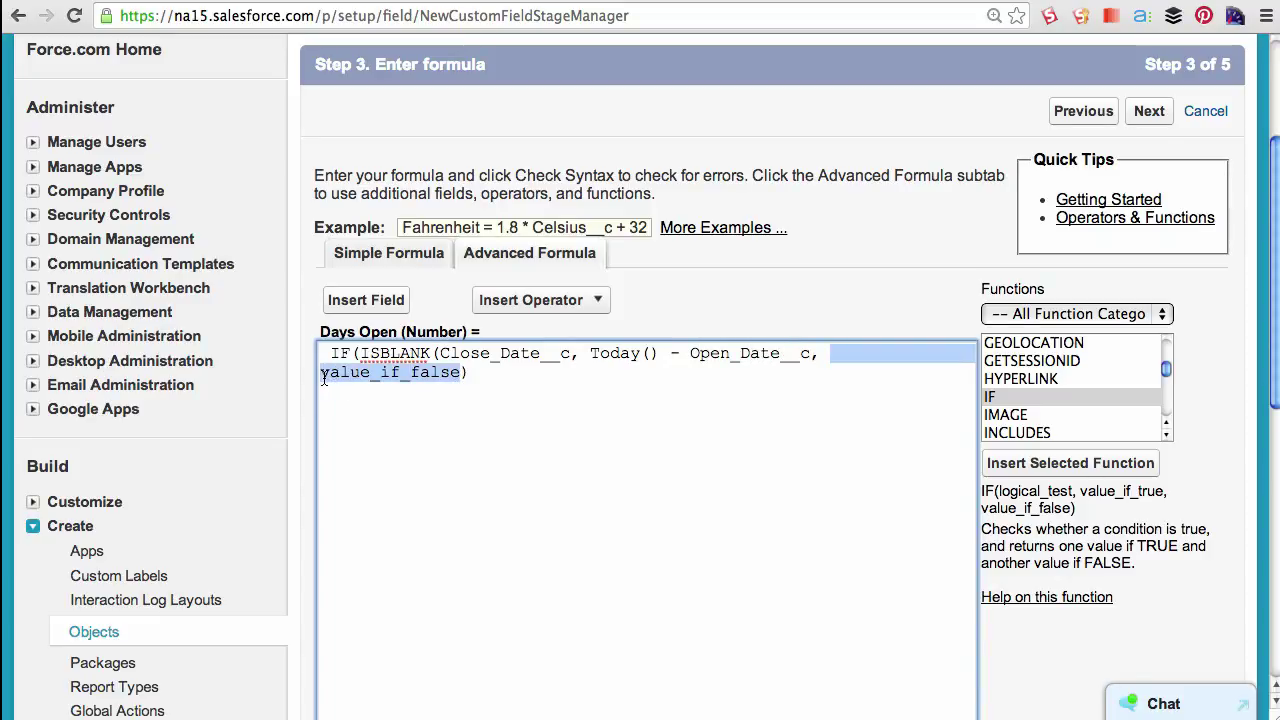
type("Close_Date - Open_")
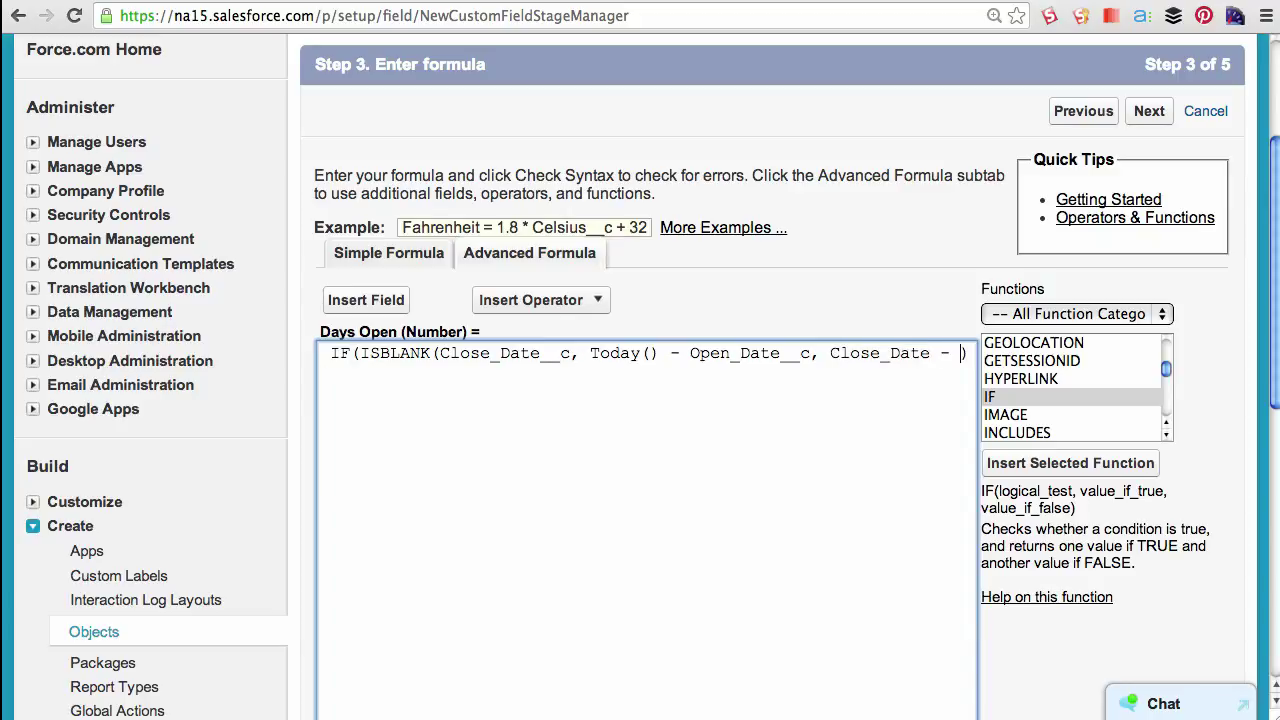
type("Date__c")
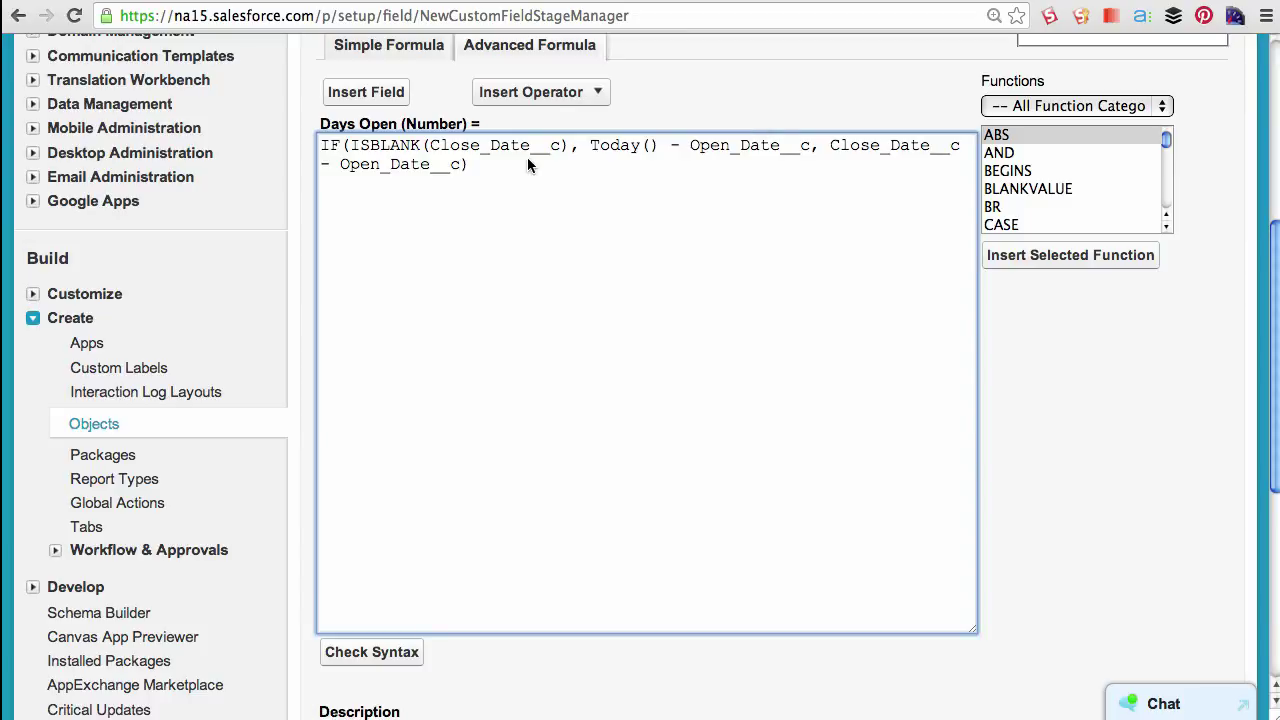
Step: Accept the default field-level security and continue to the page layouts step
scroll(900, 400, "down", 5)
left_click(1149, 605)
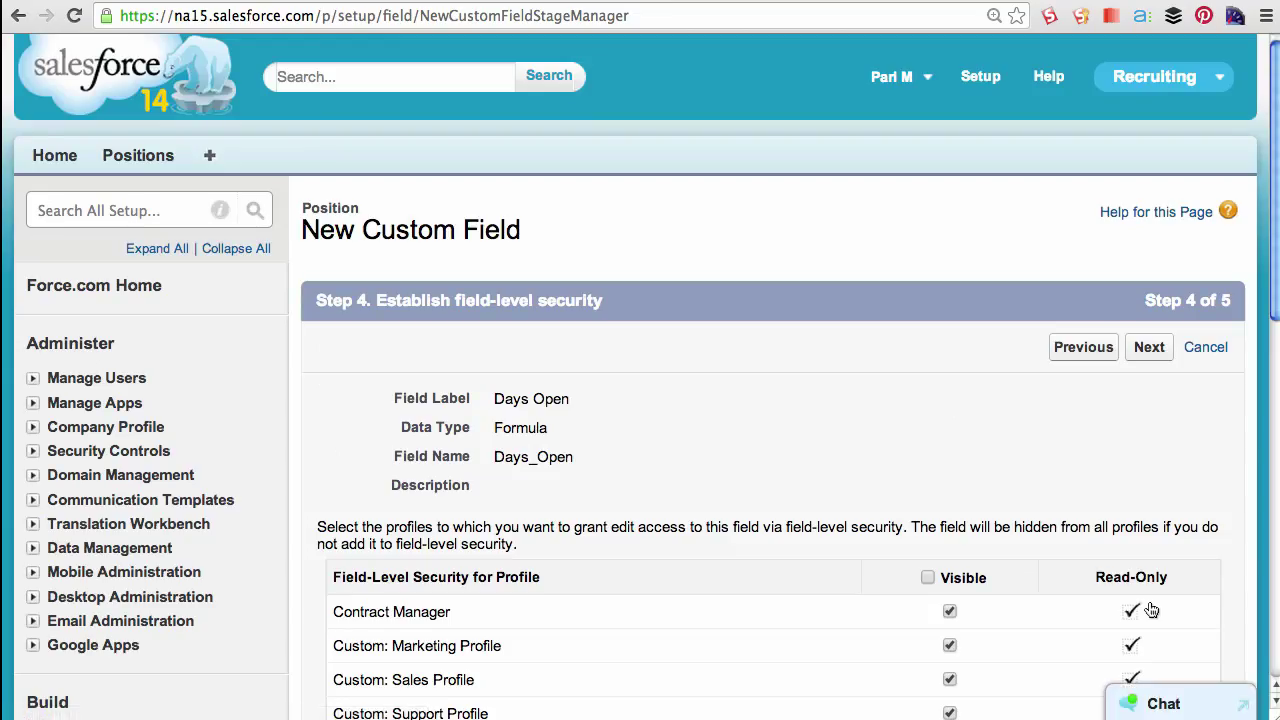
scroll(1113, 498, "down", 5)
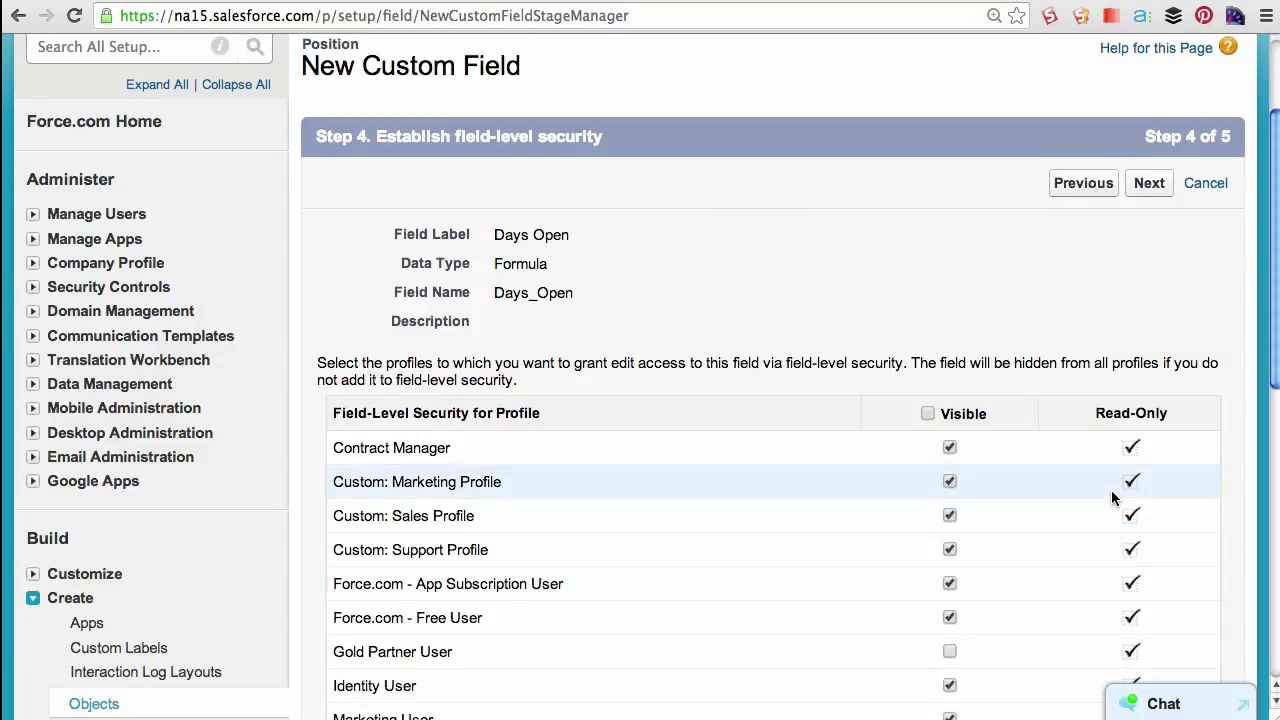
scroll(1113, 498, "down", 10)
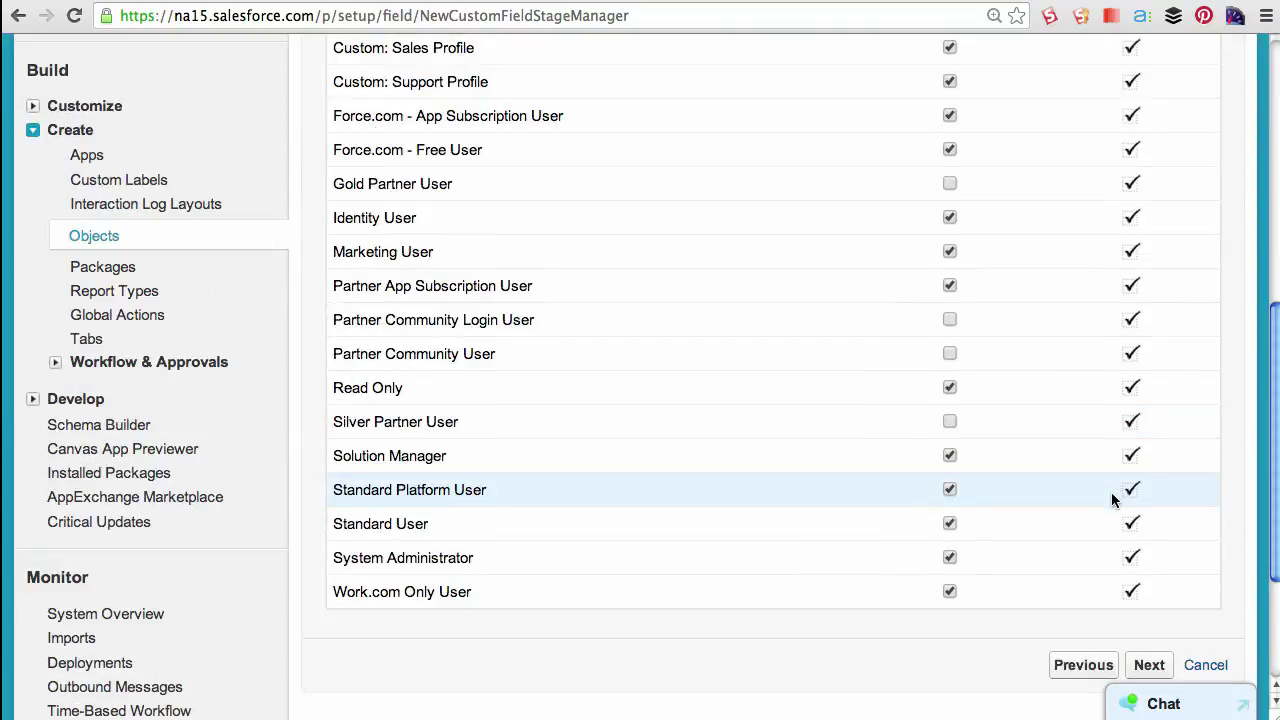
scroll(1113, 498, "down", 2)
left_click(1148, 524)
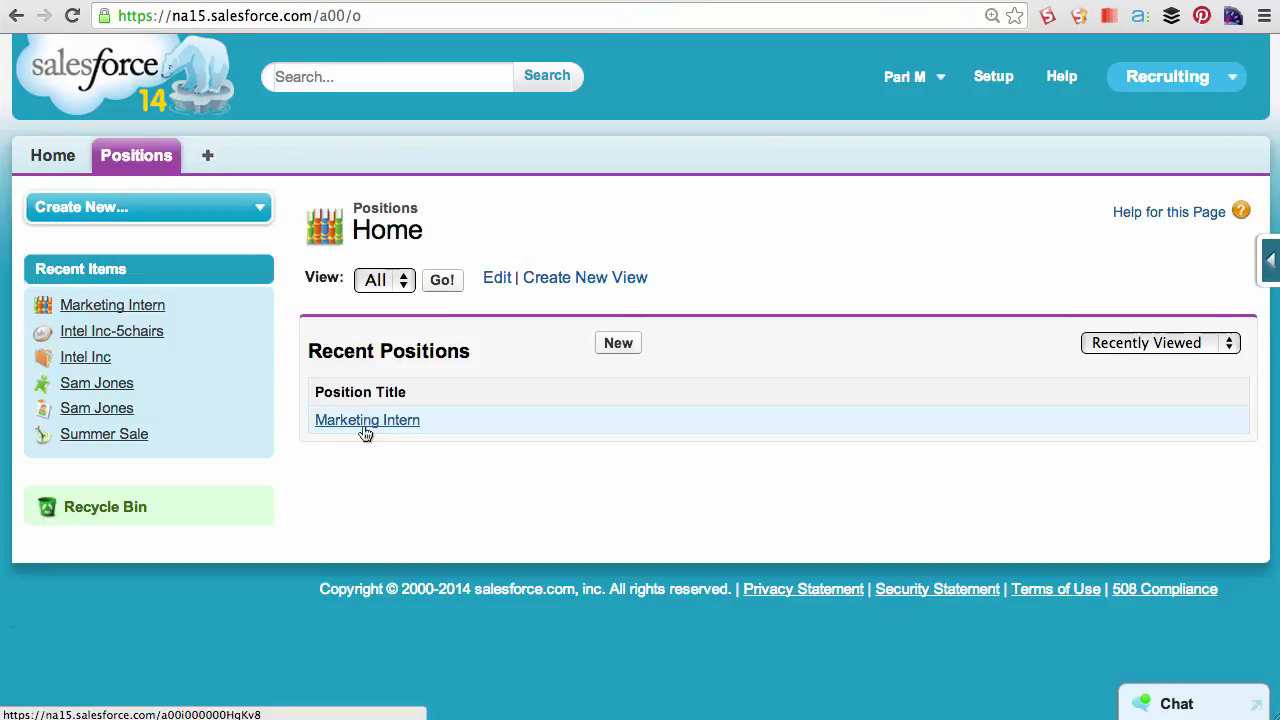
Step: Mark the Marketing Analyst position Closed – Filled with close date 3/7/2014 and save it
left_click(366, 421)
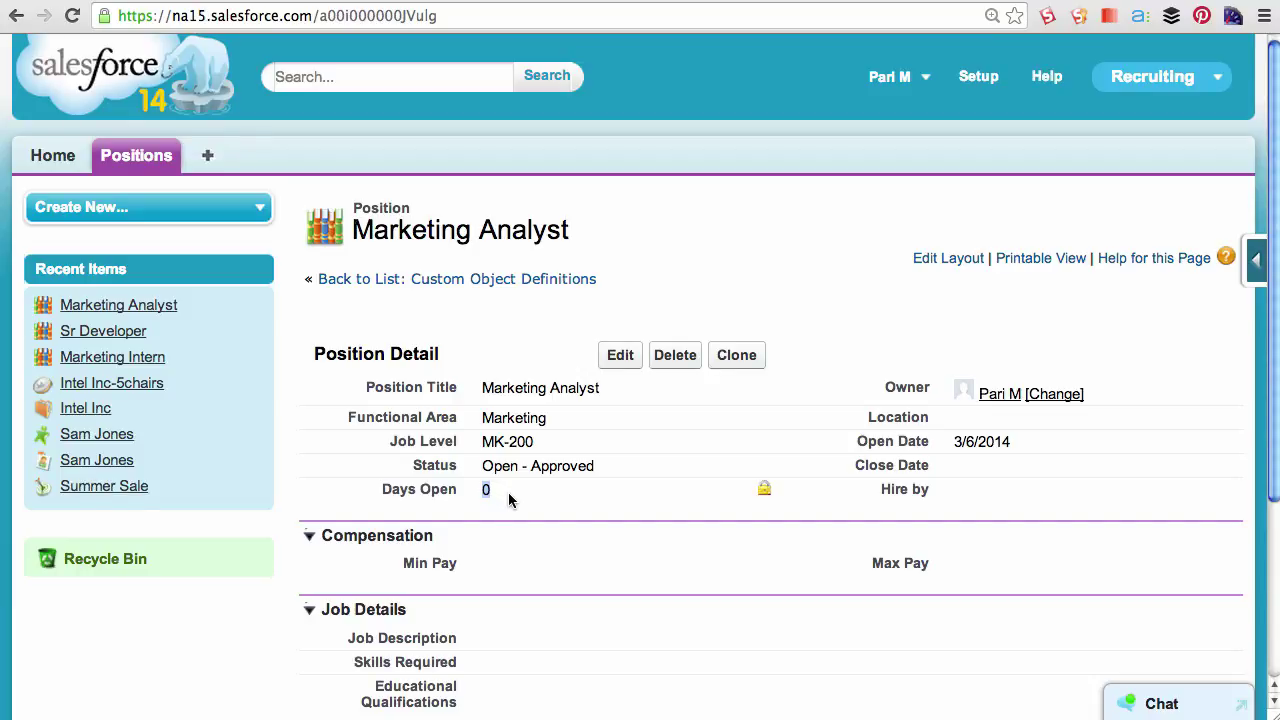
left_click(622, 358)
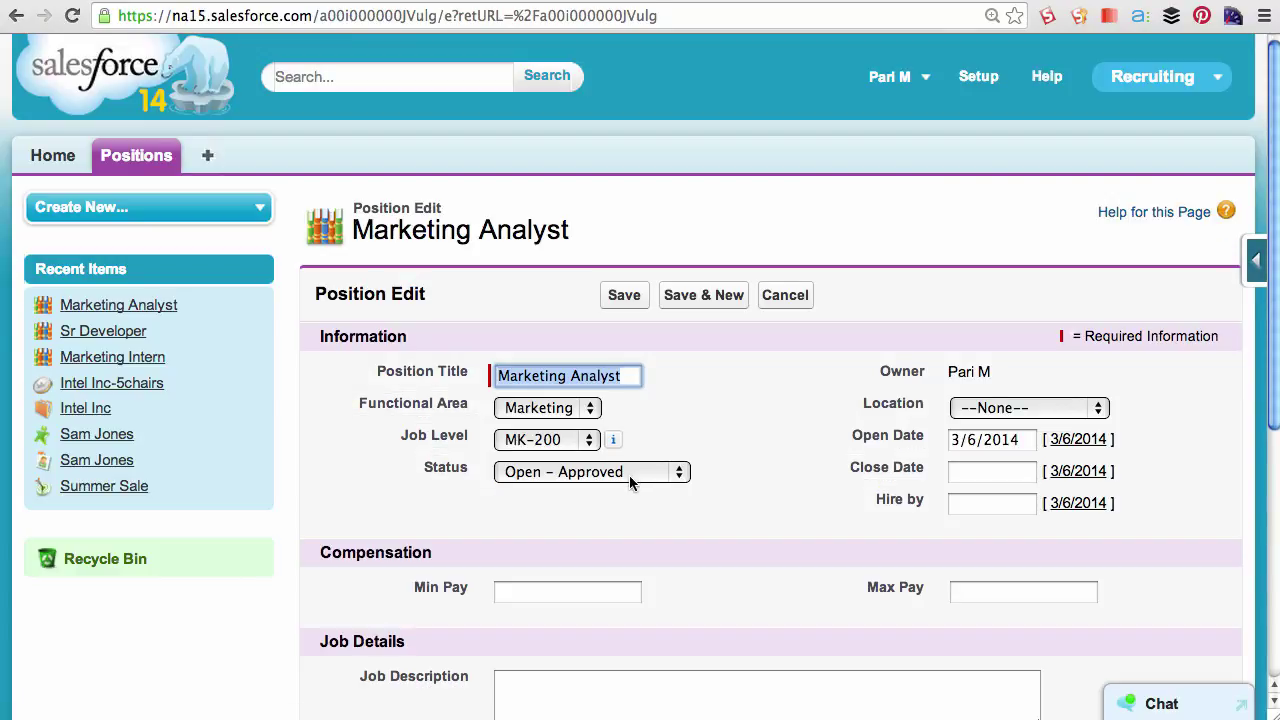
left_click(629, 475)
left_click(625, 487)
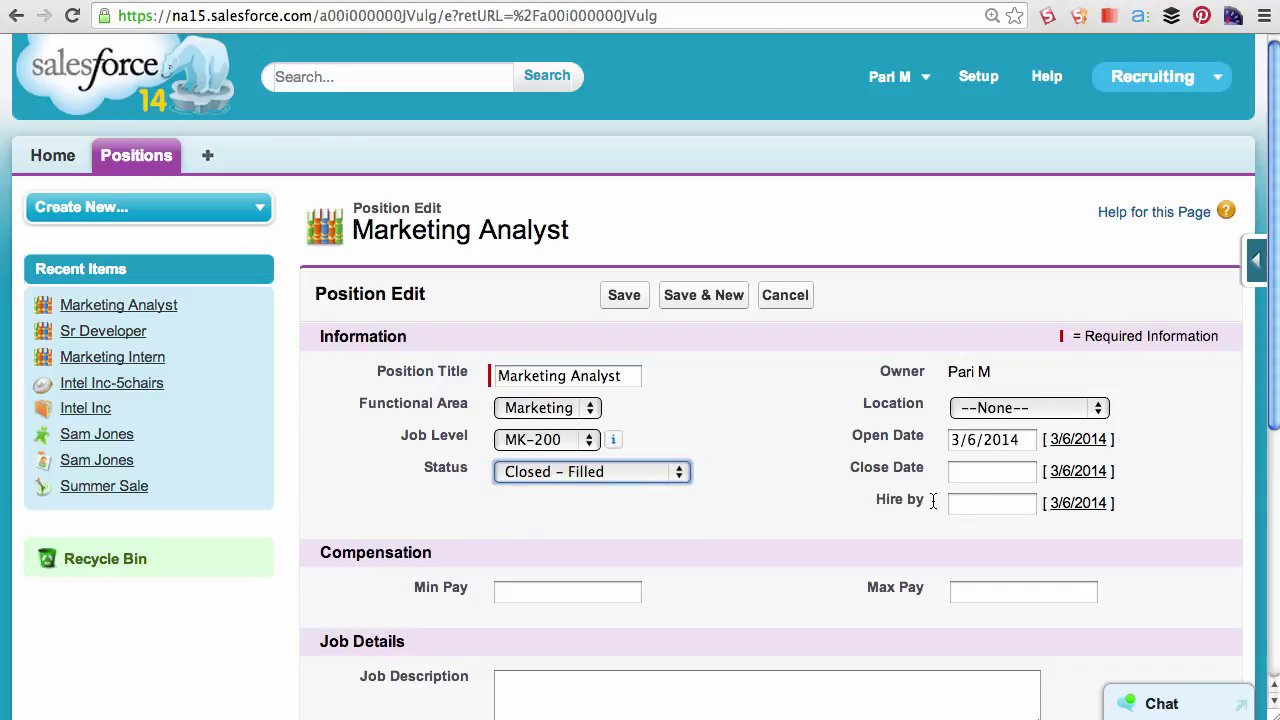
left_click(965, 467)
left_click(1158, 568)
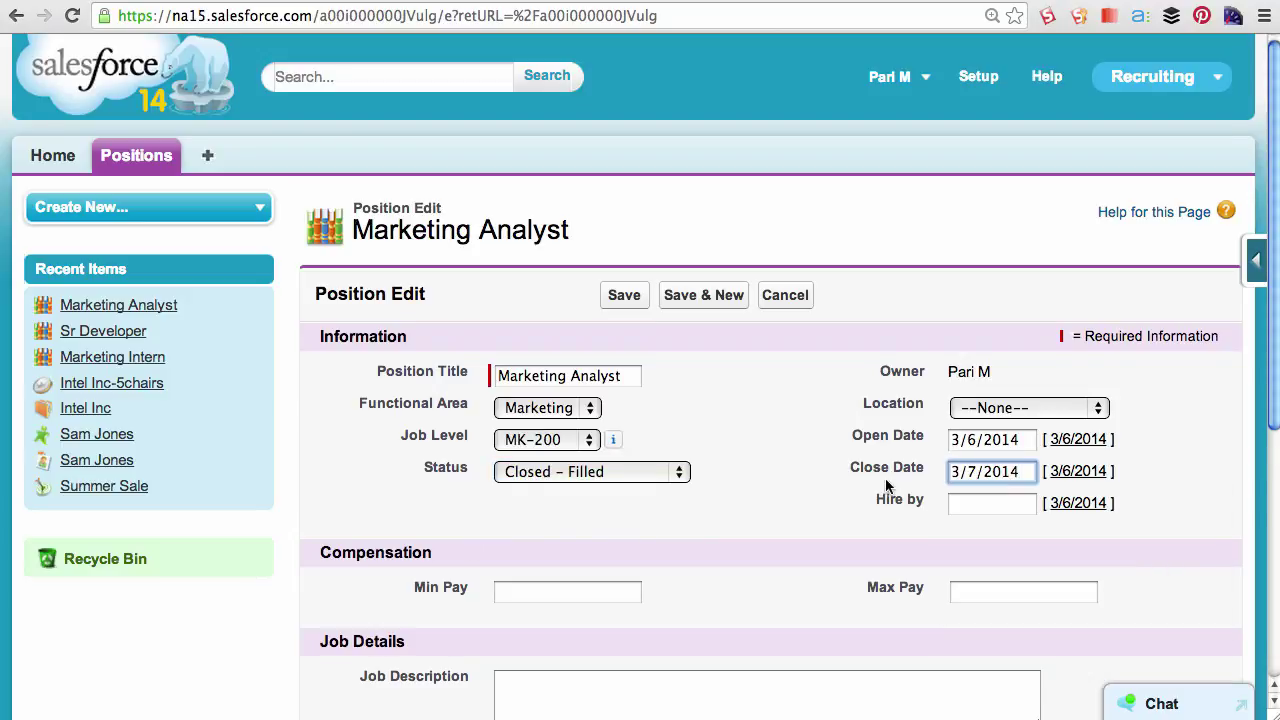
left_click(623, 300)
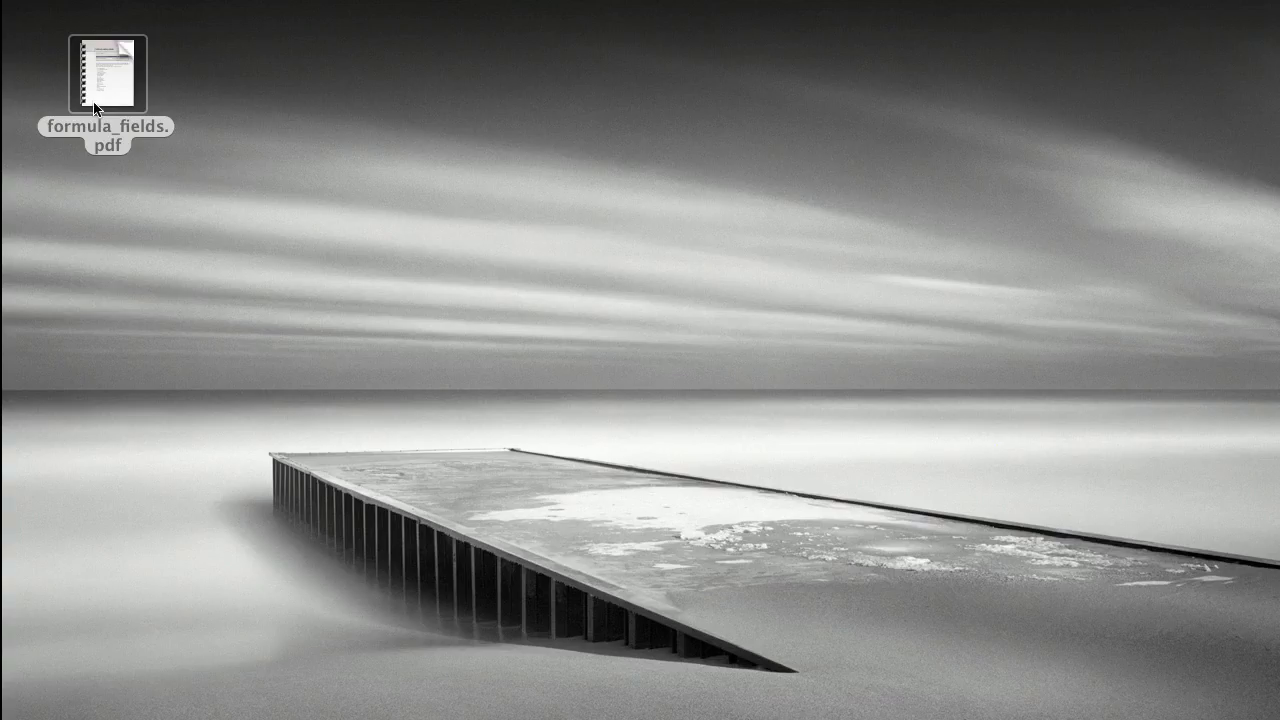
Step: Open formula_fields.pdf in Preview and scroll through its sample formulas
double_click(104, 122)
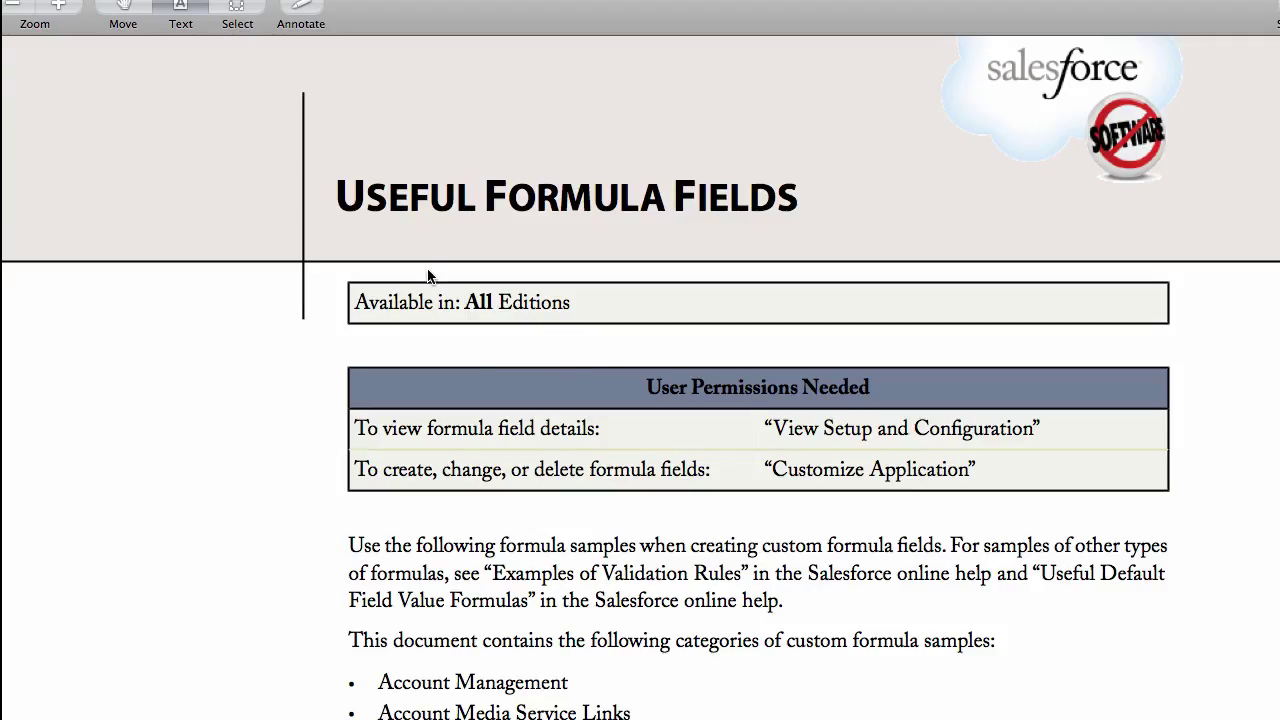
scroll(581, 413, "down", 10)
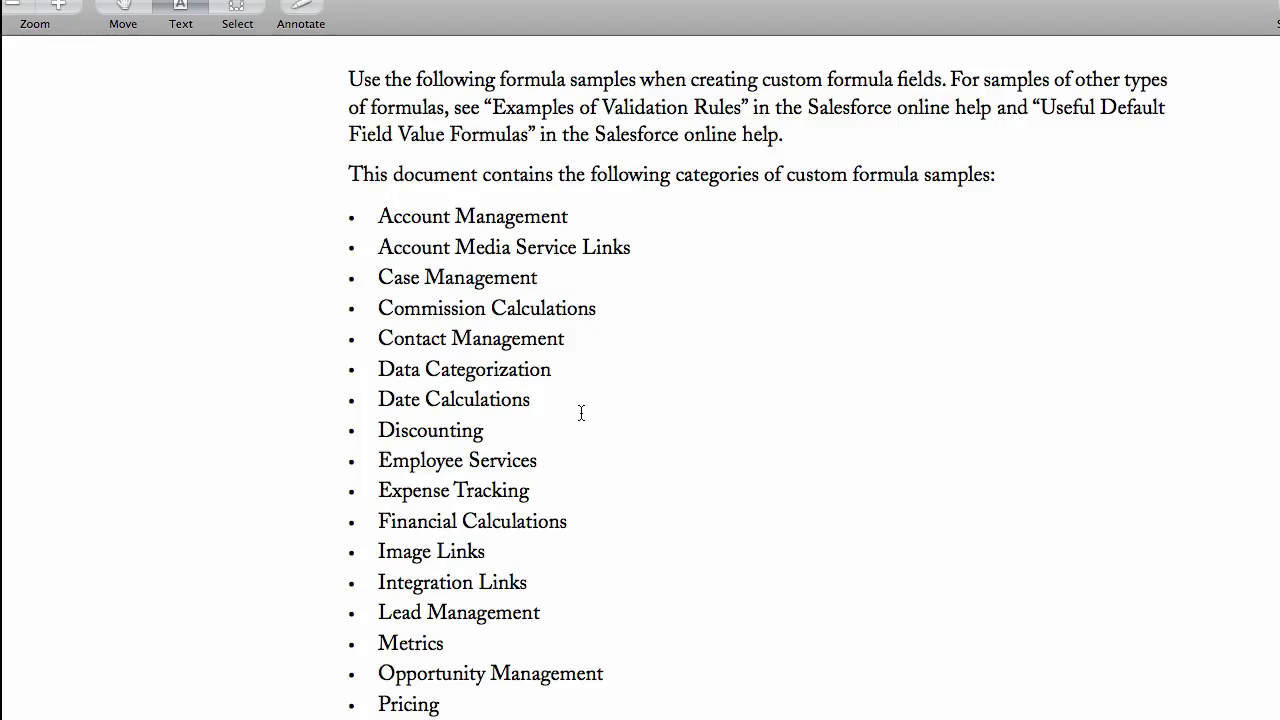
scroll(581, 413, "down", 5)
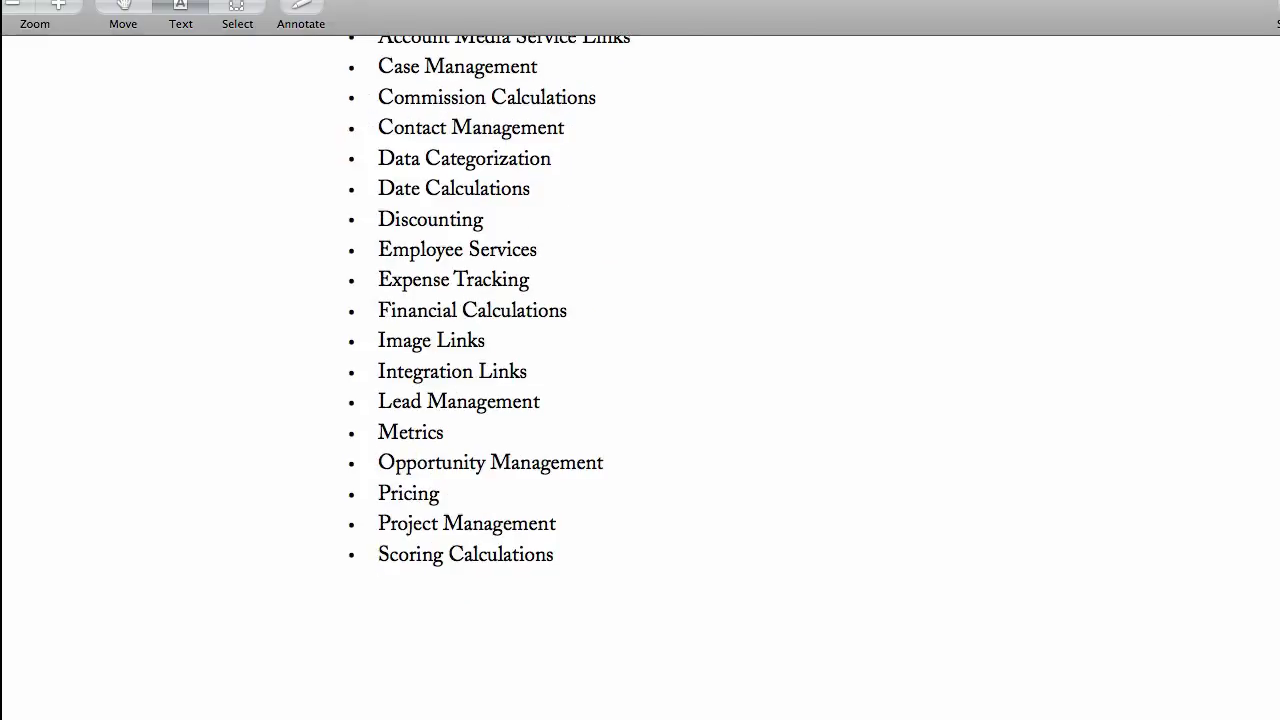
scroll(640, 378, "down", 20)
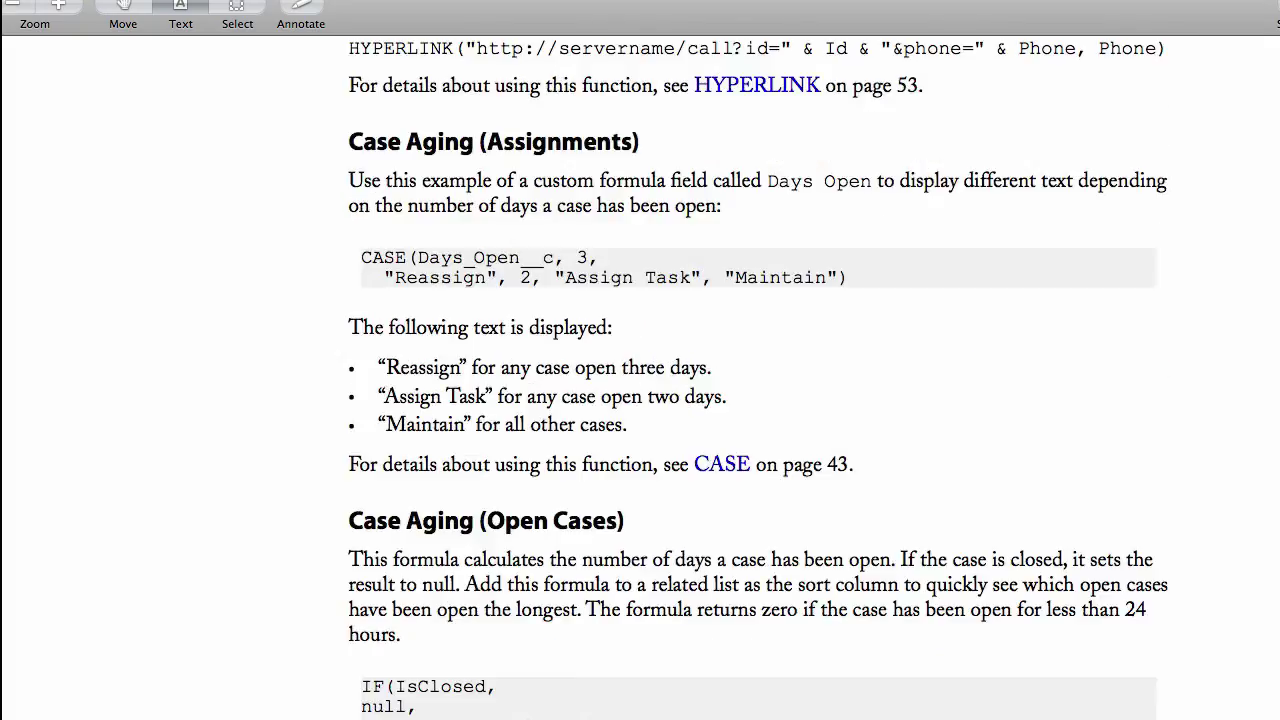
scroll(640, 378, "down", 20)
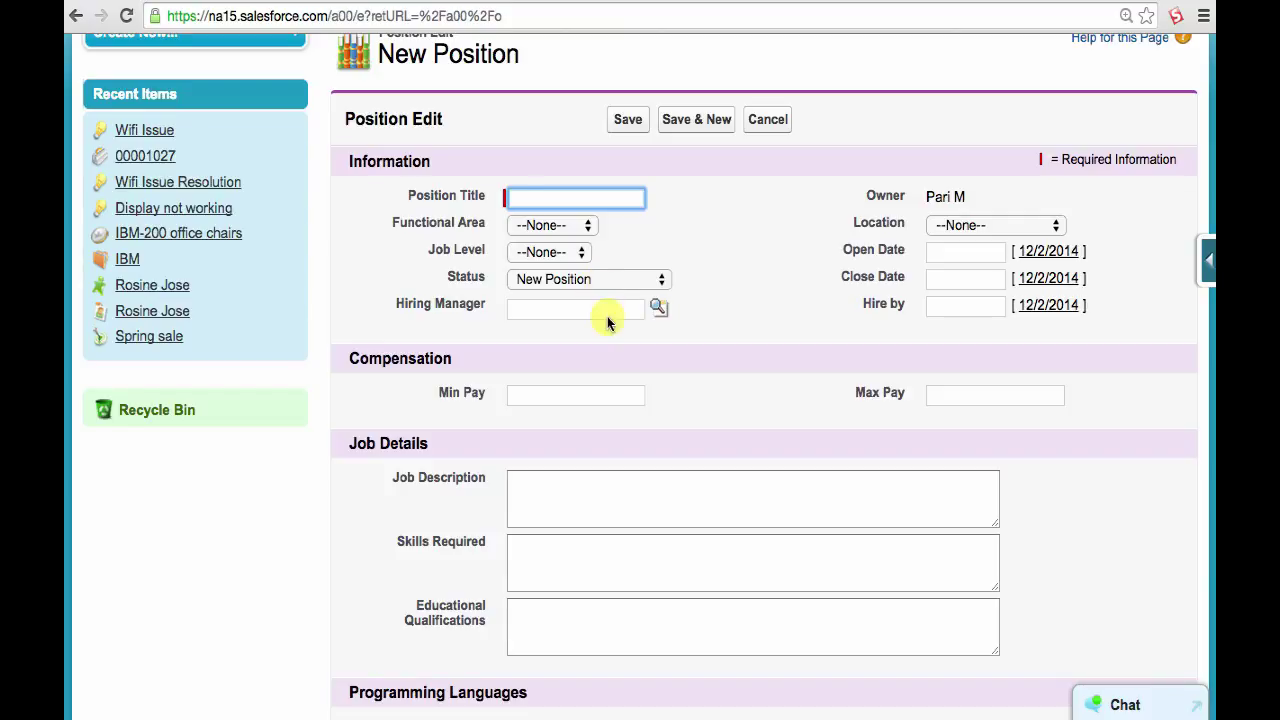
scroll(629, 368, "down", 1)
scroll(629, 372, "down", 2)
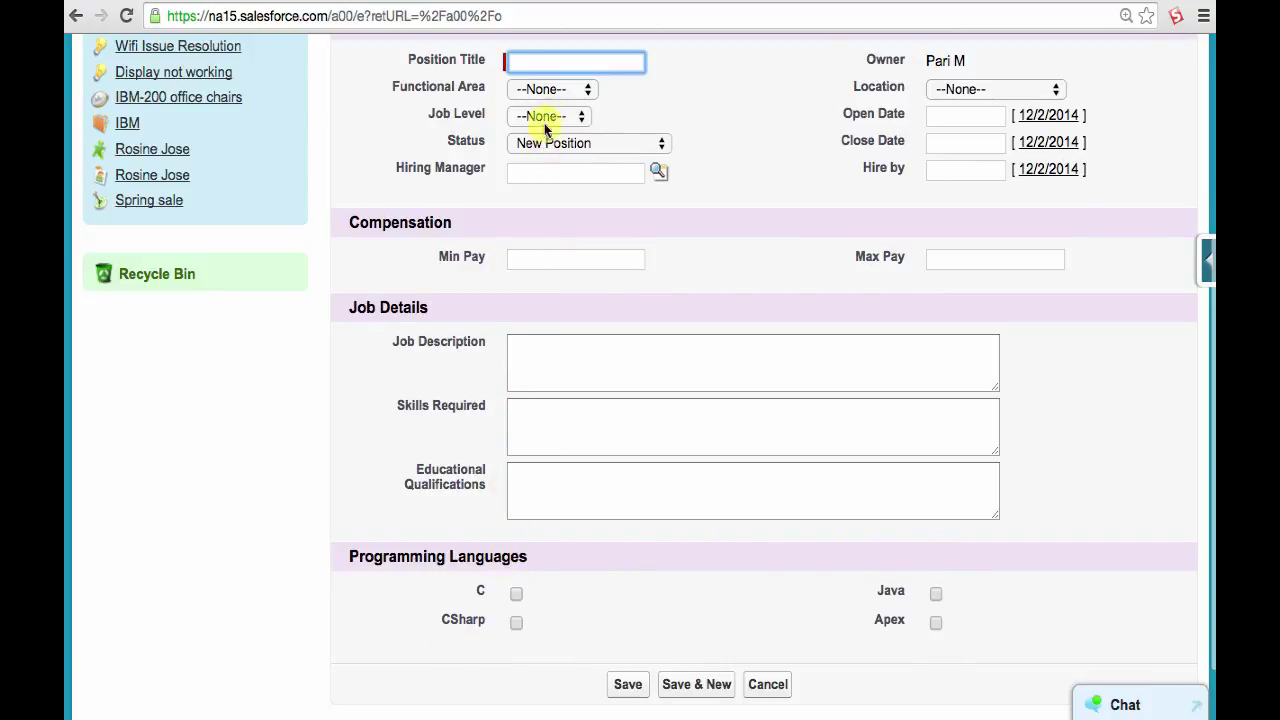
left_click(550, 91)
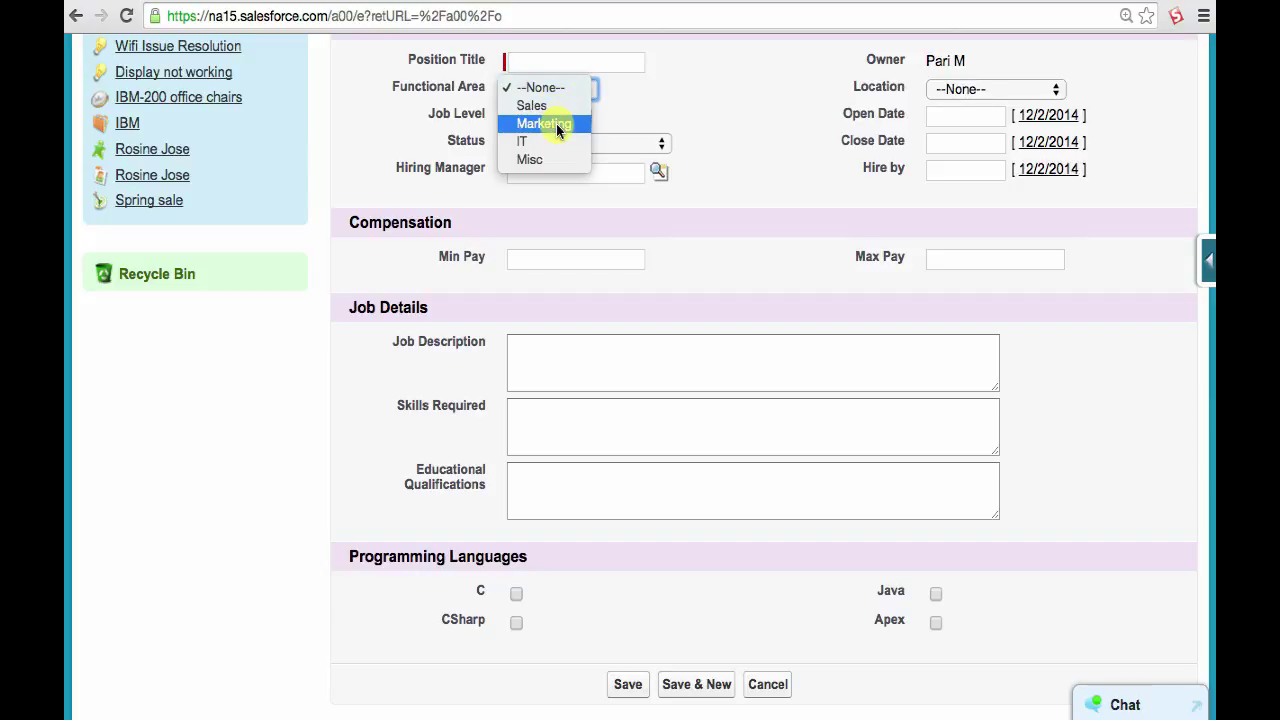
left_click(558, 128)
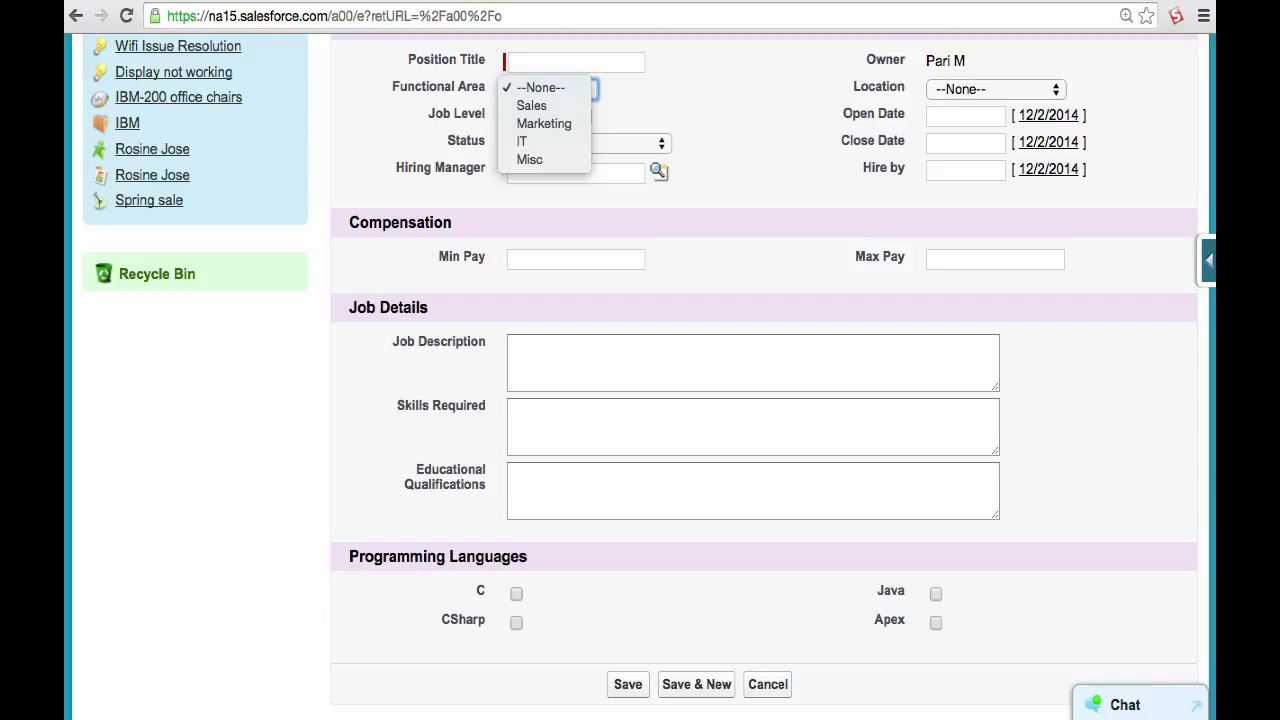
key("Escape")
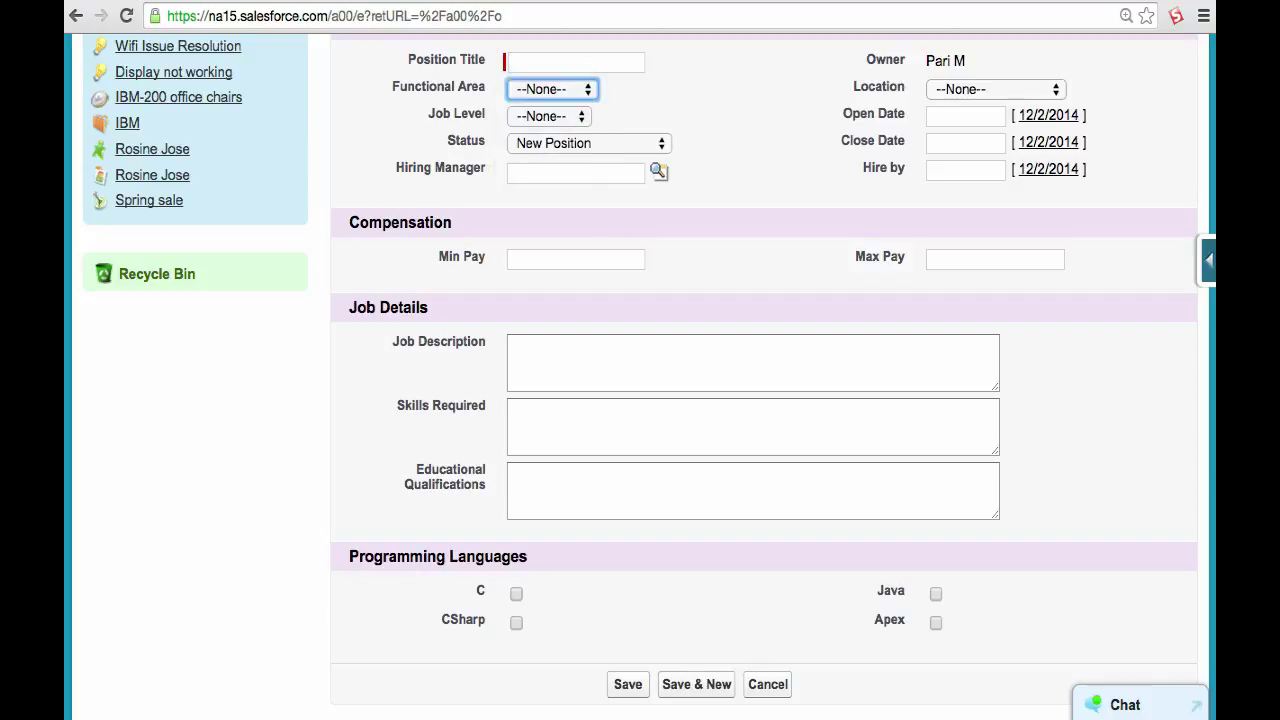
key("i")
scroll(705, 458, "down", 2)
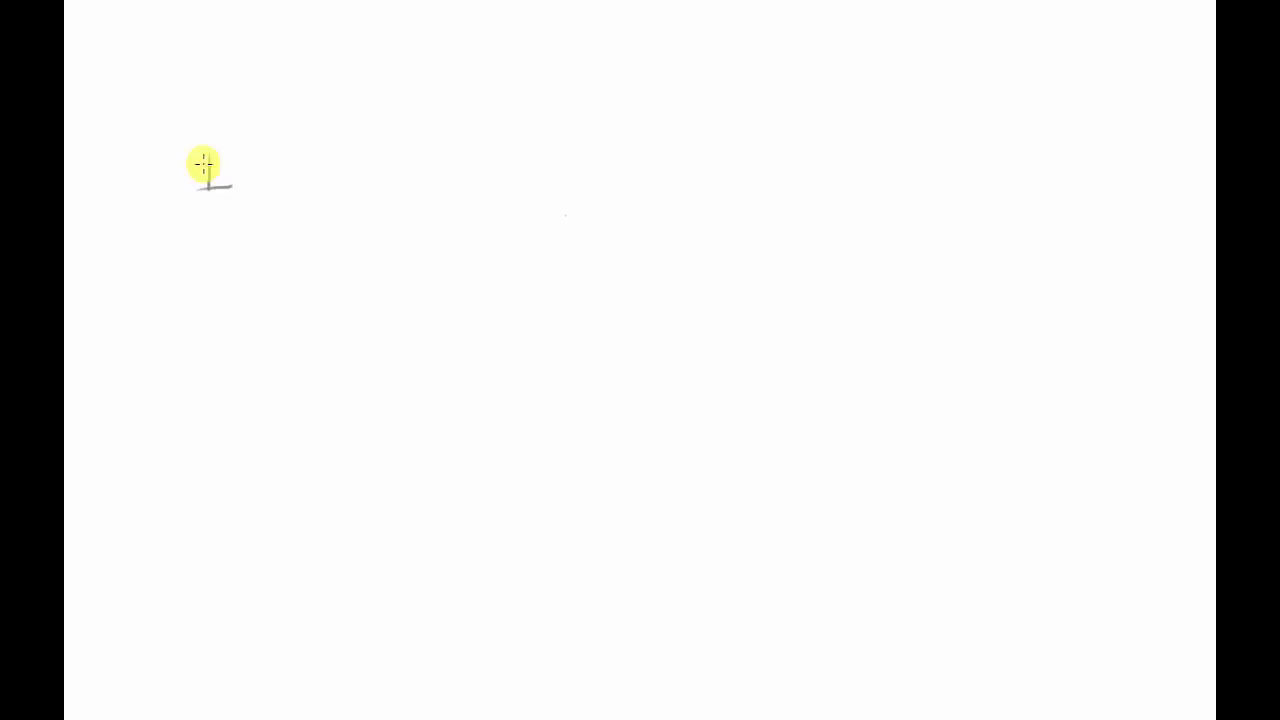
left_click_drag(203, 166, 463, 168)
mouse_move(175, 347)
left_mouse_down()
mouse_move(191, 334)
mouse_move(317, 329)
mouse_move(278, 343)
left_mouse_up()
Step: Finish writing Non-IT Position and draw an arrow from IT Position to its layout box
mouse_move(356, 300)
left_mouse_down()
mouse_move(377, 320)
mouse_move(467, 318)
left_mouse_up()
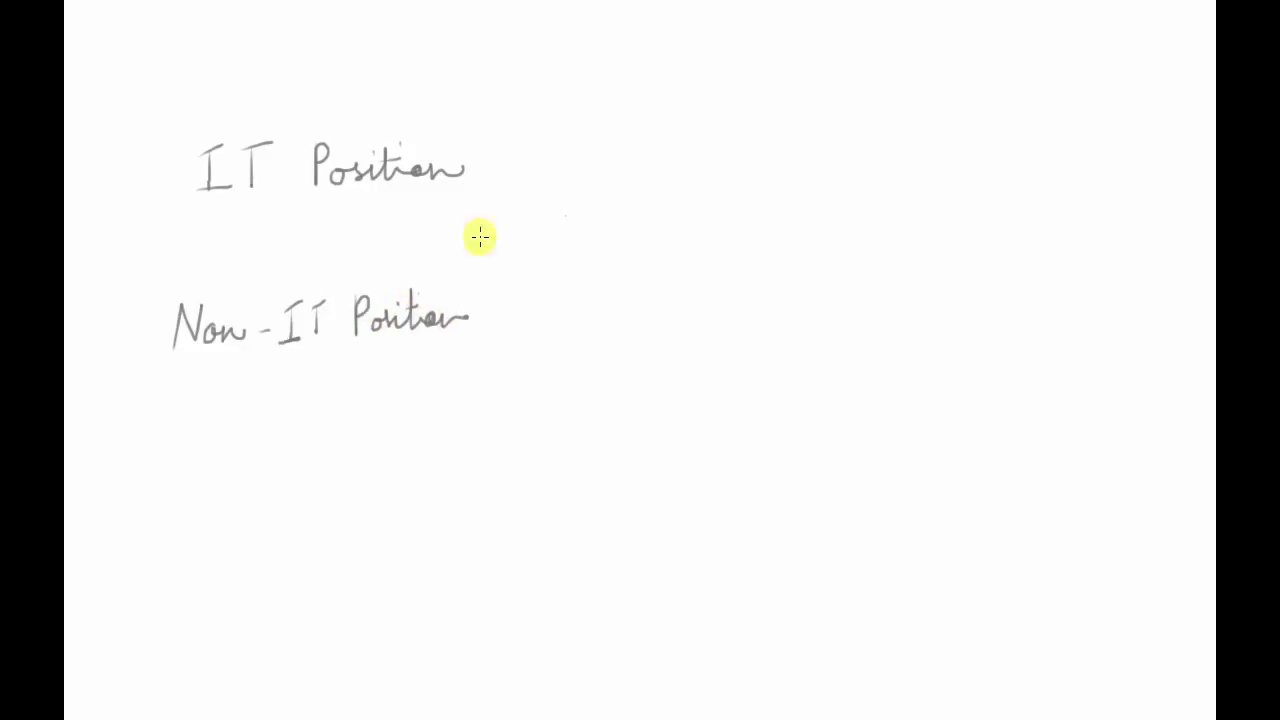
mouse_move(492, 166)
left_mouse_down()
mouse_move(722, 160)
mouse_move(937, 69)
mouse_move(774, 391)
mouse_move(871, 520)
mouse_move(889, 113)
mouse_move(914, 229)
mouse_move(886, 463)
mouse_move(840, 17)
mouse_move(1051, 31)
mouse_move(966, 303)
mouse_move(1160, 283)
left_mouse_up()
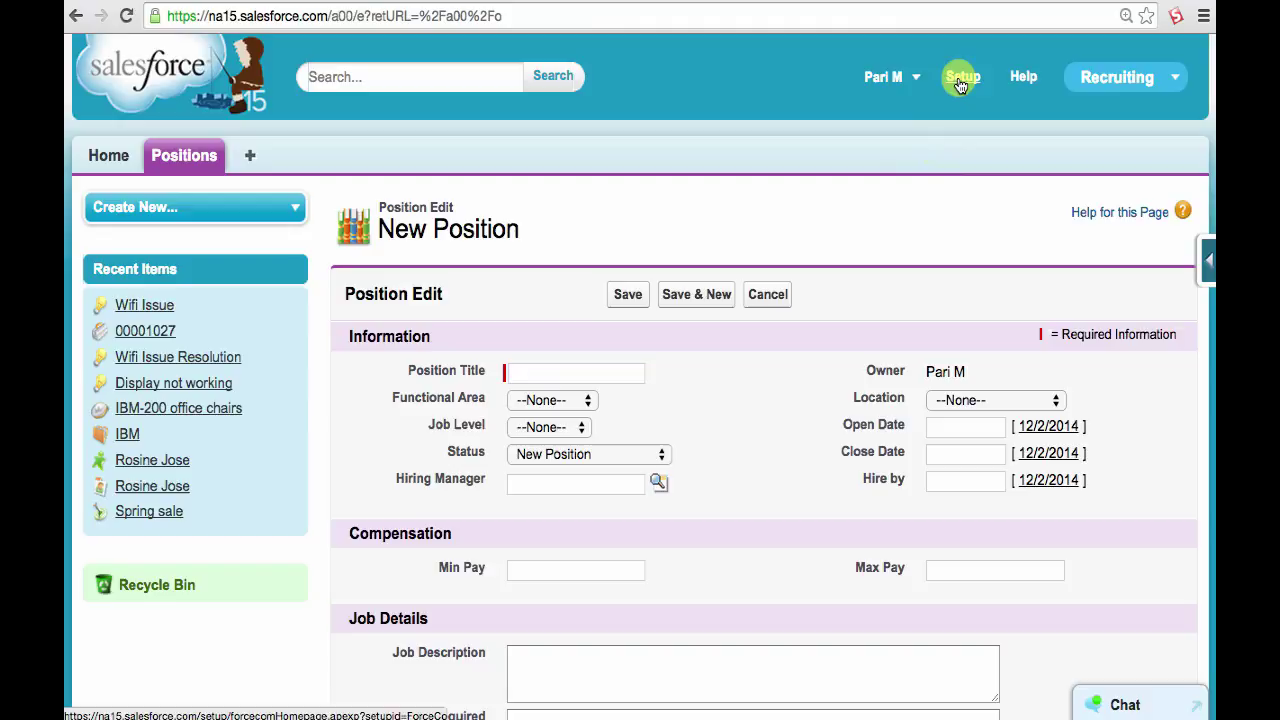
left_click(960, 80)
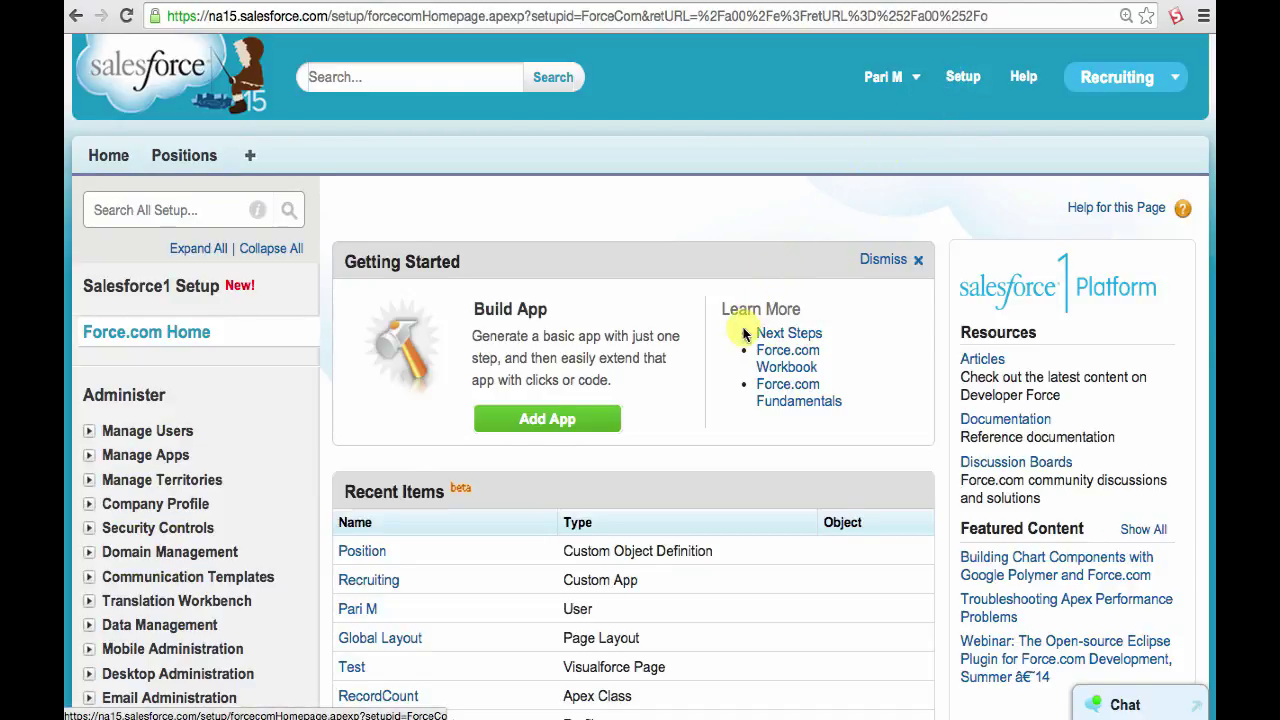
Step: Create a Position page layout named Non-IT Position Layout, cloned from Position Layout
scroll(740, 335, "down", 2)
left_click(363, 455)
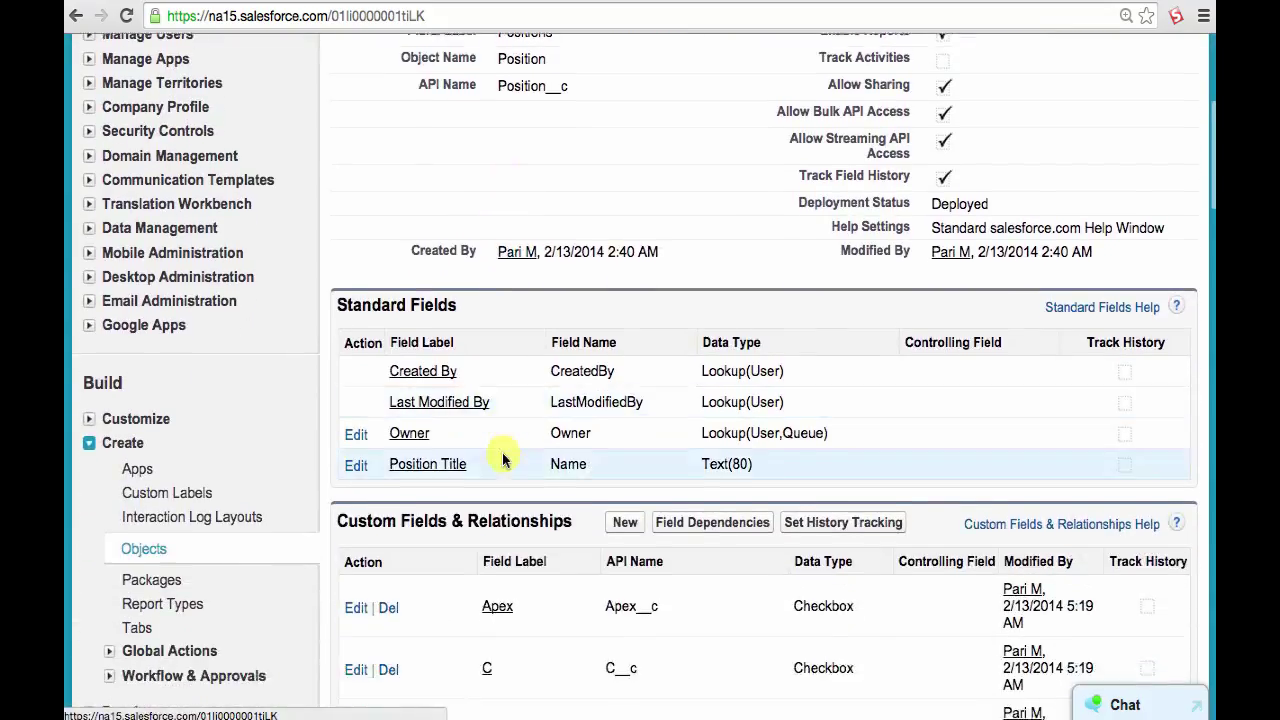
scroll(503, 459, "down", 8)
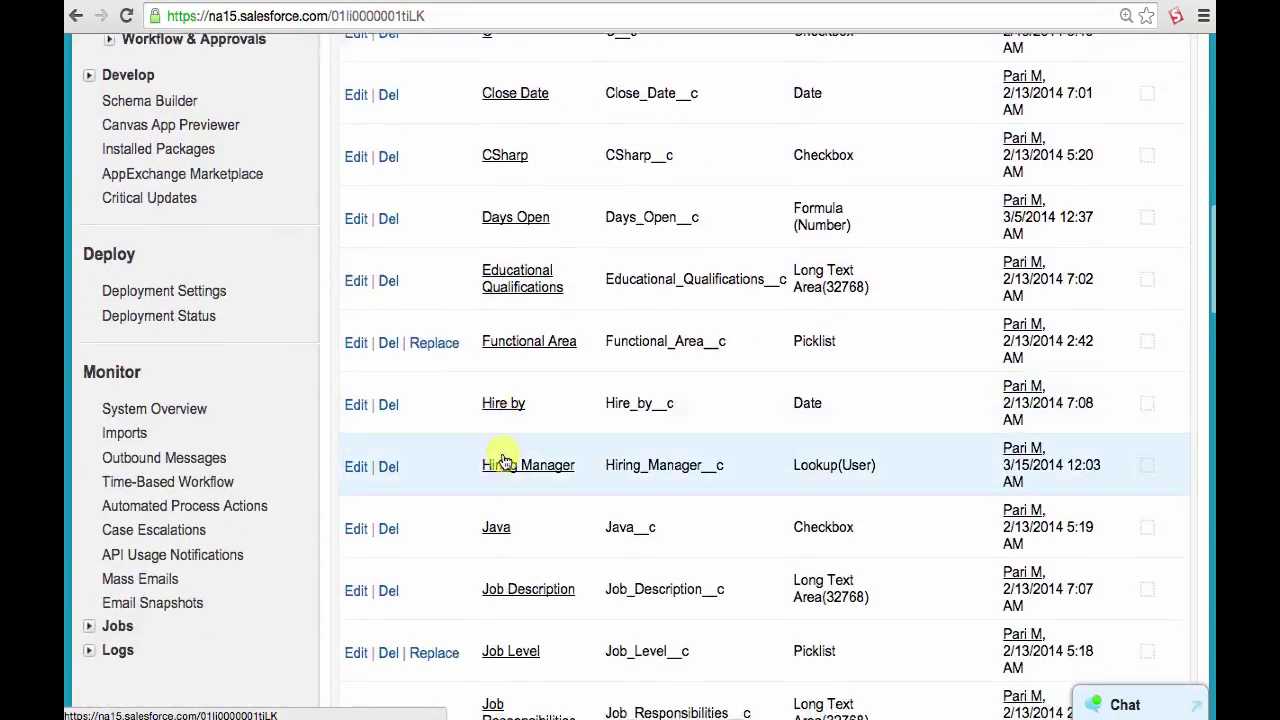
scroll(503, 459, "down", 10)
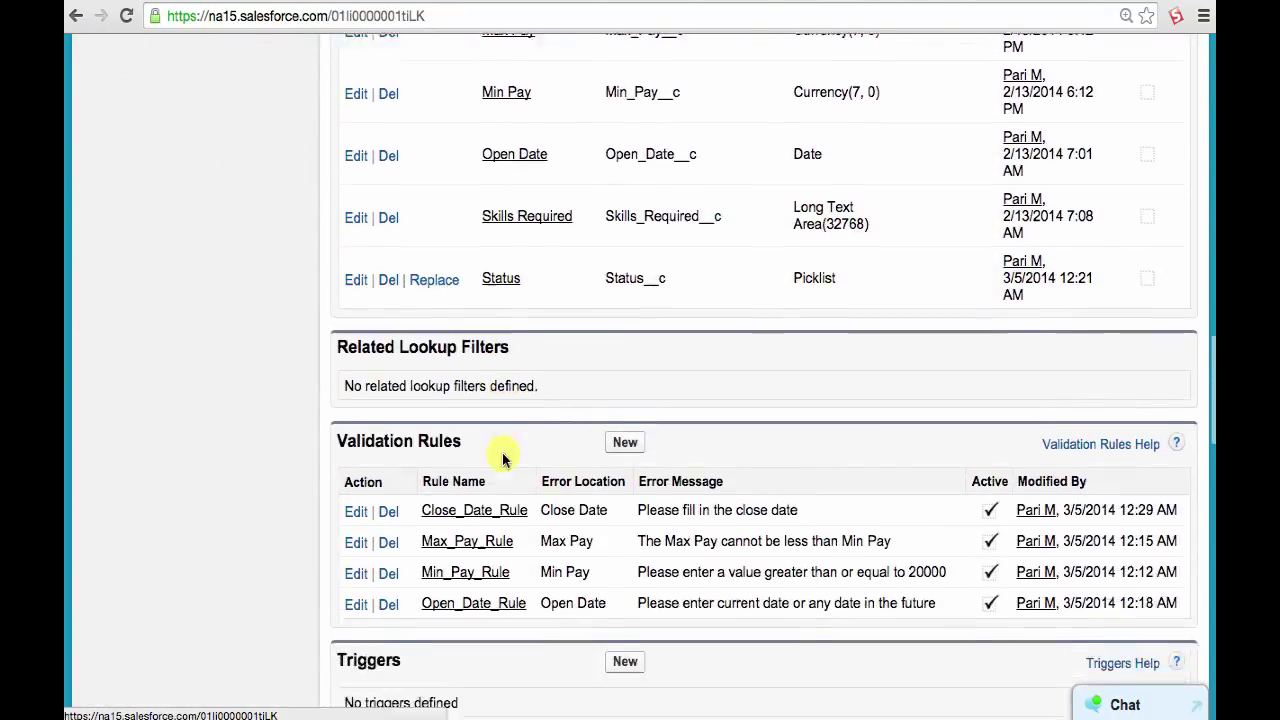
scroll(503, 459, "down", 4)
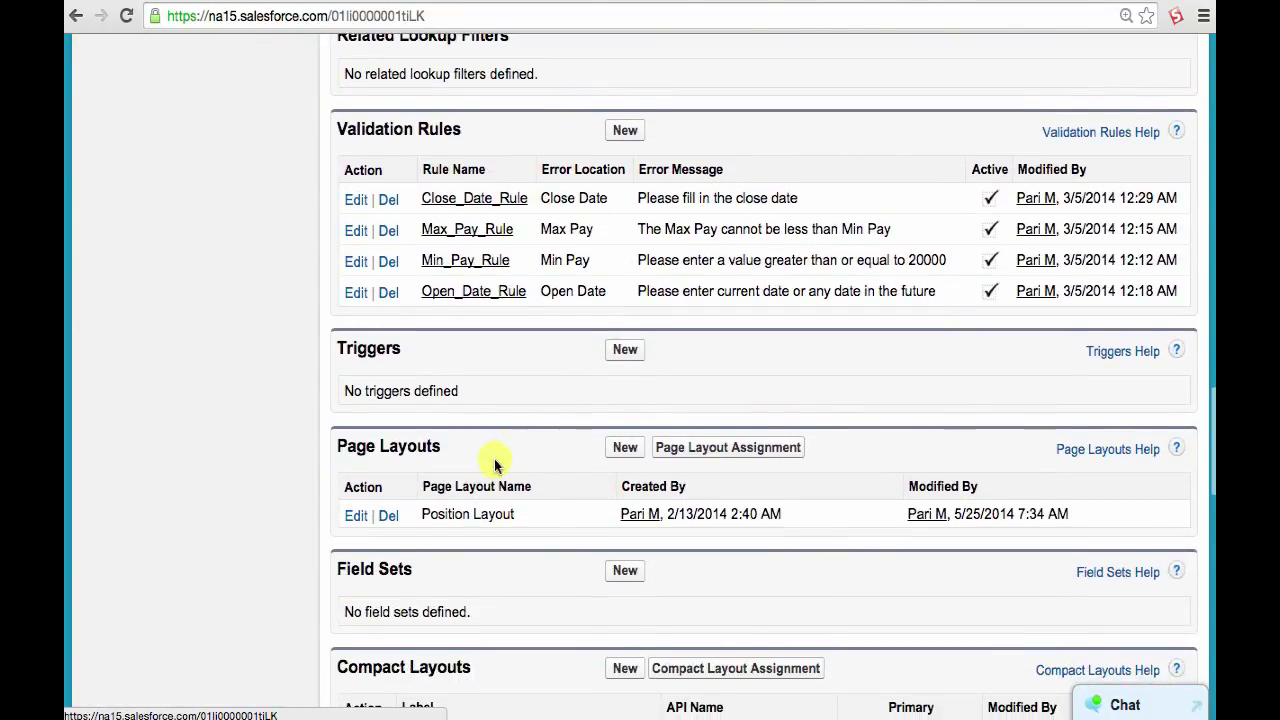
left_click(625, 448)
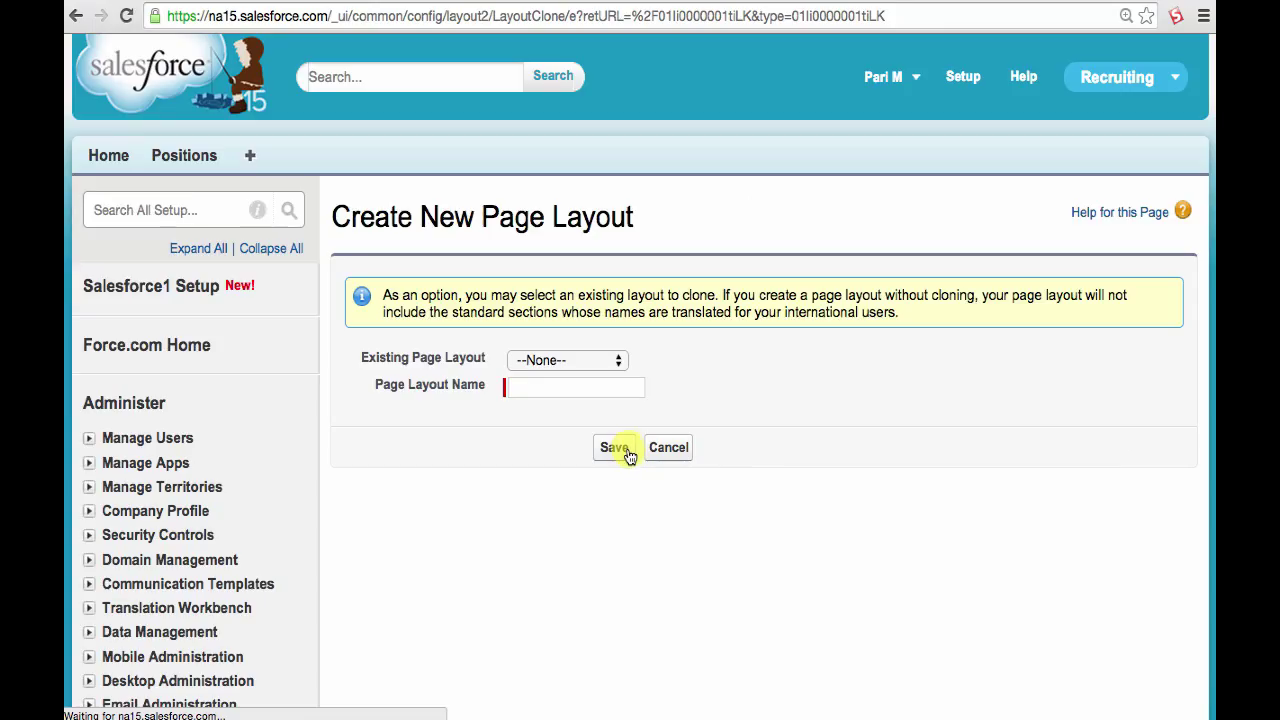
left_click(619, 360)
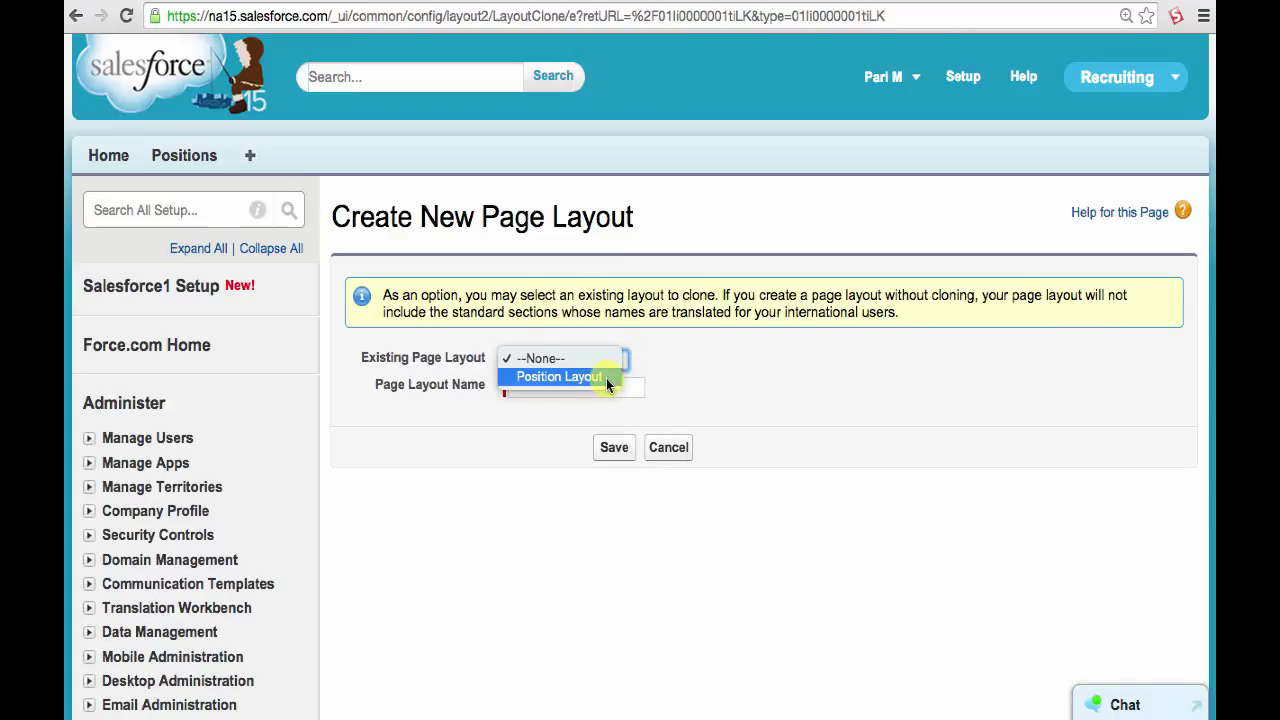
left_click(606, 379)
left_click(592, 382)
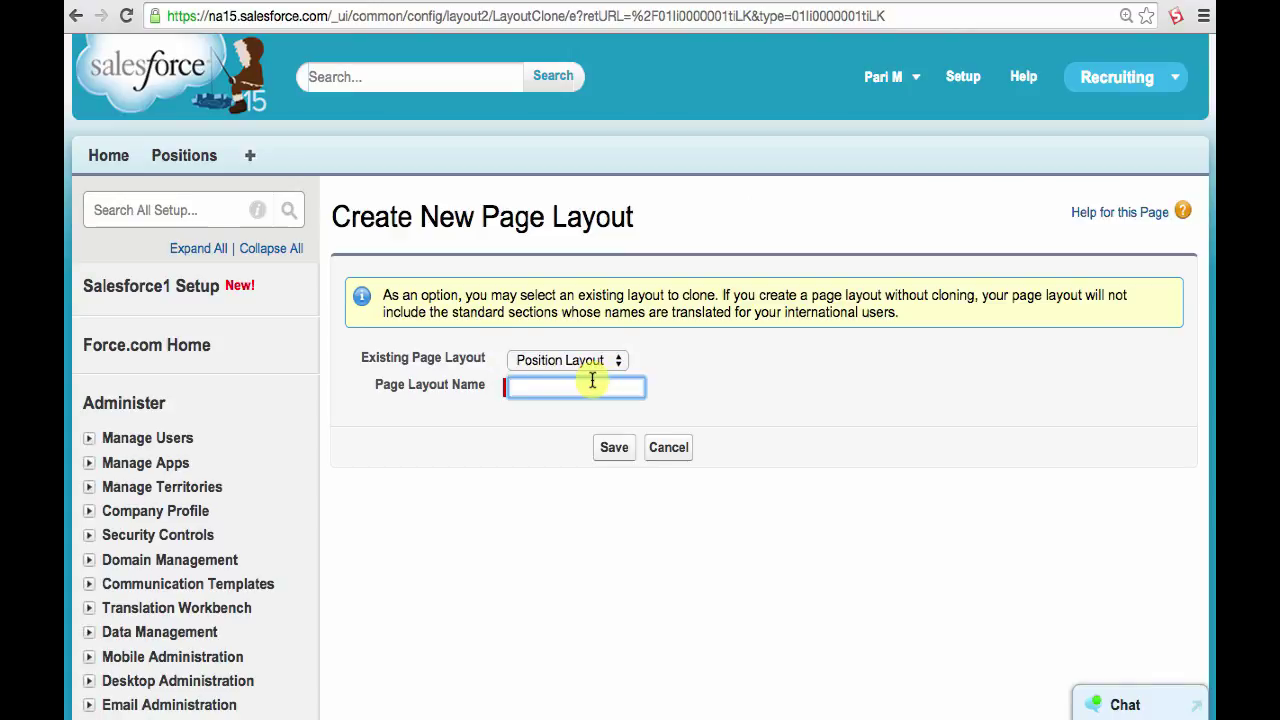
type("Non-IT Position Layout")
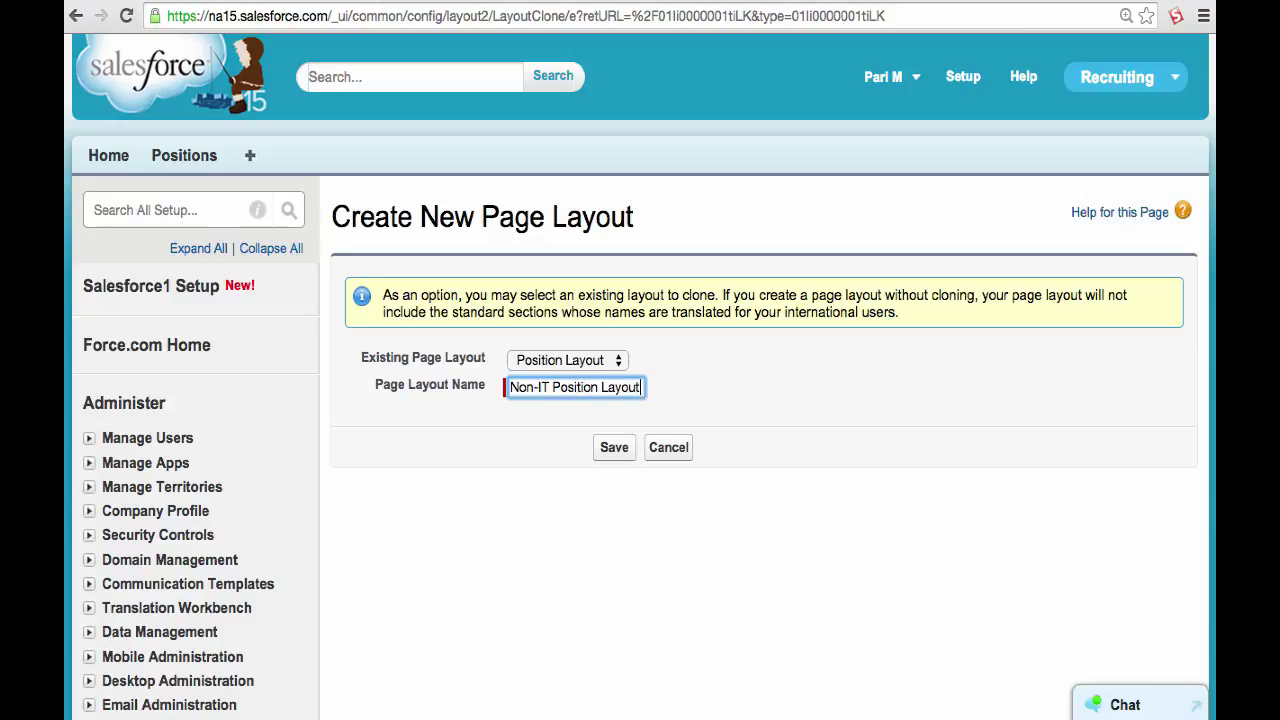
left_click(612, 448)
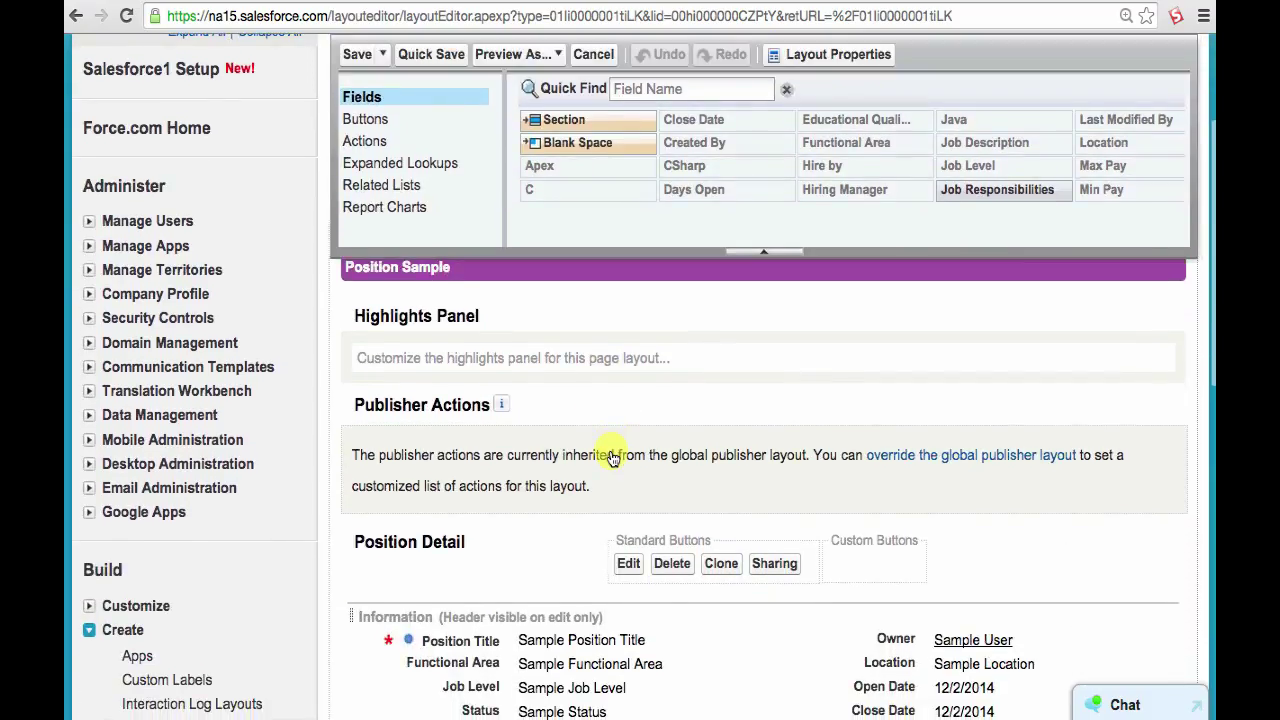
Step: Remove the Programming Languages section from the layout and save it
scroll(612, 457, "down", 8)
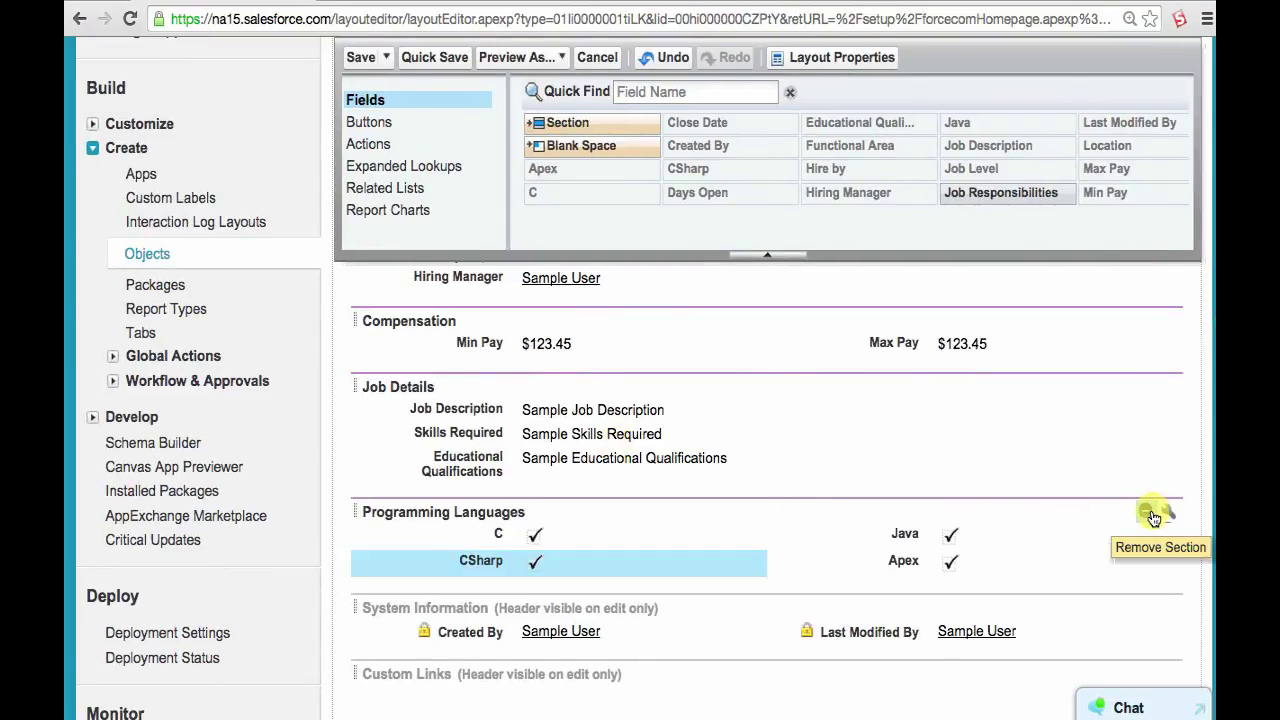
left_click(1153, 516)
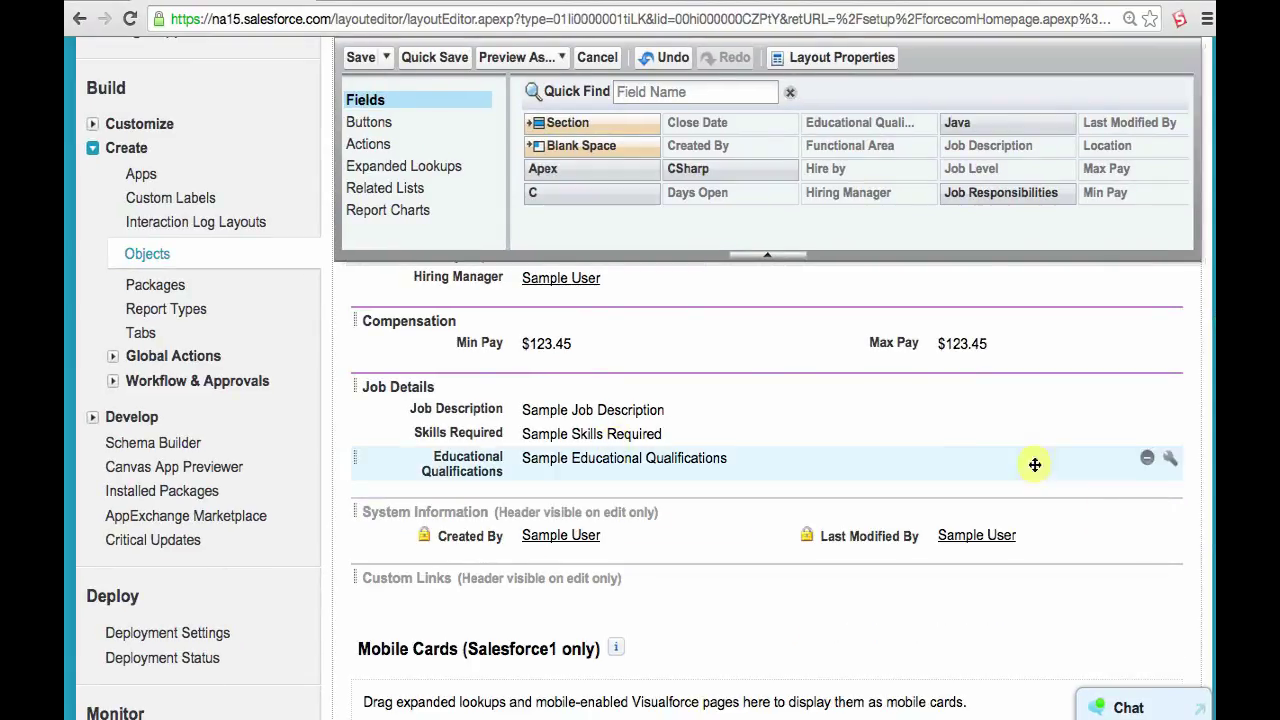
left_click(361, 60)
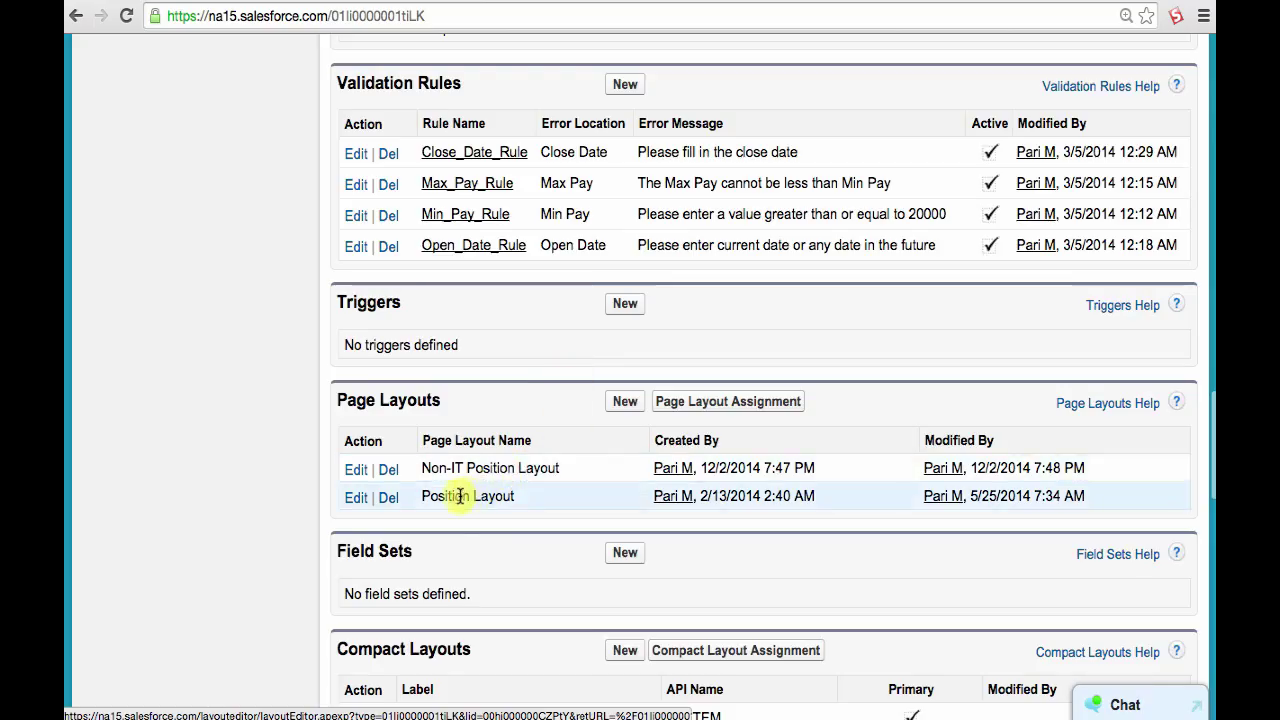
Step: Rename Position Layout to IT-Position Layout through Layout Properties and save it
left_click(361, 505)
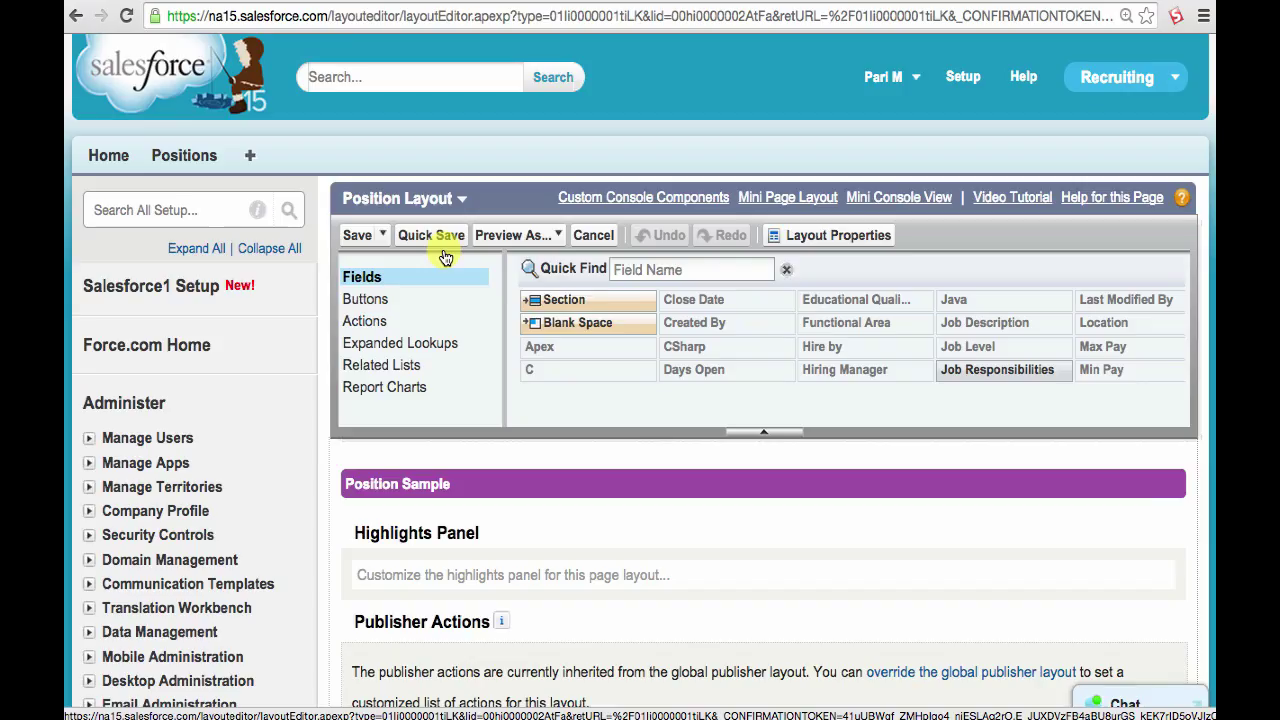
left_click(462, 197)
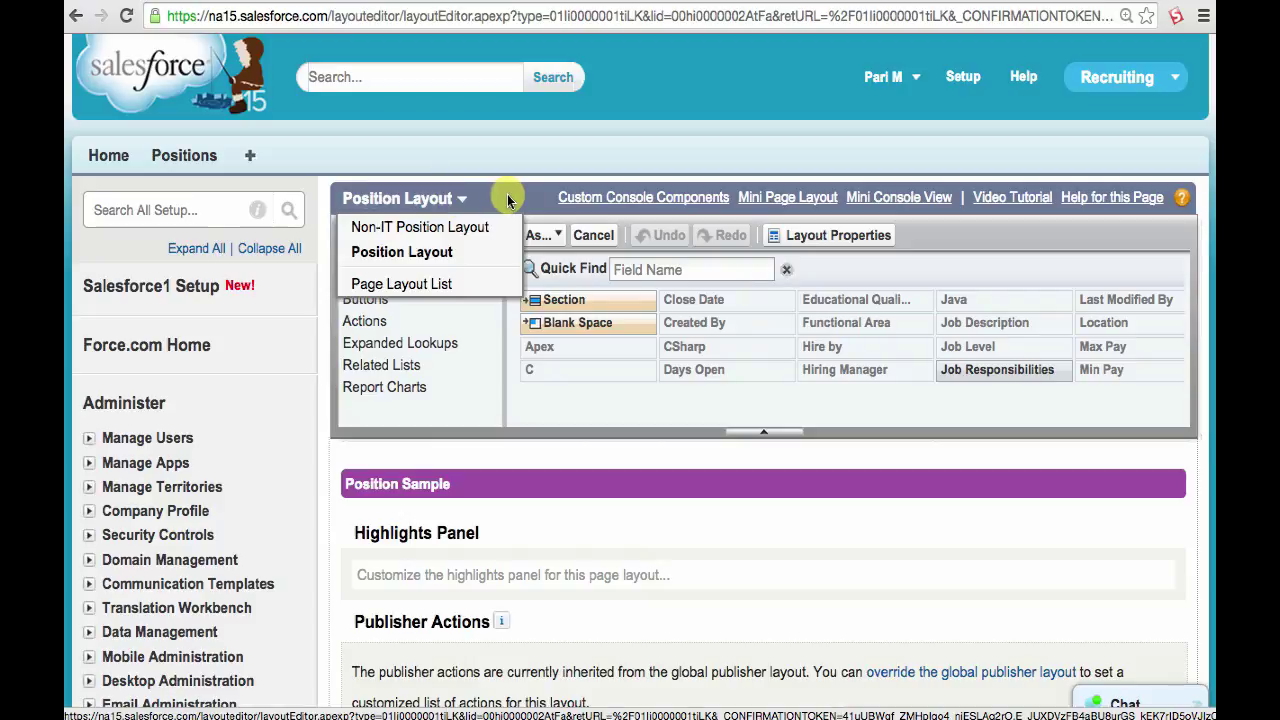
left_click(863, 240)
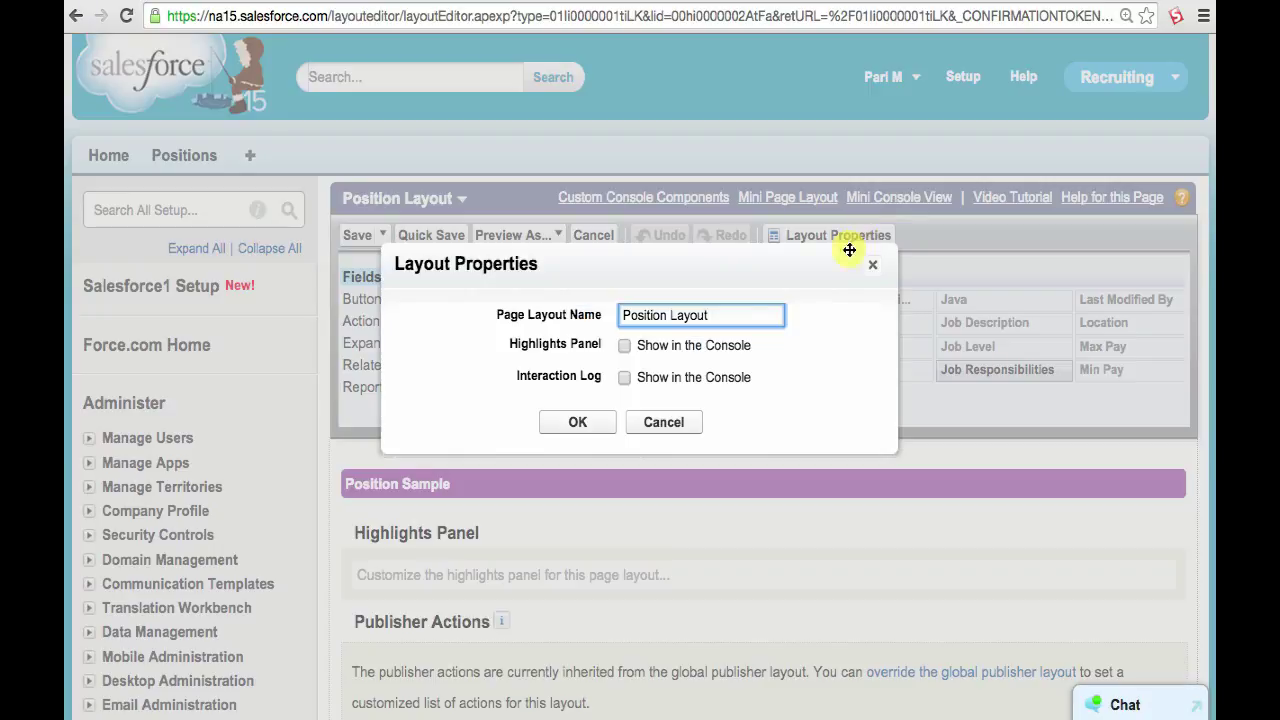
type("IT-")
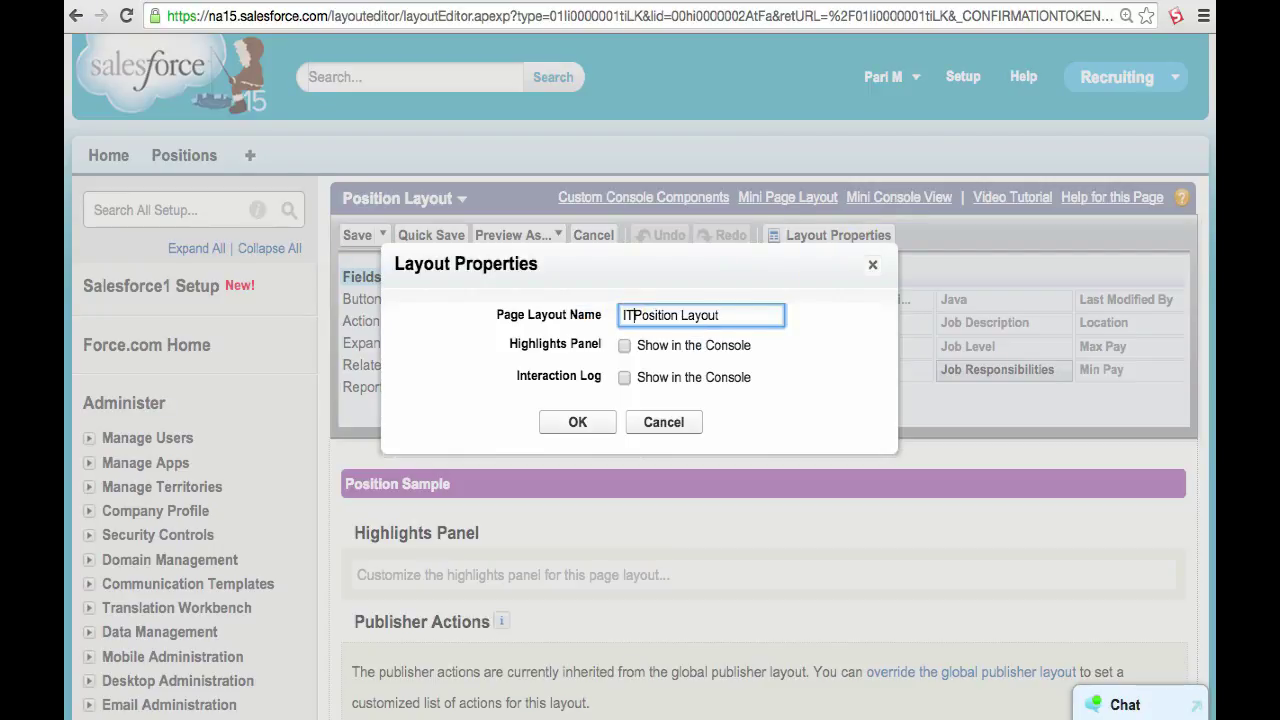
left_click(585, 430)
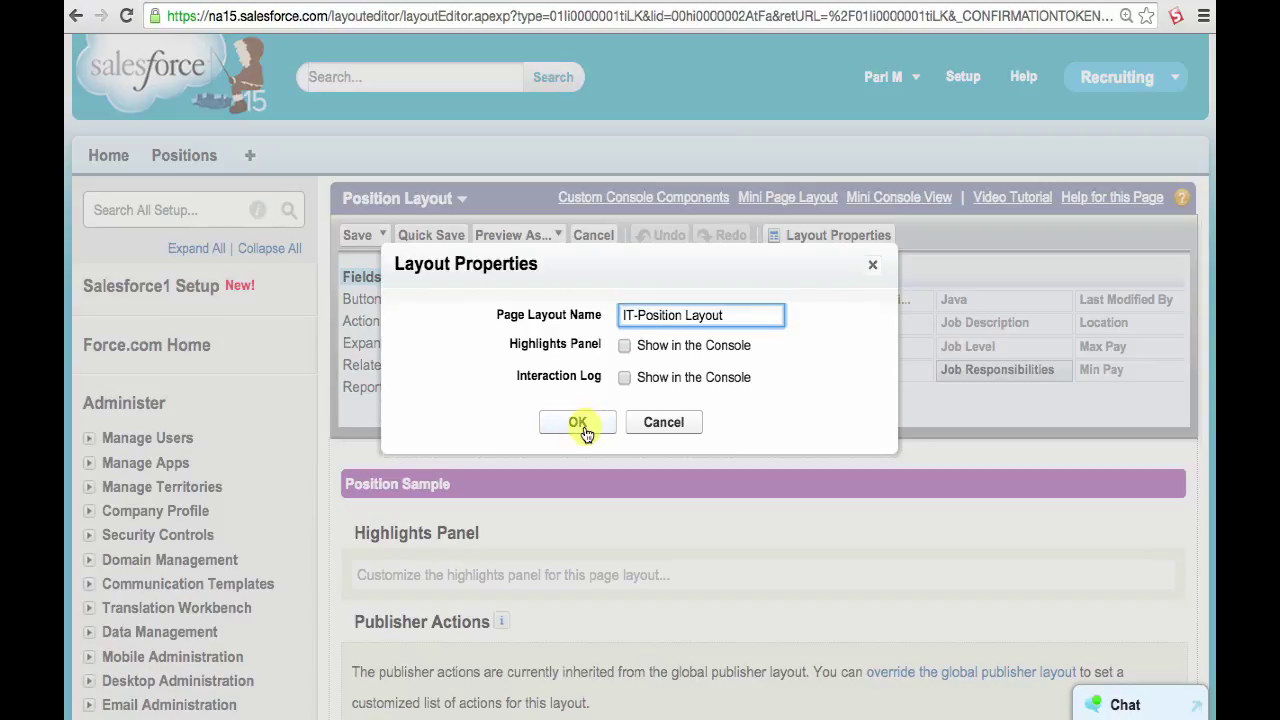
left_click(580, 422)
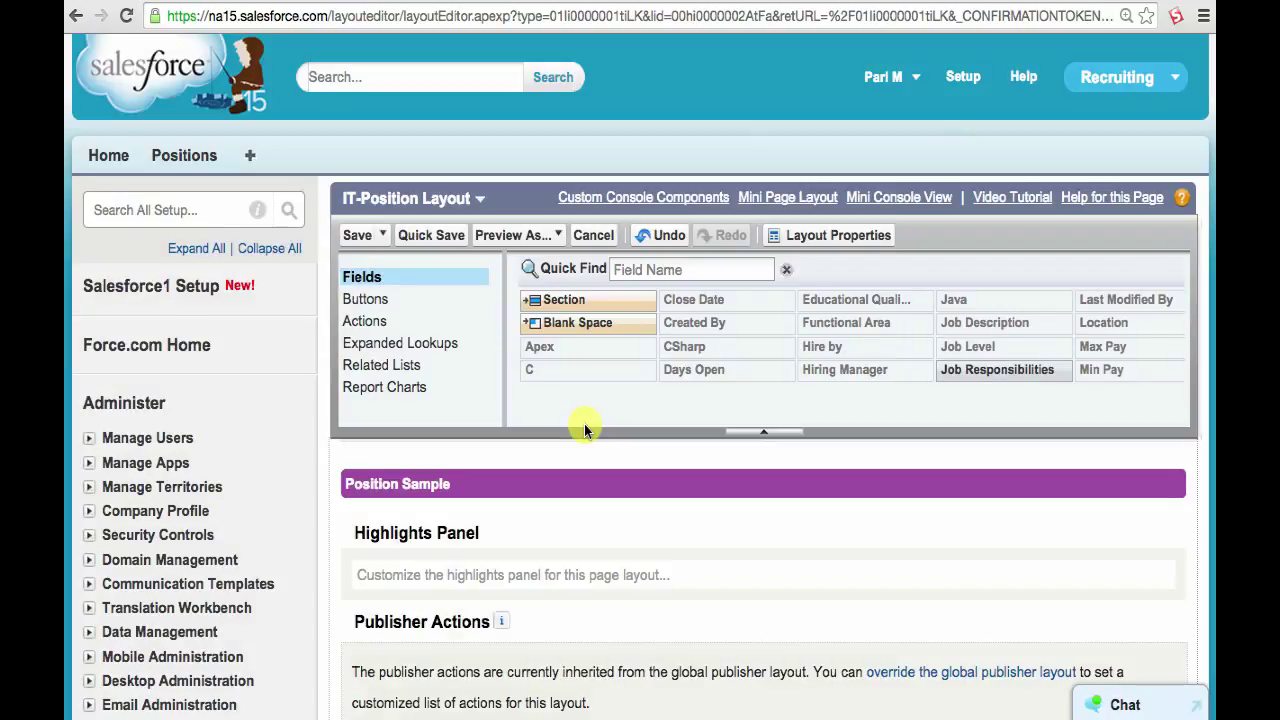
left_click(354, 235)
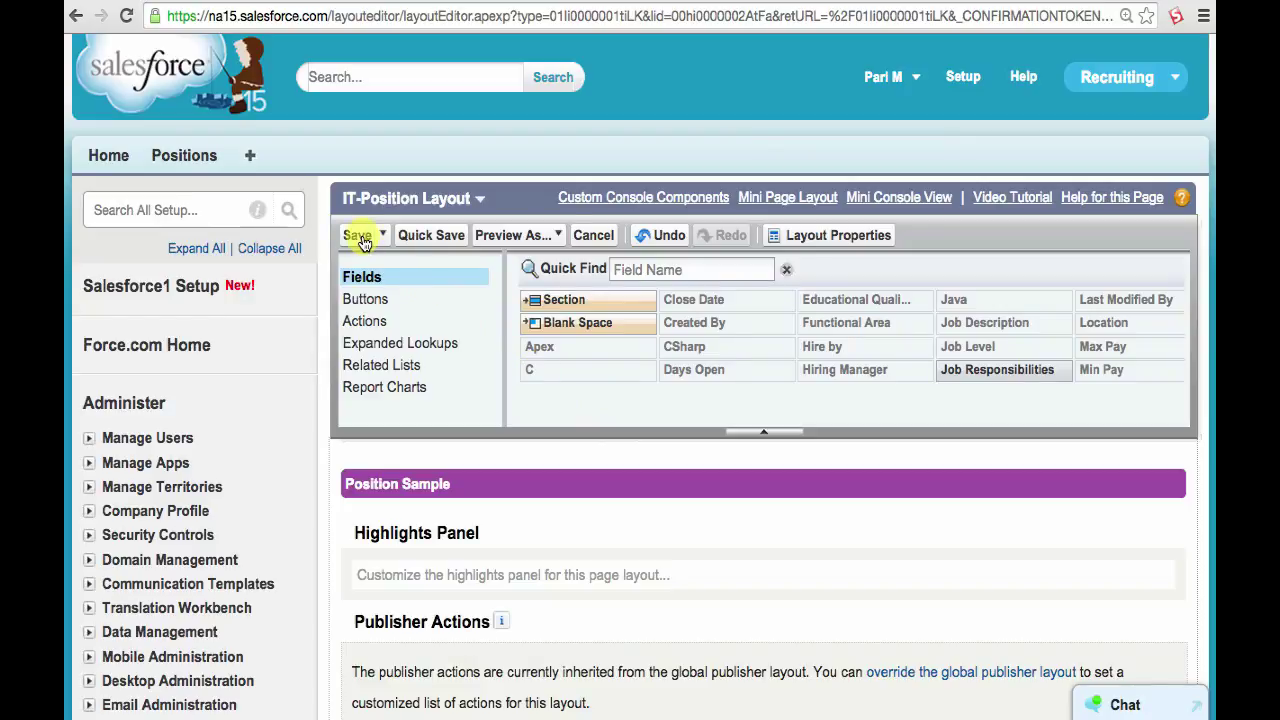
scroll(423, 289, "down", 2)
scroll(420, 289, "down", 3)
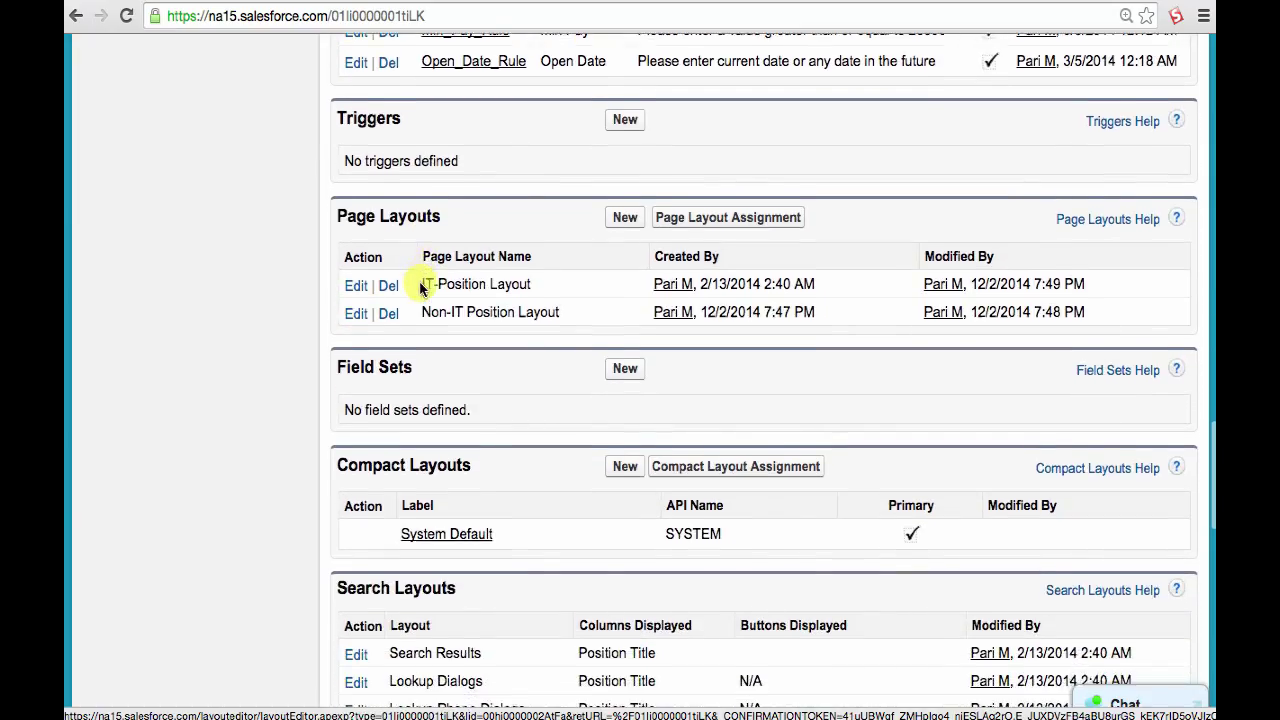
scroll(420, 289, "down", 5)
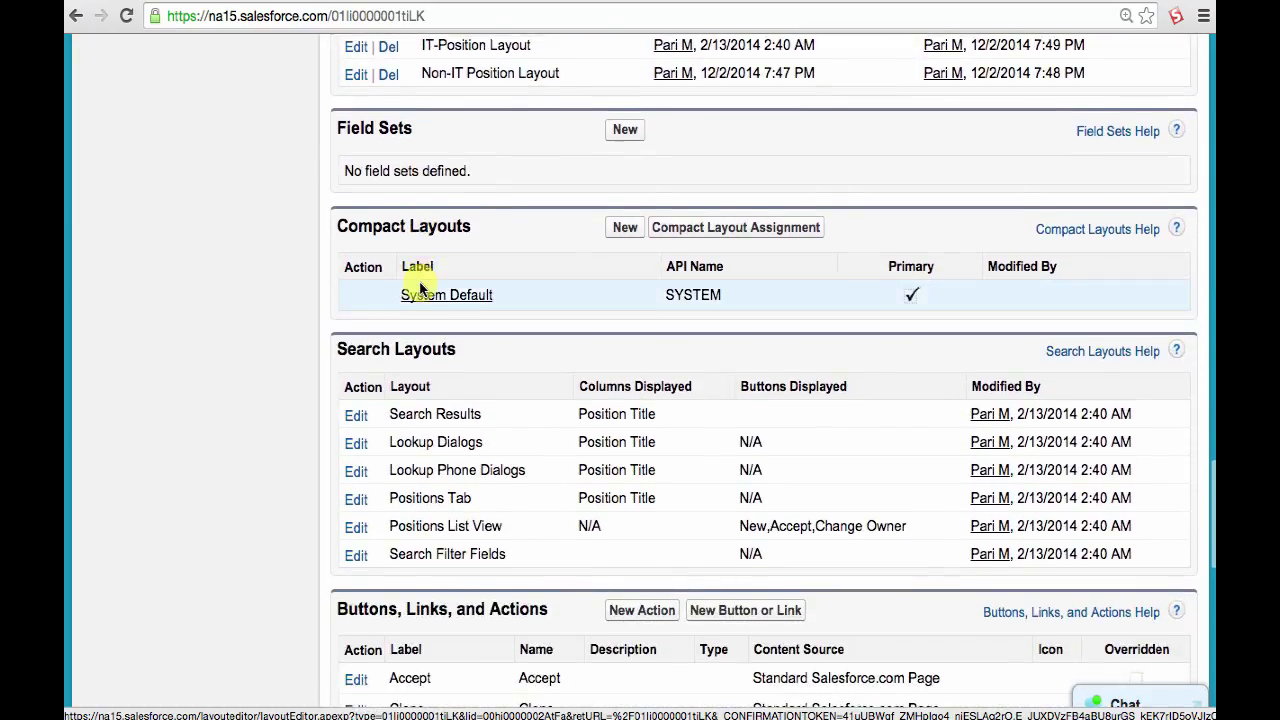
scroll(420, 289, "down", 10)
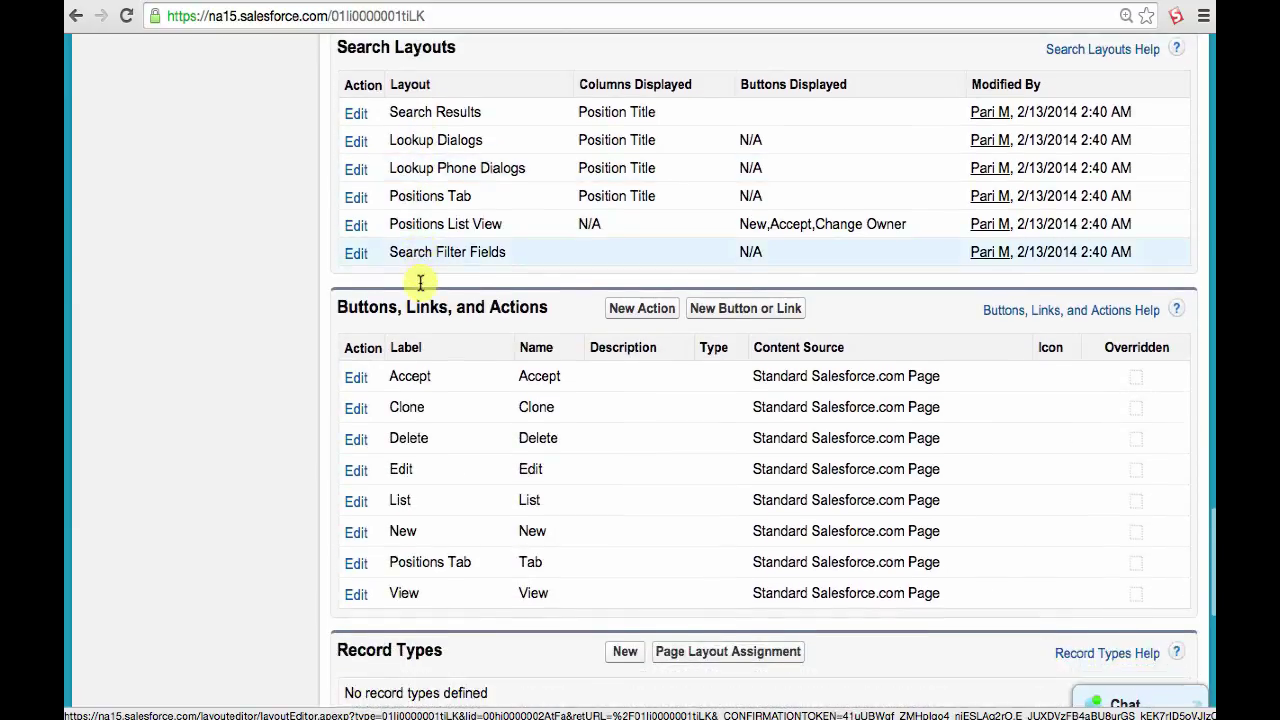
Step: Start a new Position record type labelled 'IT Position' with name IT_Position
scroll(420, 288, "down", 1)
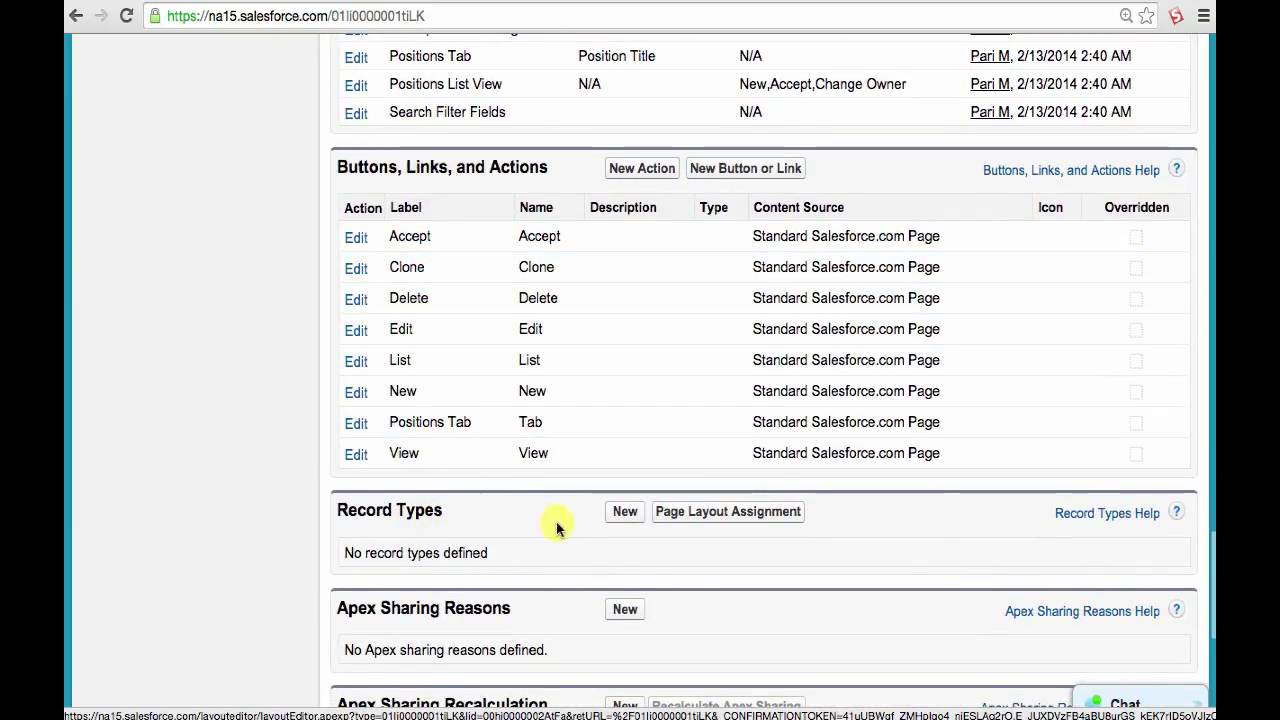
left_click(625, 513)
left_click(574, 367)
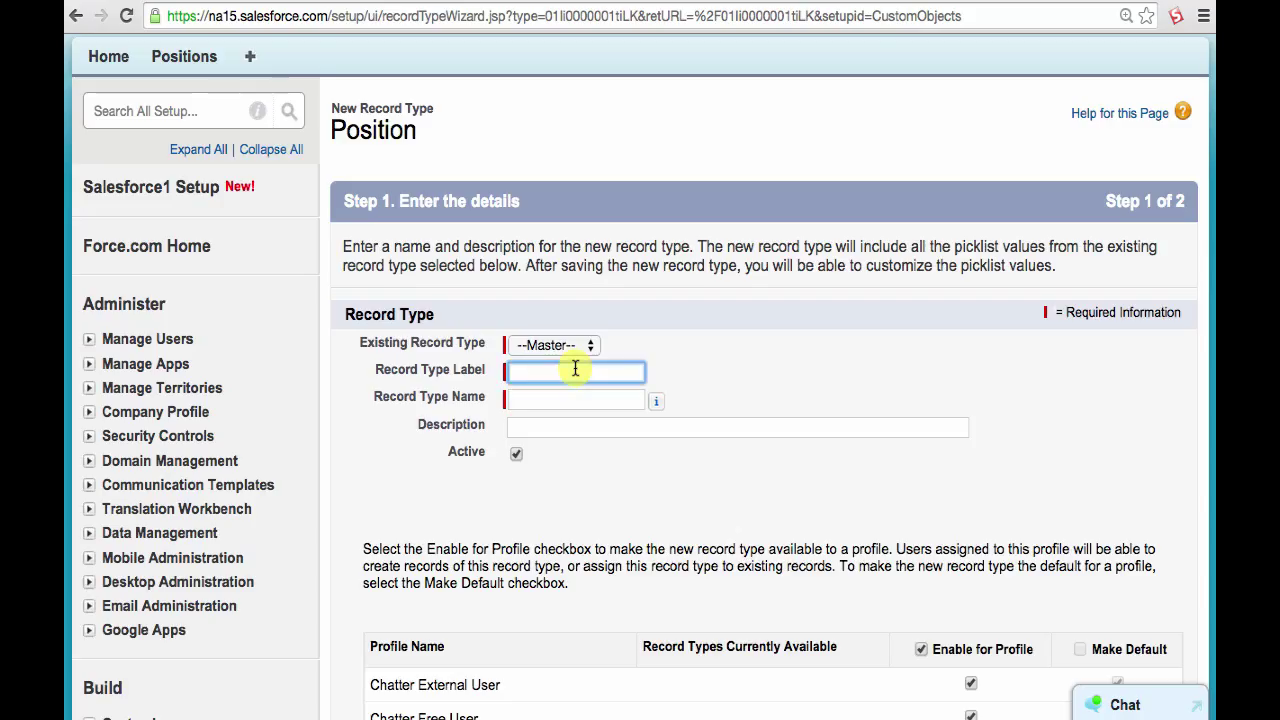
type("It Positi")
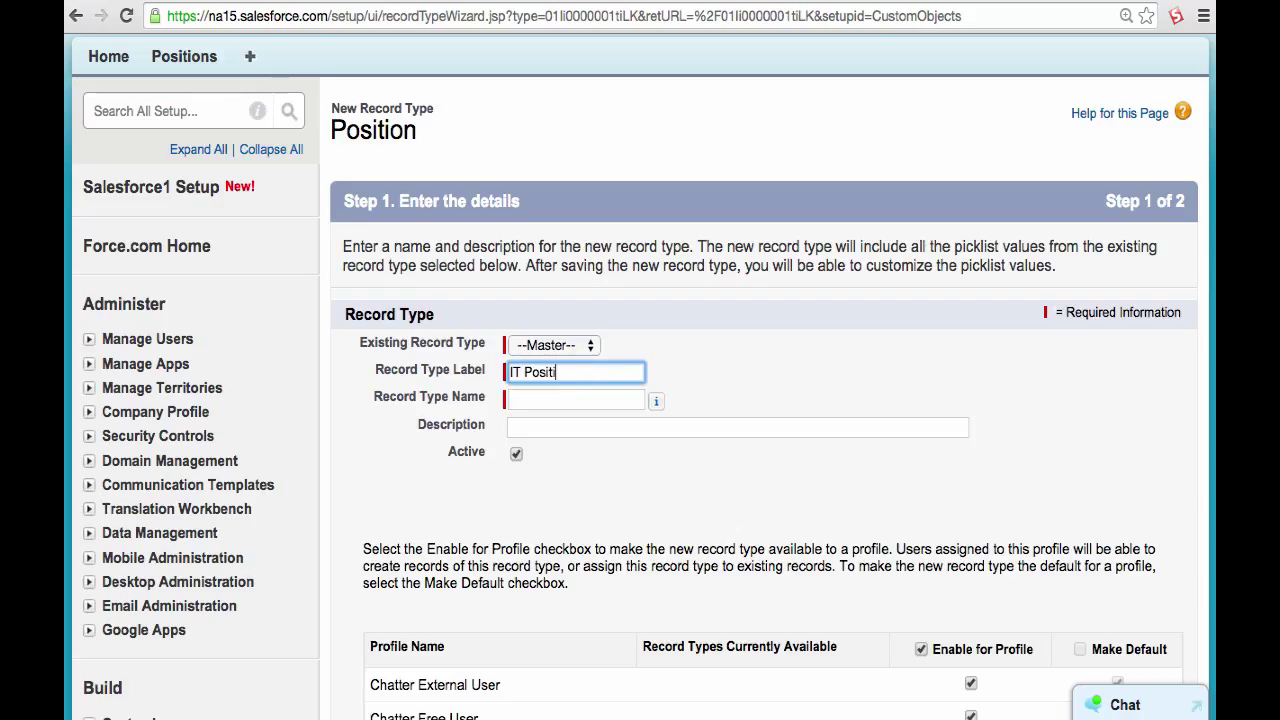
type("on")
key("Tab")
mouse_move(656, 400)
scroll(897, 440, "down", 5)
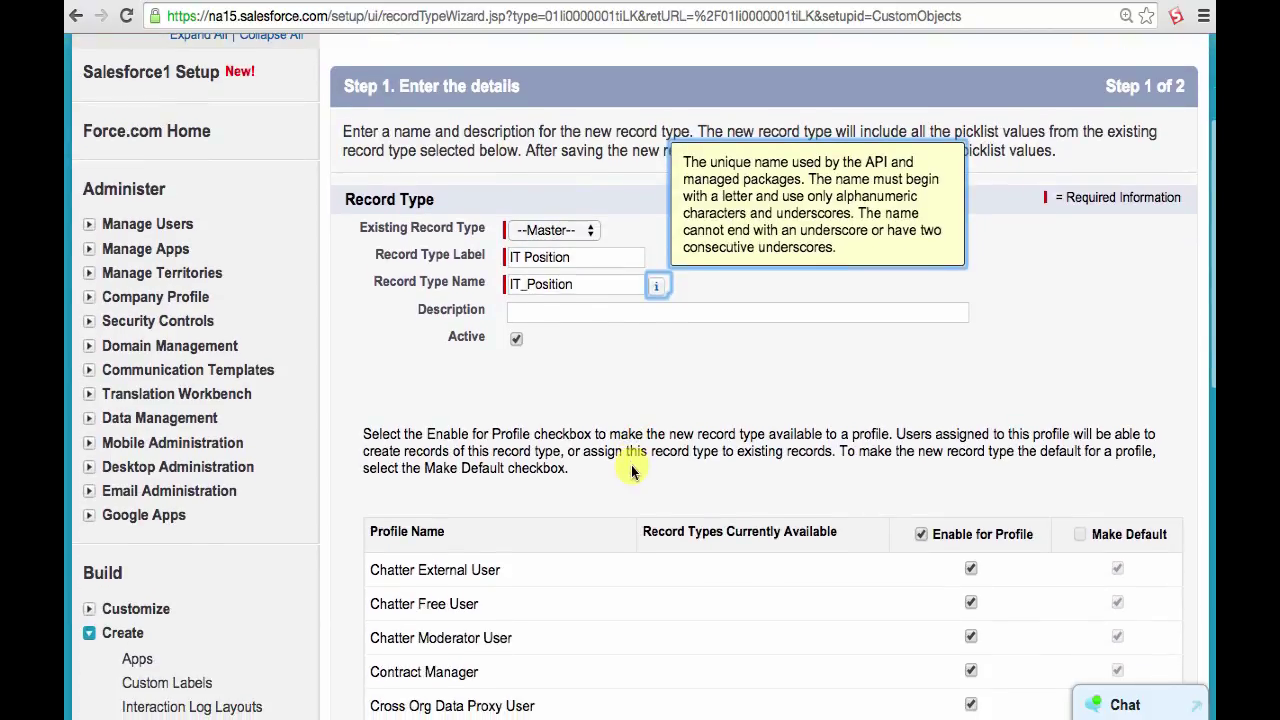
scroll(897, 440, "down", 10)
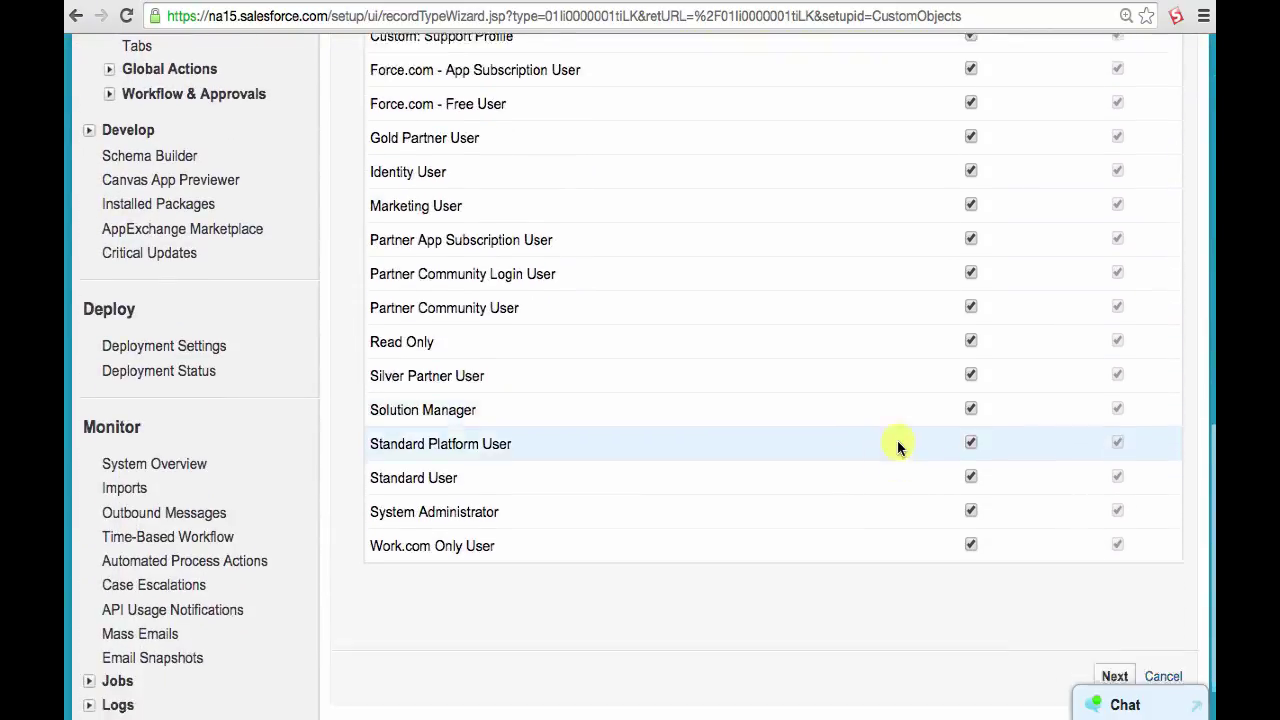
left_click(1115, 599)
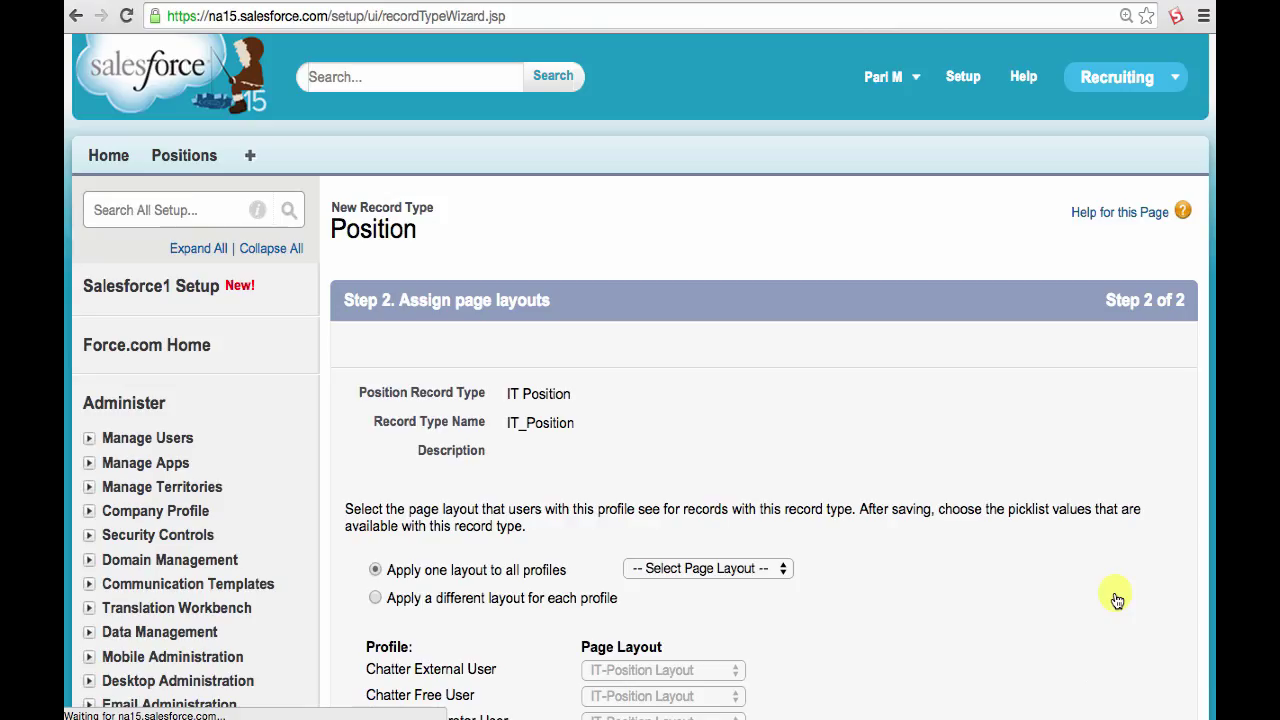
Step: Apply IT-Position Layout to all profiles for the IT Position record type
scroll(1065, 570, "down", 7)
scroll(1065, 570, "down", 1)
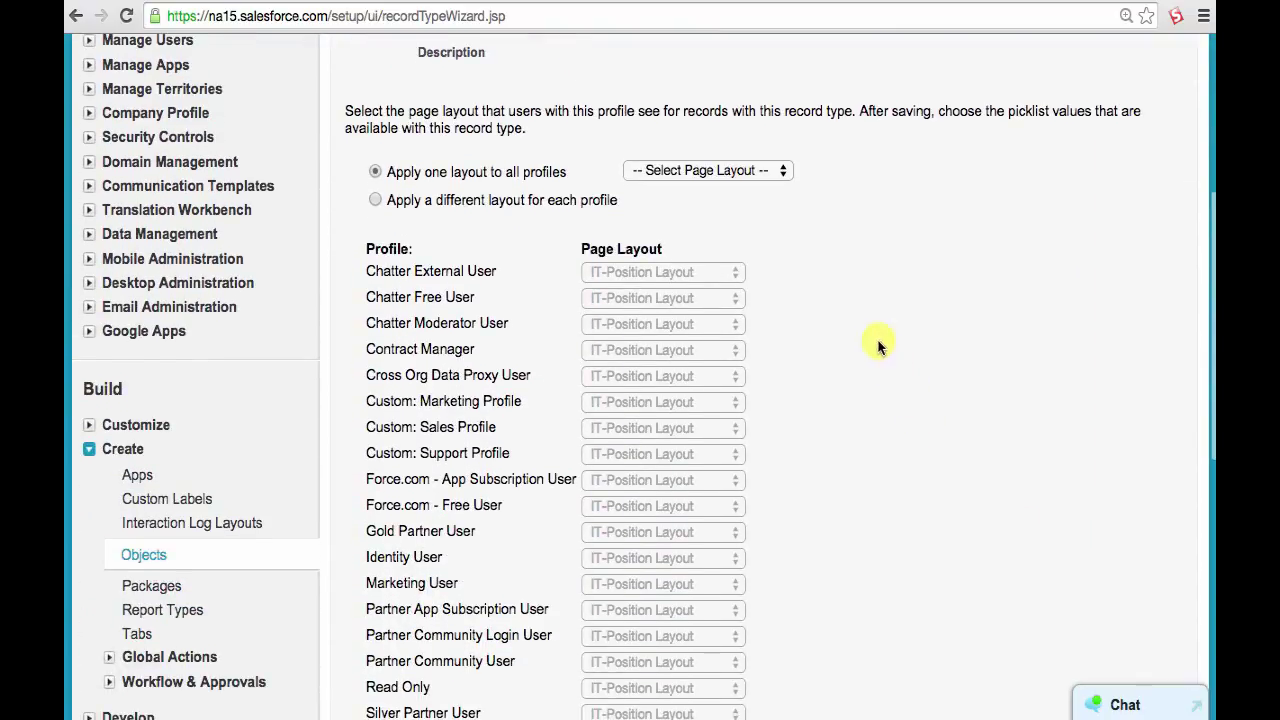
left_click(778, 171)
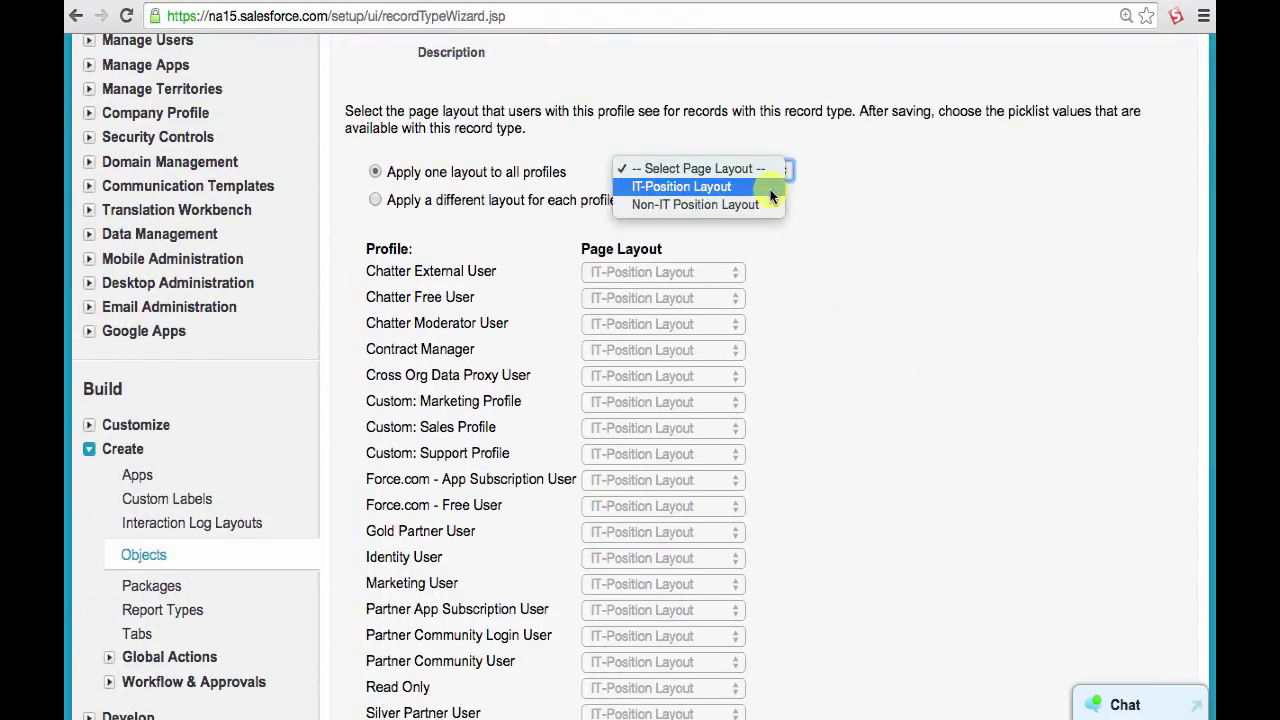
left_click(771, 190)
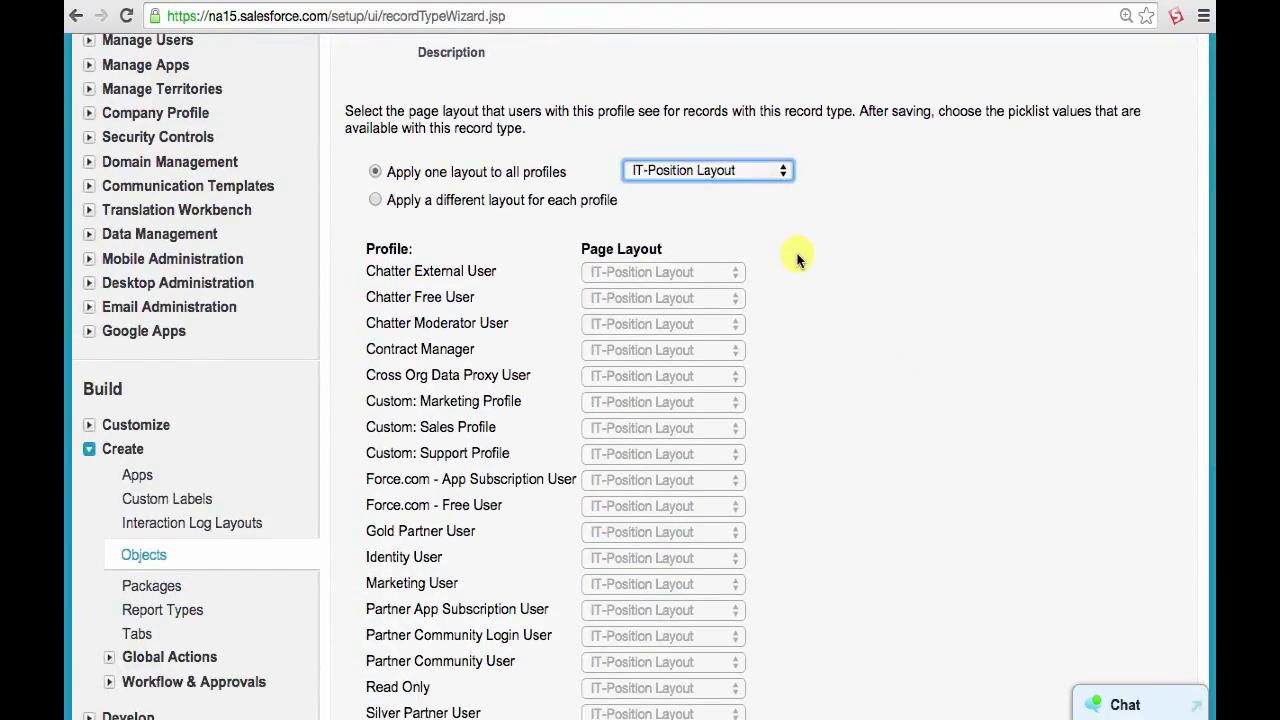
scroll(797, 258, "down", 6)
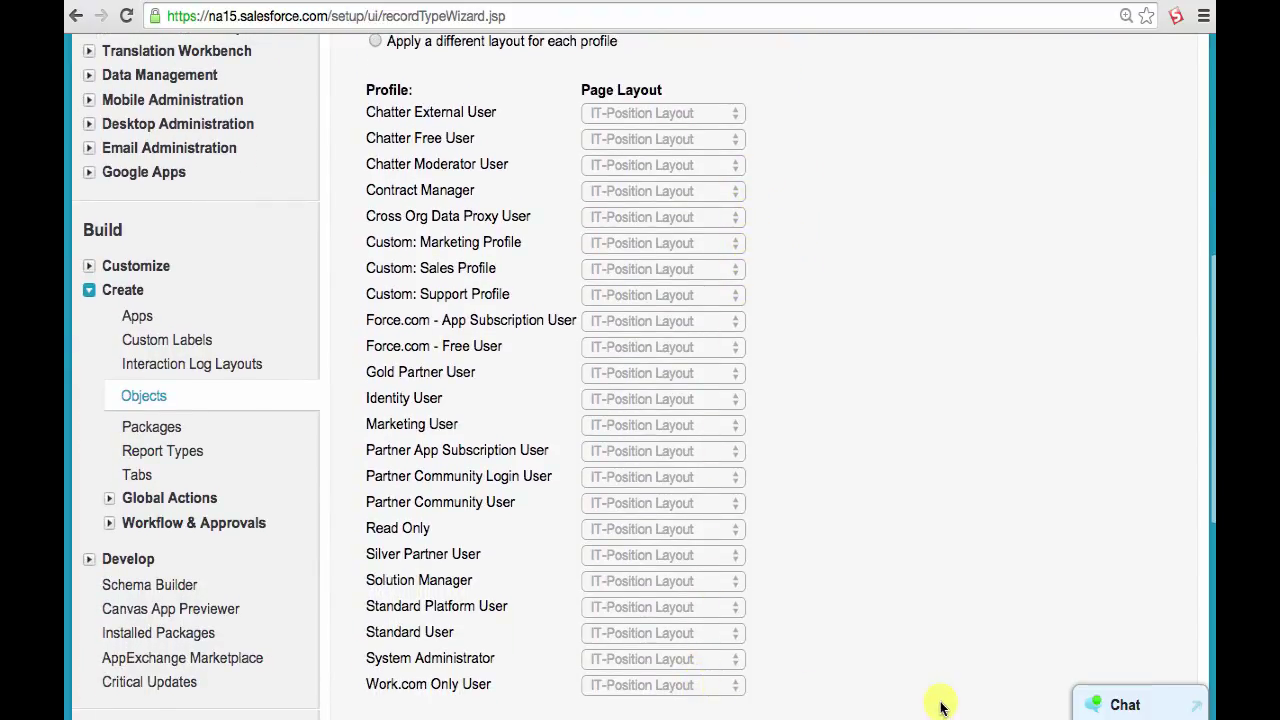
scroll(935, 700, "down", 3)
Step: Save the IT Position record type and remove Marketing, Sales and Misc from its Functional Area
left_click(1100, 661)
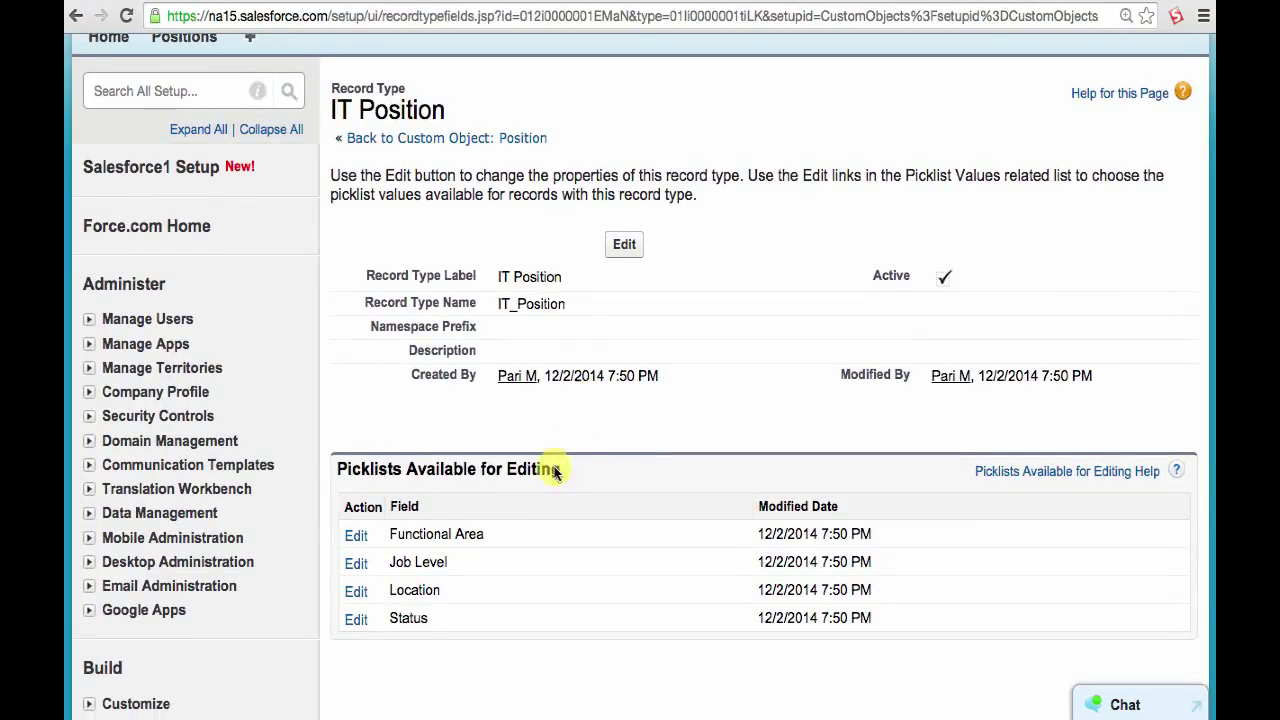
left_click(357, 538)
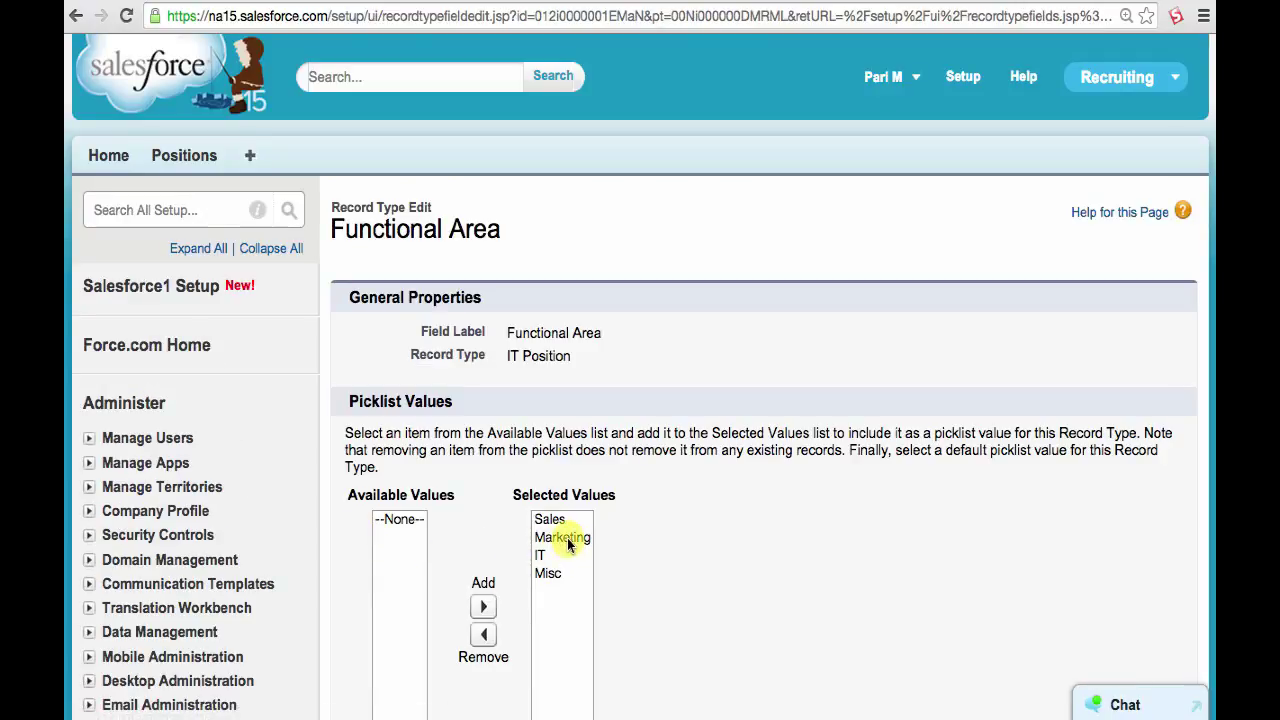
left_click(565, 536)
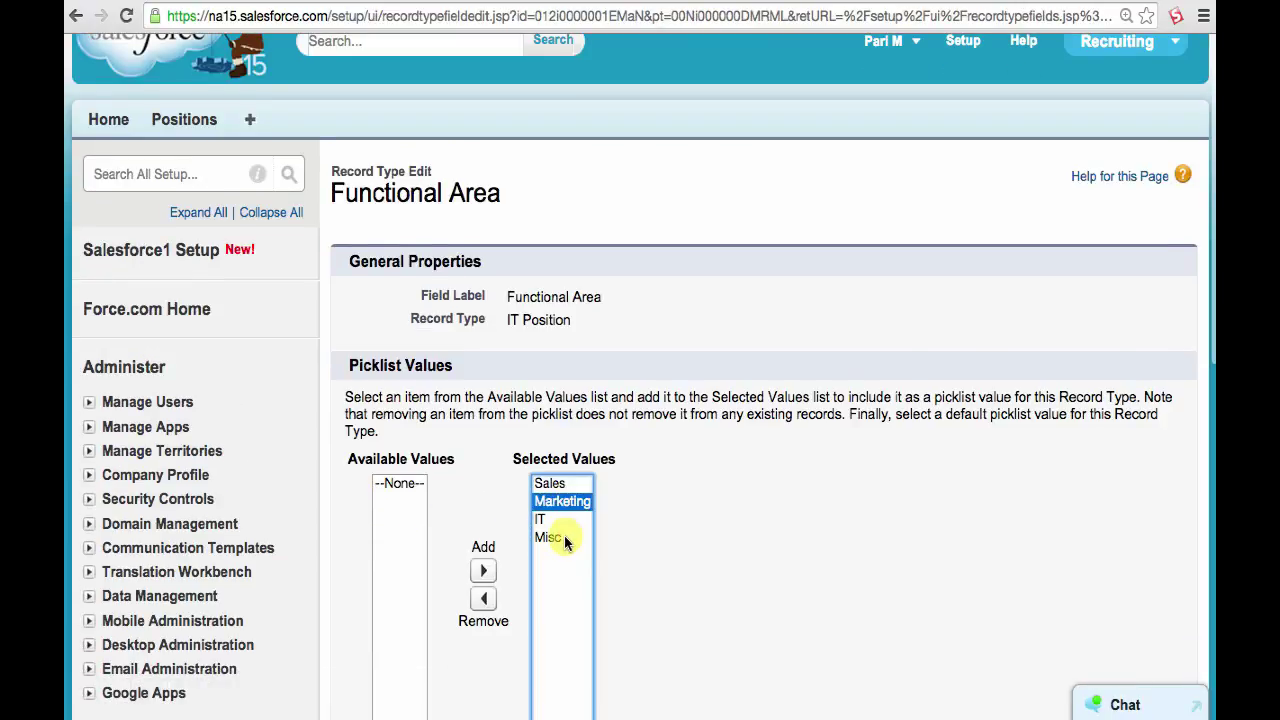
left_click(483, 597)
left_click(558, 484)
left_click(483, 598)
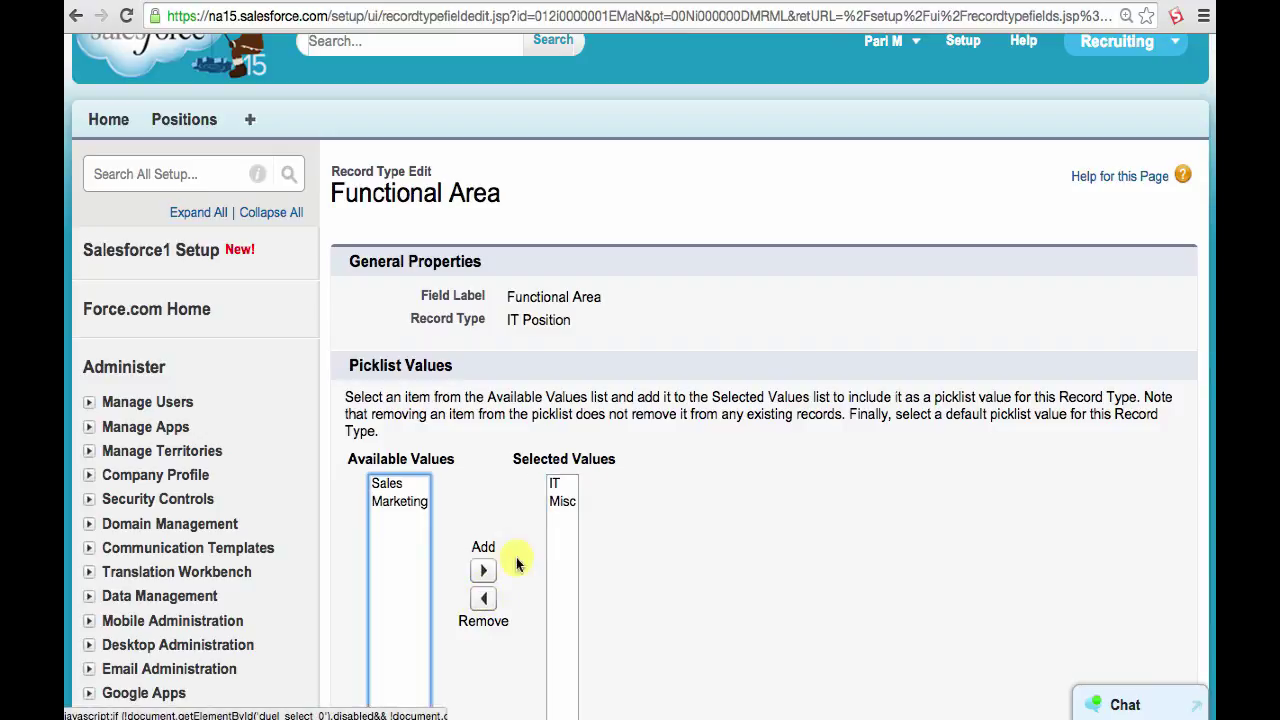
left_click(562, 501)
left_click(484, 600)
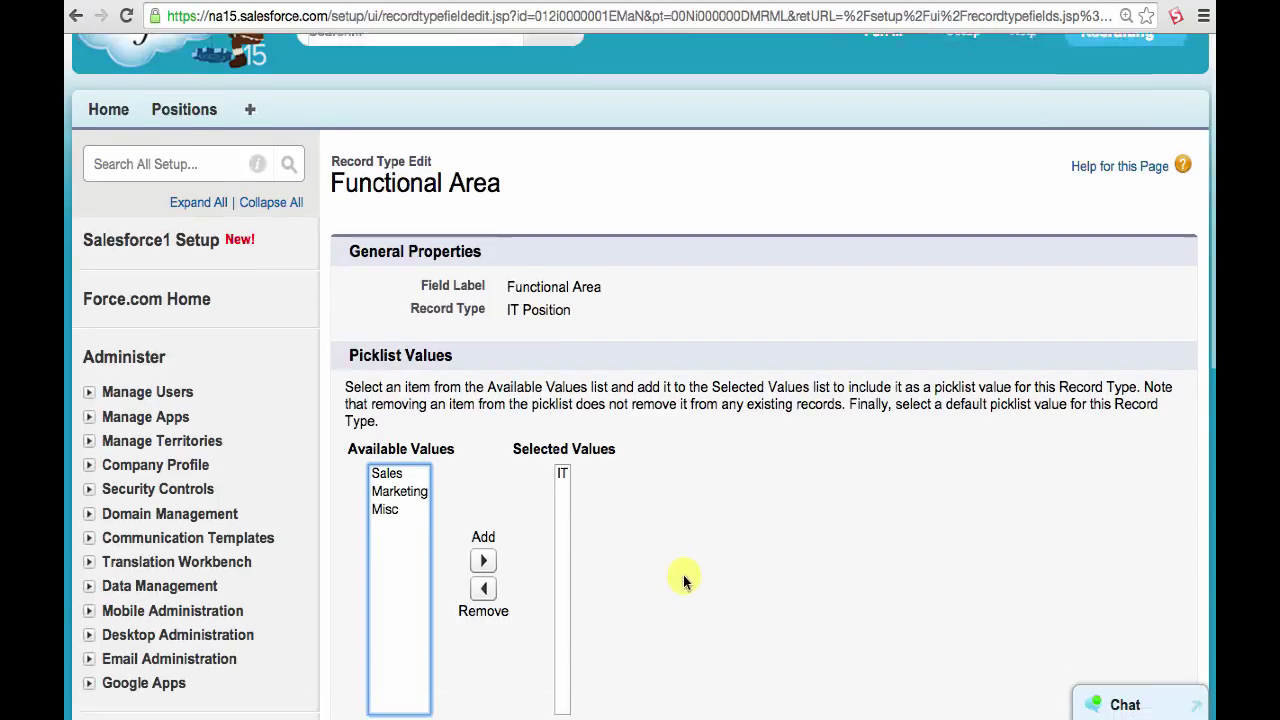
Step: Make IT the default Functional Area value and save the picklist
scroll(683, 575, "down", 5)
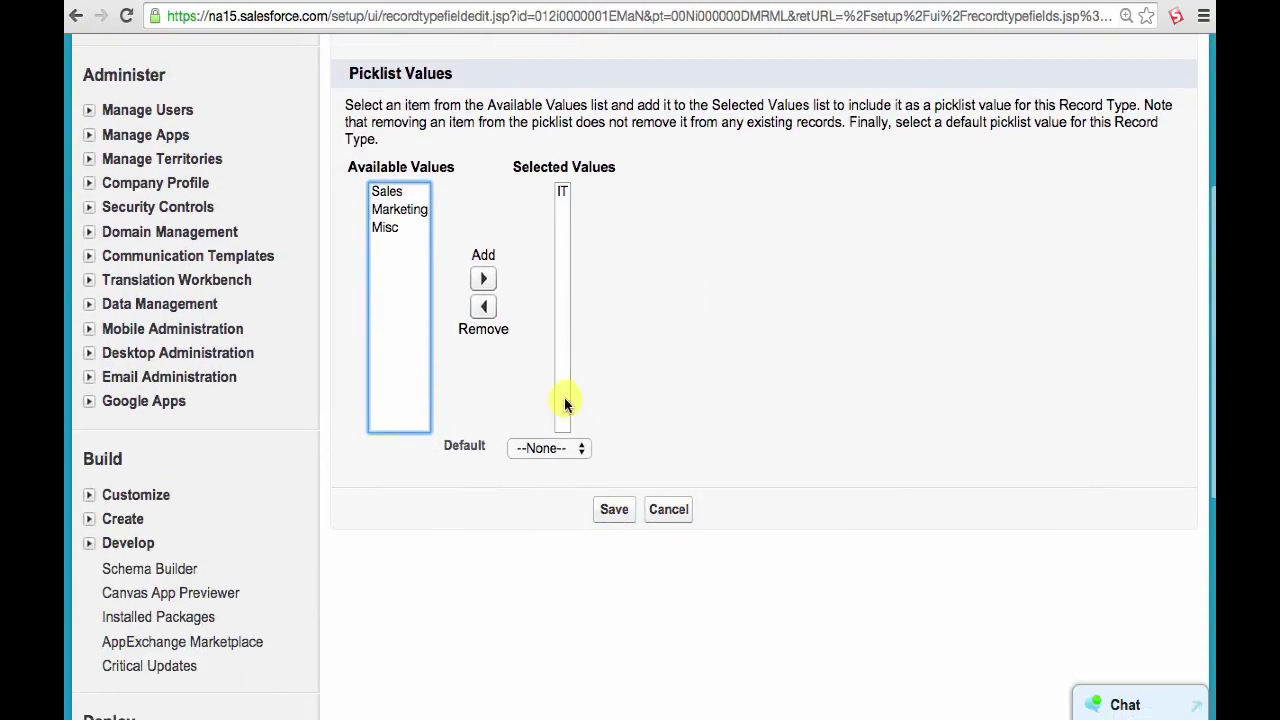
left_click(566, 452)
left_click(532, 464)
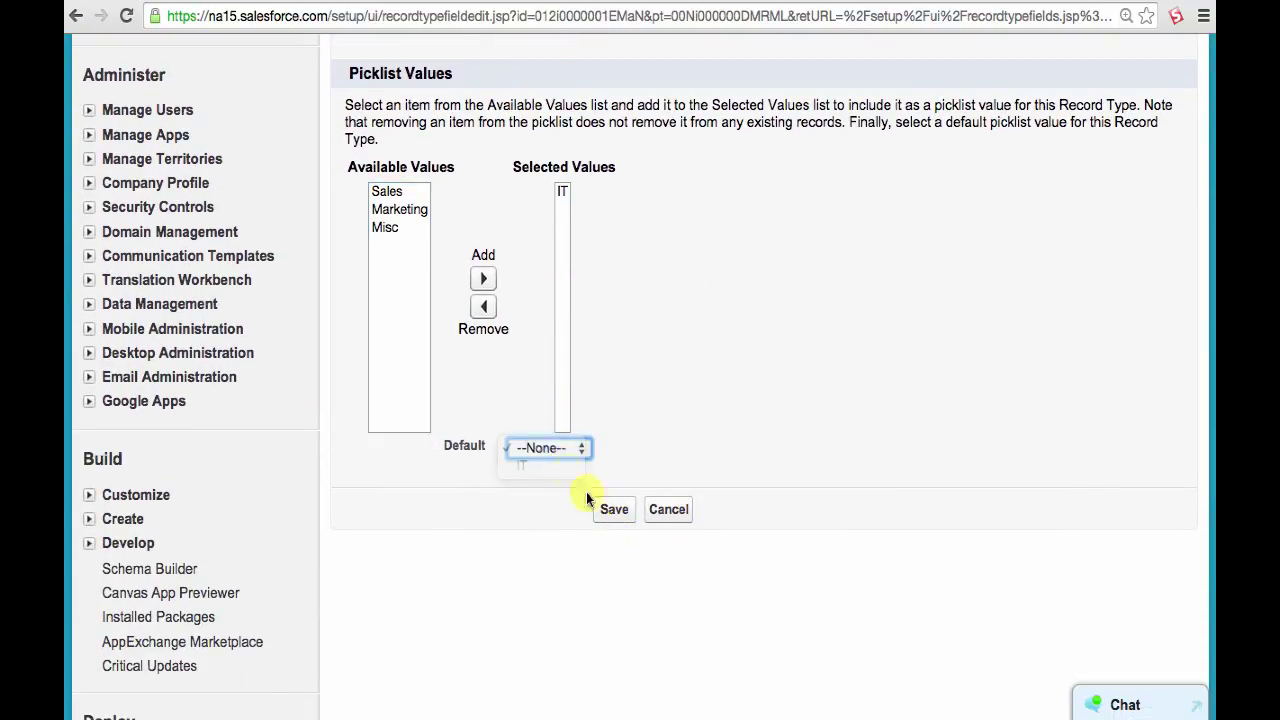
left_click(614, 512)
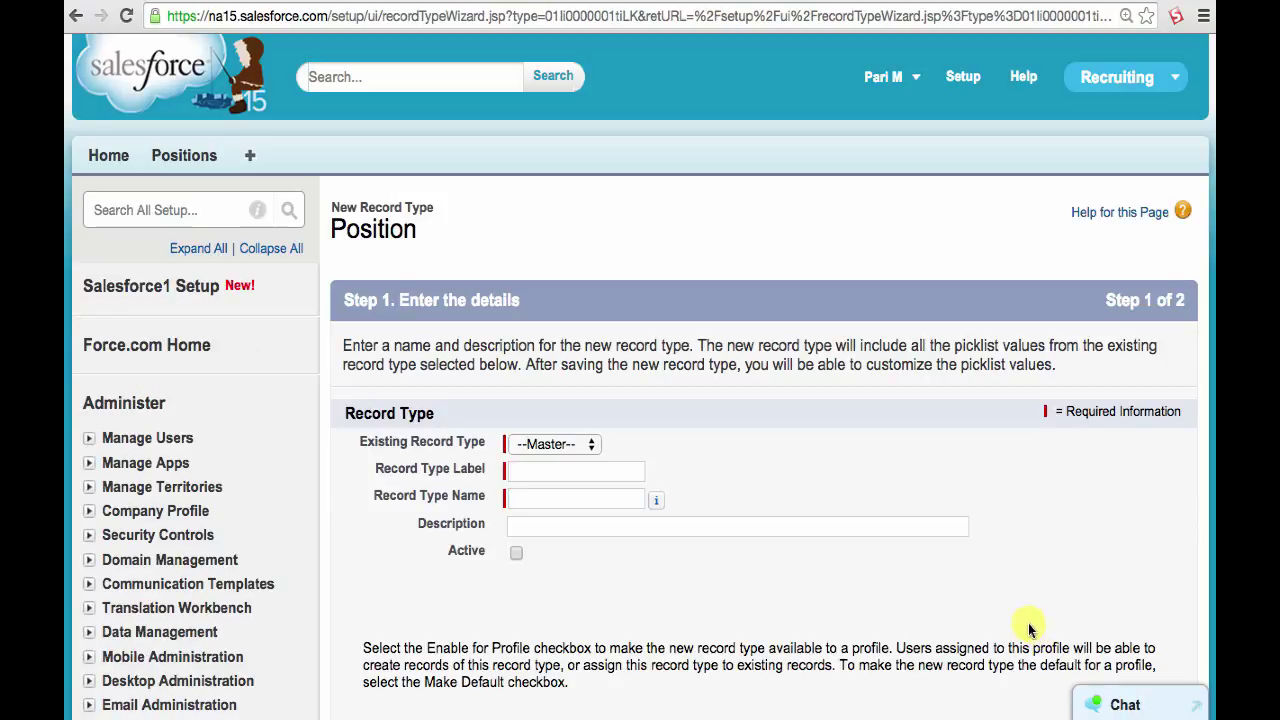
Step: Create an active 'Non-IT Position' record type (Non_IT_Position) enabled for every profile
left_click(580, 474)
type("Non-IT")
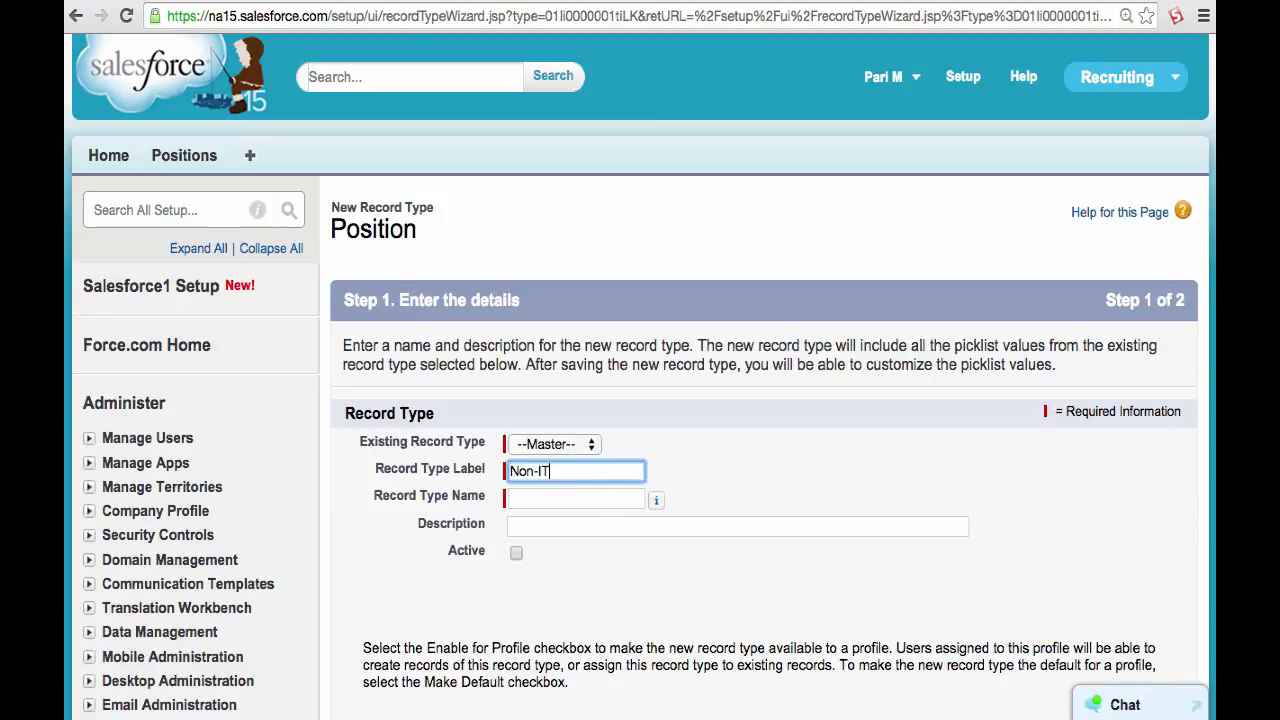
type(" Position")
key("Tab")
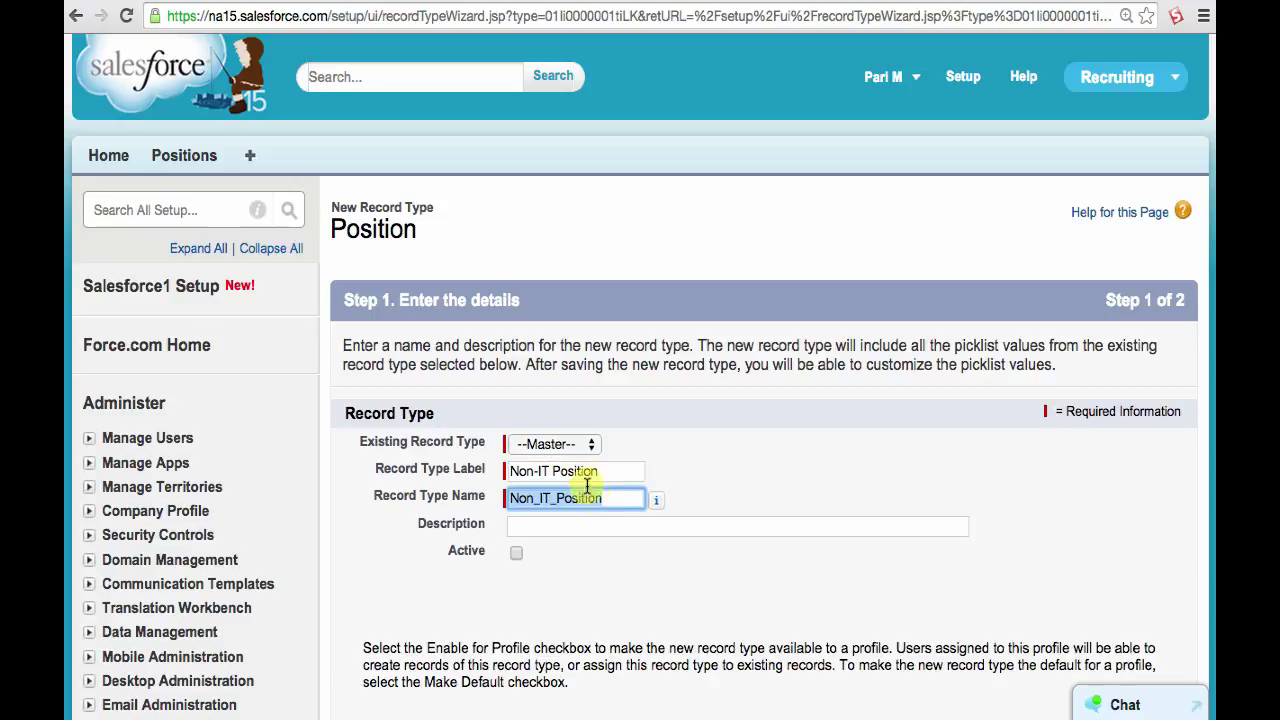
left_click(517, 556)
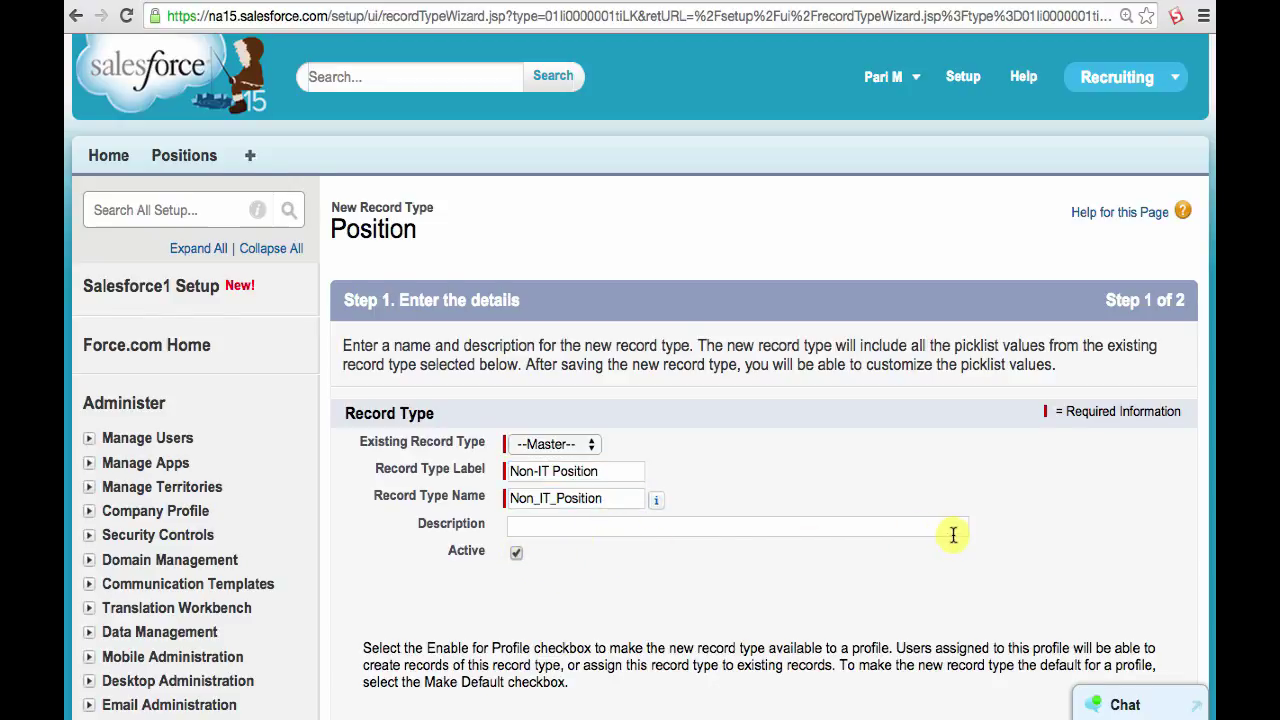
scroll(951, 531, "down", 3)
scroll(952, 540, "down", 3)
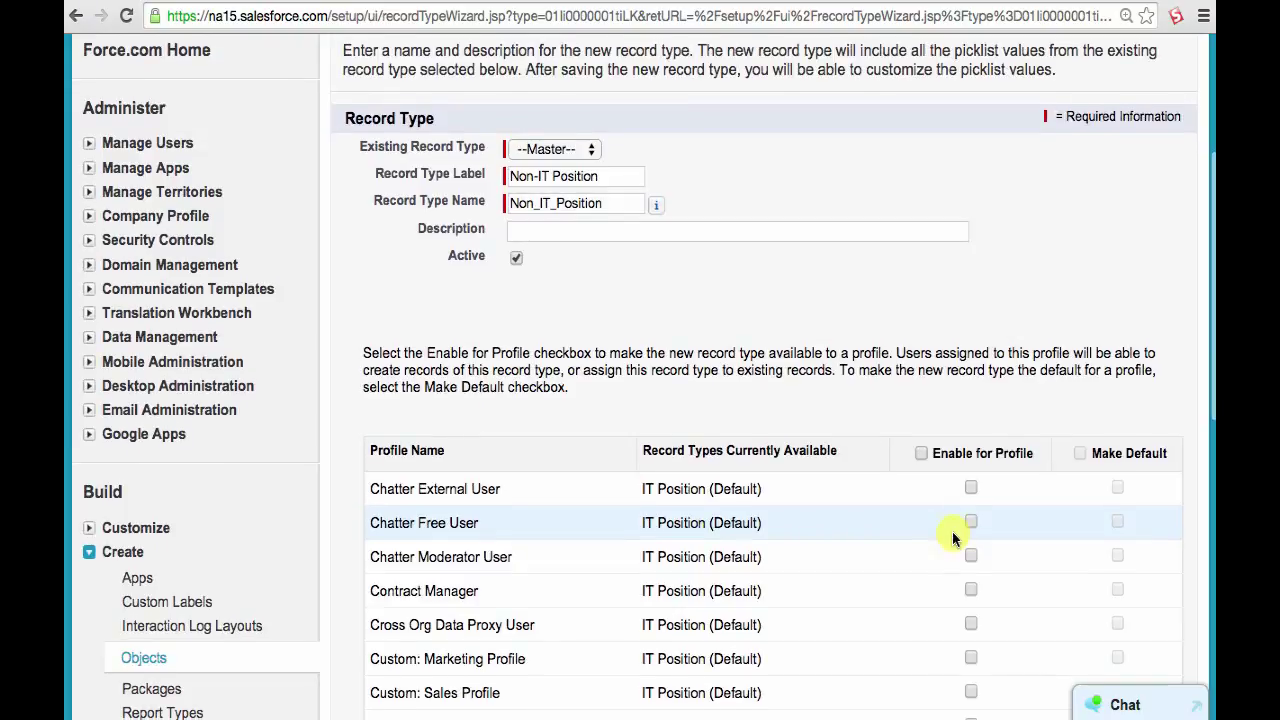
scroll(955, 535, "down", 1)
scroll(958, 530, "down", 5)
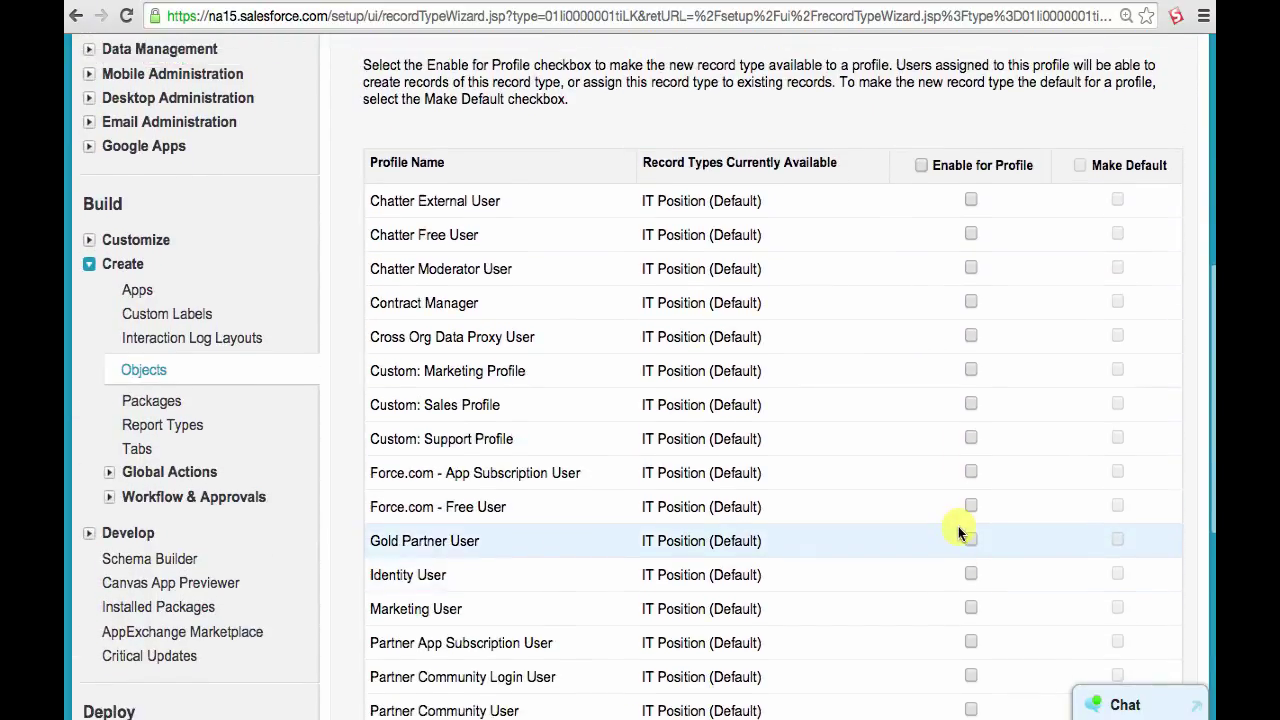
scroll(917, 172, "down", 2)
left_click(921, 93)
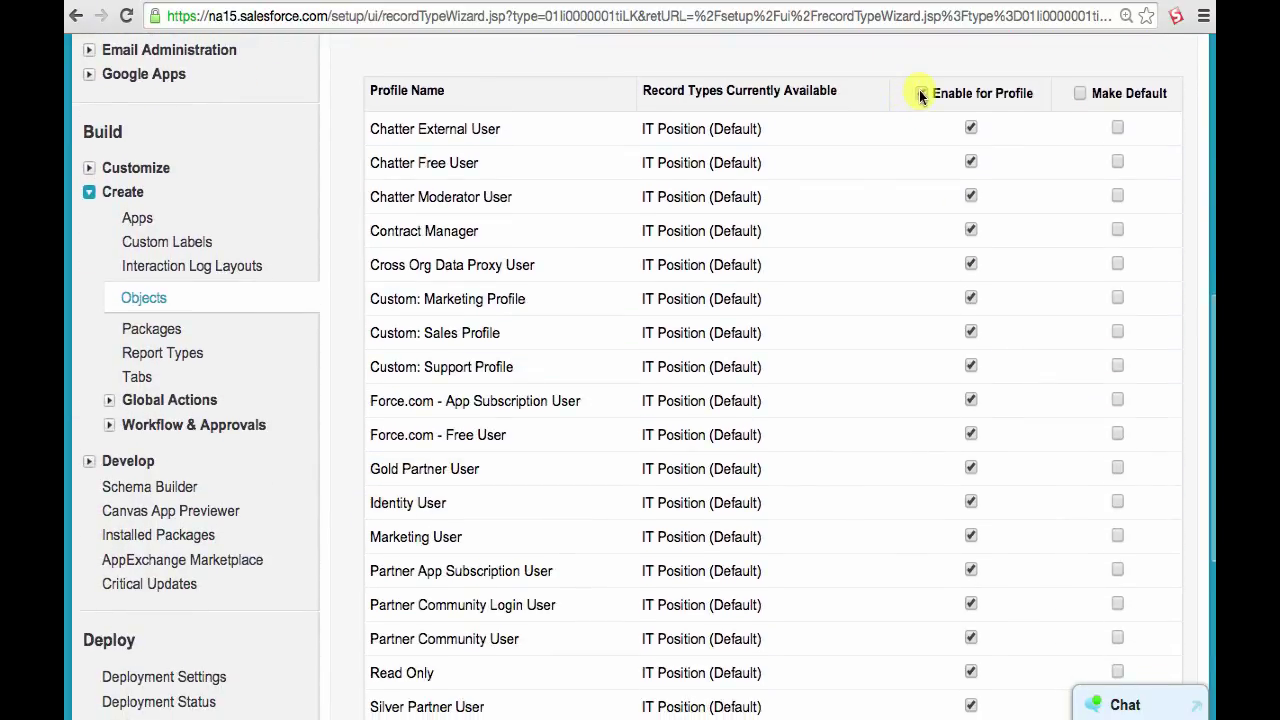
scroll(1046, 264, "down", 5)
scroll(1048, 264, "down", 4)
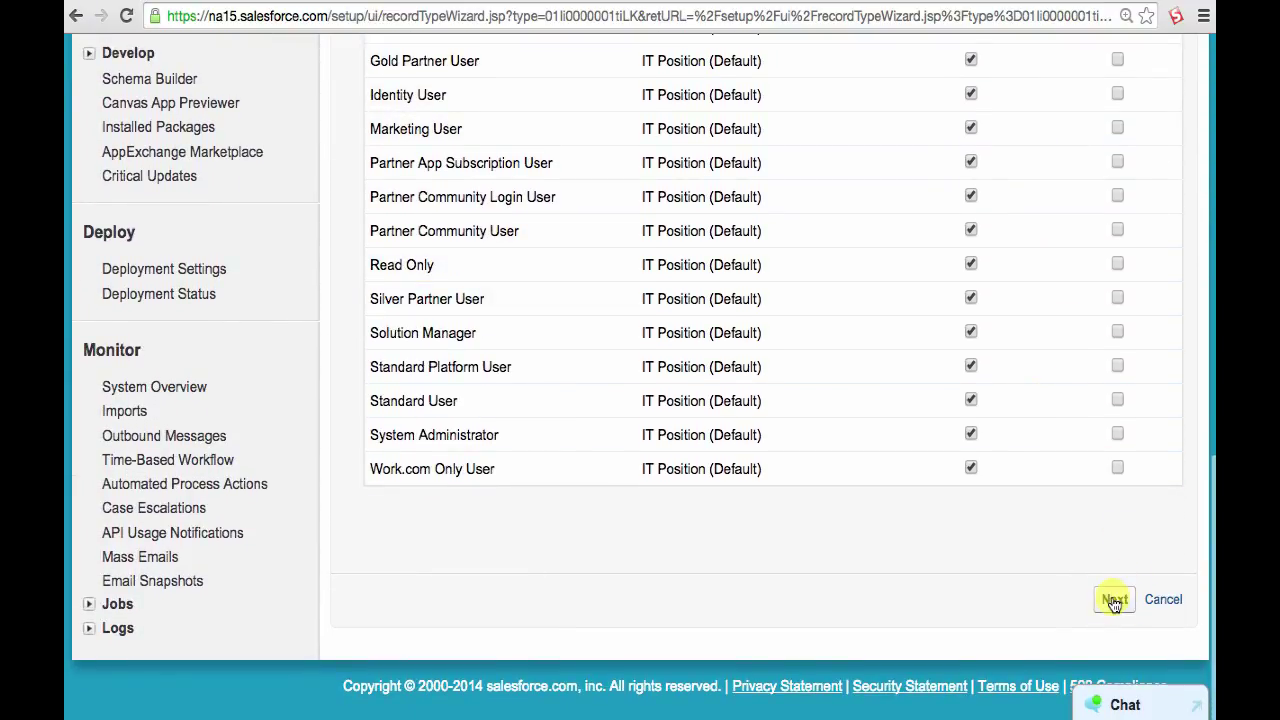
left_click(1114, 600)
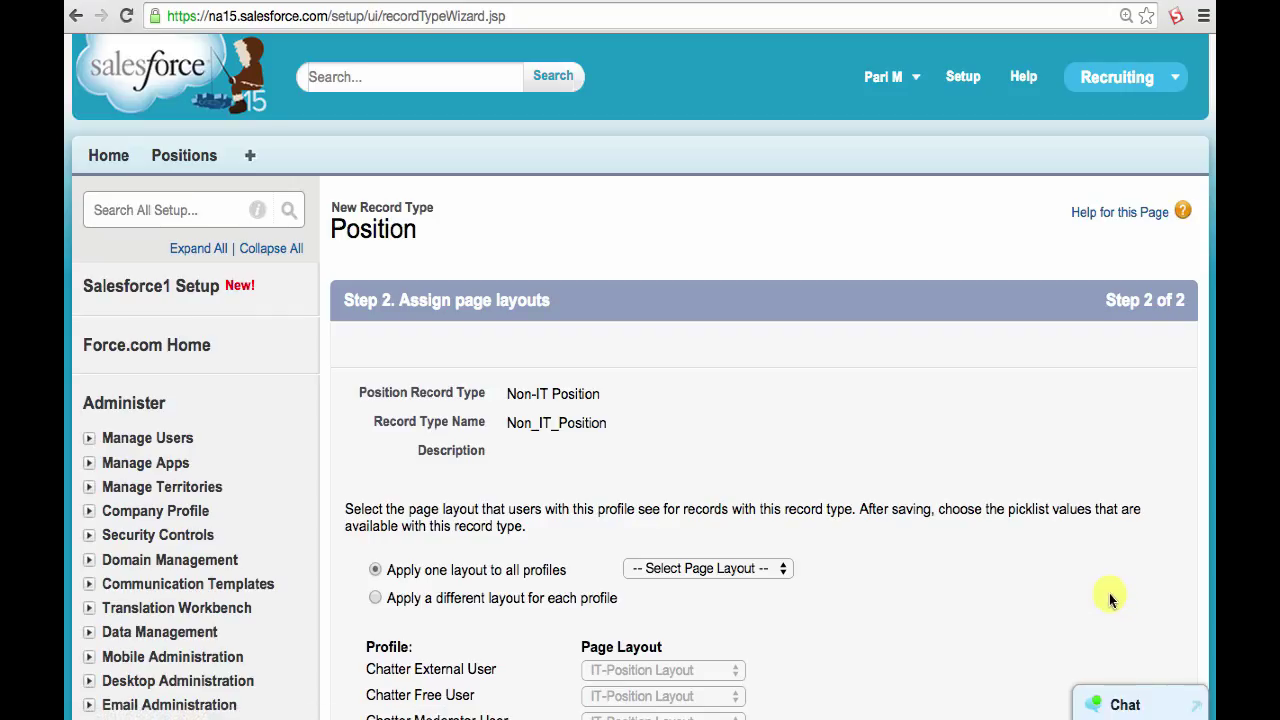
Step: Apply Non-IT Position Layout to all profiles and save the record type
scroll(1109, 593, "down", 5)
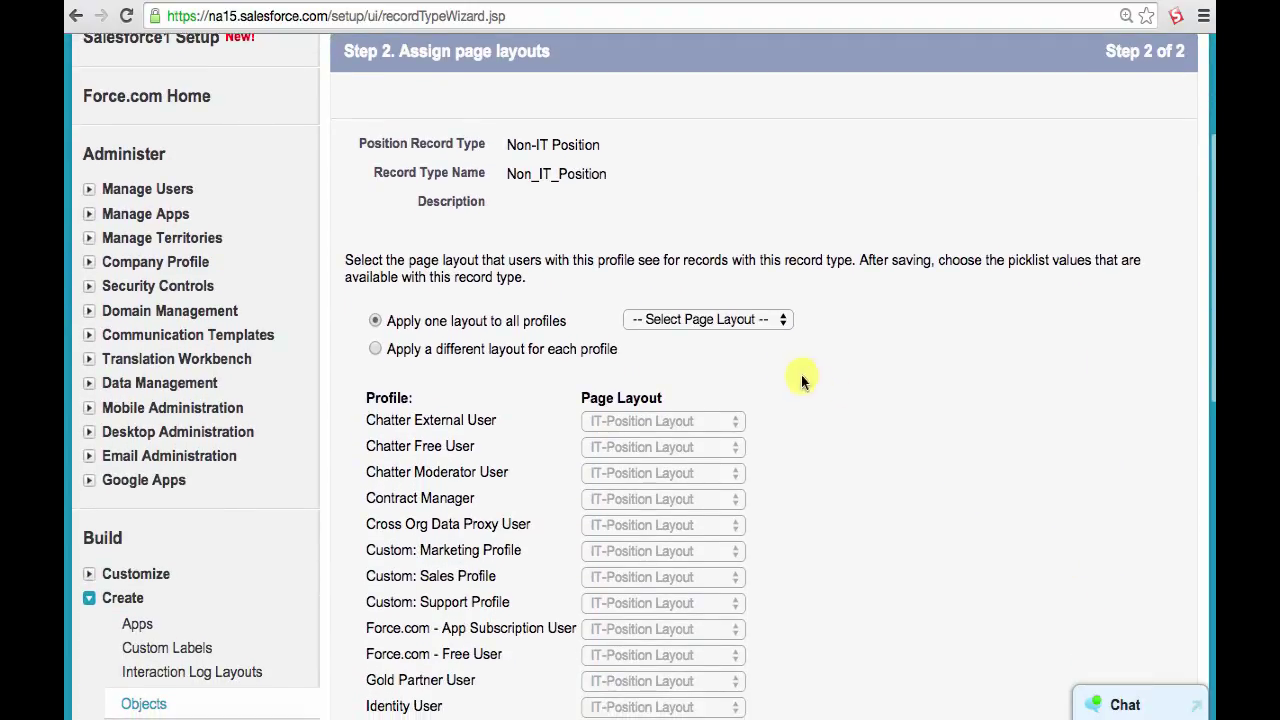
left_click(780, 322)
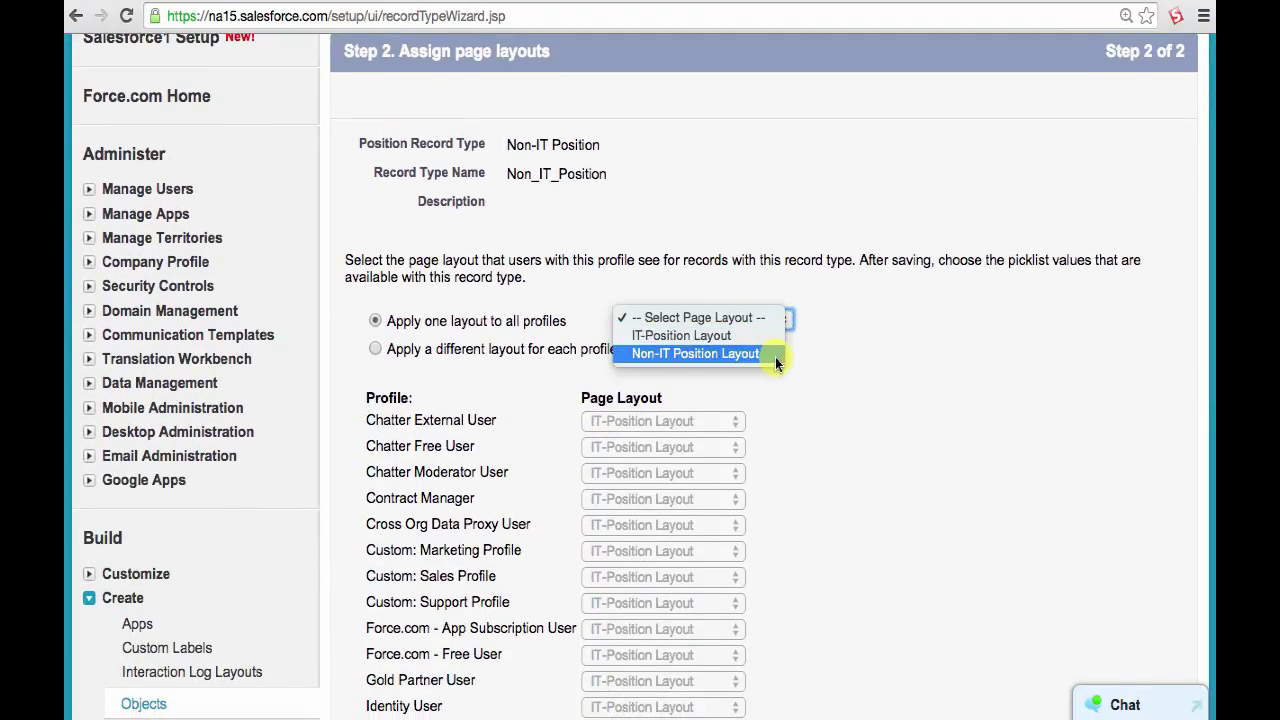
left_click(775, 354)
scroll(991, 473, "down", 5)
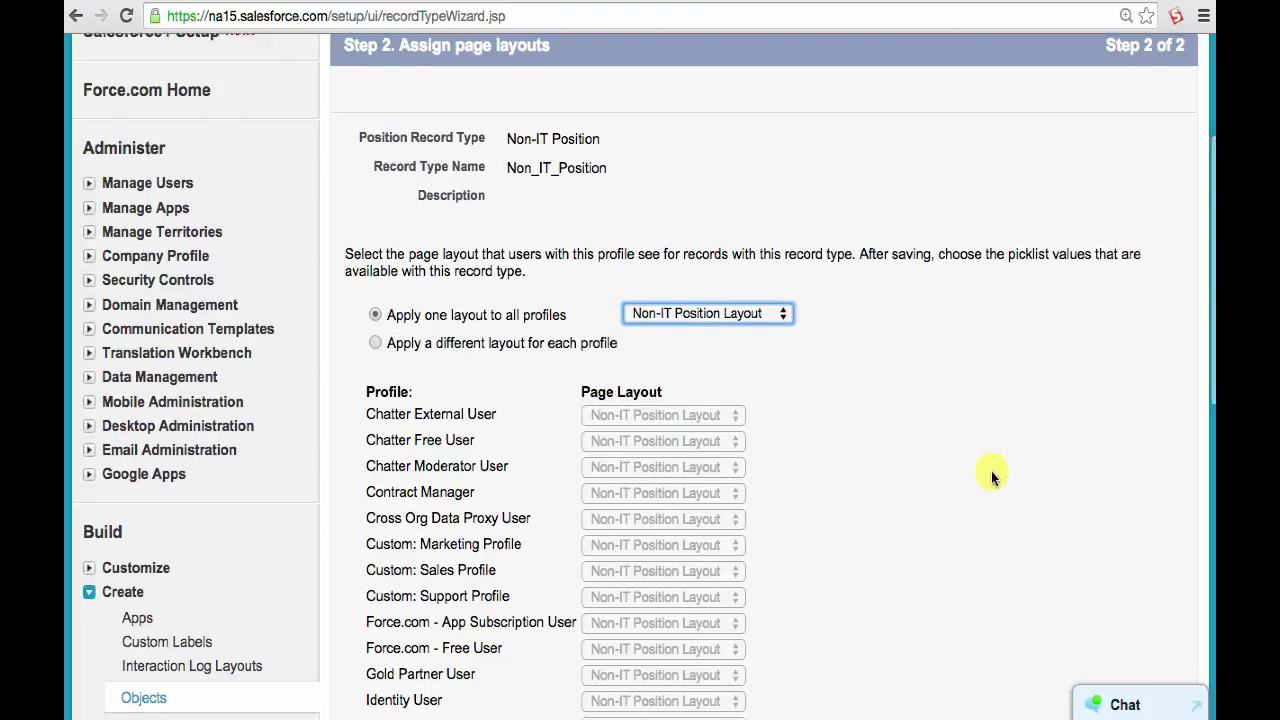
scroll(991, 477, "down", 6)
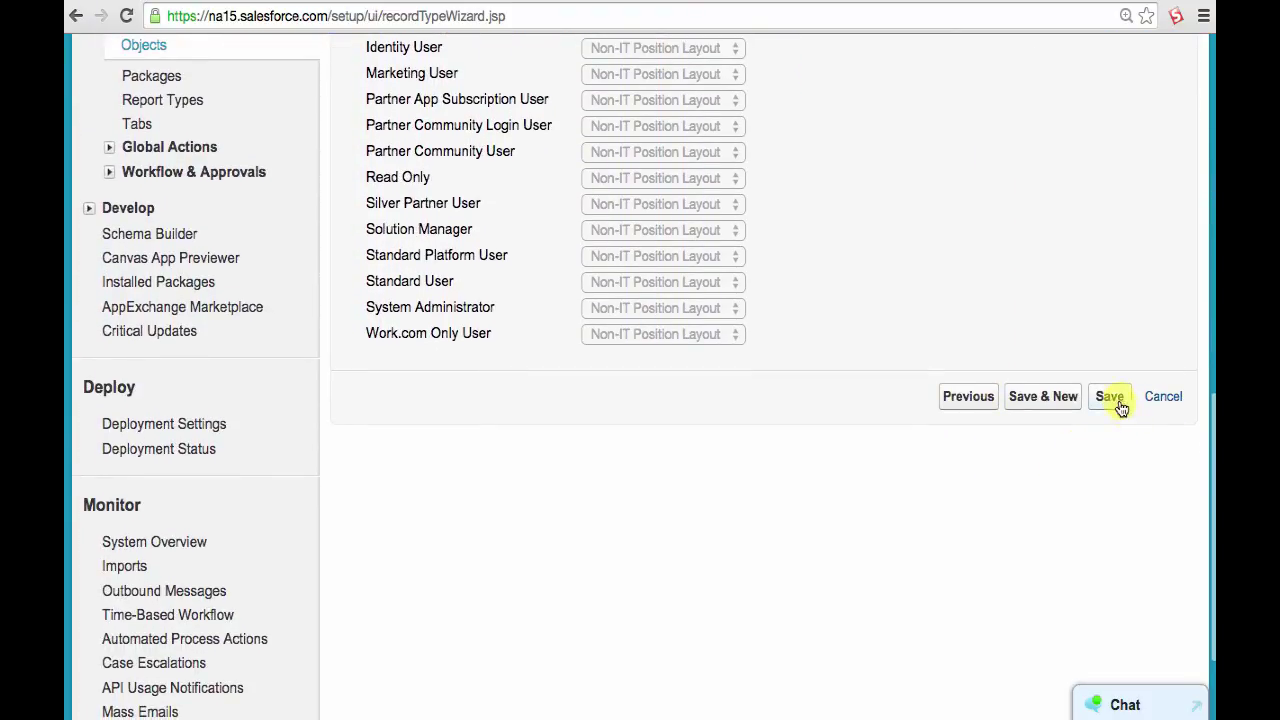
left_click(1114, 398)
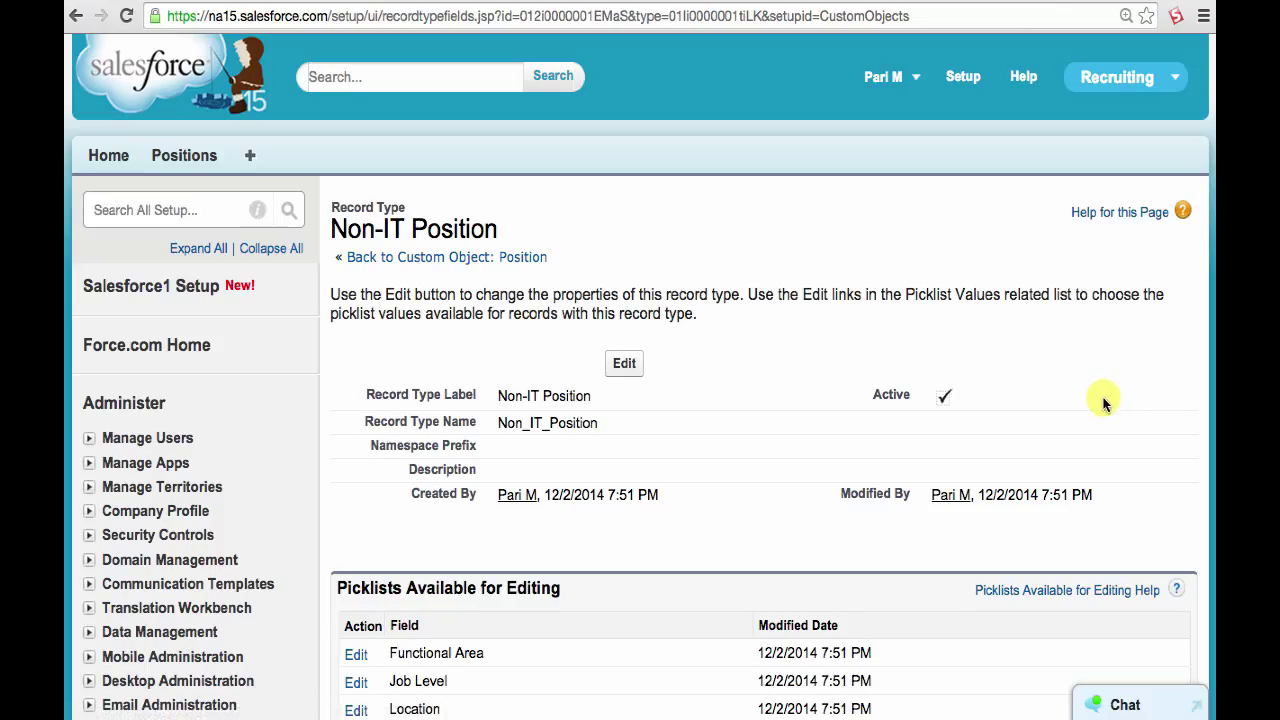
Step: Remove IT from Non-IT Position's Functional Area values, keeping Sales, Marketing and Misc
scroll(1104, 403, "down", 3)
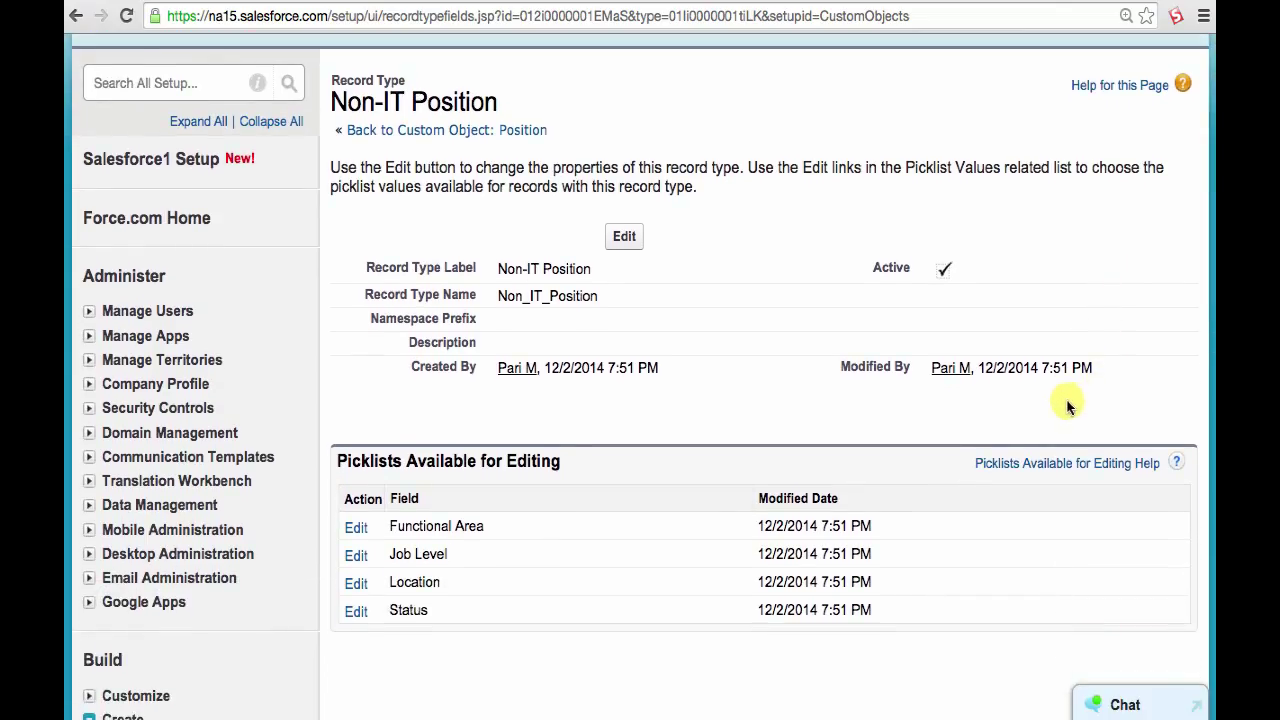
scroll(1060, 404, "up", 1)
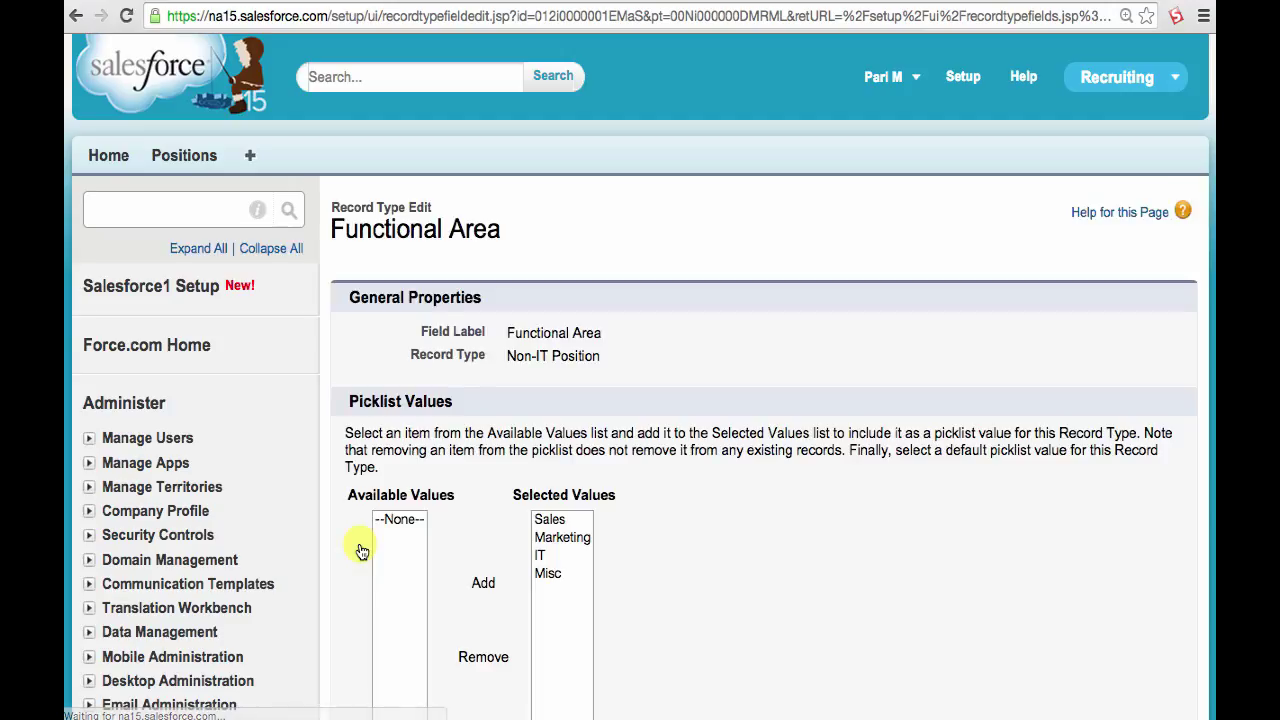
left_click(541, 555)
scroll(520, 565, "down", 1)
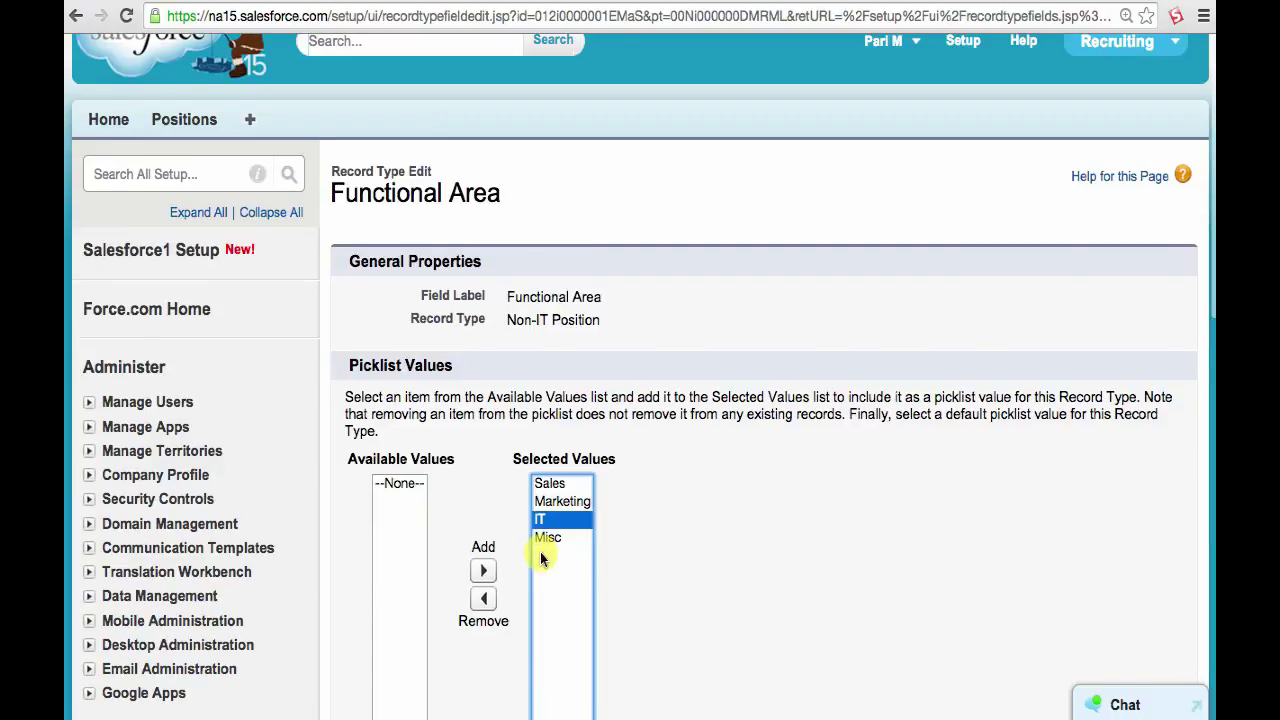
left_click(482, 601)
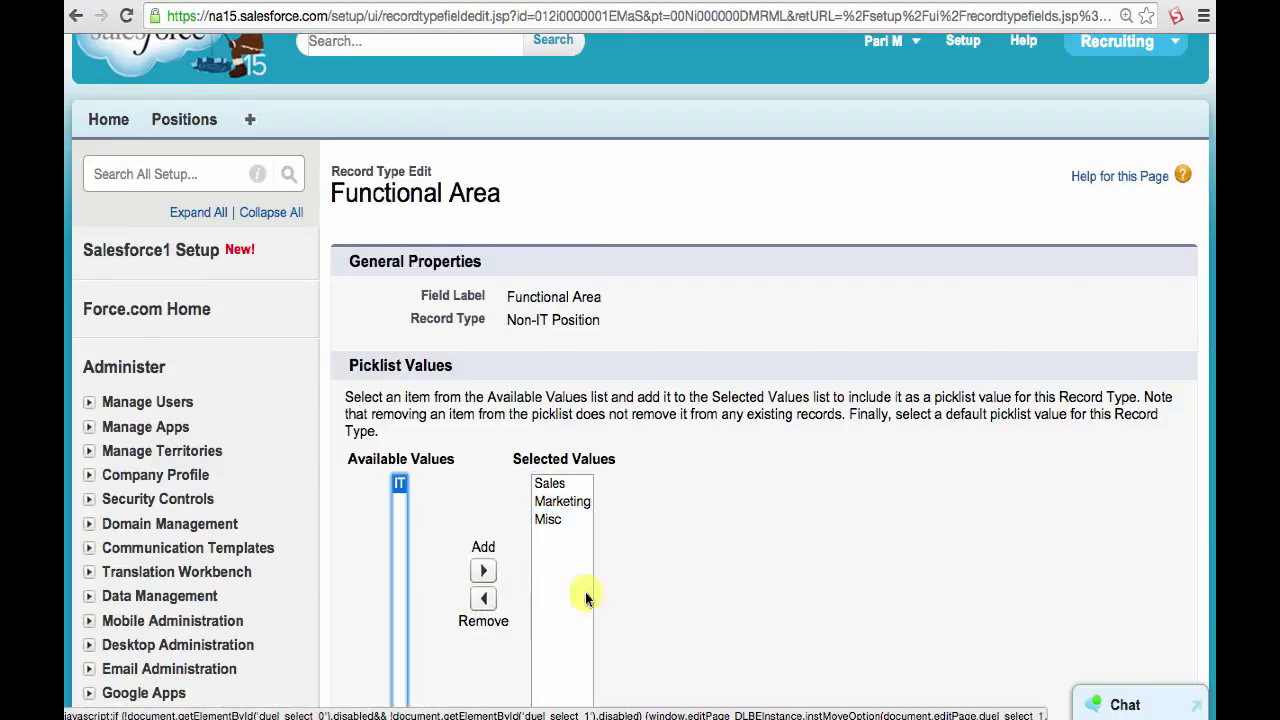
scroll(690, 588, "down", 5)
scroll(692, 596, "down", 1)
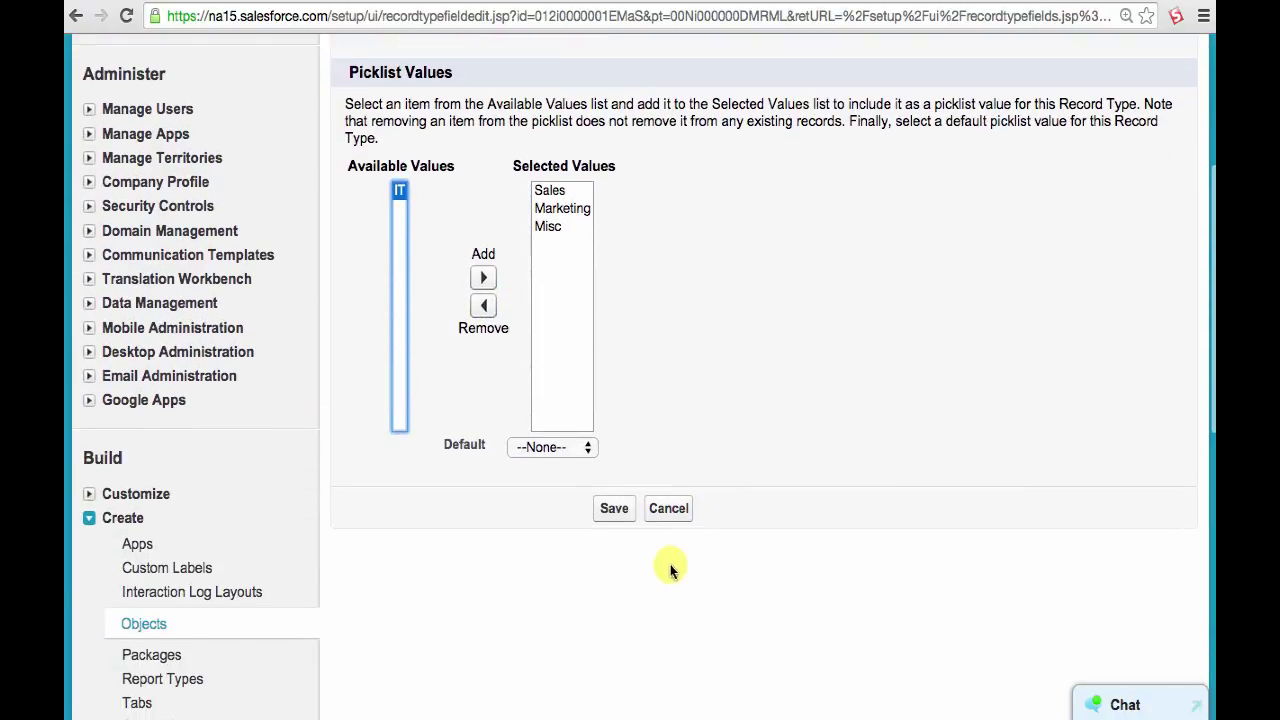
left_click(613, 509)
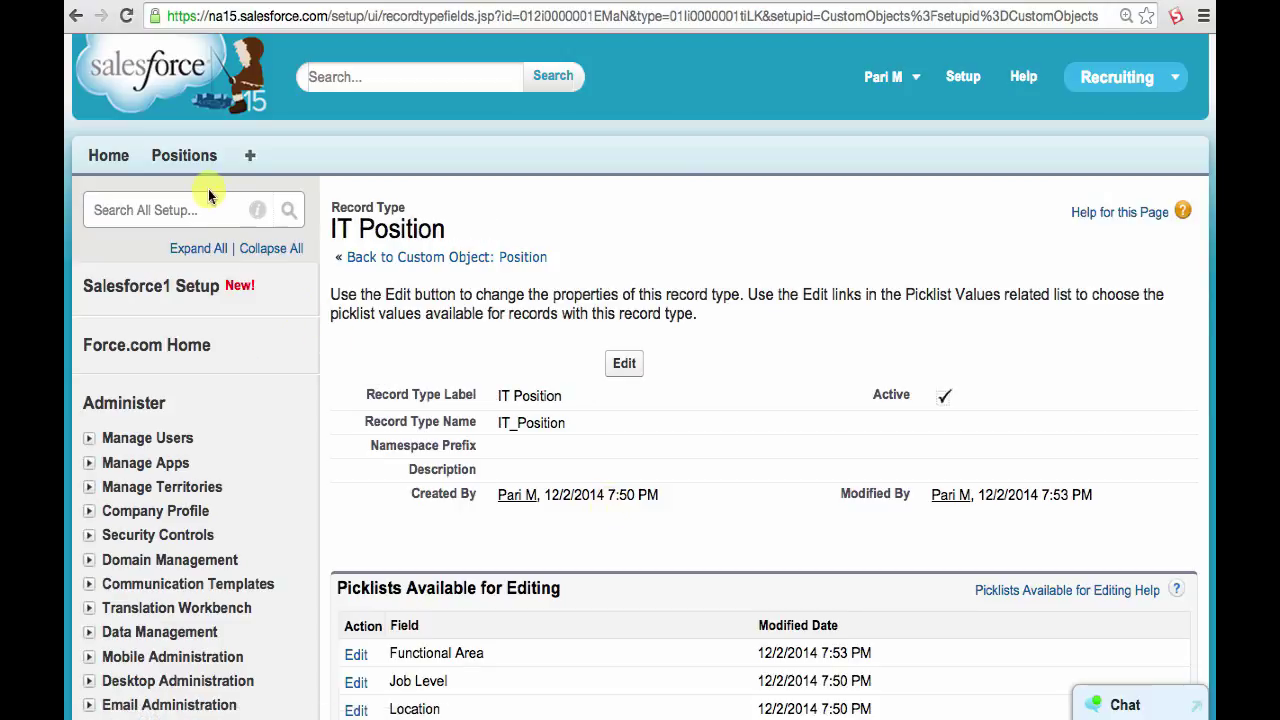
left_click(193, 160)
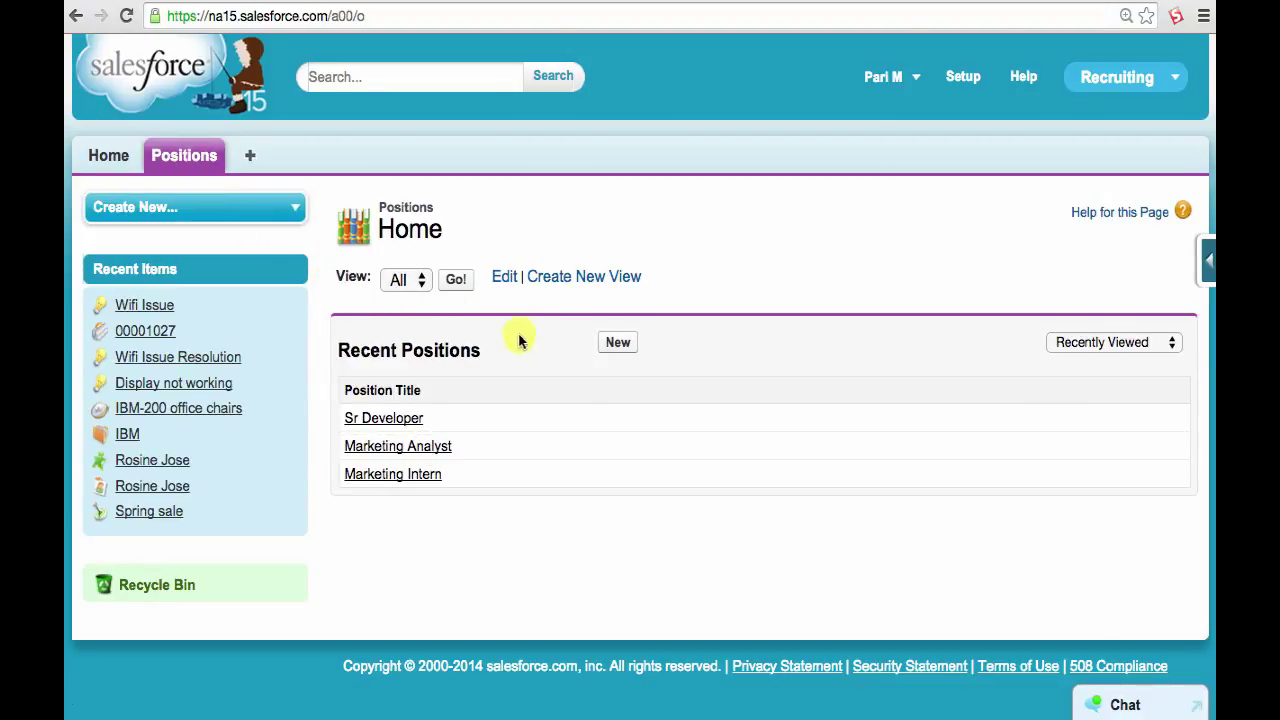
Step: Start a new position with the IT Position record type and review its form
left_click(617, 342)
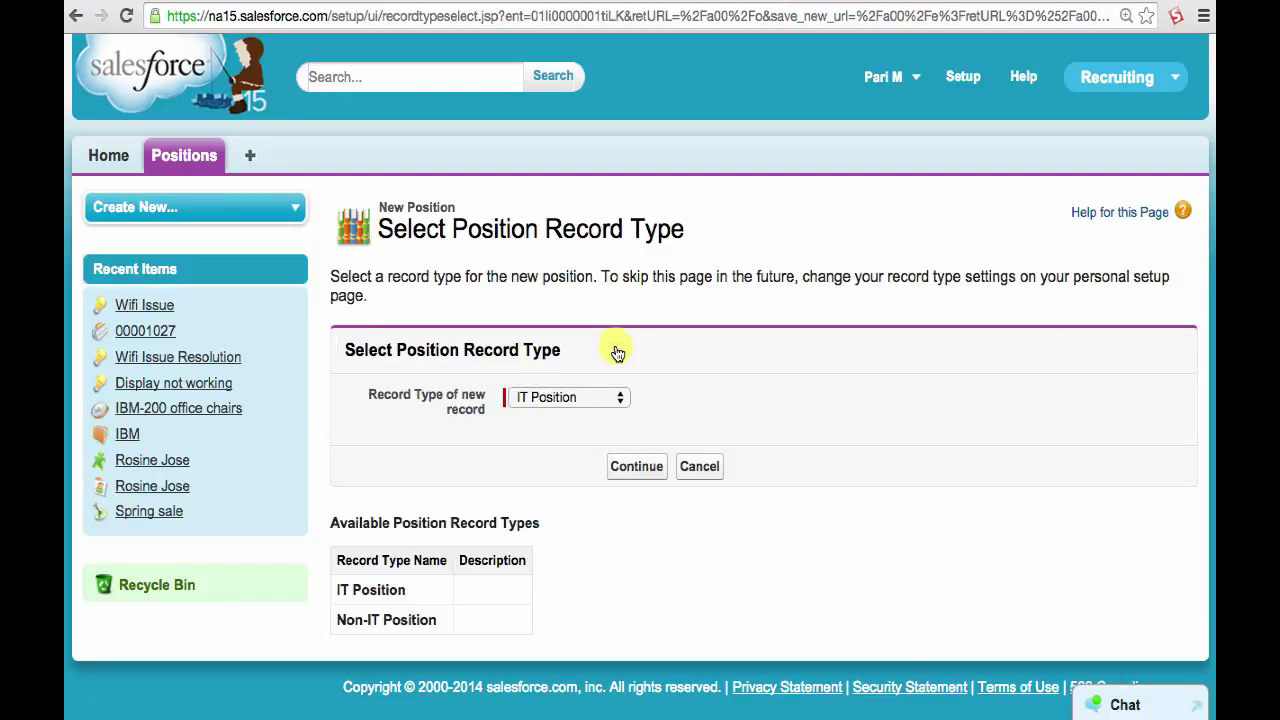
left_click(614, 399)
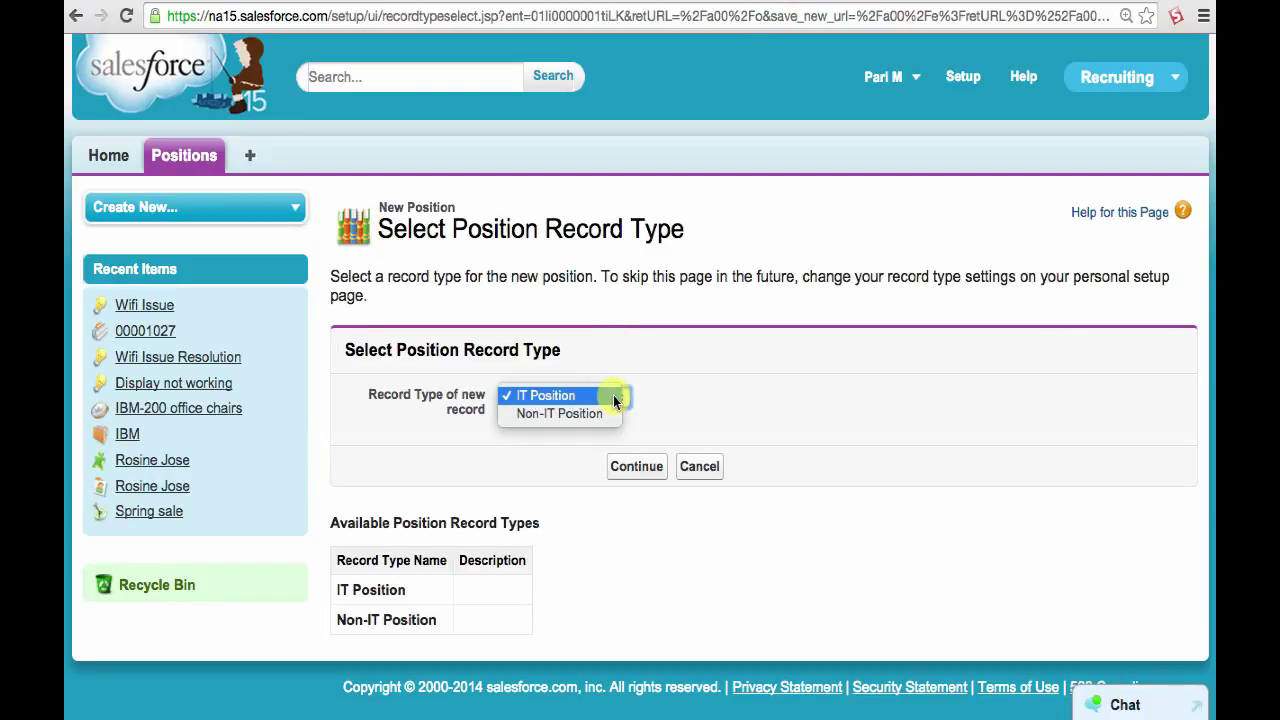
left_click(596, 398)
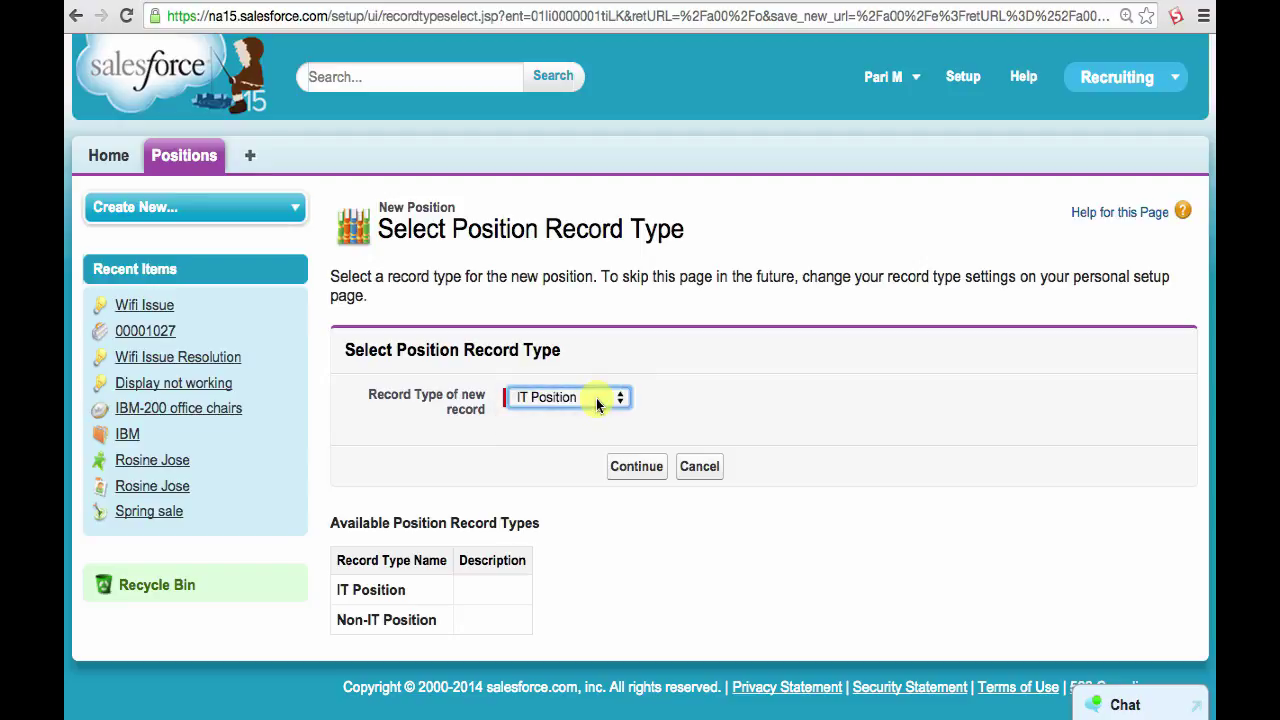
left_click(636, 466)
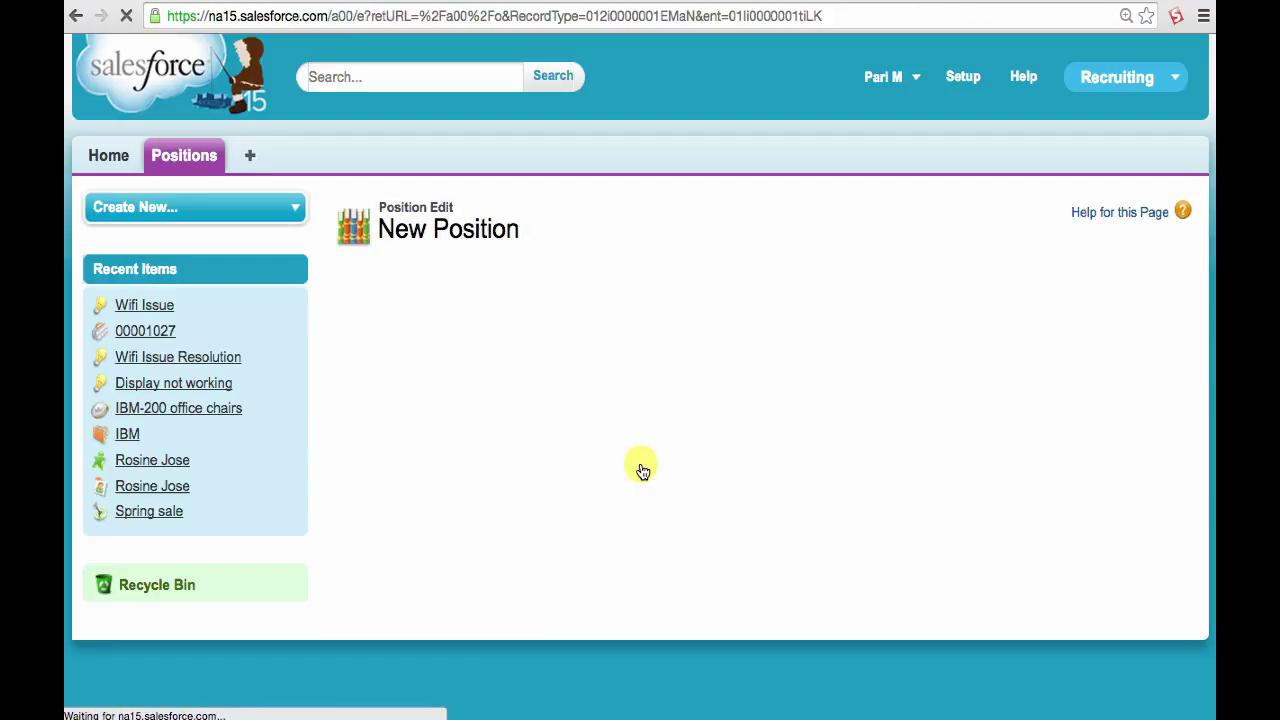
scroll(700, 465, "down", 2)
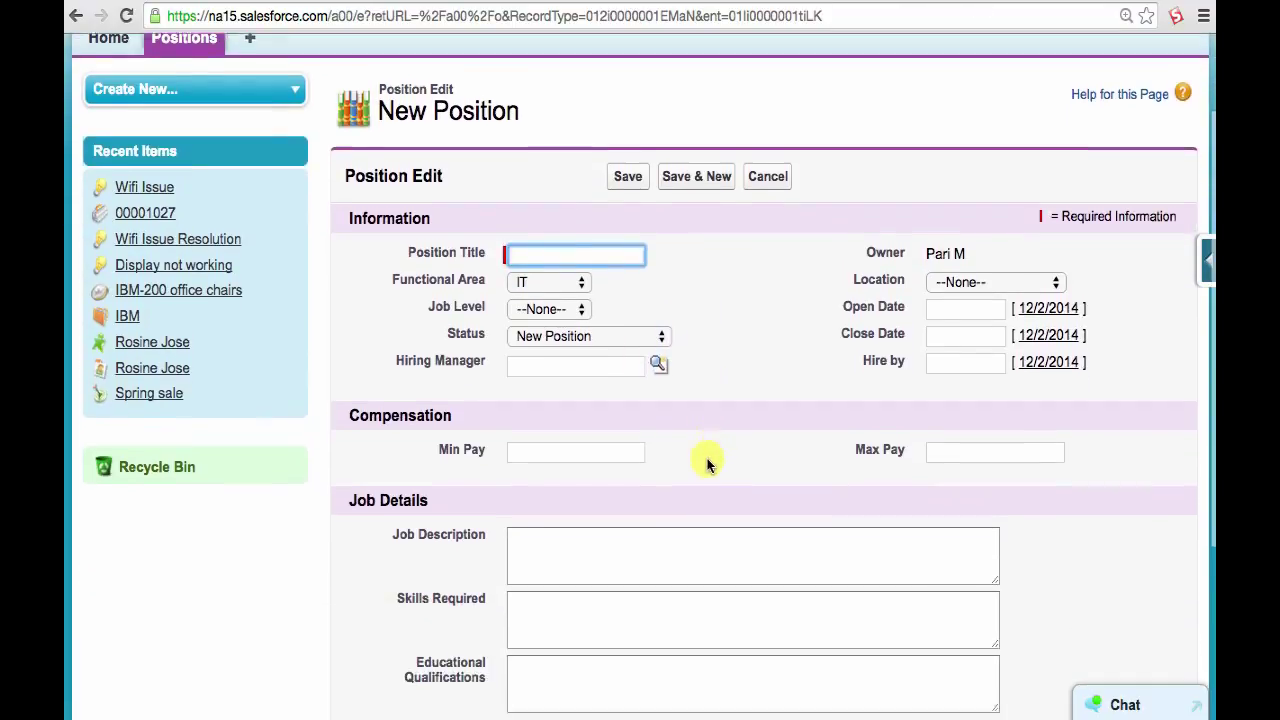
scroll(706, 463, "down", 5)
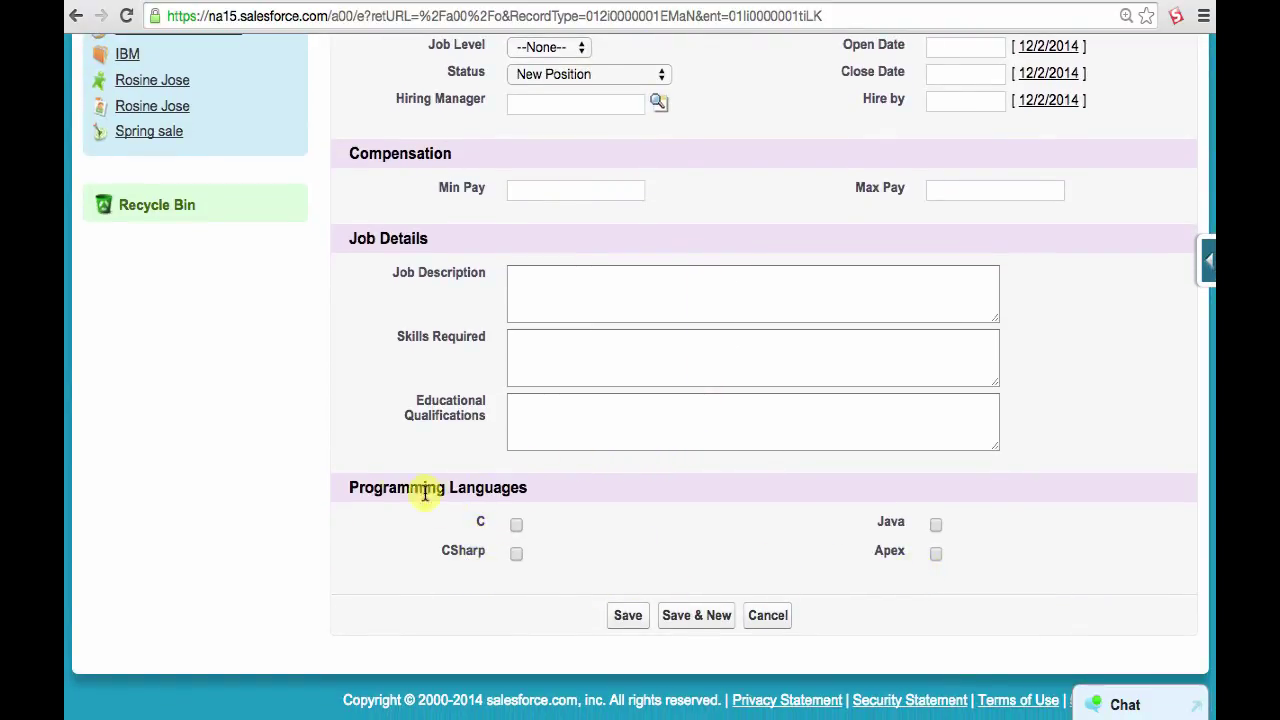
Step: Switch to the Non-IT Position record type and check its Functional Area values: Sales, Marketing, Misc
left_click(77, 20)
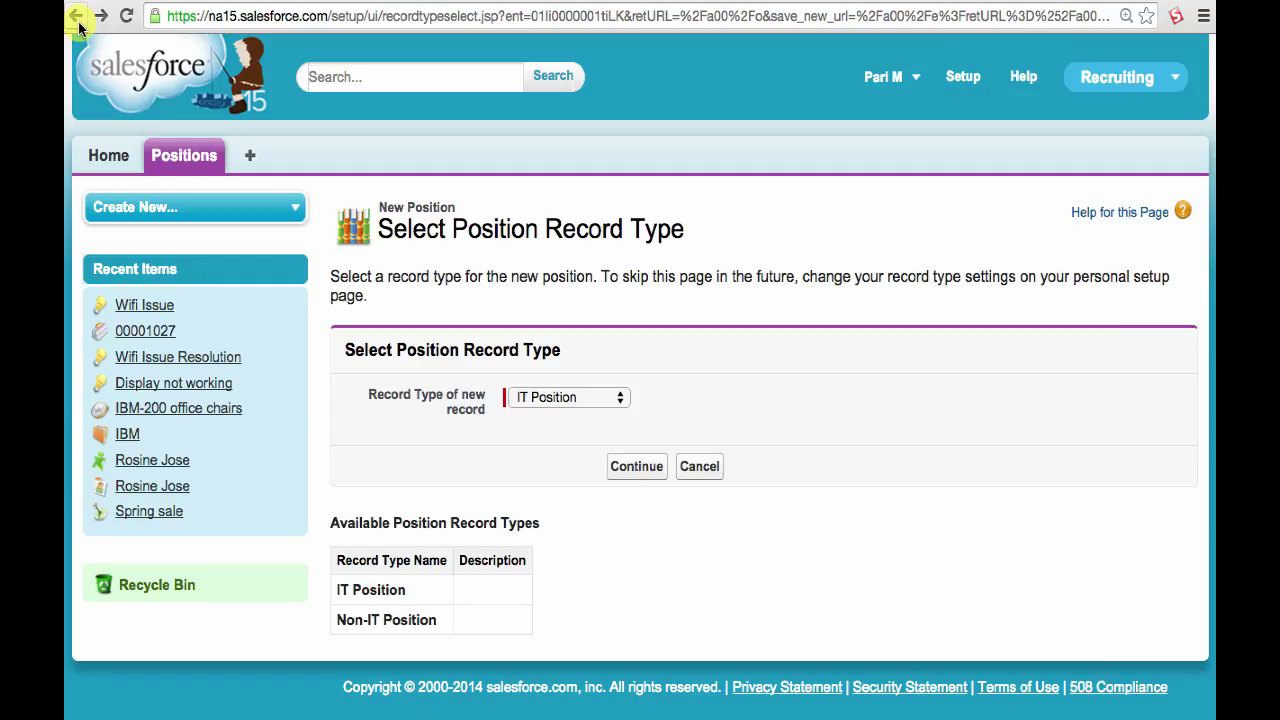
left_click(553, 398)
left_click(549, 413)
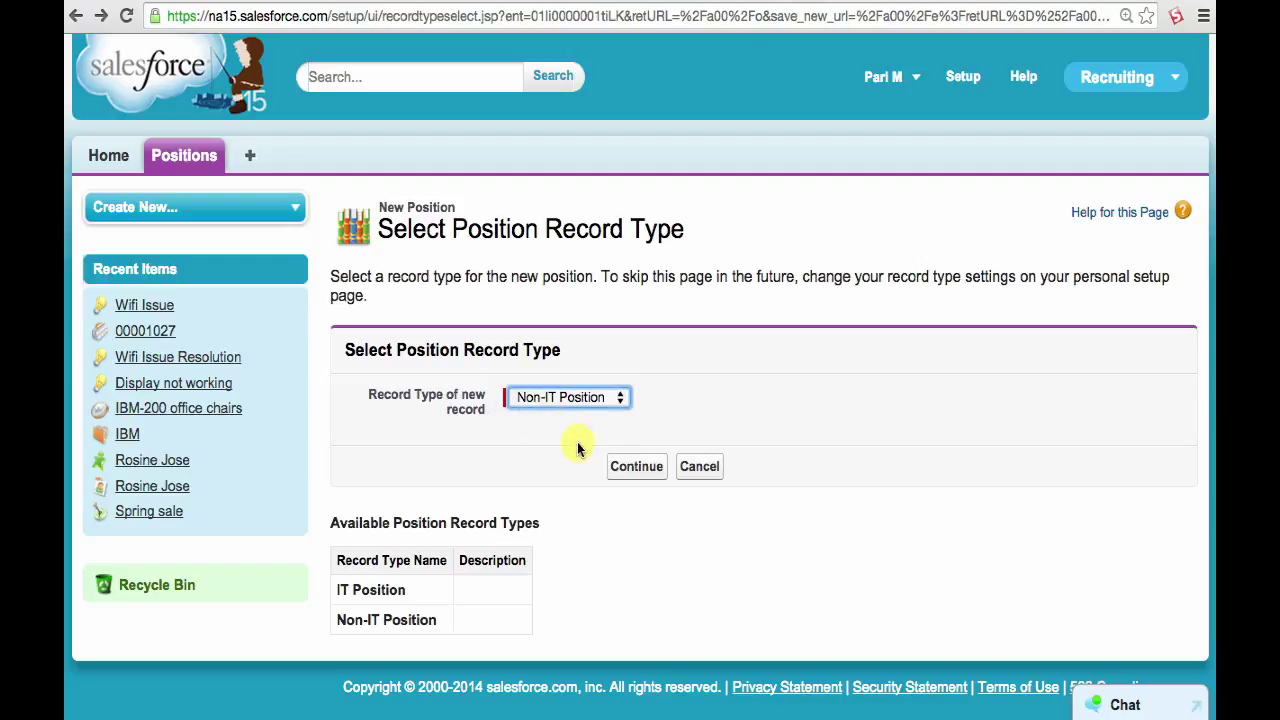
left_click(634, 467)
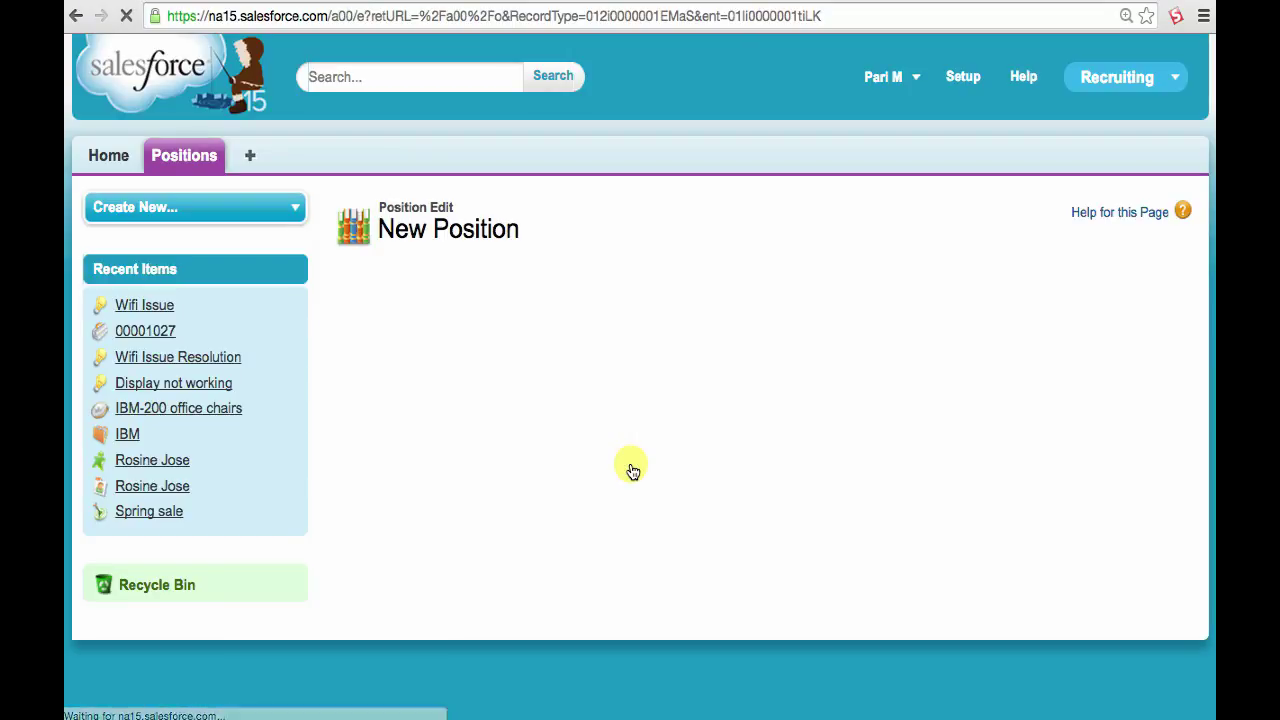
scroll(540, 575, "down", 3)
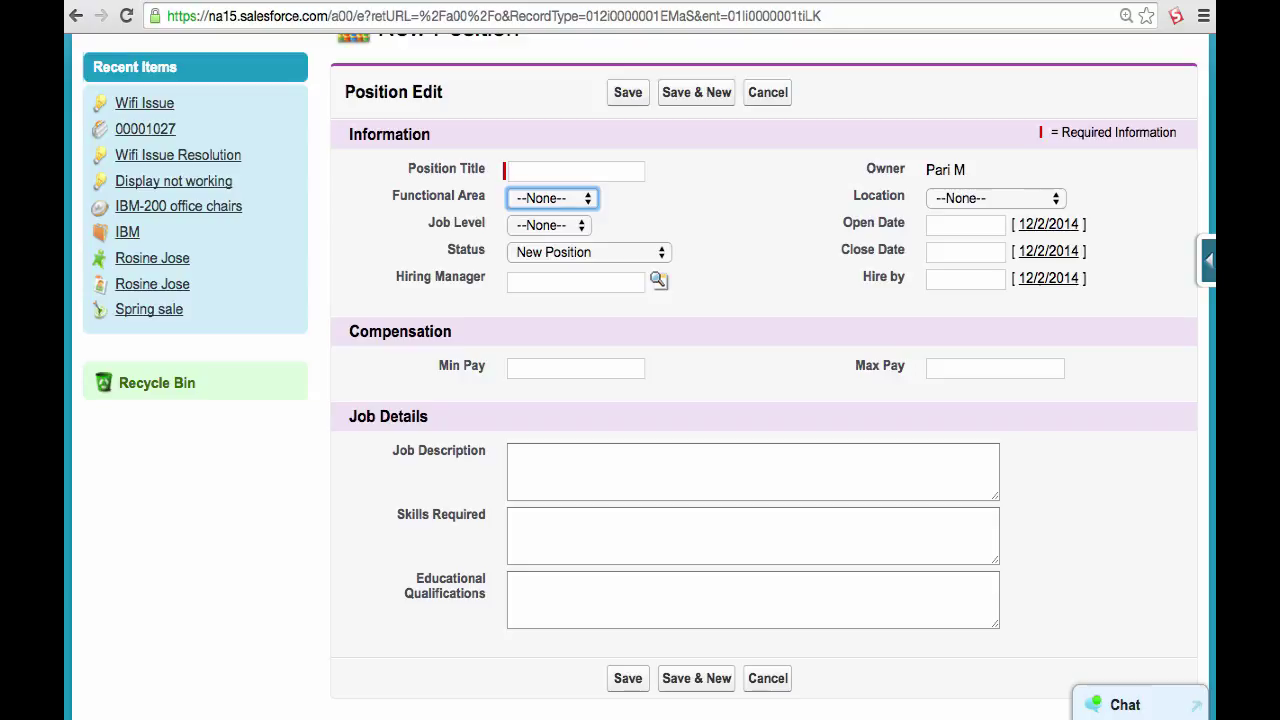
scroll(560, 400, "up", 3)
left_click(556, 400)
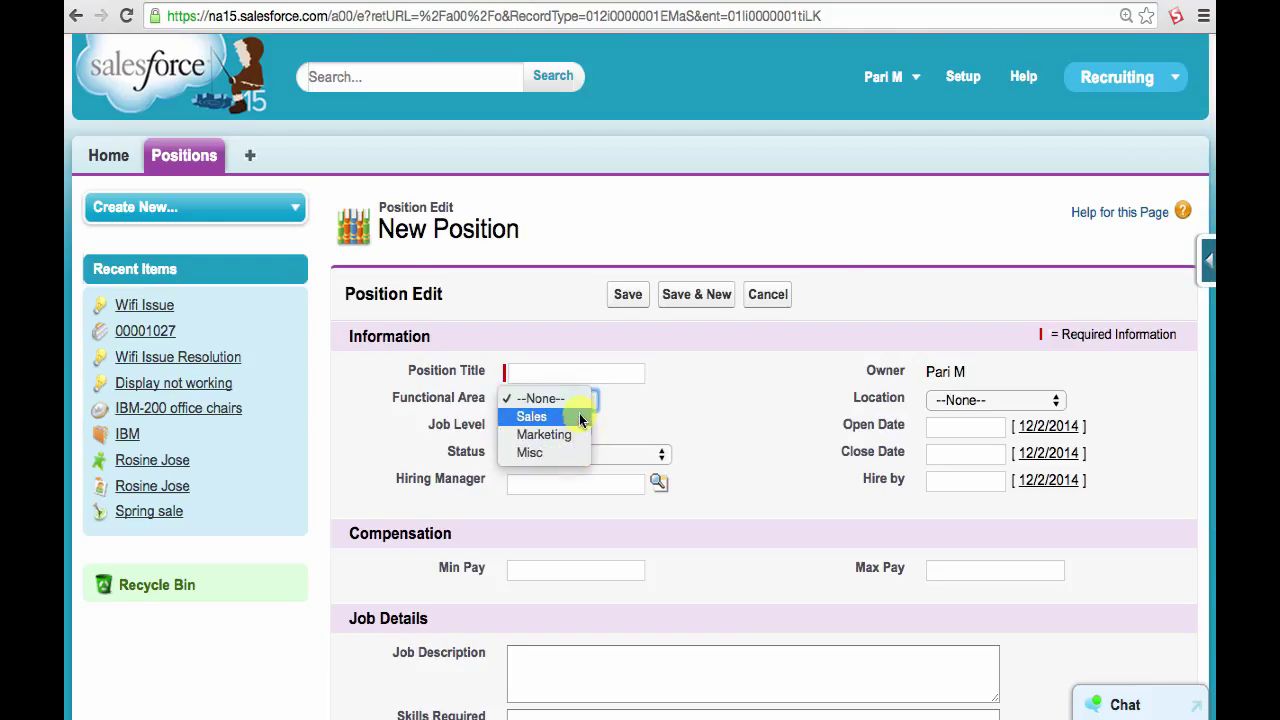
left_click(673, 420)
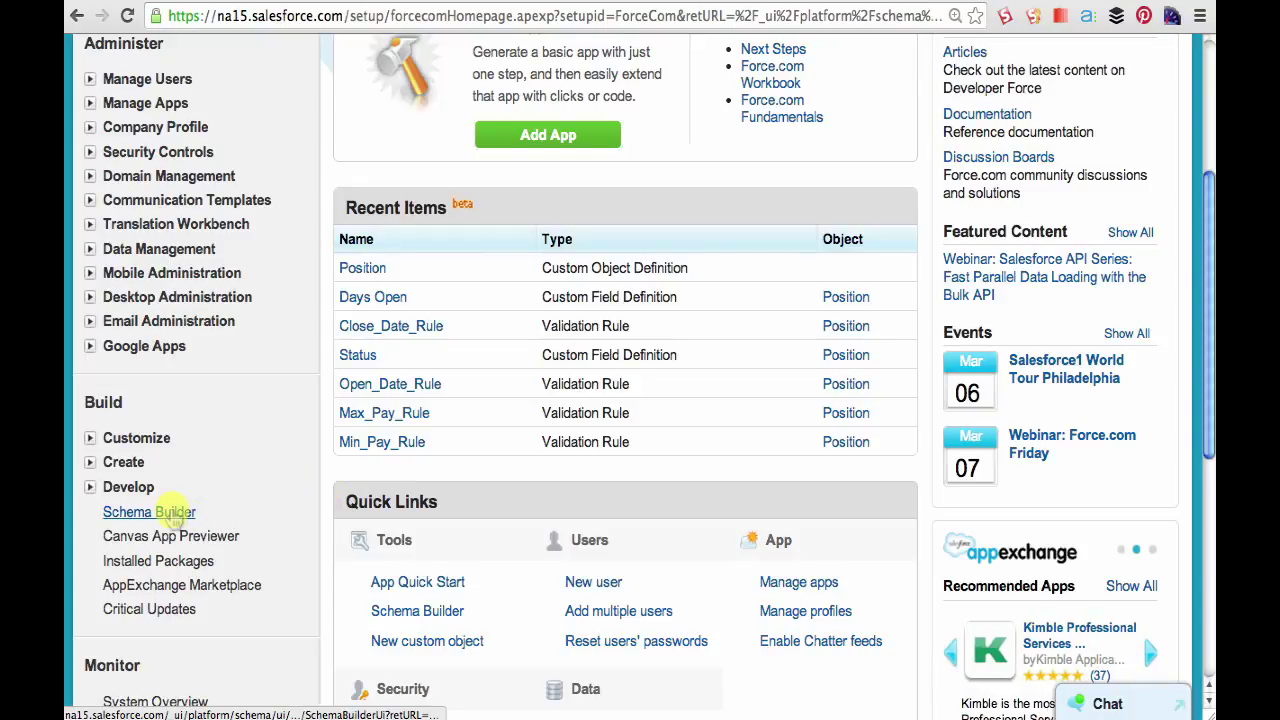
Step: Open Schema Builder, zoomed out over Lead, Campaign and Contact, with the Elements palette showing
left_click(149, 512)
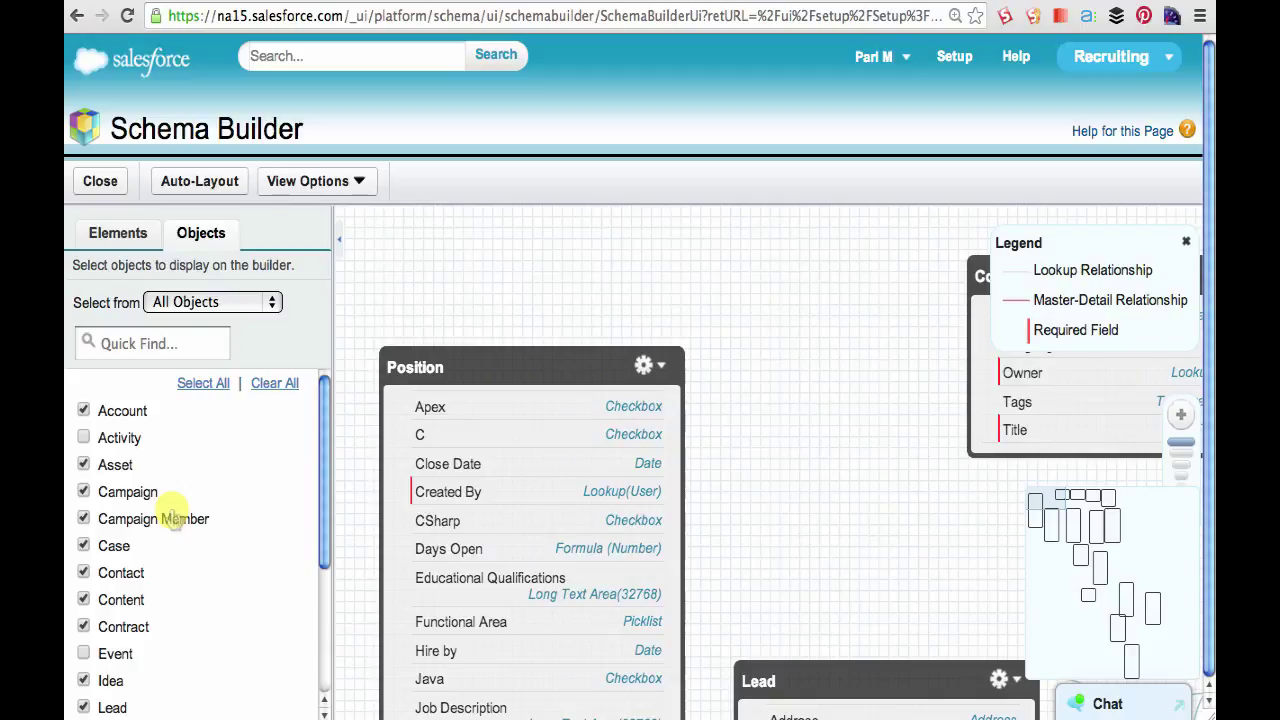
left_click(1181, 348)
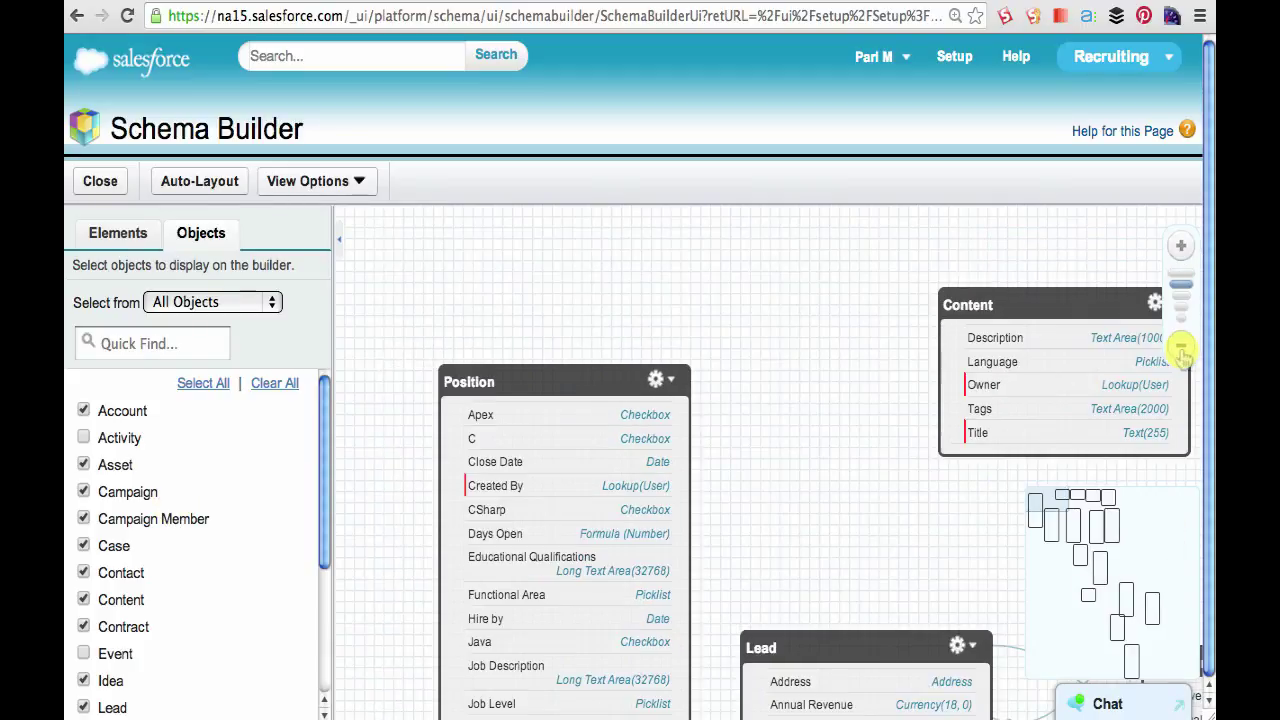
left_click(1181, 348)
left_click(1181, 348)
left_click_drag(886, 531, 528, 238)
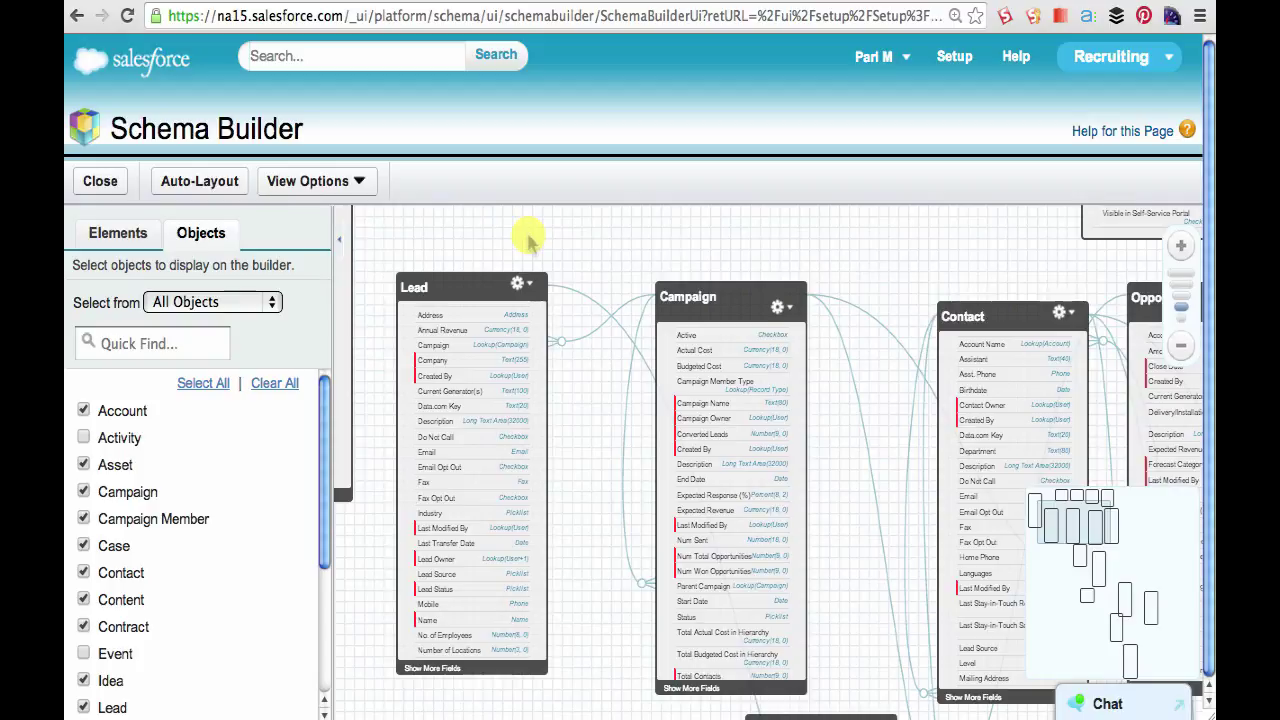
scroll(528, 238, "down", 2)
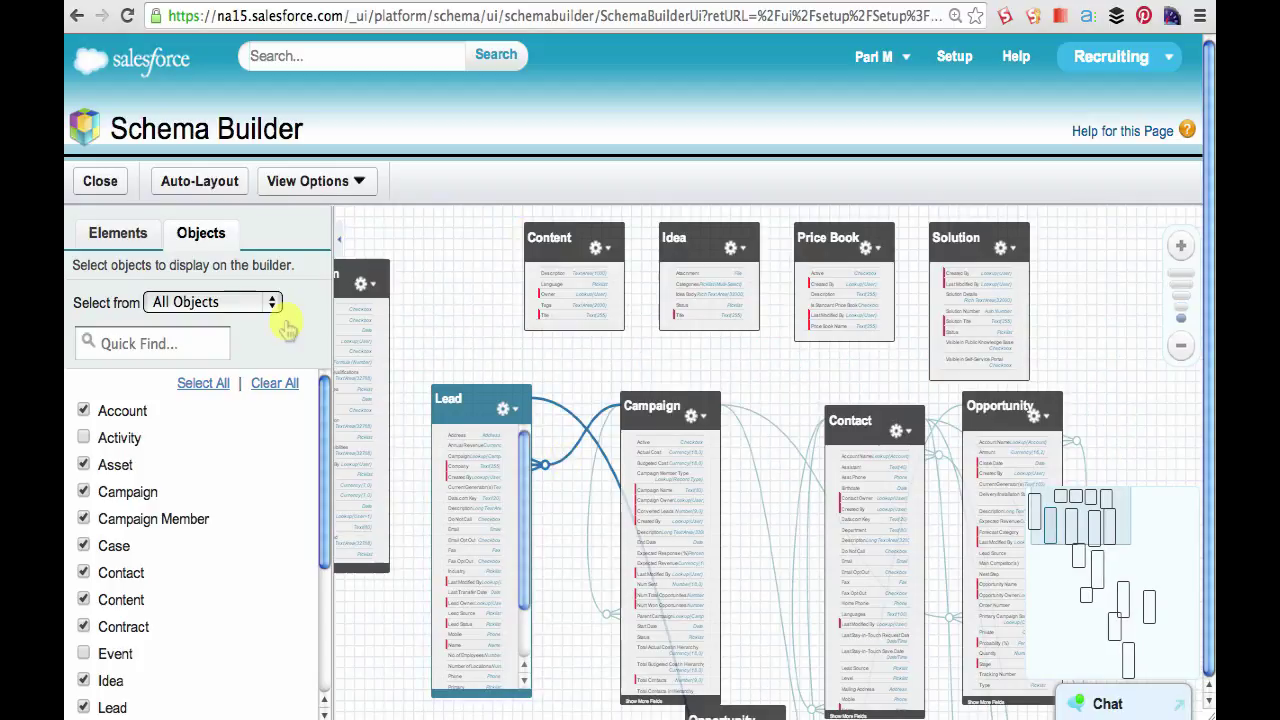
left_click(118, 236)
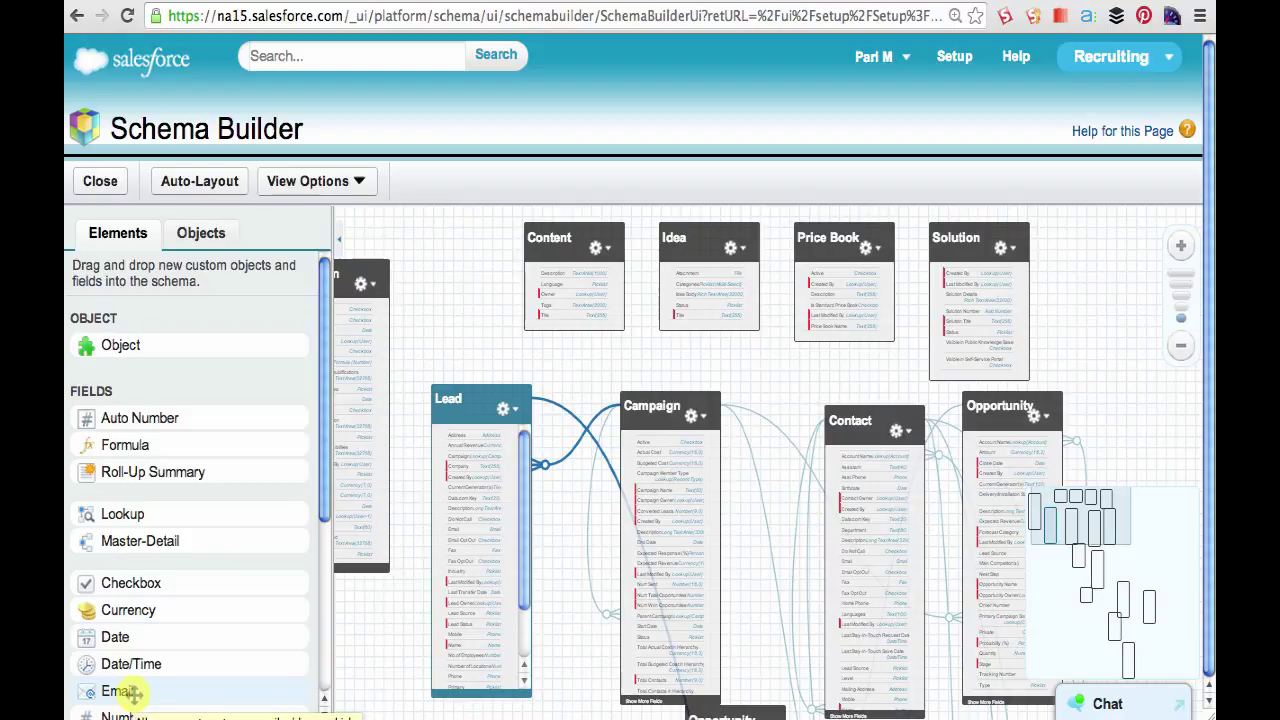
Step: Add a Candidate object, plural Candidates, described 'This object keeps track of candidate information'
left_click_drag(120, 345, 462, 295)
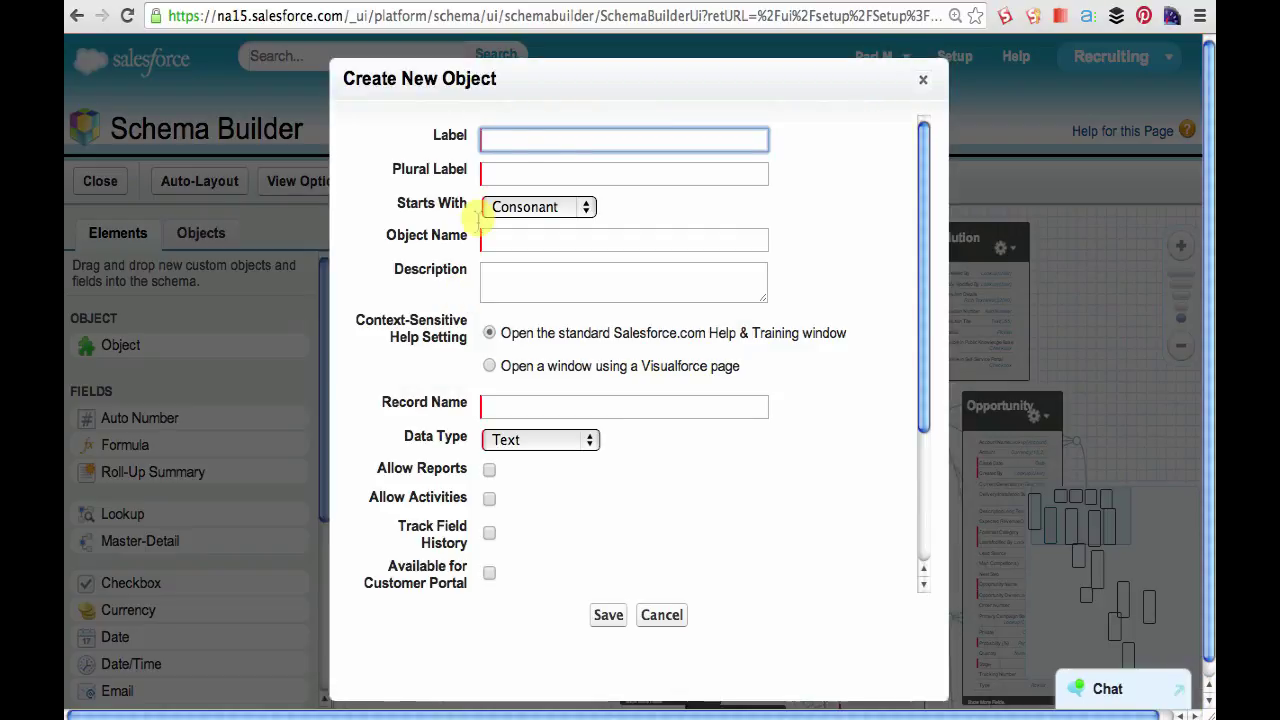
type("Candidate")
key("Tab")
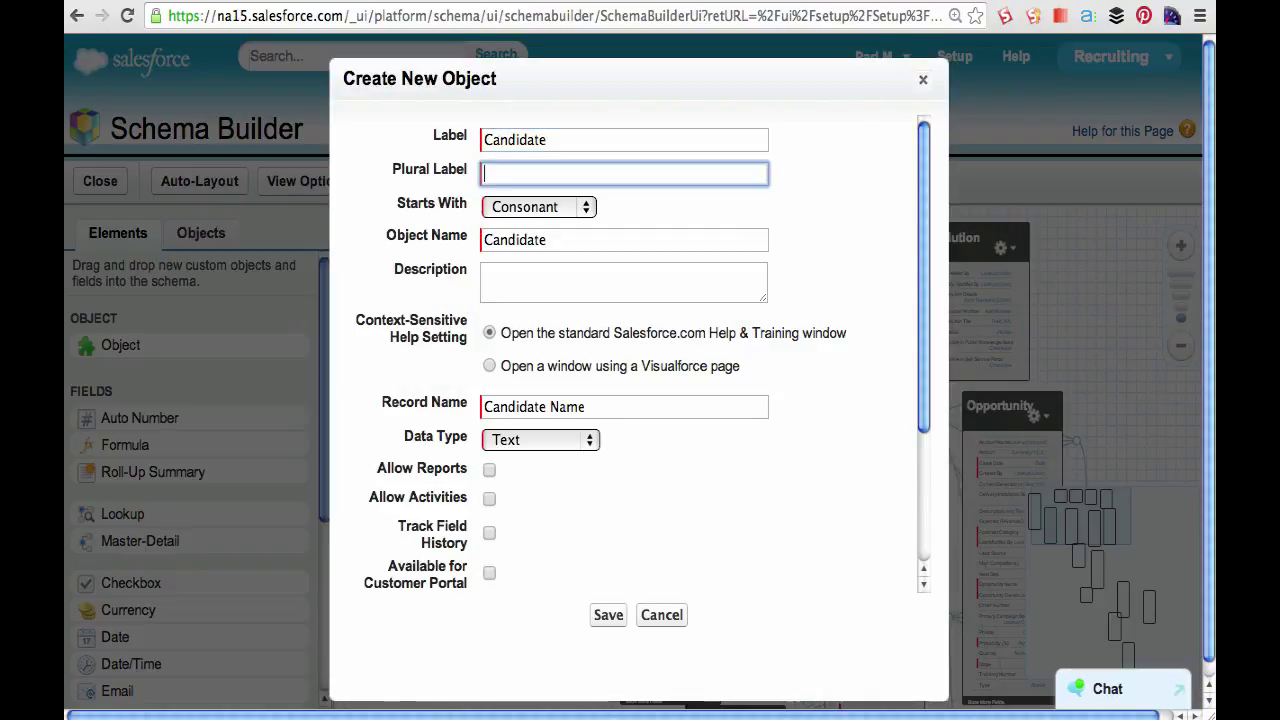
type("Candidates")
left_click(511, 278)
type("Th")
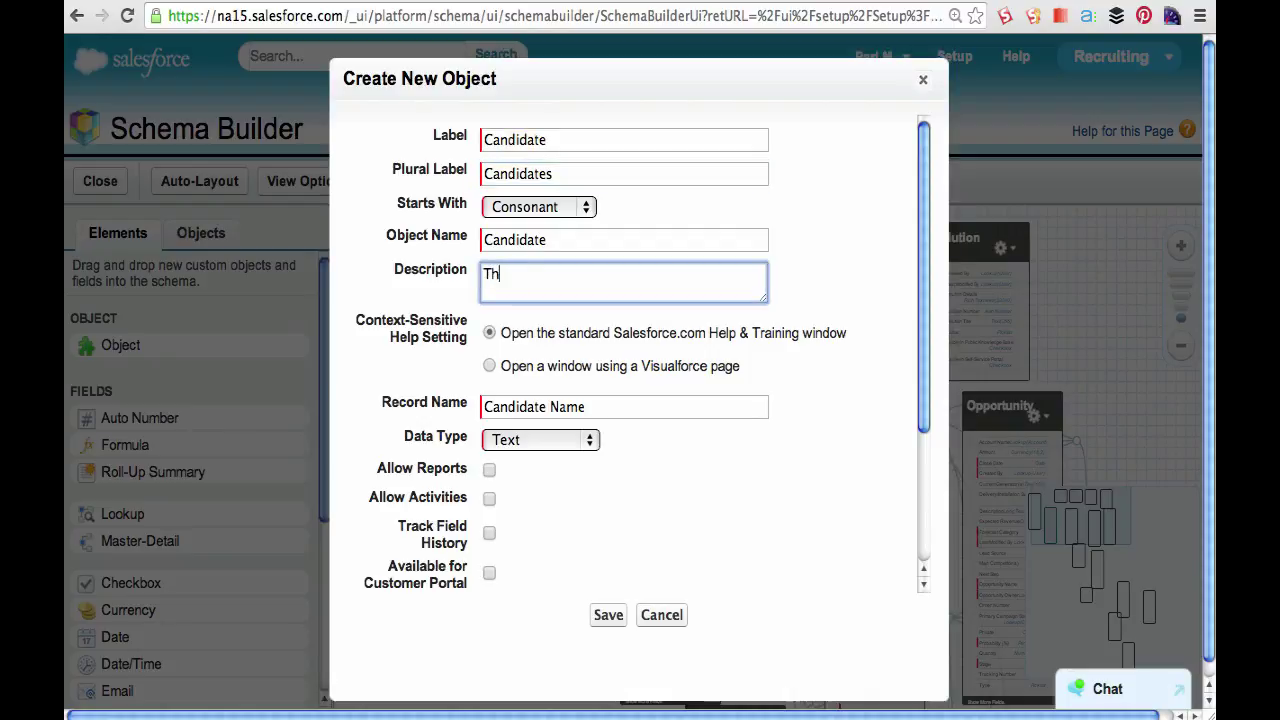
type("is object keeps track of can")
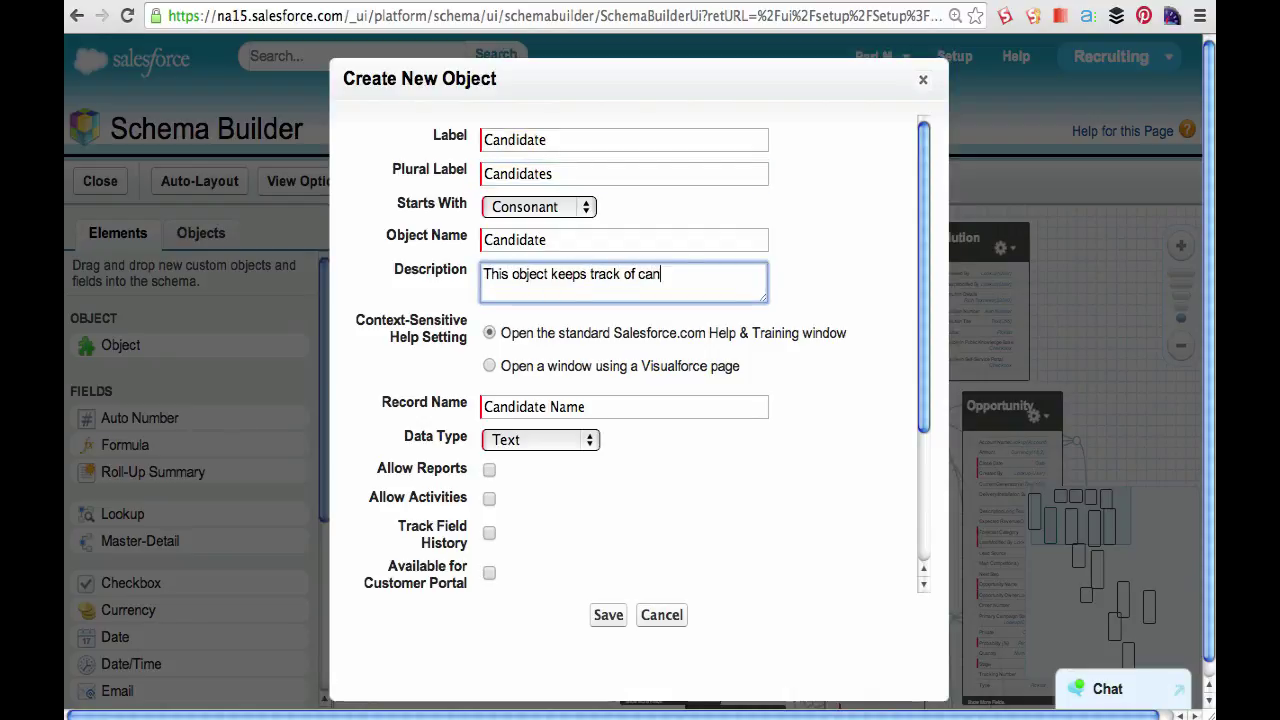
type("didate information")
Step: Make Candidate Number an Auto Number, format C-{00000} starting at 1, allow reports, and save
left_click(588, 407)
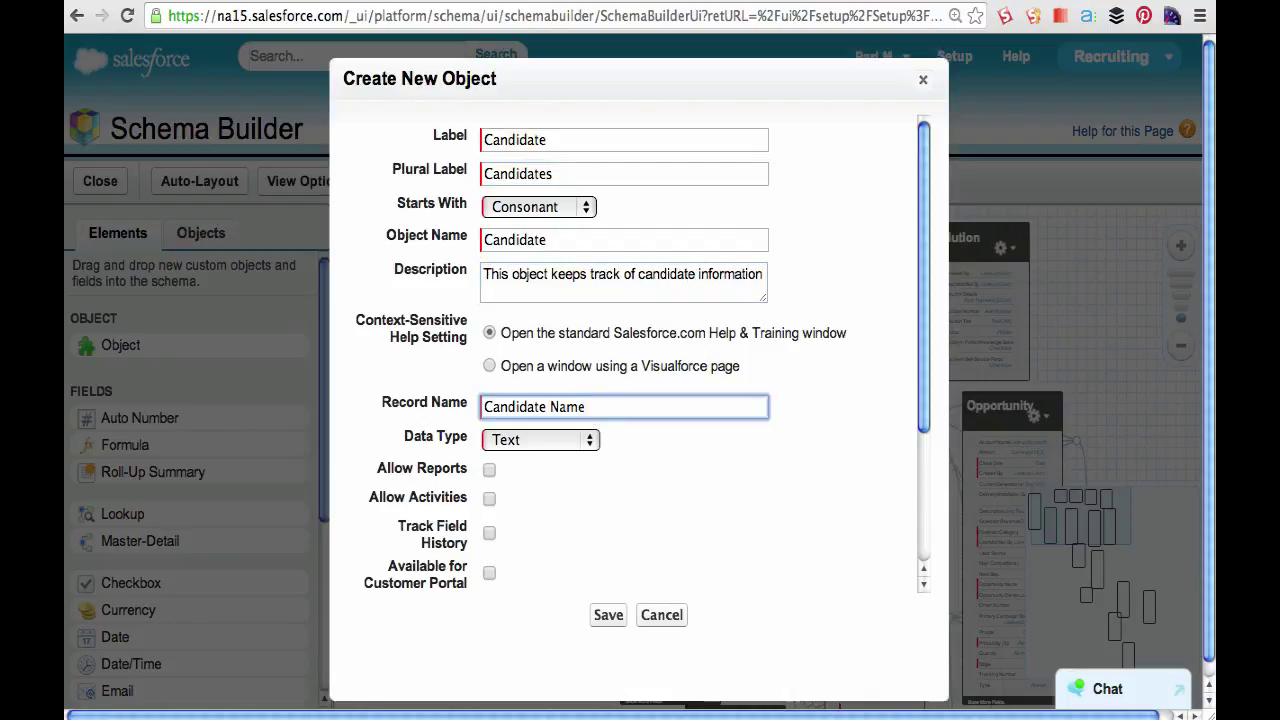
key("BackSpace")
key("BackSpace")
key("BackSpace")
type("umber")
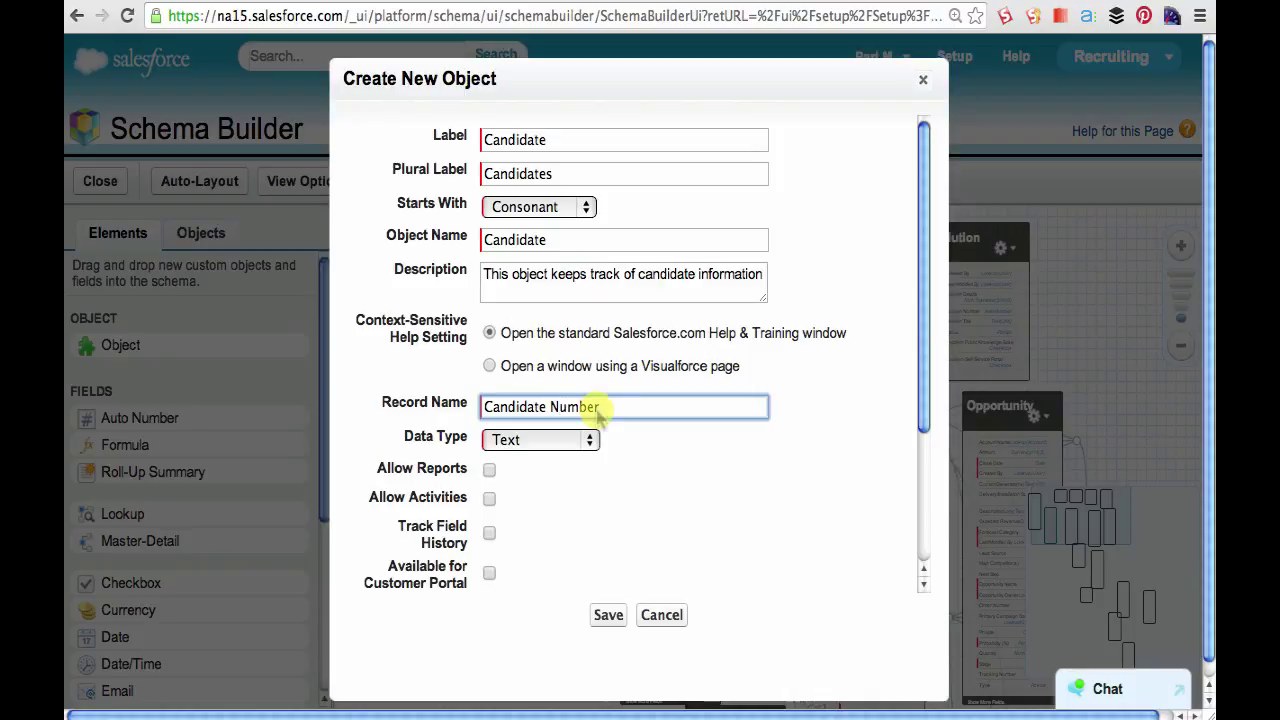
left_click(540, 440)
left_click(525, 422)
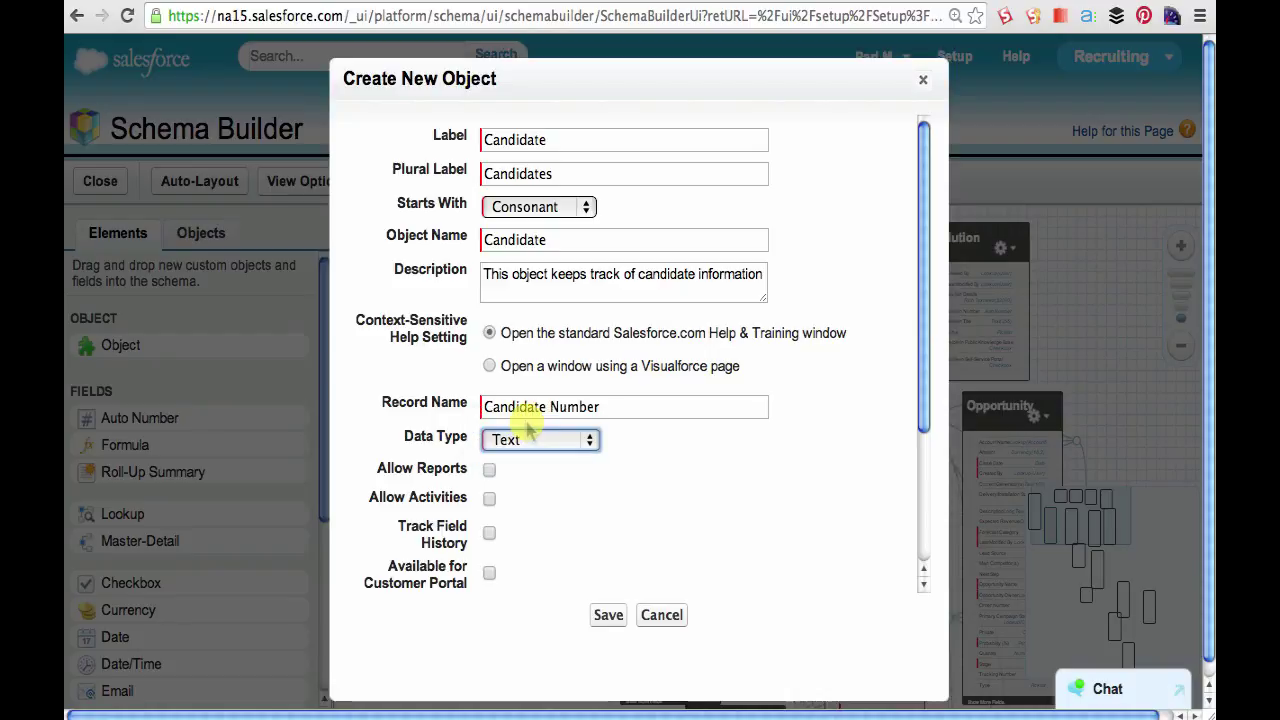
left_click(500, 473)
type("C")
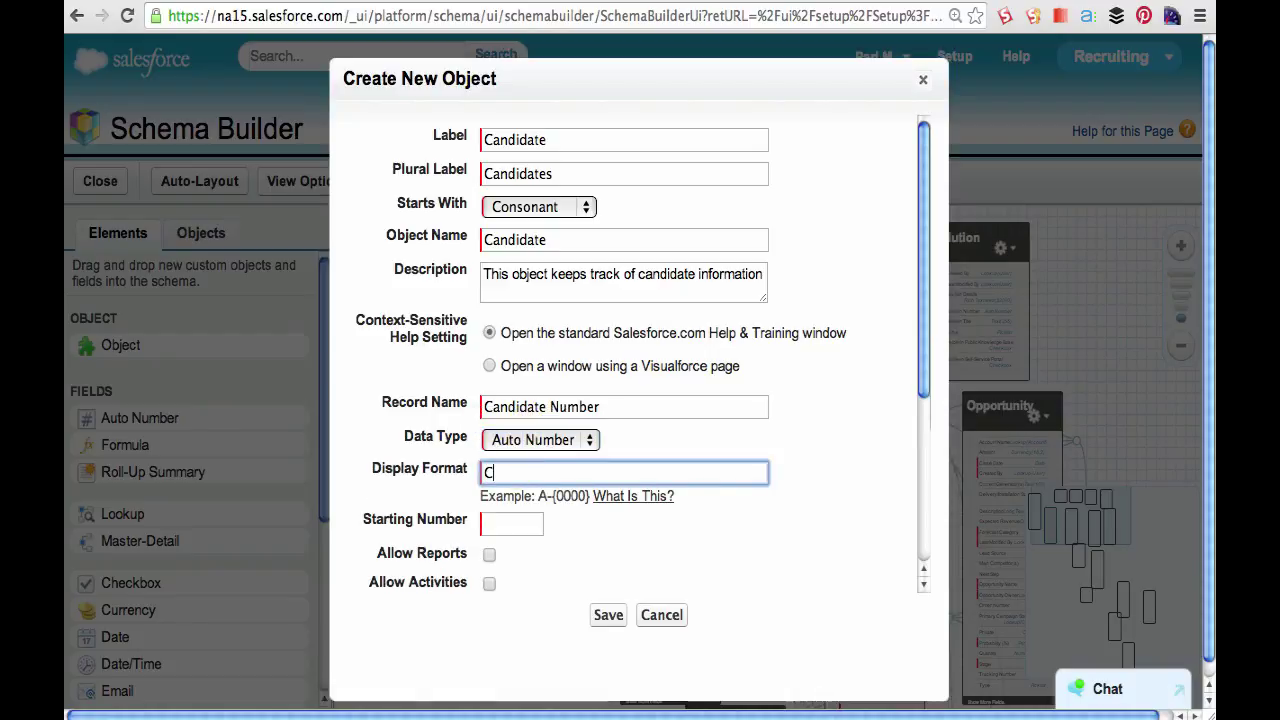
type("-{}")
type("00000}")
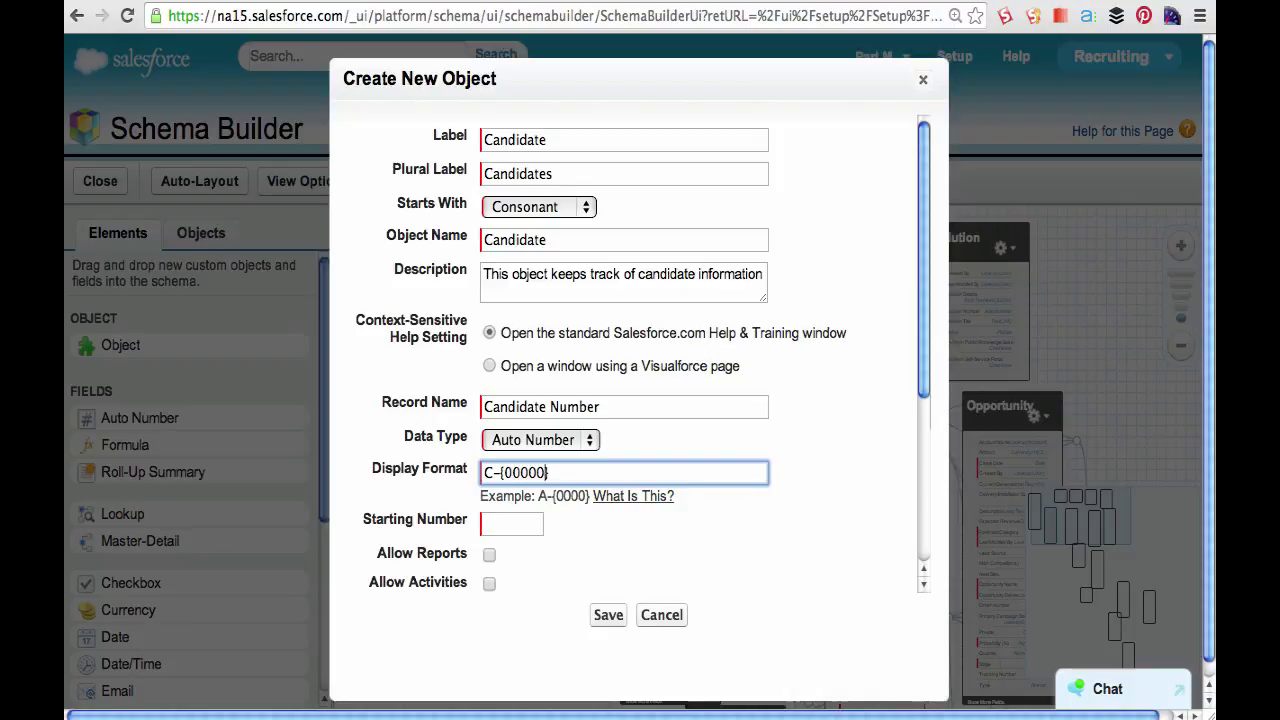
left_click(508, 523)
type("1")
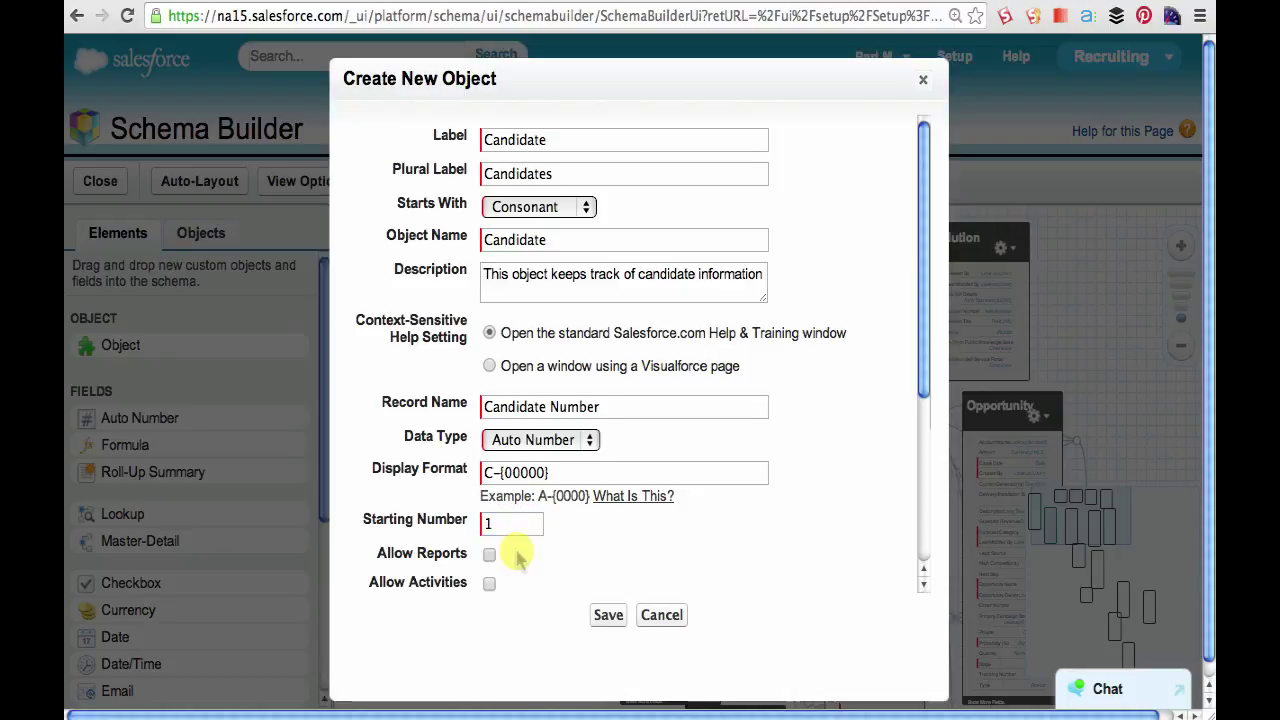
left_click(489, 555)
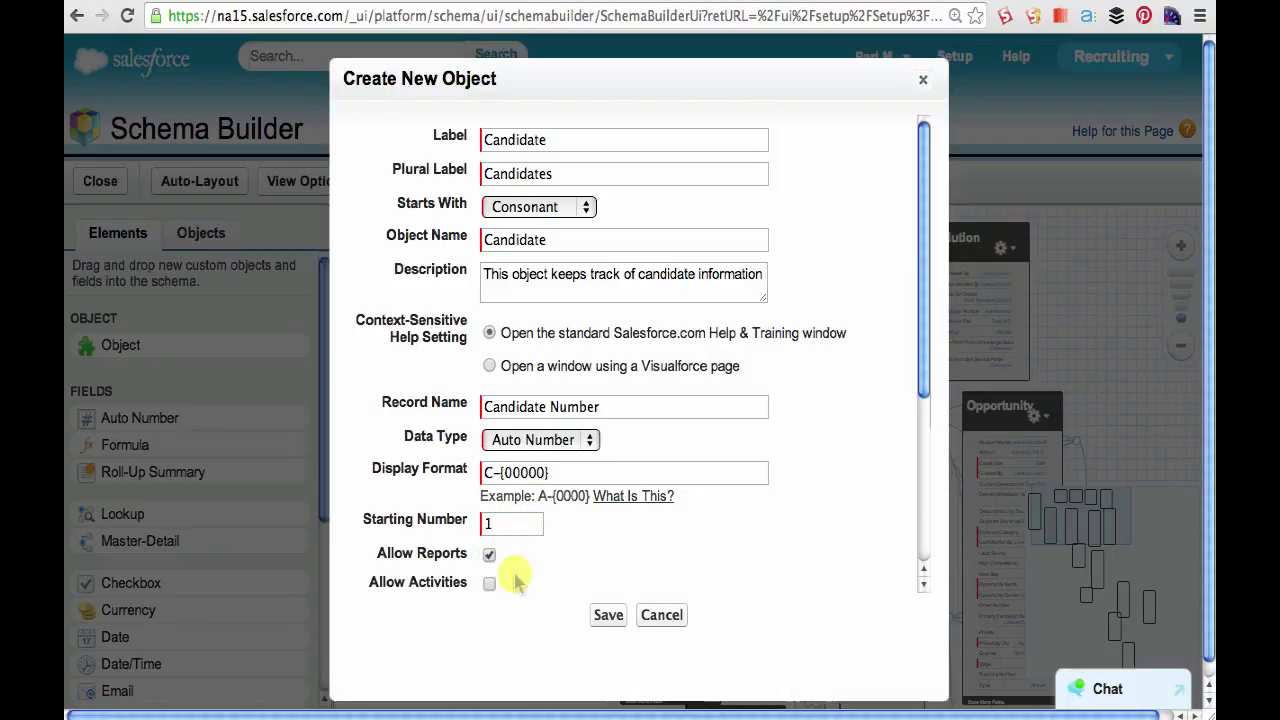
left_click(607, 615)
scroll(133, 527, "down", 5)
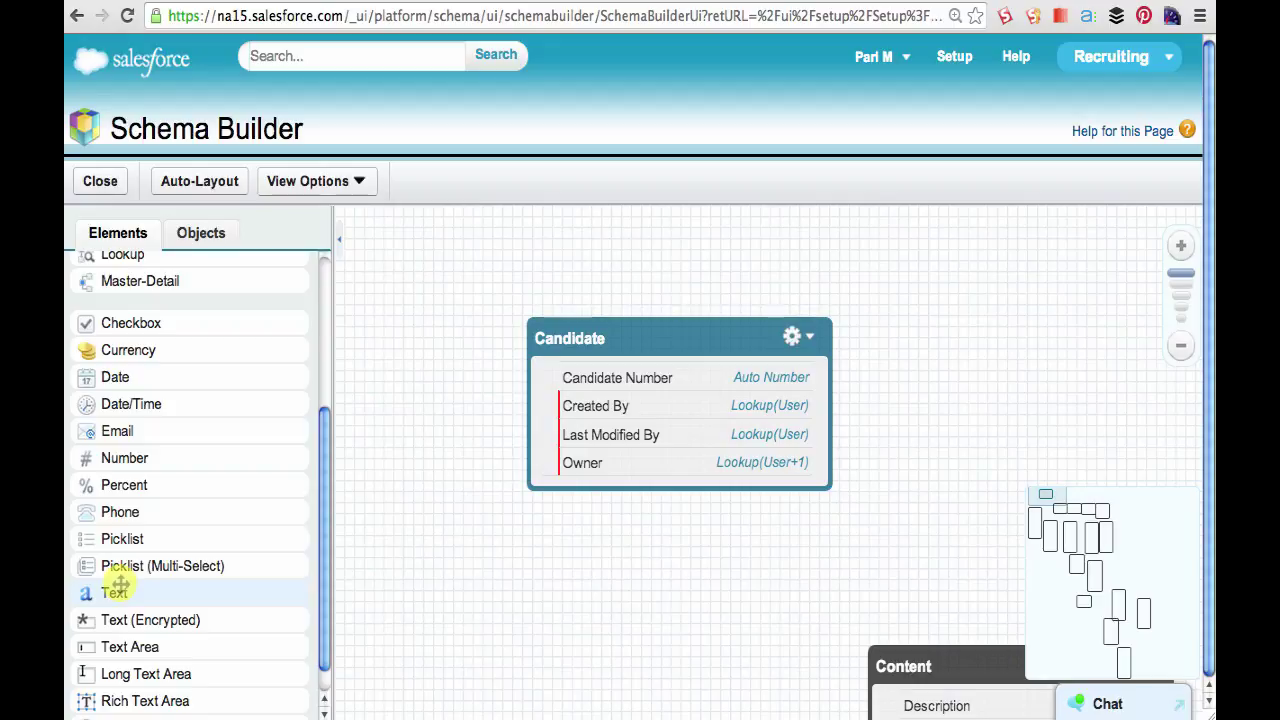
Step: Add a First Name text field of length 20 to the Candidate object
left_click_drag(120, 585, 643, 397)
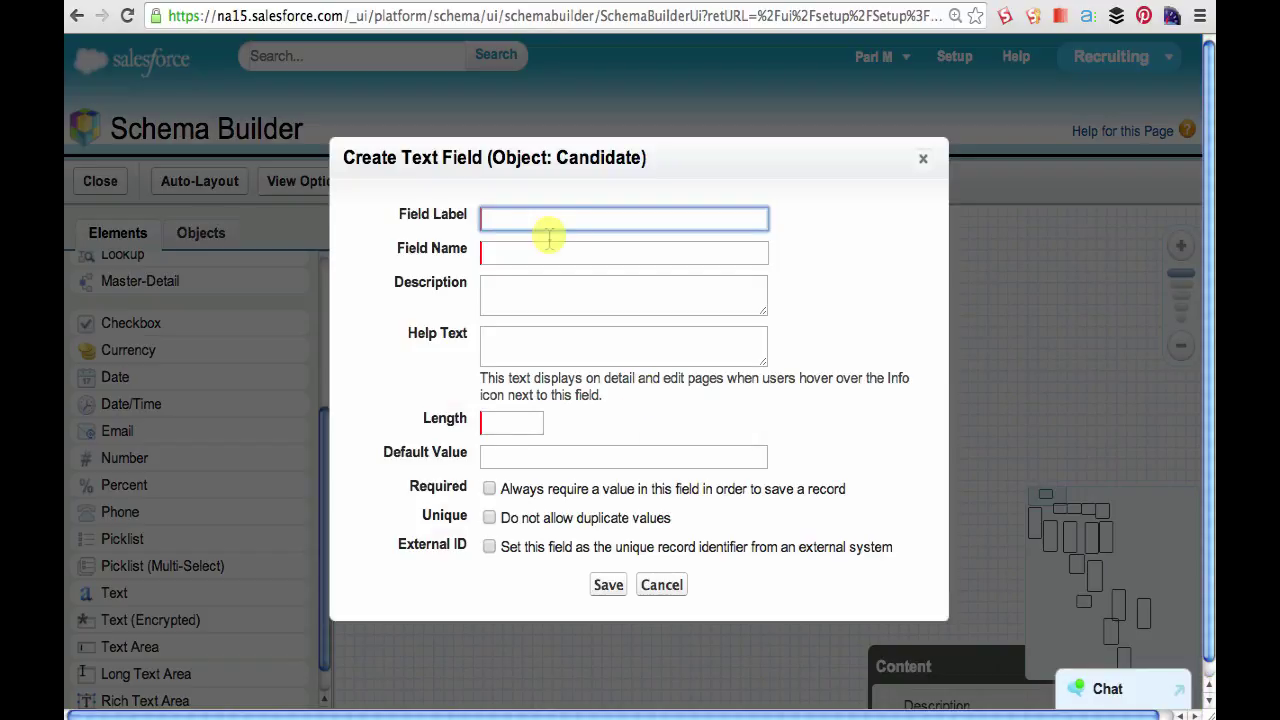
type("First Name")
key("Tab")
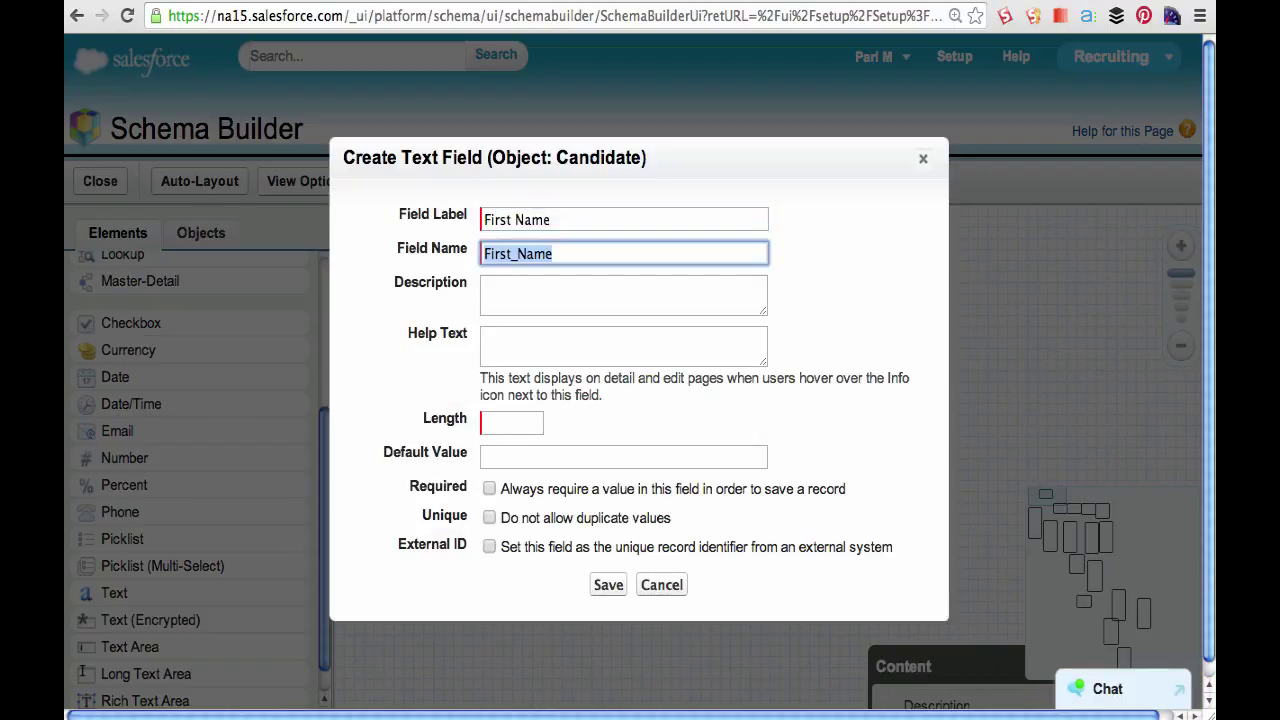
key("Tab")
key("Tab")
key("Tab")
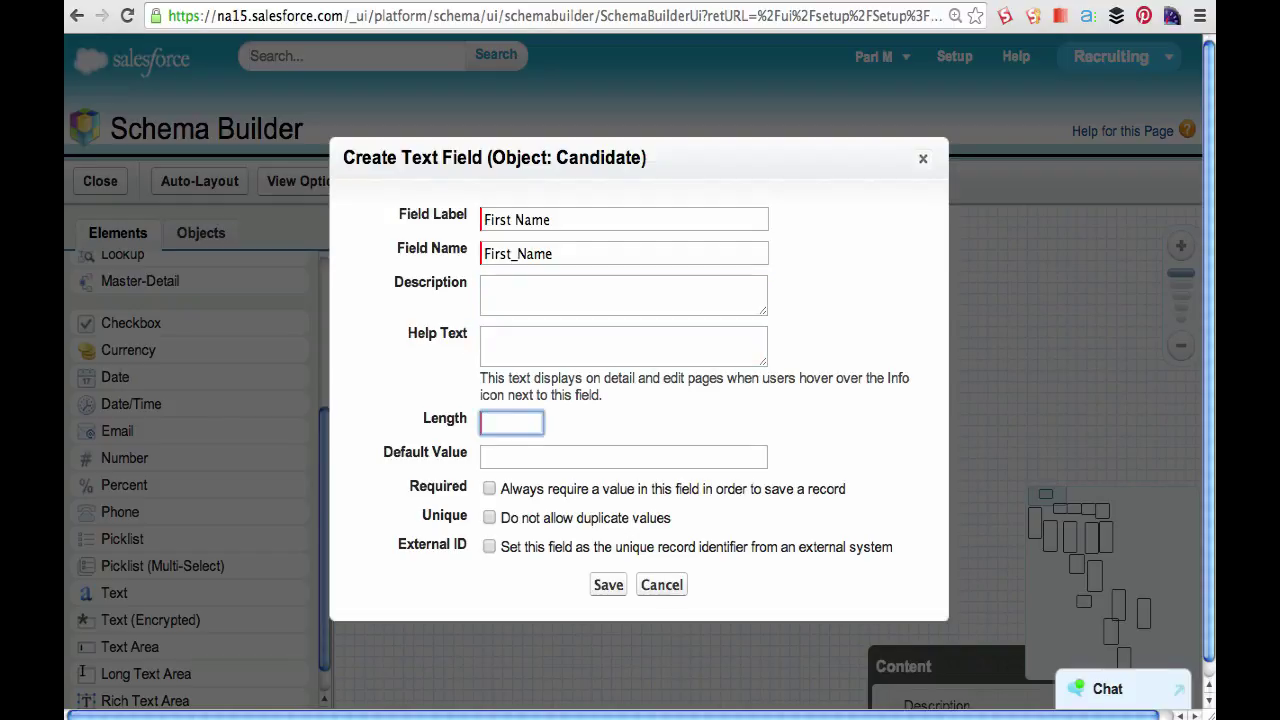
type("20")
left_click(608, 585)
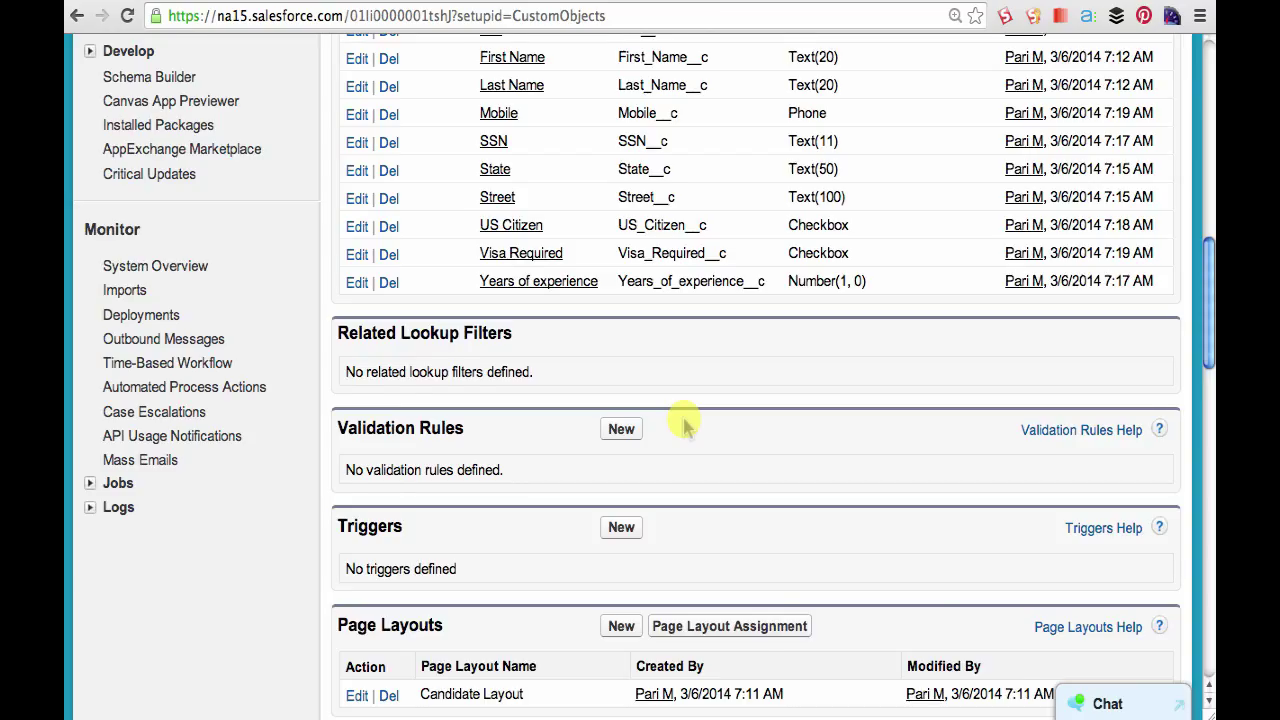
Step: Place First Name, City, Currently Employed and Current Employer in Candidate Information and save the layout
scroll(686, 423, "down", 2)
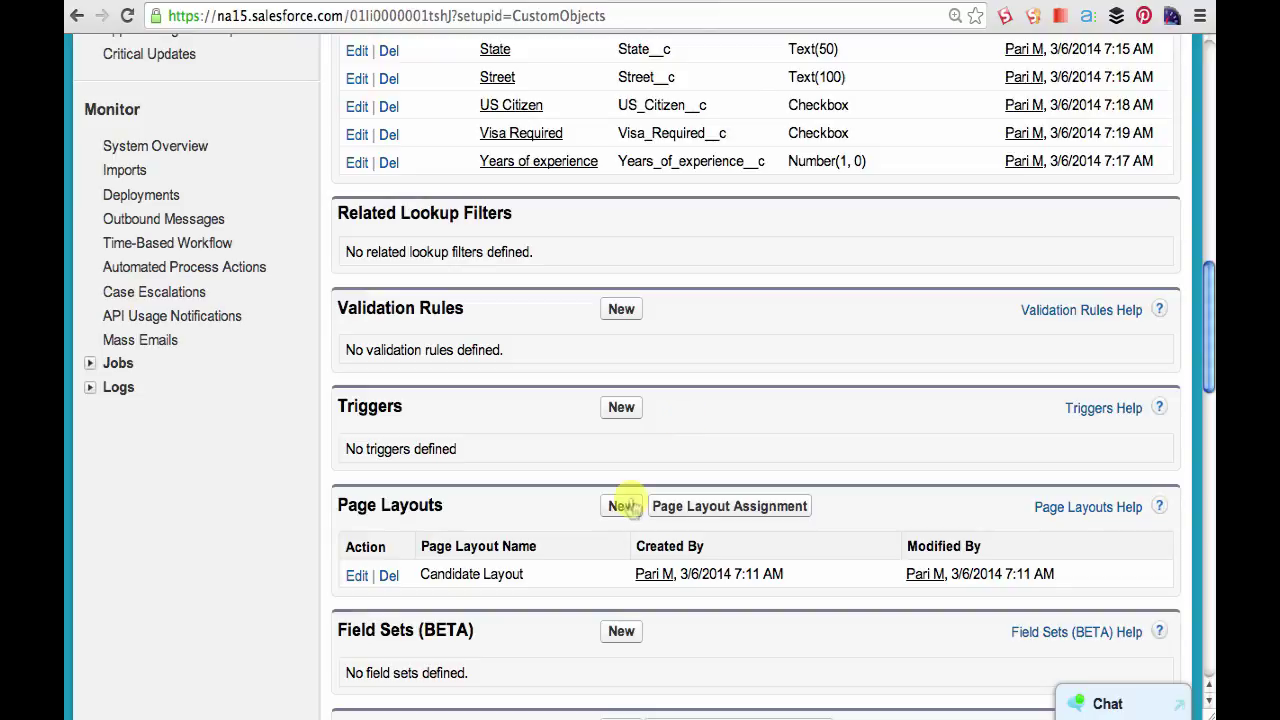
left_click(358, 578)
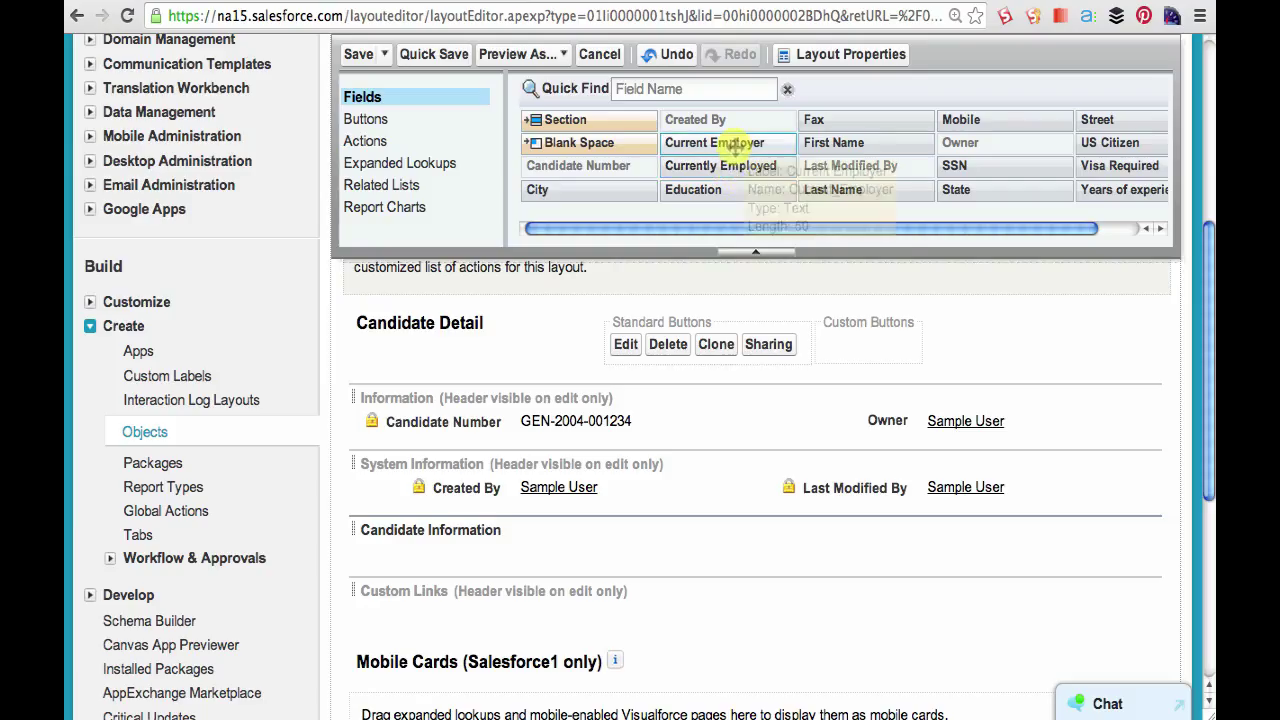
left_click_drag(737, 143, 830, 575)
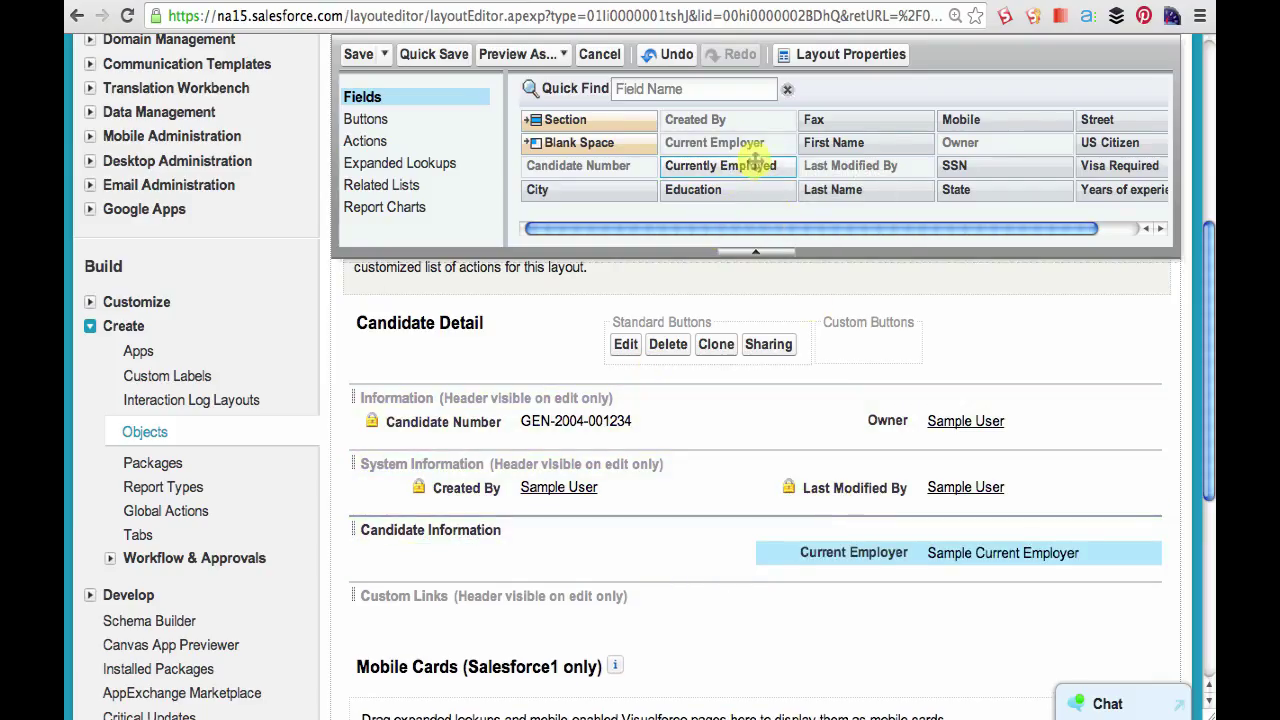
left_click_drag(755, 165, 850, 545)
left_click_drag(537, 189, 560, 550)
left_click_drag(863, 142, 546, 519)
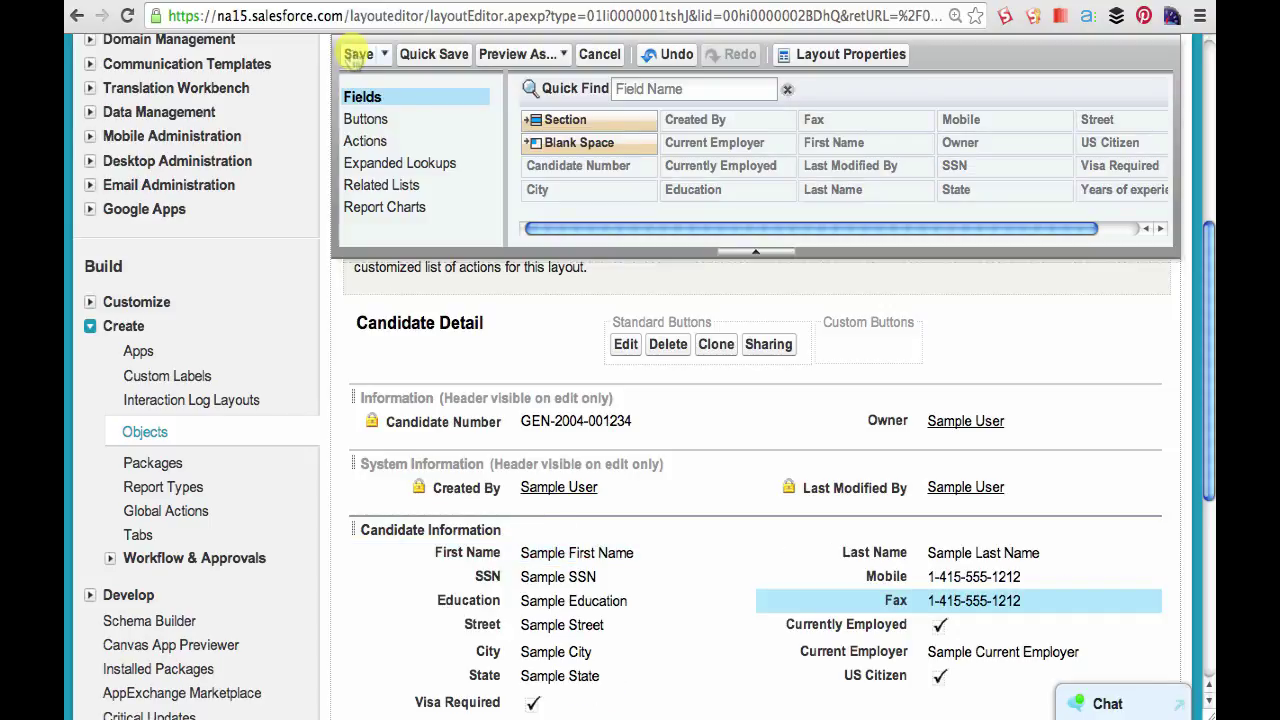
left_click(357, 55)
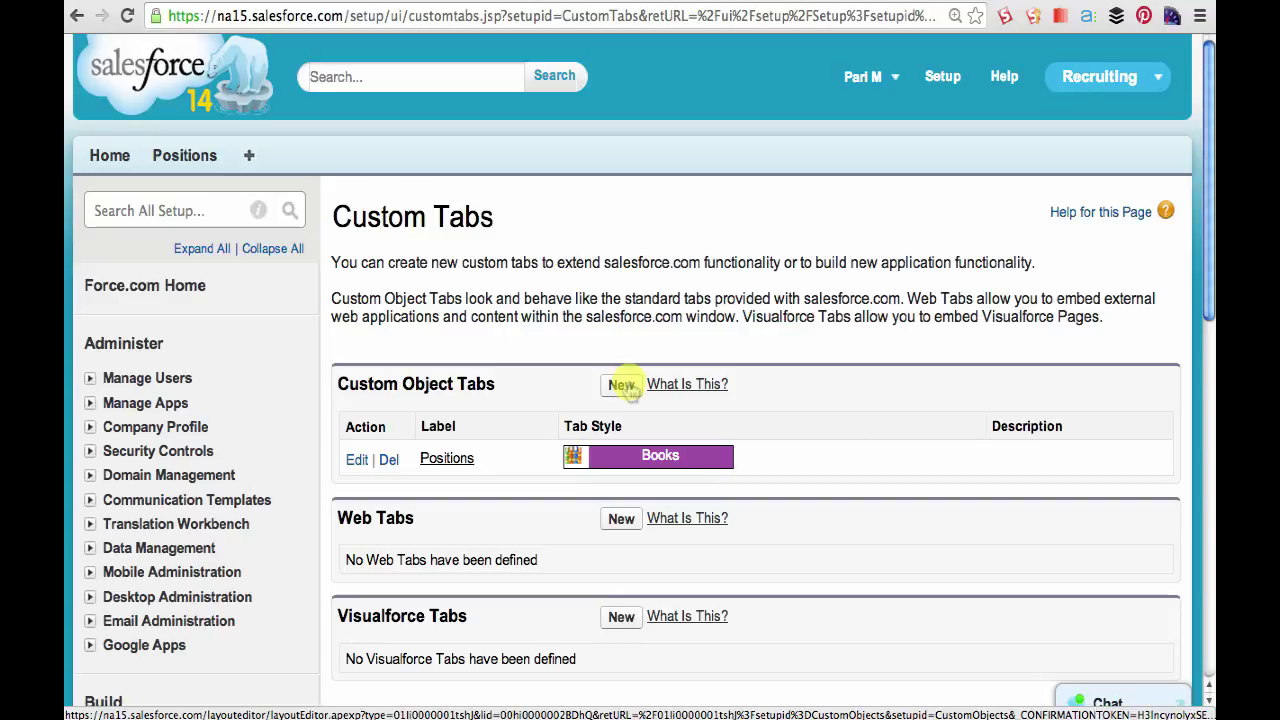
Step: Create a custom object tab for Candidate with the Caduceus style
left_click(622, 386)
left_click(588, 416)
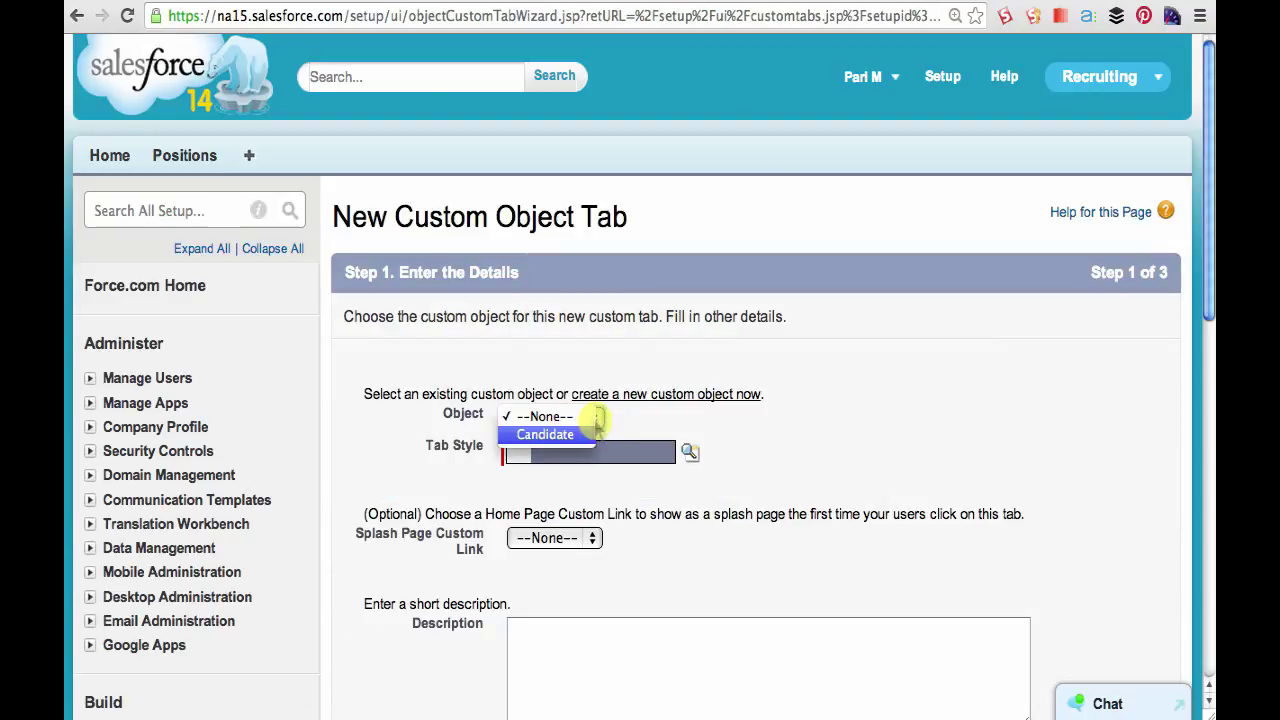
left_click(590, 435)
left_click(689, 451)
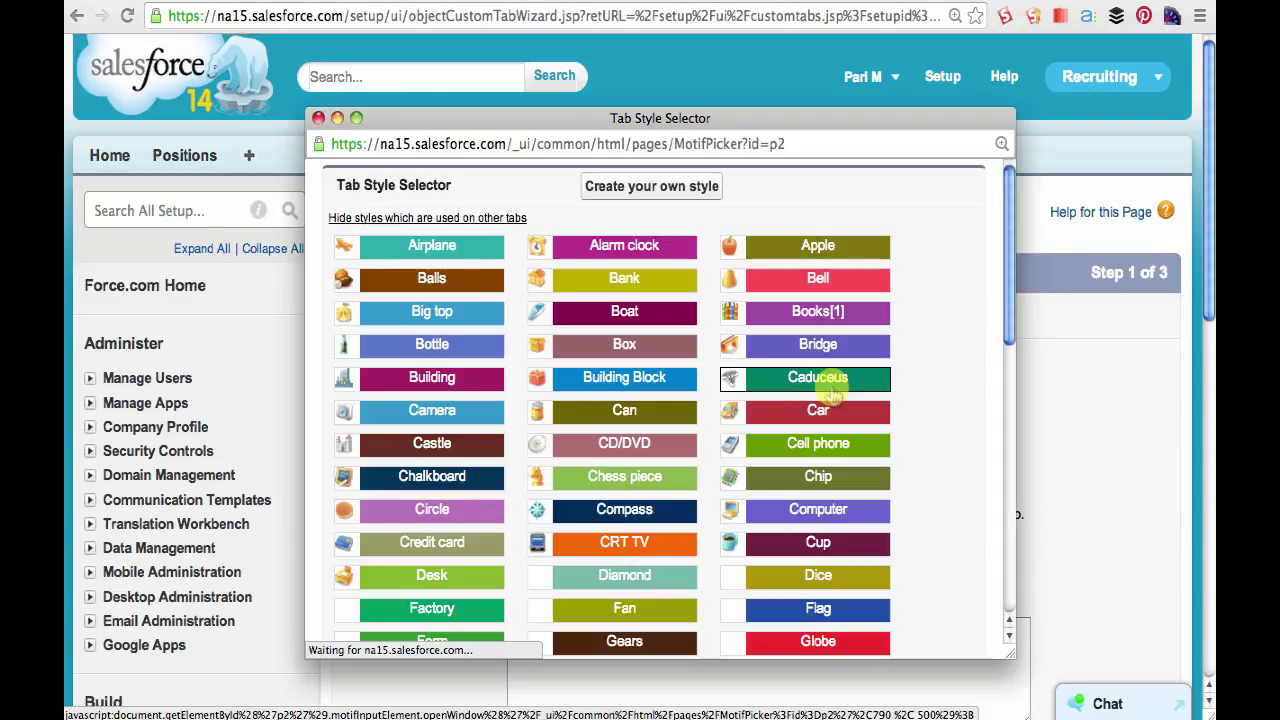
left_click(833, 397)
scroll(1090, 580, "down", 4)
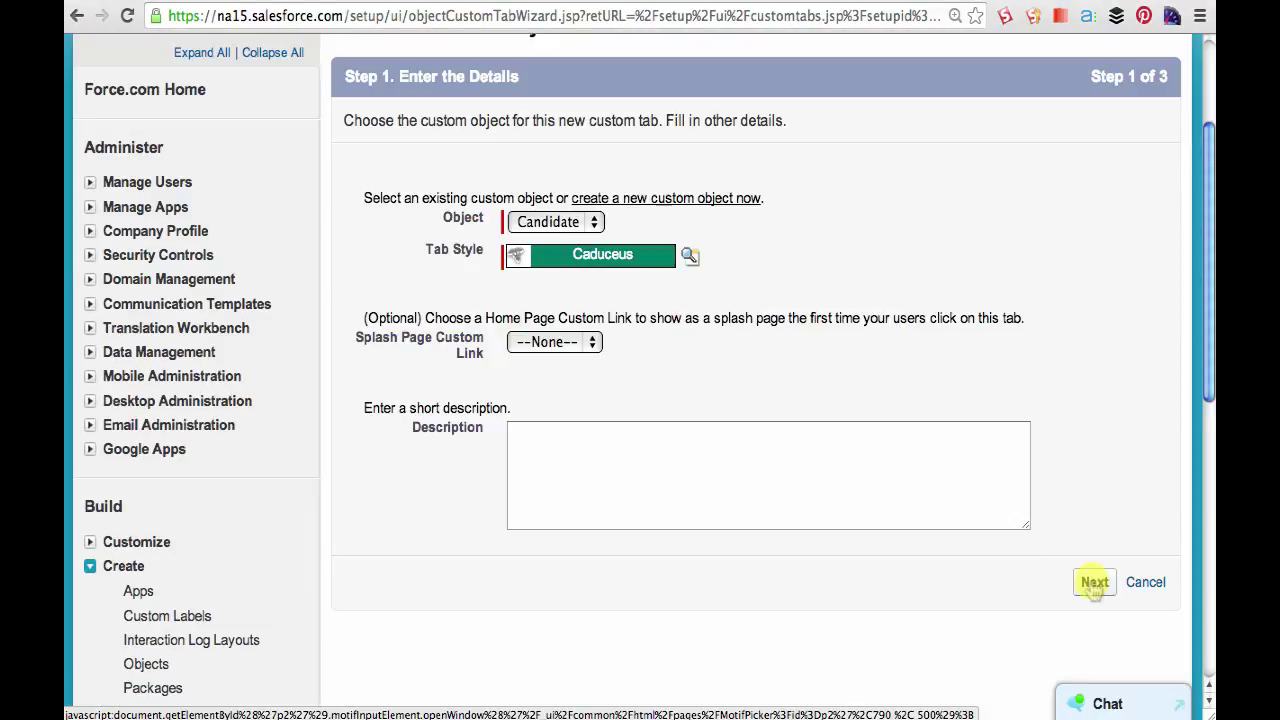
Step: Add the Candidates tab to the Recruiting app, save it, and start a new Candidate
left_click(1095, 582)
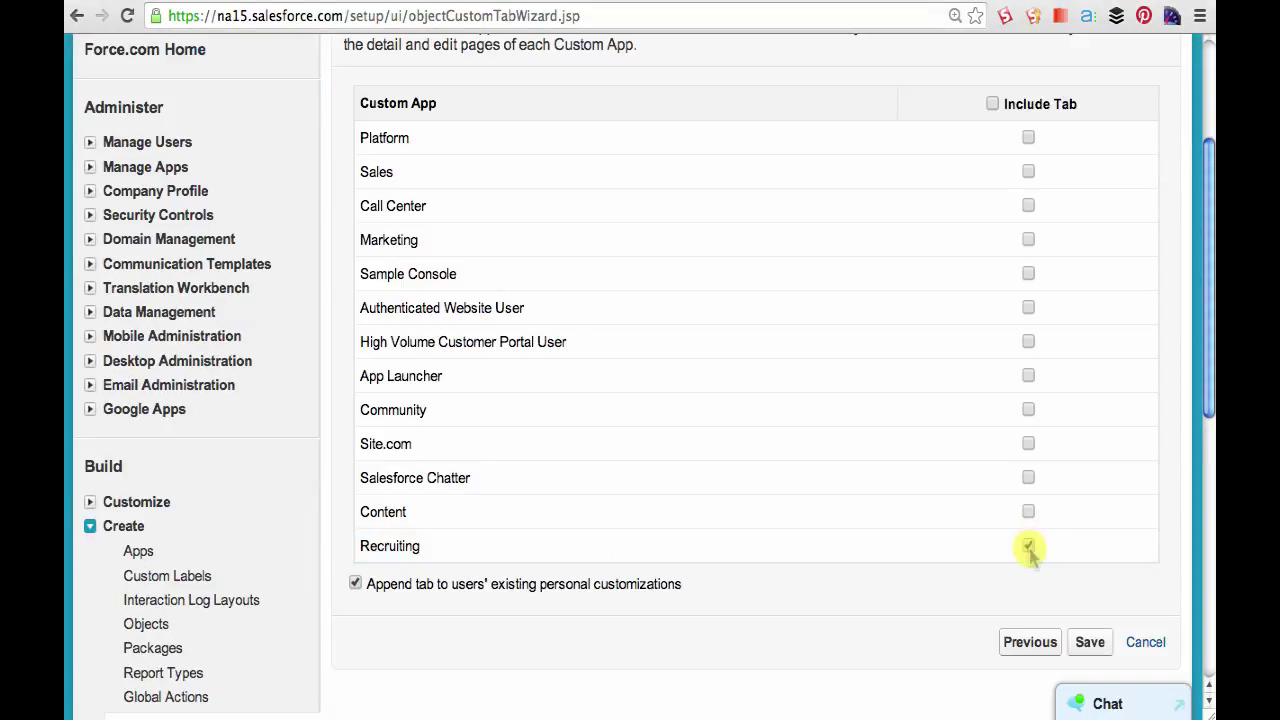
left_click(1028, 545)
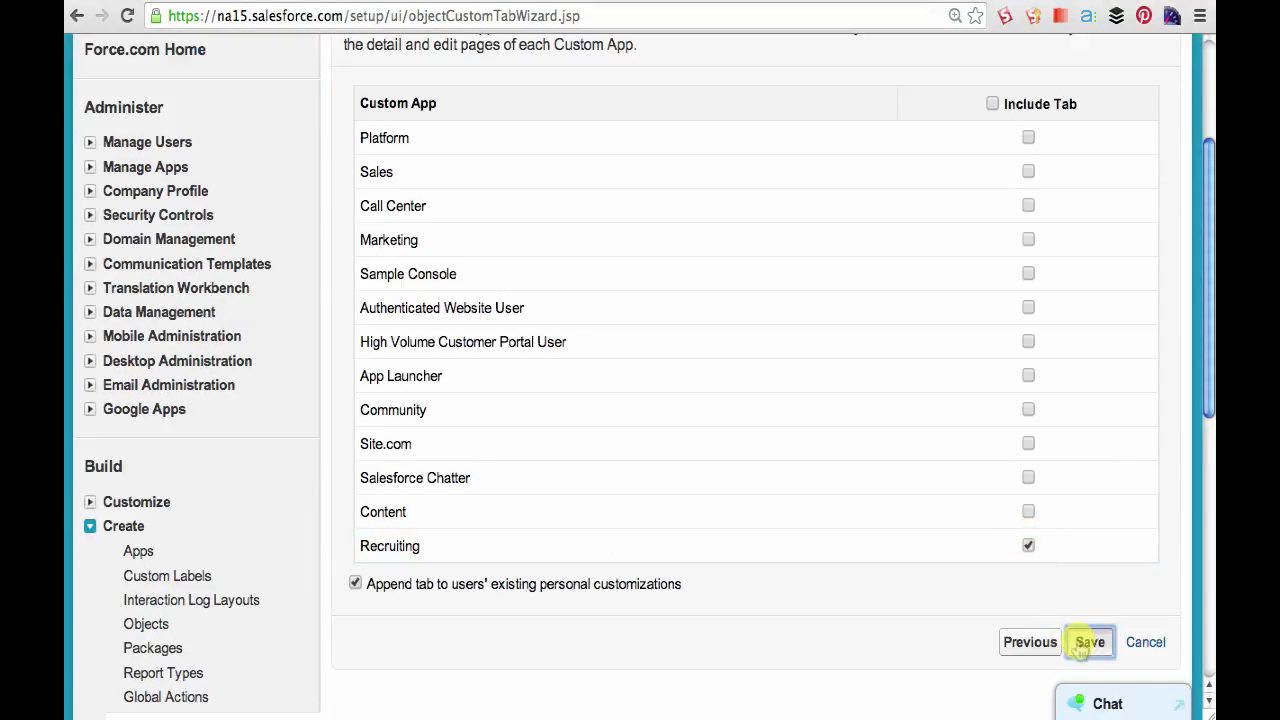
left_click(1088, 642)
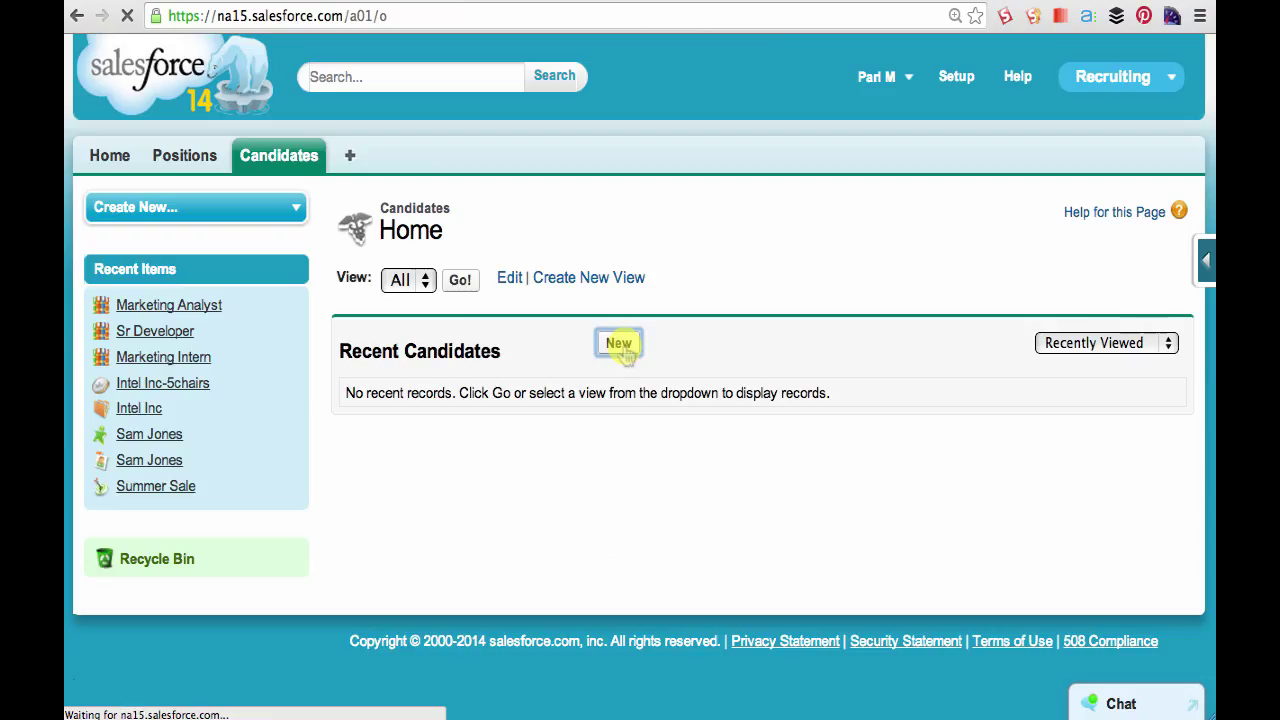
left_click(617, 340)
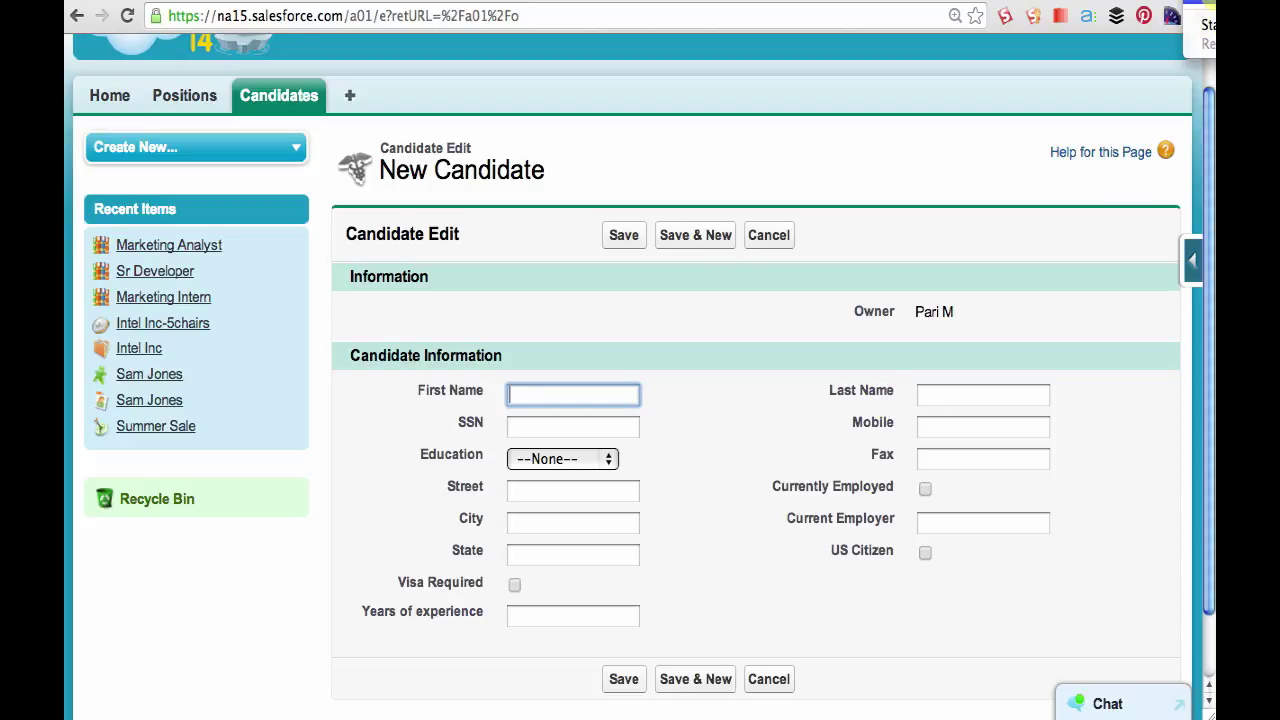
left_click(826, 376)
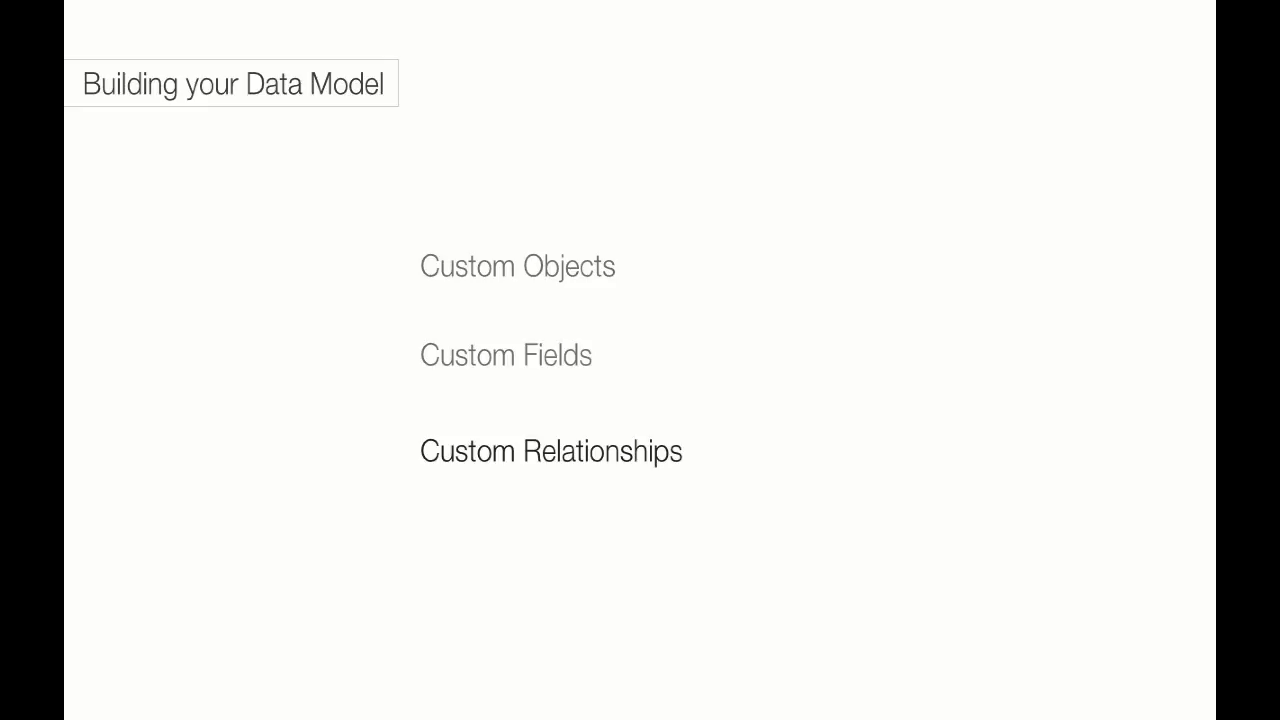
Step: Advance the slides to Object Relationships and then Lookup Relationship
key("Right")
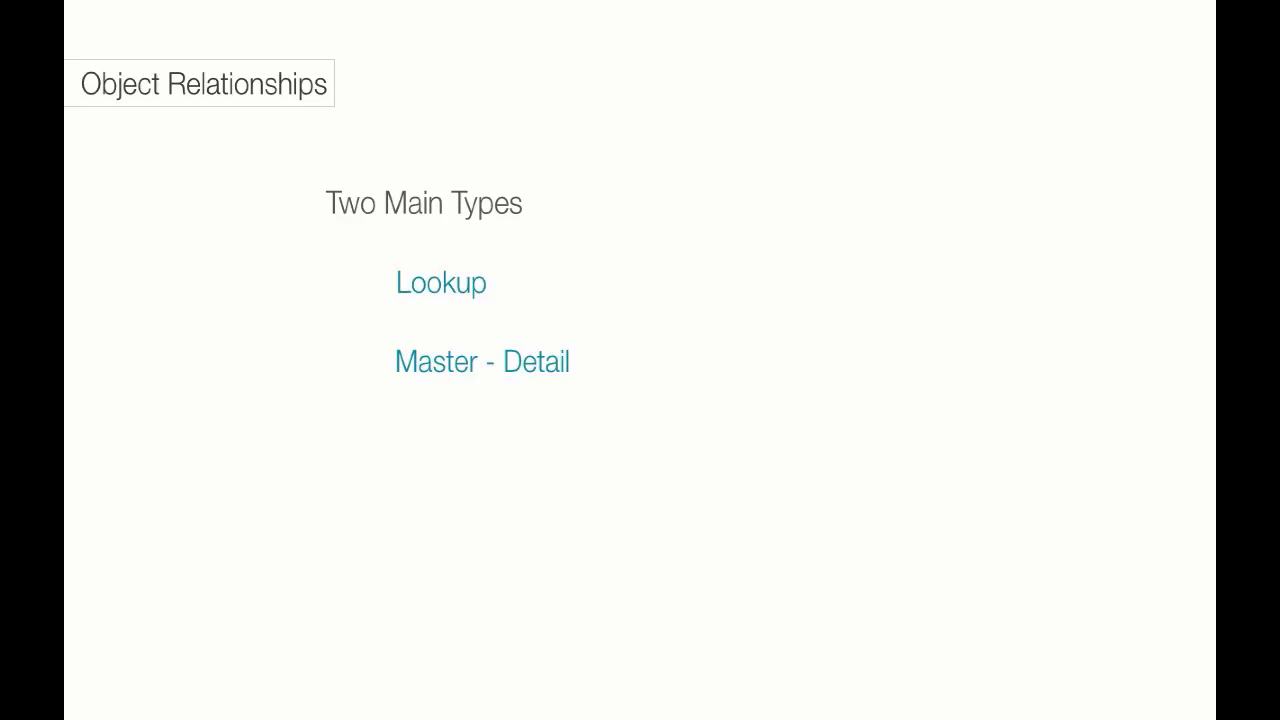
key("Right")
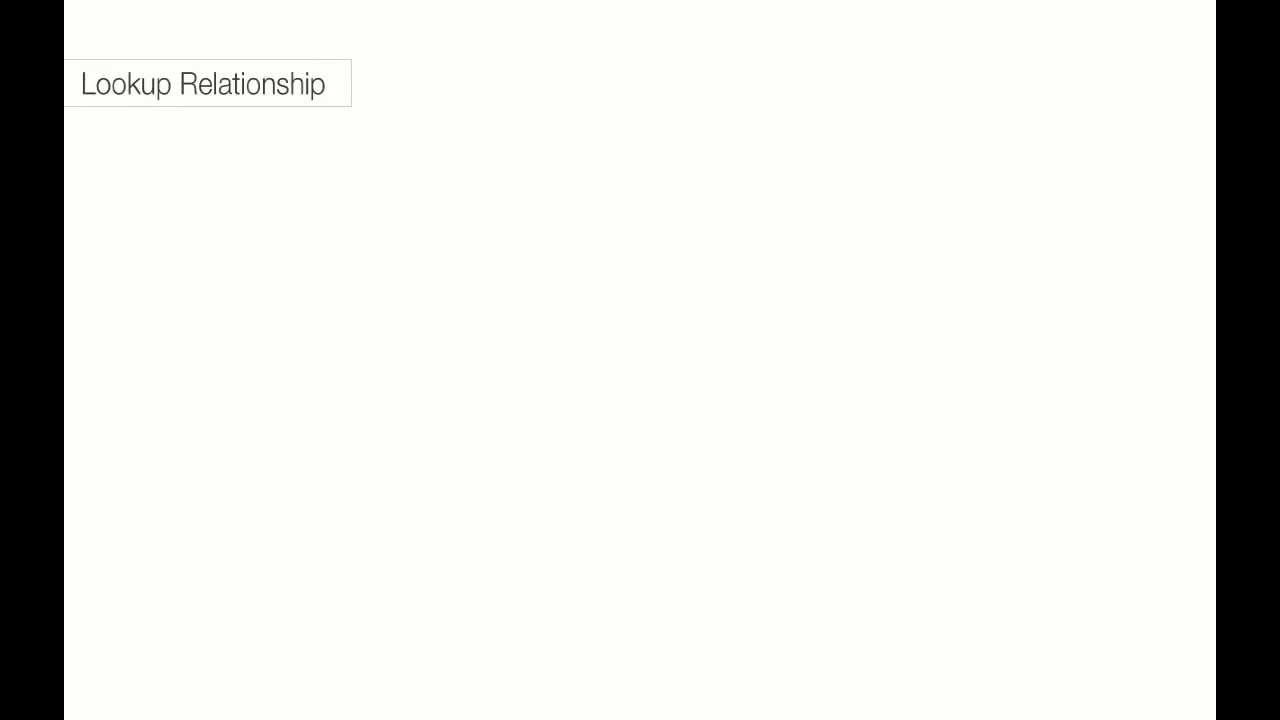
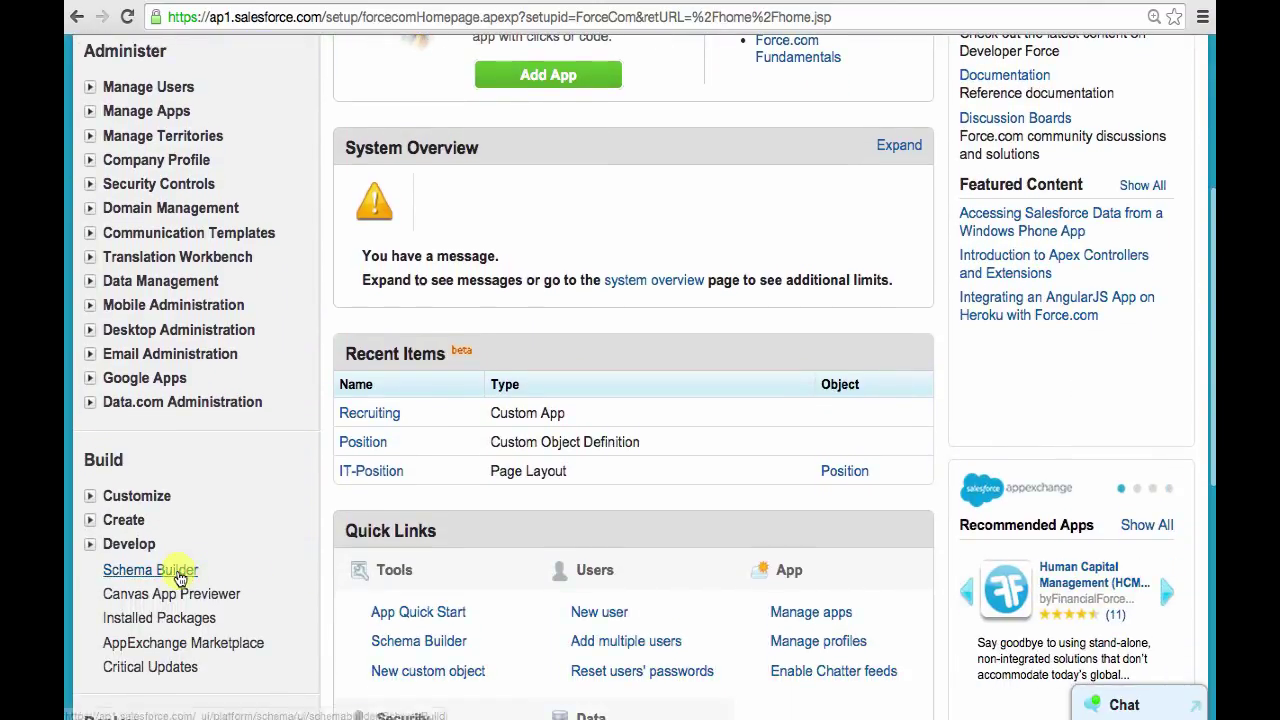
Step: In Schema Builder, add a new custom object labelled Job Application, plural Job Applications
left_click(172, 570)
left_click(121, 243)
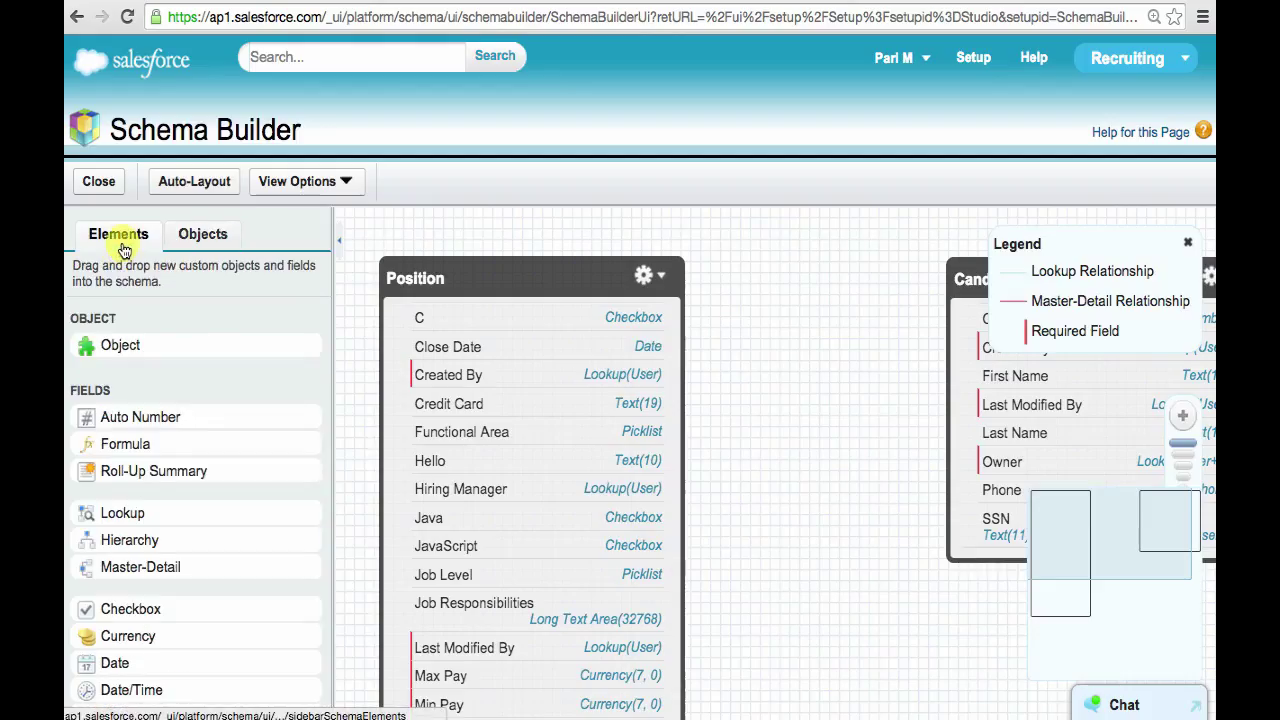
left_click_drag(122, 343, 768, 376)
type("Jo")
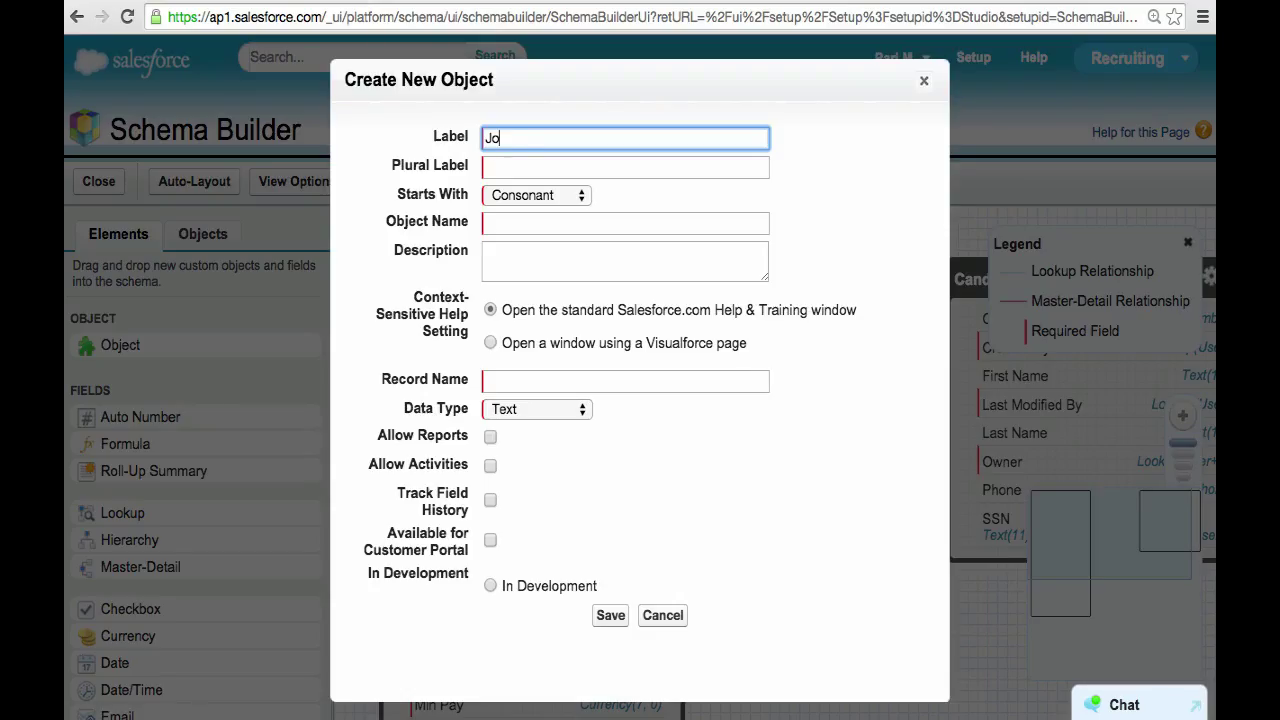
type("b Application")
key("Tab")
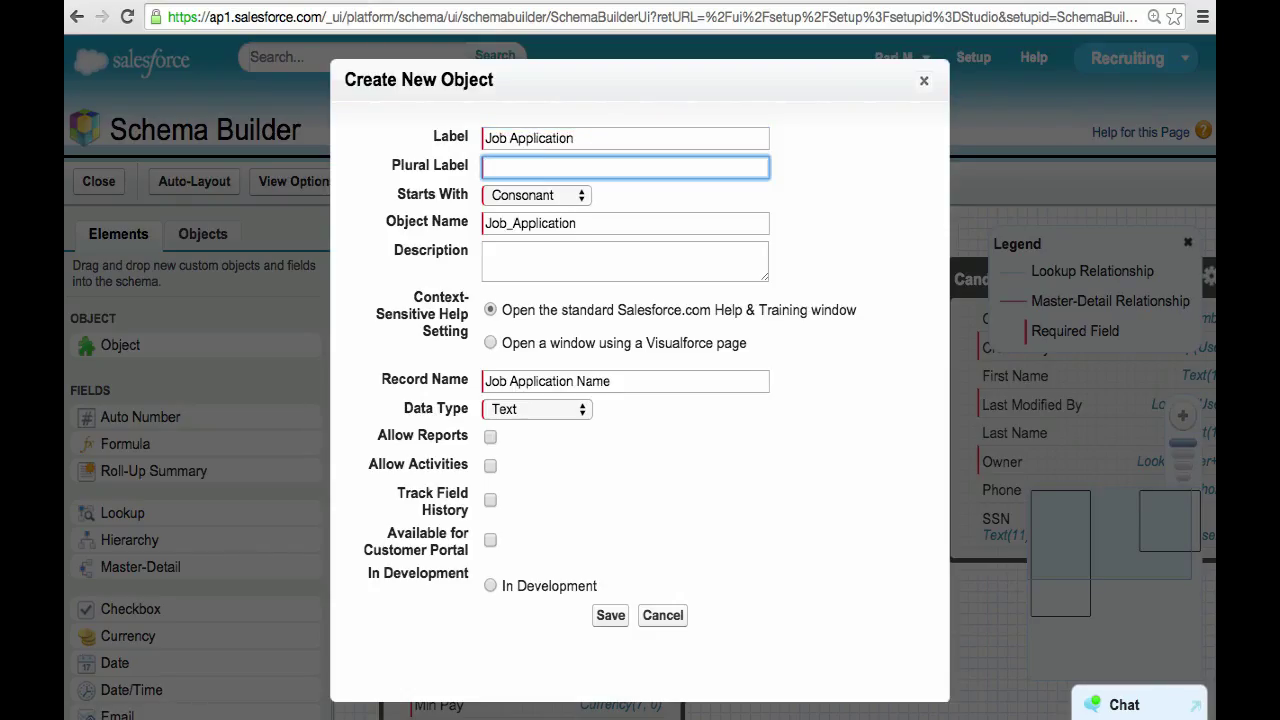
type("Job Applications")
key("Tab")
key("Tab")
key("Tab")
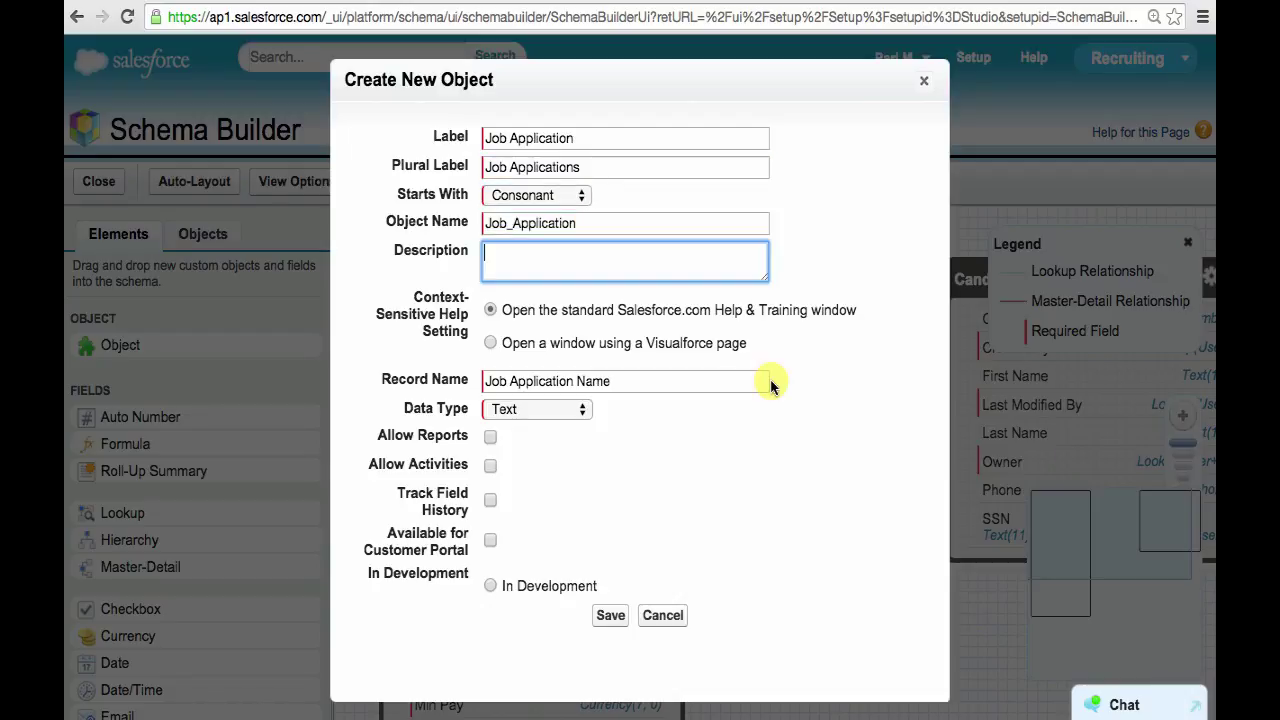
Step: Auto-number the record name as JA-{0000} starting at 1, allow reports, and save the object
left_click(703, 383)
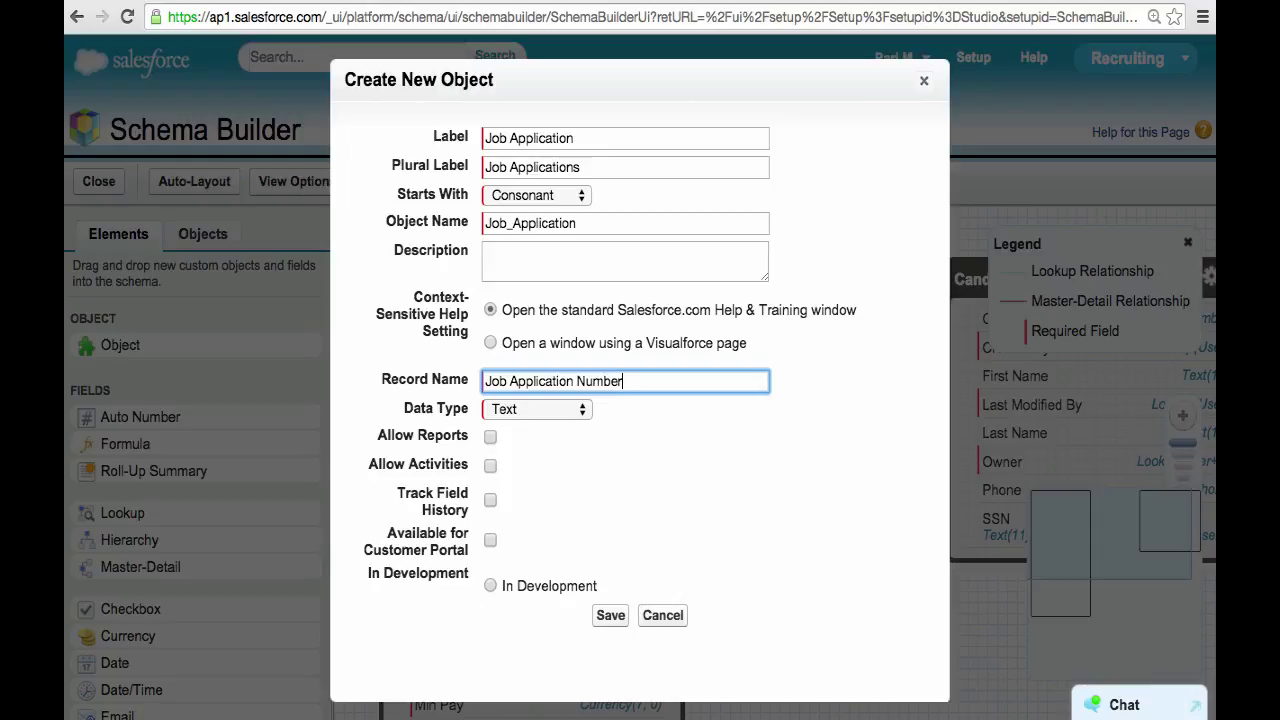
left_click(580, 410)
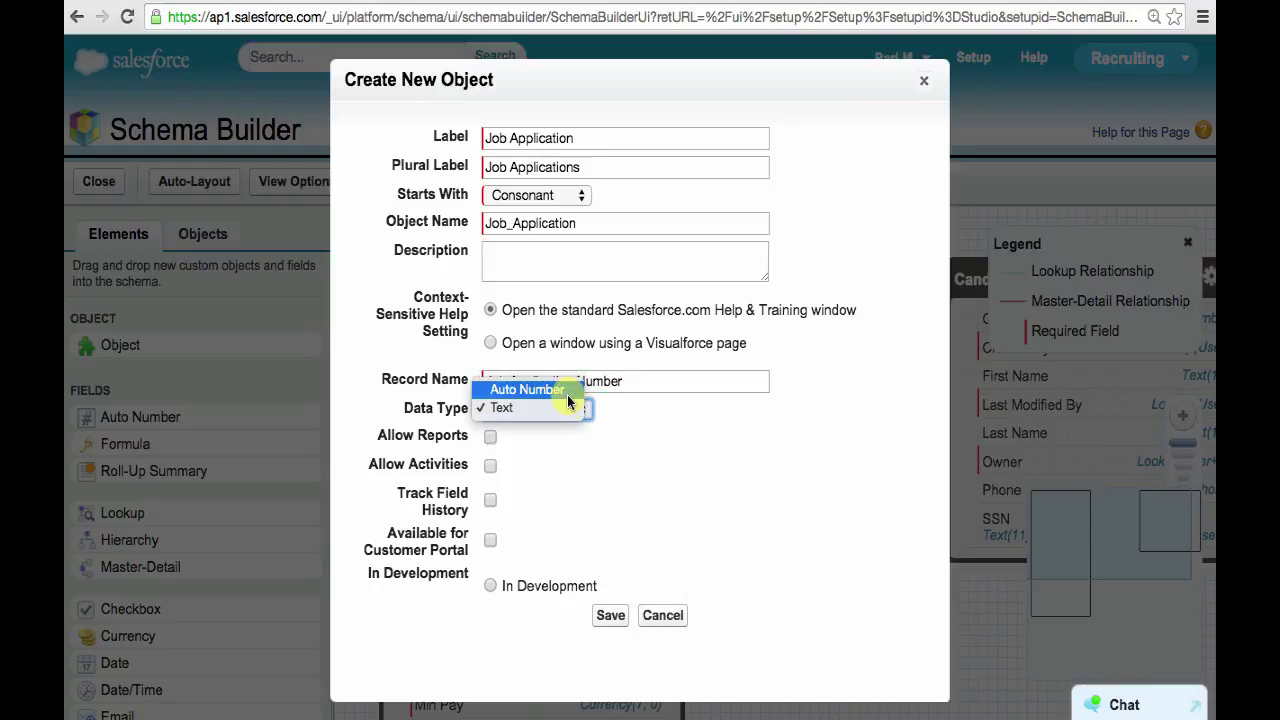
left_click(527, 390)
left_click(541, 441)
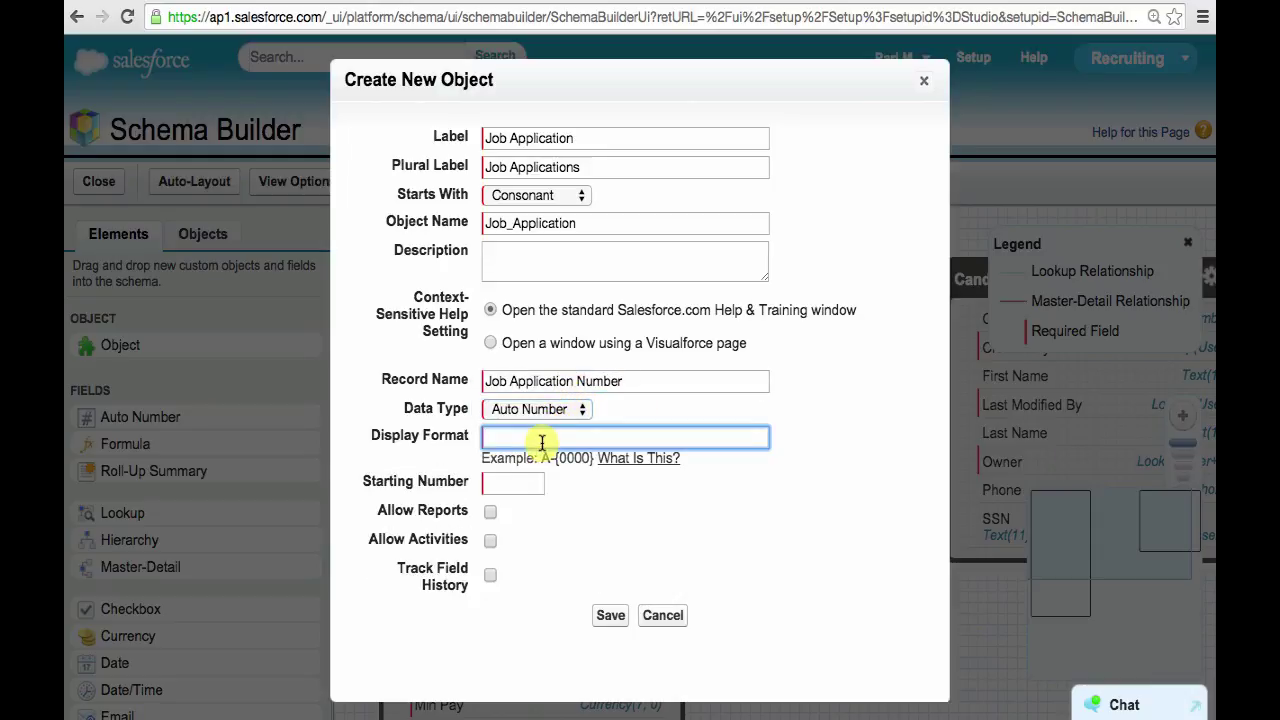
type("JA")
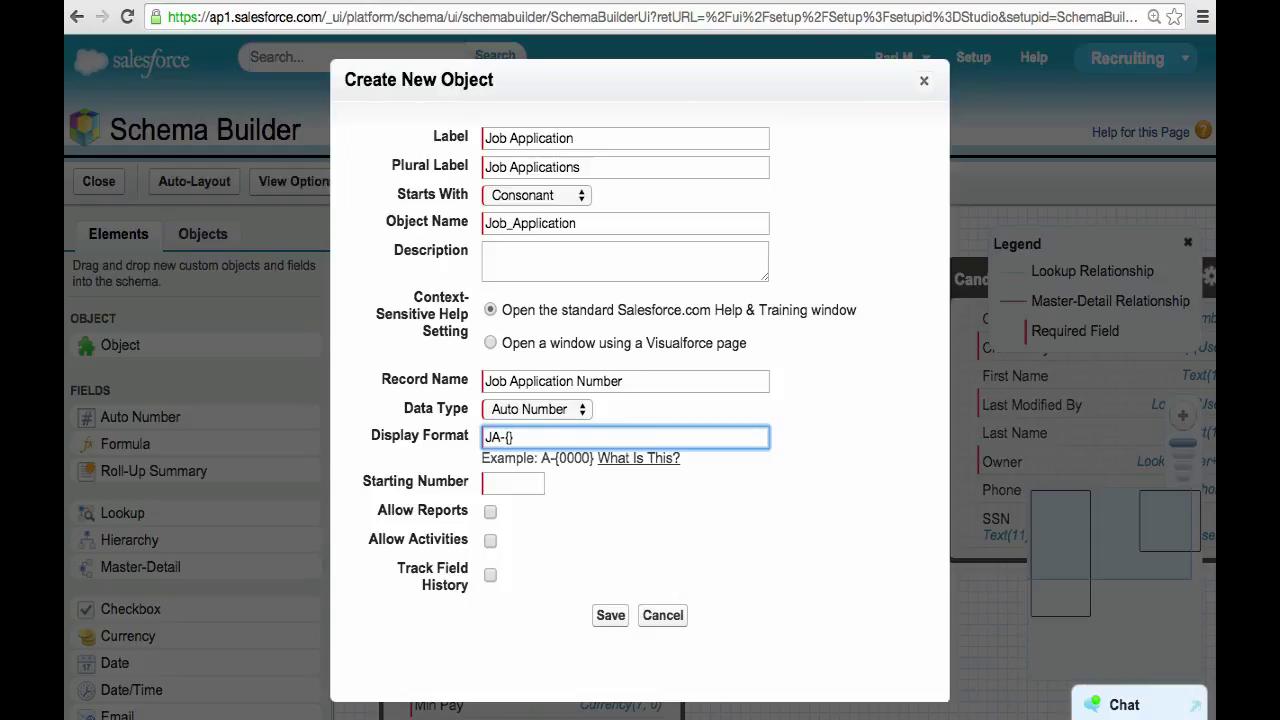
type("-{0000}")
left_click(493, 487)
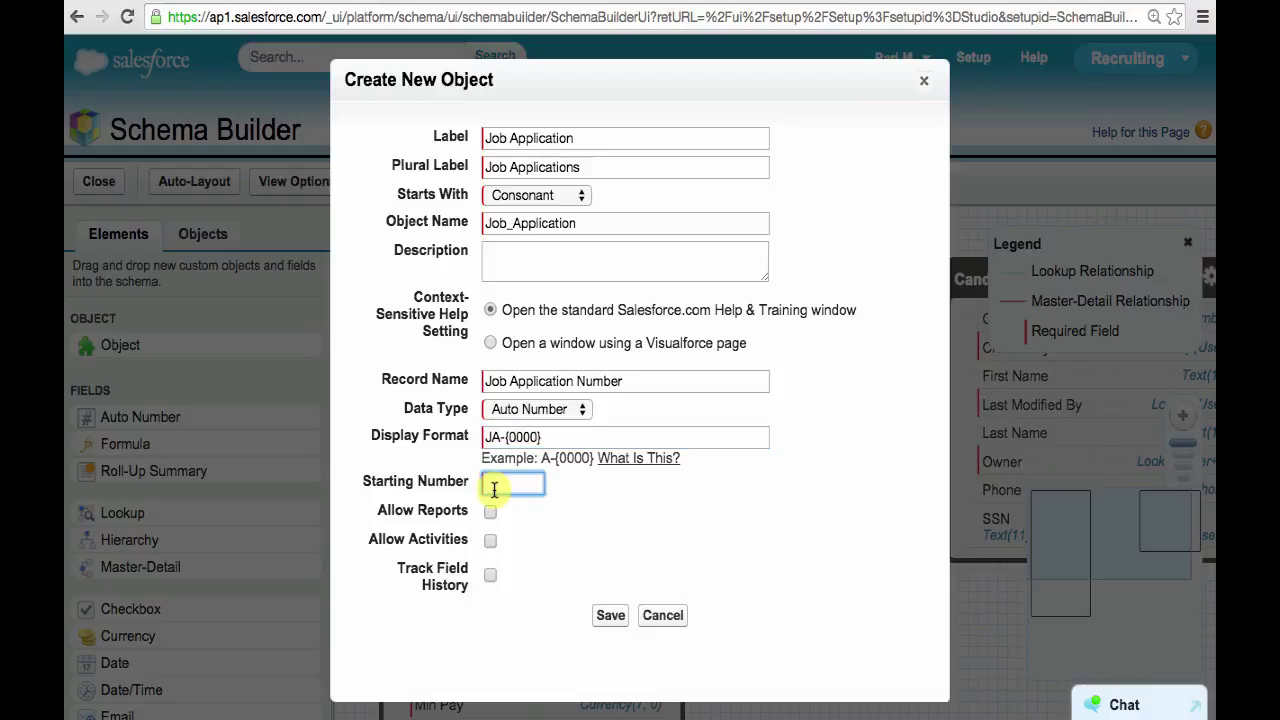
type("1")
left_click(490, 513)
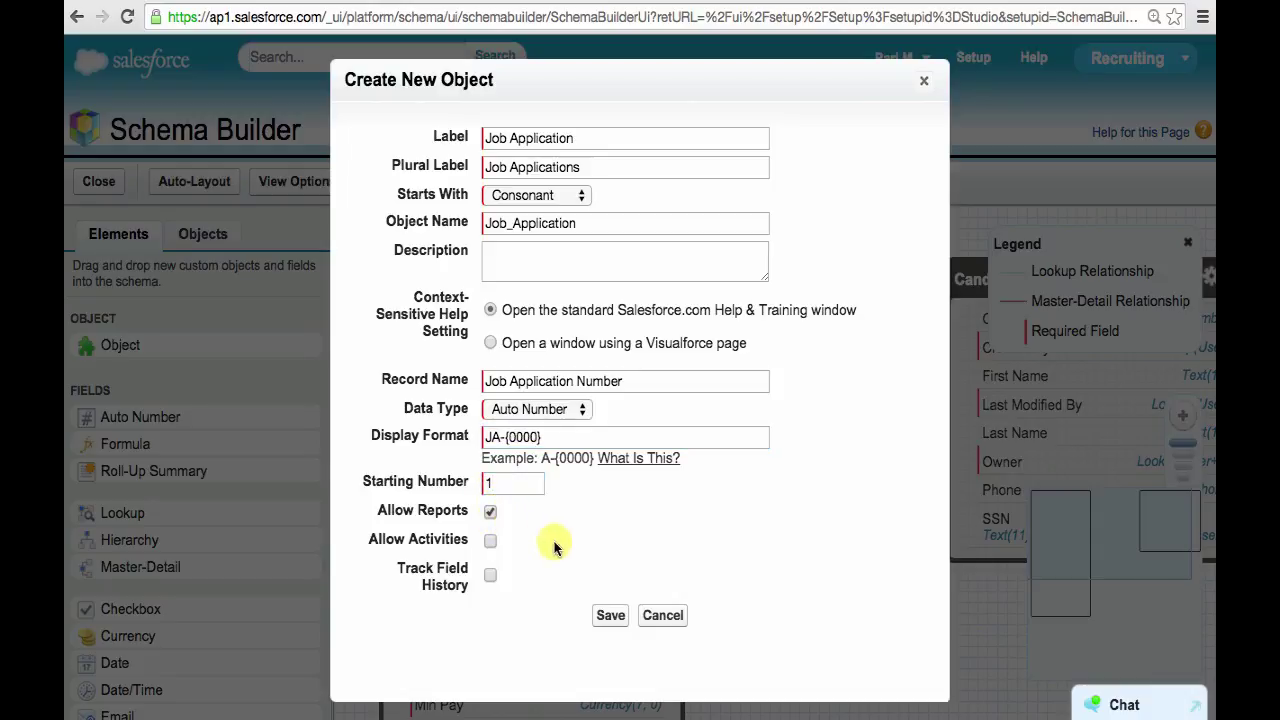
left_click(610, 615)
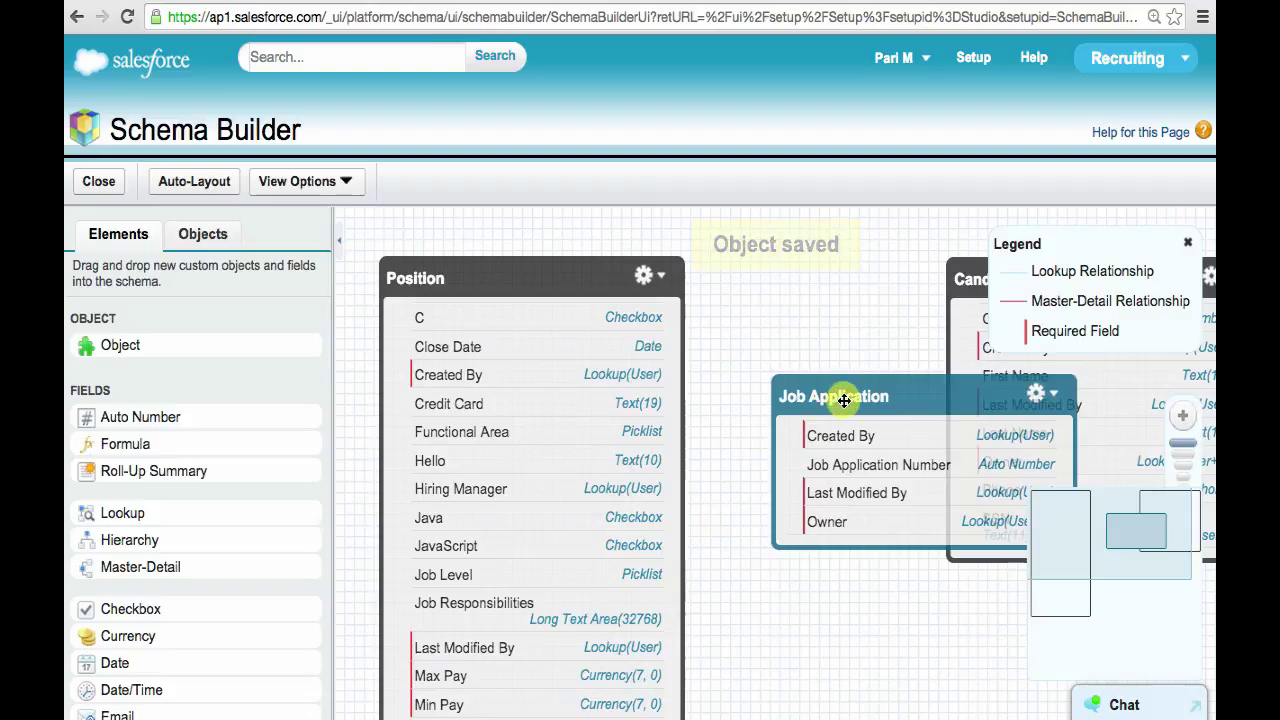
Step: Rearrange the schema and add a Position lookup field on Job Application related to Position
left_click_drag(844, 400, 777, 395)
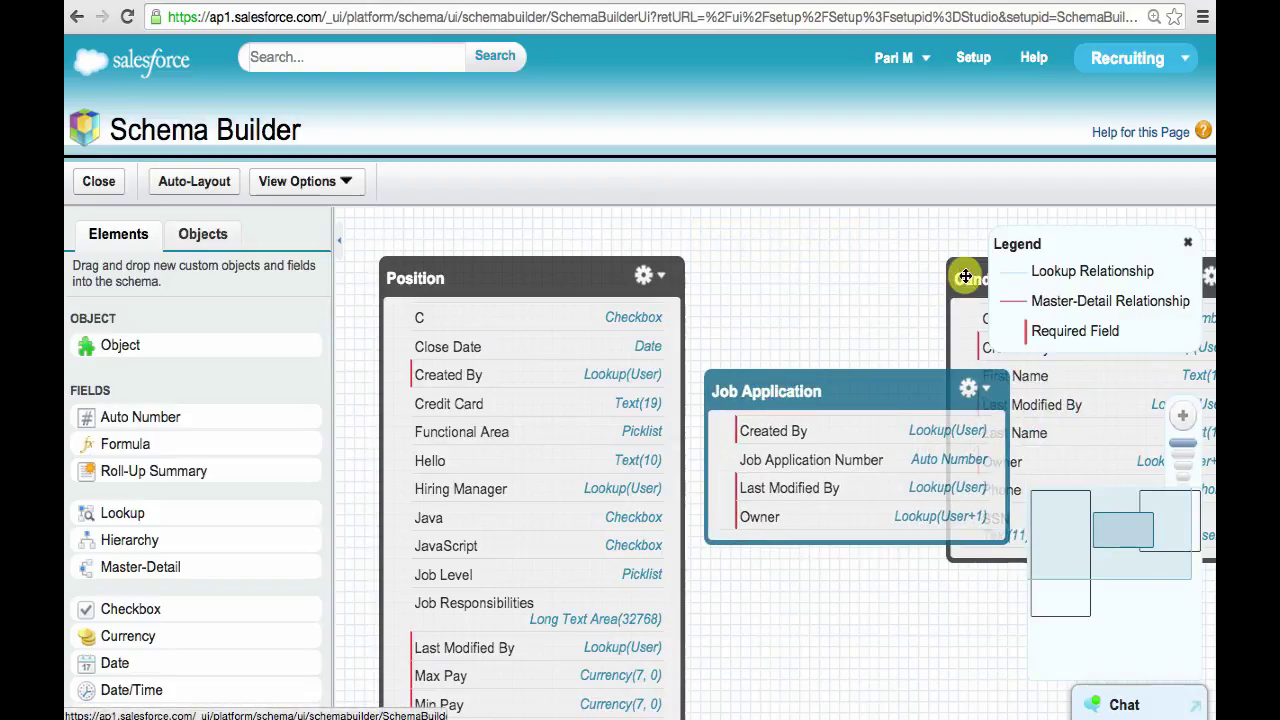
left_click_drag(965, 276, 859, 302)
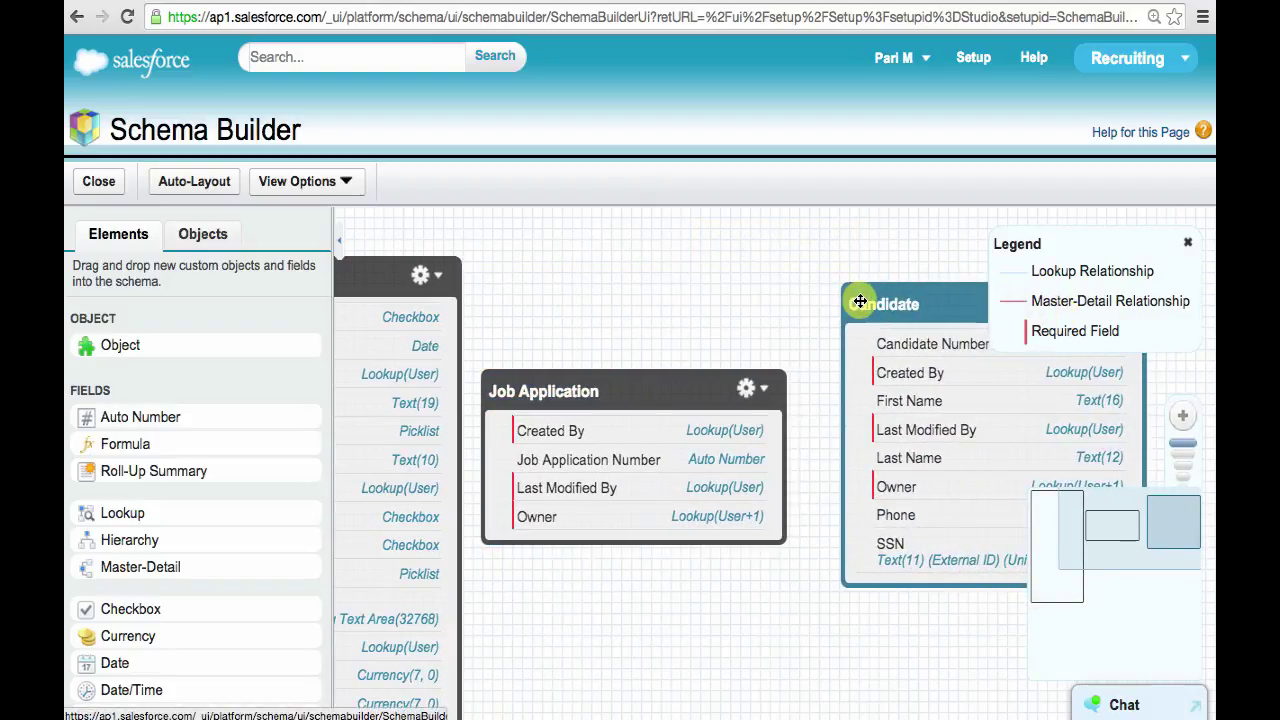
left_click_drag(620, 374, 641, 279)
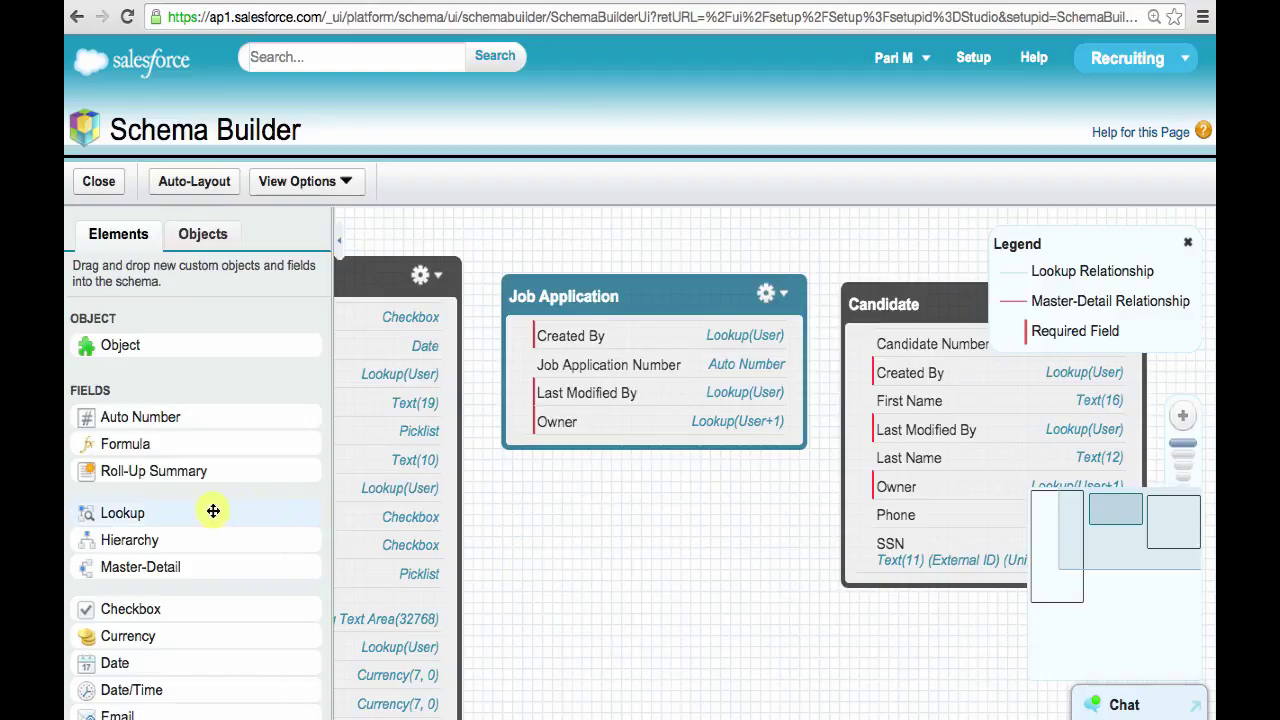
left_click_drag(143, 510, 626, 391)
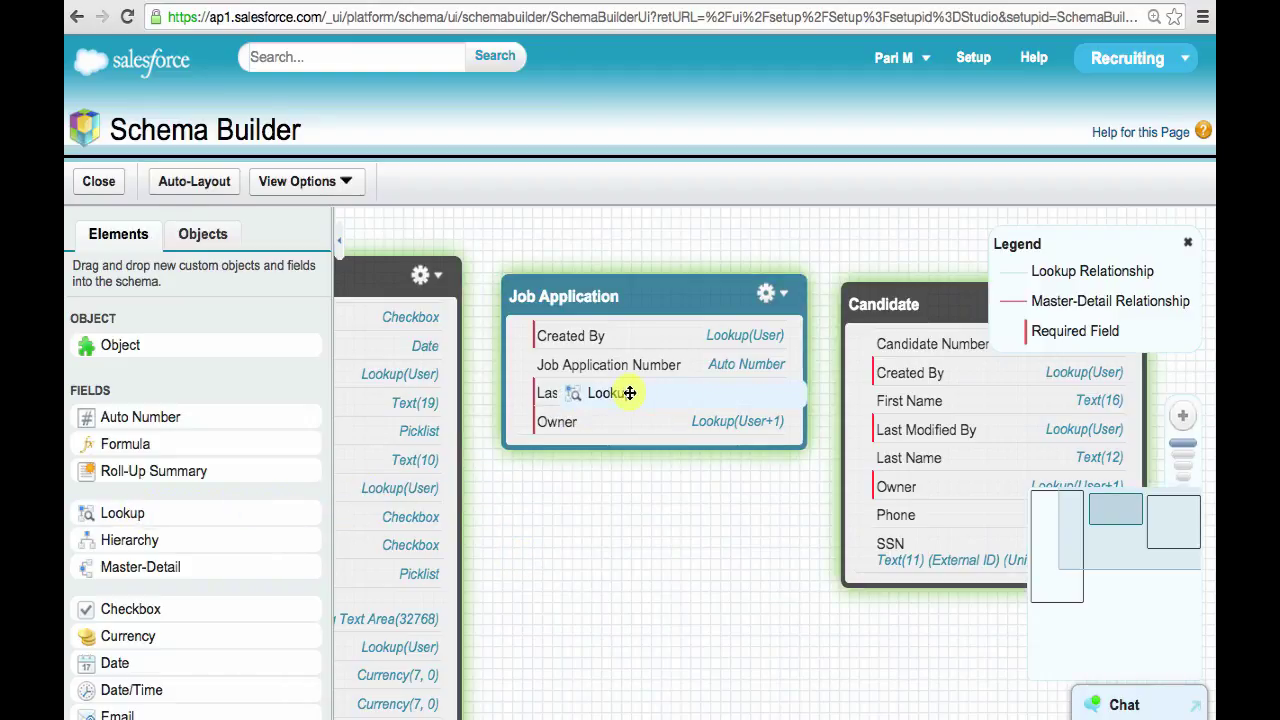
type("Position")
key("Tab")
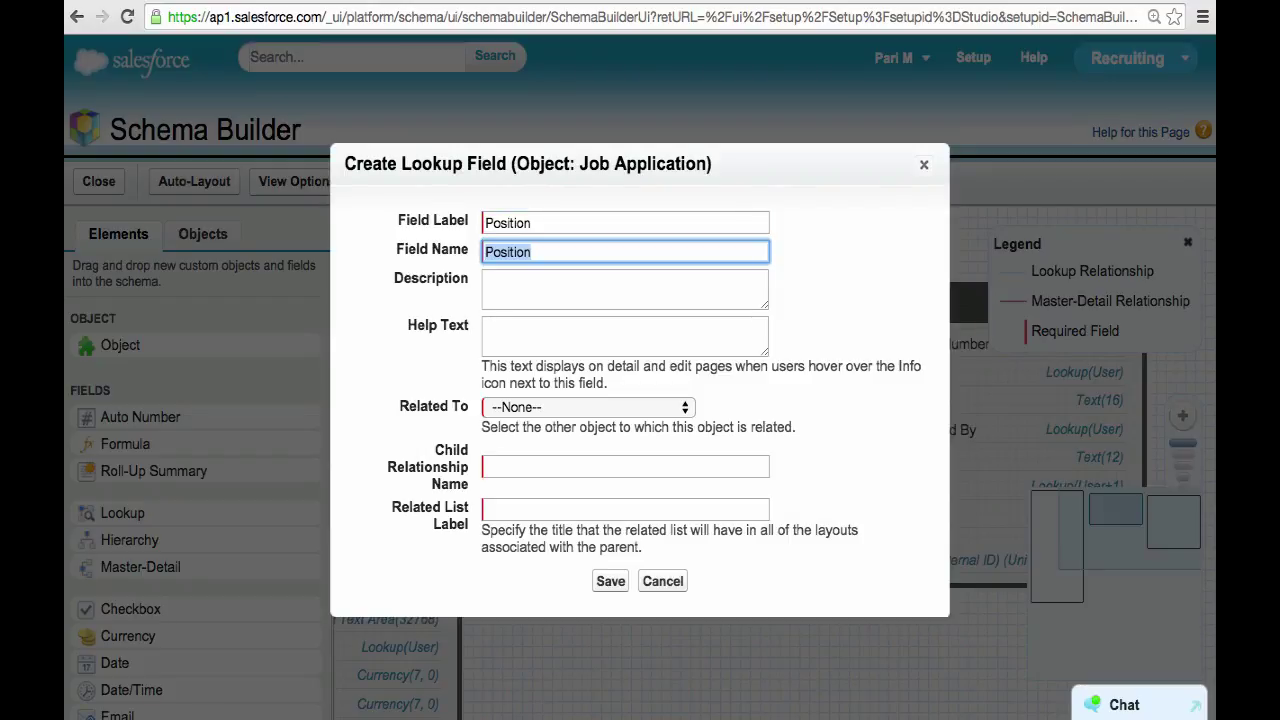
key("Tab")
left_click(585, 410)
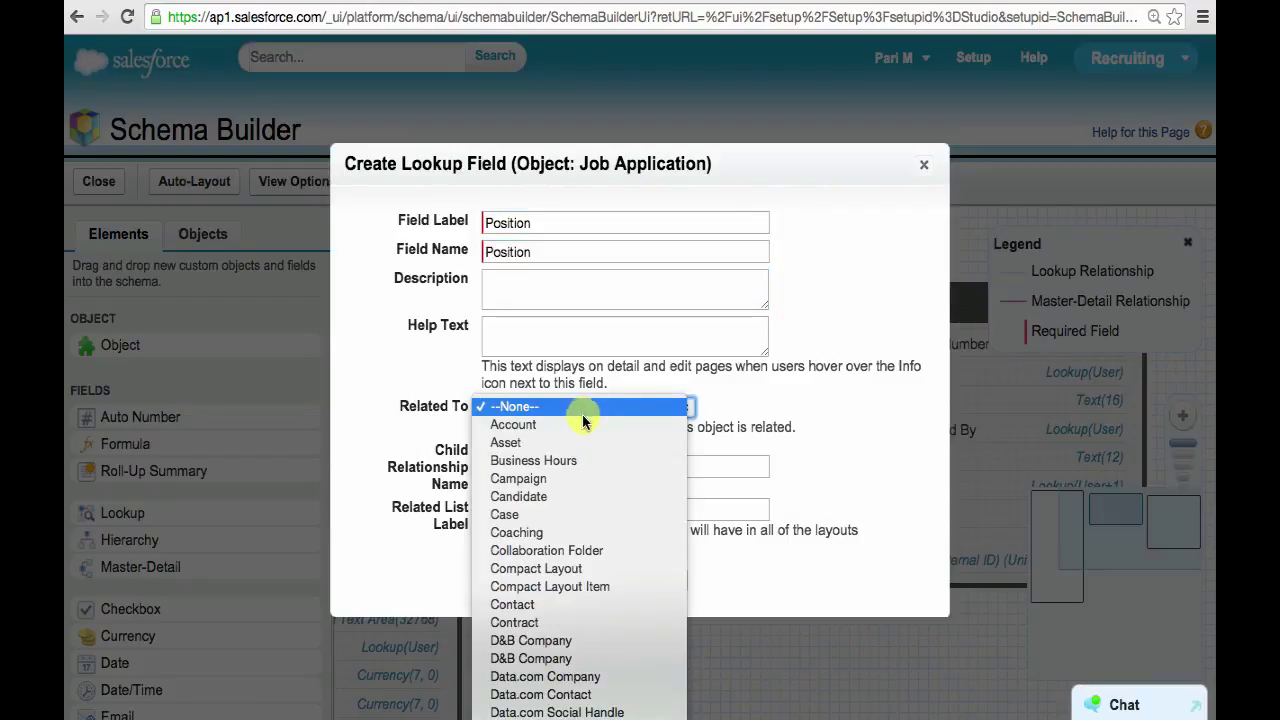
type("Position")
key("Return")
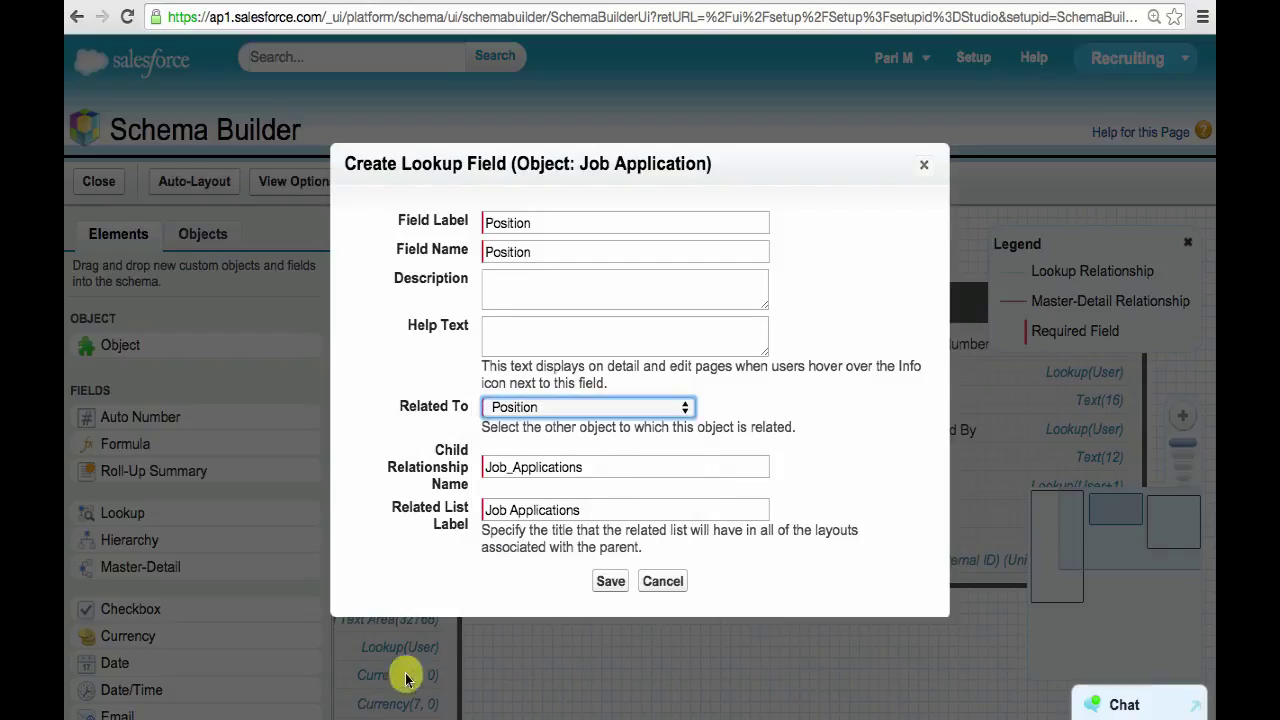
left_click(610, 582)
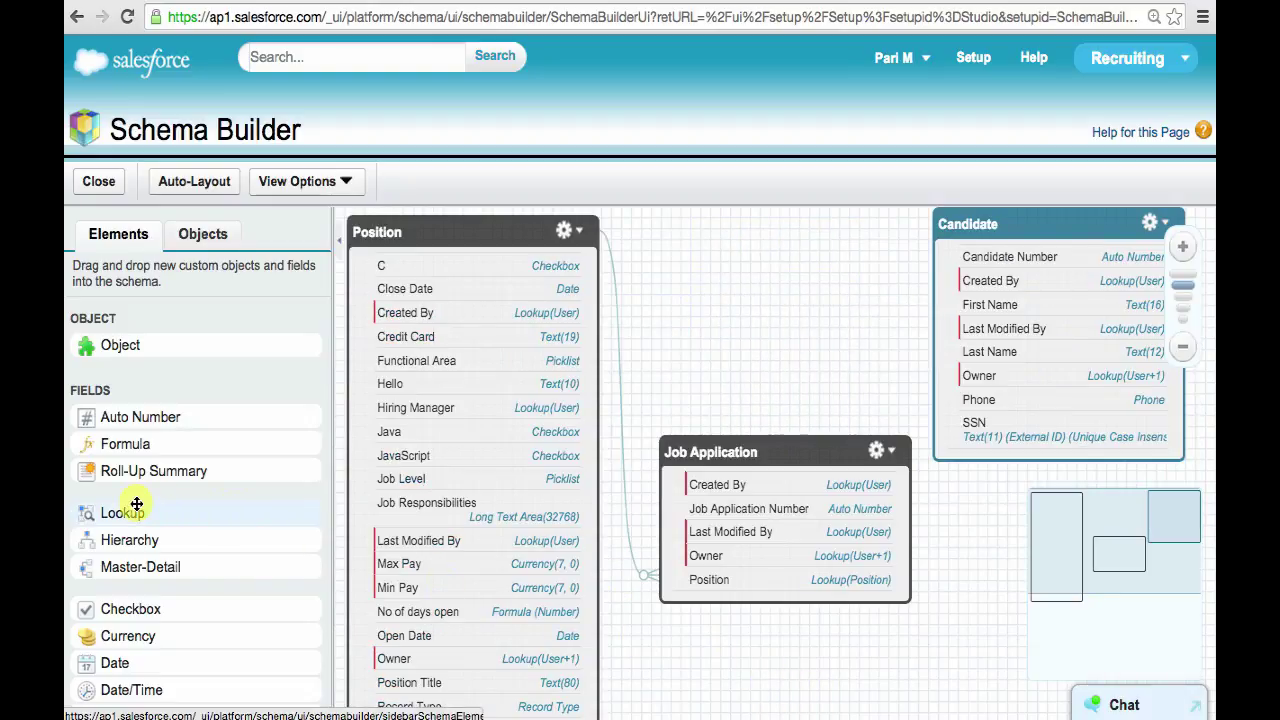
Step: Add a Candidate lookup field related to Candidate, then go to Job Application's page layouts
left_click_drag(132, 511, 760, 537)
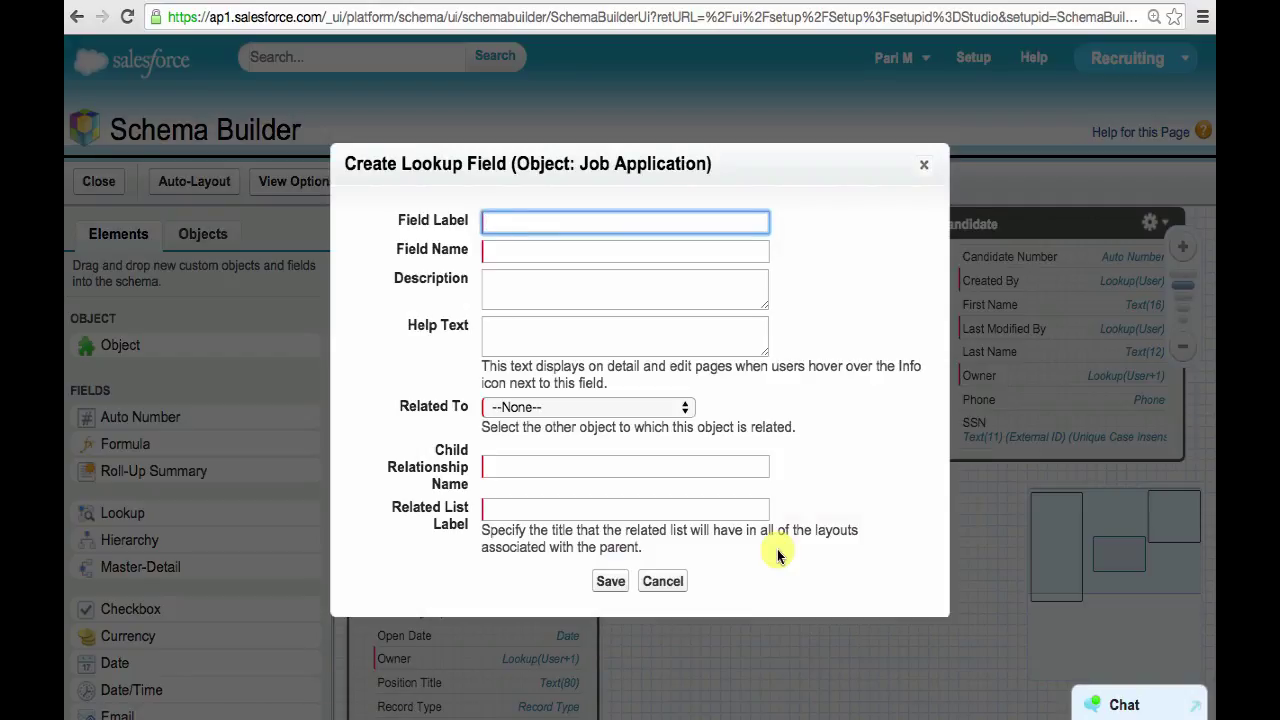
type("Candidate")
key("Tab")
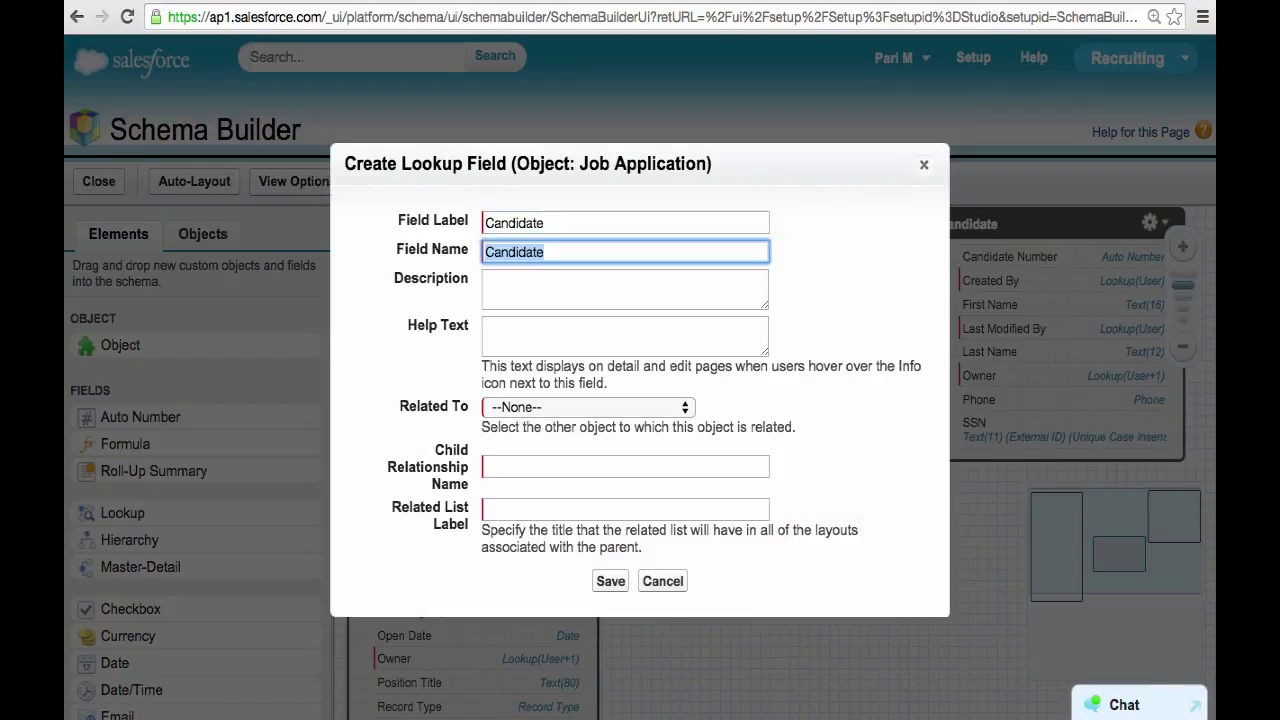
left_click(676, 407)
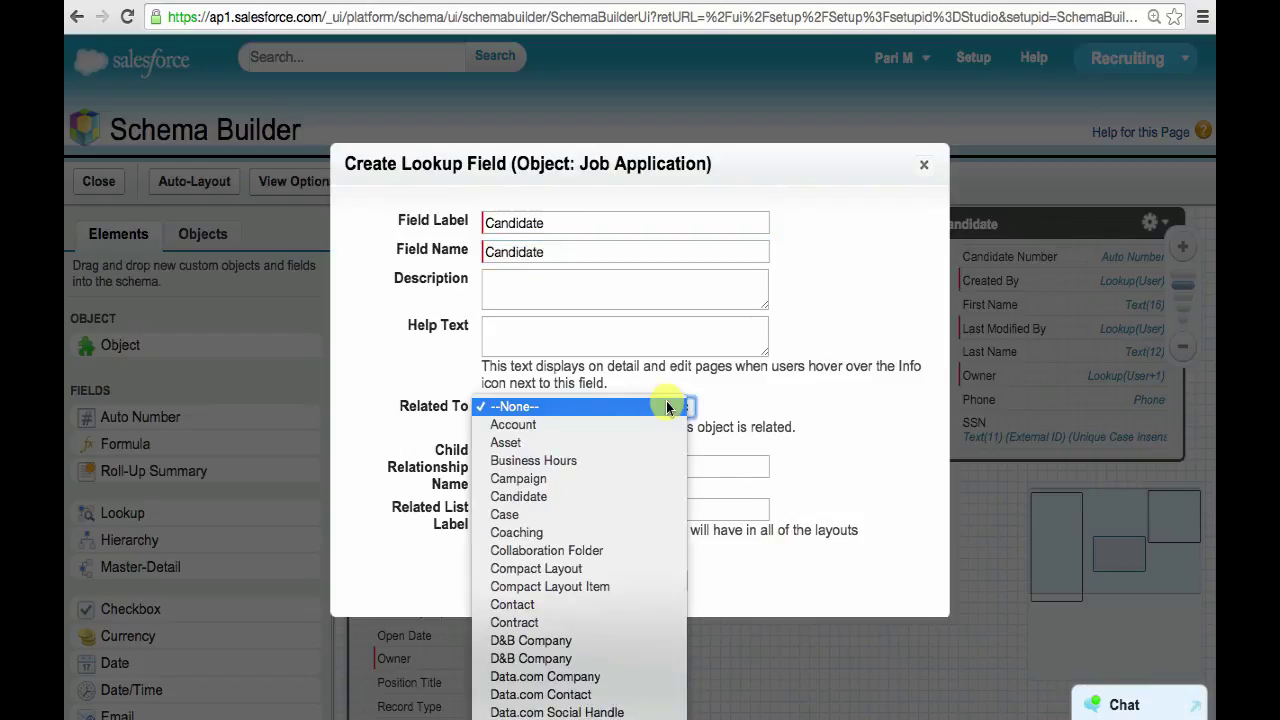
left_click(643, 498)
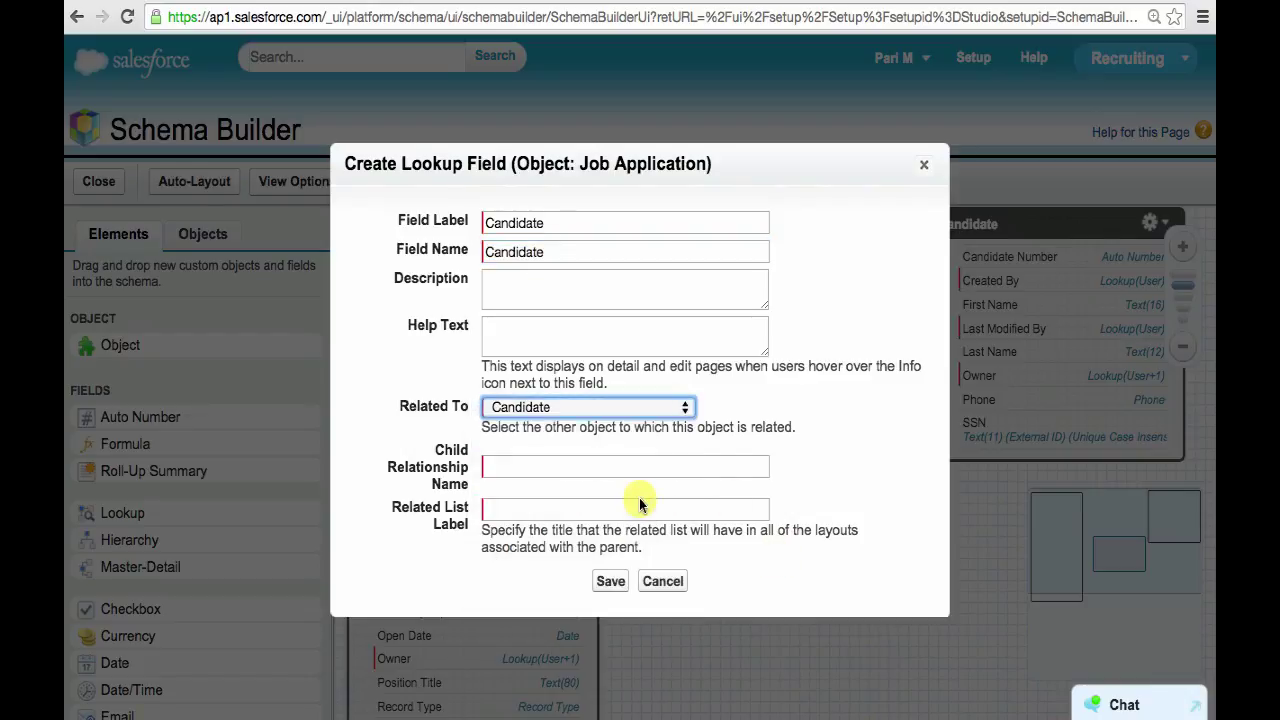
key("Tab")
left_click(610, 581)
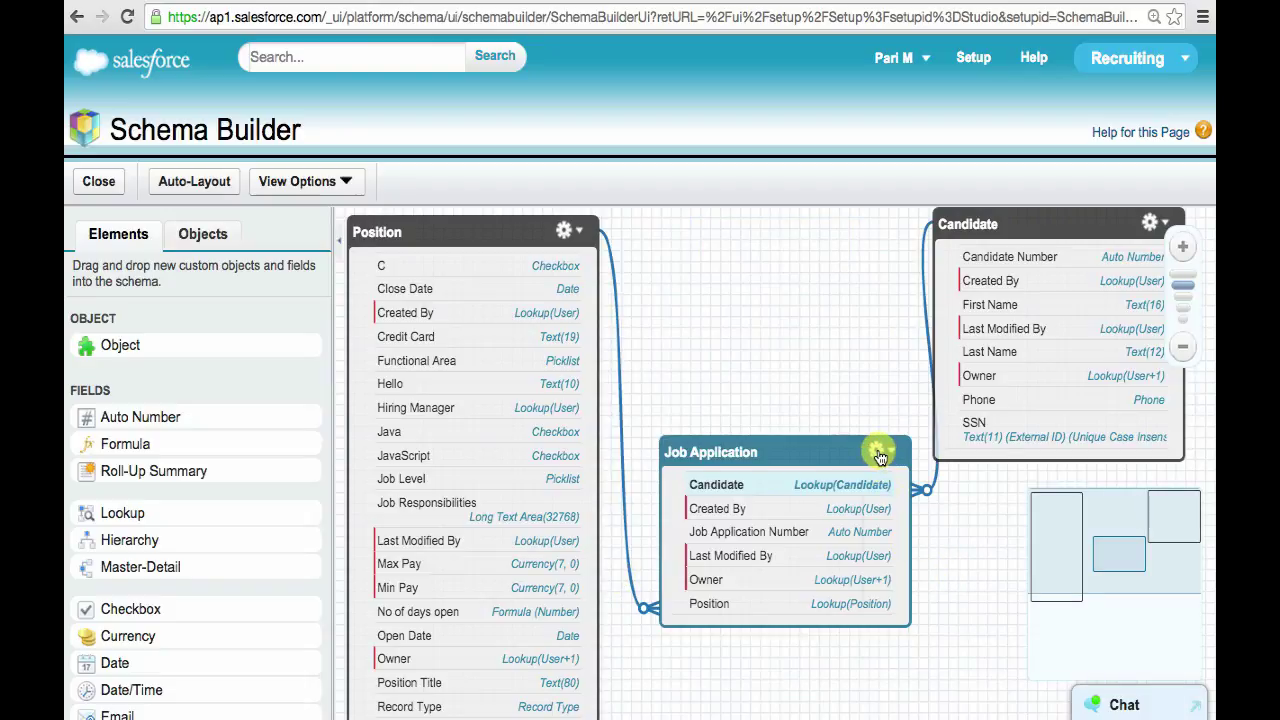
left_click(879, 450)
left_click(910, 637)
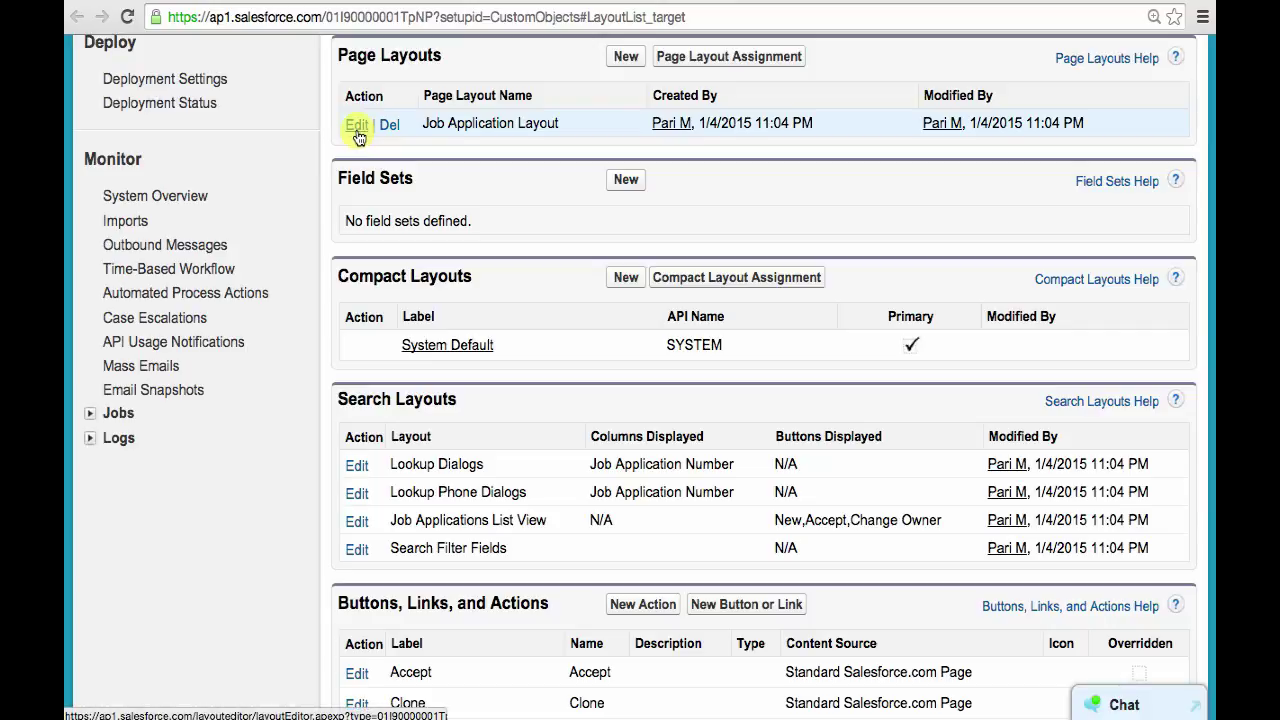
Step: Edit Job Application Layout, placing Position and Candidate side by side in Information, and save
left_click(357, 126)
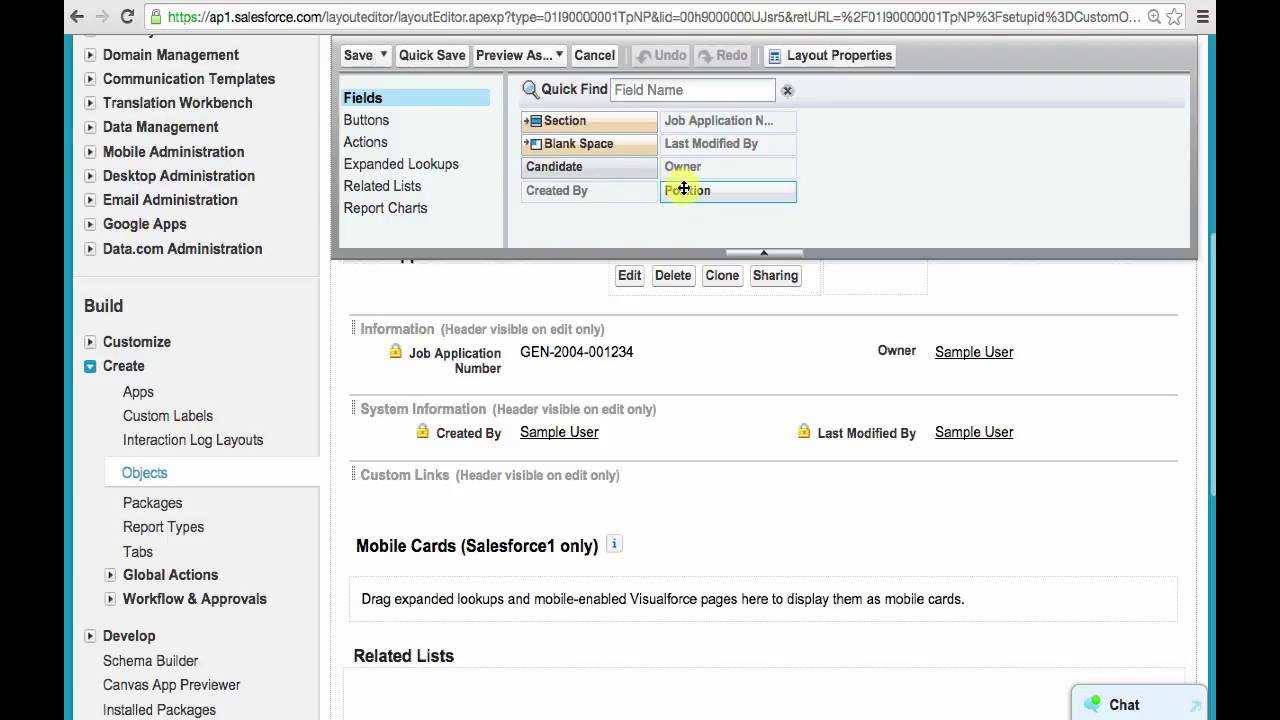
left_click_drag(684, 189, 489, 373)
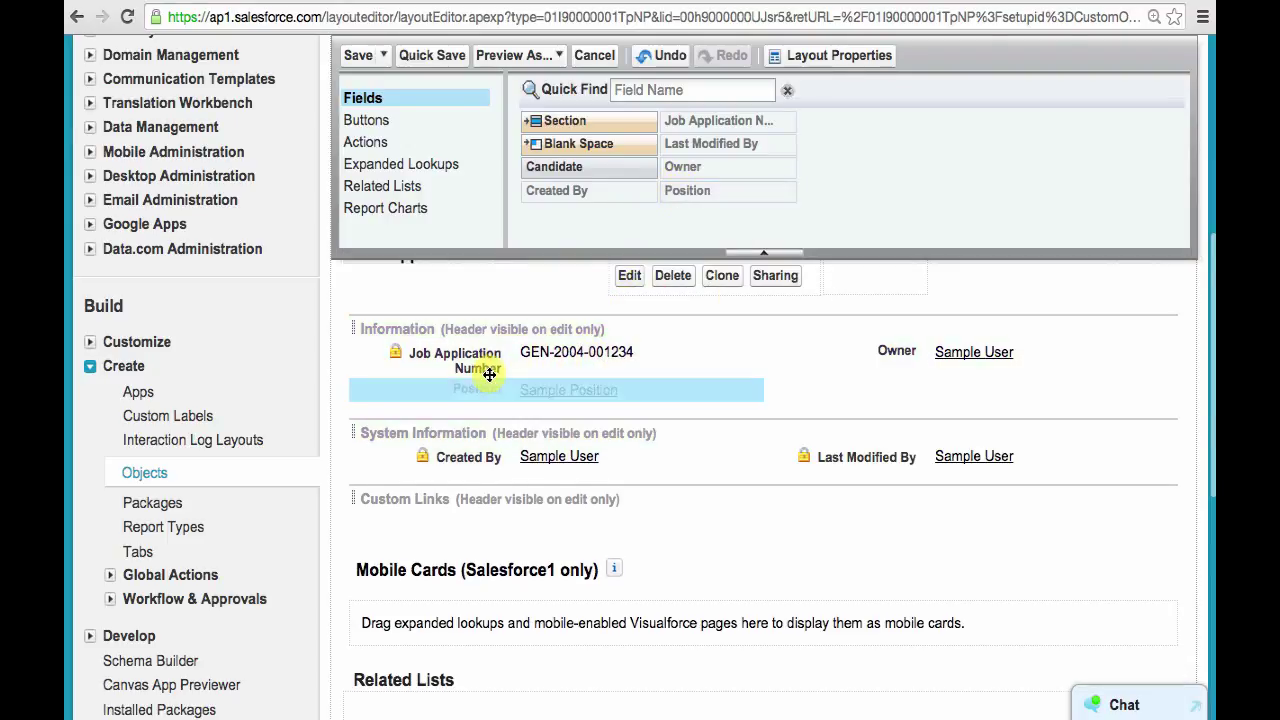
left_click_drag(546, 167, 780, 382)
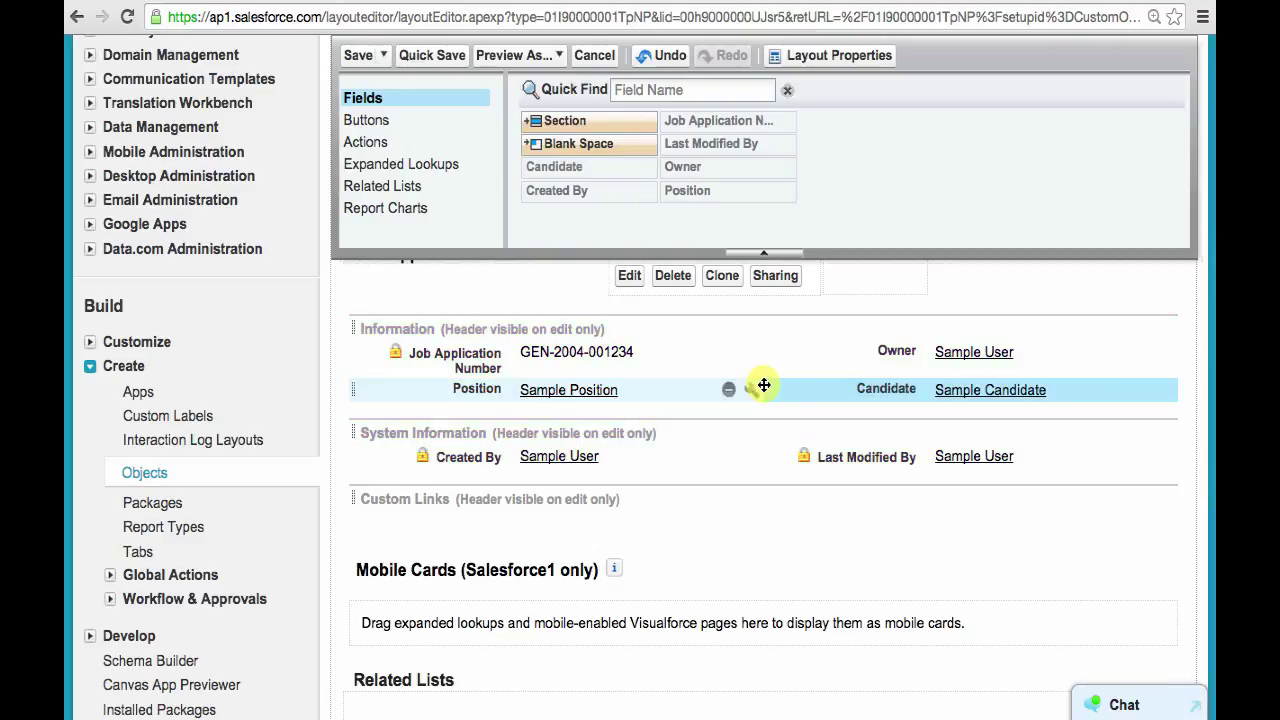
left_click(358, 55)
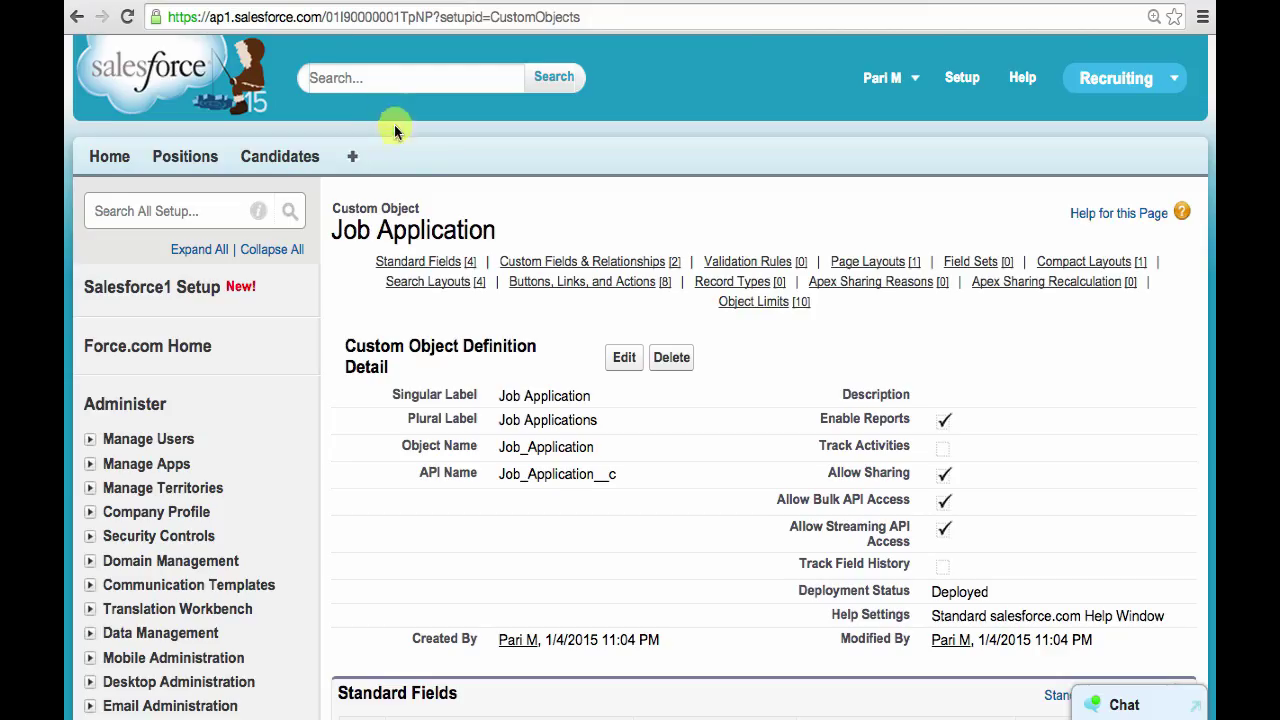
Step: Start a new custom tab for the Job Application object with the Big top style
scroll(403, 180, "down", 5)
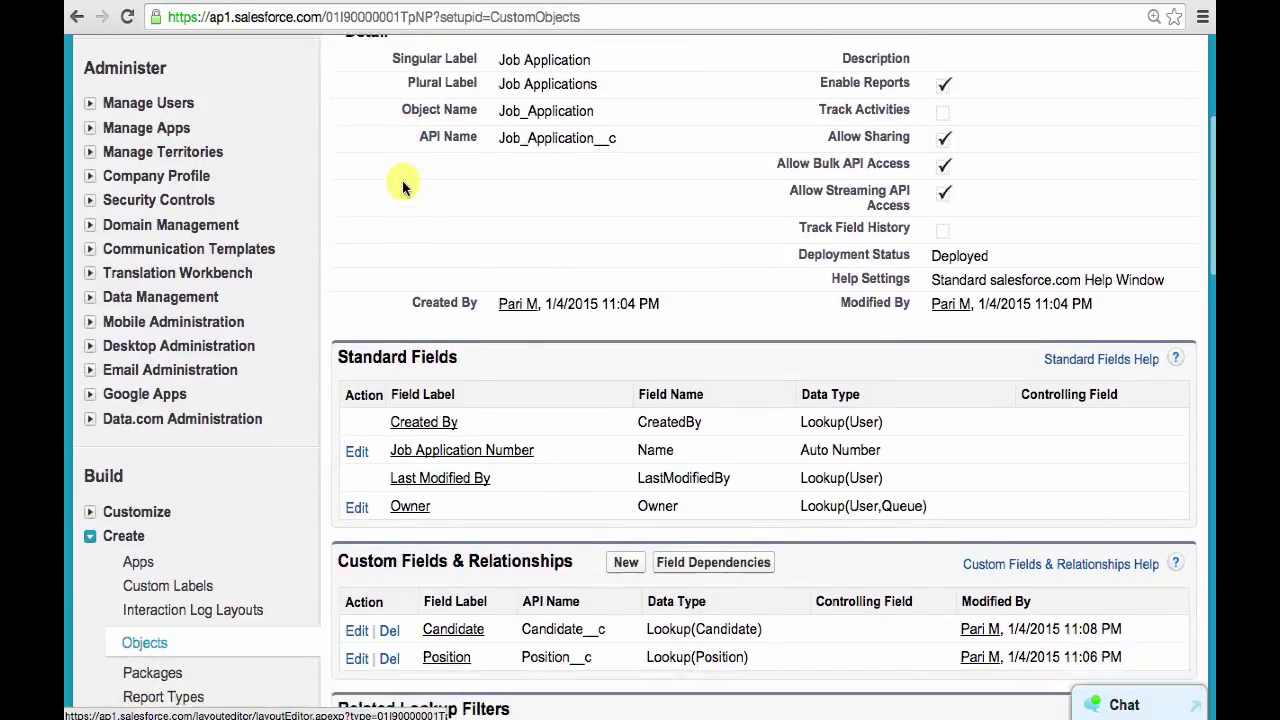
scroll(403, 185, "down", 3)
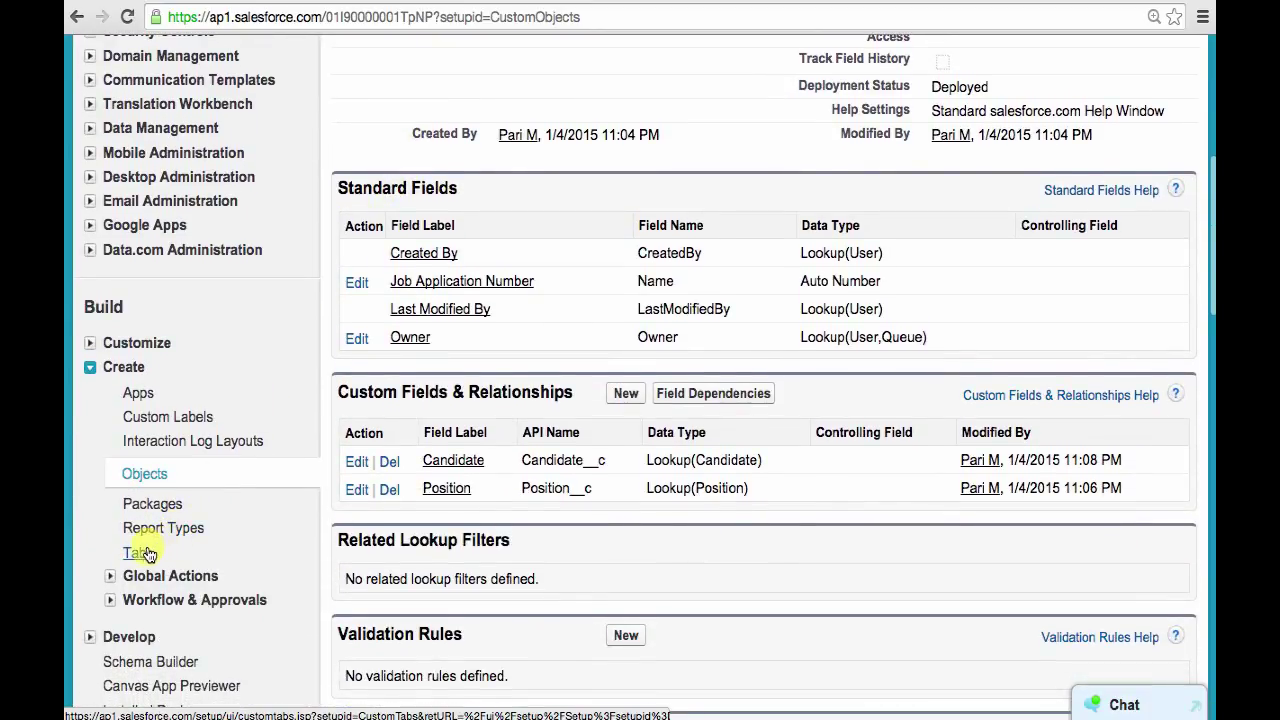
left_click(140, 553)
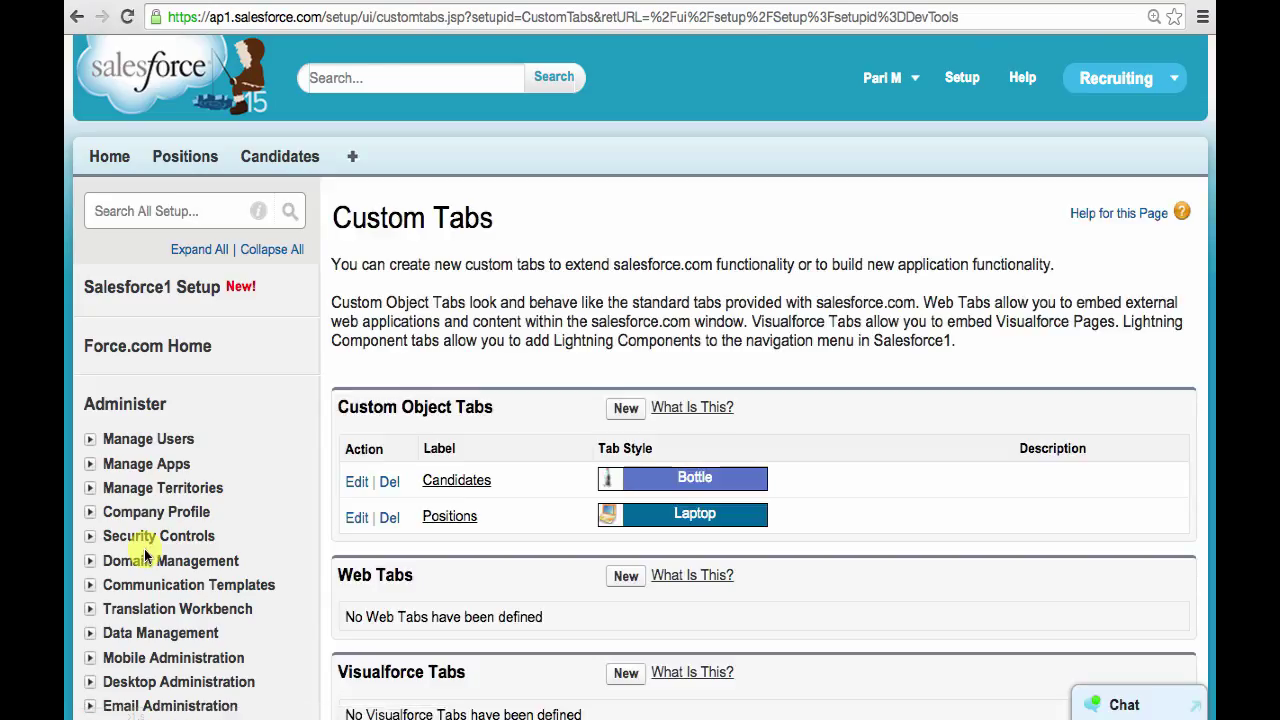
left_click(625, 410)
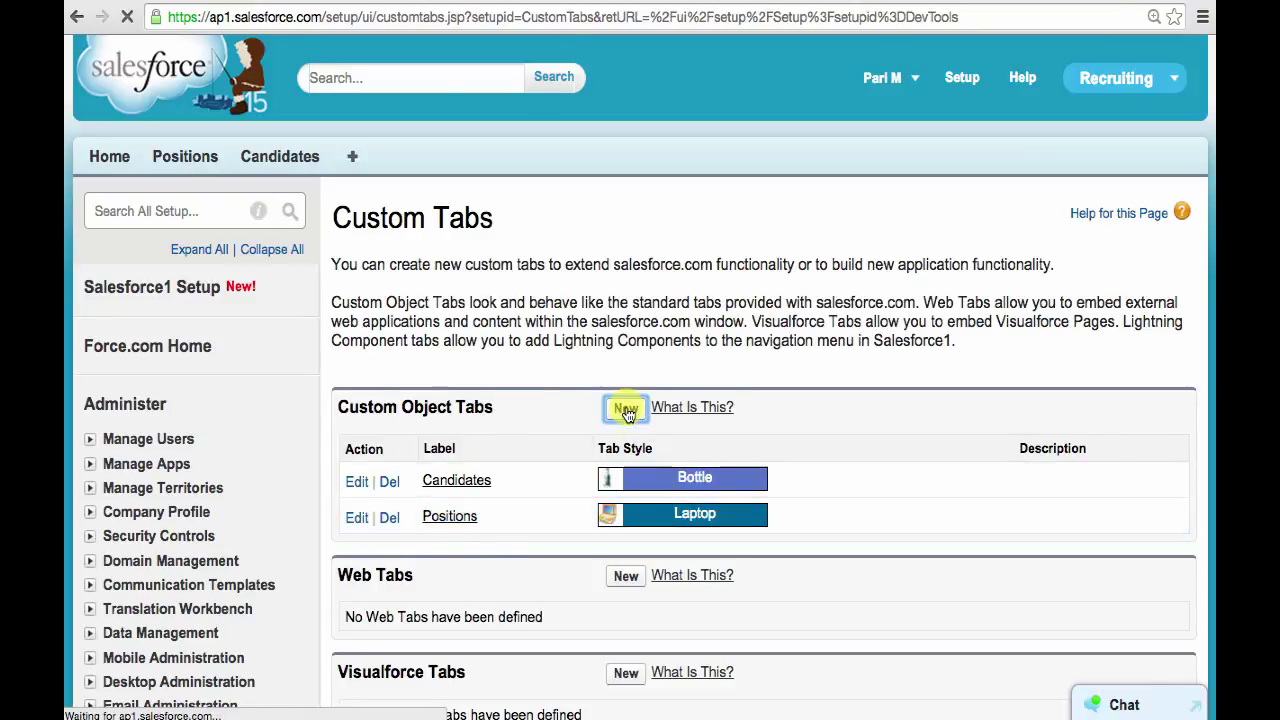
left_click(621, 418)
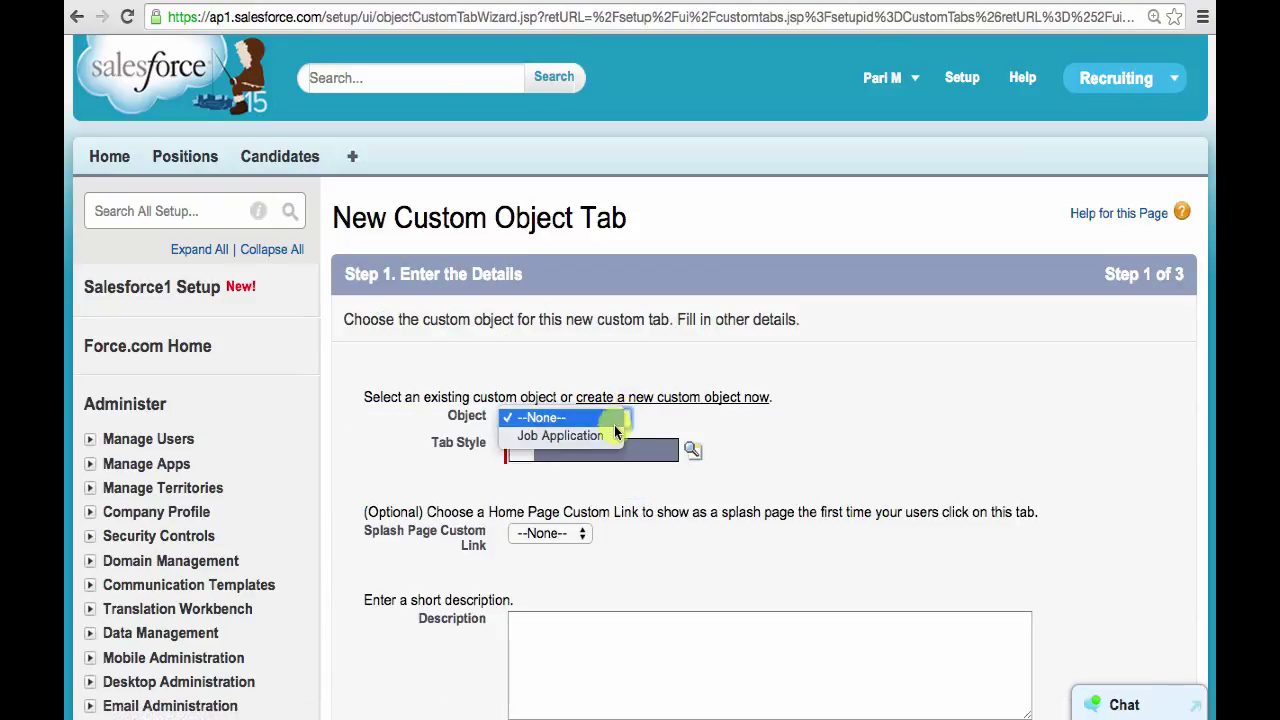
left_click(575, 434)
left_click(688, 452)
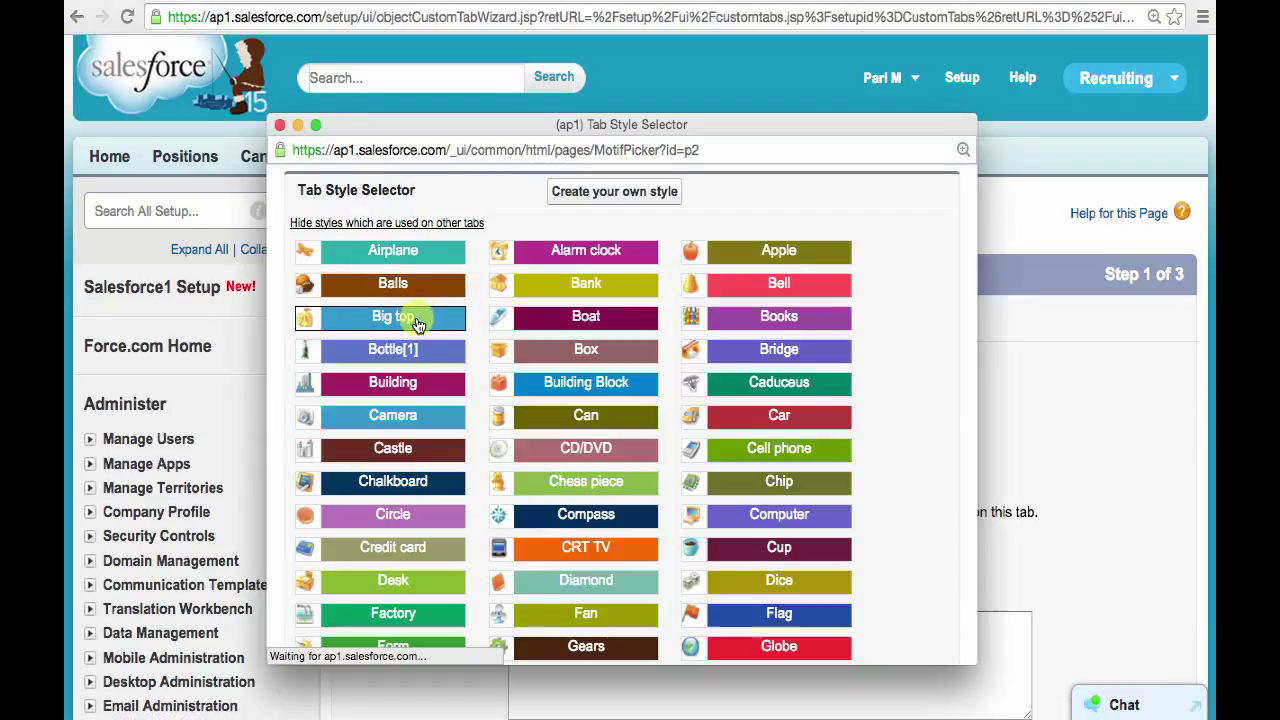
left_click(414, 320)
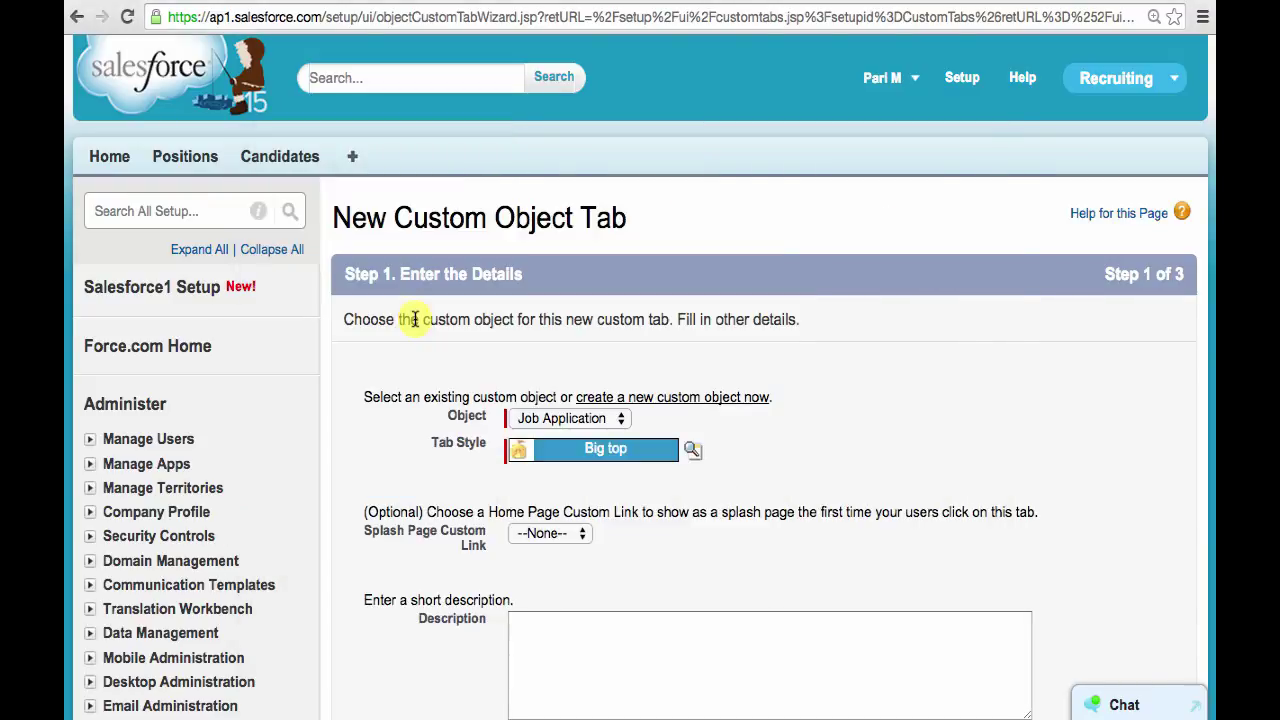
scroll(830, 429, "down", 5)
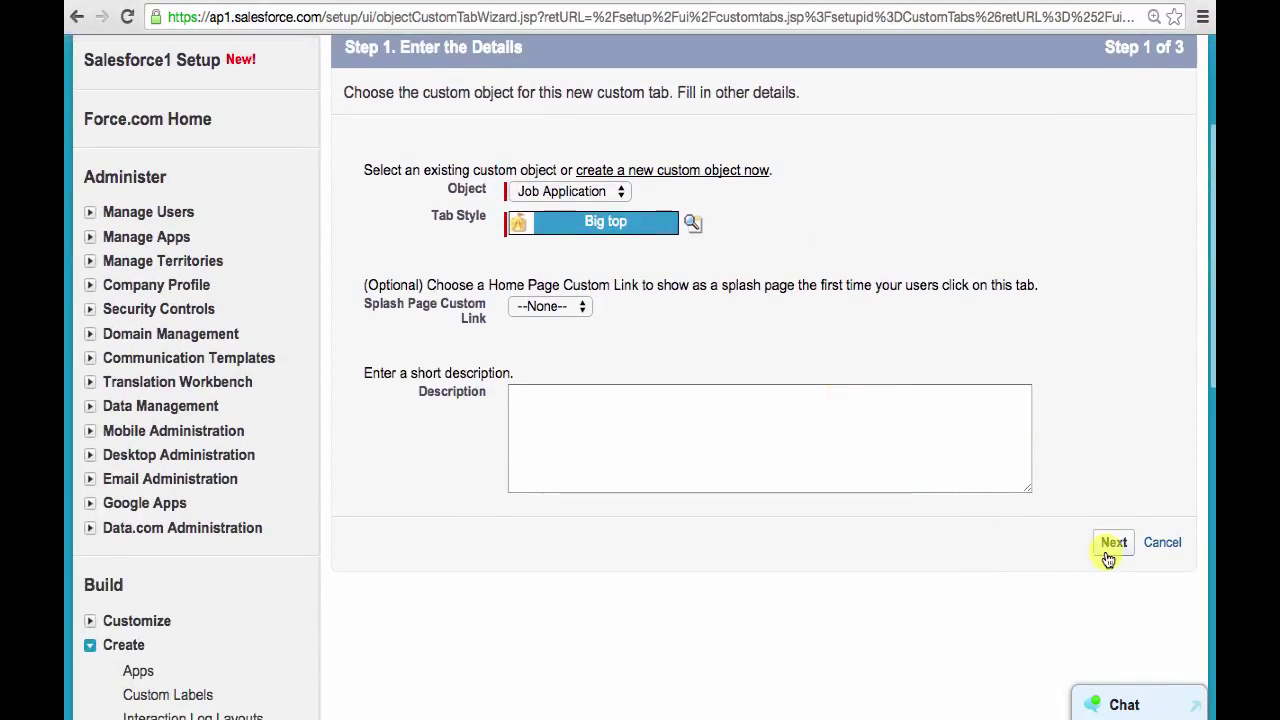
left_click(1110, 550)
Step: Keep default profile visibility, include the tab only in the Recruiting app, and save
scroll(1106, 553, "down", 1)
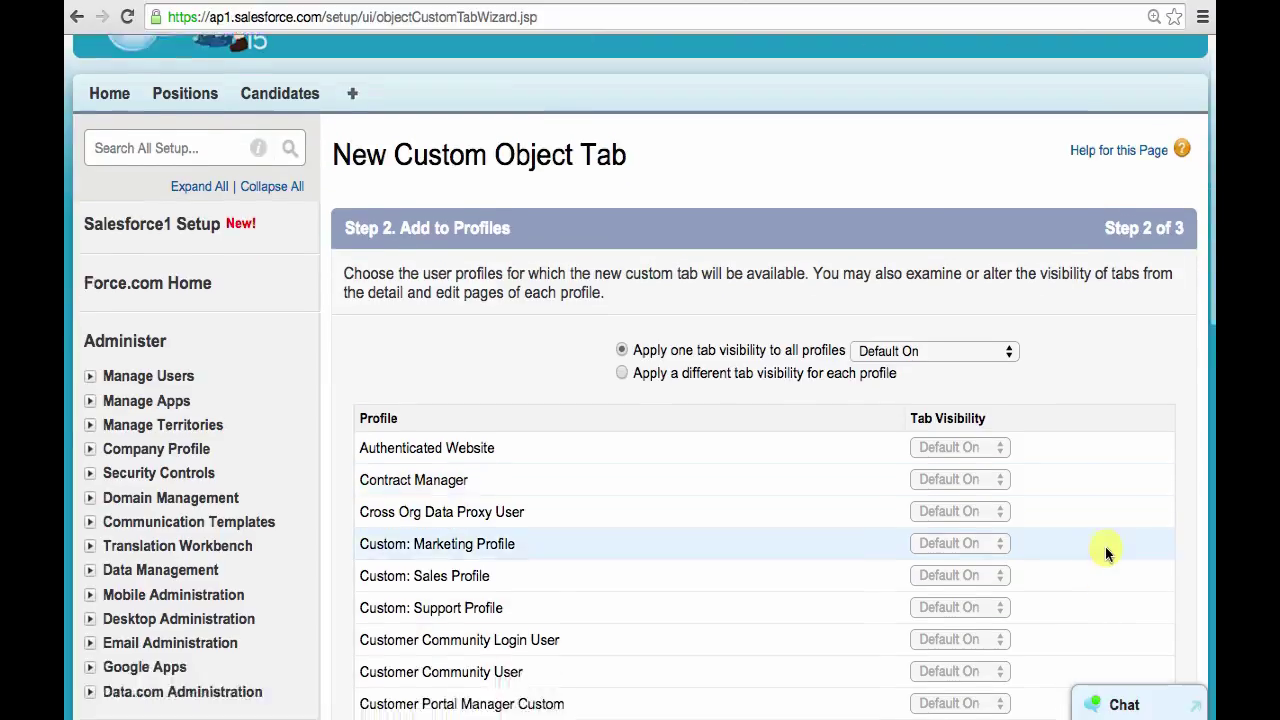
scroll(1106, 553, "down", 15)
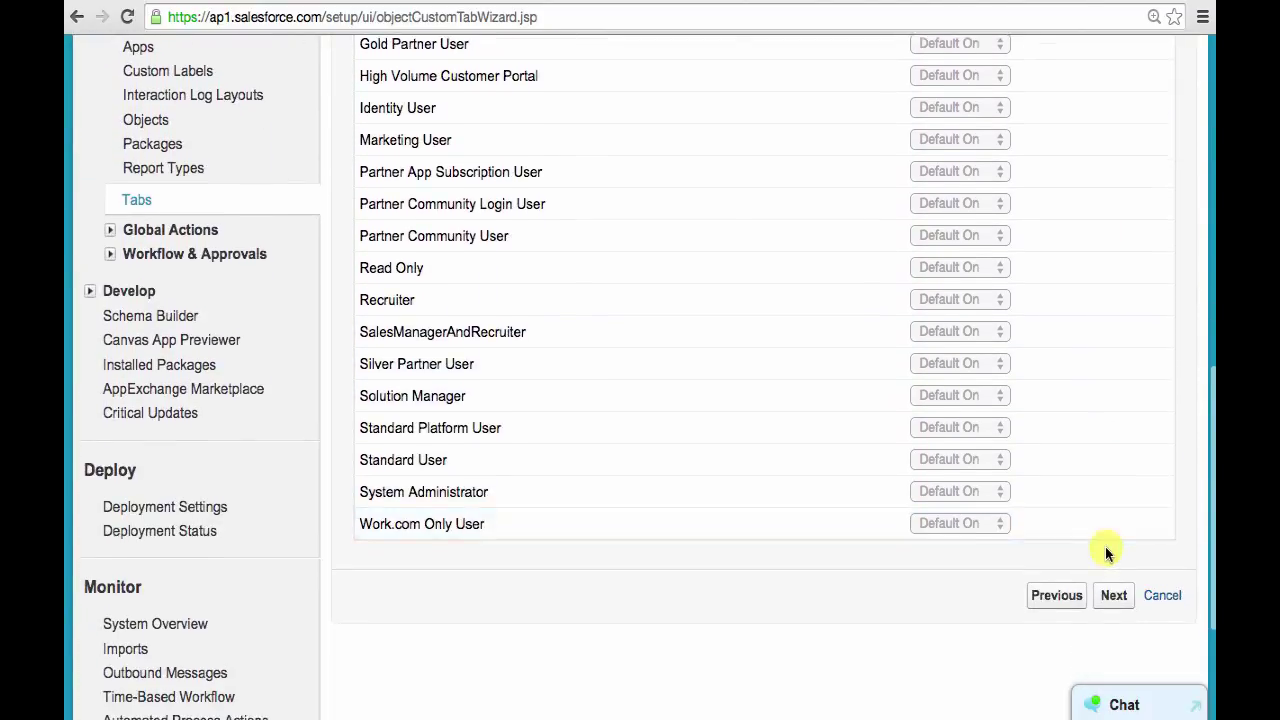
left_click(1114, 583)
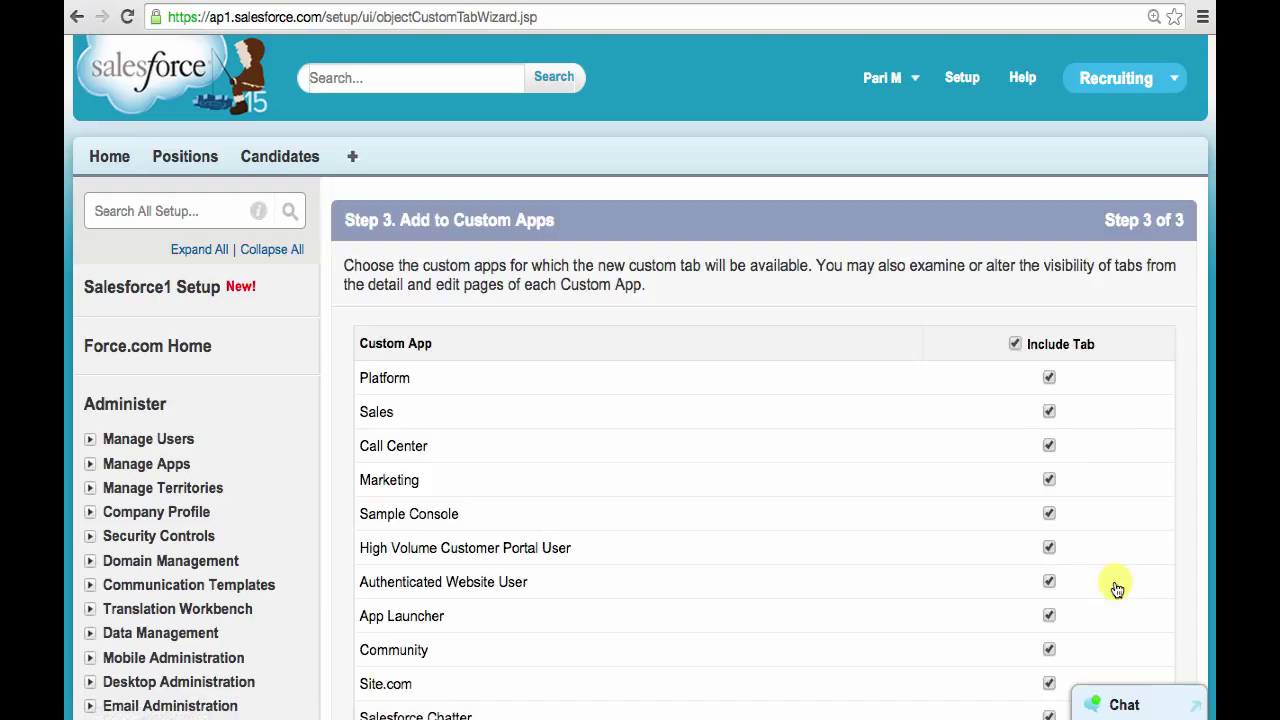
scroll(1114, 583, "down", 5)
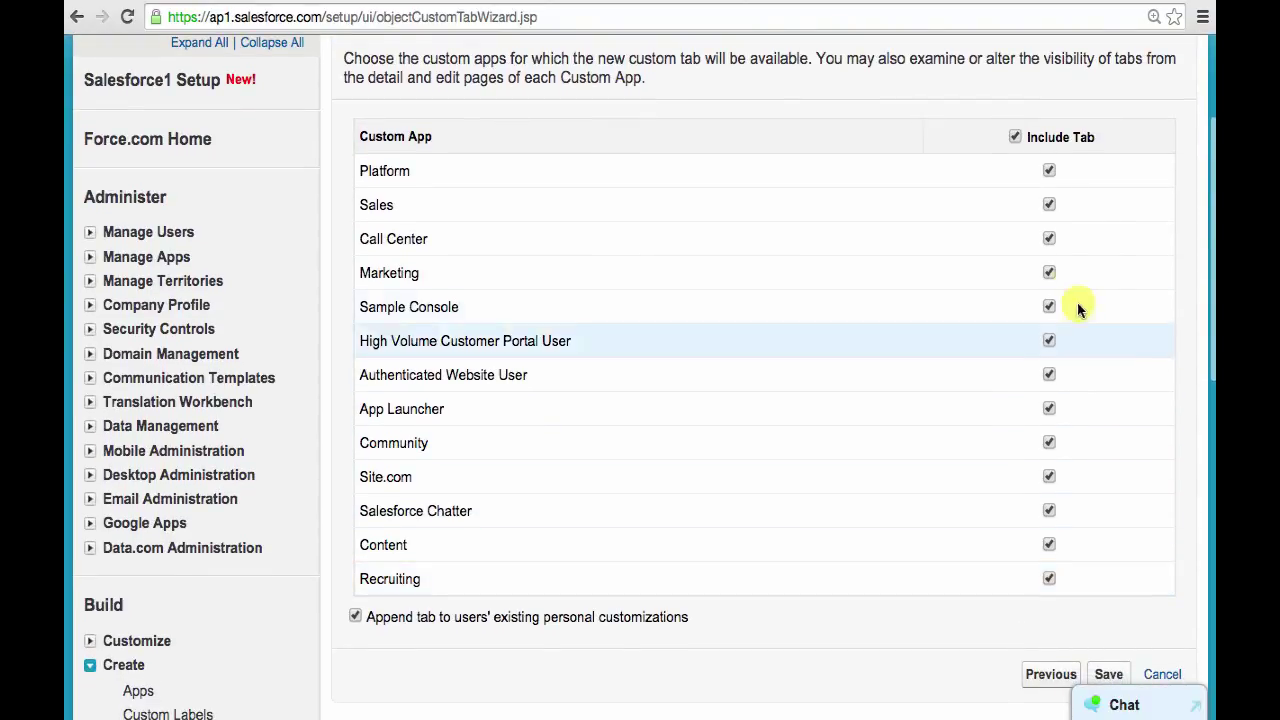
left_click(1015, 137)
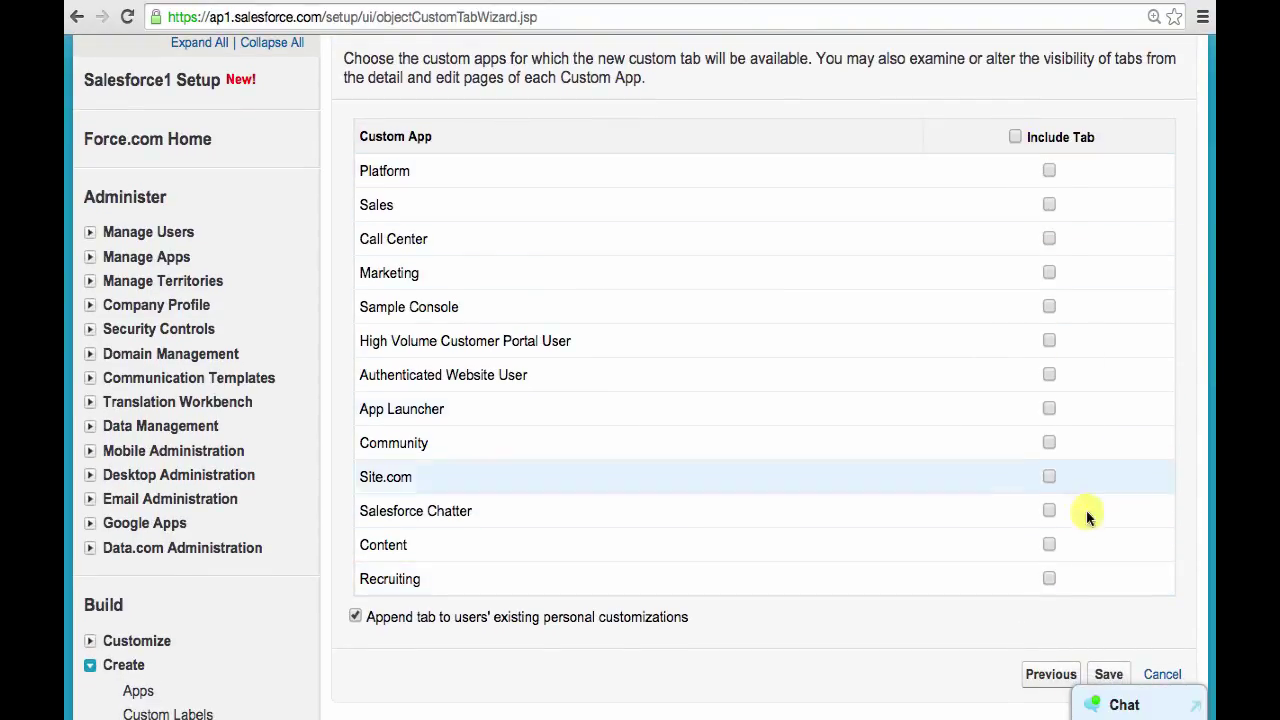
left_click(1049, 578)
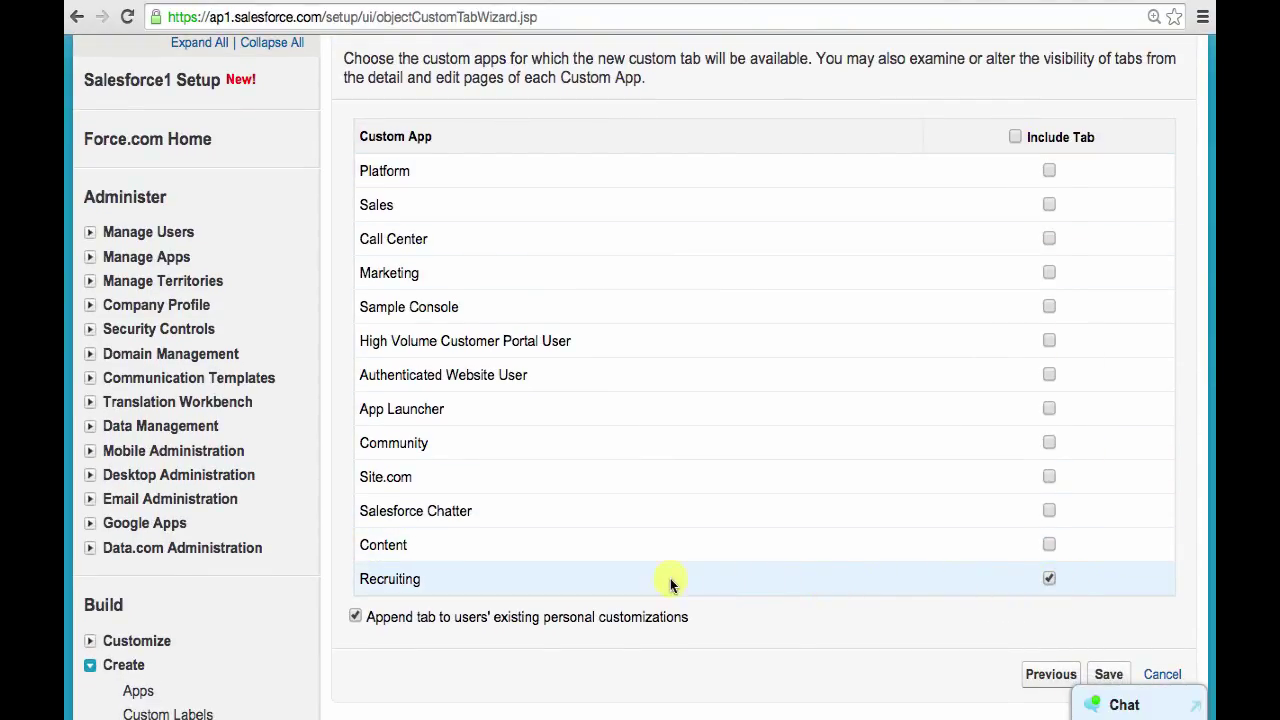
left_click(1108, 676)
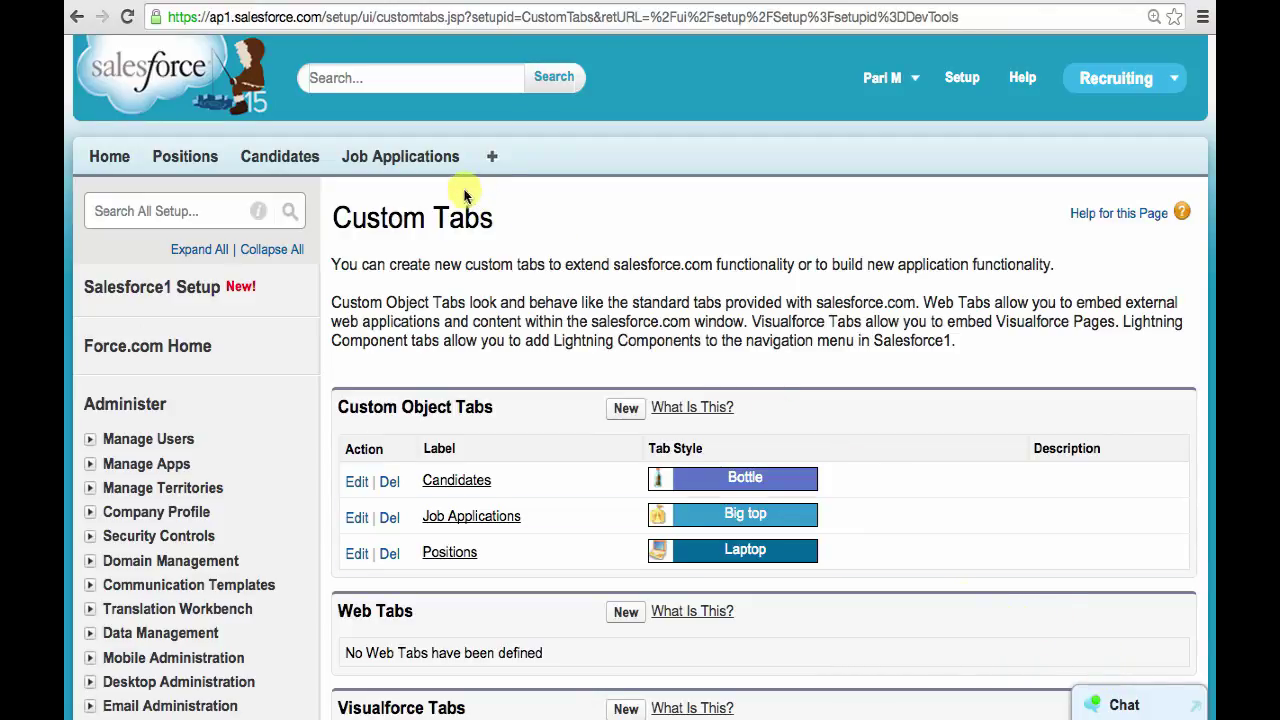
Step: Create a Job Application record with Position DBA Admin and a chosen candidate, then save
left_click(420, 162)
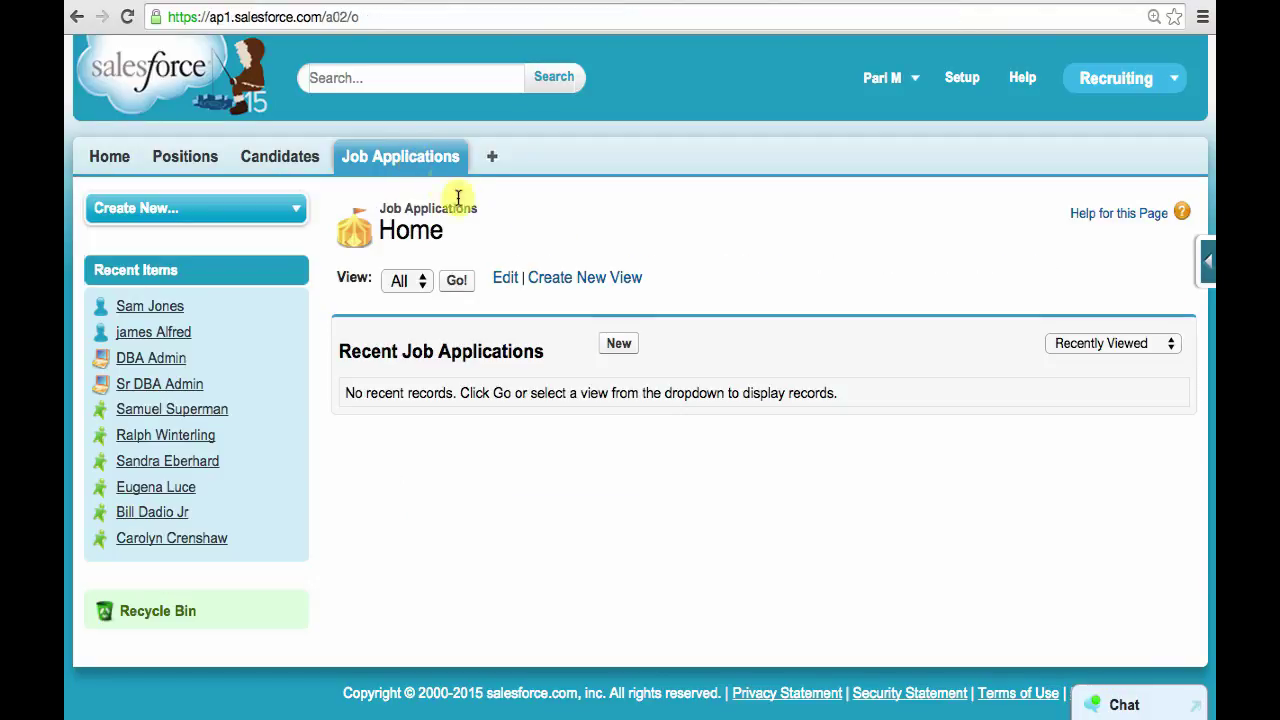
left_click(612, 345)
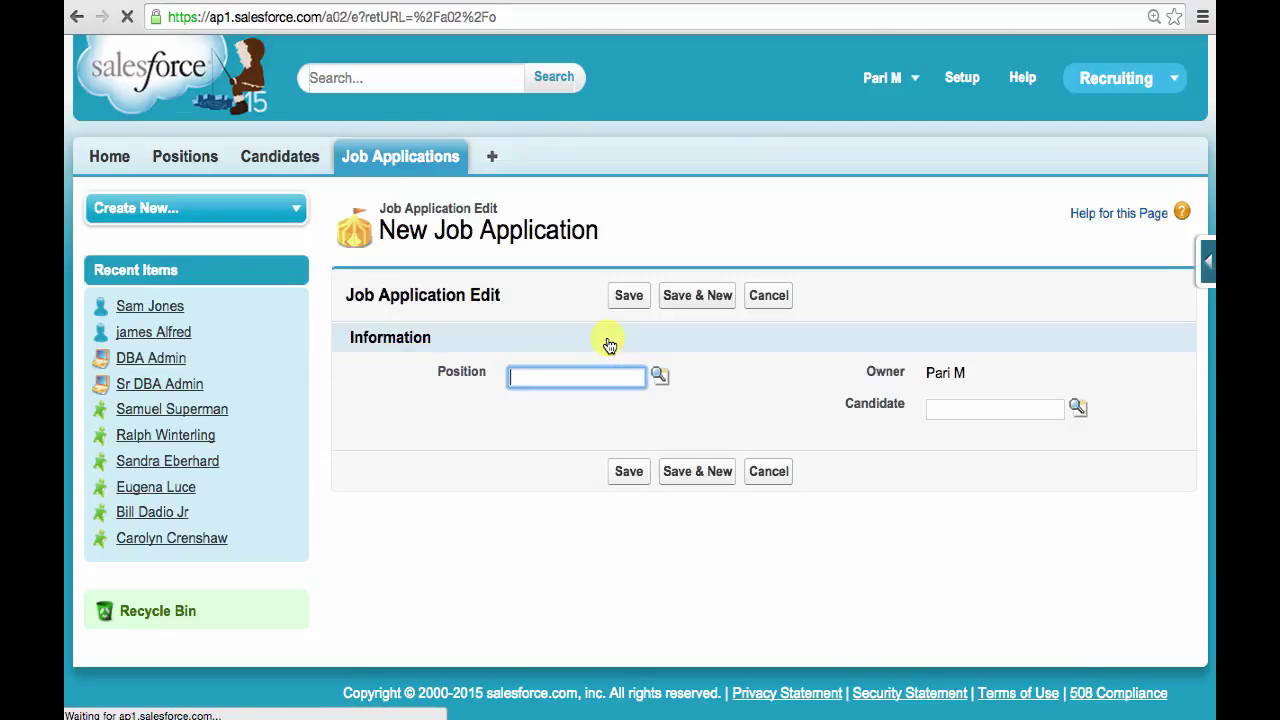
left_click(656, 375)
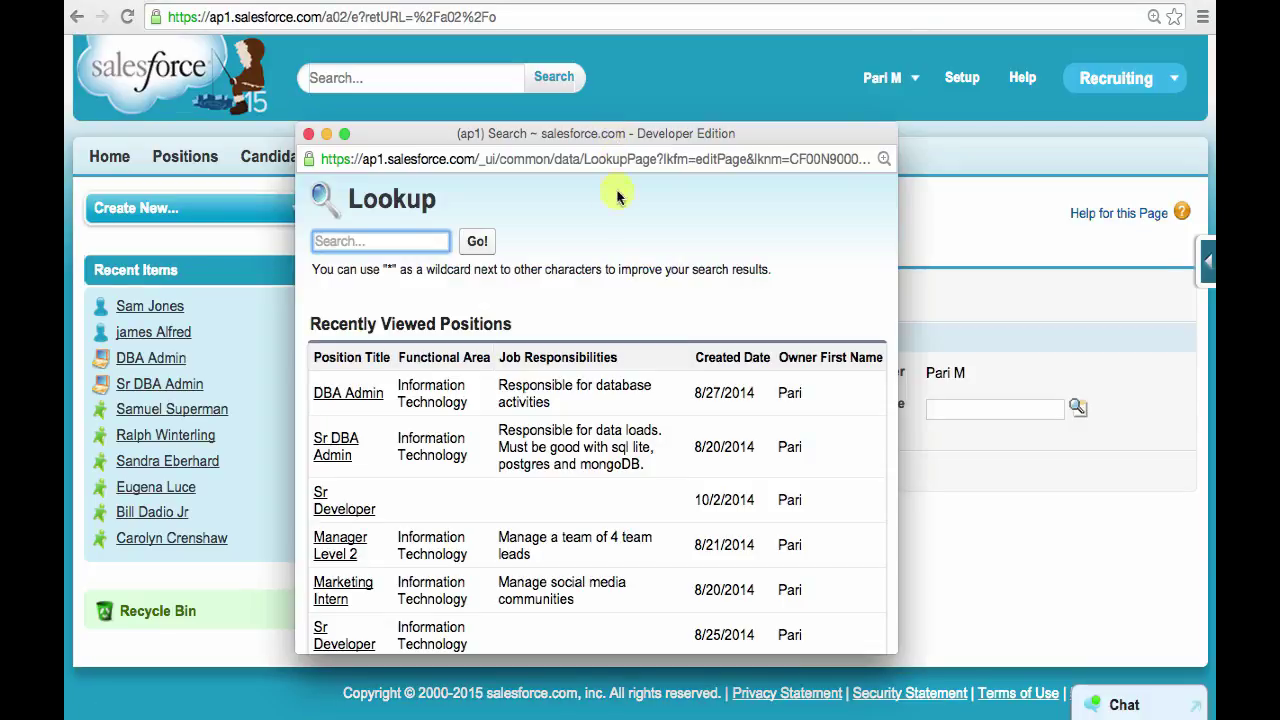
left_click(360, 396)
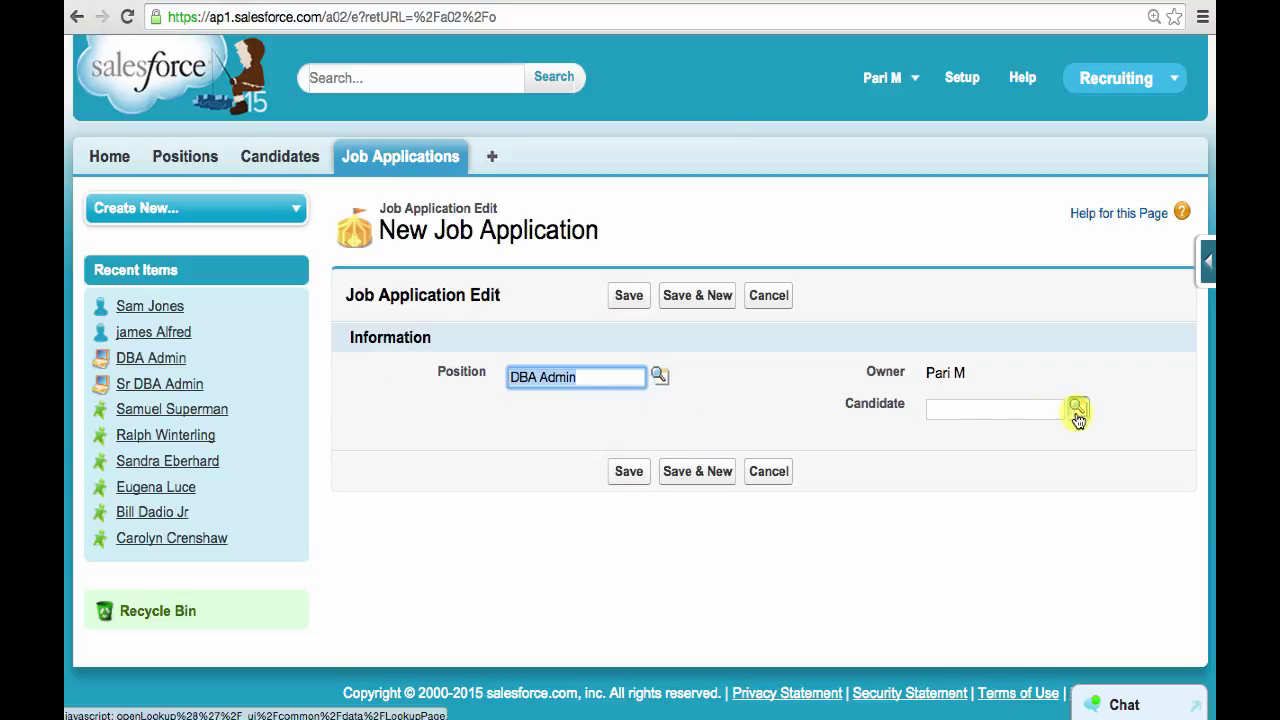
left_click(1077, 407)
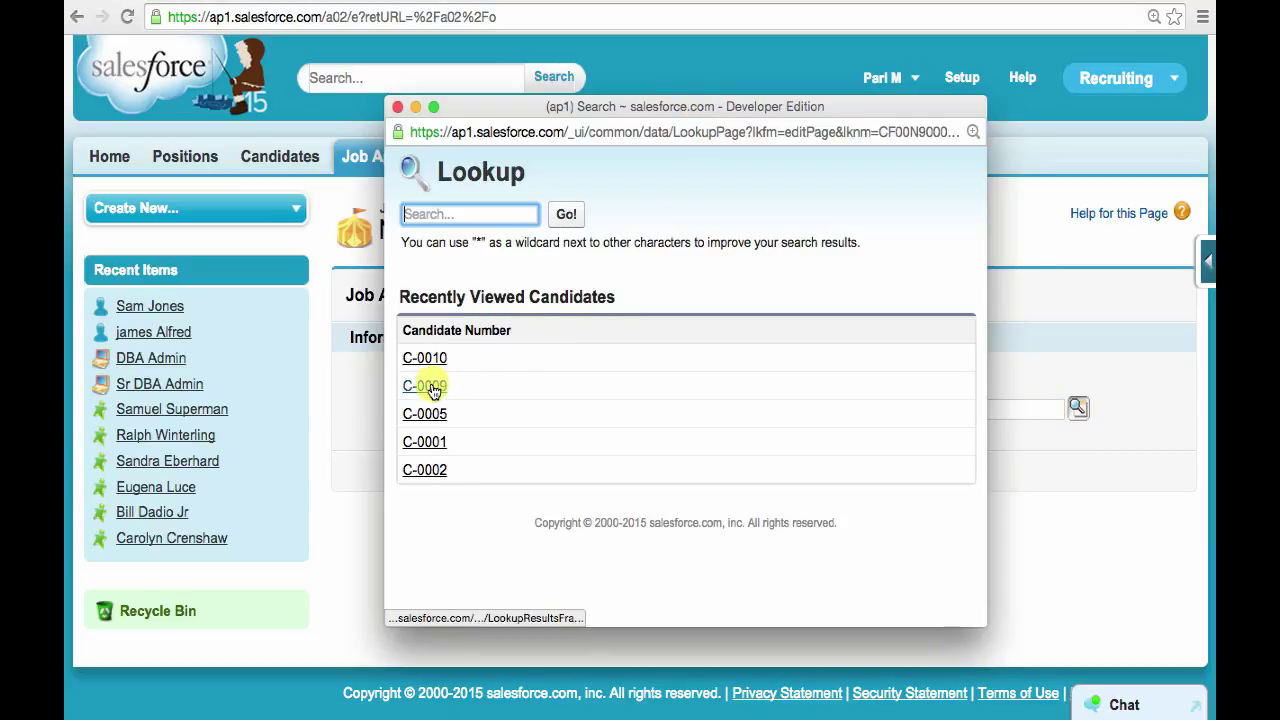
left_click(432, 442)
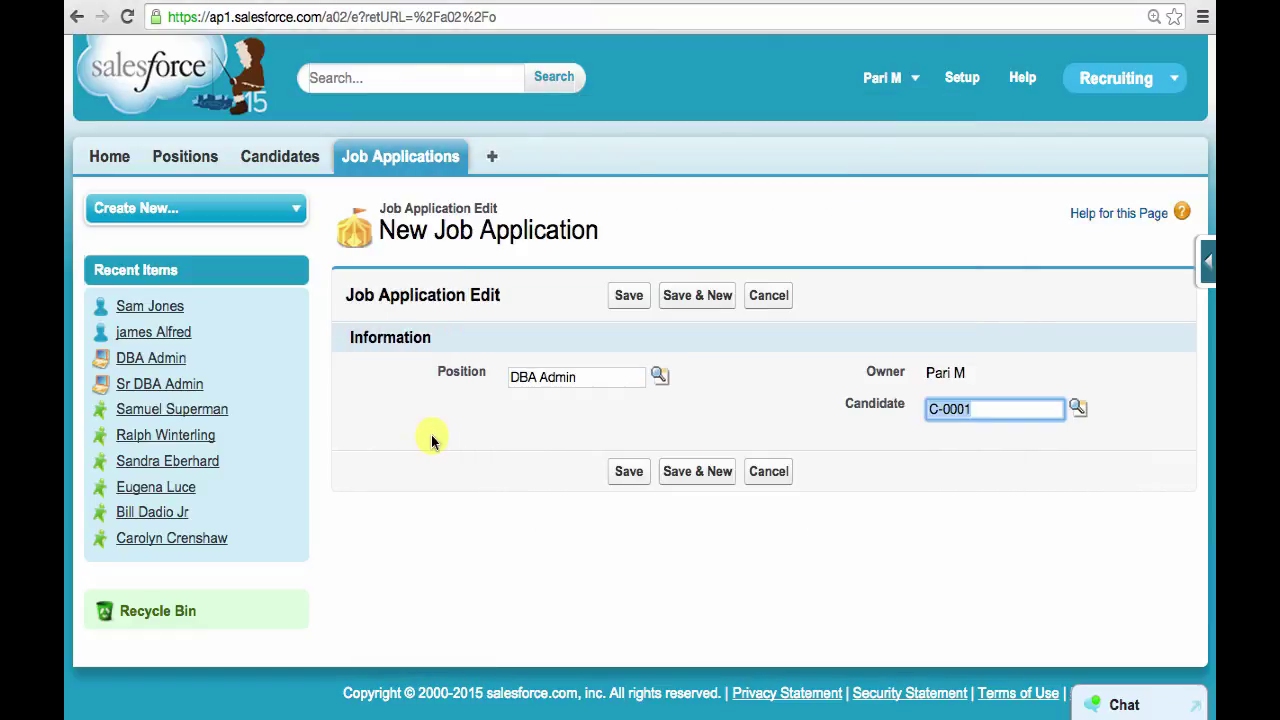
left_click(630, 473)
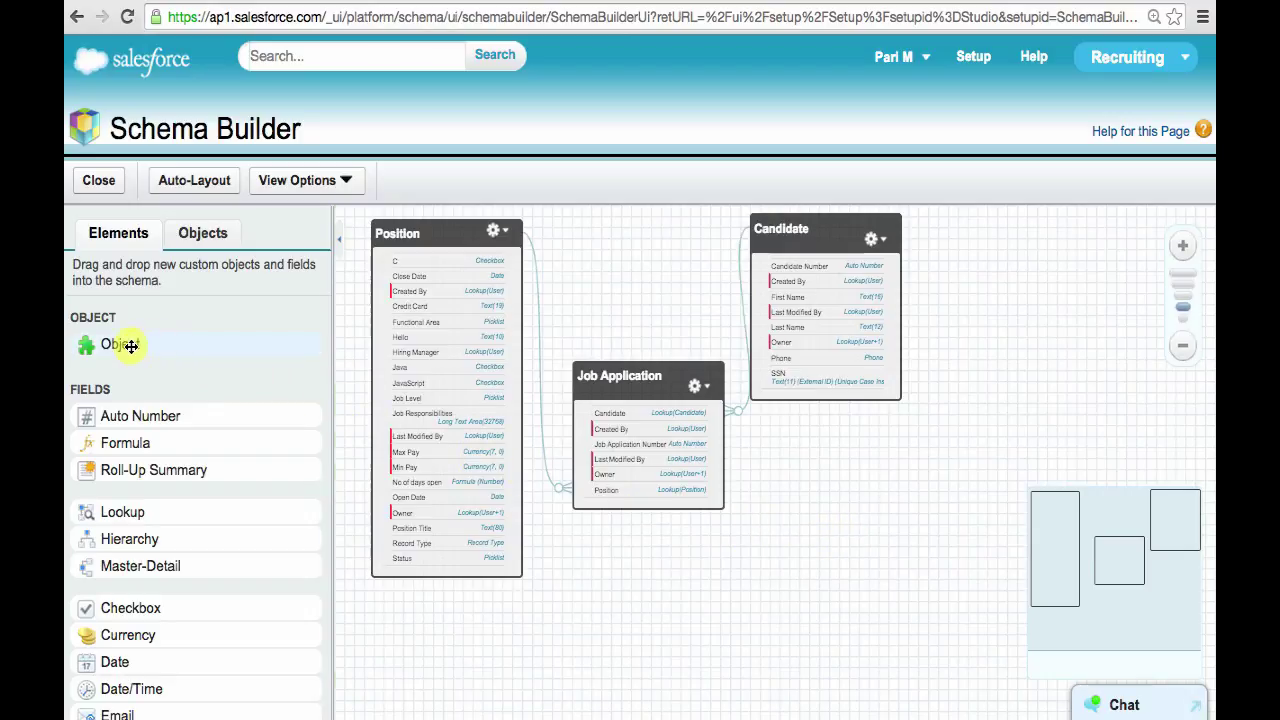
Step: Place a new custom object labelled Review on the schema and fill its plural label
left_click_drag(130, 345, 825, 505)
type("Review")
key("Tab")
type("R")
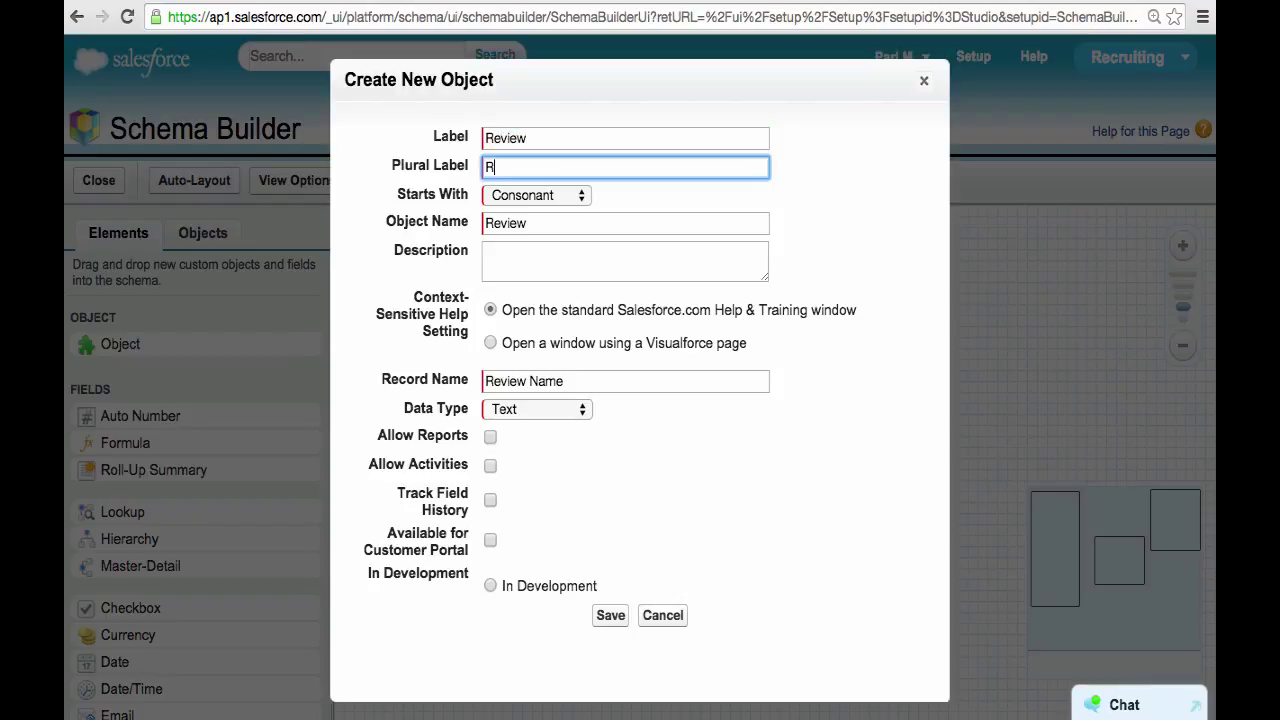
key("Tab")
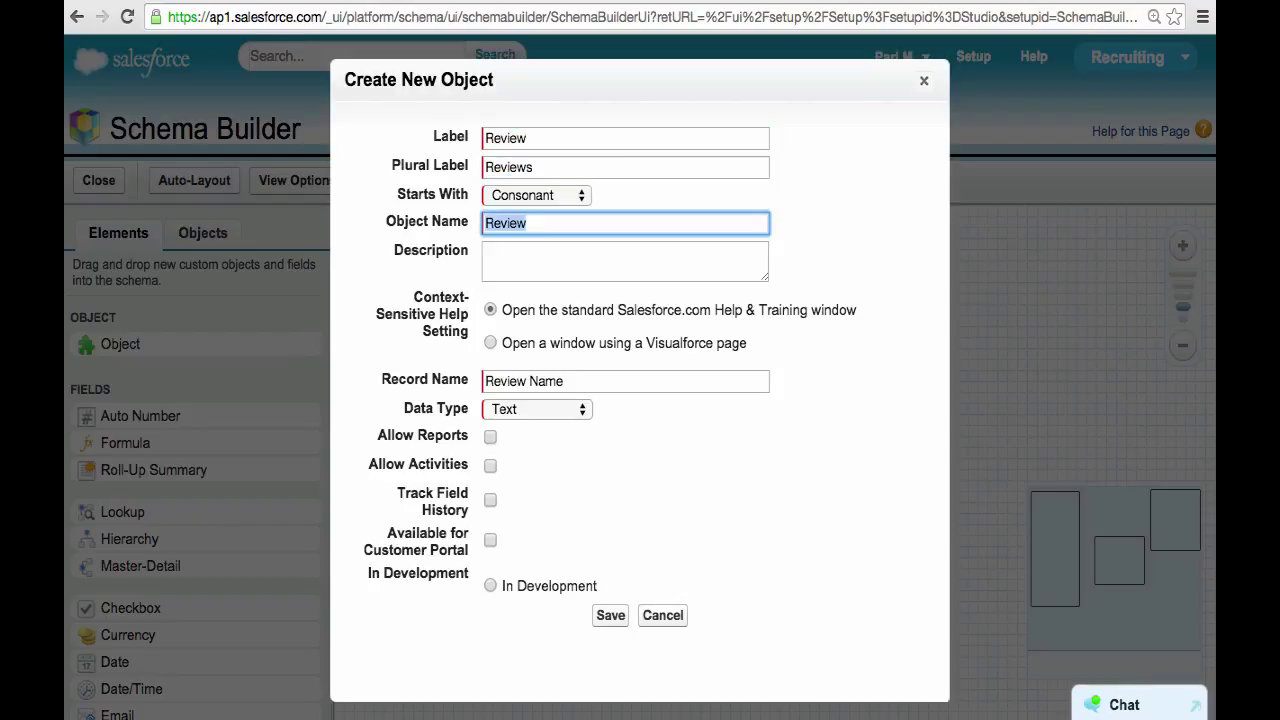
key("Tab")
key("Tab")
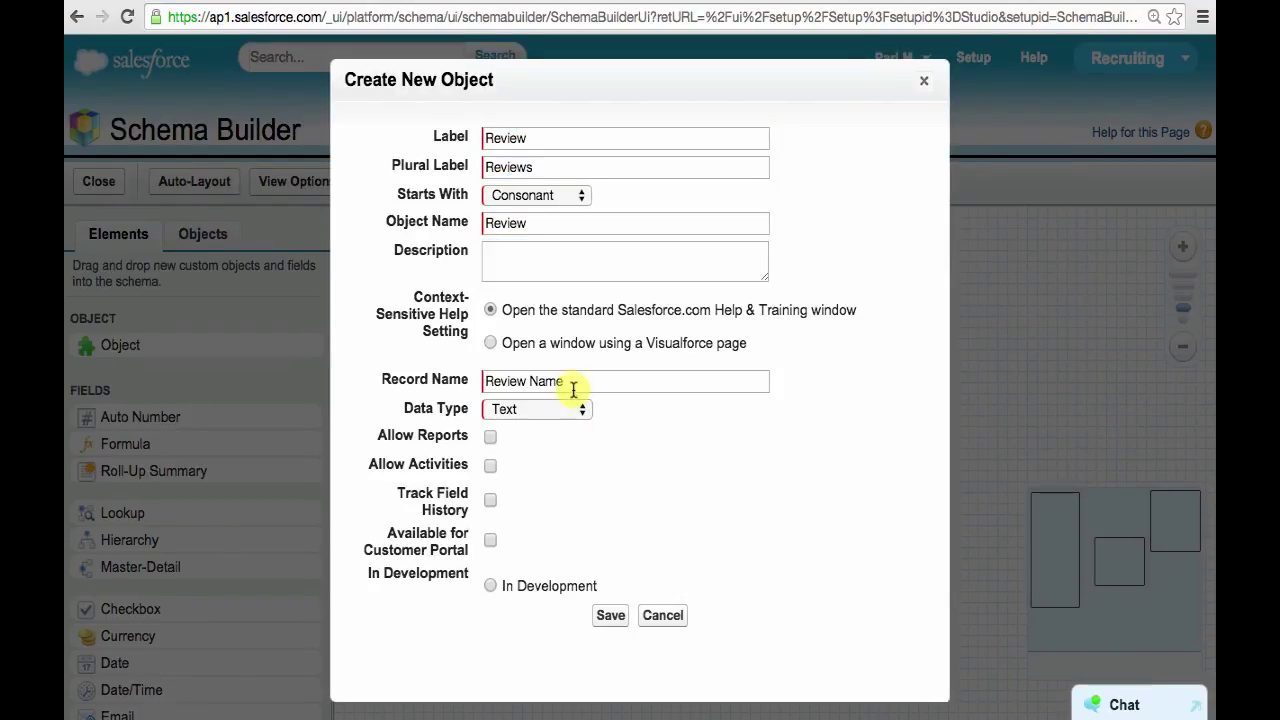
Step: Name records Review, auto-numbered R-{0000} from 1, allow reports, and save the object
left_click_drag(573, 381, 520, 385)
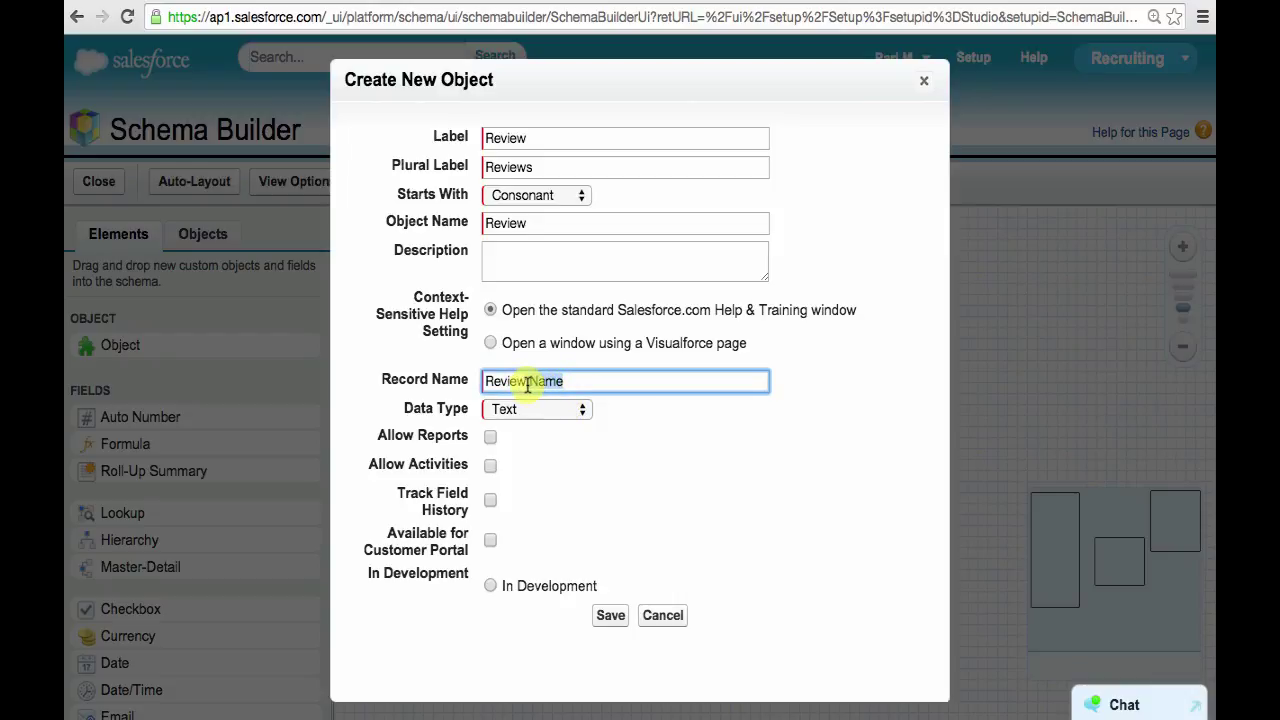
key("BackSpace")
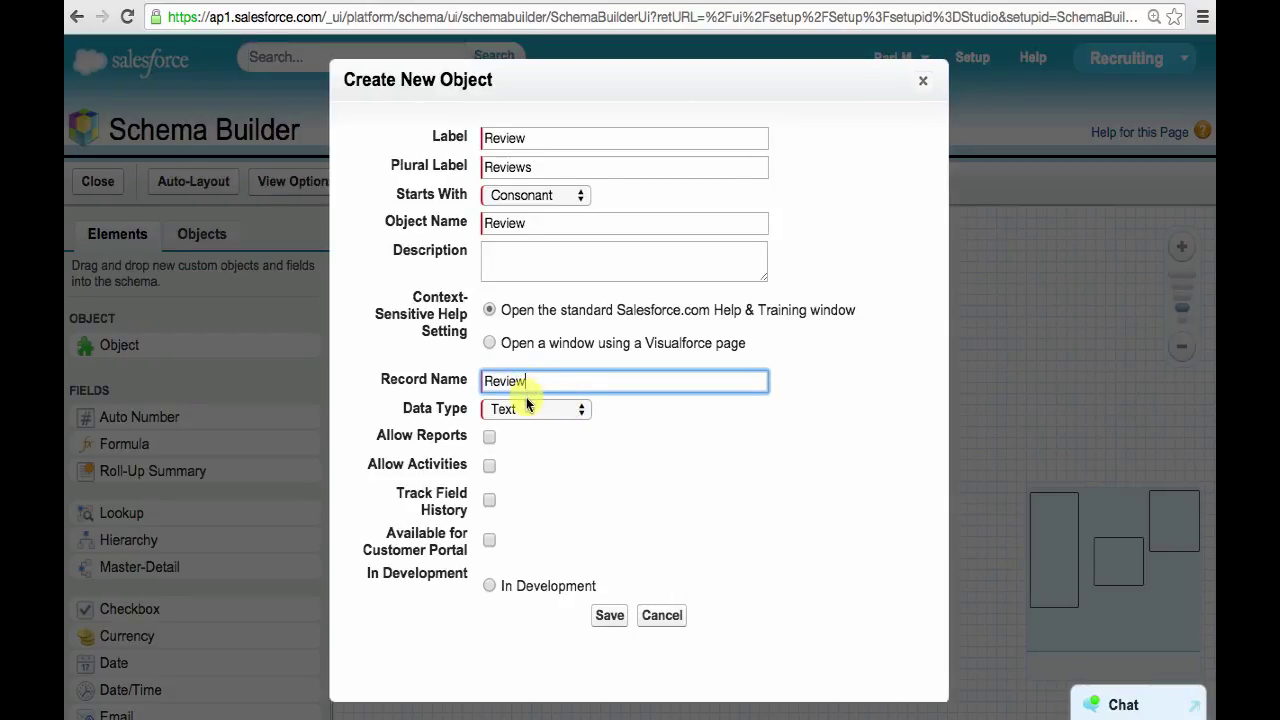
left_click(525, 408)
left_click(526, 388)
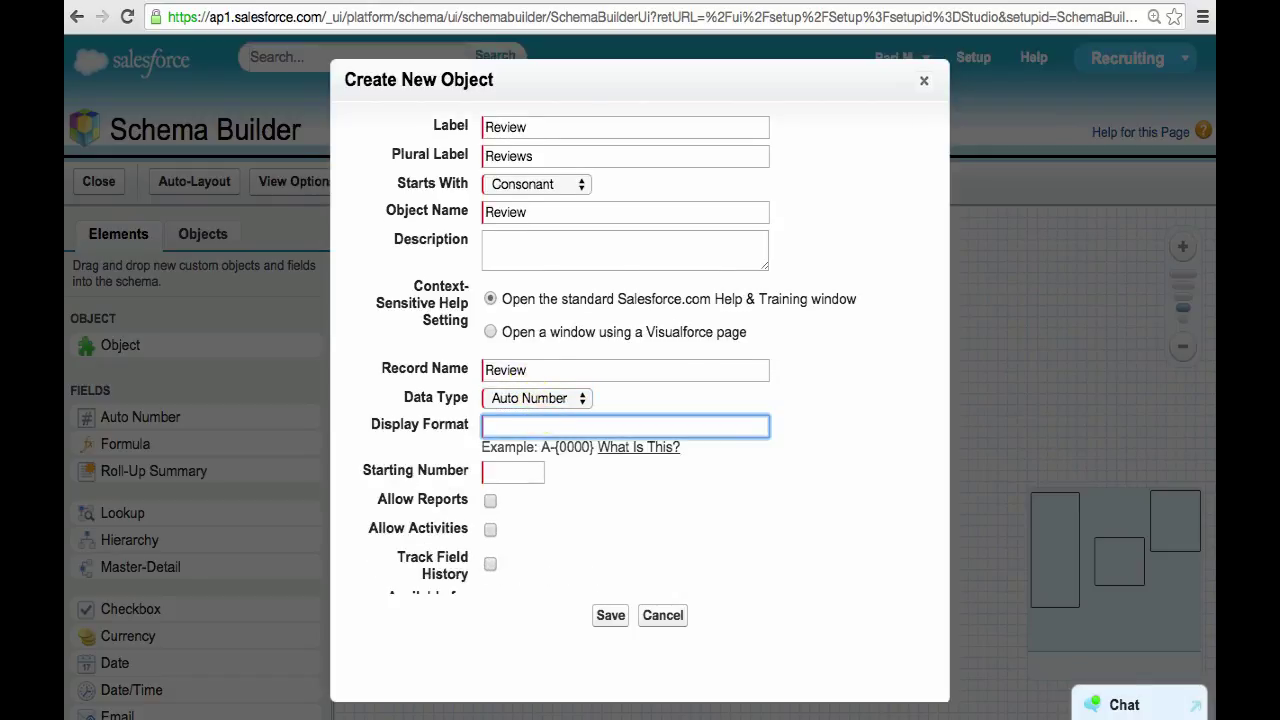
type("R-{}0000")
key("Tab")
key("Tab")
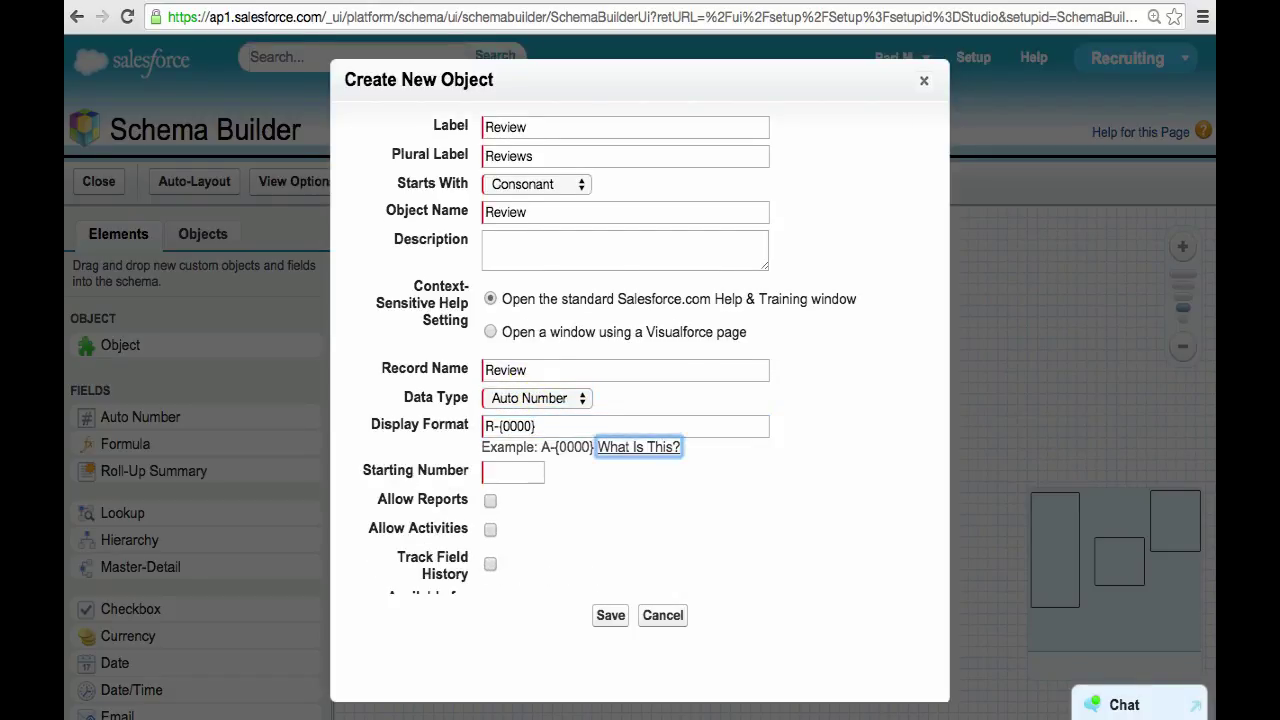
type("1")
left_click(490, 501)
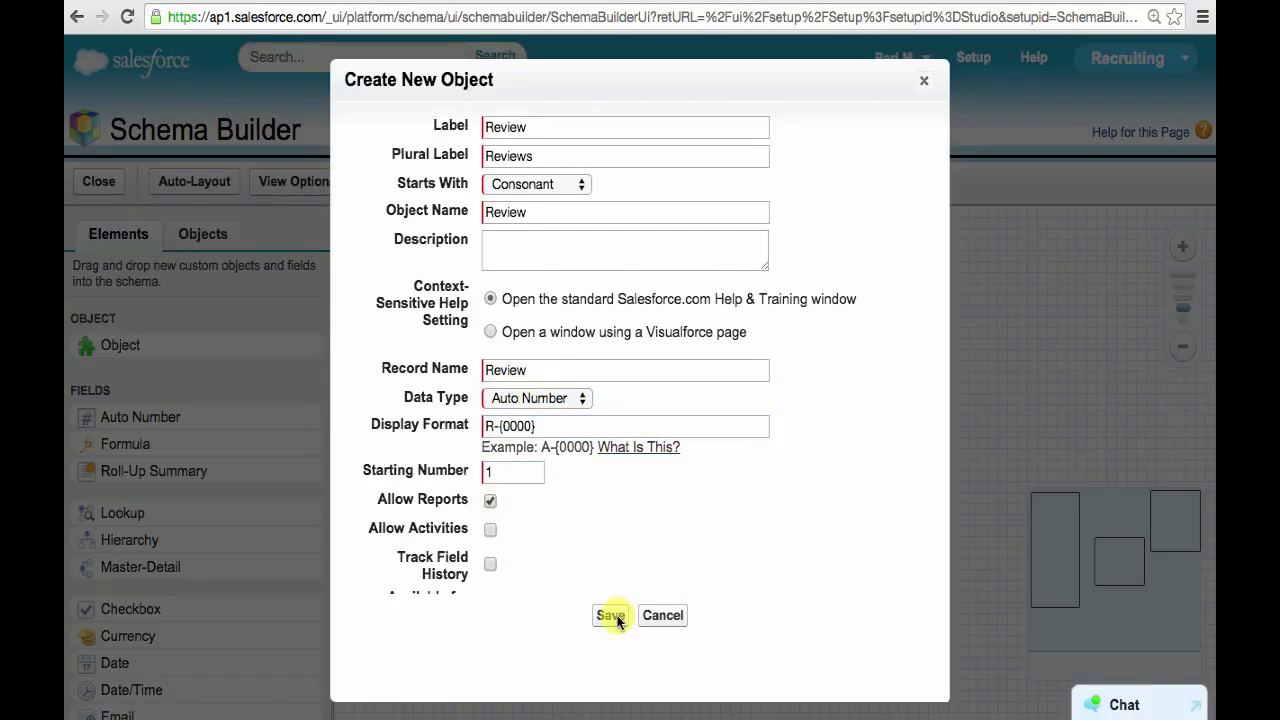
left_click(610, 615)
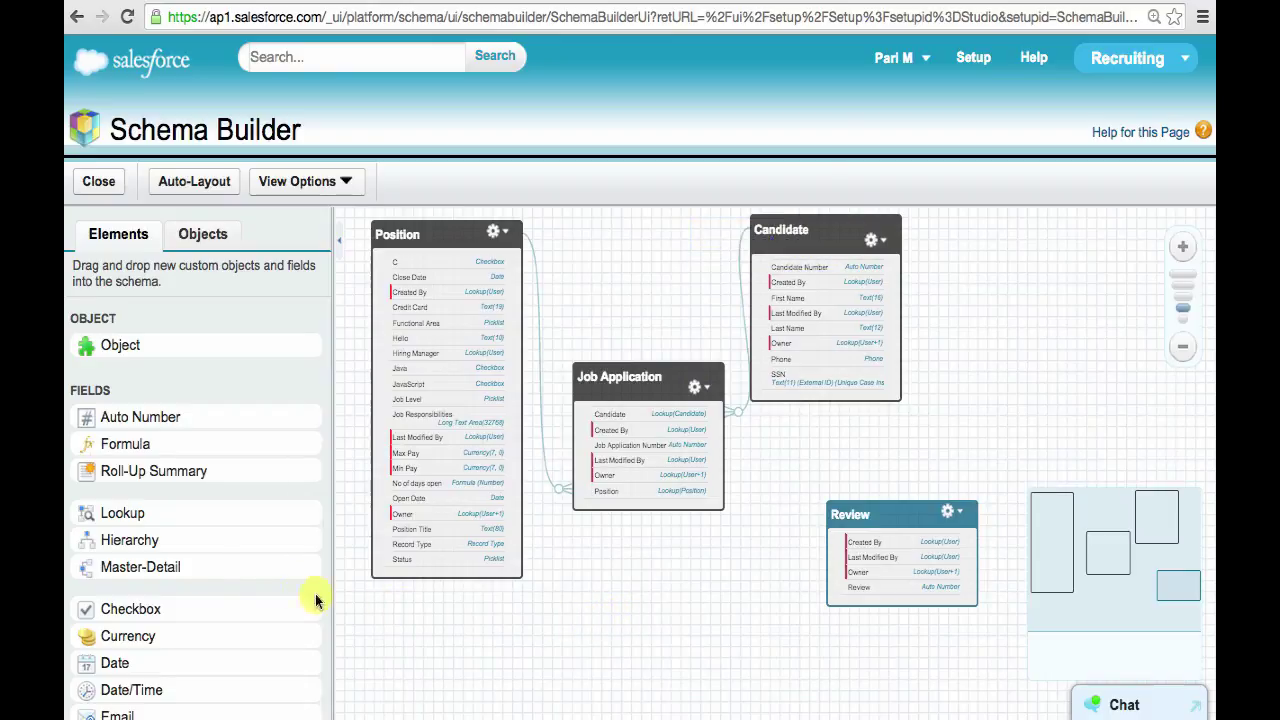
Step: Add a Job Application master-detail field to Review, child relationship name Reviews, and save it
left_click_drag(171, 567, 925, 551)
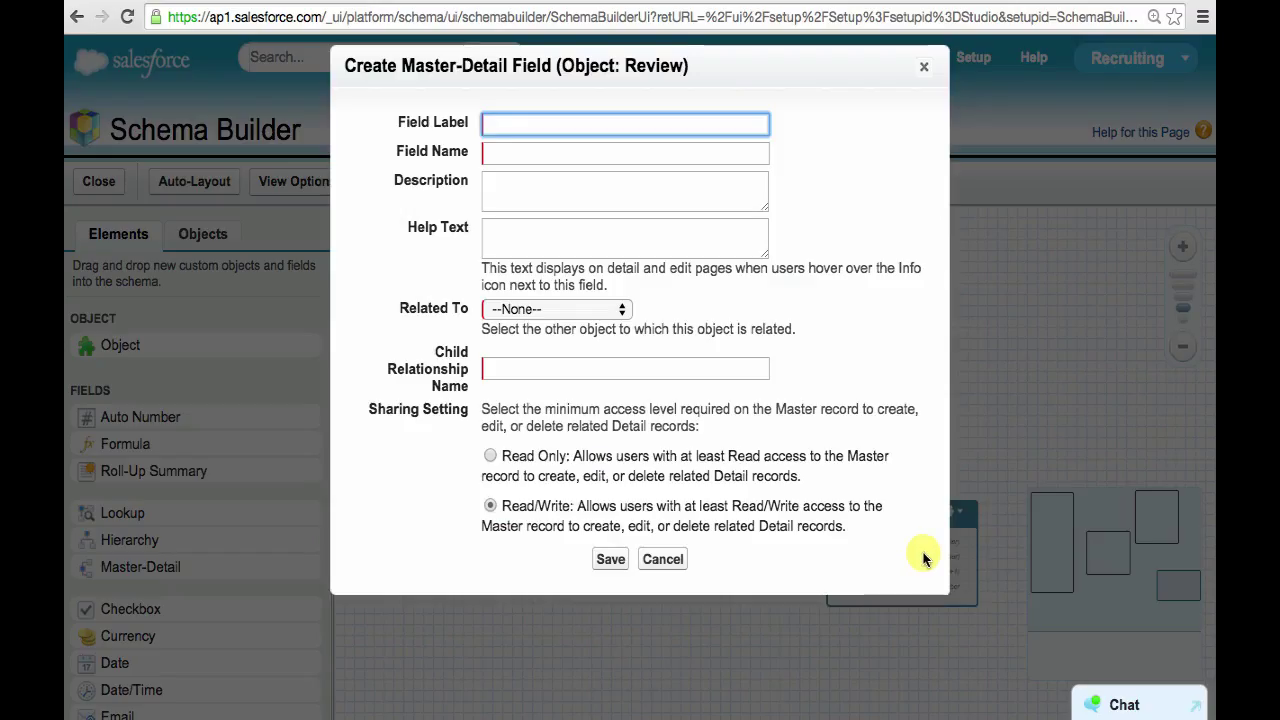
type("Job Application")
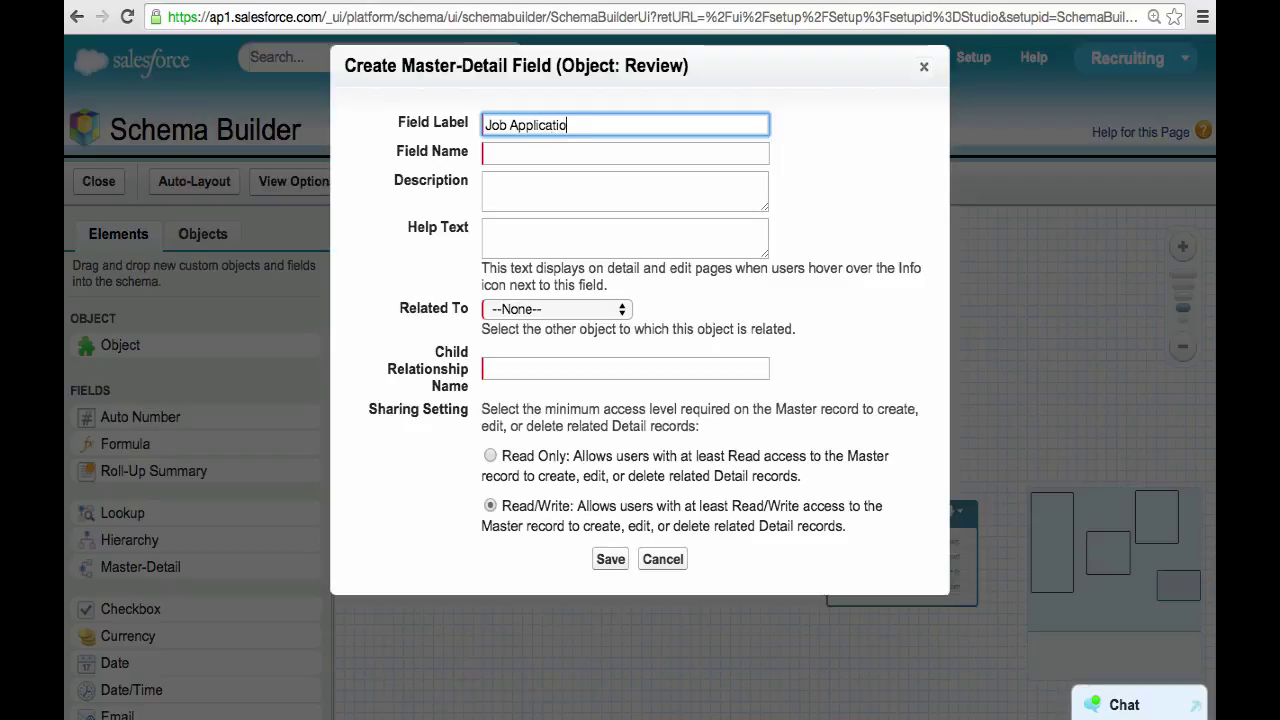
key("Tab")
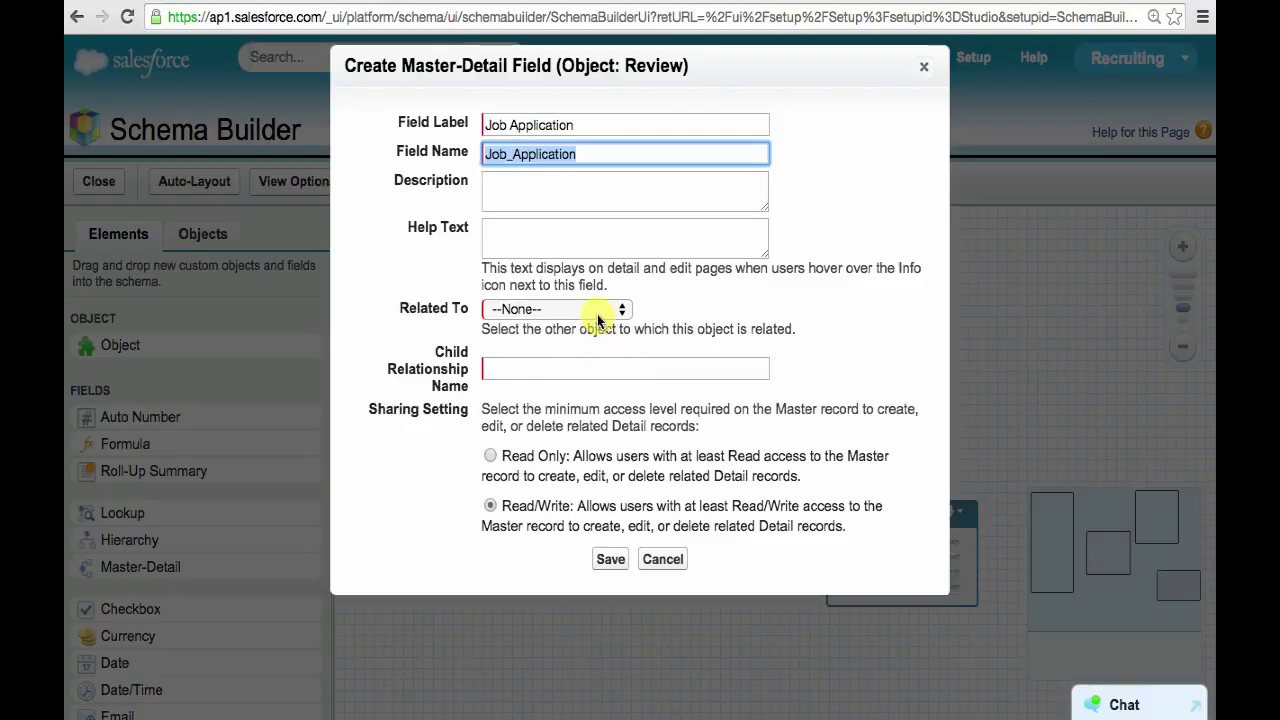
left_click(598, 314)
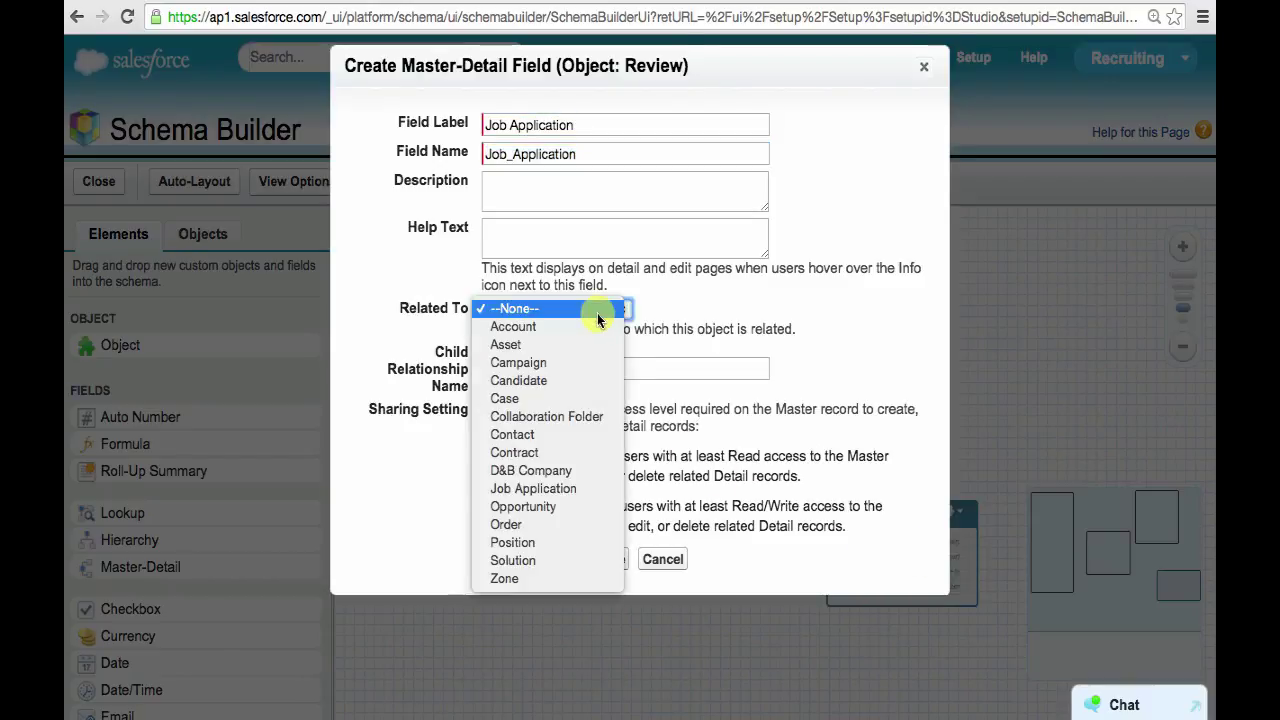
left_click(583, 488)
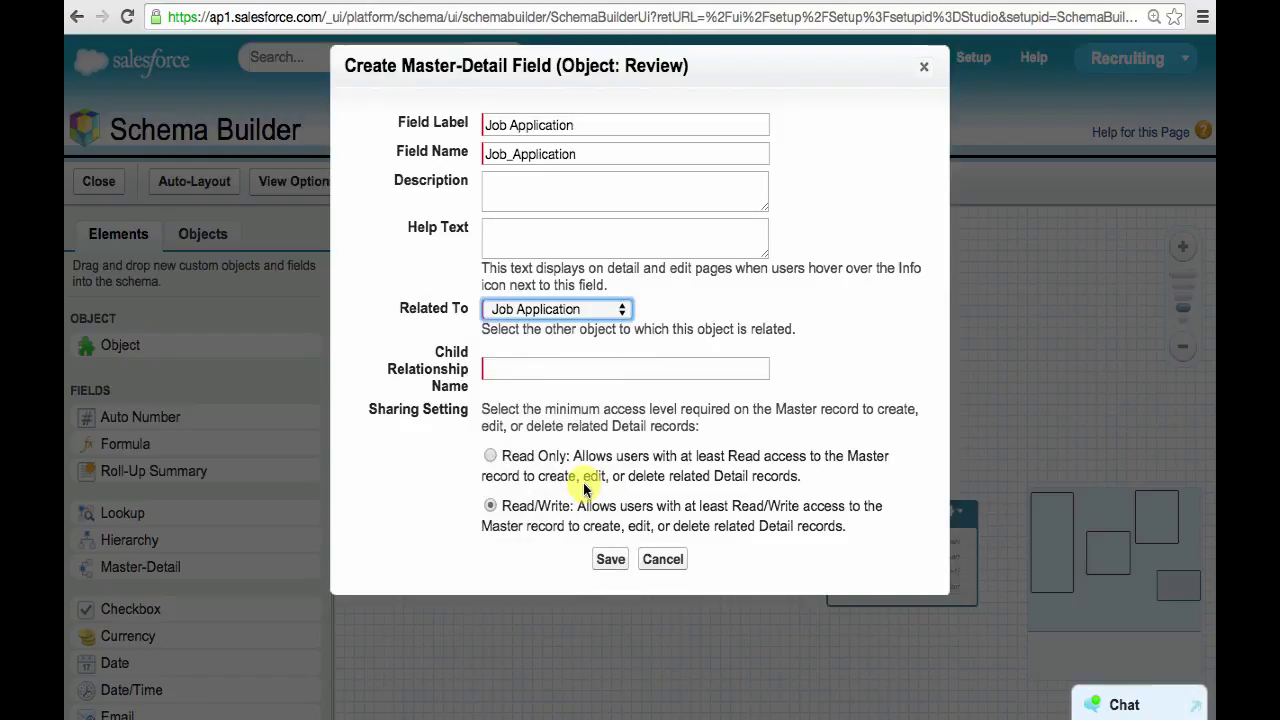
key("Tab")
type("Reviews")
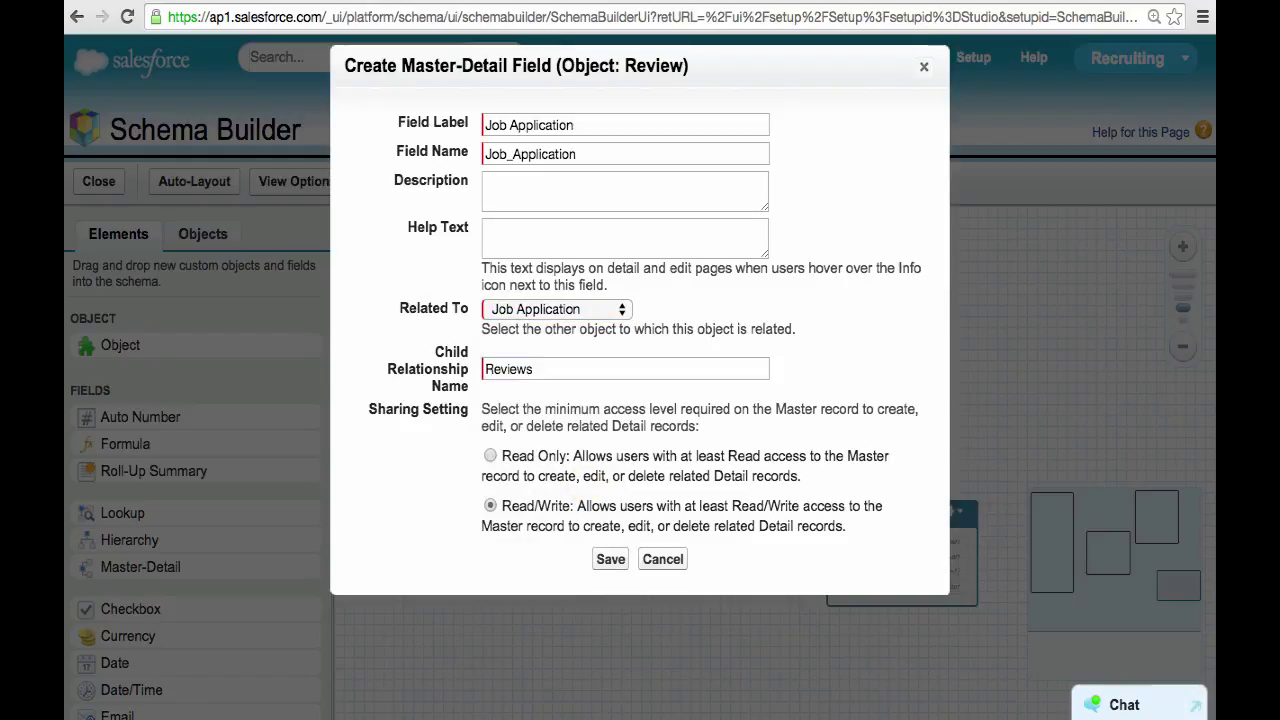
left_click(610, 560)
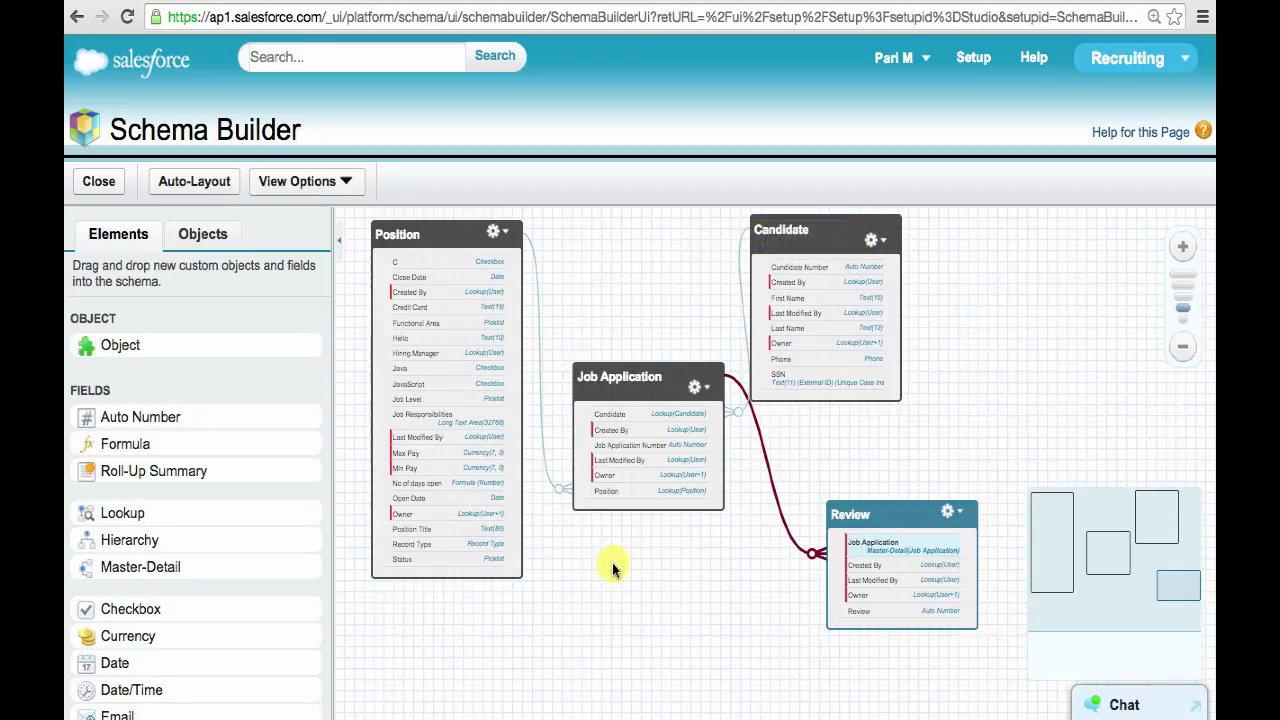
Step: Add a Technical Score number field with length 1 to Review
scroll(223, 577, "down", 3)
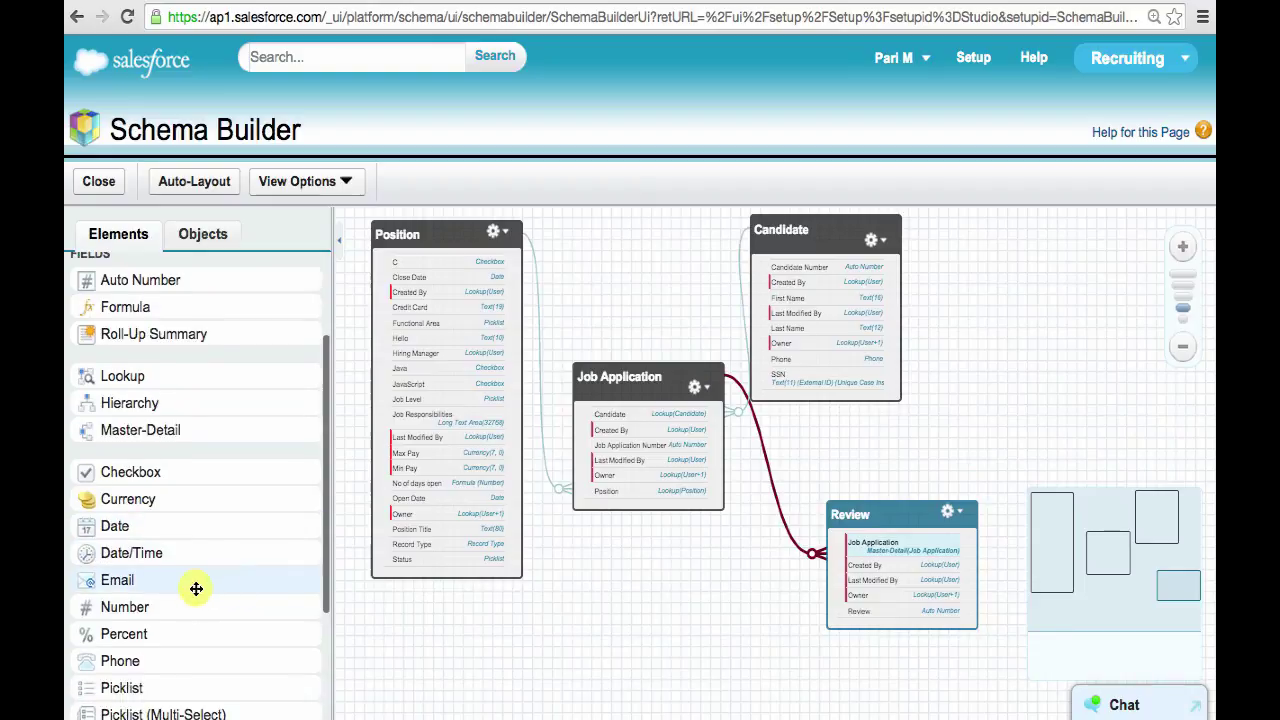
left_click_drag(131, 605, 903, 571)
type("Technical Sc")
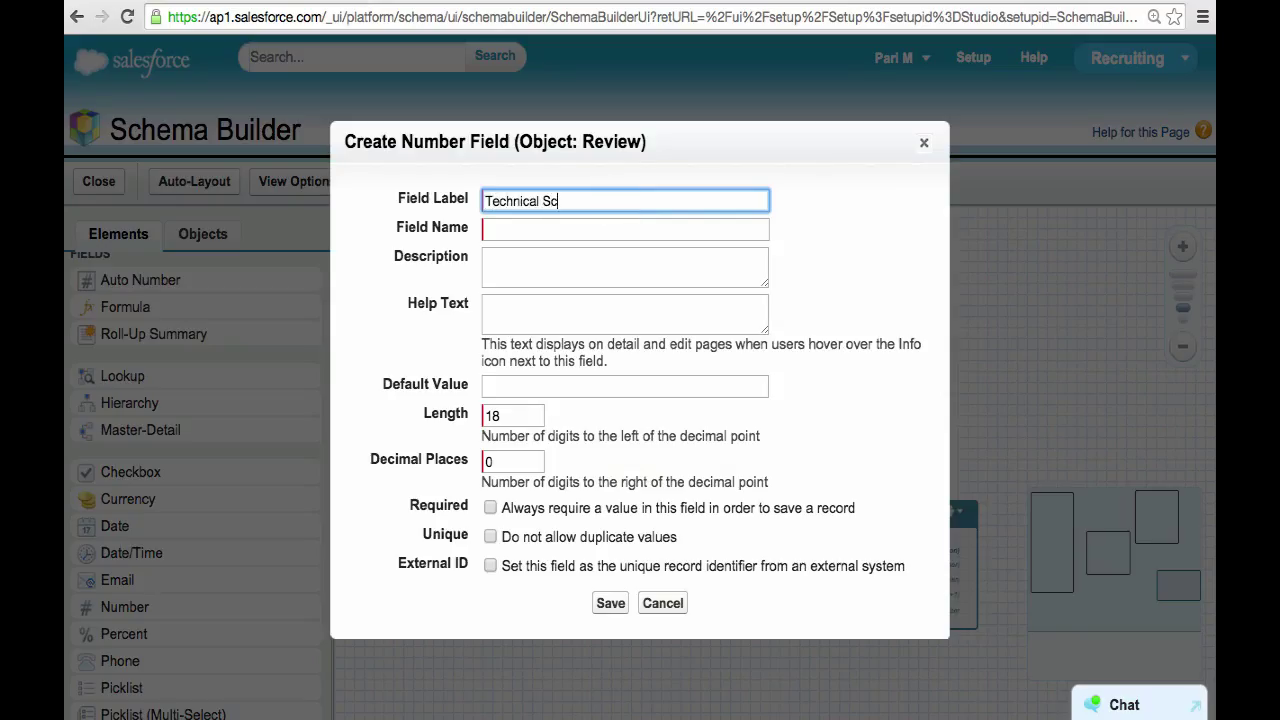
type("ore")
key("Tab")
left_click(491, 414)
key("BackSpace")
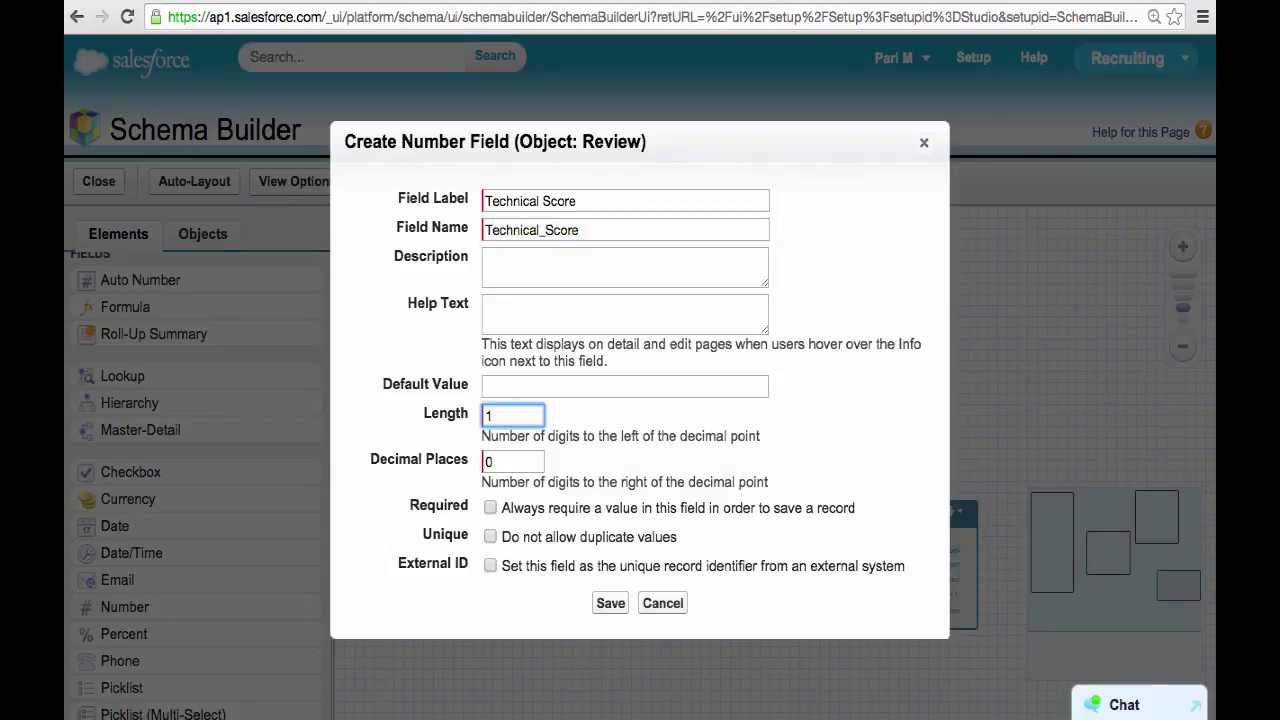
key("Tab")
left_click(610, 603)
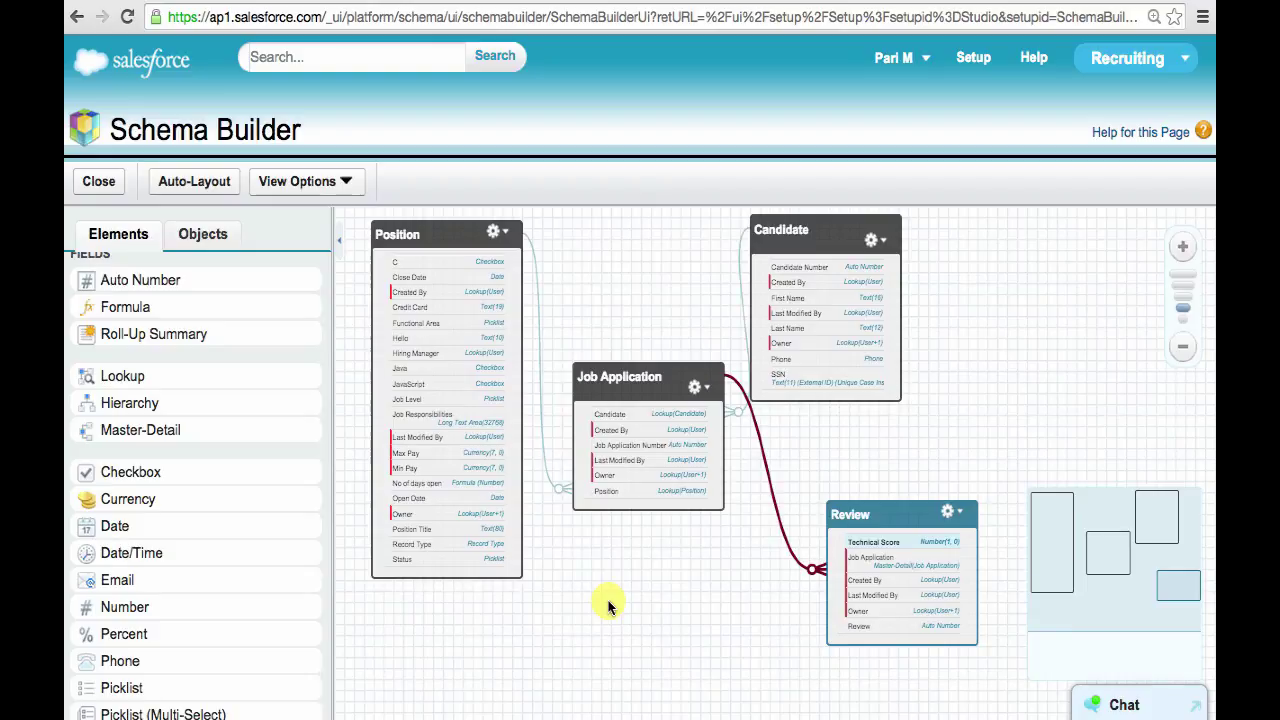
Step: Add a Feedback text area field to Review
scroll(298, 611, "down", 2)
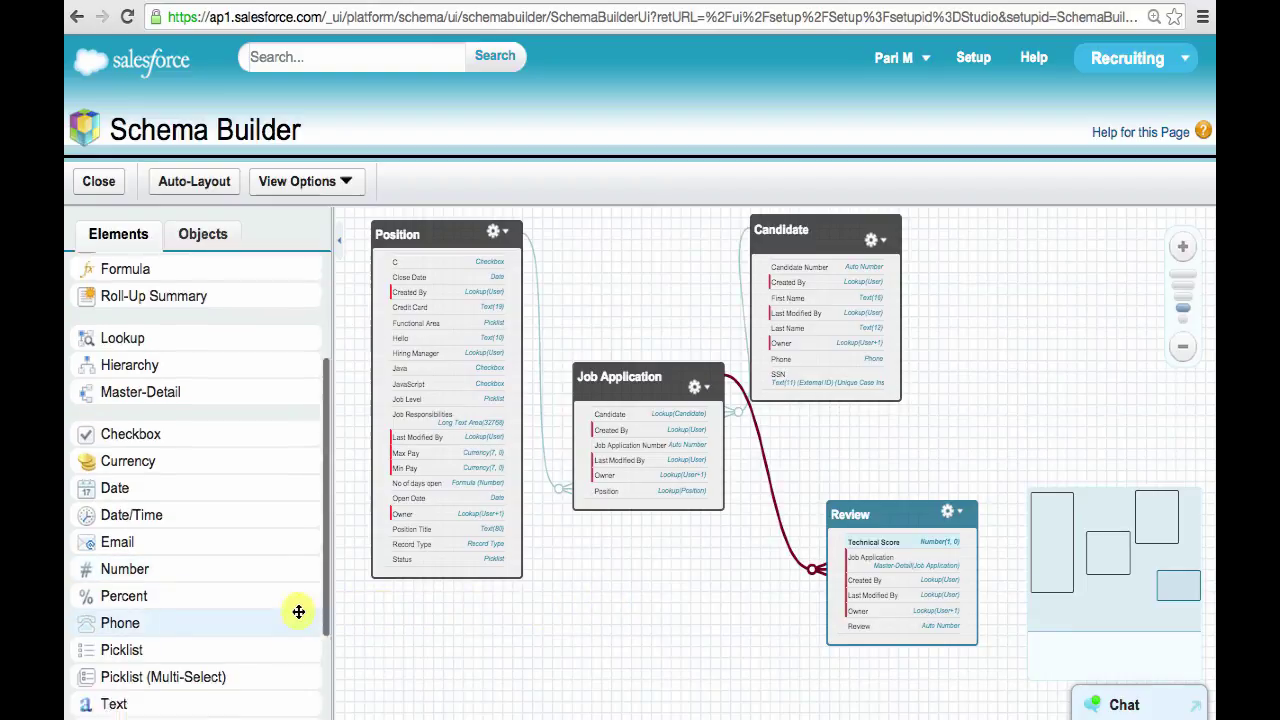
scroll(298, 611, "down", 5)
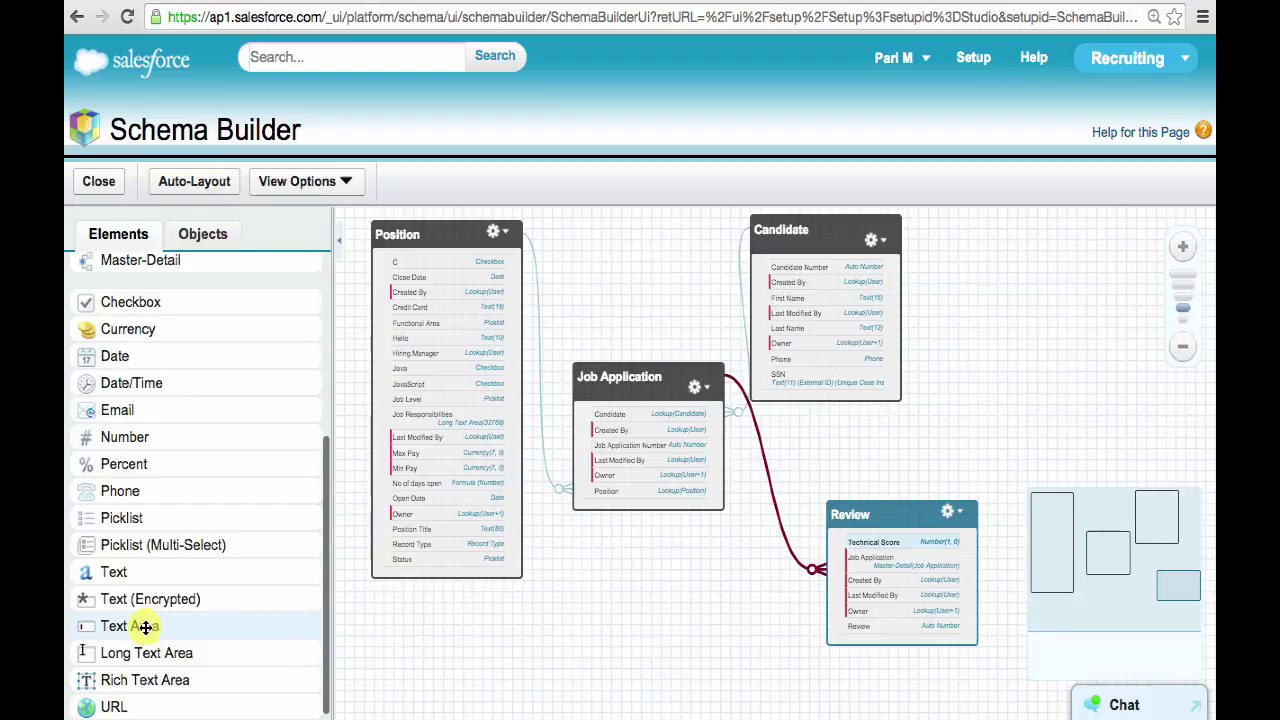
left_click_drag(145, 626, 920, 589)
type("Feedback")
key("Tab")
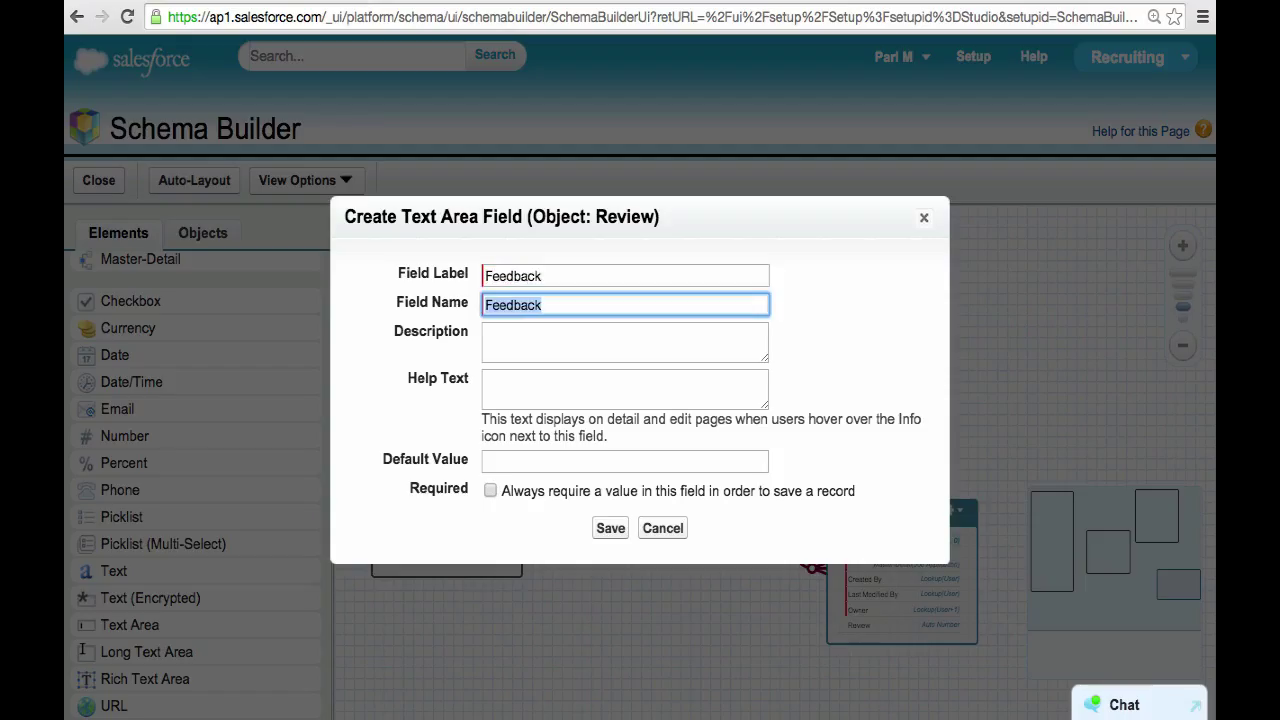
left_click(614, 528)
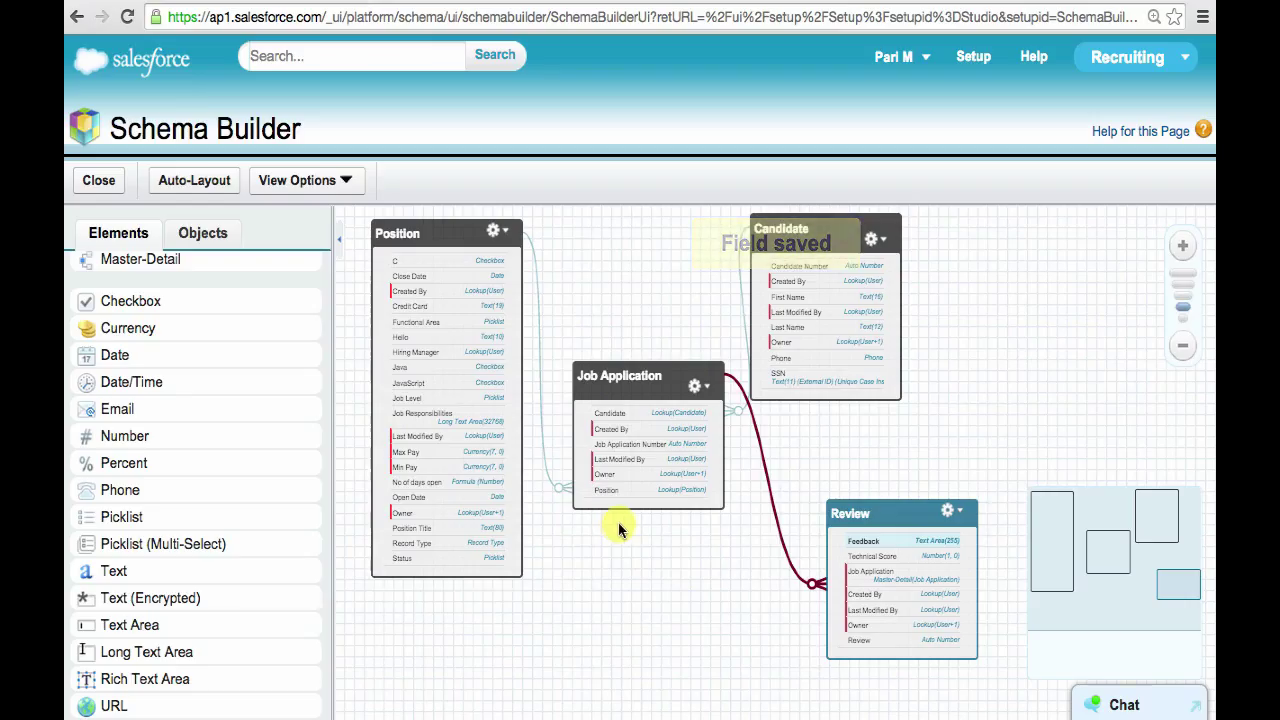
Step: In Review Layout, place Feedback and Technical Score in the Information section and save
left_click(958, 517)
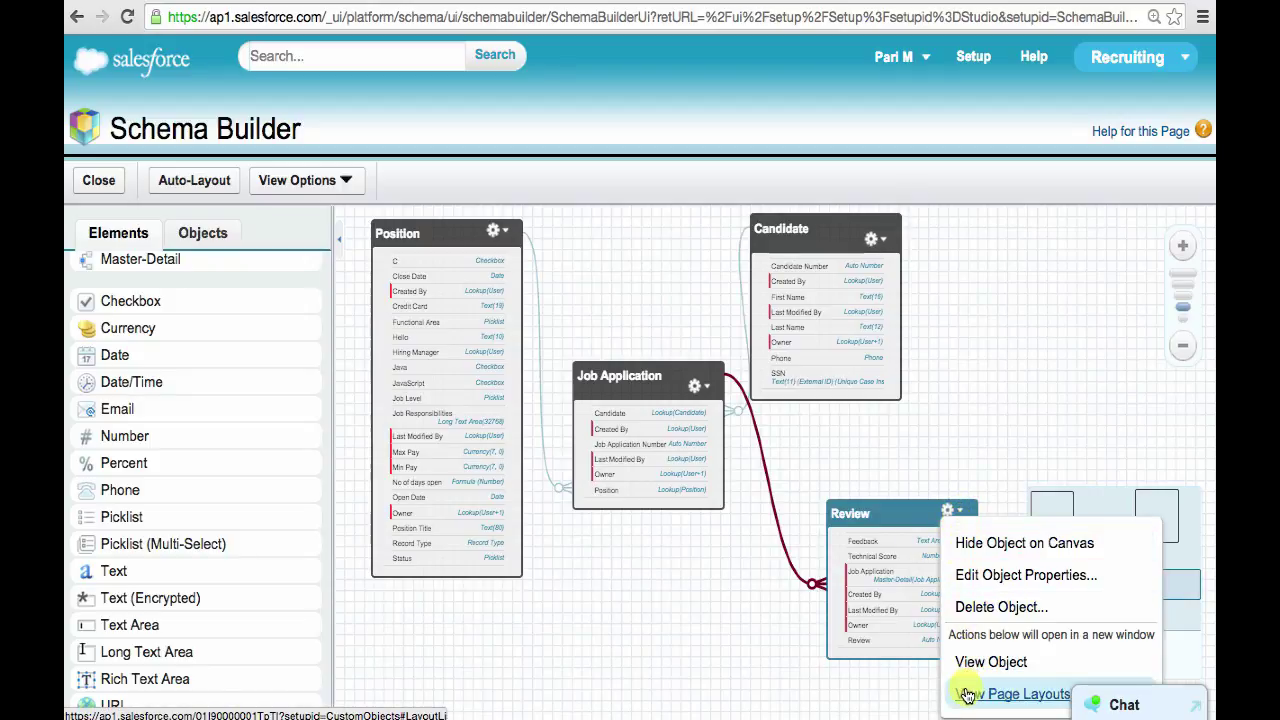
left_click(1012, 694)
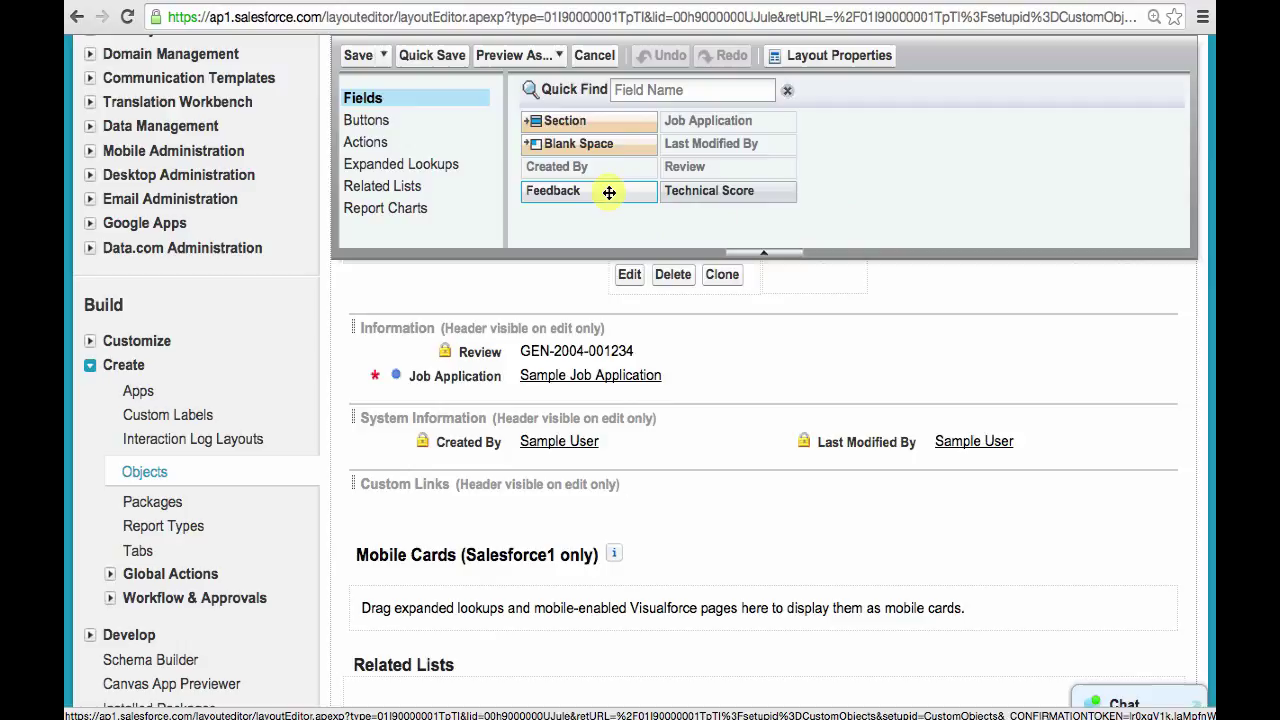
left_click_drag(605, 190, 557, 387)
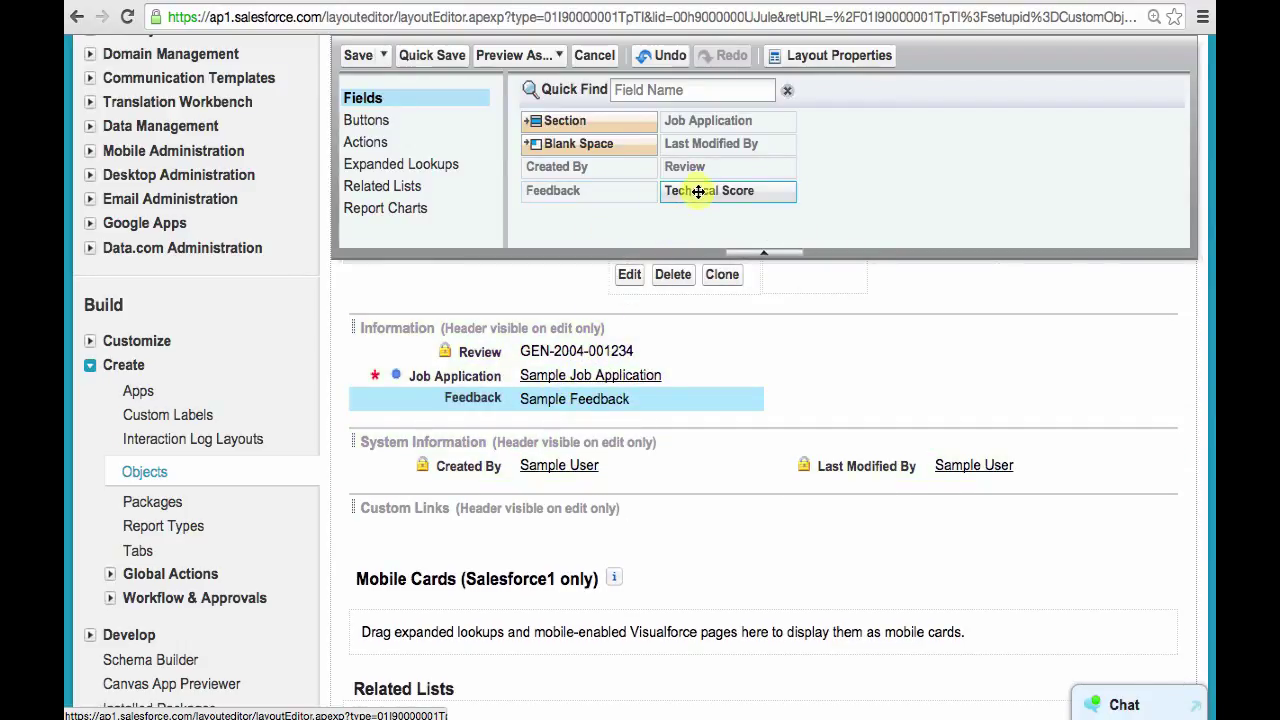
mouse_move(697, 200)
left_mouse_down()
mouse_move(737, 329)
mouse_move(724, 387)
left_mouse_up()
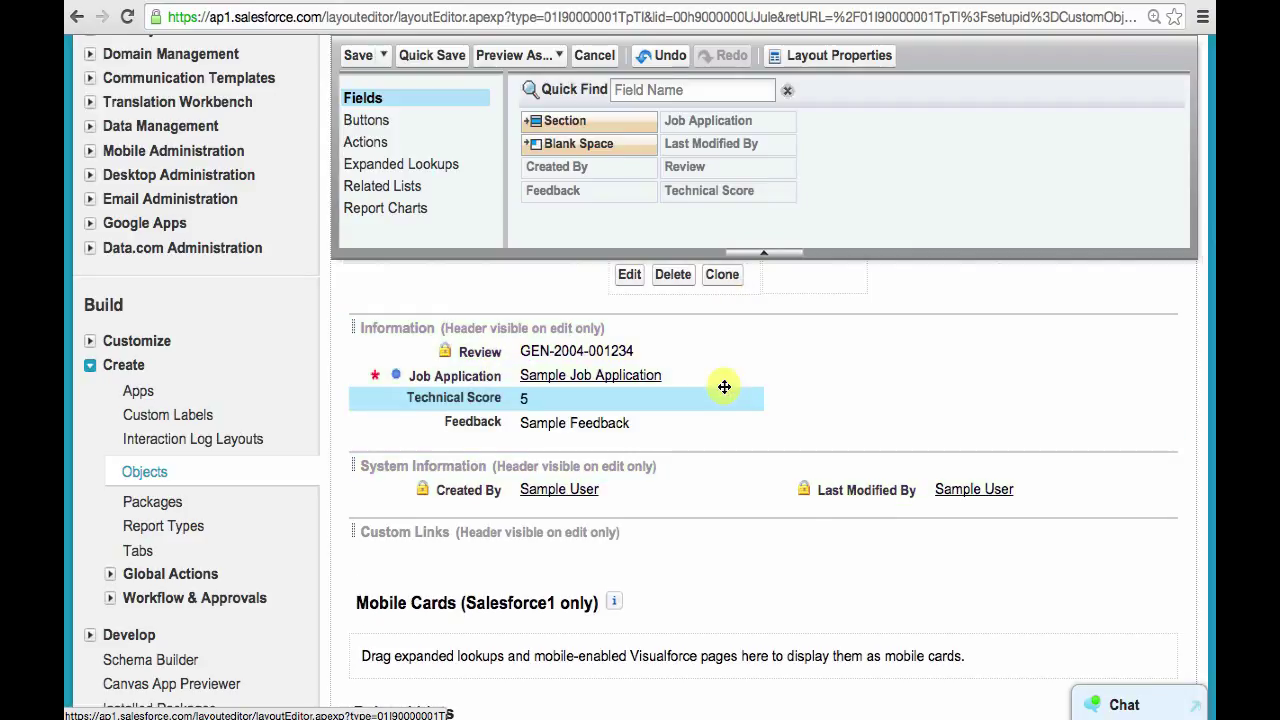
left_click(358, 55)
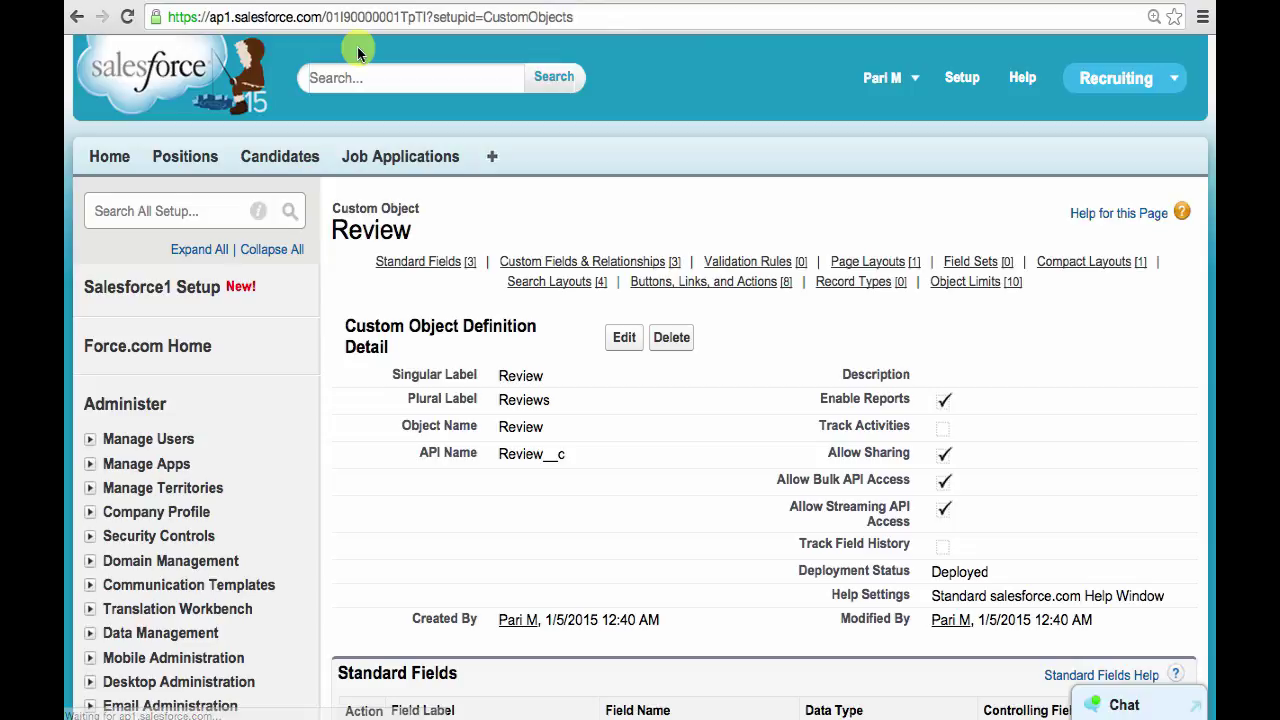
Step: Open job application JA-0001 and start a new review for it
left_click(370, 160)
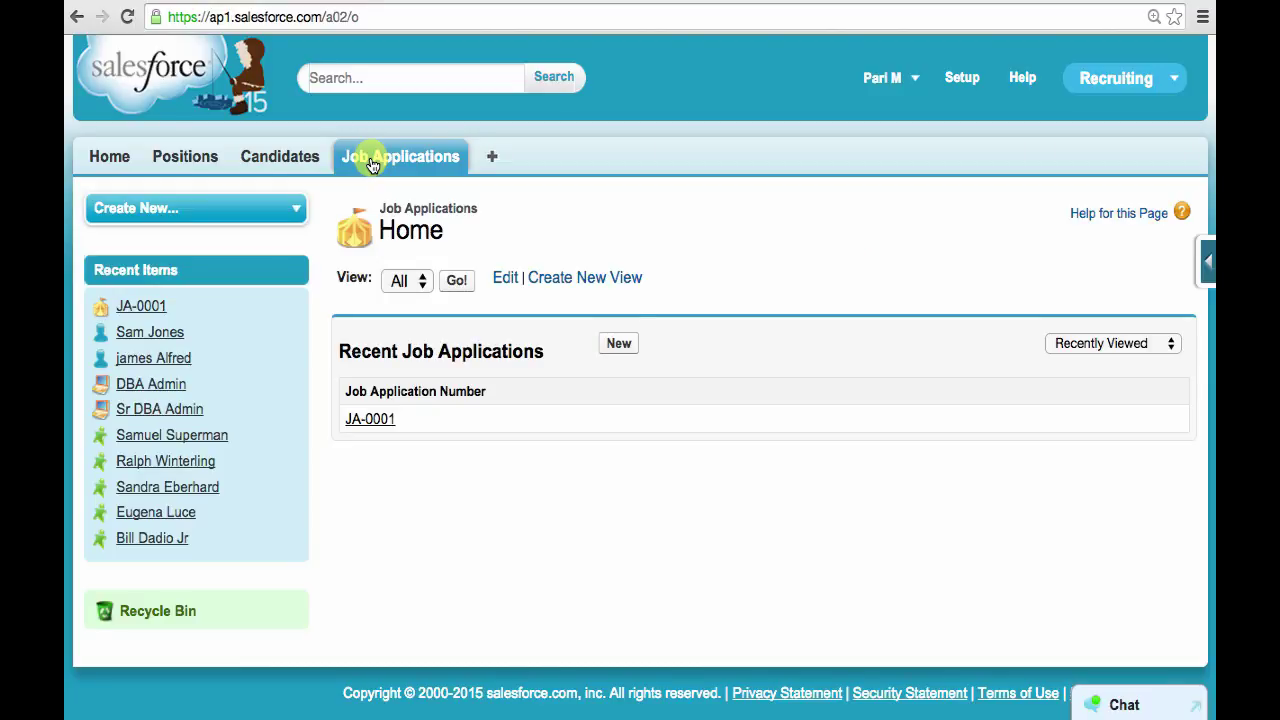
scroll(358, 395, "down", 1)
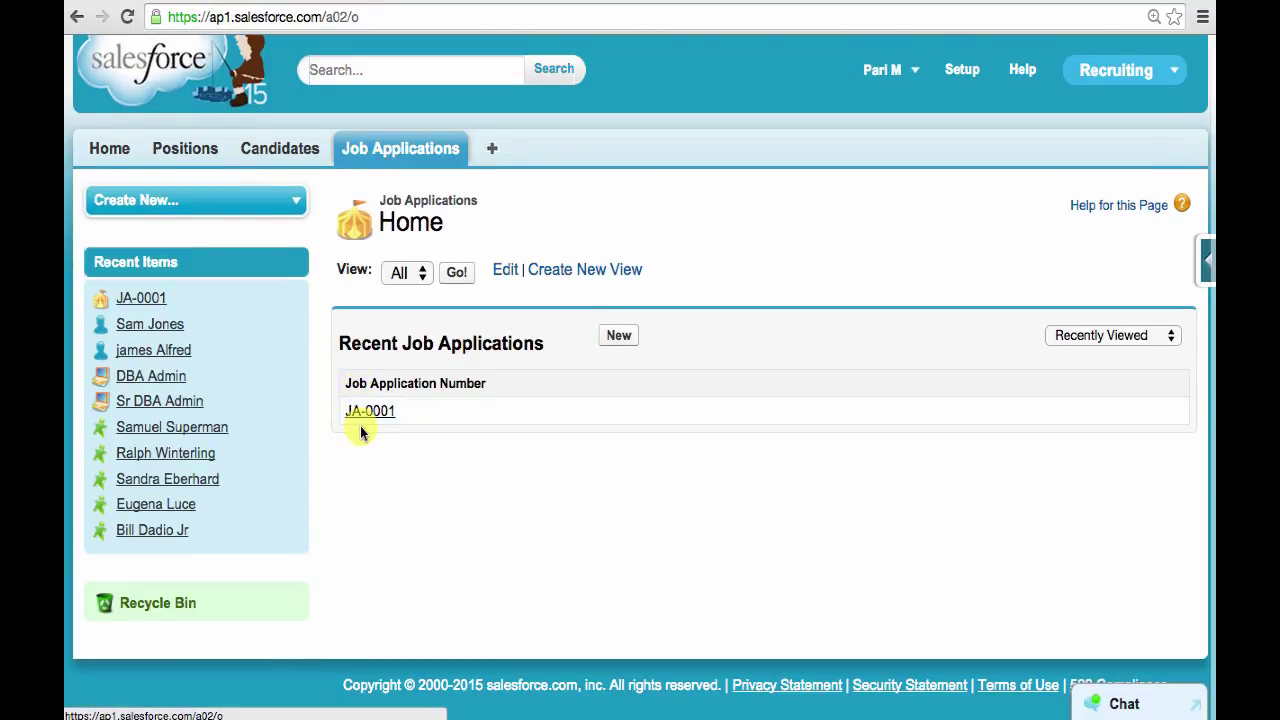
left_click(362, 414)
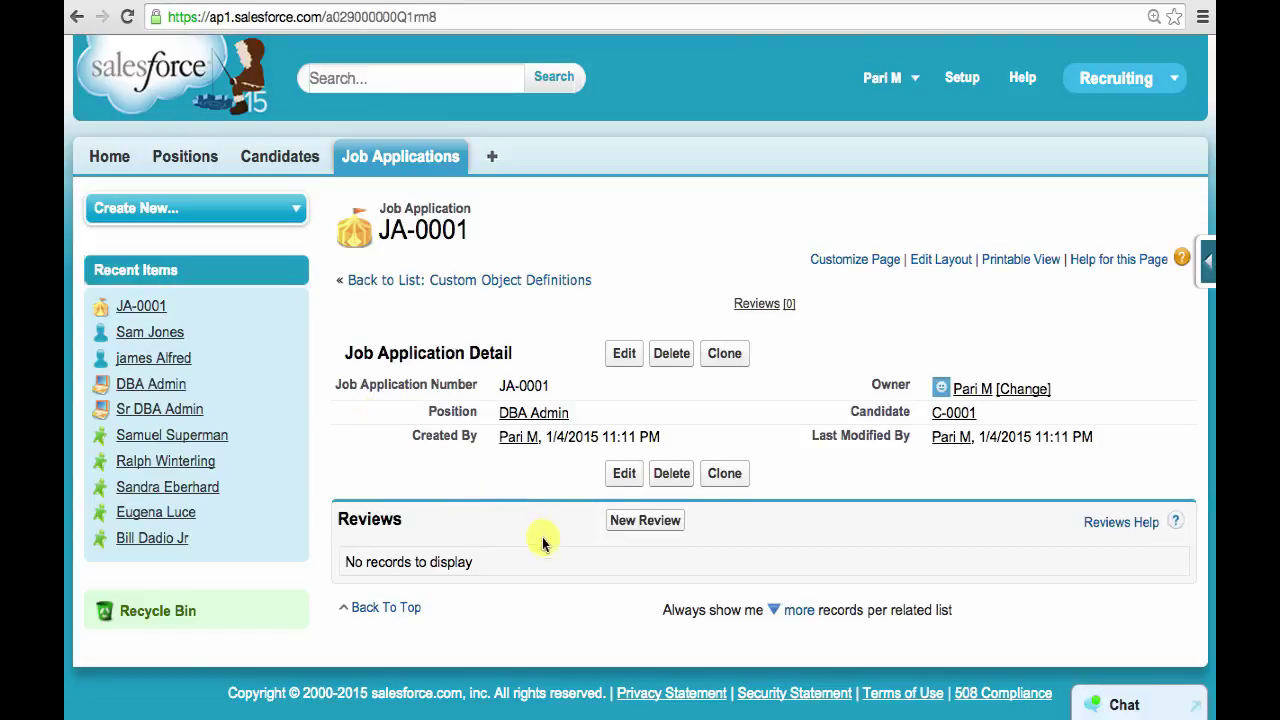
left_click(641, 529)
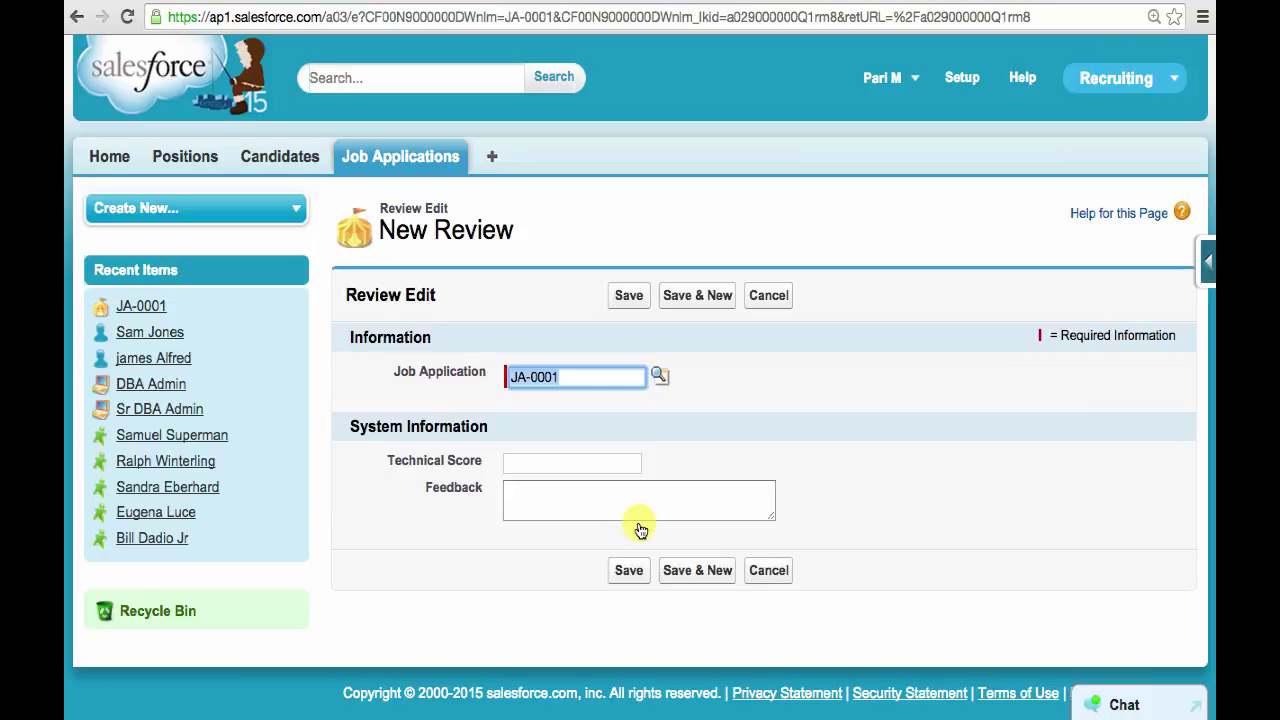
Step: Enter Technical Score 3 and feedback 'Technically Sound. Has a proven track record.', then save
left_click(566, 463)
type("3")
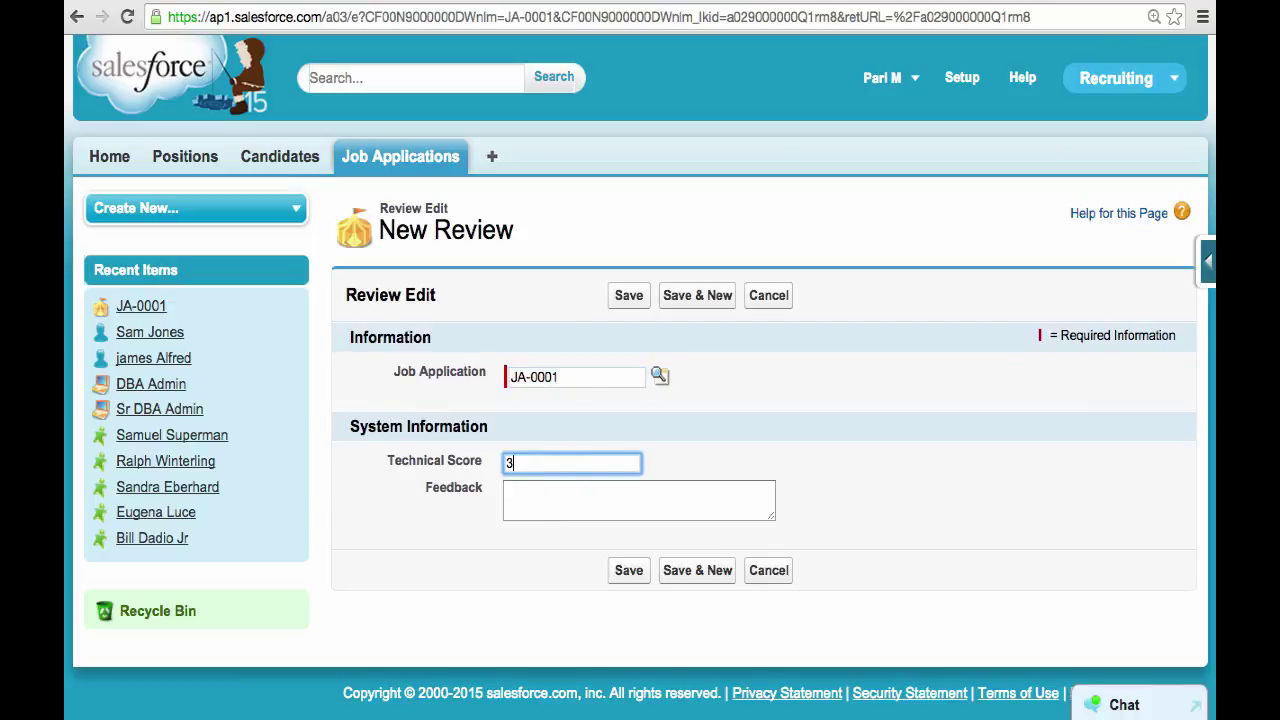
key("Tab")
type("Technically Sound.")
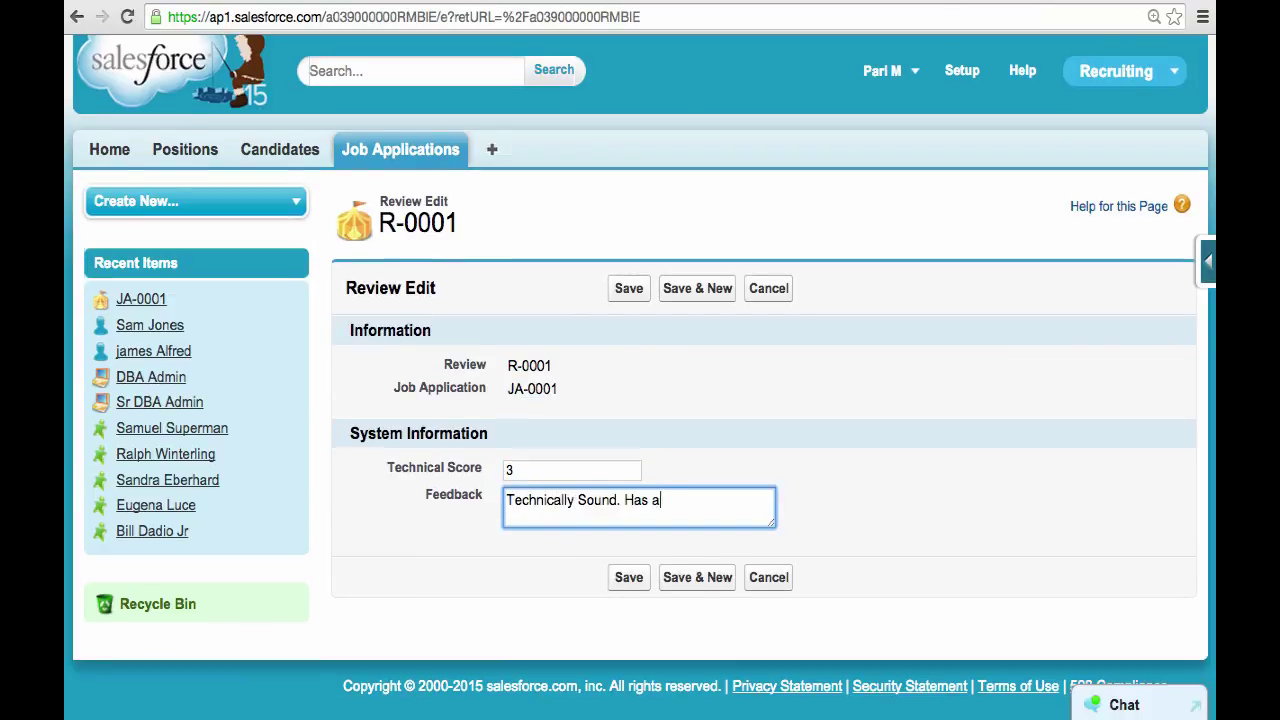
type("proven track record")
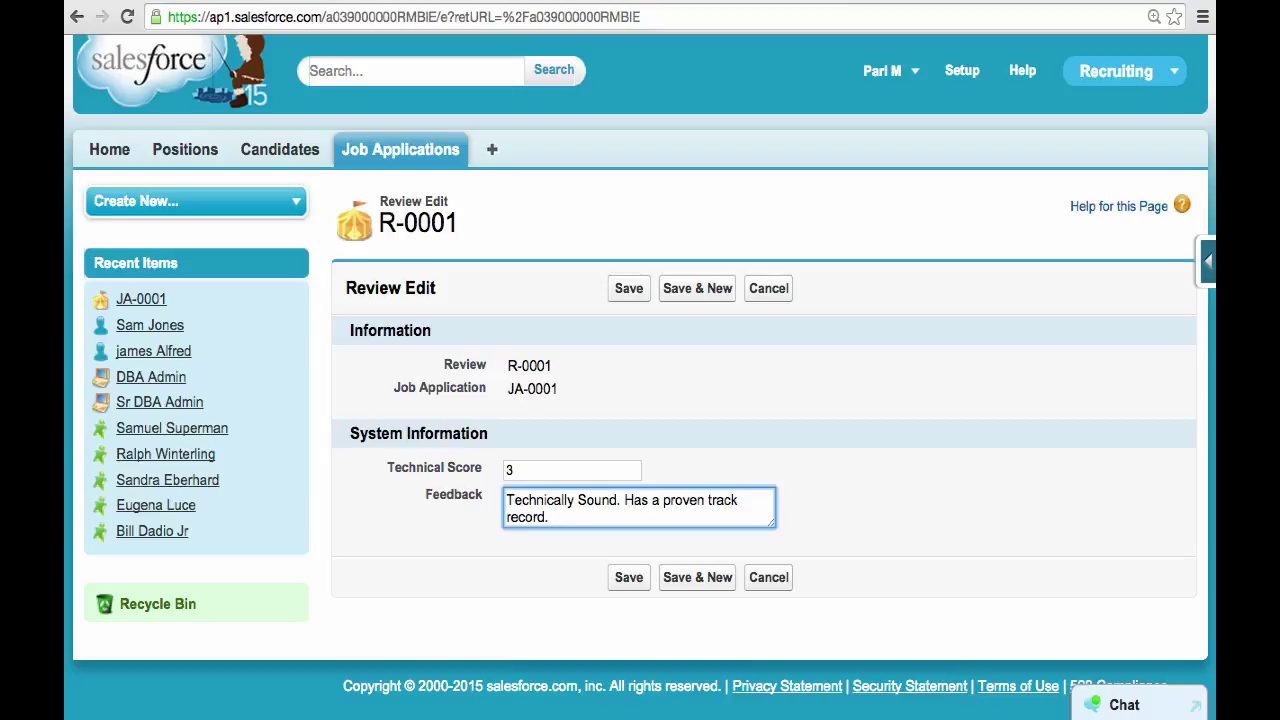
type(".")
left_click(633, 578)
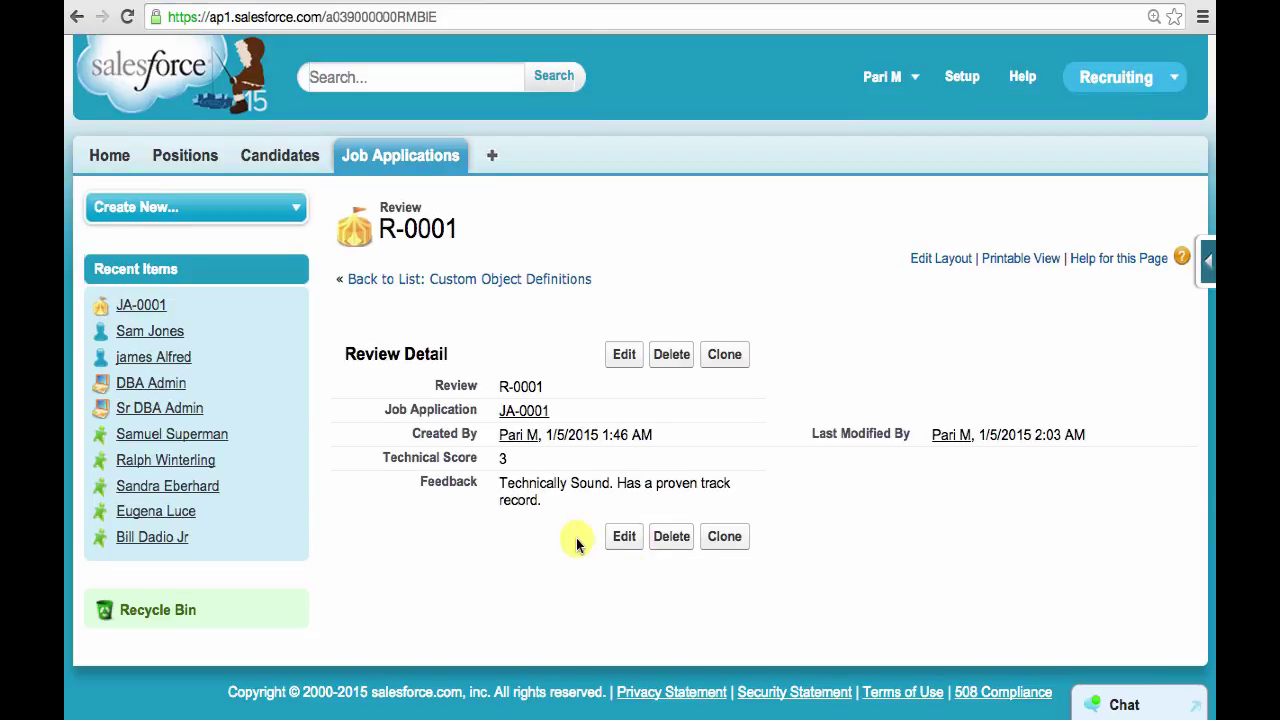
Step: Return to job application JA-0001 after saving review R-0001
left_click(526, 414)
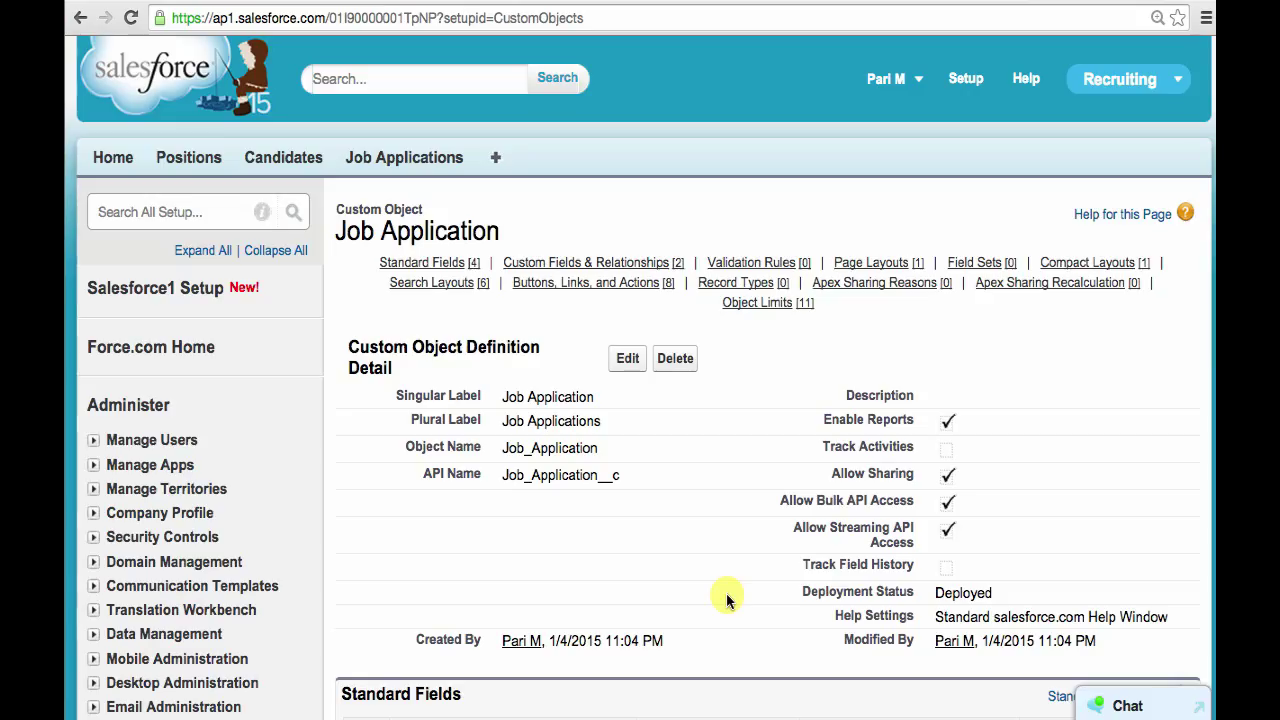
Step: Start a new Roll-Up Summary field on Job Application labelled Total Technical Score
scroll(727, 598, "down", 5)
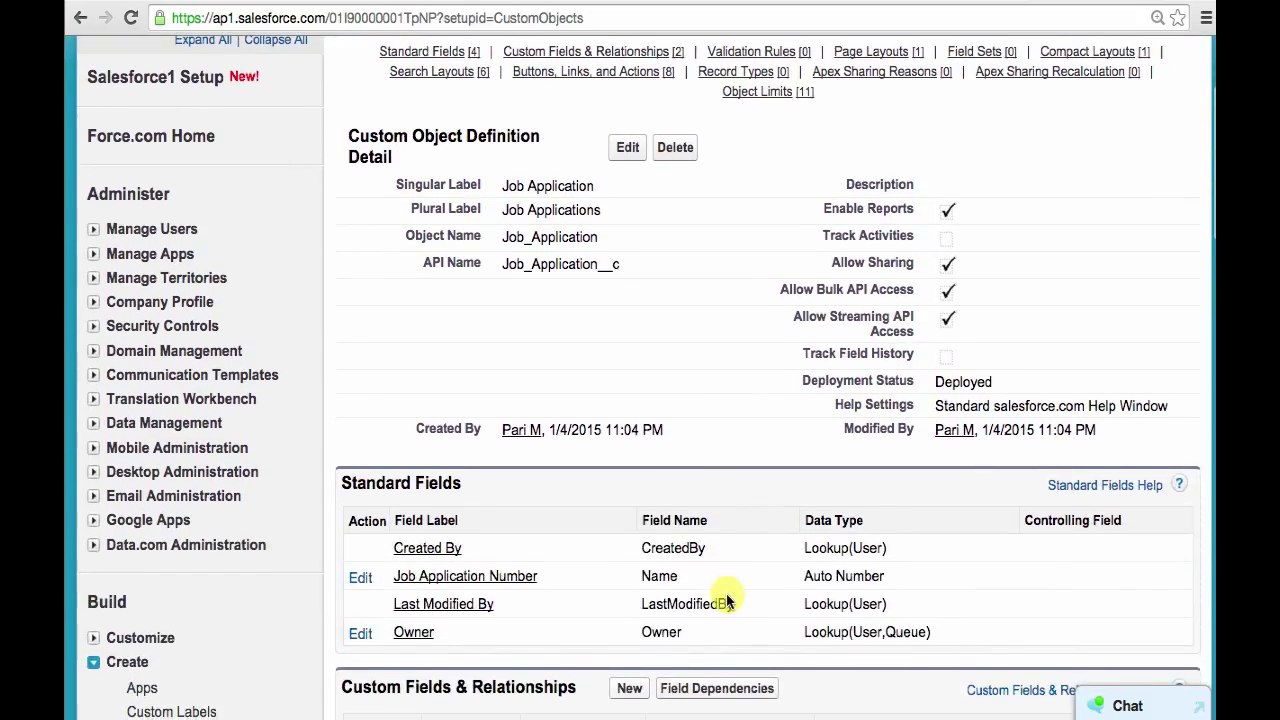
scroll(727, 598, "down", 1)
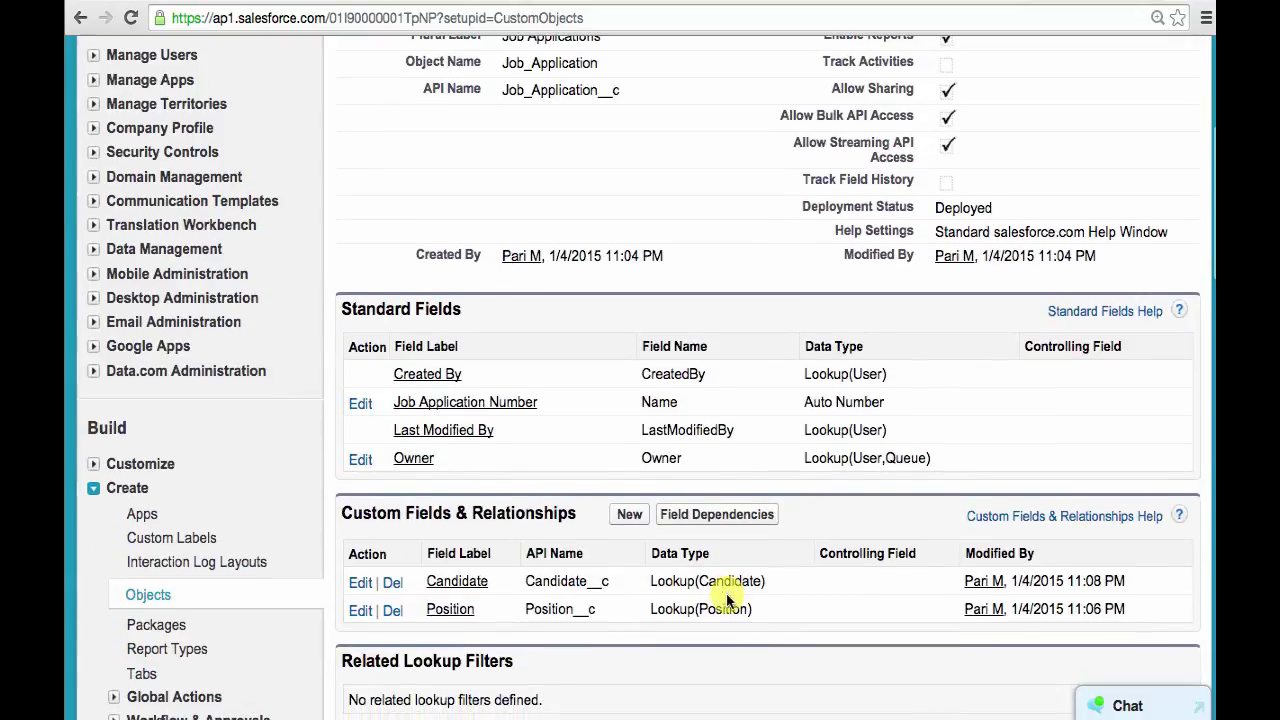
left_click(631, 516)
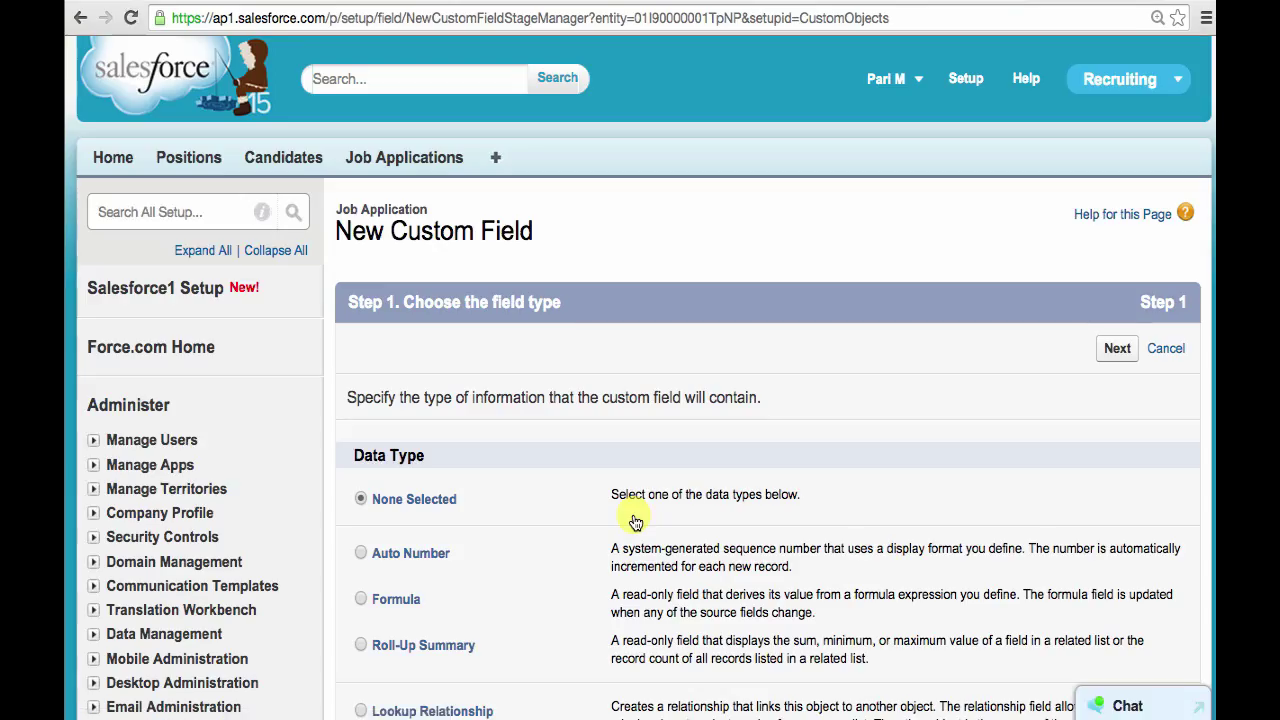
left_click(361, 645)
left_click(1117, 352)
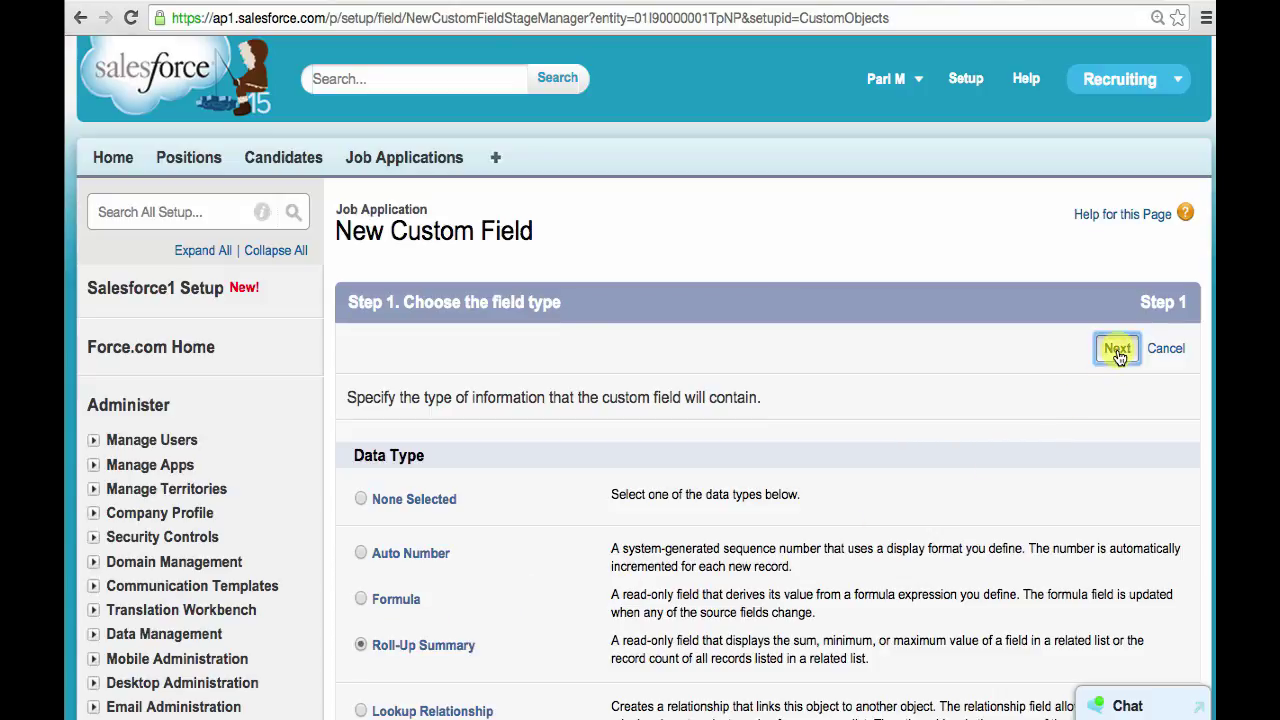
type("Total Te")
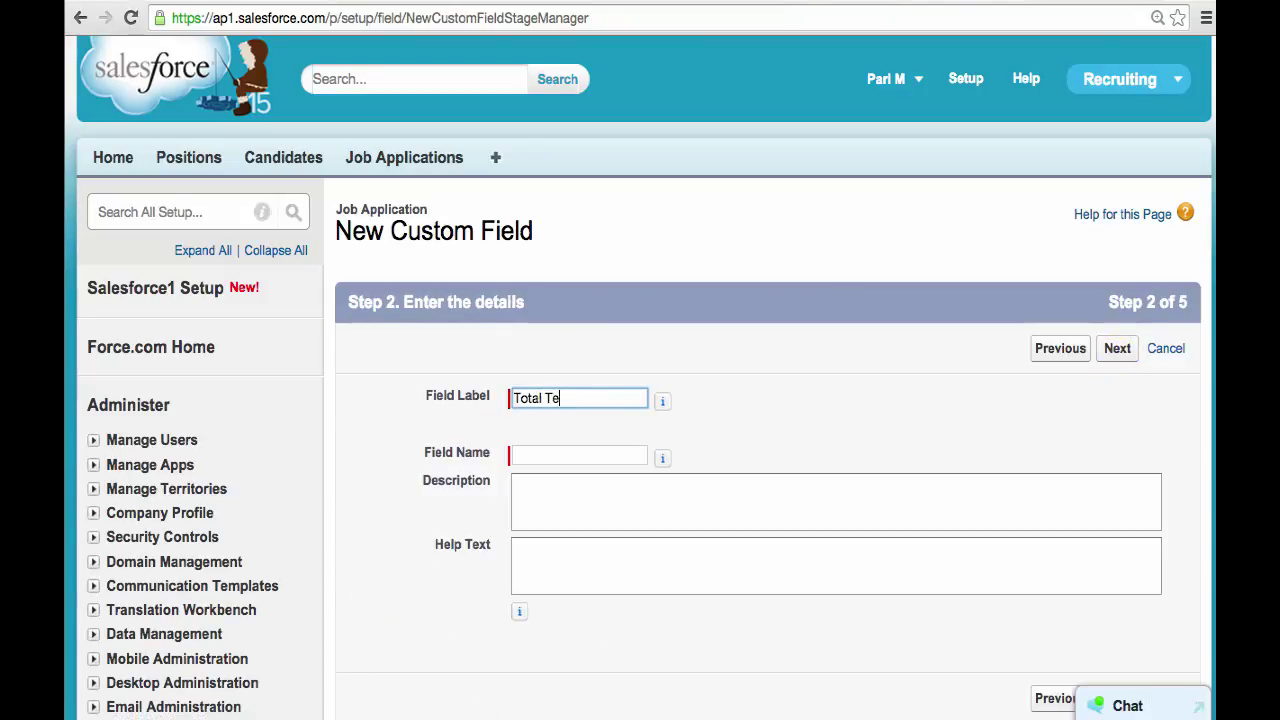
type("chnical Score")
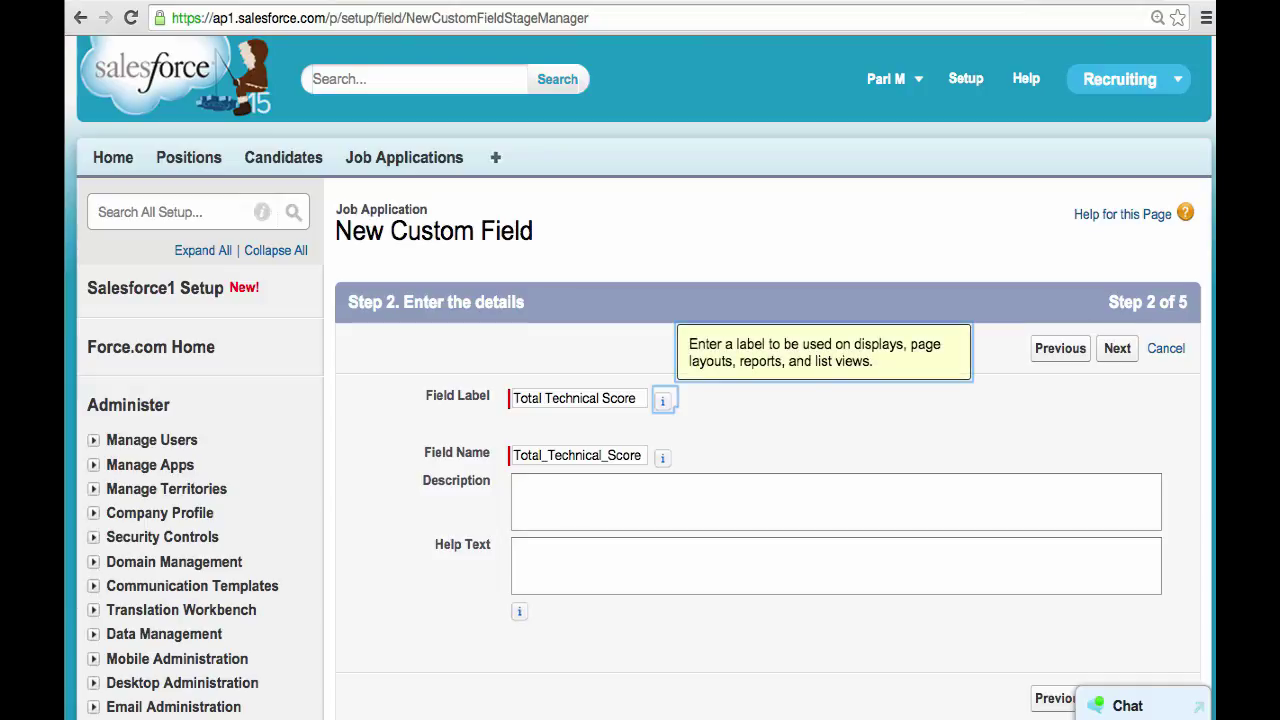
scroll(820, 446, "down", 3)
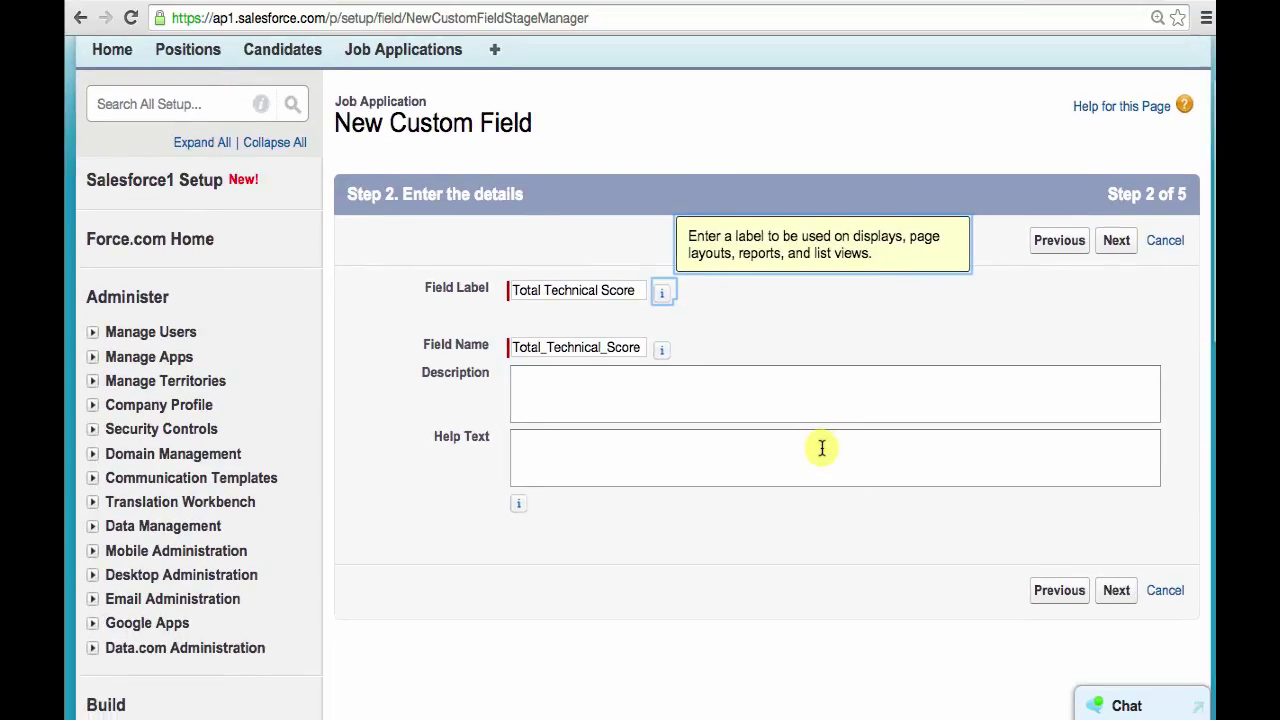
left_click(1110, 600)
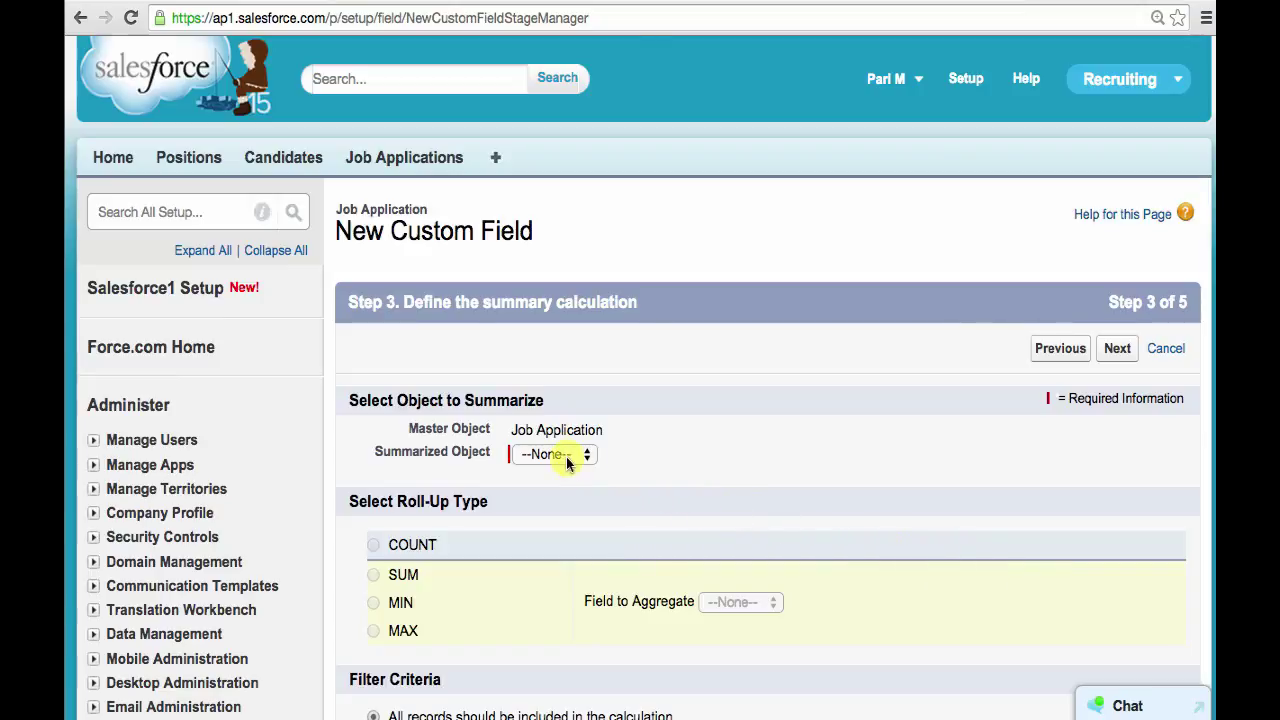
Step: Make the roll-up SUM the Technical Score of the related Reviews records
left_click(556, 454)
left_click(557, 472)
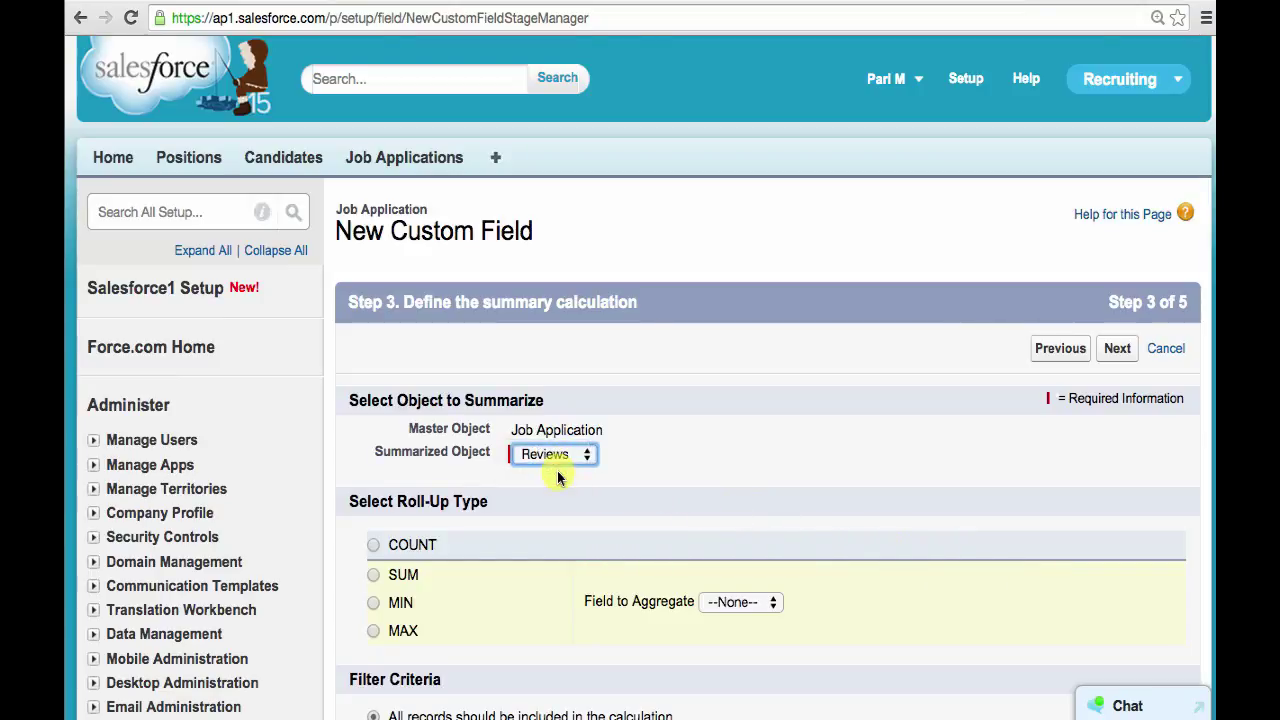
scroll(557, 476, "down", 2)
scroll(557, 471, "down", 1)
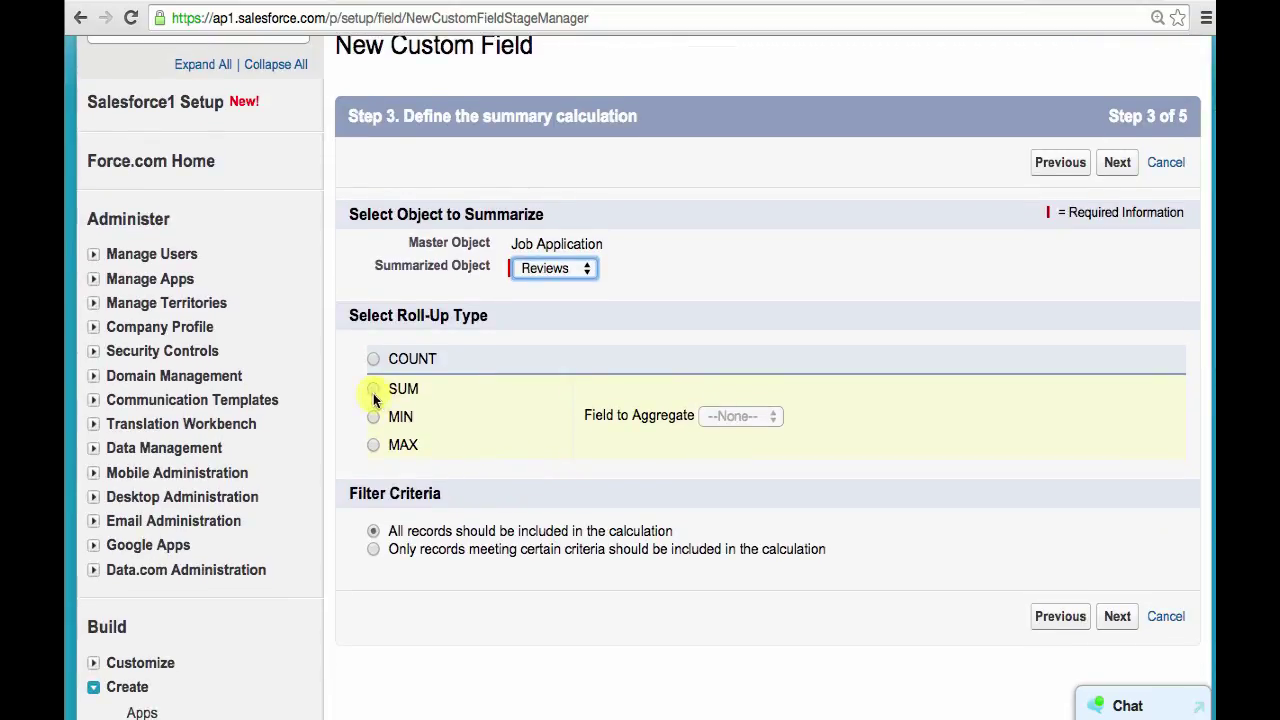
left_click(372, 390)
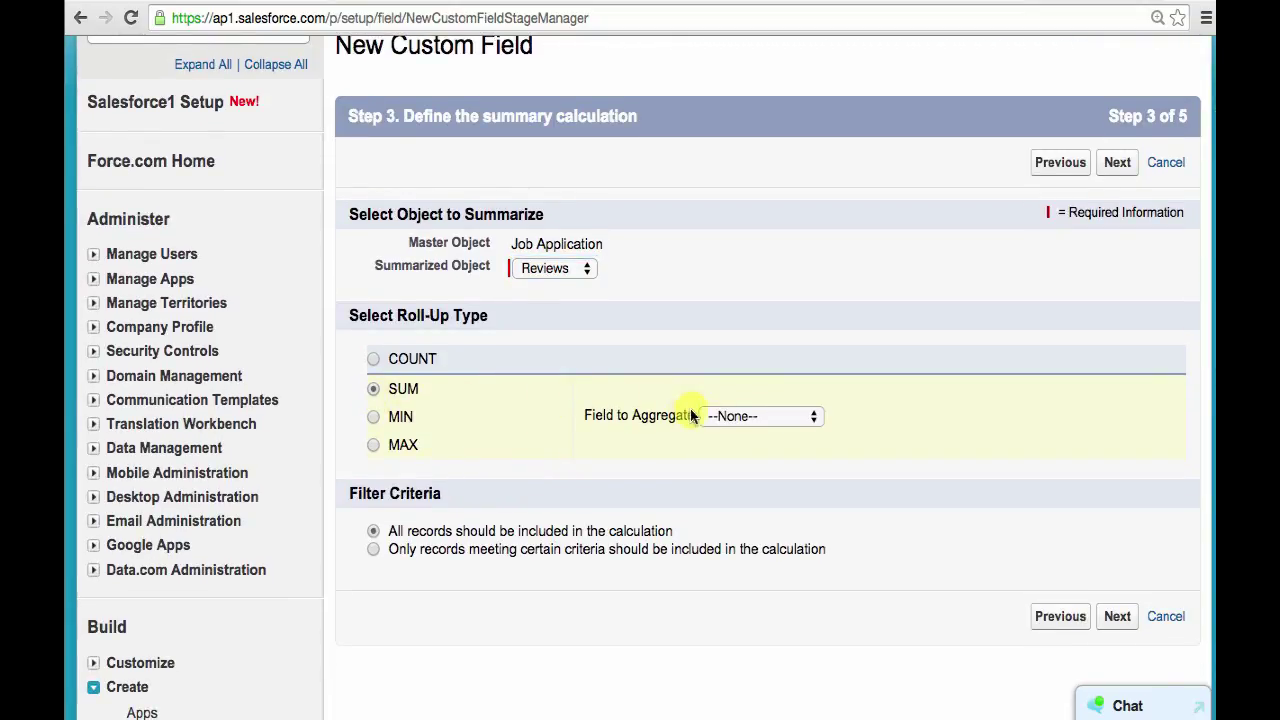
left_click(754, 417)
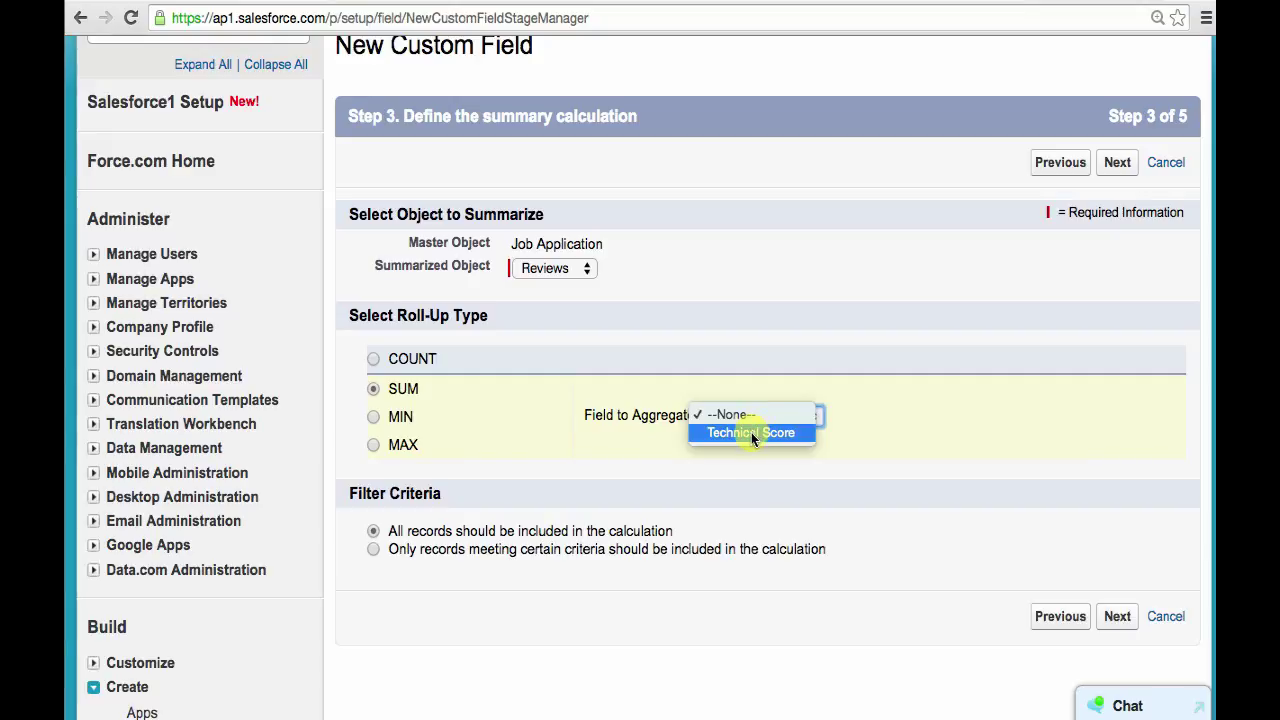
left_click(751, 433)
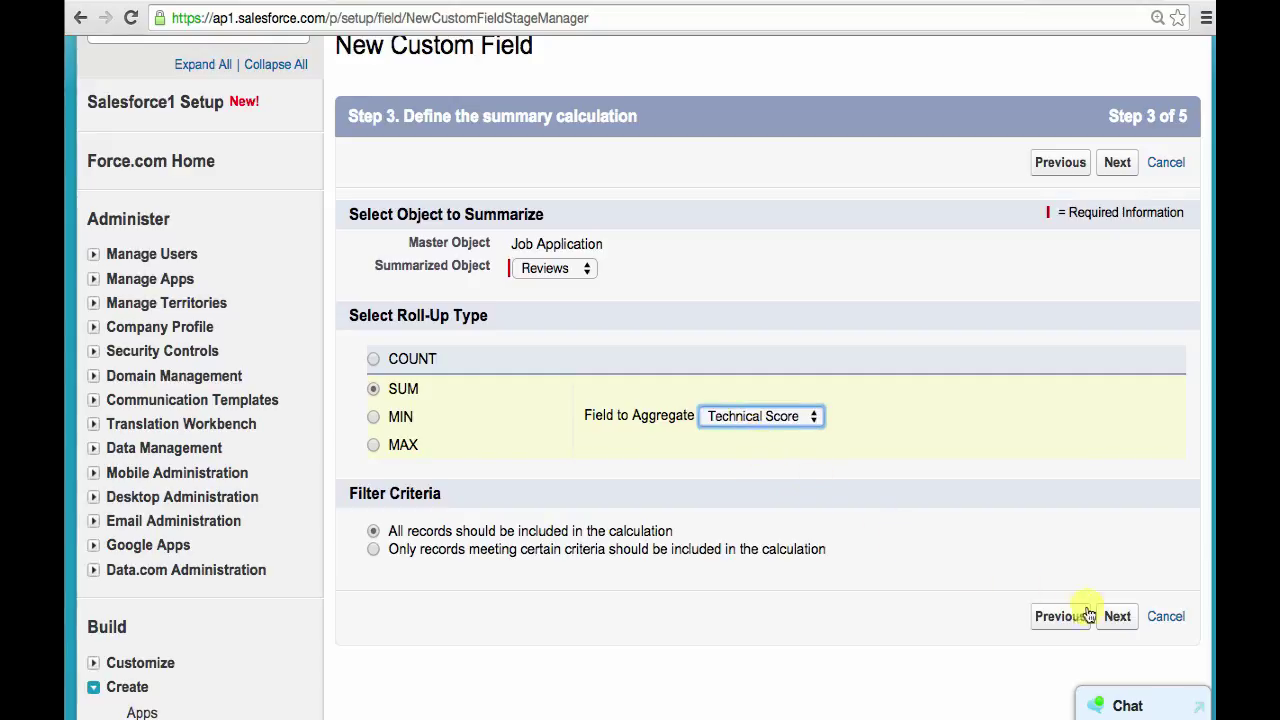
left_click(1115, 616)
Step: Keep the field off the Job Application Layout and Save & New
scroll(1116, 617, "down", 10)
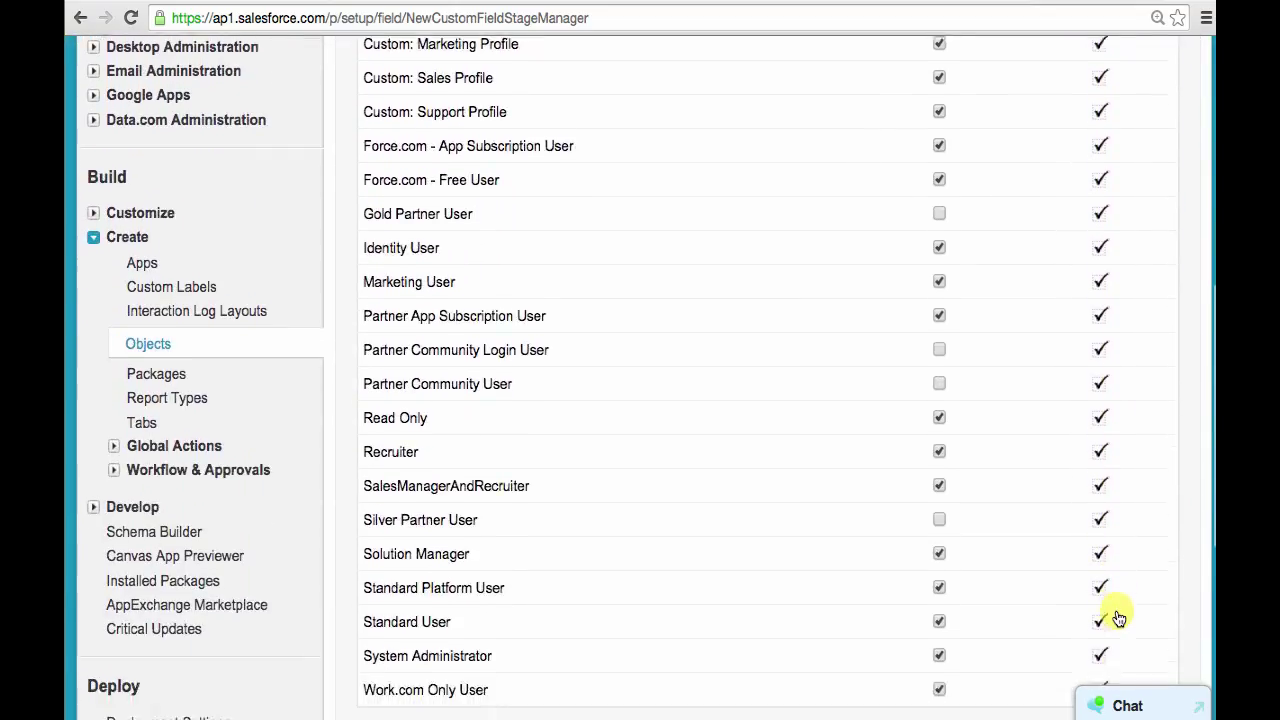
scroll(1117, 614, "down", 5)
left_click(1117, 340)
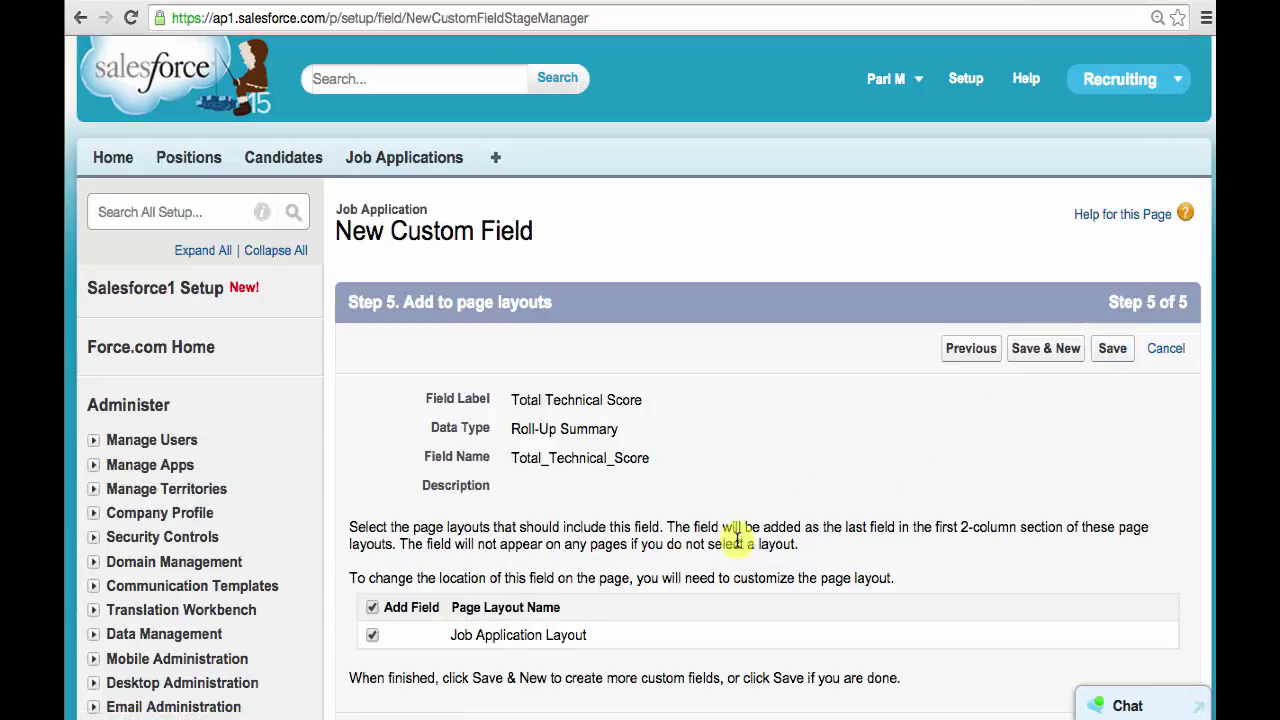
left_click(372, 609)
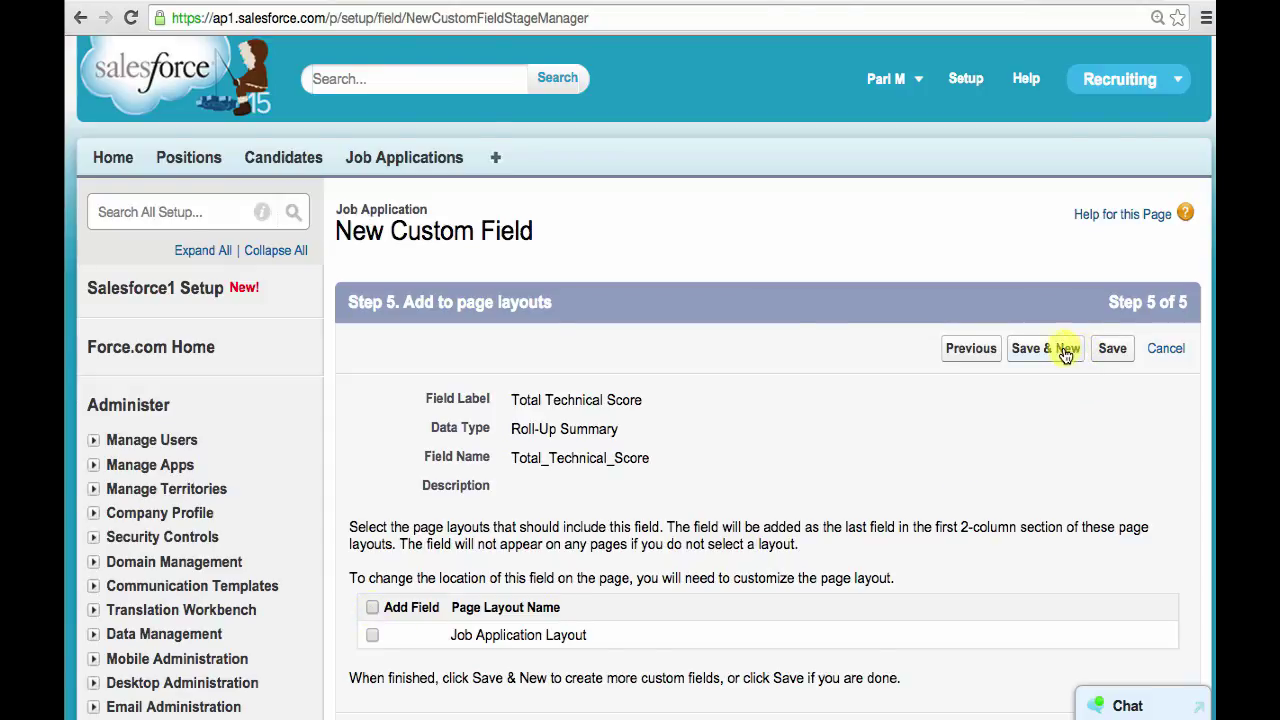
left_click(1063, 350)
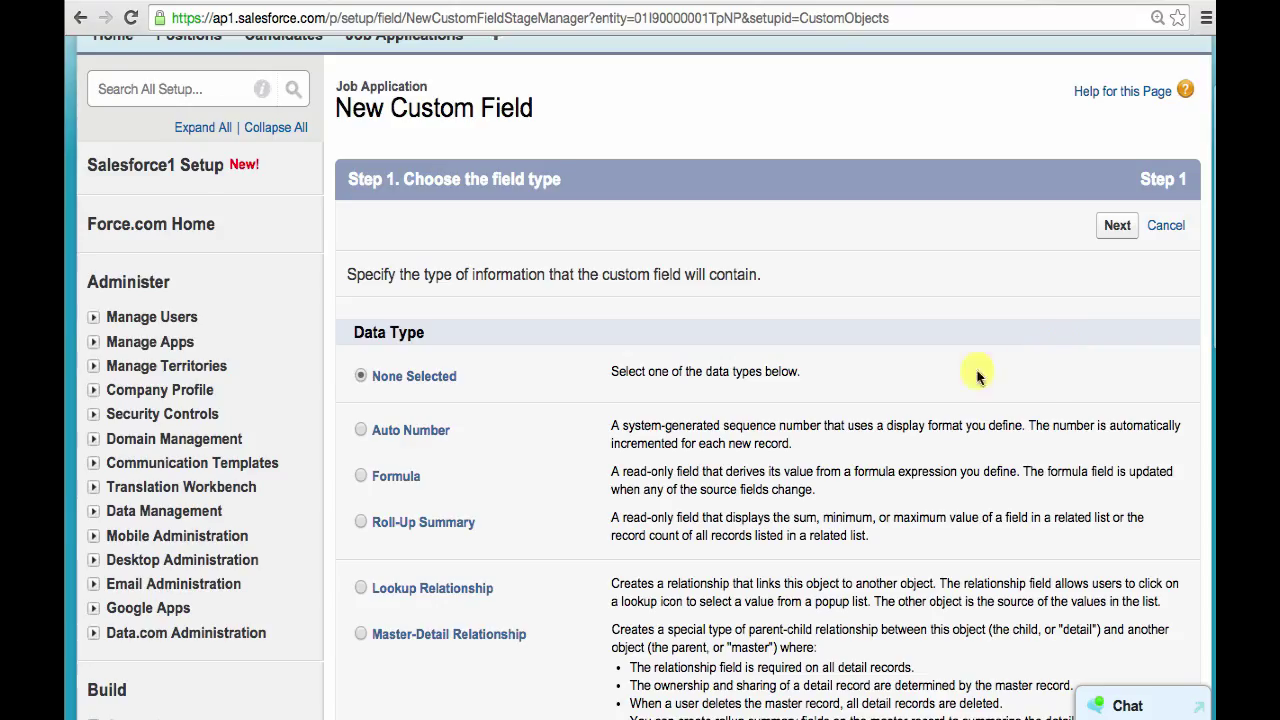
Step: Start another Roll-Up Summary field labelled No of reviews
left_click(361, 521)
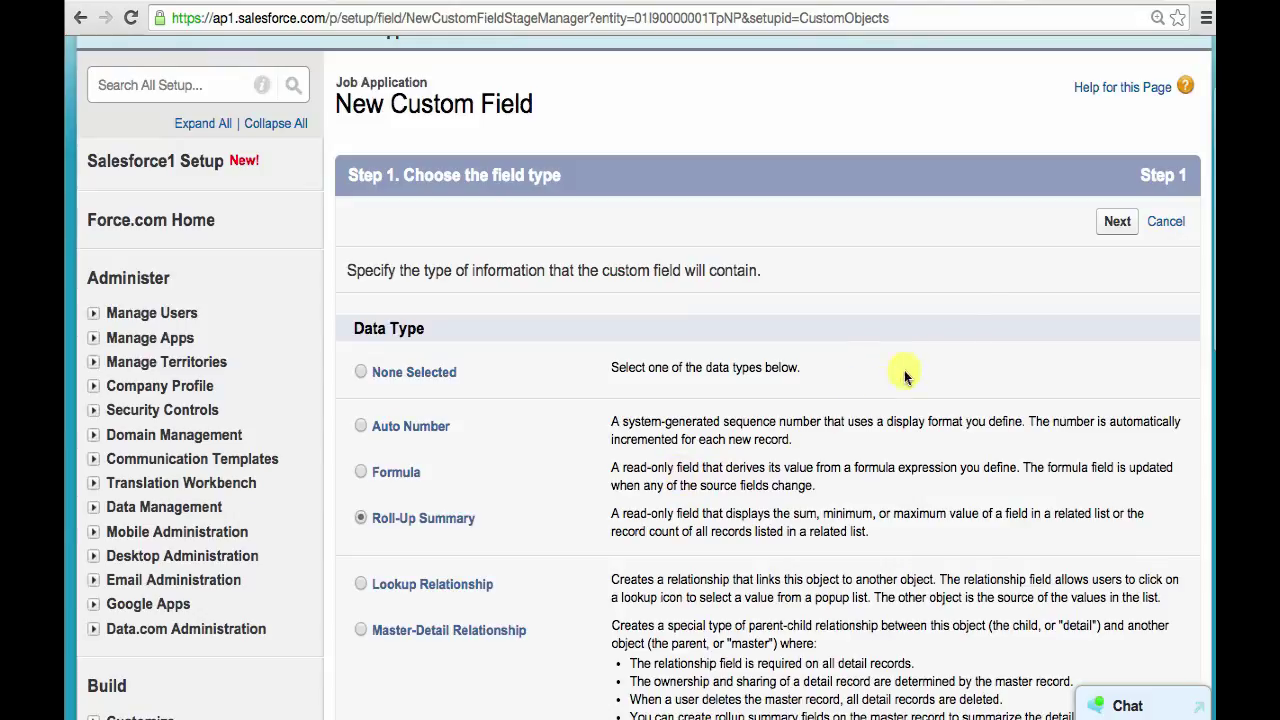
left_click(1117, 223)
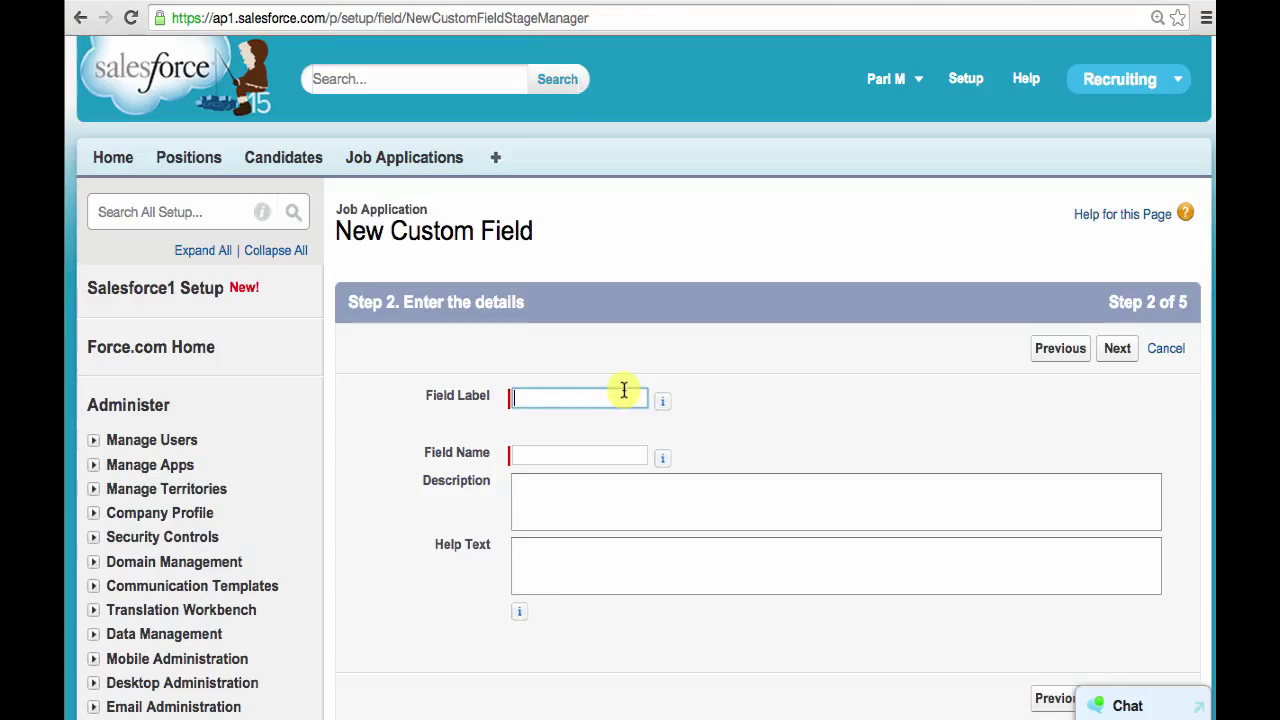
type("No of reviews")
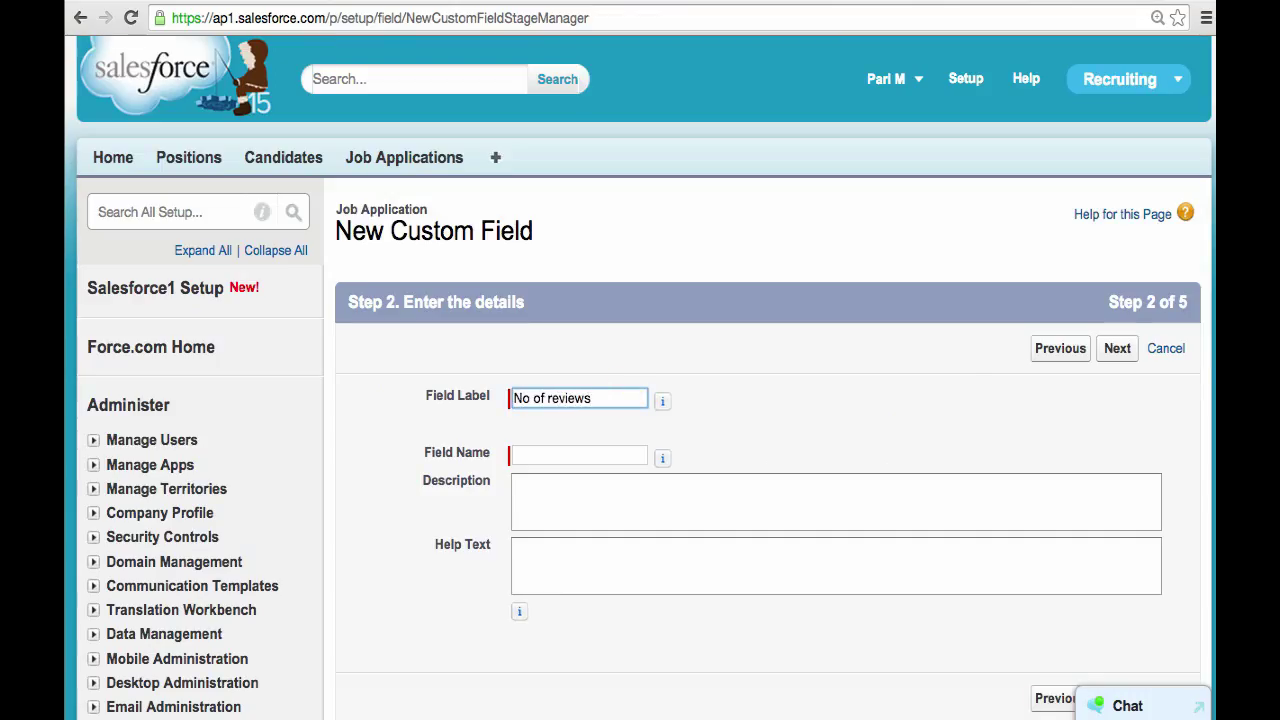
key("Tab")
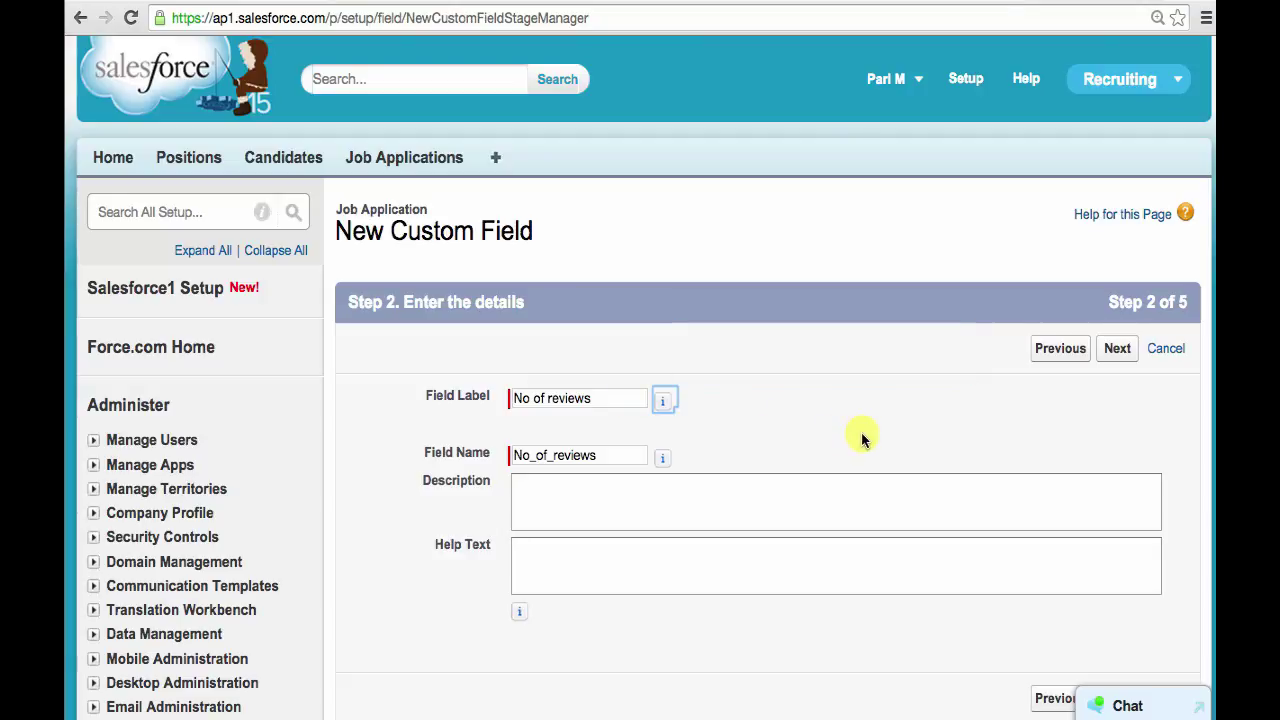
left_click(1112, 352)
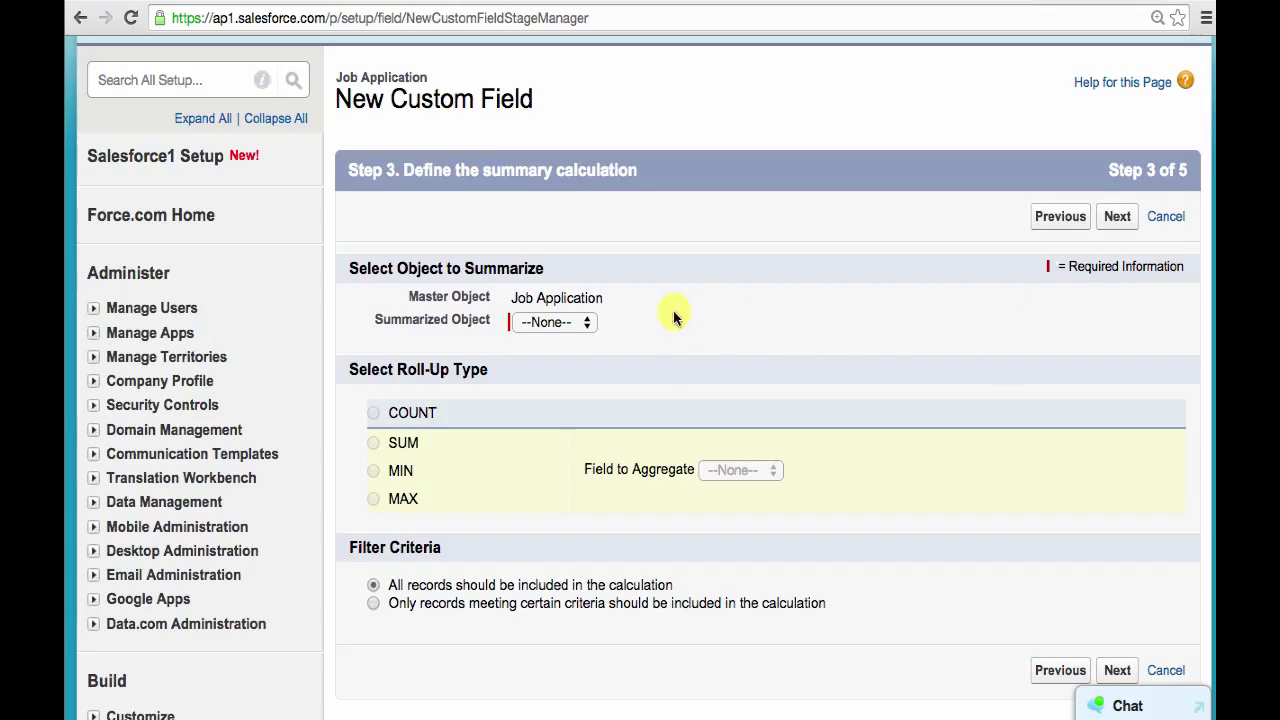
Step: Have it COUNT the Reviews records, skip the Job Application Layout, and Save & New
left_click(591, 323)
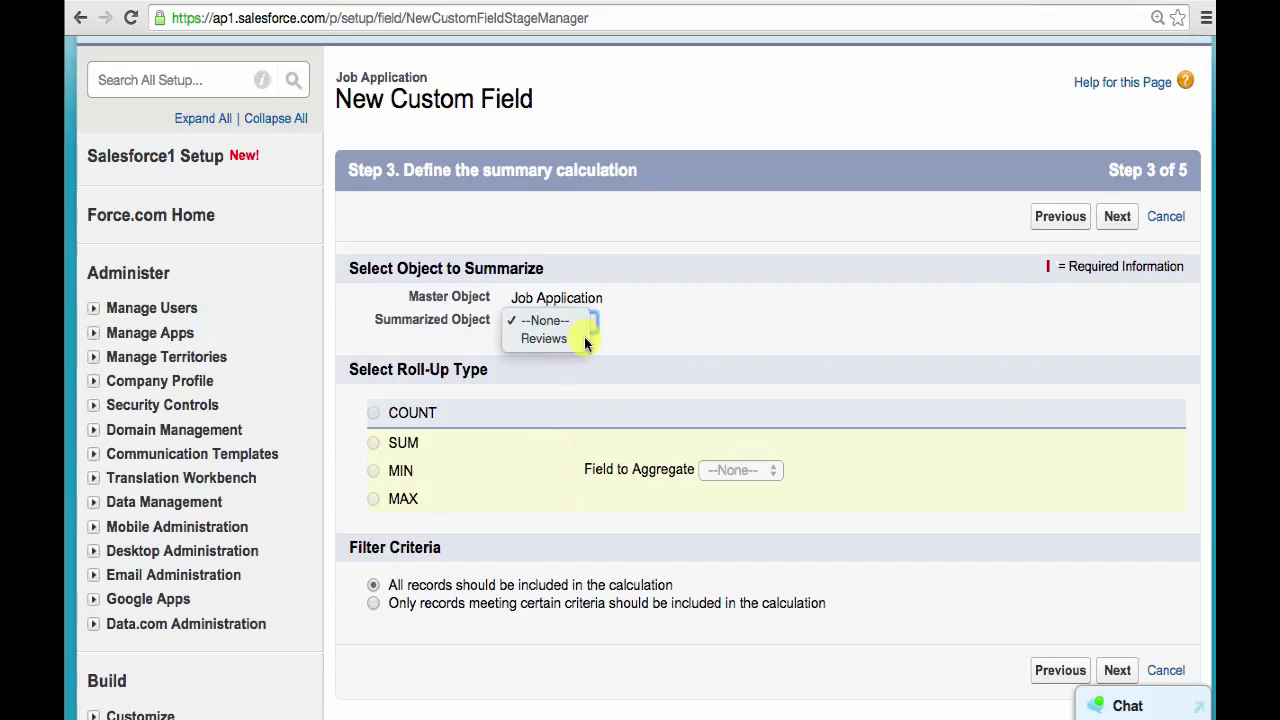
left_click(584, 338)
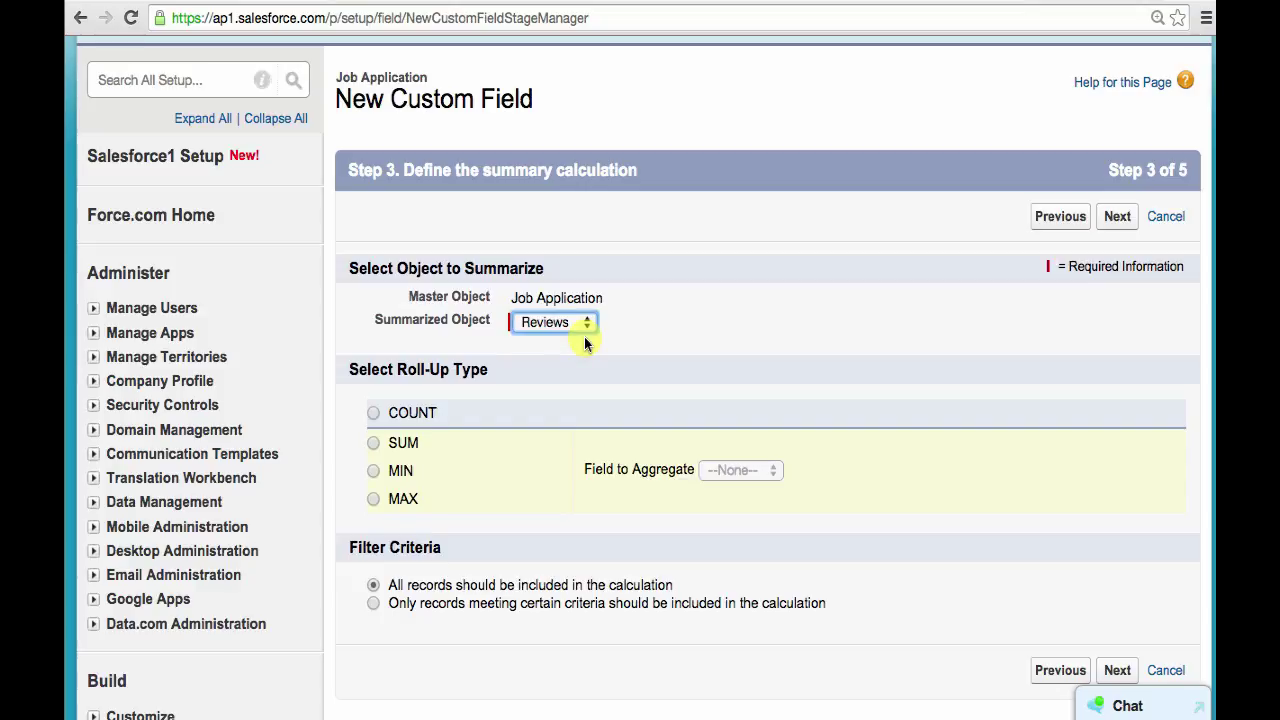
left_click(374, 413)
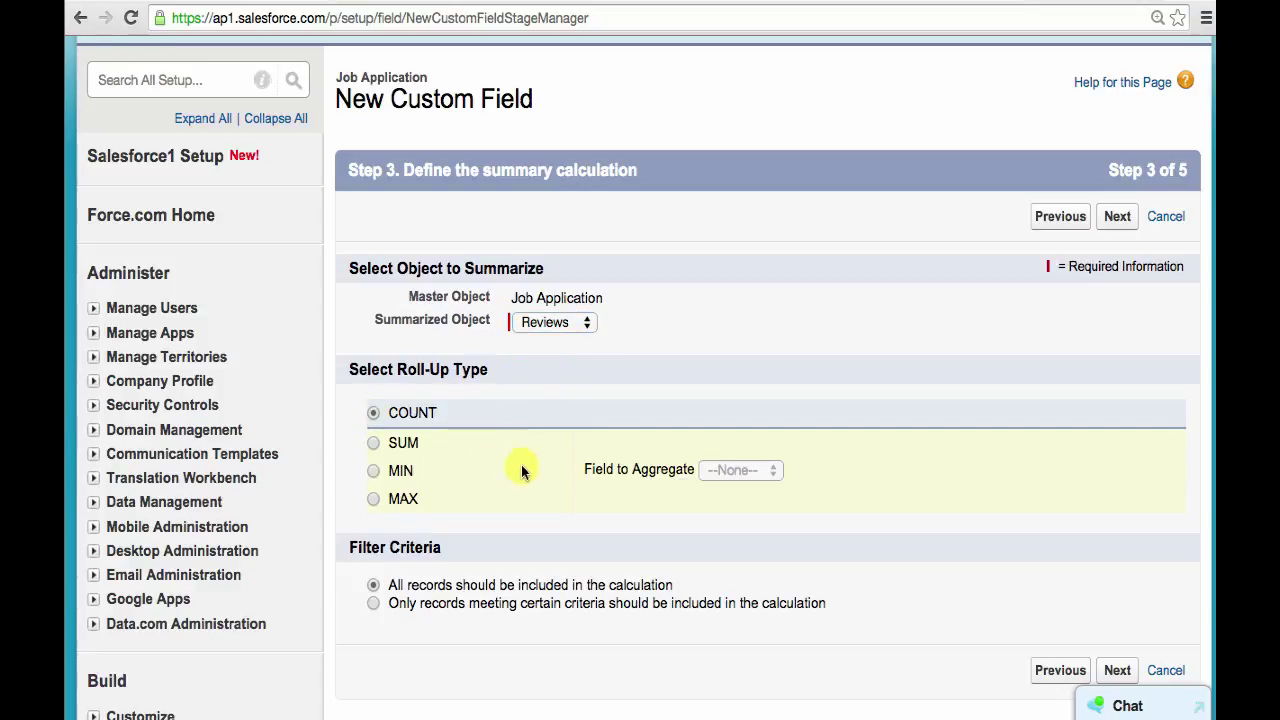
left_click(1118, 667)
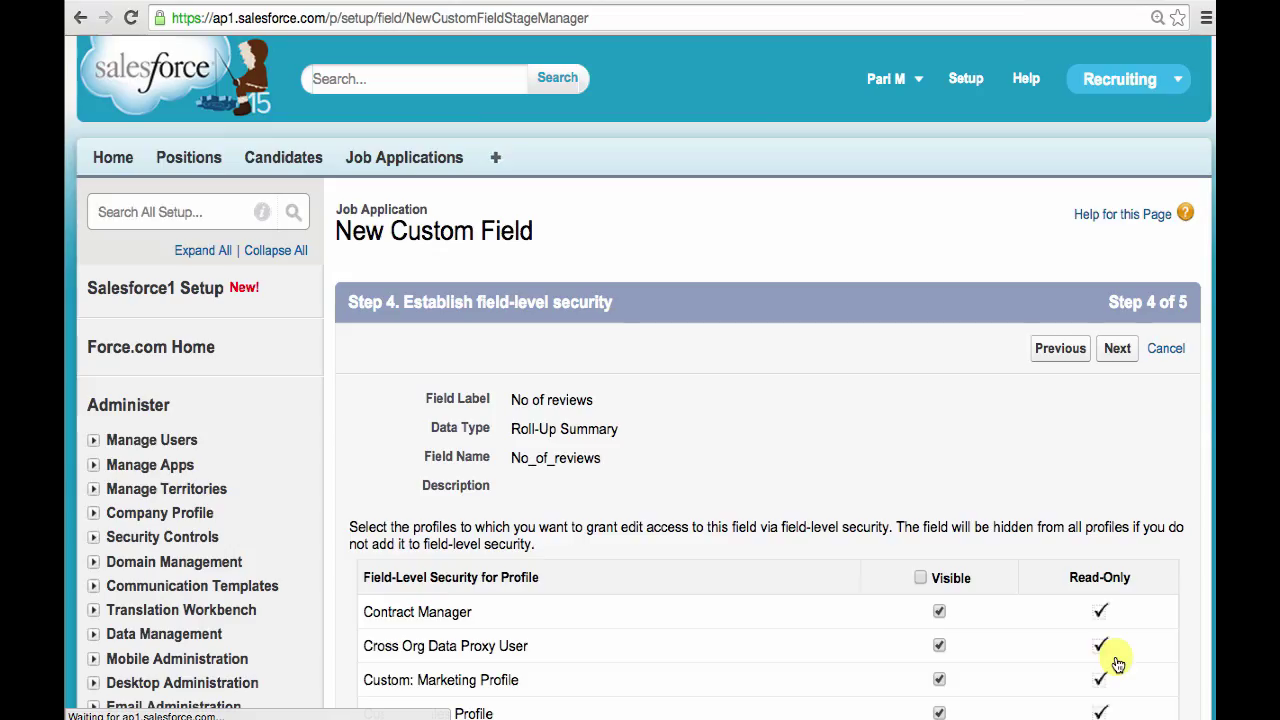
scroll(1115, 655, "down", 5)
scroll(1115, 652, "down", 4)
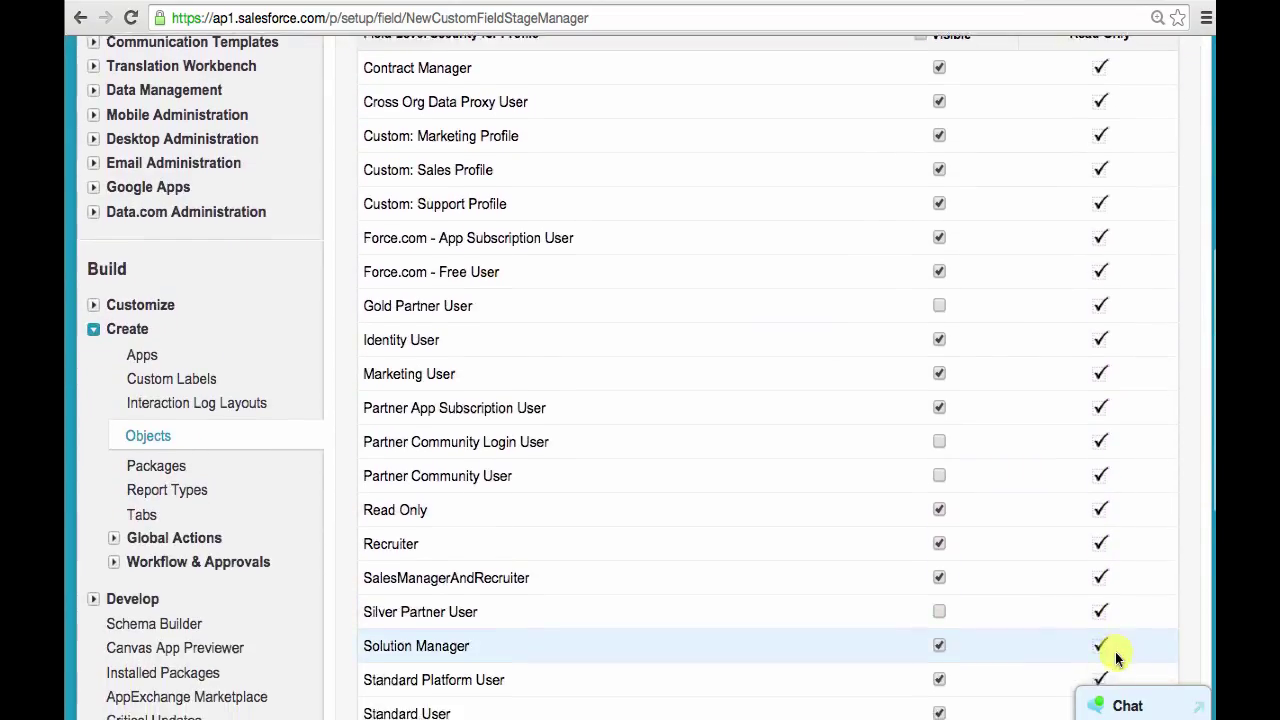
left_click(1117, 570)
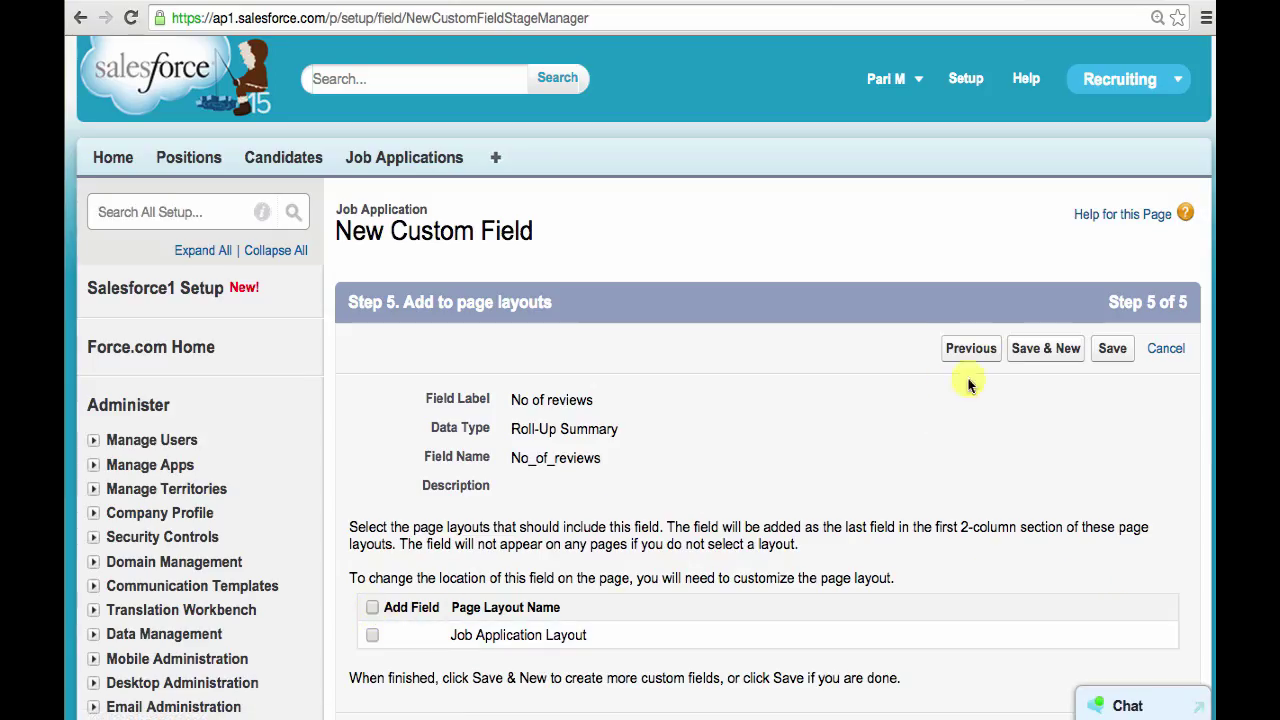
left_click(1045, 348)
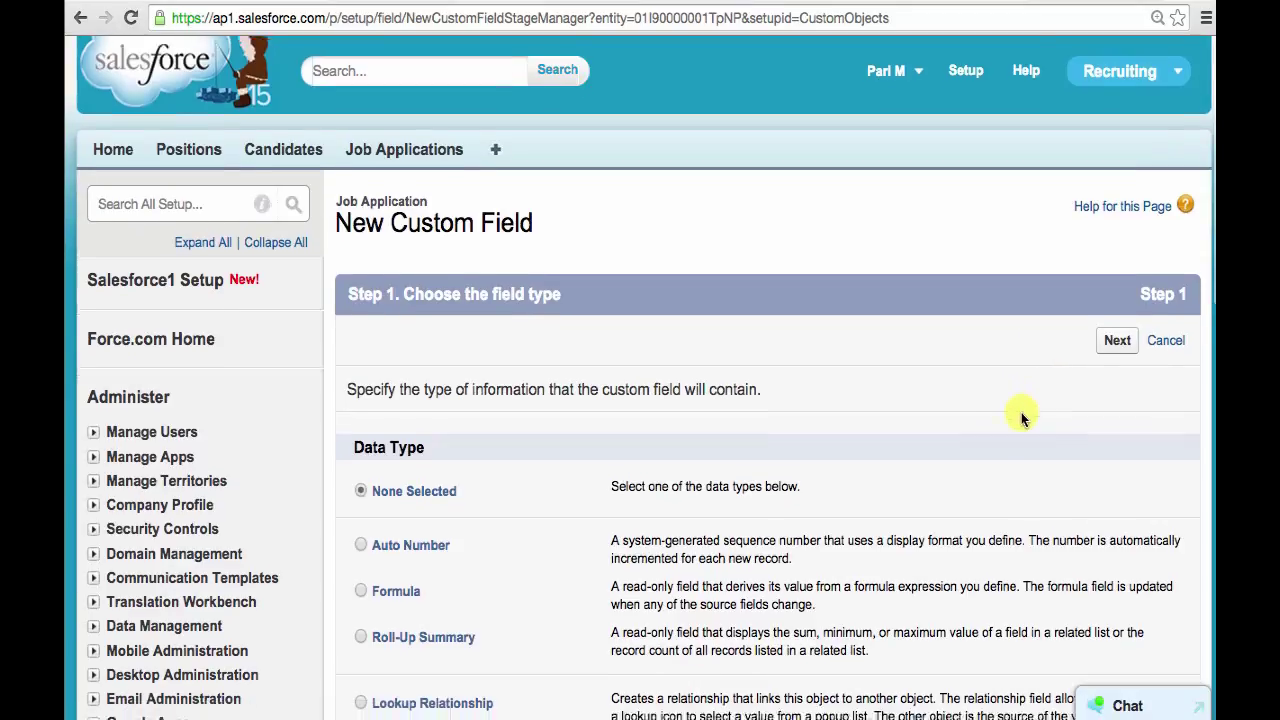
Step: Define formula field Avg Technical Score returning a Number with 1 decimal place
scroll(1021, 412, "down", 3)
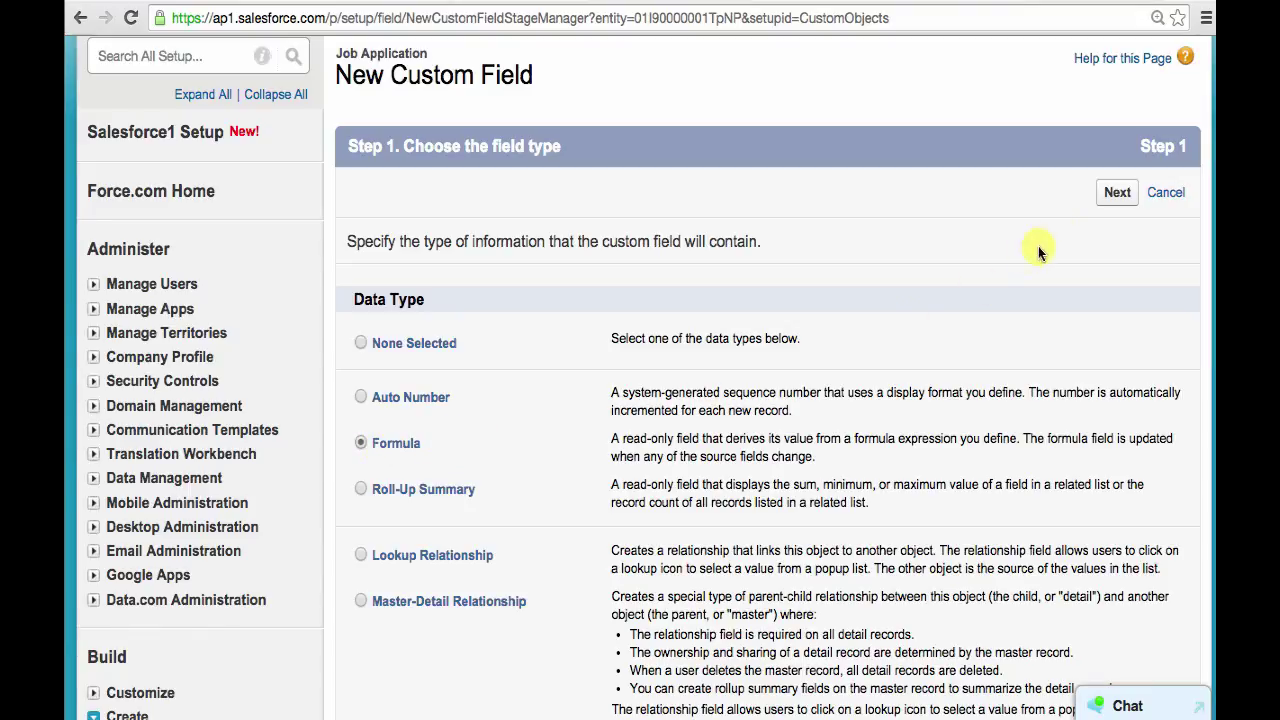
left_click(1114, 194)
type("Avg Technical Score")
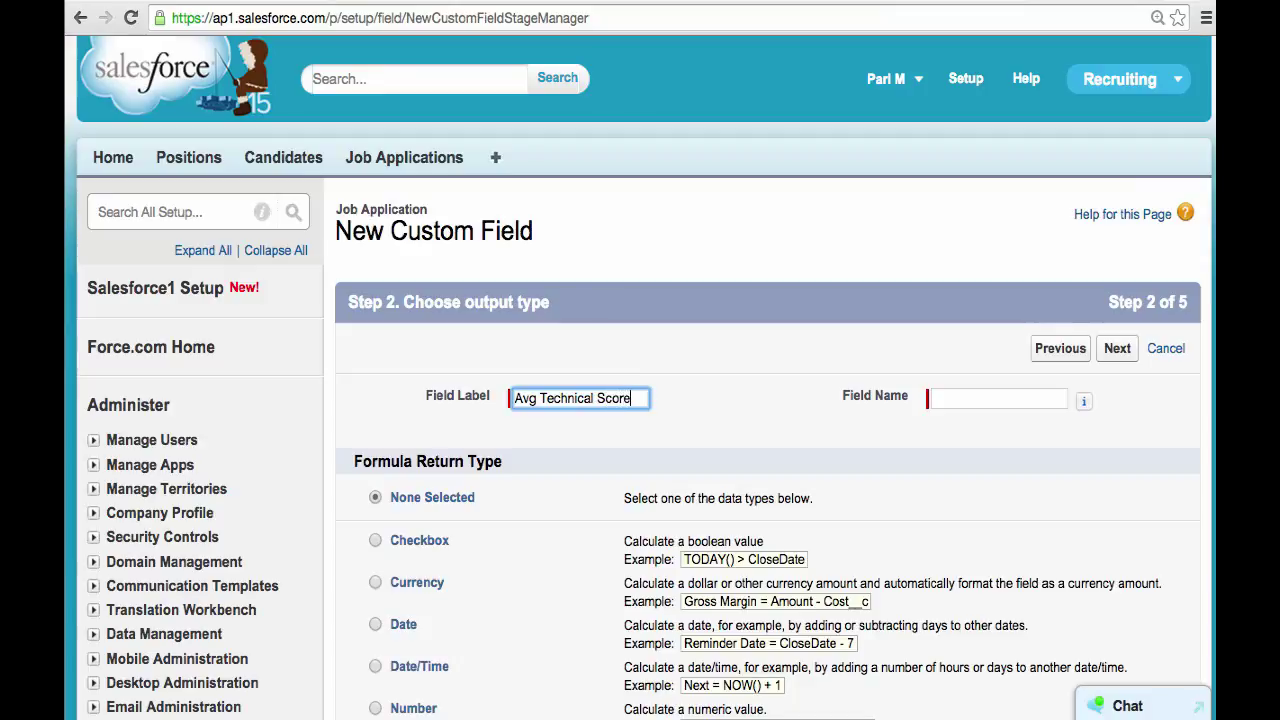
key("Tab")
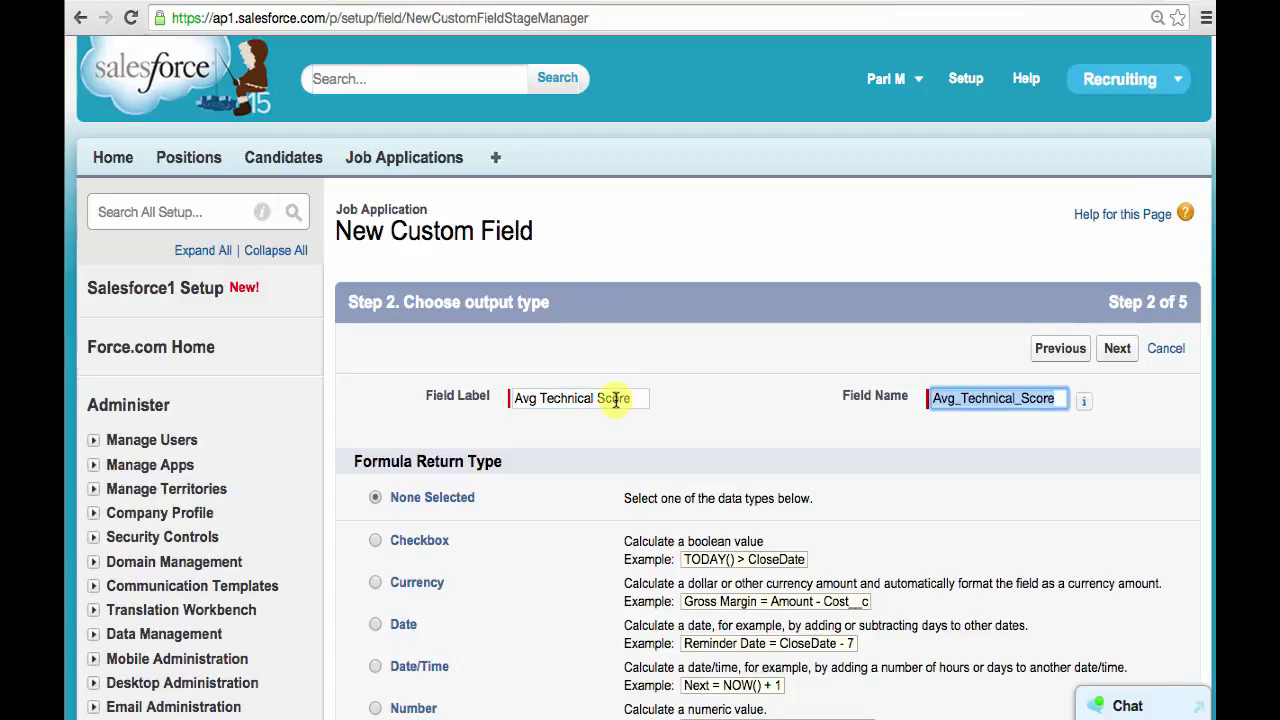
scroll(615, 403, "down", 2)
scroll(615, 403, "down", 2)
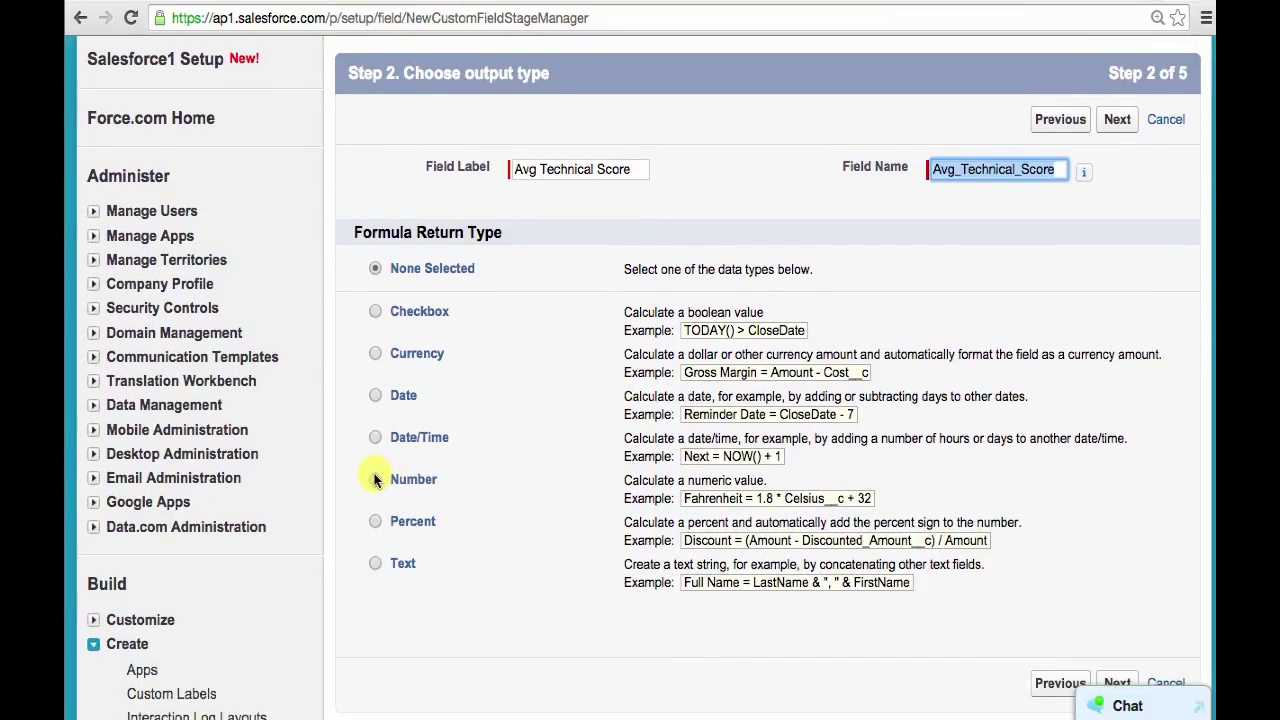
left_click(375, 480)
scroll(504, 520, "down", 3)
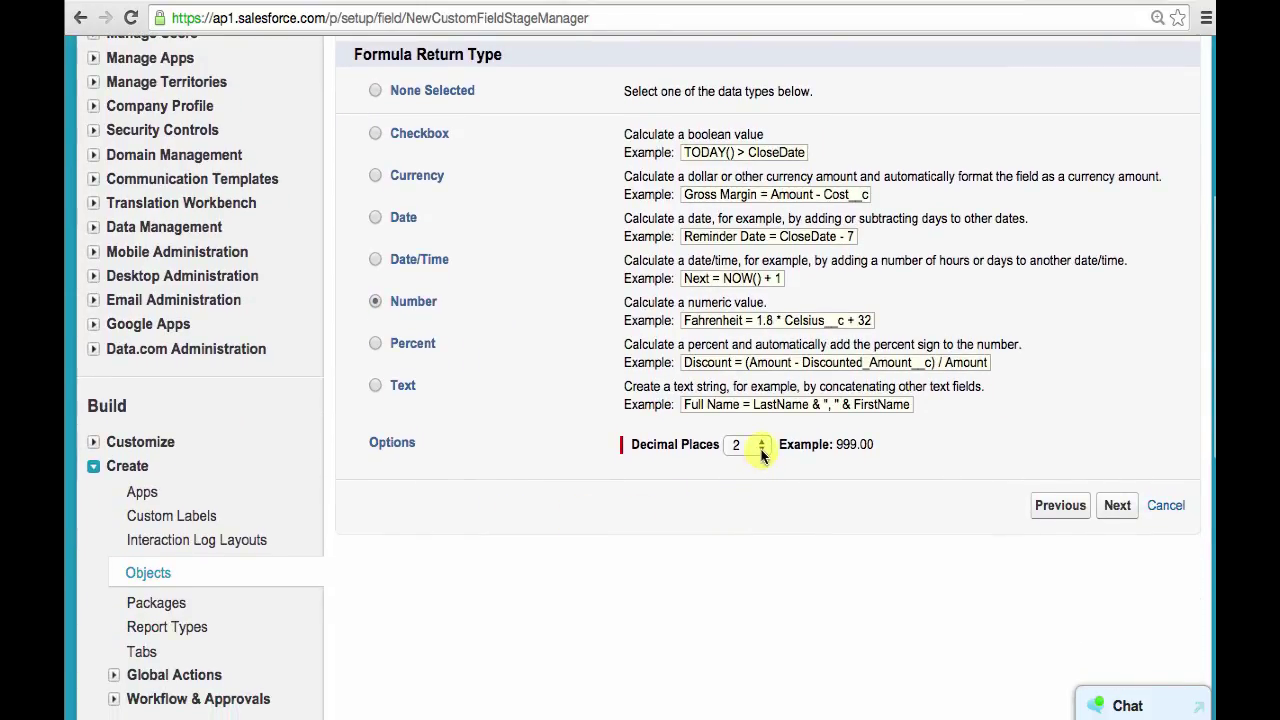
left_click(760, 452)
left_click(742, 428)
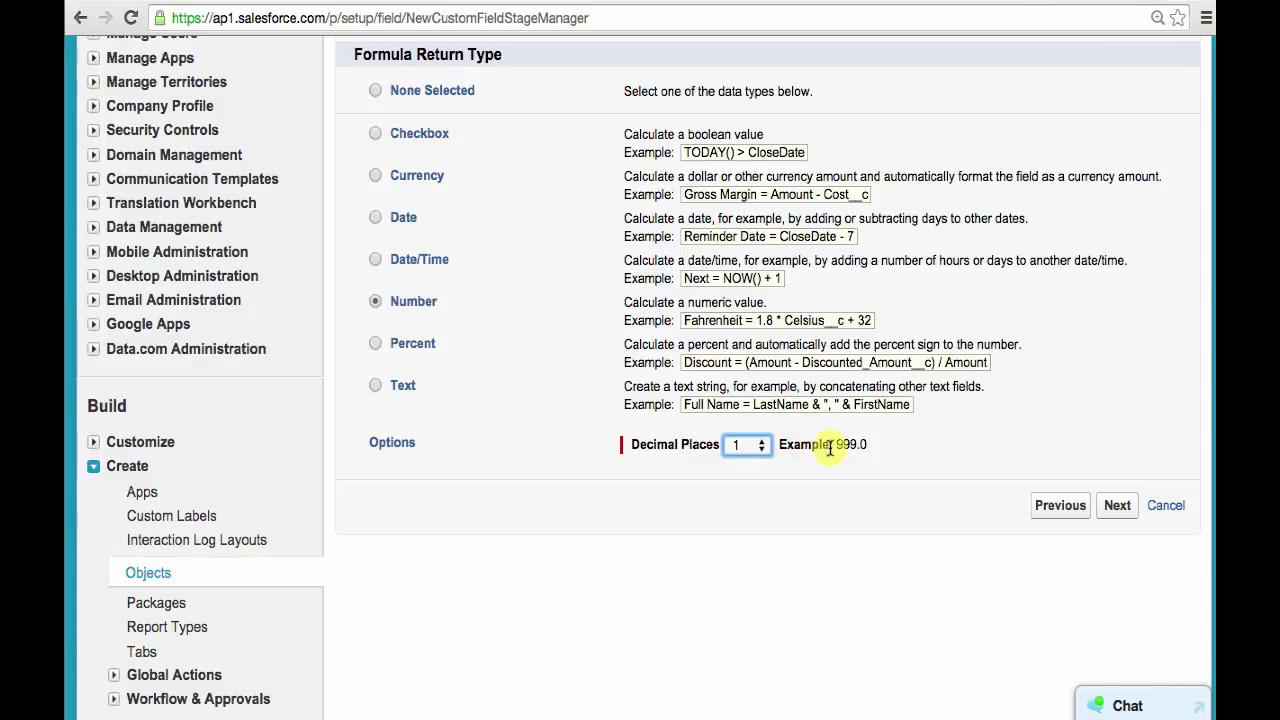
left_click(1116, 505)
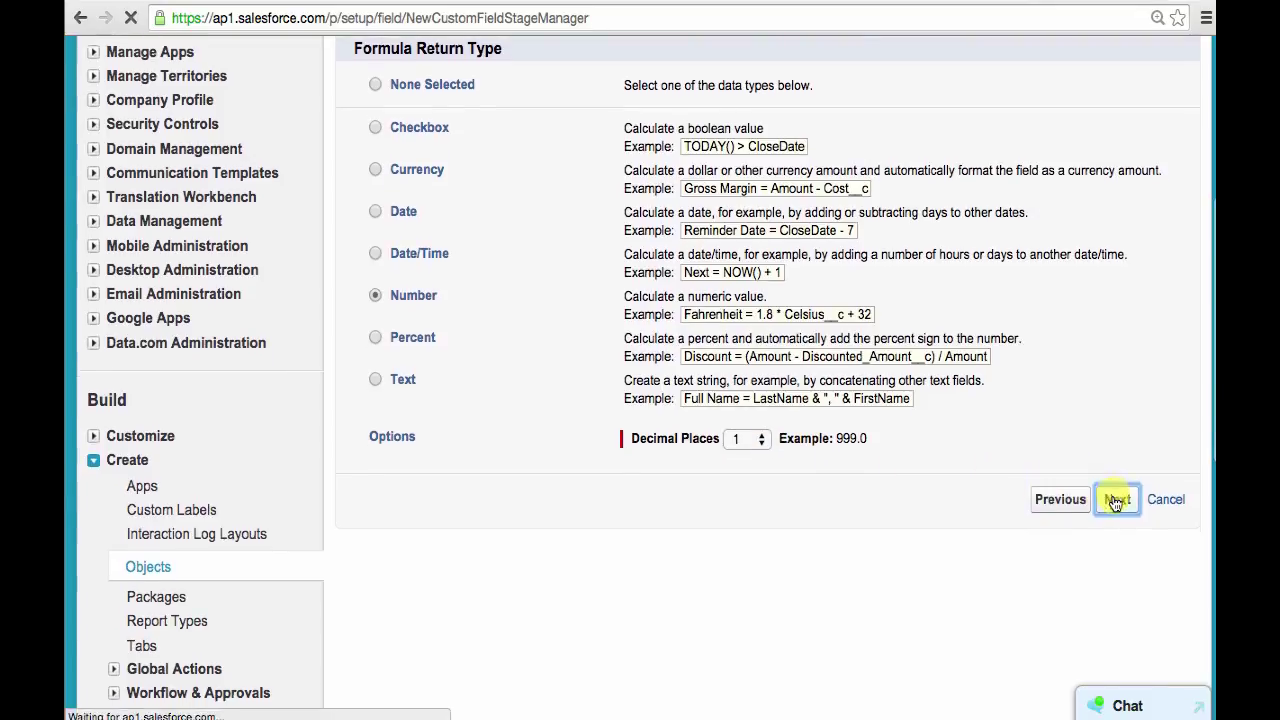
left_click(577, 354)
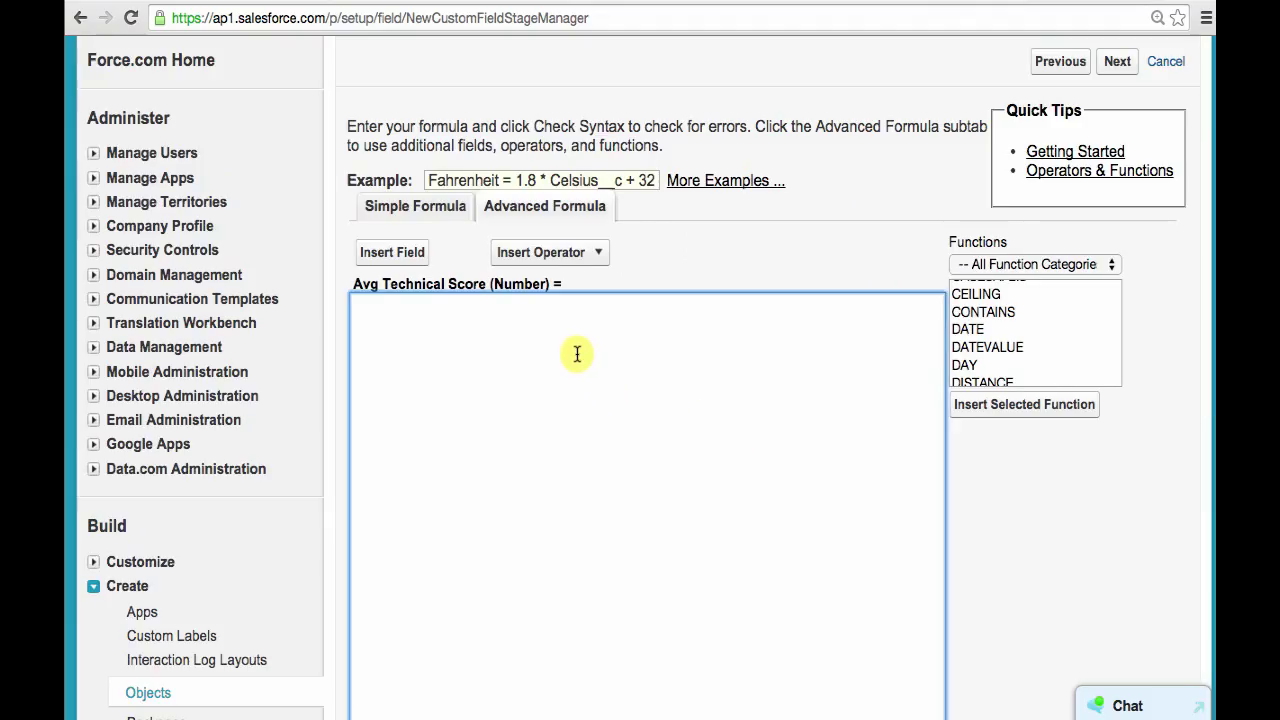
Step: Build the formula Total_Technical_Score__c / No_of_reviews__c using inserted fields and the divide operator
left_click(393, 254)
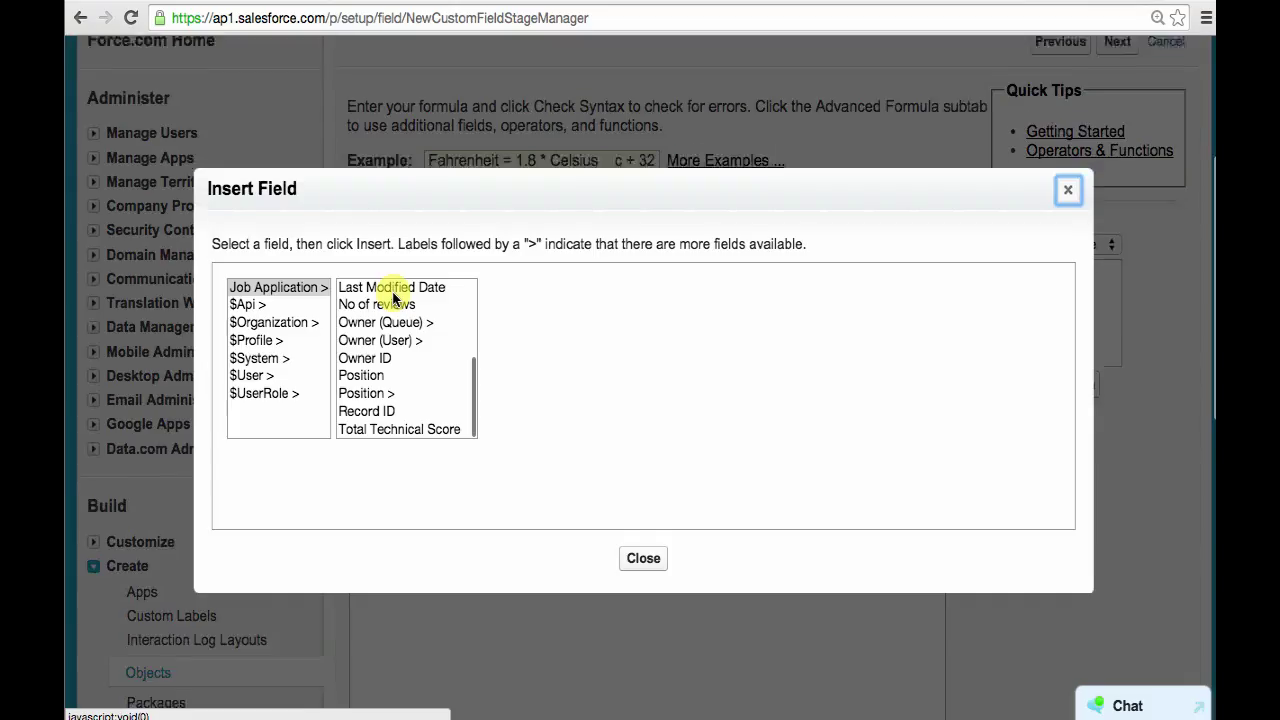
left_click(402, 429)
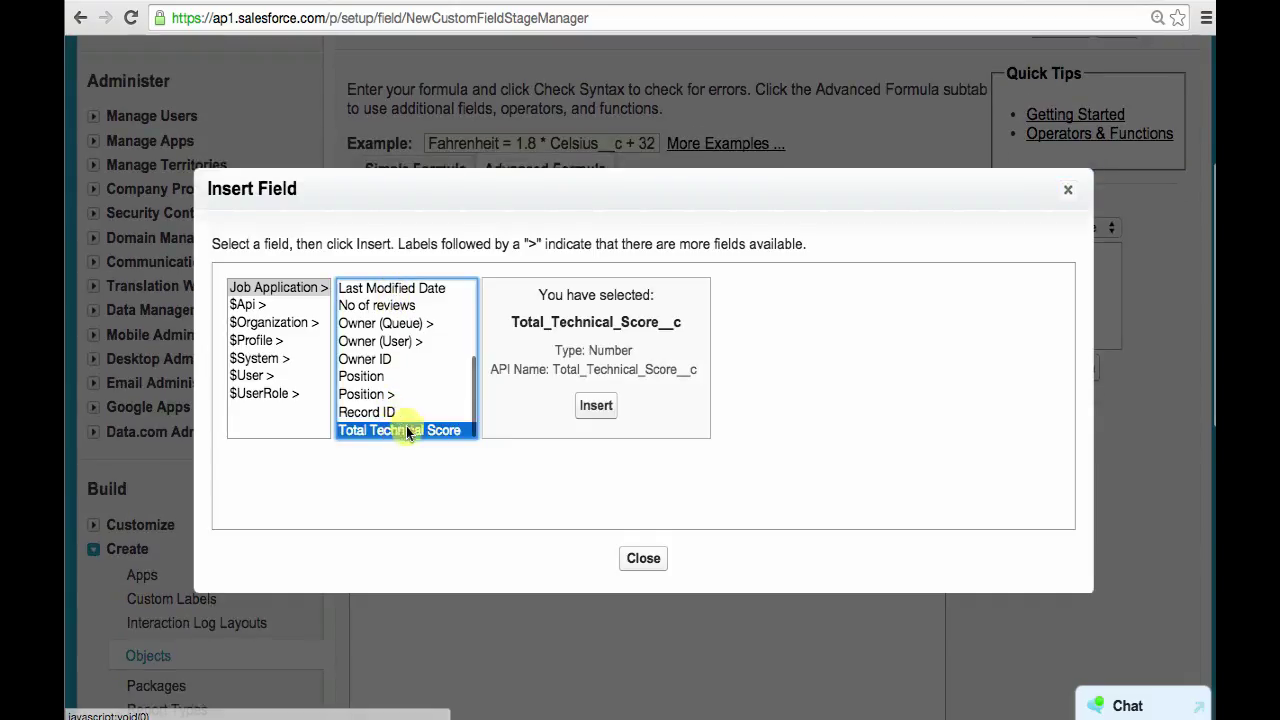
left_click(596, 406)
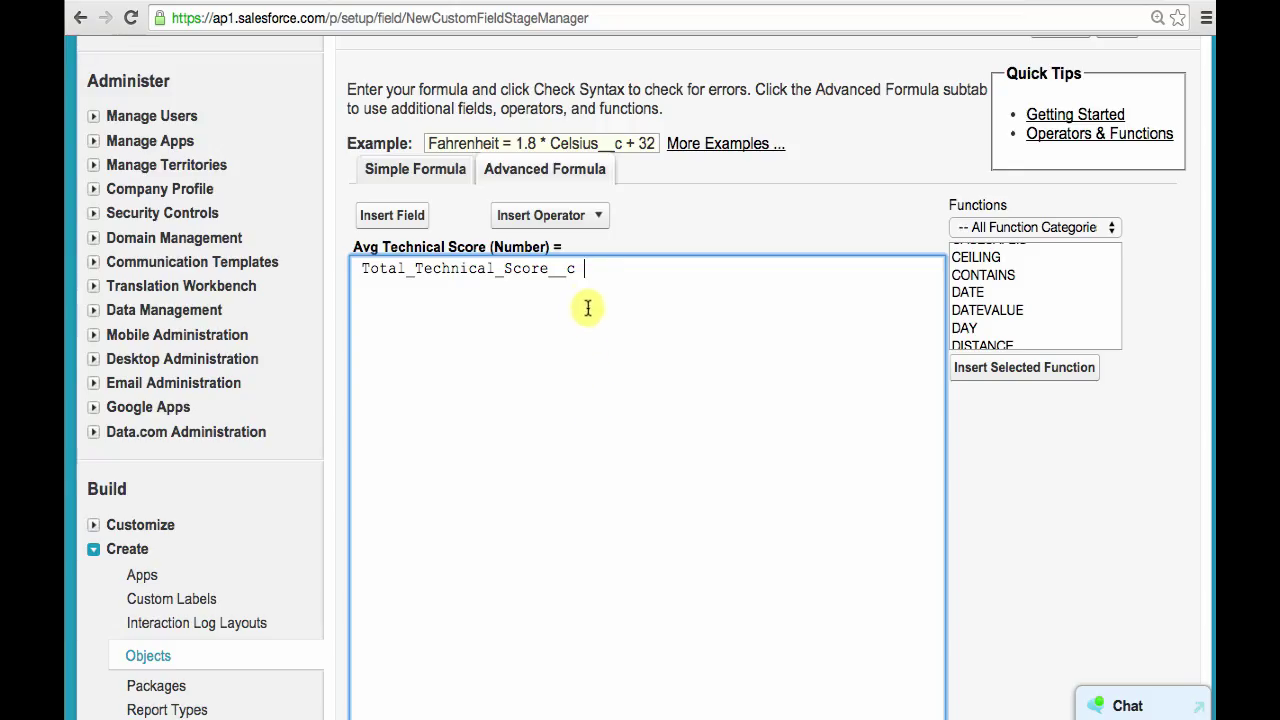
left_click(583, 222)
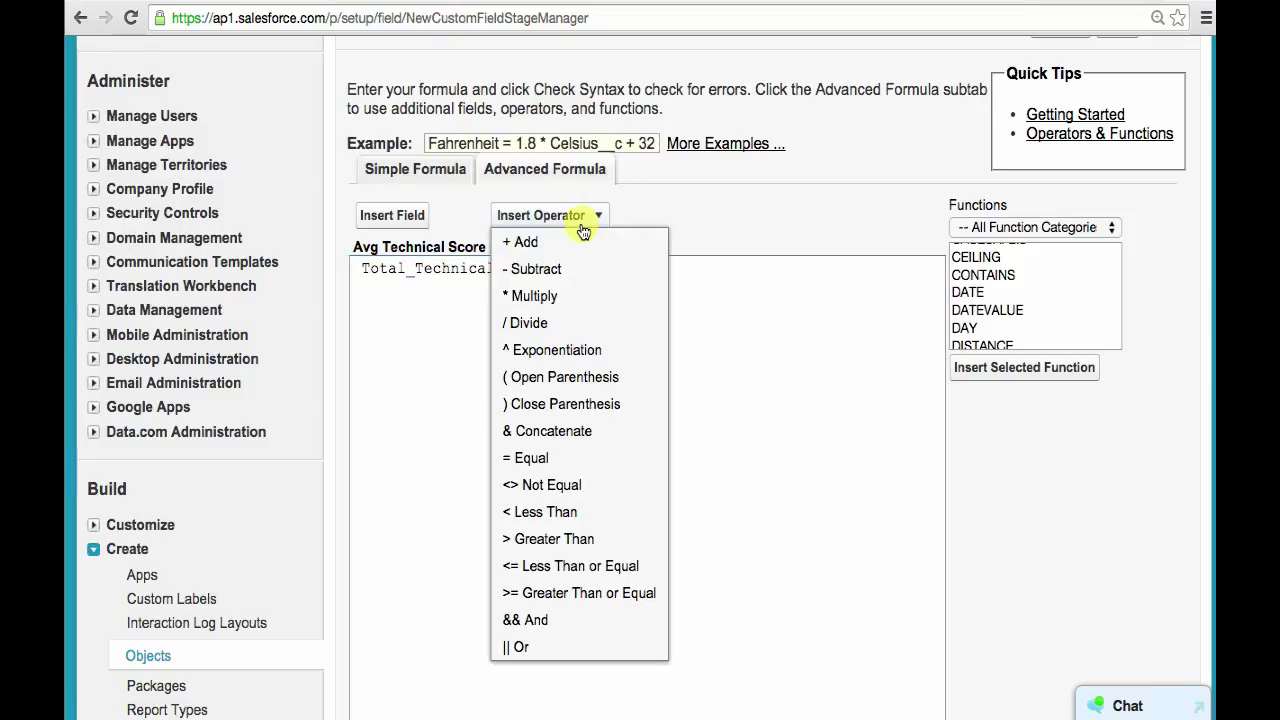
left_click(572, 321)
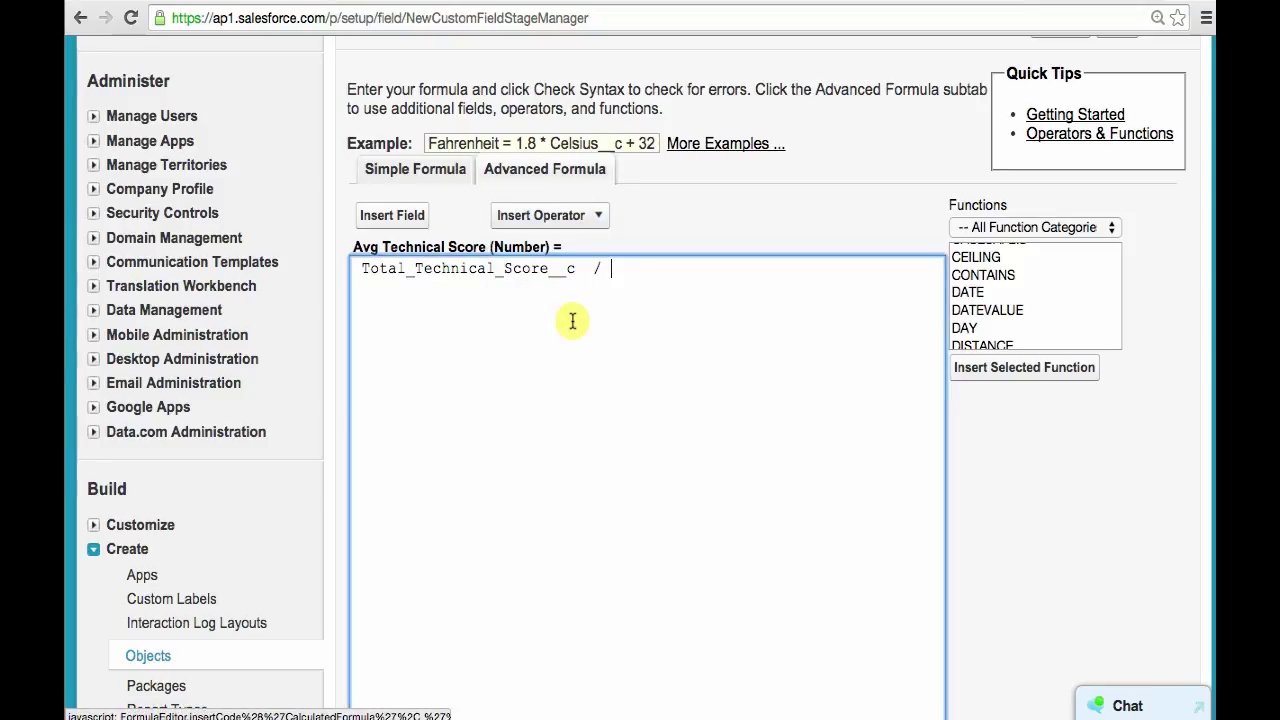
left_click(390, 215)
scroll(405, 340, "down", 5)
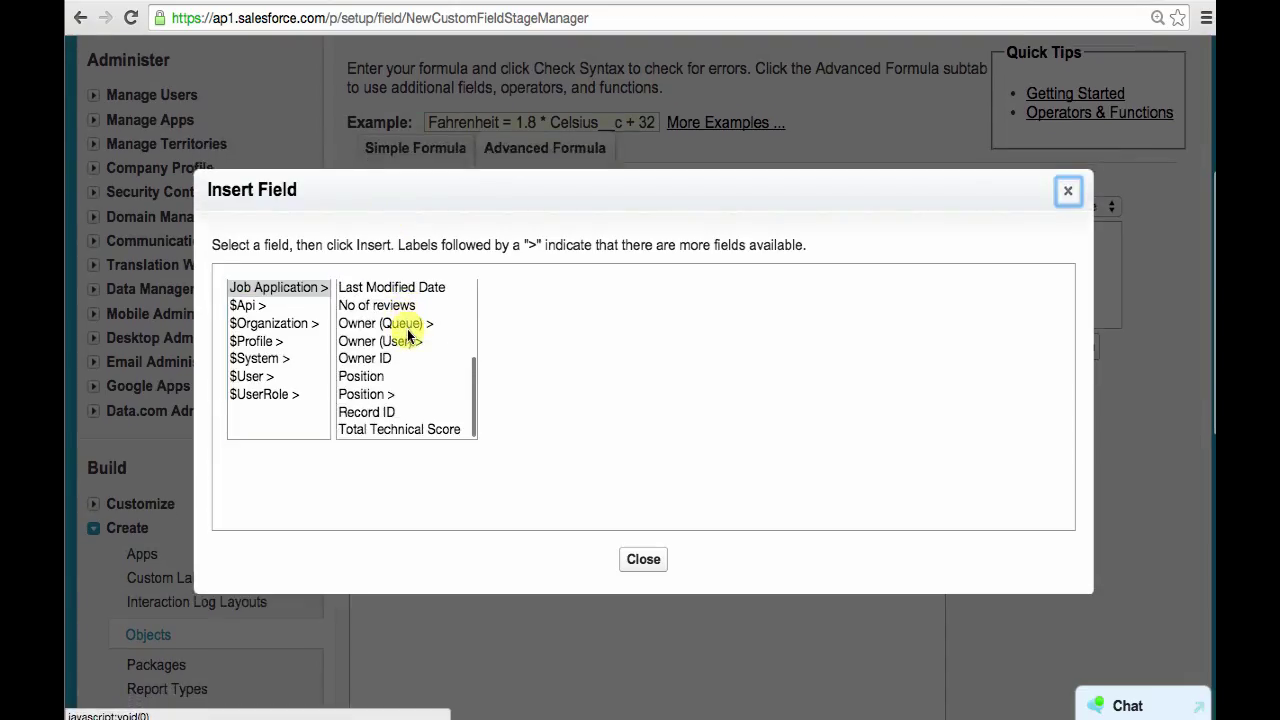
left_click(412, 304)
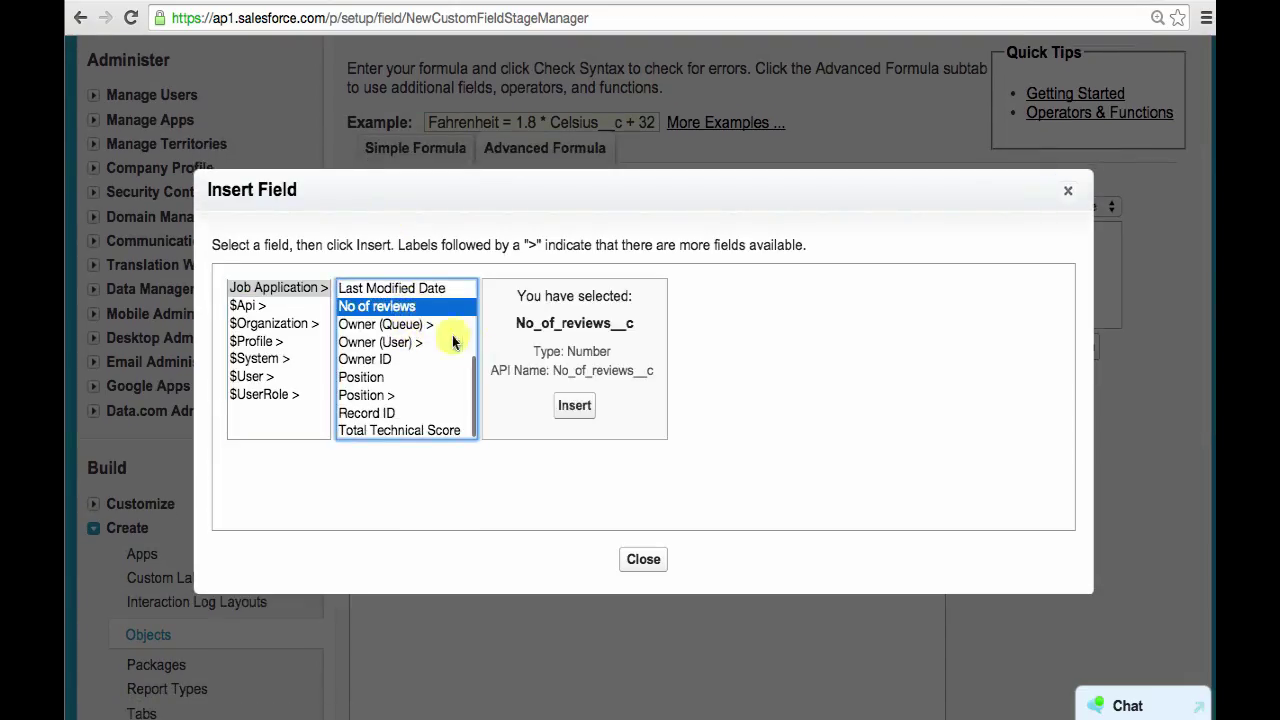
left_click(576, 405)
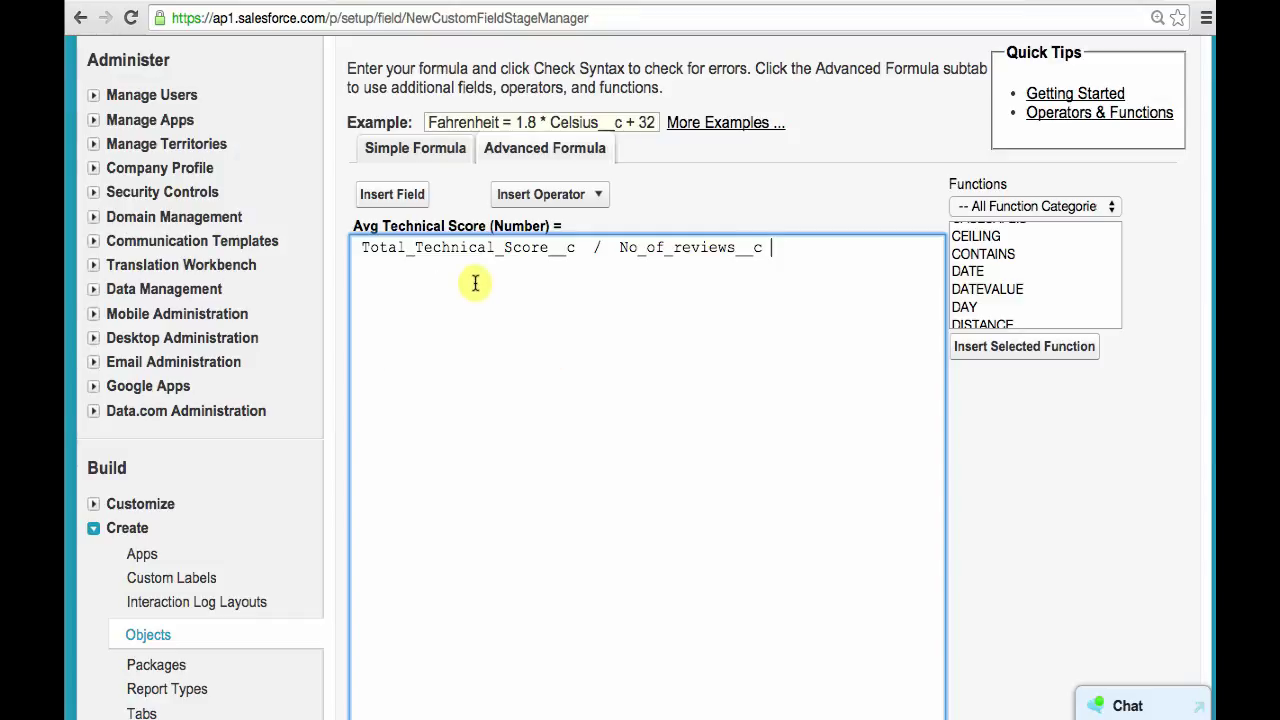
Step: Save Avg Technical Score with field security defaults, added to the Job Application Layout
scroll(645, 284, "down", 10)
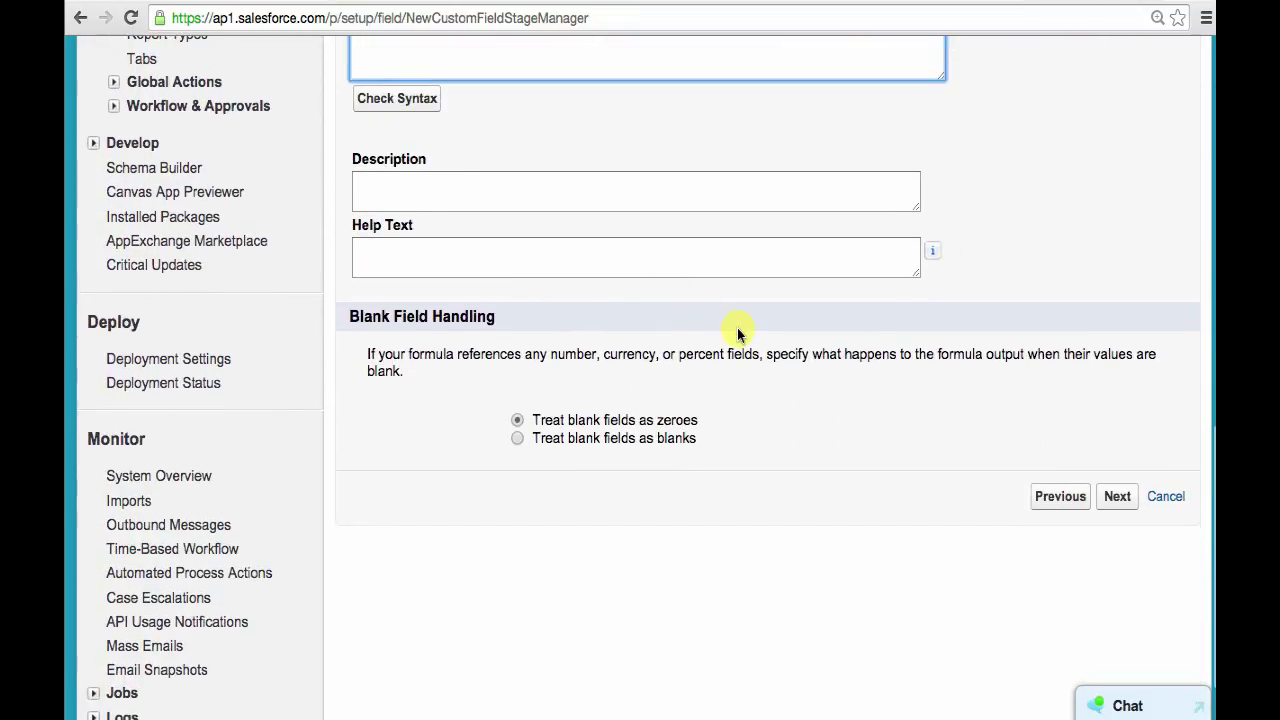
left_click(1117, 496)
scroll(1127, 505, "down", 10)
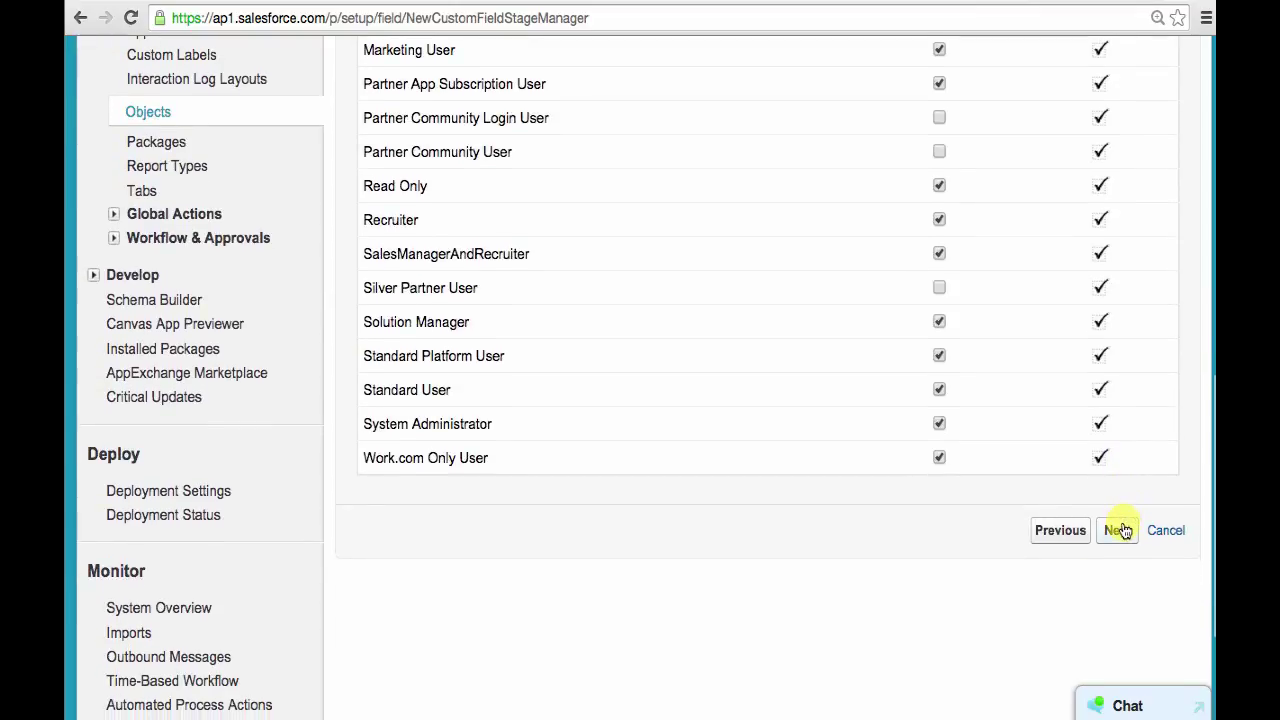
left_click(1118, 528)
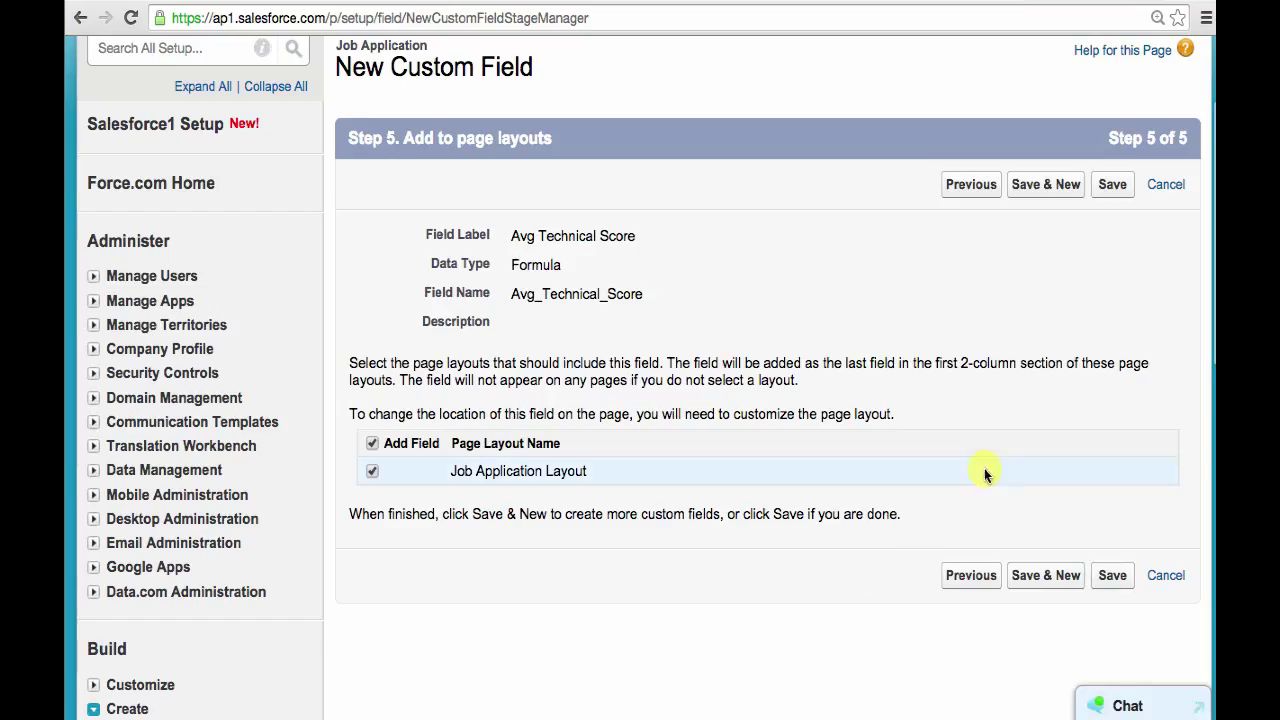
left_click(1113, 186)
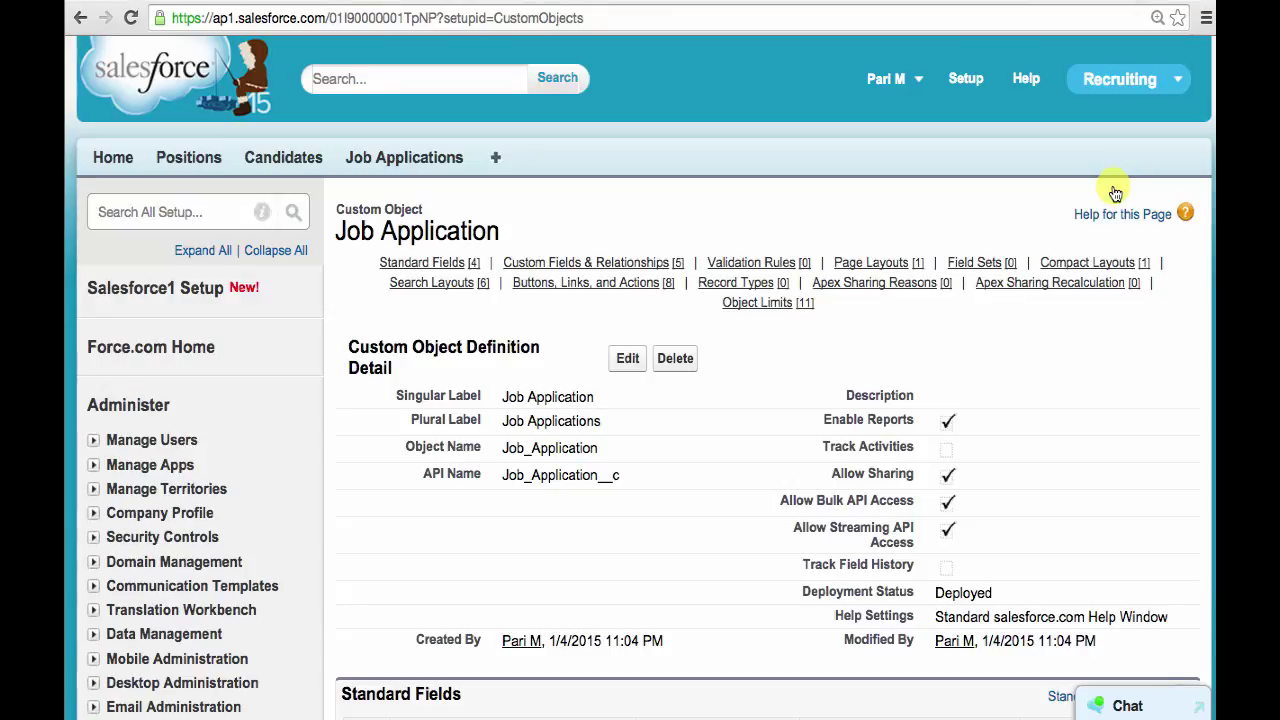
Step: Open JA-0001 from Recent Job Applications and scroll to check its Avg Technical Score
left_click(420, 168)
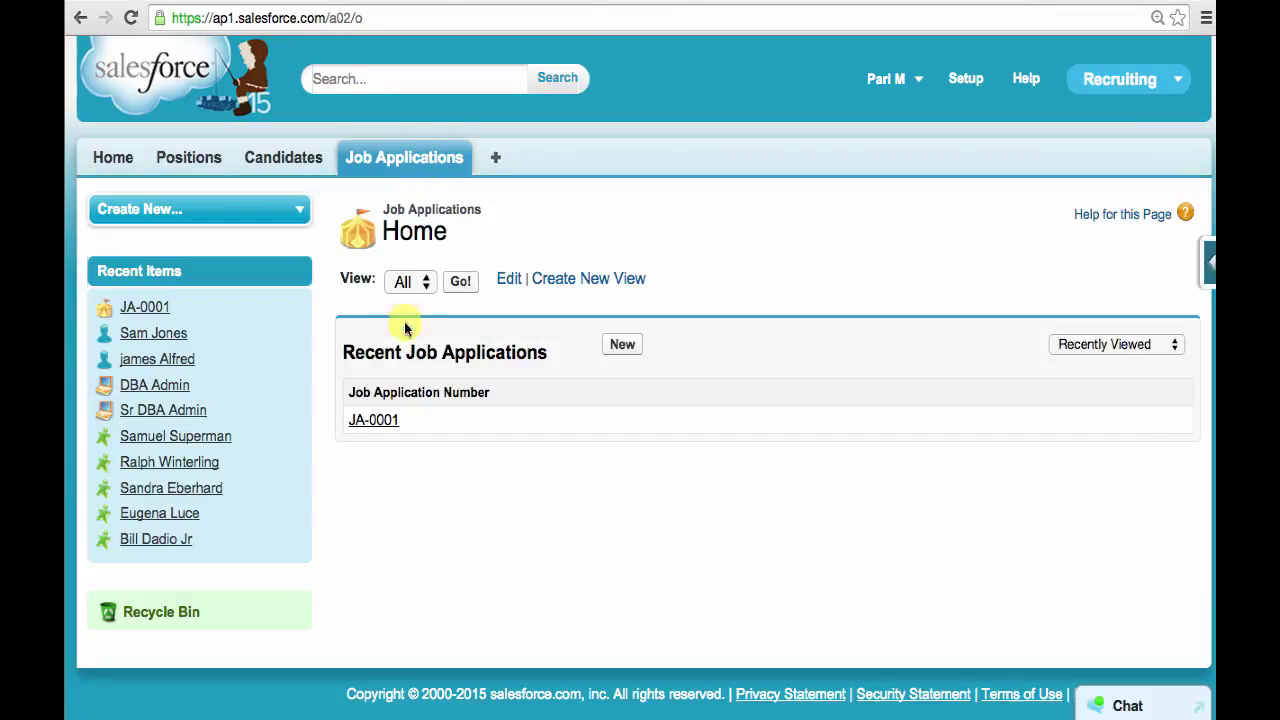
left_click(389, 422)
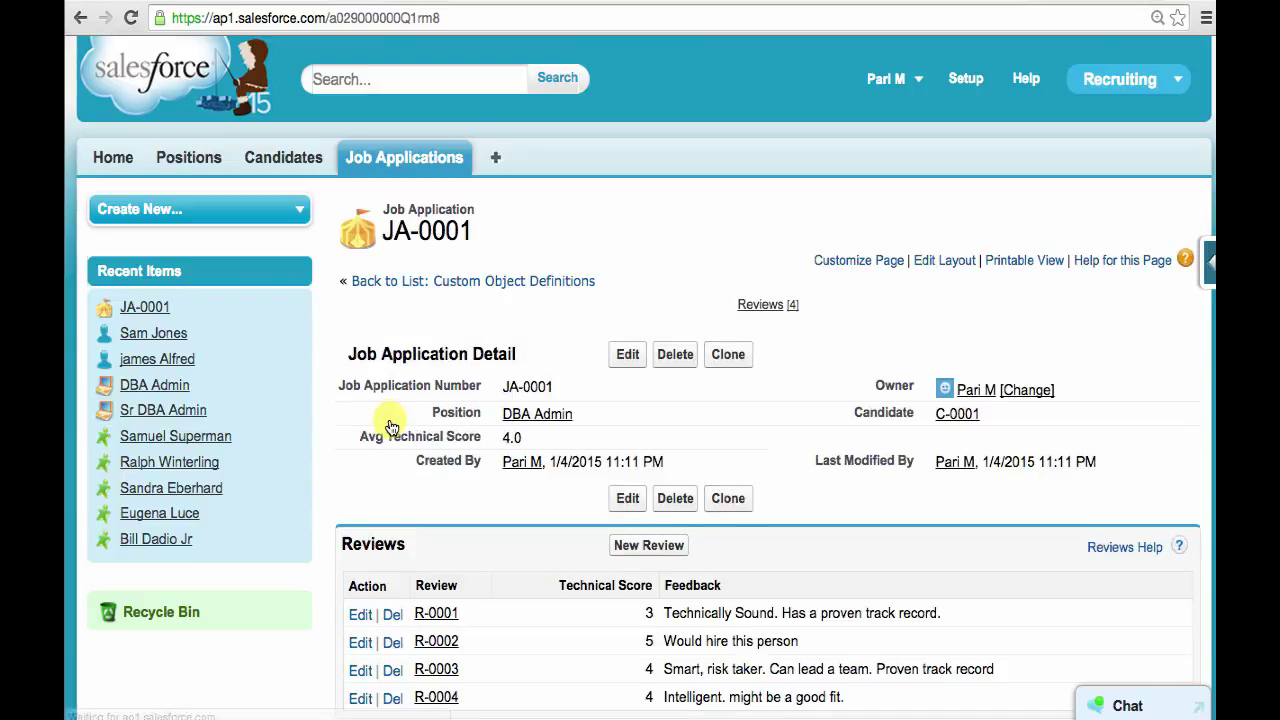
scroll(390, 426, "down", 2)
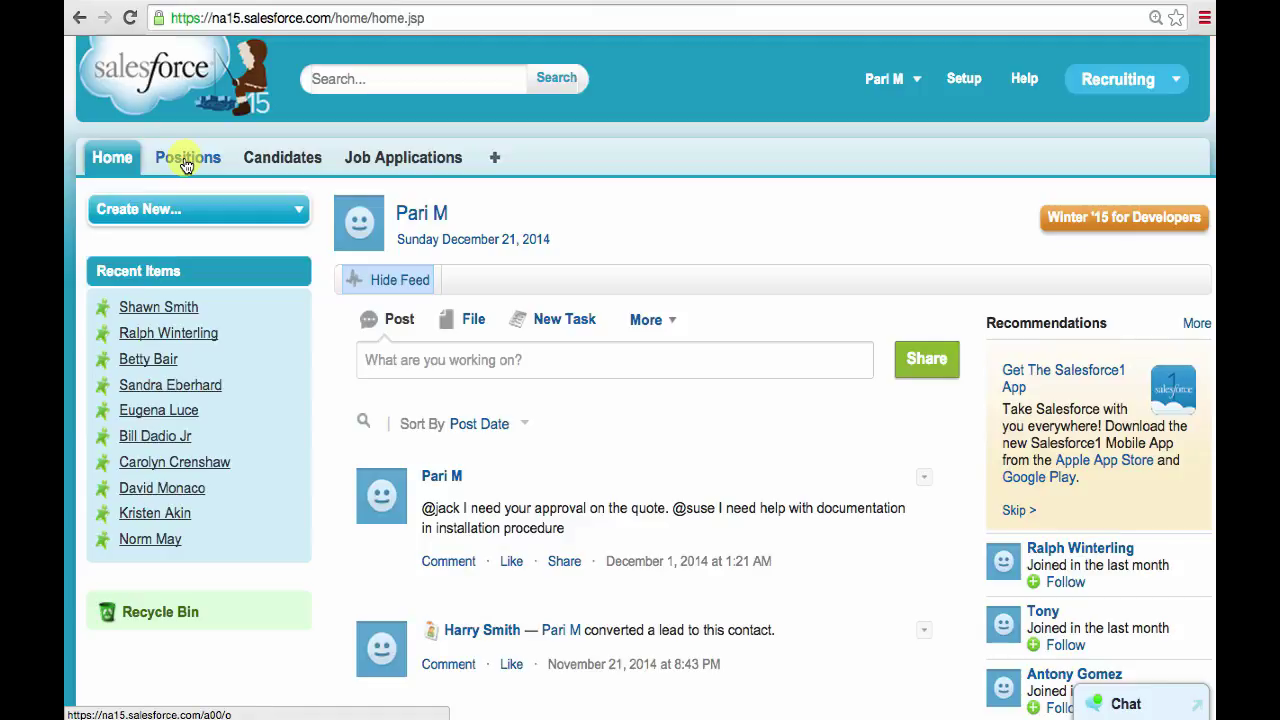
Step: Go to the Positions home page showing recent positions
left_click(184, 162)
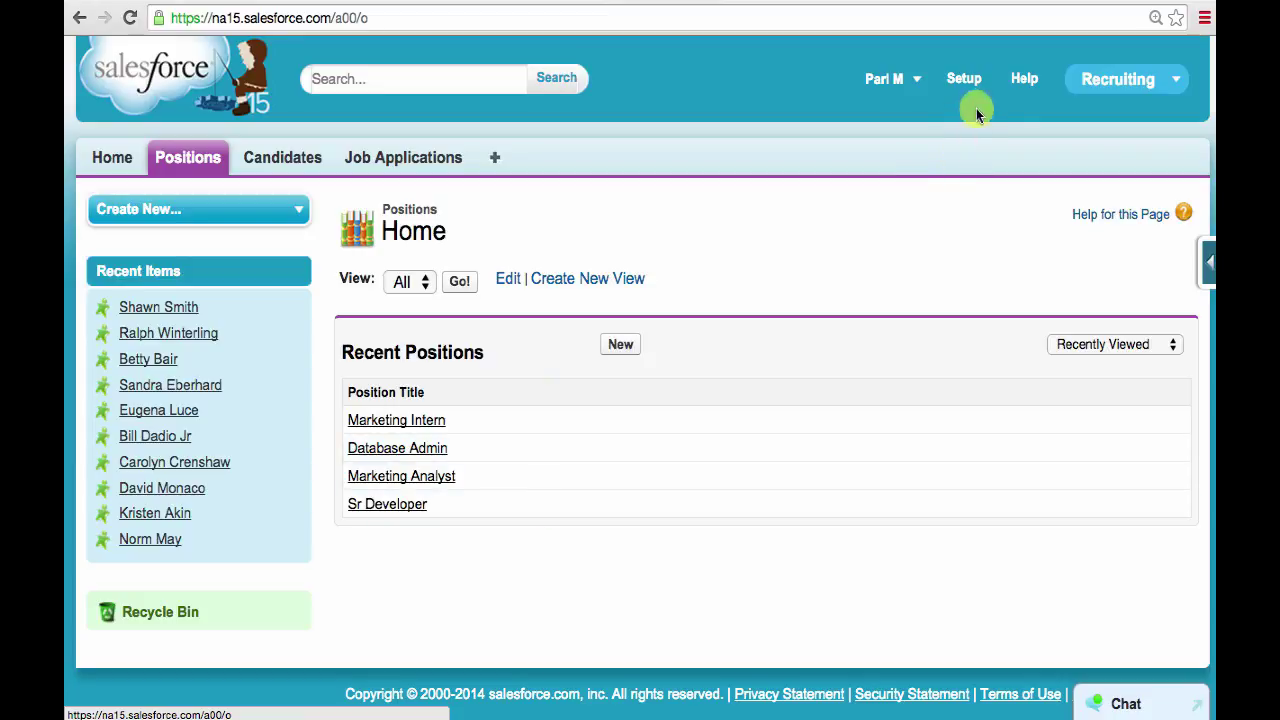
Step: Navigate Setup > Create > Objects to Position and highlight its Search Layouts section
left_click(964, 80)
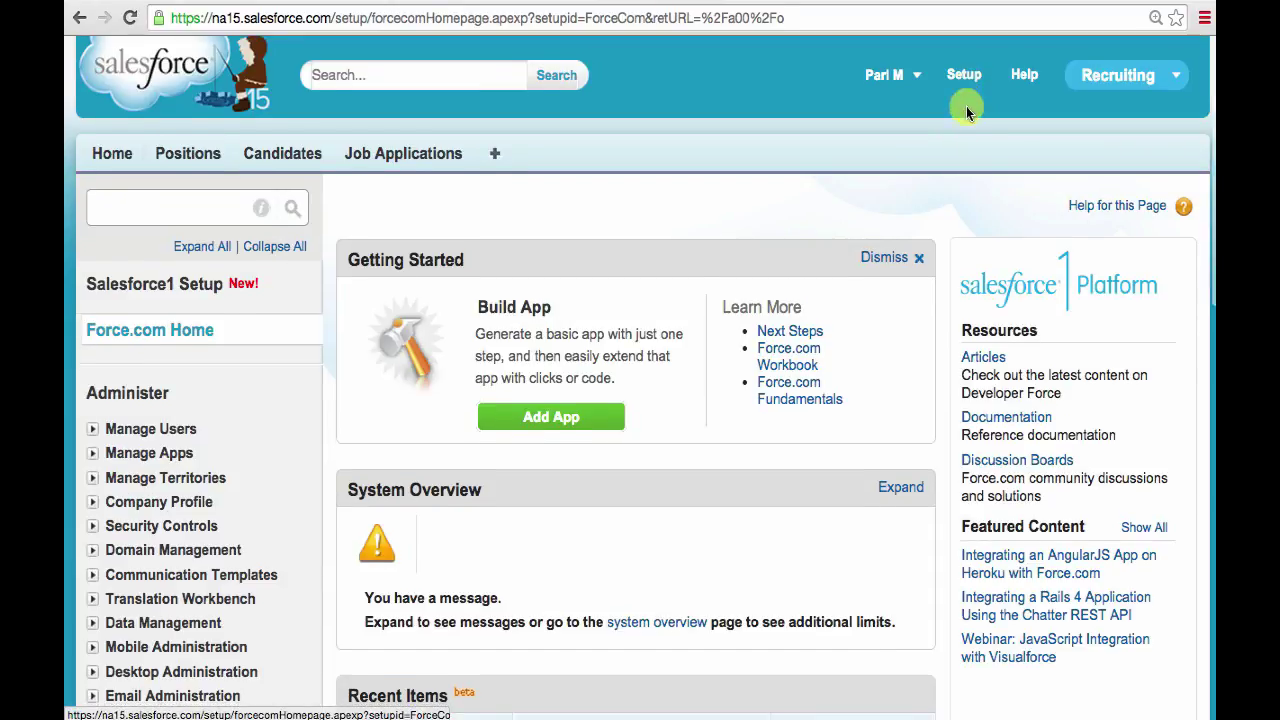
scroll(966, 106, "down", 5)
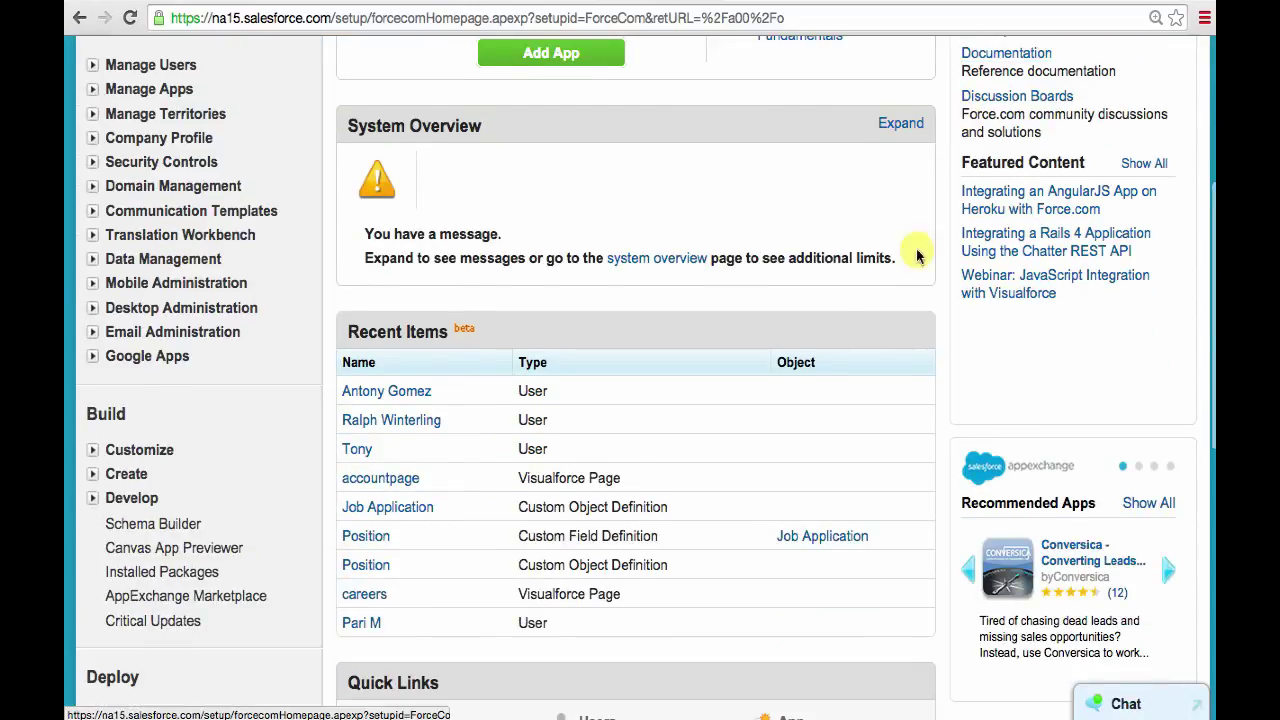
left_click(95, 479)
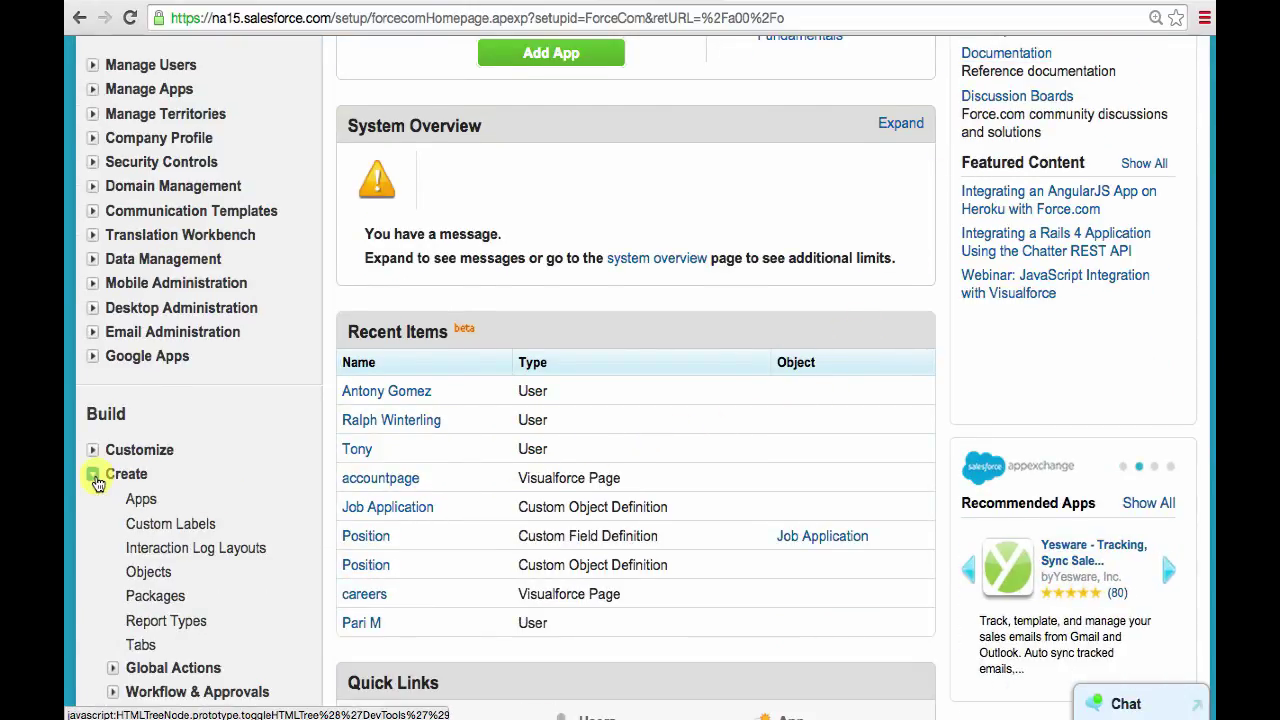
left_click(149, 574)
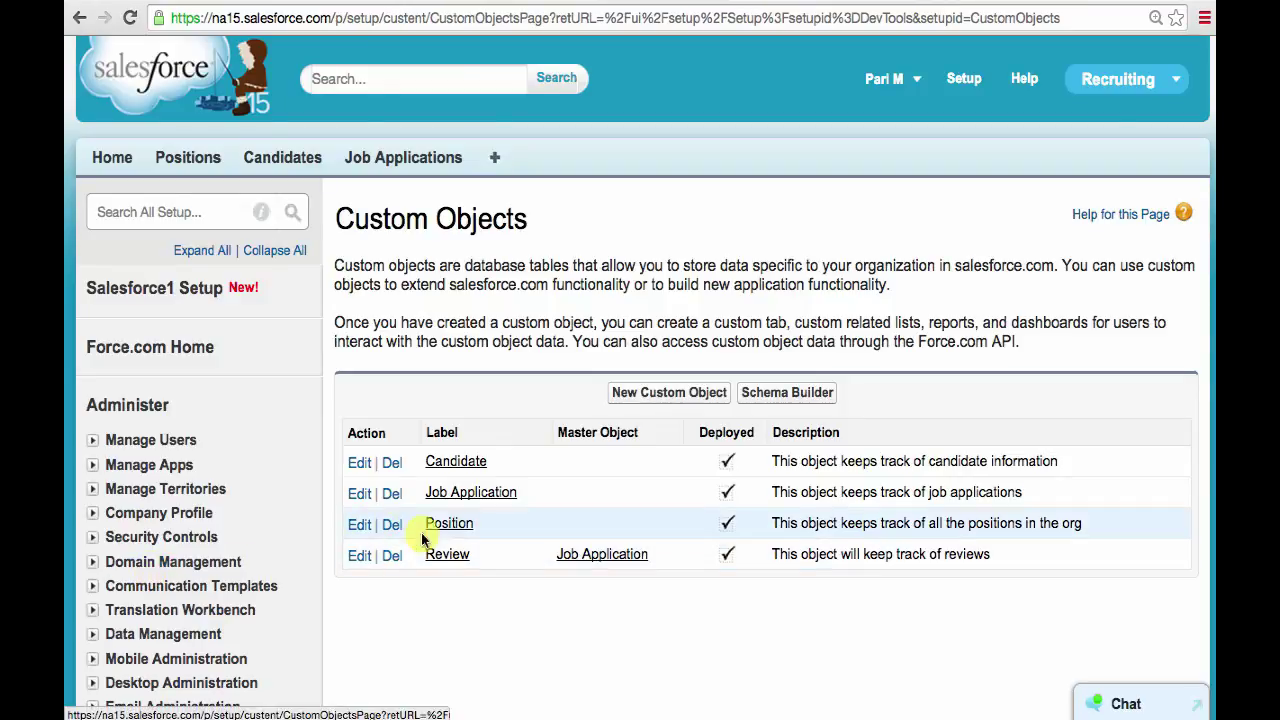
left_click(428, 523)
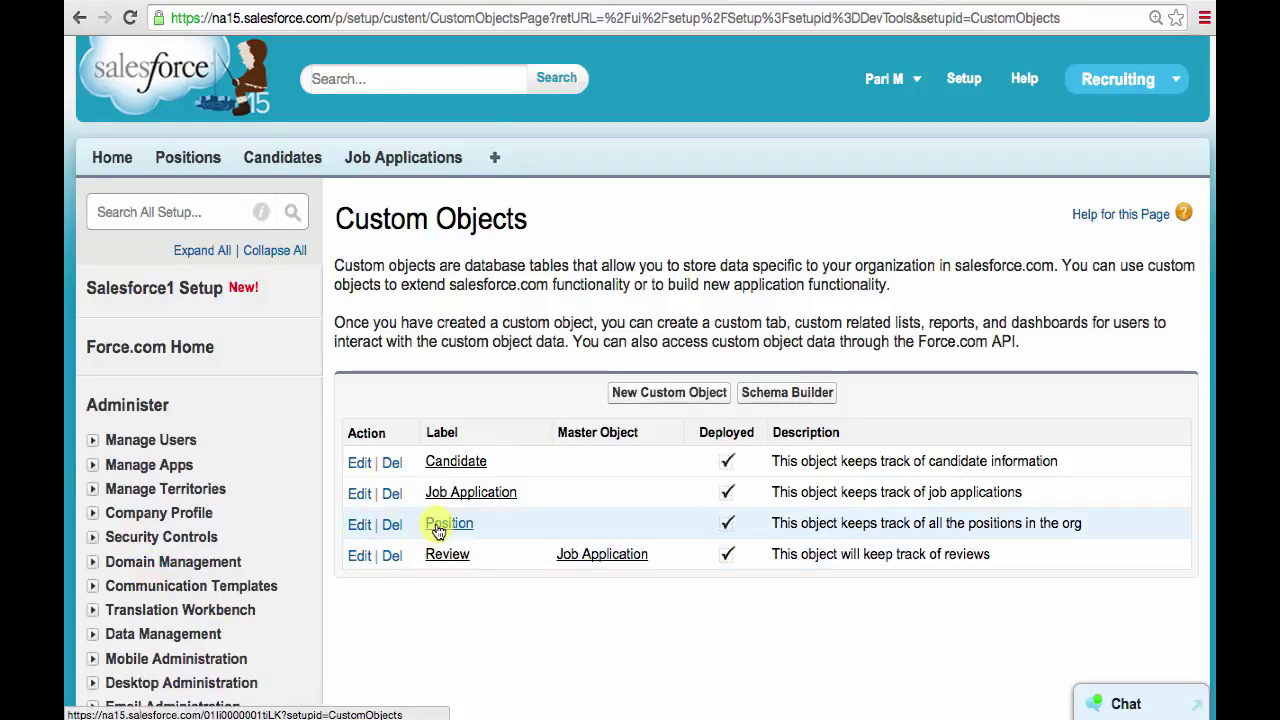
scroll(434, 523, "down", 10)
scroll(438, 530, "down", 15)
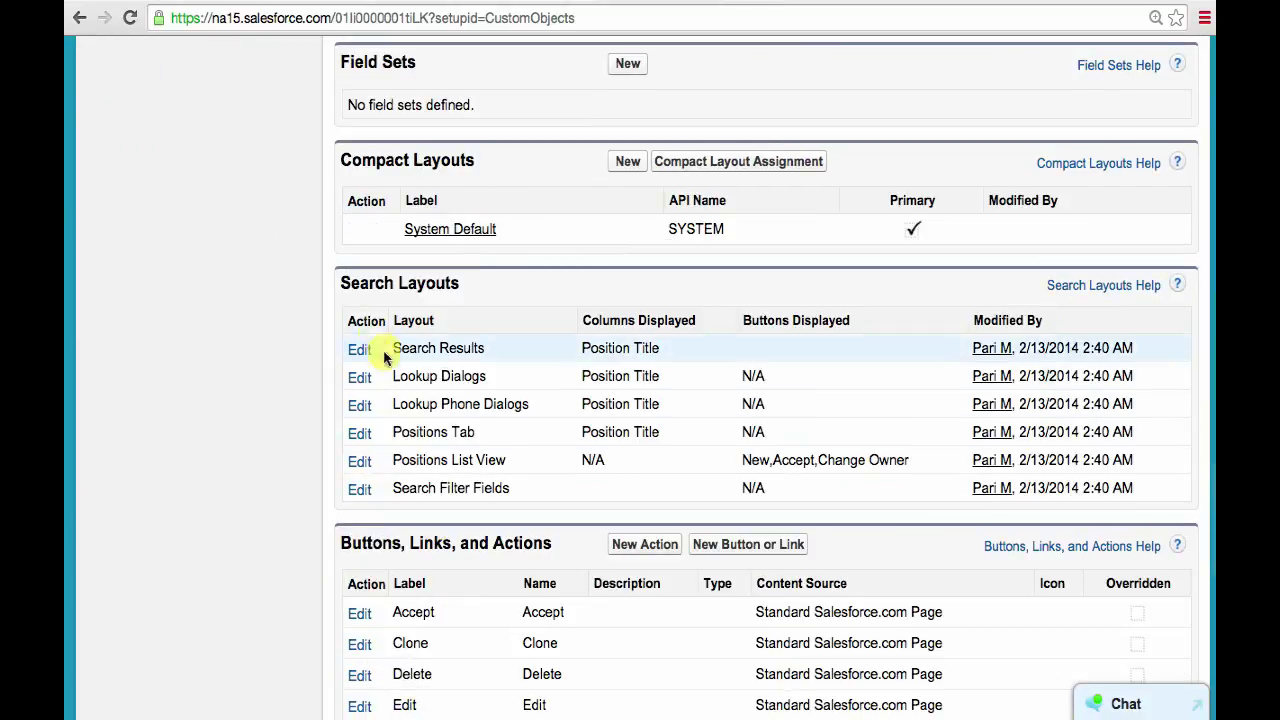
left_click_drag(337, 283, 455, 284)
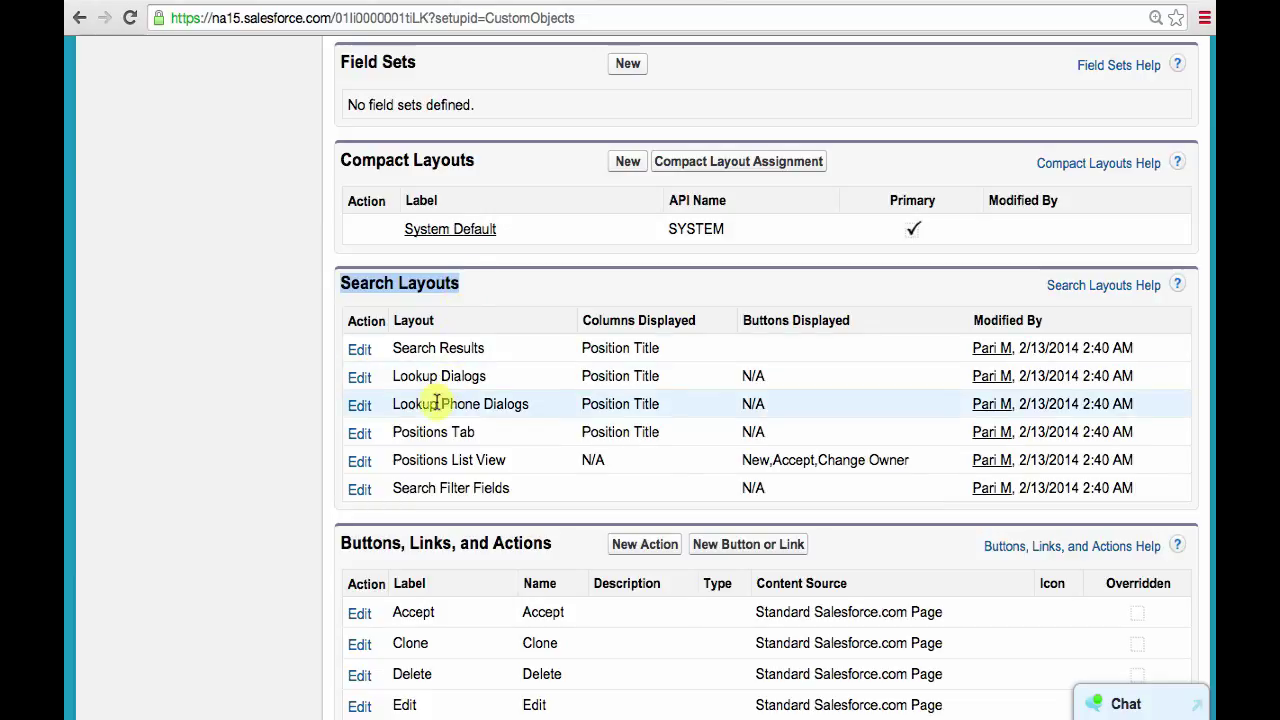
Step: Add Functional Area, Hiring Manager, Max Pay, Min Pay and Status to the Positions Tab search layout and save
left_click(360, 434)
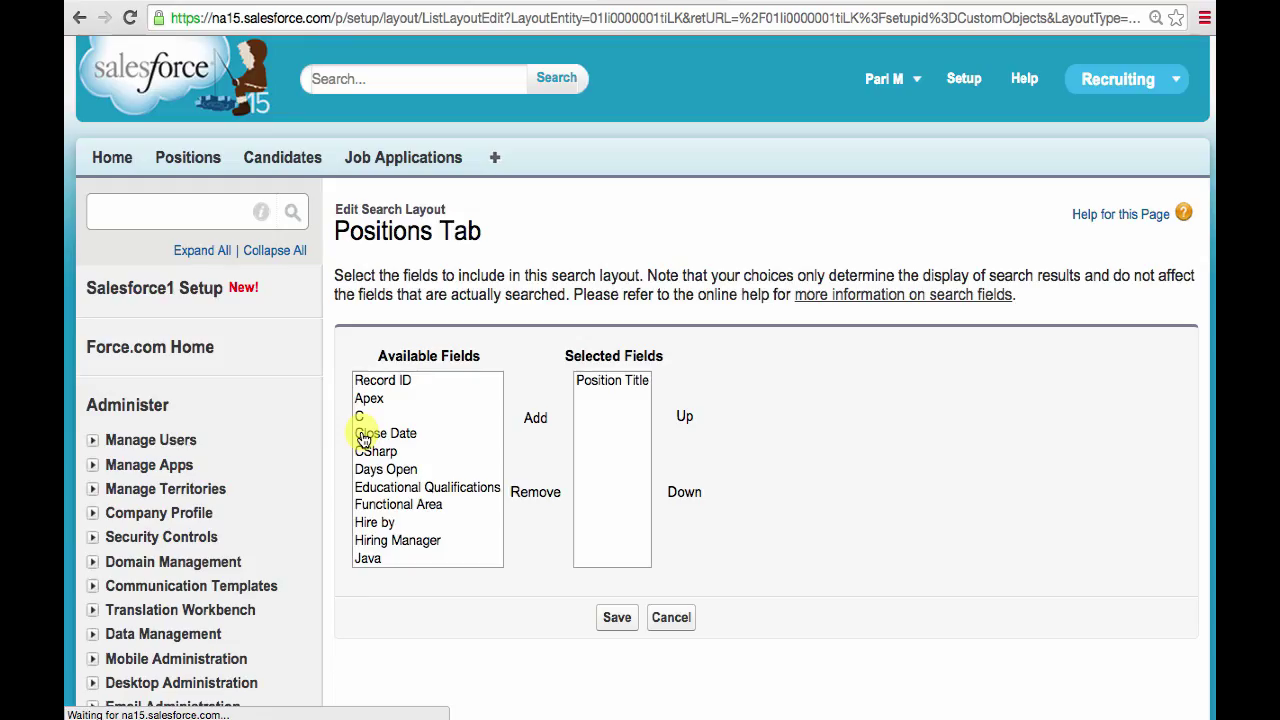
left_click(396, 504)
left_click(401, 541, "super")
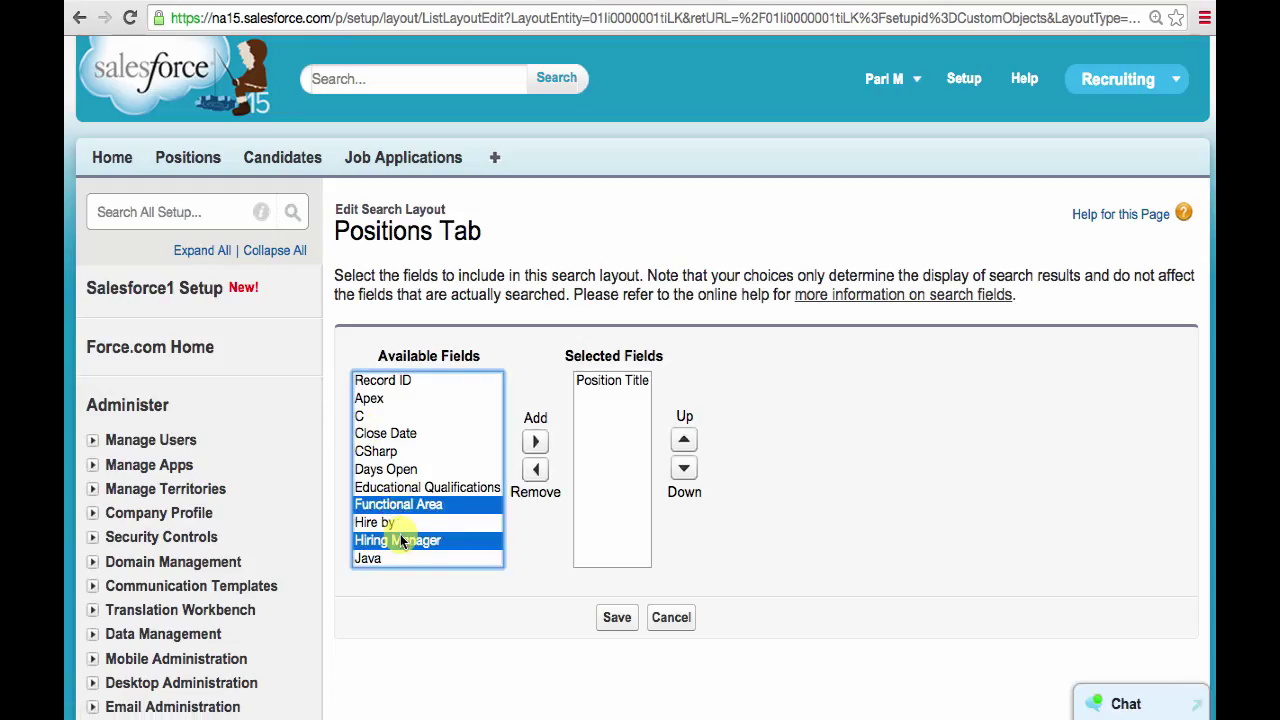
scroll(442, 490, "down", 3)
left_click(405, 514, "super")
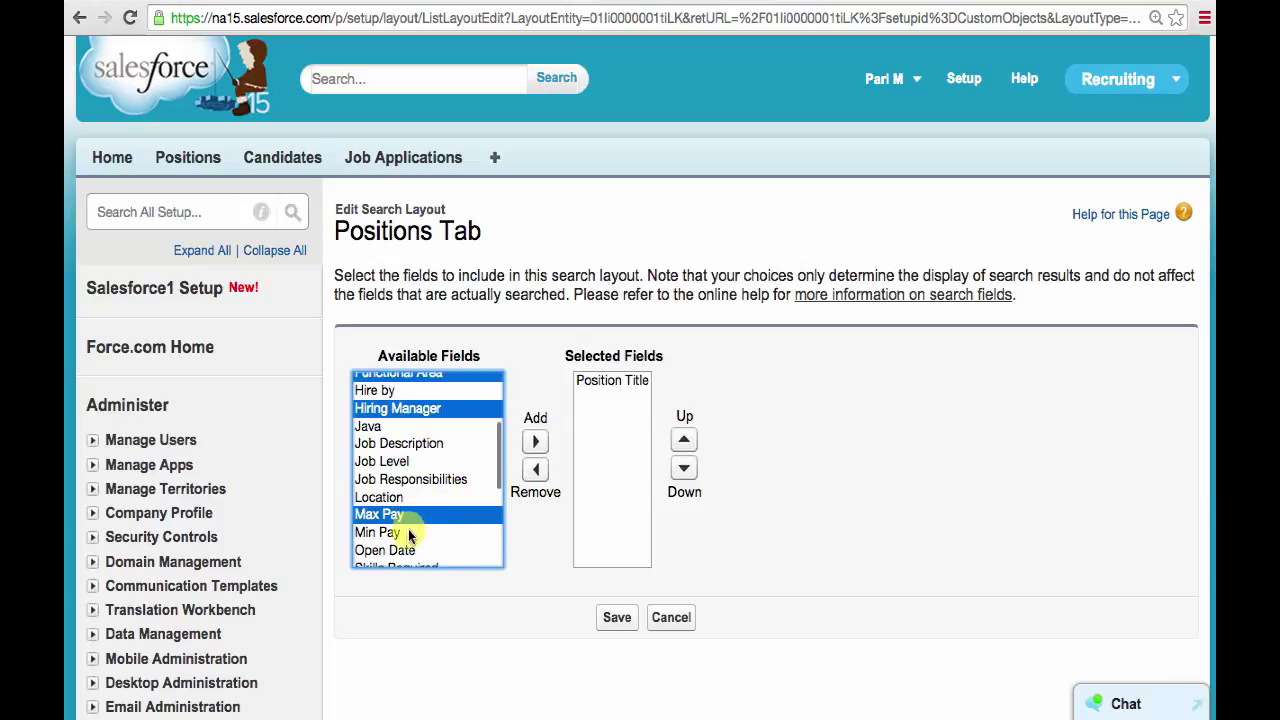
left_click(410, 532, "super")
scroll(415, 548, "down", 2)
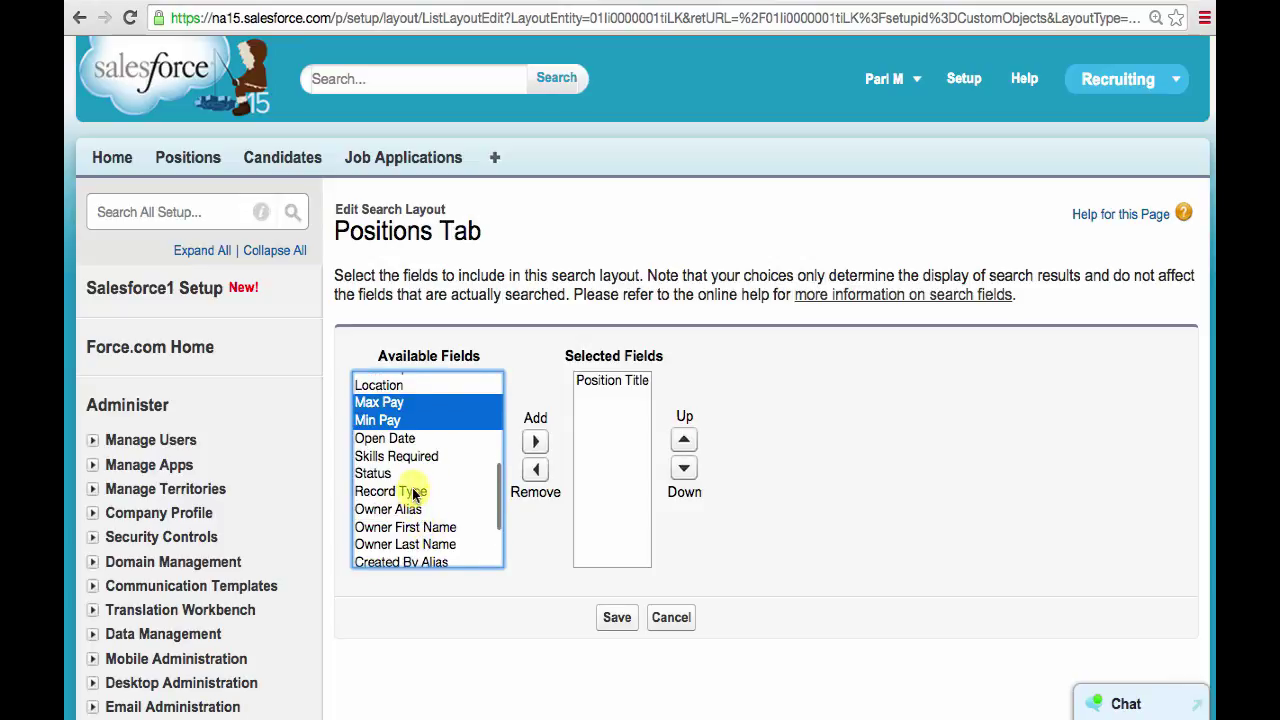
left_click(407, 474, "super")
left_click(535, 441)
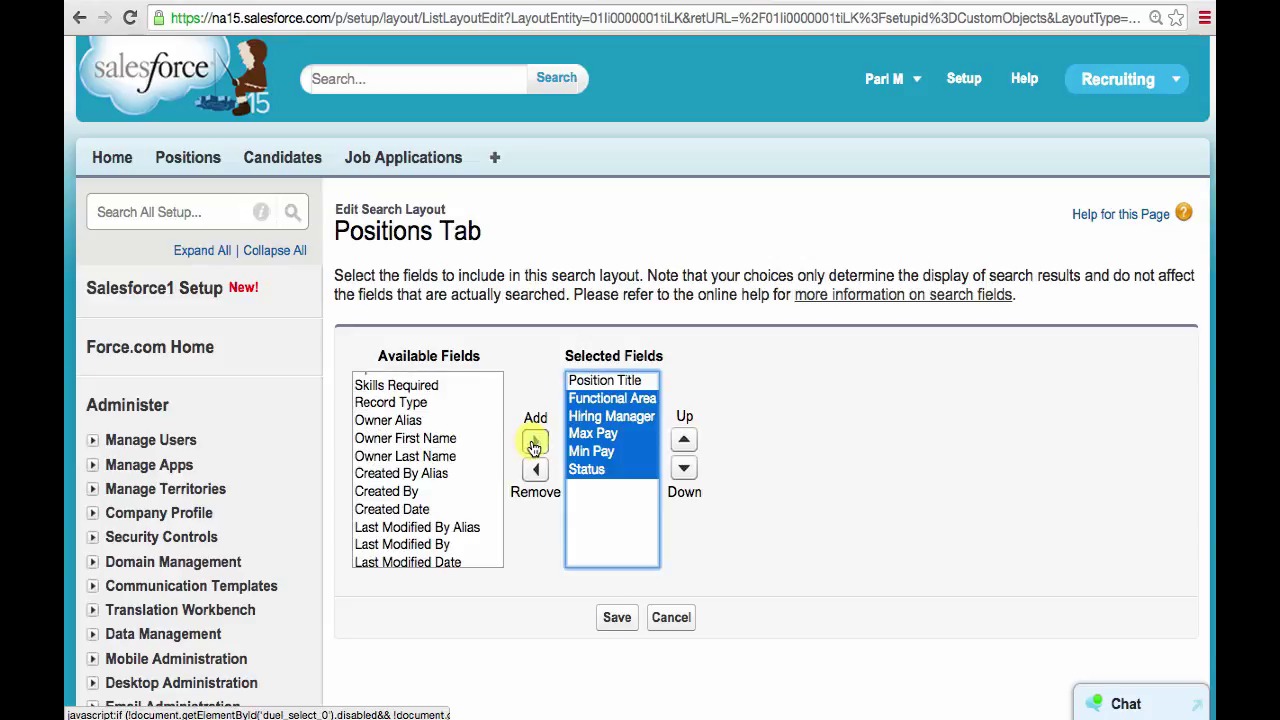
left_click(617, 620)
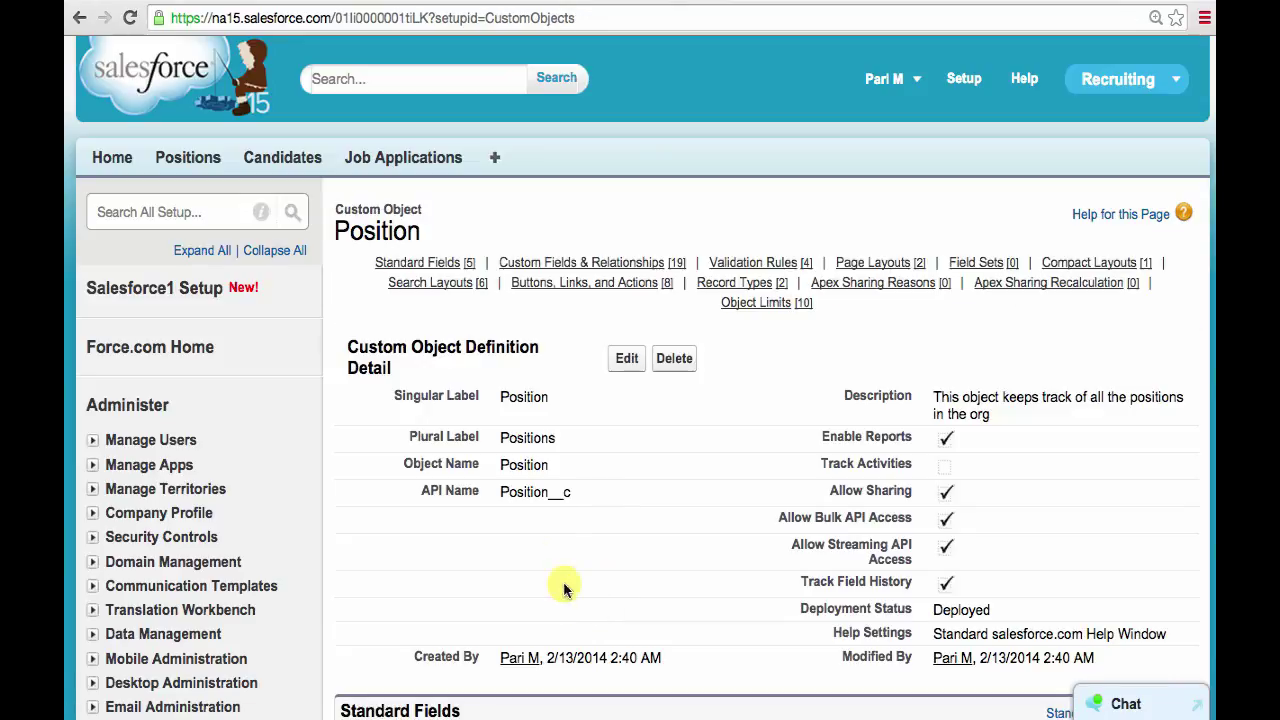
Step: View the new Positions list columns, then open the Position lookup on a new job application
left_click(190, 160)
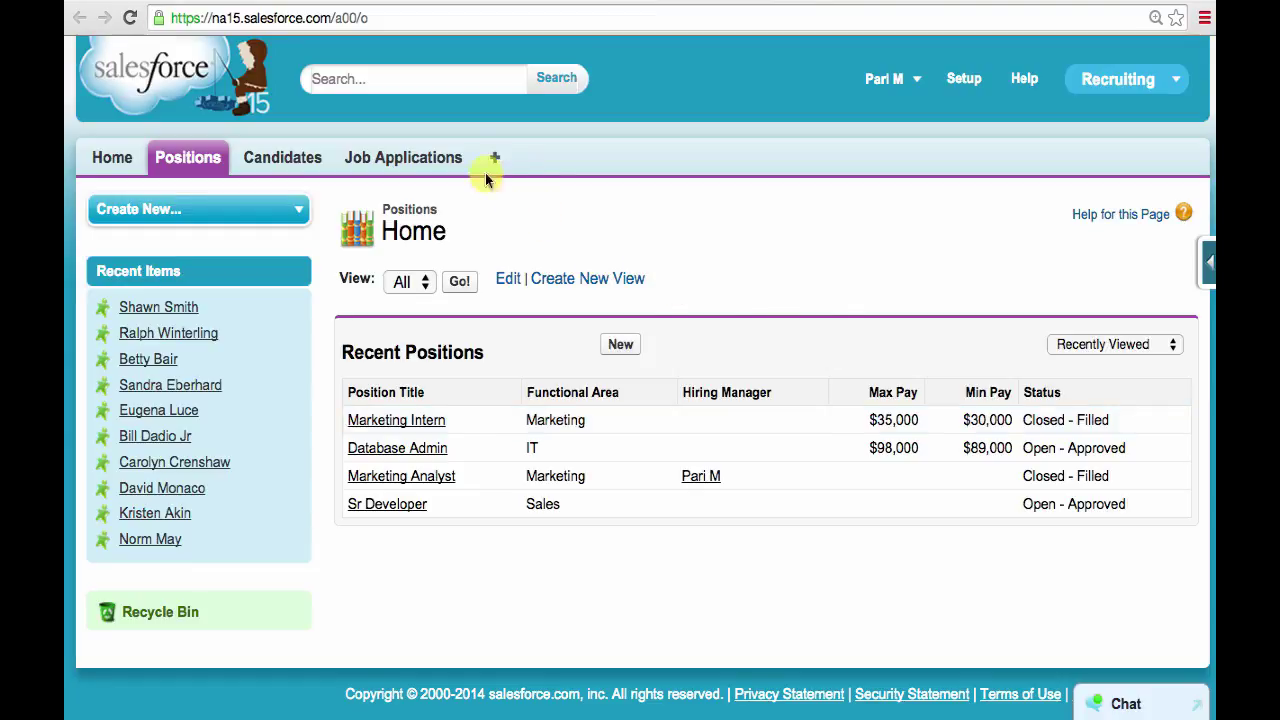
left_click(447, 160)
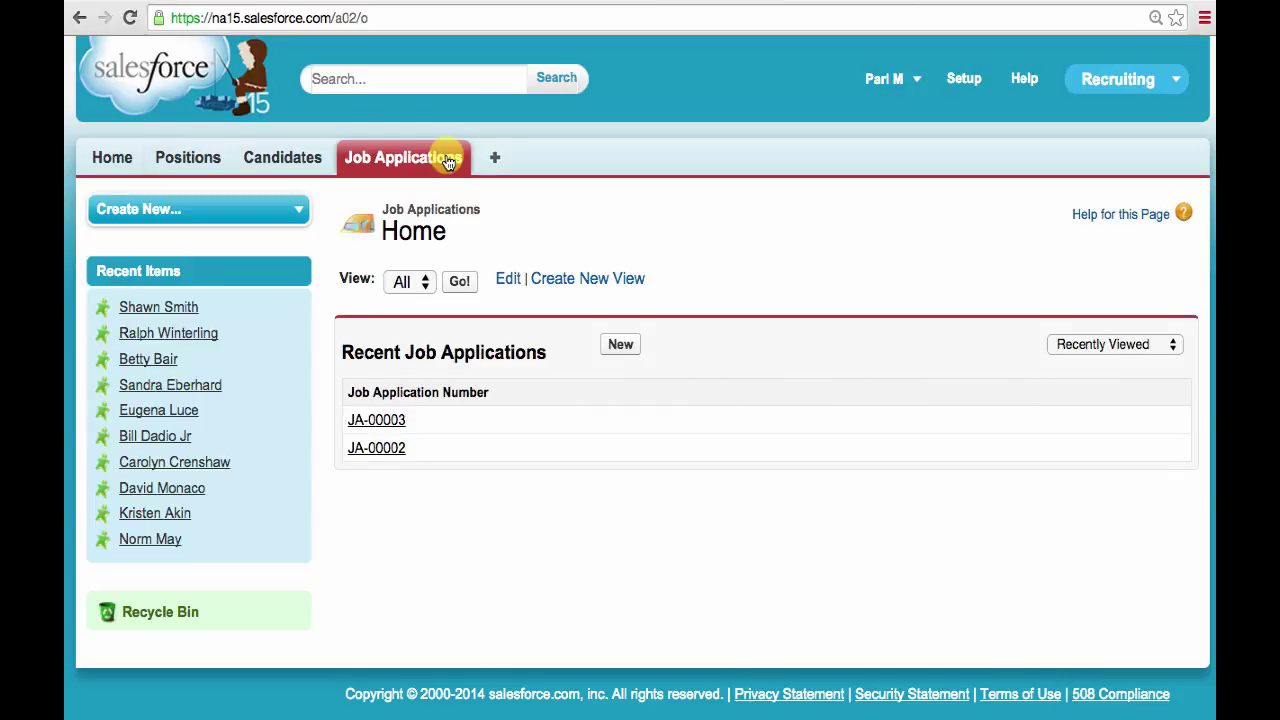
left_click(620, 346)
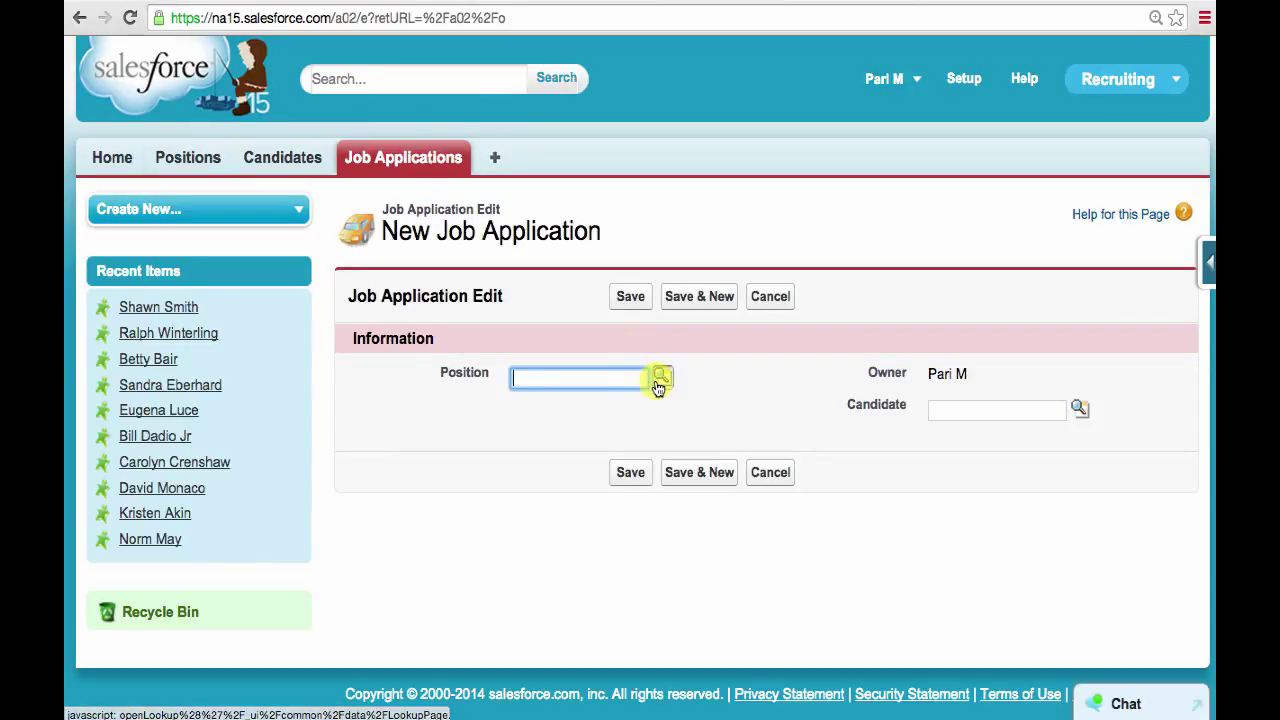
left_click(662, 382)
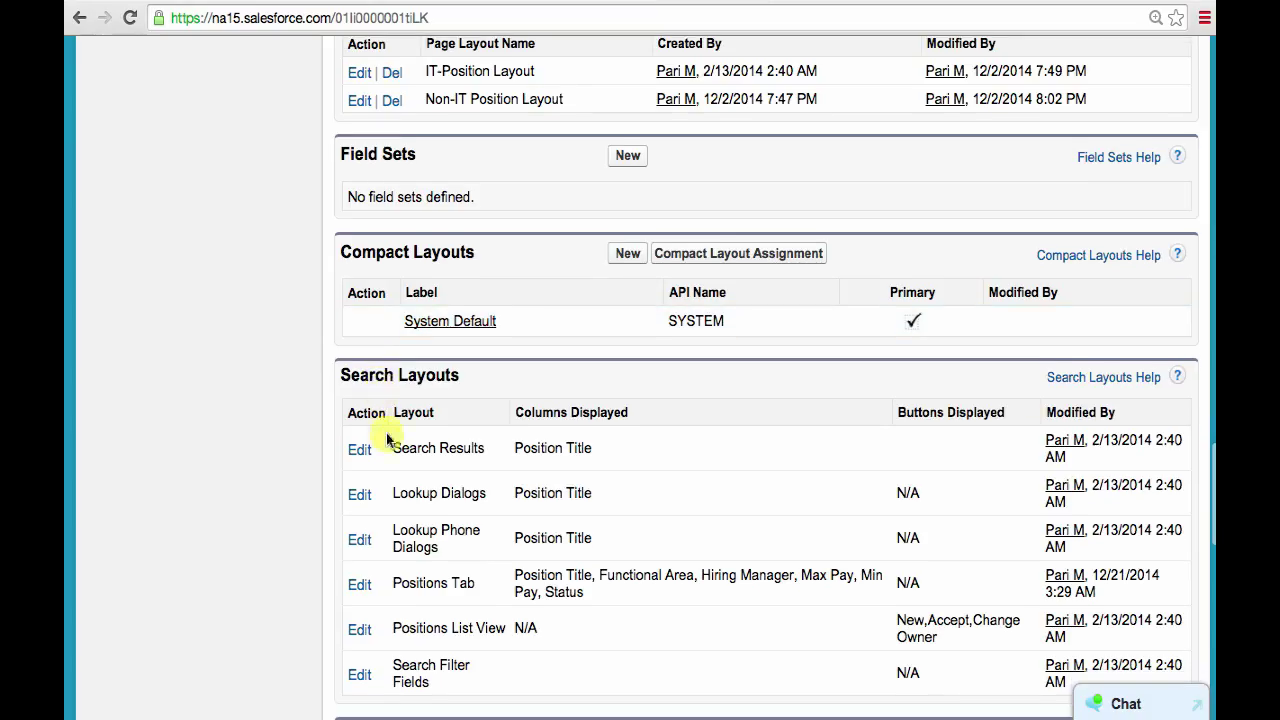
Step: Add Functional Area, Status, Location and Job Description to the Position Lookup Dialogs layout and save
left_click_drag(397, 492, 494, 494)
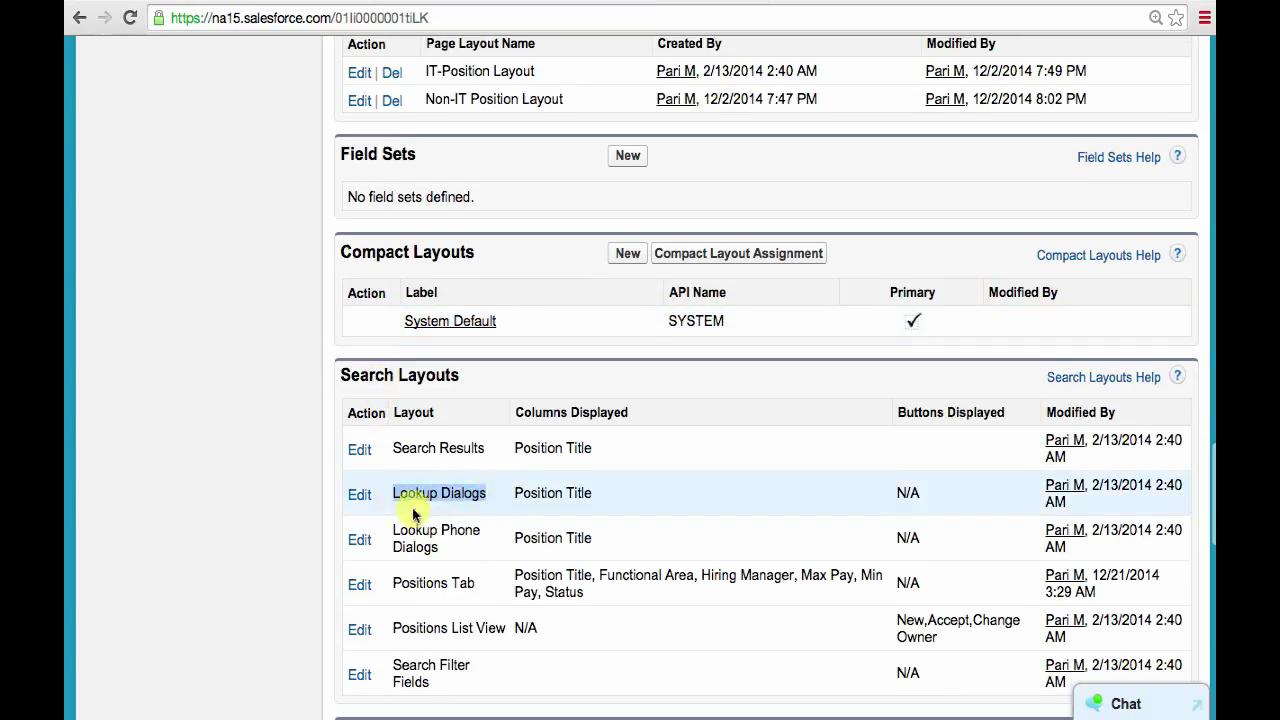
left_click(358, 495)
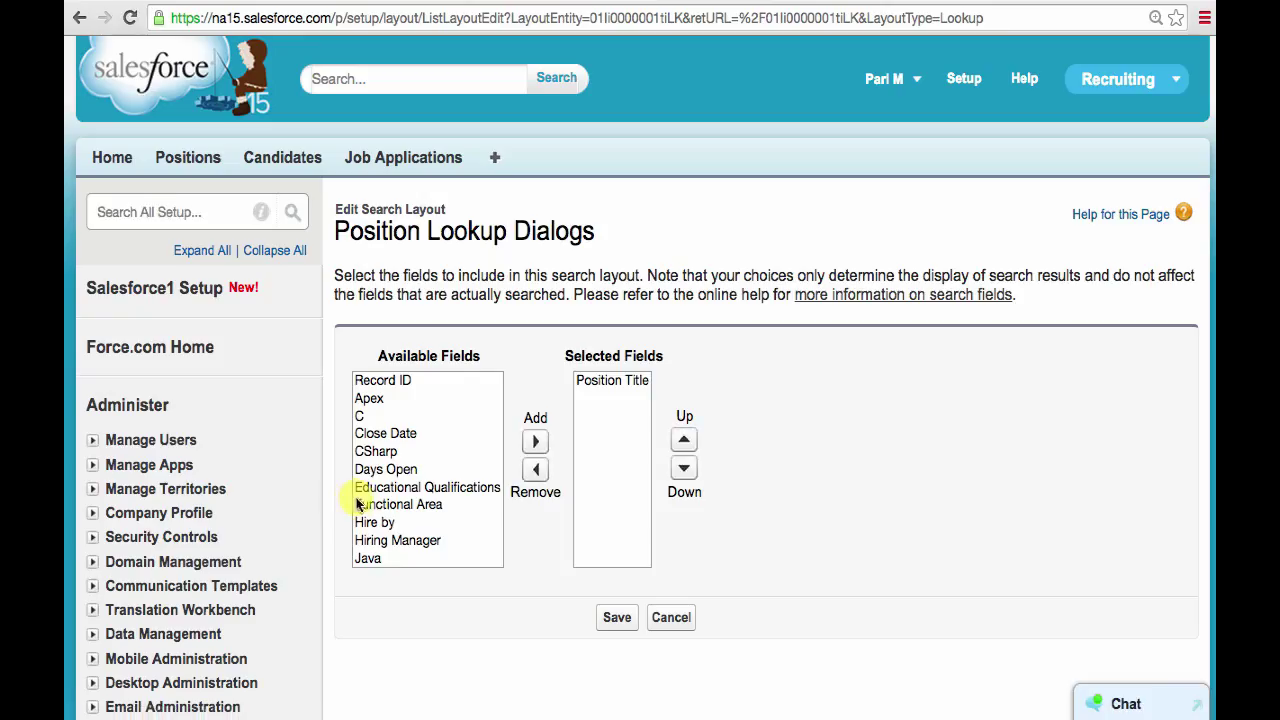
left_click(440, 504)
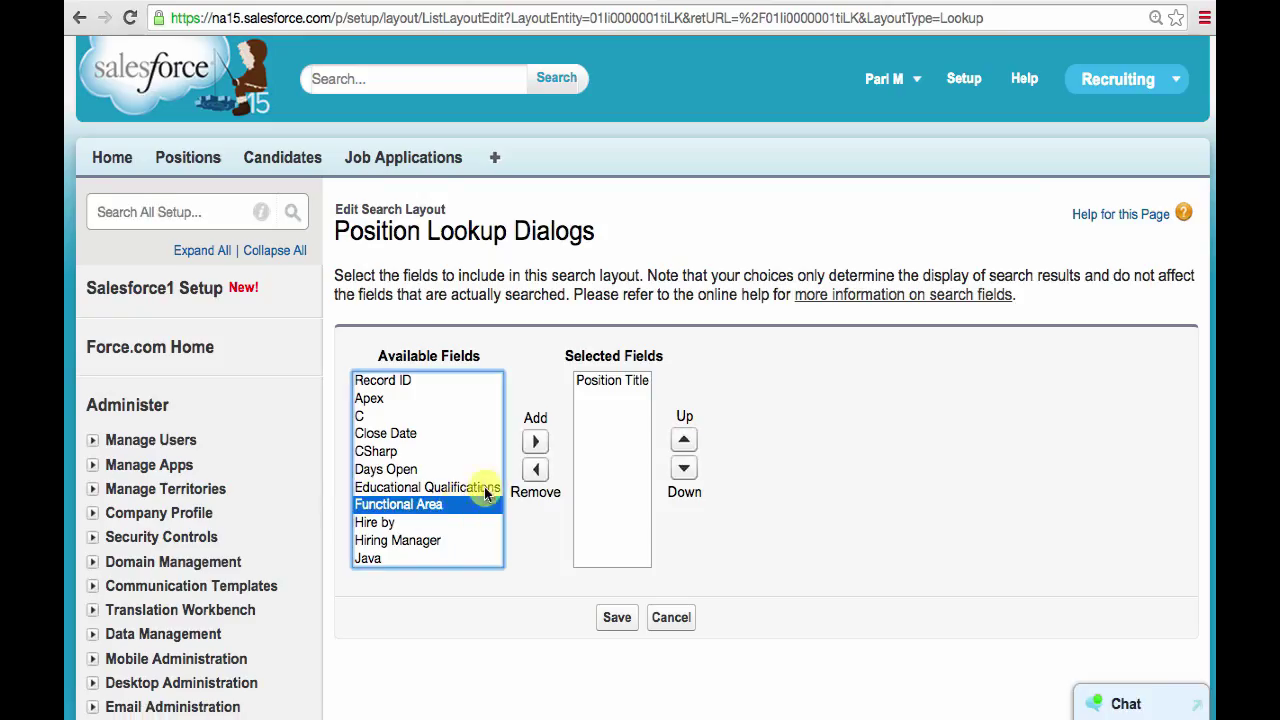
left_click(535, 441)
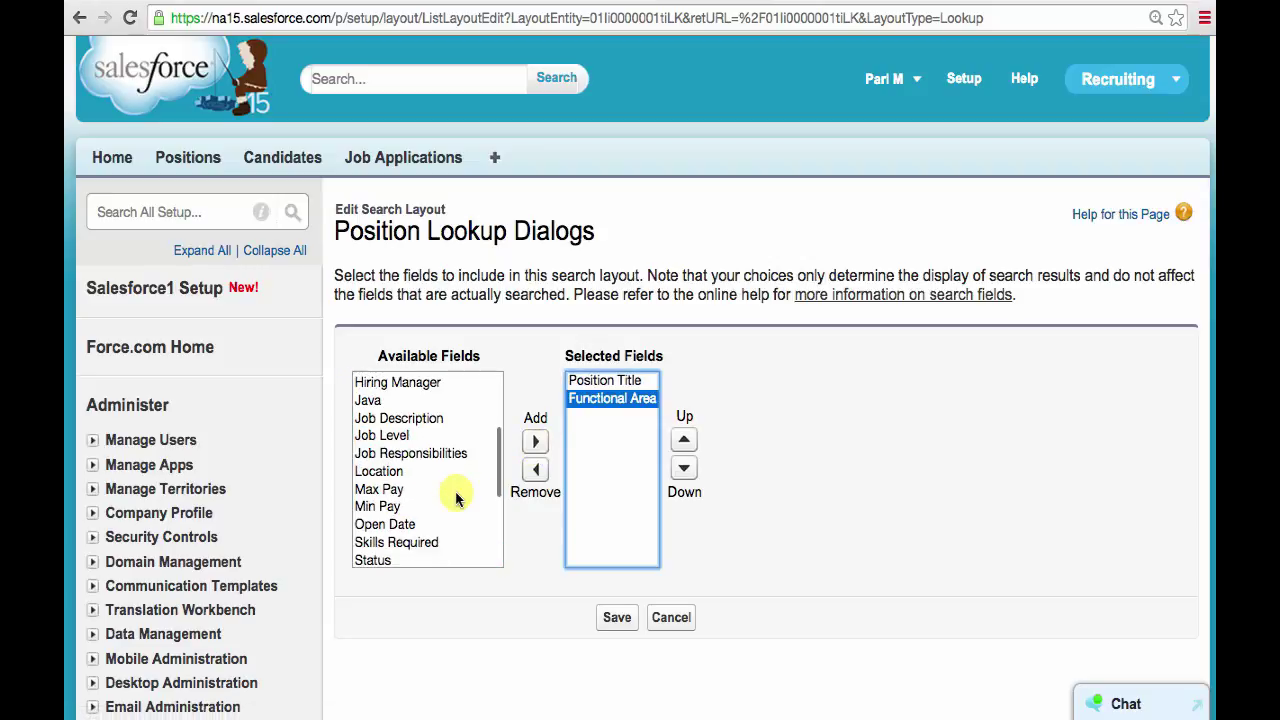
left_click(386, 556)
left_click(392, 467, "super")
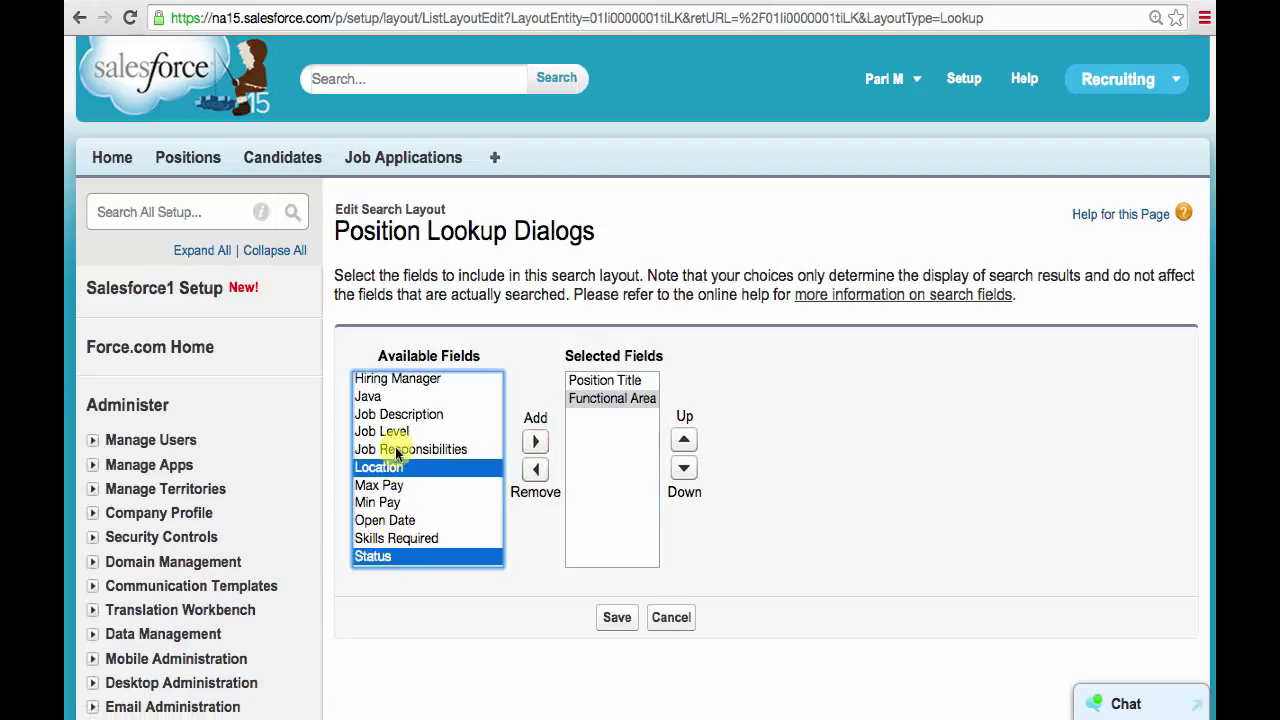
left_click(398, 414, "super")
left_click(535, 441)
left_click(617, 617)
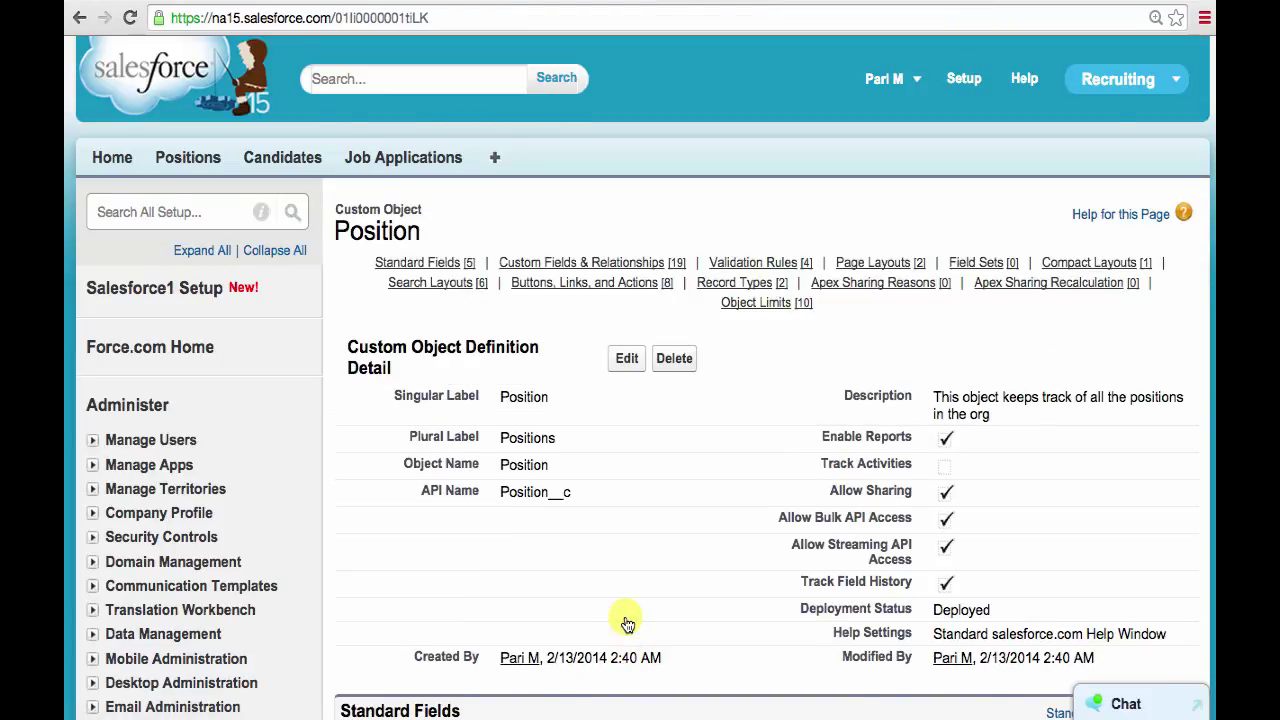
Step: Start a new Job Application and bring up its Position lookup
left_click(425, 160)
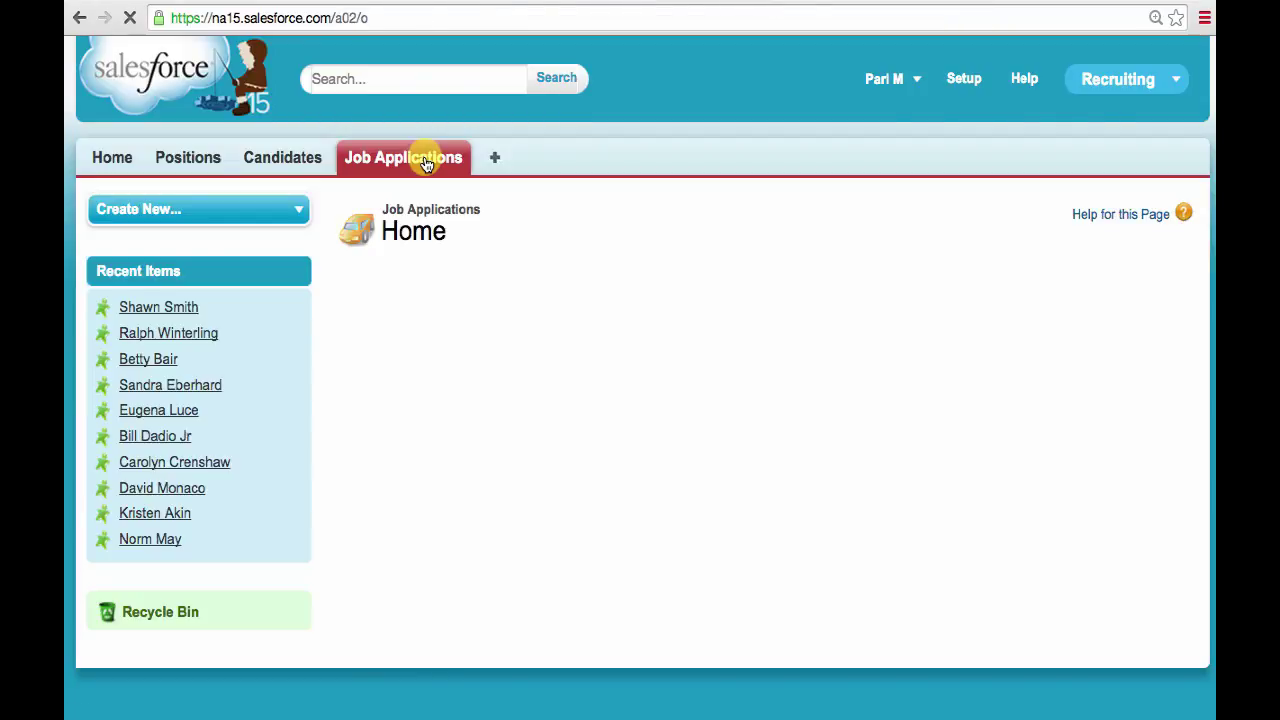
left_click(614, 356)
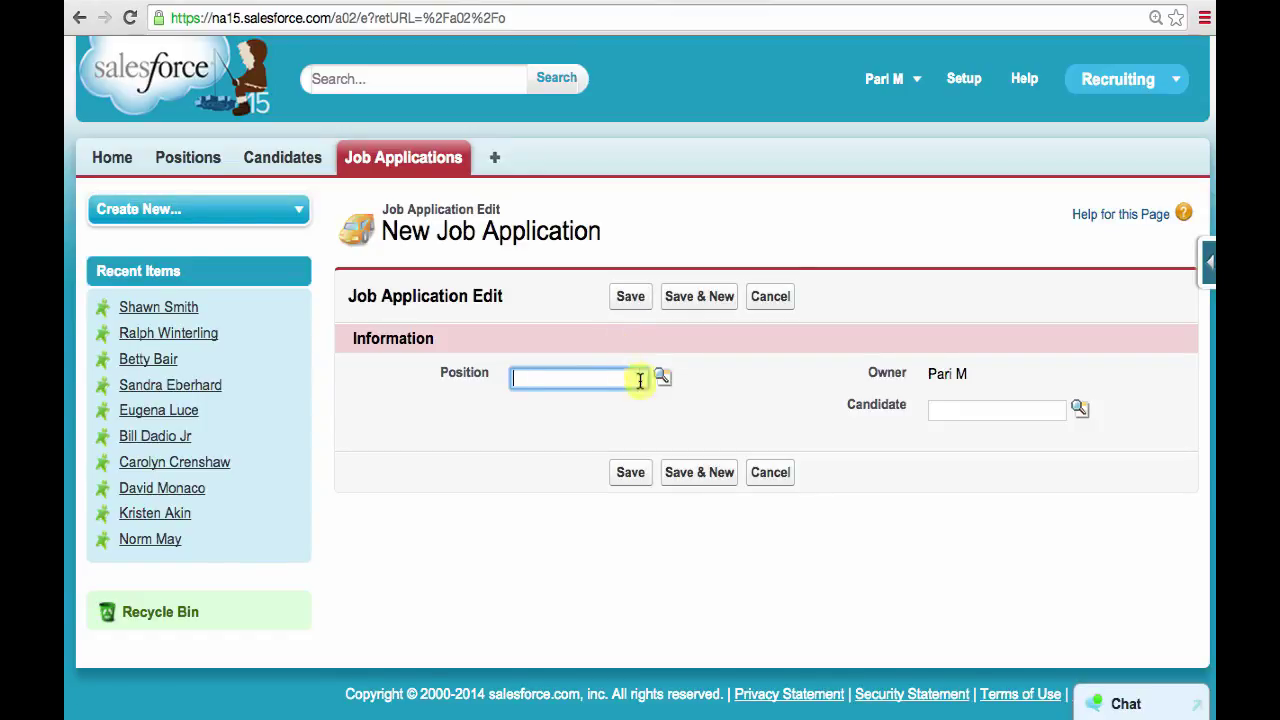
left_click(663, 378)
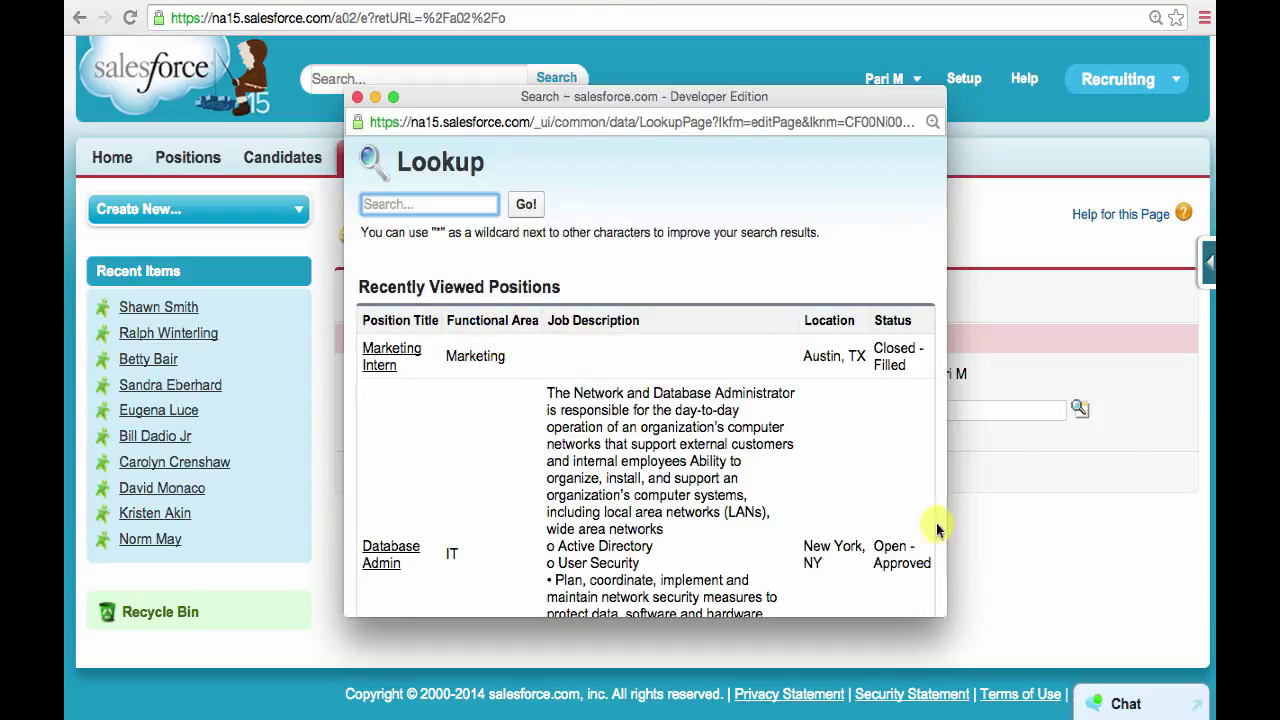
Step: Widen the Position lookup, compare Closed versus Open - Approved statuses, then close it
left_click_drag(943, 612, 1118, 582)
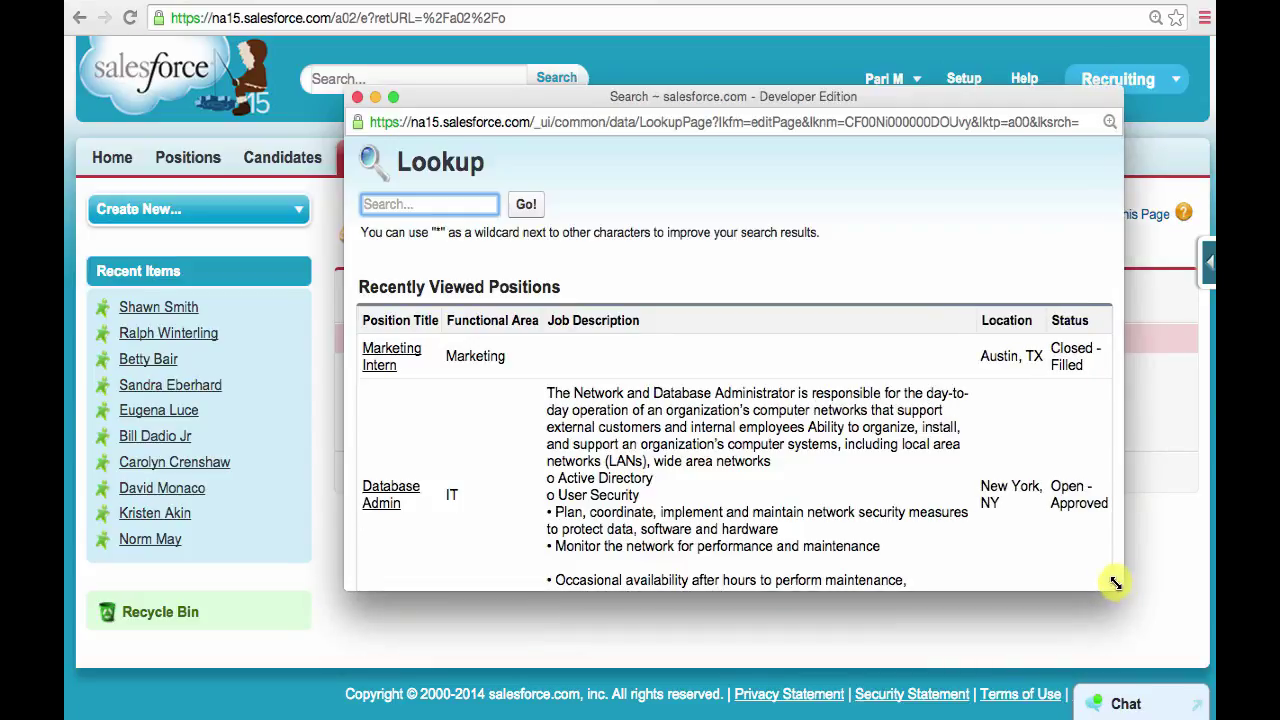
scroll(1094, 510, "down", 3)
scroll(1096, 510, "down", 1)
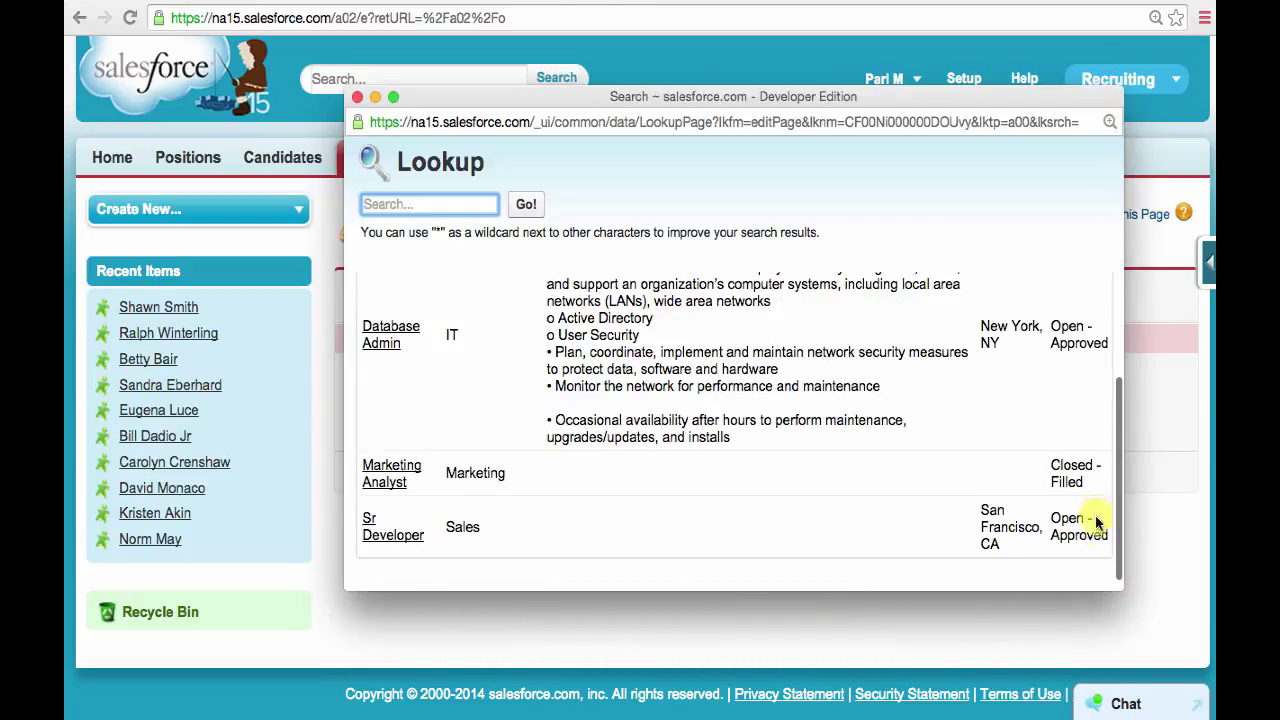
left_click_drag(1053, 467, 1090, 470)
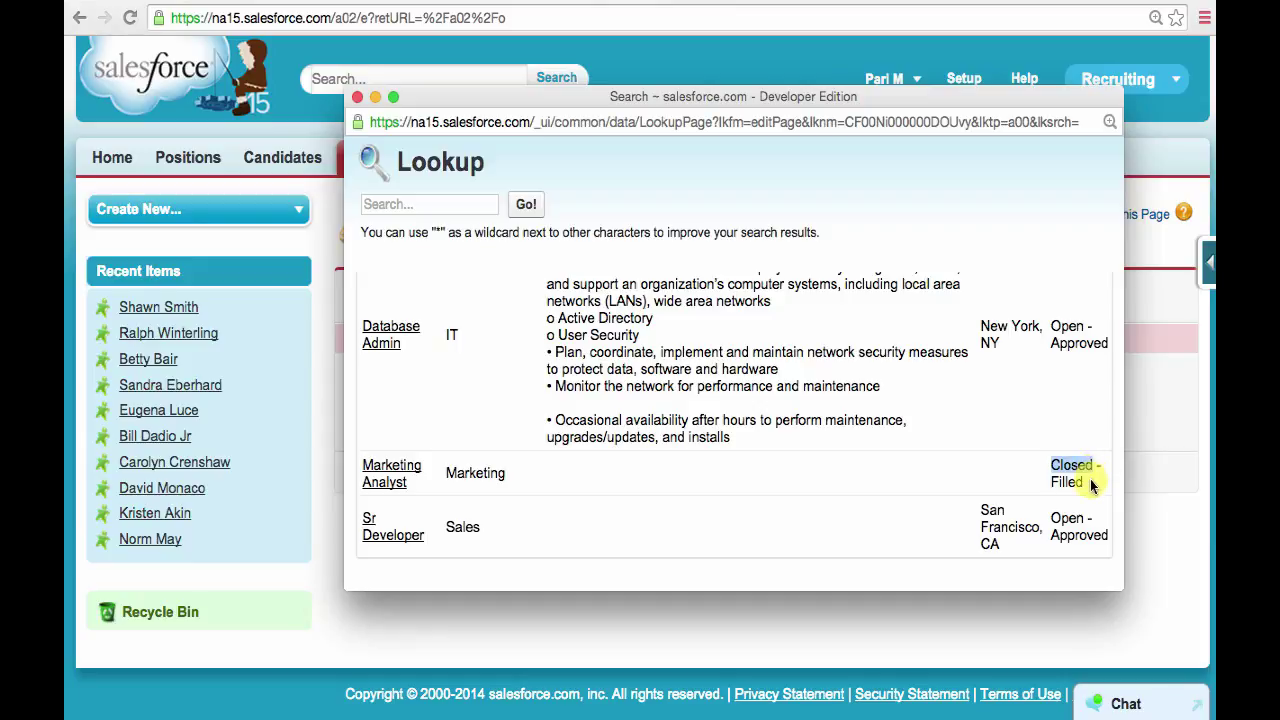
left_click_drag(1055, 521, 1138, 535)
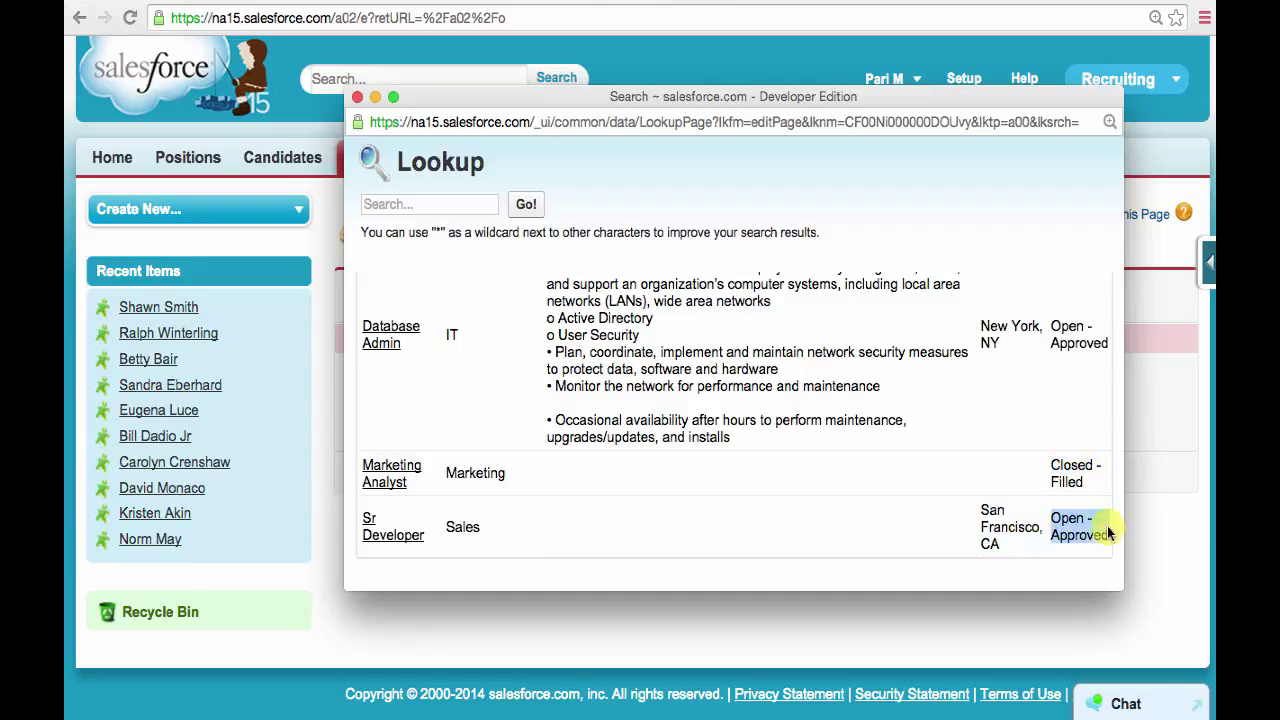
left_click_drag(1052, 326, 1094, 343)
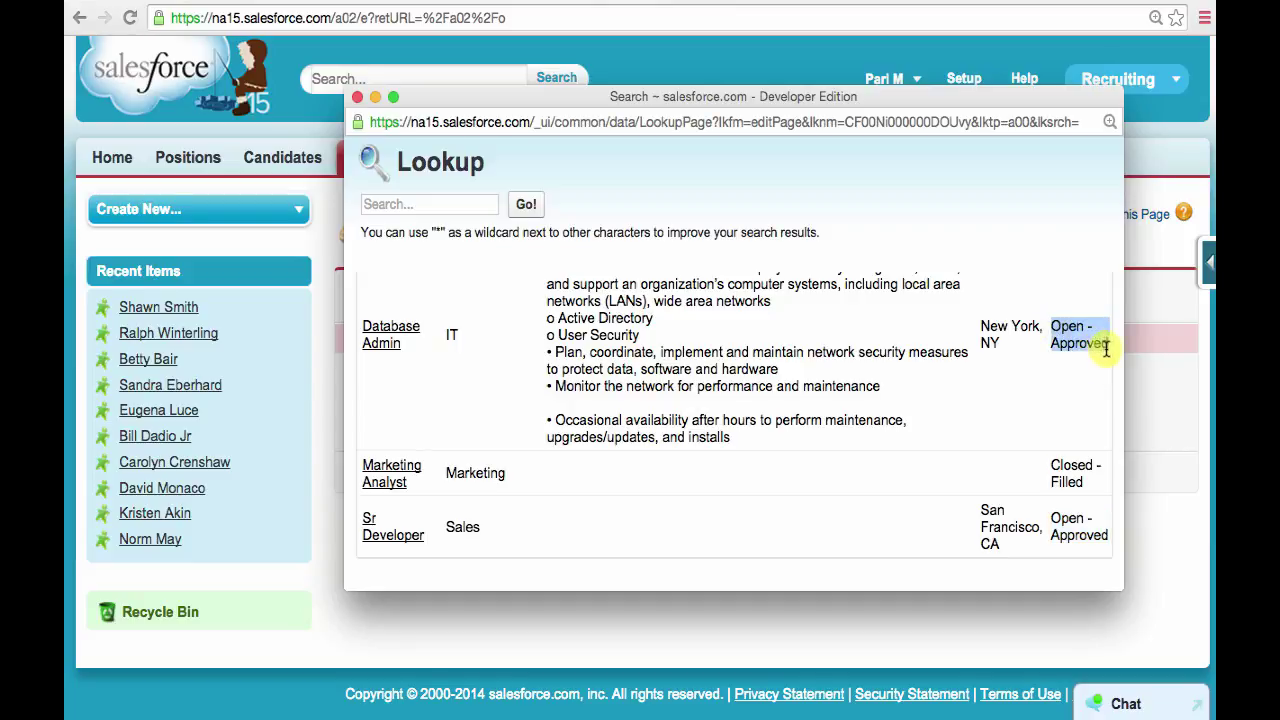
left_click_drag(1051, 518, 1098, 535)
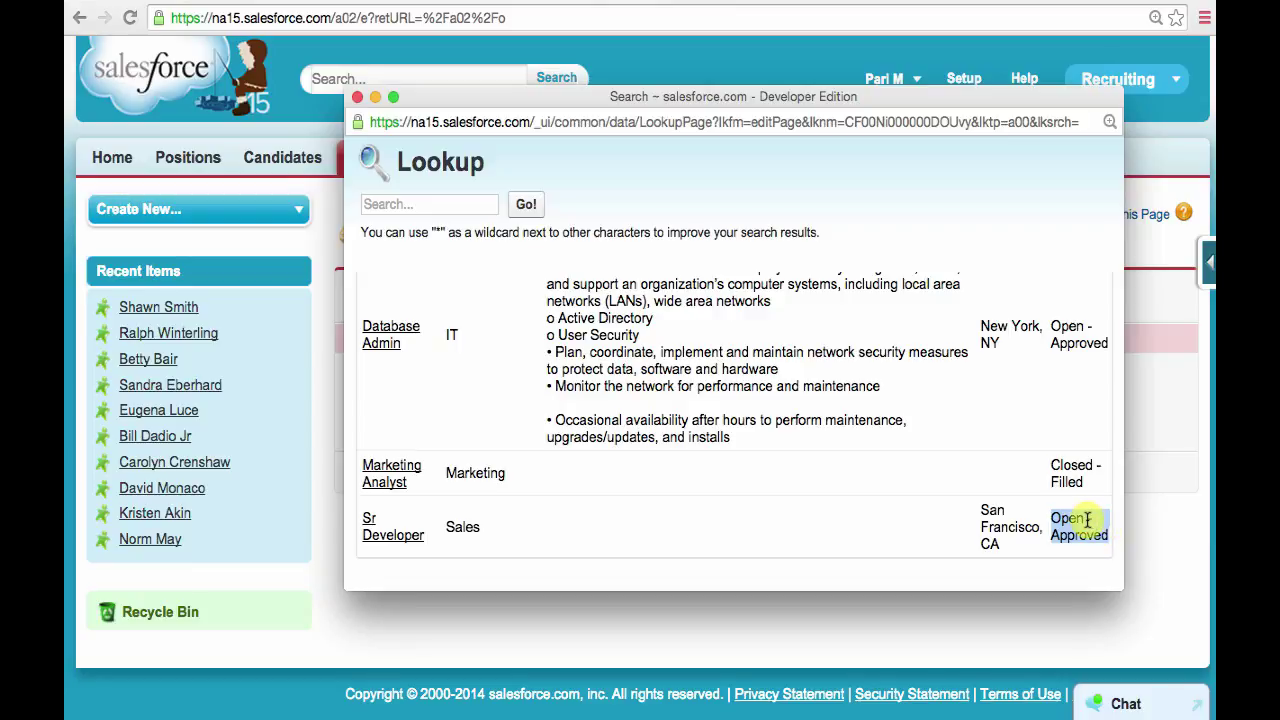
left_click(358, 98)
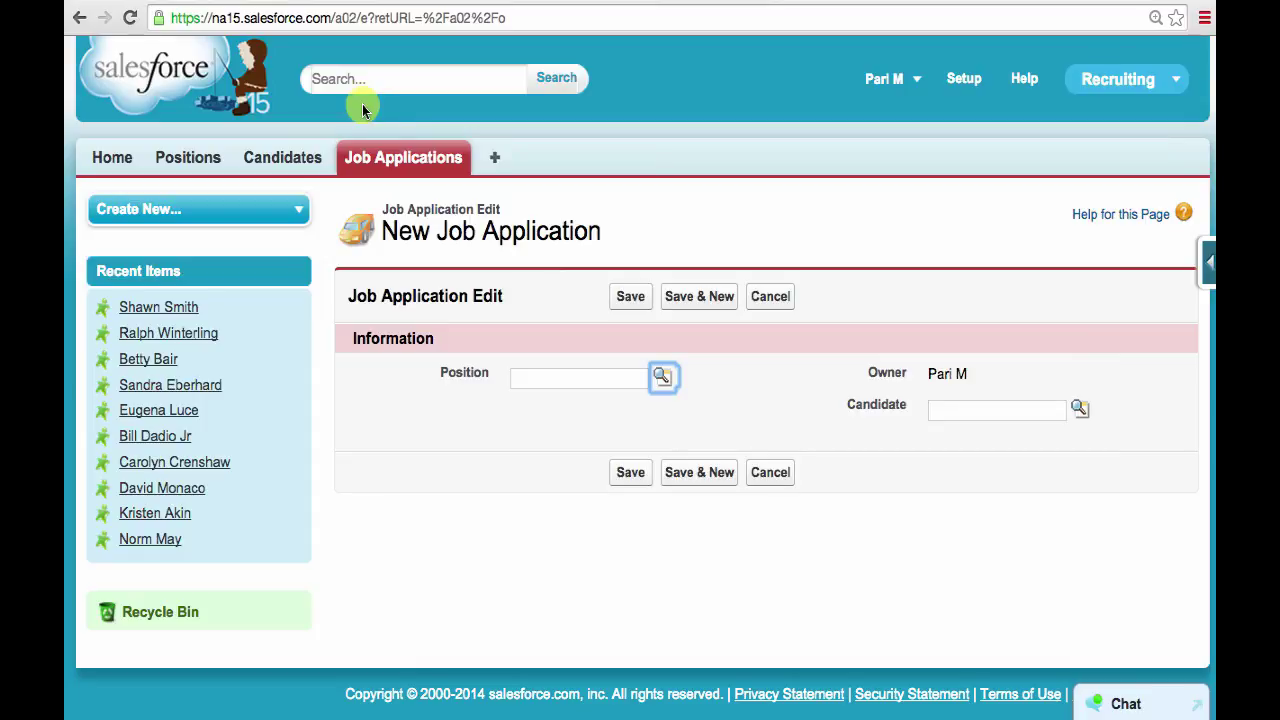
Step: From Setup, open the Job Application custom object and scroll to its Custom Fields & Relationships
left_click(963, 80)
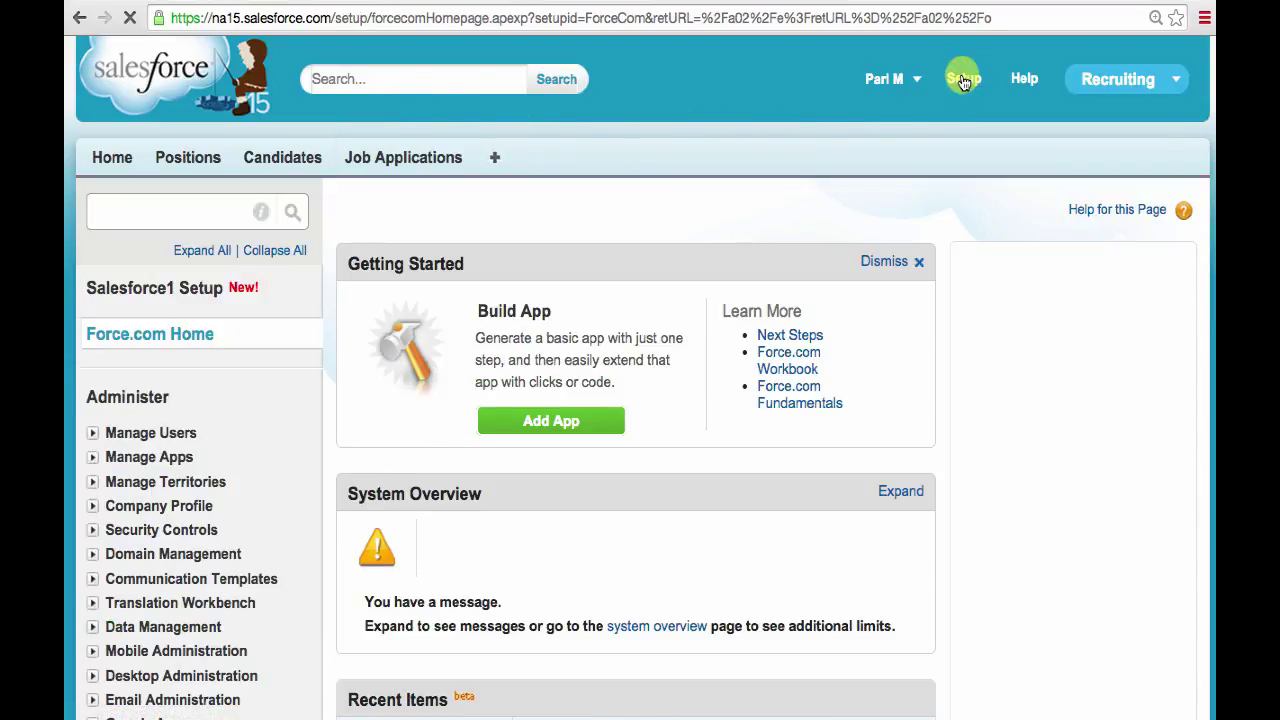
scroll(928, 141, "down", 1)
scroll(925, 138, "down", 3)
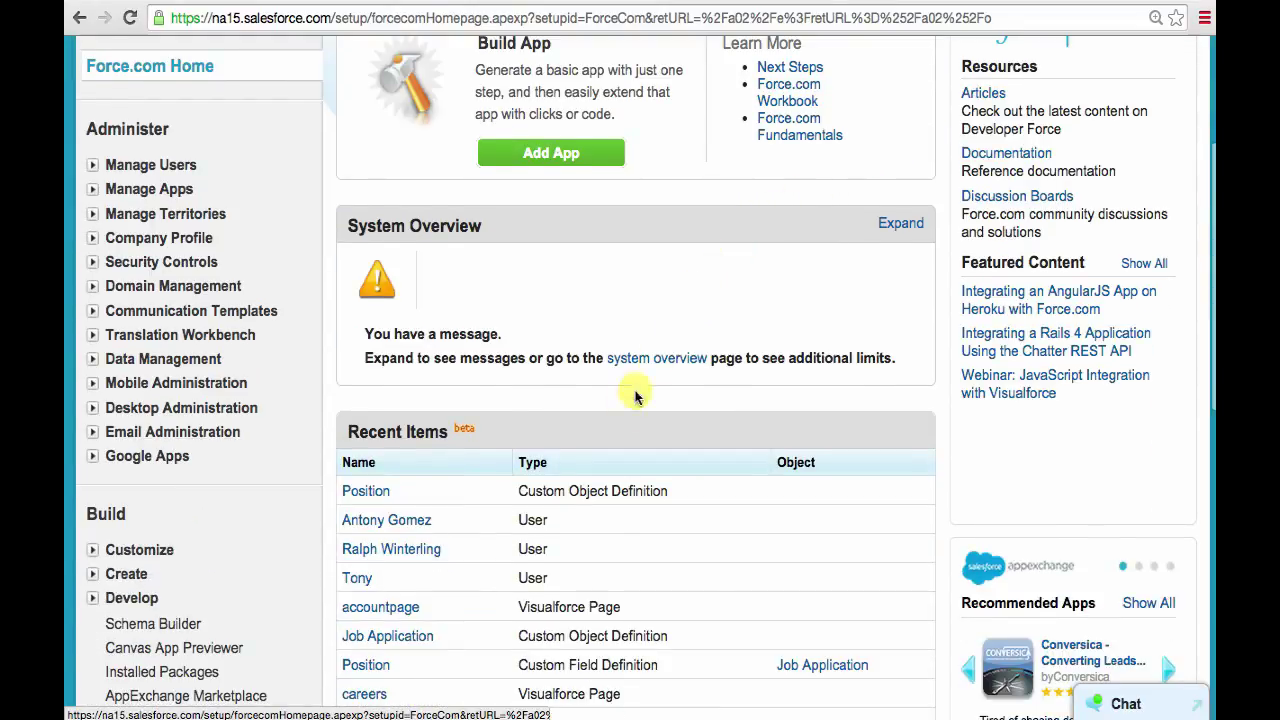
left_click(404, 644)
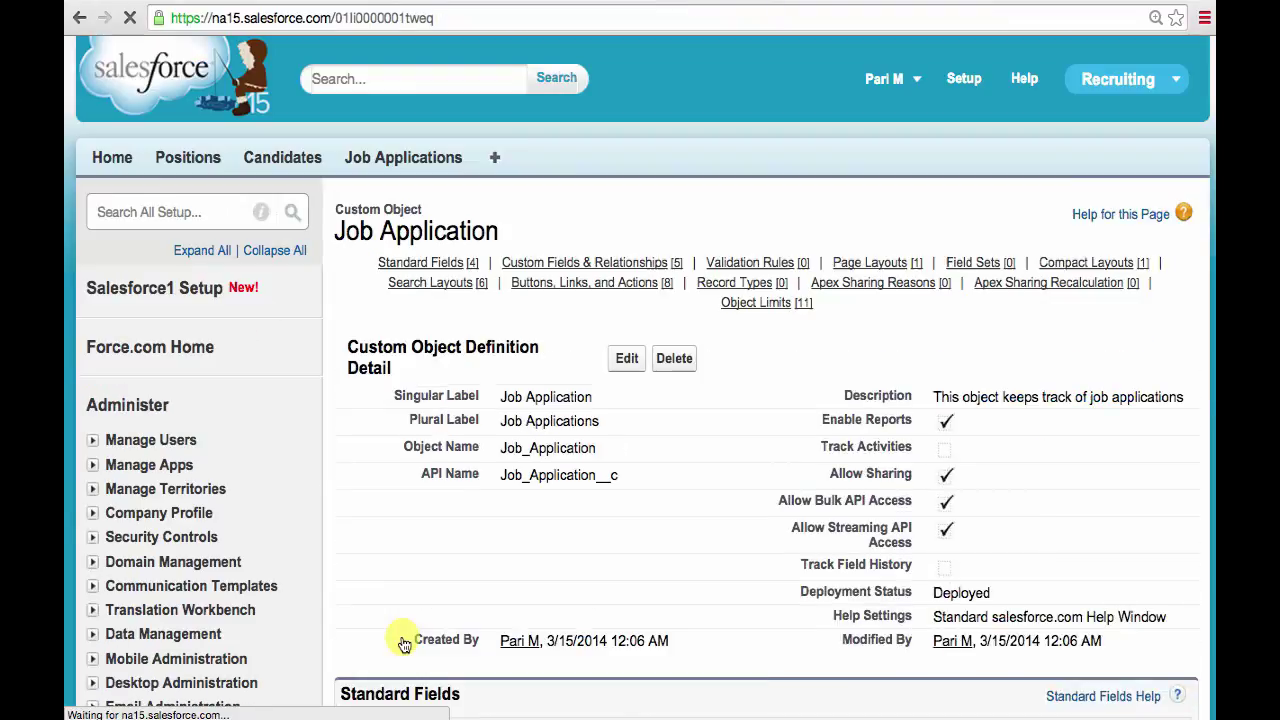
scroll(408, 632, "down", 5)
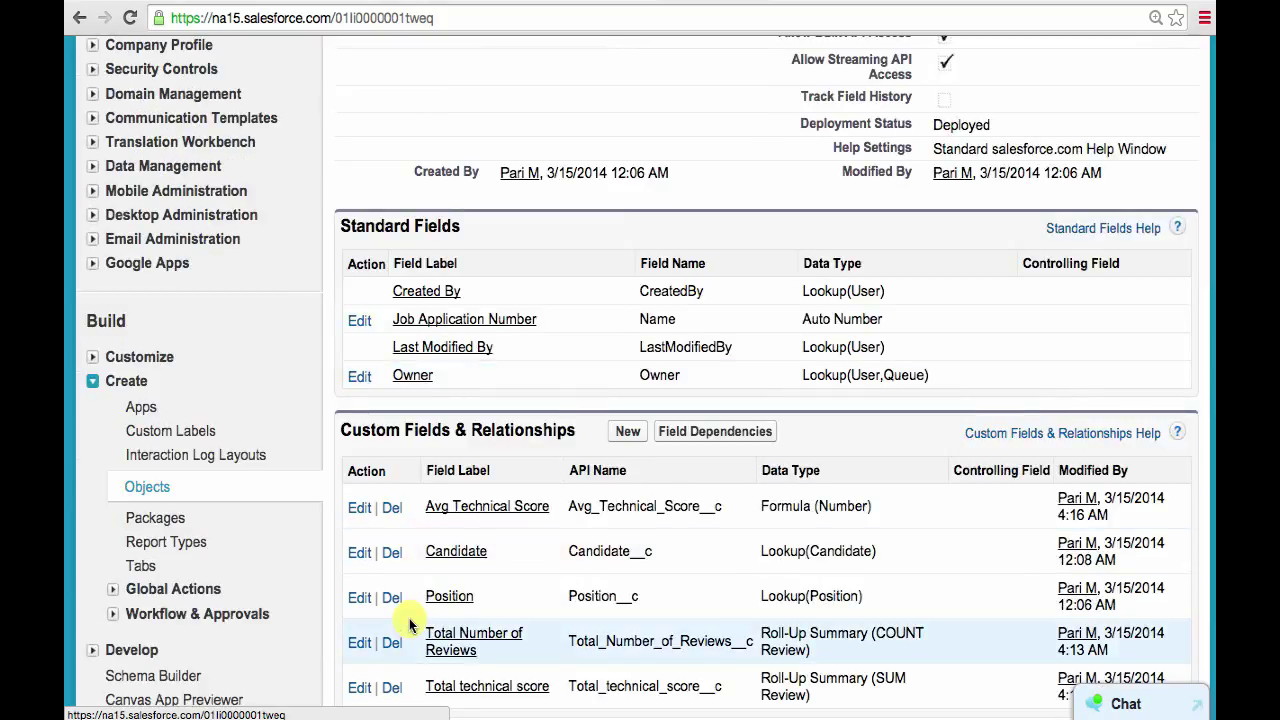
Step: Edit the Position field and choose Position: Status as the lookup filter field
left_click(360, 598)
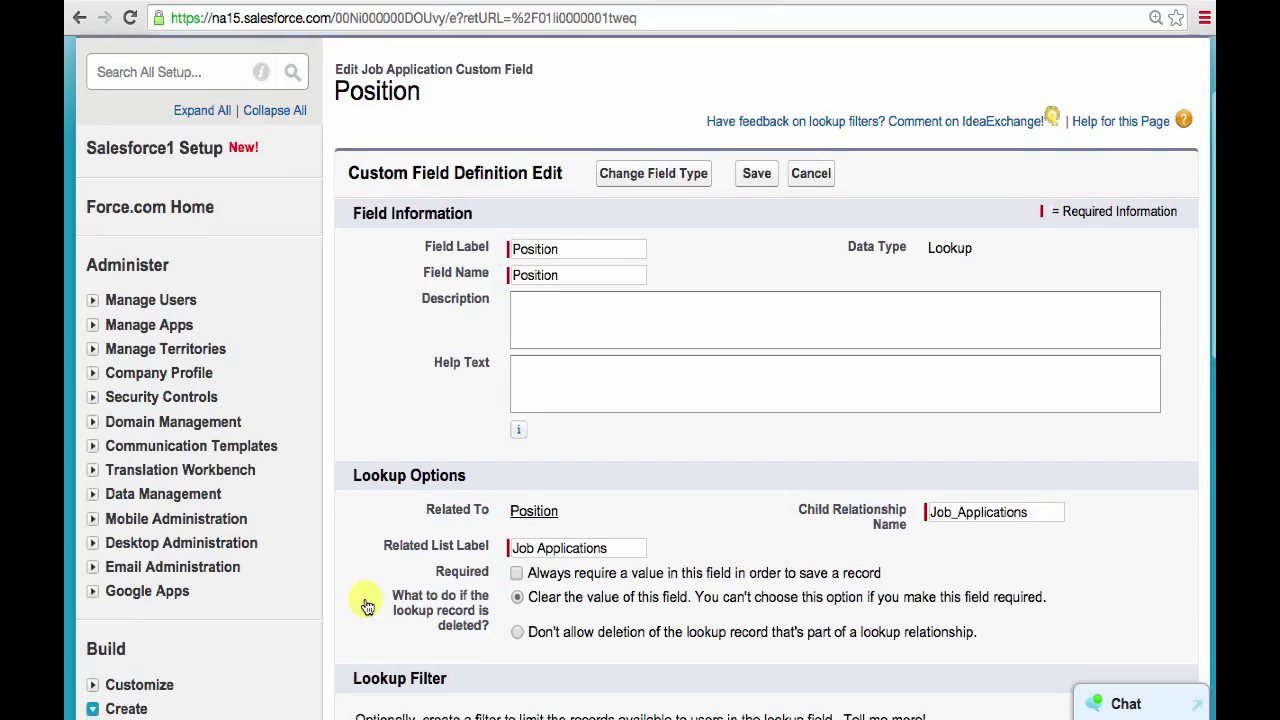
scroll(365, 606, "down", 2)
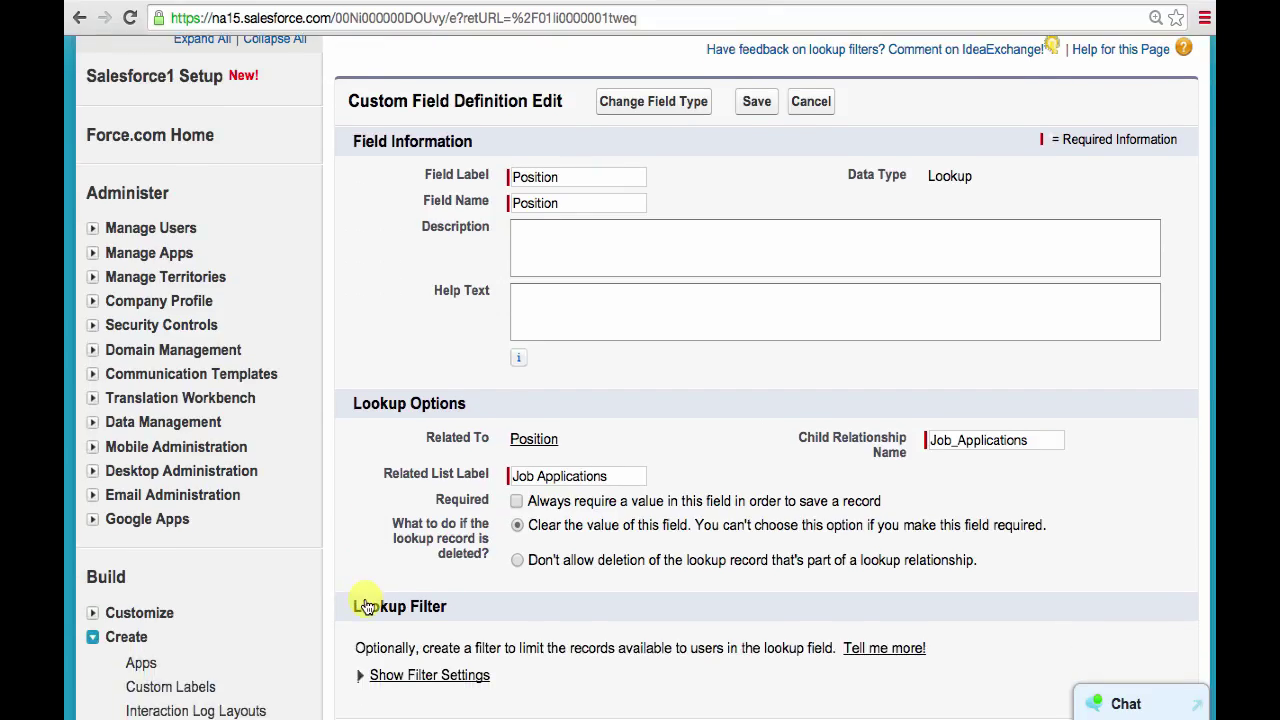
scroll(367, 606, "down", 3)
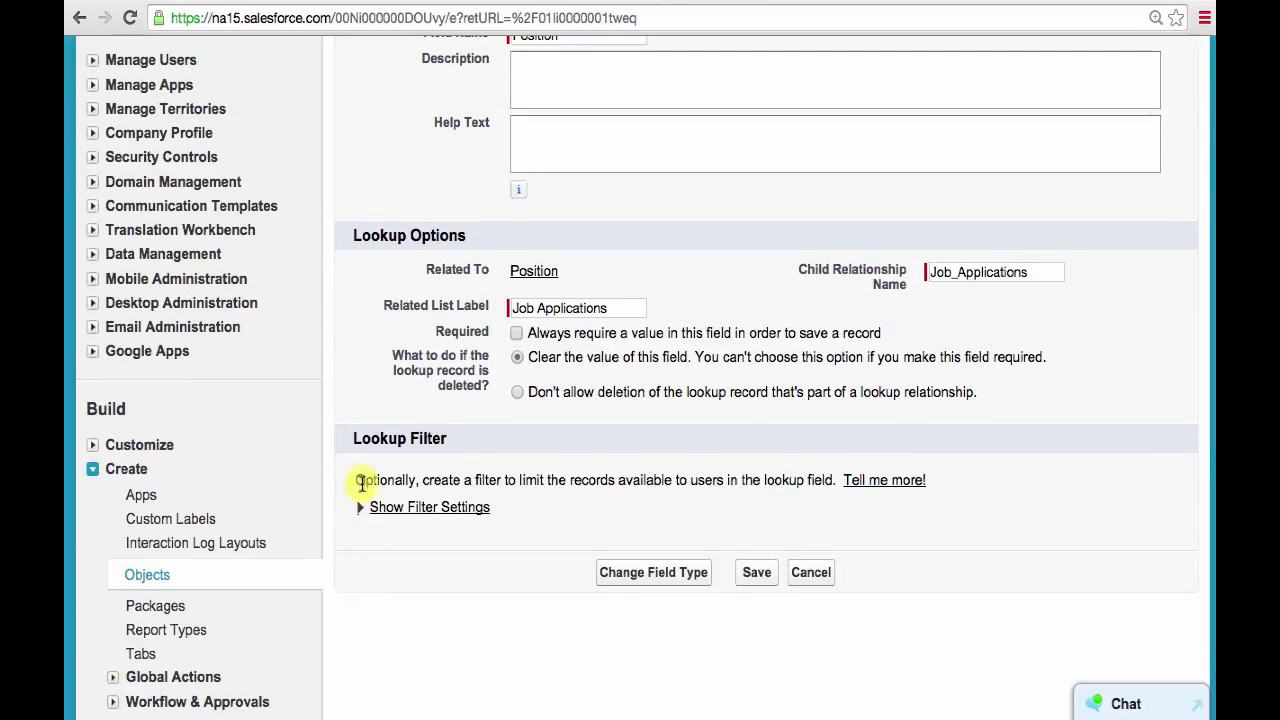
left_click(362, 507)
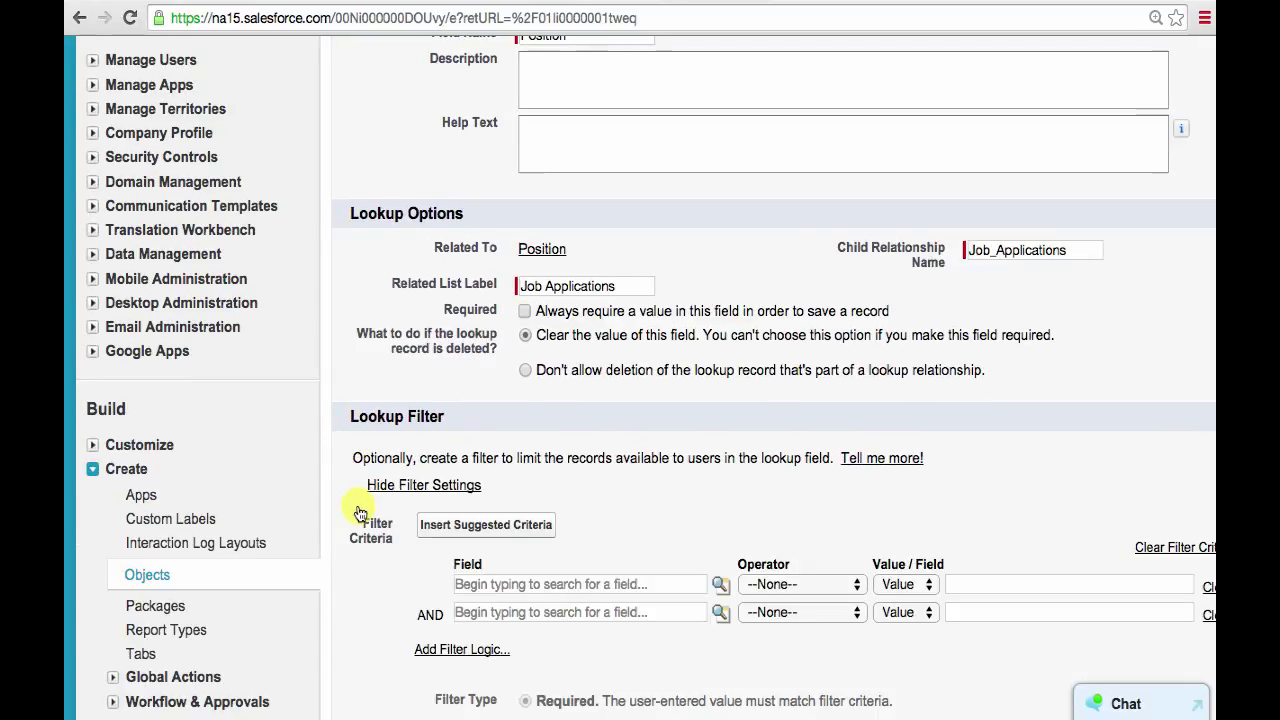
scroll(770, 453, "down", 1)
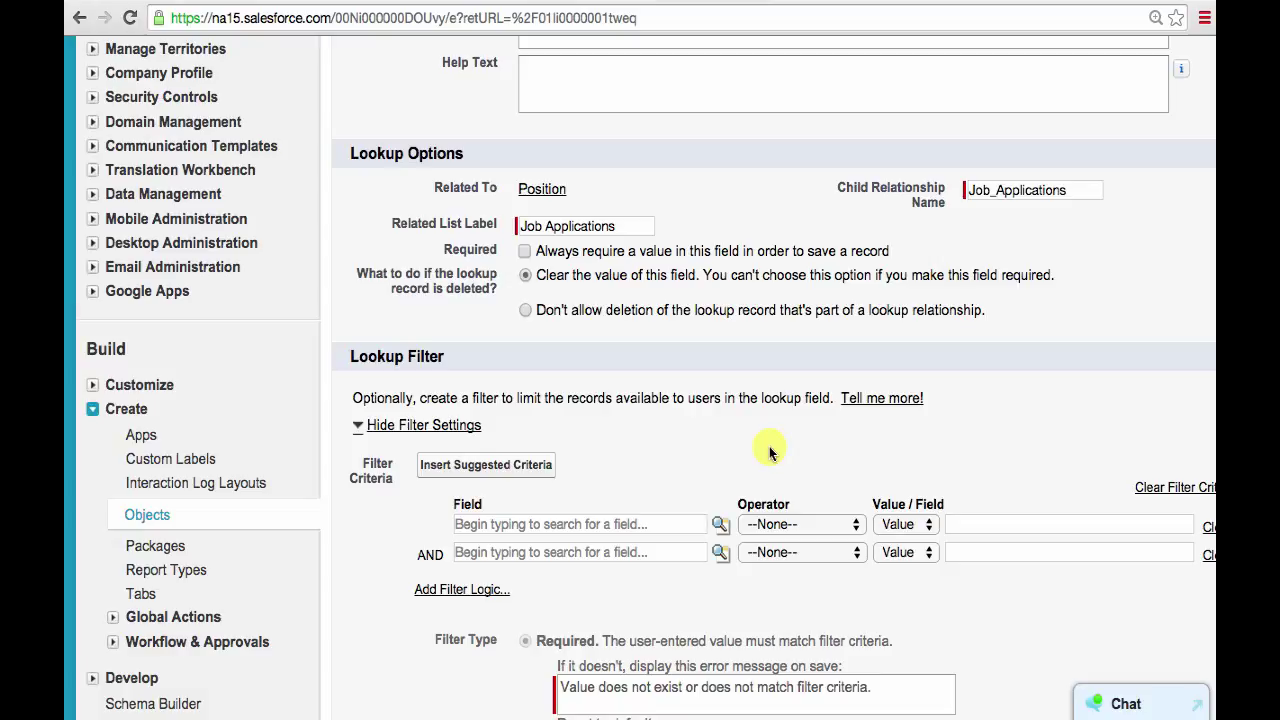
left_click(720, 525)
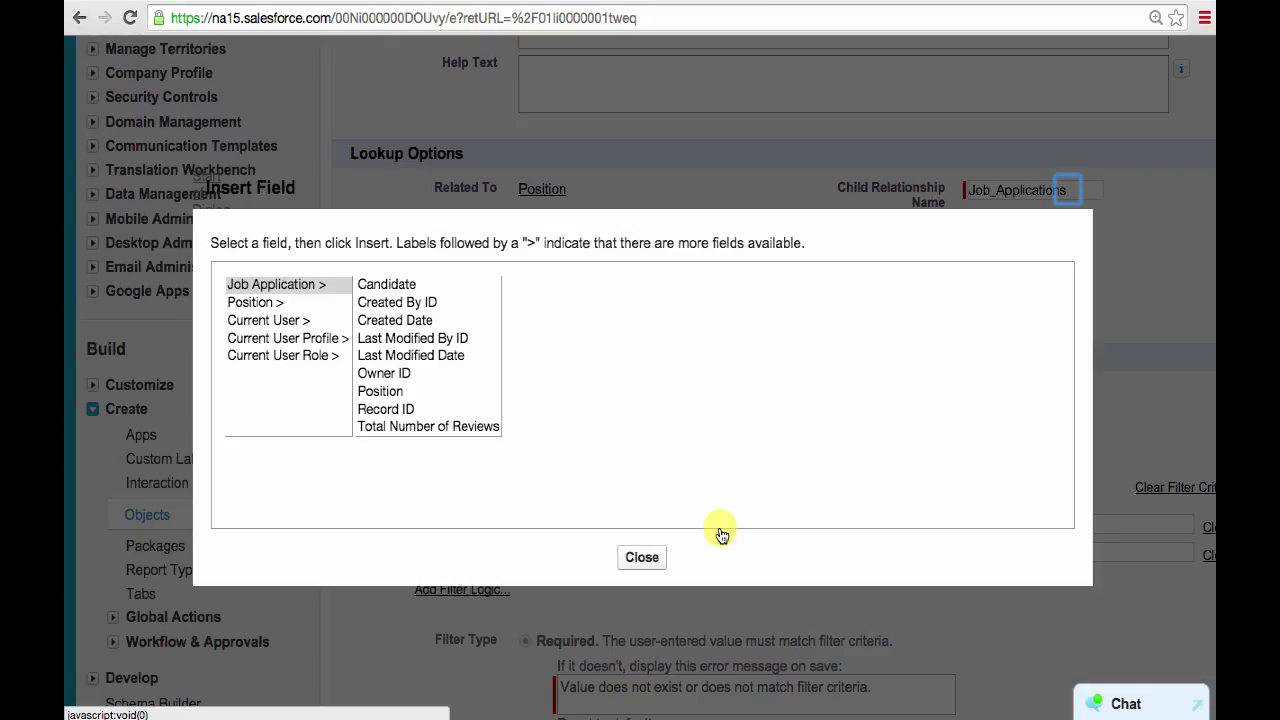
left_click(317, 304)
left_click(415, 422)
left_click(540, 403)
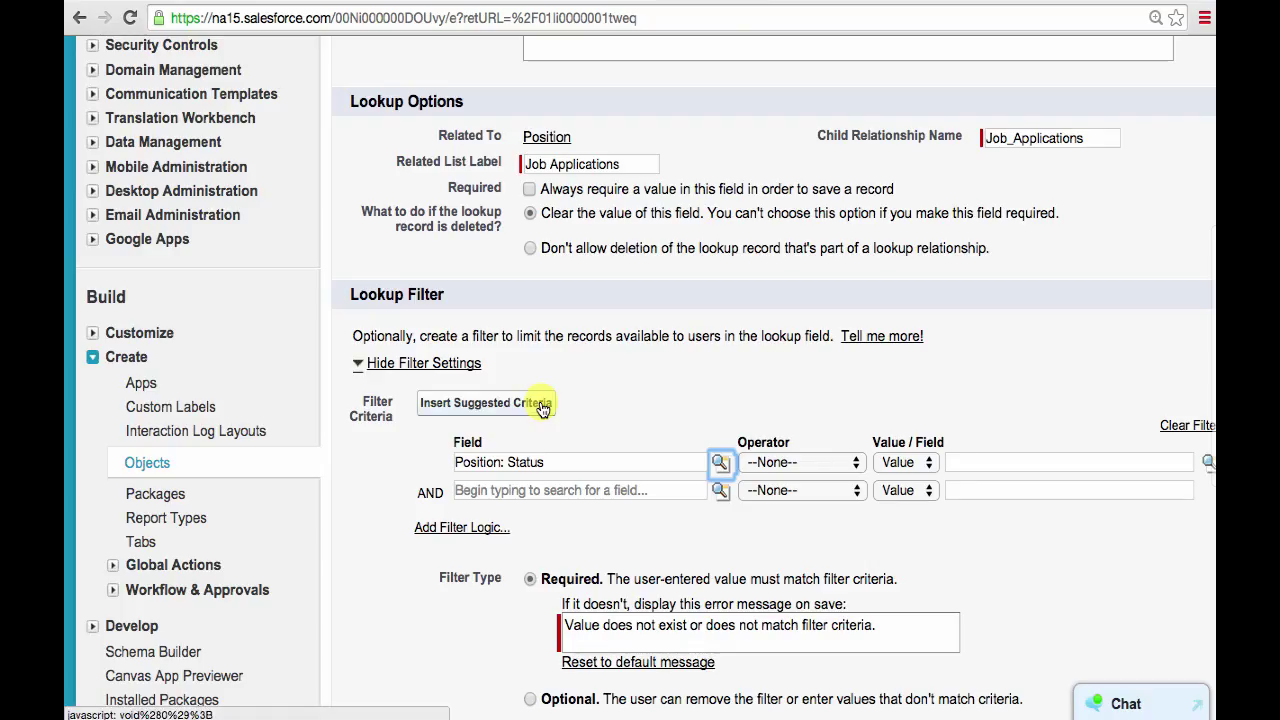
Step: Set the filter to equals Open - Approved, make it optional, and save
left_click(855, 463)
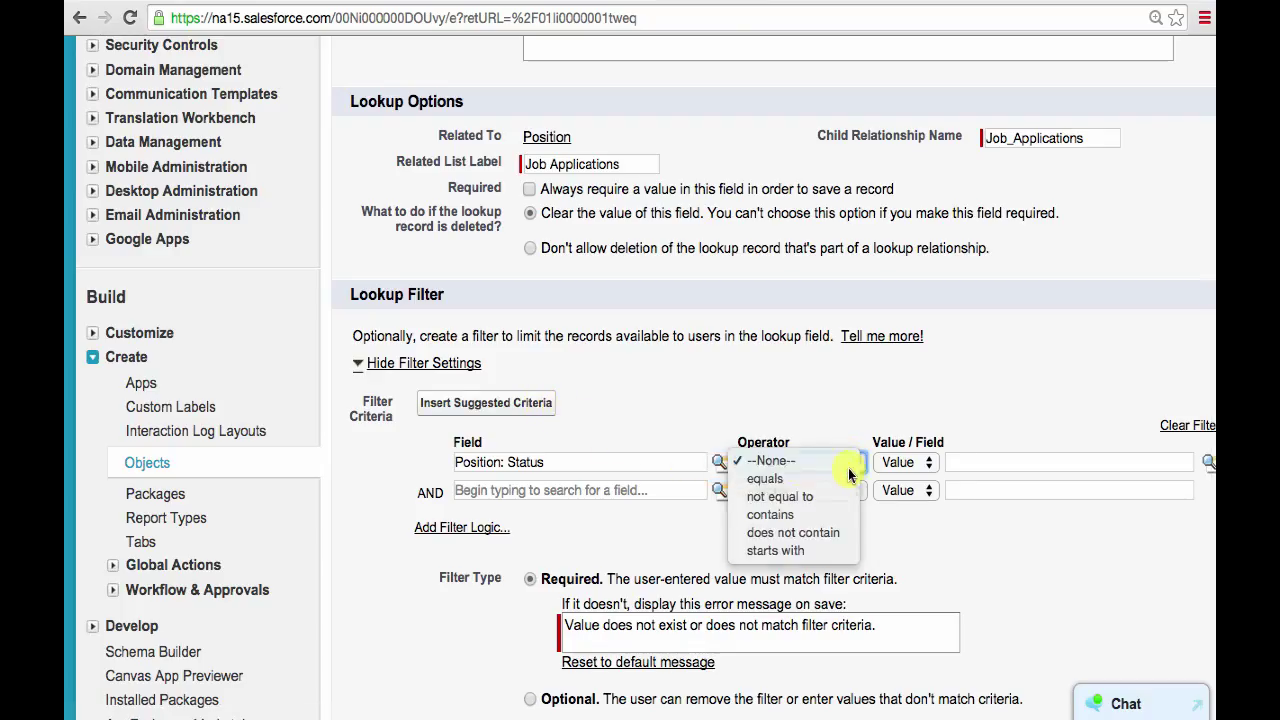
left_click(838, 478)
left_click(1208, 466)
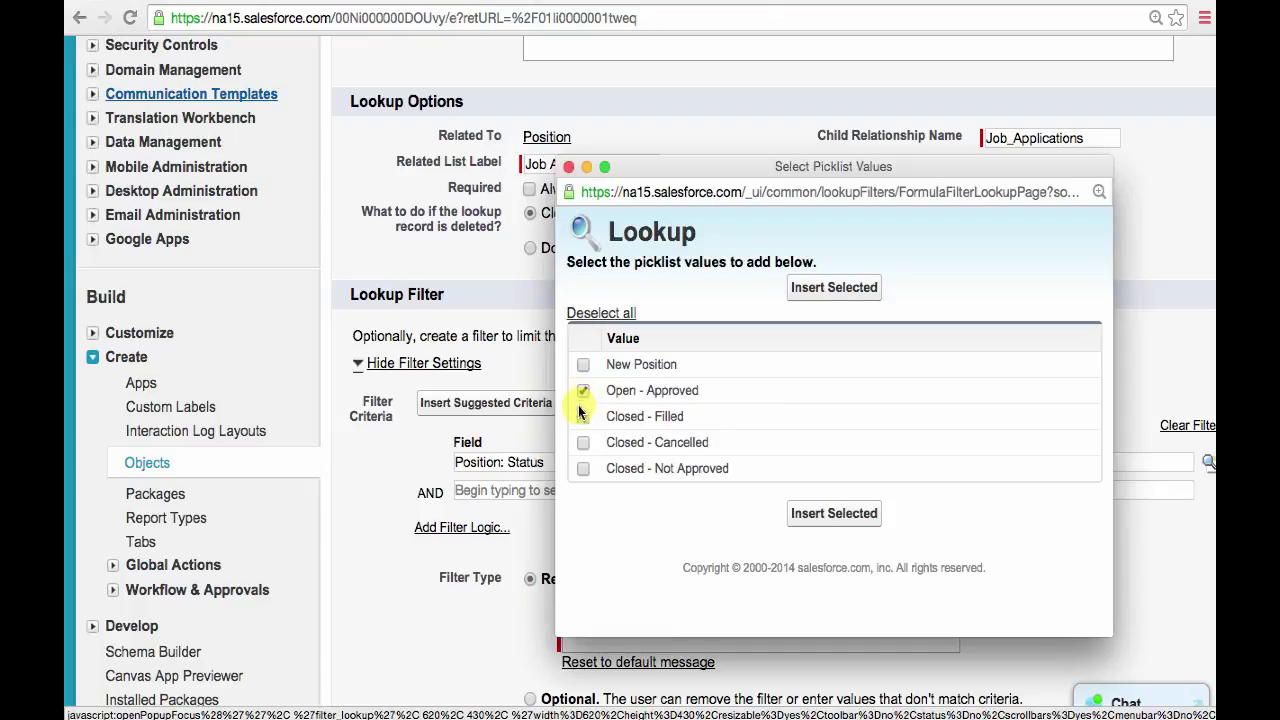
left_click(834, 513)
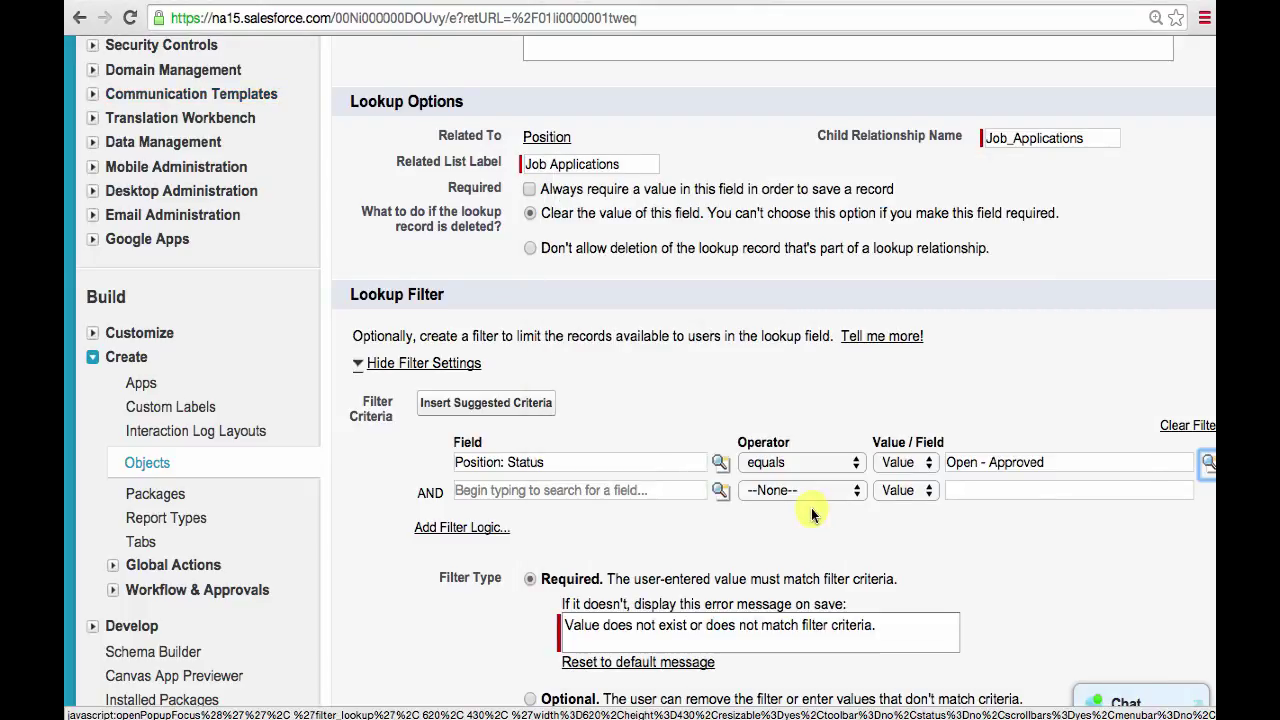
scroll(812, 514, "down", 3)
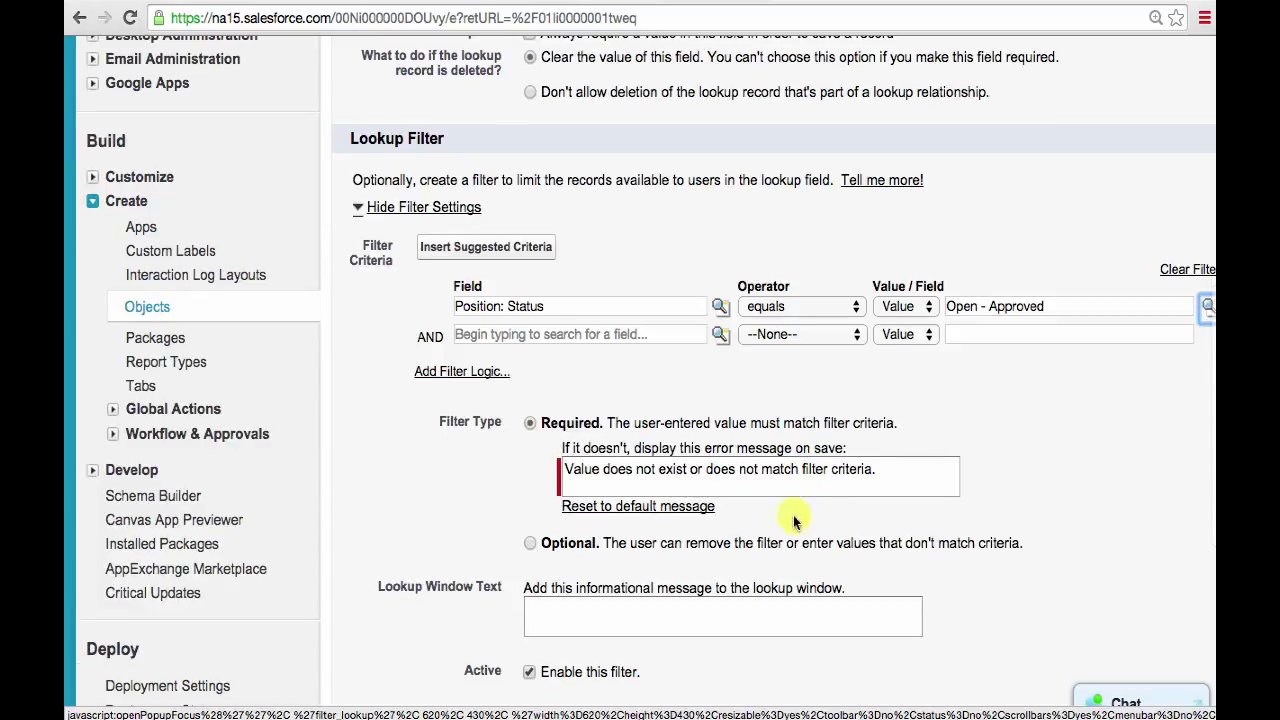
left_click(530, 545)
scroll(530, 548, "down", 5)
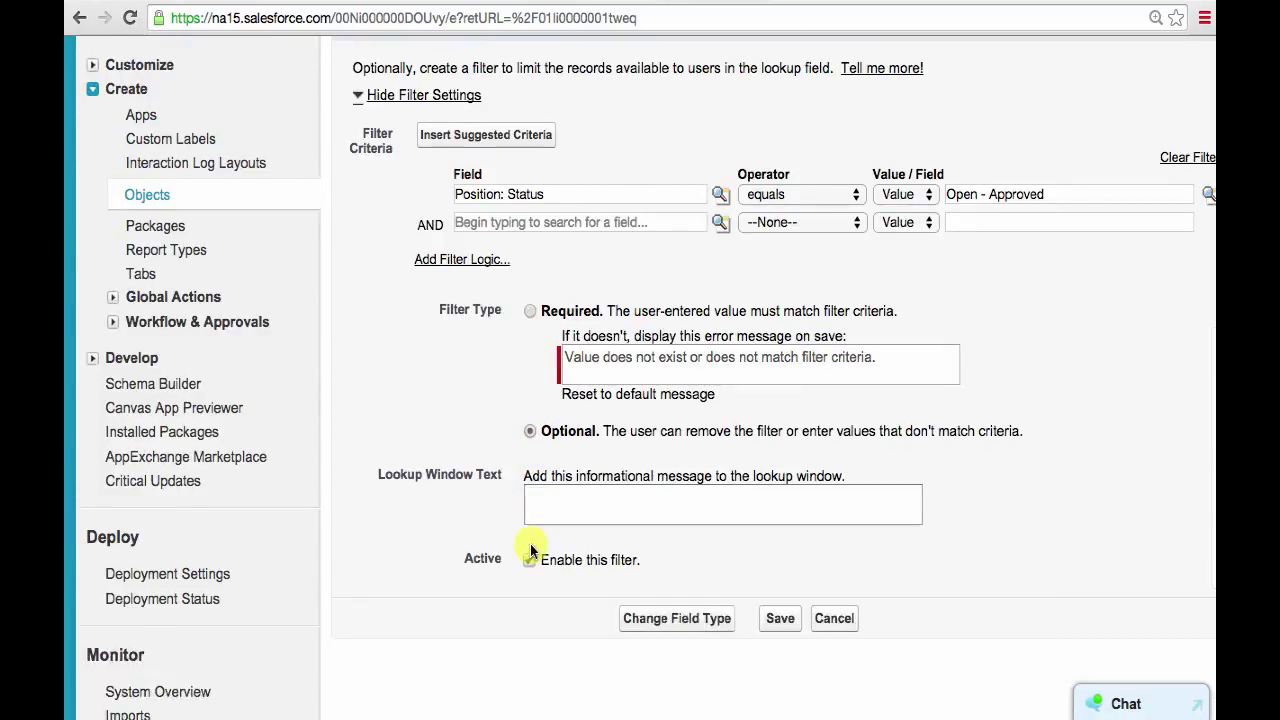
left_click(779, 490)
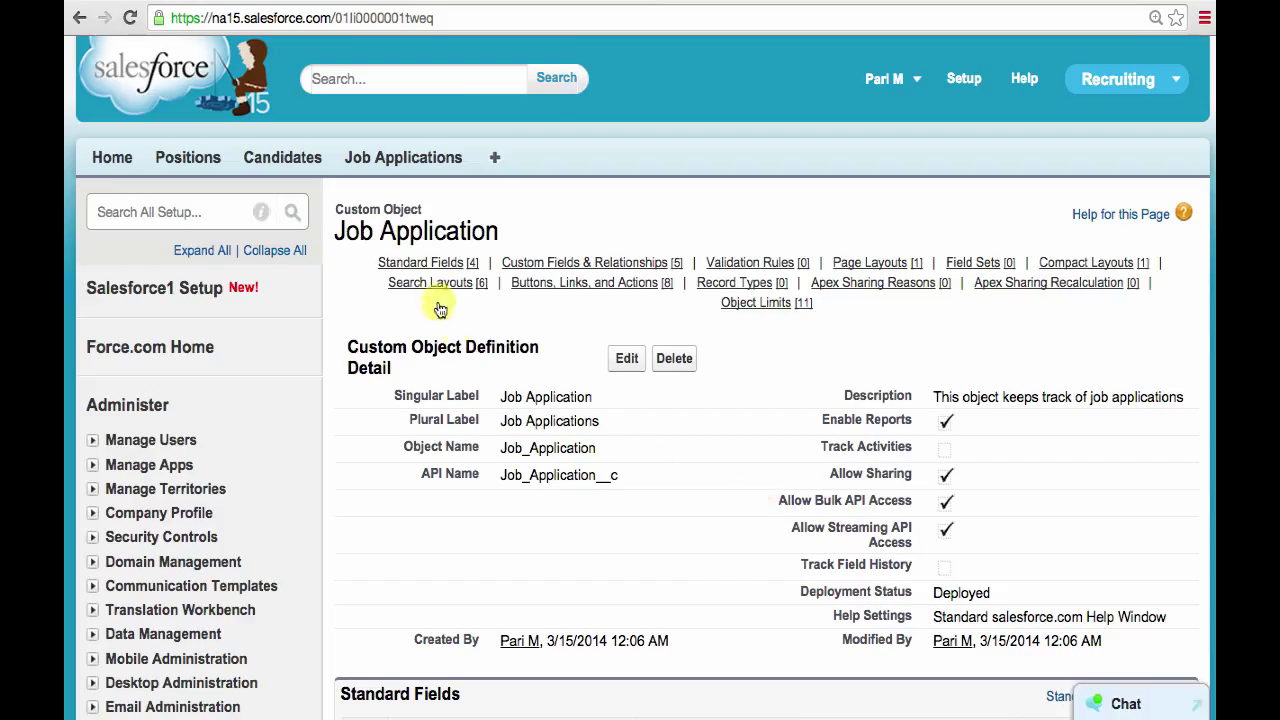
Step: On a new Job Application, confirm the Position lookup lists only Open - Approved positions
left_click(403, 165)
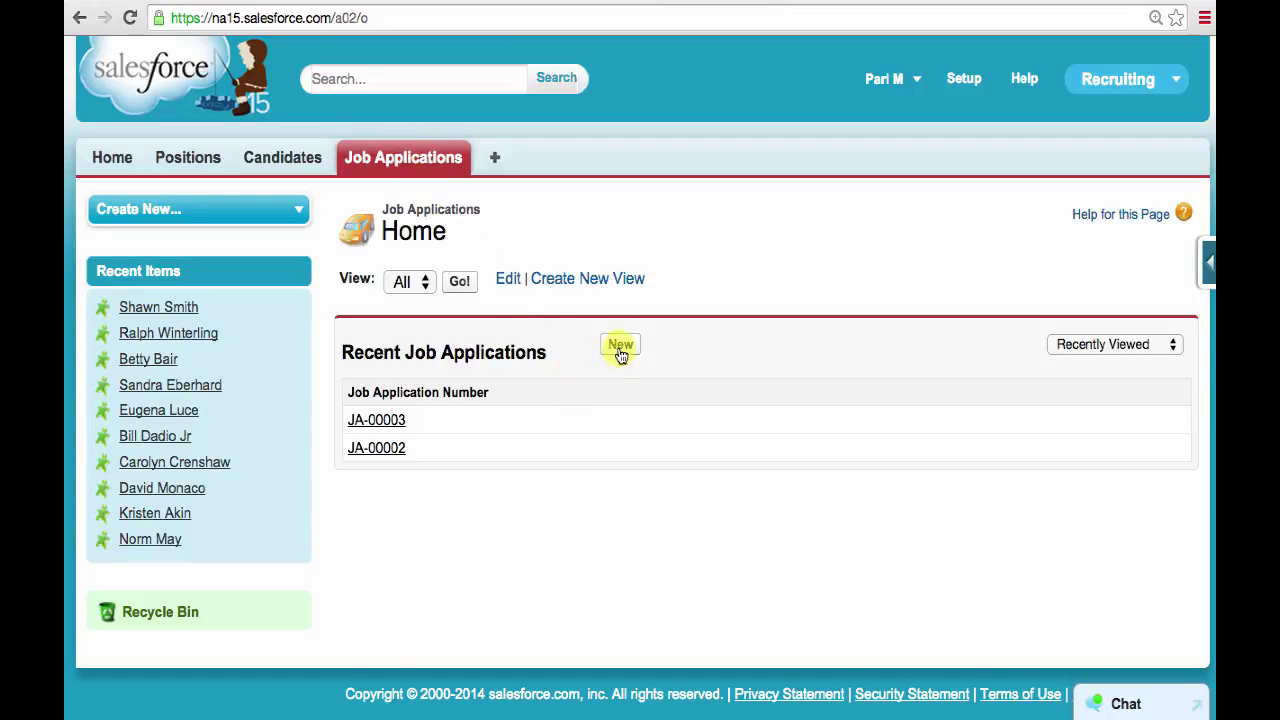
left_click(620, 346)
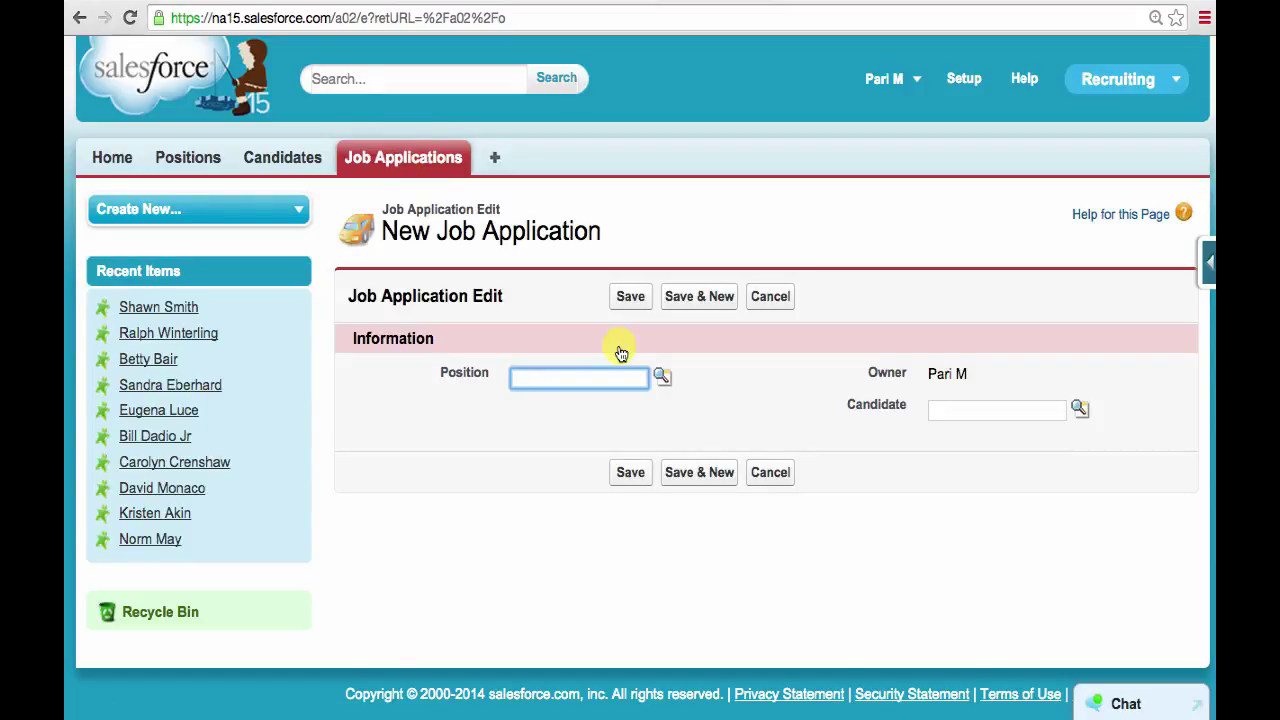
left_click(660, 380)
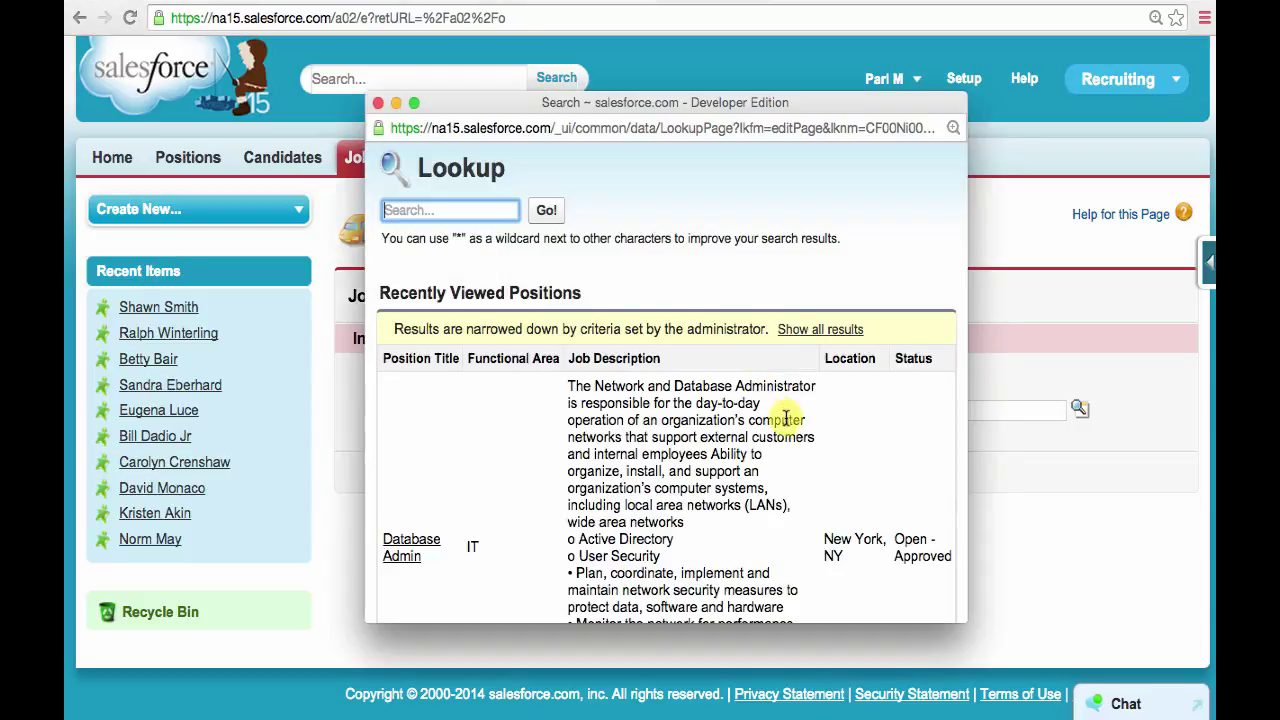
scroll(786, 420, "down", 4)
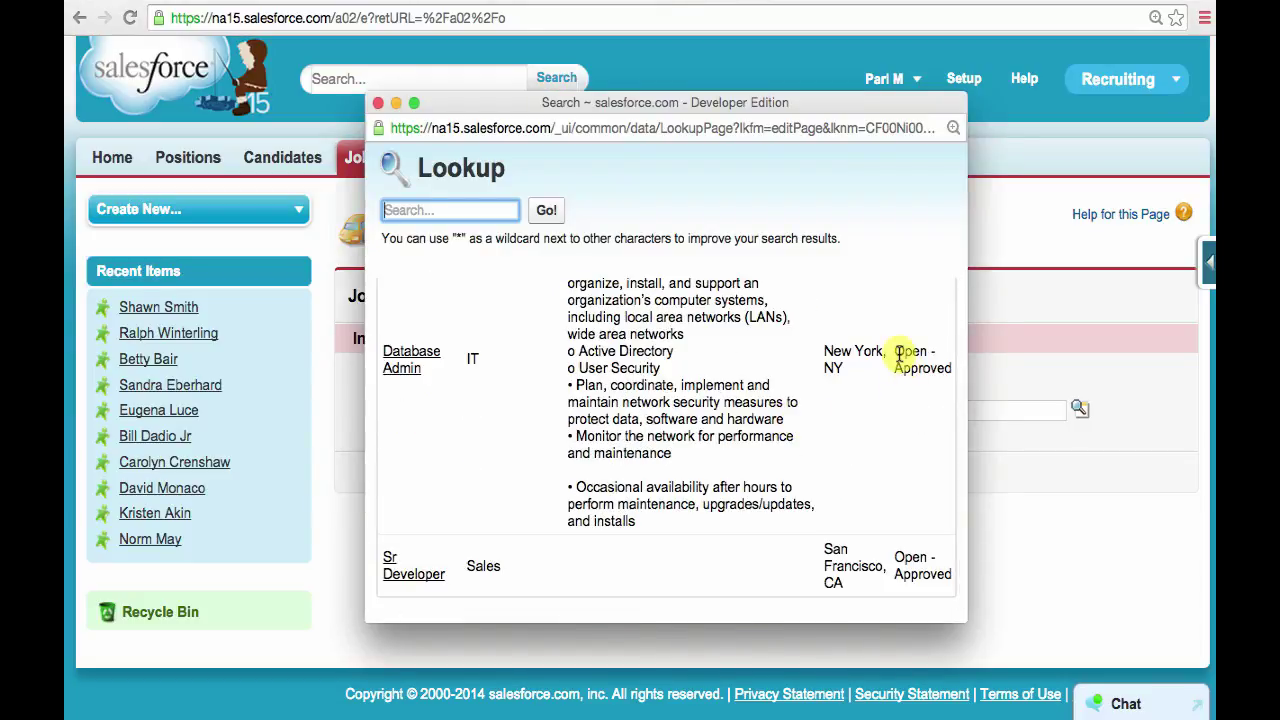
triple_click(909, 354)
triple_click(937, 567)
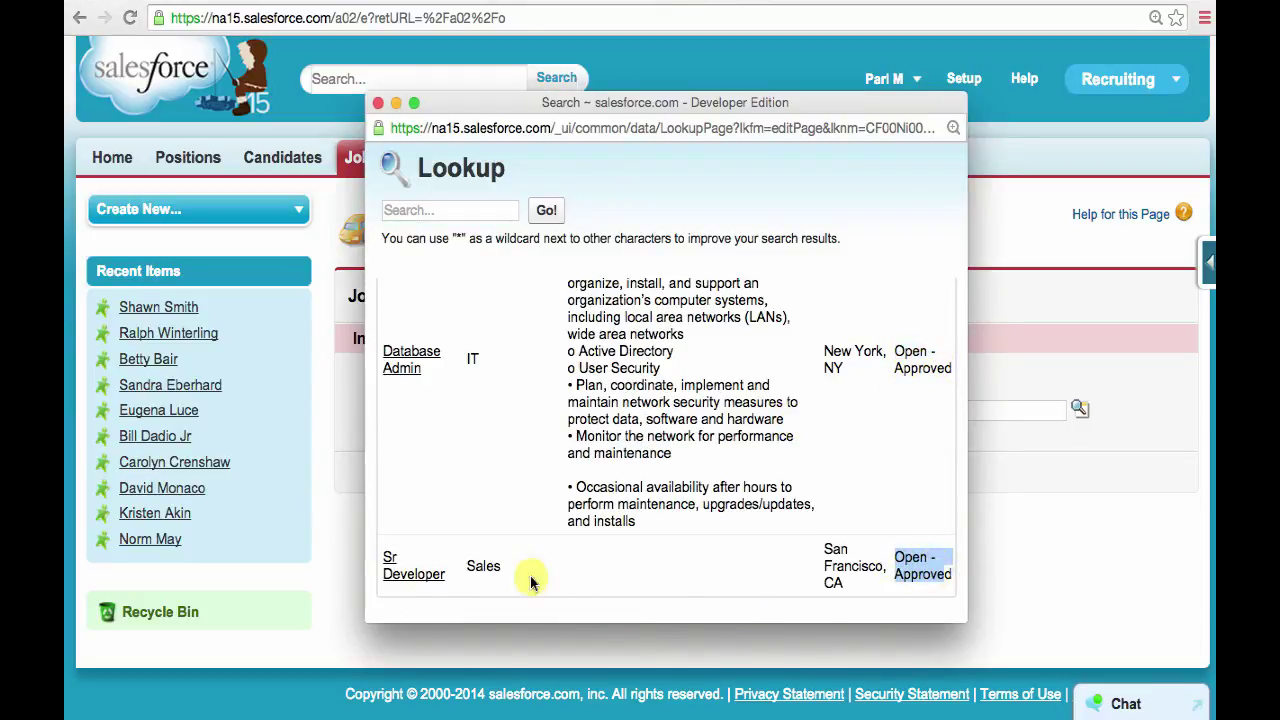
scroll(437, 380, "up", 3)
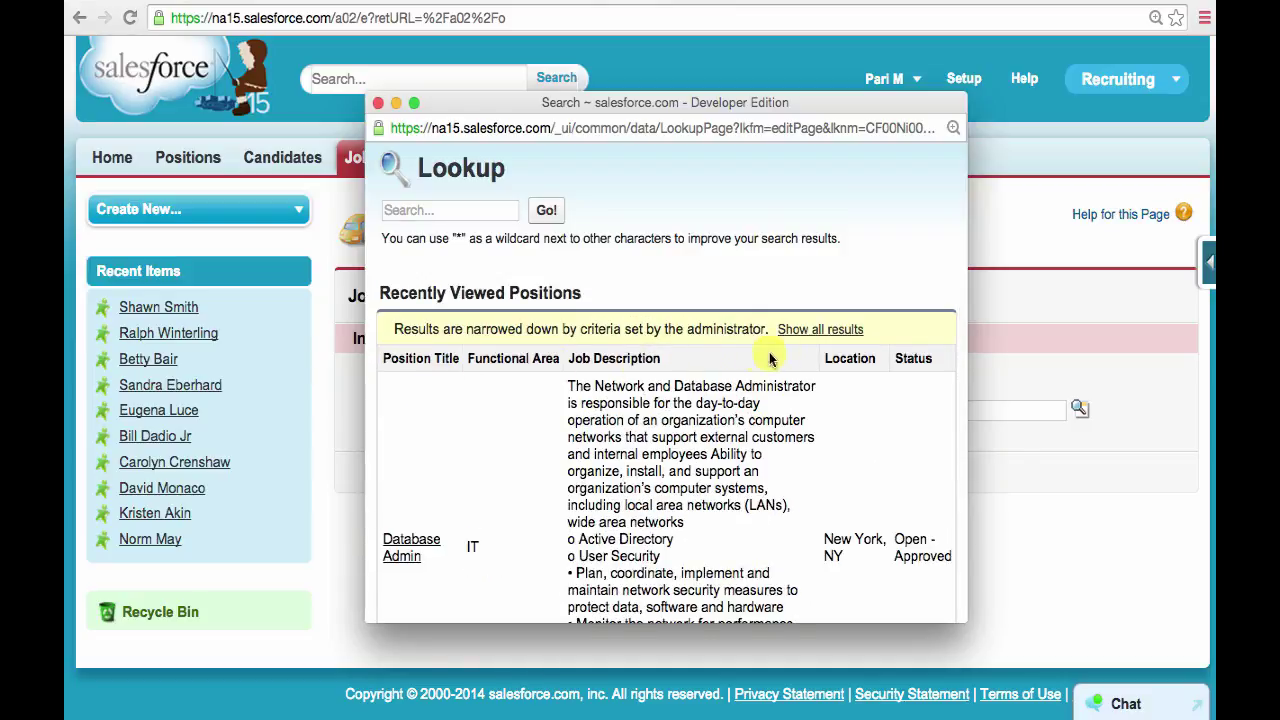
Step: Show all positions in the lookup ignoring the filter, then close it
left_click(817, 330)
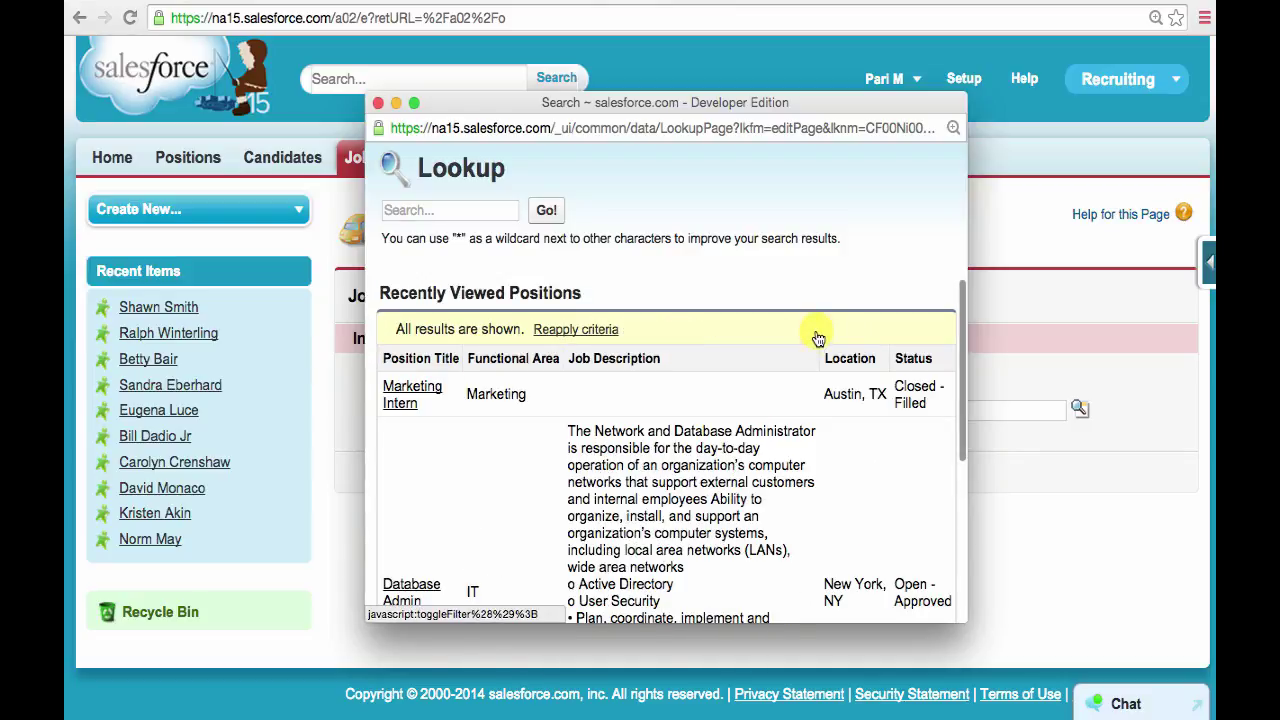
scroll(815, 336, "down", 1)
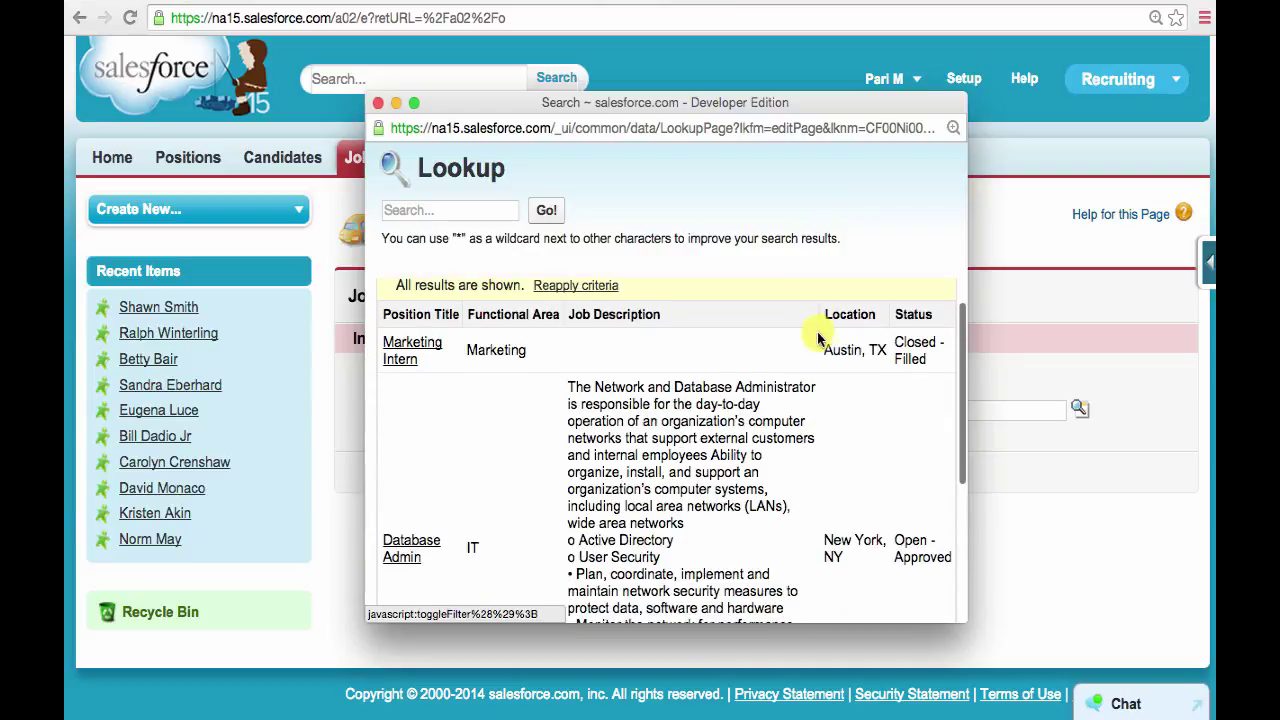
scroll(912, 541, "down", 6)
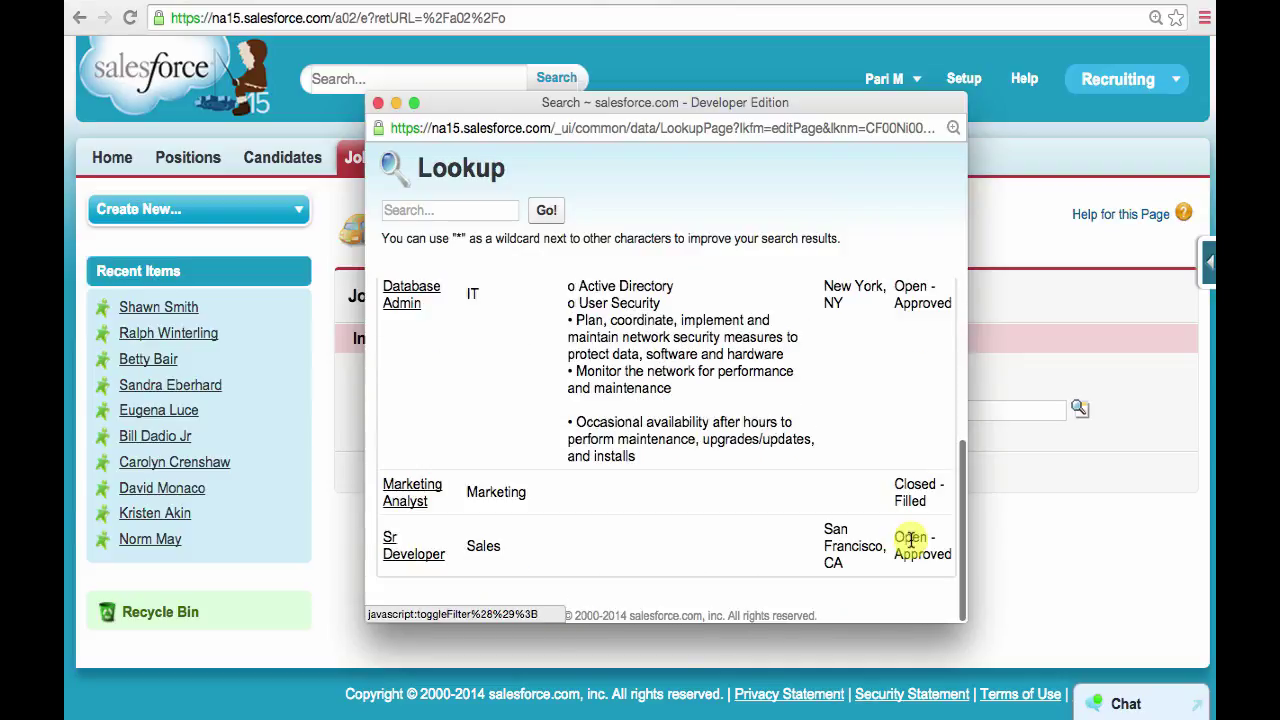
scroll(905, 535, "up", 3)
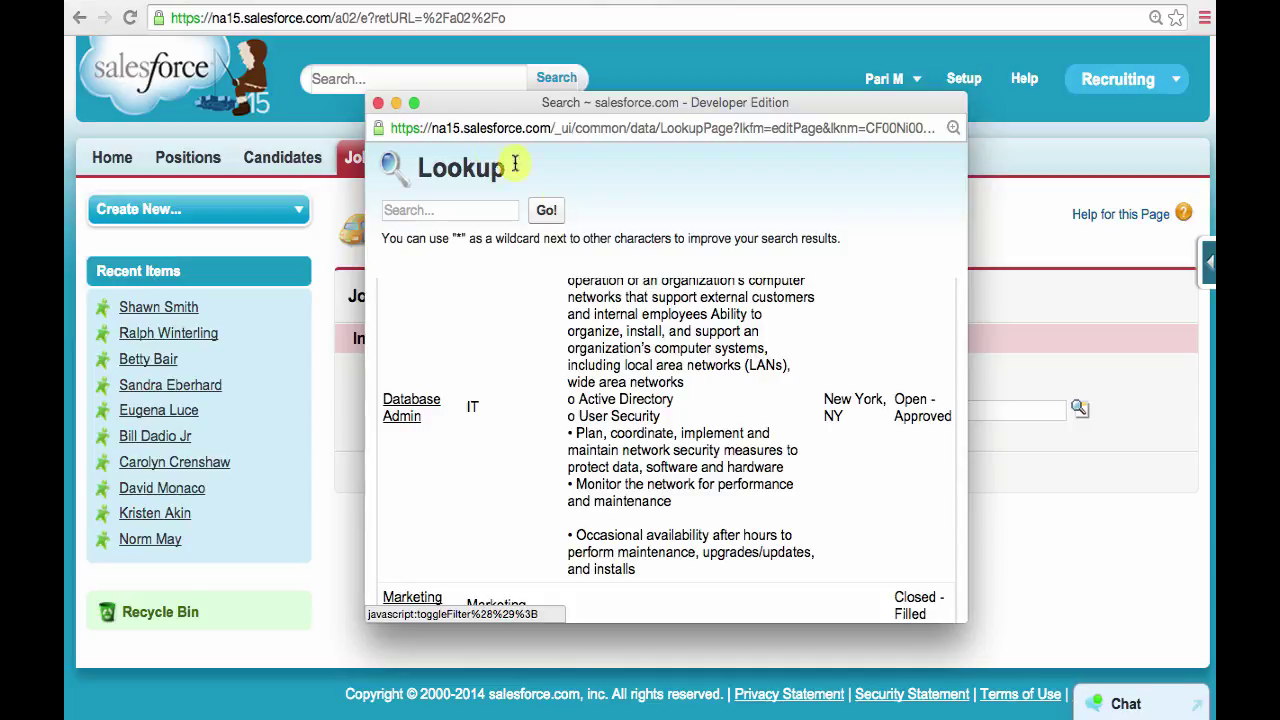
left_click(378, 102)
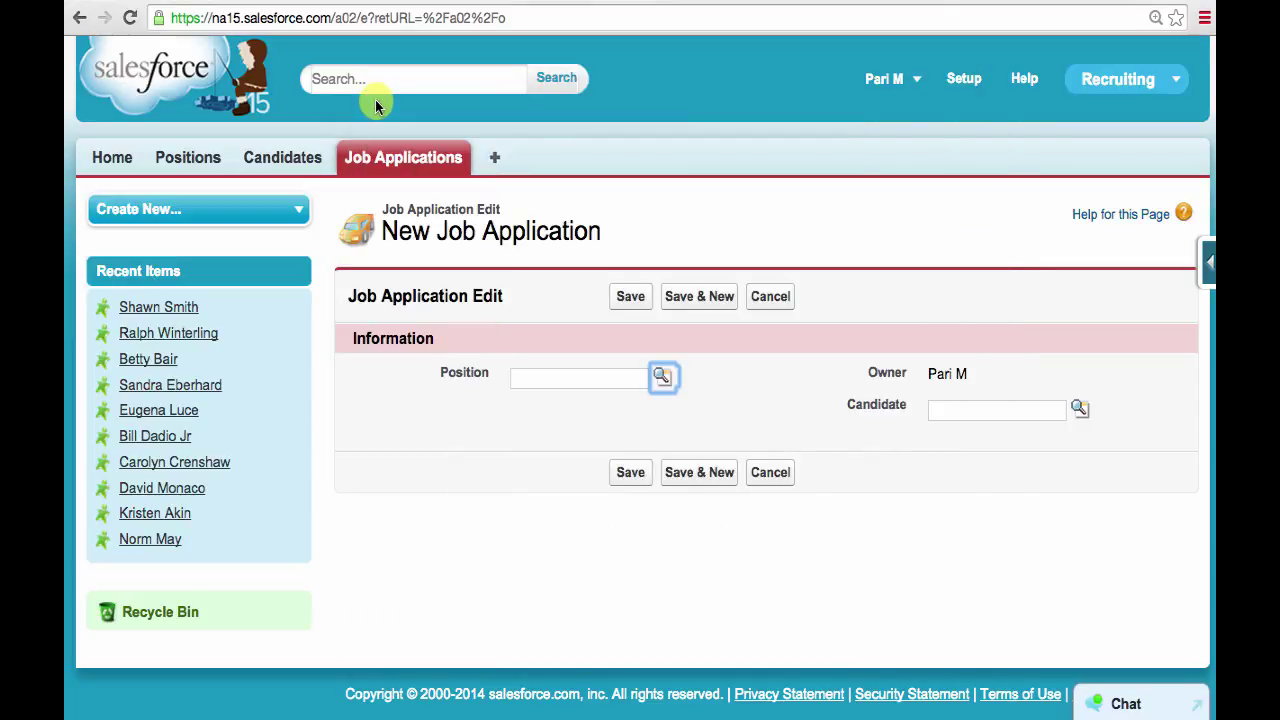
Step: Create a new Positions view named 'Closed Positions where travel needed' with auto-filled unique name
left_click(168, 162)
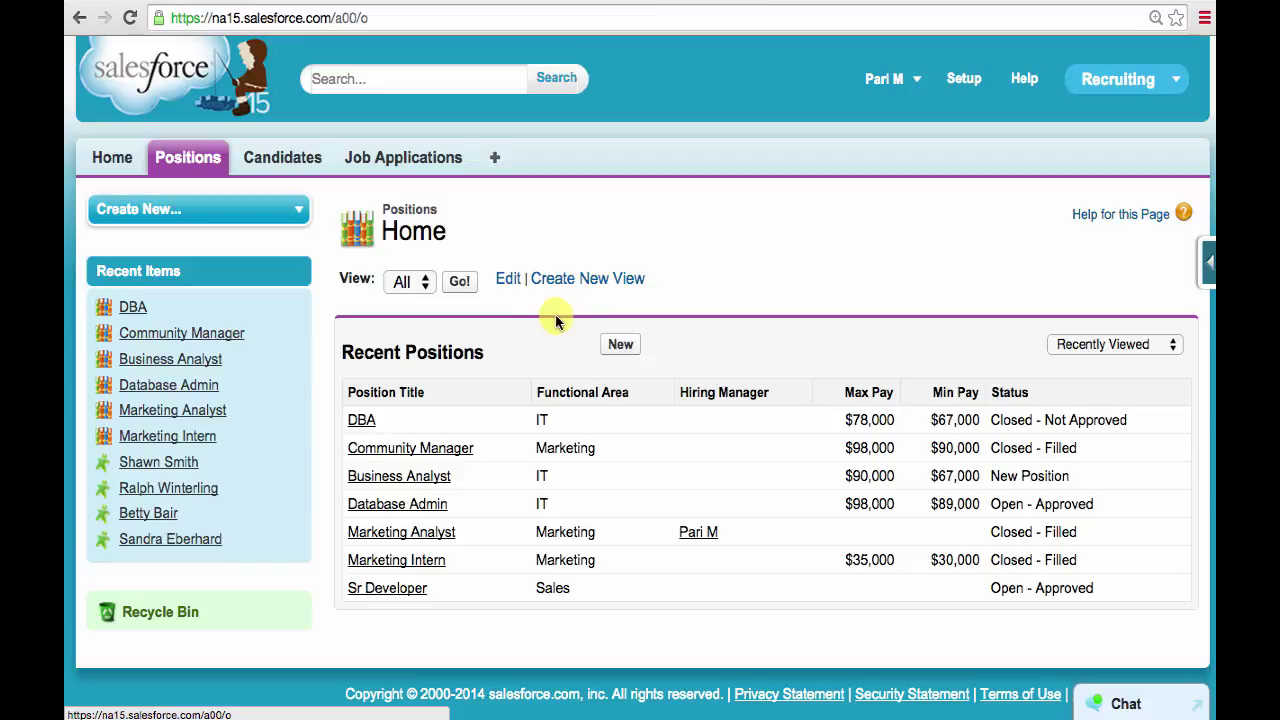
left_click(567, 282)
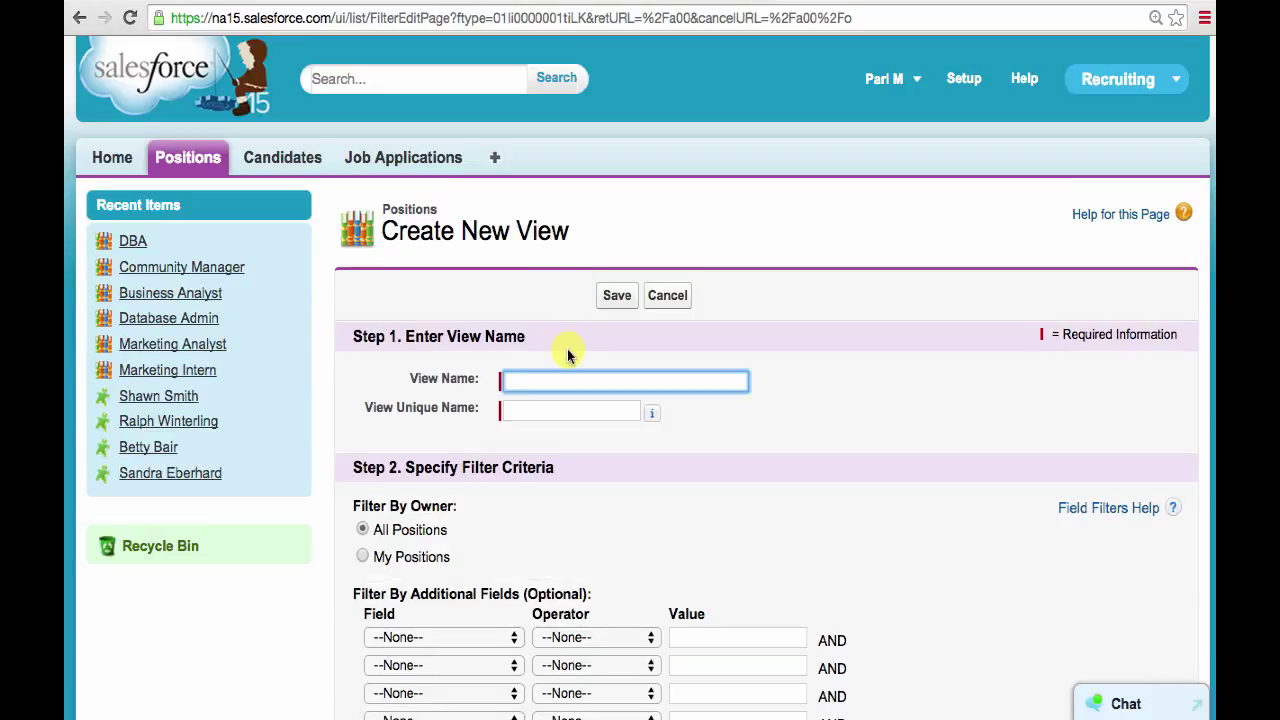
left_click(561, 378)
left_click(563, 374)
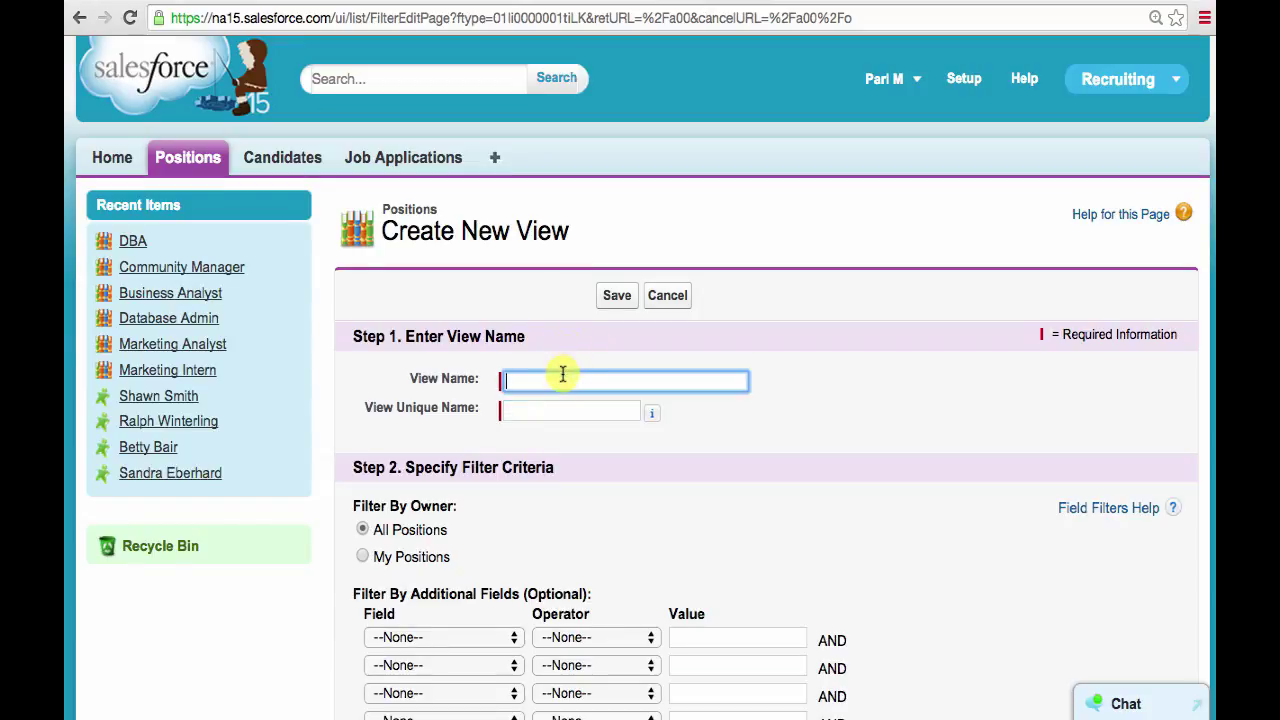
left_click(561, 378)
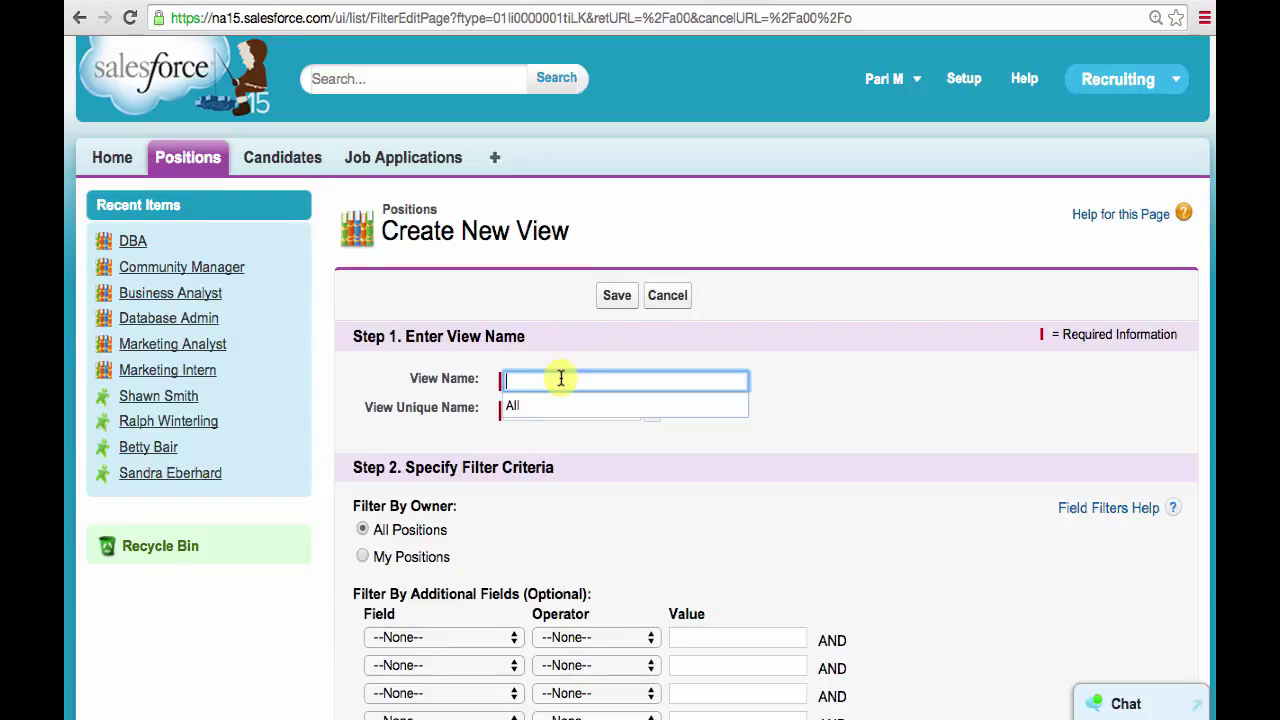
type("Closed ")
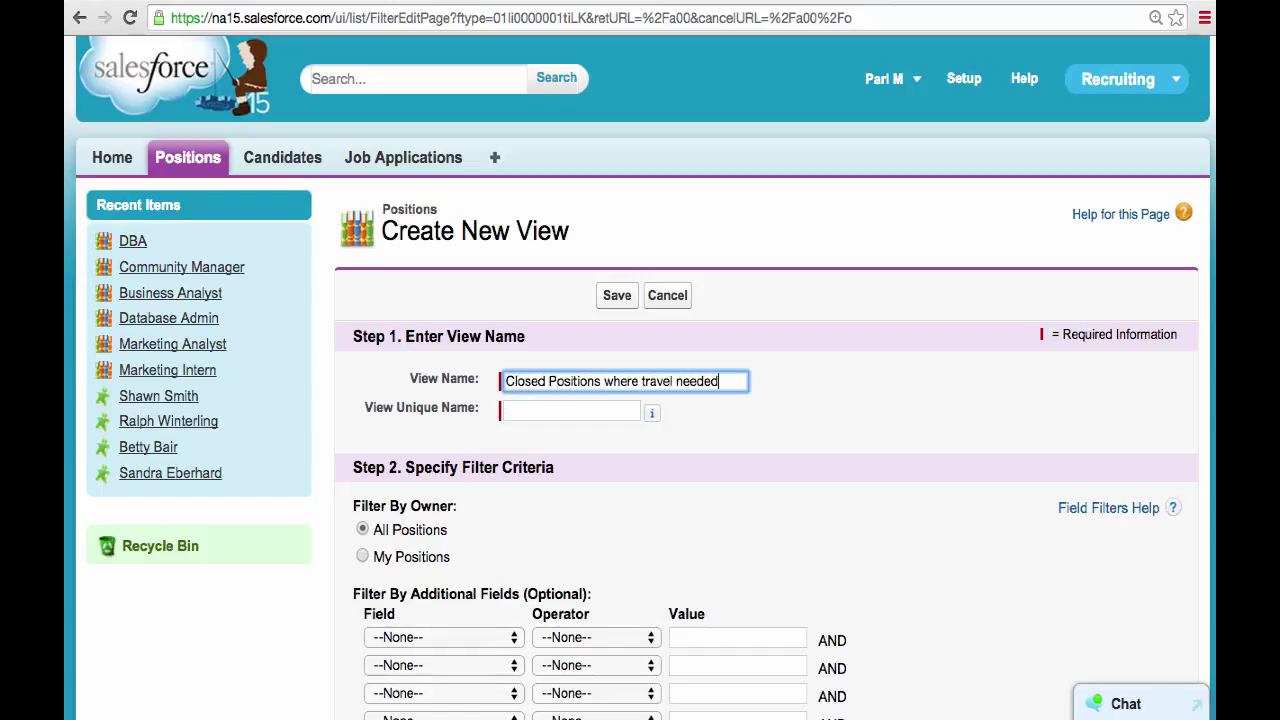
type("Positions where travel needed")
left_click(536, 411)
scroll(610, 492, "down", 1)
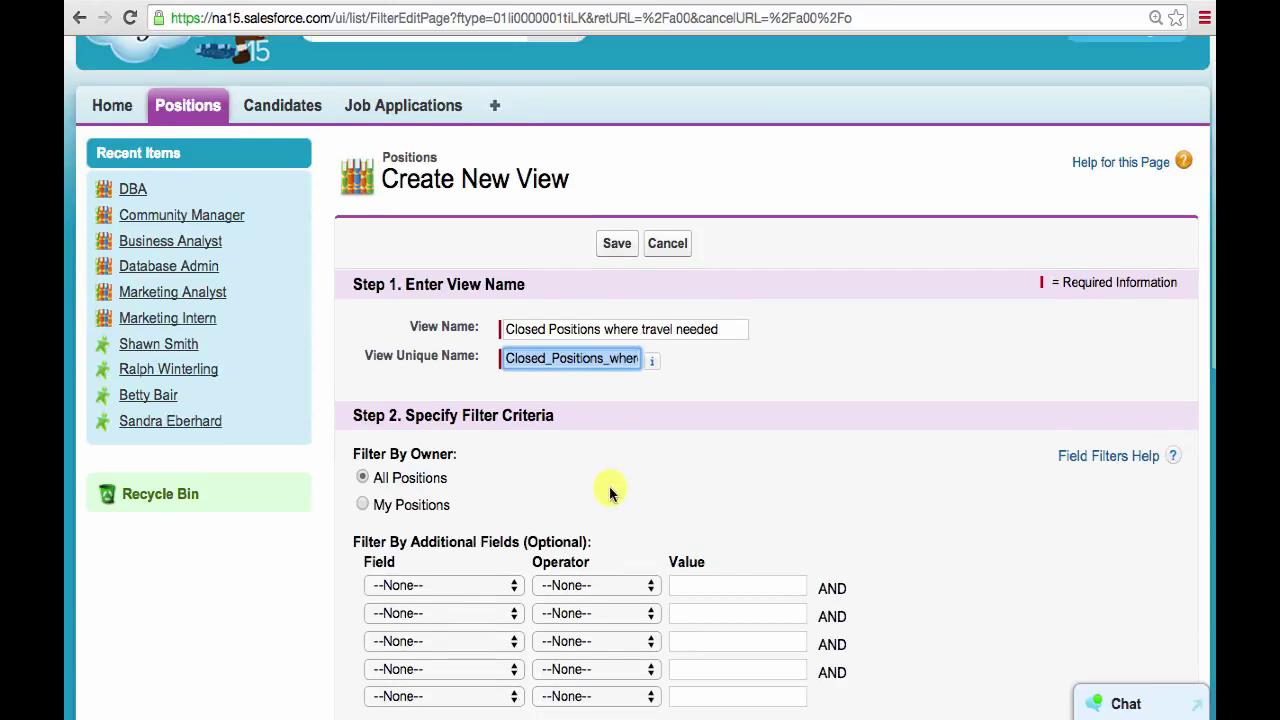
scroll(609, 490, "down", 3)
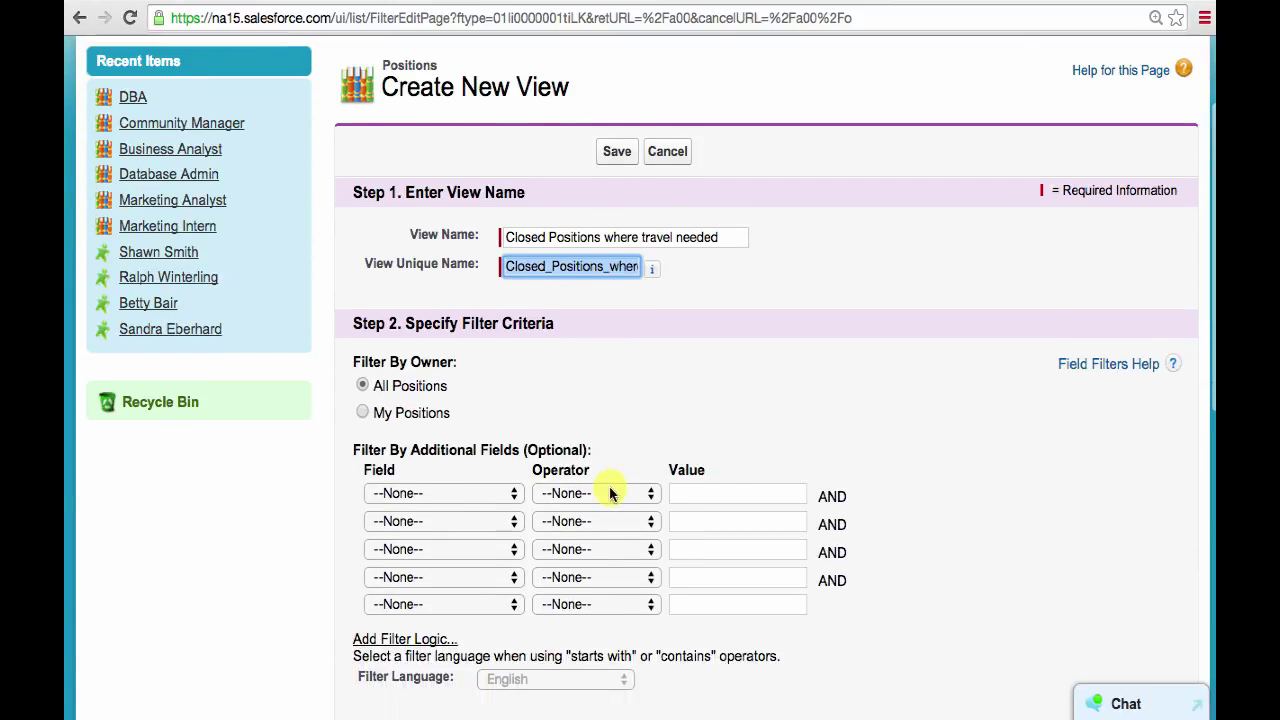
scroll(609, 492, "down", 2)
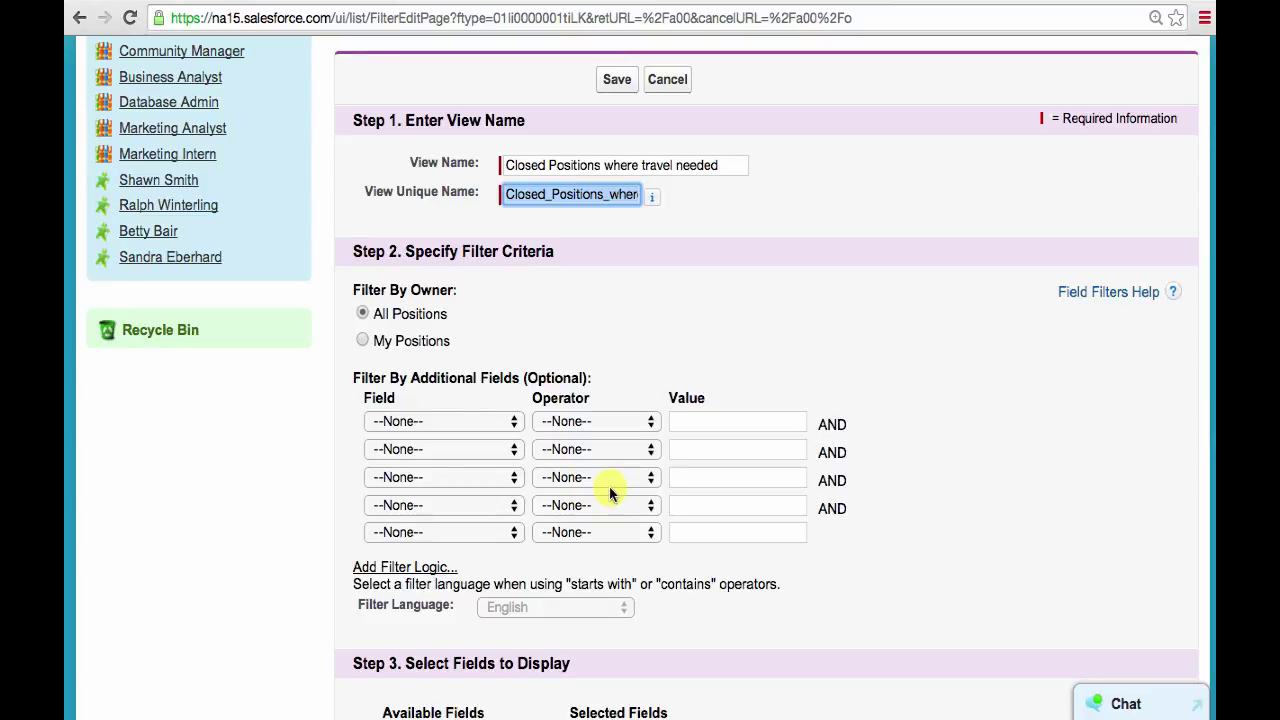
Step: Add the first filter: Travel Required equals True
left_click(363, 313)
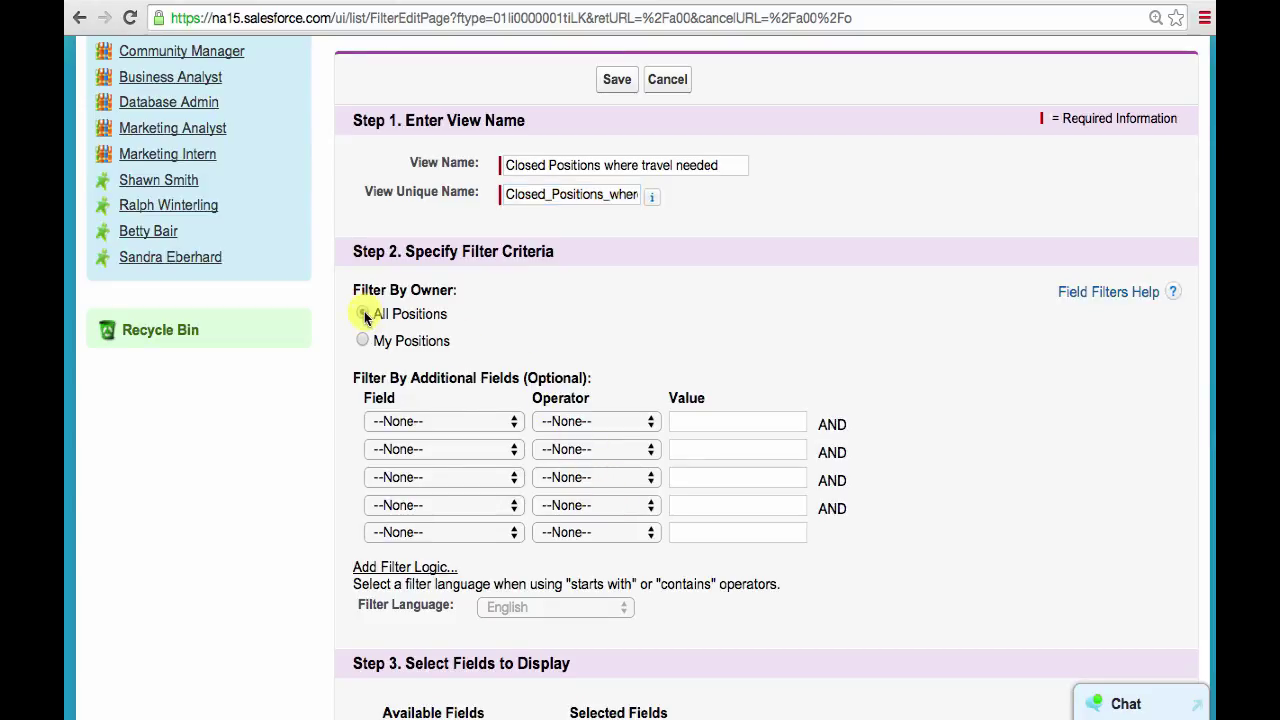
left_click(468, 421)
left_click(500, 613)
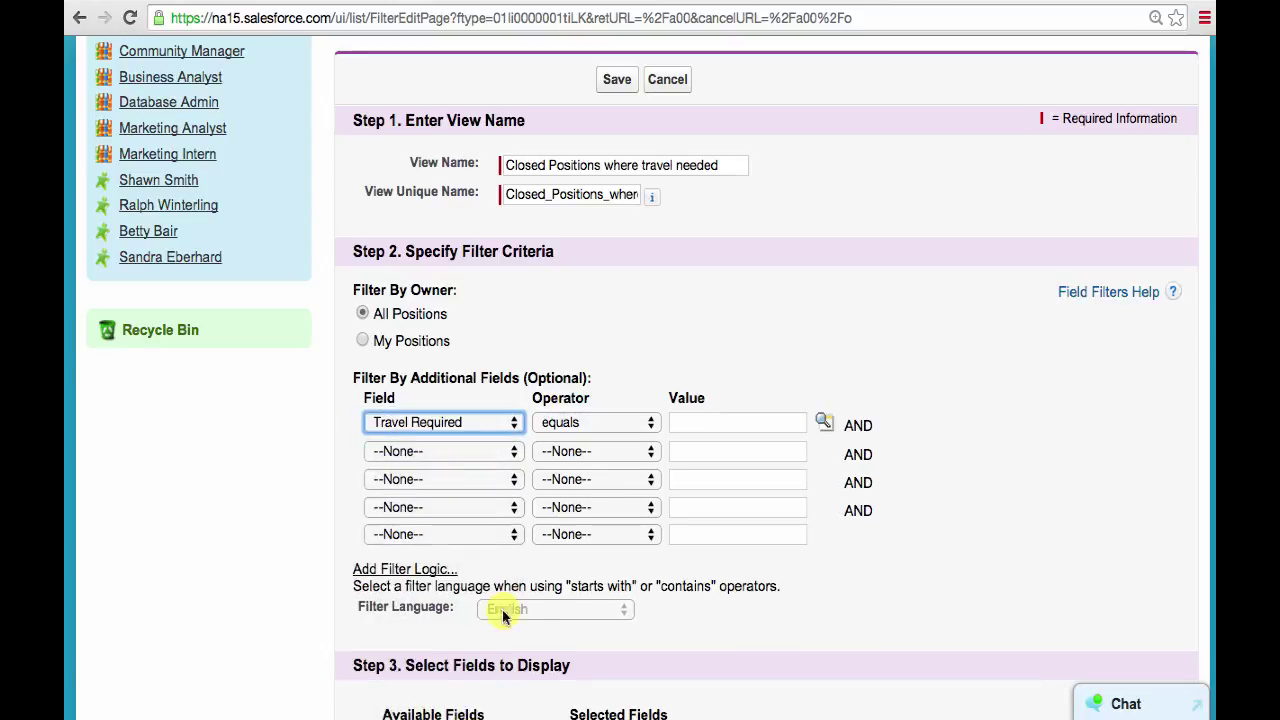
left_click(725, 422)
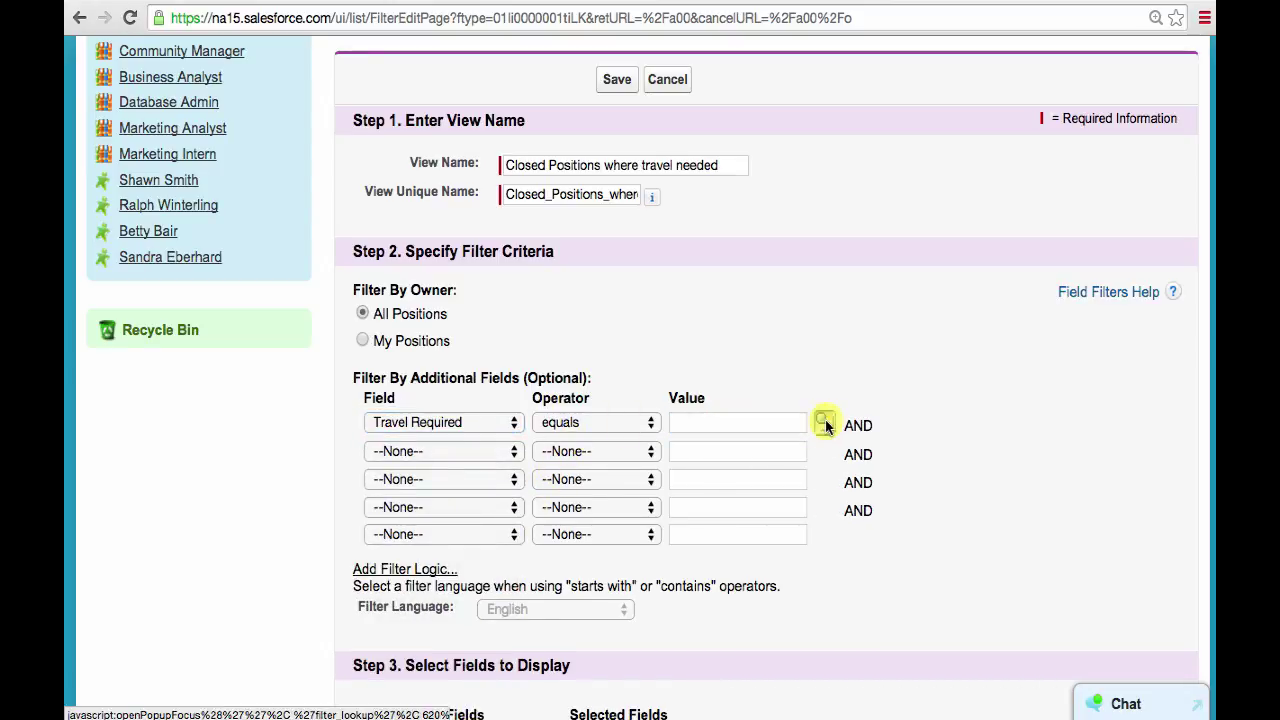
left_click(824, 421)
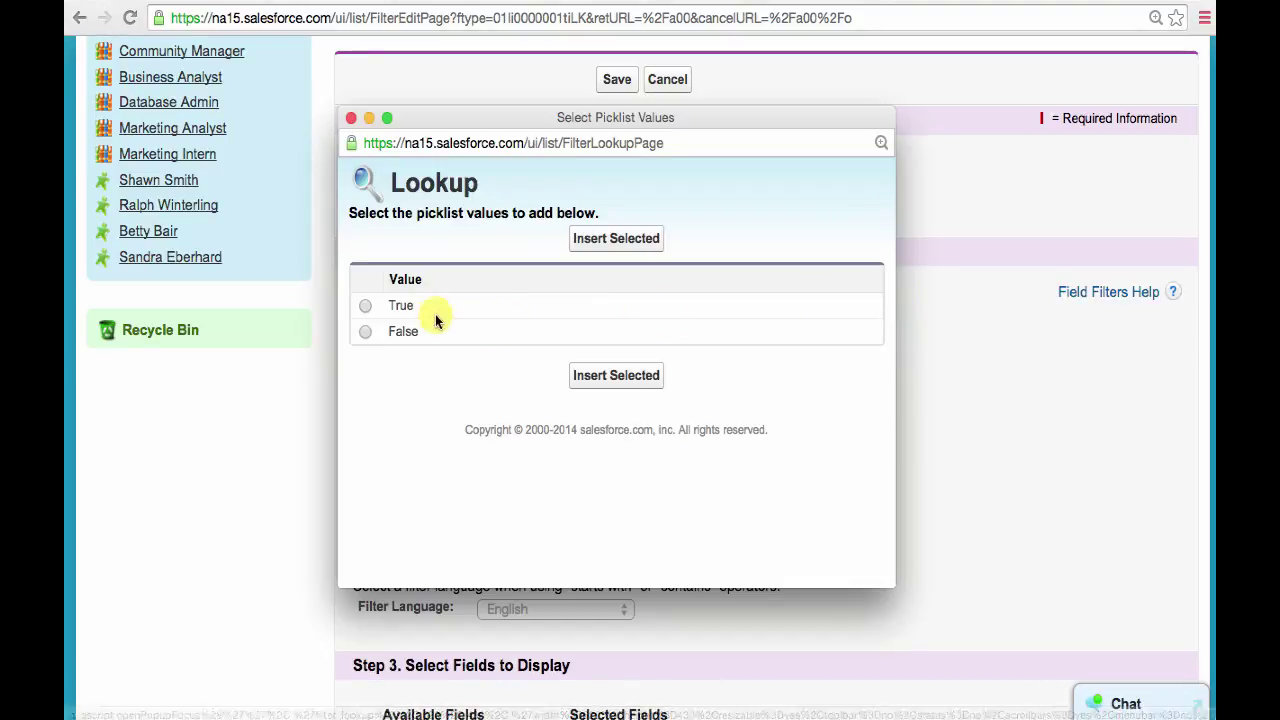
left_click(366, 307)
left_click(600, 373)
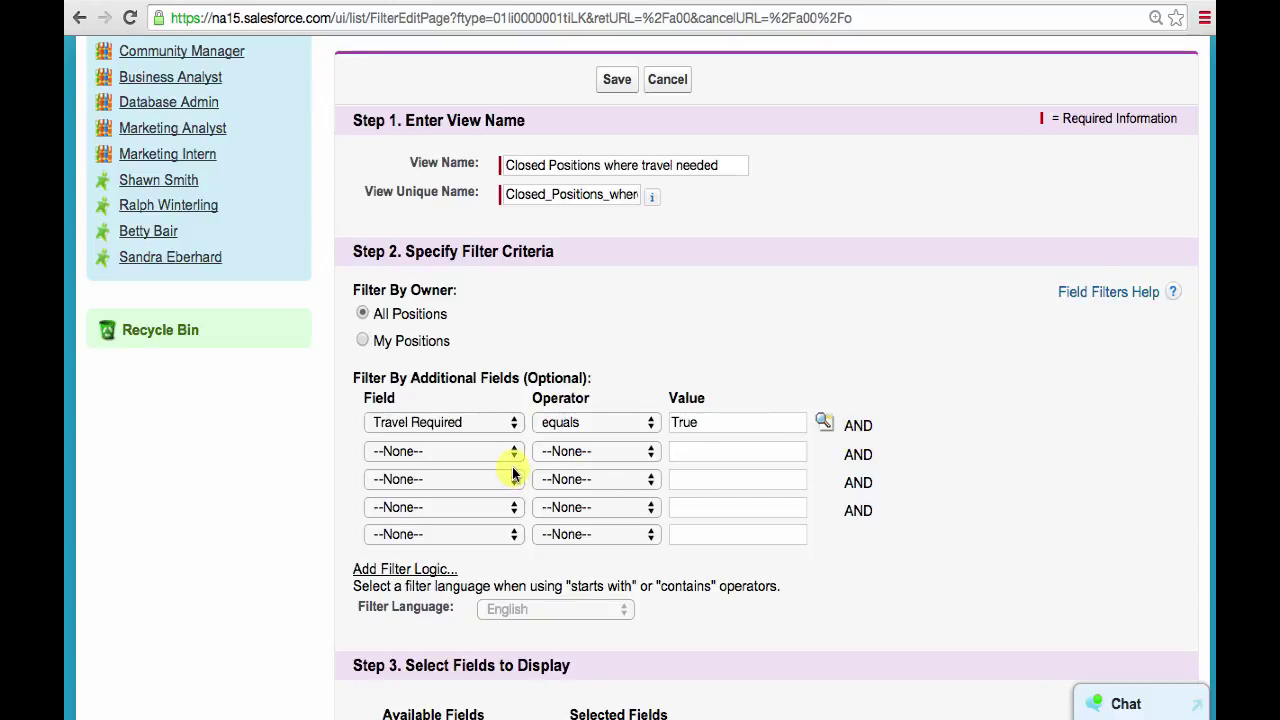
Step: Add a second filter: Status equals Closed - Filled and Closed - Not Approved
scroll(513, 474, "down", 1)
scroll(513, 474, "down", 1)
left_click(515, 432)
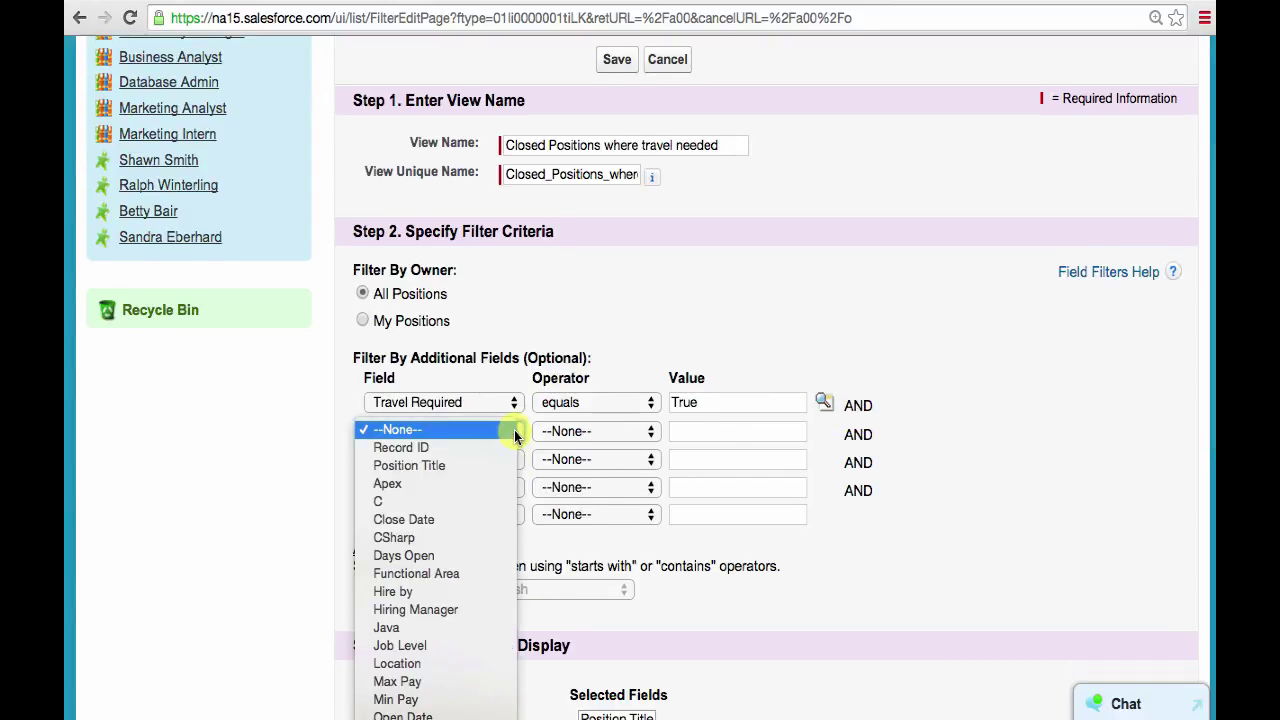
left_click(430, 705)
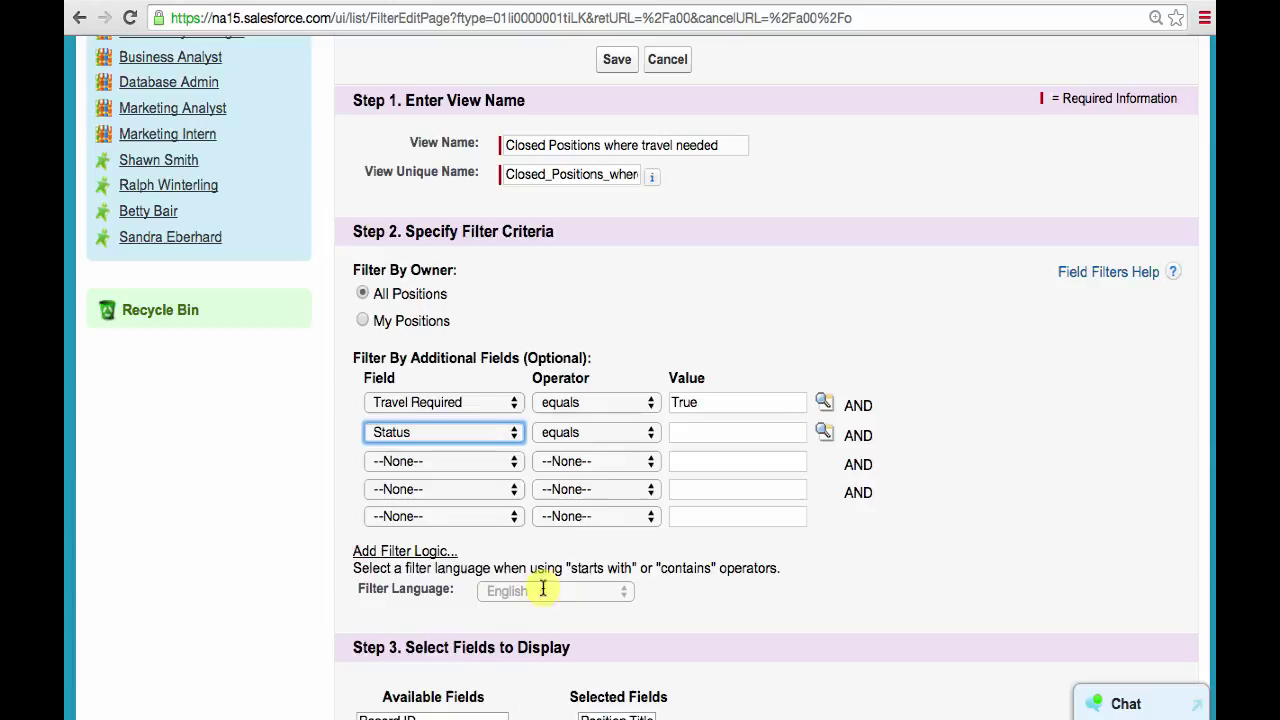
left_click(727, 430)
left_click(823, 432)
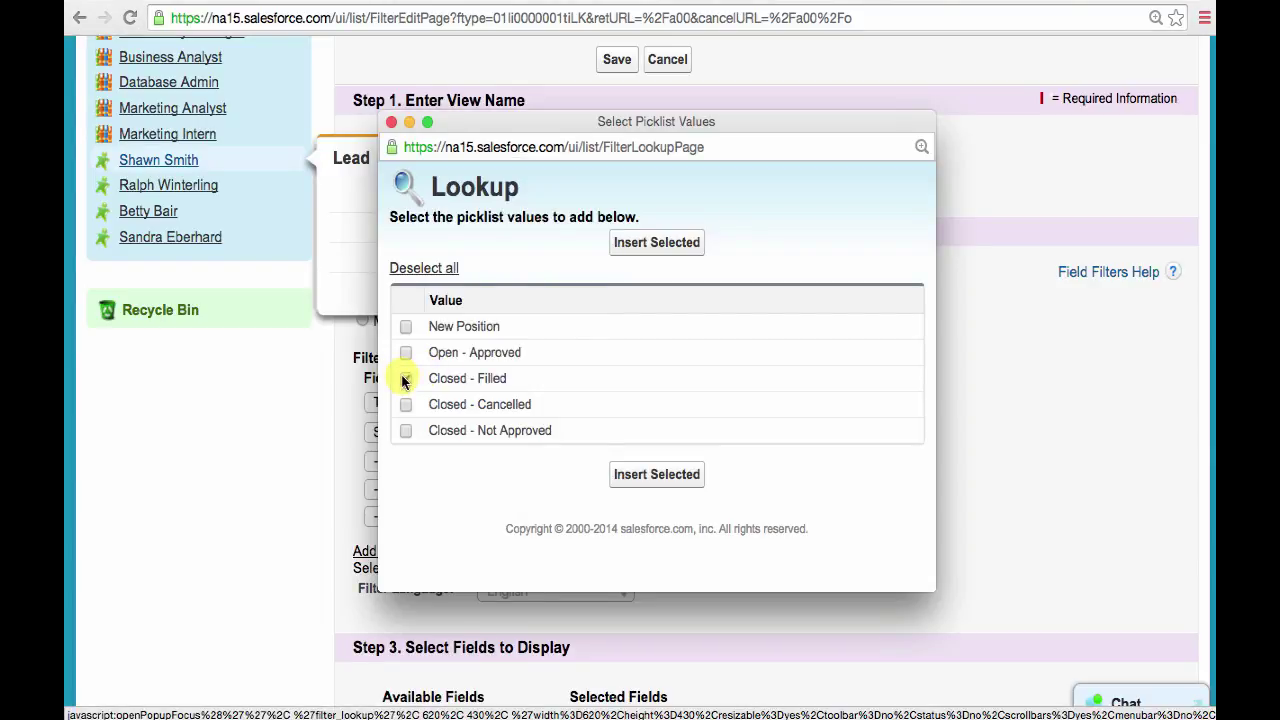
left_click(405, 379)
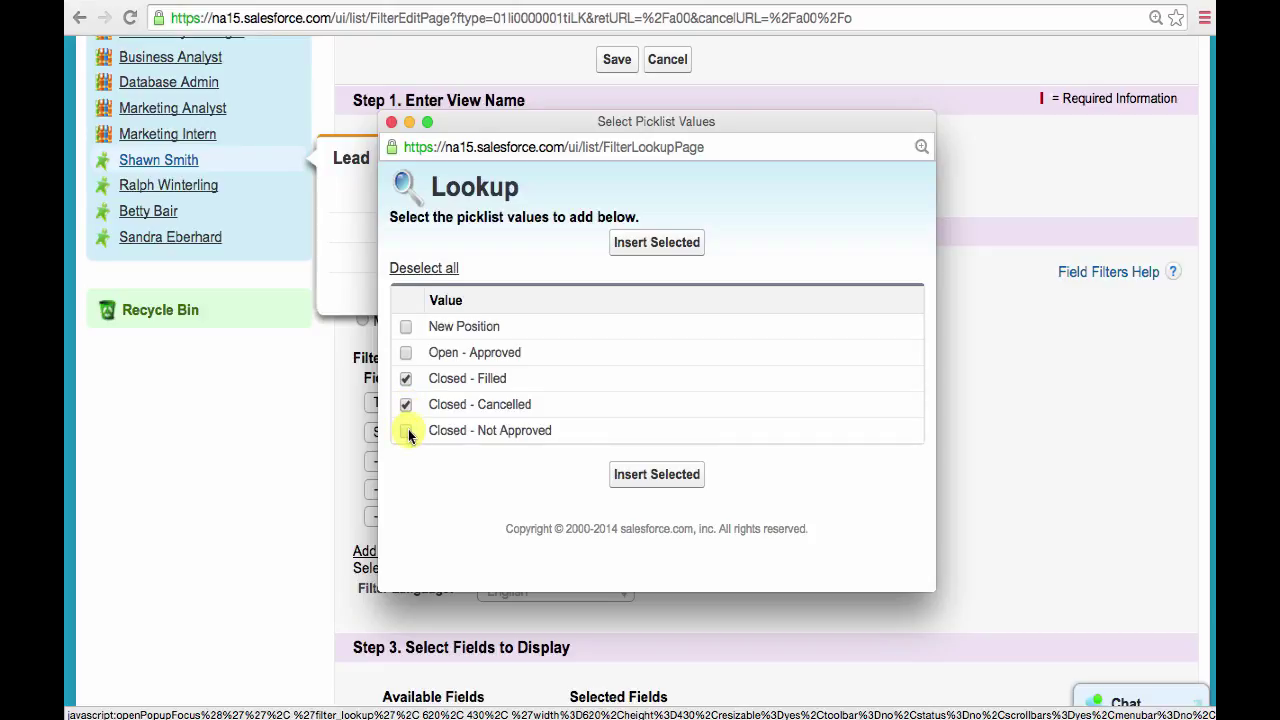
left_click(406, 431)
left_click(685, 475)
scroll(683, 472, "down", 2)
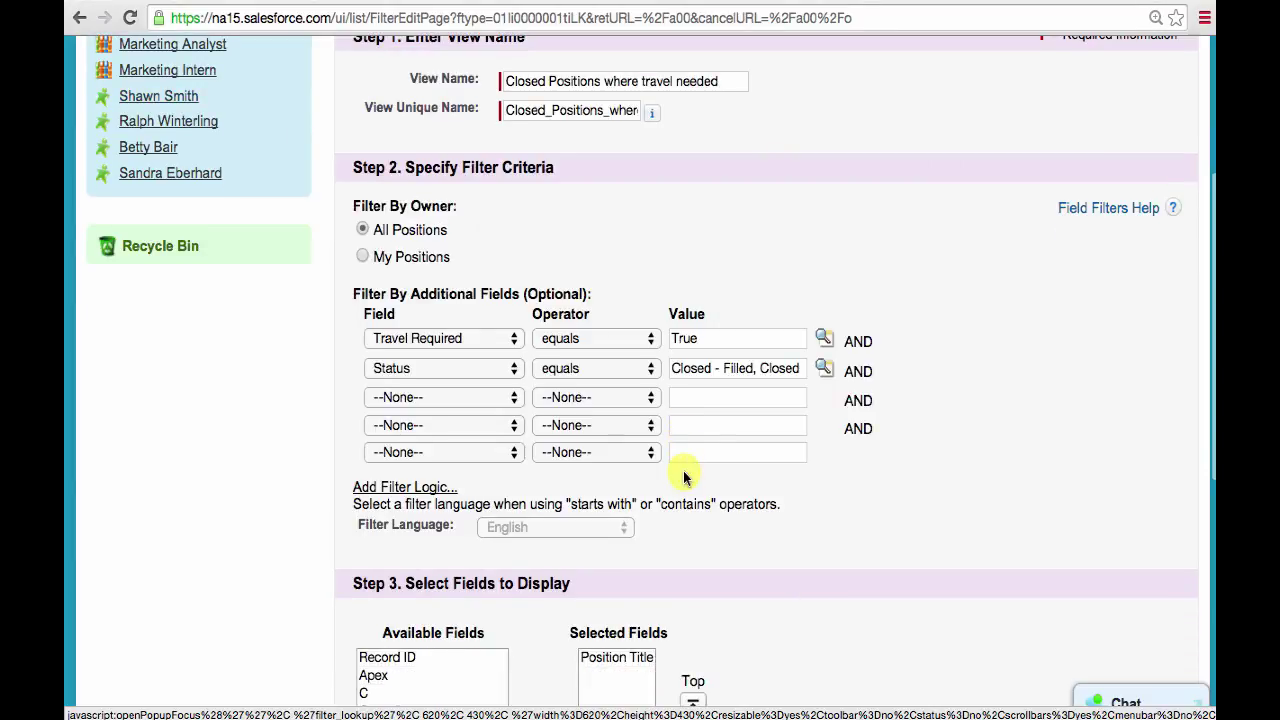
scroll(683, 471, "down", 3)
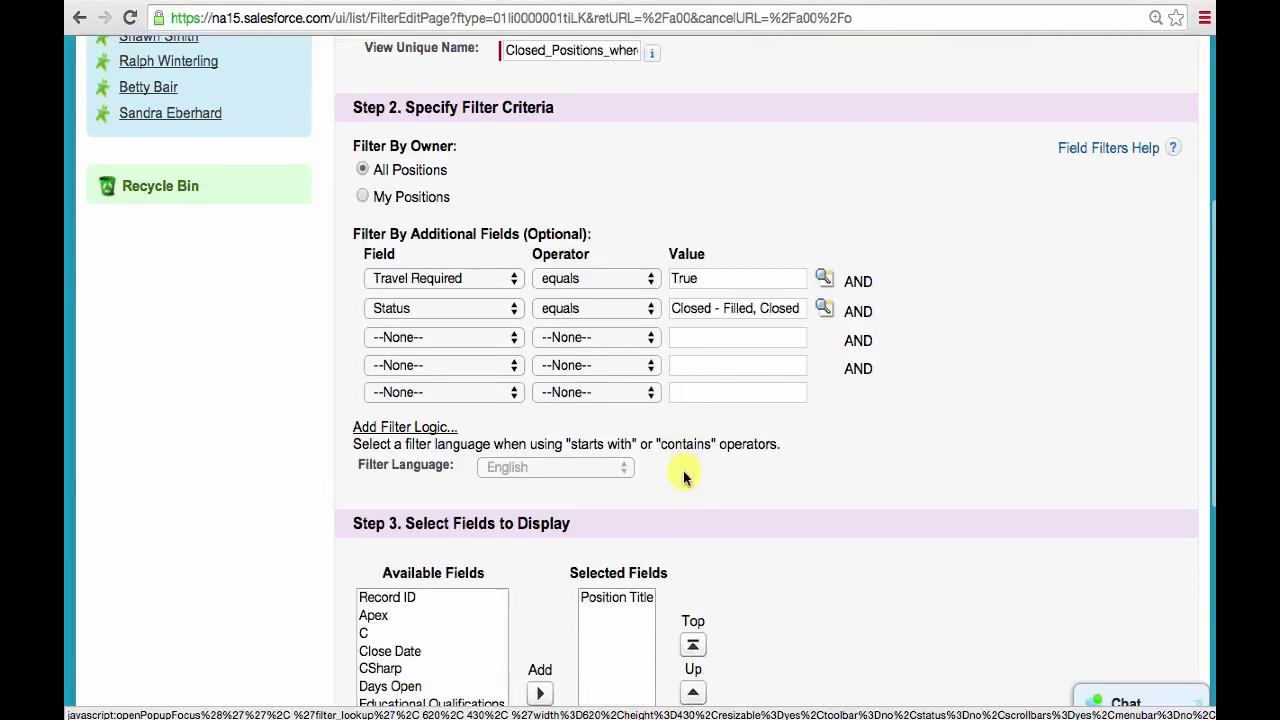
Step: Add Functional Area, Min Pay and Max Pay as displayed columns
scroll(683, 475, "down", 5)
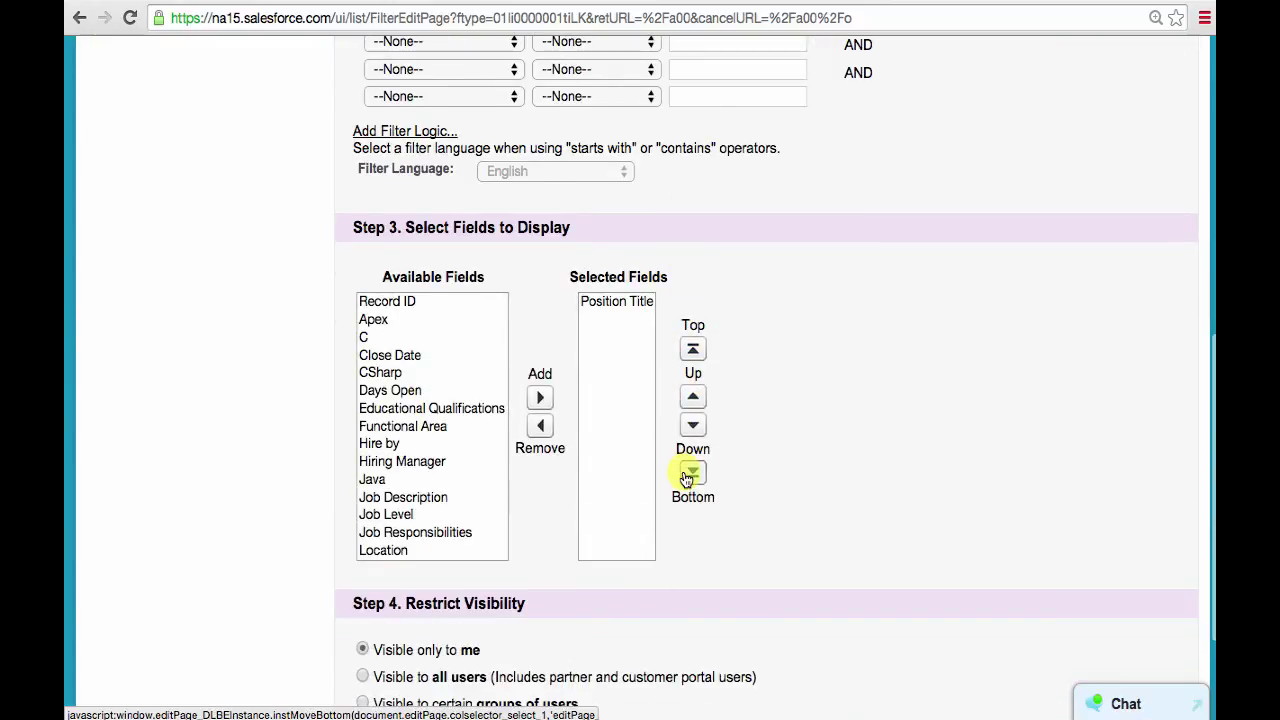
left_click(440, 427)
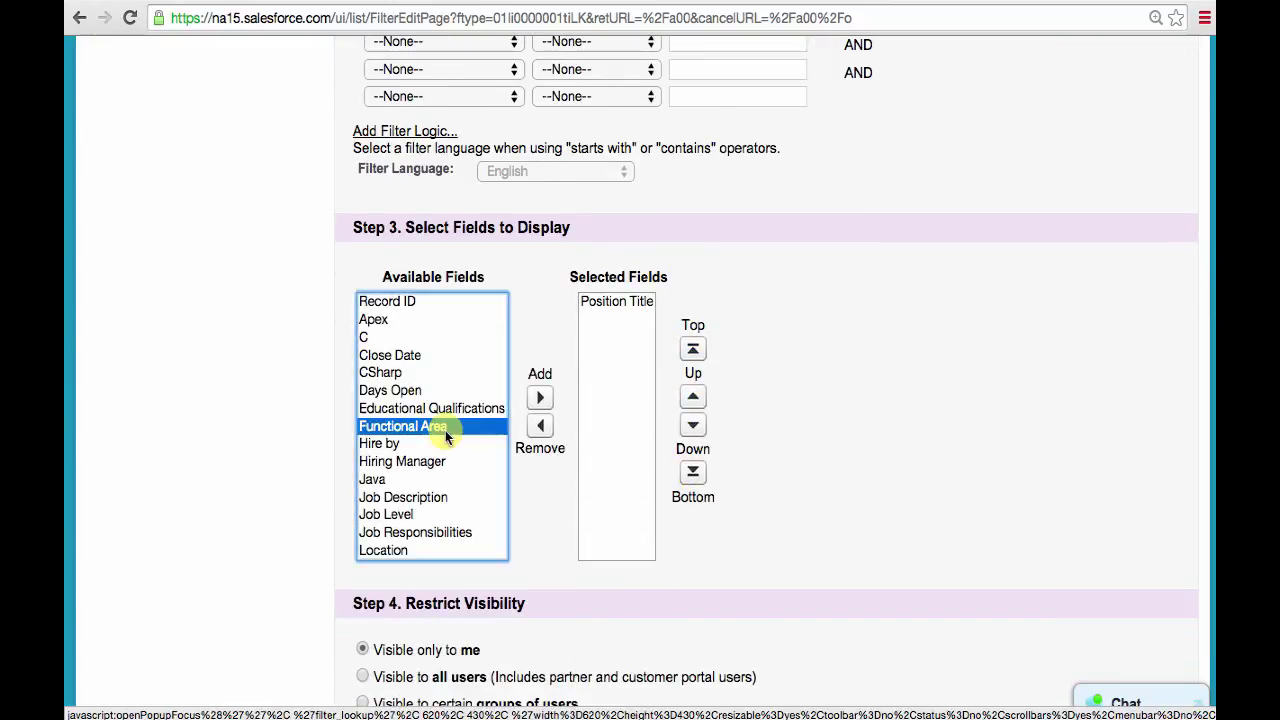
left_click(540, 397)
scroll(491, 466, "down", 3)
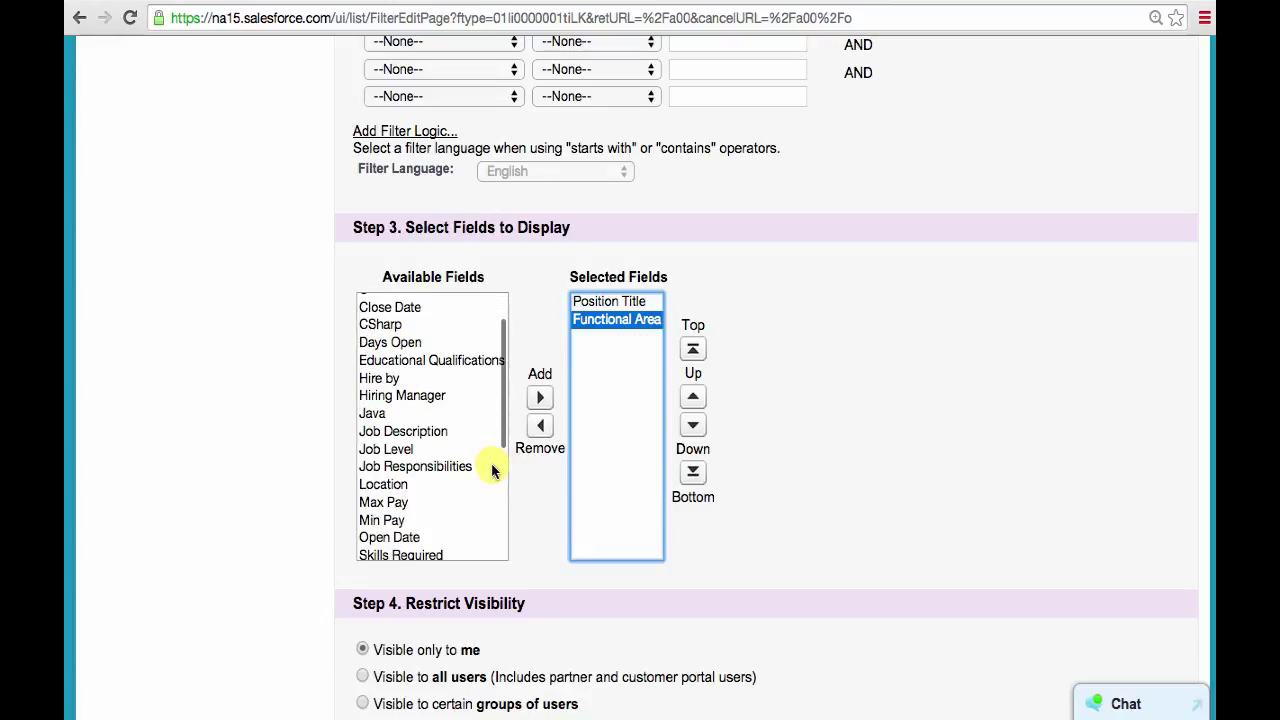
left_click(400, 520)
left_click(540, 397)
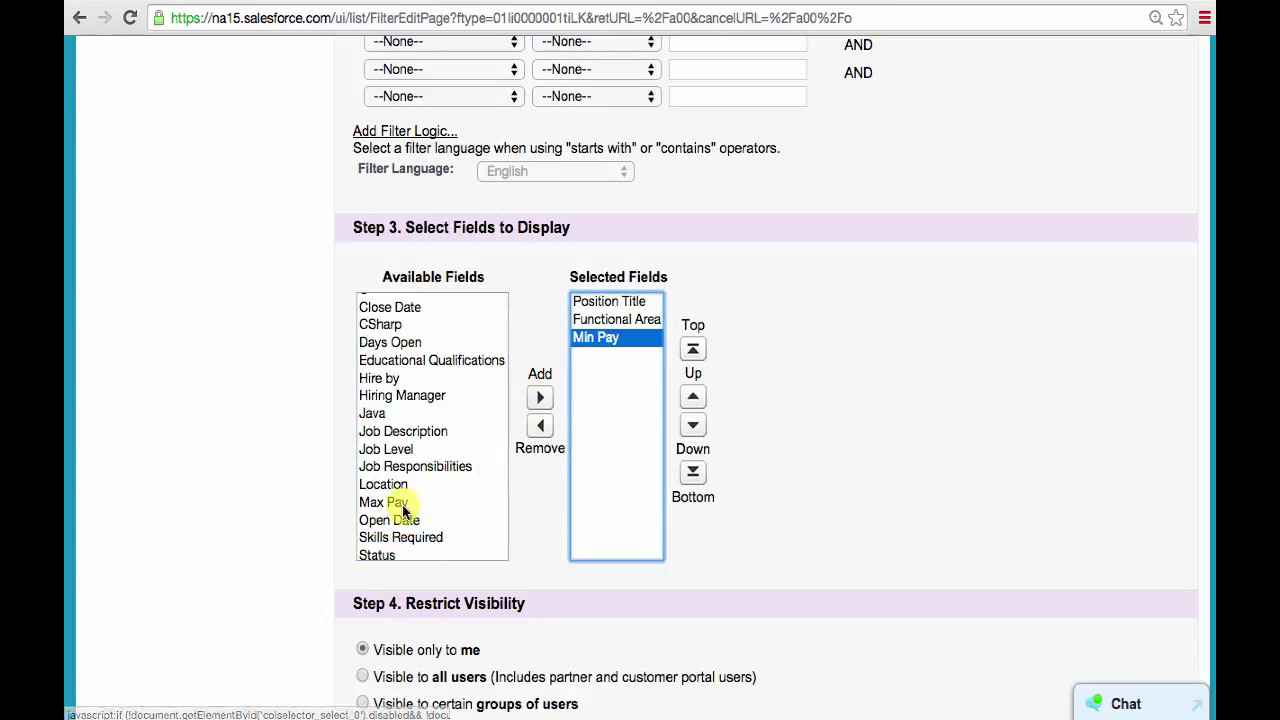
left_click(400, 502)
left_click(540, 397)
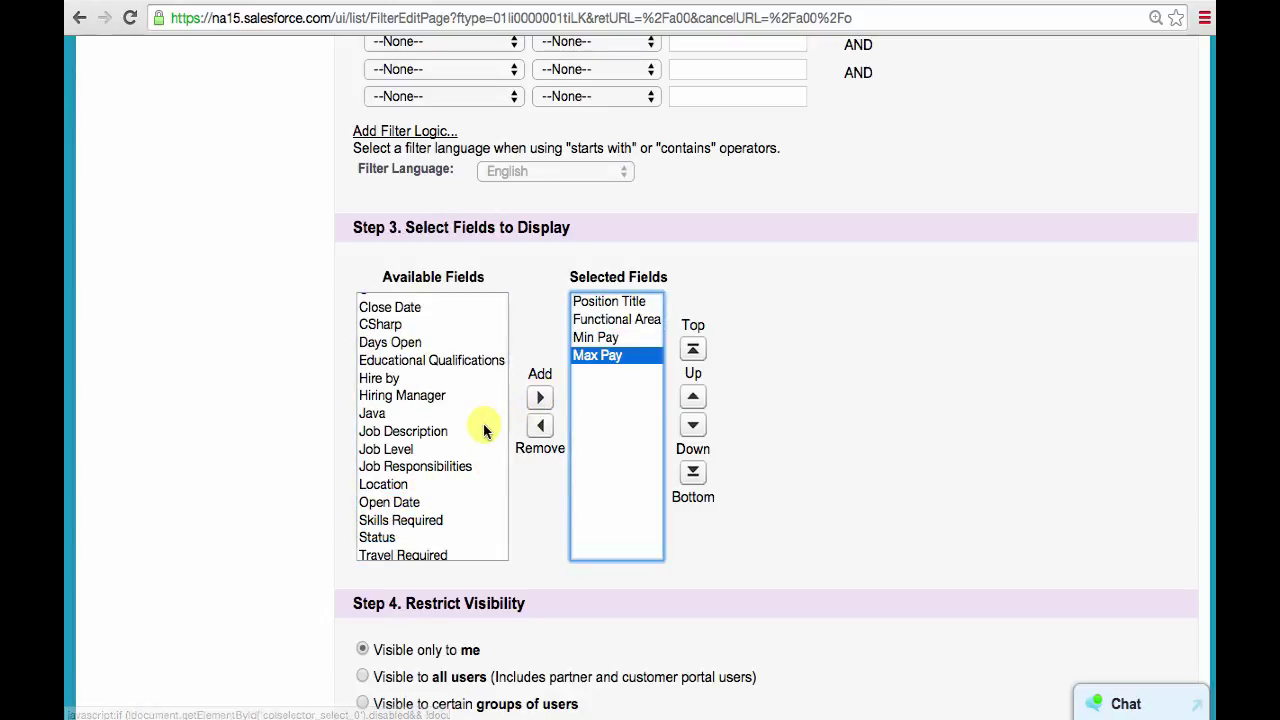
Step: Add Status and Travel Required columns, moving Travel Required up after Functional Area
scroll(483, 428, "down", 1)
scroll(483, 430, "down", 1)
left_click(443, 489)
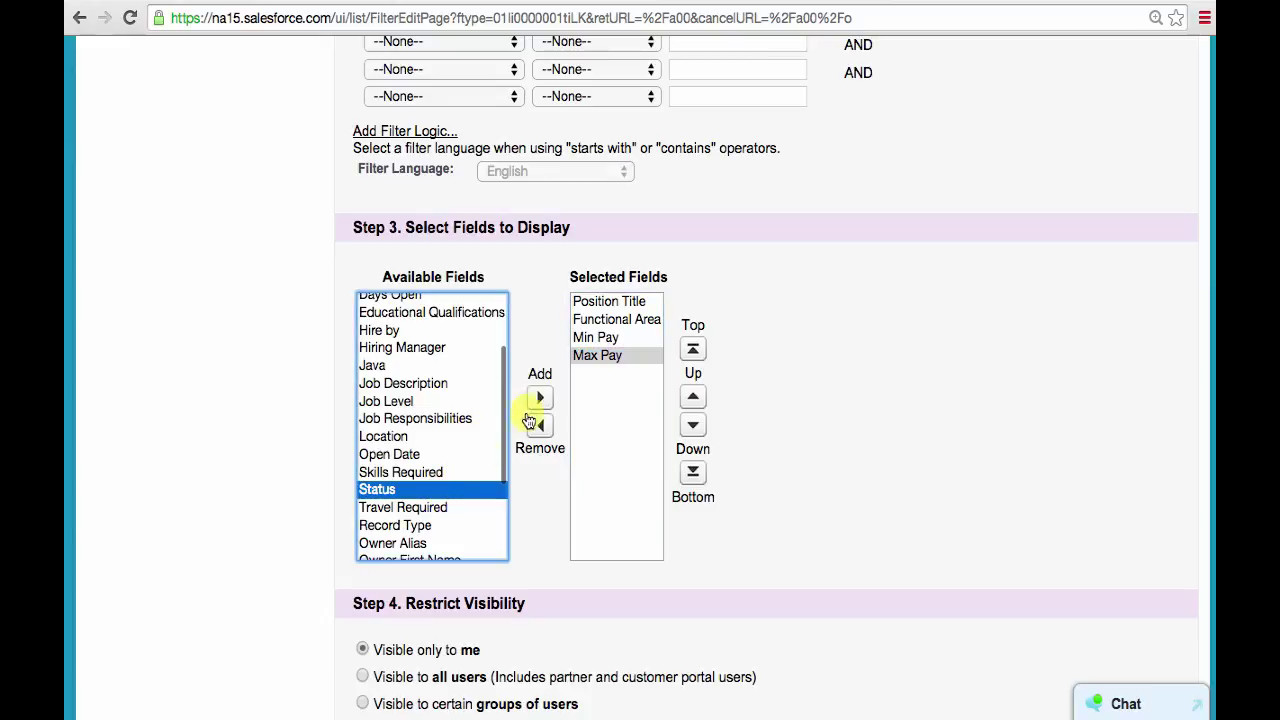
left_click(540, 397)
left_click(437, 489)
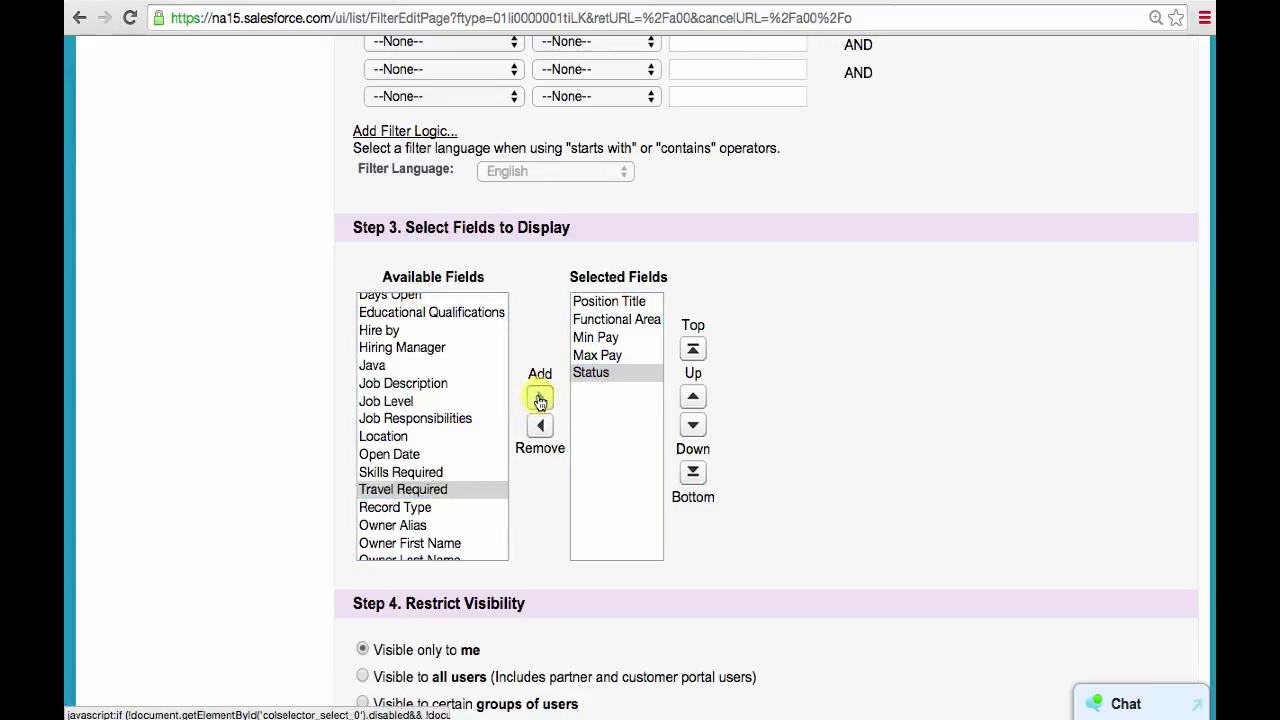
left_click(540, 397)
triple_click(693, 396)
Step: Make the view visible to all users, save it, and display it from the Positions views list
scroll(814, 378, "down", 2)
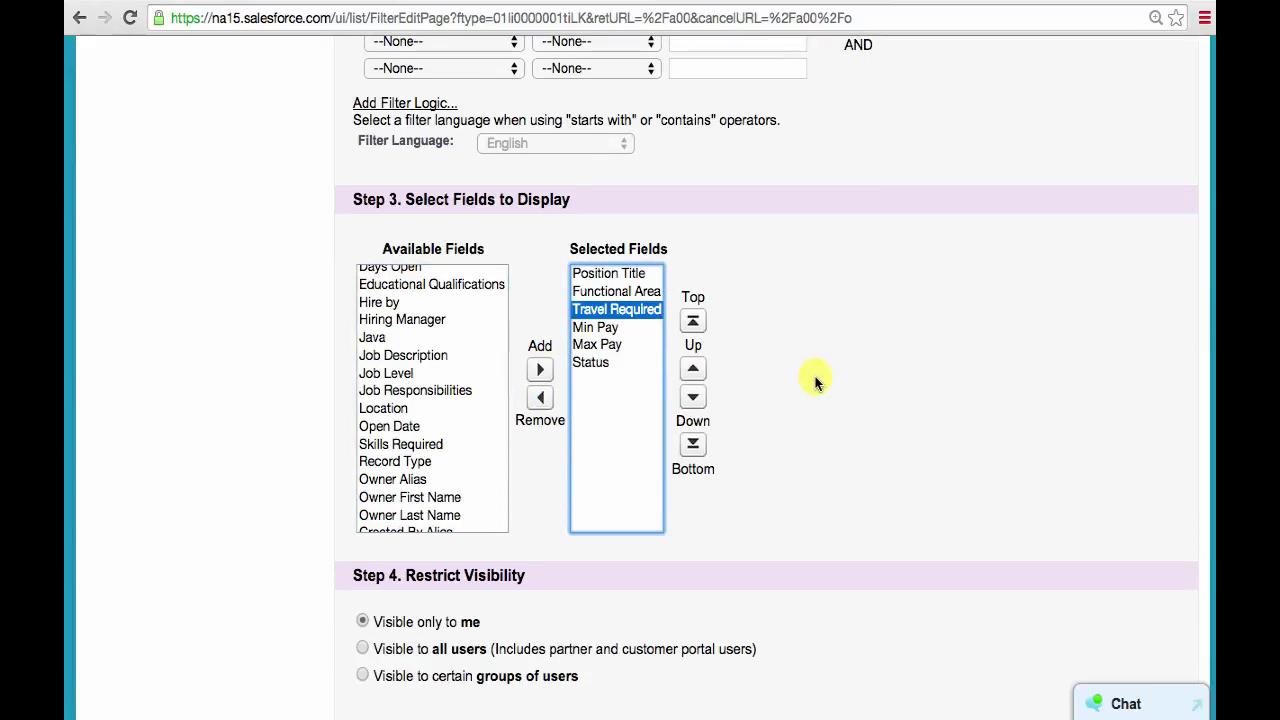
scroll(815, 380, "down", 2)
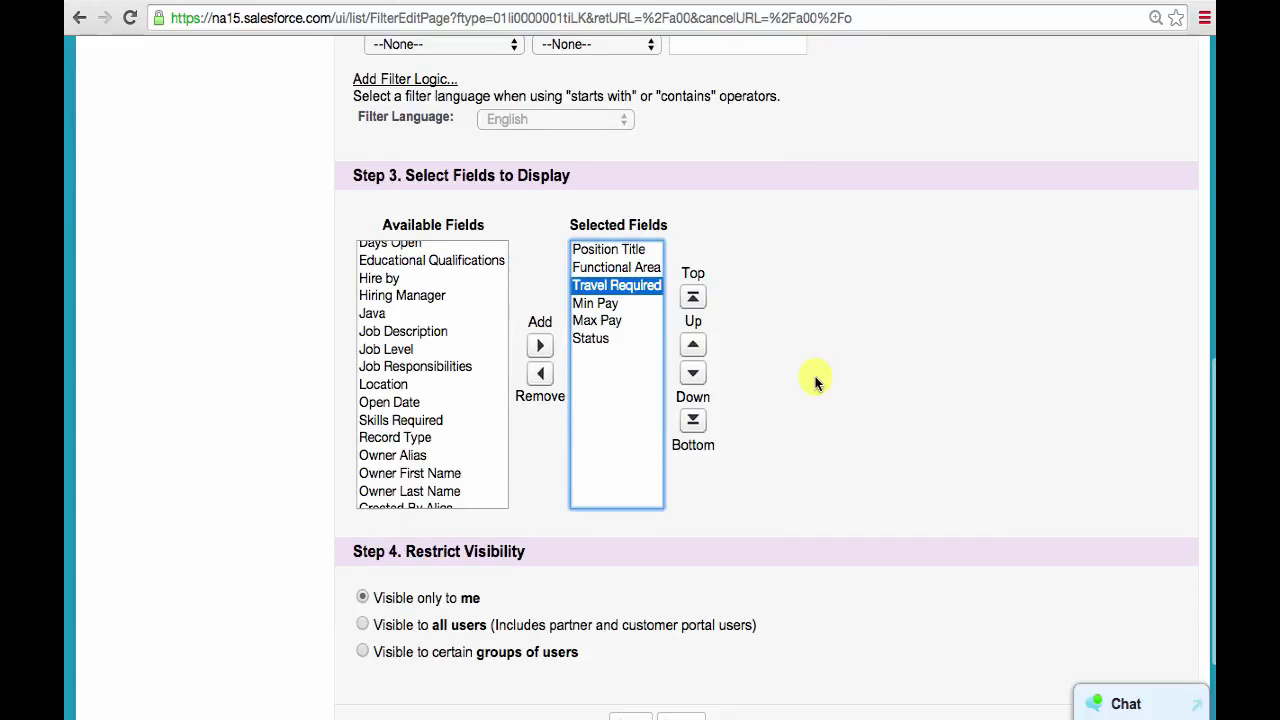
left_click(362, 648)
scroll(1000, 478, "down", 2)
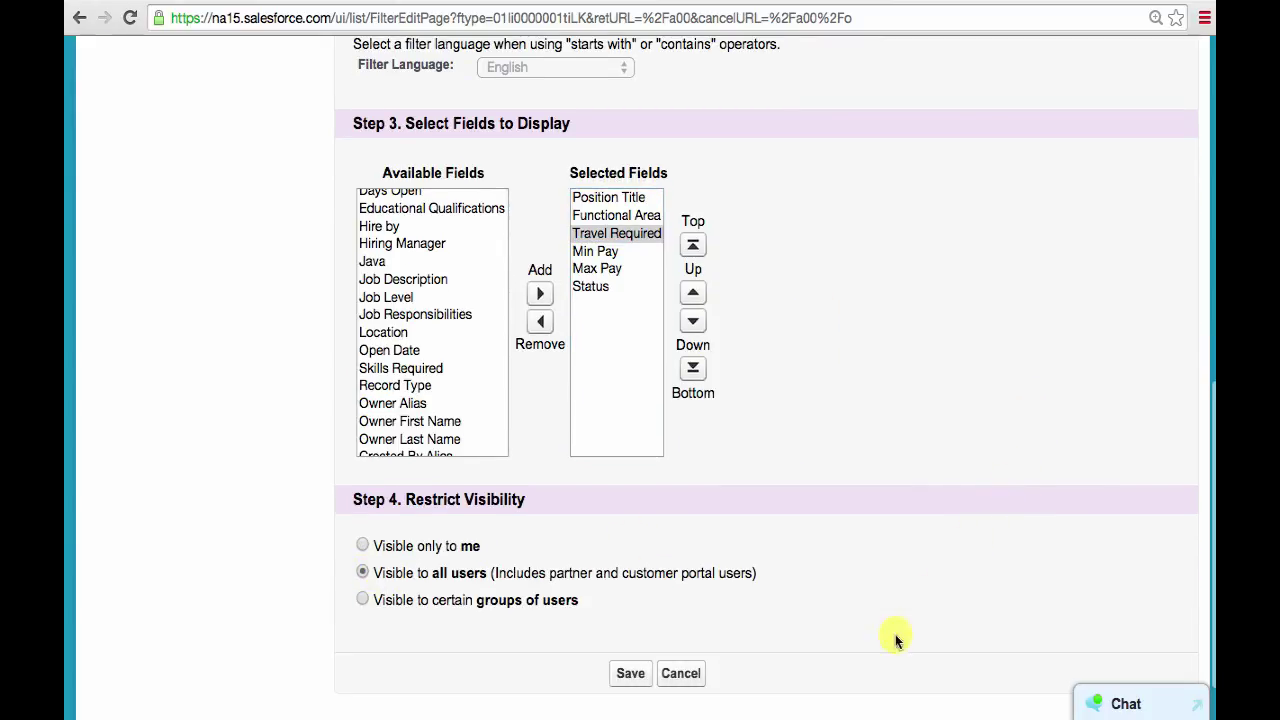
left_click(640, 676)
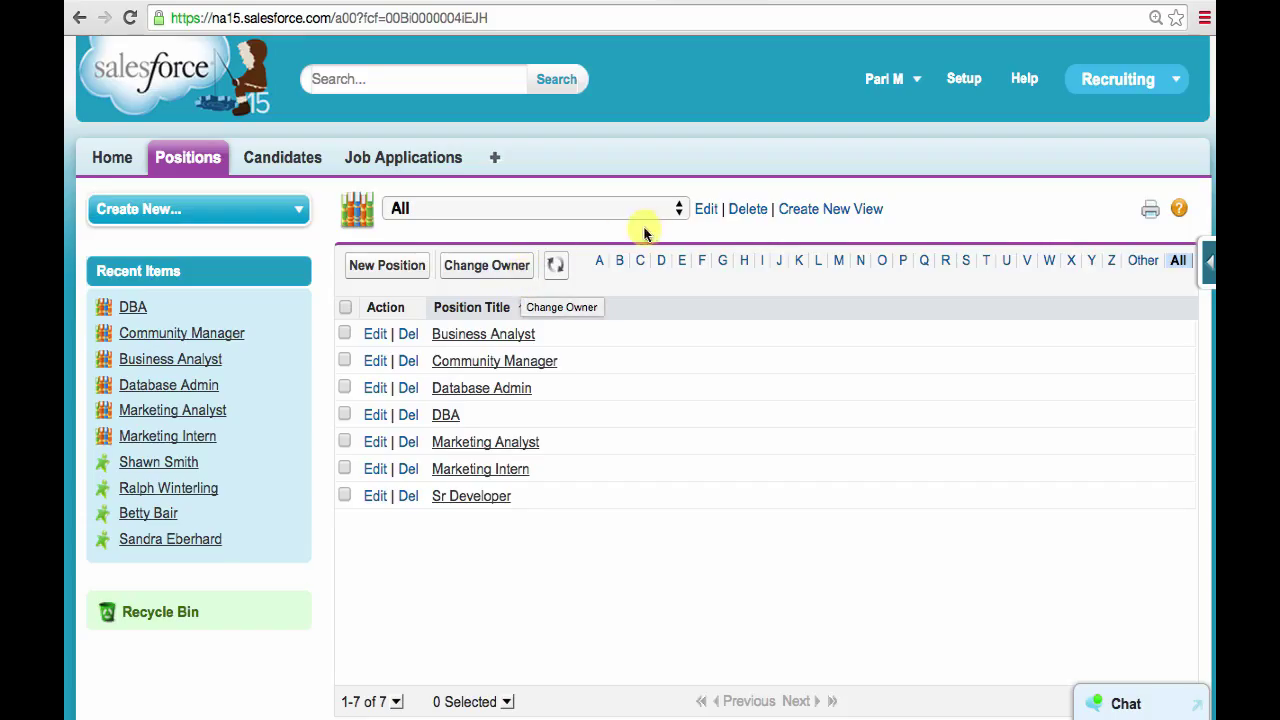
left_click(678, 208)
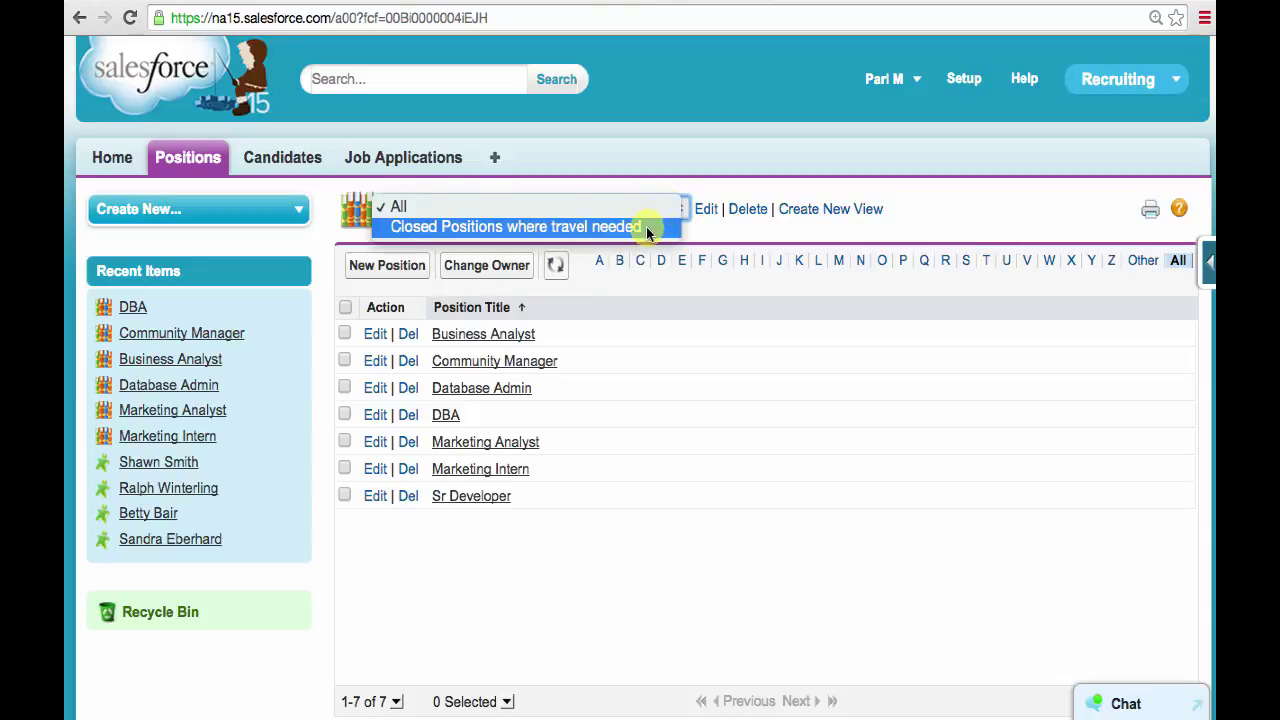
left_click(646, 227)
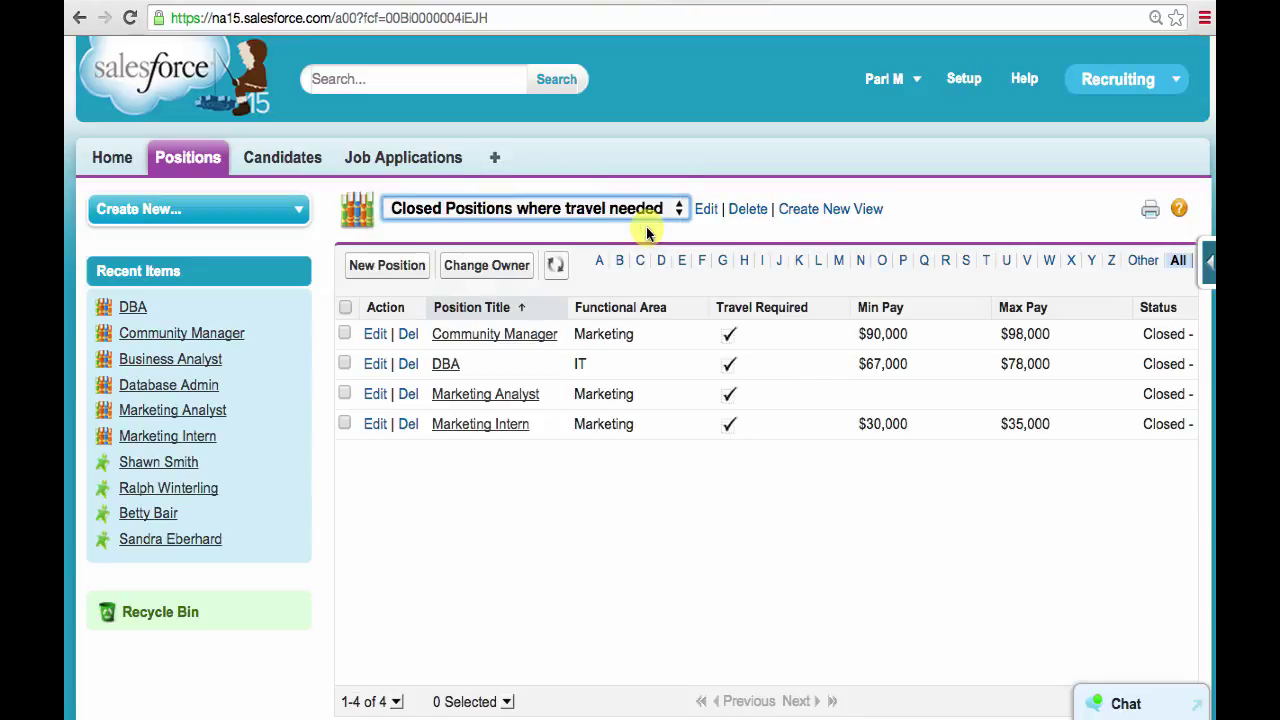
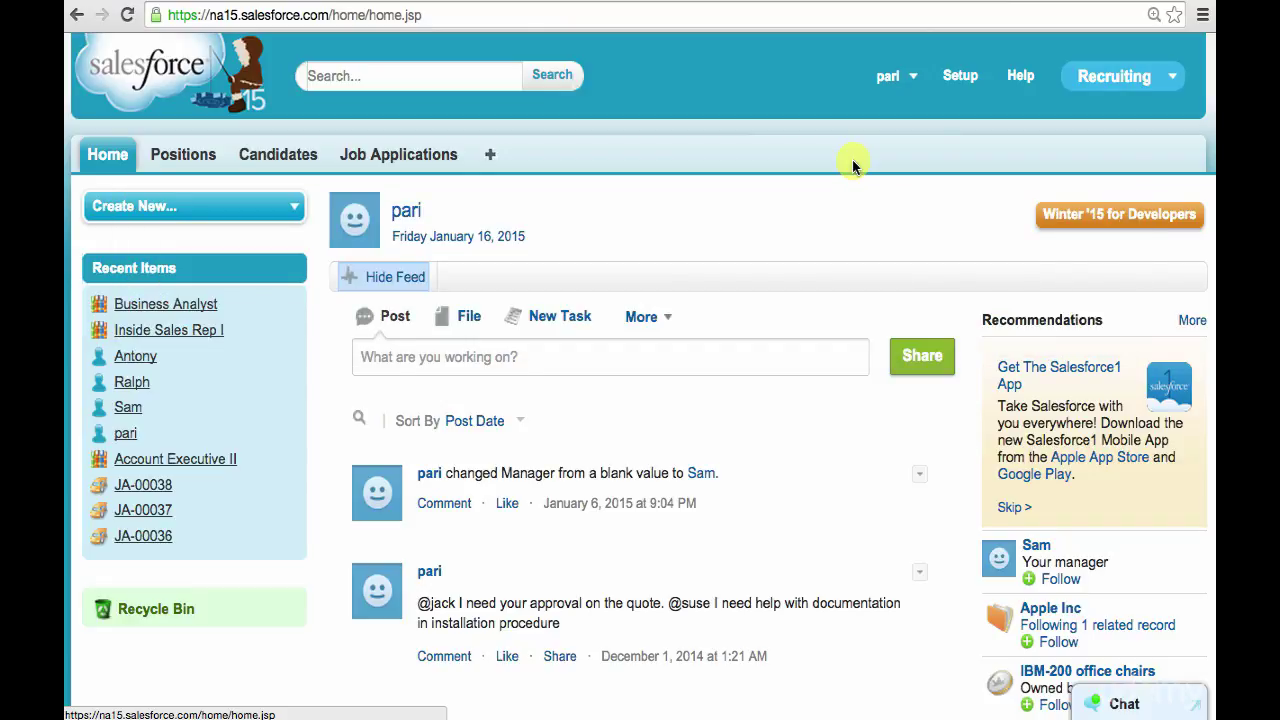
Step: Start a new plain-text email template from Setup's Email Templates list
left_click(960, 76)
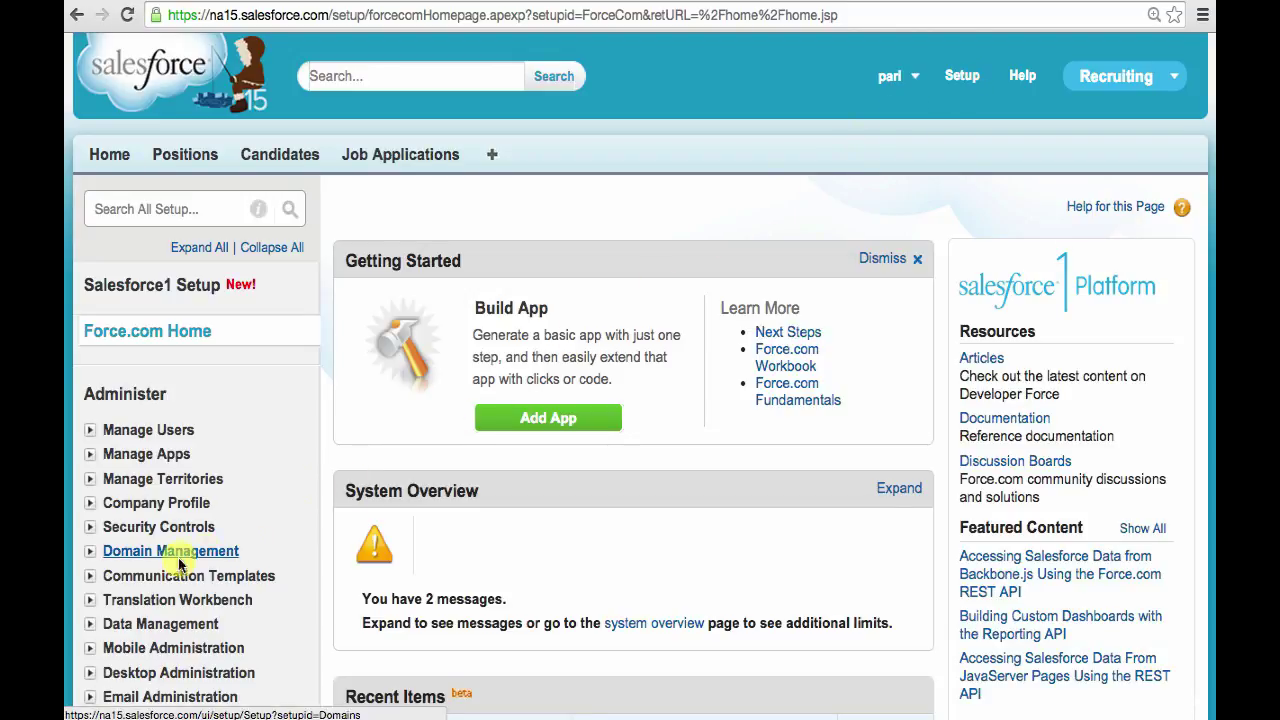
left_click(90, 577)
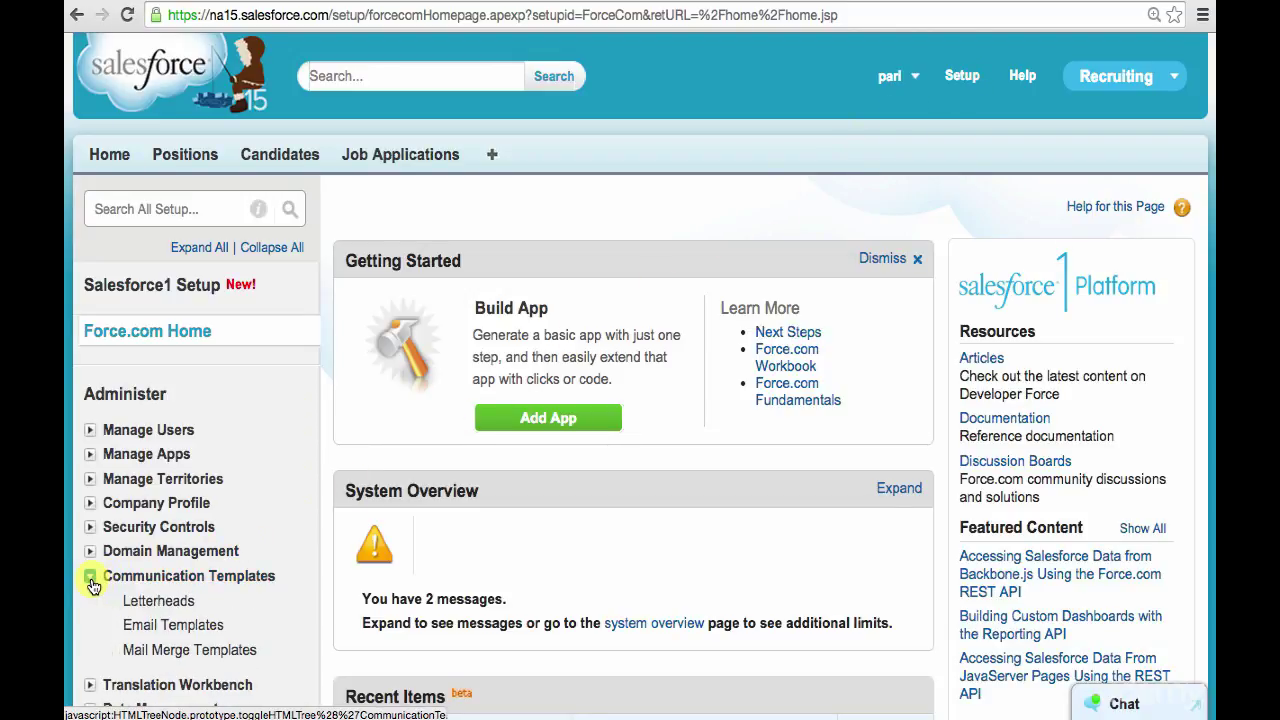
left_click(140, 624)
left_click(662, 419)
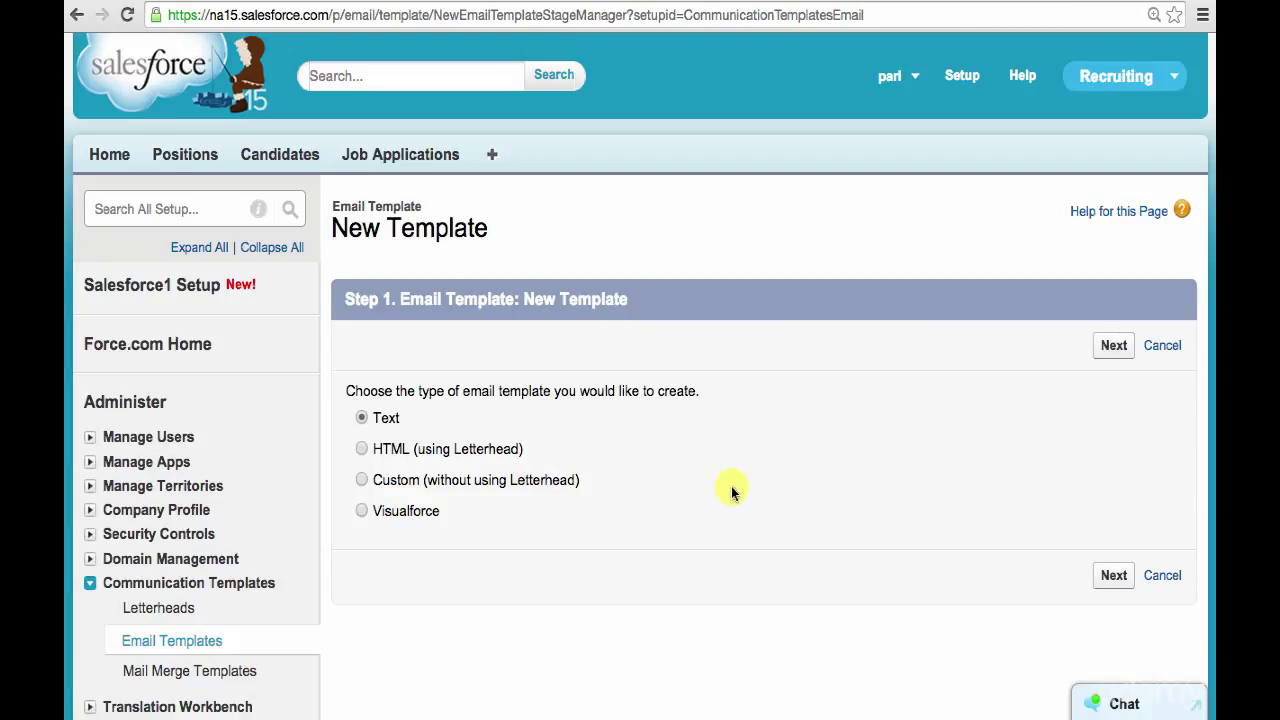
left_click(1108, 577)
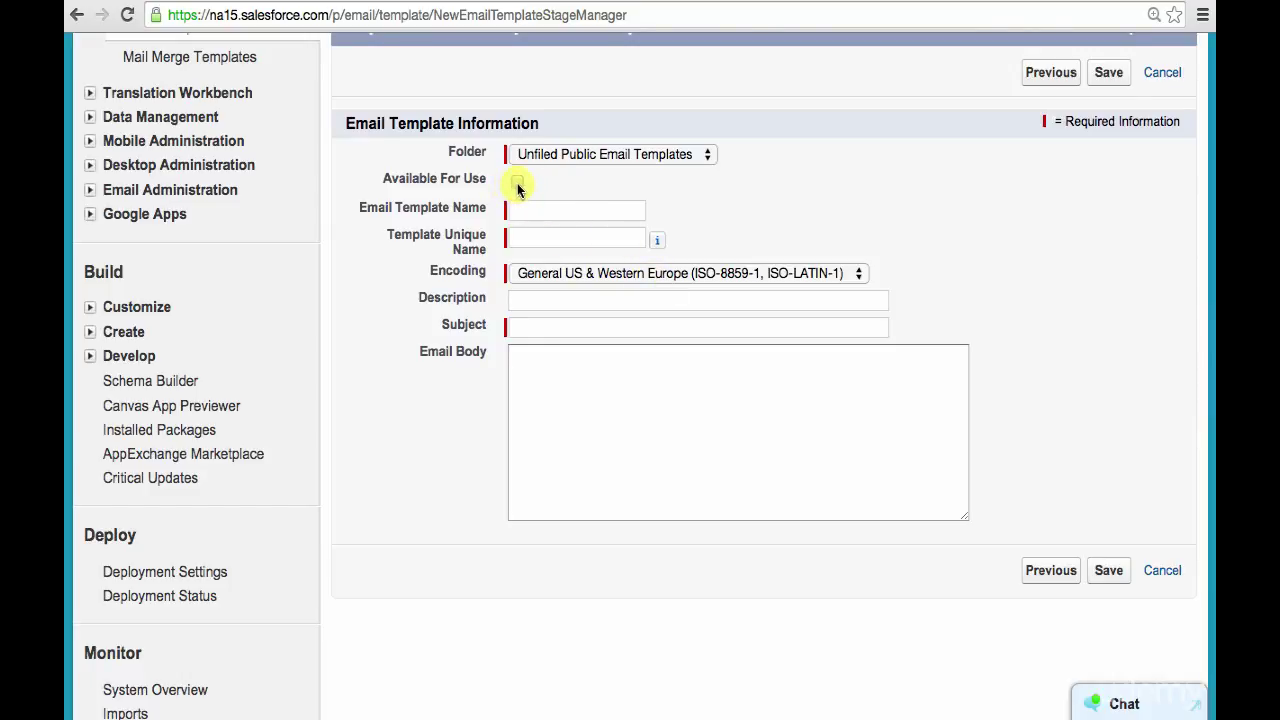
Step: Mark the template available for use, naming it 'New Position Approval' with subject 'New Position requires approval'
left_click(517, 183)
key("Tab")
type("New Position Appro")
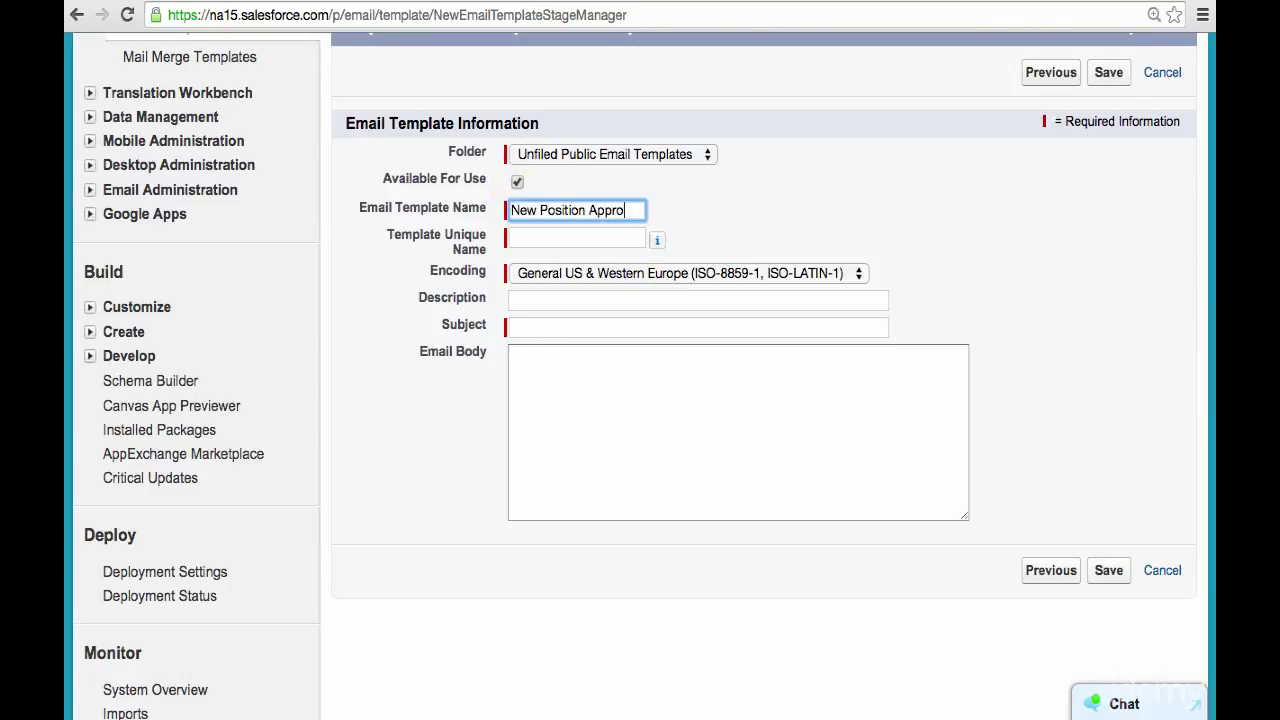
type("val")
key("Tab")
key("Tab")
key("Tab")
key("Tab")
type("New Positio")
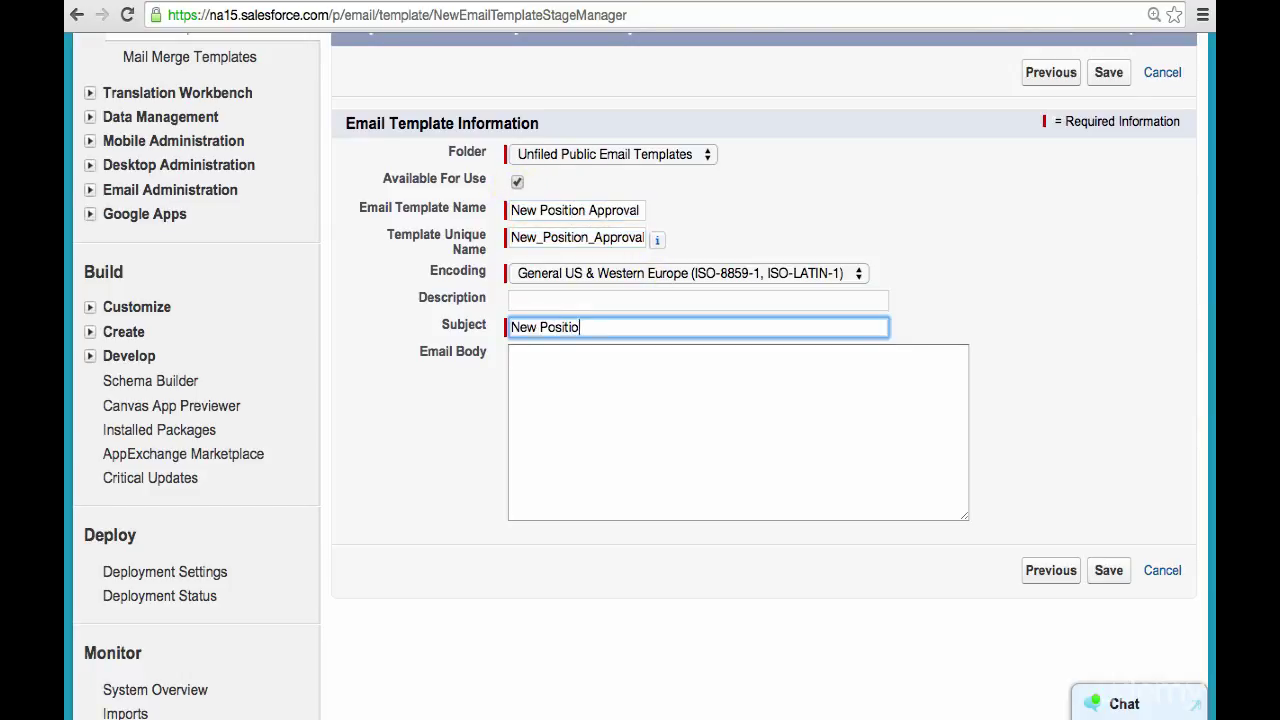
type("n requires approval")
Step: Write the approval request body with {!Position__c.Link} and 'Thanks!', then save the template
key("Tab")
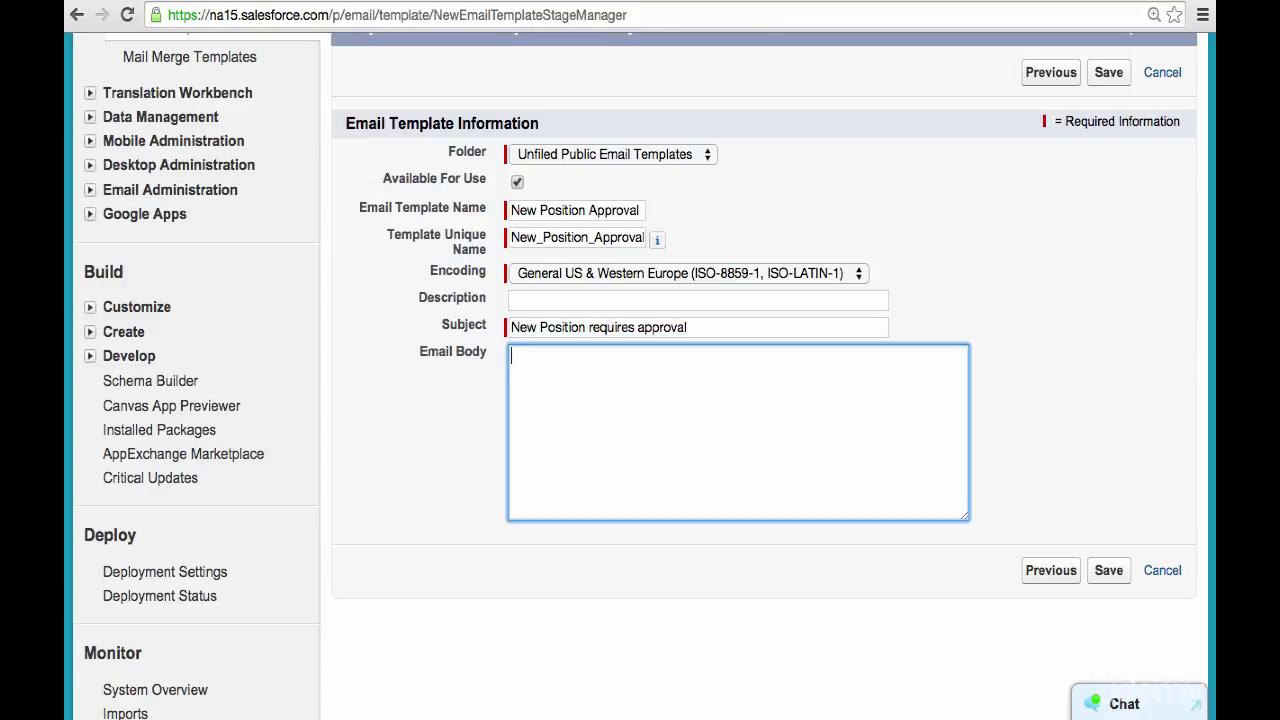
type("A new position record has bee")
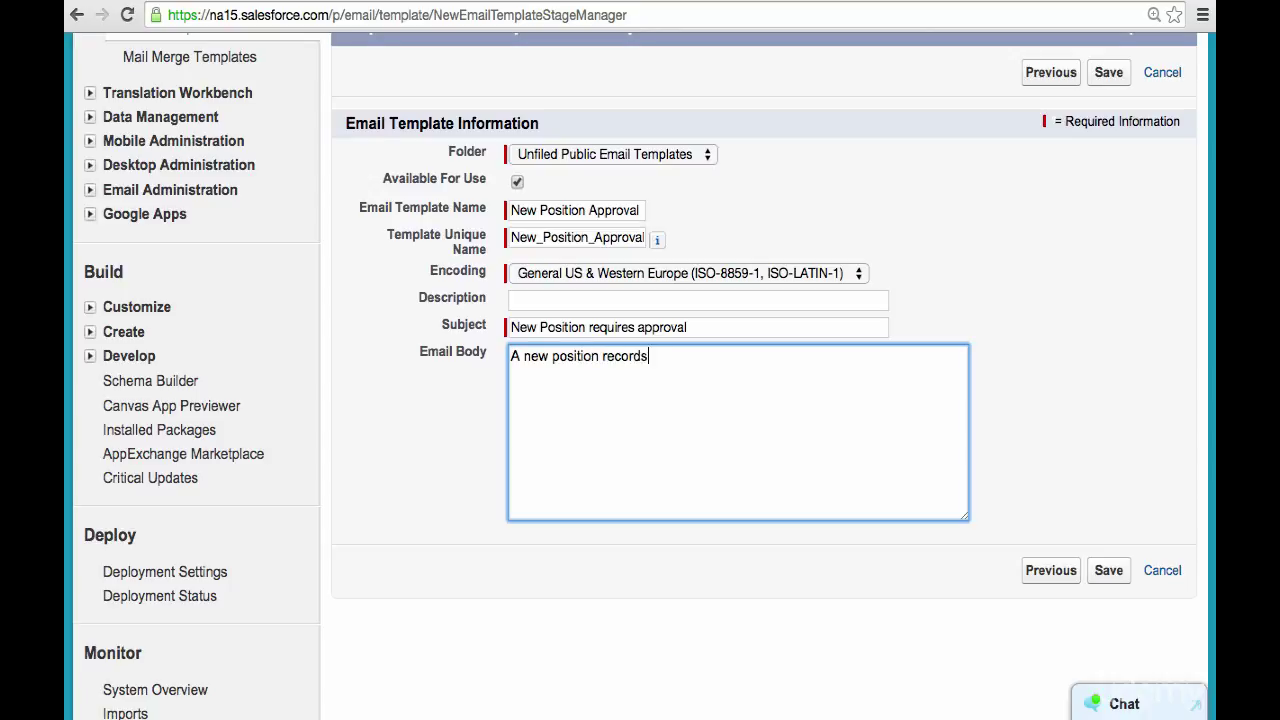
type("n submitted for your approval. ")
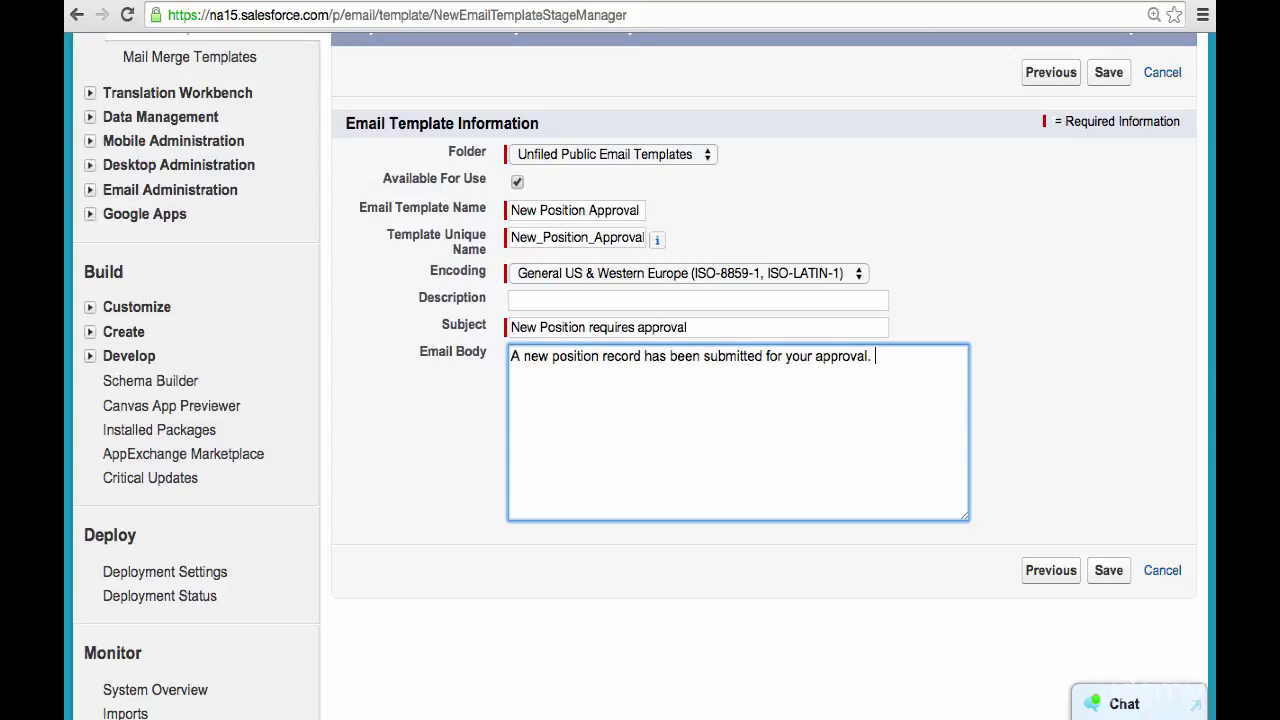
type("Please visit the link below and e")
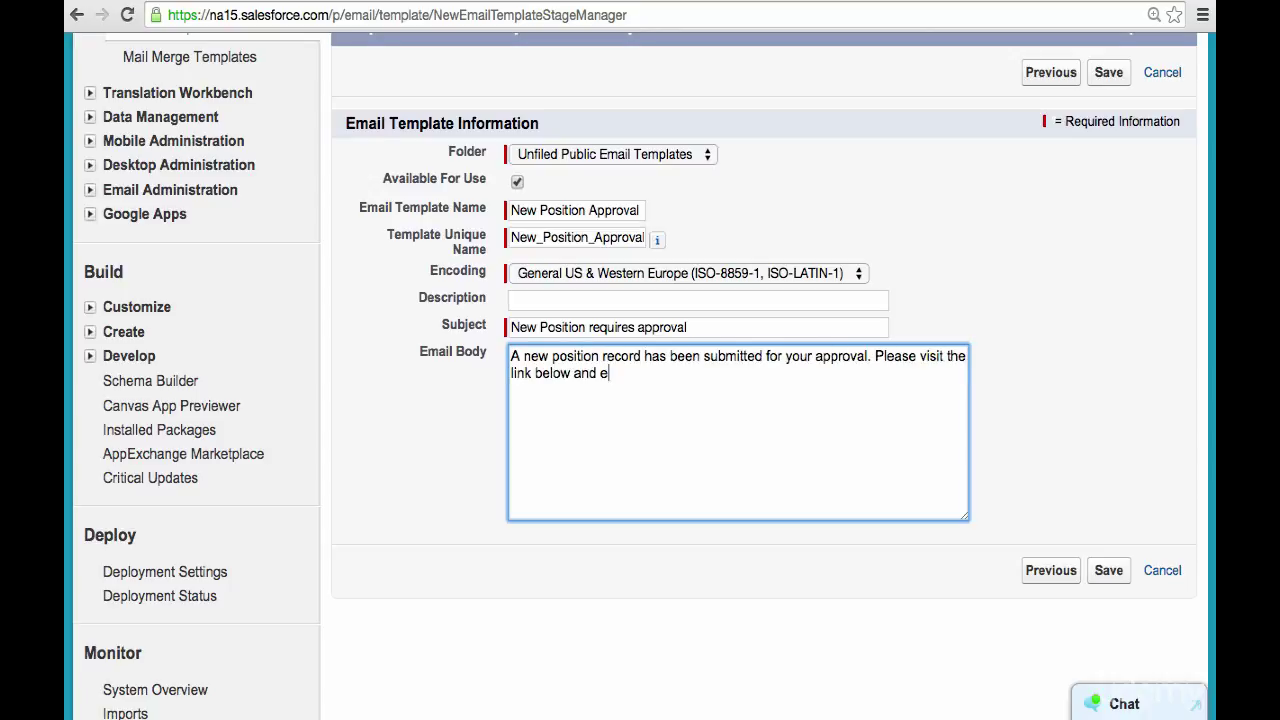
type("ither approve or reject it.")
key("Return")
key("Return")
type("{")
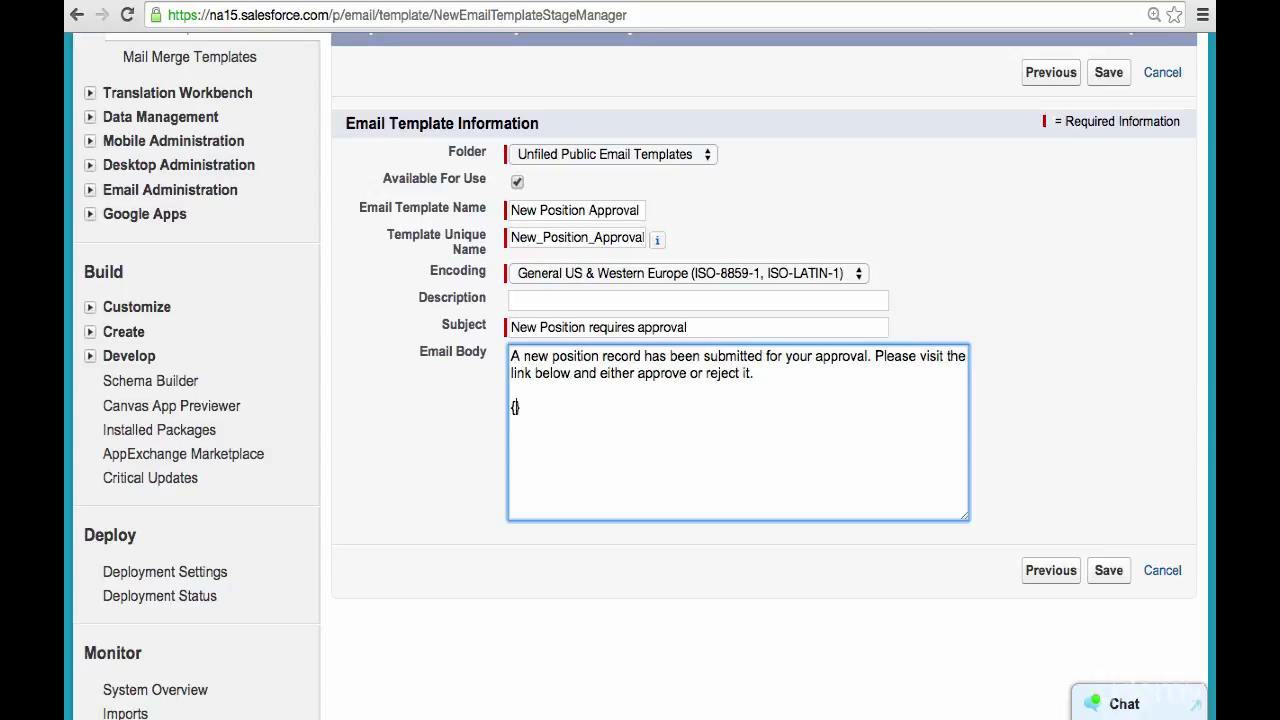
type("!Position__c.Link}")
key("Return")
key("Return")
type("Thanks!")
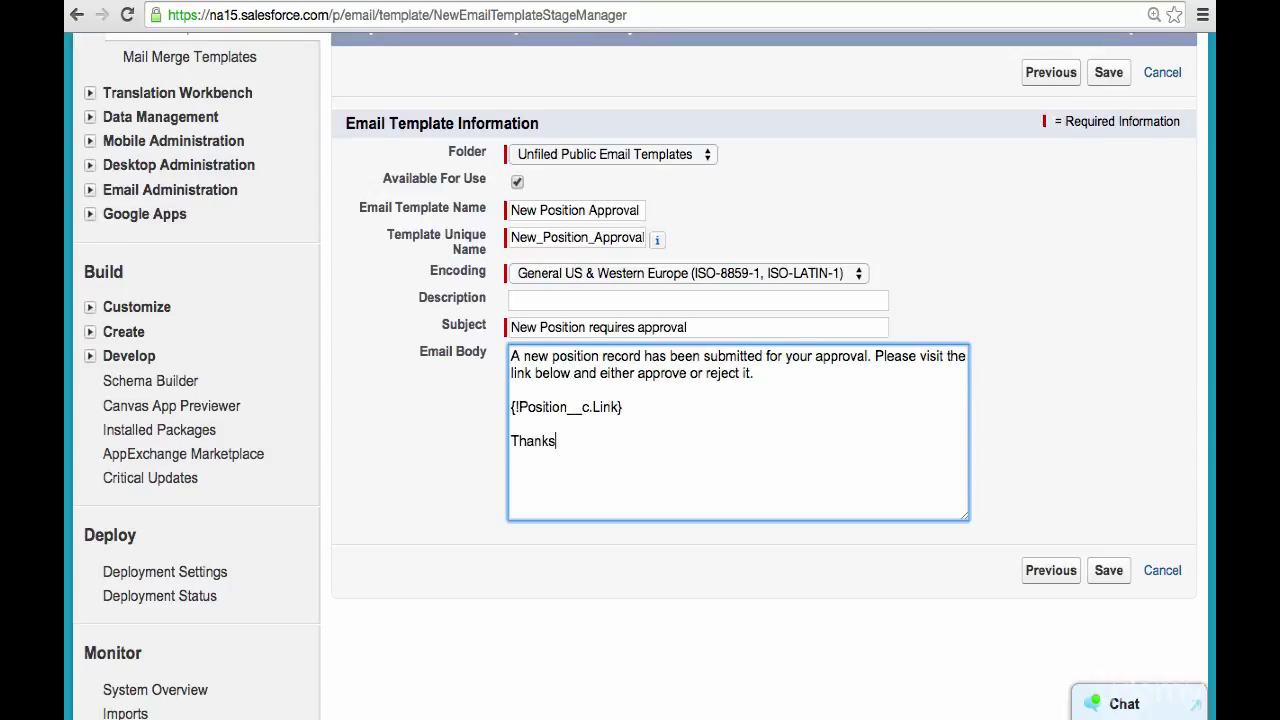
left_click(1105, 575)
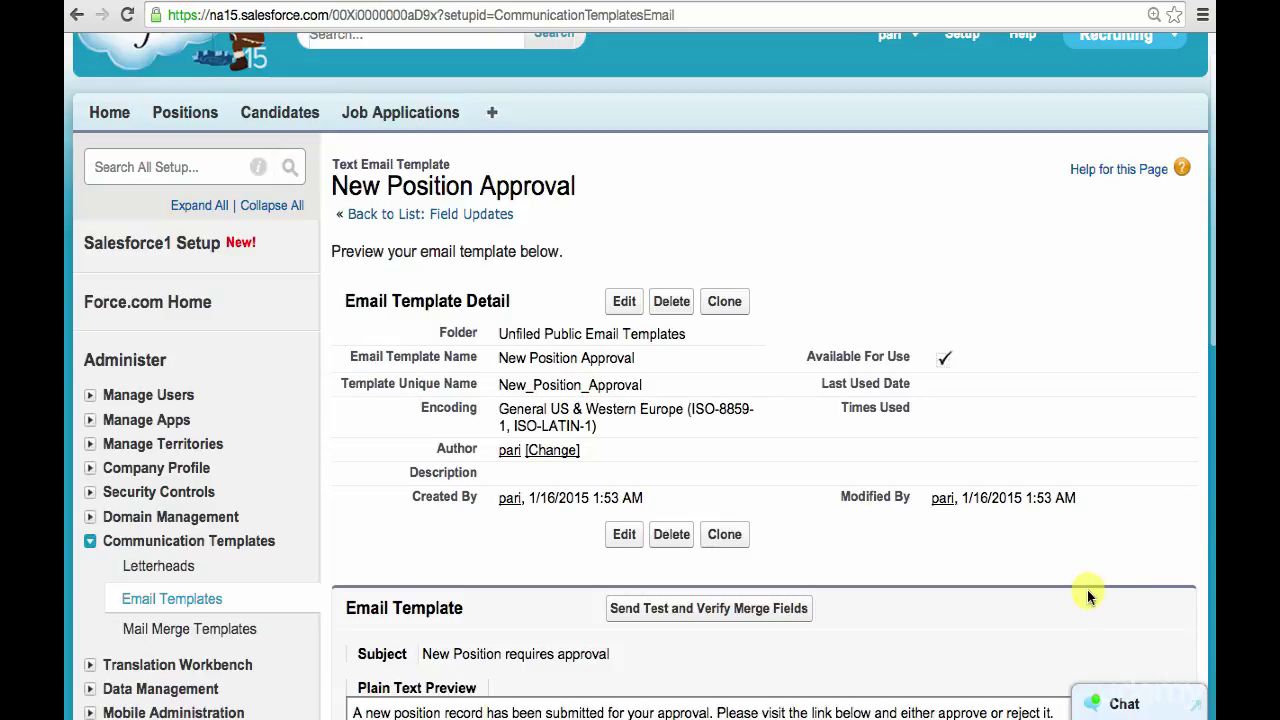
Step: Find and open the Approval Processes setup page by searching 'appr'
left_click(202, 170)
type("appr")
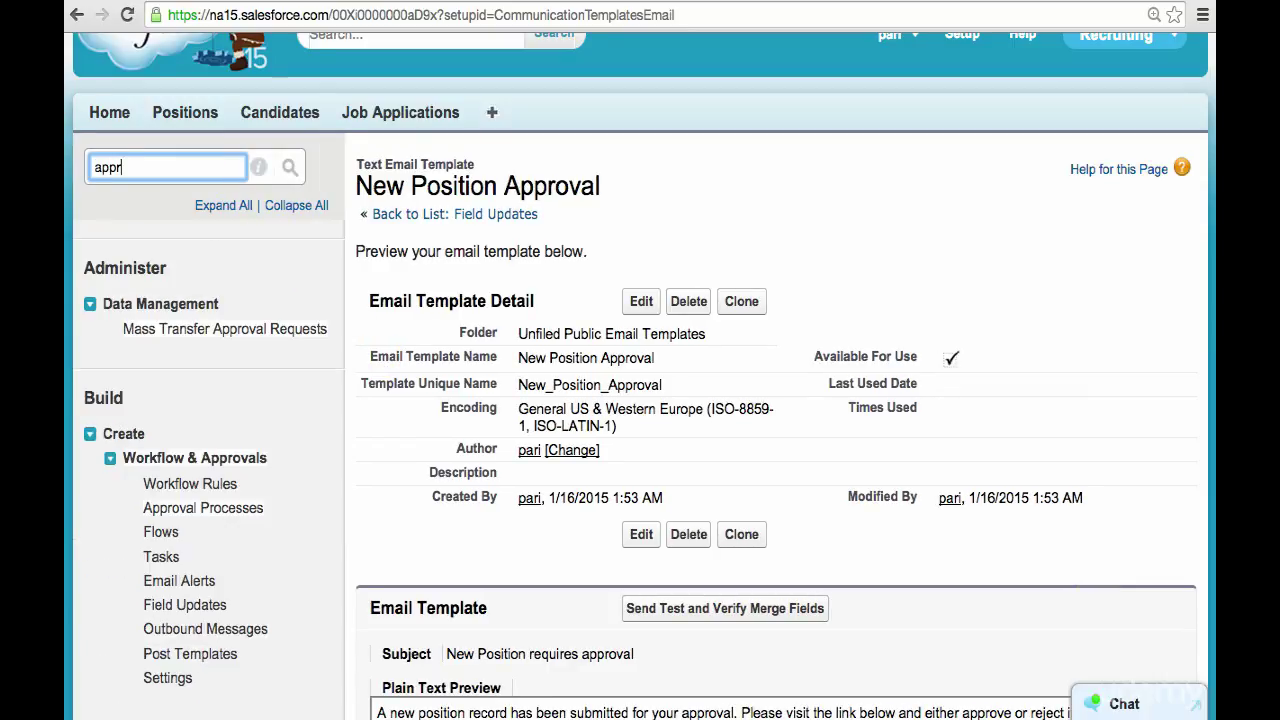
scroll(221, 372, "down", 1)
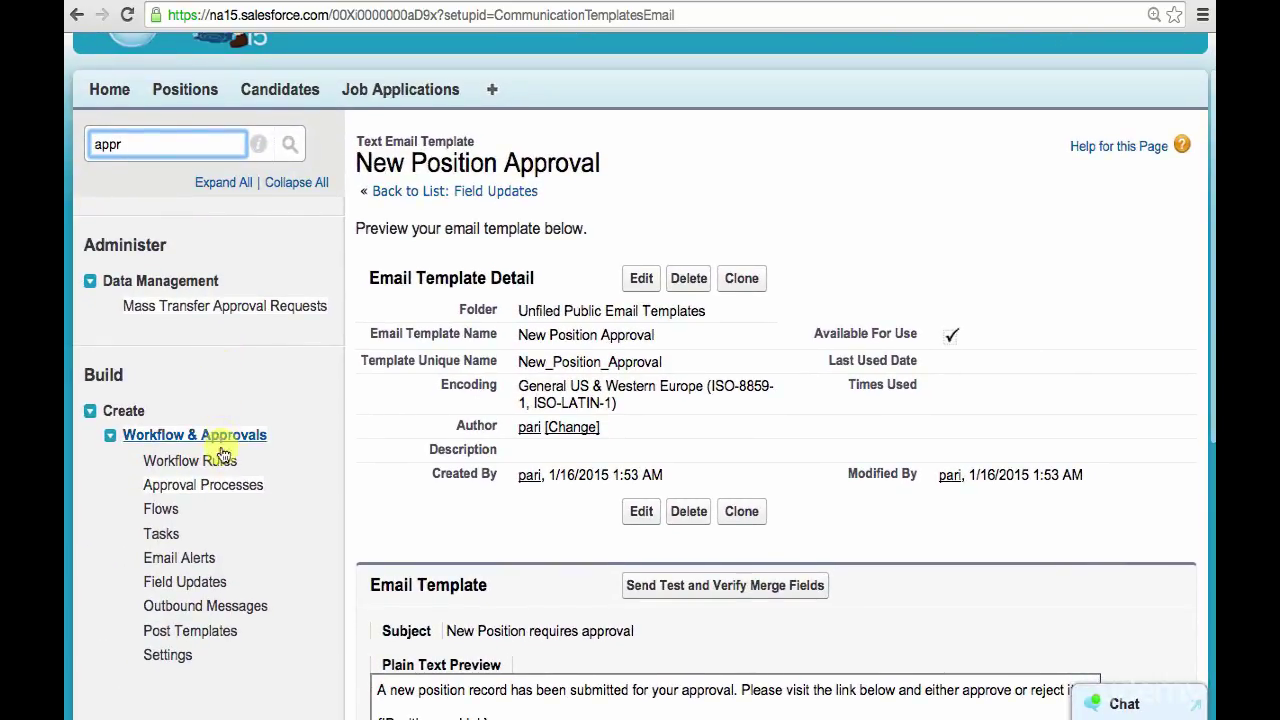
left_click(218, 486)
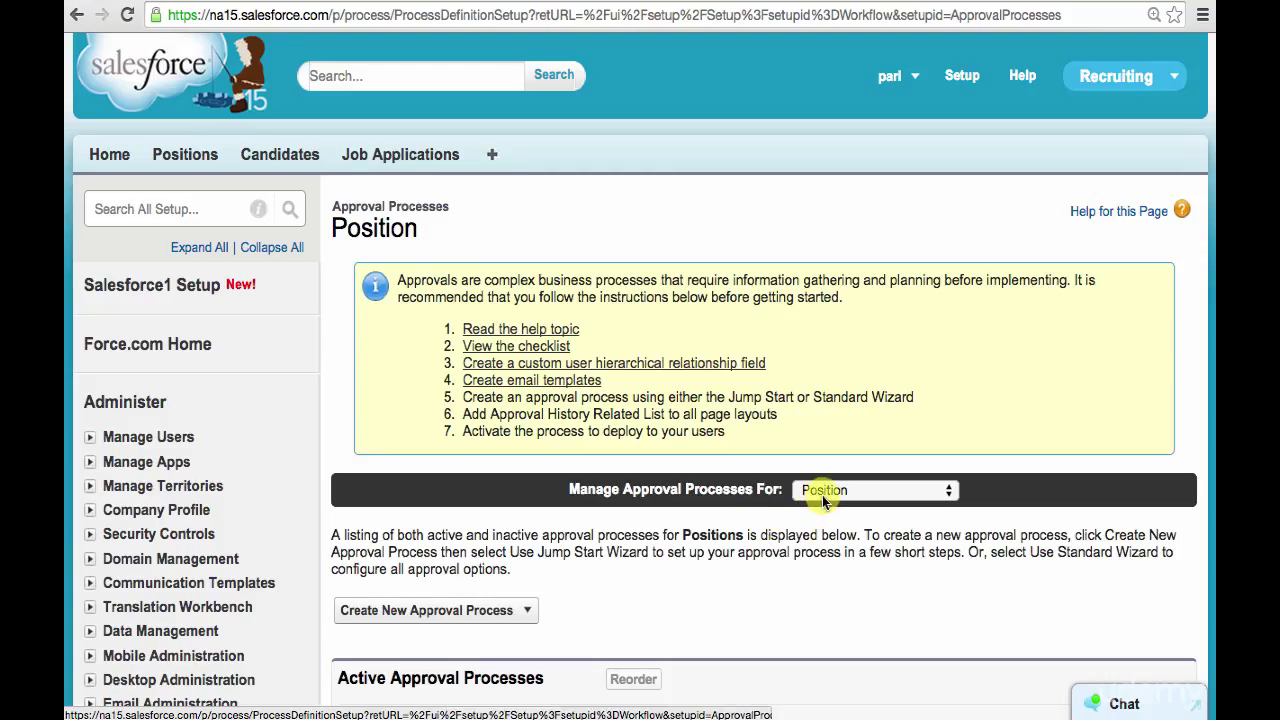
Step: Keep Position as the object and launch the Standard Setup Wizard for a new approval process
left_click(818, 501)
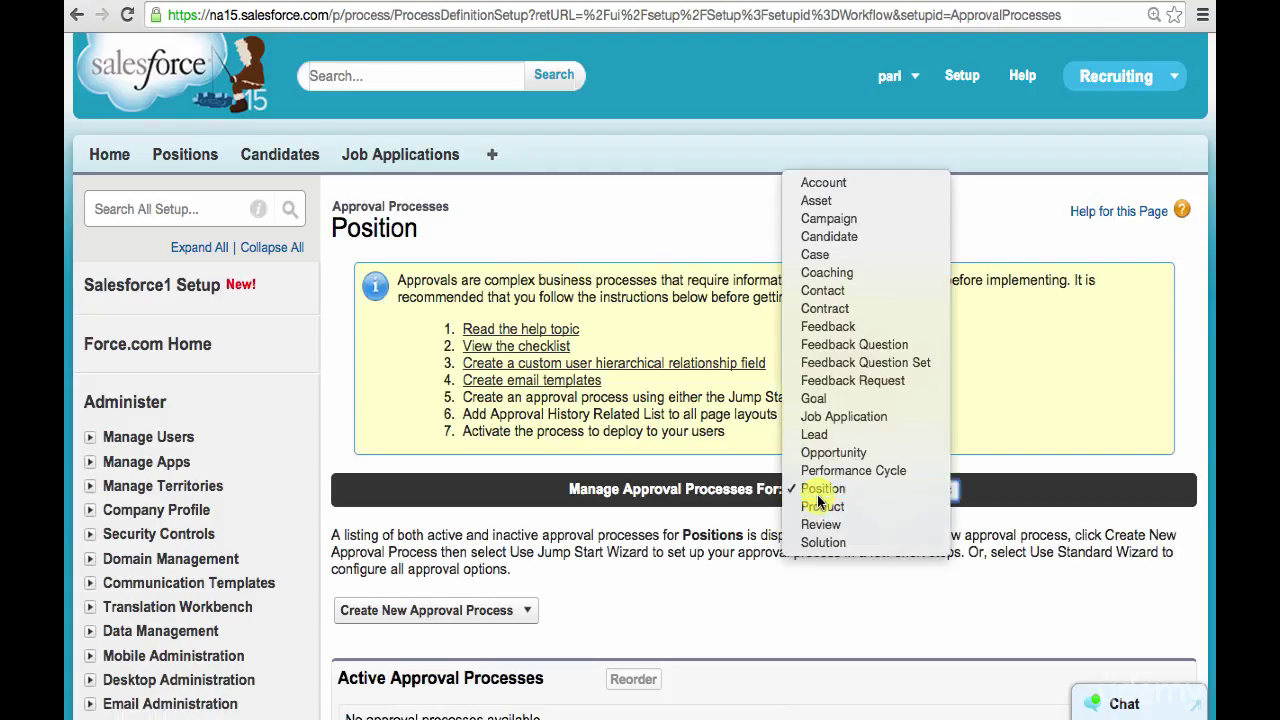
left_click(808, 493)
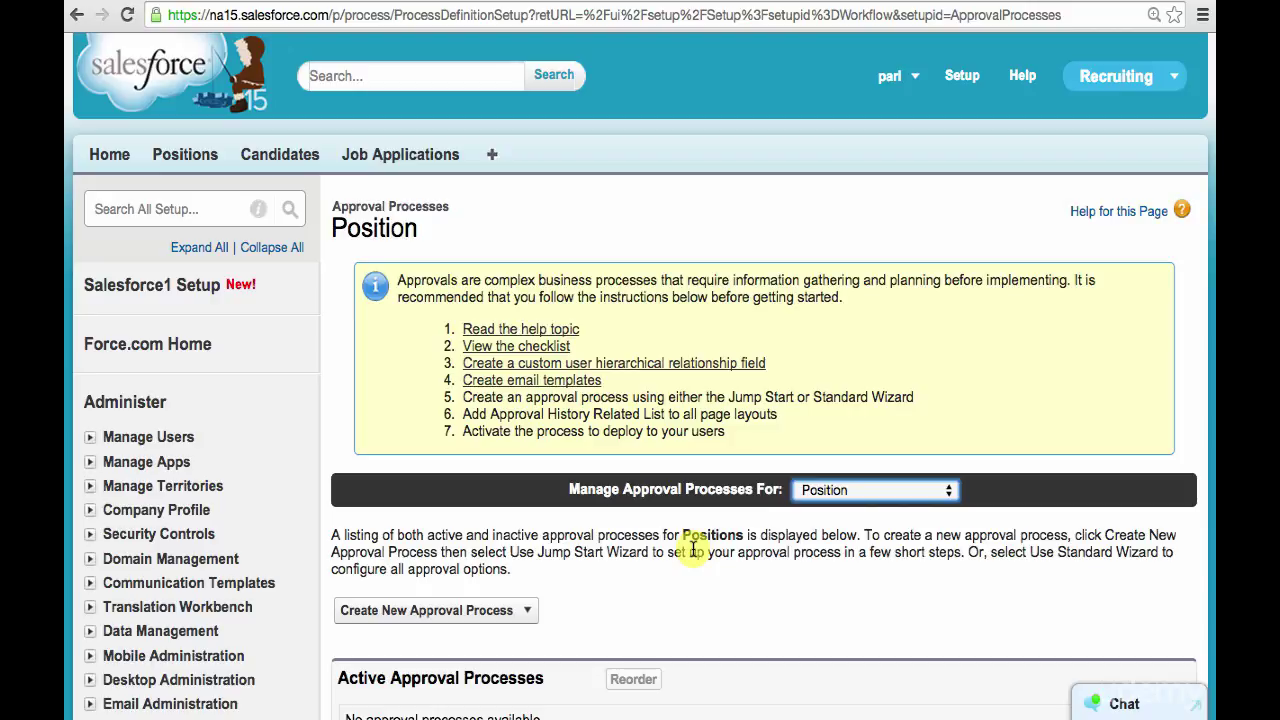
left_click(528, 611)
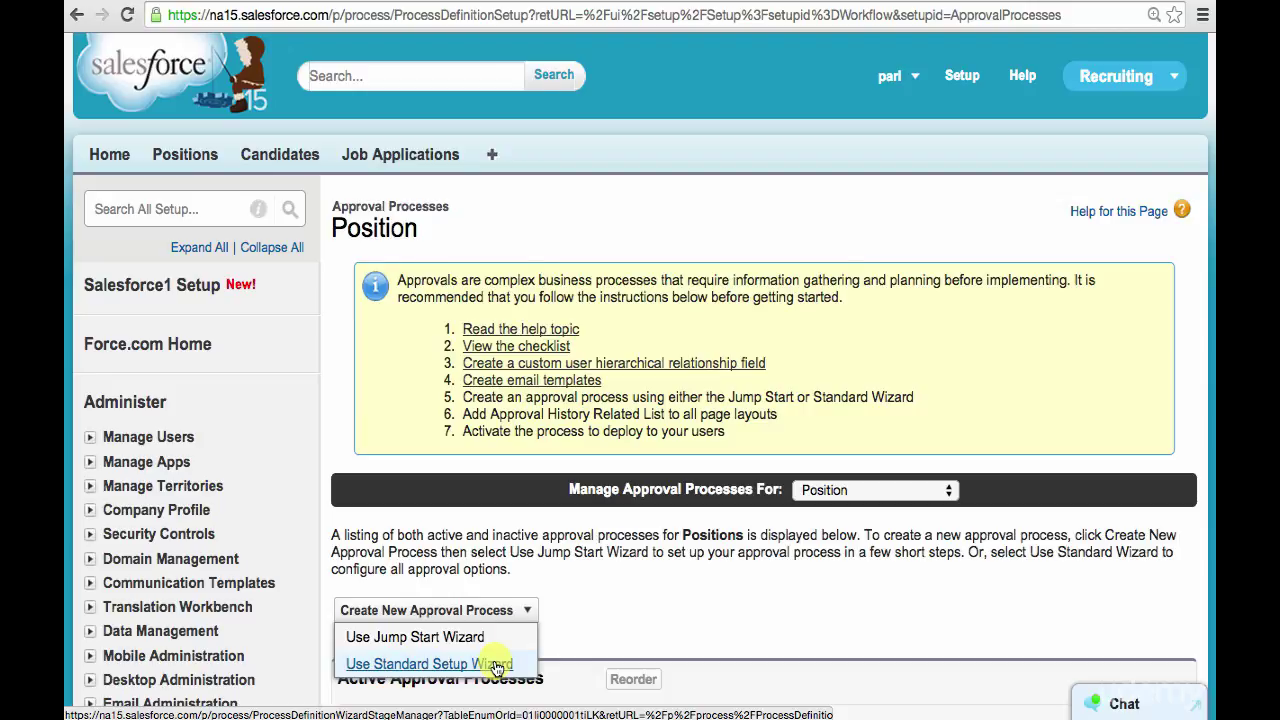
left_click(497, 664)
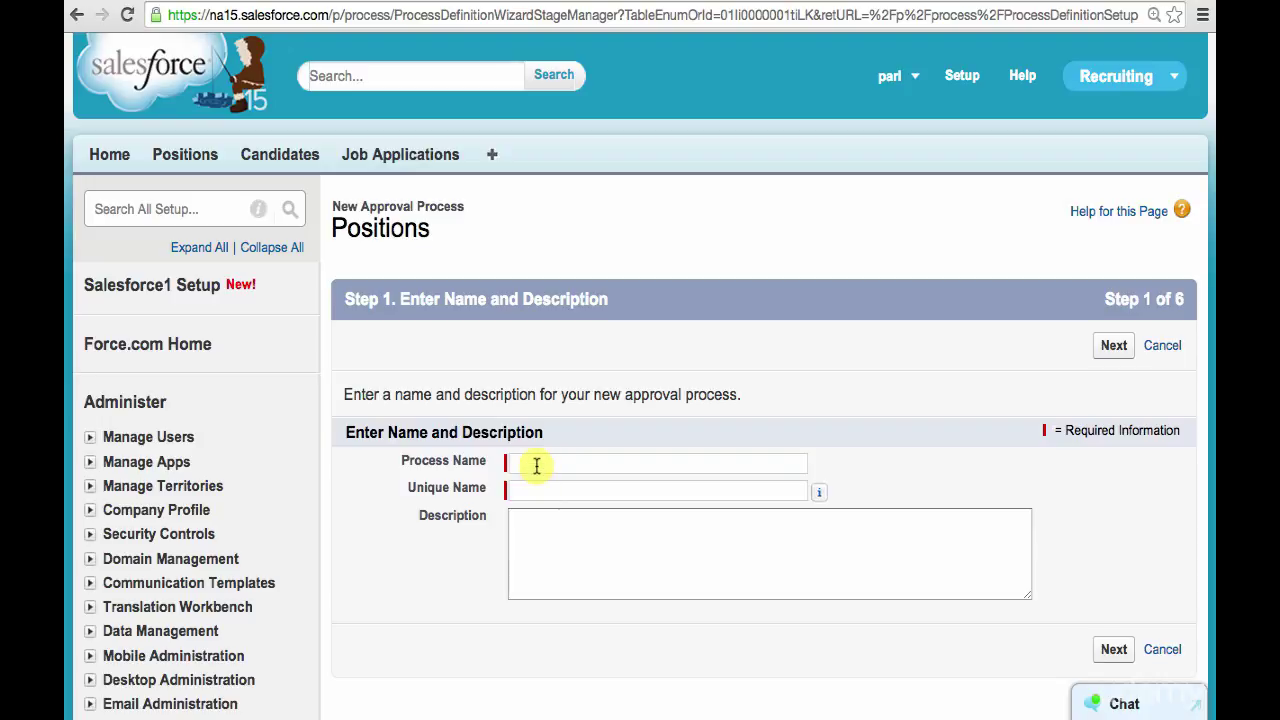
Step: Enter process name 'Approve New Position Record', keep the auto unique name, and paste the description
left_click(536, 466)
type("App")
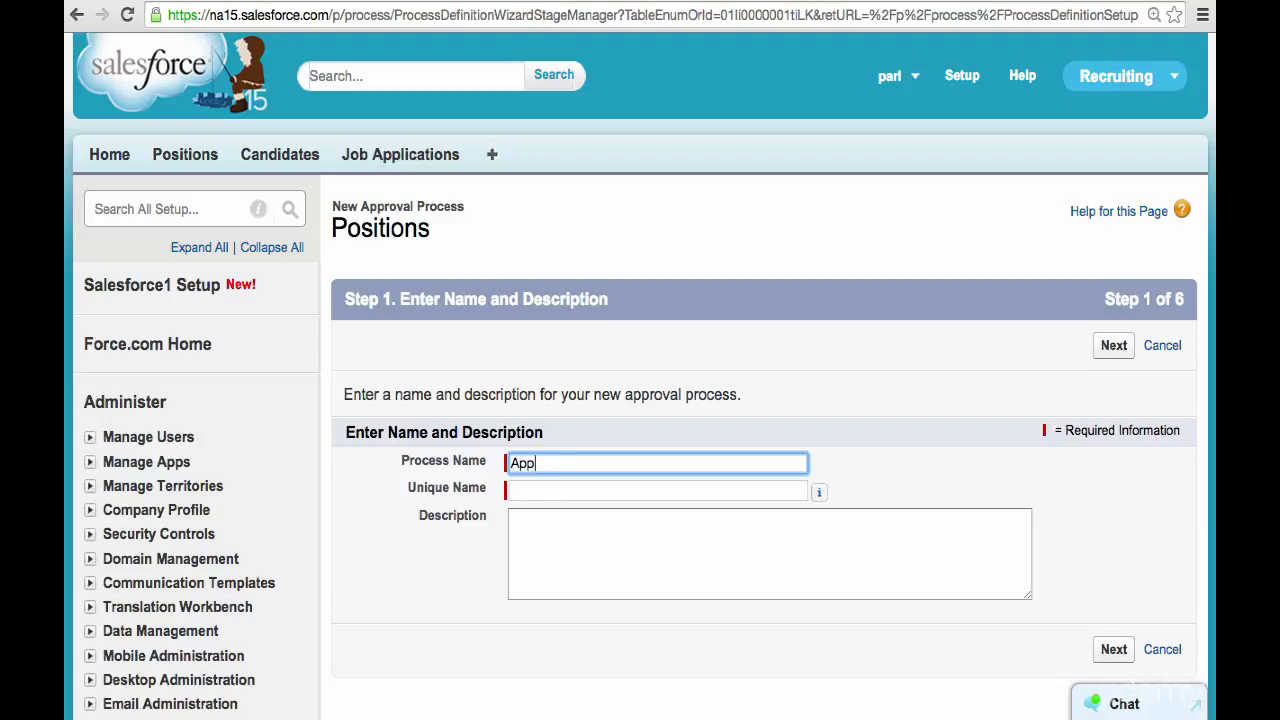
type("rove New Position Record")
key("Tab")
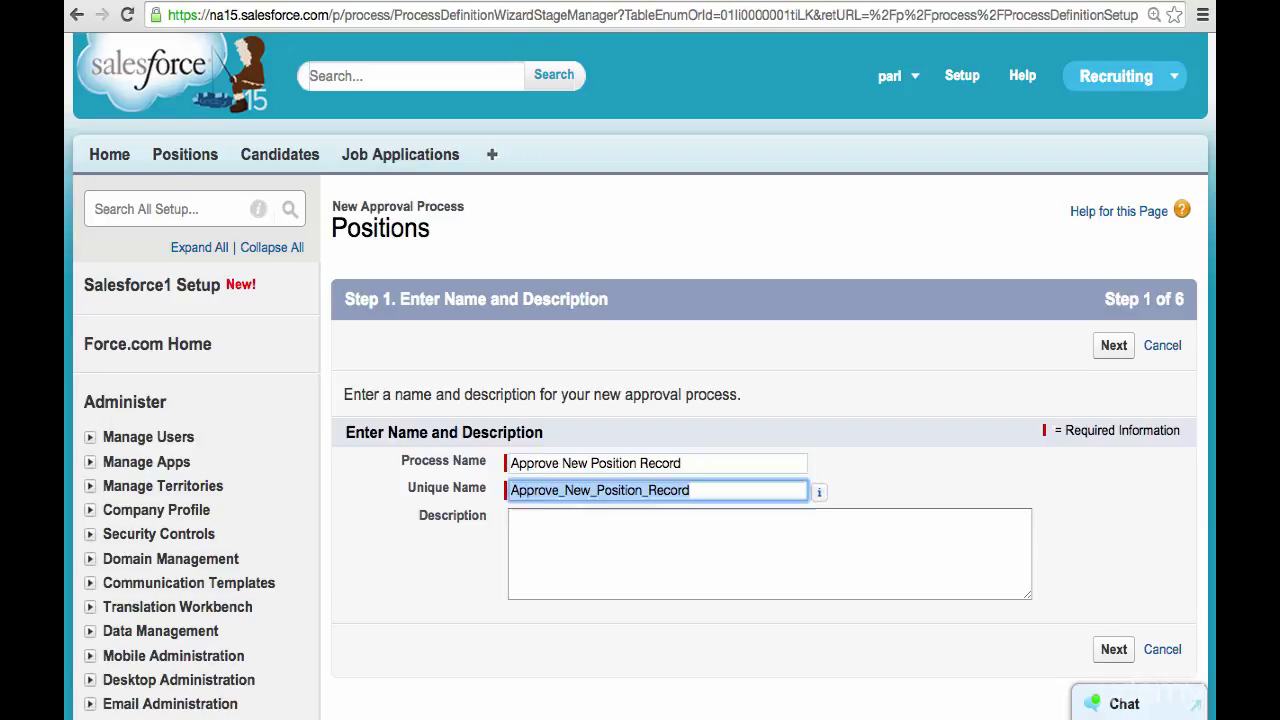
key("Tab")
type("Ensure that a manager approves any position that his or her employee creates, and that any position with a minimum salary of more than $150,000 is approved by the CEO.")
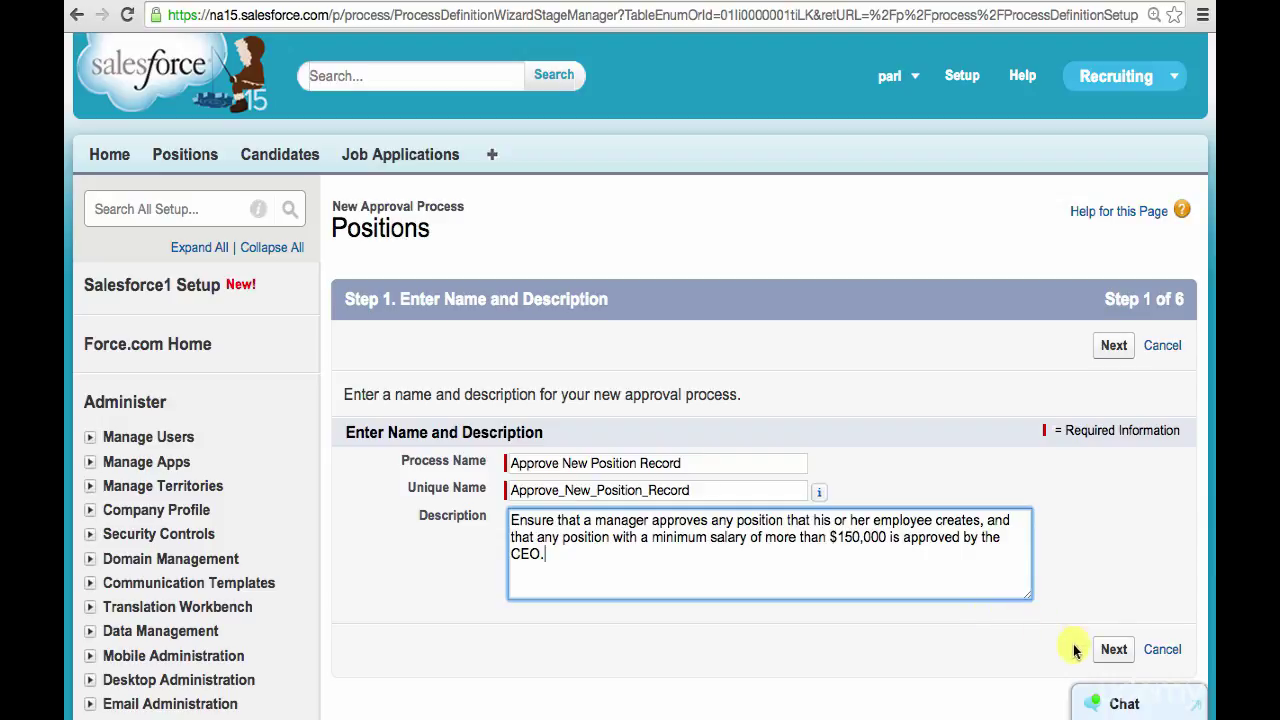
left_click(1112, 649)
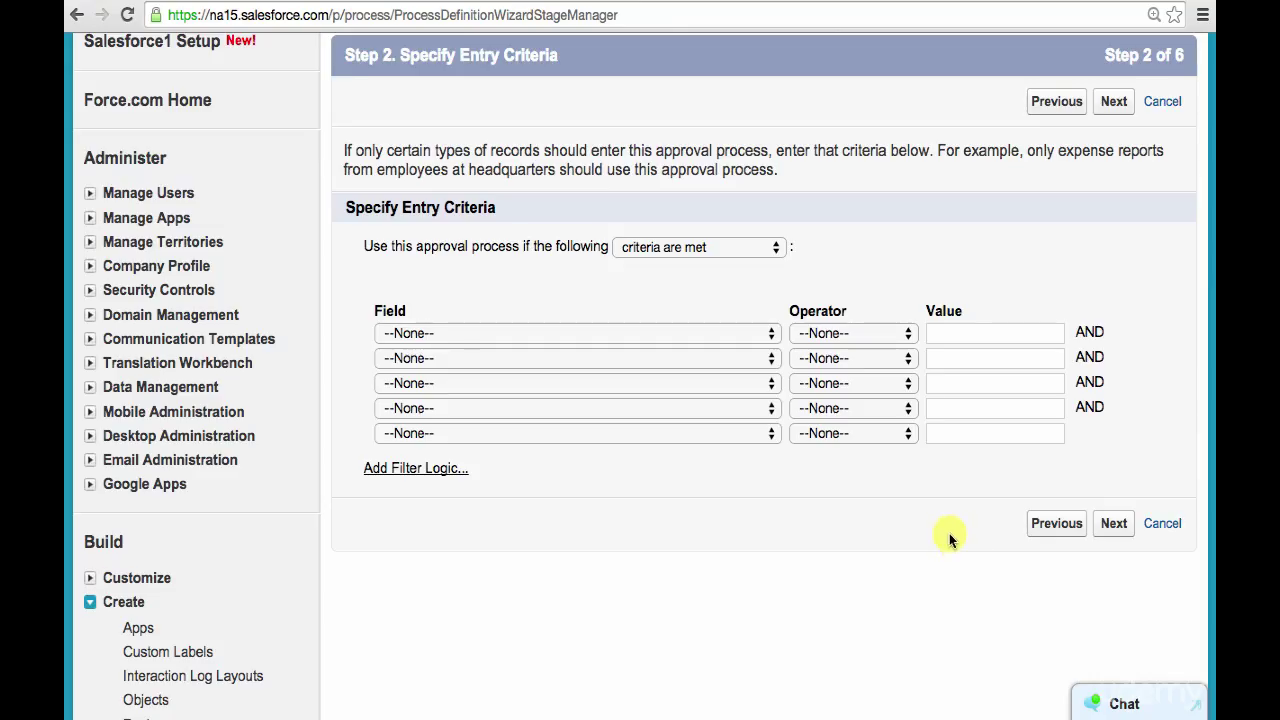
Step: Add the entry criterion Position: Status equals New Position
left_click(770, 334)
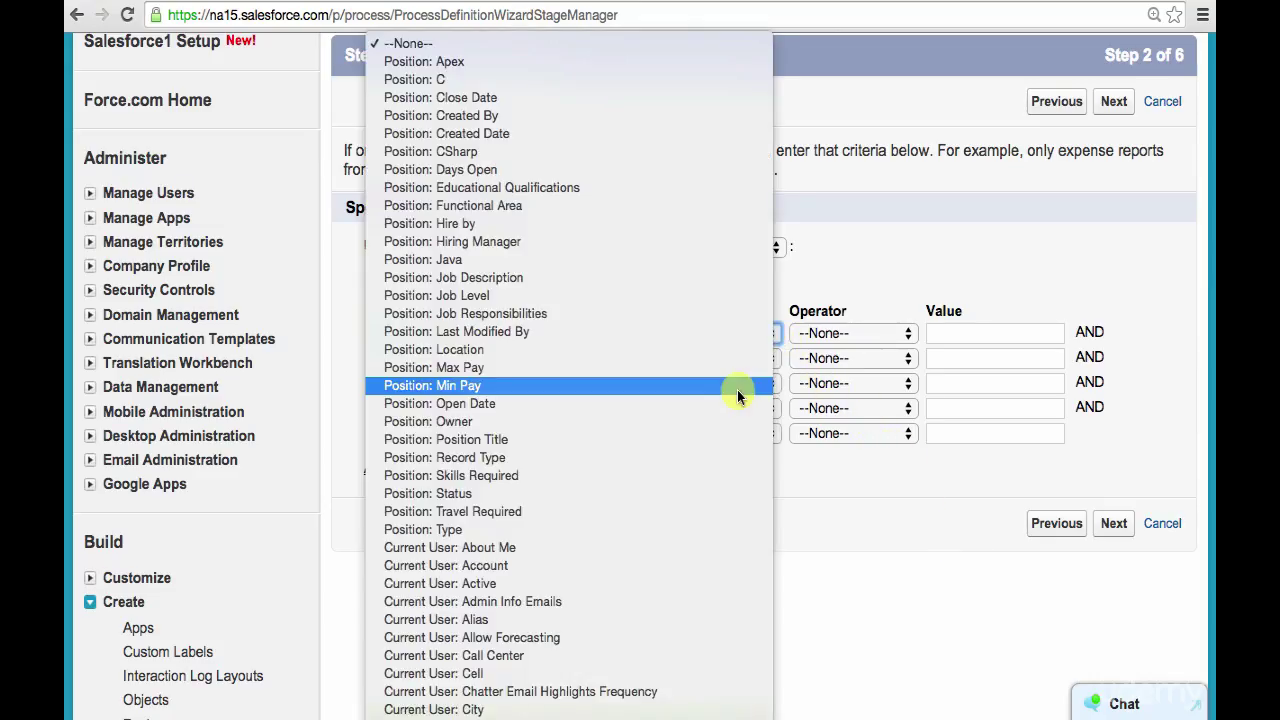
left_click(731, 487)
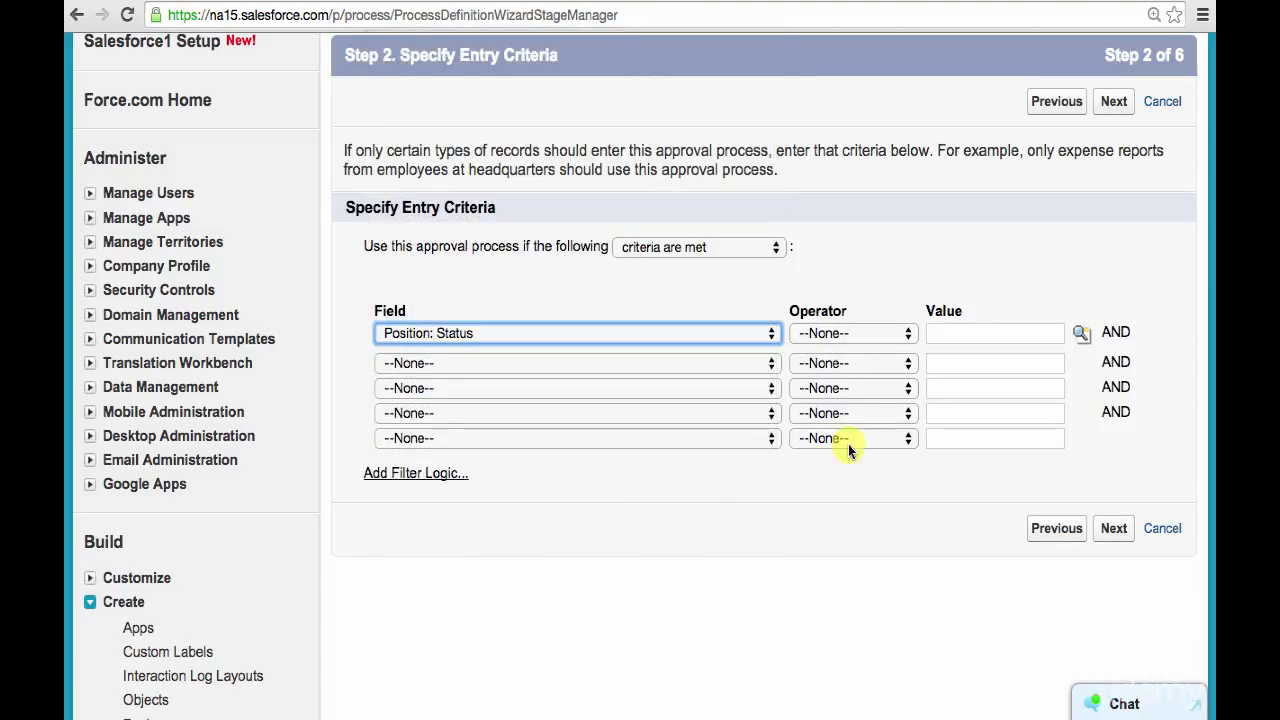
left_click(872, 333)
left_click(874, 352)
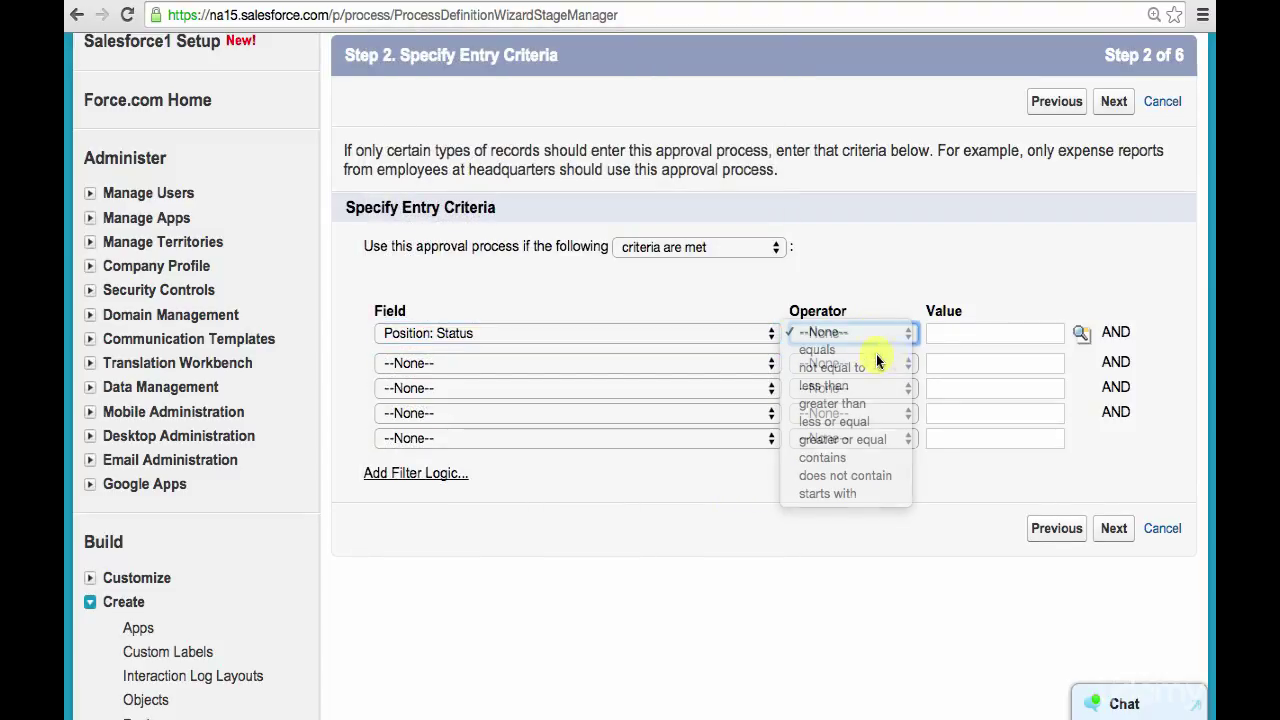
left_click(1081, 333)
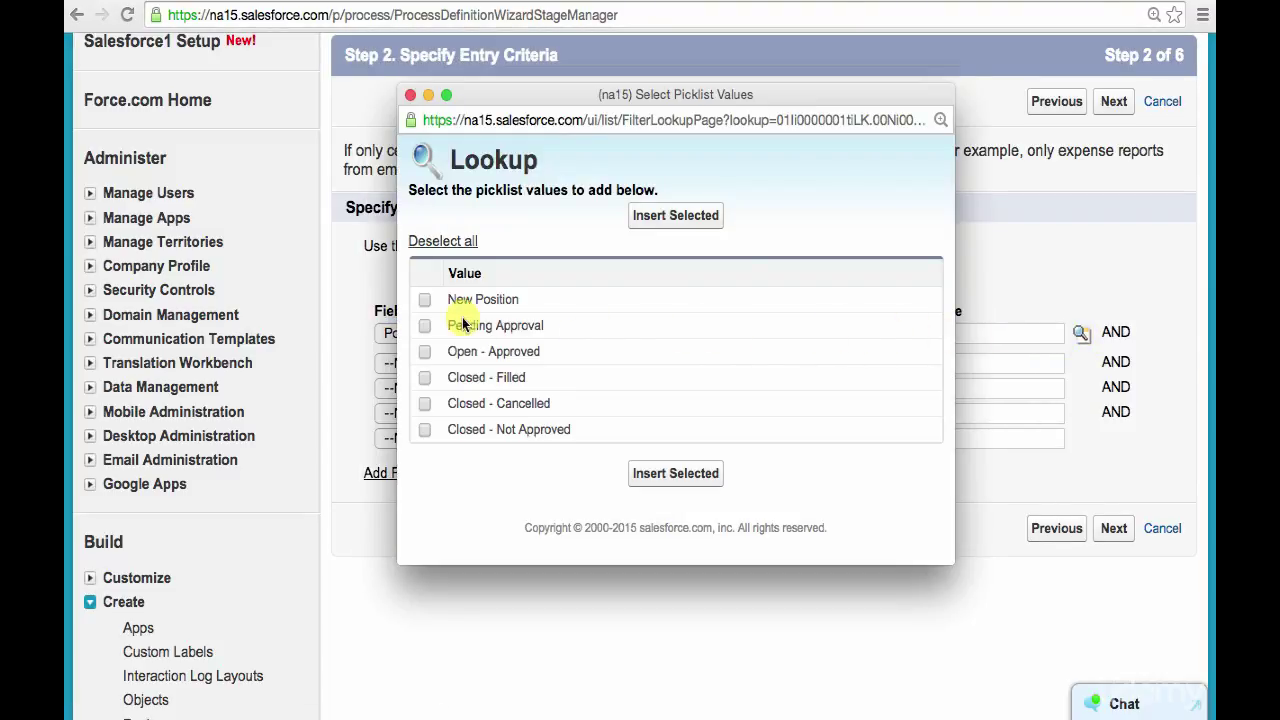
left_click(424, 300)
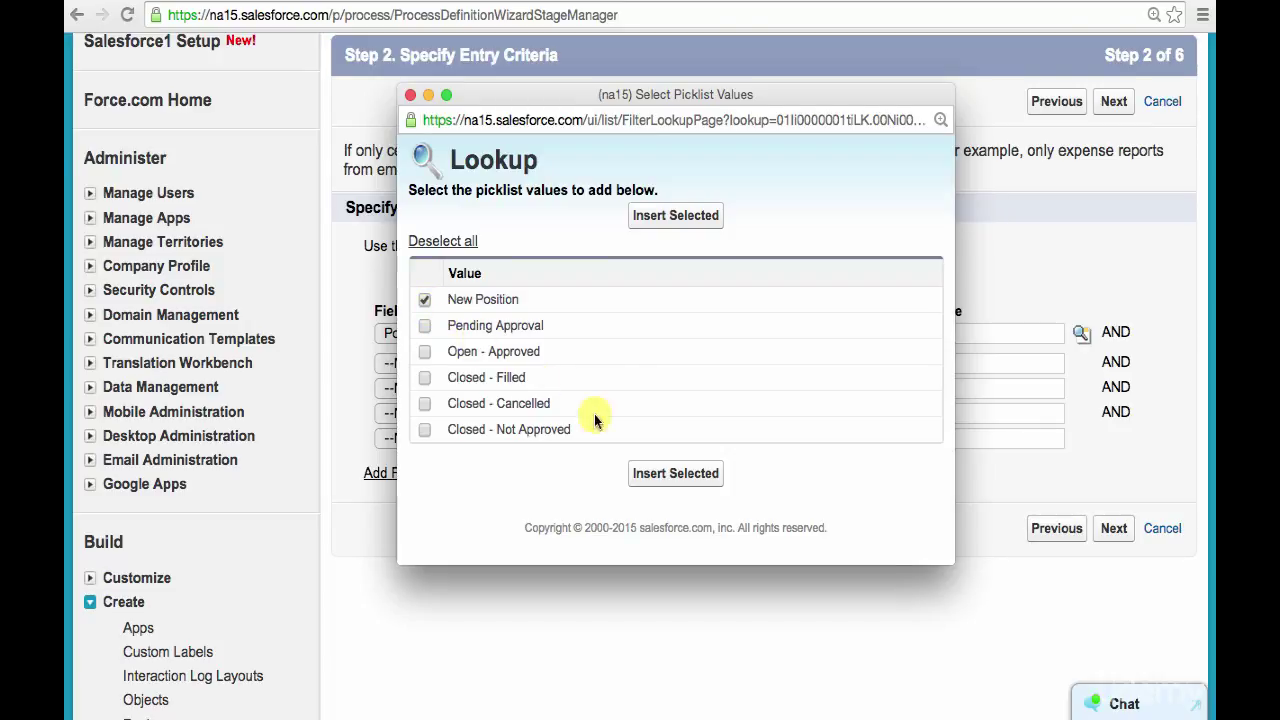
left_click(655, 477)
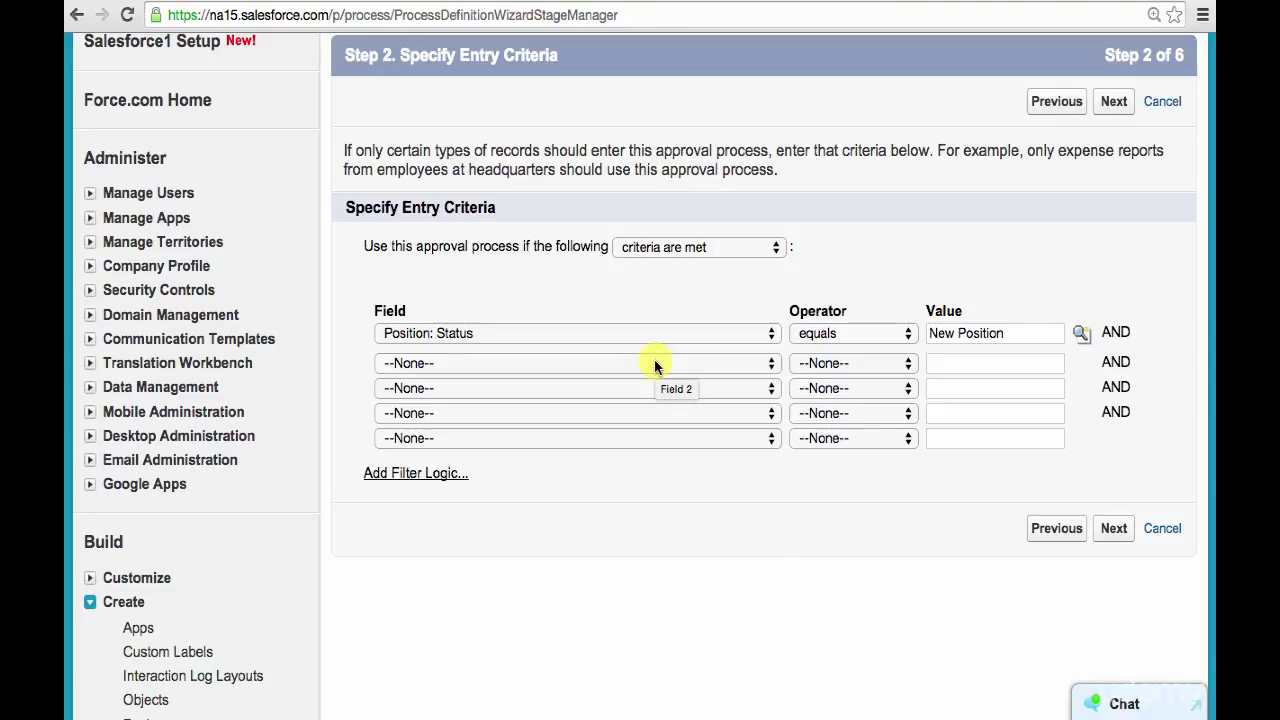
Step: Add a second criterion that Position: Owner is not equal to a specific user's name, then continue
left_click(654, 364)
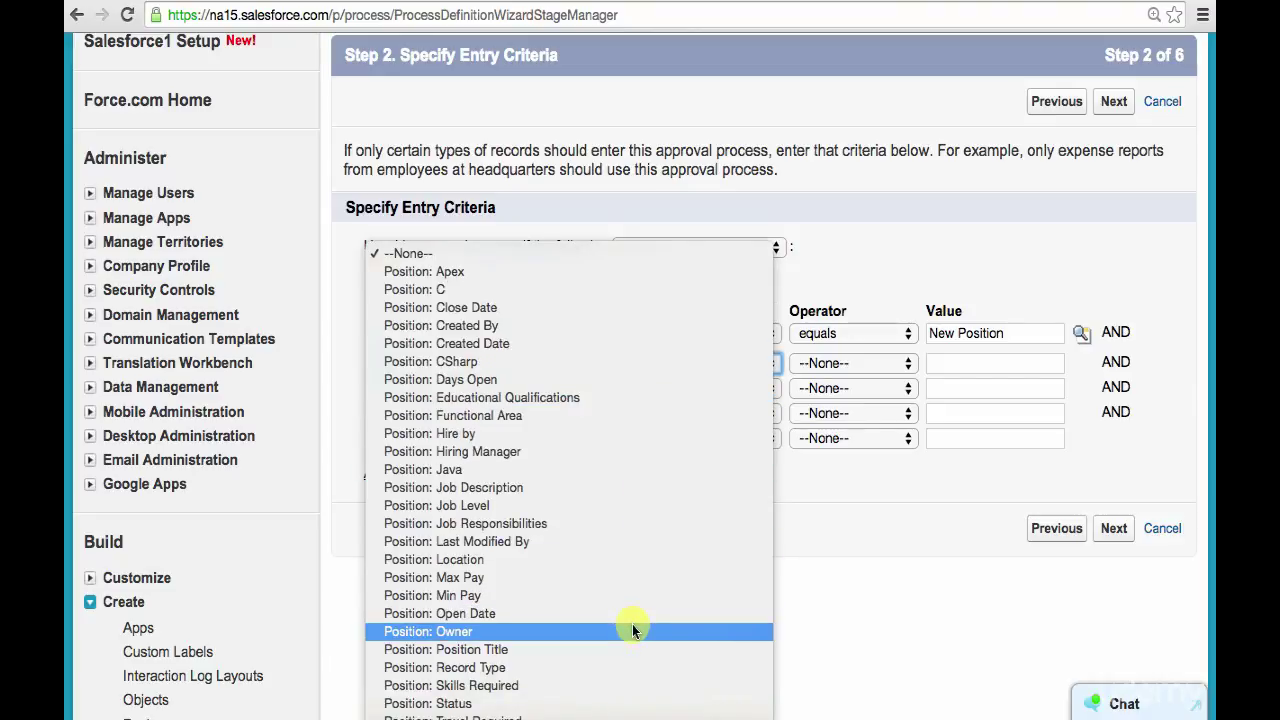
left_click(632, 626)
left_click(866, 366)
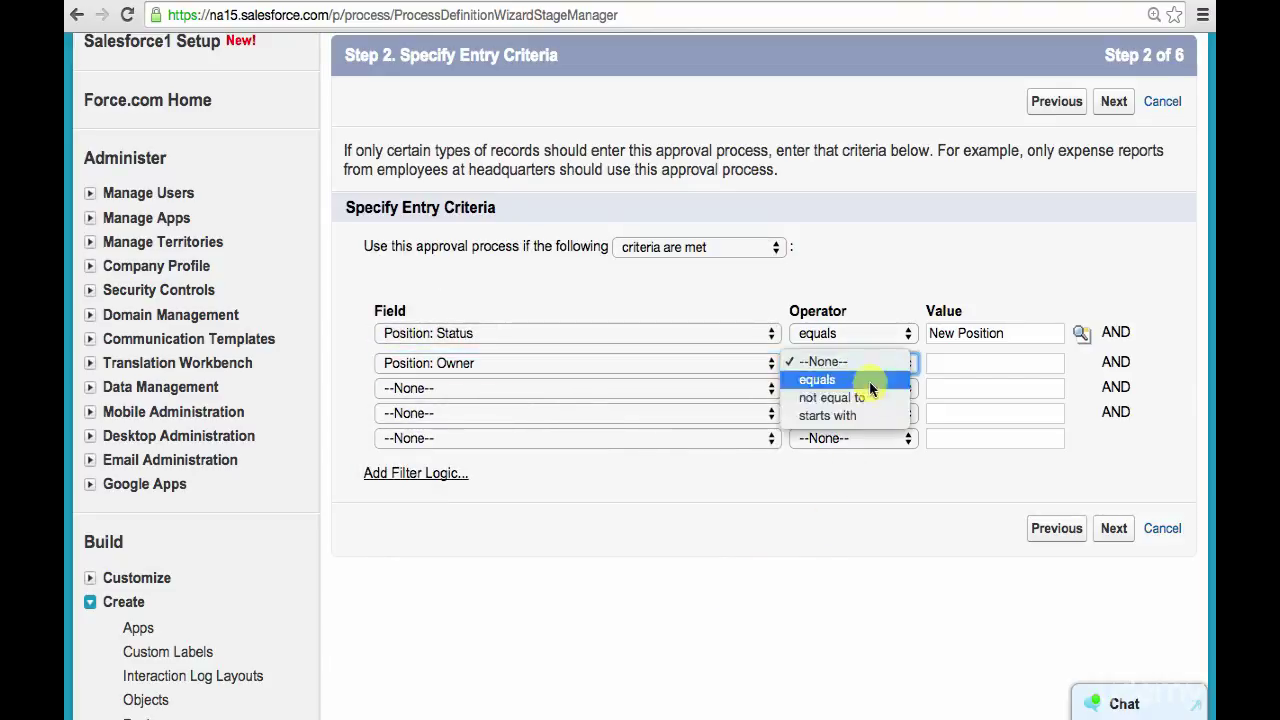
left_click(870, 395)
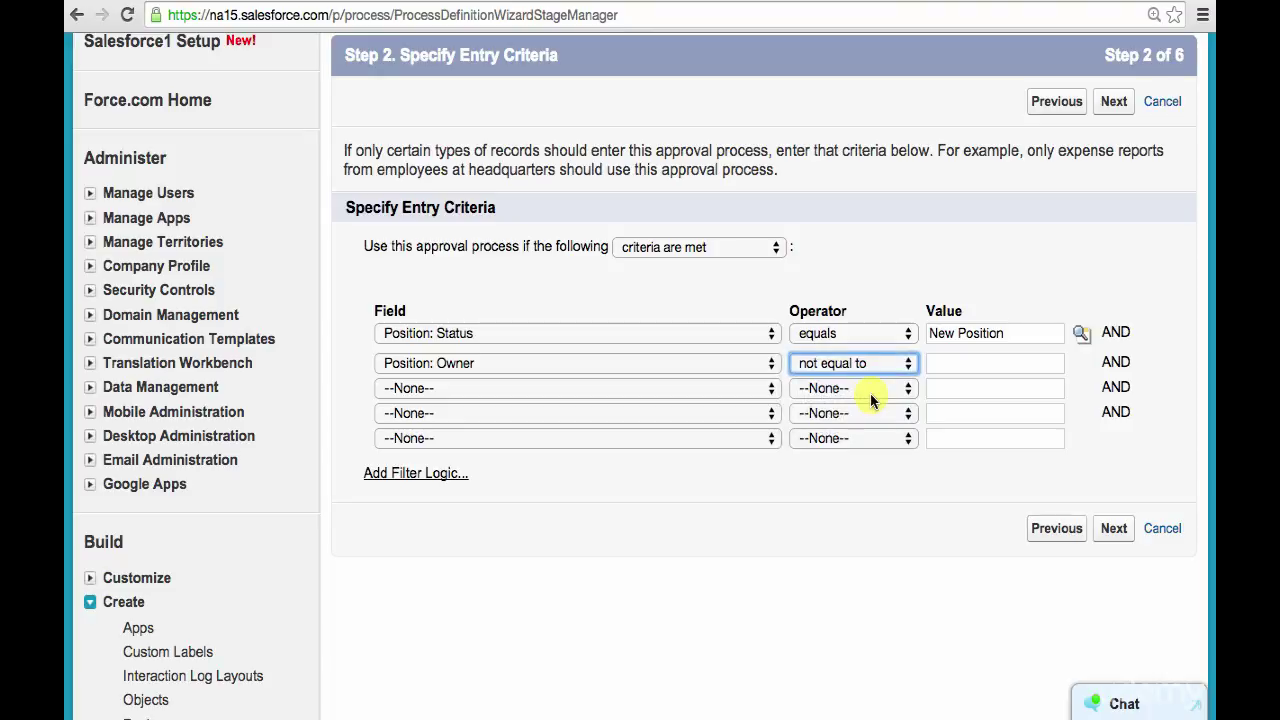
left_click(963, 363)
type("Antony")
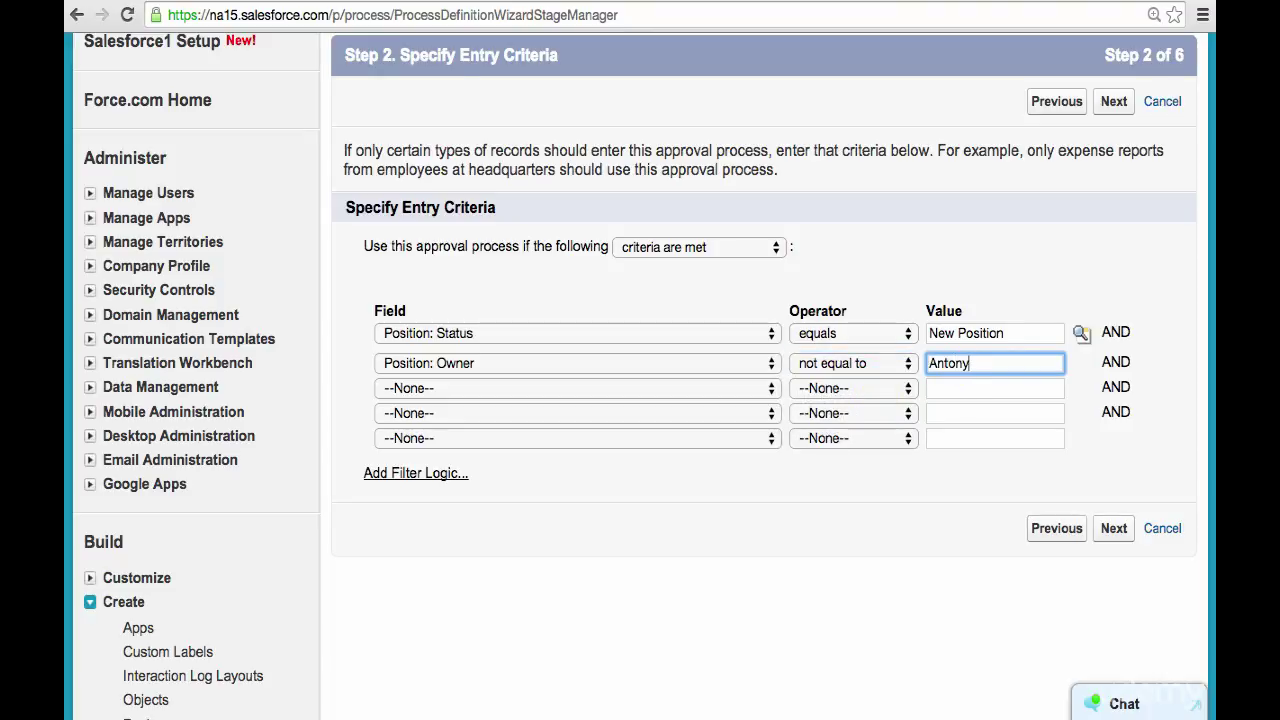
left_click(1003, 473)
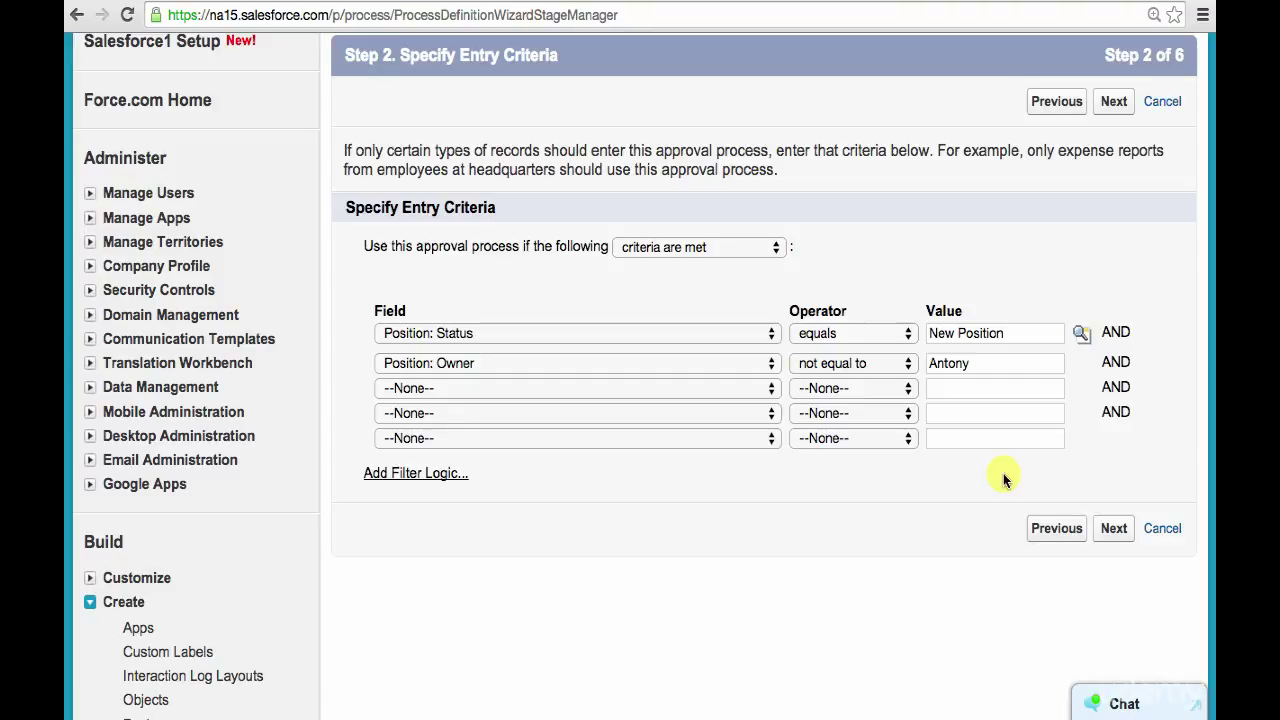
left_click(1112, 529)
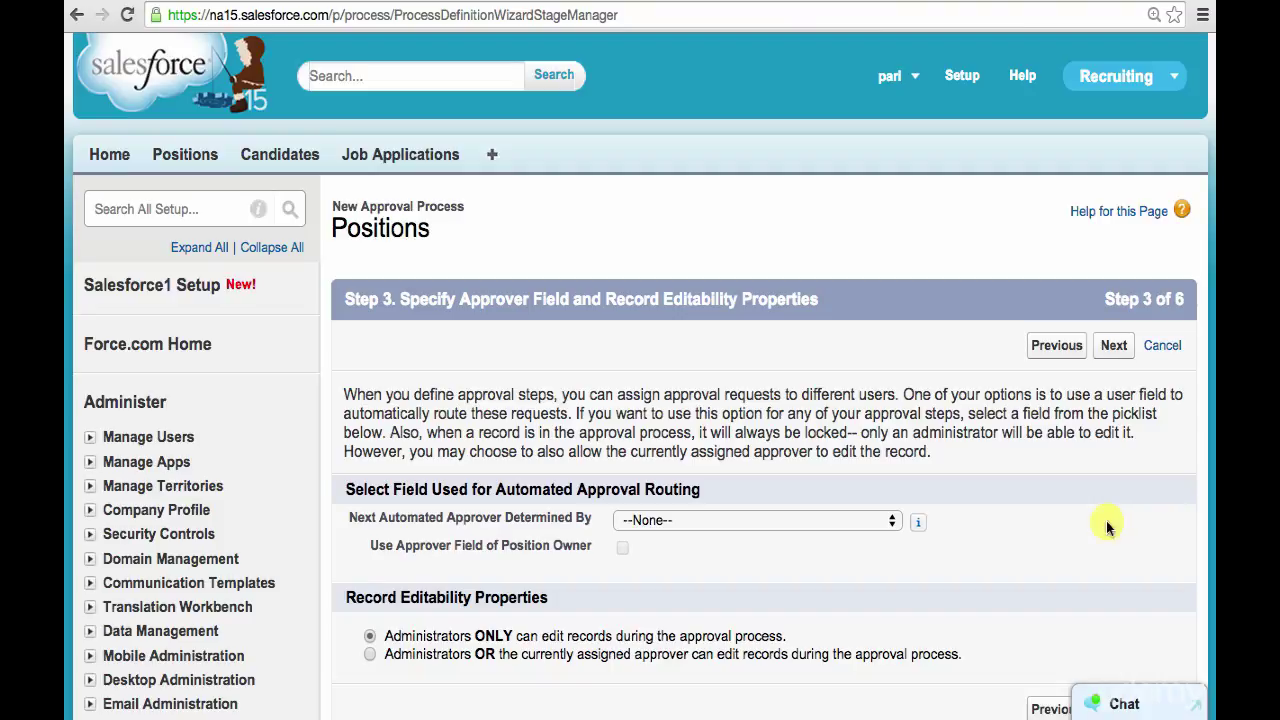
Step: Set Manager as the next automated approver and enable Use Approver Field of Position Owner
left_click(891, 522)
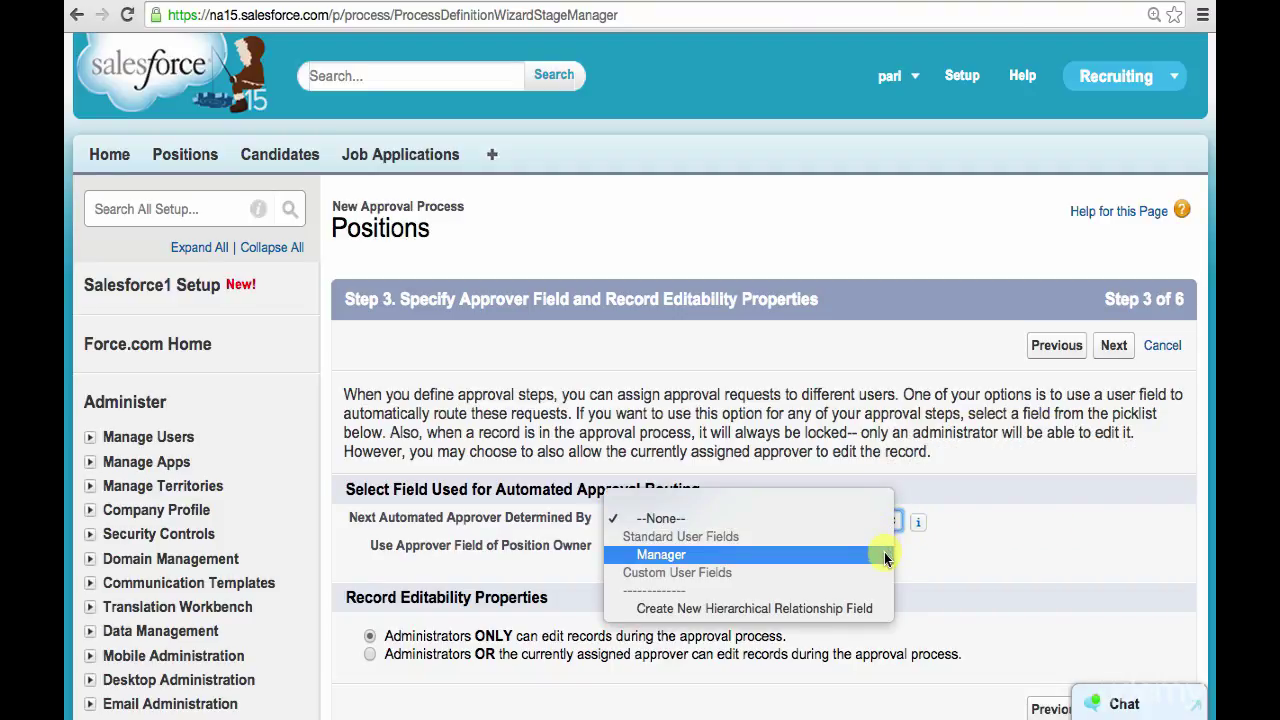
left_click(884, 557)
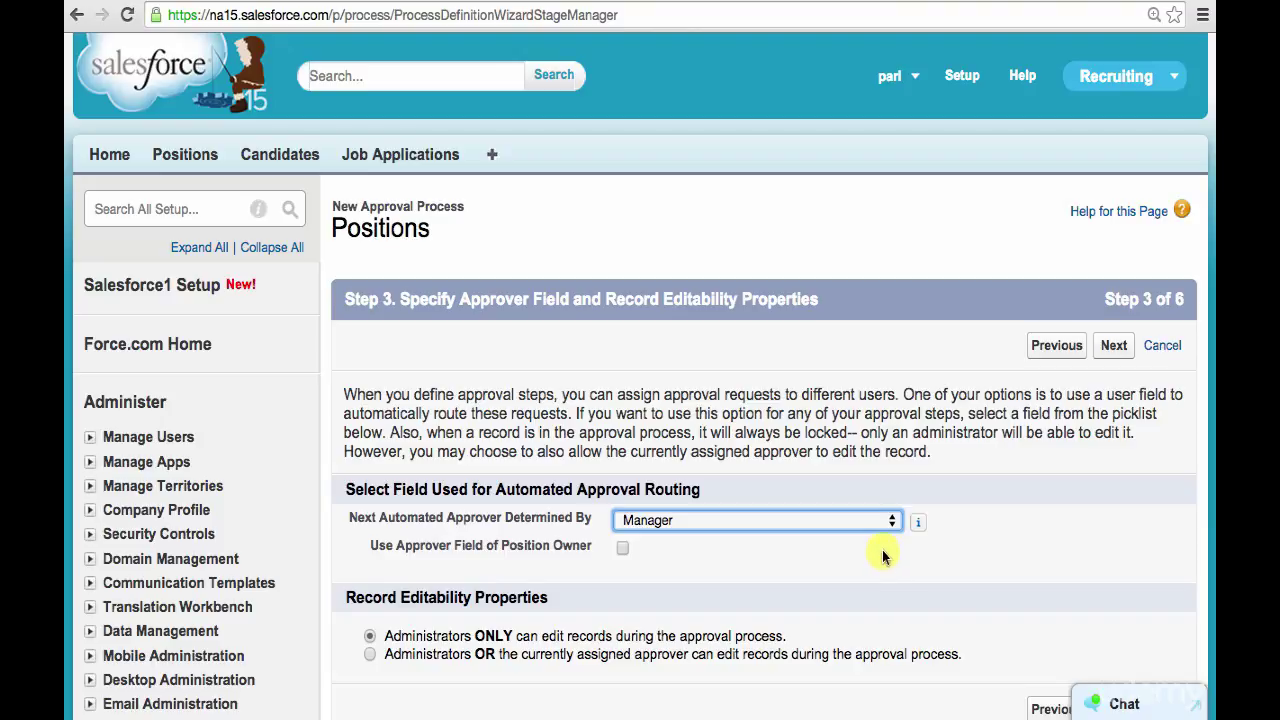
left_click(882, 528)
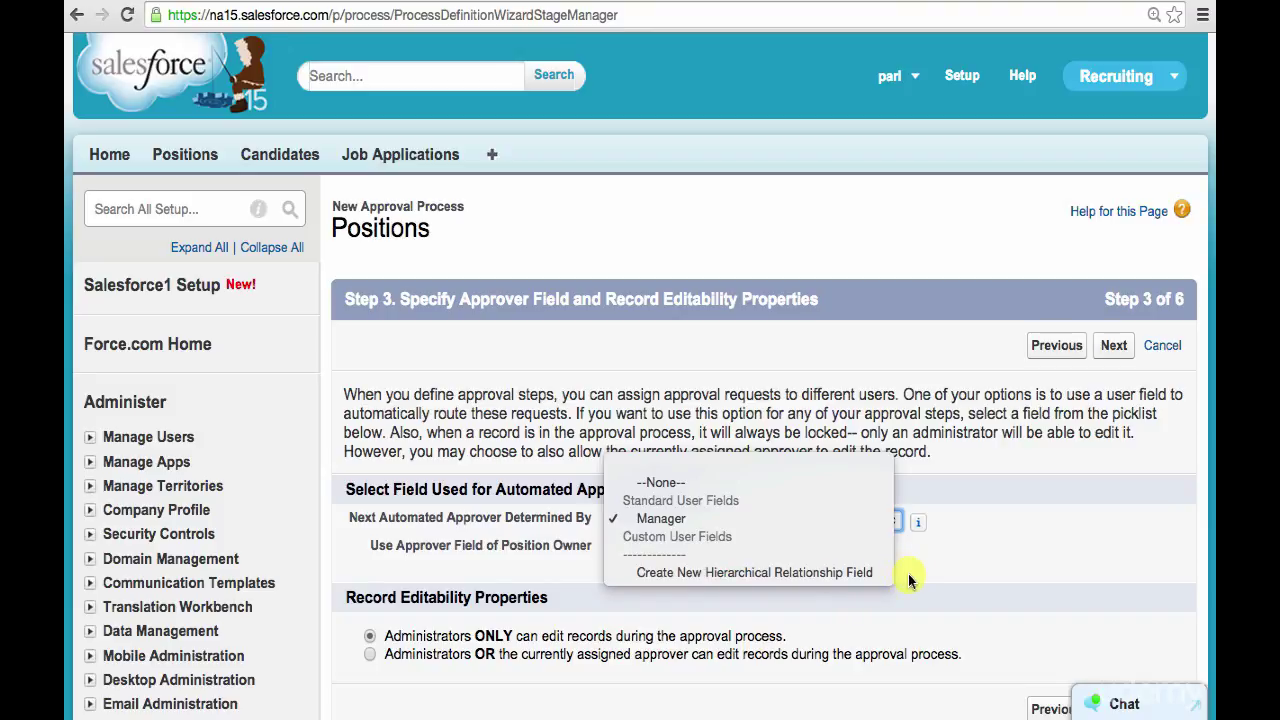
left_click(908, 576)
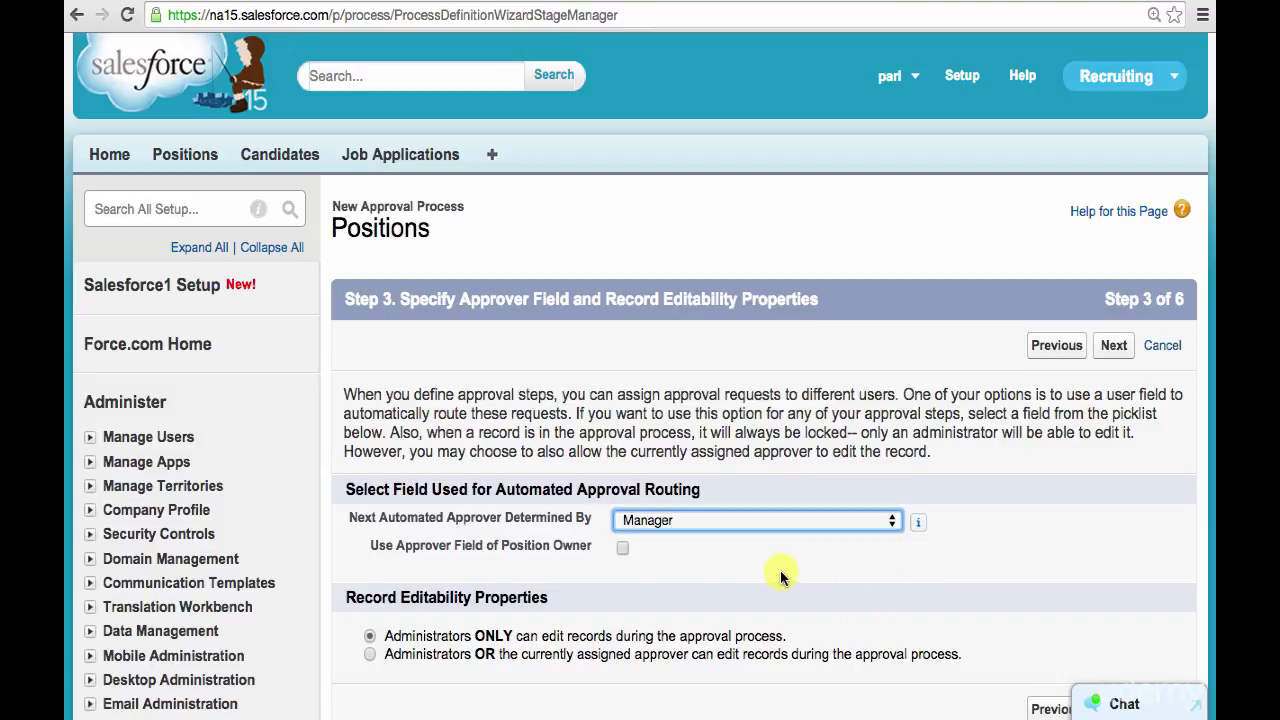
left_click(623, 549)
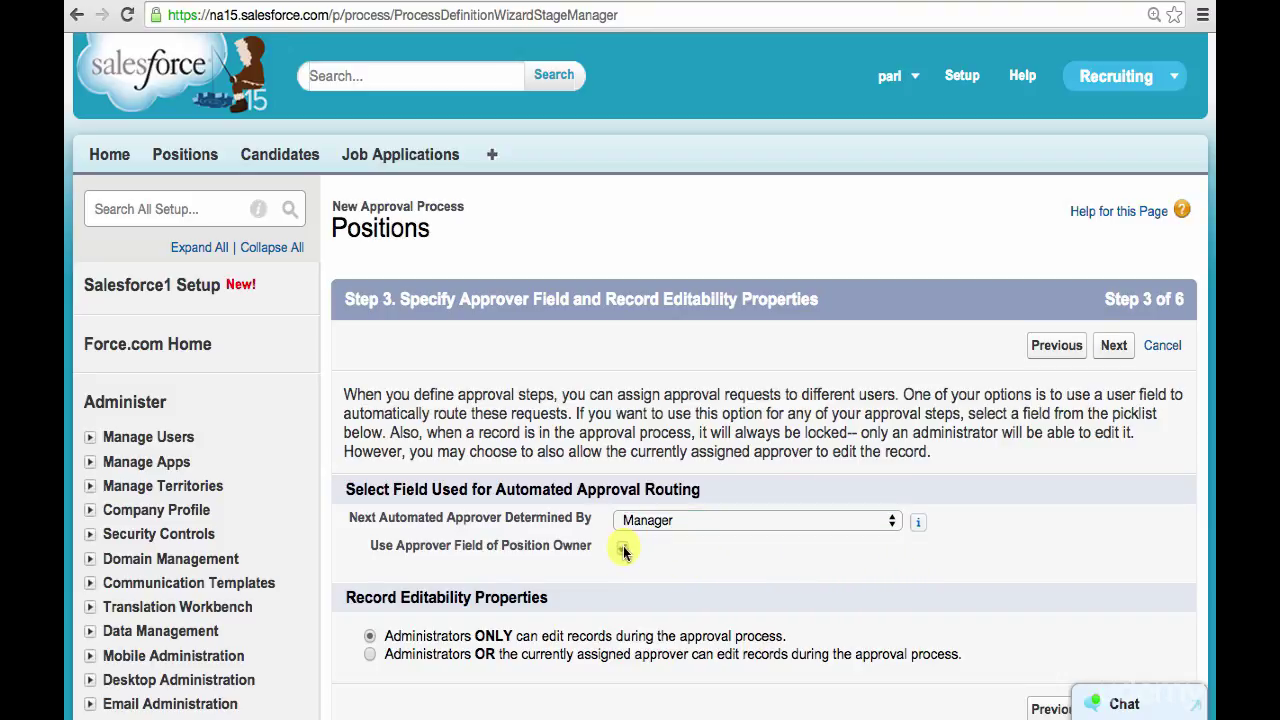
left_click(623, 549)
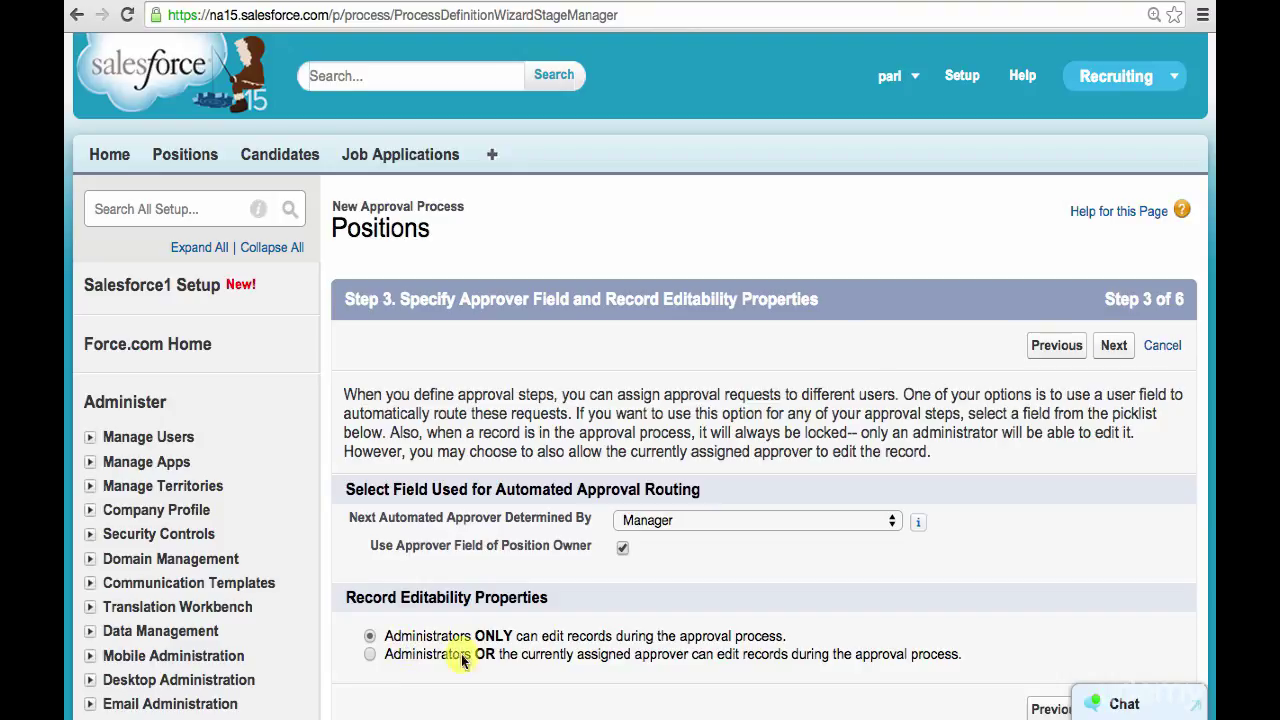
scroll(955, 656, "down", 3)
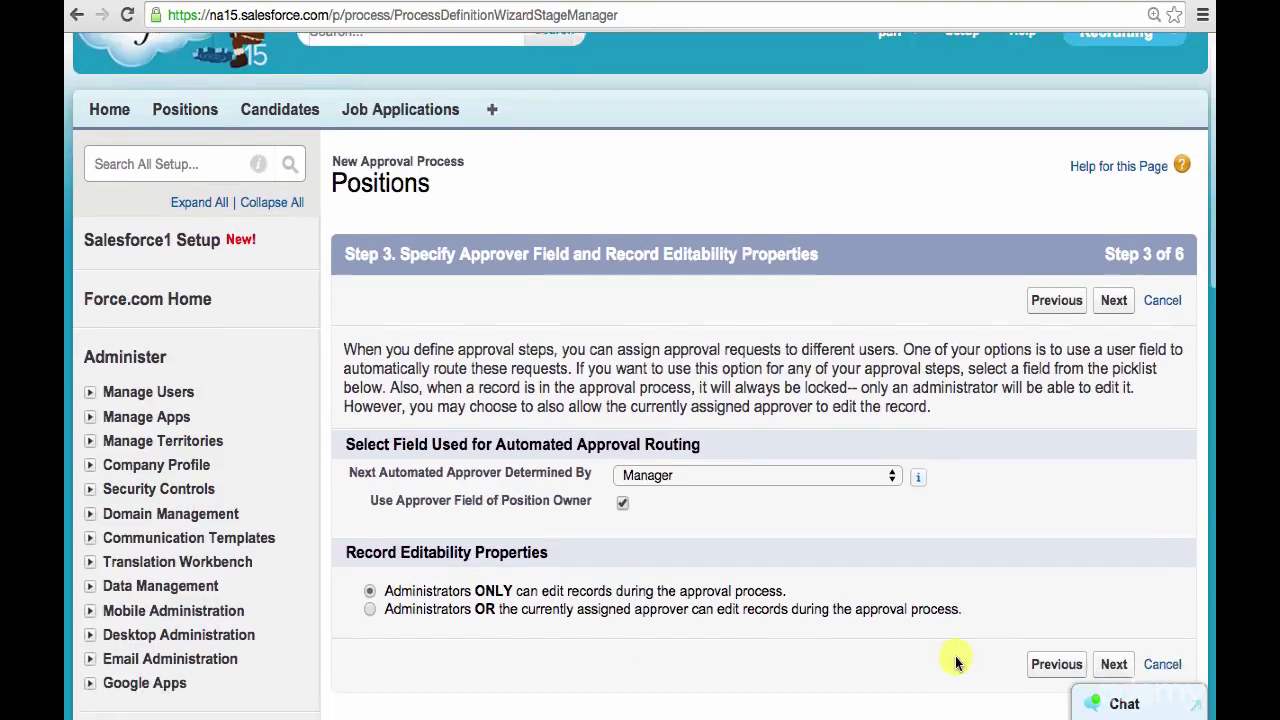
left_click(1114, 646)
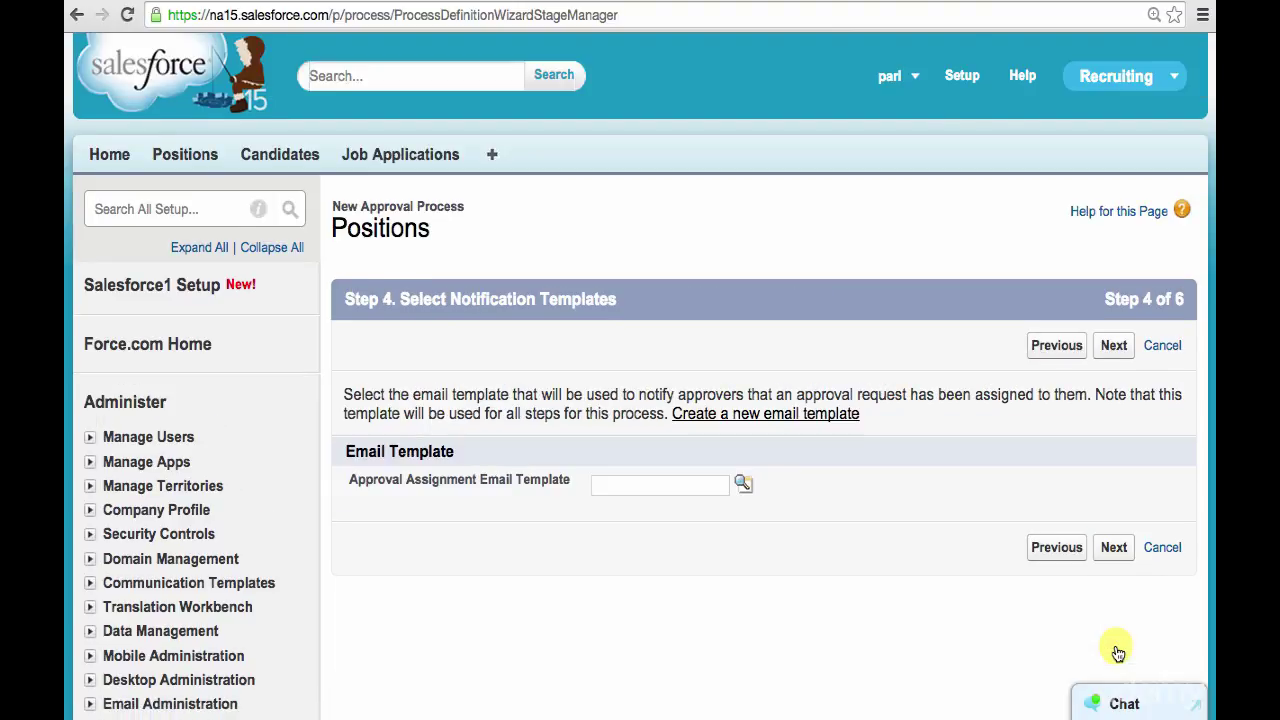
Step: Choose 'New Position Approval' via the lookup as the approval assignment email template
left_click(742, 484)
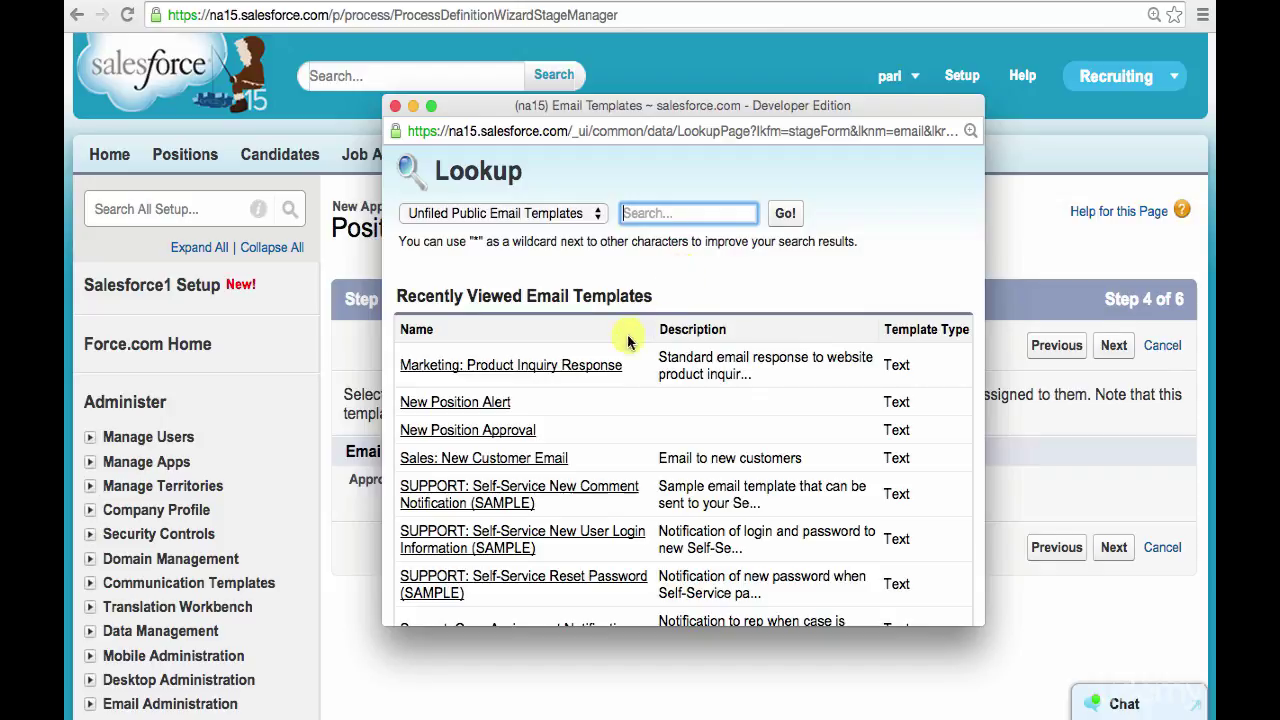
left_click(519, 432)
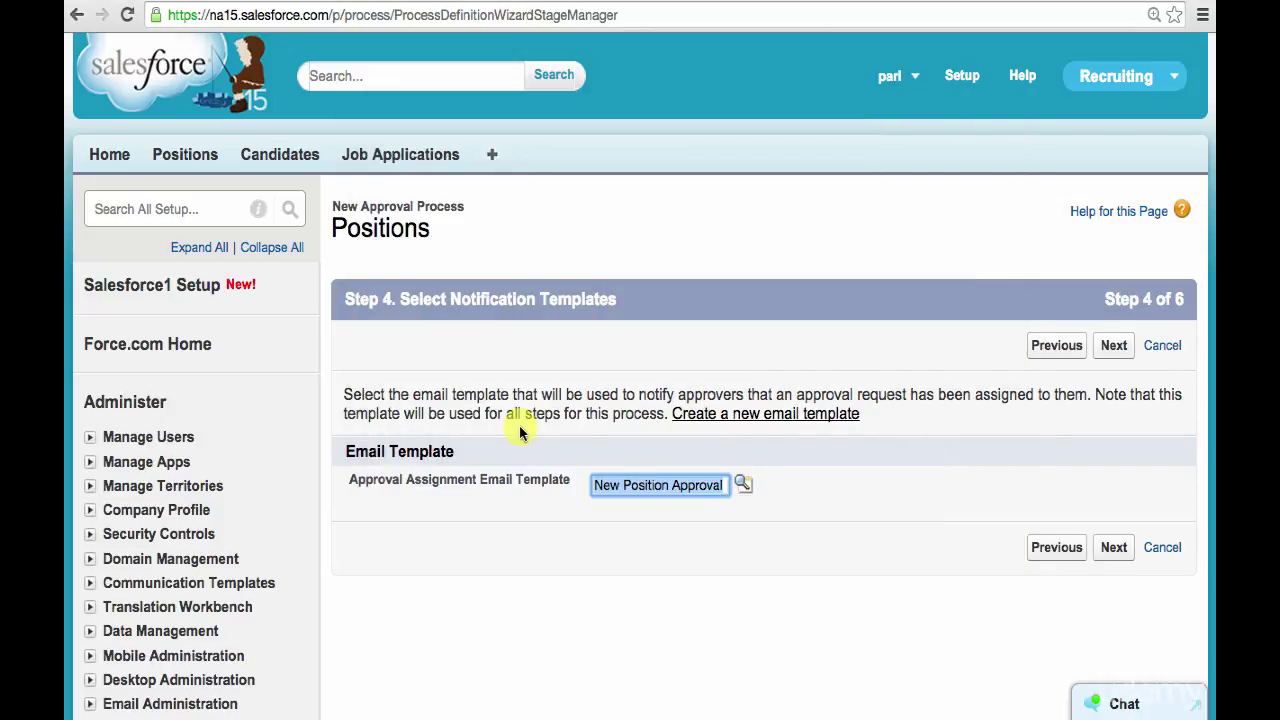
left_click(1113, 549)
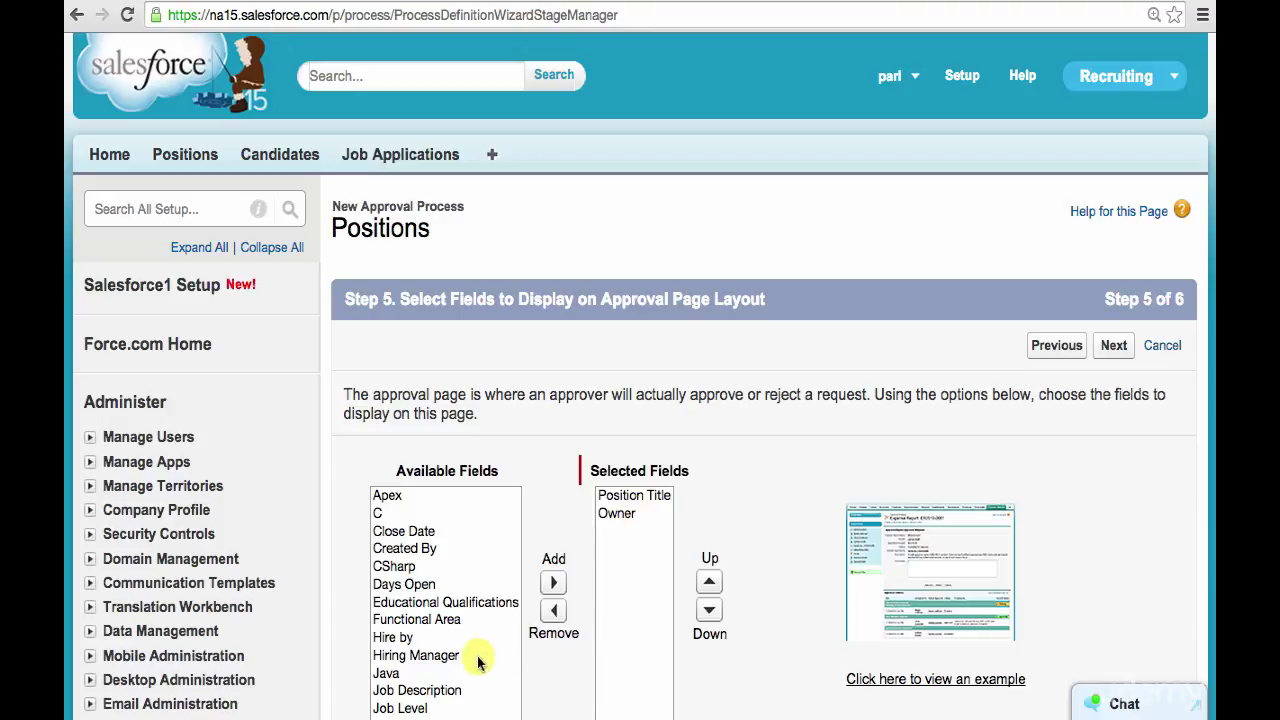
Step: Add Job Description, Max Pay and Min Pay to the approval page fields
left_click(435, 690)
scroll(476, 644, "down", 3)
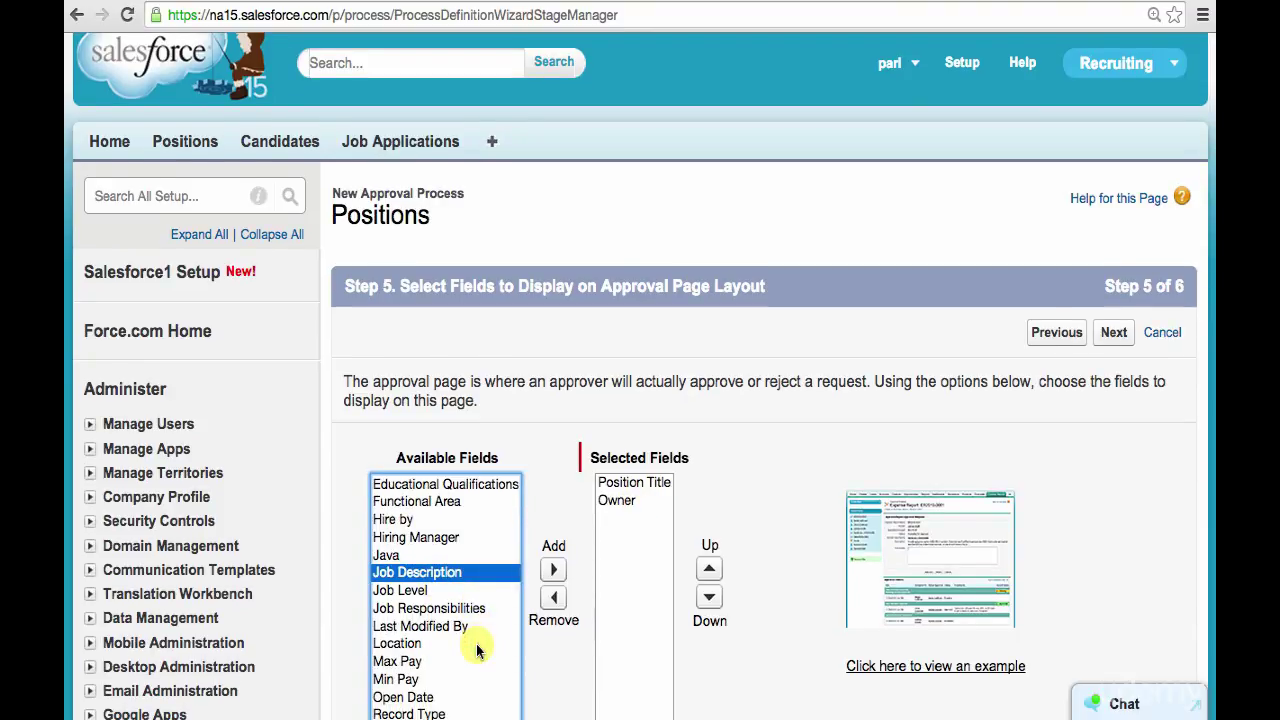
left_click(400, 662, "super")
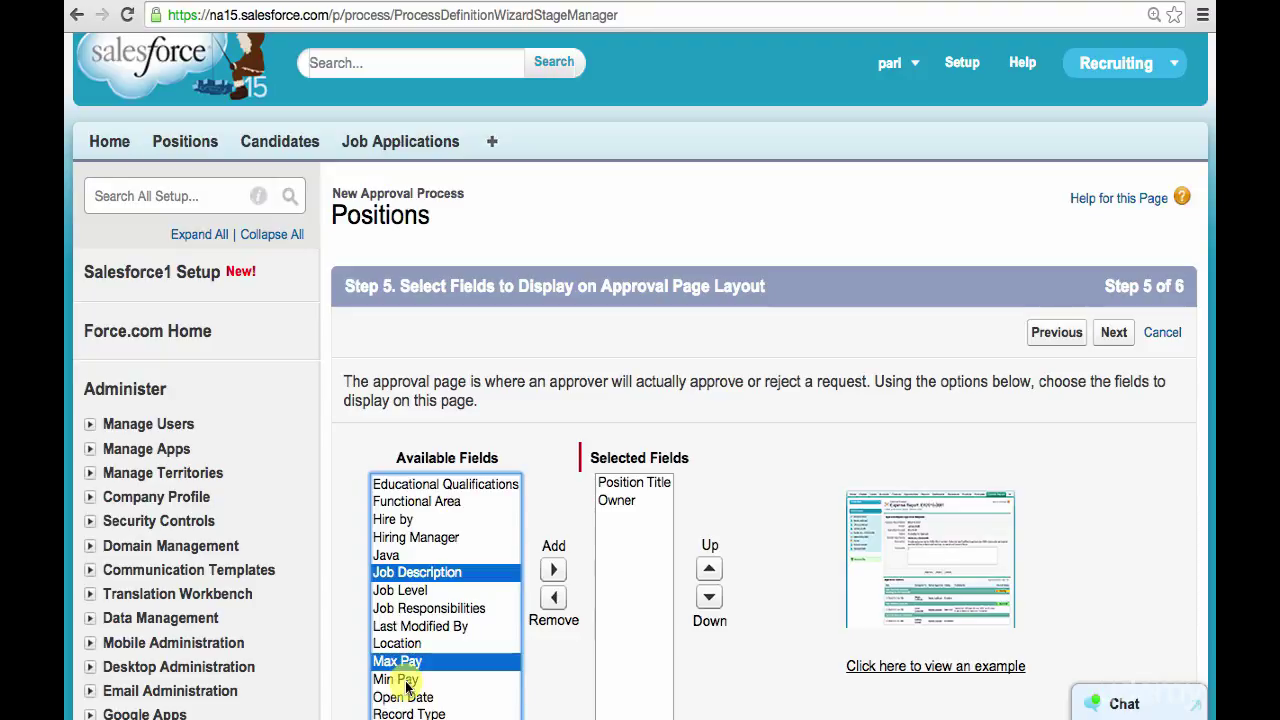
left_click(398, 679, "super")
left_click(555, 570)
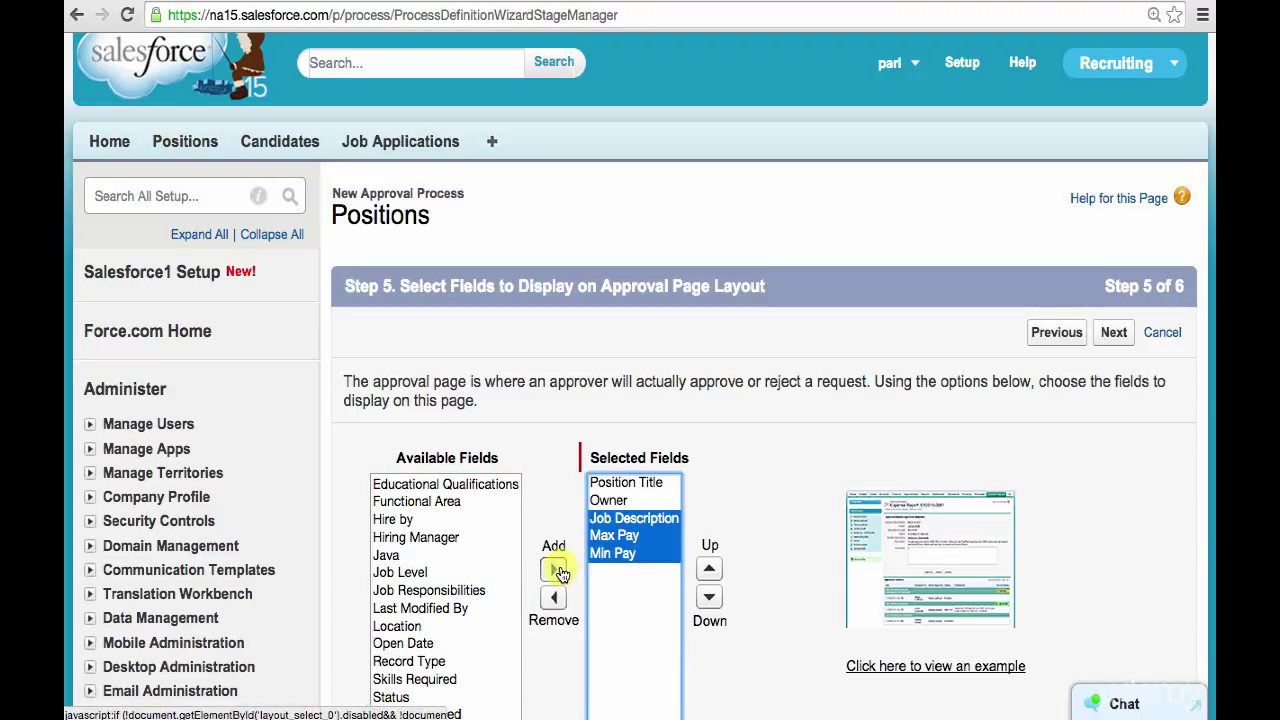
Step: Enable approval history display on the approval page and preview the example layout
scroll(763, 552, "down", 3)
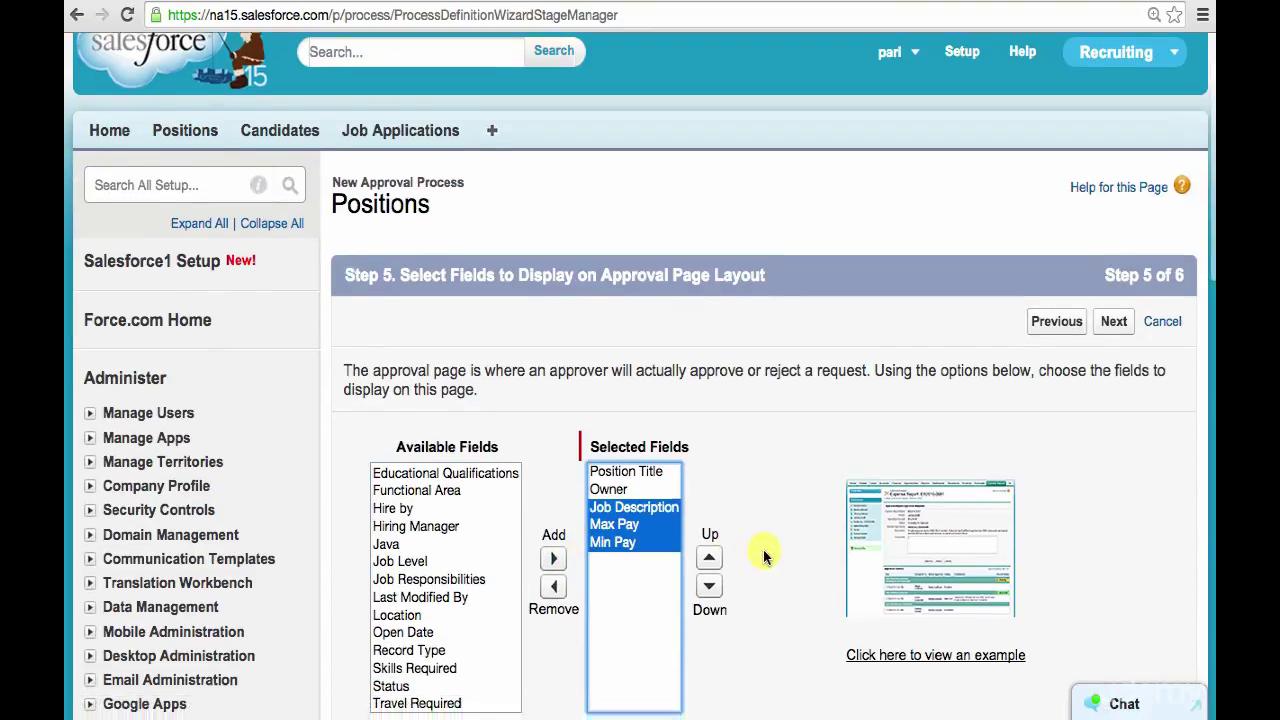
scroll(763, 549, "down", 4)
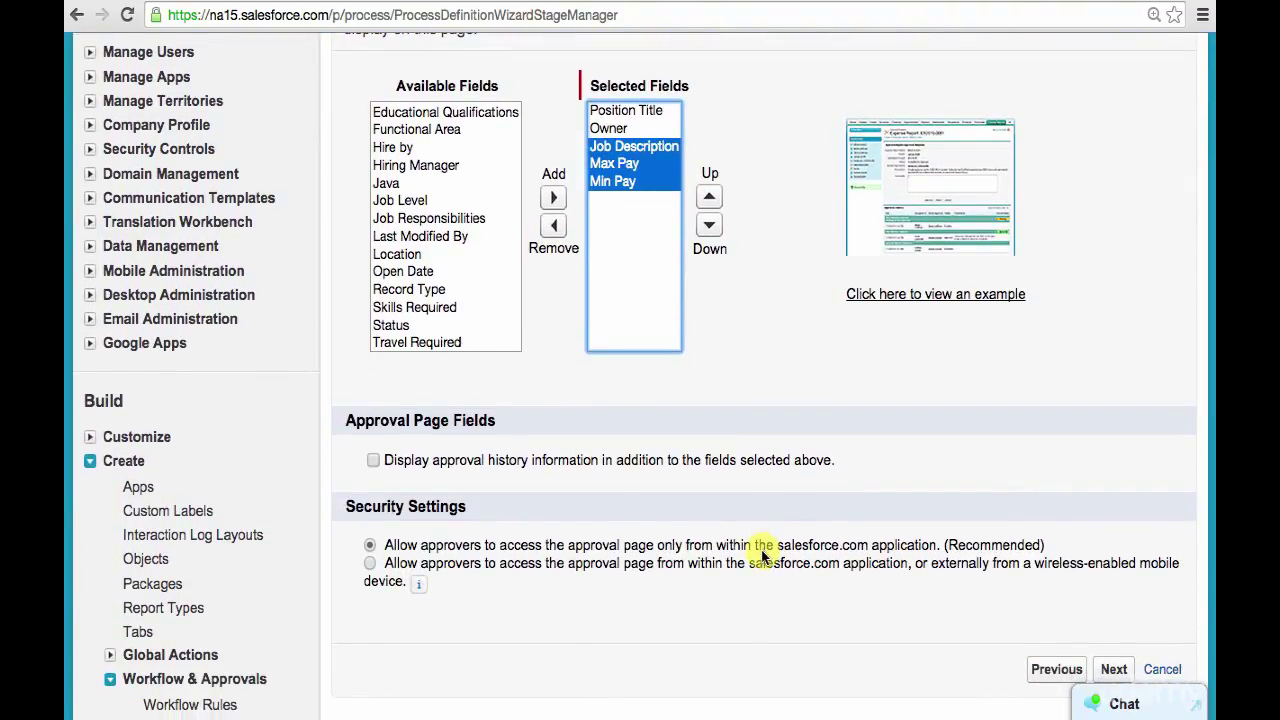
left_click(376, 462)
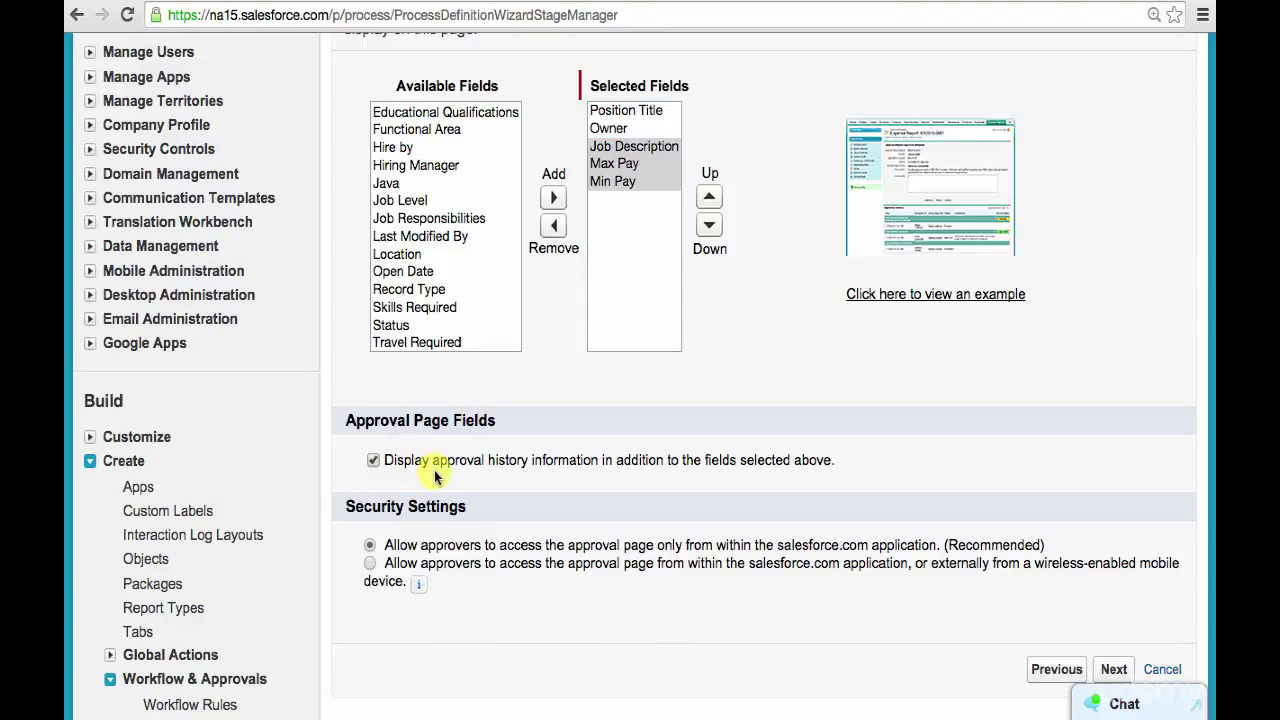
left_click(909, 296)
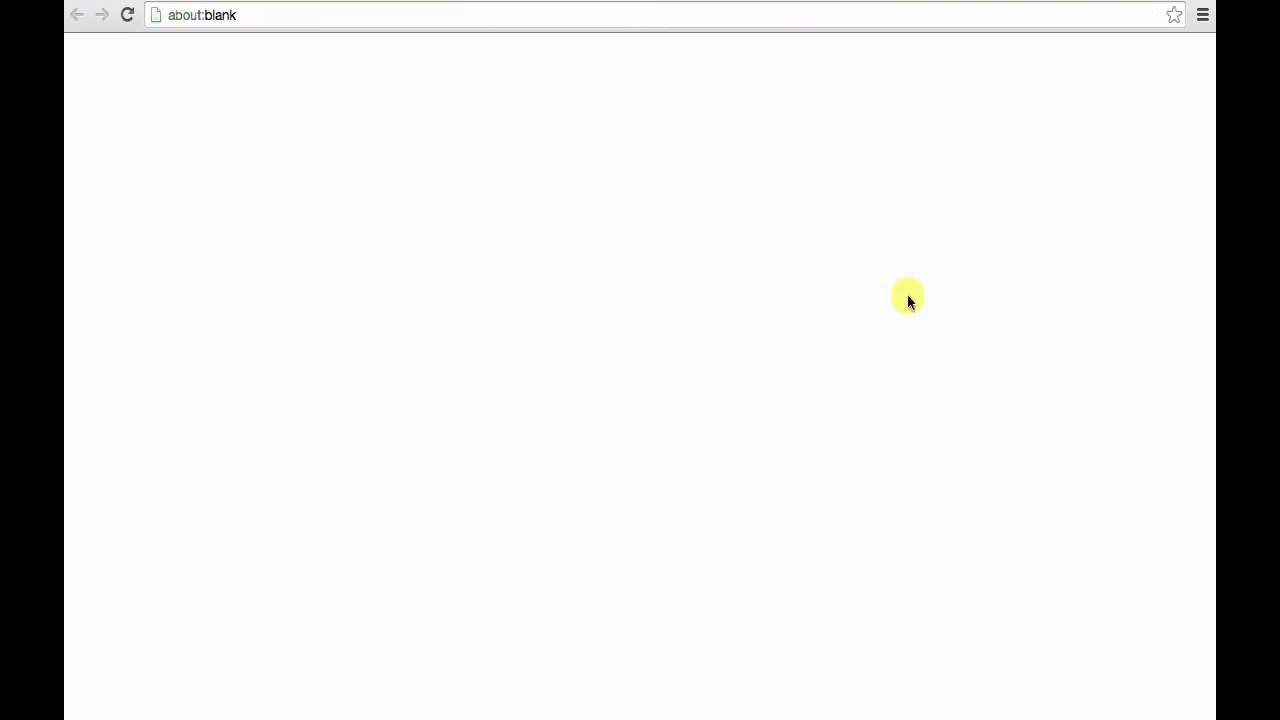
scroll(908, 296, "down", 3)
scroll(907, 294, "down", 2)
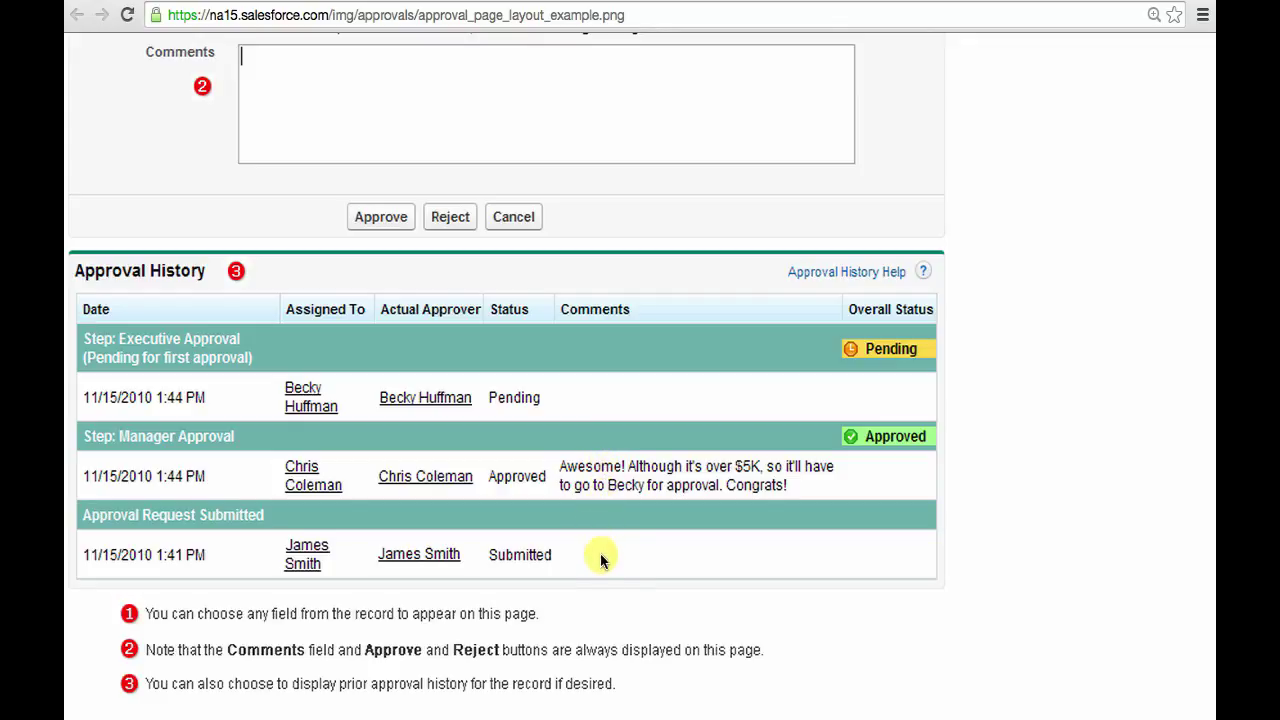
key("ctrl+w")
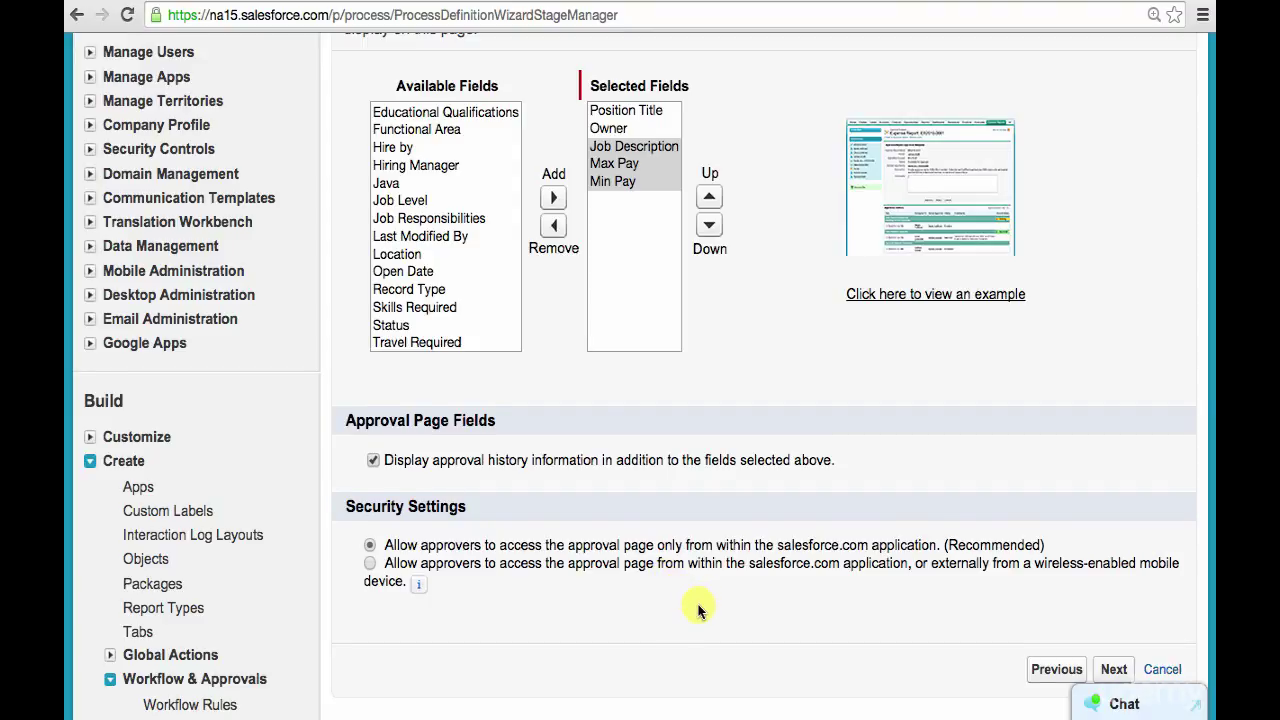
scroll(1110, 677, "up", 1)
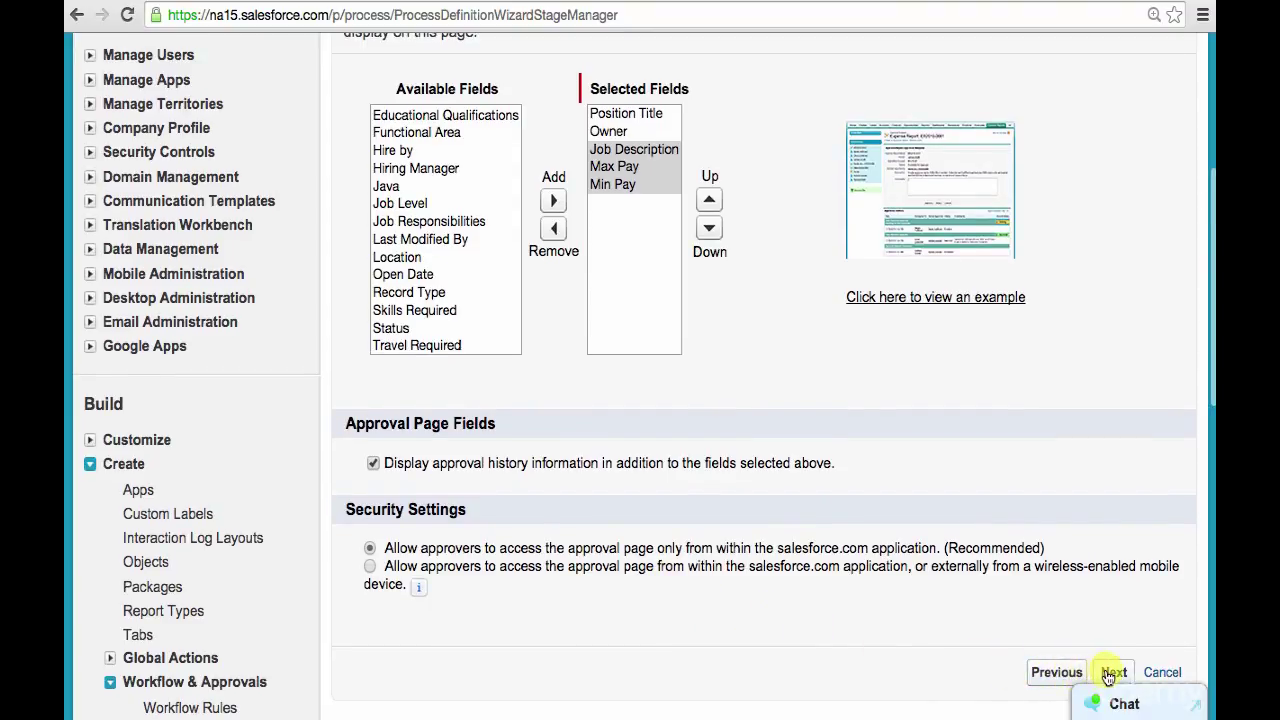
Step: Keep Position Owner as submitter and allow submitters to recall approval requests
left_click(1112, 674)
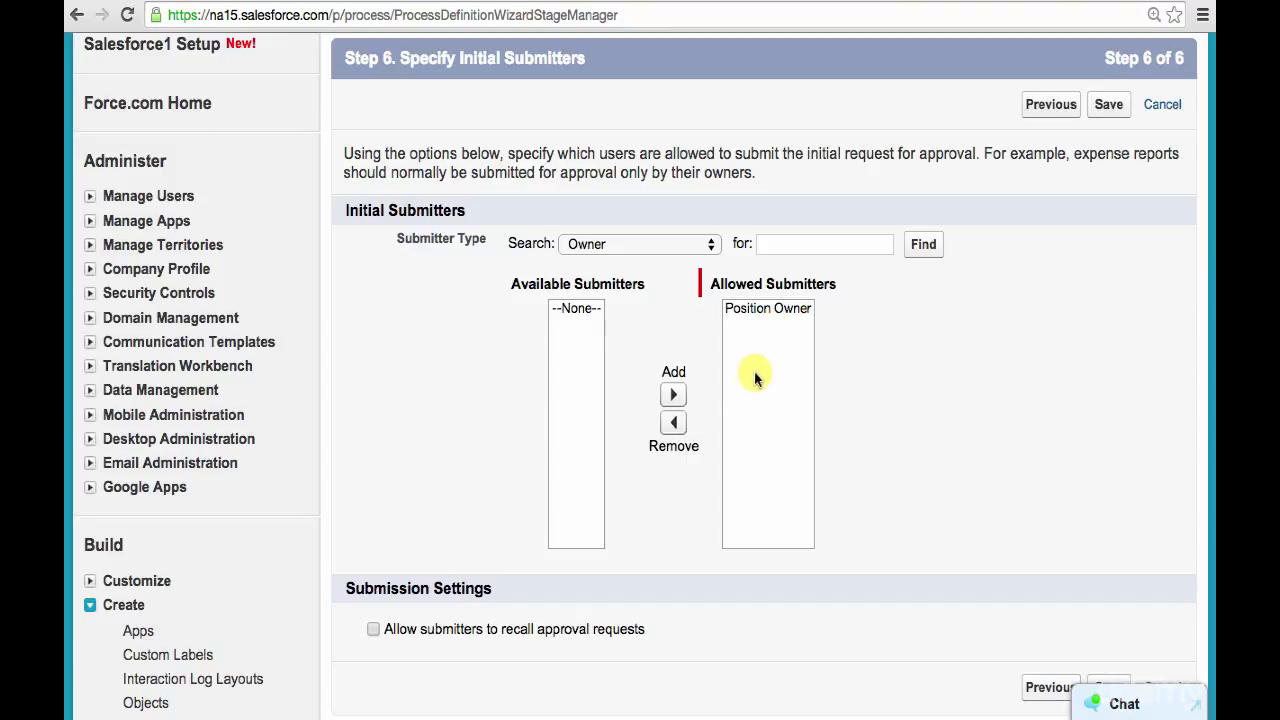
scroll(711, 478, "down", 1)
scroll(711, 480, "down", 2)
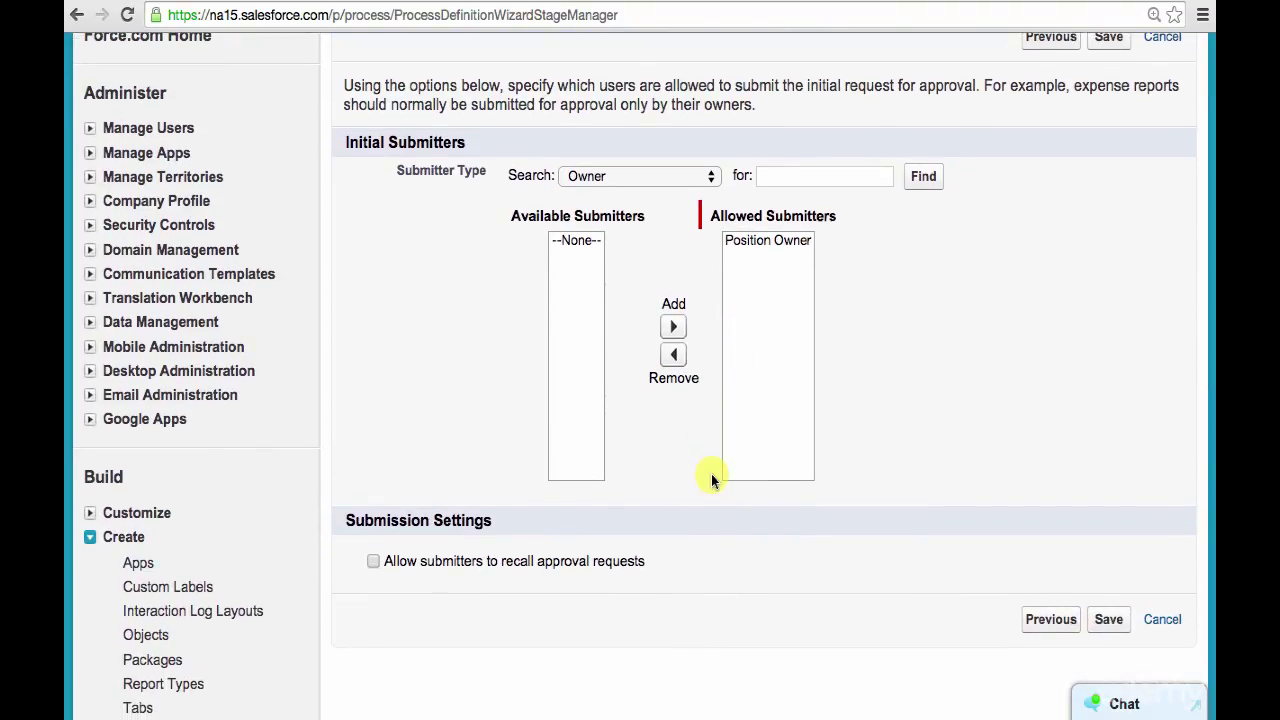
left_click(373, 562)
Step: Save the approval process and go to its detail page instead of adding a step
left_click(1105, 625)
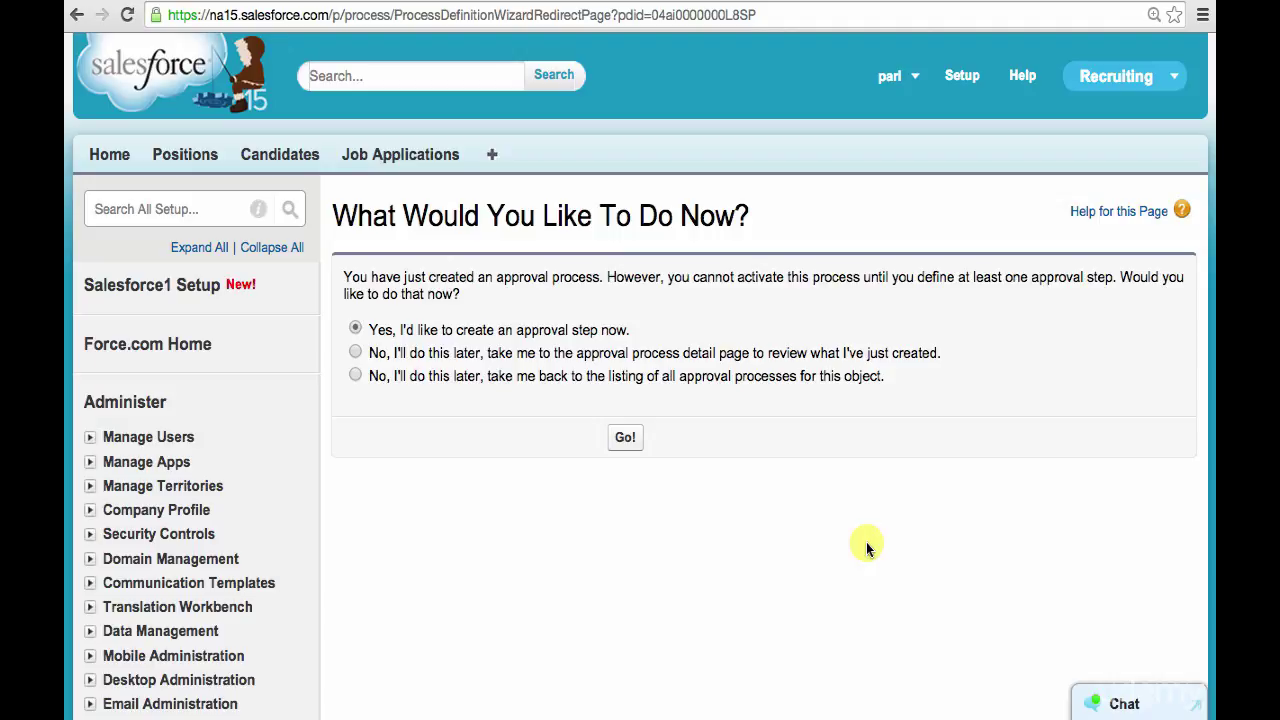
left_click(356, 352)
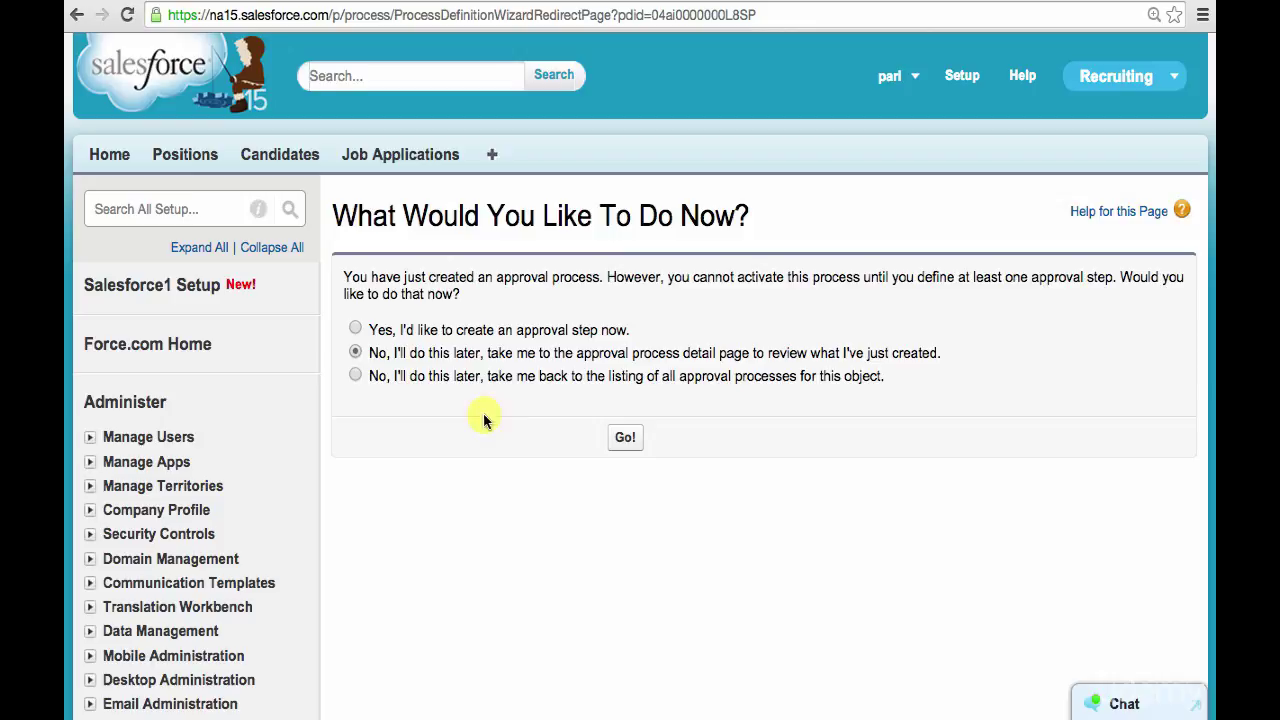
left_click(623, 438)
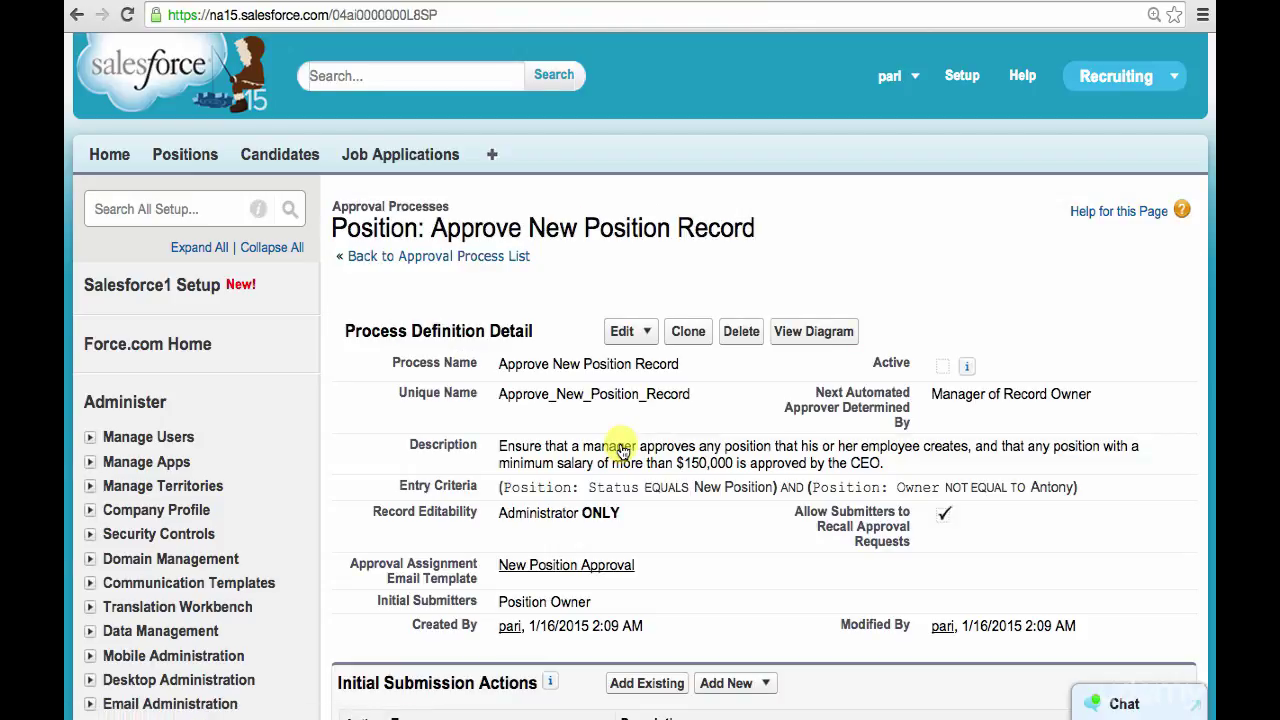
Step: Scroll through the Approve New Position Record details and begin a New Approval Step
scroll(621, 450, "down", 2)
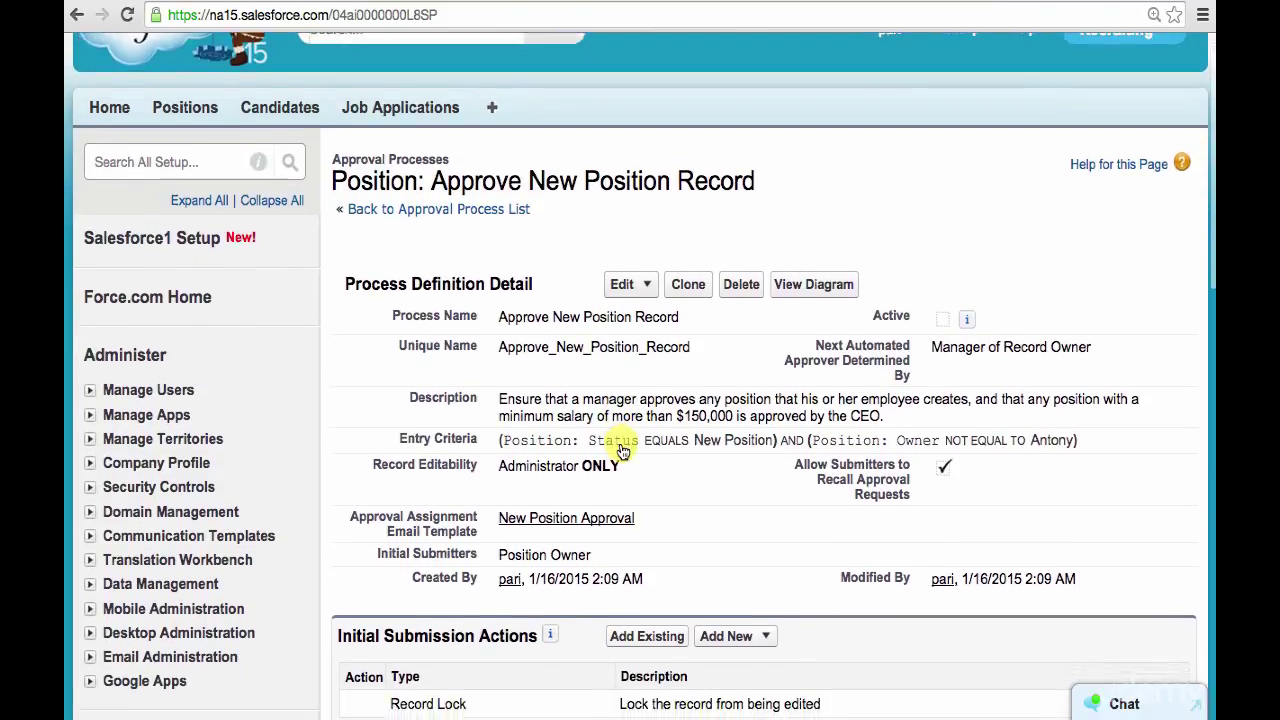
scroll(621, 450, "down", 2)
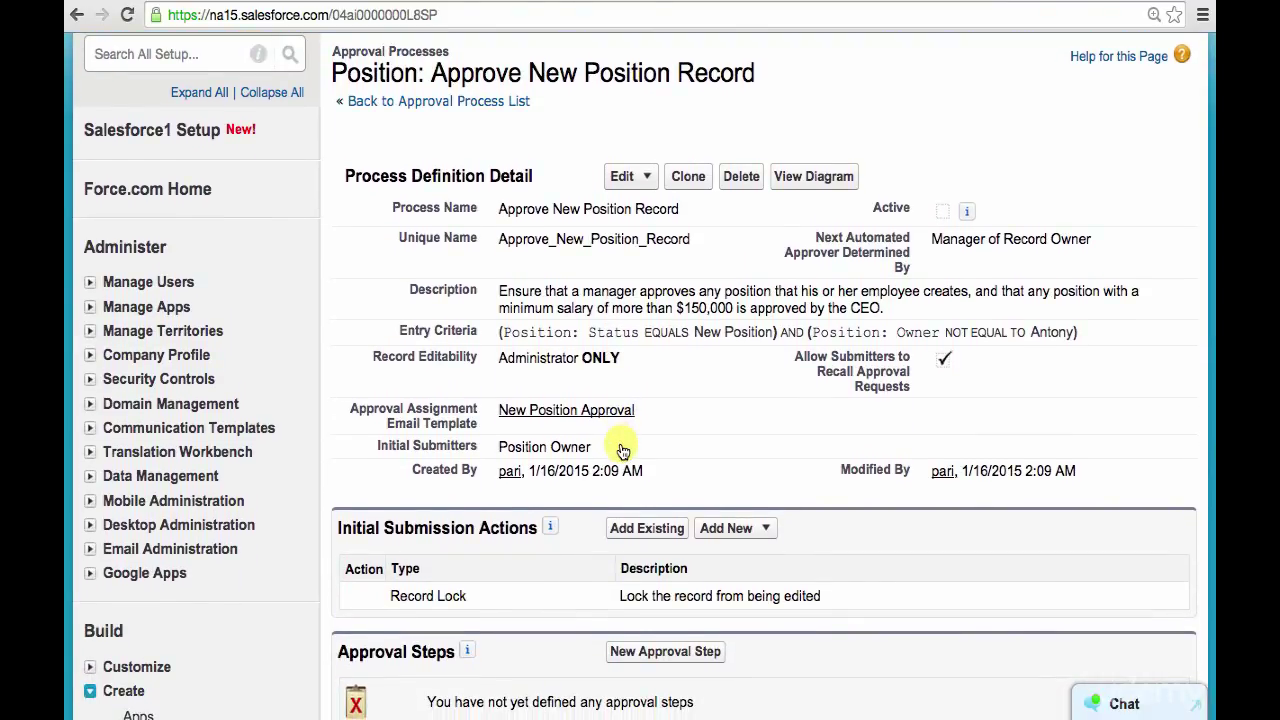
scroll(621, 450, "down", 1)
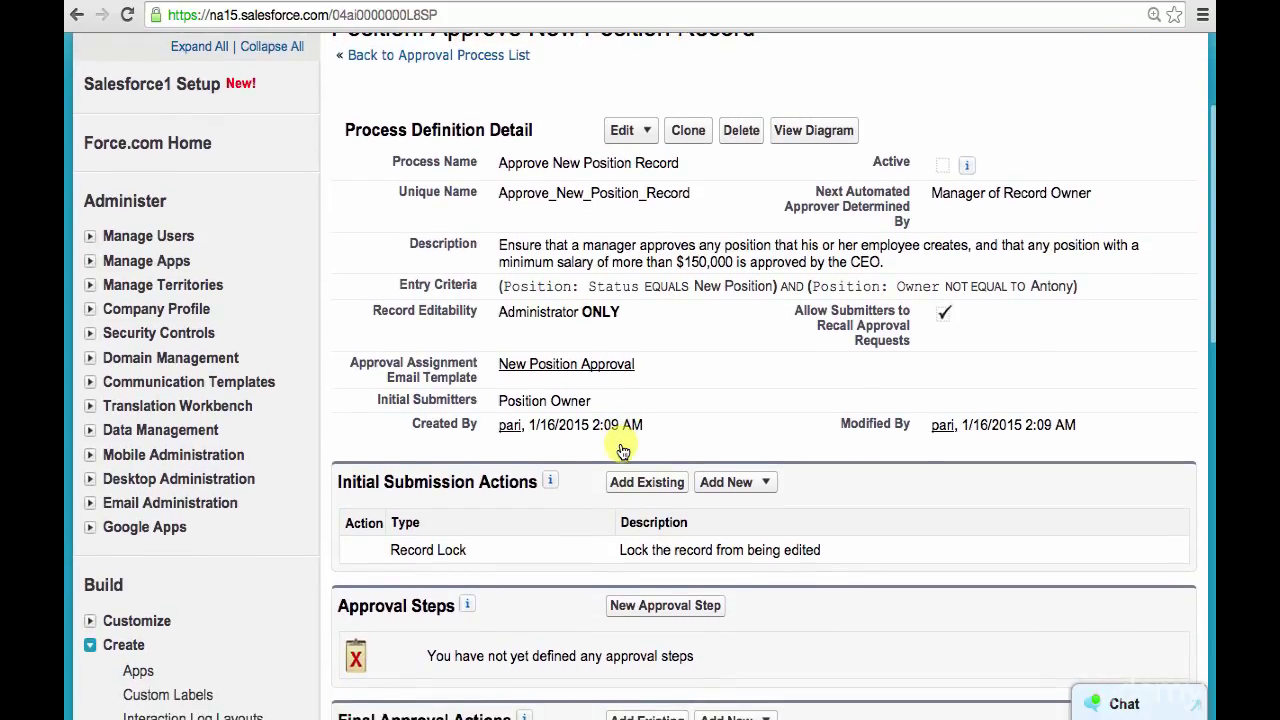
scroll(621, 450, "down", 2)
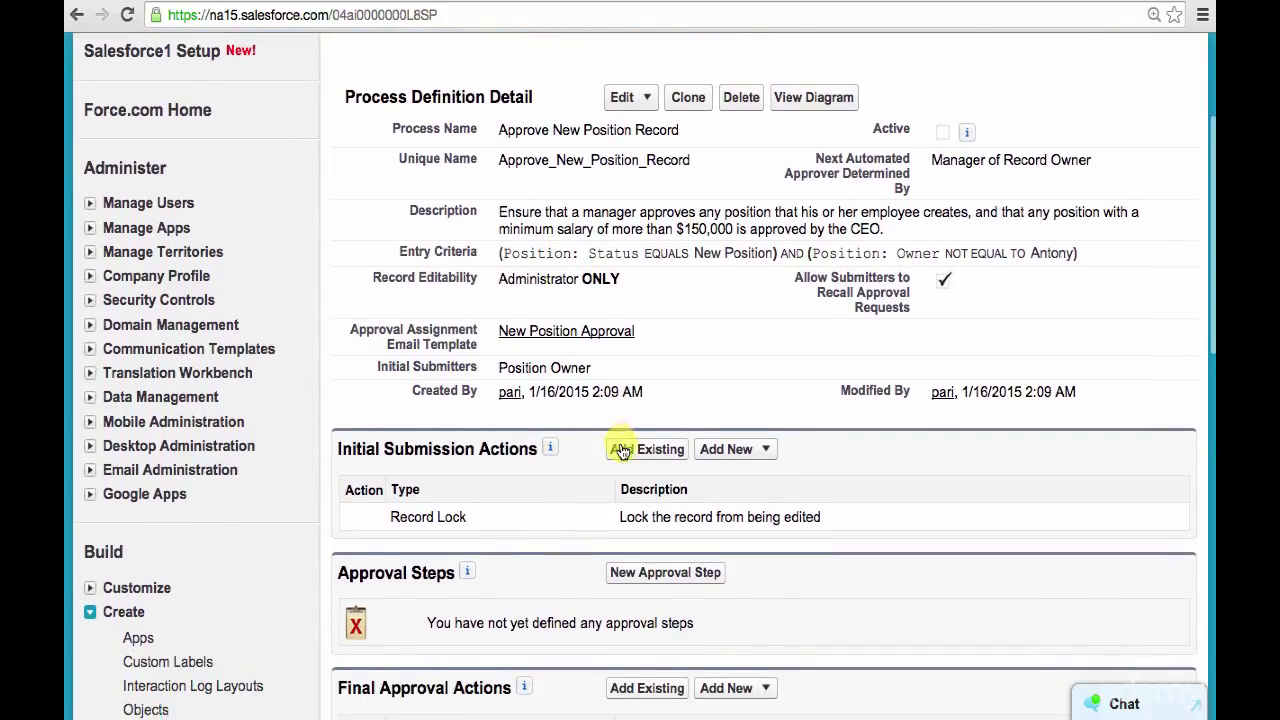
scroll(621, 450, "down", 2)
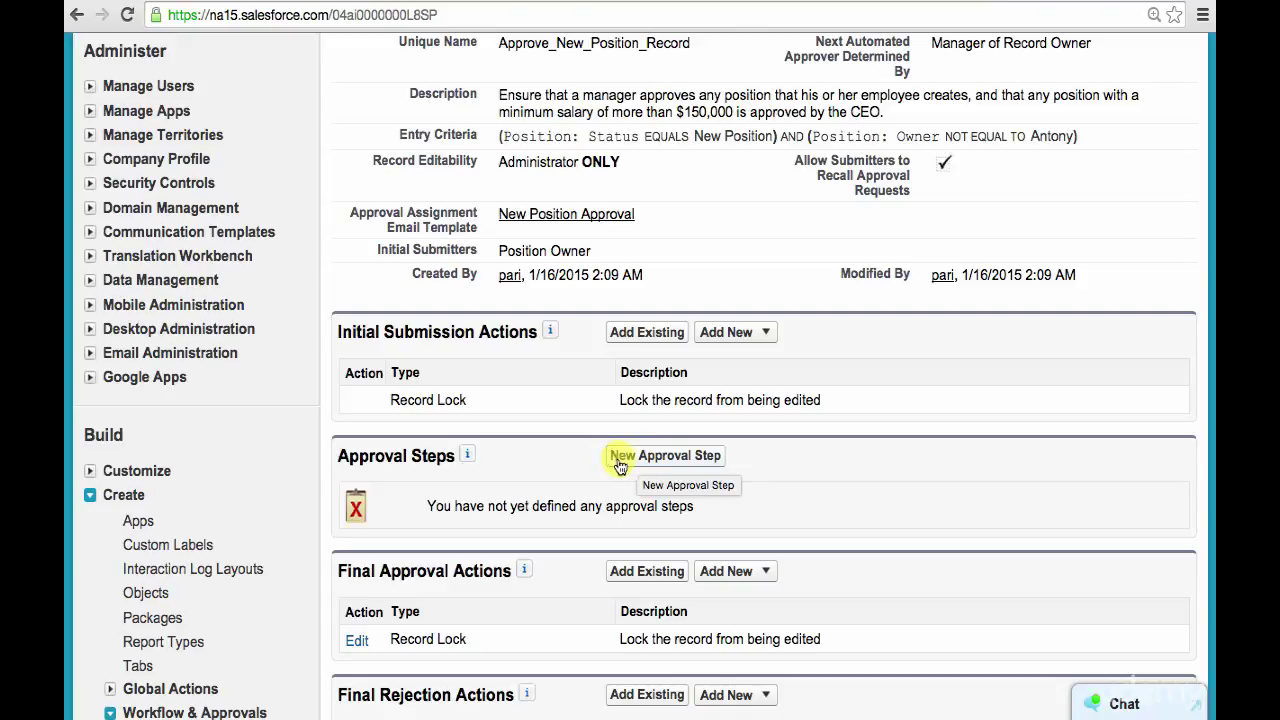
left_click(648, 463)
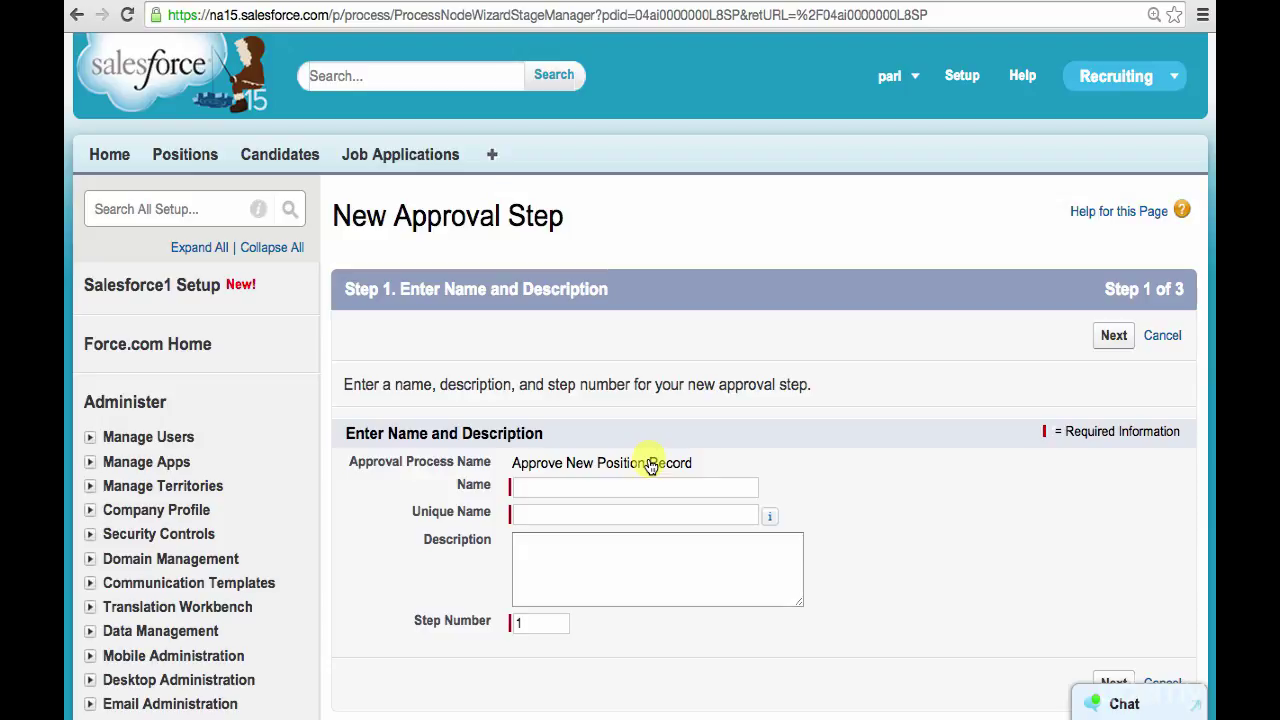
Step: Name step 1 'Manager Approval', describe the owner's-manager approval requirement, and let all records enter
left_click(635, 484)
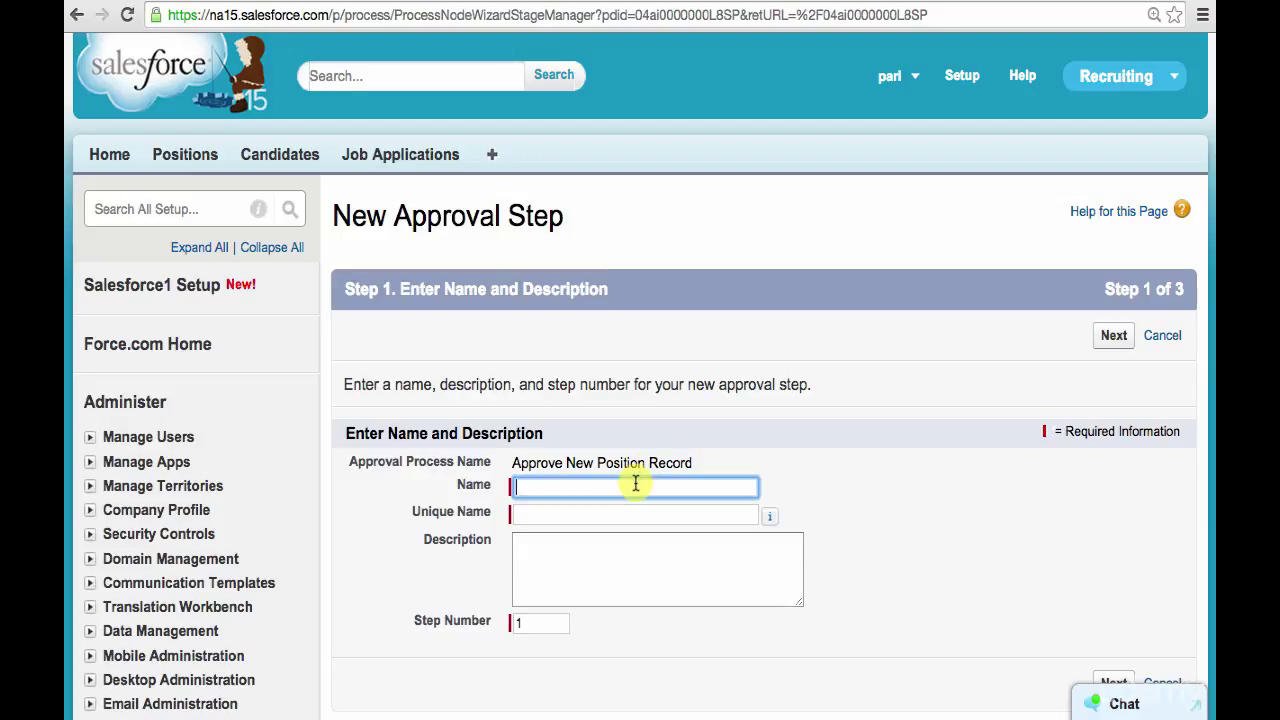
type("Man")
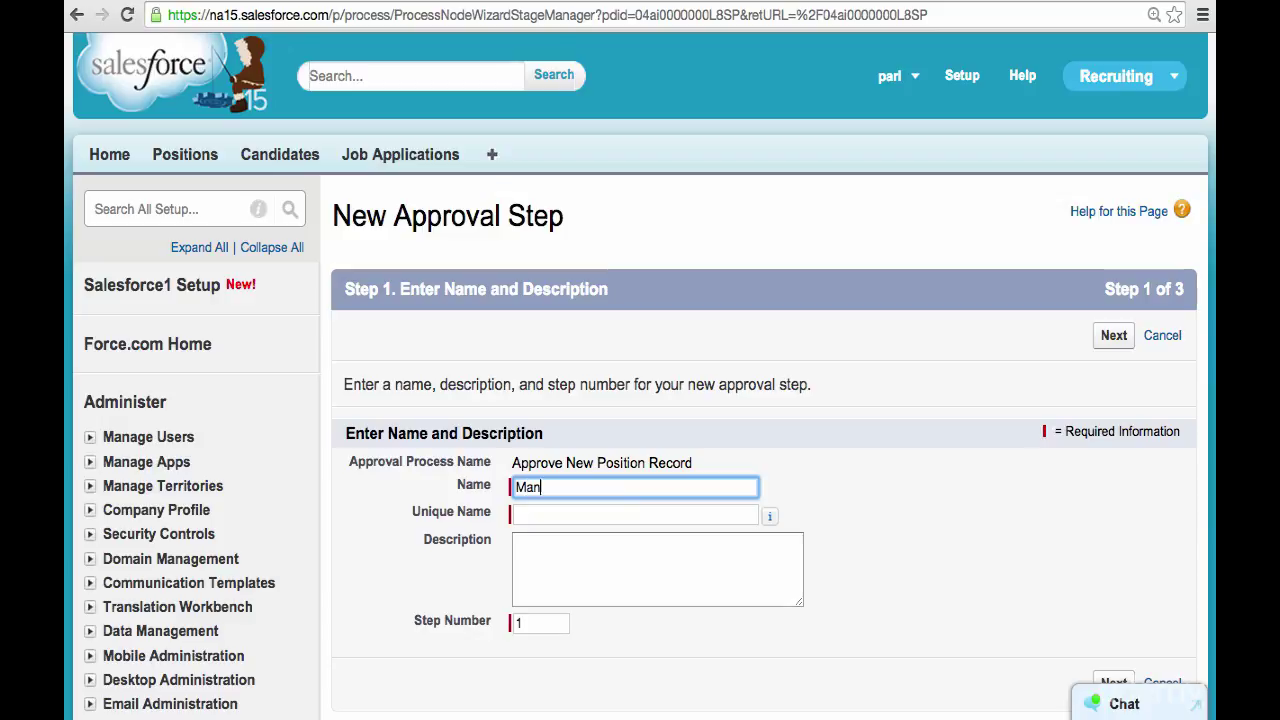
type("ager Approval")
left_click(560, 555)
type("Every new position recor")
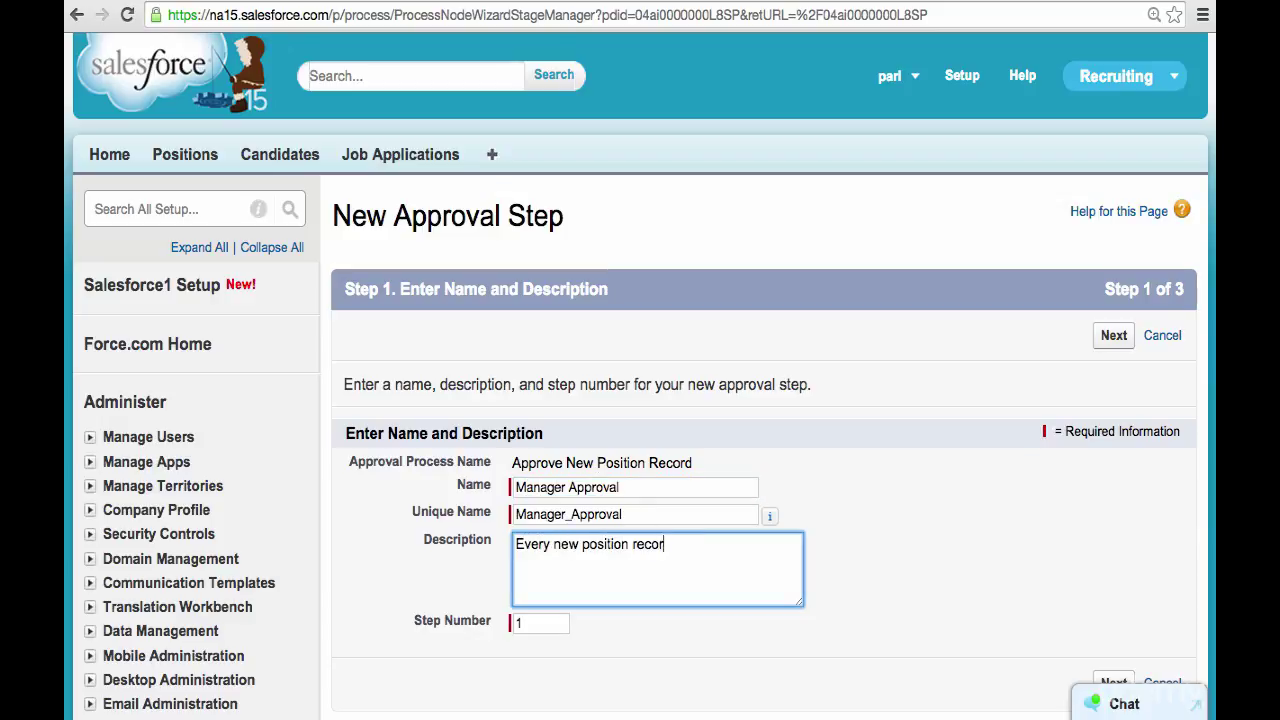
type("d must be approved by the pos")
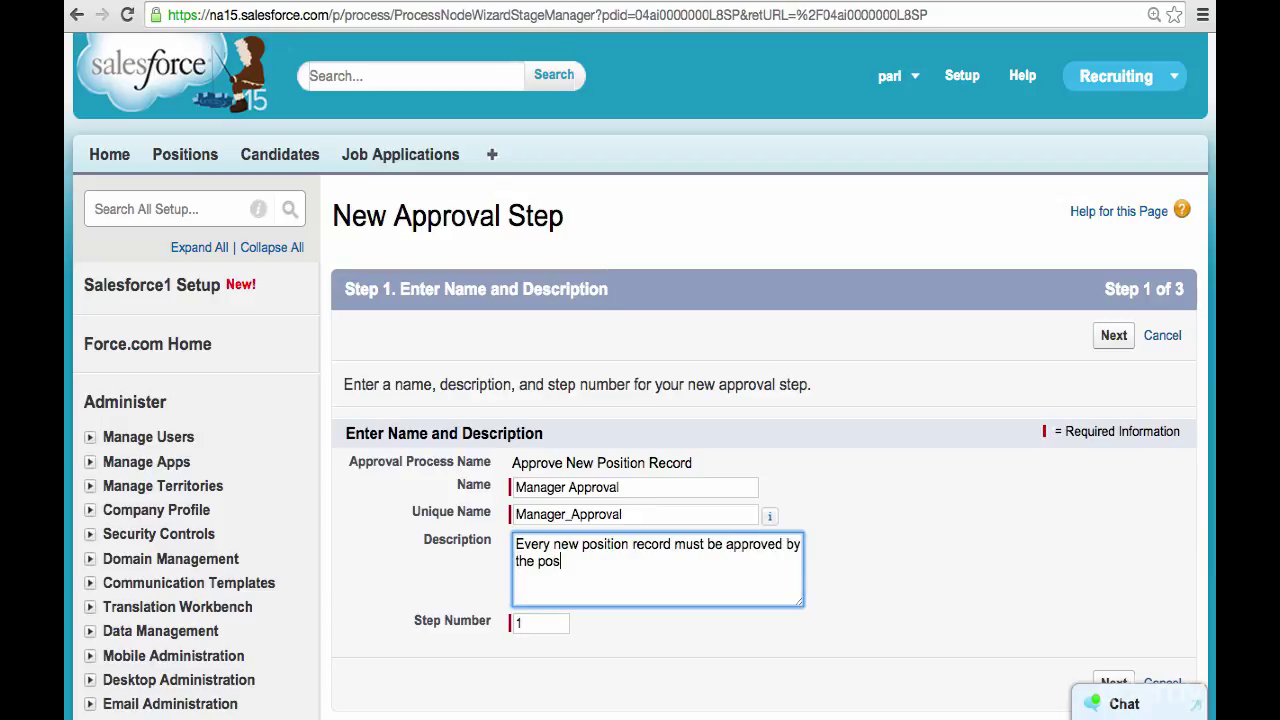
type("ition owner's manager")
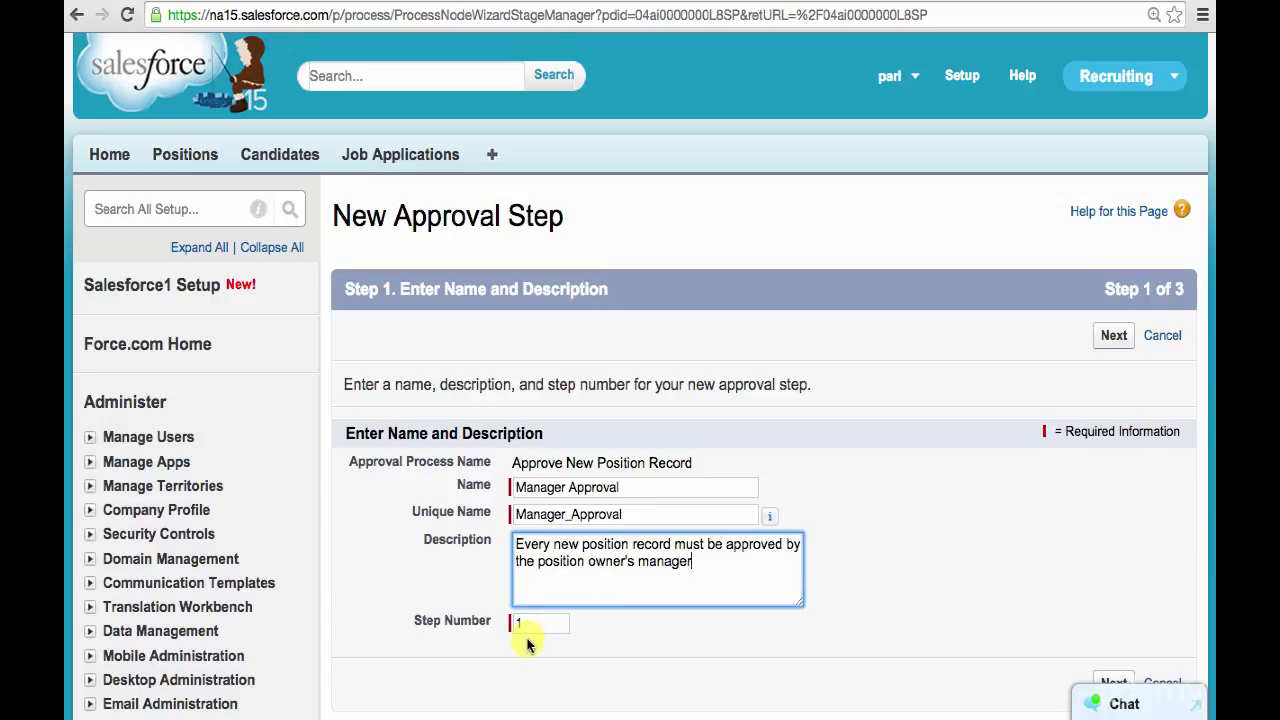
scroll(528, 645, "down", 1)
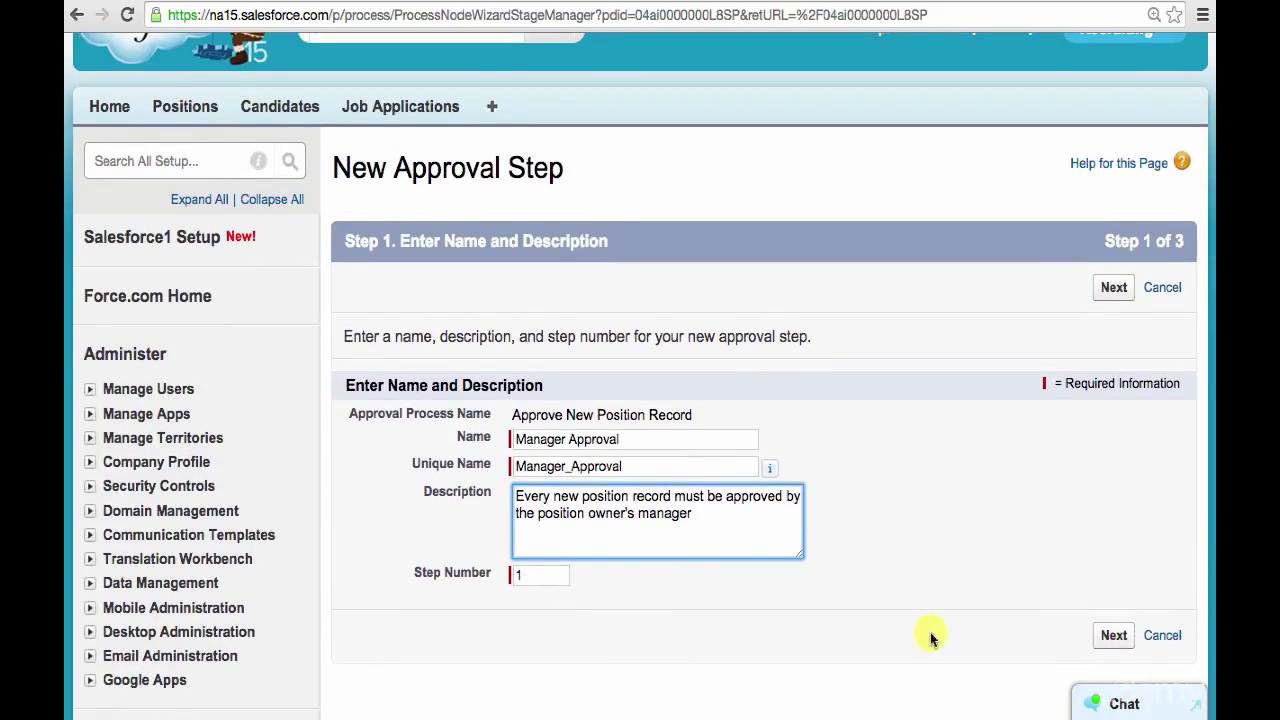
left_click(1110, 637)
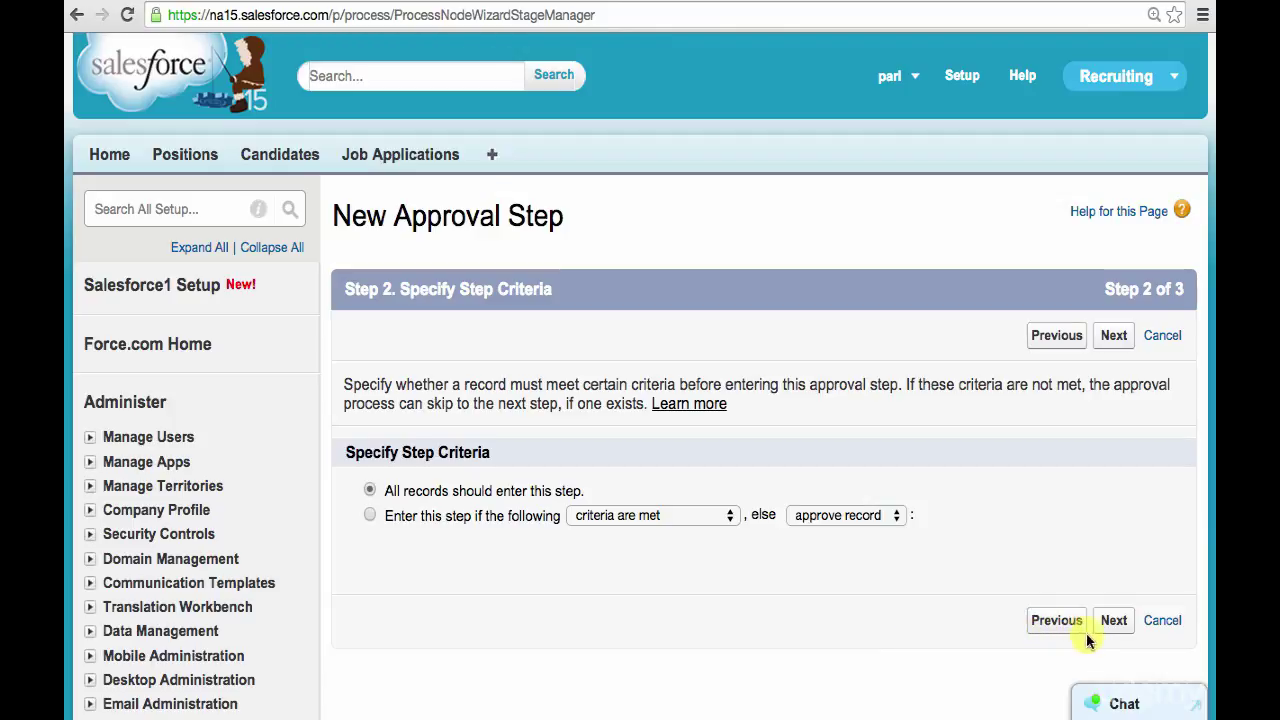
left_click(1115, 625)
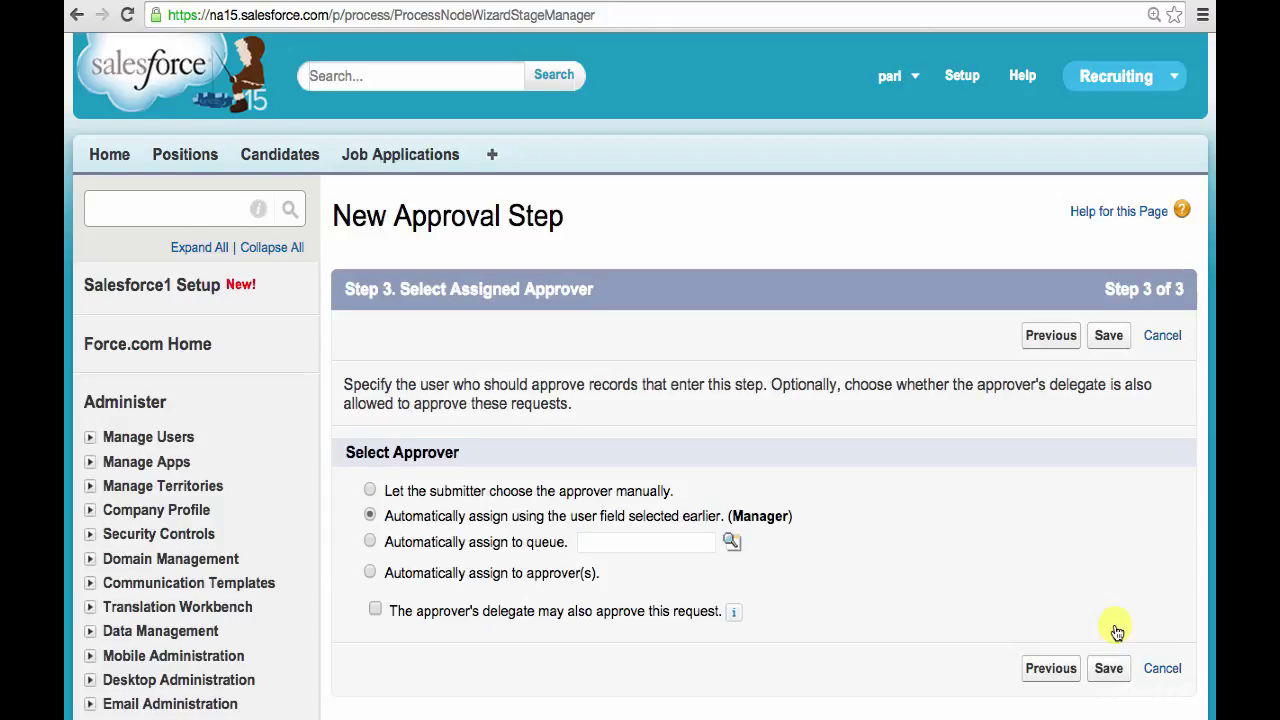
Step: Keep automatic assignment to the Manager, allow the approver's delegate to approve, and save the step
scroll(1117, 632, "down", 1)
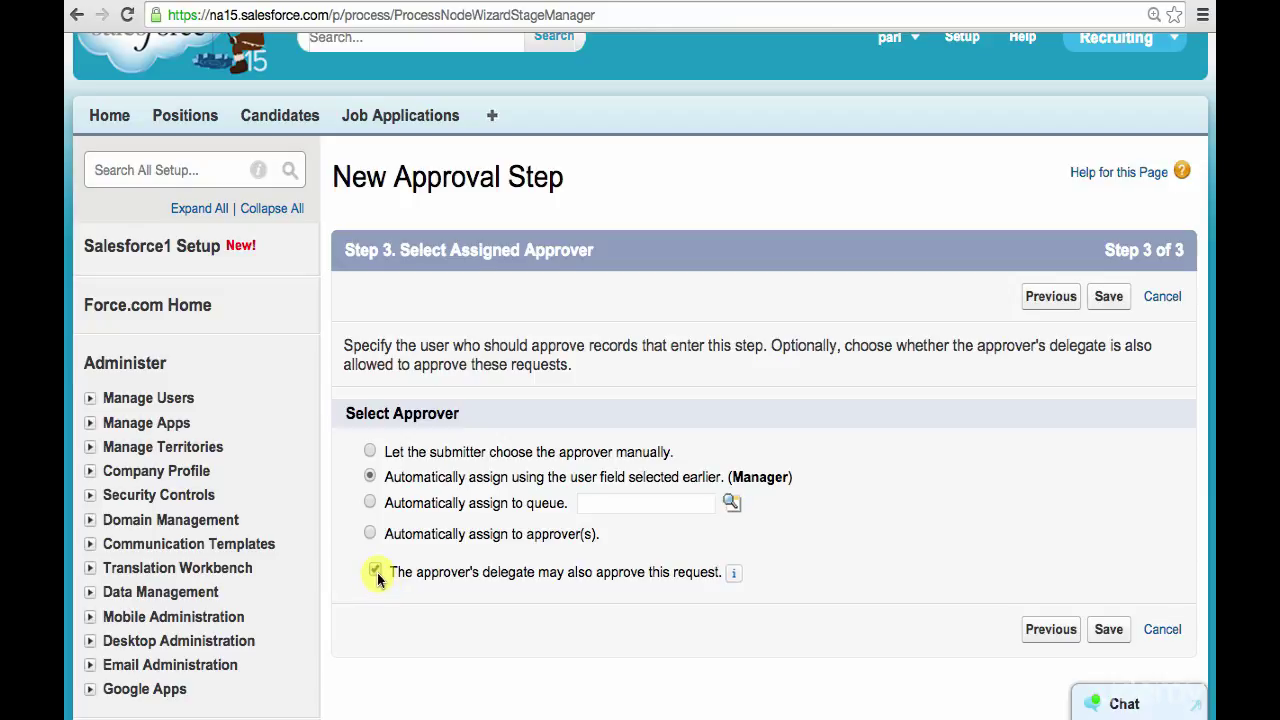
left_click(1108, 631)
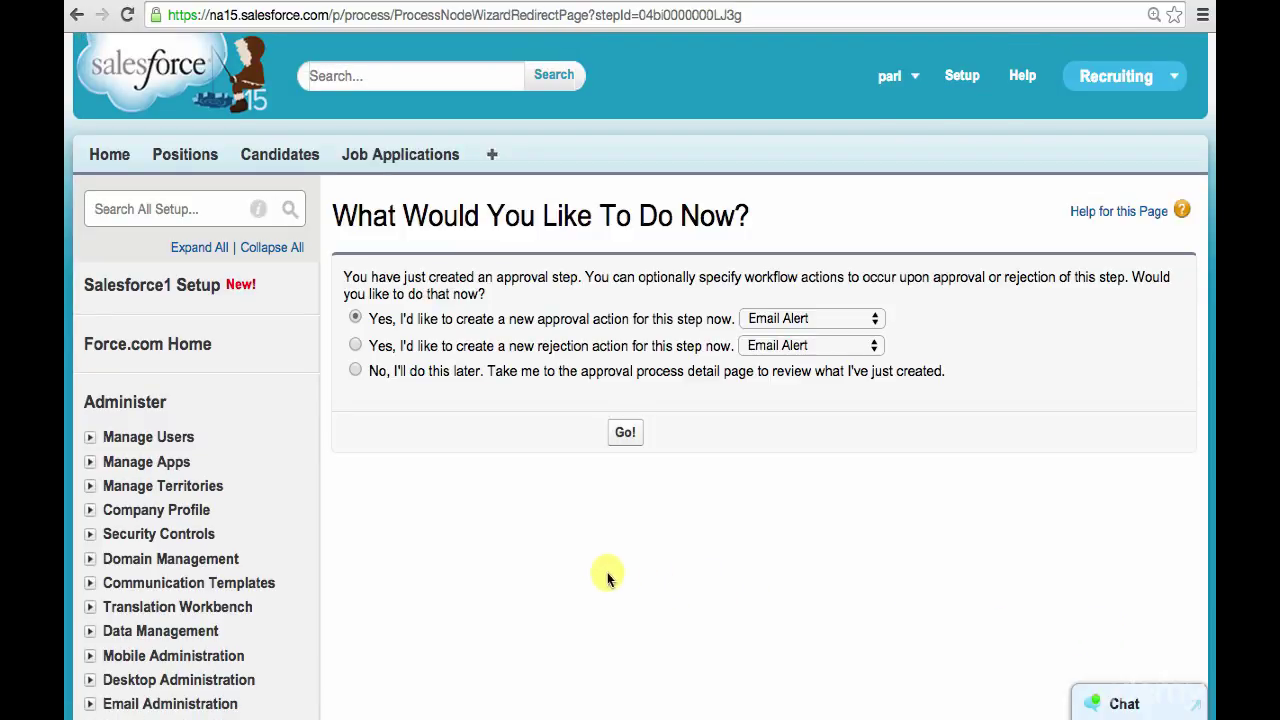
Step: Skip adding approval actions for the Manager Approval step and return to the process details
left_click(356, 371)
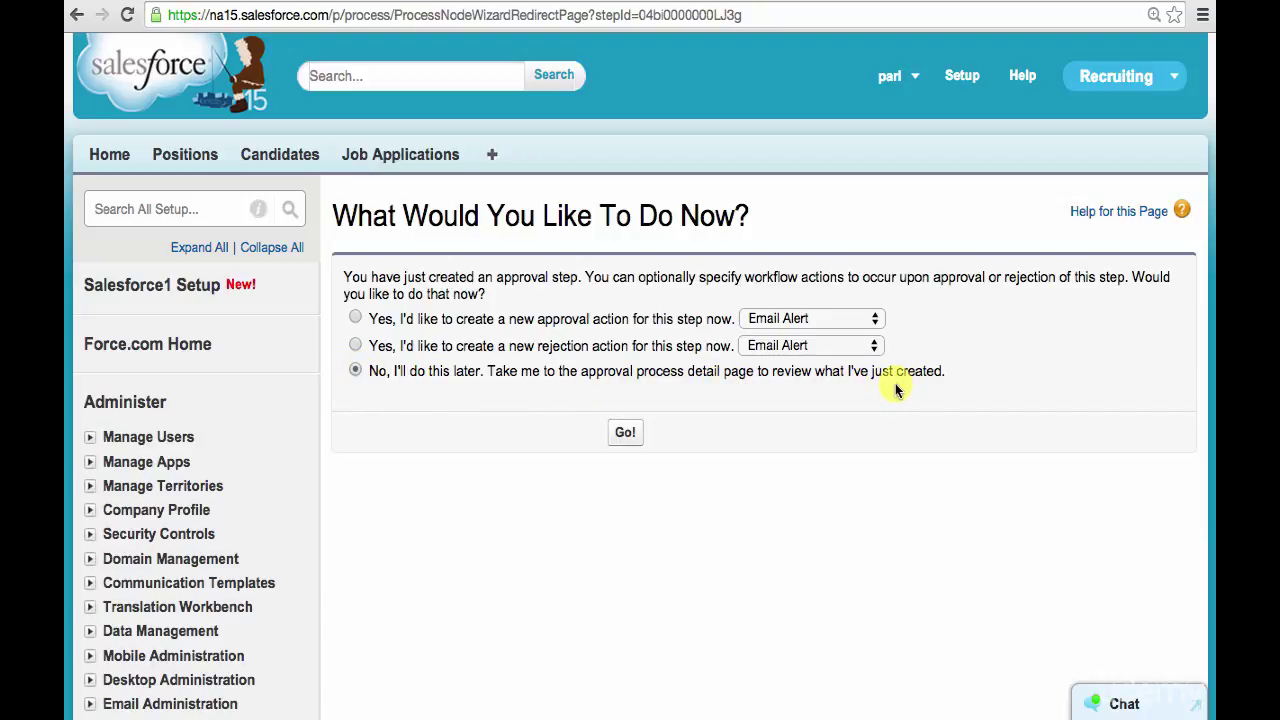
left_click(622, 432)
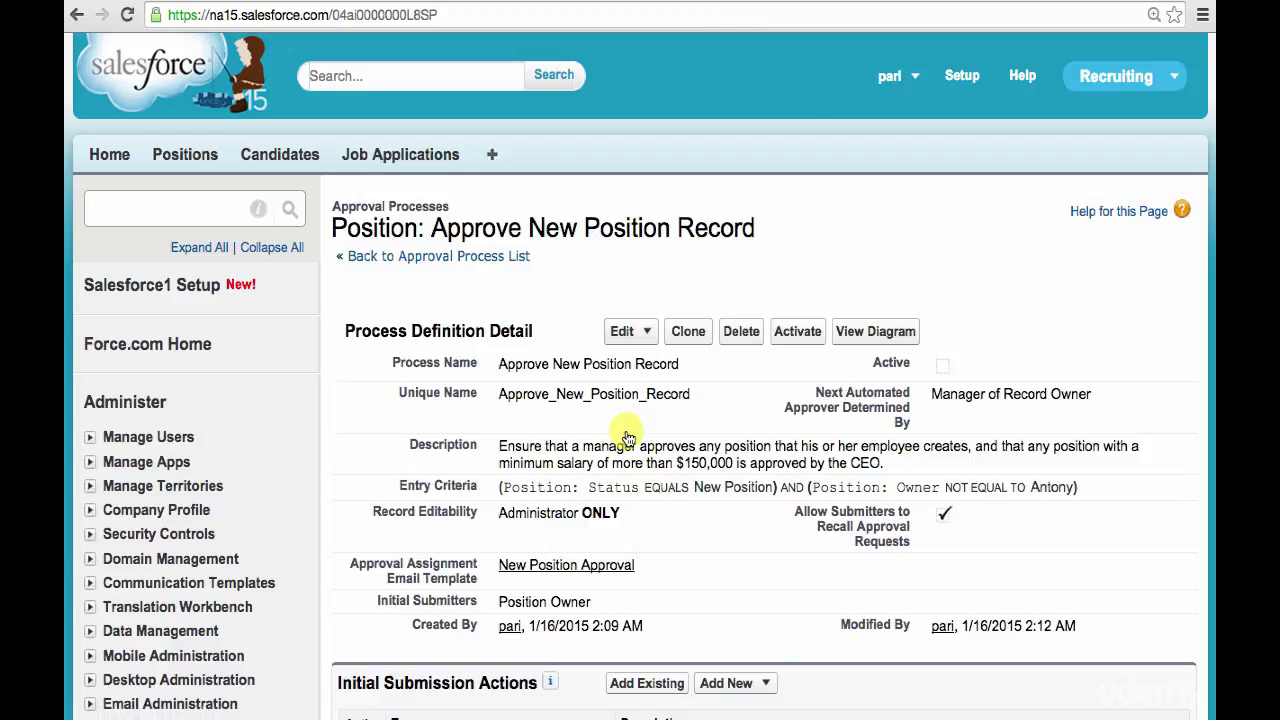
scroll(625, 437, "down", 5)
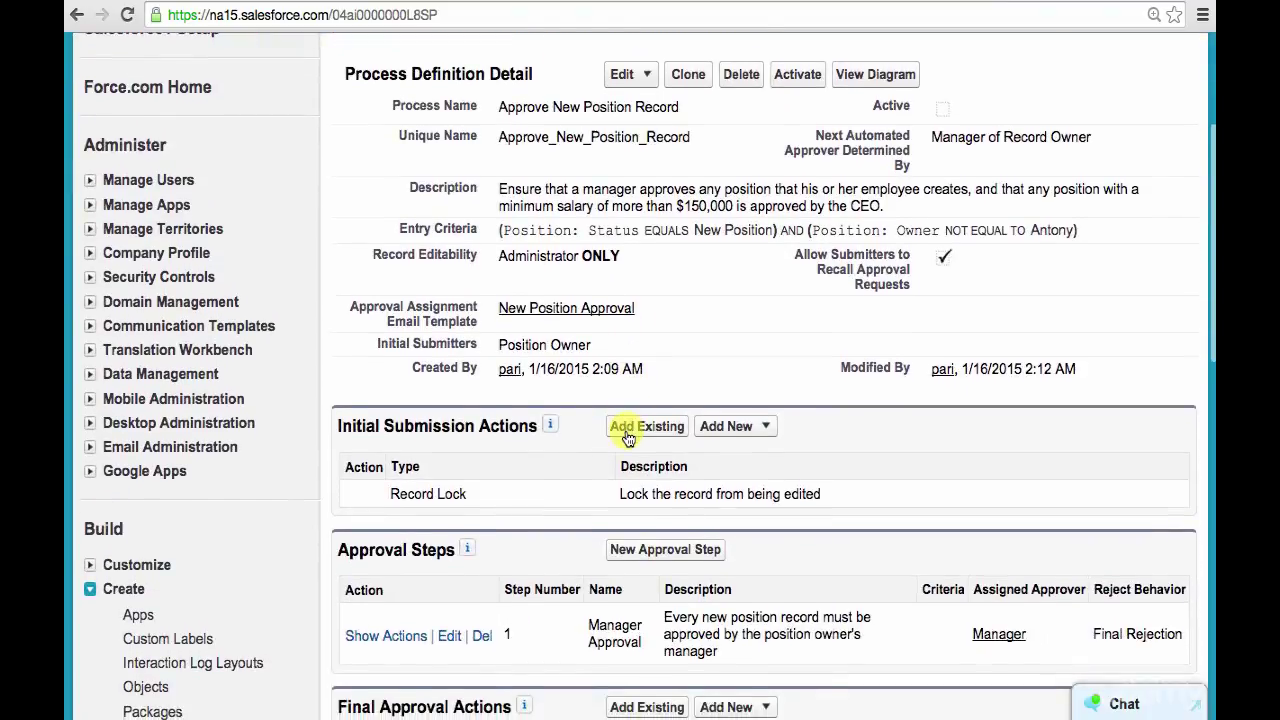
scroll(626, 438, "down", 1)
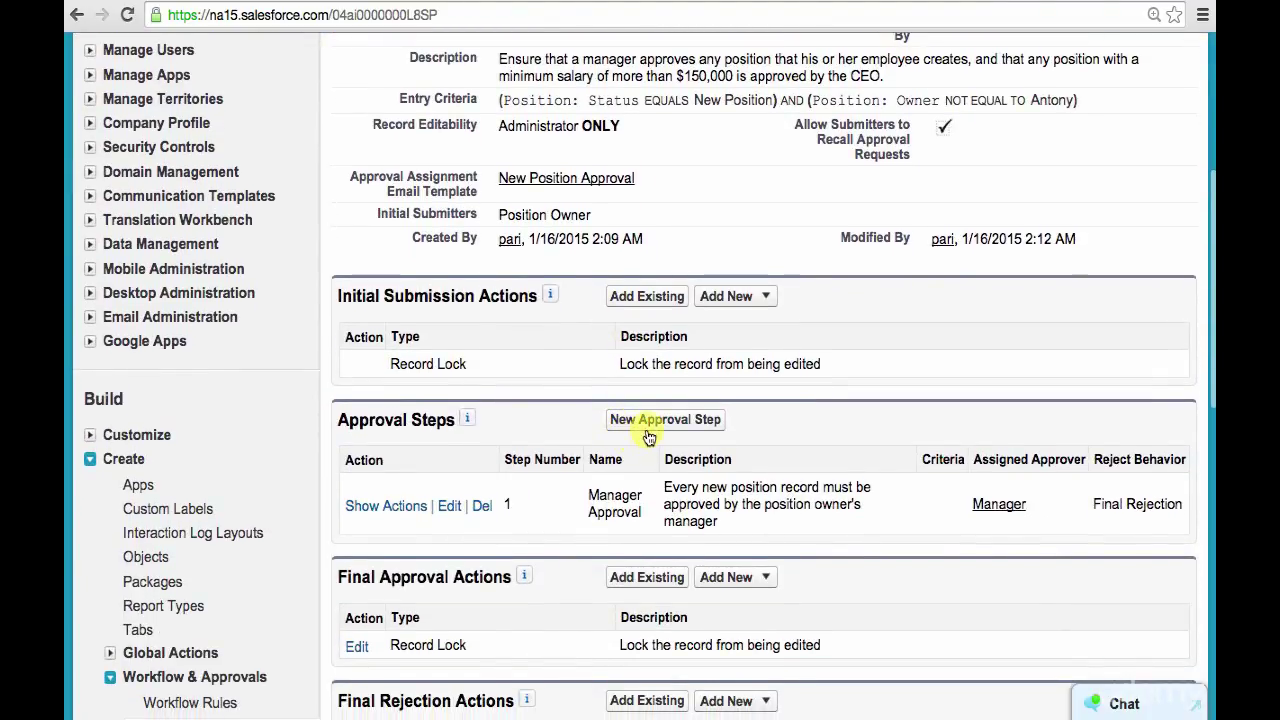
Step: Add a second step 'CEO's Approval', described as required for positions with min salary over $150,000
left_click(647, 428)
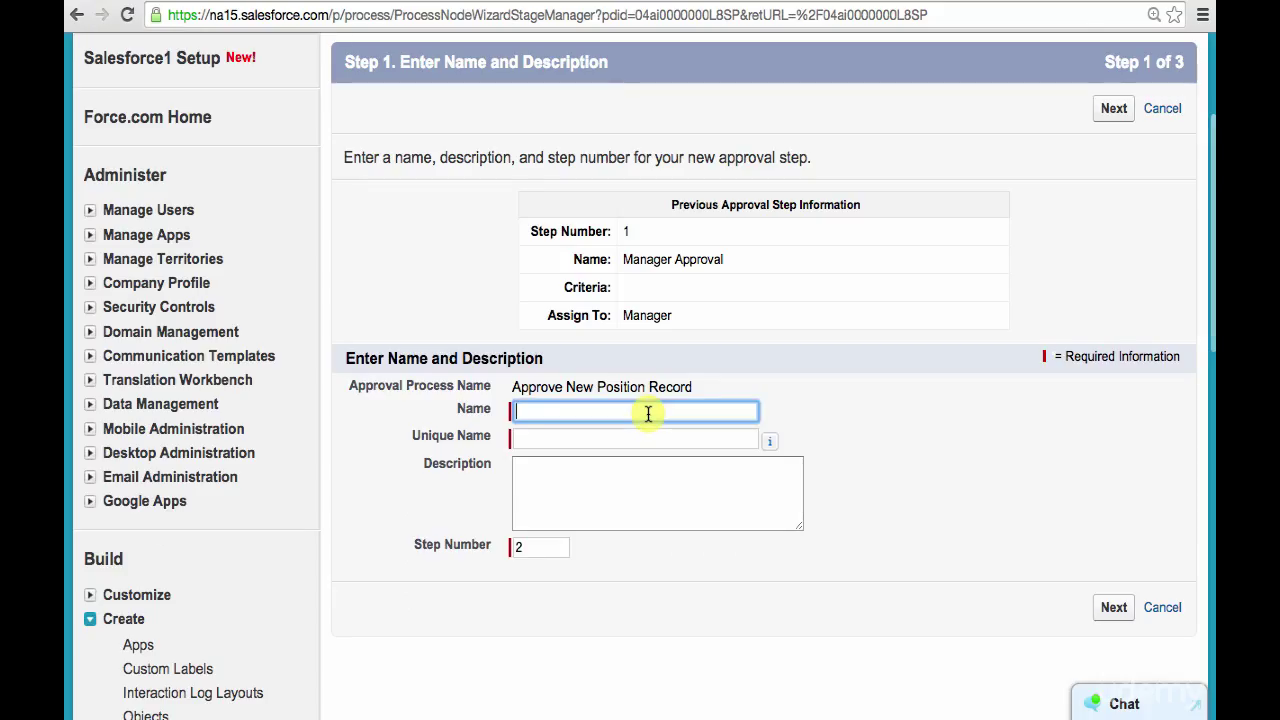
type("CEO's ")
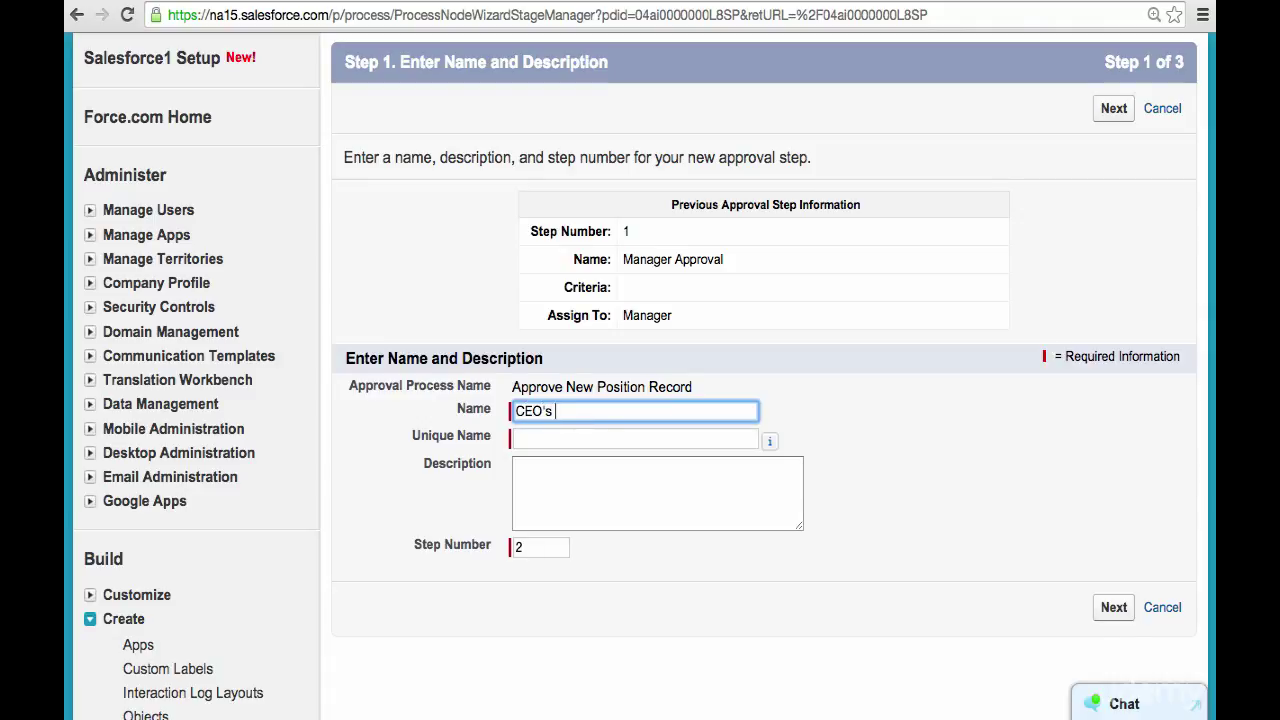
type("Approval")
key("Tab")
key("Tab")
type("Every new")
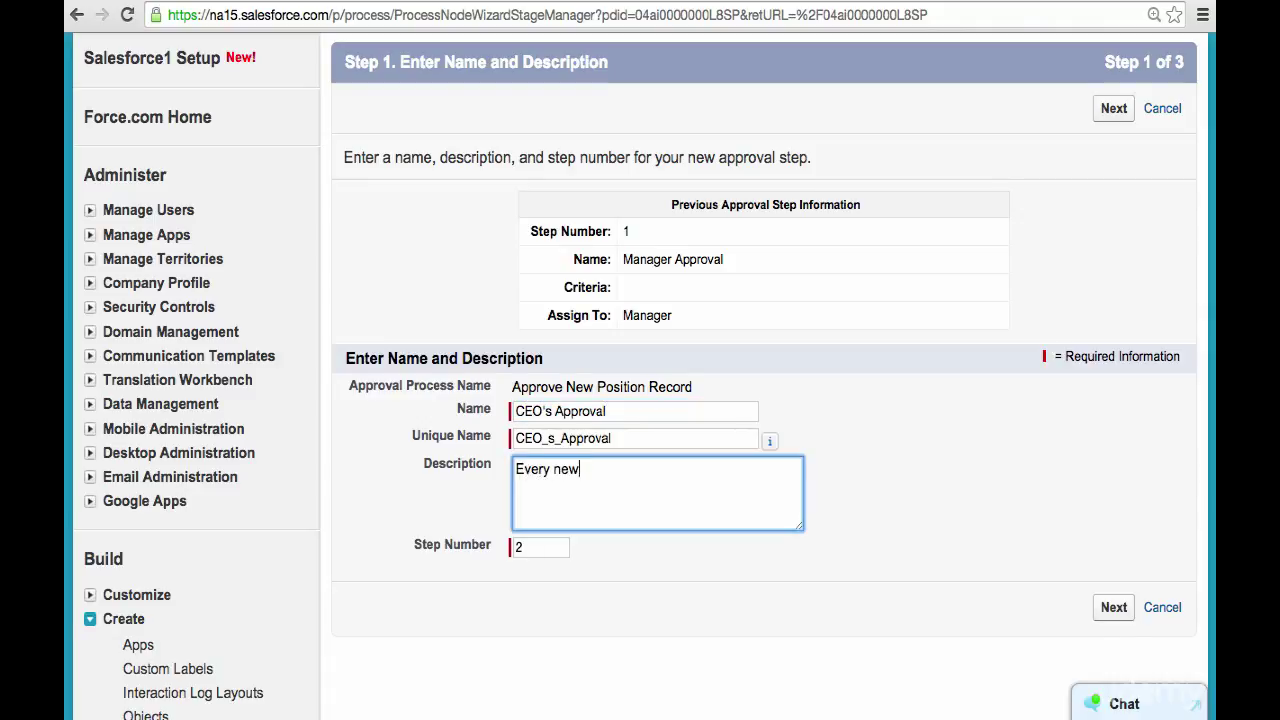
type(" position record with a min ")
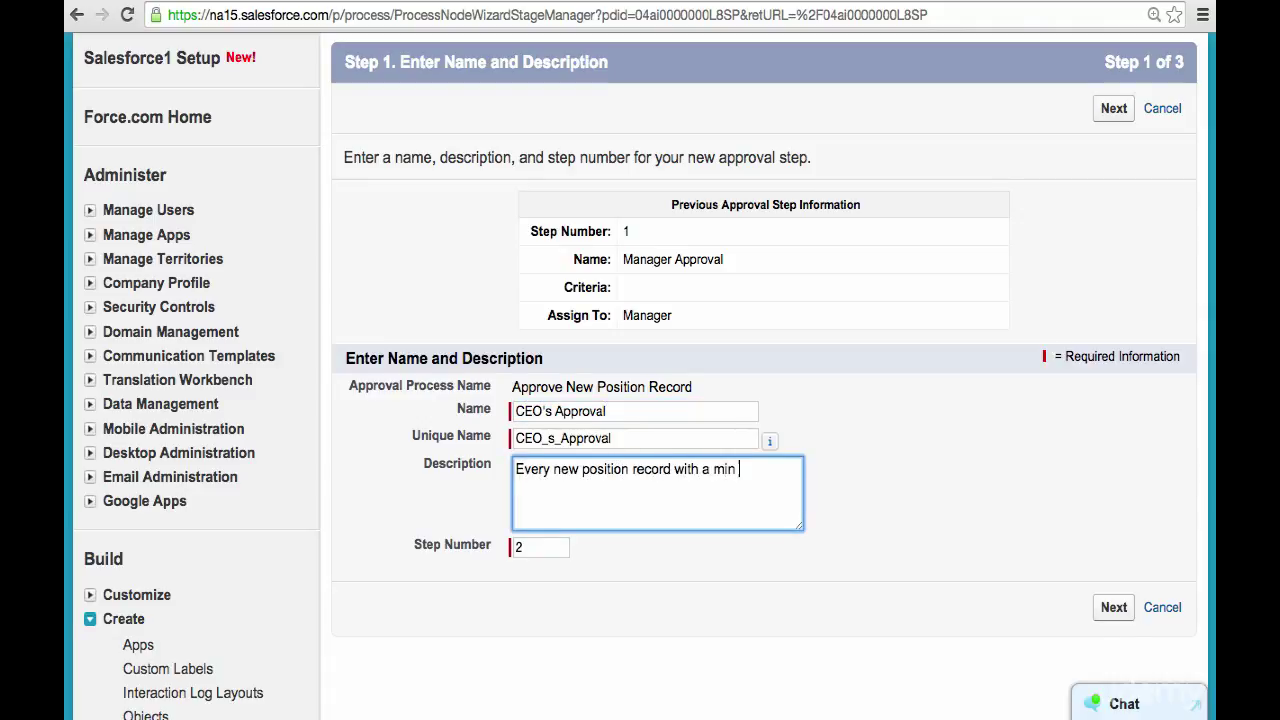
type("salary greater than $150,000")
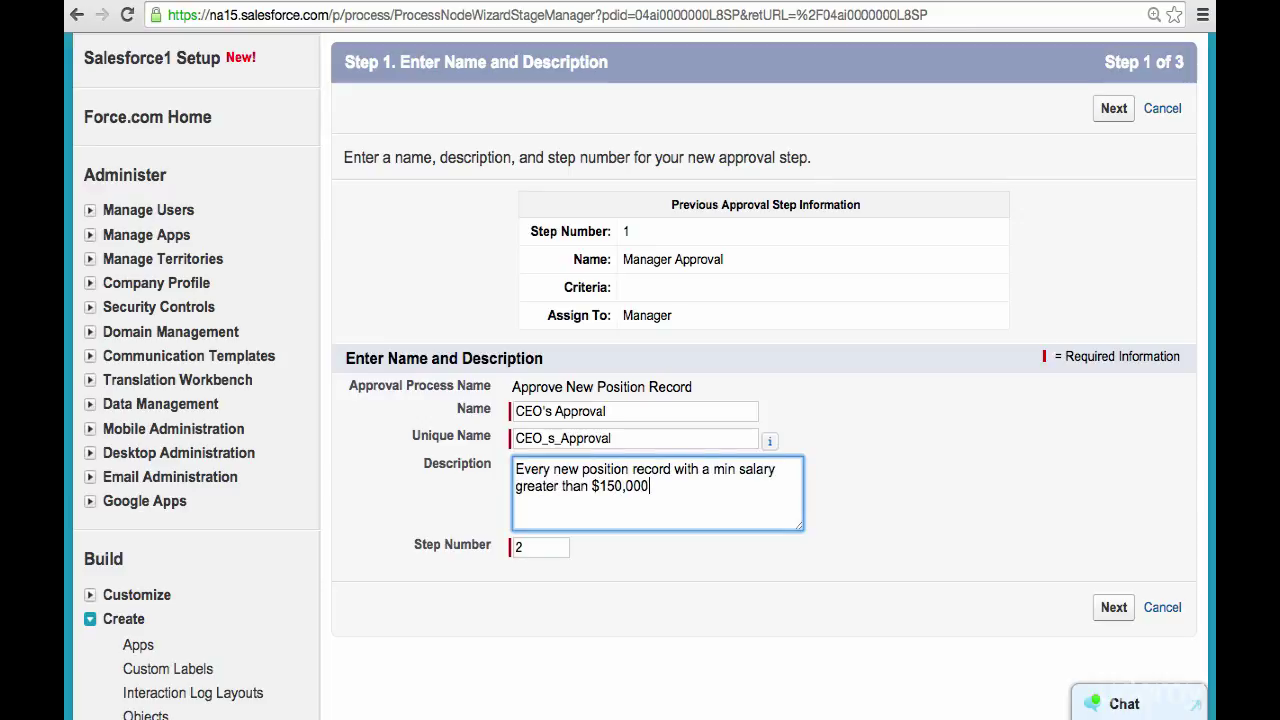
type(" must be approved by the CEO")
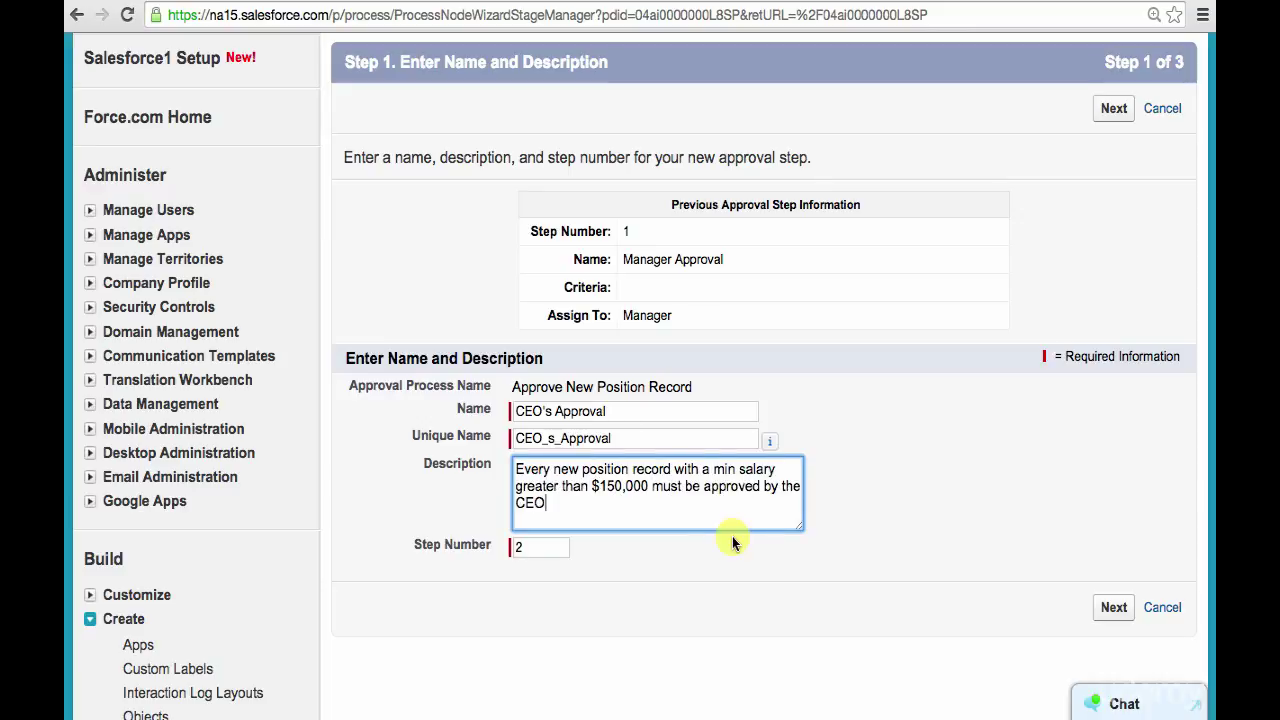
left_click(1113, 607)
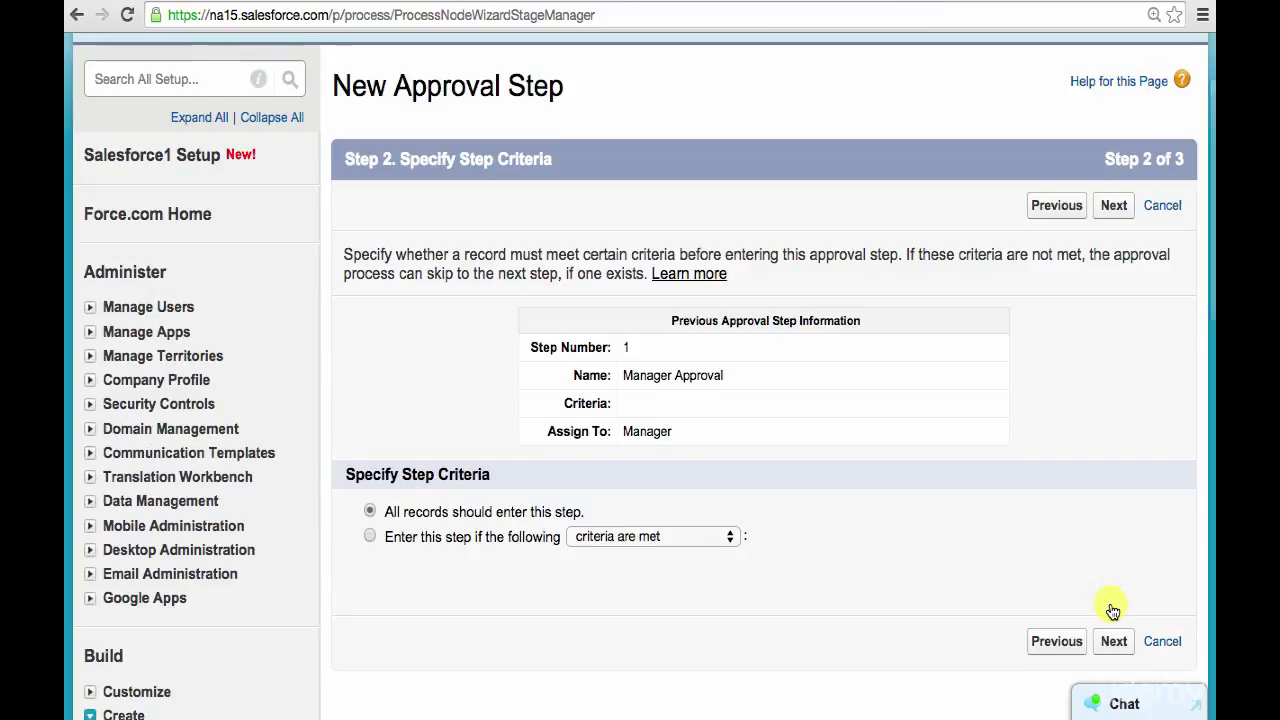
Step: Enter the CEO's Approval step only when Position: Min Pay is greater than 150000
scroll(1113, 610, "down", 3)
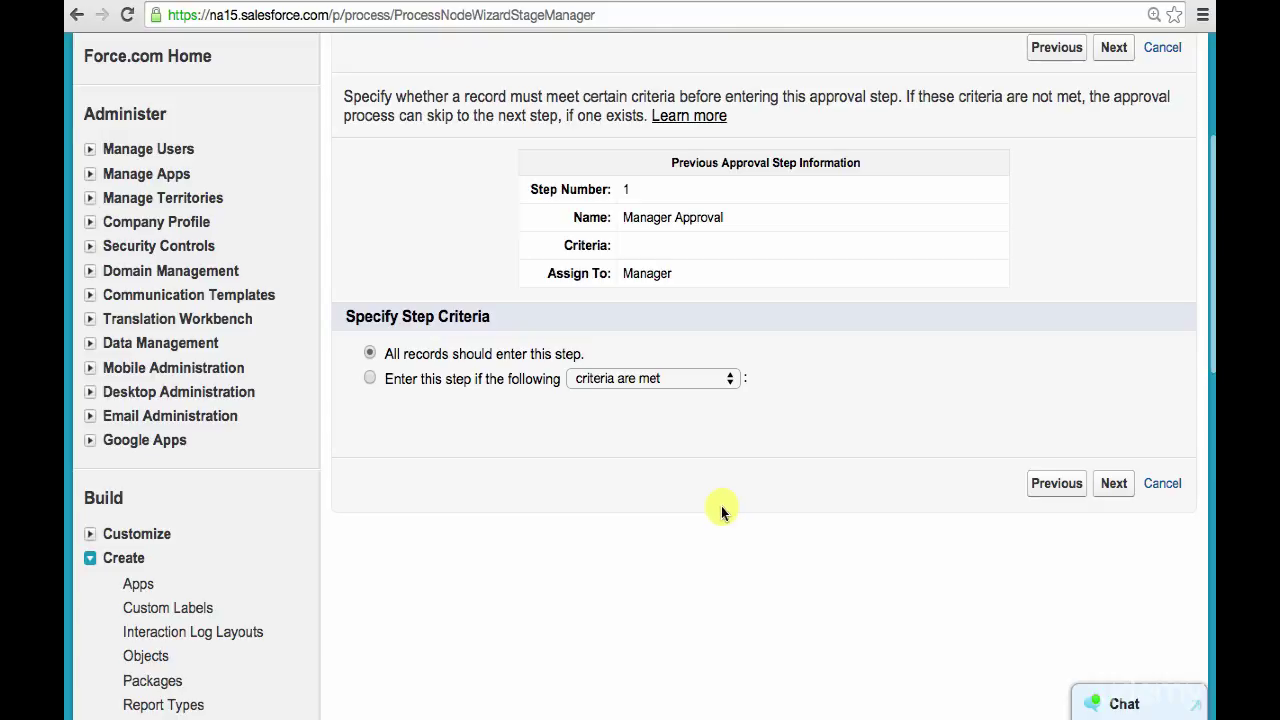
left_click(368, 378)
left_click(529, 472)
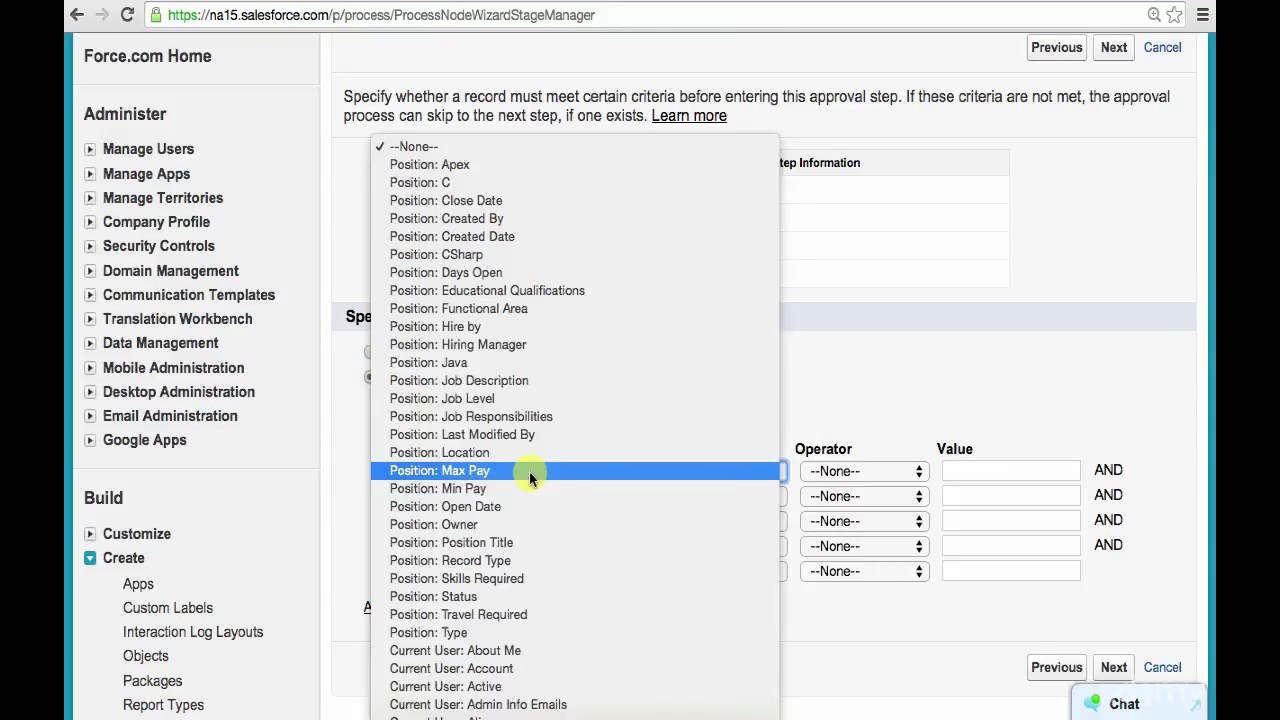
left_click(533, 489)
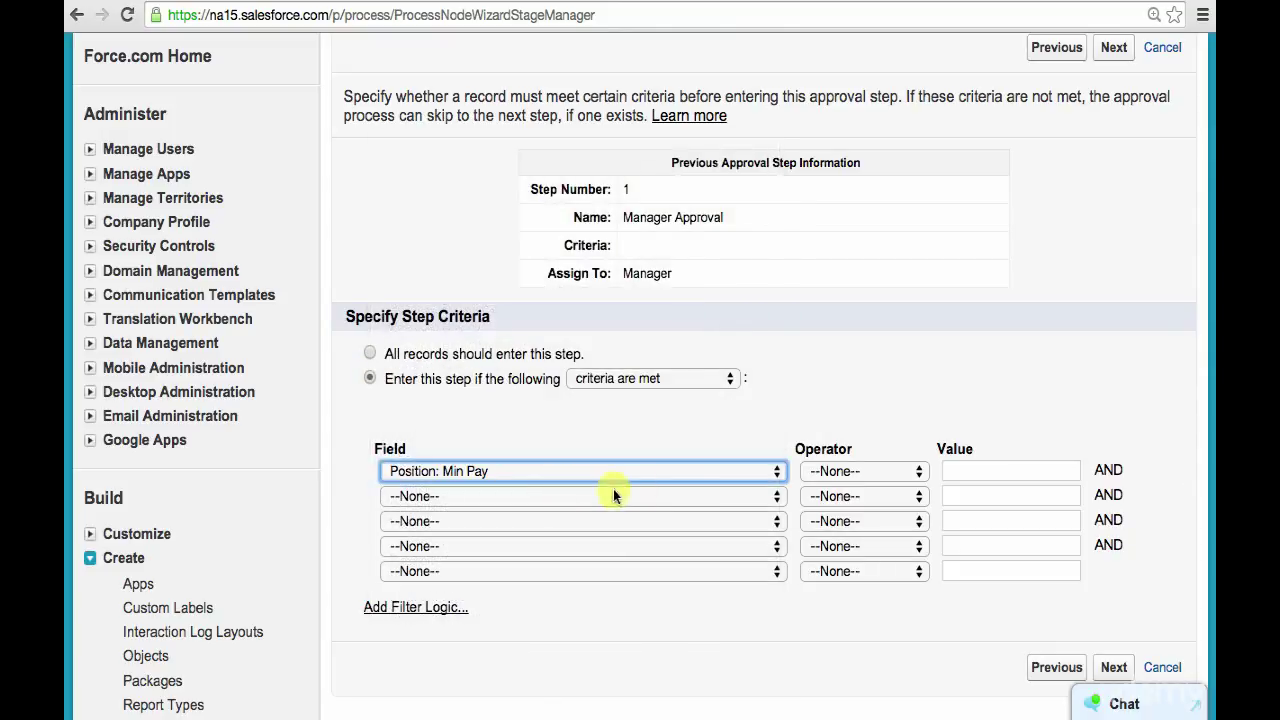
left_click(842, 478)
left_click(852, 544)
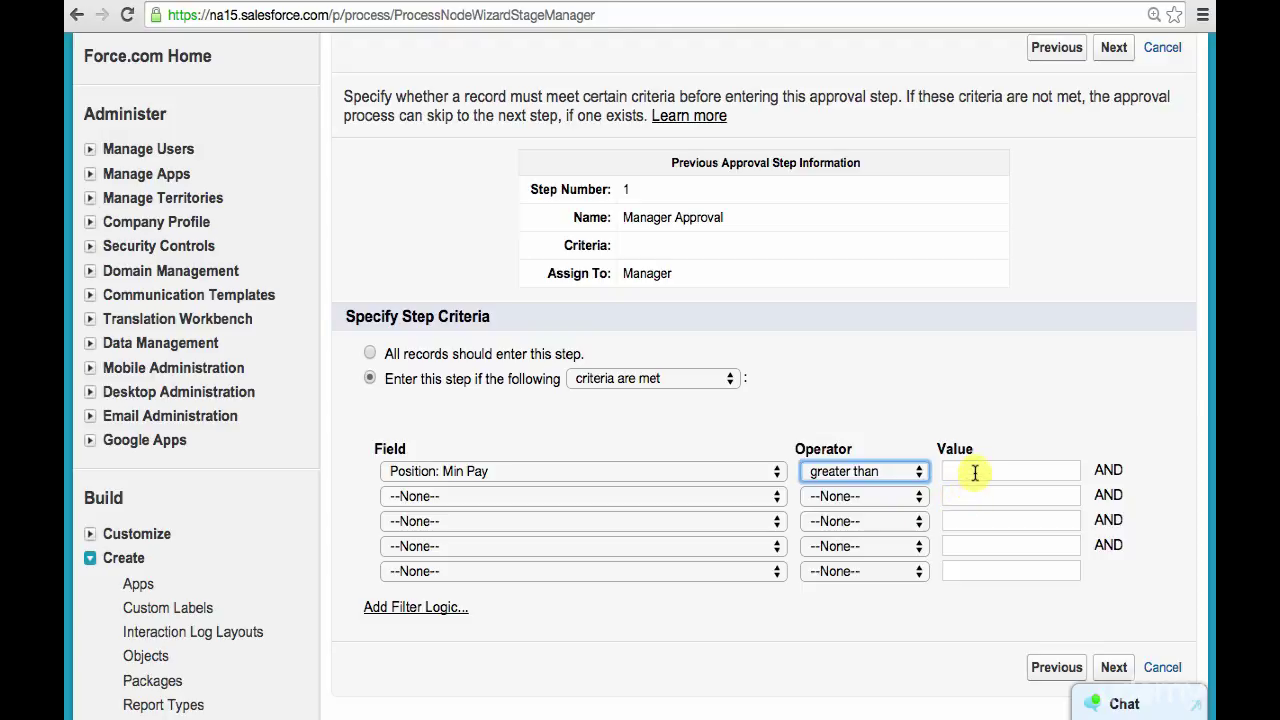
left_click(975, 473)
type("150000")
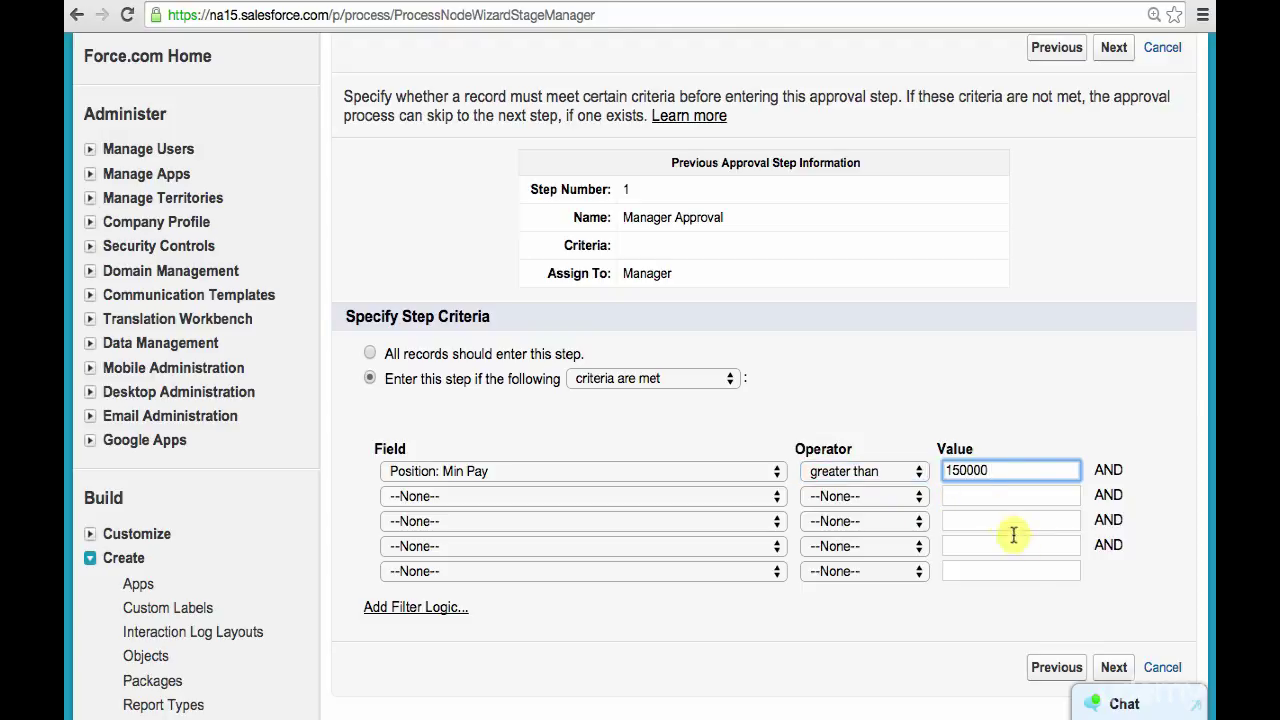
left_click(1112, 667)
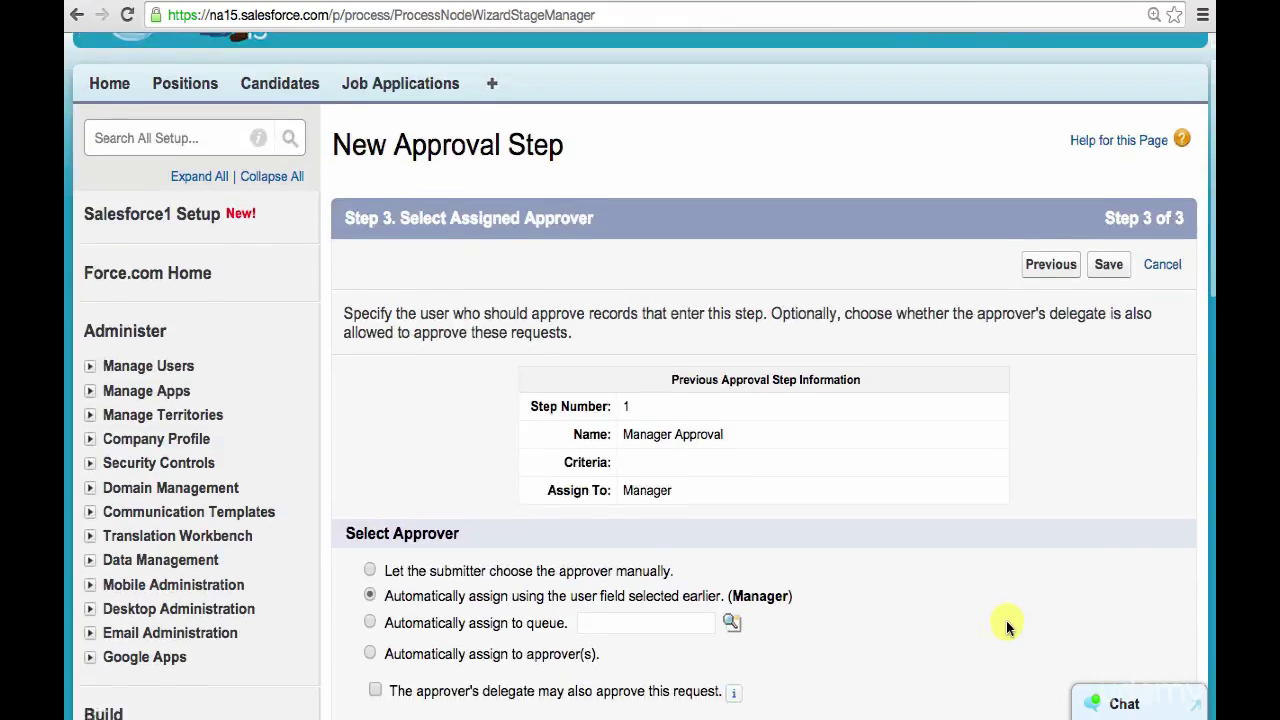
Step: Automatically assign the CEO's Approval step to the CEO user via the lookup
scroll(1006, 621, "down", 5)
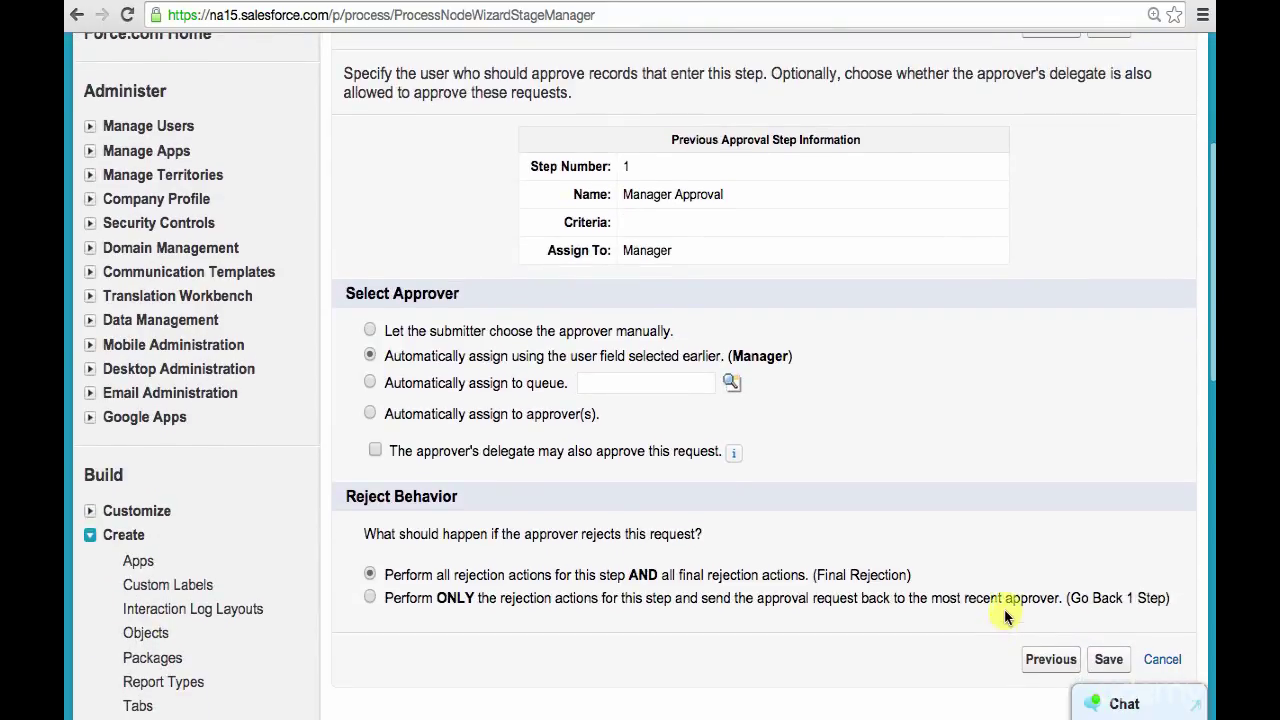
left_click(370, 414)
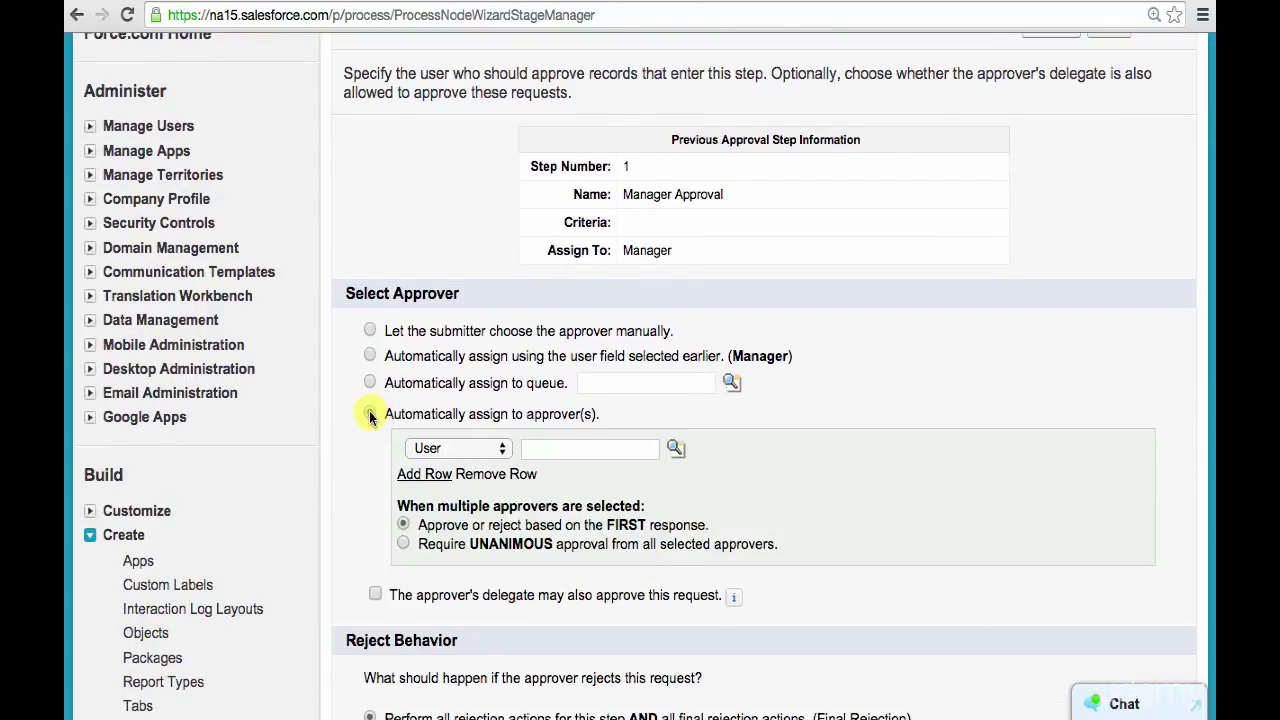
left_click(676, 448)
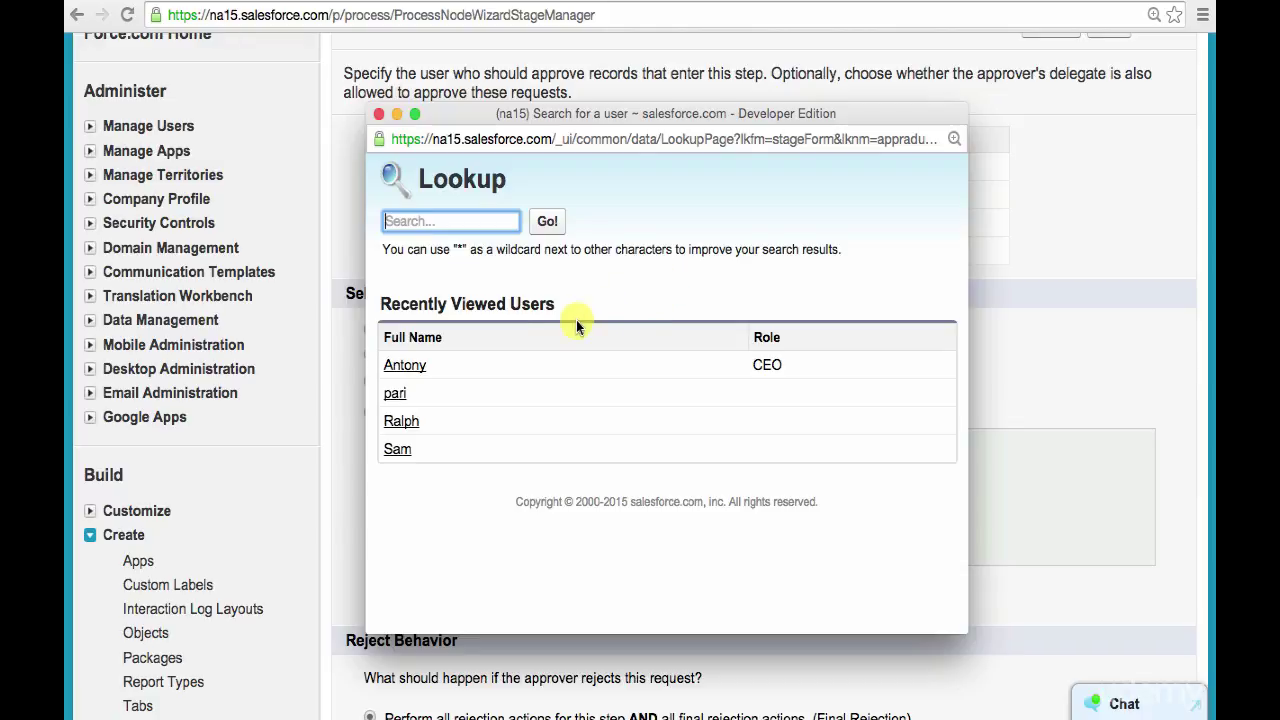
left_click(405, 365)
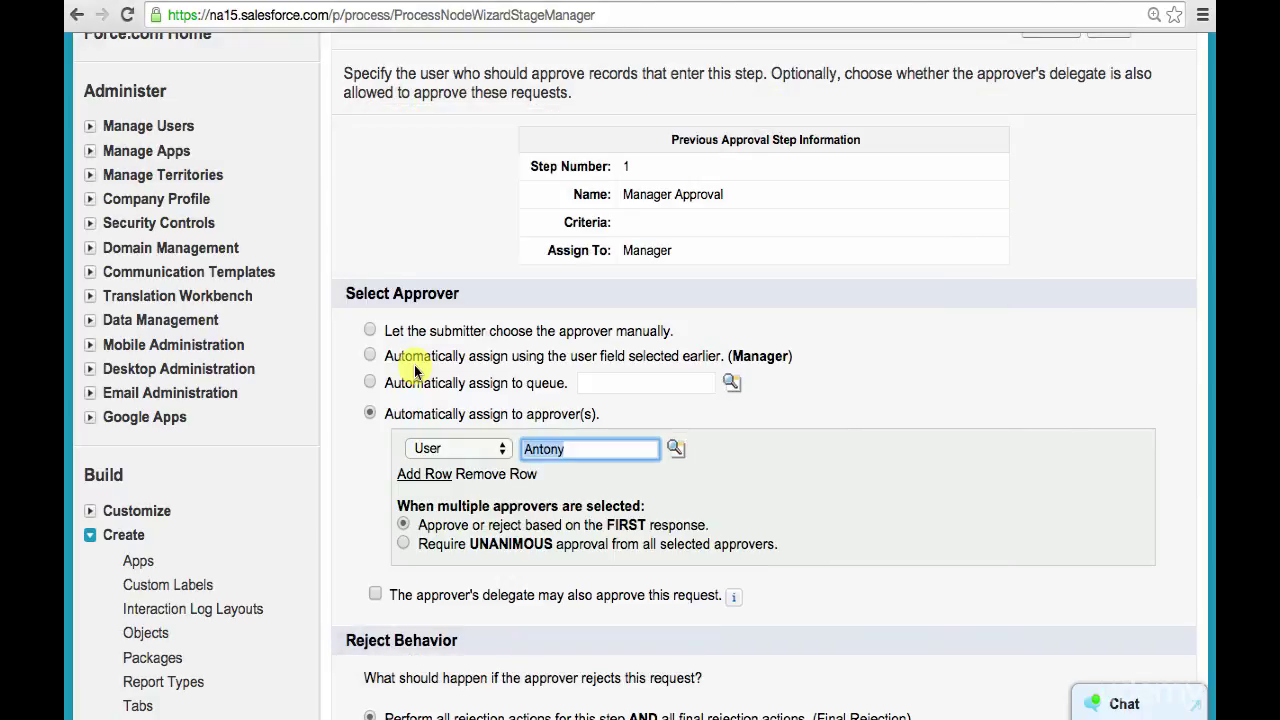
Step: Add three more approver rows and allow the approver's delegate to approve
scroll(414, 365, "down", 2)
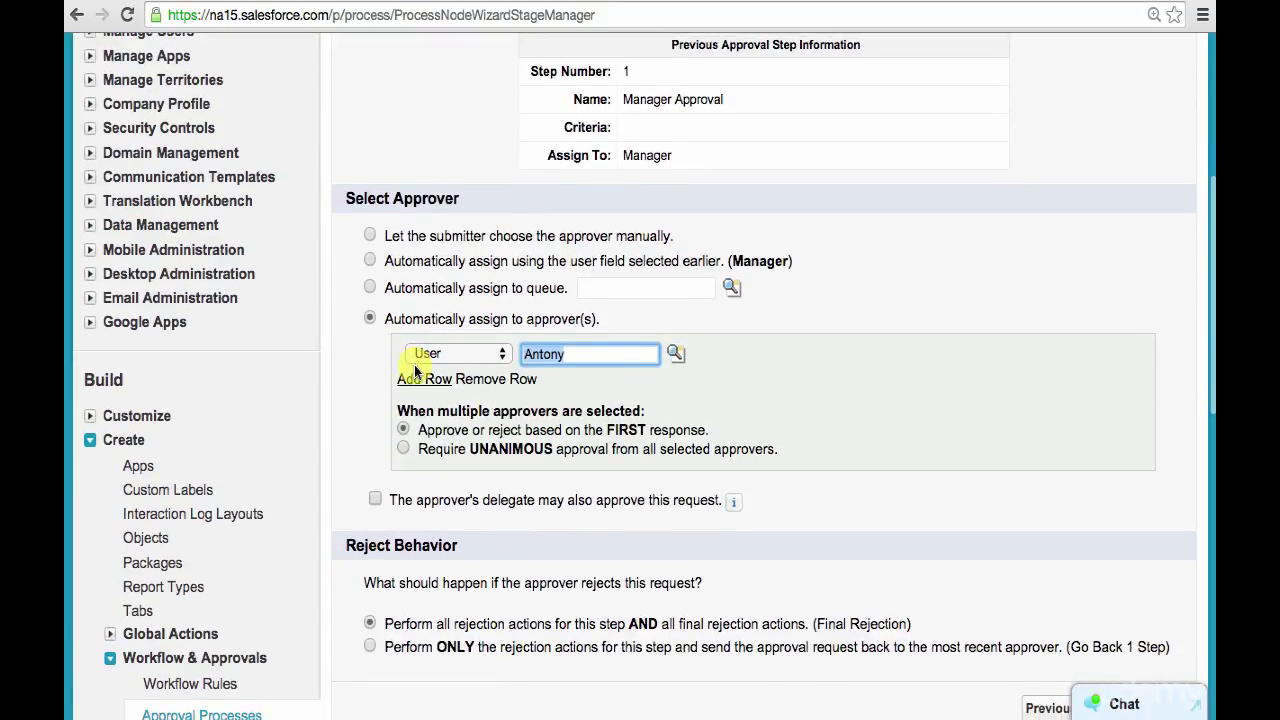
left_click(419, 378)
left_click(423, 407)
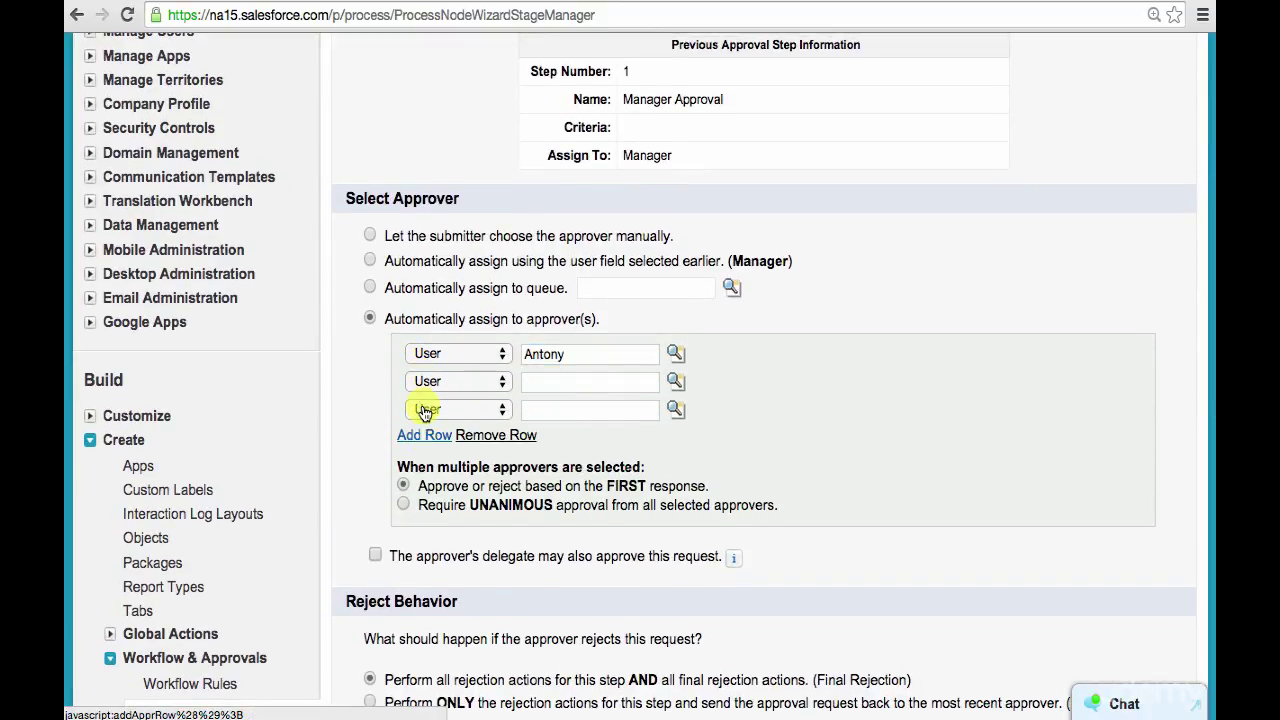
left_click(425, 437)
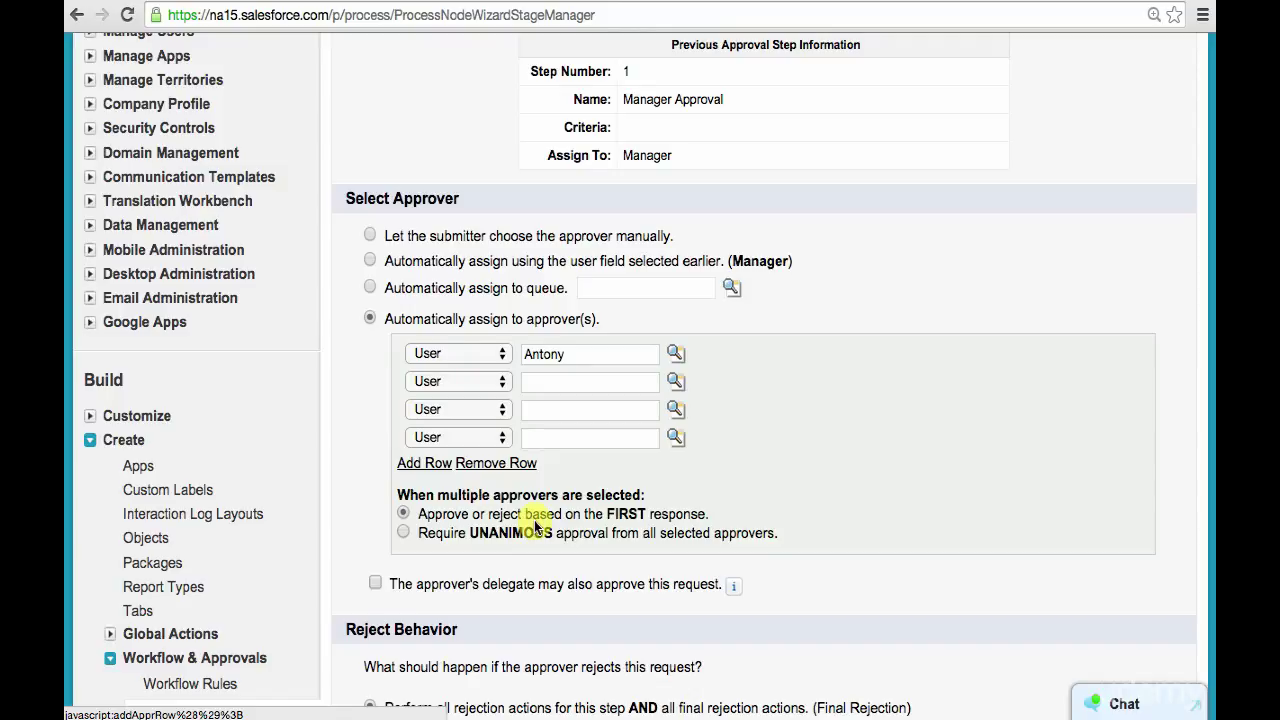
left_click(376, 585)
scroll(352, 540, "down", 2)
scroll(352, 540, "down", 1)
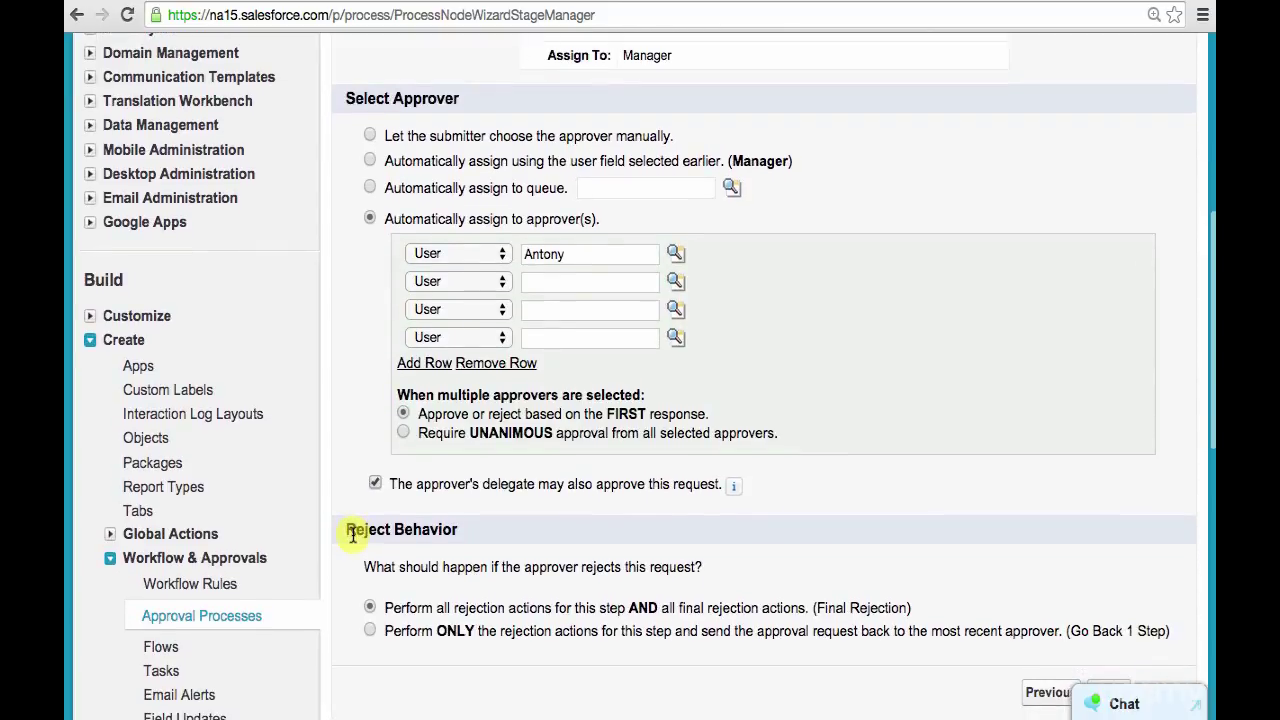
scroll(352, 535, "down", 2)
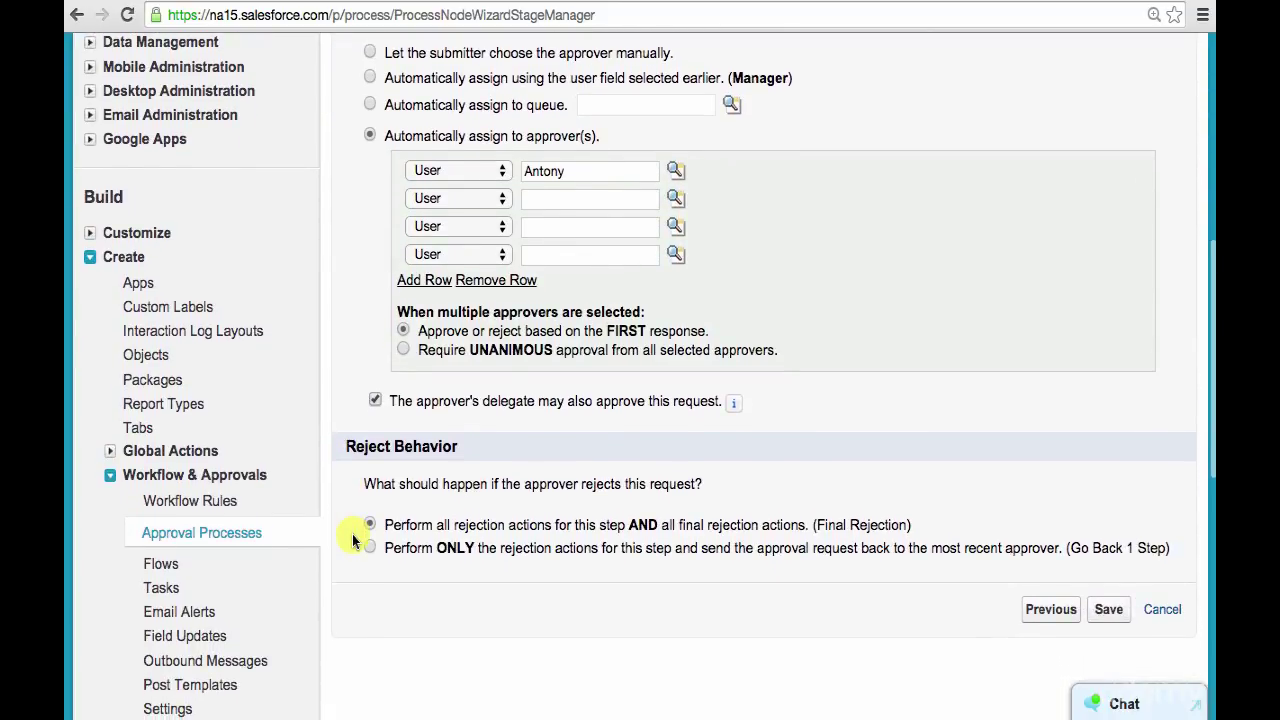
scroll(352, 540, "down", 1)
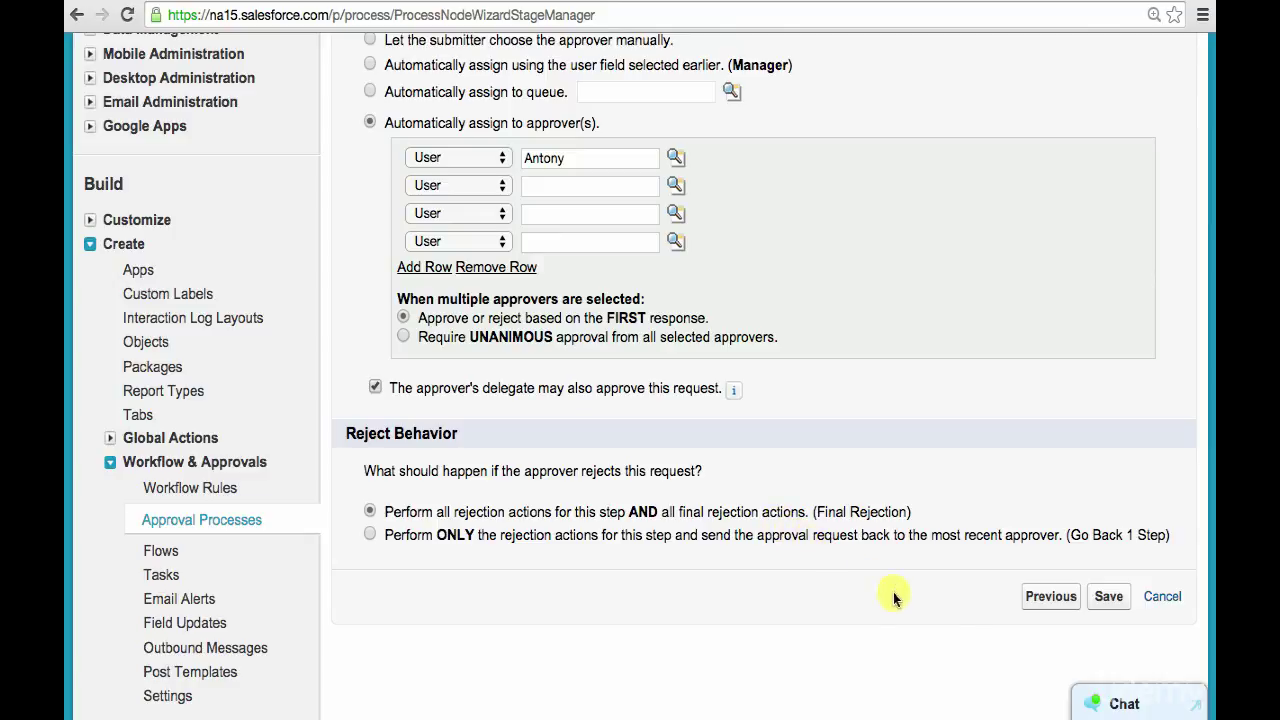
Step: Save the CEO's Approval step, choose to add actions later, and return to the process detail page
left_click(1096, 604)
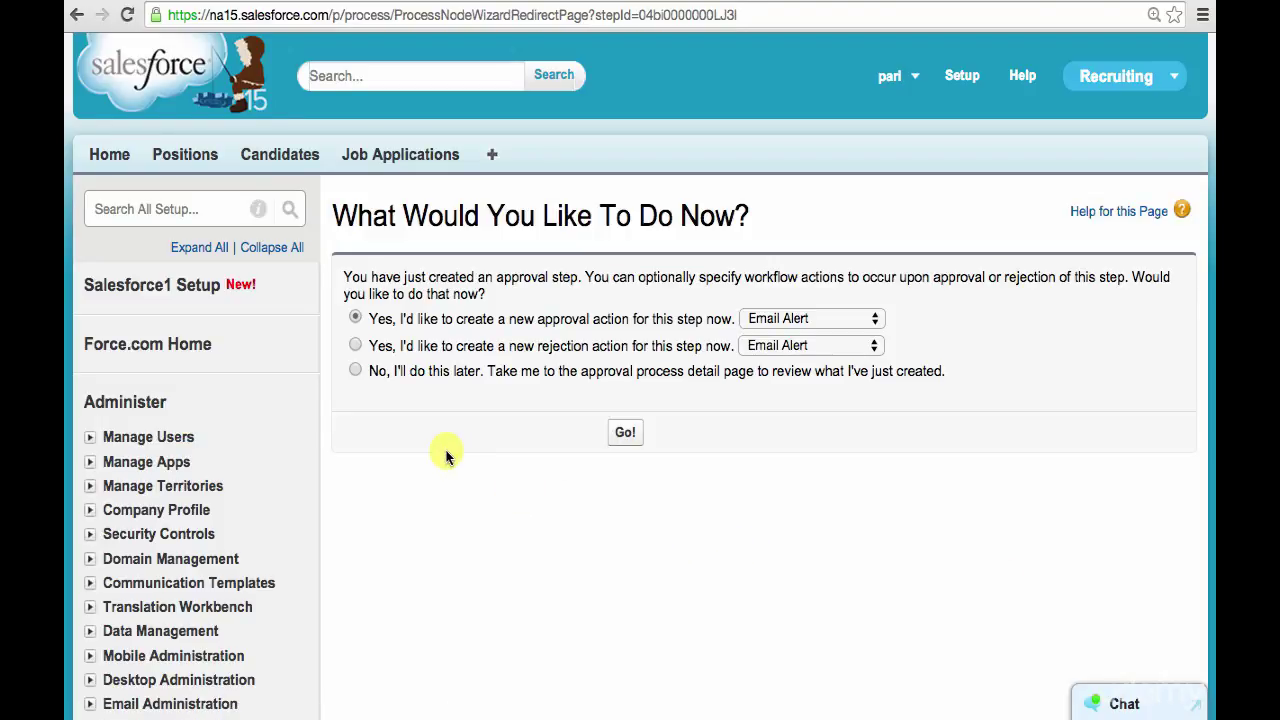
left_click(356, 371)
left_click(625, 433)
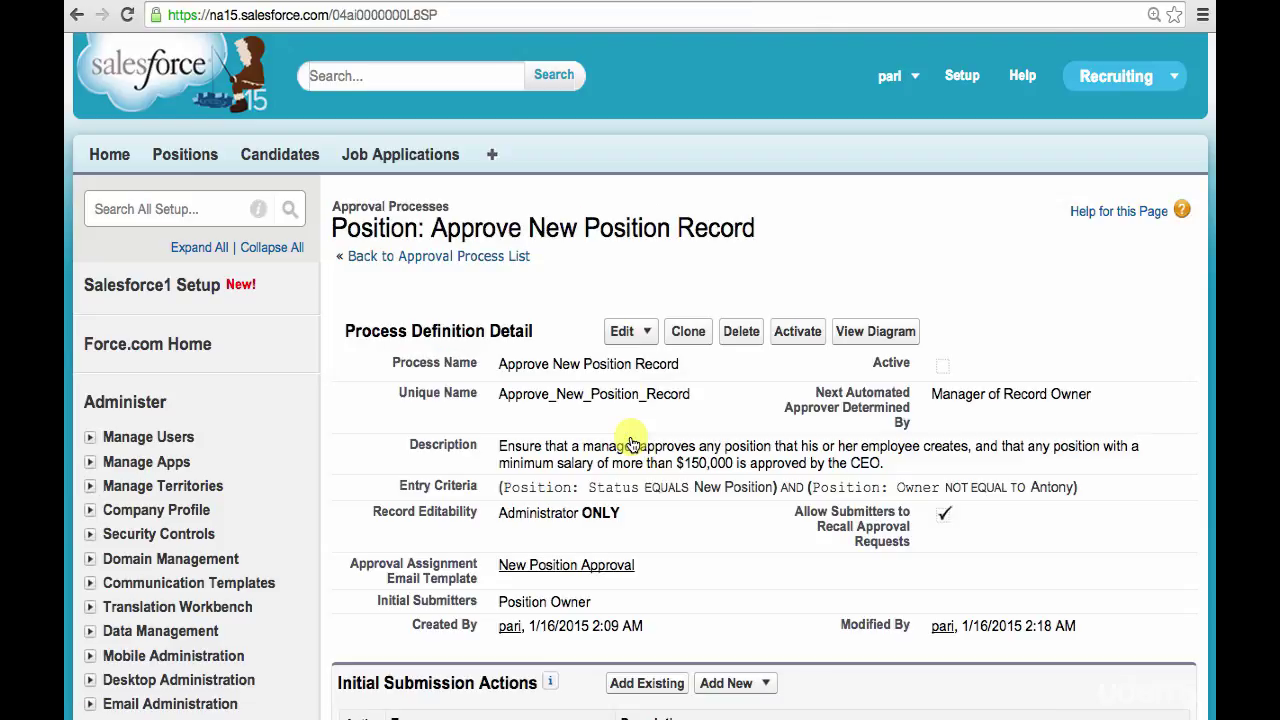
Step: Review both approval steps and open the Add New menu under Initial Submission Actions
scroll(632, 444, "down", 3)
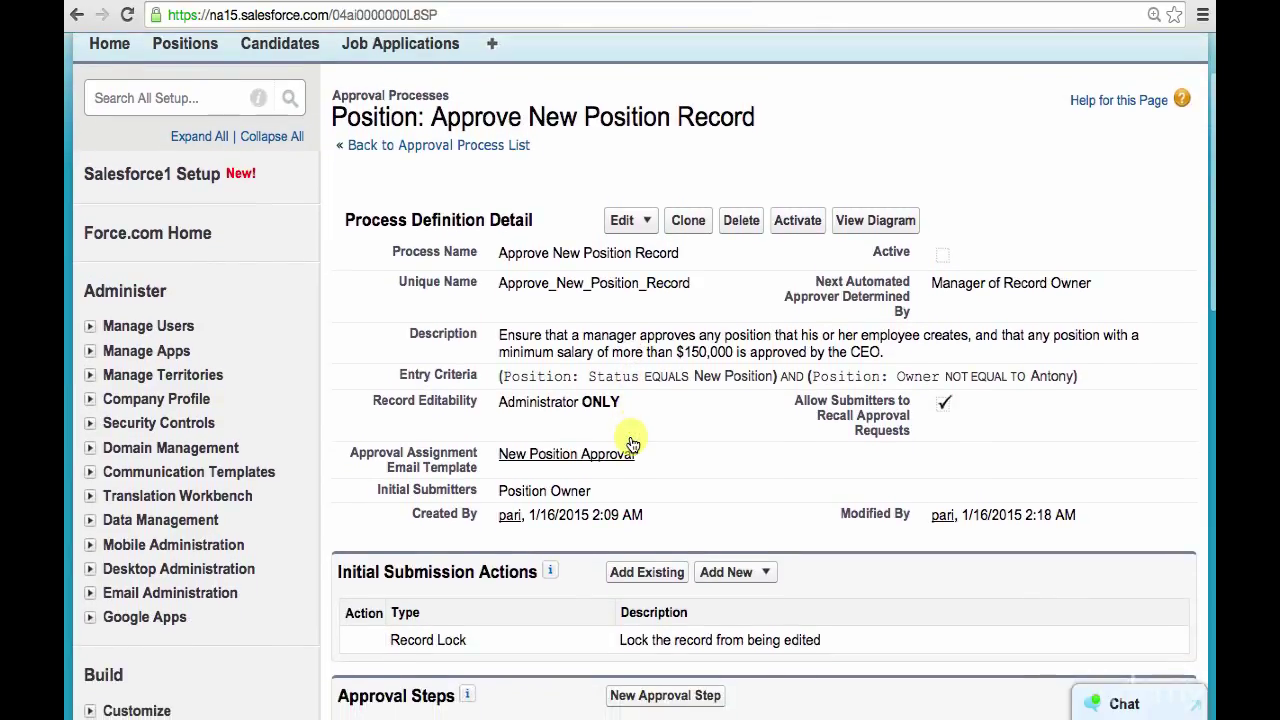
scroll(632, 444, "down", 2)
scroll(632, 444, "down", 3)
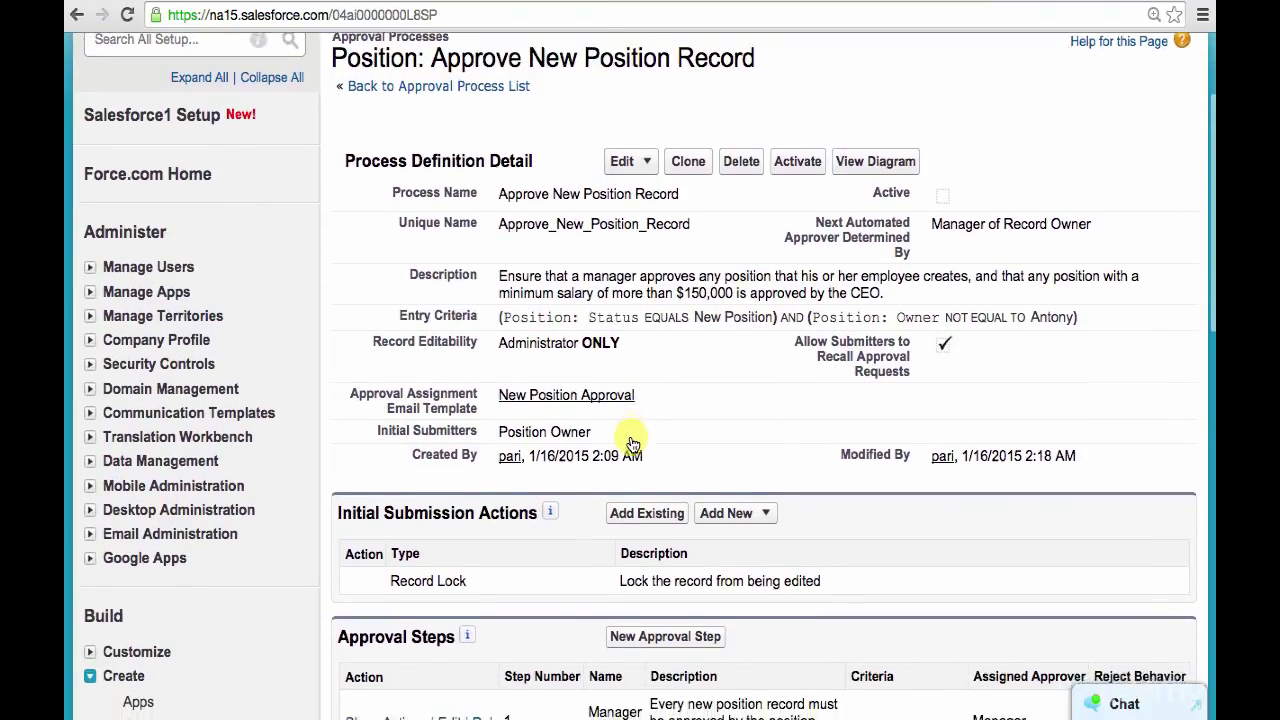
scroll(632, 444, "down", 2)
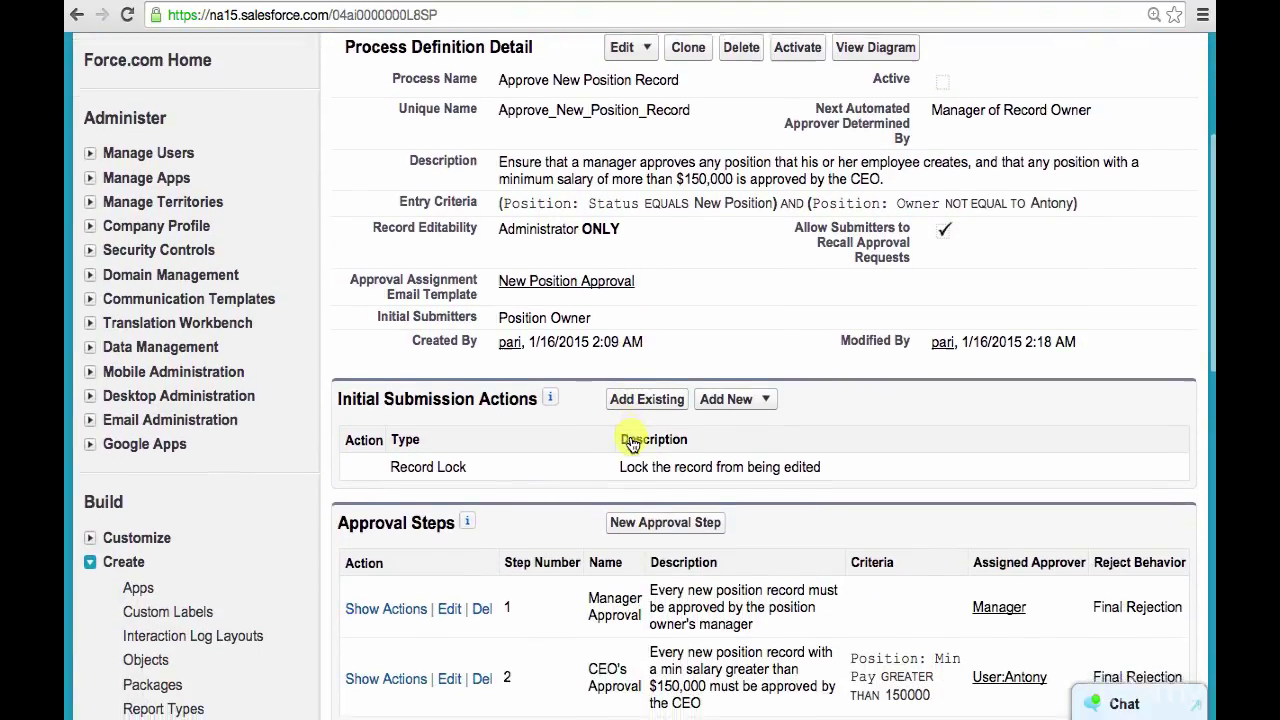
scroll(632, 444, "down", 4)
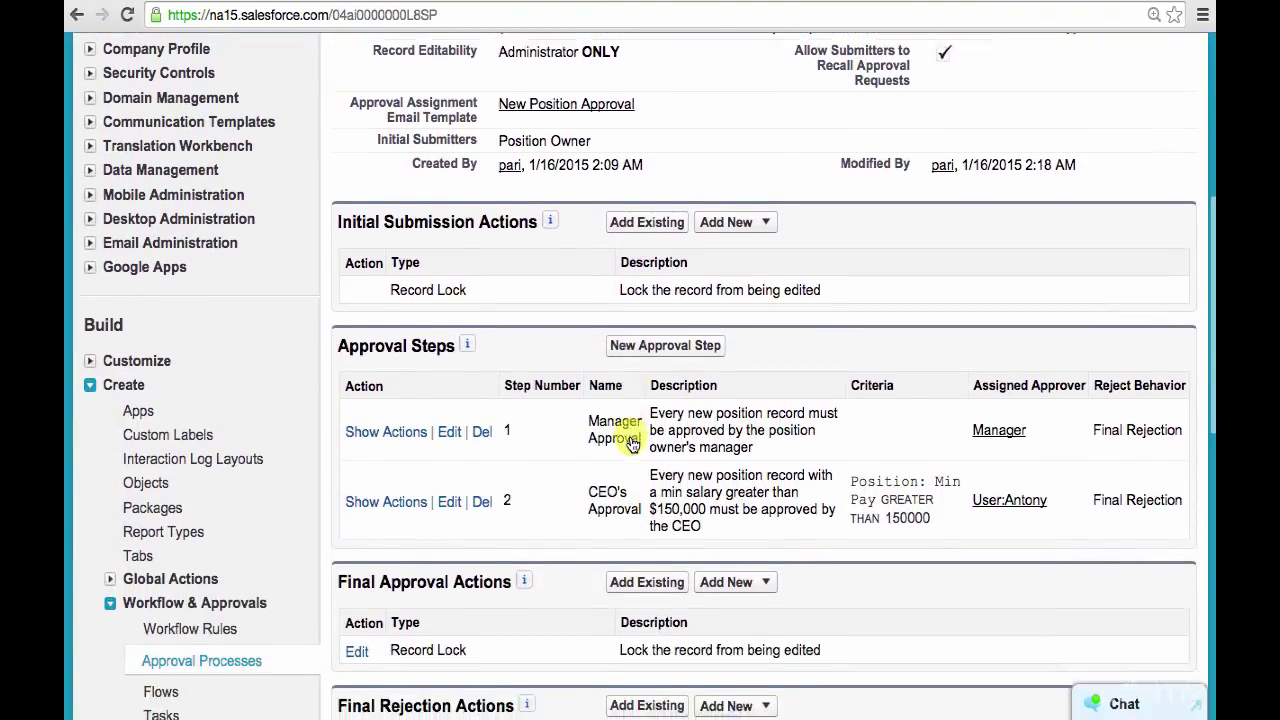
scroll(632, 444, "down", 1)
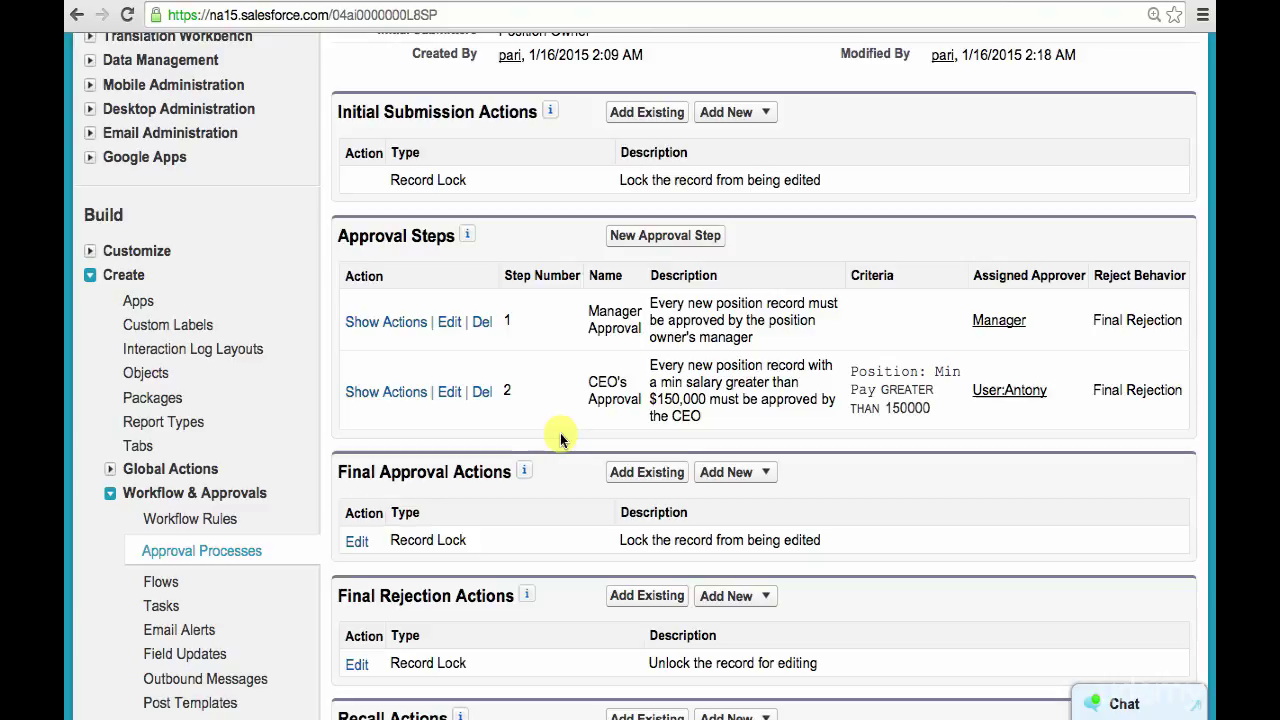
scroll(391, 171, "up", 1)
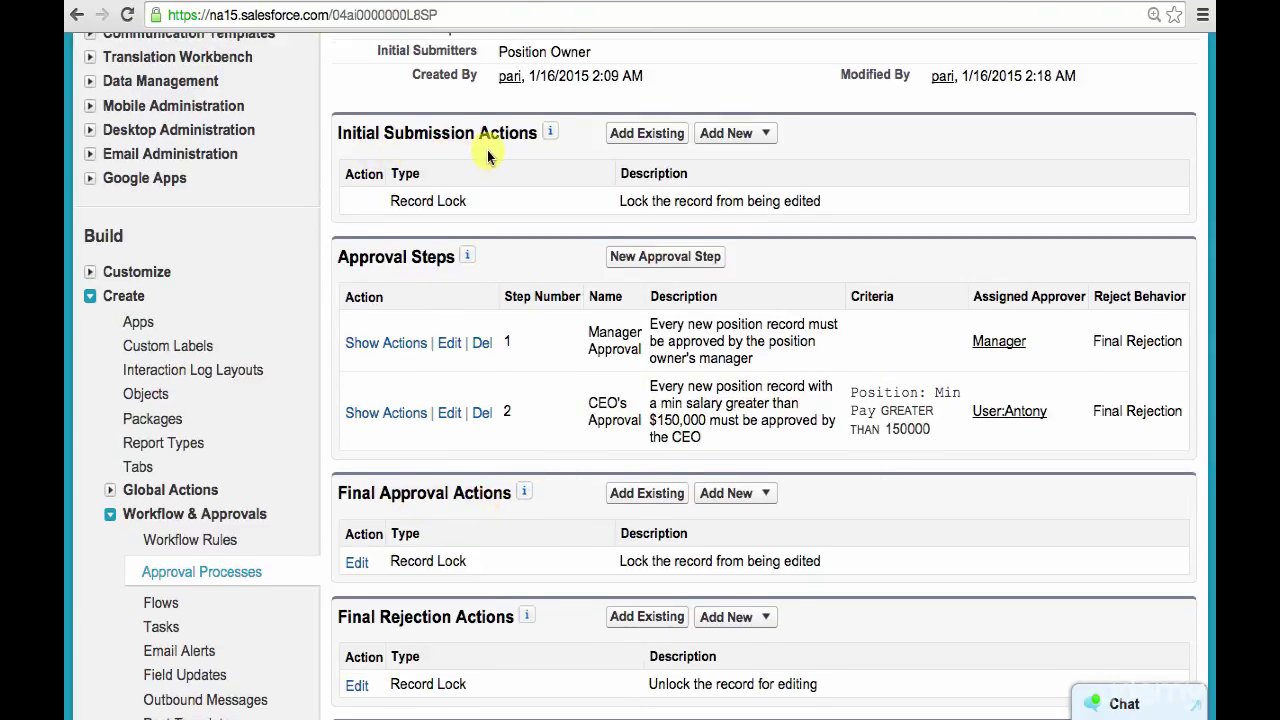
left_click(743, 142)
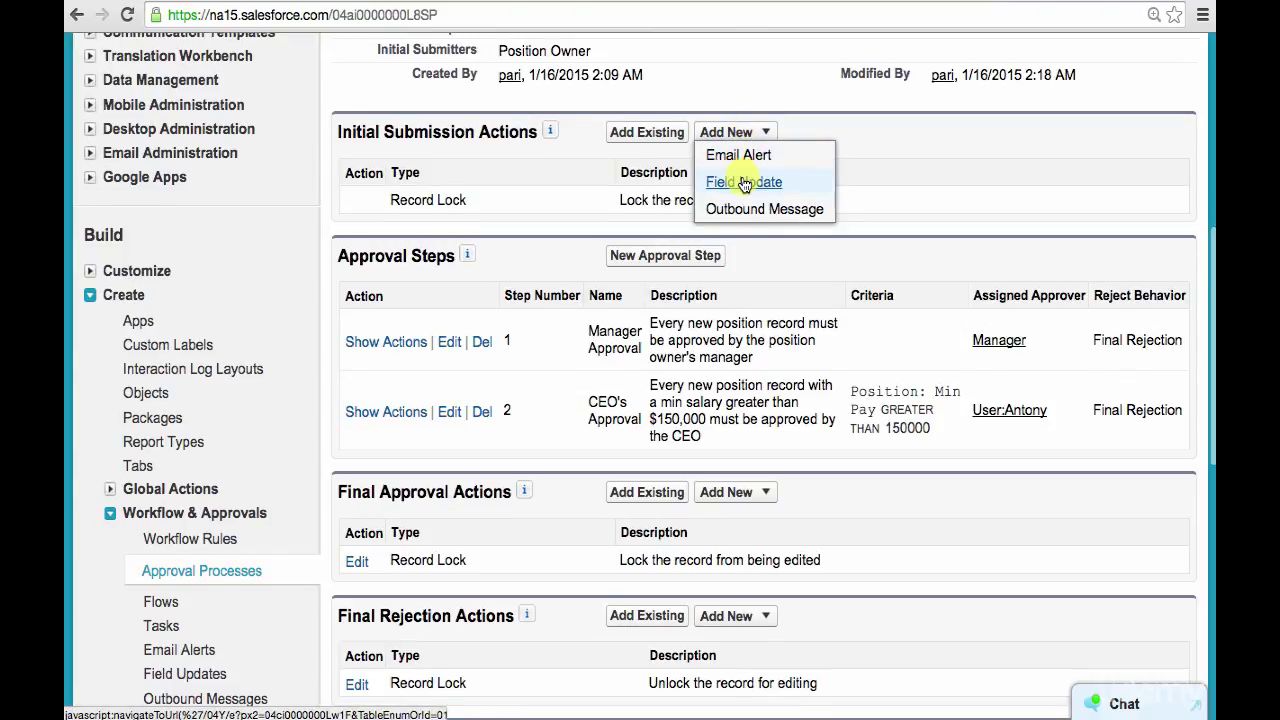
Step: Create a field update named 'Set Status to Pending Approval' with a description of its purpose
left_click(744, 183)
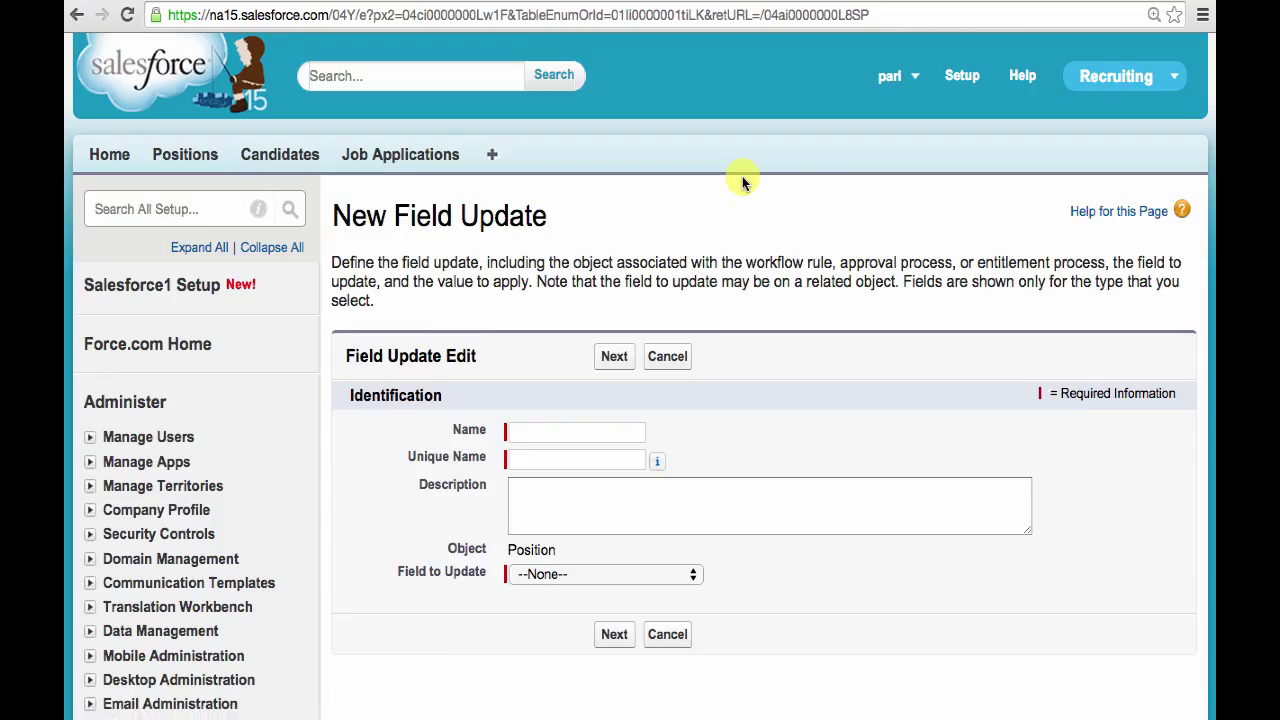
left_click(602, 431)
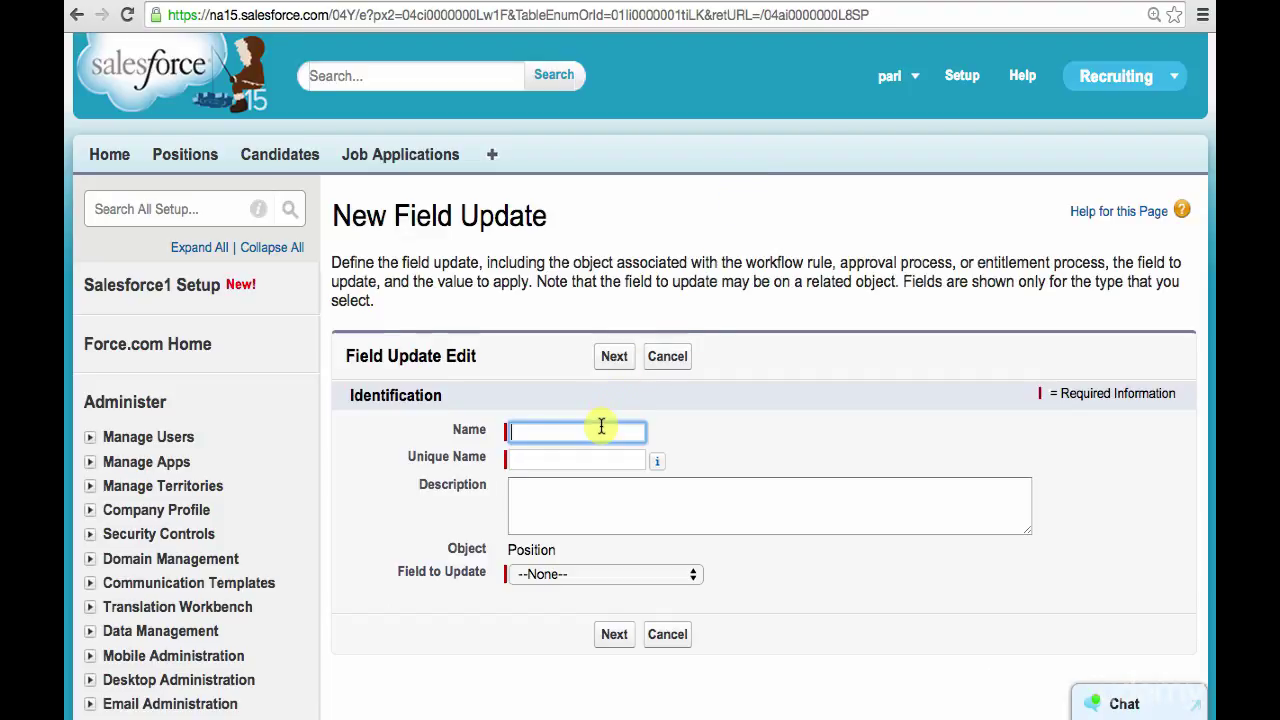
type("Set Status to Pending Approval")
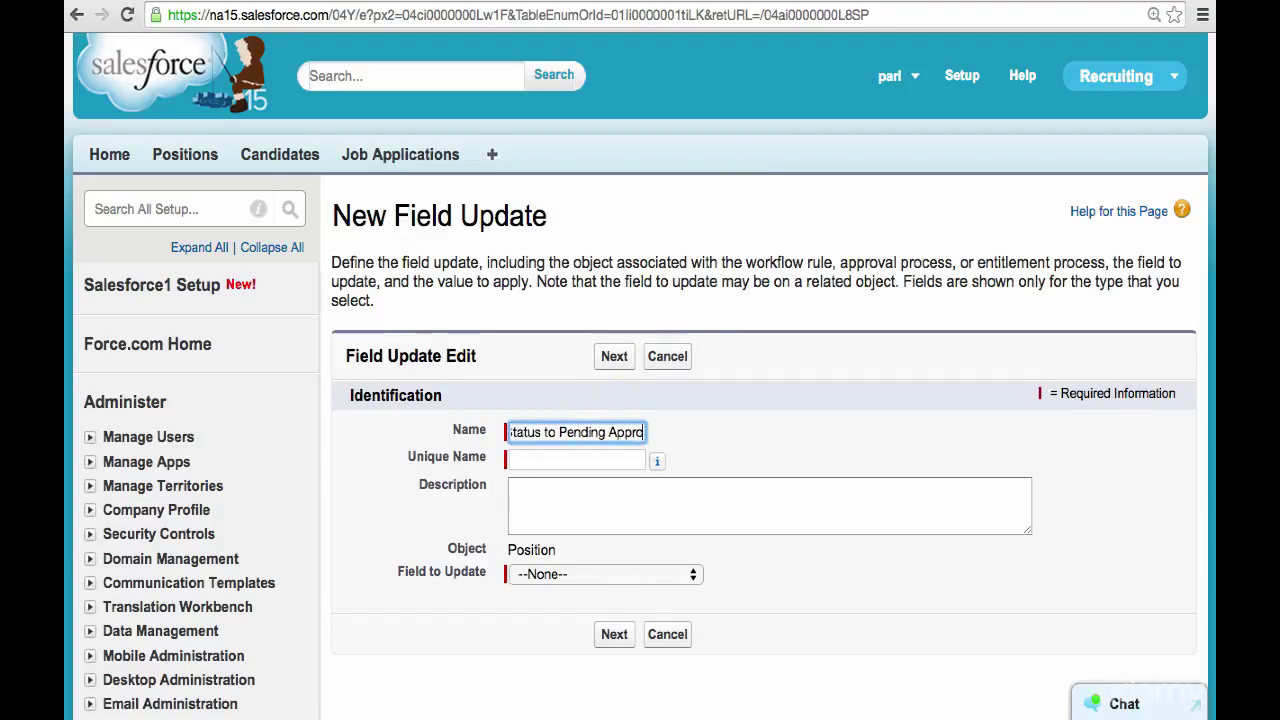
key("Tab")
key("Tab")
type("While positi")
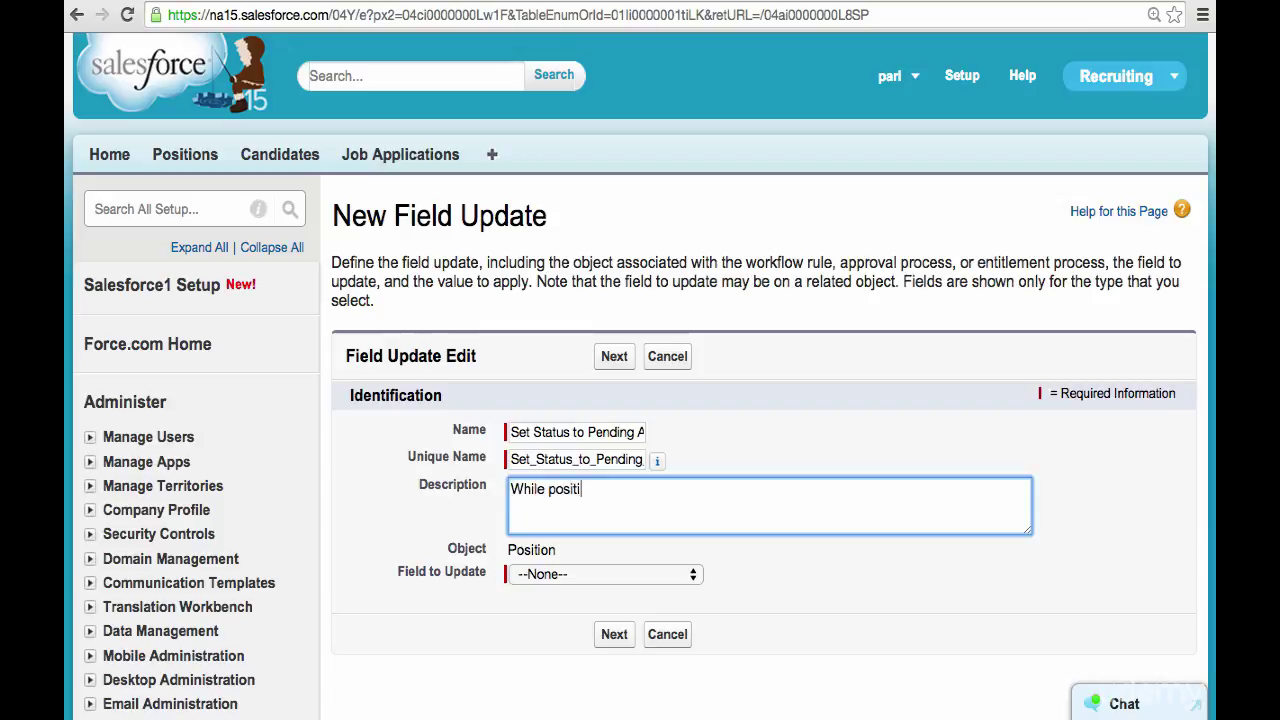
type("on is in the approval process")
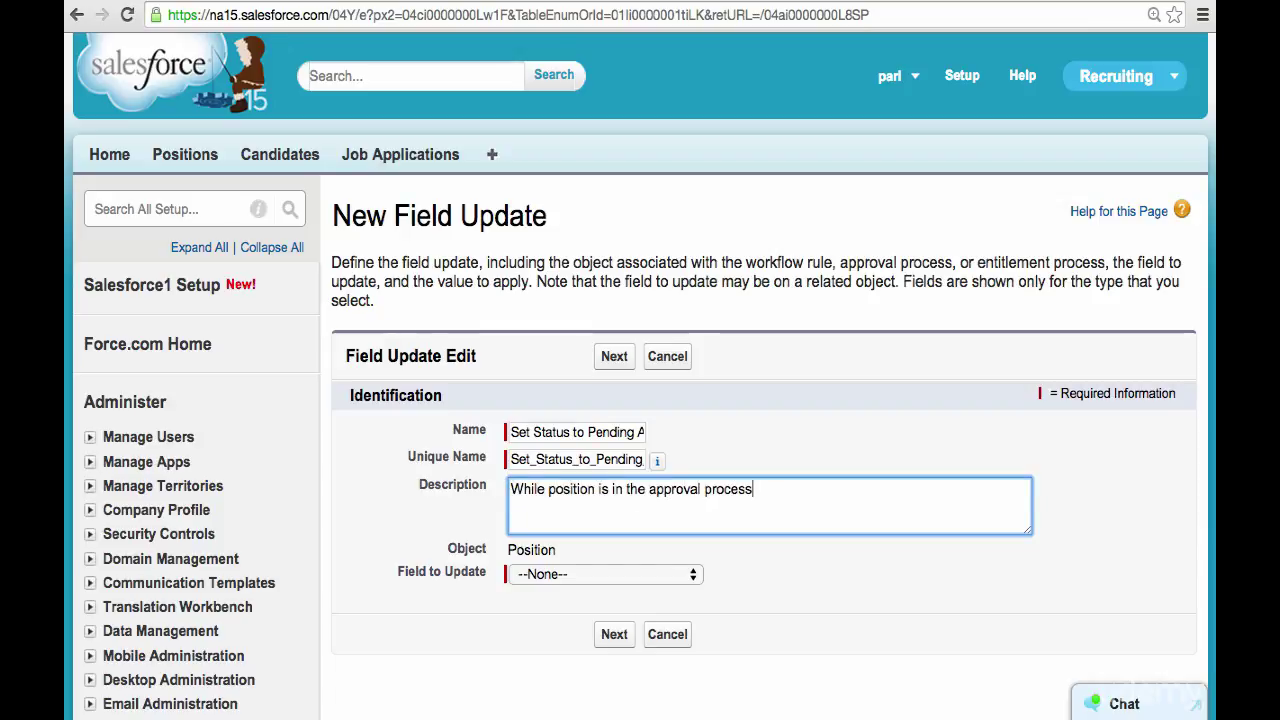
type(" the status should be set to \"Pending Approval\"")
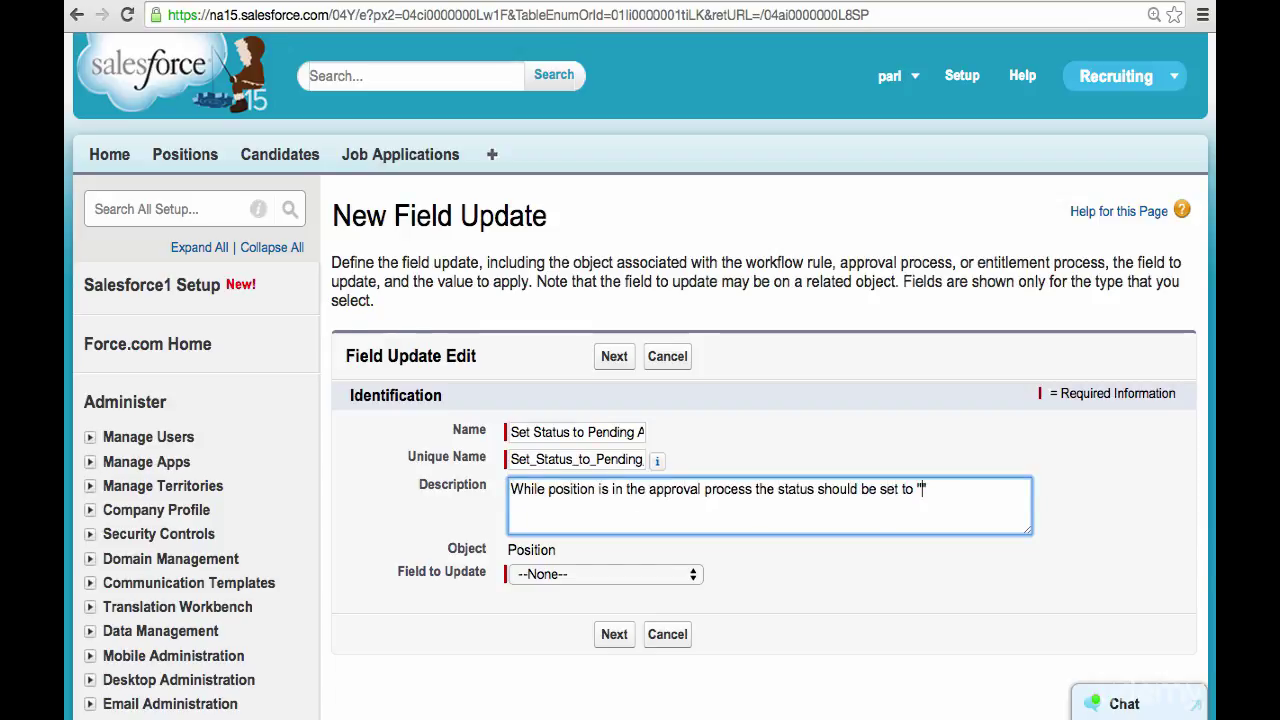
key("Tab")
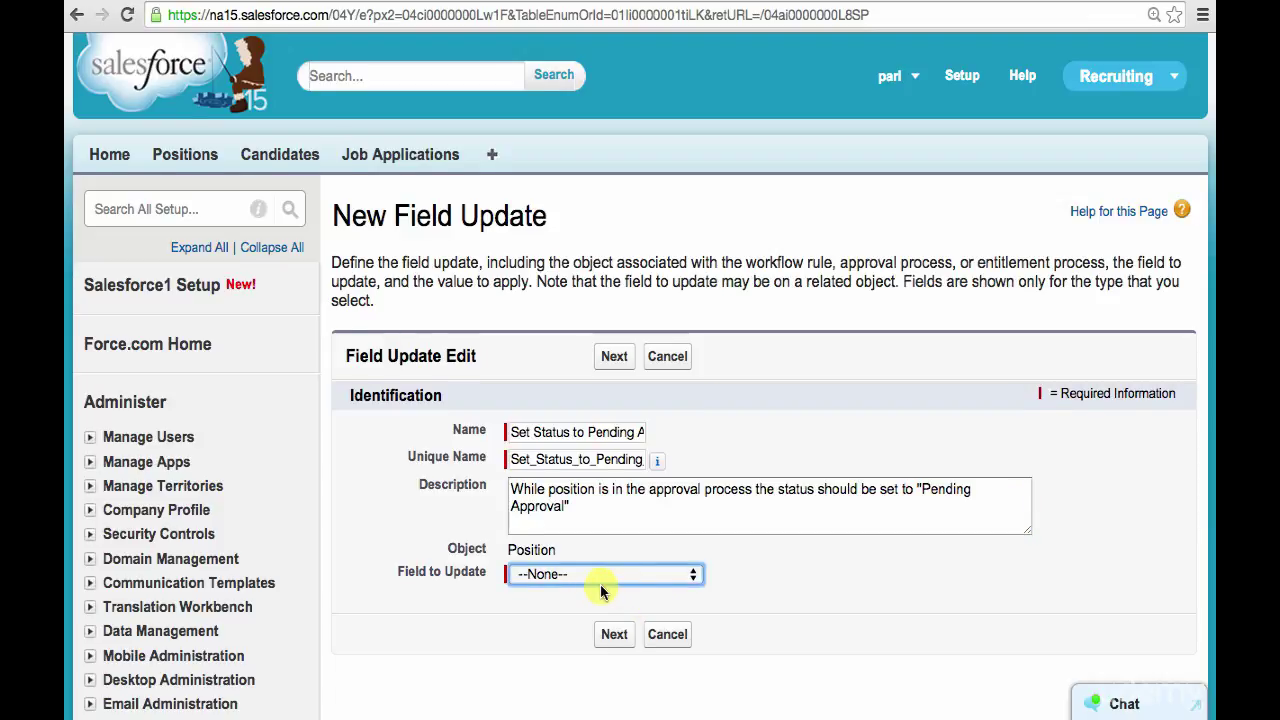
Step: Make the field update set Position Status to Pending Approval and save it
scroll(600, 586, "down", 3)
scroll(601, 591, "down", 1)
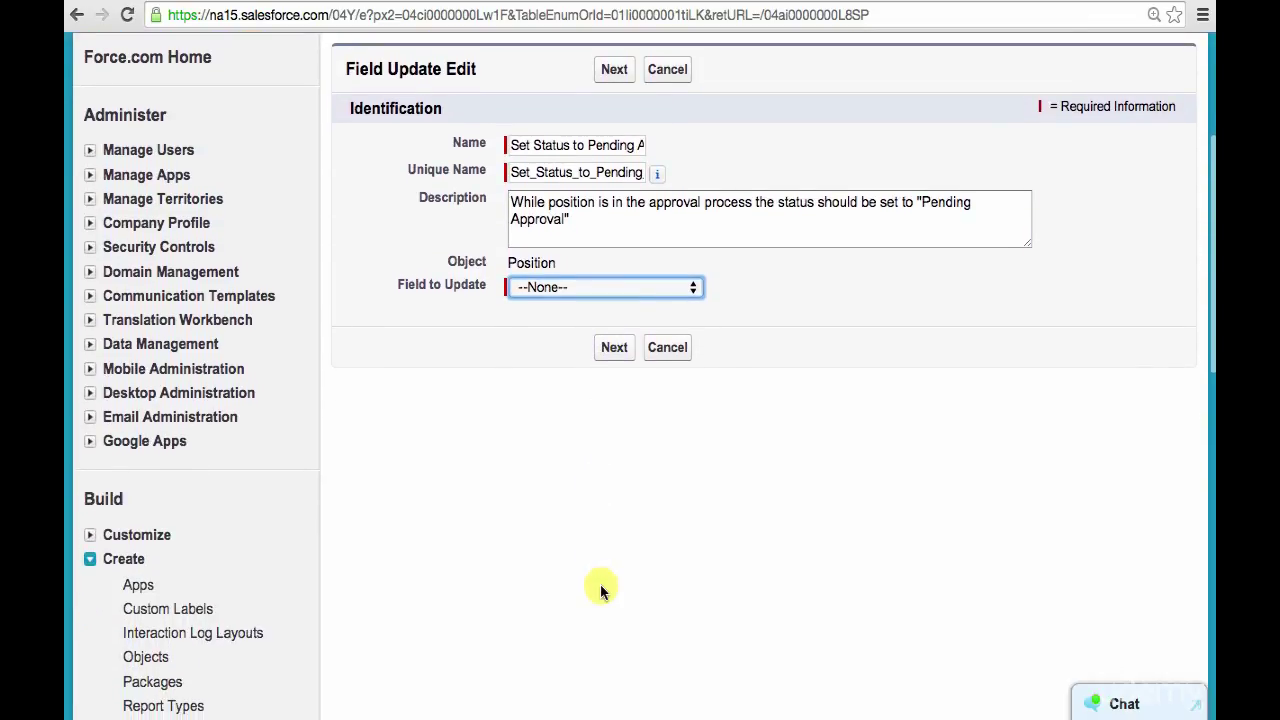
left_click(590, 285)
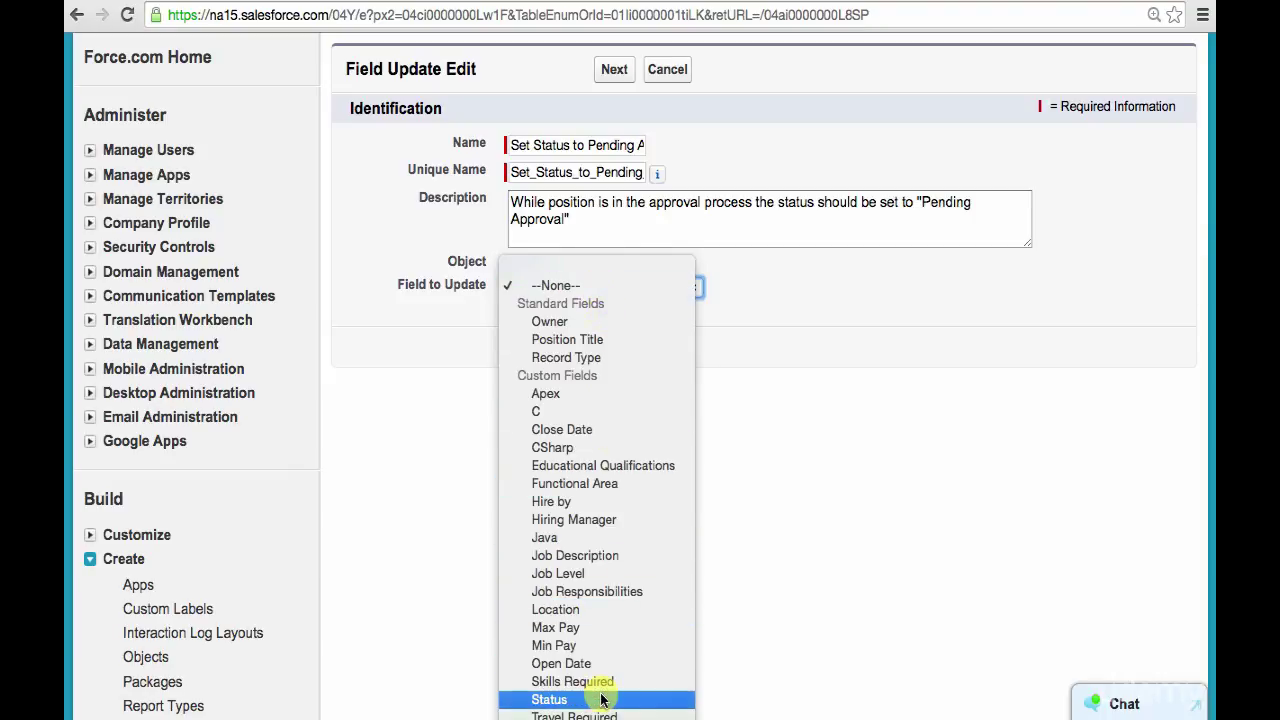
left_click(600, 602)
scroll(597, 493, "down", 1)
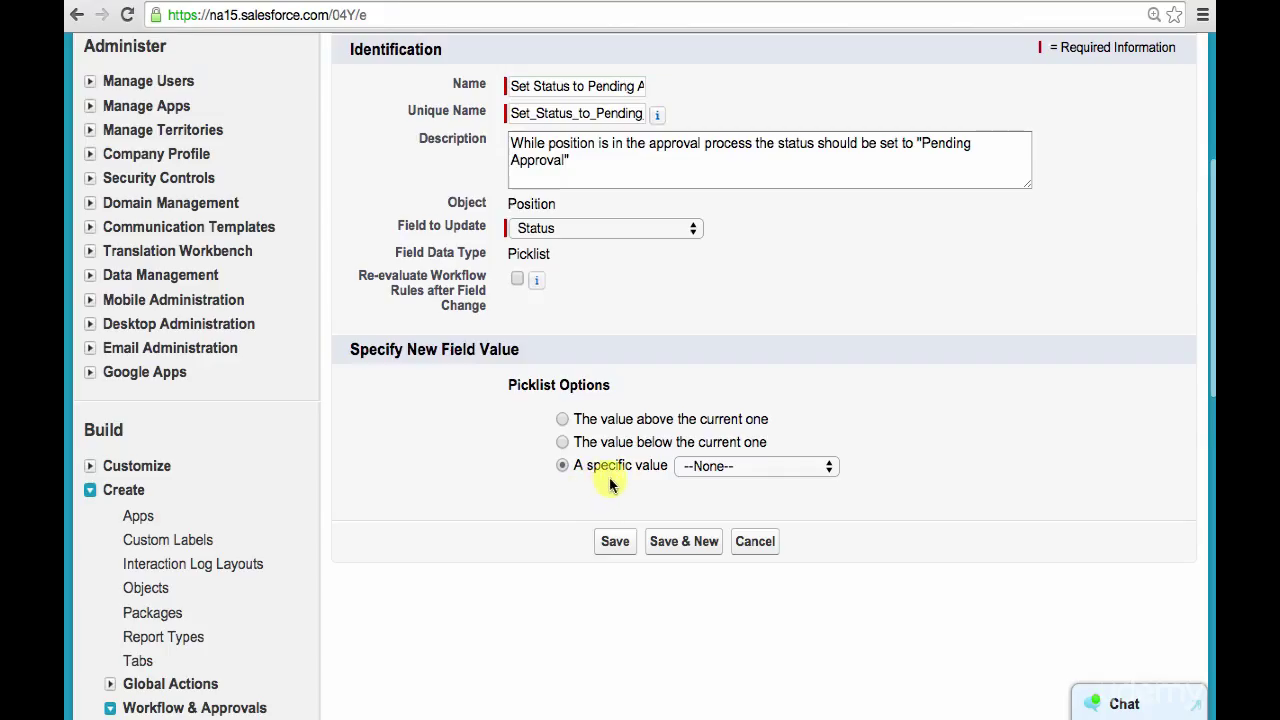
left_click(734, 466)
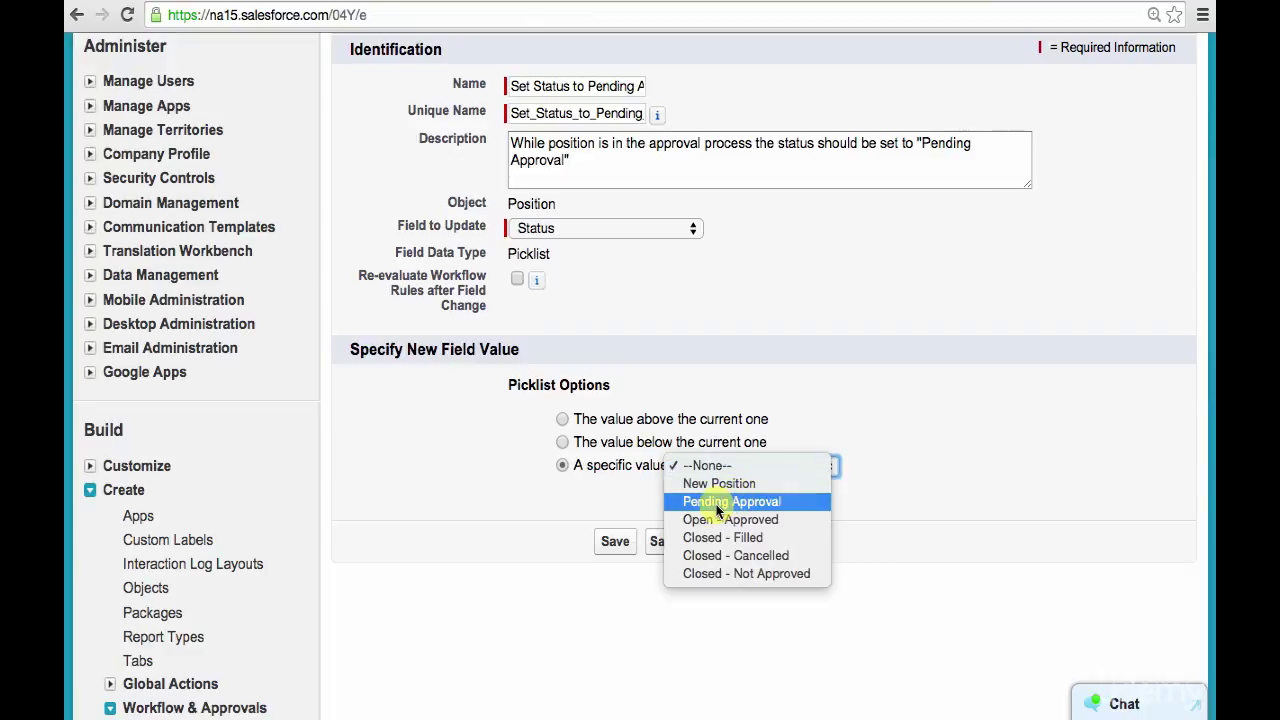
left_click(716, 502)
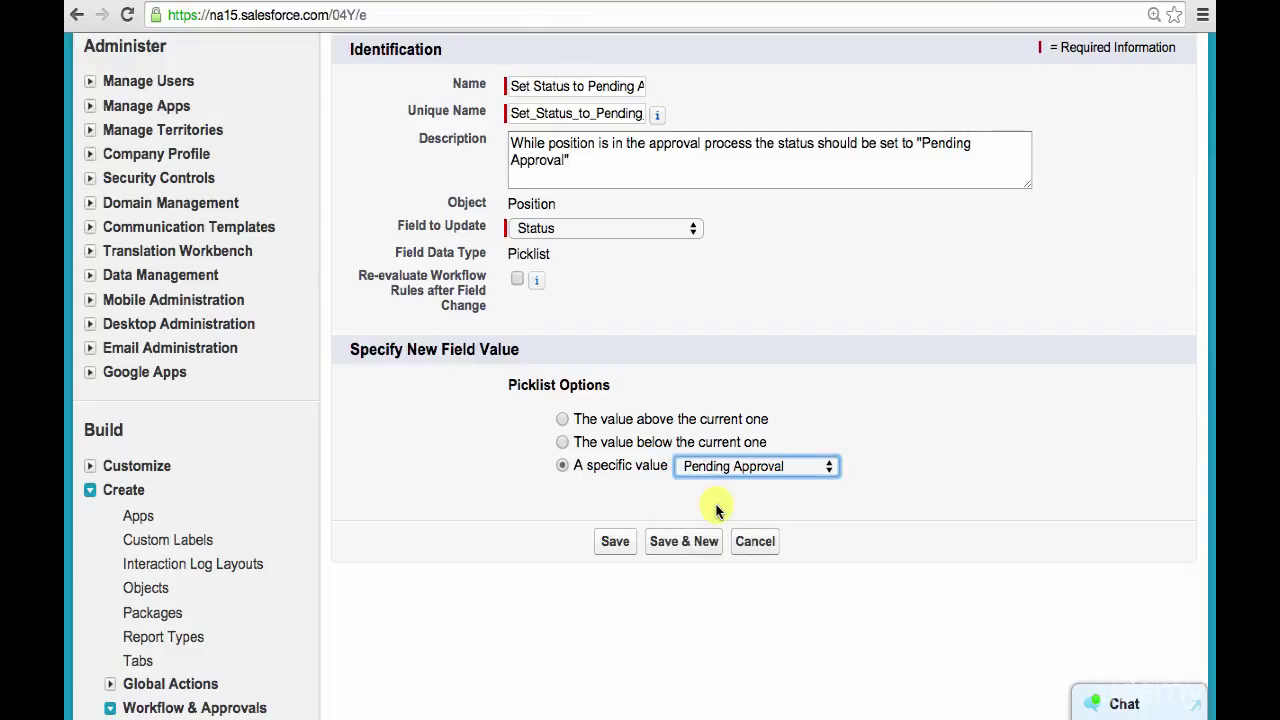
left_click(615, 541)
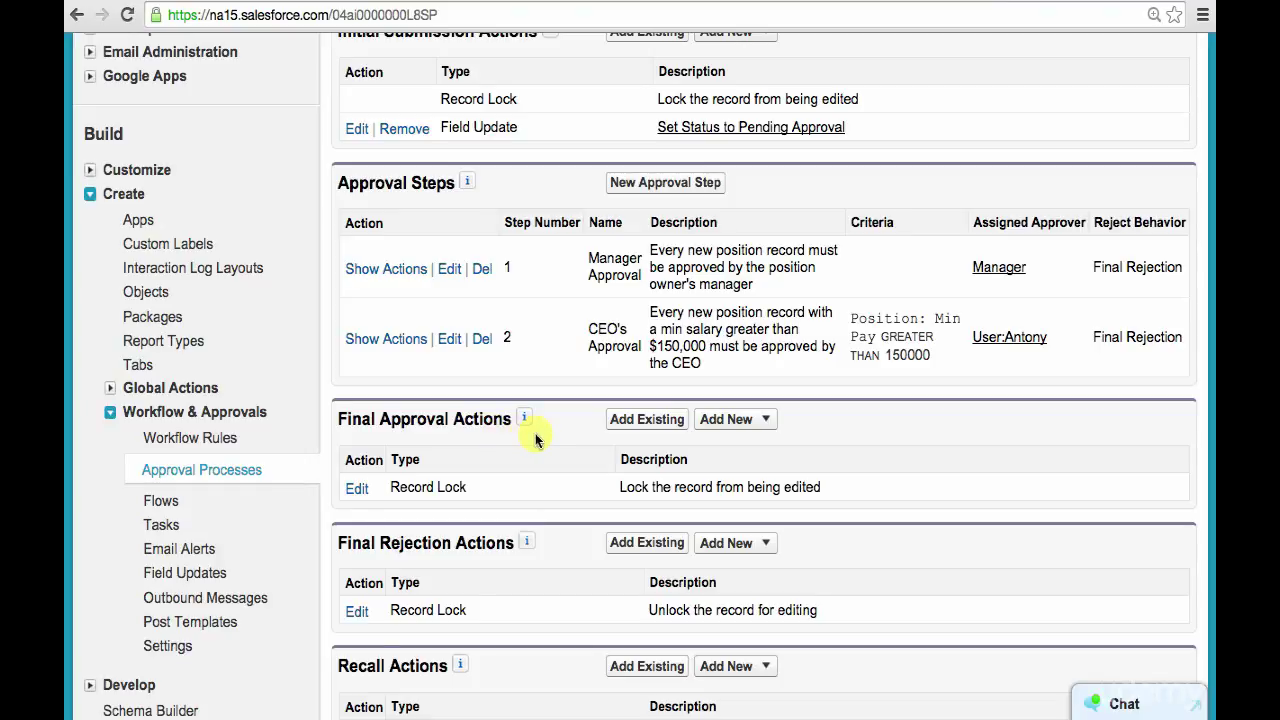
left_click(745, 427)
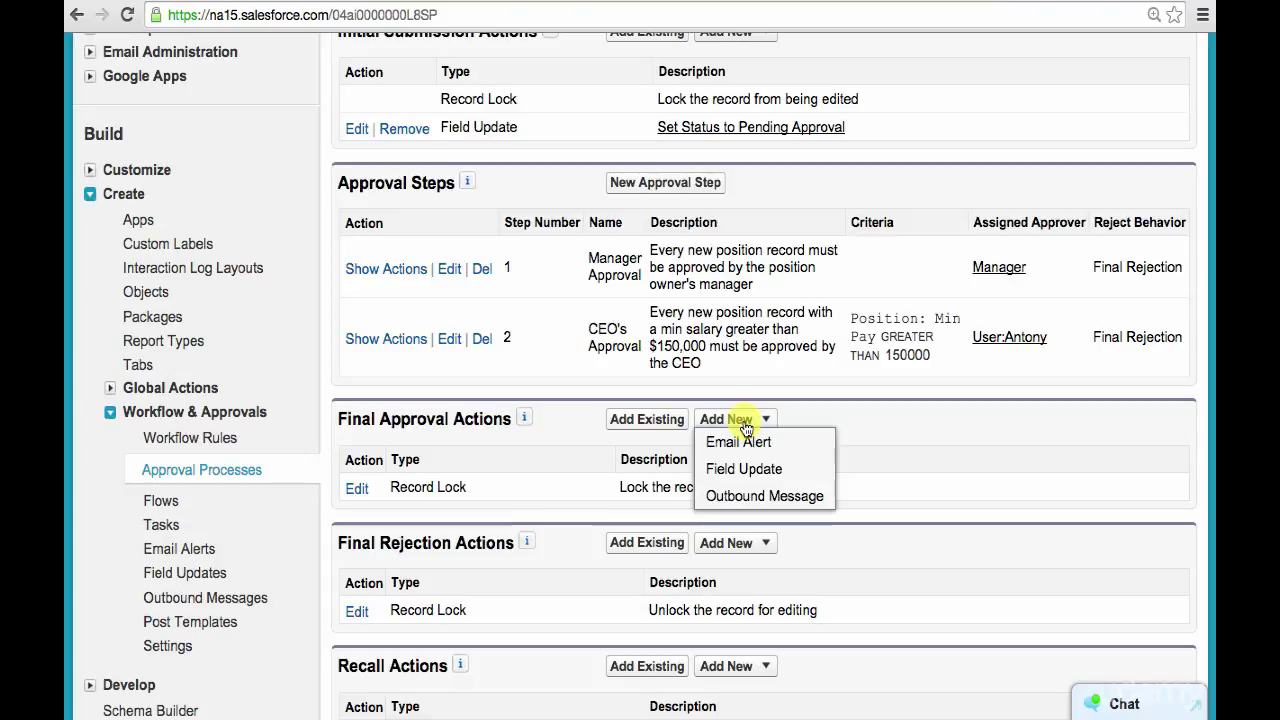
Step: Name a new final approval field update 'Set Status to Open Approved' and describe it
left_click(748, 470)
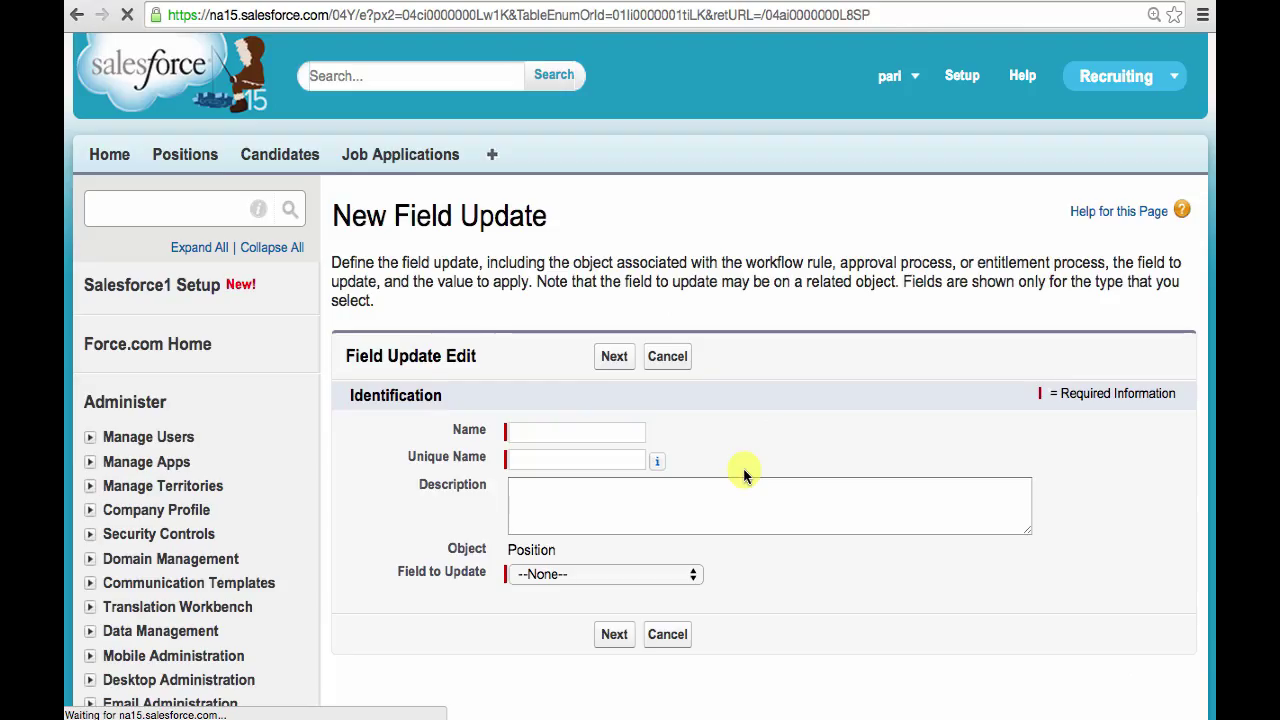
type("Set")
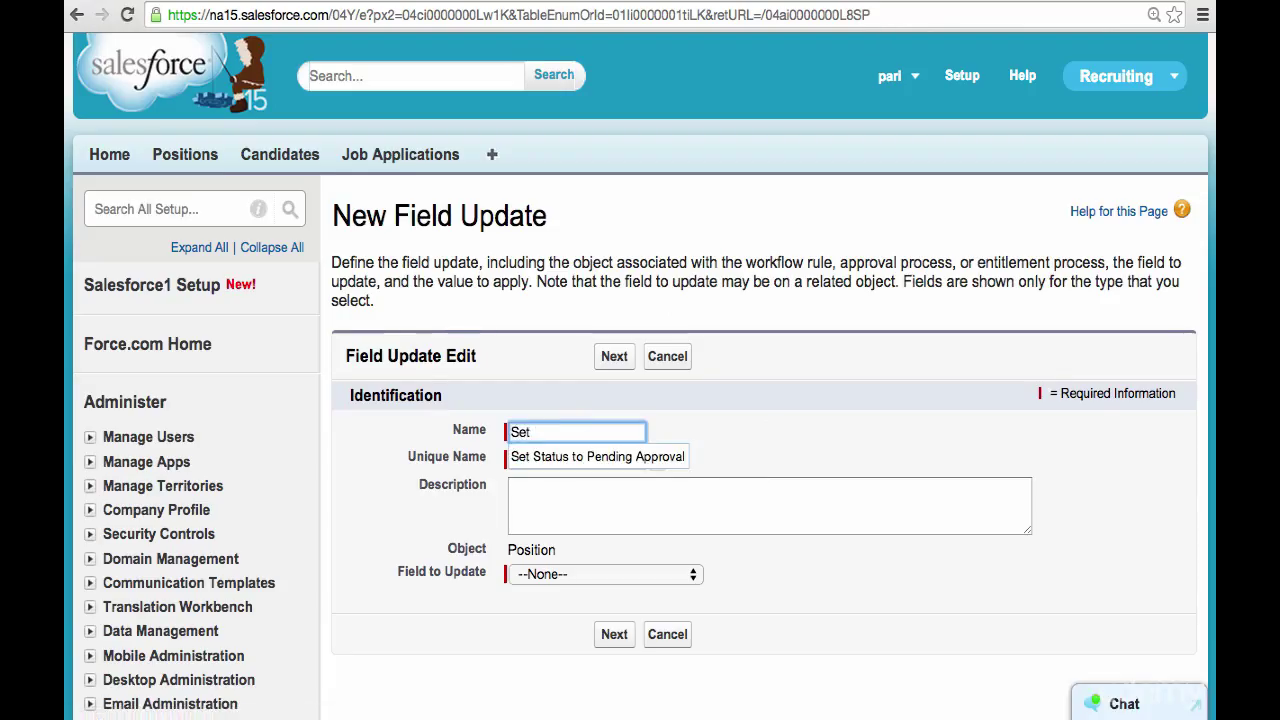
type(" Status to Open Approved")
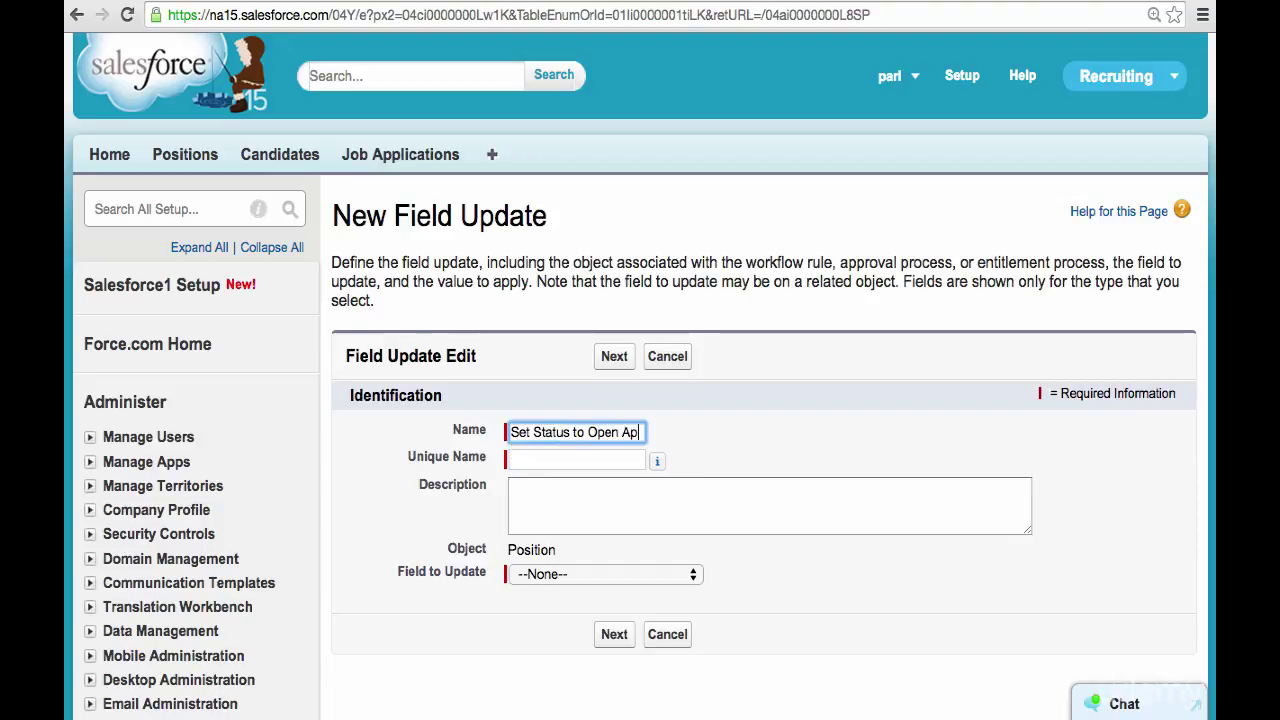
left_click(768, 505)
type("After the positio")
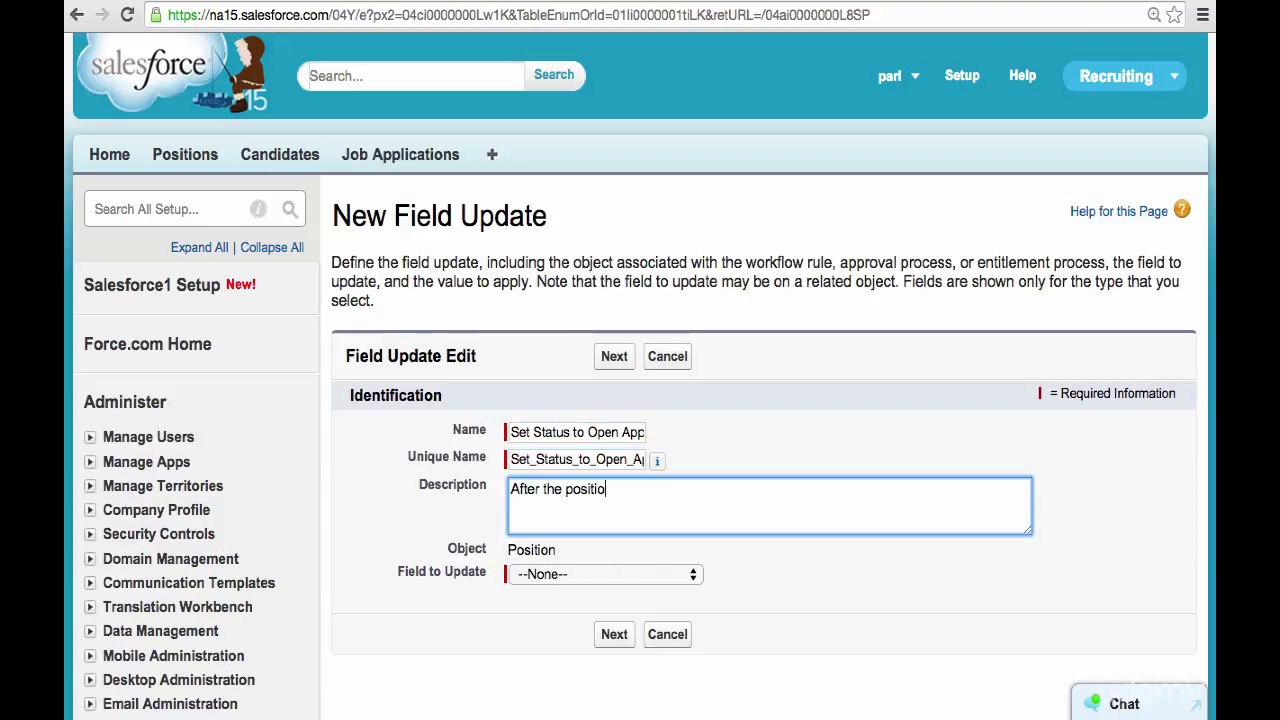
type("n is approved, set the status to \"Open - Approved\"")
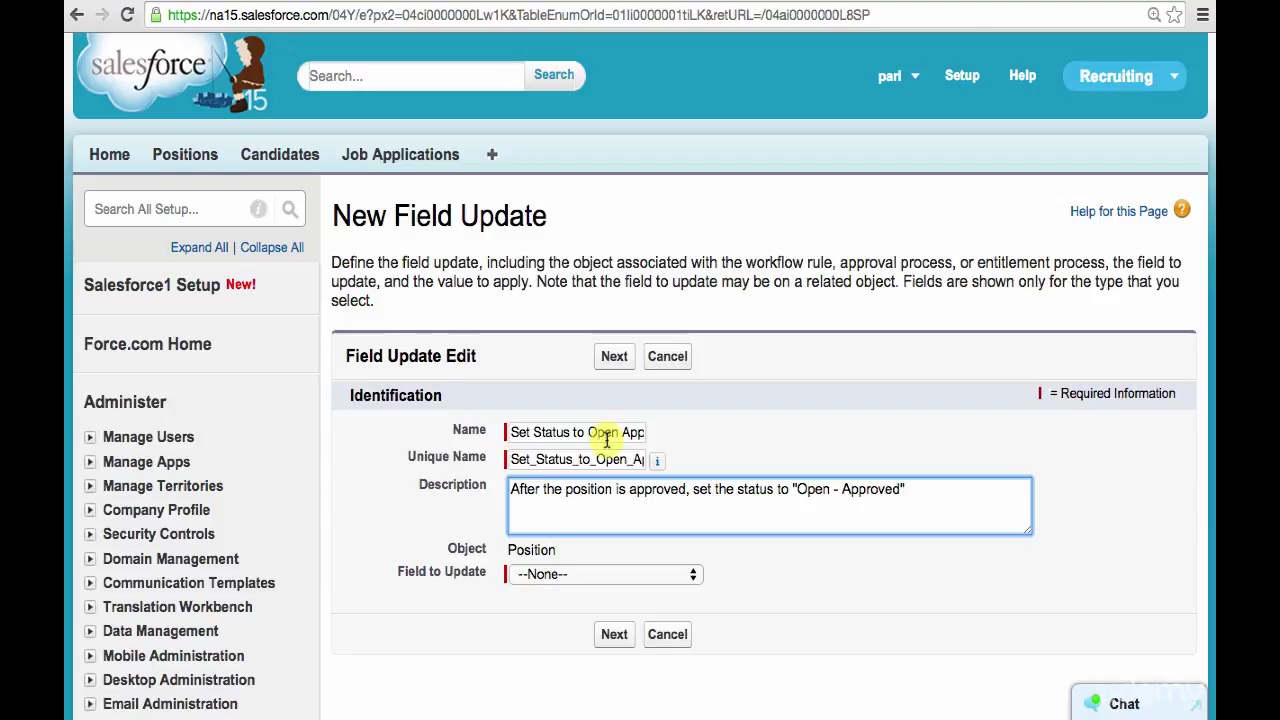
Step: Make the field update set Position Status to Open - Approved and save it
scroll(599, 545, "down", 2)
scroll(599, 545, "down", 5)
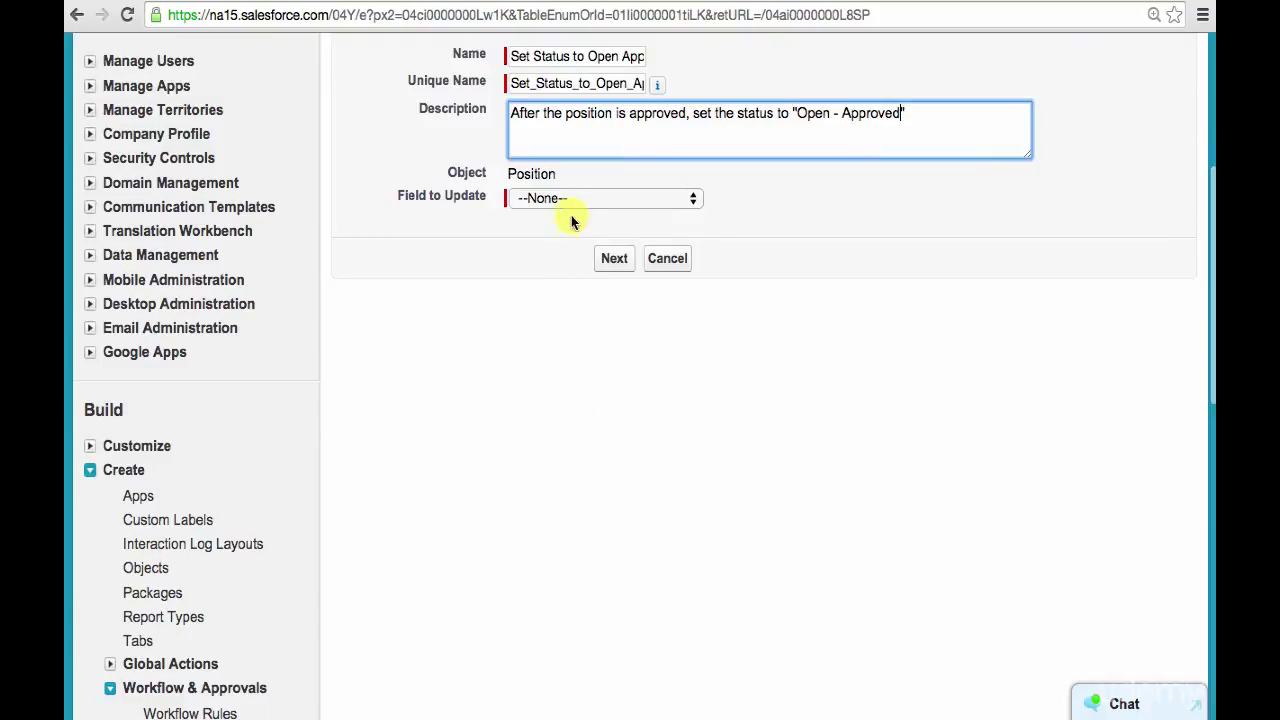
left_click(573, 199)
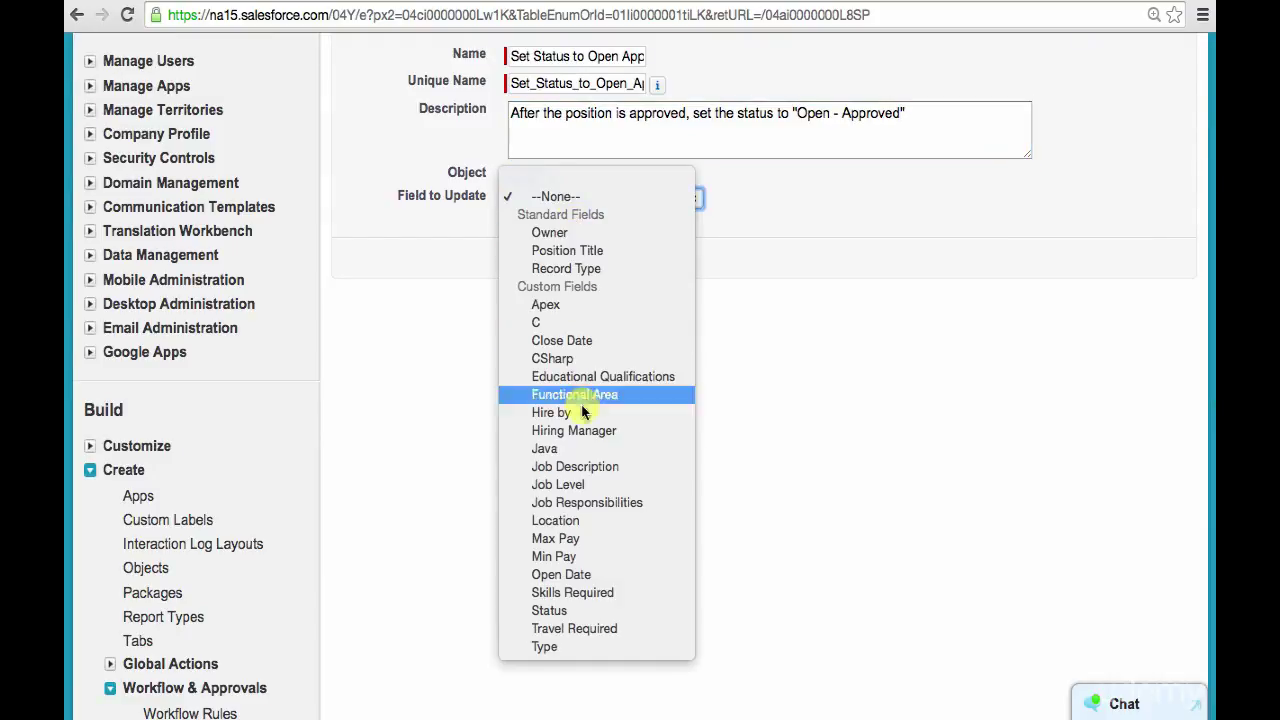
left_click(576, 606)
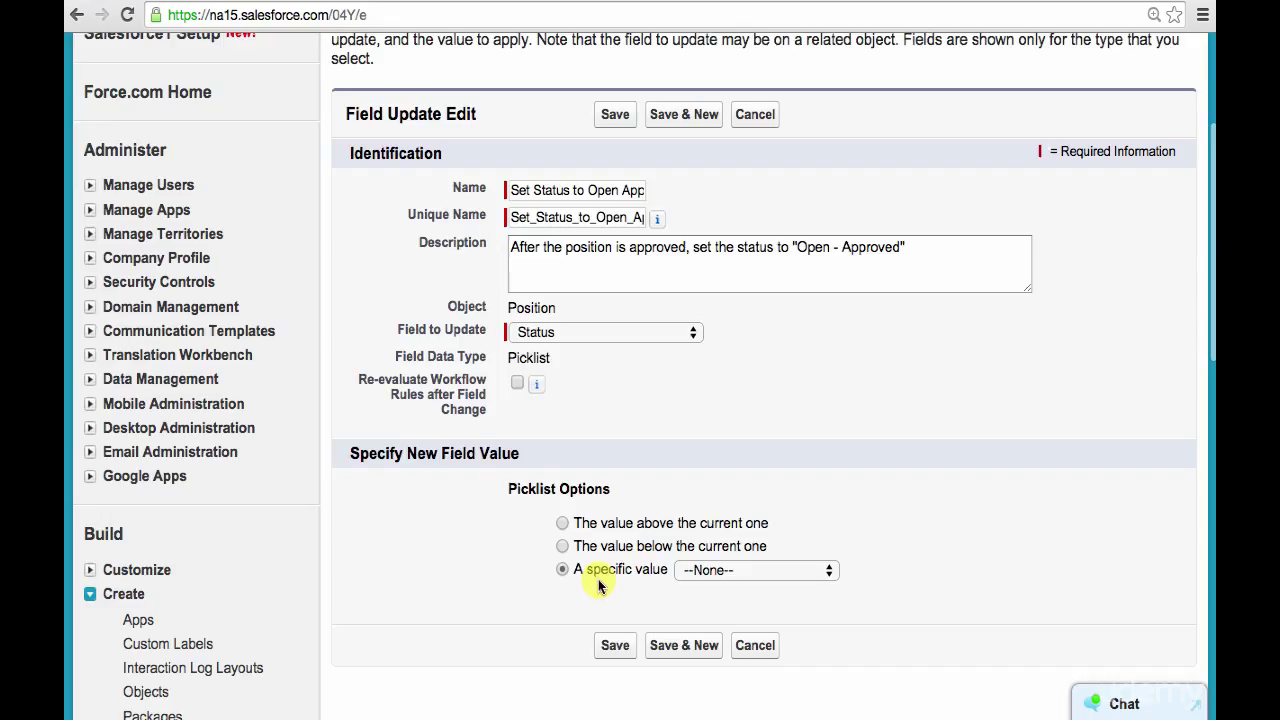
left_click(710, 572)
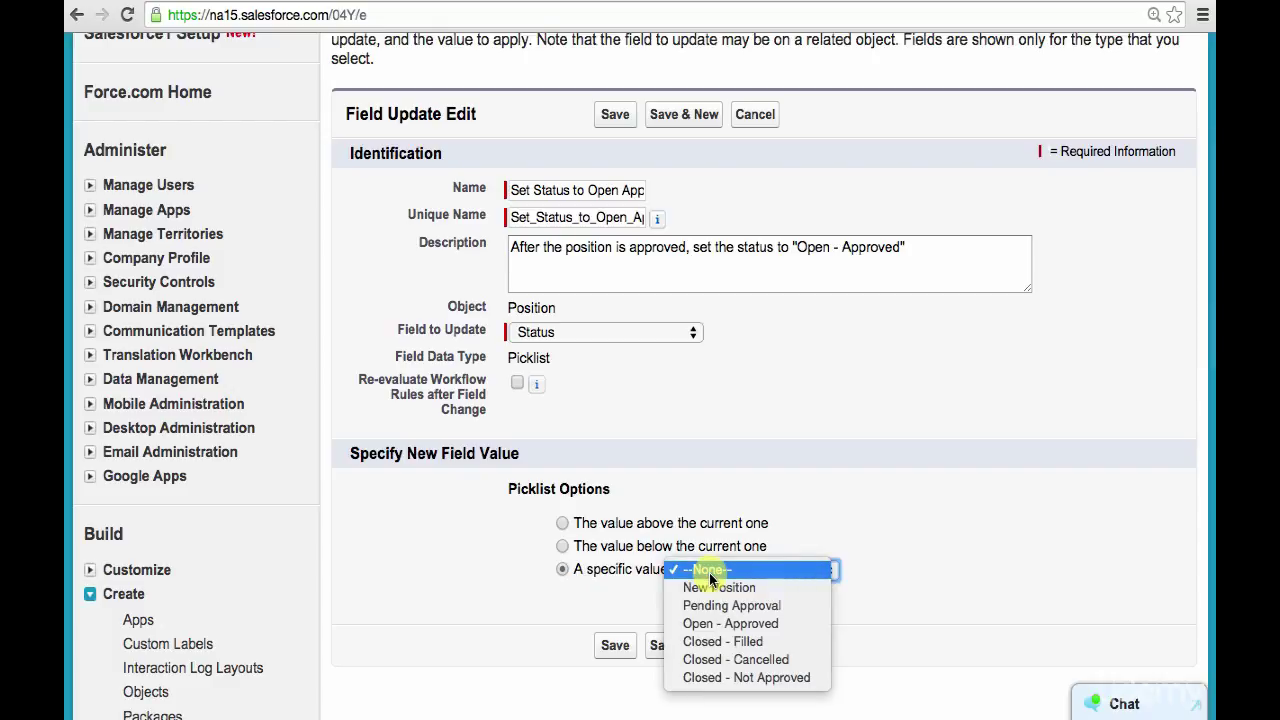
left_click(716, 627)
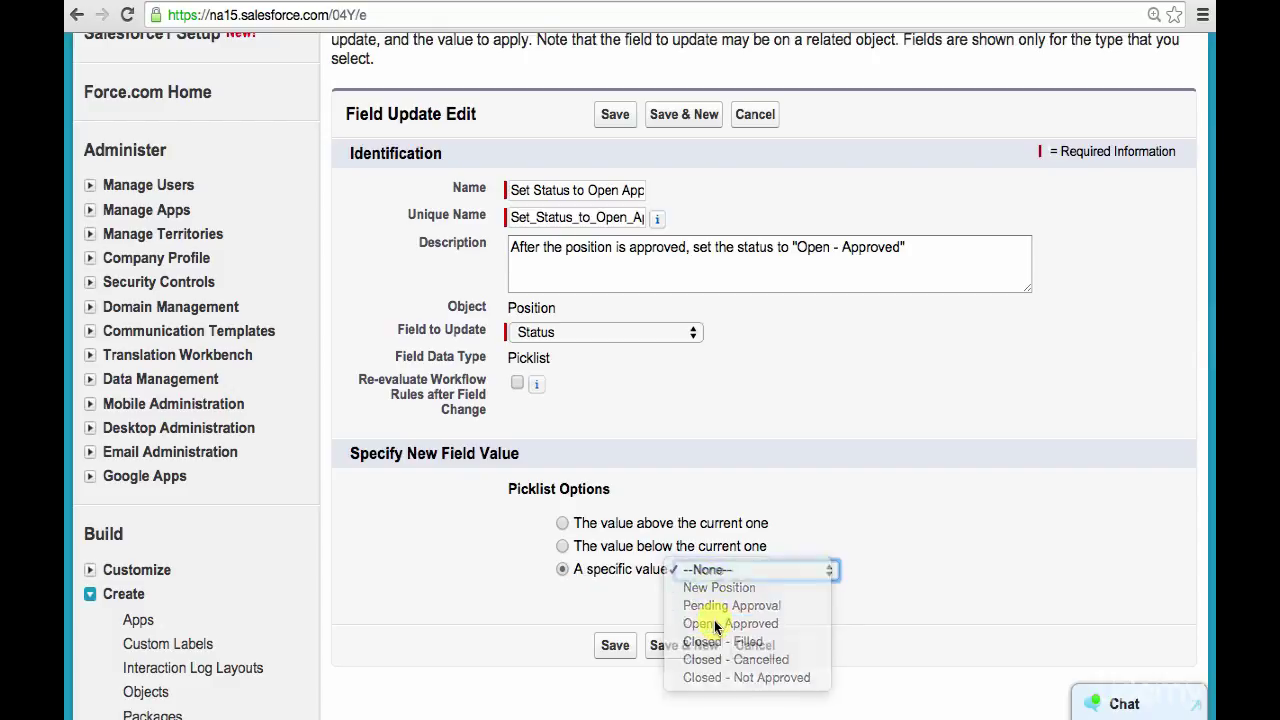
left_click(617, 646)
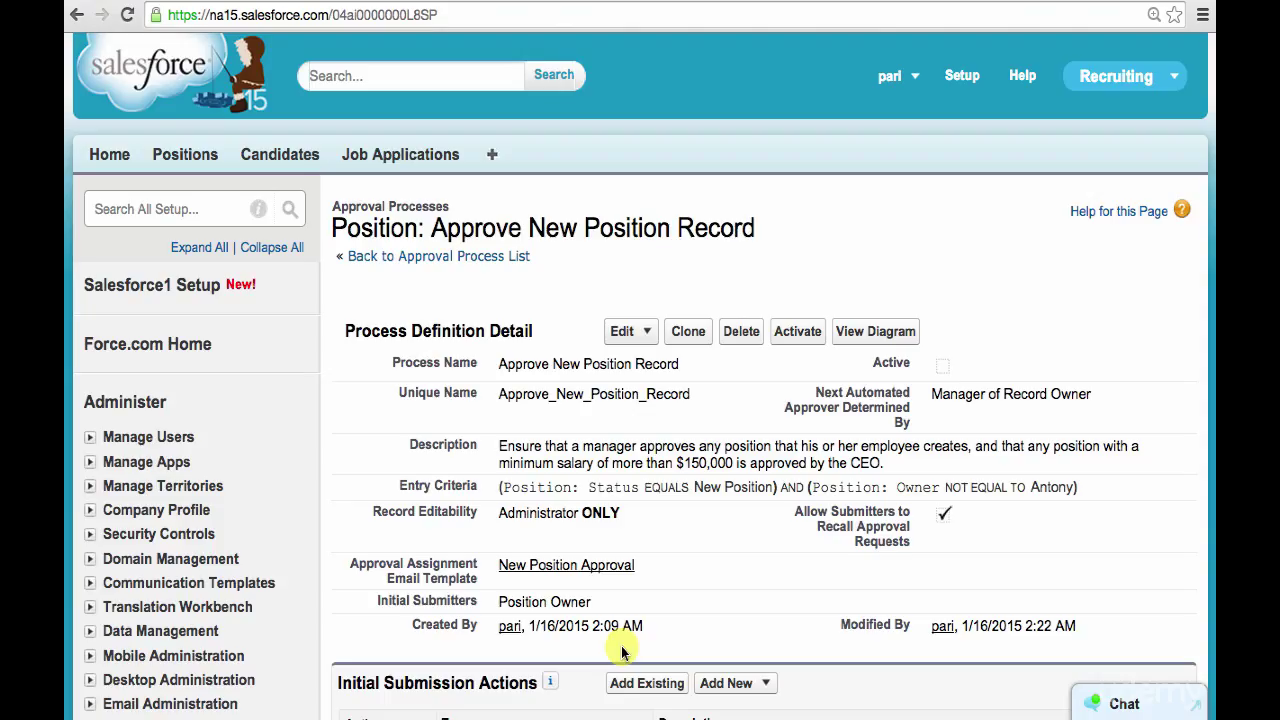
Step: Review the process steps and actions, then activate Approve New Position Record
scroll(621, 646, "down", 5)
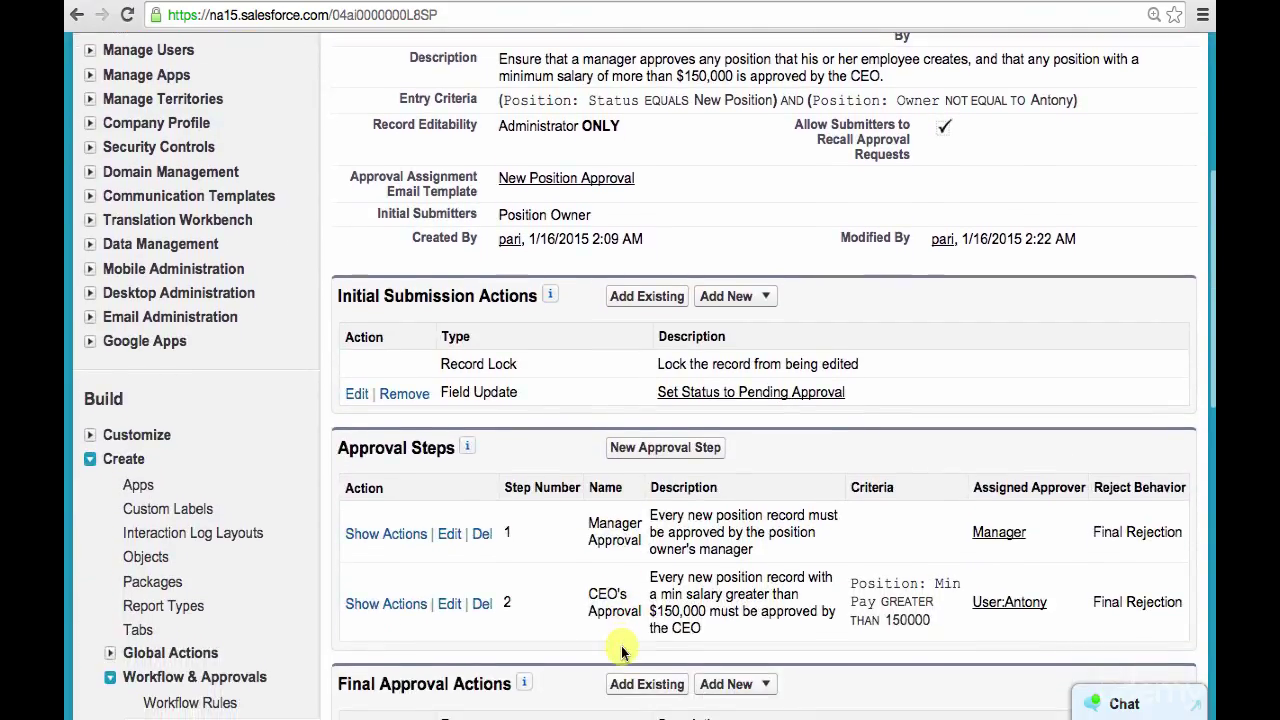
scroll(621, 646, "down", 4)
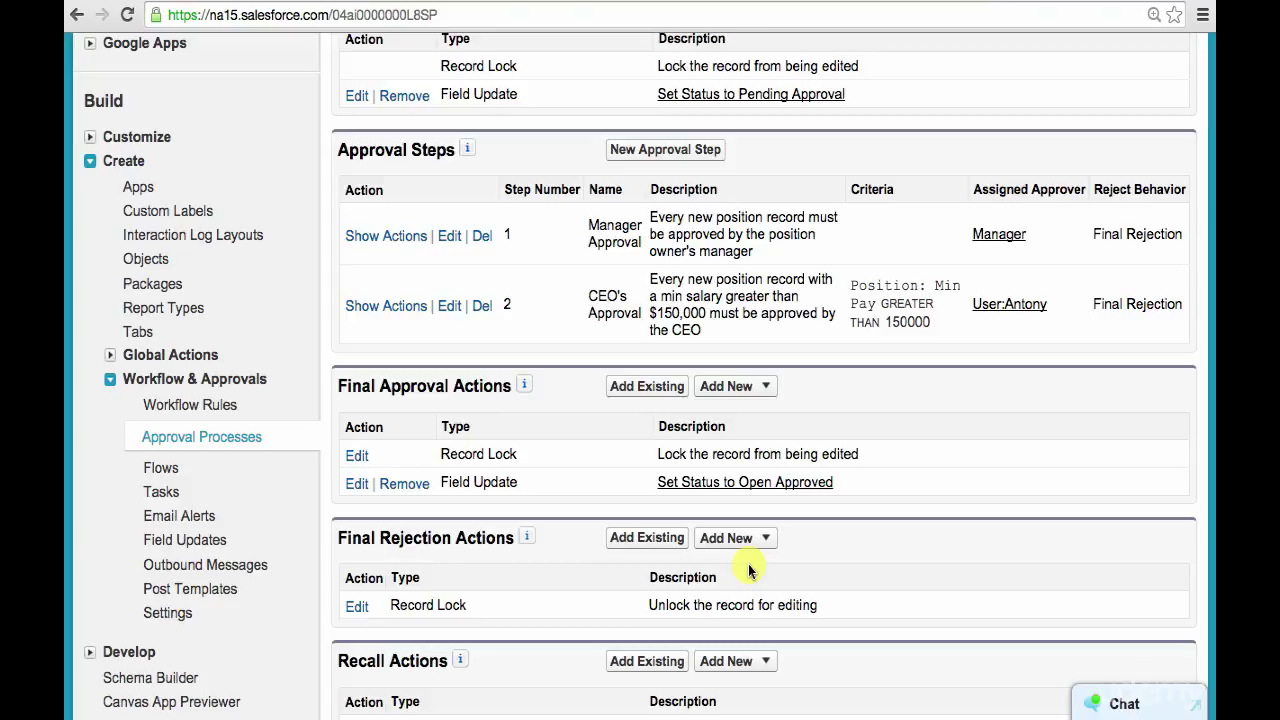
scroll(748, 570, "up", 5)
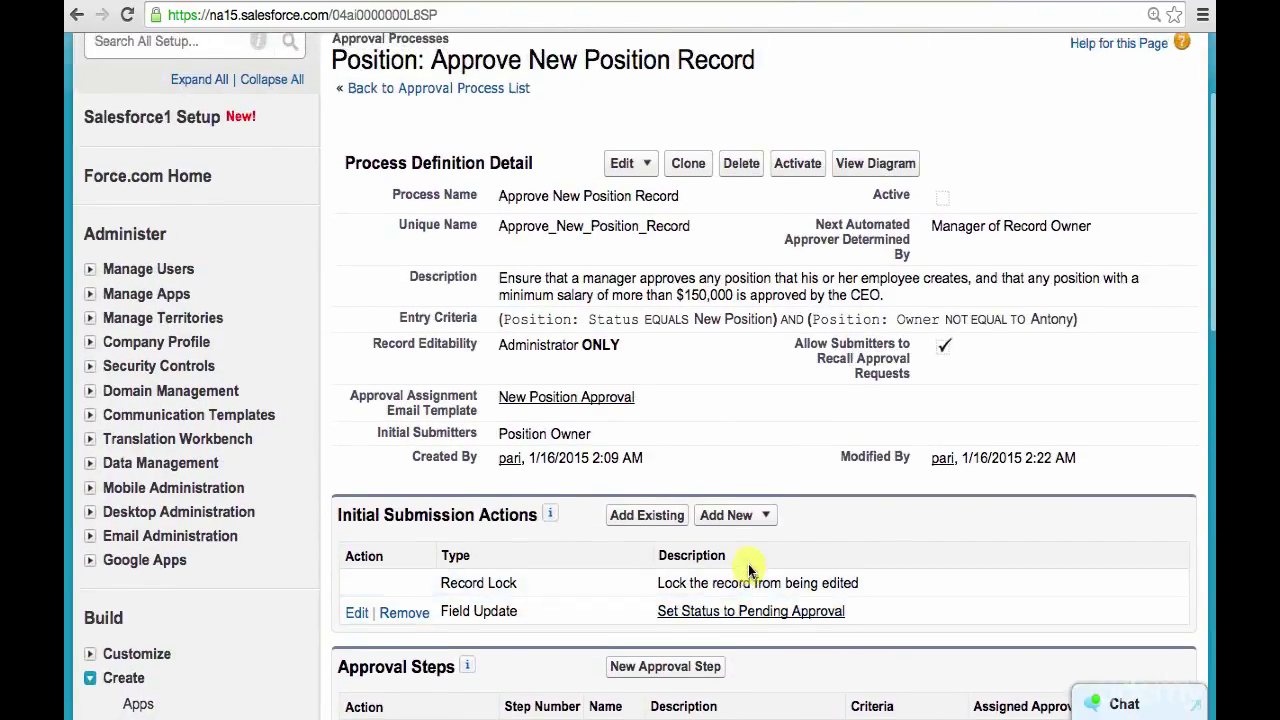
scroll(748, 570, "up", 1)
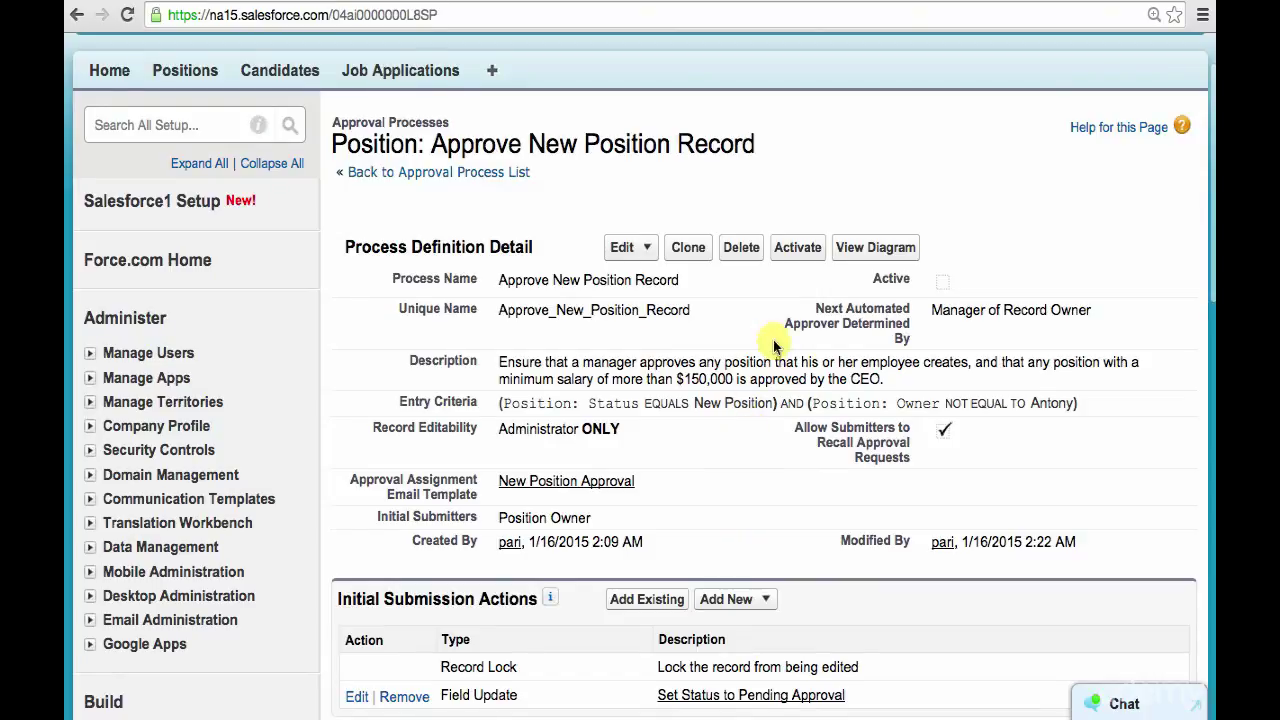
left_click(797, 247)
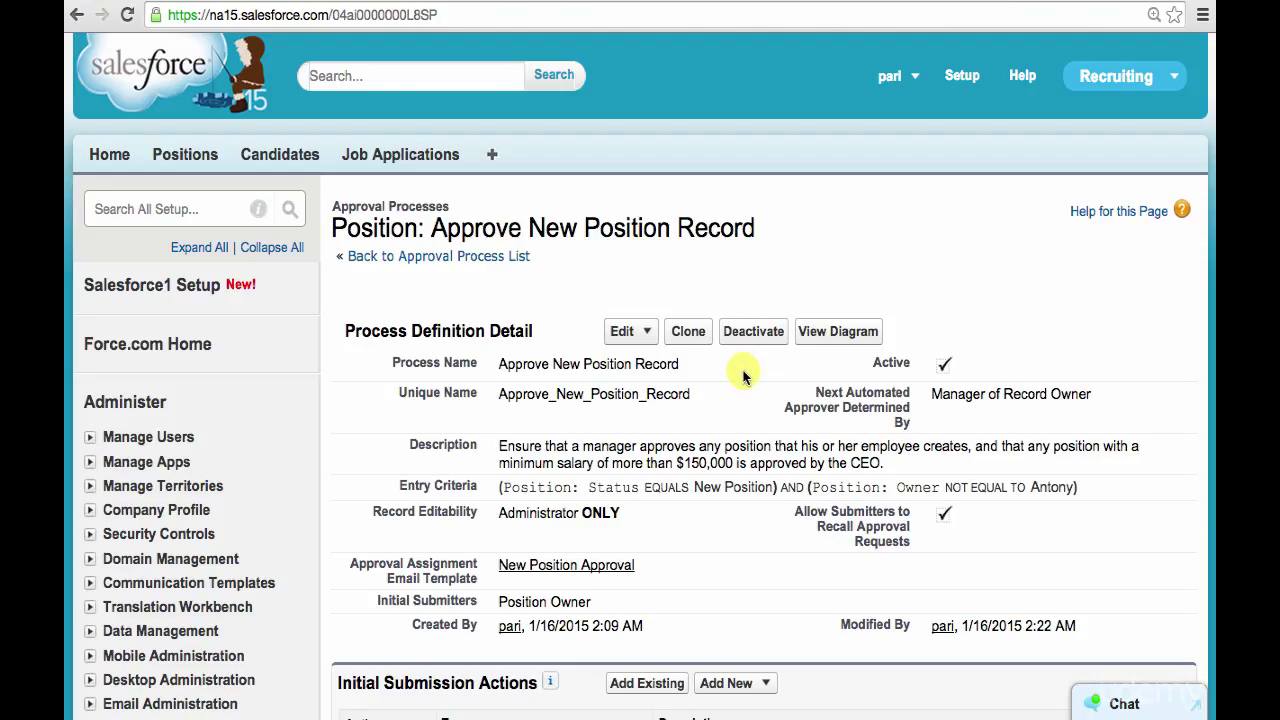
left_click(836, 340)
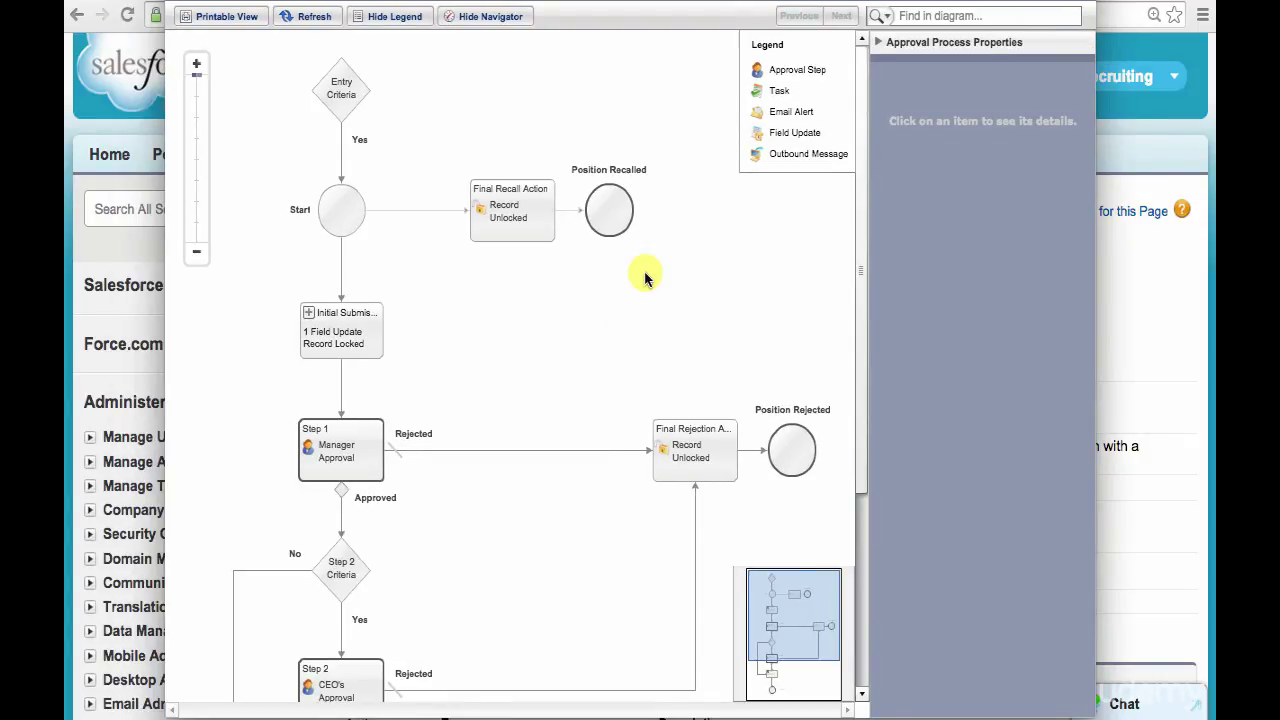
left_click(512, 215)
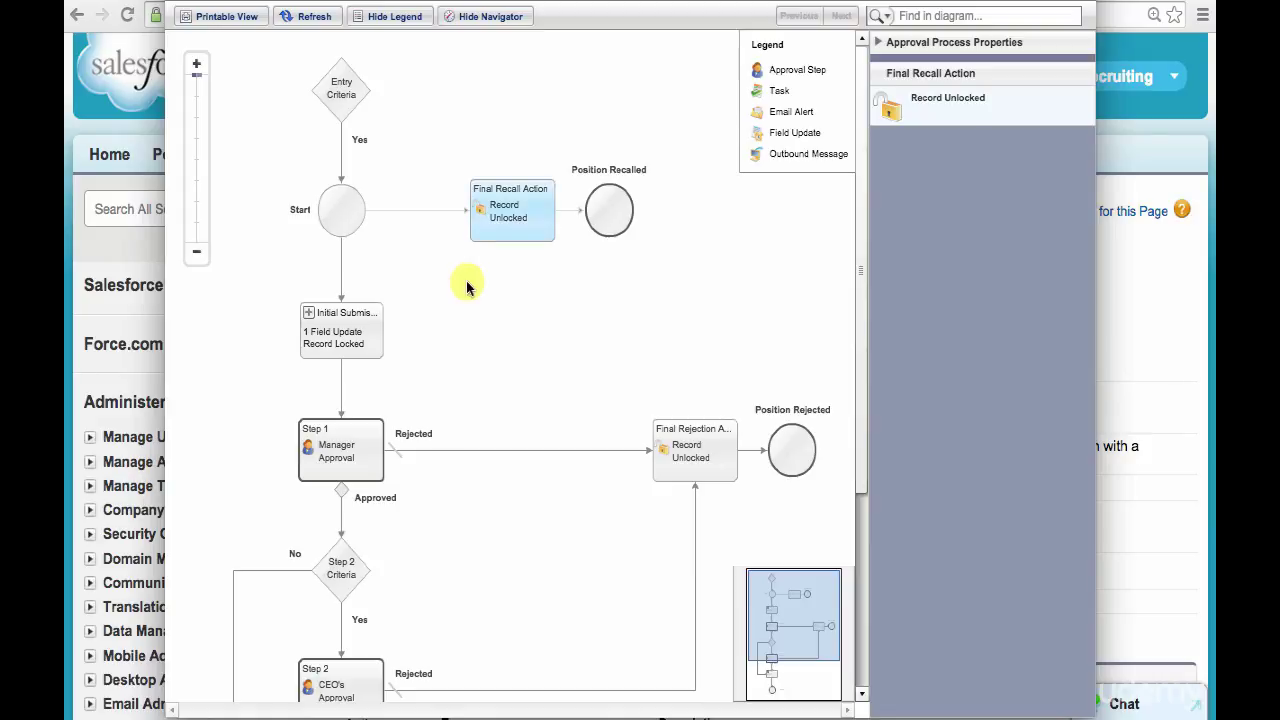
left_click(372, 341)
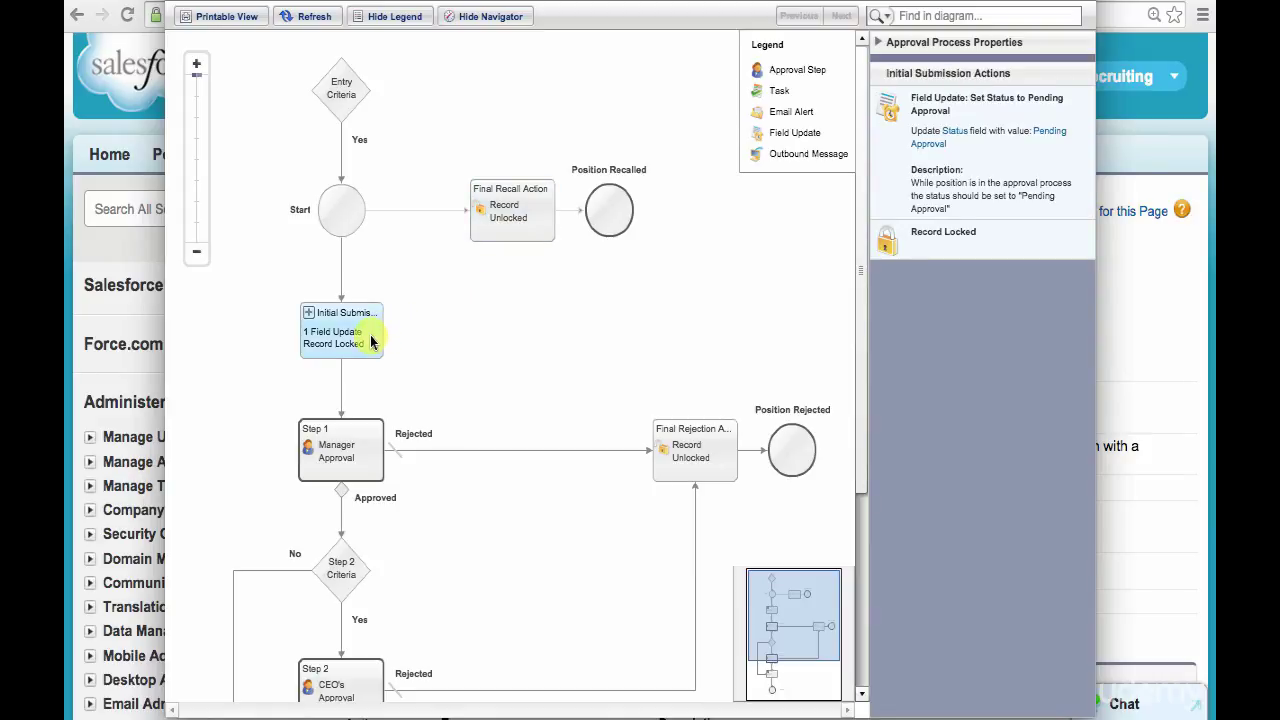
left_click(366, 430)
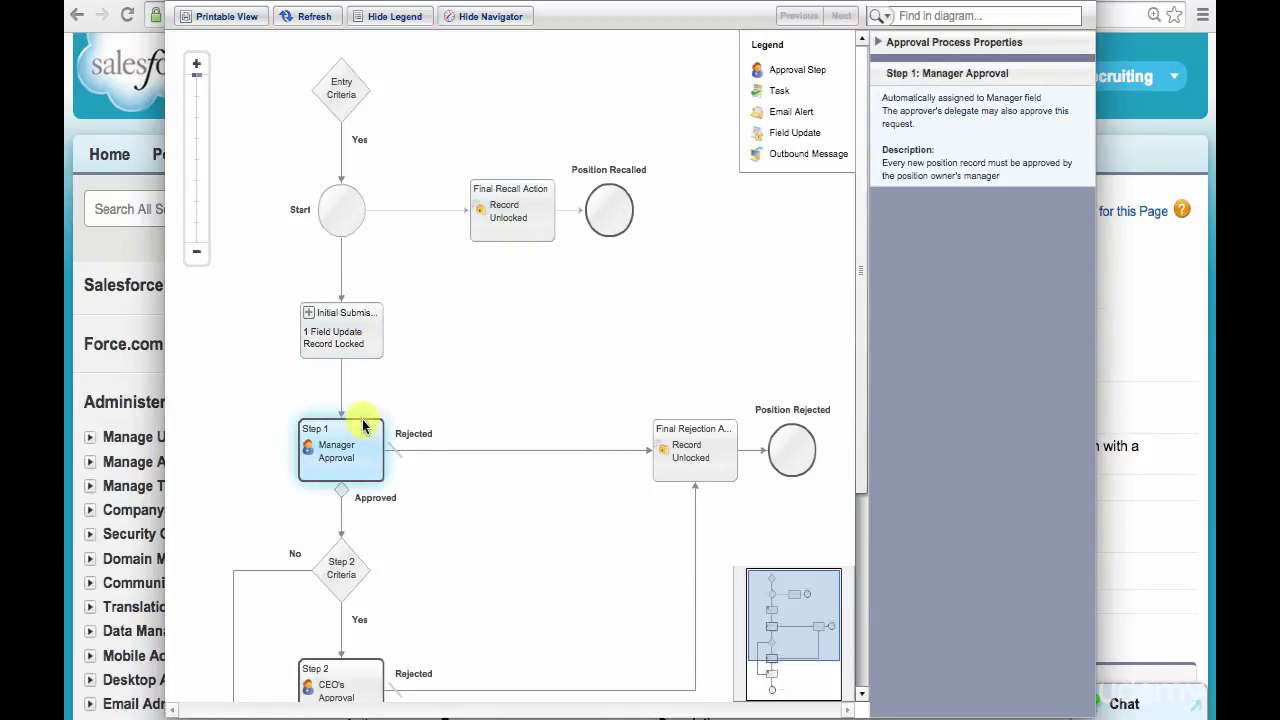
left_click(352, 580)
left_click(352, 677)
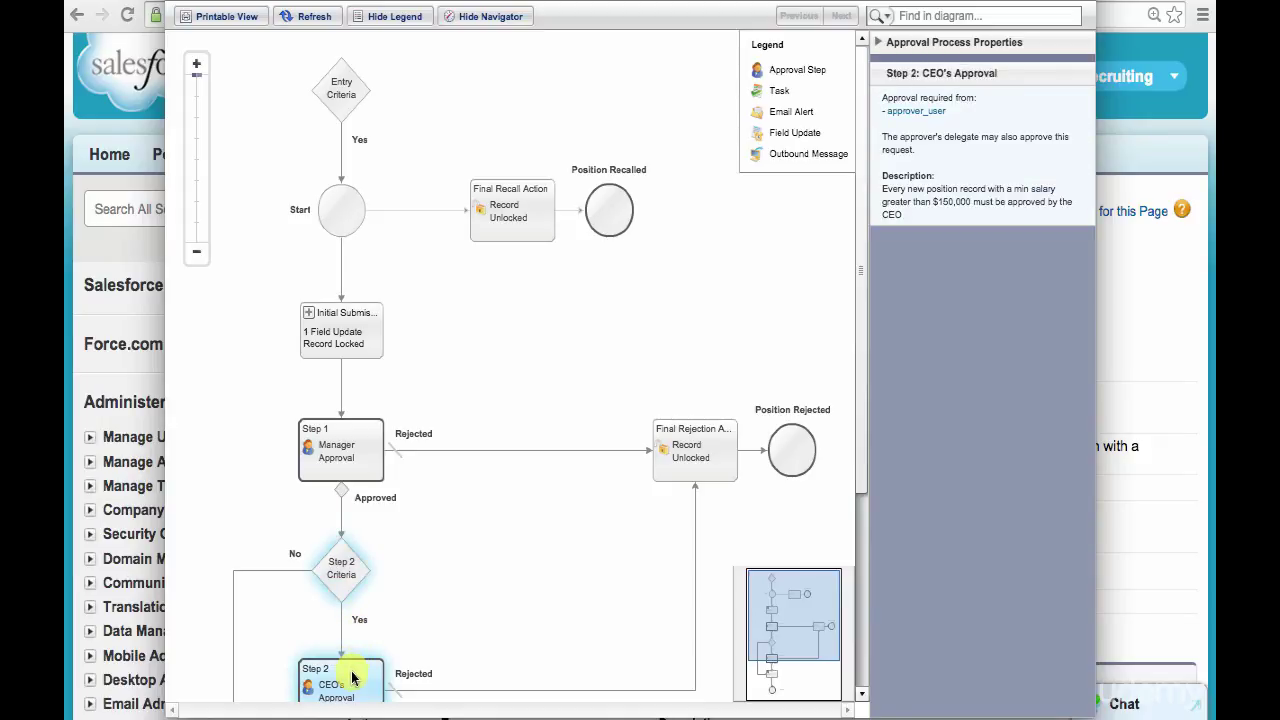
scroll(400, 560, "down", 3)
left_click(367, 680)
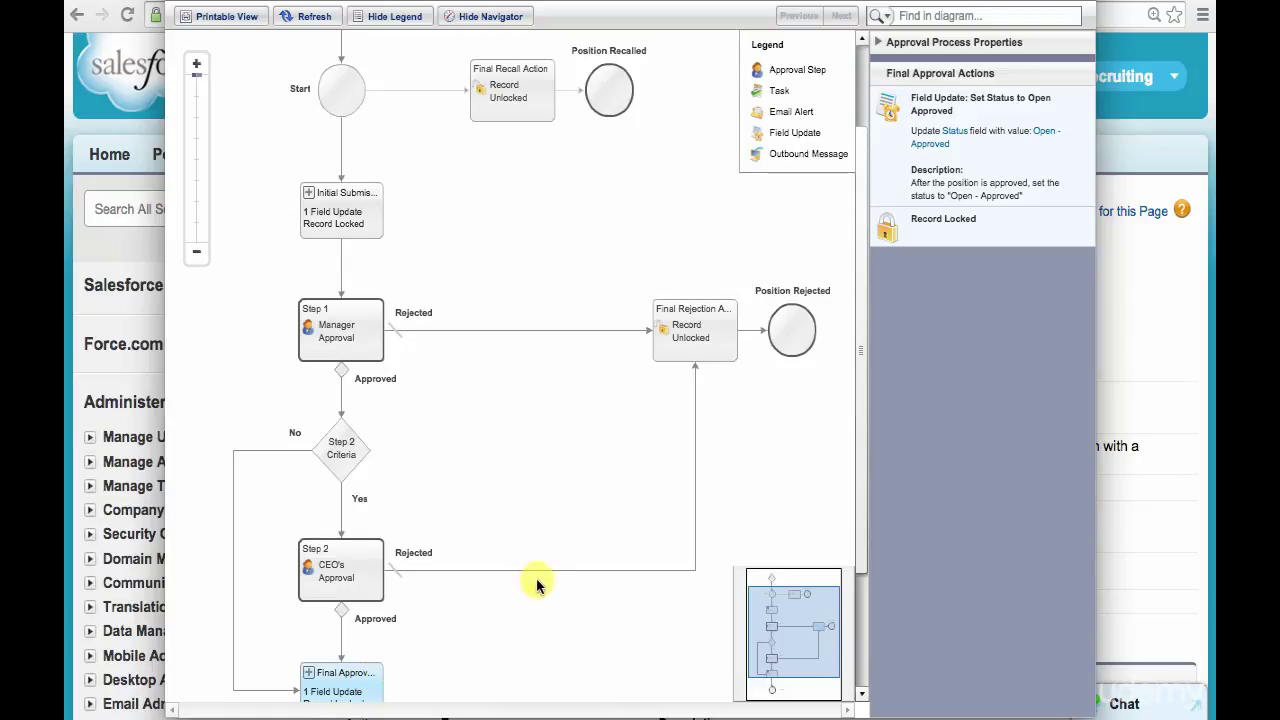
left_click(671, 353)
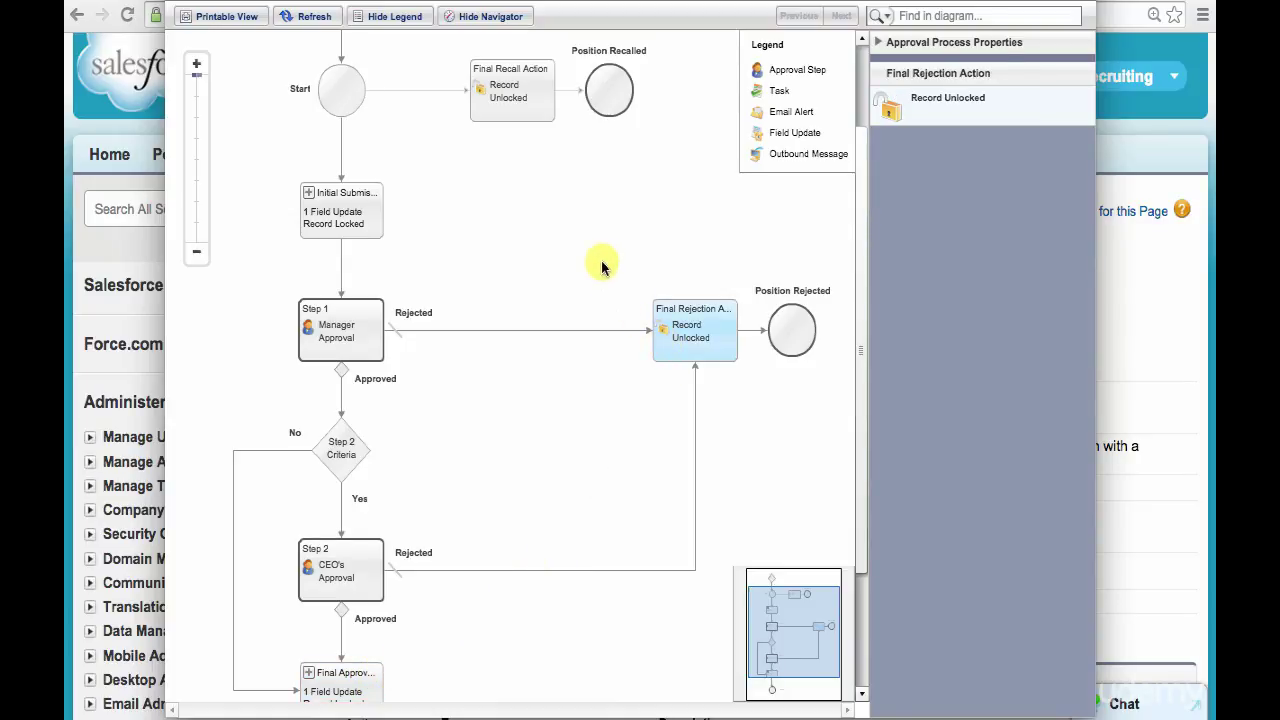
key("super+w")
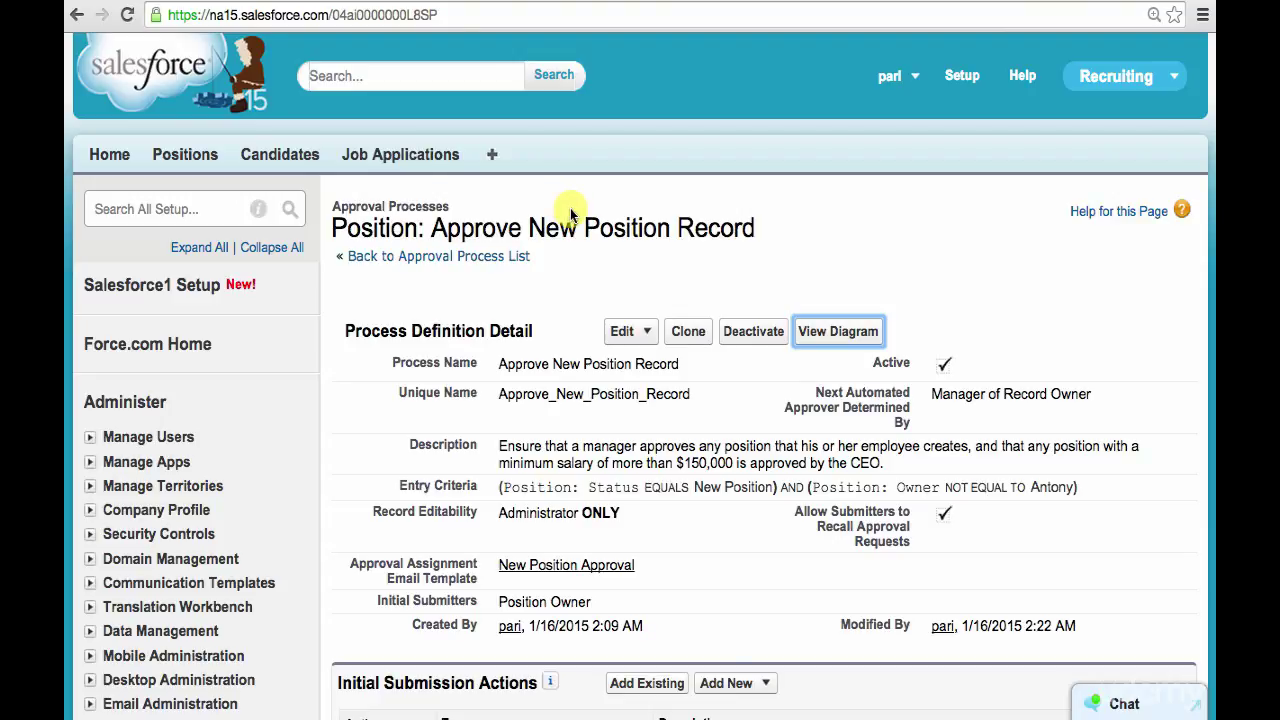
scroll(572, 215, "down", 2)
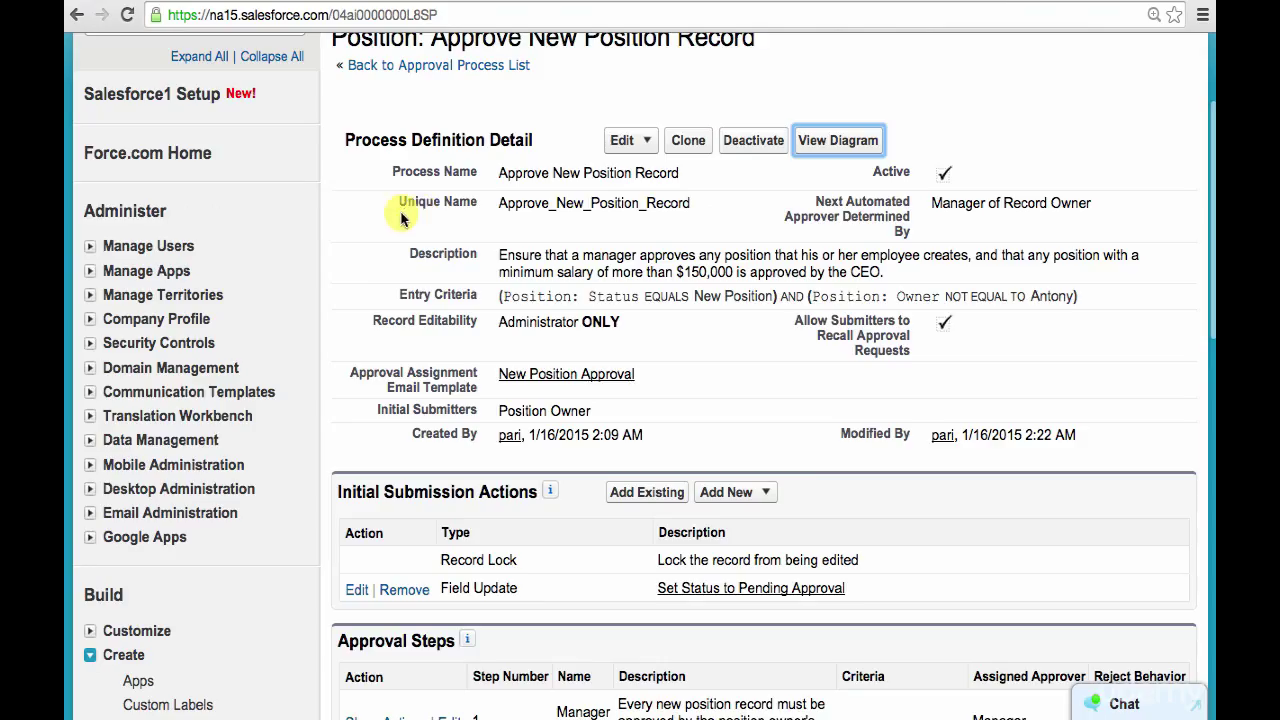
Step: Edit your own user record under Users, pick a manager from the lookup, and save it
left_click(90, 249)
left_click(140, 272)
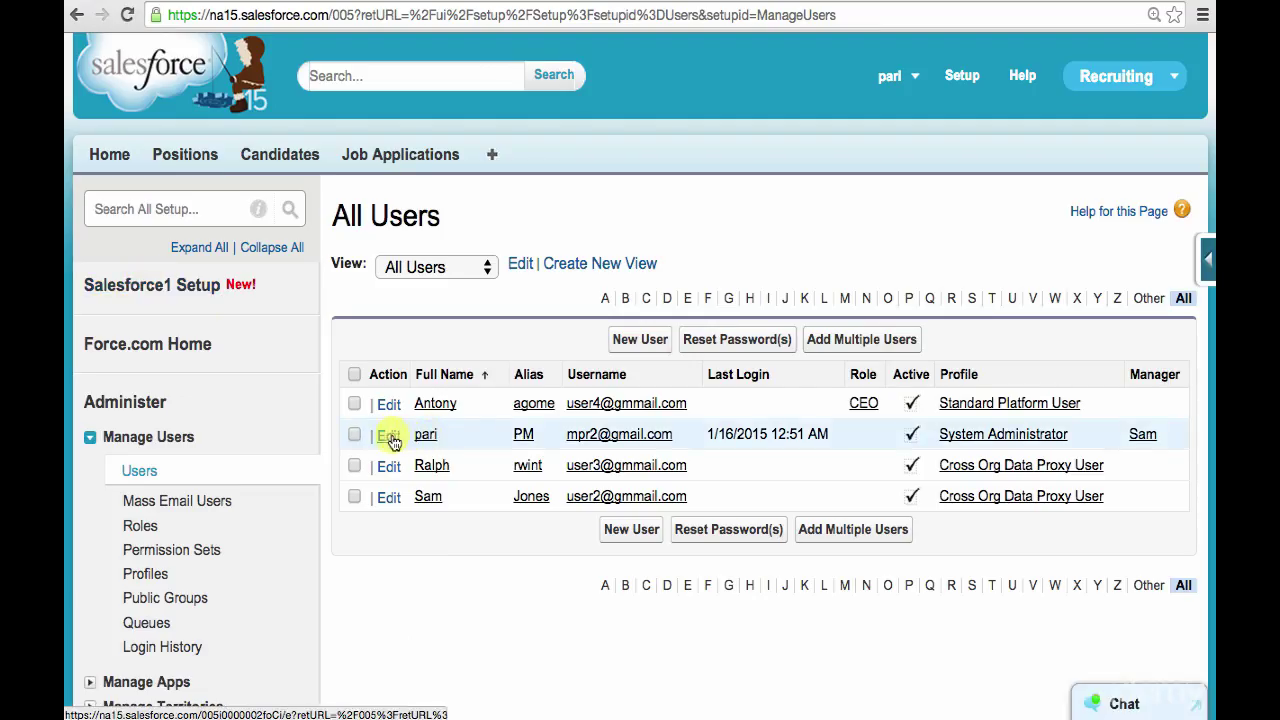
left_click(389, 436)
scroll(389, 440, "down", 15)
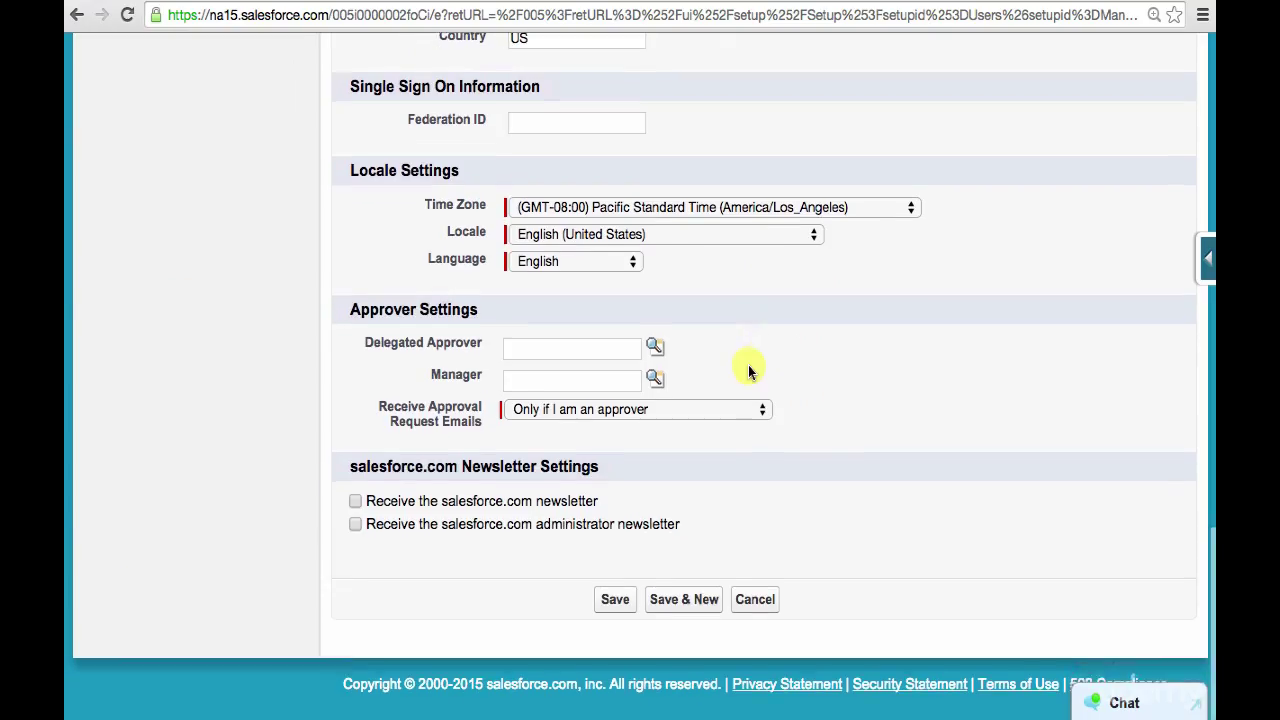
left_click(655, 378)
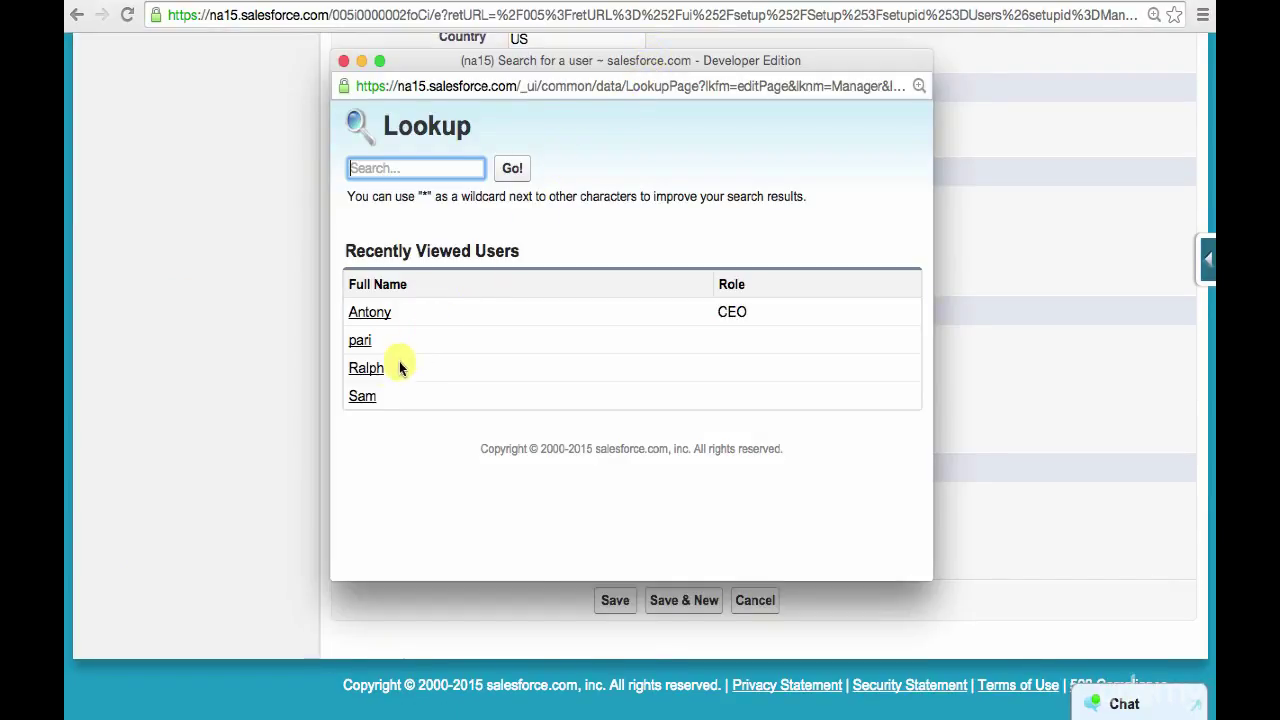
left_click(362, 397)
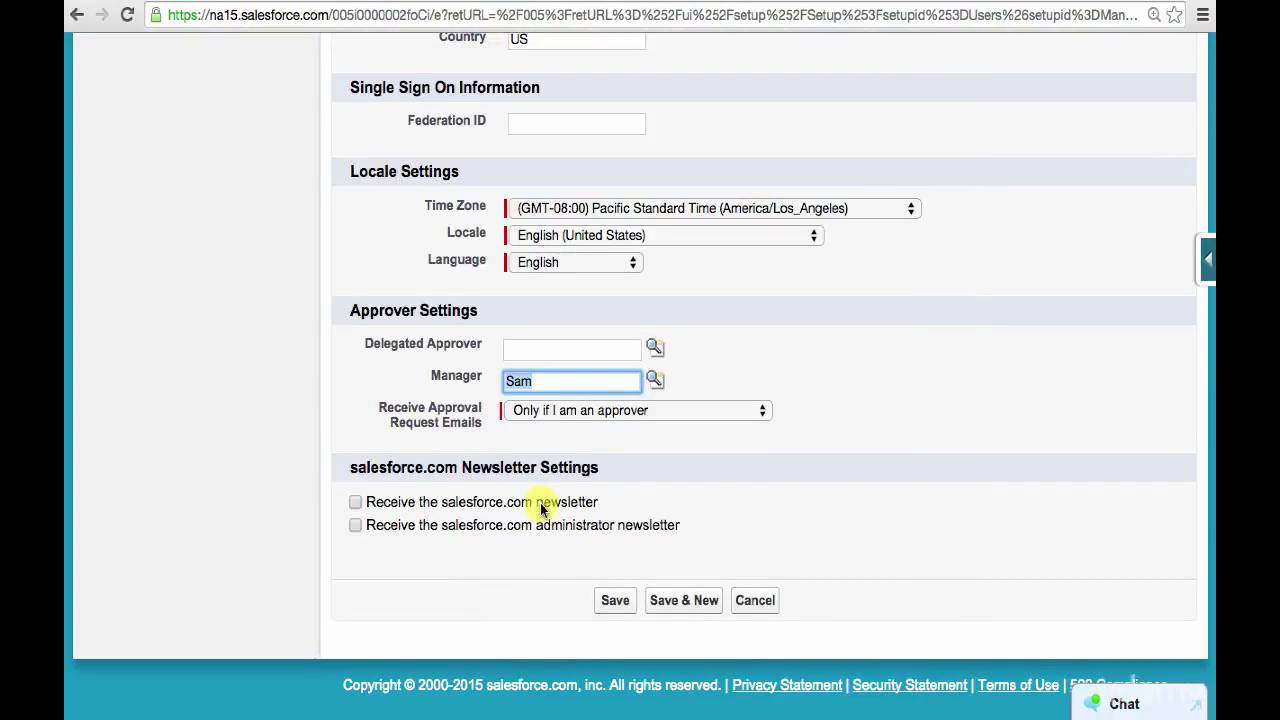
scroll(576, 558, "up", 1)
left_click(615, 628)
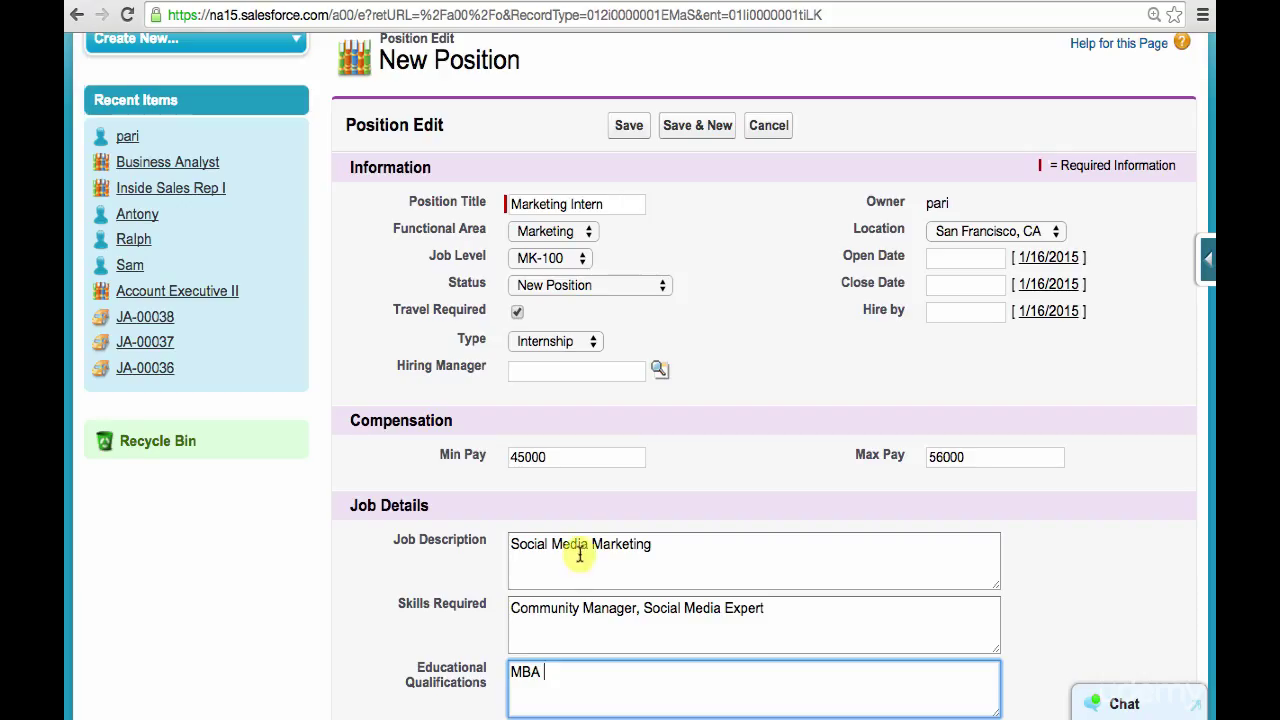
Step: Save the Marketing Intern position record and review its detail page
left_click(635, 127)
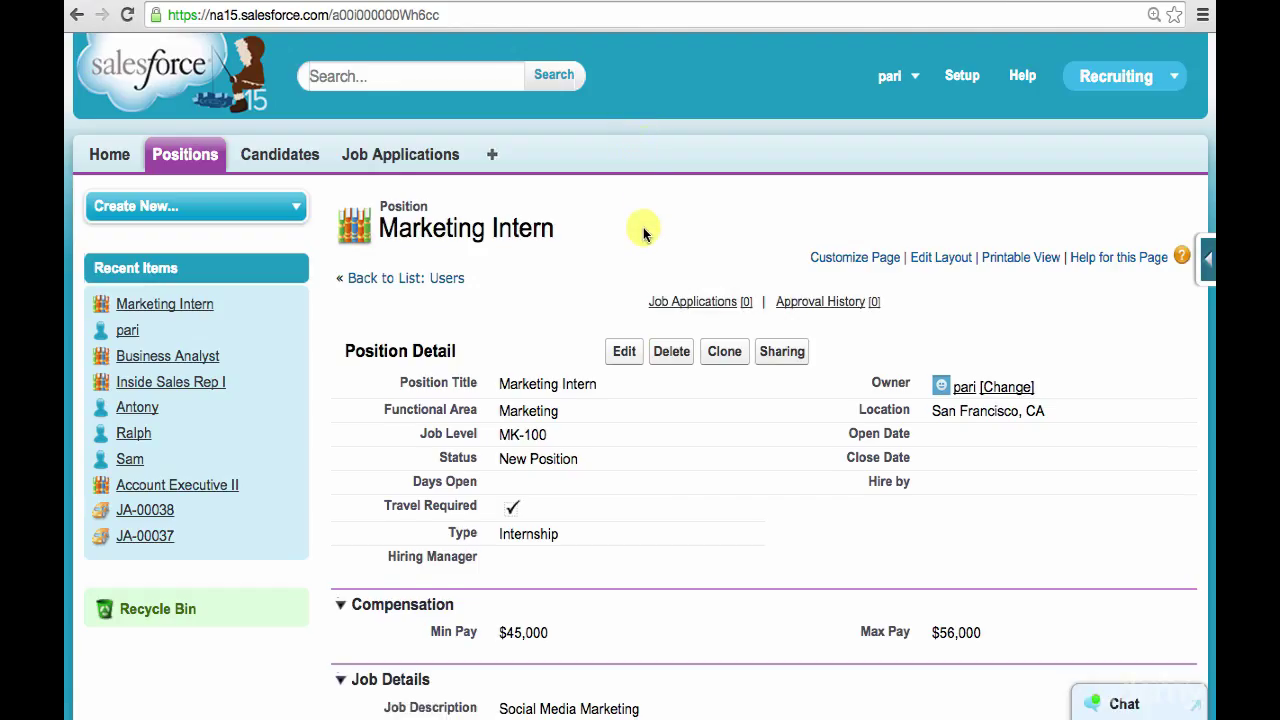
scroll(643, 232, "down", 5)
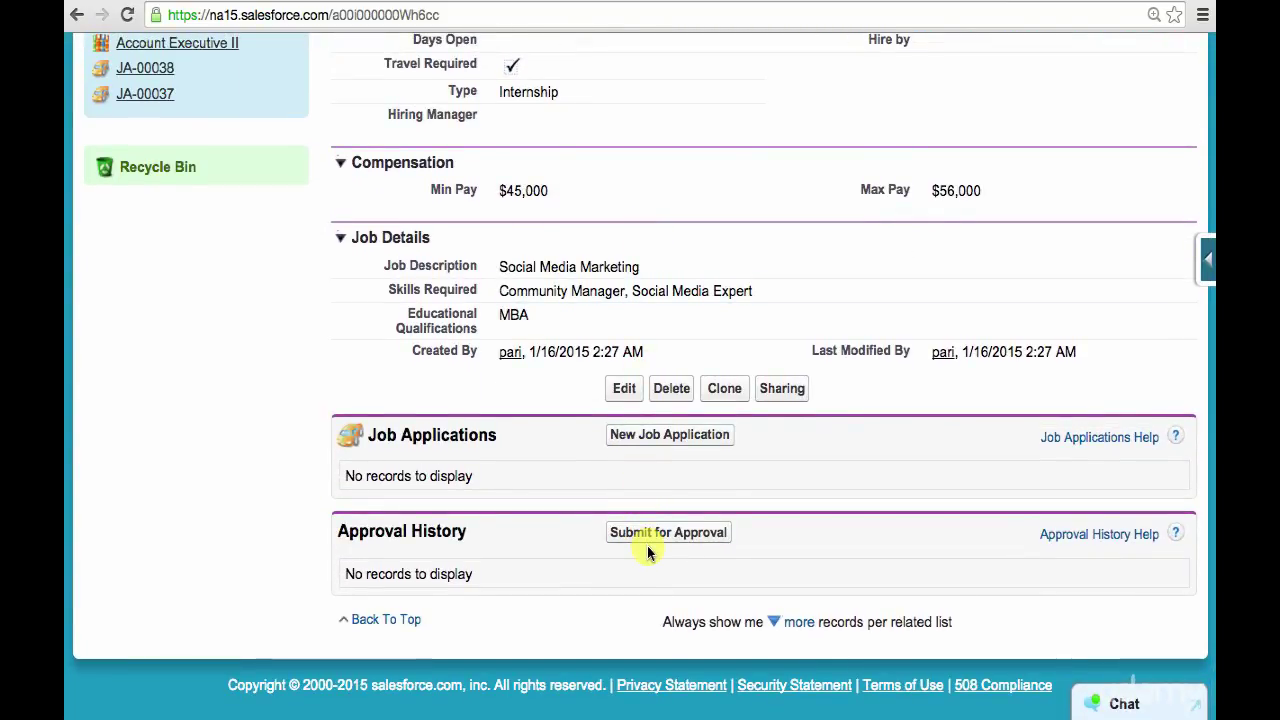
Step: Submit the Marketing Intern position for manager approval and check its Pending Approval history
left_click(650, 536)
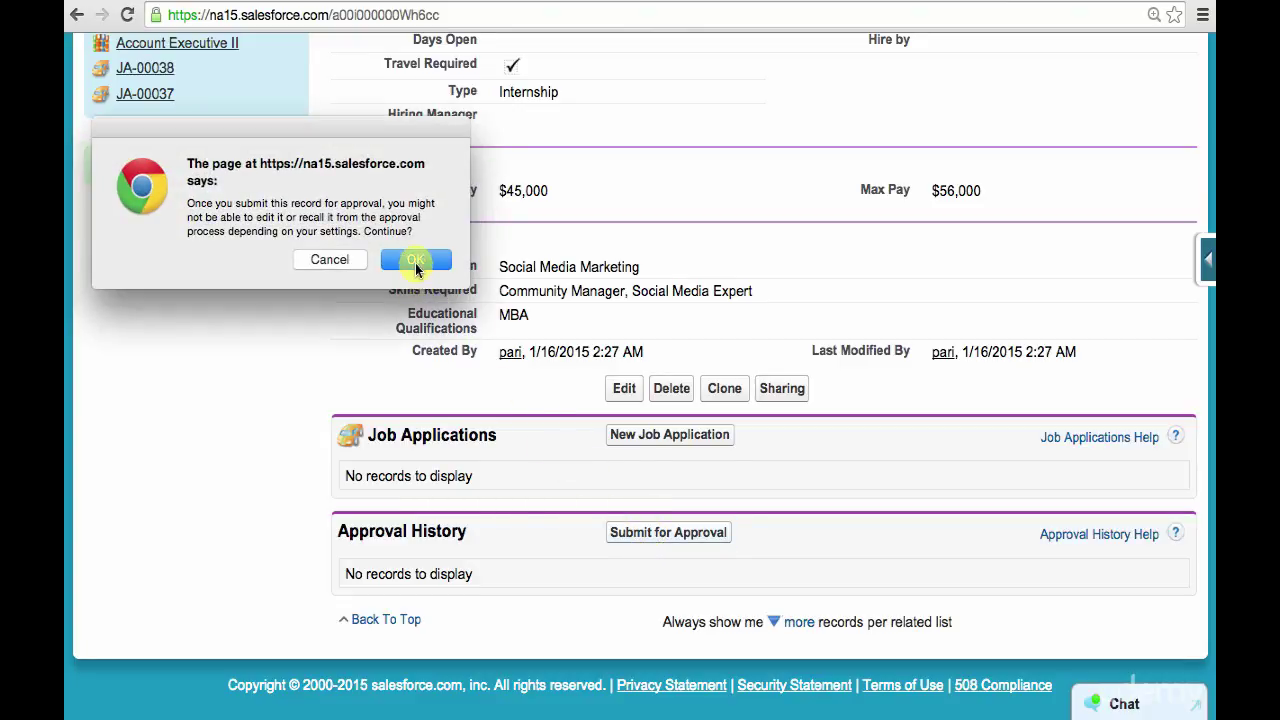
left_click(415, 261)
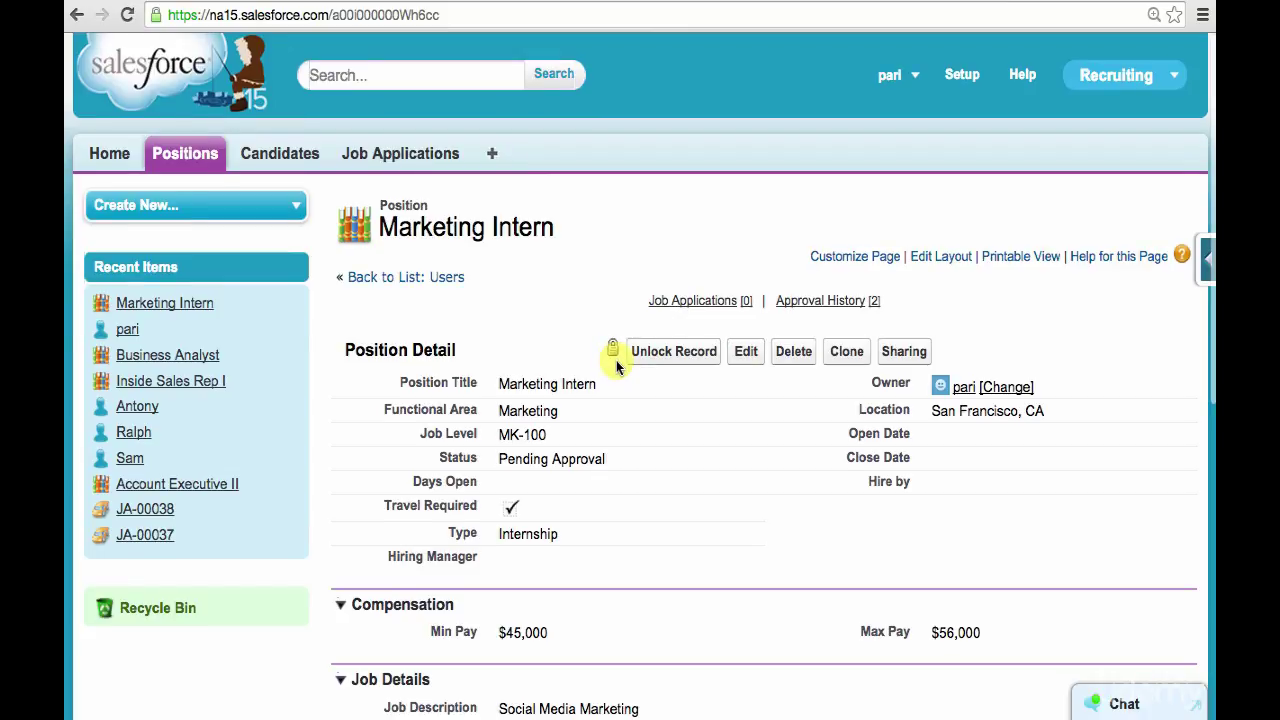
scroll(627, 414, "down", 10)
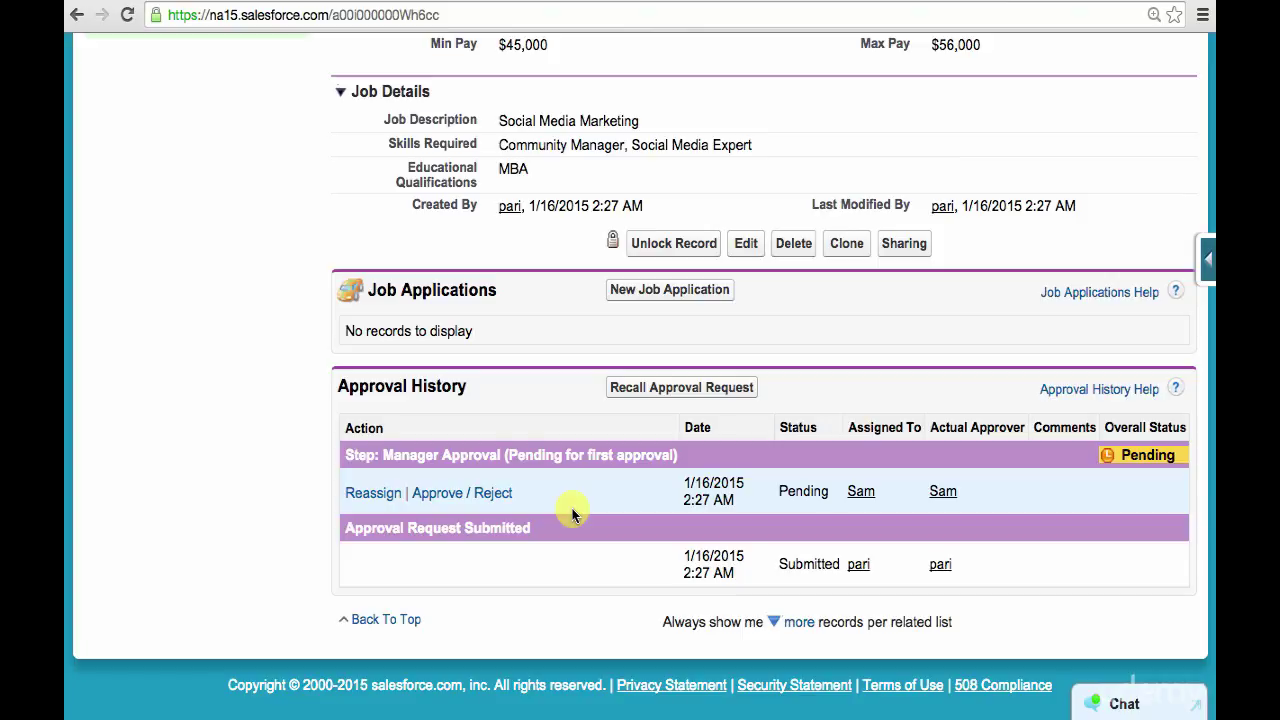
scroll(578, 496, "up", 5)
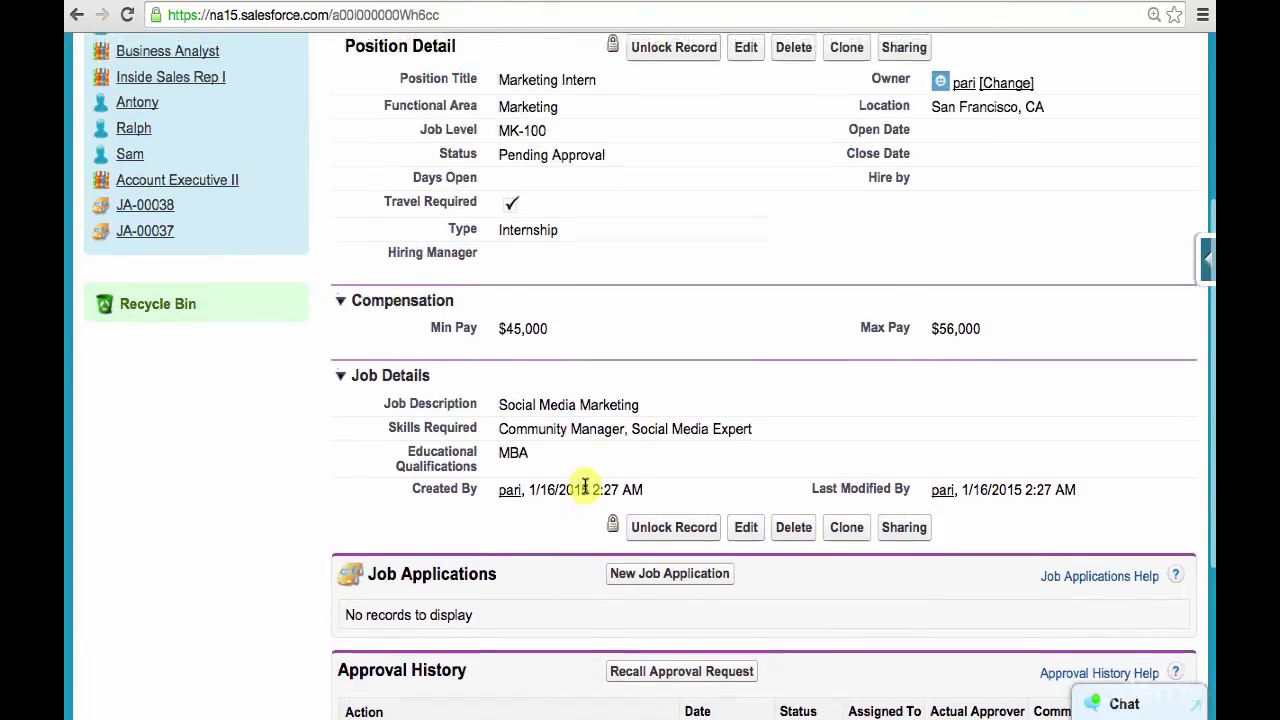
scroll(584, 485, "up", 1)
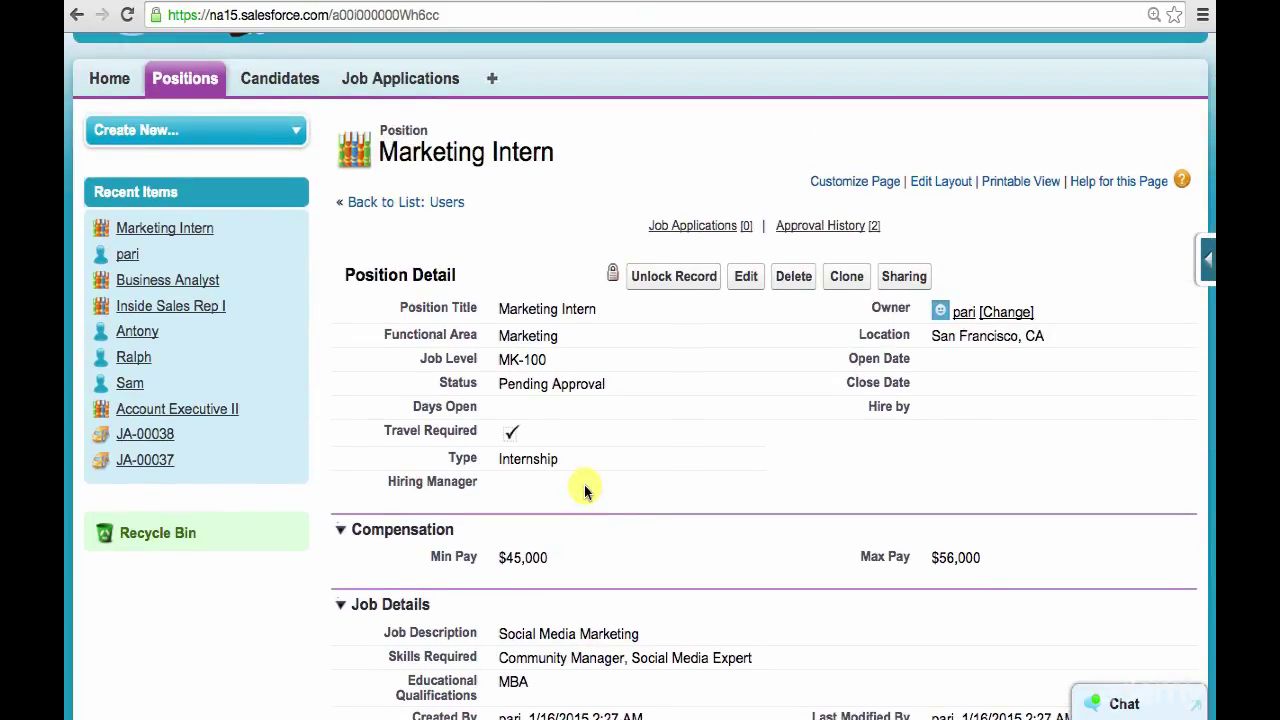
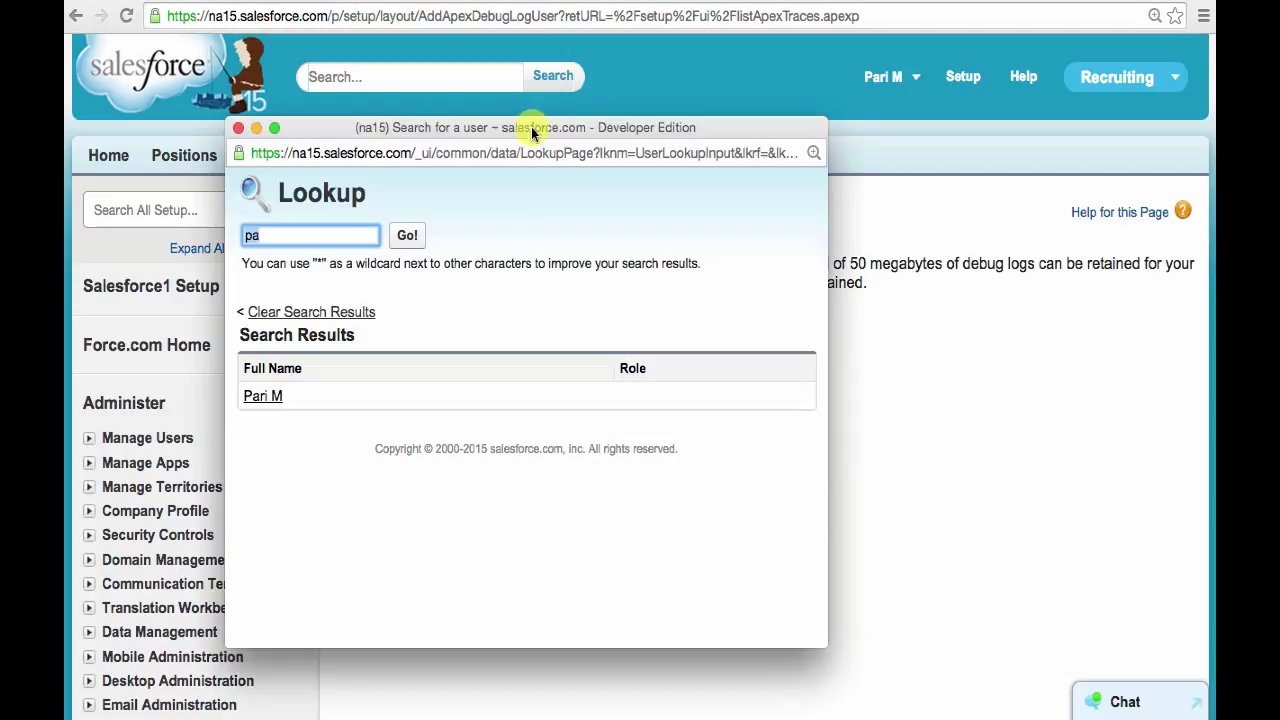
Step: Save the current user as a monitored debug-log user and open that user's log filters
left_click(265, 397)
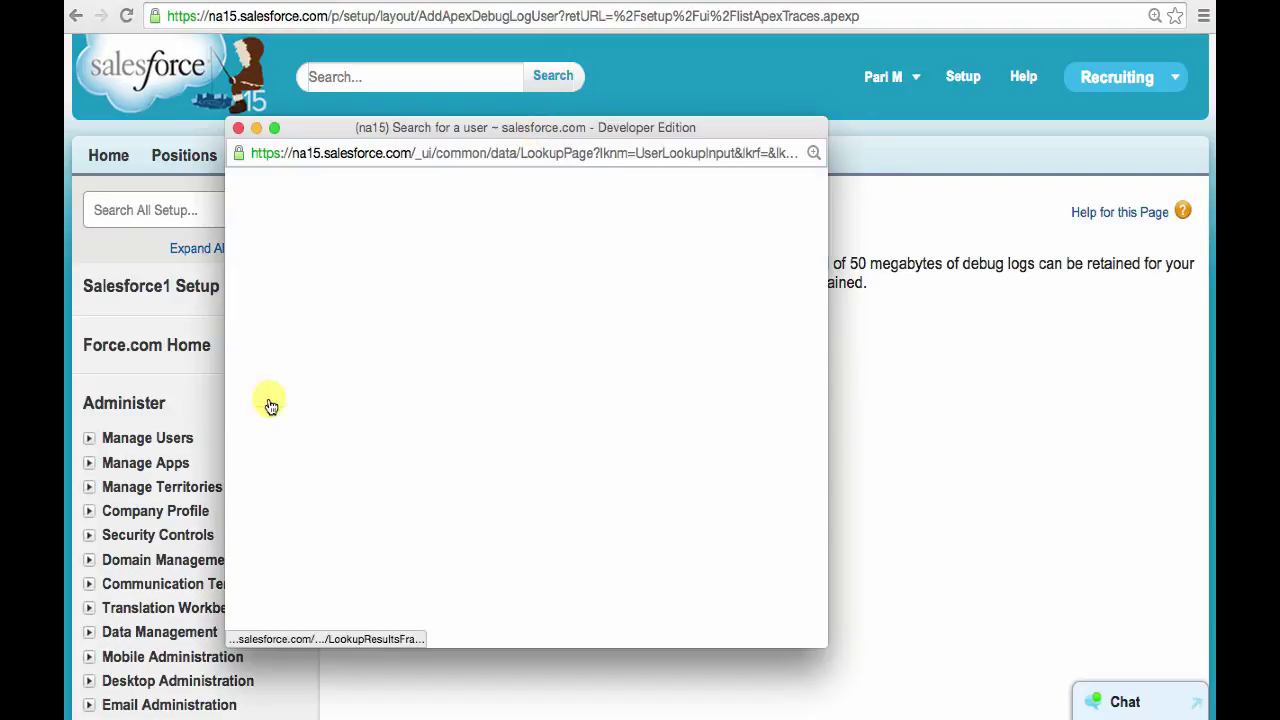
left_click(519, 332)
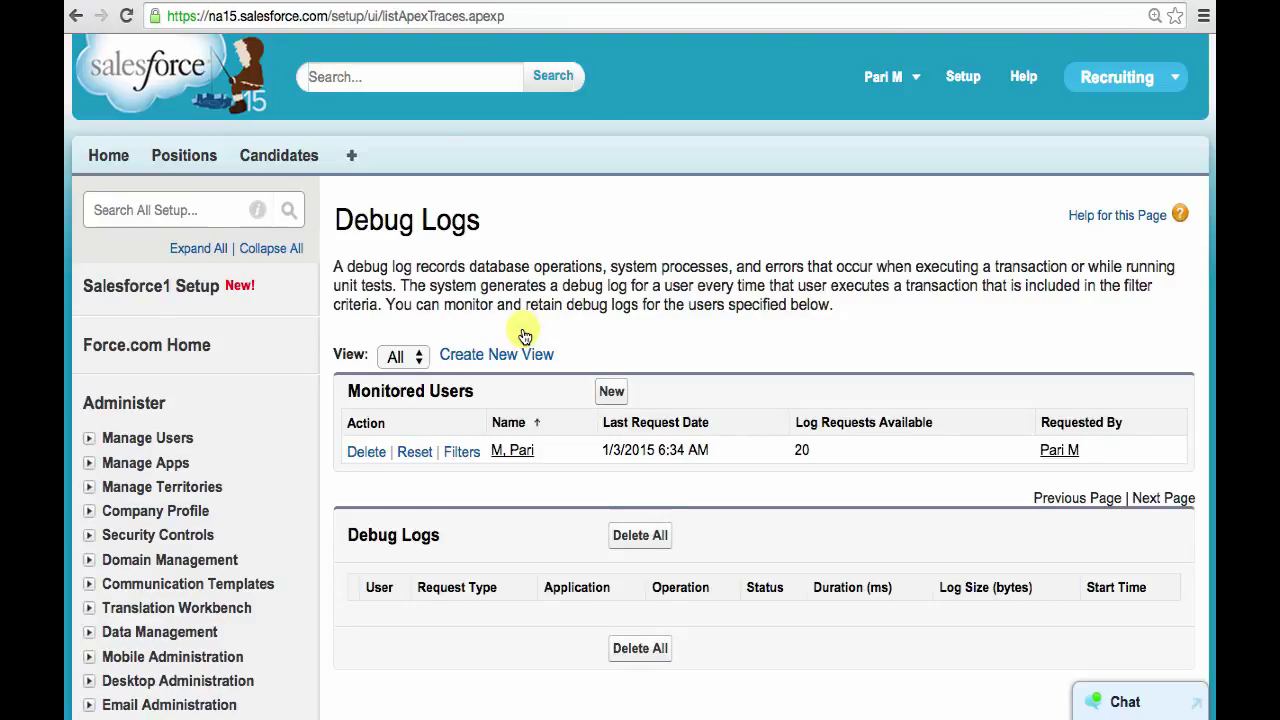
left_click(461, 471)
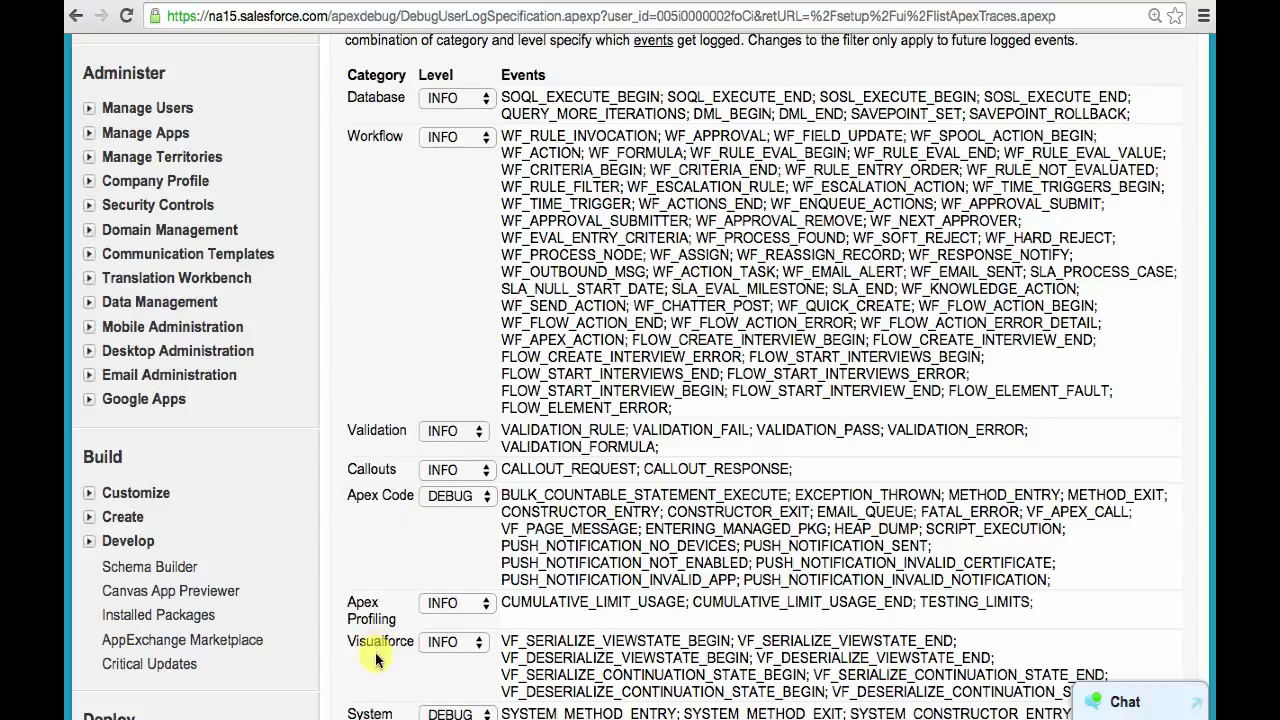
Step: Check the Workflow and Database levels and save the filter logging only Validation at INFO
scroll(373, 700, "down", 1)
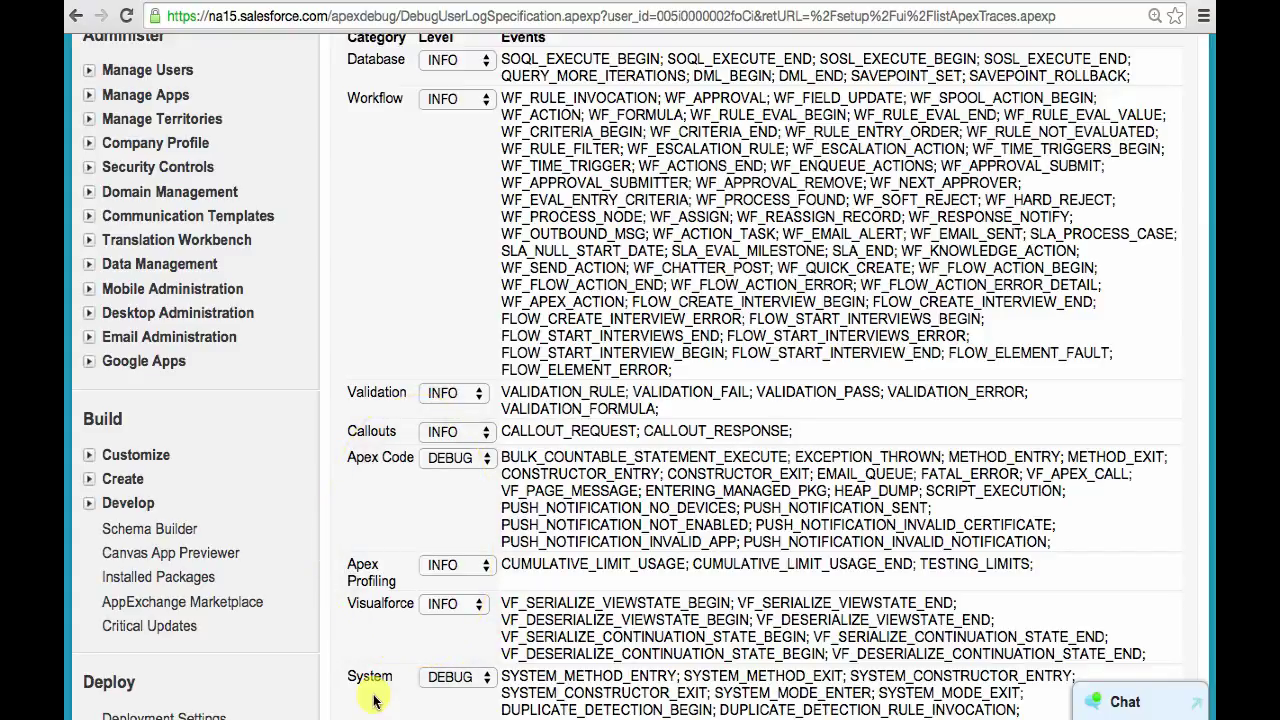
scroll(373, 700, "up", 5)
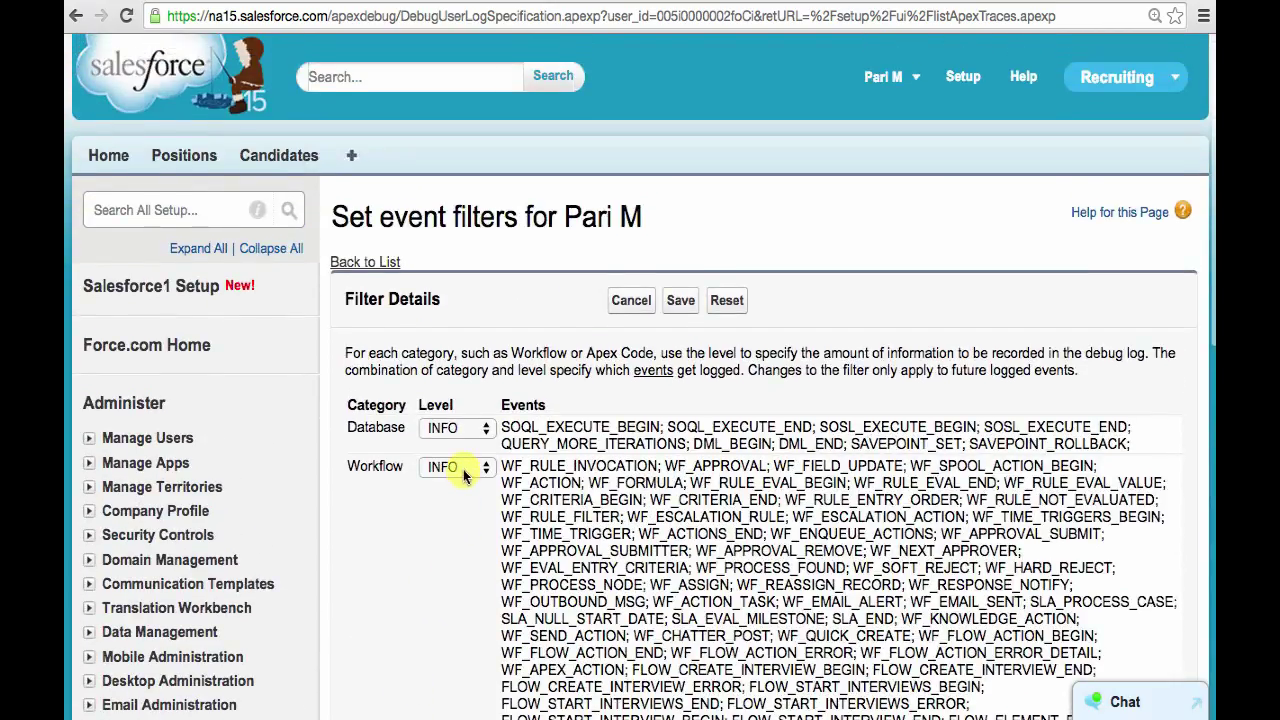
left_click(463, 475)
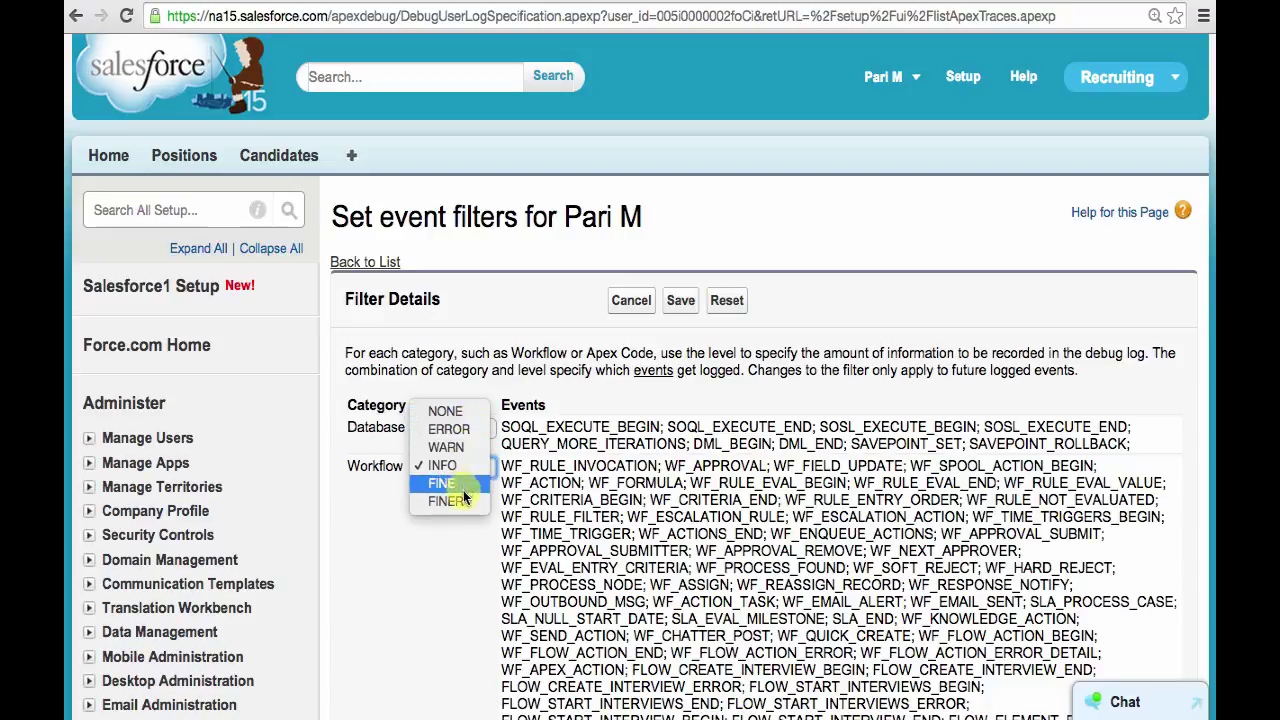
left_click(483, 458)
left_click(476, 428)
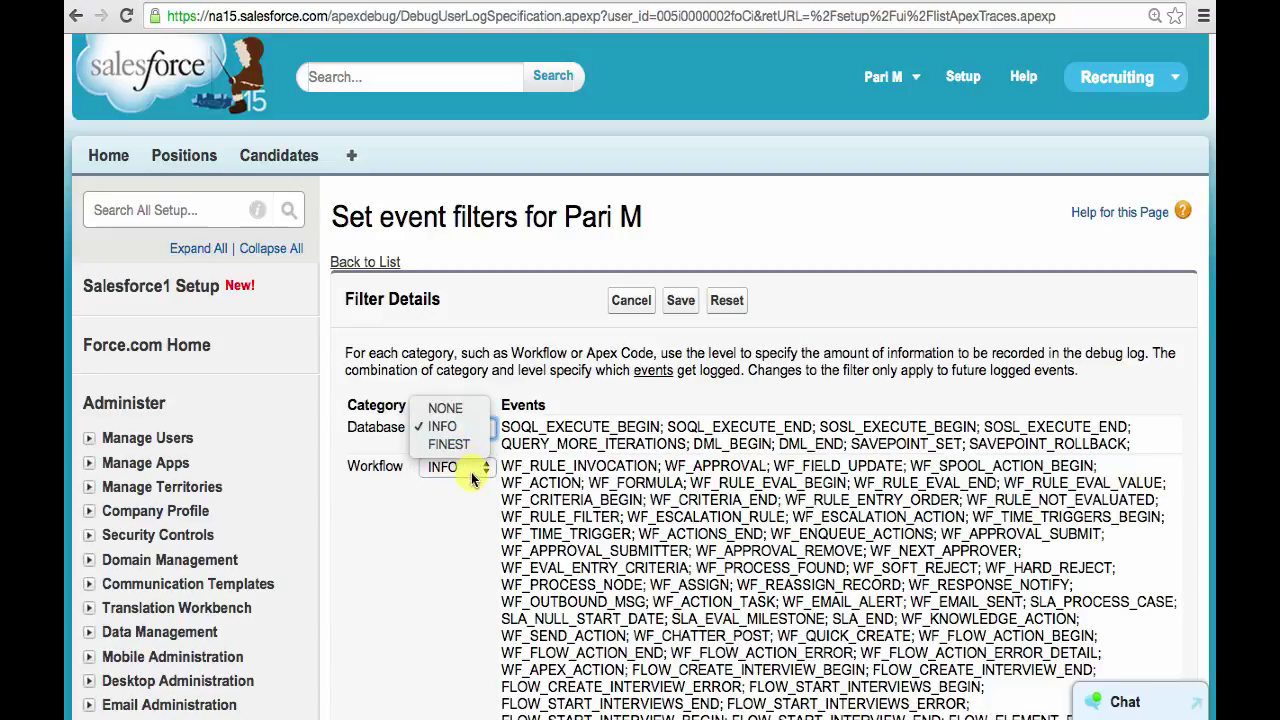
left_click(467, 533)
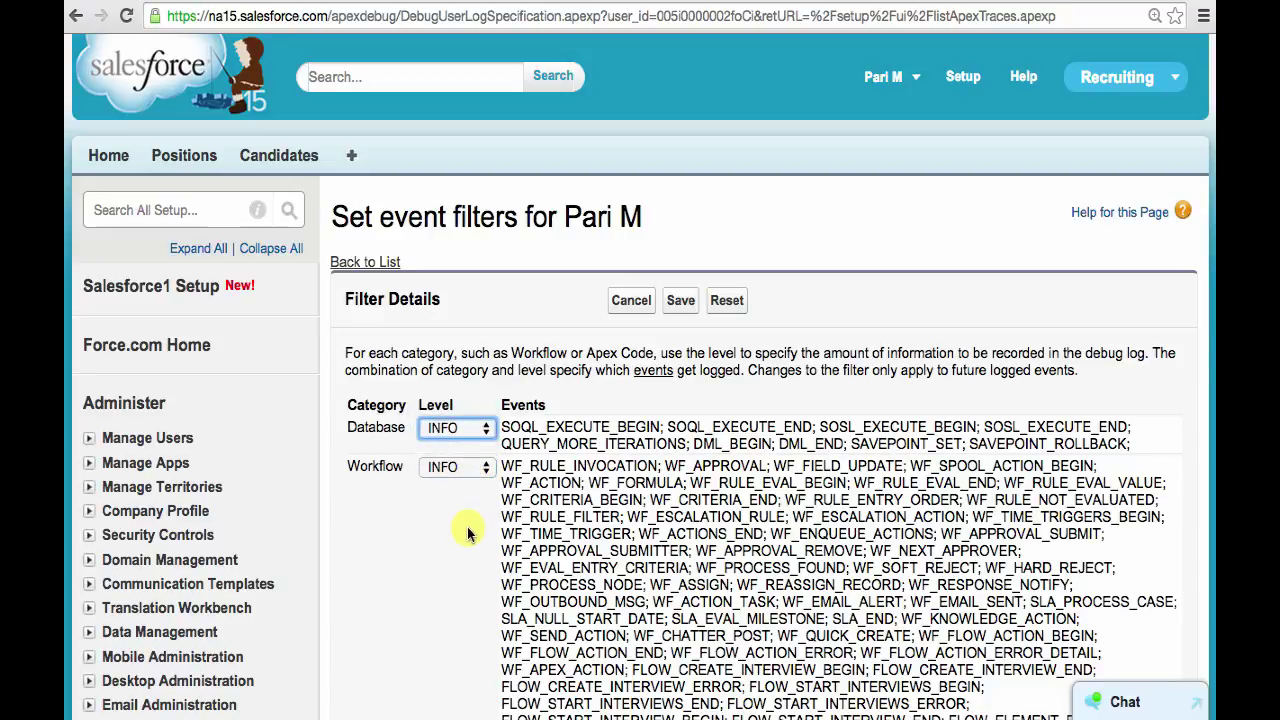
scroll(467, 533, "down", 5)
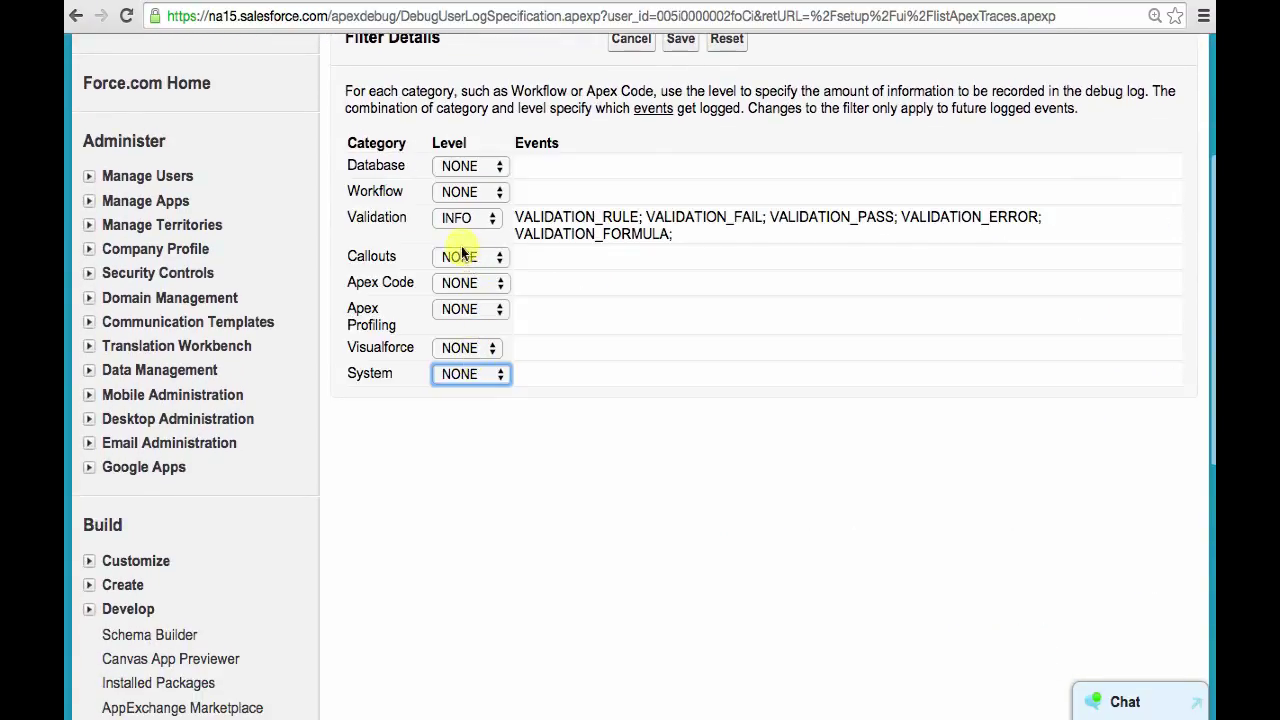
scroll(510, 240, "up", 3)
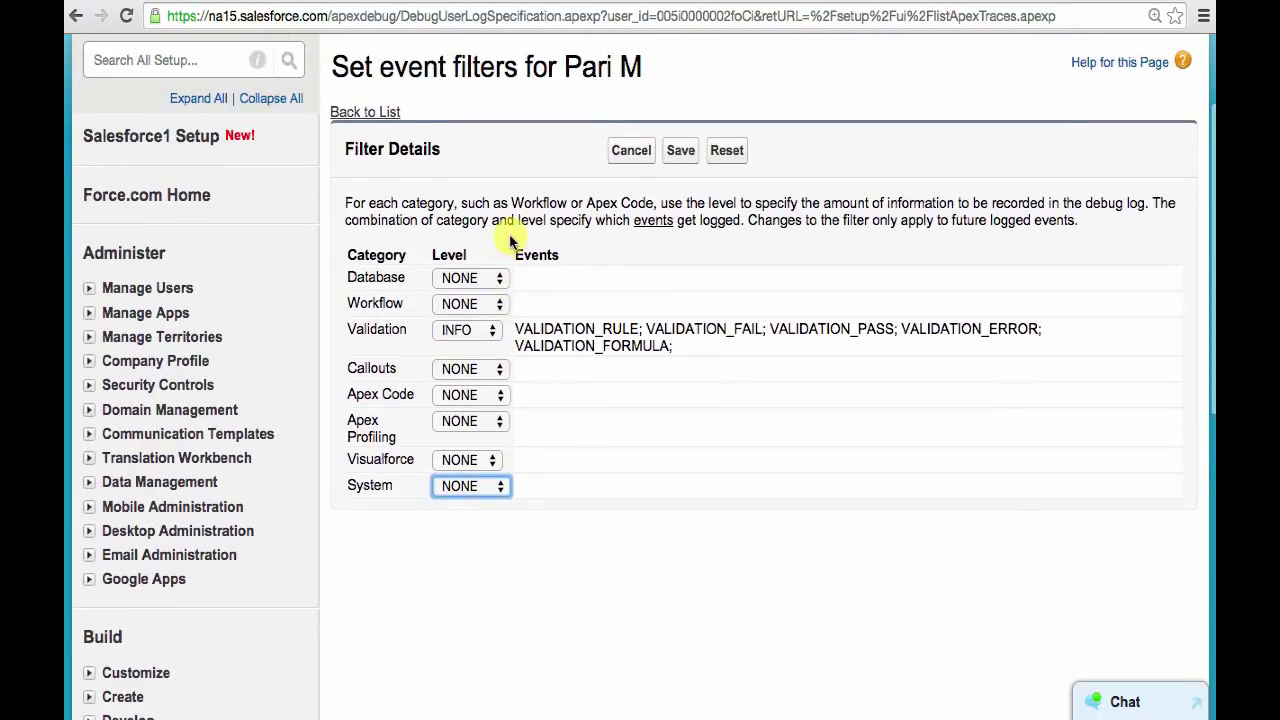
left_click(678, 152)
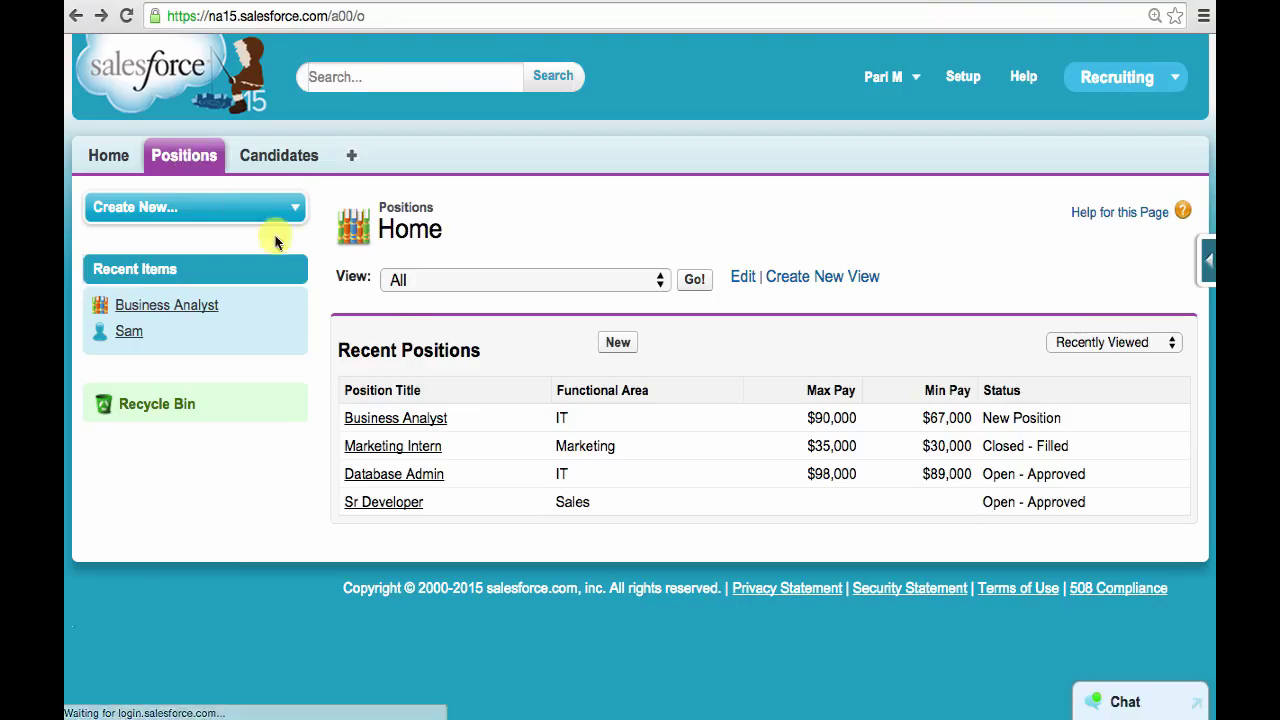
Step: Start a new Non-IT Position titled 'Community Manager' in the Marketing functional area
left_click(614, 343)
left_click(600, 401)
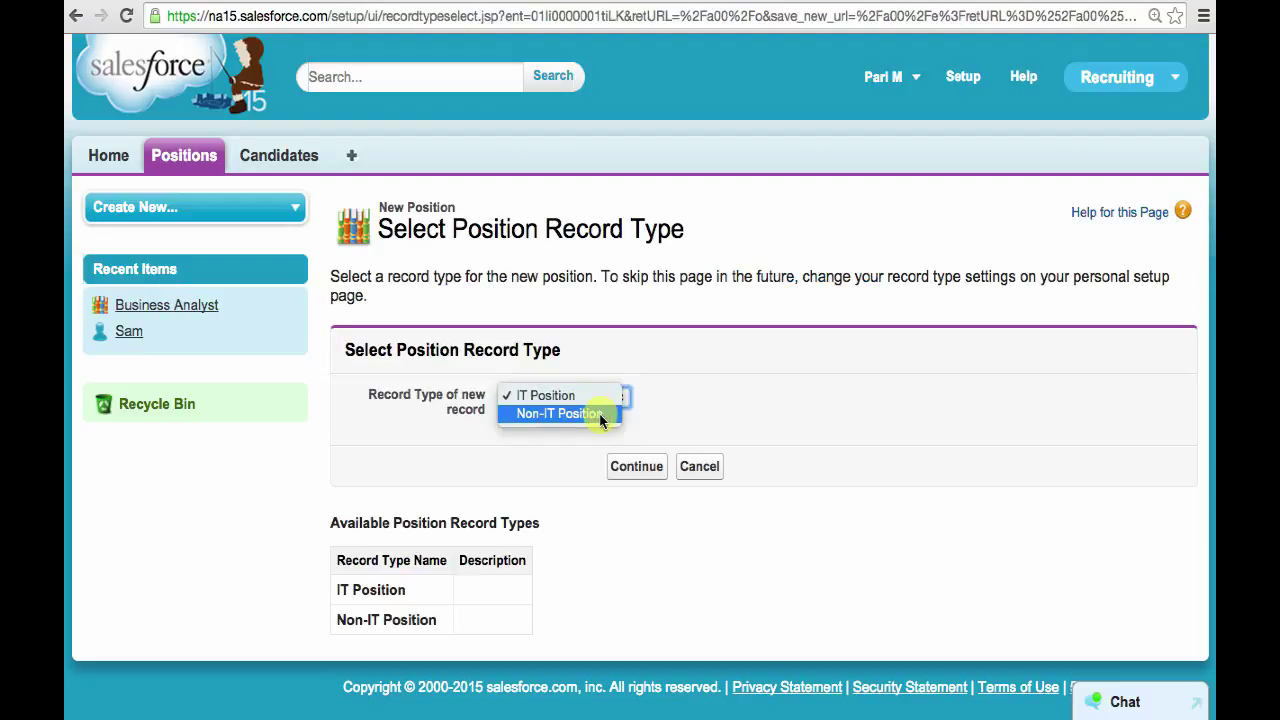
left_click(600, 412)
left_click(630, 466)
type("Community Manager")
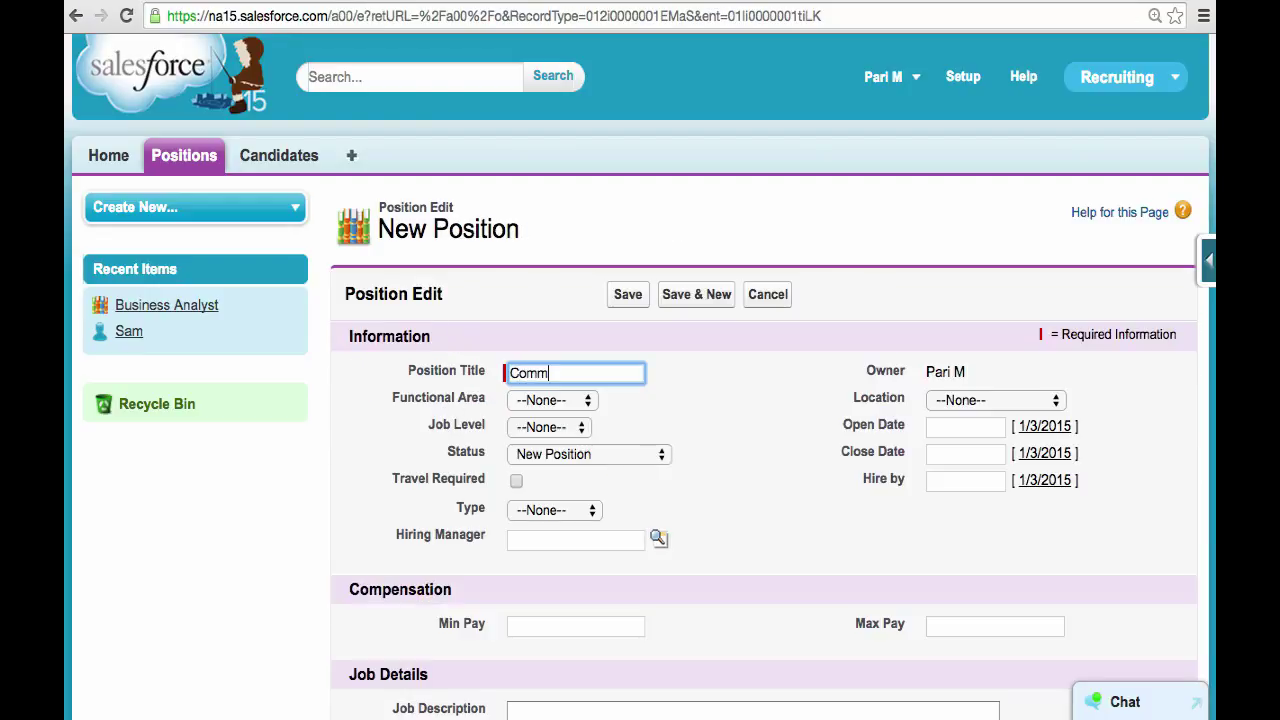
left_click(578, 400)
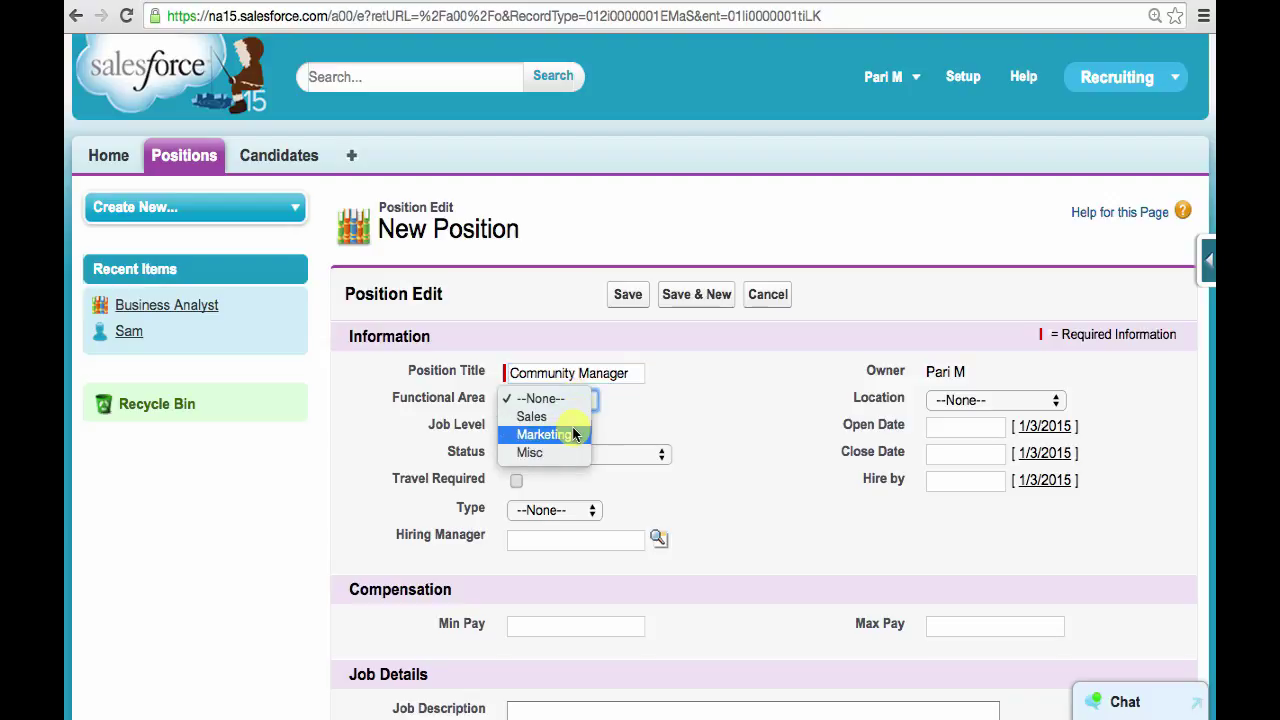
left_click(575, 433)
Step: Enter Min Pay 80000 and Max Pay 60000, save, and review the validation error
left_click(551, 622)
type("80")
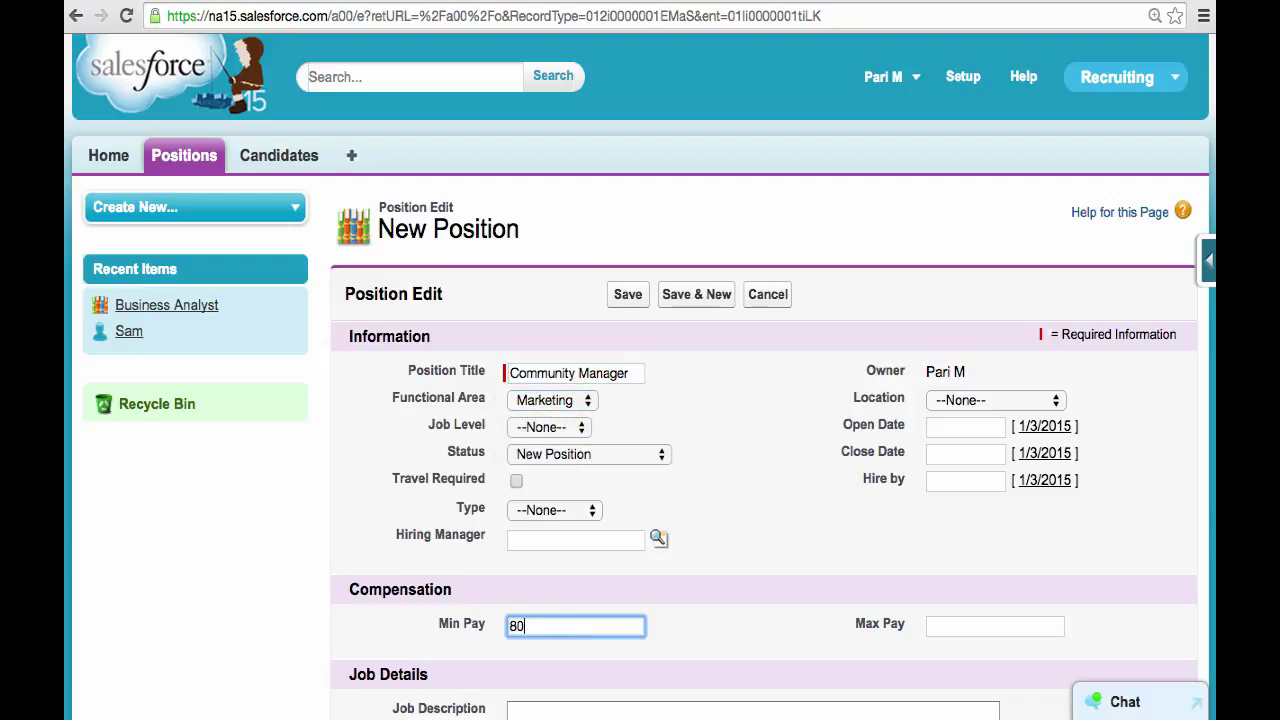
type("000")
left_click(960, 625)
type("60")
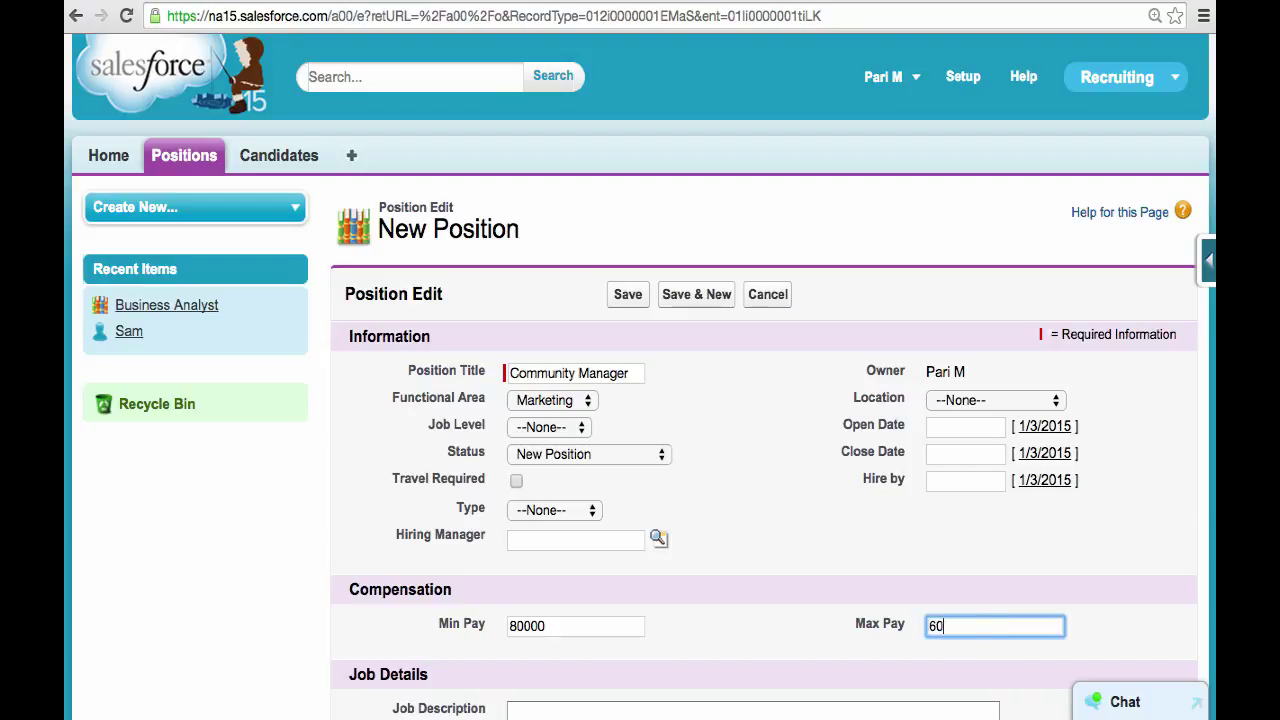
type("000")
left_click(630, 295)
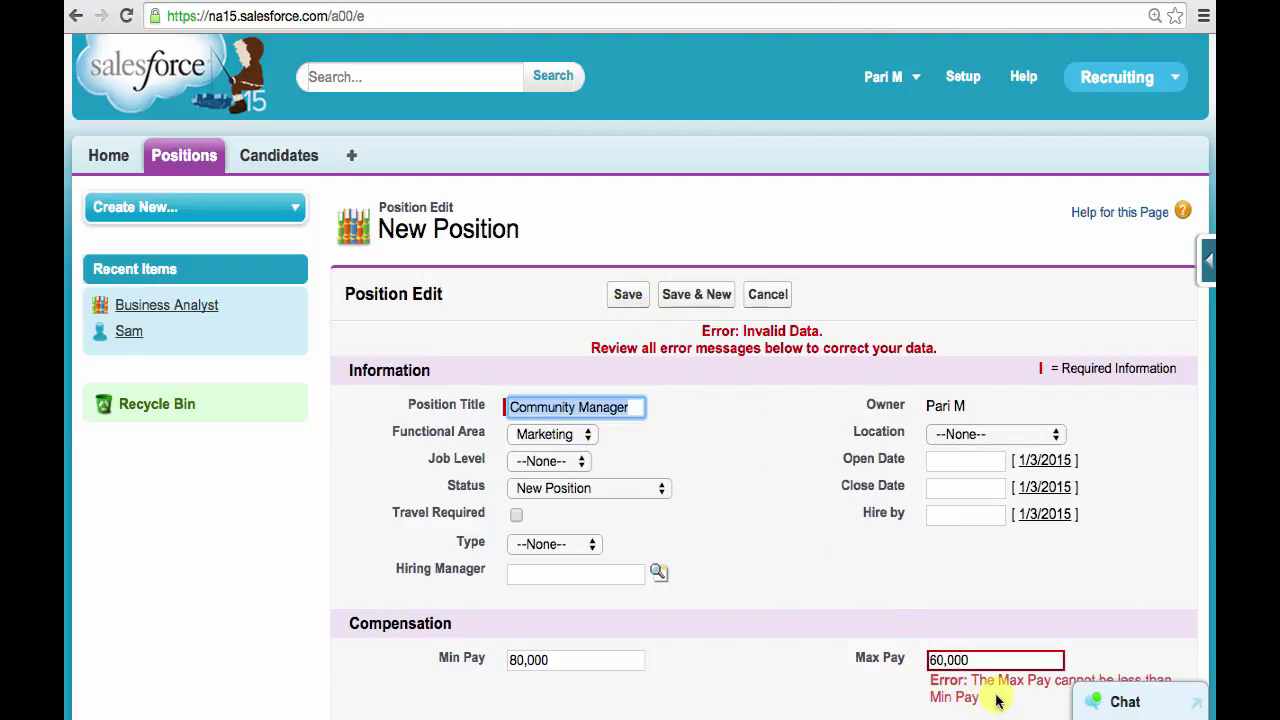
scroll(996, 702, "down", 2)
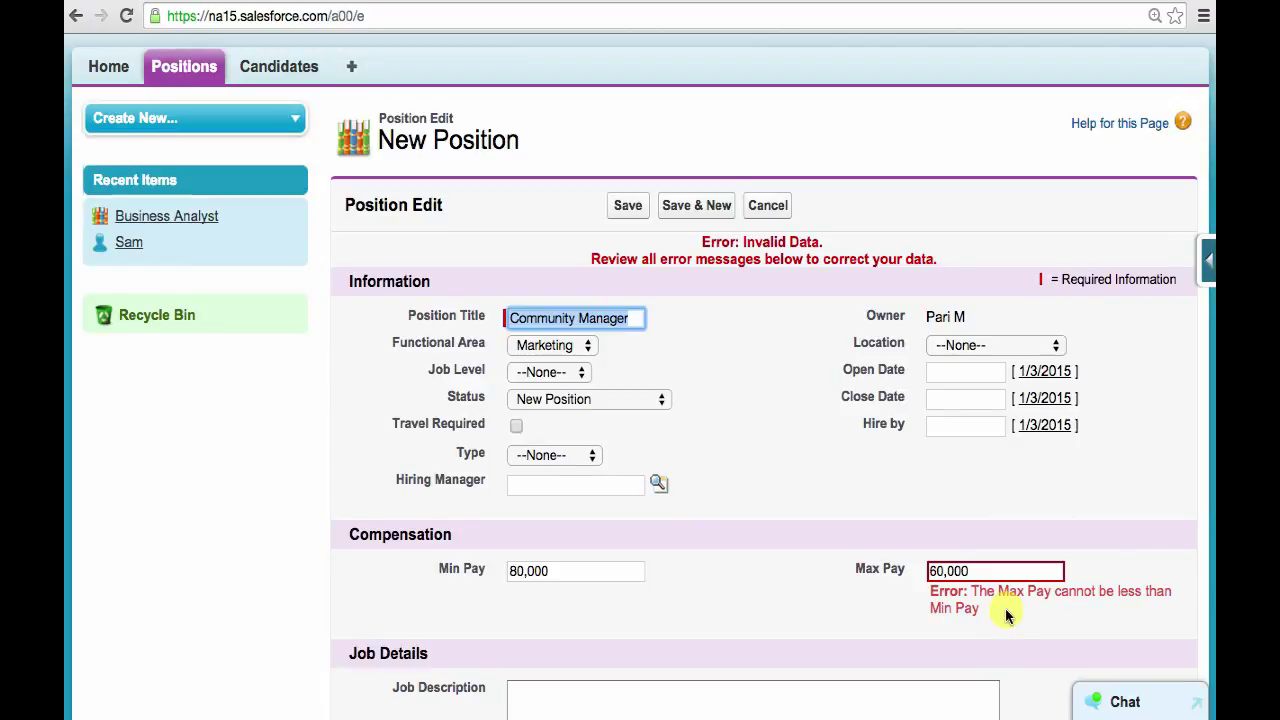
scroll(1005, 608, "up", 2)
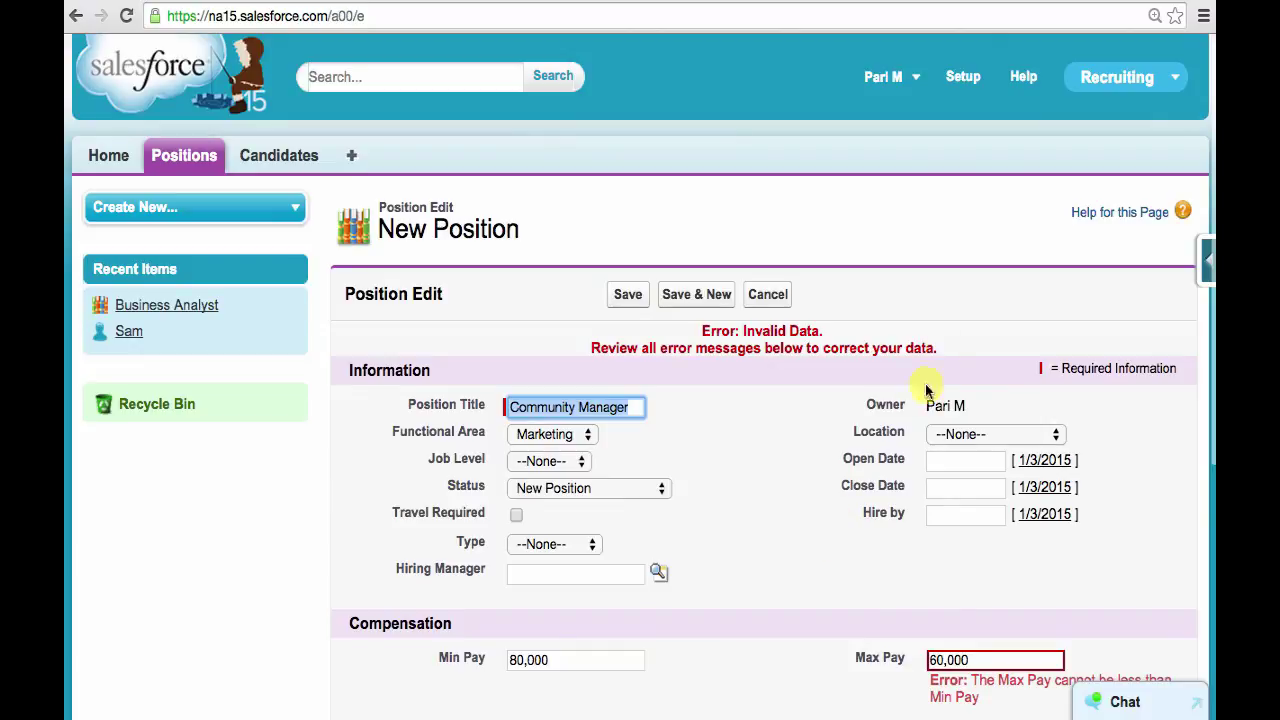
left_click(963, 80)
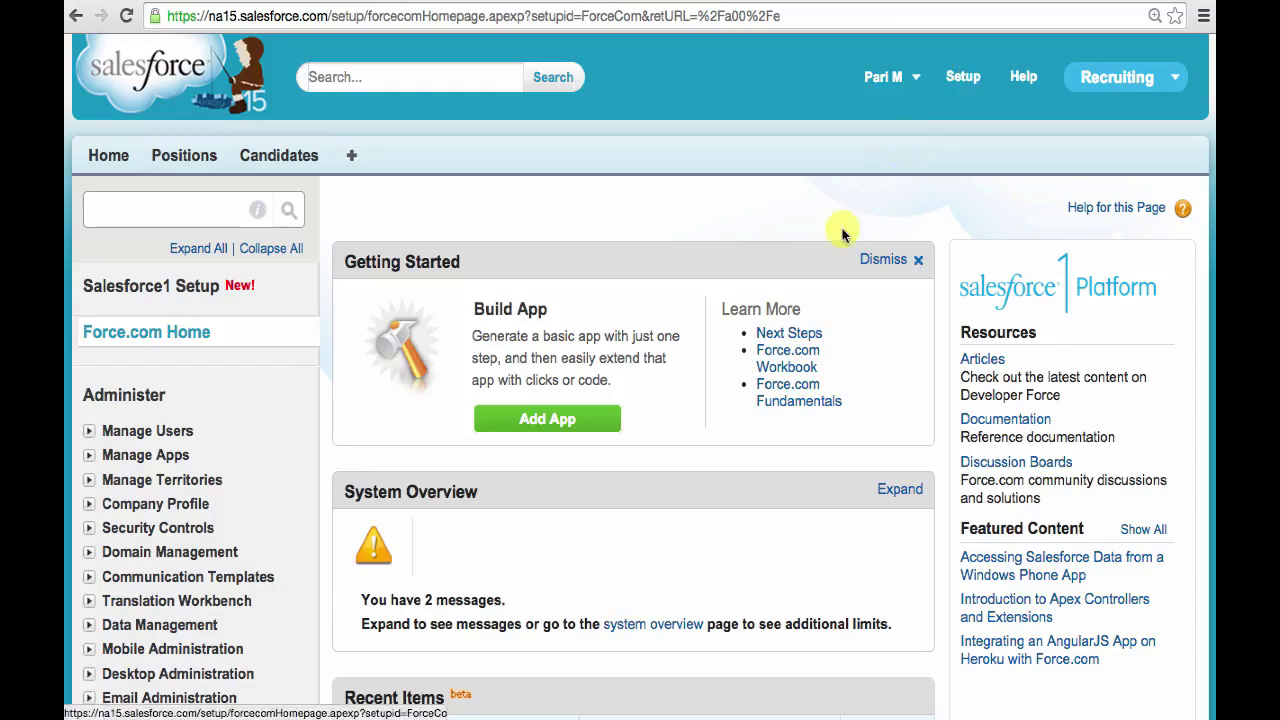
Step: View the newest debug log and highlight the Position validation and Min_Pay__c > Max_Pay__c lines
scroll(708, 452, "down", 10)
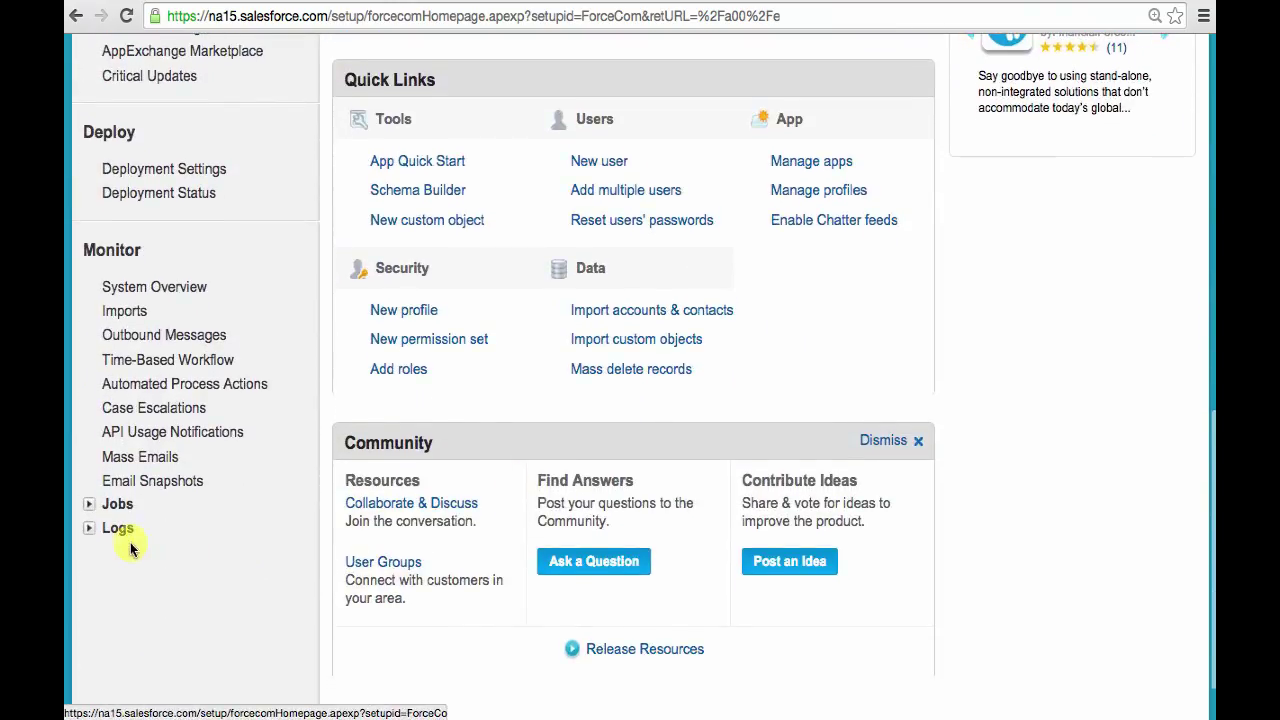
left_click(89, 531)
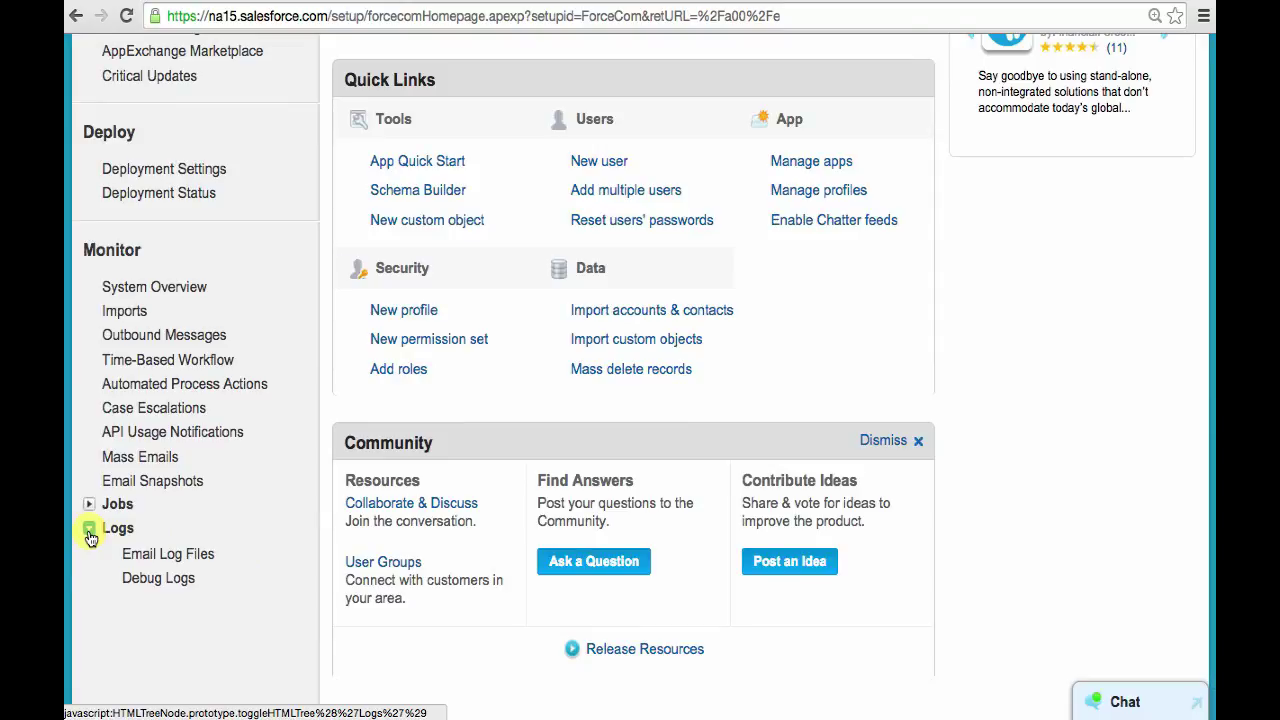
left_click(150, 588)
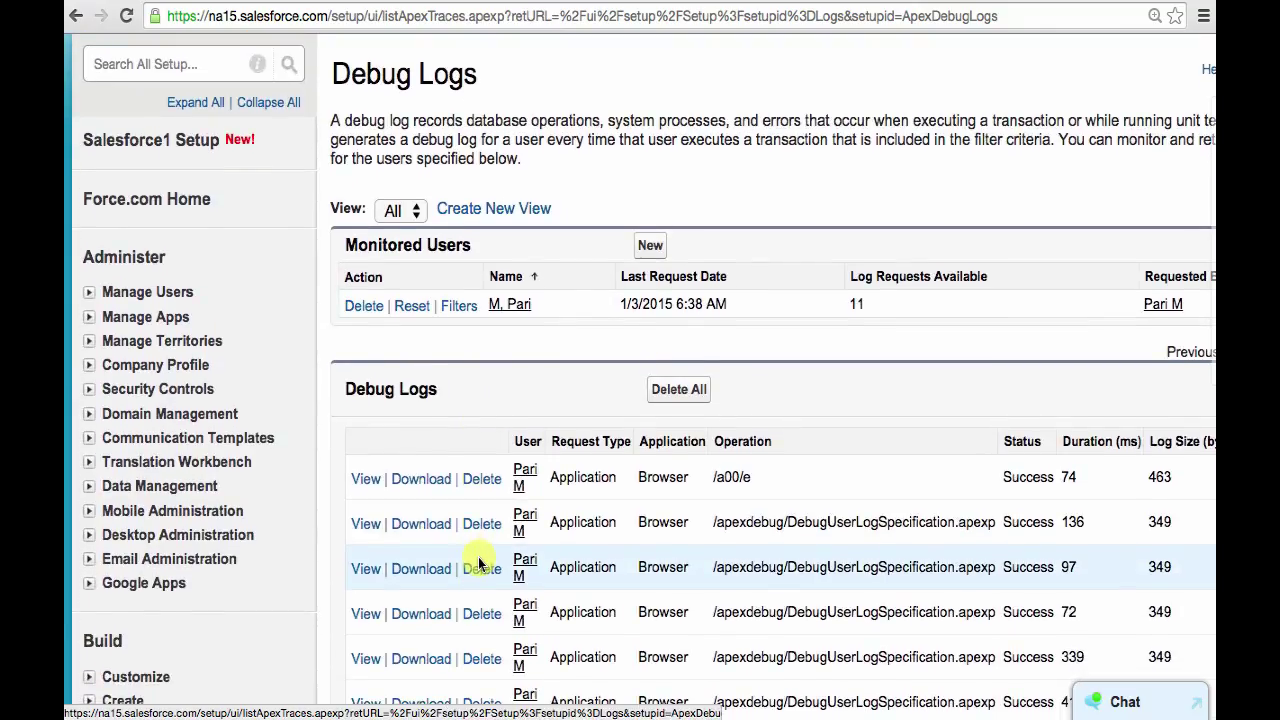
left_click(366, 480)
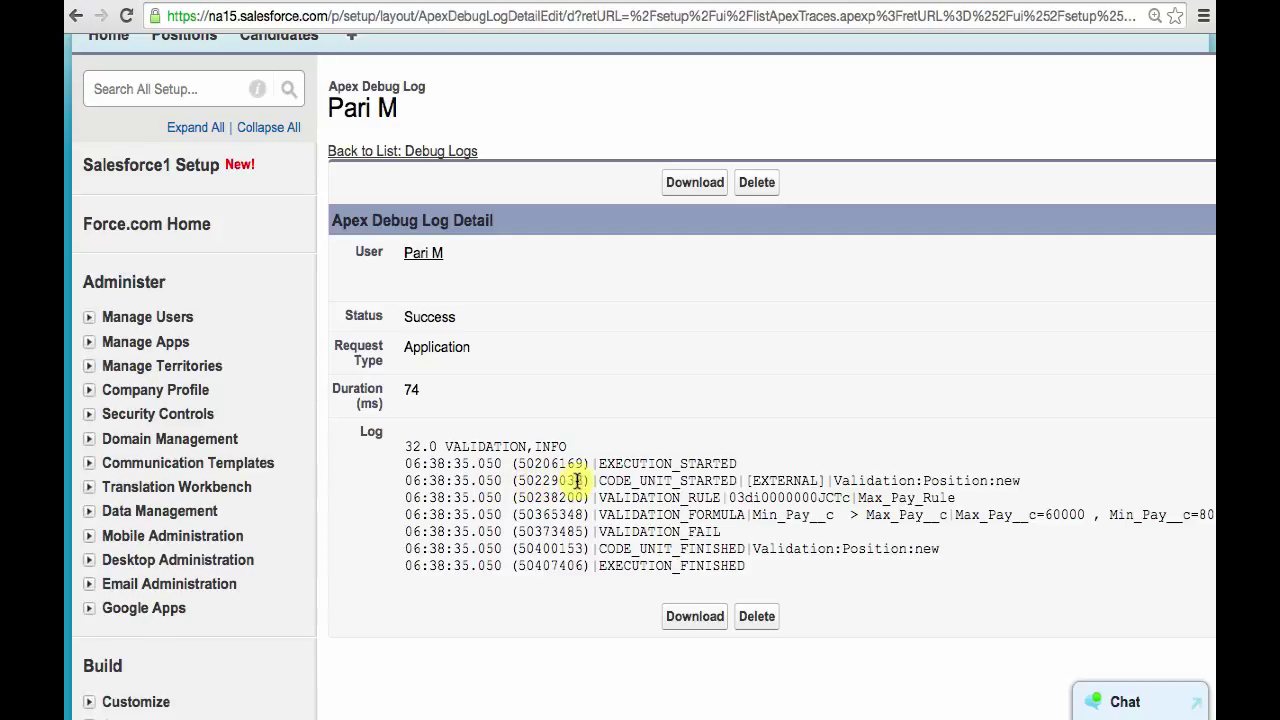
left_click_drag(604, 480, 1045, 480)
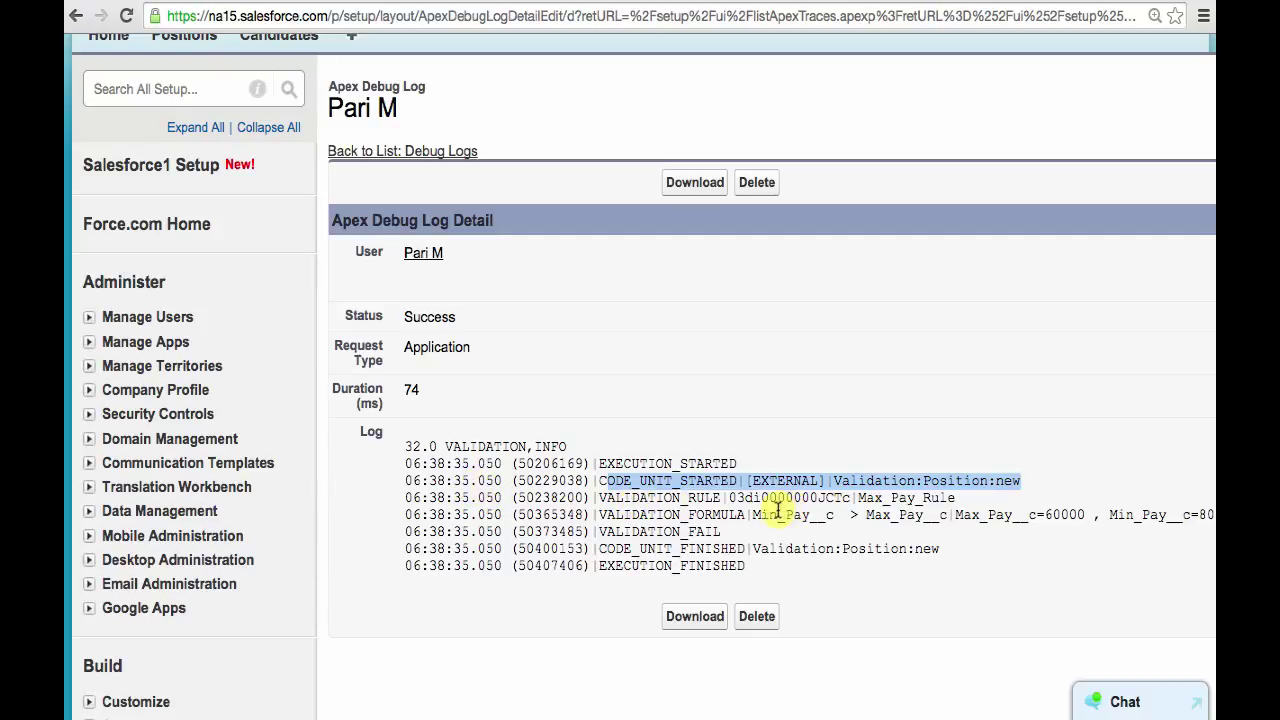
left_click_drag(752, 514, 949, 515)
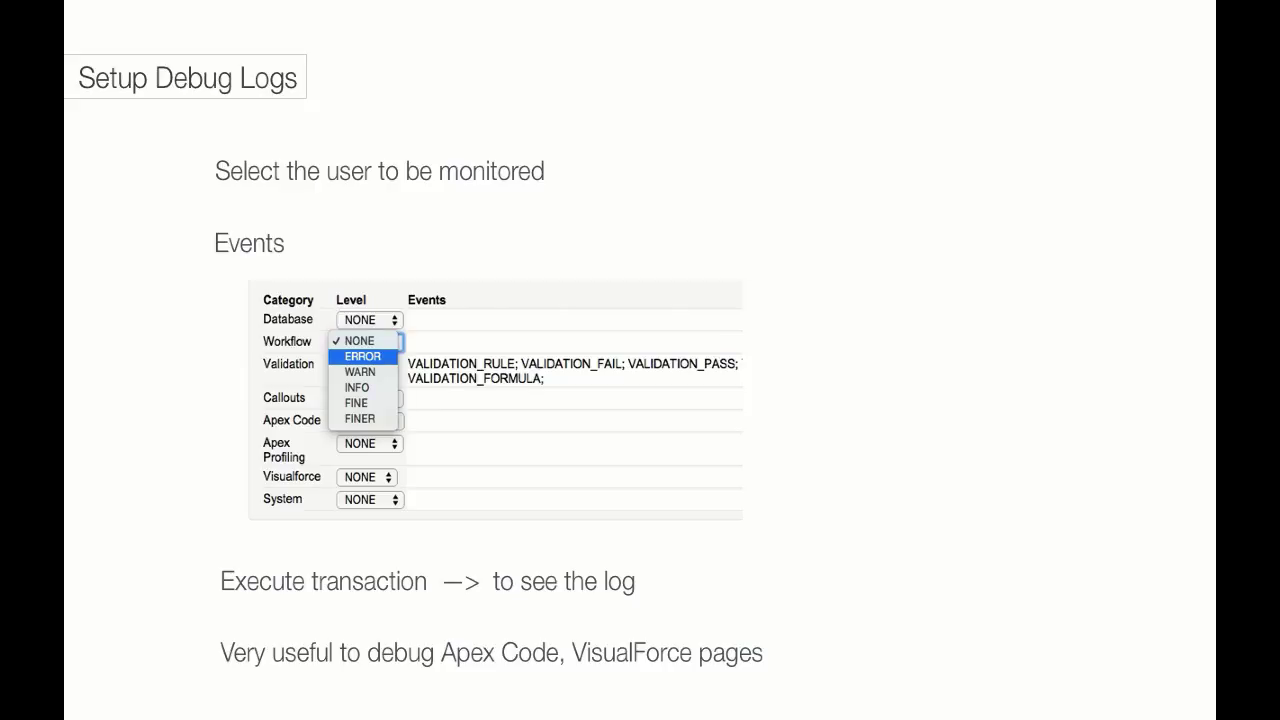
Step: Advance the presentation to the Auditing Tools slide
key("Right")
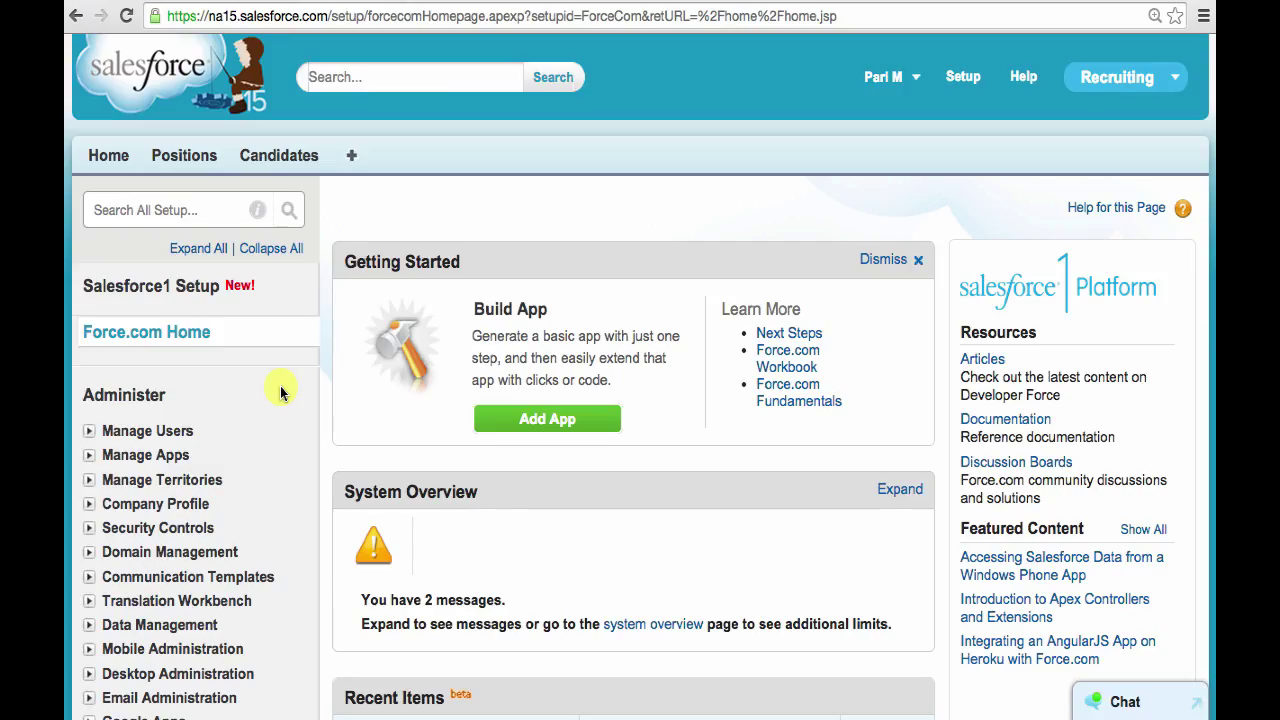
Step: Review the Setup Audit Trail under Security Controls, noting its 20-entry limit
left_click(88, 528)
scroll(86, 533, "down", 5)
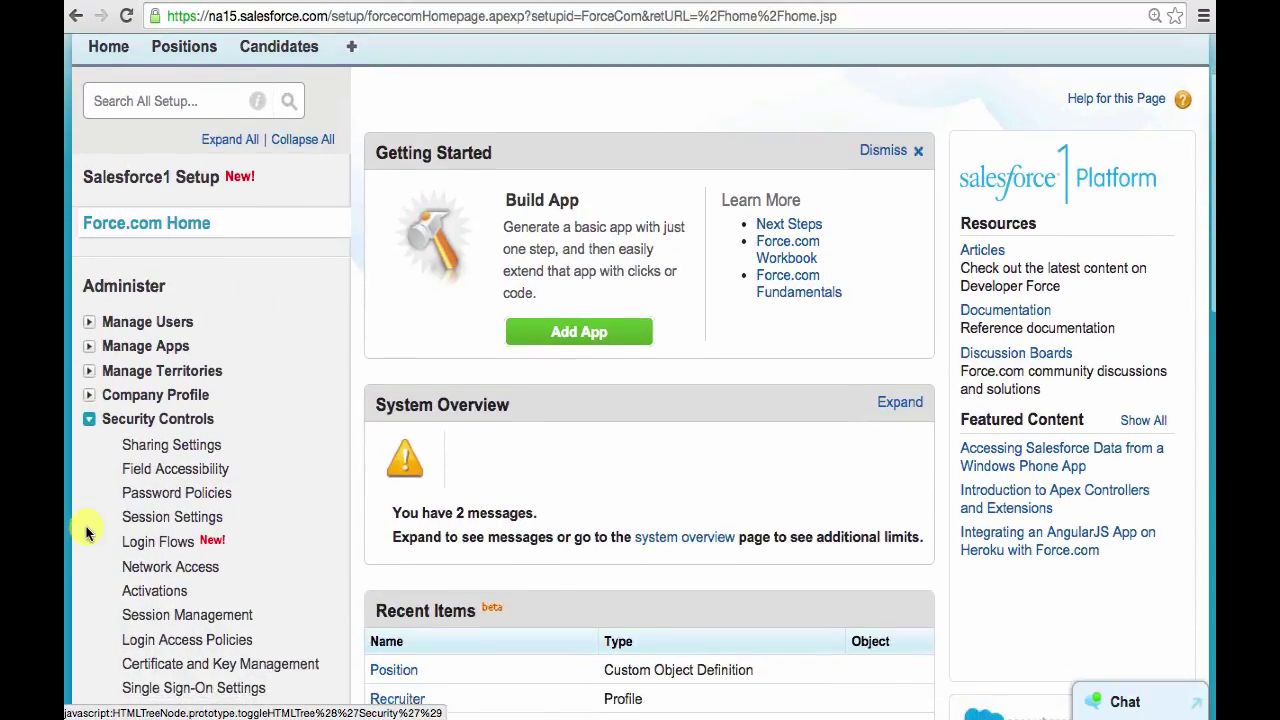
scroll(86, 533, "down", 1)
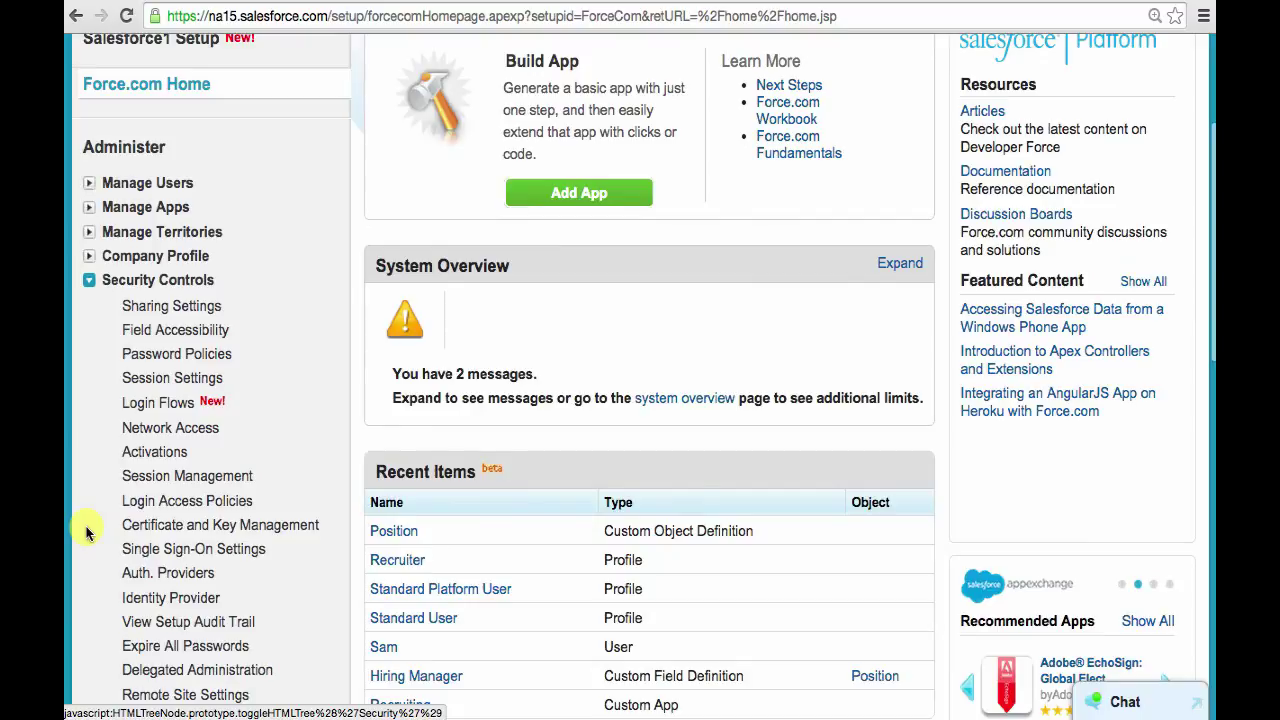
left_click(145, 622)
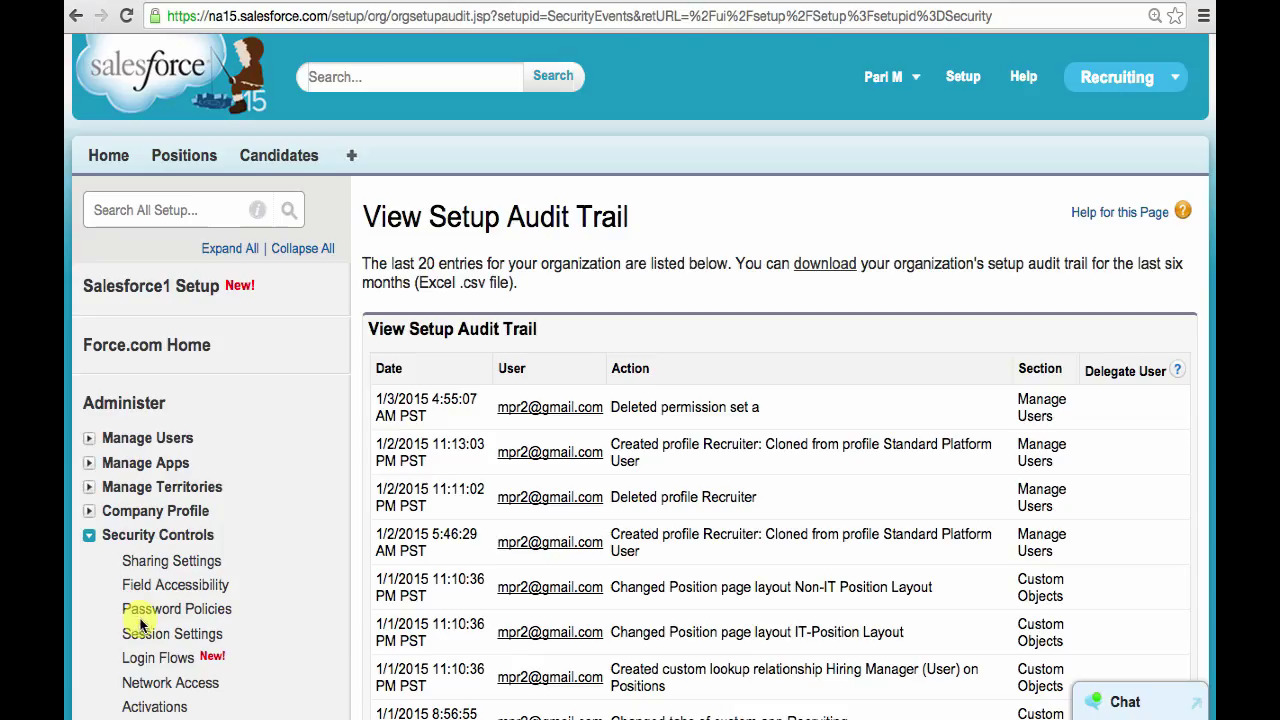
scroll(540, 597, "down", 2)
scroll(540, 597, "down", 2)
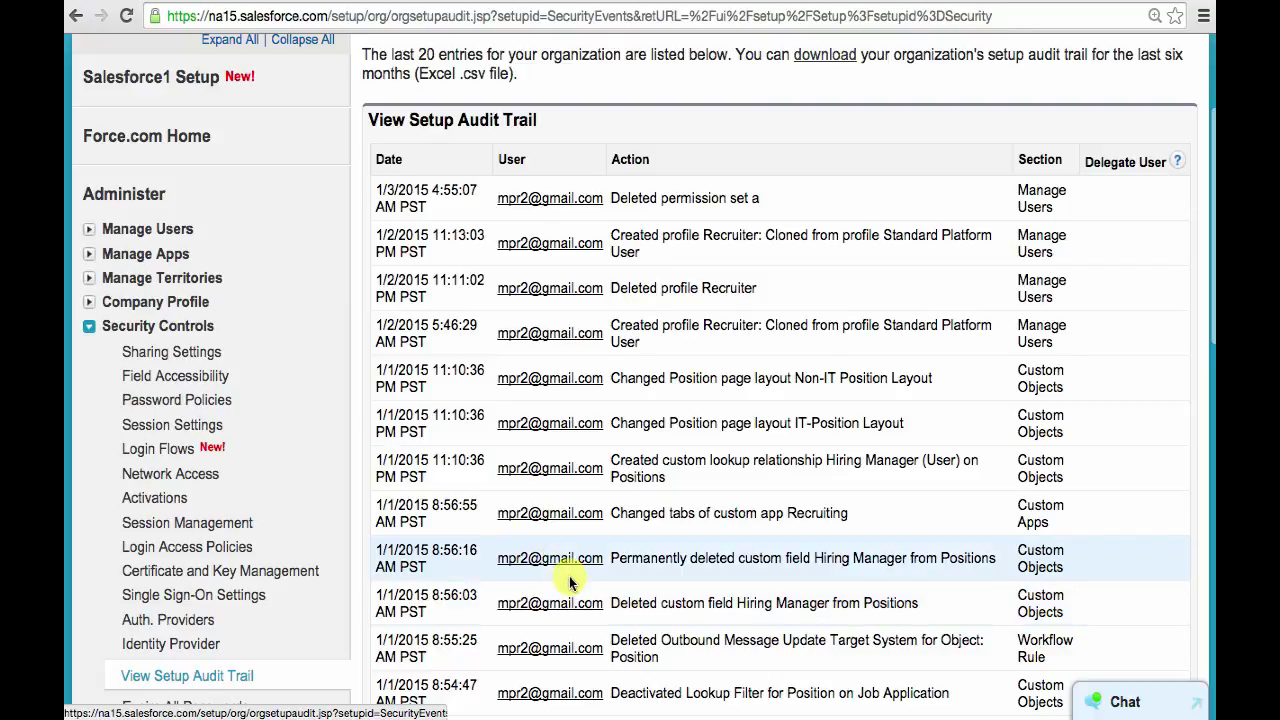
scroll(960, 325, "down", 4)
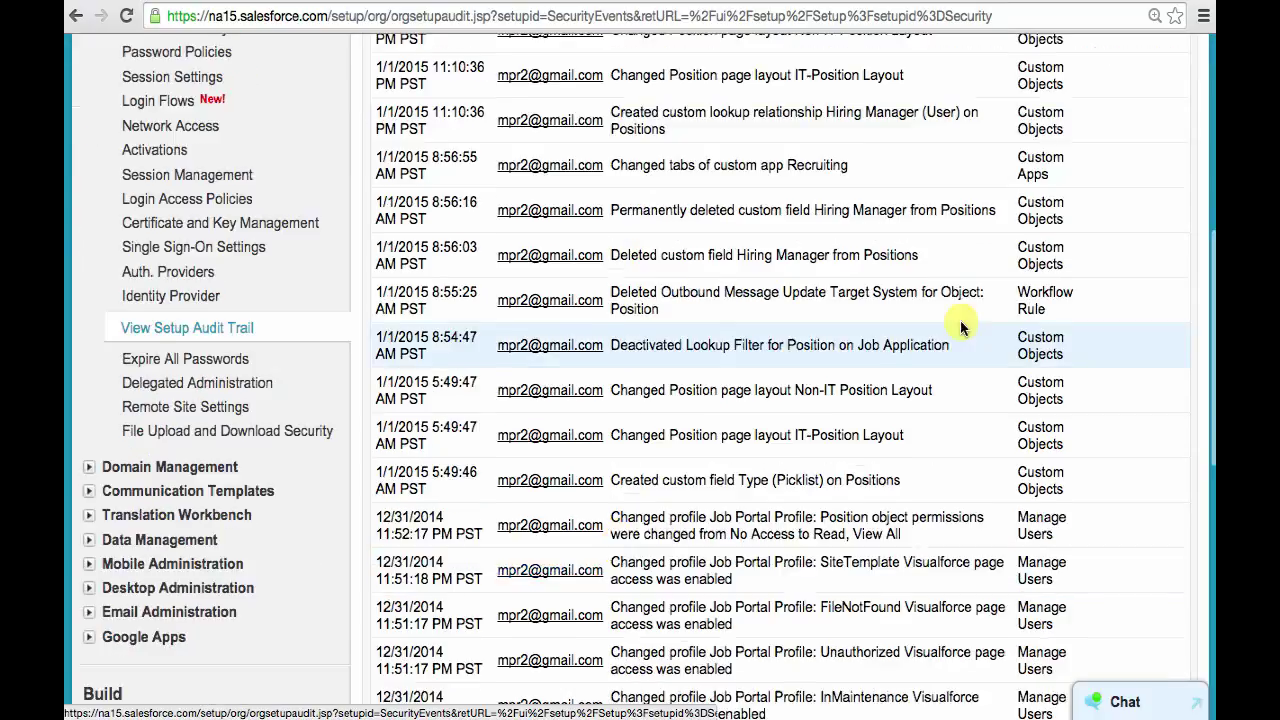
scroll(960, 325, "up", 6)
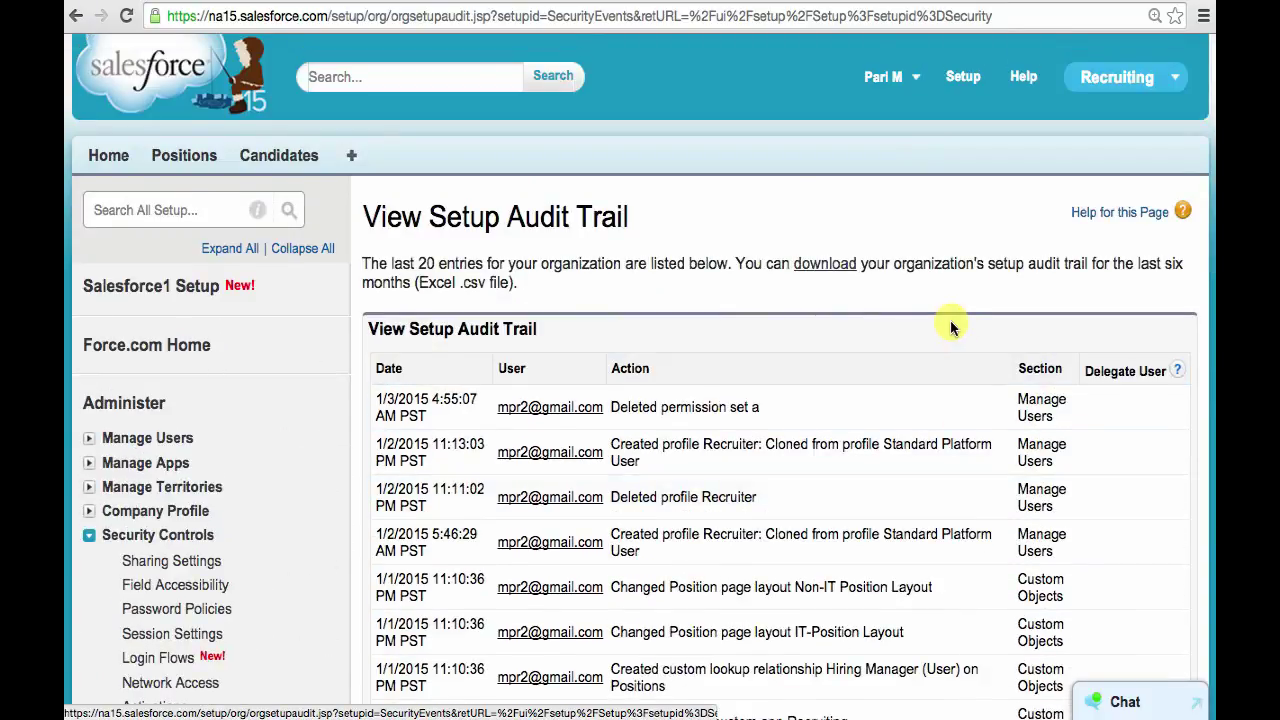
left_click_drag(418, 265, 486, 266)
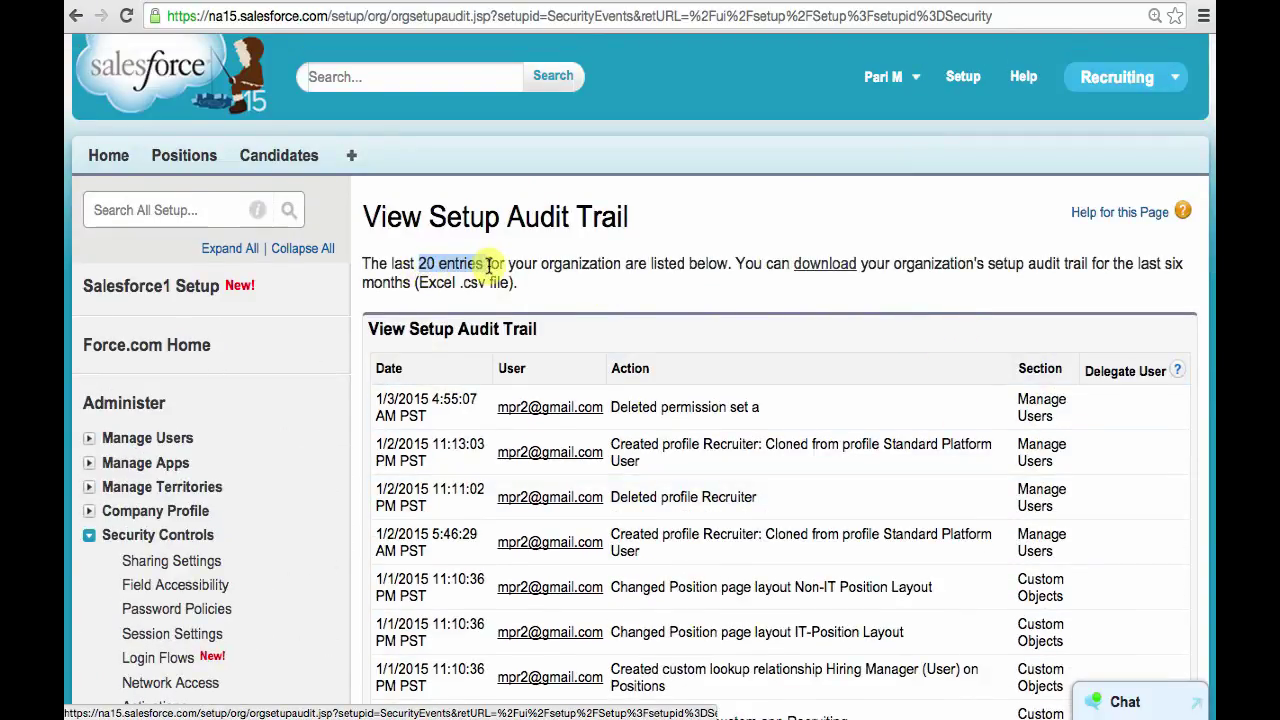
left_click(743, 292)
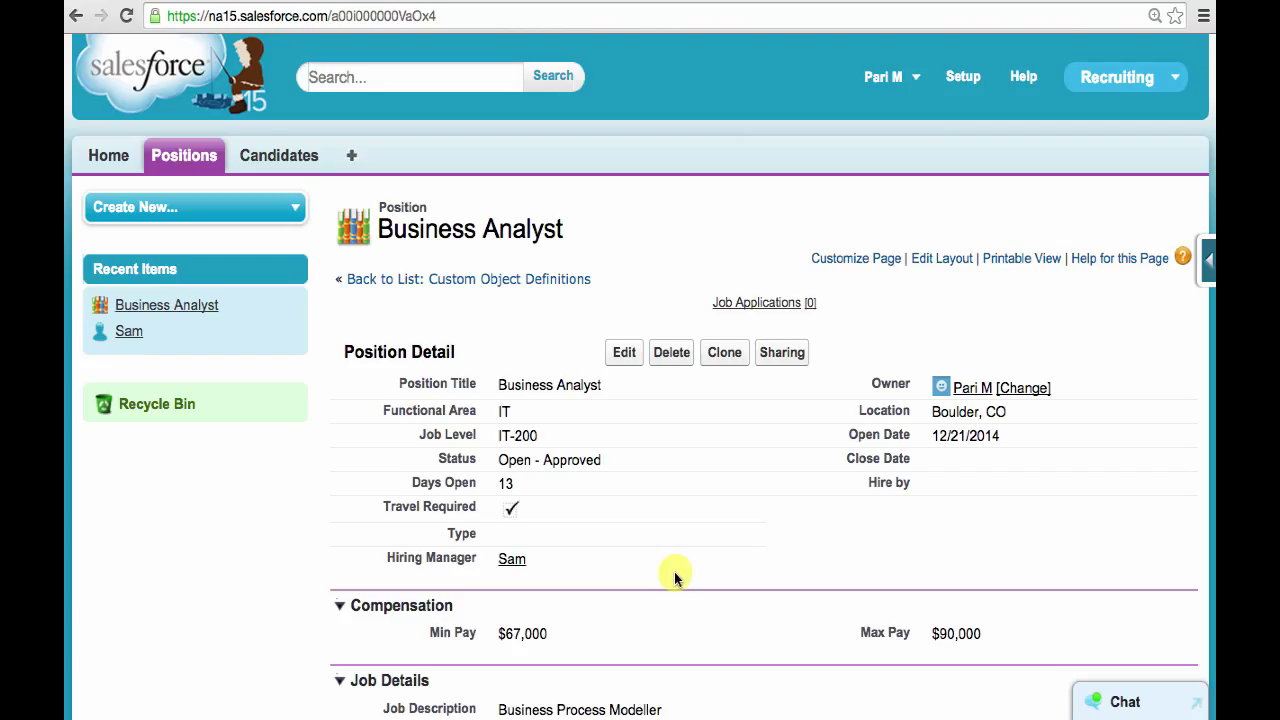
Step: Change the Business Analyst position's Status inline to Closed - Filled and save
double_click(581, 462)
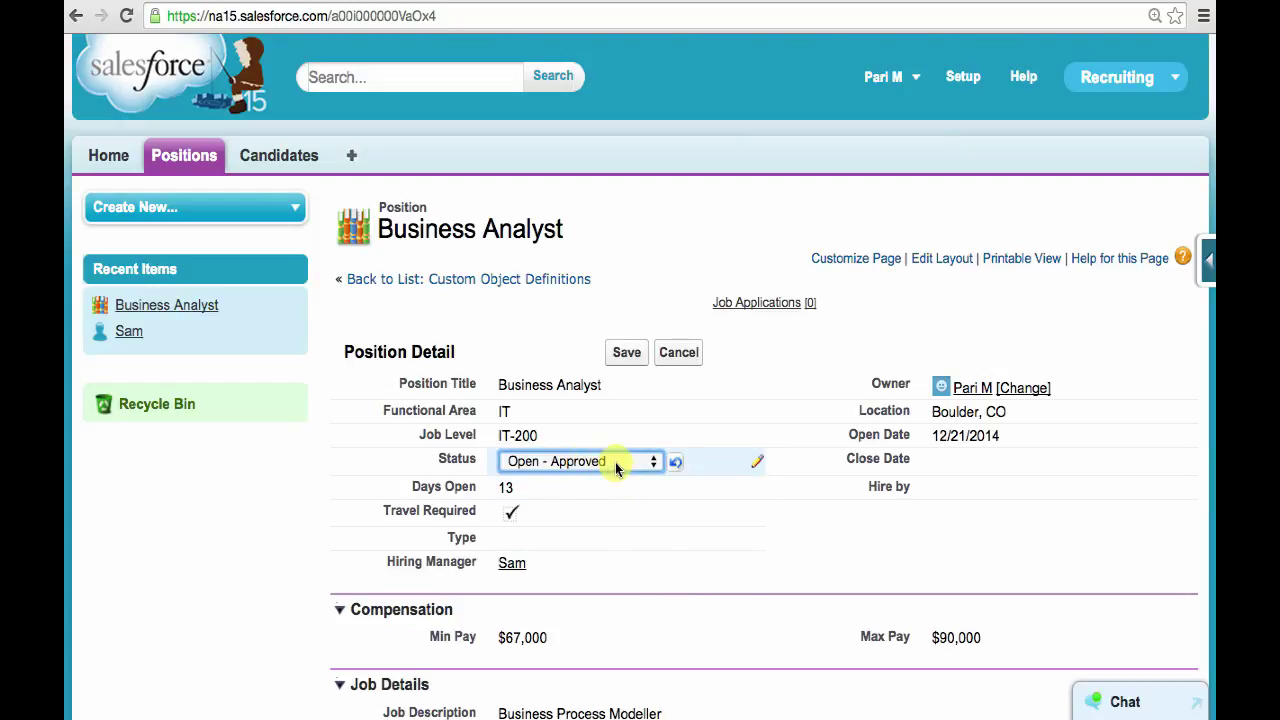
left_click(616, 468)
left_click(612, 480)
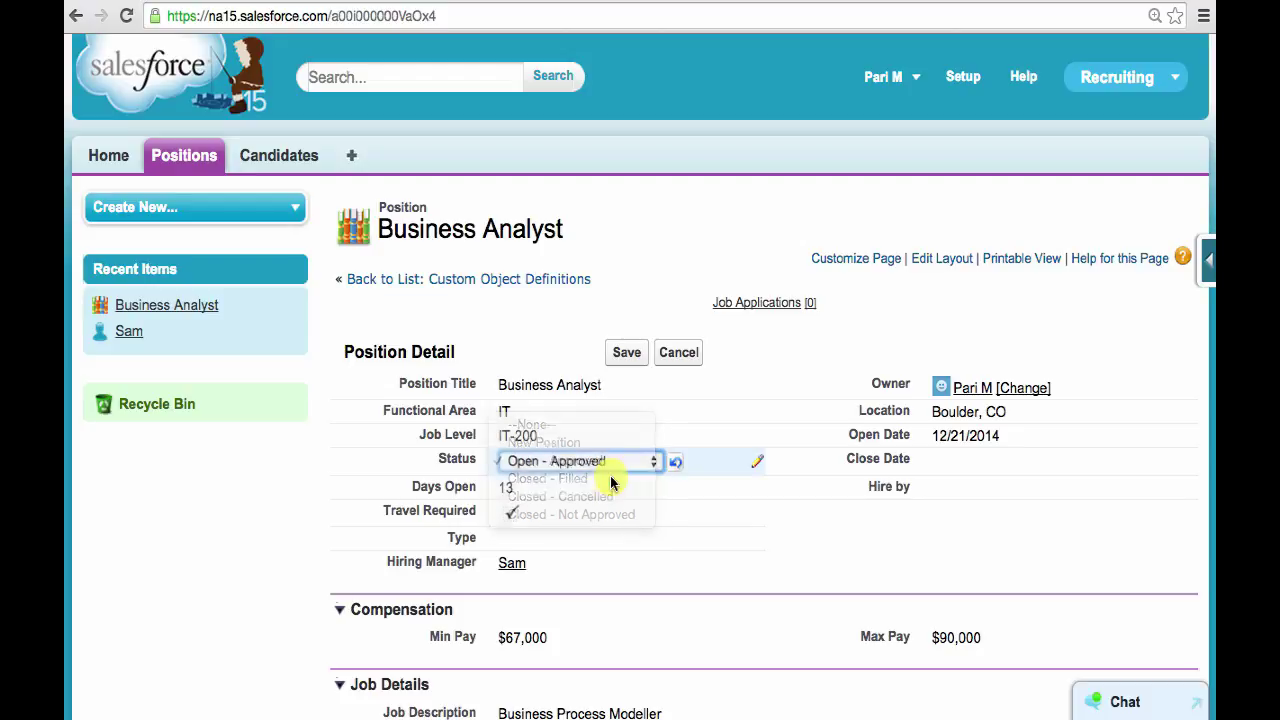
left_click(624, 356)
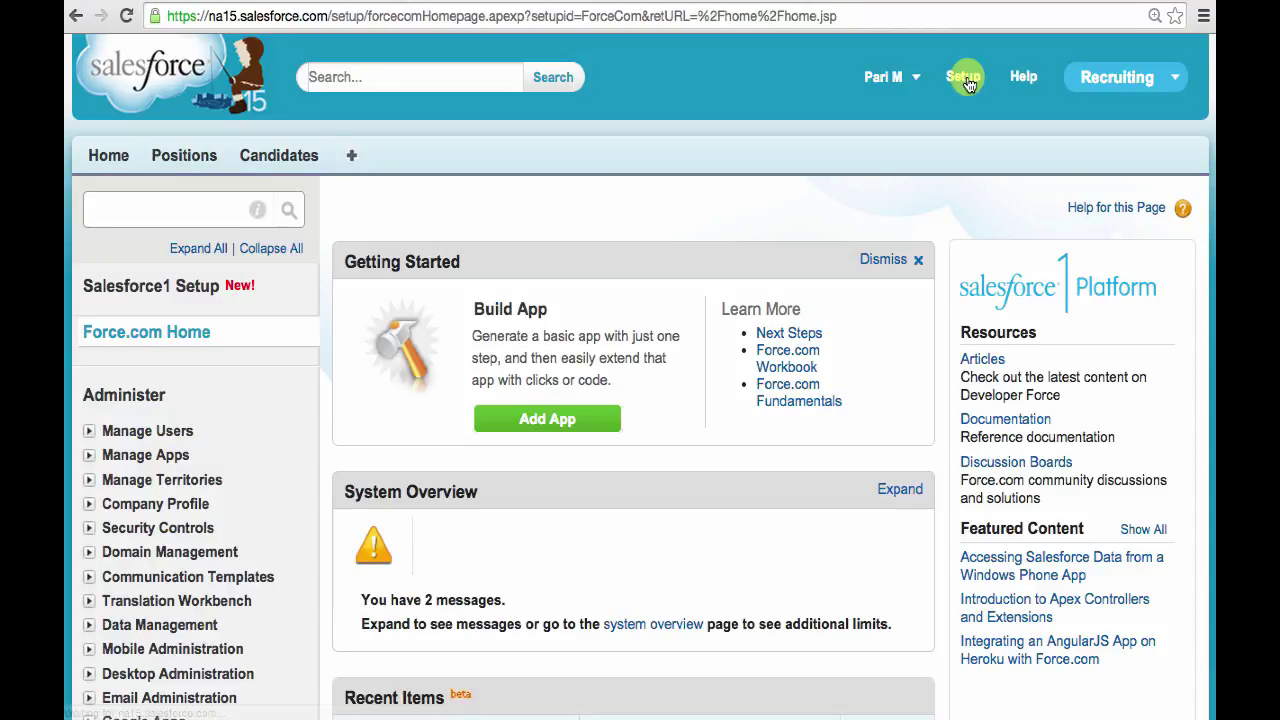
Step: Enable field history tracking for the Position object's Status field
scroll(903, 174, "down", 1)
scroll(903, 174, "down", 5)
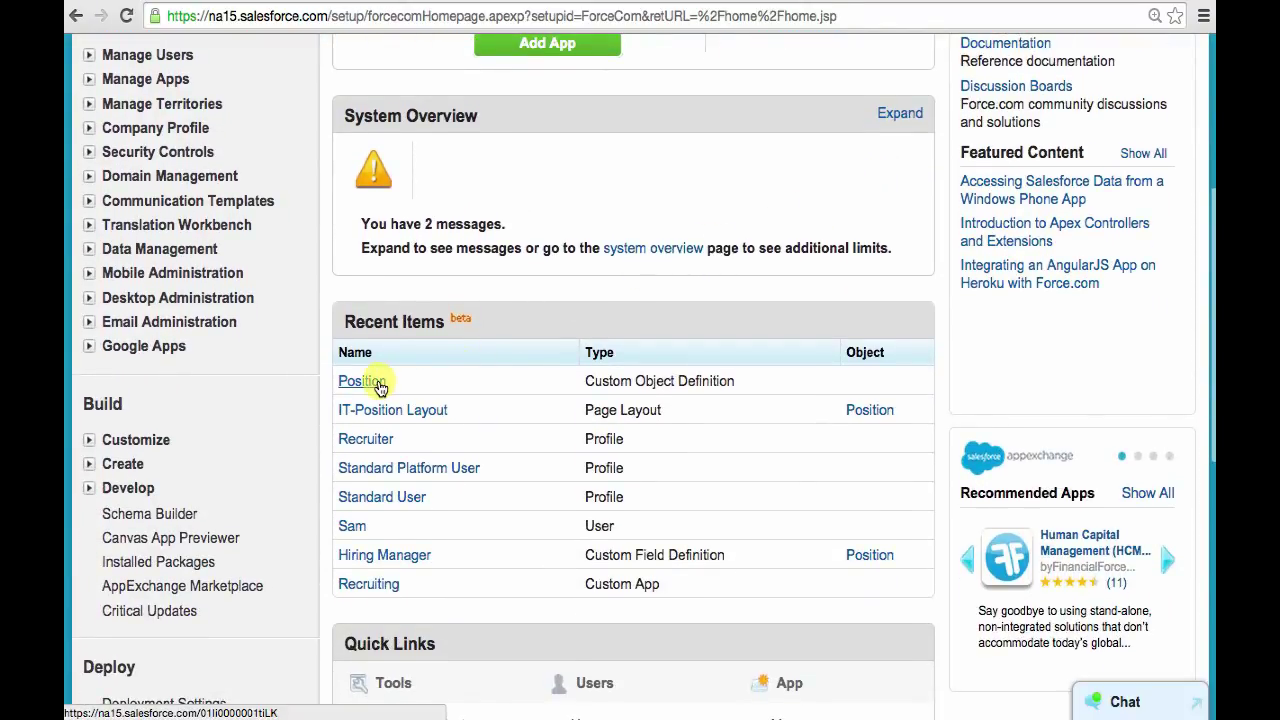
left_click(380, 382)
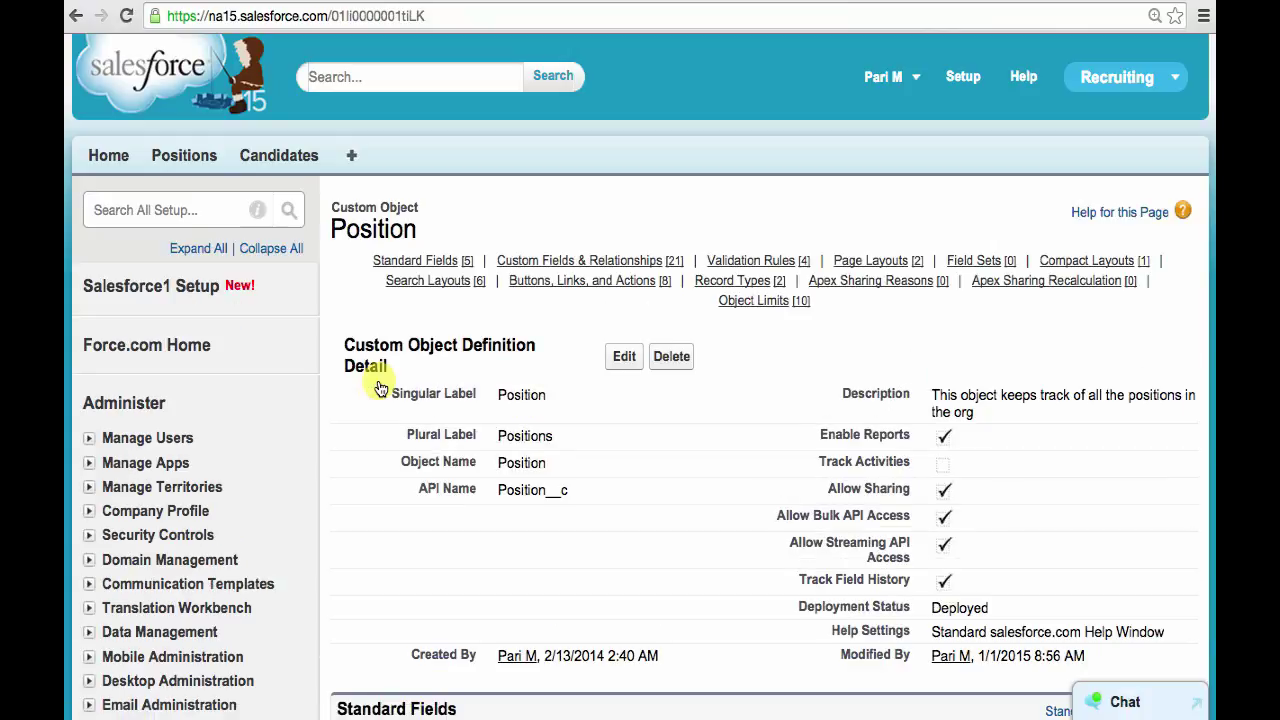
scroll(380, 388, "down", 8)
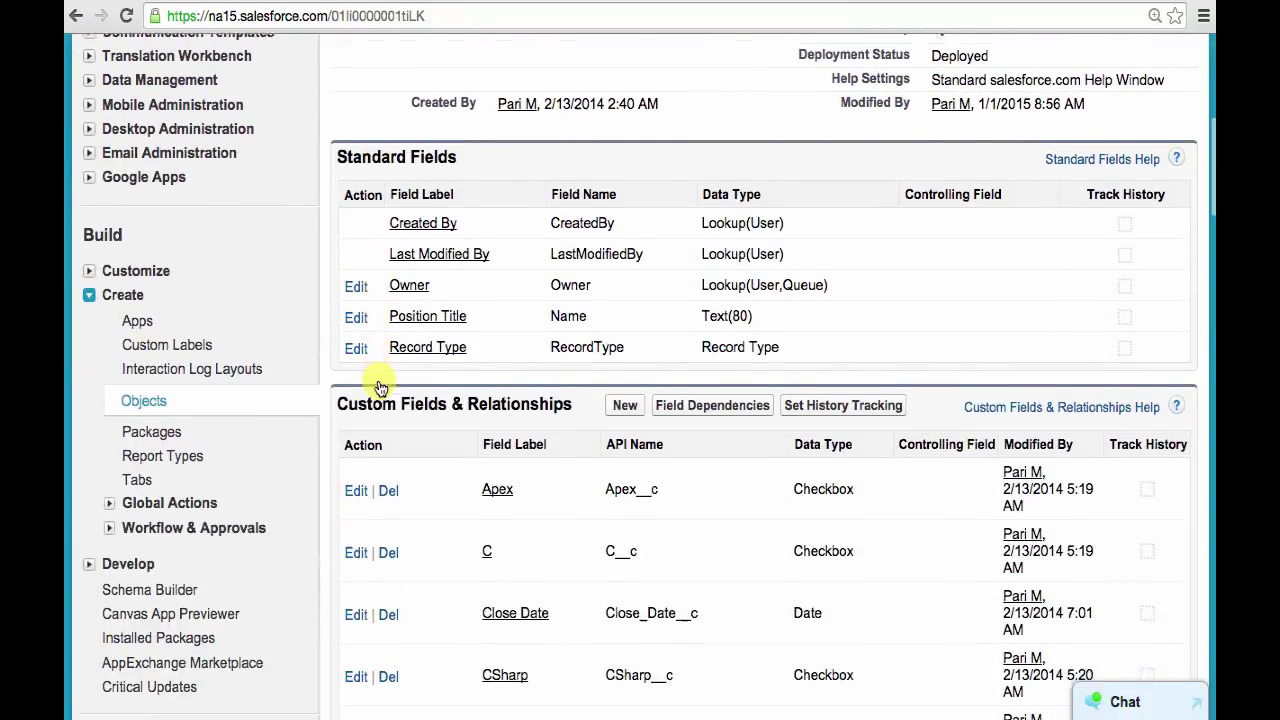
scroll(380, 388, "down", 1)
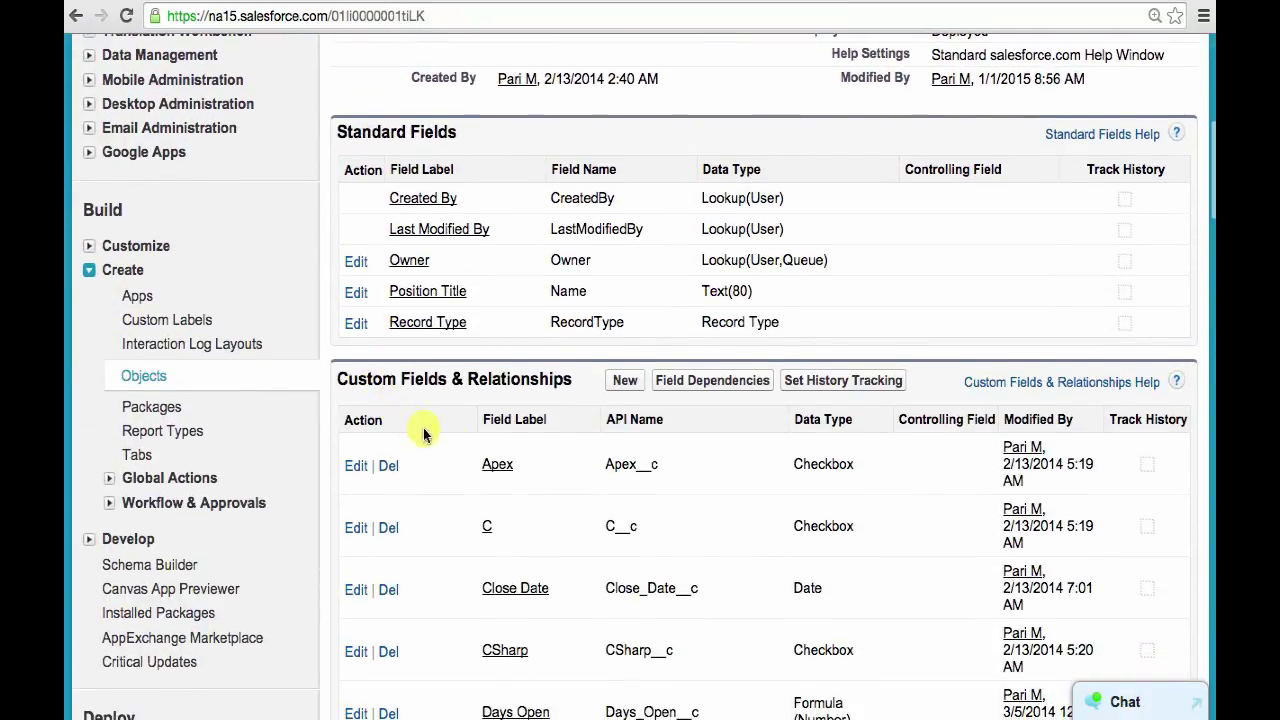
left_click(840, 394)
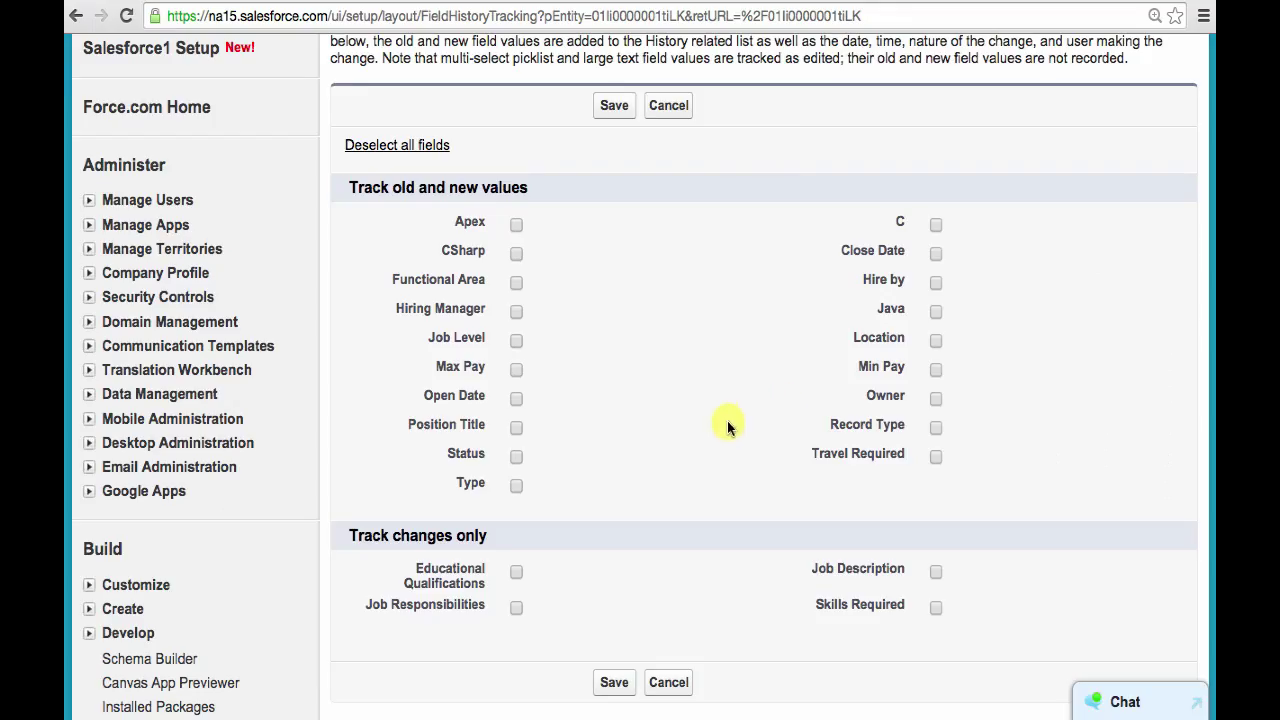
left_click(516, 457)
left_click(614, 683)
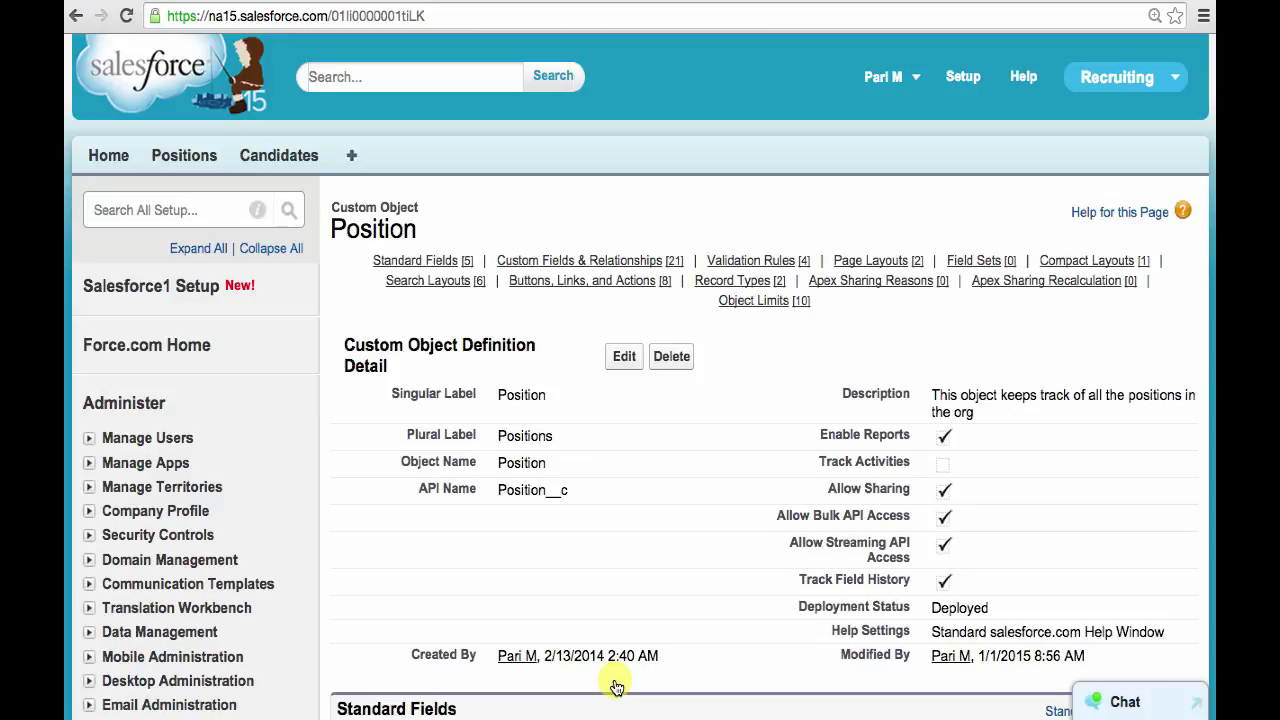
Step: Add the Position History related list to the Business Analyst position's page layout and save
left_click(182, 157)
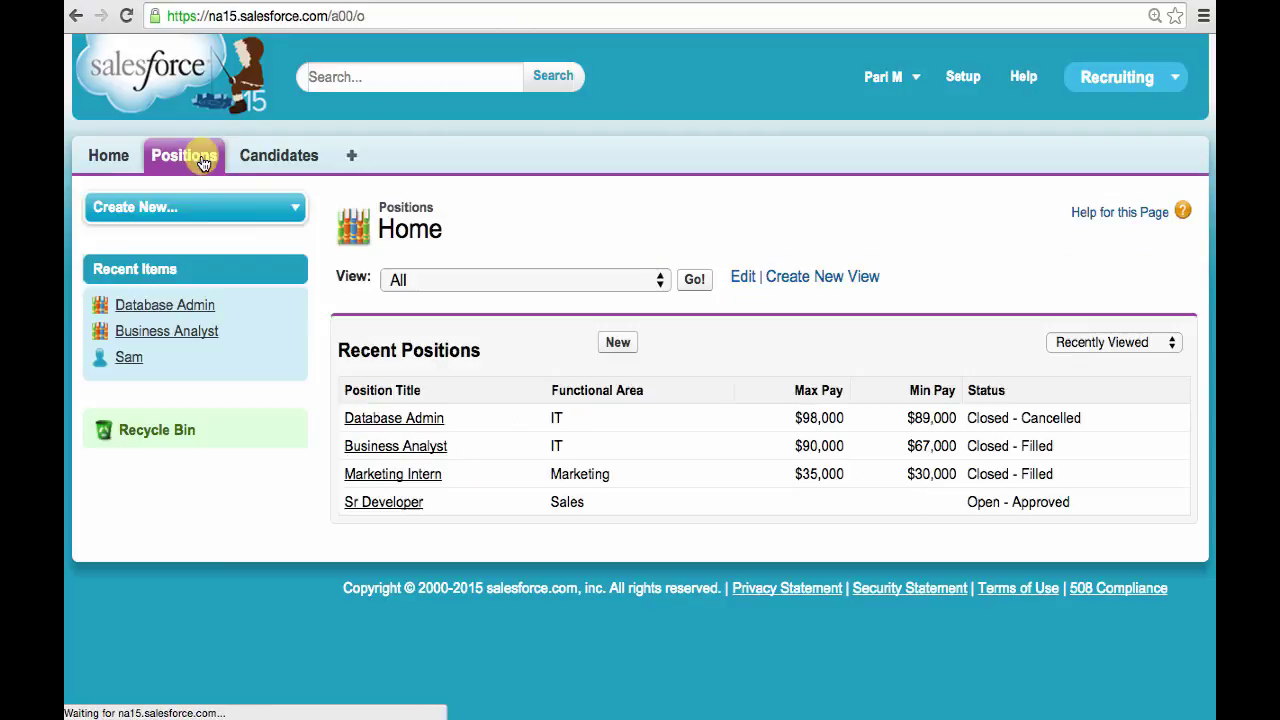
left_click(397, 447)
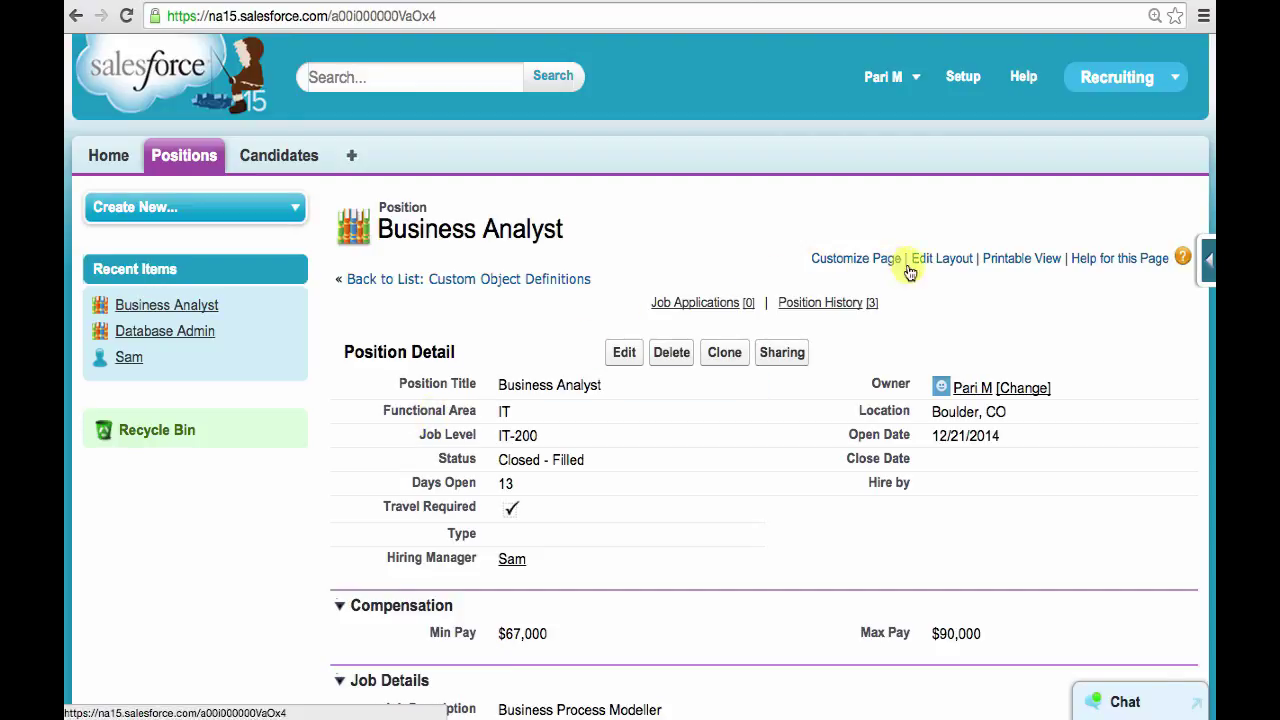
left_click(940, 260)
scroll(943, 268, "down", 2)
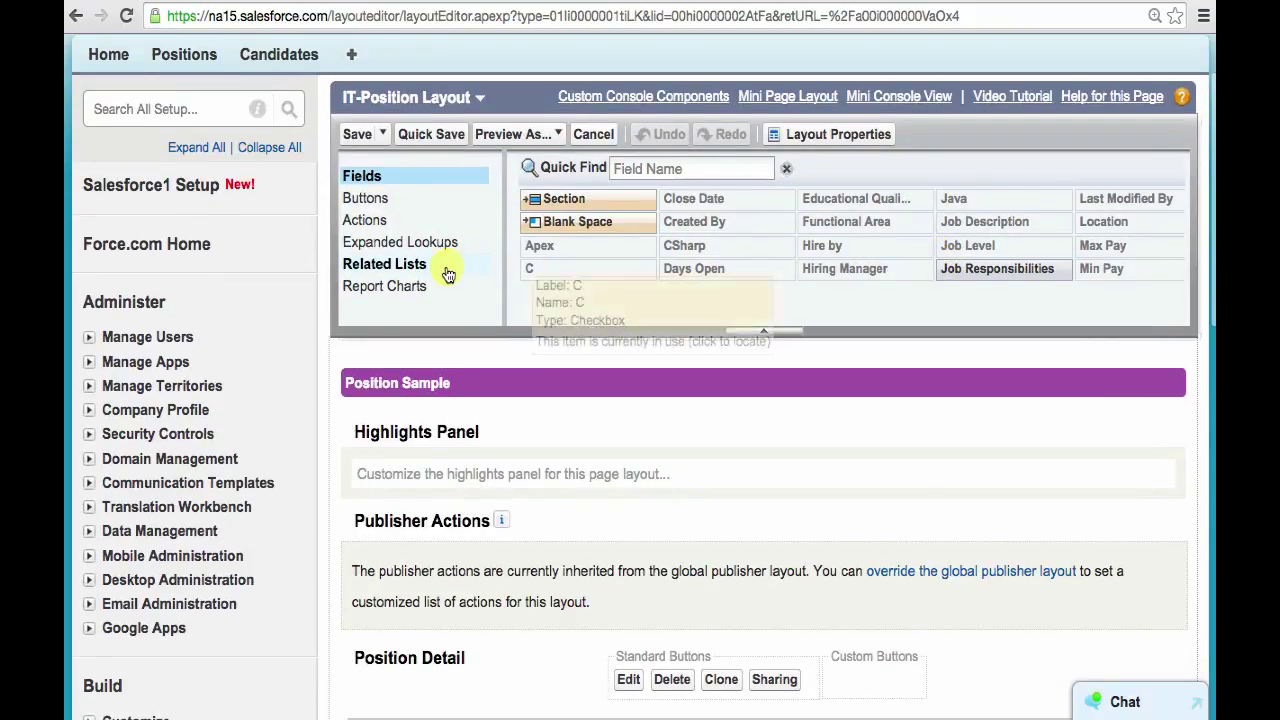
left_click(449, 272)
scroll(449, 270, "down", 10)
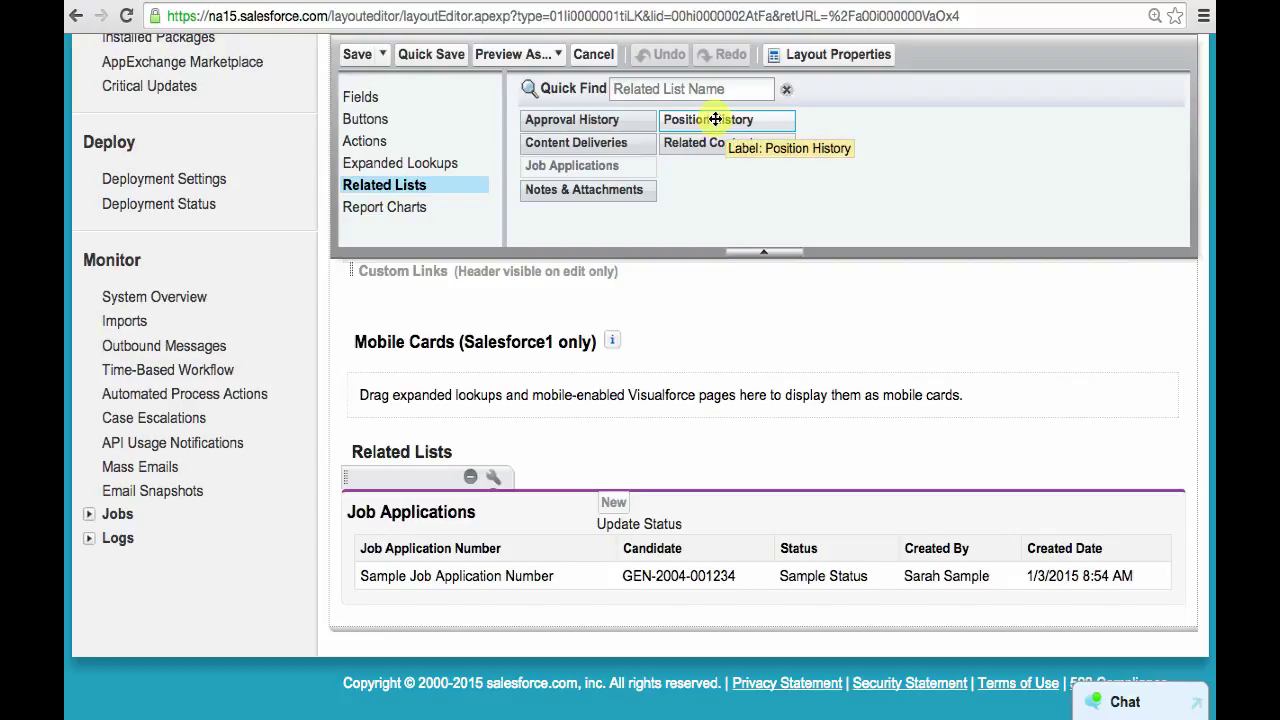
left_click_drag(757, 120, 588, 620)
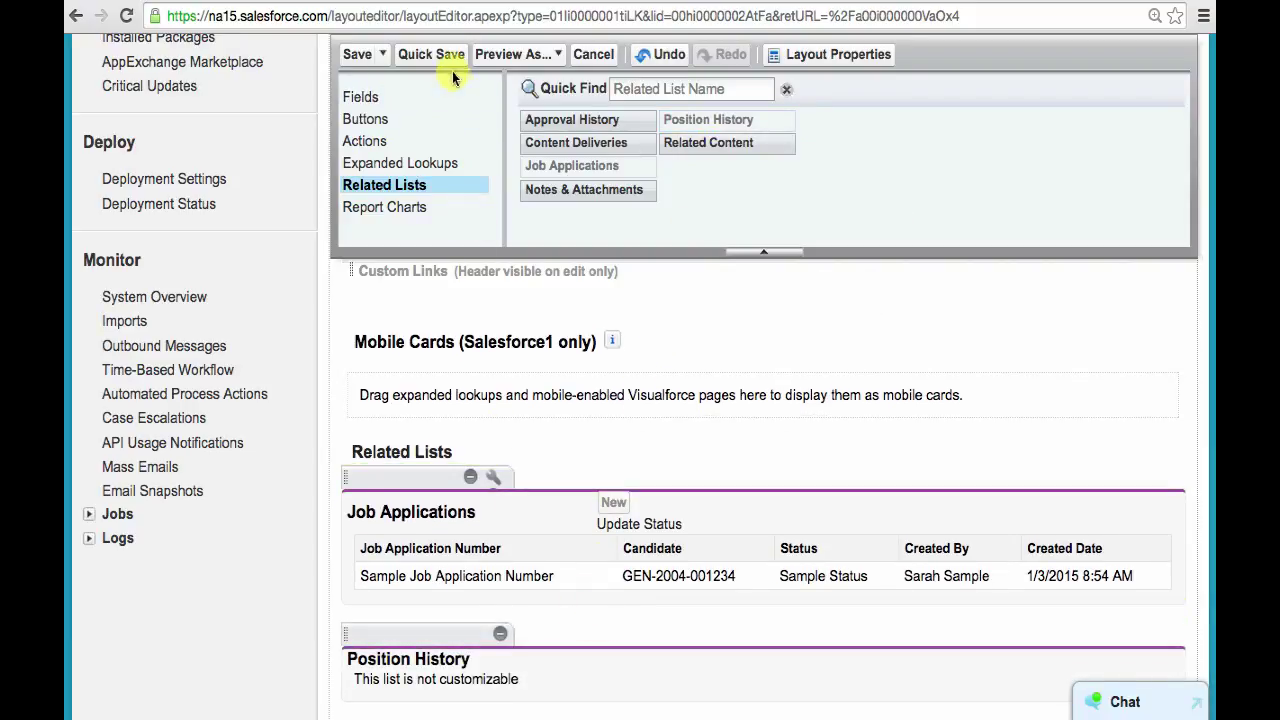
left_click(360, 55)
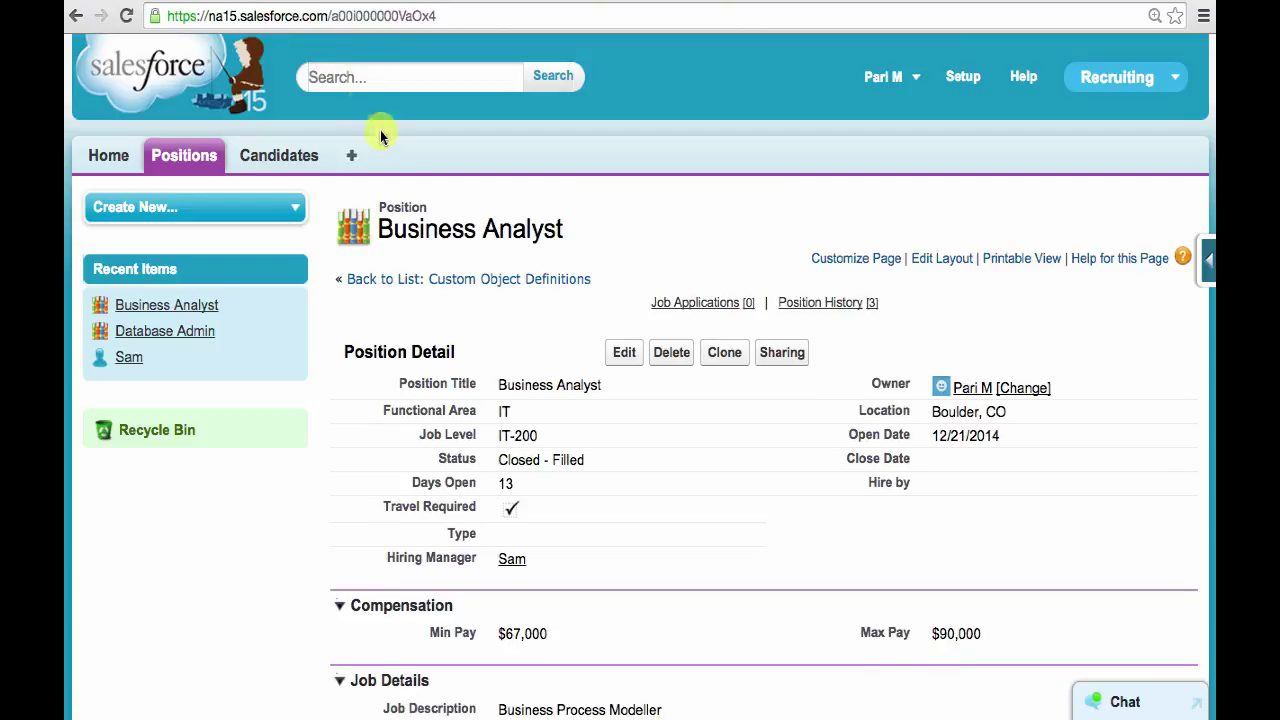
Step: Review the Business Analyst record's Position History showing both Status changes
scroll(480, 280, "down", 5)
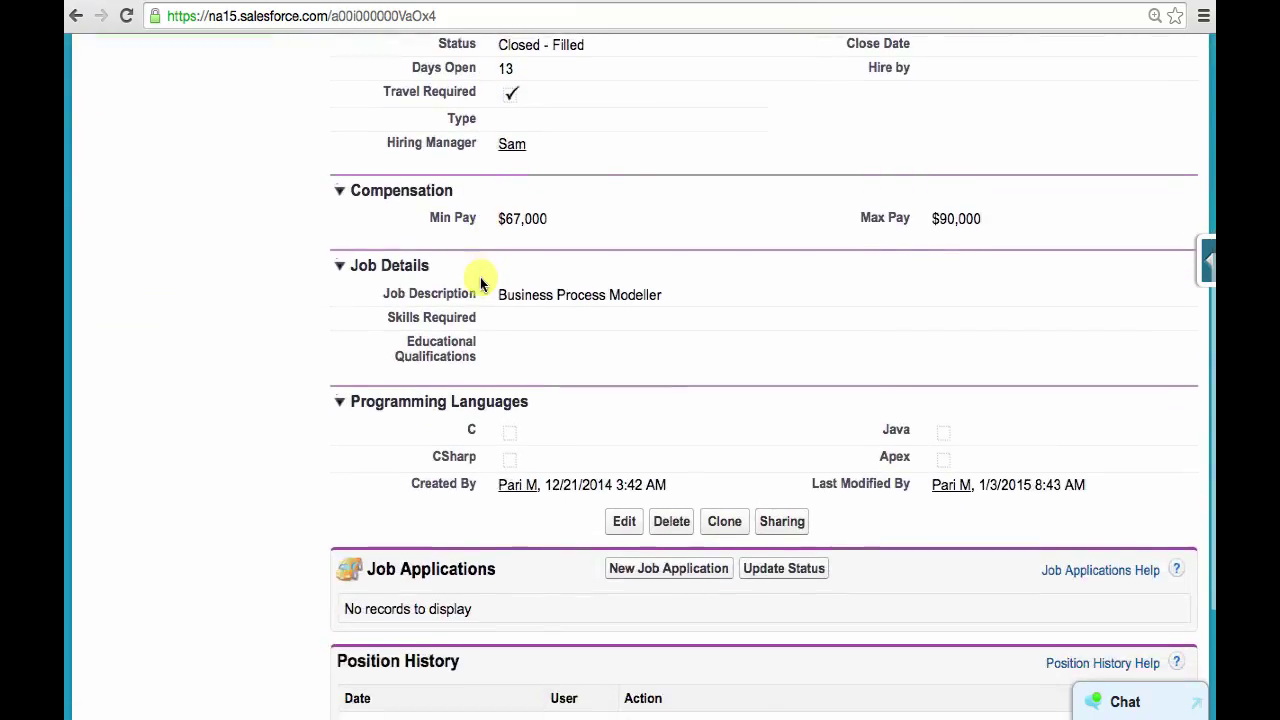
scroll(480, 283, "down", 2)
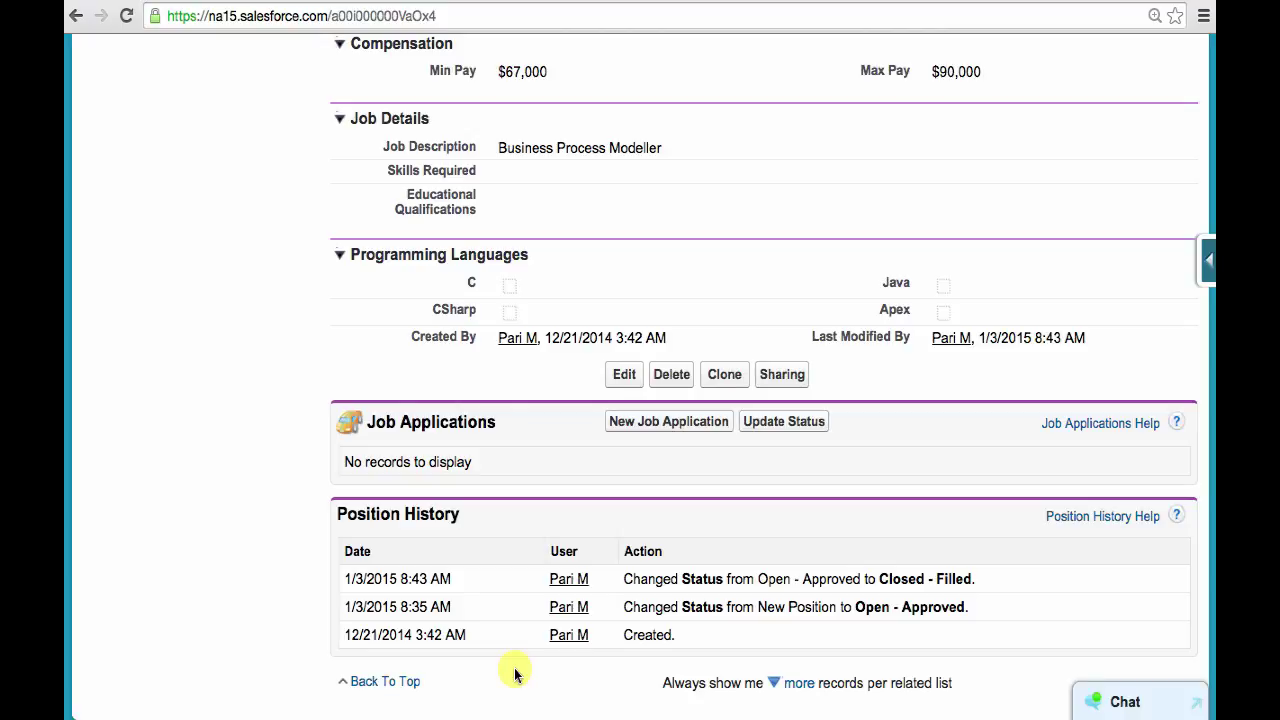
scroll(258, 358, "up", 10)
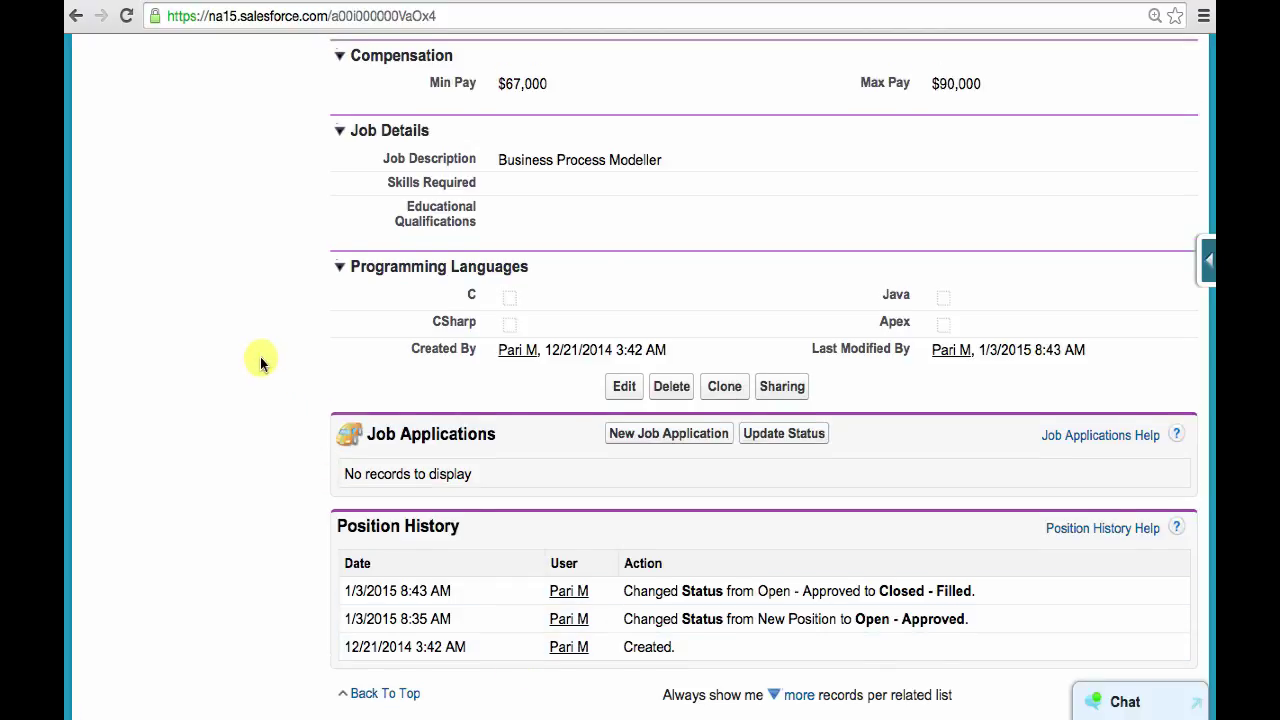
left_click(955, 86)
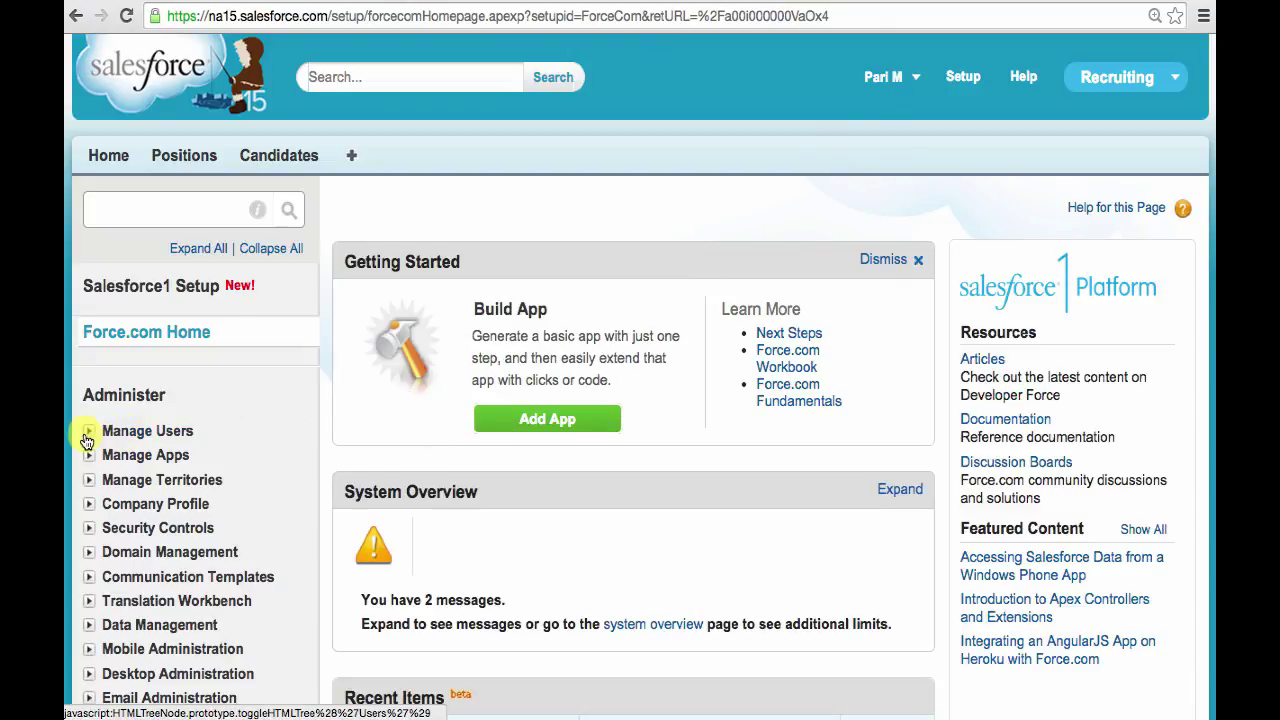
left_click(89, 432)
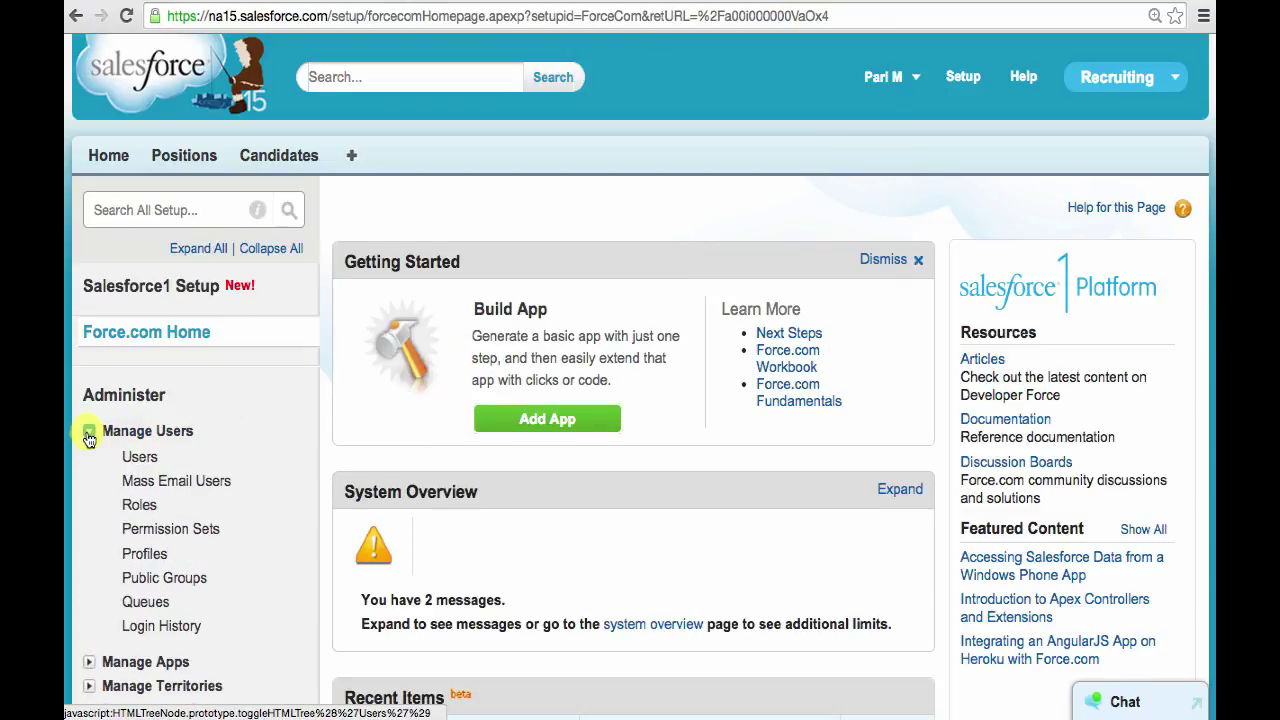
left_click(137, 627)
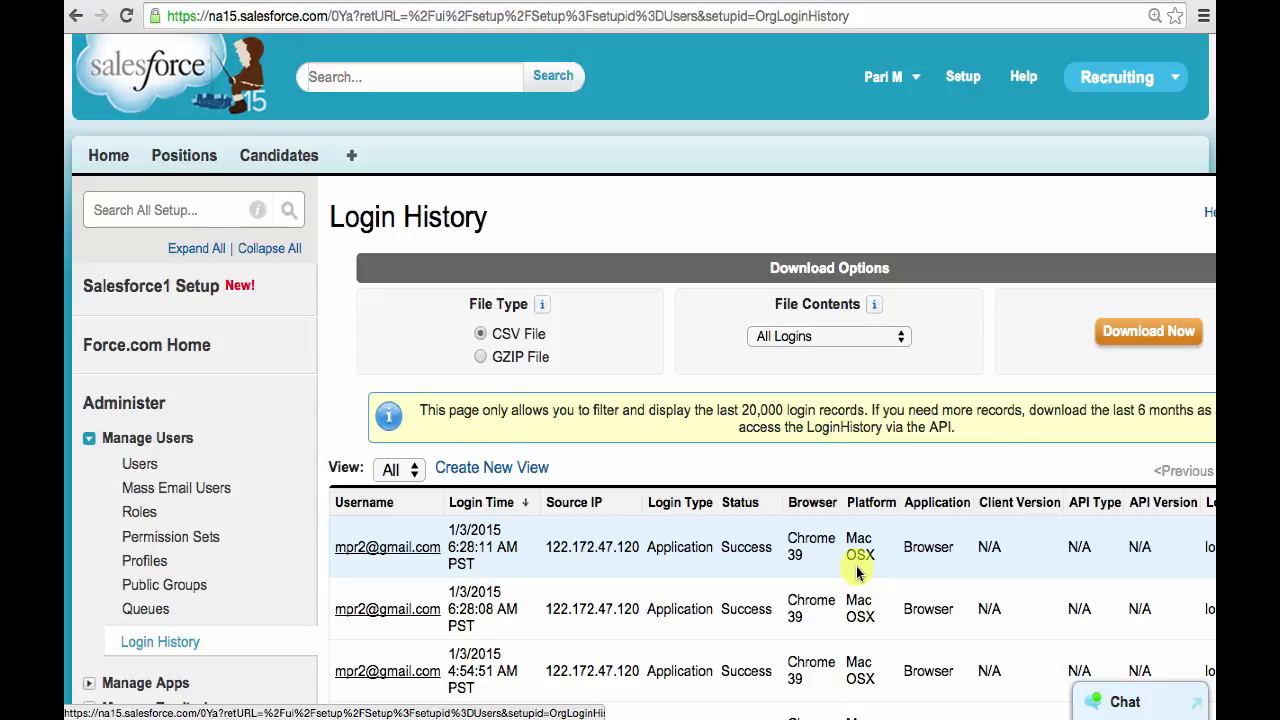
scroll(857, 572, "down", 5)
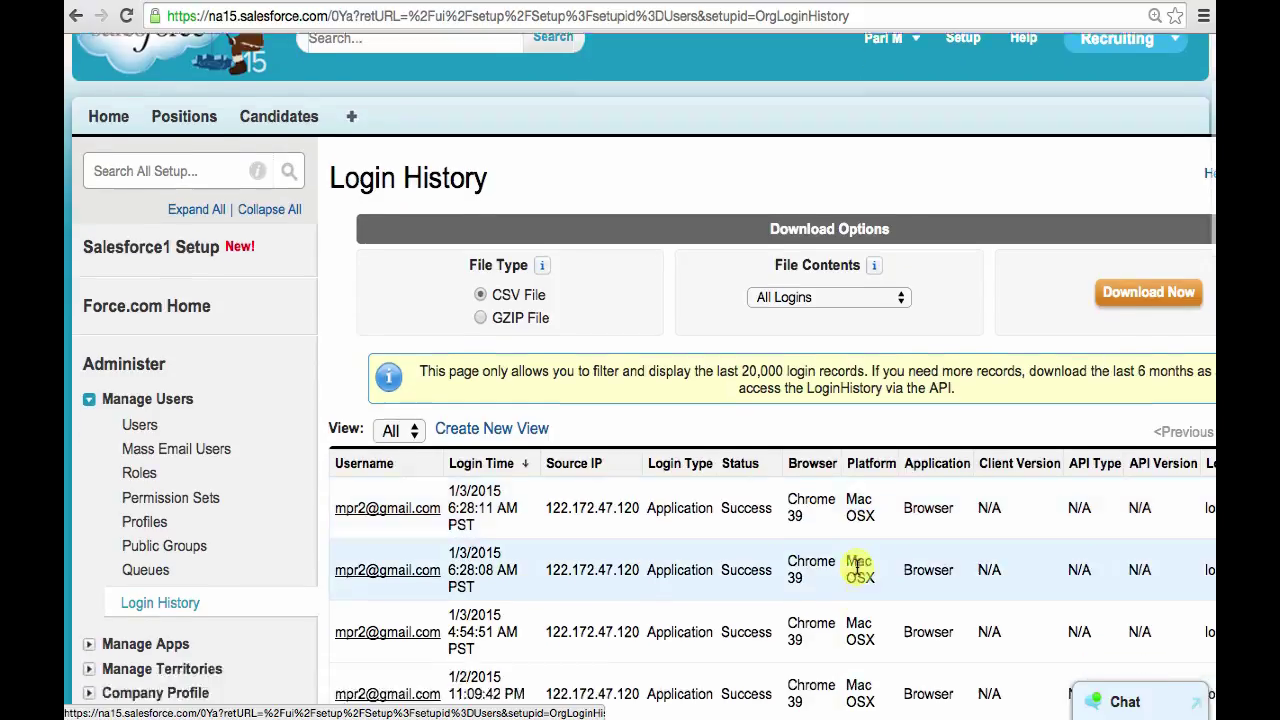
scroll(857, 572, "down", 10)
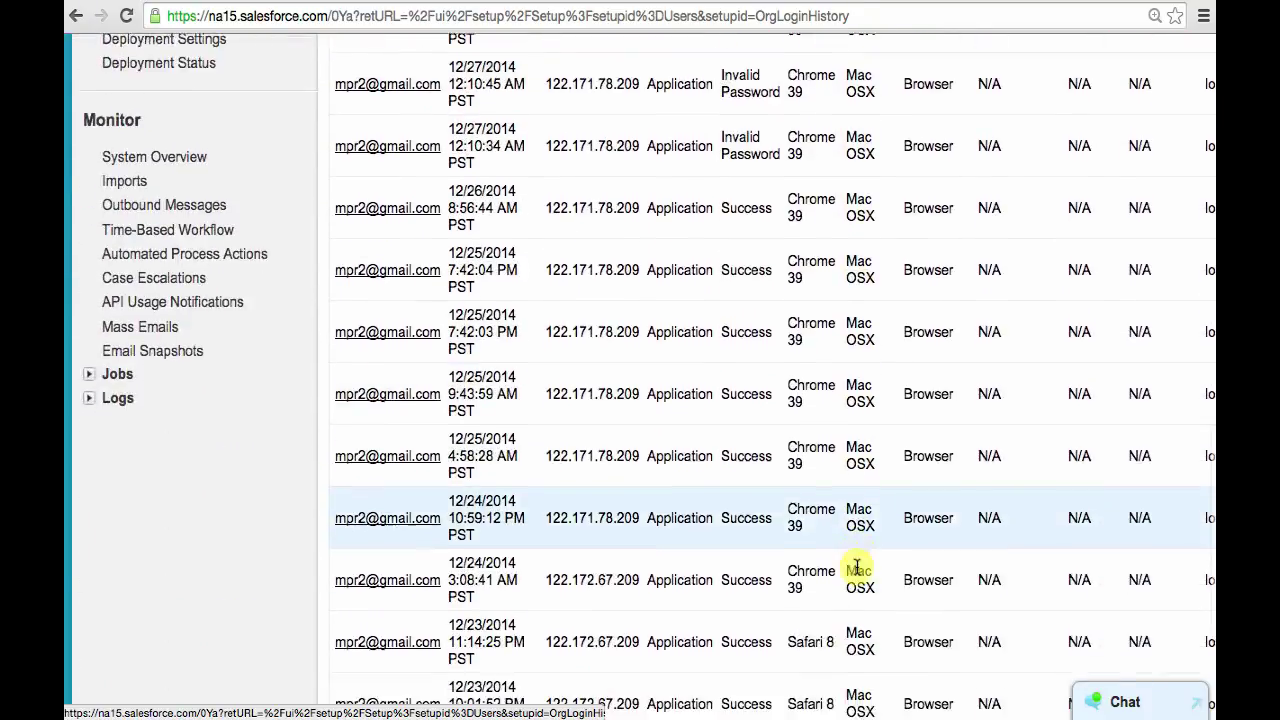
scroll(857, 570, "up", 12)
scroll(857, 565, "up", 5)
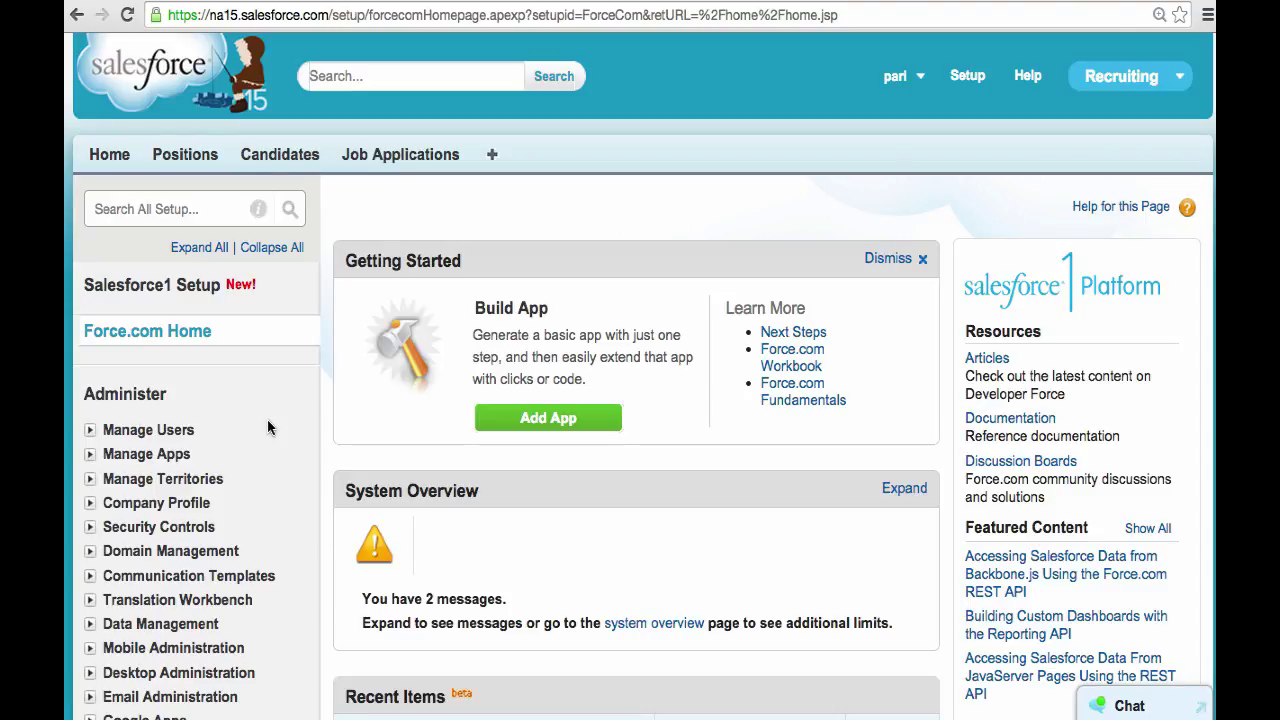
Step: Add the Reports and Dashboards tabs to the Recruiting app and save it
scroll(267, 428, "down", 5)
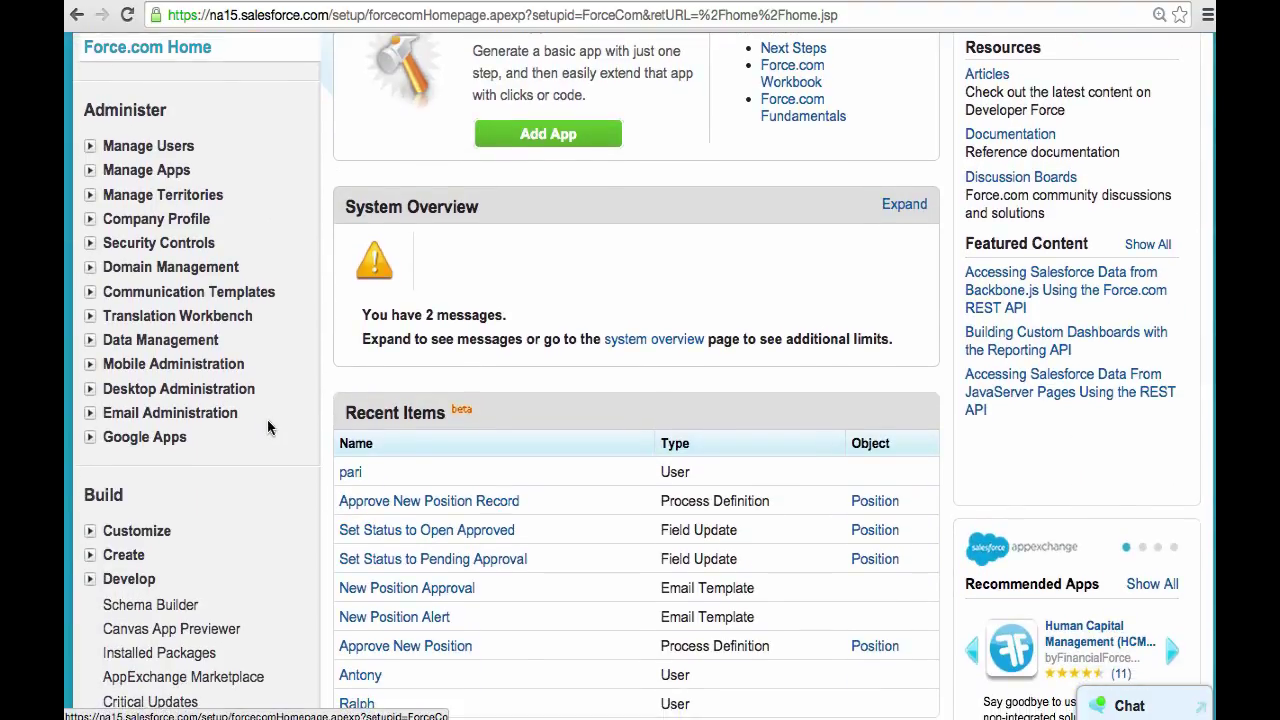
left_click(90, 555)
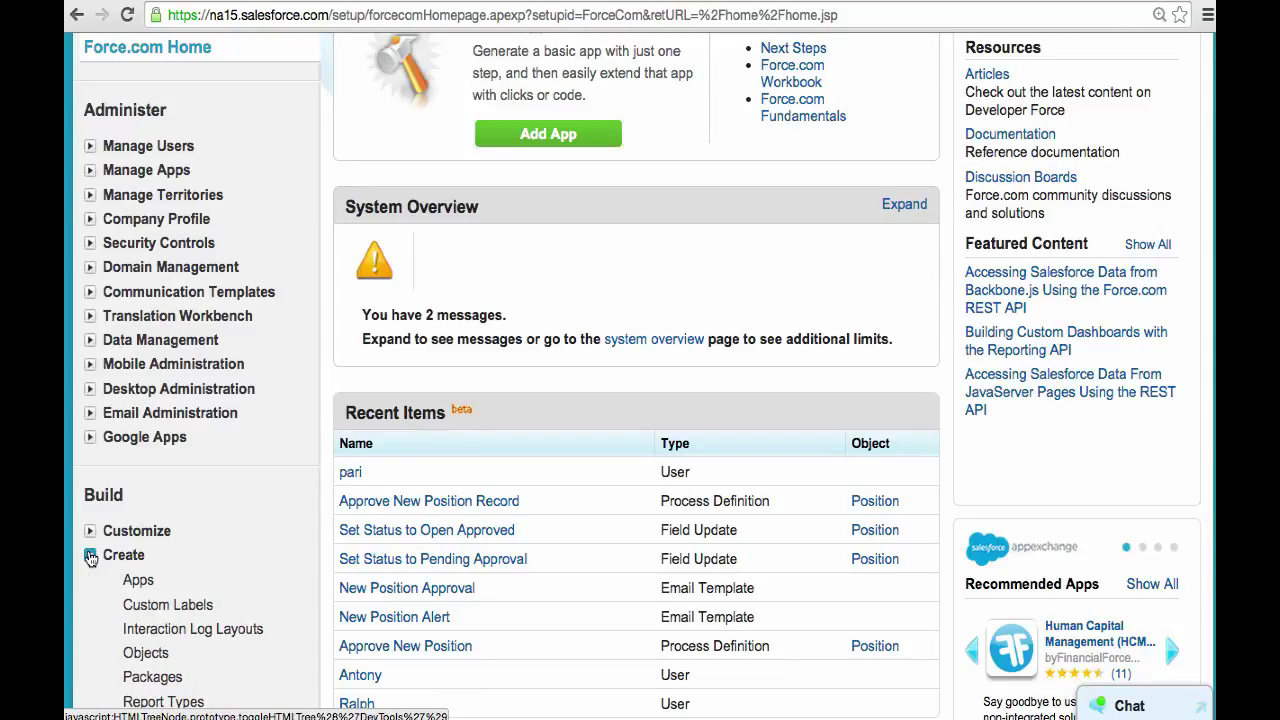
left_click(137, 581)
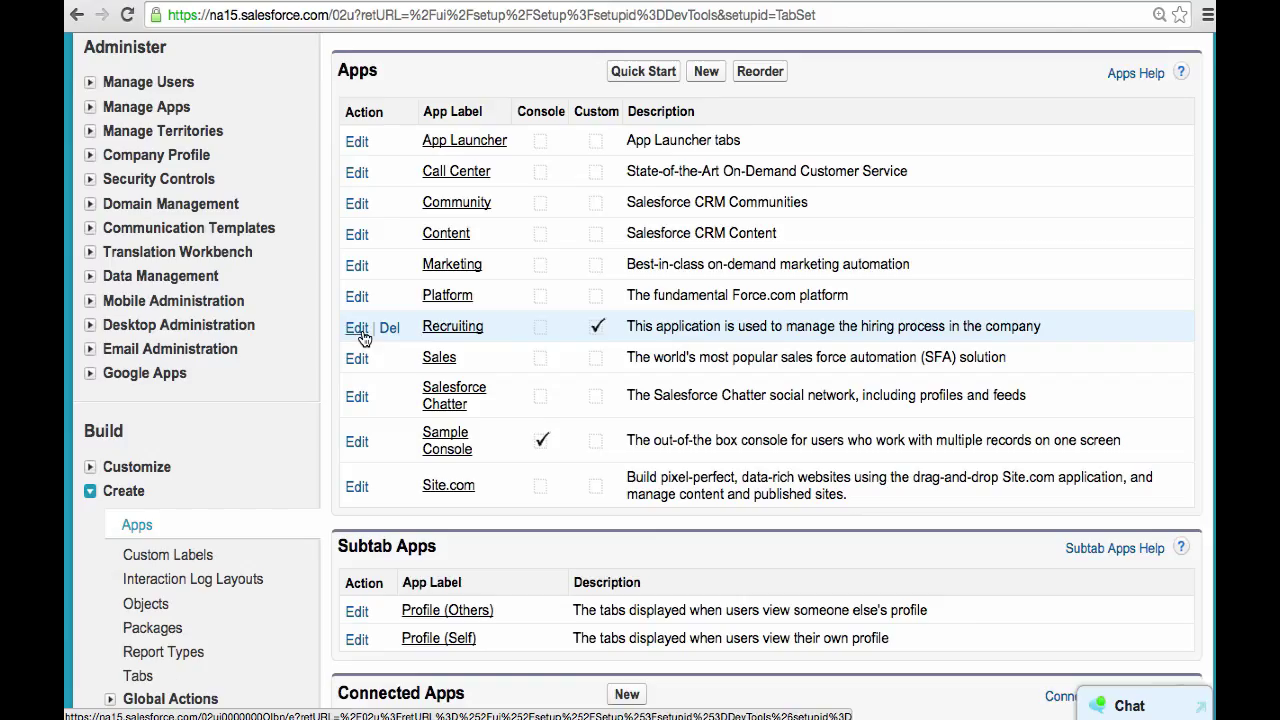
left_click(357, 328)
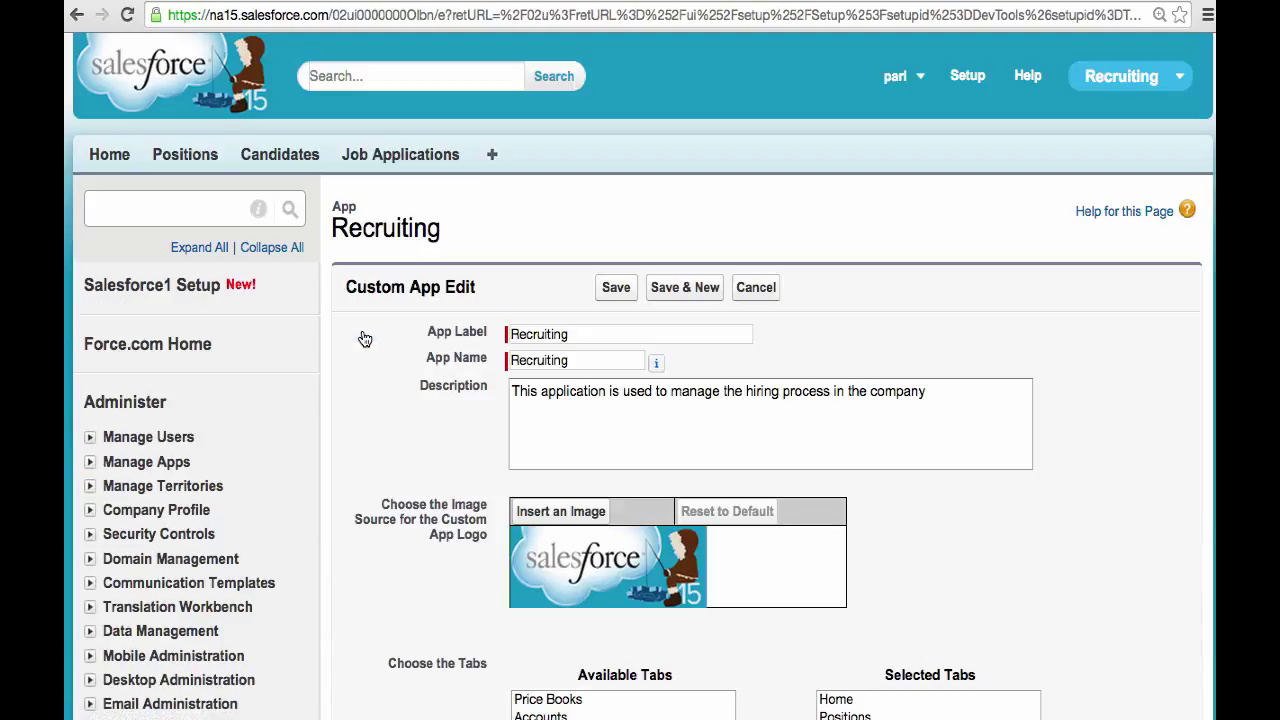
scroll(377, 354, "down", 5)
left_click(543, 537)
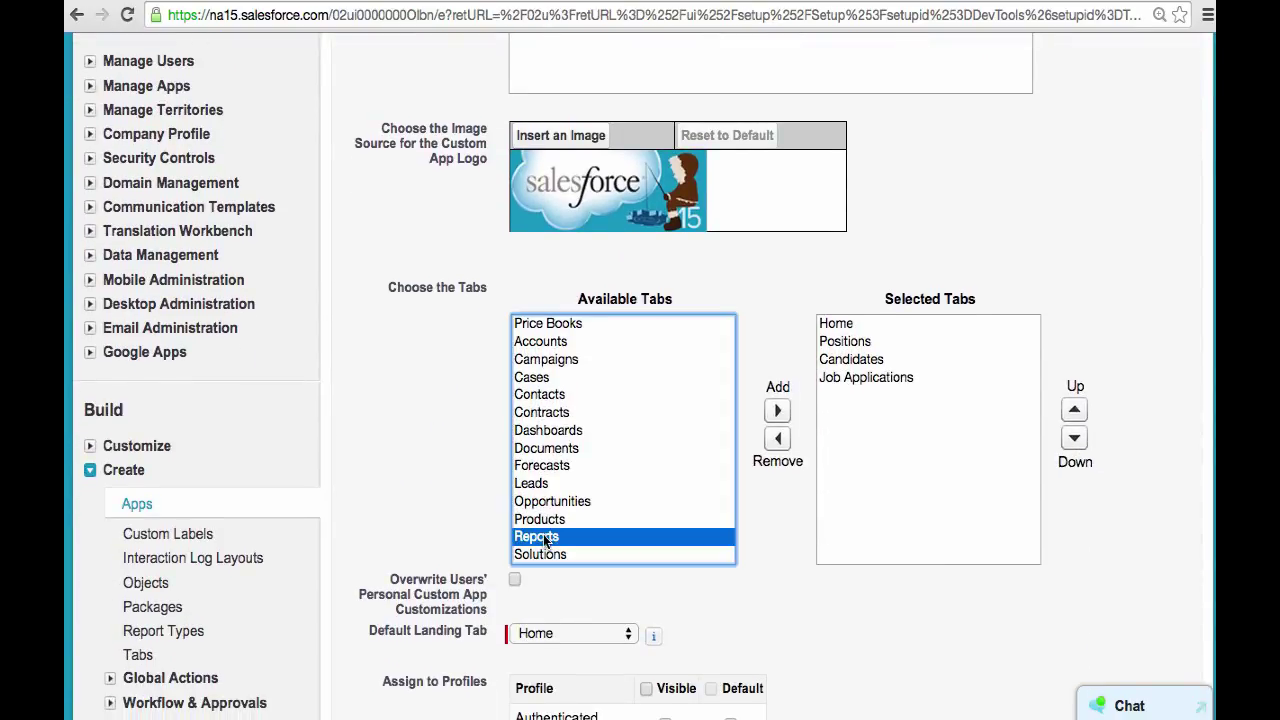
left_click(679, 432, "super")
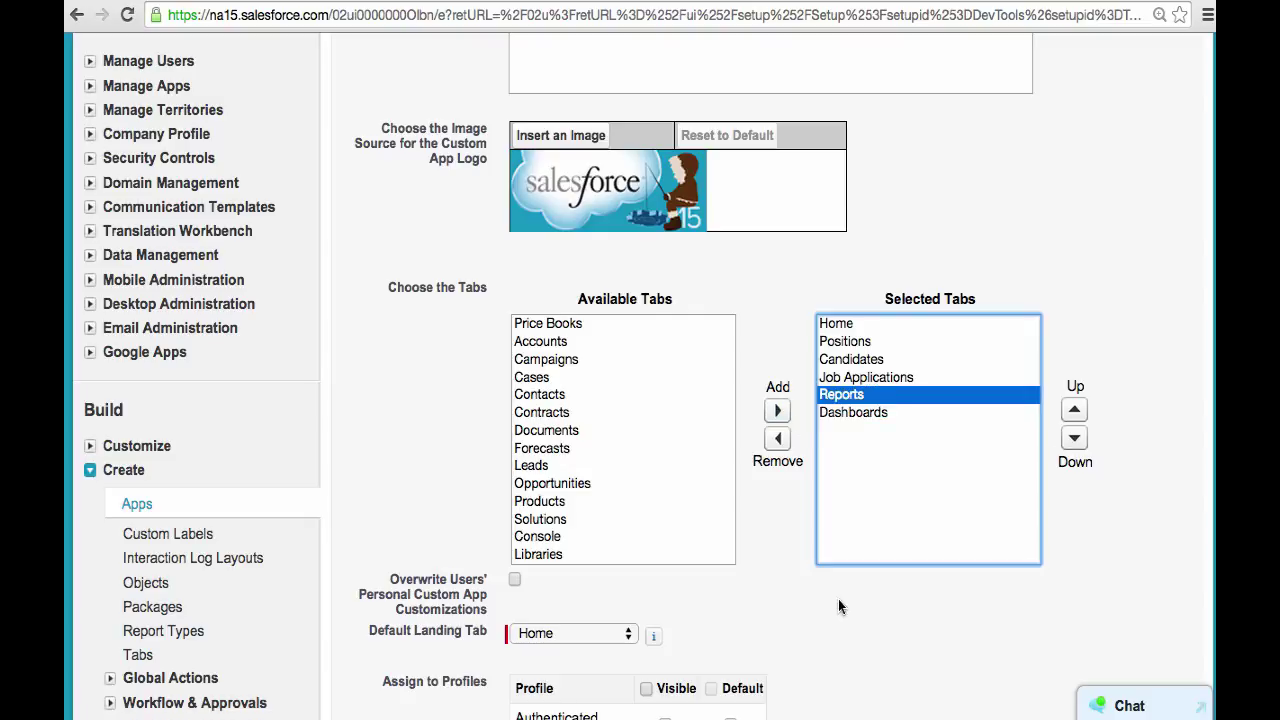
scroll(838, 599, "down", 10)
scroll(838, 607, "down", 5)
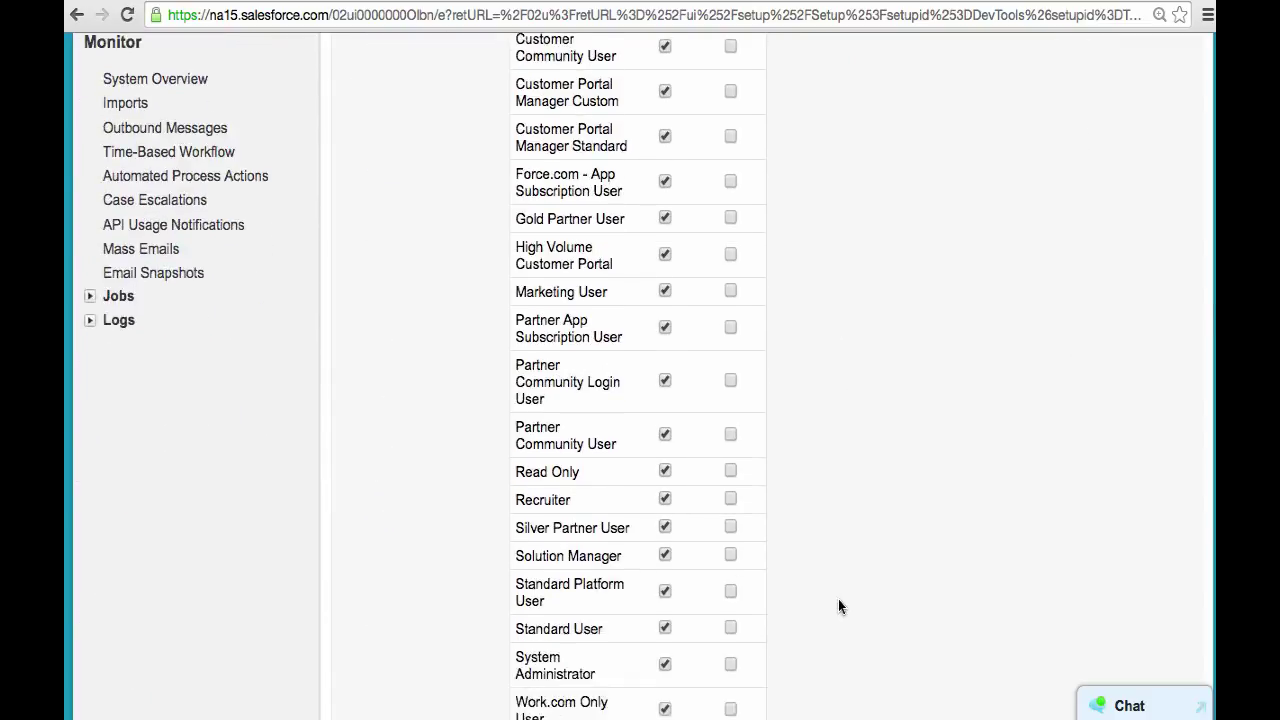
left_click(614, 603)
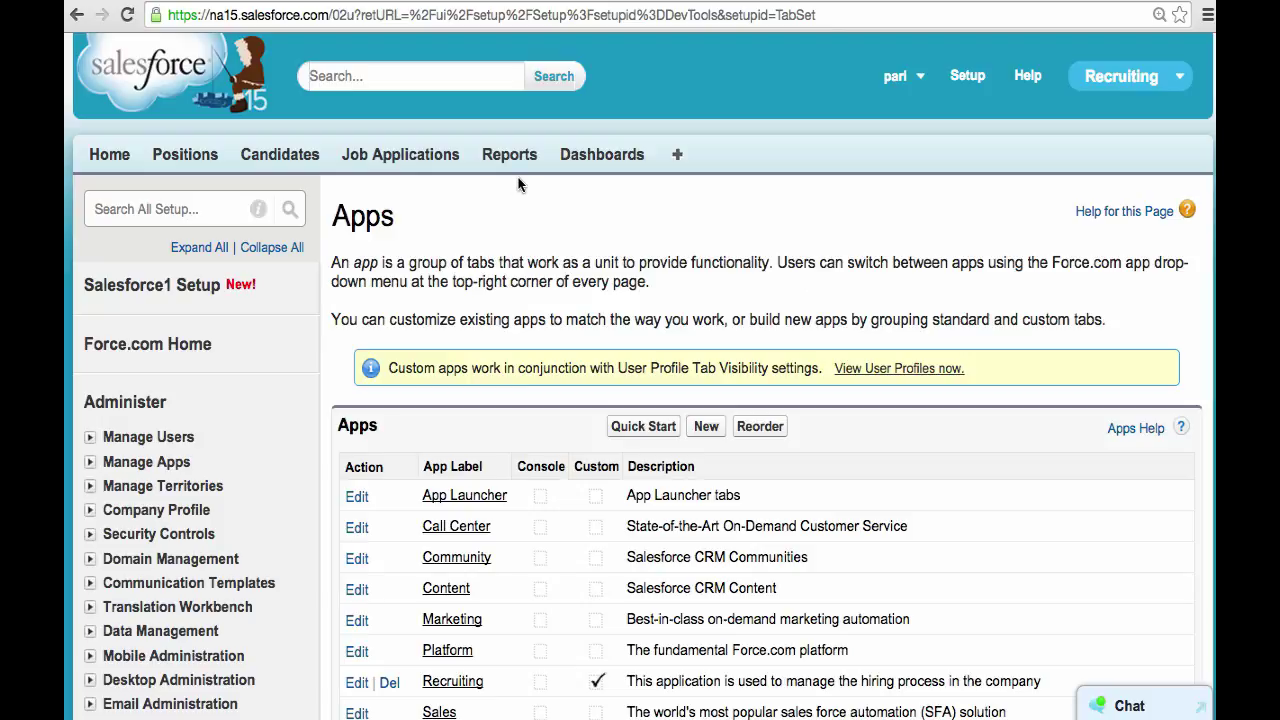
left_click(511, 158)
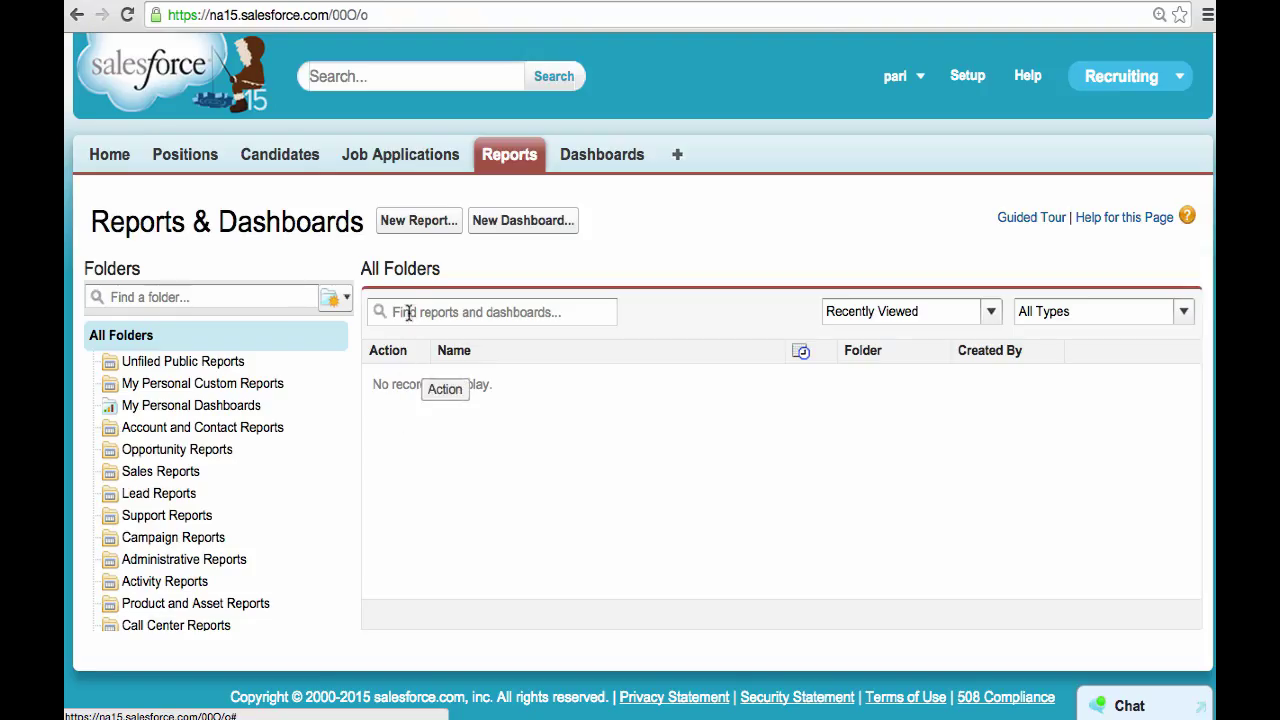
Step: Create a new report using the Positions report type from Other Reports
left_click(420, 228)
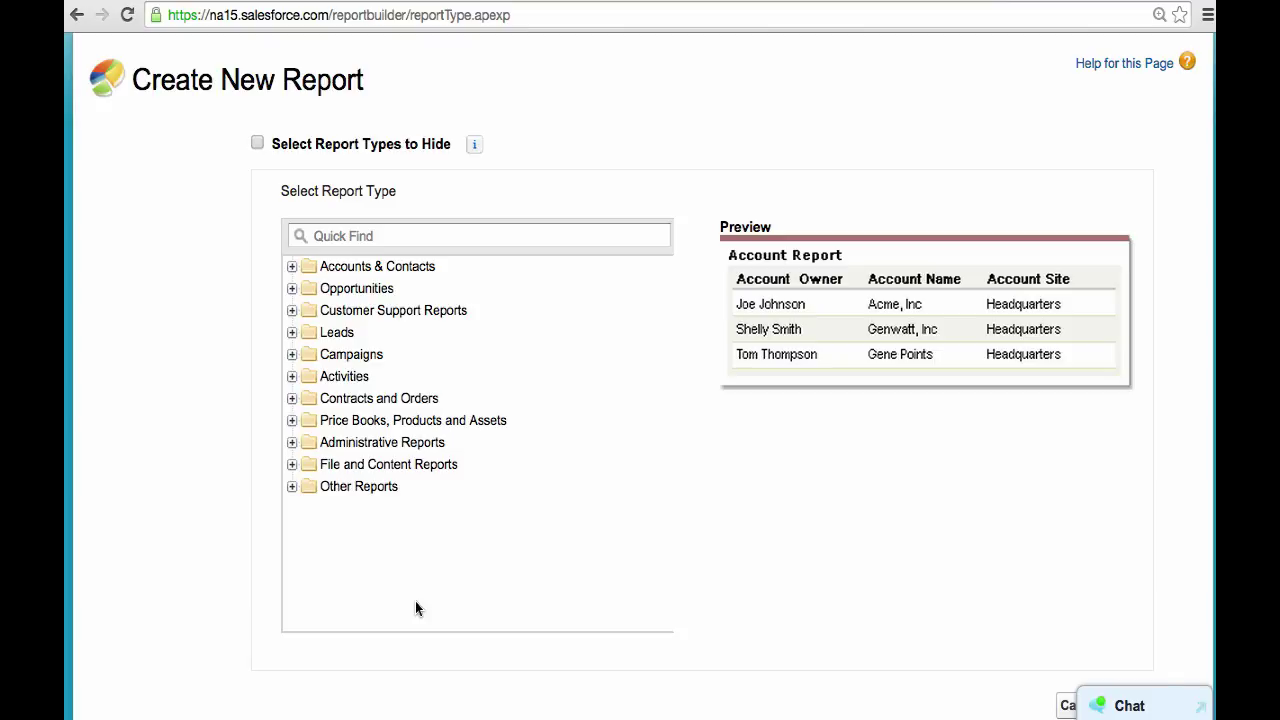
left_click(292, 487)
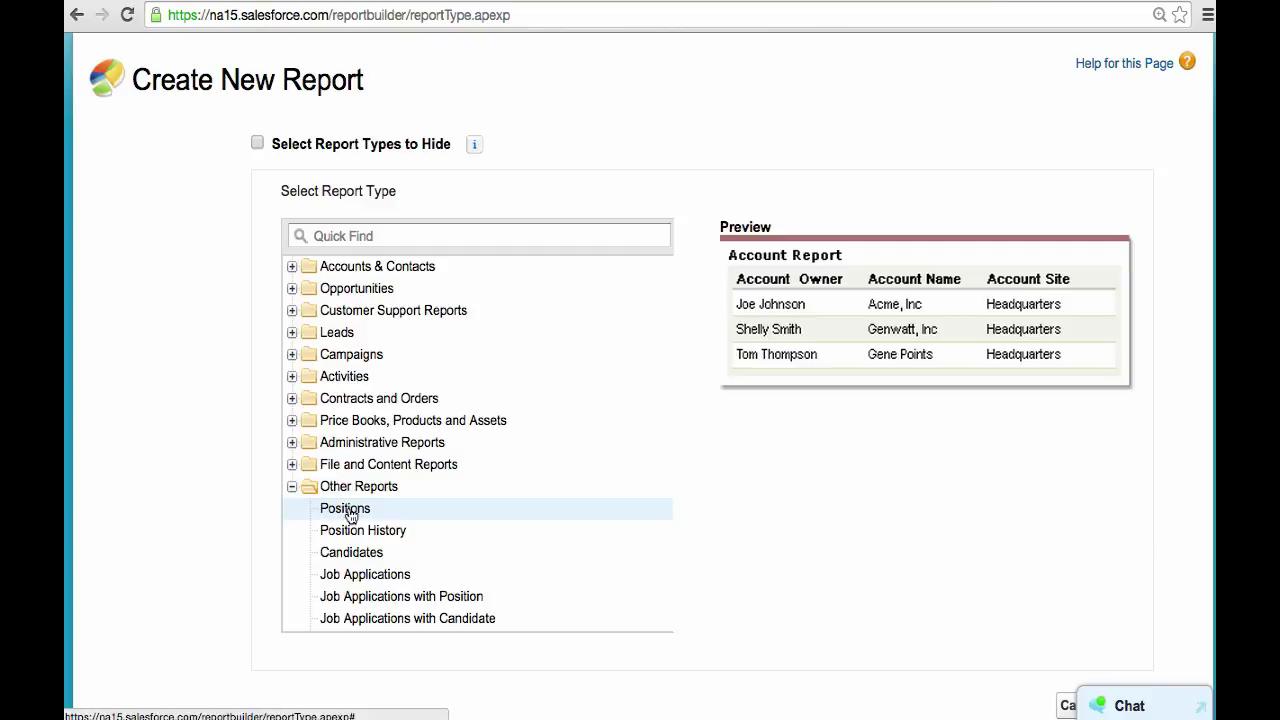
left_click(348, 512)
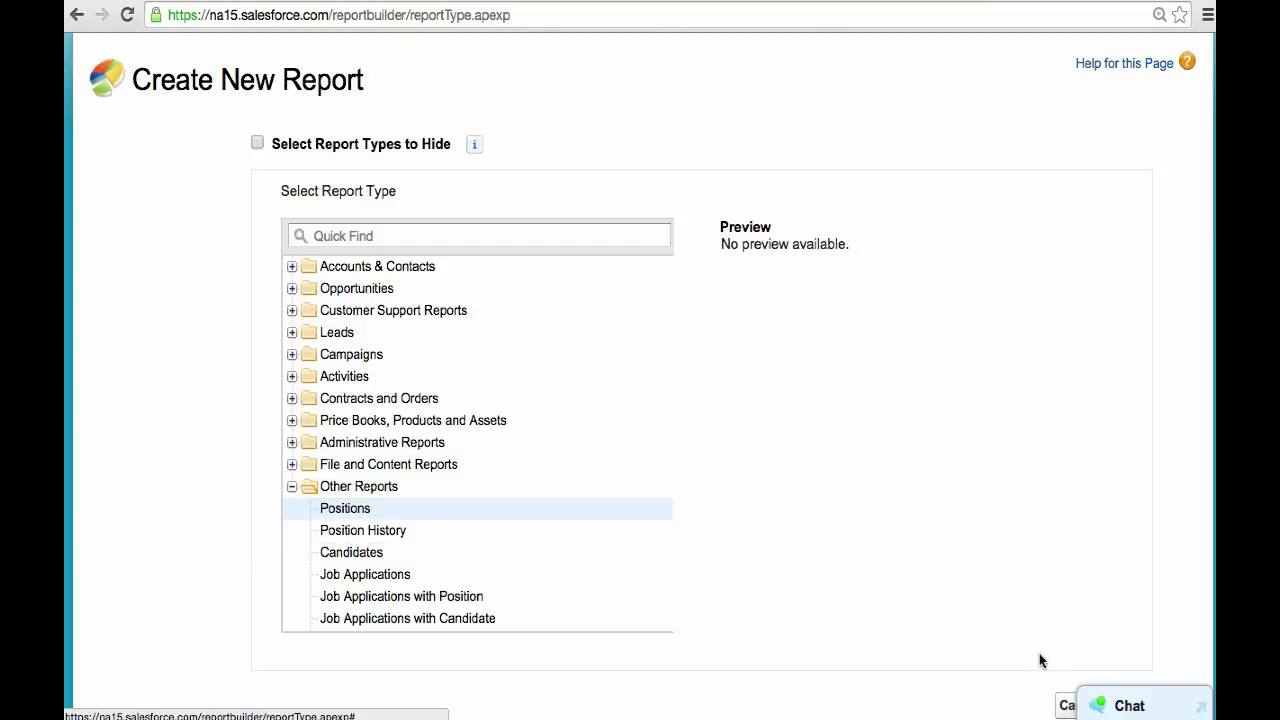
scroll(1039, 660, "down", 2)
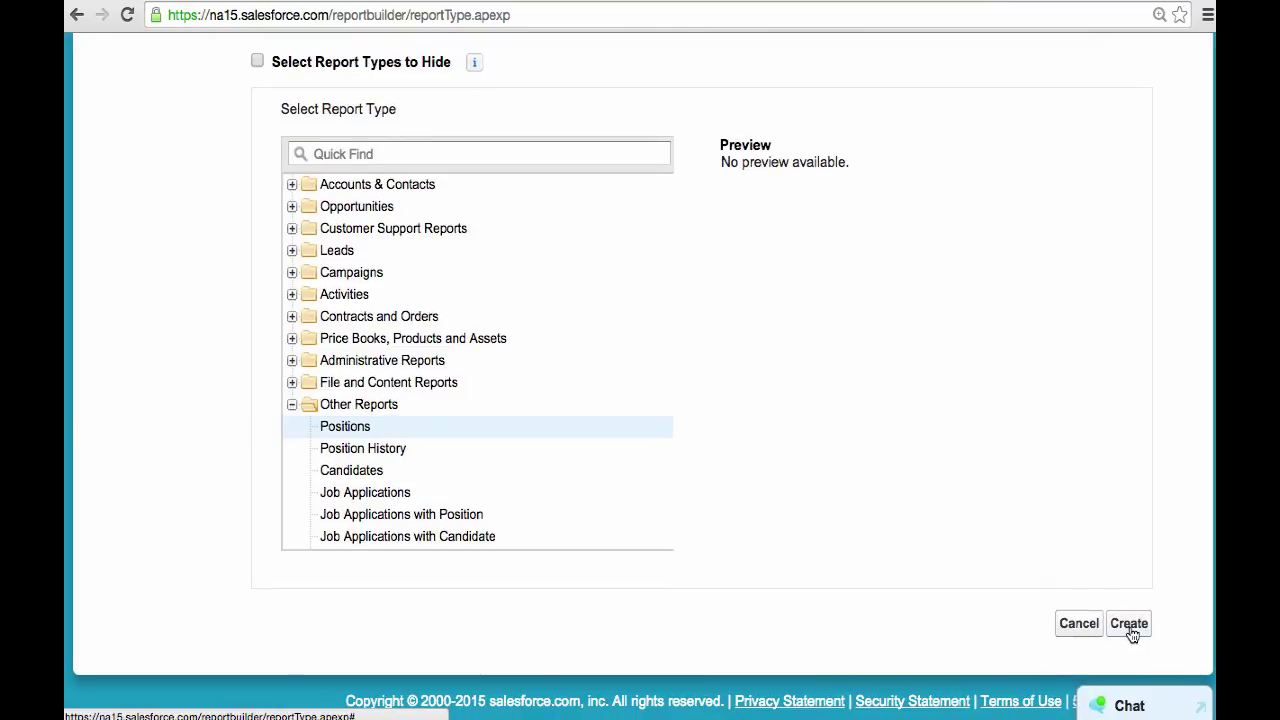
left_click(1130, 627)
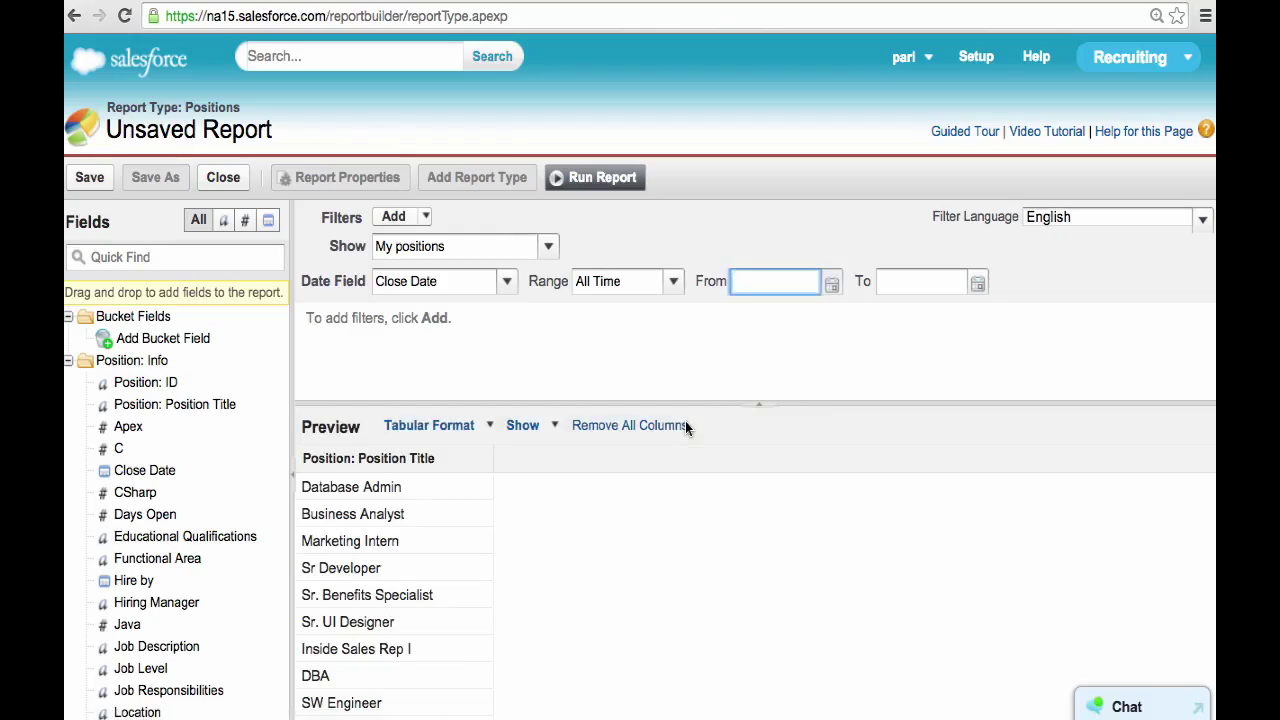
Step: Keep tabular format and add Functional Area, Educational Qualifications and Job Level columns
left_click(457, 436)
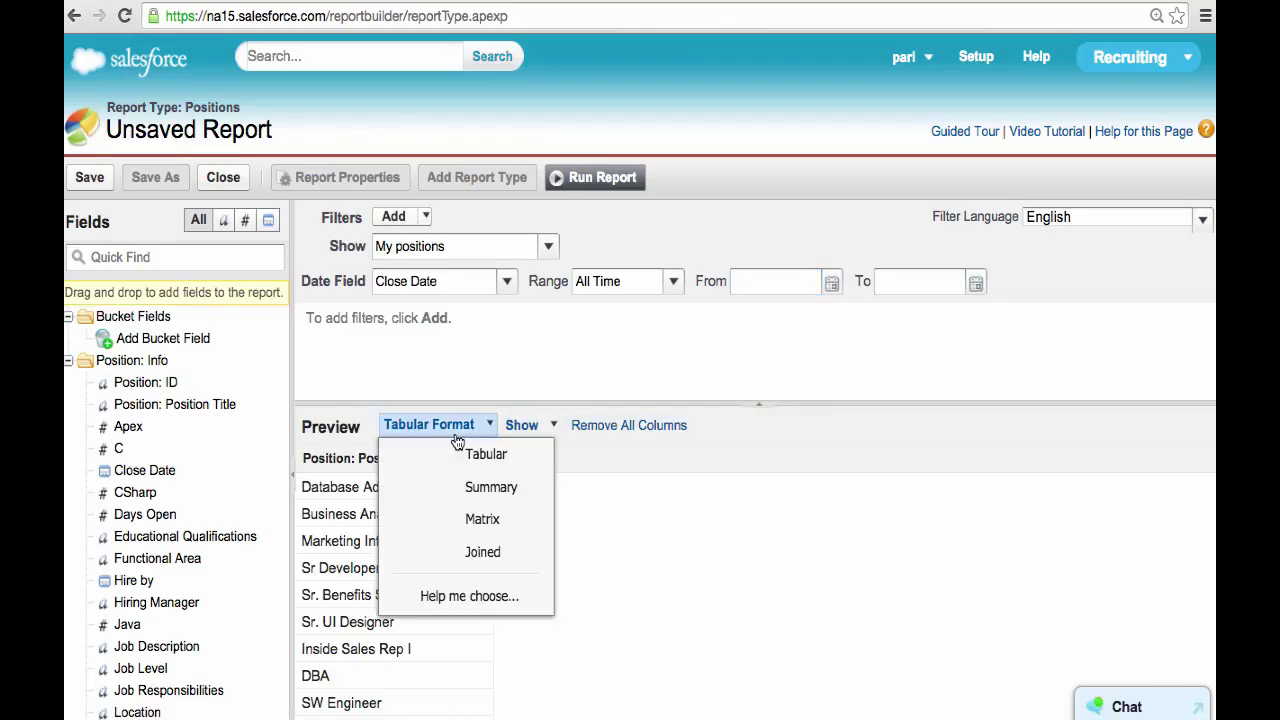
left_click(462, 457)
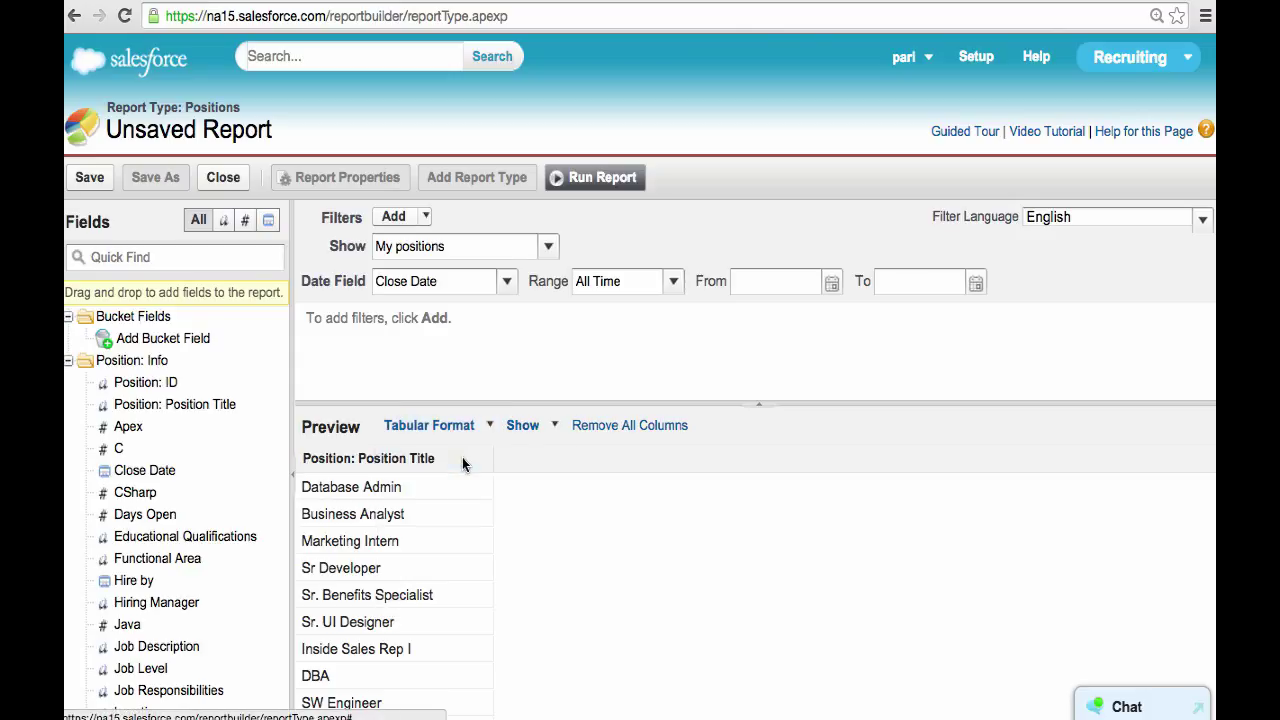
left_click_drag(186, 560, 512, 495)
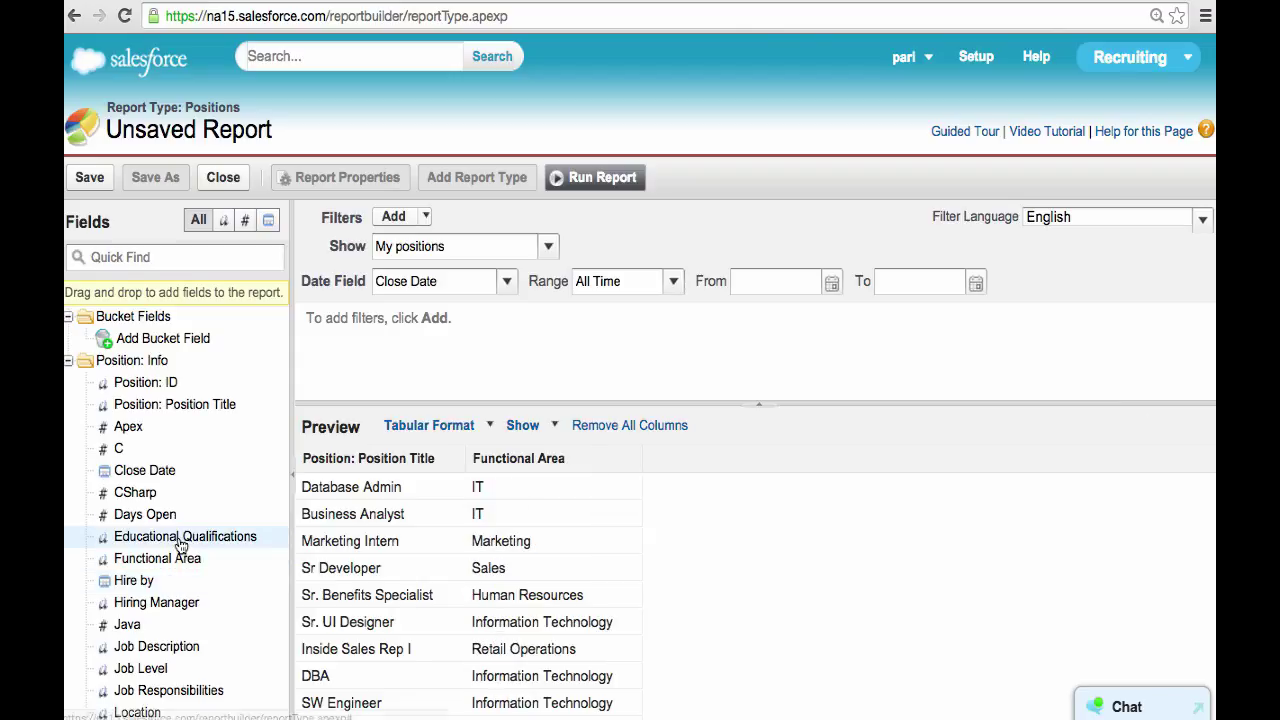
left_click_drag(181, 545, 645, 536)
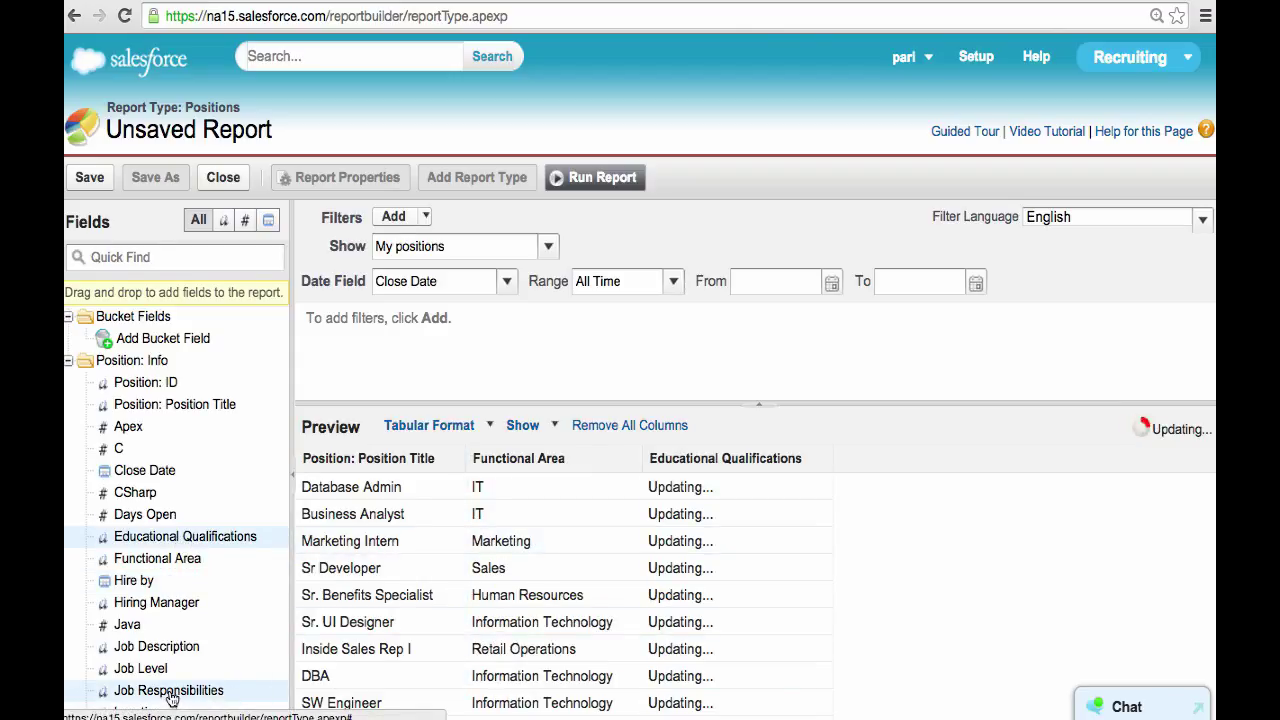
left_click_drag(161, 676, 573, 592)
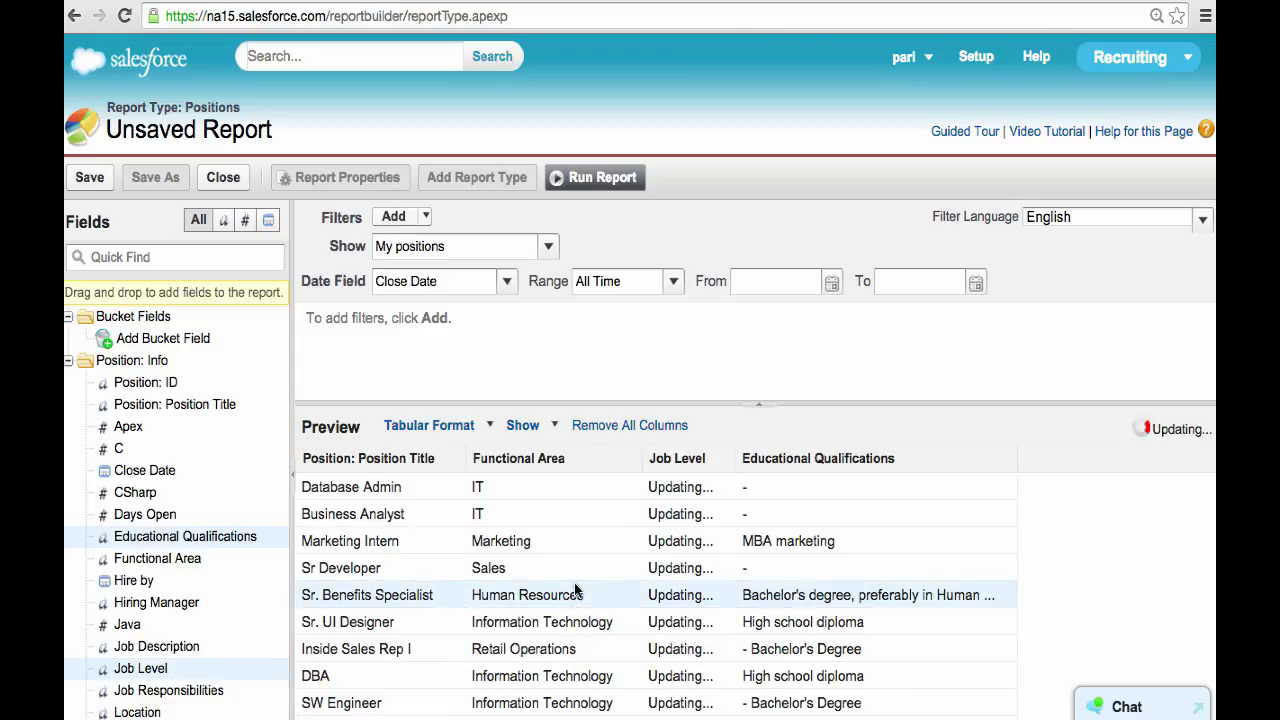
Step: Filter by Position: Created Date from 9/1/2014 to 1/21/2015
left_click(506, 282)
left_click(506, 412)
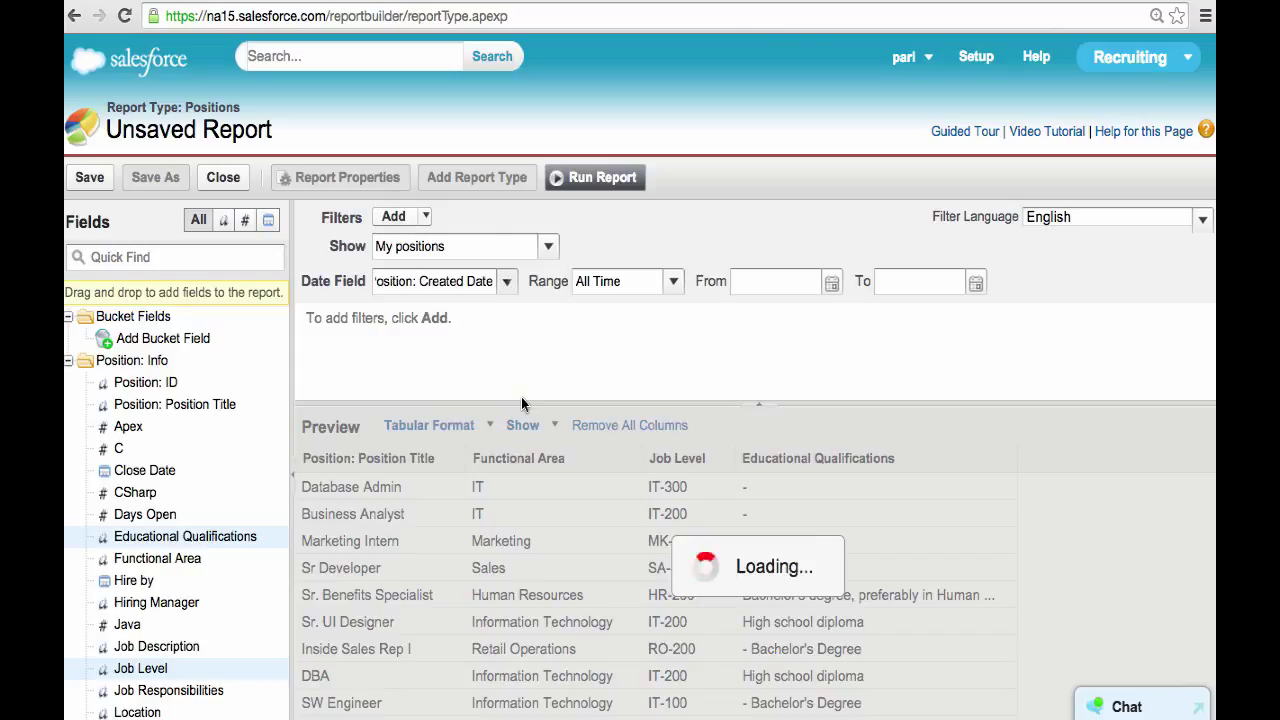
left_click(830, 284)
left_click(742, 310)
left_click(742, 310)
left_click(742, 310)
left_click(742, 310)
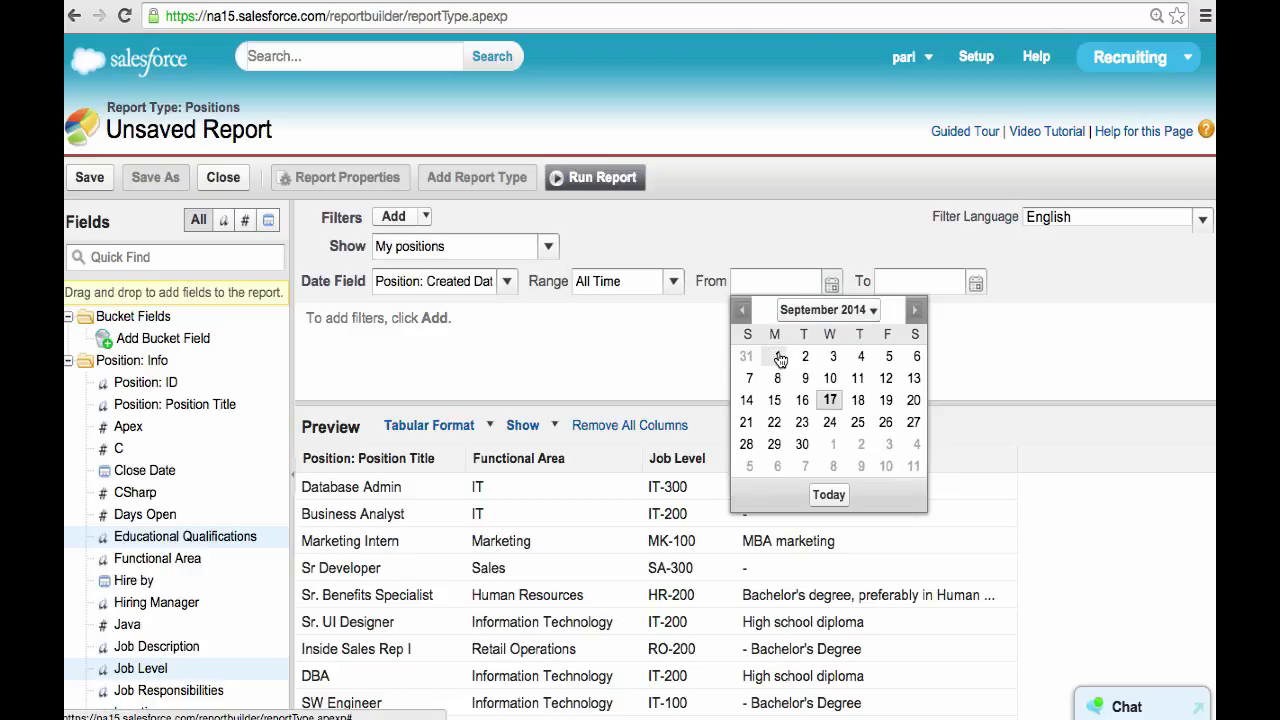
left_click(775, 356)
left_click(975, 284)
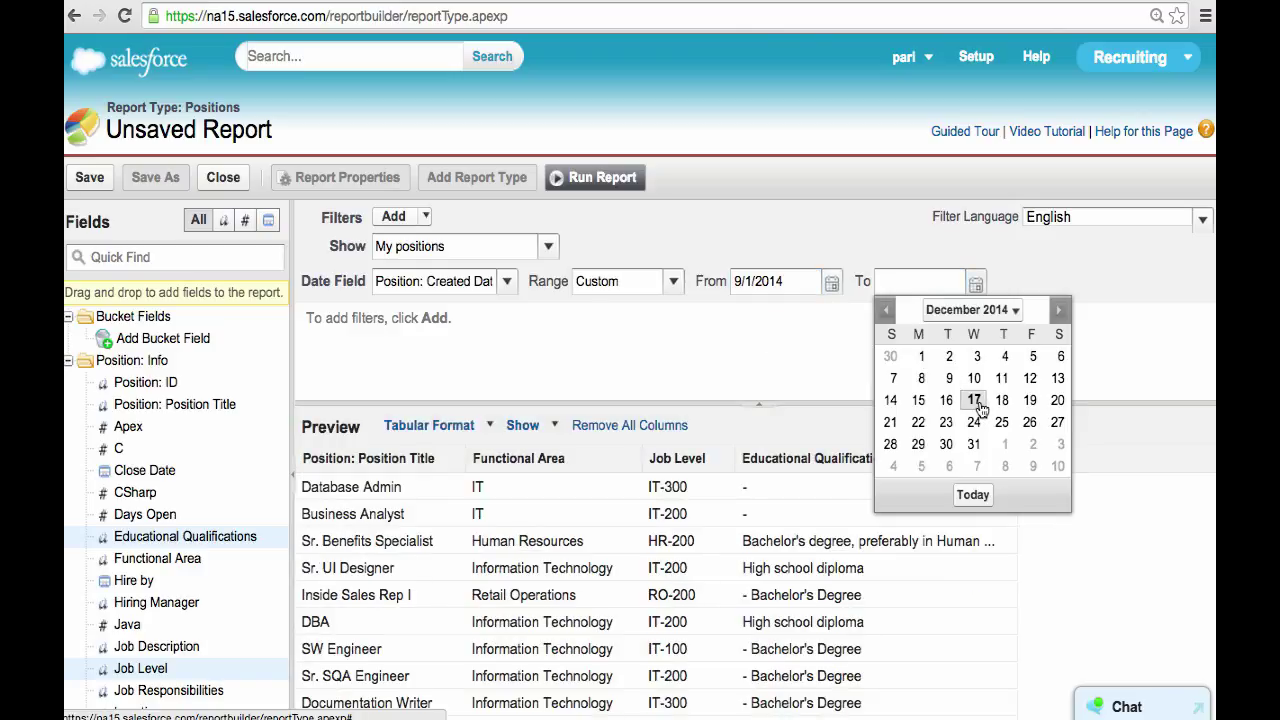
left_click(1058, 310)
left_click(974, 422)
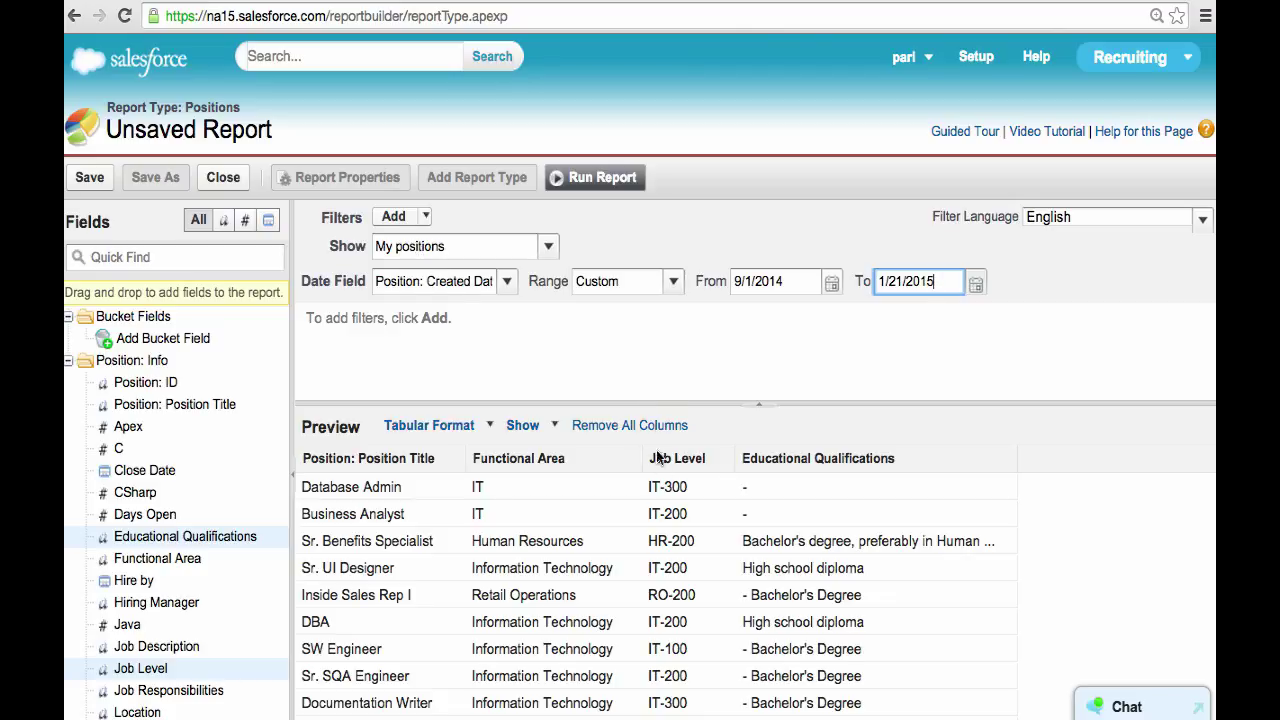
Step: Sort the report rows by Position Title
scroll(661, 597, "down", 5)
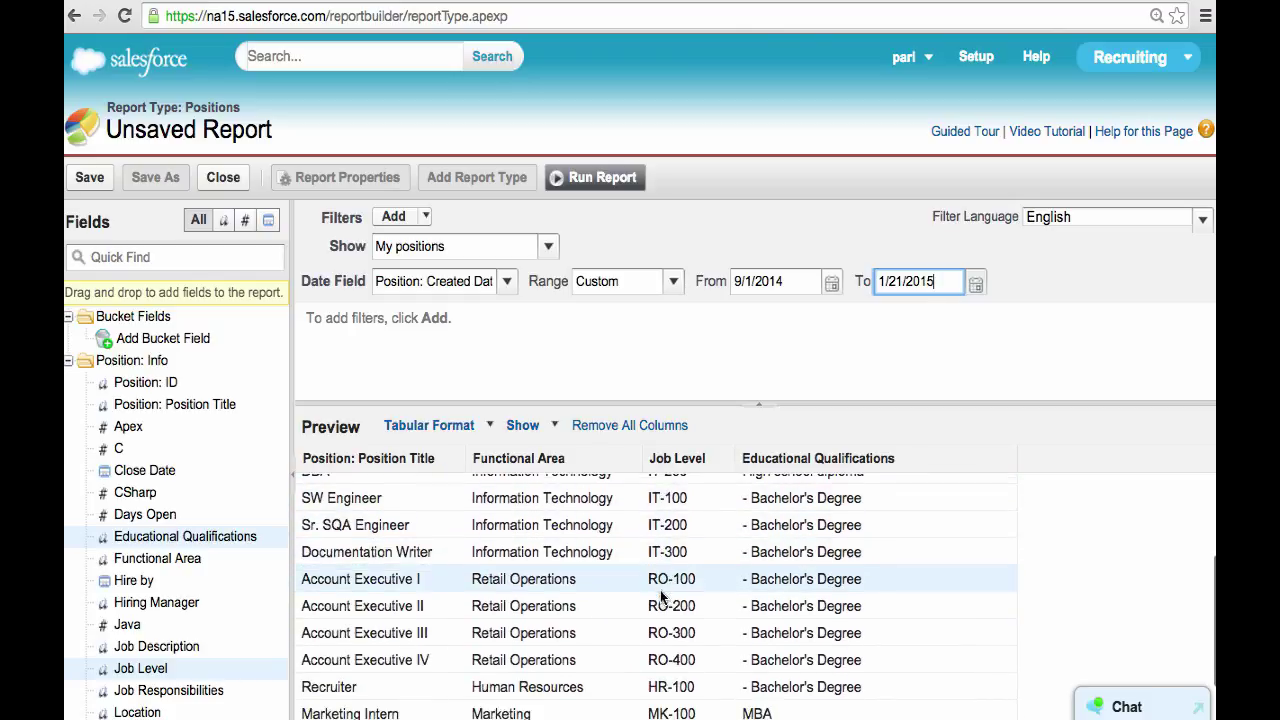
scroll(661, 597, "up", 5)
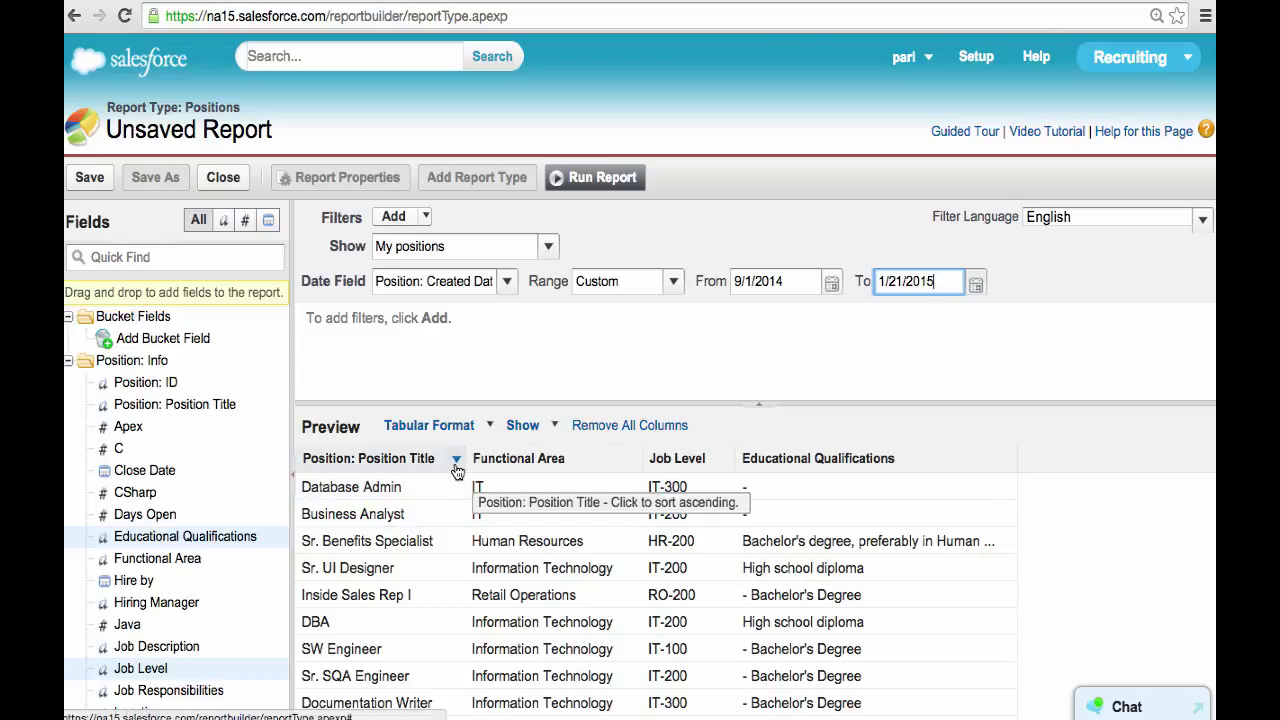
left_click(456, 463)
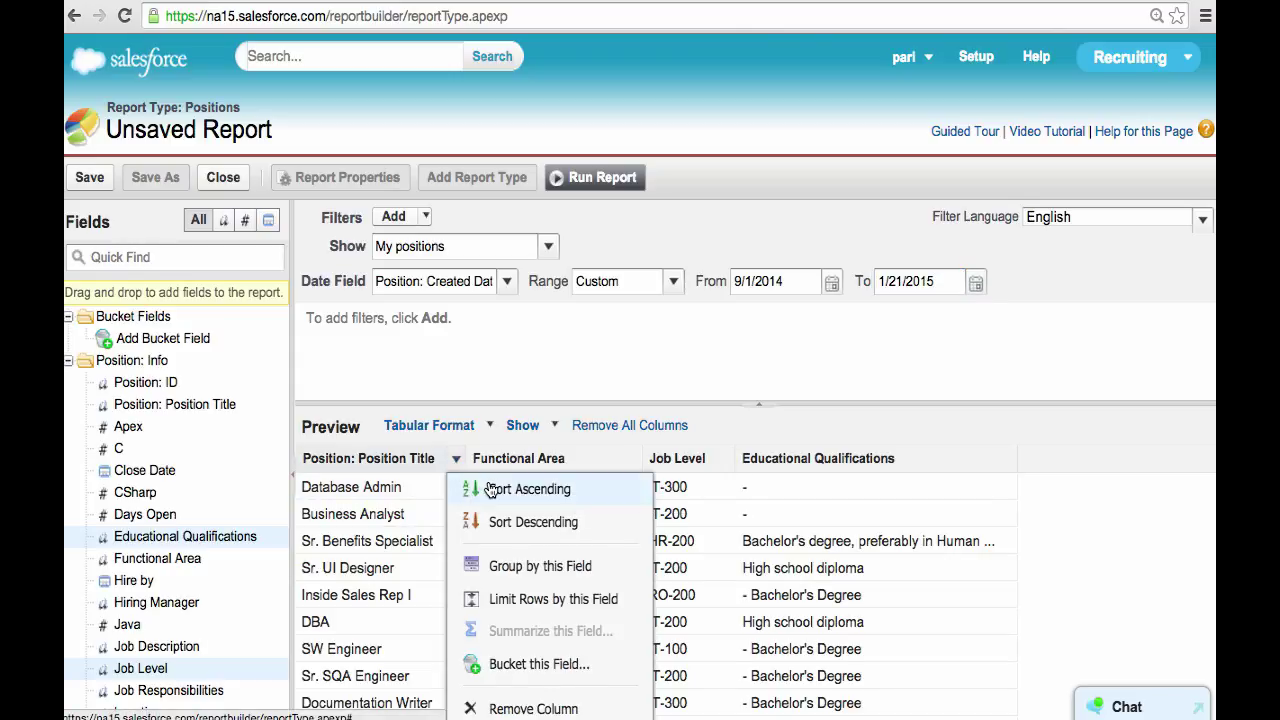
left_click(490, 492)
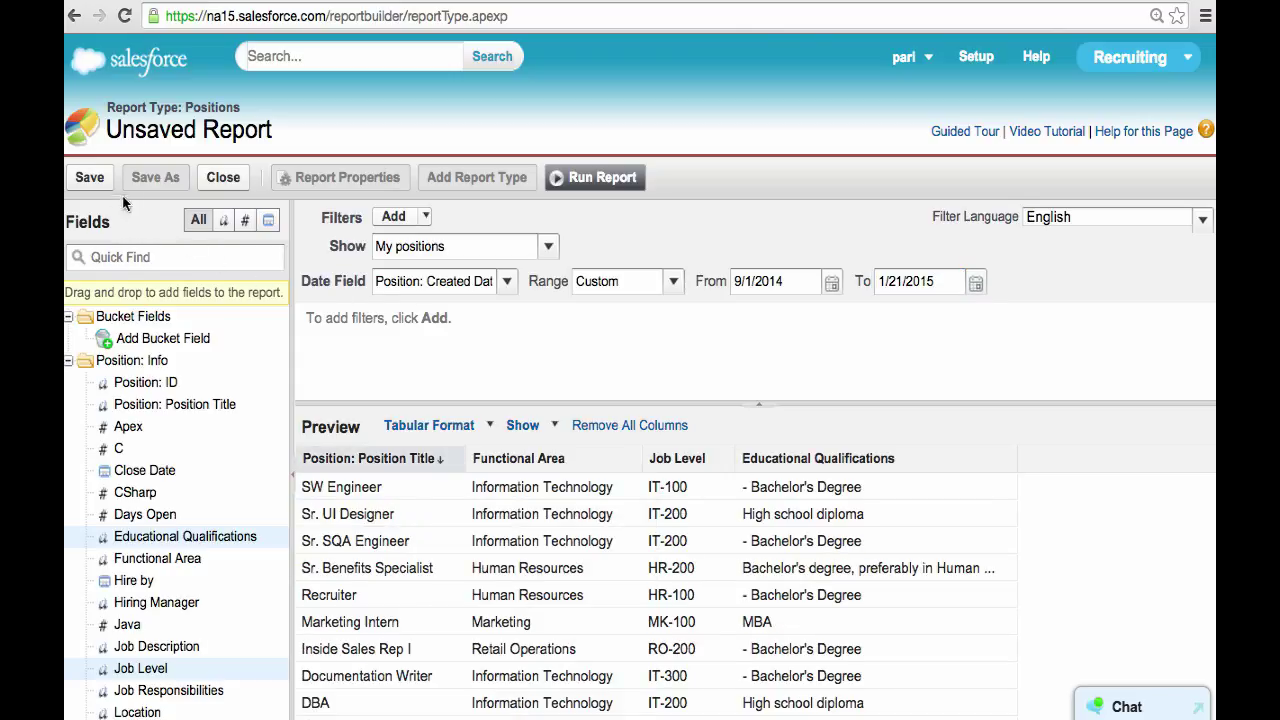
Step: Save the report as 'Positions created in last quarter' in Recruiting Reports, then reopen it
left_click(89, 178)
type("Positions cr")
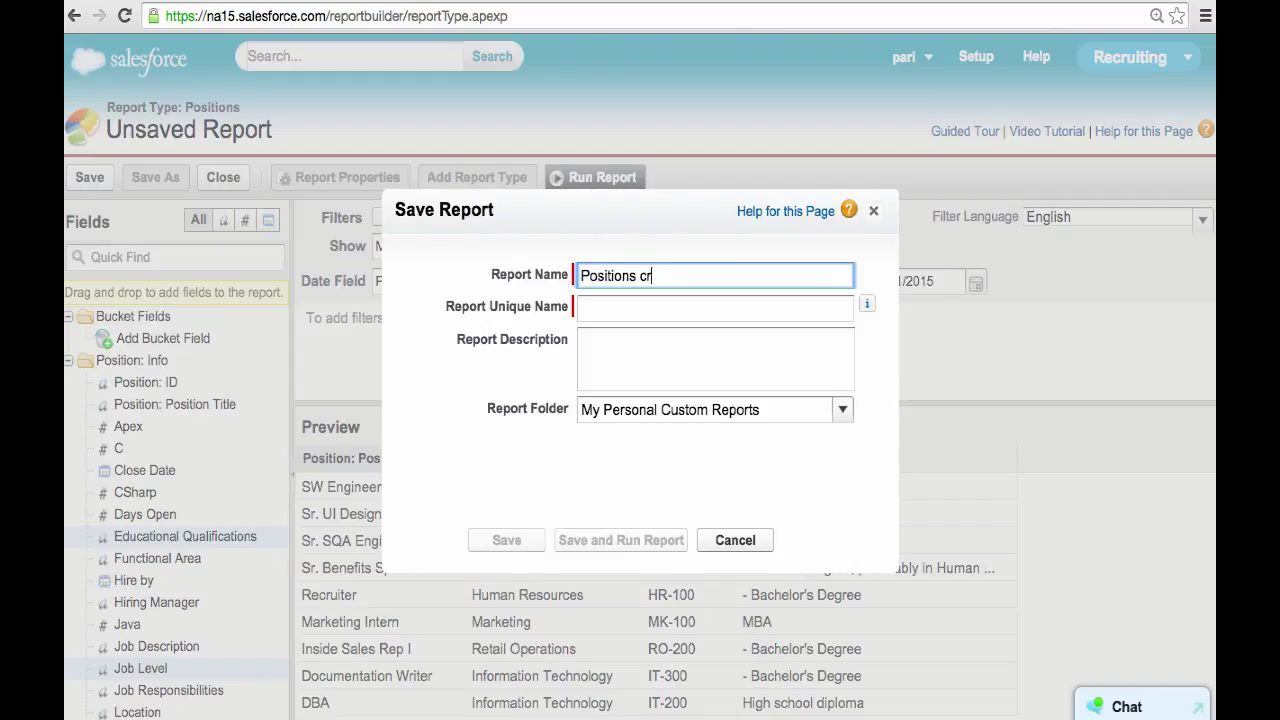
type("eated in last quarter")
key("Tab")
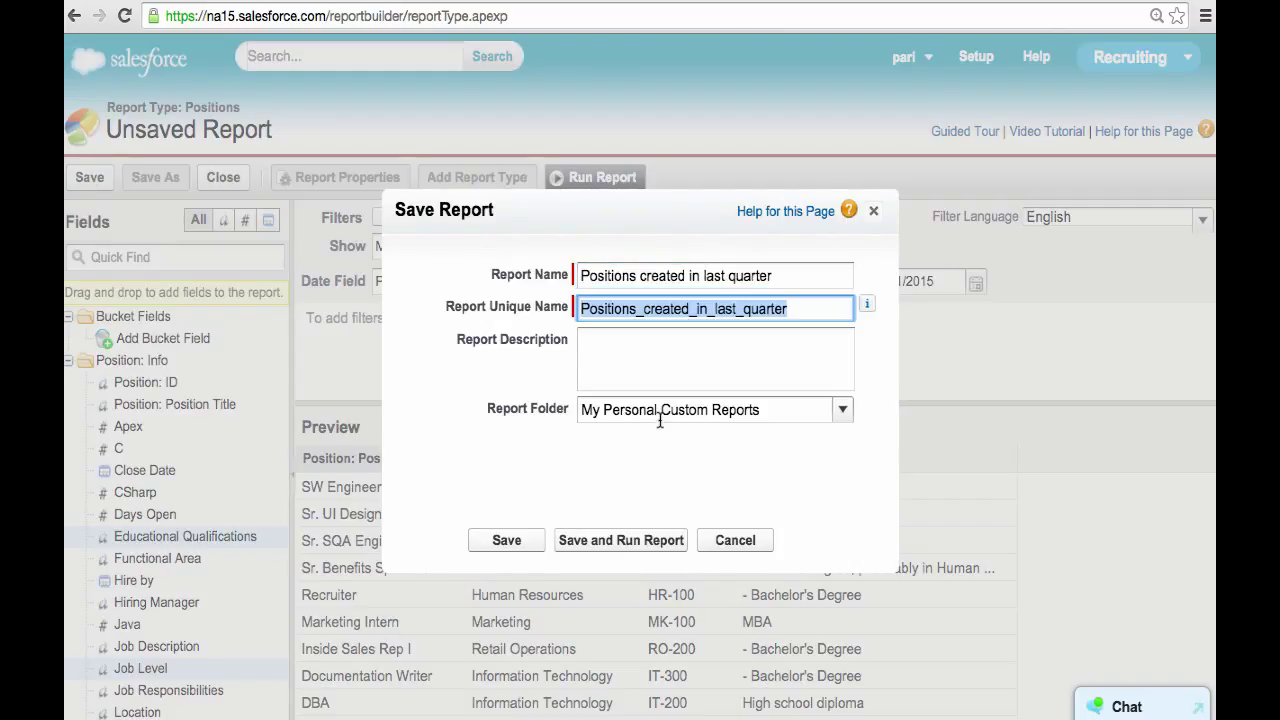
left_click(660, 410)
left_click(785, 485)
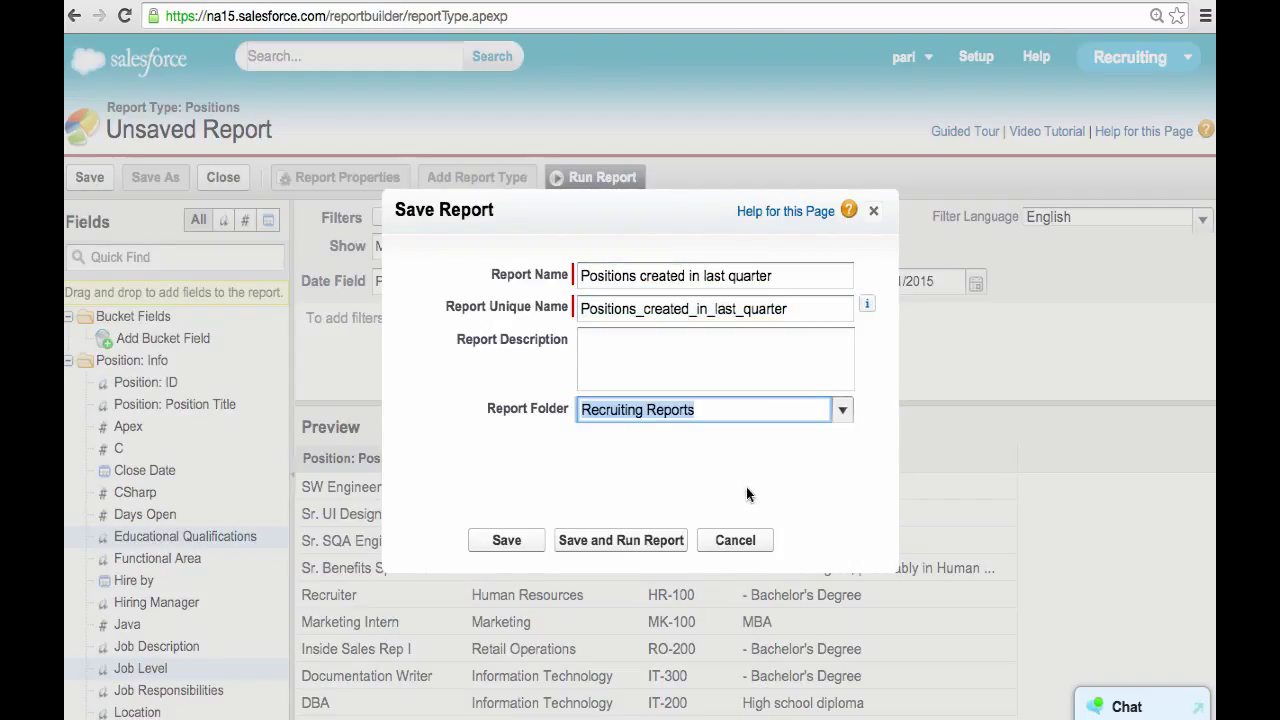
left_click(529, 542)
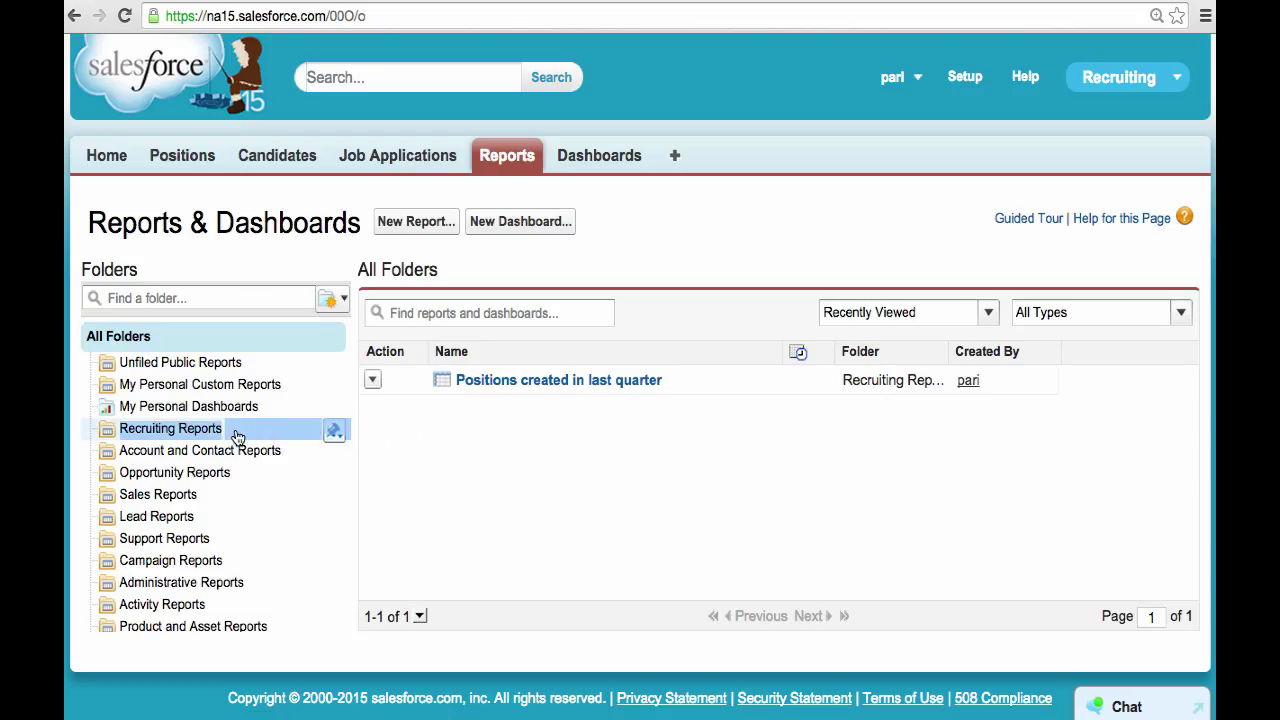
left_click(334, 431)
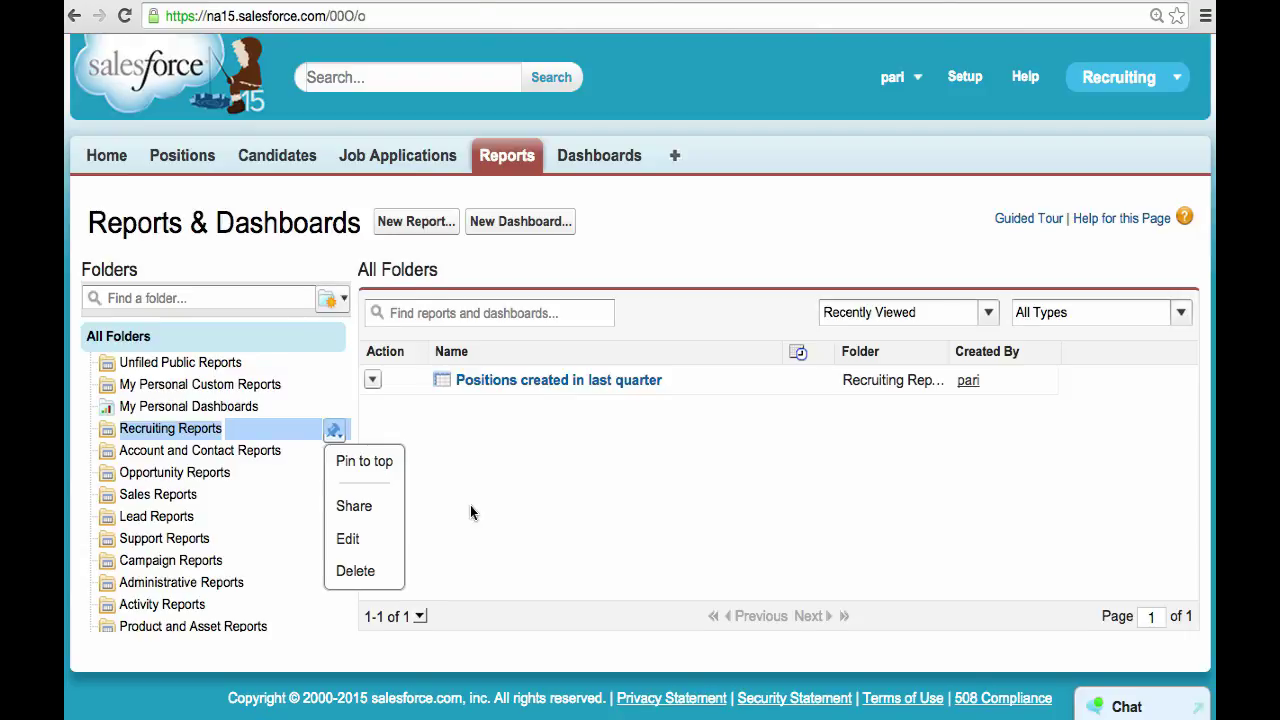
left_click(485, 381)
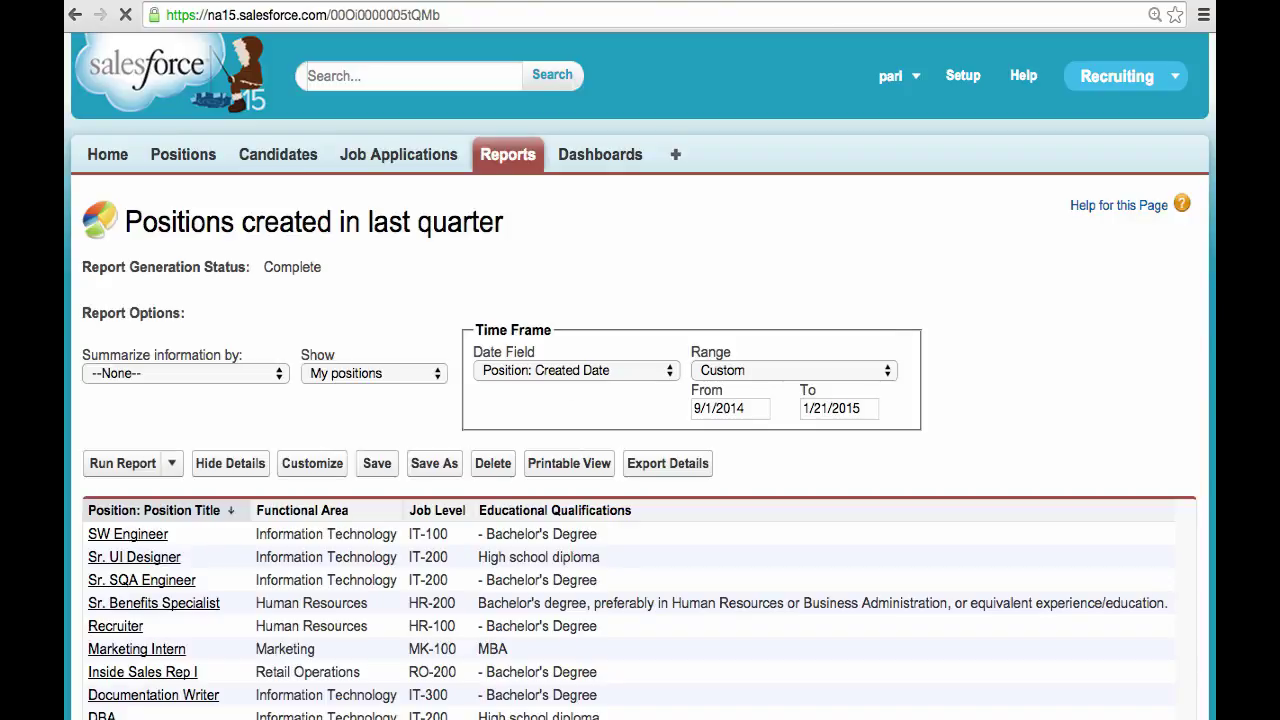
Step: Start scheduling future runs of the report, then cancel without saving a schedule
scroll(206, 366, "down", 3)
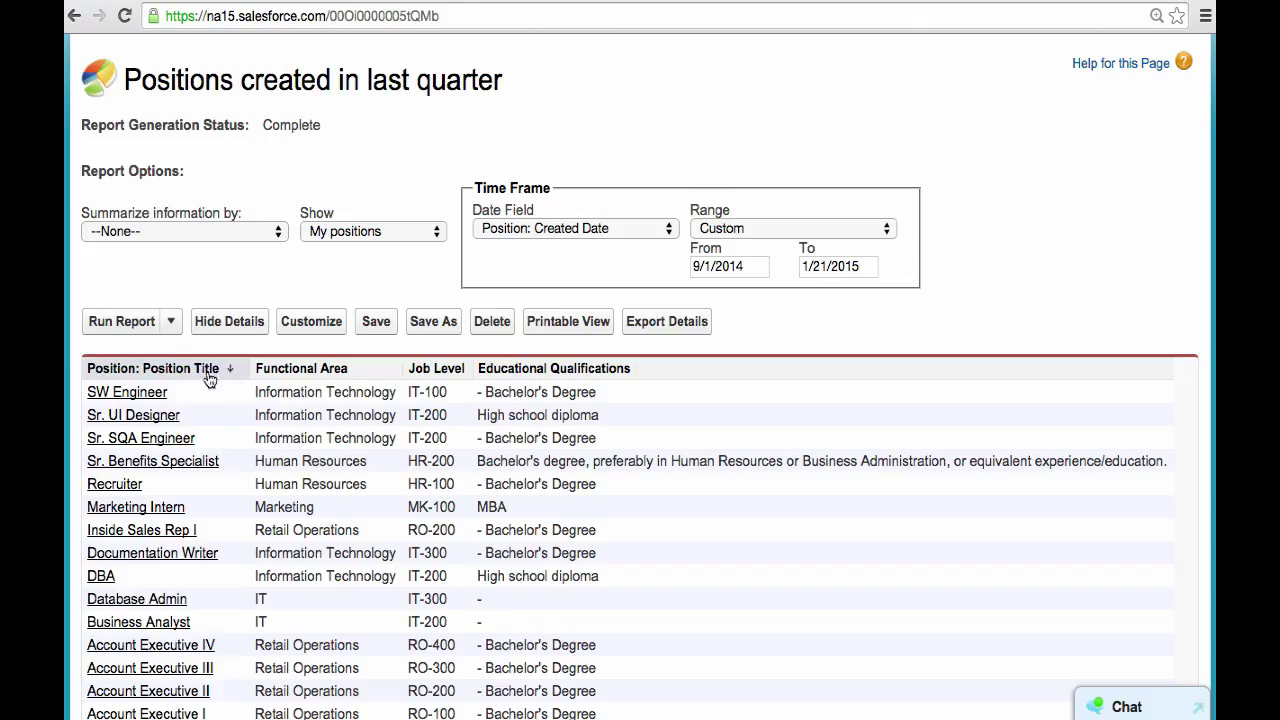
left_click(170, 323)
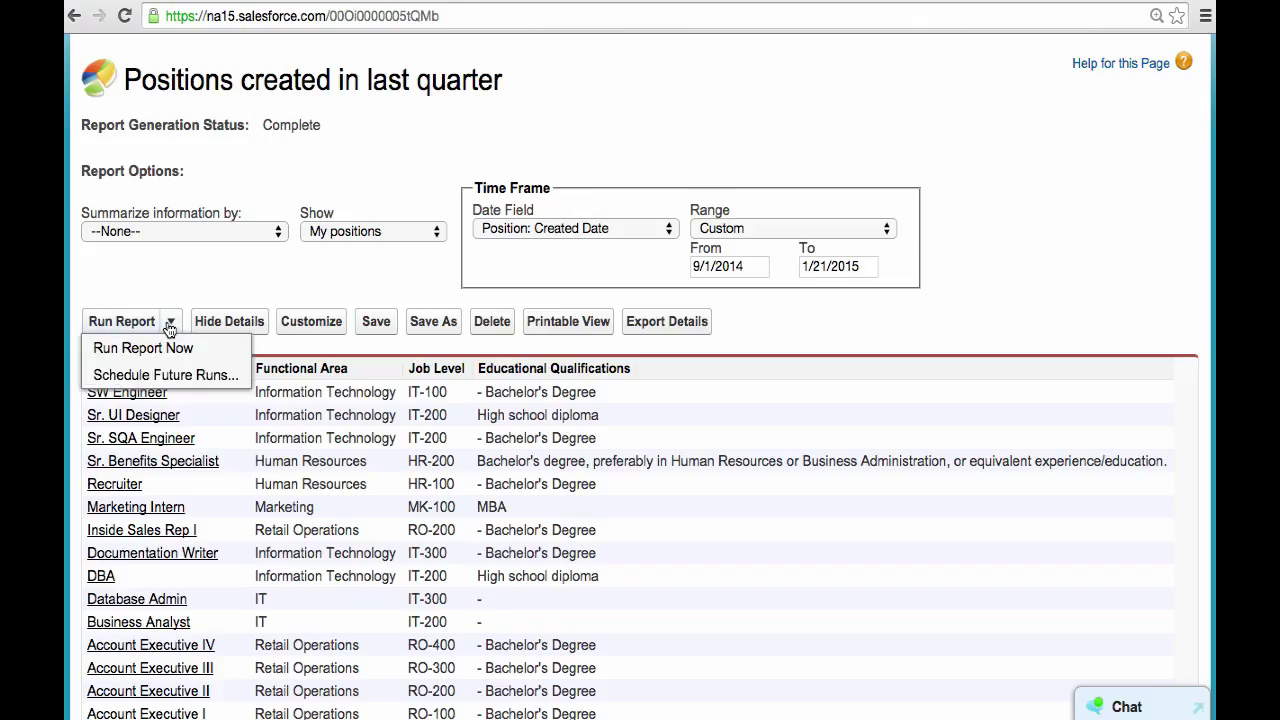
left_click(171, 374)
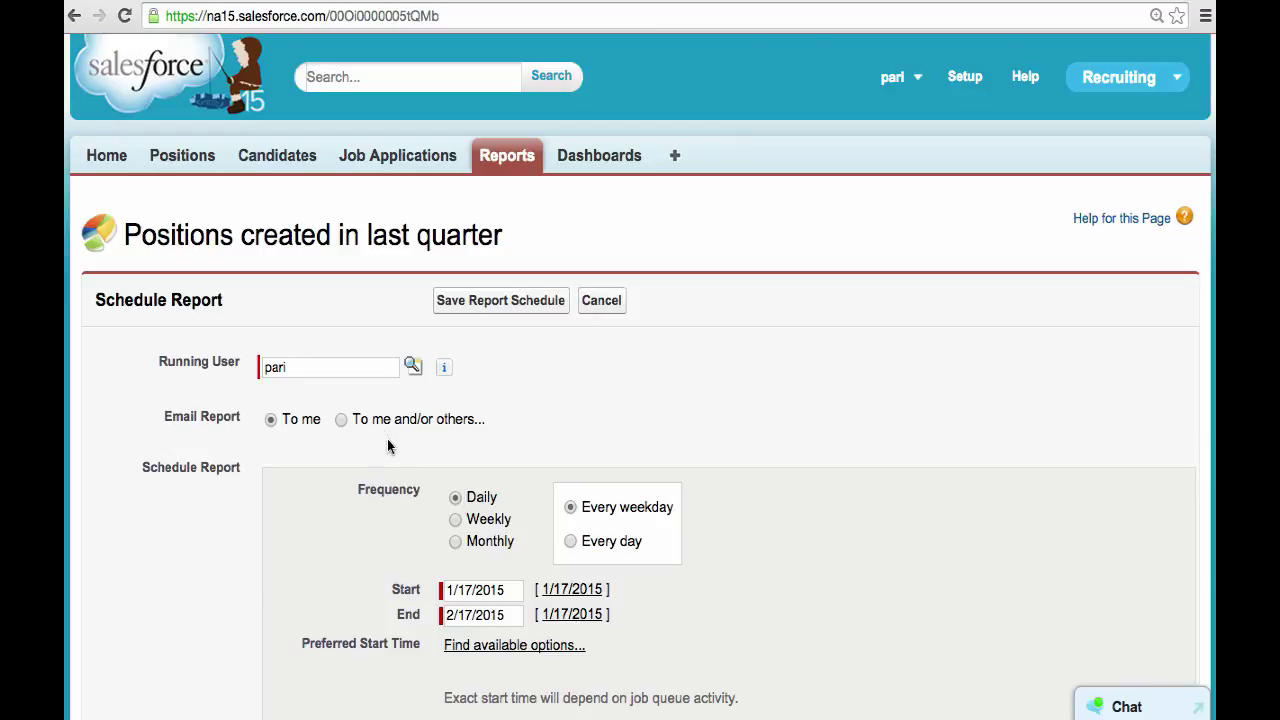
scroll(389, 447, "down", 3)
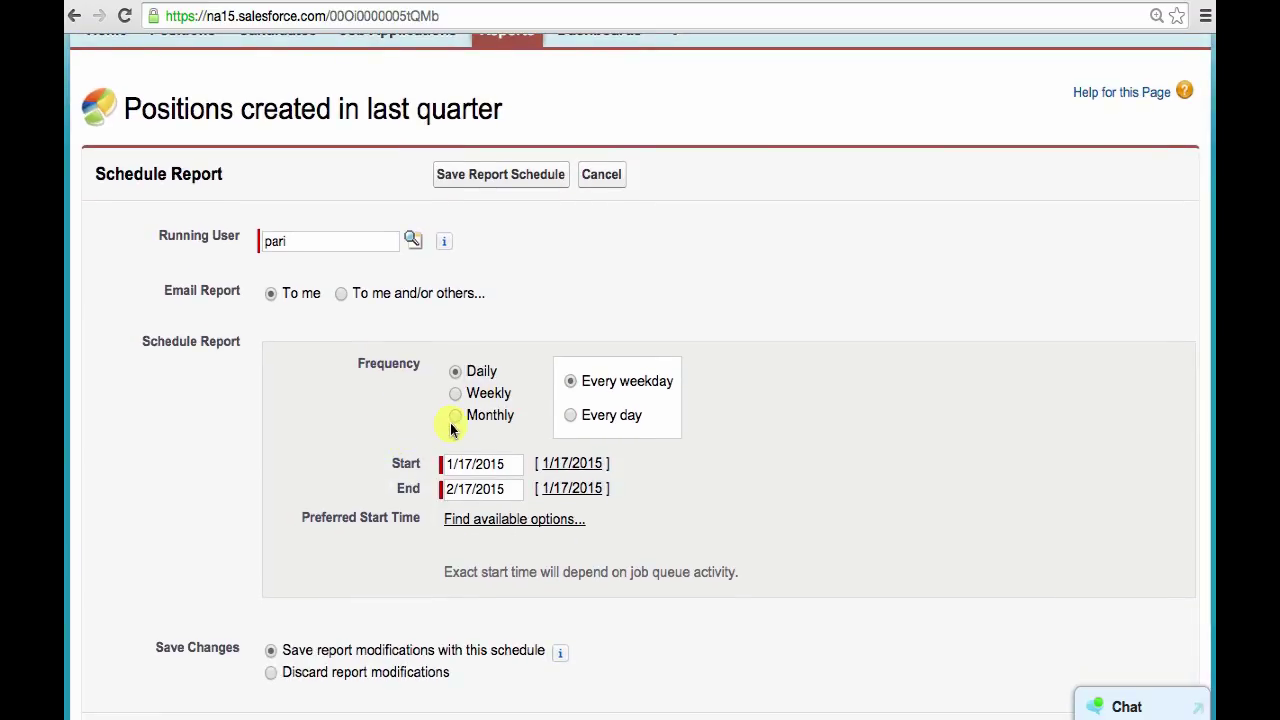
scroll(451, 429, "down", 3)
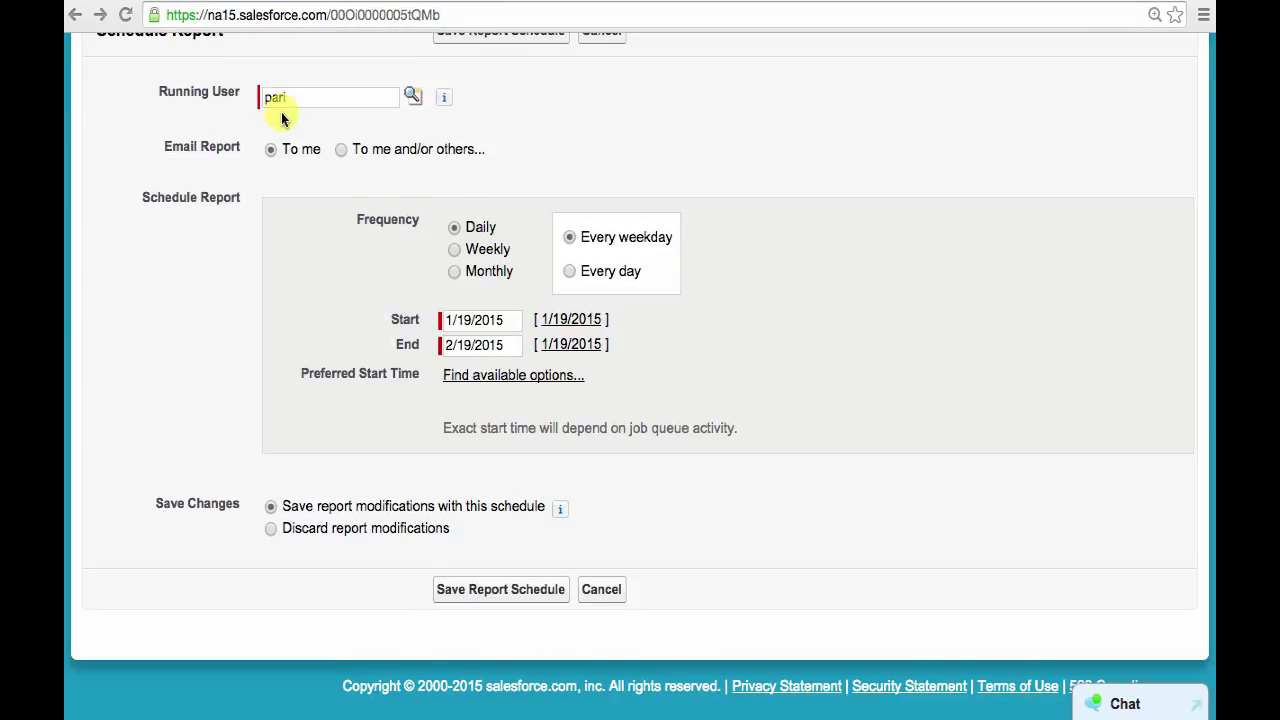
scroll(281, 112, "up", 1)
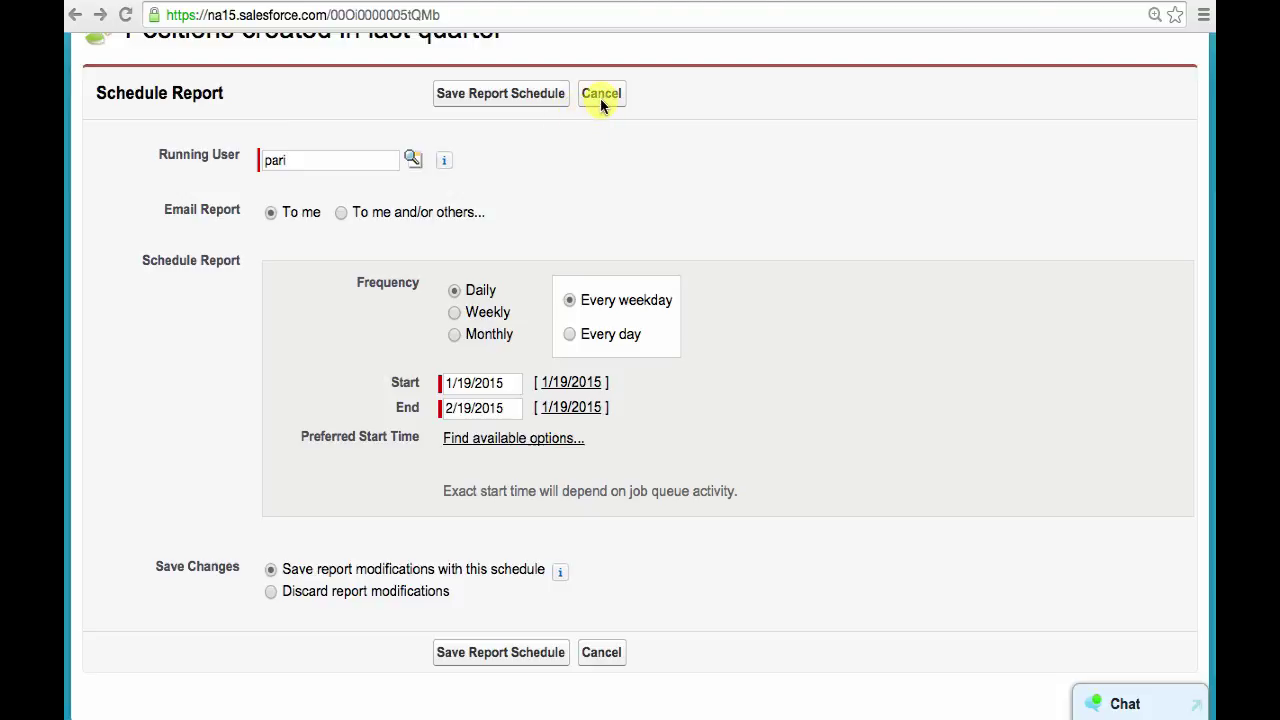
left_click(602, 104)
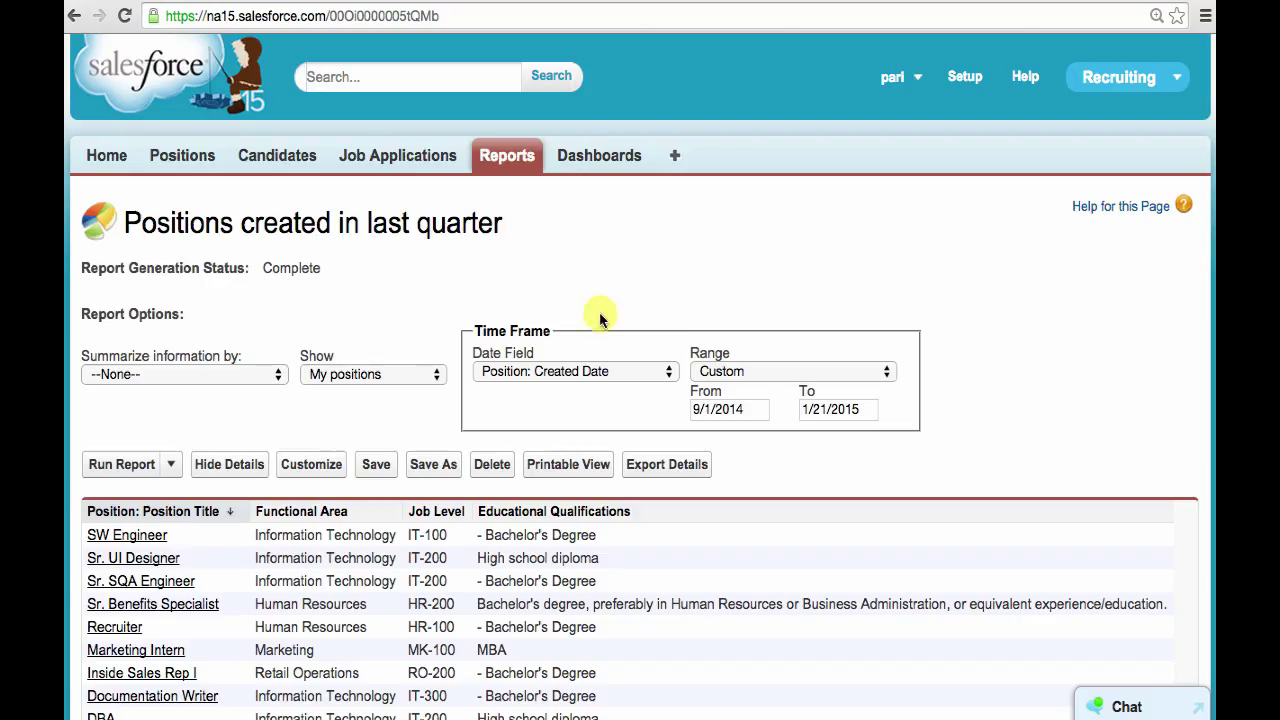
Step: View the available export file formats for the report details
left_click(656, 477)
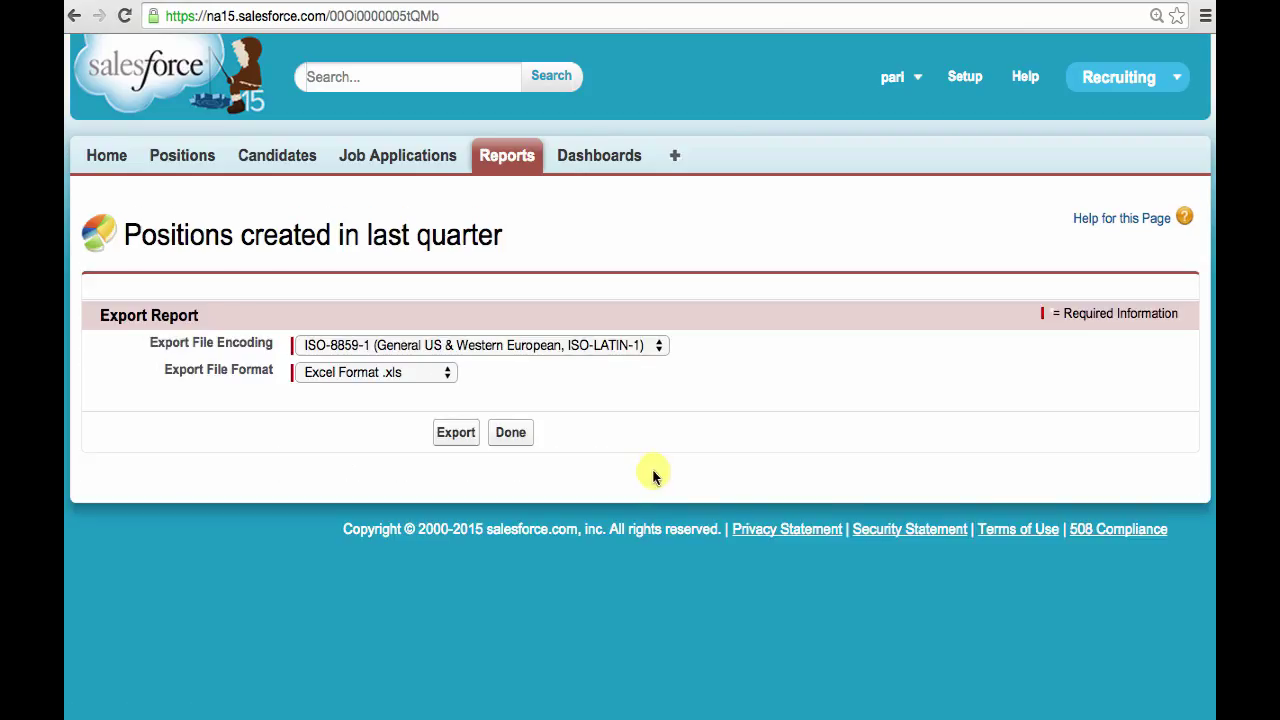
left_click(446, 372)
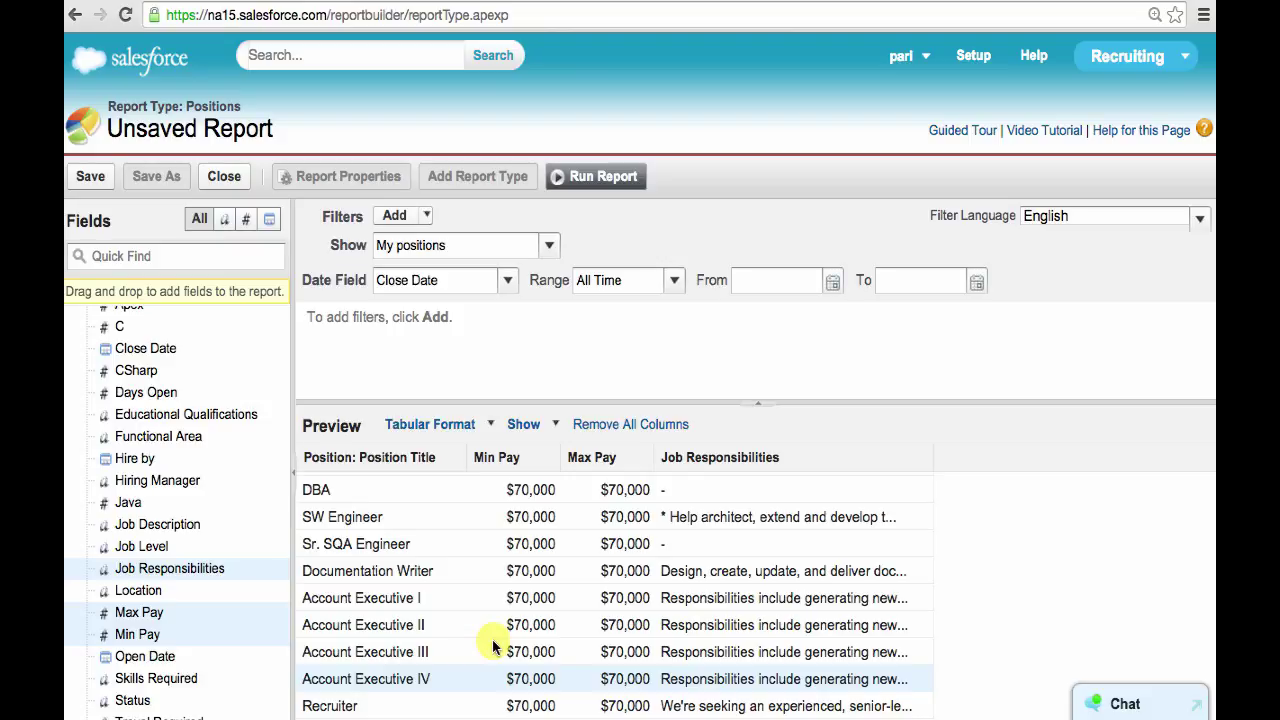
Step: Switch the Positions report to Summary format grouped by Functional Area
left_click(471, 437)
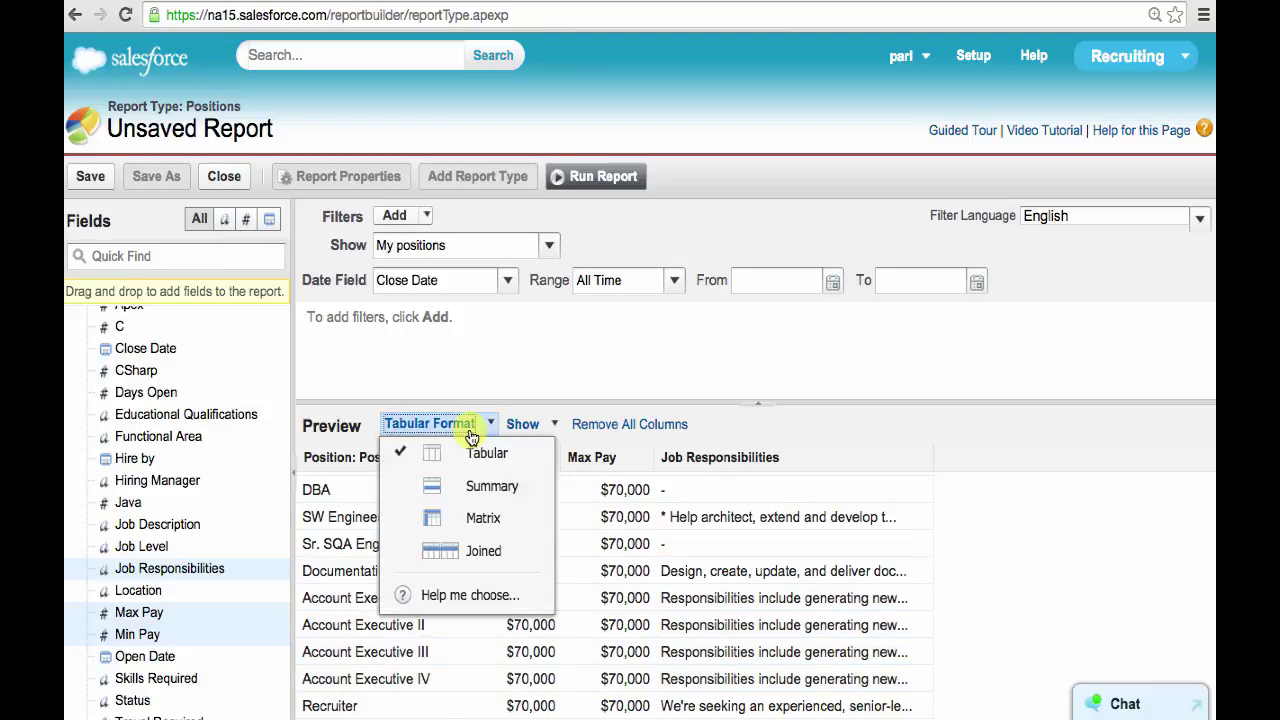
left_click(470, 487)
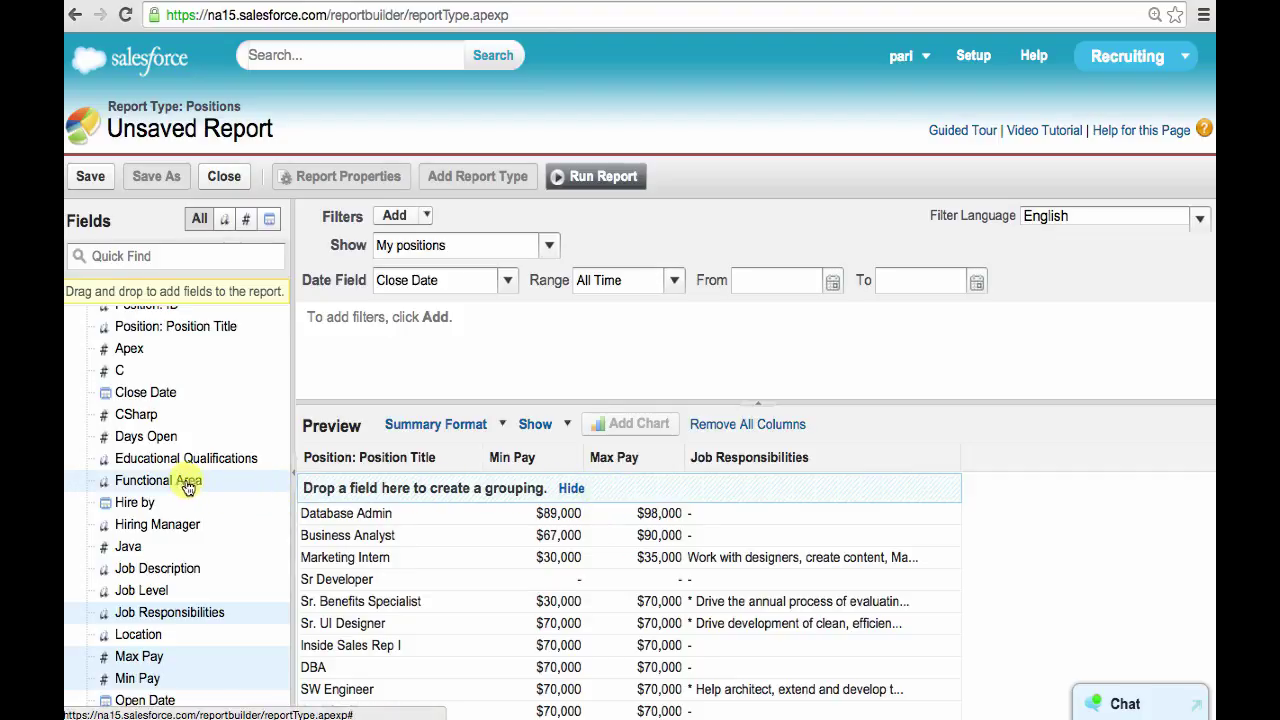
left_click_drag(188, 487, 589, 495)
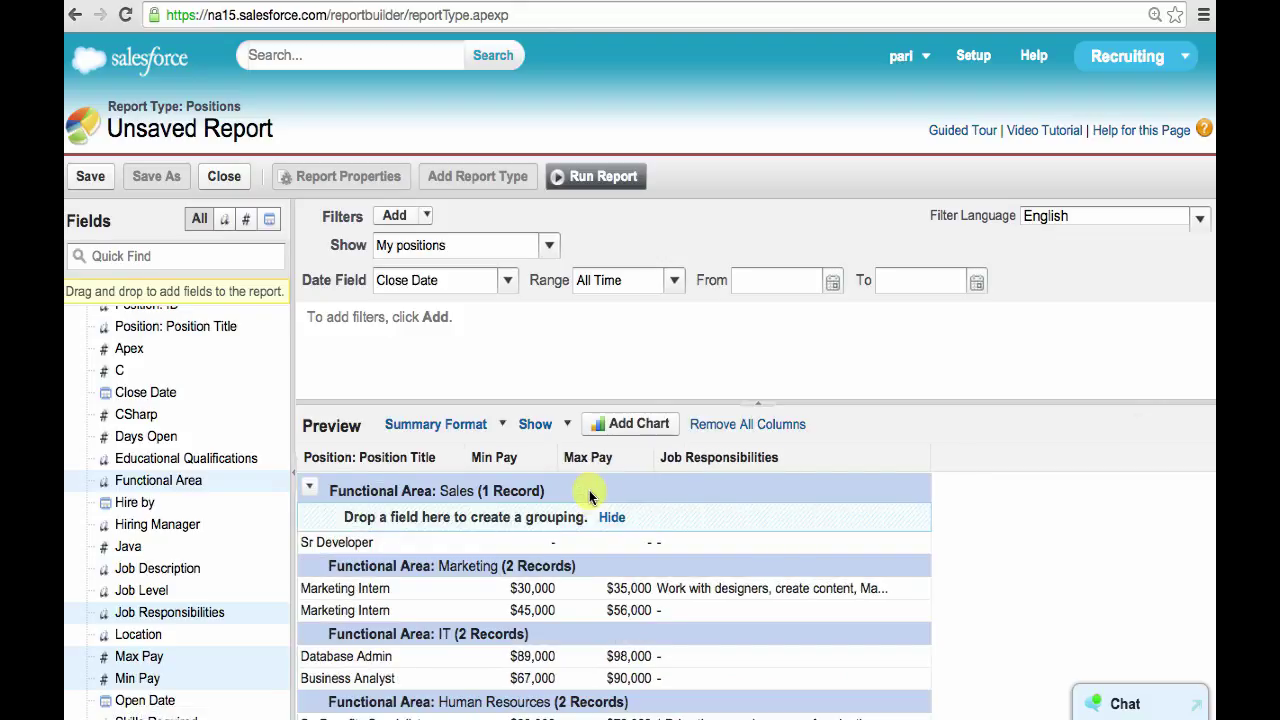
scroll(600, 518, "down", 3)
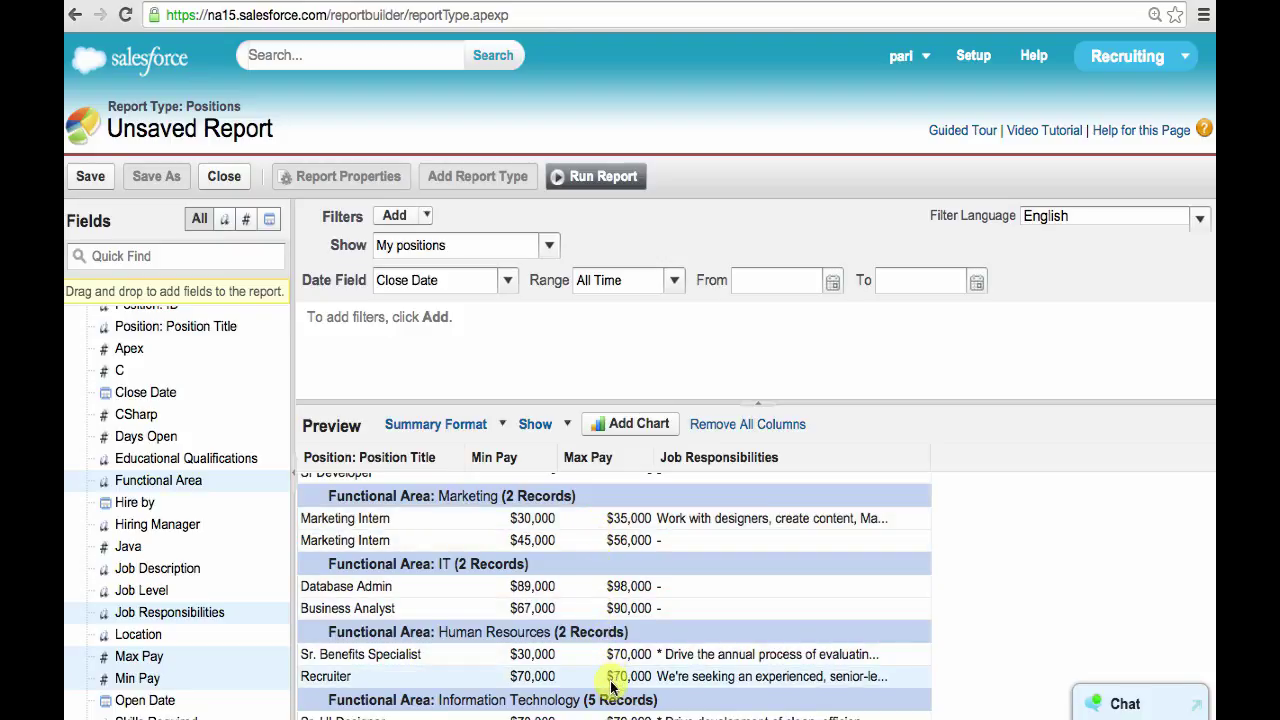
scroll(612, 686, "down", 5)
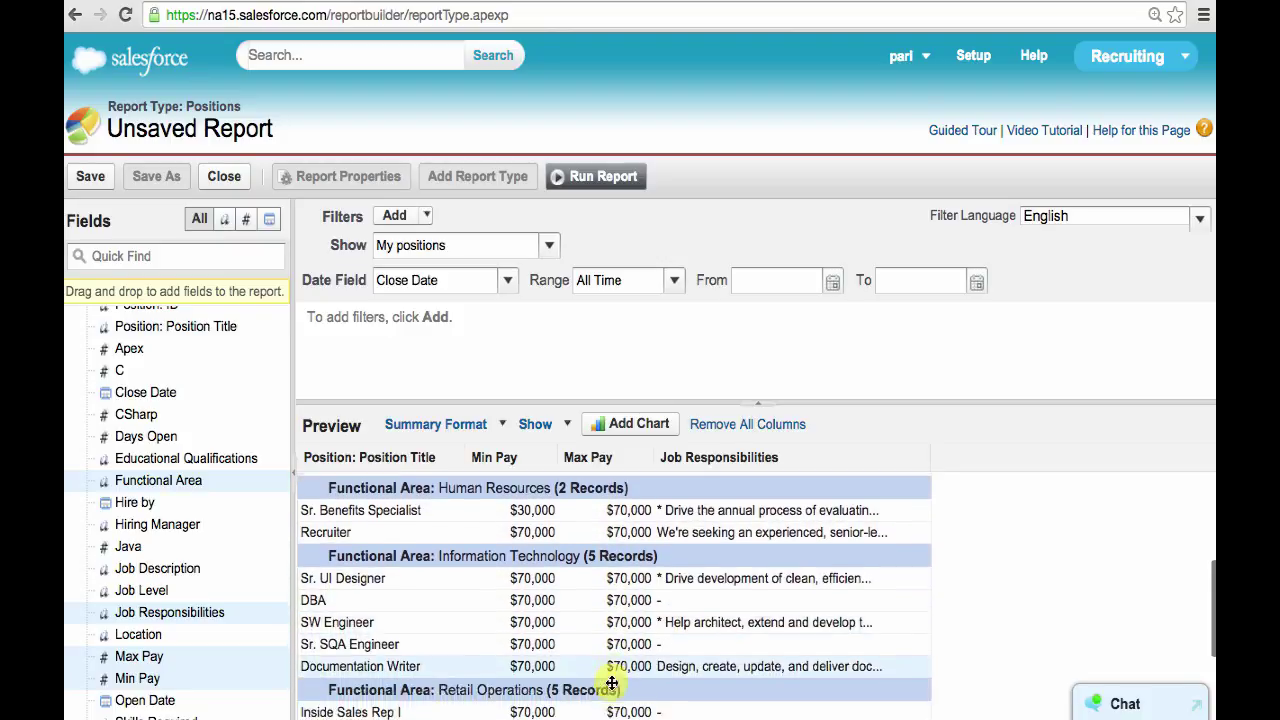
scroll(612, 686, "down", 3)
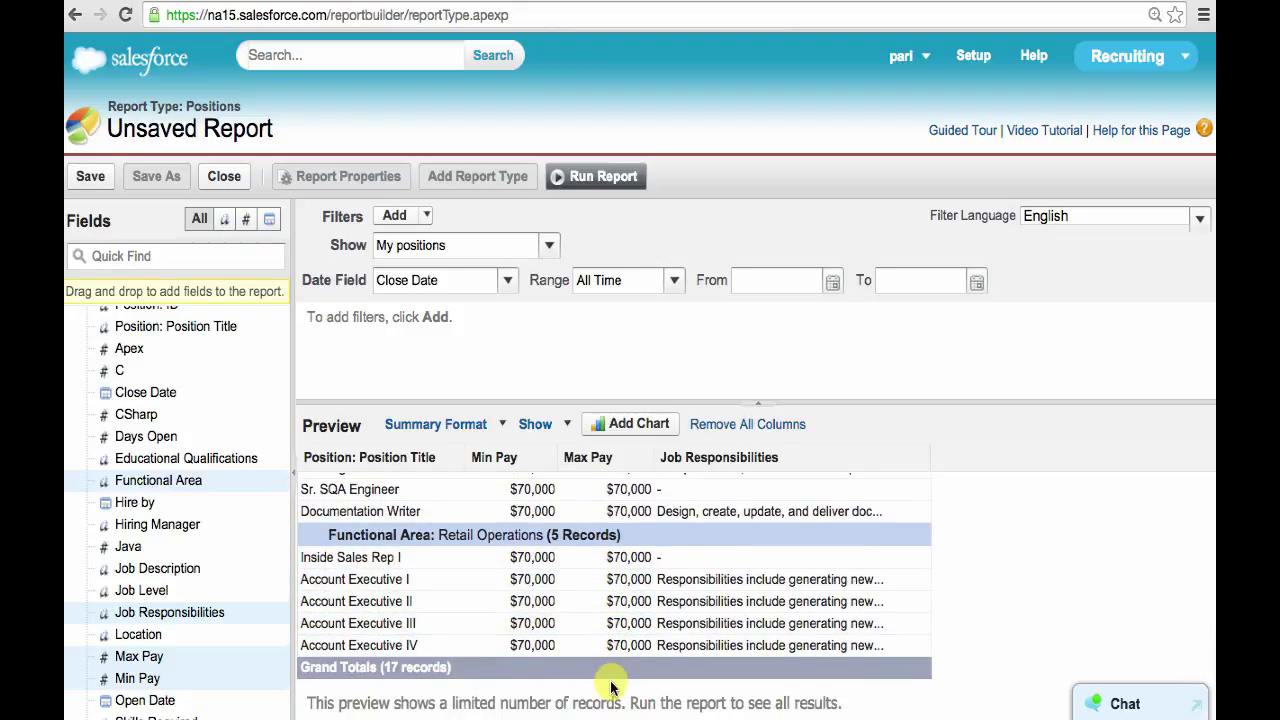
scroll(612, 686, "up", 10)
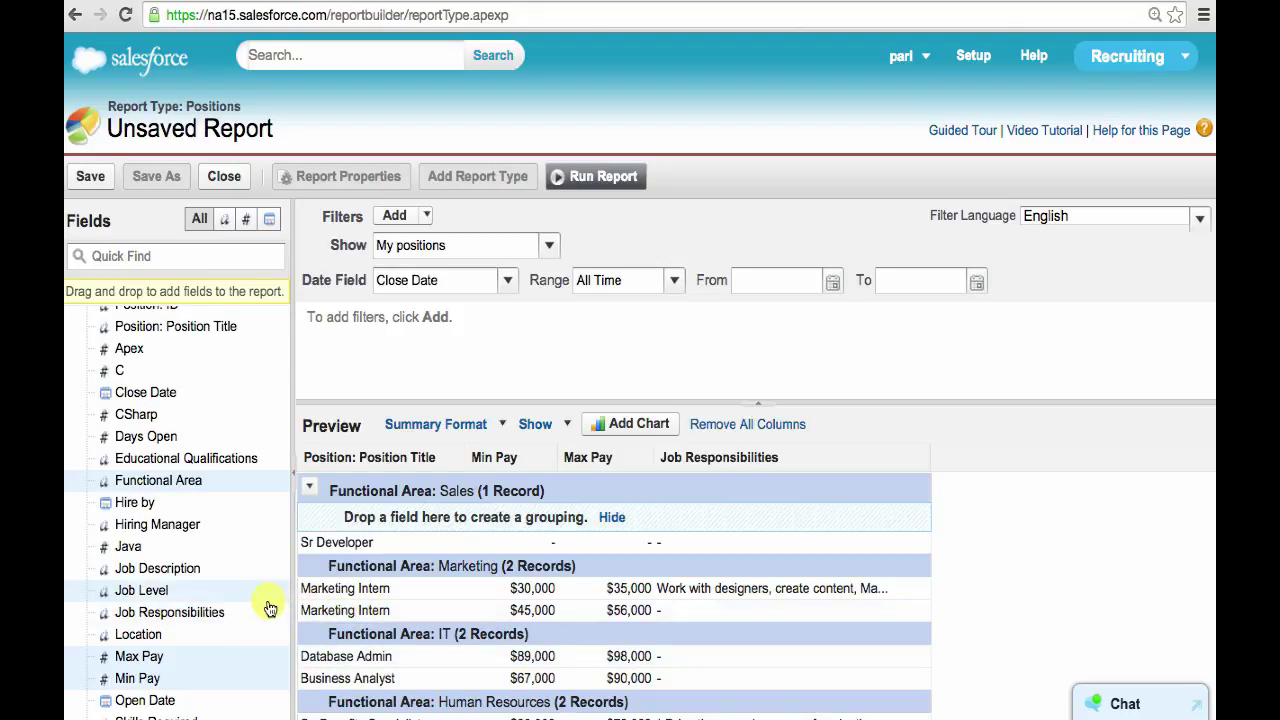
Step: Nest a Job Level grouping under Functional Area and review the grouped rows
left_click_drag(160, 591, 353, 515)
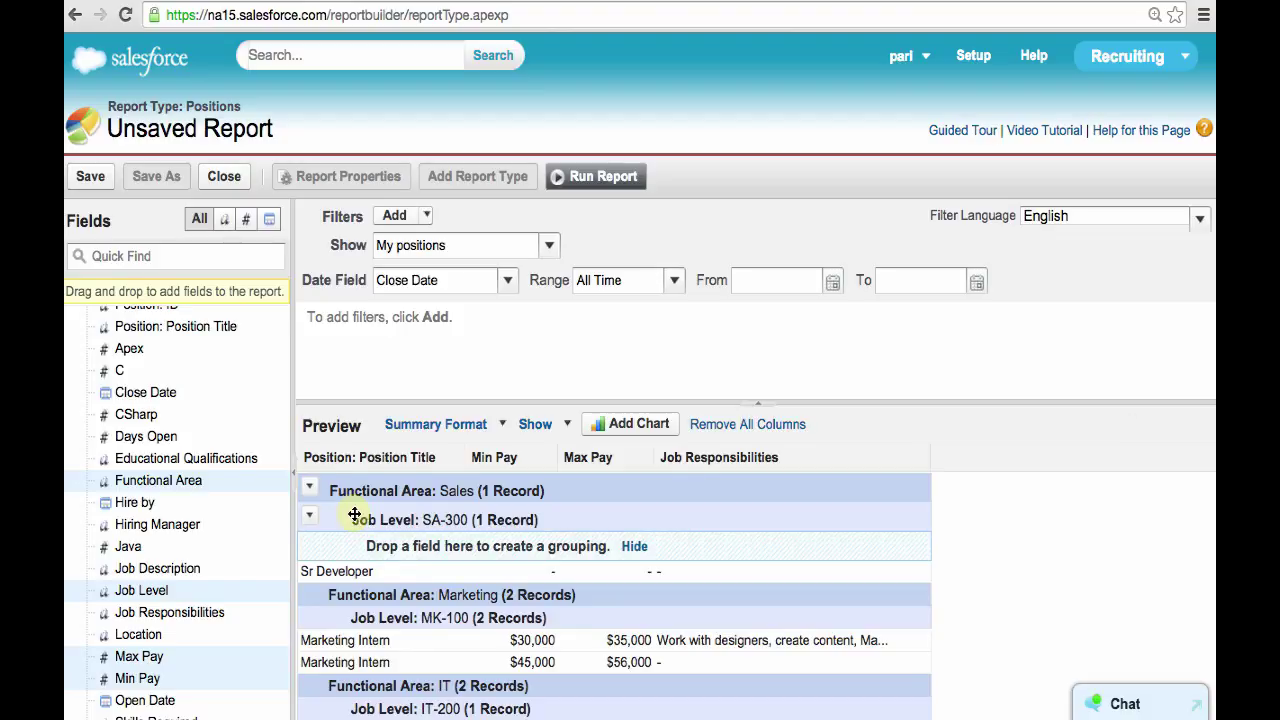
scroll(508, 575, "down", 1)
scroll(508, 573, "down", 5)
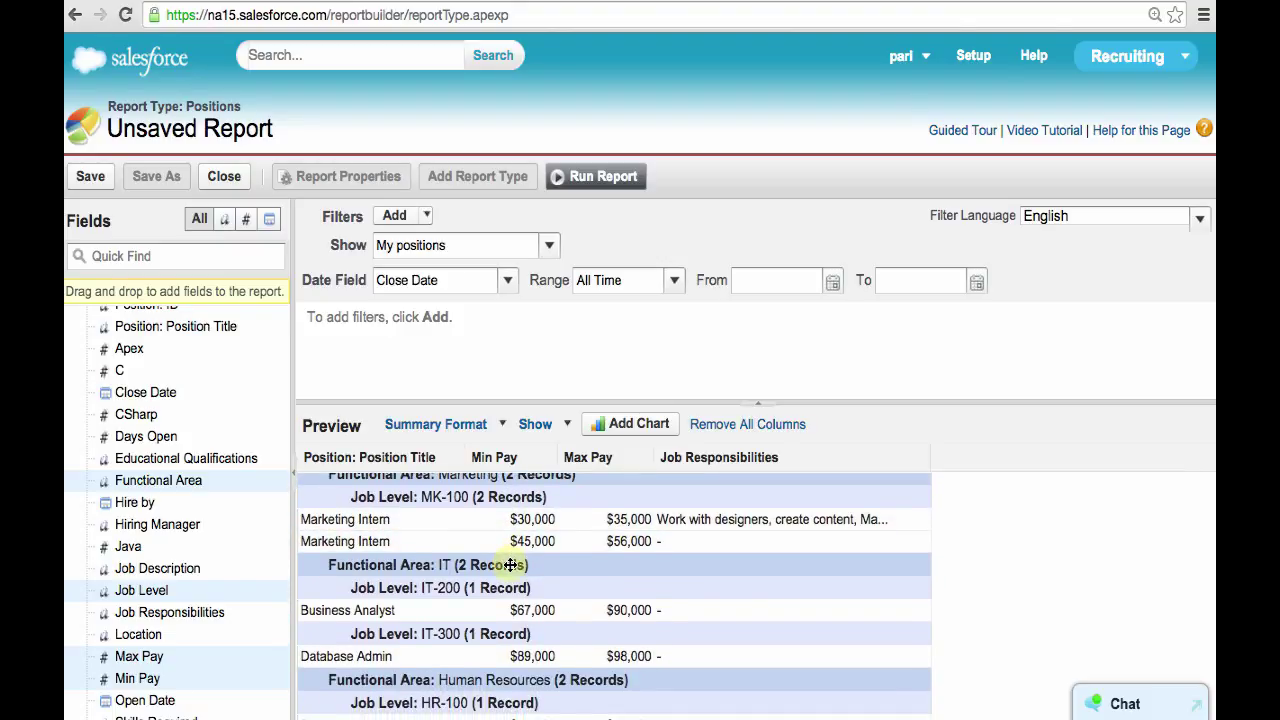
scroll(510, 565, "down", 5)
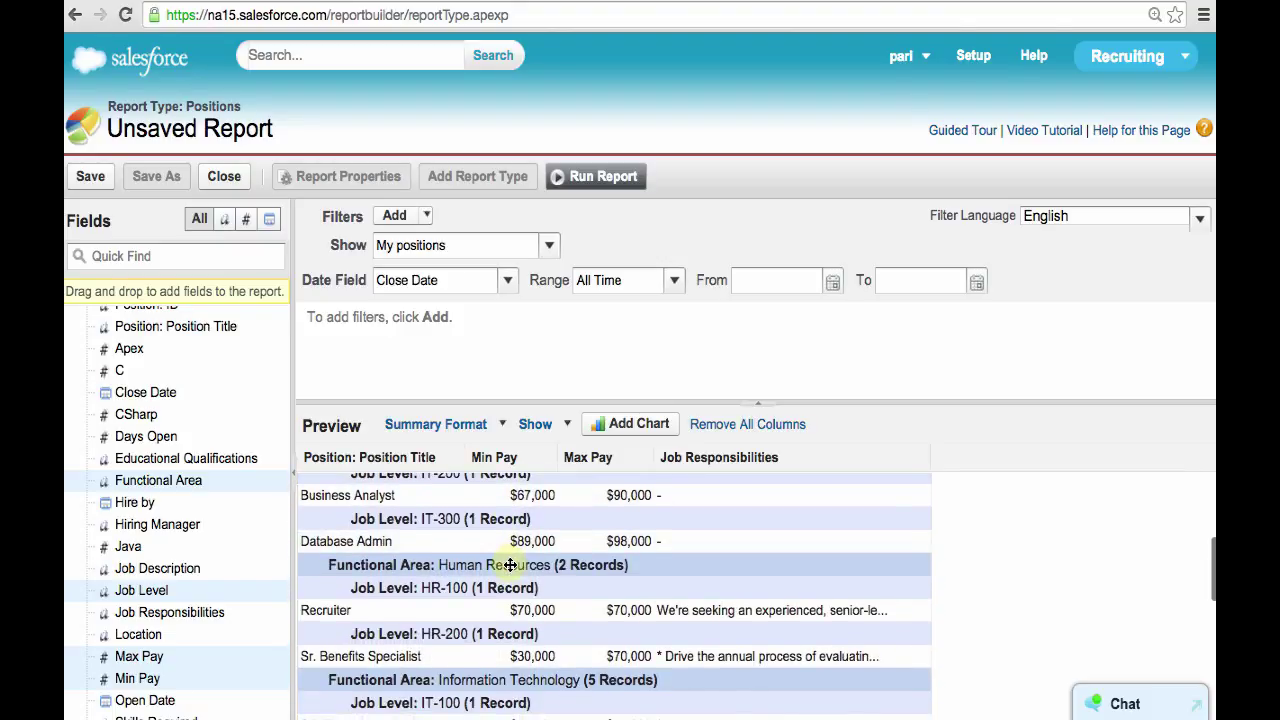
scroll(510, 565, "down", 3)
scroll(510, 568, "up", 3)
scroll(508, 568, "up", 10)
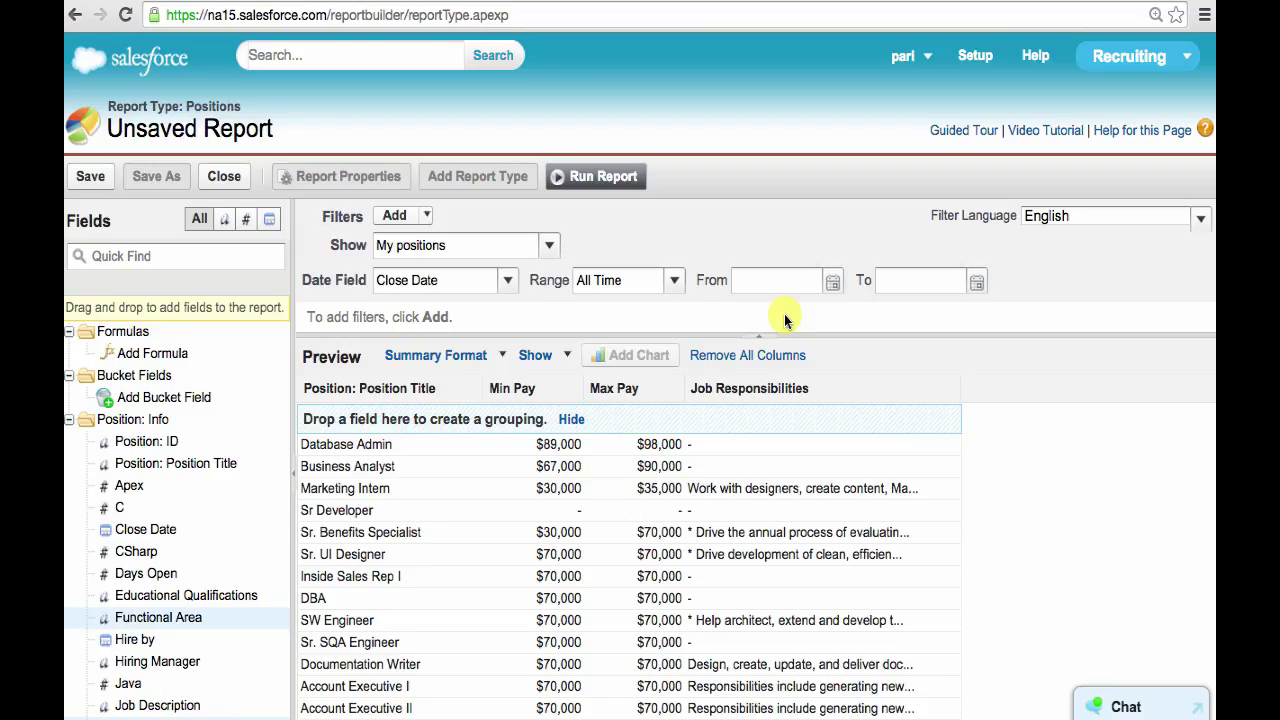
Step: Create a Pay Level bucket on Min Pay with Low Level up to 40,000
left_click(574, 389)
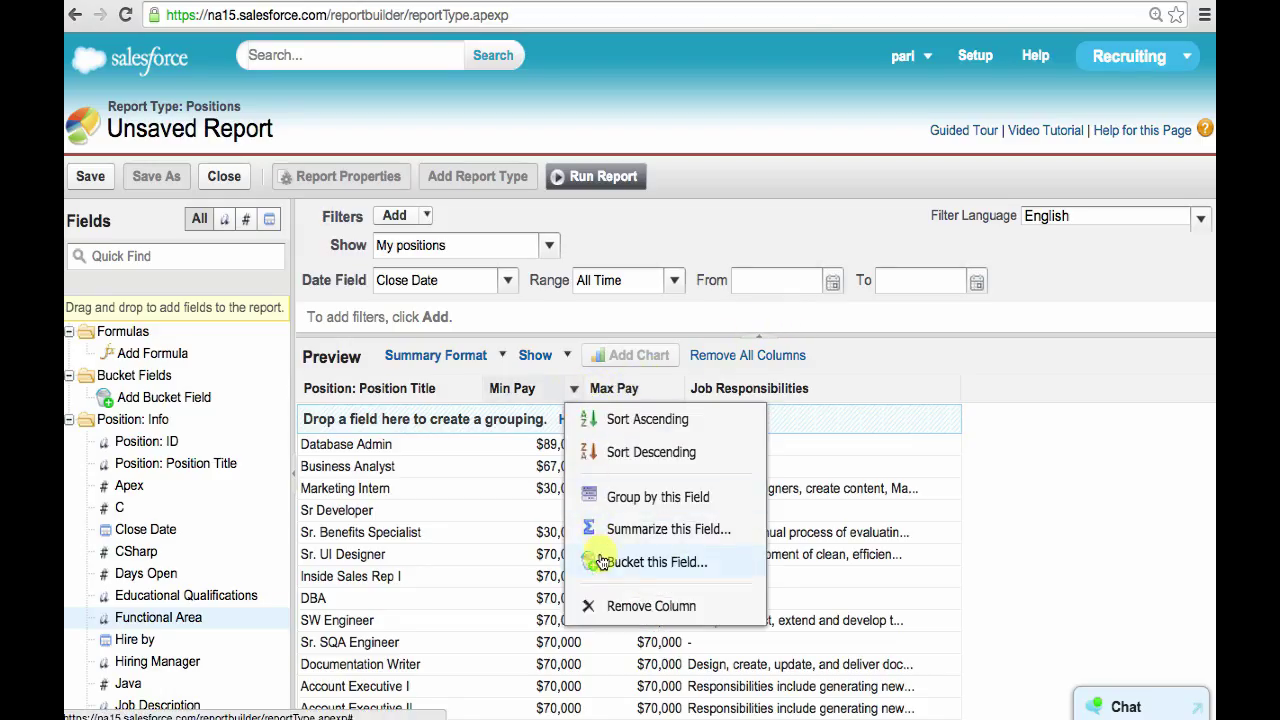
left_click(603, 563)
type("Pa")
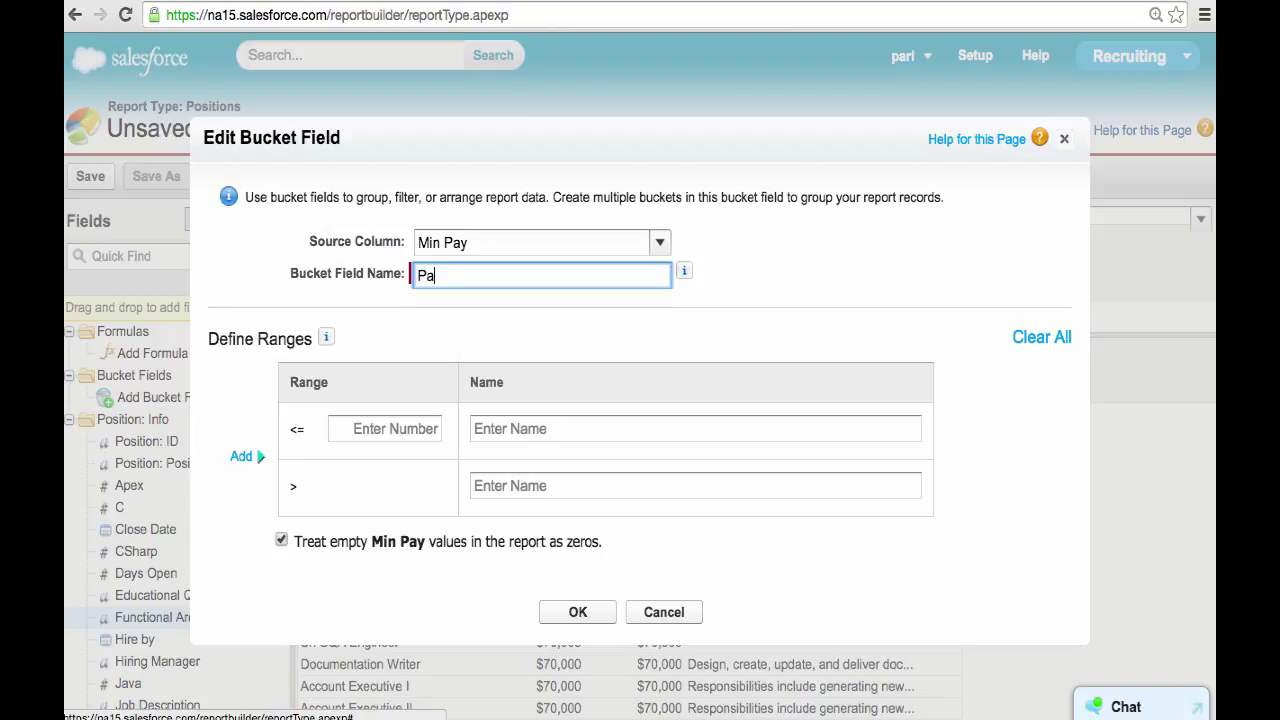
type("y Level")
left_click(384, 428)
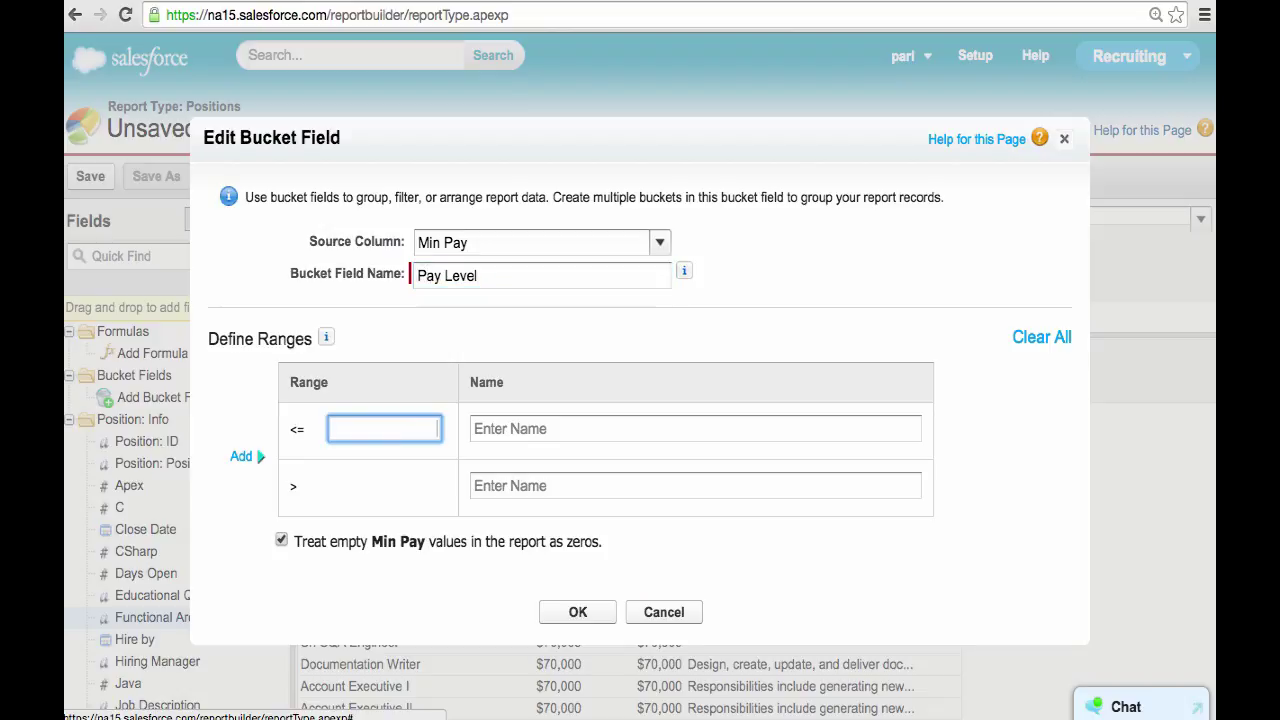
type("40,000")
left_click(695, 428)
type("Low Level")
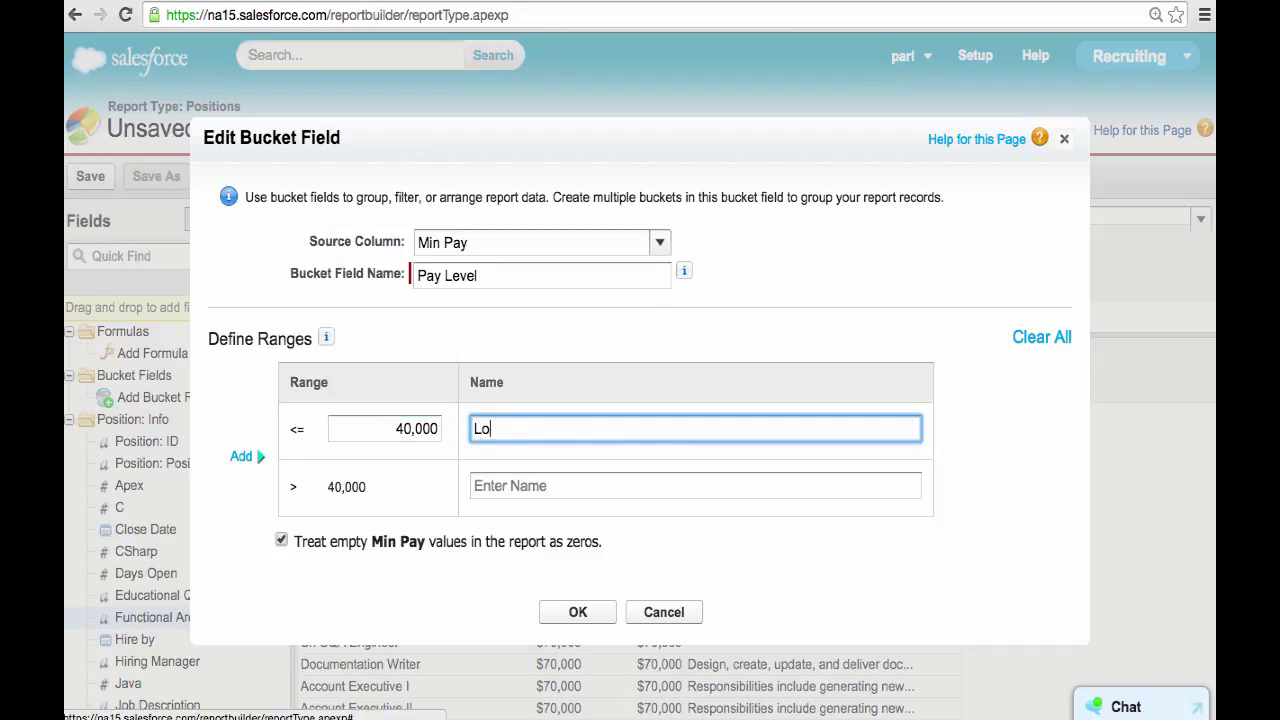
key("Tab")
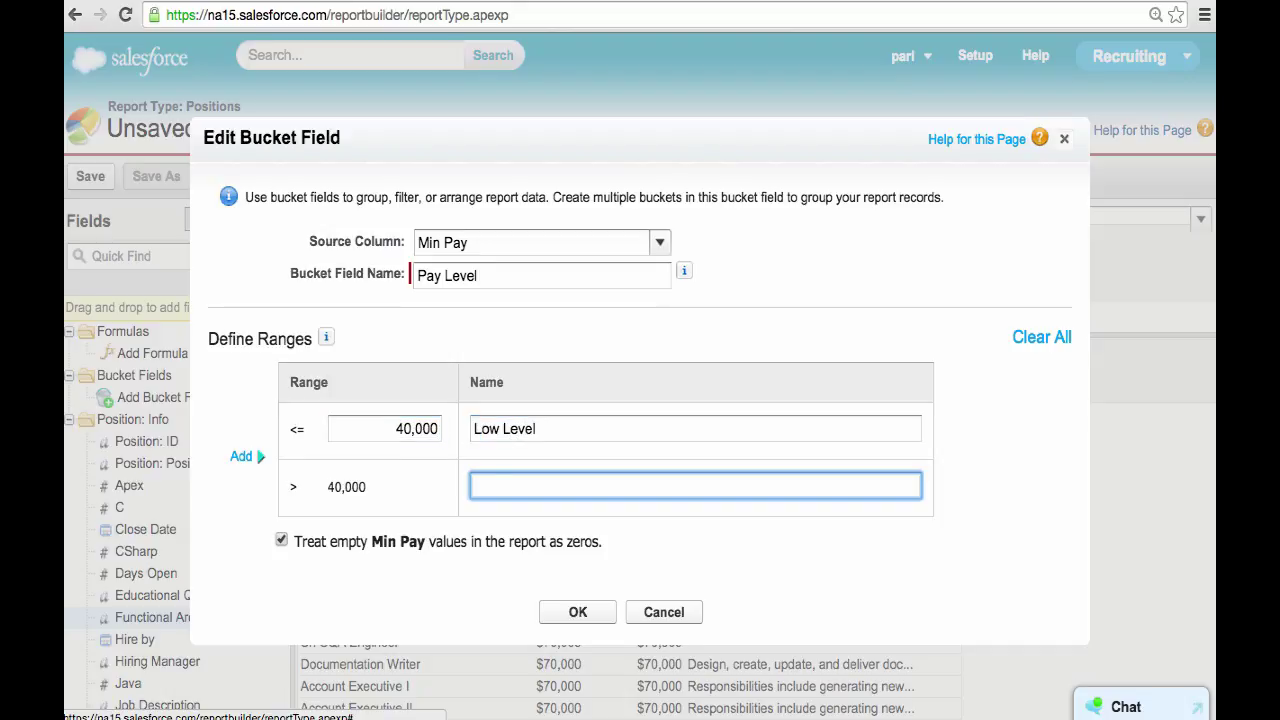
Step: Add Mid Level up to 70,000 and High Level above, then confirm the bucket
left_click(241, 456)
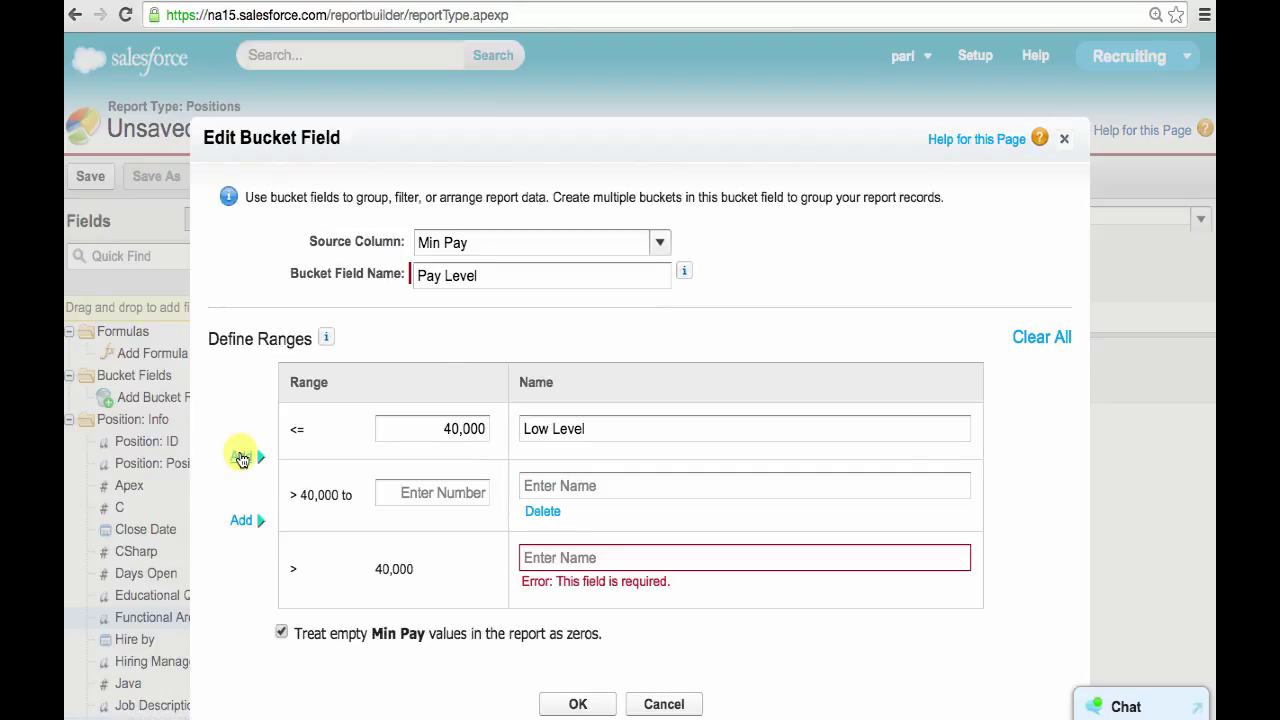
type("70000")
key("Tab")
type("M")
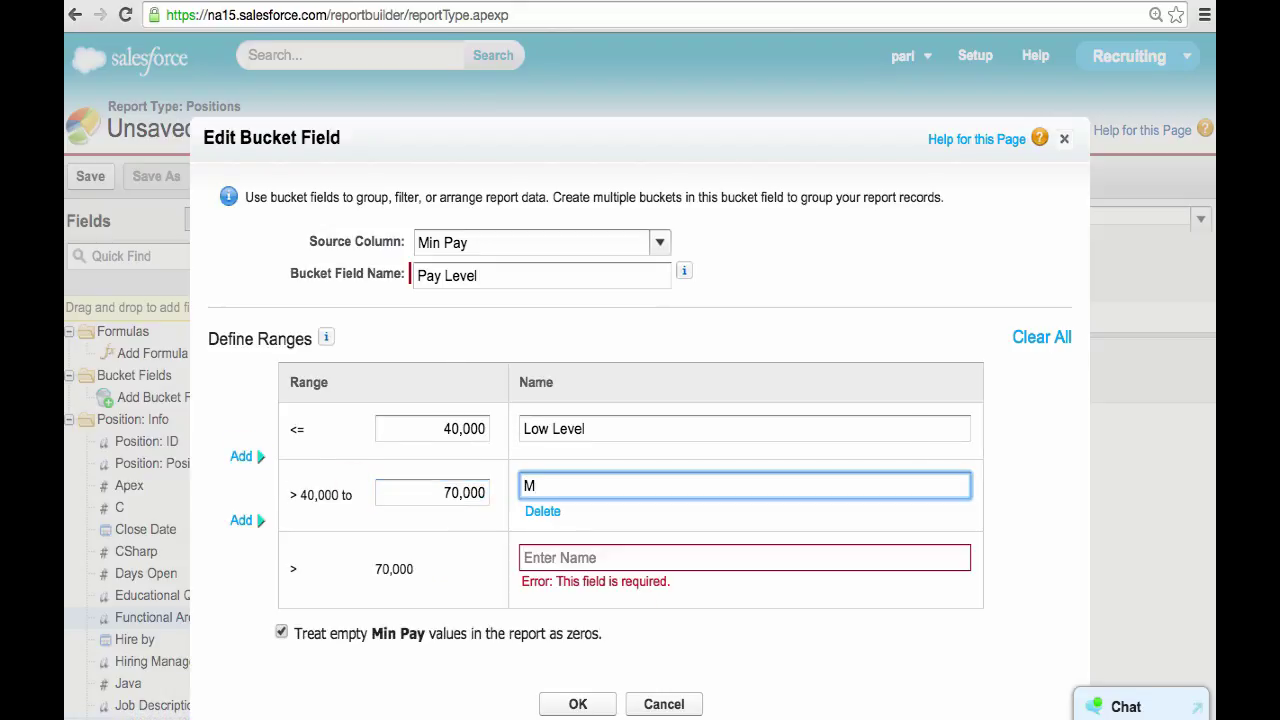
type("id Level")
key("Tab")
type("Hig")
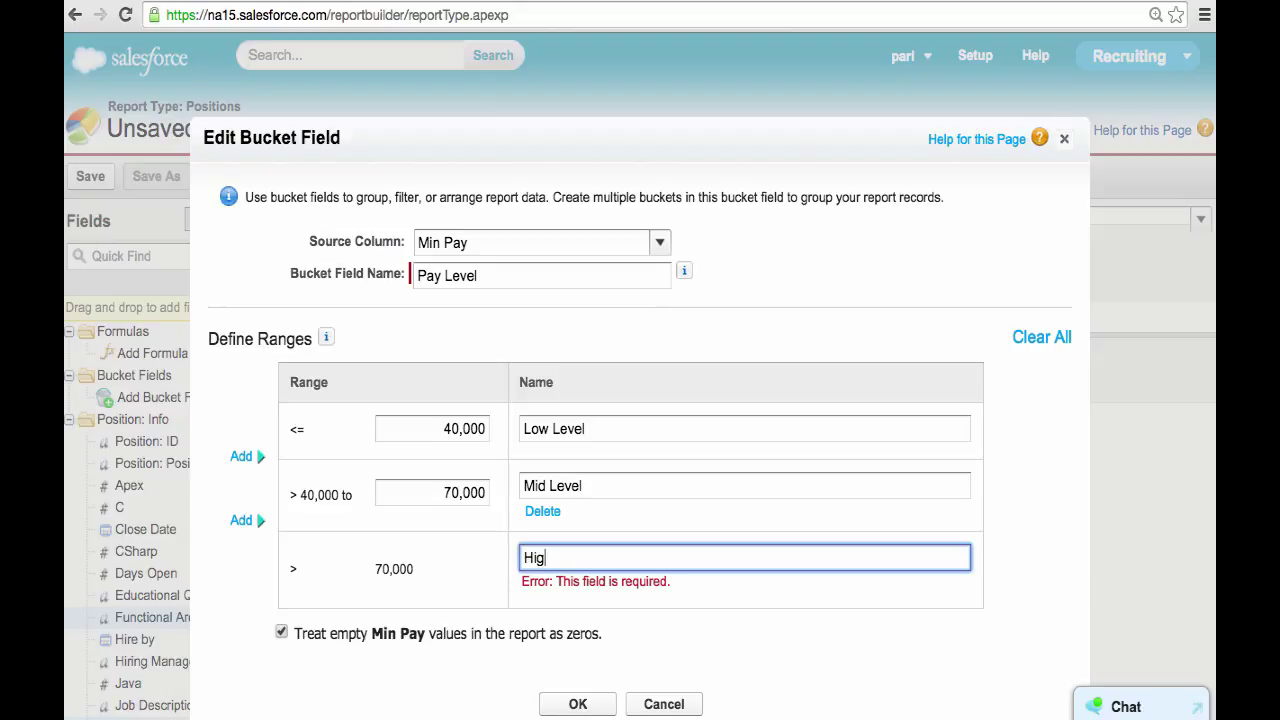
type("h Level")
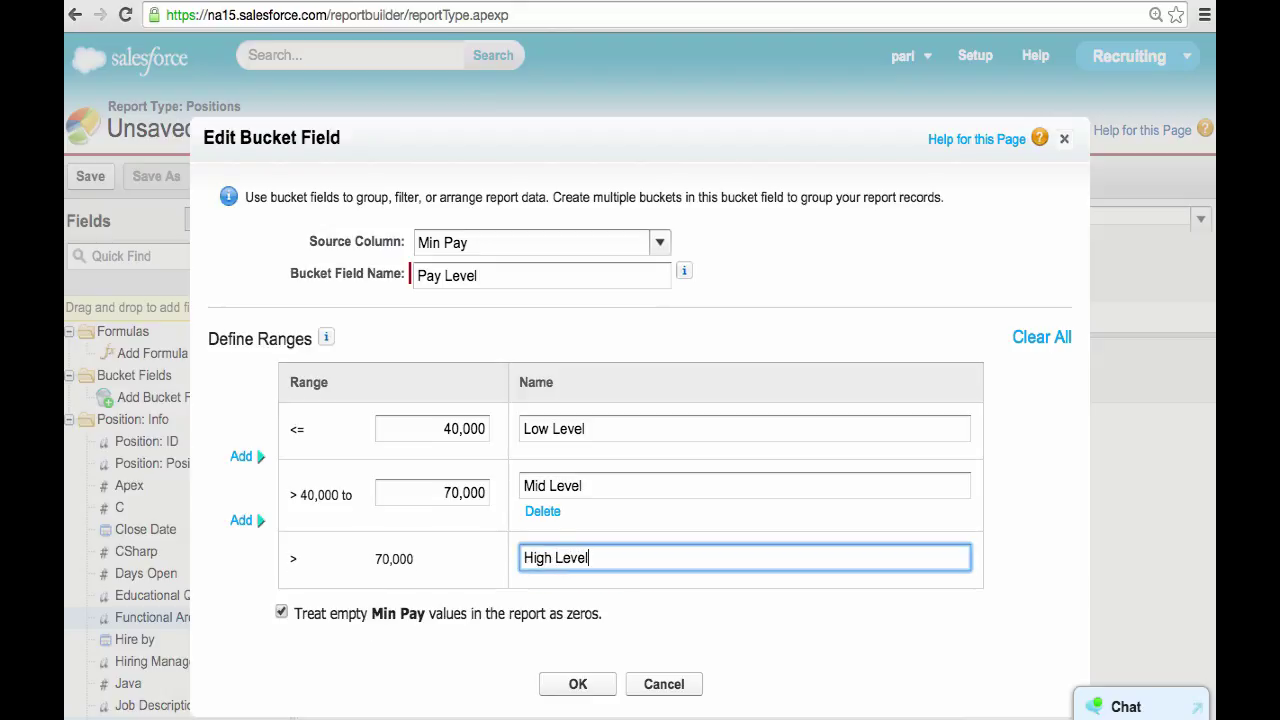
left_click(582, 688)
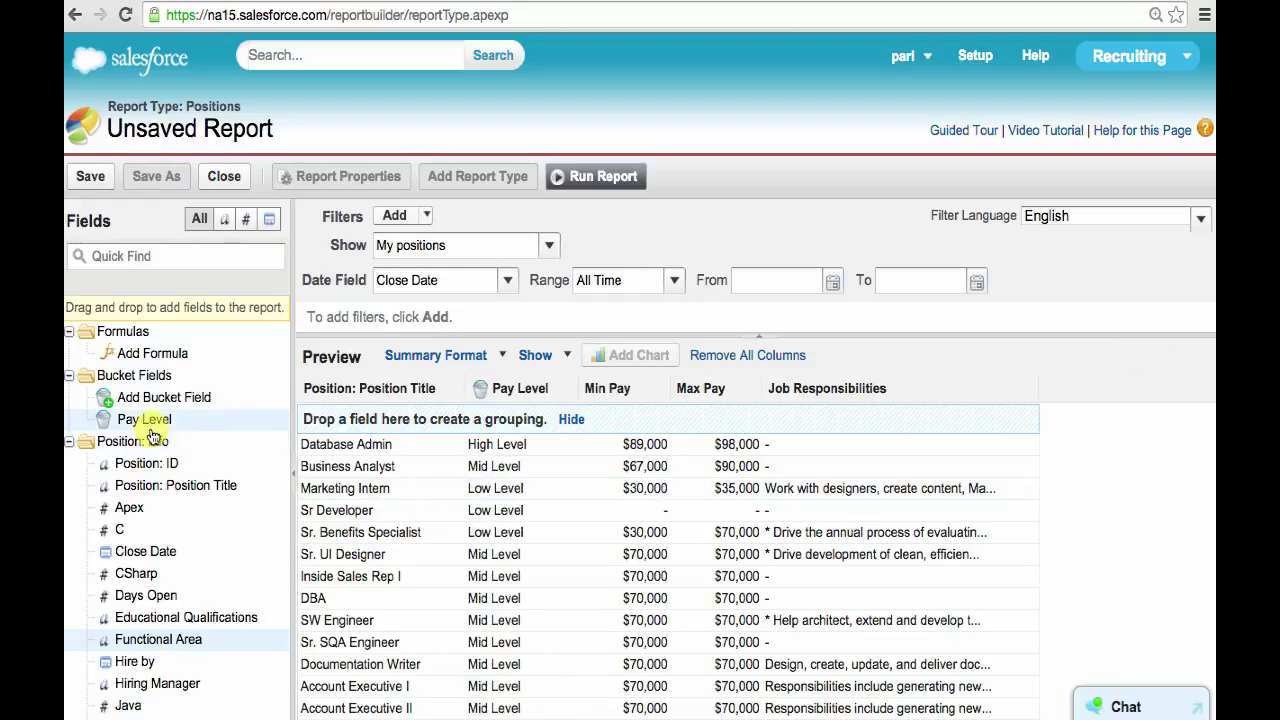
Step: Group the rows by Pay Level and open the Min Pay summary options
left_click_drag(150, 428, 361, 419)
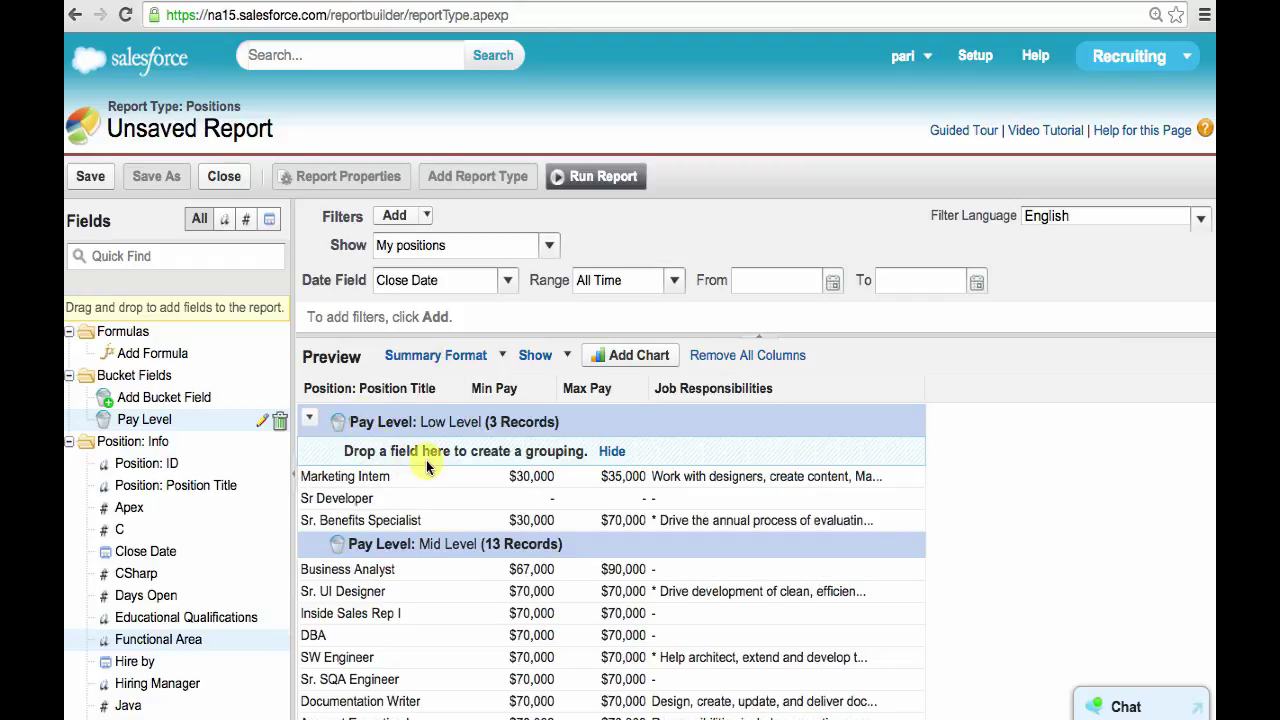
scroll(425, 520, "down", 5)
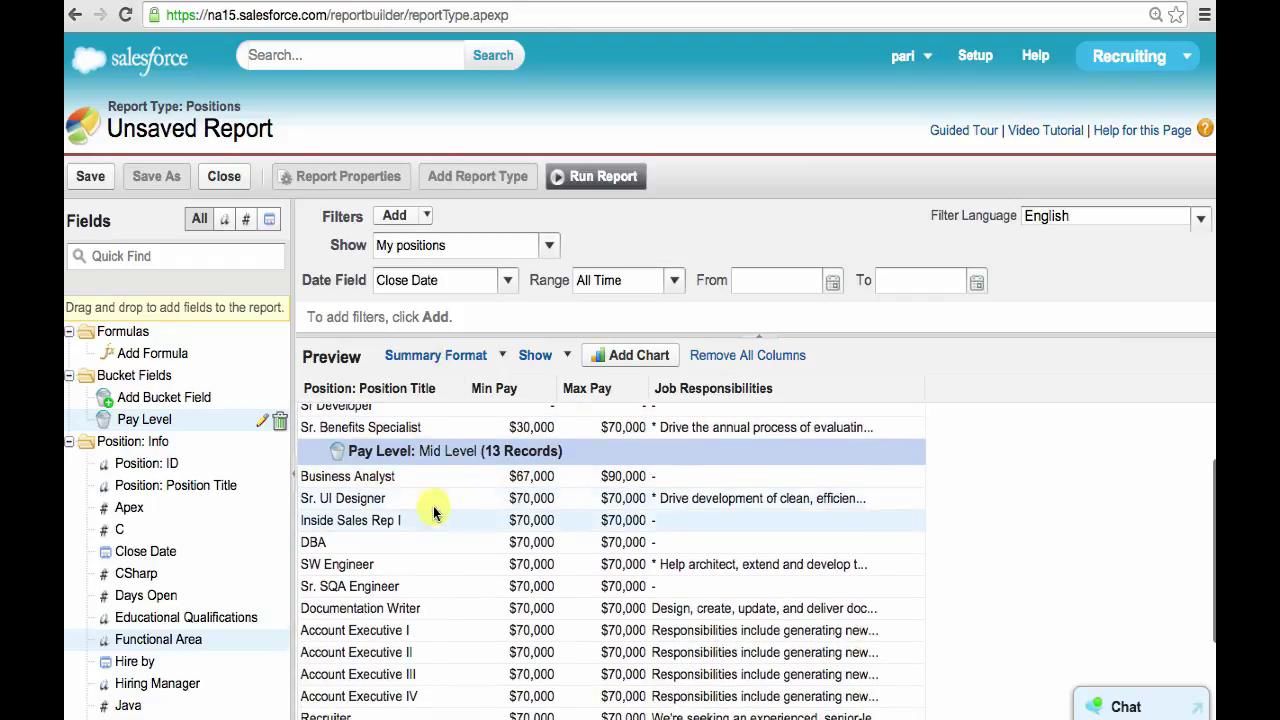
scroll(432, 505, "down", 1)
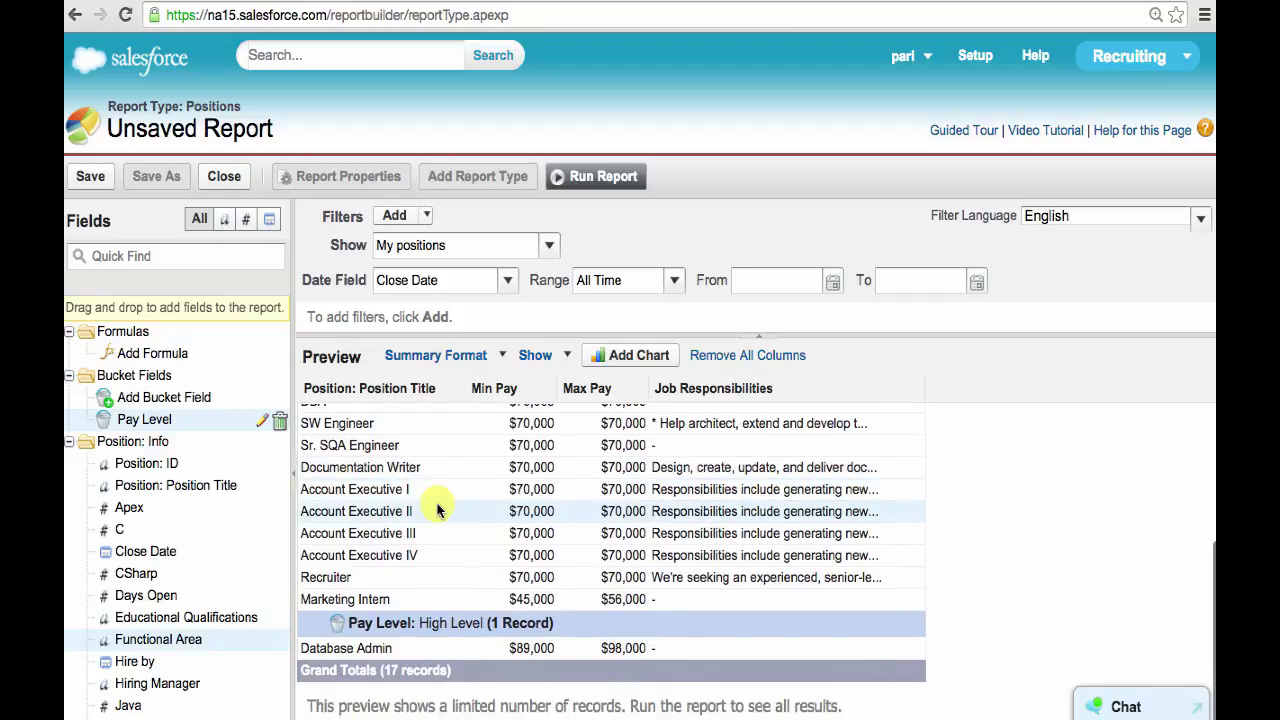
scroll(445, 670, "up", 4)
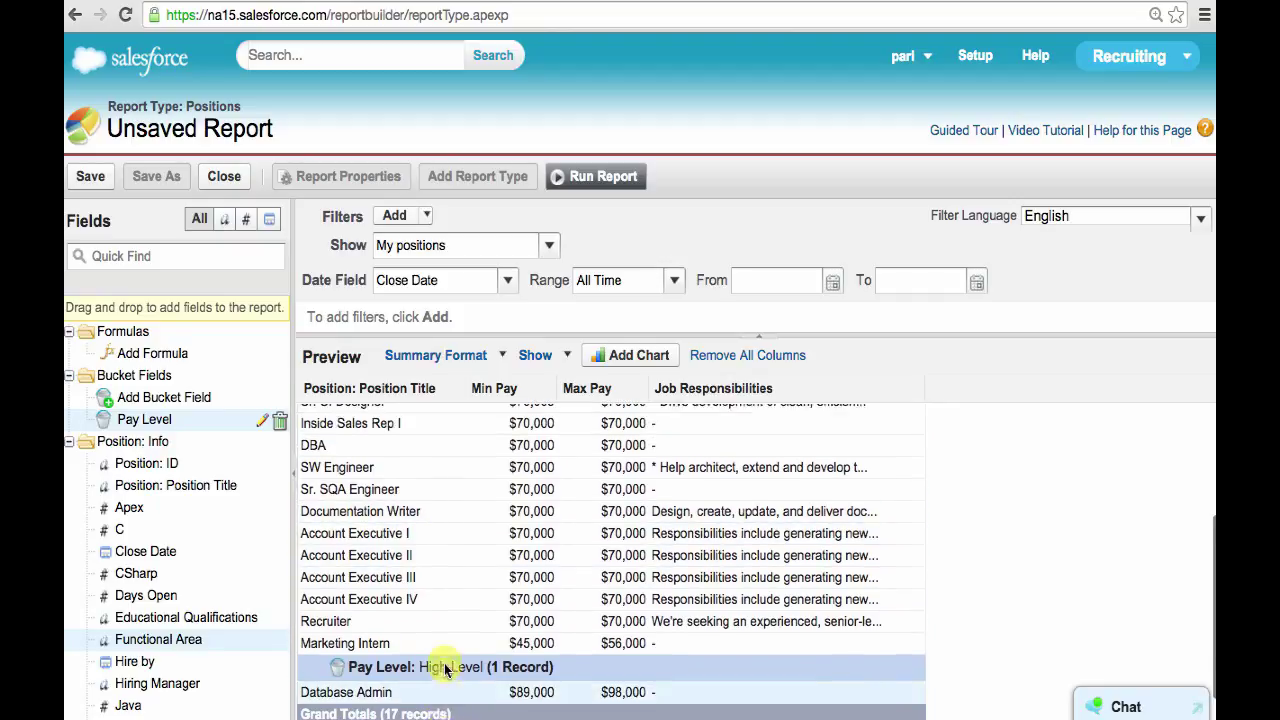
scroll(445, 670, "up", 2)
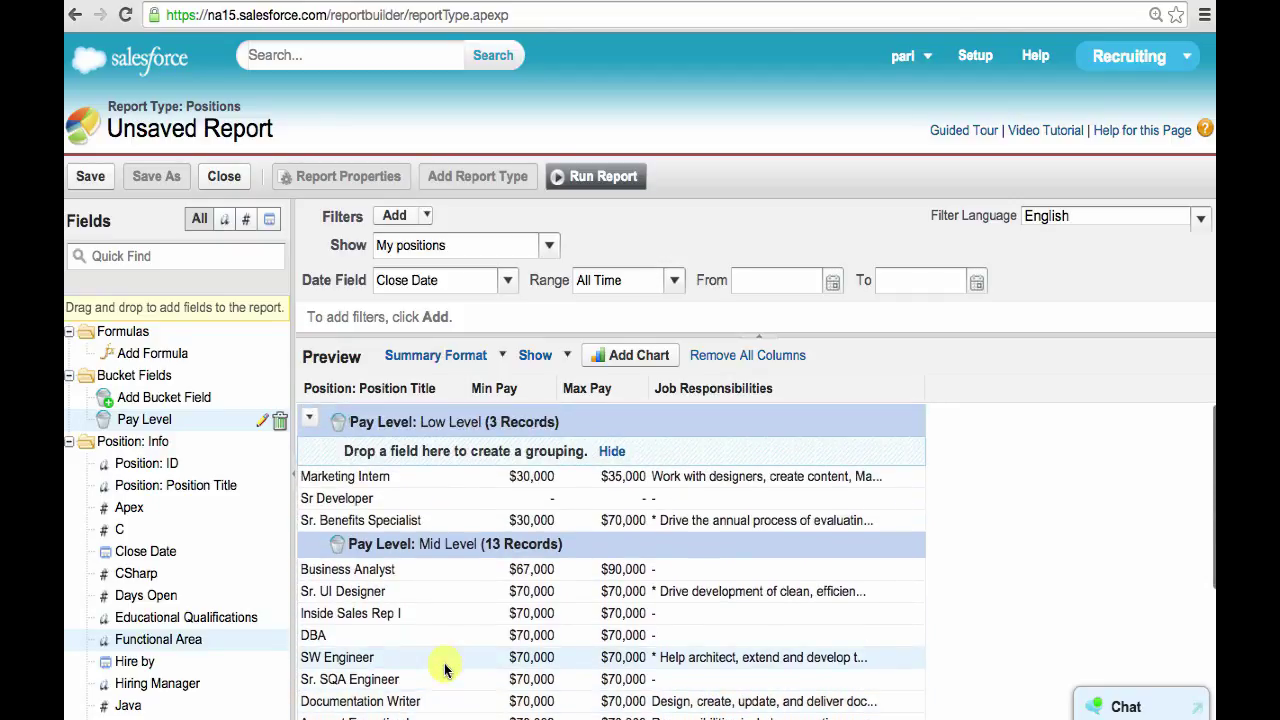
left_click(551, 393)
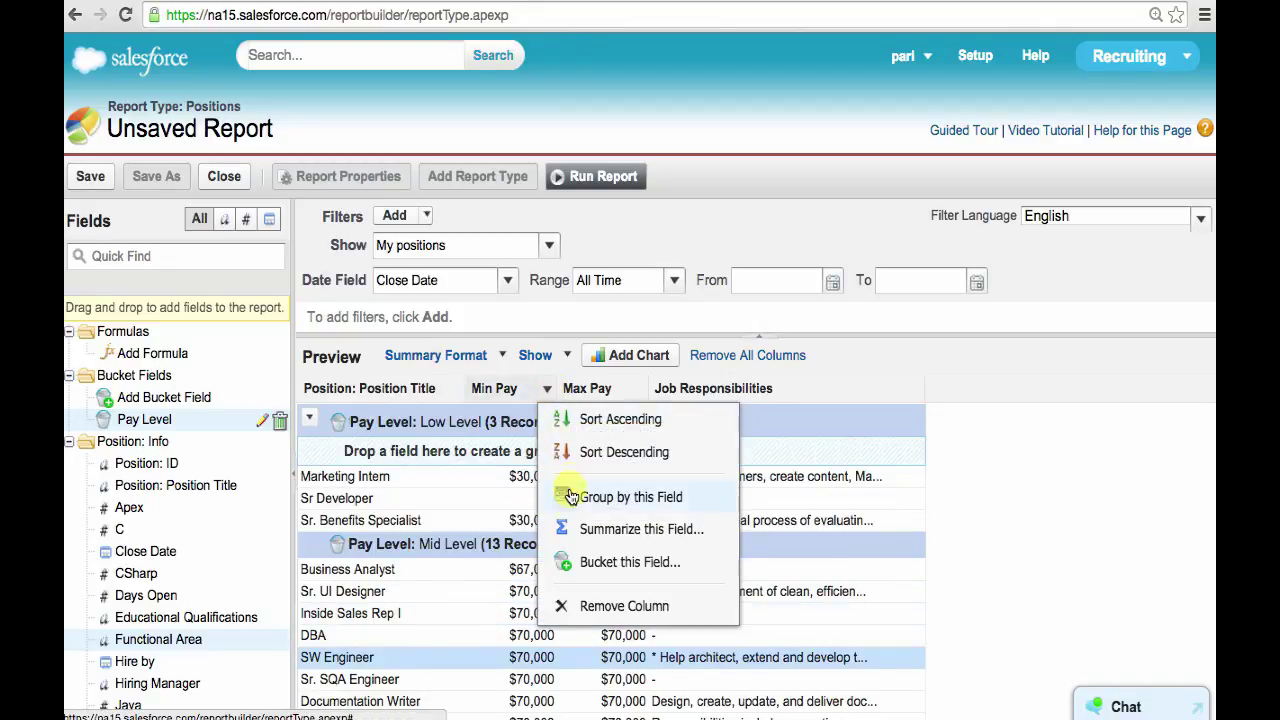
left_click(576, 529)
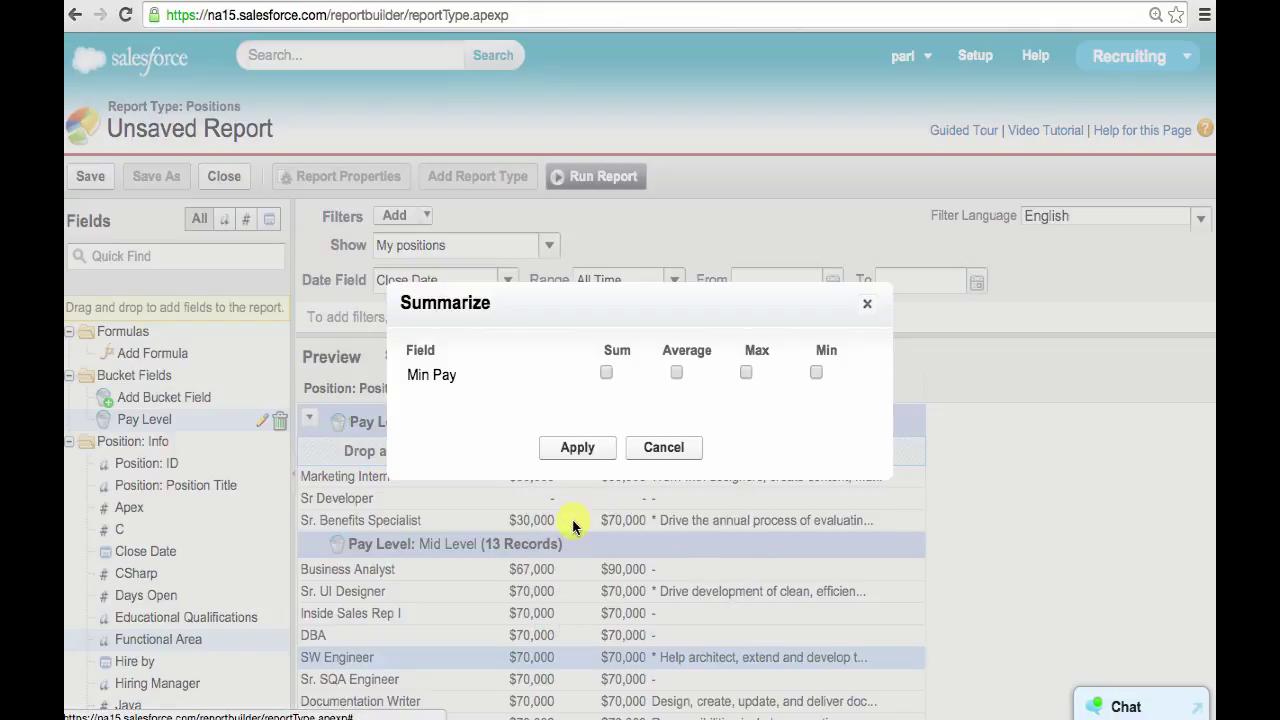
Step: Summarize Min Pay by Average per Pay Level and open the chart editor
left_click(676, 372)
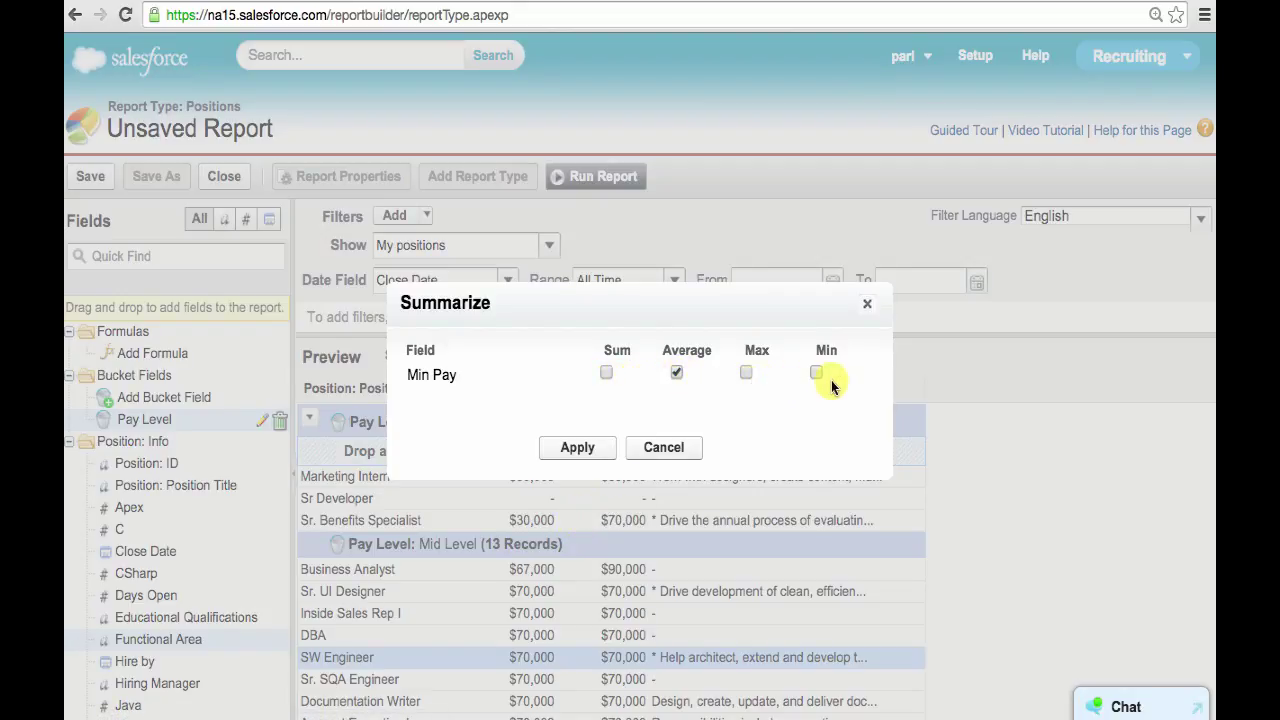
left_click(564, 449)
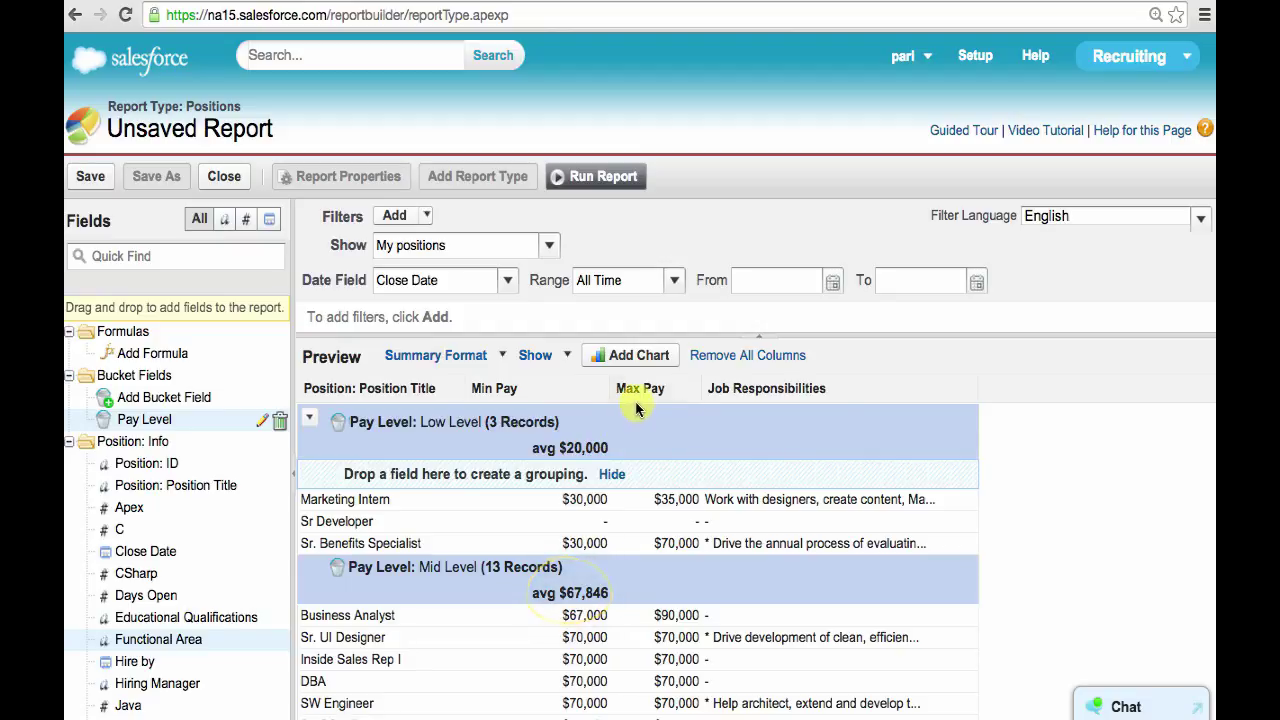
left_click(638, 360)
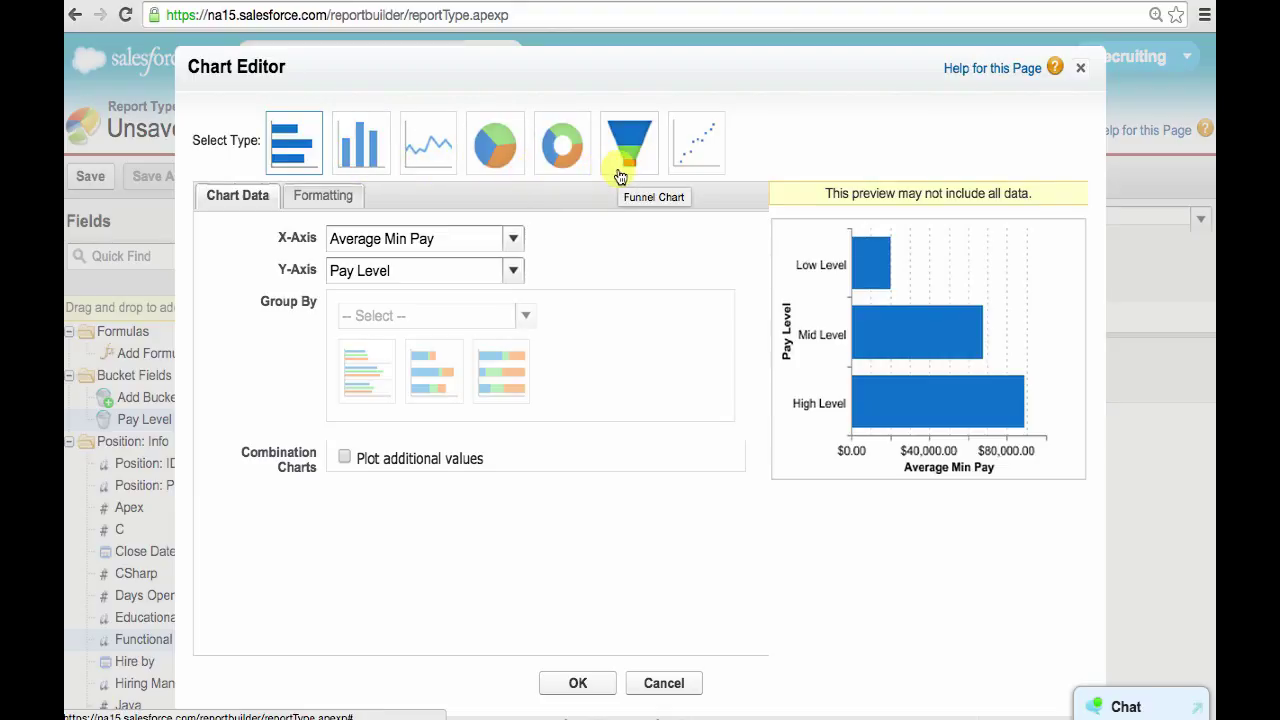
Step: Make the chart a pie chart measuring Record Count
left_click(493, 166)
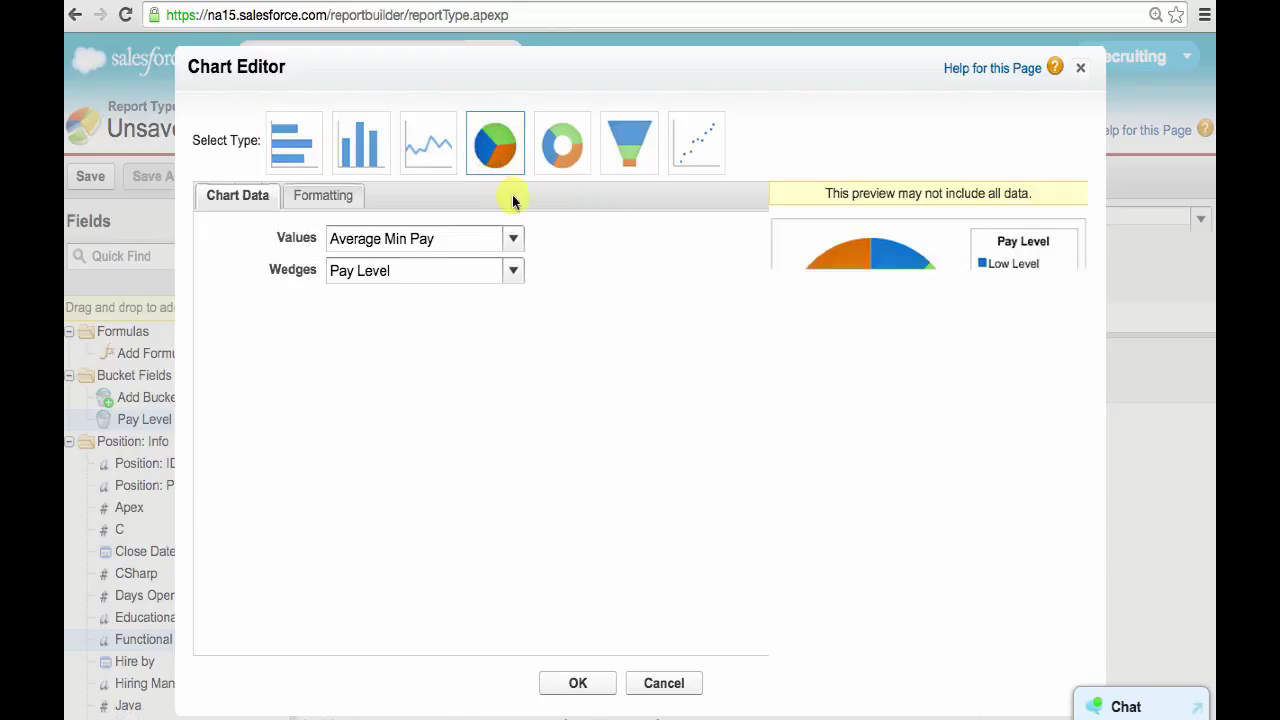
left_click(452, 242)
left_click(443, 289)
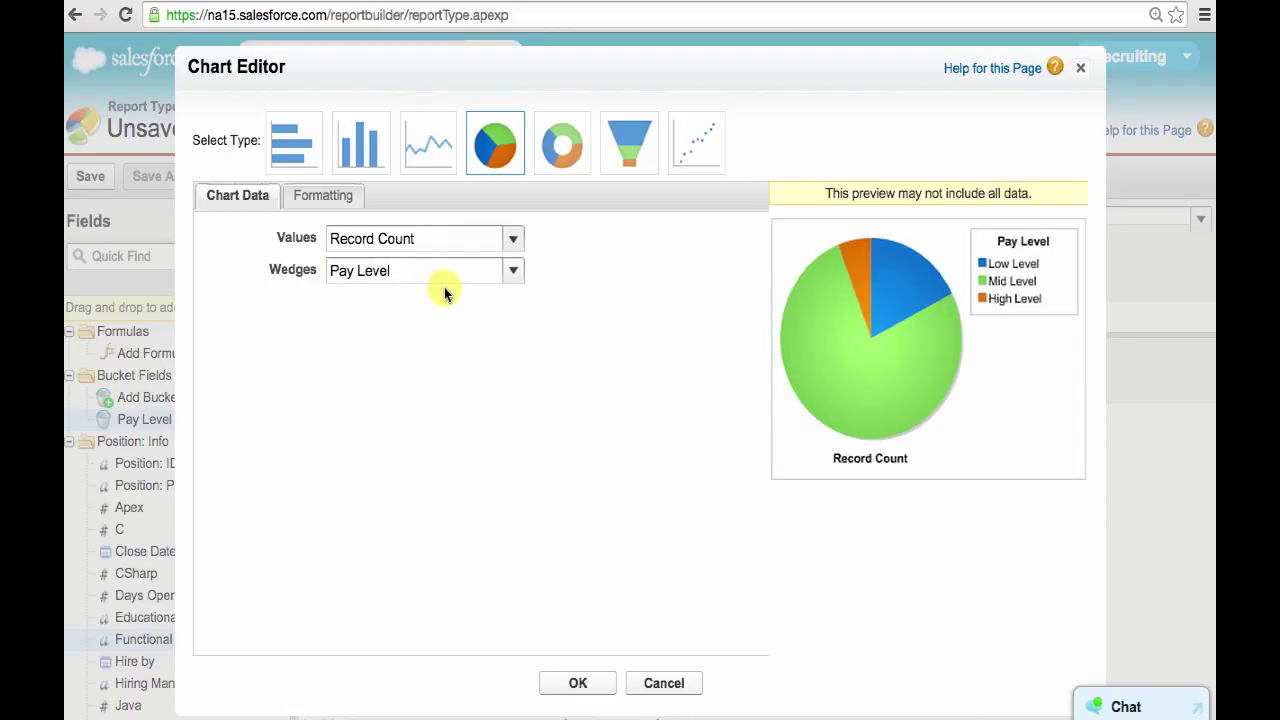
Step: Turn on Show Values, Show Wedge % and Enable Hover, and add the chart
left_click(338, 195)
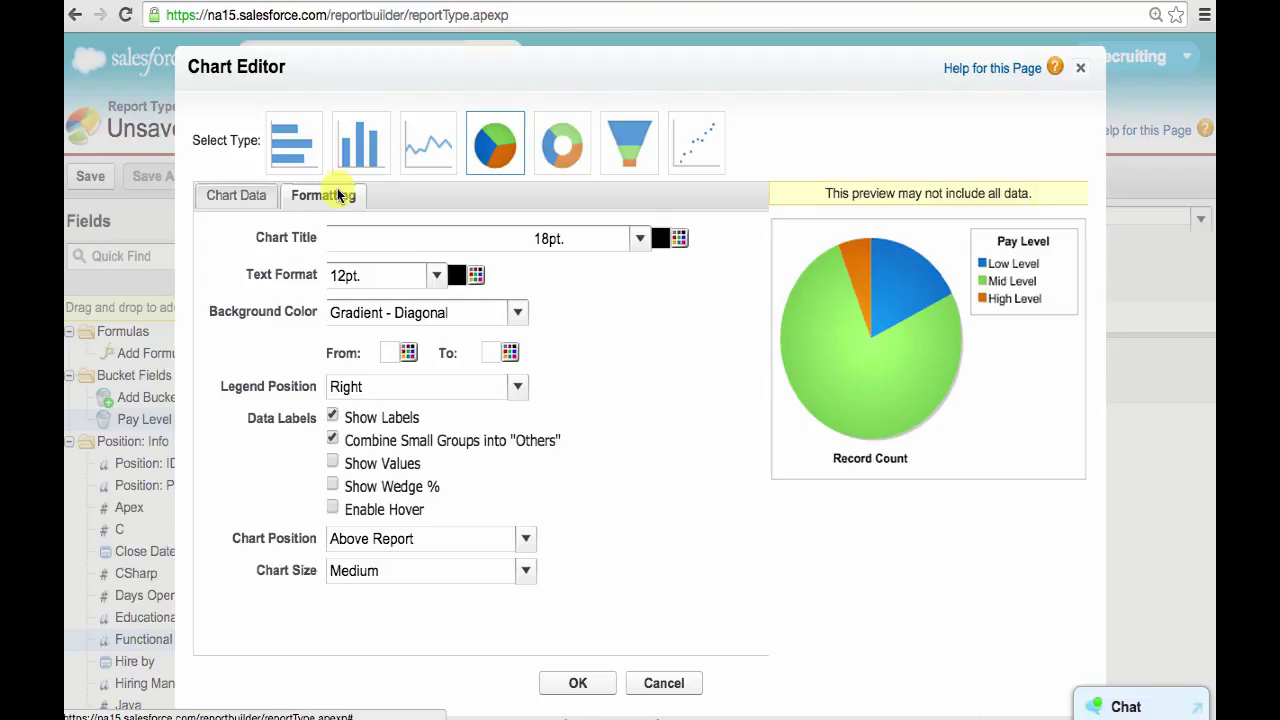
left_click(332, 464)
left_click(332, 486)
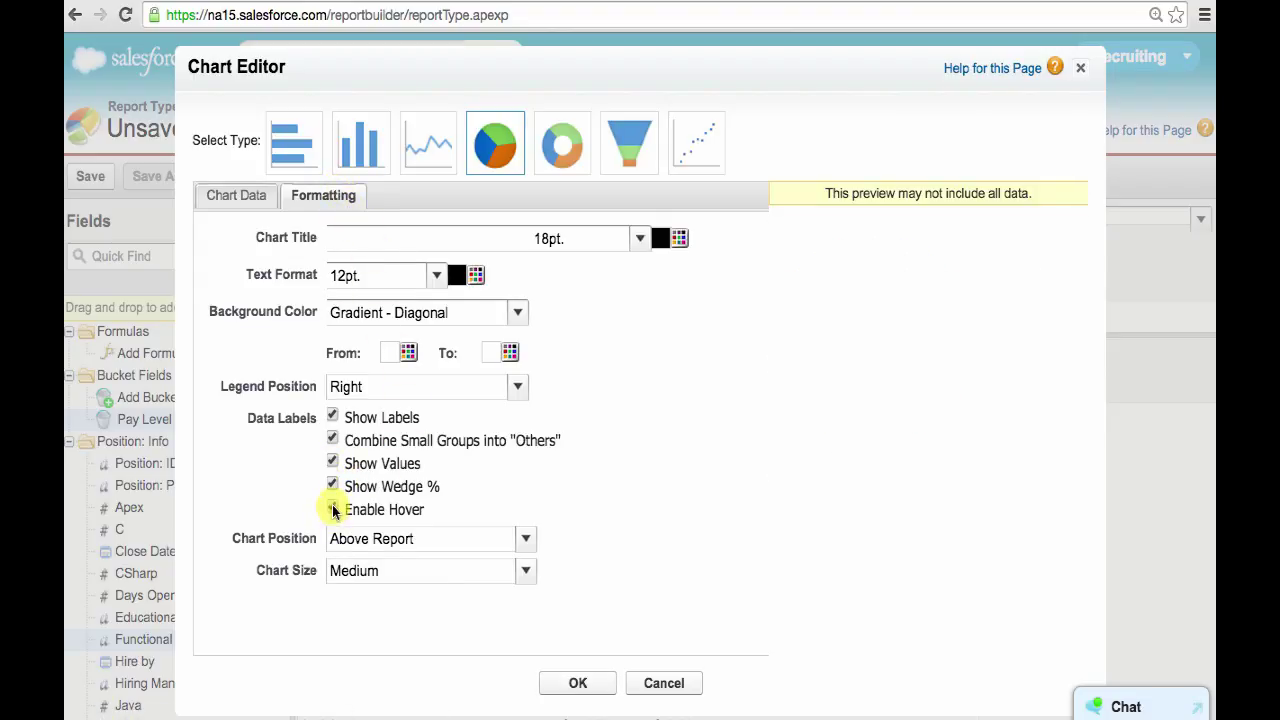
left_click(333, 509)
left_click(599, 687)
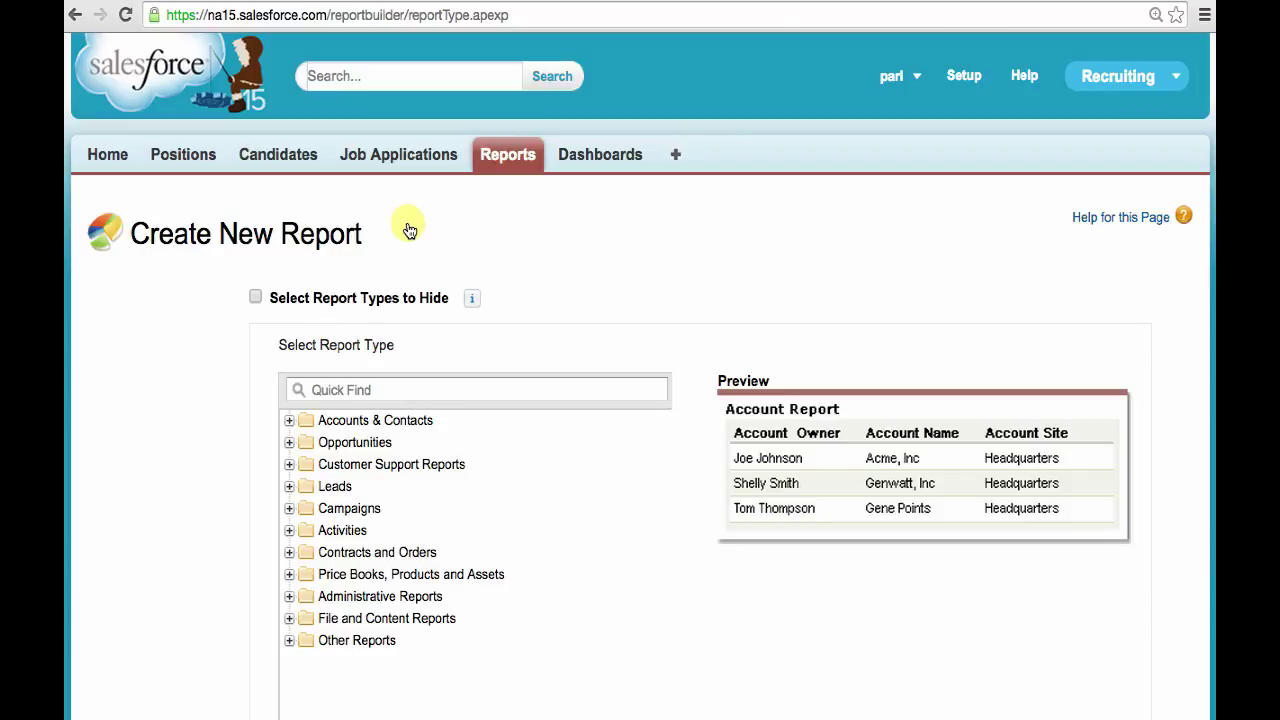
Step: Create a new report from the Positions report type under Other Reports and switch it to Matrix format
scroll(409, 230, "down", 3)
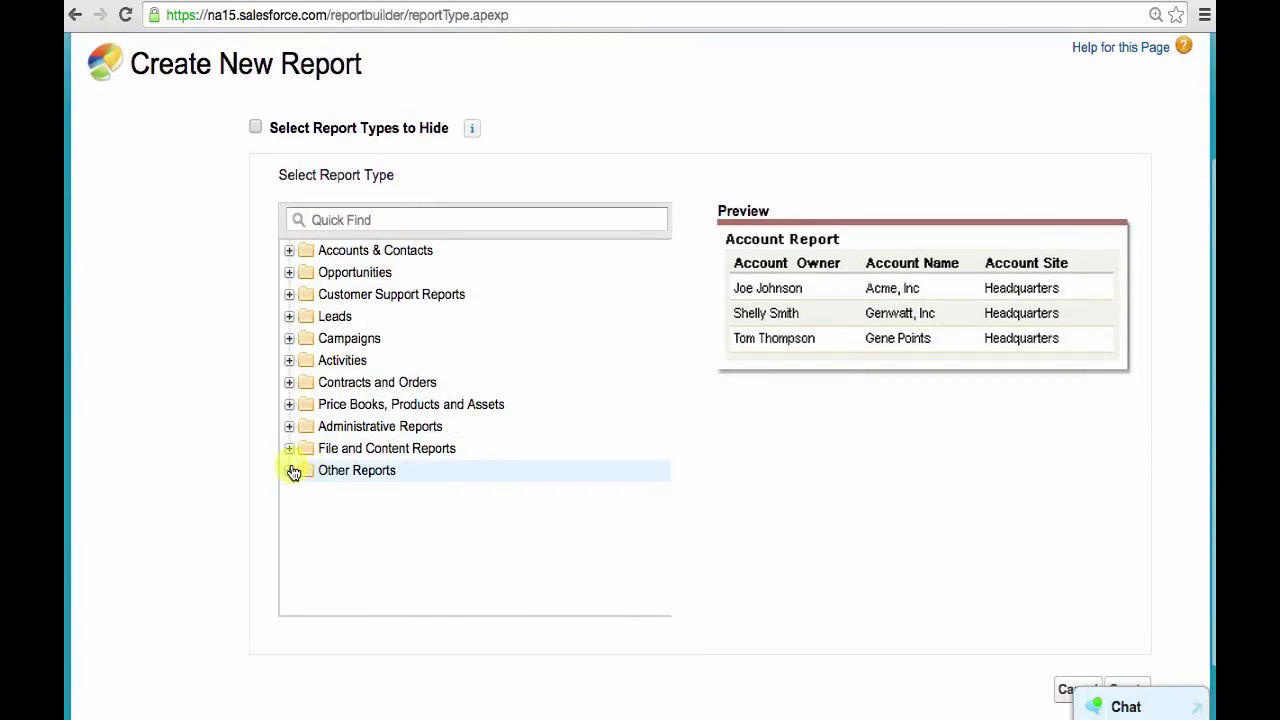
left_click(289, 471)
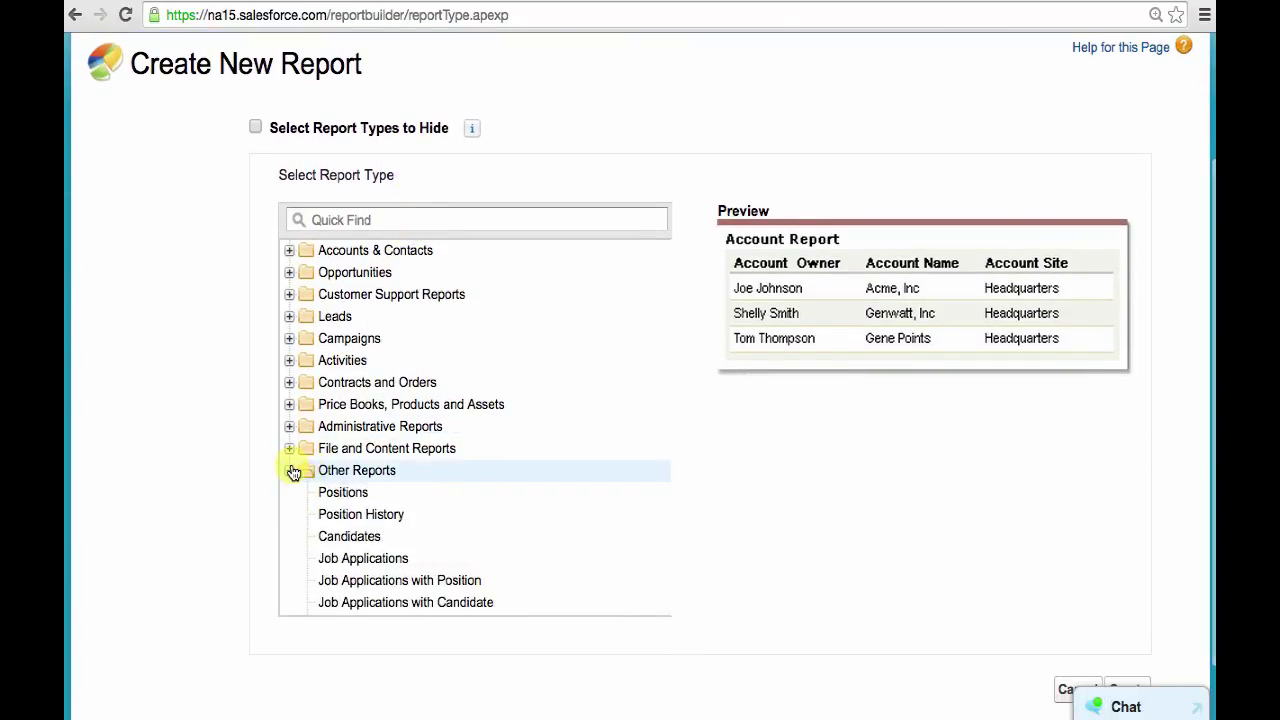
left_click(348, 494)
scroll(978, 482, "down", 1)
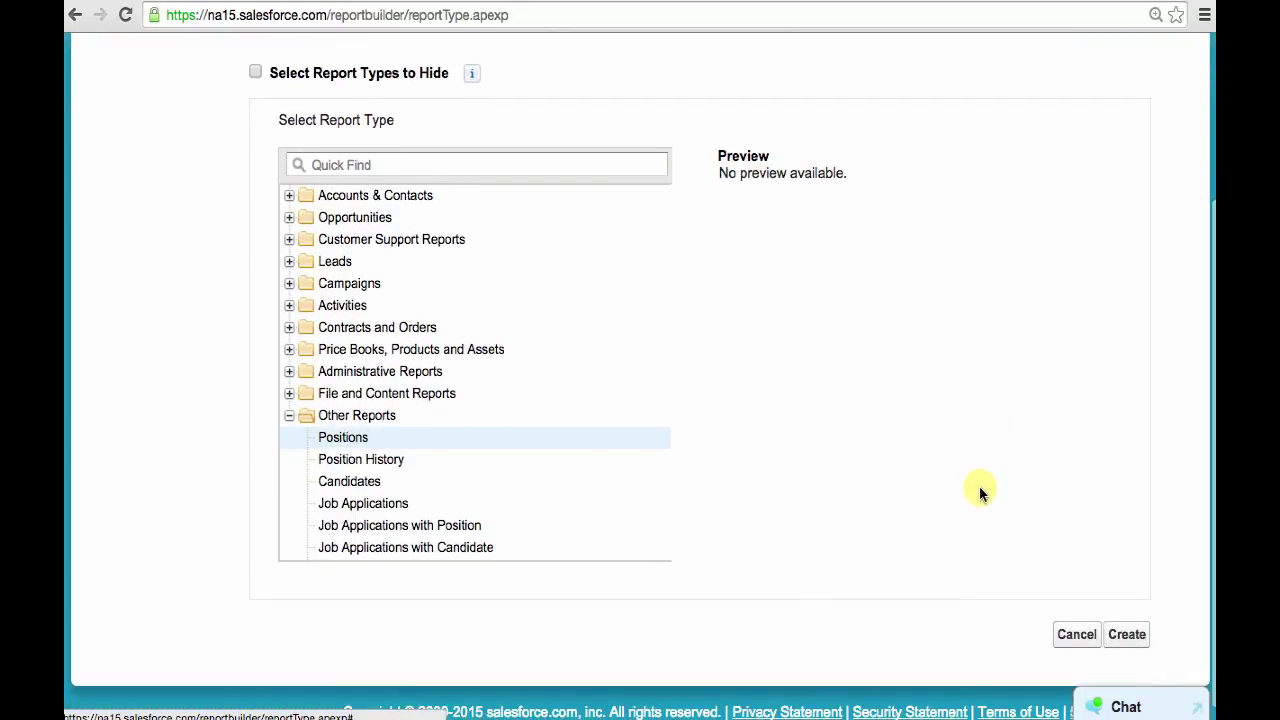
left_click(1124, 640)
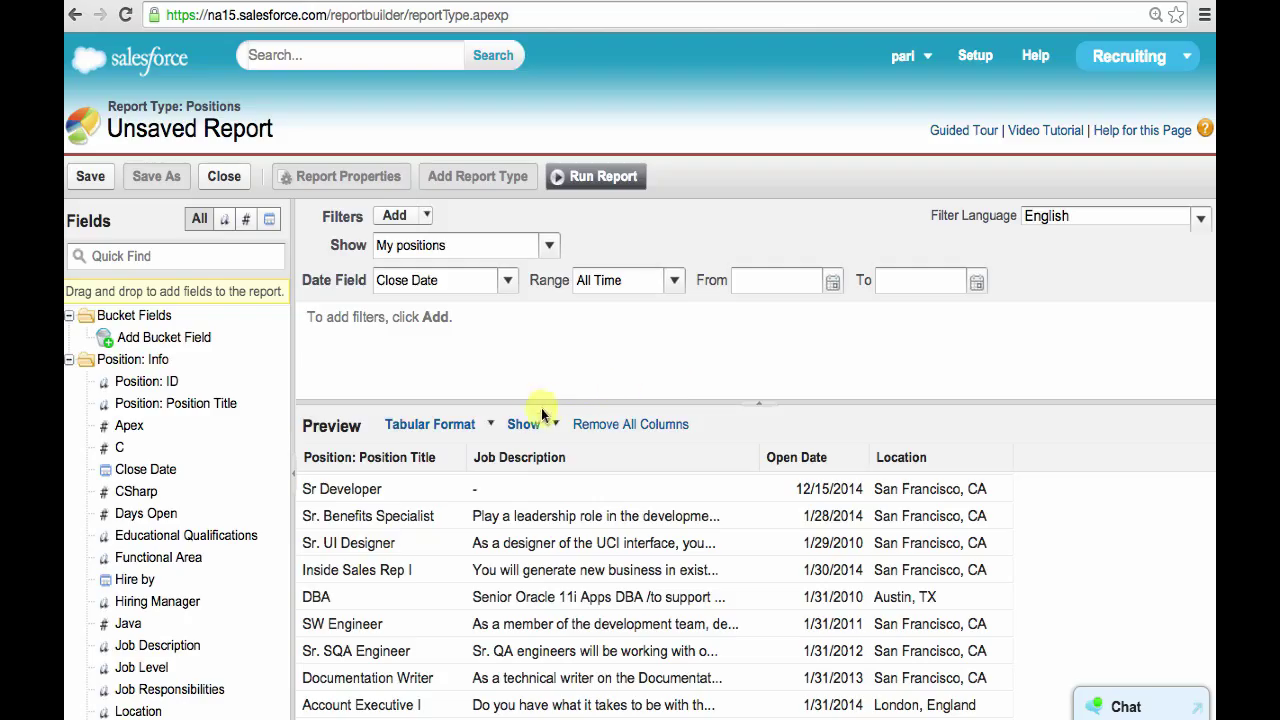
left_click(489, 424)
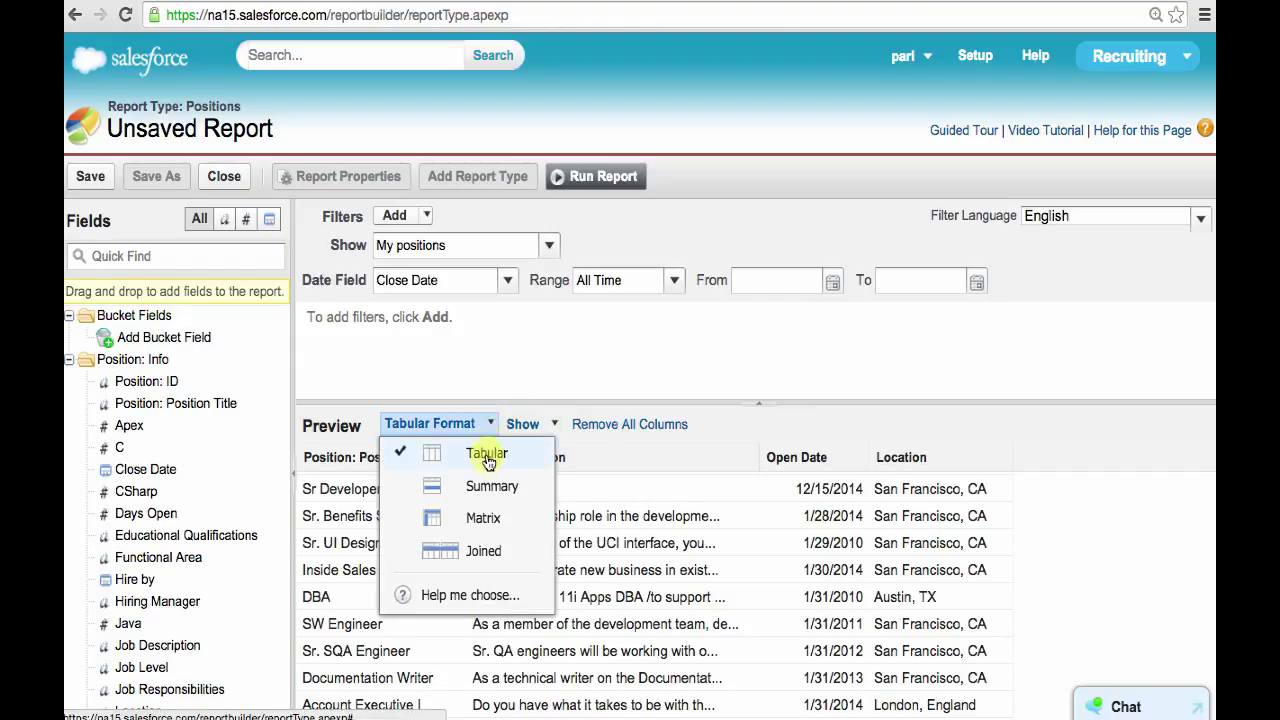
left_click(477, 521)
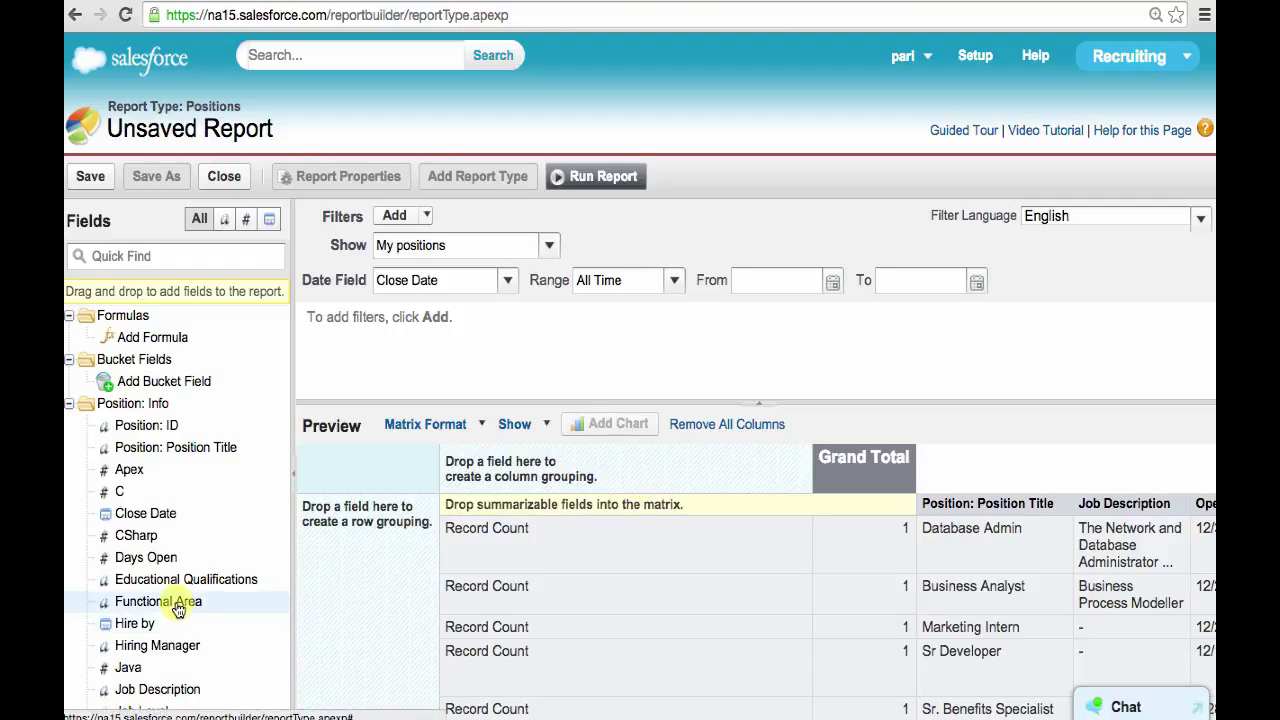
Step: Group the matrix columns by Functional Area, then Job Level, and review the resulting counts
left_click_drag(177, 601, 522, 467)
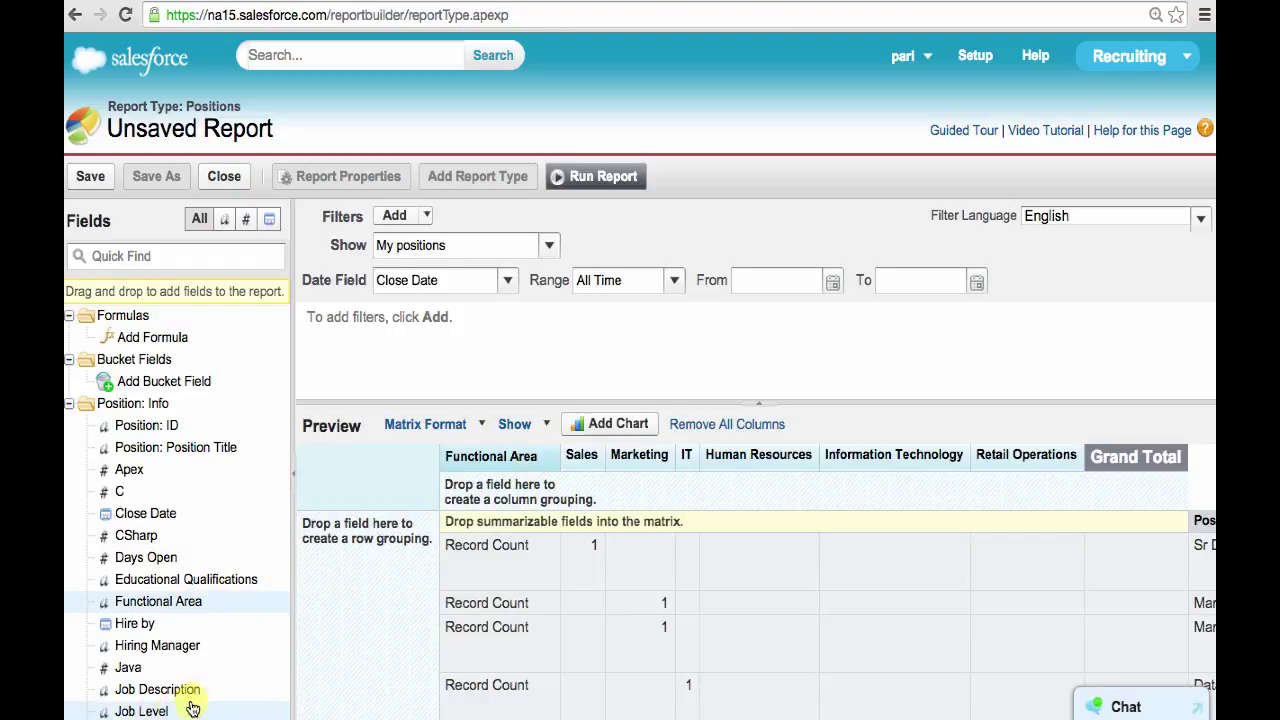
left_click_drag(190, 706, 510, 498)
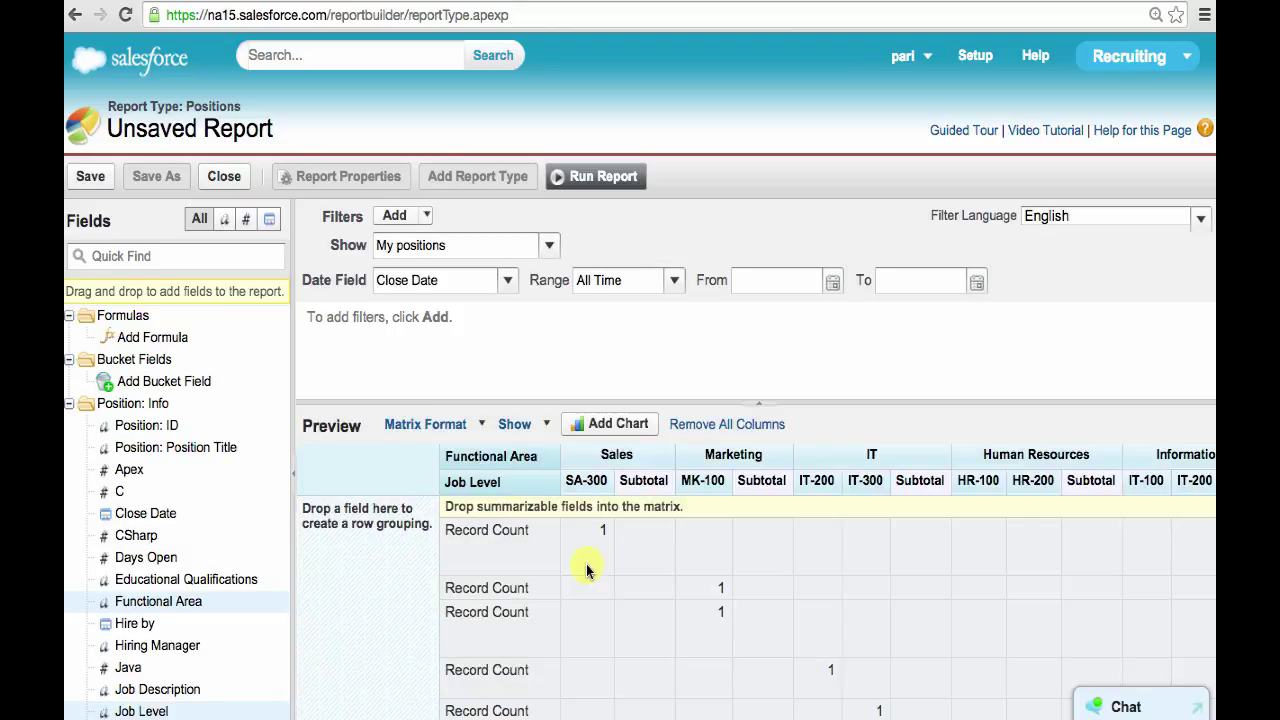
scroll(587, 570, "down", 1)
scroll(587, 570, "up", 1)
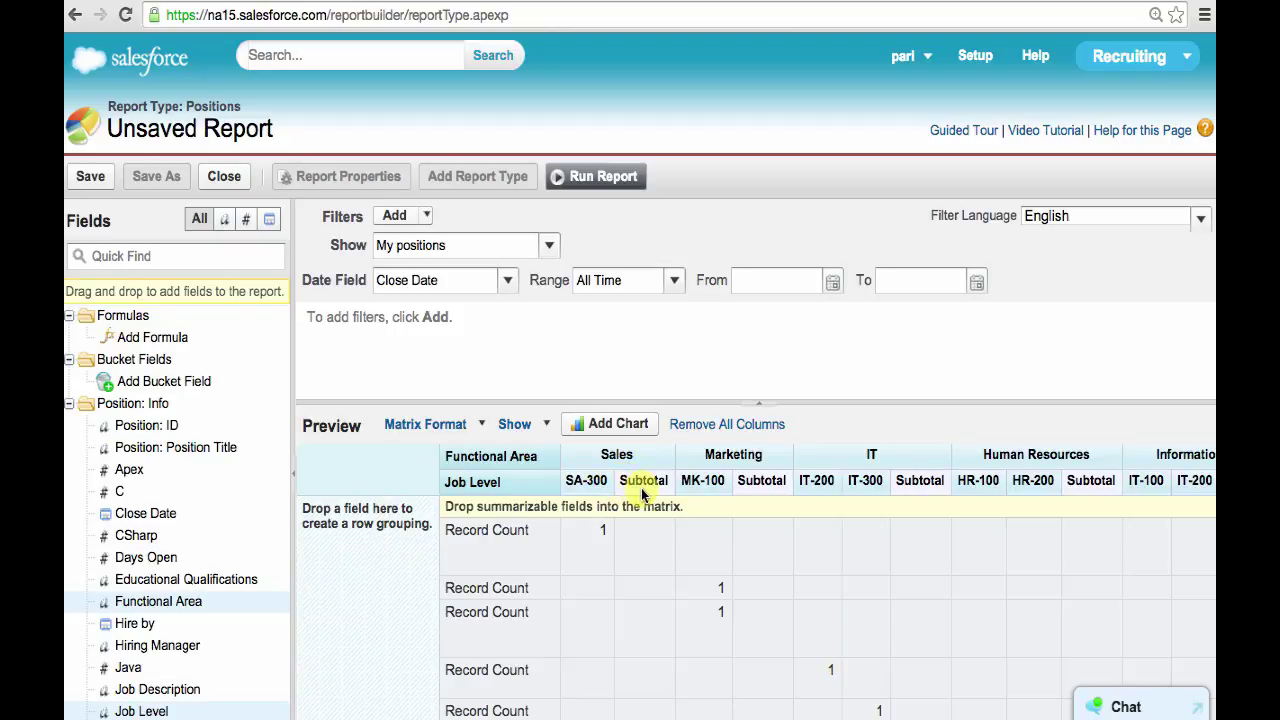
scroll(635, 490, "right", 3)
scroll(641, 490, "right", 10)
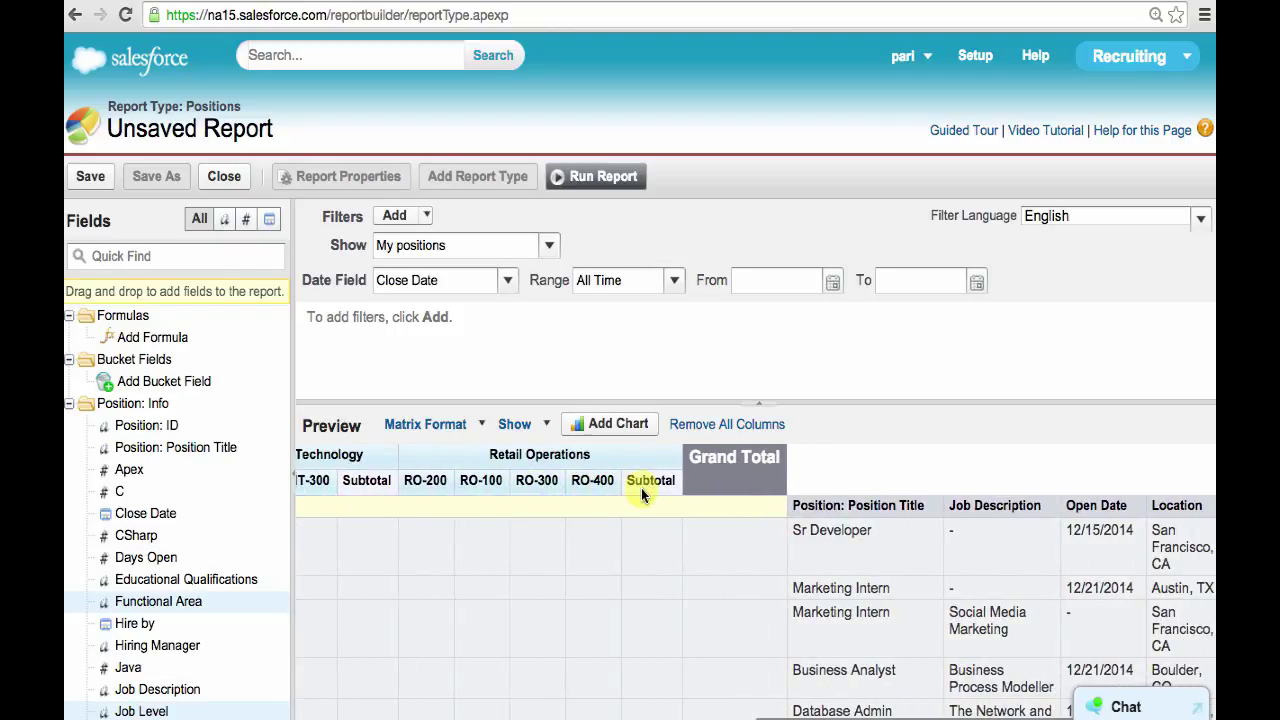
scroll(641, 490, "left", 8)
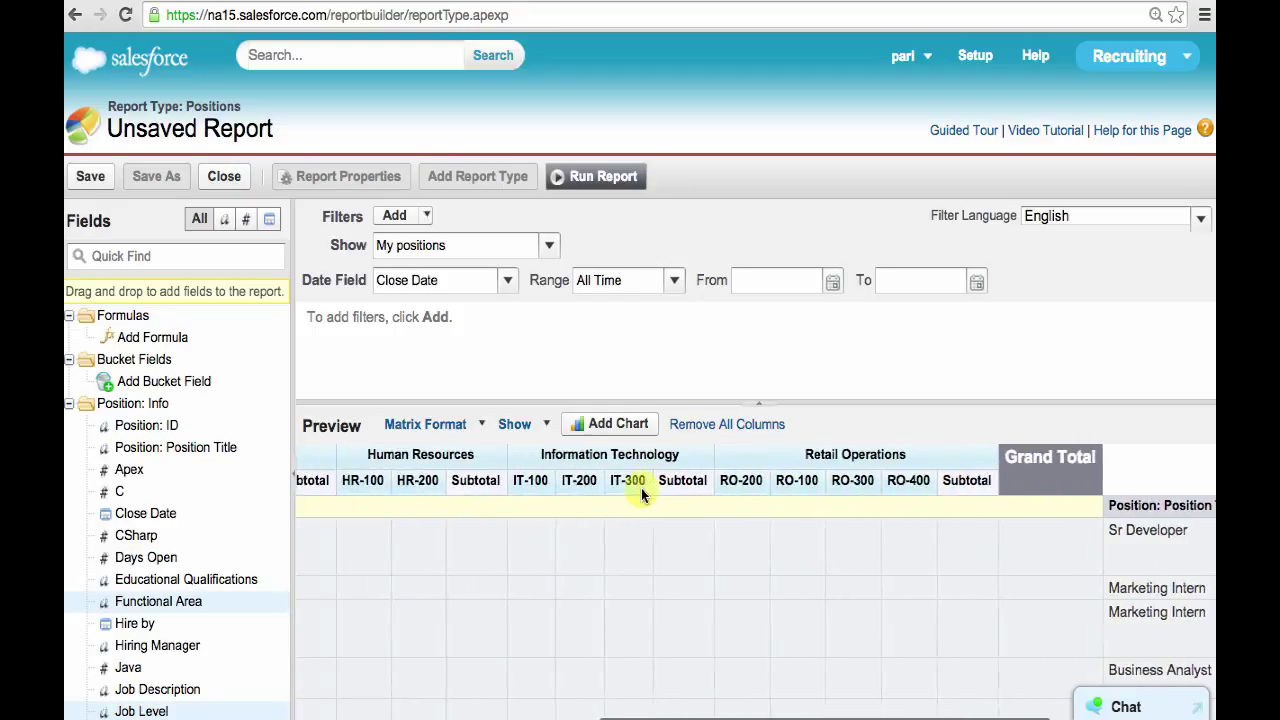
scroll(641, 490, "left", 5)
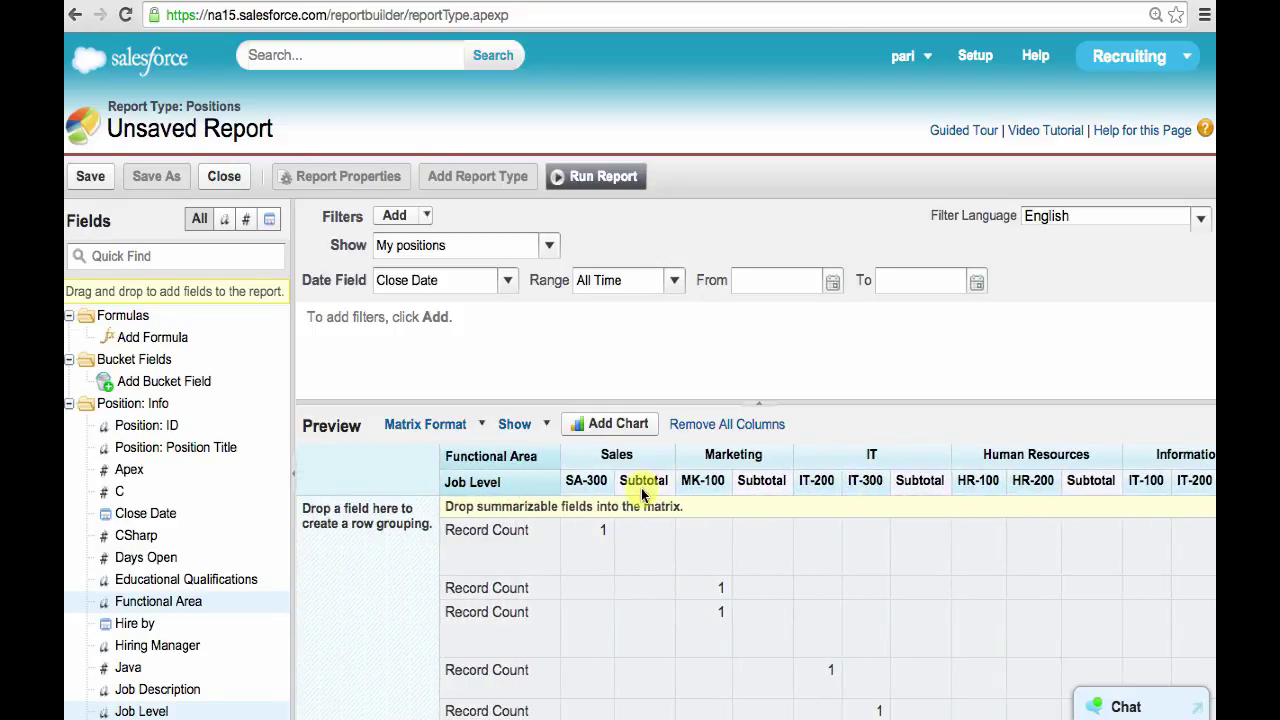
scroll(165, 555, "down", 3)
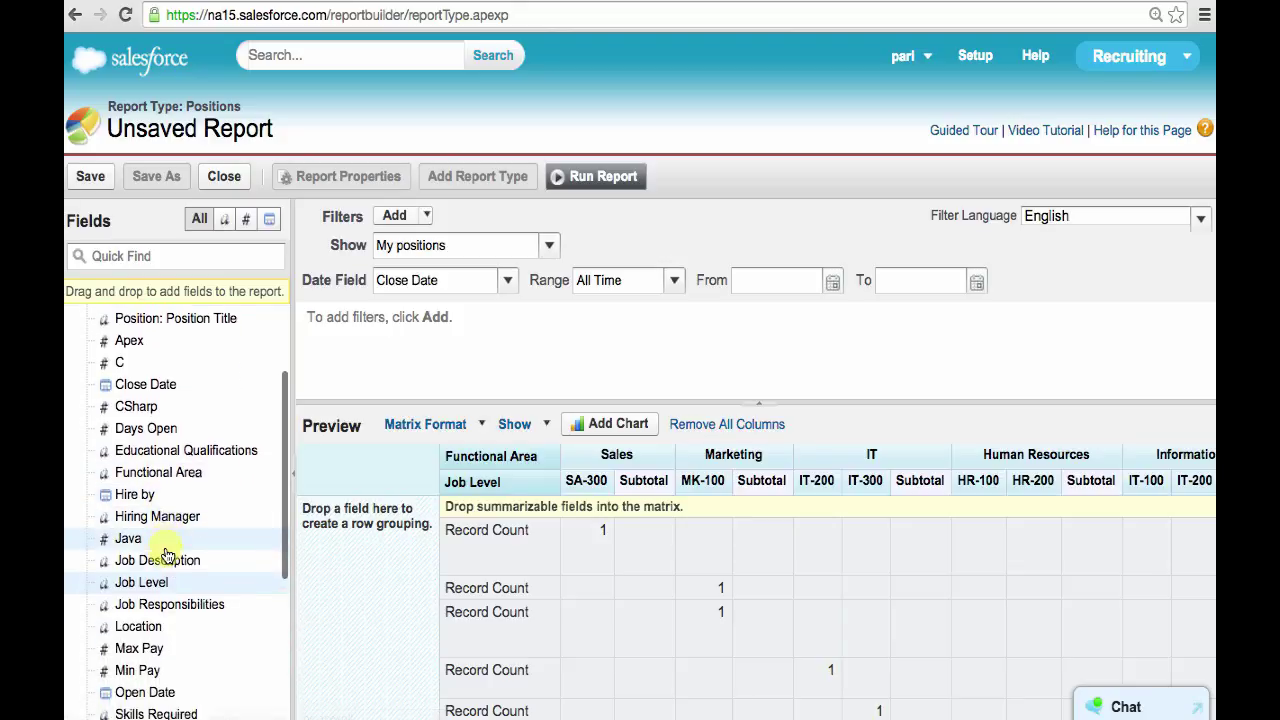
scroll(165, 550, "down", 2)
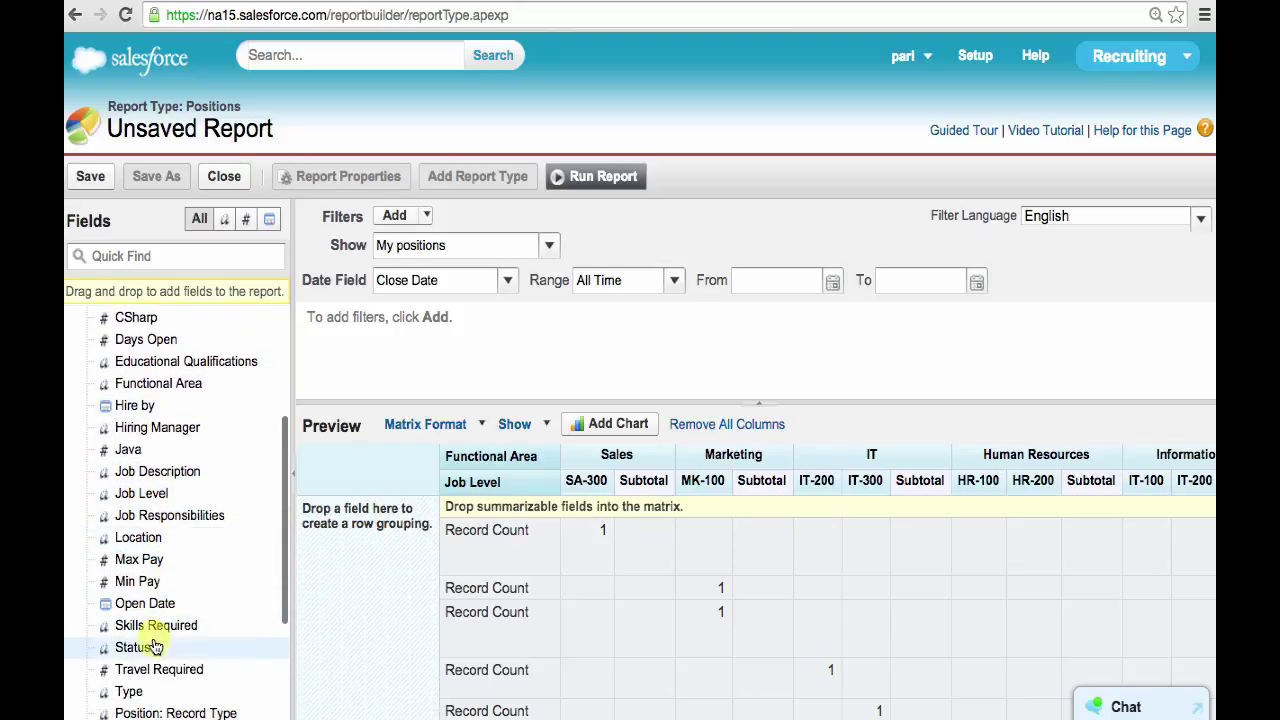
left_click_drag(147, 650, 352, 588)
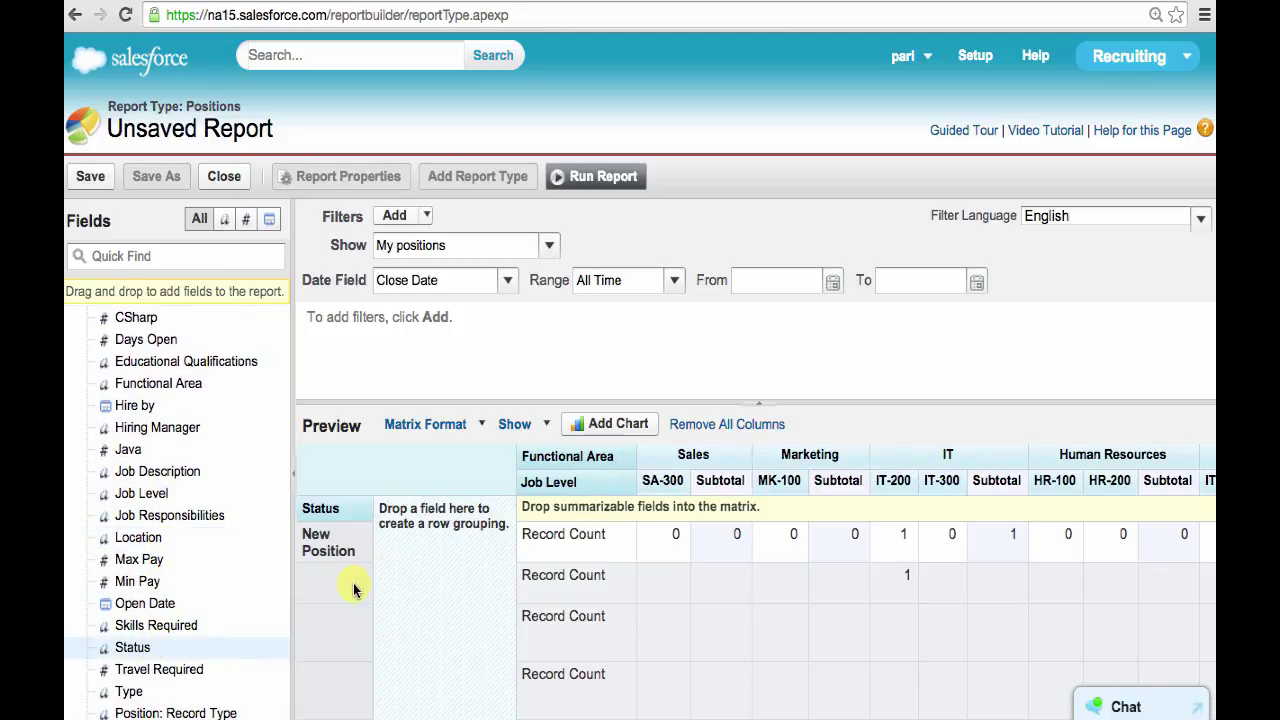
left_click_drag(160, 670, 410, 612)
scroll(410, 606, "down", 1)
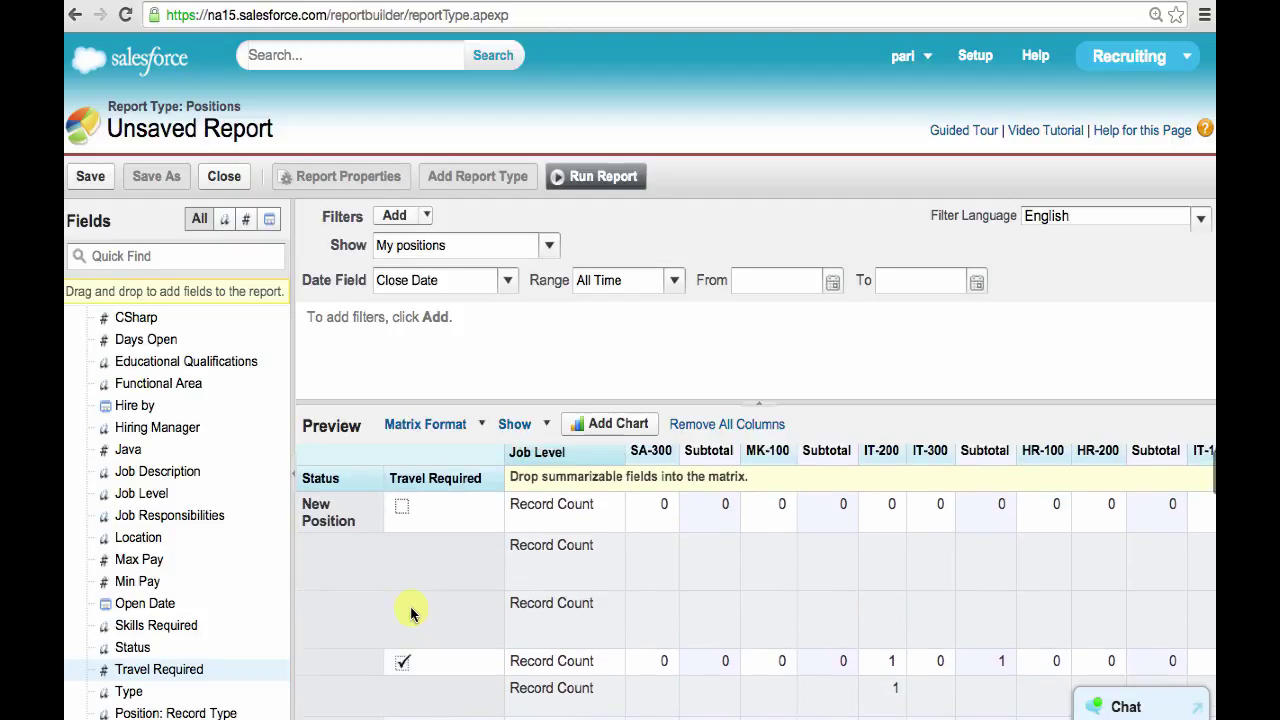
scroll(410, 606, "down", 6)
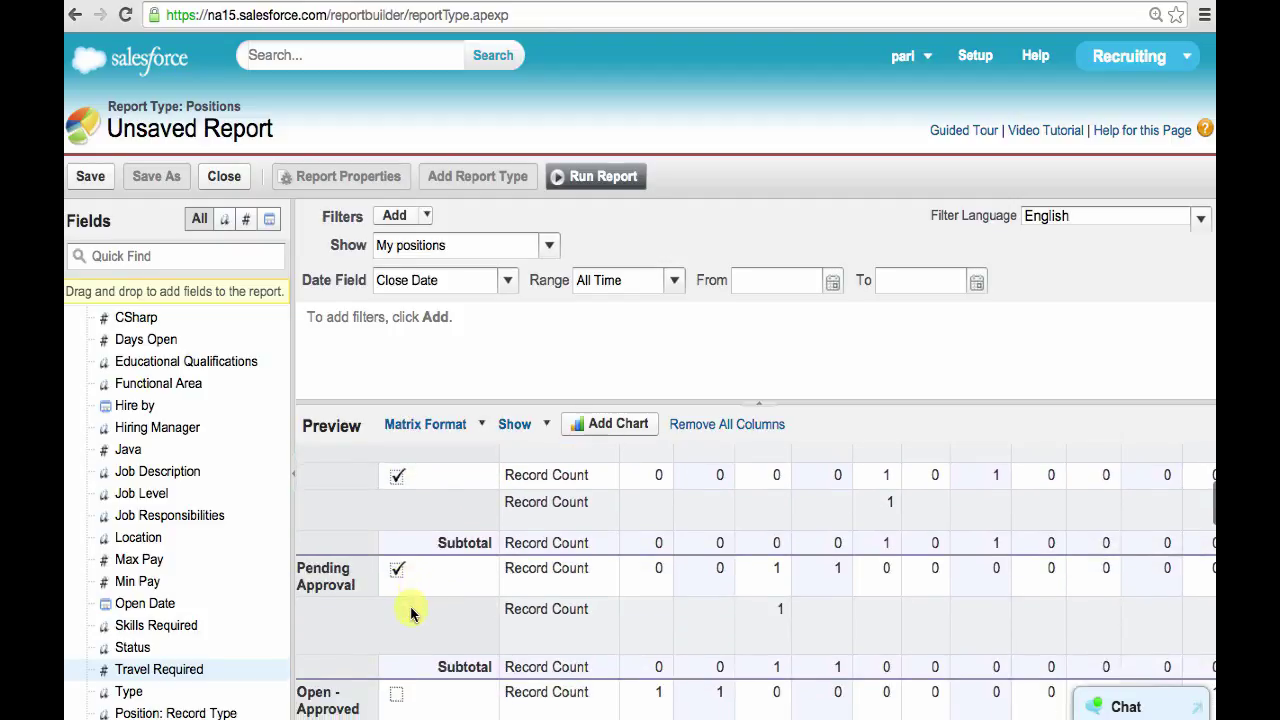
scroll(410, 612, "down", 5)
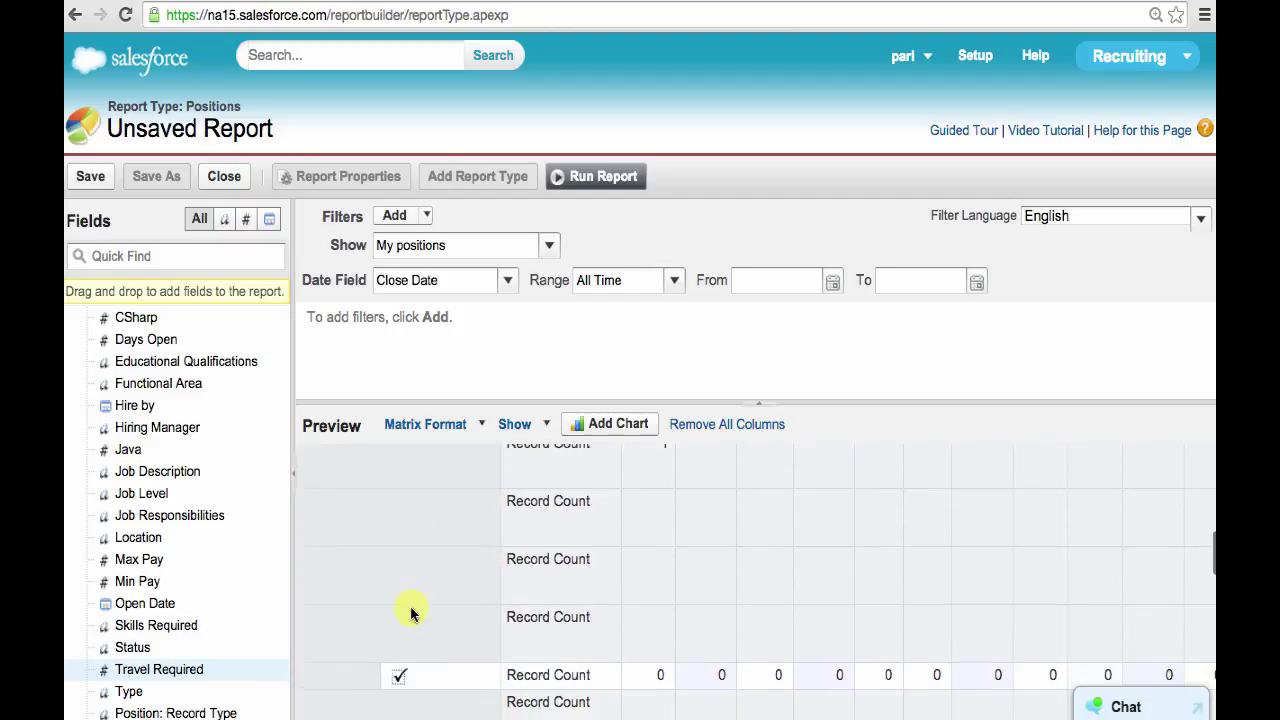
scroll(410, 612, "down", 5)
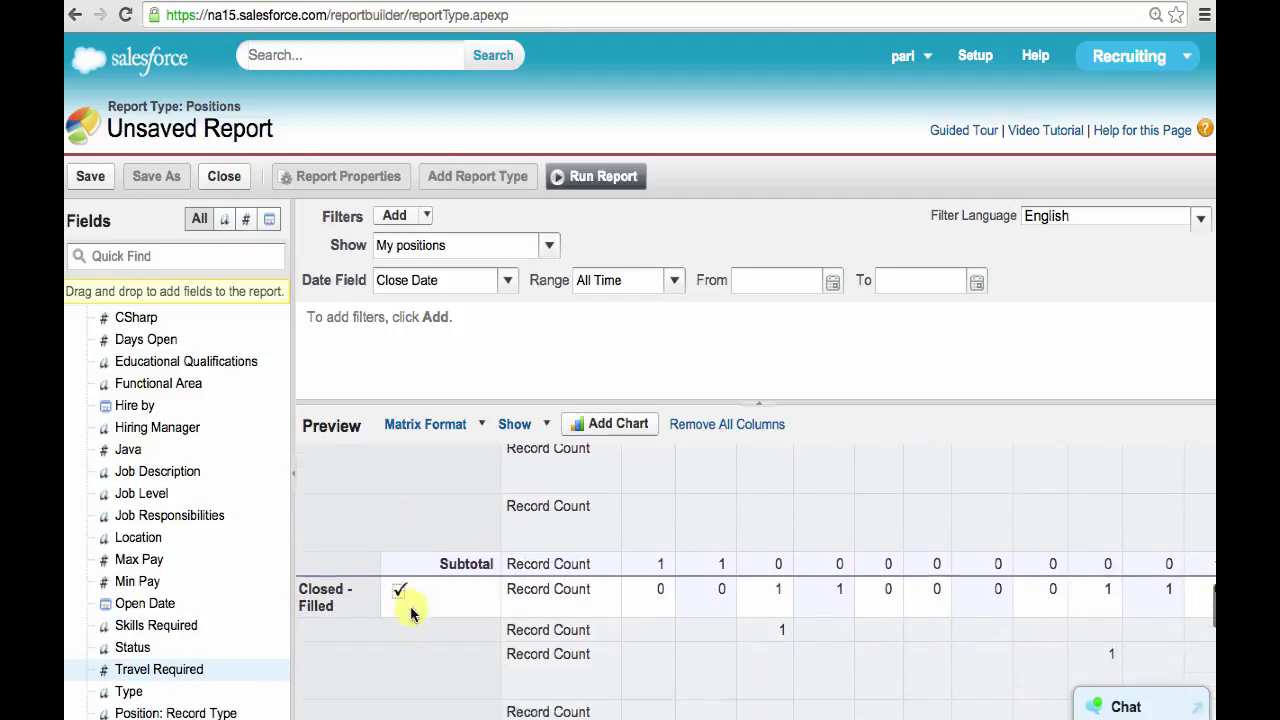
scroll(410, 614, "down", 5)
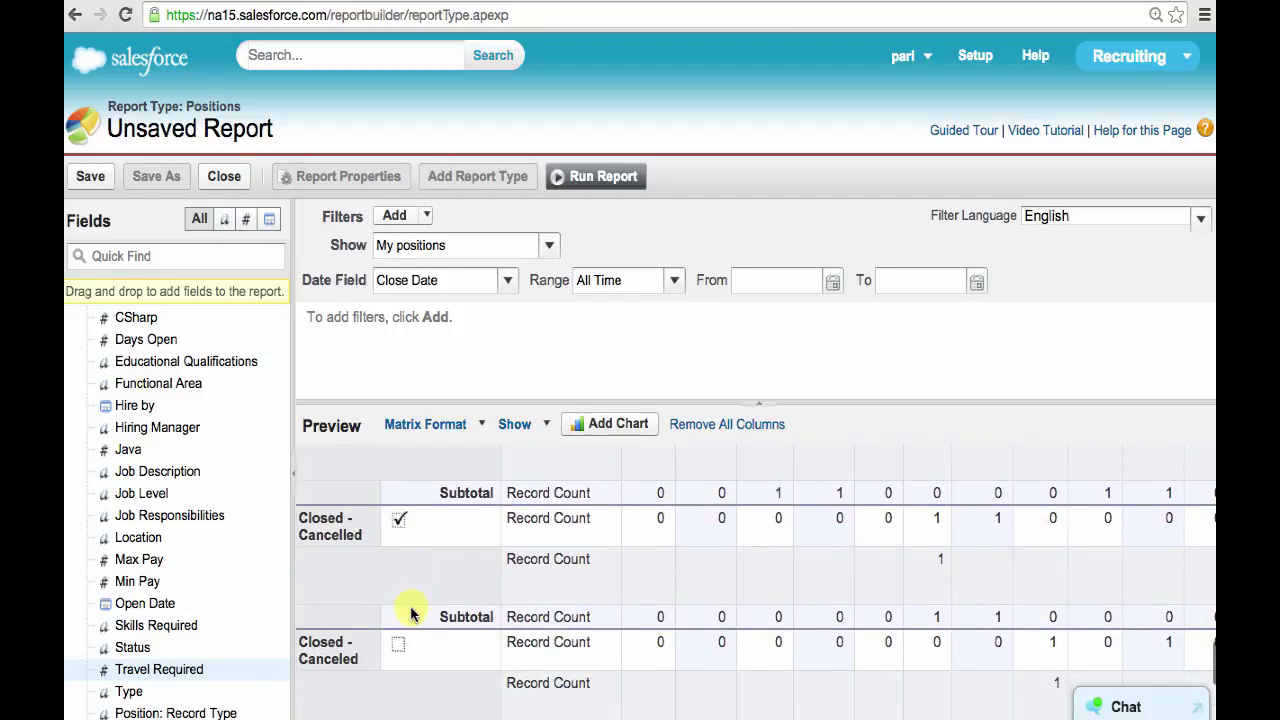
scroll(410, 612, "up", 10)
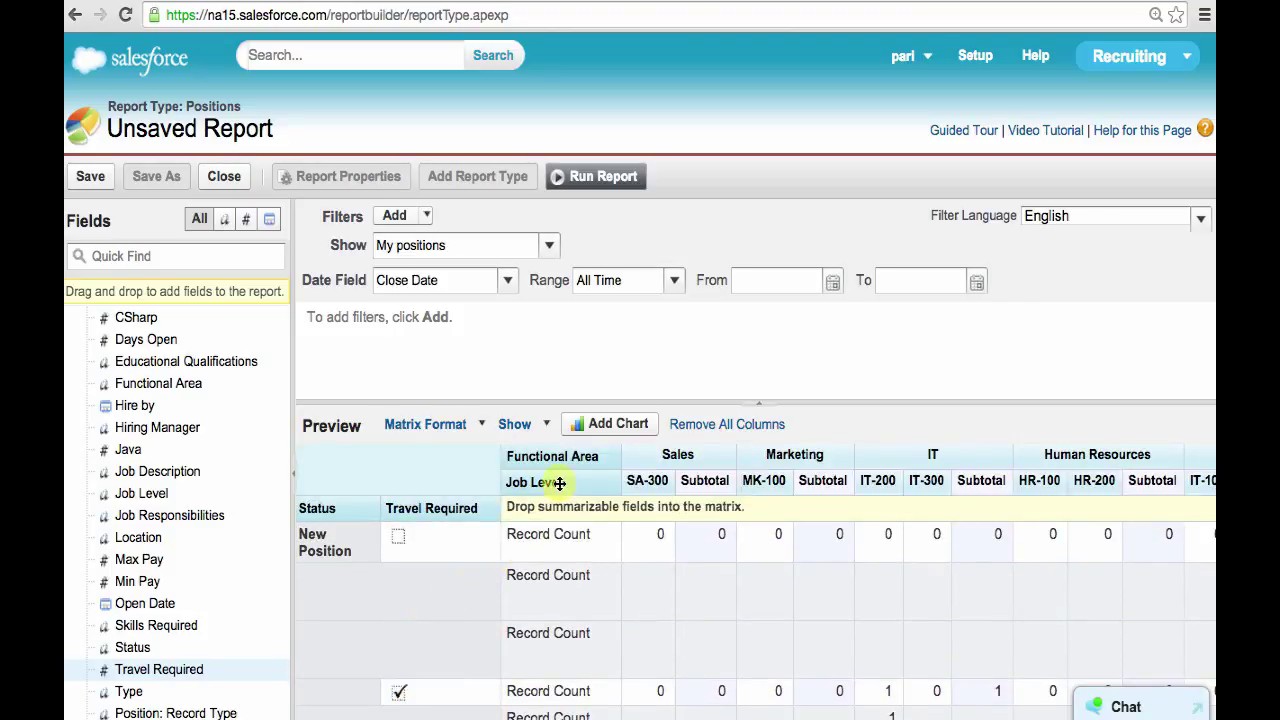
scroll(640, 490, "right", 10)
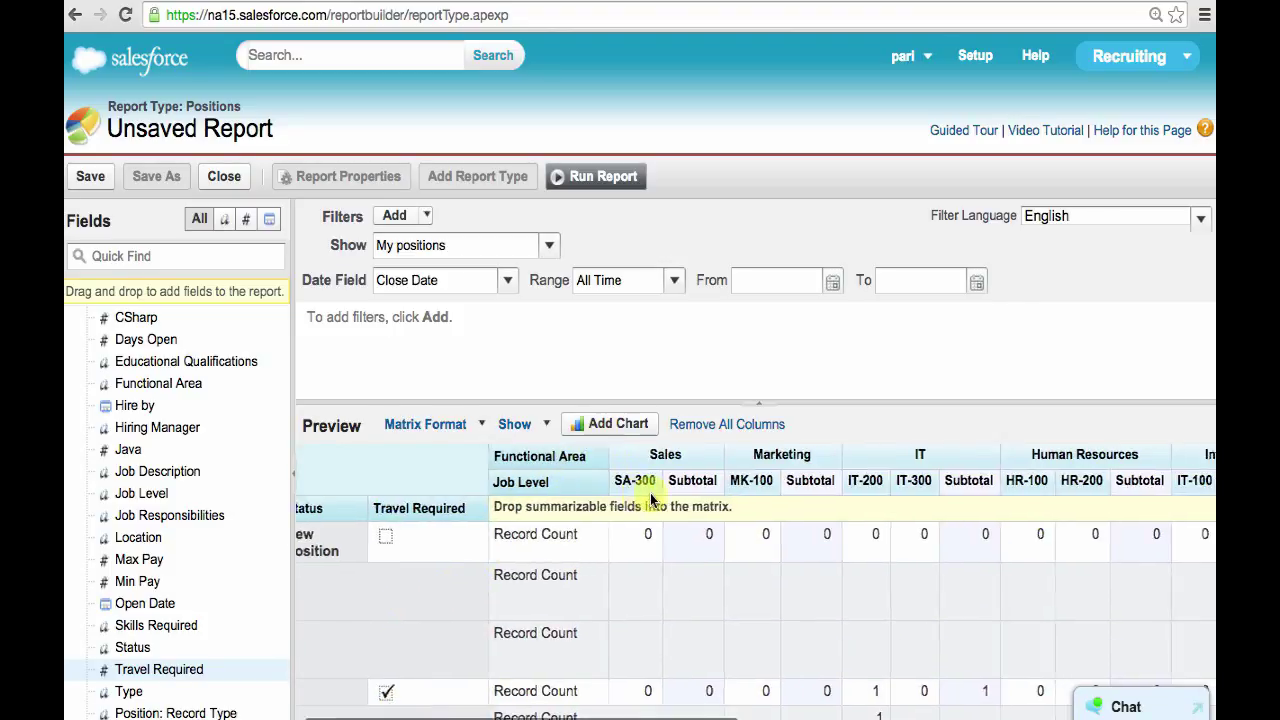
scroll(650, 493, "right", 5)
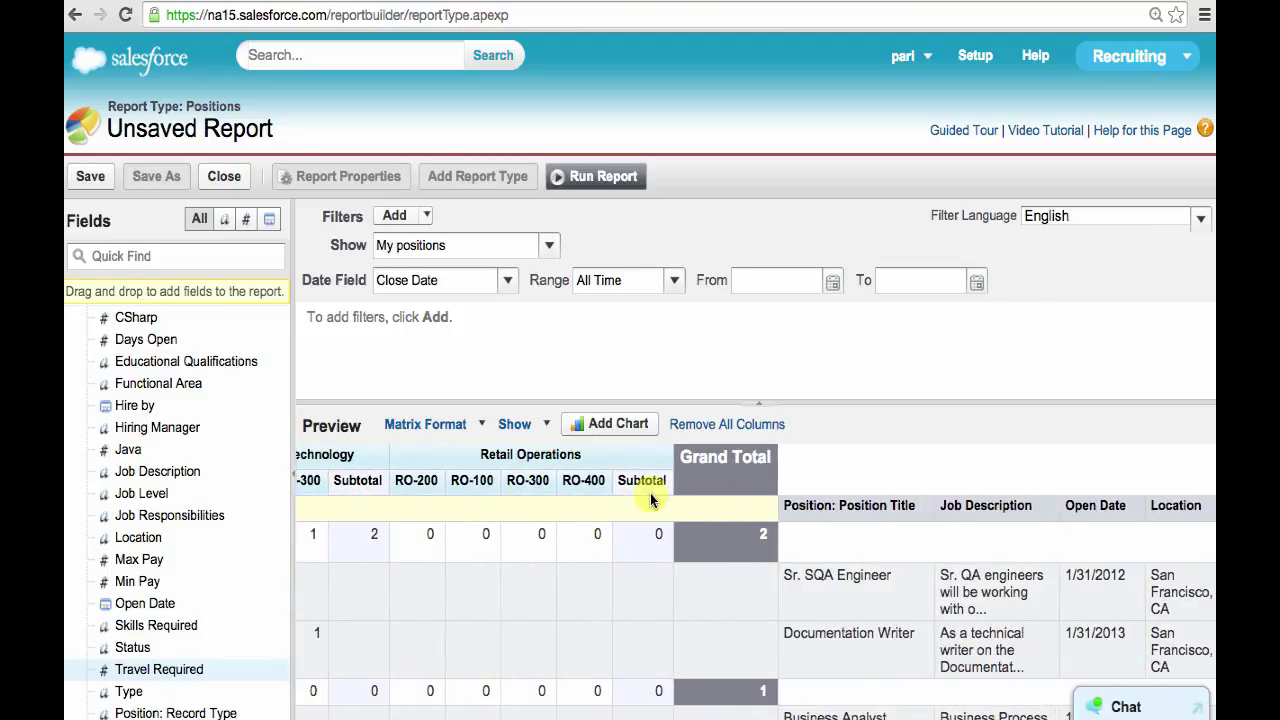
scroll(650, 493, "left", 10)
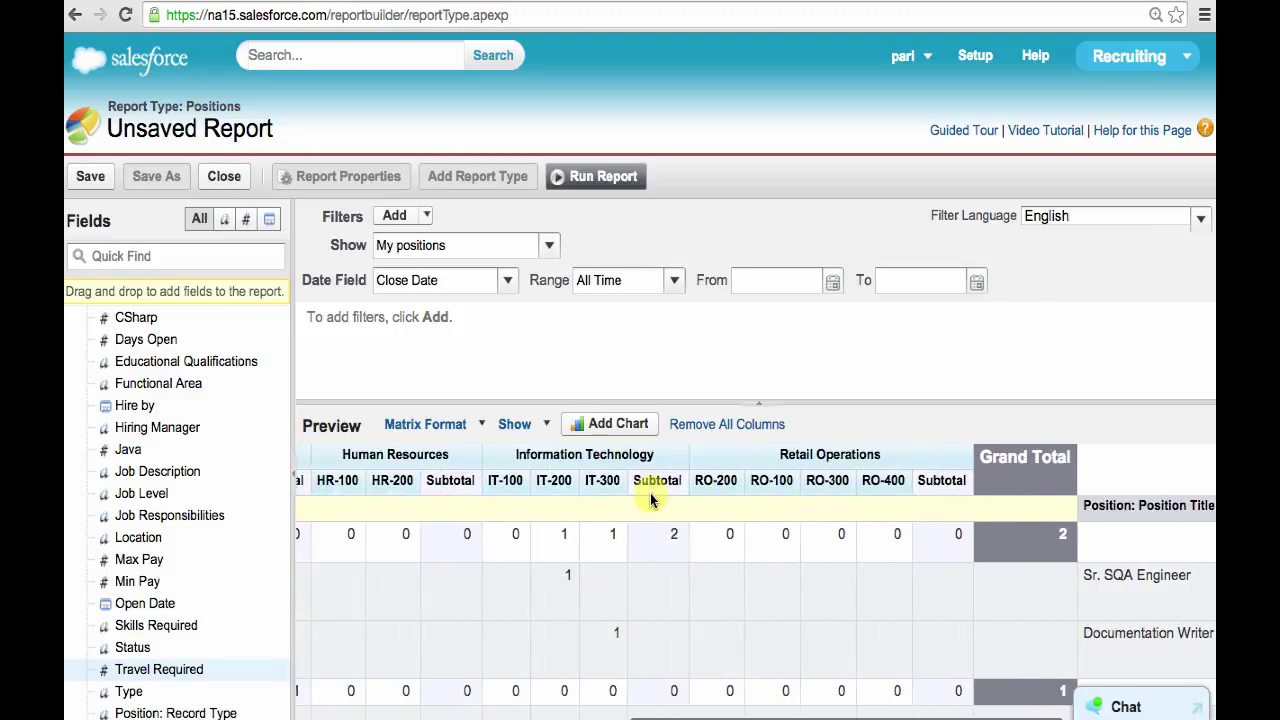
scroll(650, 493, "left", 5)
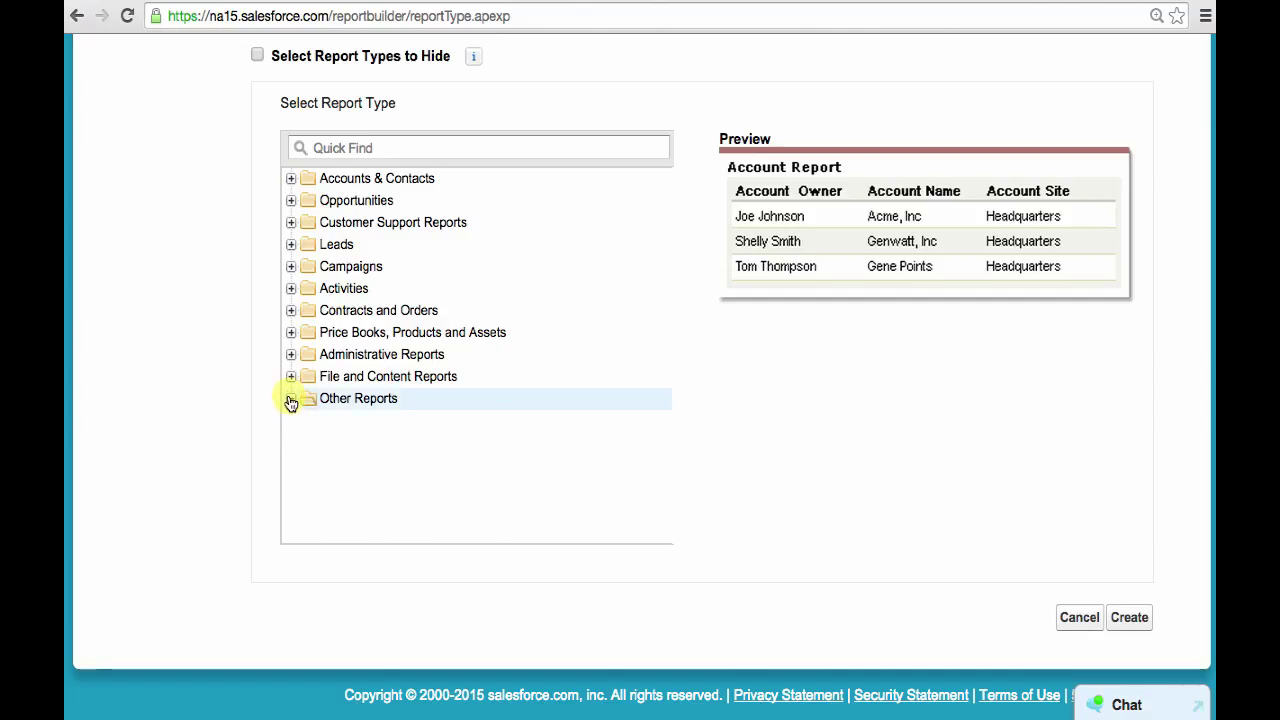
Step: Create a new Positions report and switch it to Joined format
left_click(291, 399)
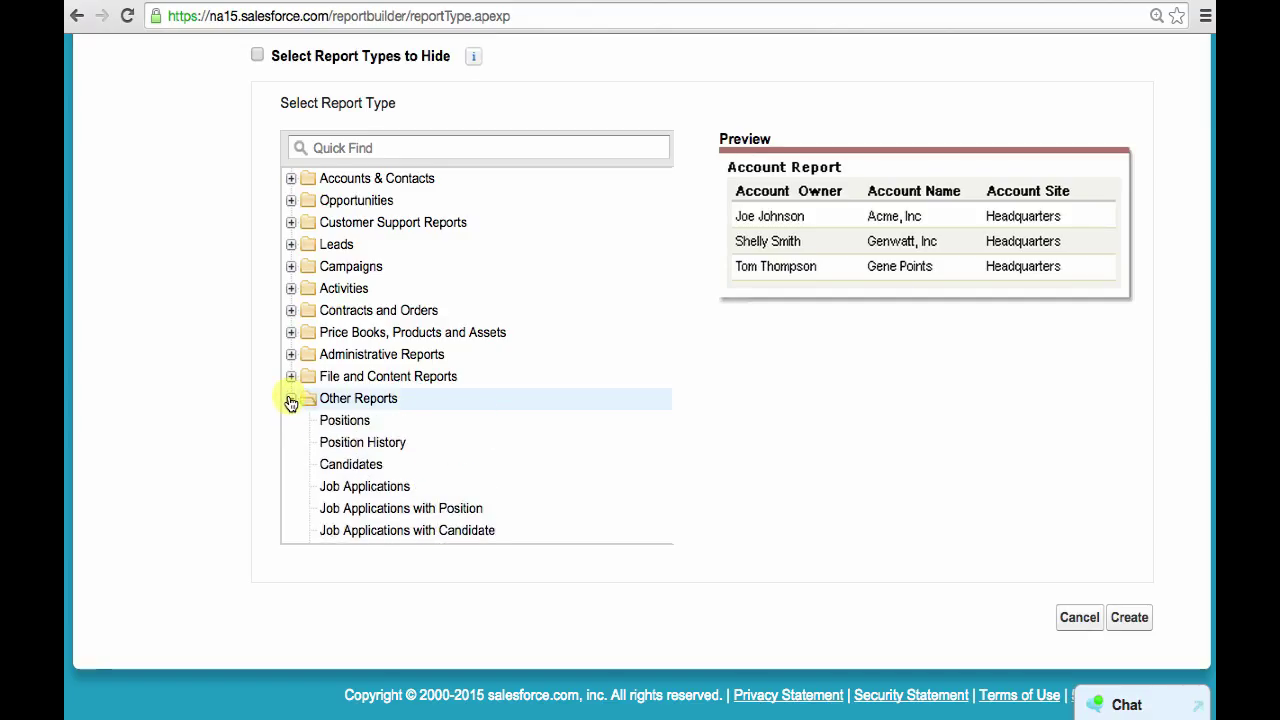
left_click(350, 420)
left_click(1129, 617)
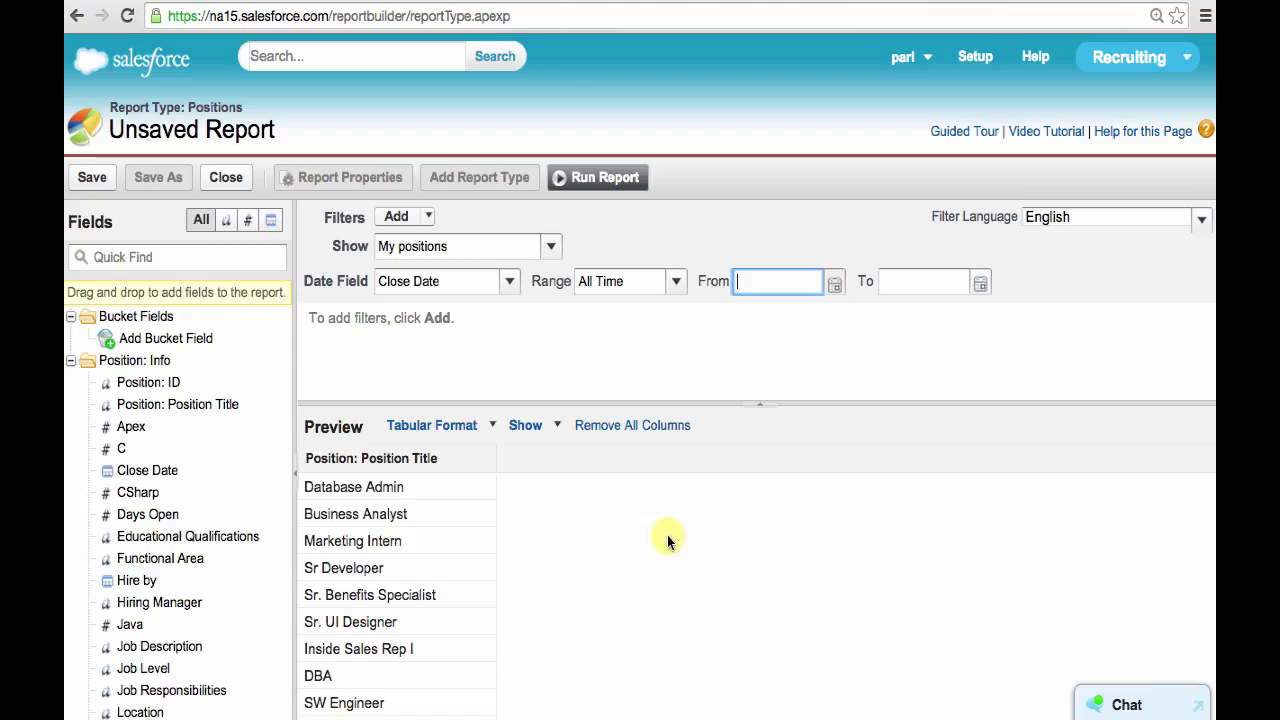
left_click(484, 426)
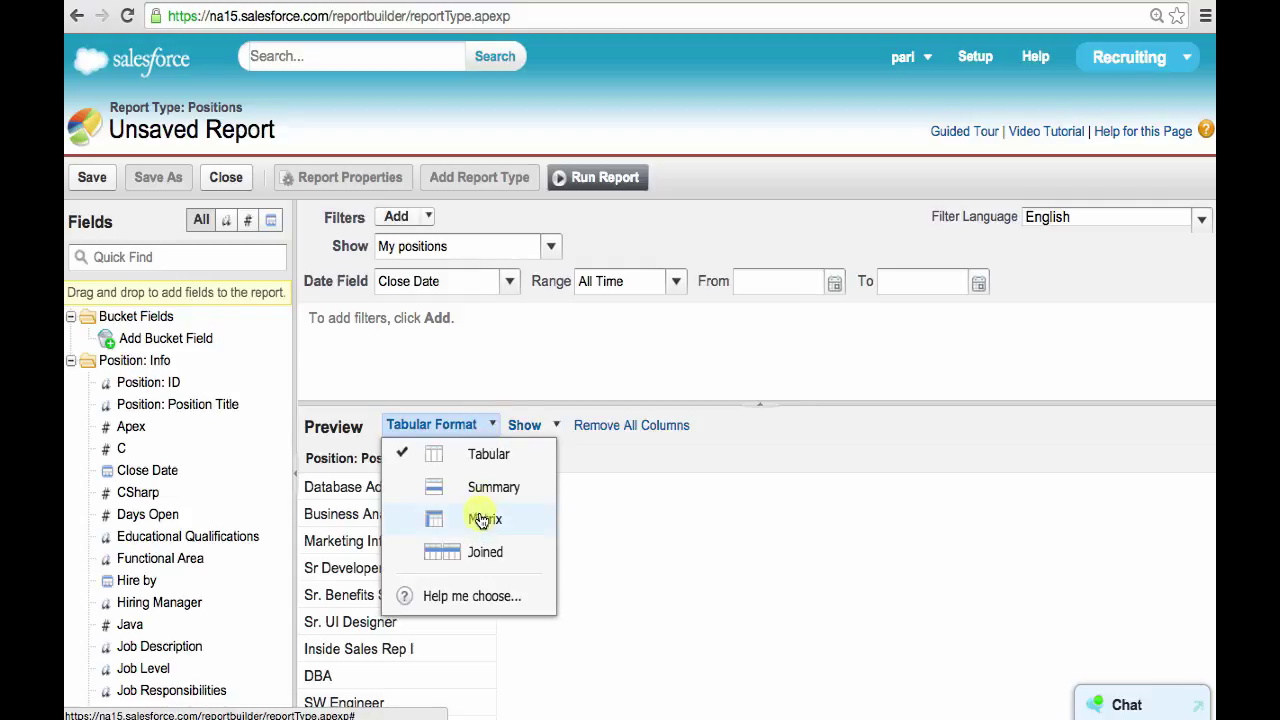
left_click(480, 551)
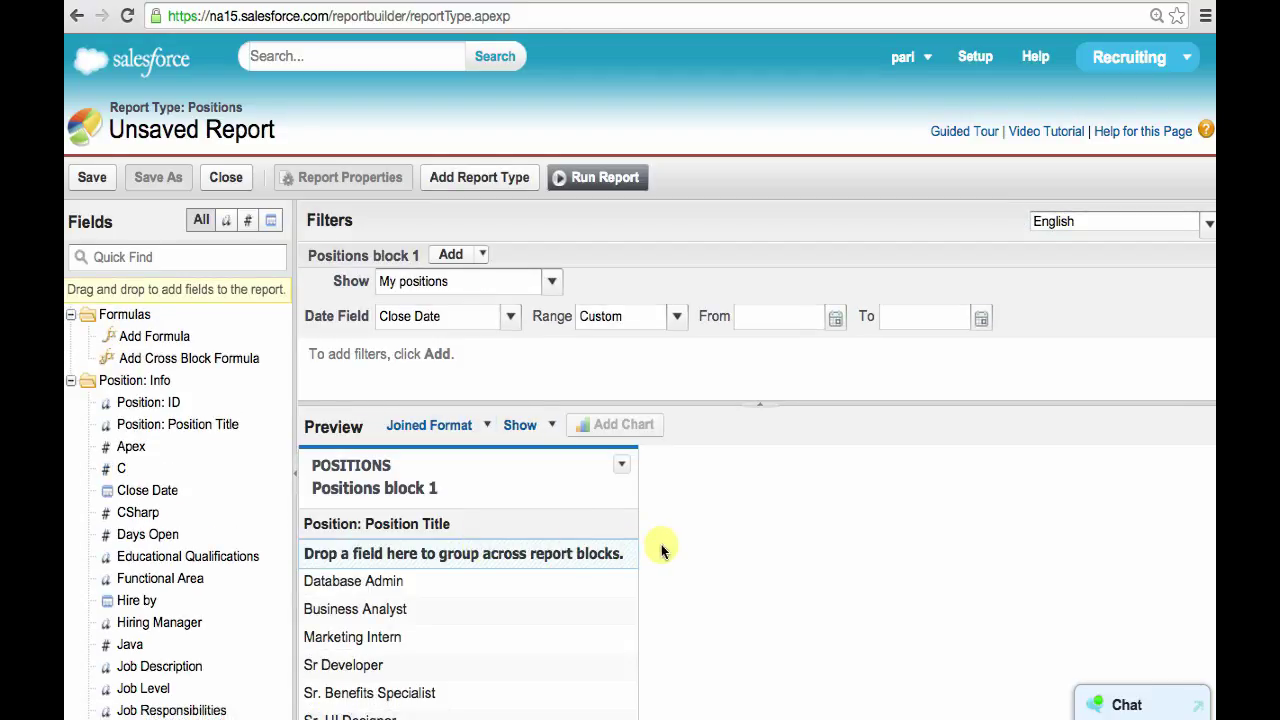
scroll(661, 544, "down", 2)
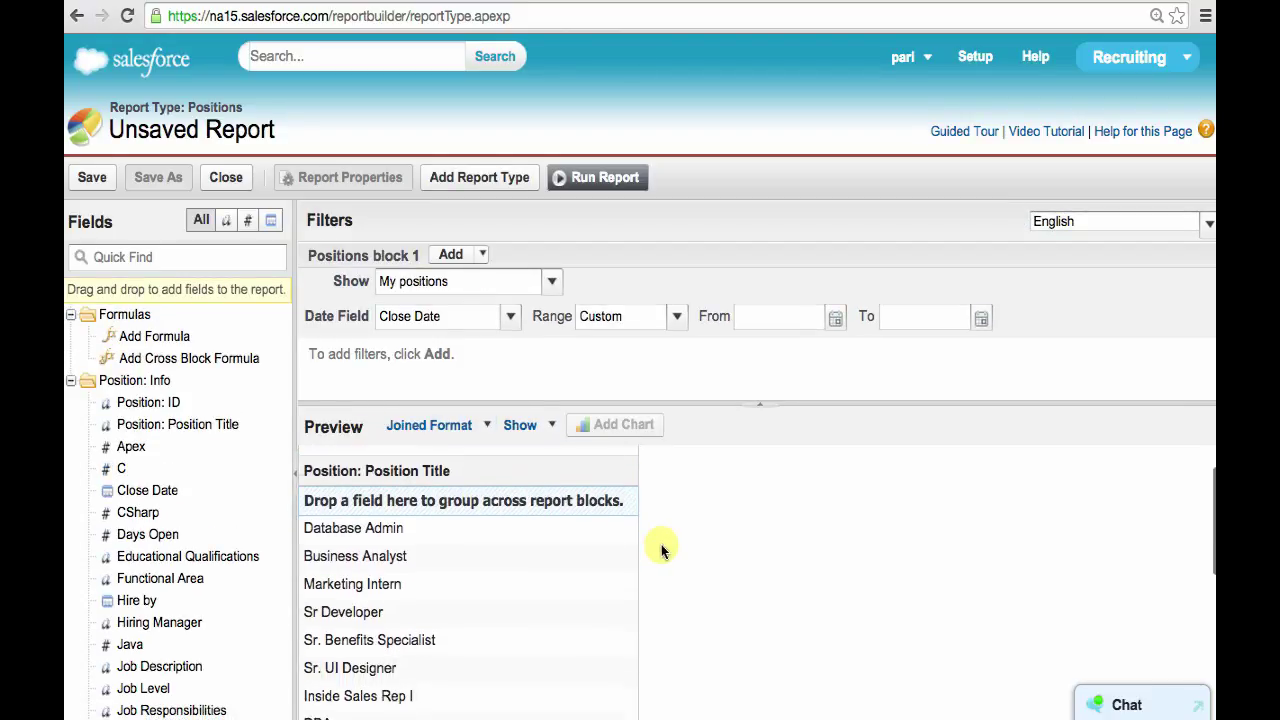
scroll(661, 544, "up", 2)
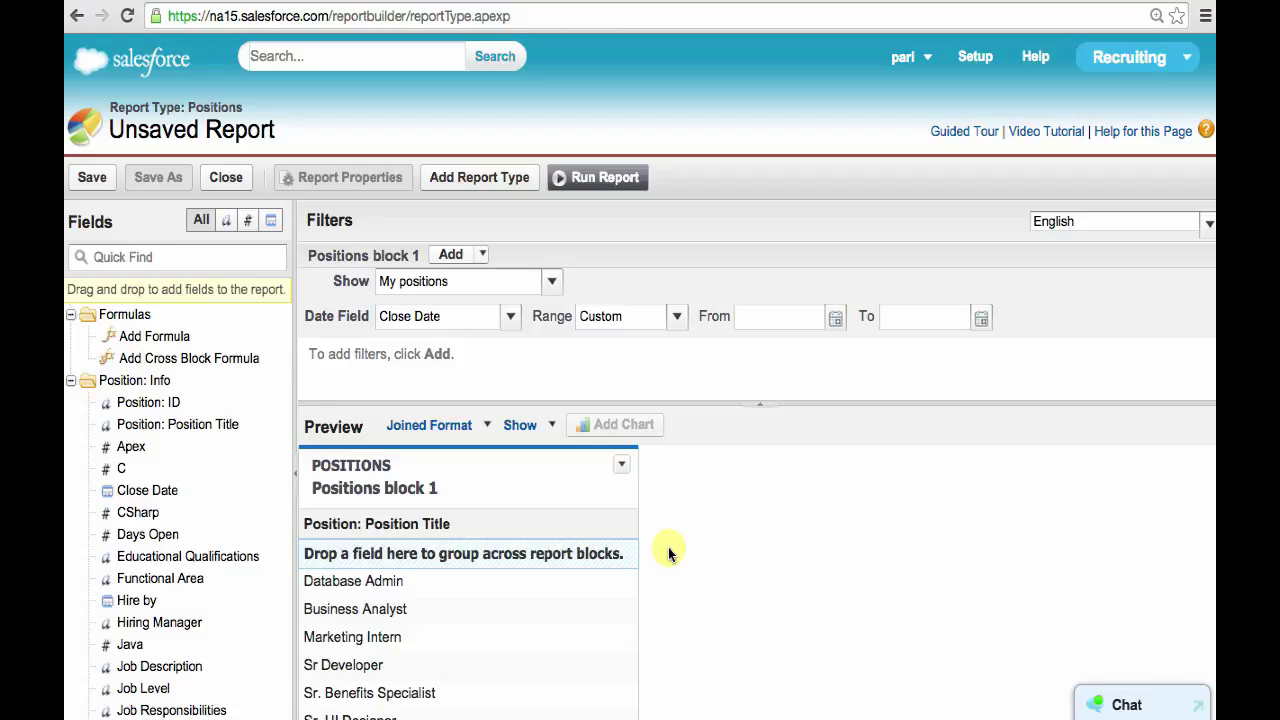
Step: Show all positions in block 1 with Close Date from 12/1/2014 to 12/31/2014
left_click(552, 283)
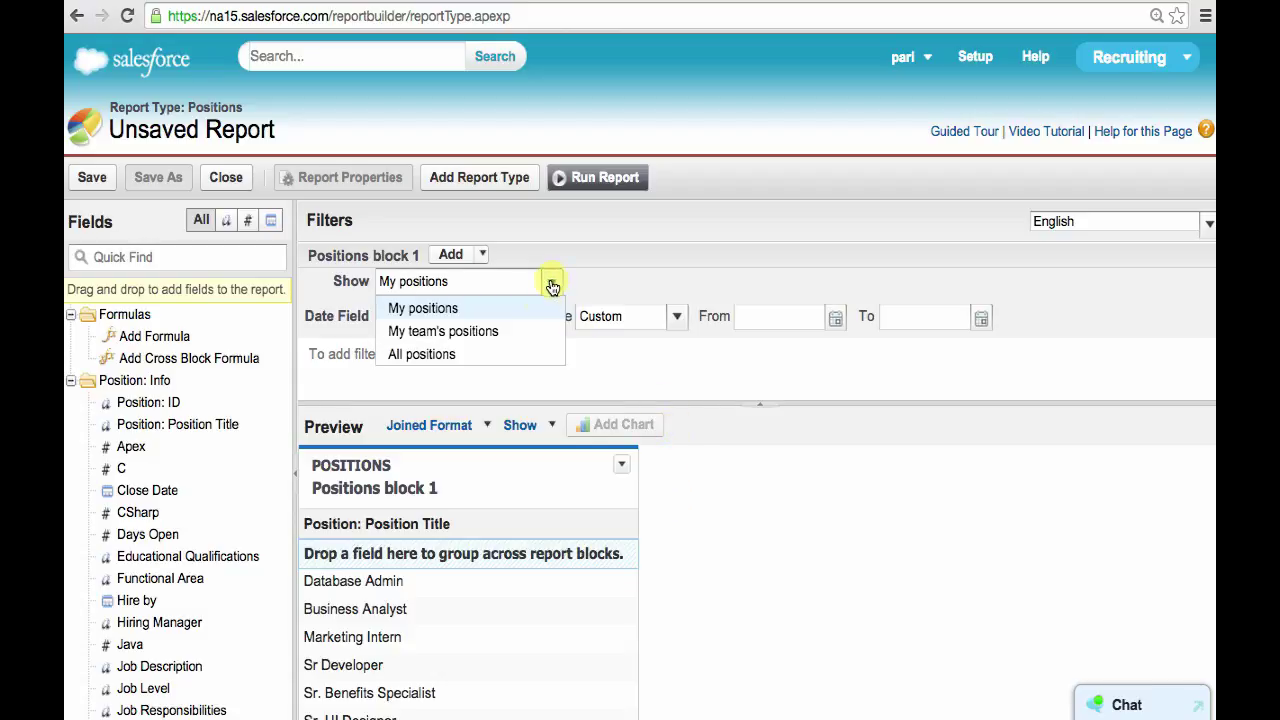
left_click(522, 353)
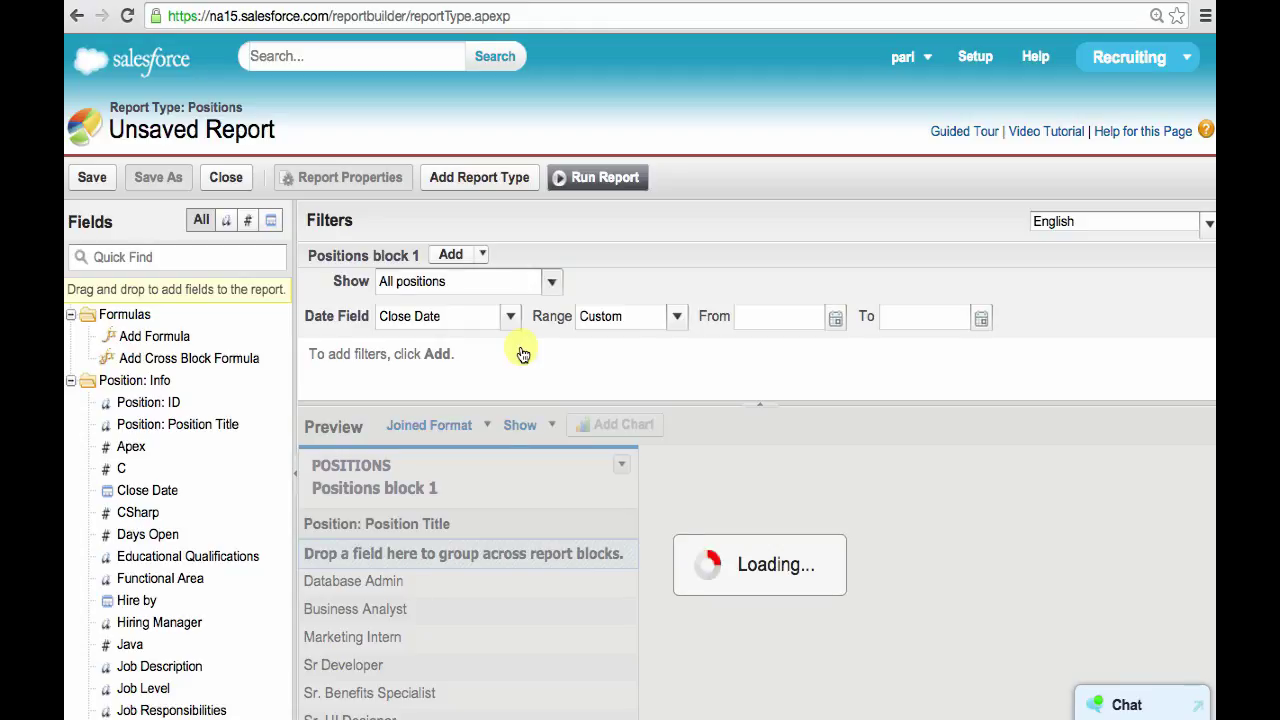
left_click(836, 318)
left_click(773, 392)
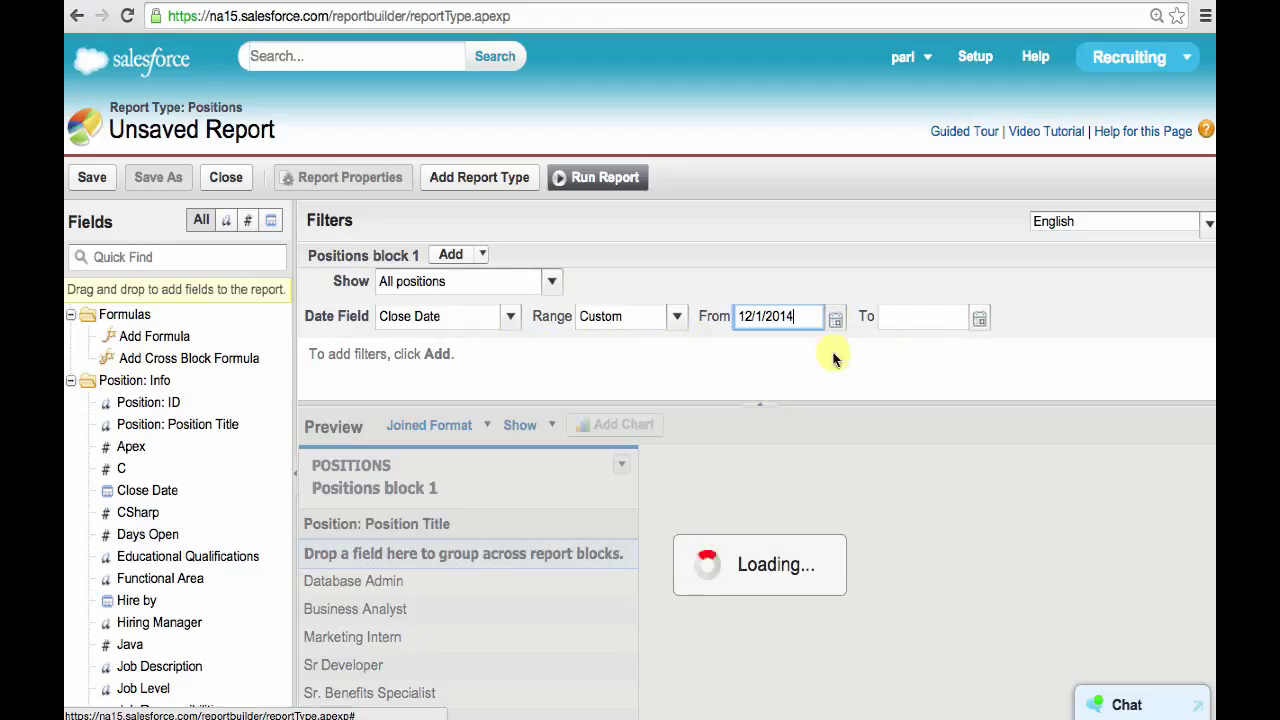
left_click(977, 318)
left_click(975, 481)
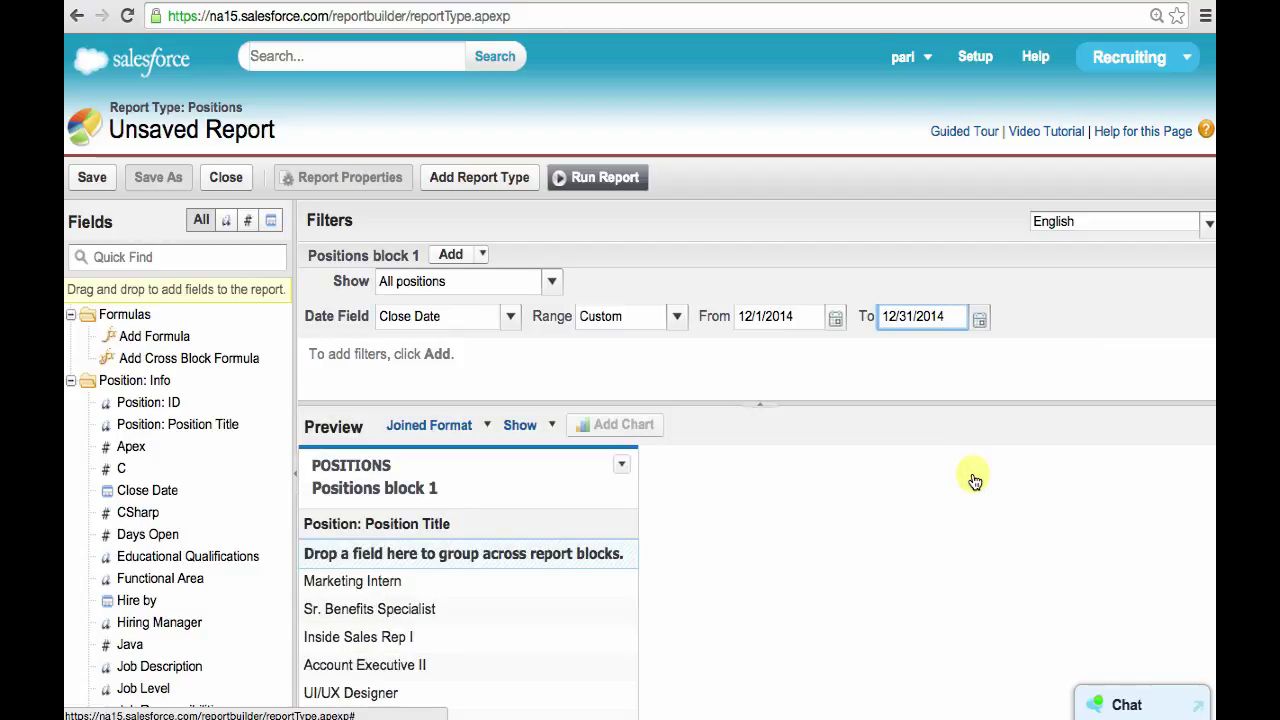
Step: Filter block 1 to positions whose Owner Name equals the first owner's name
left_click(453, 257)
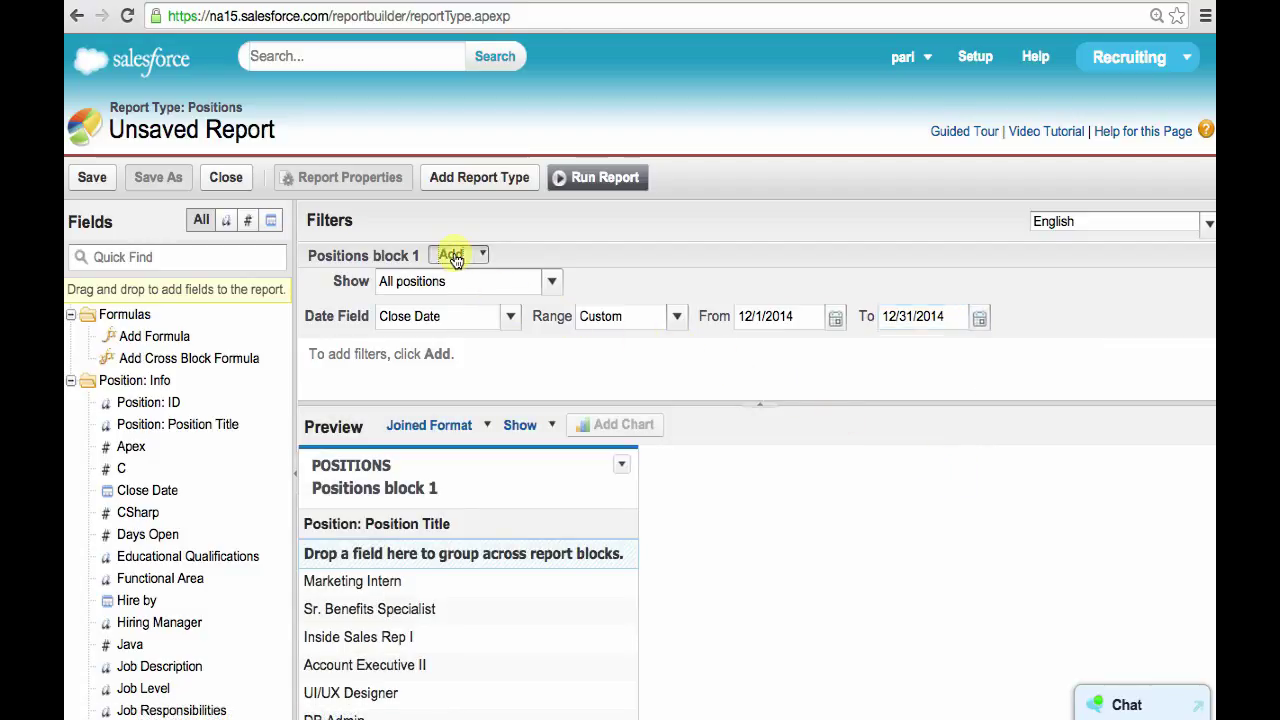
left_click(555, 356)
scroll(497, 678, "down", 5)
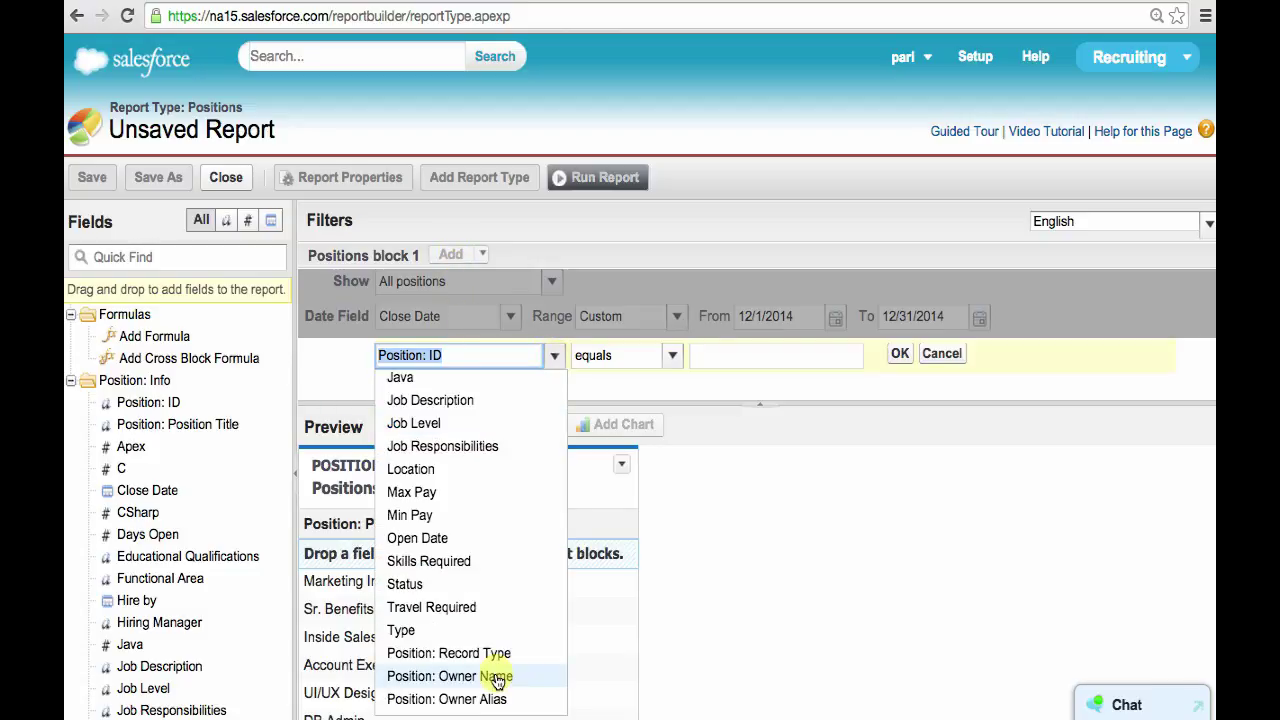
left_click(497, 678)
left_click(757, 357)
type("S")
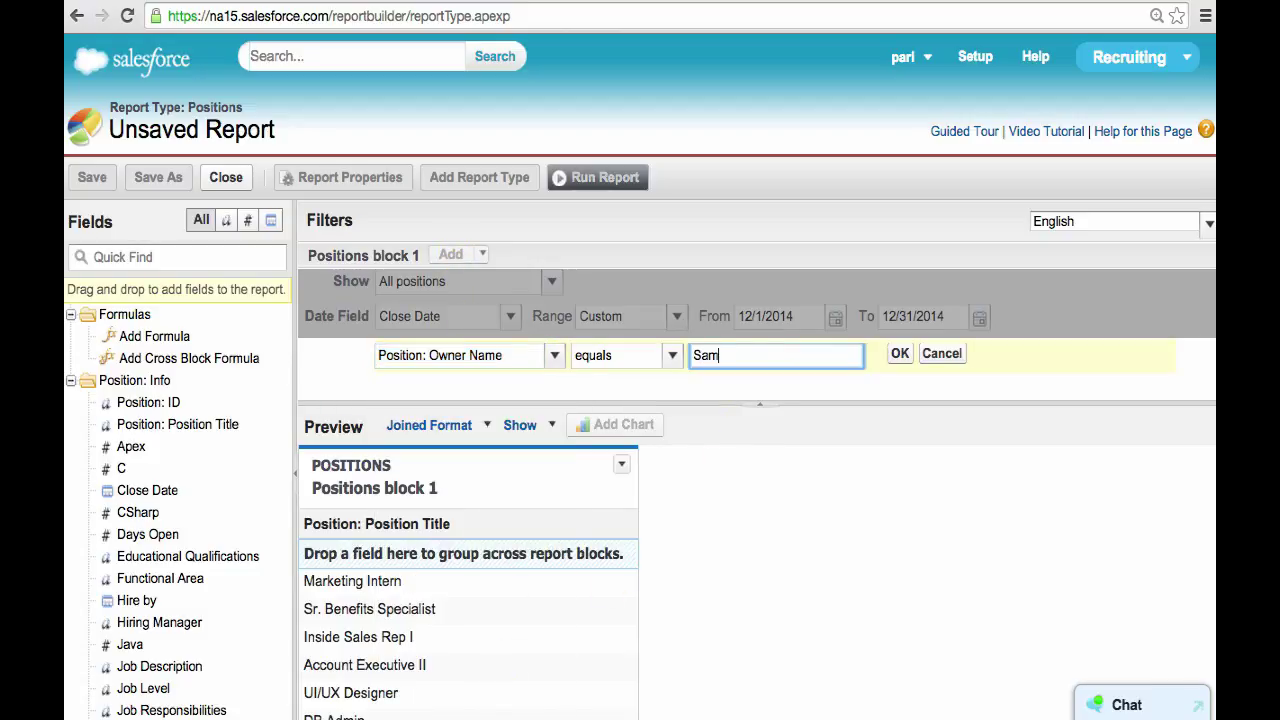
type("am")
left_click(898, 354)
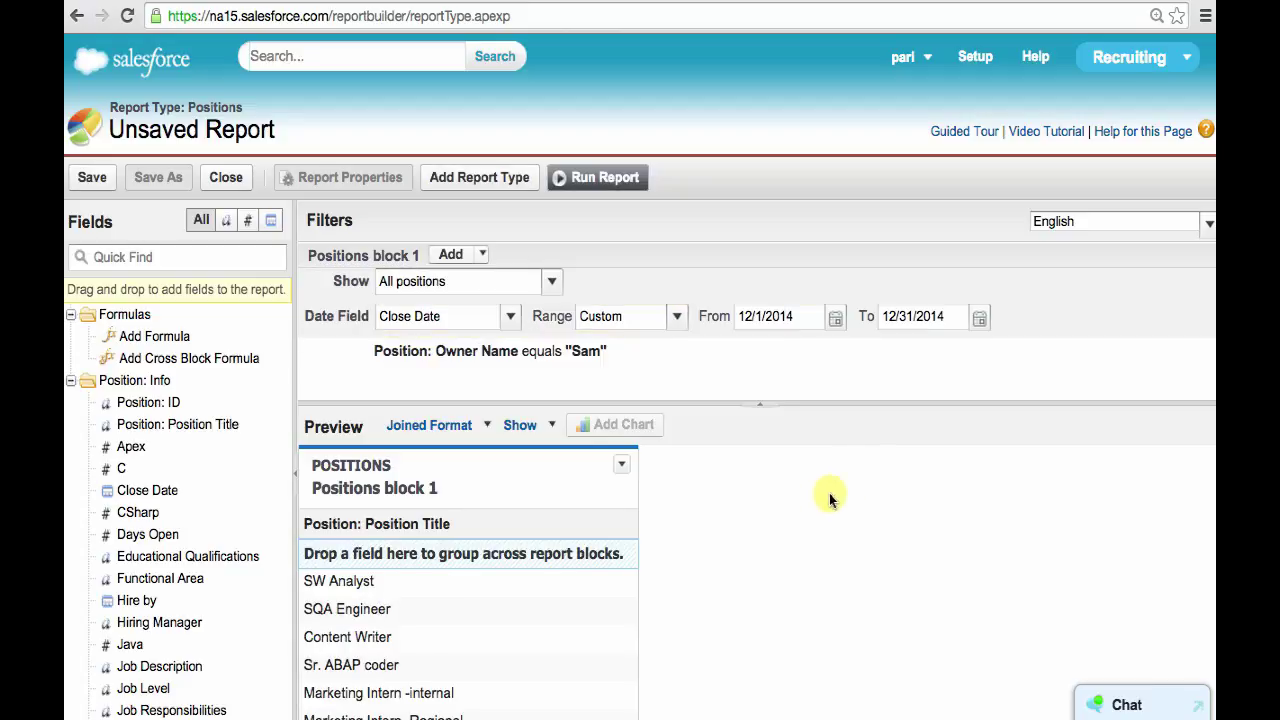
scroll(531, 603, "down", 3)
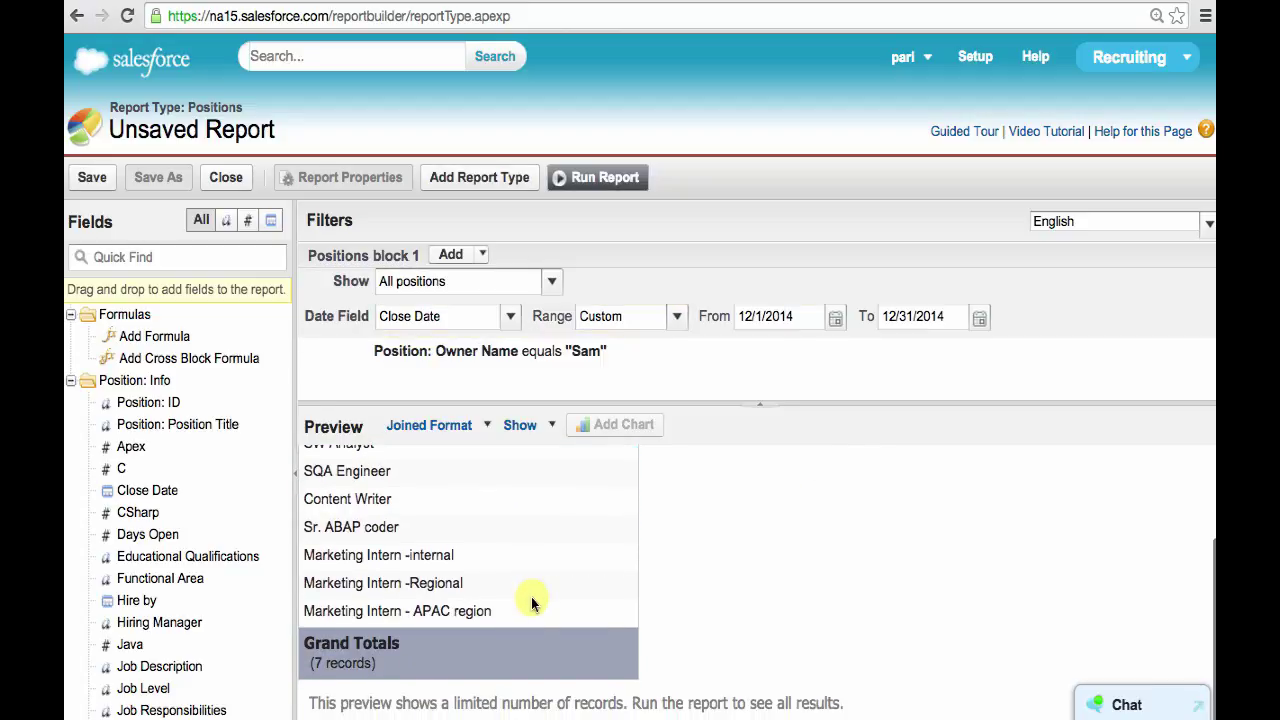
scroll(531, 603, "up", 1)
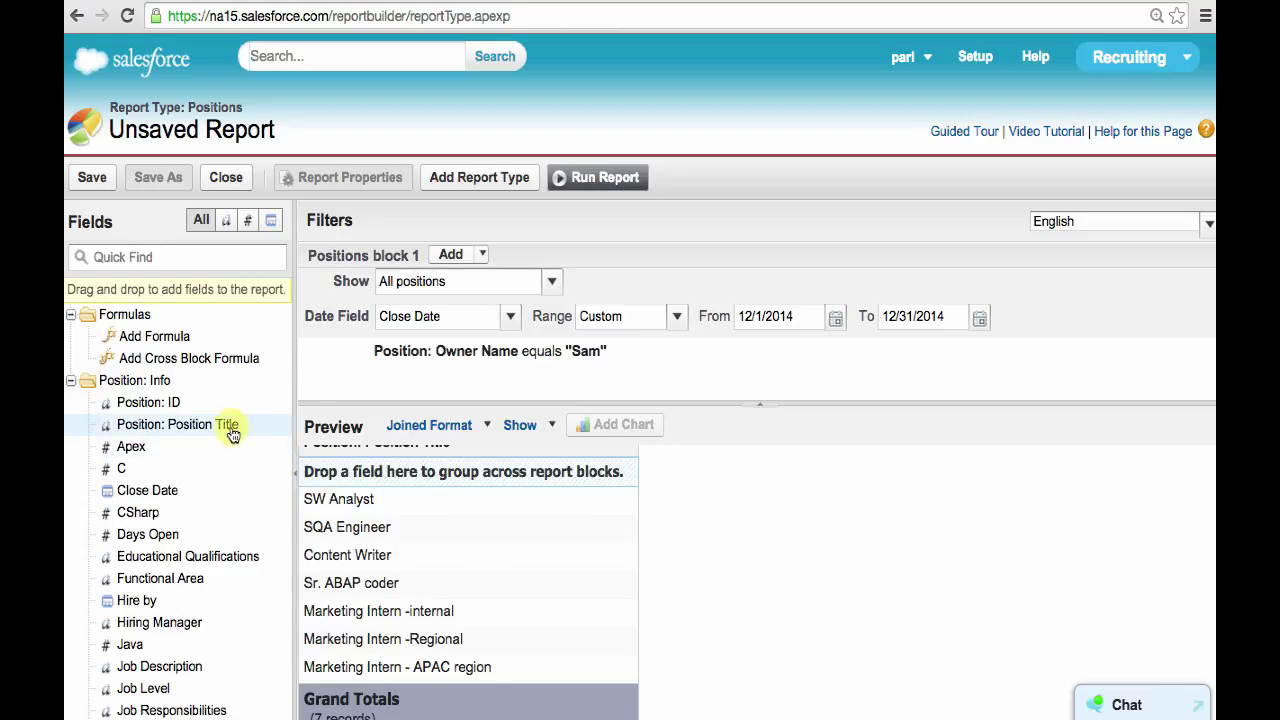
Step: Start block 2 with Position Title and Educational Qualifications columns
left_click_drag(217, 424, 732, 493)
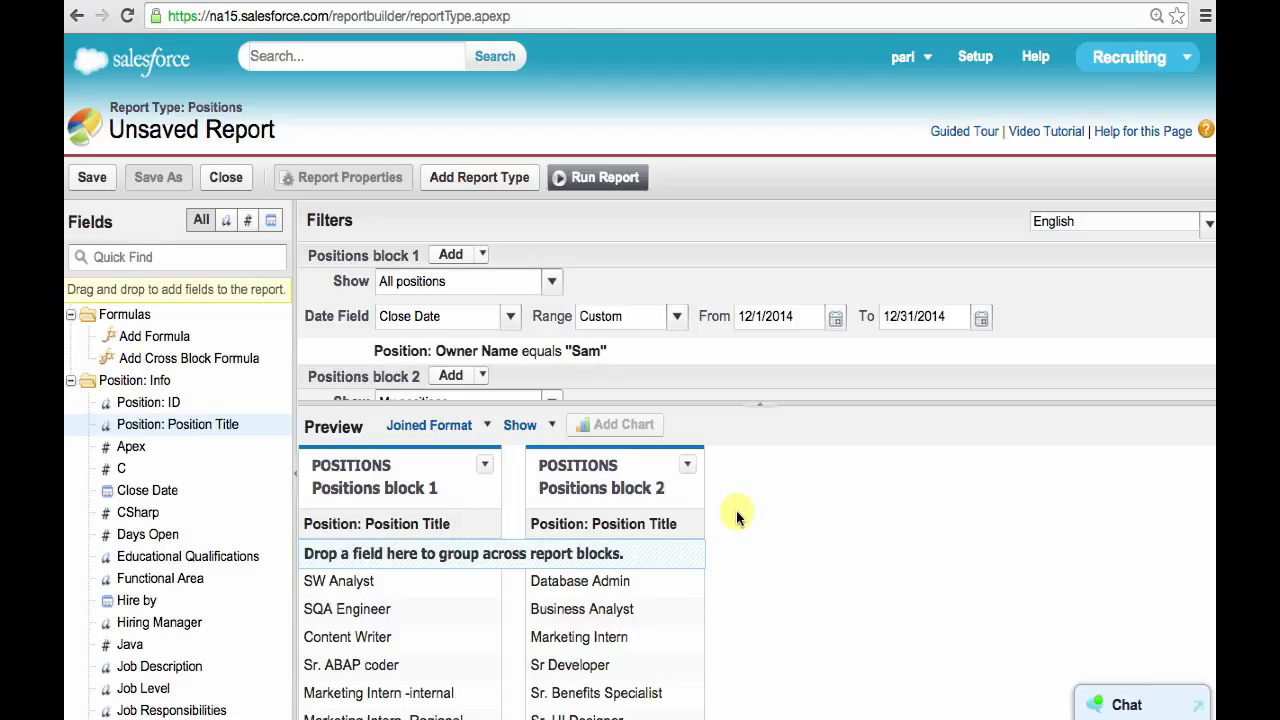
scroll(798, 350, "down", 2)
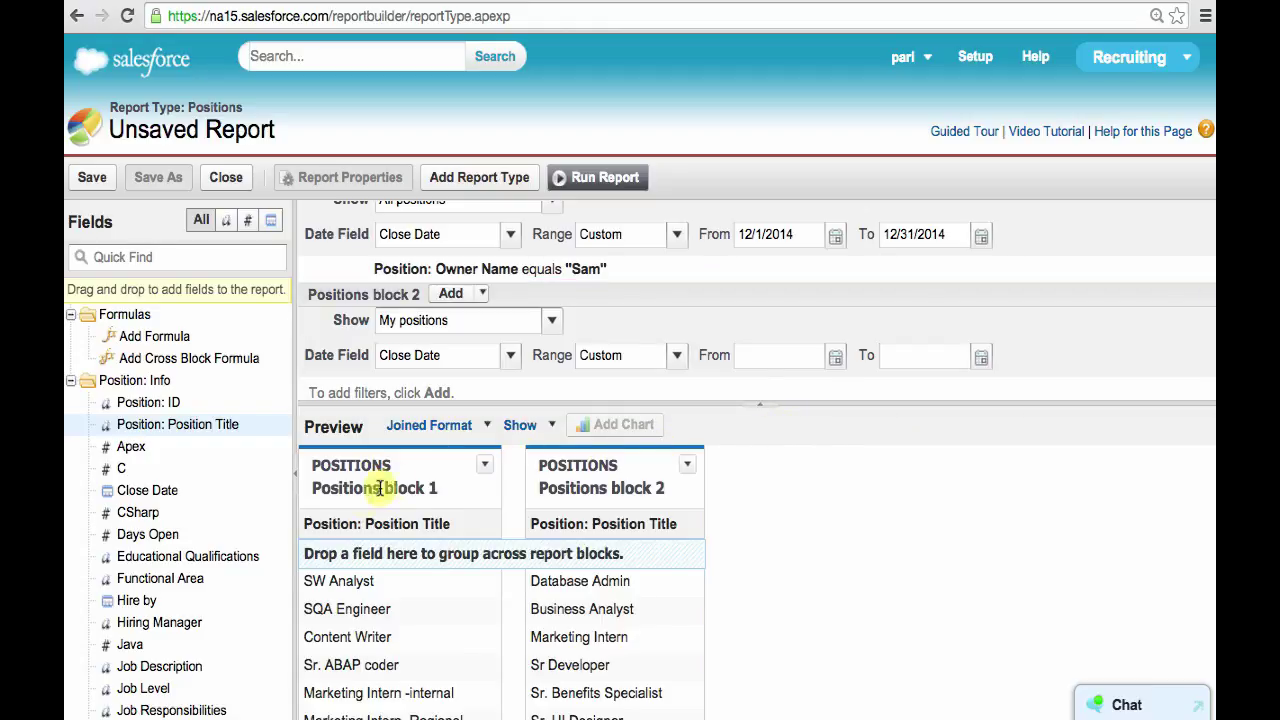
left_click_drag(230, 560, 699, 526)
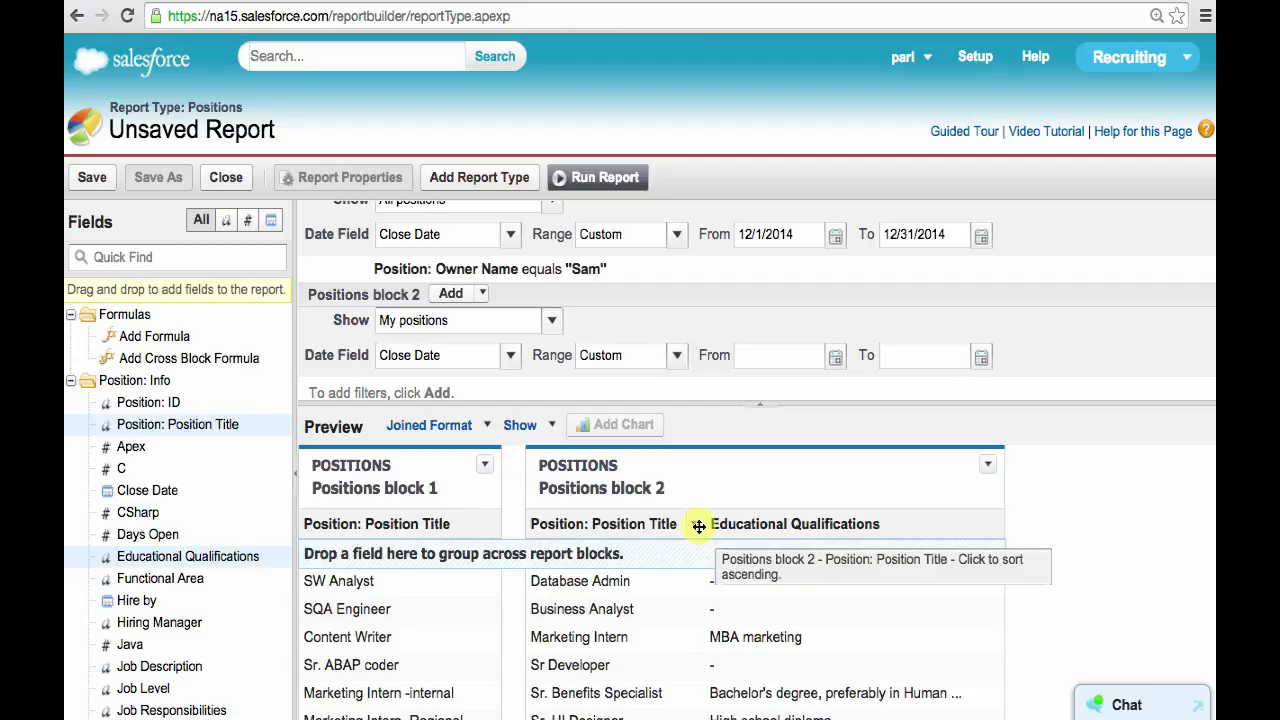
Step: Show all block 2 positions with Close Date from 12/1/2014 to 12/31/2014
left_click(553, 320)
left_click(531, 393)
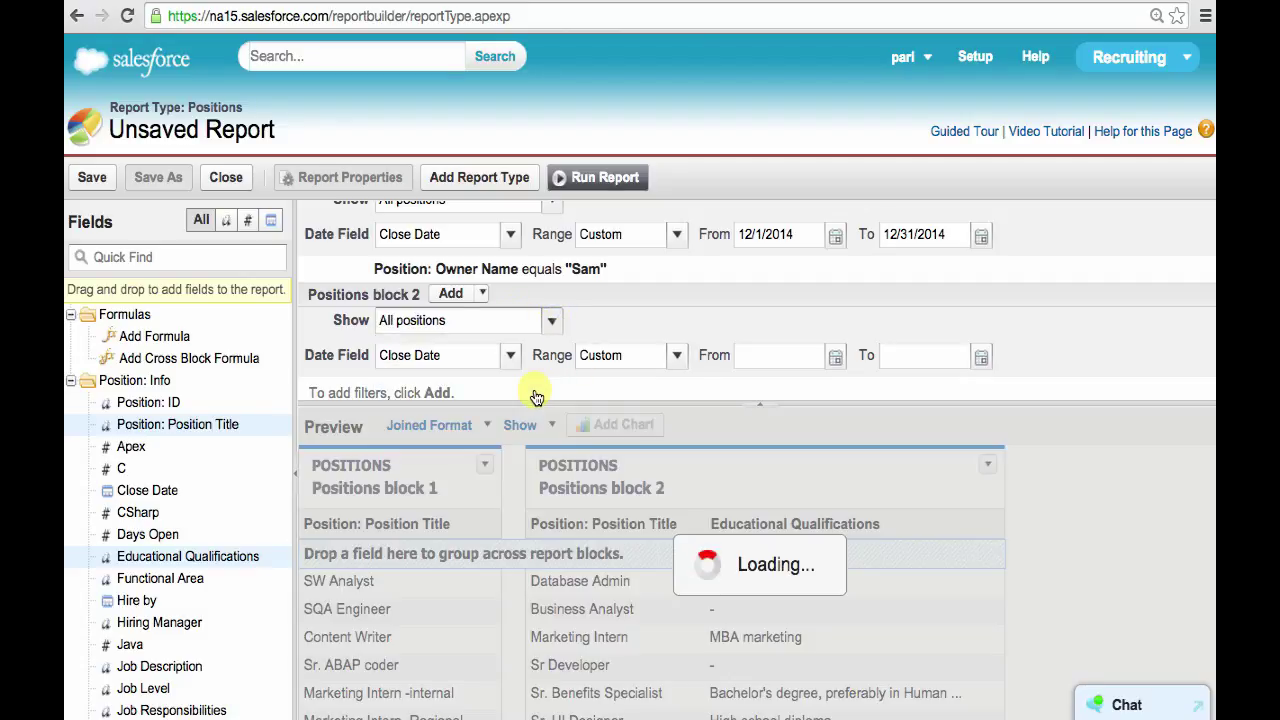
left_click(835, 357)
left_click(786, 428)
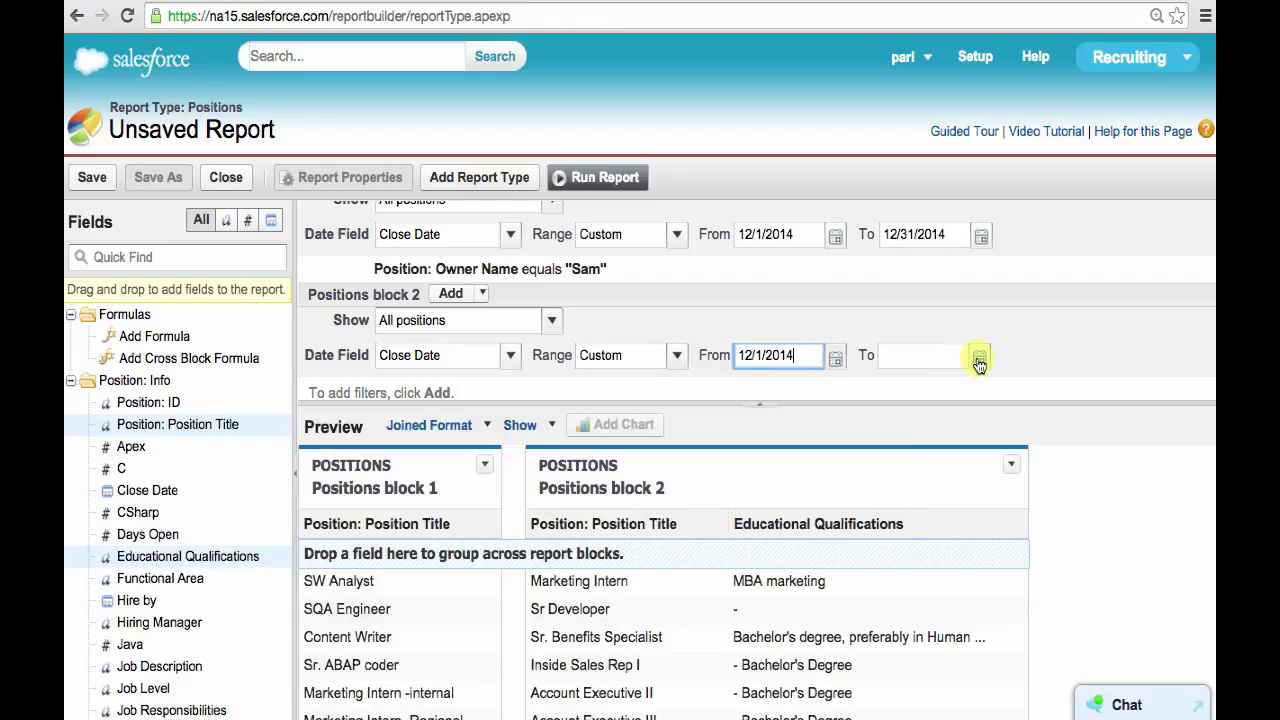
left_click(979, 357)
left_click(972, 518)
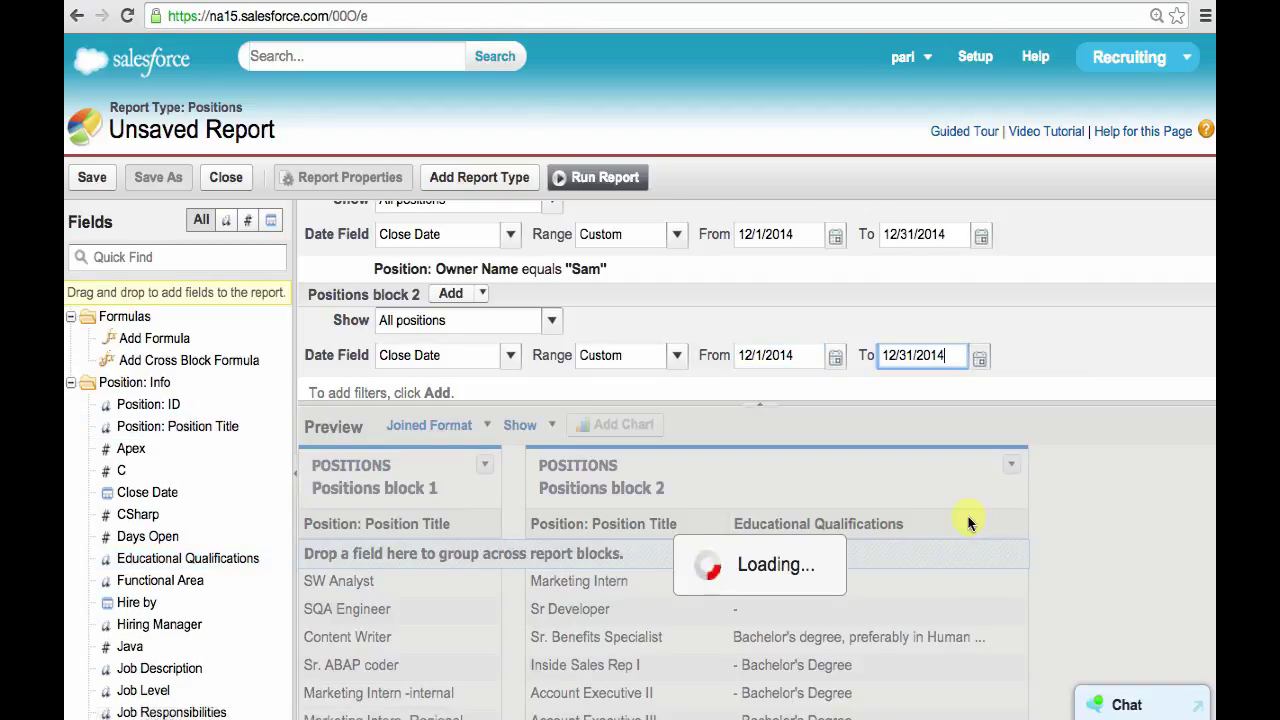
Step: Filter block 2 to positions whose Owner Name equals the second owner's name
left_click(452, 293)
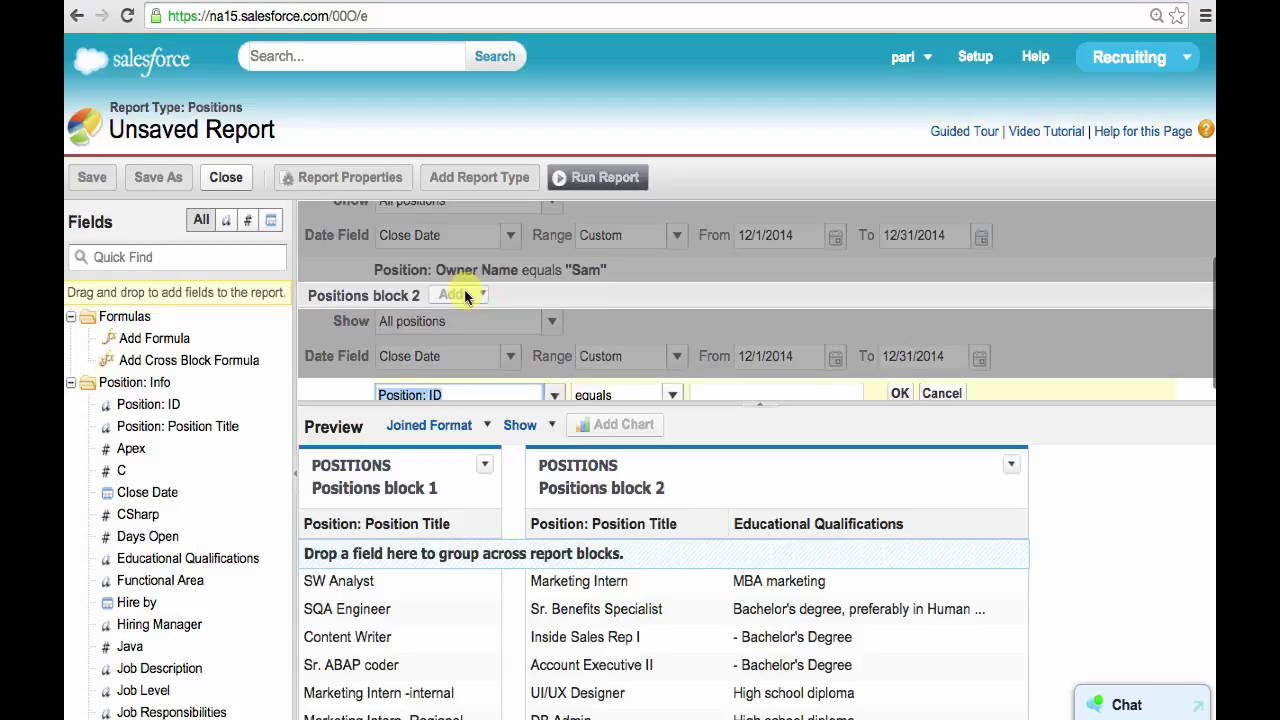
left_click(554, 382)
scroll(517, 289, "down", 5)
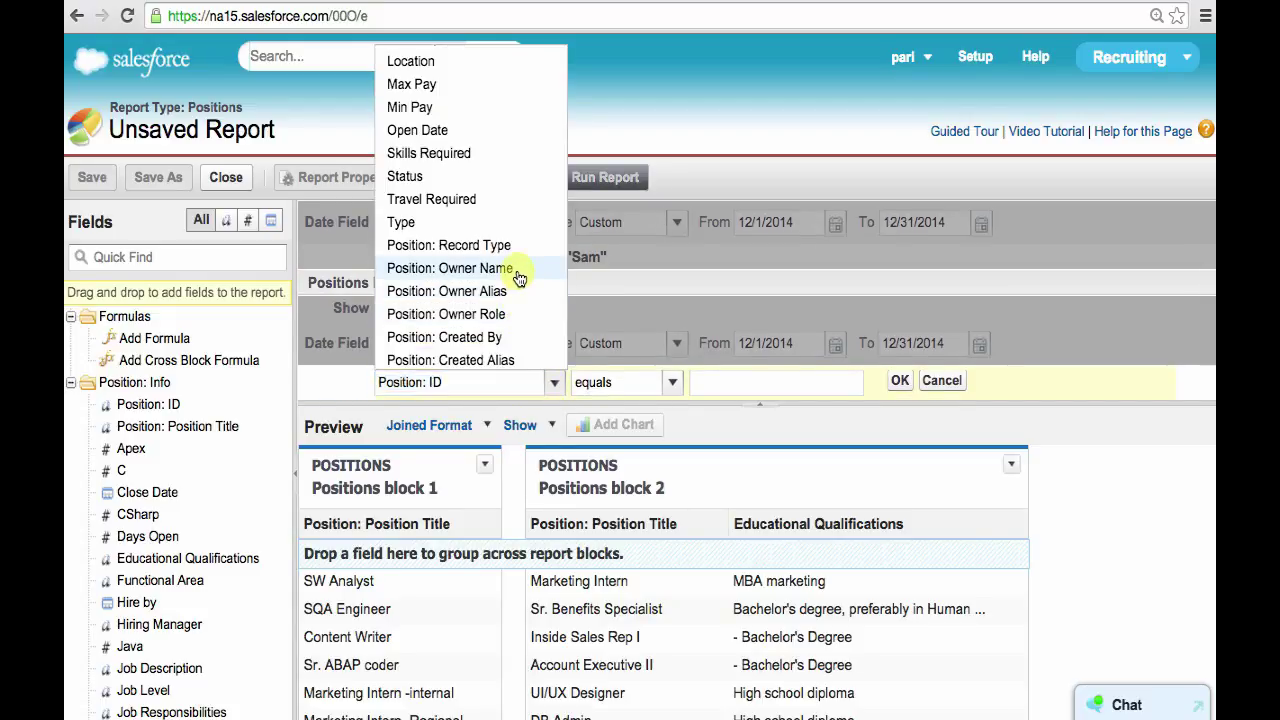
left_click(517, 270)
left_click(715, 382)
type("Ralph")
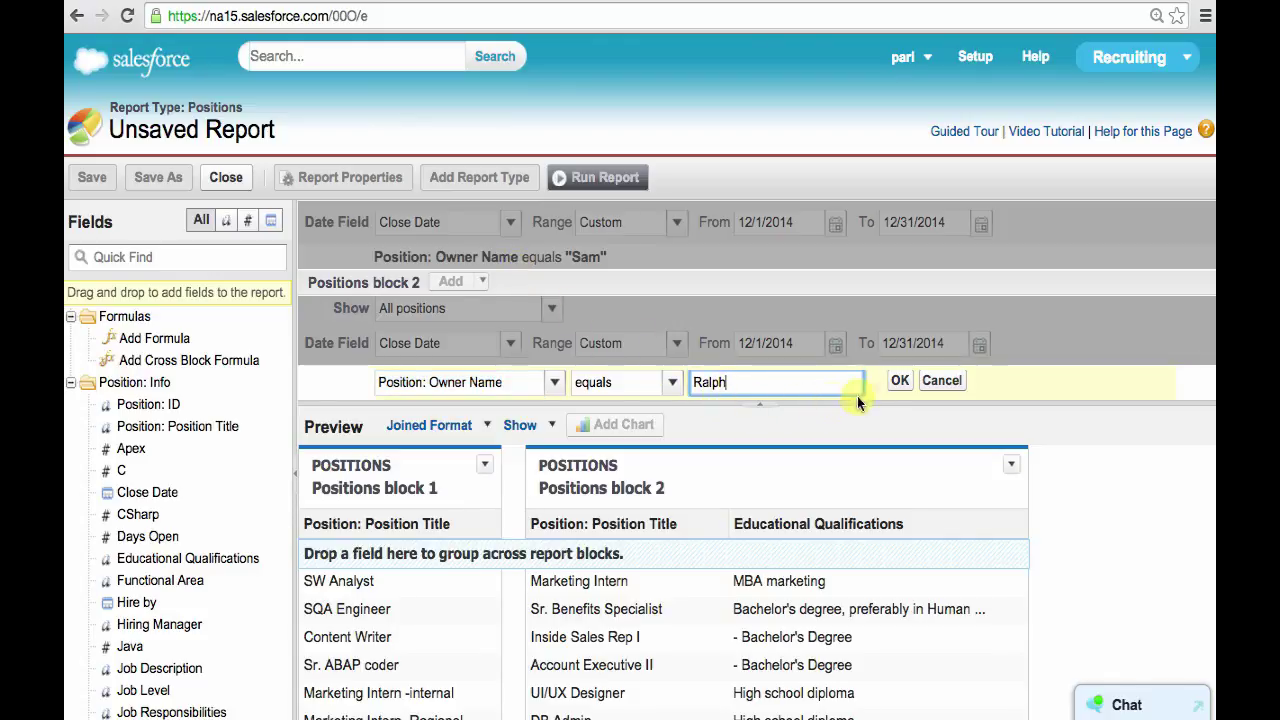
left_click(900, 380)
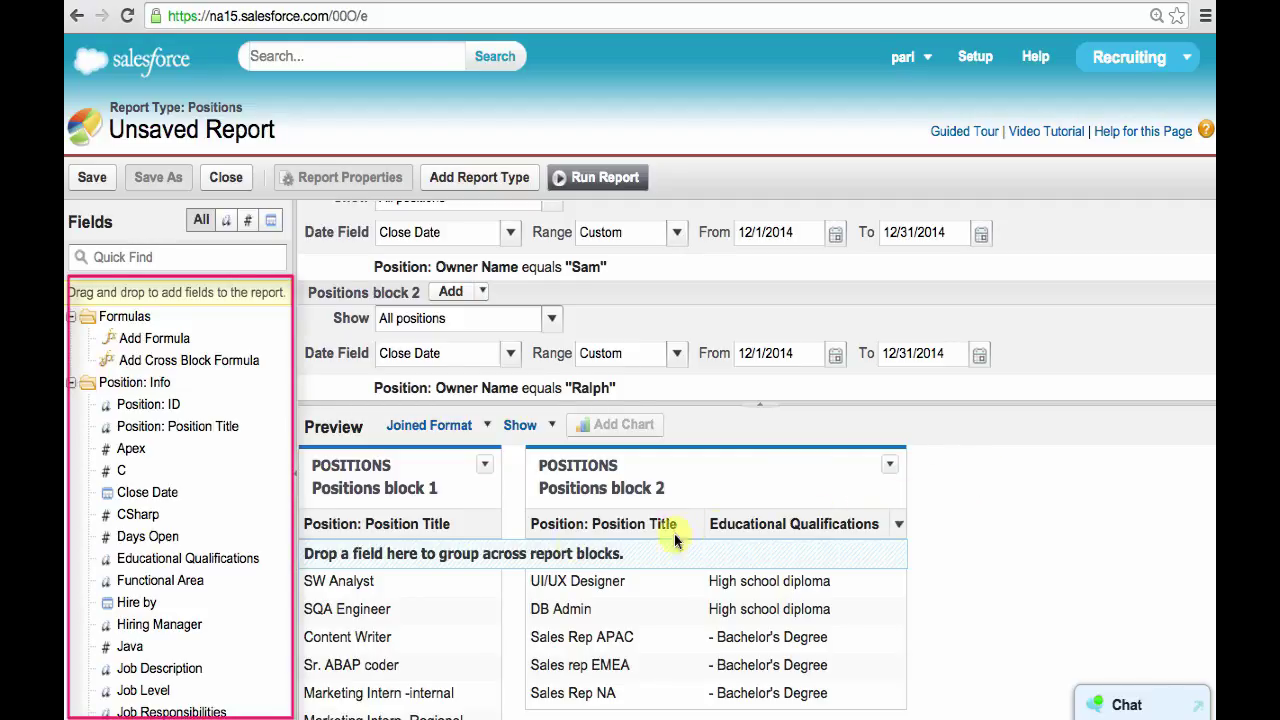
Step: Group both blocks by Functional Area and title block 1 as the first owner's December filled positions
left_click_drag(192, 586, 324, 557)
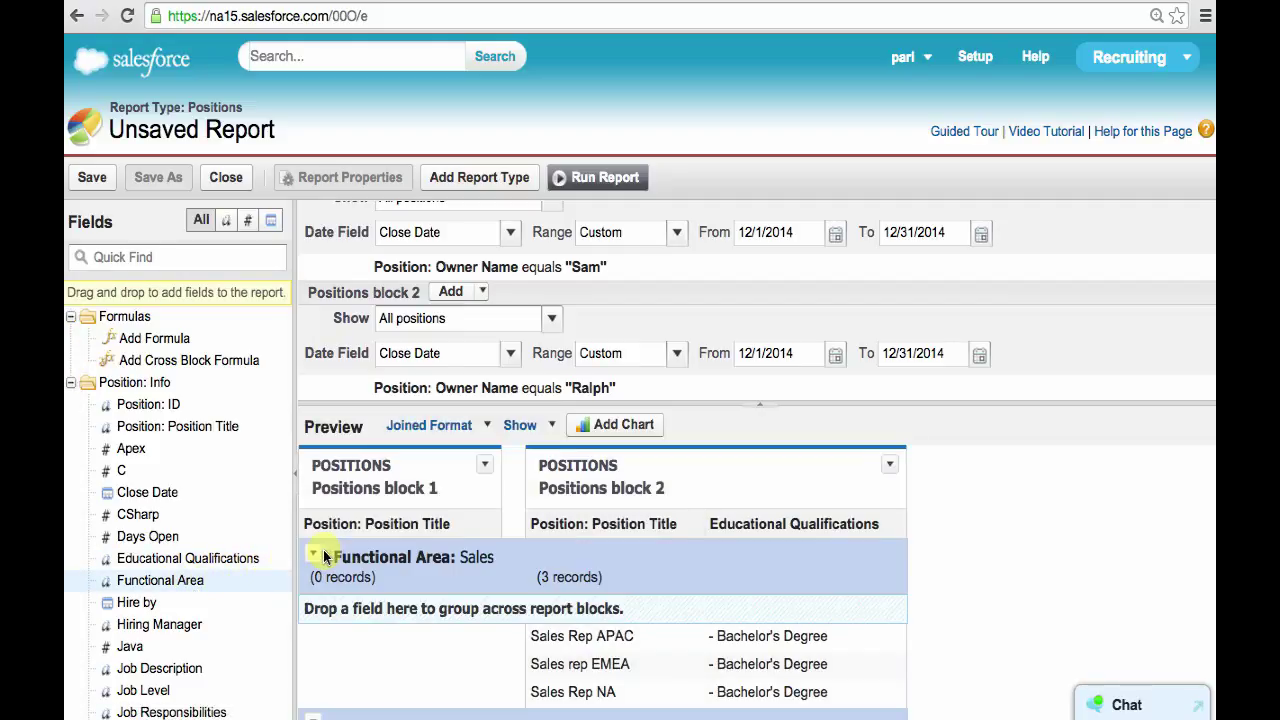
left_click(410, 489)
left_click_drag(421, 489, 377, 489)
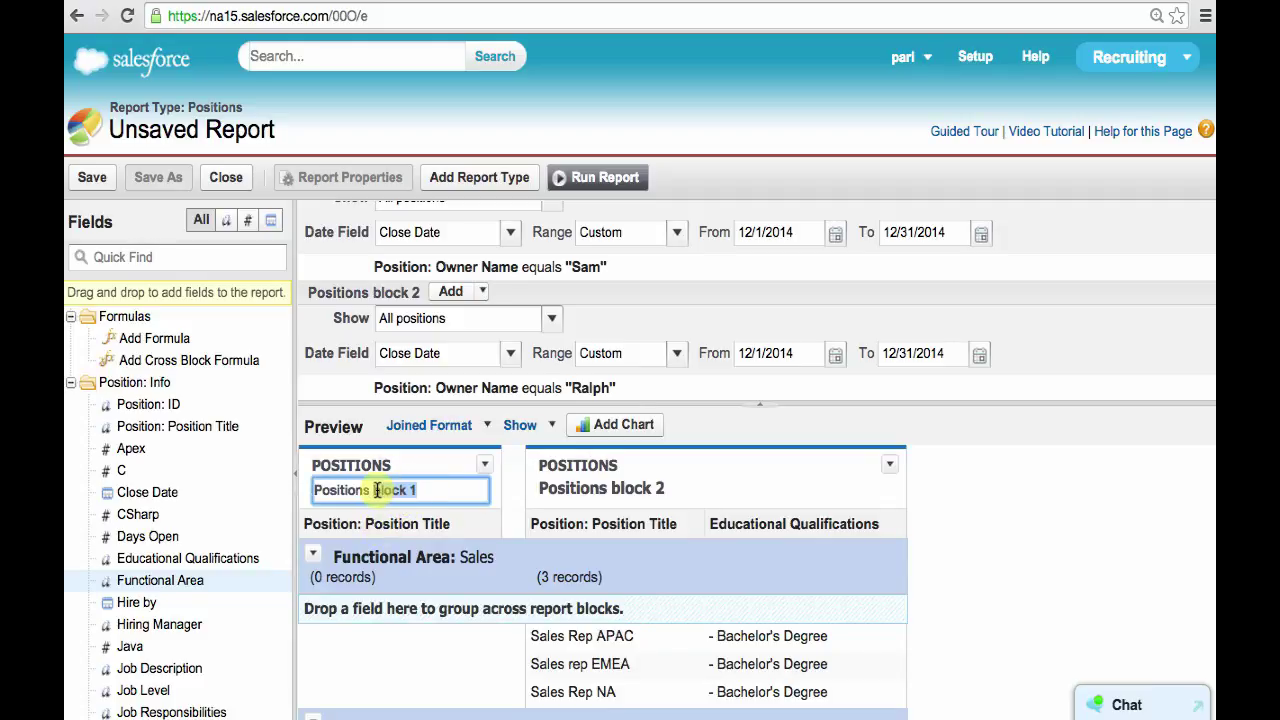
type("filled by Sam in De")
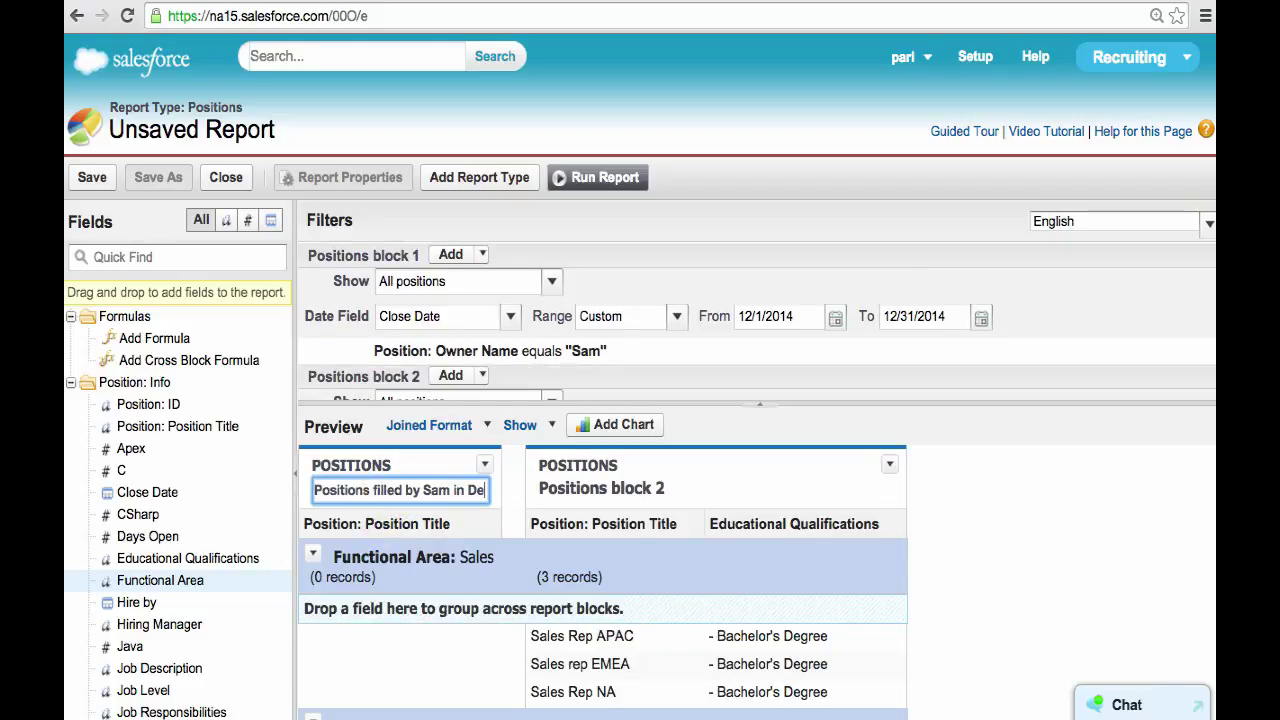
type("cember")
key("Return")
Step: Title block 2 as the second owner's December filled positions, then run the report with details hidden
left_click(700, 489)
left_click_drag(728, 489, 684, 489)
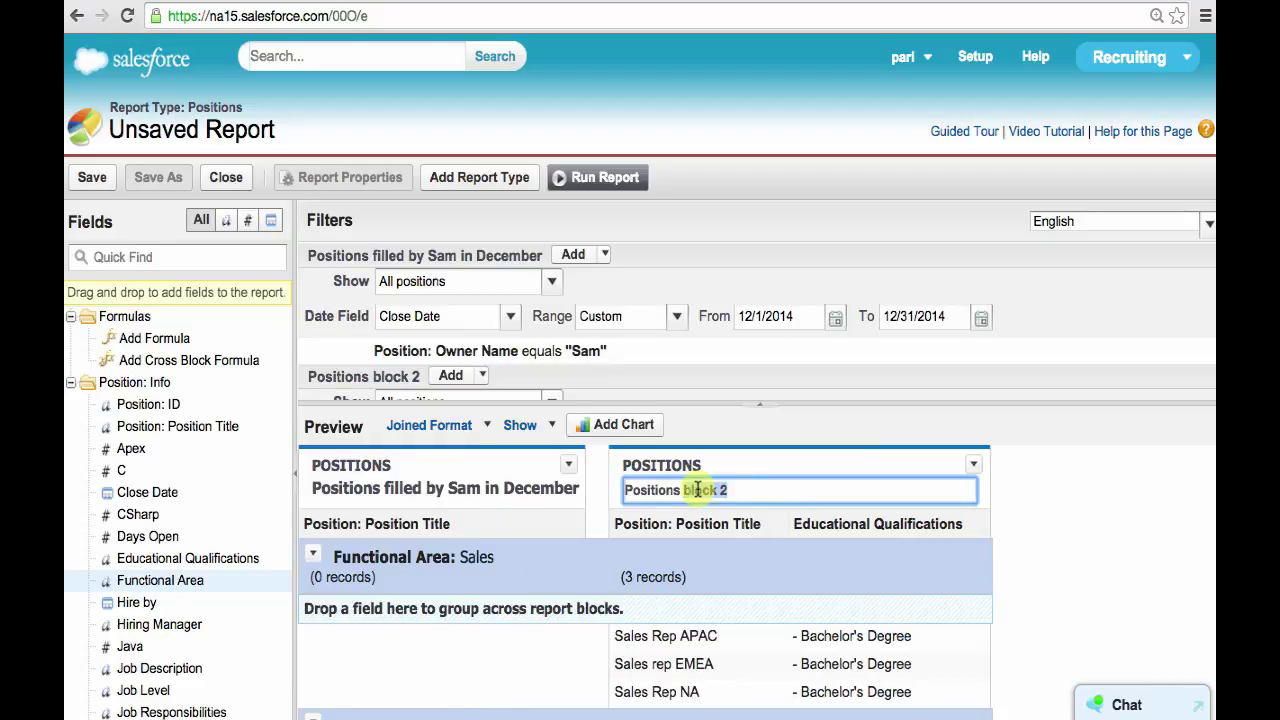
type("filled by Ralph in December")
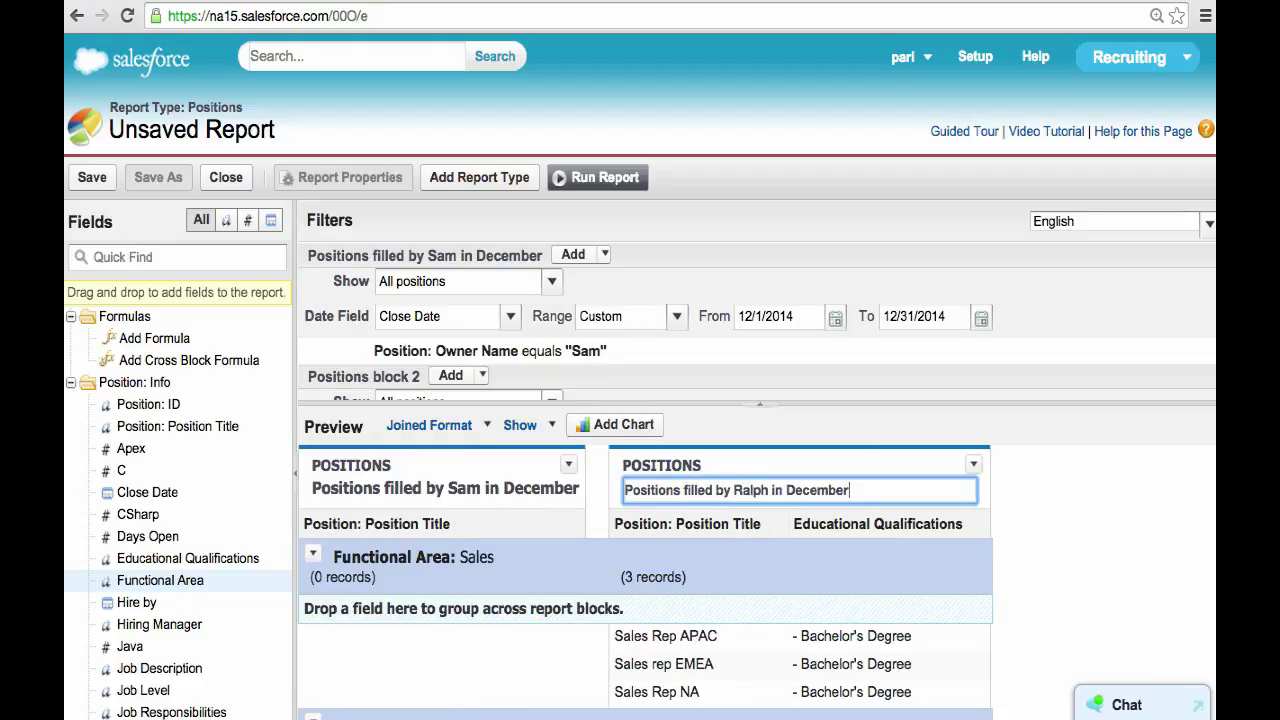
key("Return")
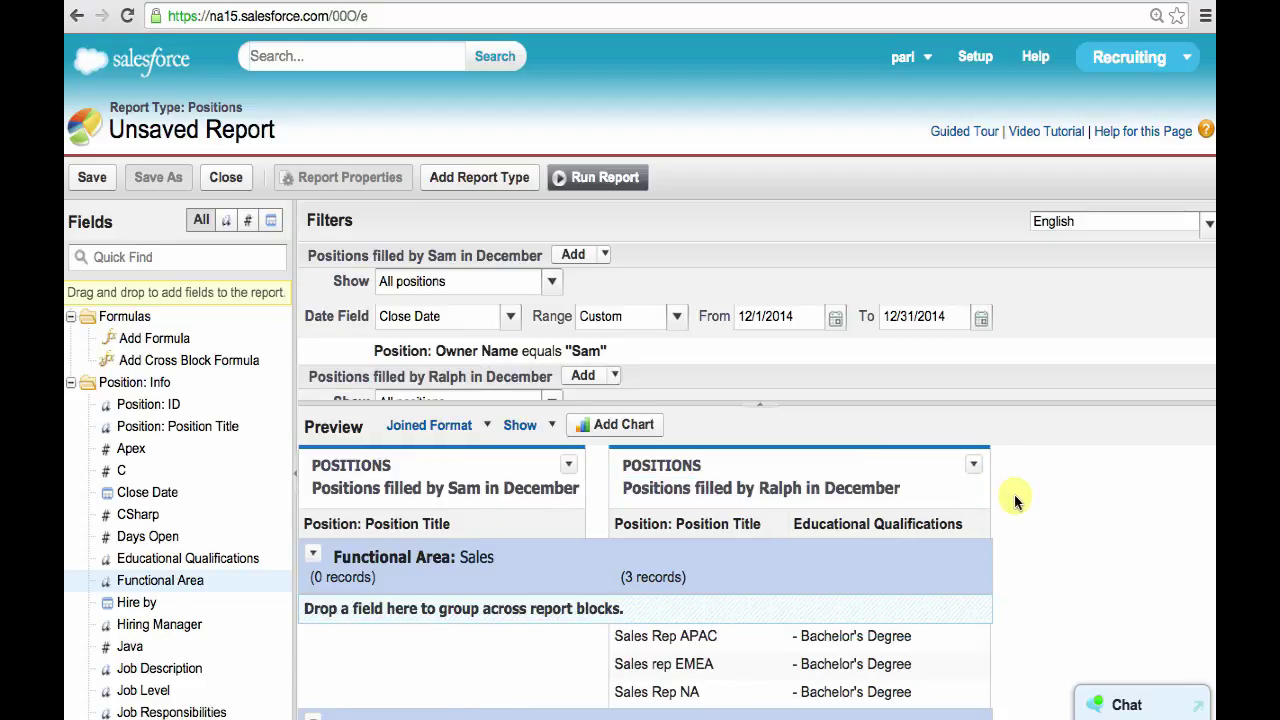
left_click(608, 177)
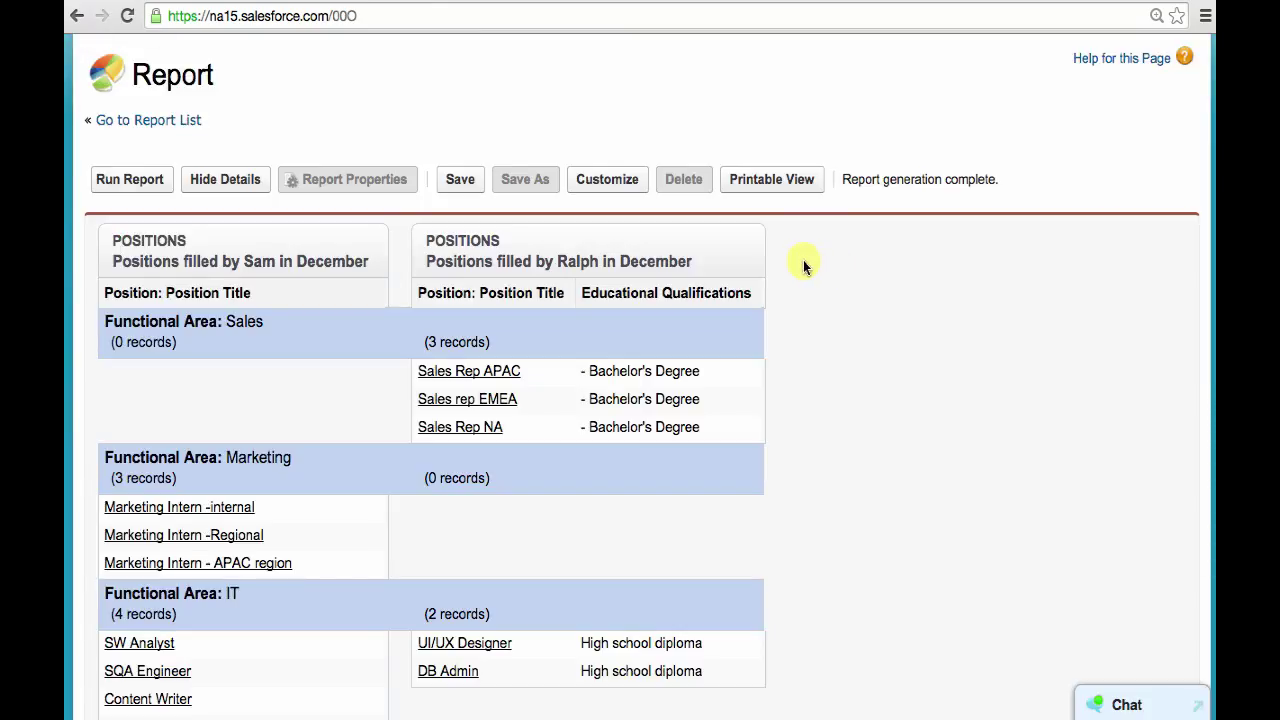
left_click(245, 183)
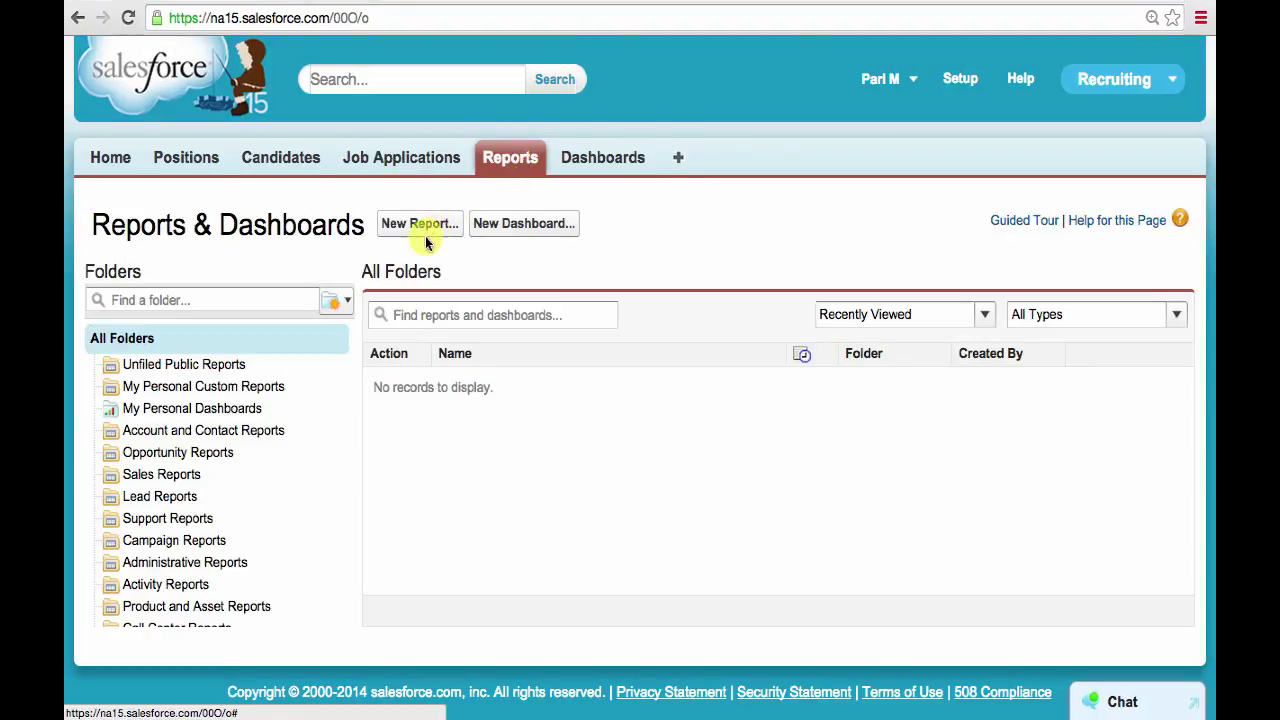
Step: Start a new report and expand the Other Reports report-type category
left_click(425, 228)
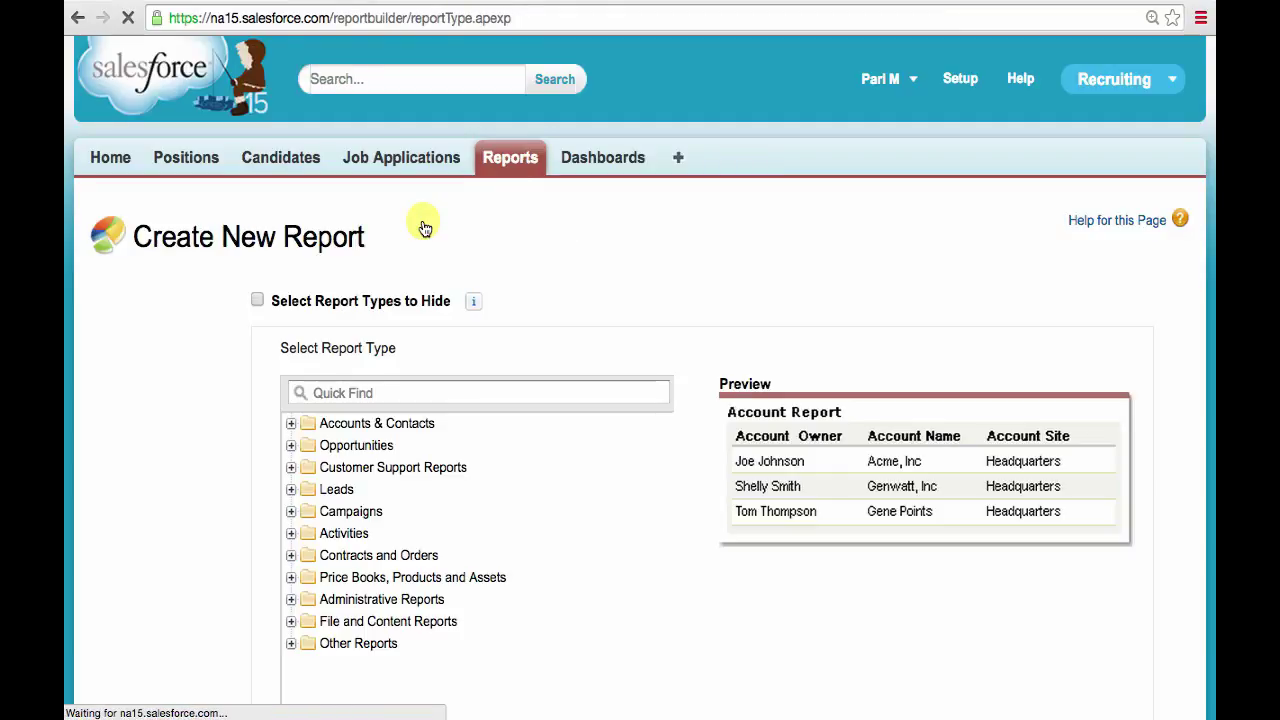
scroll(425, 228, "down", 1)
scroll(425, 228, "down", 5)
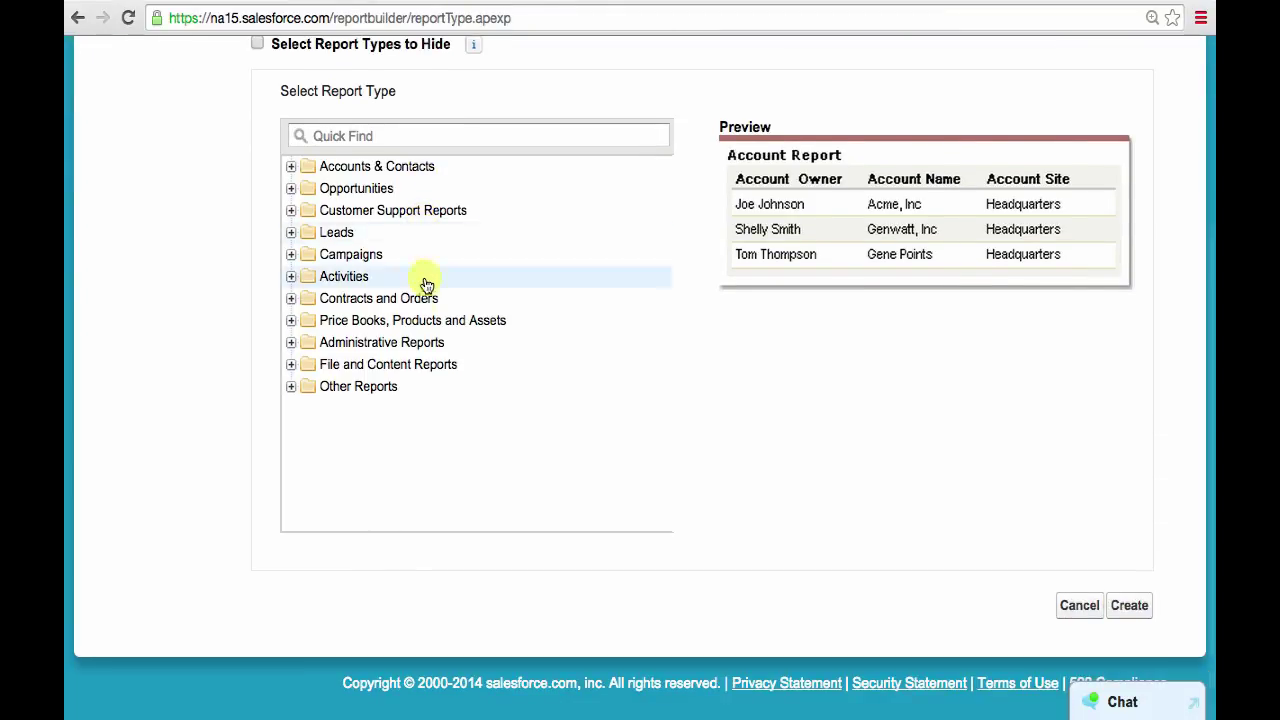
left_click(306, 388)
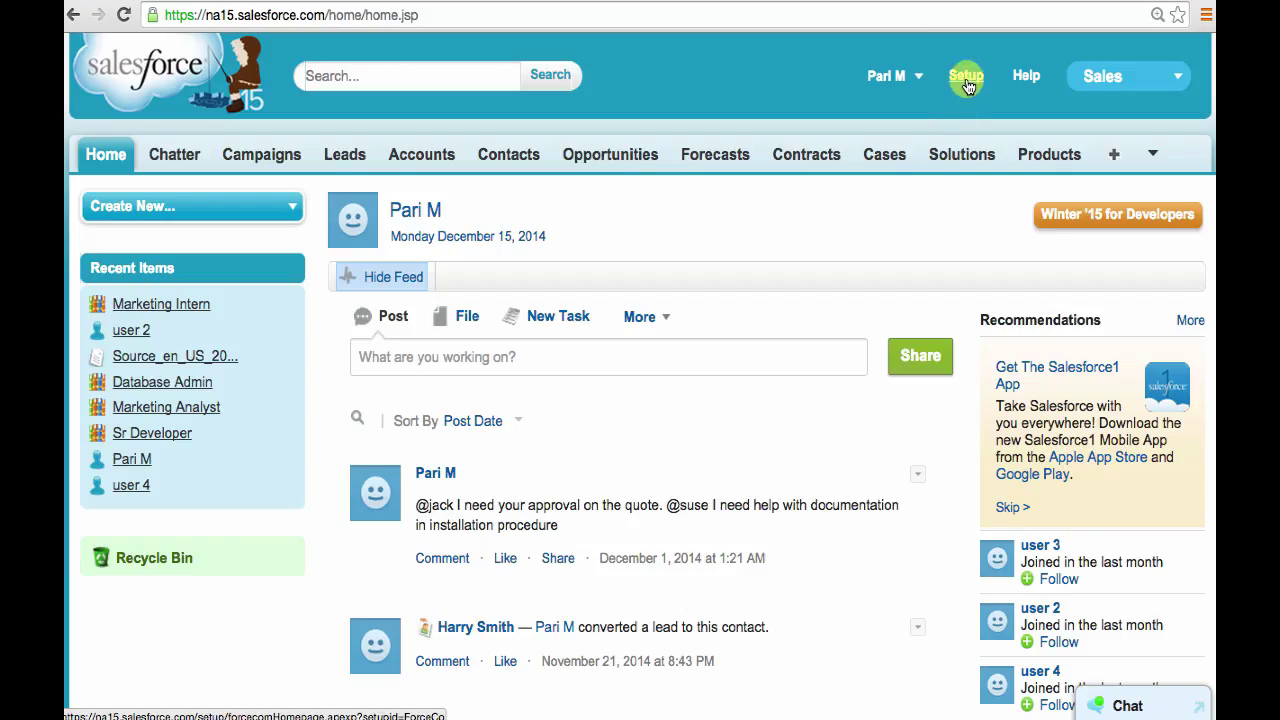
Step: Go to Setup > Create > Report Types and begin a new custom report type
left_click(966, 79)
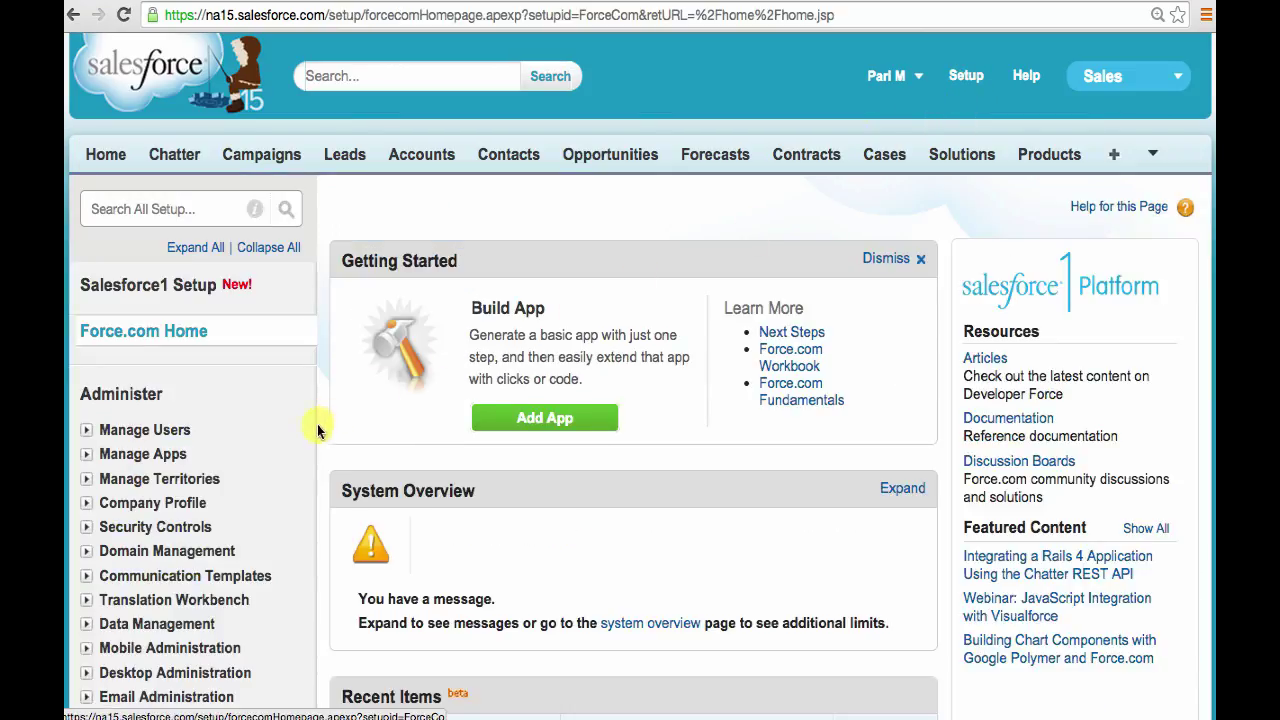
scroll(318, 430, "down", 5)
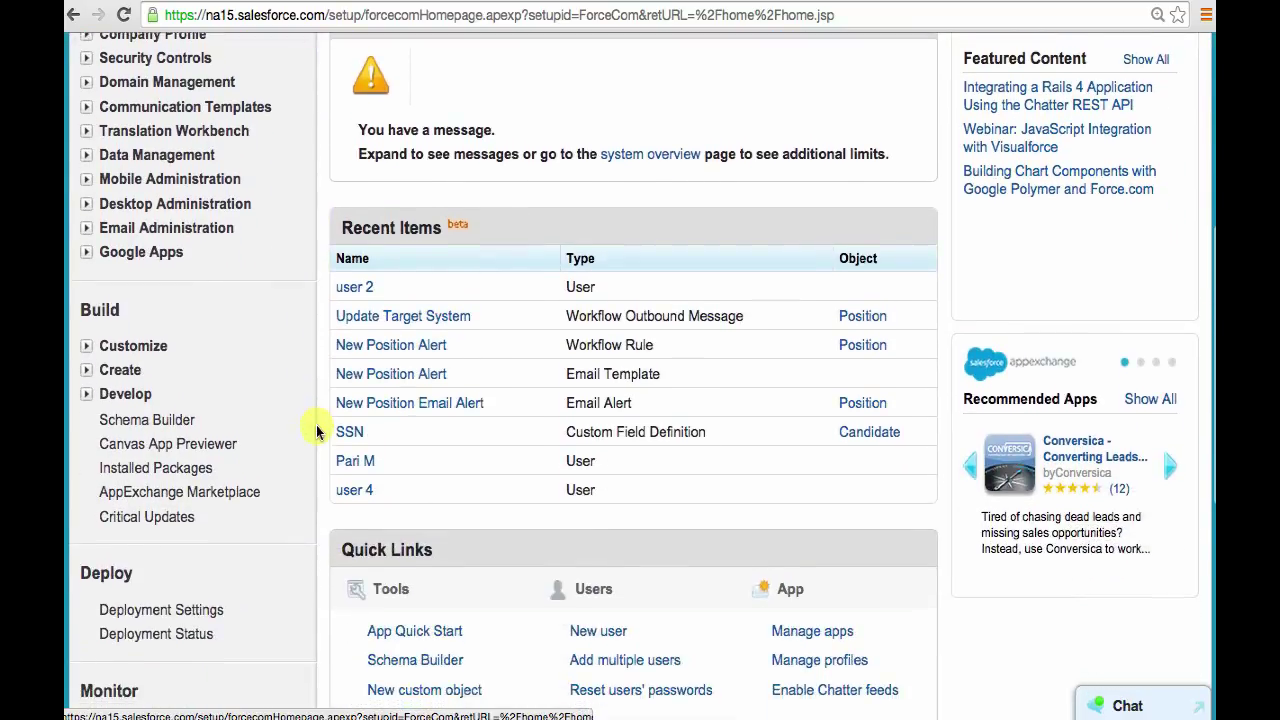
scroll(316, 425, "down", 1)
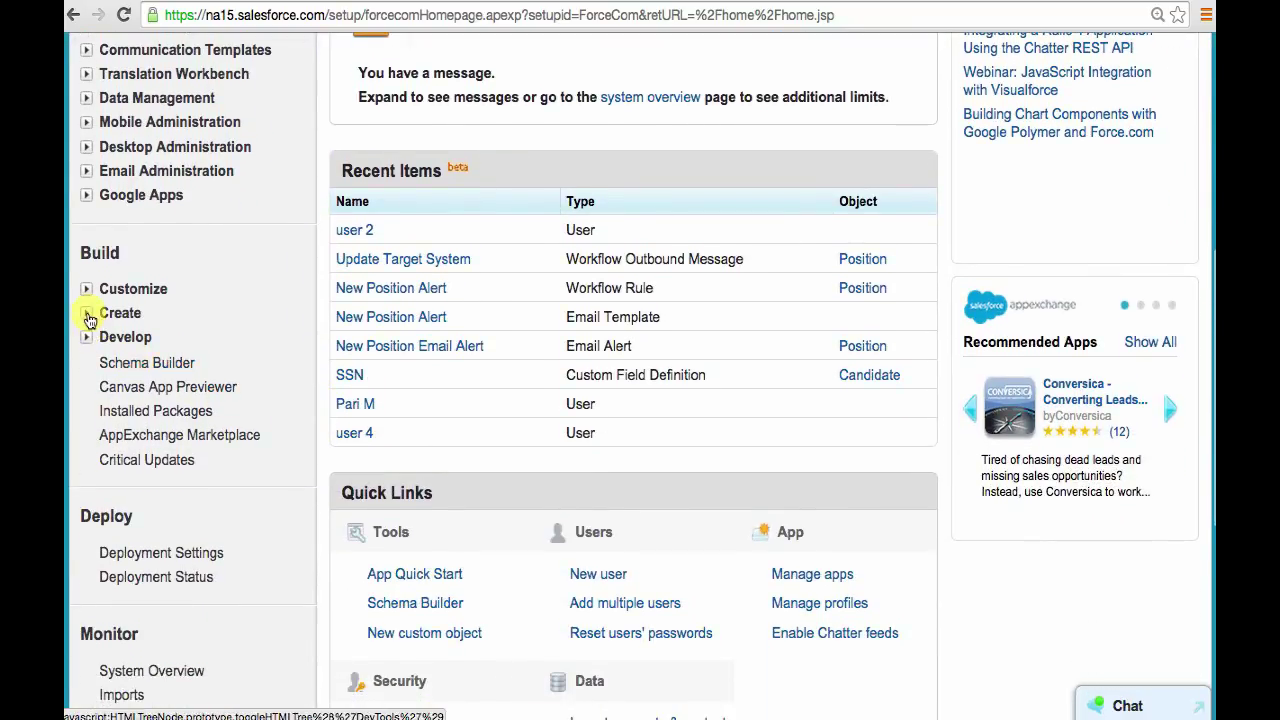
left_click(88, 313)
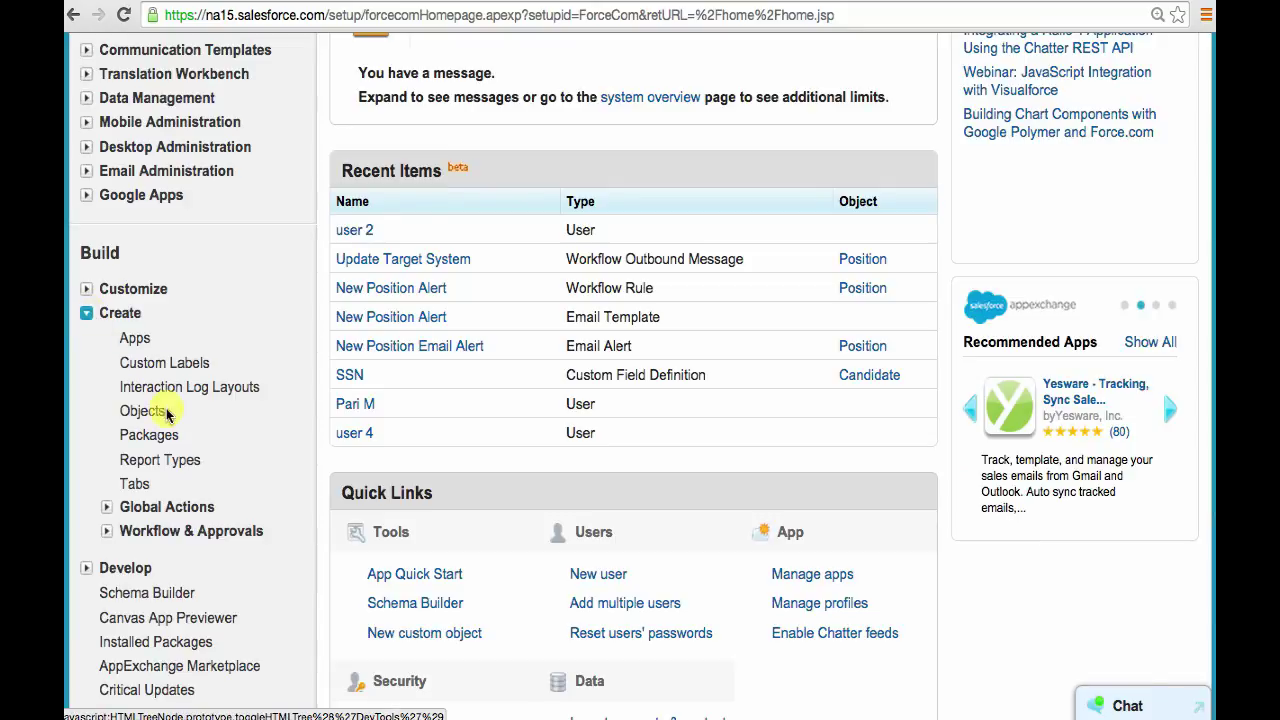
left_click(165, 447)
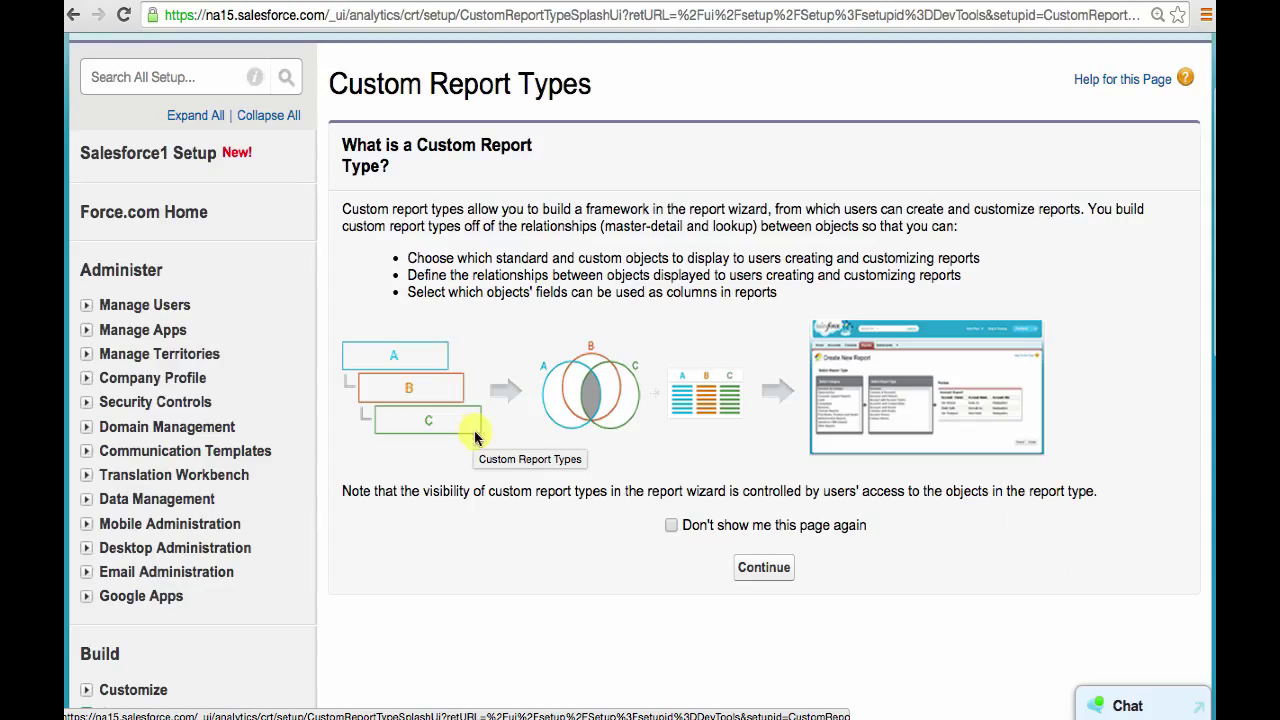
left_click(752, 567)
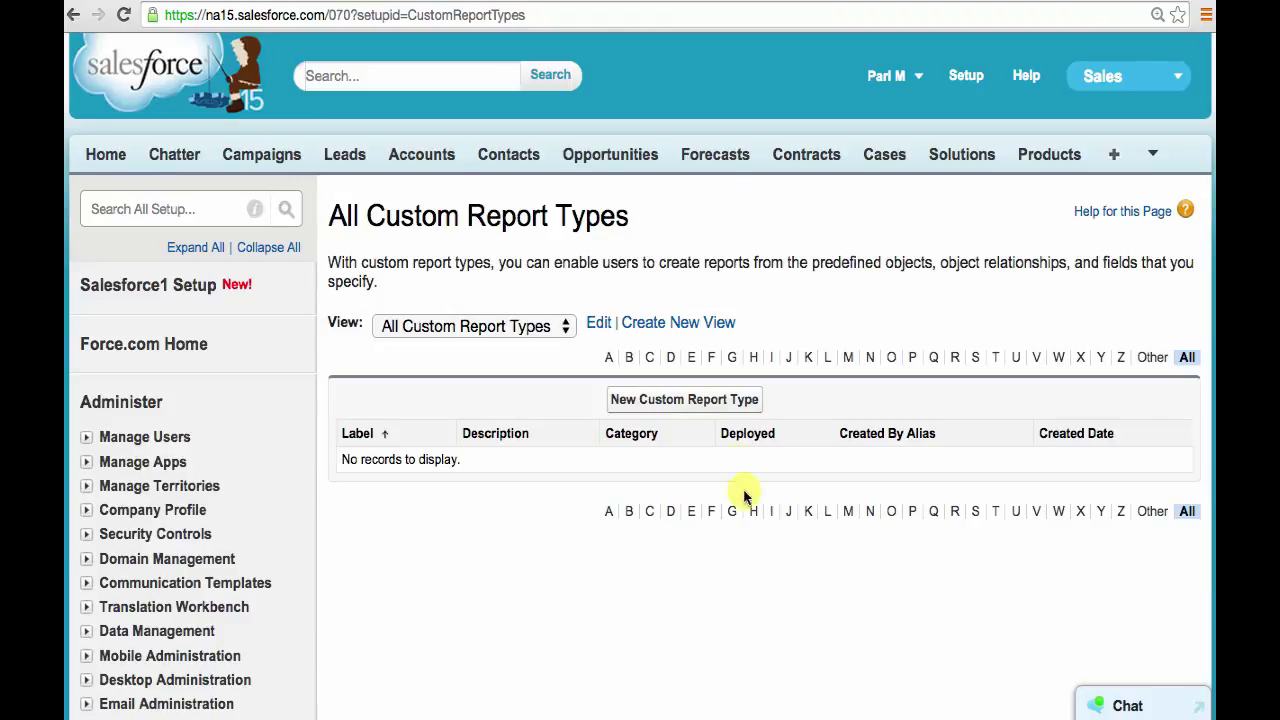
left_click(703, 410)
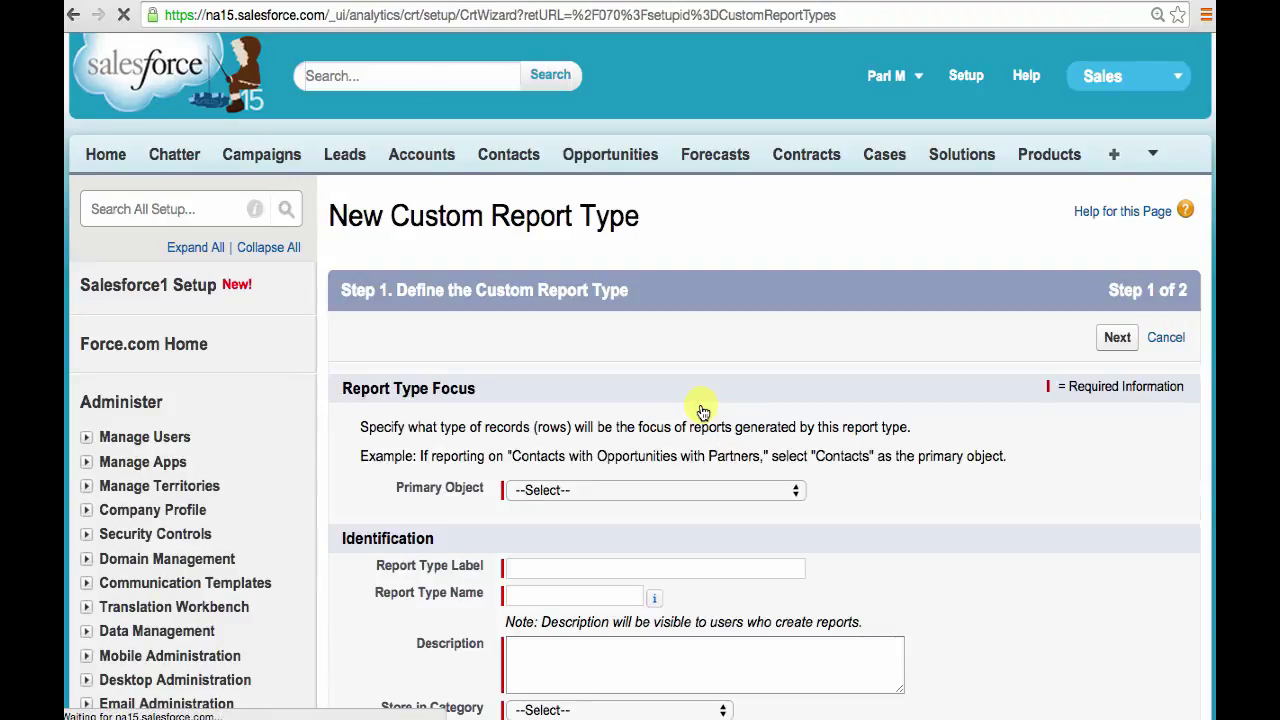
Step: Set Positions as primary object and label the report type Positions_JobApplications_Reviews
scroll(703, 413, "down", 3)
scroll(703, 416, "down", 4)
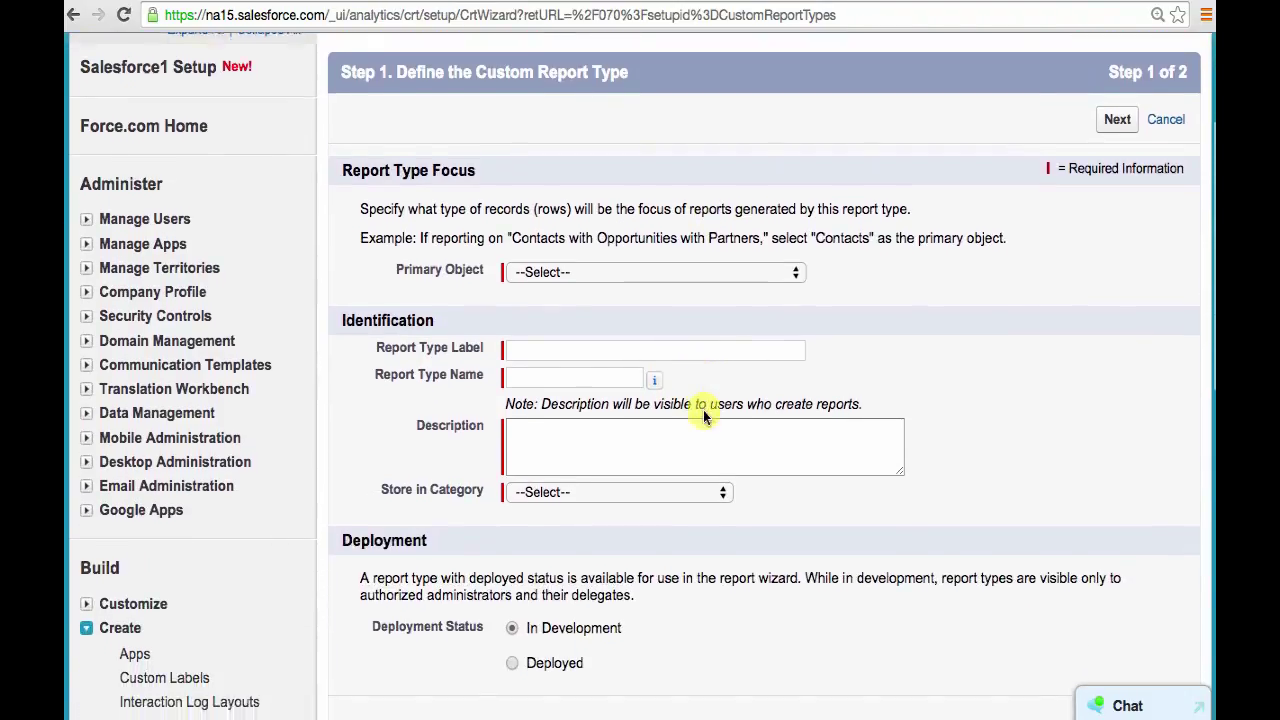
scroll(703, 417, "down", 1)
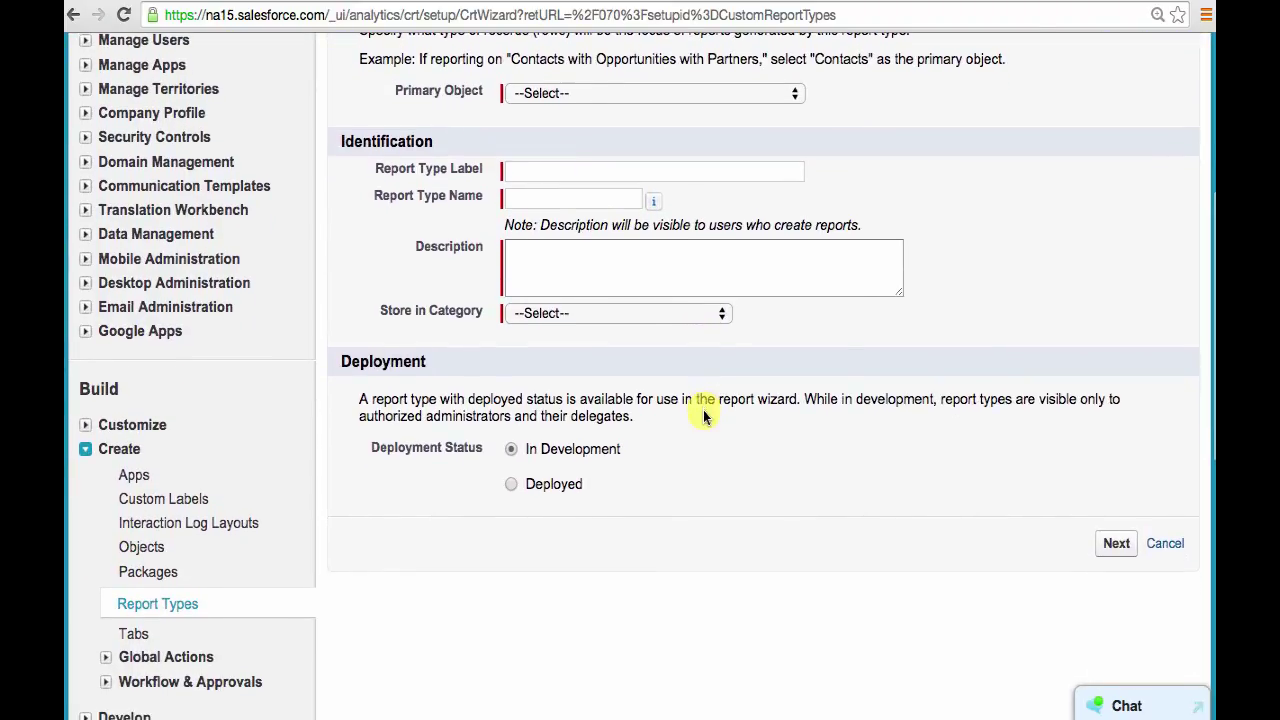
left_click(658, 94)
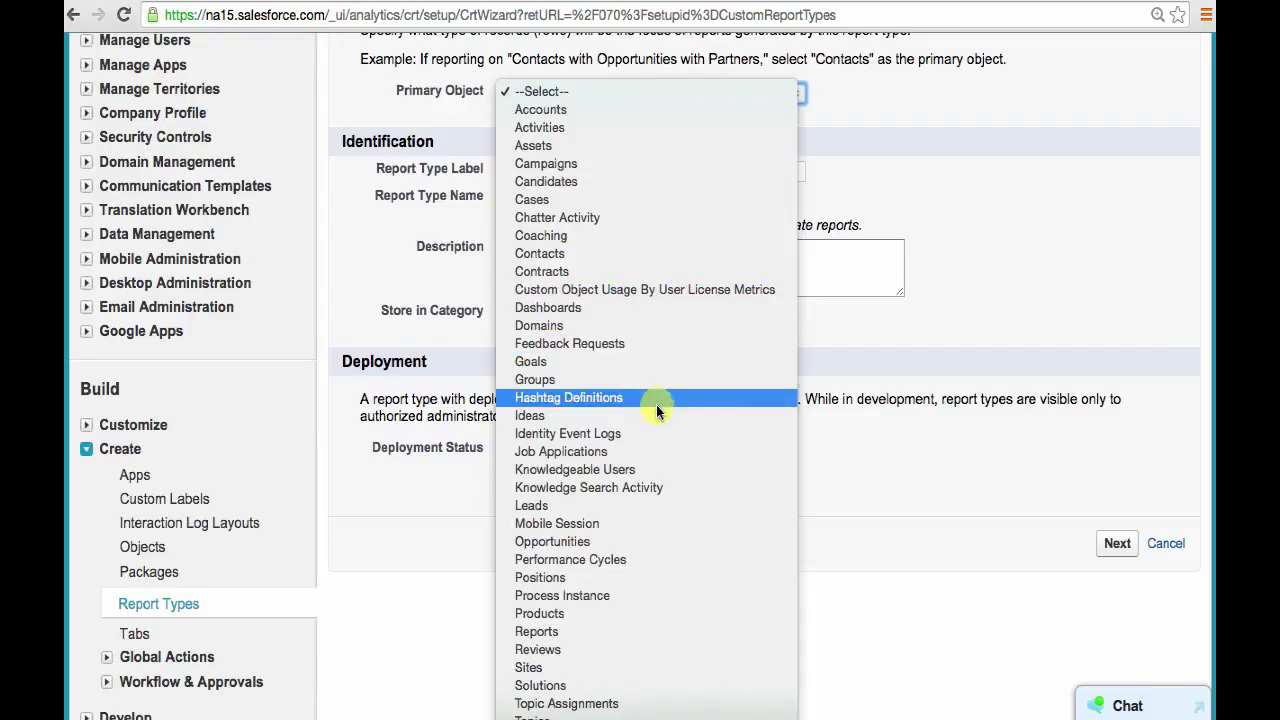
left_click(638, 579)
left_click(614, 176)
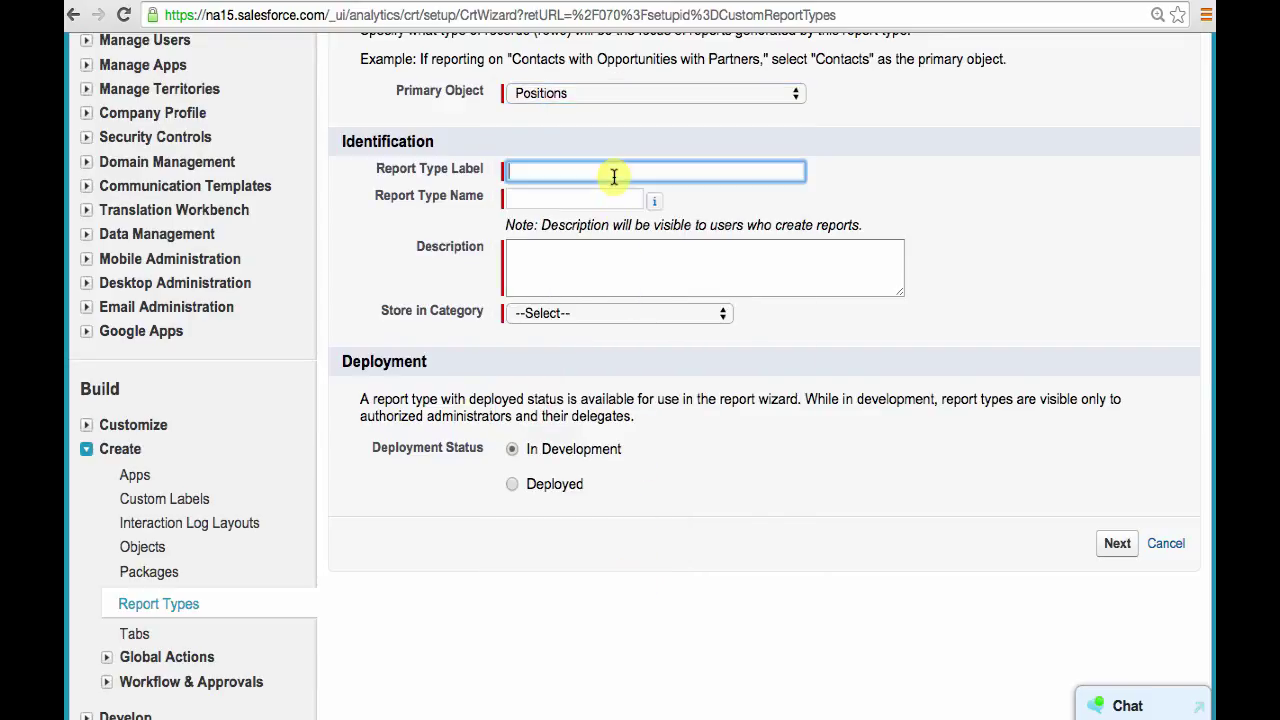
type("Positions")
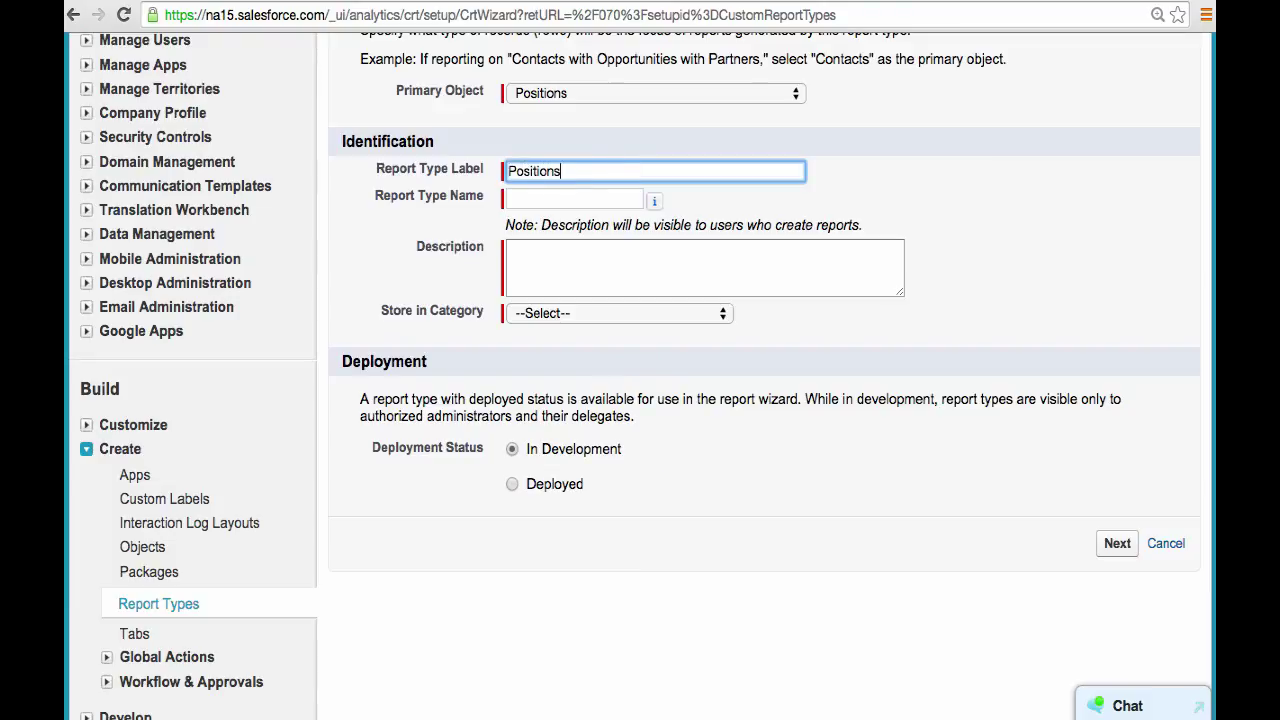
type("_JobApplications_R")
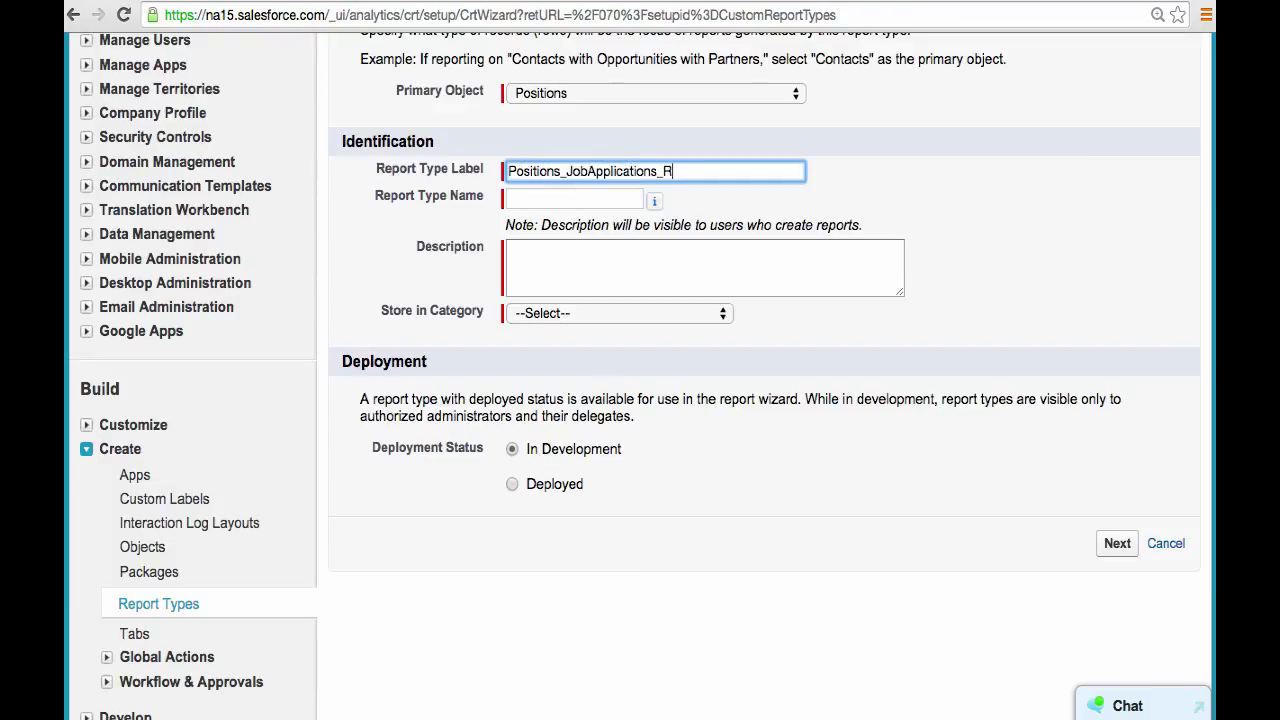
type("eviews")
key("Tab")
Step: Add description 'Reporting on multiple objects', category Other Reports, and Deployed status
left_click(543, 257)
type("Repor")
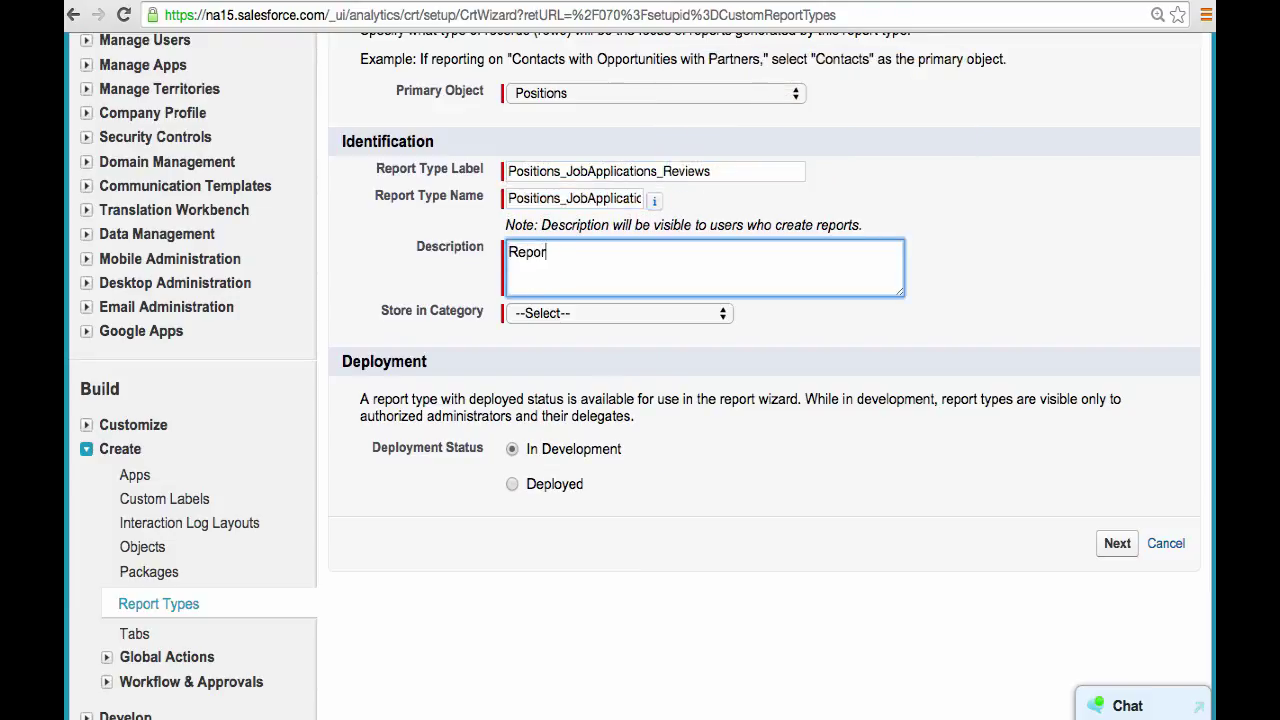
type("ting on multiple objects")
key("Tab")
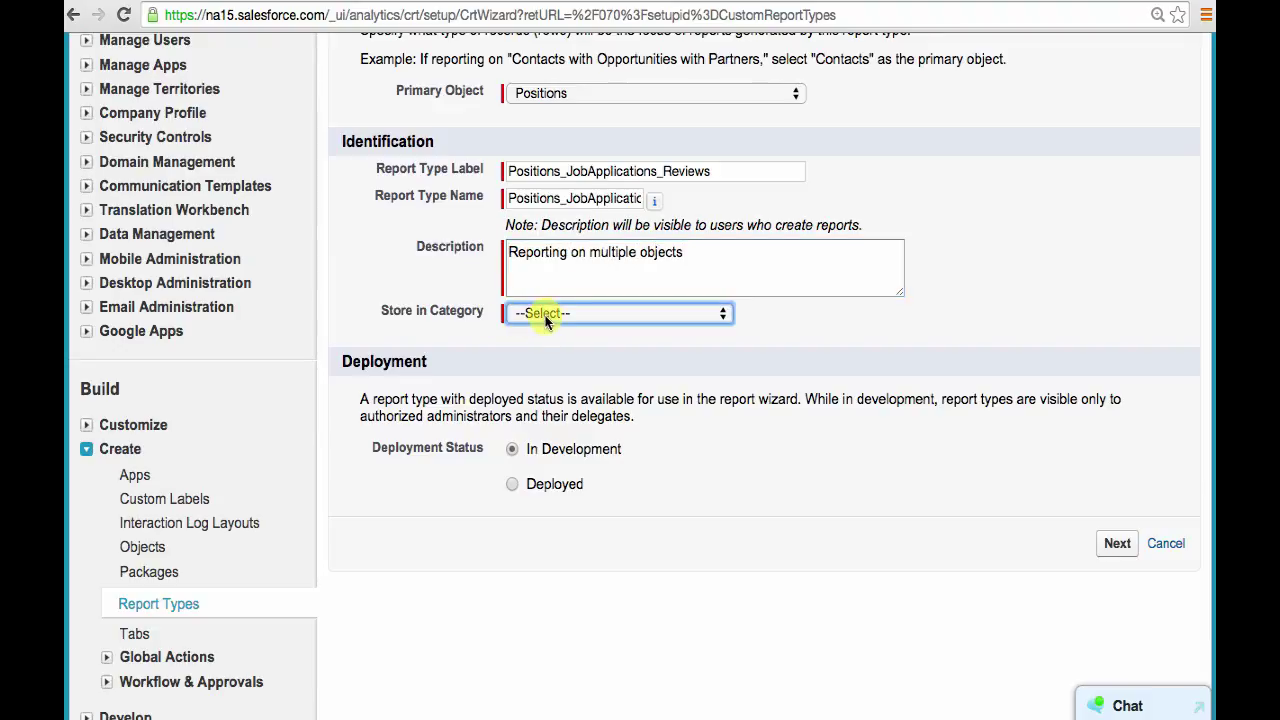
left_click(545, 316)
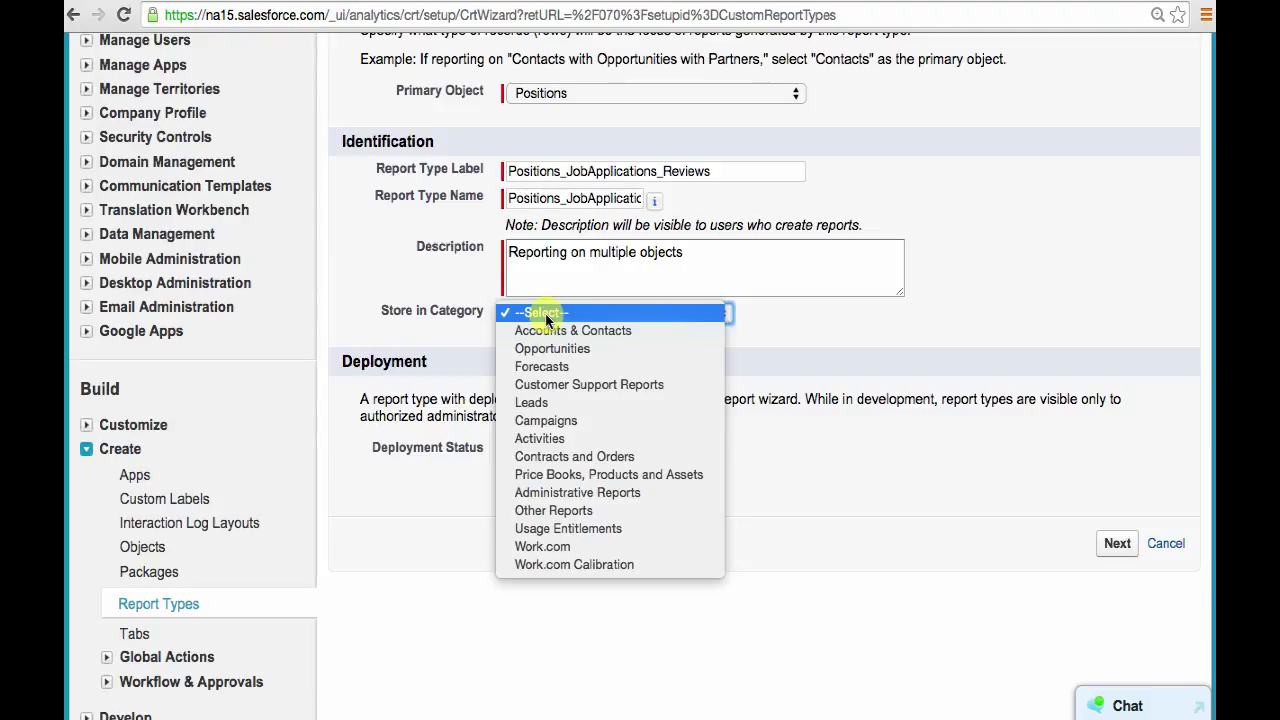
left_click(575, 511)
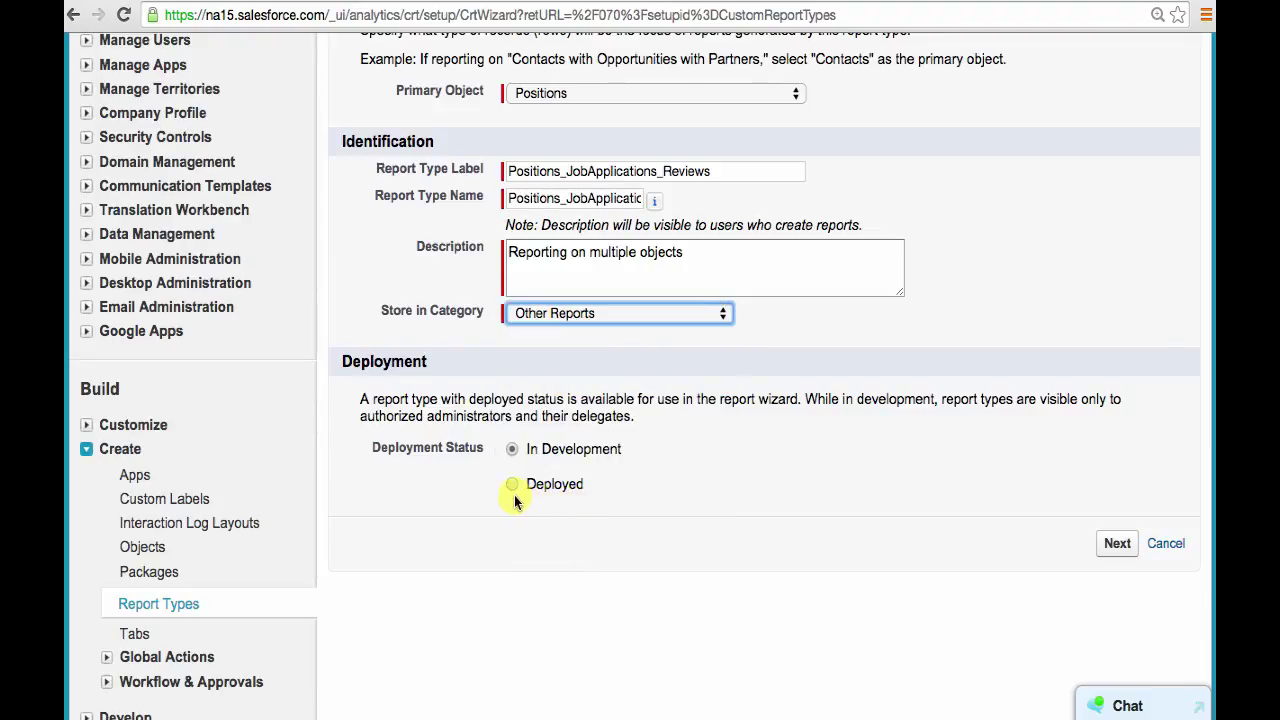
left_click(512, 487)
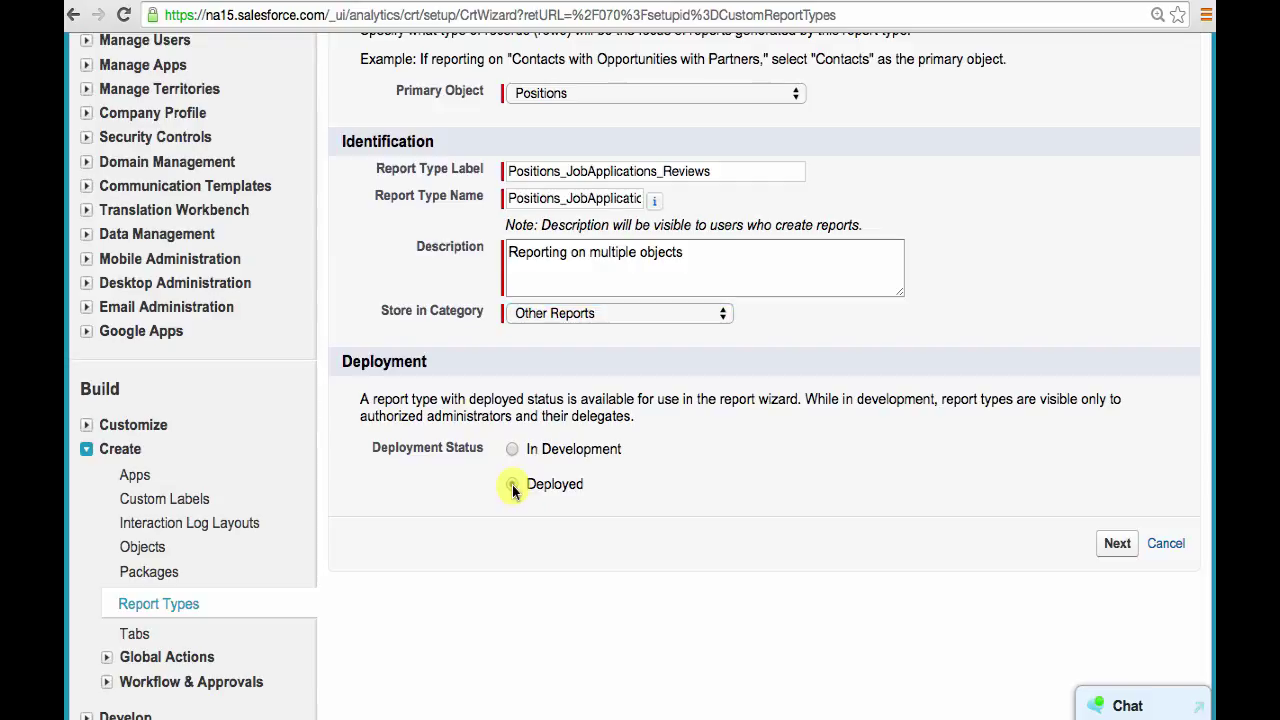
left_click(1117, 550)
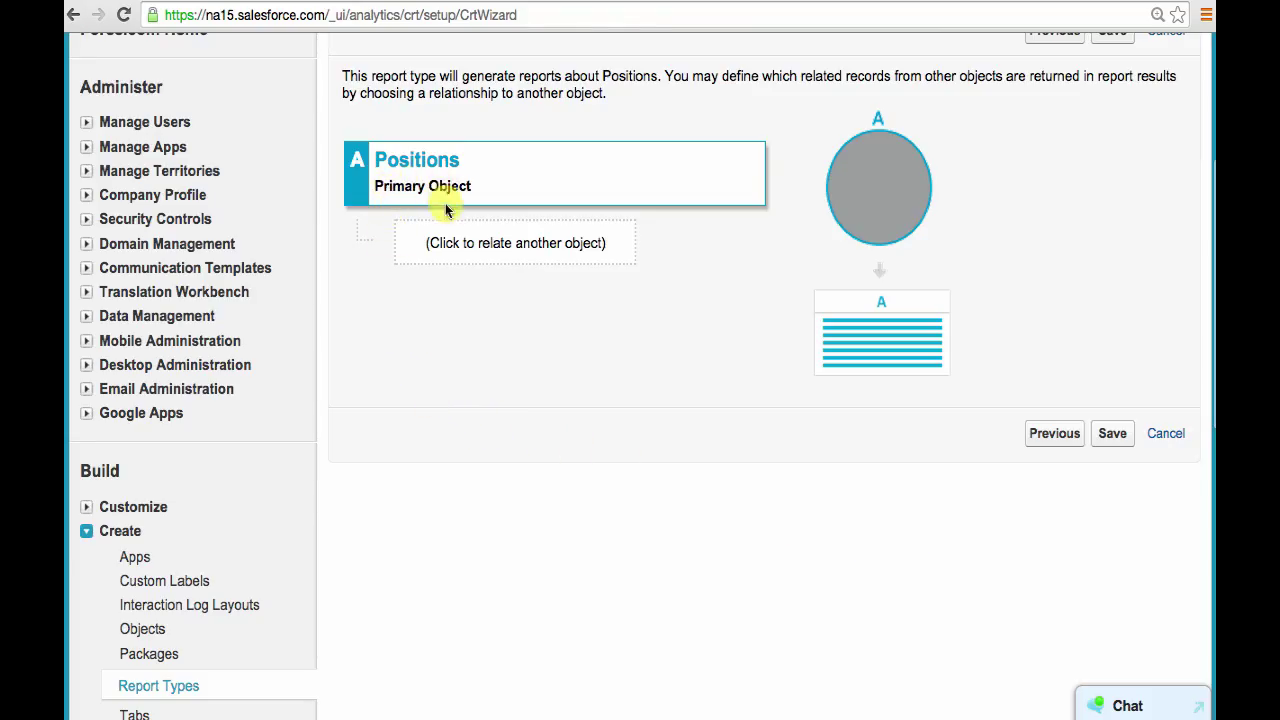
Step: Relate Job Applications (positions with or without them) and Reviews, then save the report type
left_click(450, 238)
left_click(611, 240)
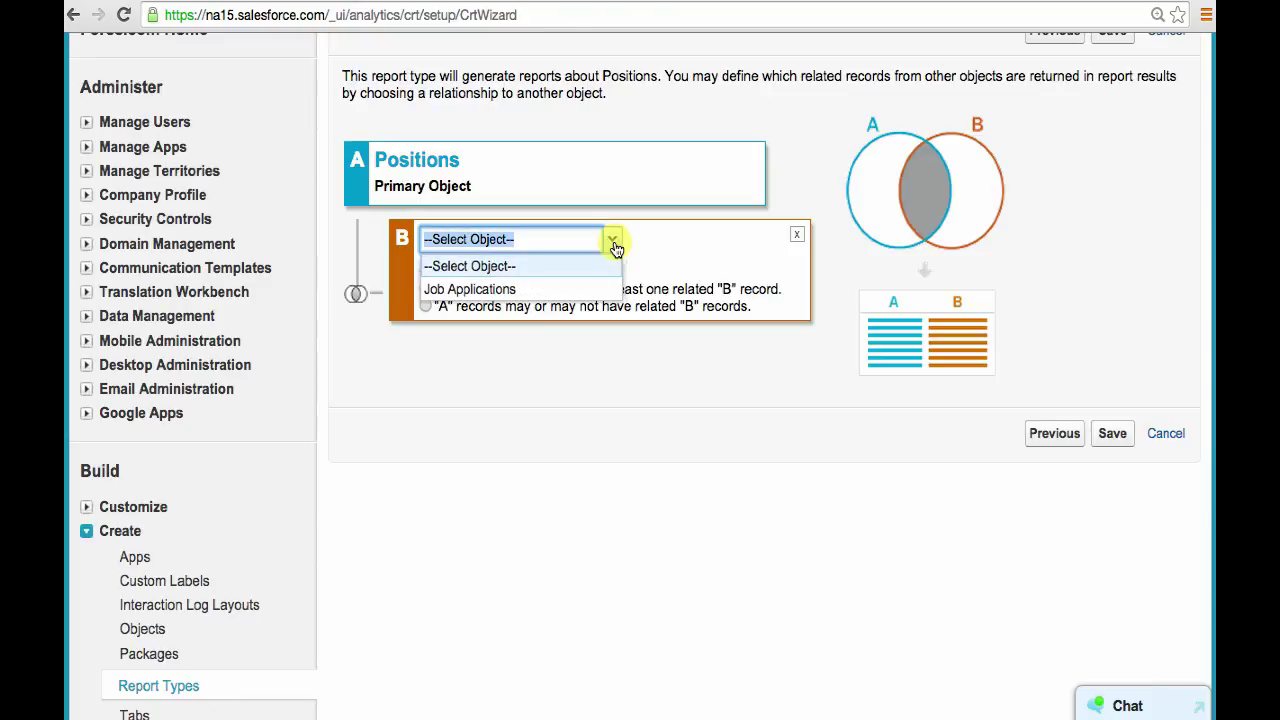
left_click(601, 291)
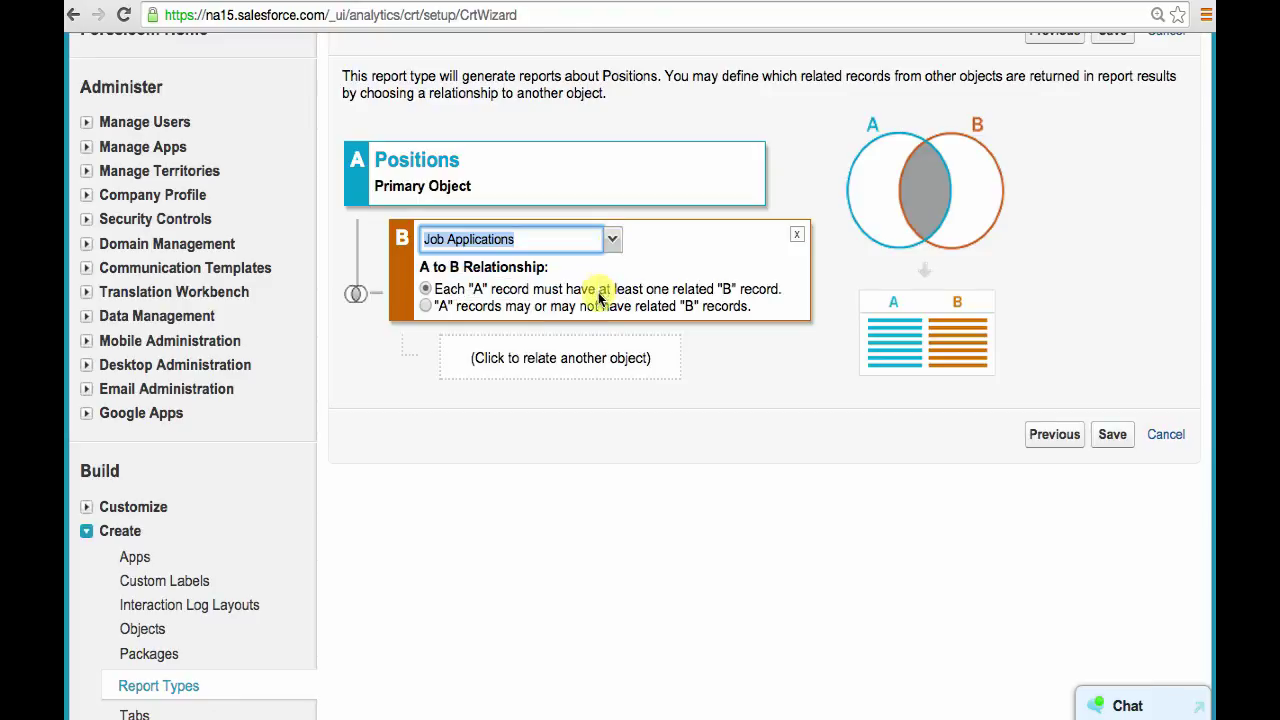
left_click(427, 307)
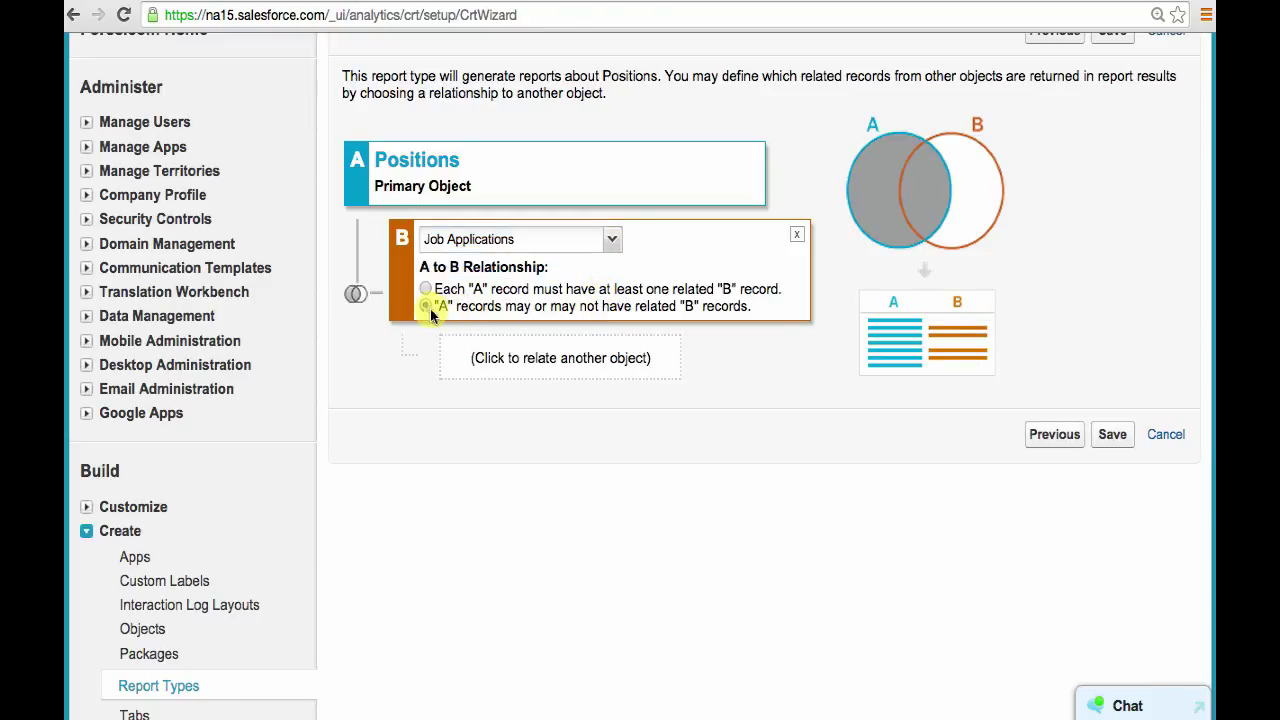
left_click(615, 365)
left_click(659, 352)
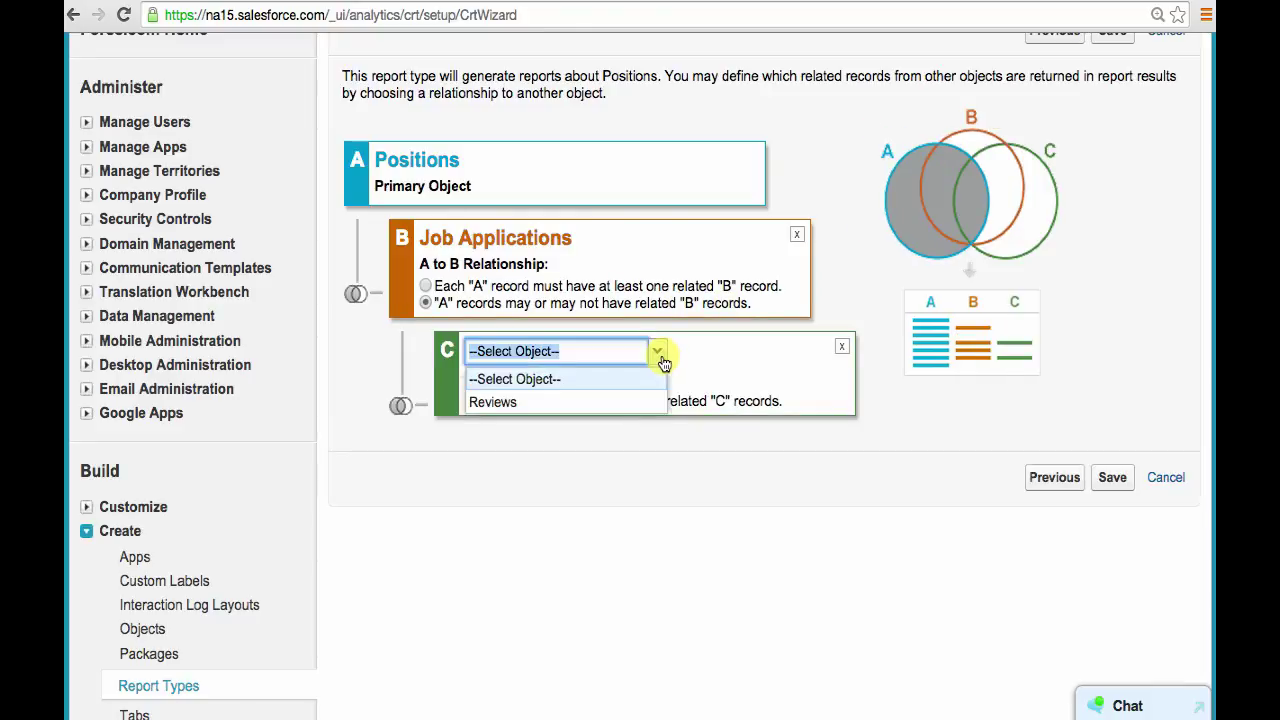
left_click(634, 404)
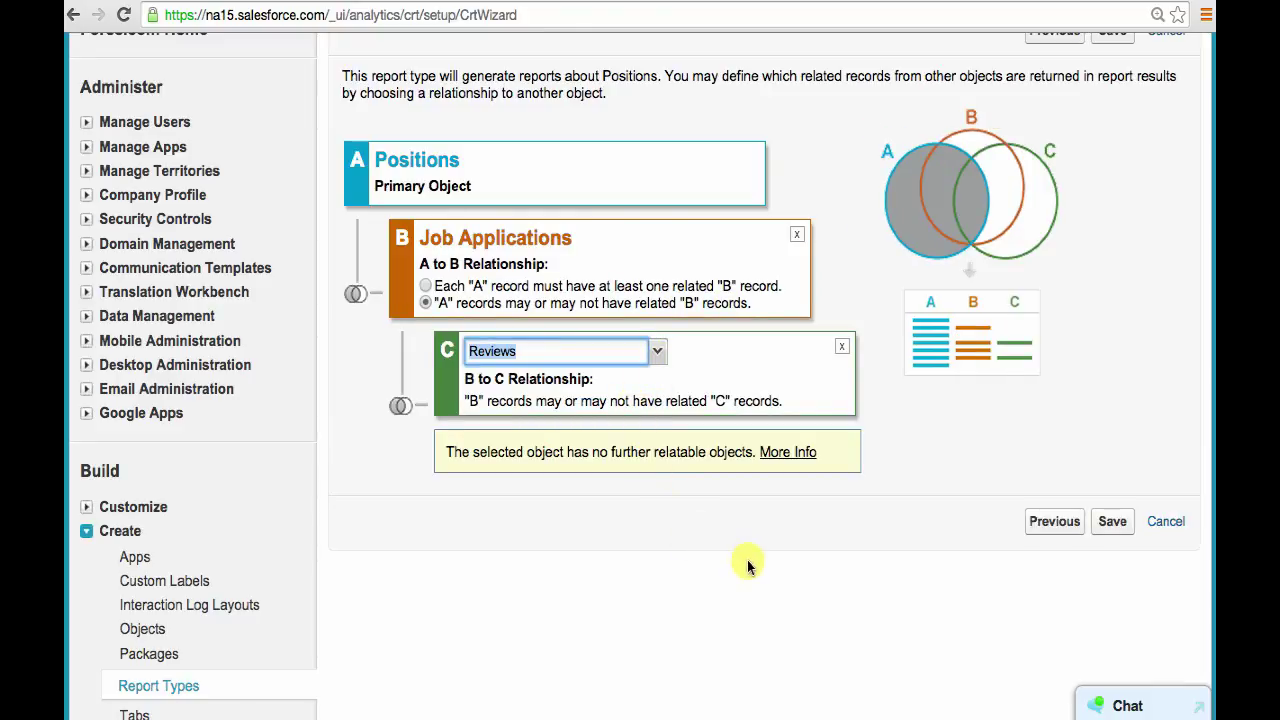
left_click(1112, 521)
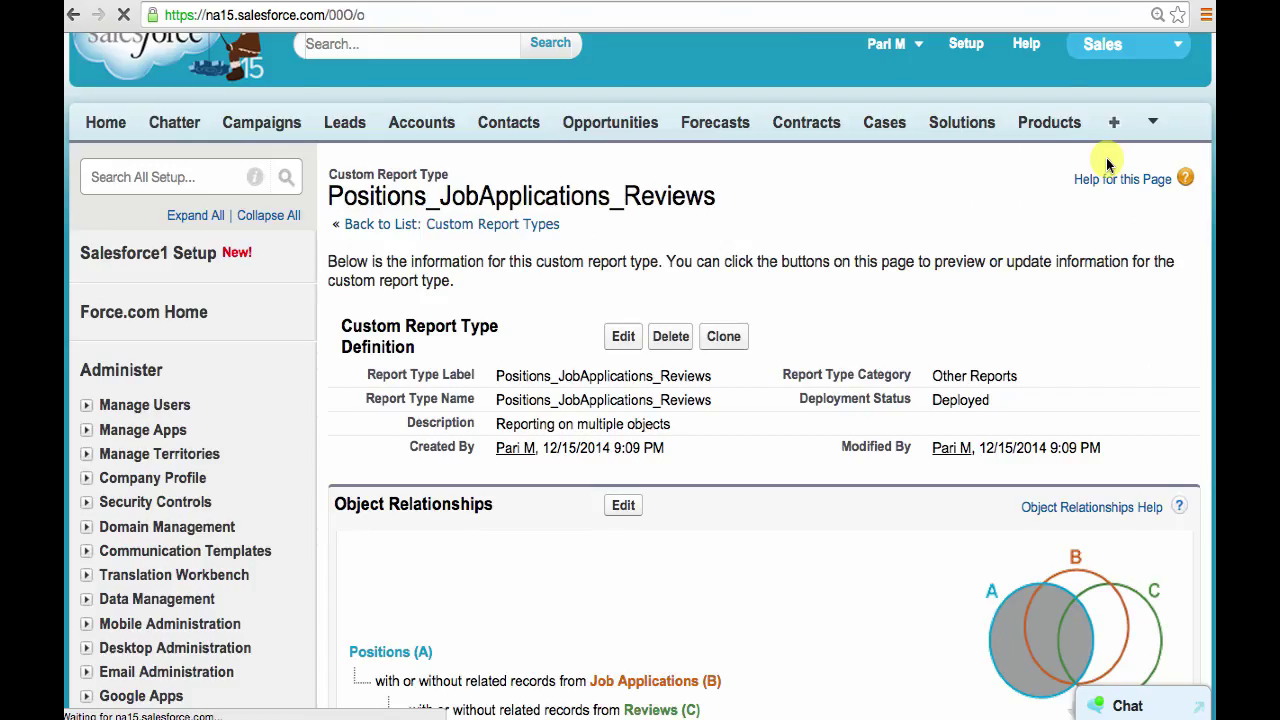
left_click(1138, 121)
Step: Create a new report from the Positions_JobApplications_Reviews report type in Other Reports
scroll(1055, 230, "down", 1)
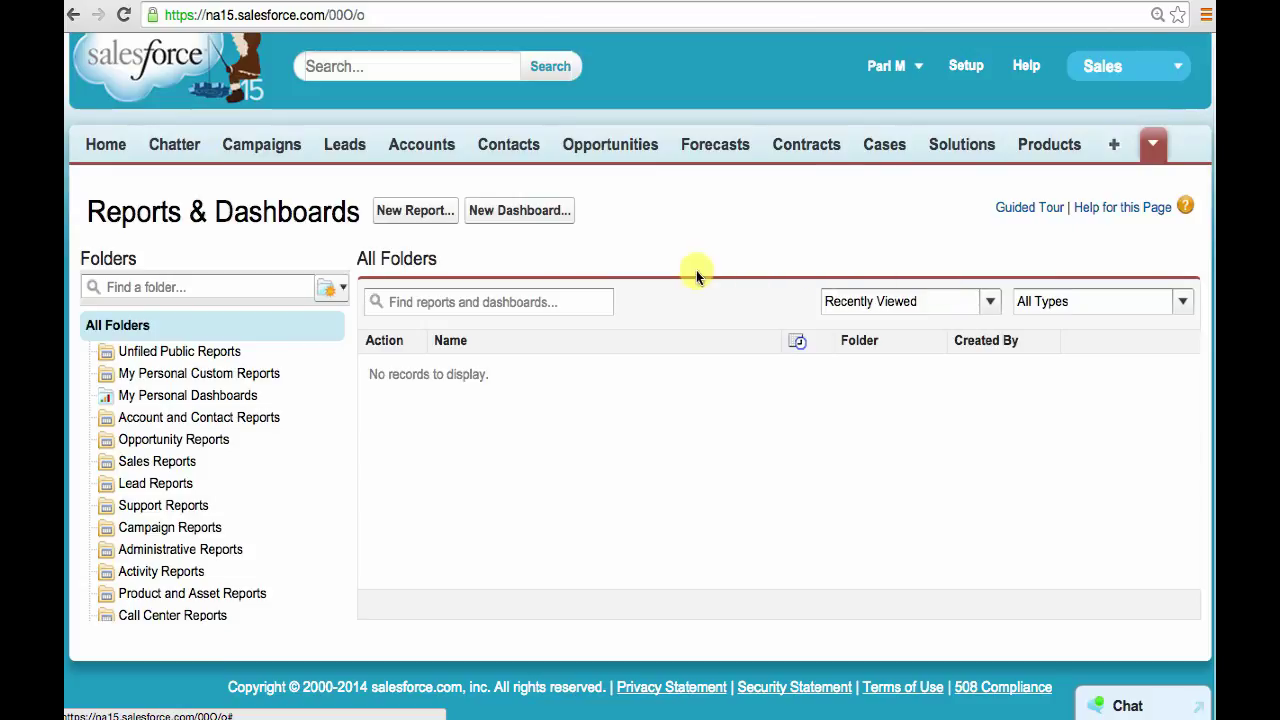
left_click(426, 214)
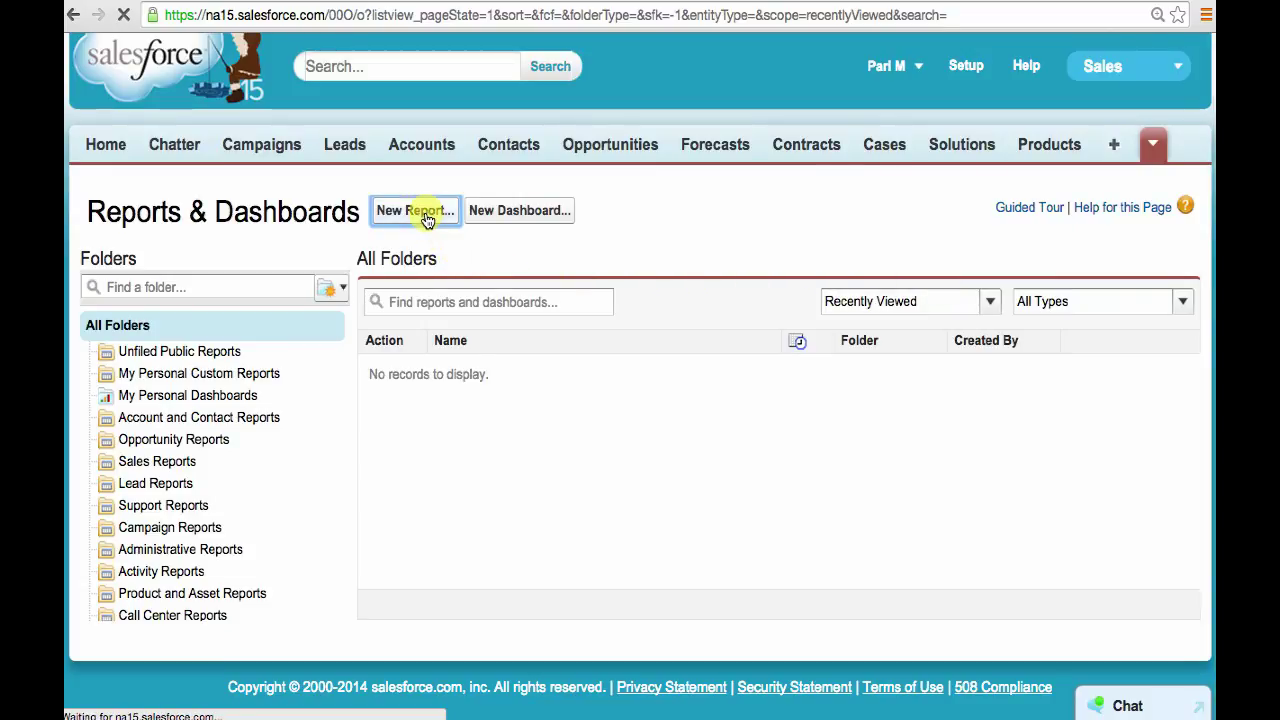
scroll(423, 249, "down", 3)
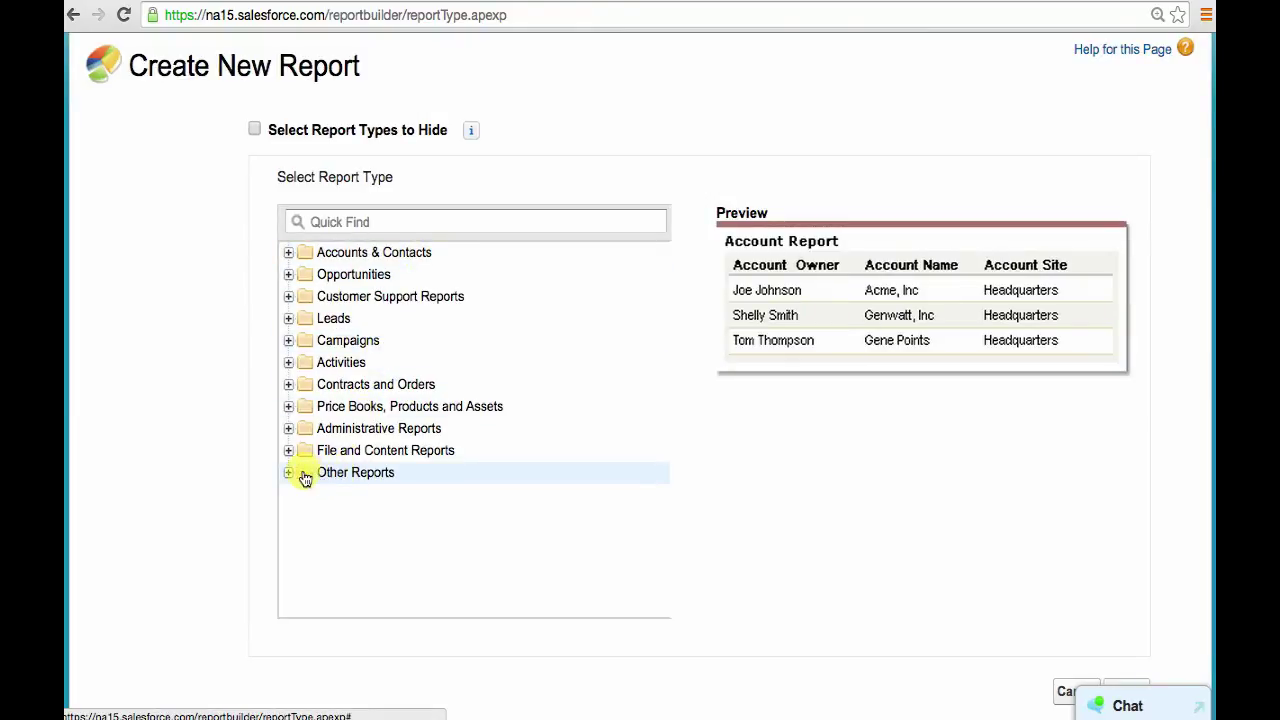
left_click(289, 474)
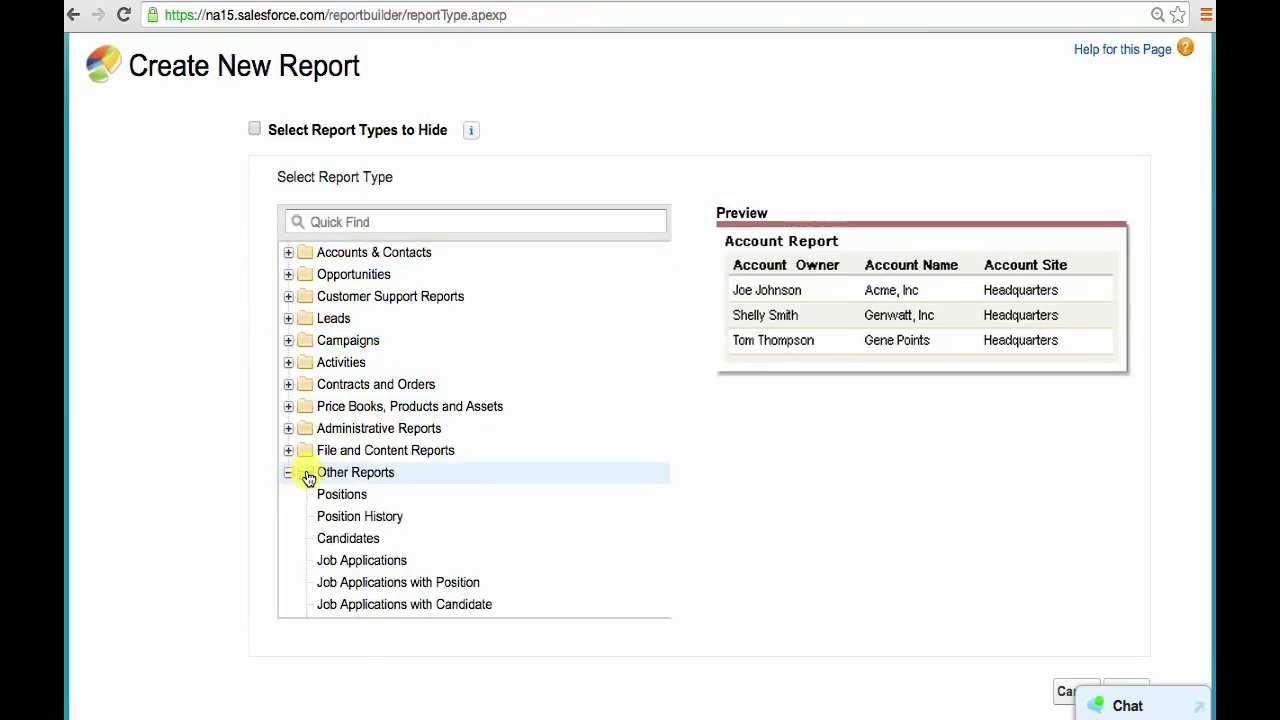
scroll(440, 479, "down", 2)
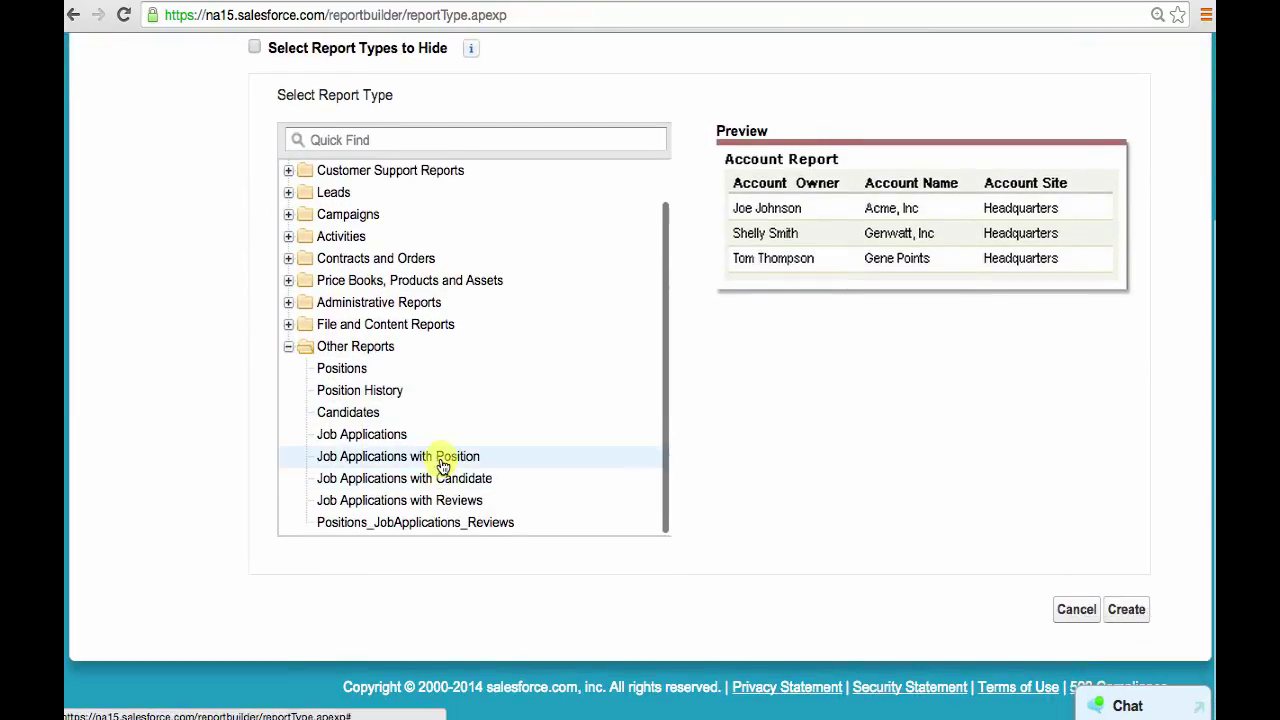
left_click(411, 526)
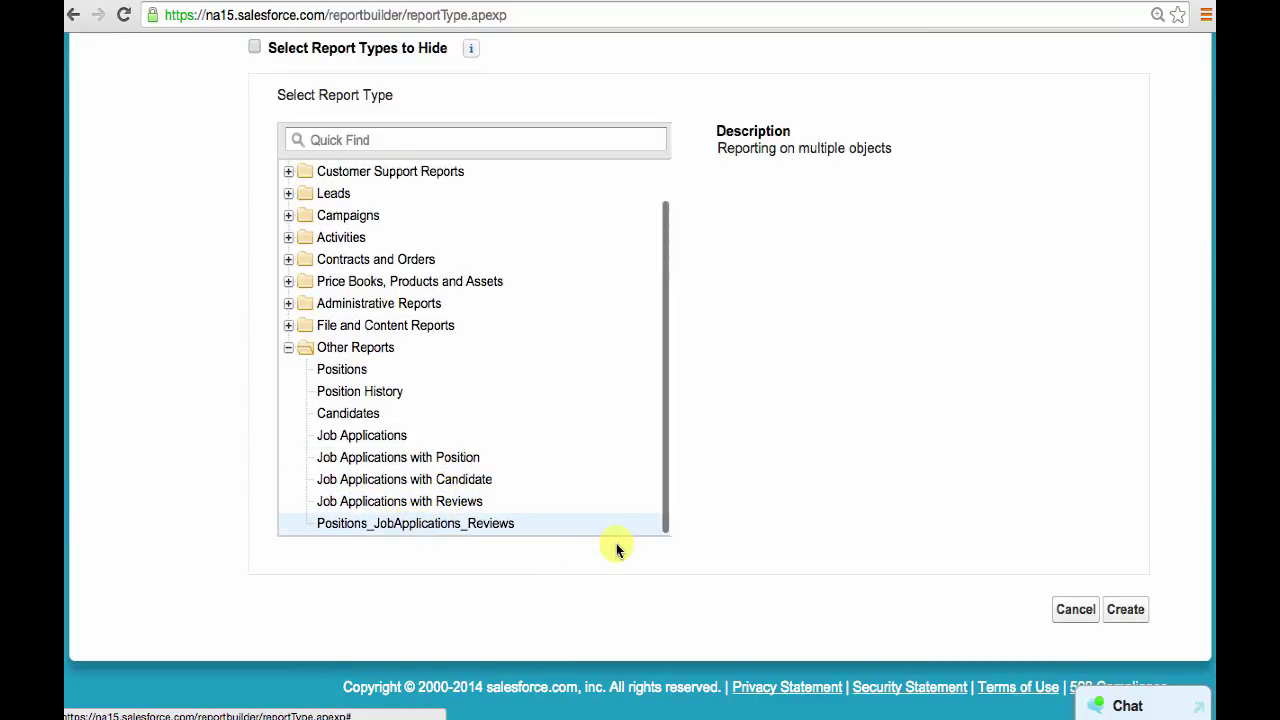
left_click(1127, 608)
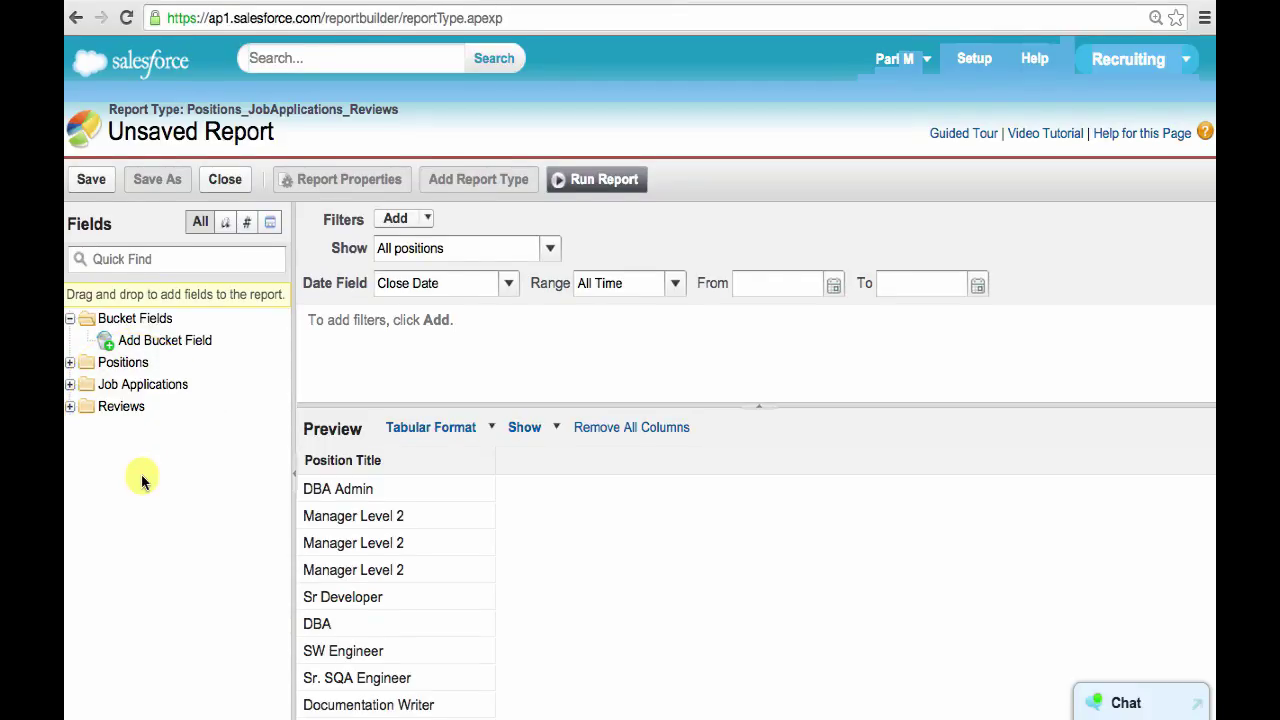
Step: Add Functional Area, Avg Technical Score, Review and Feedback columns to the report preview
left_click(70, 362)
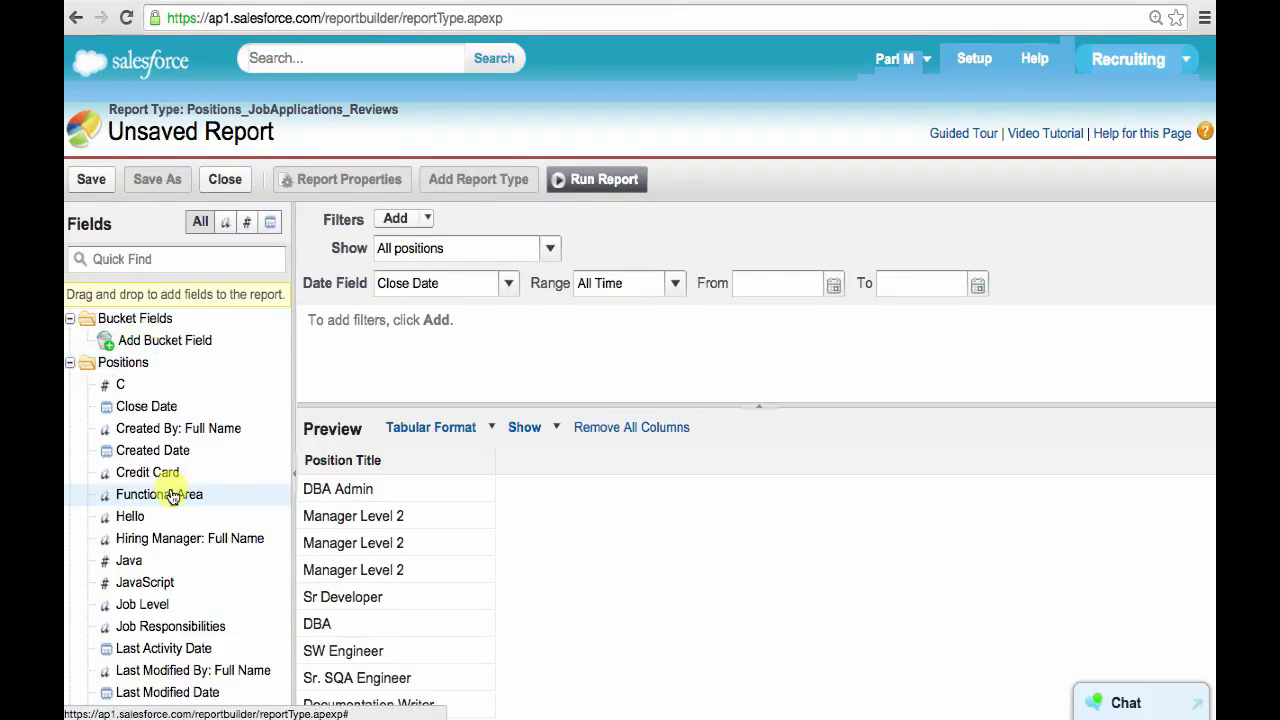
left_click_drag(166, 494, 490, 486)
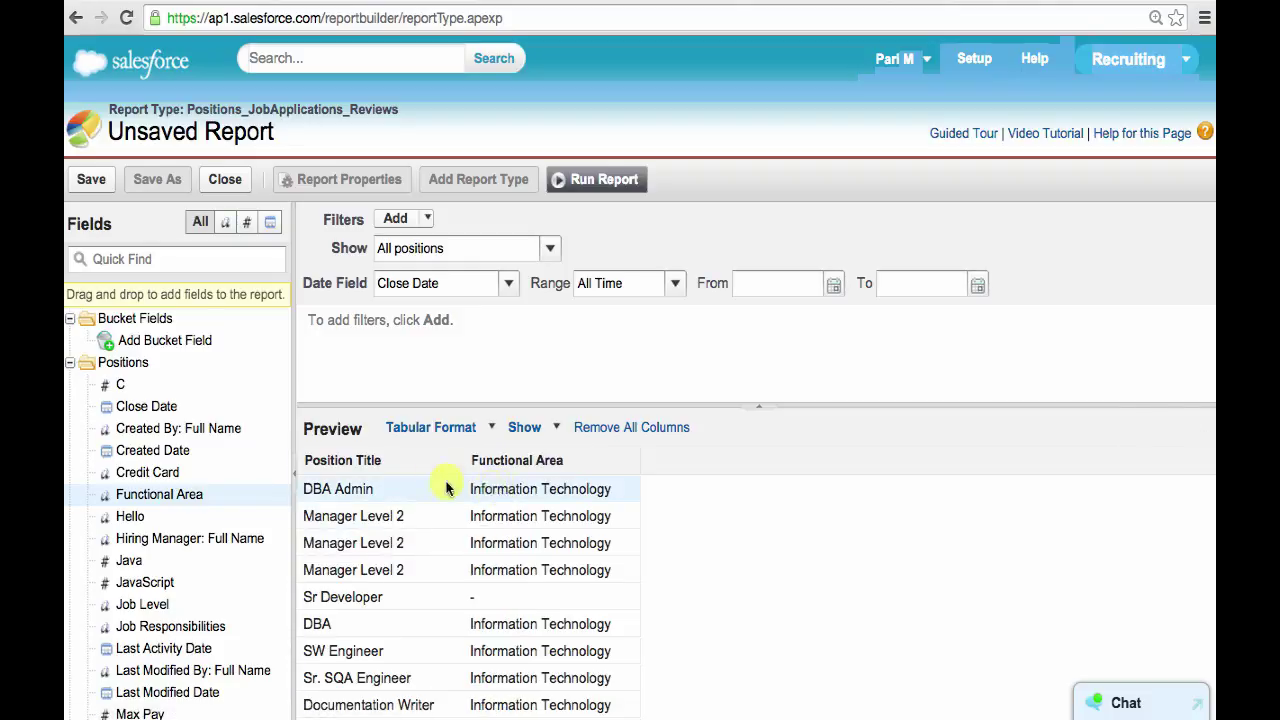
left_click(74, 366)
left_click(74, 386)
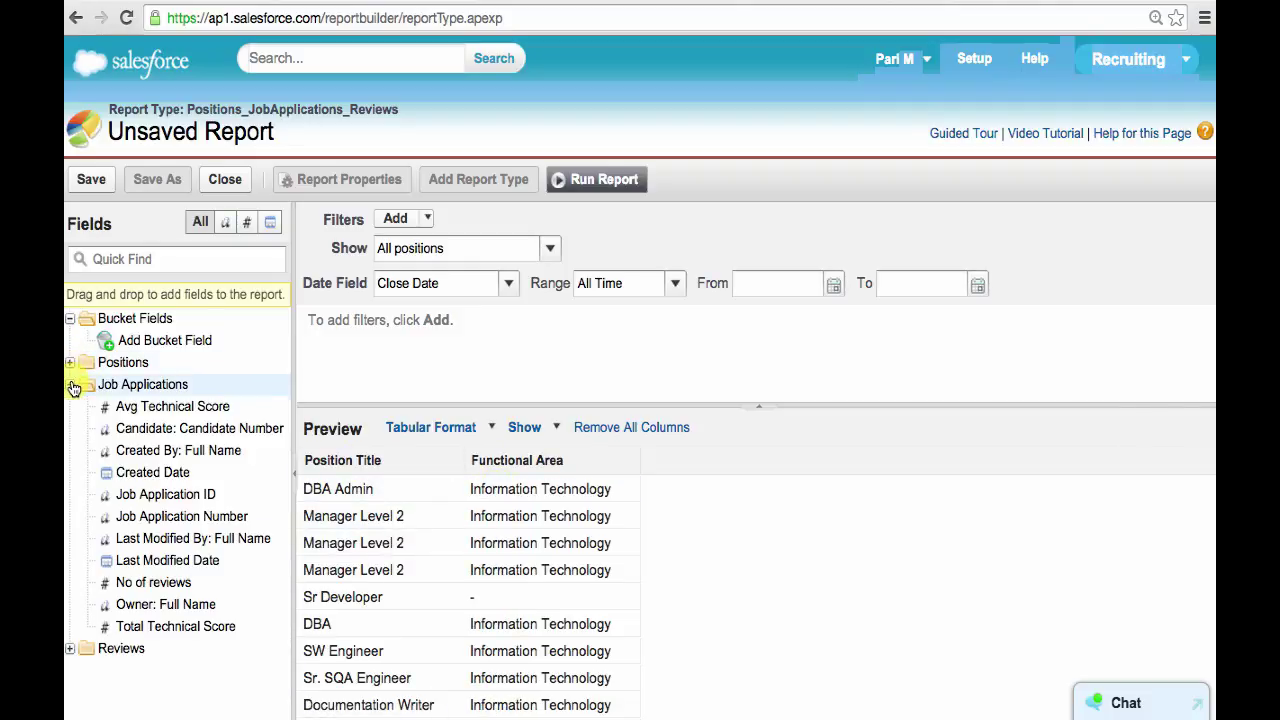
left_click_drag(580, 460, 645, 512)
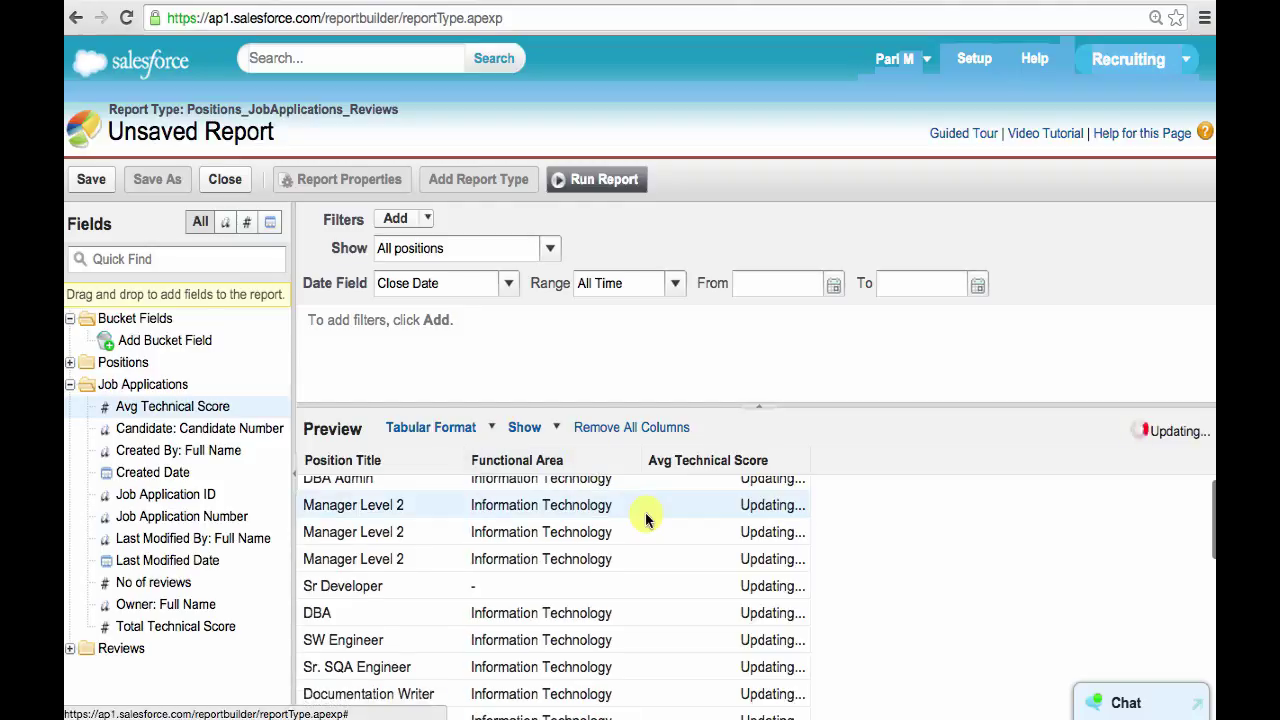
left_click(72, 652)
scroll(150, 590, "down", 3)
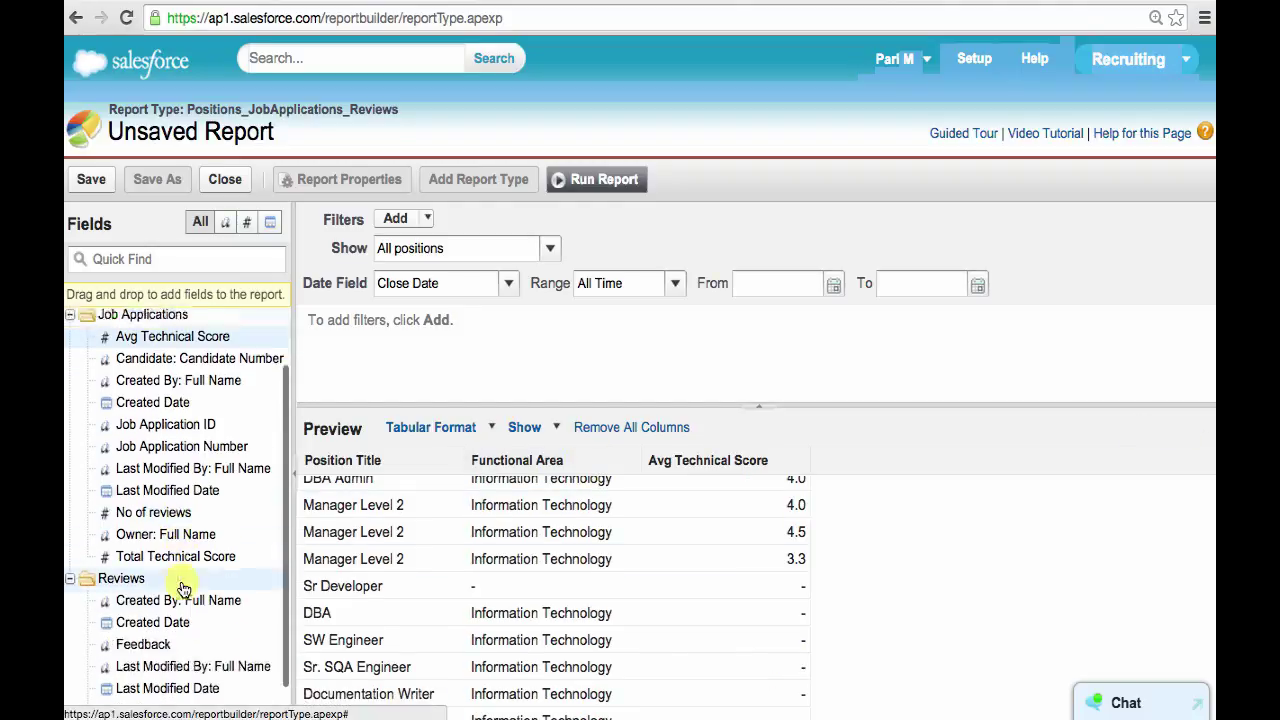
left_click_drag(150, 666, 800, 524)
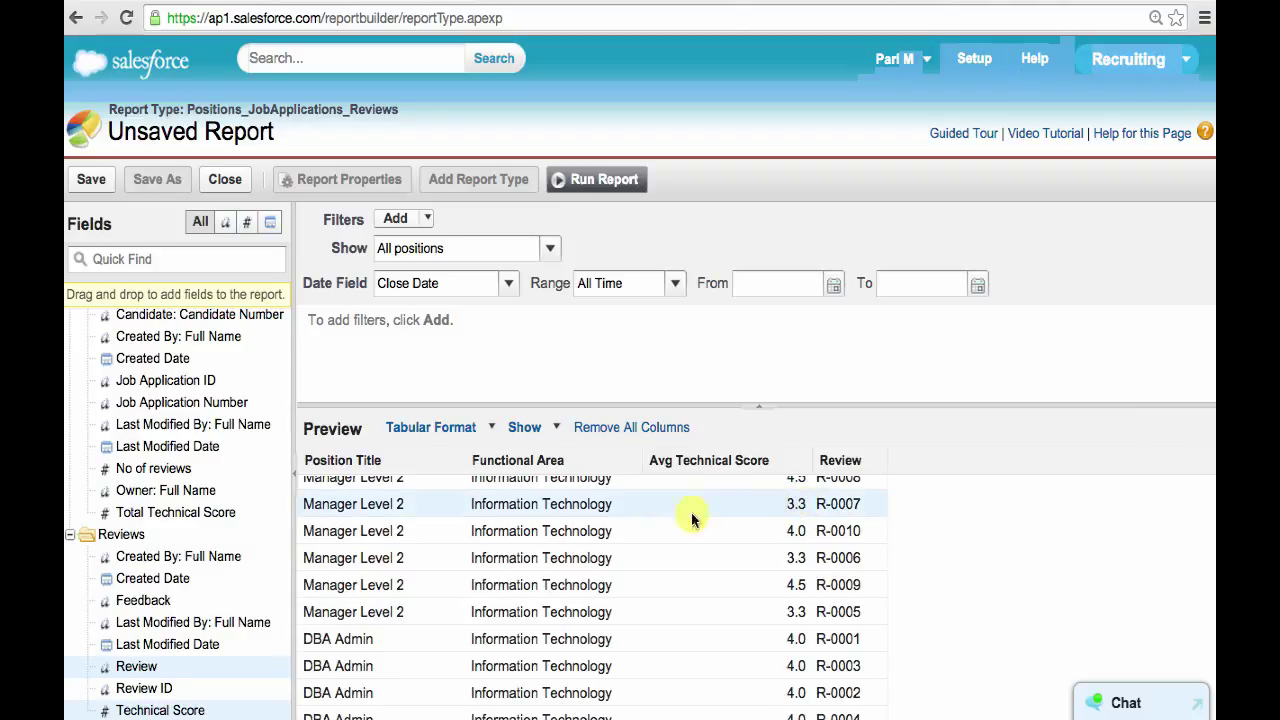
mouse_move(163, 603)
left_mouse_down()
mouse_move(843, 500)
mouse_move(890, 478)
mouse_move(882, 468)
left_mouse_up()
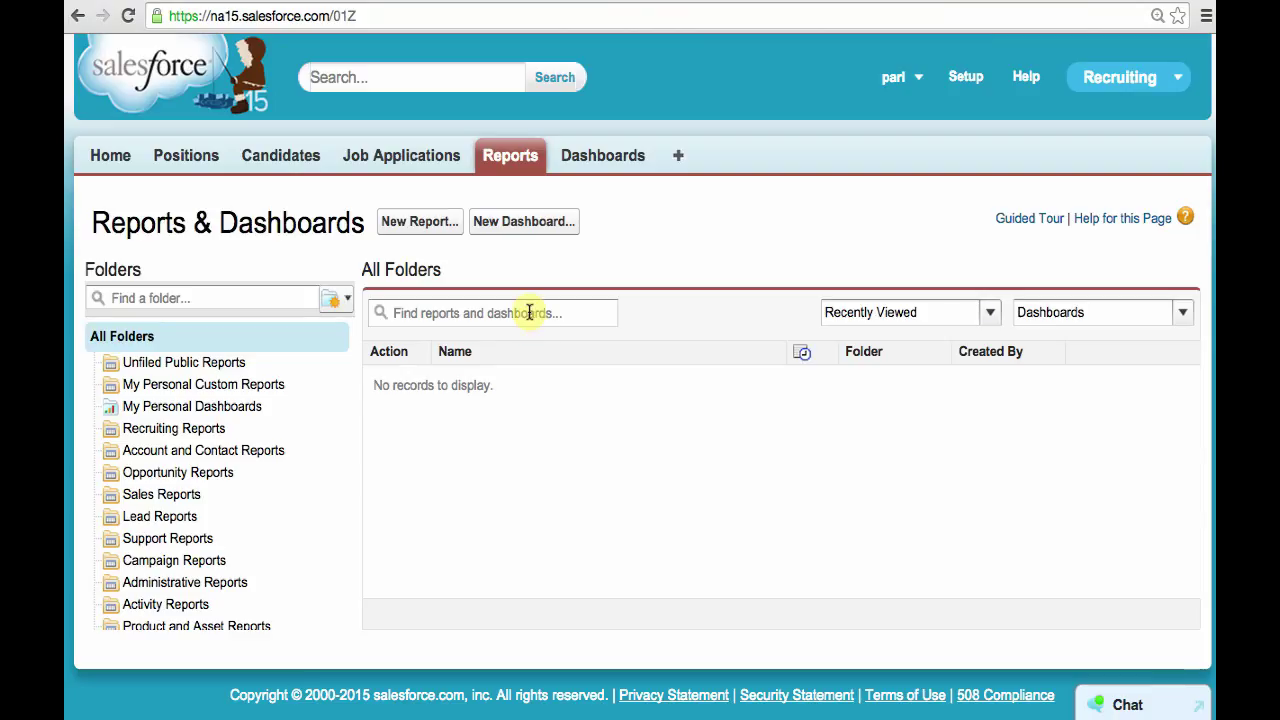
Step: Start a new dashboard and place a Pie Chart component in the first column
left_click(531, 221)
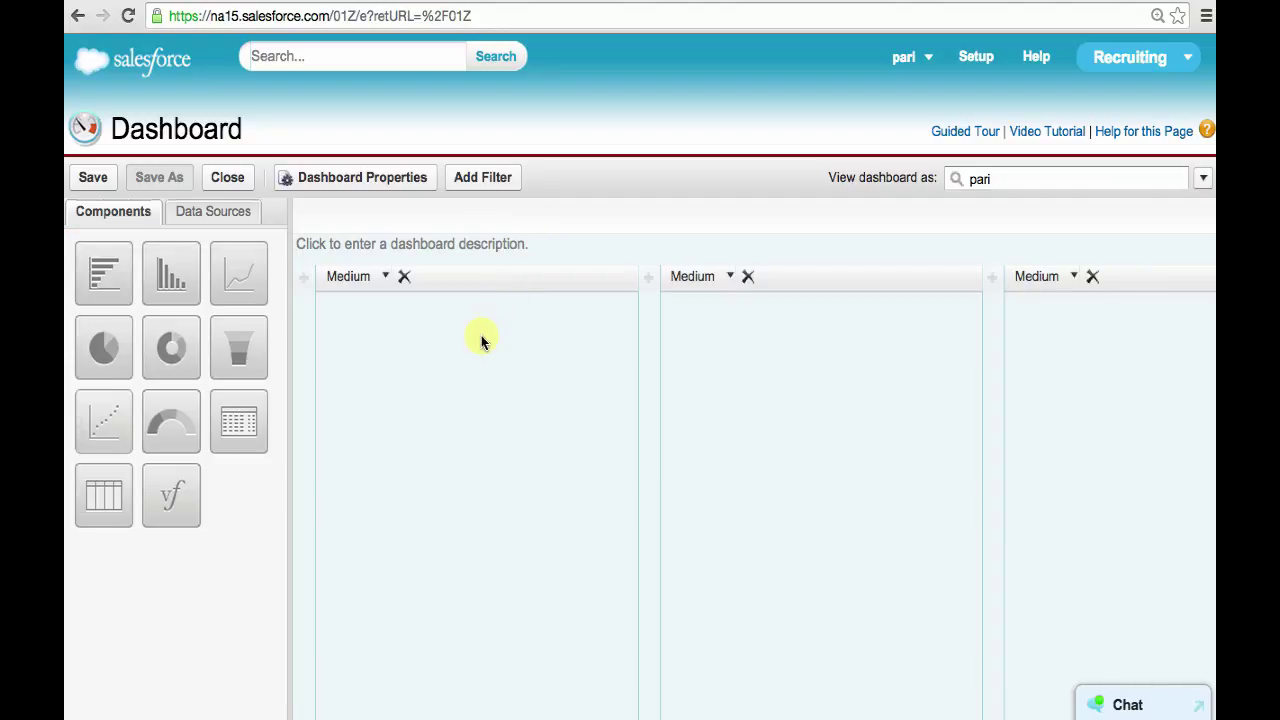
left_click(247, 215)
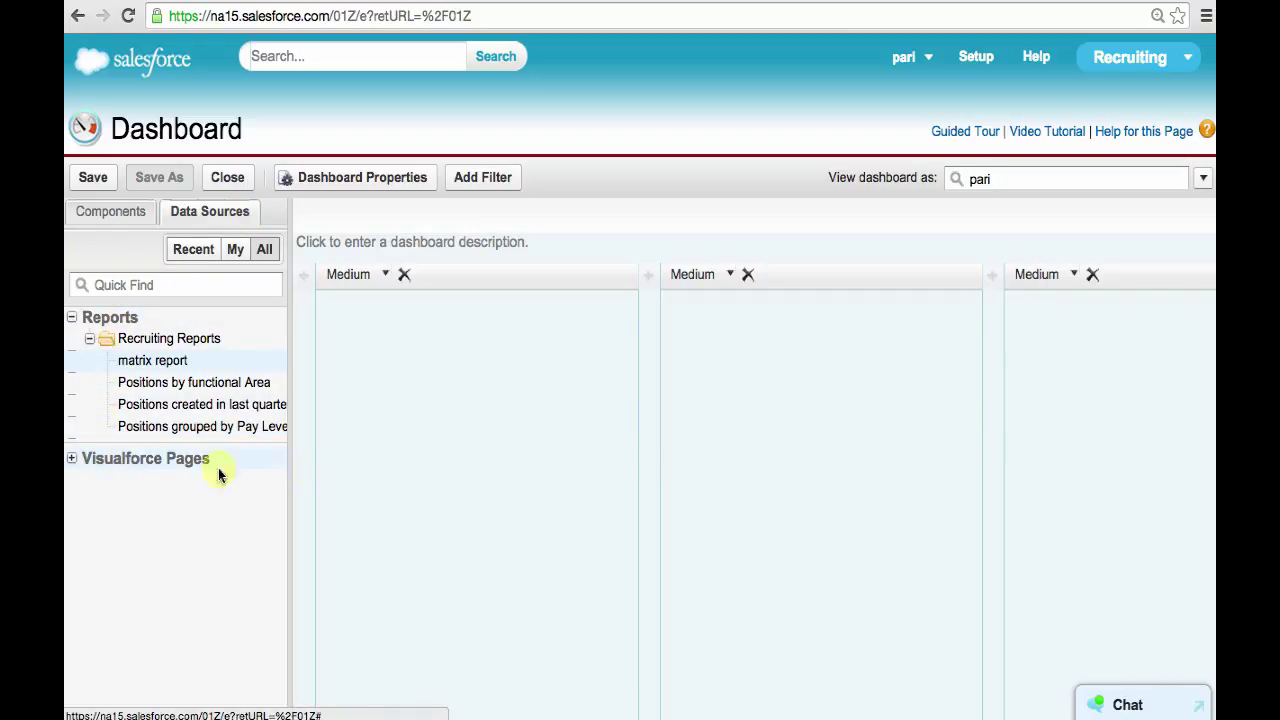
left_click(106, 214)
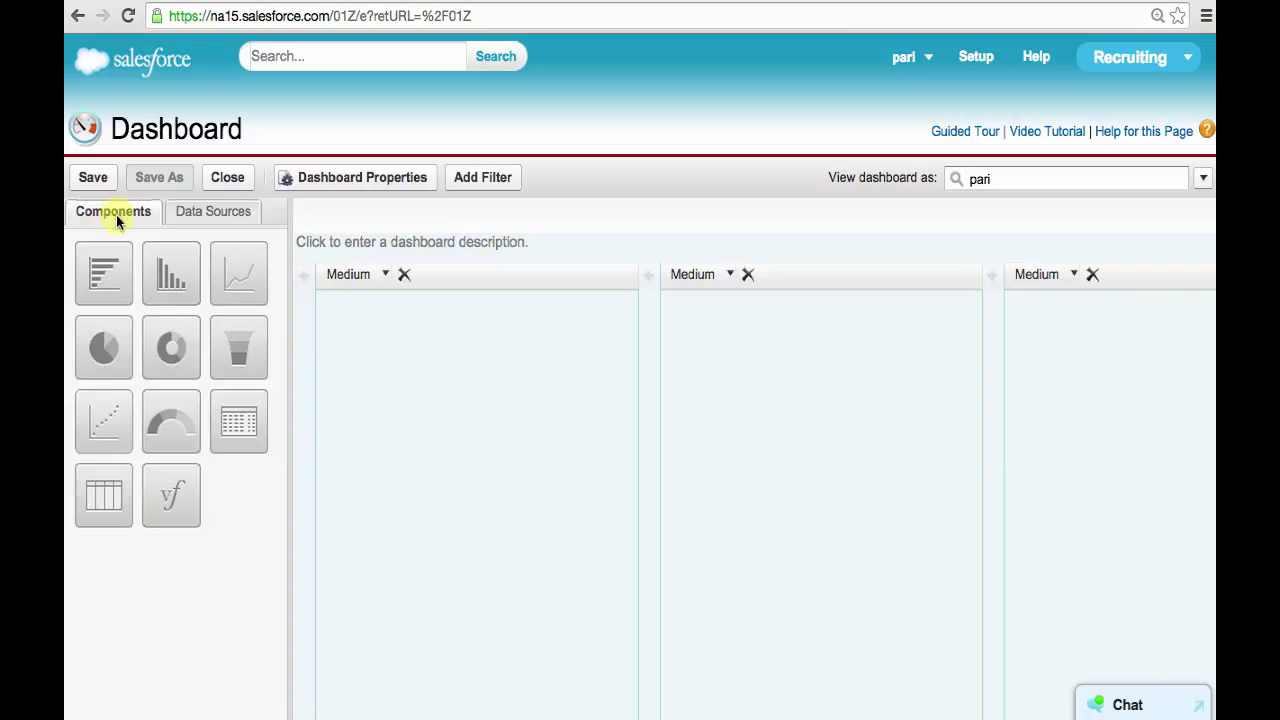
left_click_drag(107, 344, 349, 380)
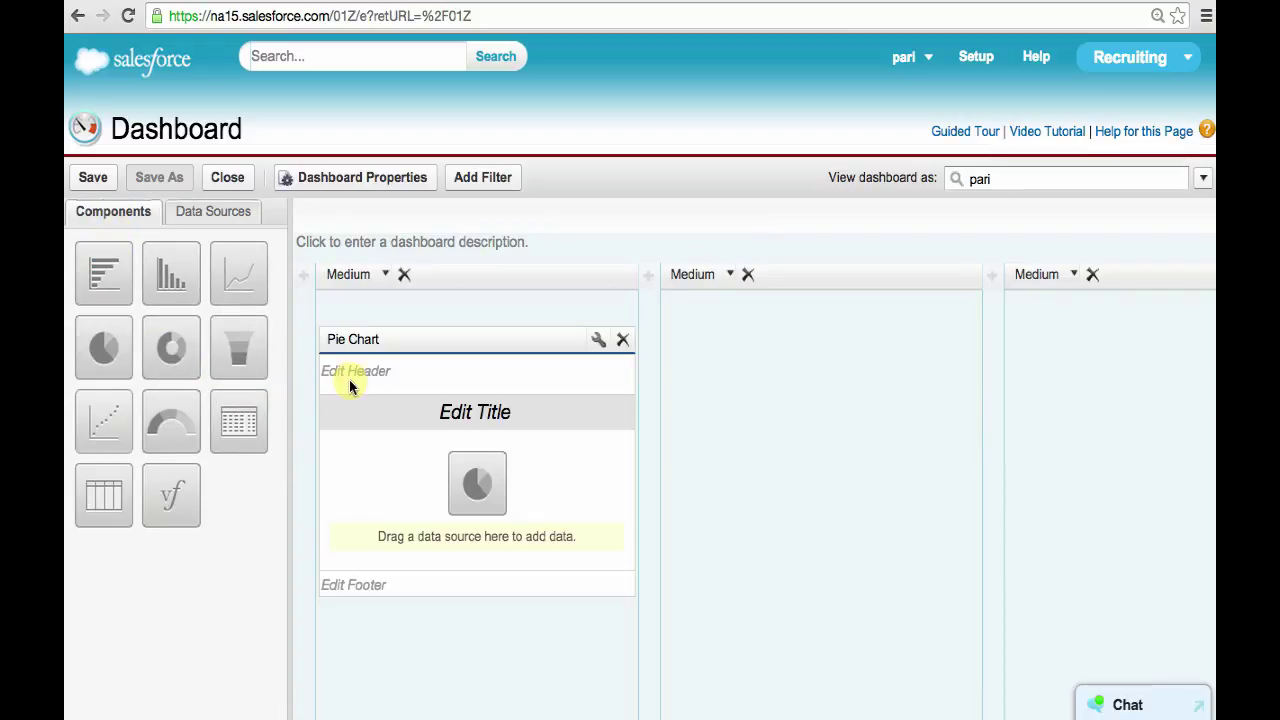
Step: Feed the pie chart from the Recruiting Reports source 'Positions grouped by Pay Level'
left_click(226, 218)
left_click(74, 321)
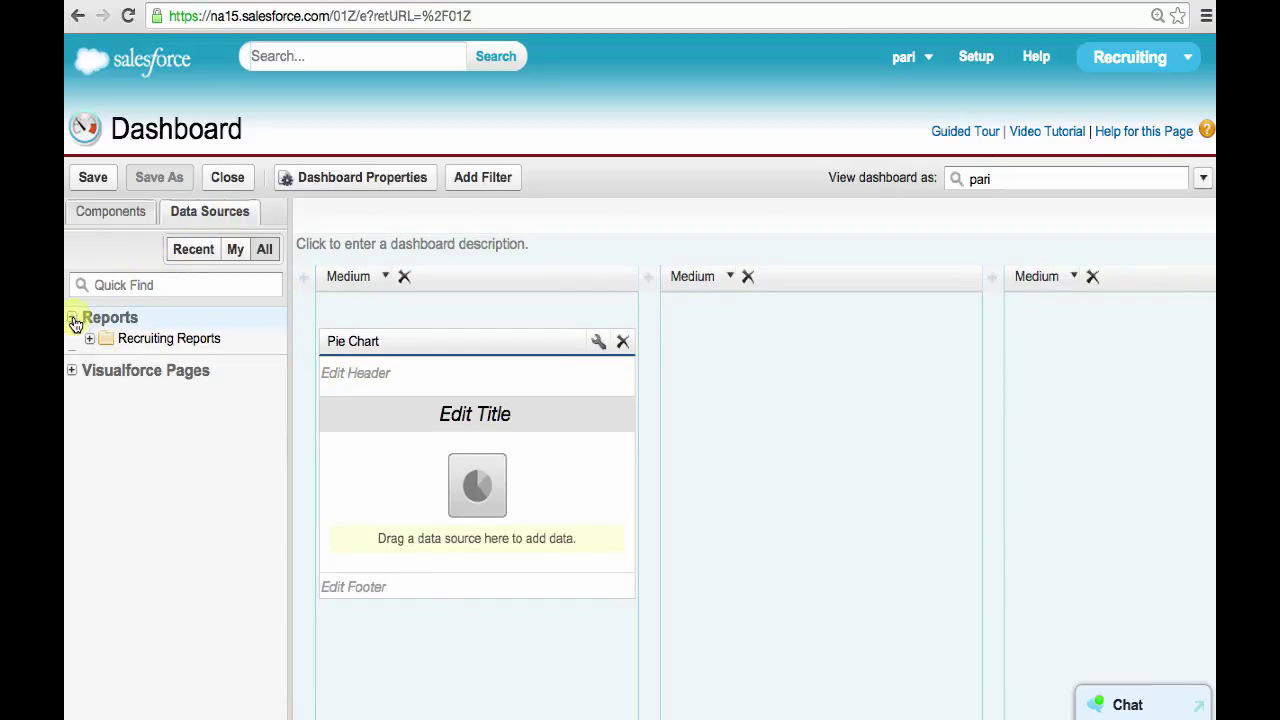
left_click(89, 339)
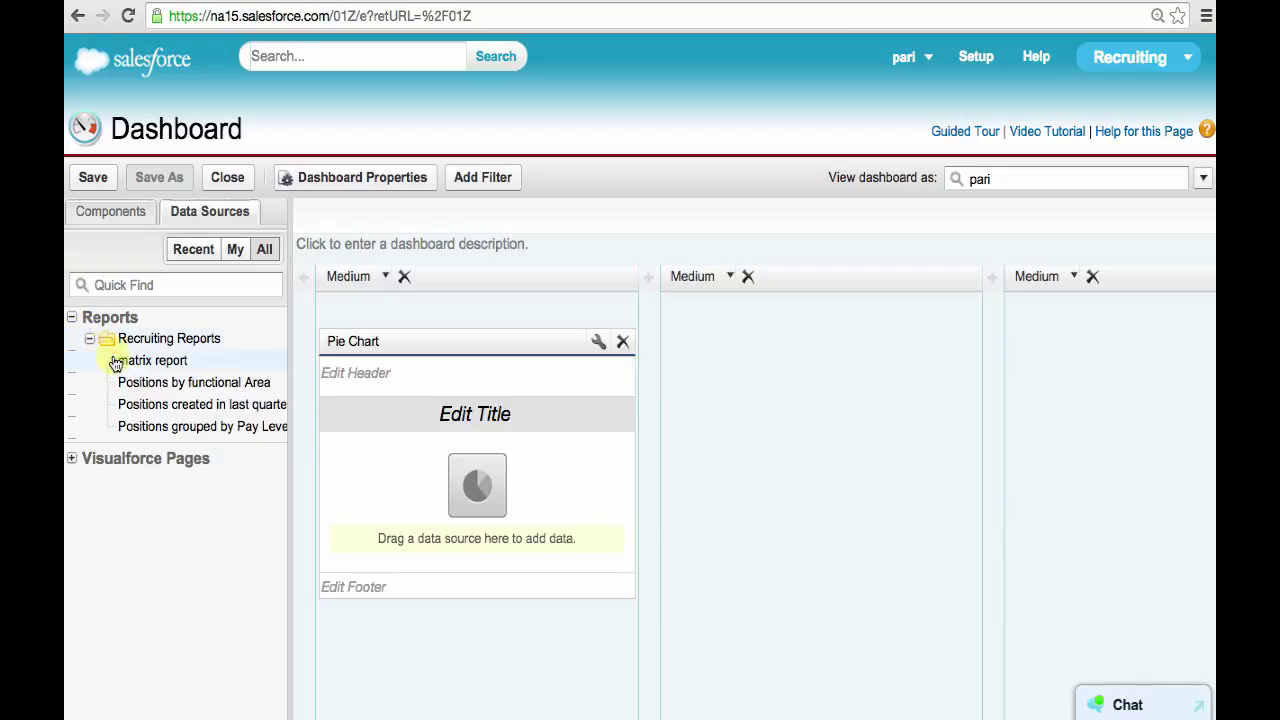
left_click_drag(251, 428, 374, 437)
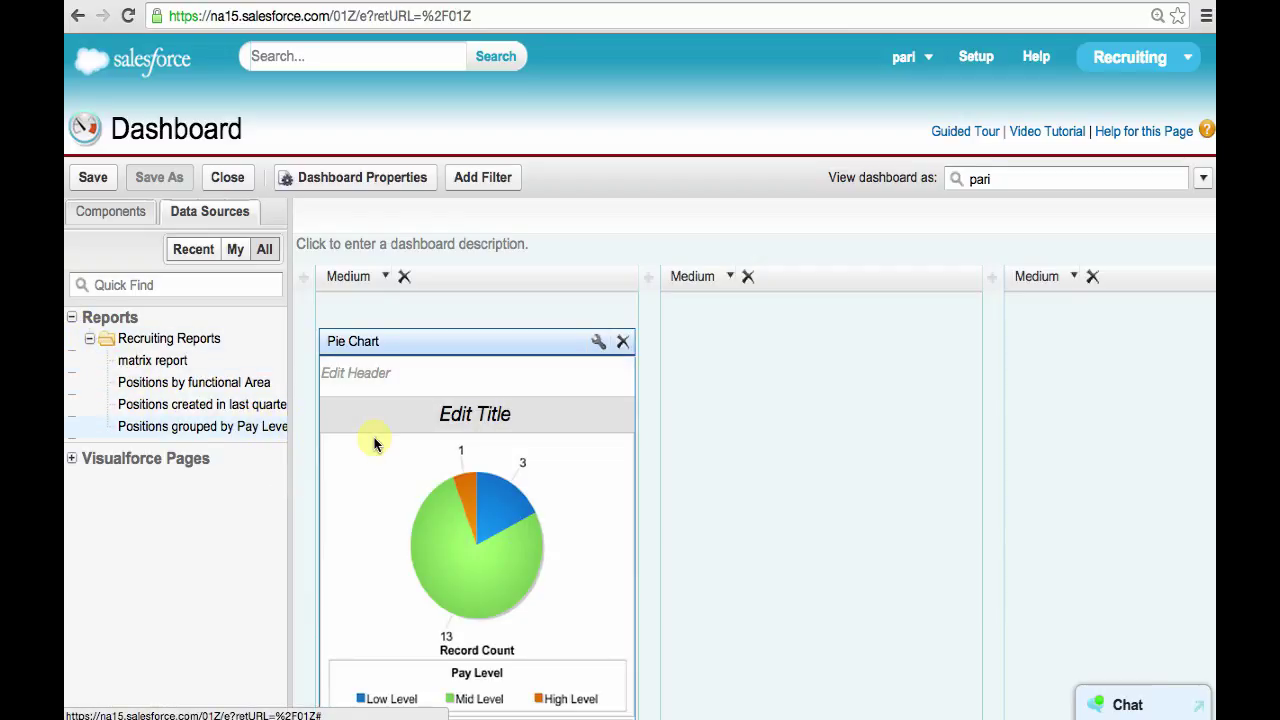
left_click(116, 212)
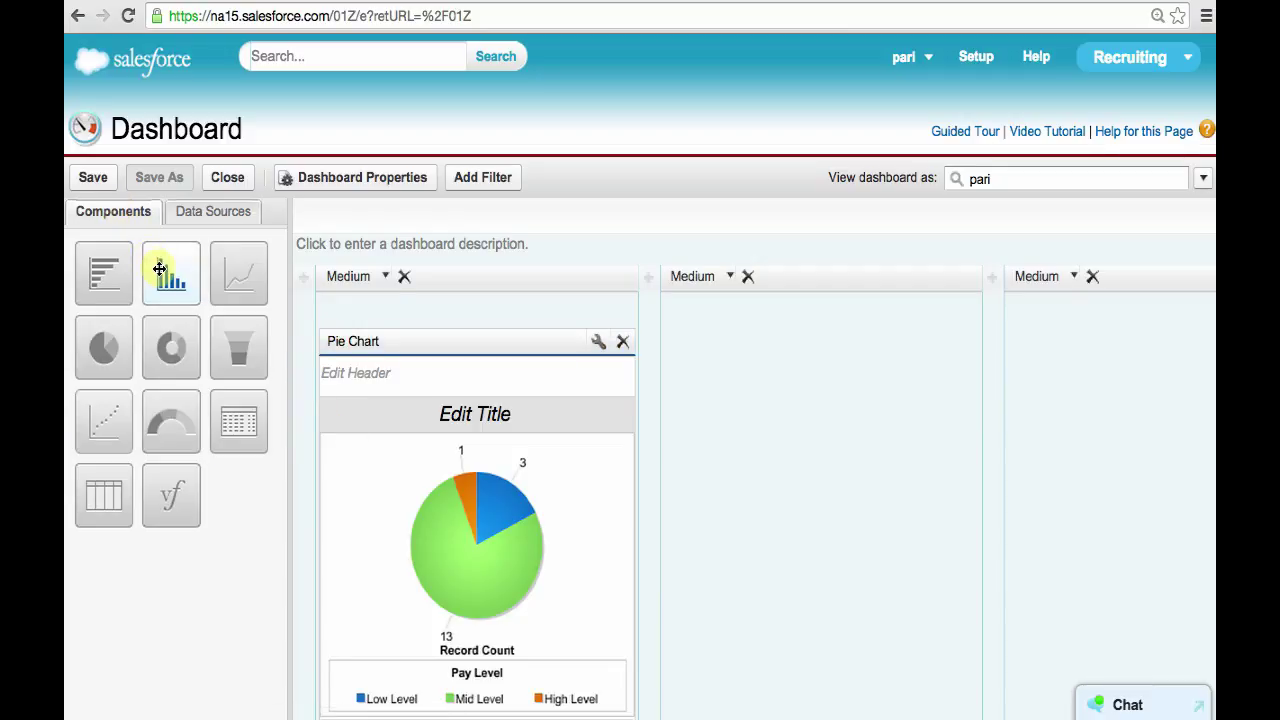
Step: Add a matrix-report vertical bar chart of counts by Status in column two, then open running-user settings
left_click_drag(166, 272, 706, 414)
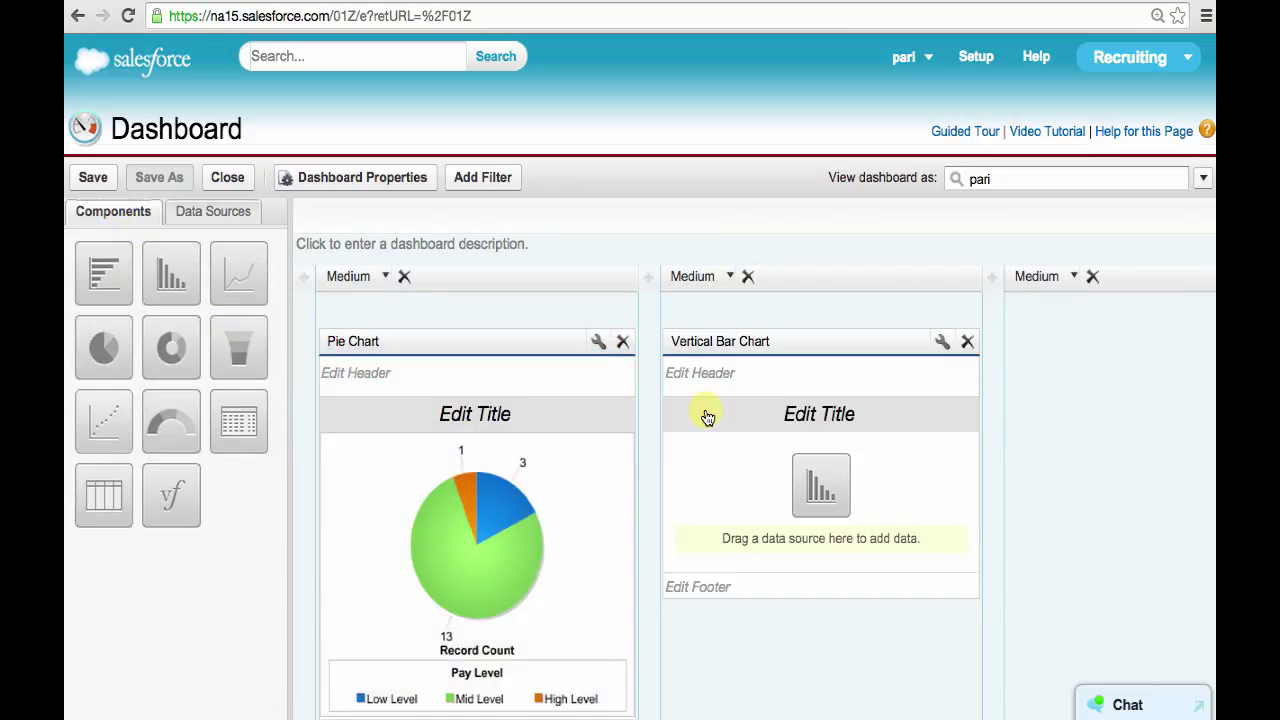
left_click(196, 211)
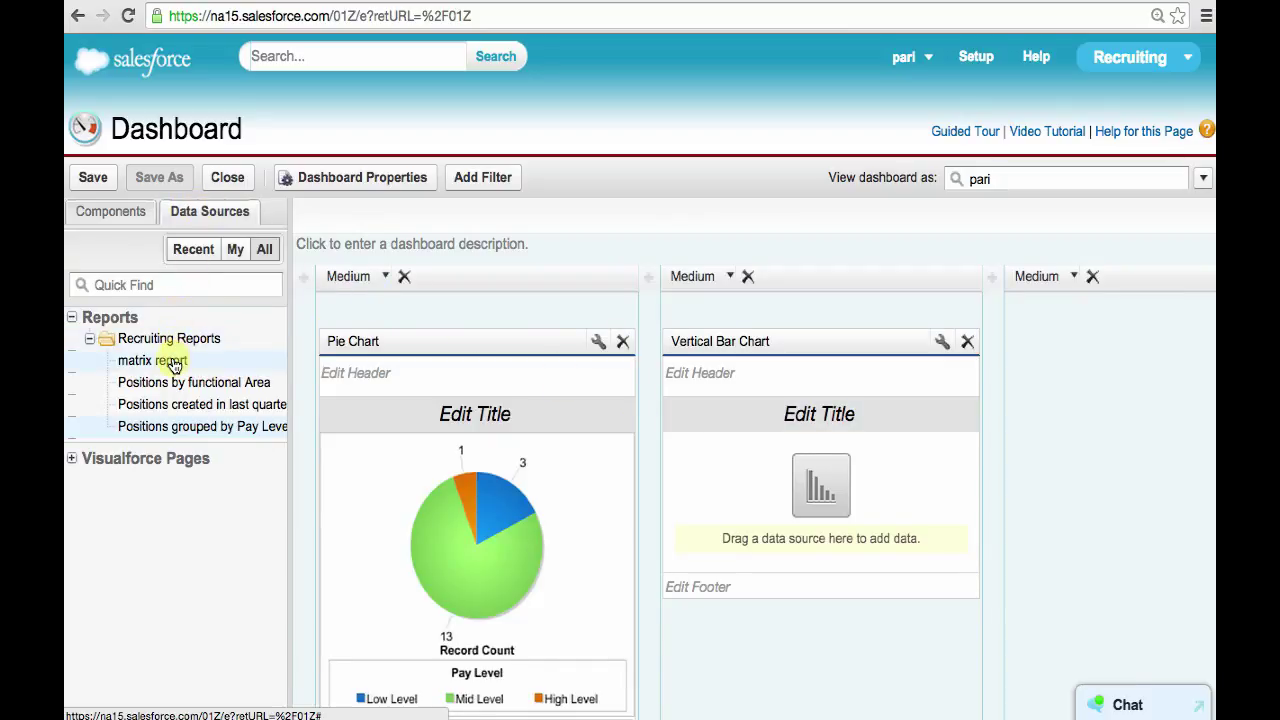
left_click_drag(168, 358, 791, 486)
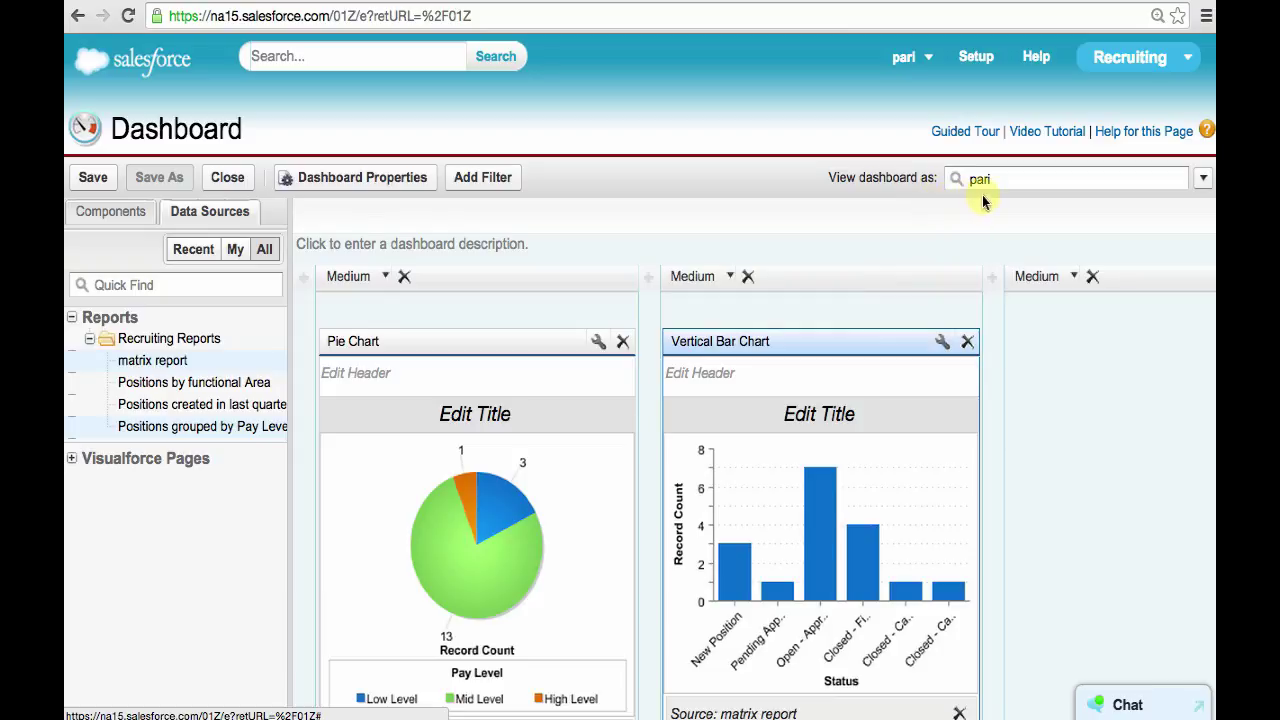
left_click(1202, 179)
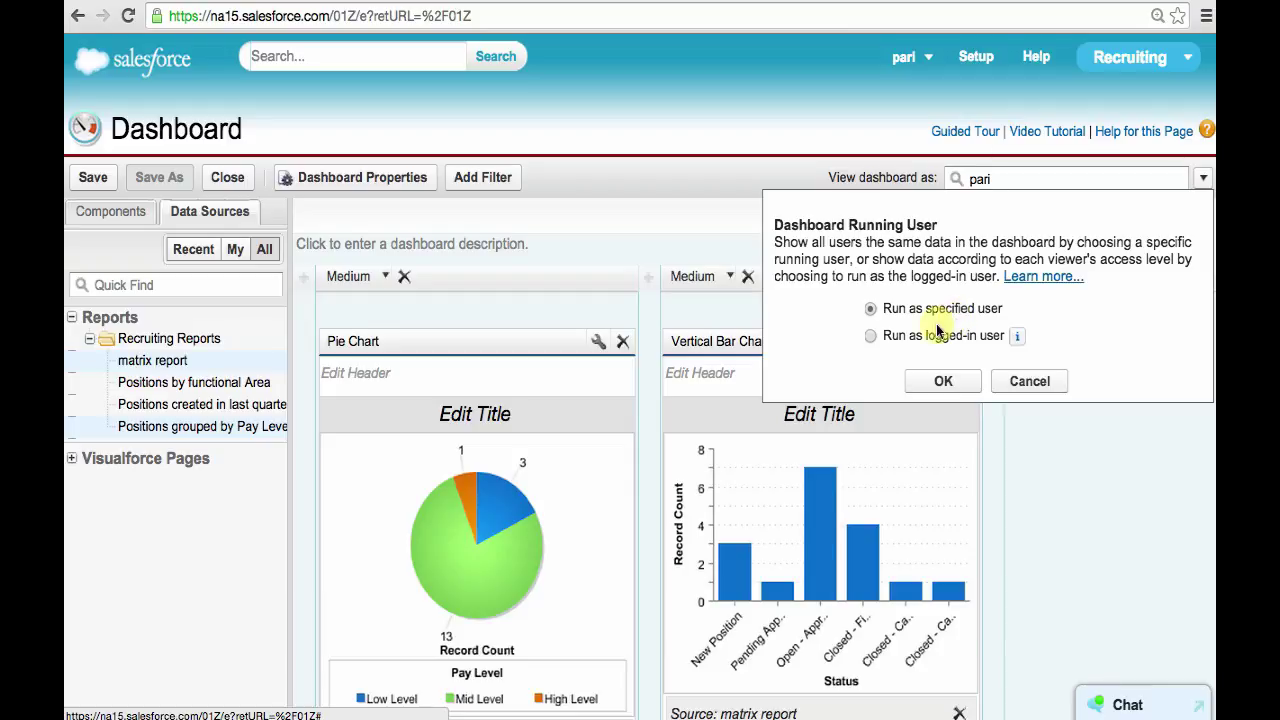
Step: Choose Run as logged-in user in the Dashboard Running User popup, then cancel it
left_click(870, 336)
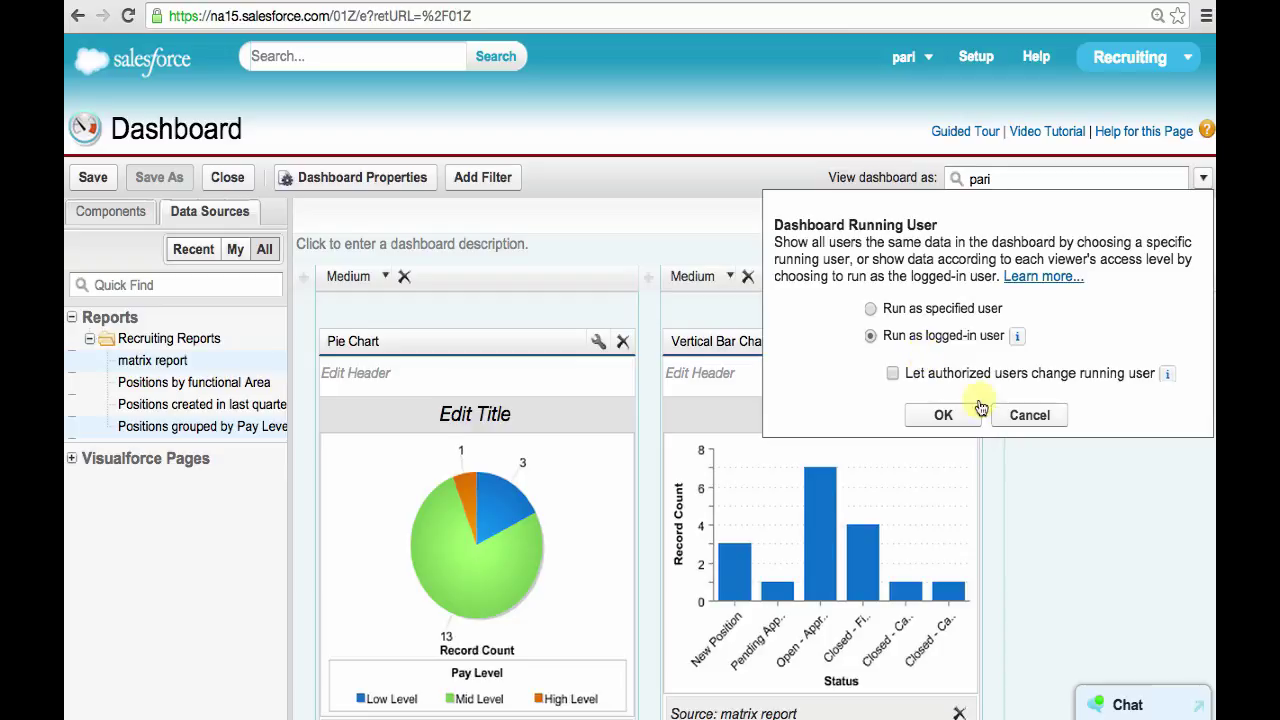
left_click(1033, 415)
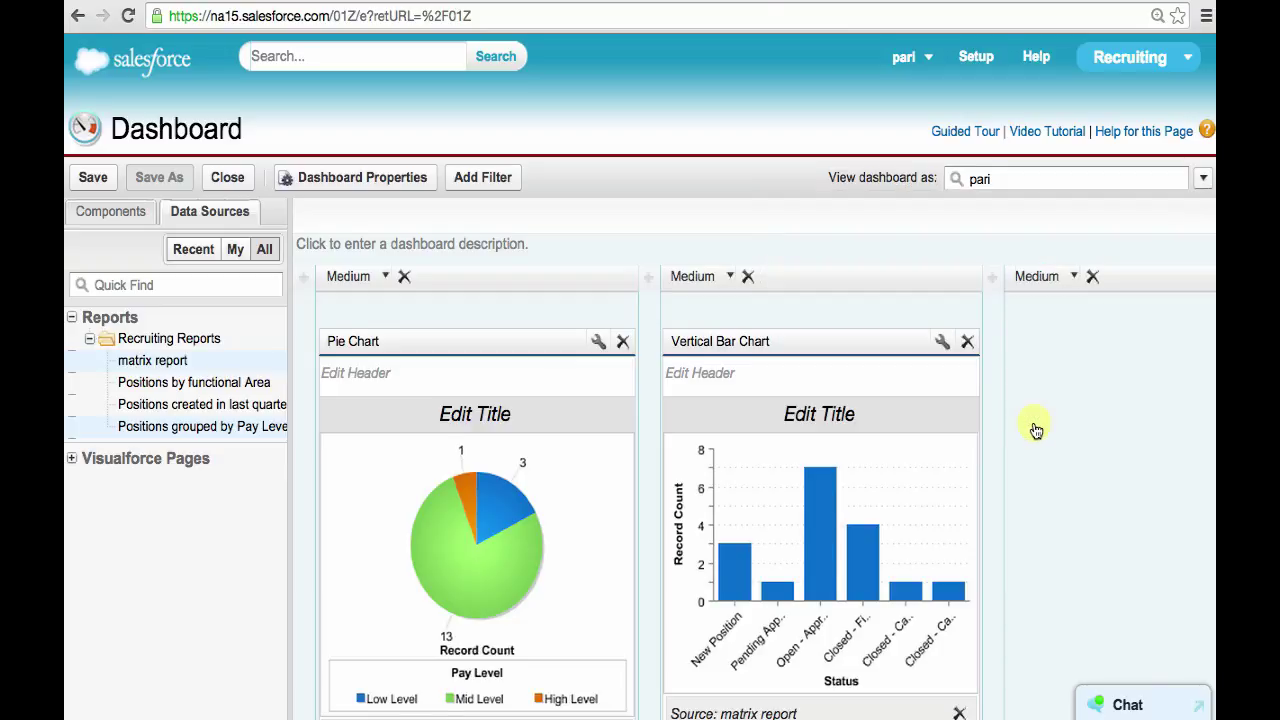
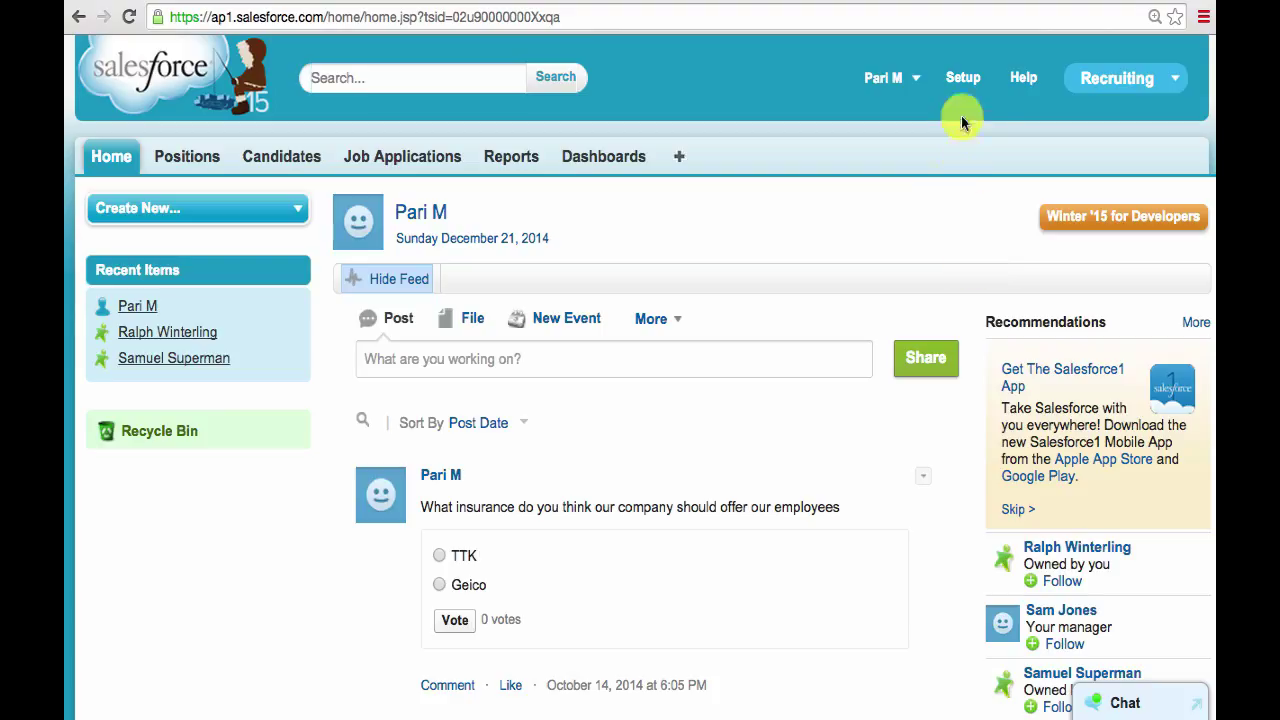
Step: Go to Setup > Data Management > Data Export and begin an Export Now
left_click(960, 78)
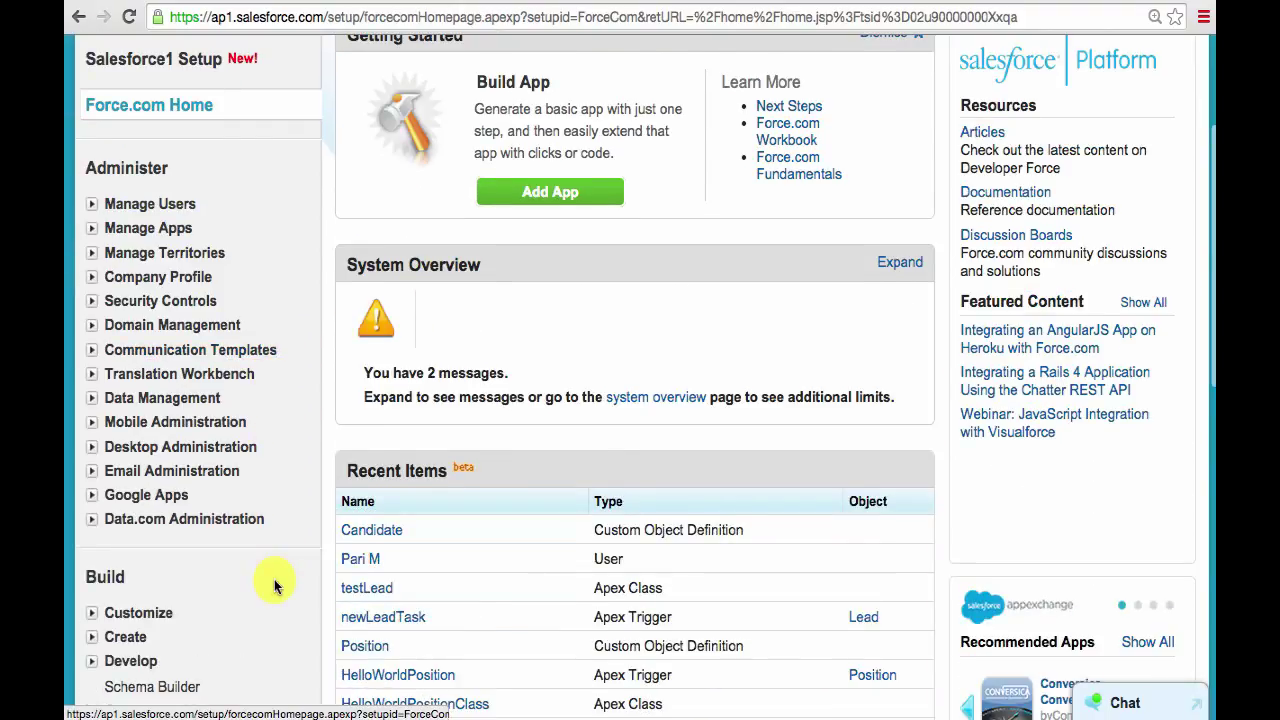
scroll(276, 587, "down", 1)
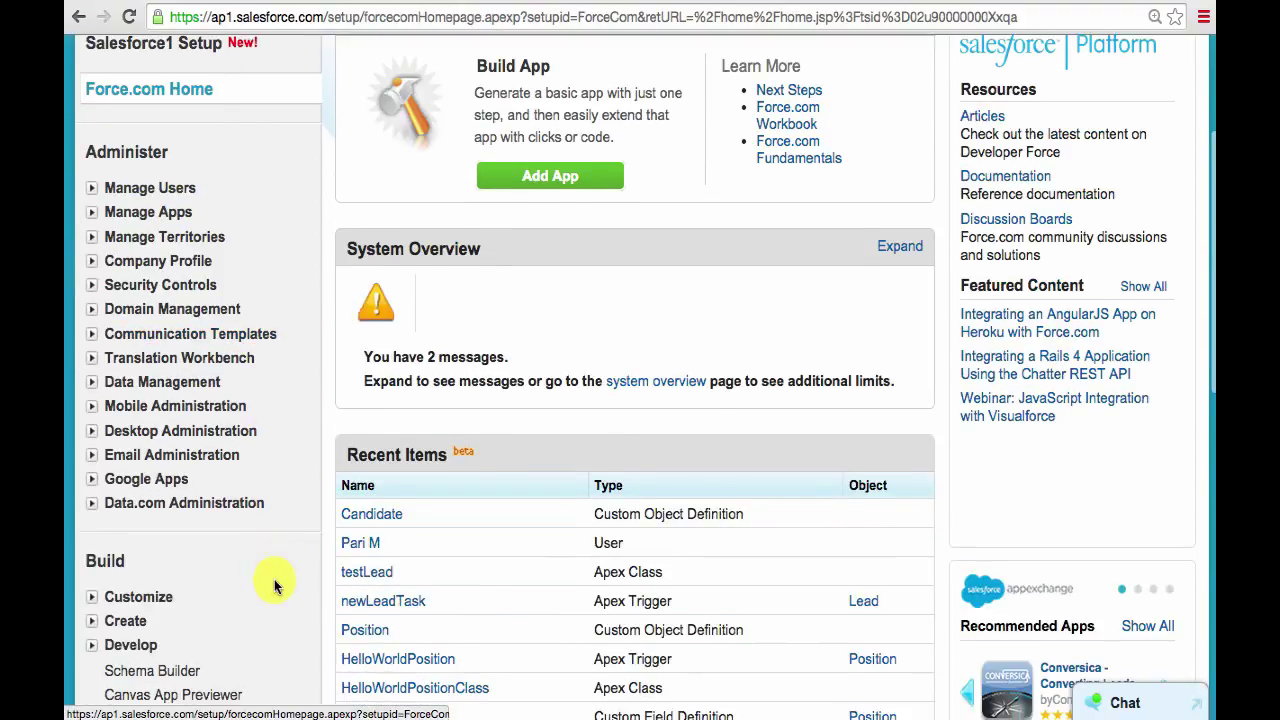
left_click(91, 377)
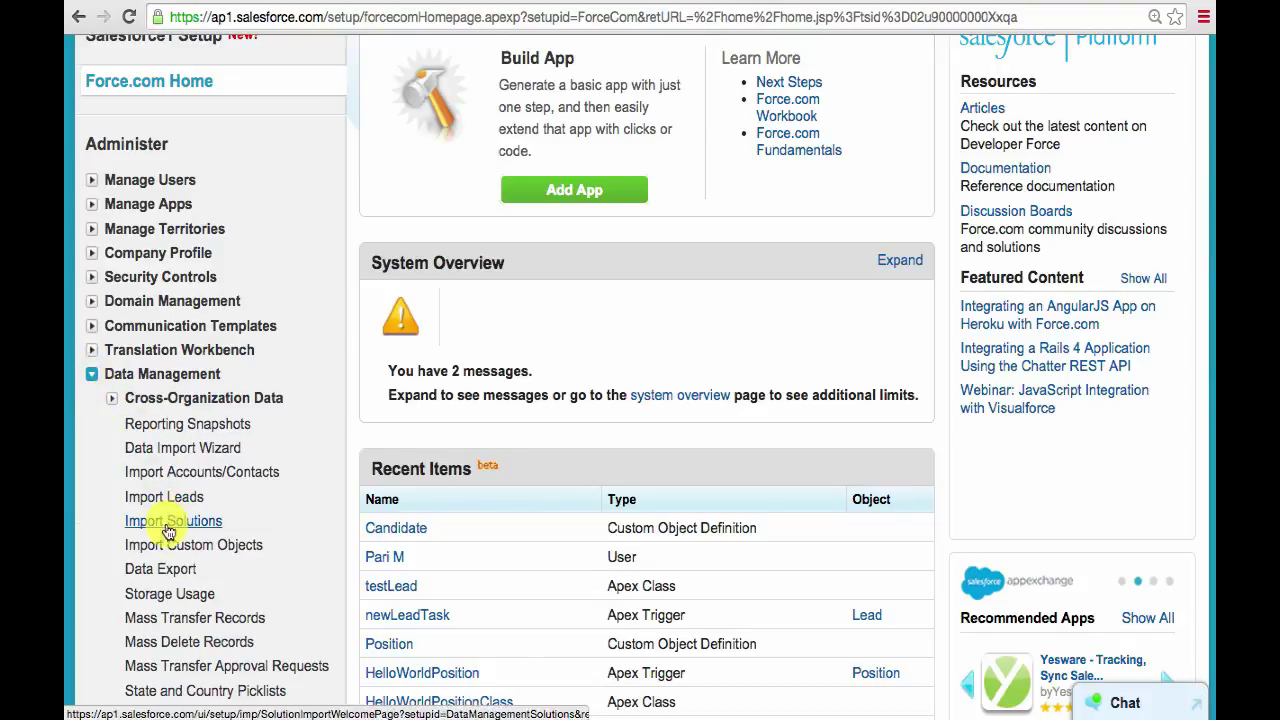
left_click(155, 574)
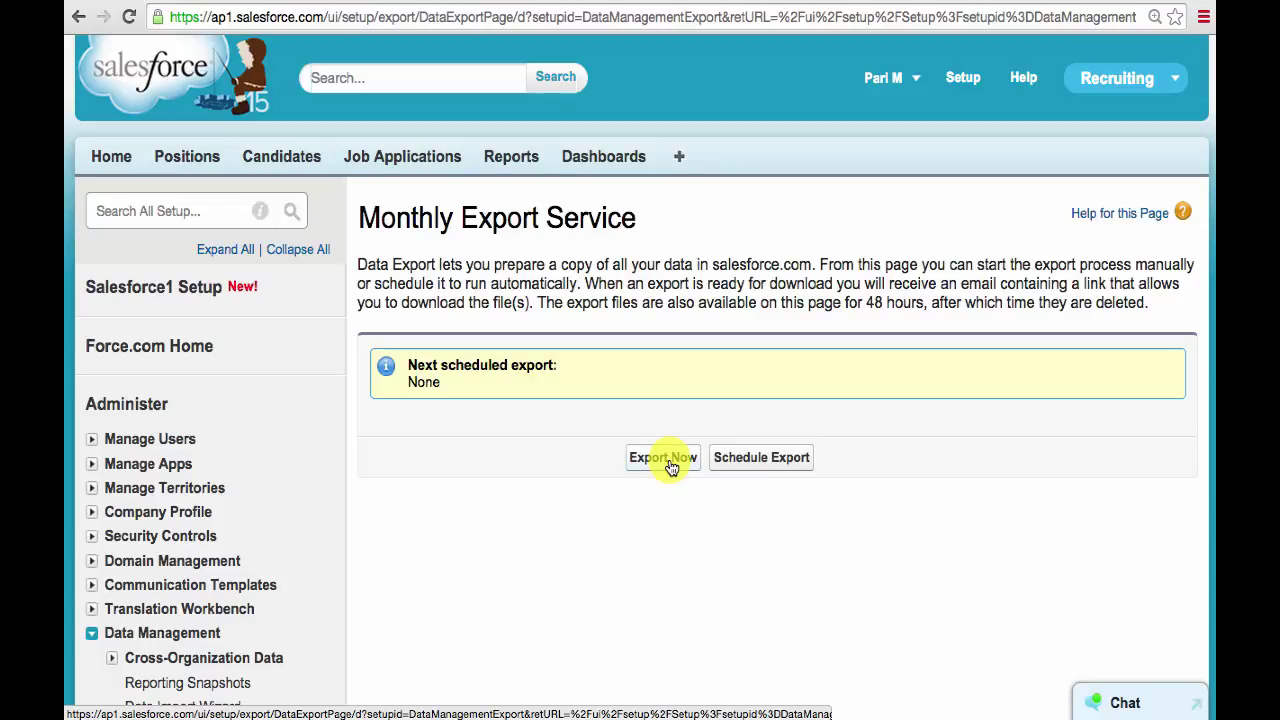
left_click(668, 465)
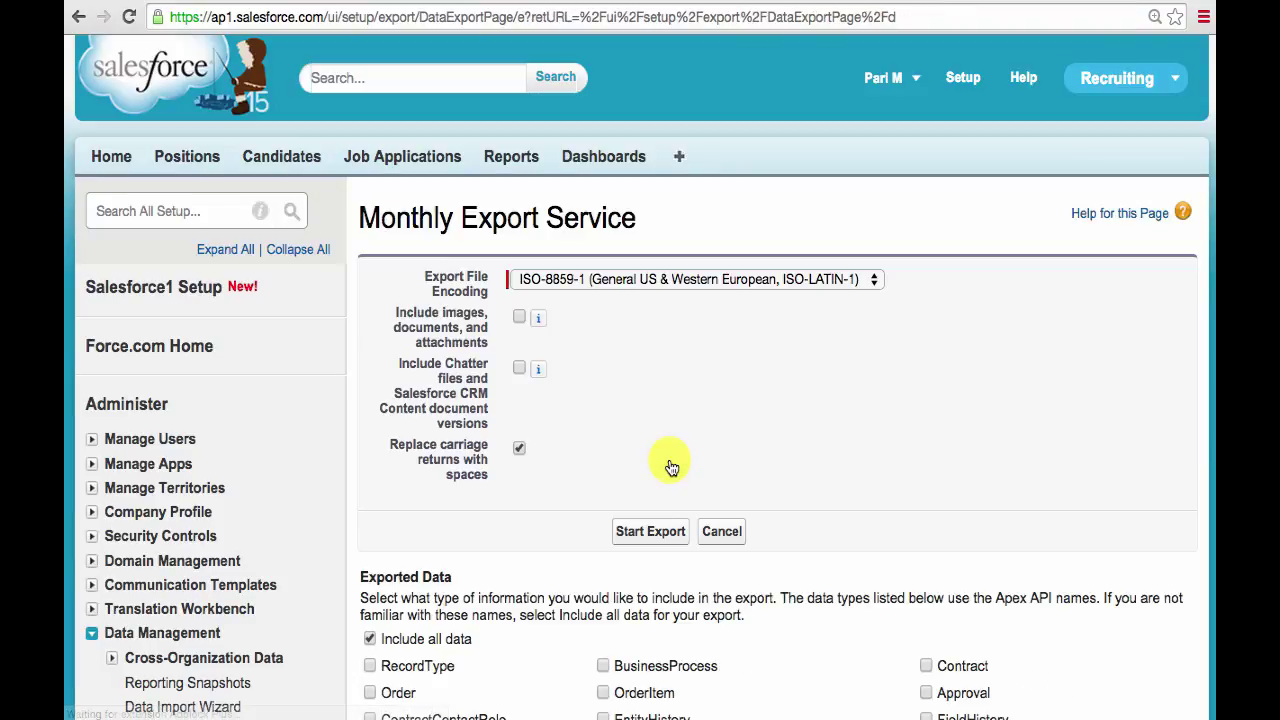
Step: Export Position__c, Candidate__c, Job_Application__c, Review__c, User records and attachments
scroll(660, 465, "down", 9)
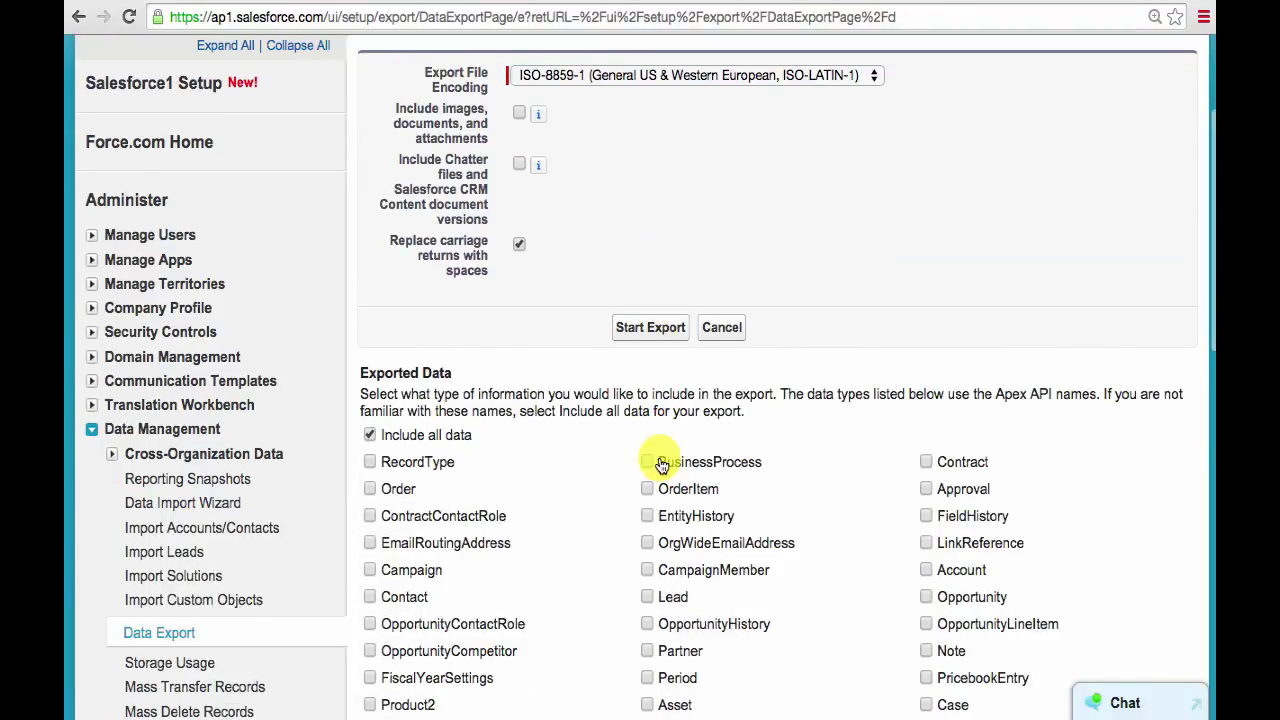
scroll(660, 465, "down", 1)
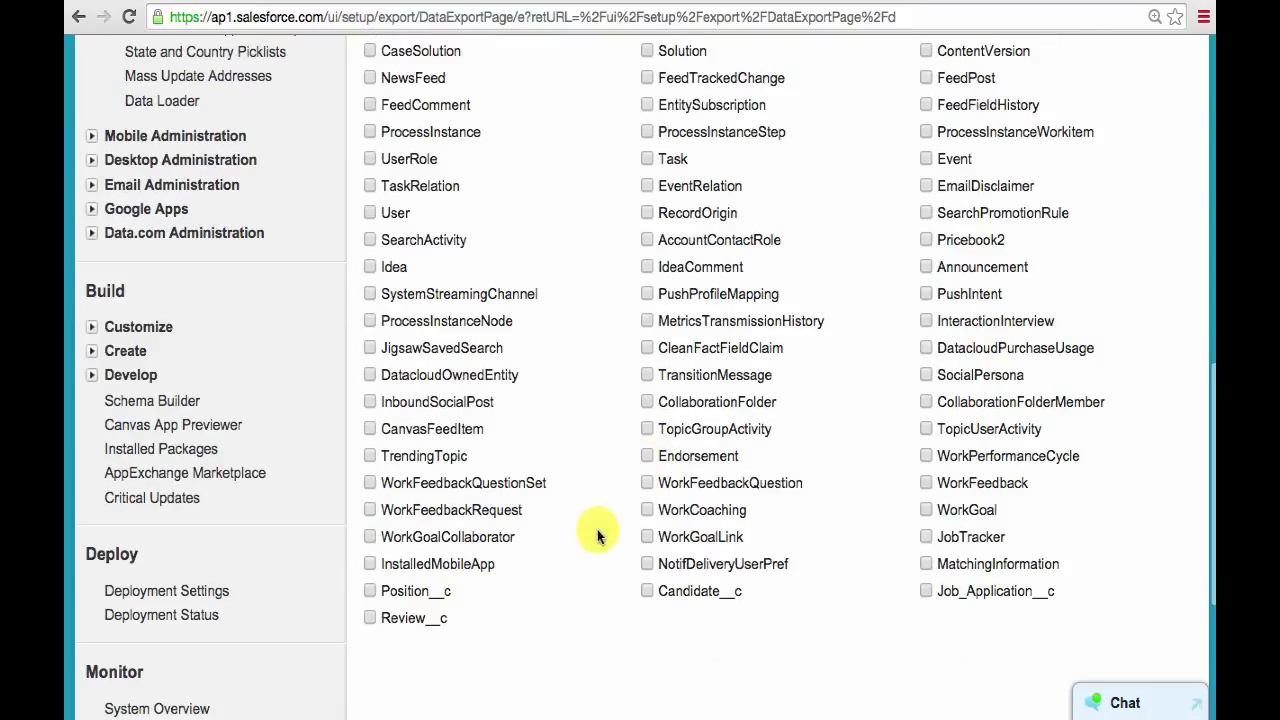
left_click(370, 591)
left_click(647, 591)
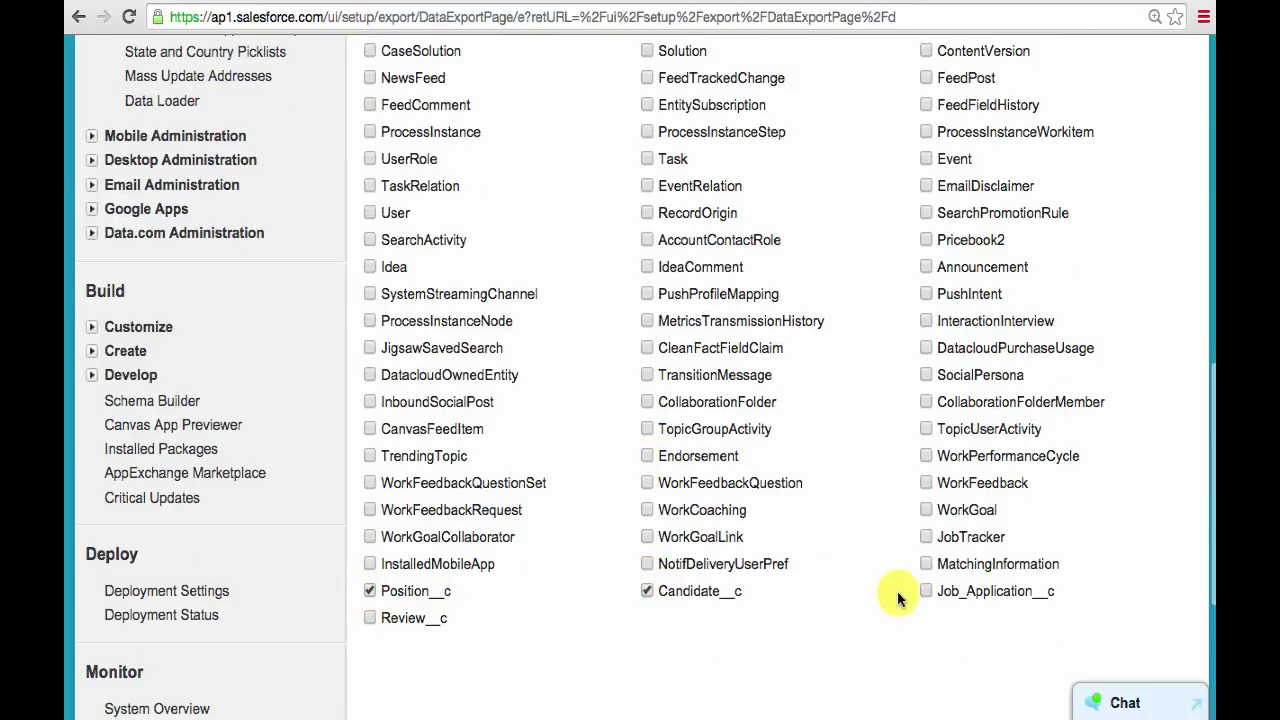
left_click(926, 591)
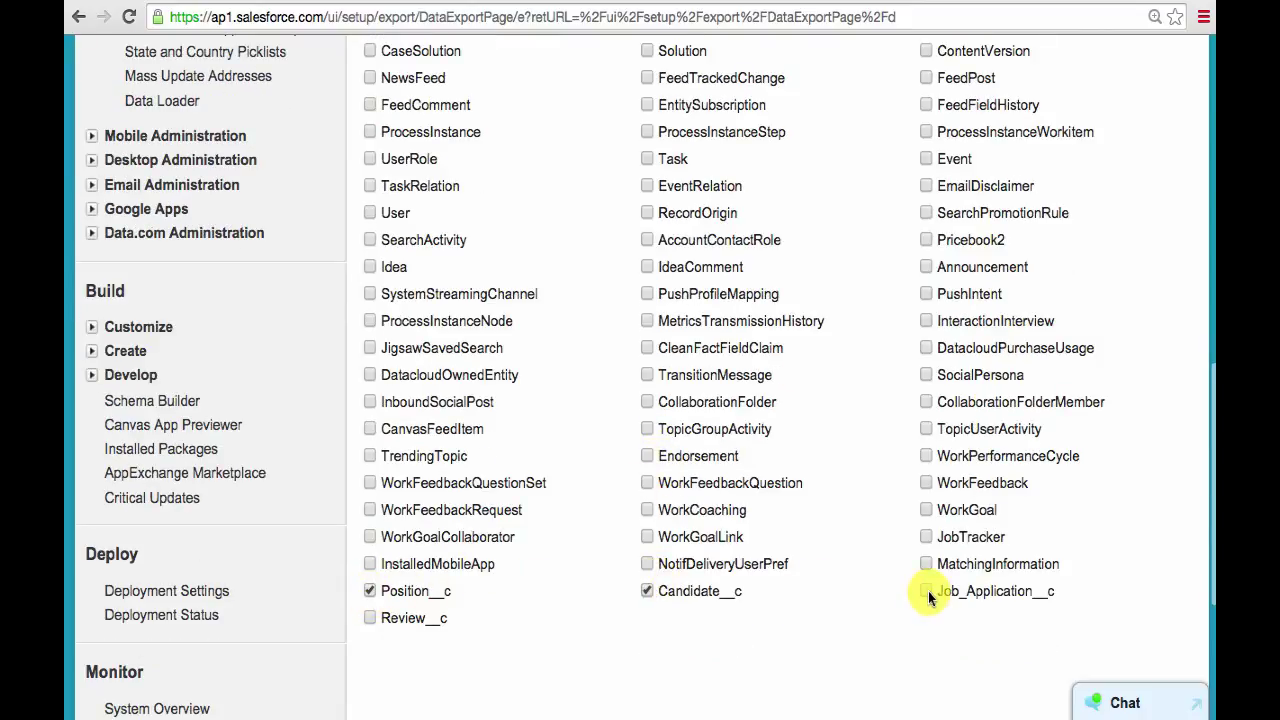
left_click(370, 620)
scroll(520, 591, "up", 3)
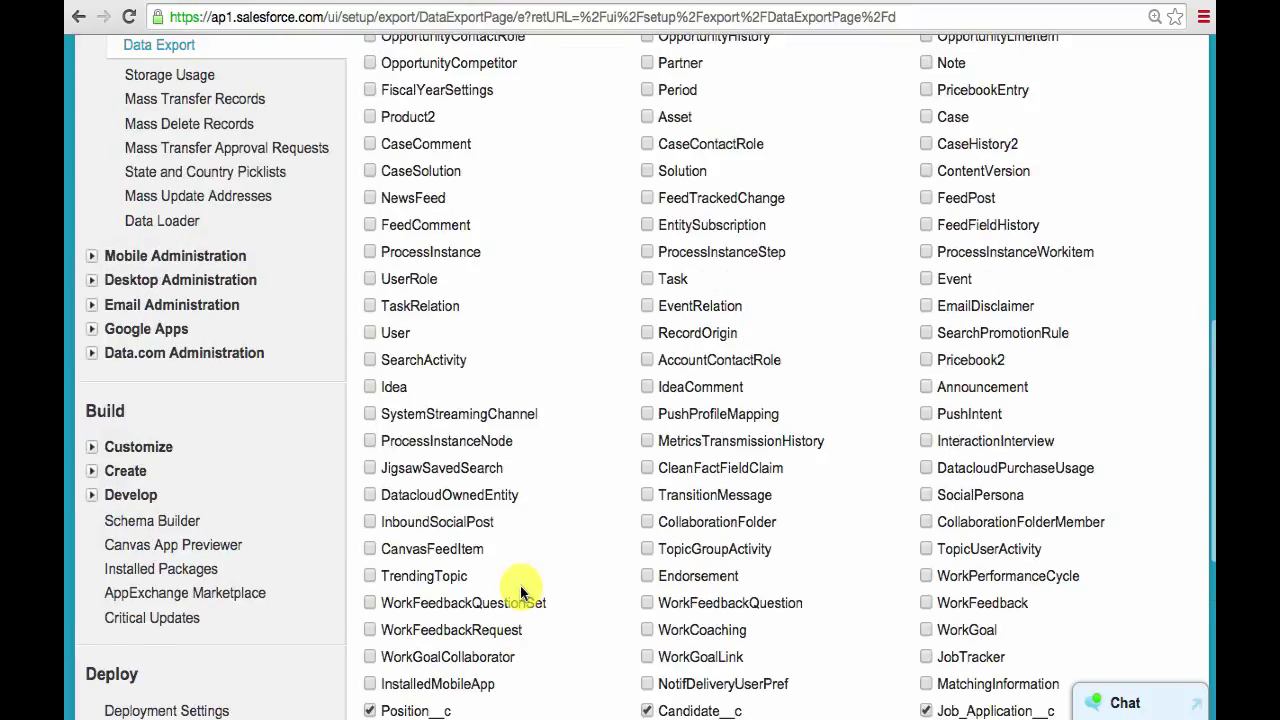
left_click(370, 338)
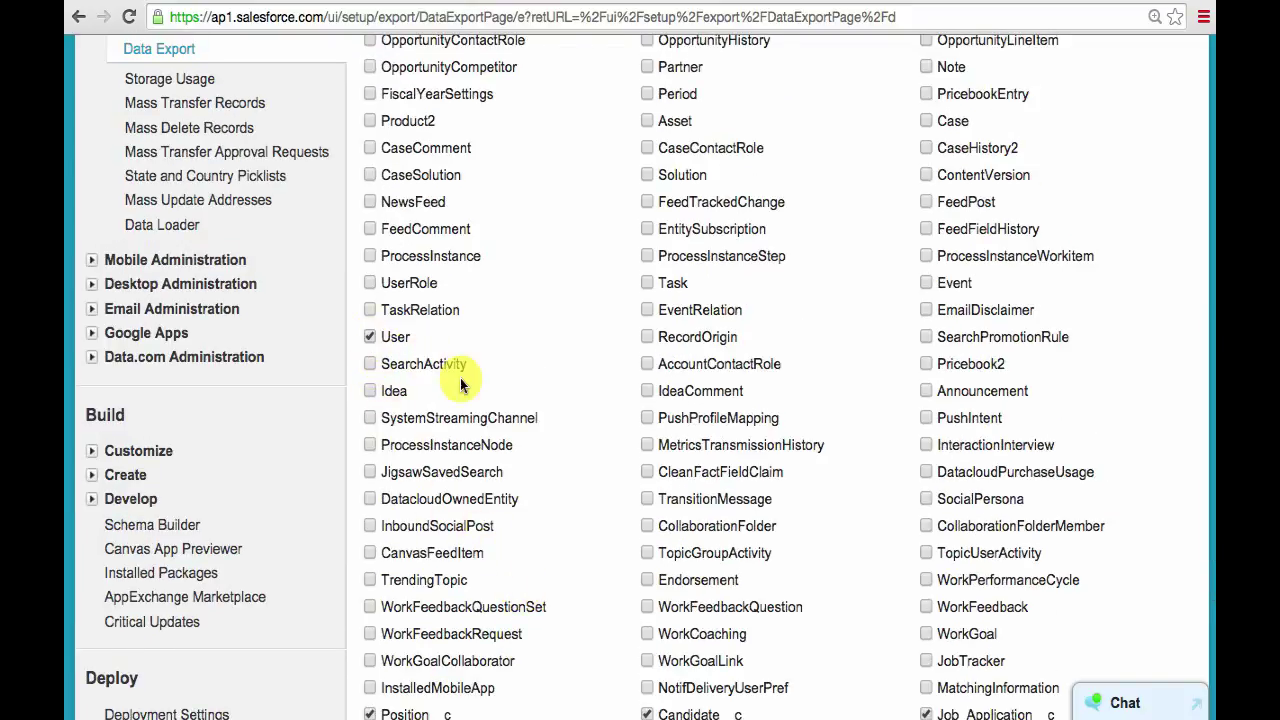
scroll(460, 378, "up", 15)
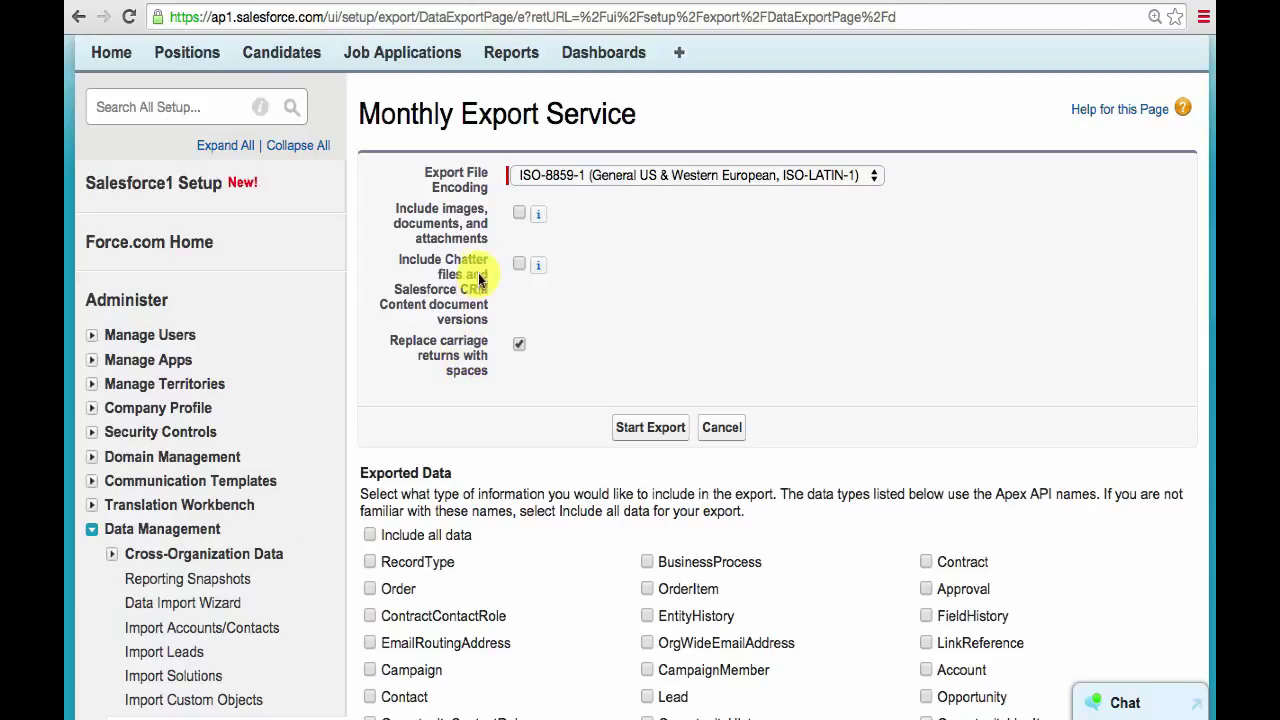
left_click(519, 213)
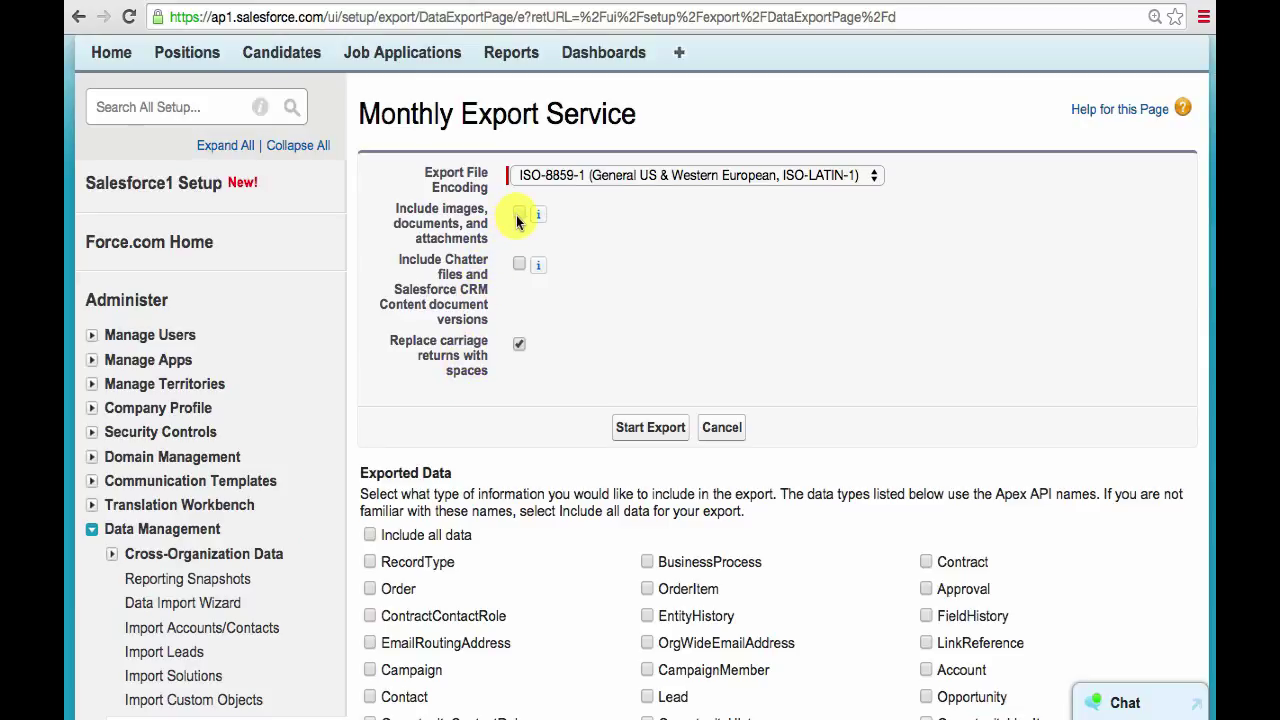
left_click(655, 430)
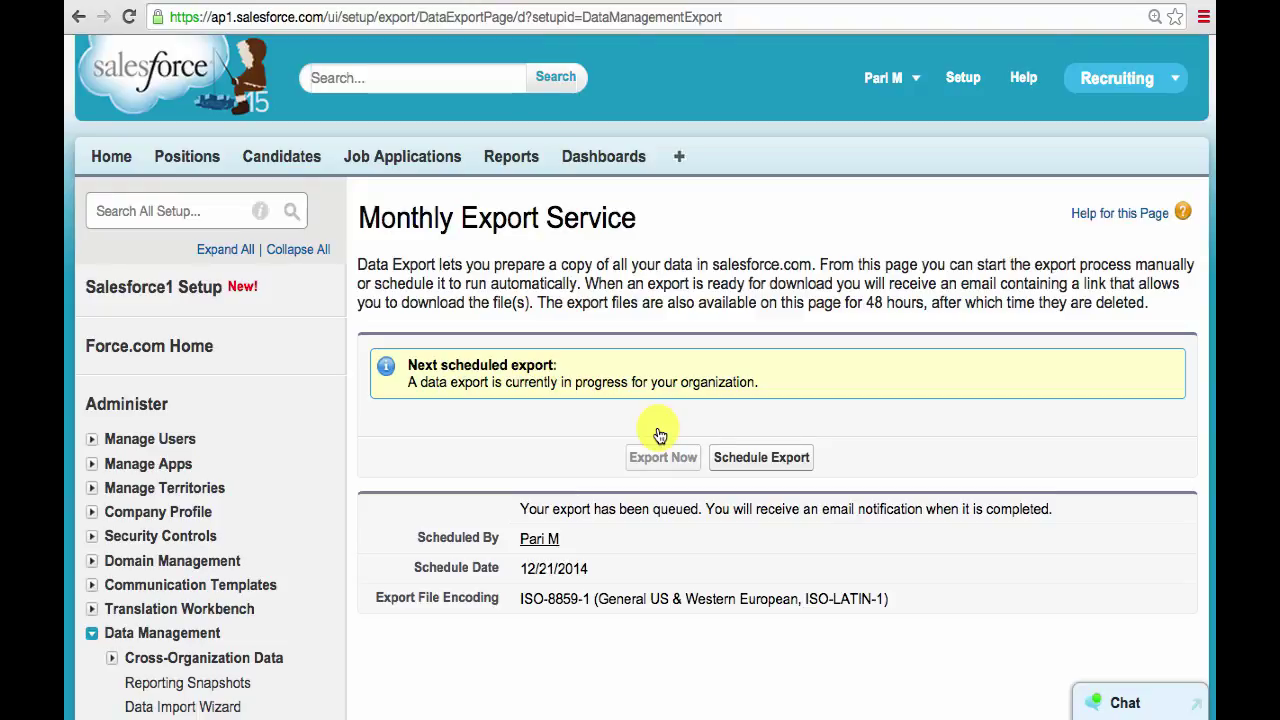
Step: Start a scheduled export with a start date of 12/22/2014
left_click_drag(520, 509, 1045, 511)
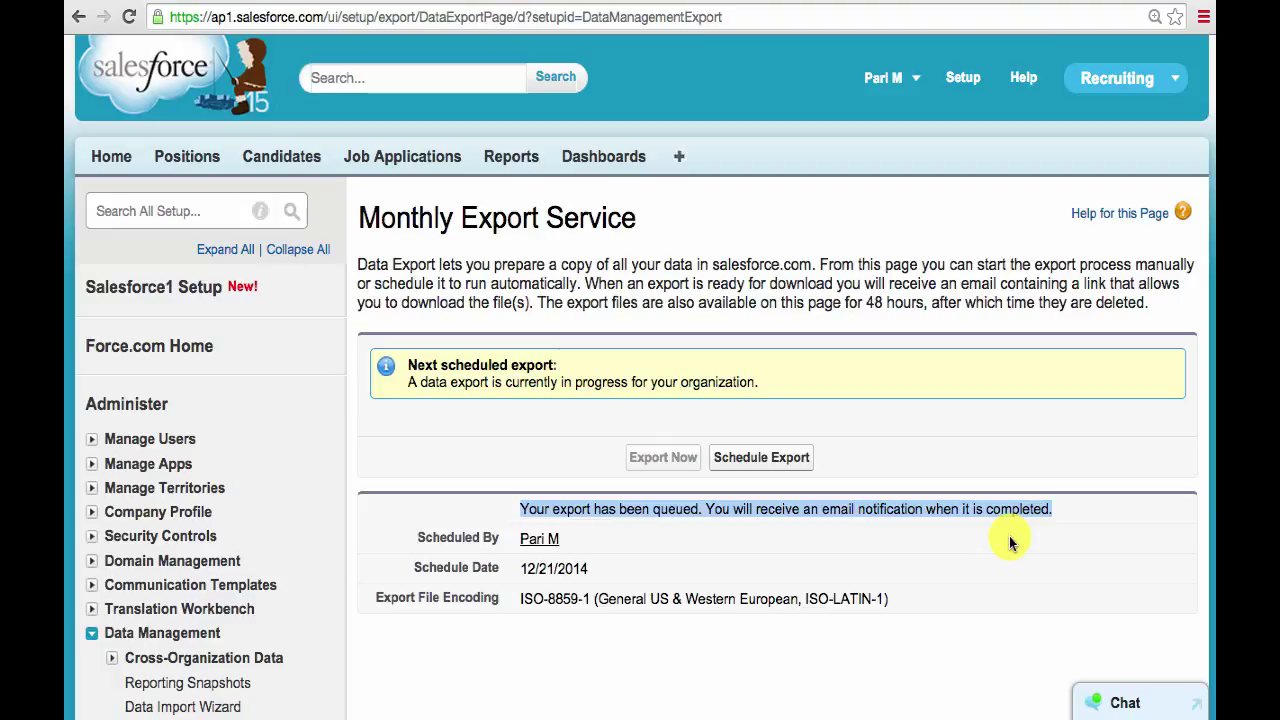
left_click(1010, 543)
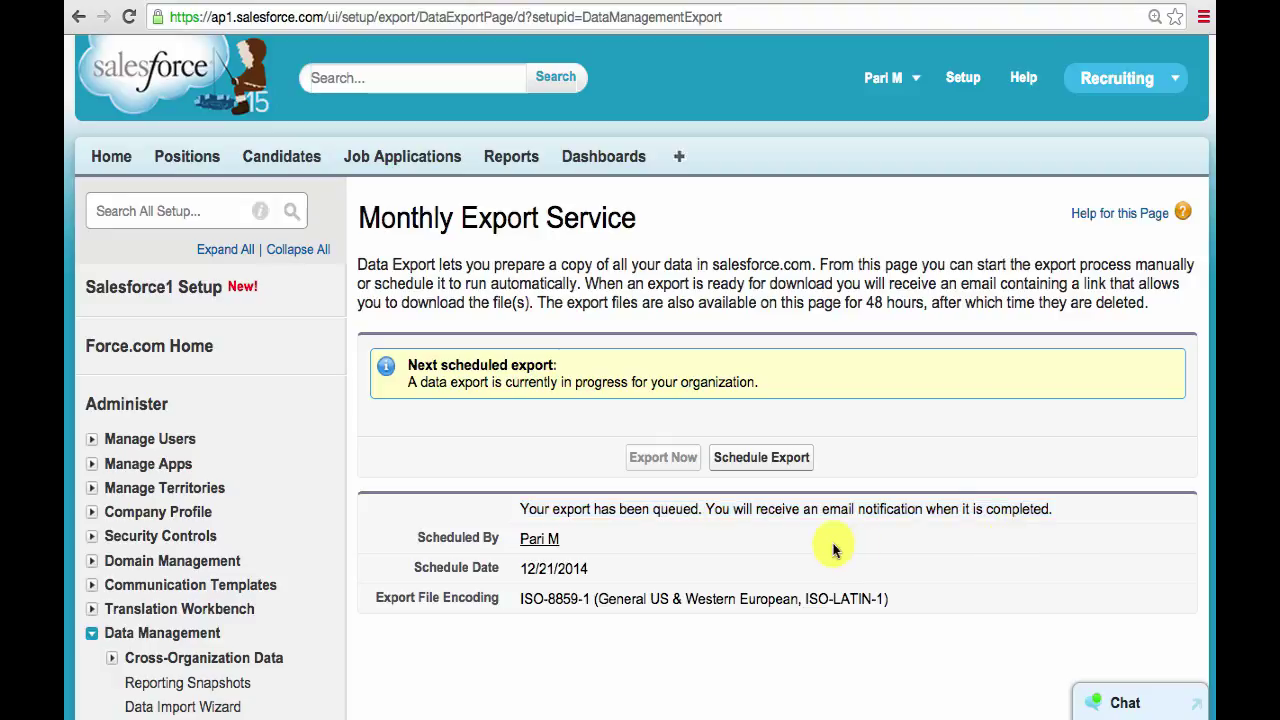
left_click(749, 462)
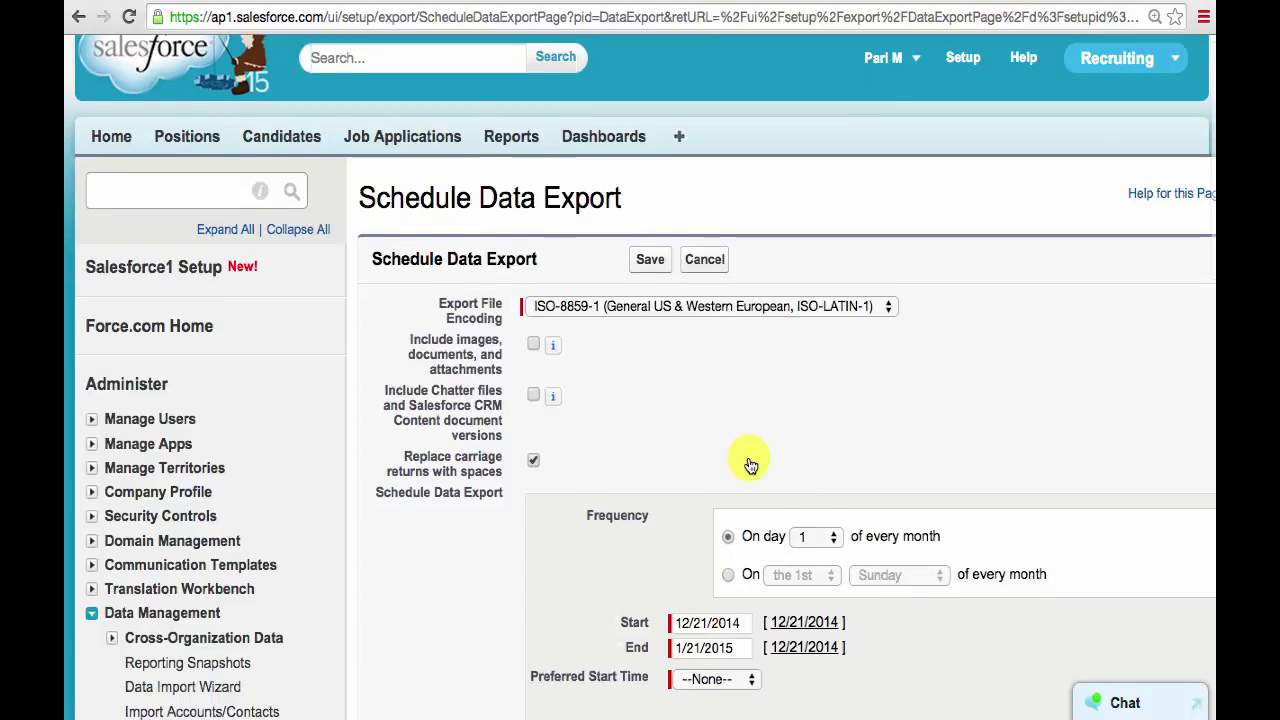
scroll(750, 465, "down", 4)
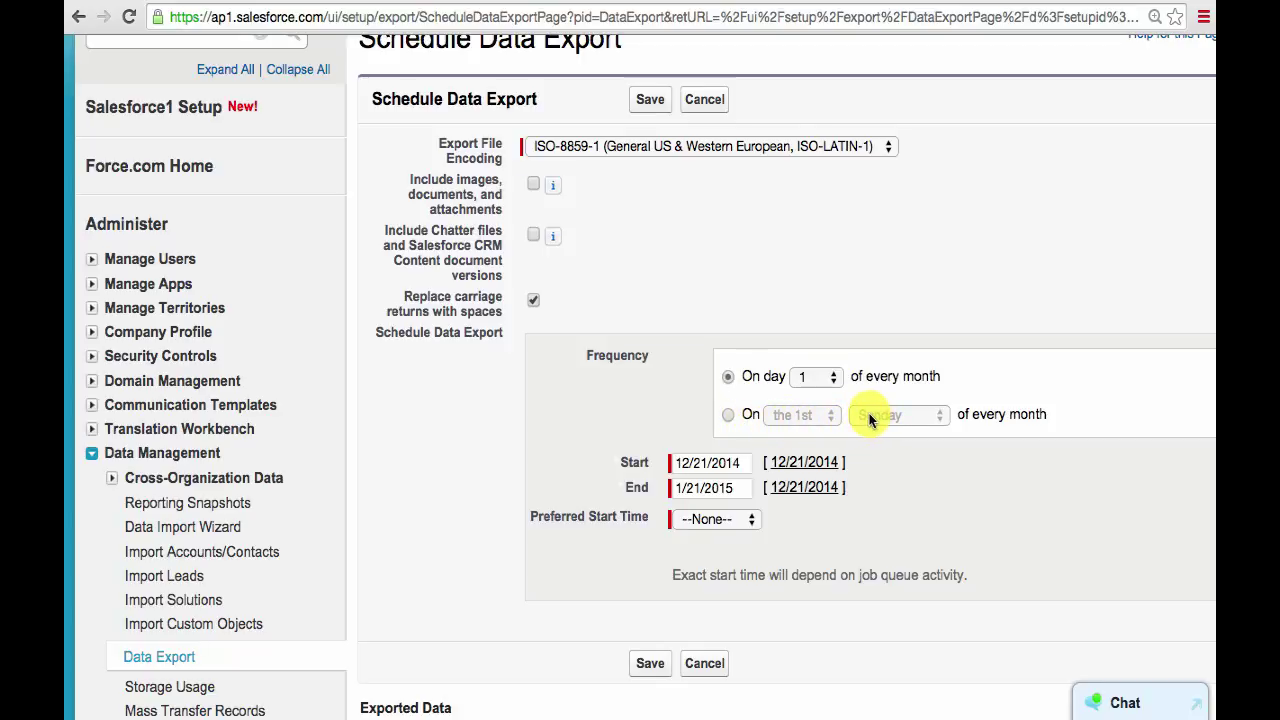
left_click(742, 462)
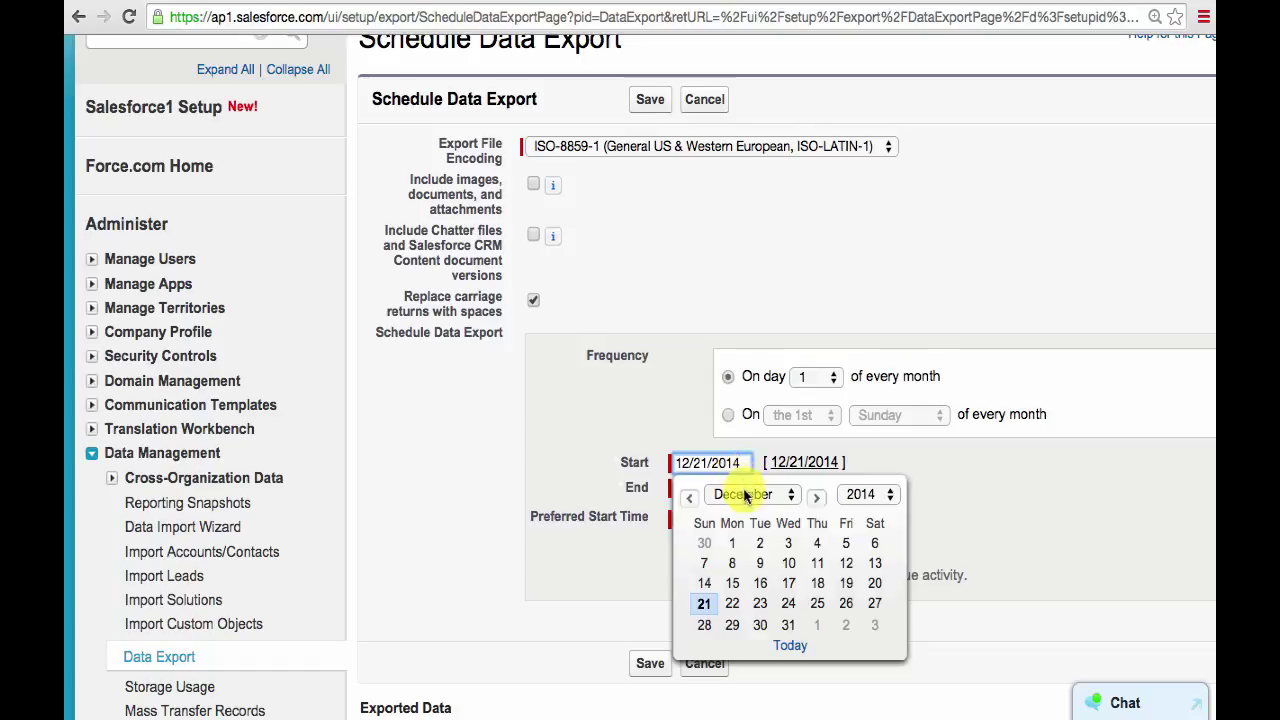
left_click(733, 603)
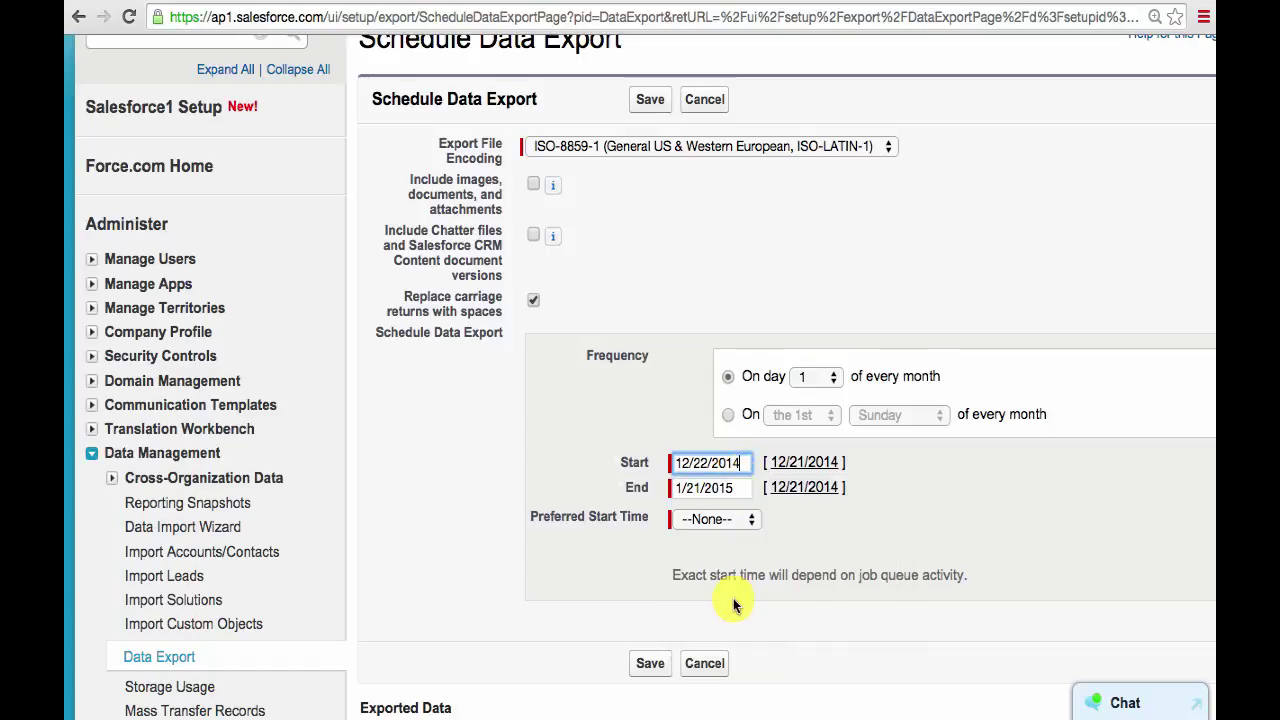
Step: Move the end-date calendar to December without picking a date, and choose a preferred start time
left_click(722, 487)
left_click(788, 519)
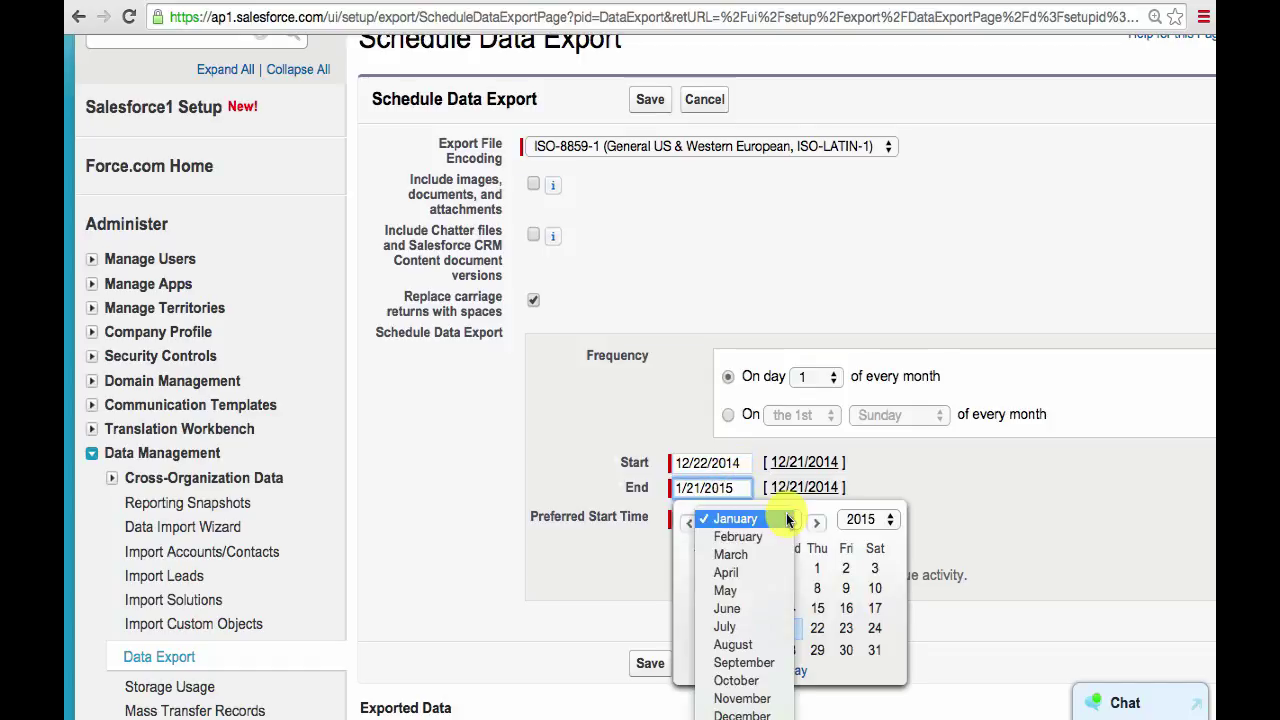
left_click(750, 713)
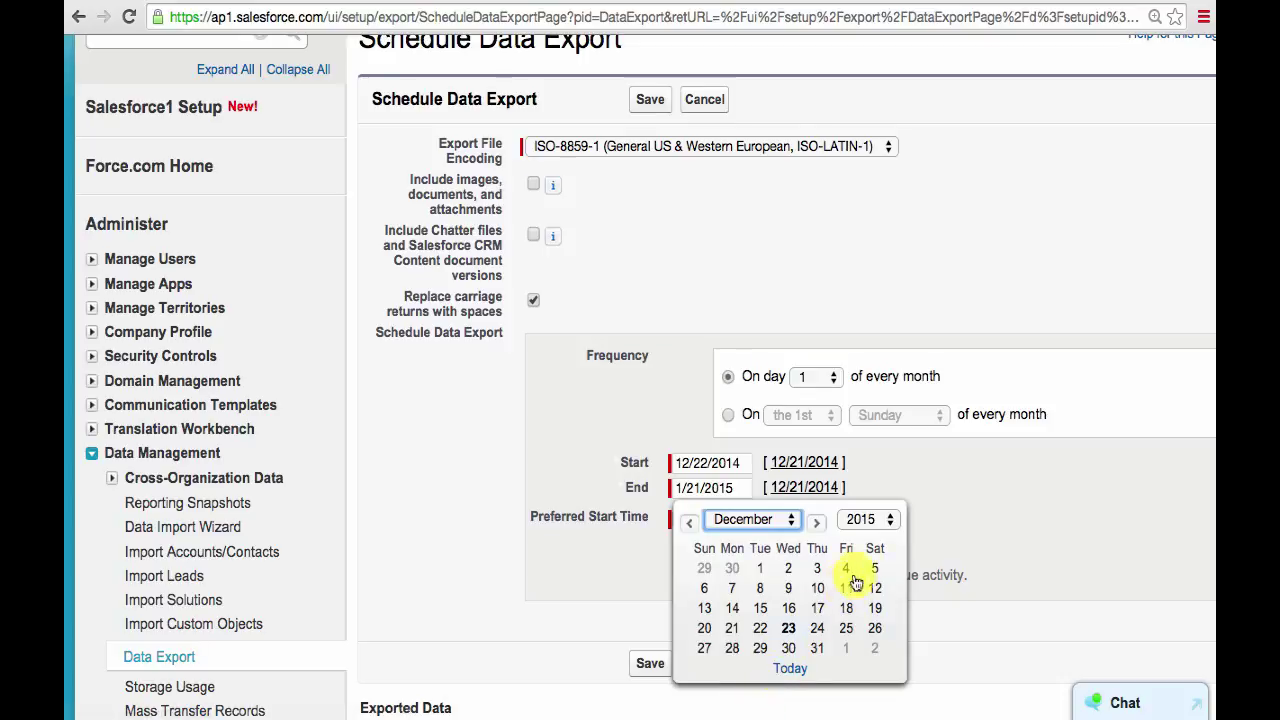
left_click(931, 517)
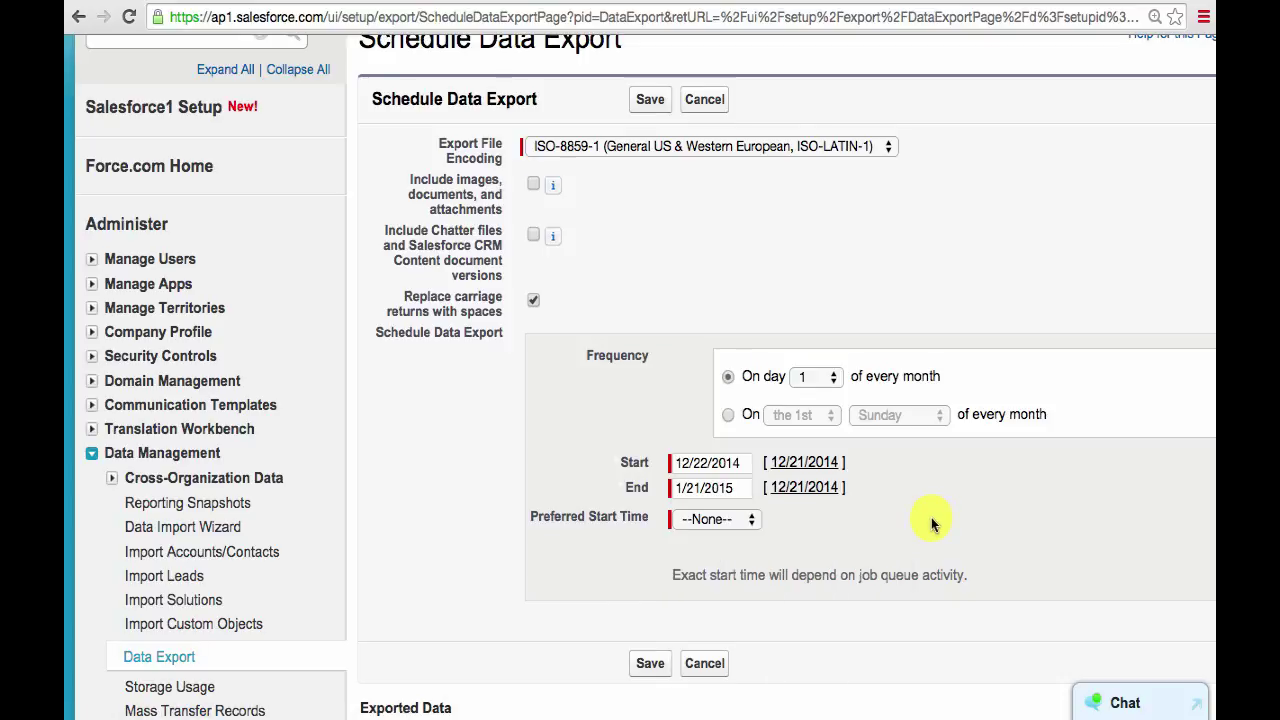
left_click(748, 518)
left_click(736, 627)
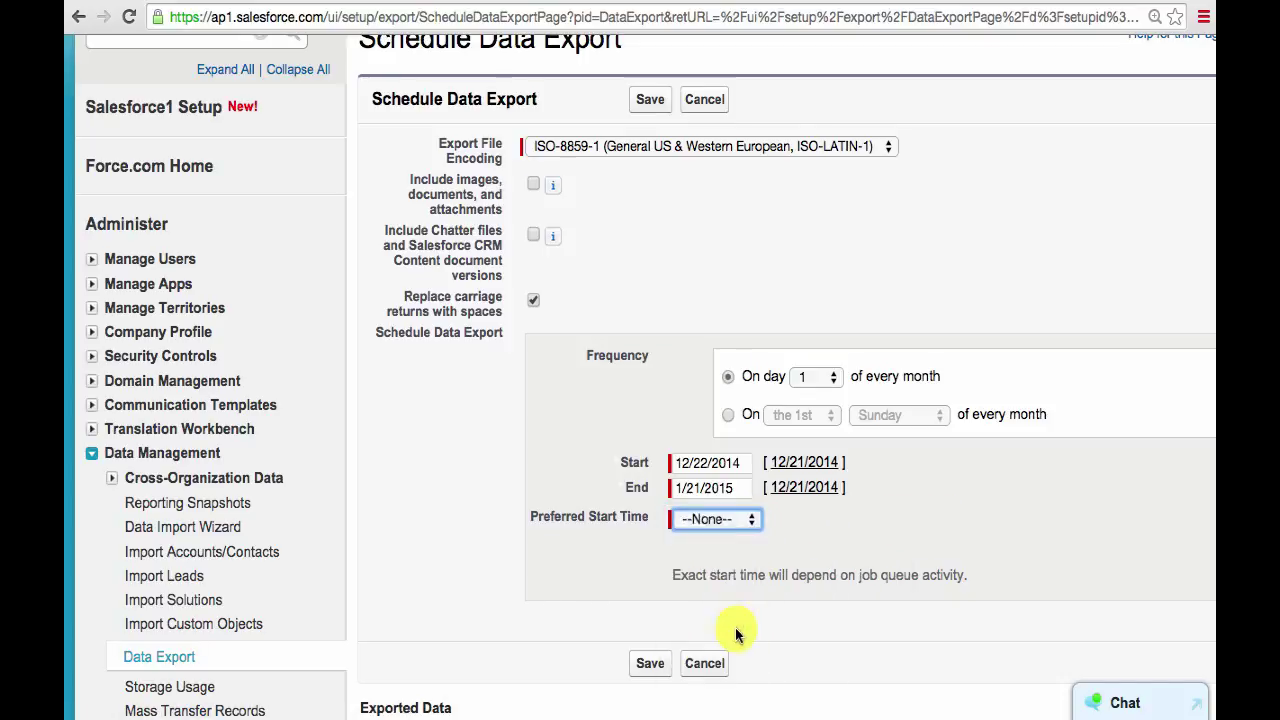
Step: Include Position__c, Candidate__c, Job_Application__c, Review__c and User, then save the schedule
scroll(719, 633, "down", 15)
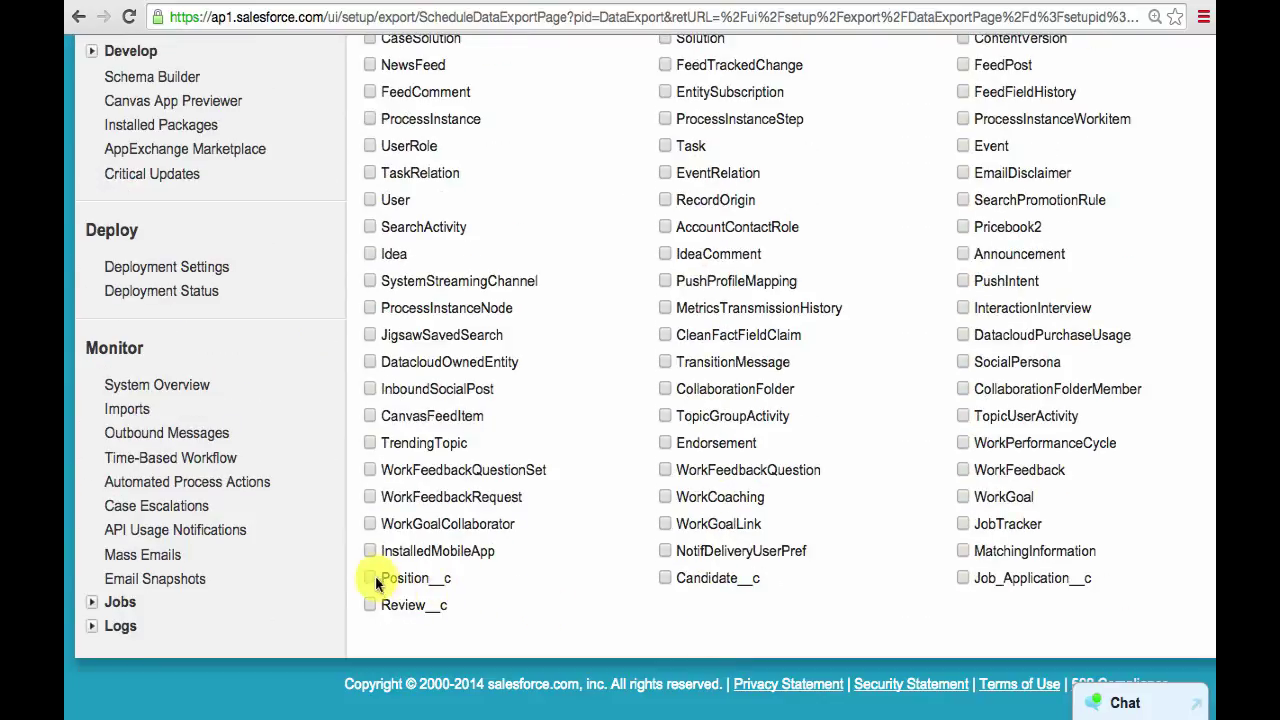
left_click(369, 579)
left_click(664, 578)
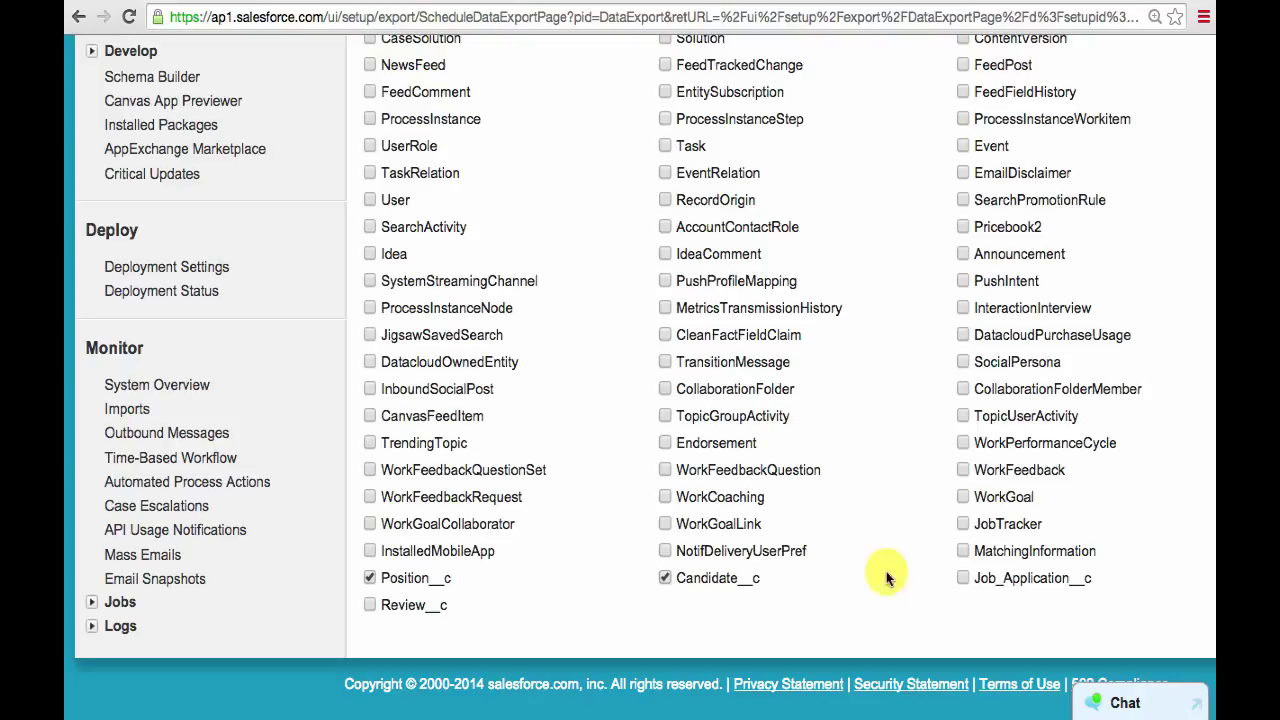
left_click(961, 581)
left_click(369, 605)
left_click(369, 200)
scroll(585, 252, "up", 6)
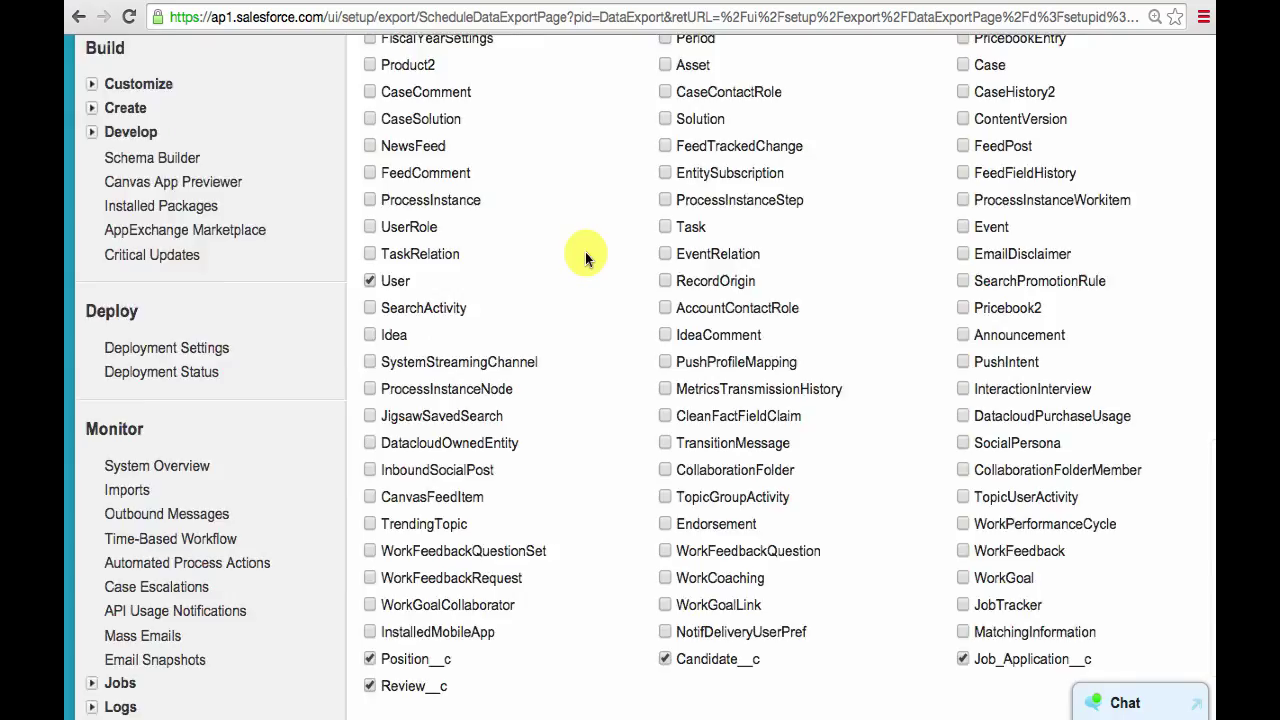
left_click(651, 189)
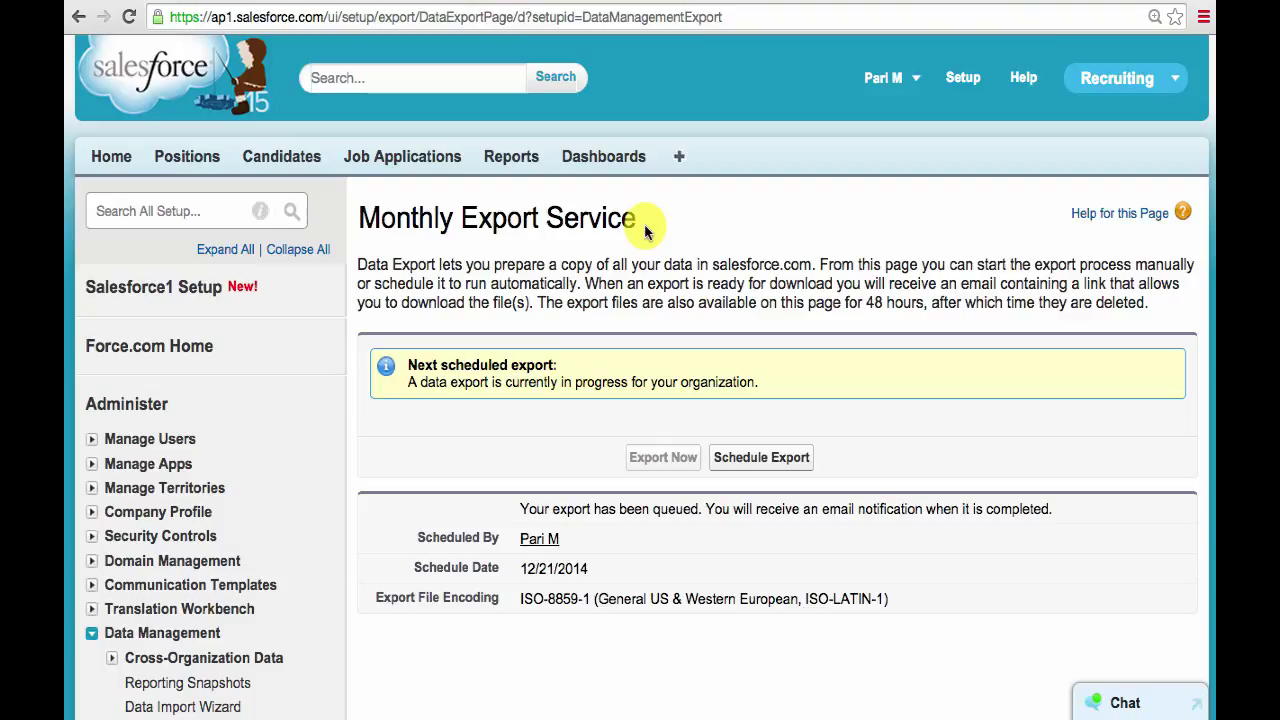
Step: Review the organization's Storage Usage figures, then go to Mass Transfer Records
scroll(645, 230, "down", 2)
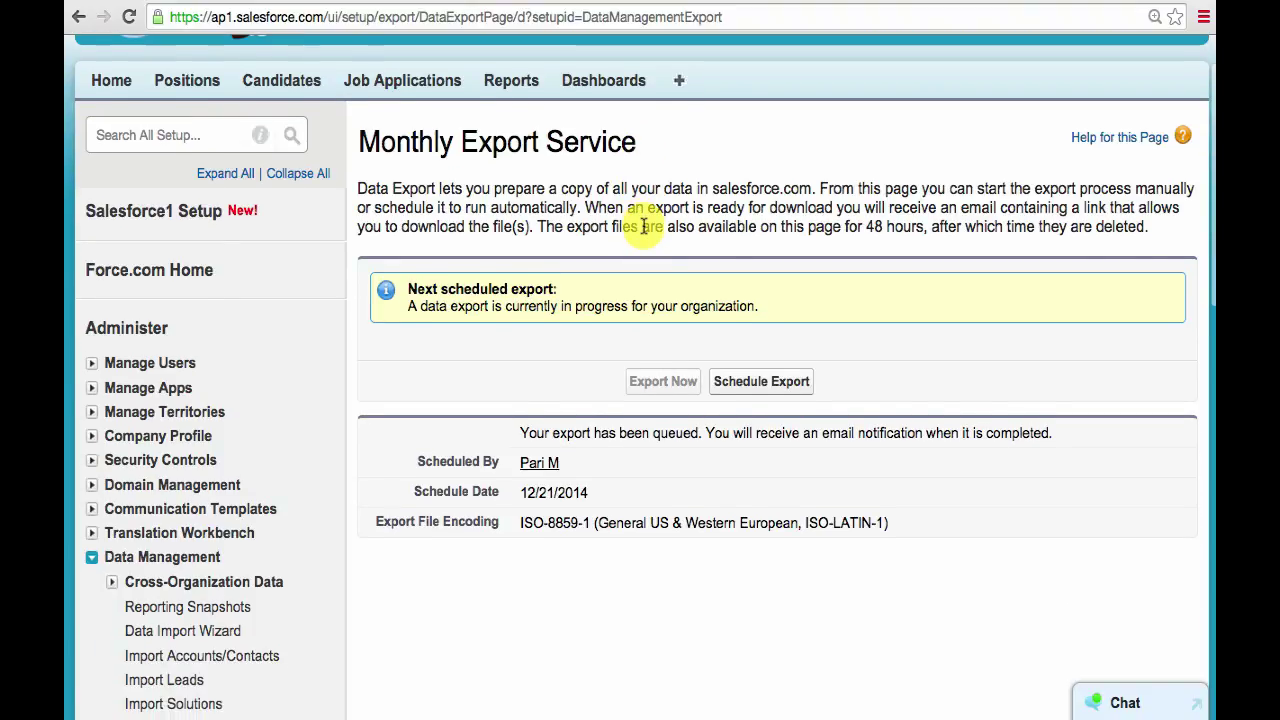
scroll(645, 226, "down", 2)
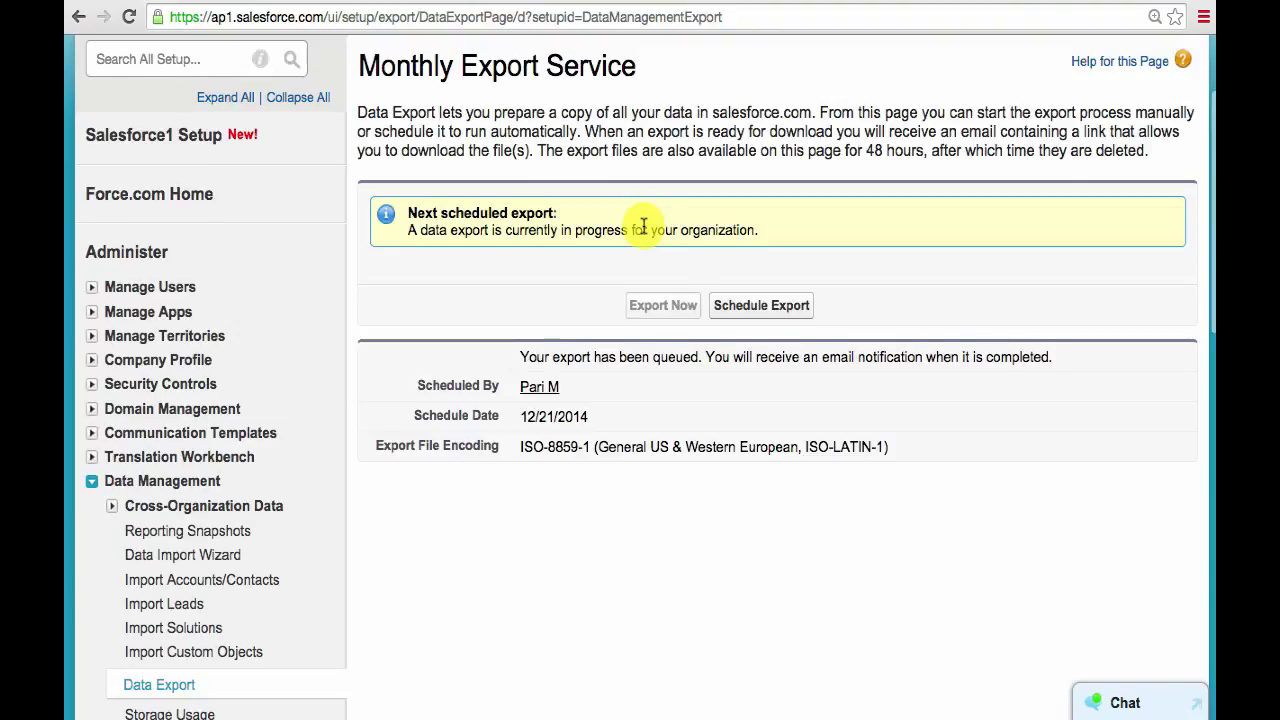
scroll(643, 226, "down", 4)
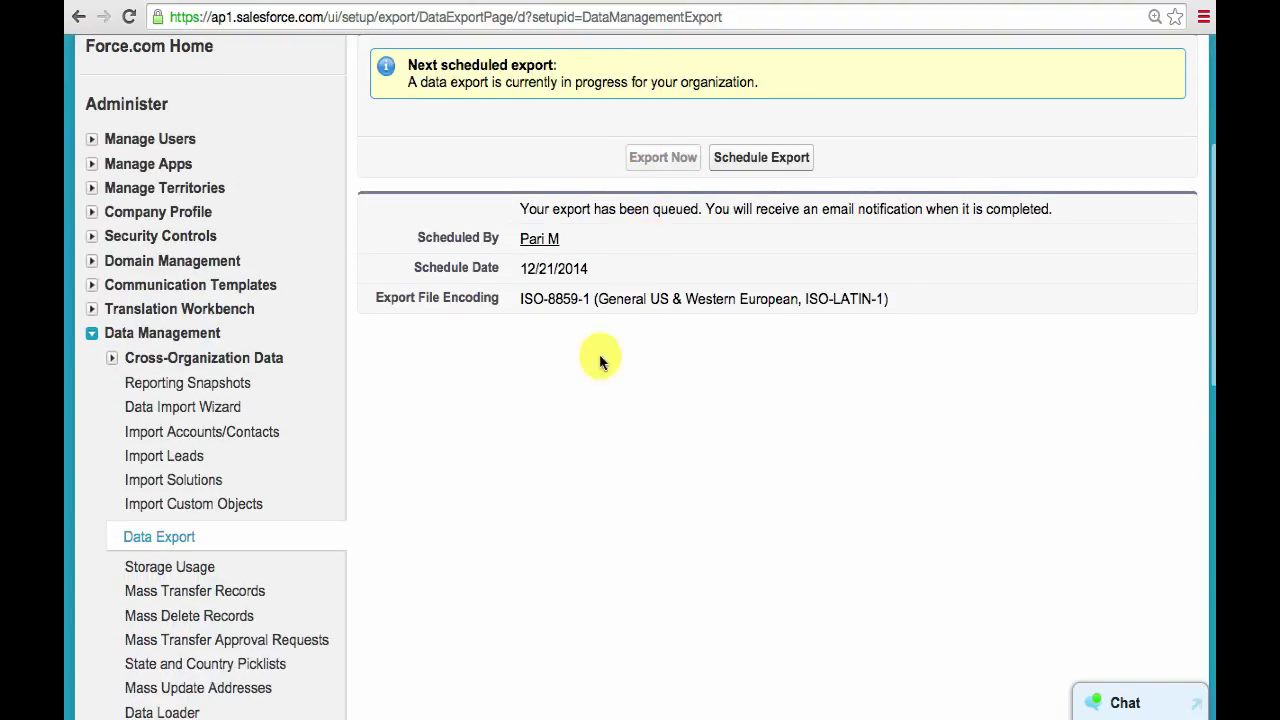
left_click(196, 577)
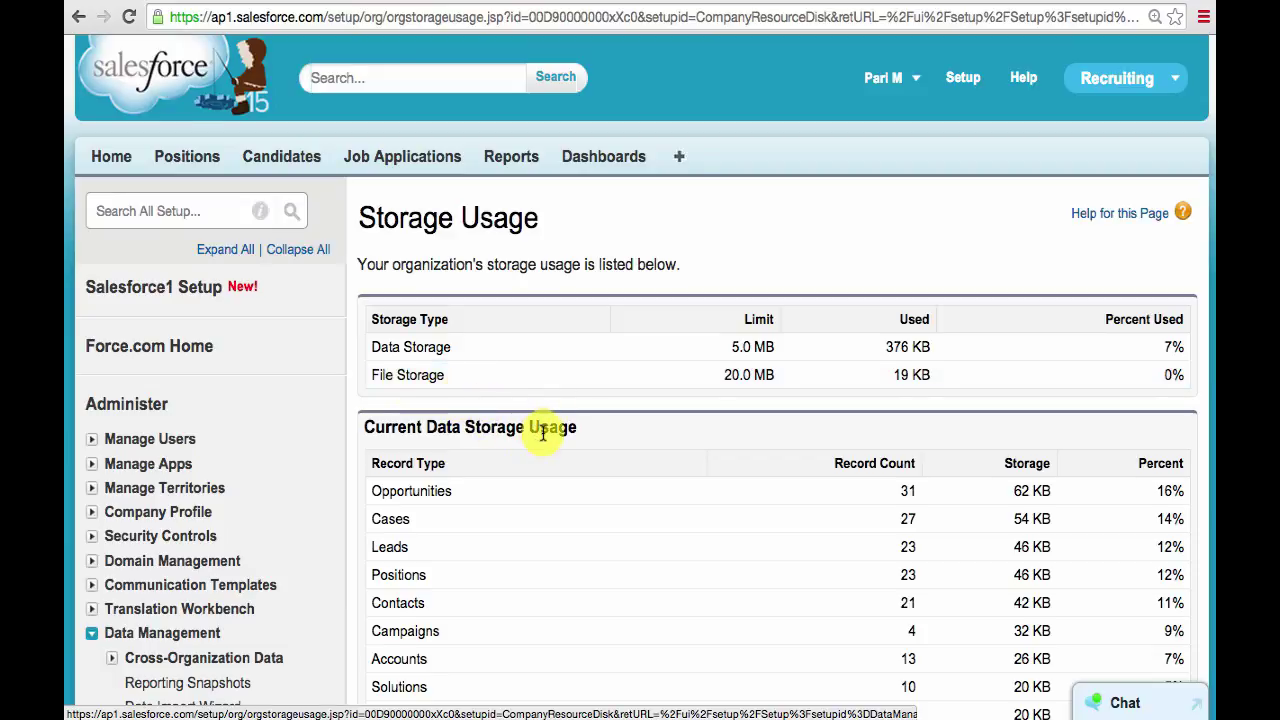
scroll(540, 435, "down", 3)
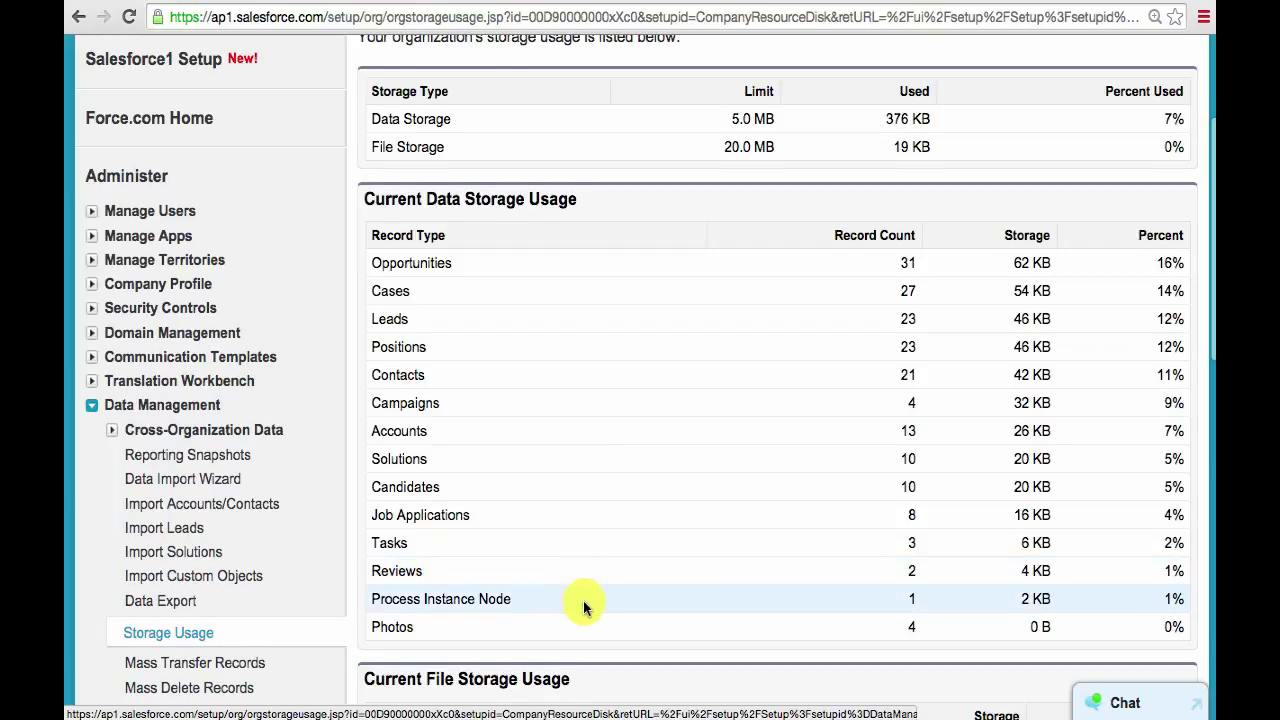
scroll(586, 606, "down", 3)
scroll(583, 607, "down", 3)
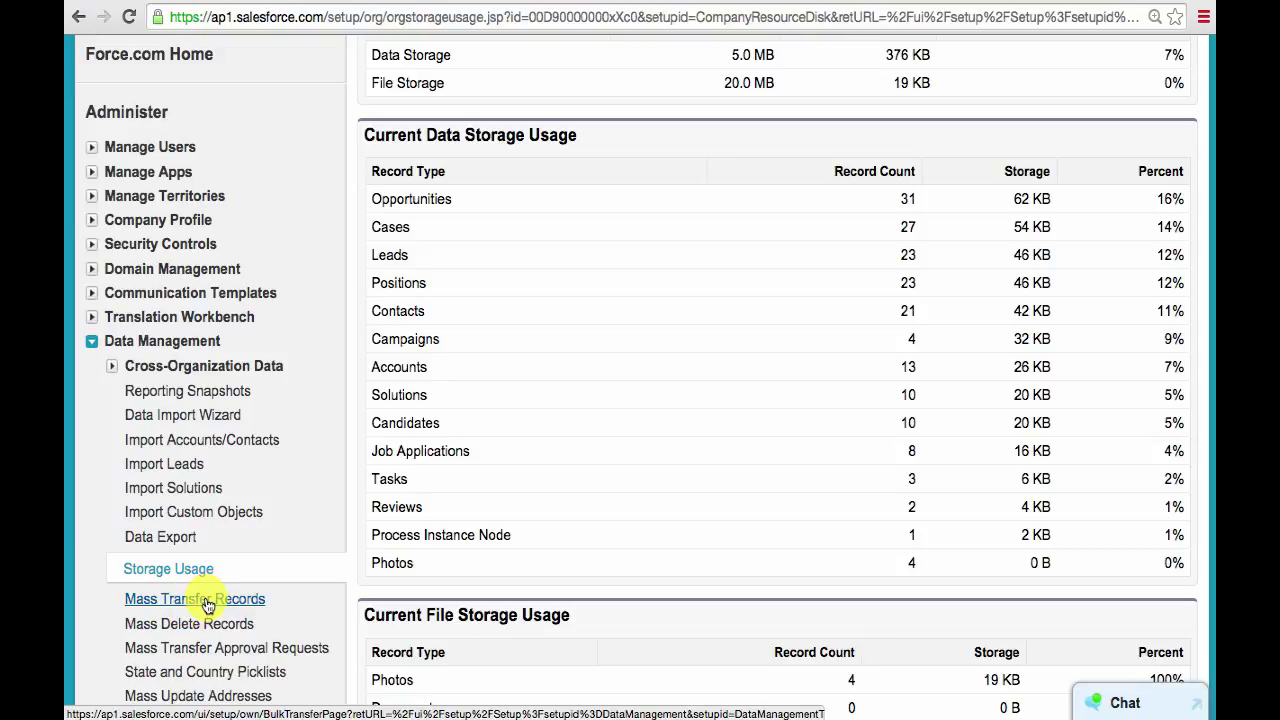
left_click(205, 601)
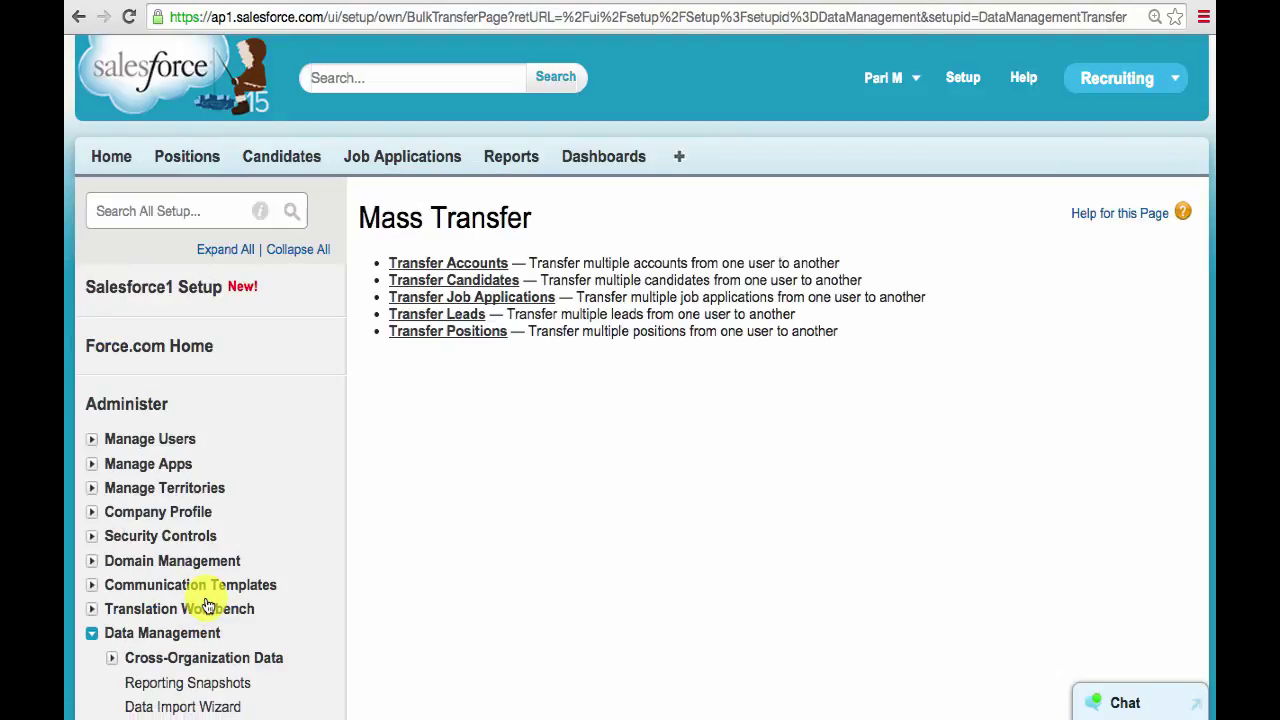
Step: In Transfer Leads, pick the current owner and find leads with Lead Status not equal to 'Closed - Converted'
left_click(421, 314)
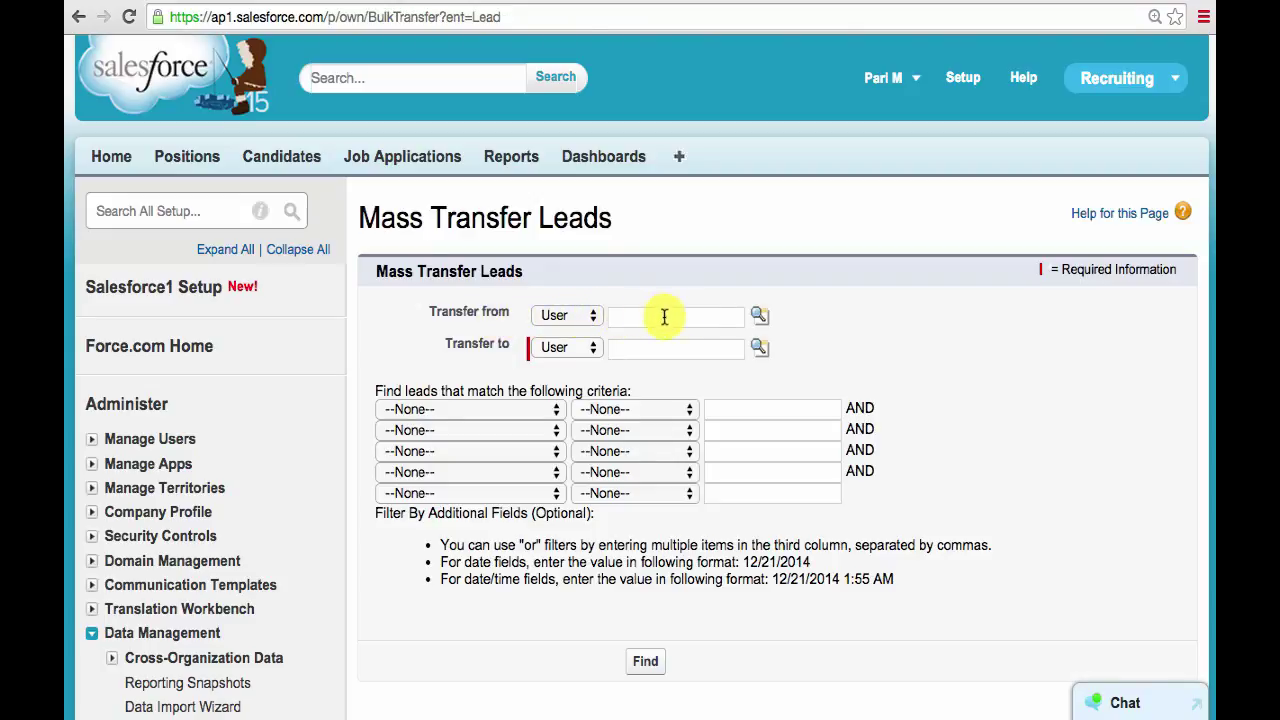
left_click(700, 316)
left_click(759, 315)
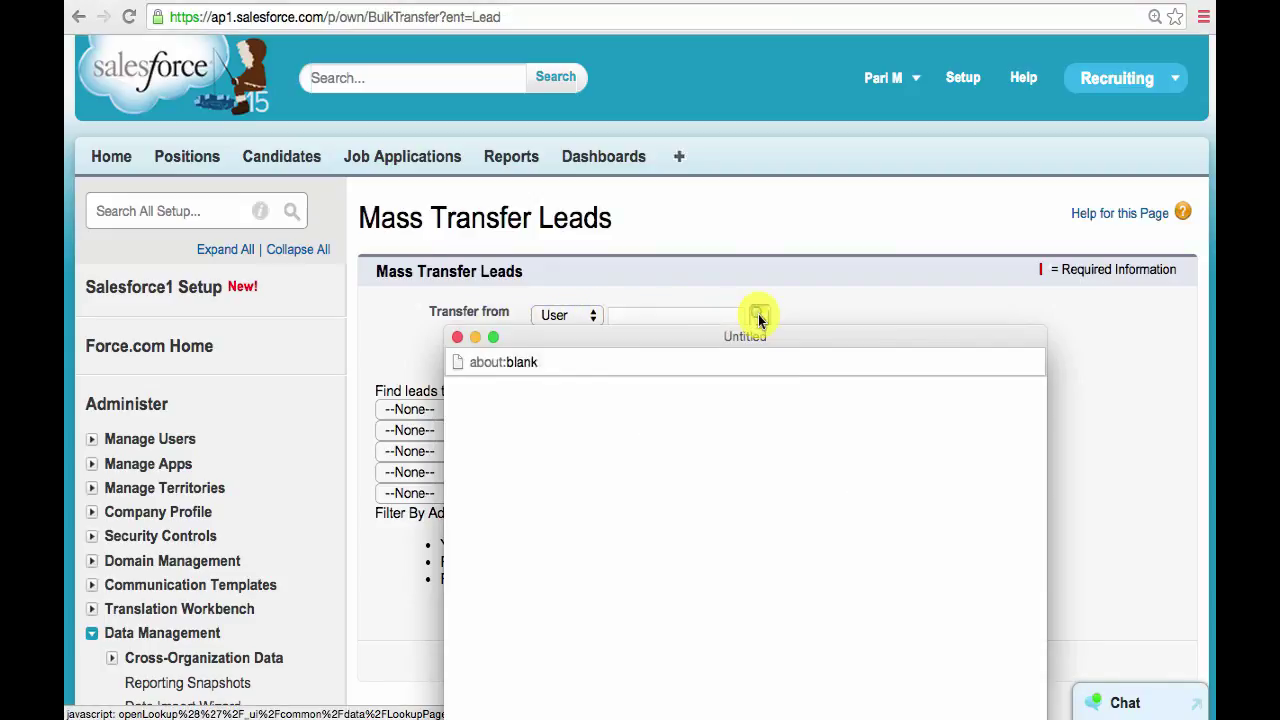
left_click(482, 617)
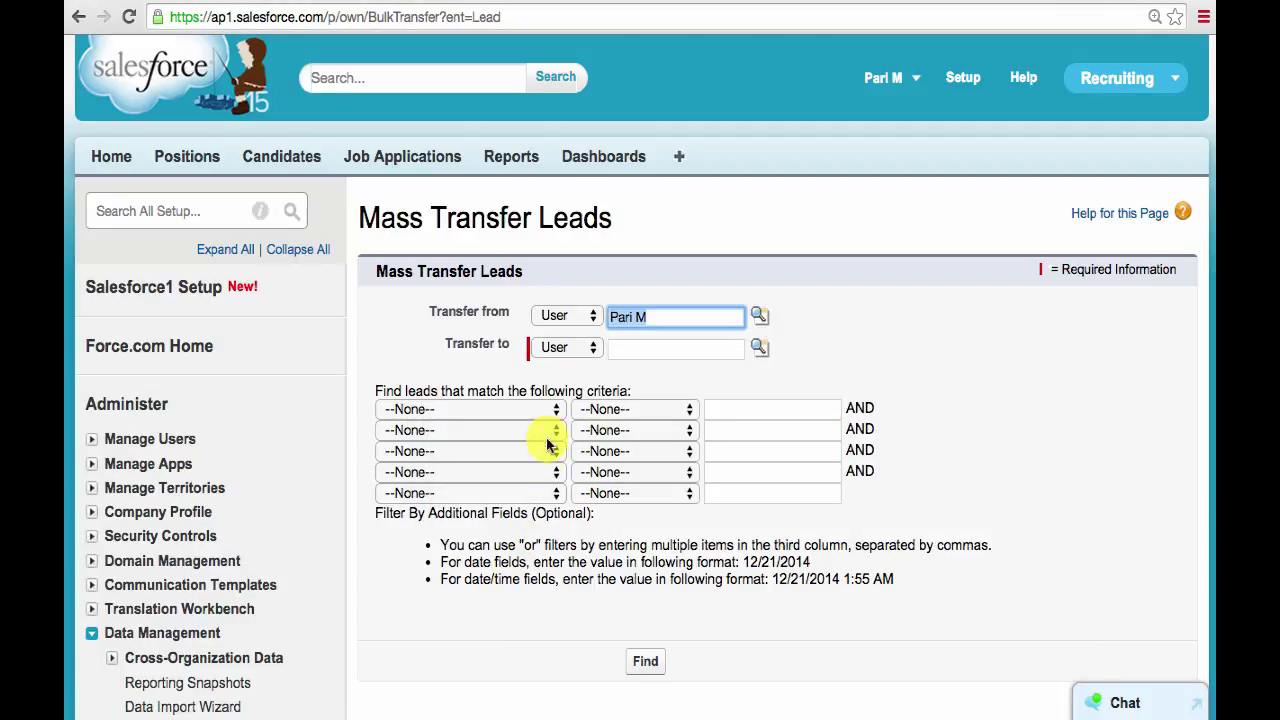
left_click(556, 409)
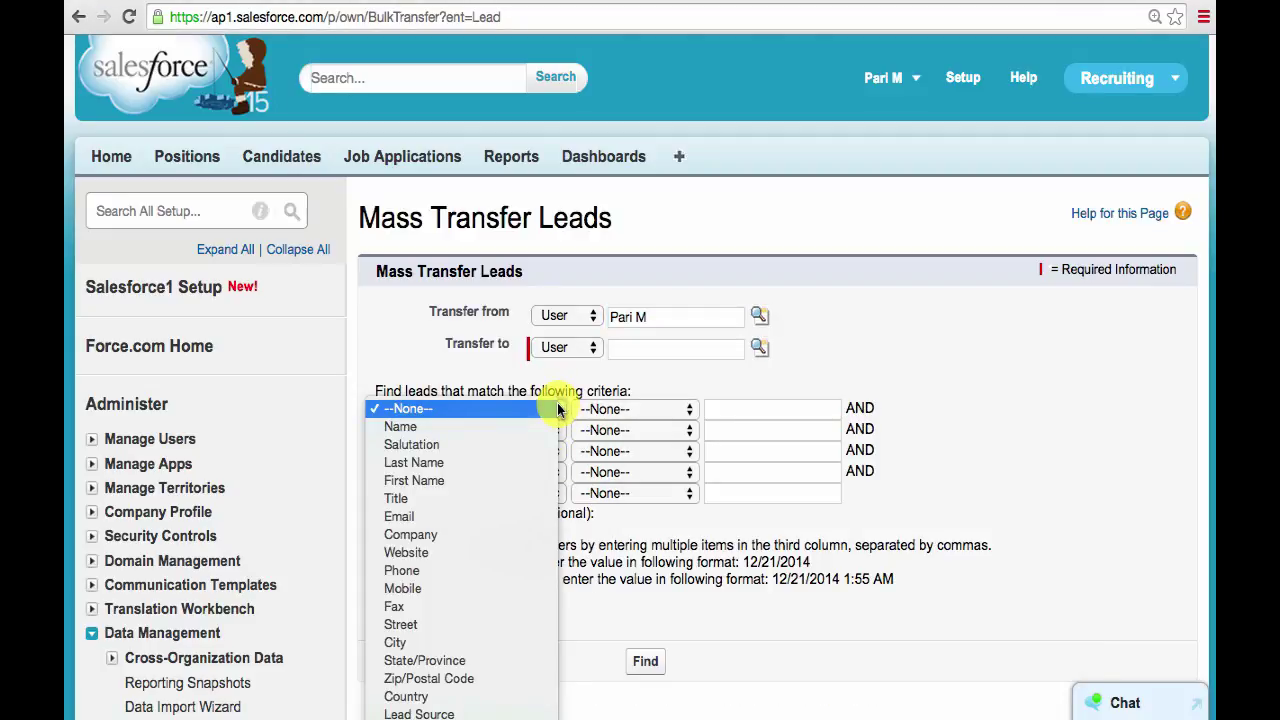
left_click(470, 712)
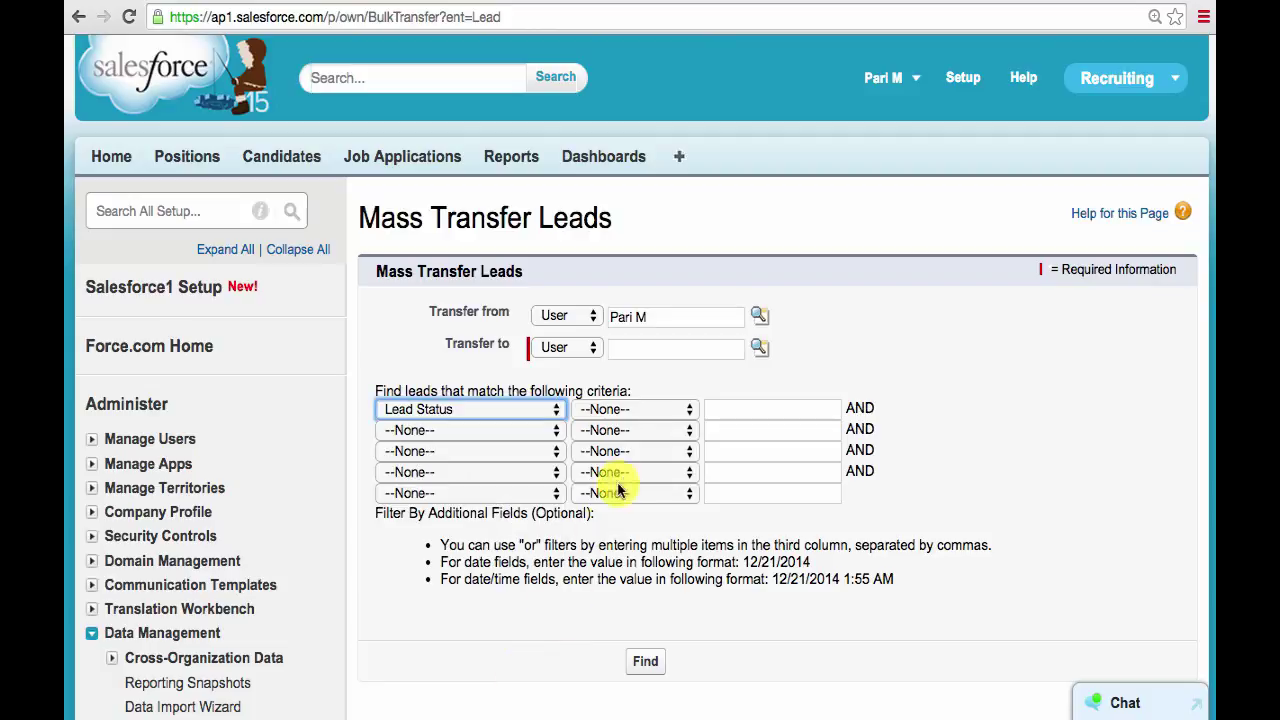
left_click(638, 408)
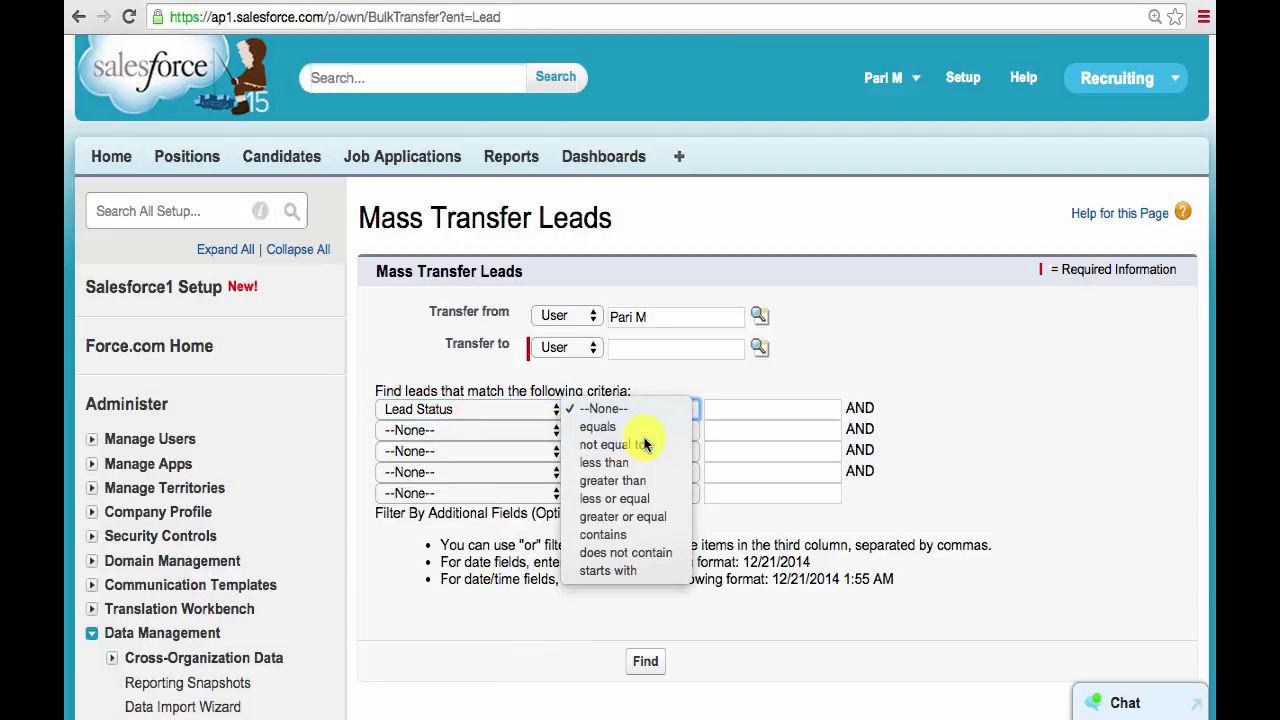
left_click(644, 444)
left_click(752, 409)
type("Closed")
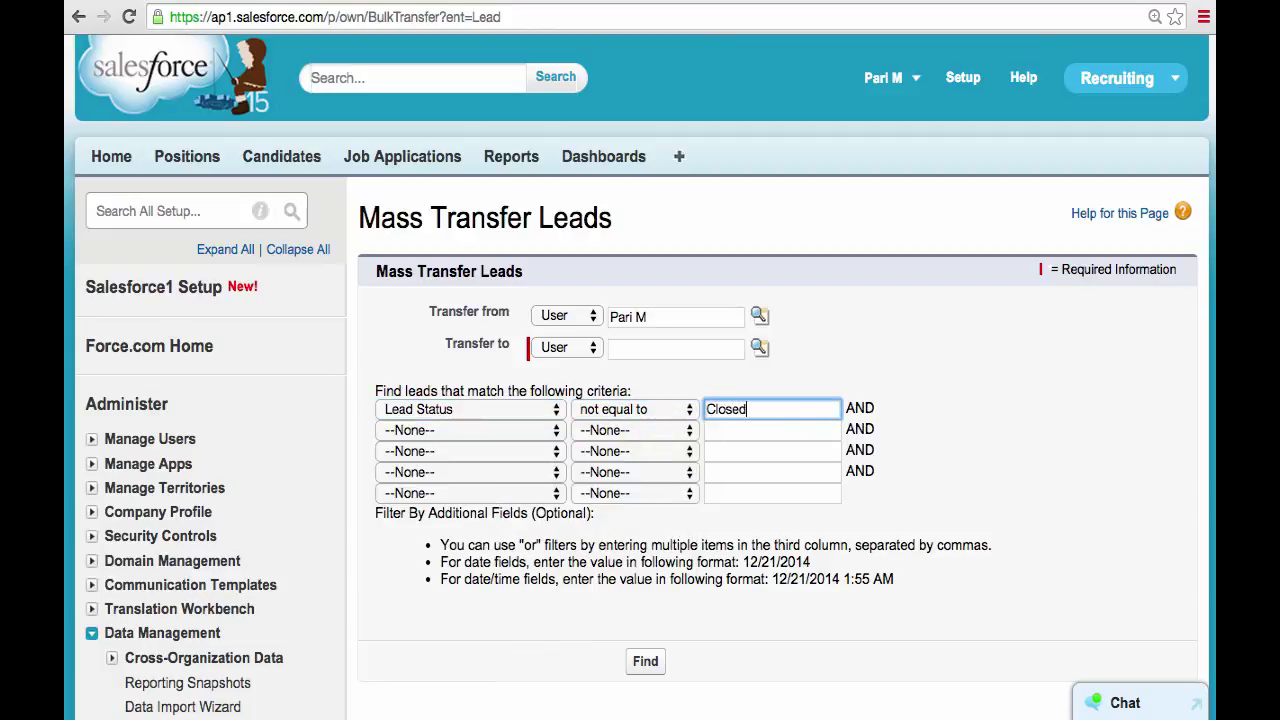
type(" - Converted")
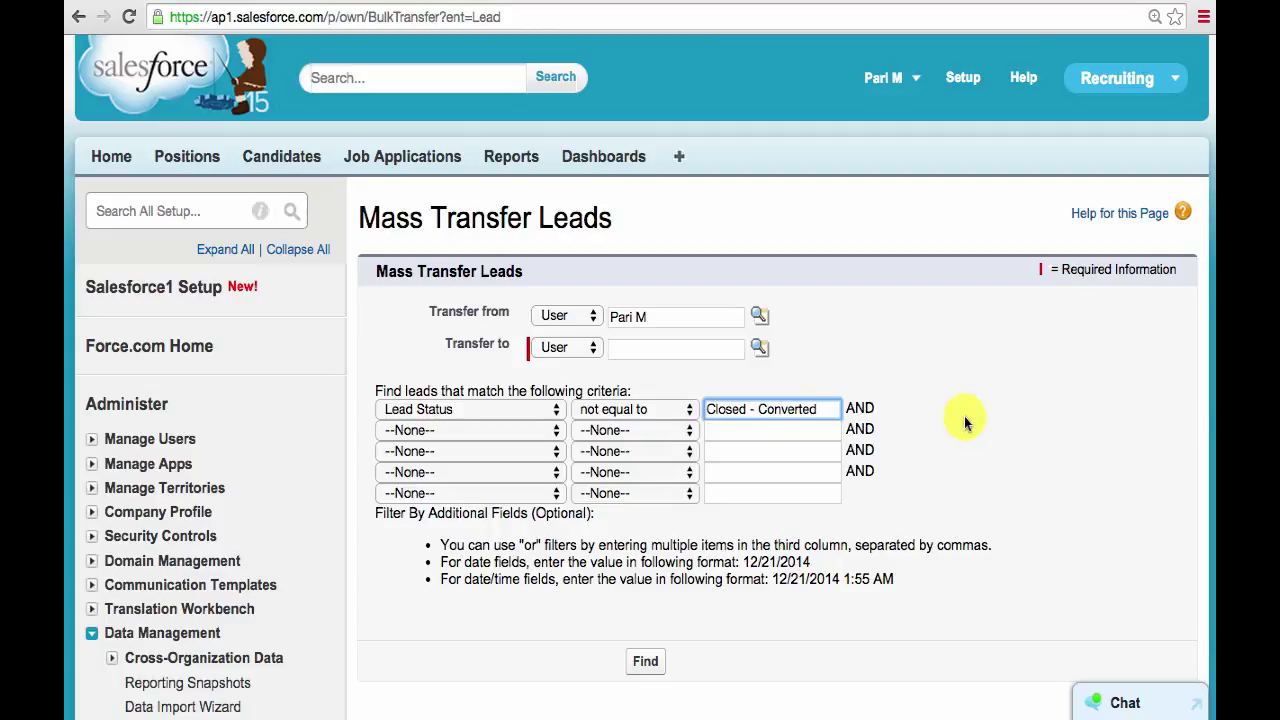
left_click(645, 661)
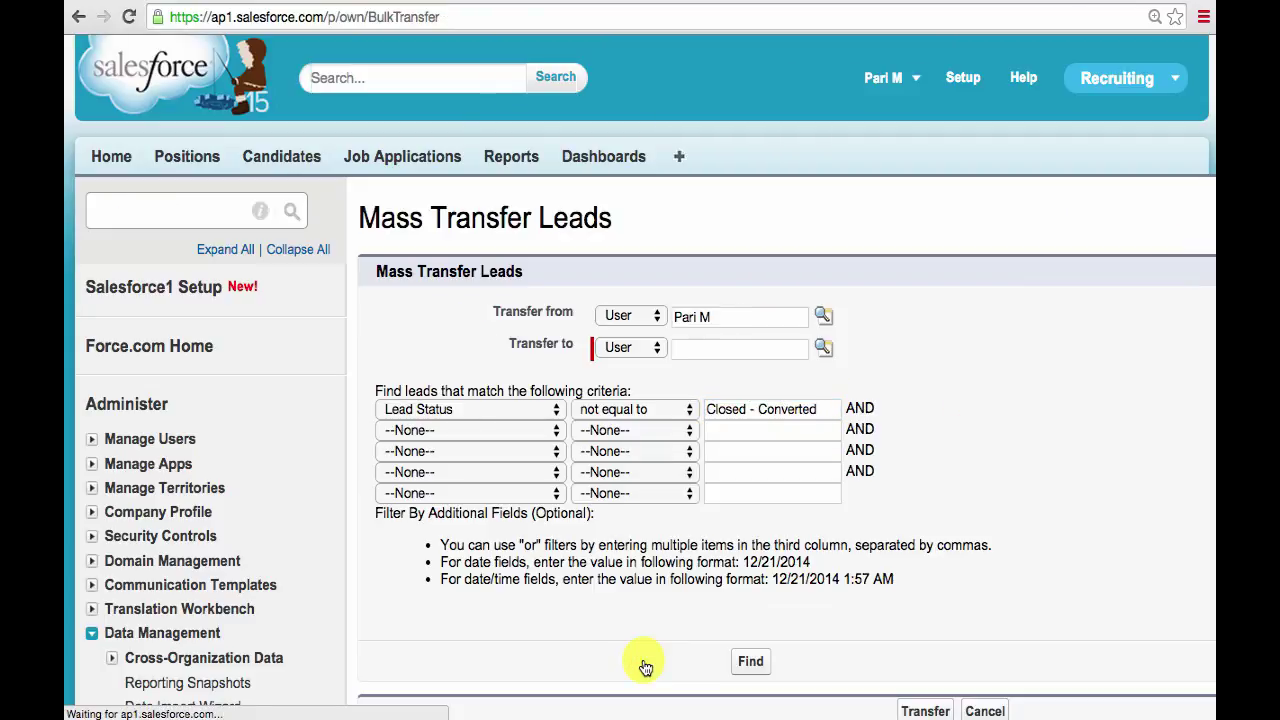
Step: Select all 19 found leads and transfer them to a recently viewed user
scroll(645, 665, "down", 3)
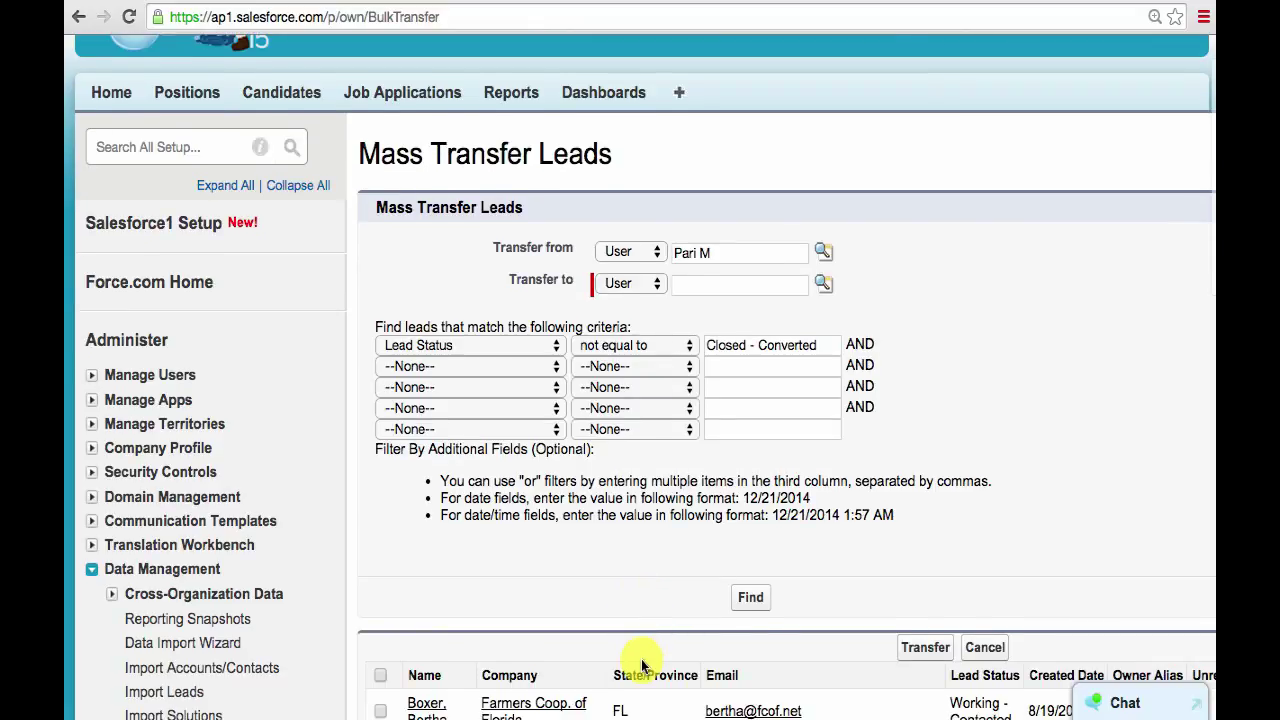
scroll(645, 665, "down", 2)
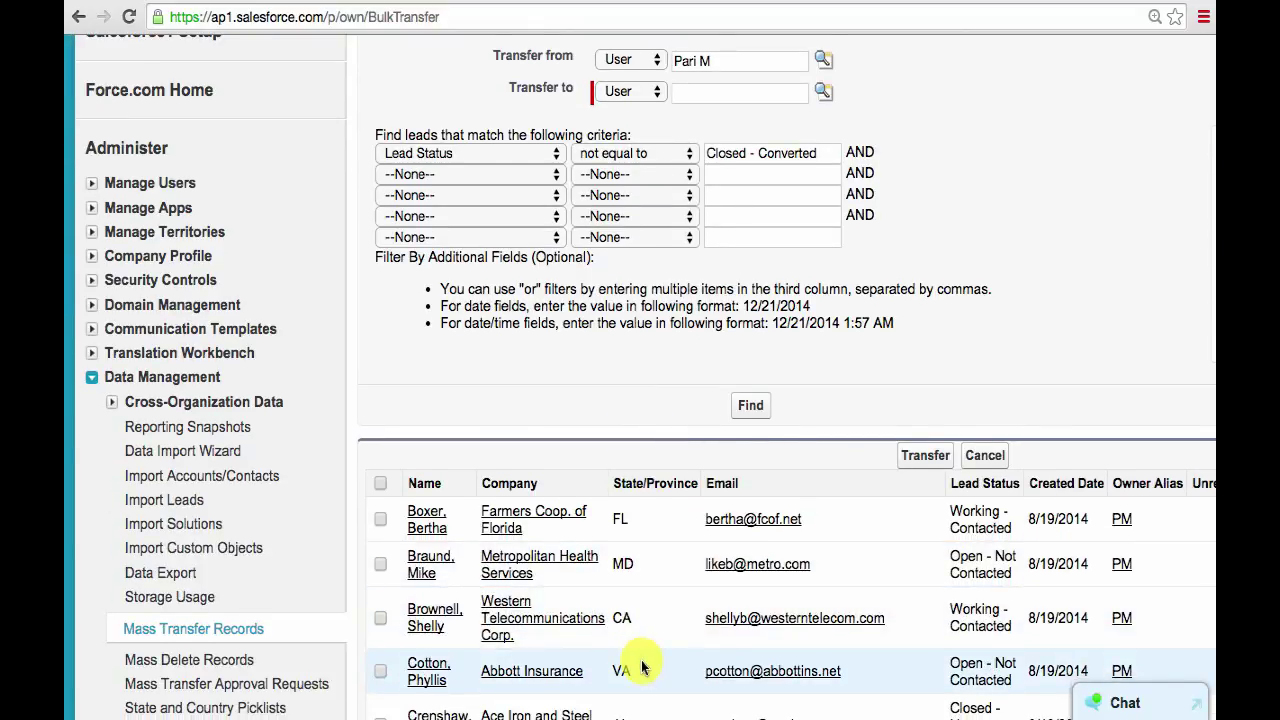
scroll(645, 665, "down", 3)
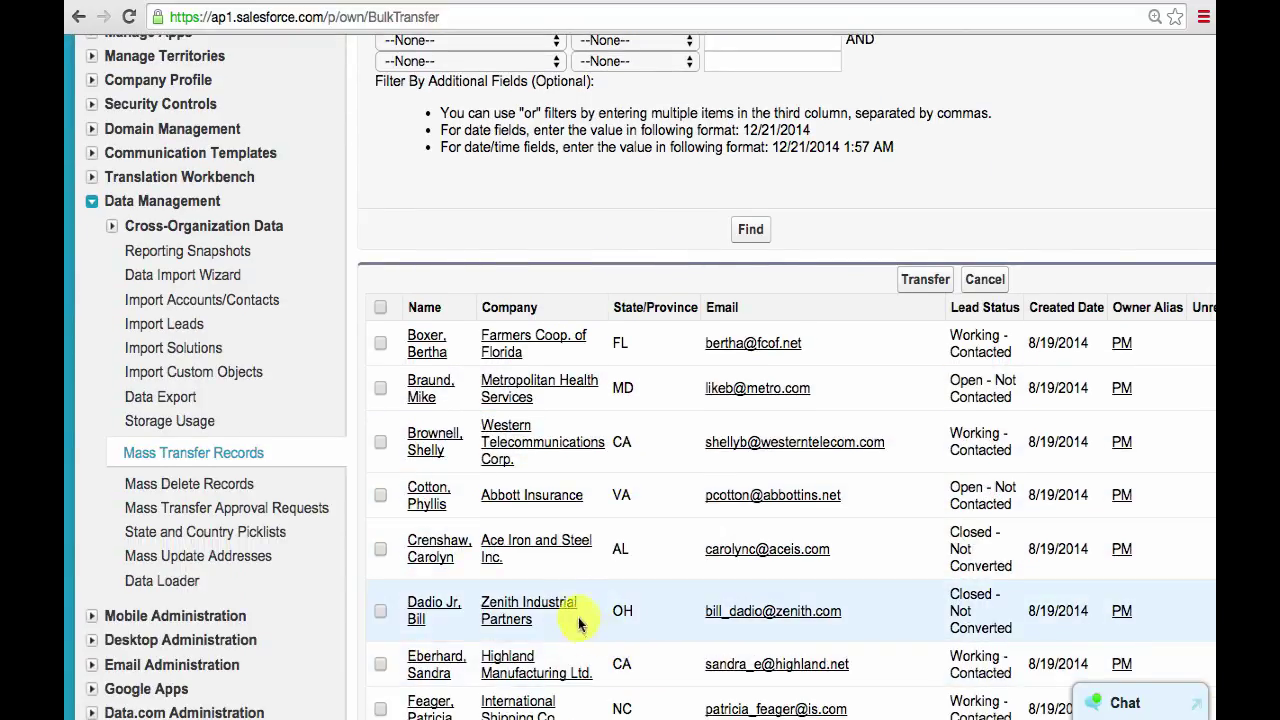
left_click(381, 309)
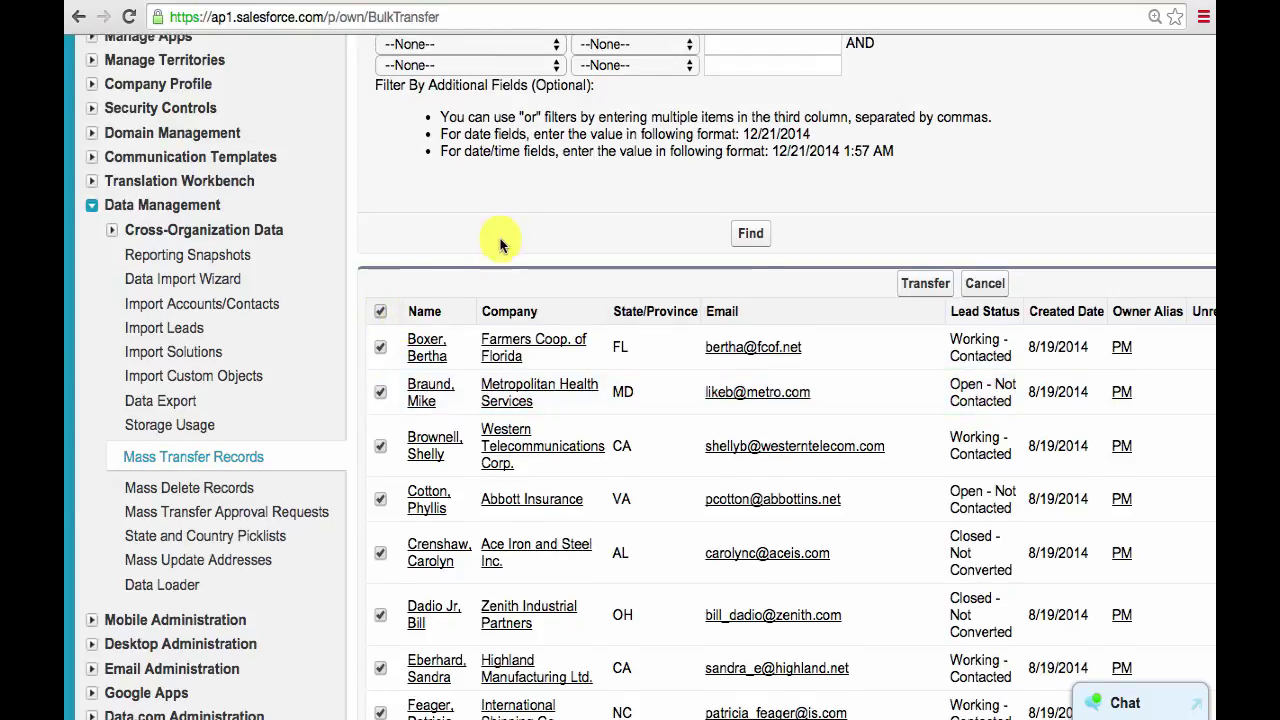
scroll(490, 260, "up", 5)
left_click(645, 184)
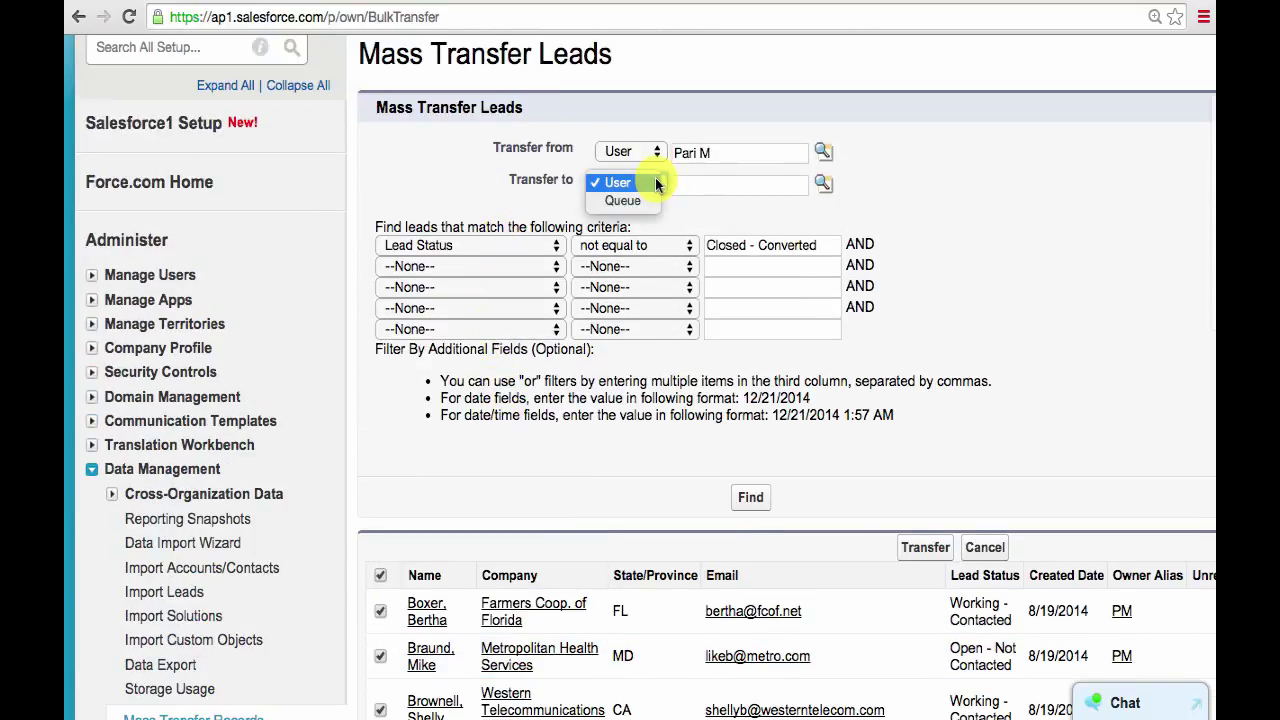
left_click(822, 187)
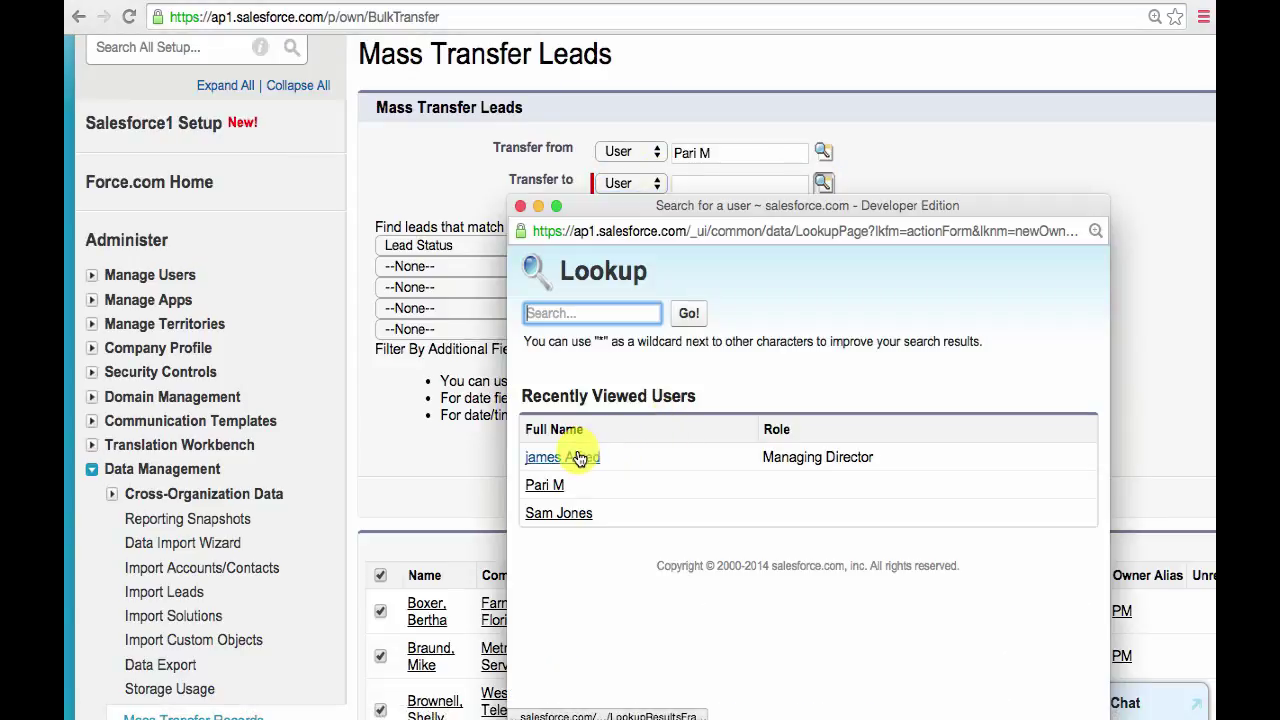
left_click(563, 513)
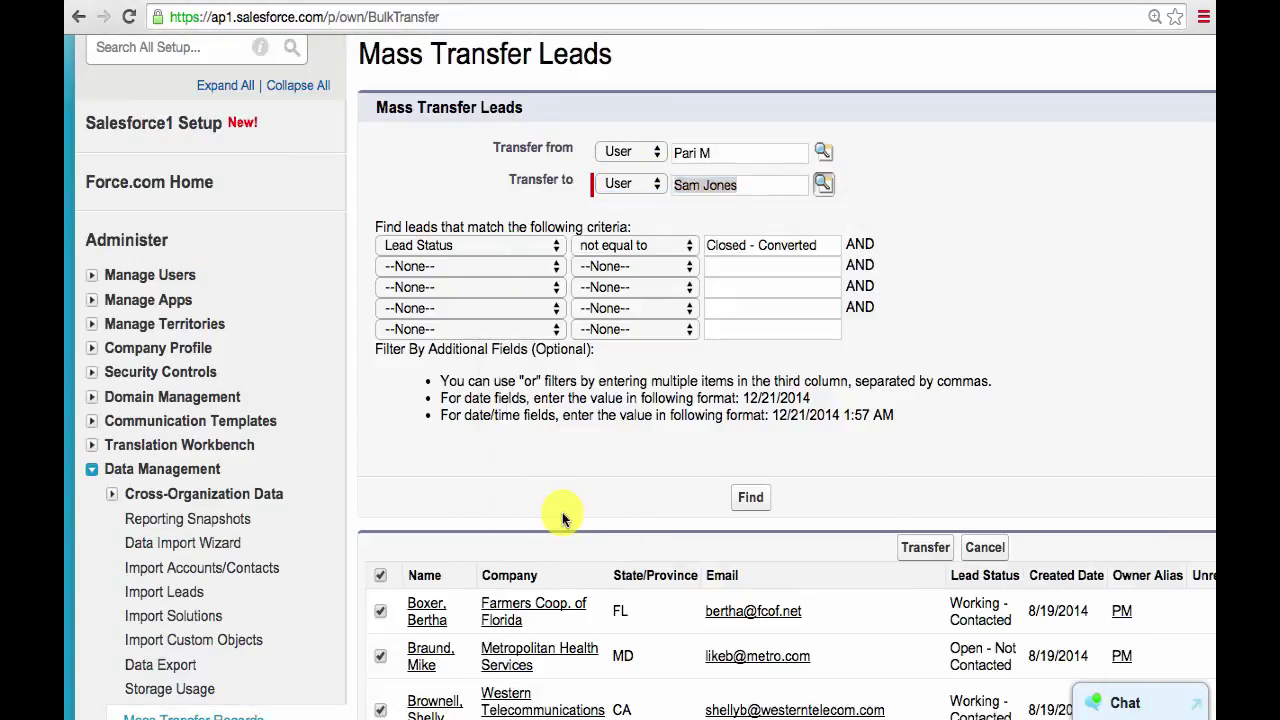
scroll(563, 517, "down", 8)
left_click(916, 128)
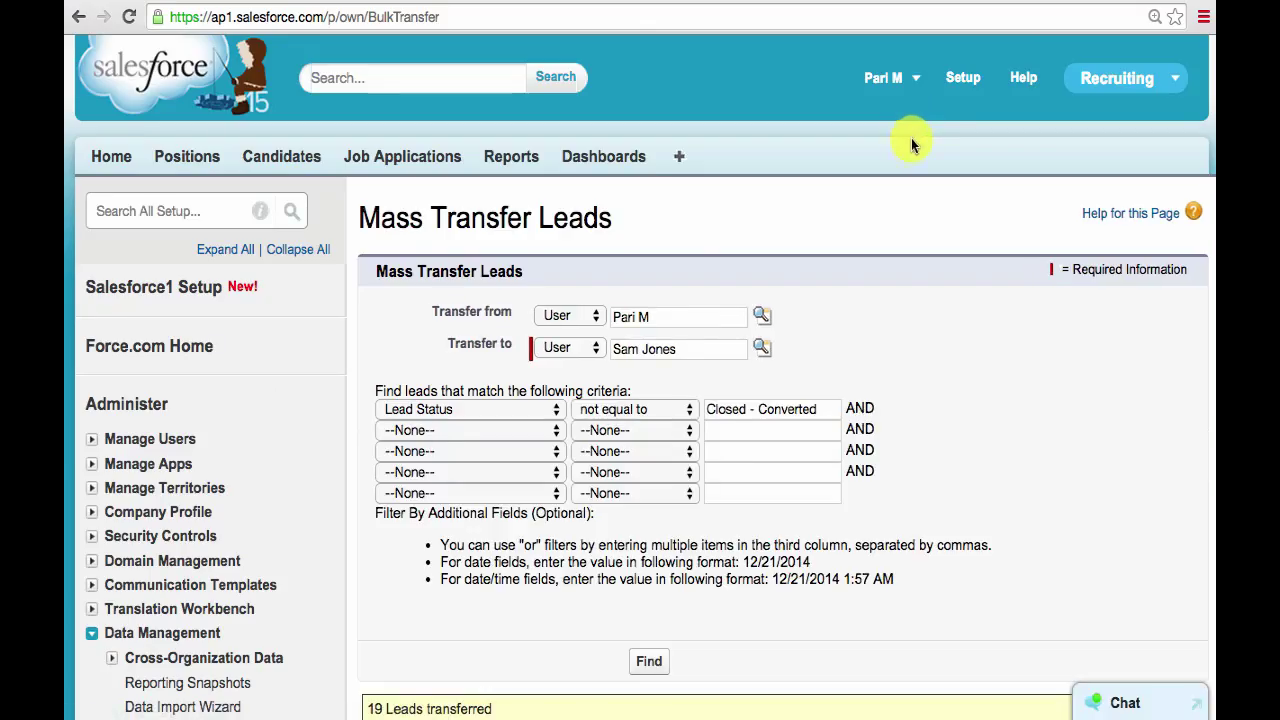
scroll(909, 140, "down", 3)
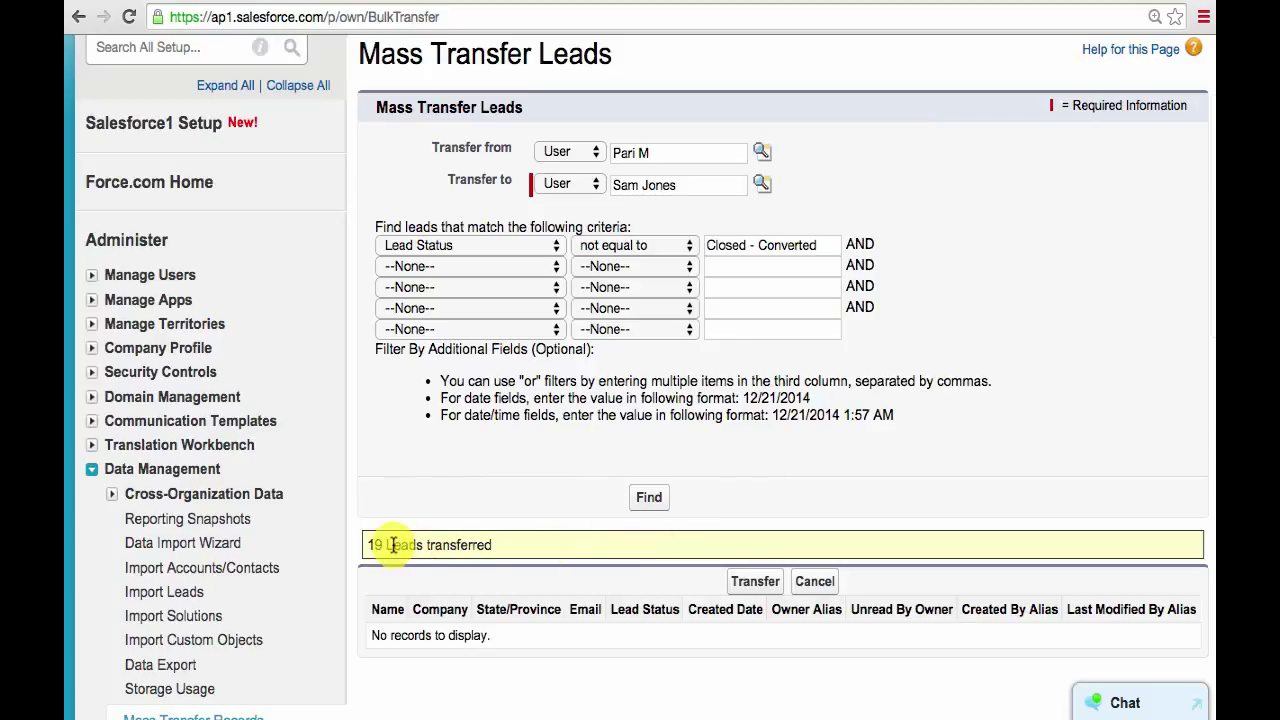
triple_click(490, 539)
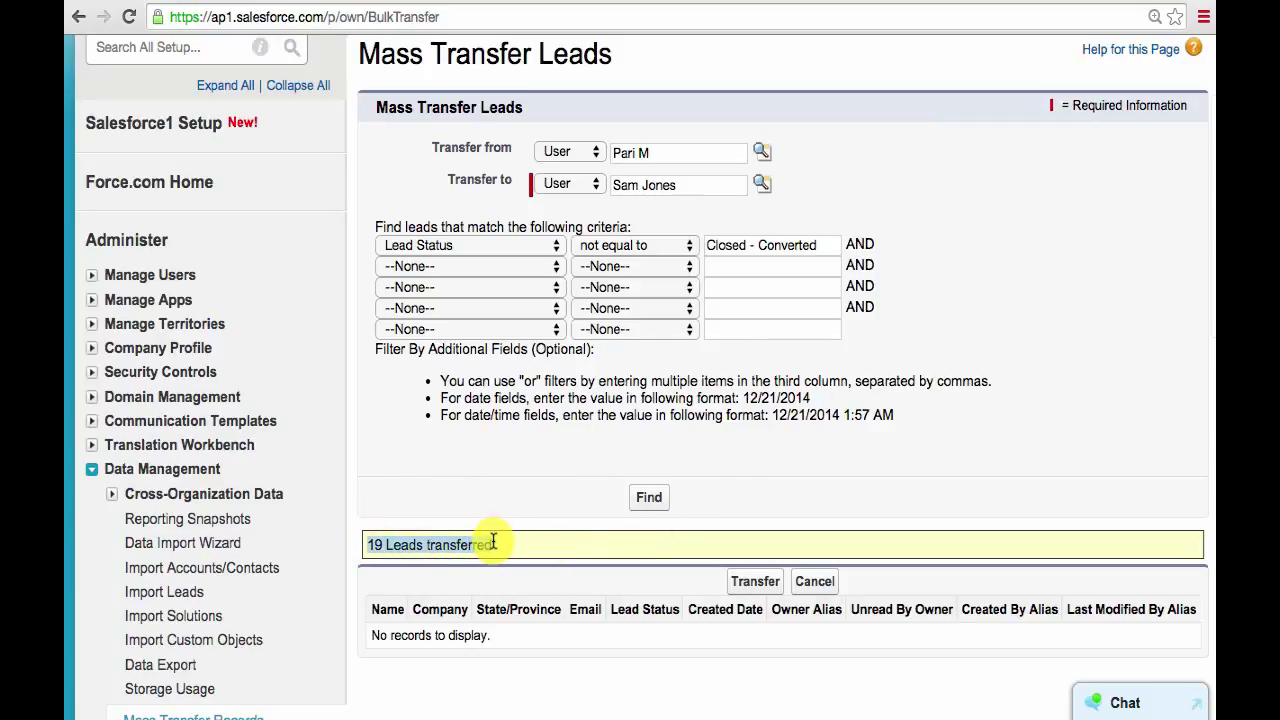
left_click(525, 474)
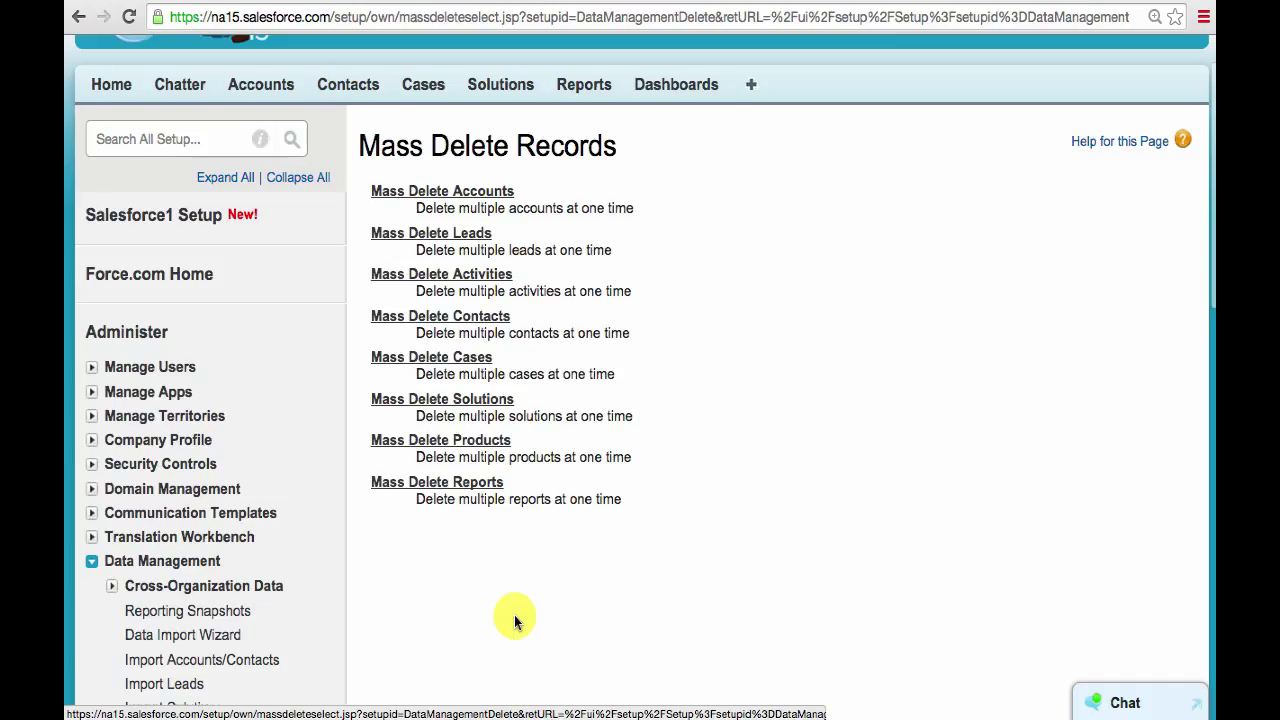
Step: In Mass Transfer Approval Requests, find requests filtered on Current Approver
scroll(514, 617, "down", 3)
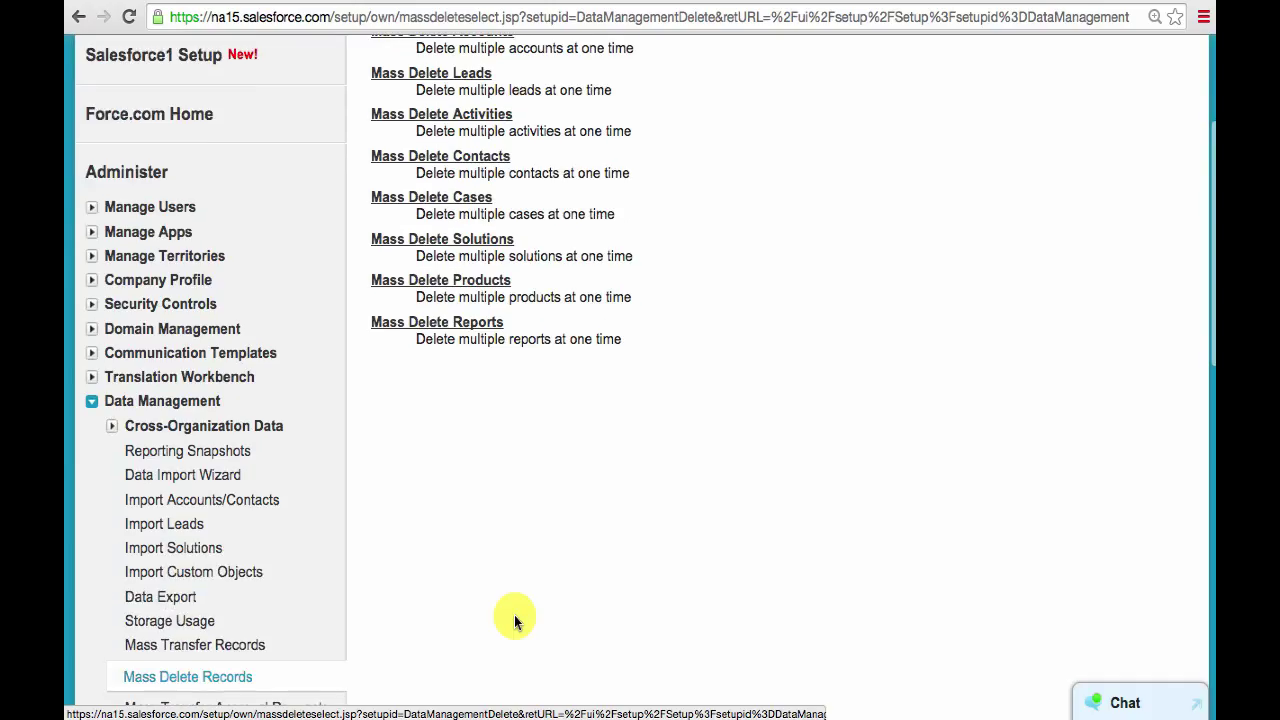
scroll(514, 617, "down", 1)
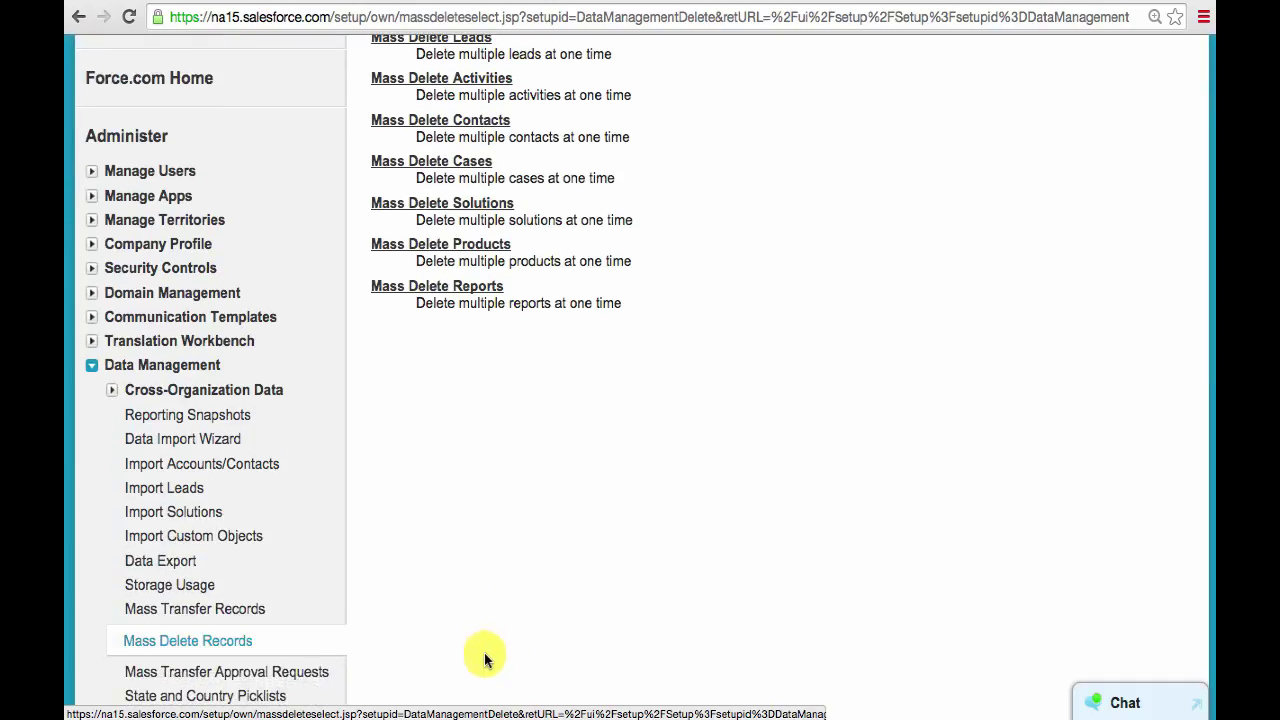
left_click(314, 678)
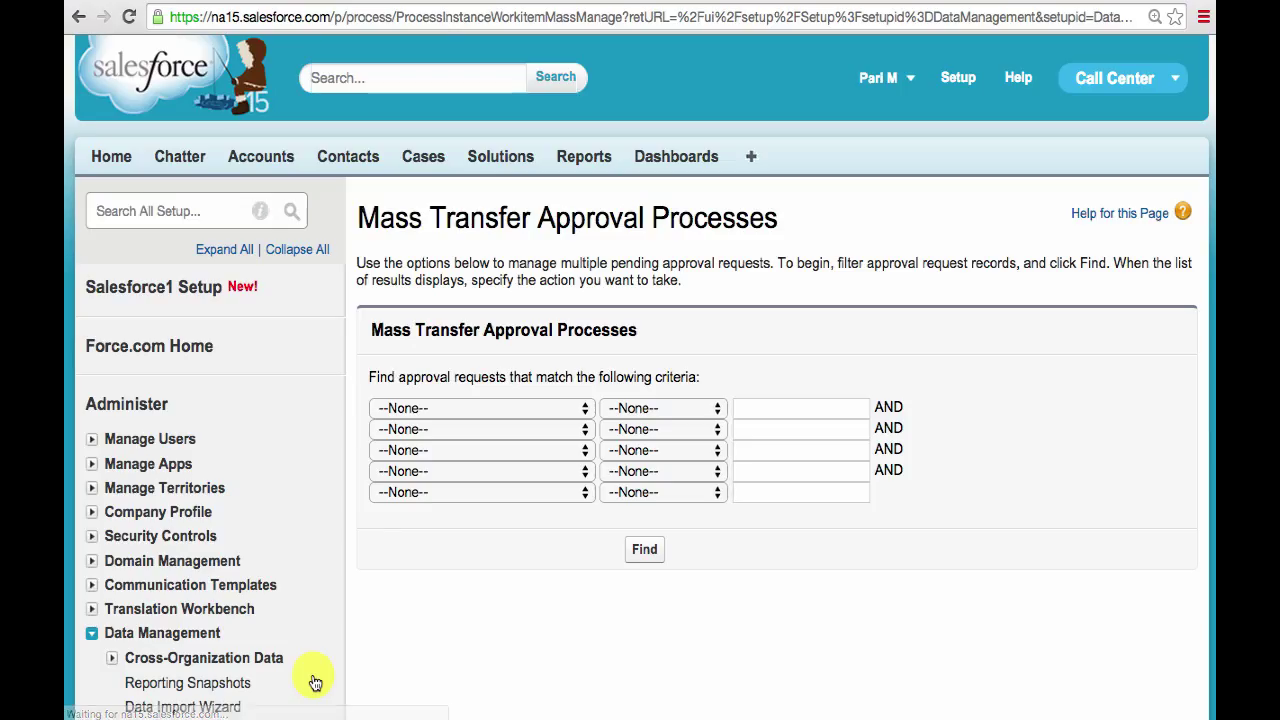
left_click(572, 412)
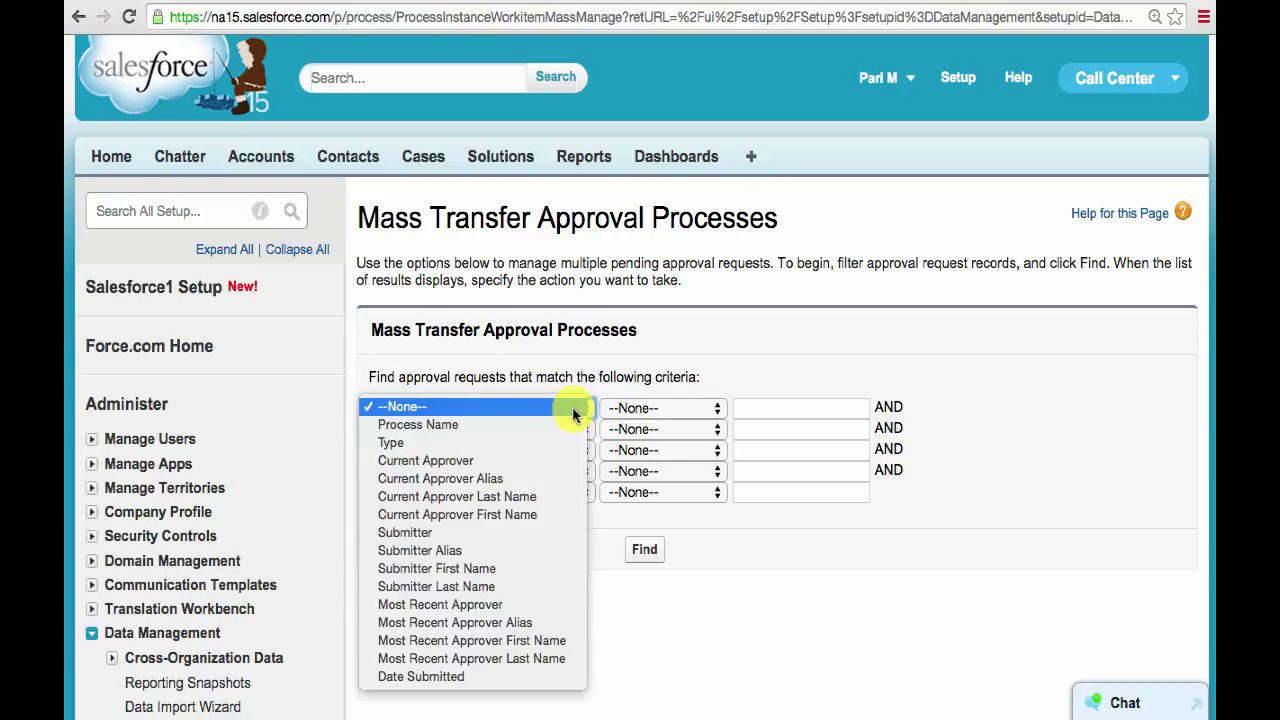
left_click(562, 460)
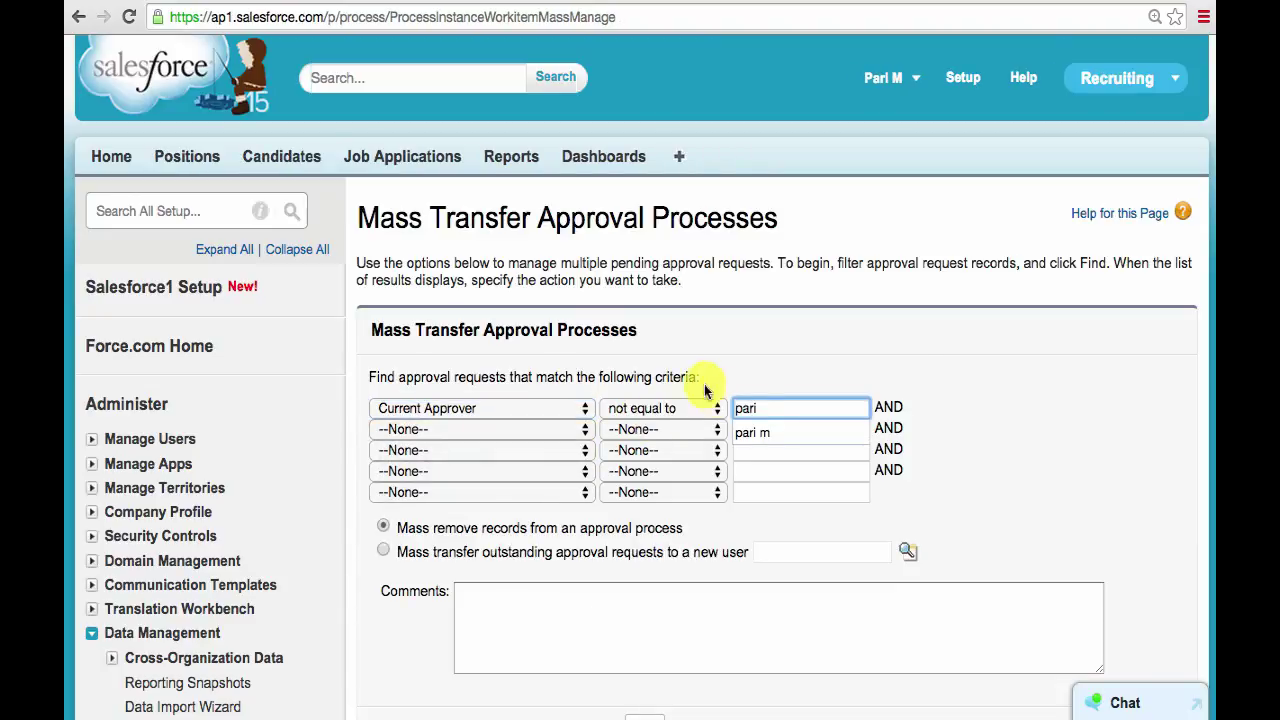
left_click(1050, 348)
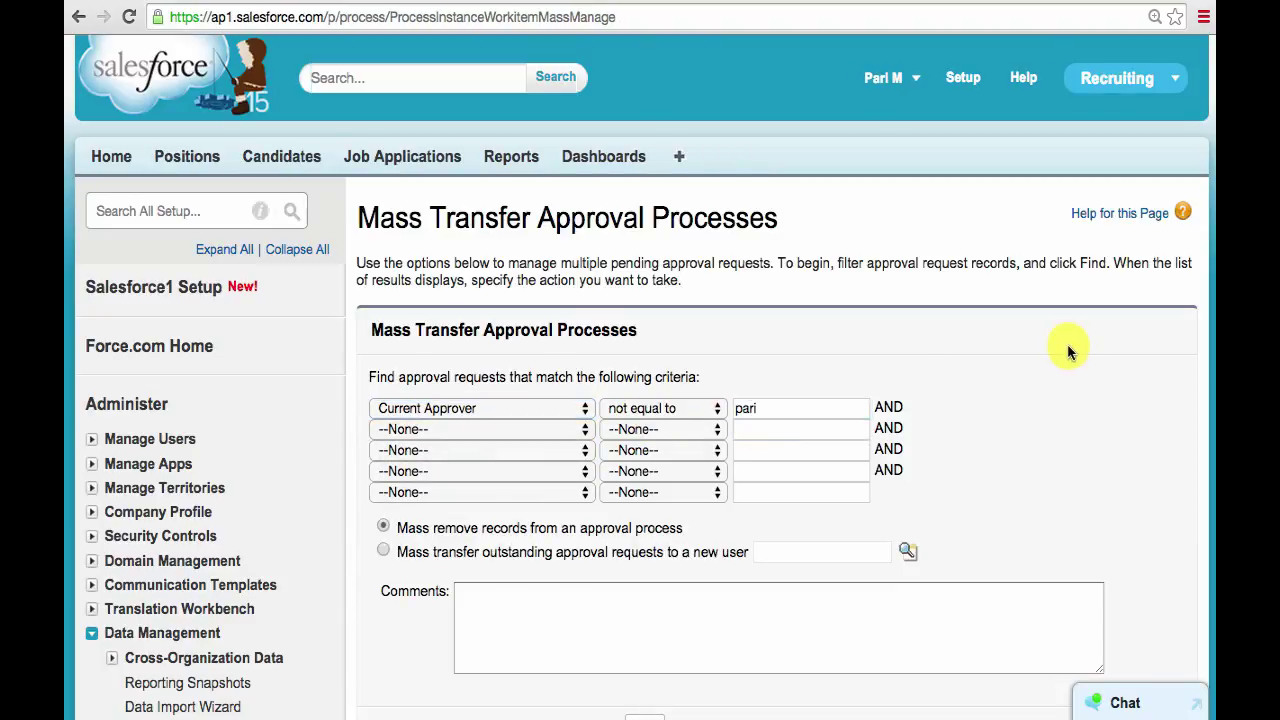
scroll(1057, 357, "down", 3)
left_click(645, 585)
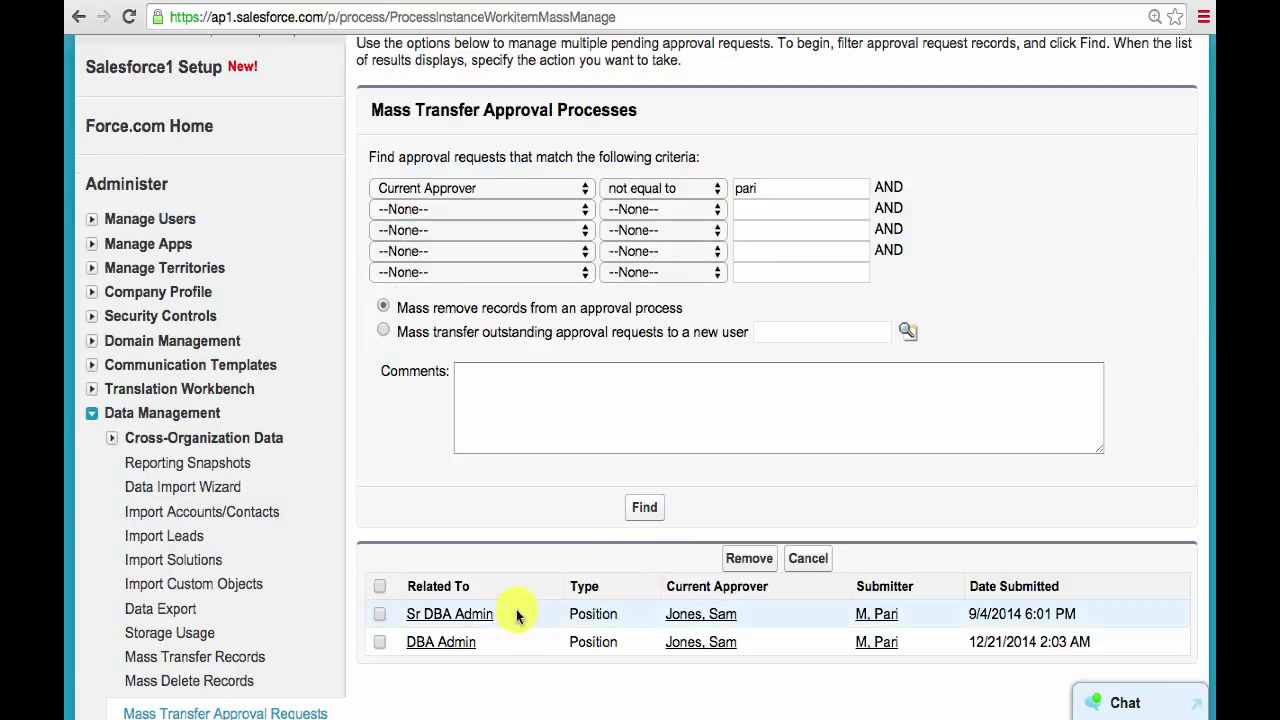
Step: Select both found requests and assign them to a new user from recent users
left_click(379, 587)
scroll(376, 590, "up", 1)
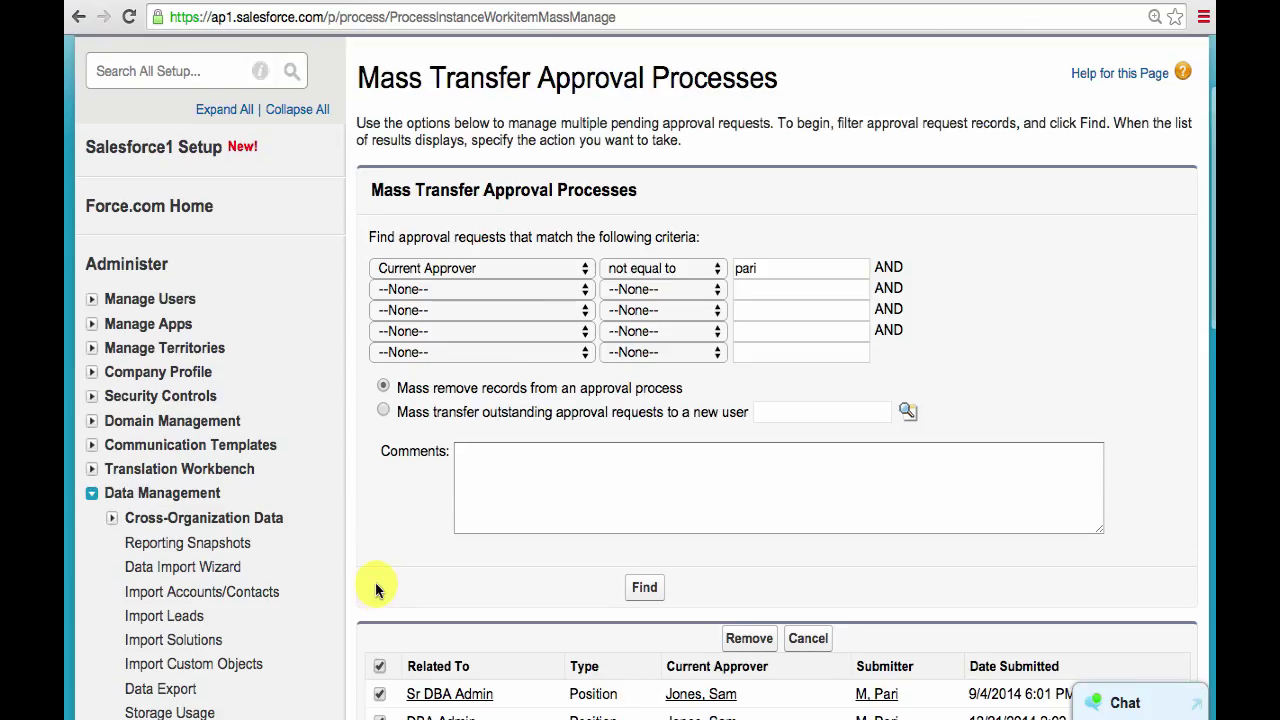
left_click(383, 407)
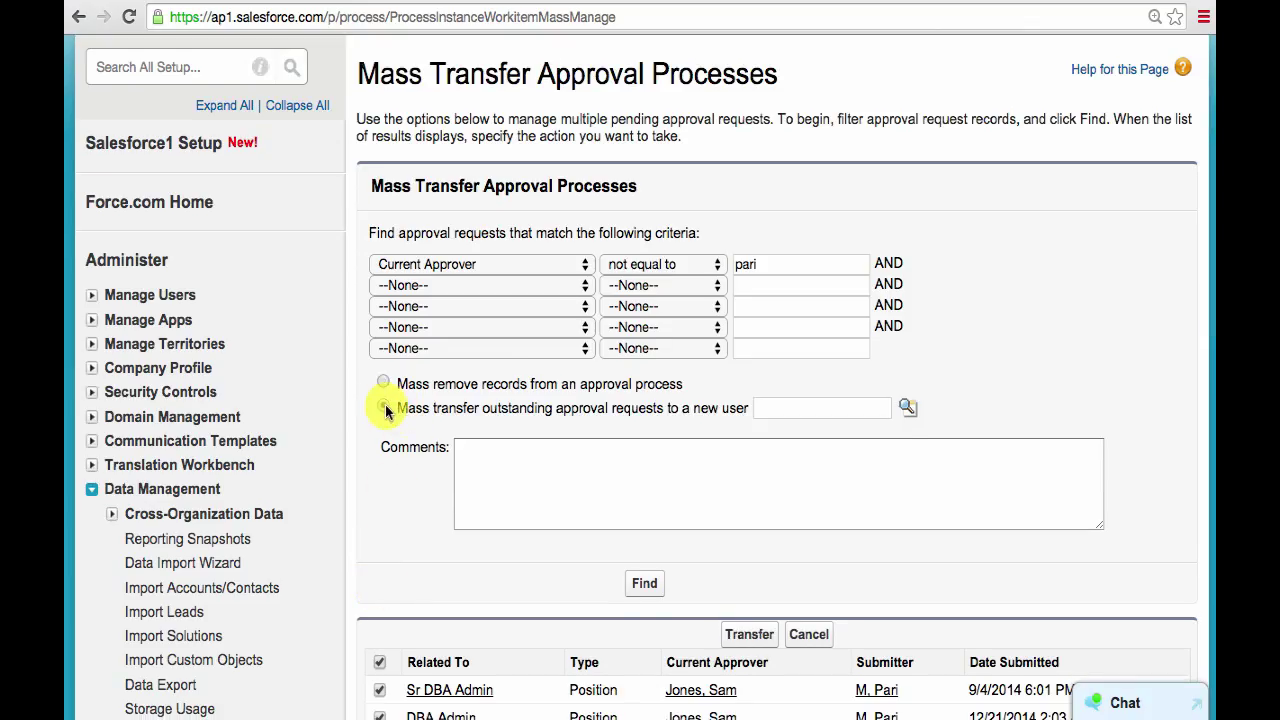
left_click(907, 408)
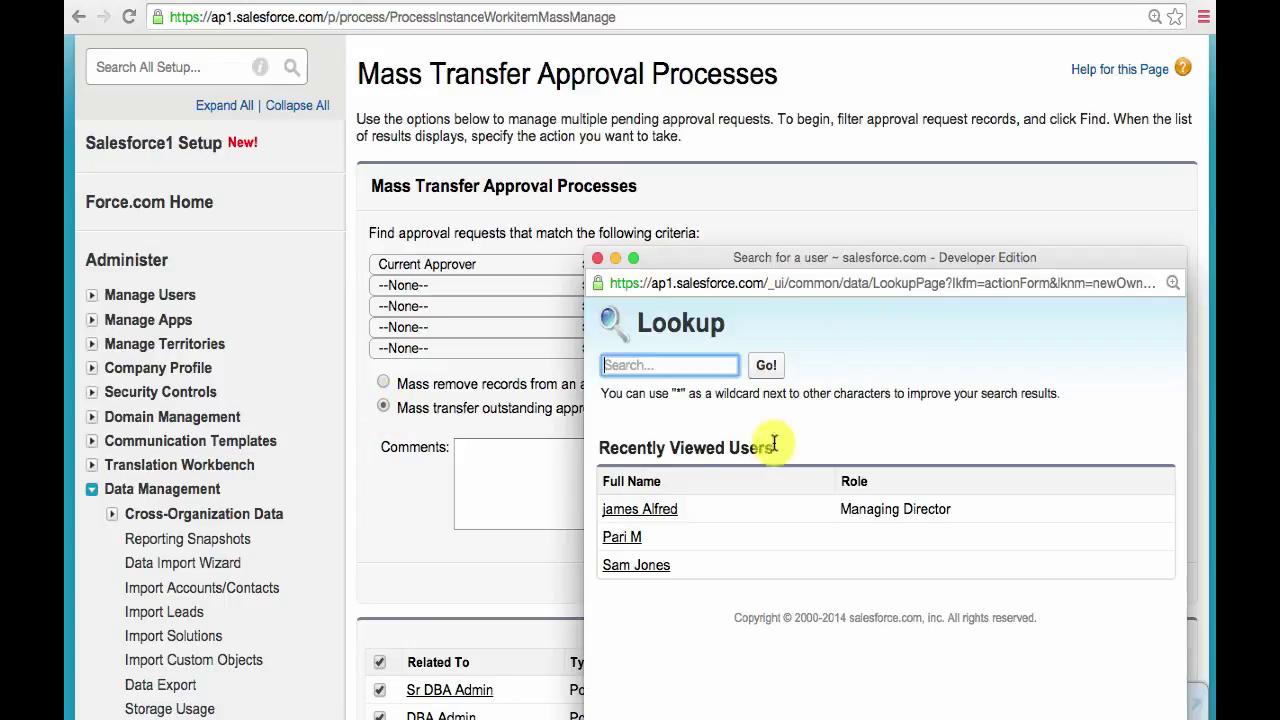
left_click(645, 510)
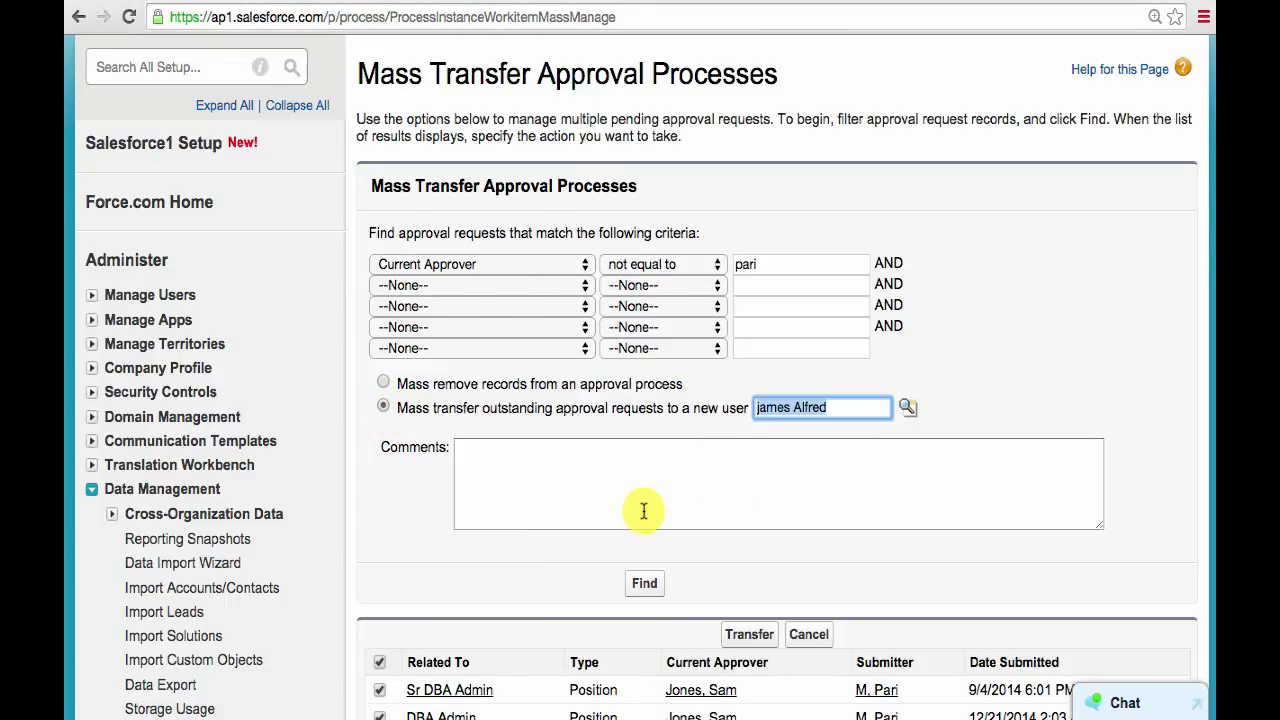
scroll(731, 563, "down", 2)
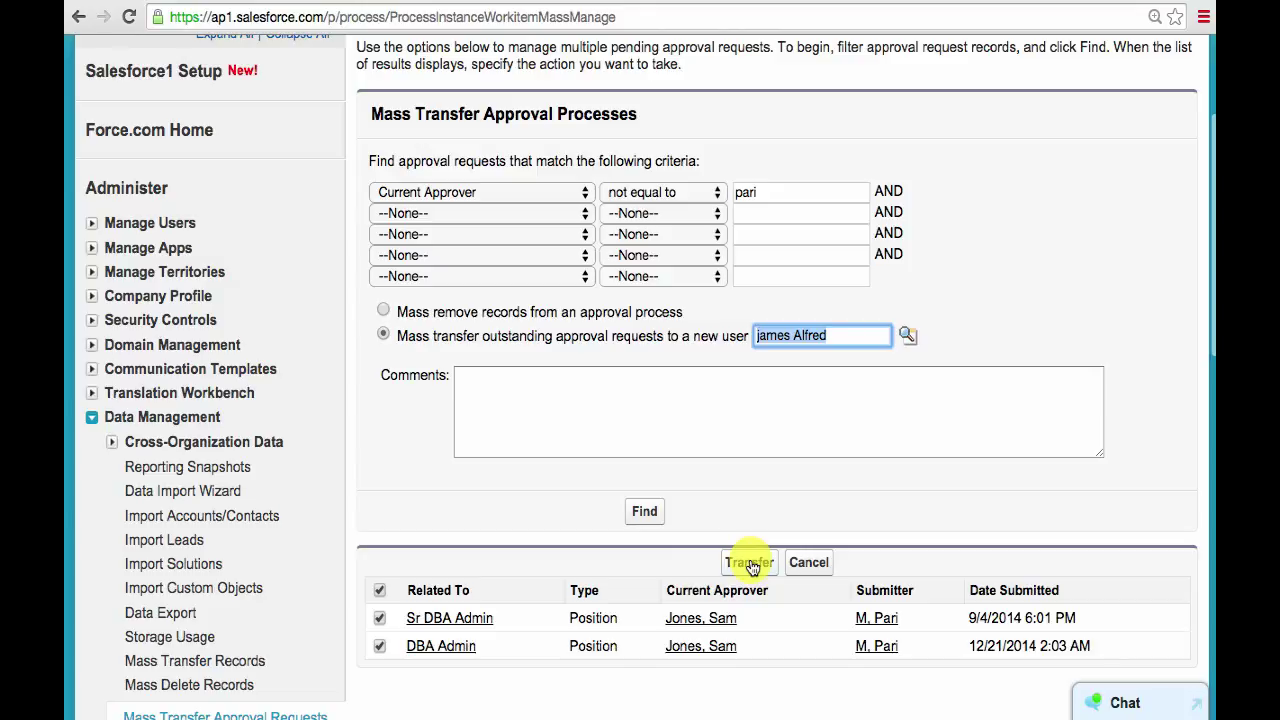
Step: Transfer the two approval requests, then go to Mass Delete Records
left_click(749, 563)
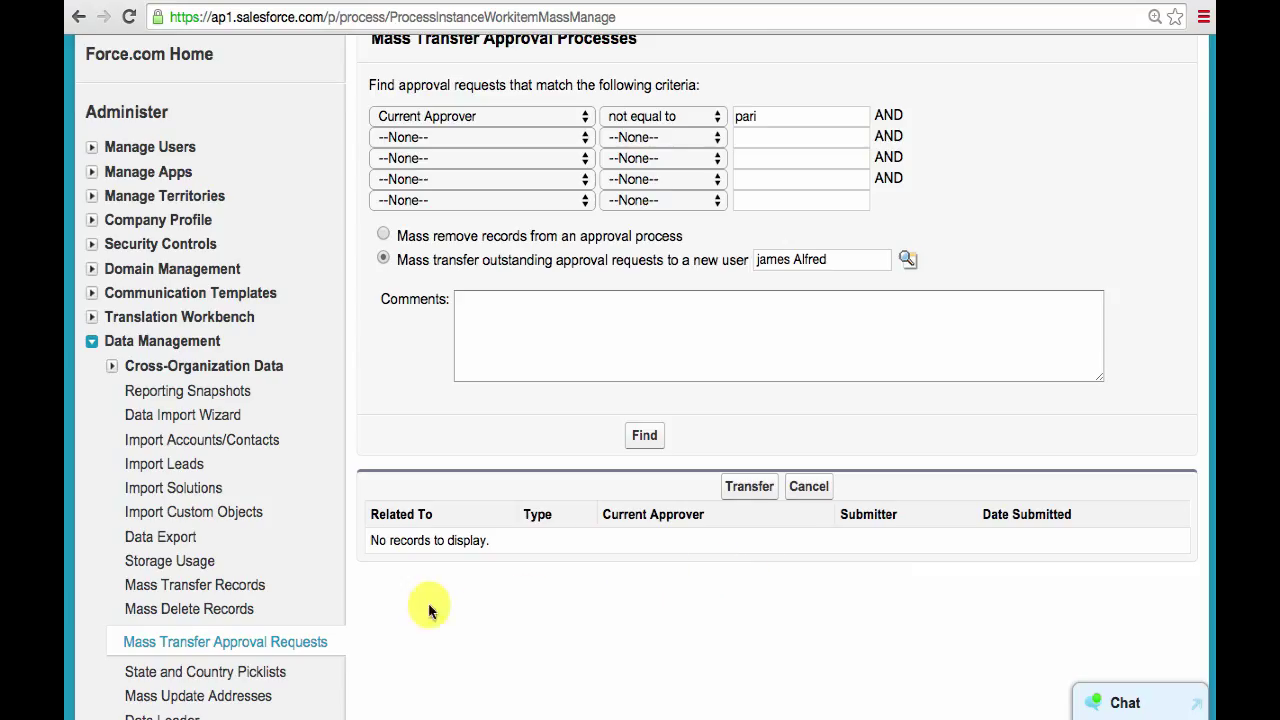
left_click(241, 616)
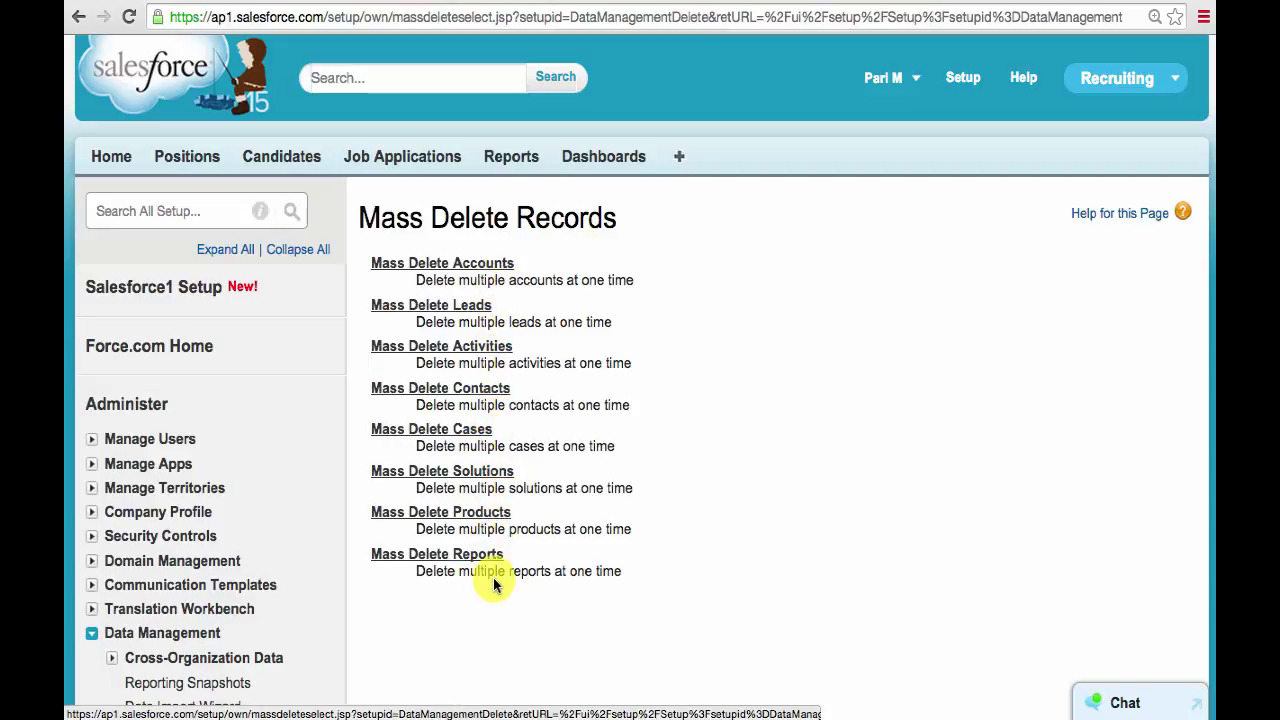
Step: In Mass Delete Leads, search for leads whose Lead Source is not equal to 'web'
left_click(456, 310)
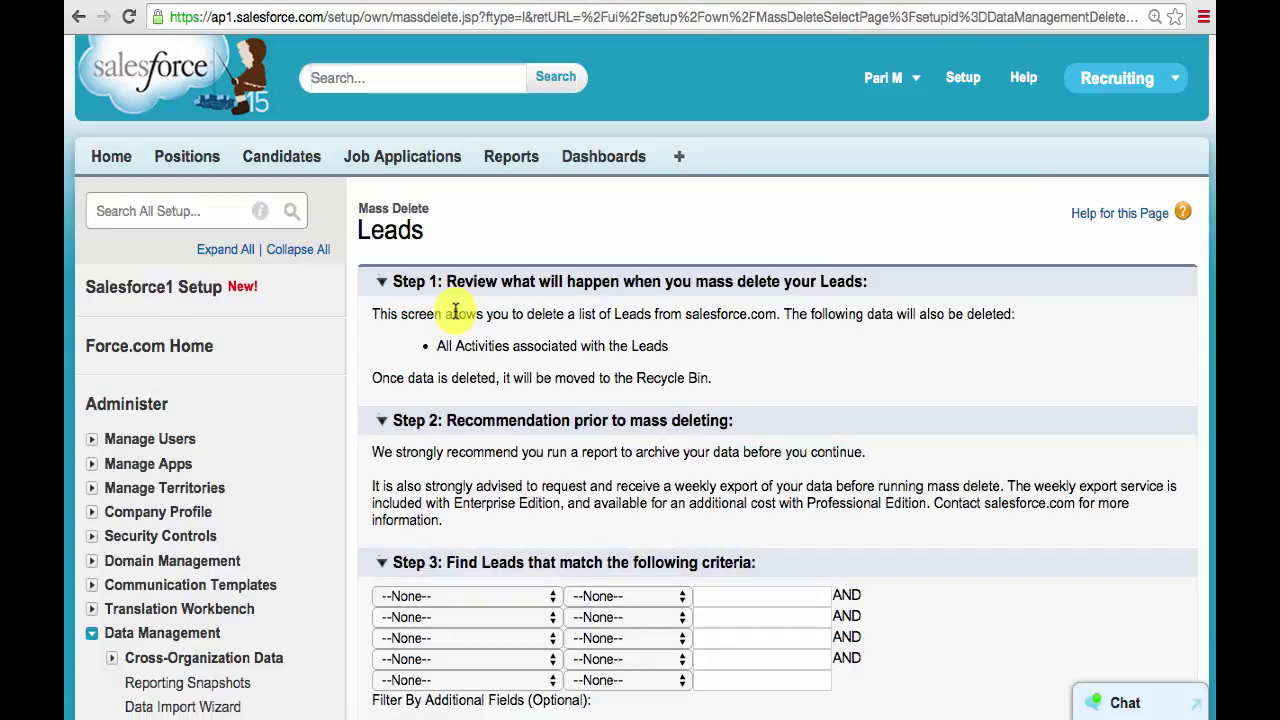
scroll(455, 312, "down", 3)
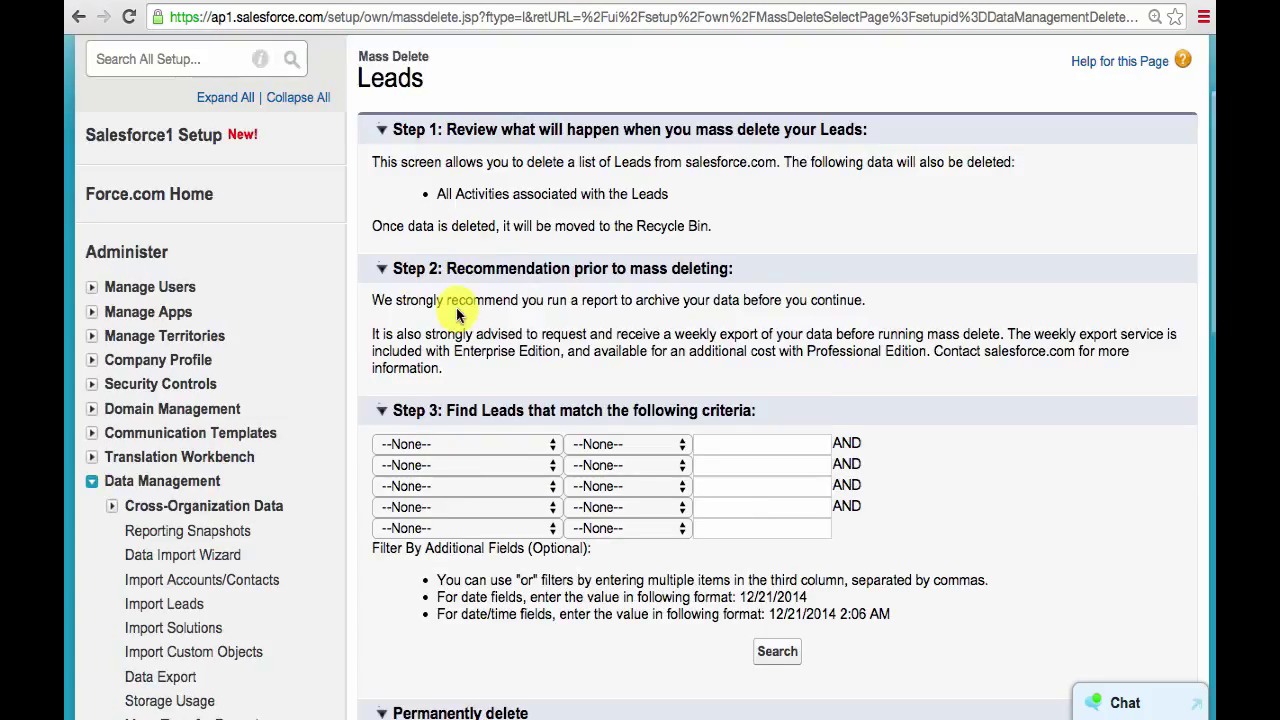
left_click(480, 440)
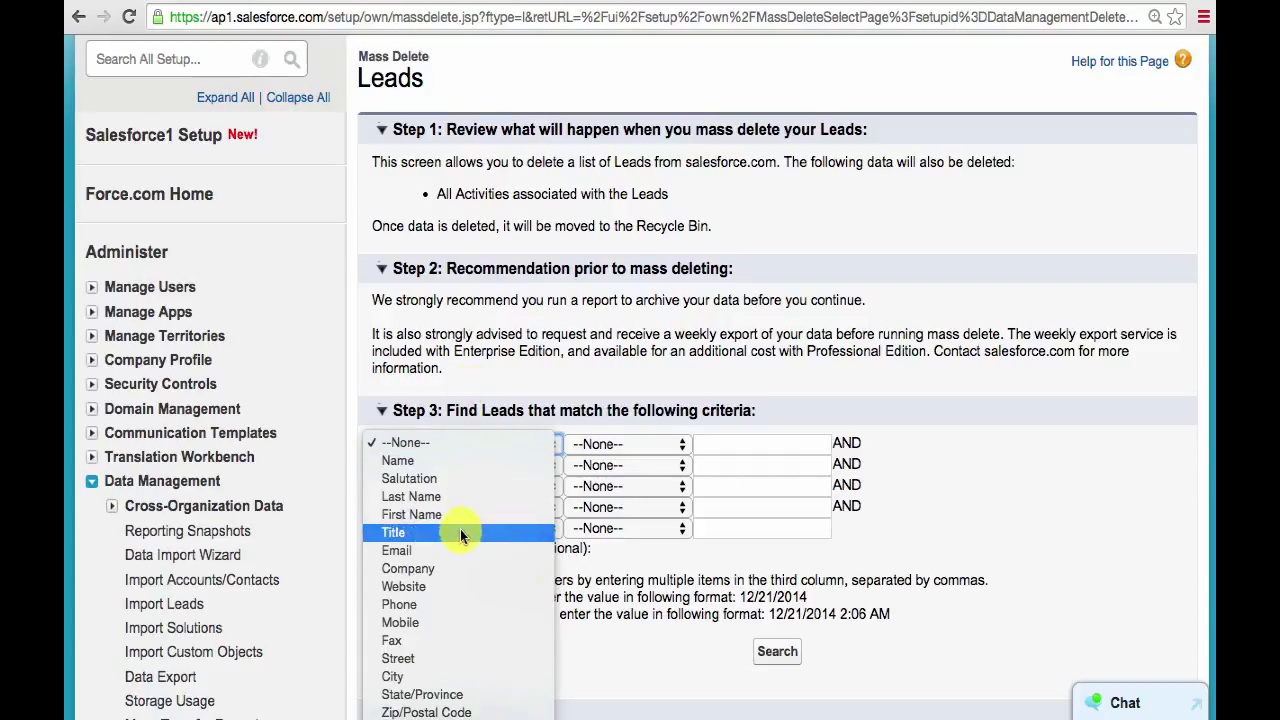
left_click(430, 704)
left_click(676, 448)
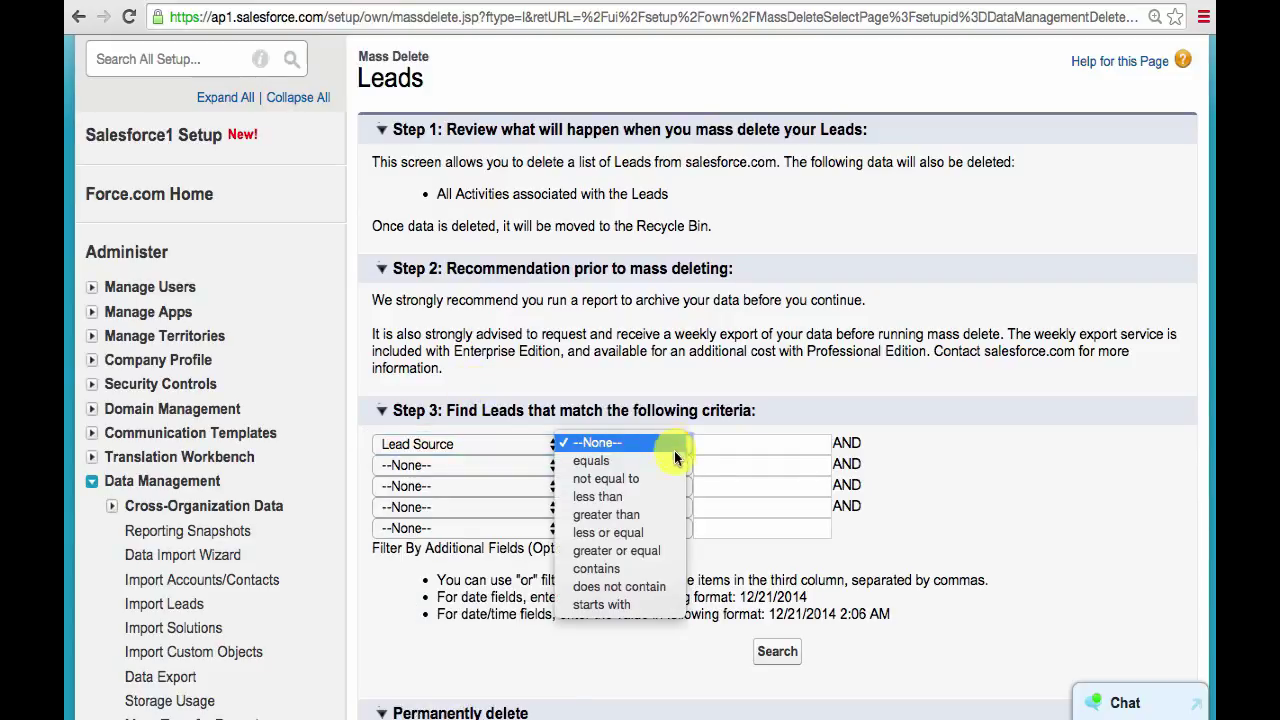
left_click(606, 478)
left_click(737, 443)
type("web")
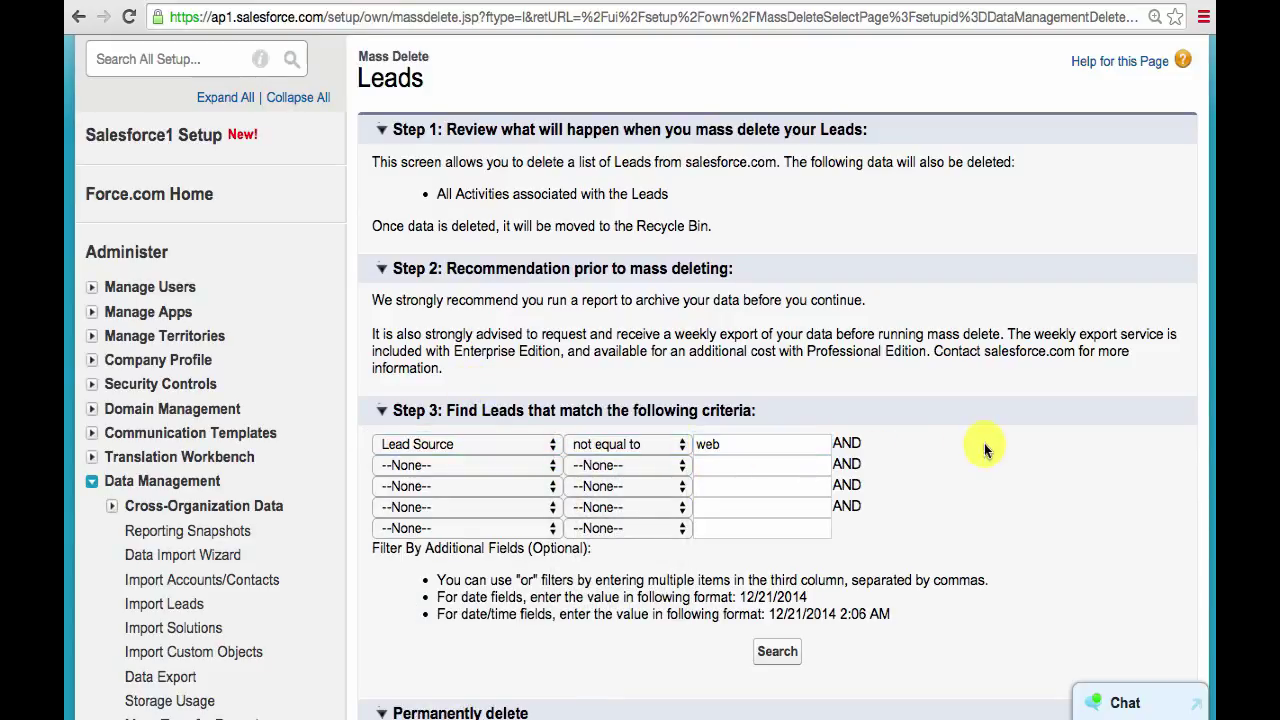
scroll(985, 450, "down", 2)
left_click(774, 589)
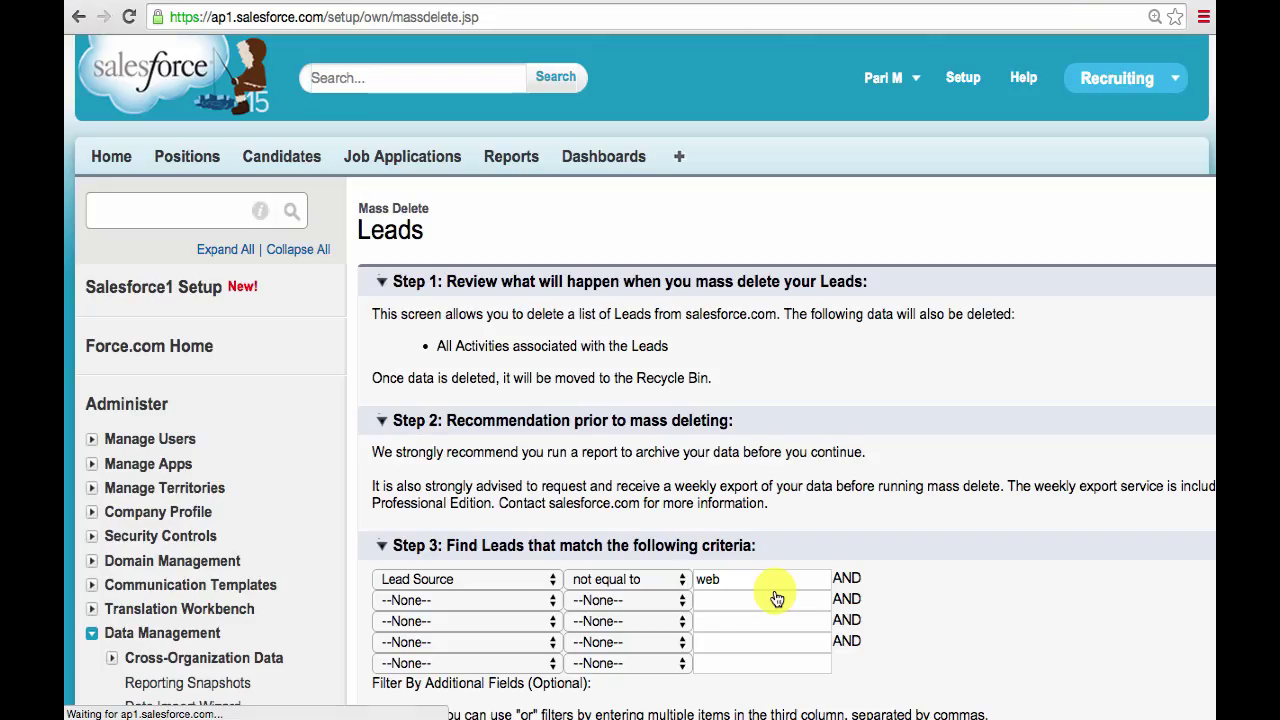
Step: Select all found leads and mark the deletion as permanent, bypassing the Recycle Bin
scroll(848, 400, "down", 5)
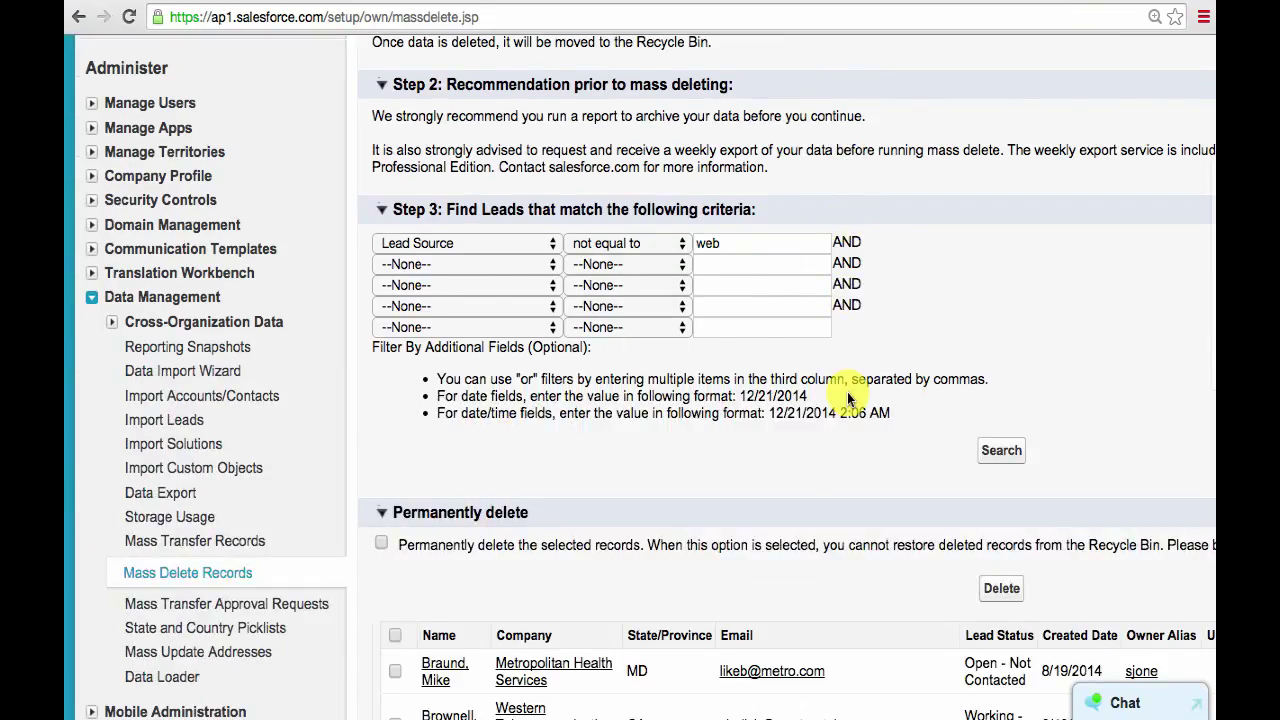
scroll(848, 400, "down", 6)
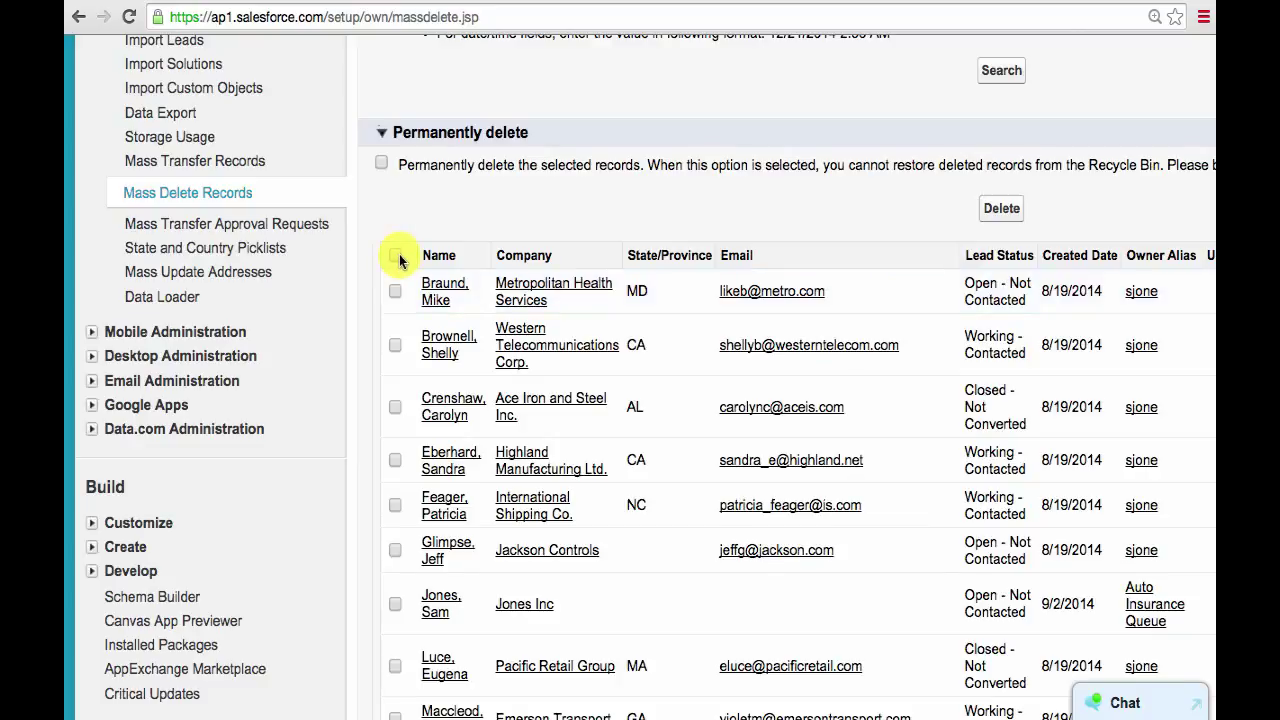
left_click(399, 259)
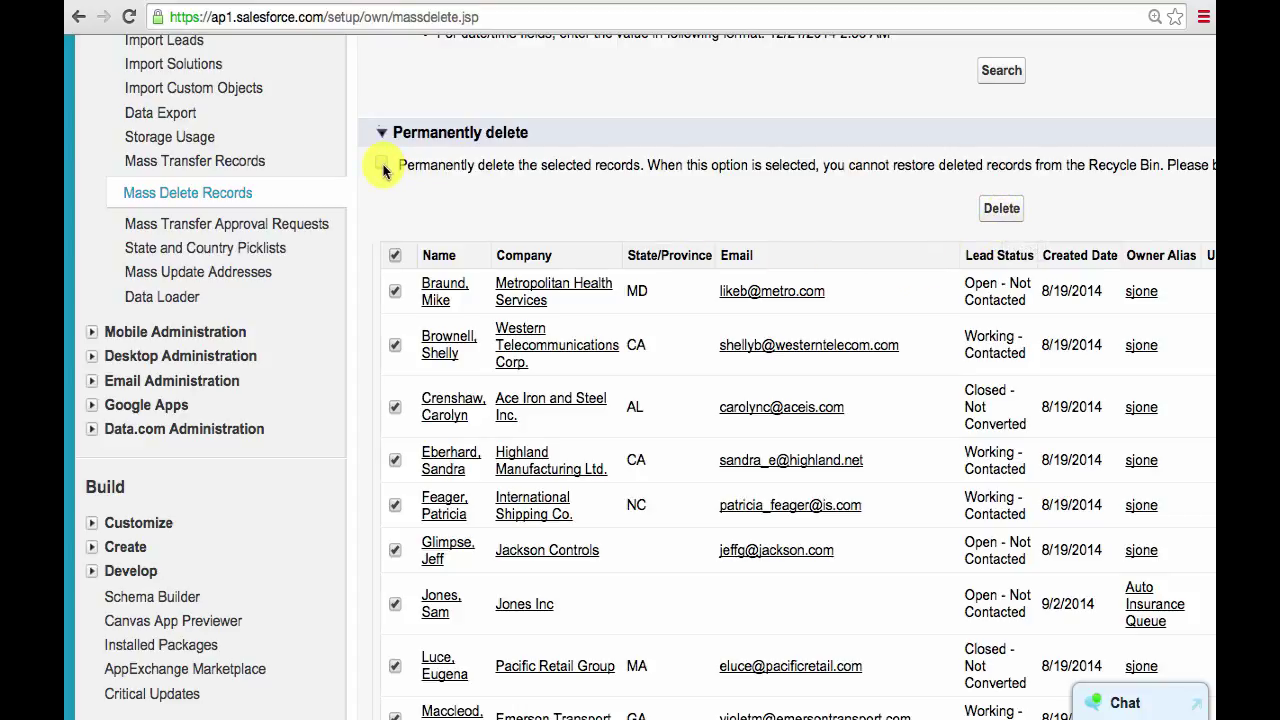
left_click(997, 213)
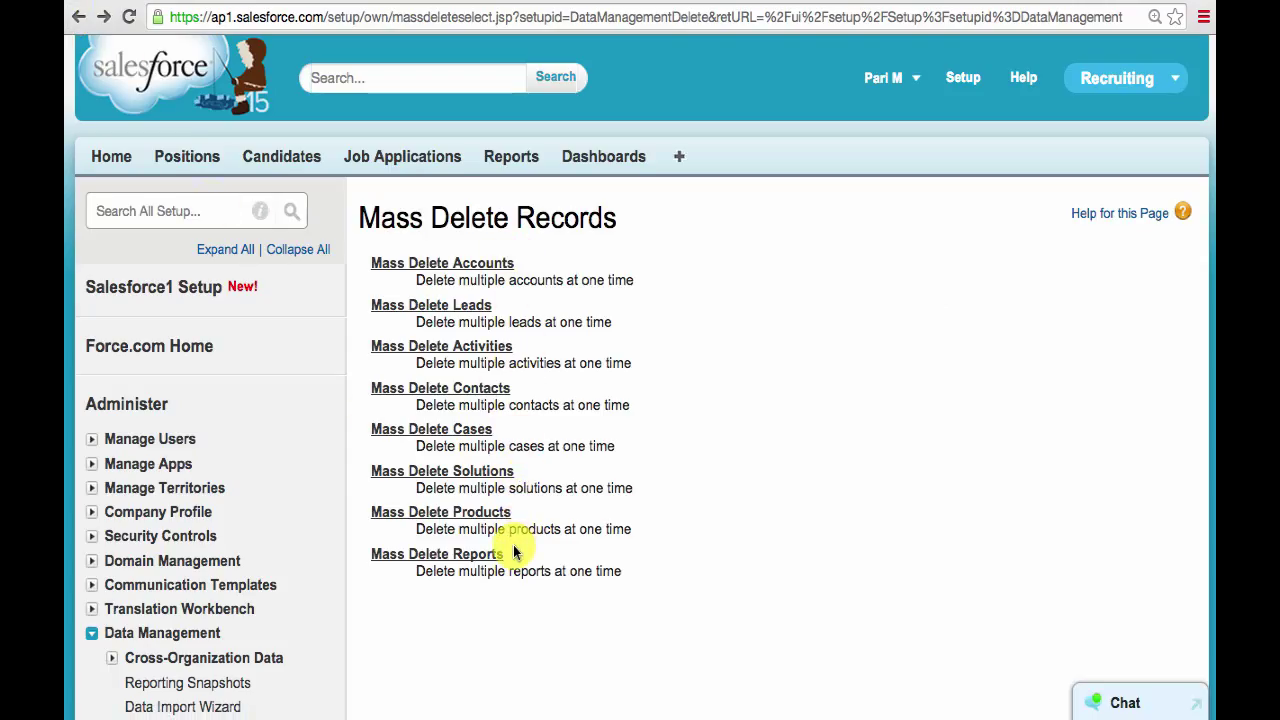
scroll(511, 548, "down", 3)
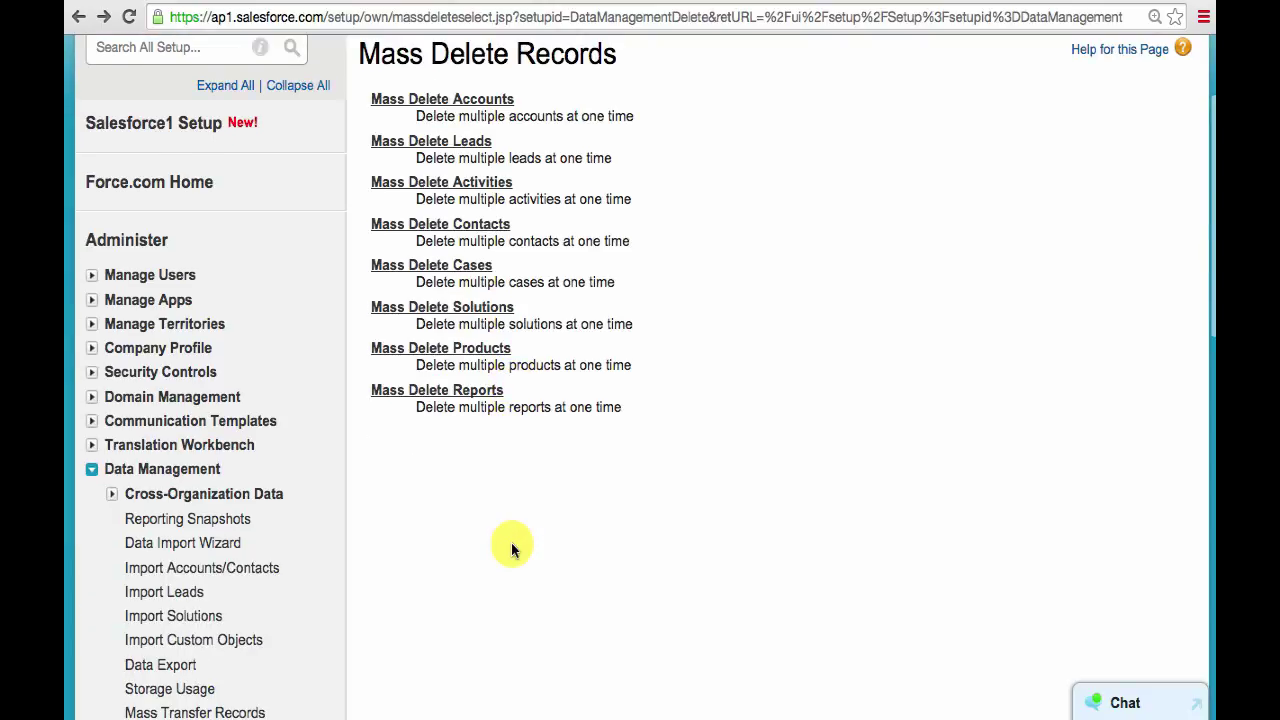
scroll(511, 542, "down", 3)
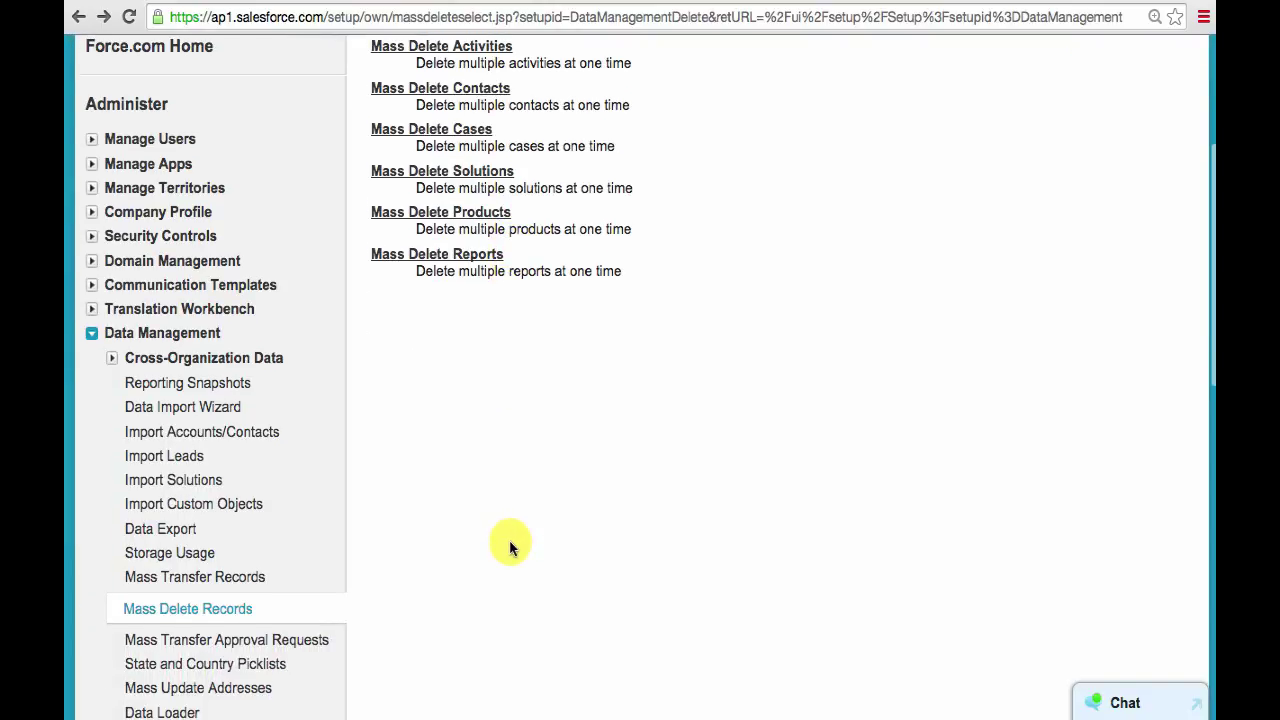
scroll(509, 540, "down", 1)
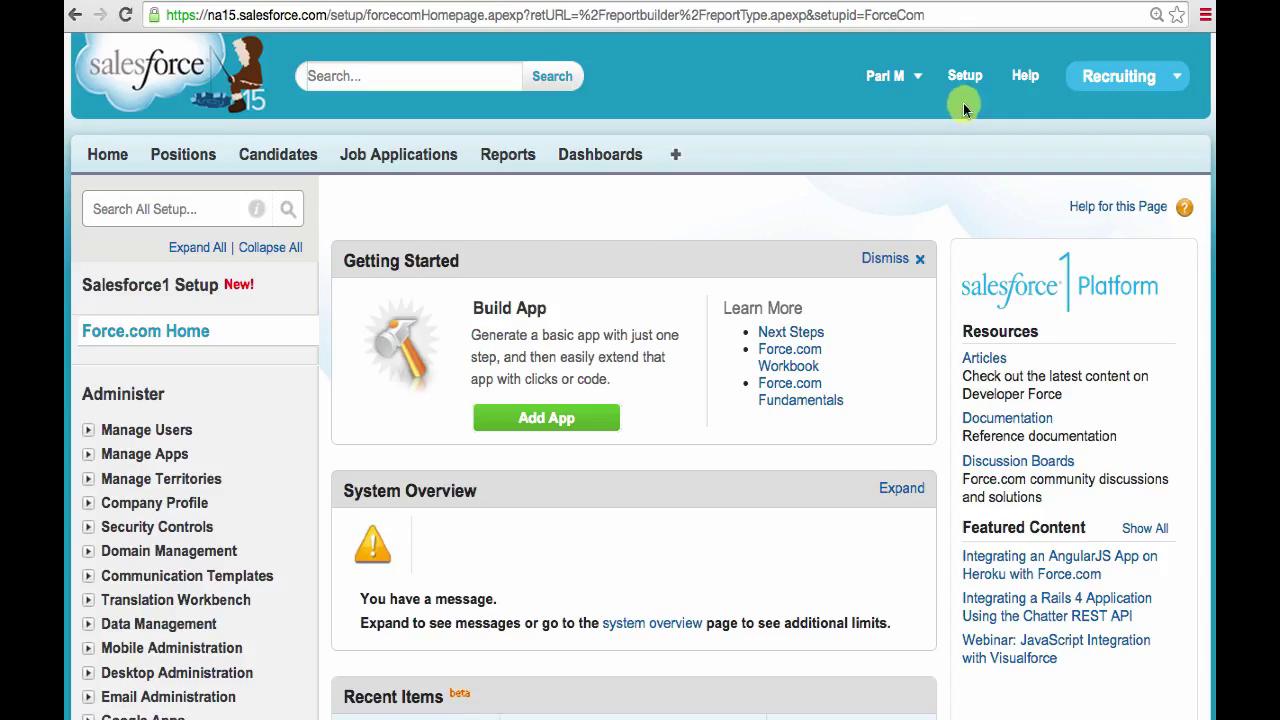
Step: Download the Mac Data Loader, LexiLoader v30, via the Data Loader setup page and PocketSOAP
left_click(959, 74)
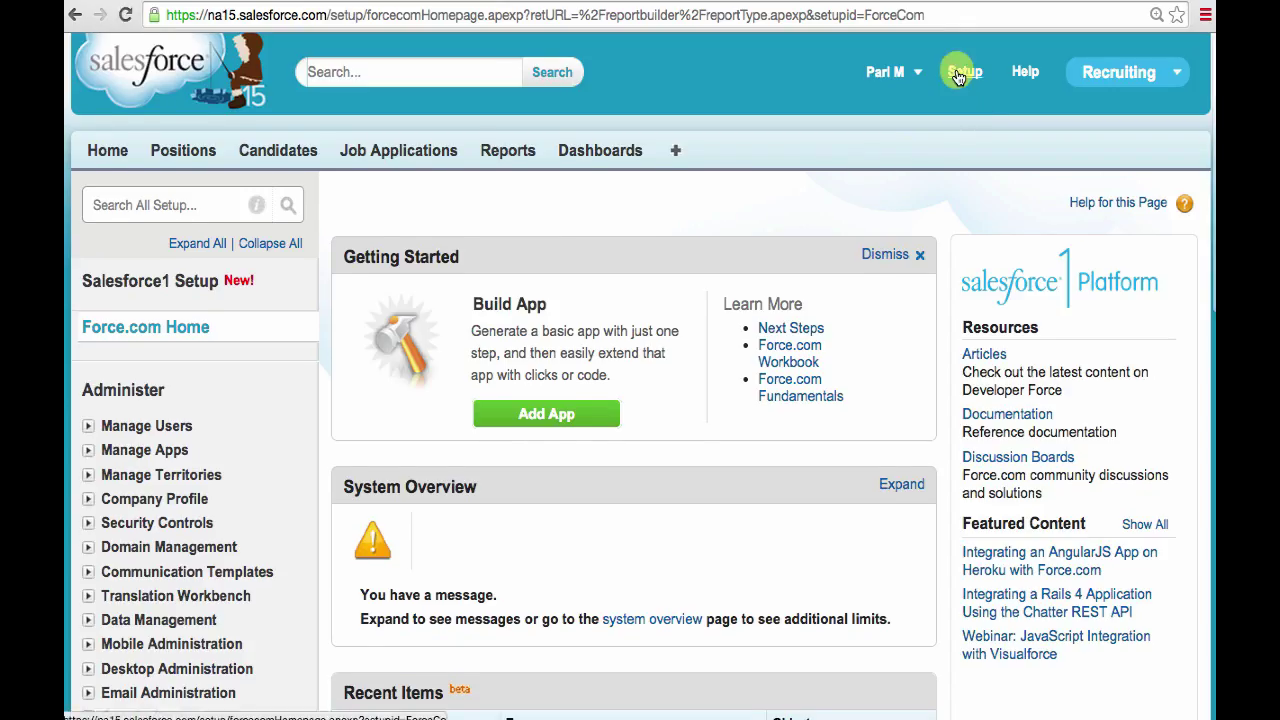
scroll(866, 226, "down", 5)
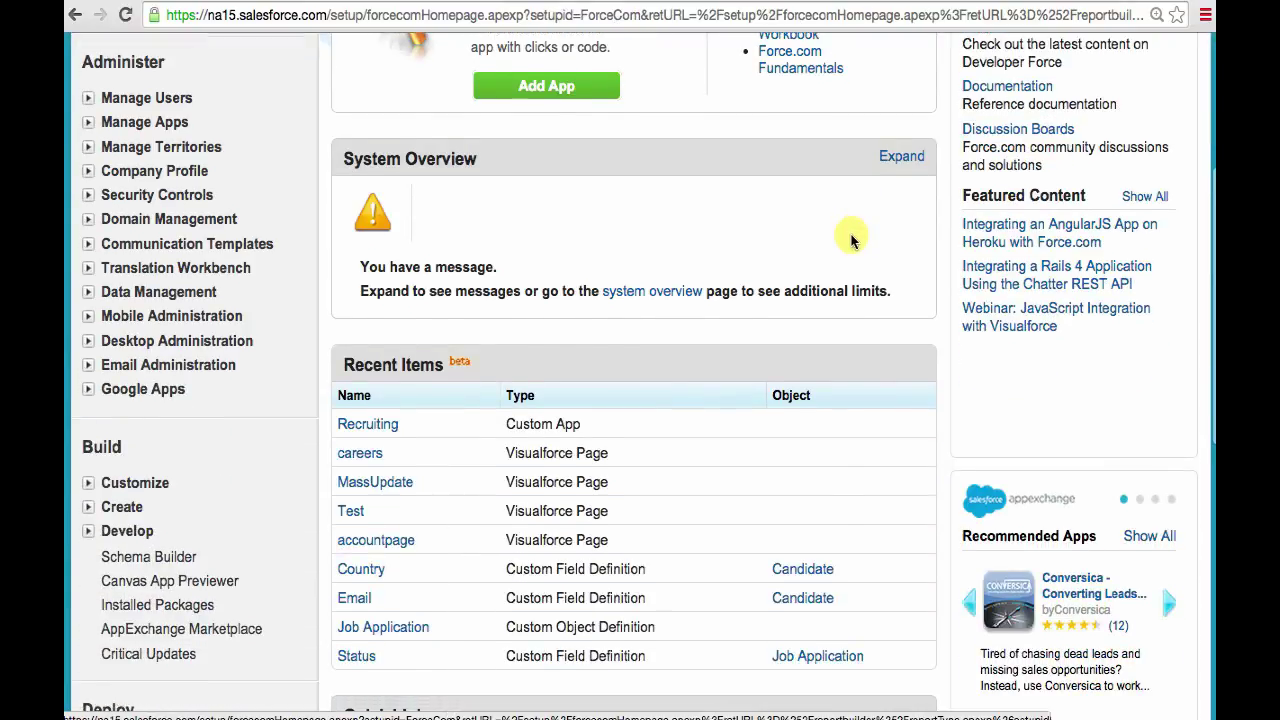
left_click(88, 284)
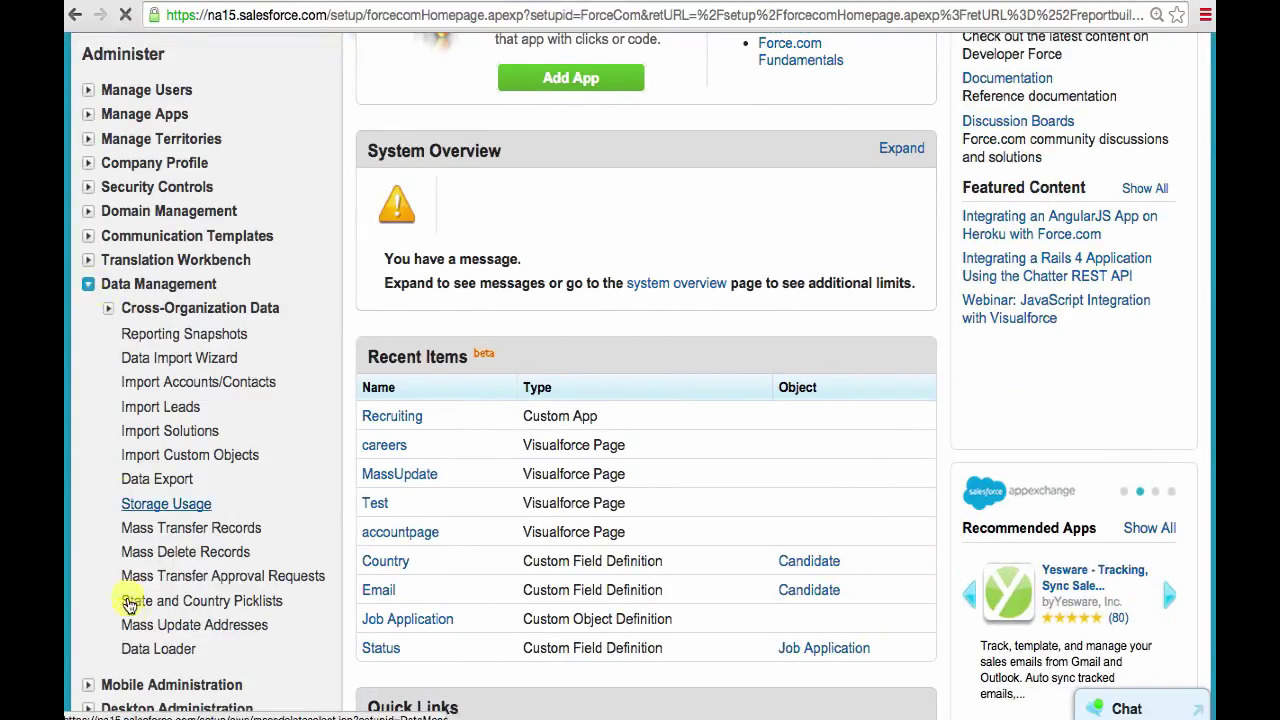
left_click(138, 656)
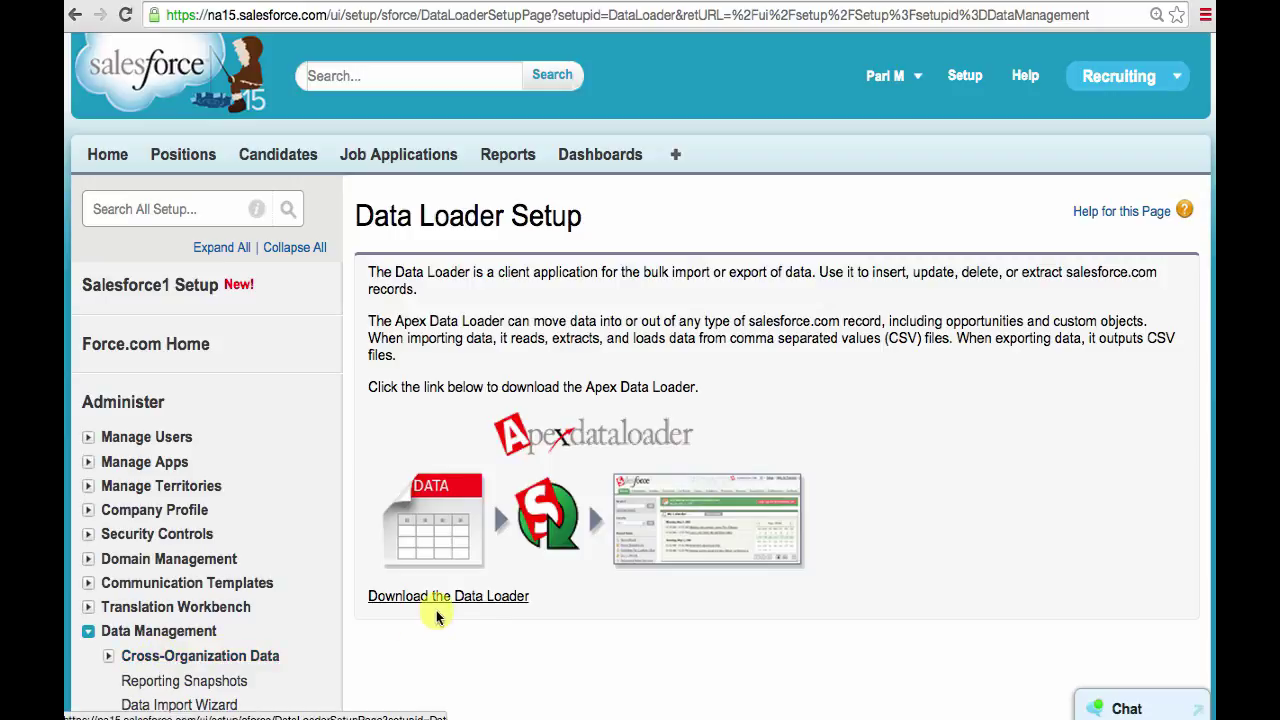
left_click(477, 598)
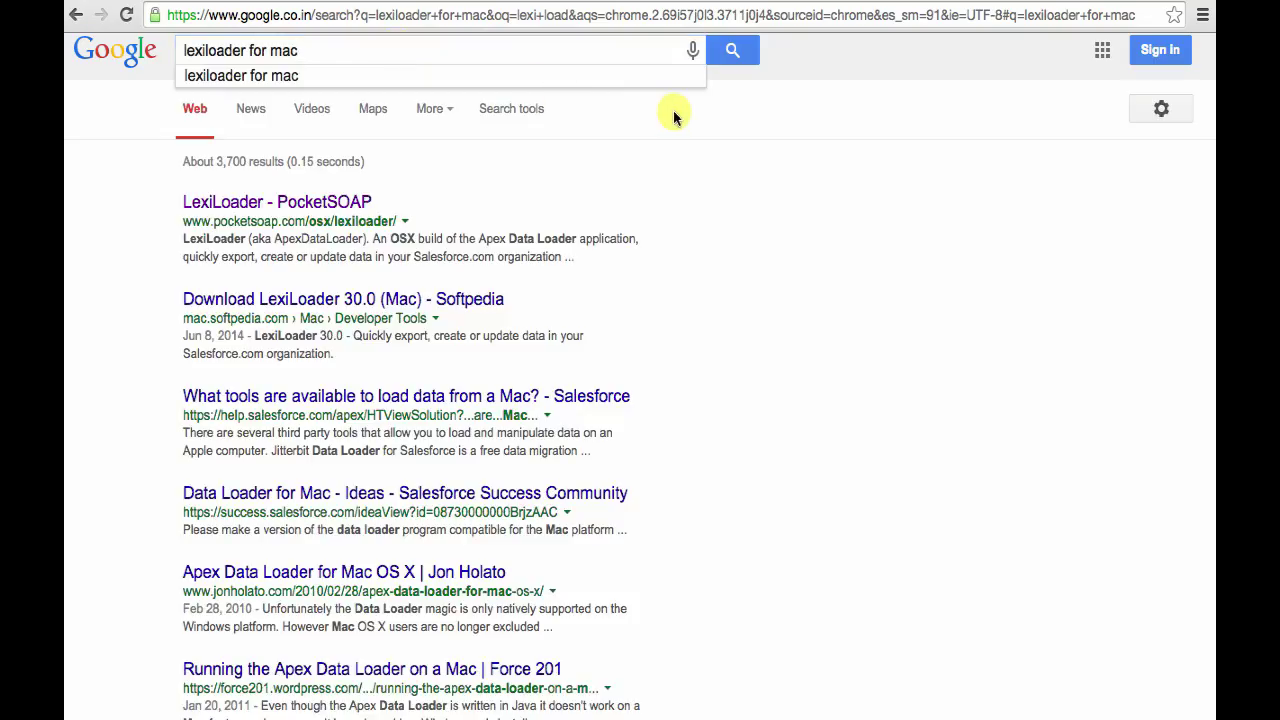
left_click(323, 203)
scroll(330, 210, "down", 2)
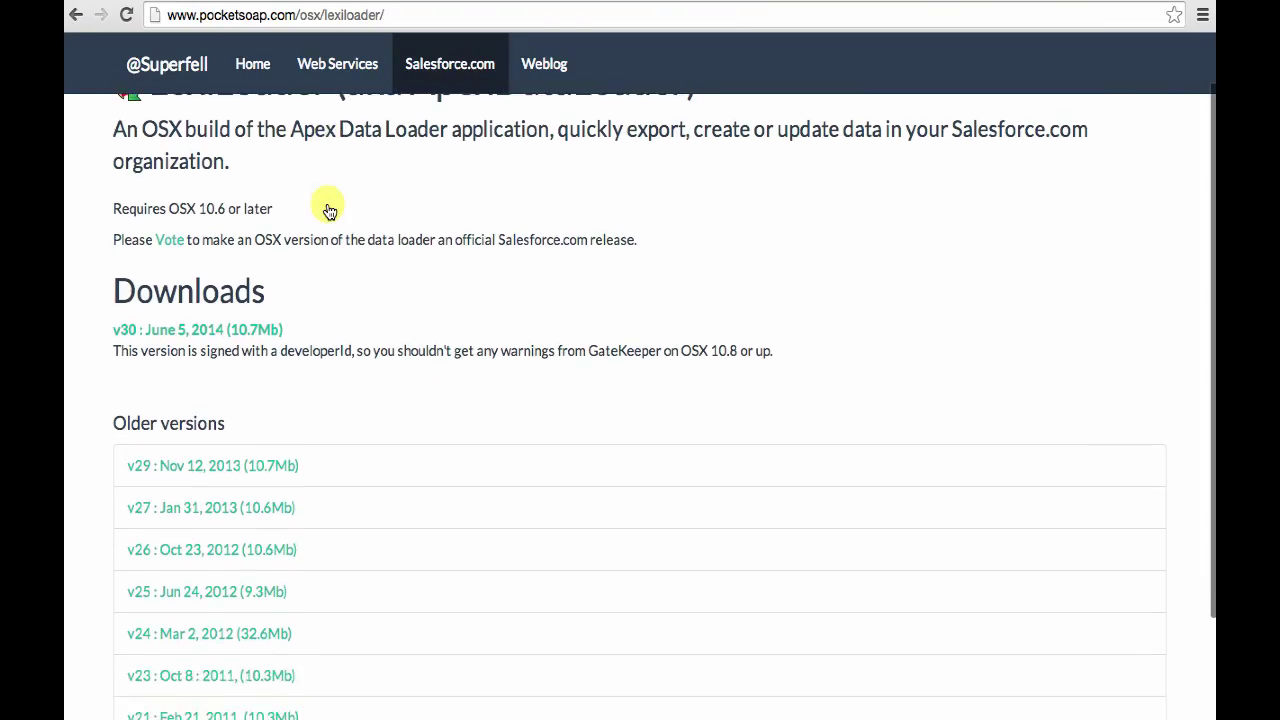
scroll(330, 210, "down", 1)
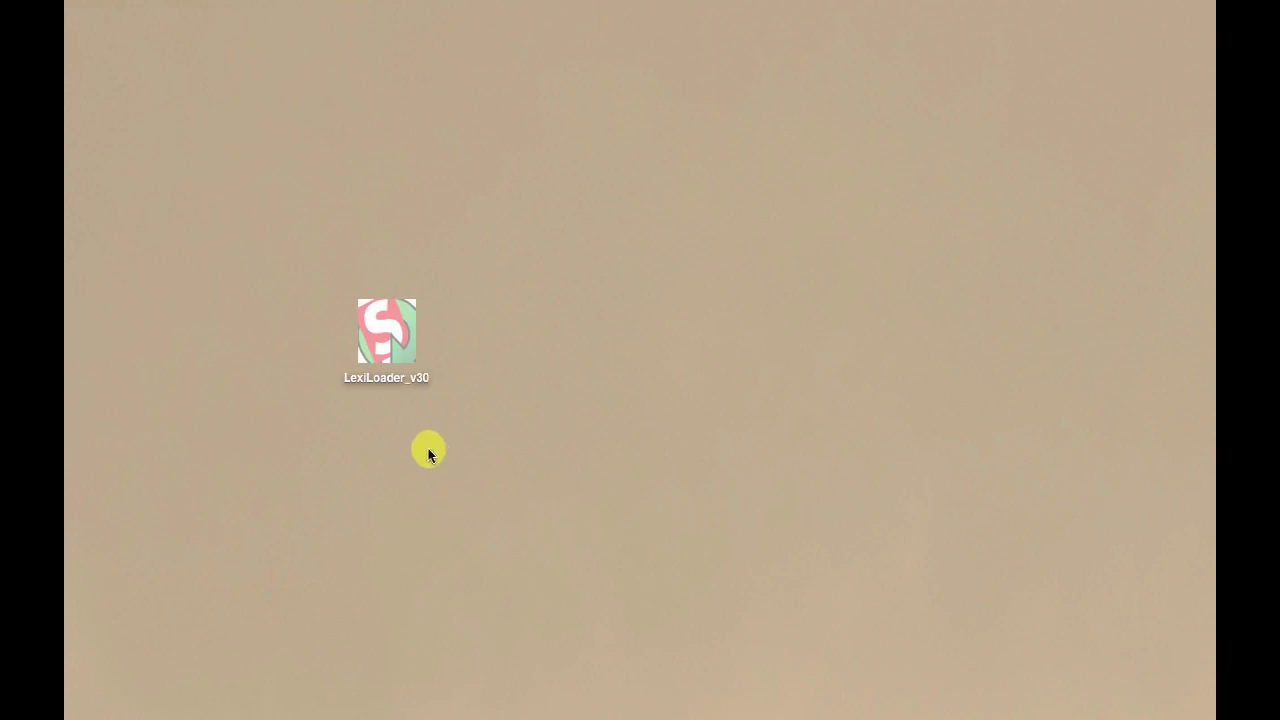
left_click(394, 354)
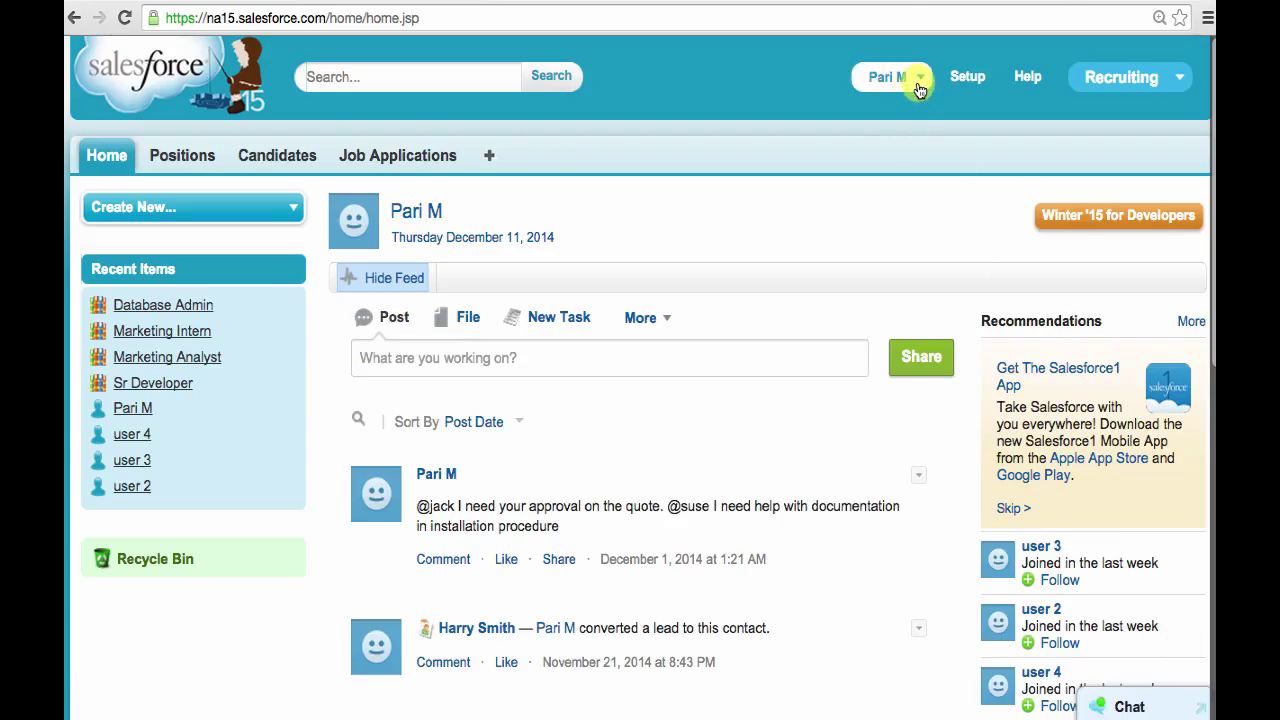
Step: Reset the security token from My Settings > Personal
left_click(918, 86)
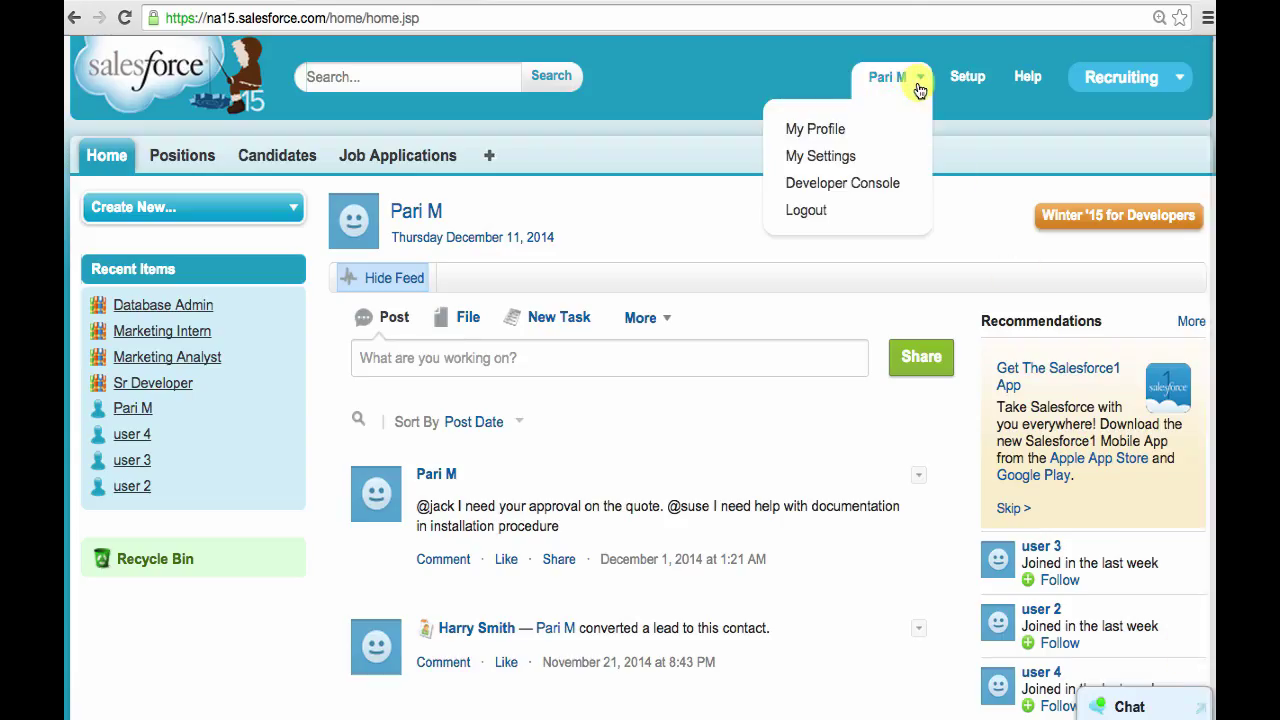
left_click(851, 159)
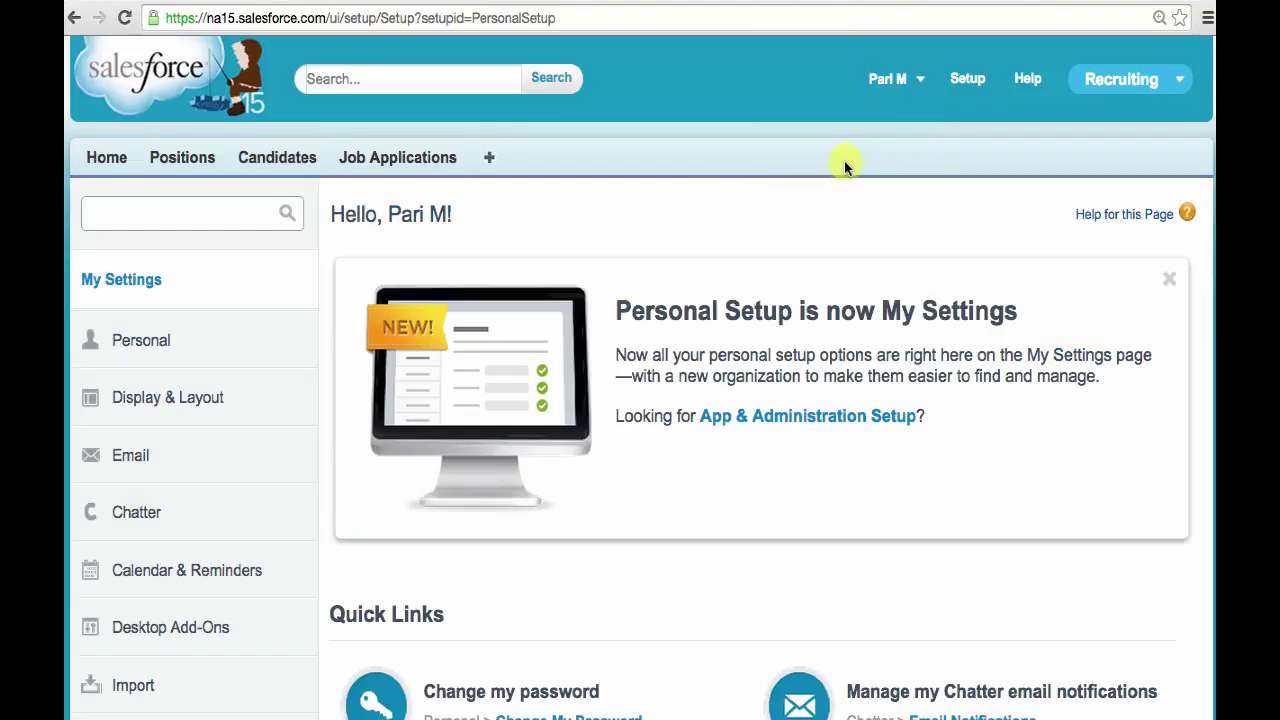
scroll(760, 200, "down", 1)
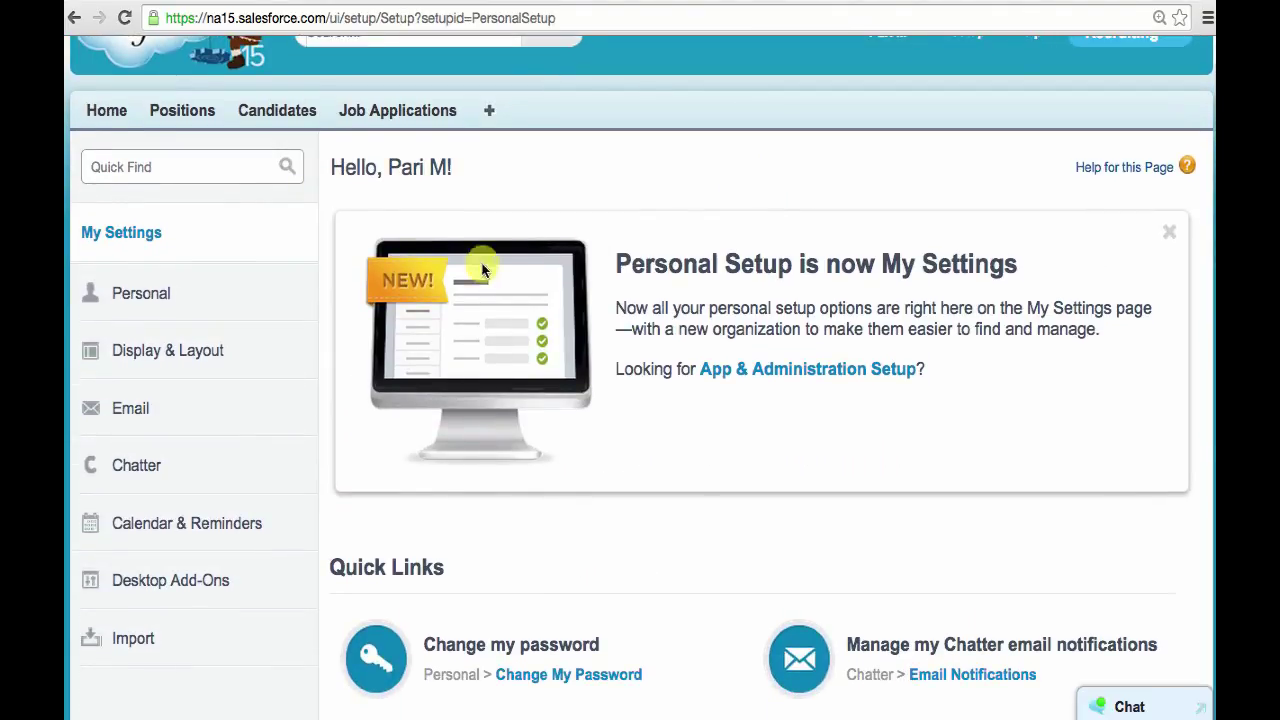
left_click(193, 300)
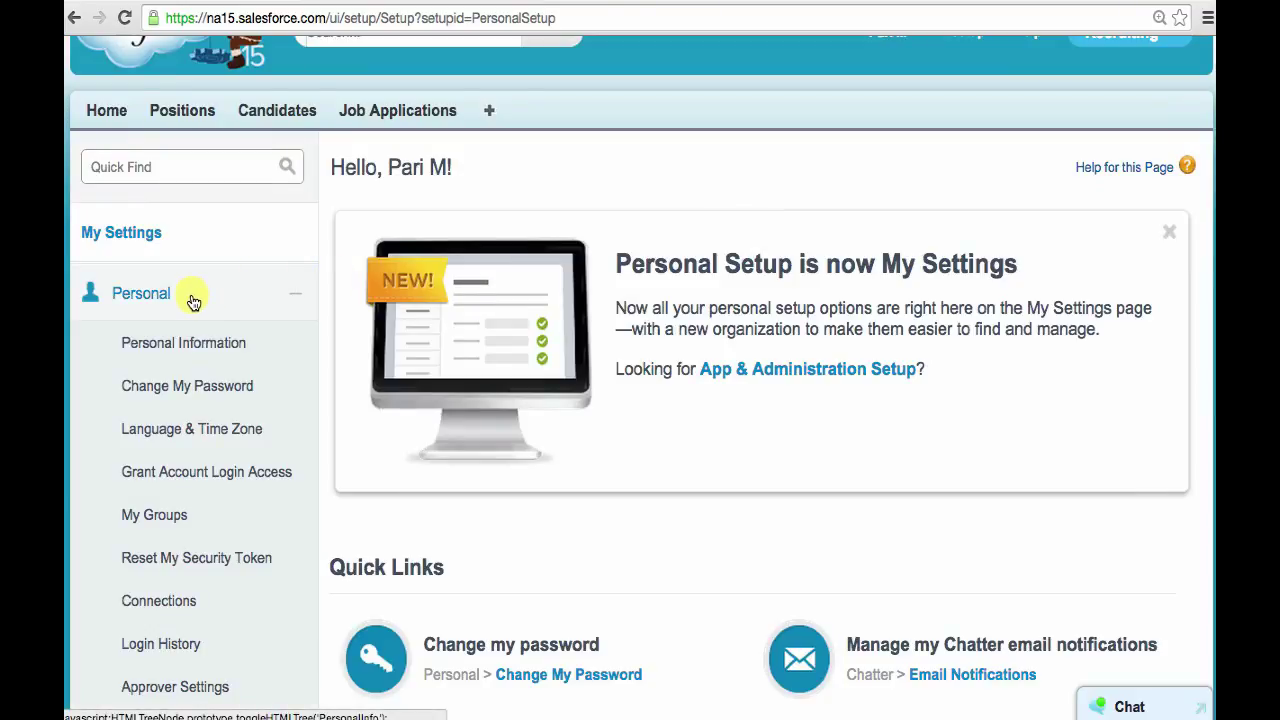
scroll(193, 300, "down", 4)
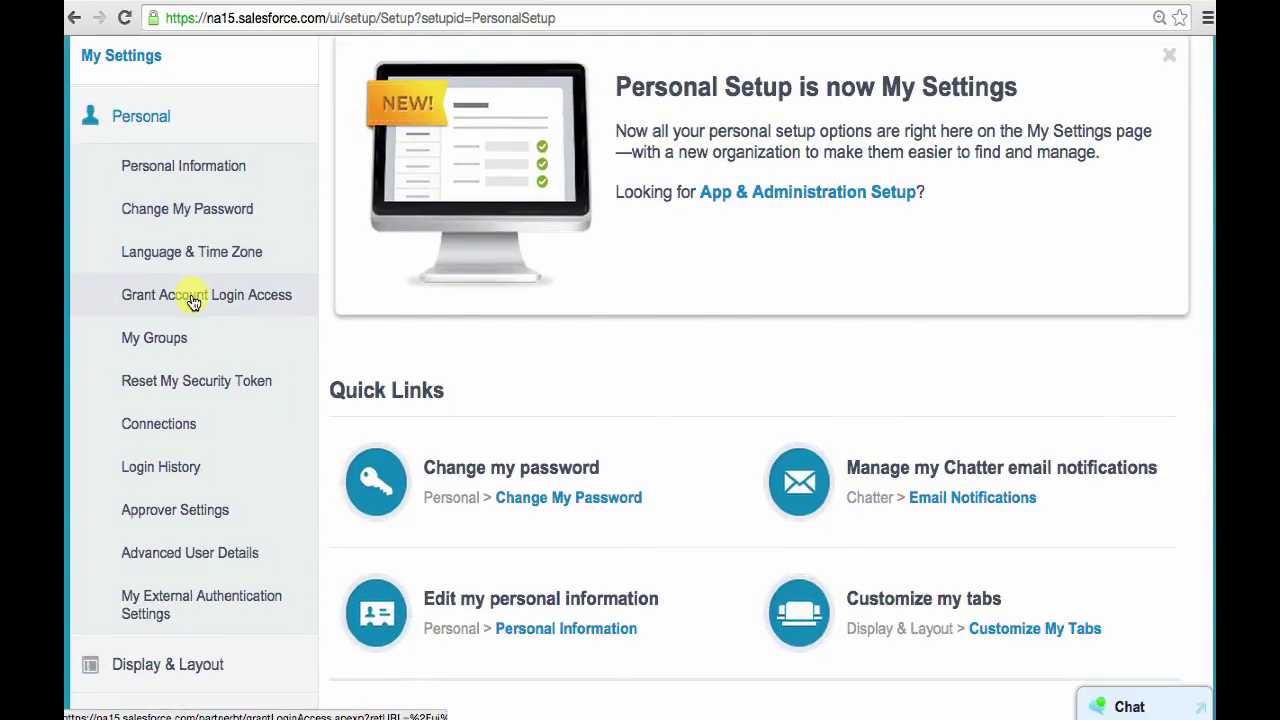
left_click(193, 386)
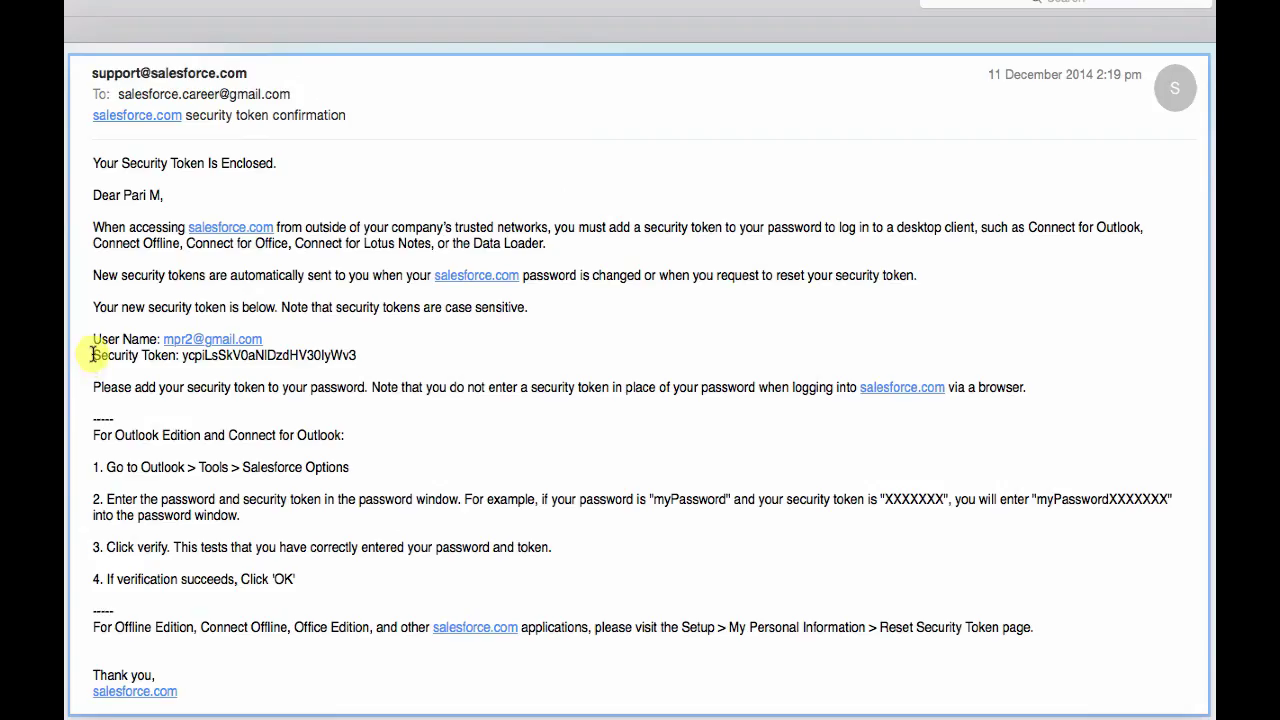
Step: Select the Security Token line in the confirmation e-mail and copy it
left_click_drag(91, 354, 362, 358)
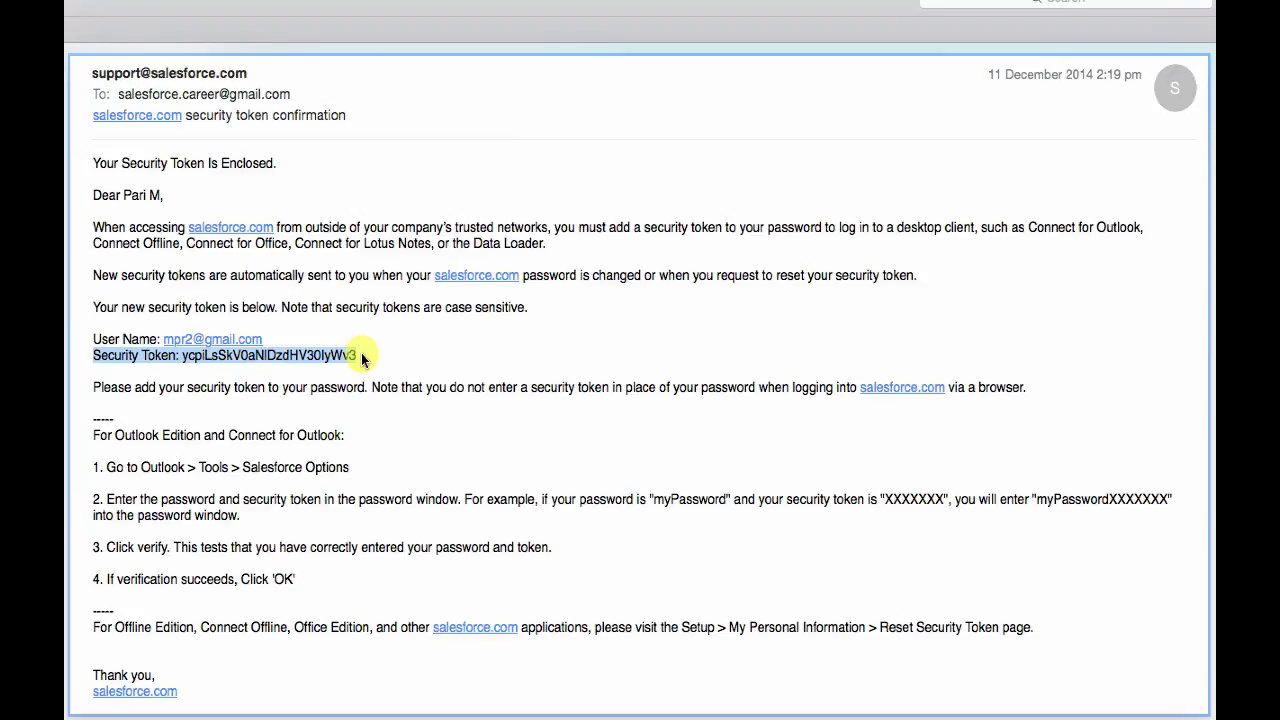
left_click(362, 358)
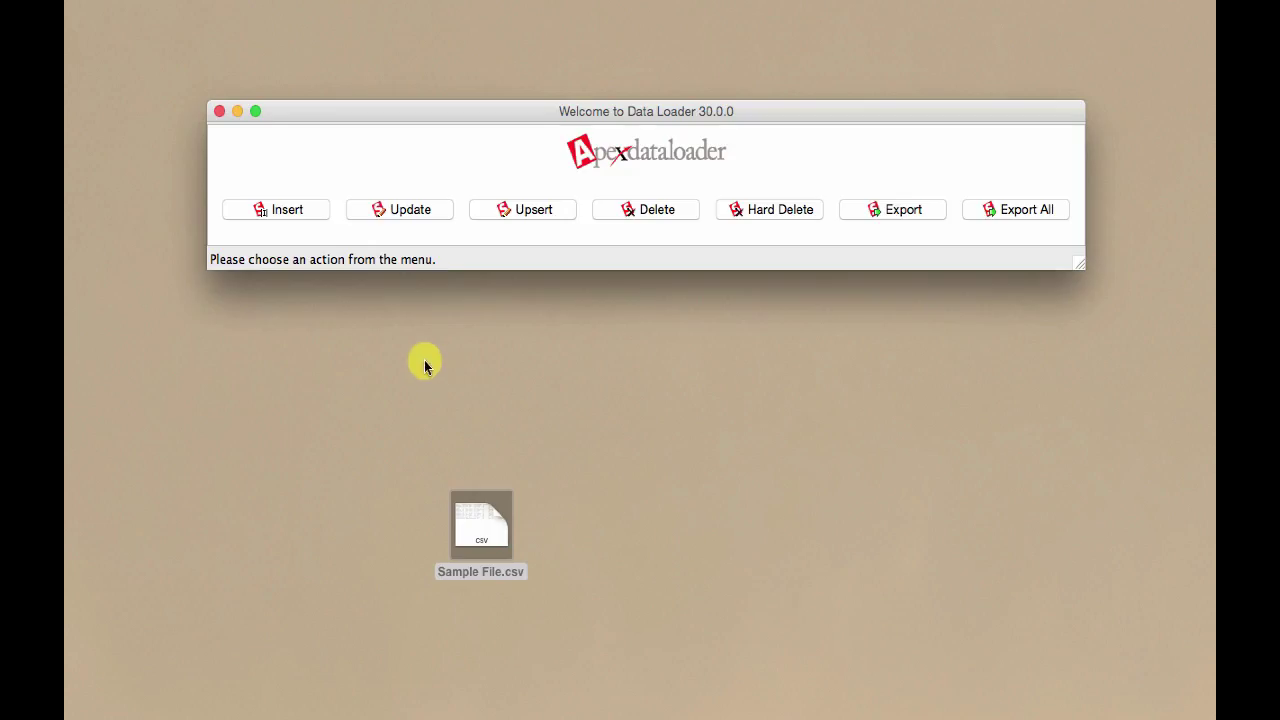
Step: Start a Data Loader insert and log in with the password plus security token
left_click(296, 210)
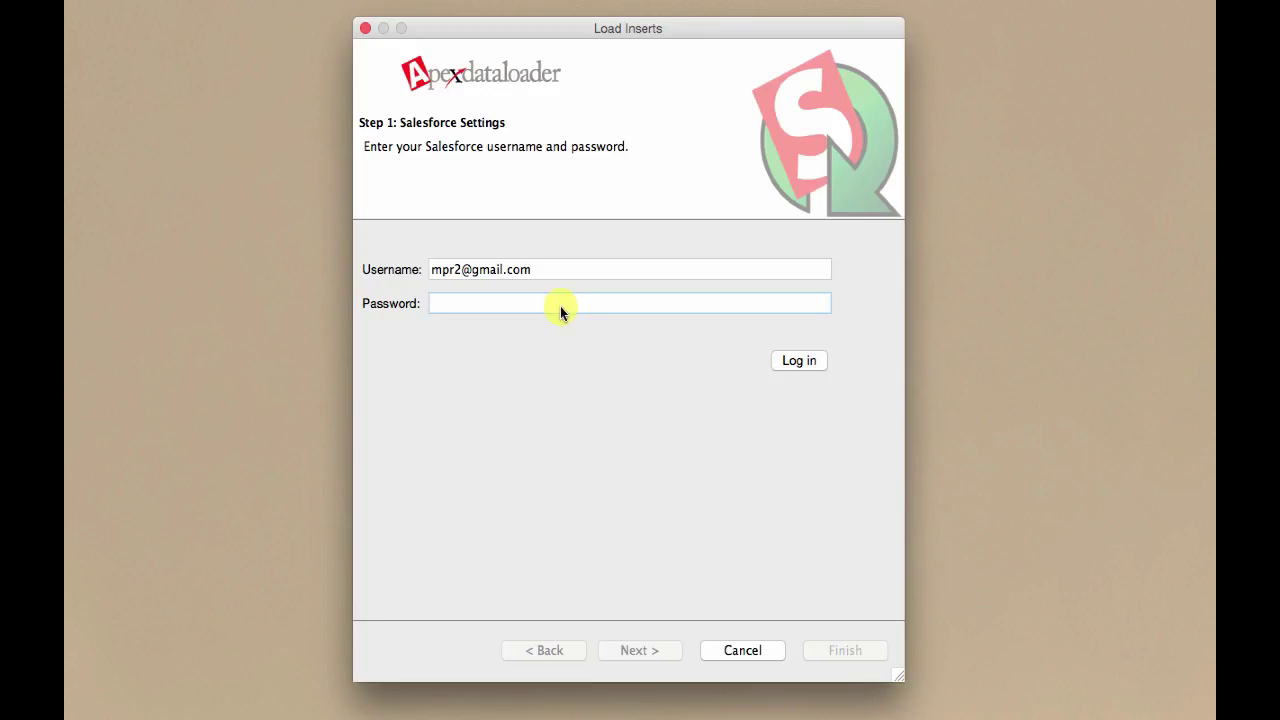
type("•••••••••")
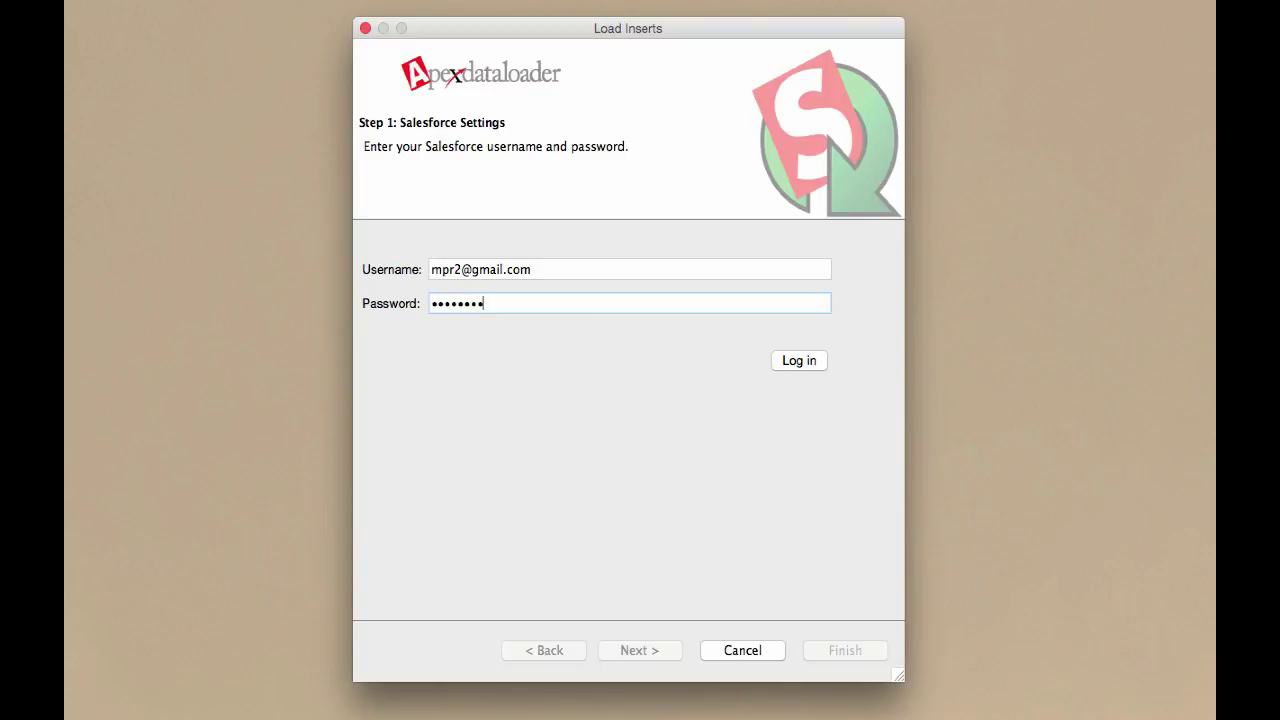
key("super+v")
left_click(798, 360)
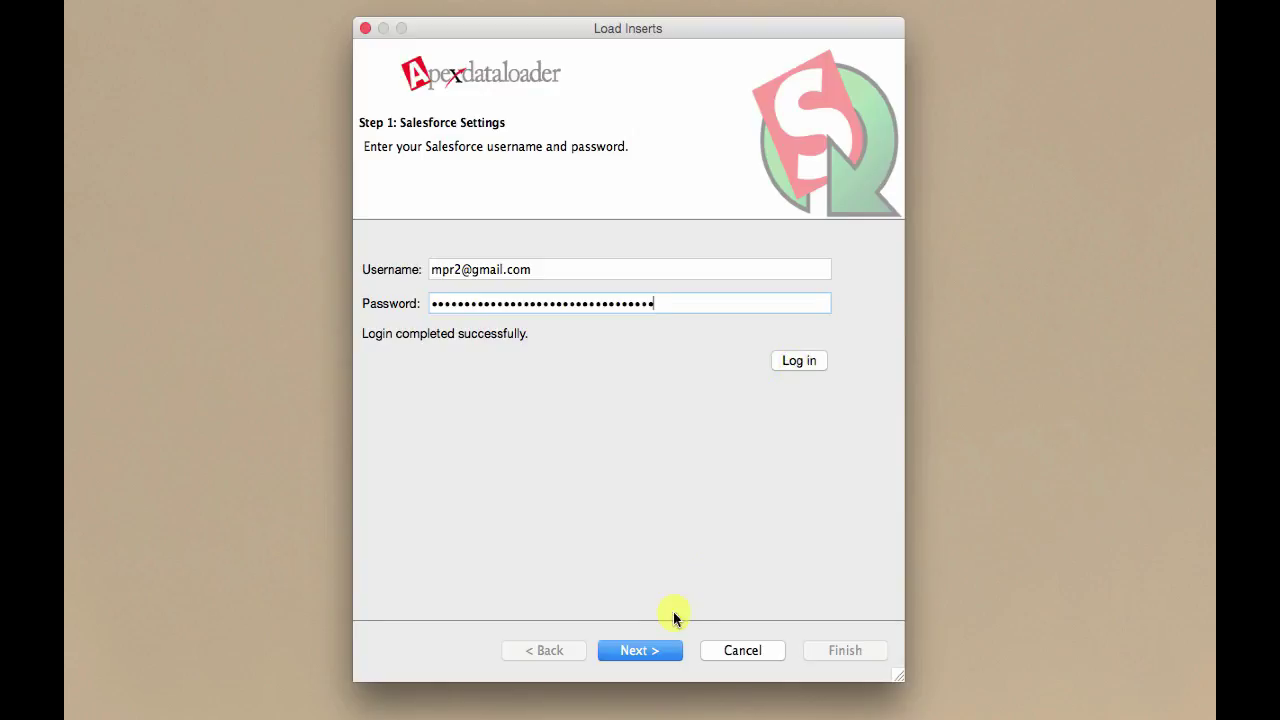
Step: Select Candidate as the target object and Sample File.csv as the data source
left_click(645, 655)
left_click(496, 327)
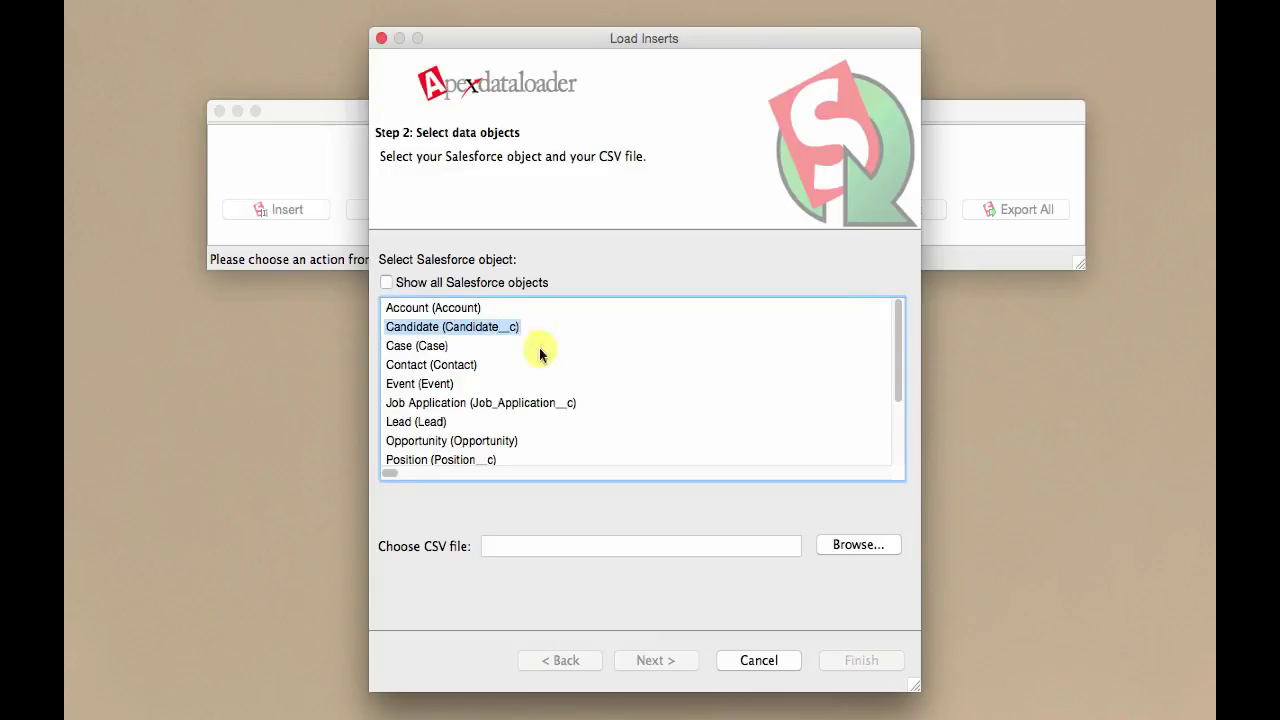
left_click(855, 546)
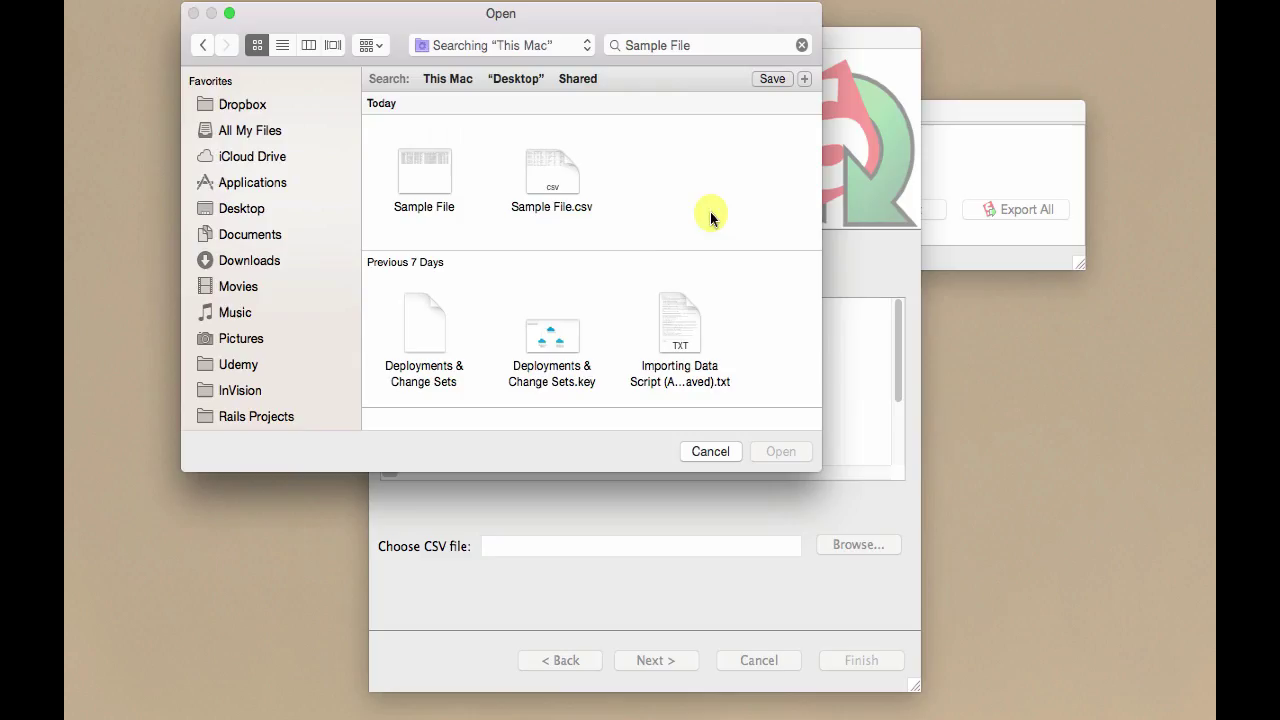
left_click(573, 189)
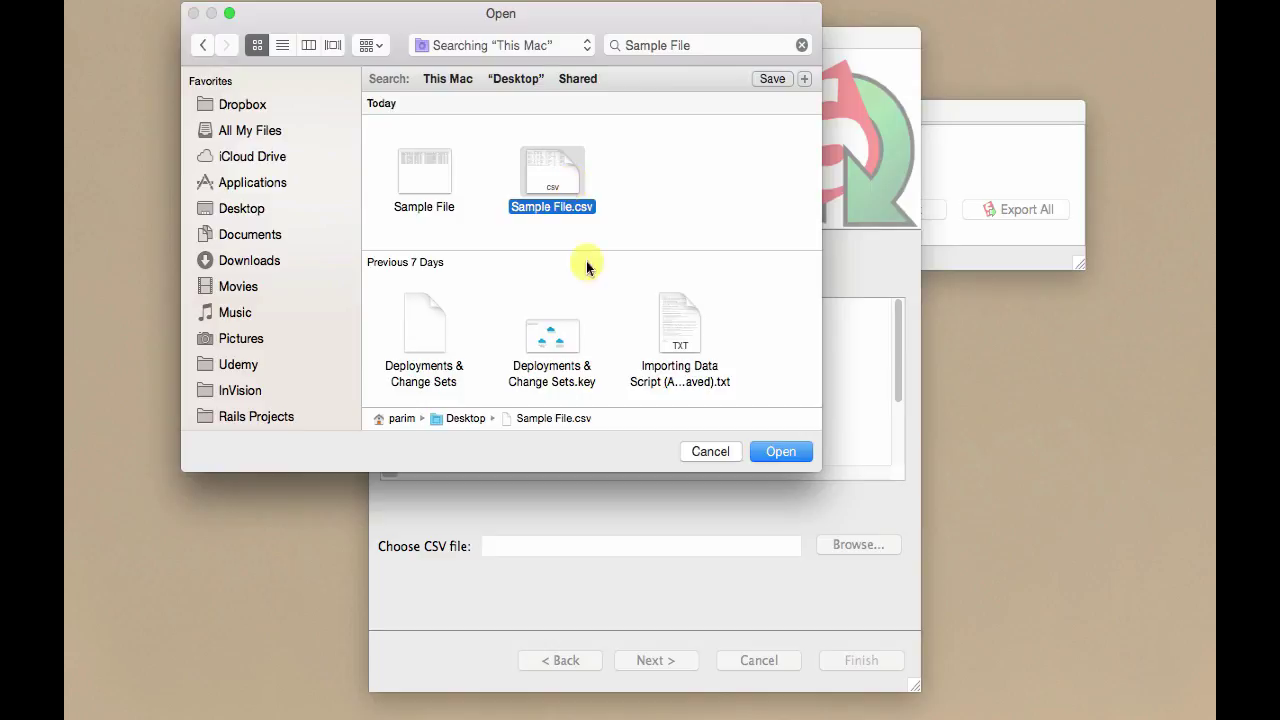
left_click(772, 451)
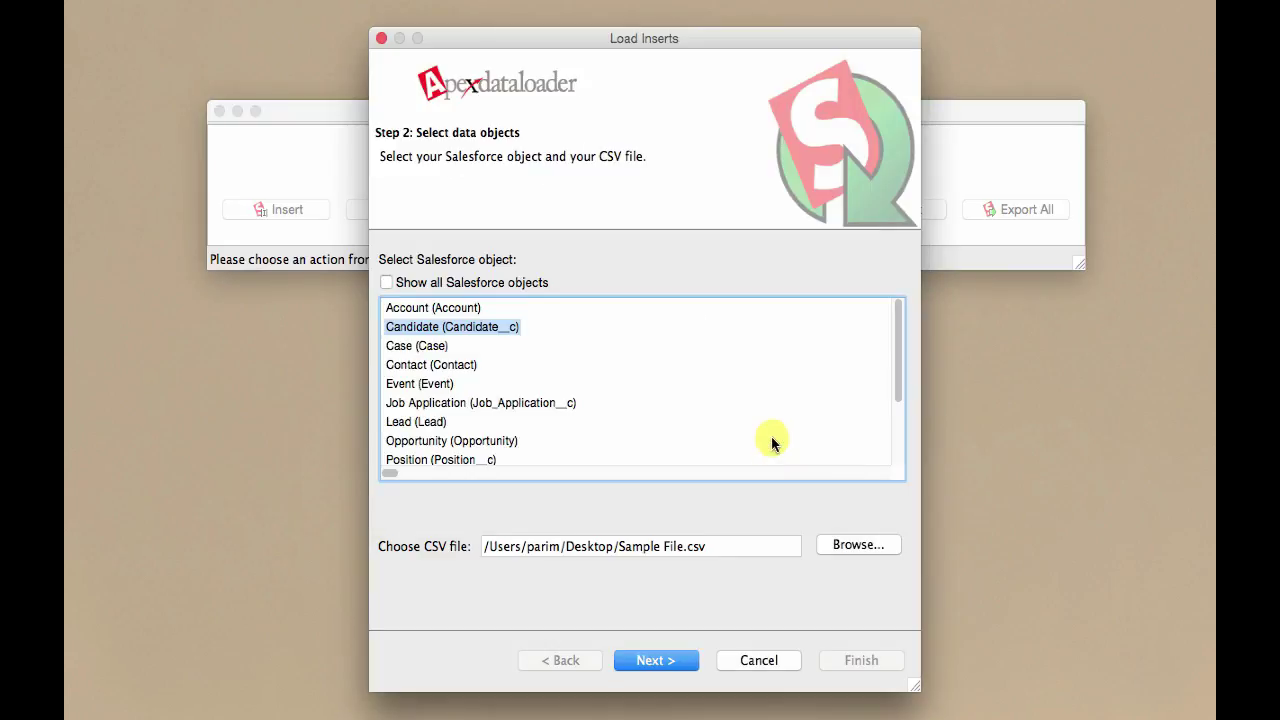
left_click(672, 661)
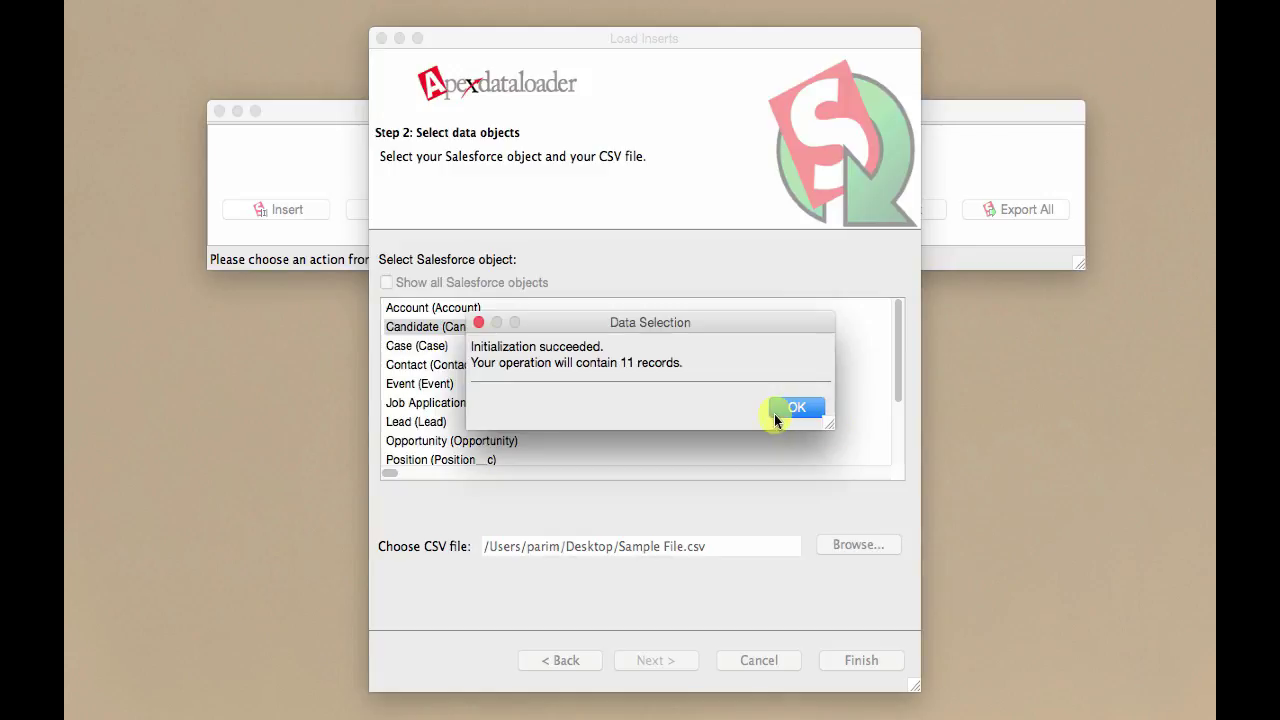
Step: Map City__c and Country__c to their CSV columns and auto-match the remaining fields
left_click(776, 410)
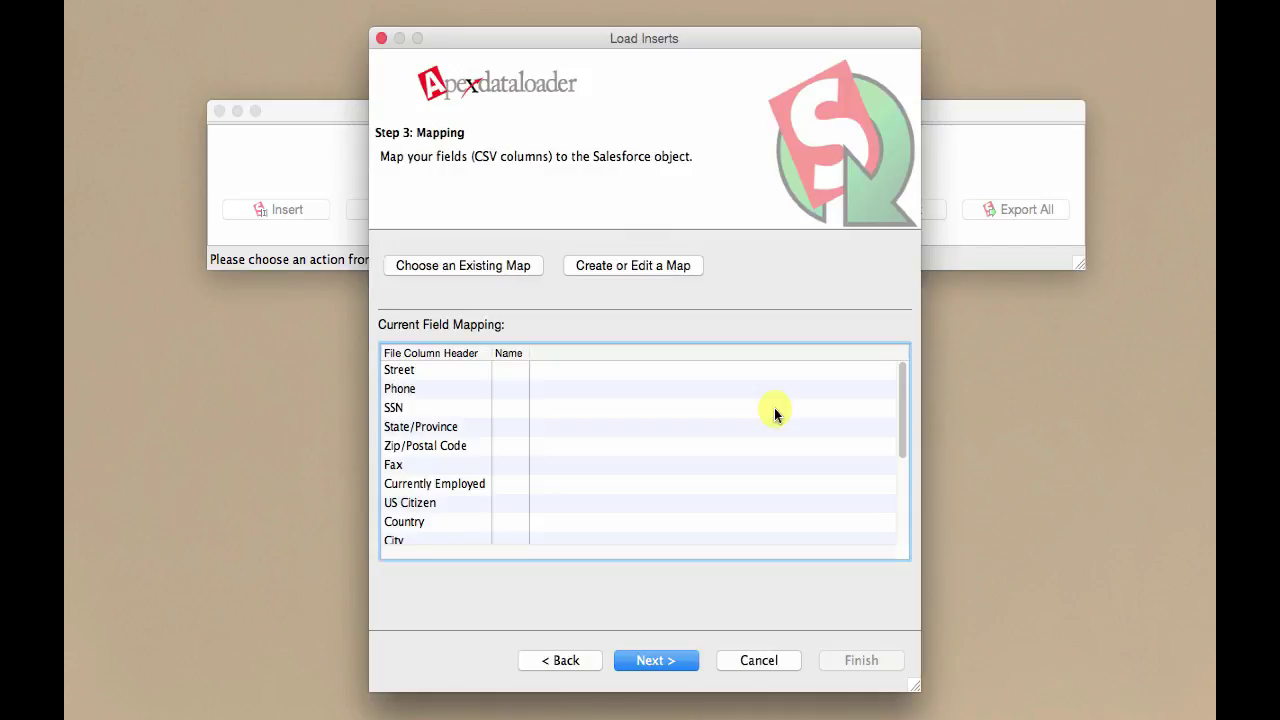
left_click(620, 267)
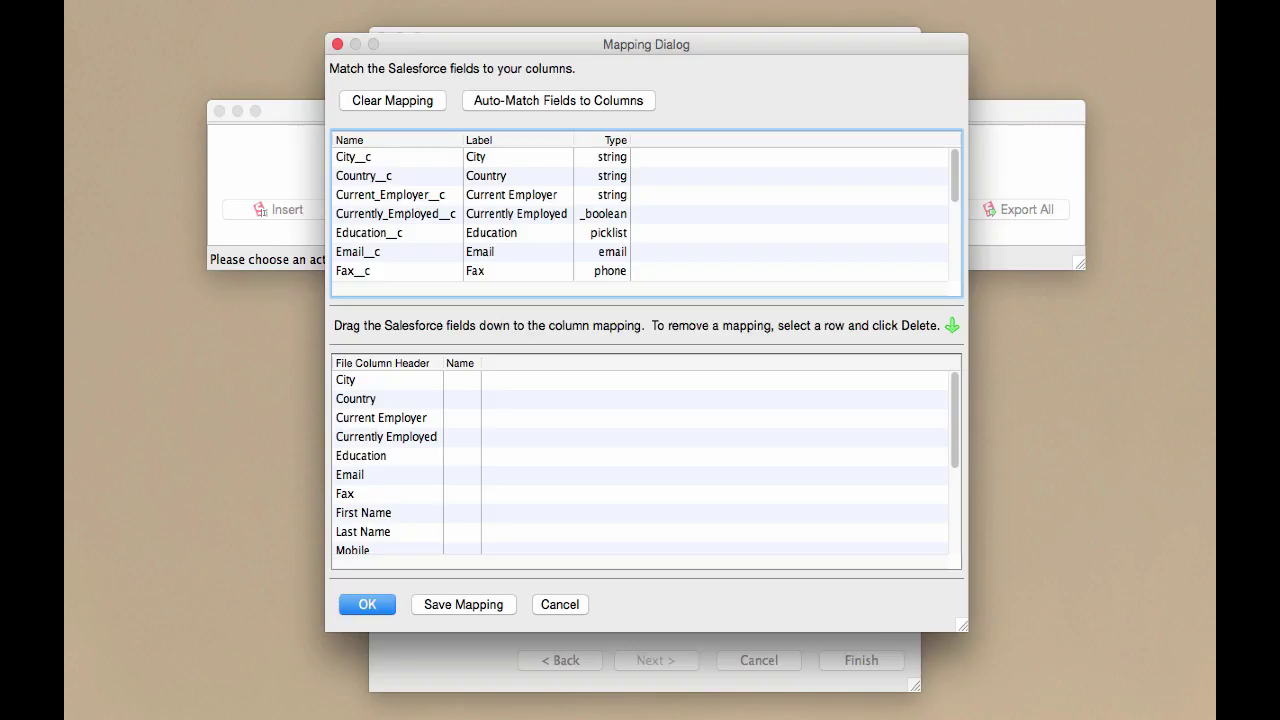
left_click(476, 162)
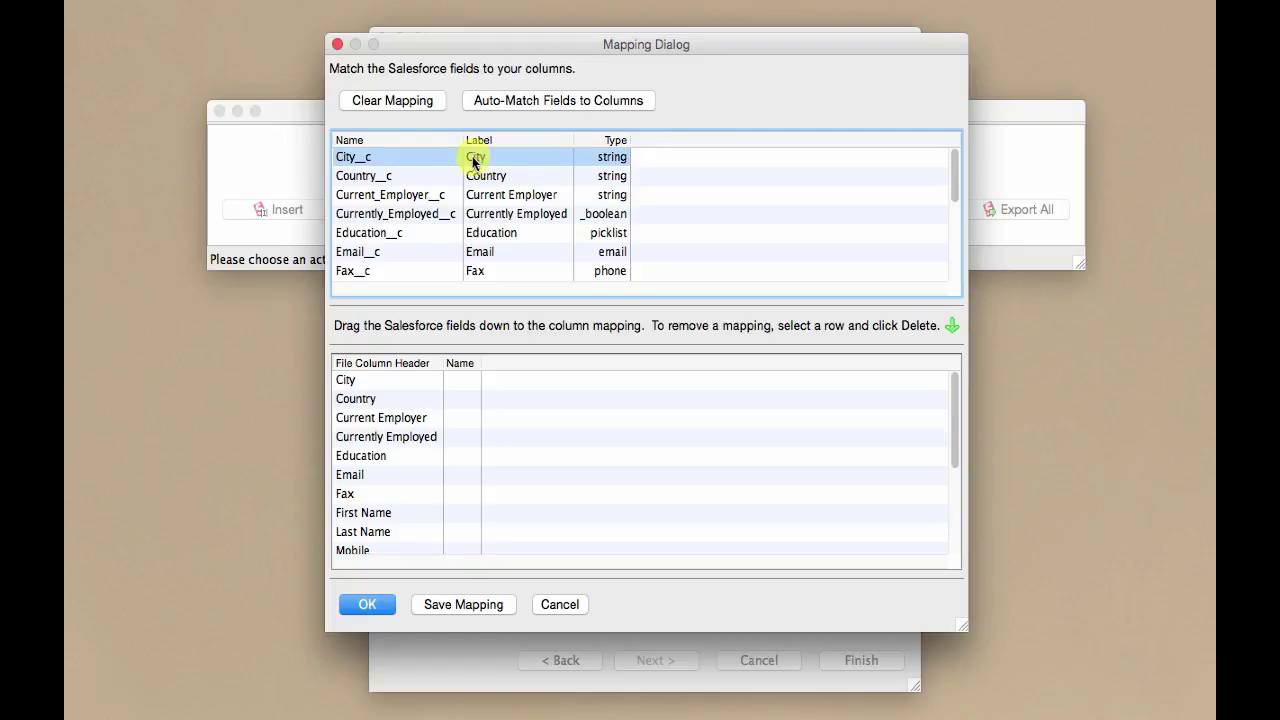
left_click_drag(381, 160, 450, 383)
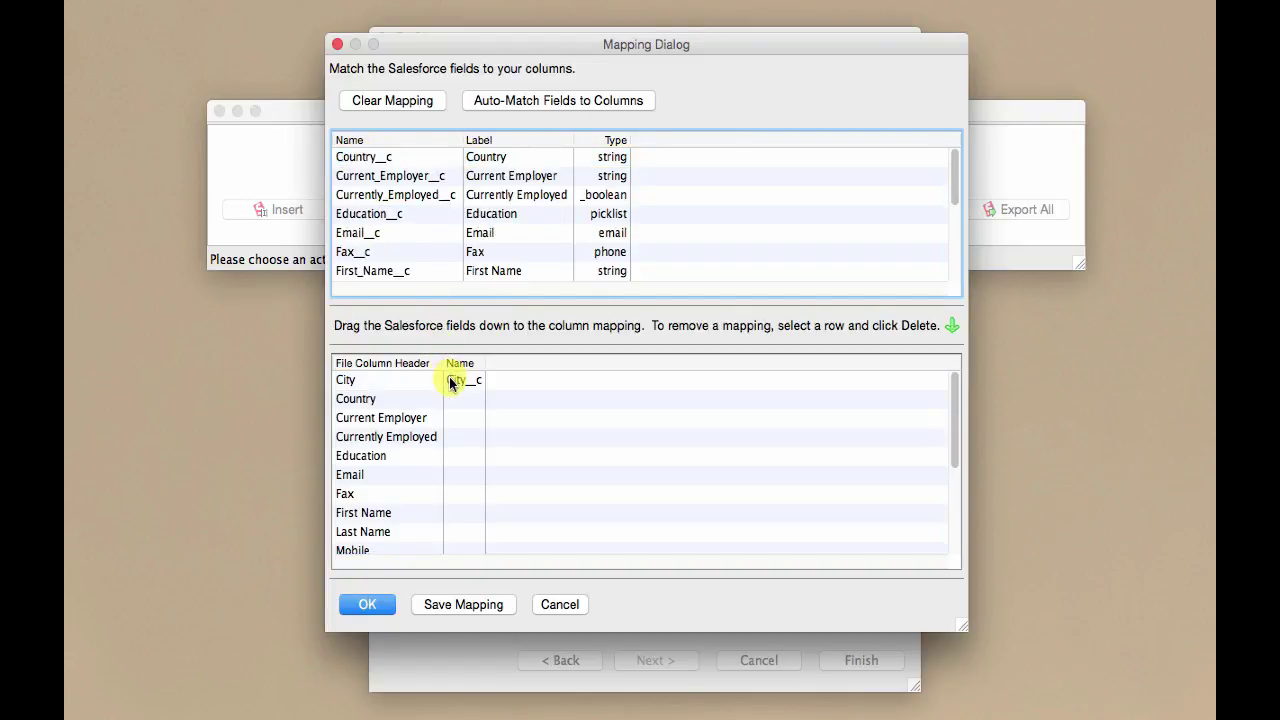
left_click(389, 162)
left_click_drag(389, 162, 450, 402)
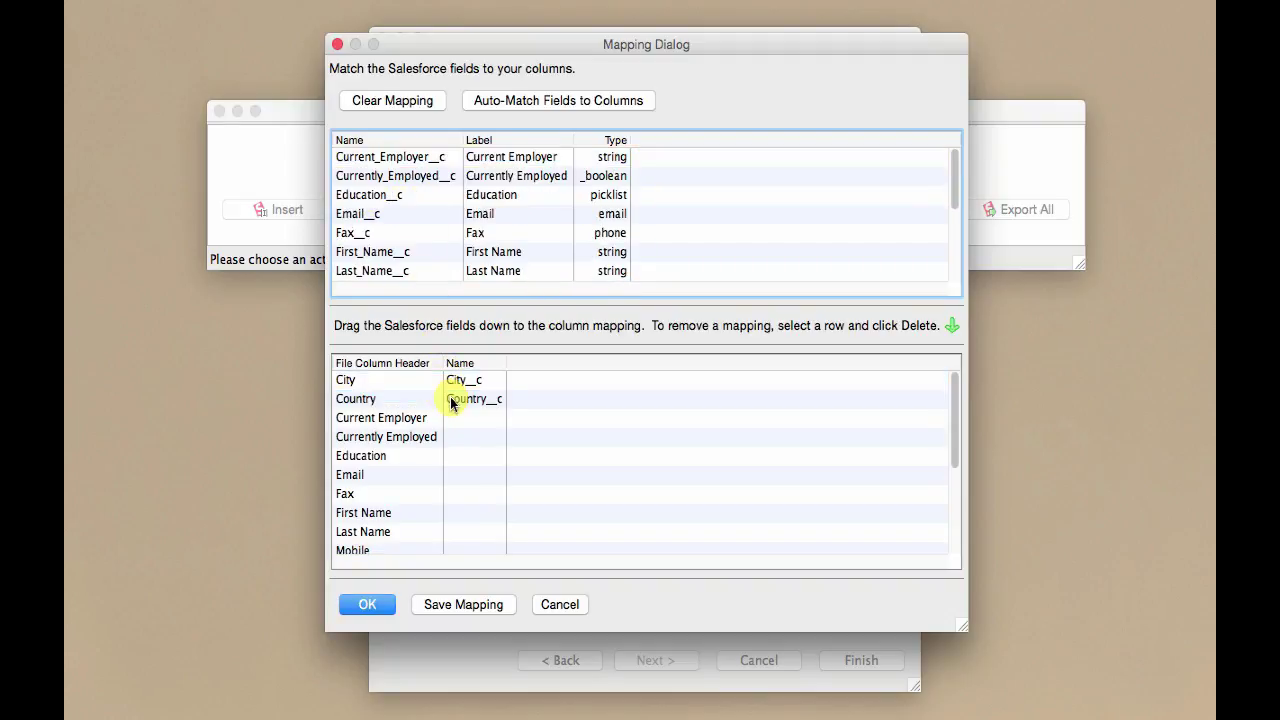
left_click(516, 102)
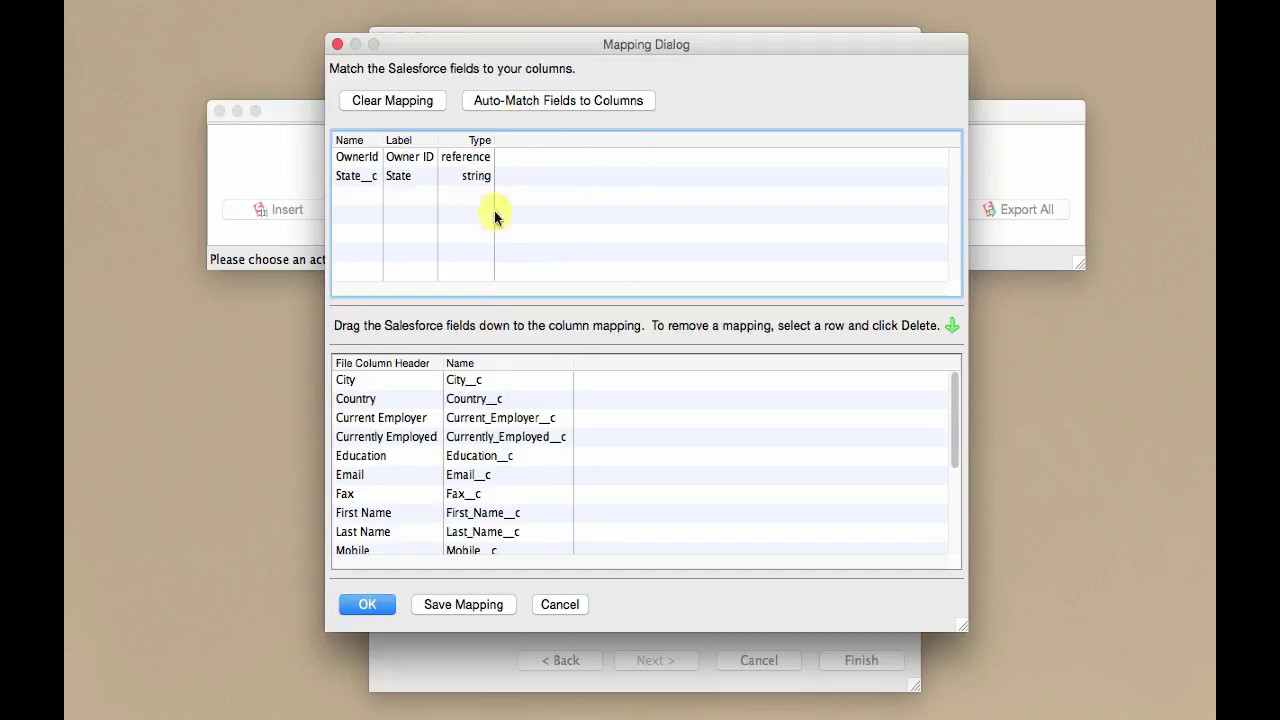
left_click(362, 605)
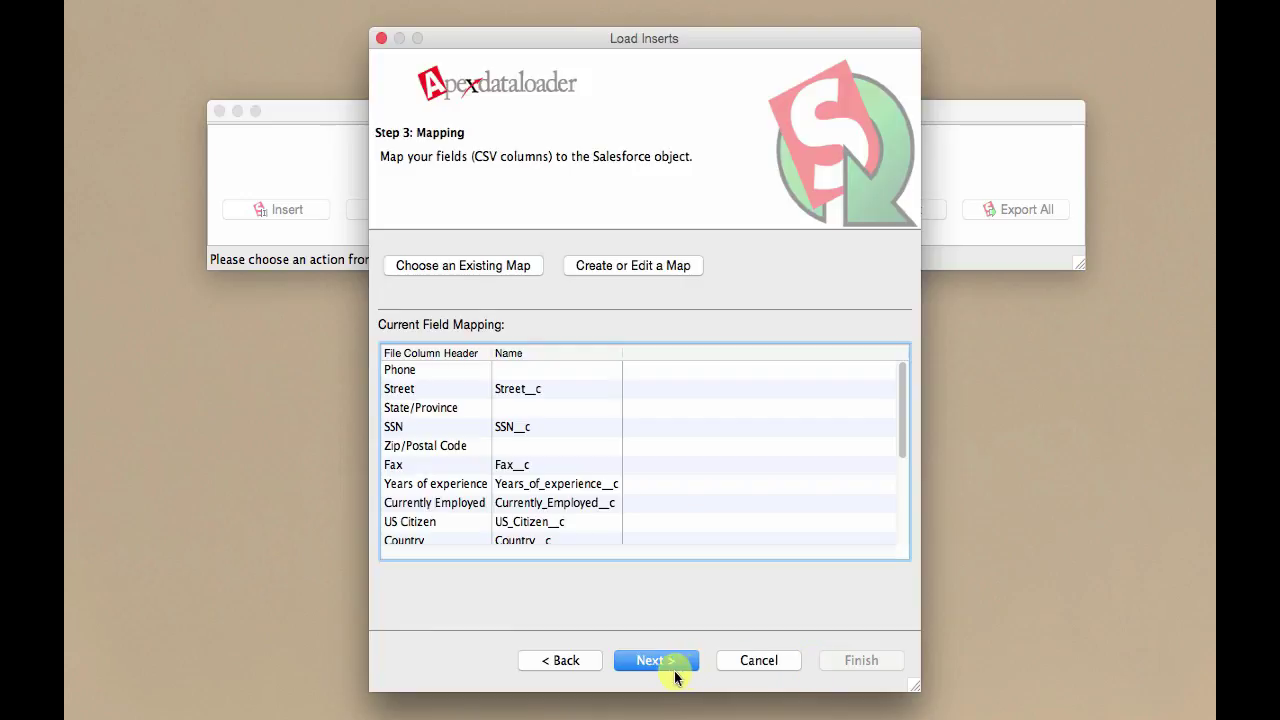
Step: Finish the wizard and confirm the warning to insert the mapped Candidate records
left_click(670, 662)
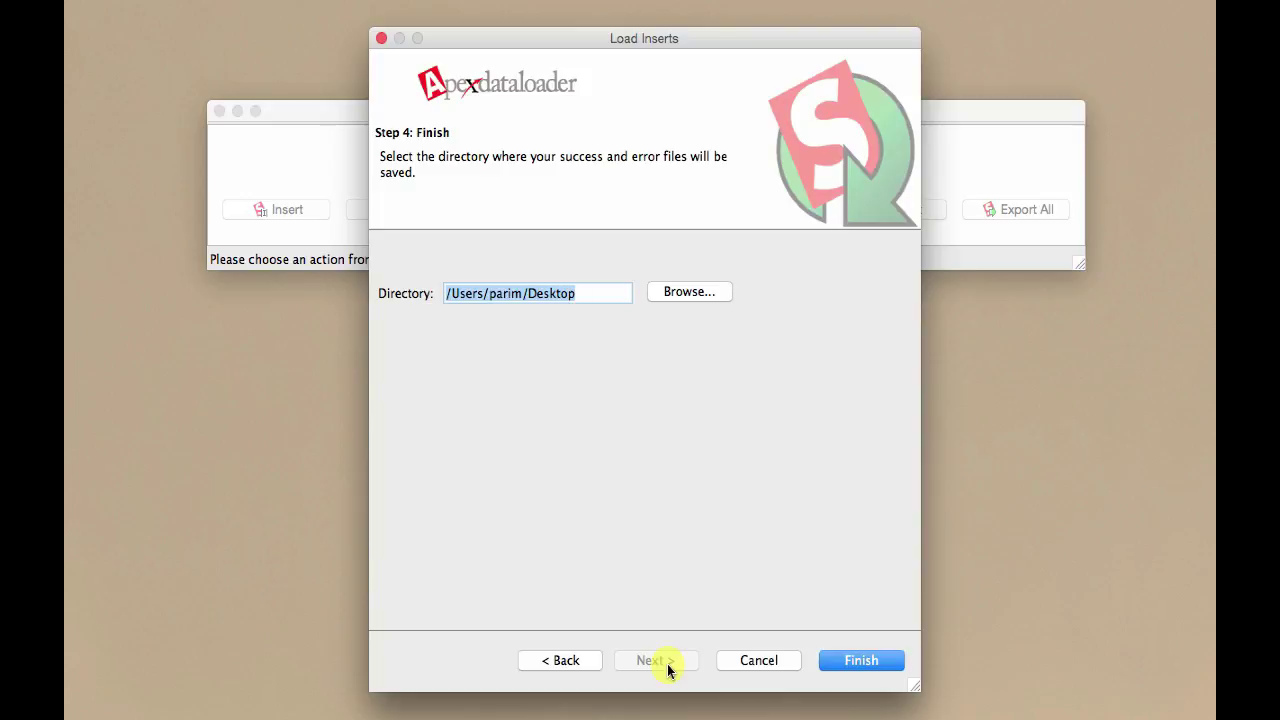
left_click(860, 660)
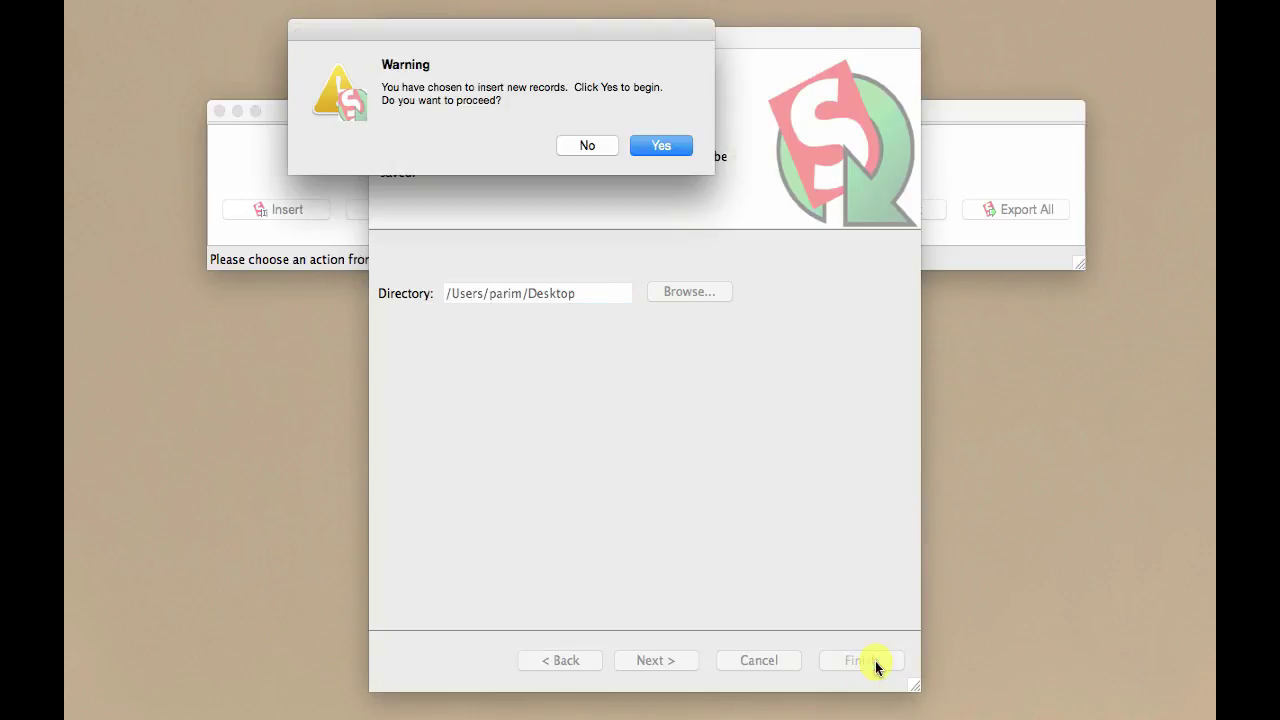
left_click(662, 146)
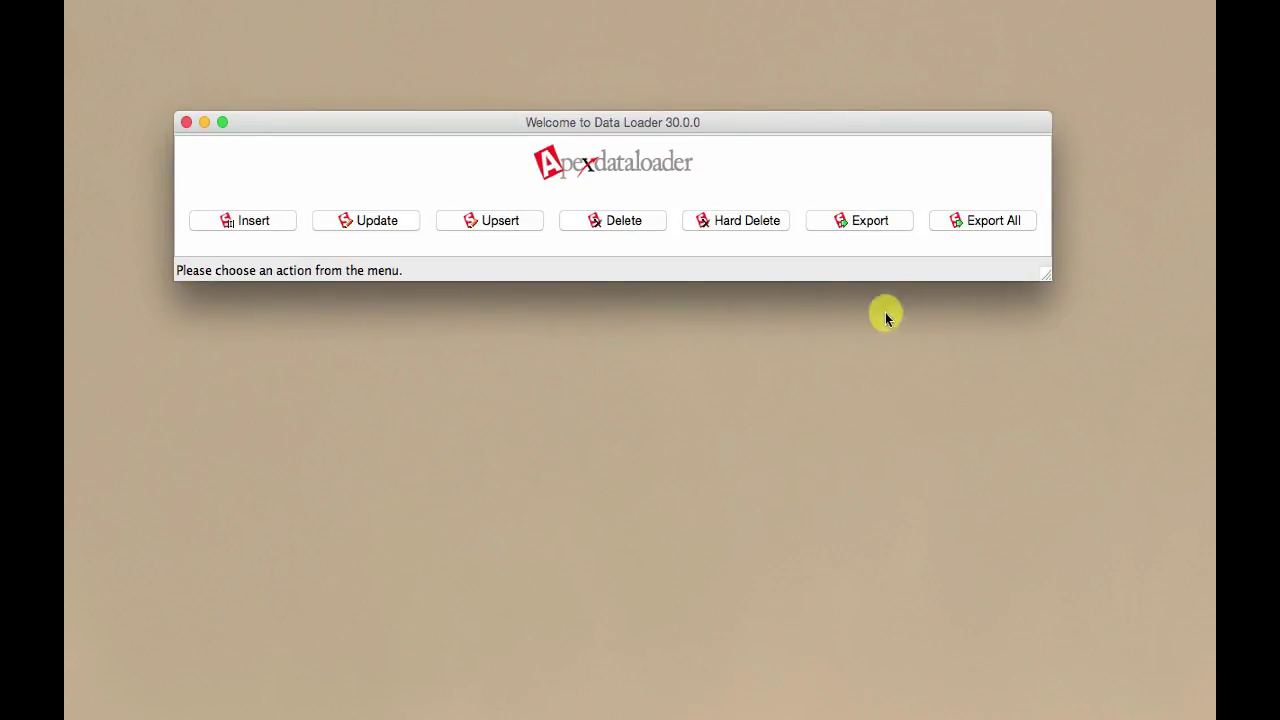
Step: Export Candidate records, saving the extraction file as export.csv on the Desktop
left_click(870, 222)
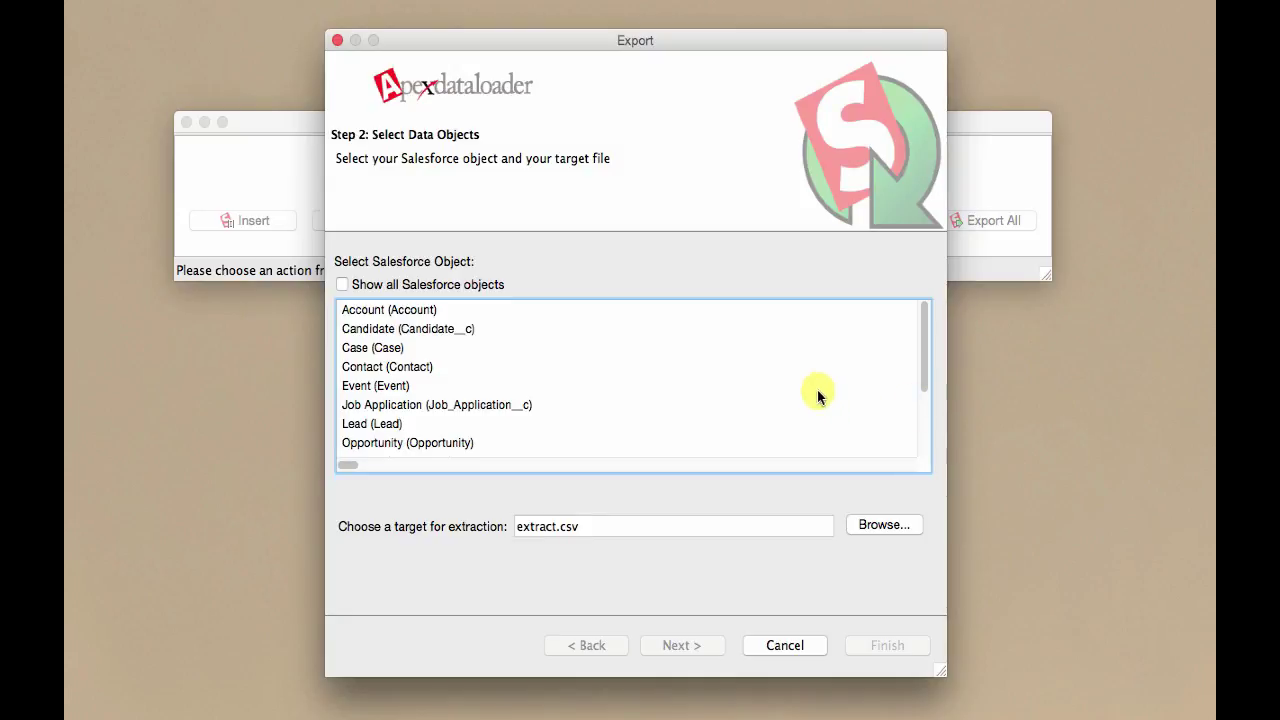
left_click(435, 334)
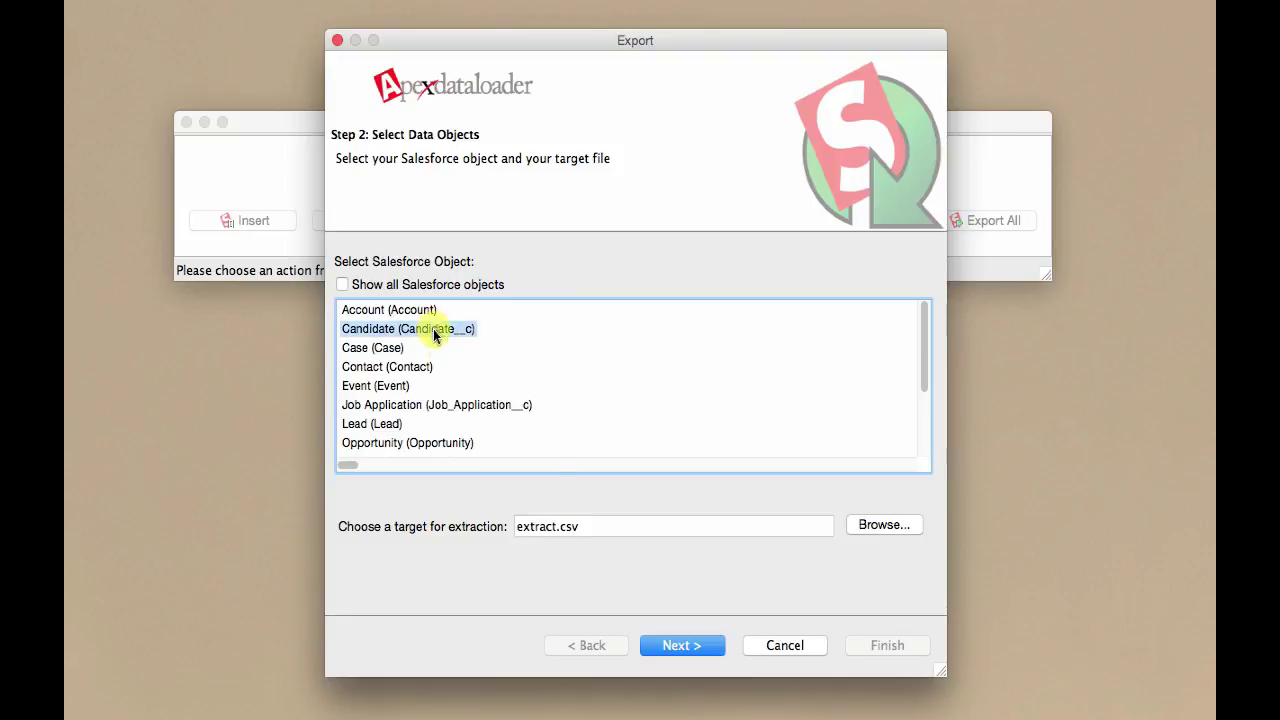
left_click(603, 523)
left_click_drag(566, 526, 517, 526)
type("expo")
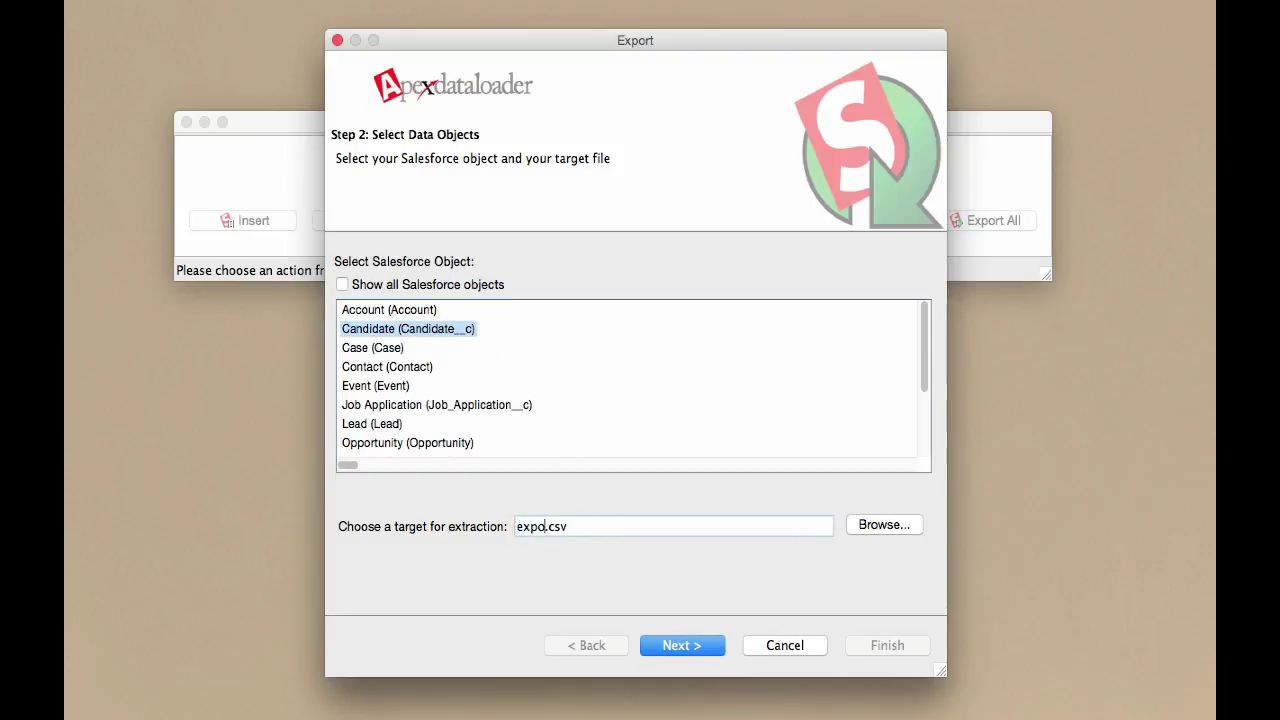
type("rt")
left_click(869, 527)
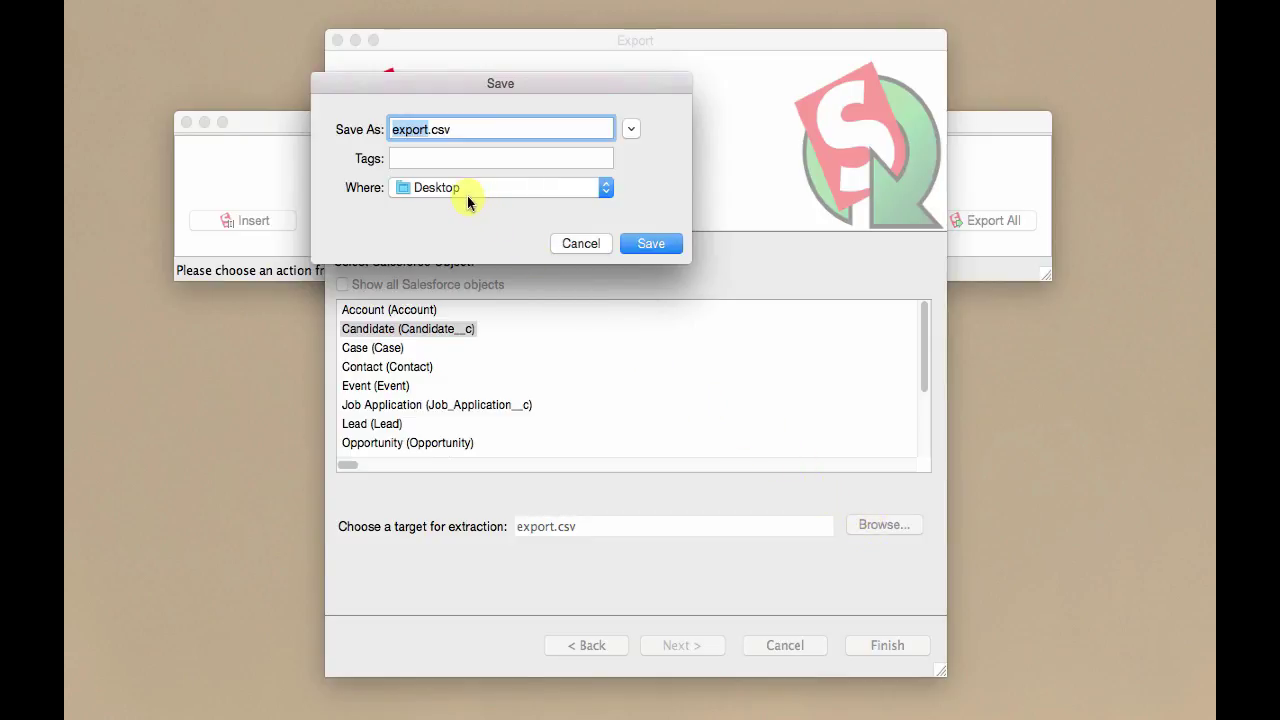
left_click(646, 244)
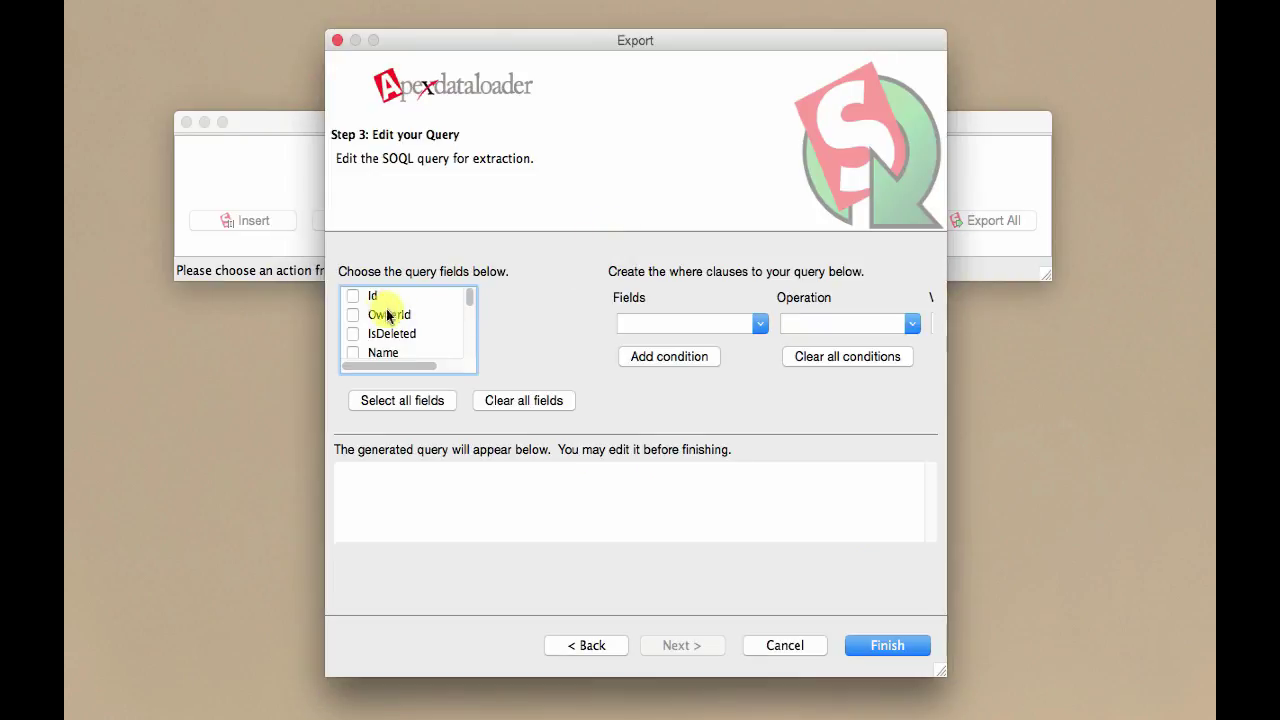
Step: Build the query selecting Id where CreatedDate equals 2014-12-22T04:47:40.000Z
left_click(354, 297)
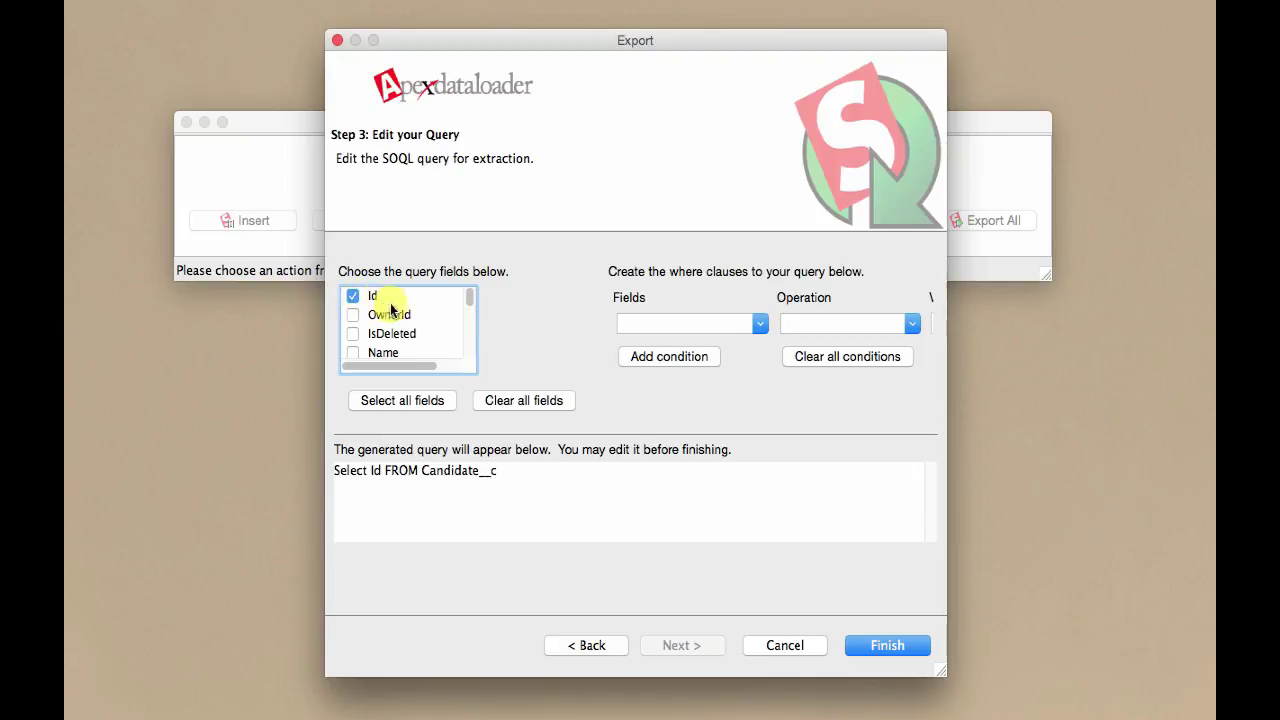
left_click(760, 323)
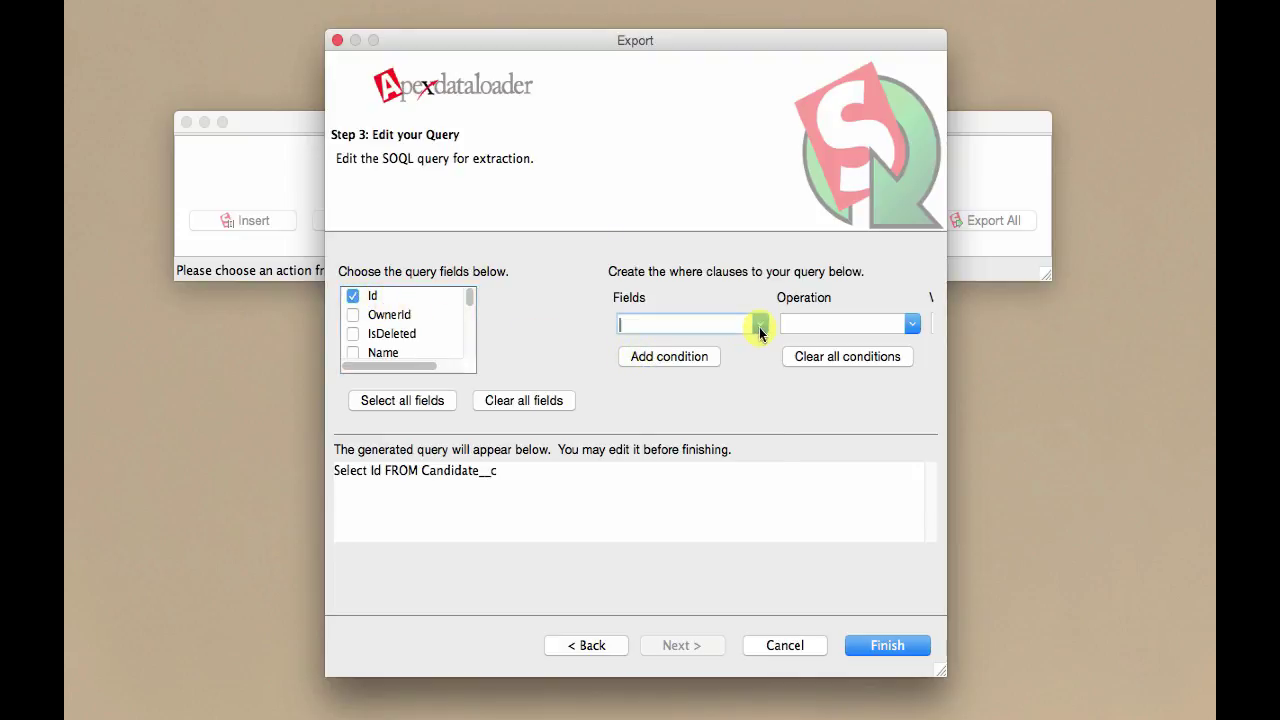
left_click(730, 406)
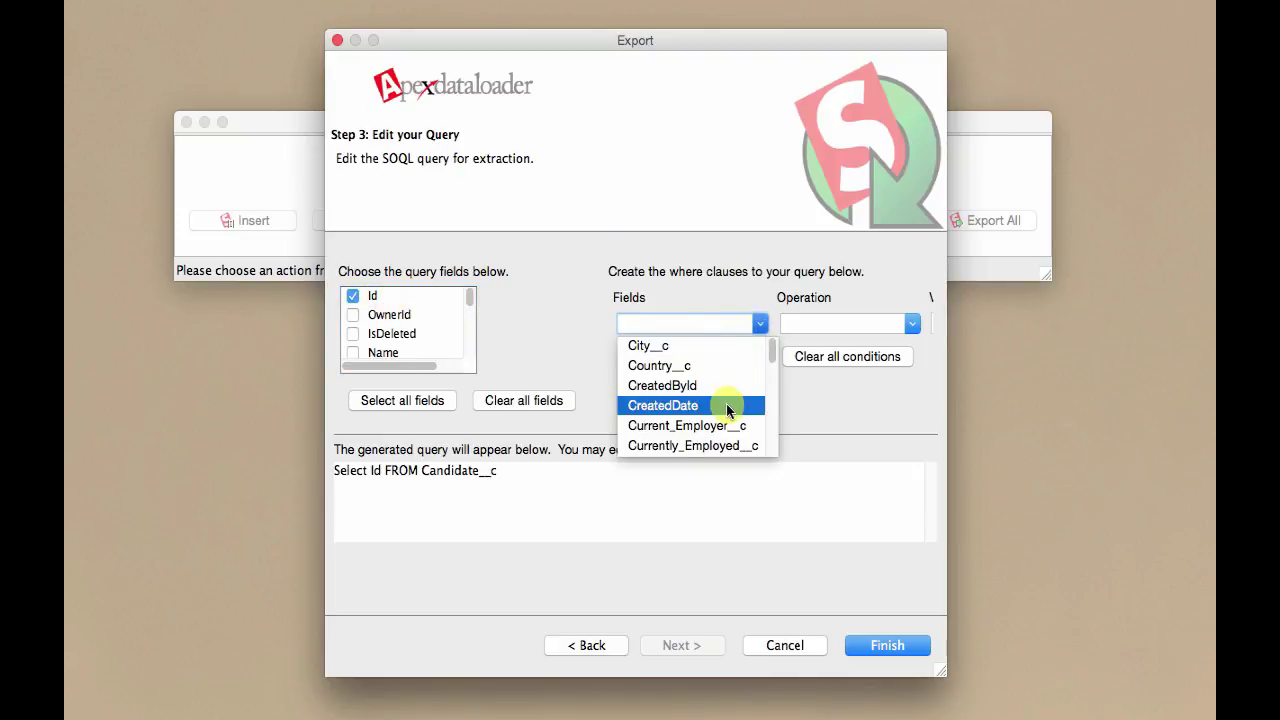
left_click(800, 410)
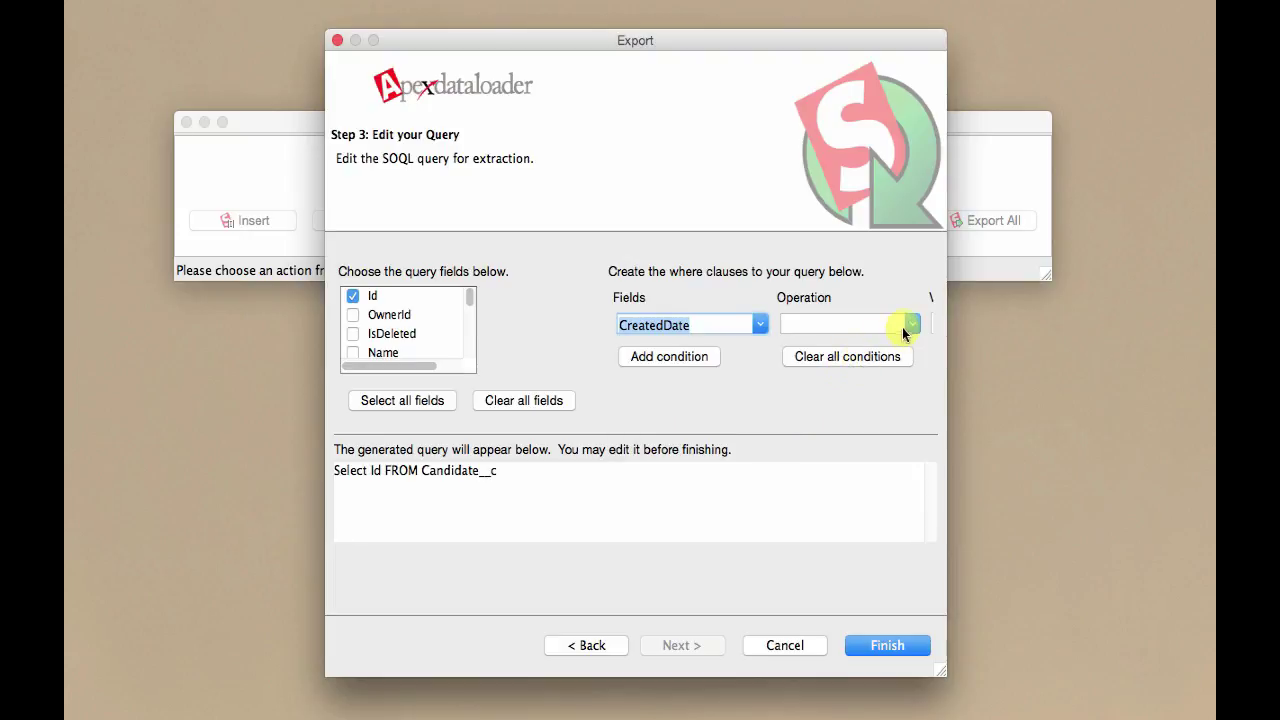
left_click(910, 324)
left_click(837, 343)
left_click(905, 543)
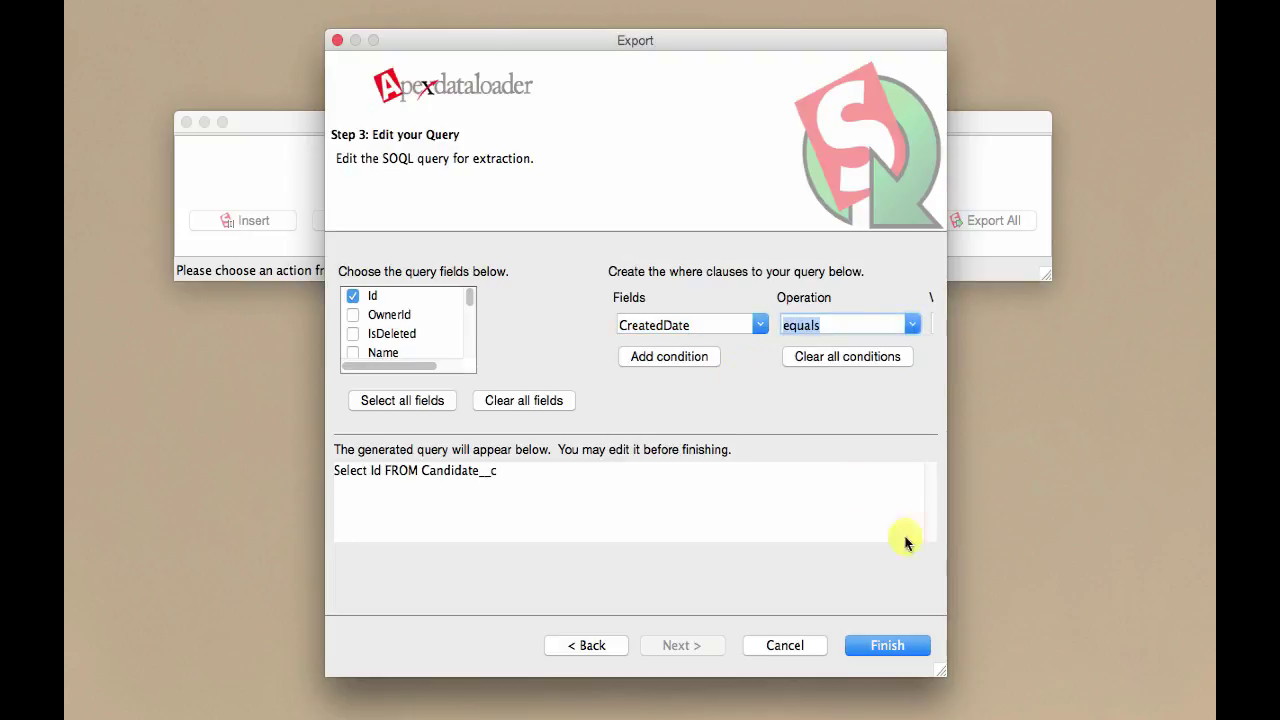
left_click_drag(941, 669, 1174, 665)
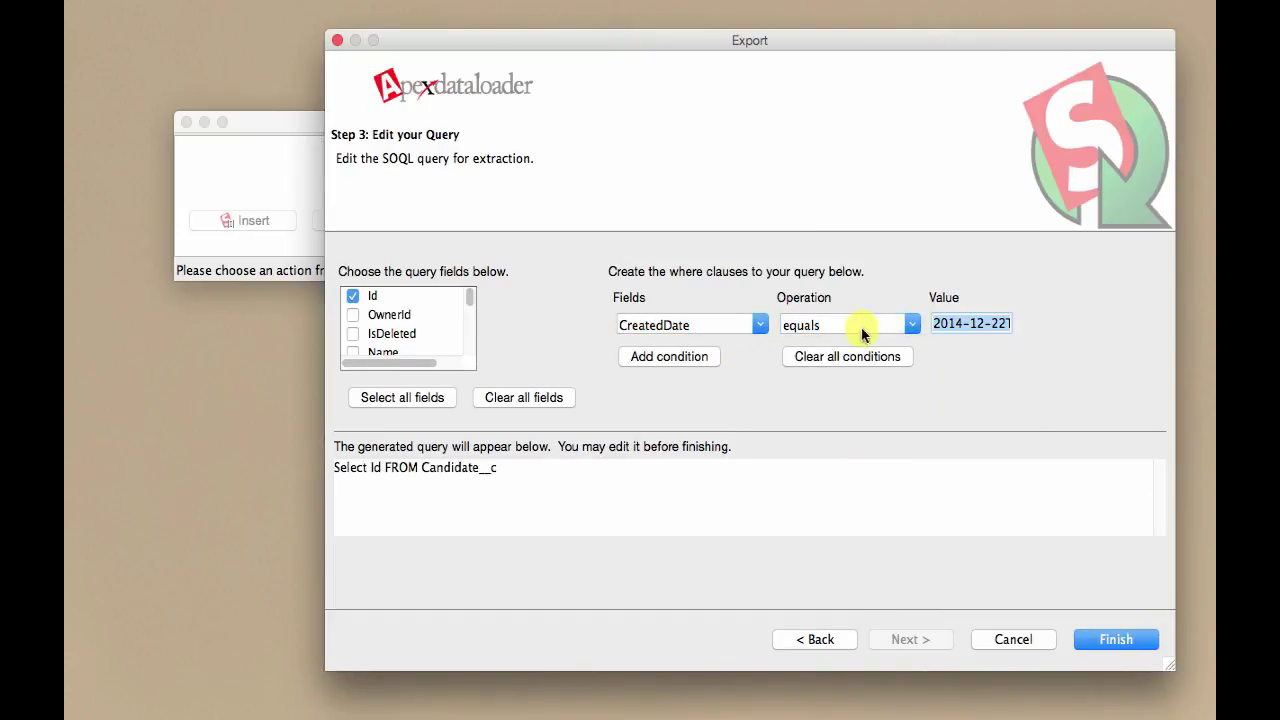
left_click_drag(1008, 323, 964, 323)
left_click(693, 359)
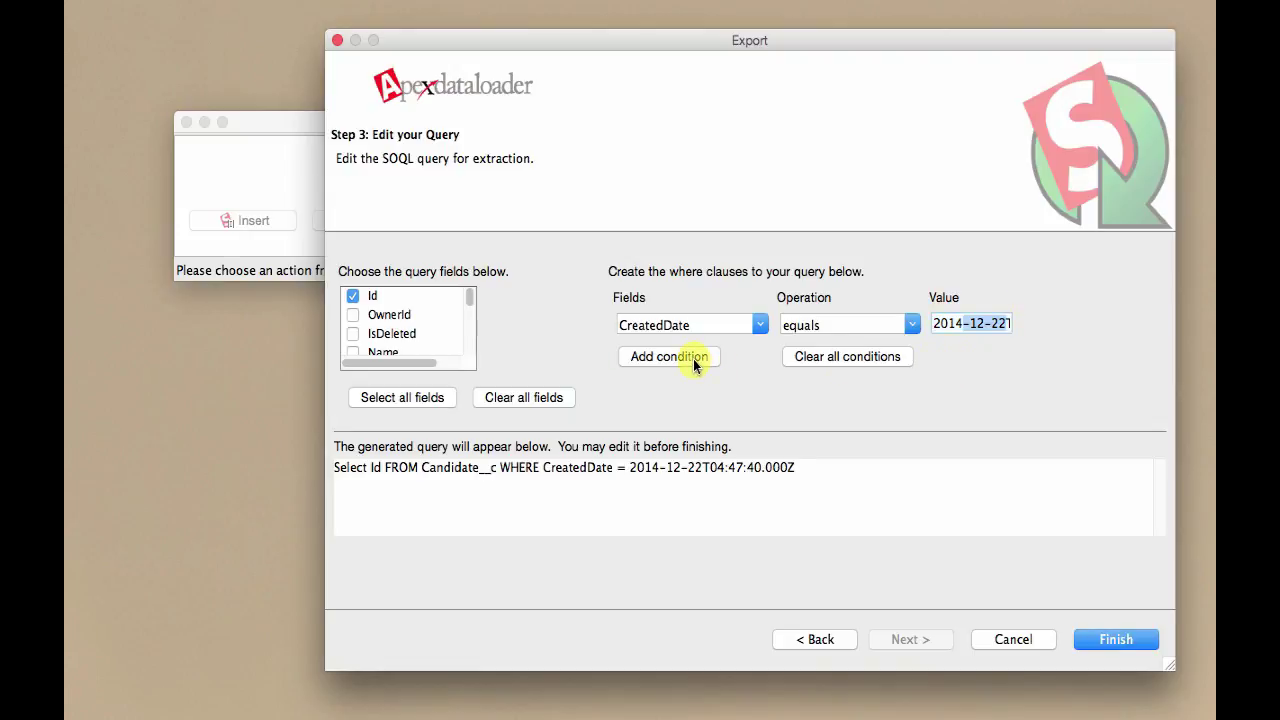
Step: Run the extraction and review the 11 extracted Candidate Ids with 0 errors
left_click(1101, 639)
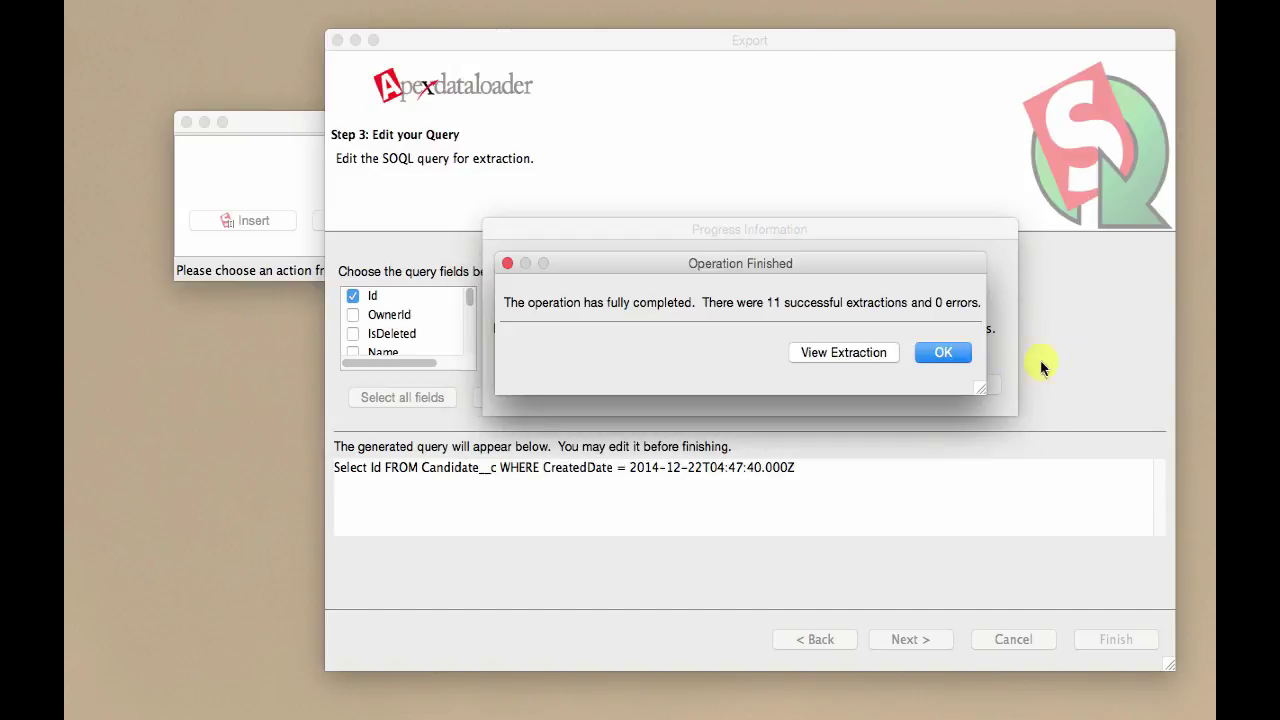
left_click(947, 359)
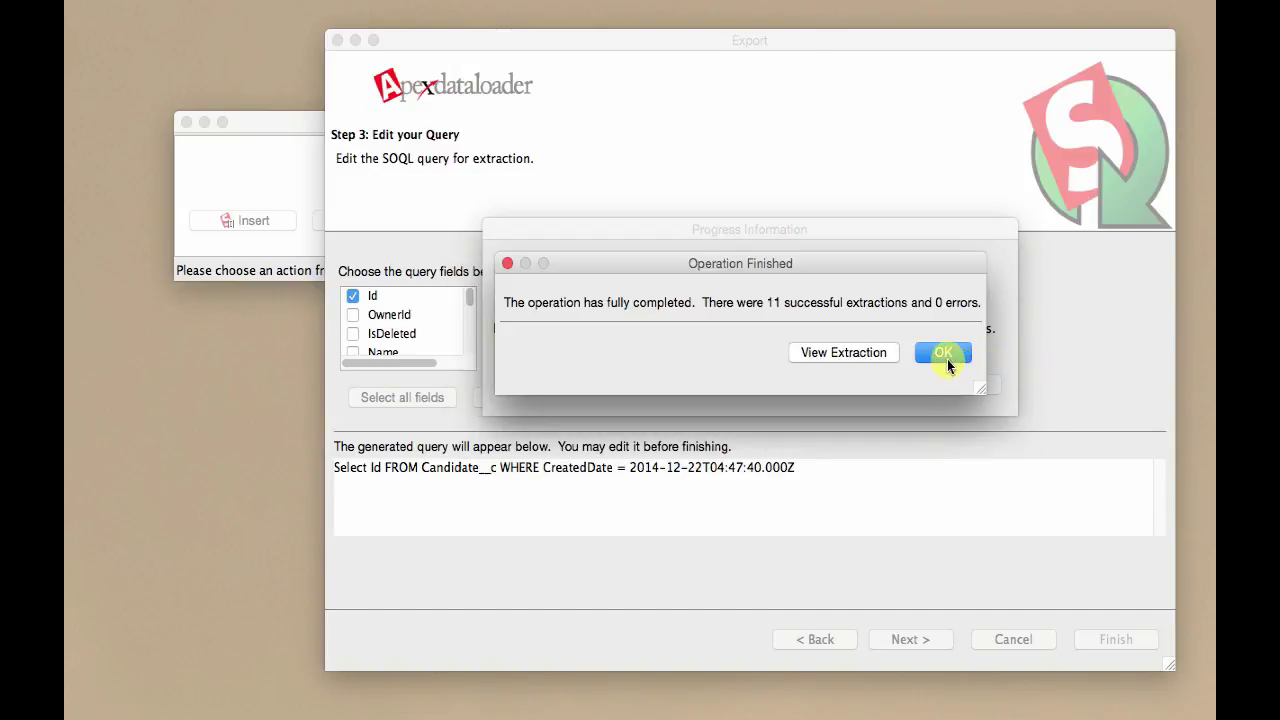
left_click(867, 357)
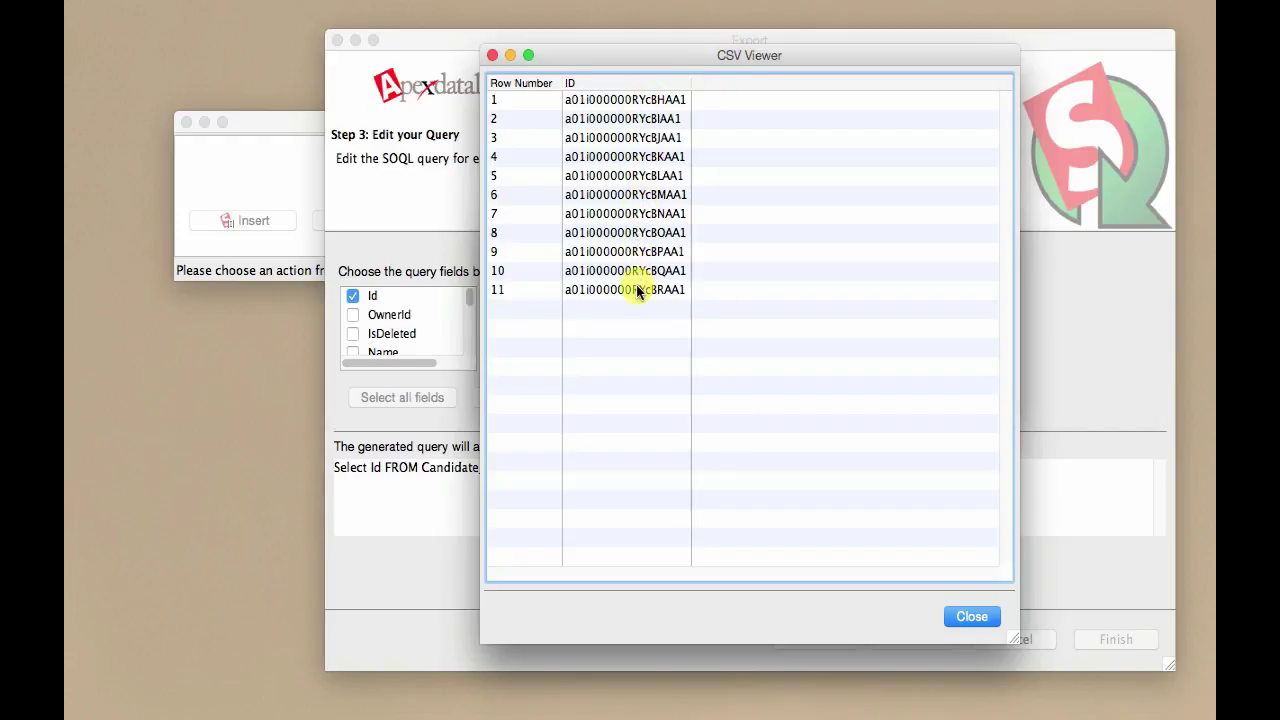
left_click(966, 620)
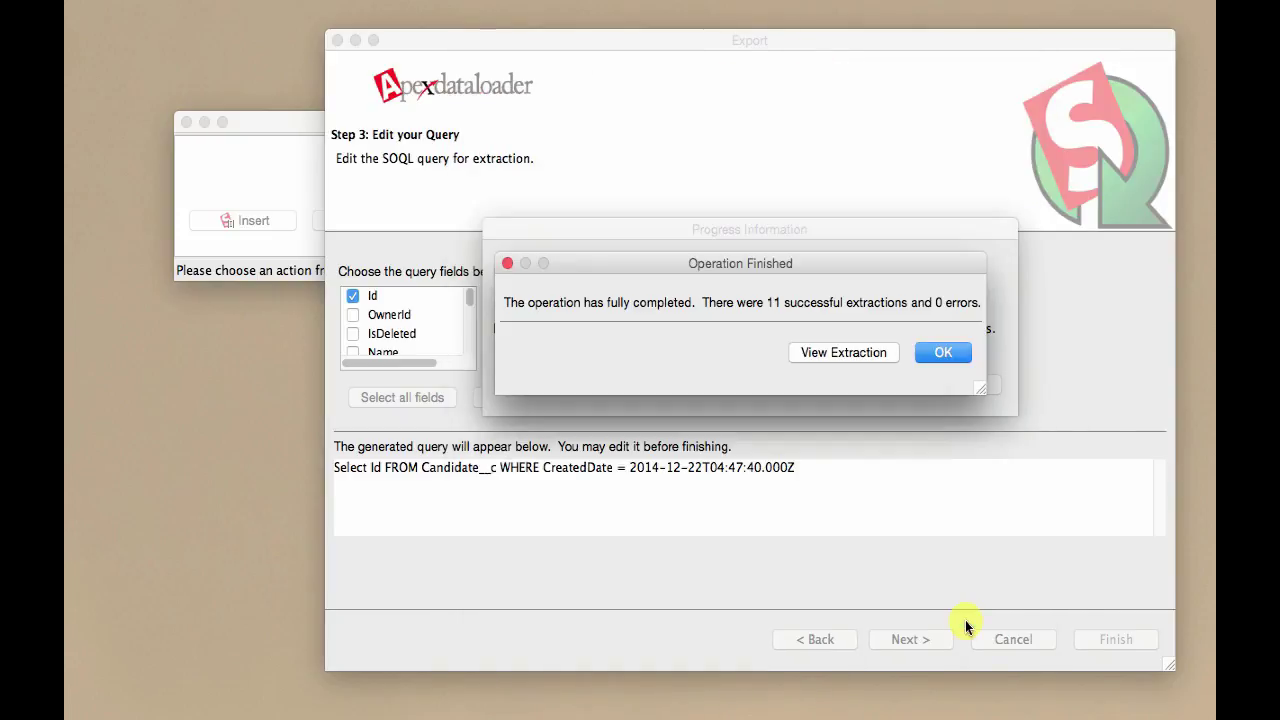
left_click(958, 361)
left_click(620, 227)
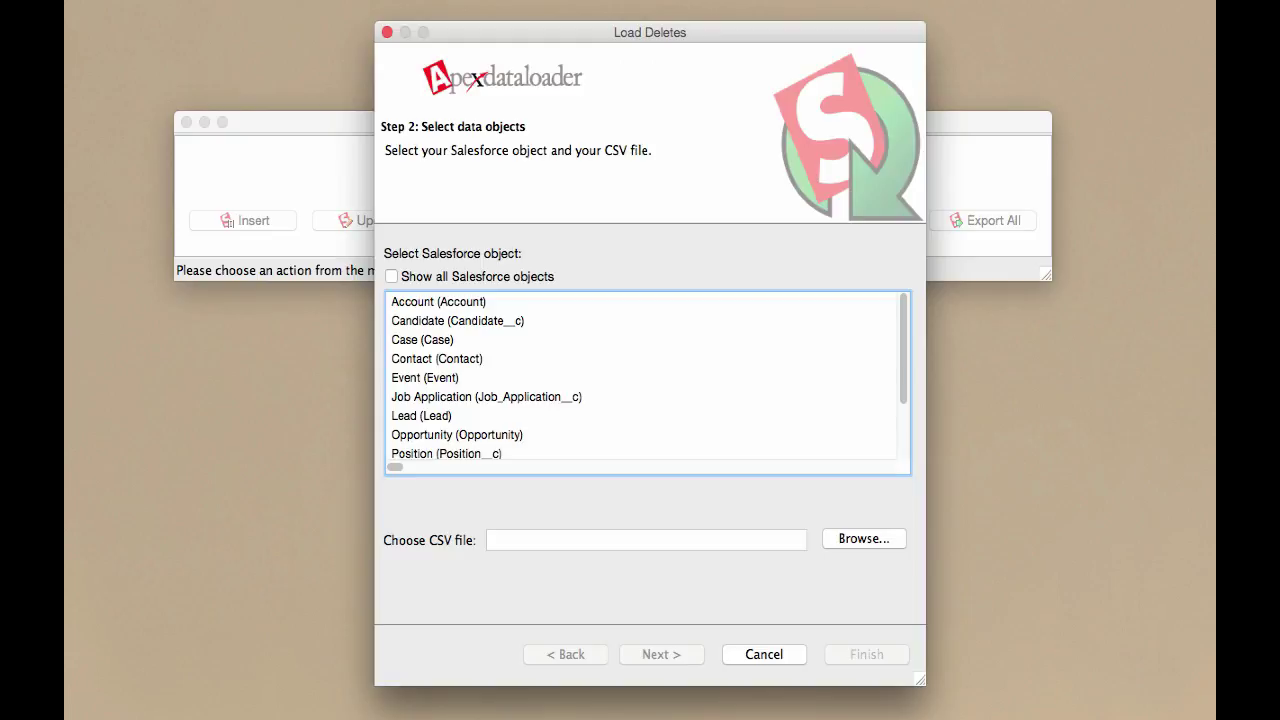
Step: Choose Candidate and export.csv as the delete list, acknowledging the 11 records
left_click(503, 321)
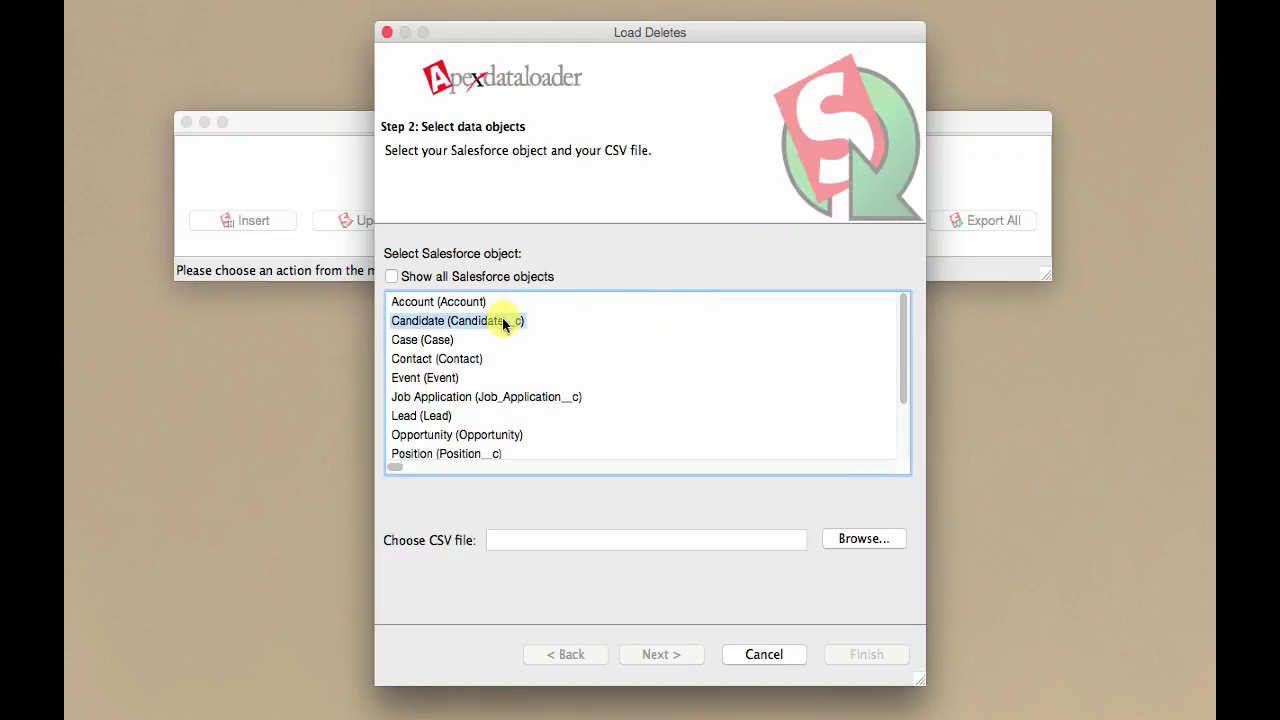
left_click(866, 539)
left_click(428, 160)
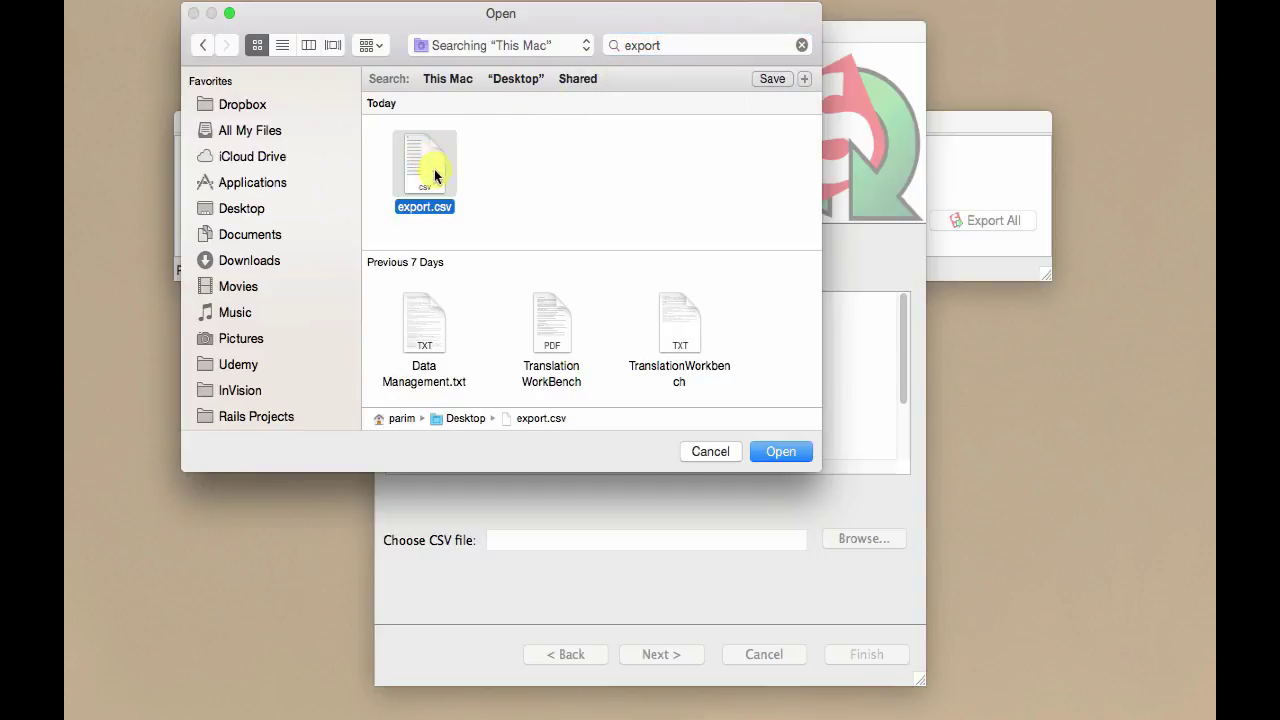
left_click(779, 450)
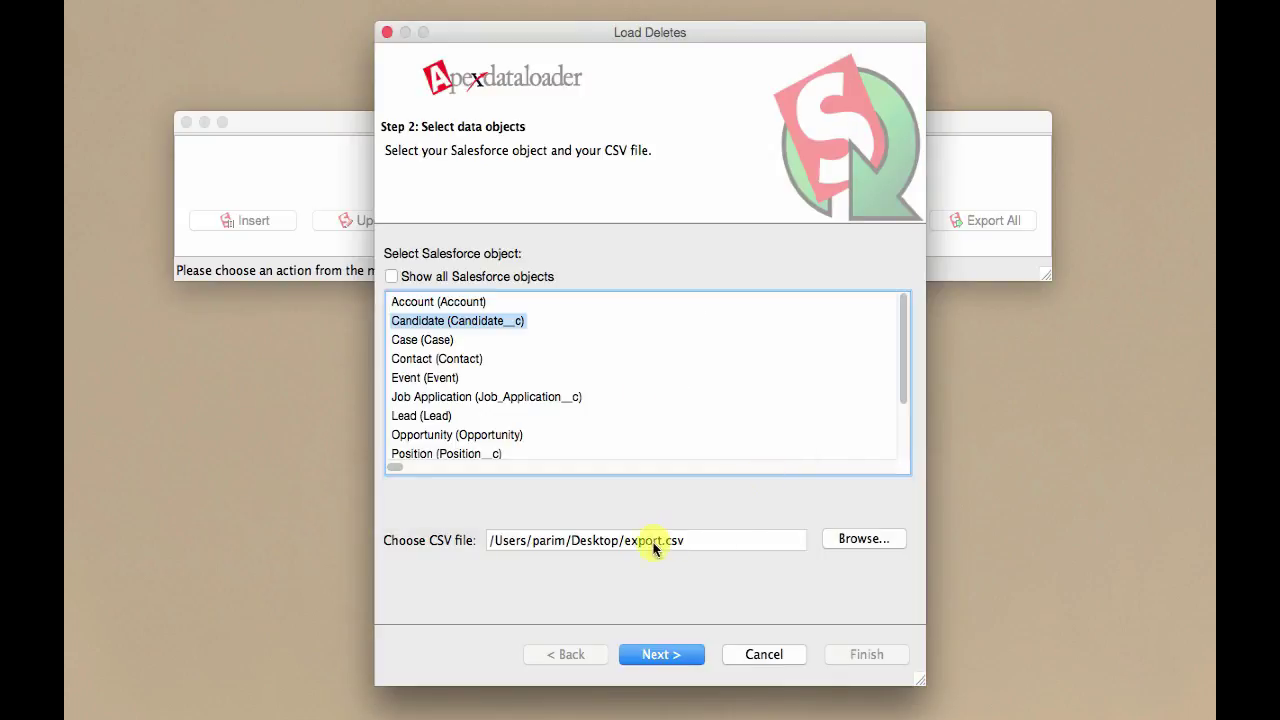
left_click(661, 654)
left_click(811, 418)
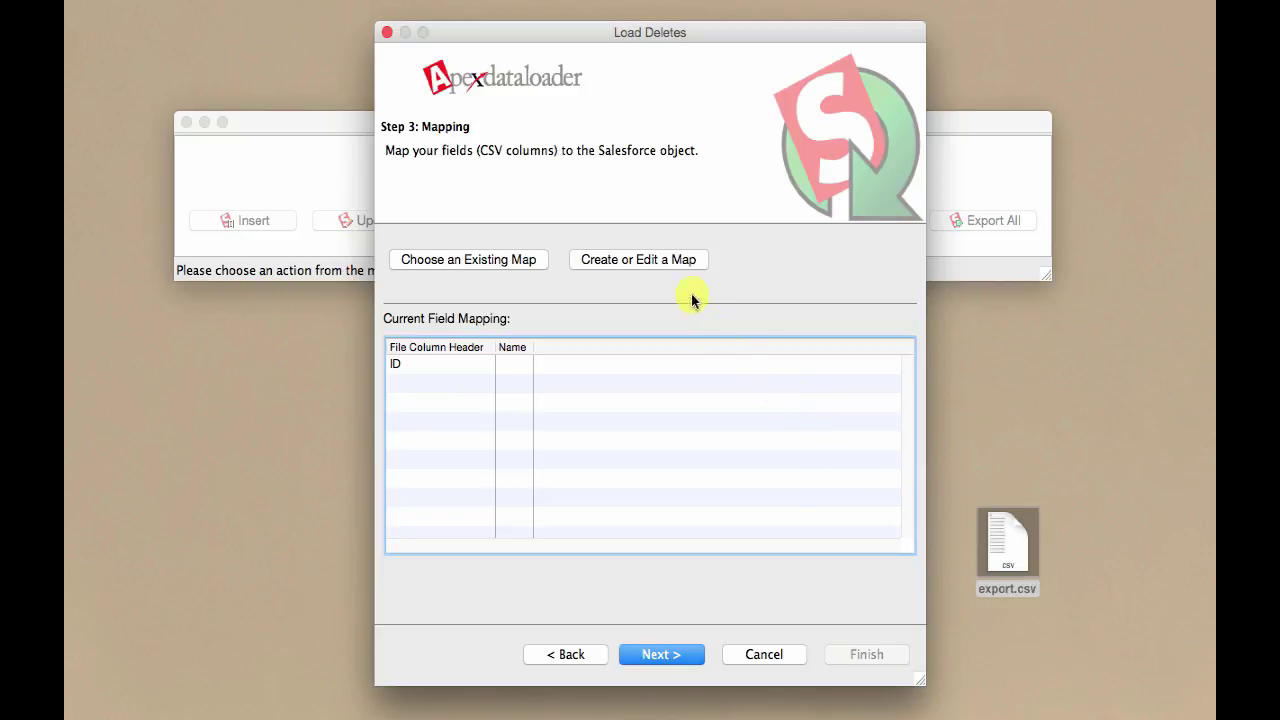
Step: Map Id onto the ID column and run the delete: 11 successes, 0 errors
left_click(676, 261)
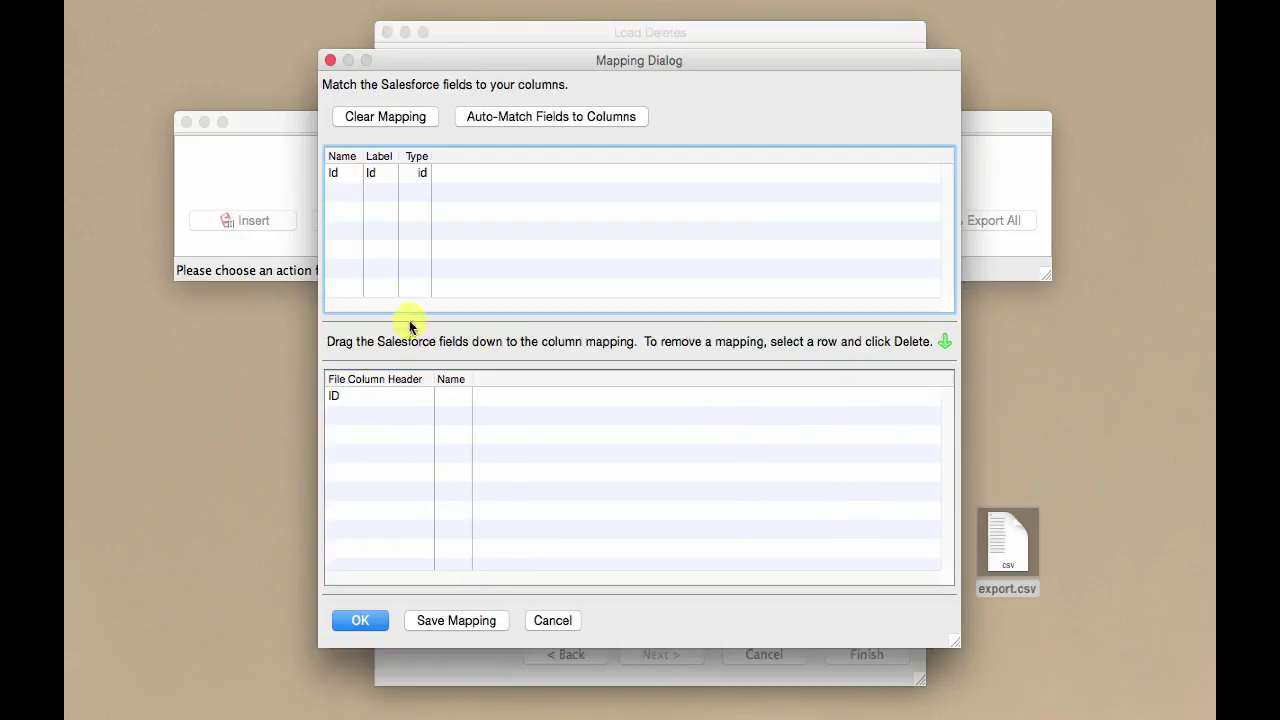
left_click_drag(333, 174, 455, 403)
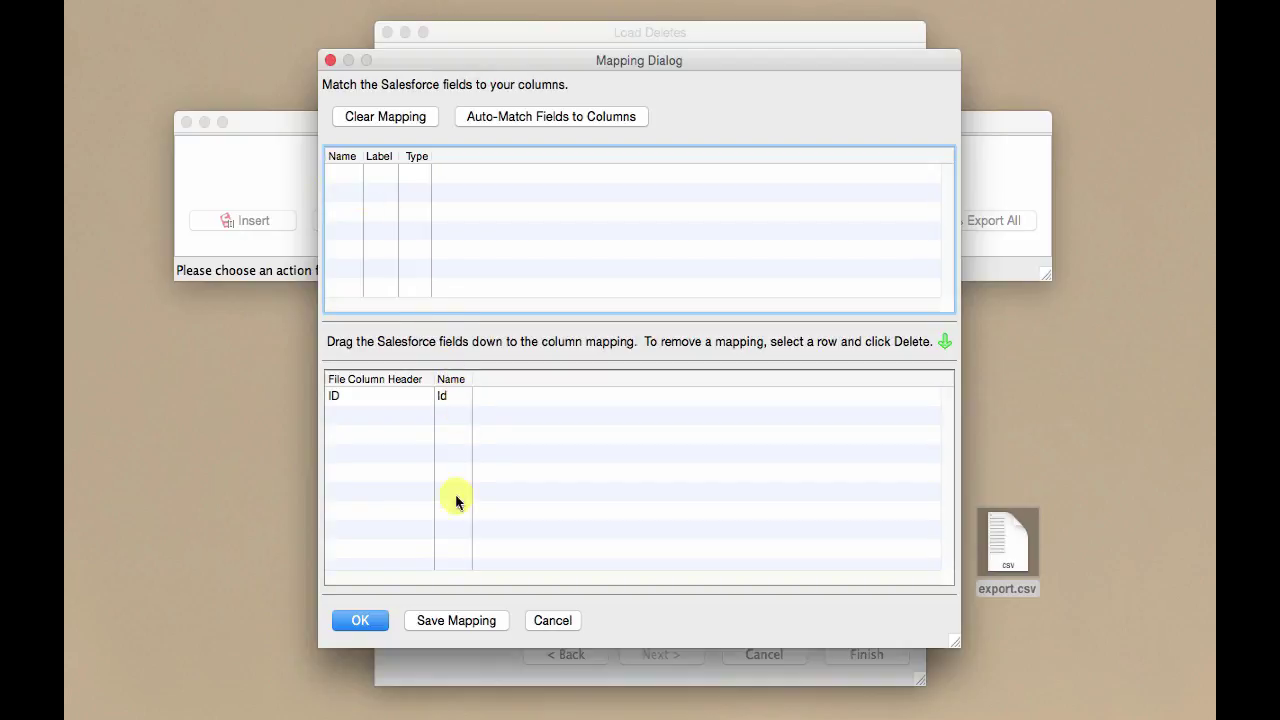
left_click(362, 621)
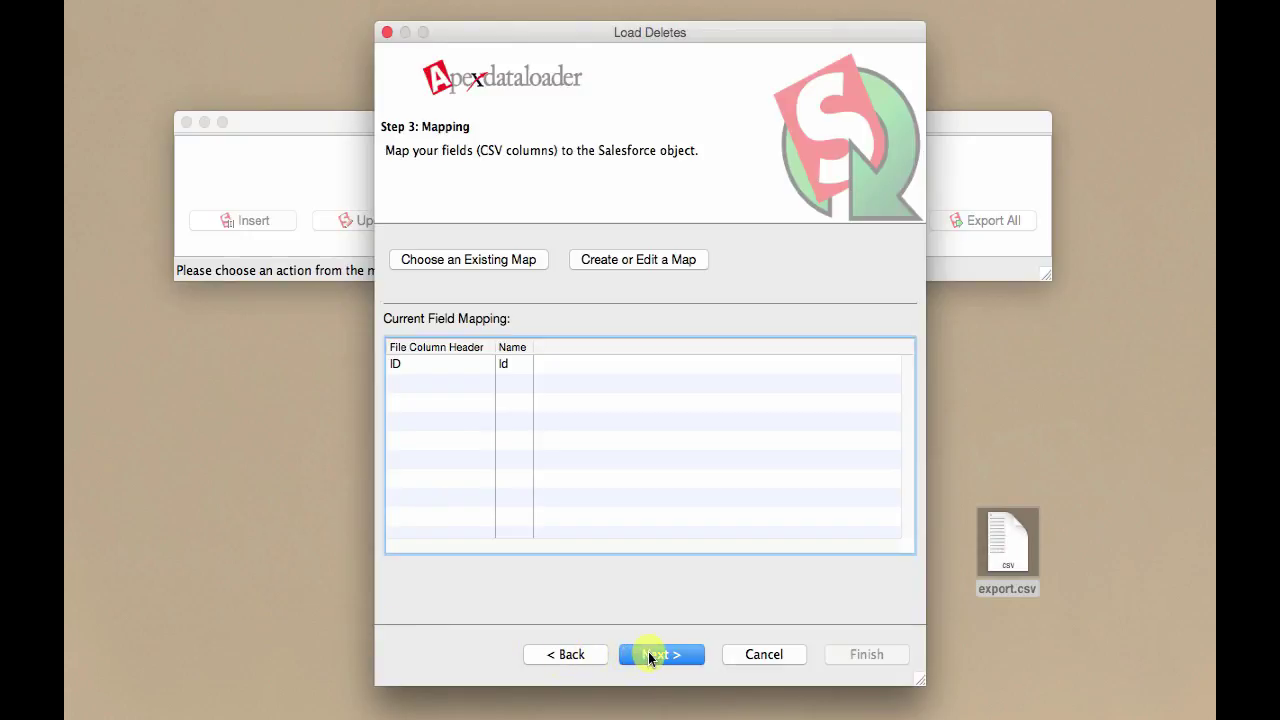
left_click(655, 655)
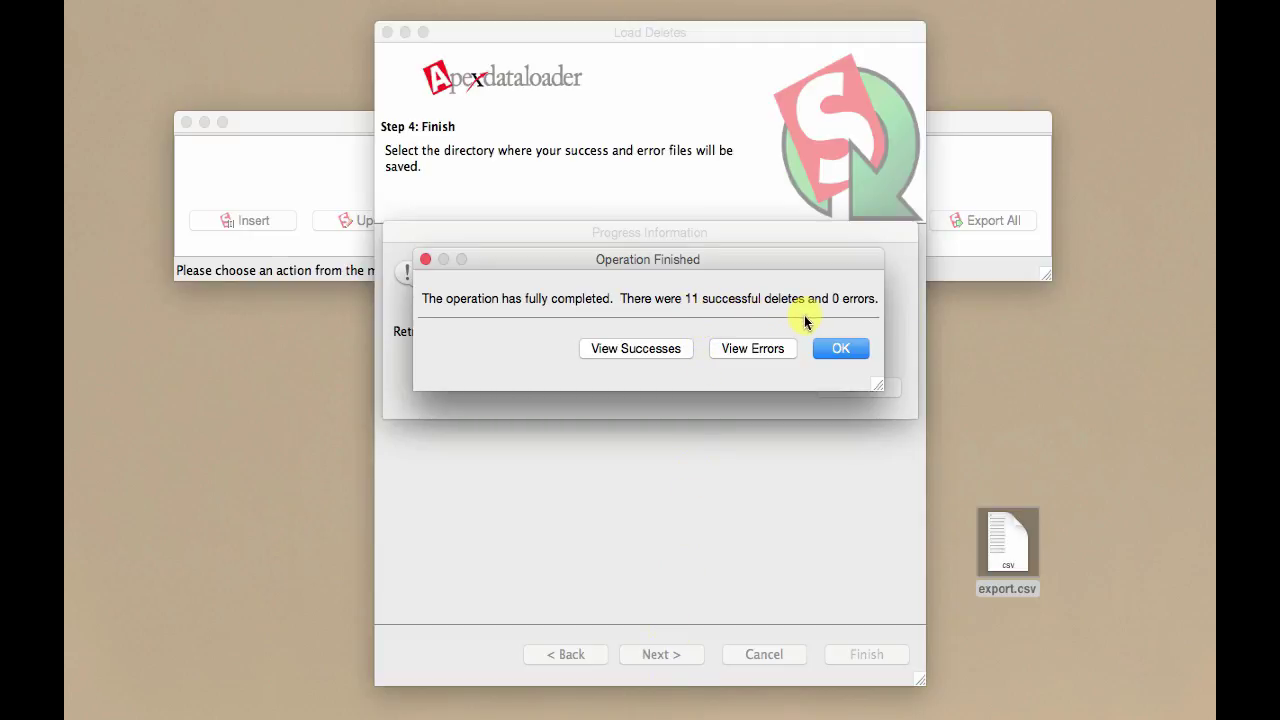
left_click(838, 352)
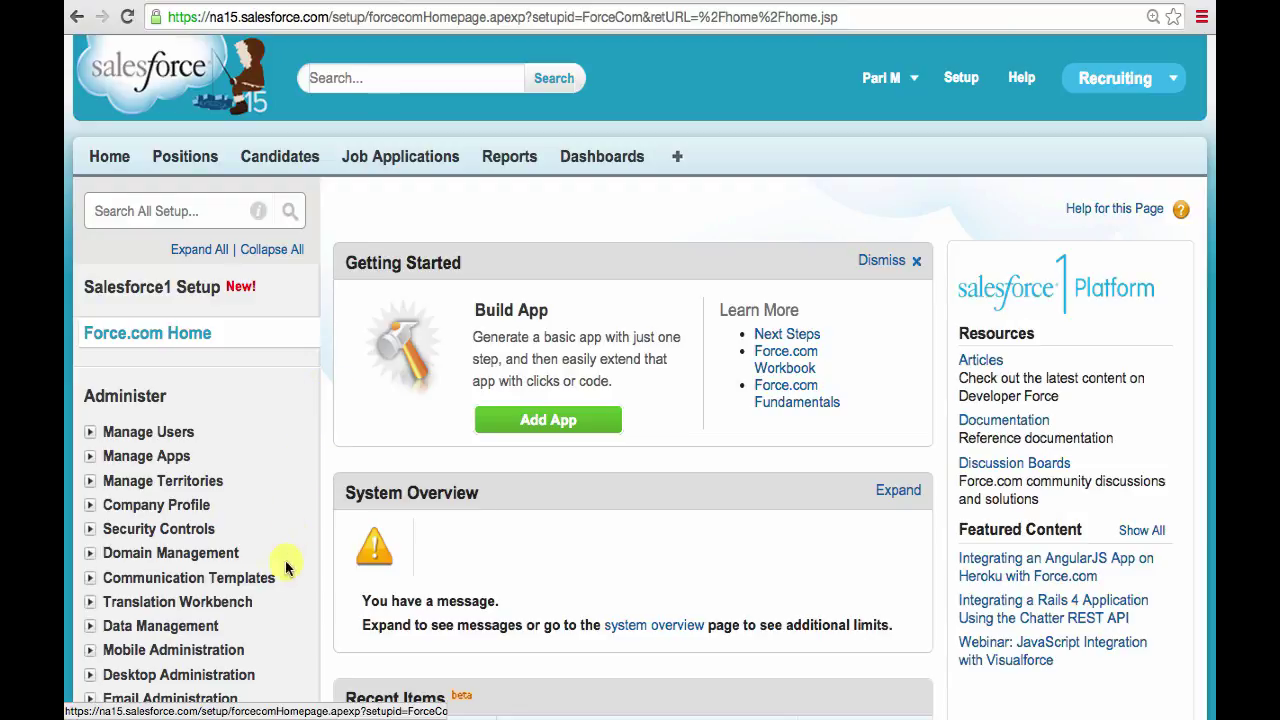
Step: Move past the multi-language slide and select the Sales app from the app menu
scroll(284, 570, "down", 5)
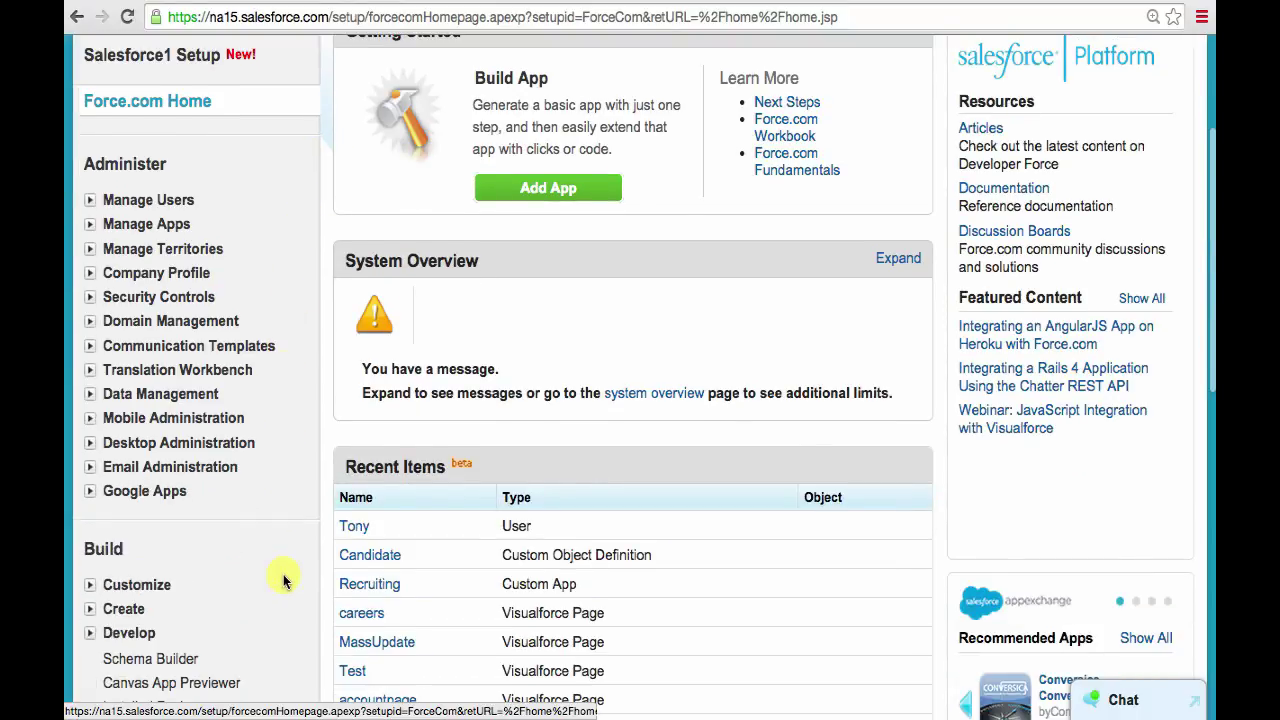
scroll(284, 640, "up", 5)
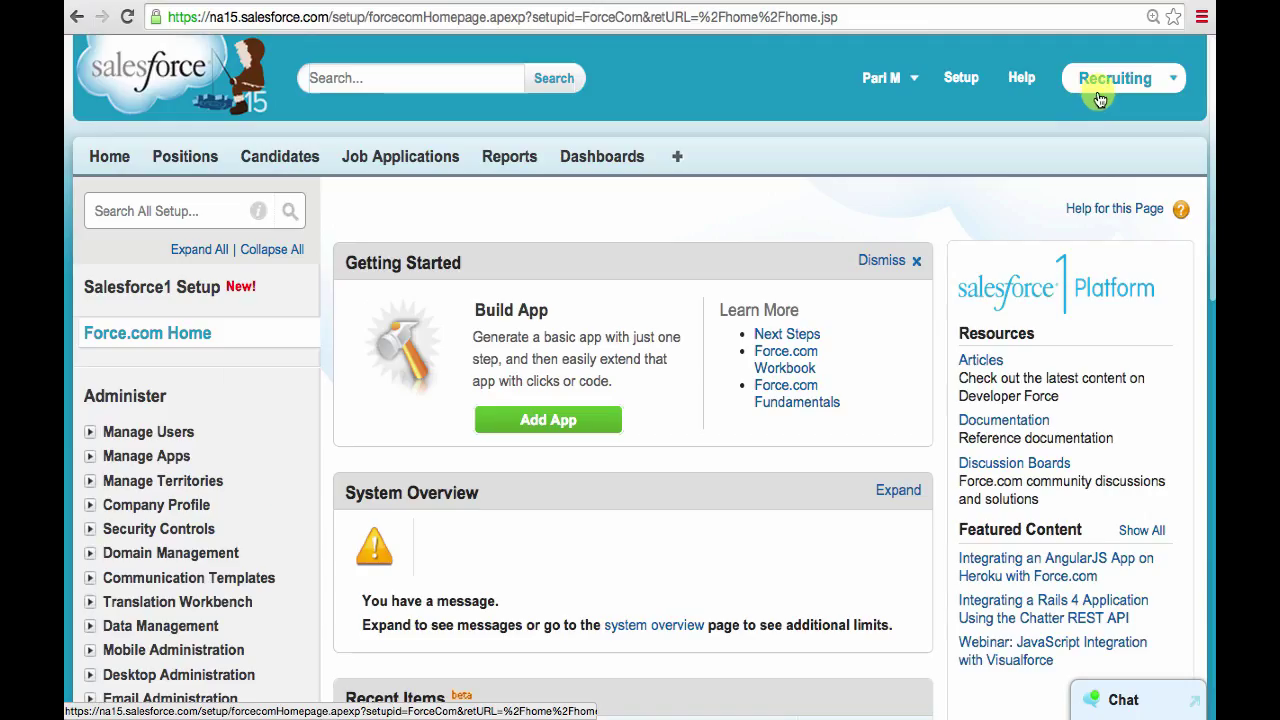
left_click(1100, 99)
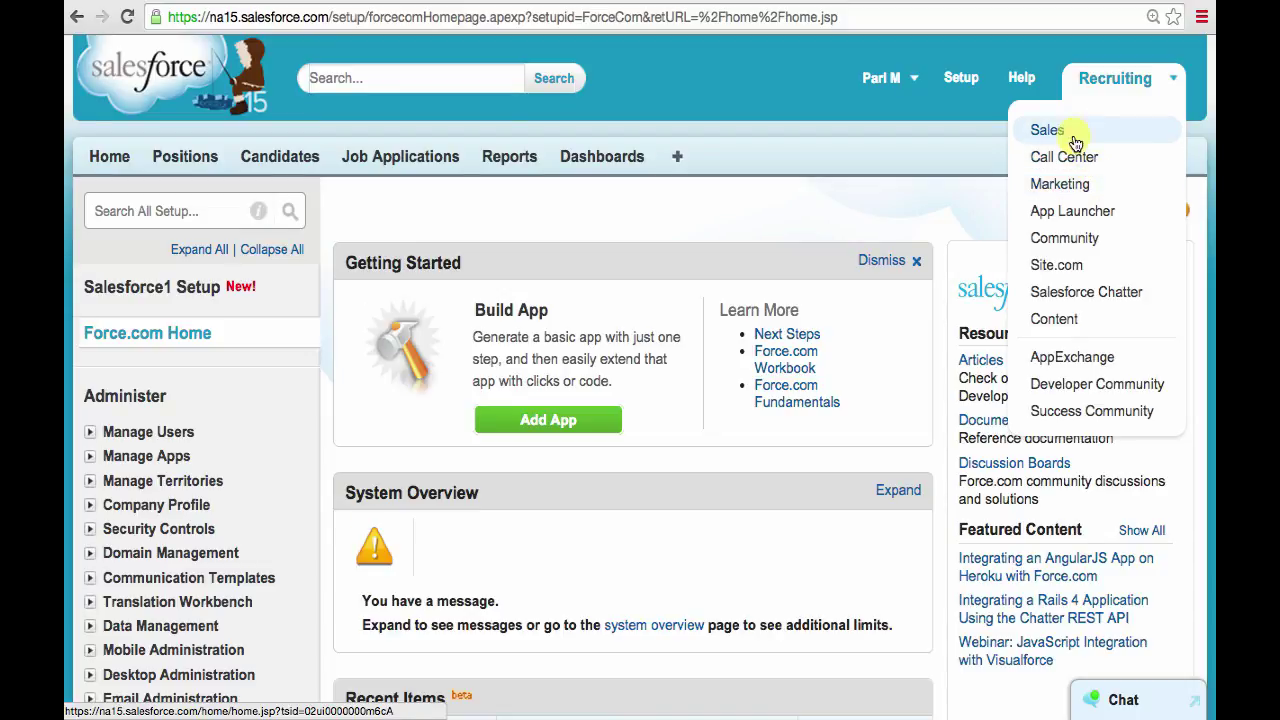
left_click(1068, 130)
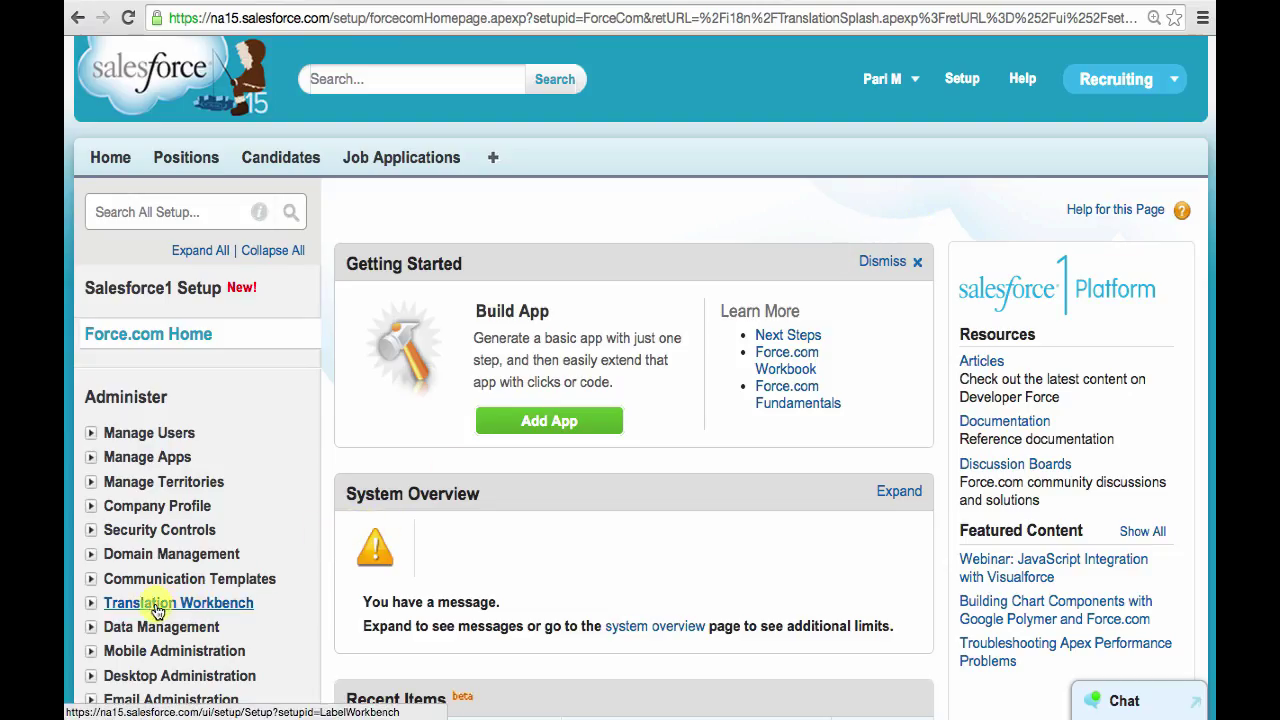
Step: Enable the Translation Workbench from its Translation Settings page
left_click(90, 604)
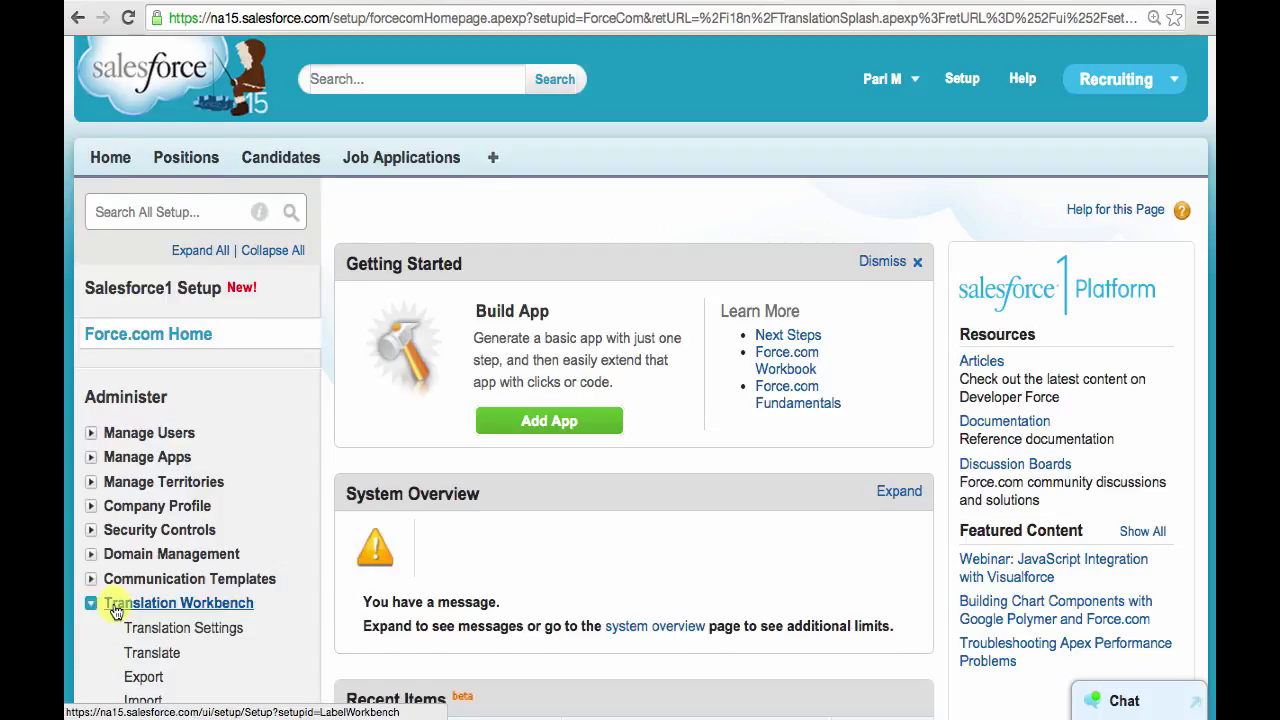
scroll(88, 605, "down", 2)
left_click(145, 535)
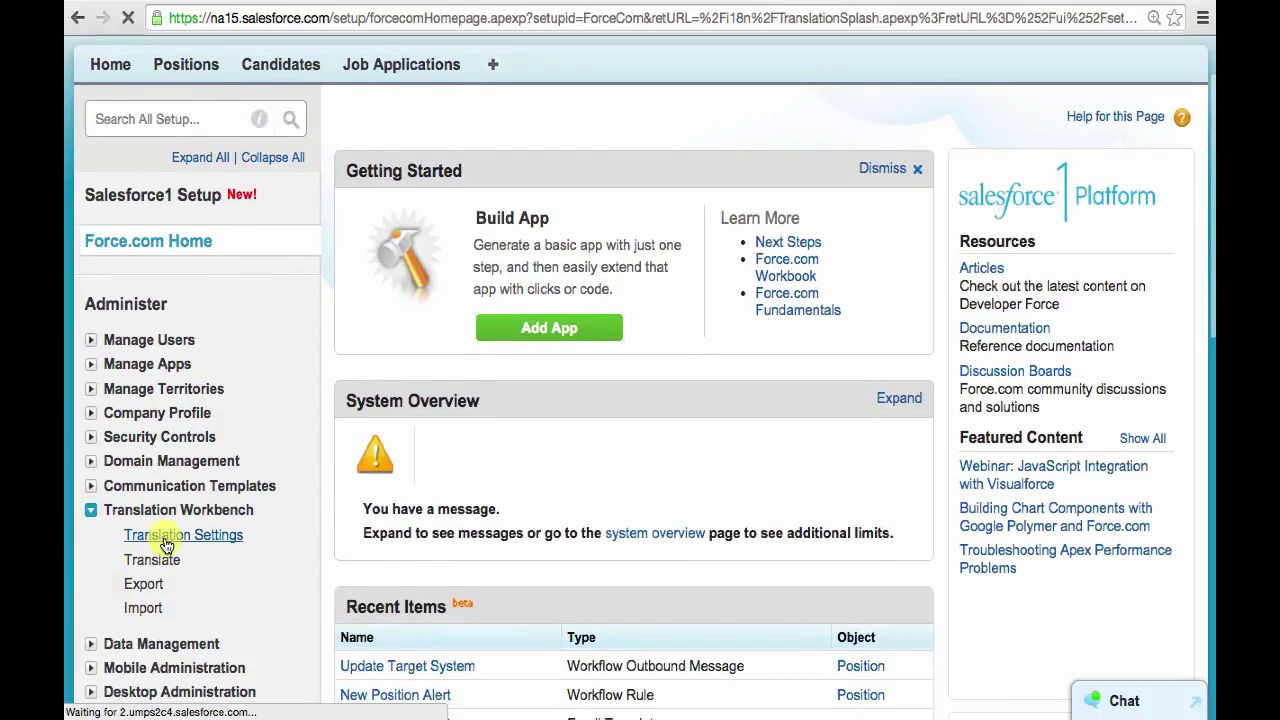
scroll(435, 538, "down", 3)
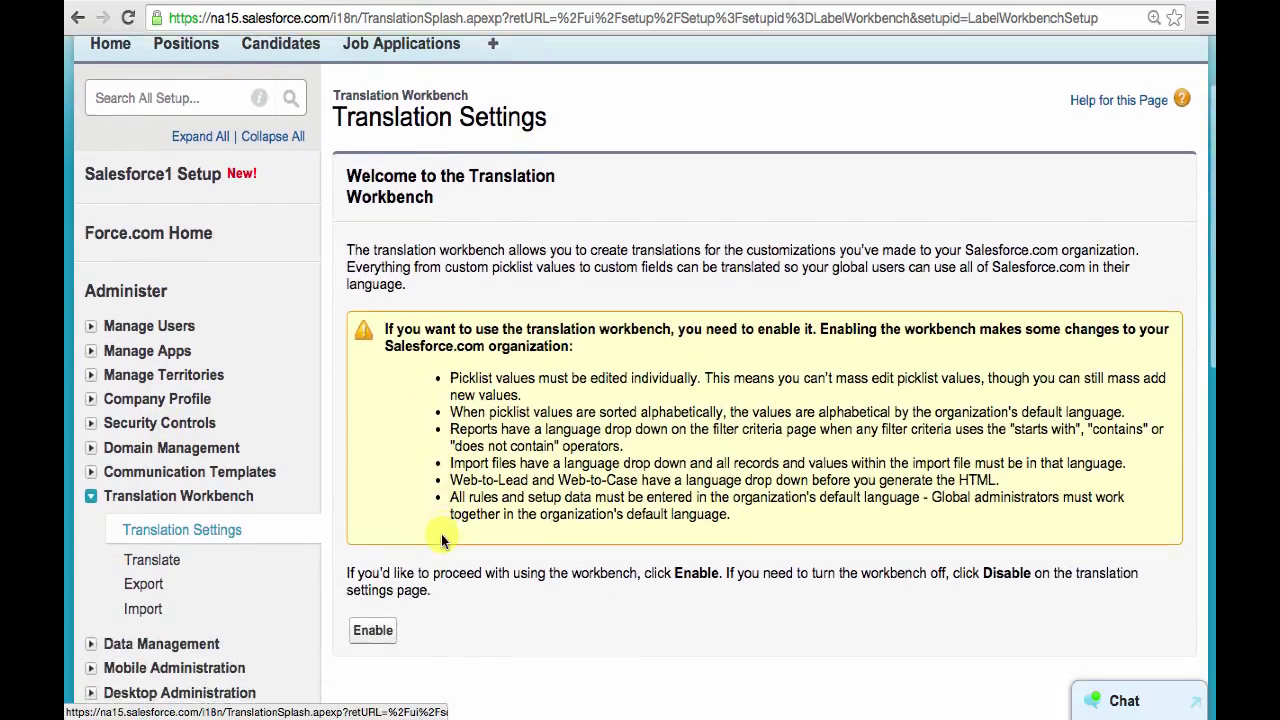
left_click(377, 622)
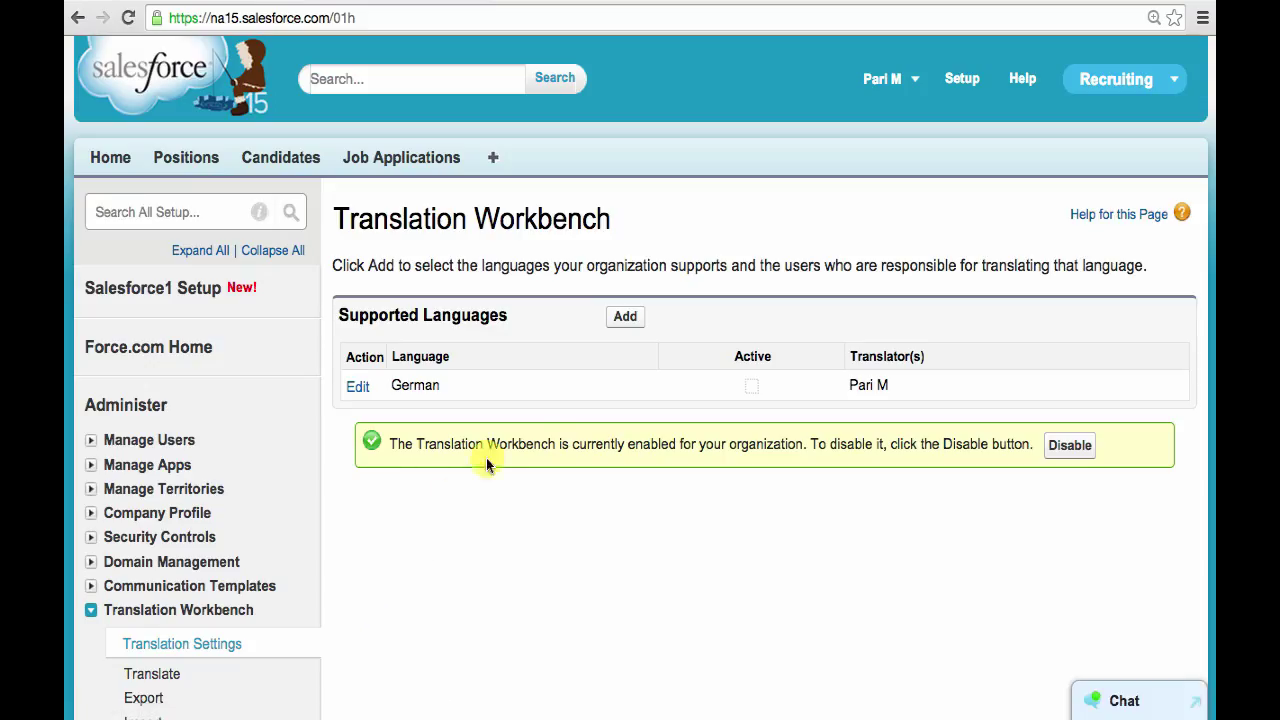
Step: Add Spanish as an active supported language with a translator assigned, and save
left_click(634, 322)
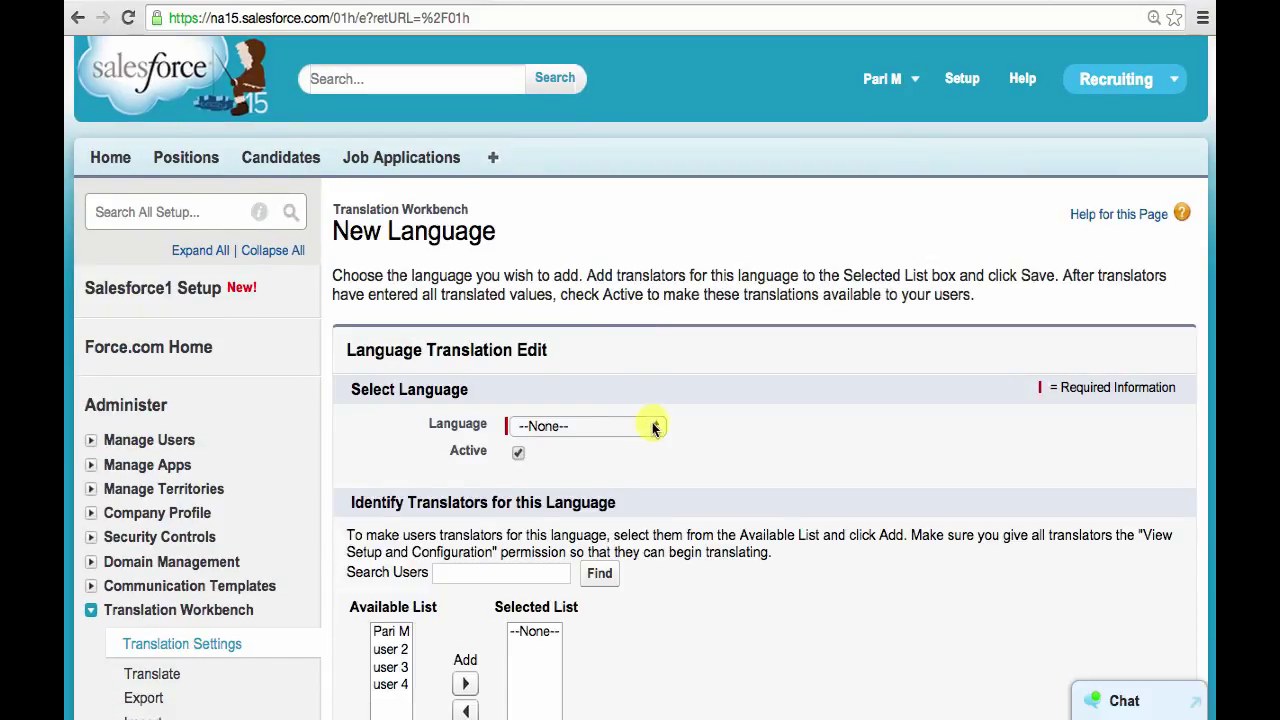
left_click(652, 427)
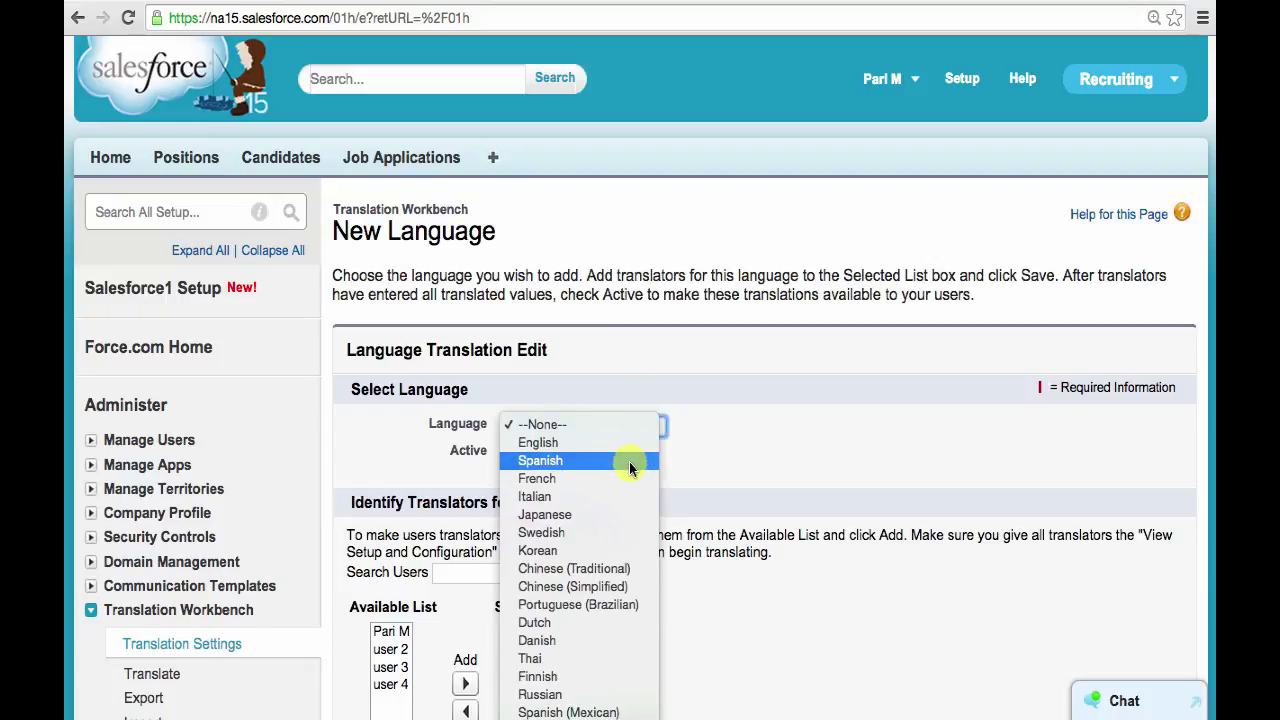
left_click(629, 462)
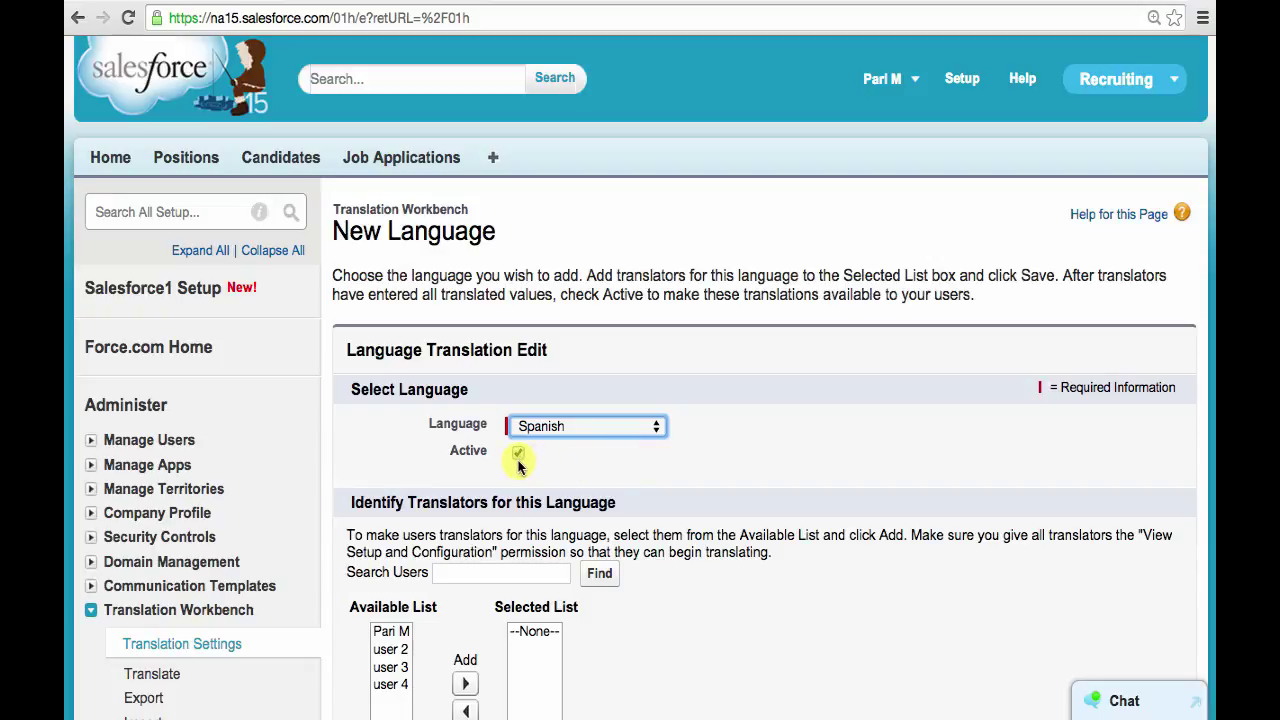
scroll(674, 459, "down", 2)
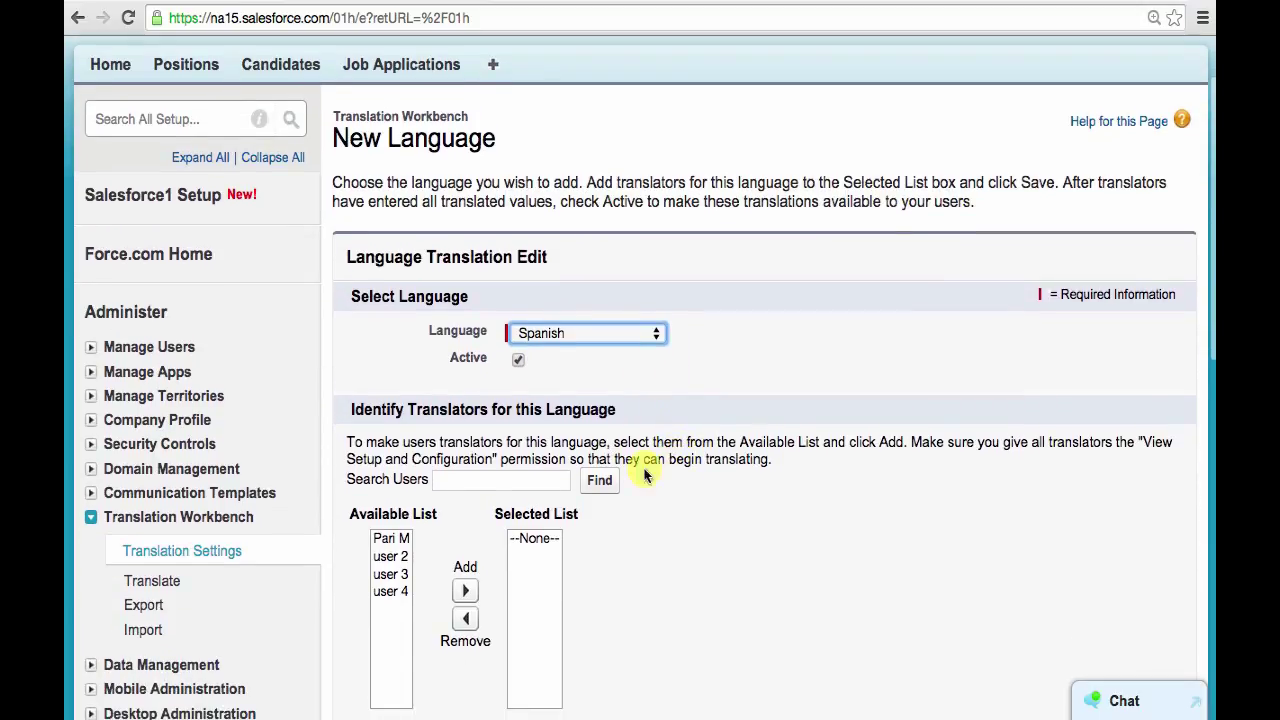
left_click(391, 541)
left_click(465, 590)
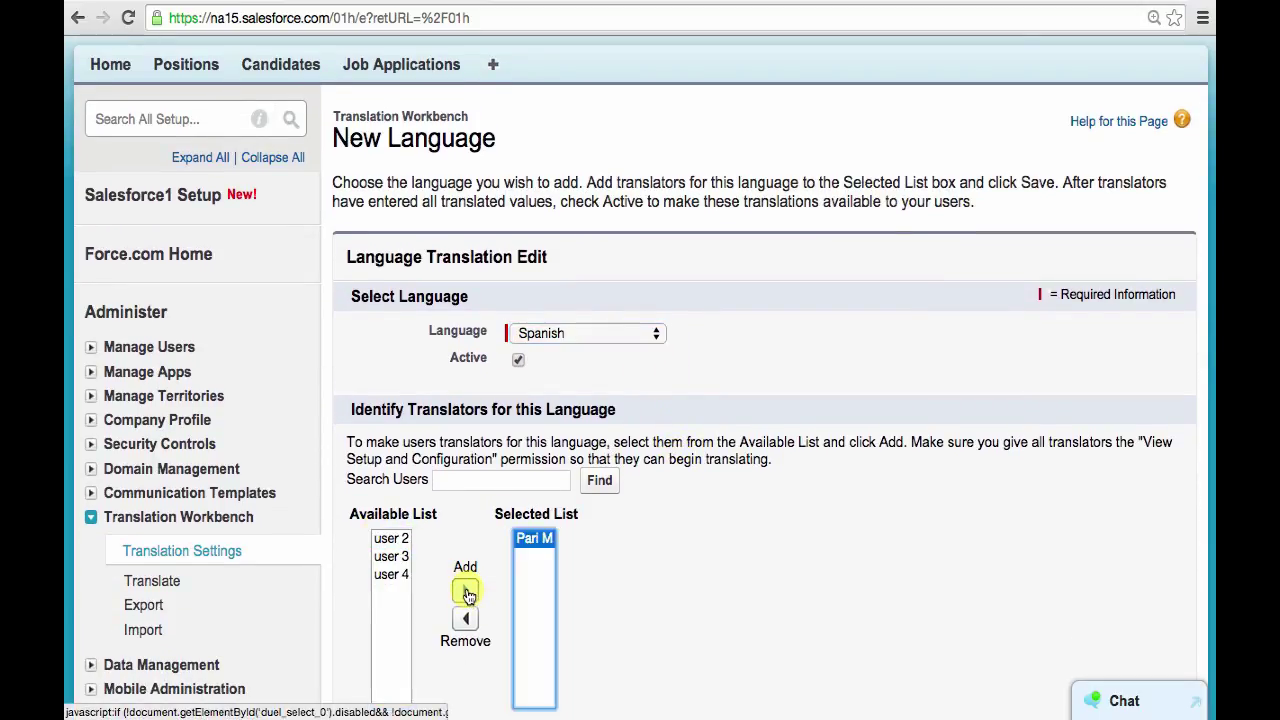
scroll(541, 550, "down", 2)
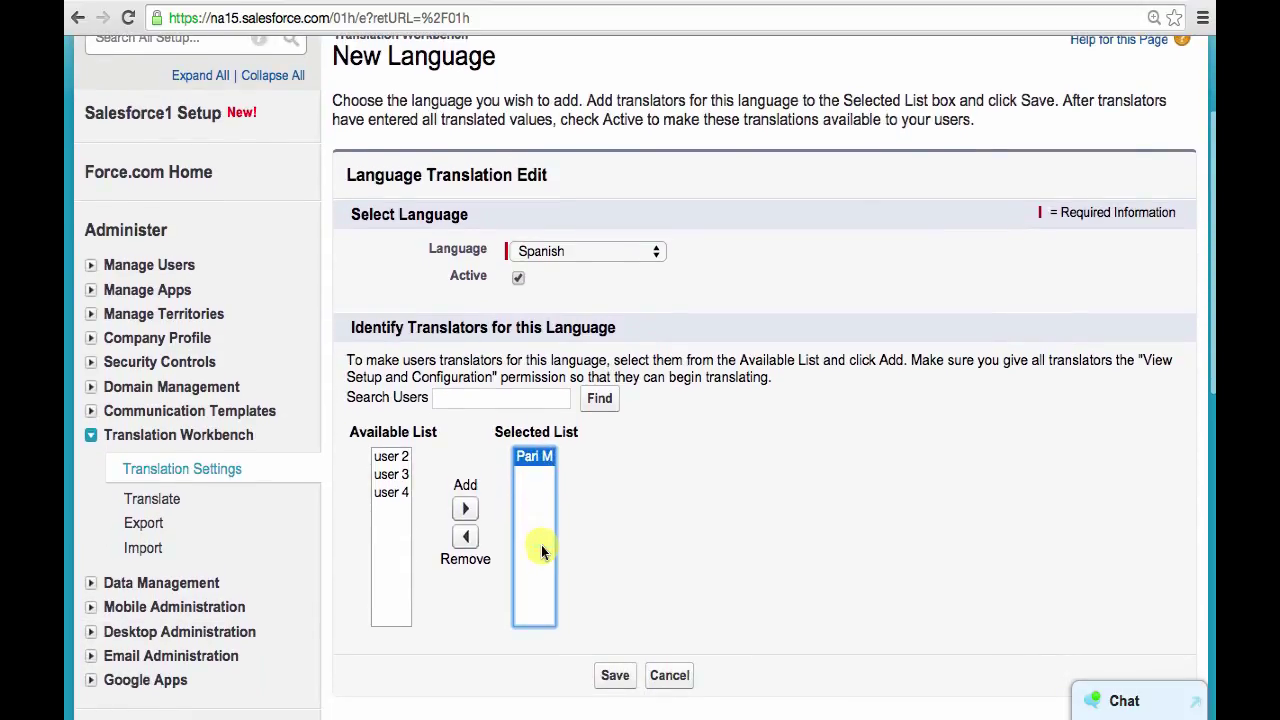
scroll(541, 551, "down", 1)
left_click(613, 625)
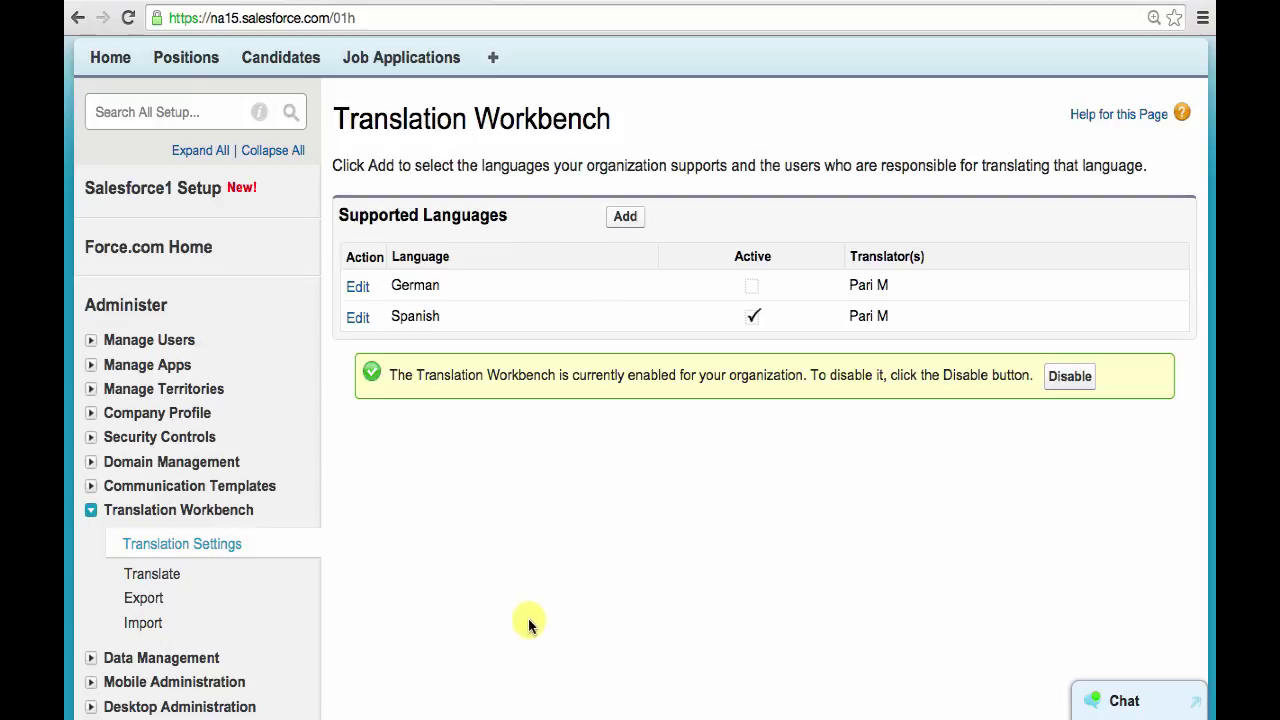
Step: Show Spanish translations for the Custom App setup component
left_click(137, 573)
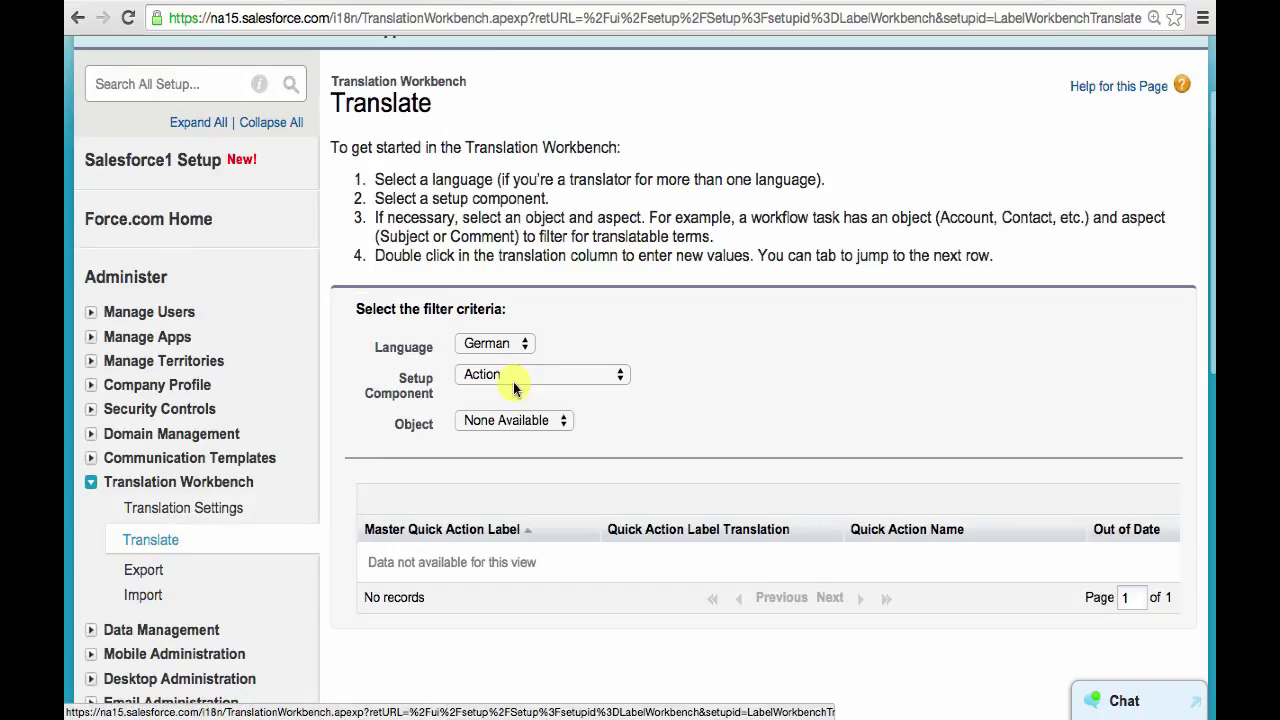
left_click(510, 347)
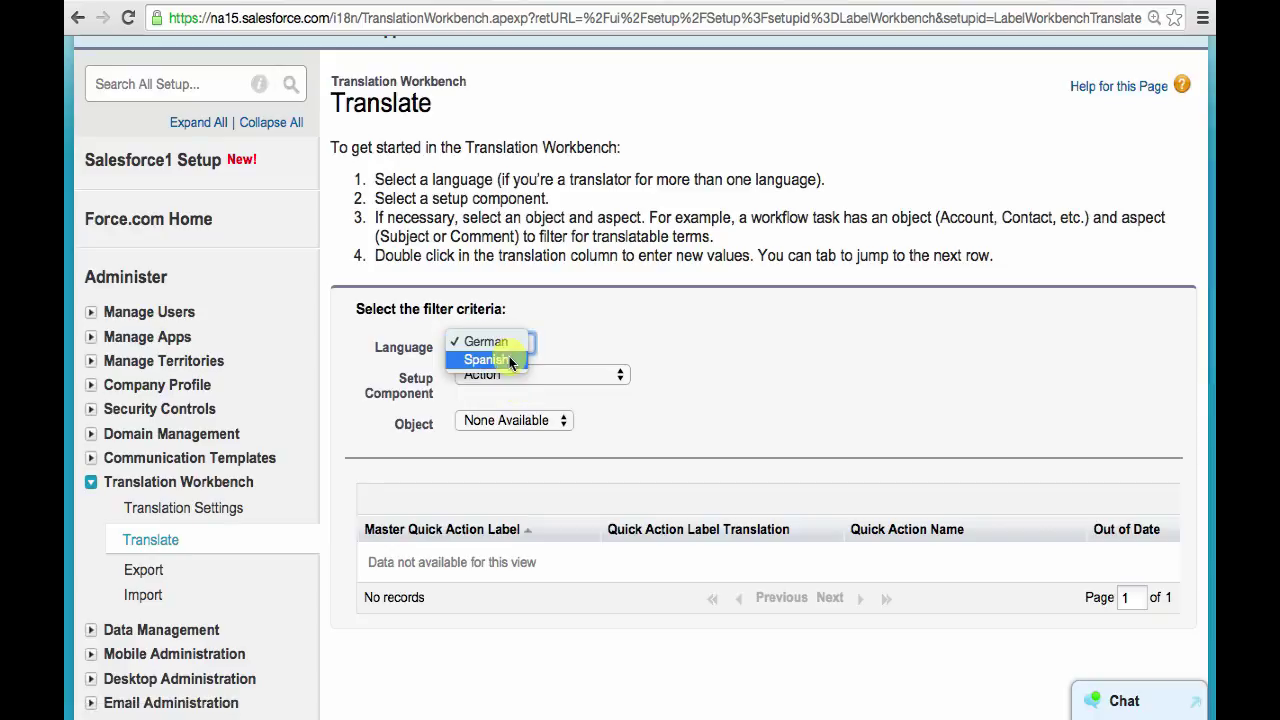
left_click(509, 359)
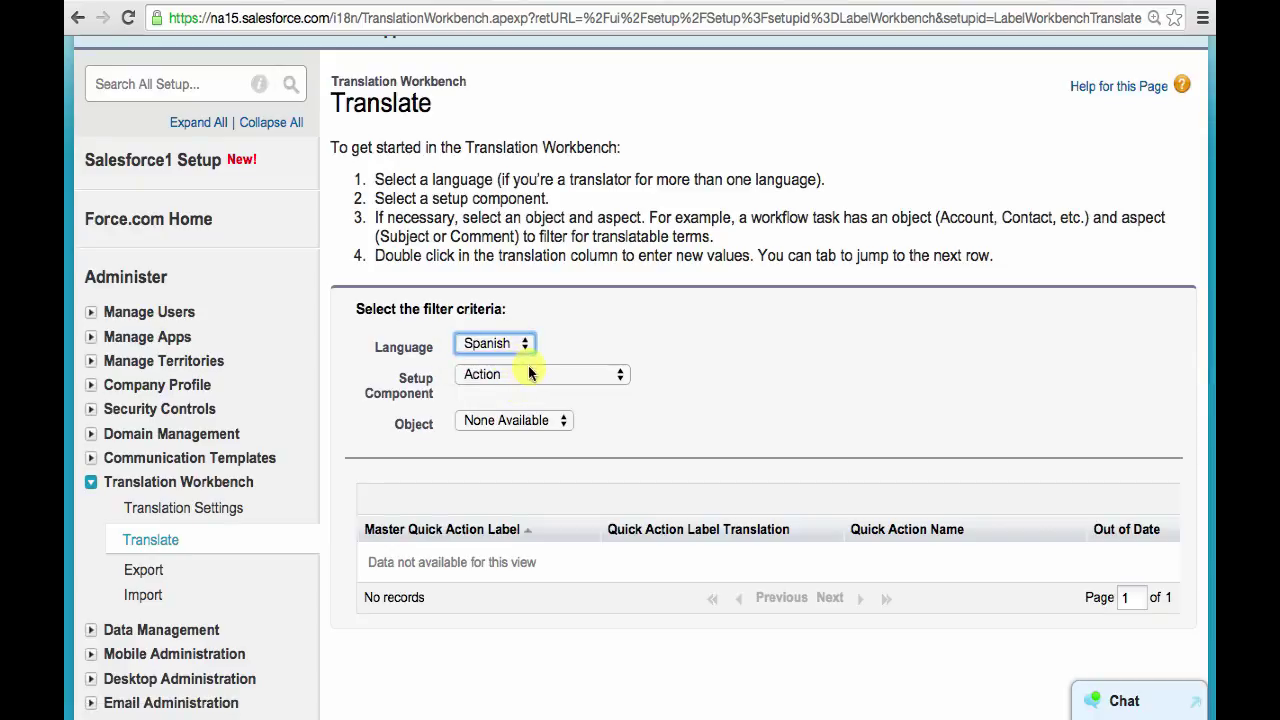
left_click(545, 375)
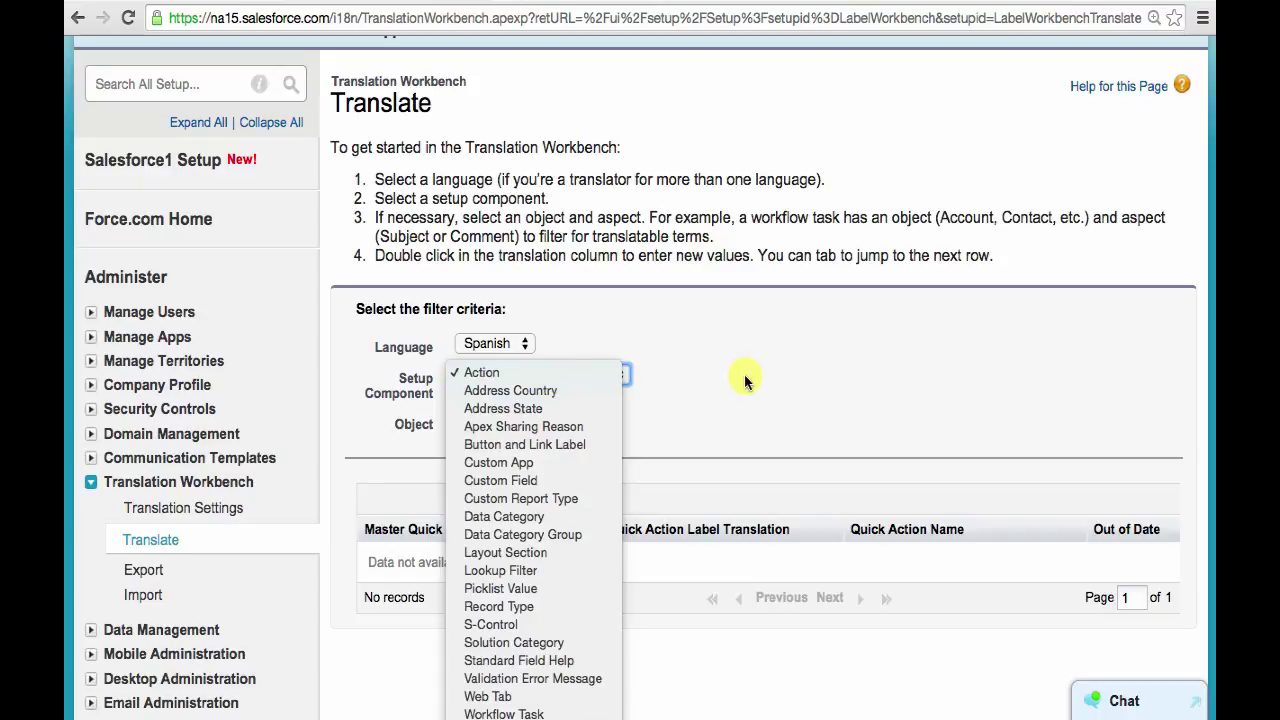
left_click(555, 462)
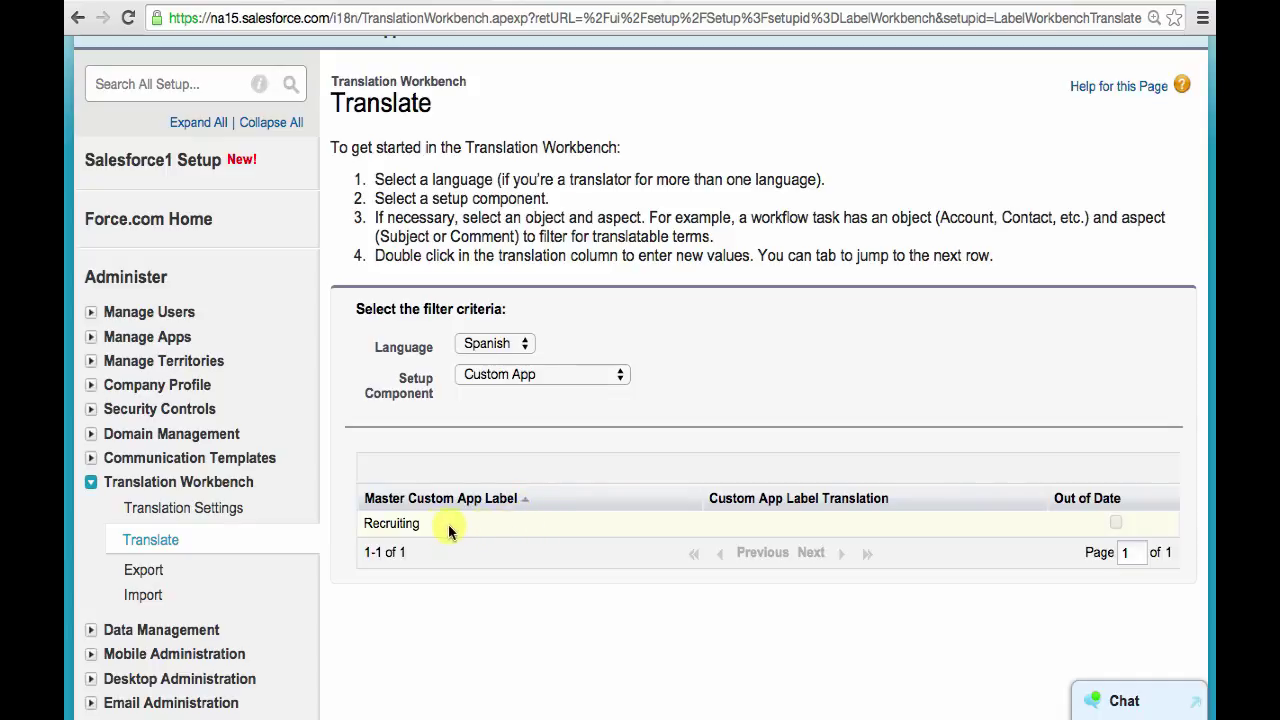
Step: Enter and save 'Reclutamiento' as the Spanish label for the Recruiting app
double_click(744, 529)
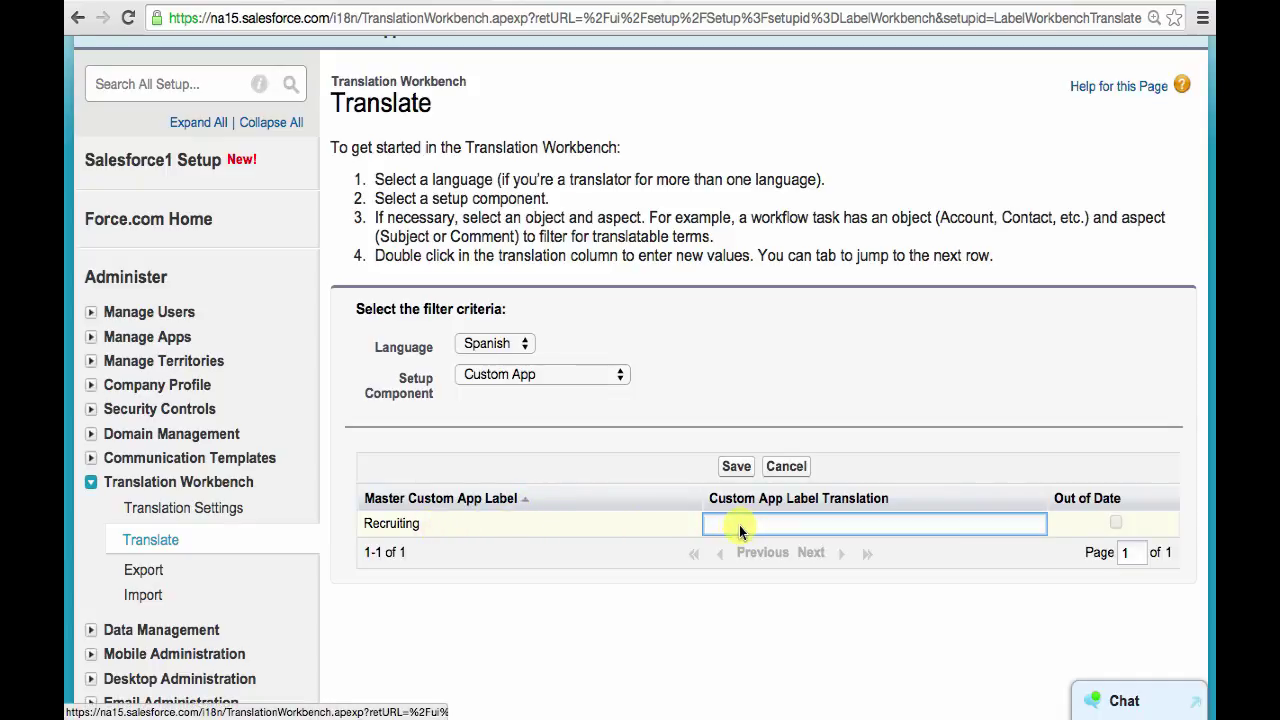
type("reclutamiento")
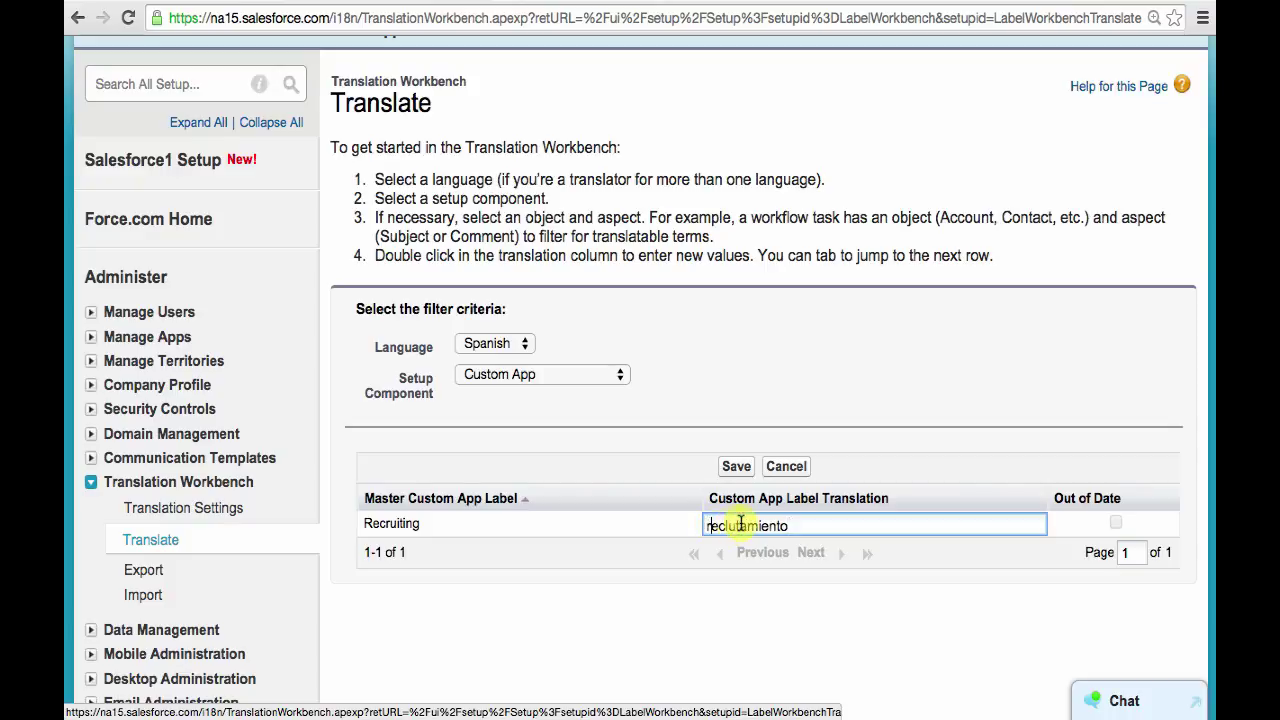
left_click(708, 525)
key("Delete")
type("R")
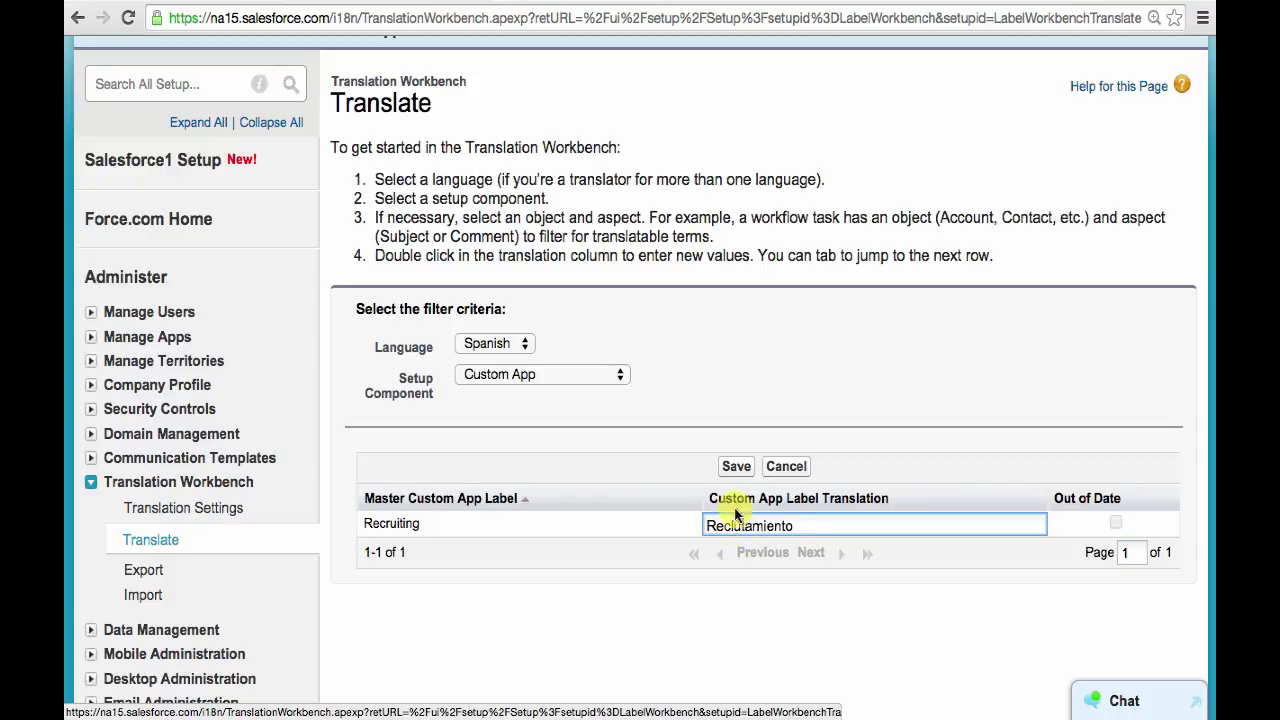
left_click(738, 466)
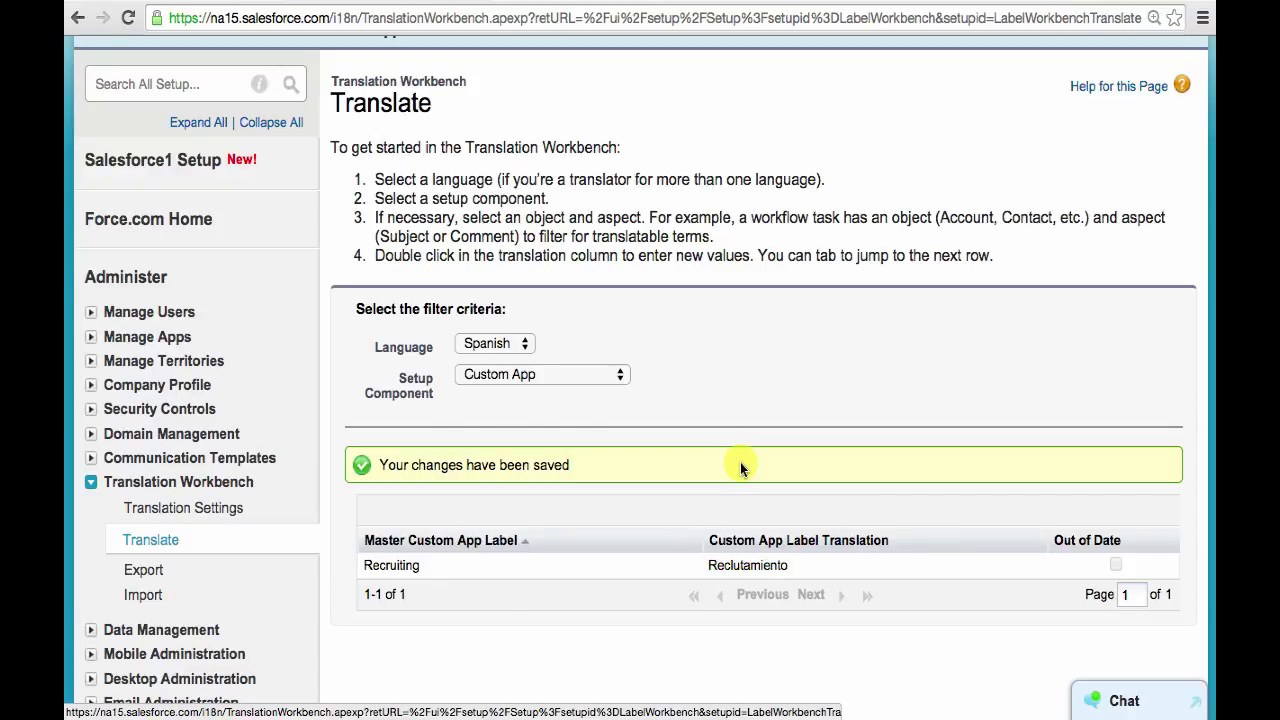
left_click(610, 377)
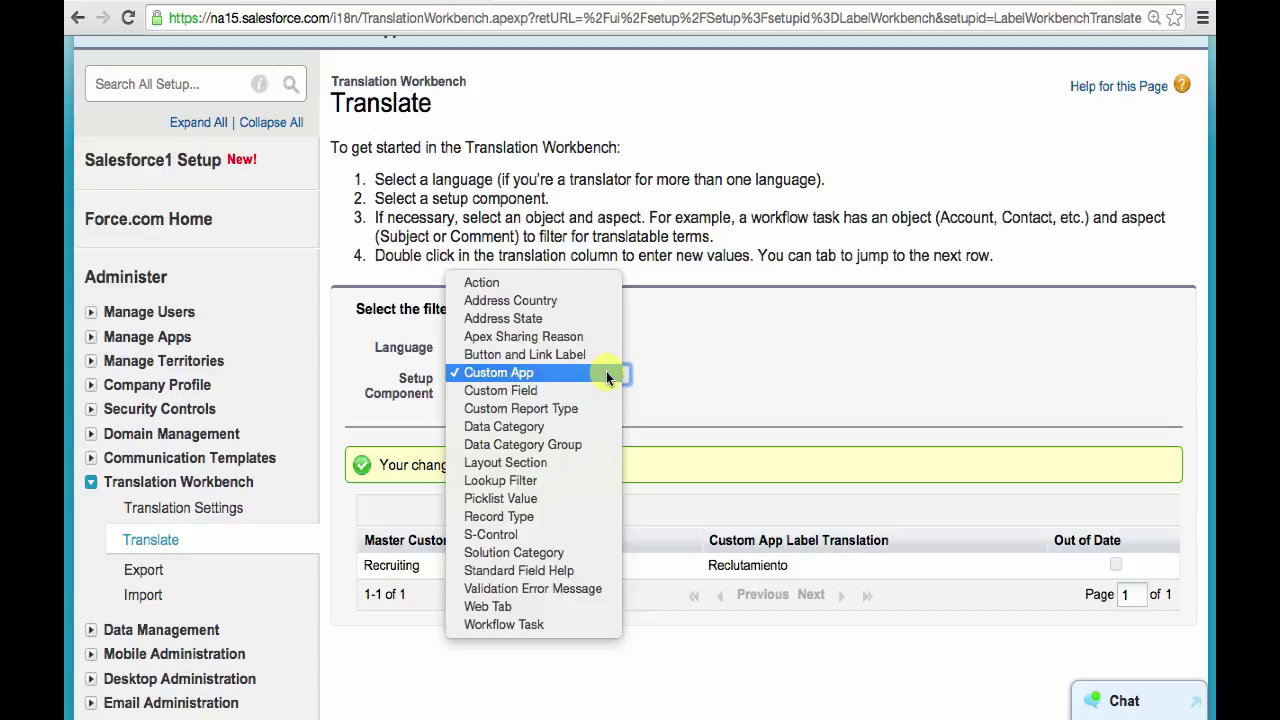
Step: Show the Position object's Custom Field labels for Spanish translation
left_click(590, 391)
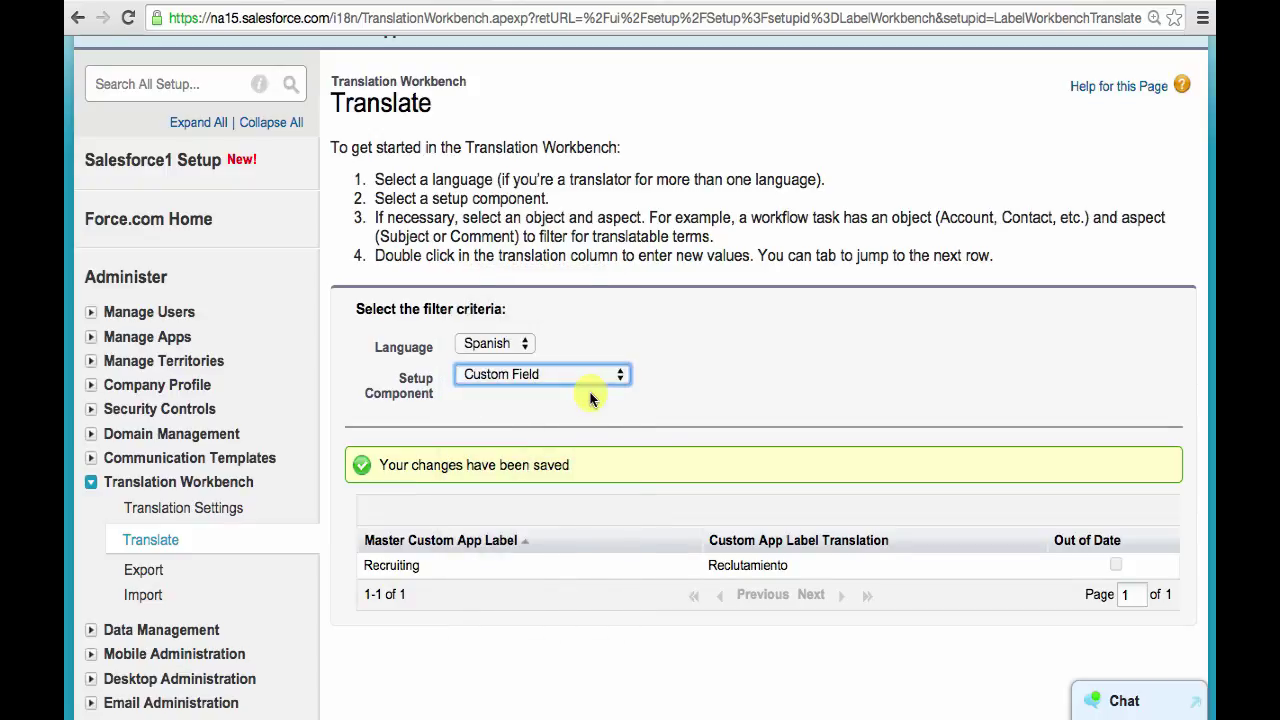
scroll(575, 400, "down", 1)
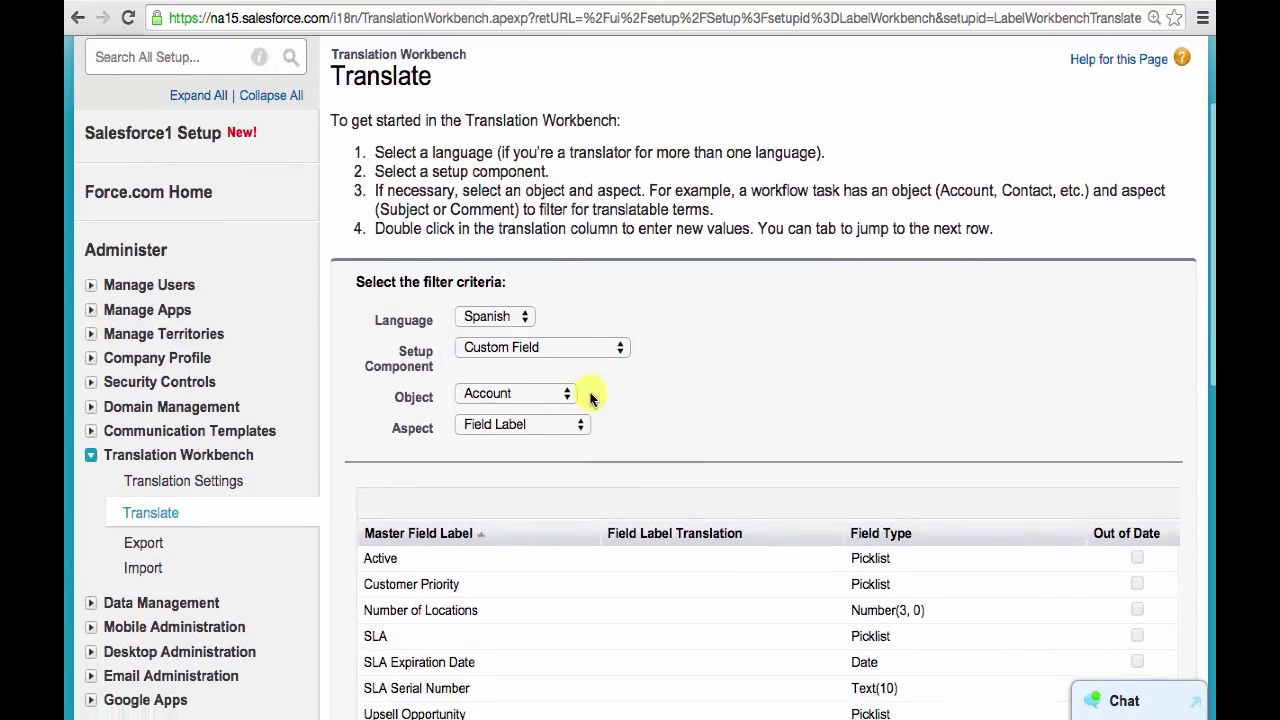
left_click(556, 396)
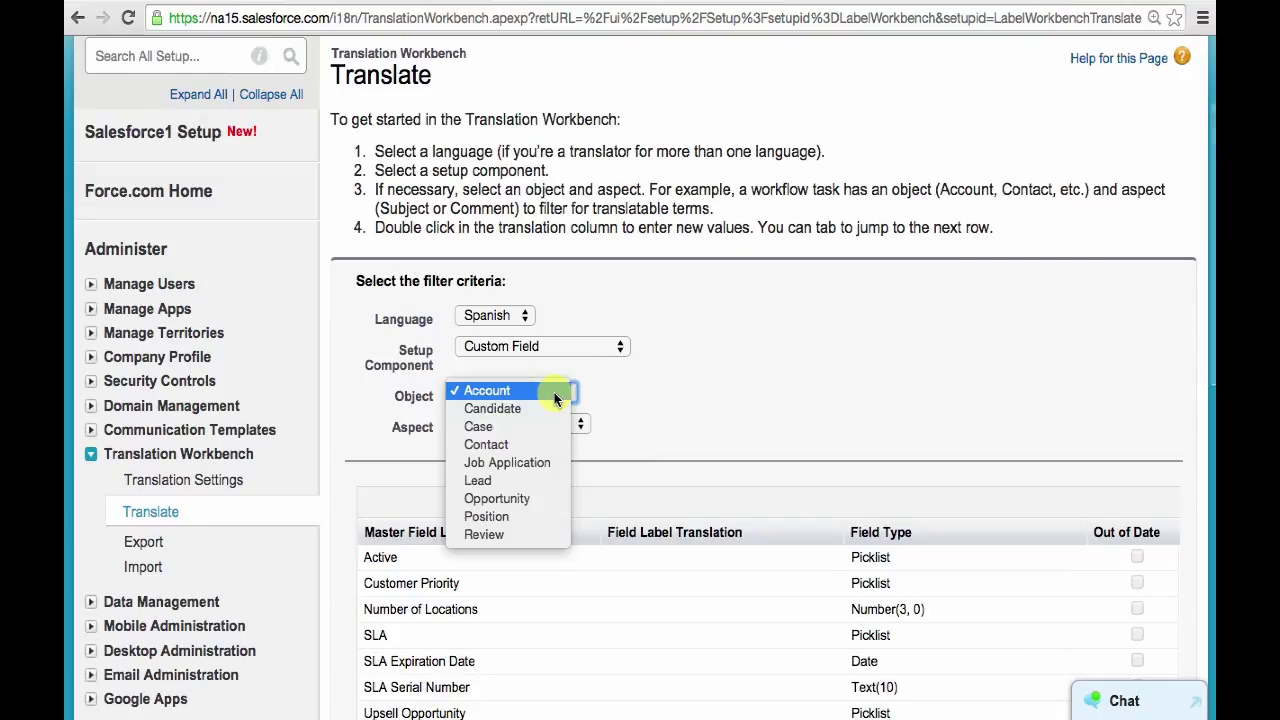
left_click(537, 514)
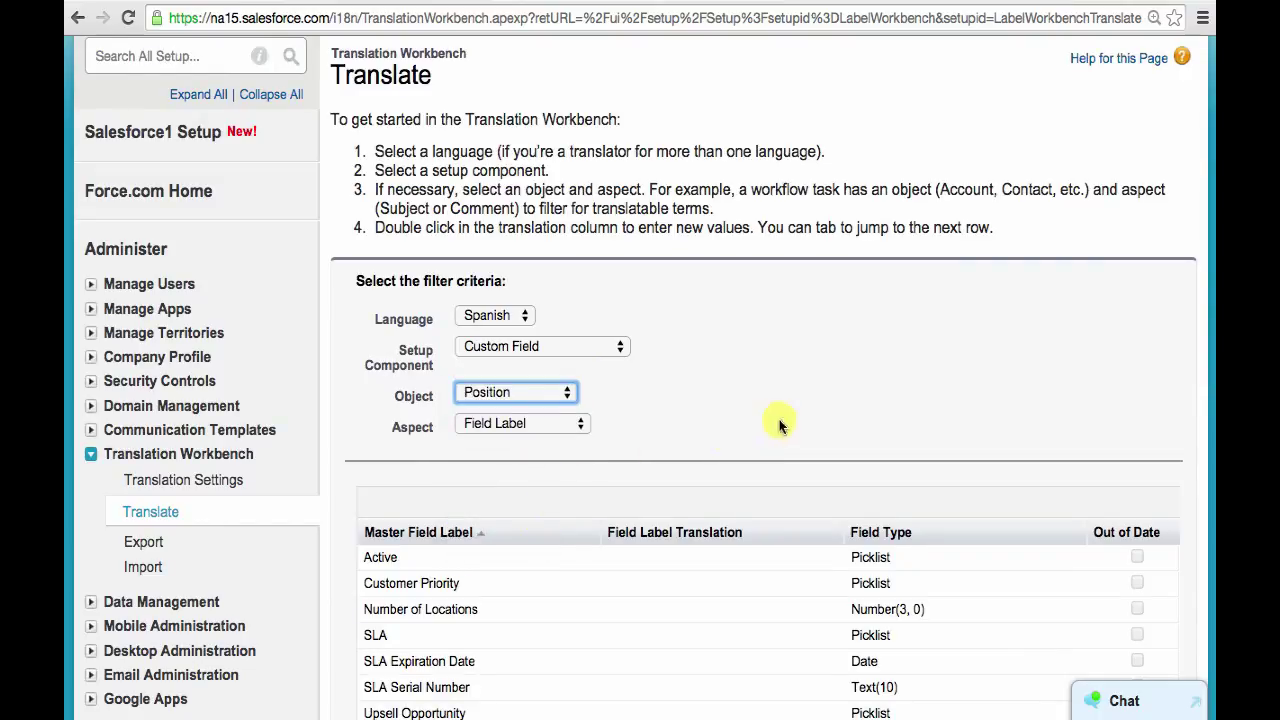
scroll(813, 418, "down", 1)
scroll(813, 418, "down", 2)
scroll(813, 418, "down", 2)
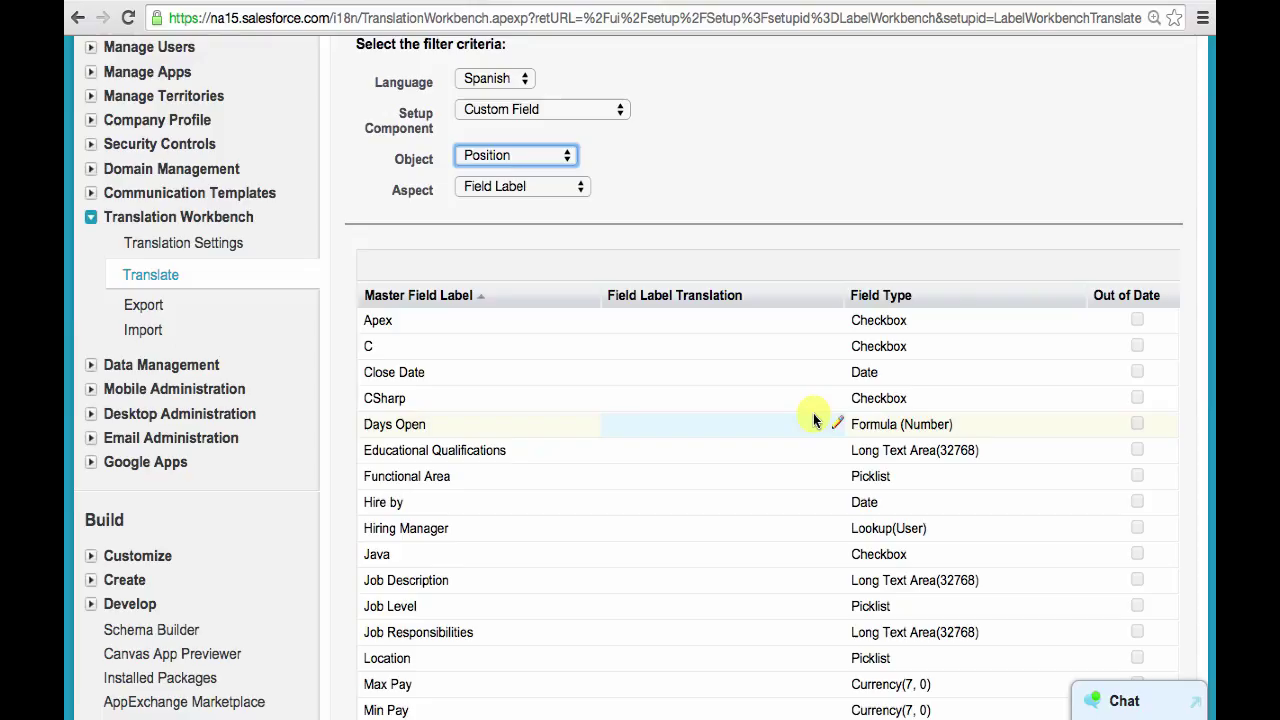
Step: Enter Spanish labels such as Fecha de cierre, Área Funcional and Contrata Por, and save
double_click(620, 372)
type("Fecha de cierreJornadas de Puertas AbiertasCualificaciones educativas")
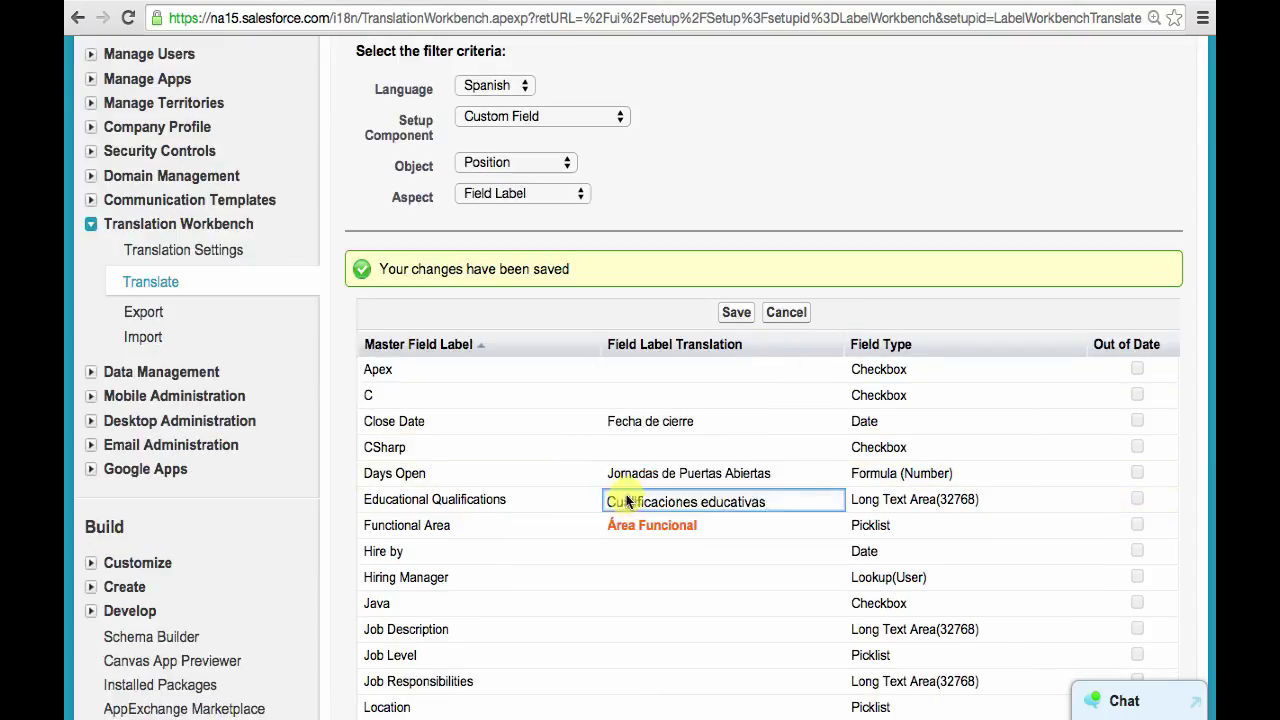
type("Área FuncionalLa contratación de gerenteDescripción del trabajoResponsabilidades del trabajoNivel de trabajoubicaciónMax PagoMin Pagoabierta Fechahabilidades requeridasestado")
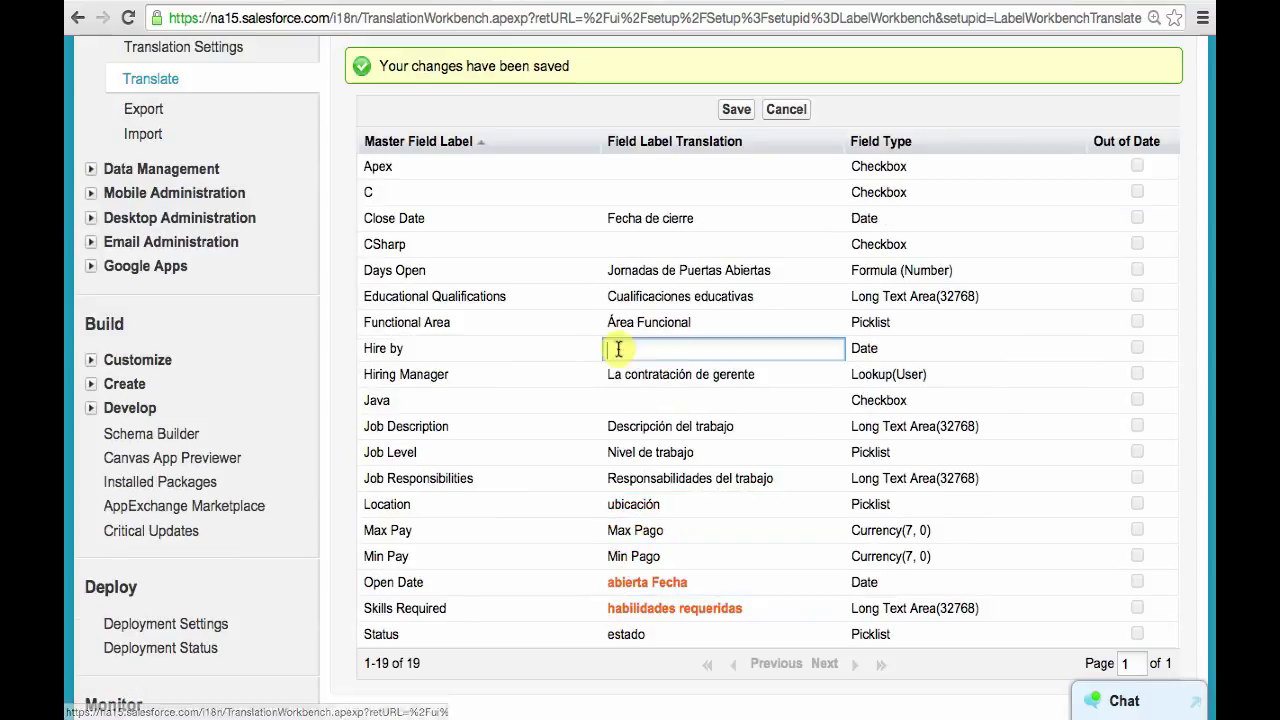
type("Contrata Por")
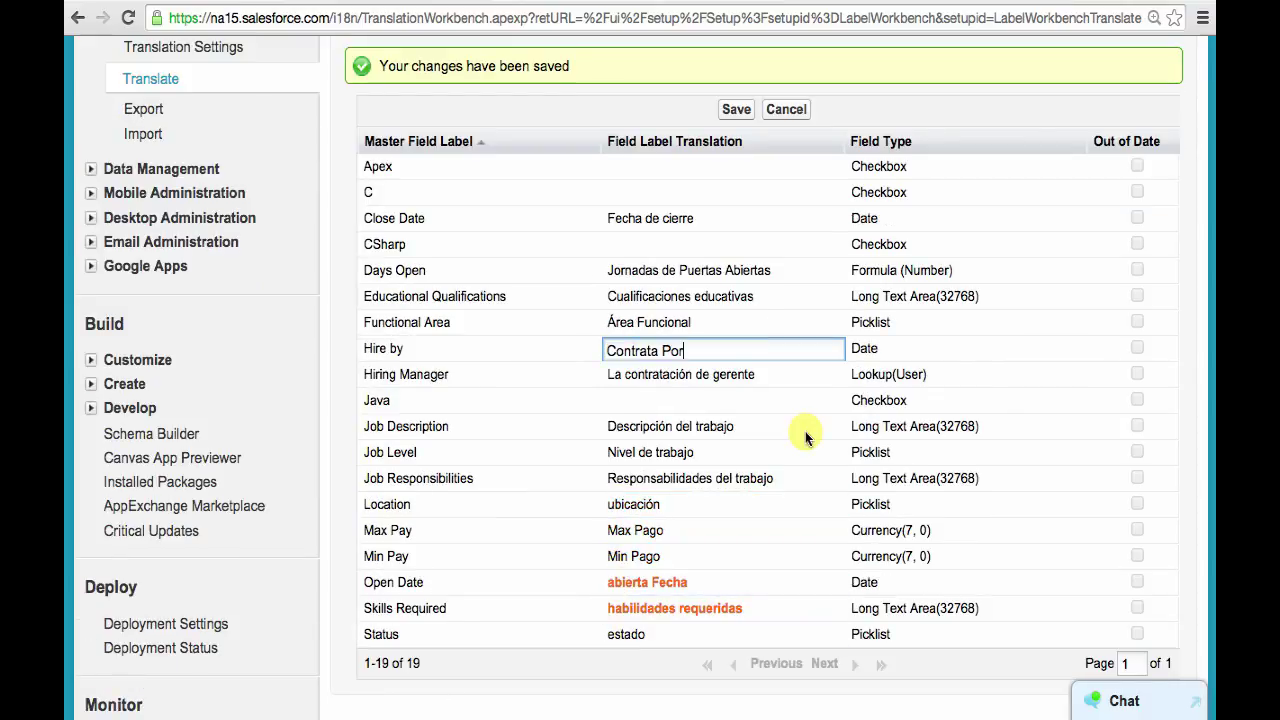
left_click(656, 686)
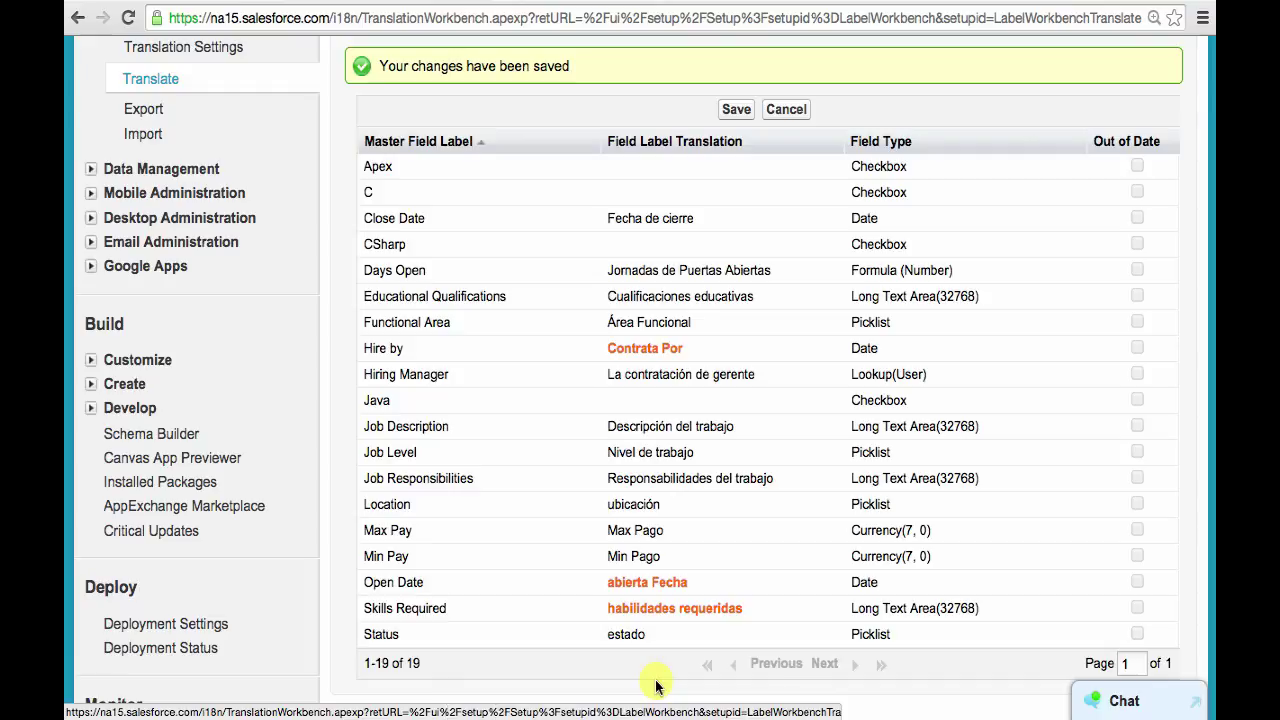
left_click(736, 109)
Step: Request a Source translation export, then go to the Translation Workbench Import page
left_click(148, 150)
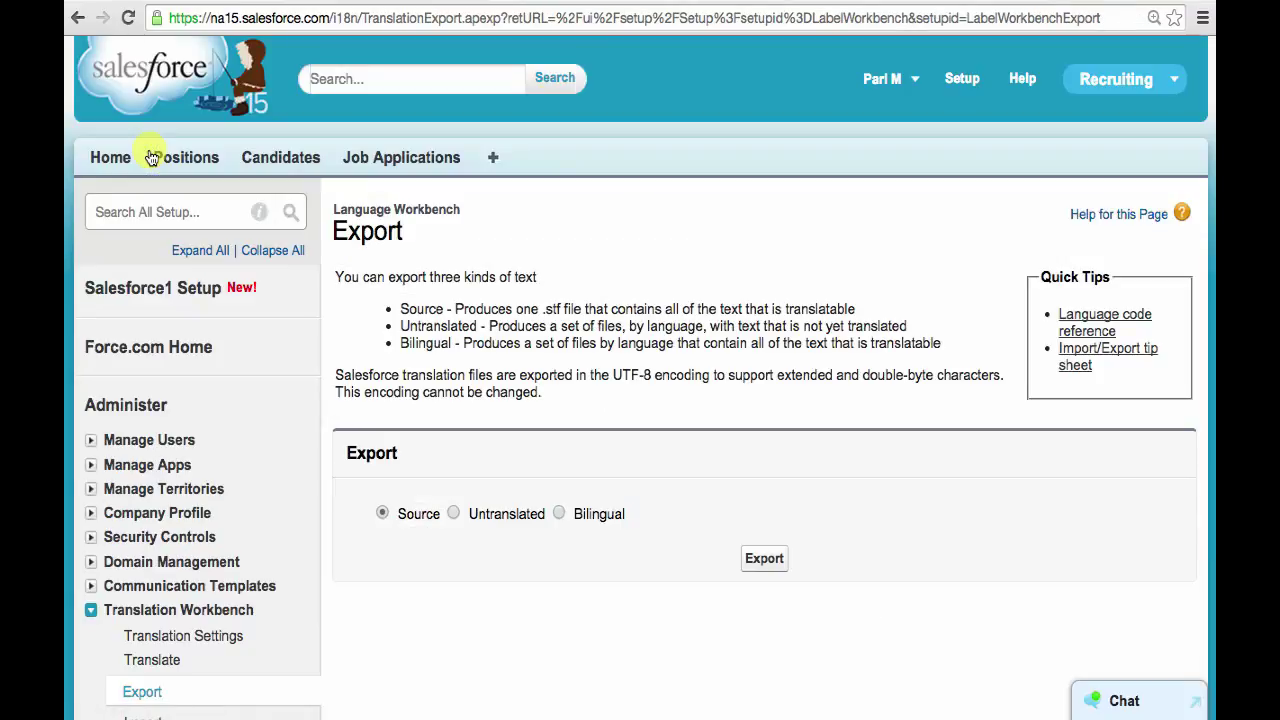
left_click(385, 520)
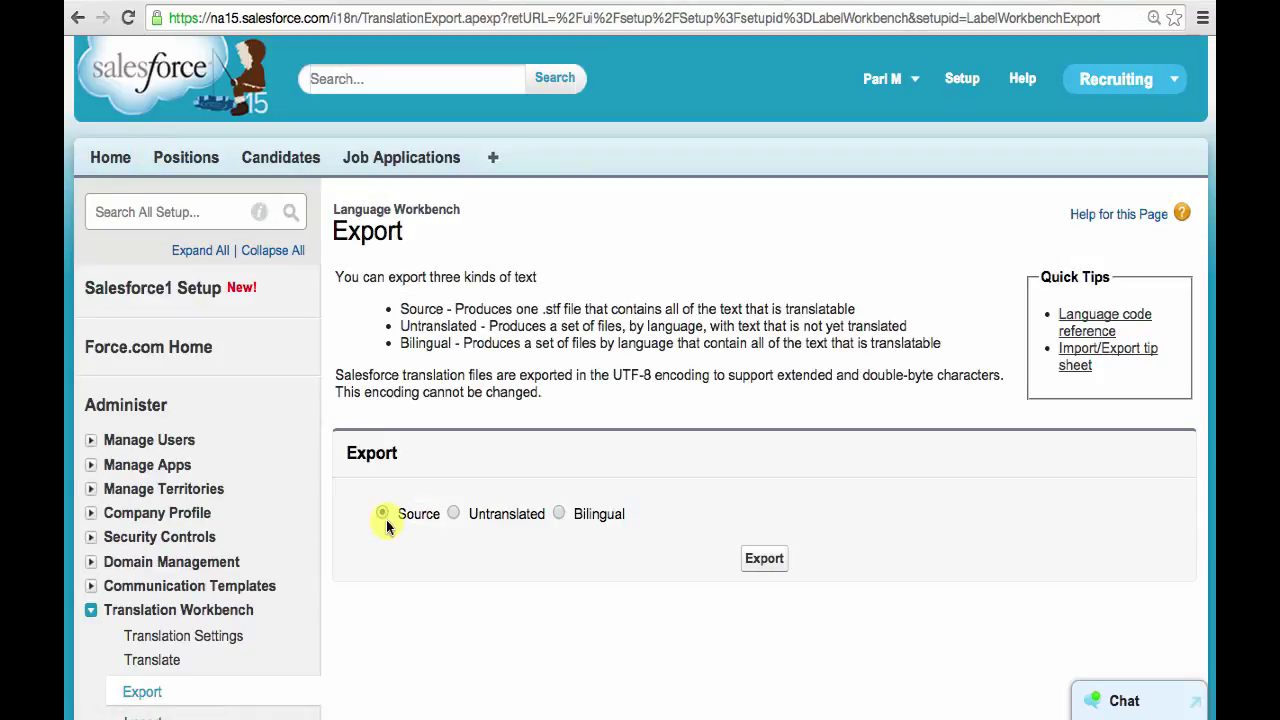
left_click(765, 562)
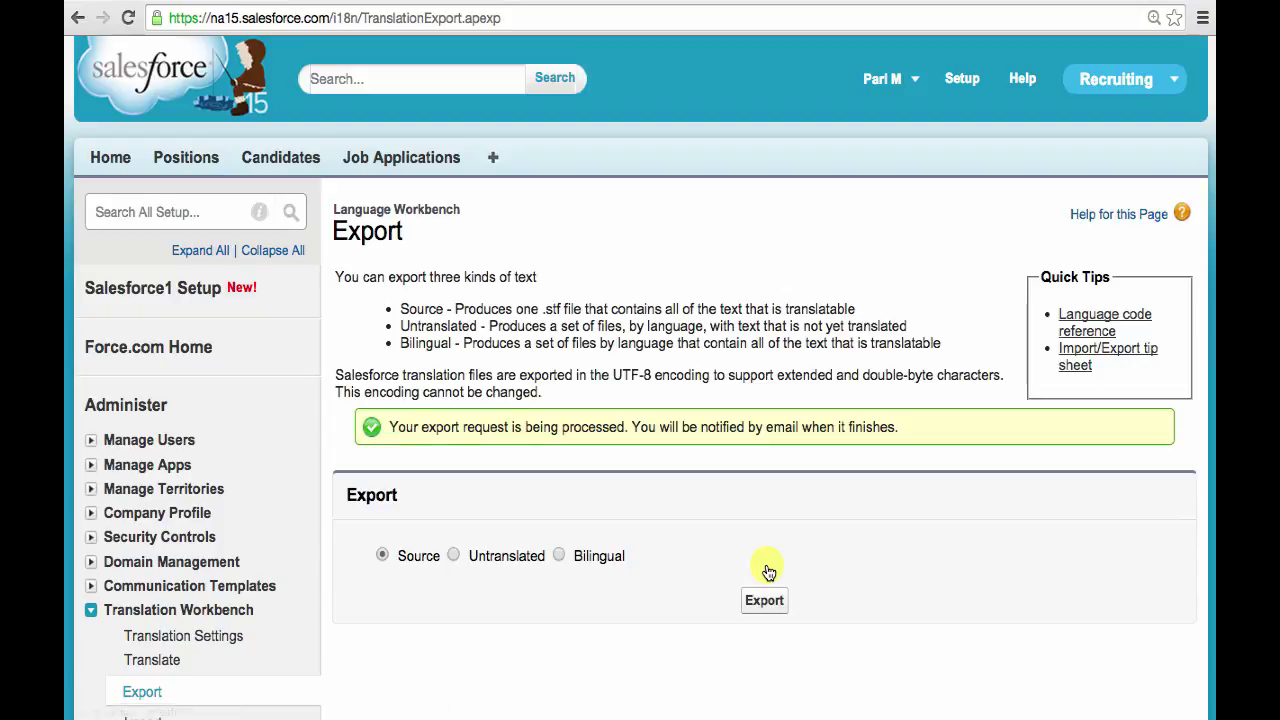
scroll(656, 651, "down", 3)
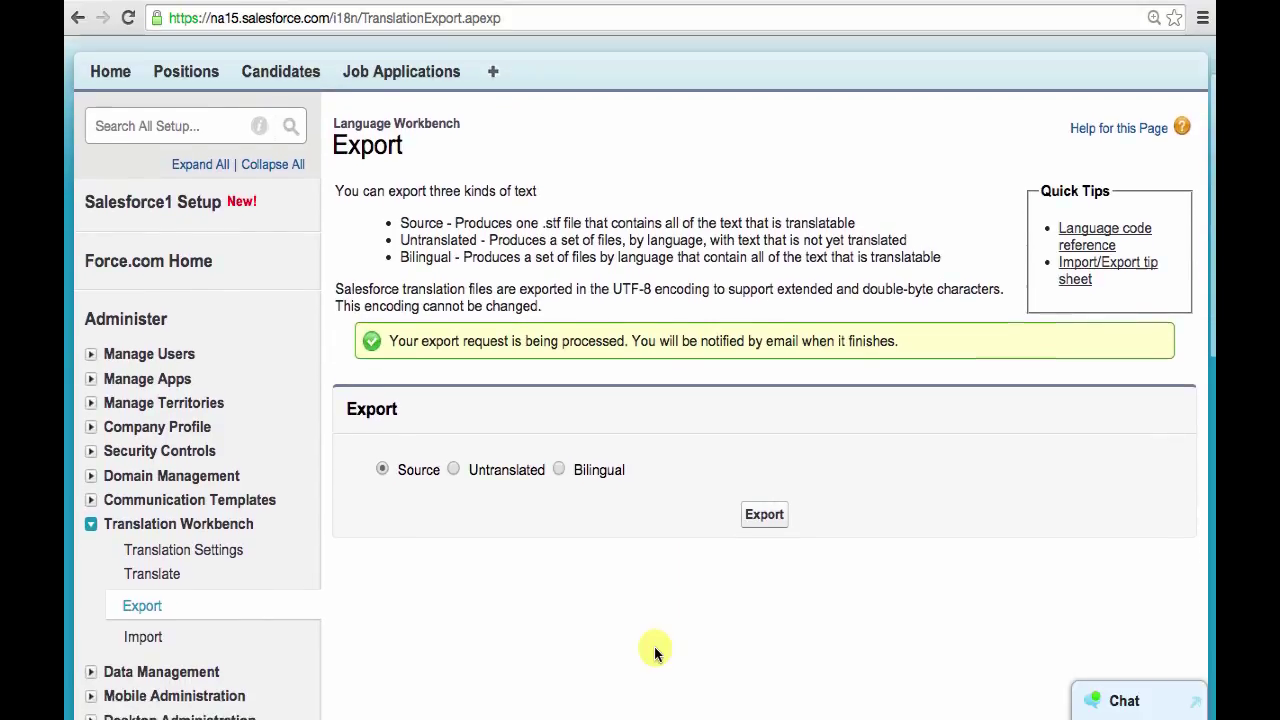
left_click(142, 614)
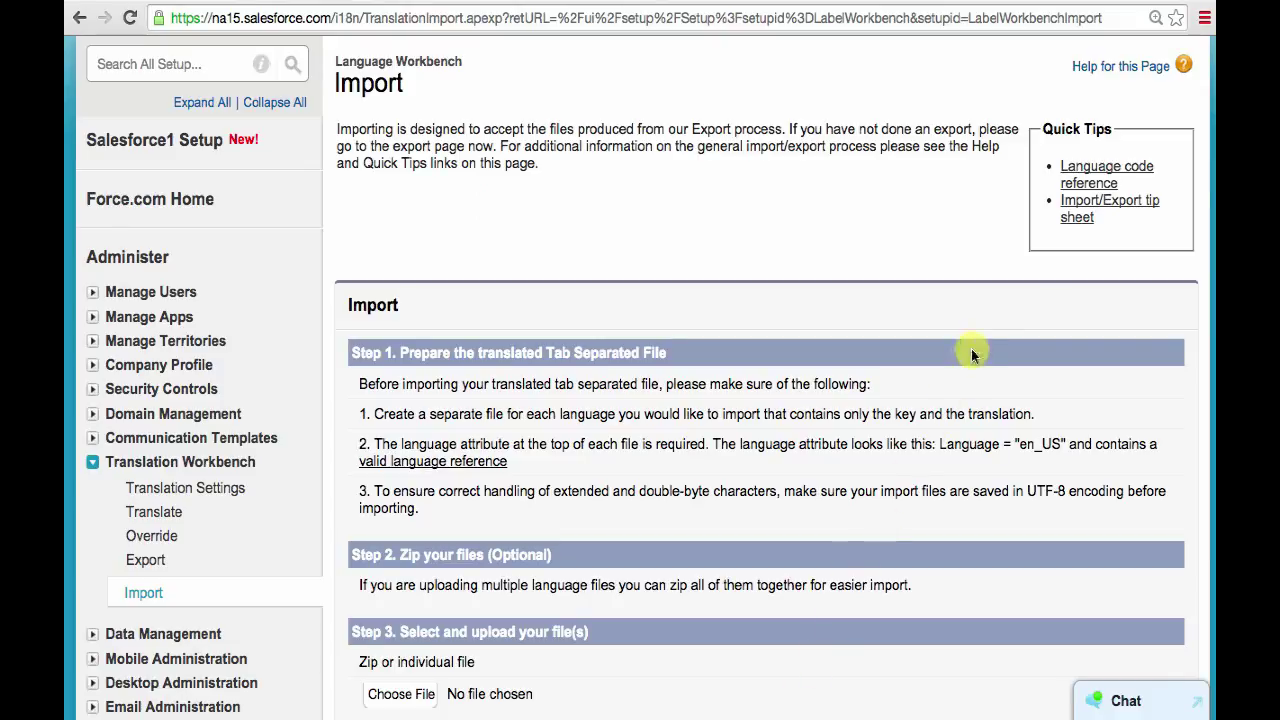
left_click(1076, 229)
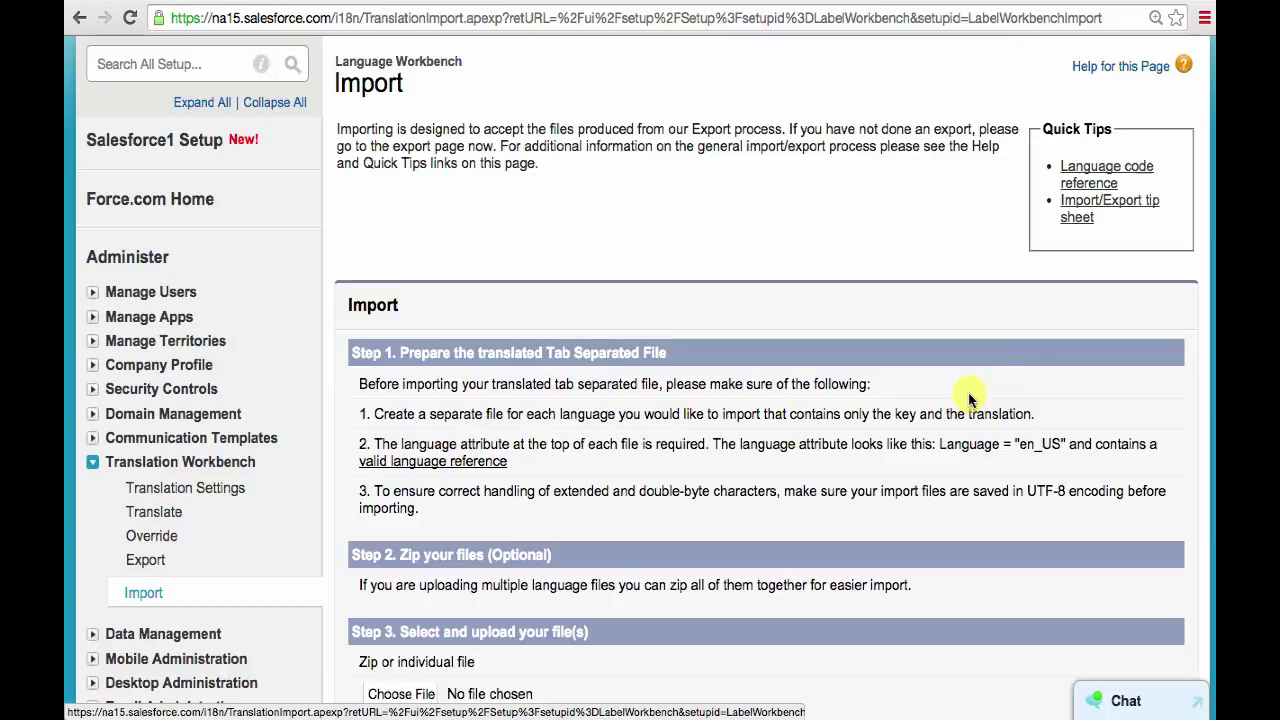
scroll(968, 394, "up", 3)
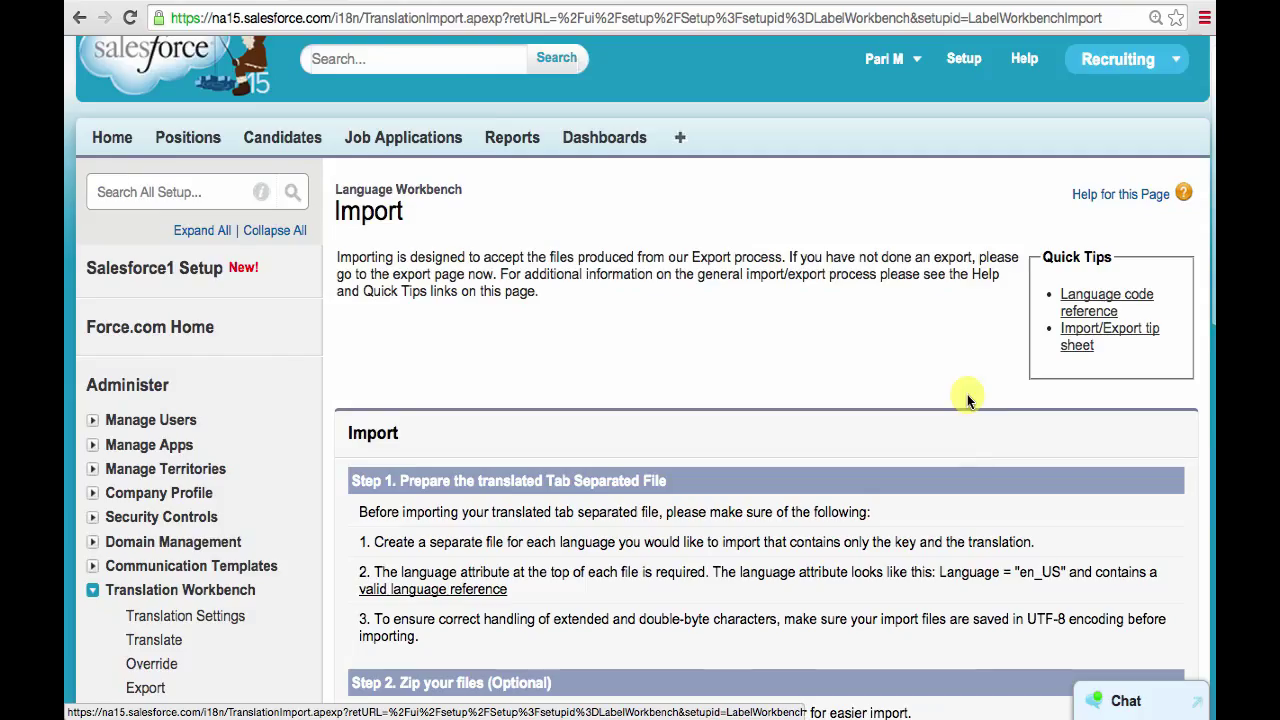
Step: Open the third user's edit page from the All Users list under Manage Users
left_click(93, 422)
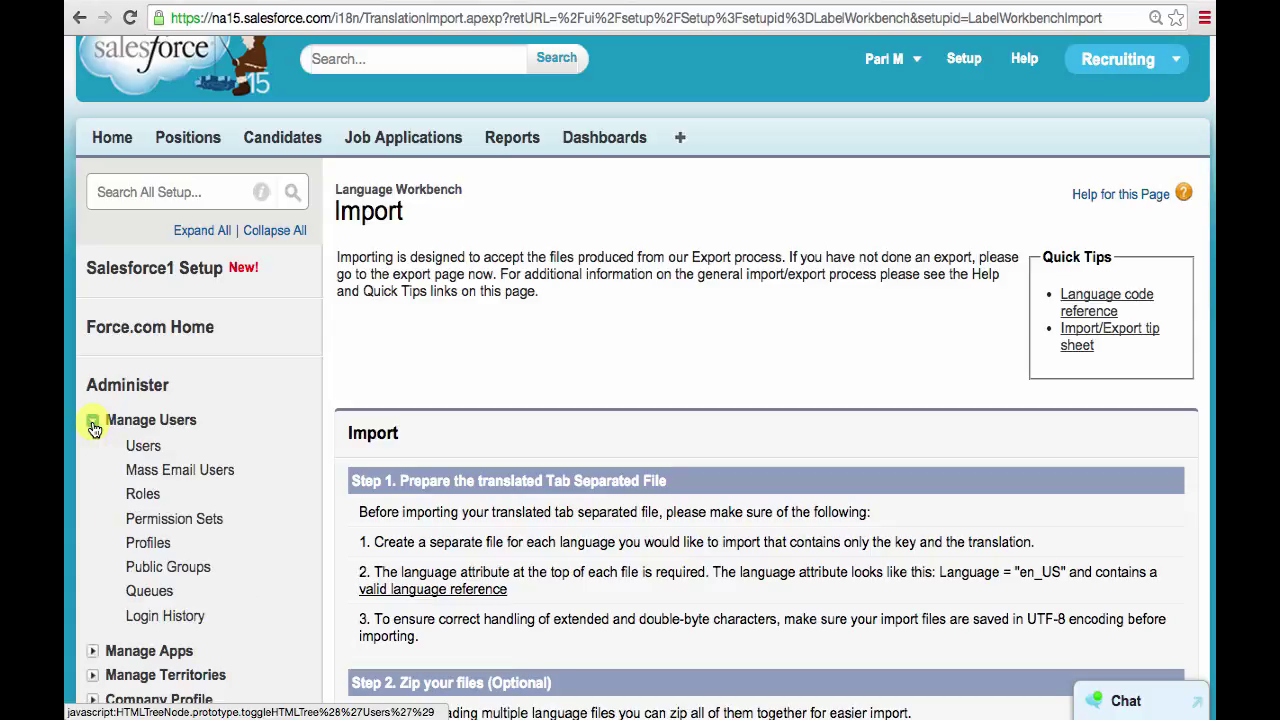
left_click(140, 450)
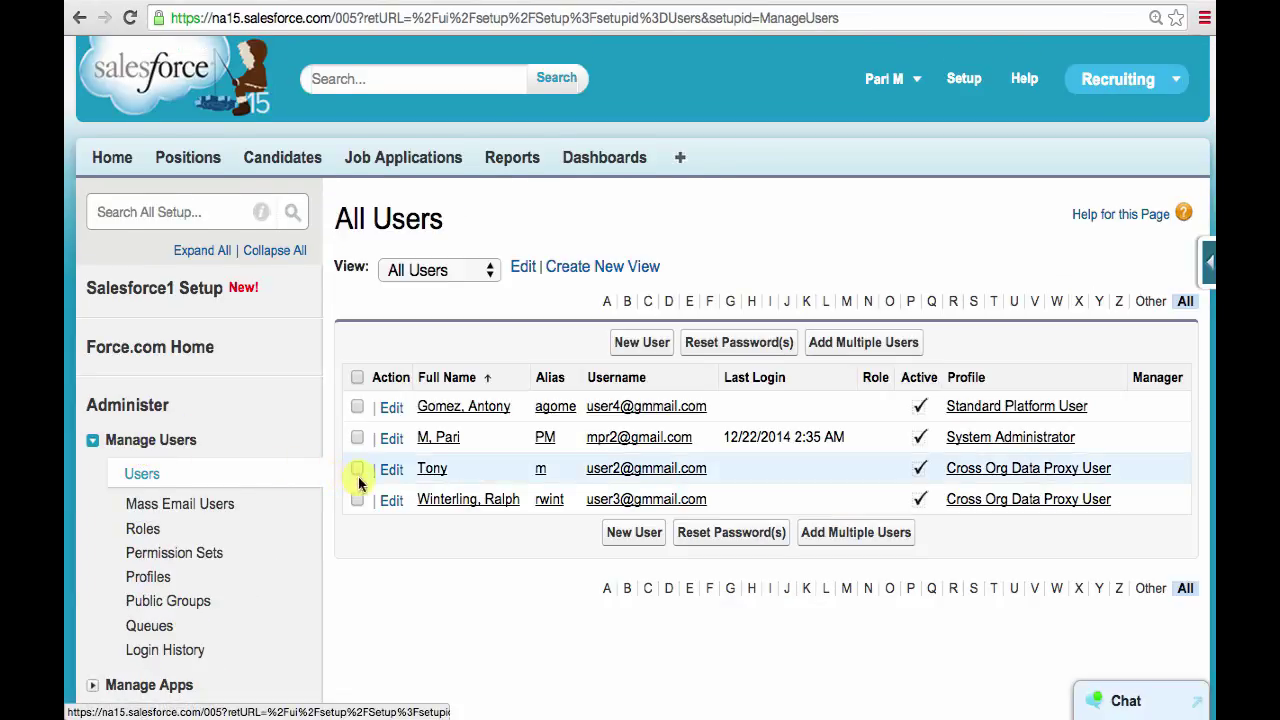
left_click(391, 469)
scroll(635, 710, "down", 5)
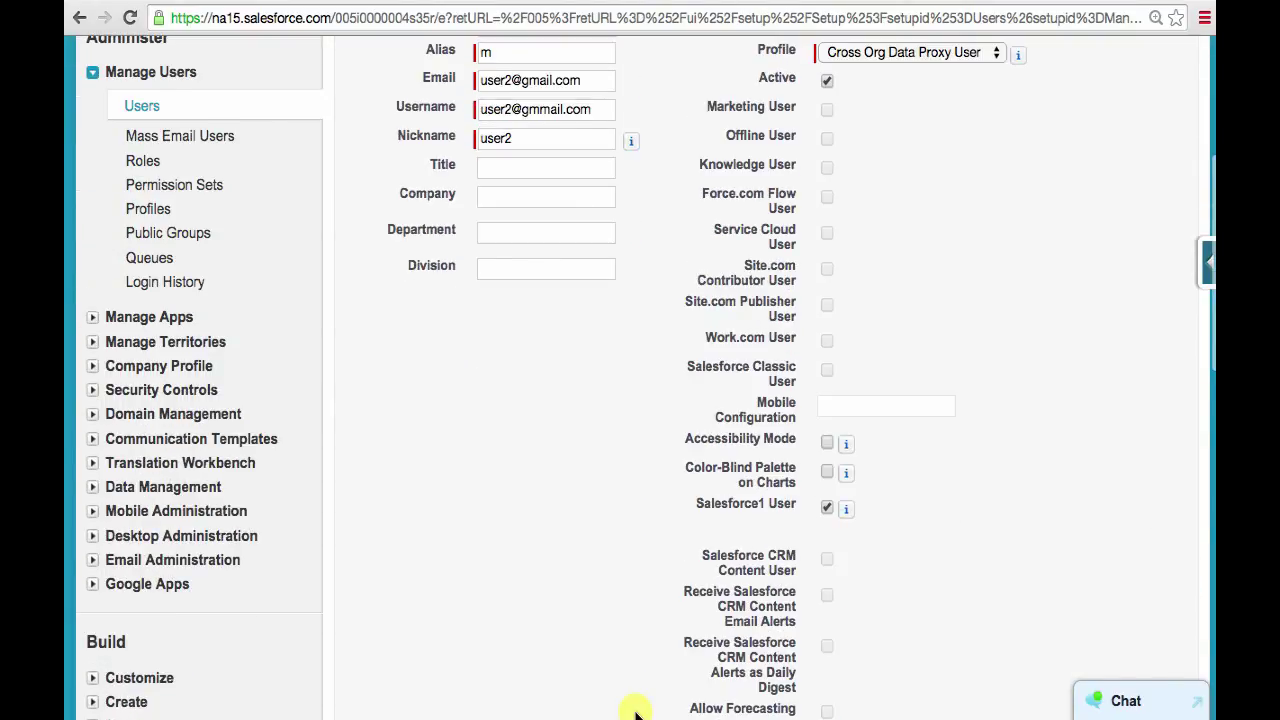
scroll(635, 710, "down", 8)
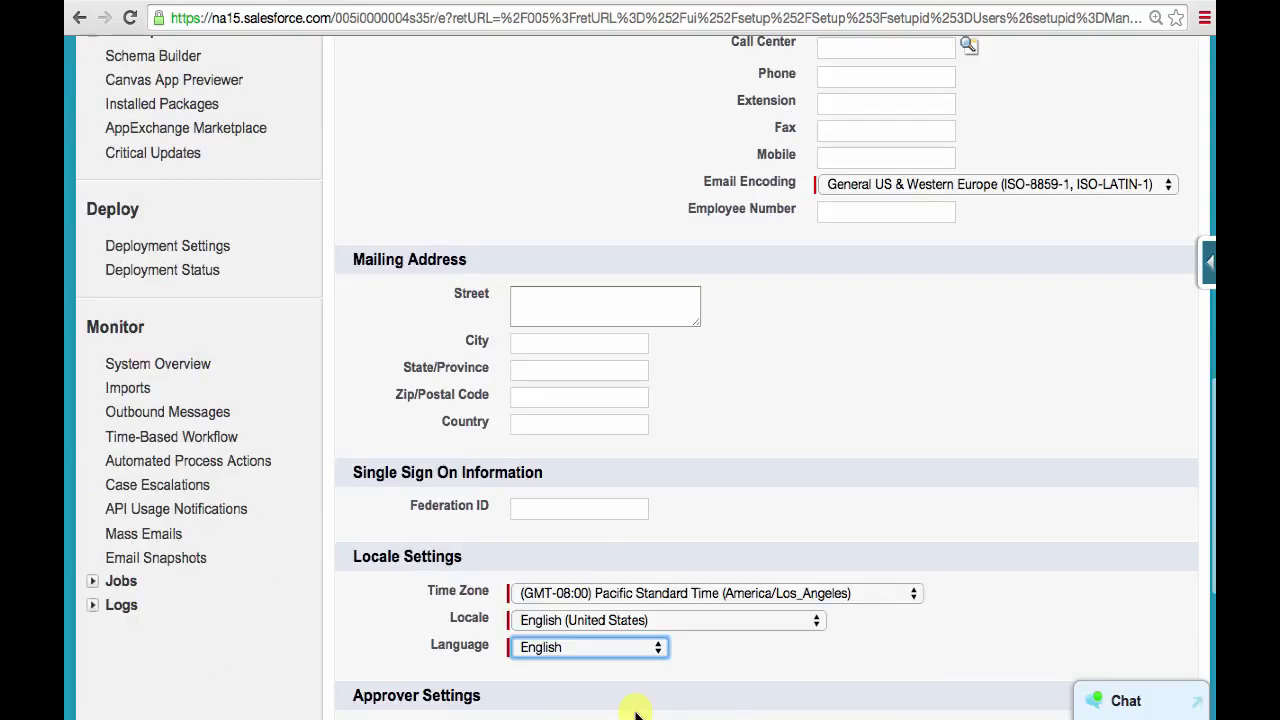
scroll(635, 710, "down", 2)
Step: Set this user's Locale Settings language to Spanish and save the change
left_click(657, 560)
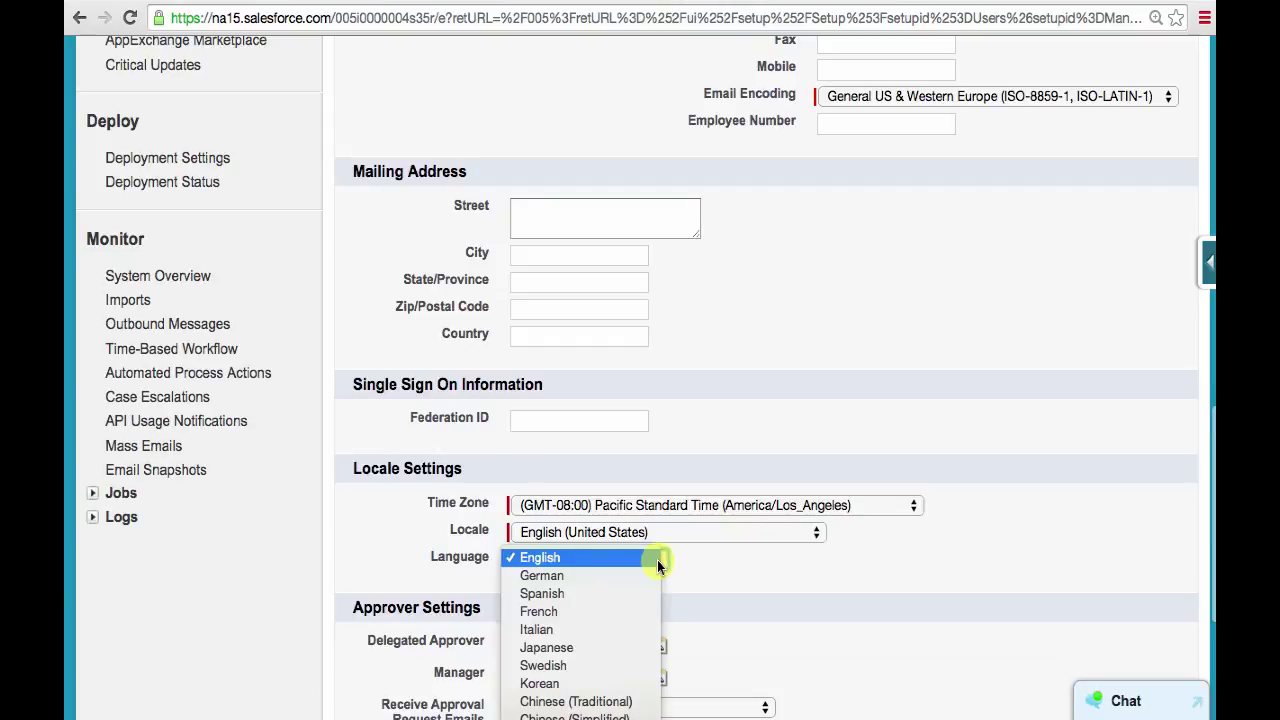
left_click(649, 593)
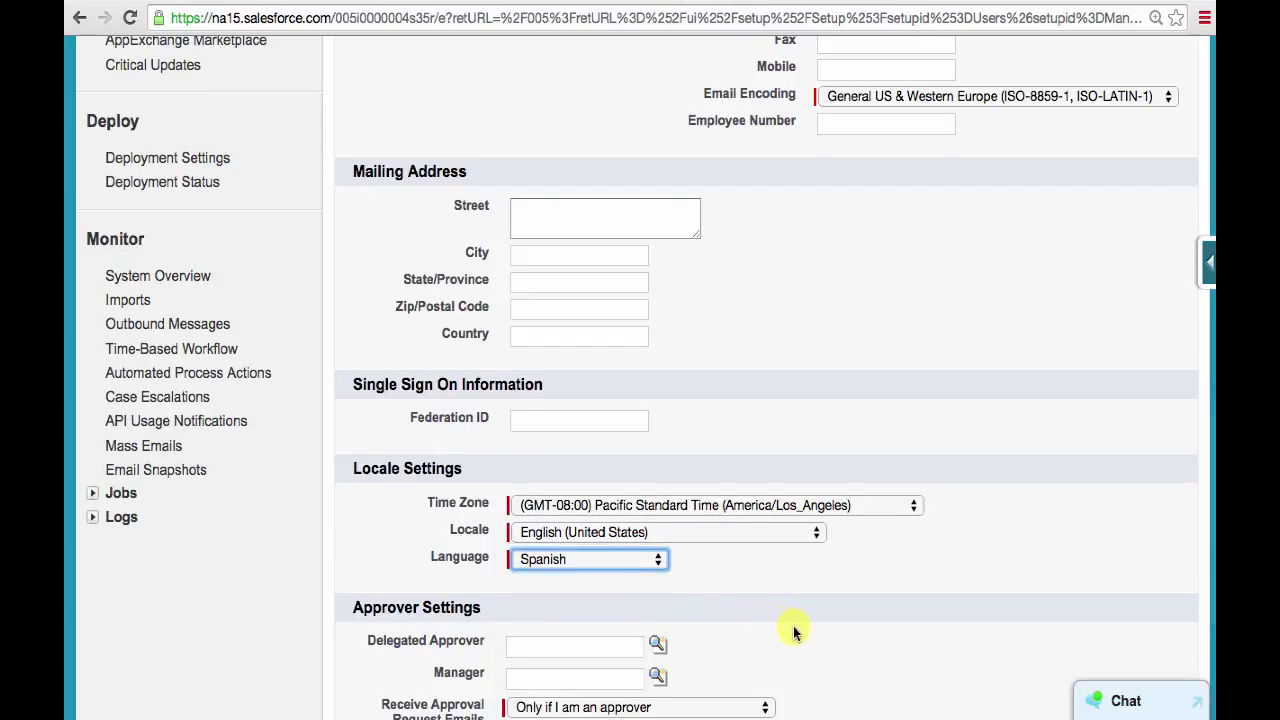
scroll(793, 626, "down", 6)
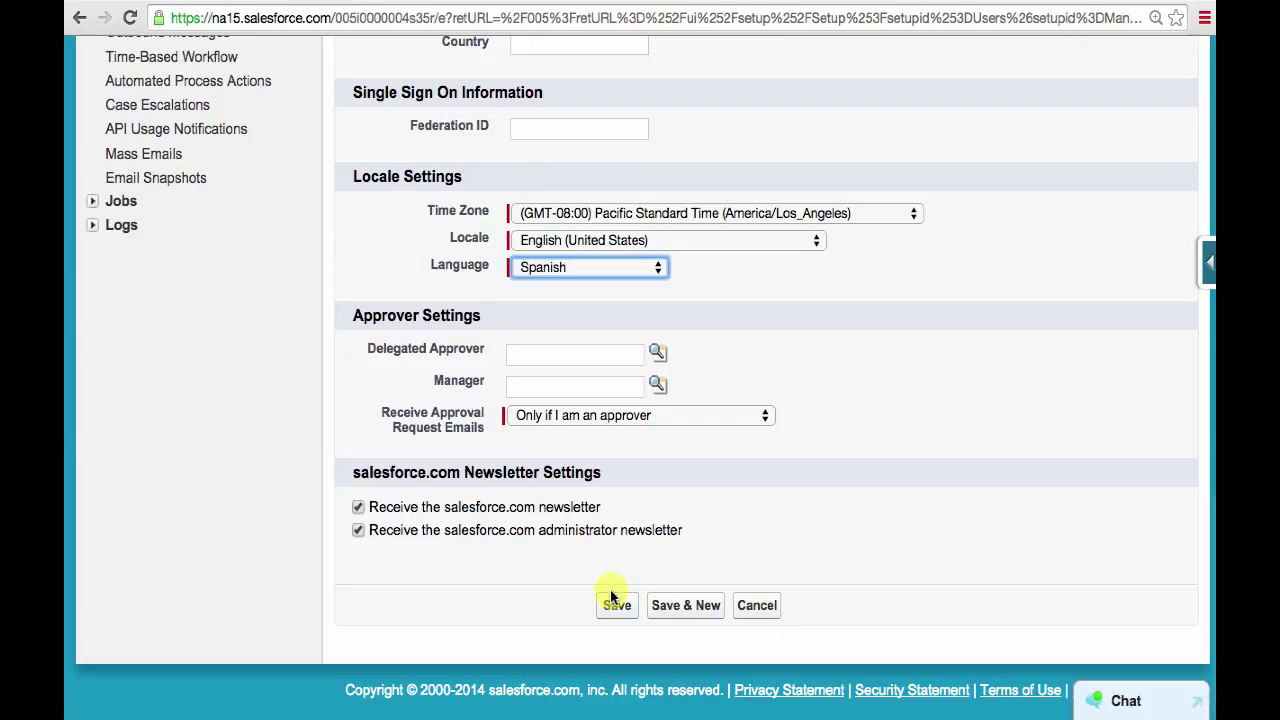
left_click(612, 602)
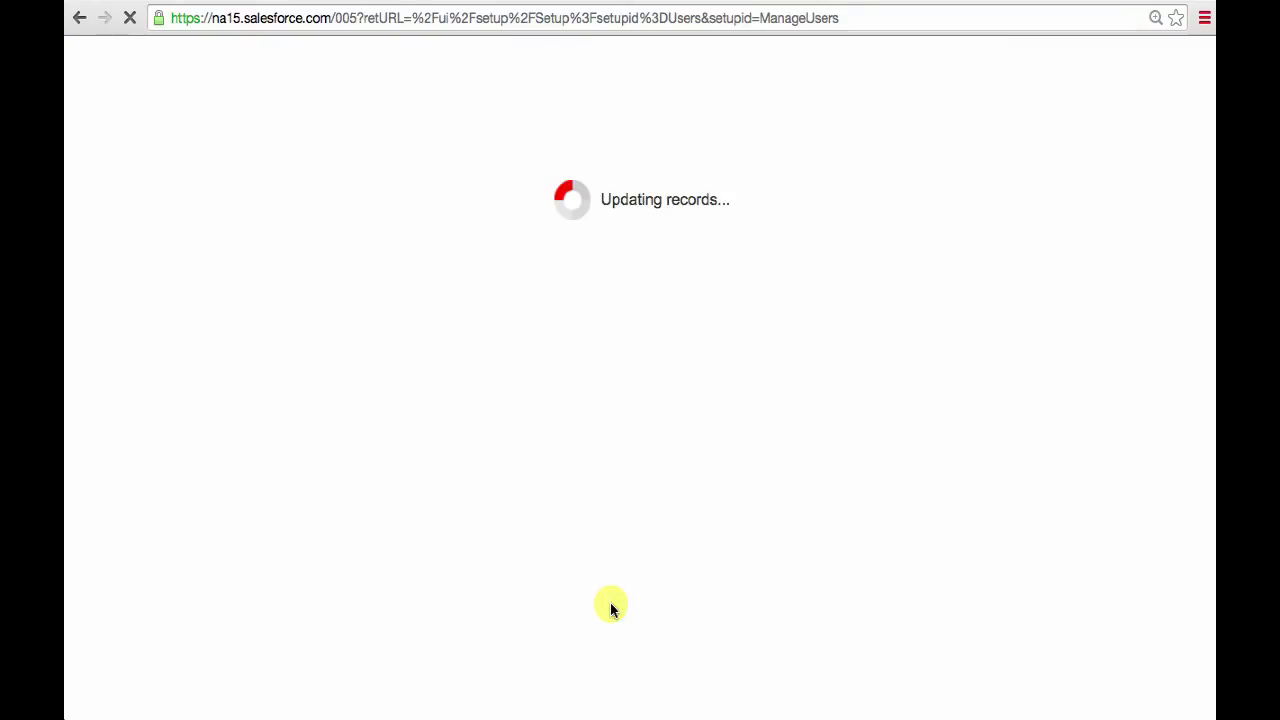
scroll(548, 683, "down", 2)
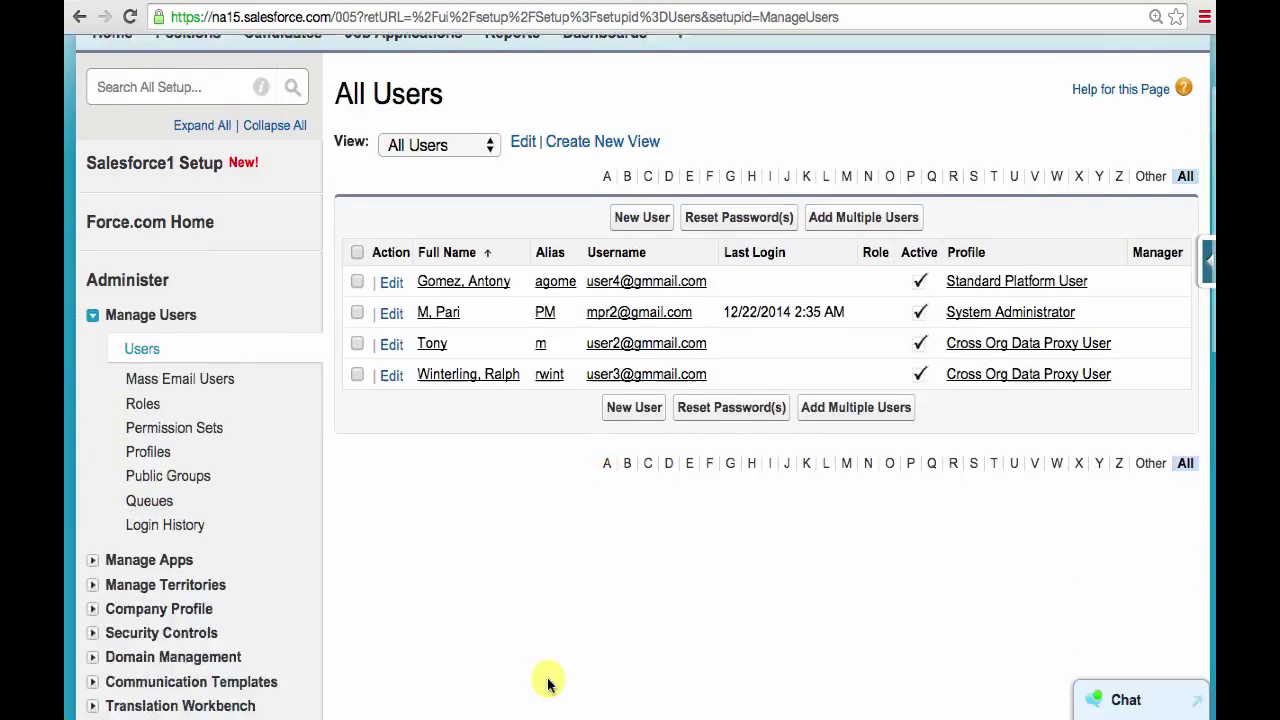
scroll(548, 683, "down", 2)
Step: Expand the Translation Workbench section in the Setup sidebar beside the All Users list
left_click(93, 559)
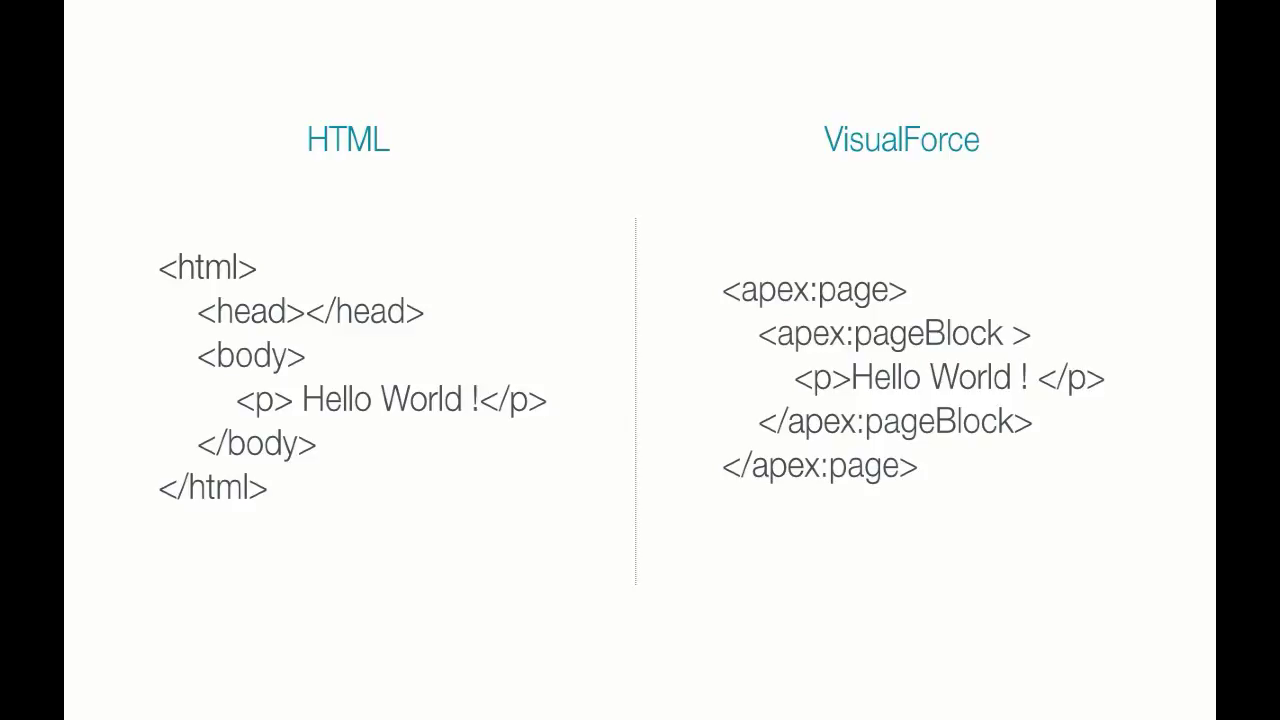
Step: Advance to the VisualForce Content slide and reveal its rendering, developers and Visualforce tags bullets
key("Right")
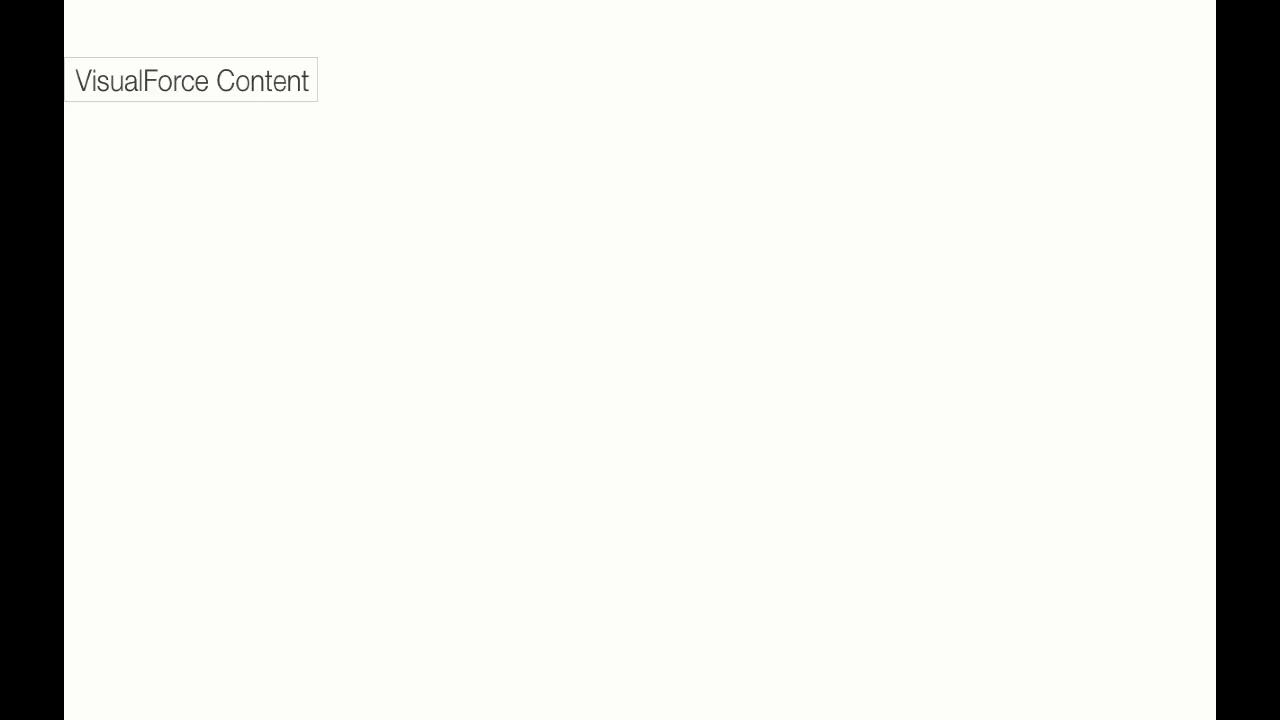
key("Right")
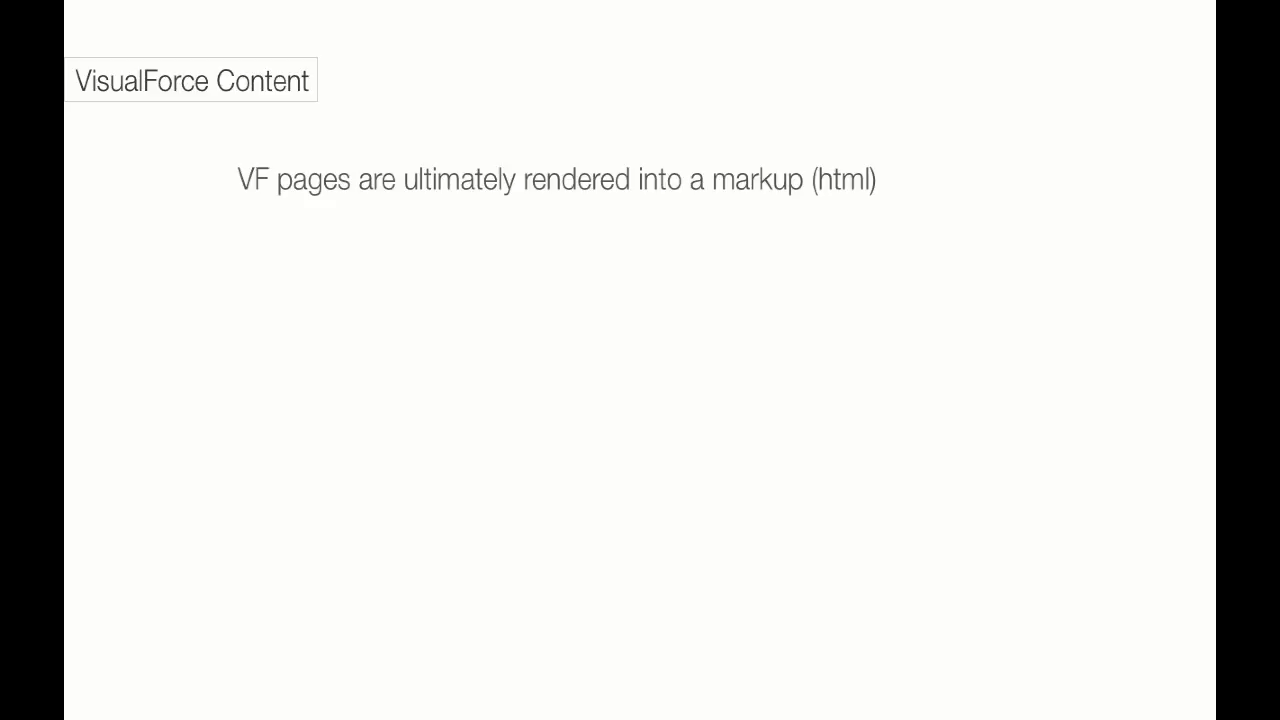
key("Right")
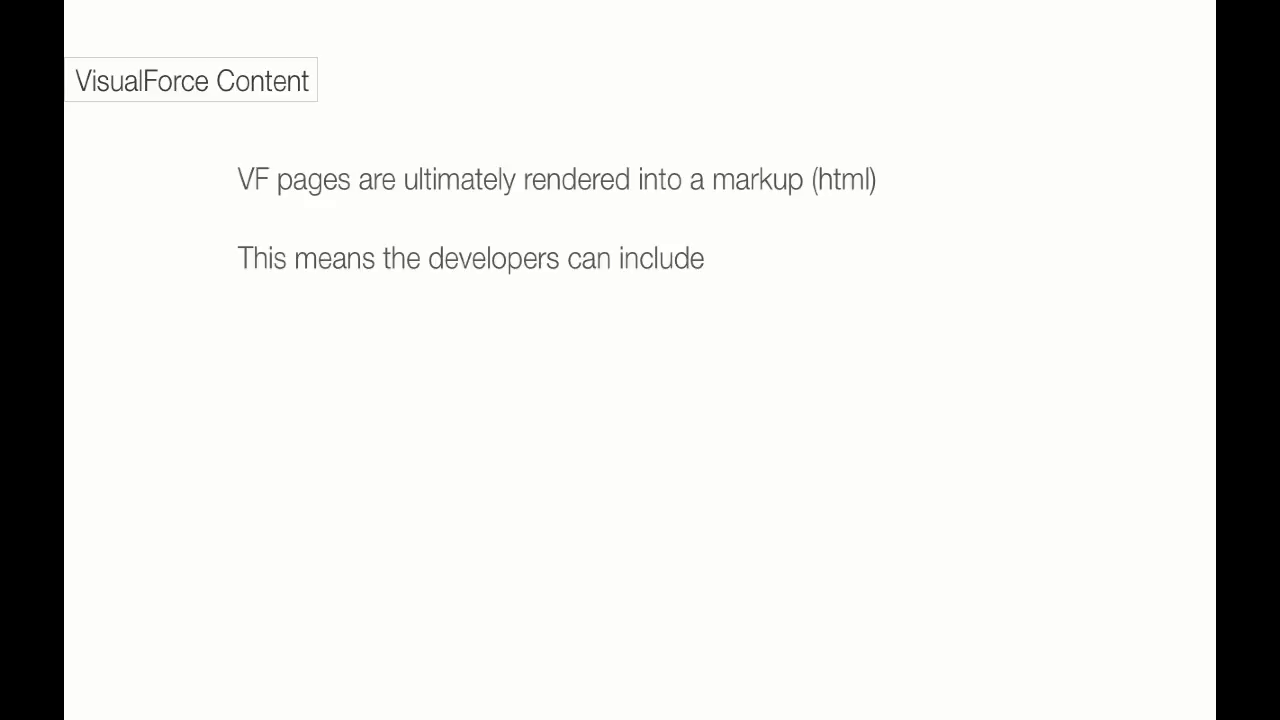
key("Right")
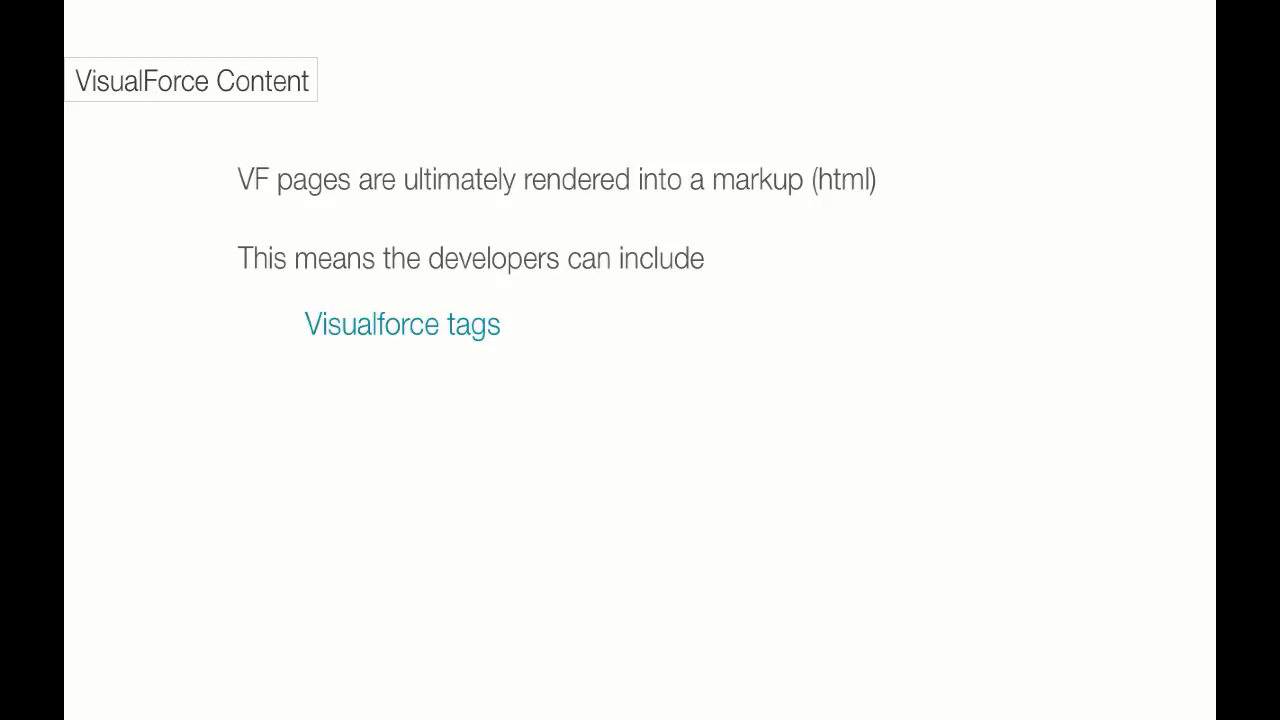
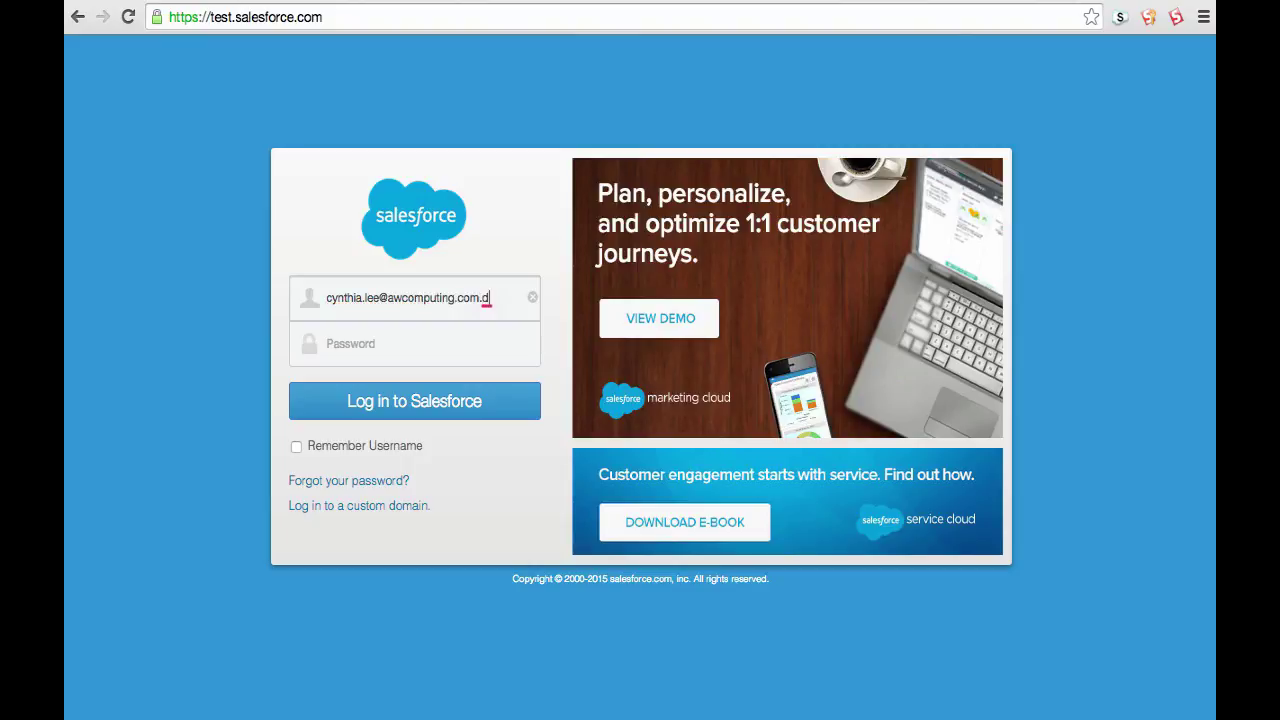
Step: Log in to the Dev sandbox with the account's username and password, then open the Merchandise tab
key("Tab")
type("•••••••••")
left_click(386, 404)
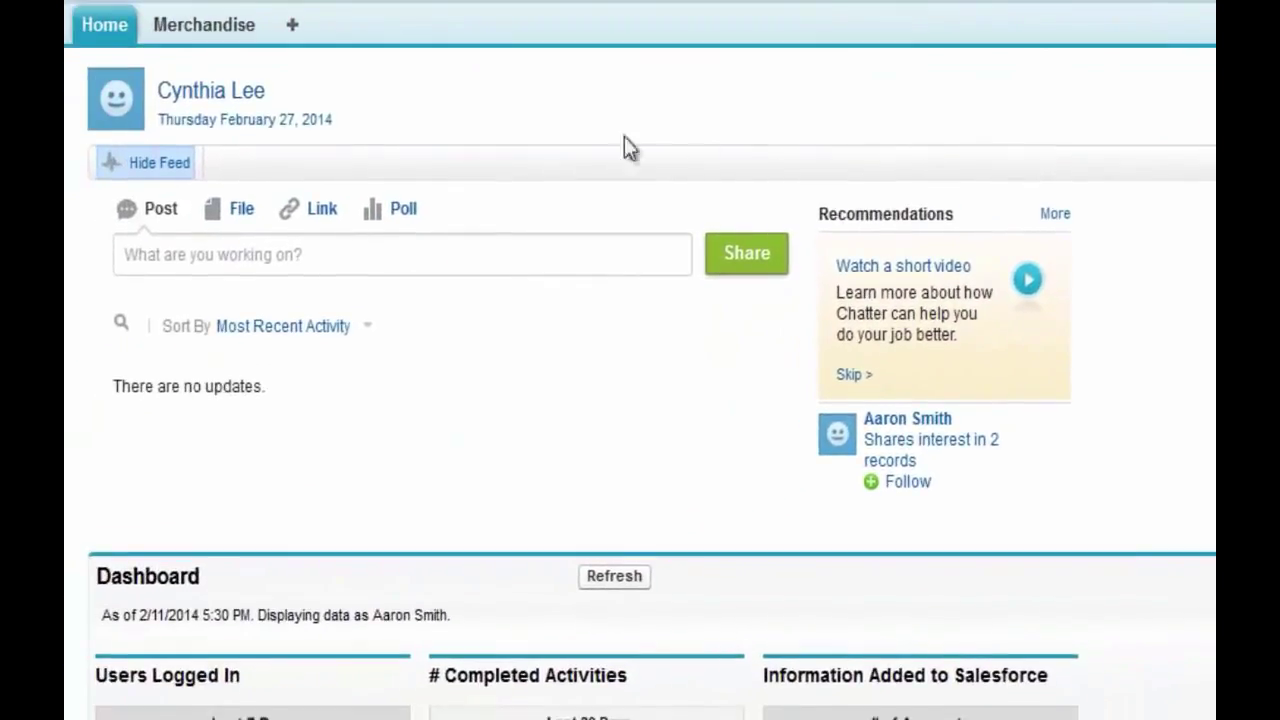
left_click(208, 27)
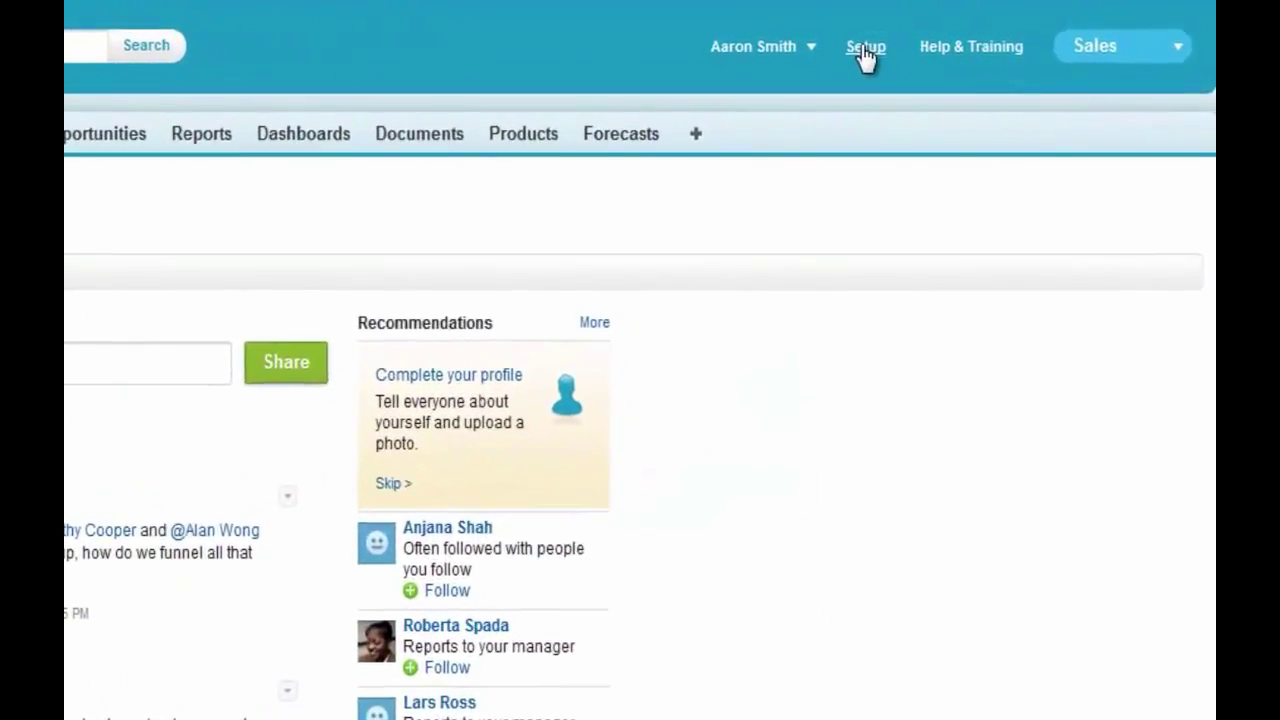
Step: Enable Allow Inbound Changes on the Dev deployment connection, then go to Outbound Change Sets
left_click(866, 56)
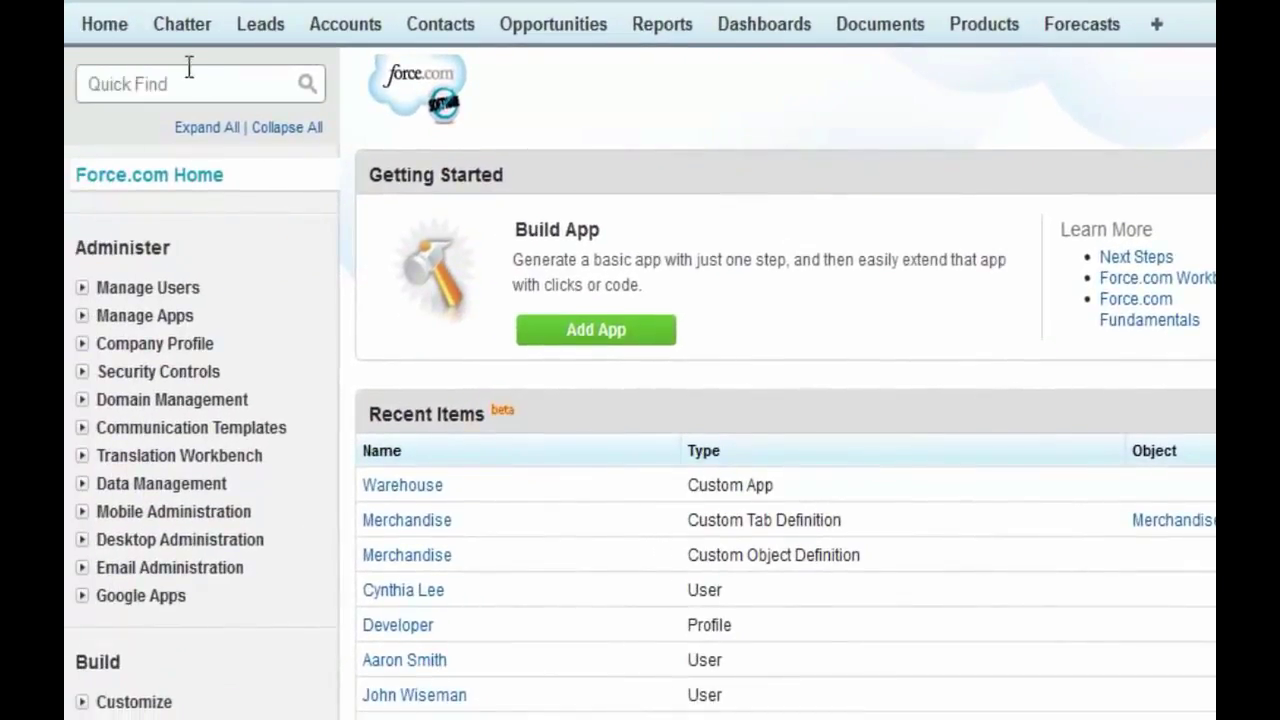
left_click(189, 67)
type("dep")
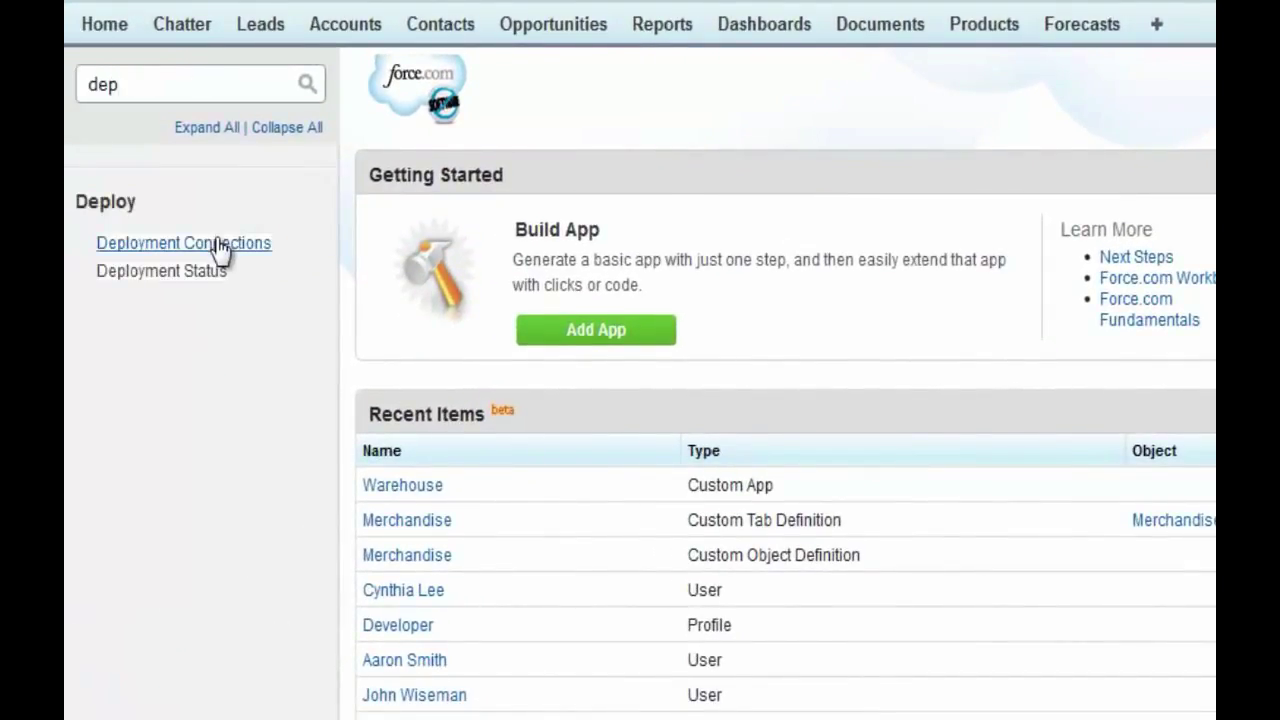
left_click(220, 246)
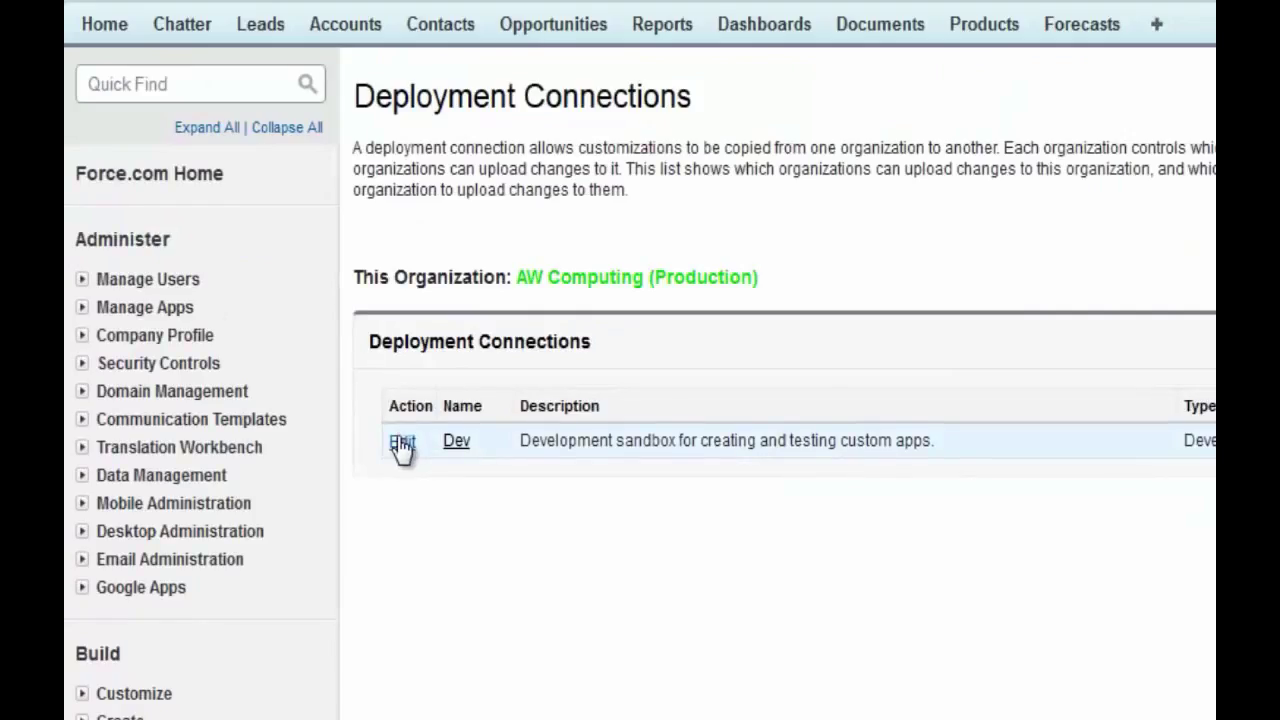
left_click(401, 443)
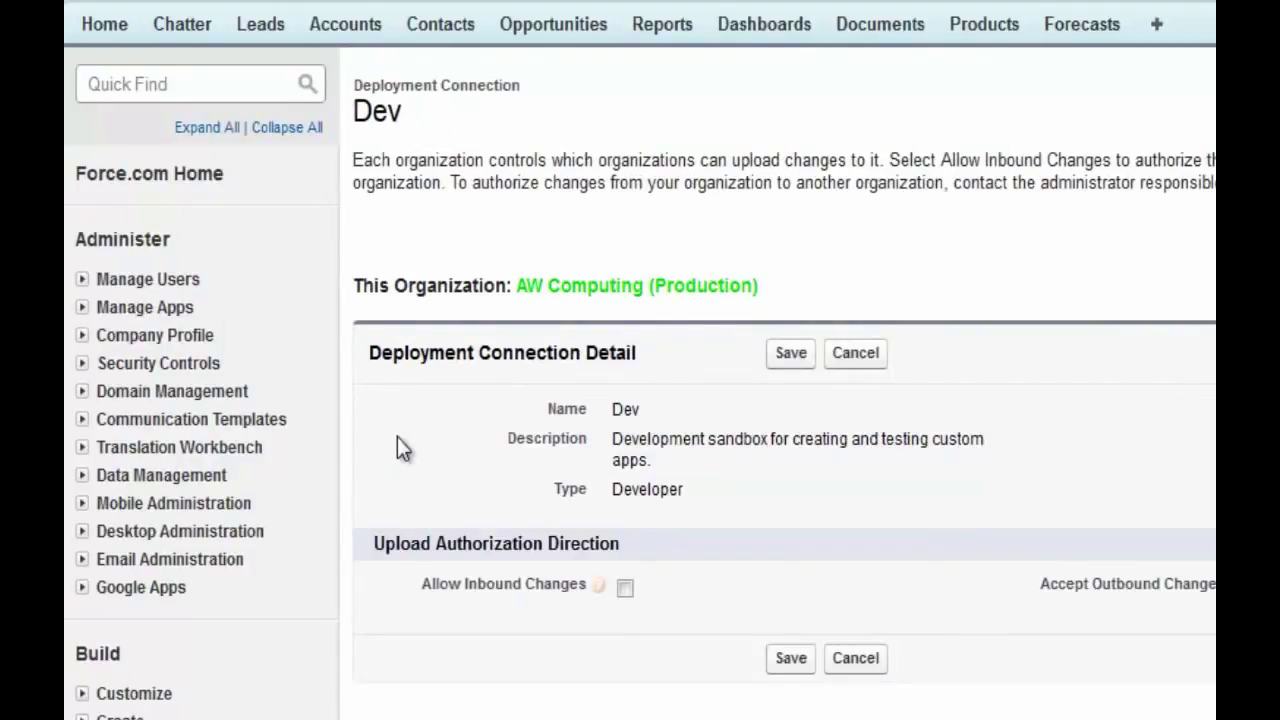
left_click(623, 590)
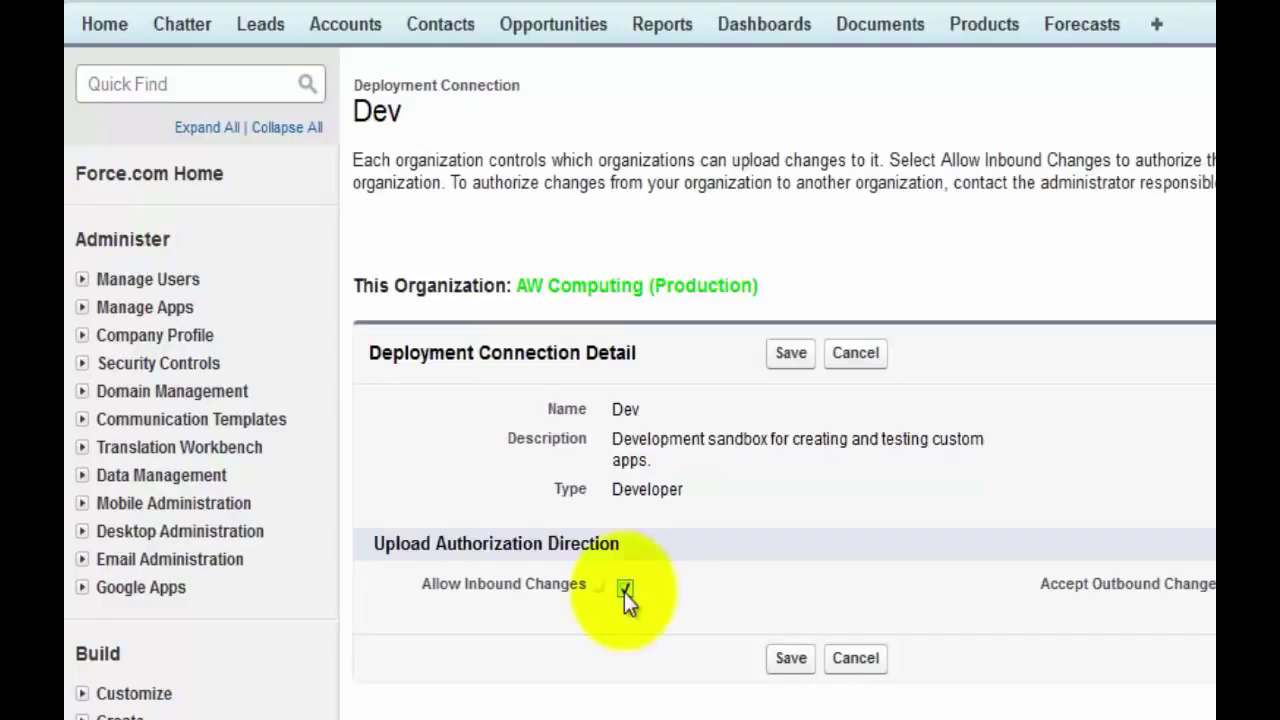
left_click(790, 668)
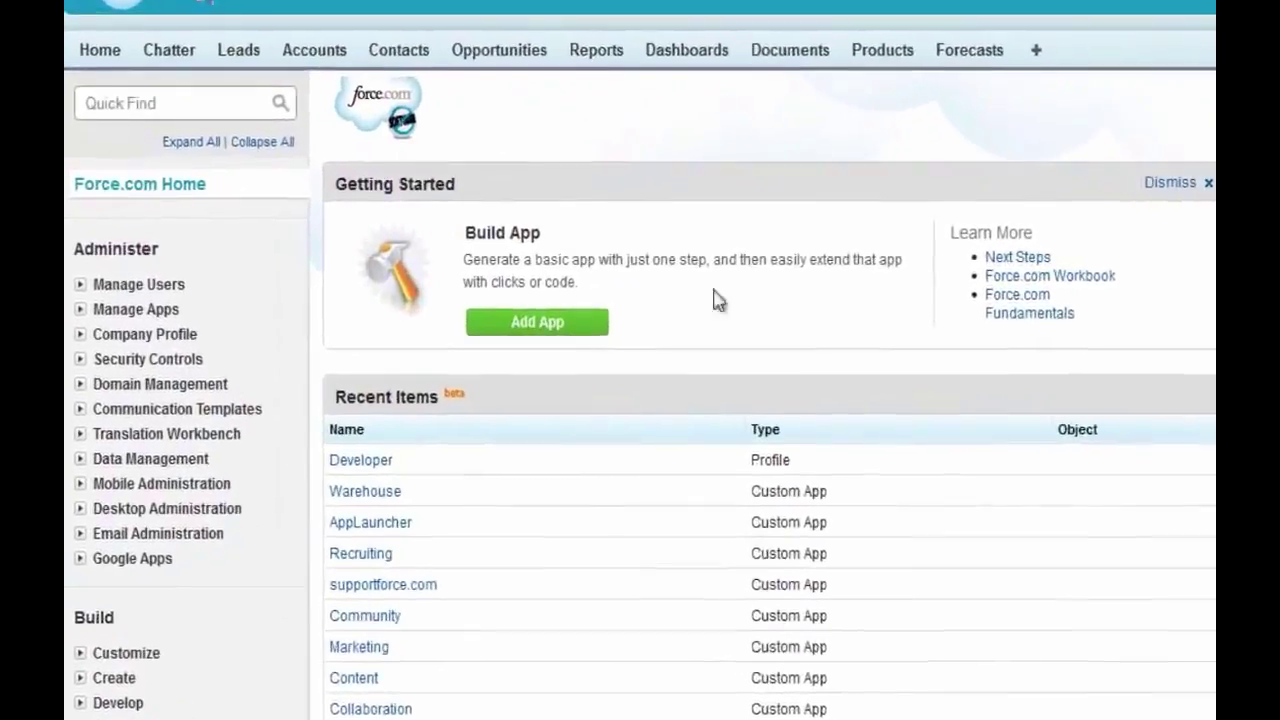
scroll(307, 697, "down", 5)
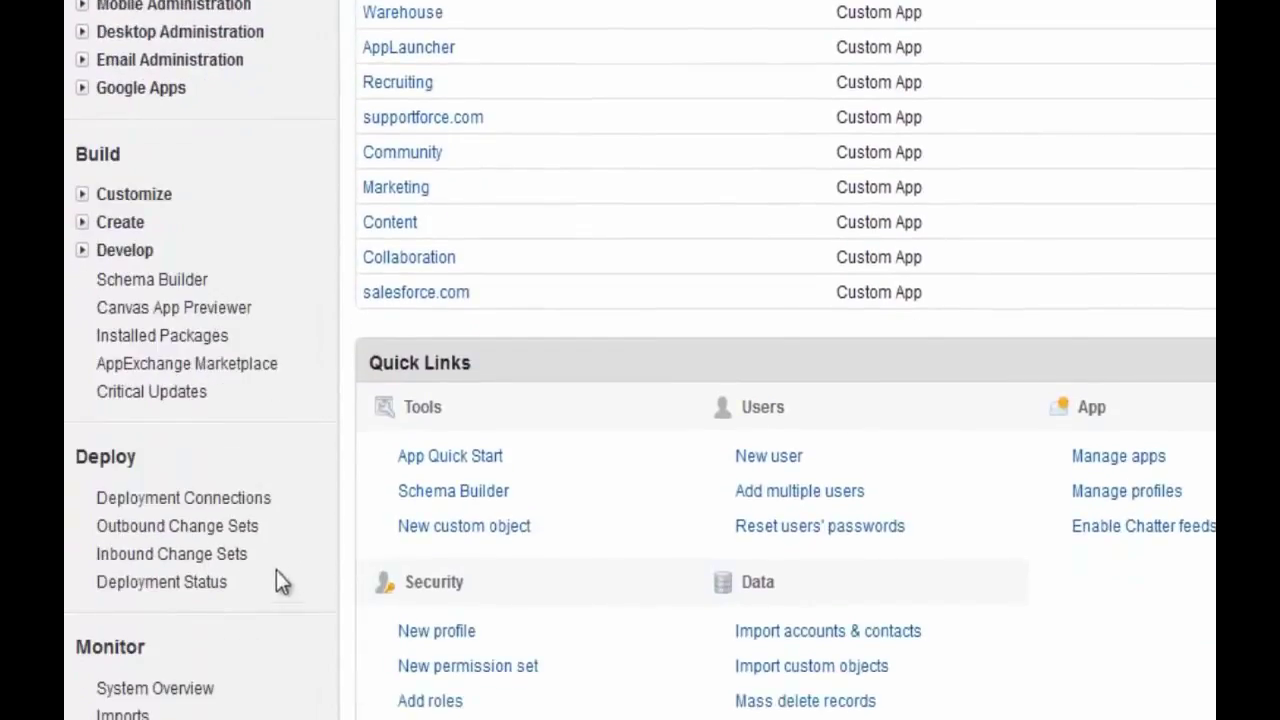
left_click(252, 533)
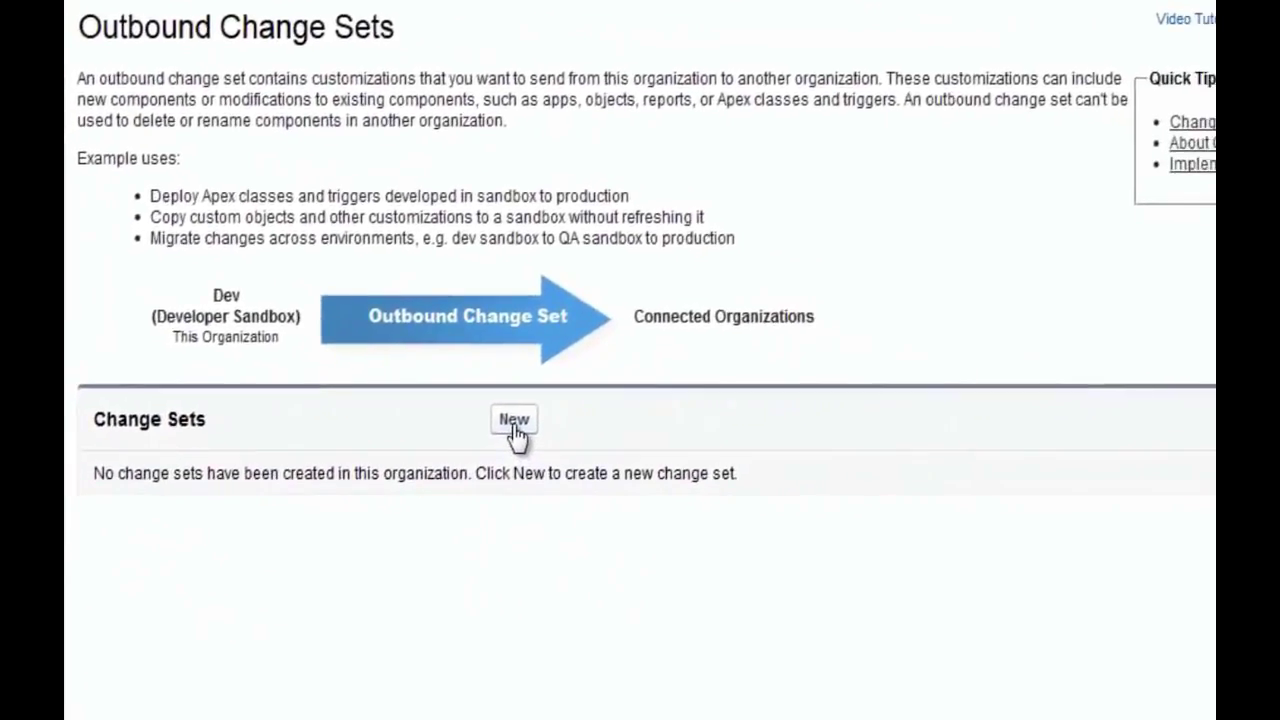
Step: Create a change set 'Warehouse and Merchandise' described as 'Warehouse app with Merchandise tab, custom object, and profiles.'
left_click(514, 422)
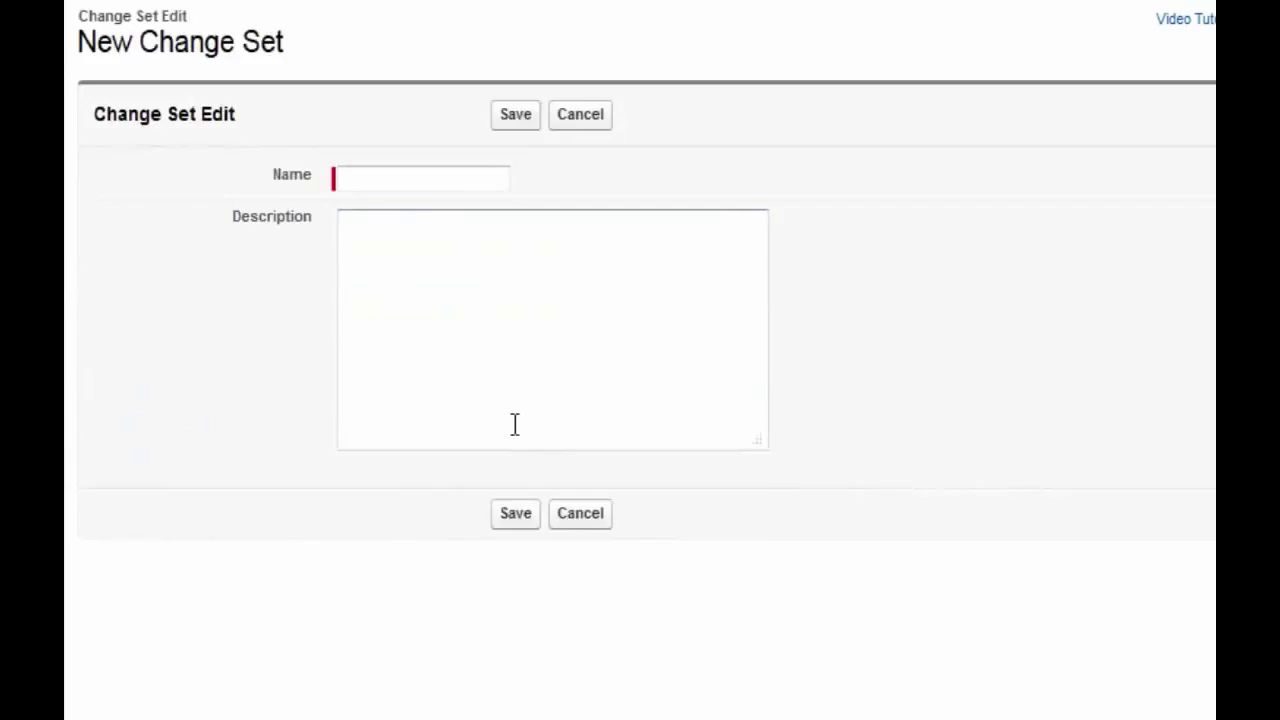
left_click(426, 183)
type("Warehouse and Merchandise")
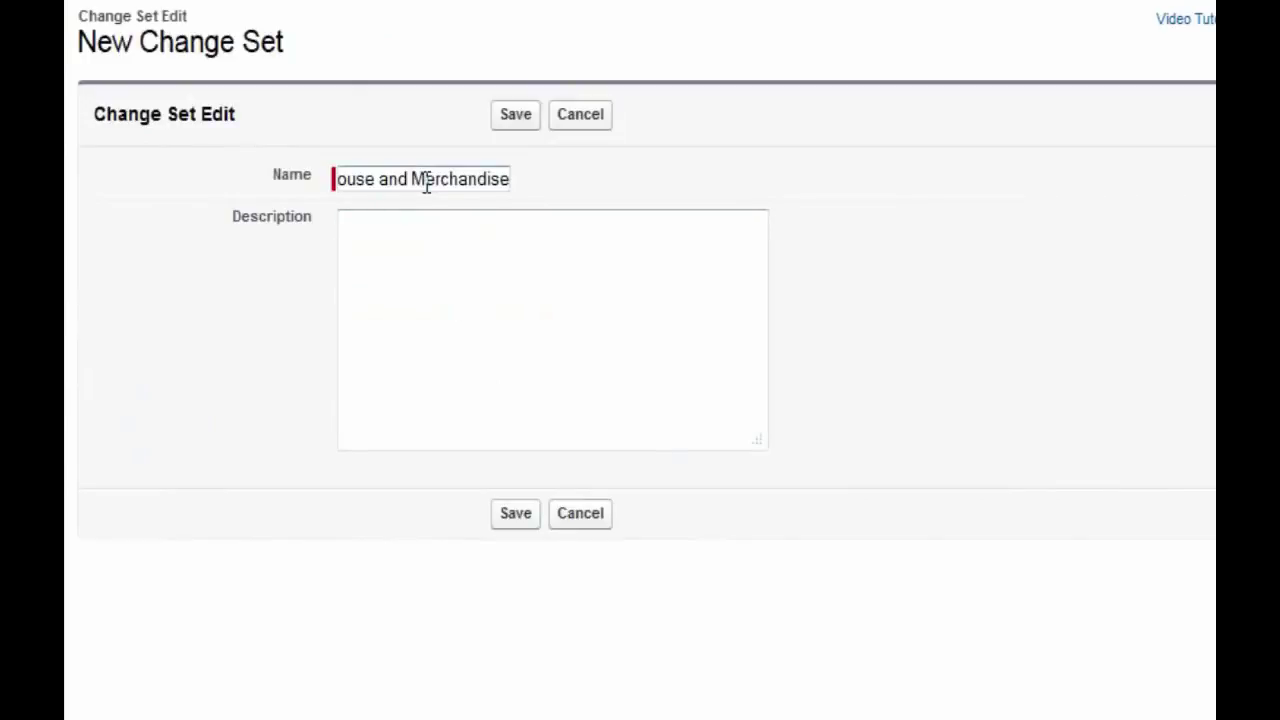
key("Tab")
type("Warehouse app with Merchandise tab, custom object, and profiles.")
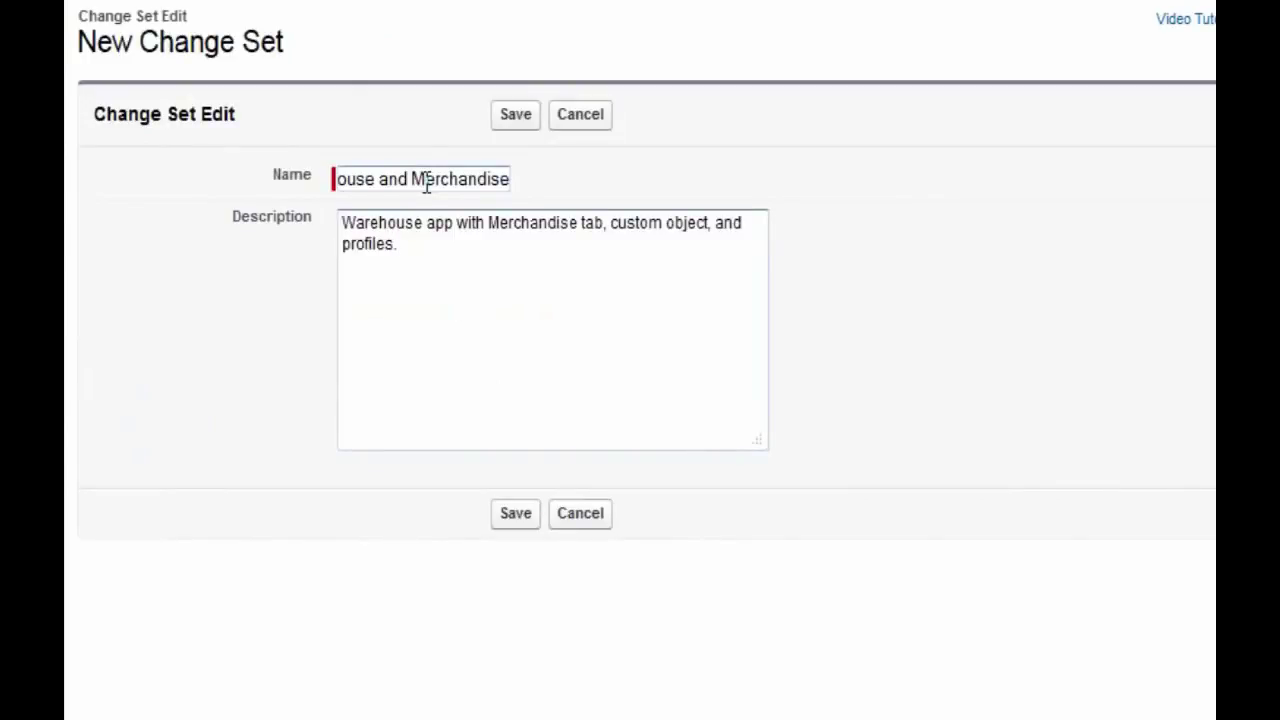
left_click(518, 128)
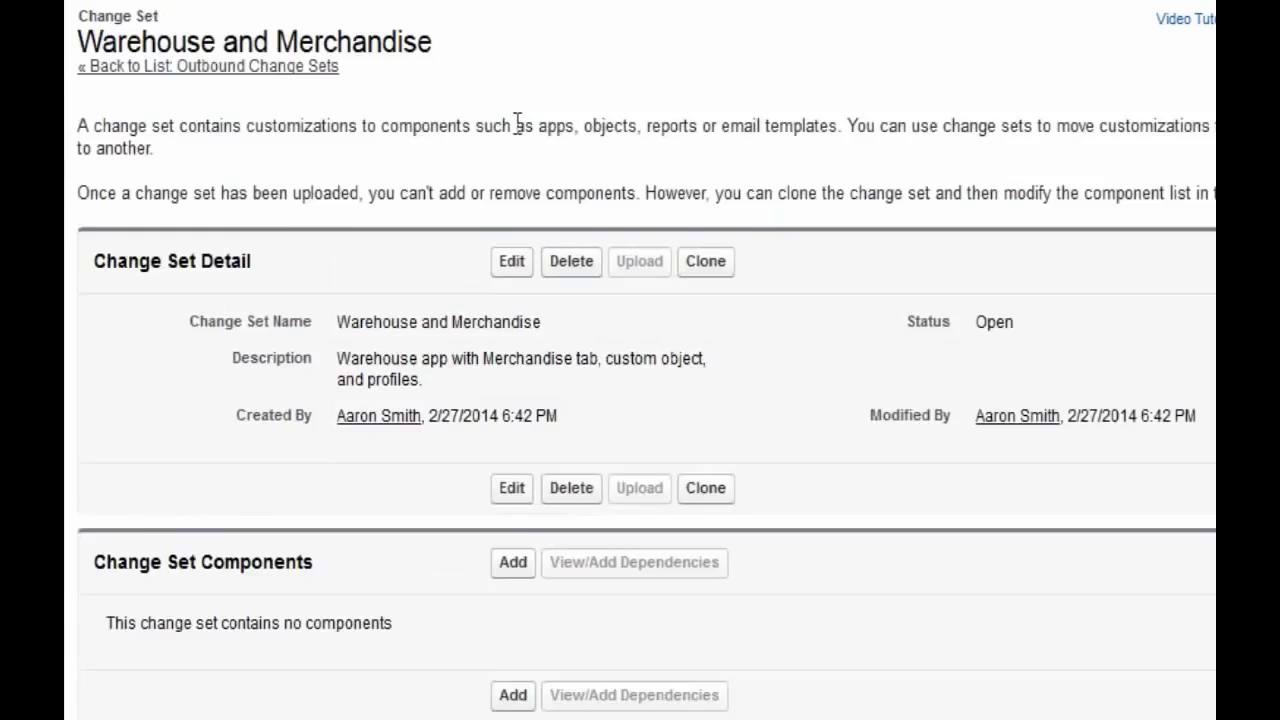
Step: Add the Warehouse app component to the change set
left_click(513, 562)
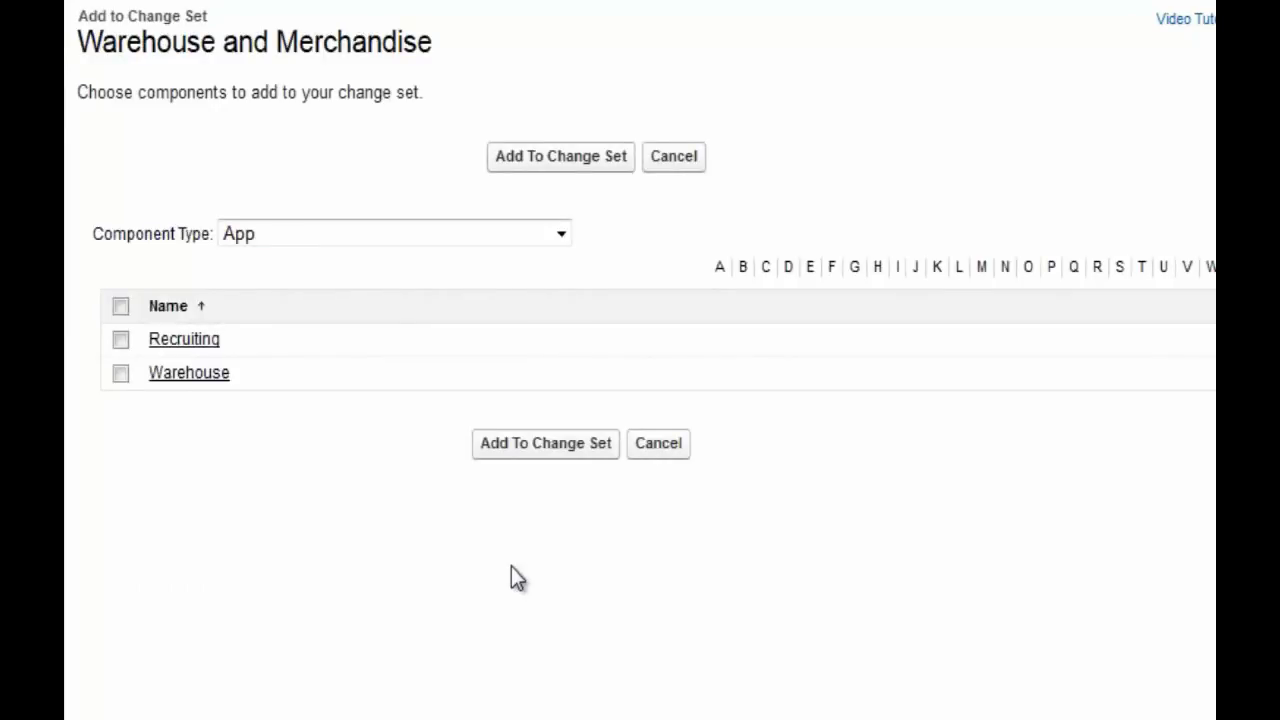
left_click(562, 234)
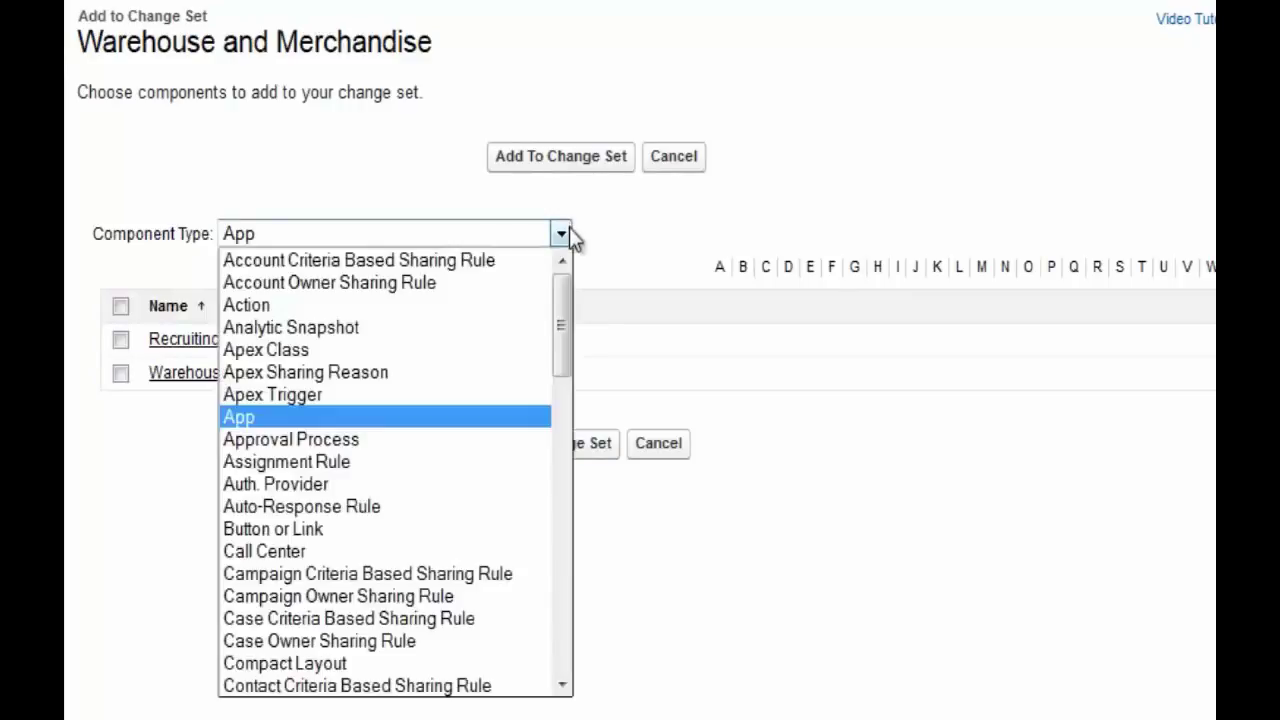
left_click(379, 417)
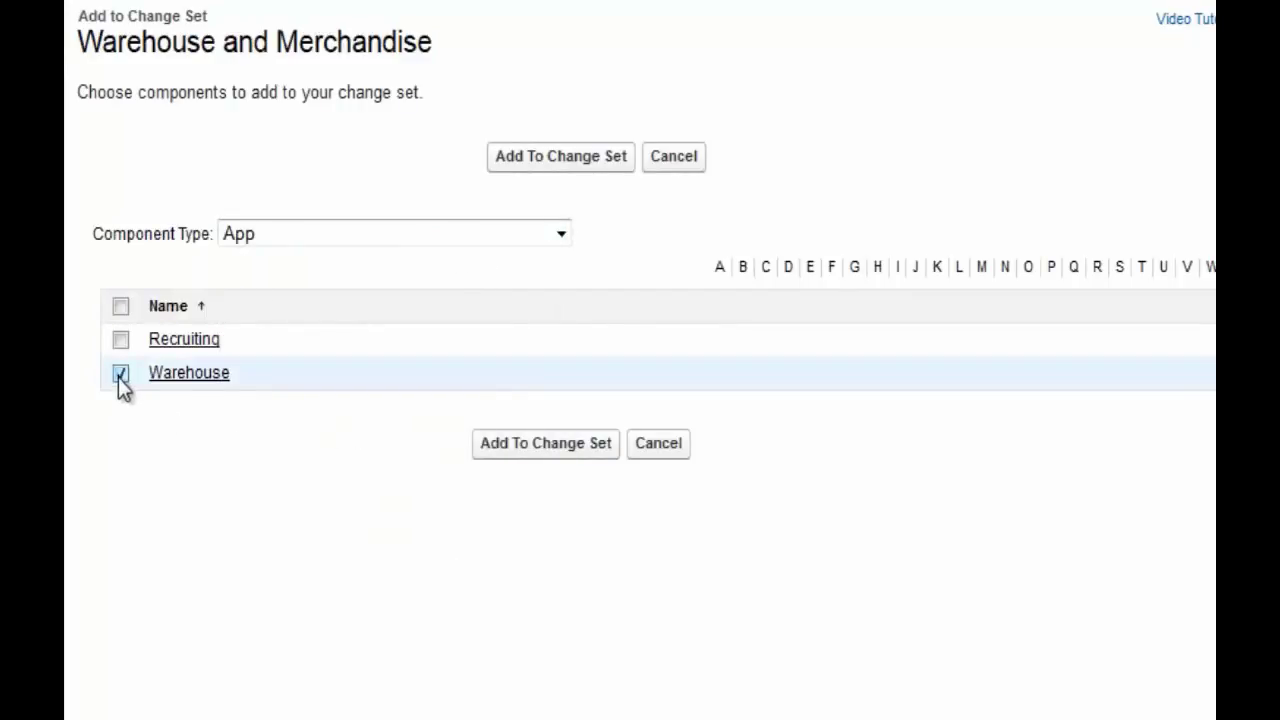
left_click(534, 446)
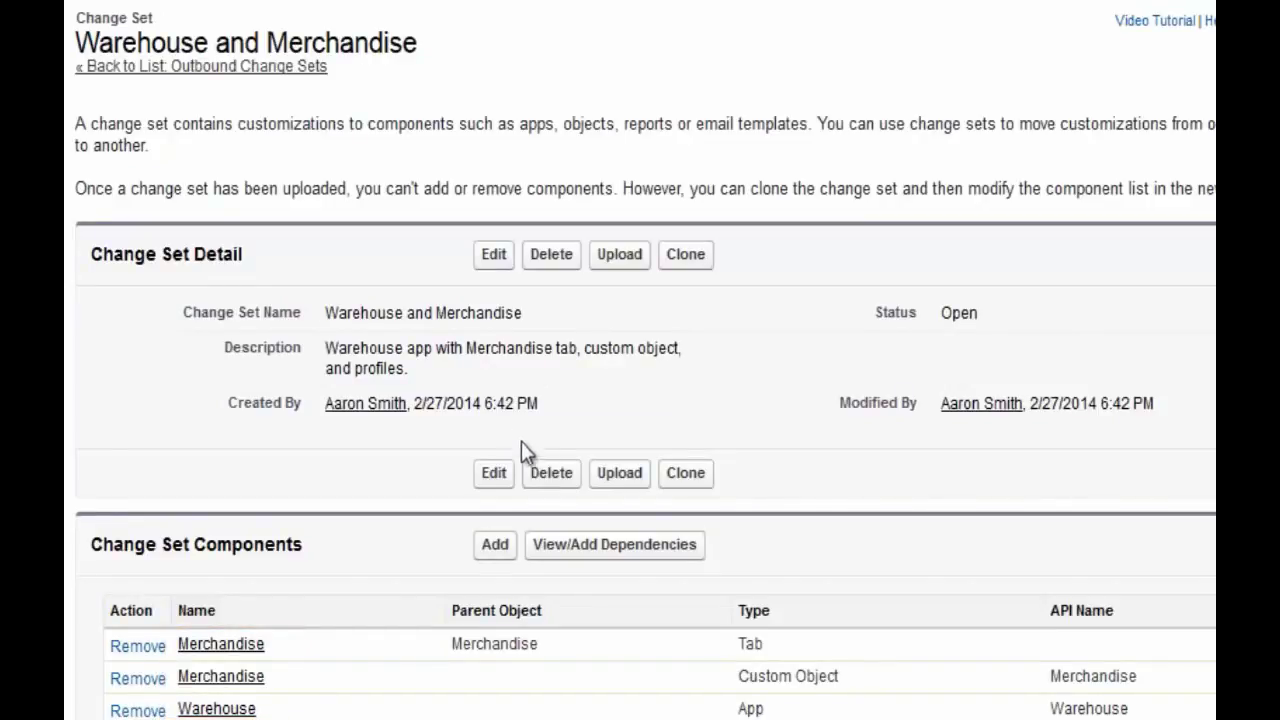
Step: Add all five Merchandise dependencies to the change set
left_click(605, 556)
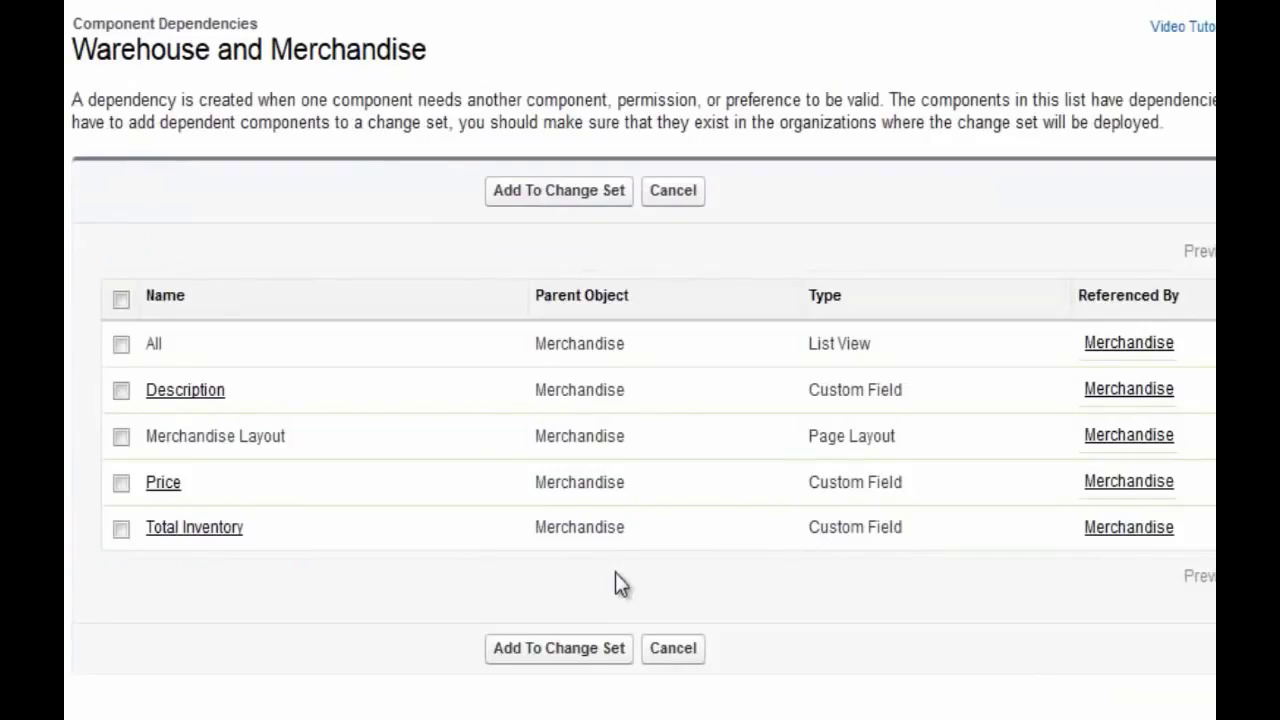
left_click(121, 299)
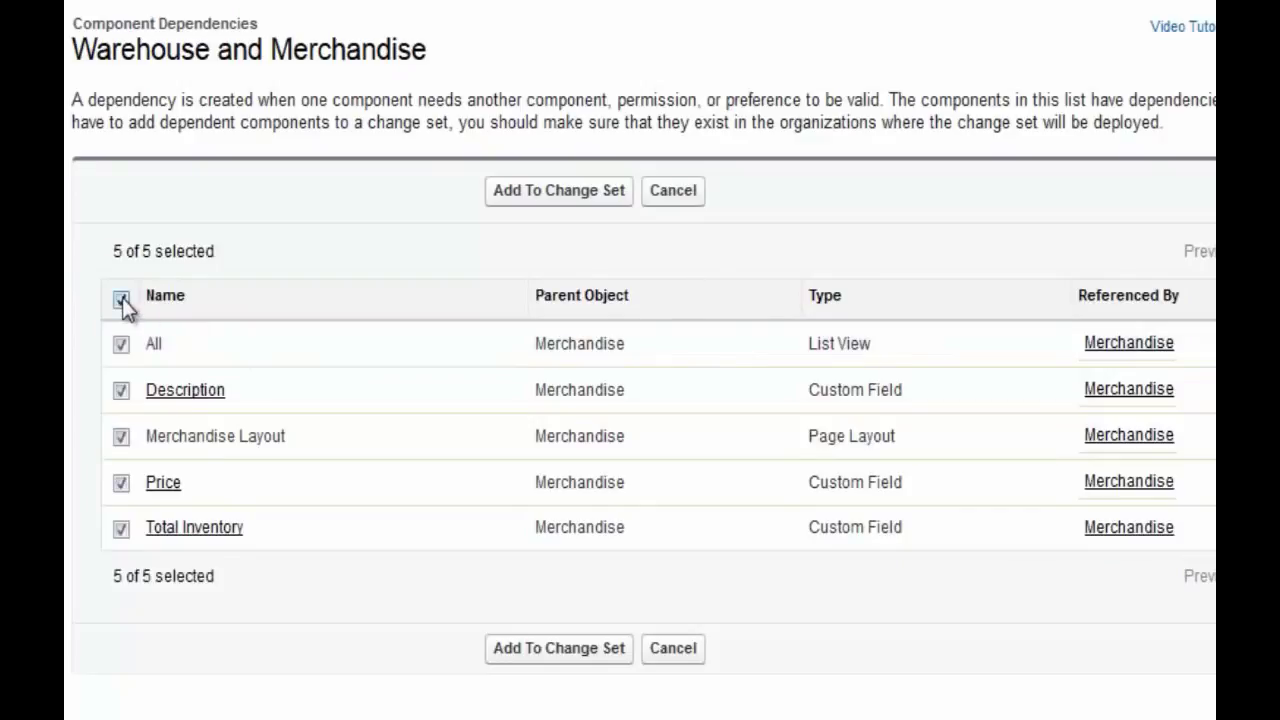
left_click(557, 204)
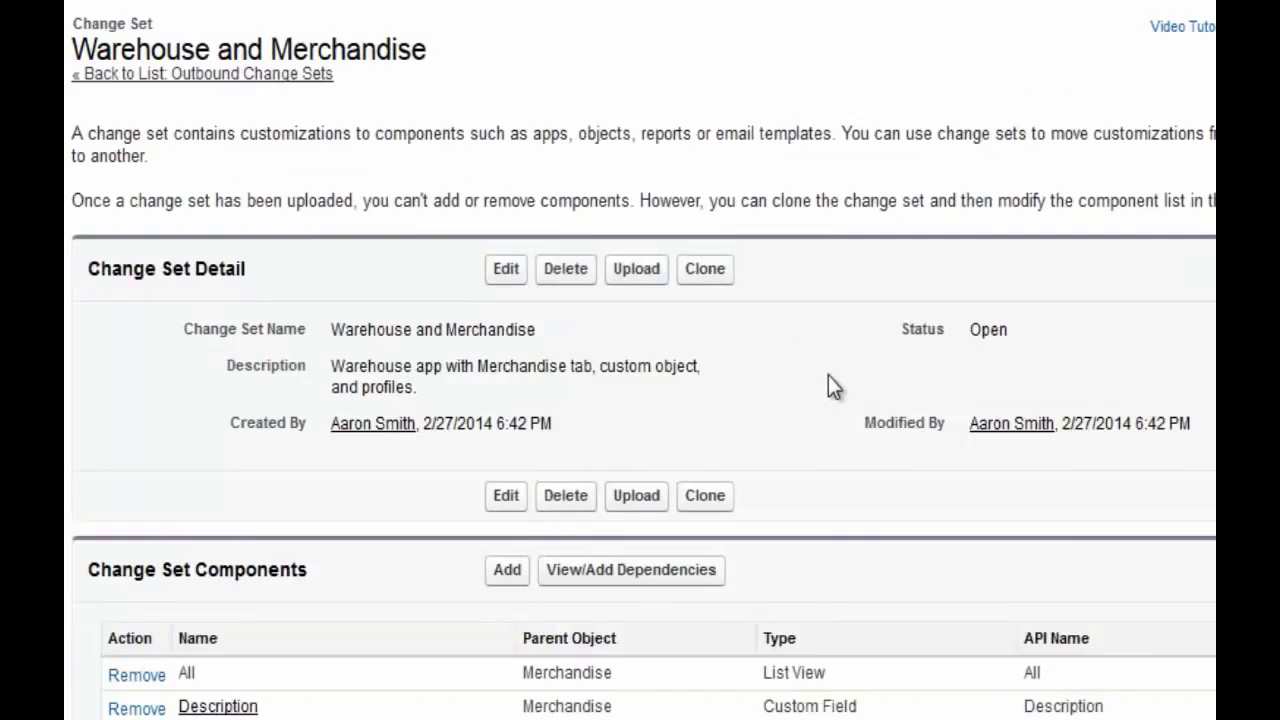
Step: Upload the change set to the Production org
scroll(828, 375, "down", 3)
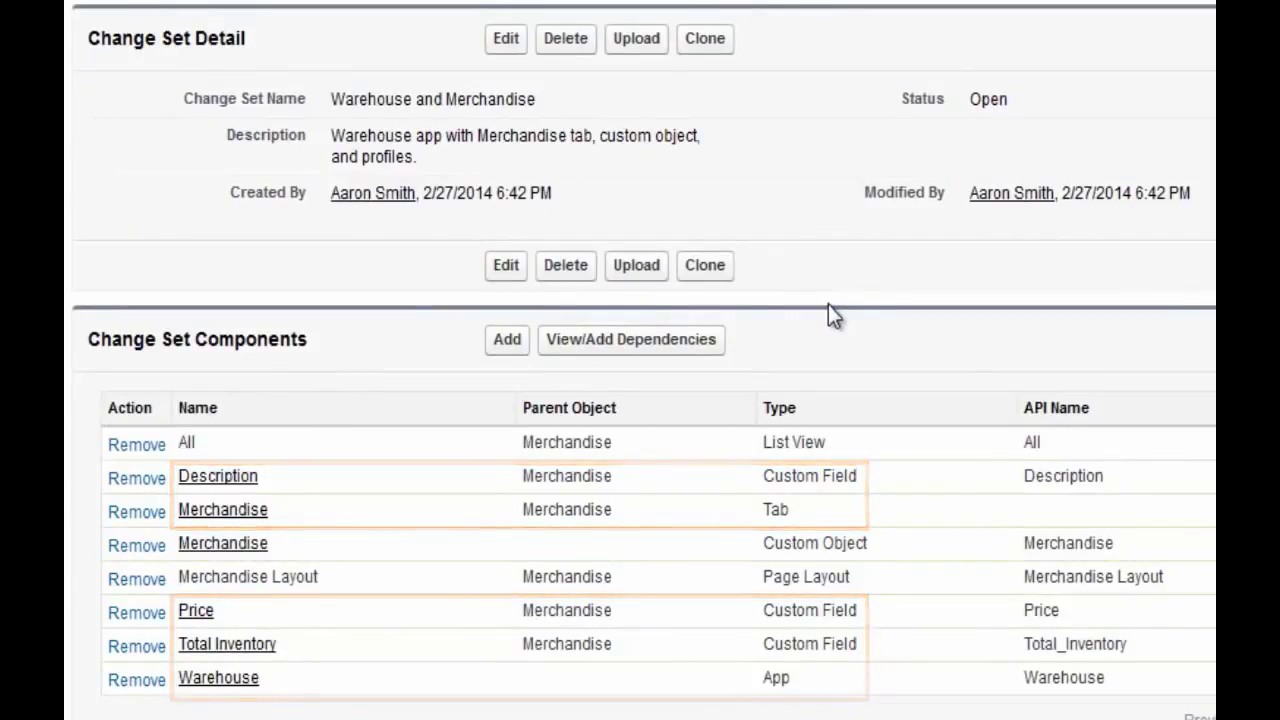
scroll(828, 314, "up", 3)
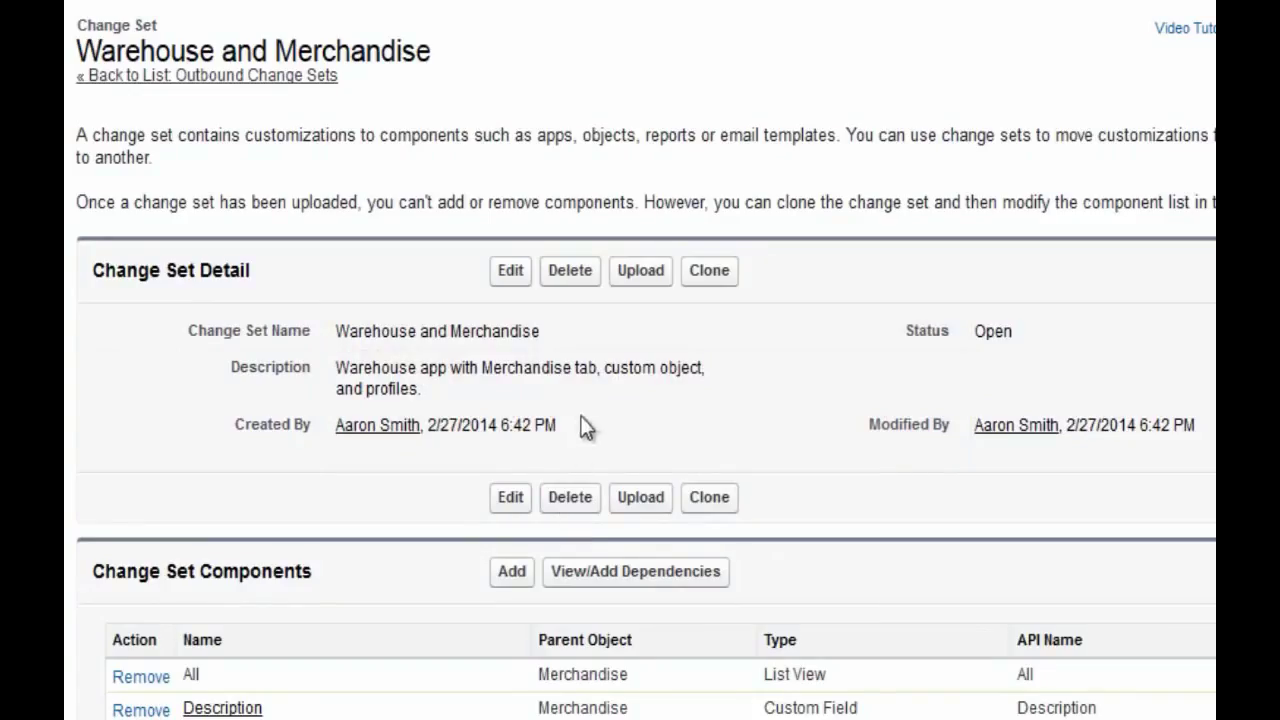
left_click(641, 272)
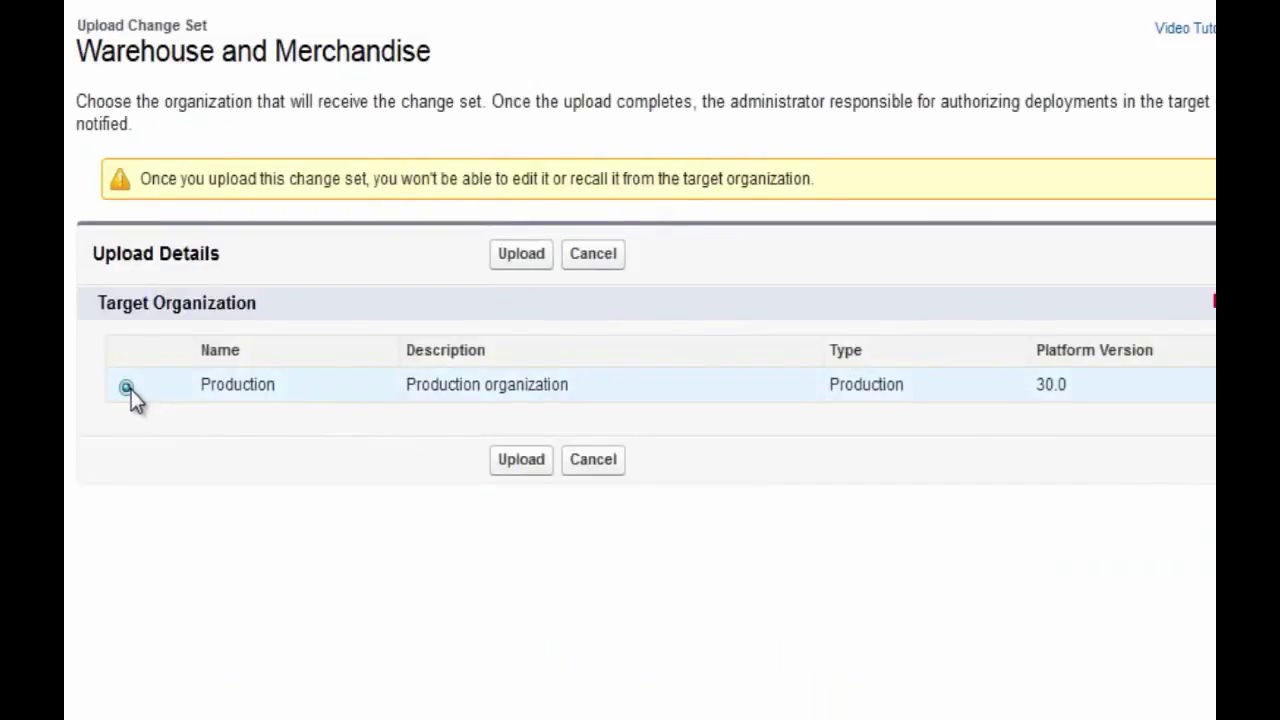
left_click(525, 476)
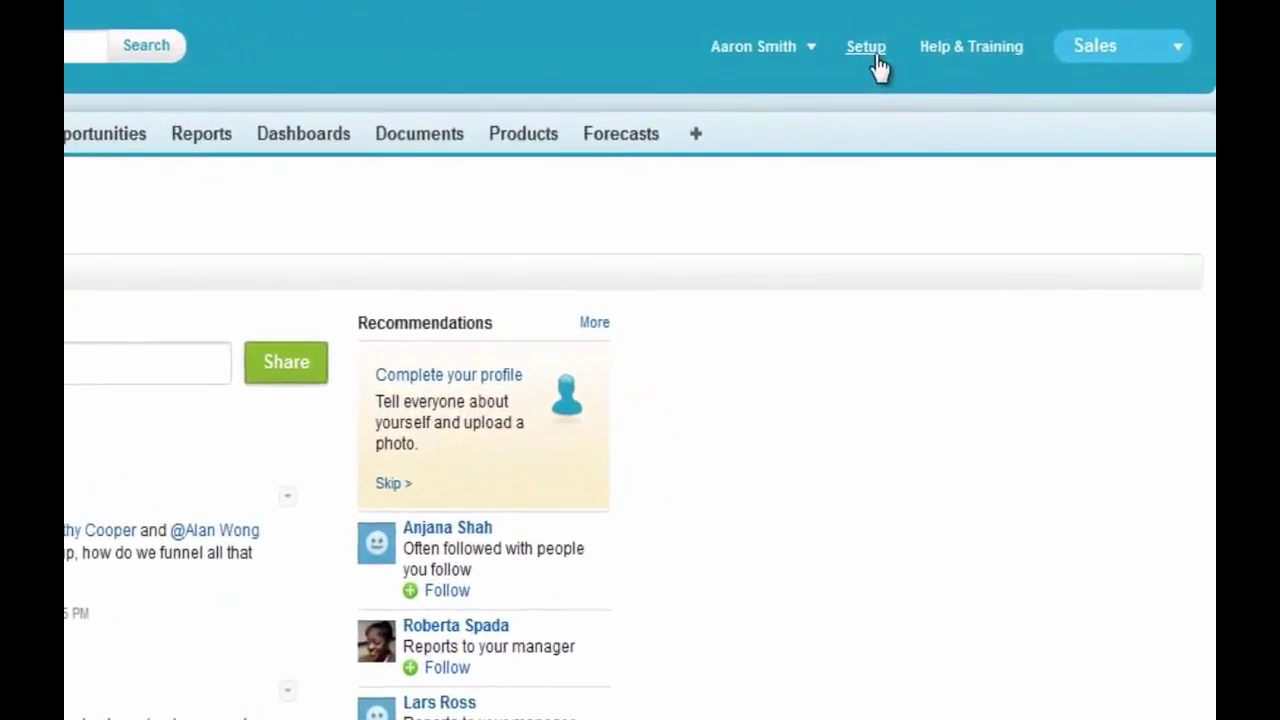
Step: Find the Warehouse and Merchandise inbound change set via Quick Find 'inb' and deploy it
left_click(876, 60)
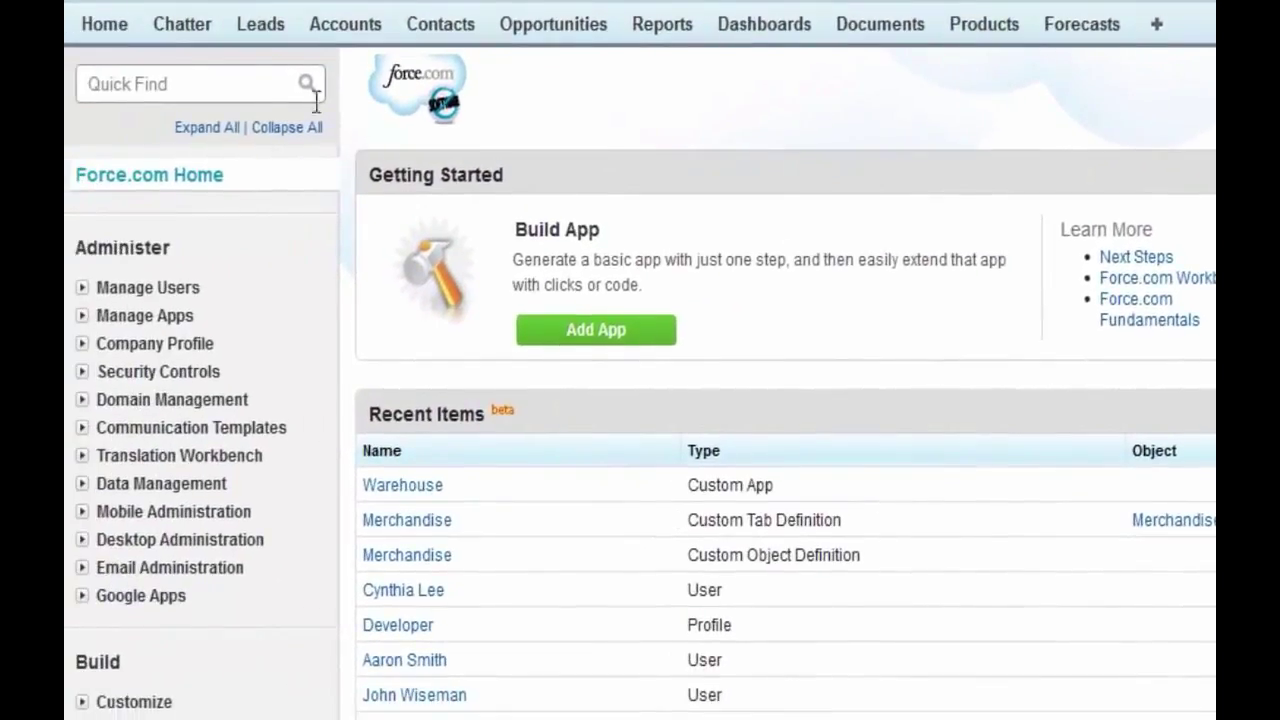
left_click(316, 98)
type("inb")
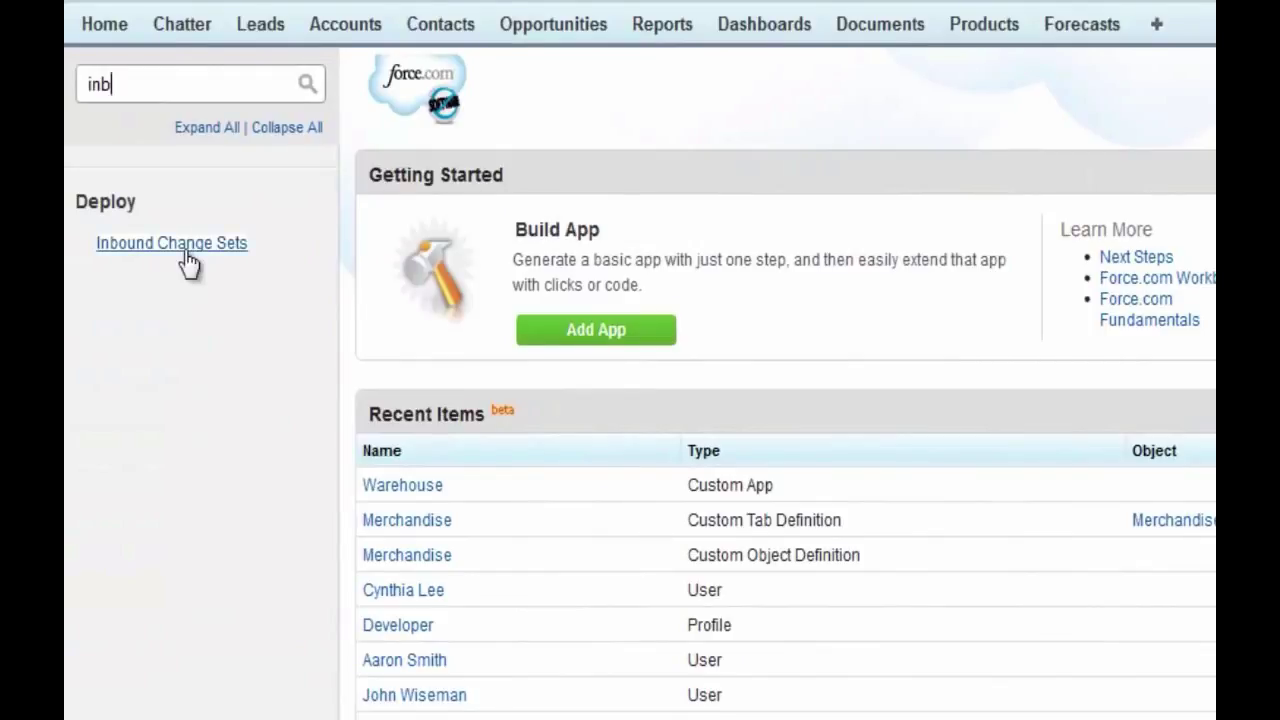
left_click(187, 250)
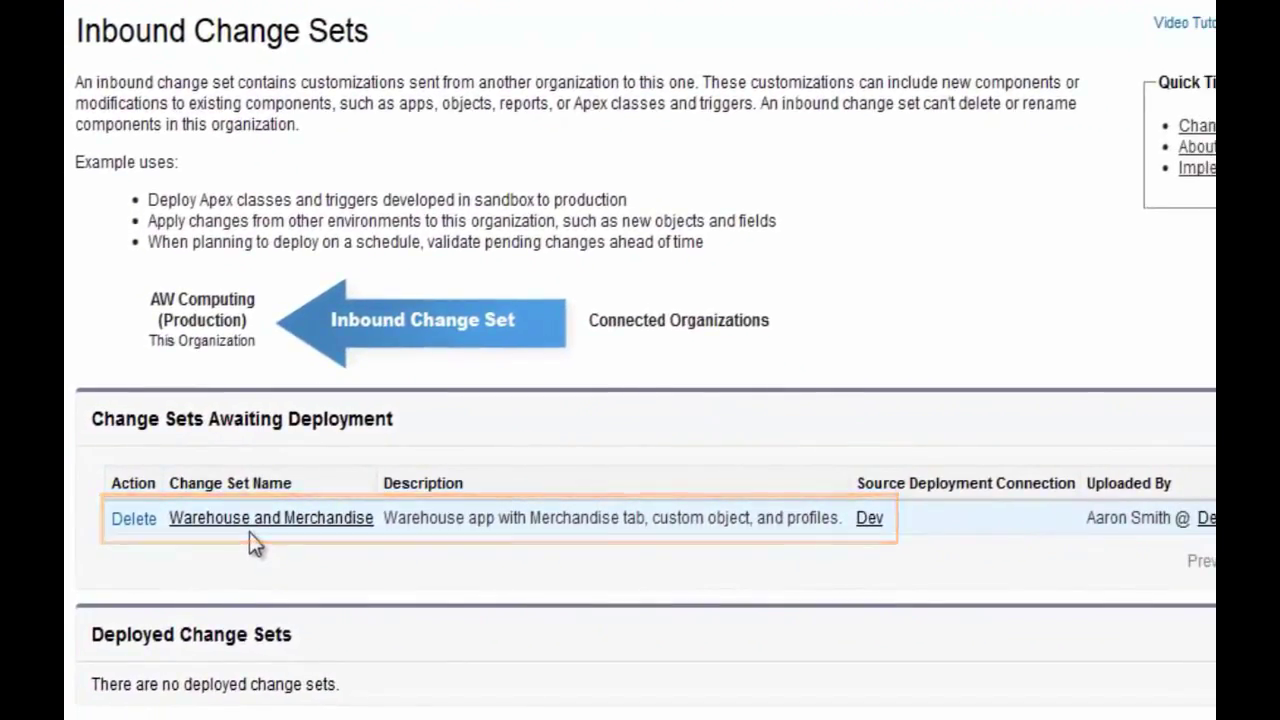
left_click(257, 520)
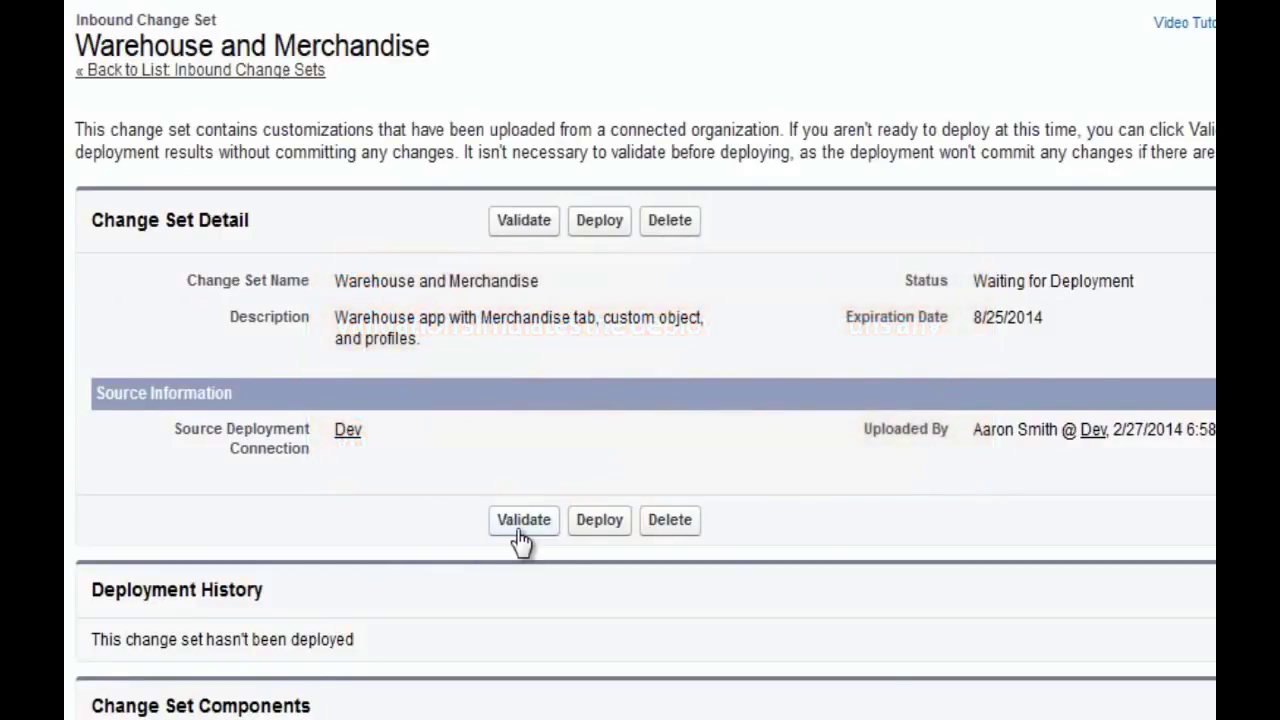
left_click(600, 228)
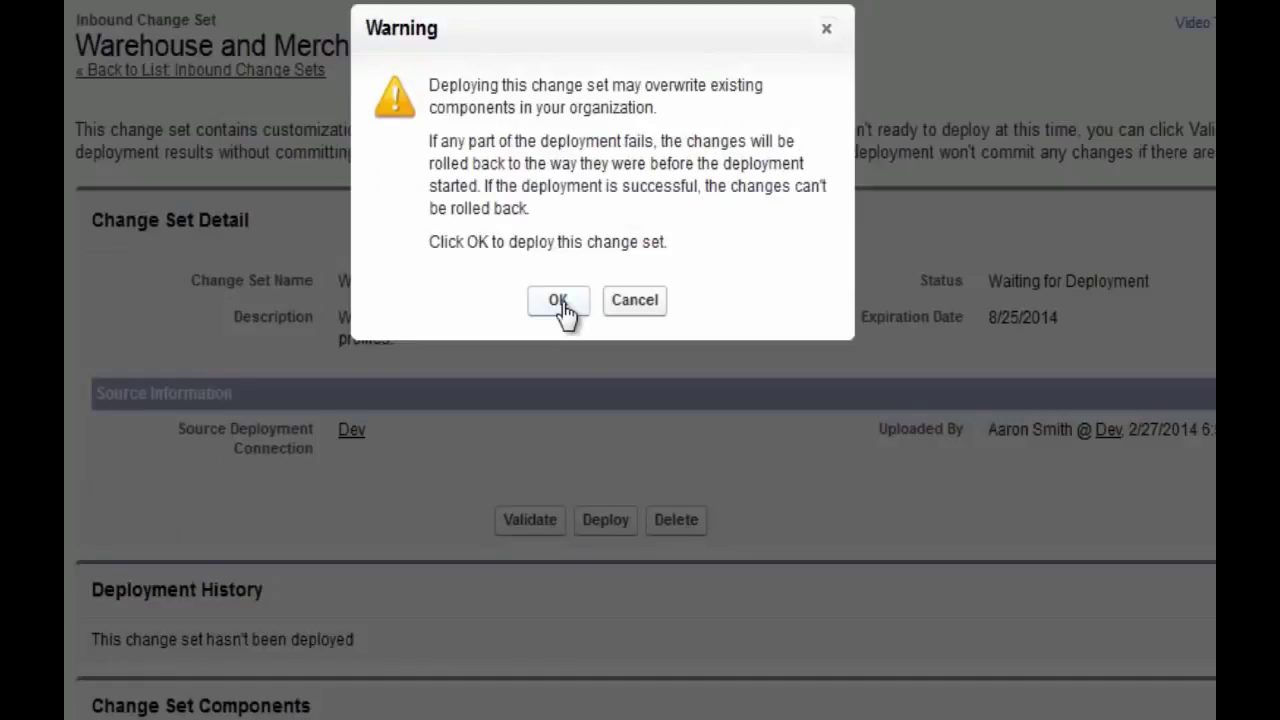
left_click(558, 302)
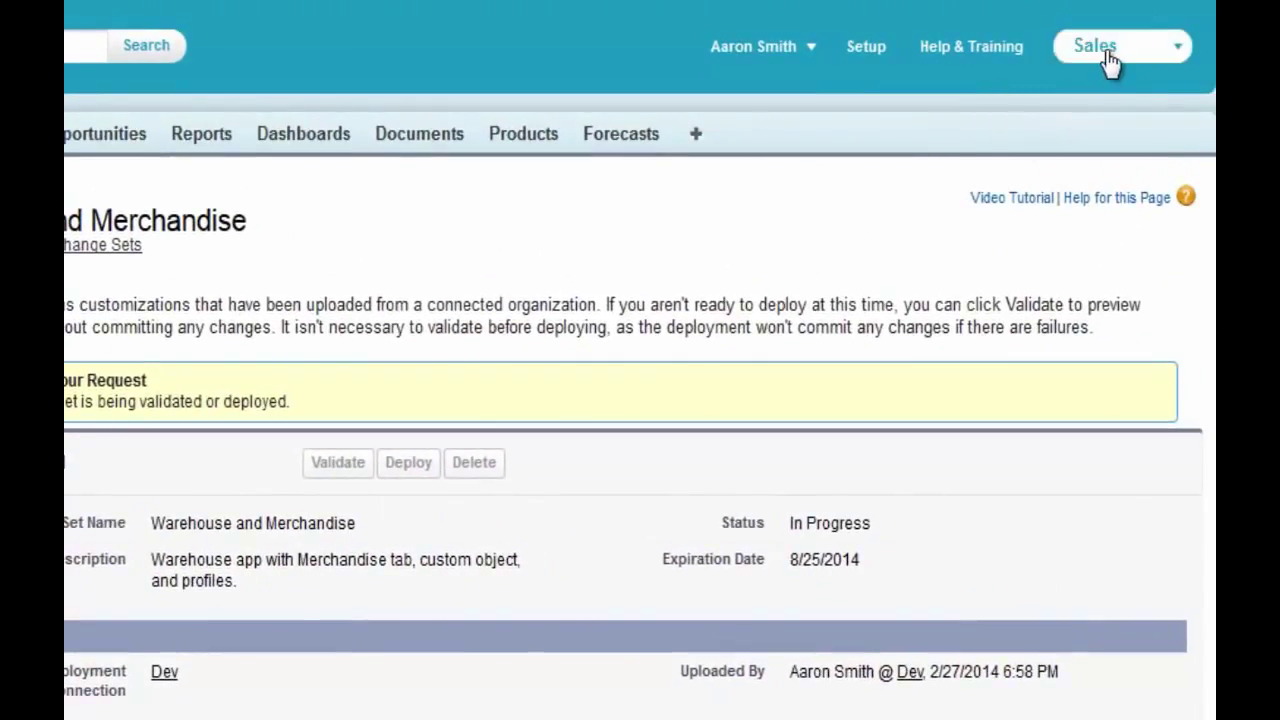
Step: Switch to the Warehouse app and open Permission Sets via Quick Find 'per'
left_click(1109, 62)
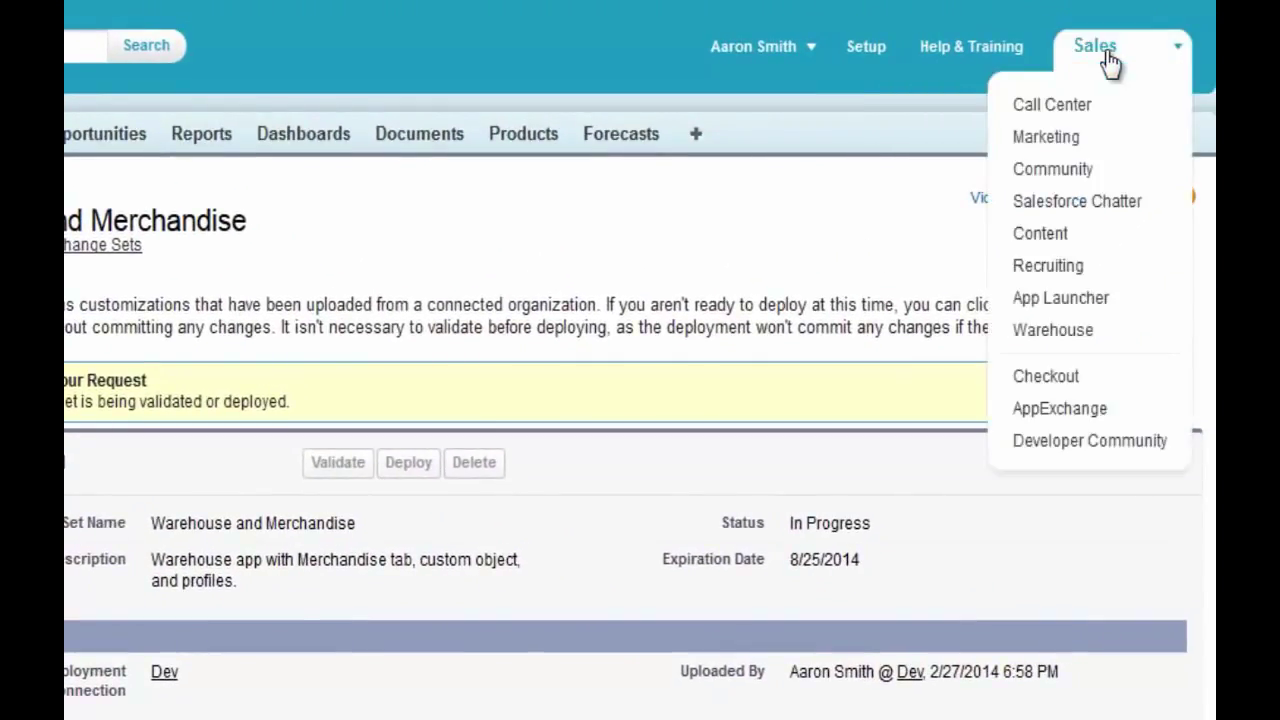
left_click(1053, 332)
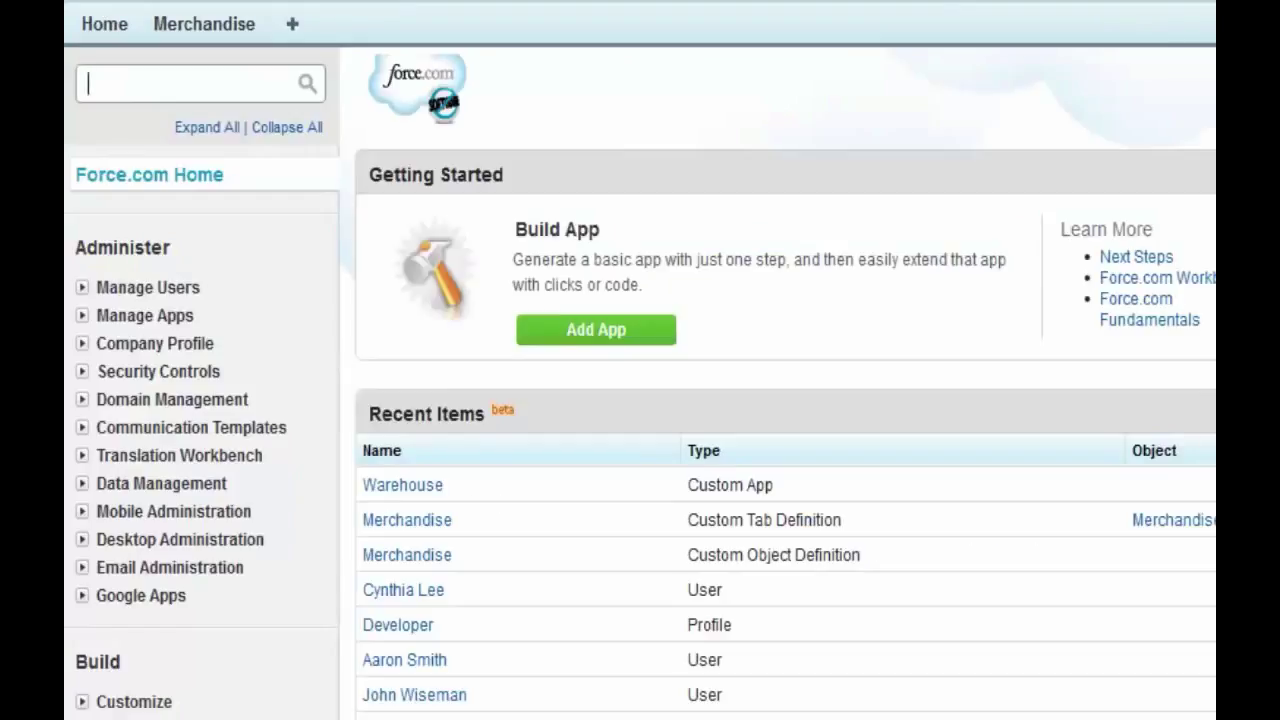
type("per")
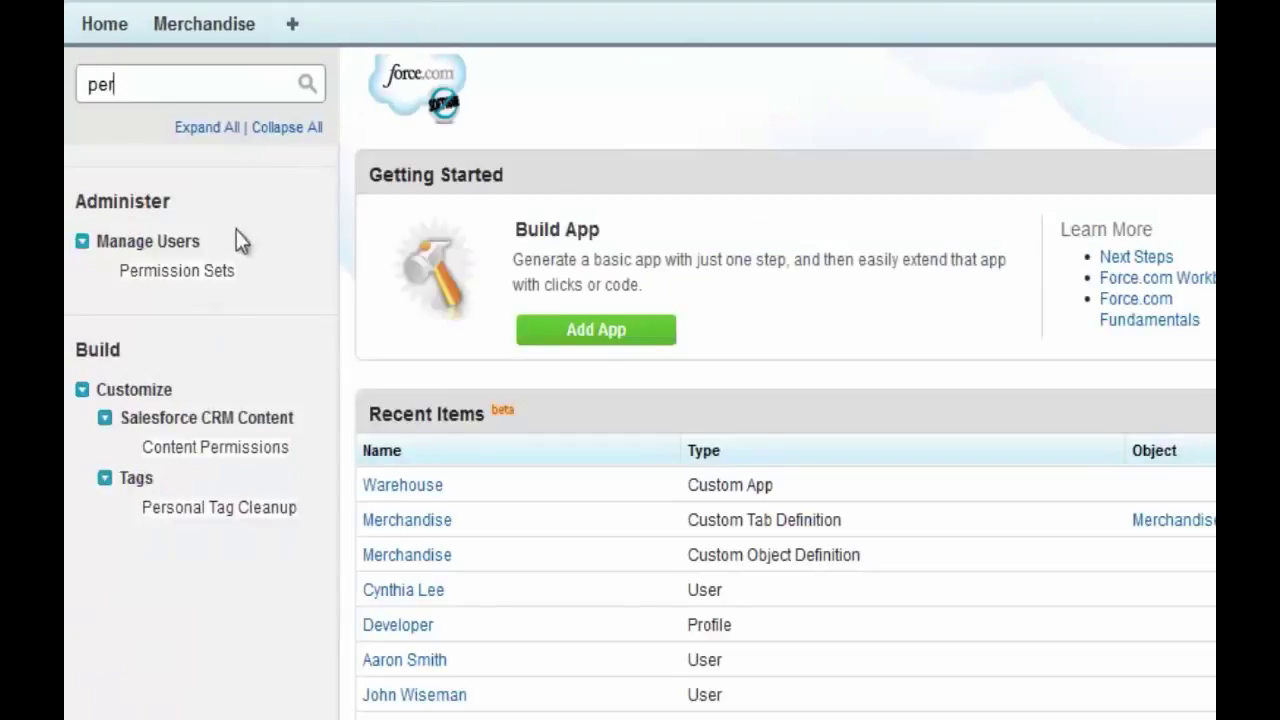
left_click(208, 272)
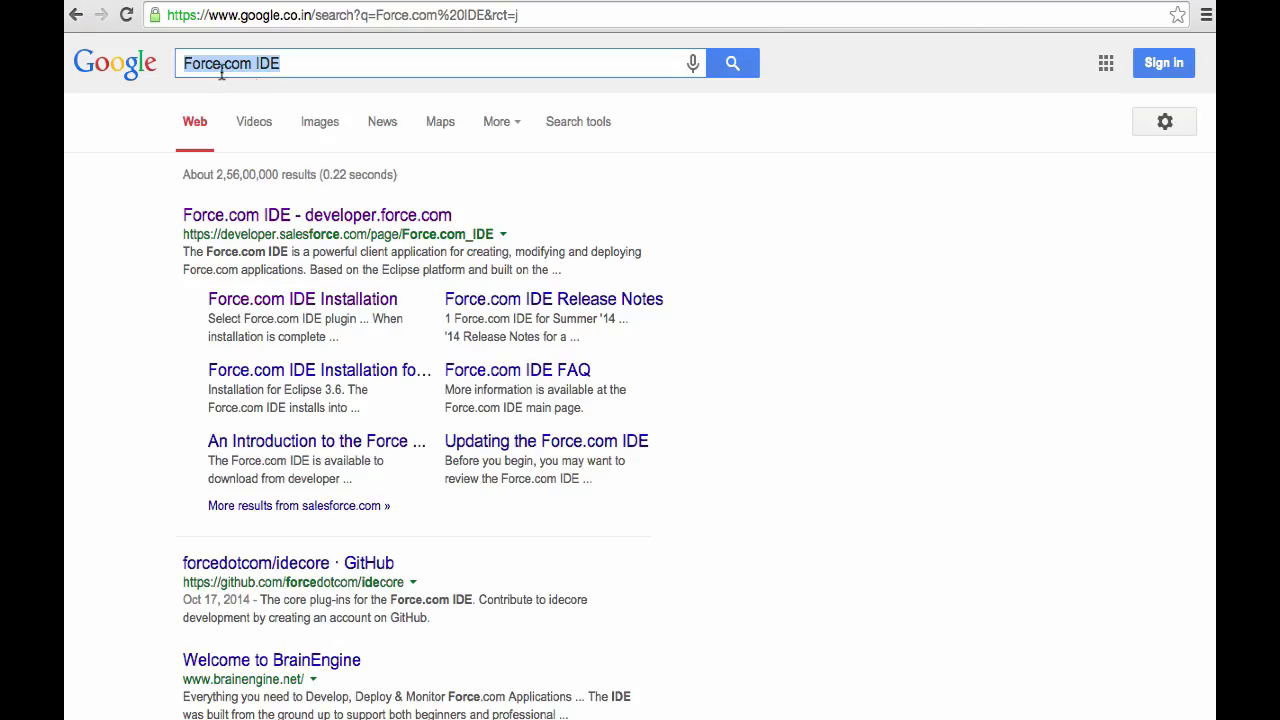
Step: Open the Force.com IDE Installation guide and read down to Solutions to Common Problems
left_click(733, 63)
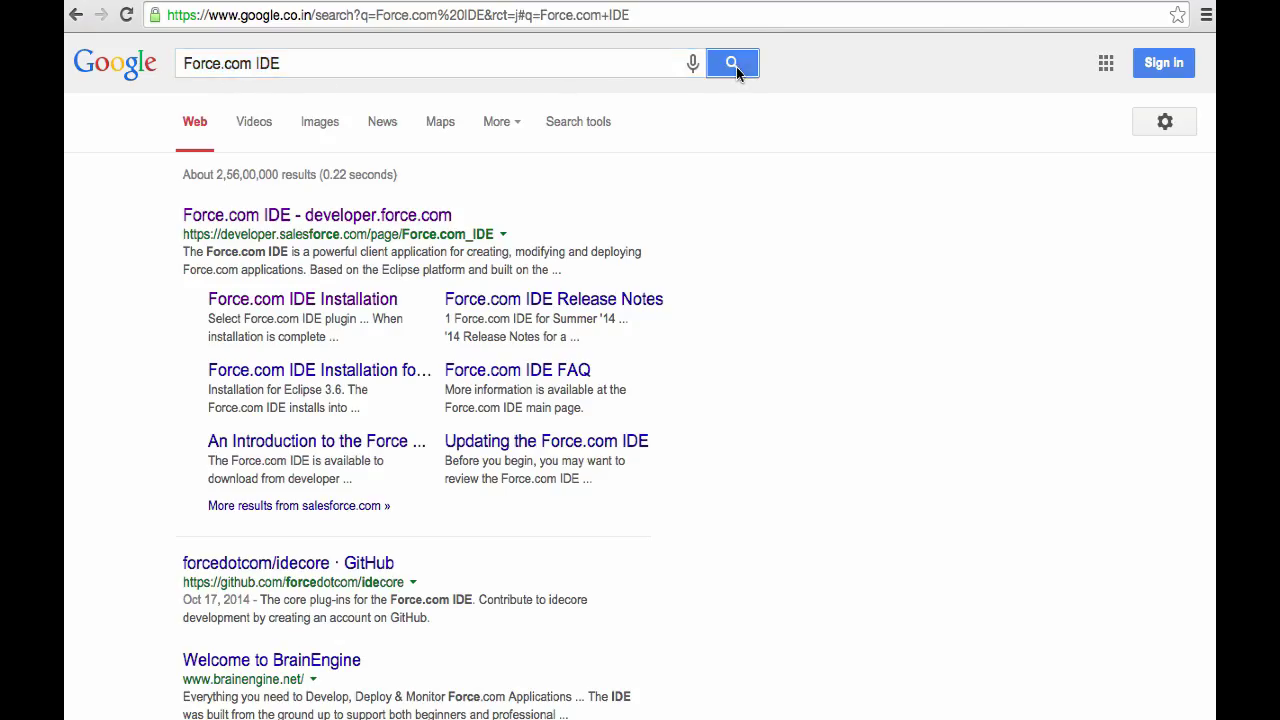
left_click(302, 299)
left_click_drag(113, 427, 275, 434)
scroll(381, 449, "down", 4)
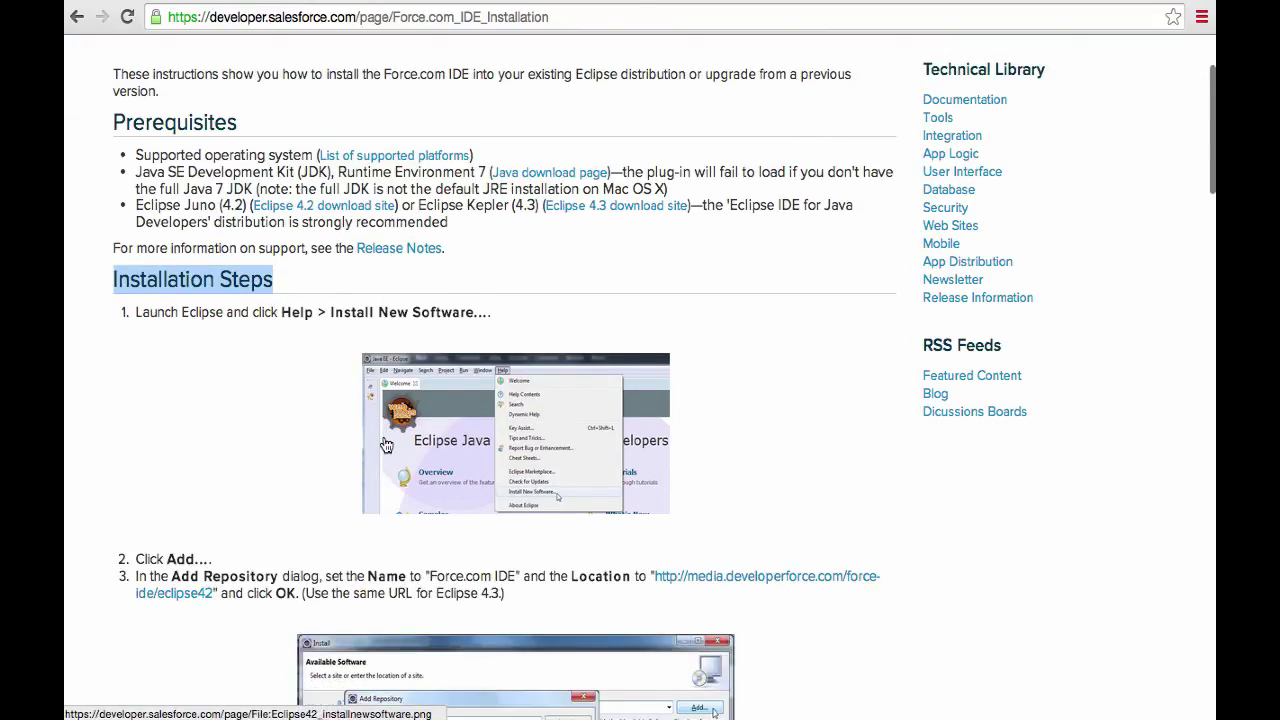
scroll(387, 448, "down", 10)
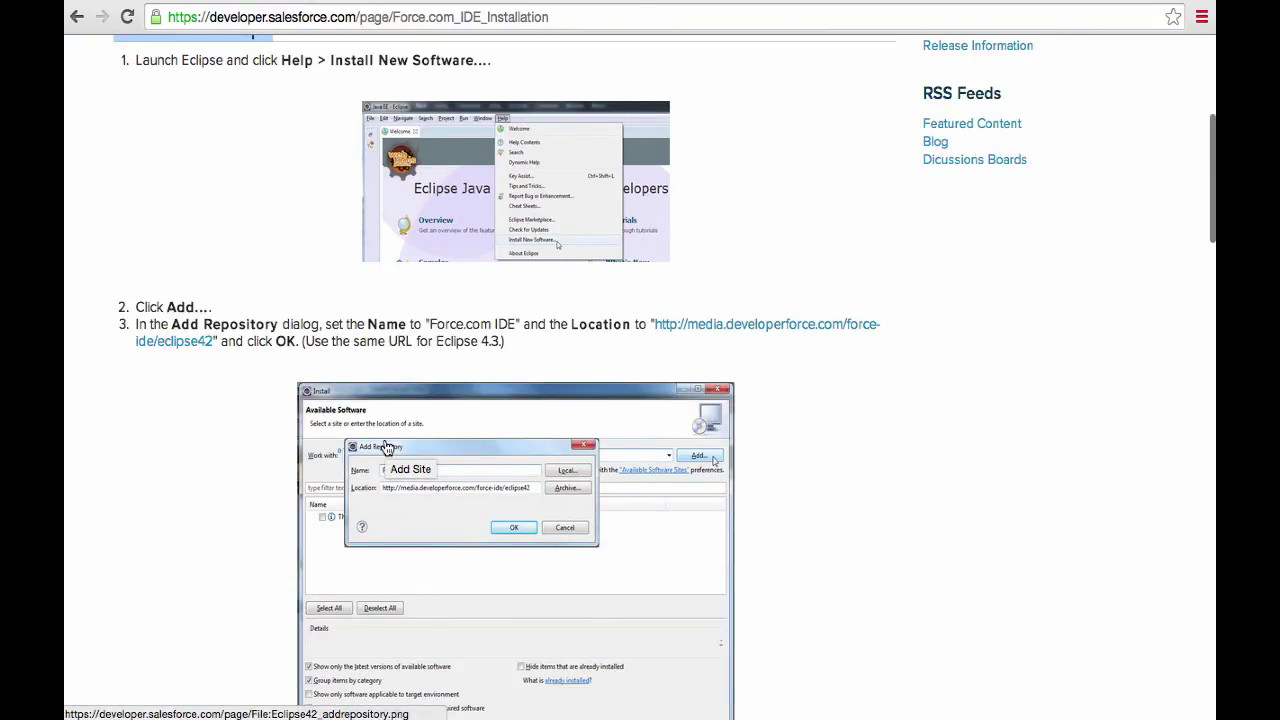
scroll(384, 440, "down", 14)
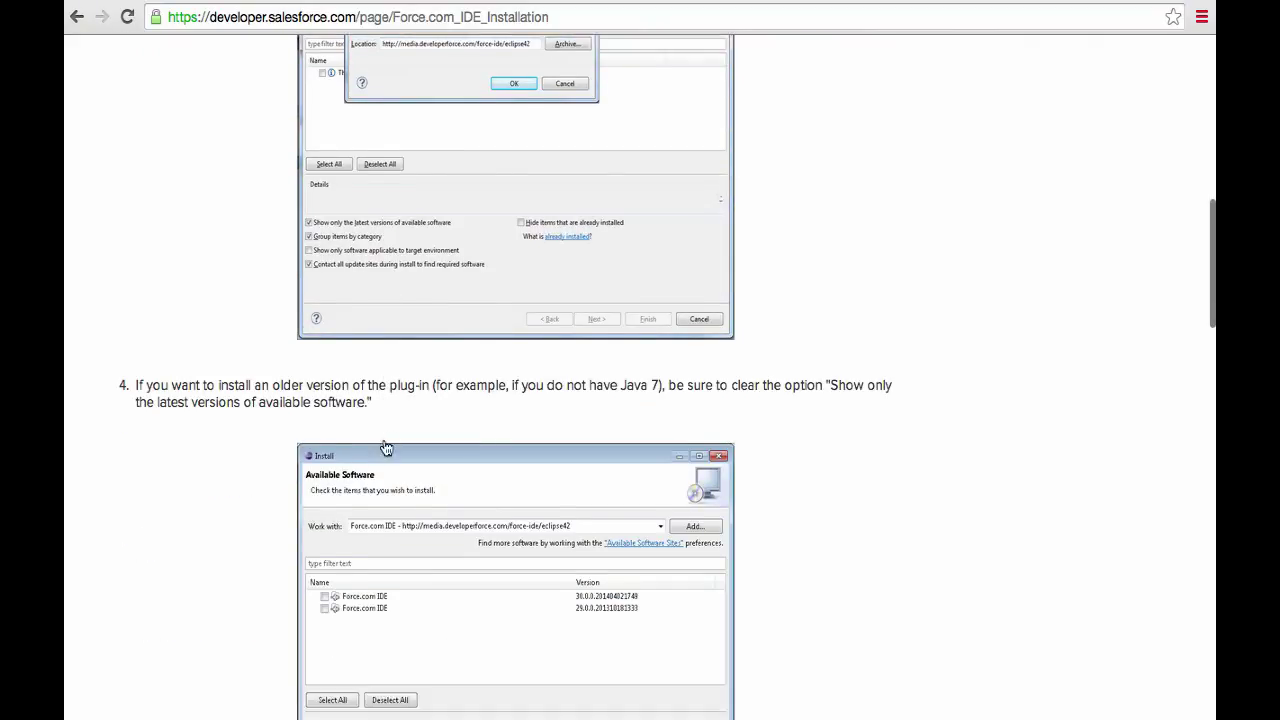
scroll(385, 445, "down", 13)
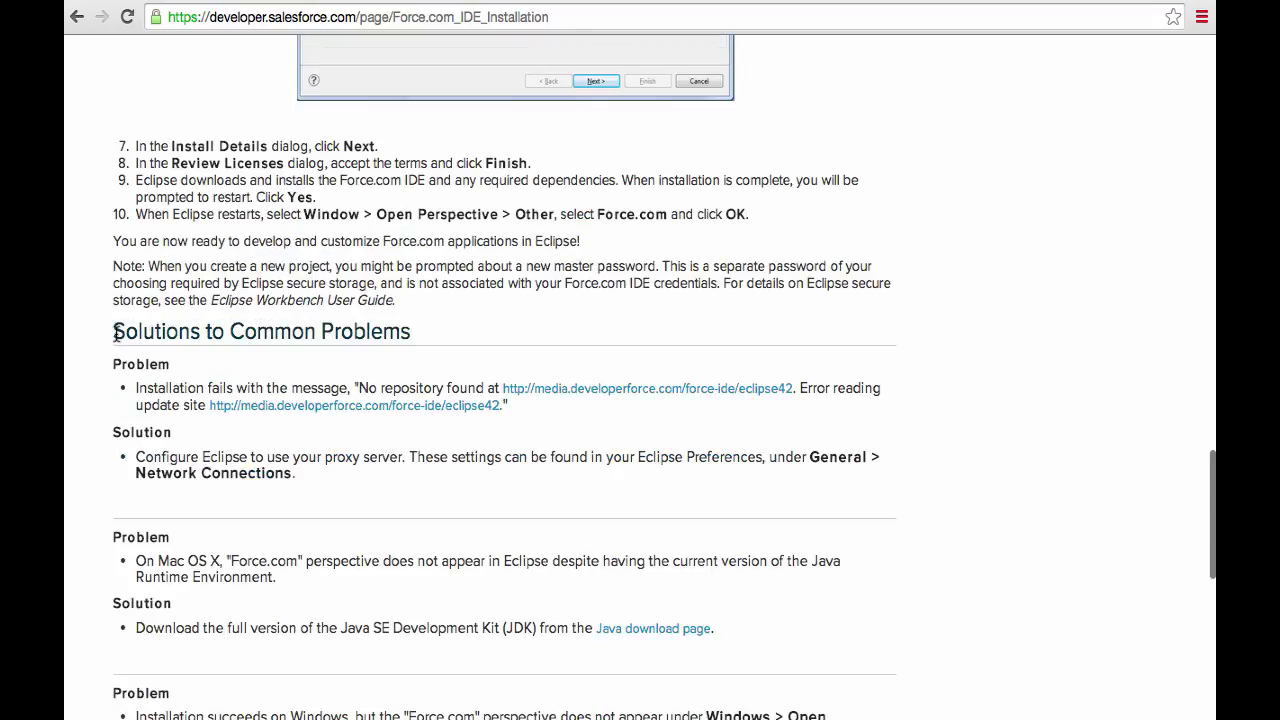
left_click_drag(113, 331, 412, 345)
scroll(439, 413, "down", 4)
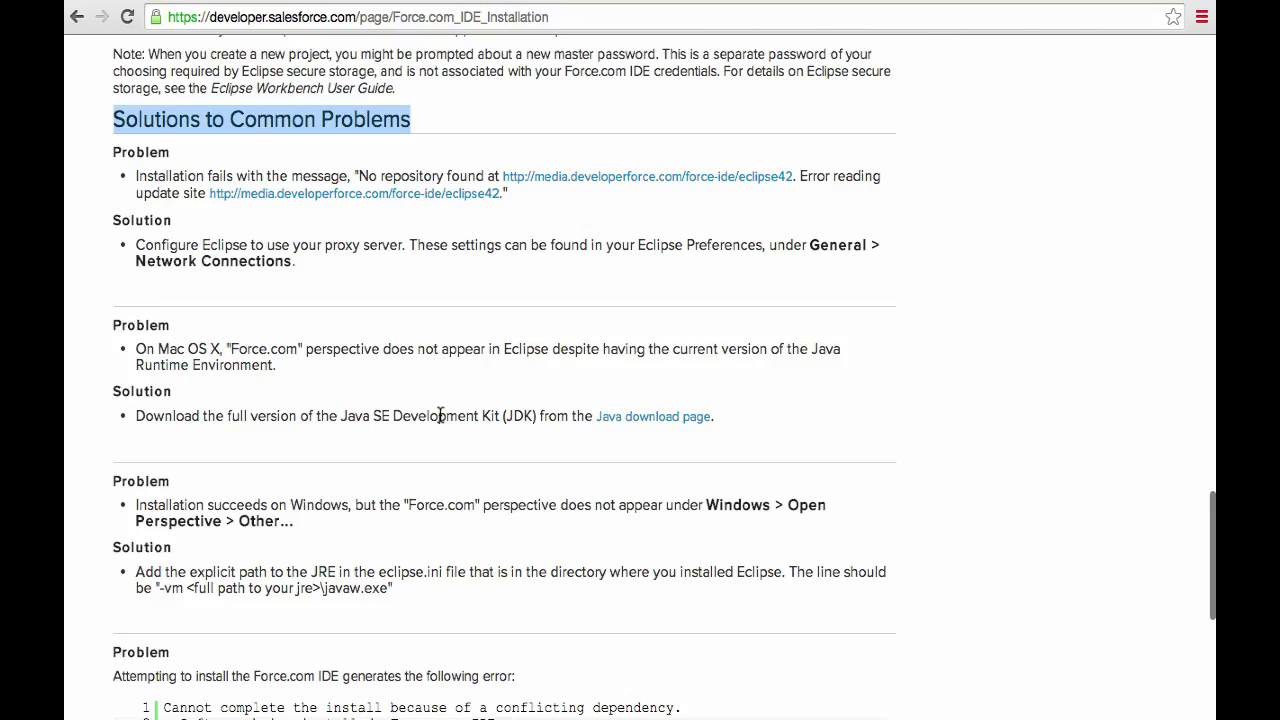
scroll(439, 415, "down", 4)
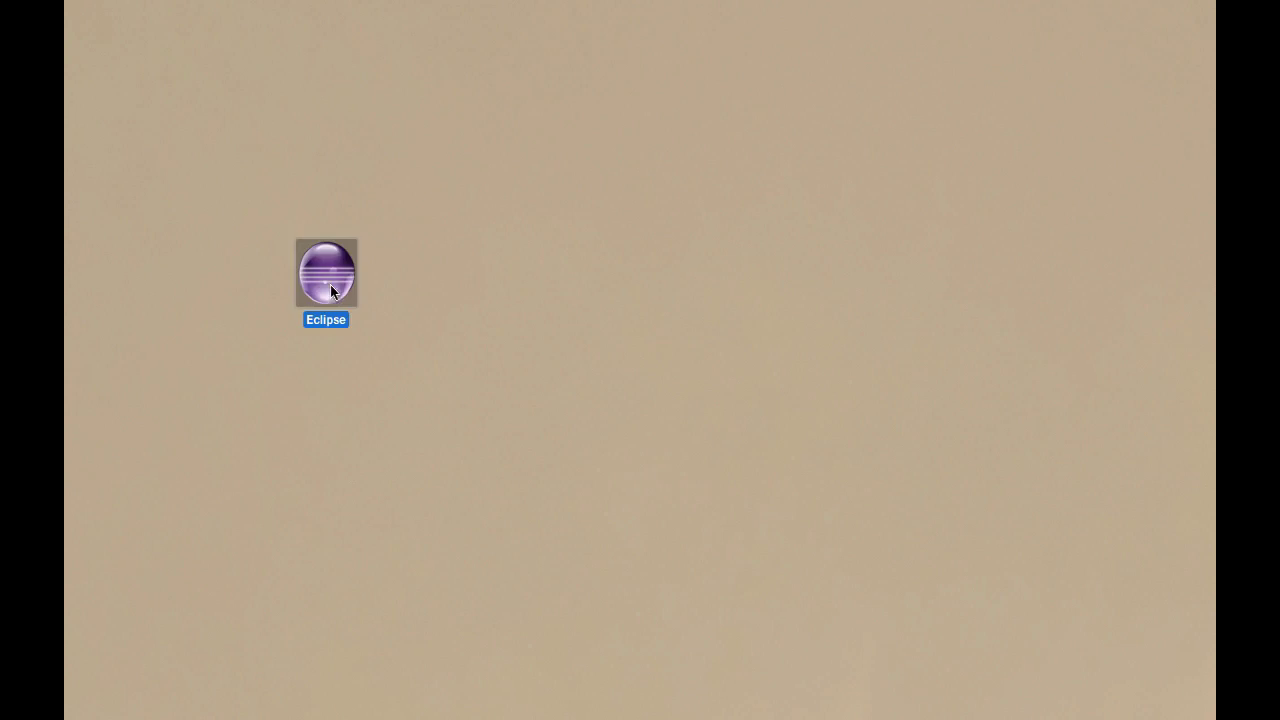
Step: Launch Eclipse and start a new Force.com Project
double_click(330, 285)
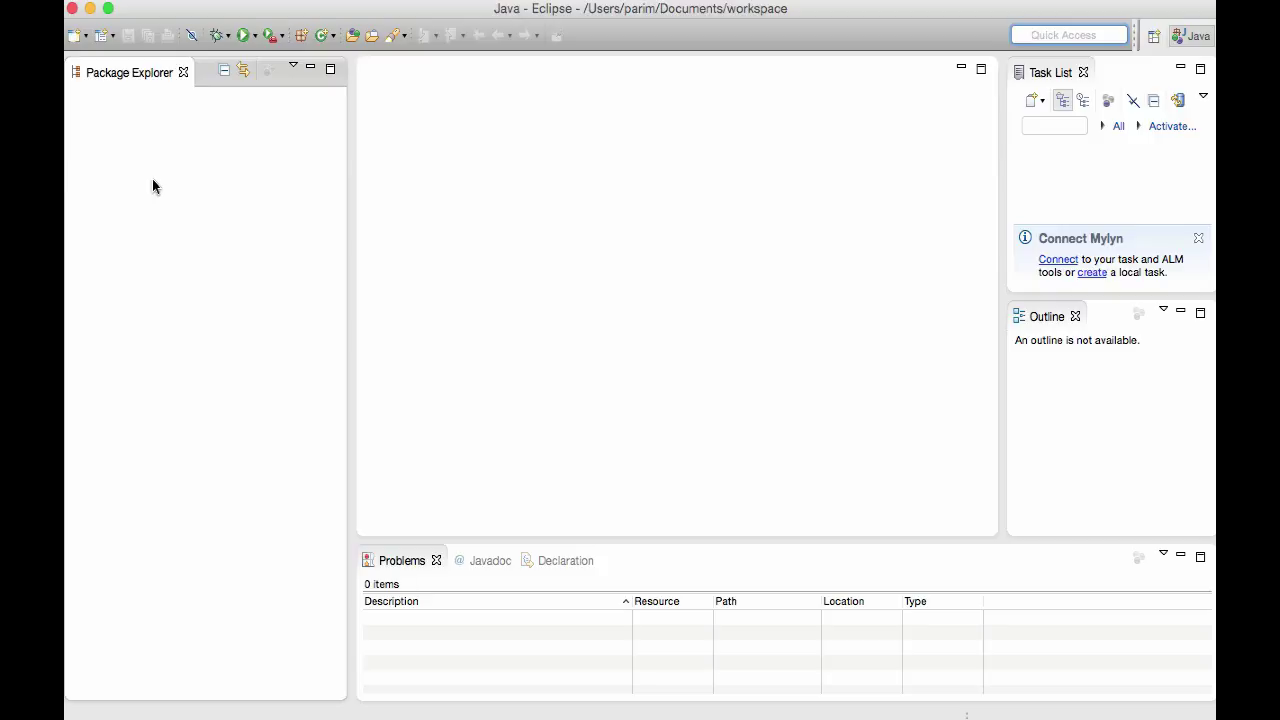
right_click(152, 180)
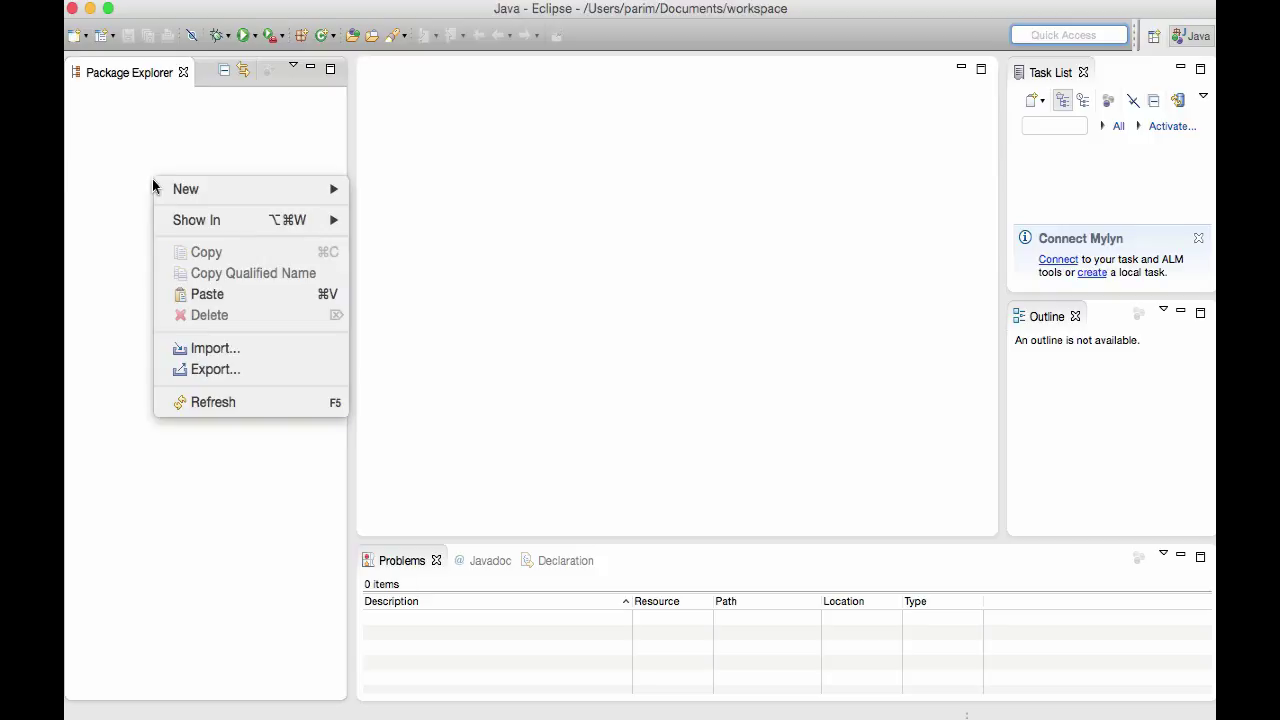
mouse_move(185, 191)
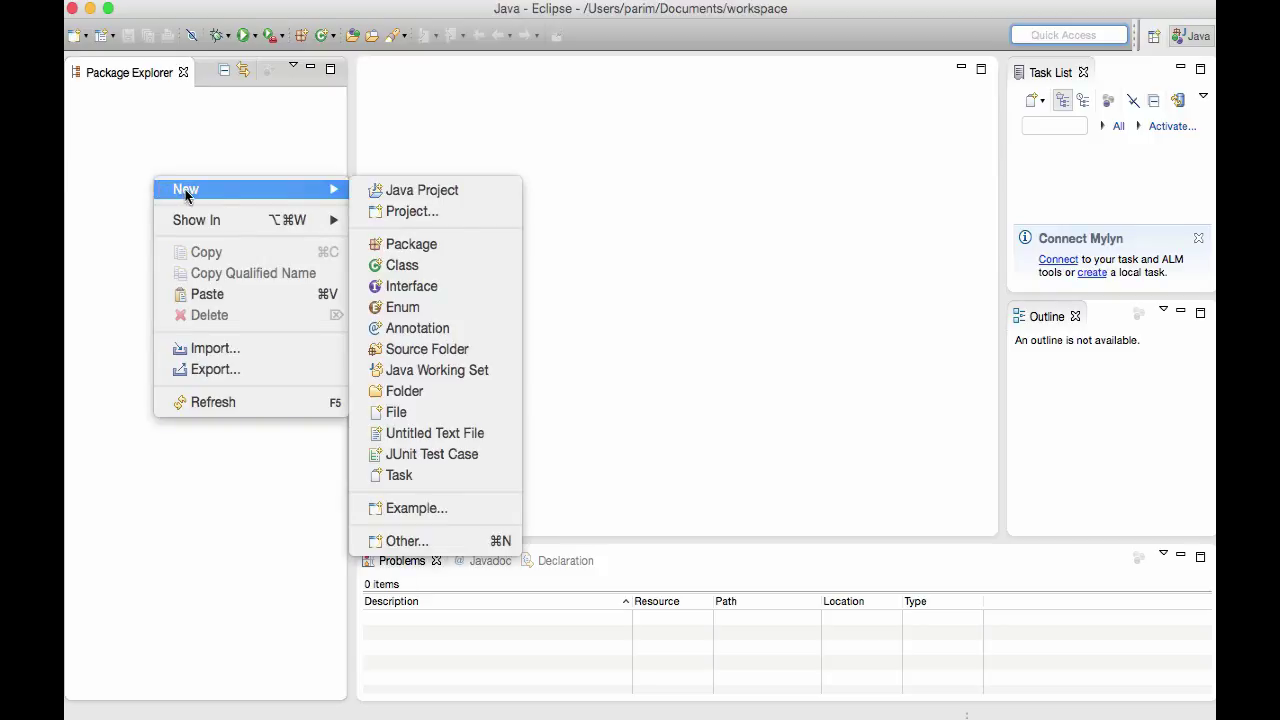
left_click(398, 212)
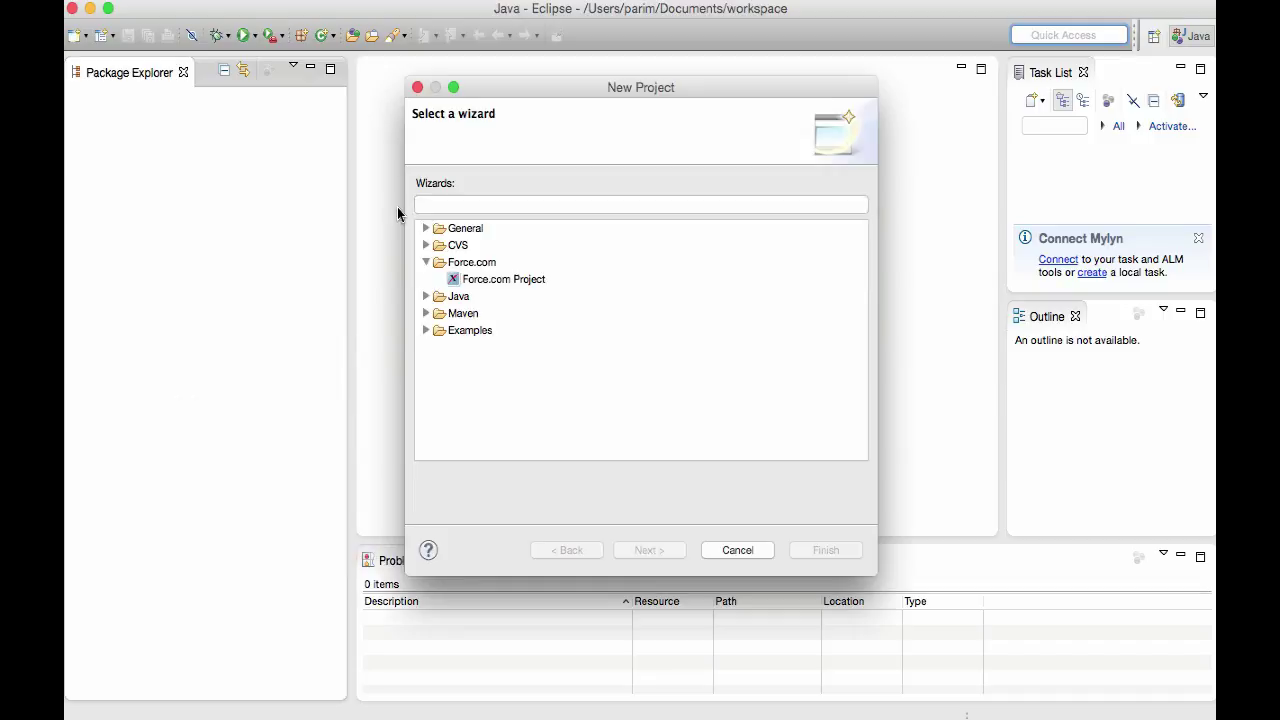
left_click(471, 285)
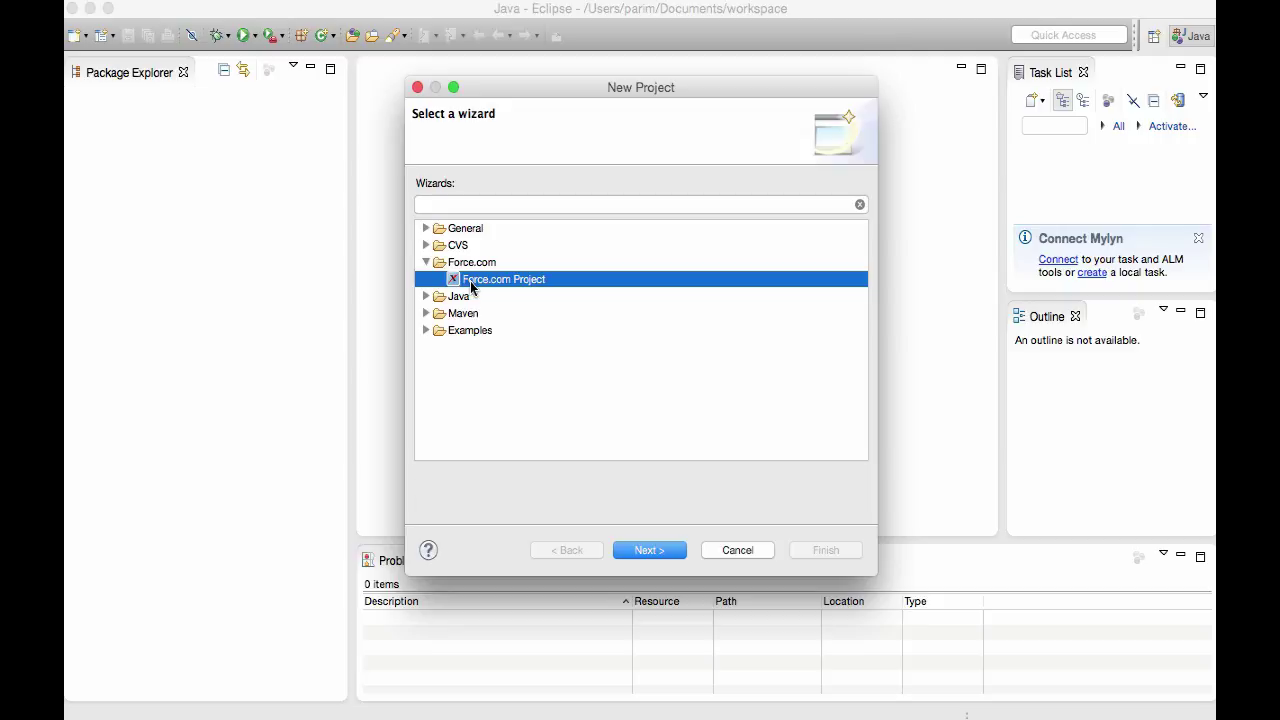
left_click(649, 552)
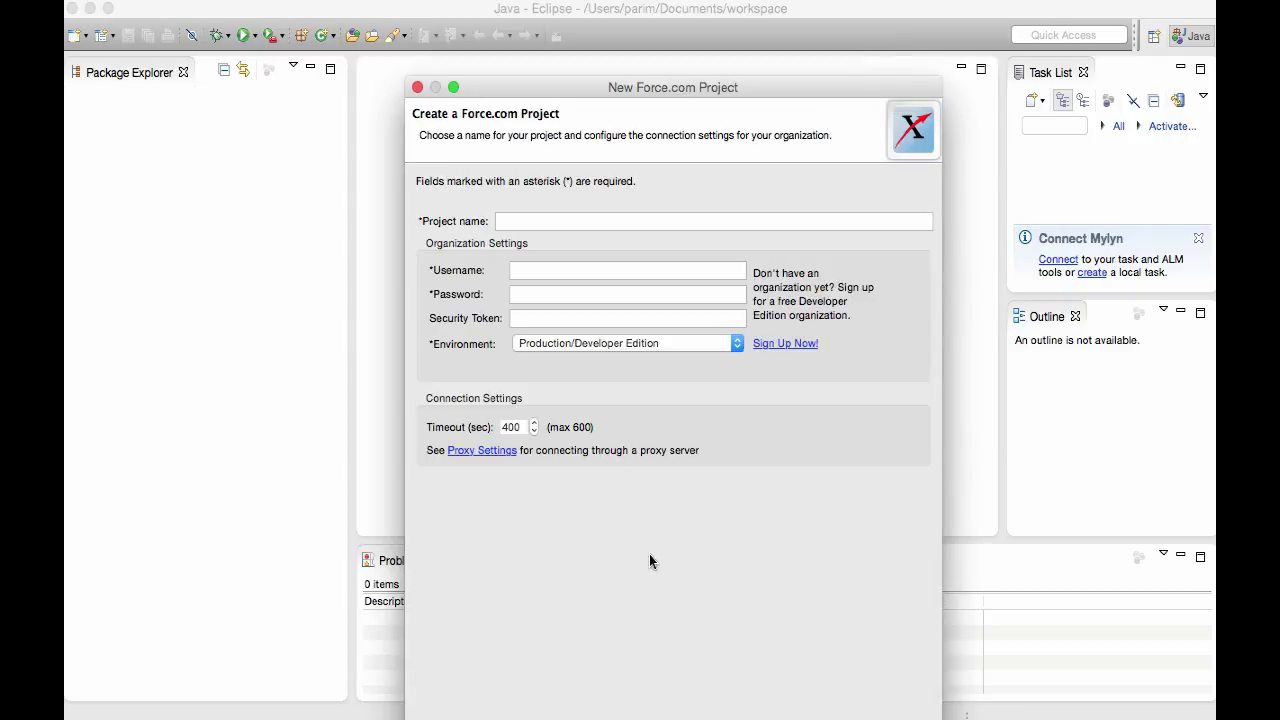
Step: Name the project 'Recruiting App' and enter the org username and password
left_click(577, 219)
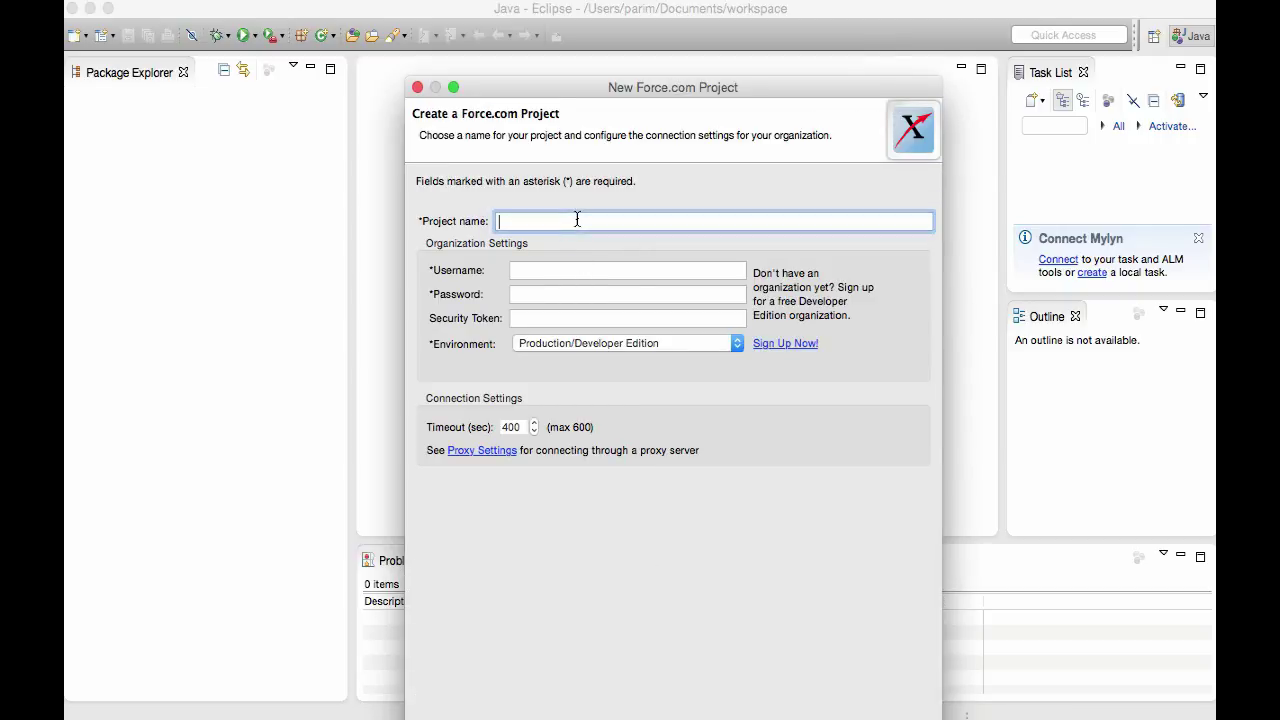
type("Recruiting App")
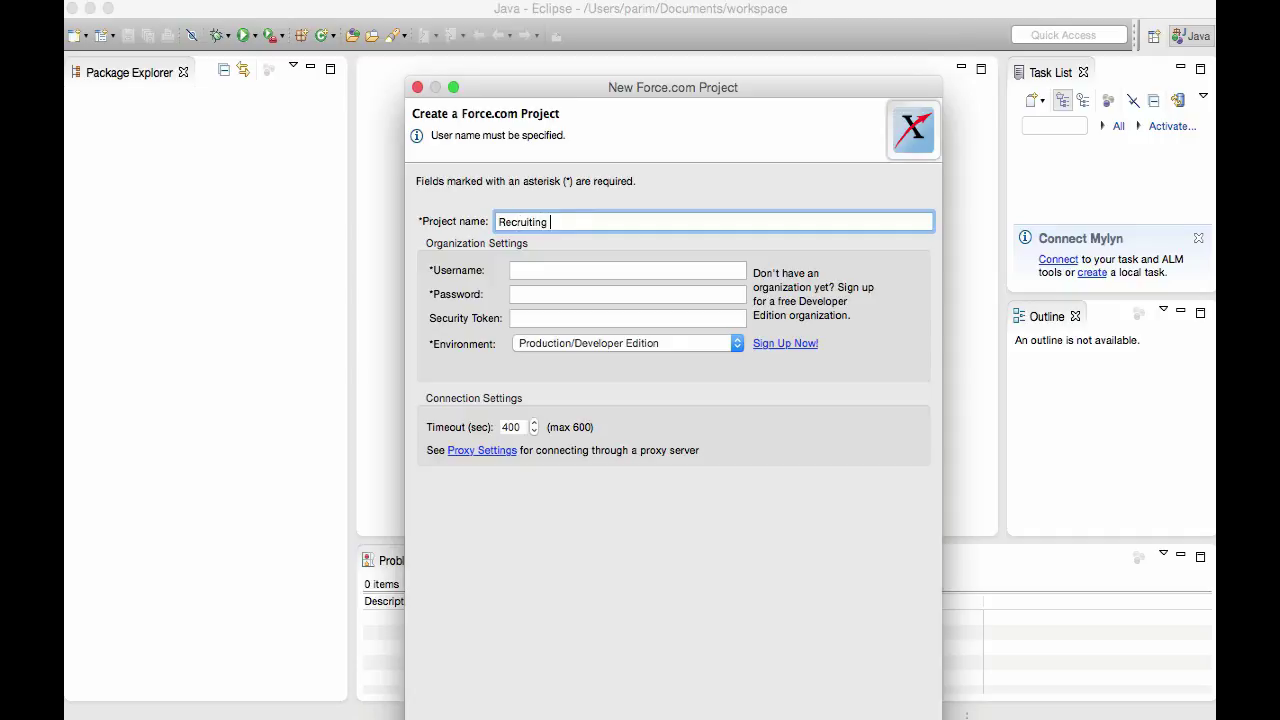
left_click(627, 270)
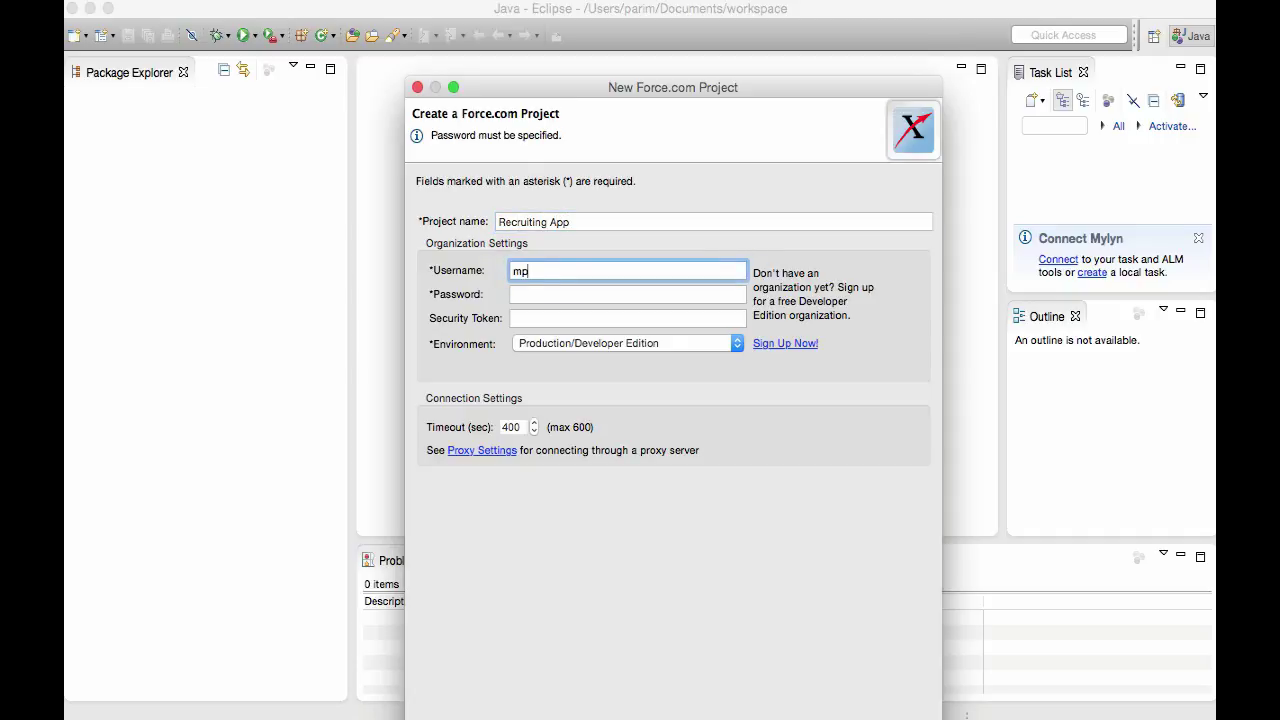
key("Tab")
type("•••••••••")
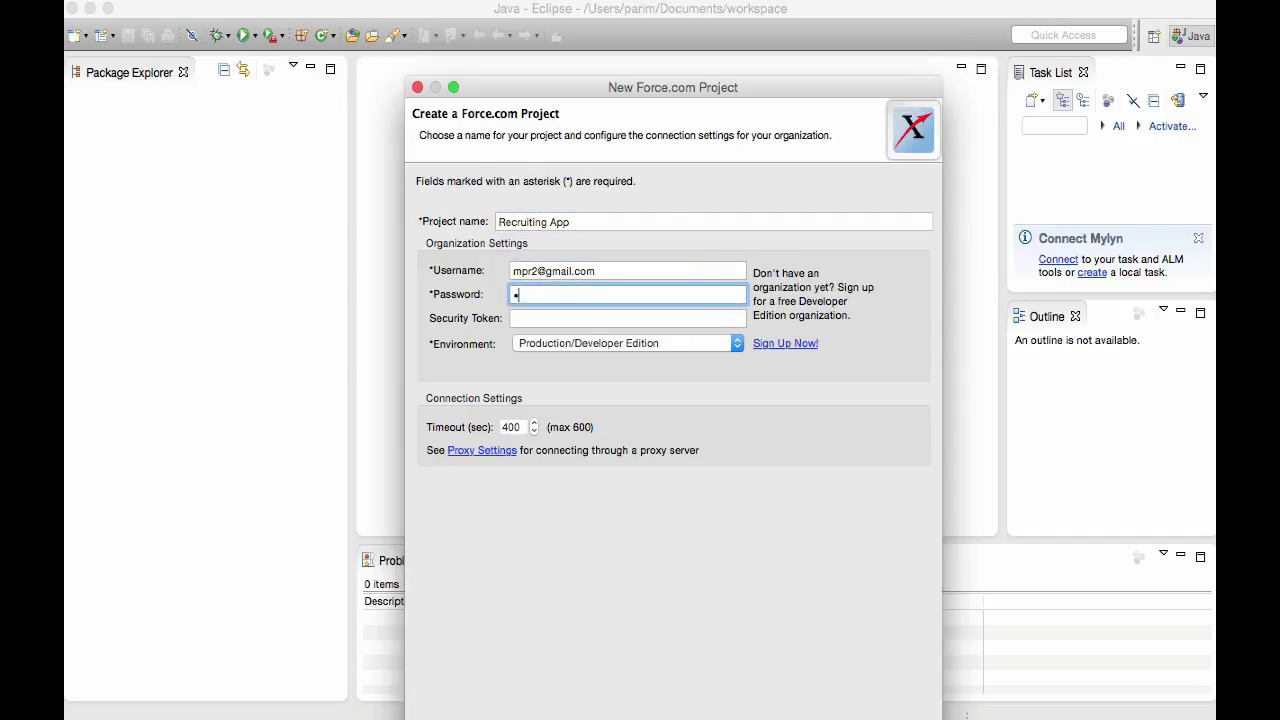
Step: Paste the security token and keep Production/Developer Edition as the environment
left_click(540, 318)
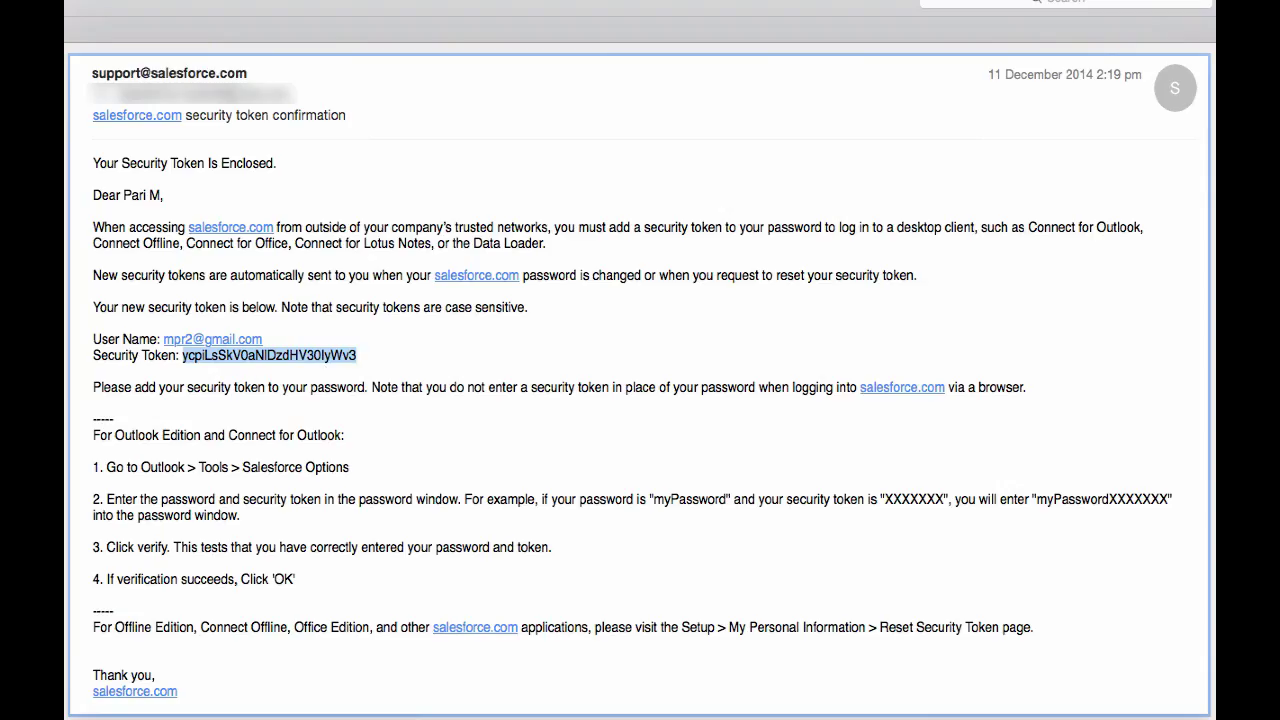
key("super+m")
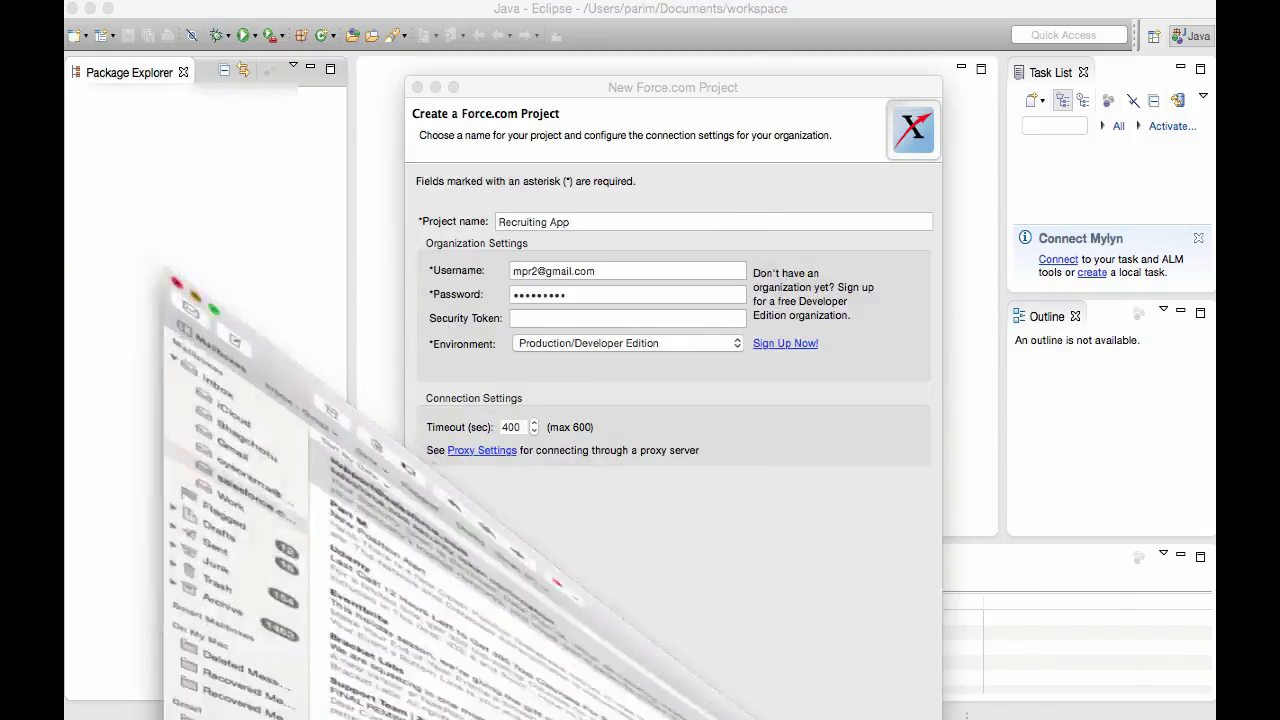
left_click(556, 318)
key("super+v")
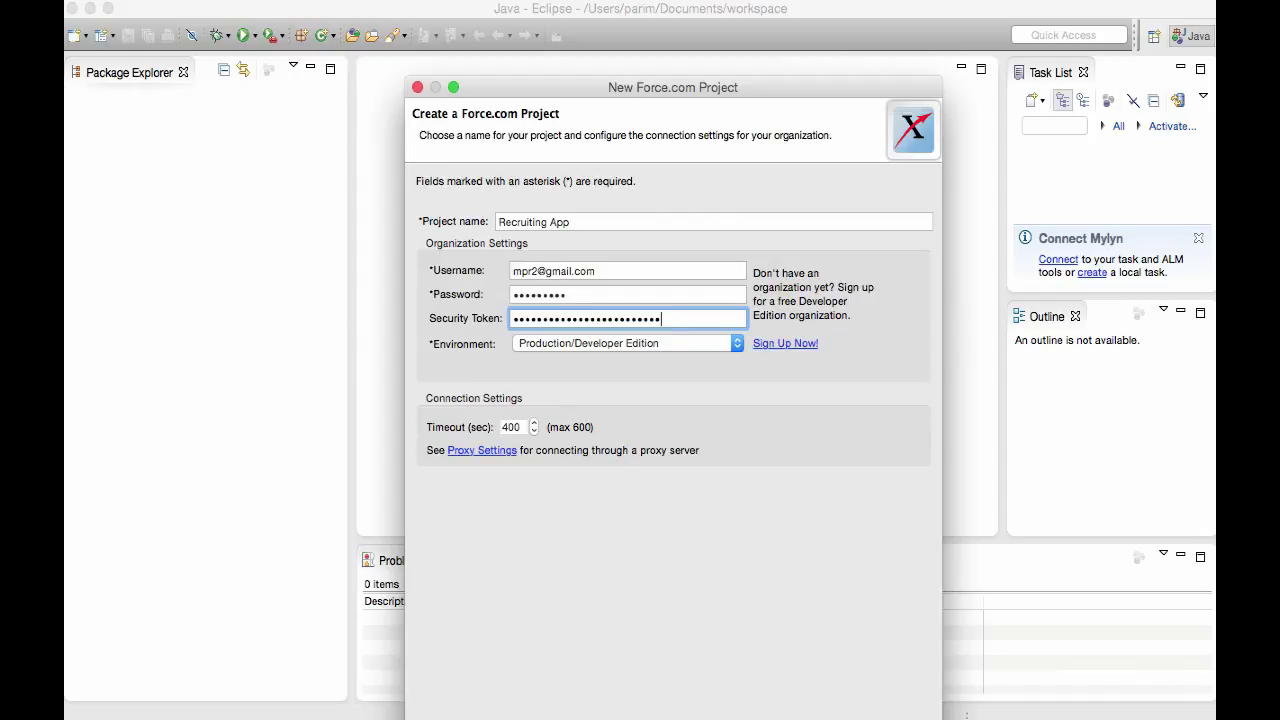
left_click(647, 342)
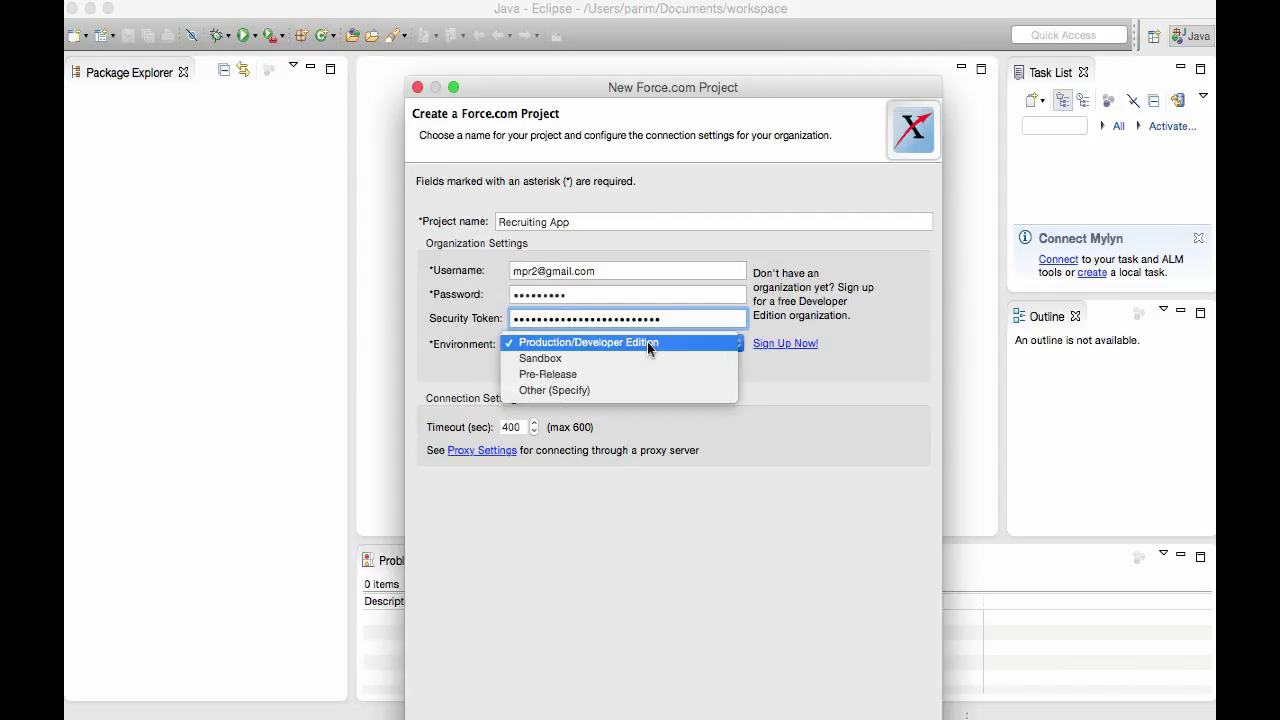
left_click(595, 344)
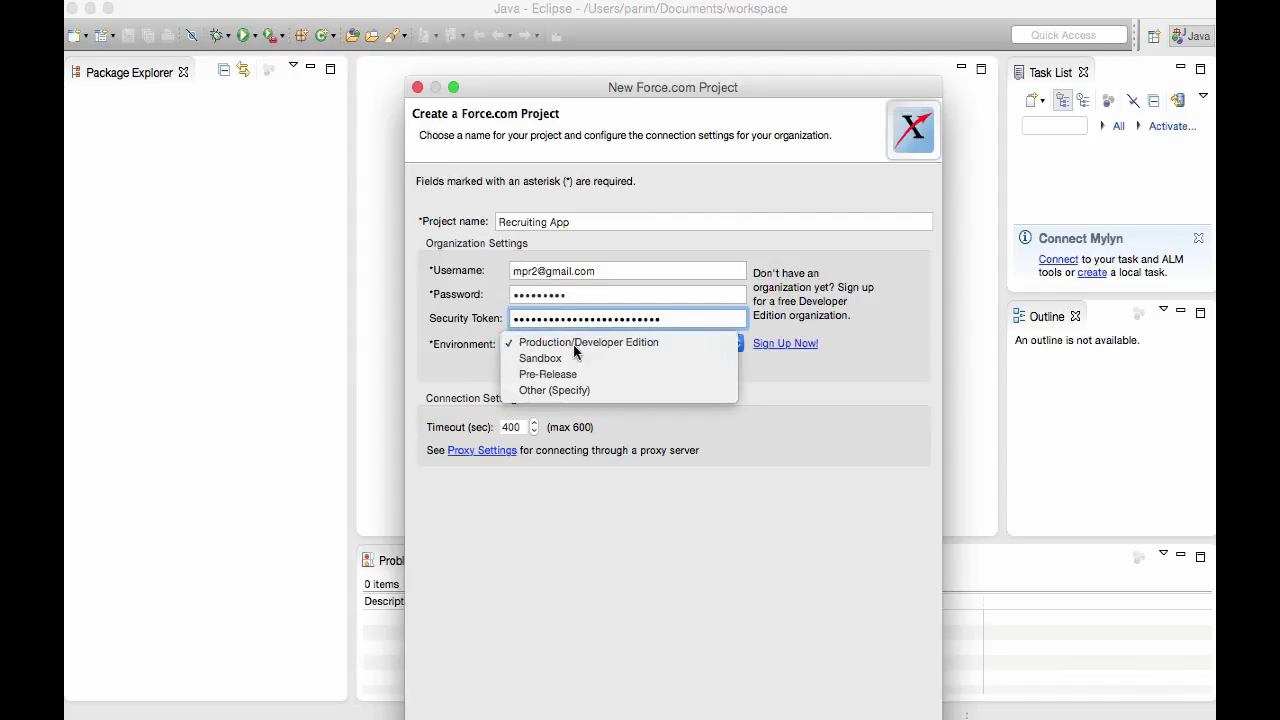
left_click(706, 557)
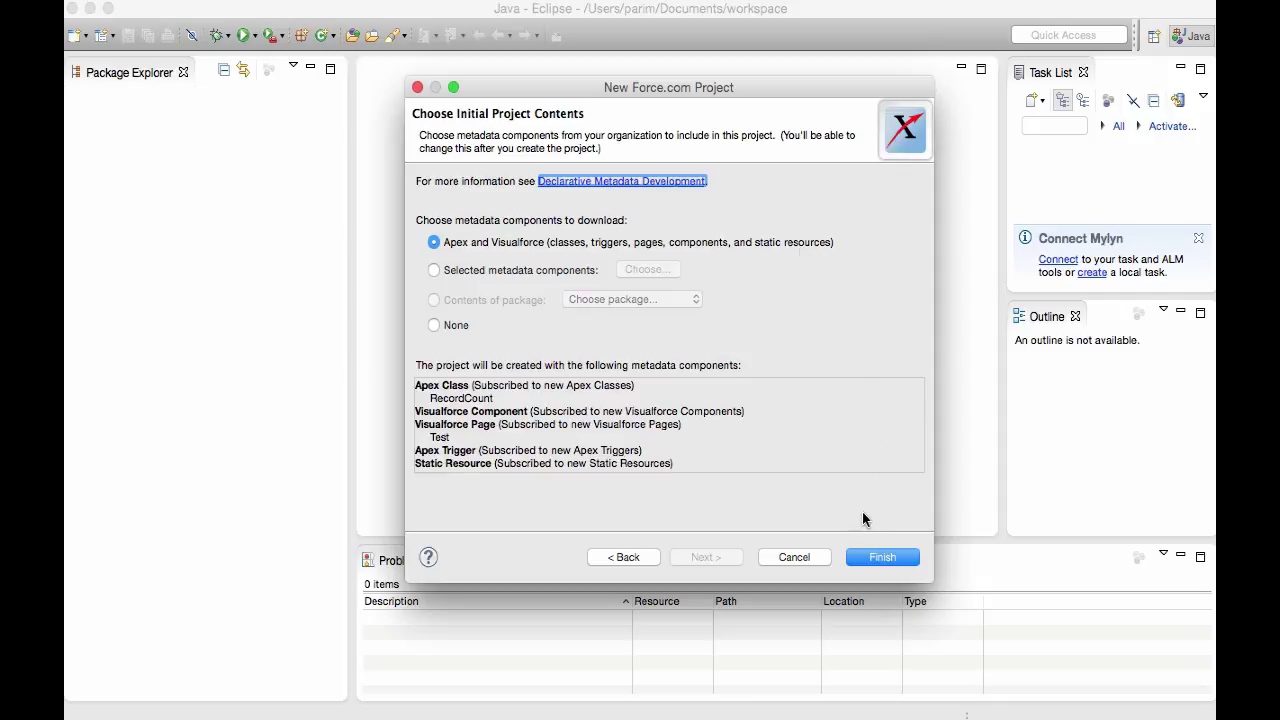
Step: Finish the project with default contents and expand Recruiting App > src > pages
left_click(870, 562)
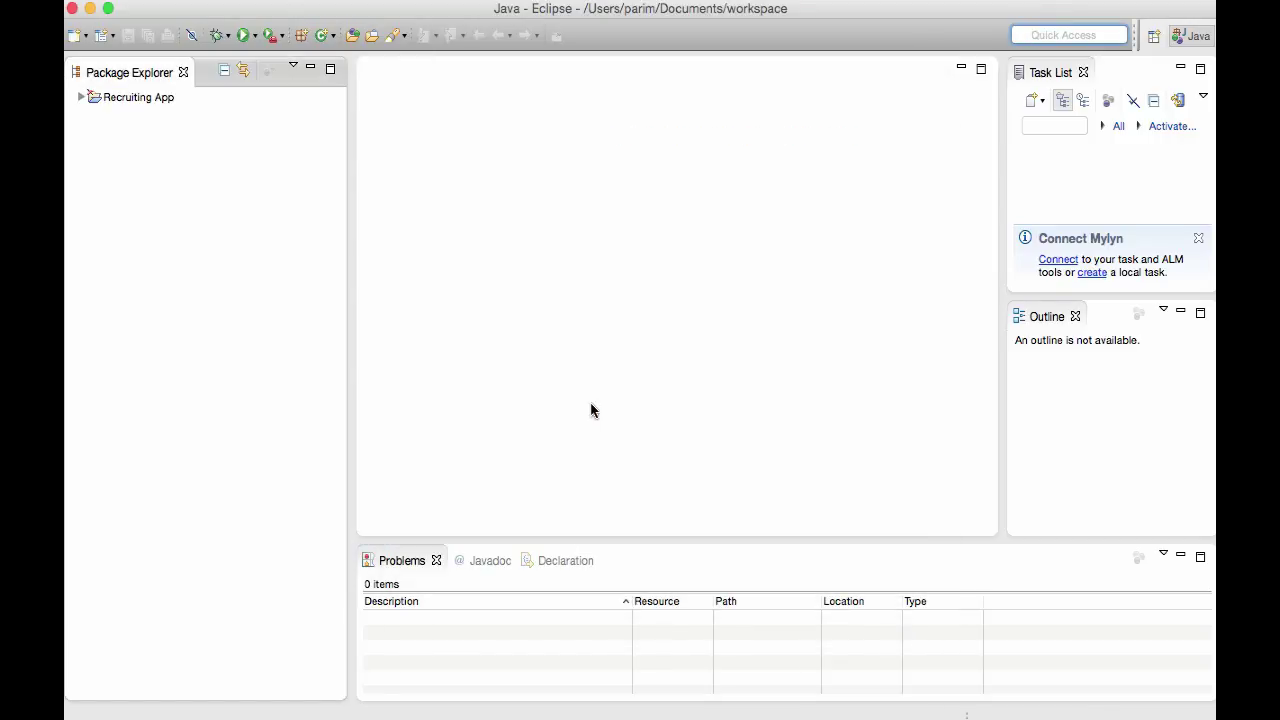
left_click(82, 97)
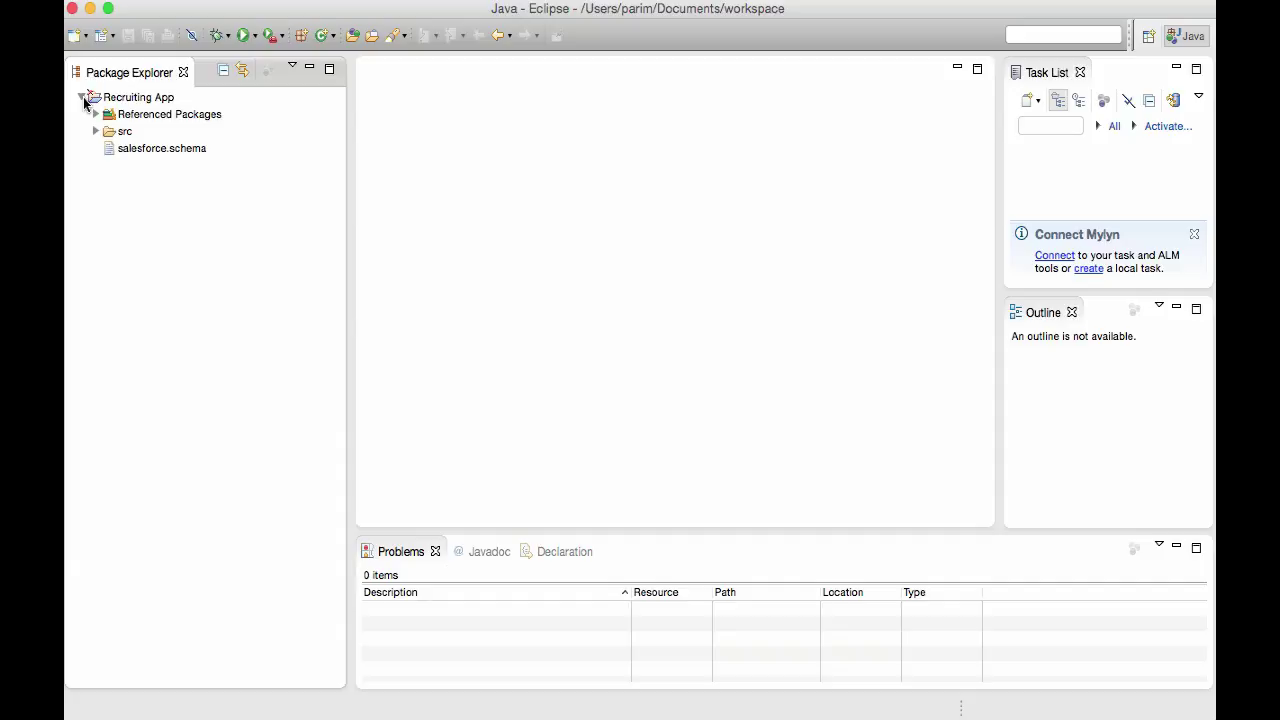
left_click(95, 132)
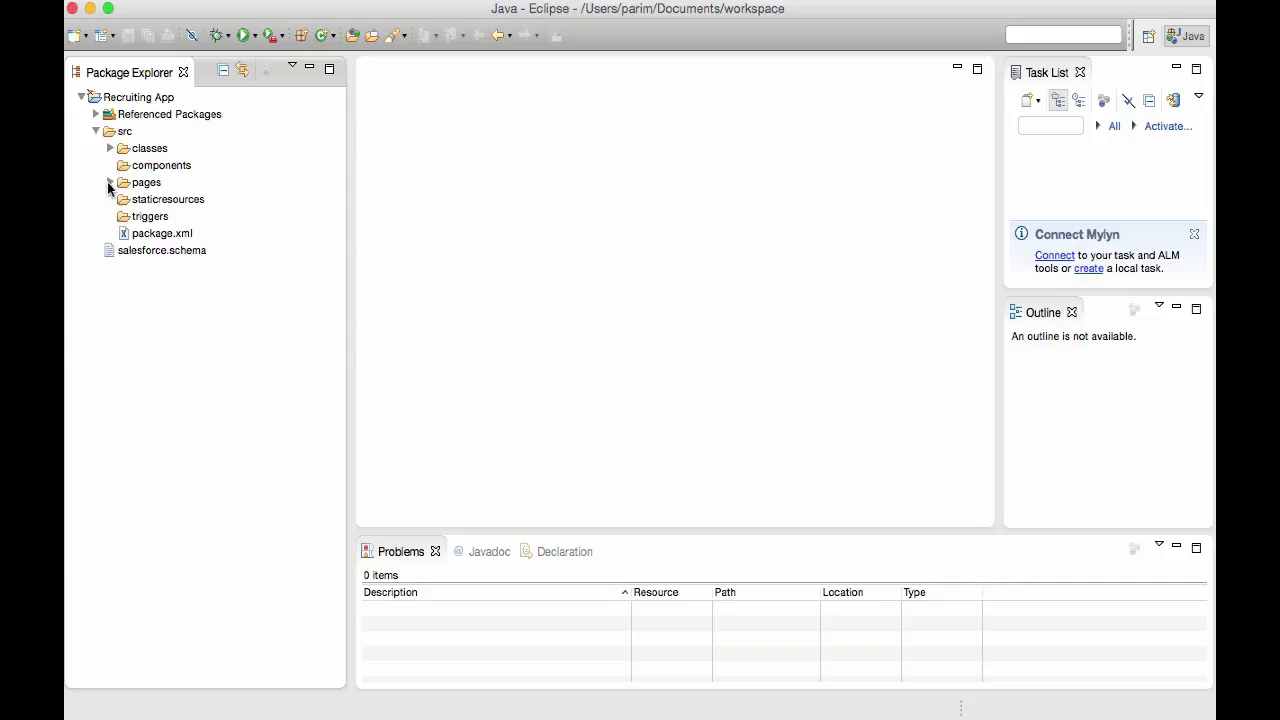
left_click(109, 182)
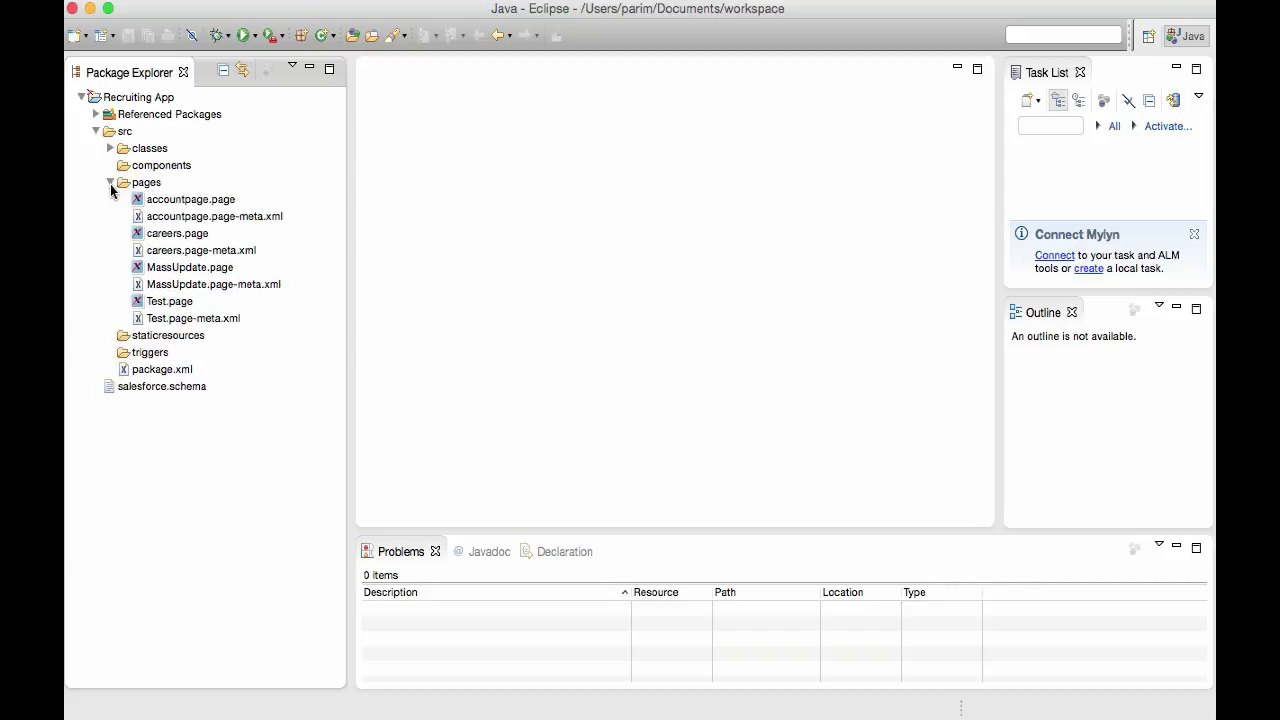
left_click(165, 234)
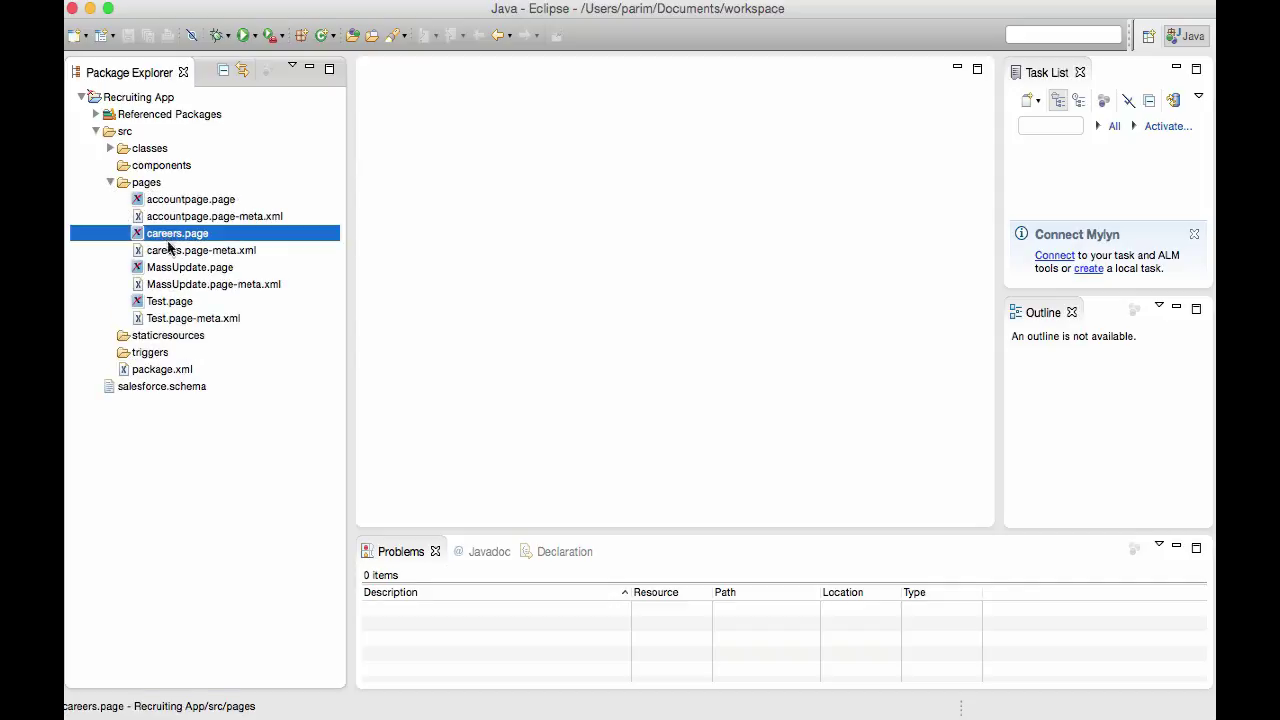
left_click(176, 268)
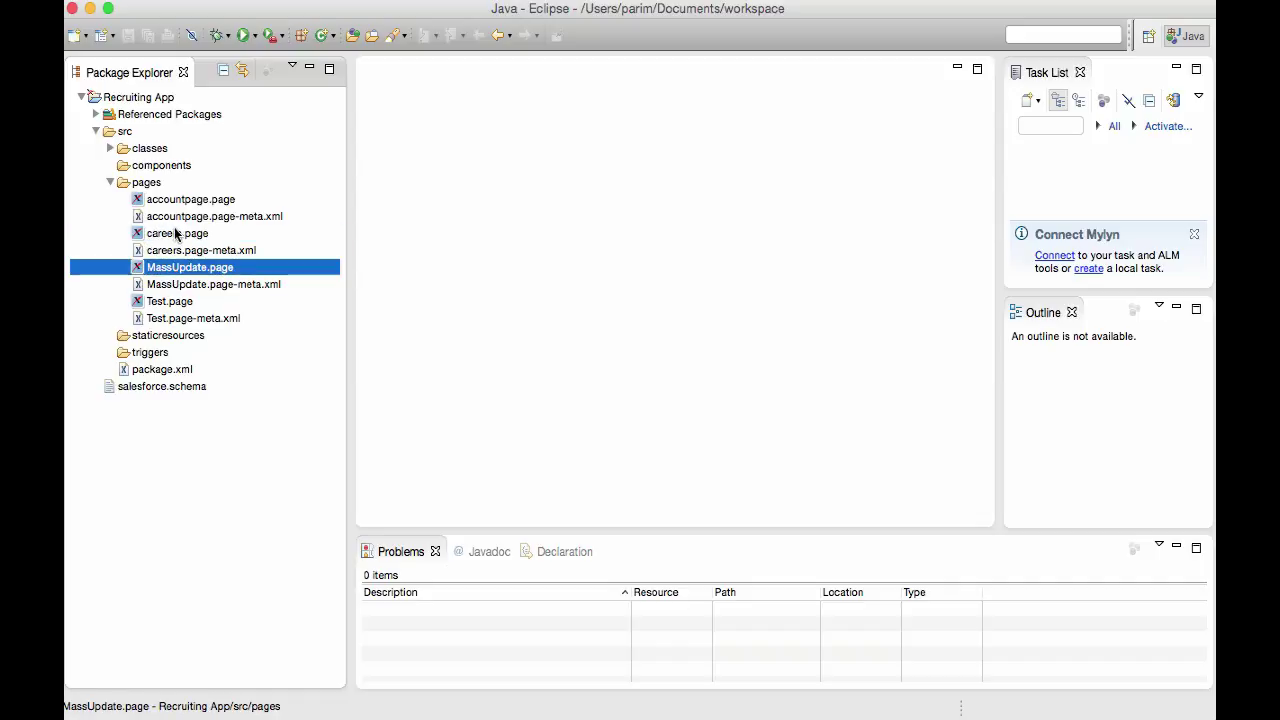
Step: Open careers.page and wrap the Min_Pay__c column line in <!-- --> comments
double_click(174, 228)
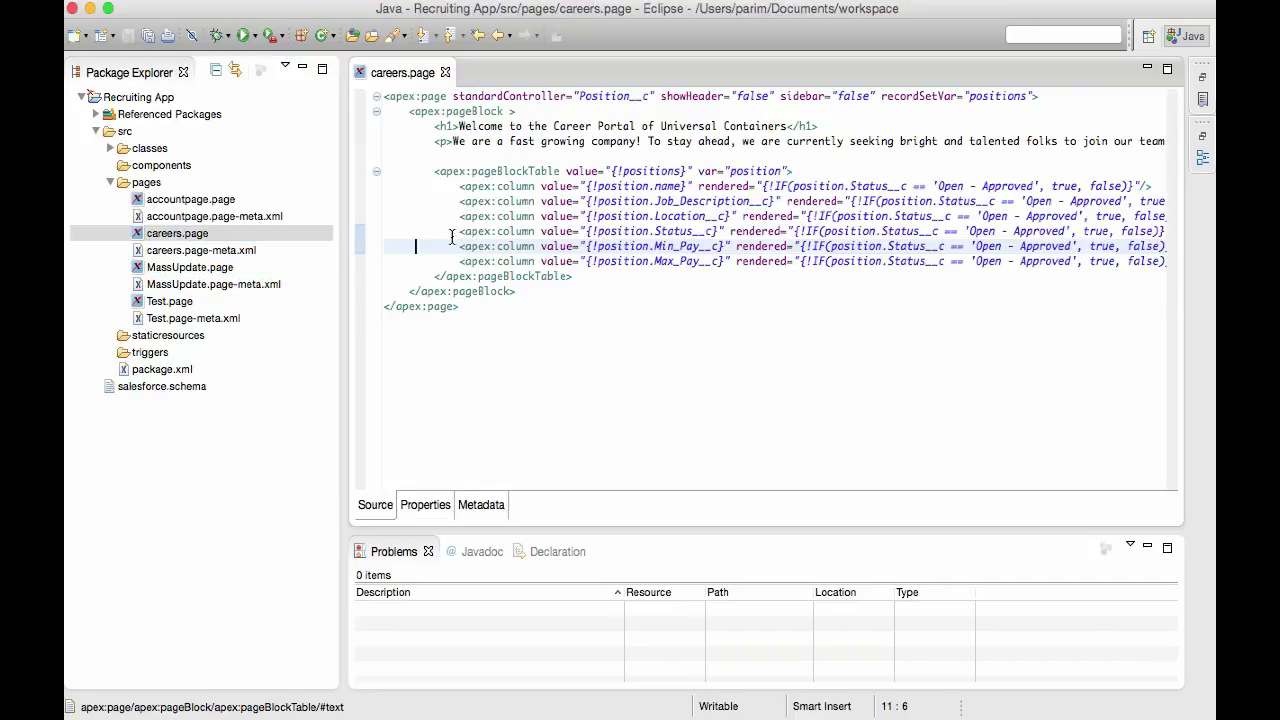
type("<!-- ")
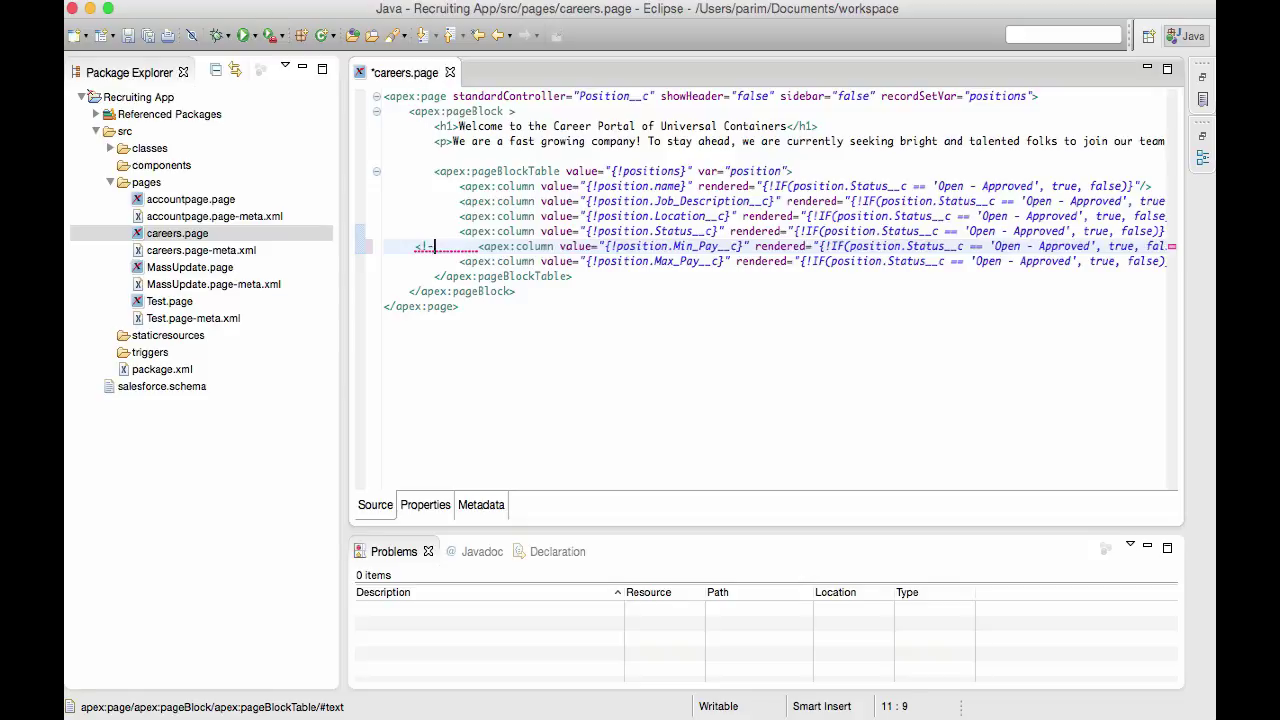
type(" -->")
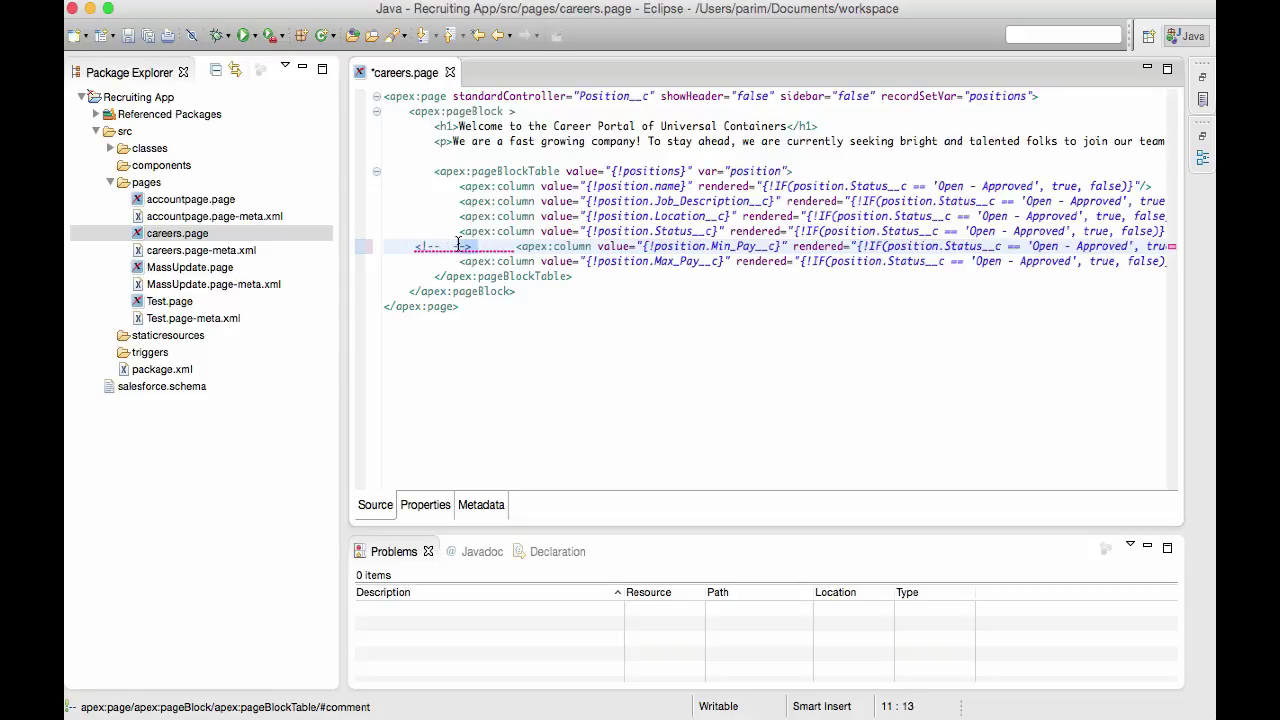
key("BackSpace")
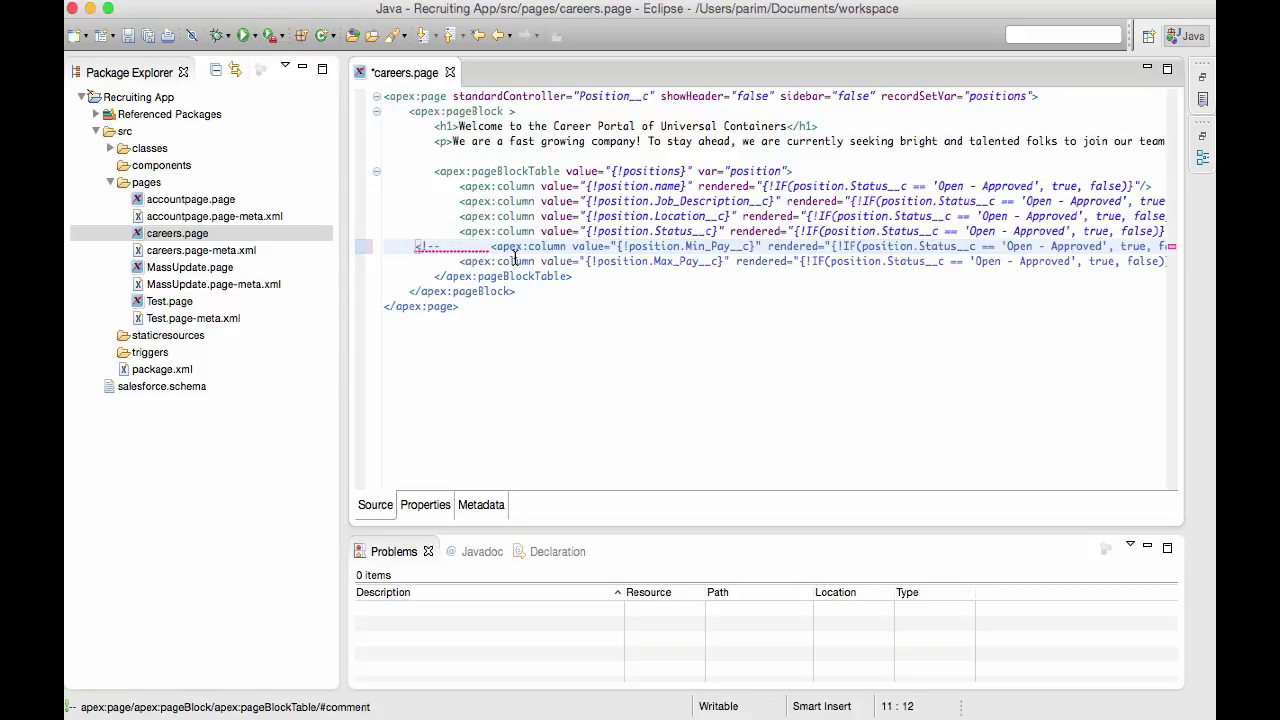
key("ctrl+x")
left_click(1153, 246)
key("End")
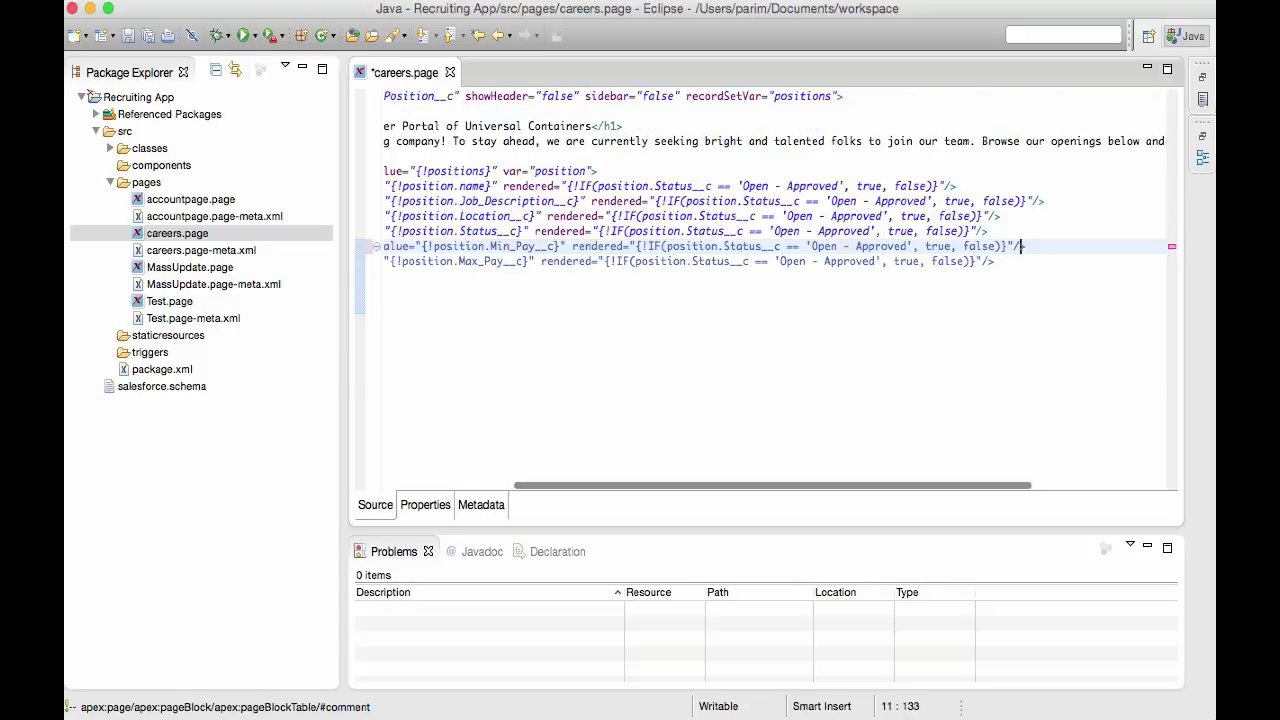
type("-->")
Step: Comment out the Max_Pay__c column line the same way and save careers.page
left_click(580, 261)
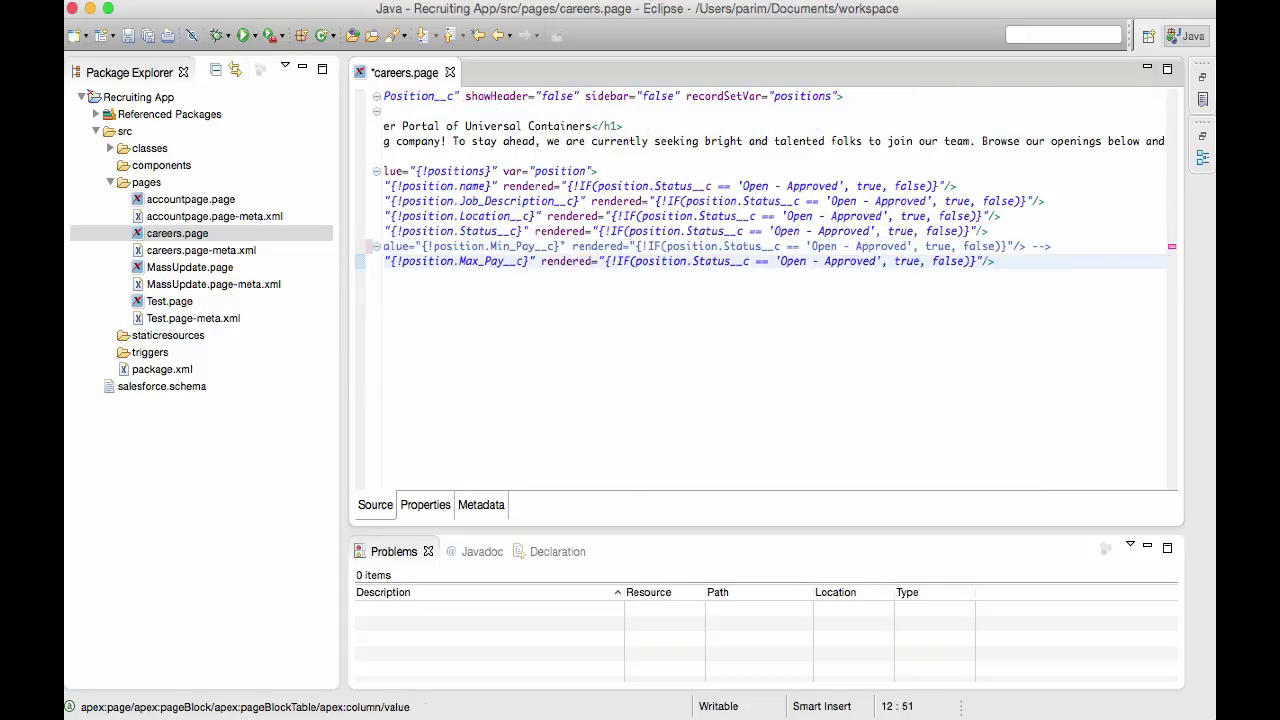
left_click(1062, 246)
left_click(1023, 261)
type("-->")
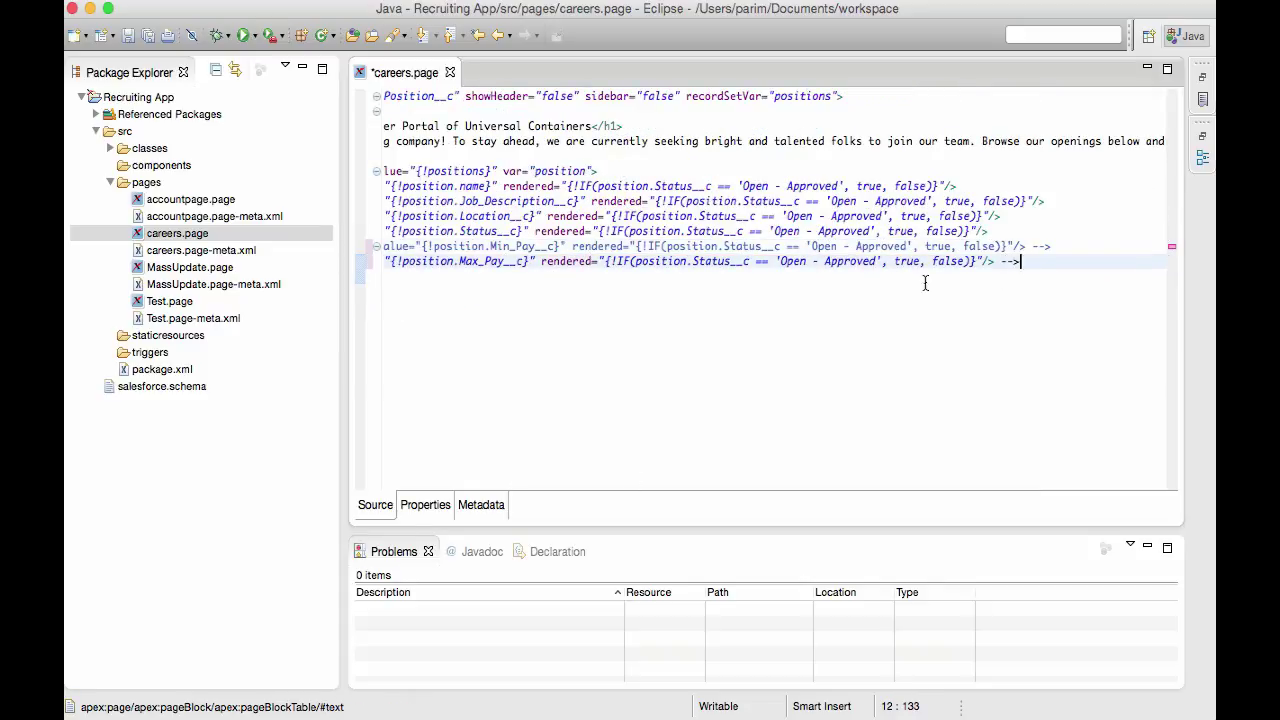
left_click(763, 261)
key("Left")
key("Left")
key("Left")
key("Left")
key("Left")
key("Left")
key("Left")
key("Left")
key("Left")
key("Left")
key("Left")
key("Left")
key("Left")
key("Left")
key("Left")
key("Left")
key("Left")
key("Left")
key("Left")
key("Left")
key("Left")
key("Left")
key("Left")
key("Left")
key("Left")
key("Left")
key("Left")
key("Left")
key("Left")
key("Left")
key("Left")
key("Left")
key("Left")
key("Left")
key("Left")
key("Left")
key("Left")
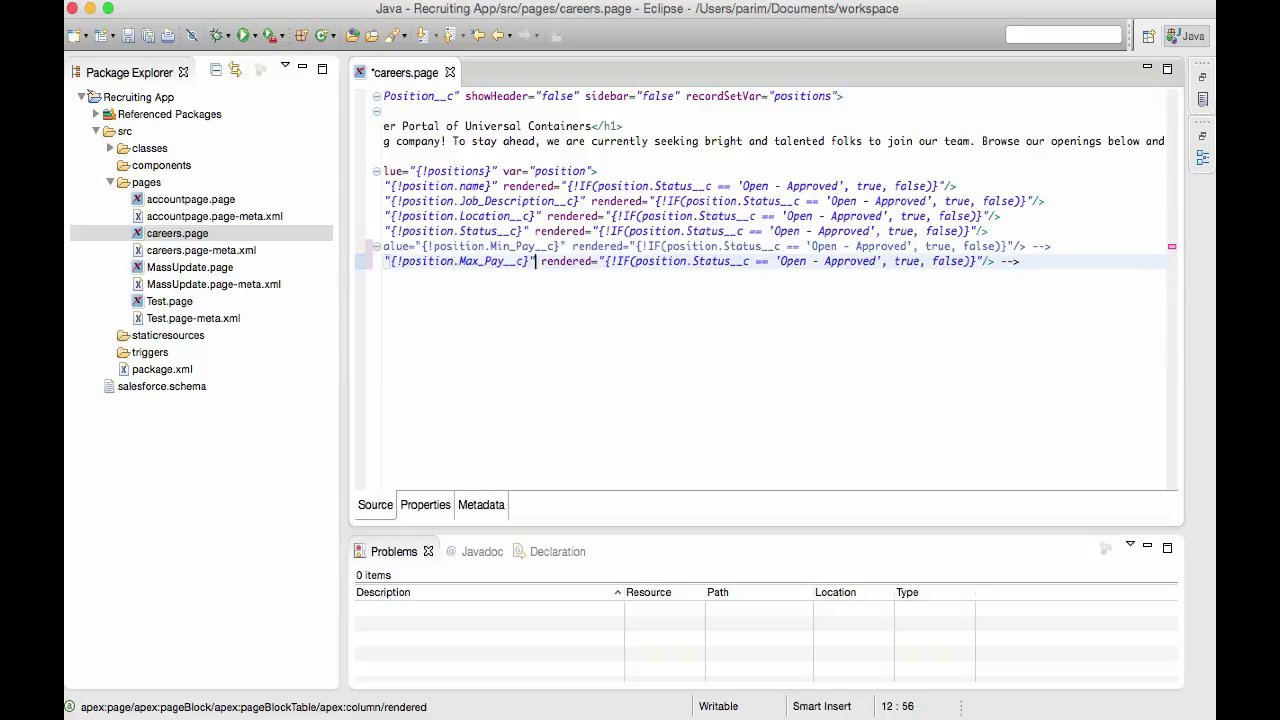
type("<!--        <apex:column v")
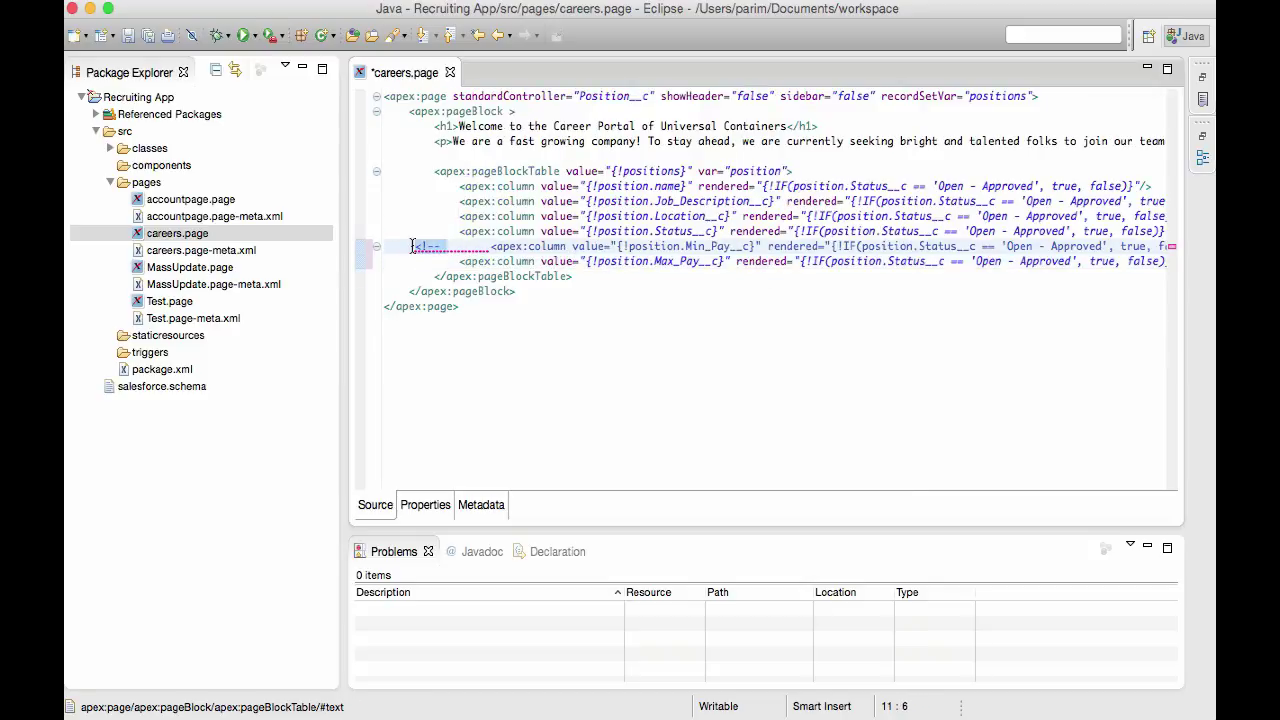
key("Delete")
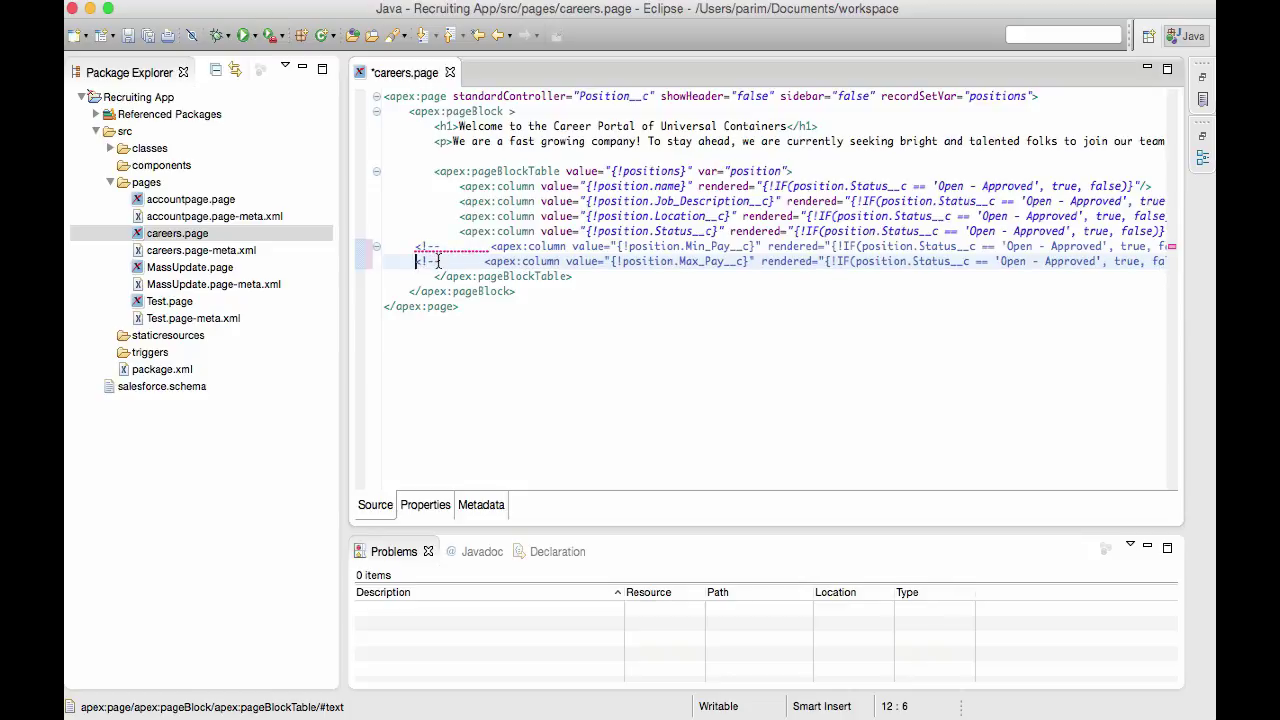
key("super+s")
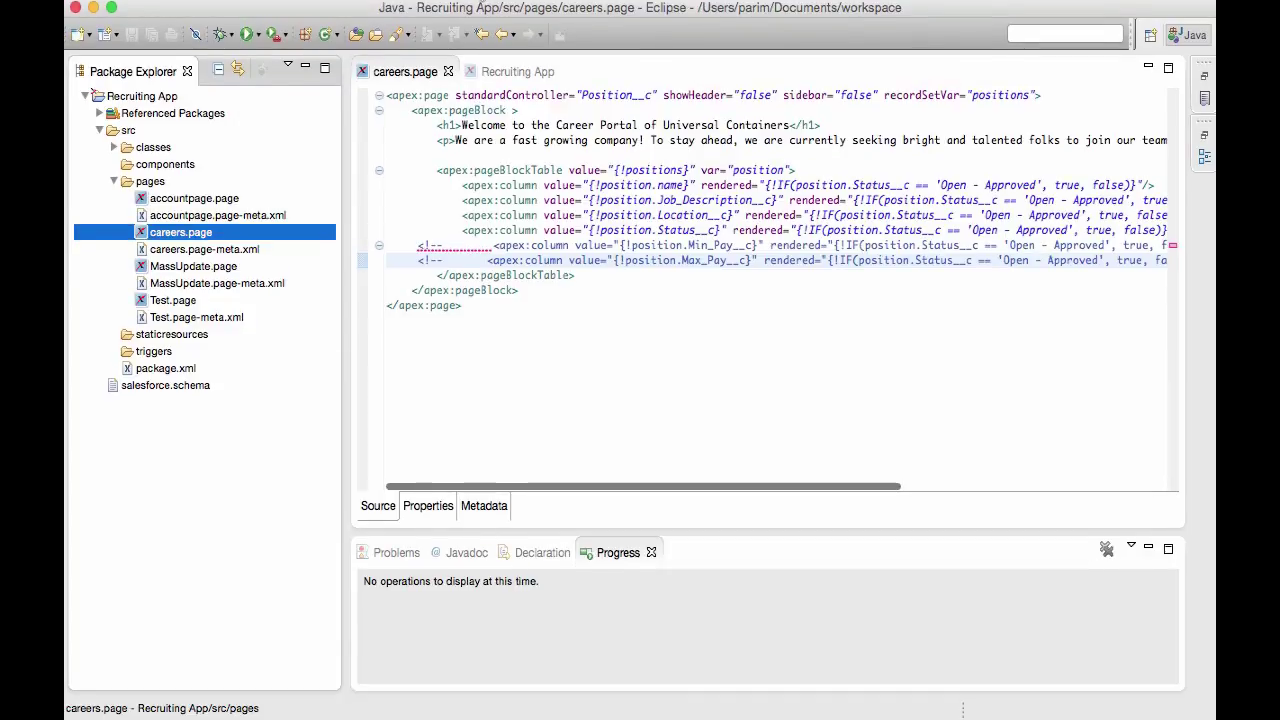
Step: Save careers.page to the Salesforce server, confirming the overwrite of the server copy
left_click_drag(481, 5, 481, 0)
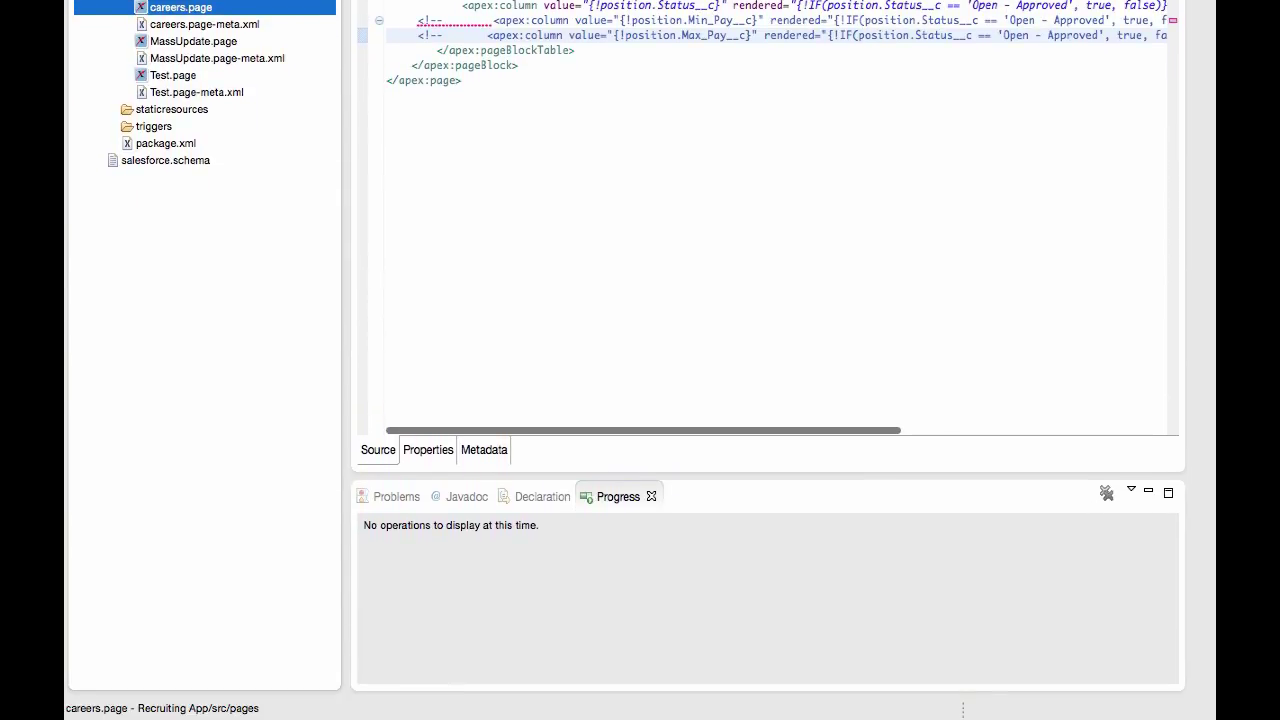
right_click(203, 12)
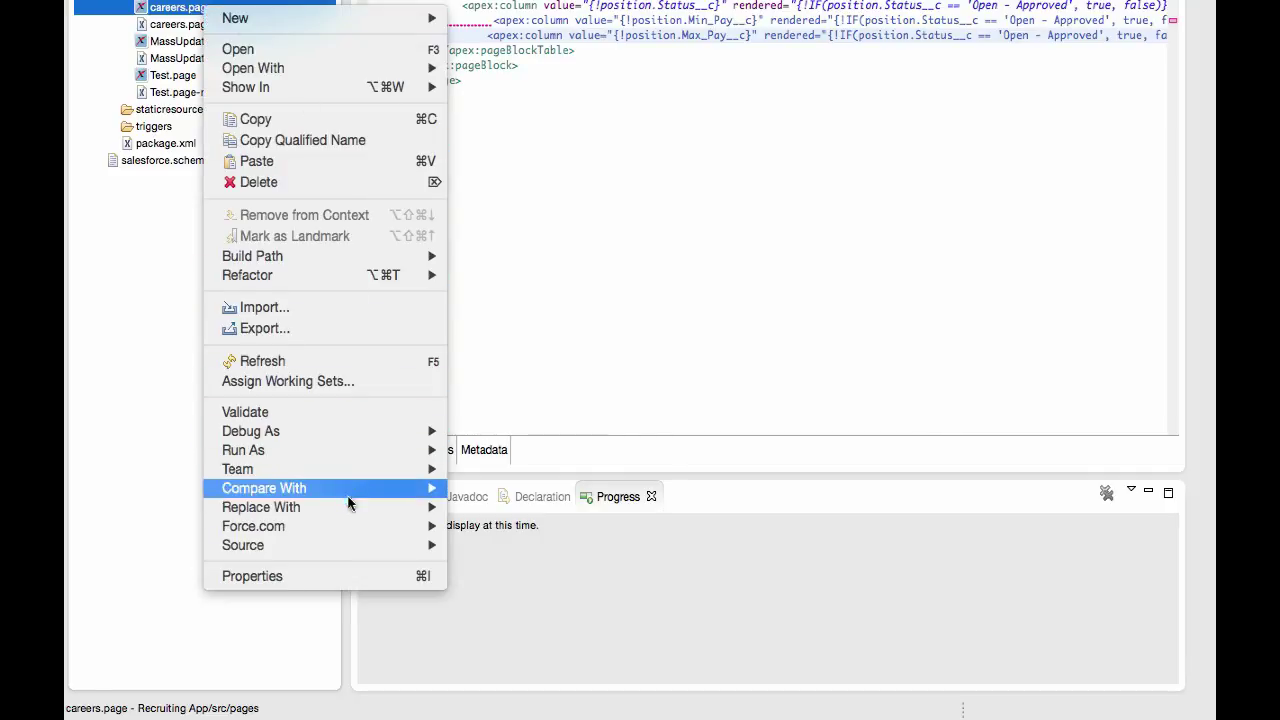
mouse_move(400, 526)
left_click(490, 548)
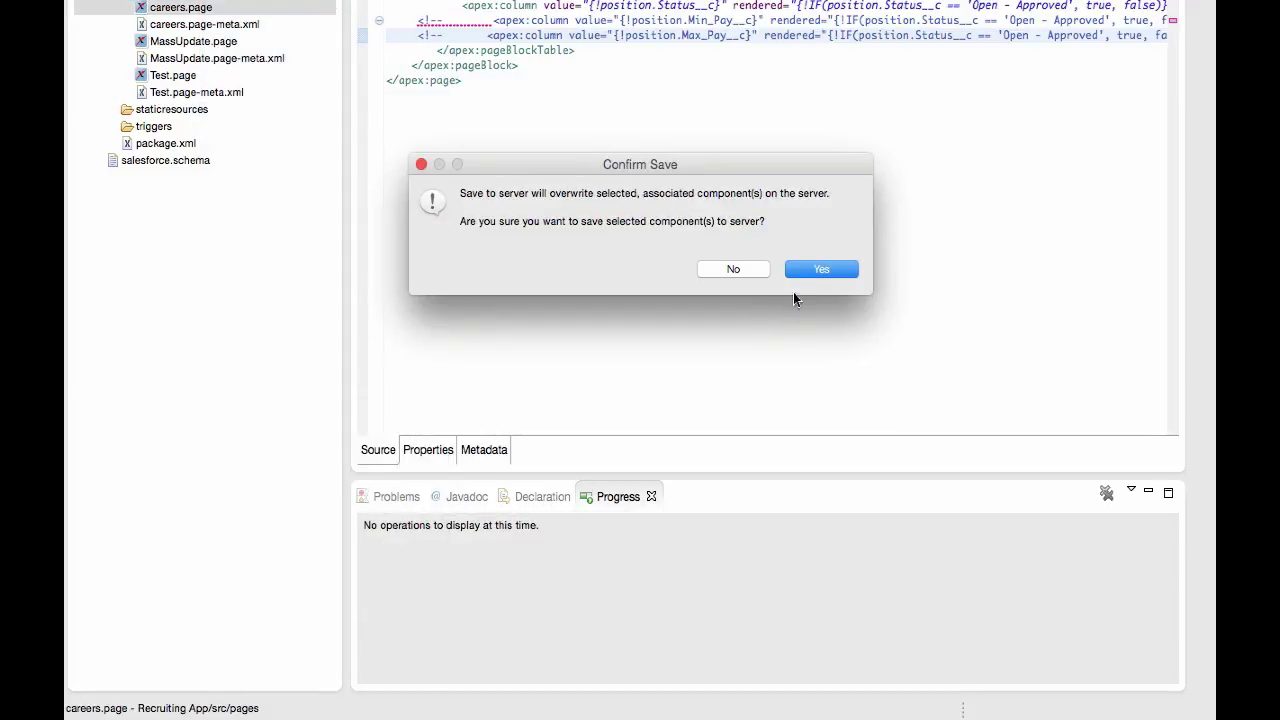
left_click(800, 272)
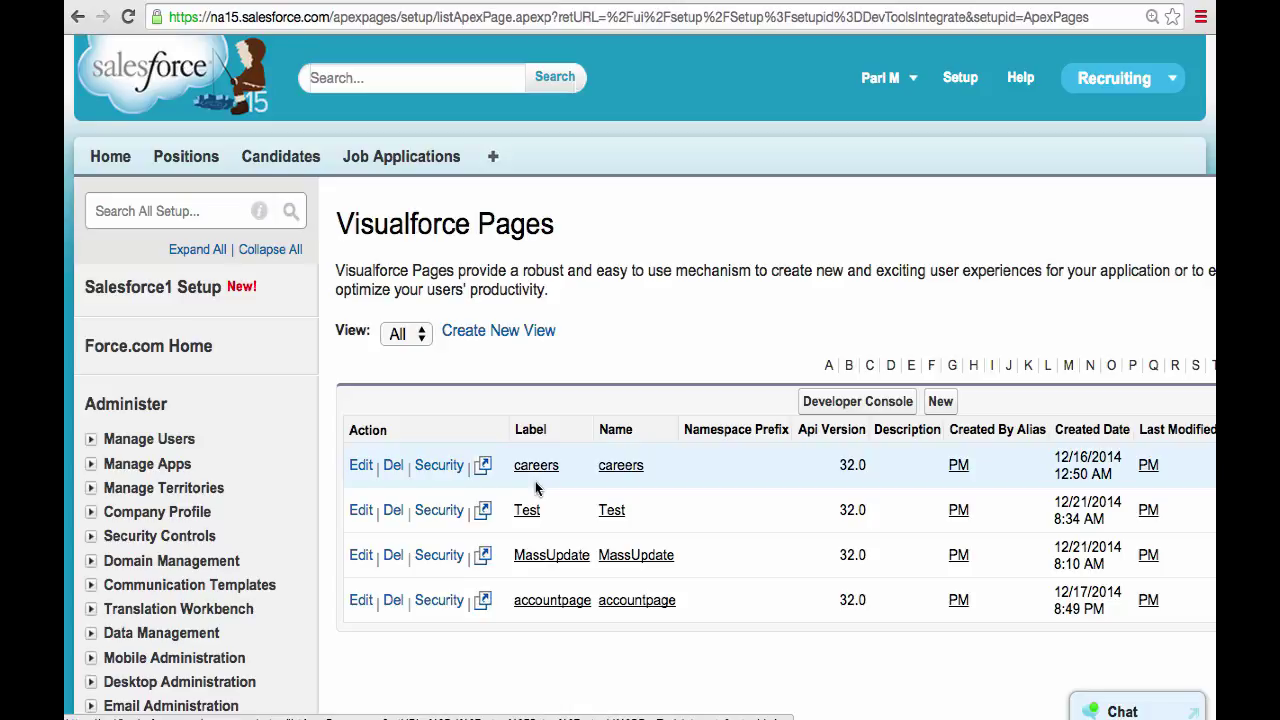
Step: Open the careers Visualforce page and highlight its commented-out Min_Pay and Max_Pay markup lines
left_click(536, 466)
scroll(536, 466, "down", 1)
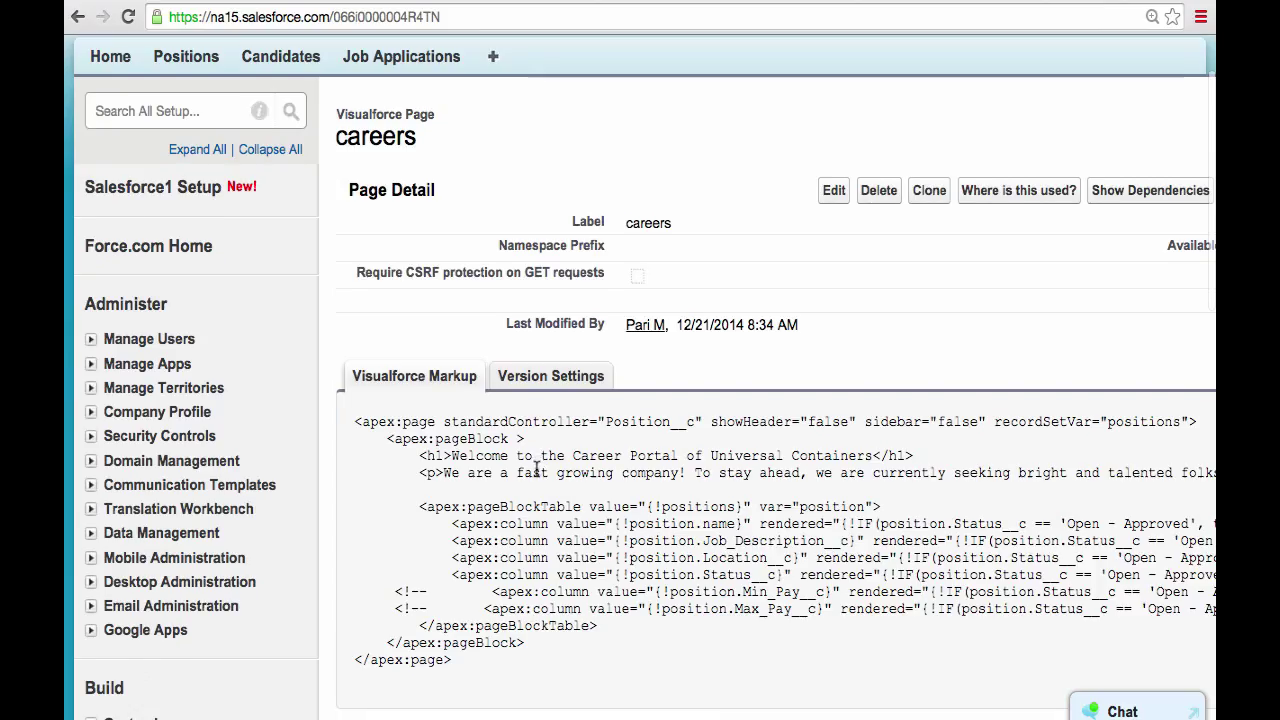
left_click_drag(393, 590, 872, 607)
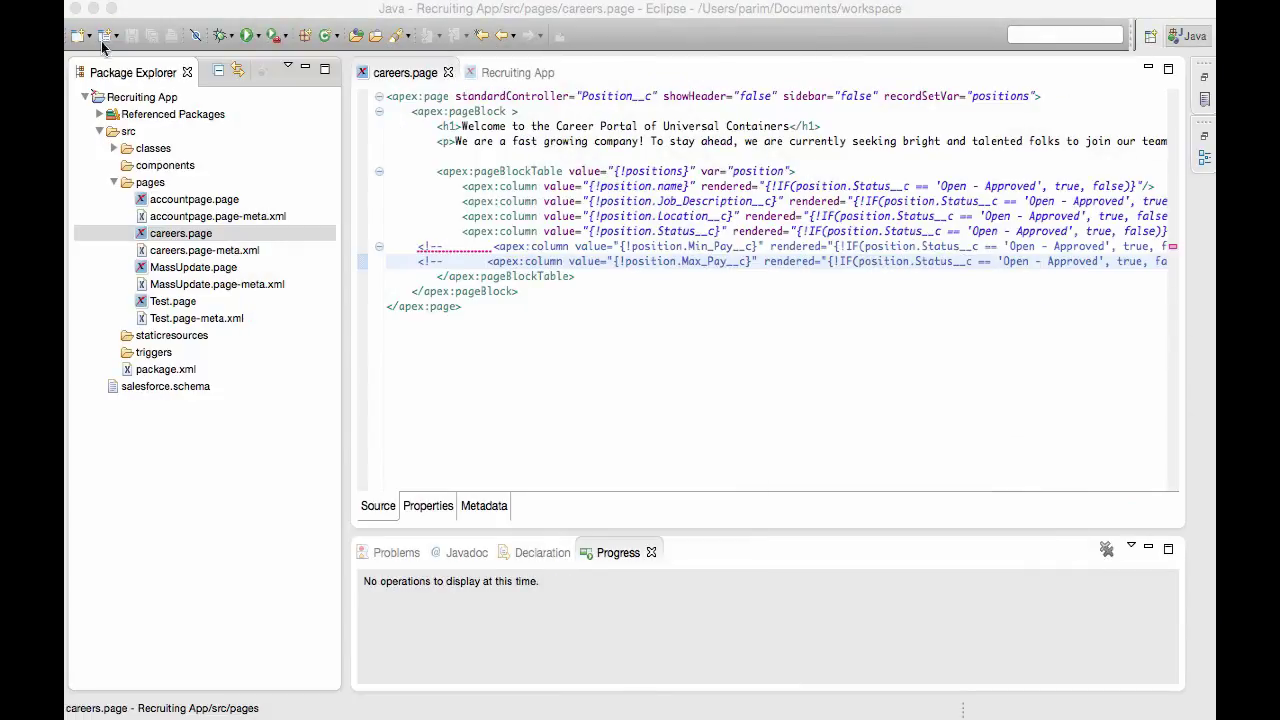
Step: Open the New wizard from accountpage.page, look at Apex Class and Apex Trigger, then cancel
right_click(158, 200)
mouse_move(246, 205)
left_click(460, 557)
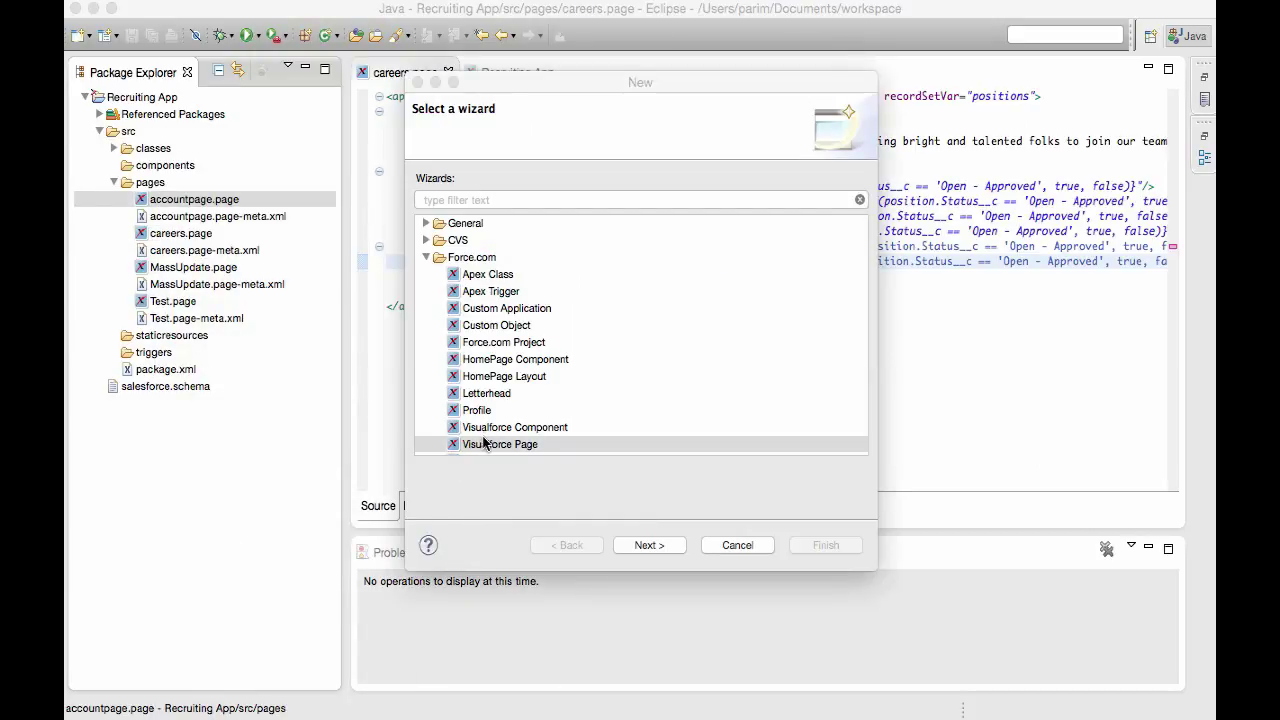
left_click(486, 275)
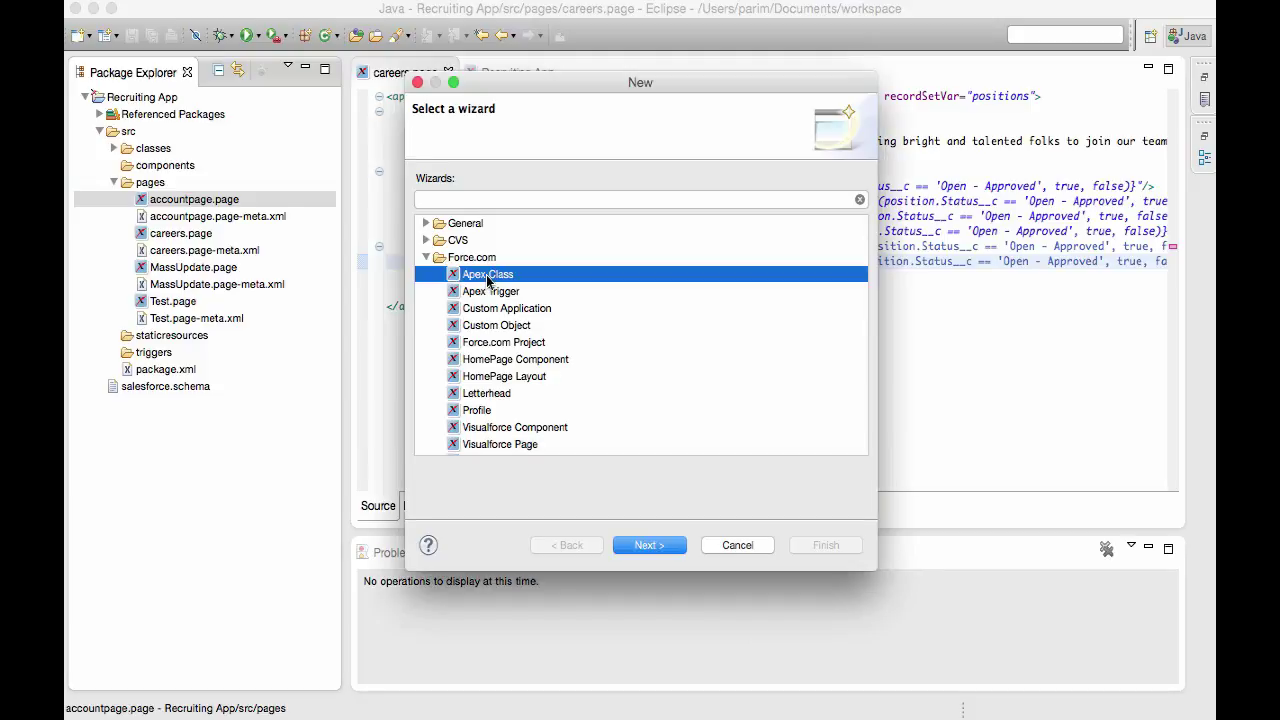
left_click(490, 291)
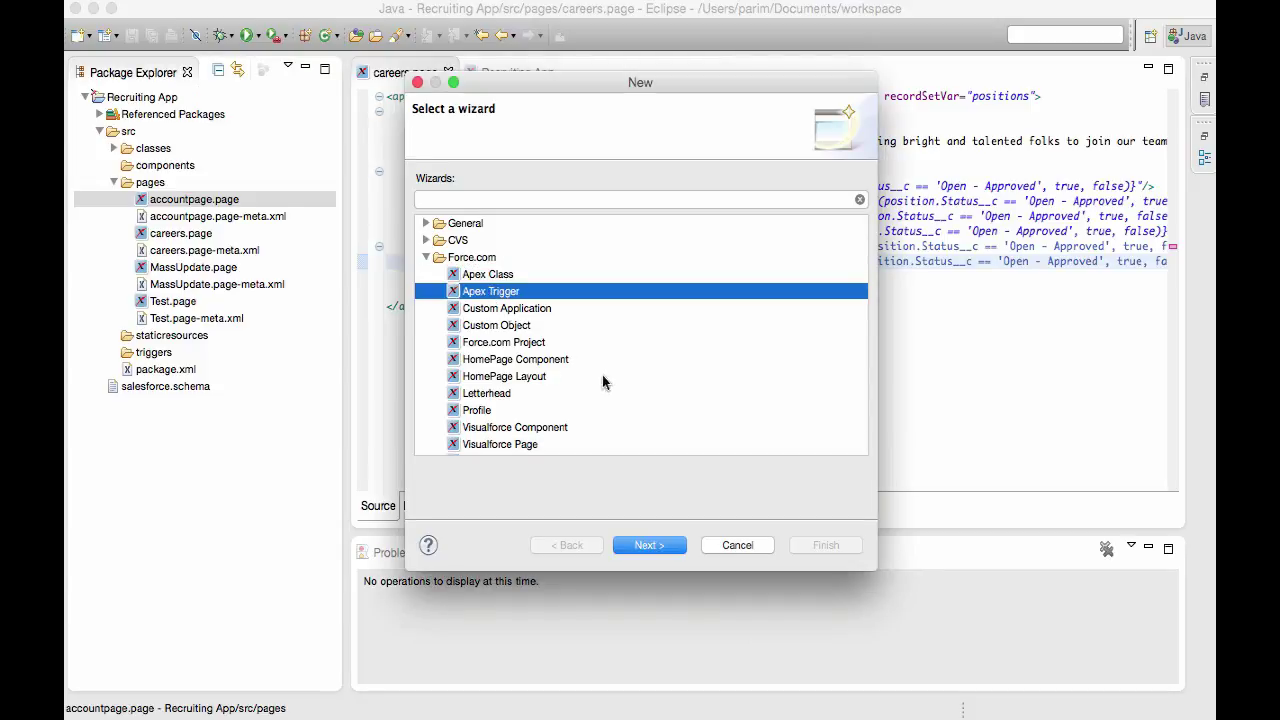
left_click(740, 545)
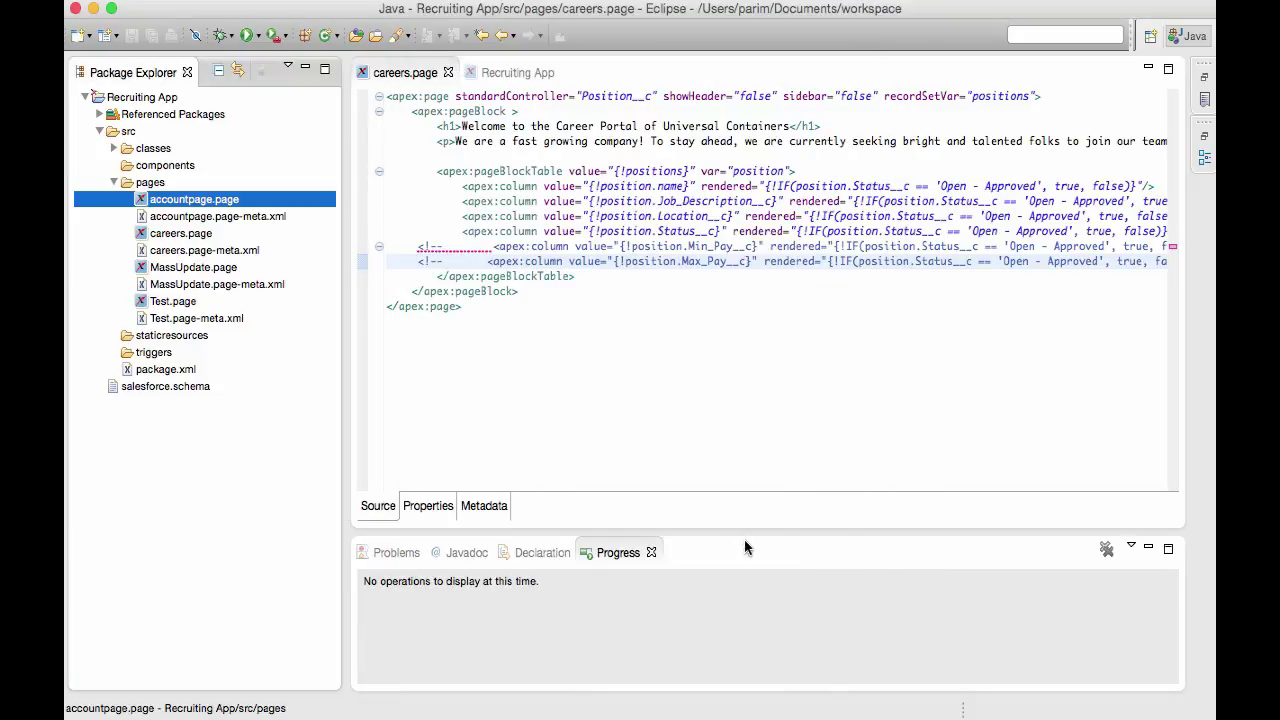
Step: Open salesforce.schema in the Schema Explorer and expand Candidate__c
double_click(166, 386)
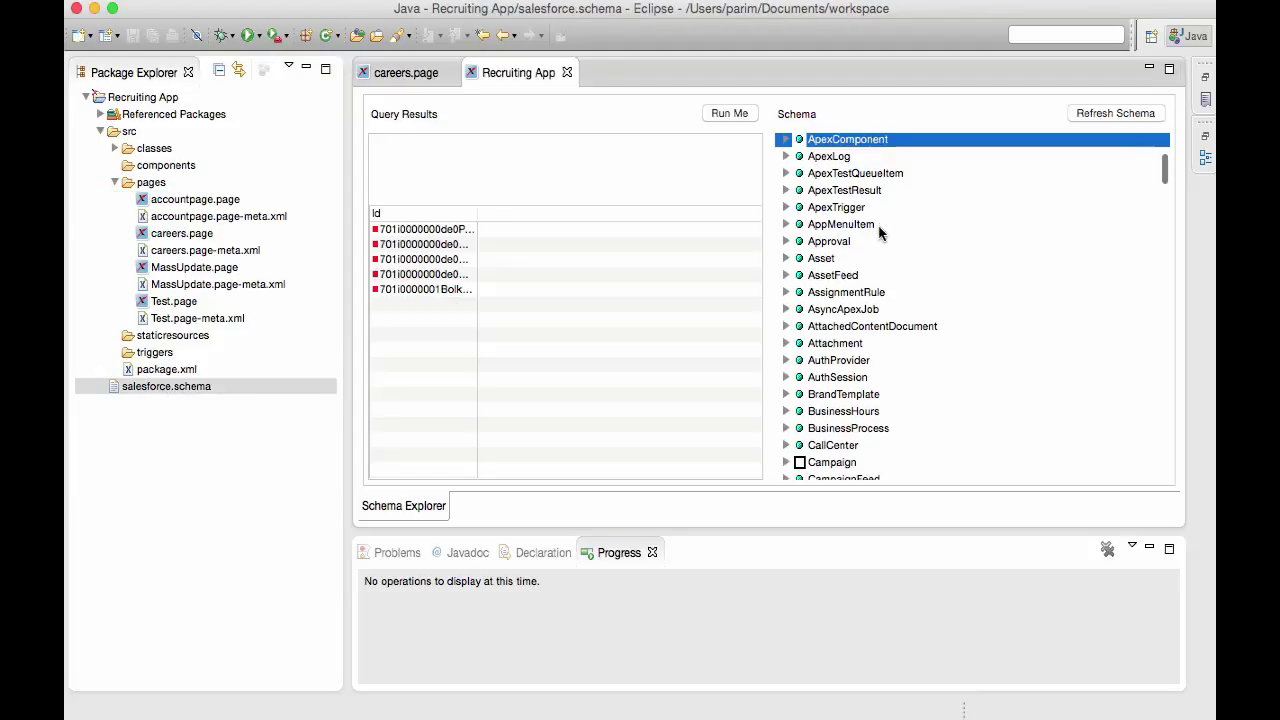
scroll(880, 233, "down", 5)
scroll(880, 233, "down", 8)
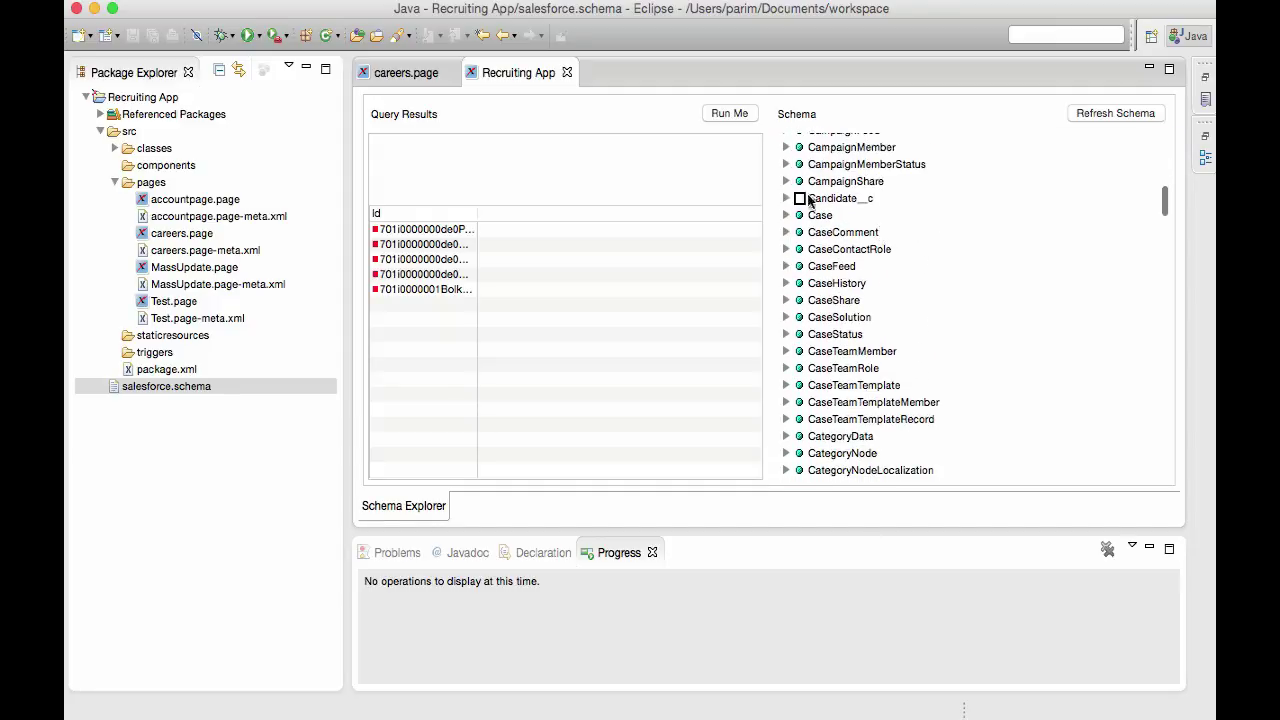
left_click(786, 199)
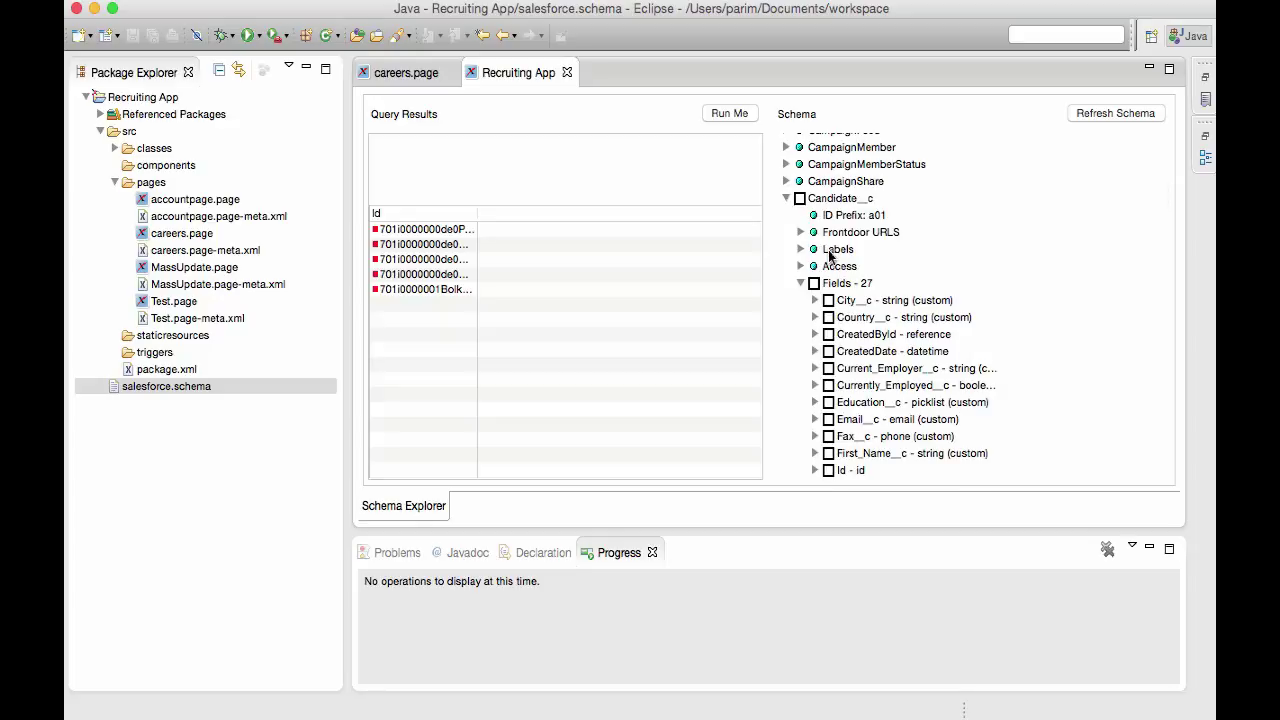
scroll(826, 255, "down", 3)
Step: Tick Id, Last_Name__c, SSN__c and Name, then run the generated Candidate__c query
left_click(828, 394)
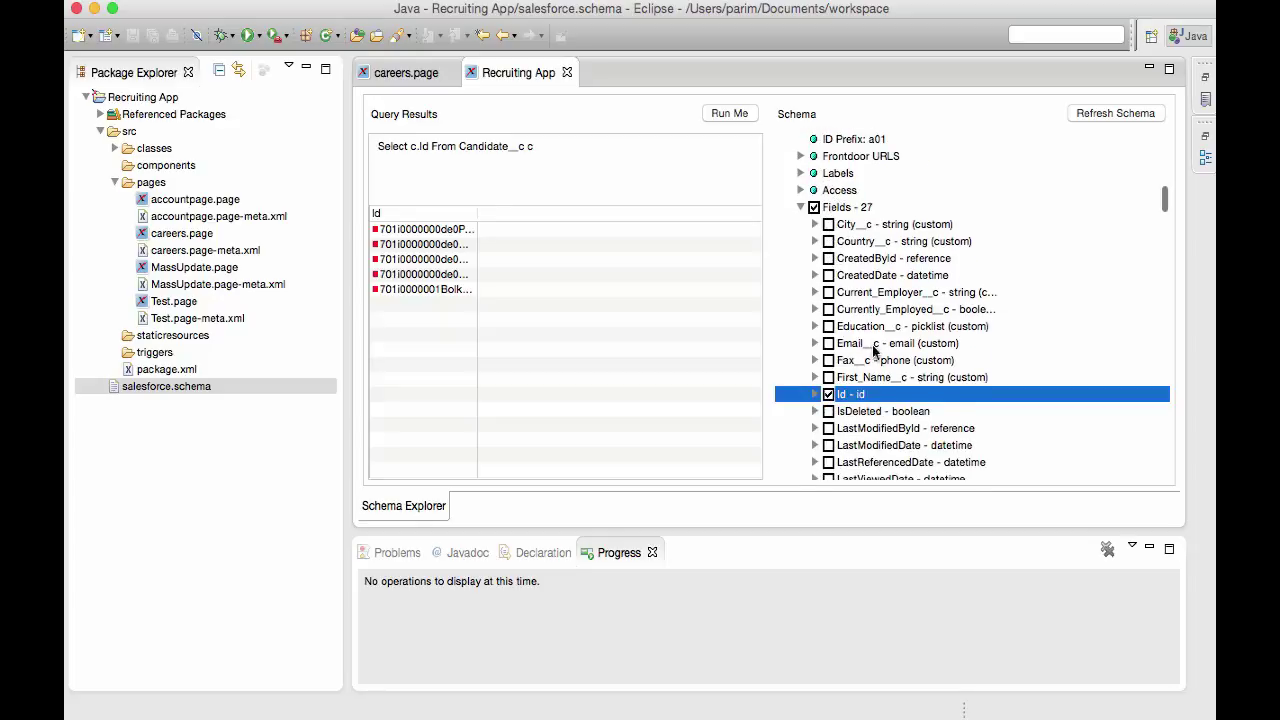
scroll(837, 391, "down", 3)
scroll(873, 348, "down", 4)
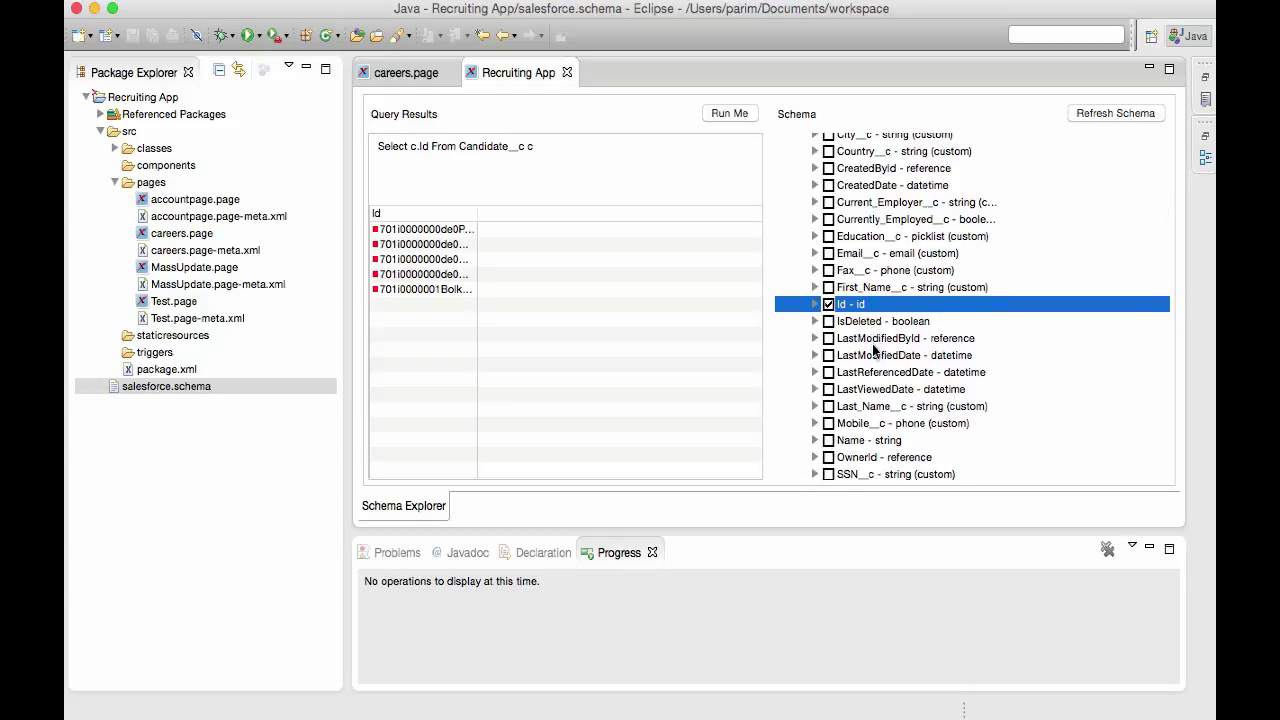
left_click(828, 379)
scroll(830, 385, "down", 3)
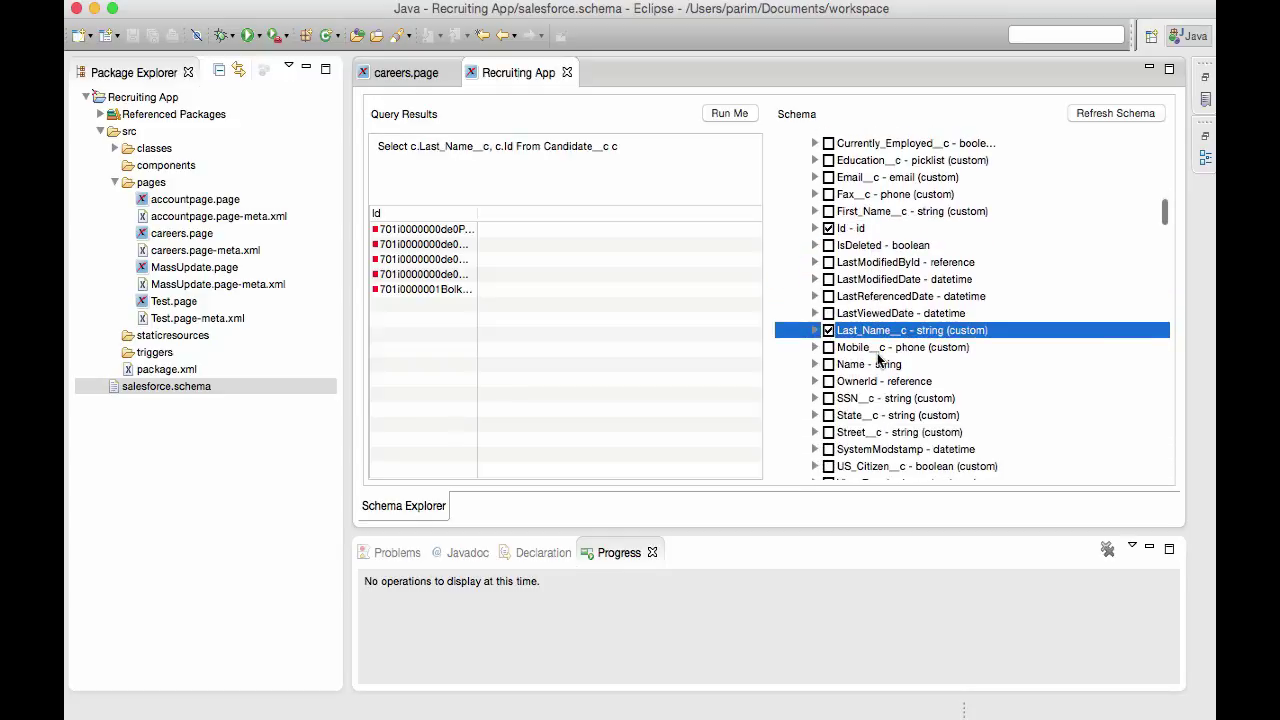
left_click(829, 399)
left_click(828, 365)
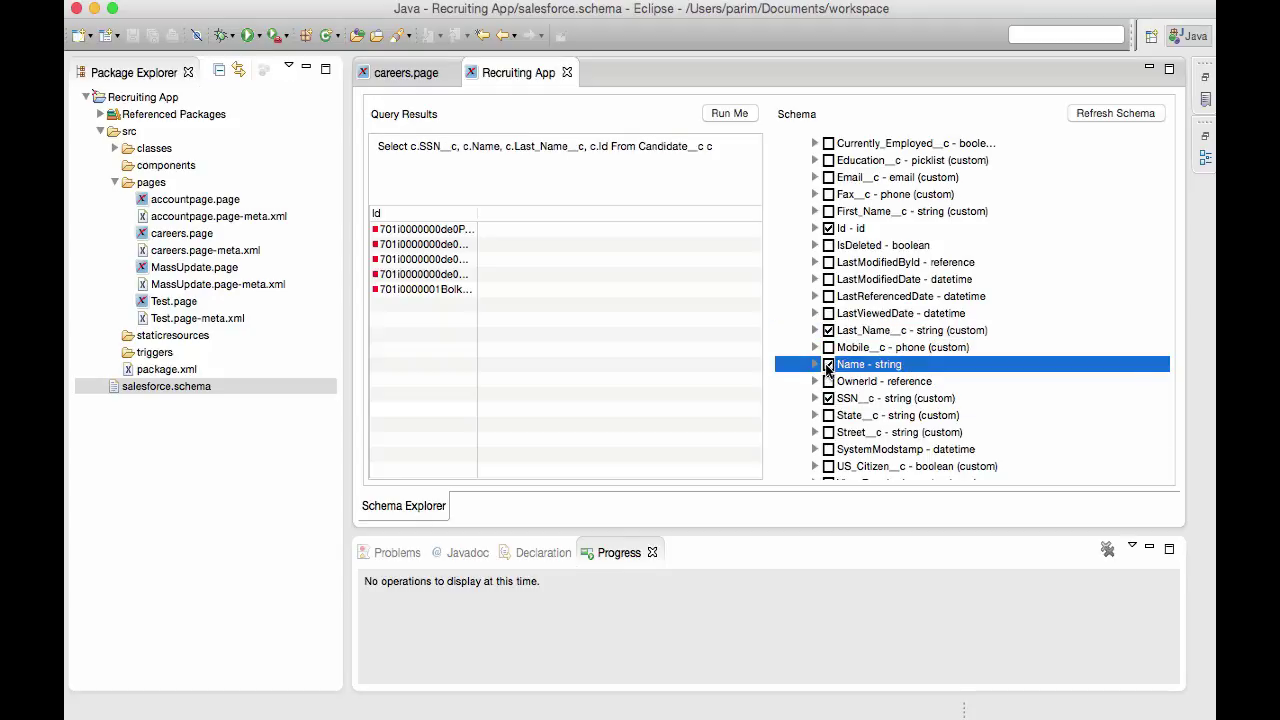
left_click_drag(718, 150, 378, 150)
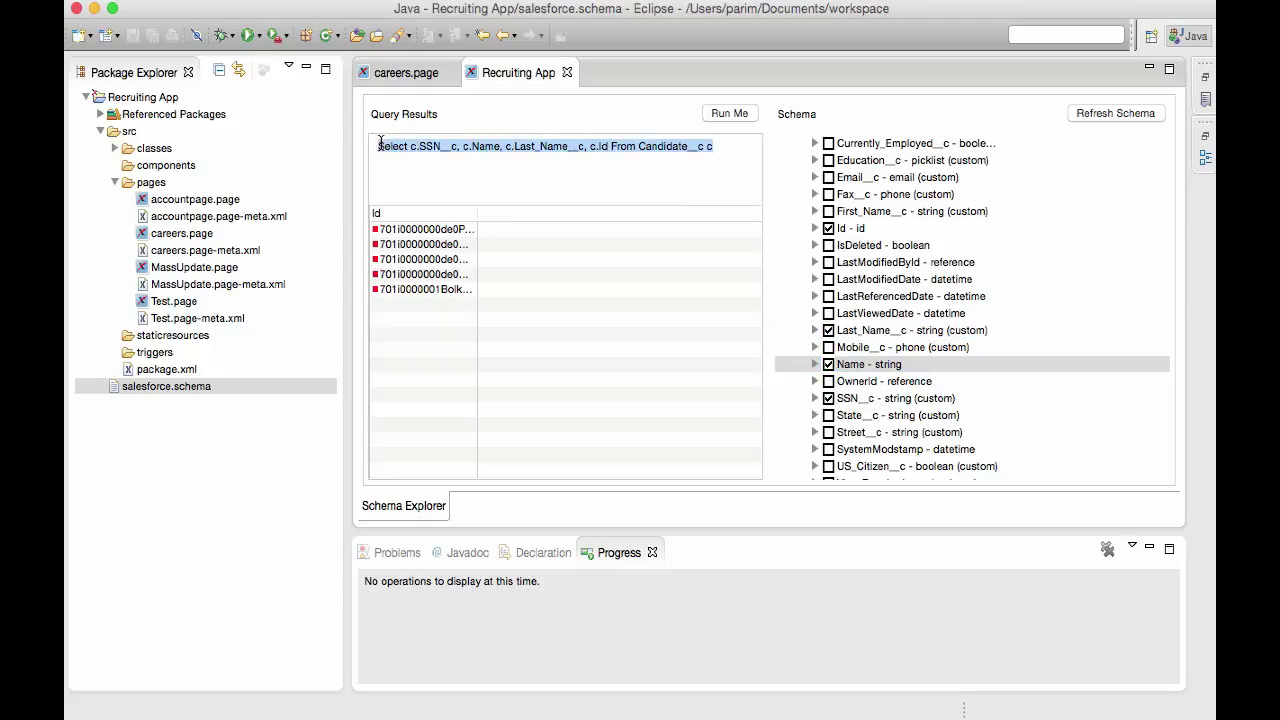
left_click(744, 116)
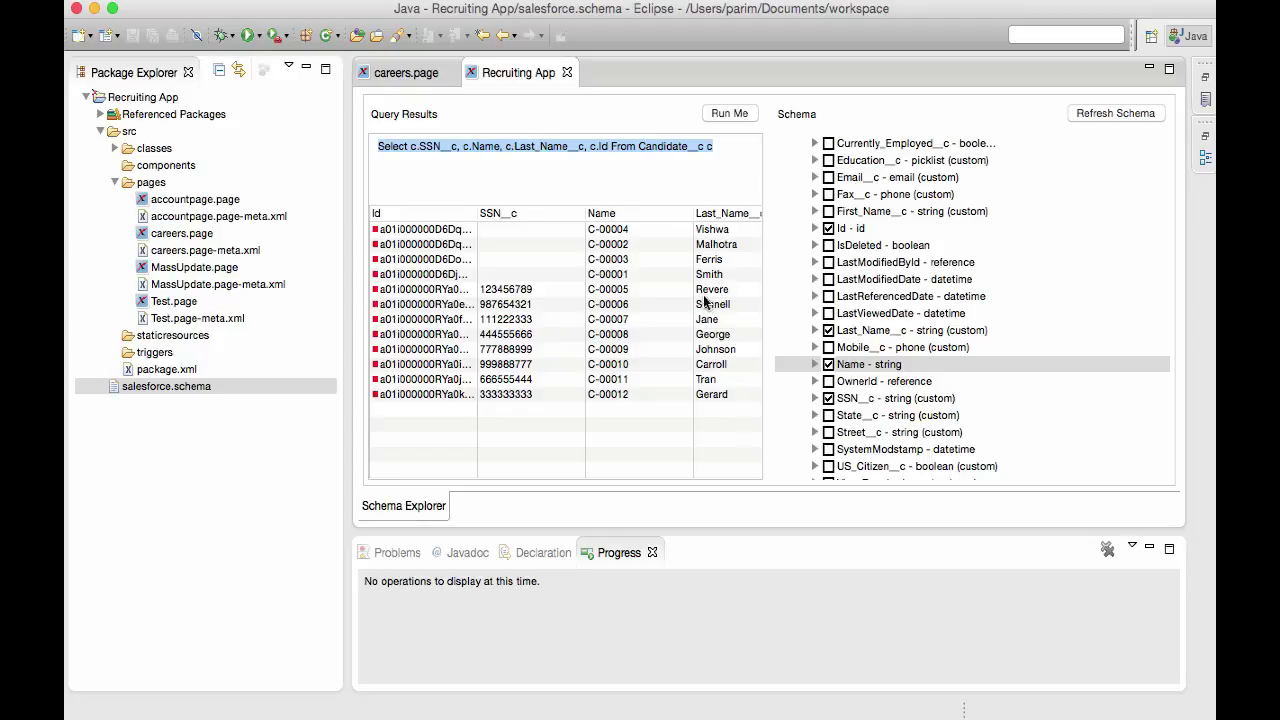
Step: Close the schema view, set a careers.page Deploy to Server to Sandbox, then cancel it
left_click(566, 73)
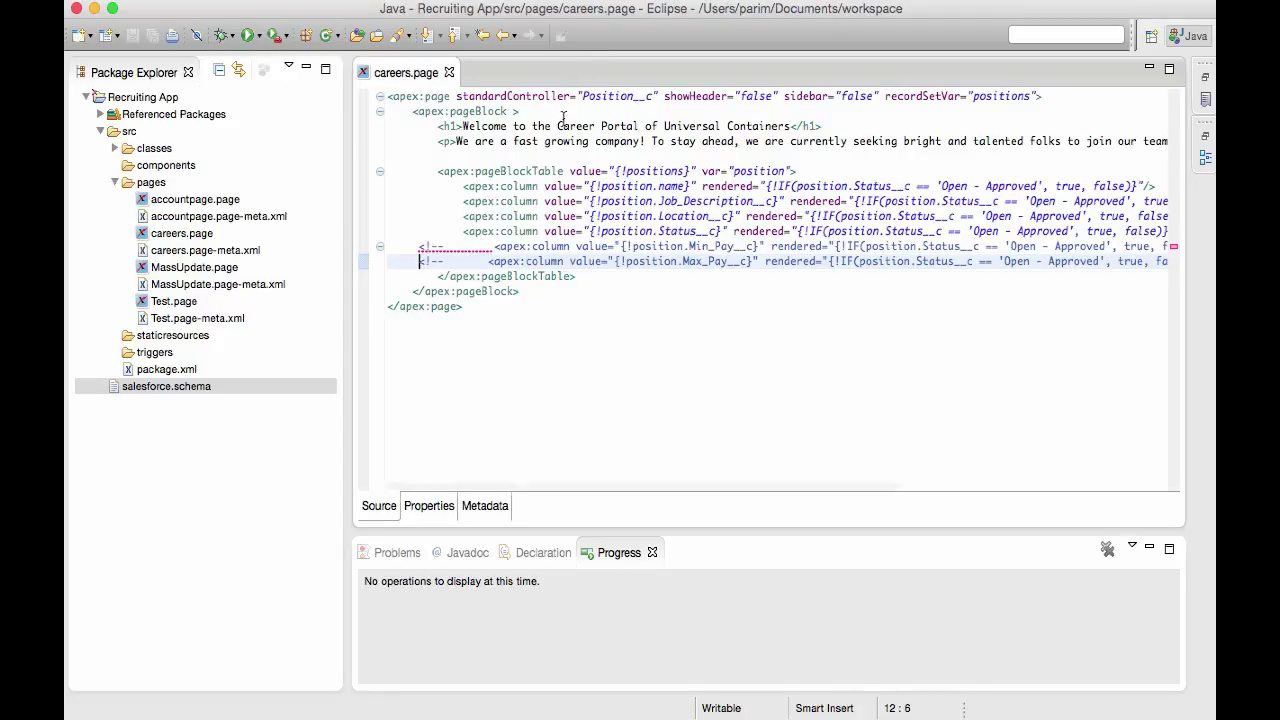
left_click(158, 238)
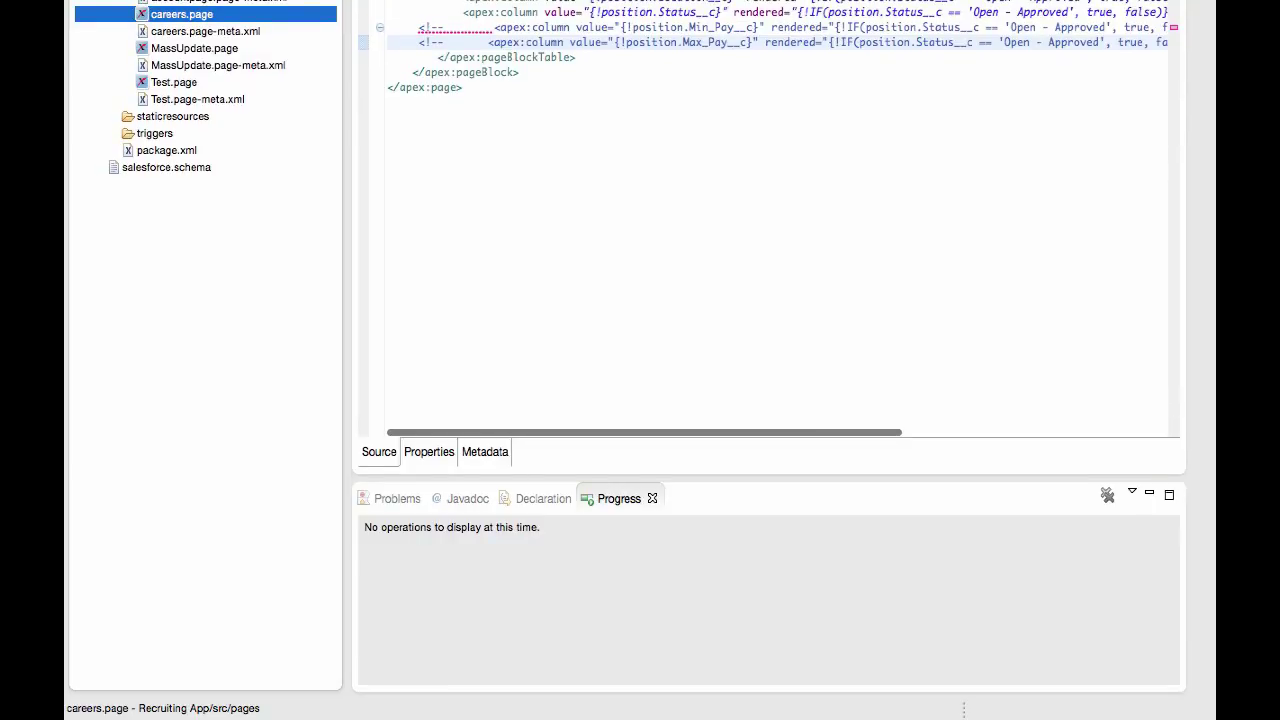
right_click(162, 17)
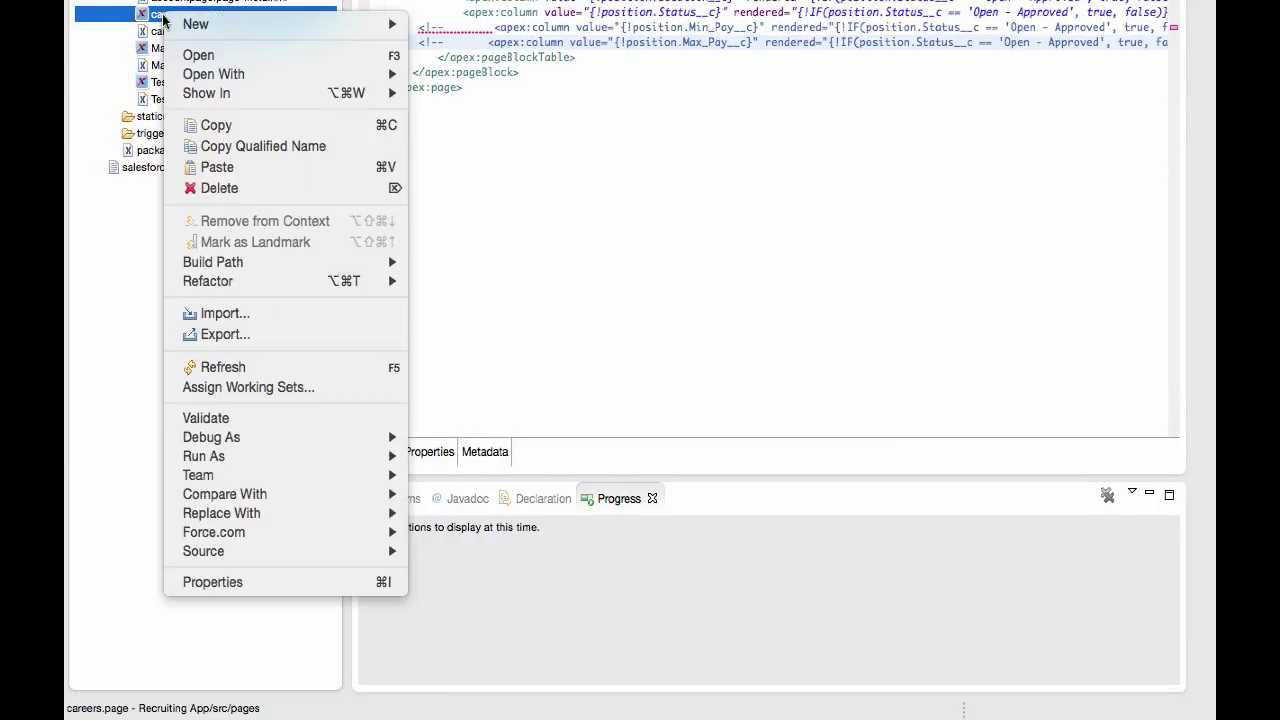
mouse_move(243, 537)
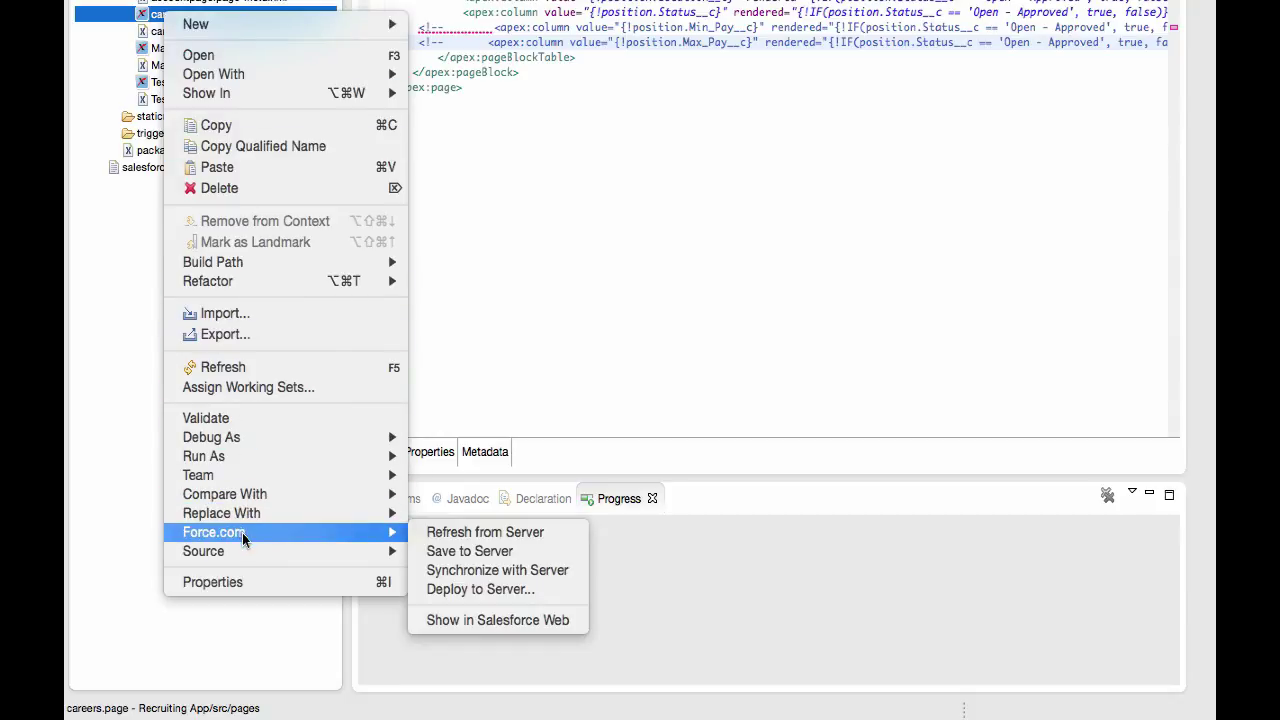
left_click(455, 590)
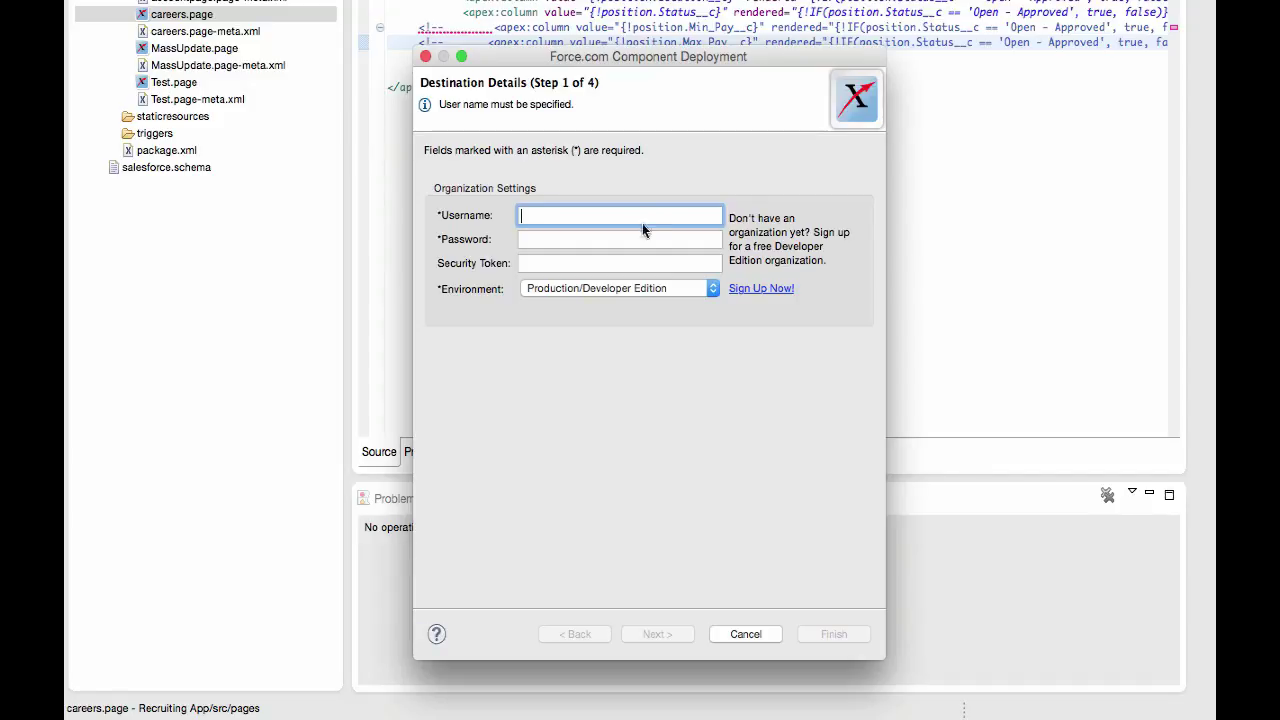
left_click(662, 299)
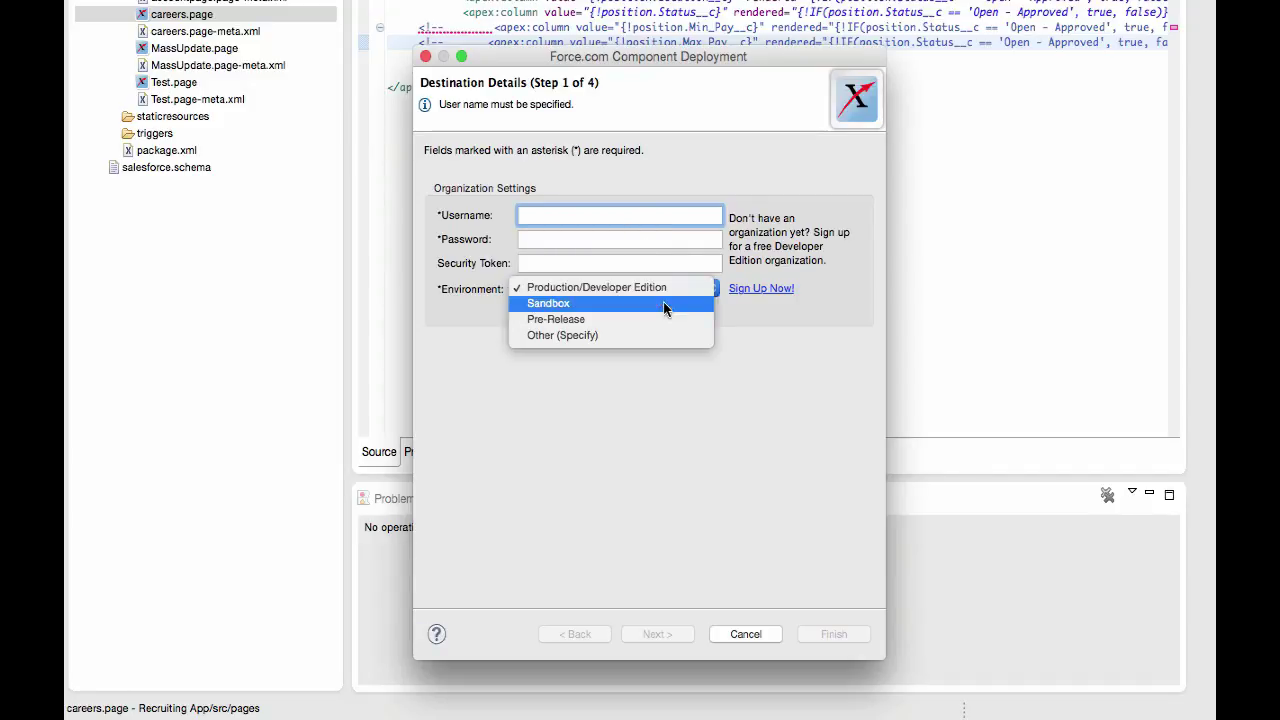
left_click(668, 305)
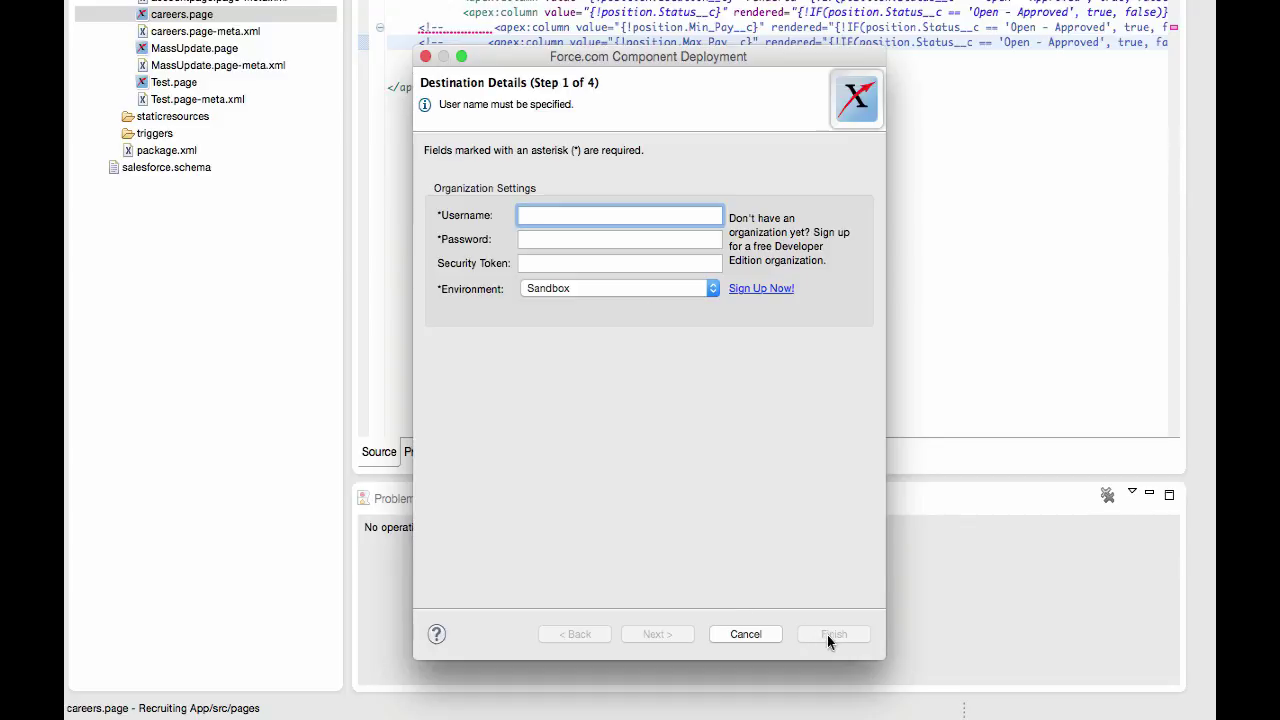
left_click(766, 634)
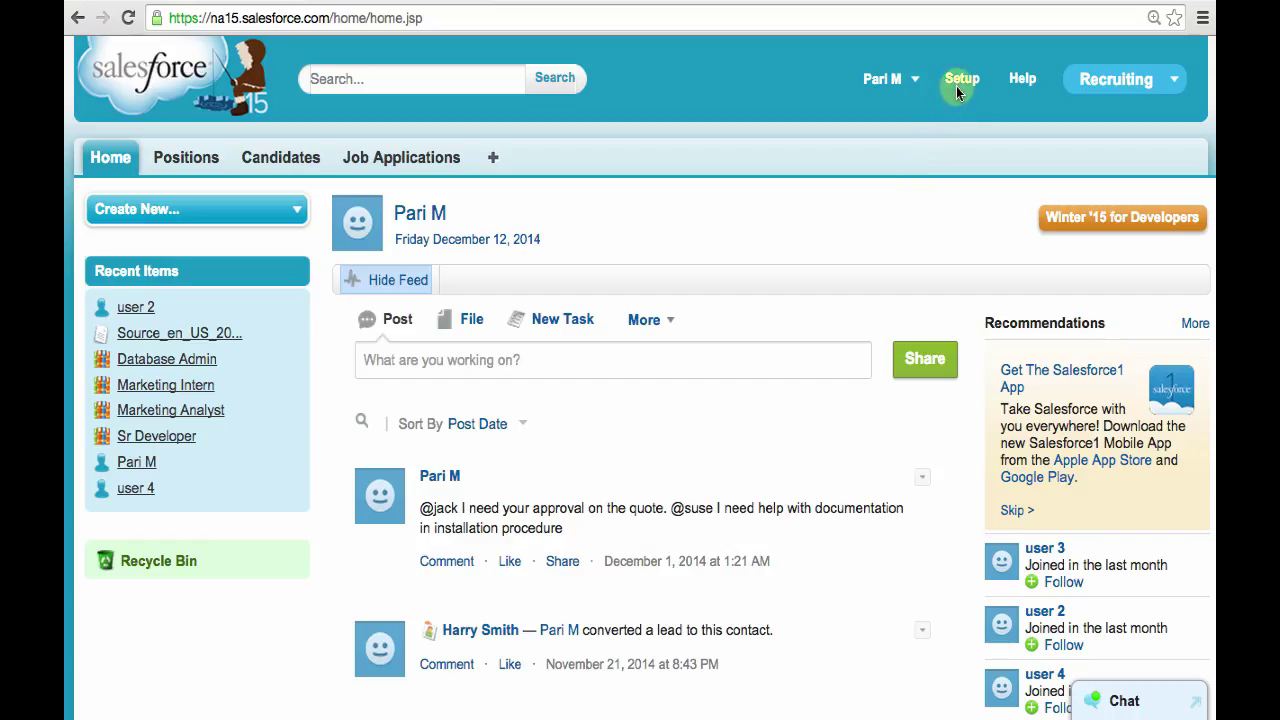
Step: Go to Setup and open AppExchange Marketplace under Build
left_click(956, 86)
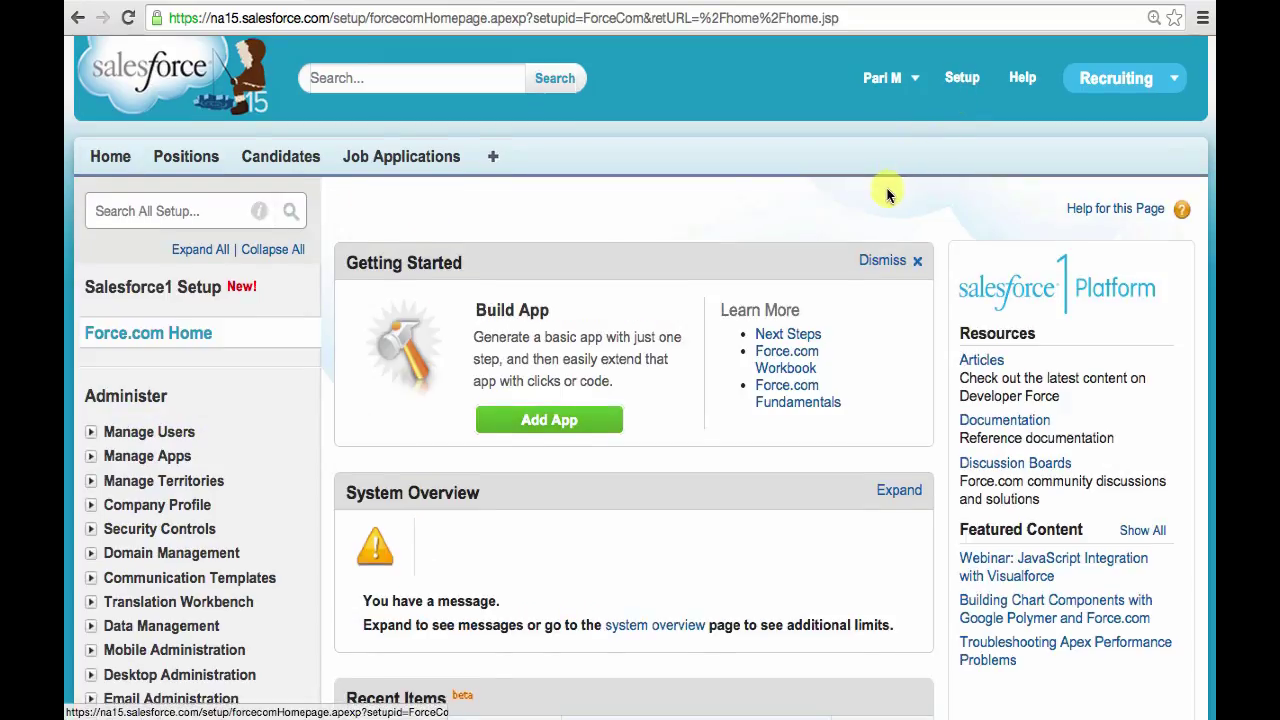
scroll(887, 193, "down", 5)
scroll(887, 193, "down", 3)
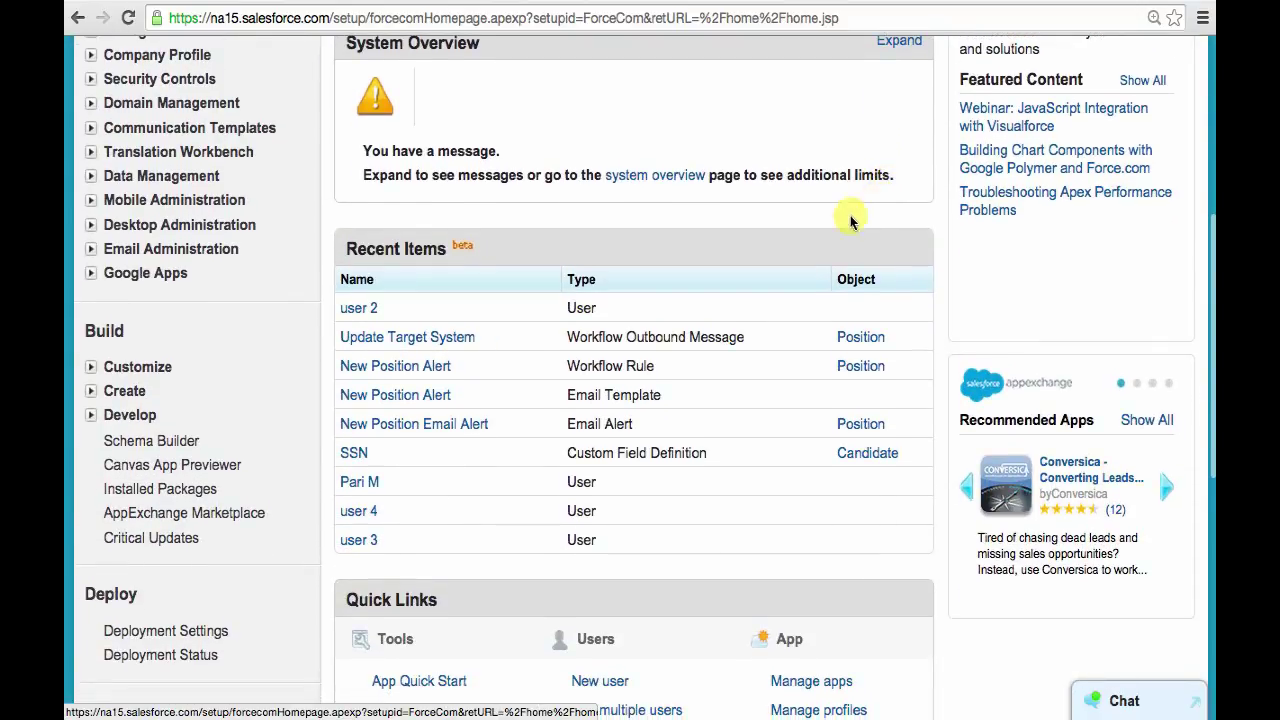
left_click(230, 516)
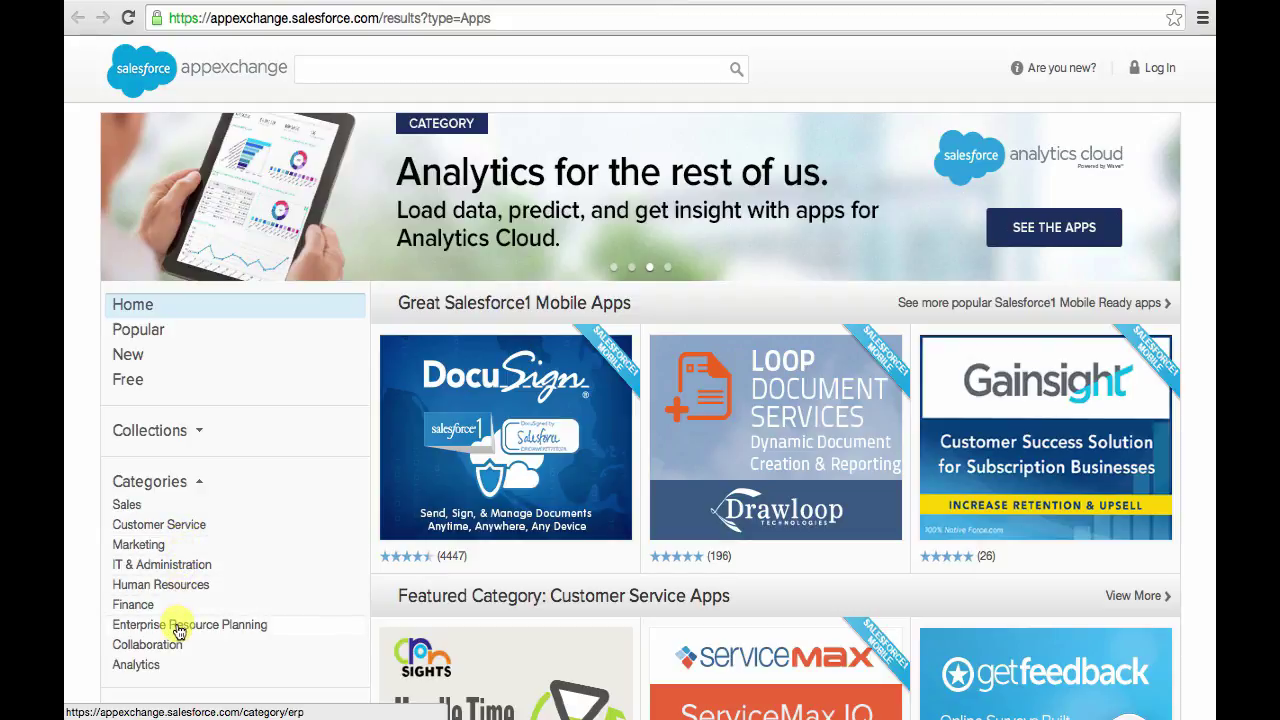
Step: Search AppExchange for 'Project Management'
scroll(178, 628, "down", 1)
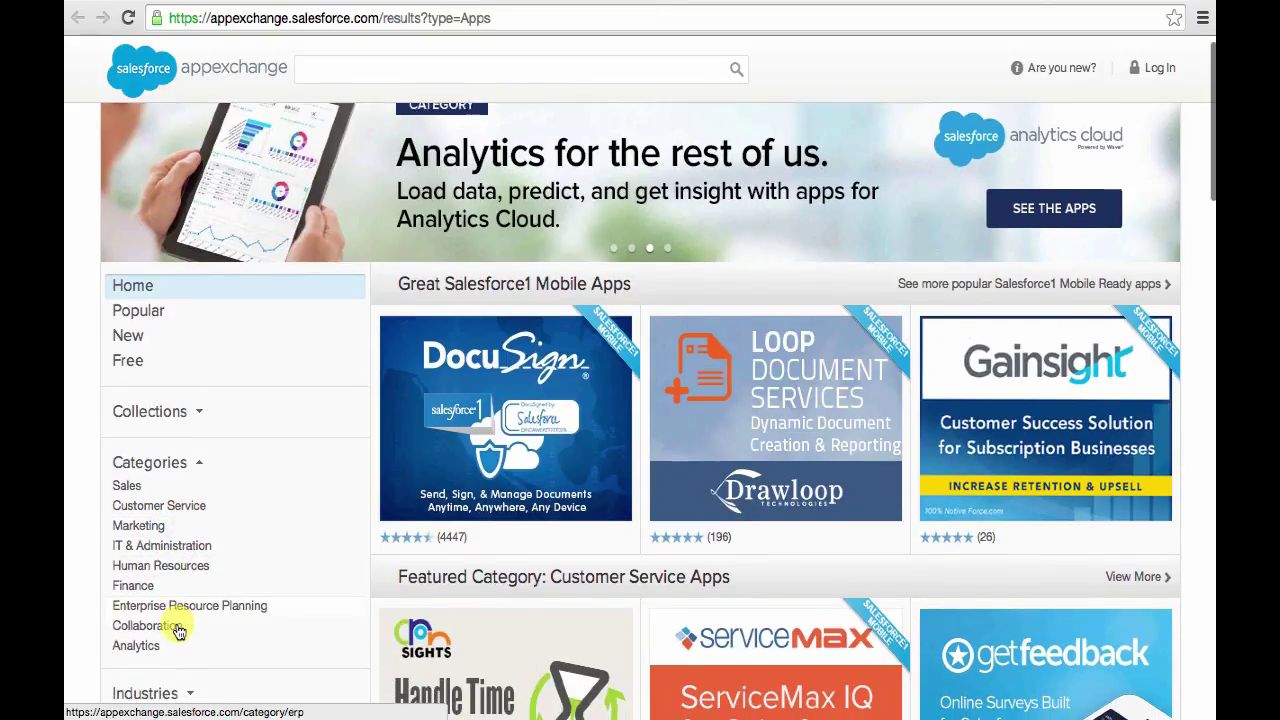
scroll(178, 628, "up", 1)
left_click(341, 68)
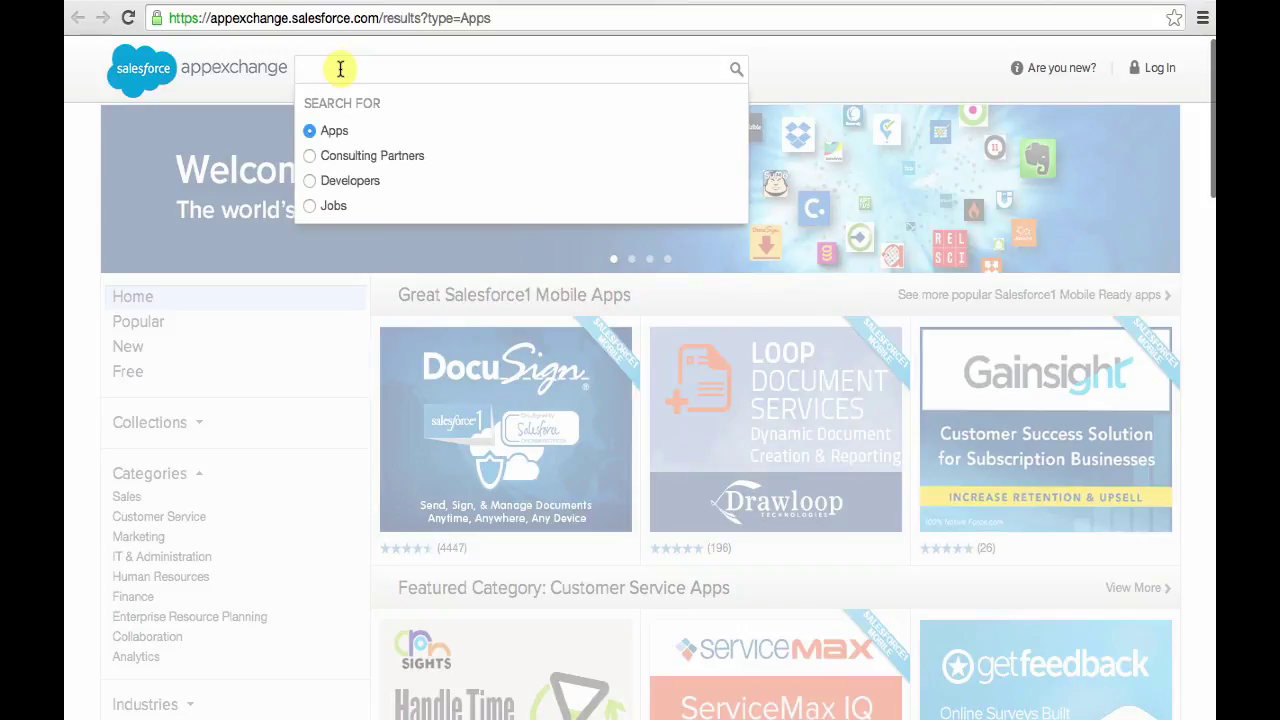
type("Project Management")
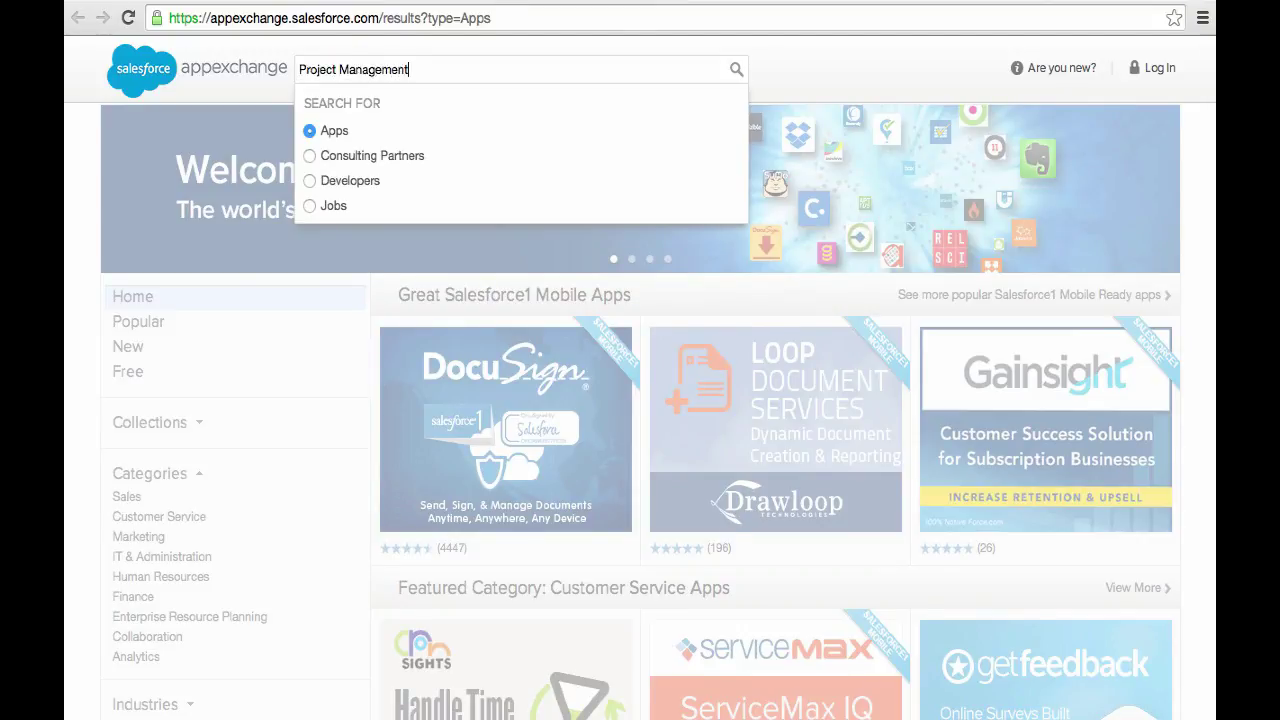
key("Return")
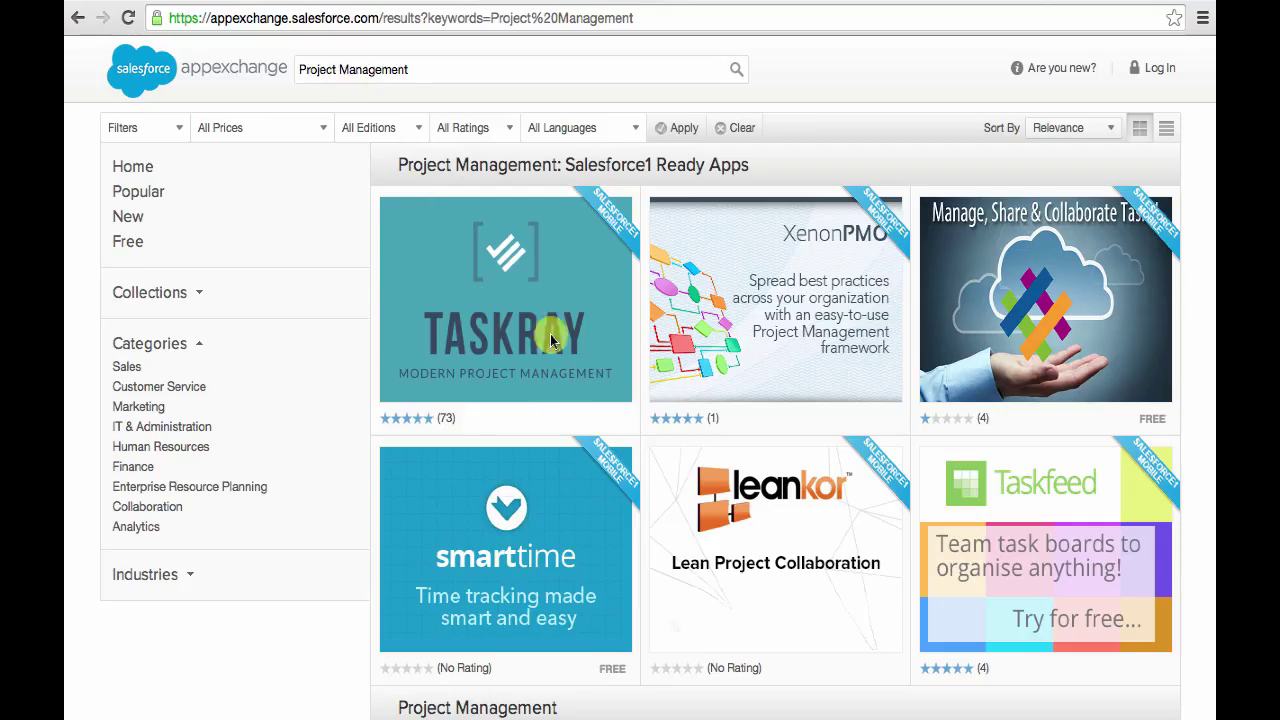
Step: Browse the search results and open the TaskRay Project Management listing
scroll(651, 340, "down", 2)
scroll(651, 340, "down", 4)
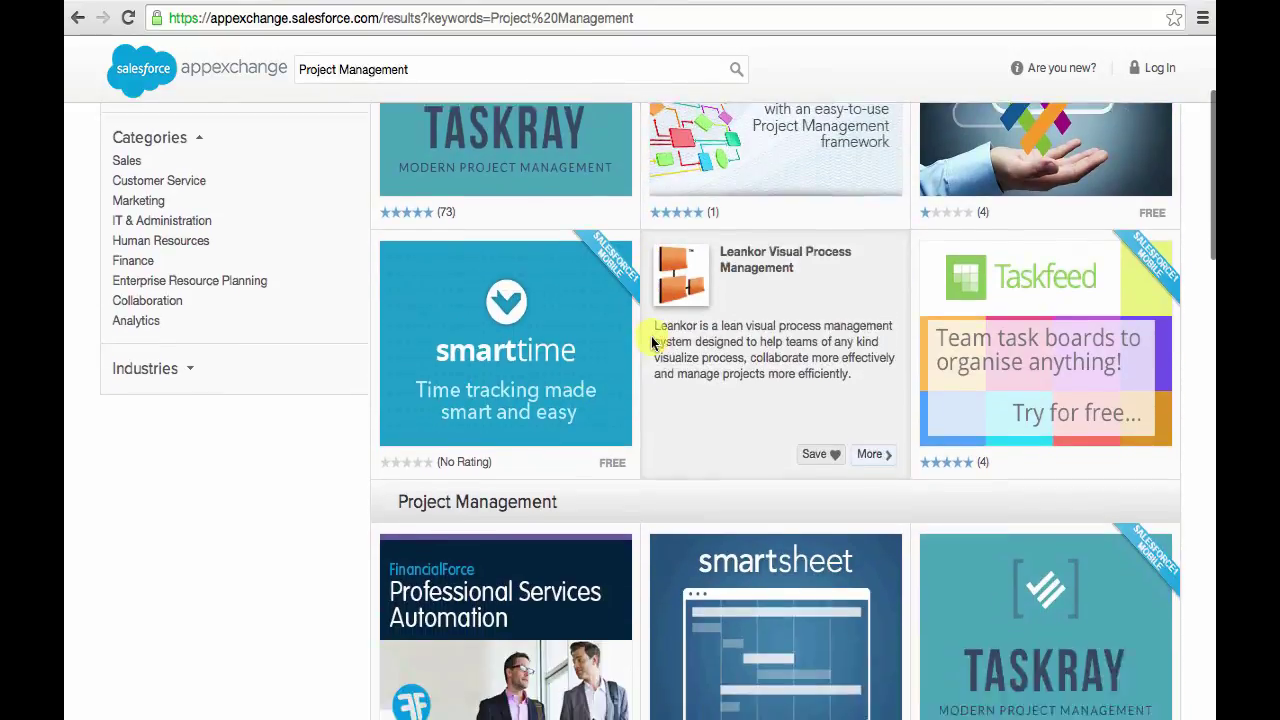
scroll(651, 340, "down", 5)
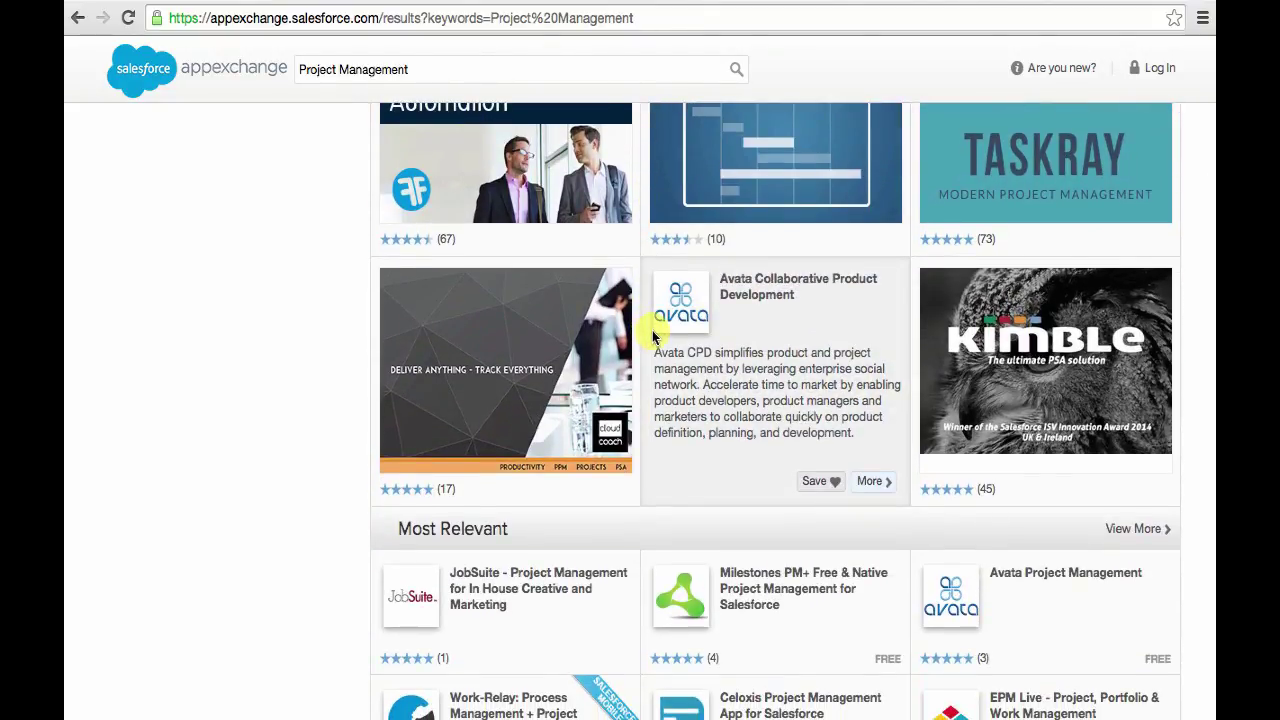
scroll(903, 280, "up", 2)
scroll(903, 280, "up", 2)
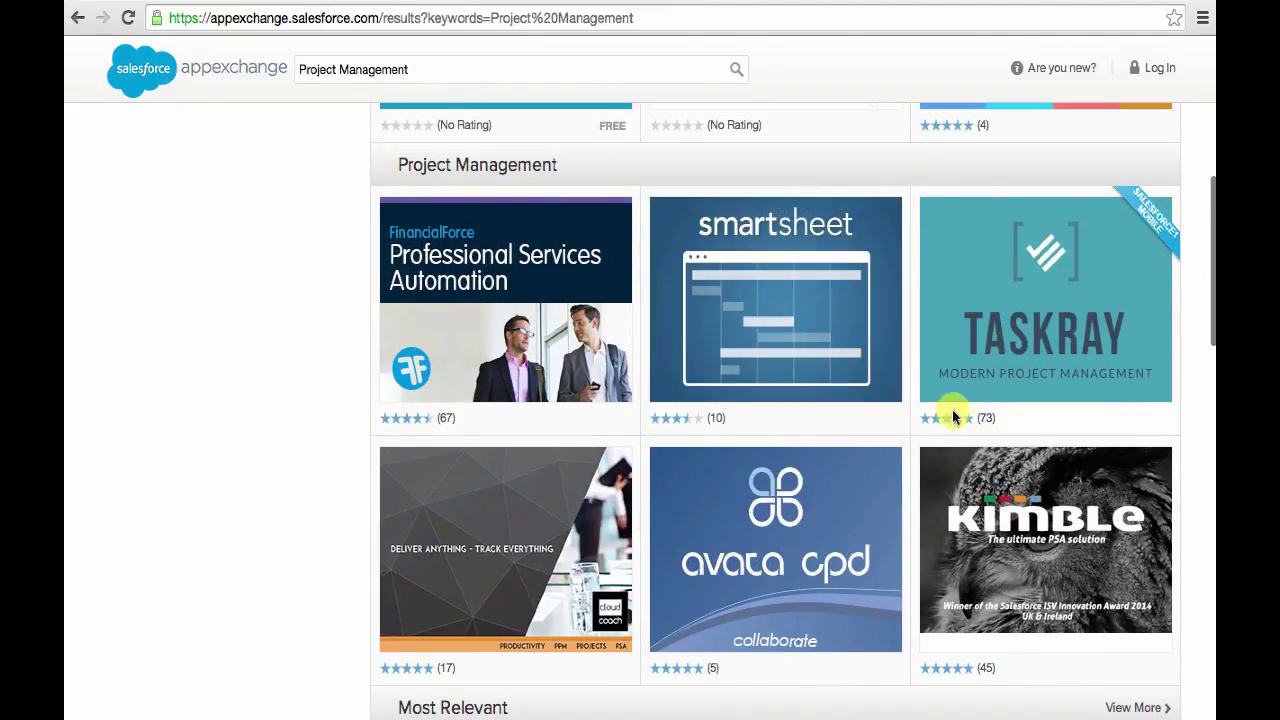
mouse_move(927, 426)
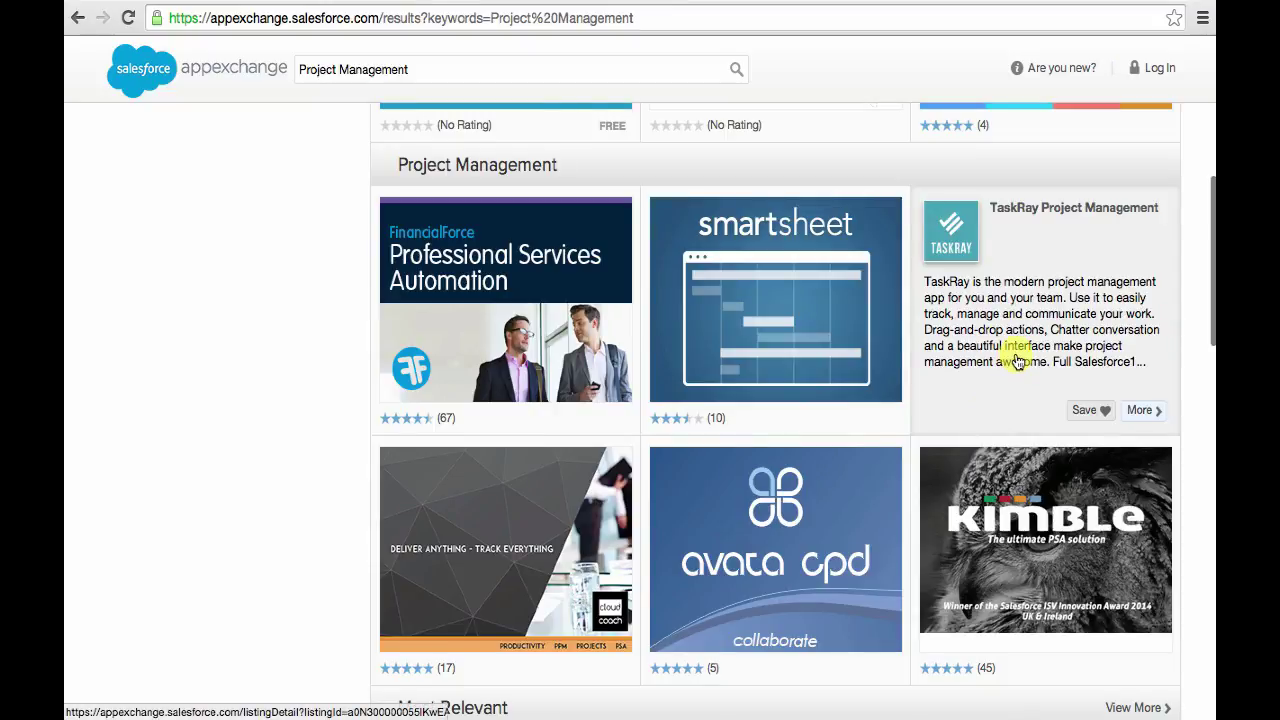
left_click(1015, 356)
scroll(597, 464, "down", 1)
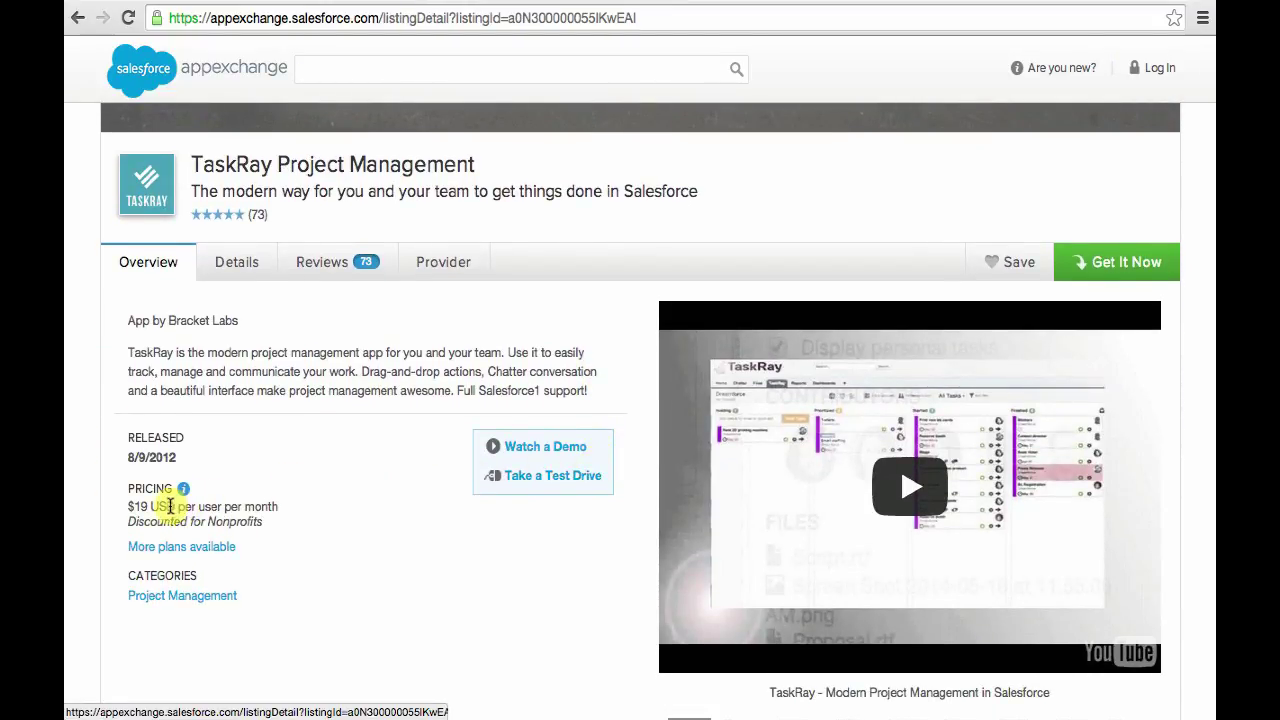
Step: Highlight the 19 USD price and view the Overview, whiteboard and pricing screenshots
left_click_drag(133, 510, 184, 518)
left_click(282, 517)
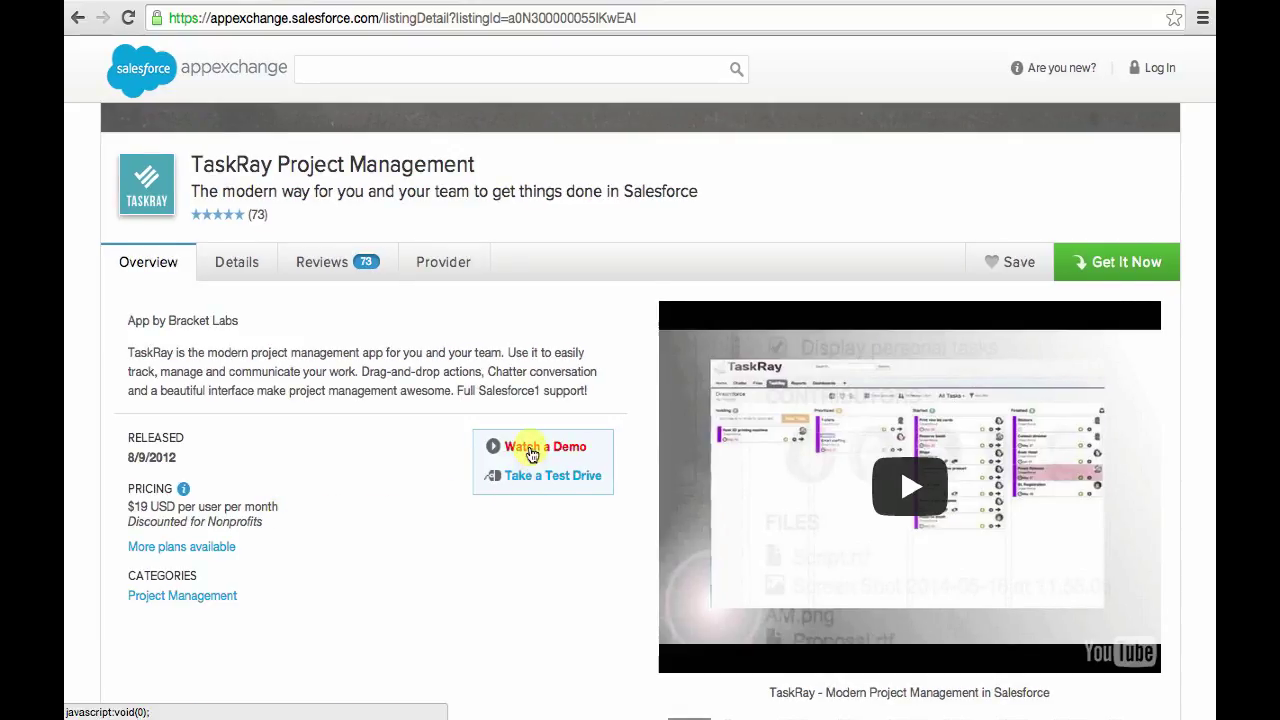
scroll(615, 544, "down", 3)
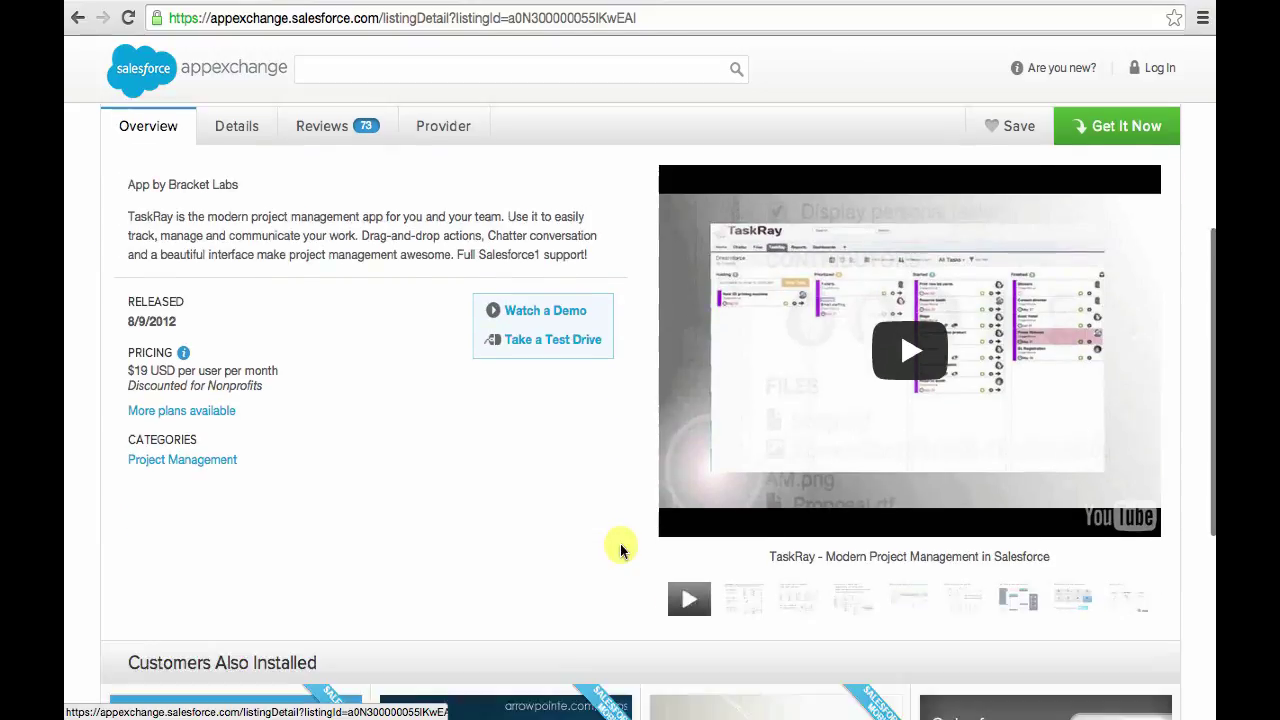
left_click(752, 548)
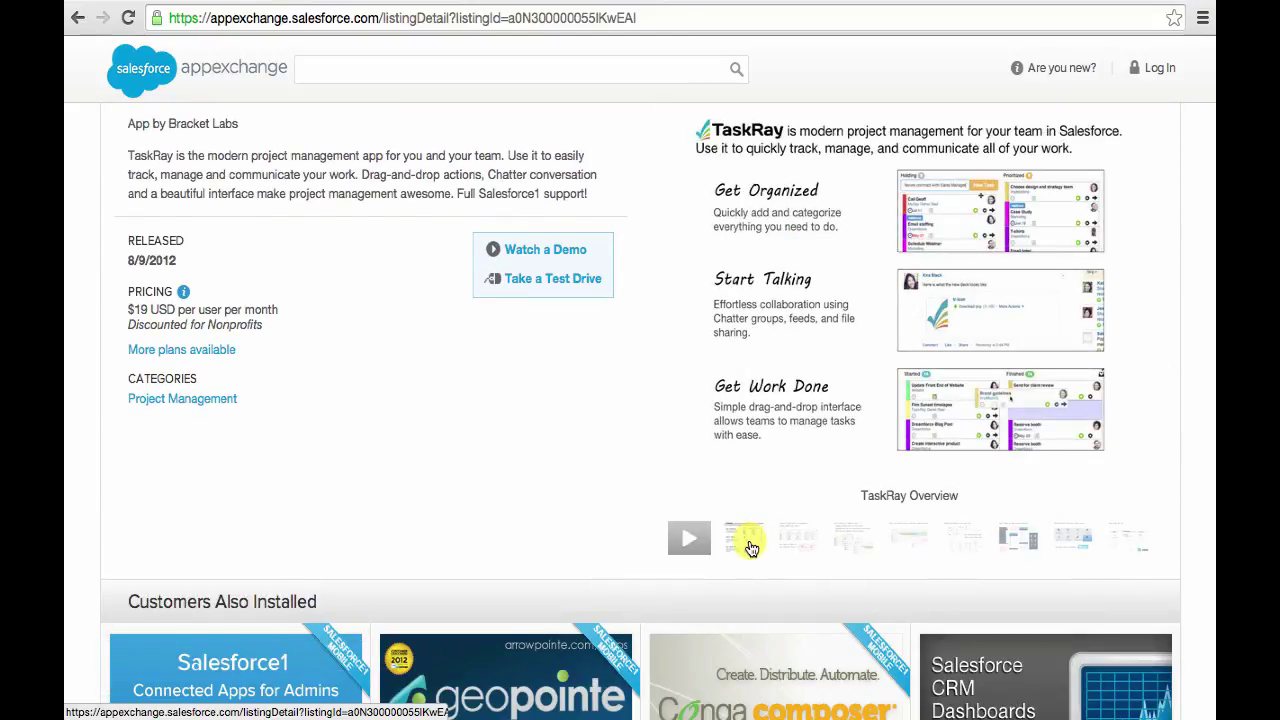
left_click(807, 546)
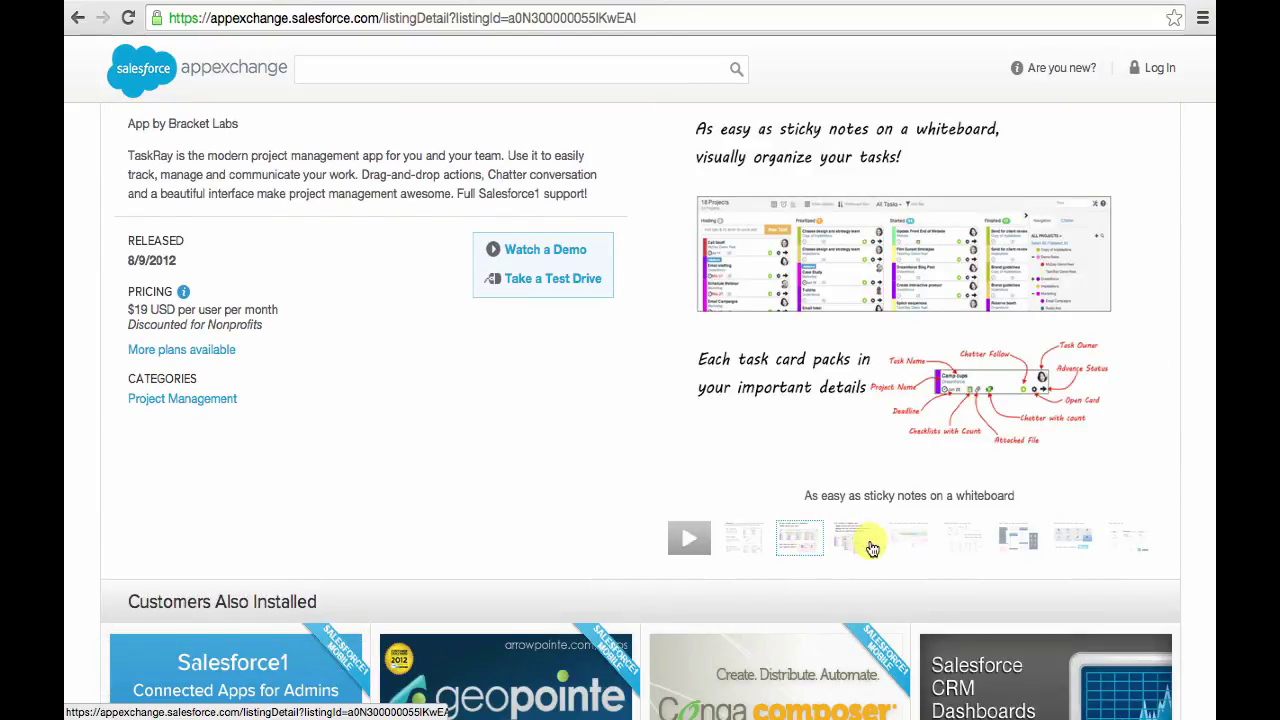
left_click(1126, 540)
Step: Choose Get It Now for TaskRay and log in to the AppExchange
scroll(1124, 543, "up", 3)
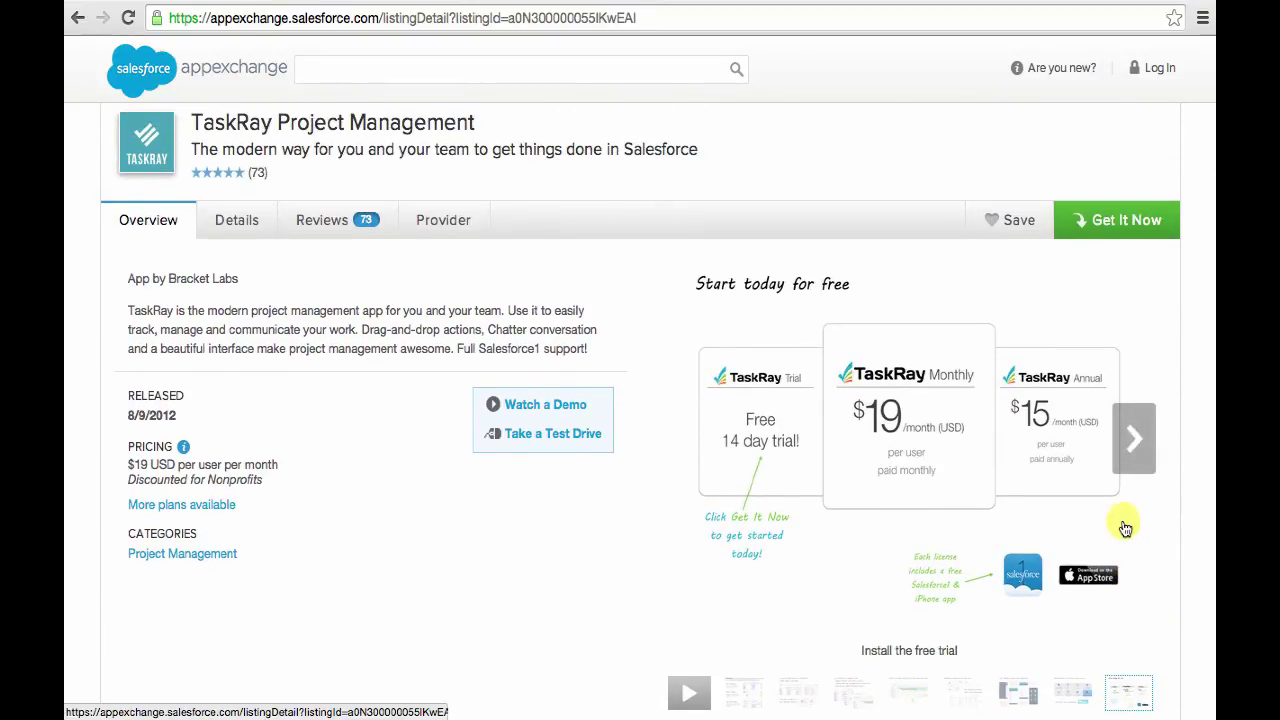
left_click(1124, 230)
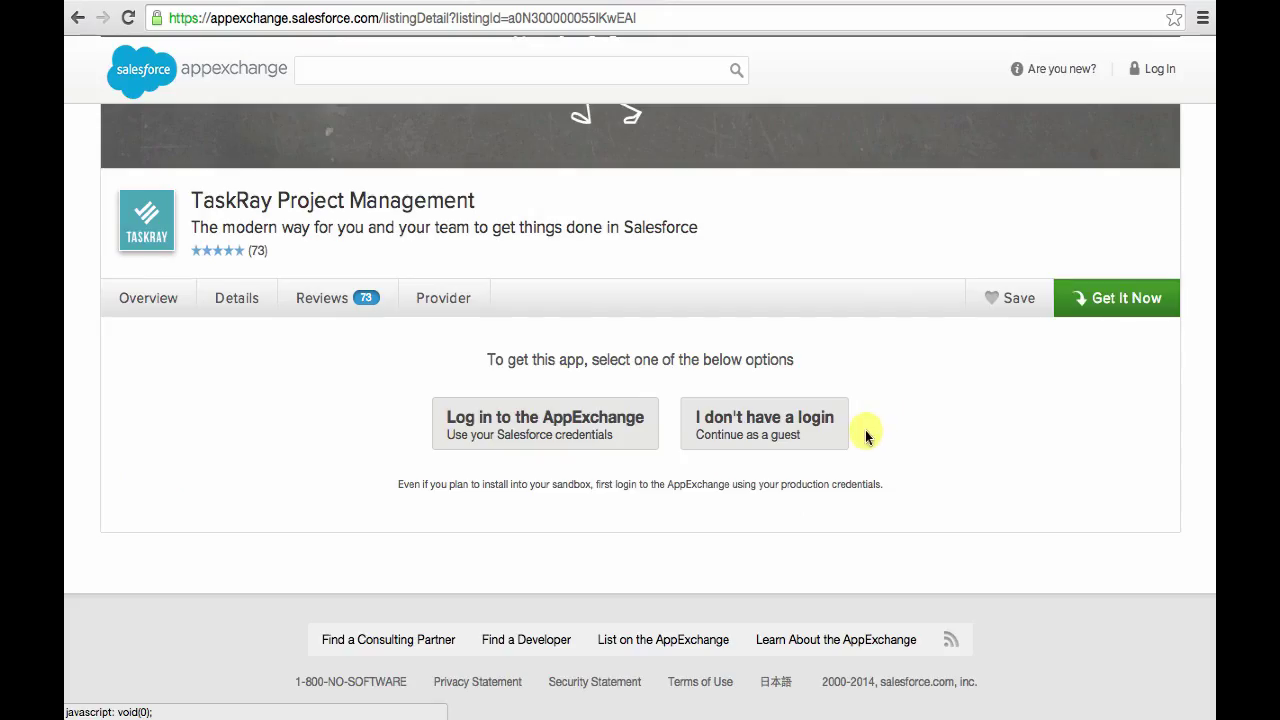
left_click(560, 438)
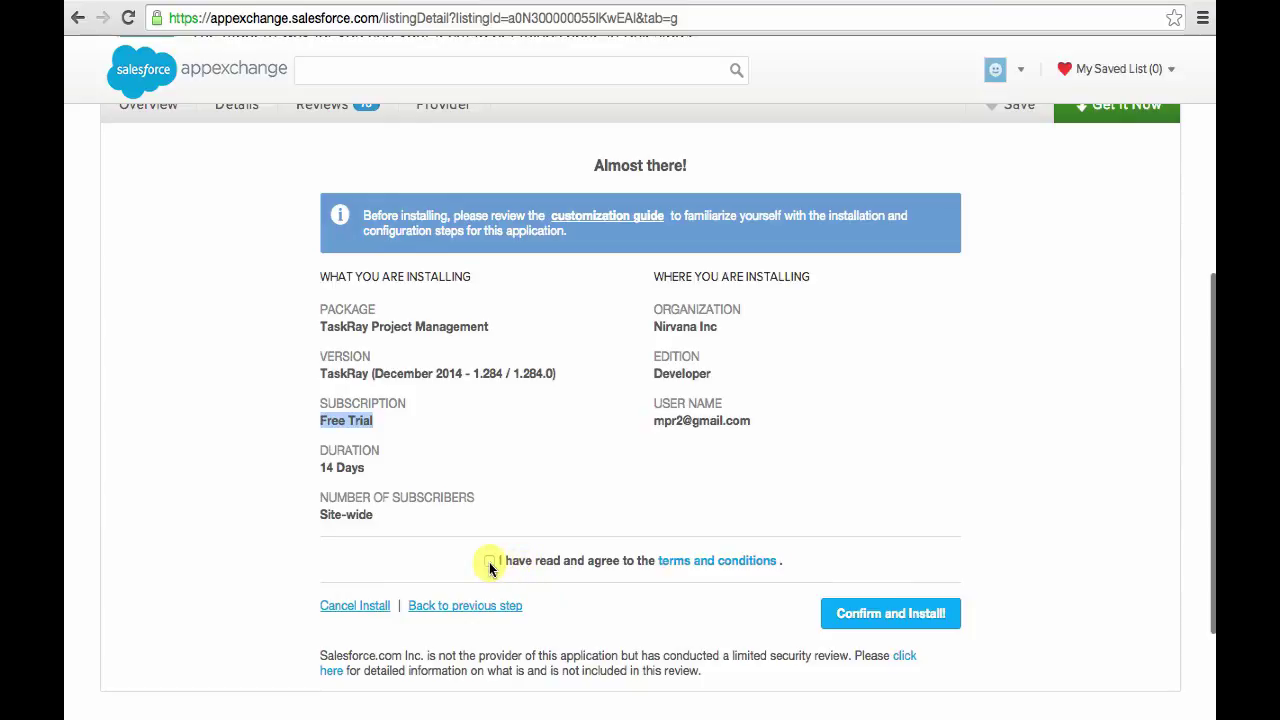
Step: Accept the terms and install TaskRay 1.284 for all users
left_click(489, 561)
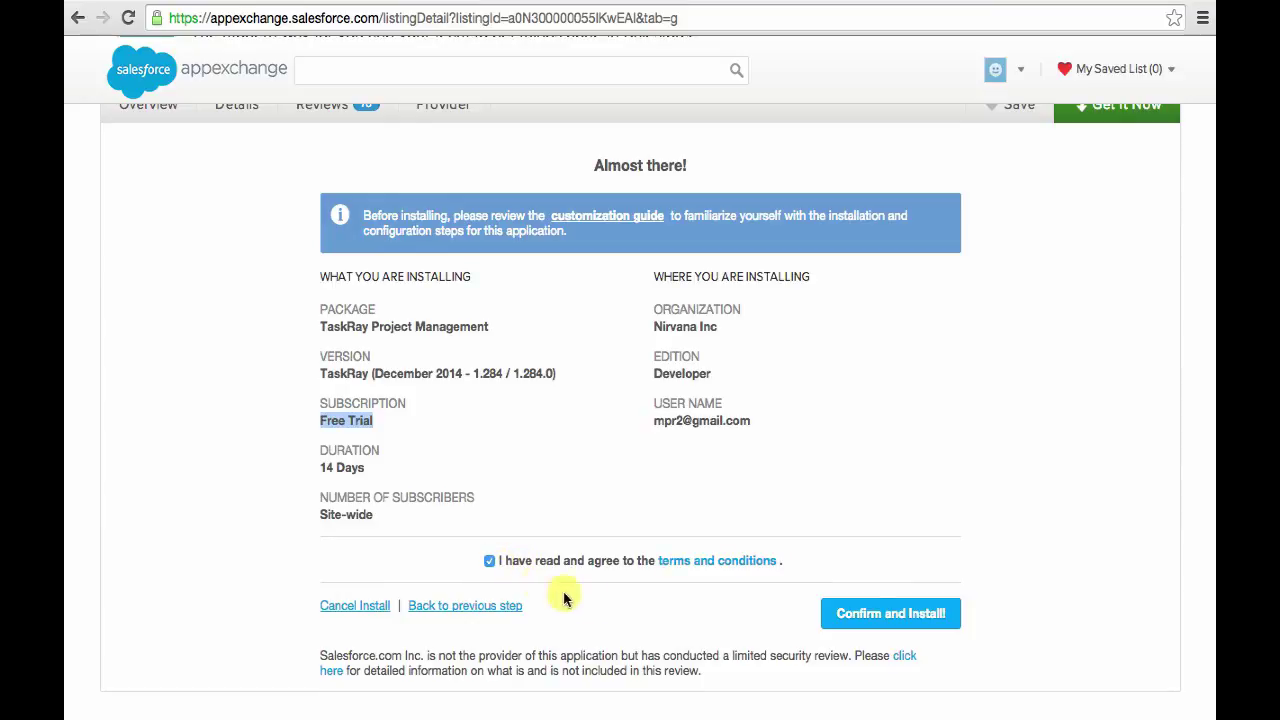
left_click(878, 628)
left_click(558, 540)
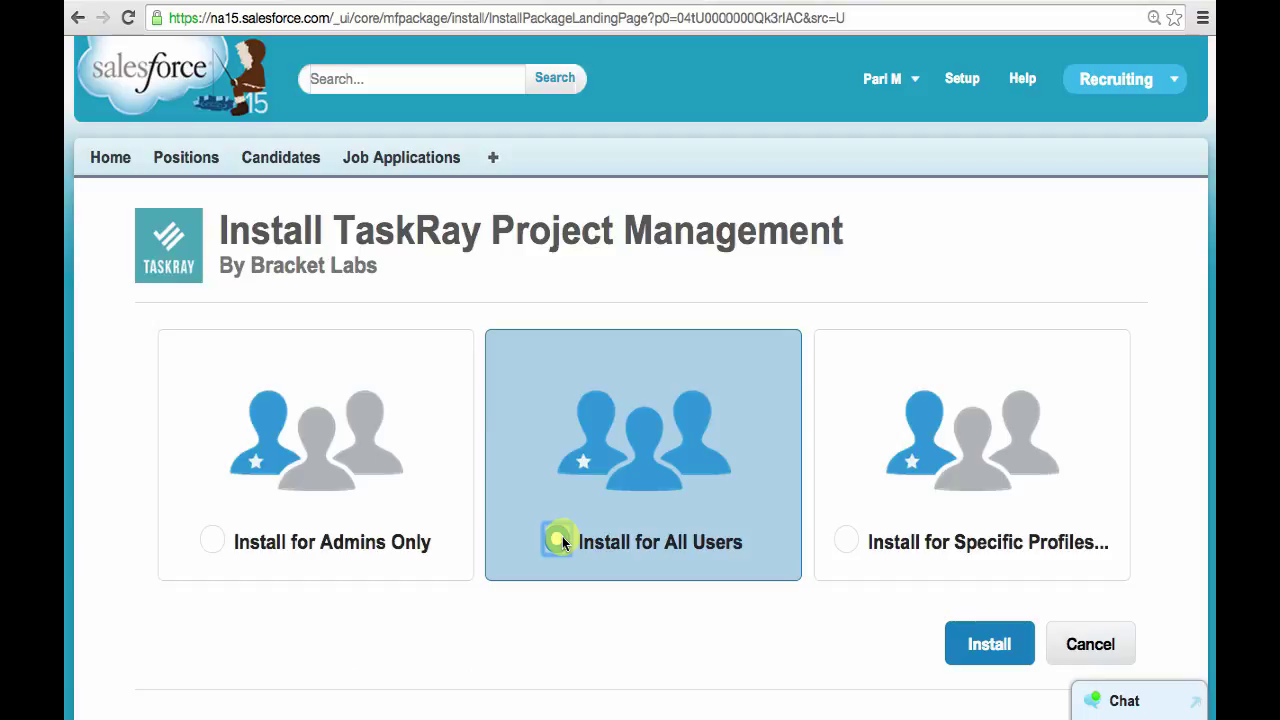
left_click(982, 640)
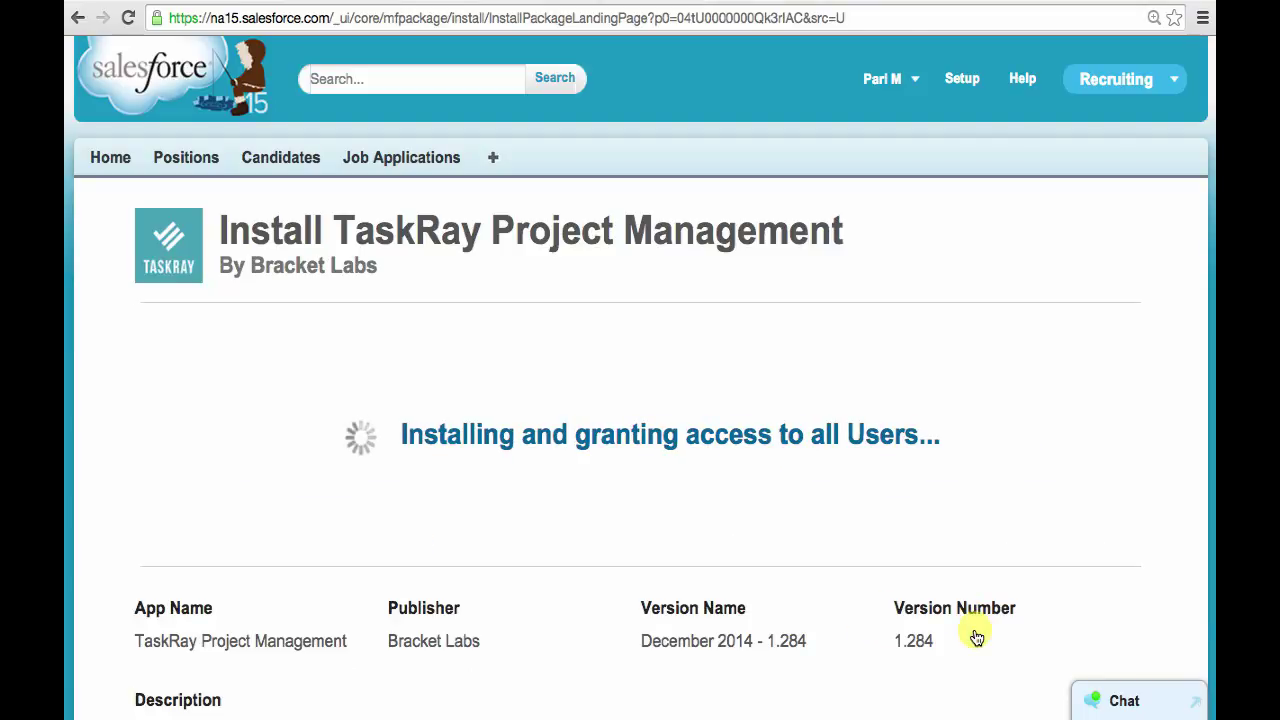
left_click(1086, 418)
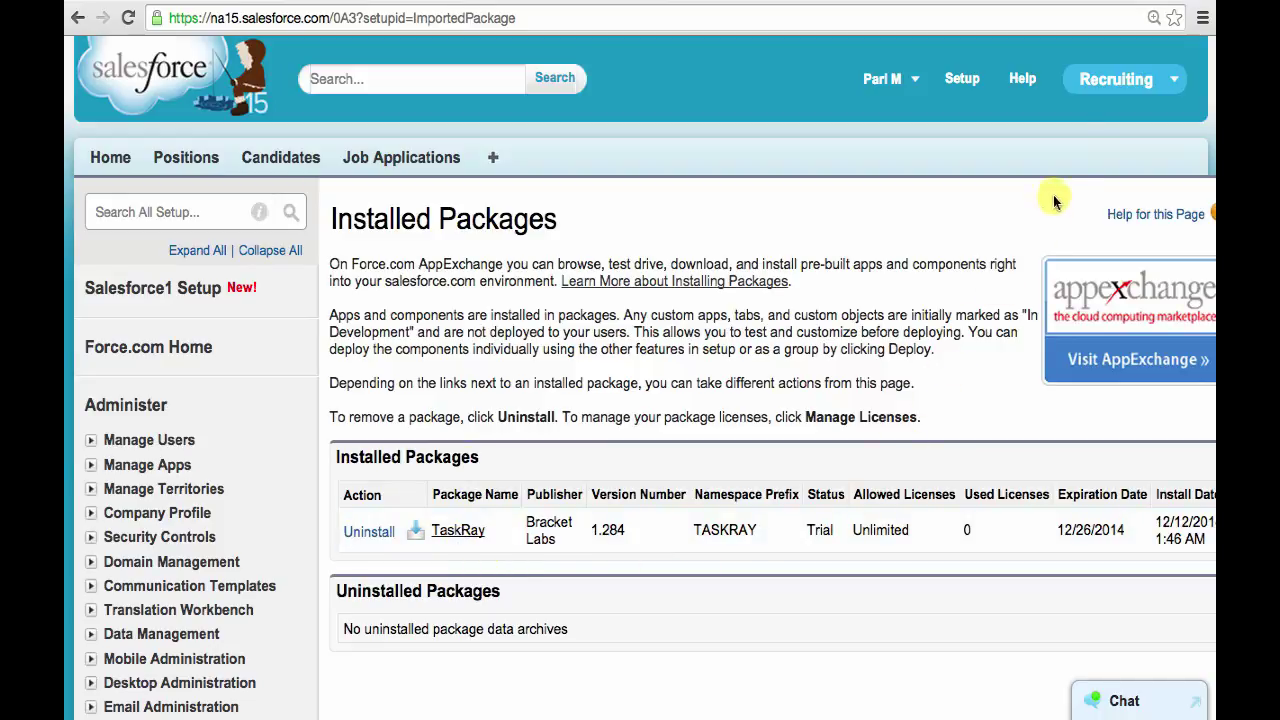
Step: Switch to the TaskRay app and step through its welcome tour until Done
left_click(1103, 93)
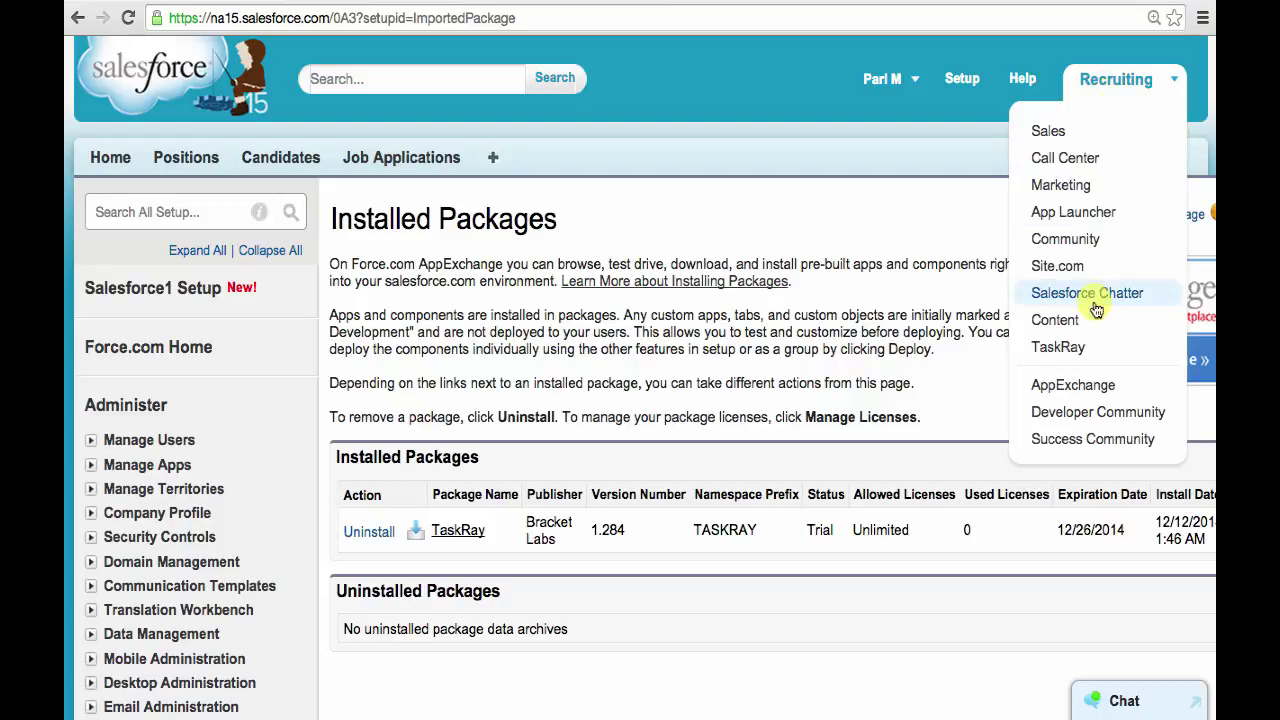
left_click(1066, 348)
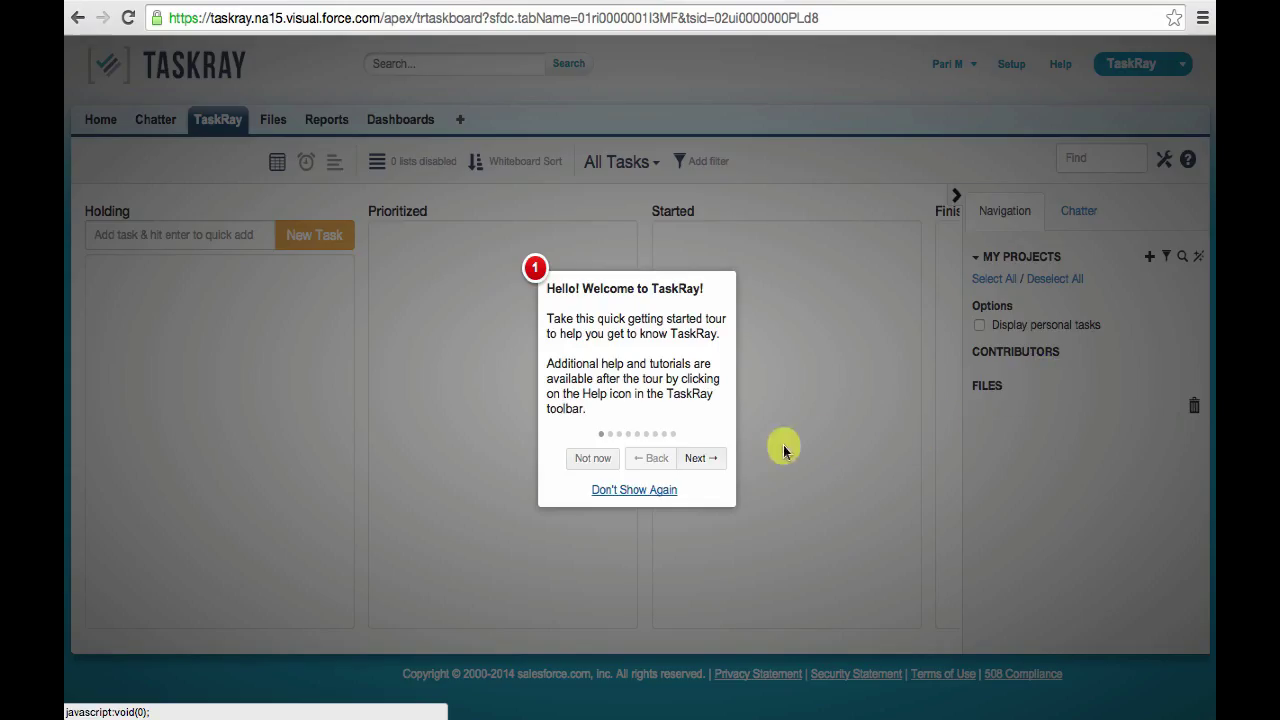
left_click(716, 461)
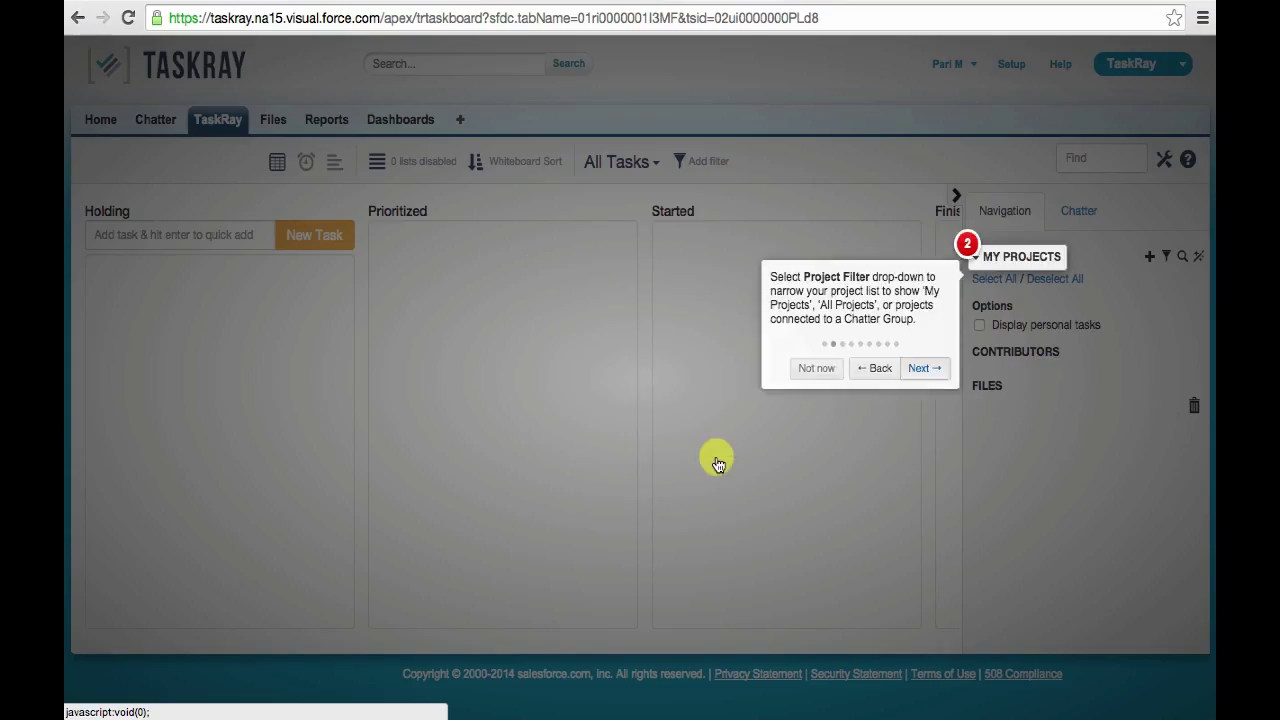
left_click(931, 372)
left_click(1084, 370)
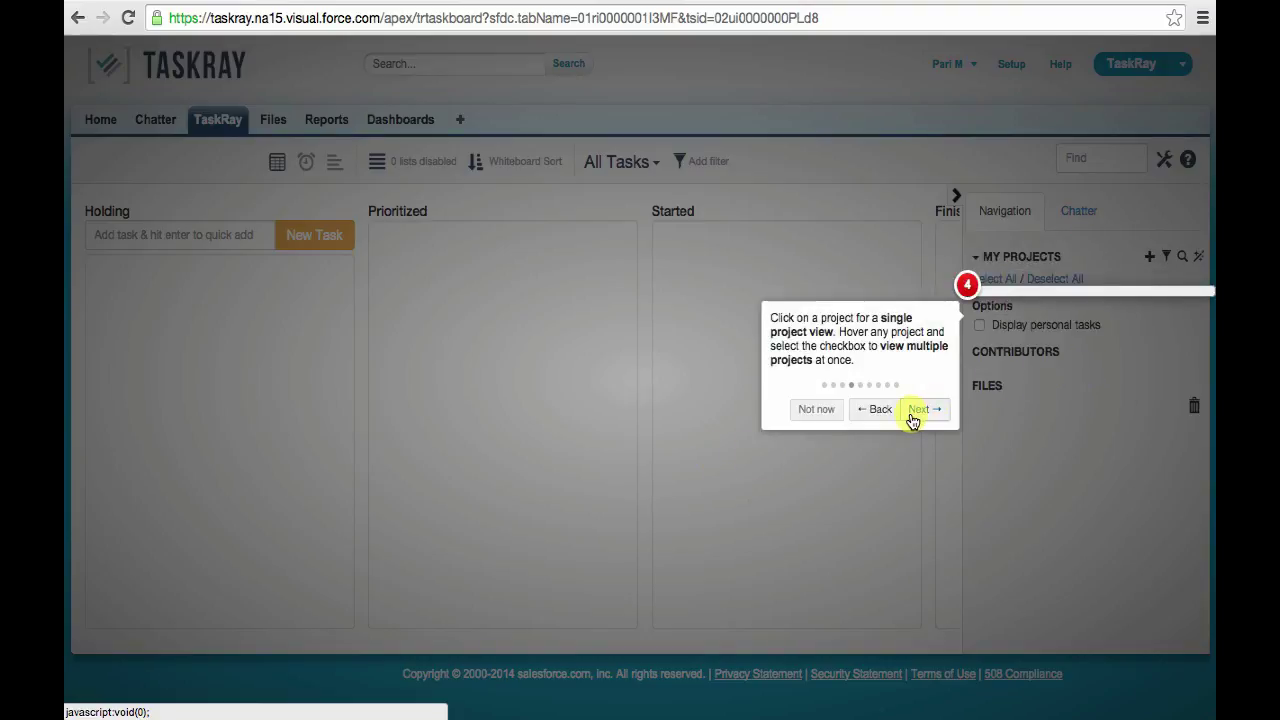
left_click(913, 412)
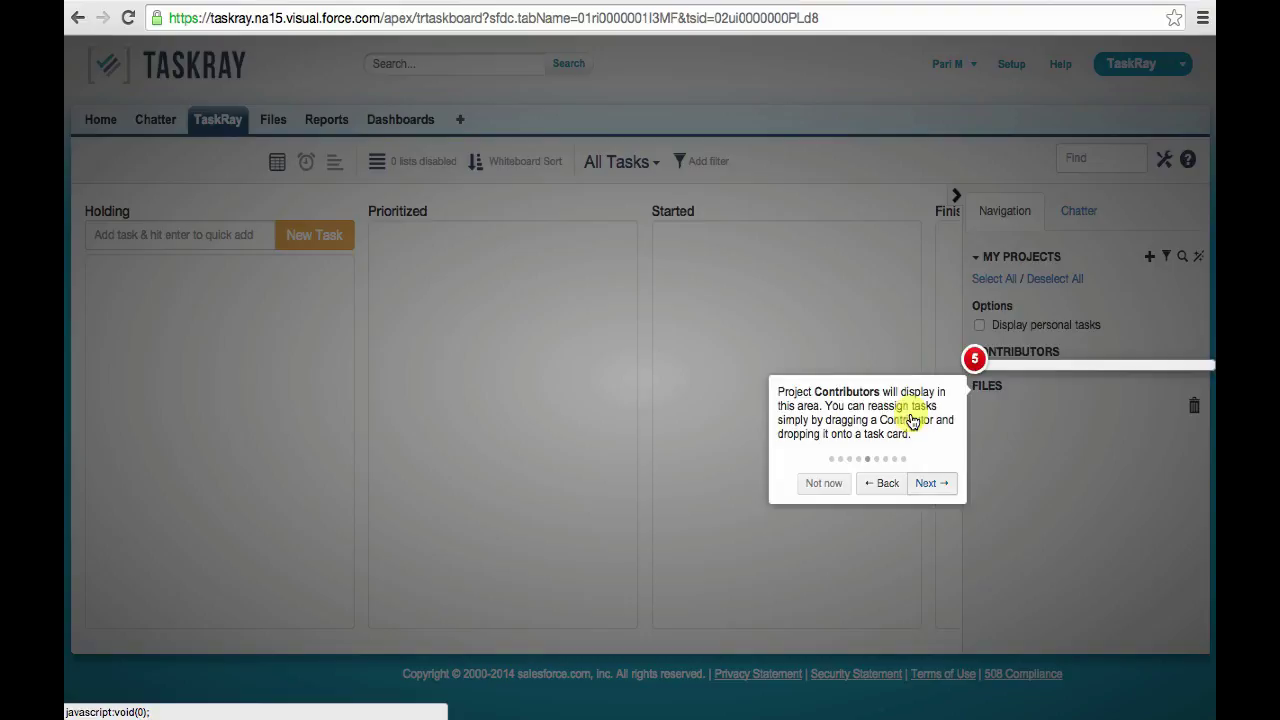
left_click(921, 478)
left_click(637, 345)
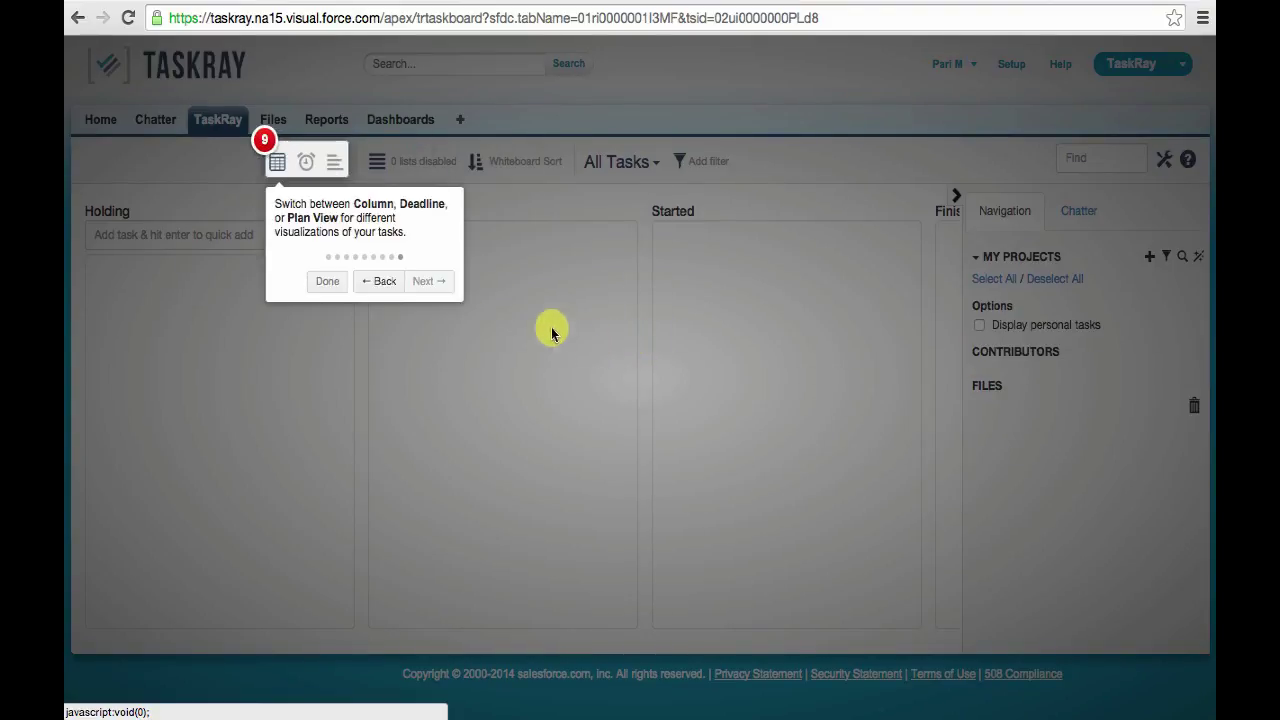
left_click(324, 281)
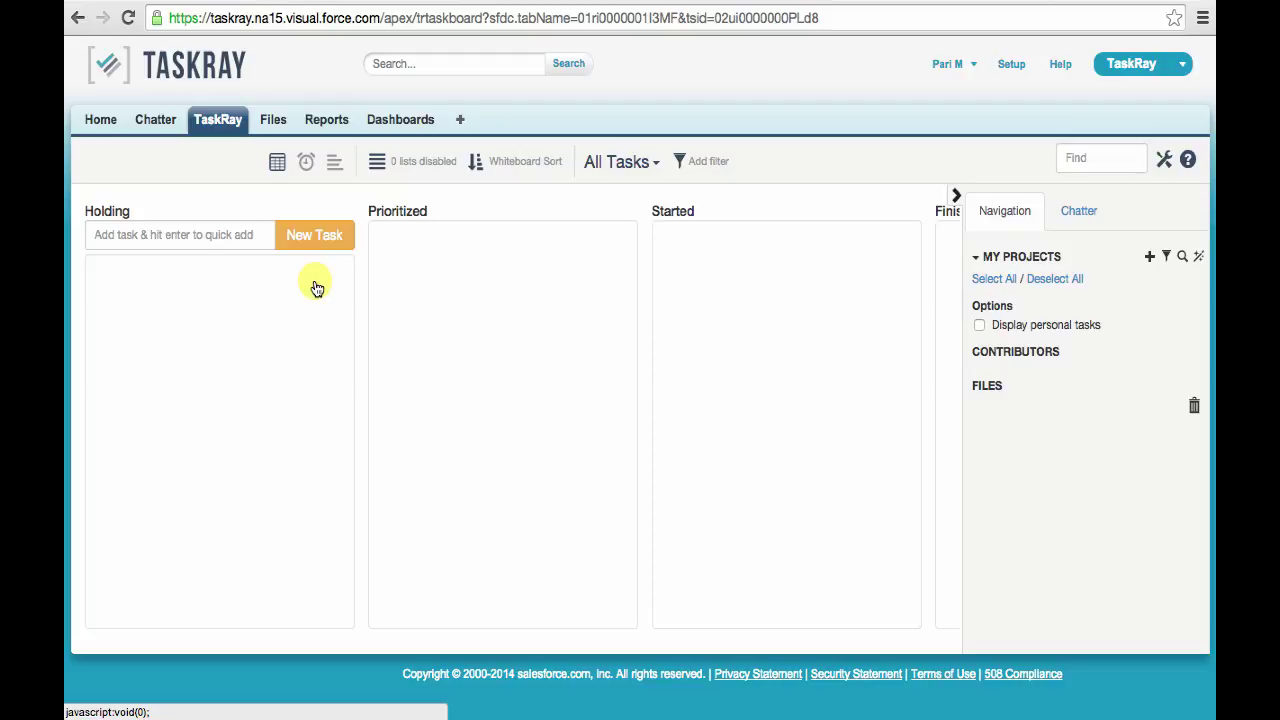
Step: From Setup, go to Build > Installed Packages to view the TaskRay trial package
left_click(1012, 63)
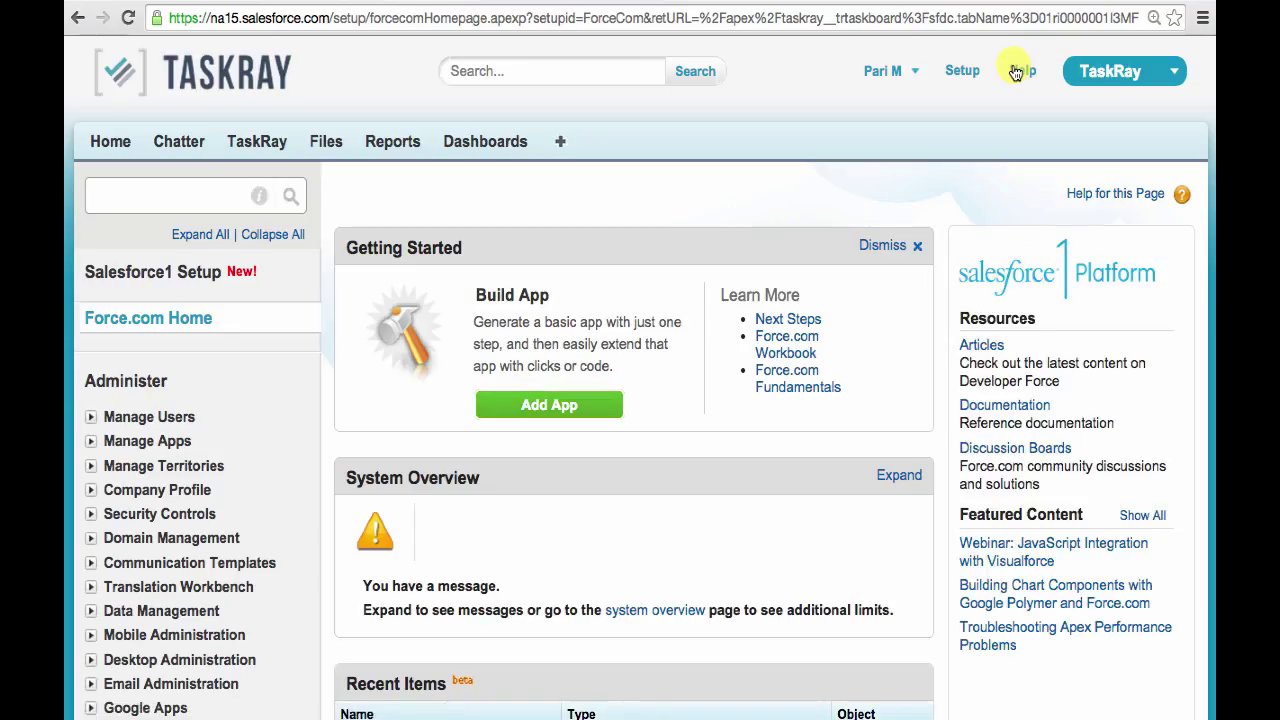
scroll(906, 255, "down", 3)
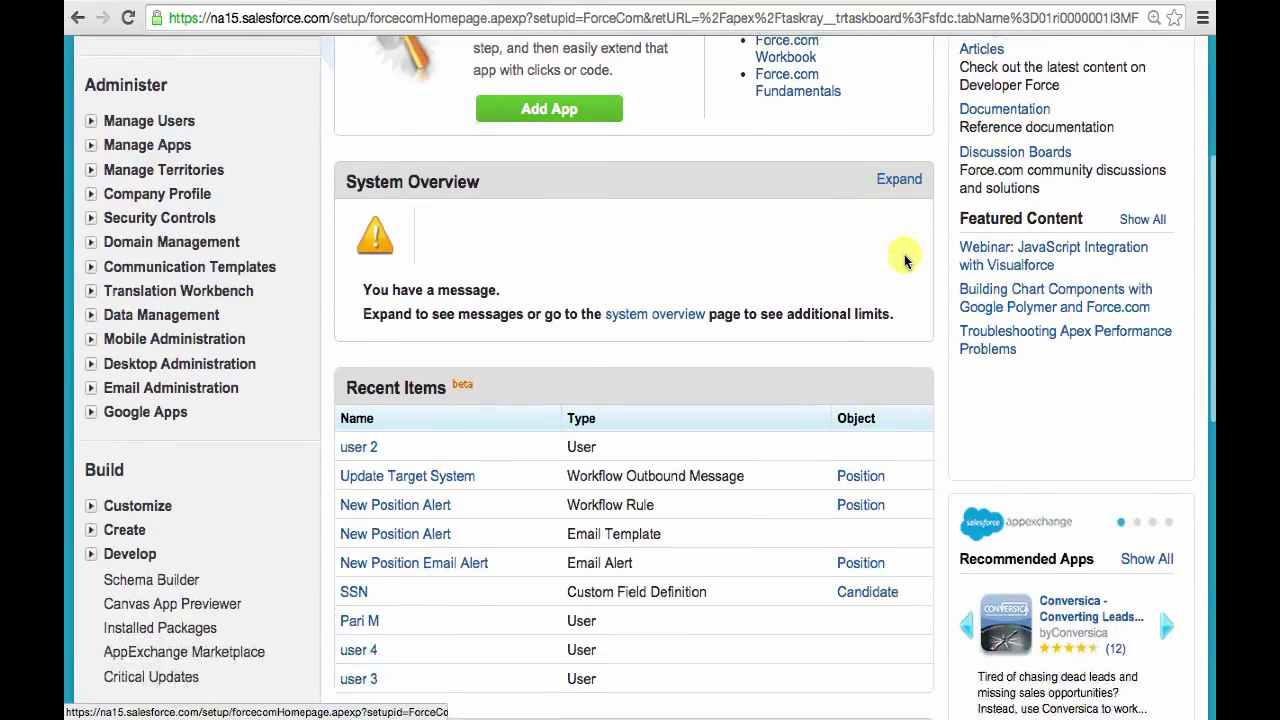
scroll(904, 260, "down", 1)
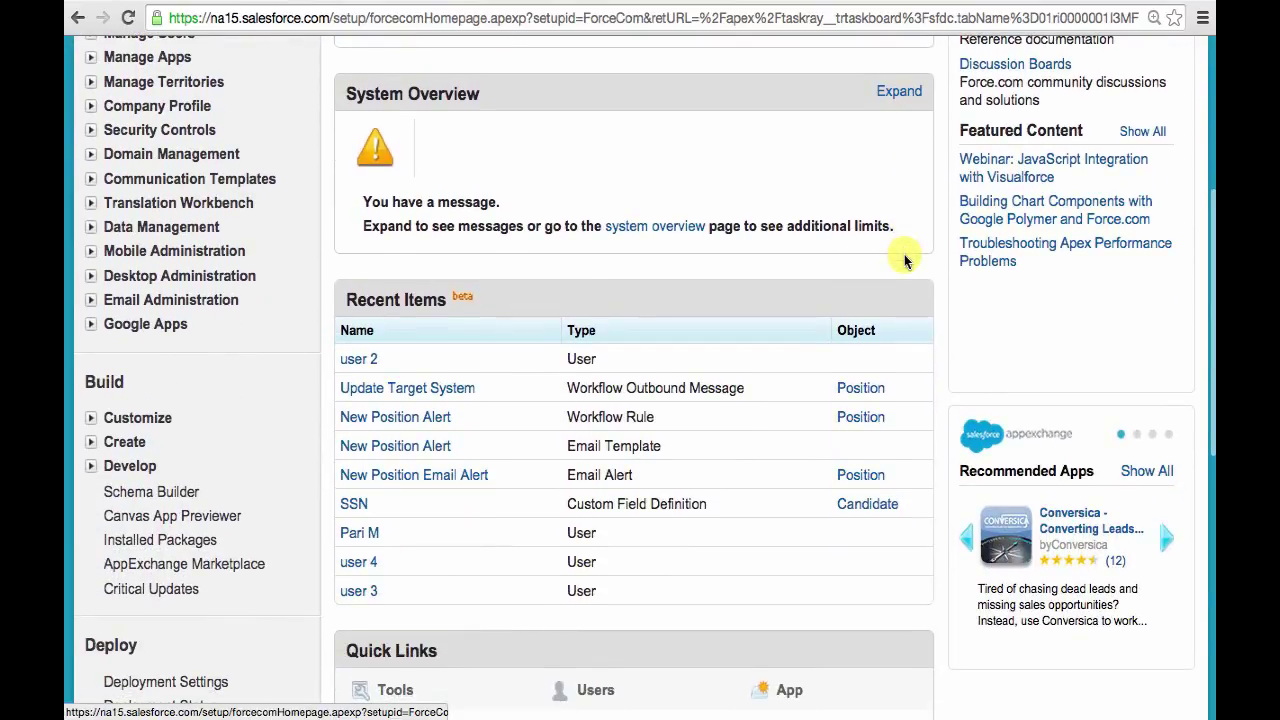
left_click(195, 541)
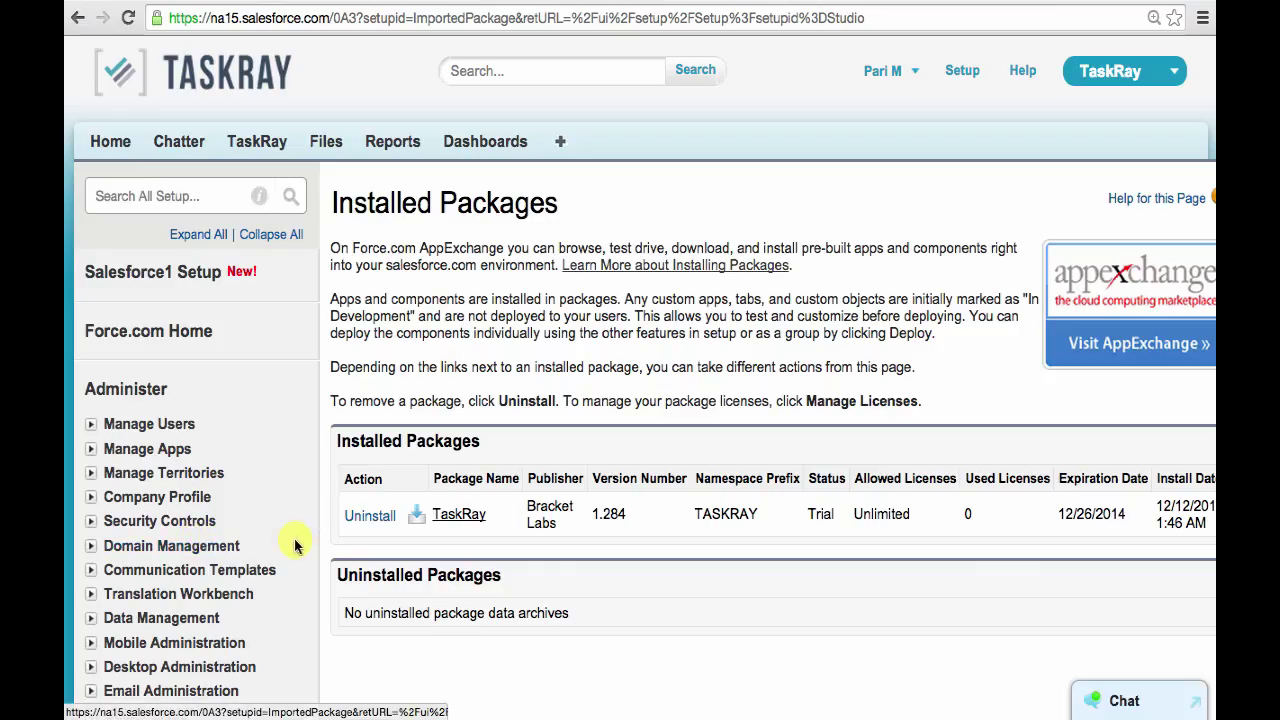
left_click(368, 518)
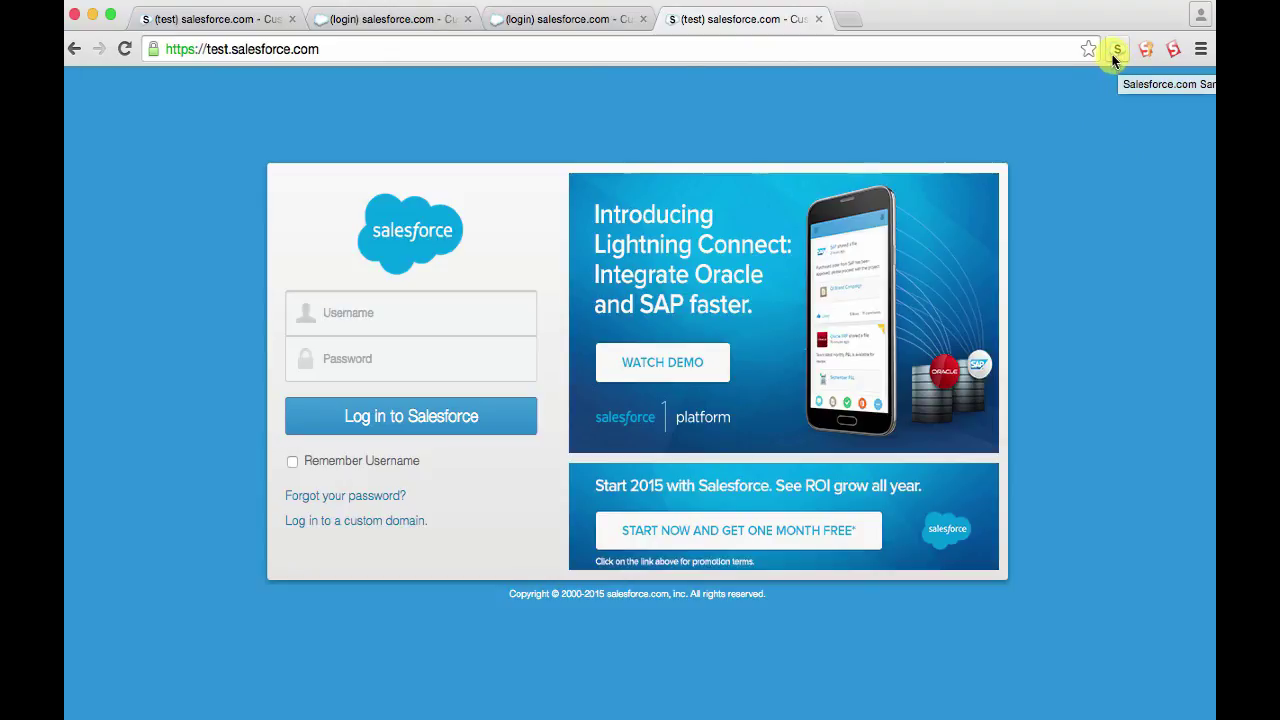
Step: On the first test login tab, show the Force.com LOGINS extension's saved org accounts
left_click(212, 21)
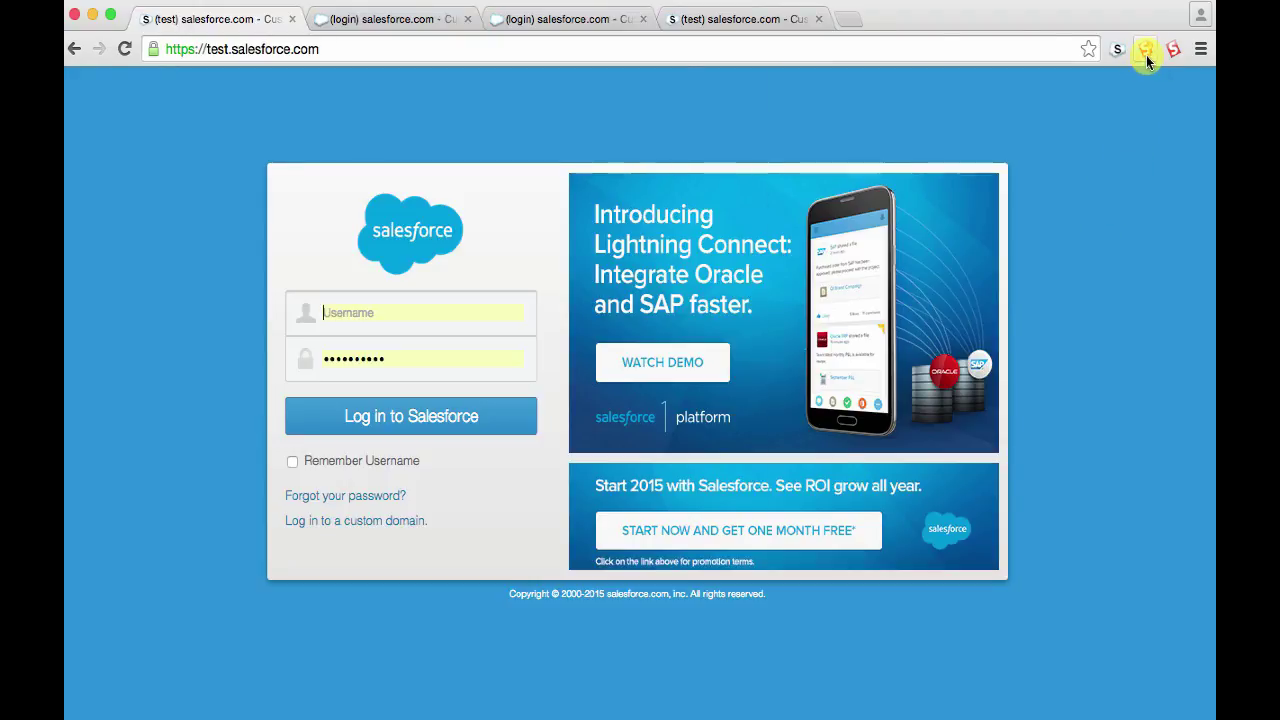
left_click(1146, 55)
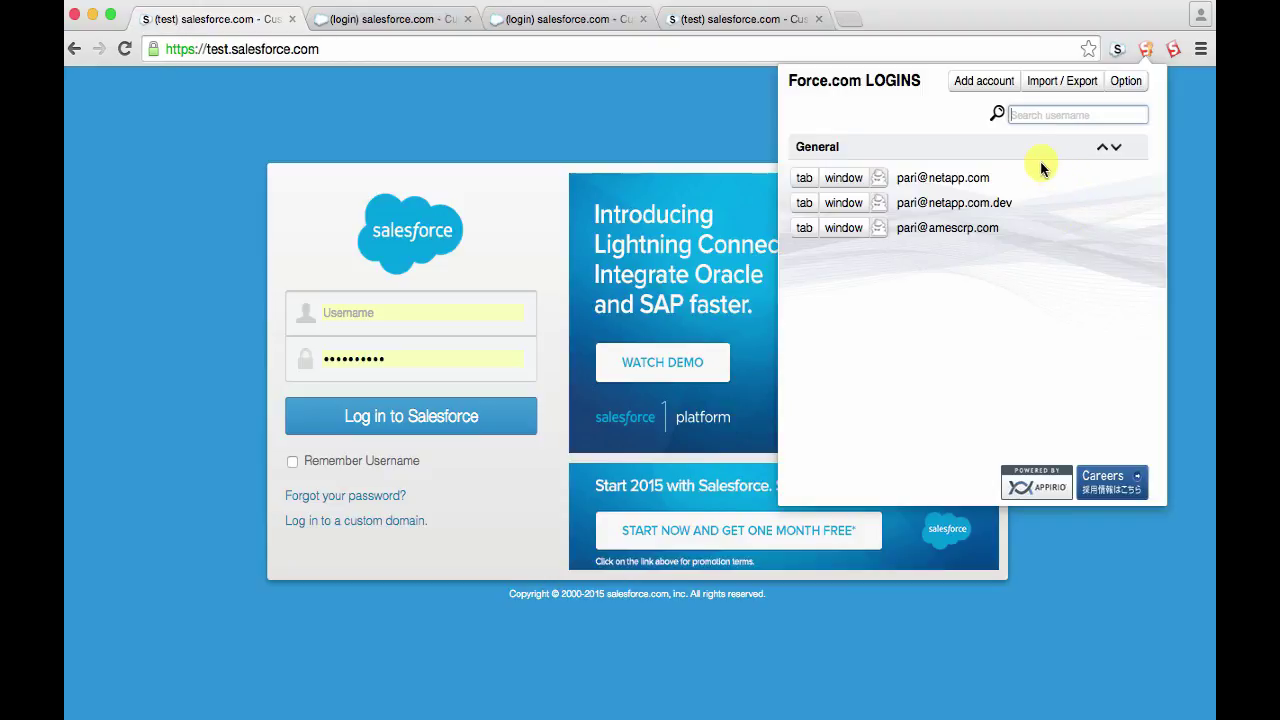
Step: Close the LOGINS list, browse the Utility Belt's Choose a Section options, then switch to ID Converter
left_click(1171, 80)
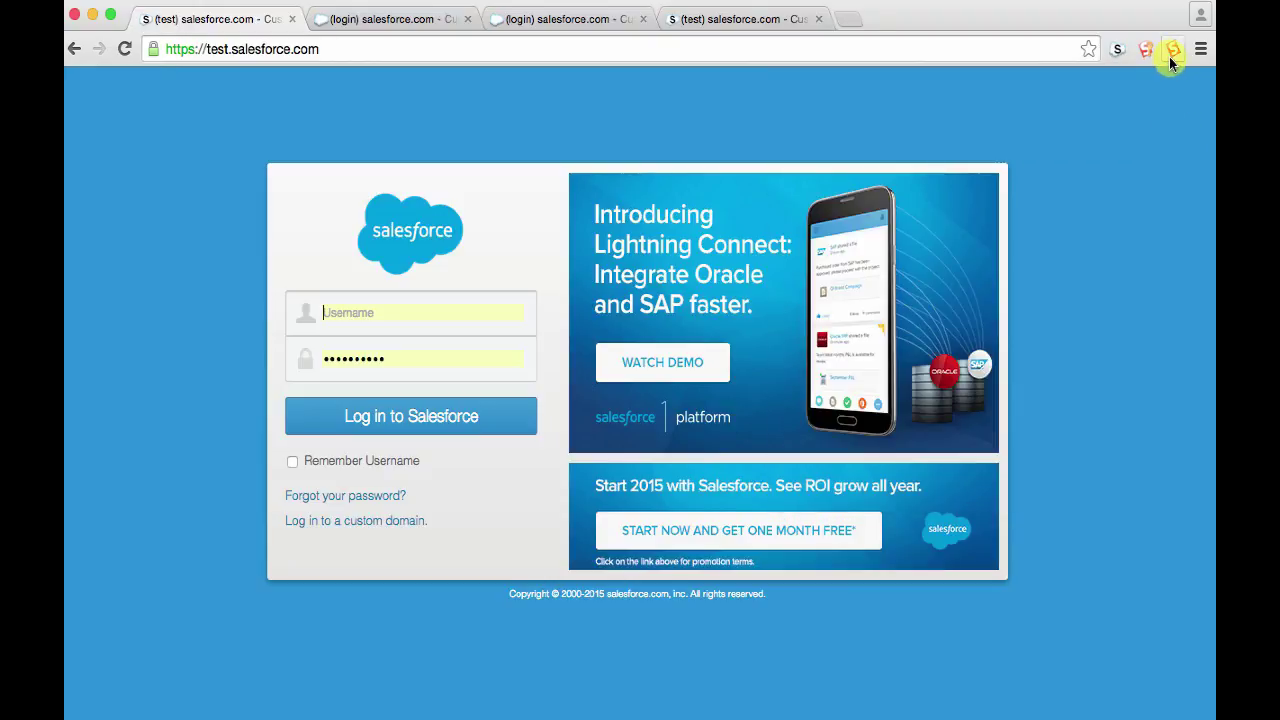
left_click(1172, 50)
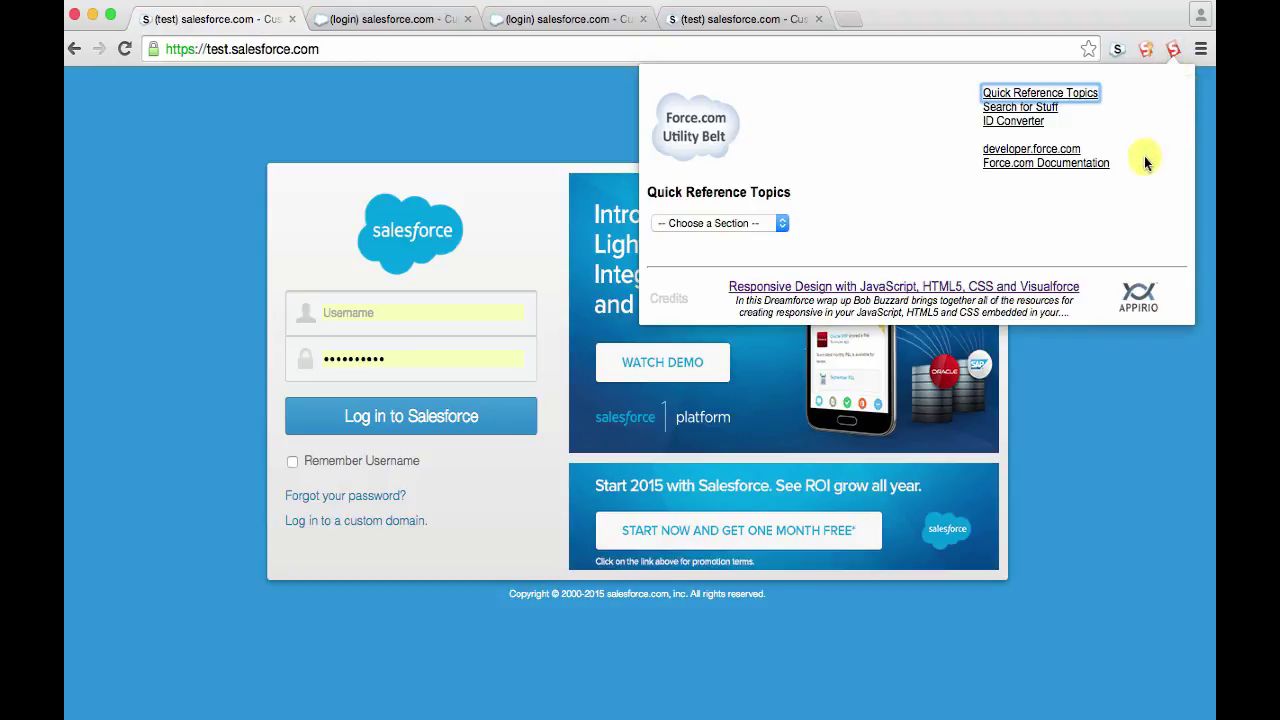
left_click(781, 224)
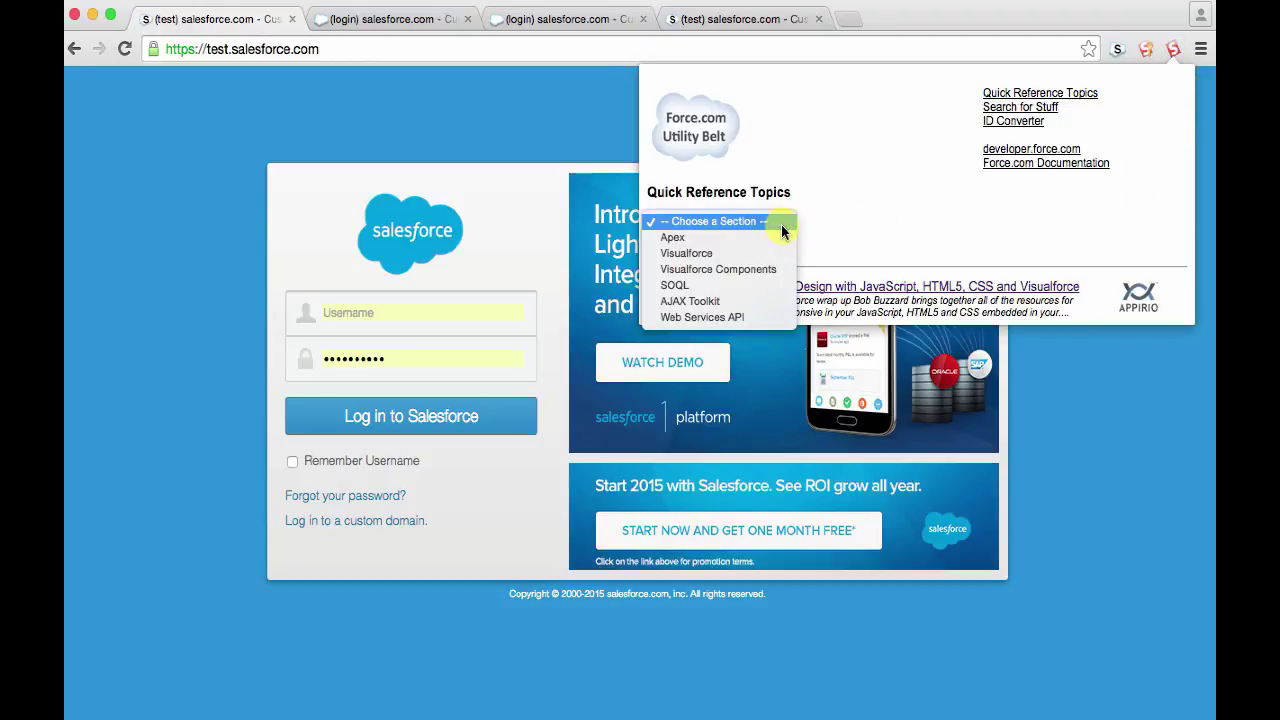
left_click(889, 250)
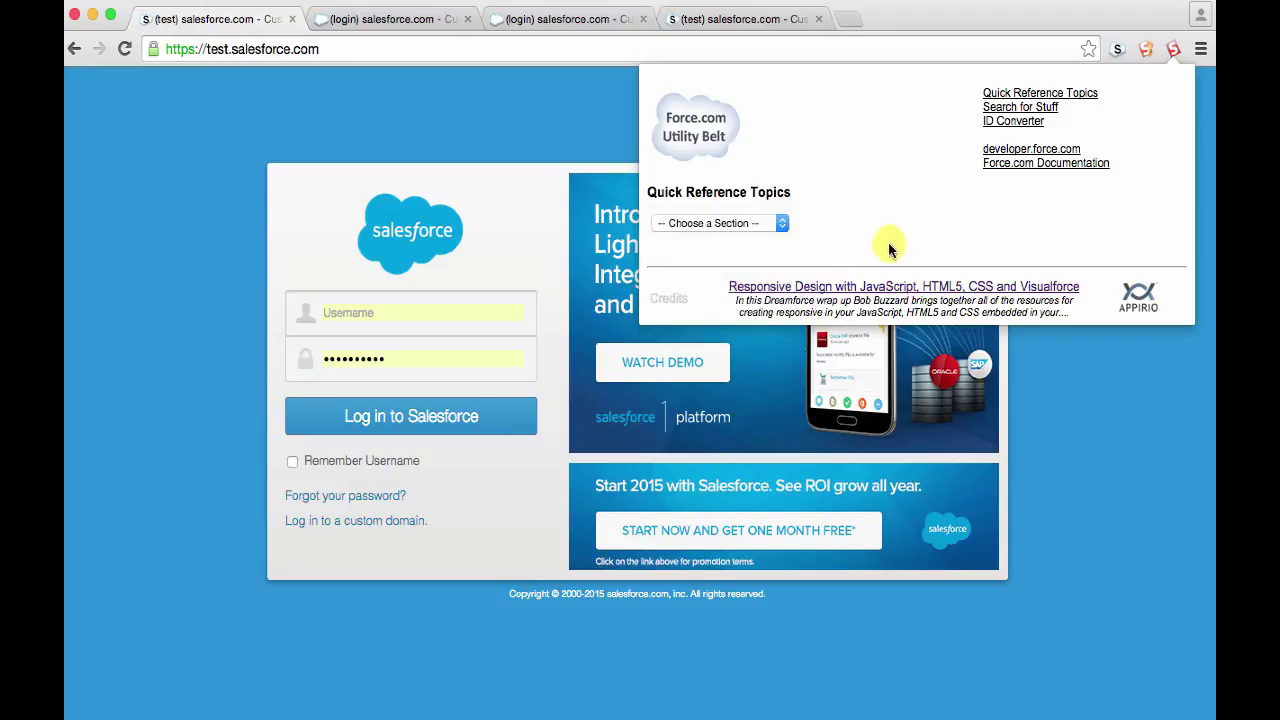
left_click(1006, 124)
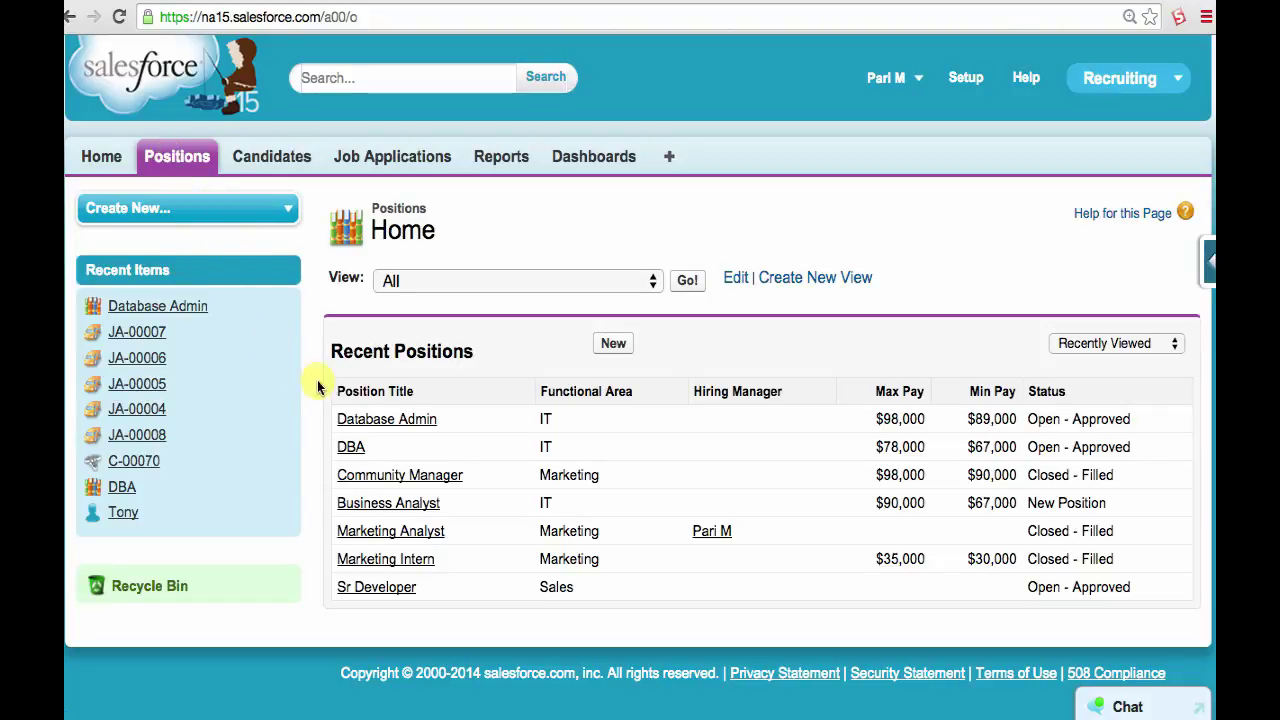
Step: Copy the Database Admin record ID from the URL and convert it to 18 digits in the converter extension
left_click(380, 419)
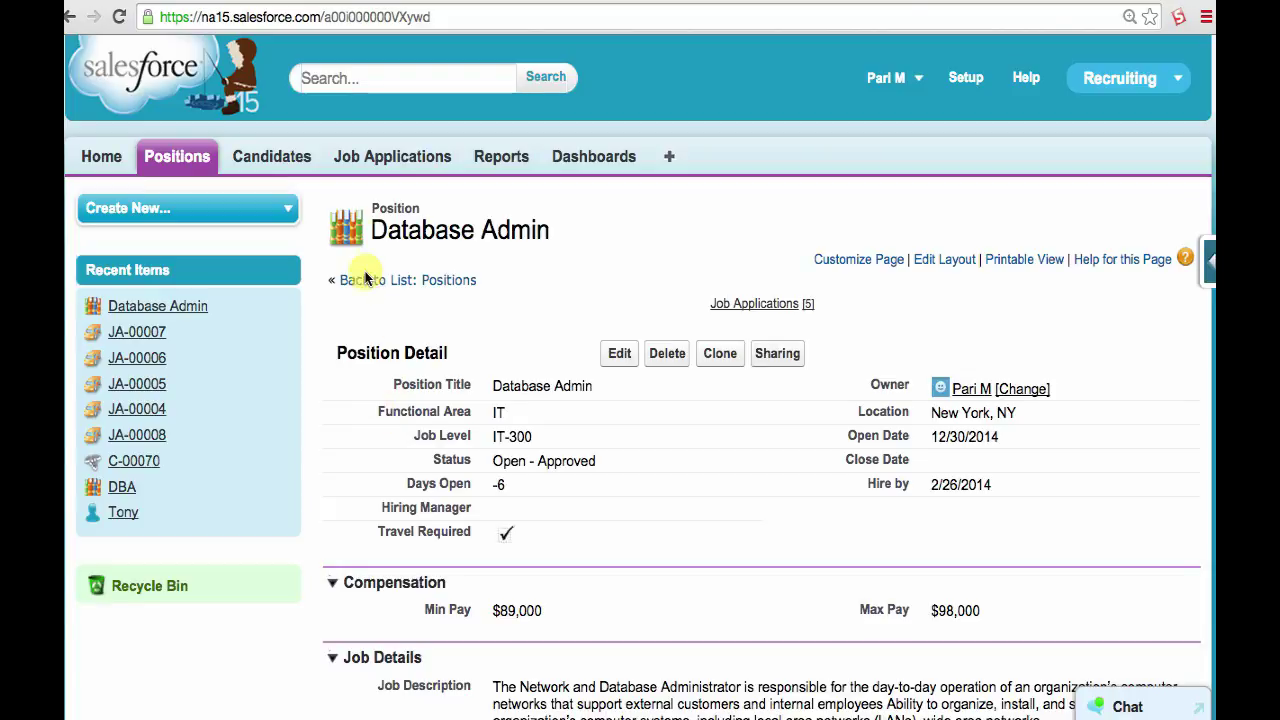
left_click_drag(322, 17, 437, 17)
key("super+c")
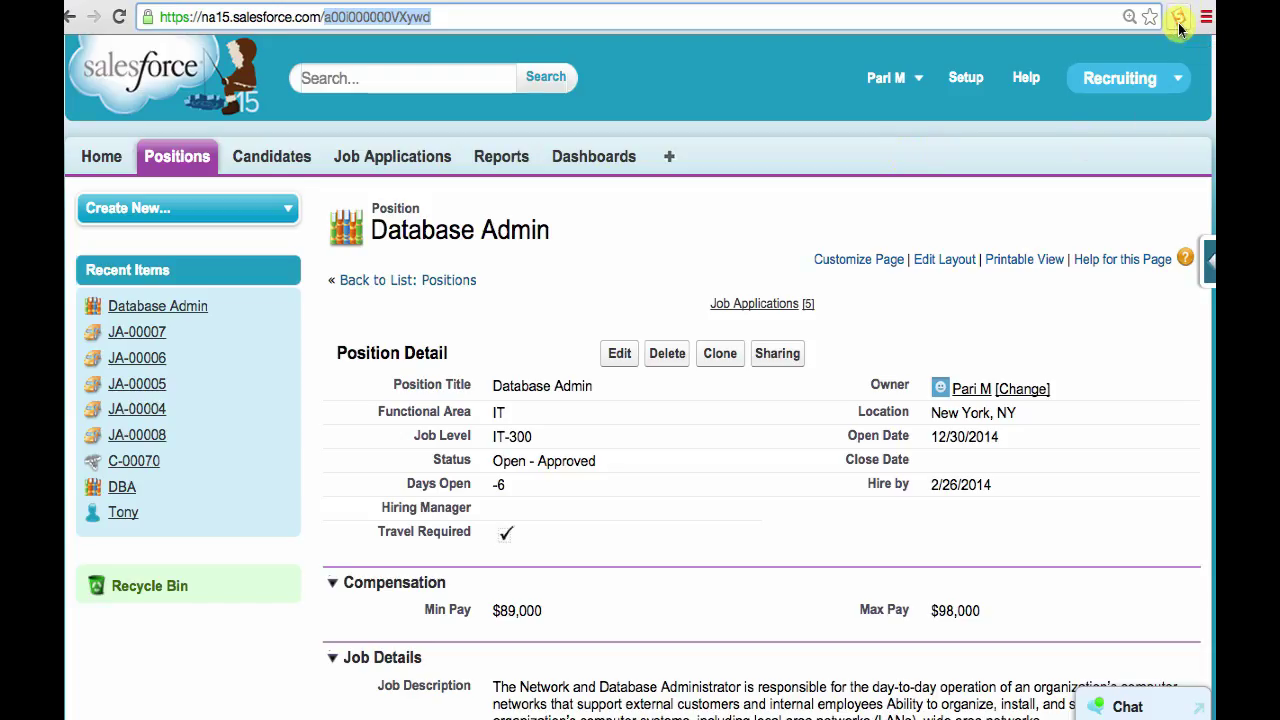
left_click(1179, 22)
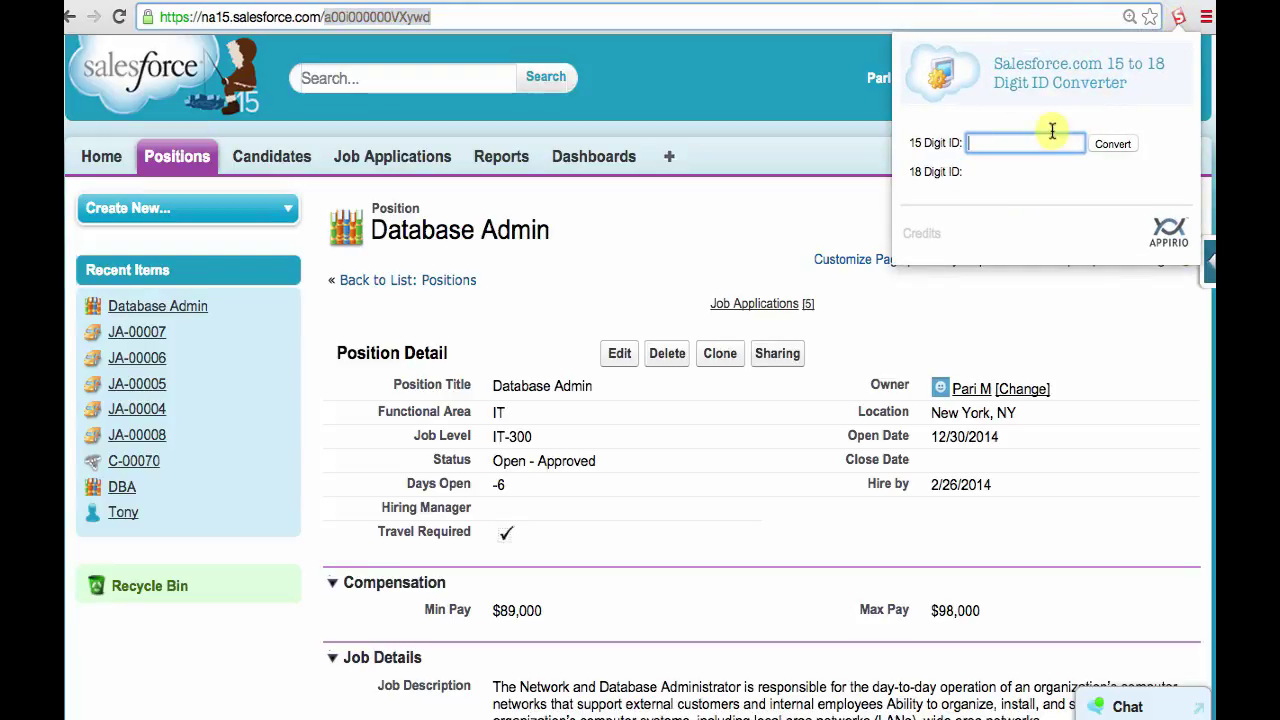
key("super+v")
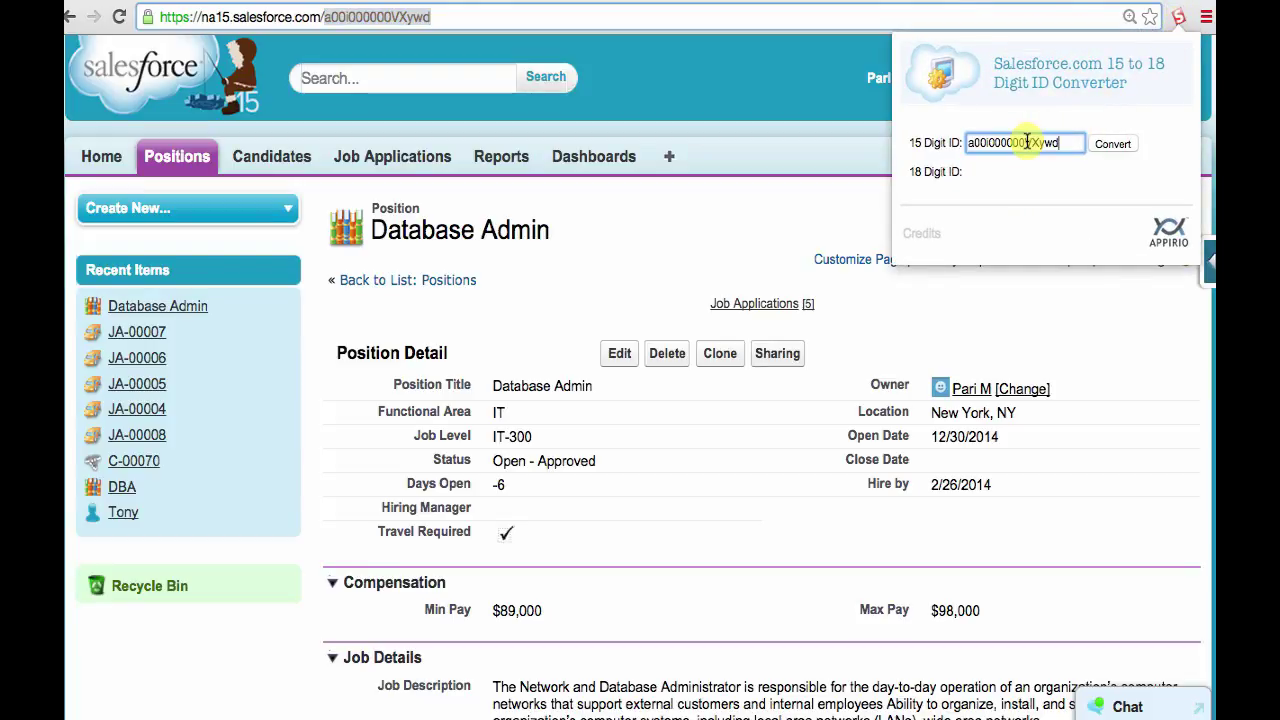
left_click(1110, 145)
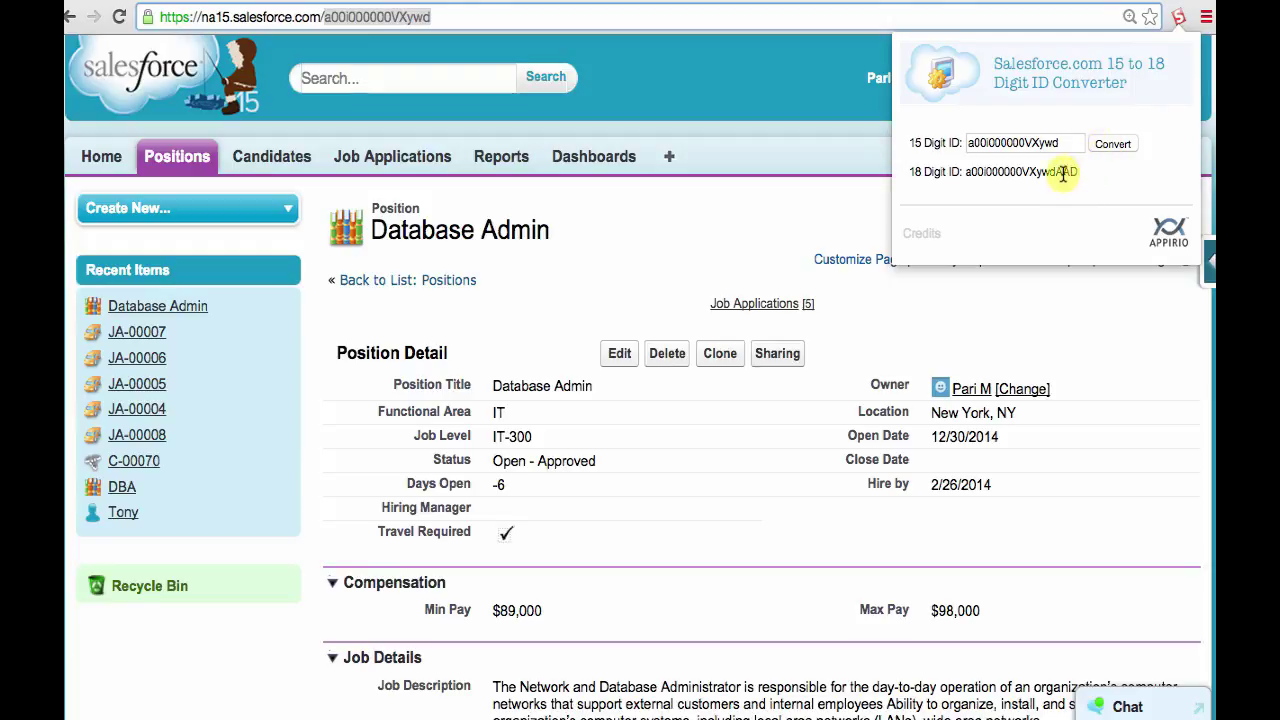
left_click_drag(1072, 171, 968, 190)
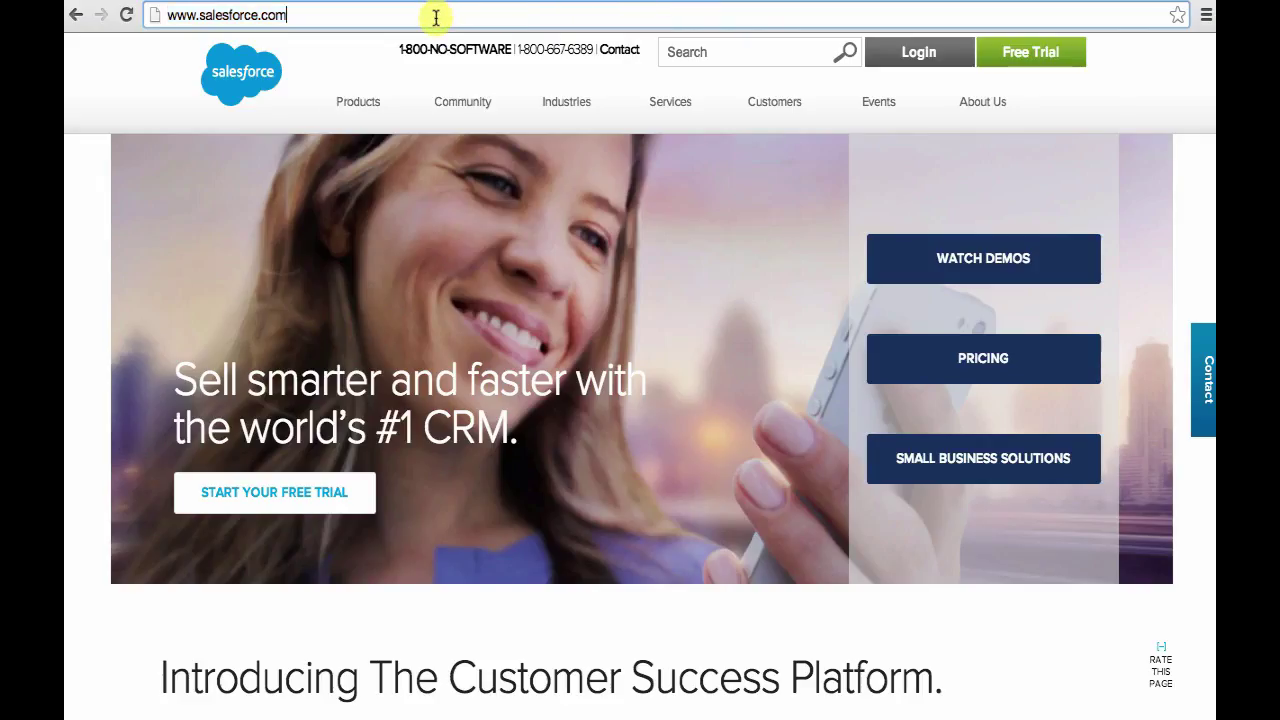
Step: Go to trust.salesforce.com and open its System Status page
left_click(436, 17)
key("BackSpace")
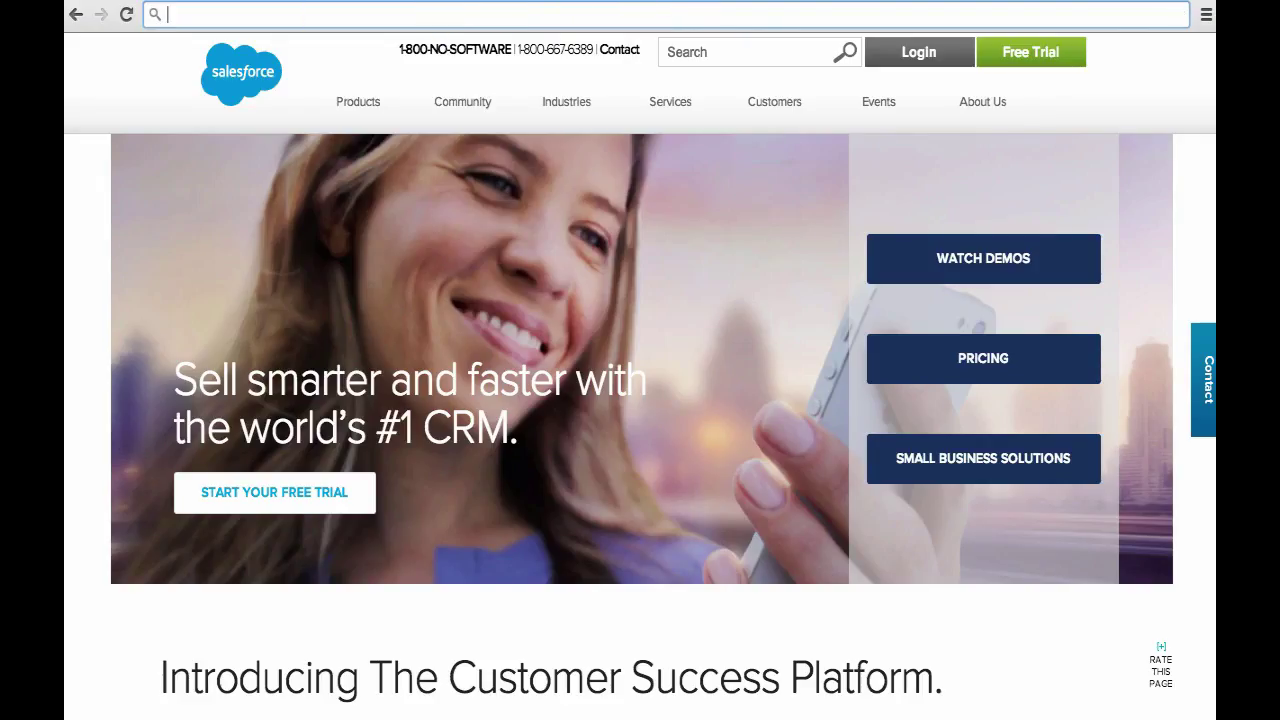
type("trust")
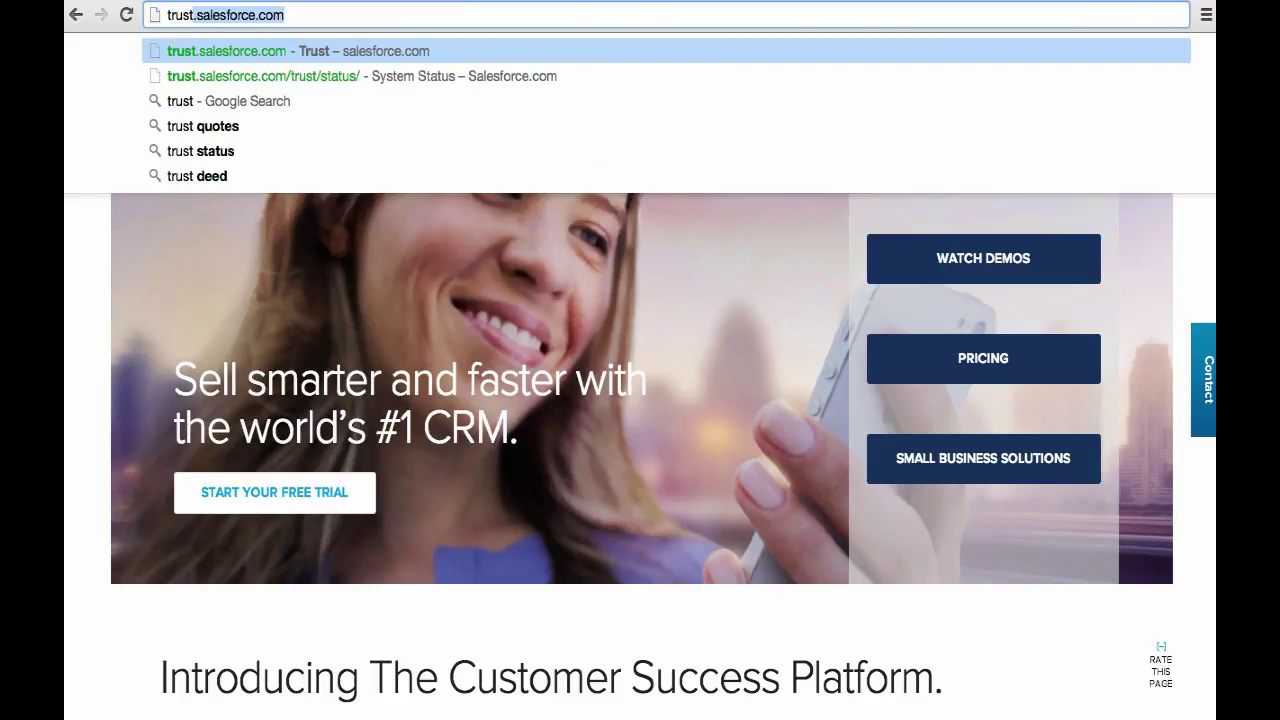
key("Return")
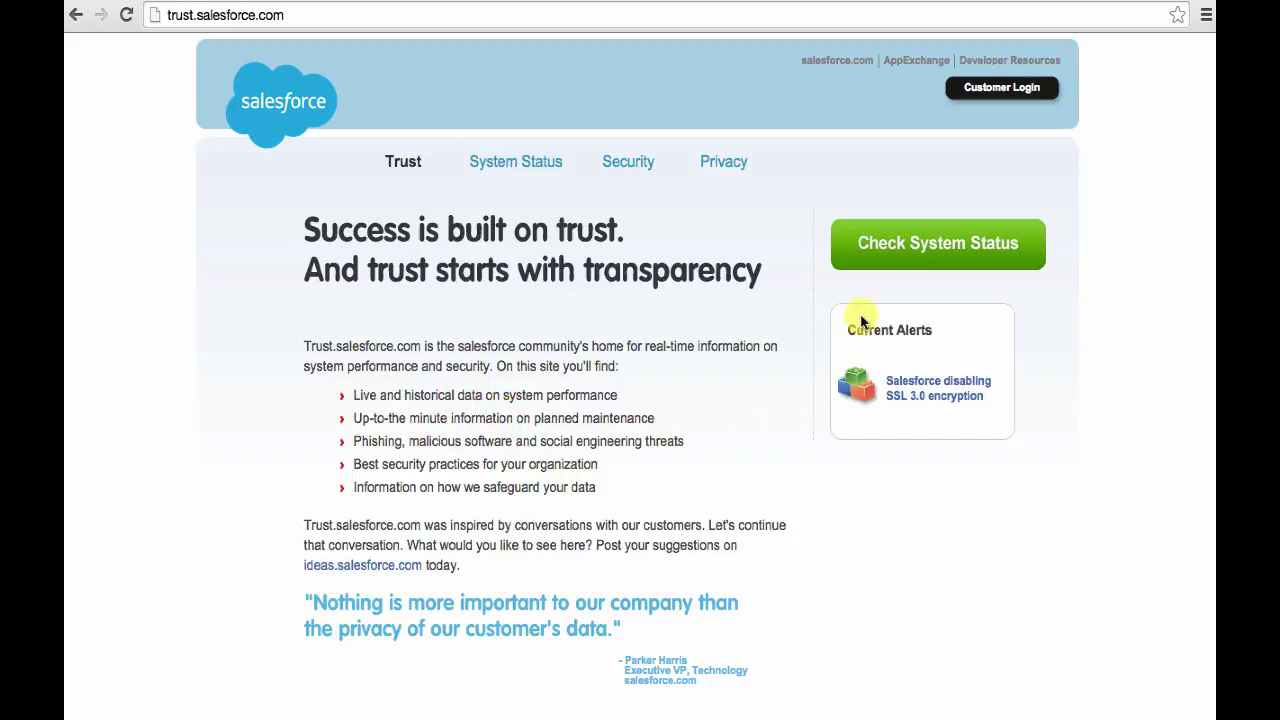
left_click(888, 262)
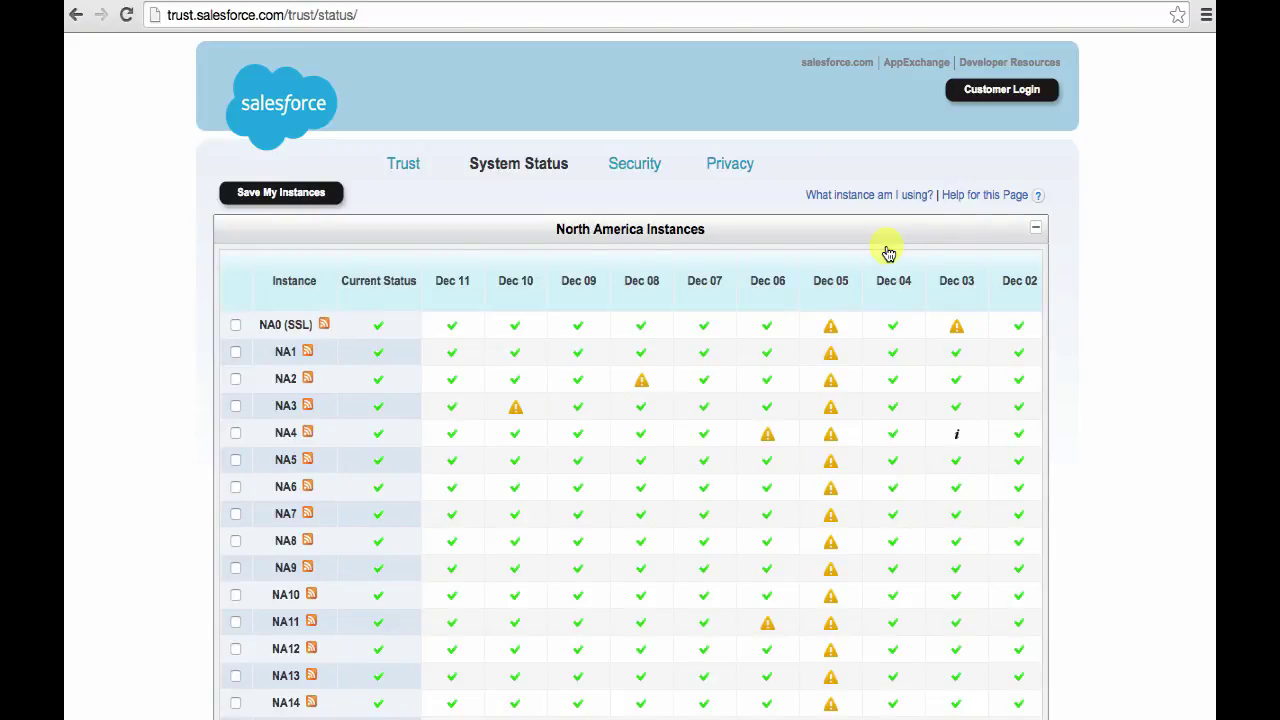
Step: Expand the APAC and EMEA Instances tables below North America's
triple_click(694, 229)
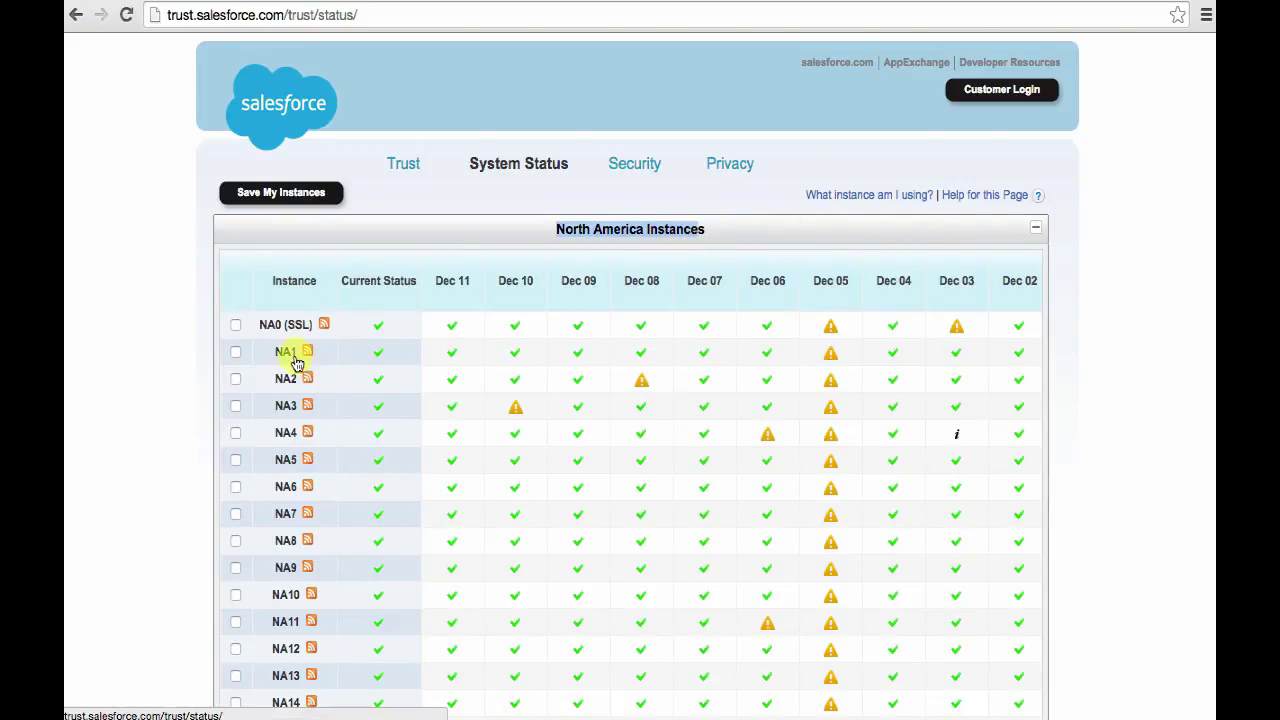
scroll(287, 590, "down", 3)
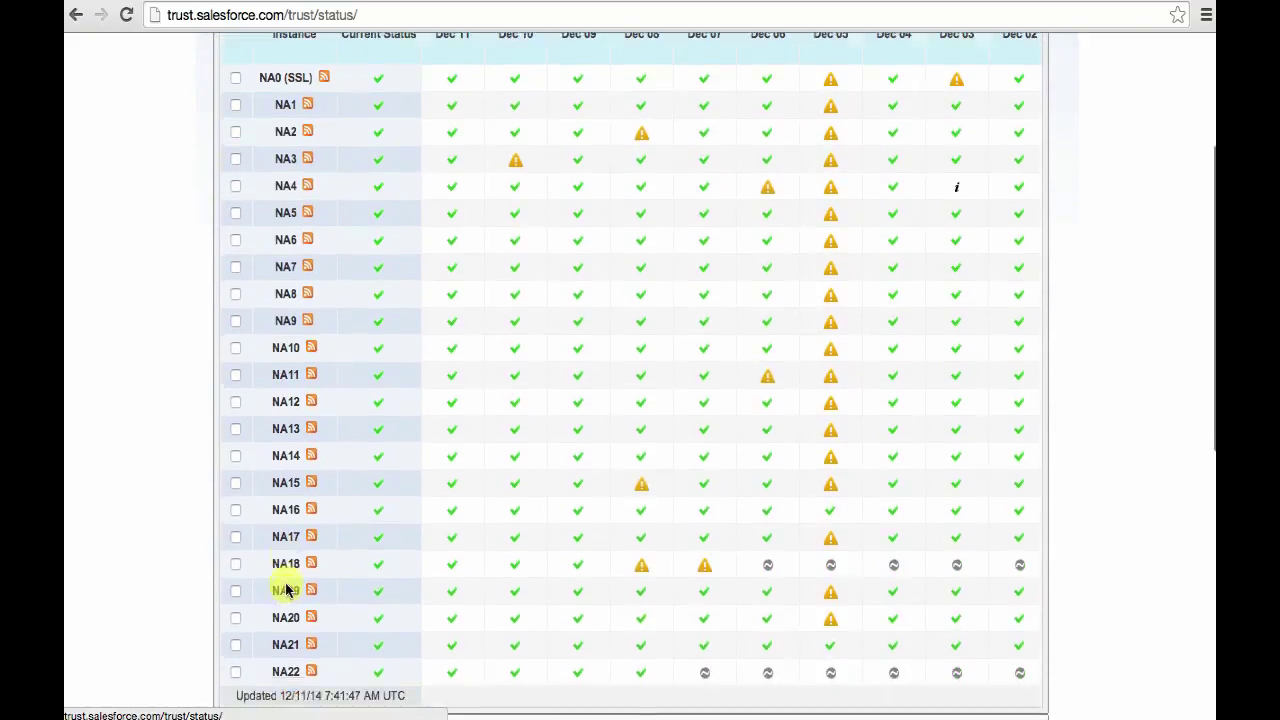
scroll(287, 590, "down", 3)
left_click(1035, 490)
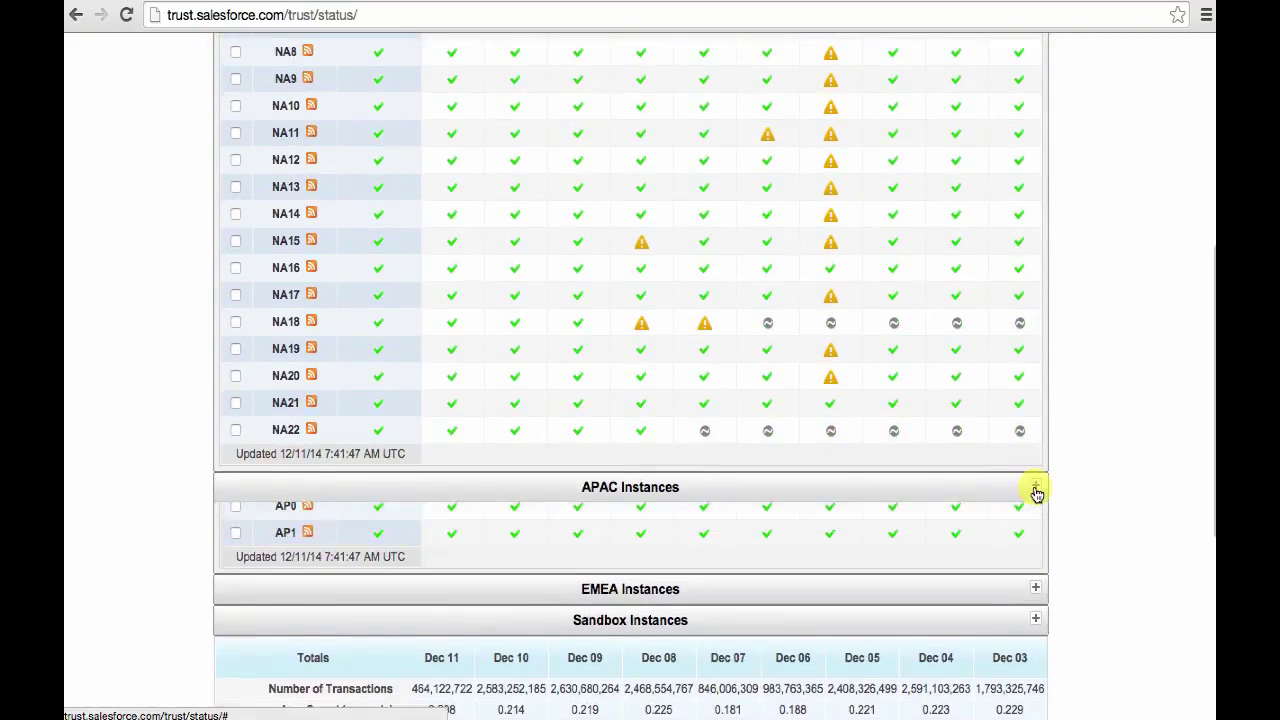
scroll(1035, 492, "down", 2)
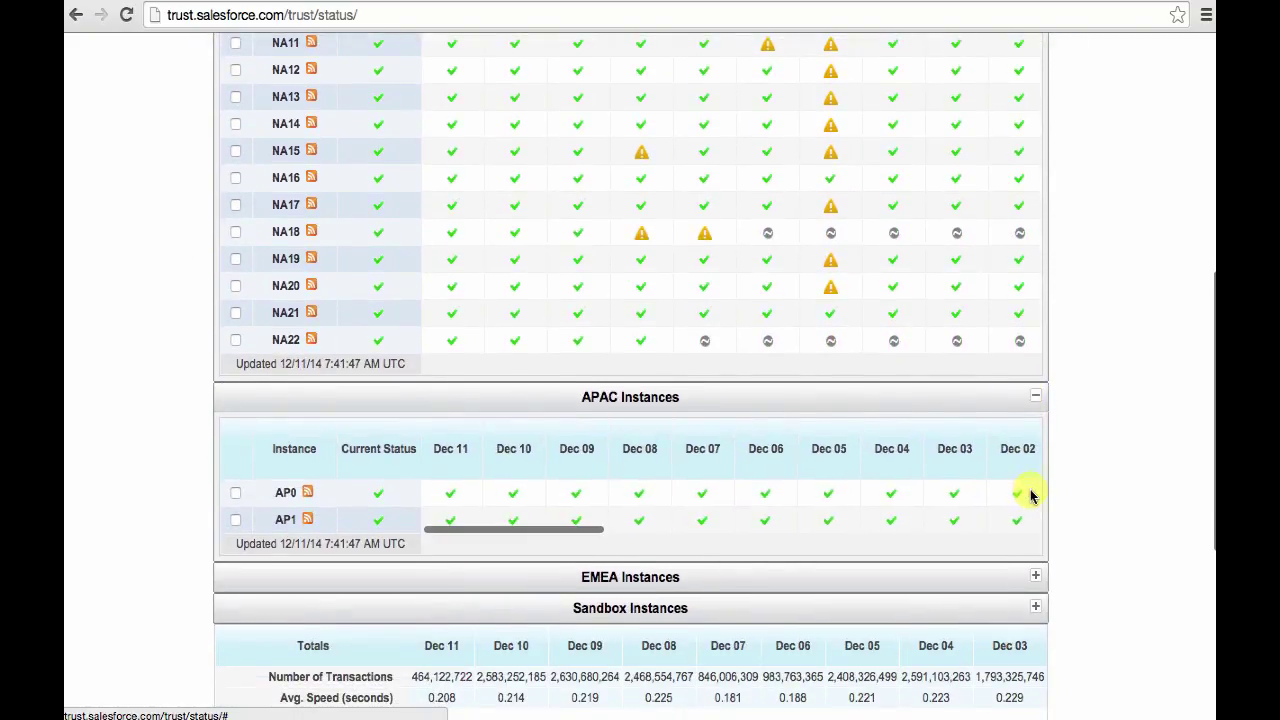
scroll(1032, 497, "down", 1)
left_click(1035, 474)
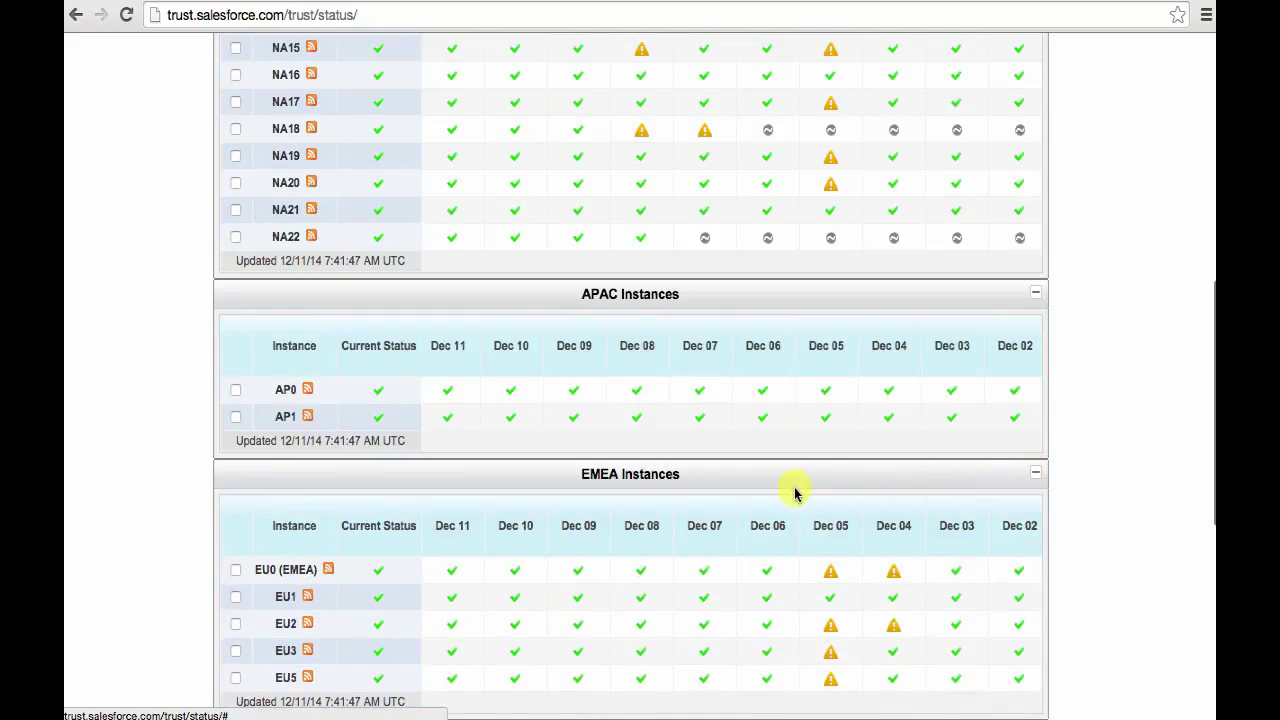
scroll(795, 492, "down", 3)
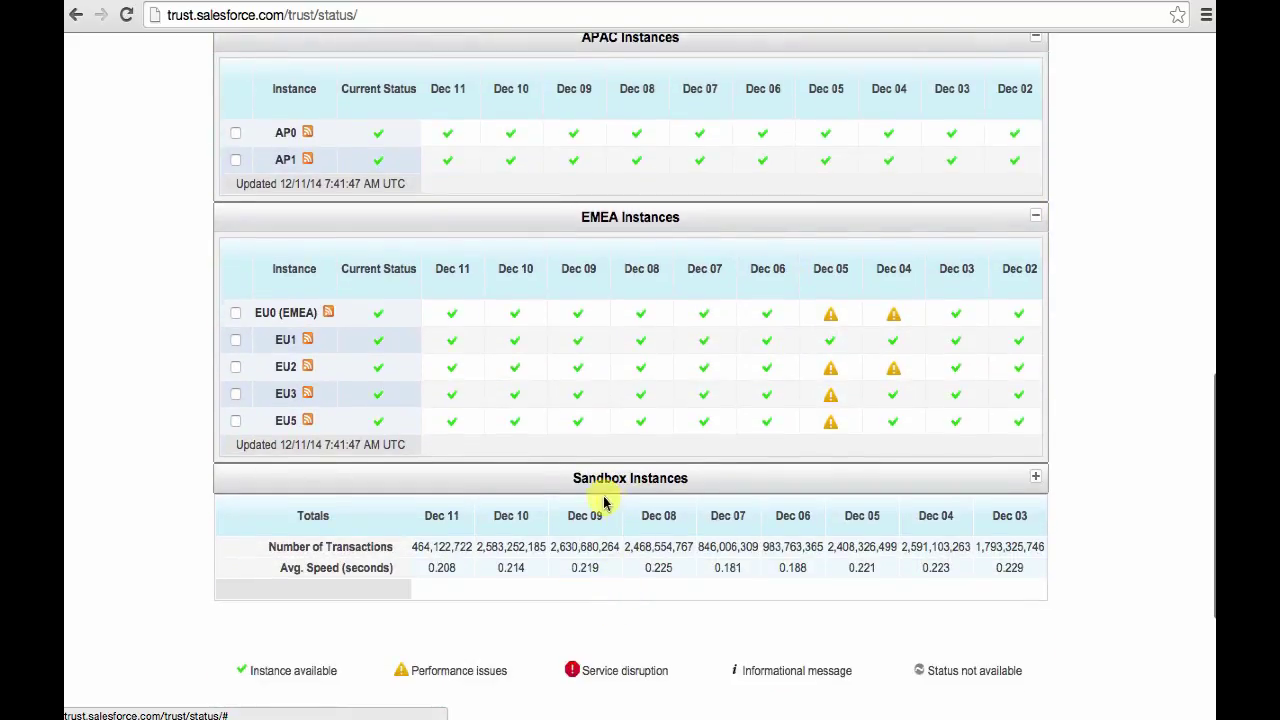